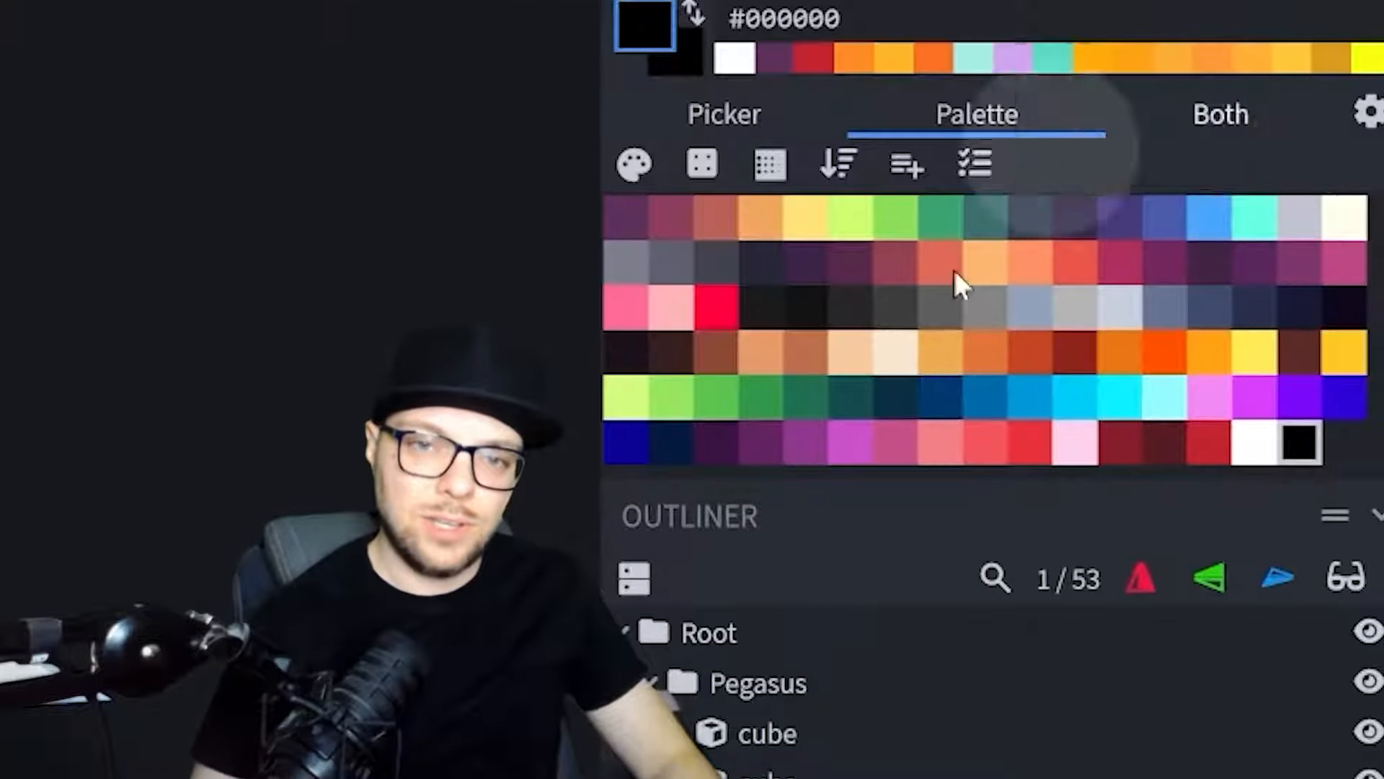
Try out several swatches from the color palette, such as lime green and red.
left_click(965, 361)
left_click(864, 229)
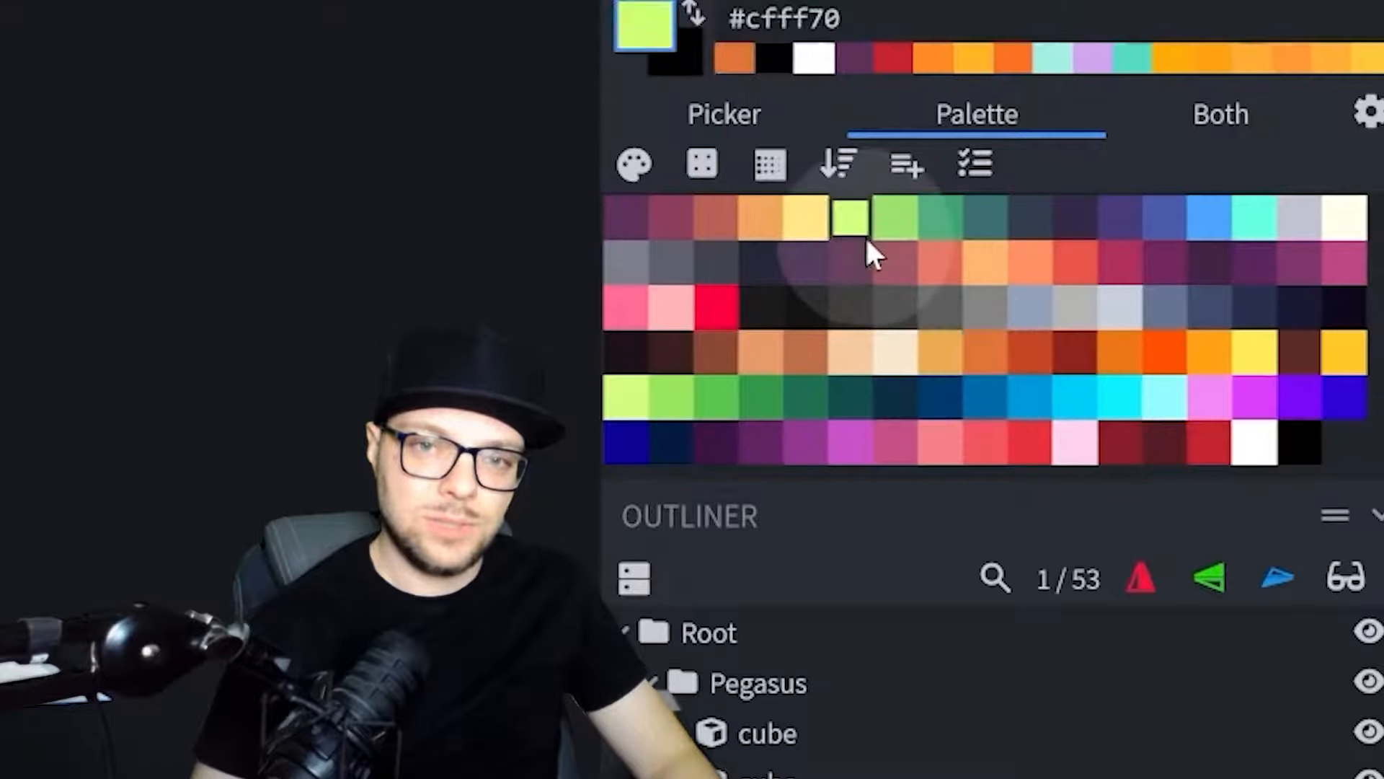
left_click(761, 261)
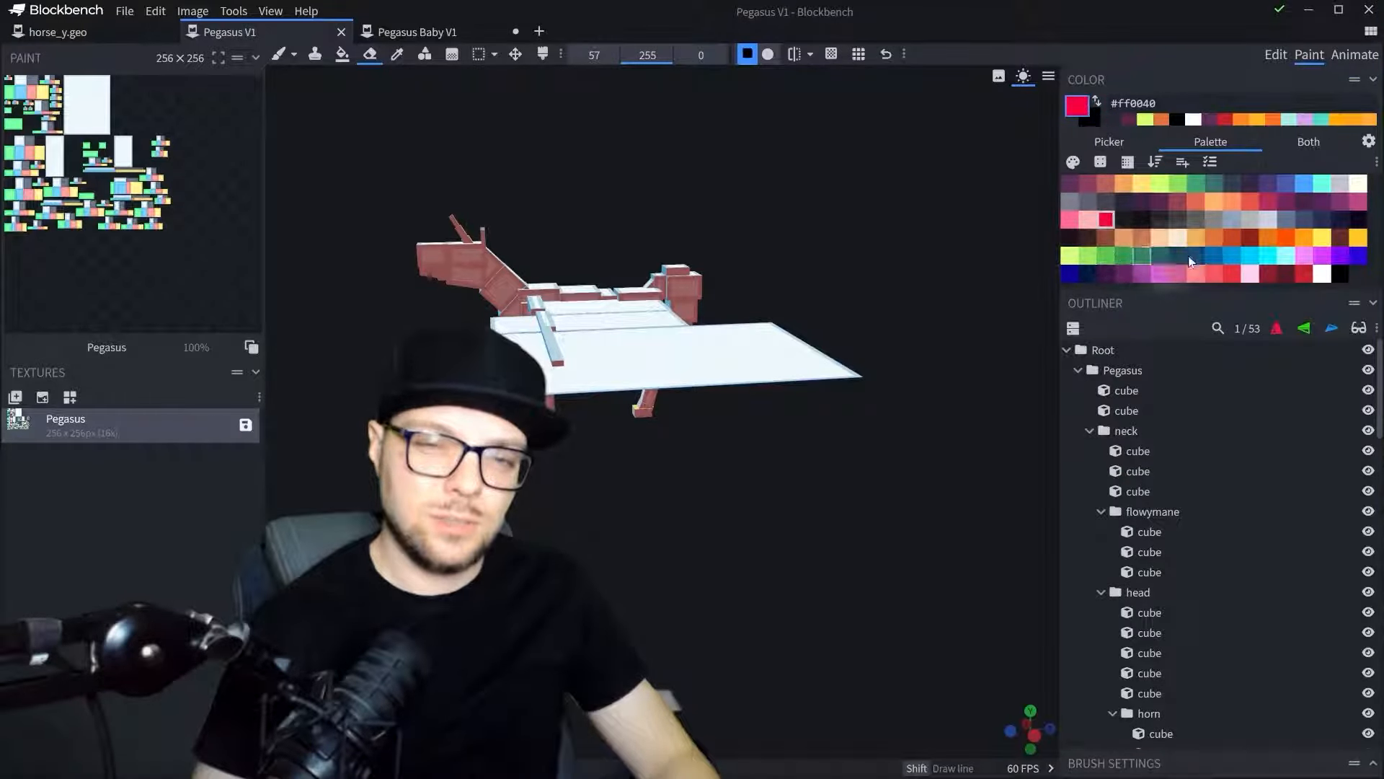
left_click(1215, 237)
Examine the untextured Pegasus model from several angles, including its head, legs and left wing.
left_click_drag(992, 339, 741, 383)
scroll(705, 310, "down", 5)
left_click_drag(674, 277, 700, 164)
right_click_drag(700, 164, 715, 312)
scroll(754, 210, "up", 5)
left_click_drag(675, 550, 992, 454)
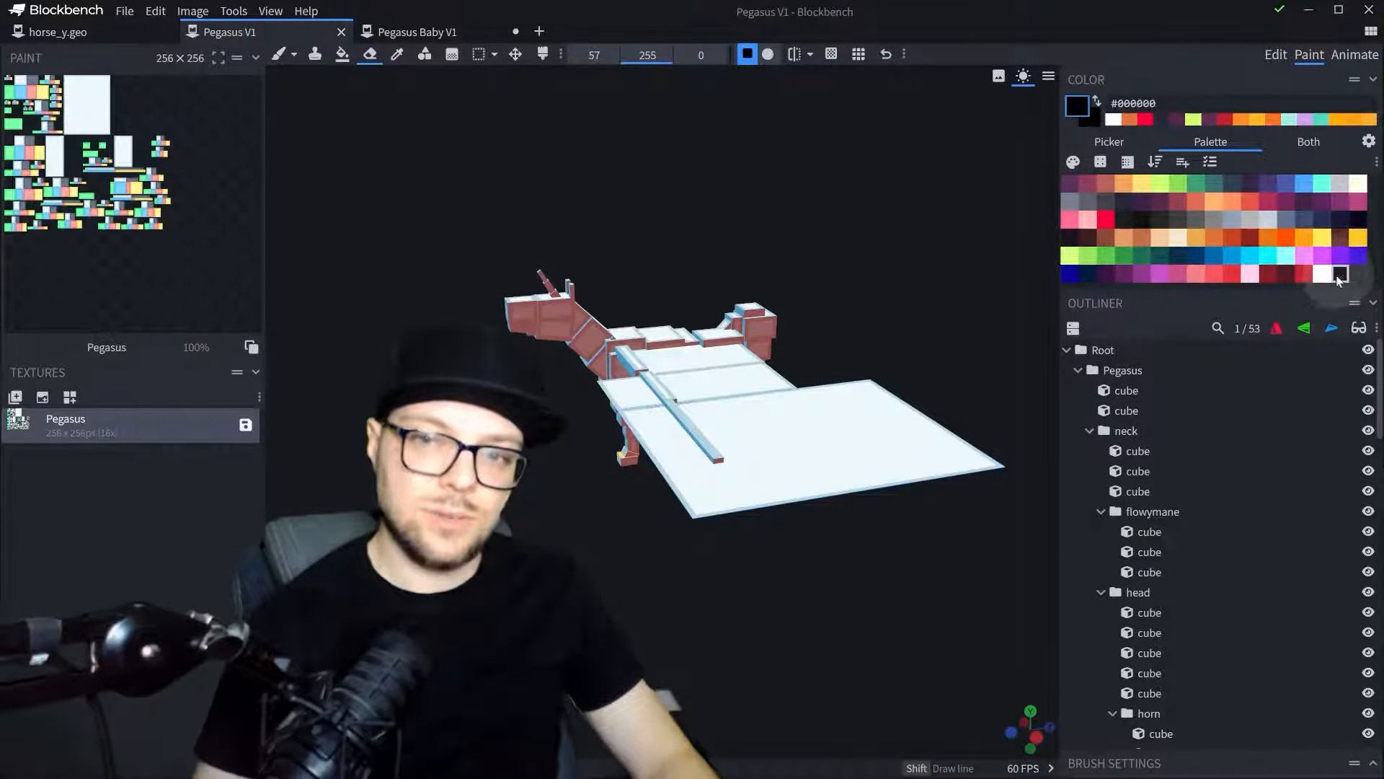
left_click(1324, 275)
left_click_drag(840, 195, 613, 438)
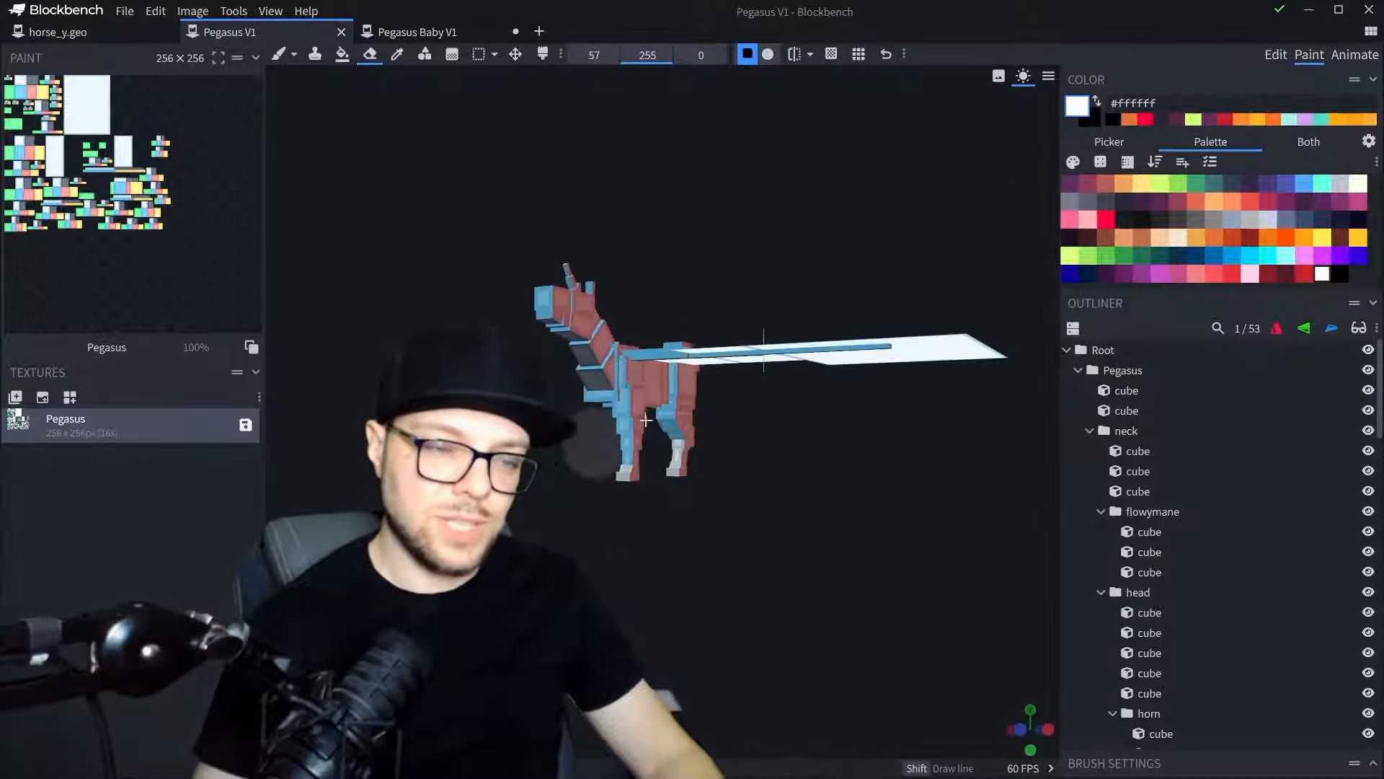
key("x")
mouse_move(696, 460)
left_mouse_down()
mouse_move(688, 450)
mouse_move(707, 504)
mouse_move(693, 475)
left_mouse_up()
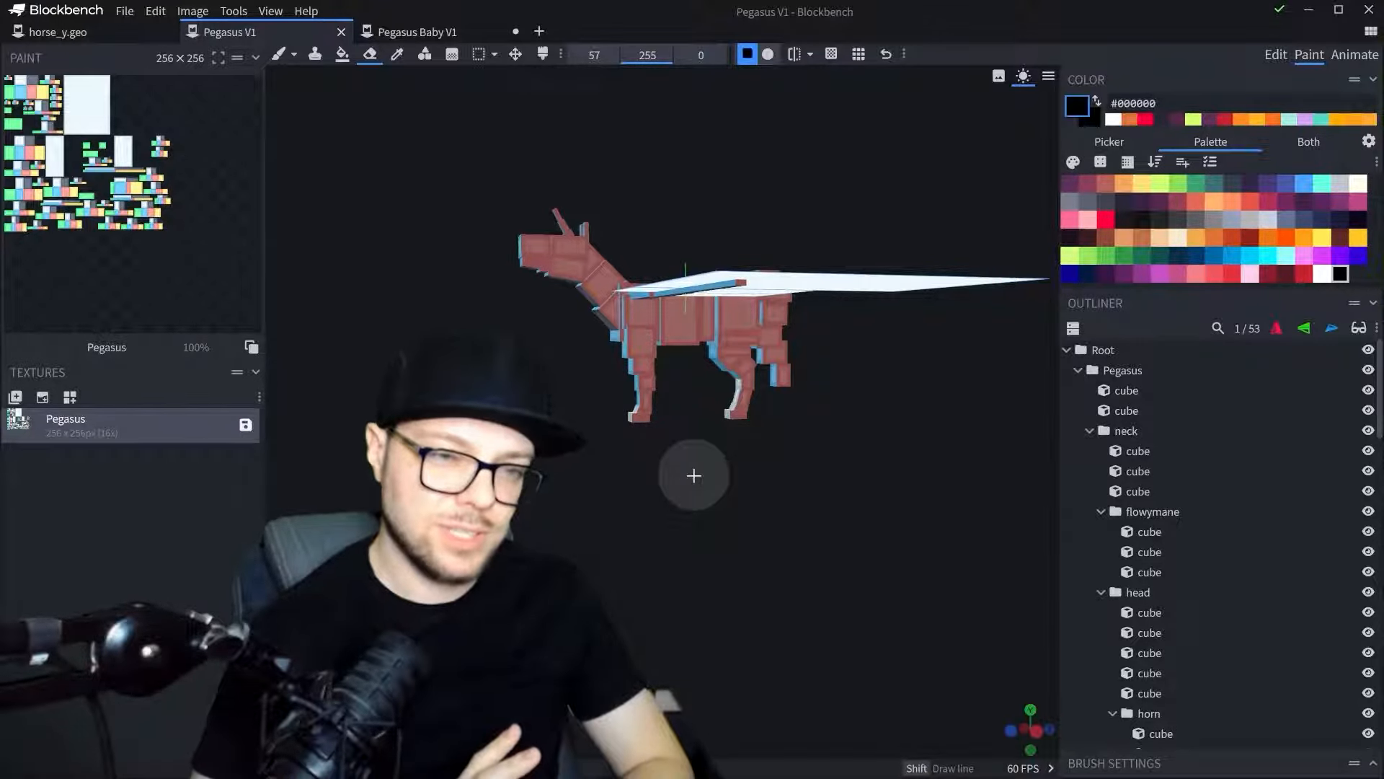
left_click_drag(643, 452, 717, 610)
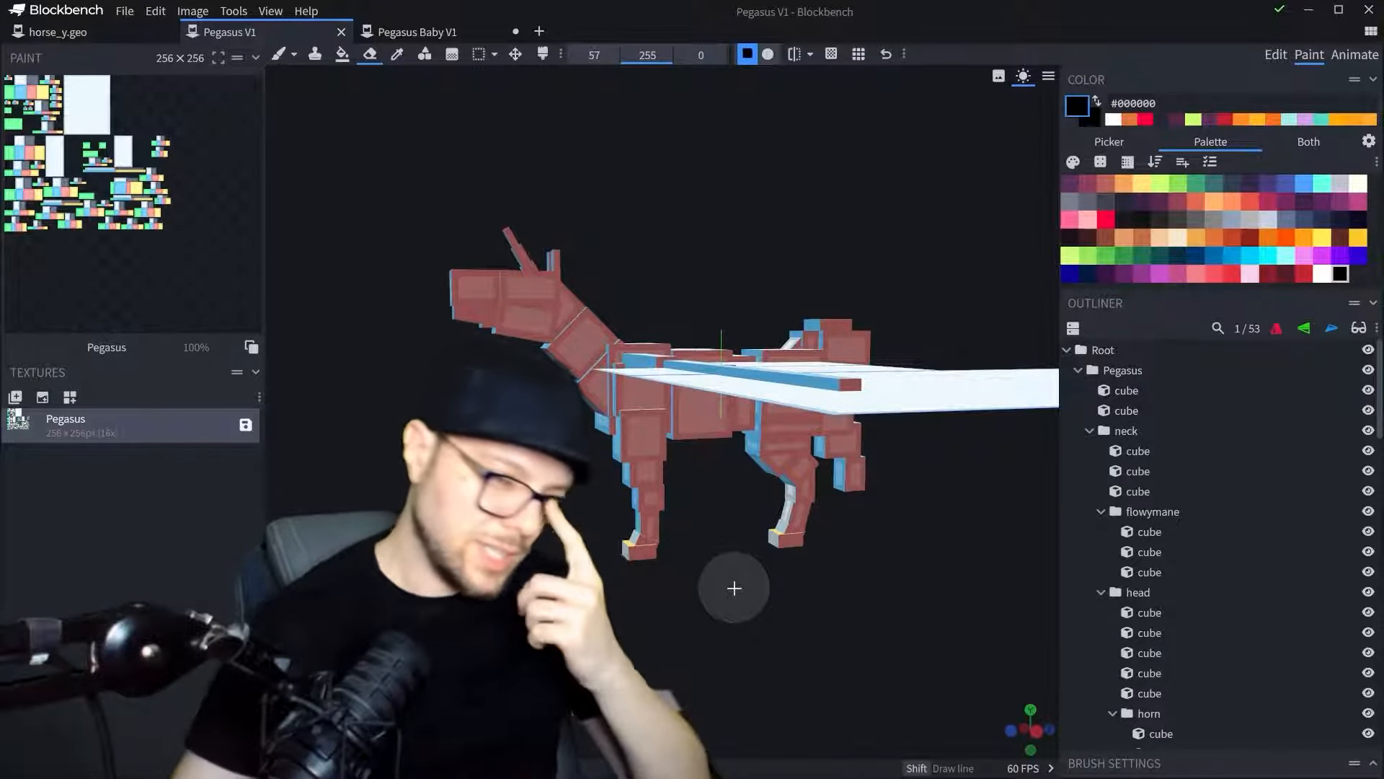
right_click_drag(674, 641, 749, 653)
scroll(683, 614, "up", 4)
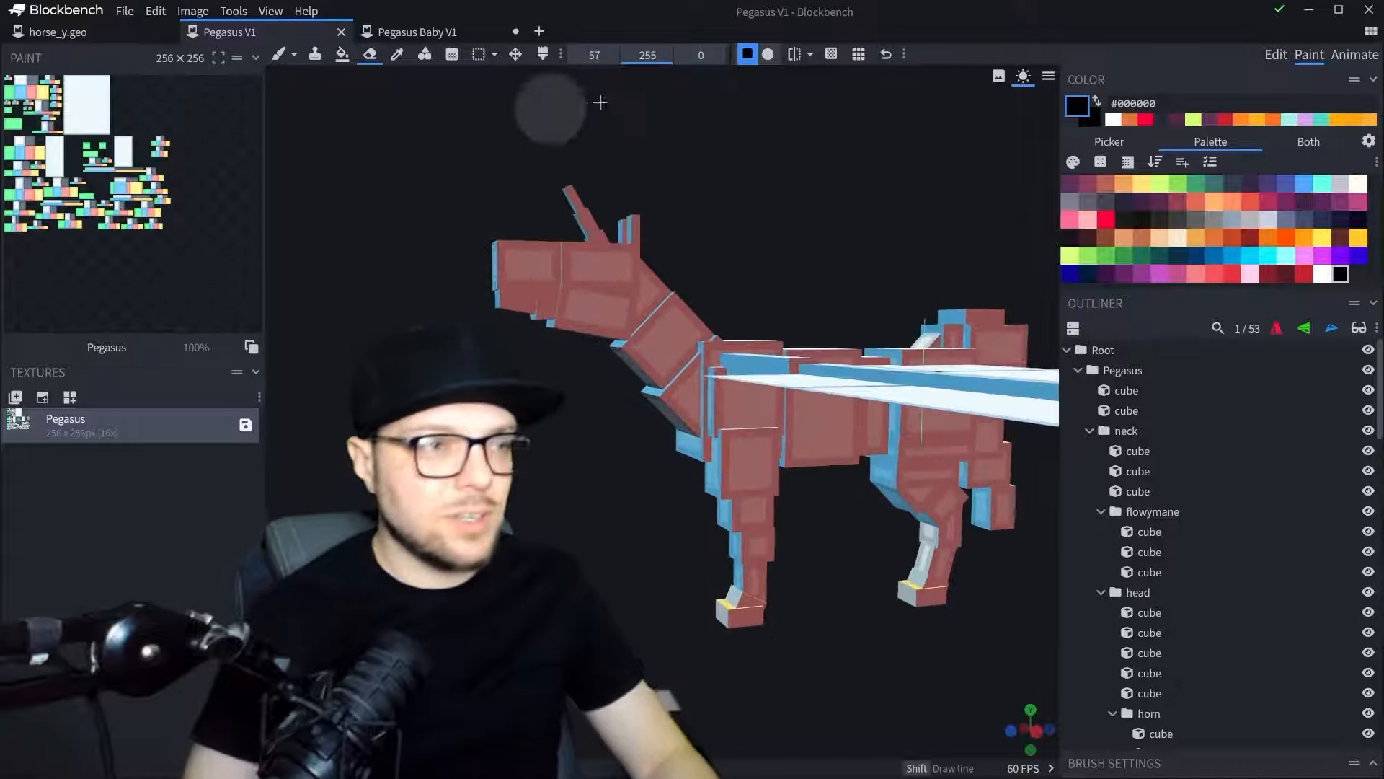
right_click_drag(683, 288, 723, 353)
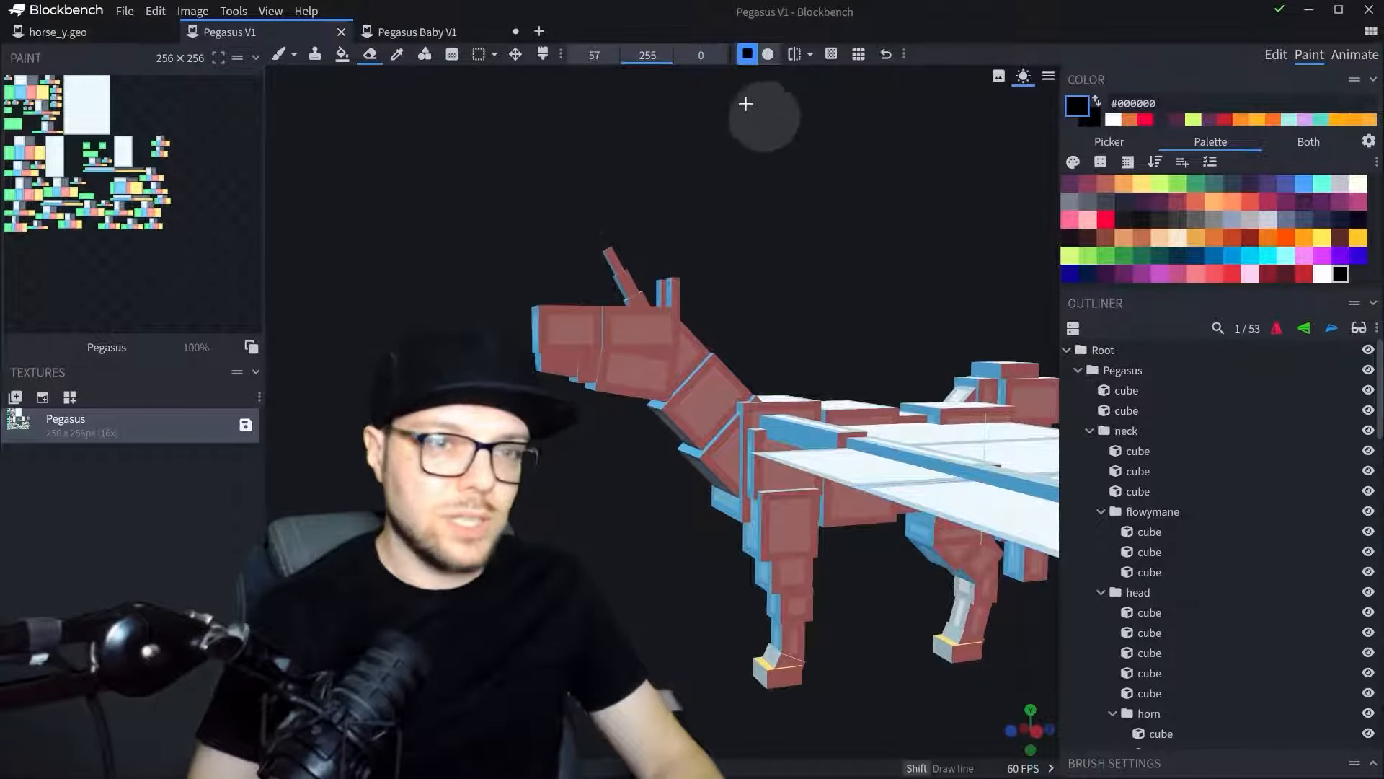
right_click_drag(618, 340, 639, 330)
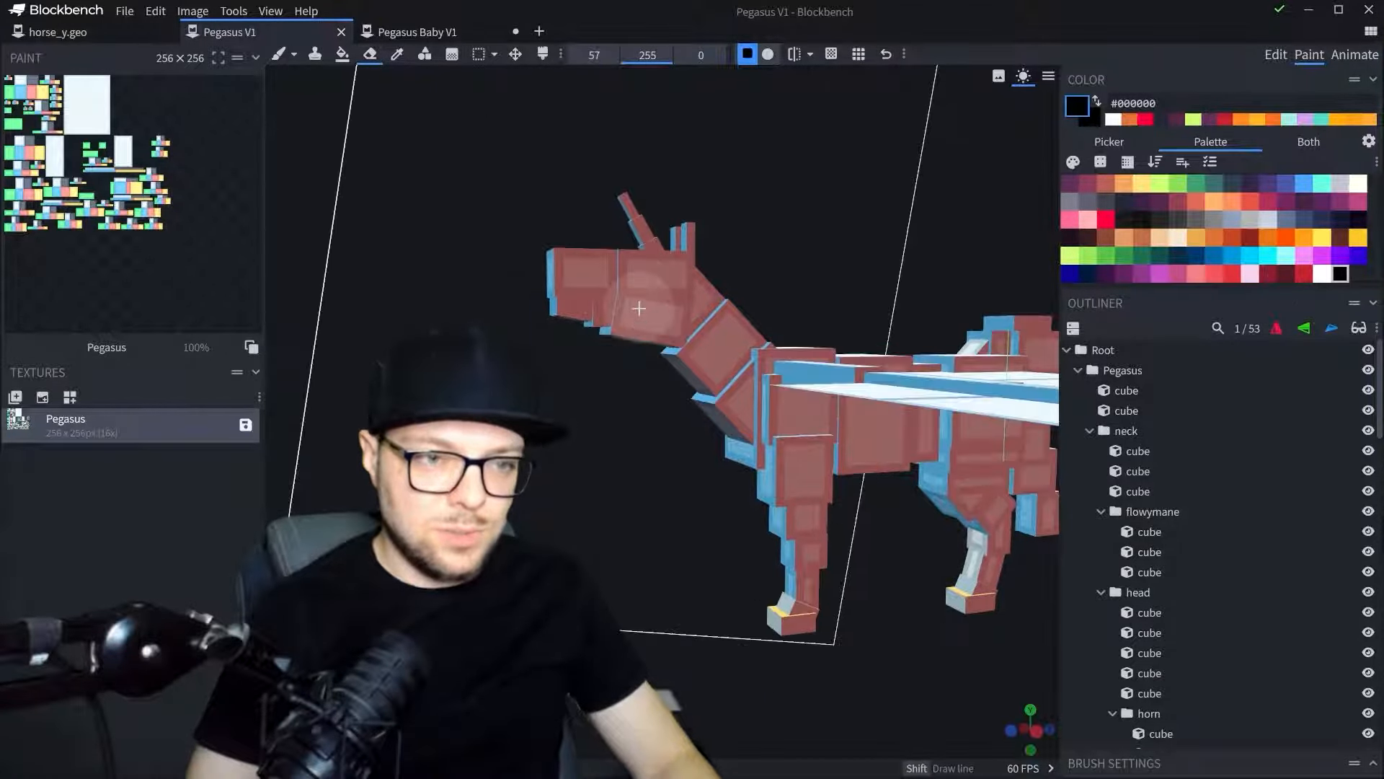
Erase the whole placeholder texture of the Pegasus with the size 57 eraser.
mouse_move(640, 305)
left_mouse_down()
mouse_move(633, 269)
mouse_move(706, 337)
left_mouse_up()
key("ctrl+z")
mouse_move(244, 207)
left_mouse_down()
mouse_move(43, 78)
mouse_move(43, 170)
left_mouse_up()
right_click_drag(919, 375, 833, 444)
scroll(773, 431, "down", 5)
Try to fill the head and neck cubes with white one face at a time.
key("g")
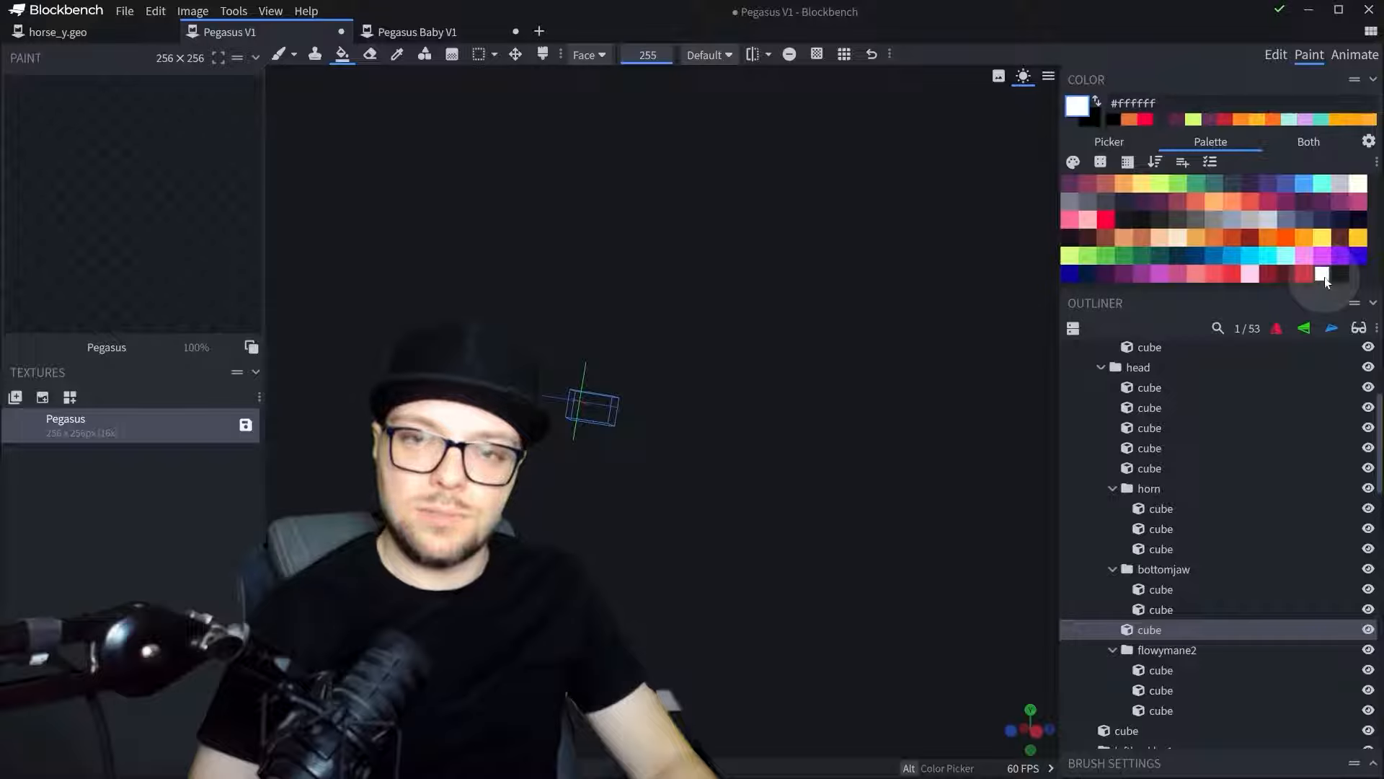
right_click_drag(331, 354, 357, 280)
scroll(375, 278, "up", 5)
left_click_drag(511, 248, 533, 271)
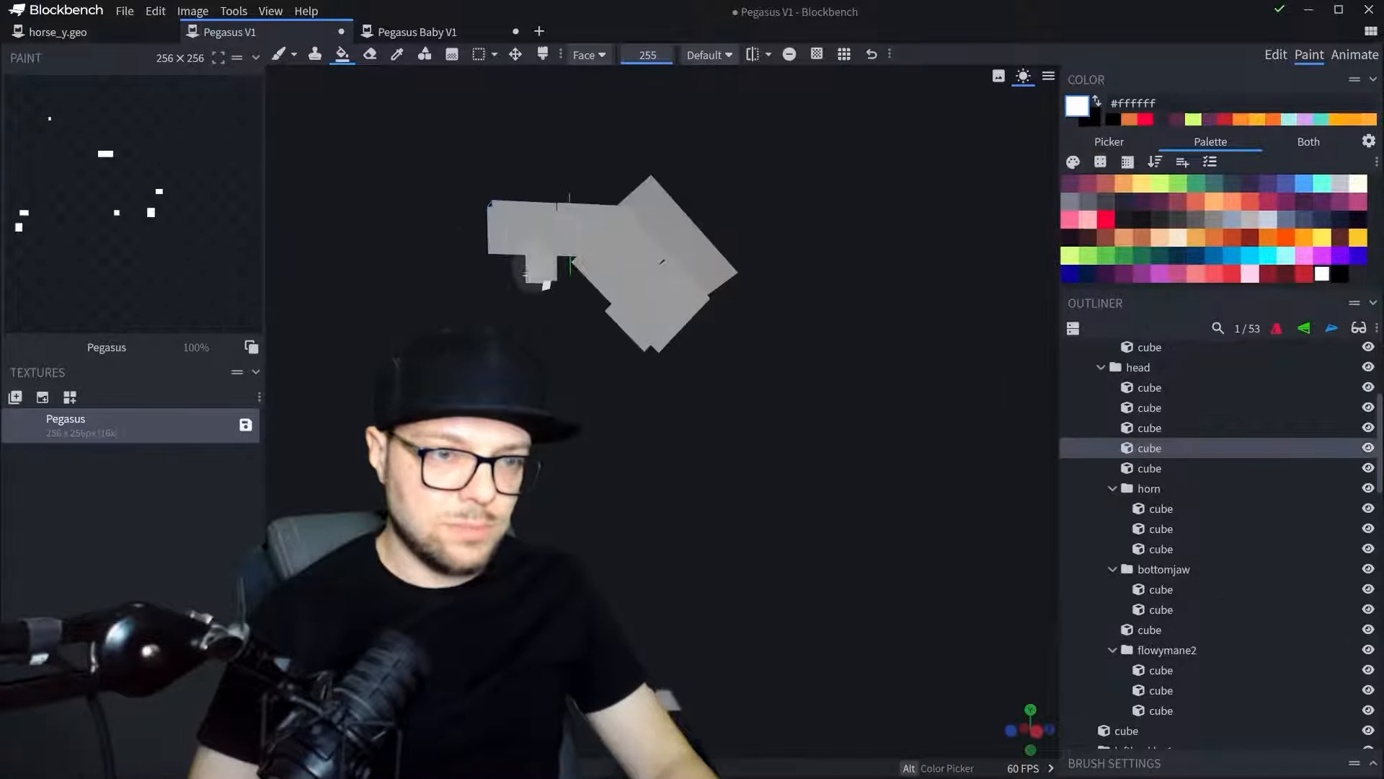
key("ctrl+z")
Set the fill mode to Element and fill the cubes of the whole Pegasus with white (#ffffff).
left_click(589, 55)
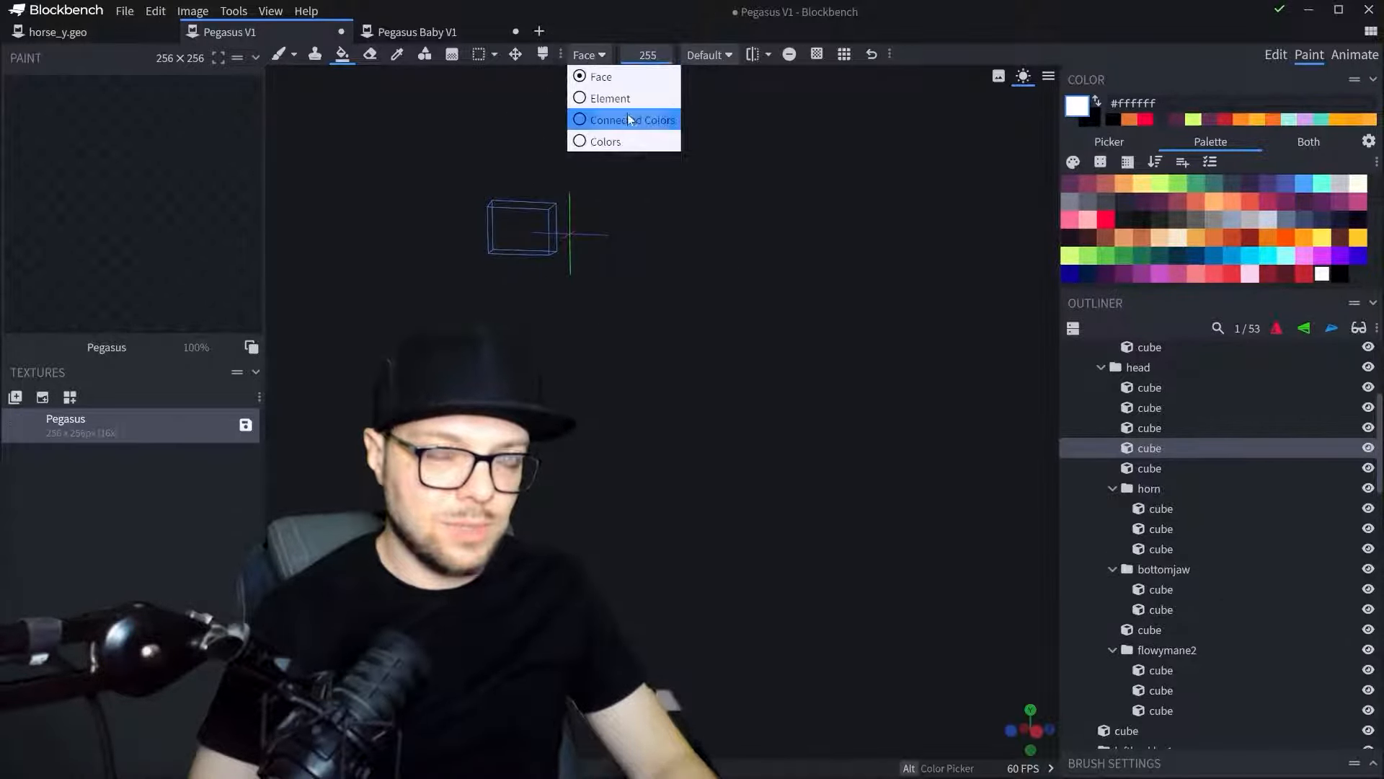
left_click(610, 98)
mouse_move(530, 229)
left_mouse_down()
mouse_move(627, 289)
mouse_move(654, 287)
mouse_move(714, 339)
mouse_move(875, 272)
mouse_move(901, 440)
mouse_move(752, 544)
mouse_move(721, 537)
mouse_move(894, 522)
left_mouse_up()
right_click_drag(1002, 411, 831, 436)
Duplicate the leftfrontleg1 group and flip the copy along X to make the opposite front leg.
left_click(737, 455)
left_click_drag(736, 455, 630, 447)
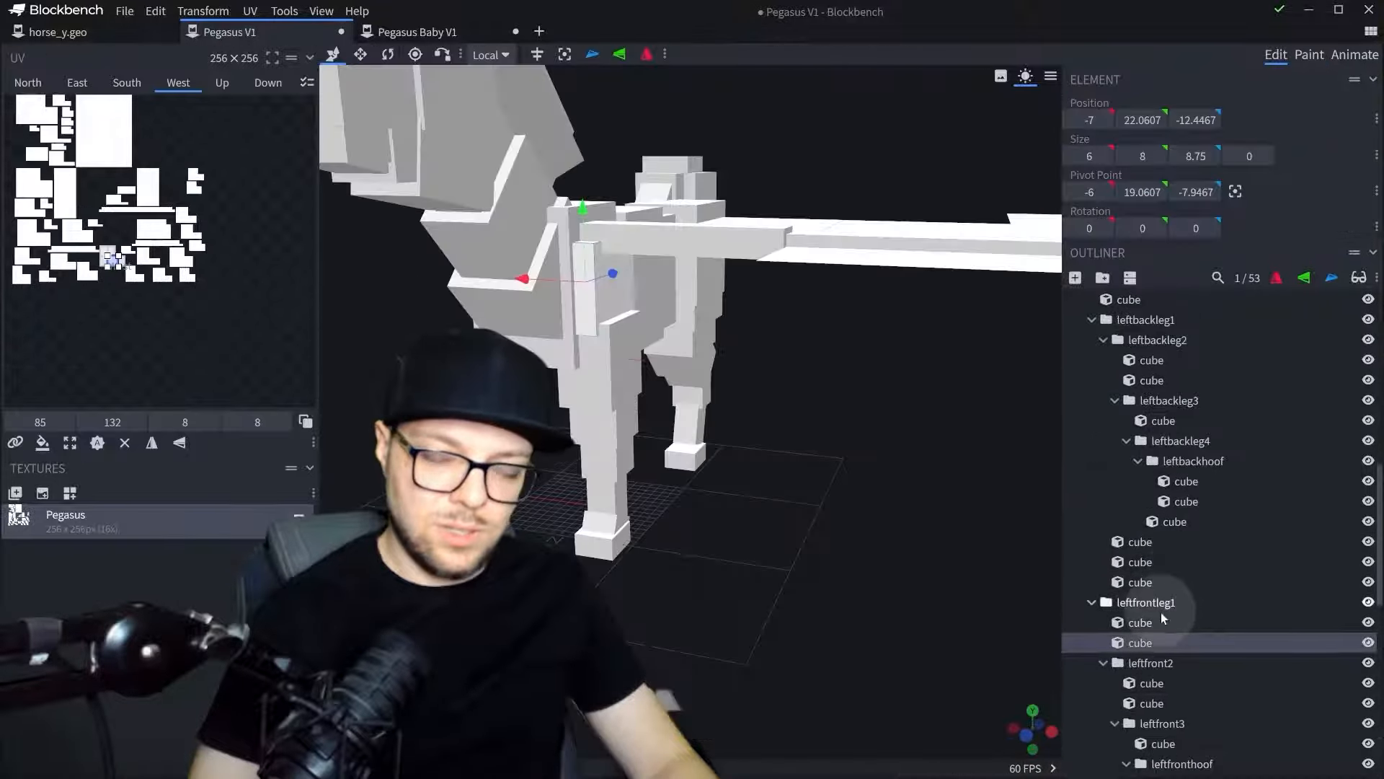
left_click(1159, 606)
key("ctrl+d")
left_click(1276, 278)
left_click_drag(840, 389, 702, 357)
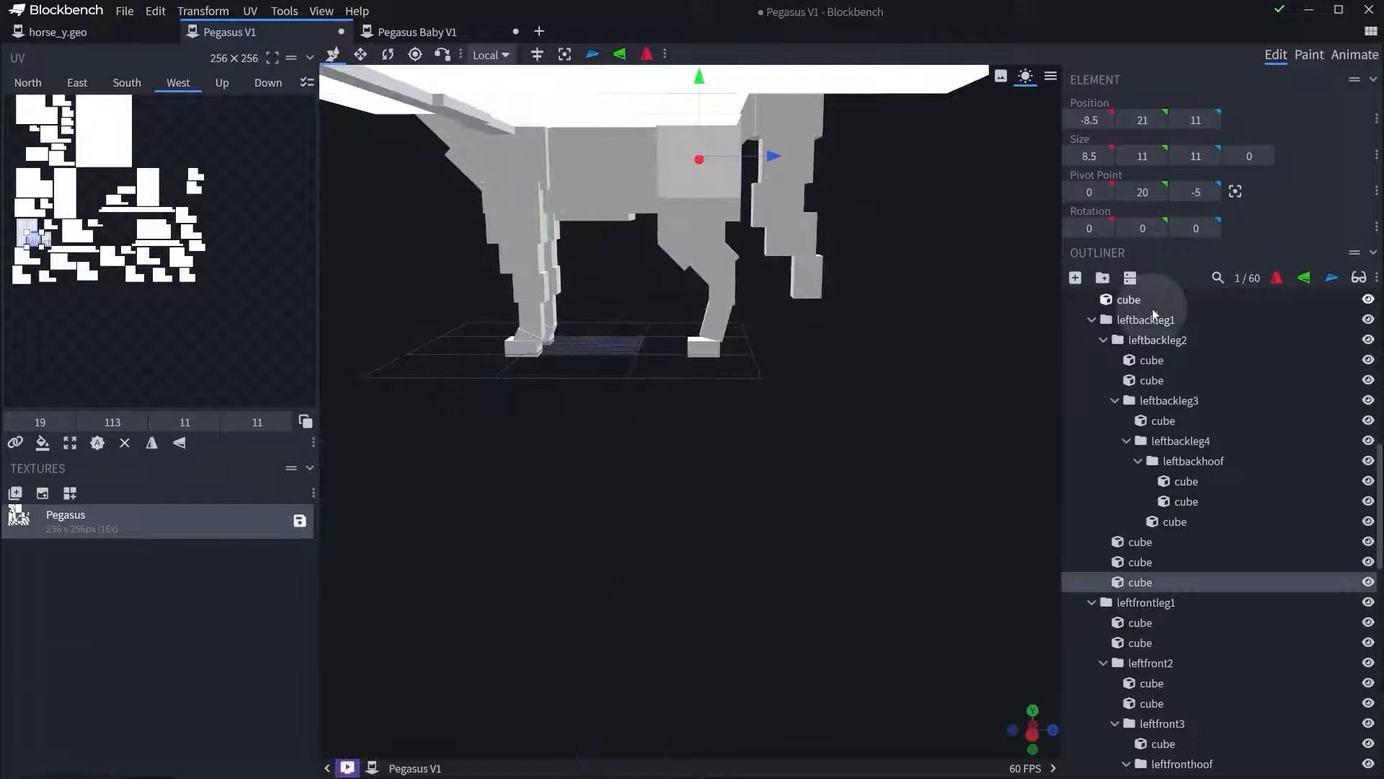
Duplicate the leftbackleg1 group and flip the copy along X to make the opposite back leg.
left_click(1161, 318)
key("ctrl+d")
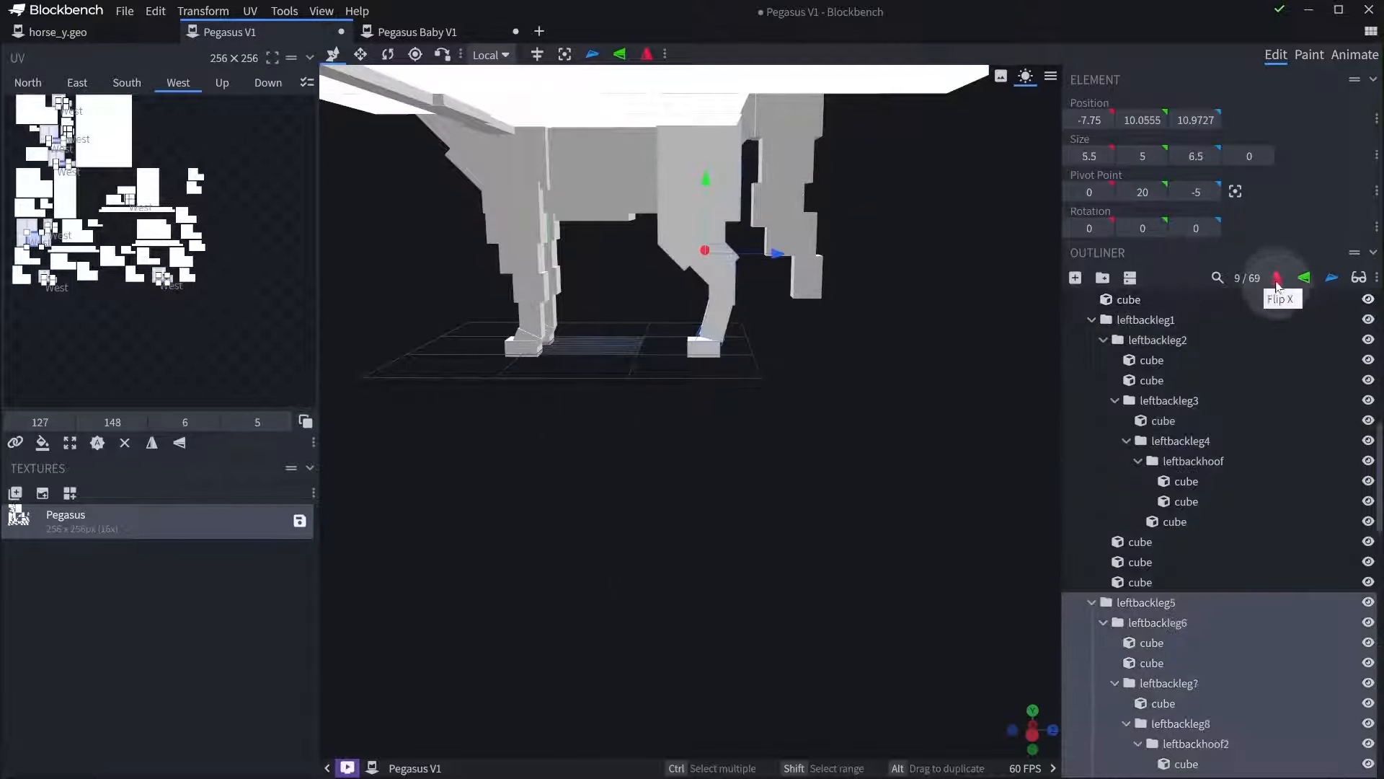
left_click(1277, 278)
mouse_move(829, 403)
left_mouse_down()
mouse_move(724, 423)
mouse_move(929, 401)
mouse_move(409, 430)
mouse_move(573, 462)
mouse_move(789, 422)
left_mouse_up()
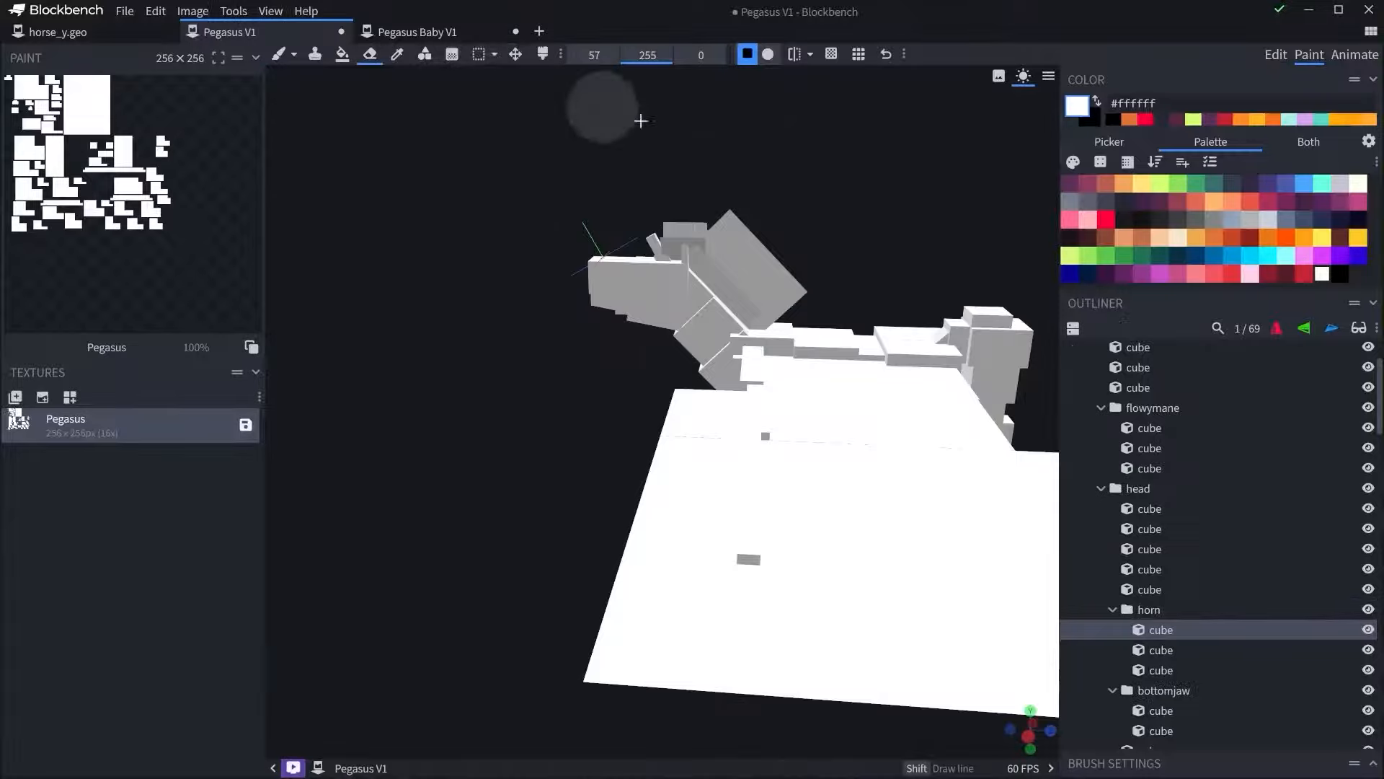
Erase the white from the flat planes of the left wing with the size 57 eraser, keeping the wing bones.
mouse_move(910, 415)
left_mouse_down()
mouse_move(927, 479)
mouse_move(797, 639)
mouse_move(853, 389)
left_mouse_up()
right_click_drag(850, 416, 717, 427)
left_click_drag(802, 176, 797, 219)
right_click_drag(675, 375, 683, 273)
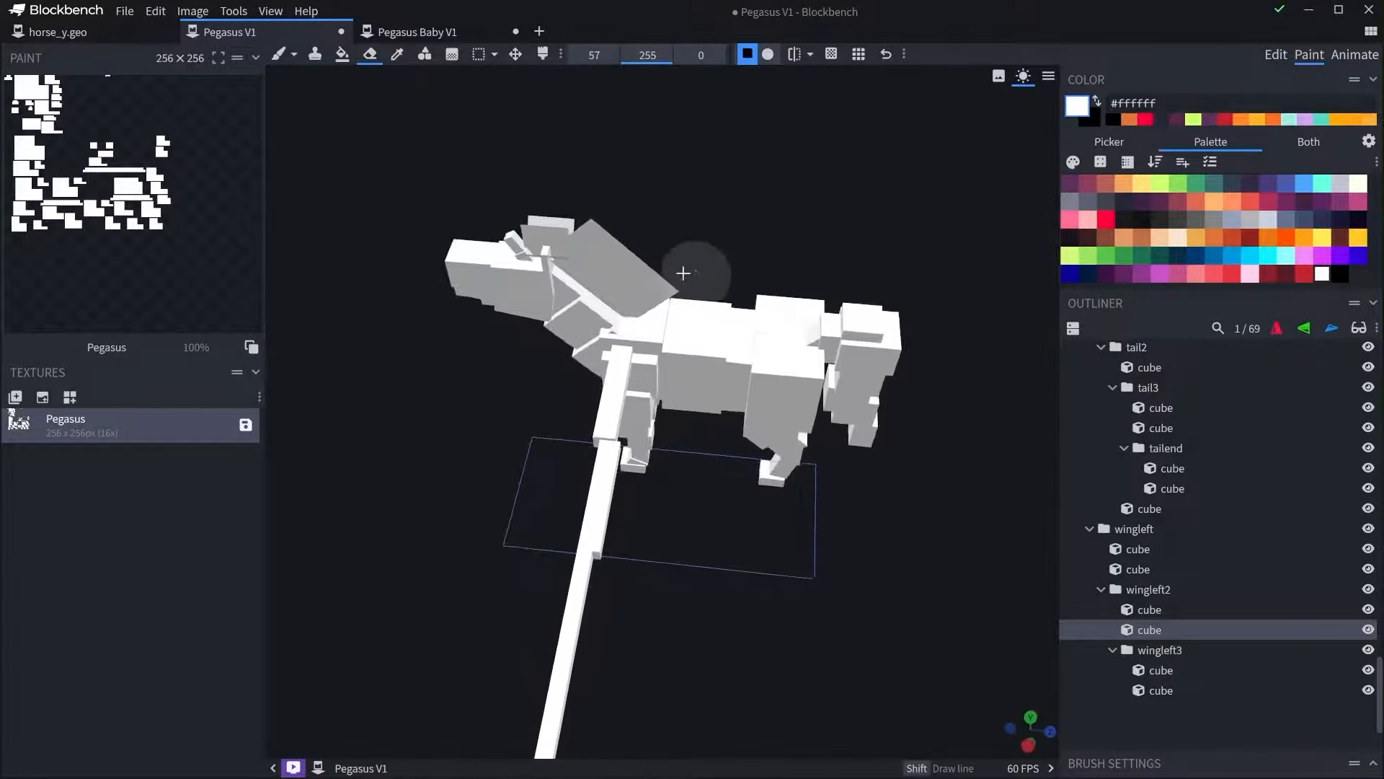
Draw a jagged white trailing edge across the inner and middle planes of the left wing with the size 1 brush.
key("b")
mouse_move(871, 423)
left_mouse_down()
mouse_move(844, 176)
mouse_move(655, 175)
left_mouse_up()
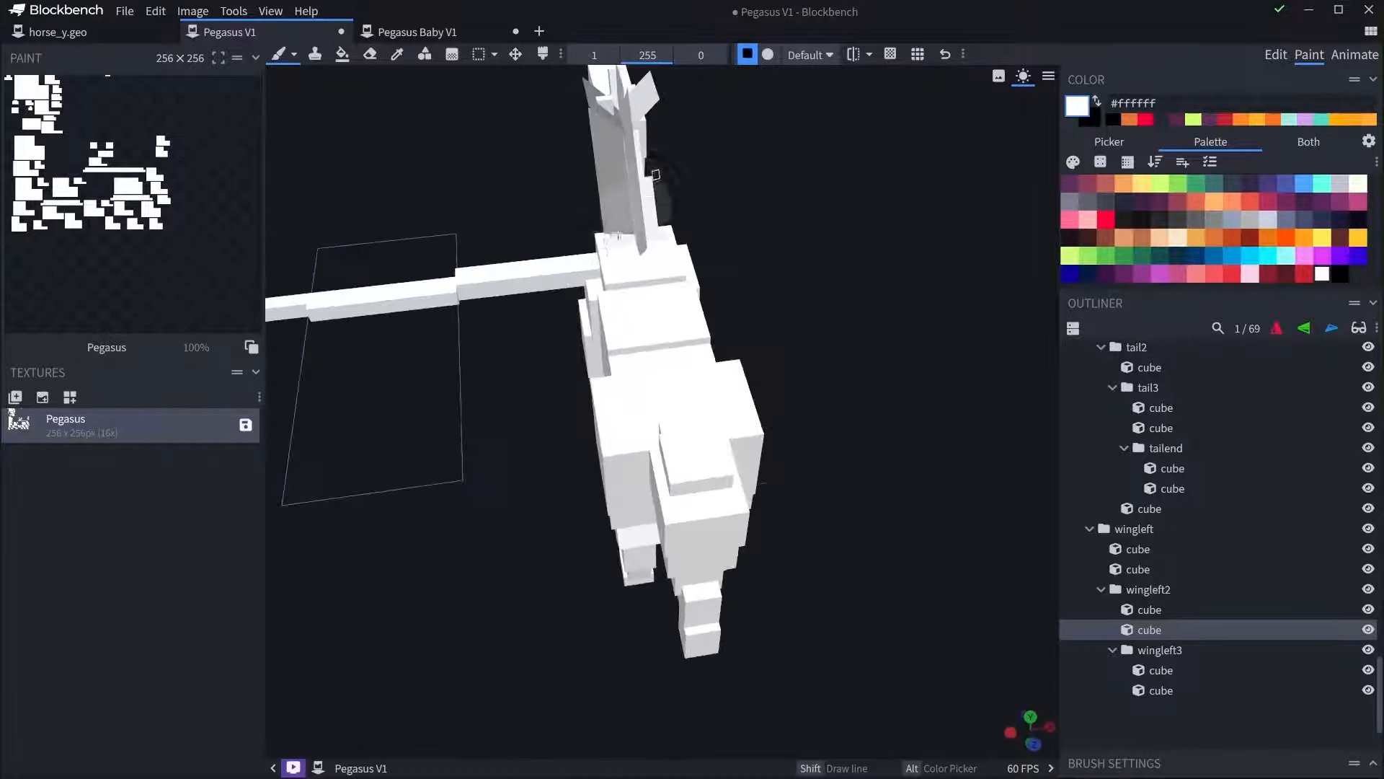
right_click_drag(655, 174, 786, 90)
scroll(801, 344, "up", 4)
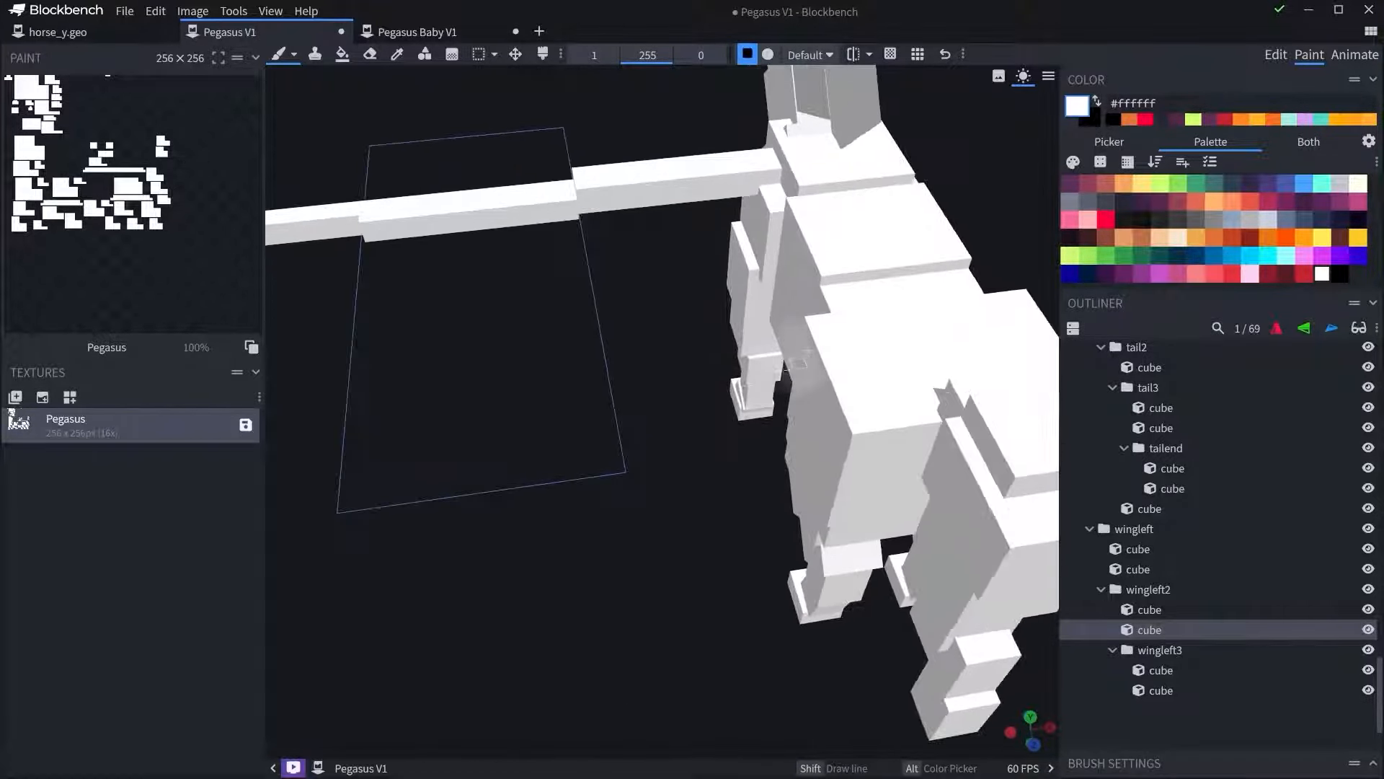
scroll(815, 368, "up", 2)
left_click_drag(870, 346, 830, 427)
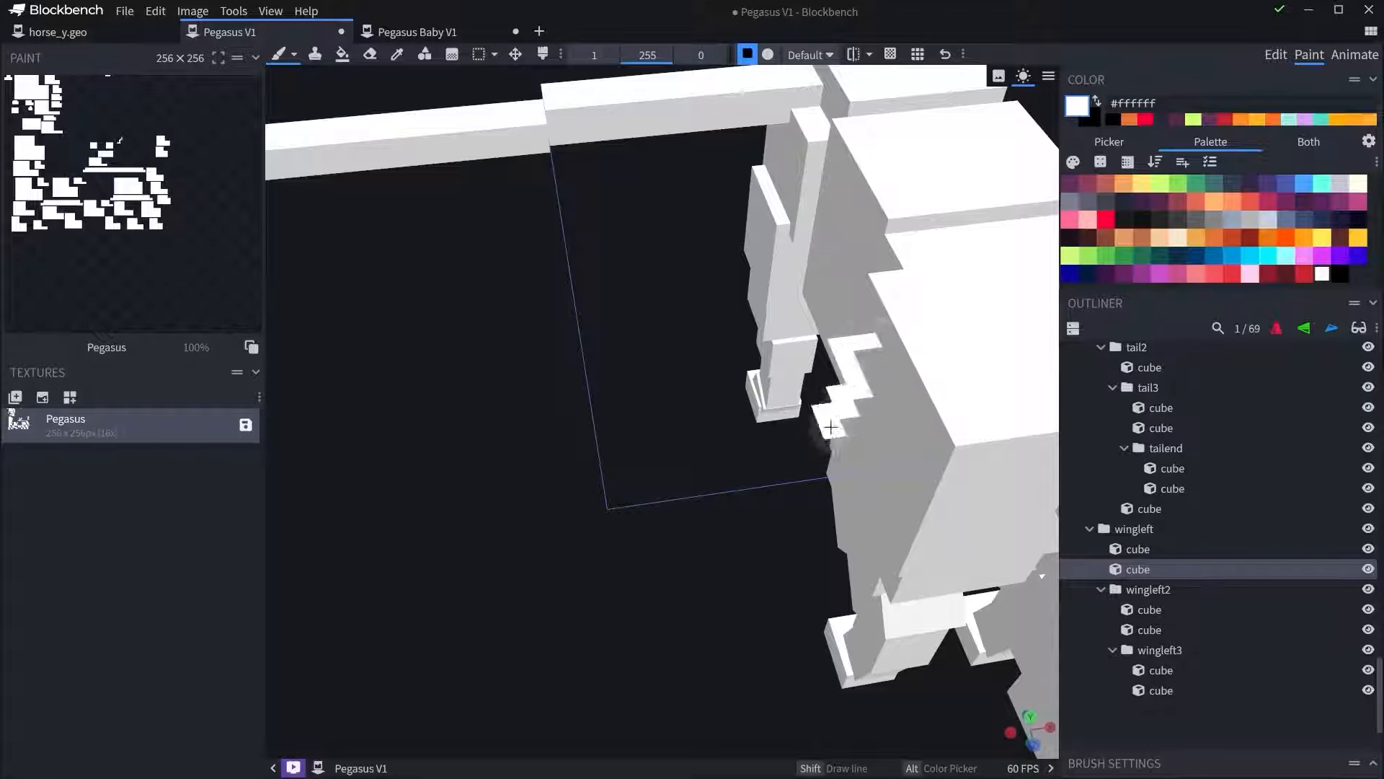
left_click_drag(724, 381, 621, 371)
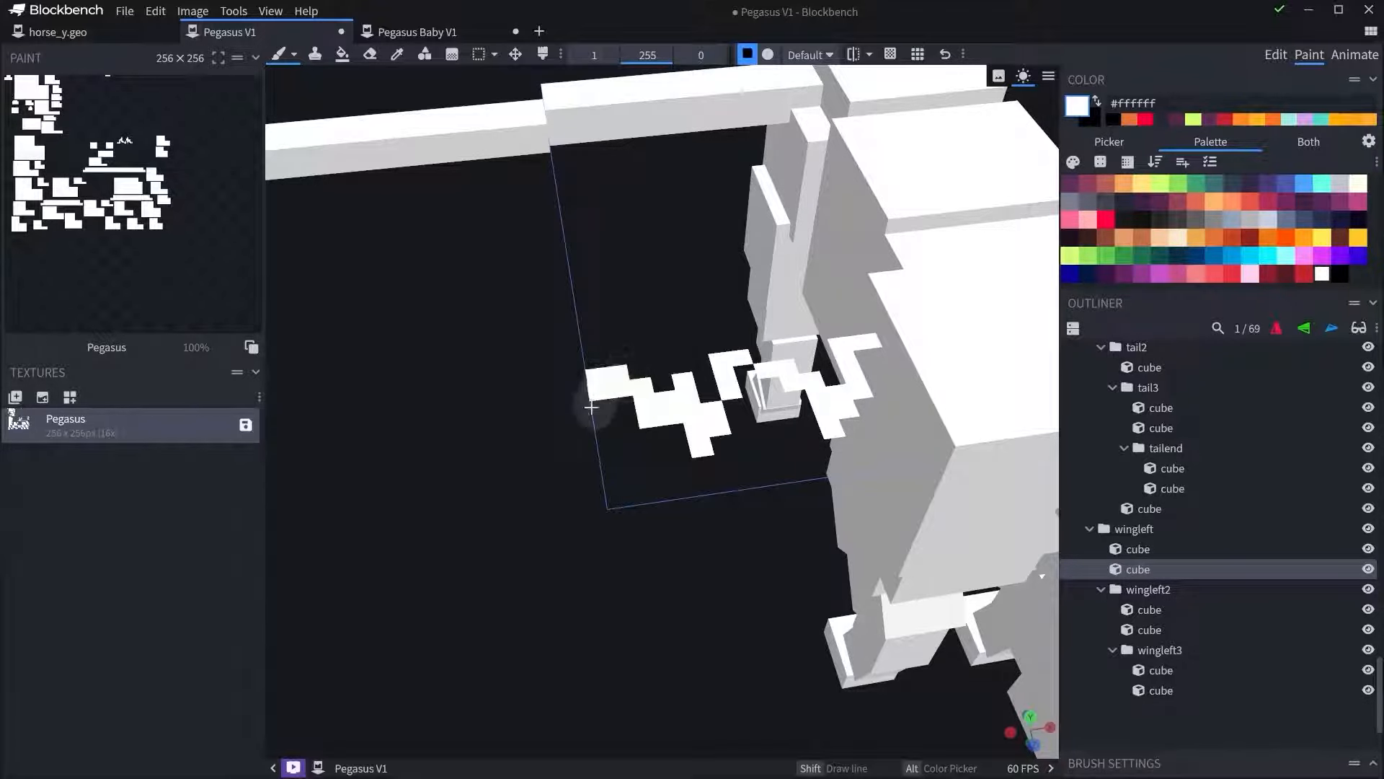
Paint a solid white wing tip and outline the outermost feathers on the wingleft3 plane with the size 1 brush.
scroll(394, 471, "down", 5)
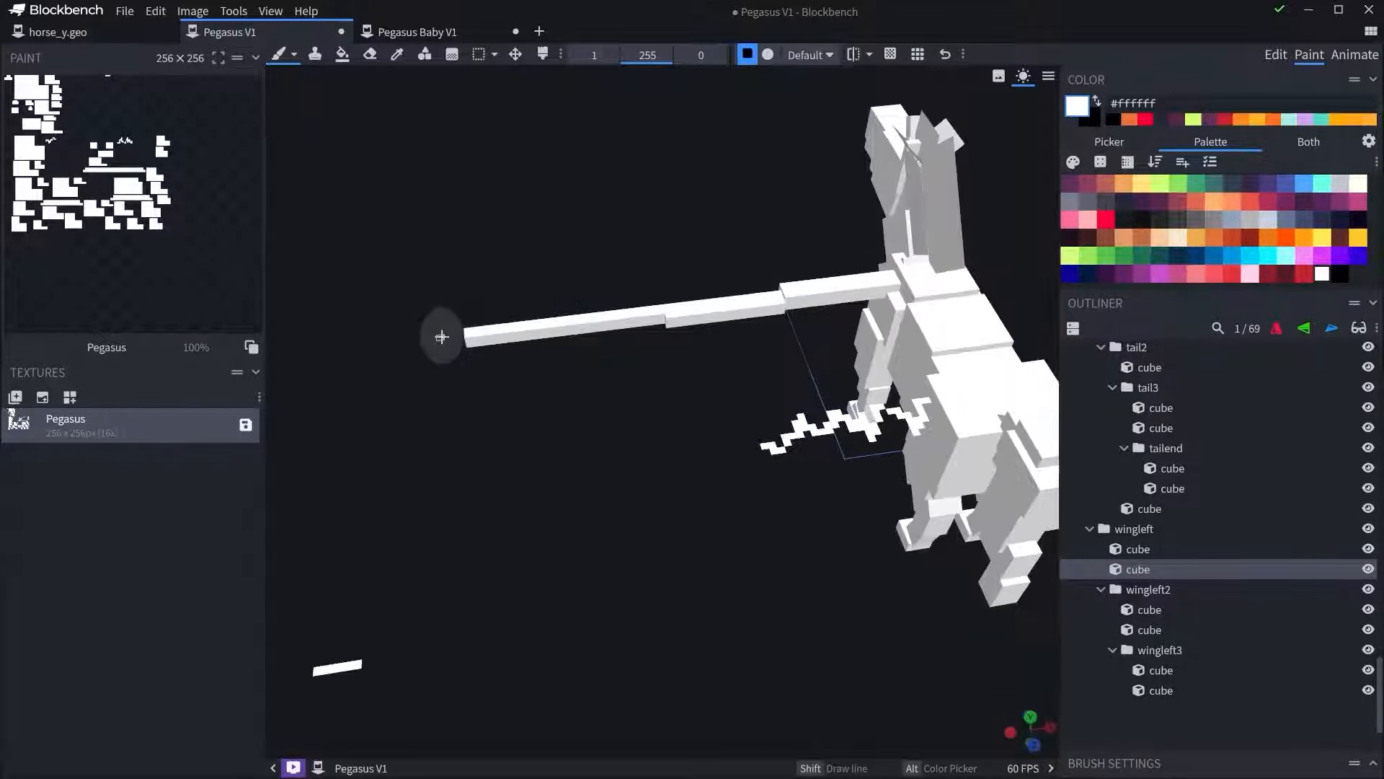
left_click_drag(441, 334, 411, 355)
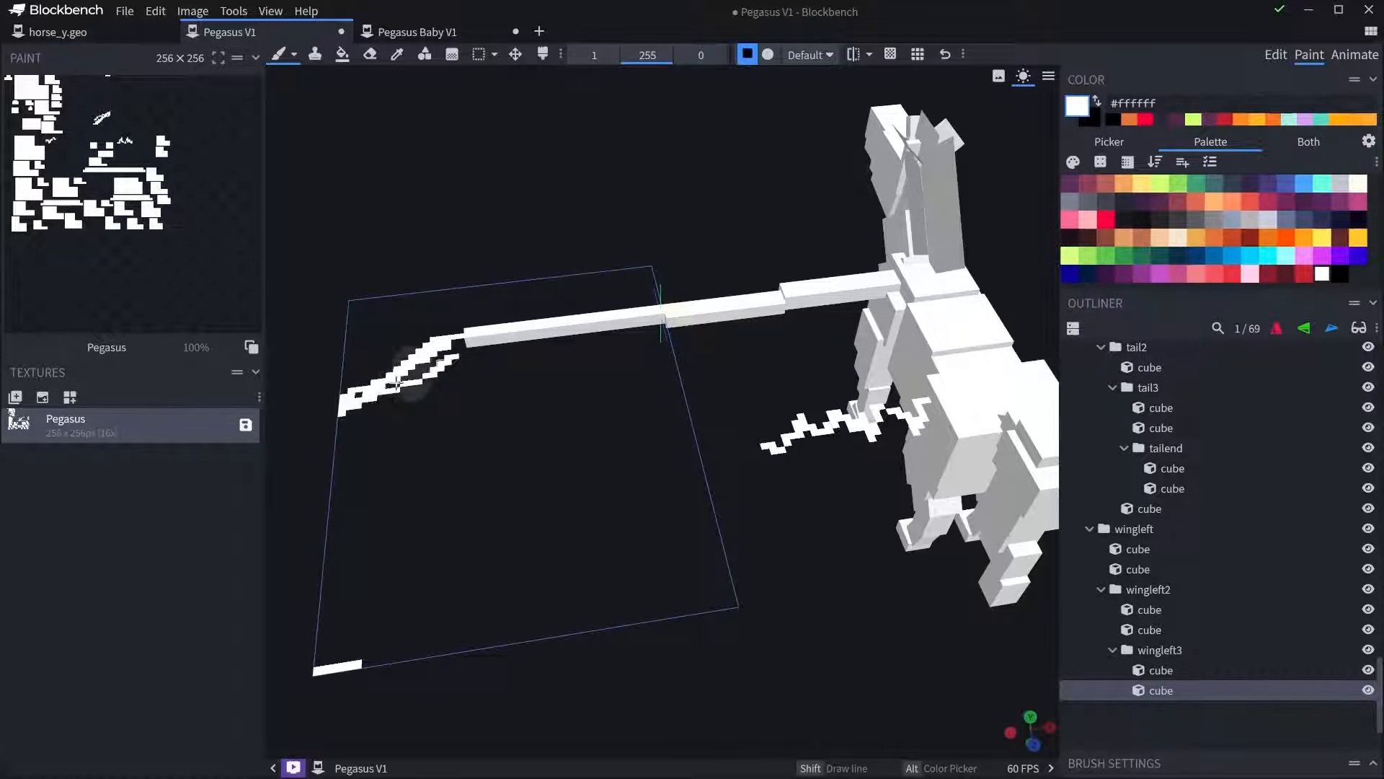
right_click_drag(454, 353, 548, 288)
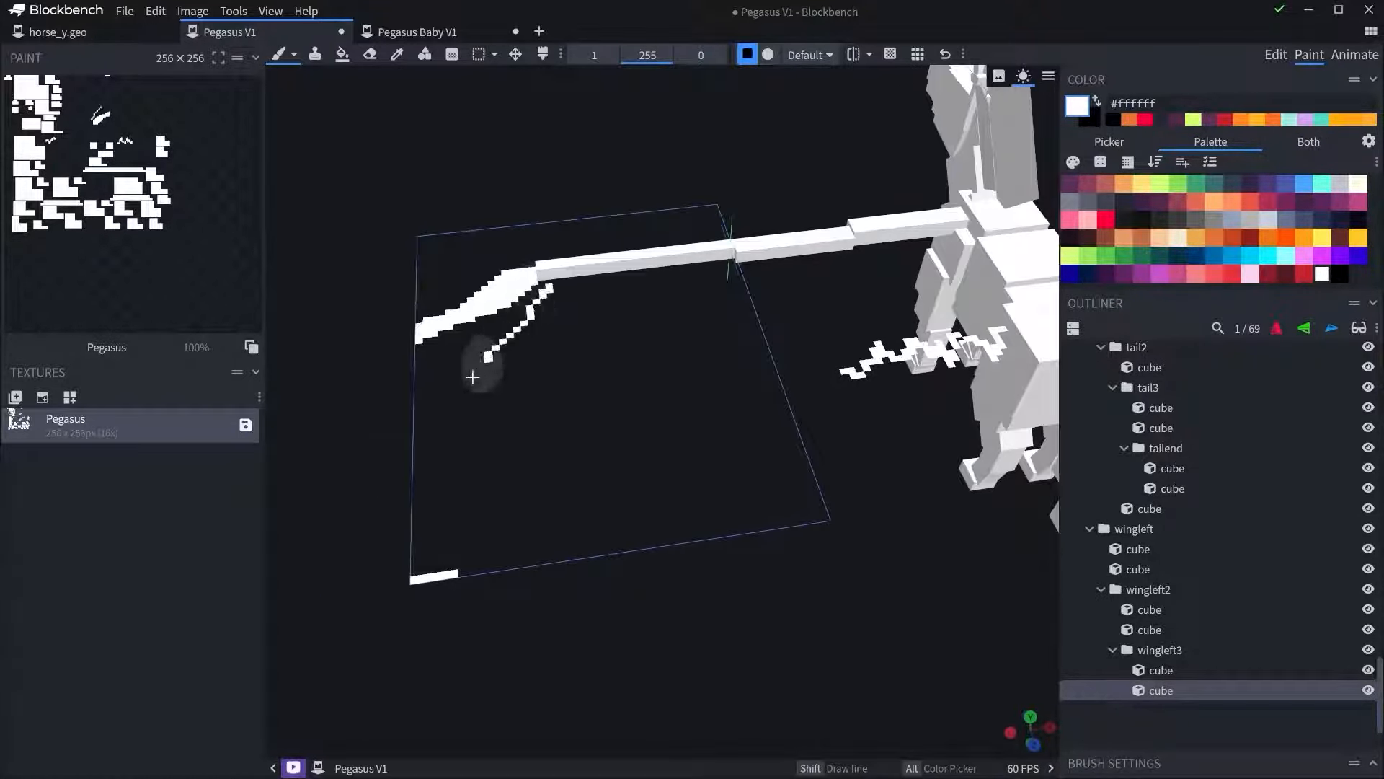
left_click_drag(472, 377, 422, 424)
left_click_drag(604, 285, 426, 553)
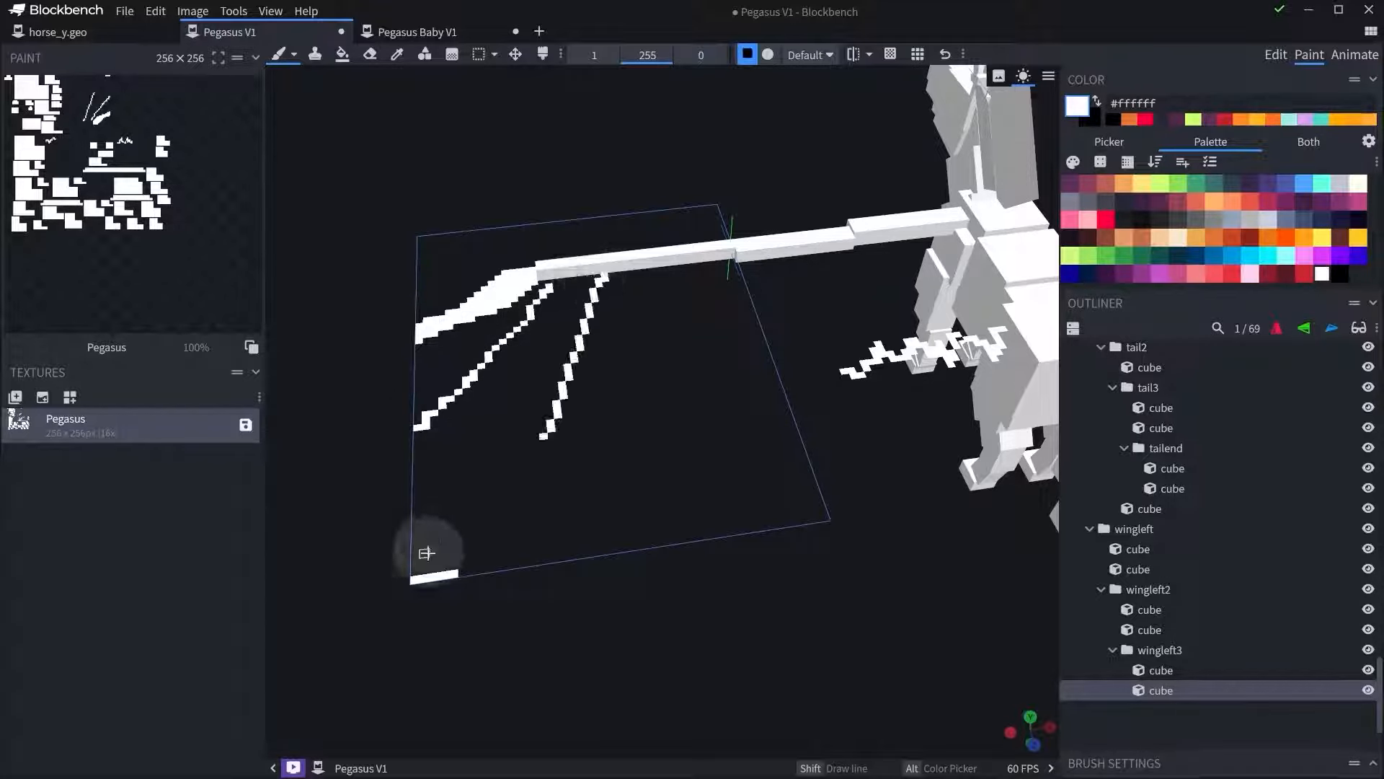
left_click_drag(412, 429, 418, 452)
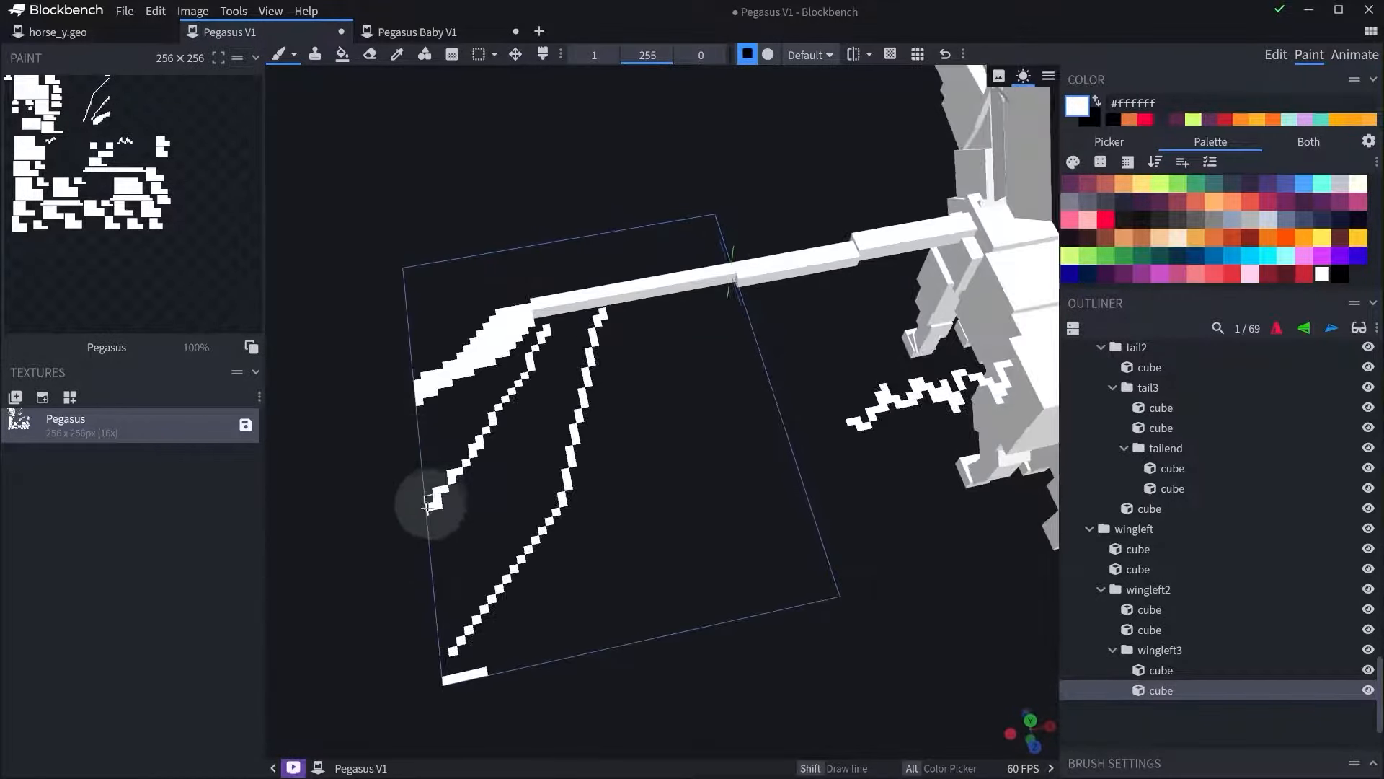
right_click_drag(440, 650, 478, 482)
Erase the stray white strip at the outer wing's corner with the size 4 eraser and outline the remaining outer feathers.
key("e")
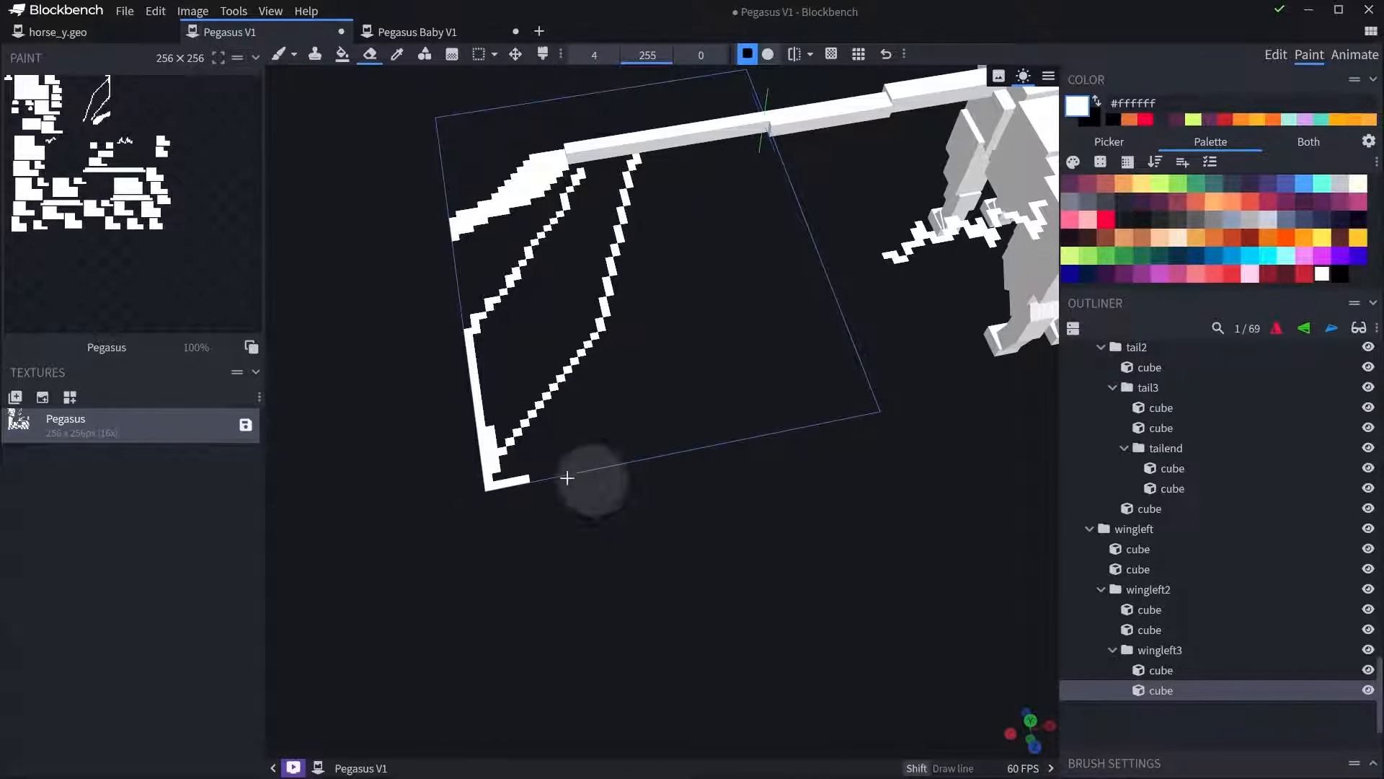
left_click_drag(565, 479, 519, 473)
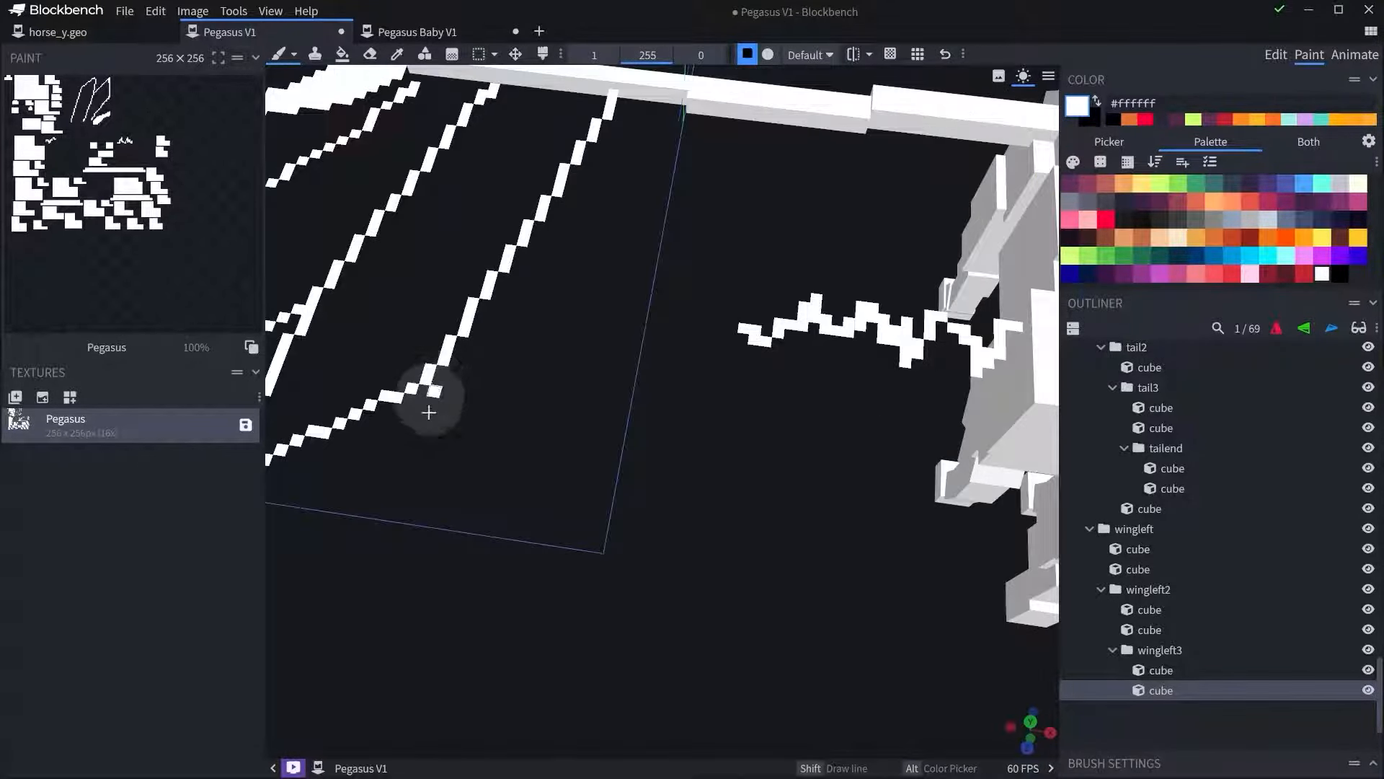
mouse_move(449, 509)
left_mouse_down()
mouse_move(572, 442)
mouse_move(681, 132)
left_mouse_up()
scroll(678, 306, "down", 12)
right_click_drag(730, 397, 548, 317)
left_click_drag(822, 369, 633, 519)
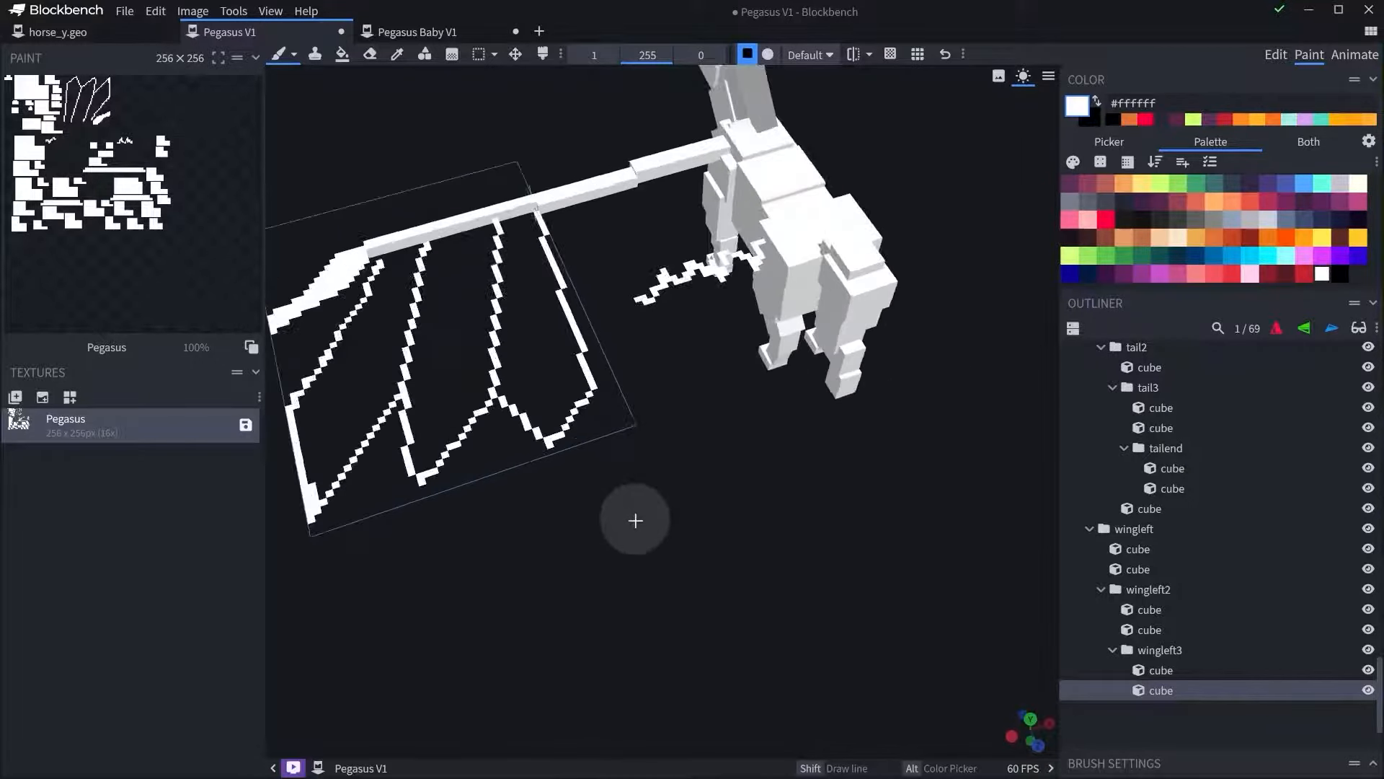
Erase the pointed feather ends on the outer wing with the size 4 eraser, keeping the long dividing lines.
scroll(698, 381, "up", 5)
mouse_move(760, 376)
left_mouse_down()
mouse_move(677, 538)
mouse_move(781, 534)
mouse_move(819, 486)
left_mouse_up()
key("e")
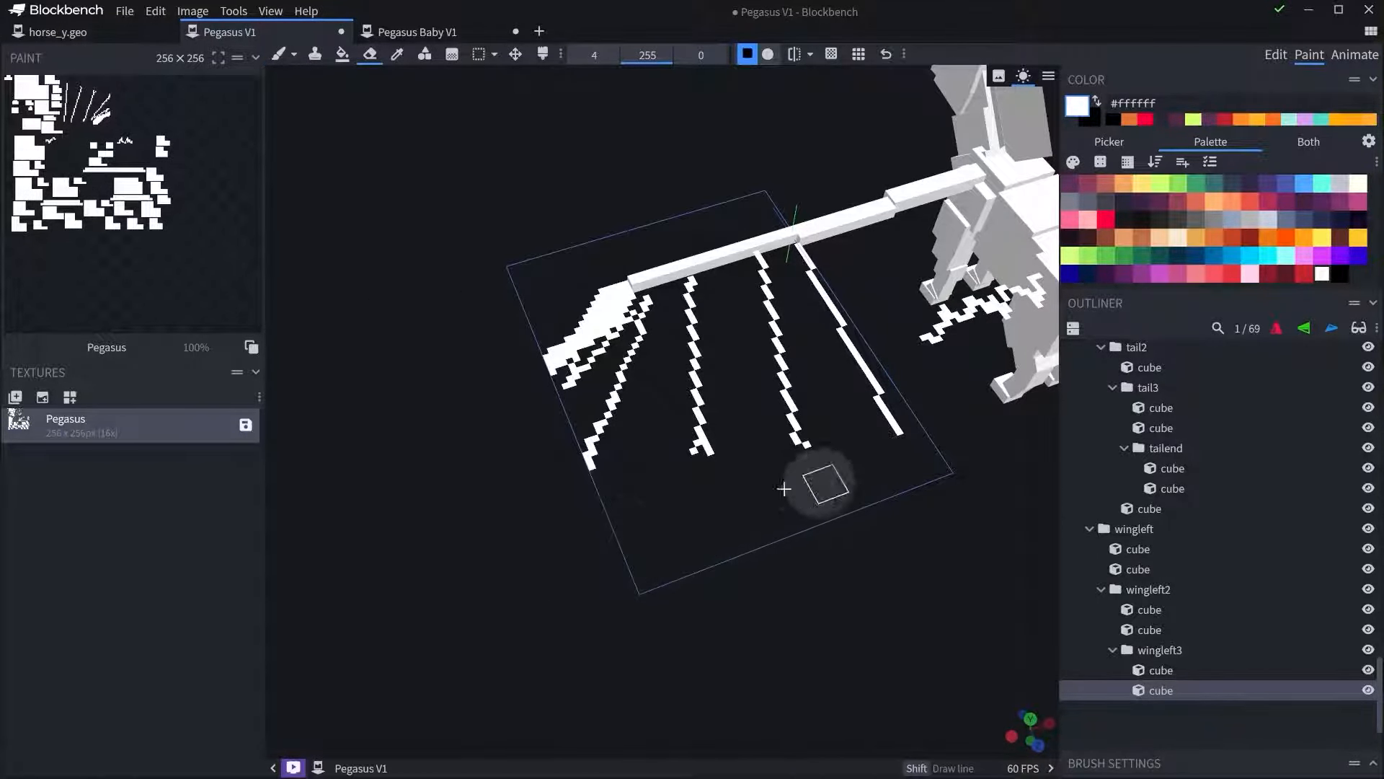
scroll(819, 485, "down", 2)
right_click_drag(819, 486, 677, 513)
scroll(677, 513, "up", 2)
Draw white feather lines down from the bone on the middle and inner wing planes with the size 1 brush.
key("b")
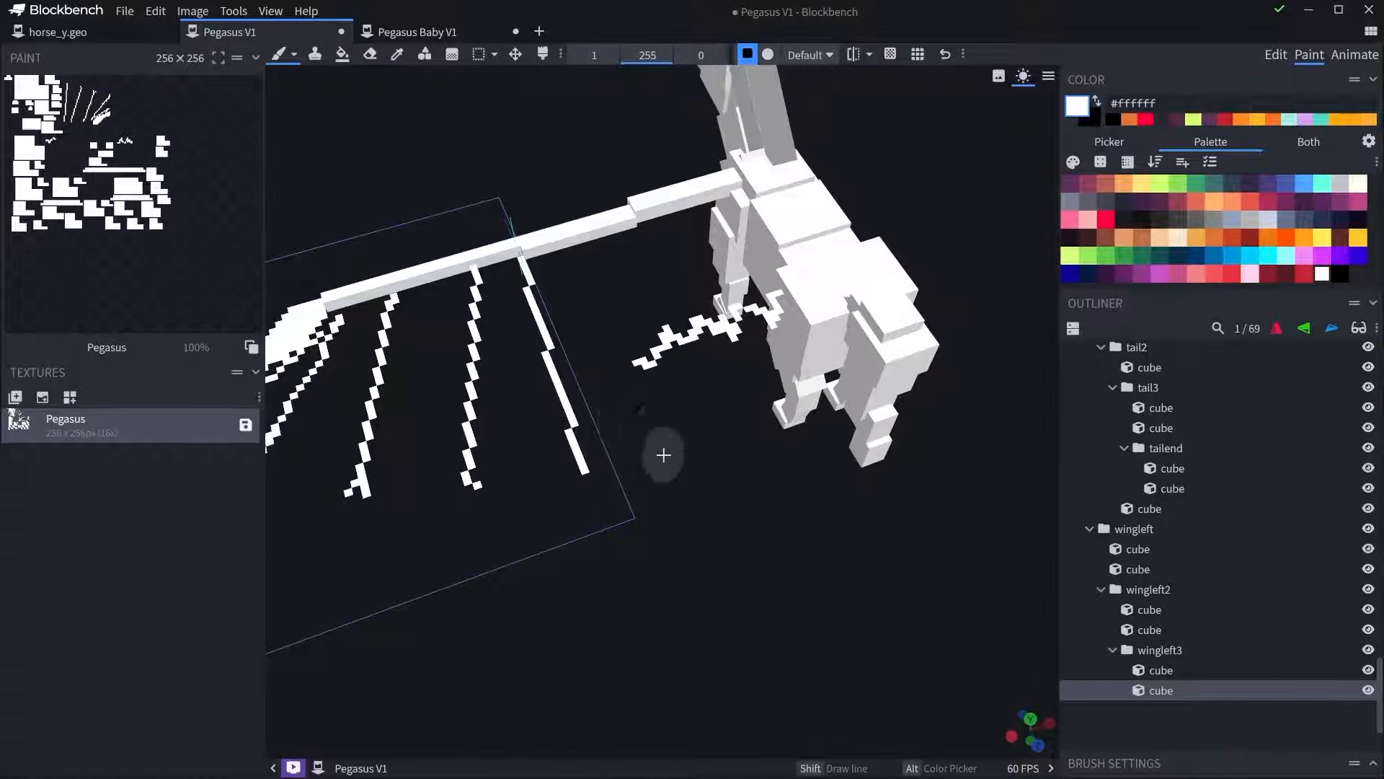
mouse_move(664, 401)
left_mouse_down()
mouse_move(634, 349)
mouse_move(634, 470)
mouse_move(556, 299)
left_mouse_up()
mouse_move(695, 365)
left_mouse_down()
mouse_move(624, 276)
mouse_move(728, 378)
left_mouse_up()
left_click_drag(873, 352, 856, 352)
scroll(855, 352, "down", 5)
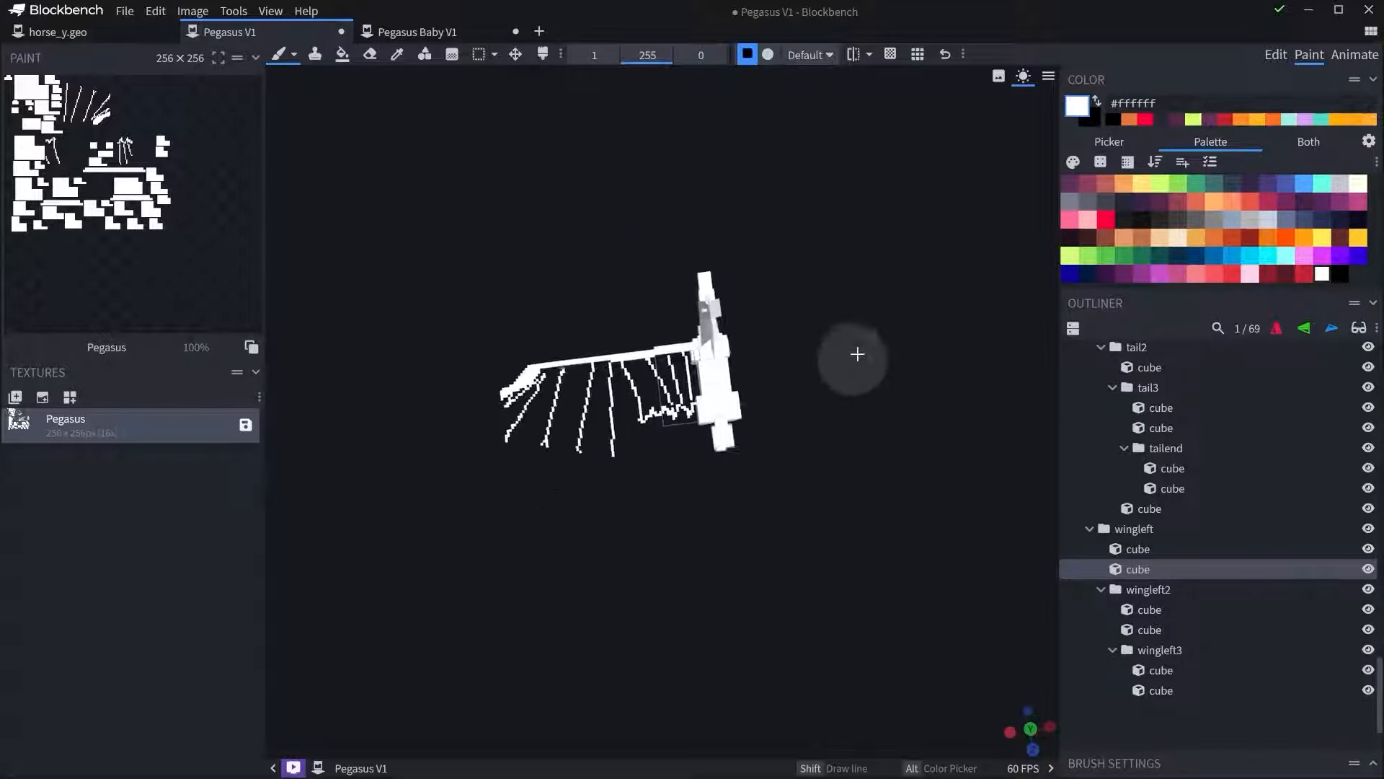
Erase the jagged trailing edge below the inner and middle feather lines with the size 4 eraser.
scroll(751, 501, "up", 5)
key("e")
left_click_drag(717, 364, 672, 375)
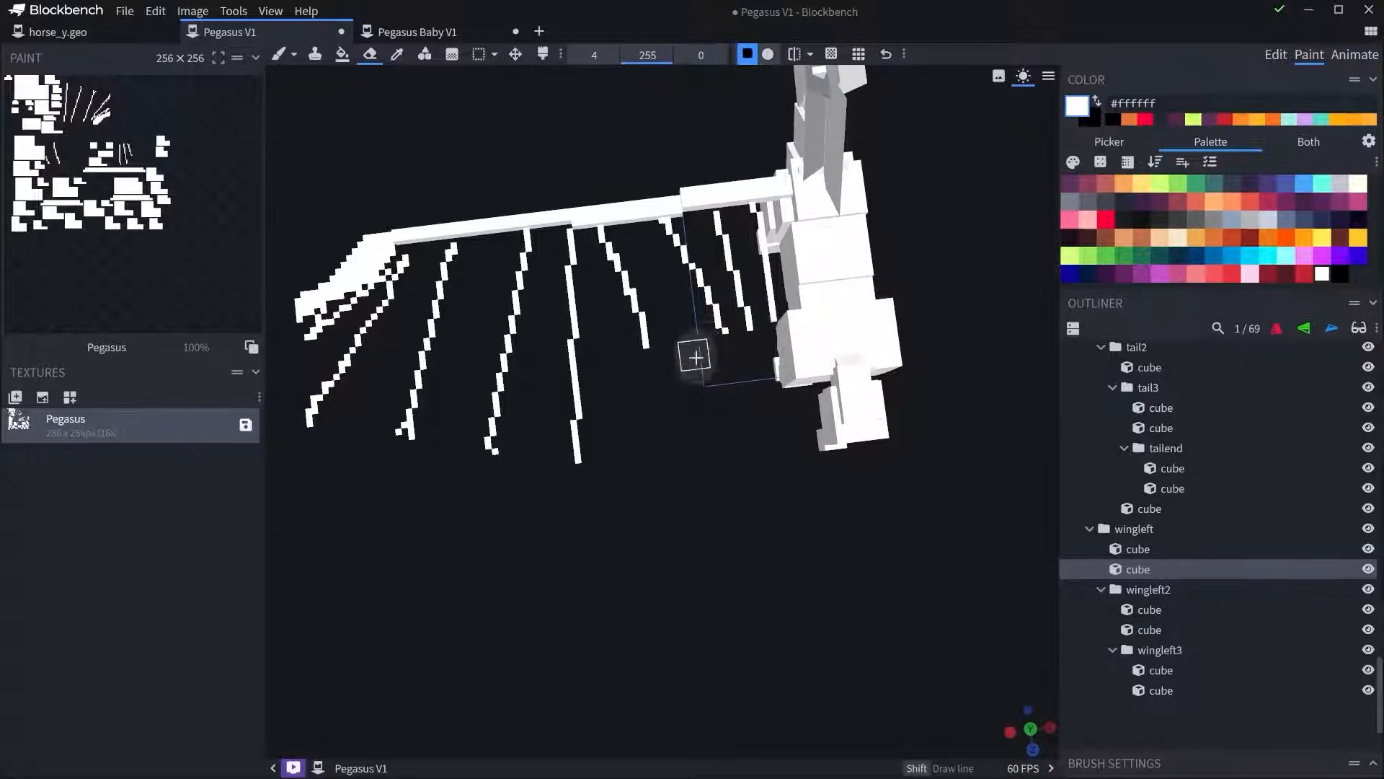
right_click_drag(772, 360, 671, 401)
left_click_drag(670, 402, 651, 403)
Paint a thick white band across the lower ends of the inner and middle feather lines with the size 4 brush.
scroll(651, 404, "up", 4)
left_click(280, 55)
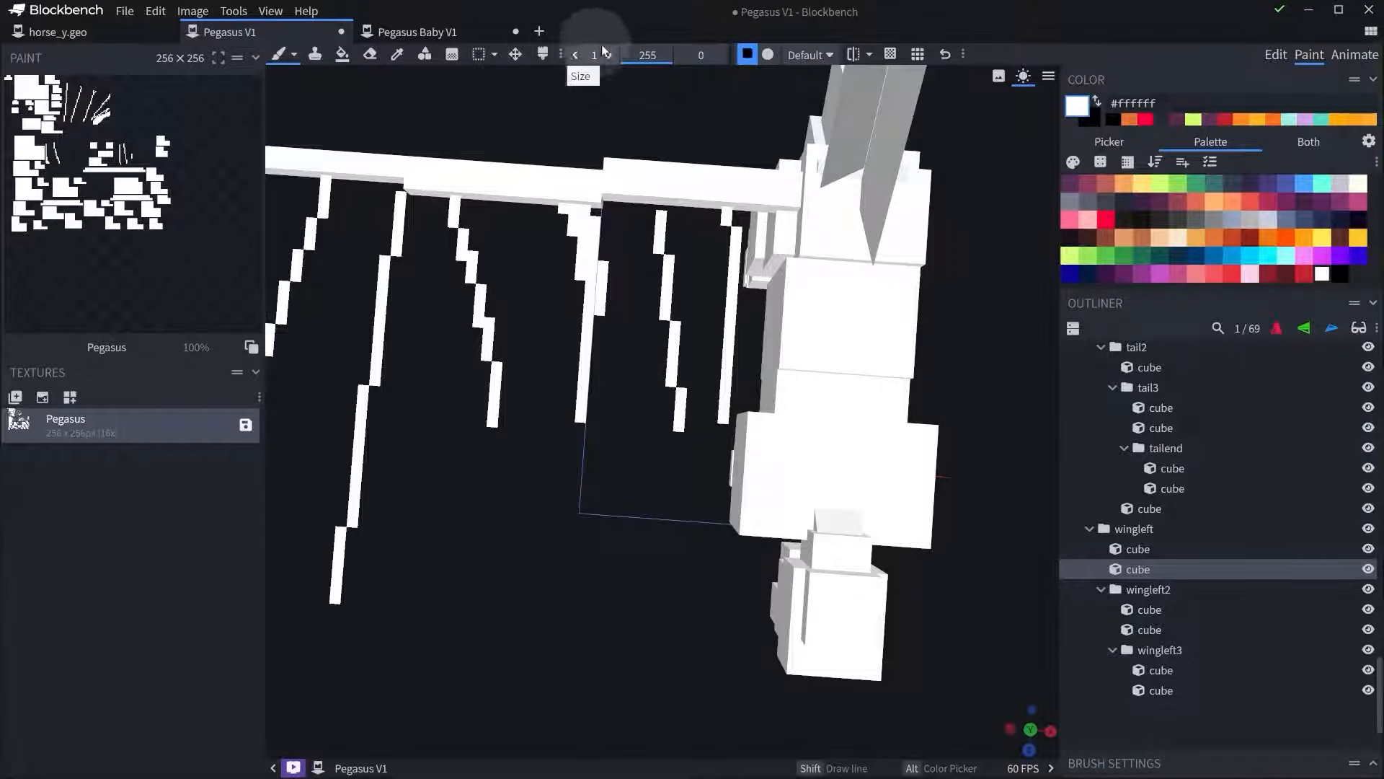
left_click_drag(598, 54, 636, 55)
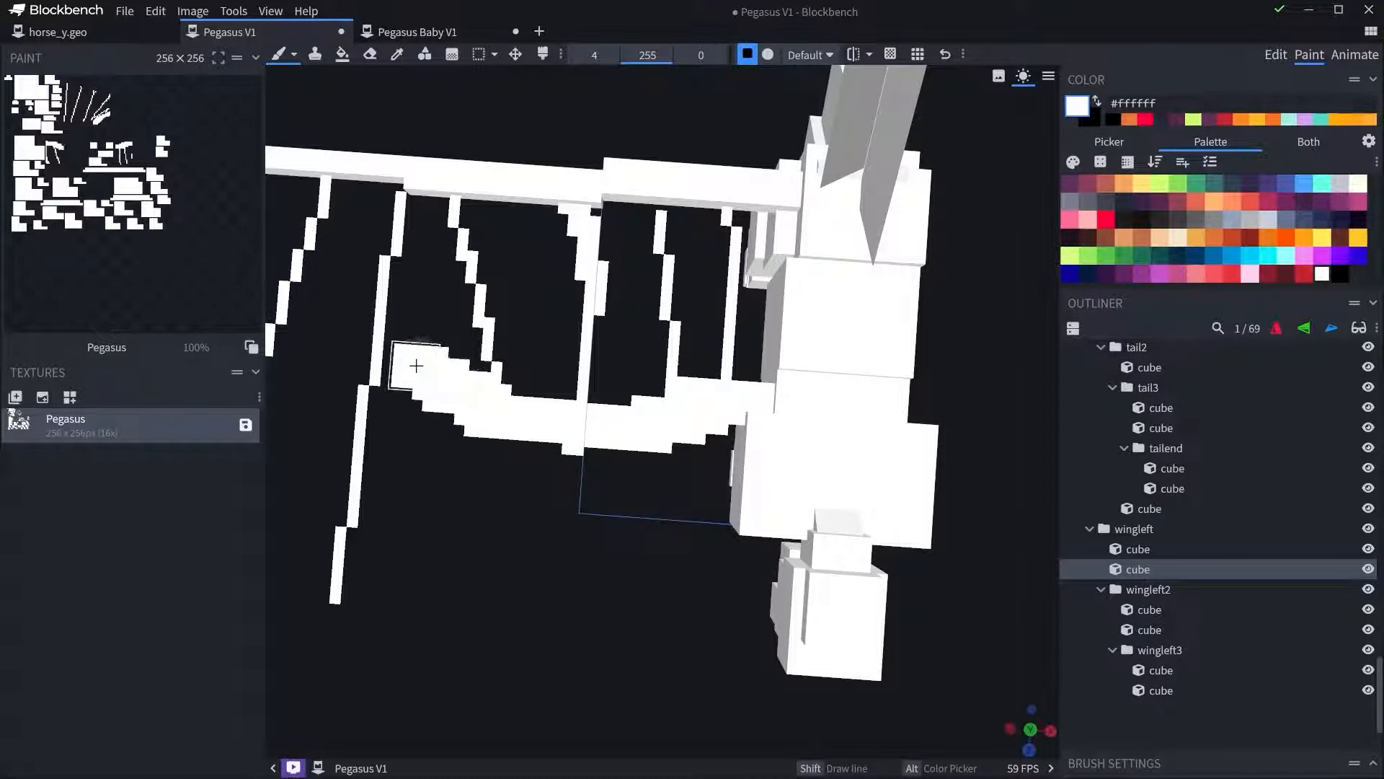
mouse_move(437, 402)
right_mouse_down()
mouse_move(632, 324)
mouse_move(719, 269)
right_mouse_up()
left_click(696, 250)
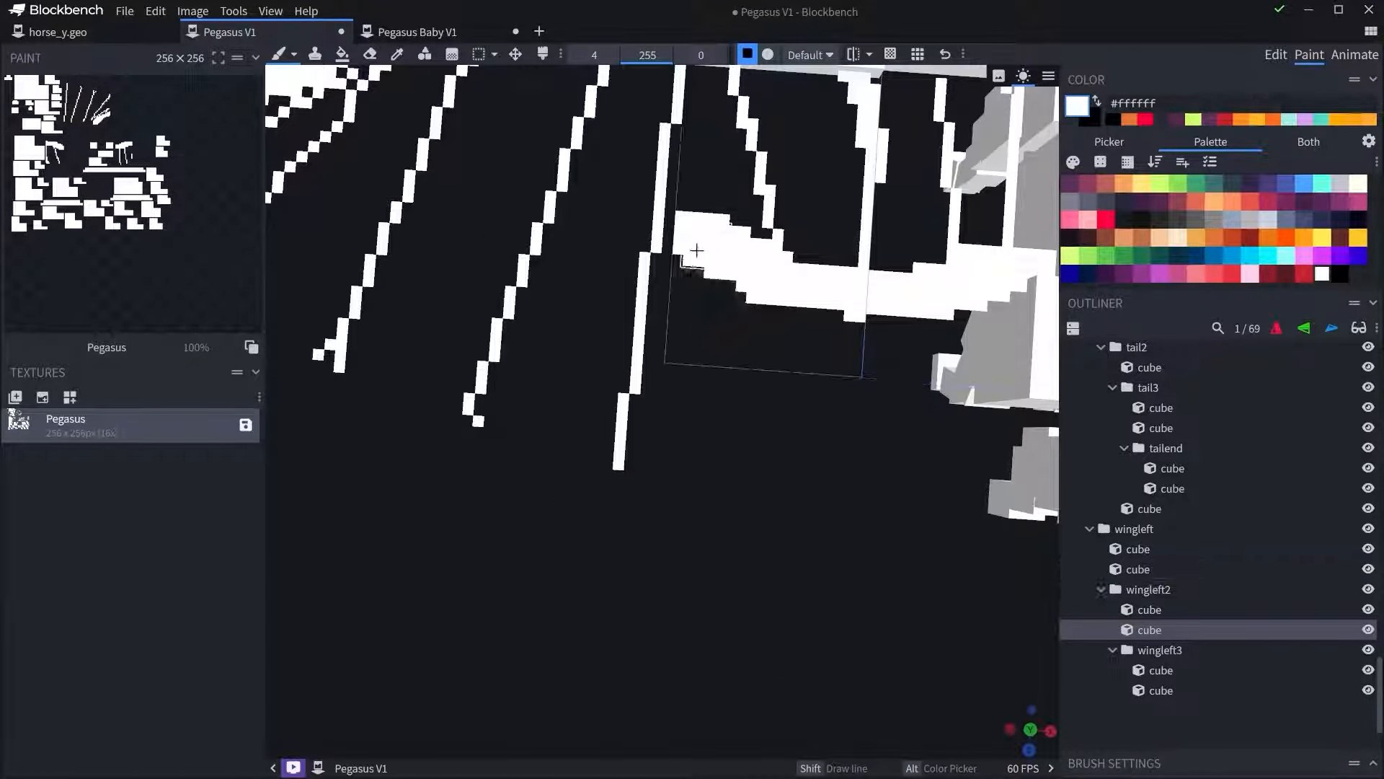
Paint broad white feathers downward from the band on the part of the outer wing plane nearest the middle plane.
left_click_drag(591, 346, 615, 340)
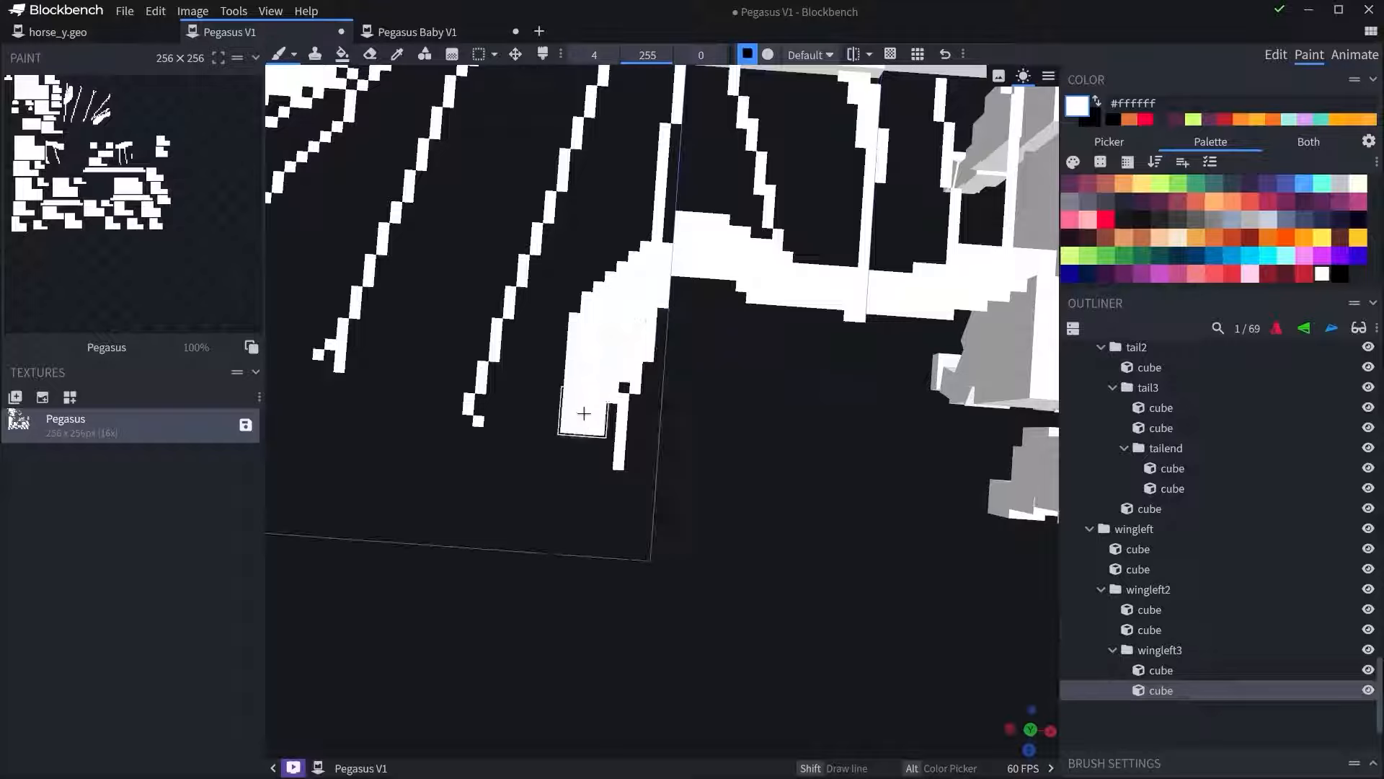
right_click_drag(602, 447, 768, 462)
right_click_drag(669, 321, 819, 390)
left_click_drag(916, 315, 741, 451)
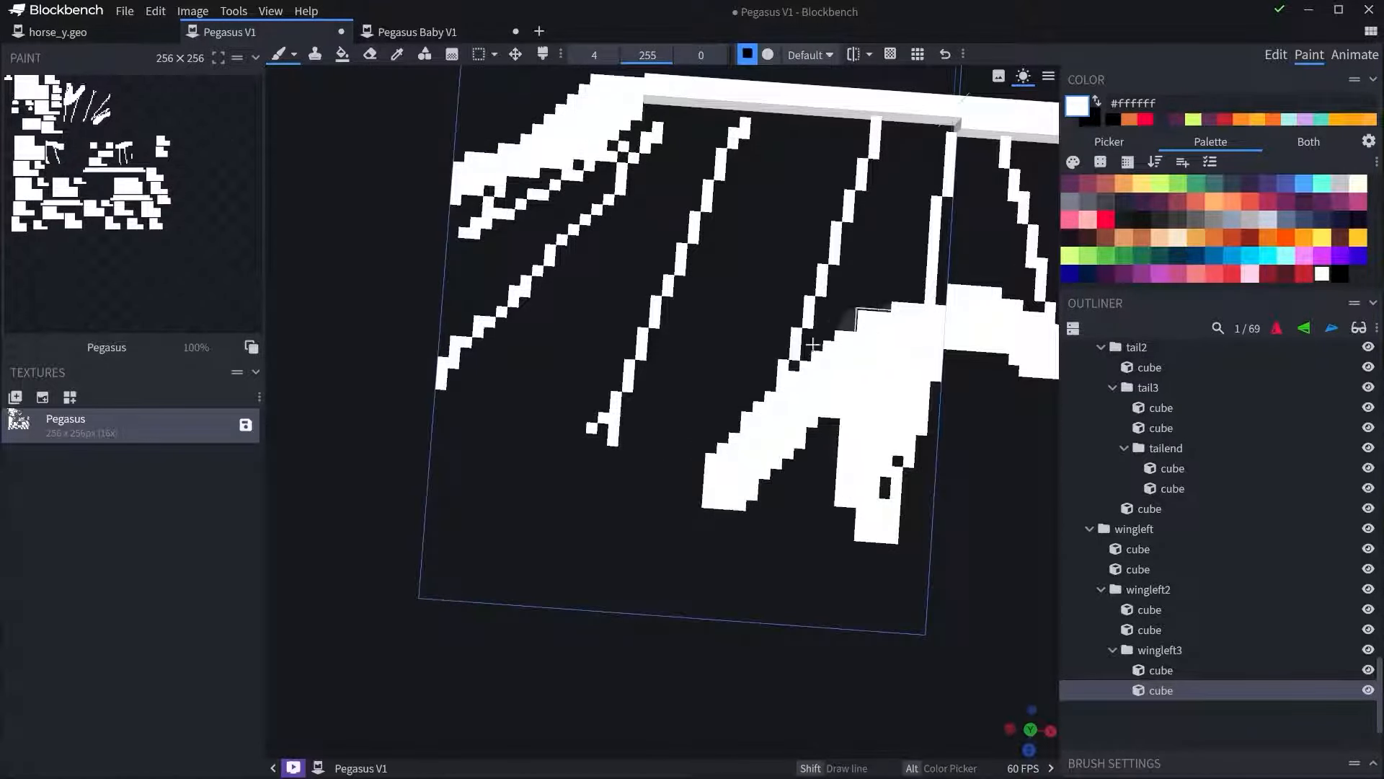
Fill the rest of the outer wing with broad diagonal white feather strokes, using the size 4 brush.
left_click_drag(837, 339, 600, 411)
left_click_drag(650, 366, 490, 408)
left_click_drag(850, 193, 470, 358)
left_click_drag(847, 170, 447, 230)
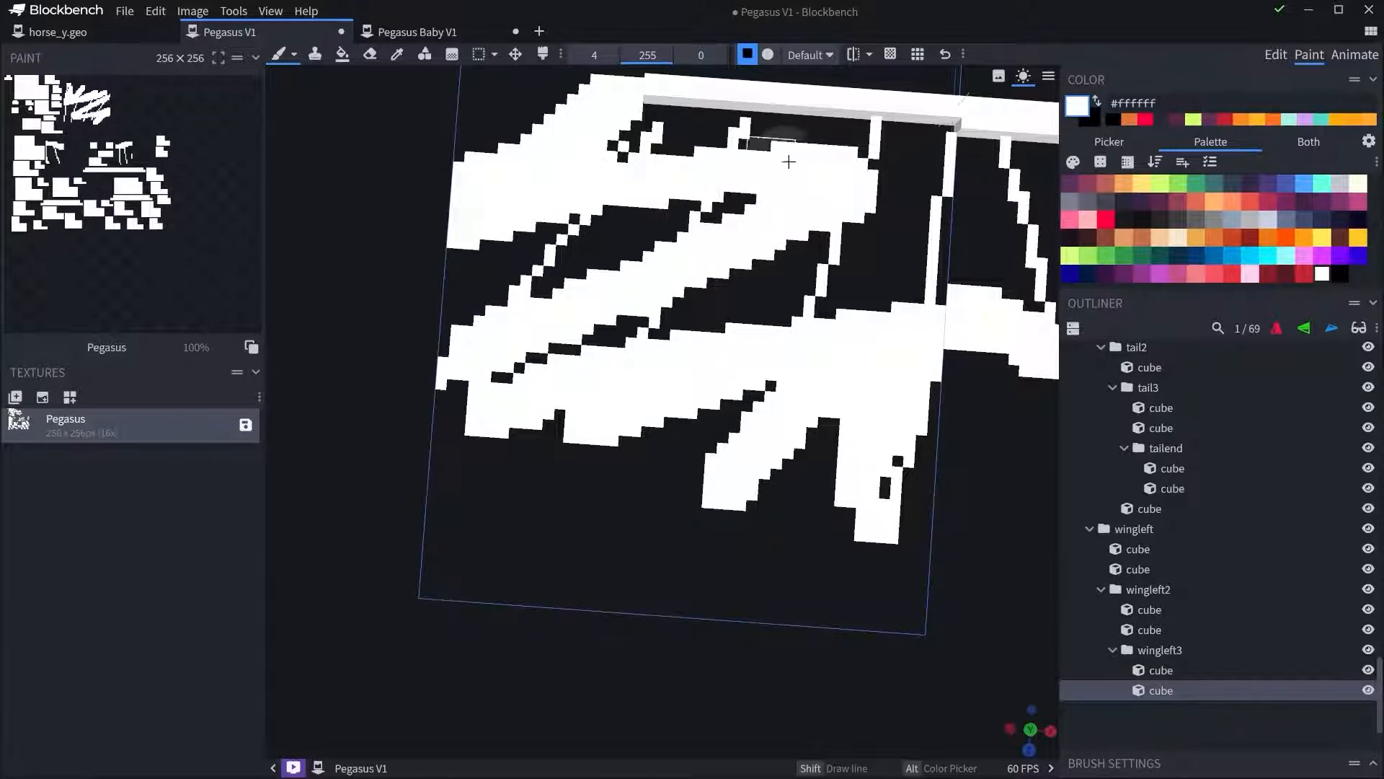
left_click_drag(788, 154, 540, 268)
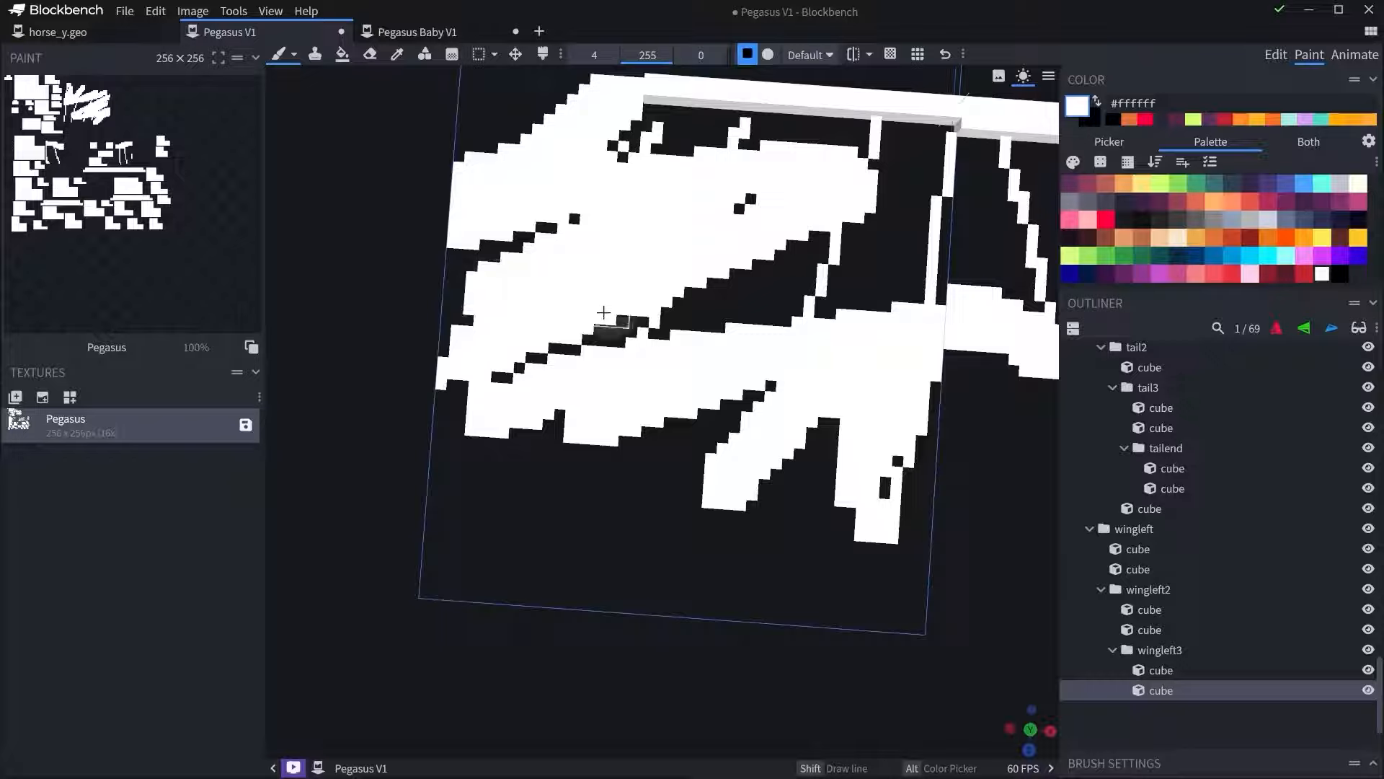
Round off the outer wing's leading edge near the tip with the size 4 eraser.
scroll(604, 312, "up", 3)
right_click_drag(513, 349, 625, 402)
right_click_drag(566, 202, 531, 359)
key("e")
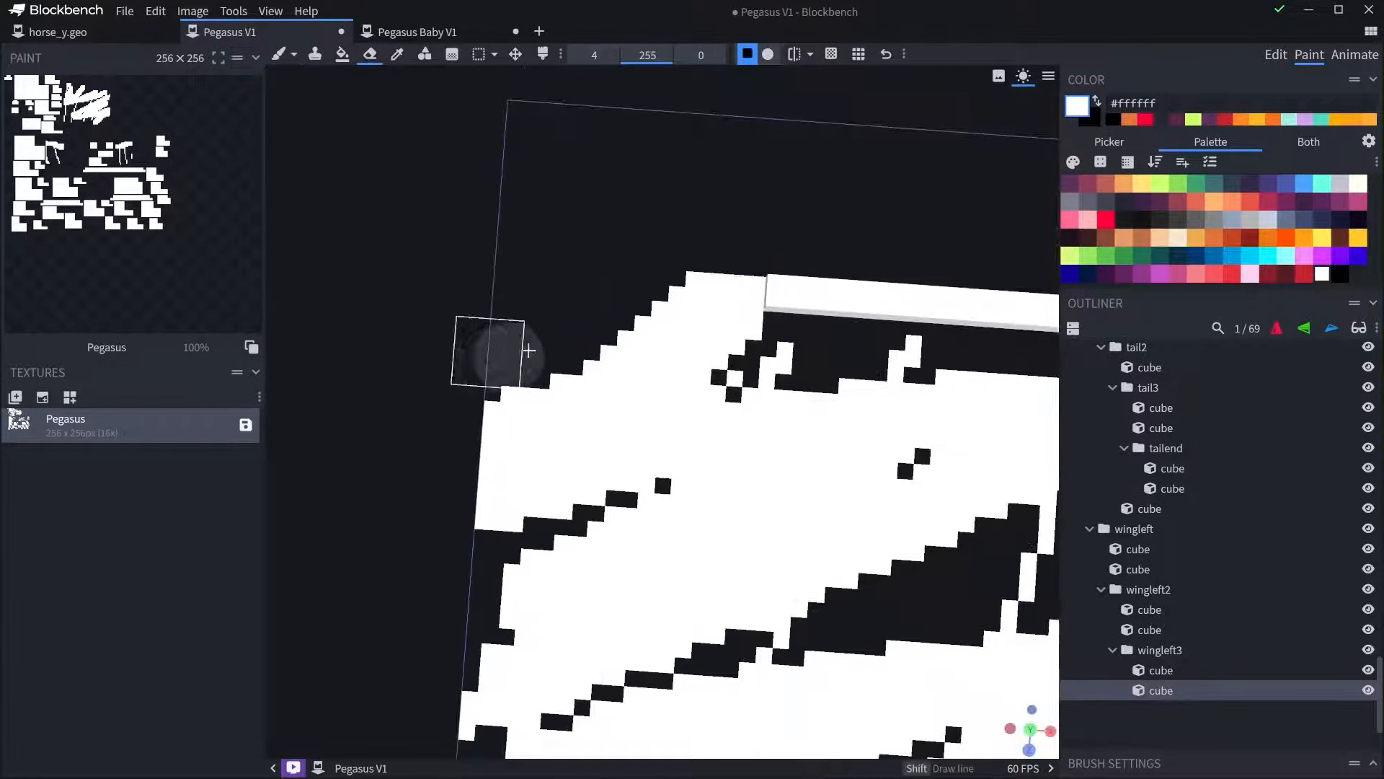
left_click_drag(559, 344, 467, 405)
left_click_drag(603, 309, 735, 245)
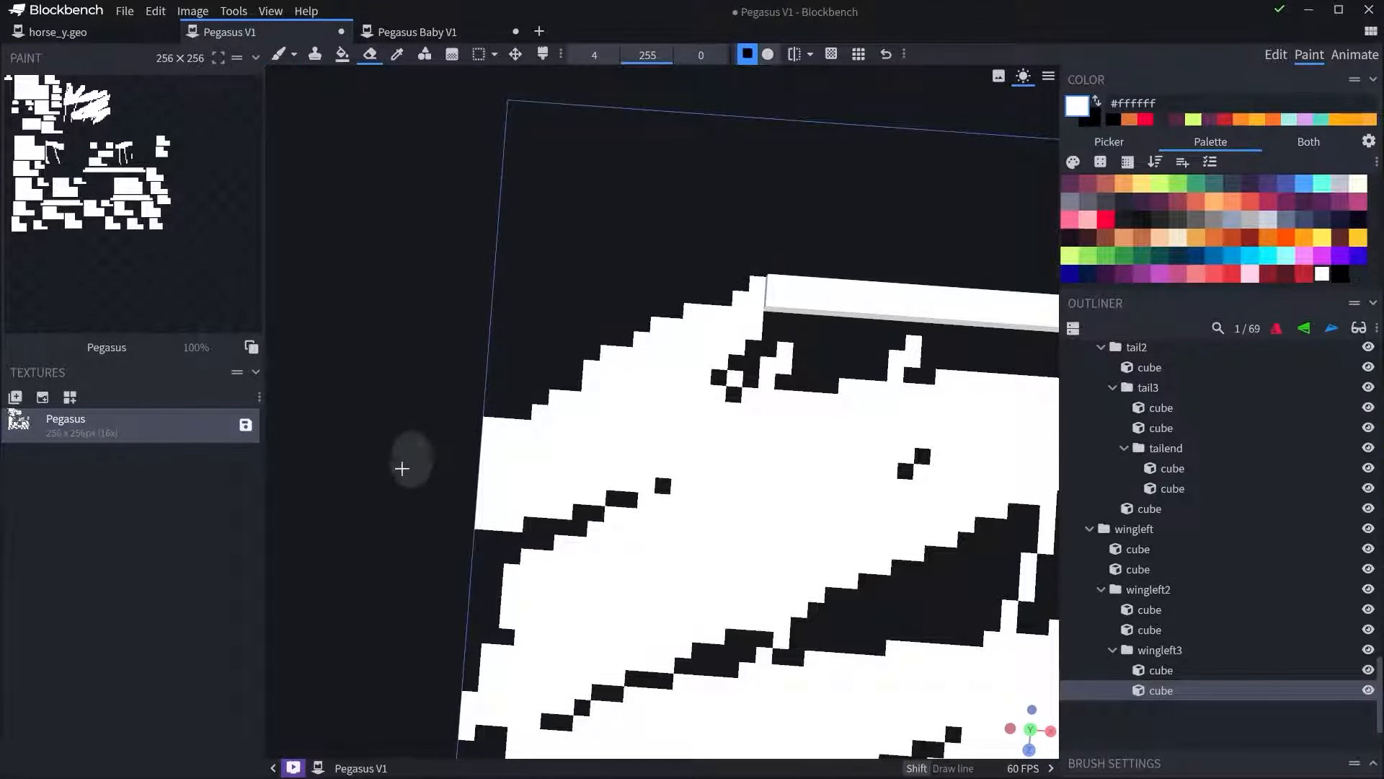
scroll(548, 505, "down", 2)
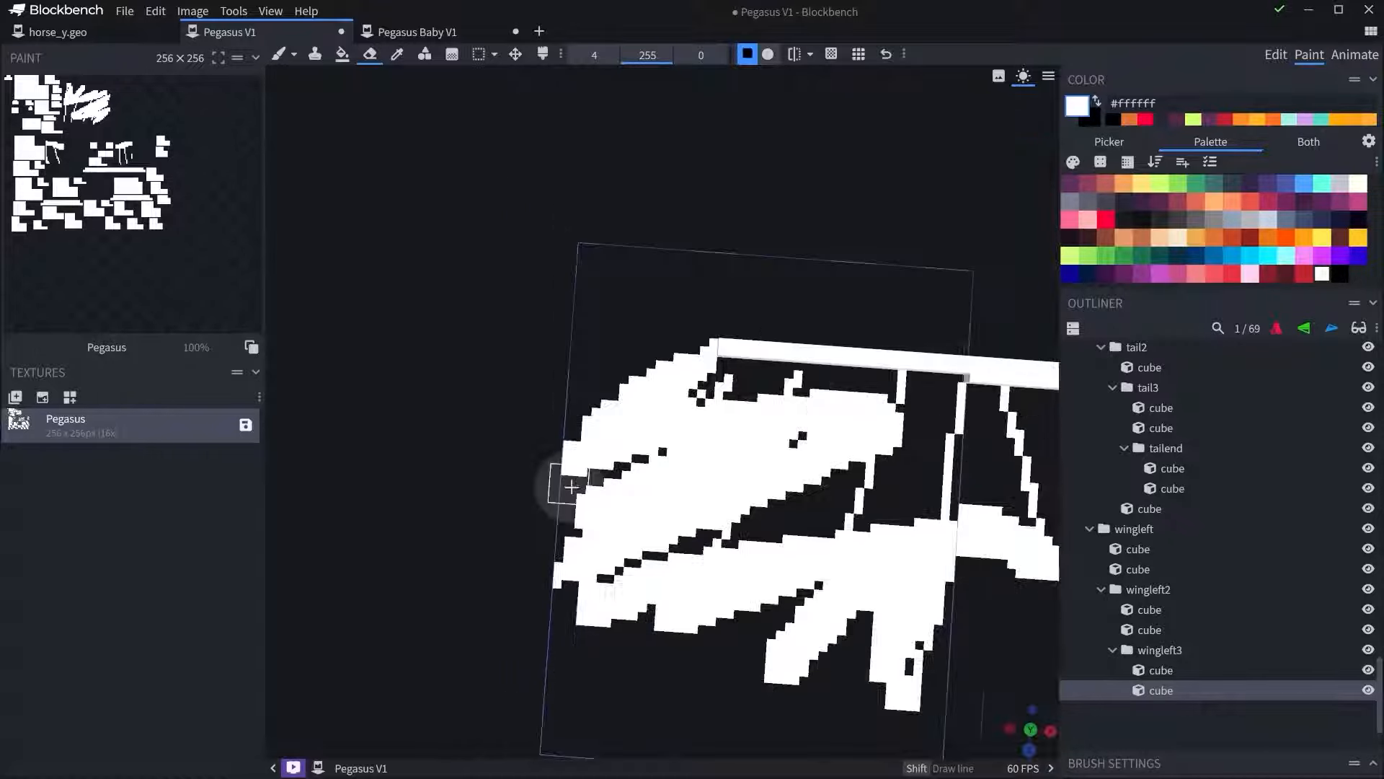
Erase notches between the outer wing's feather tips and trim the blunt feather nearest the middle plane.
scroll(570, 488, "up", 5)
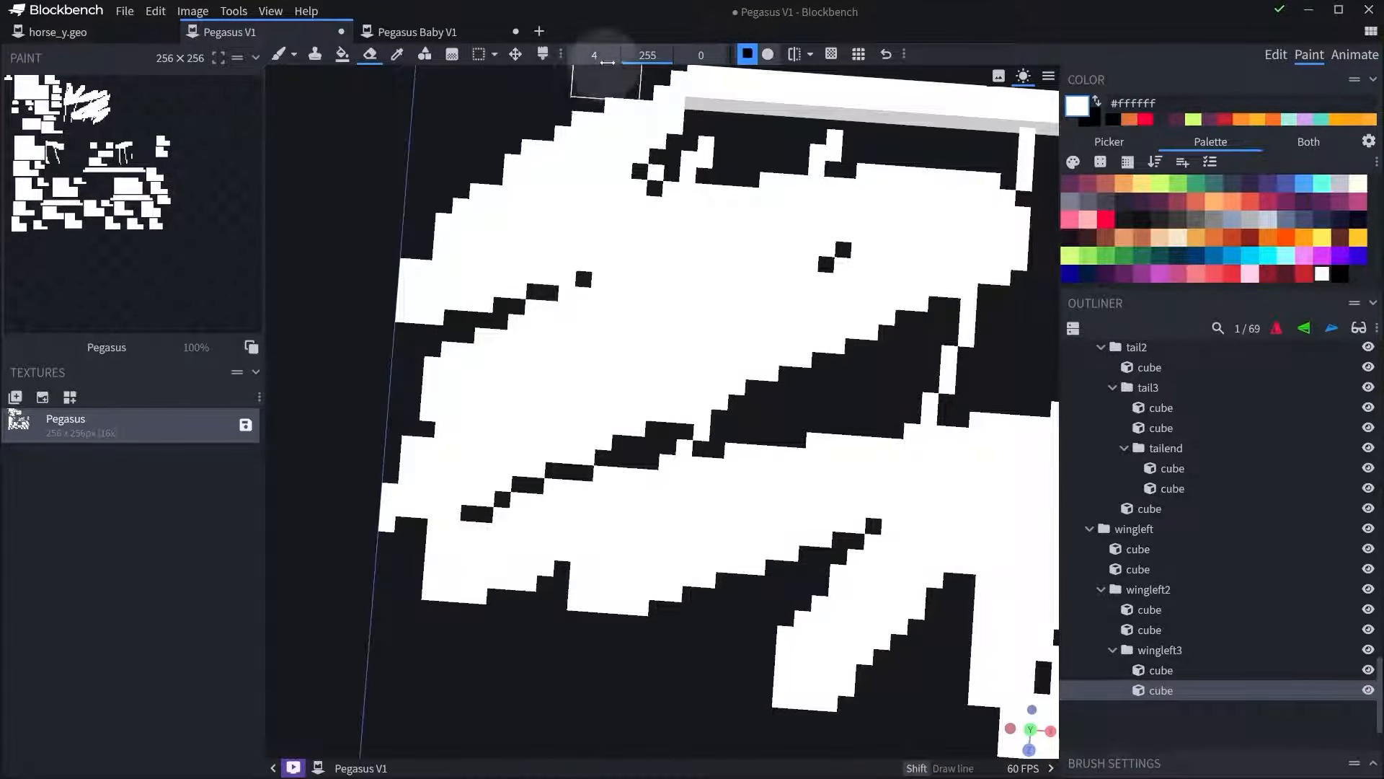
left_click_drag(592, 55, 528, 55)
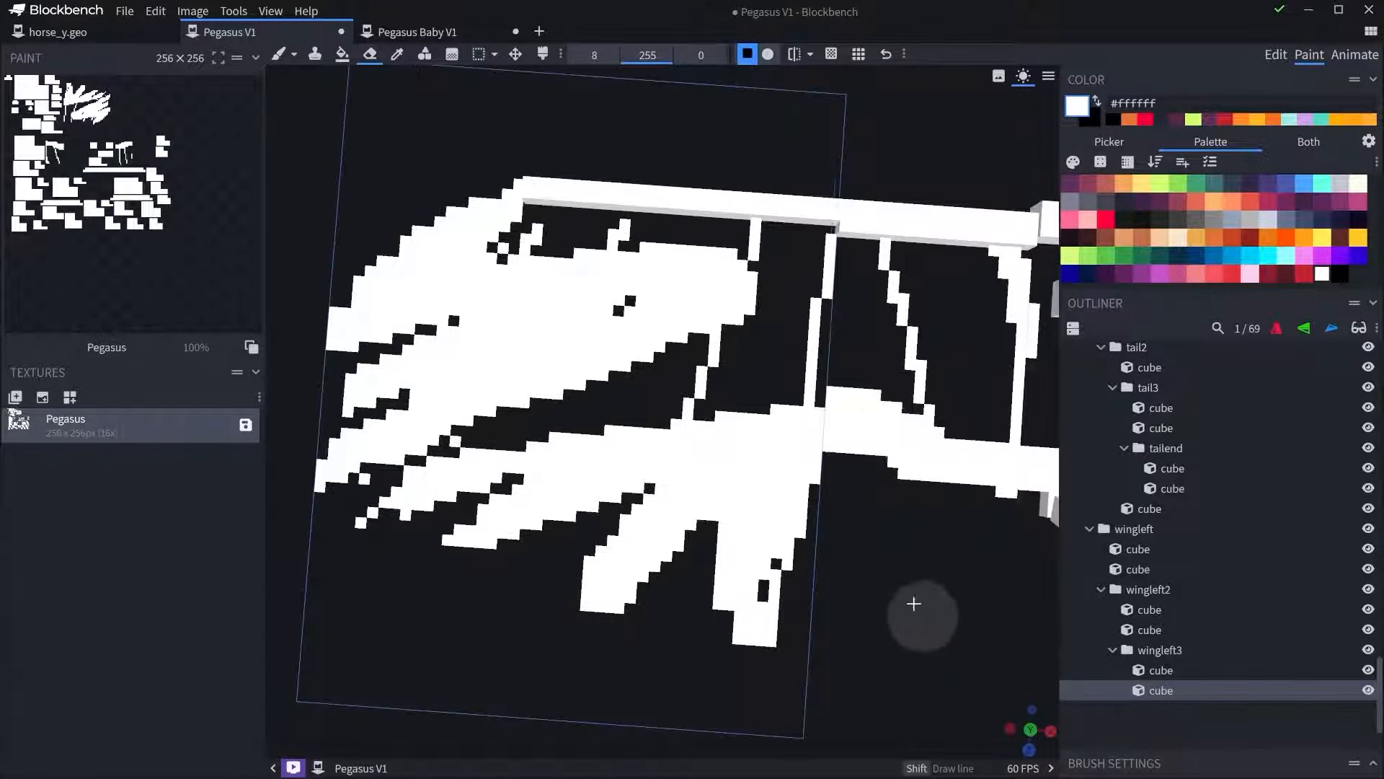
left_click_drag(810, 553, 738, 683)
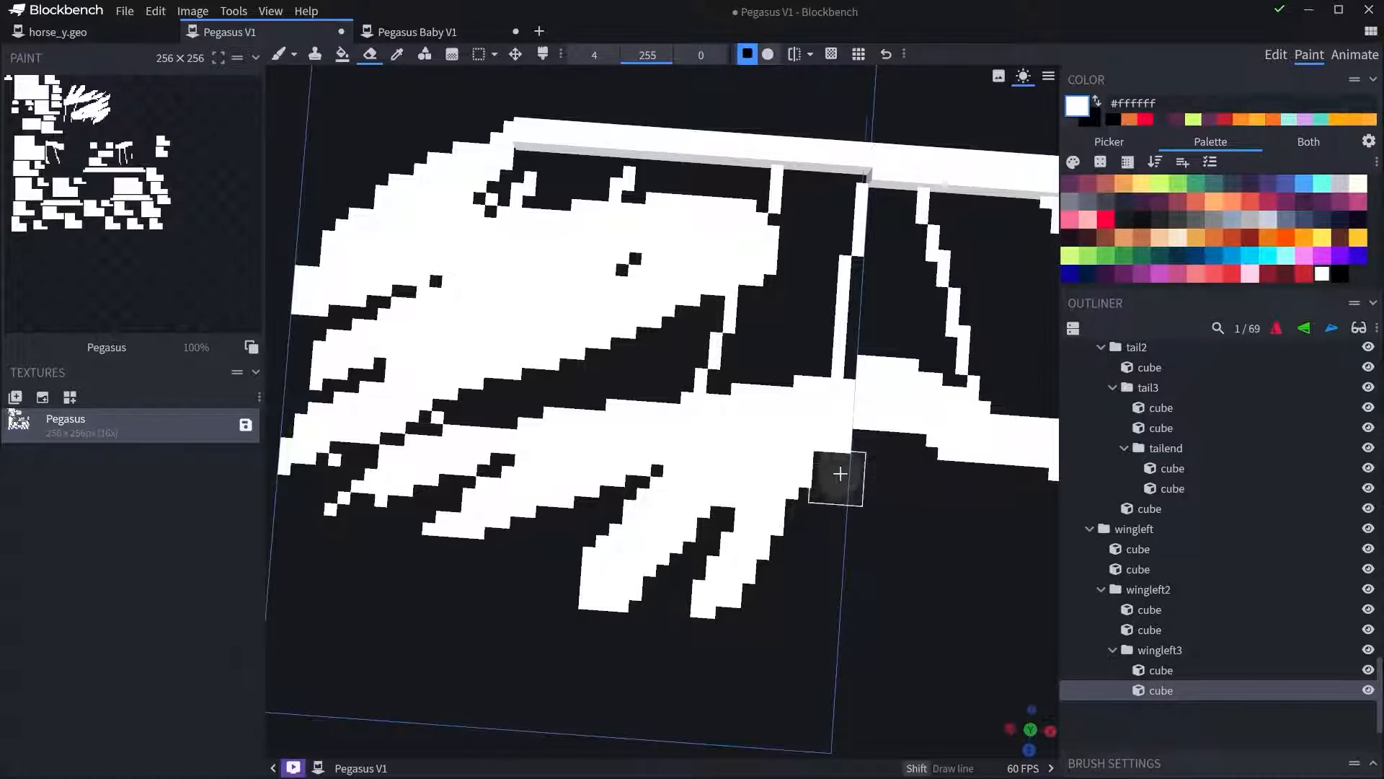
left_click_drag(842, 475, 814, 499)
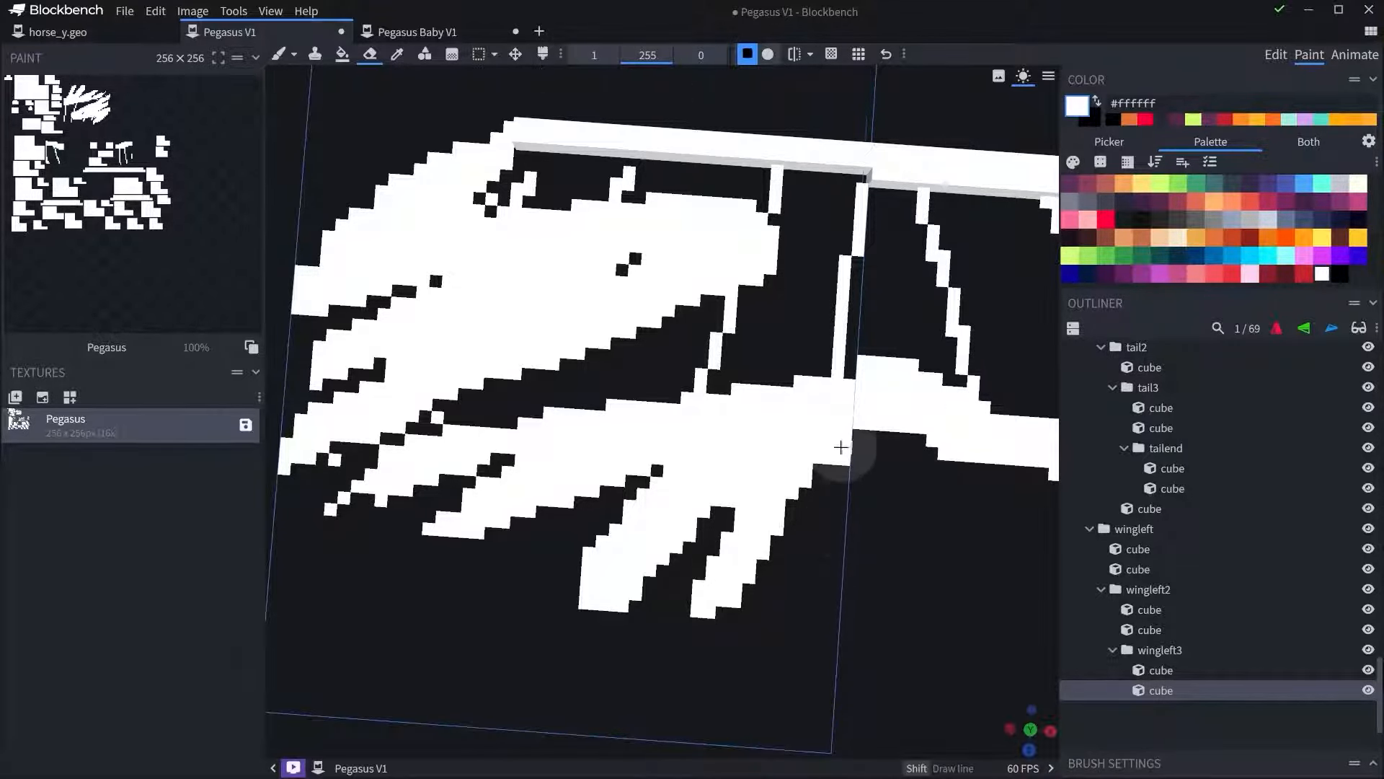
Erase the innermost feather of the outer wing with the size 1 eraser, leaving a stepped edge up to the wing joint.
left_click_drag(839, 462, 771, 530)
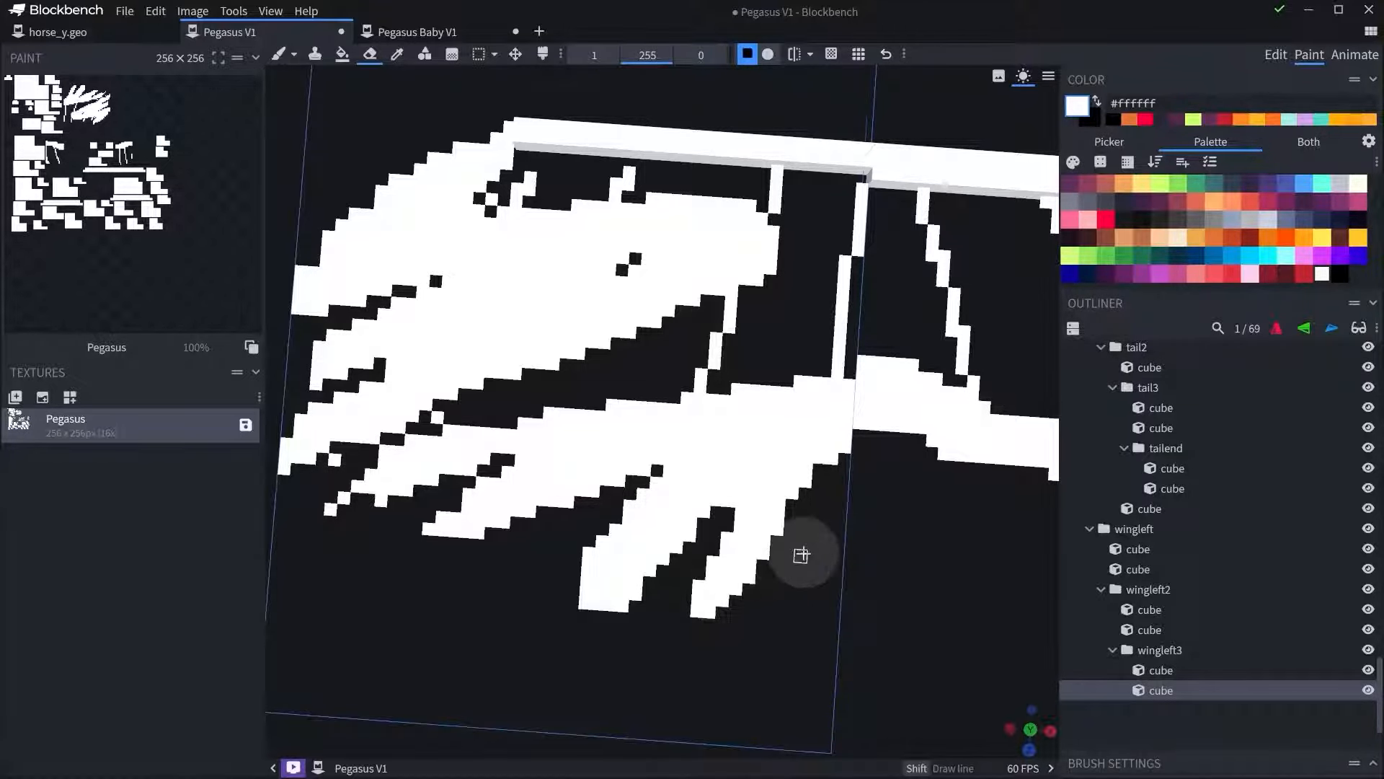
scroll(721, 599, "up", 3)
left_click_drag(737, 535, 633, 608)
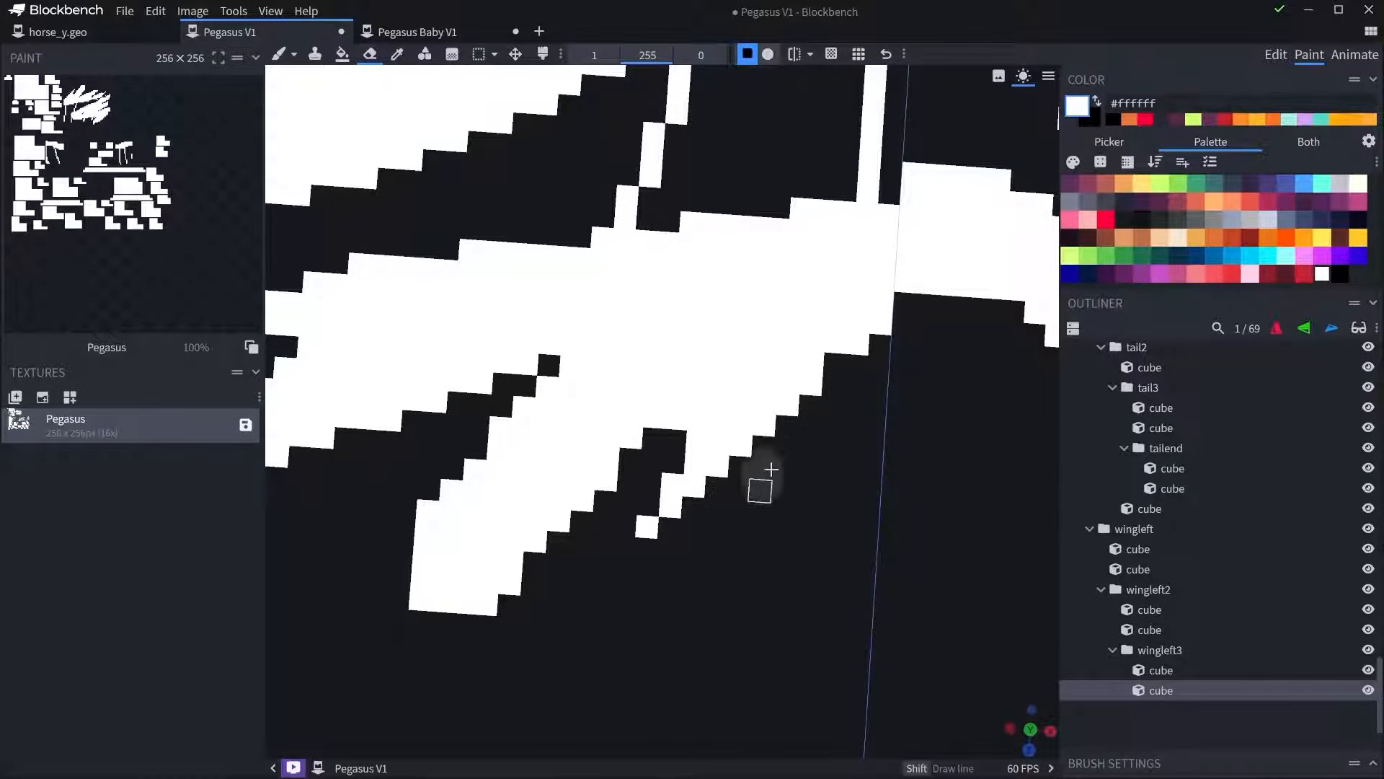
left_click_drag(659, 530, 722, 484)
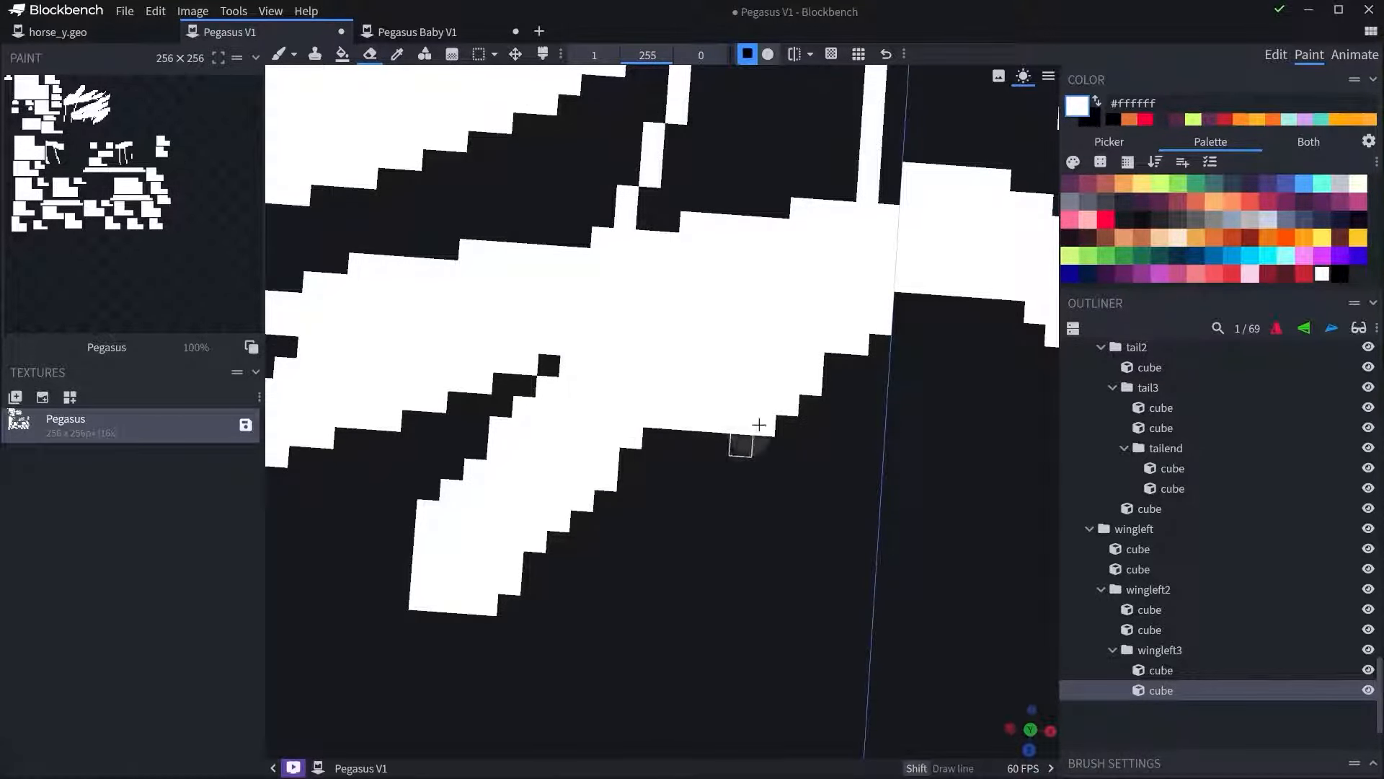
left_click_drag(718, 436, 873, 352)
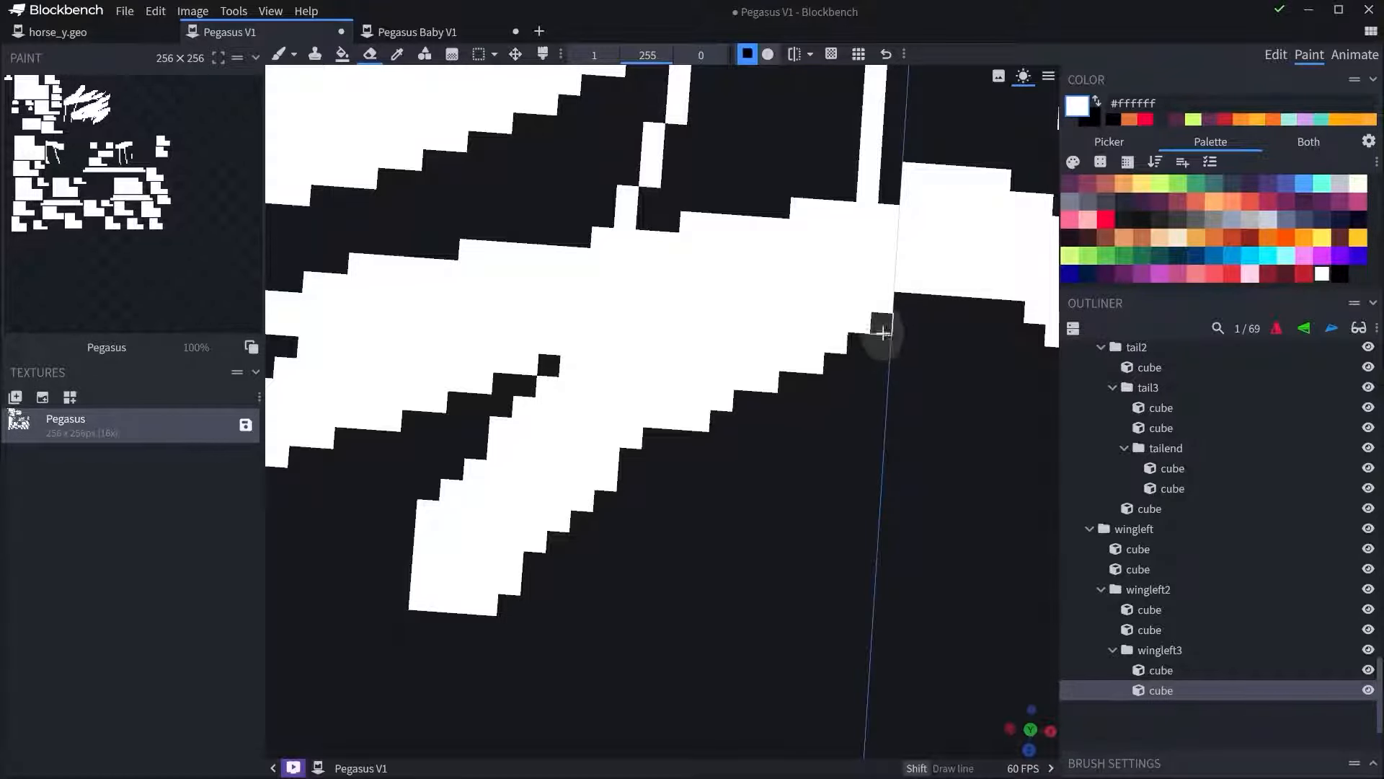
Trim the outer wing's remaining feather tips into points with the size 1 eraser.
scroll(893, 349, "down", 8)
right_click_drag(827, 451, 735, 510)
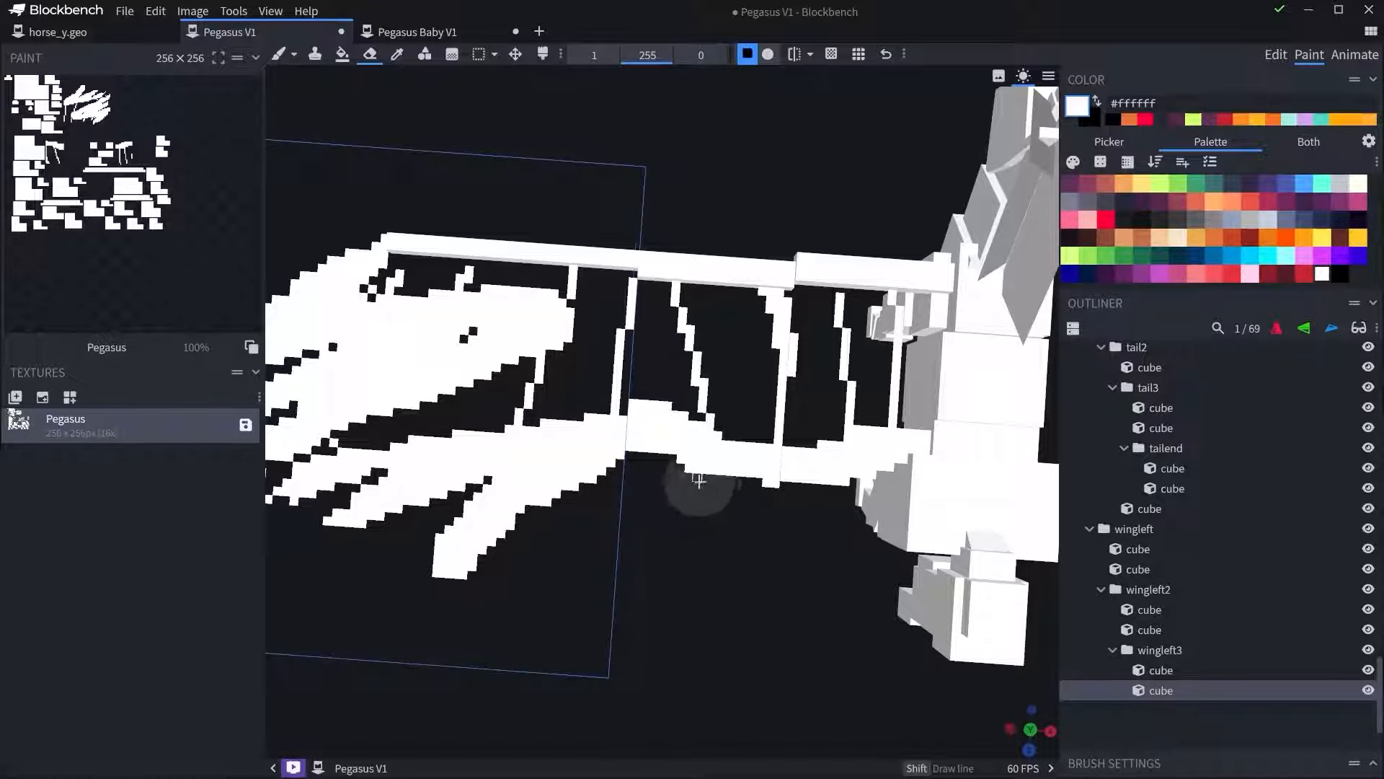
left_click_drag(698, 481, 587, 510)
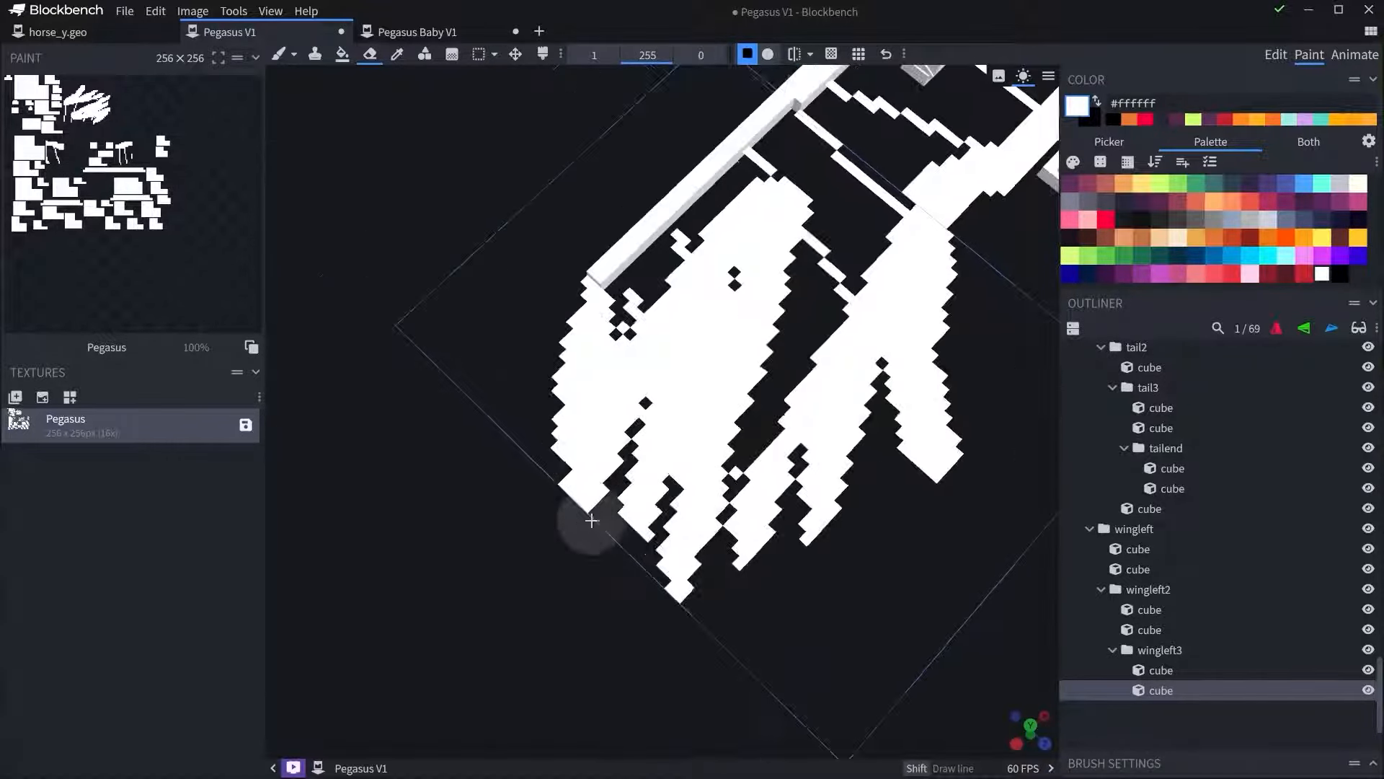
left_click(735, 473)
right_click_drag(703, 532, 655, 542)
left_click_drag(698, 567, 705, 538)
scroll(783, 596, "down", 3)
left_click_drag(786, 596, 721, 569)
Thin the white band on the middle and inner wing planes and paint short feathers below it with the size 2 brush.
left_click_drag(589, 54, 617, 53)
left_click_drag(724, 505, 699, 563)
scroll(704, 541, "up", 5)
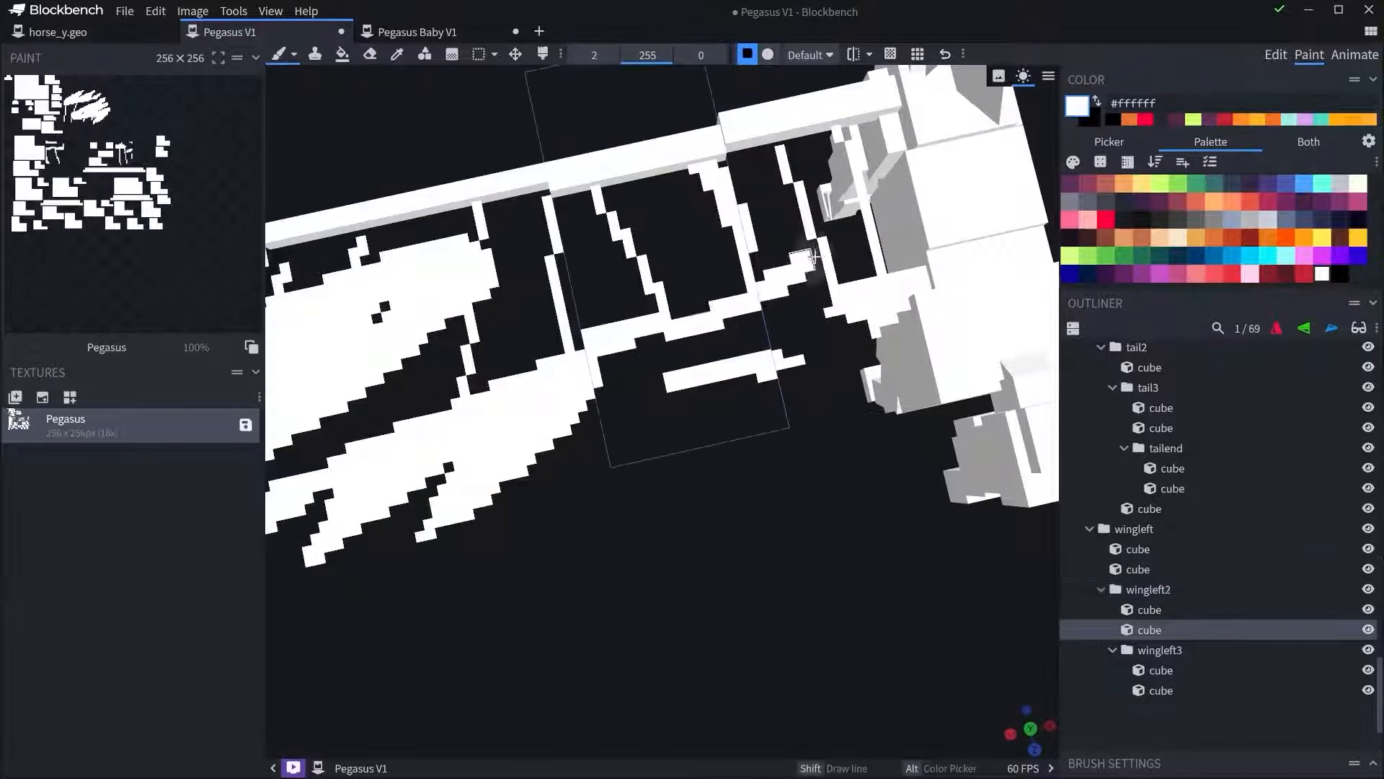
left_click_drag(855, 304, 664, 375)
scroll(692, 408, "down", 5)
Look at the wing in the Pegasus Baby V1 project and return to the Pegasus V1 wing.
left_click(418, 32)
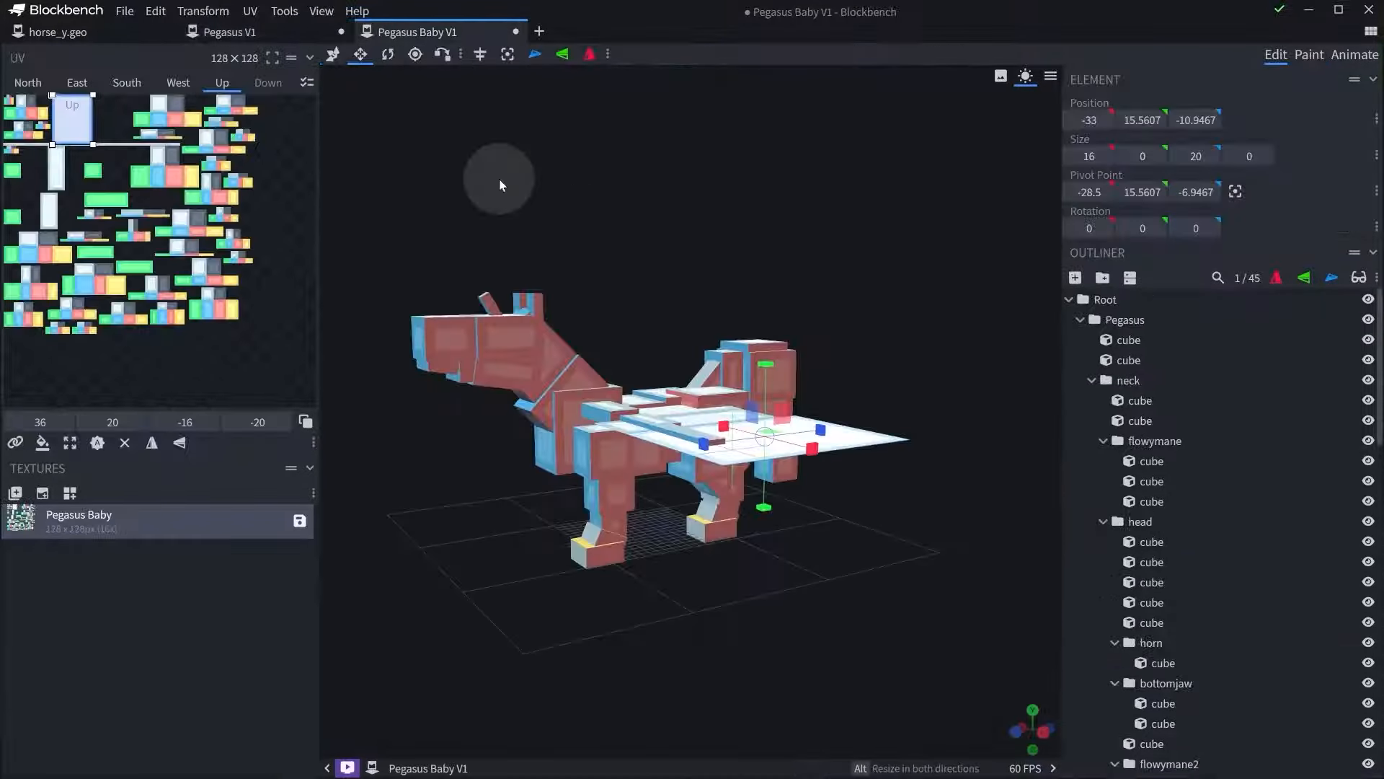
left_click(258, 36)
scroll(735, 569, "up", 4)
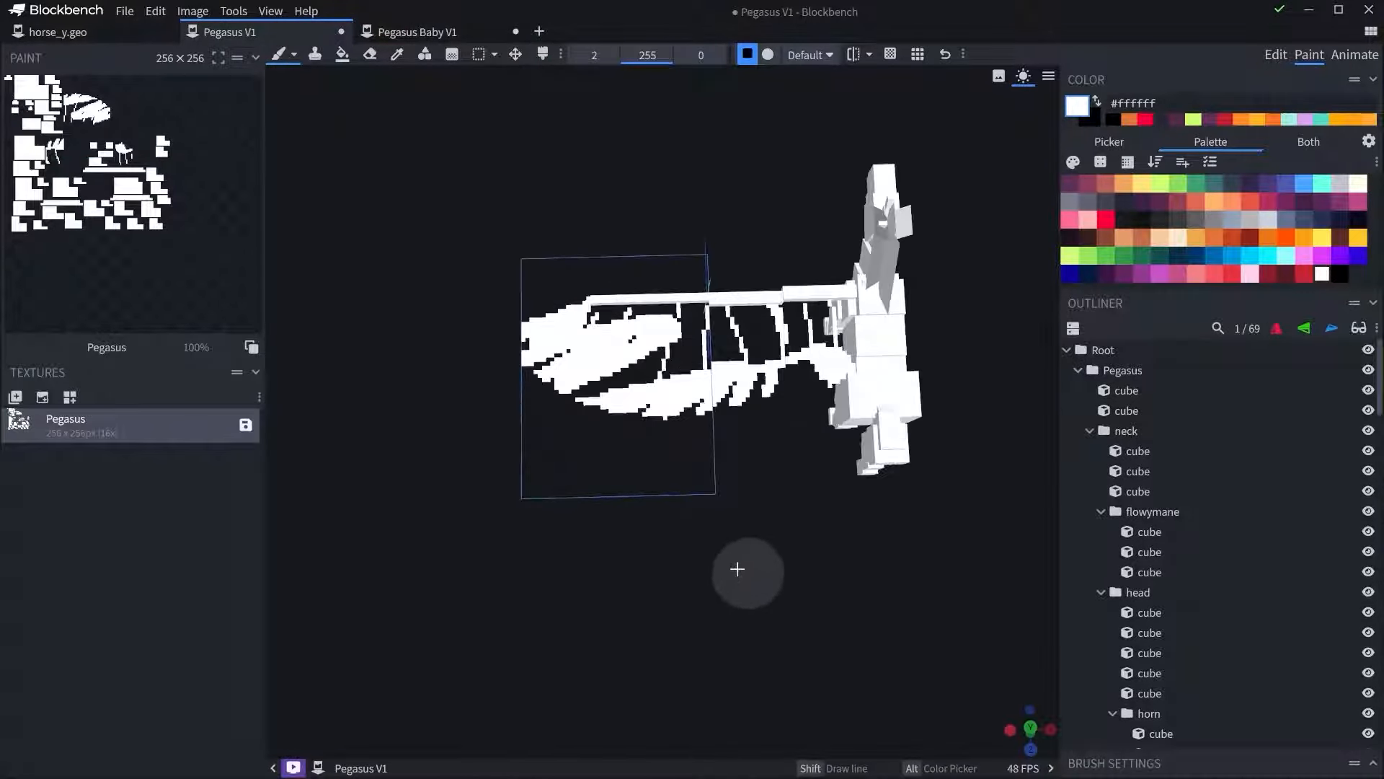
right_click_drag(822, 373, 741, 502)
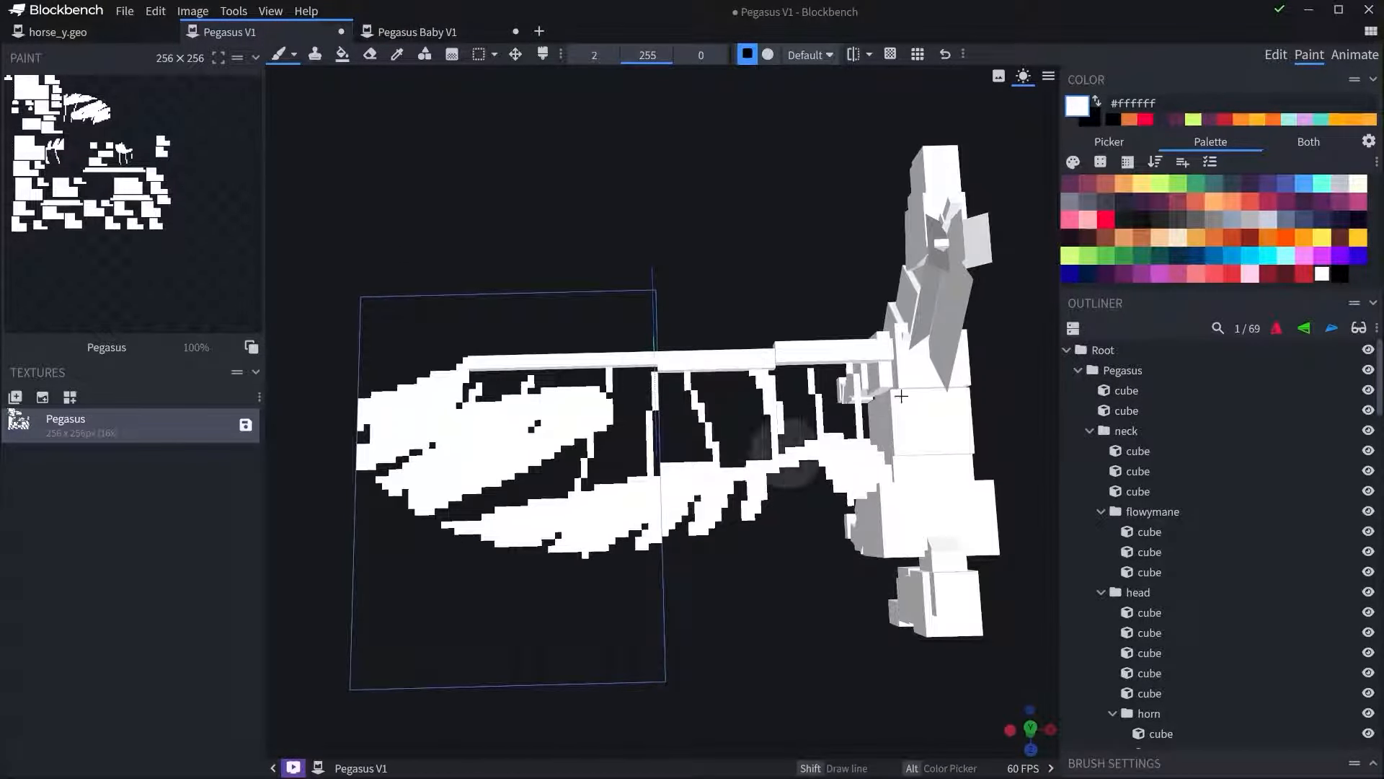
Select the middle wing plane in Edit mode and move its Up face UV to the empty texture area at 130, 44.
left_click(1275, 55)
left_click(741, 526)
left_click_drag(741, 526, 683, 514)
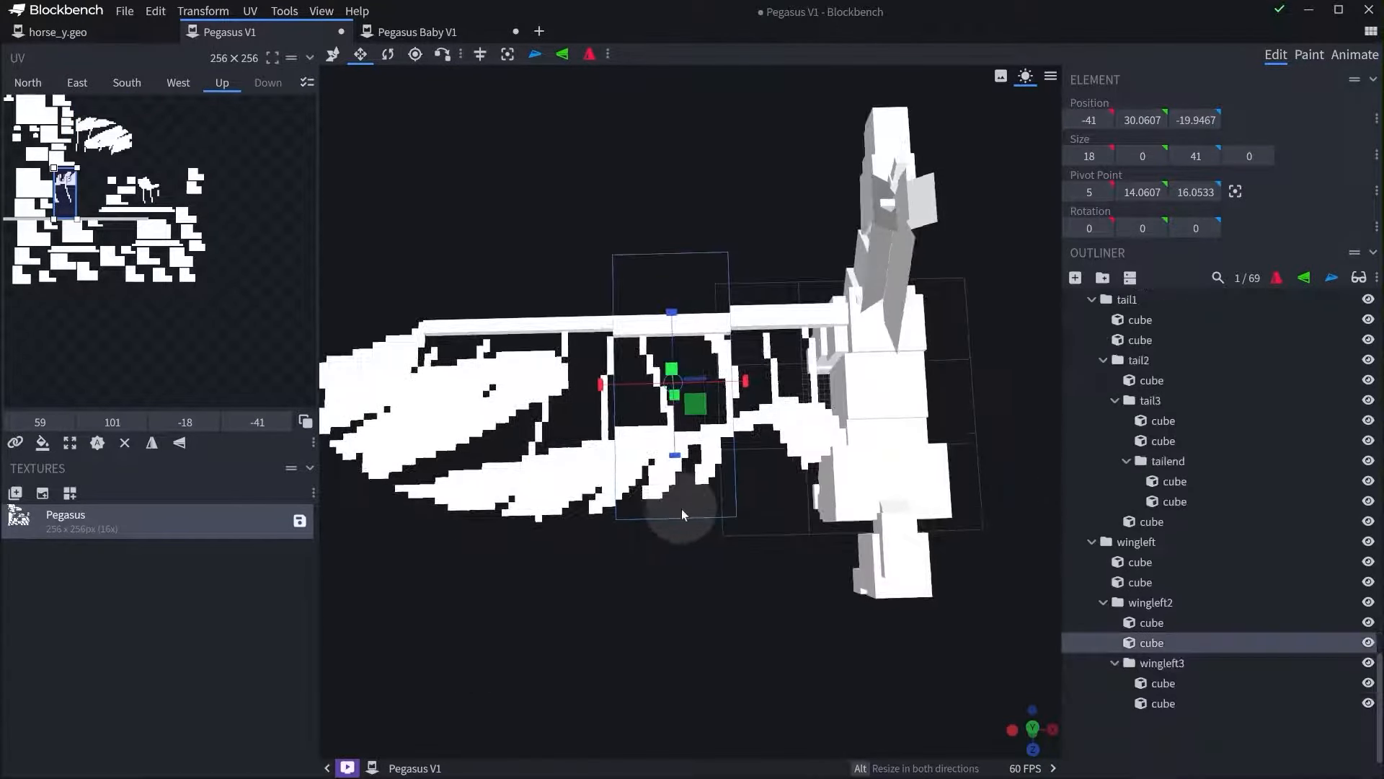
scroll(684, 514, "up", 2)
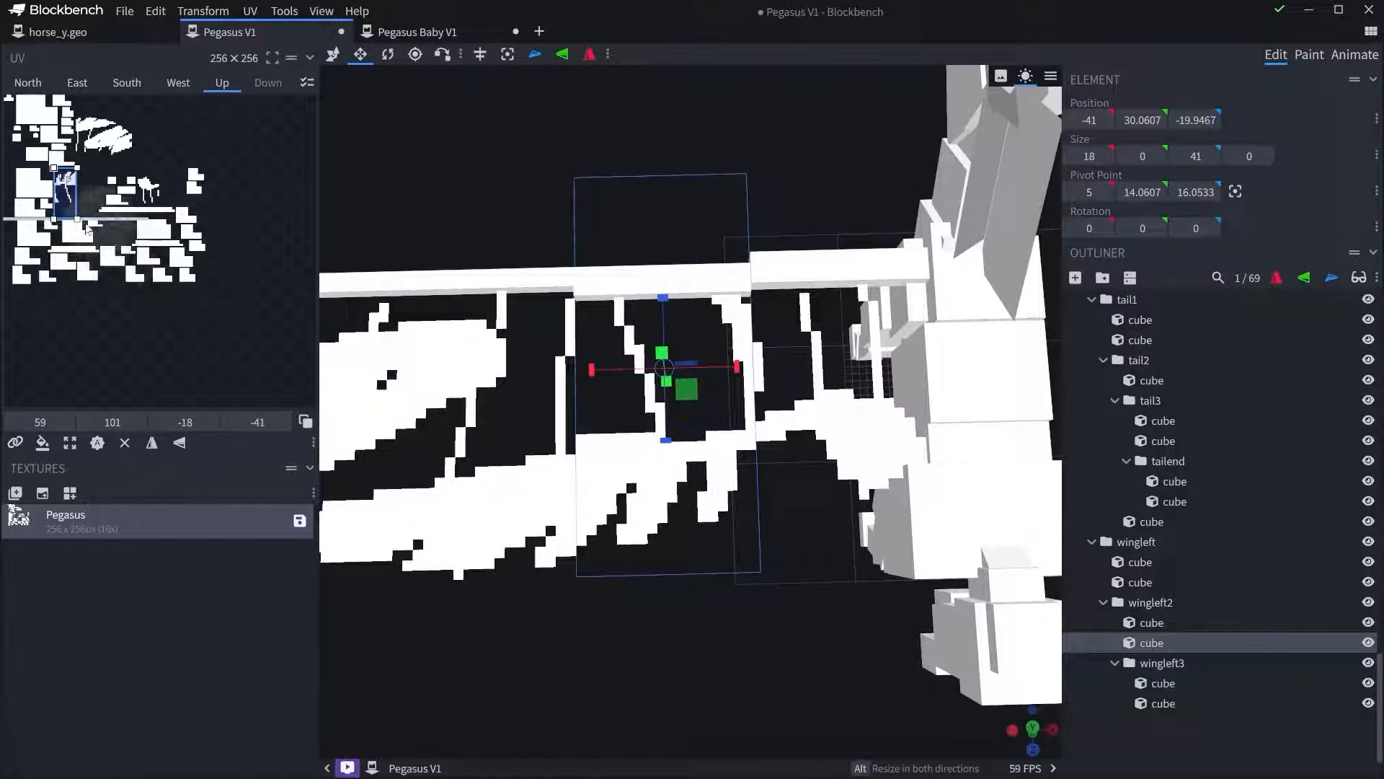
left_click_drag(62, 190, 149, 120)
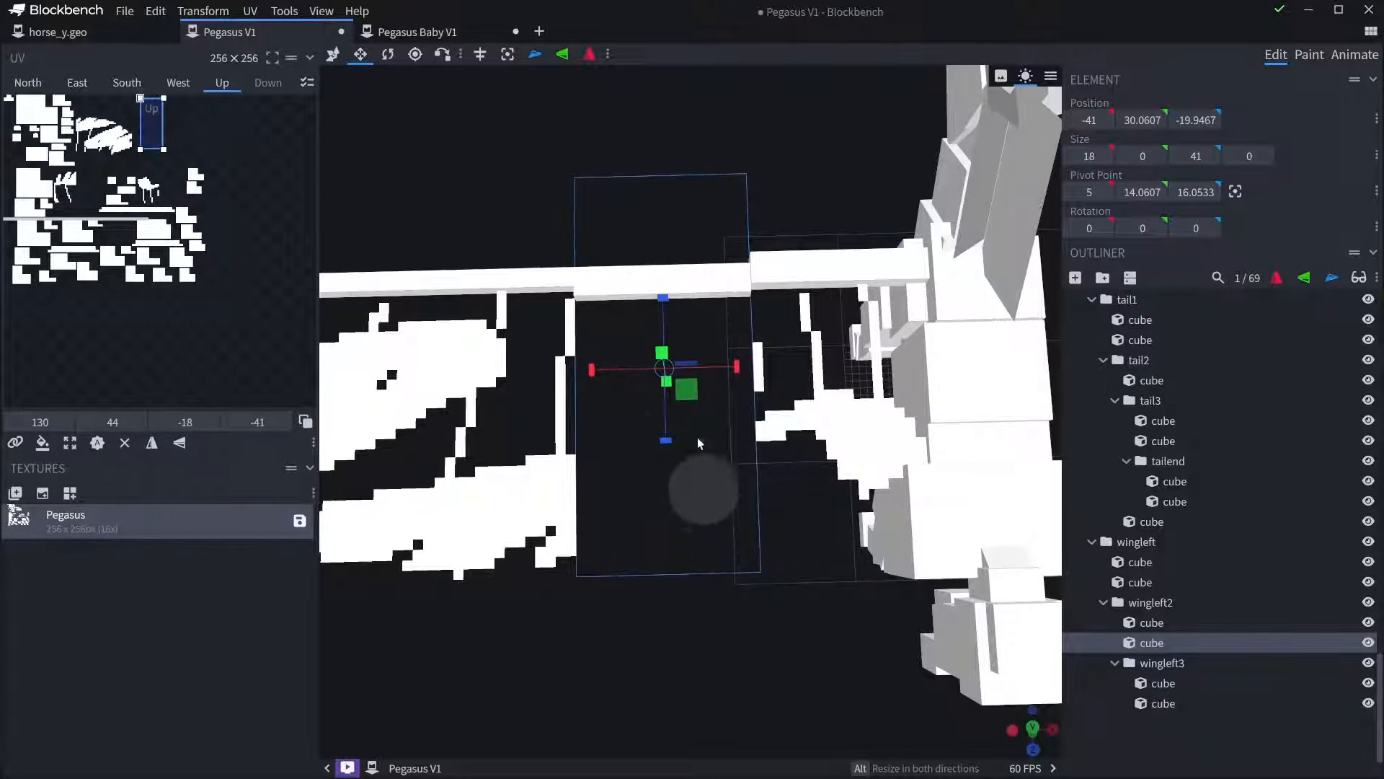
Lengthen the middle wing plane to 53 units and set its Up face UV height to -53, positioned at 130, 53.
left_click_drag(669, 441, 673, 526)
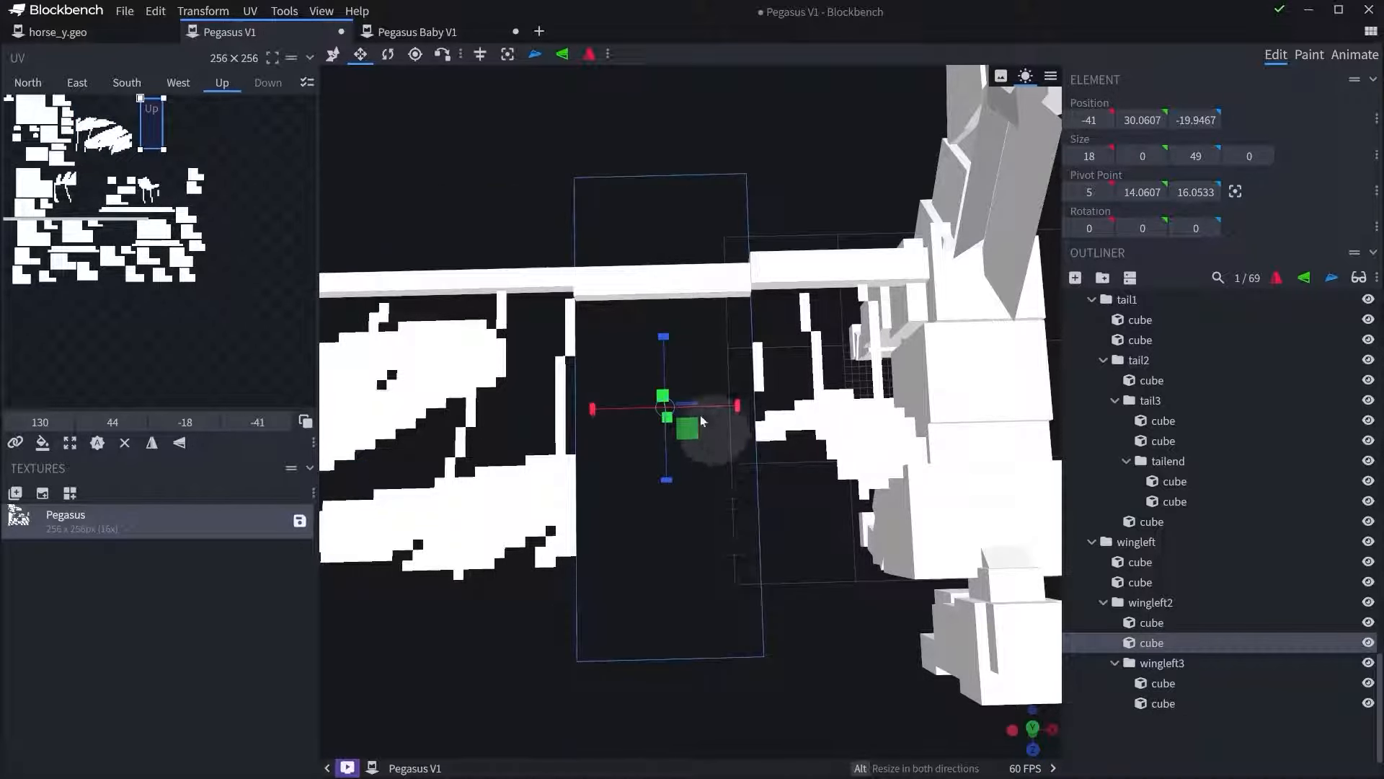
left_click_drag(666, 479, 670, 525)
left_click(794, 455)
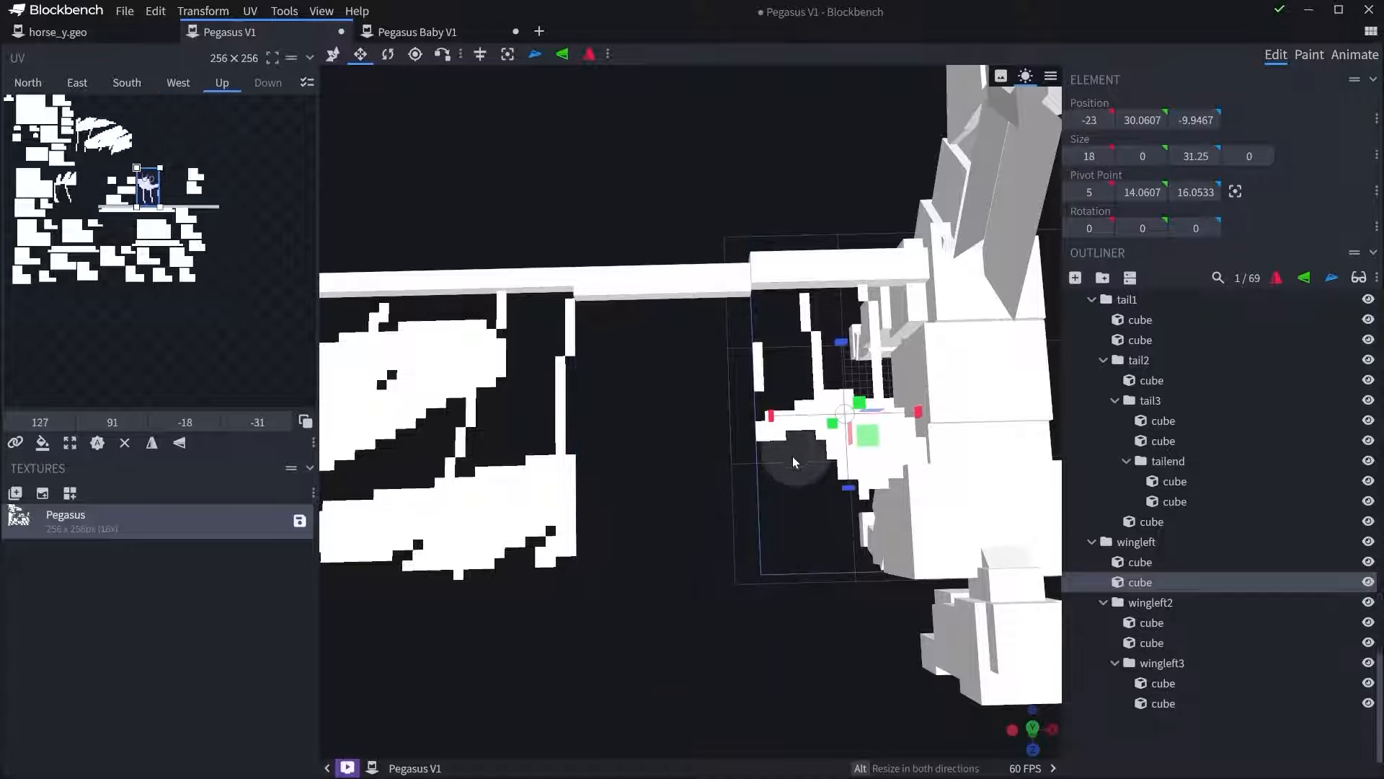
key("ctrl+z")
left_click(261, 413)
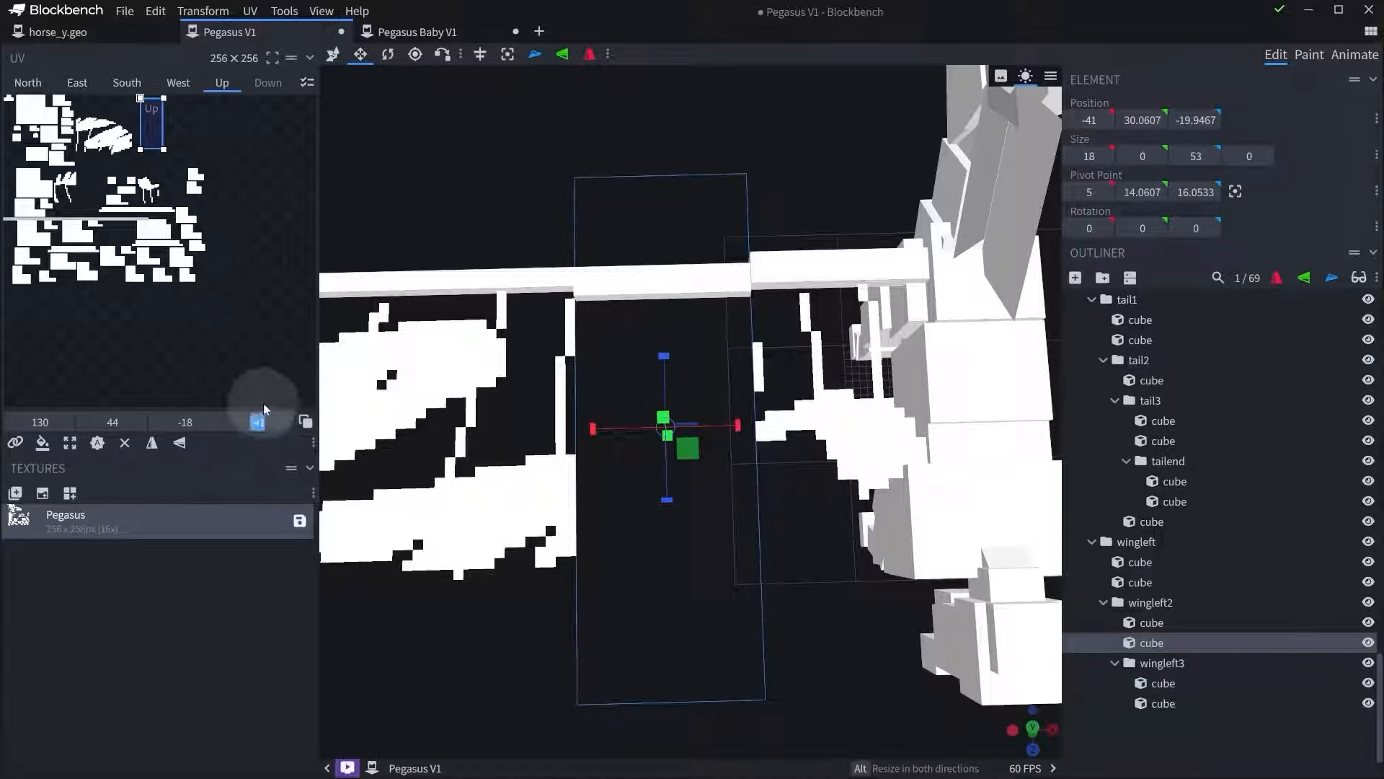
key("Return")
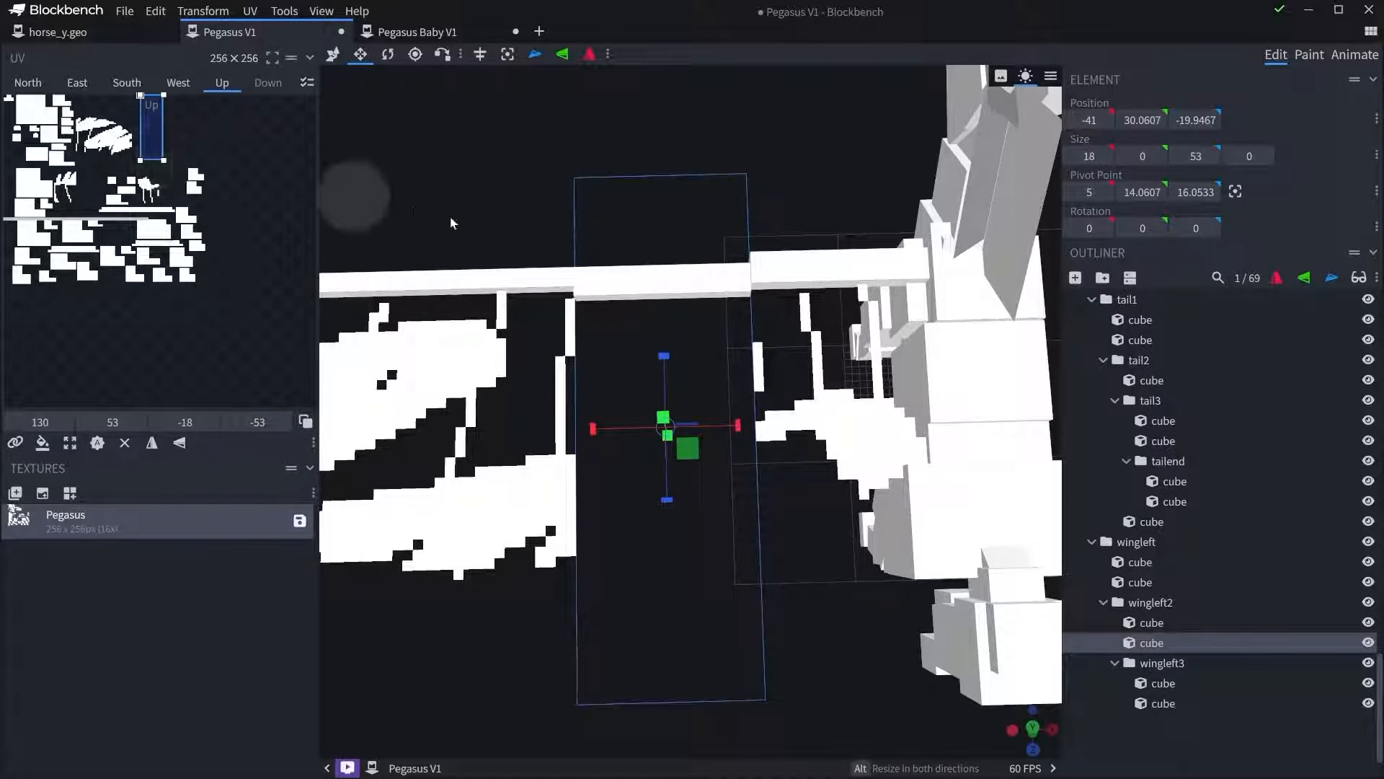
In Paint mode, add white feather pixels at the left wing's tip and paint a curved lower outline from the outer to the inner wing plane.
left_click(1308, 54)
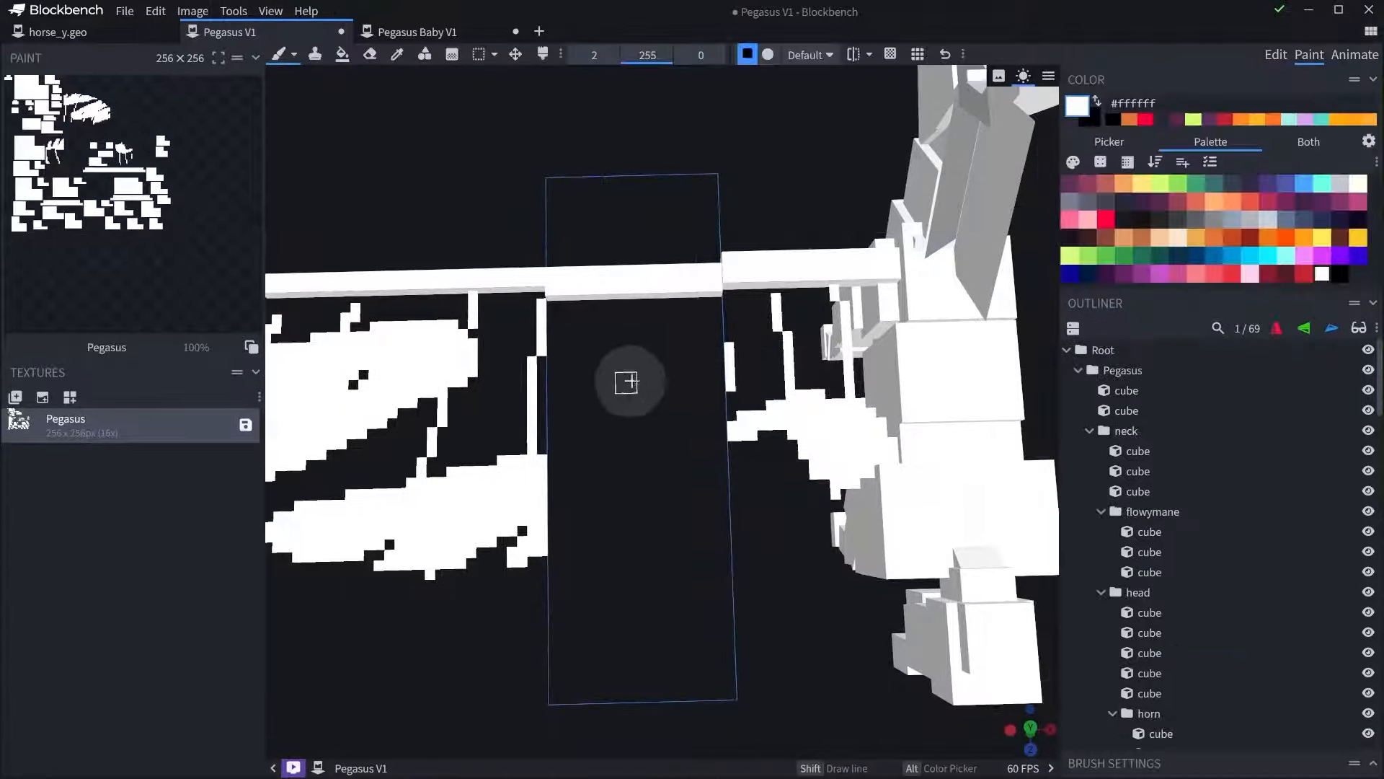
right_click_drag(628, 382, 683, 356)
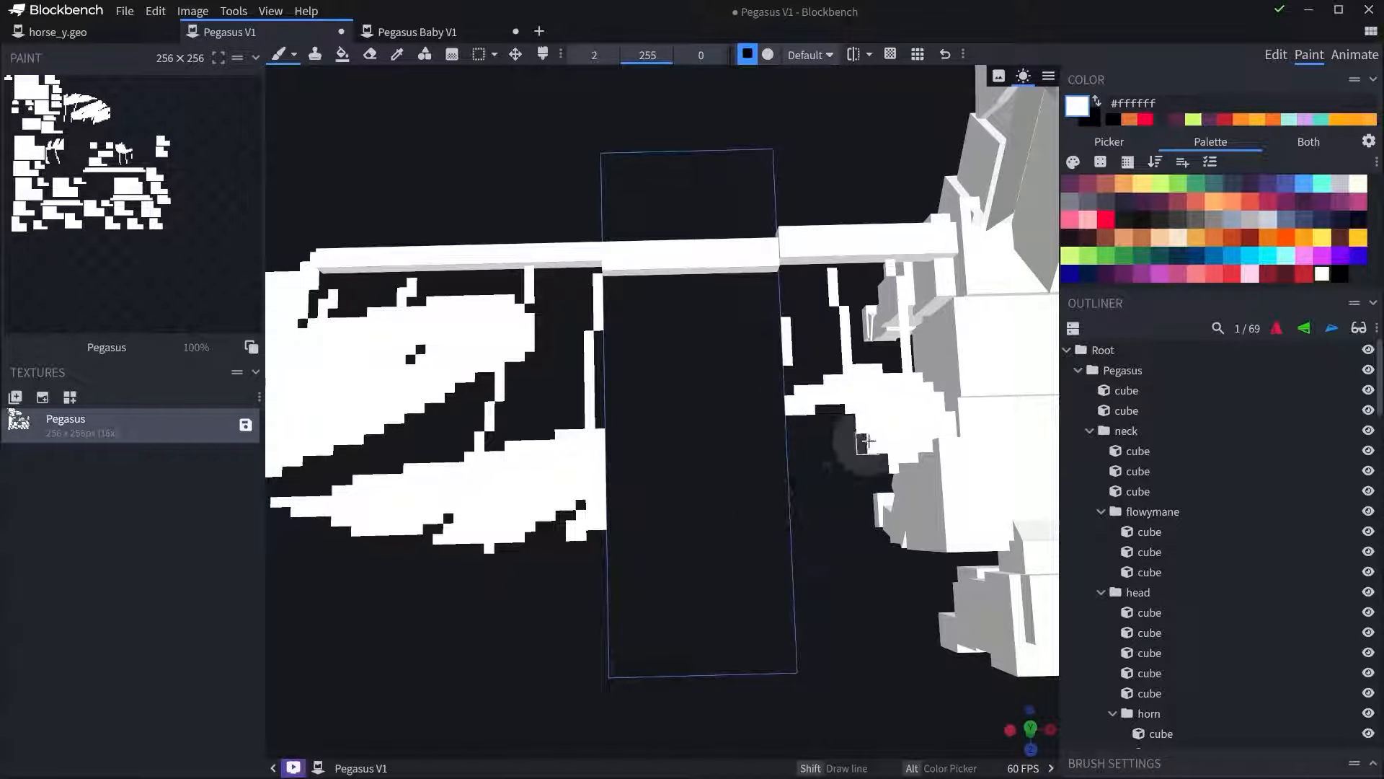
scroll(881, 455, "down", 4)
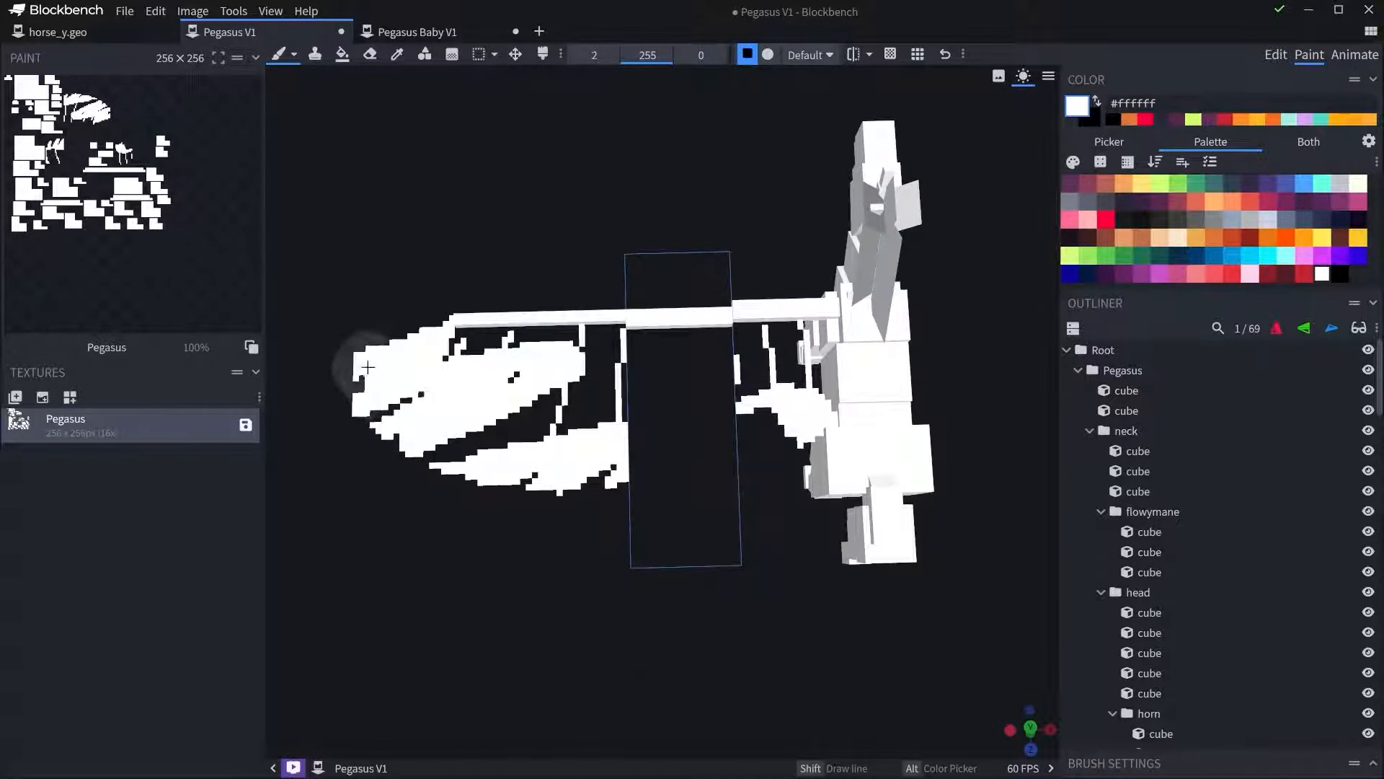
left_click(363, 305)
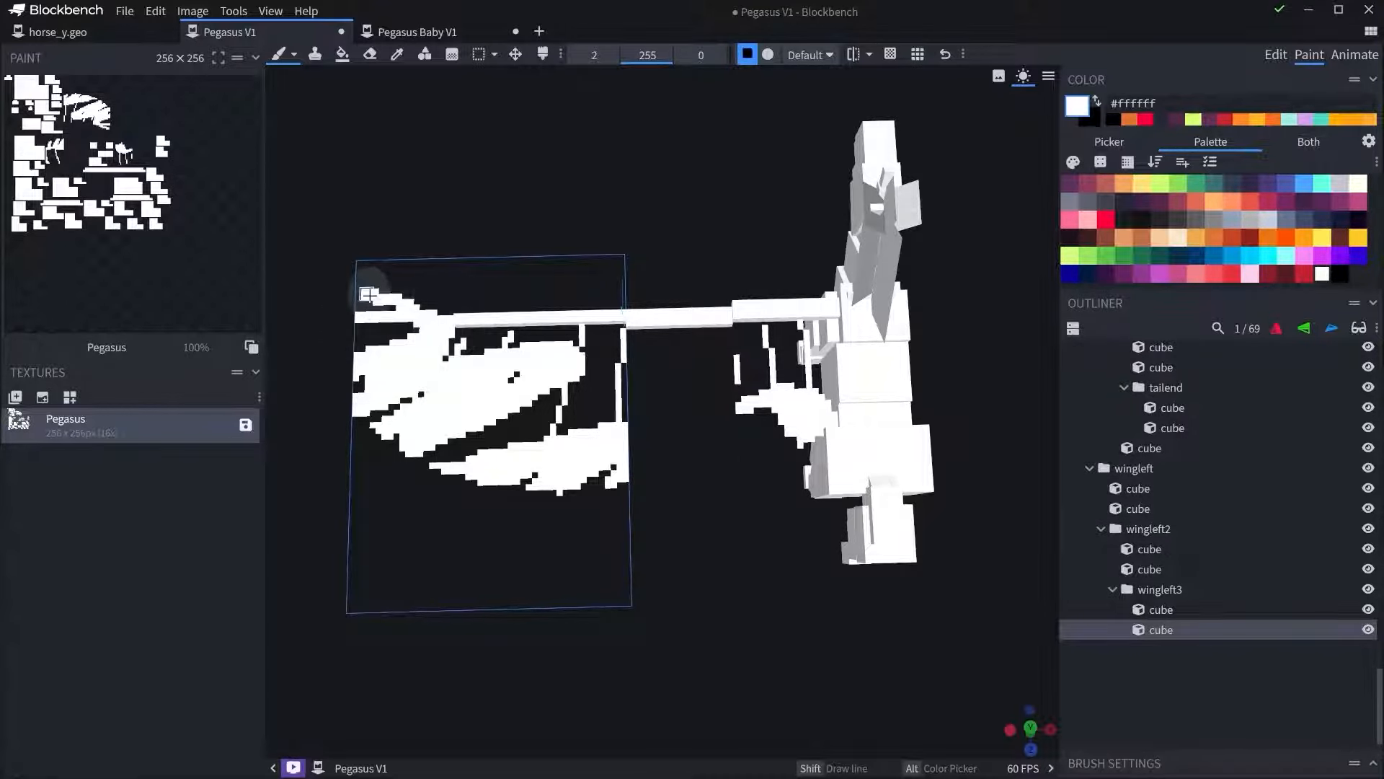
key("ctrl+z")
left_click_drag(366, 305, 372, 319)
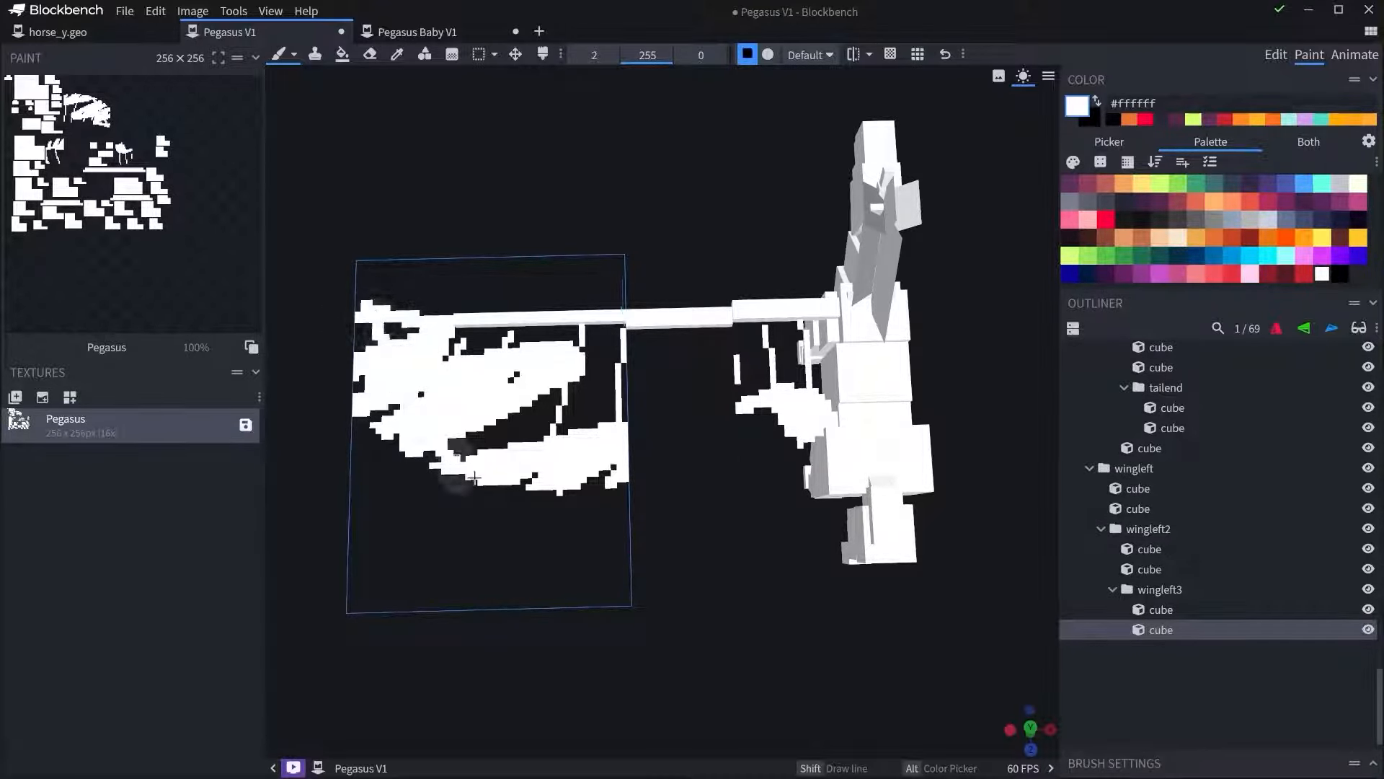
mouse_move(474, 477)
left_mouse_down()
mouse_move(596, 512)
mouse_move(773, 449)
left_mouse_up()
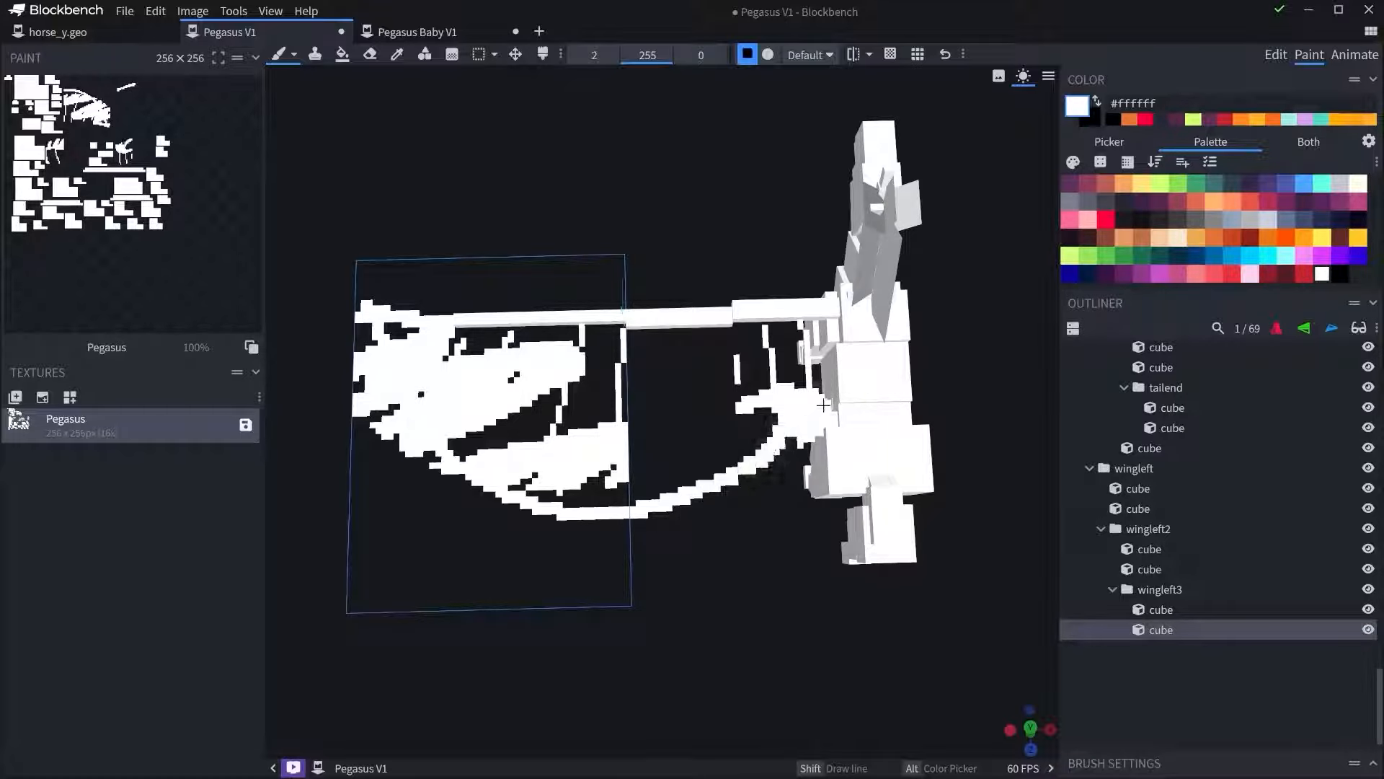
Trim the white outside the curved outline on the outer wing plane with the size 4 eraser, undoing the last unwanted stroke.
scroll(677, 572, "down", 4)
left_click_drag(677, 581, 674, 606)
scroll(677, 608, "up", 4)
key("e")
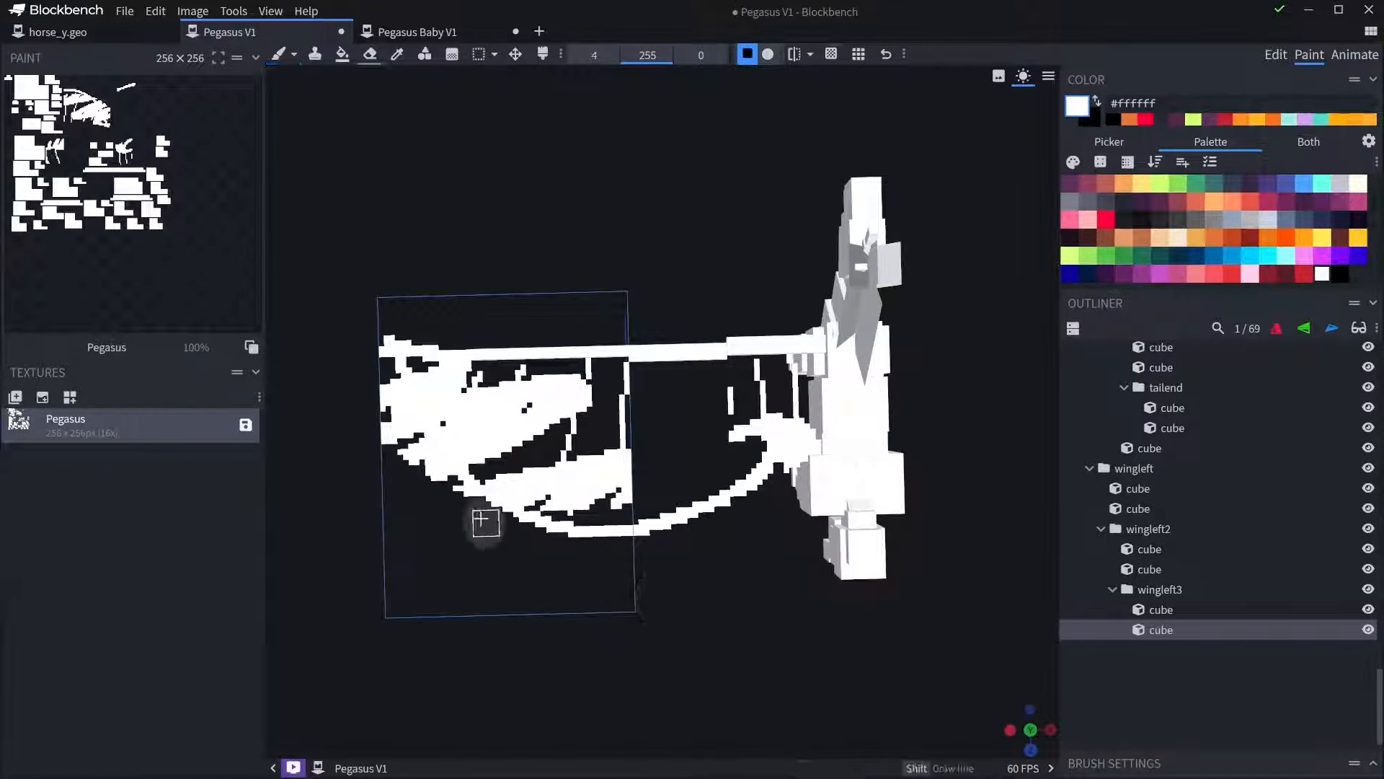
left_click_drag(410, 471, 407, 448)
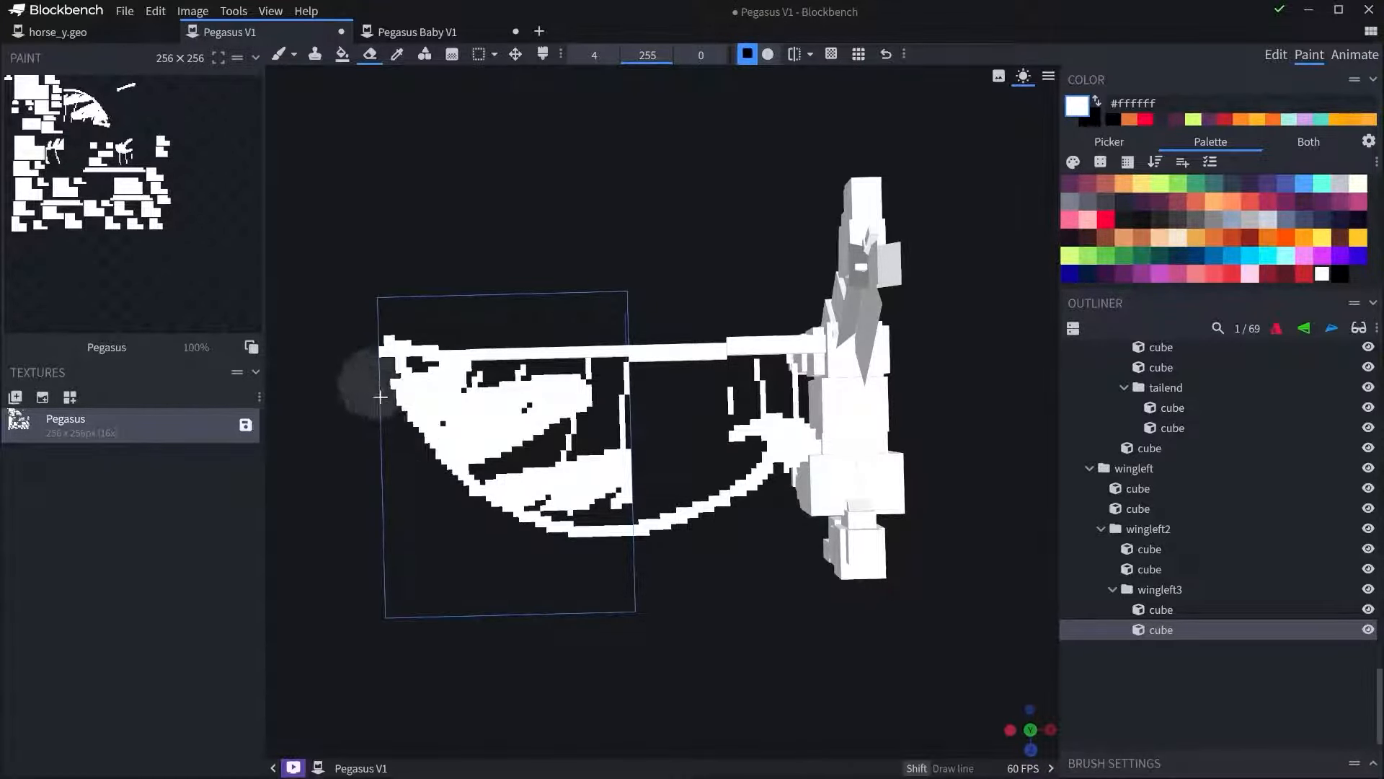
scroll(447, 481, "up", 3)
right_click_drag(560, 516, 655, 510)
key("ctrl+z")
key("b")
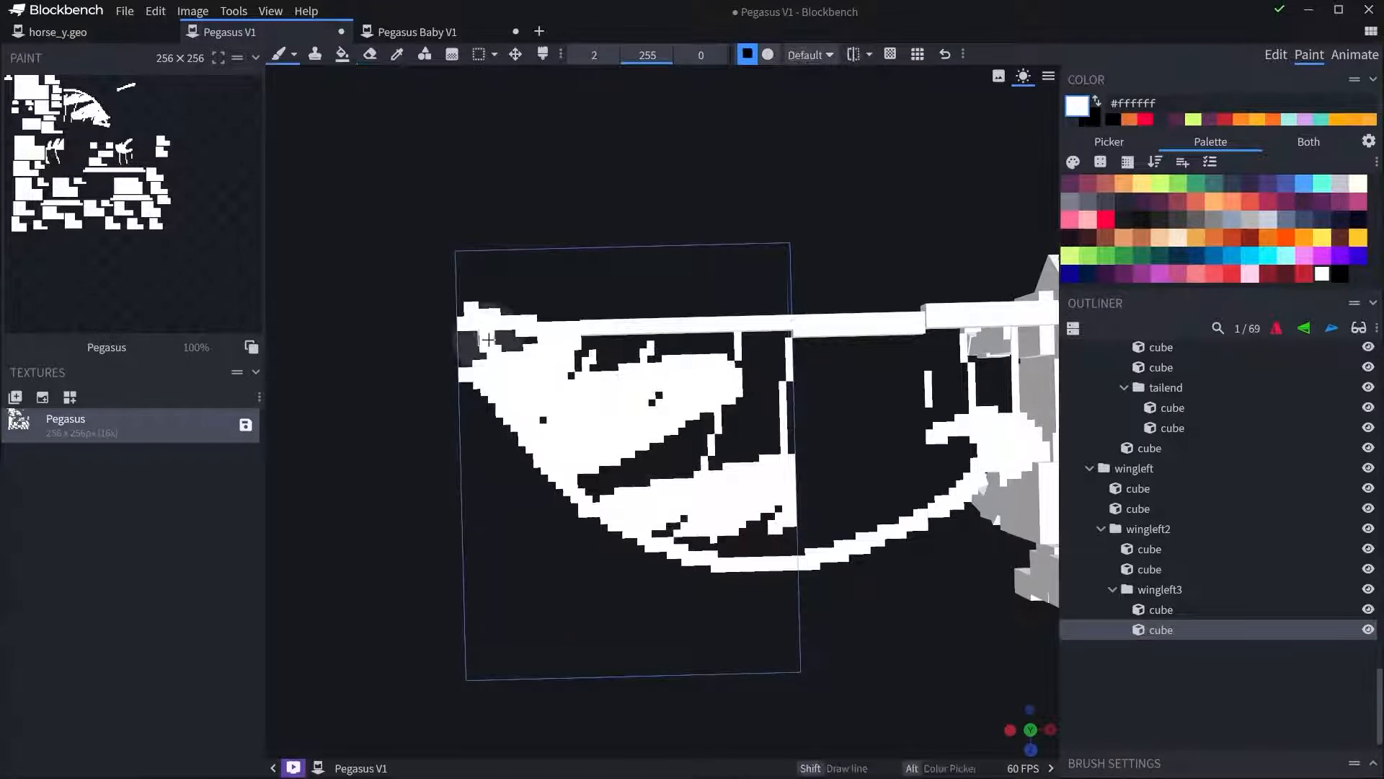
key("e")
mouse_move(628, 537)
left_mouse_down()
mouse_move(590, 525)
mouse_move(486, 409)
left_mouse_up()
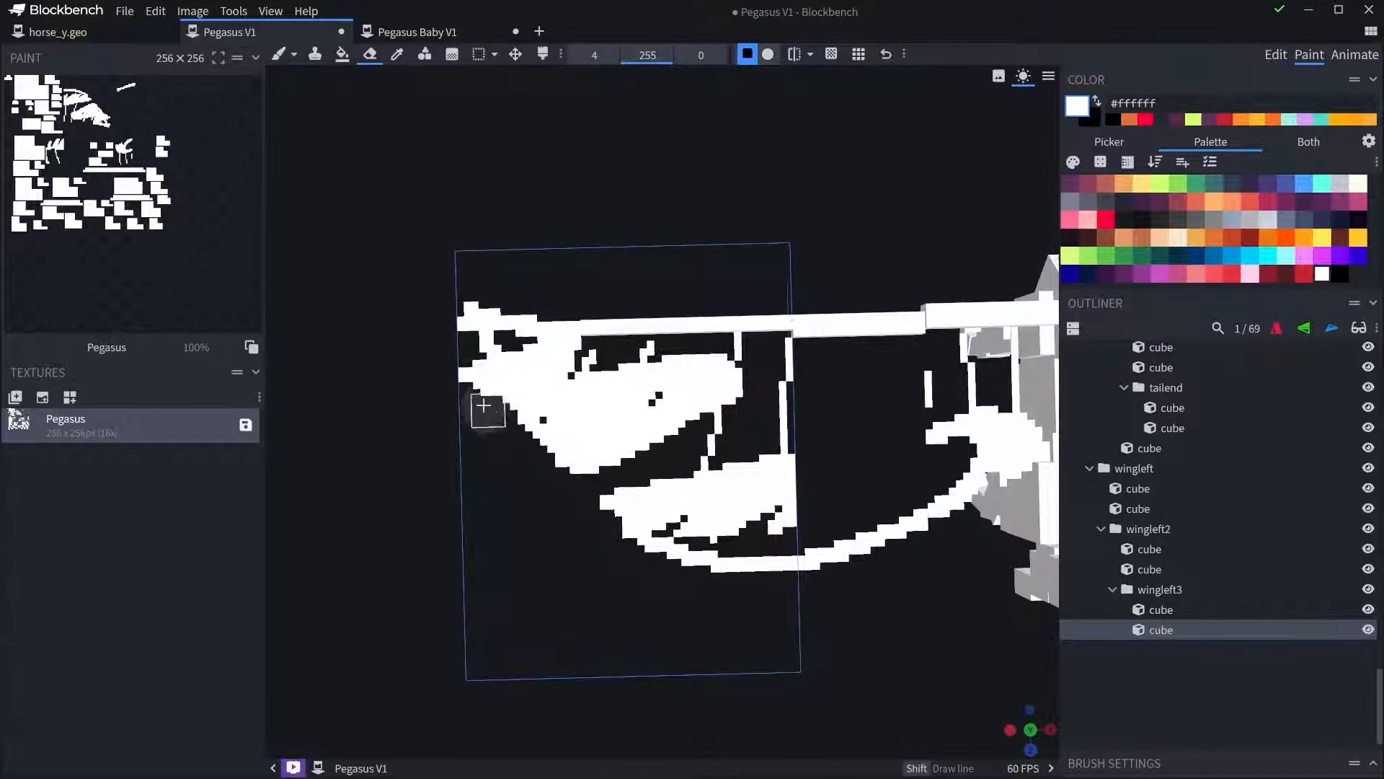
key("ctrl+z")
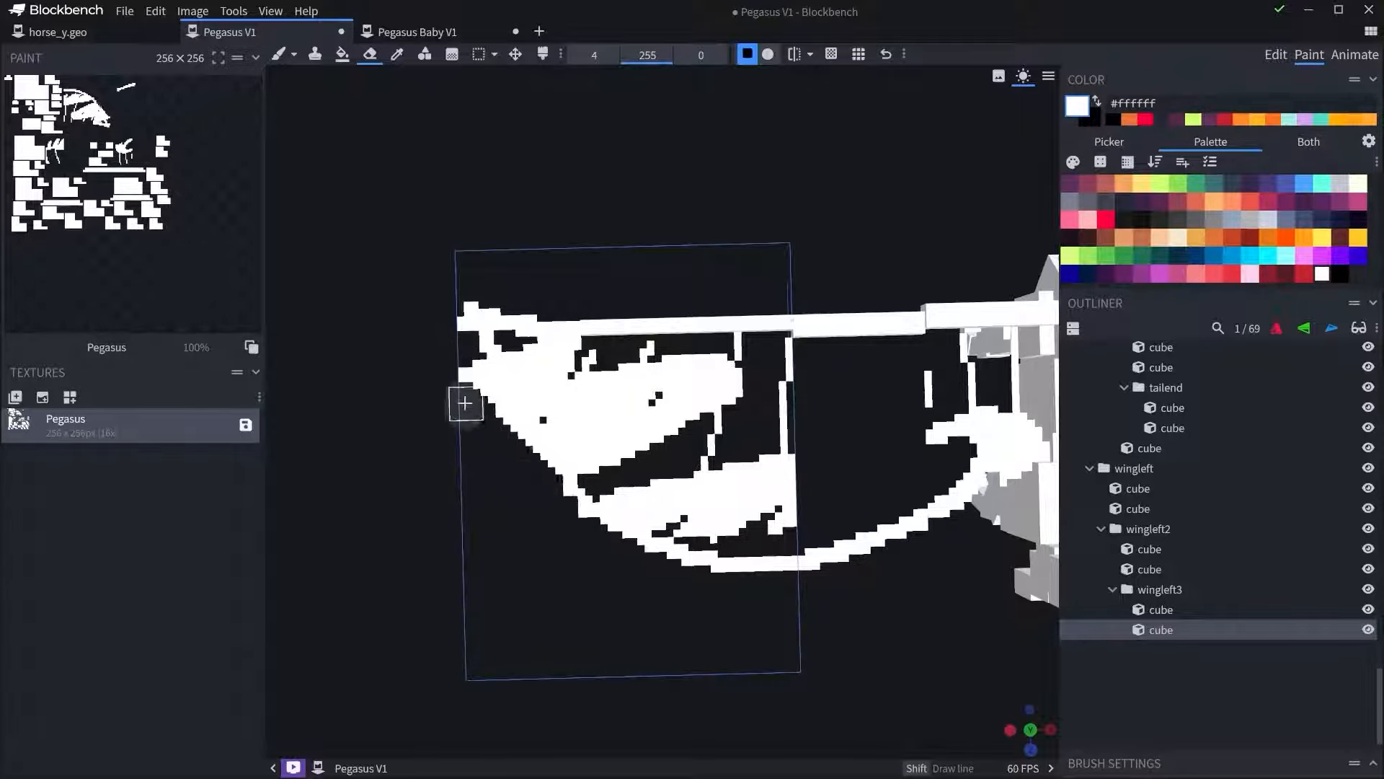
Shape jagged feather tips along the outer wing plane's curved lower edge with the size 2 brush and size 4 eraser.
key("b")
mouse_move(465, 390)
left_mouse_down()
mouse_move(481, 425)
mouse_move(623, 518)
left_mouse_up()
right_click_drag(713, 585, 583, 571)
scroll(573, 558, "down", 3)
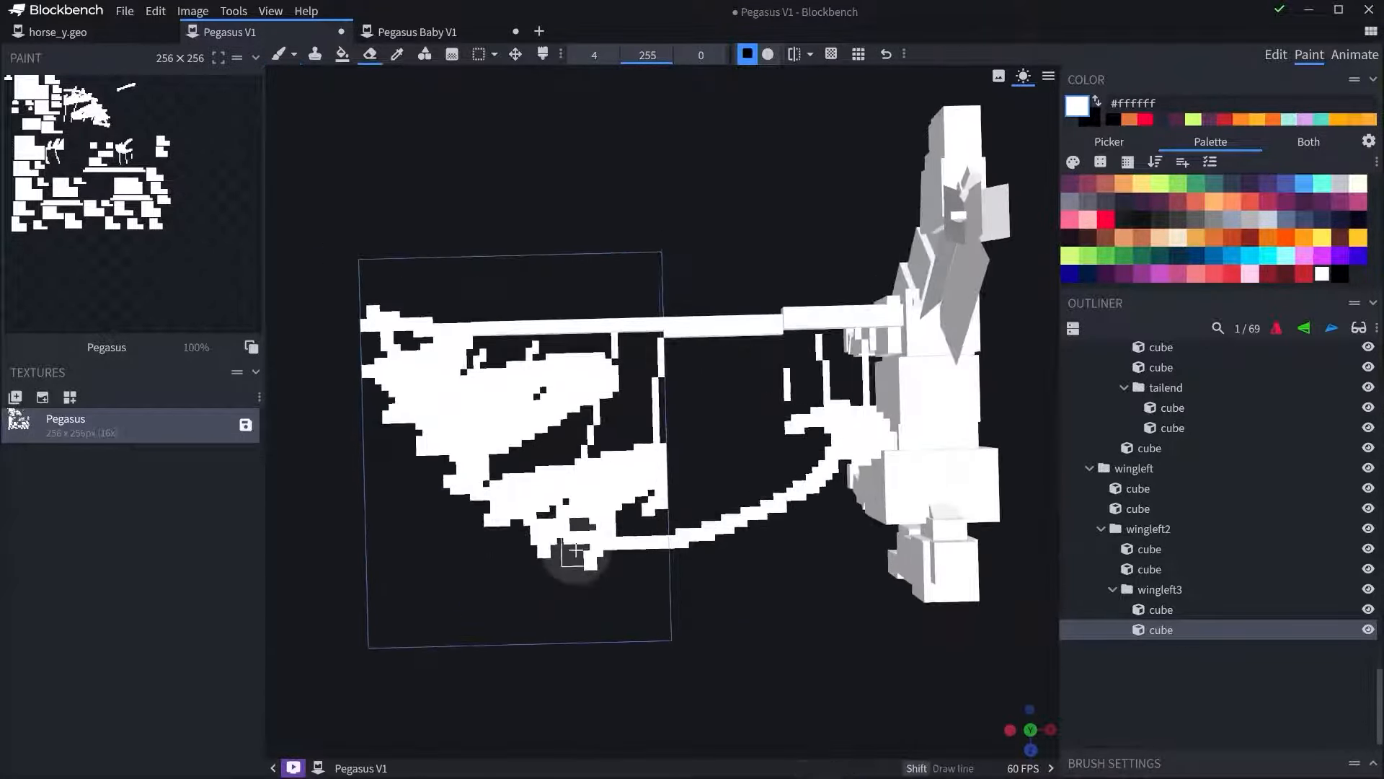
Fill the gaps inside the left wing's outline with solid white, using a size 7 brush across all three wing planes.
scroll(681, 495, "up", 9)
scroll(639, 560, "down", 3)
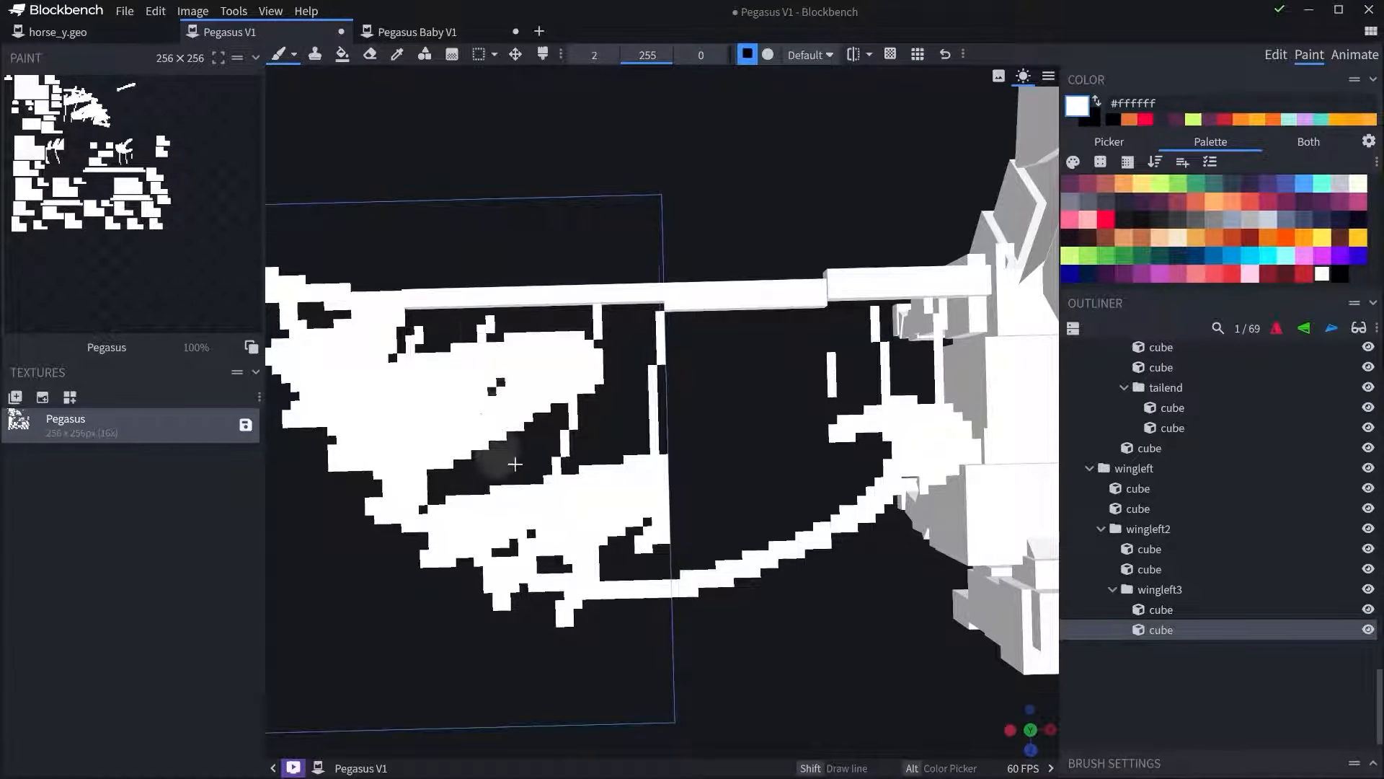
left_click_drag(513, 463, 472, 476)
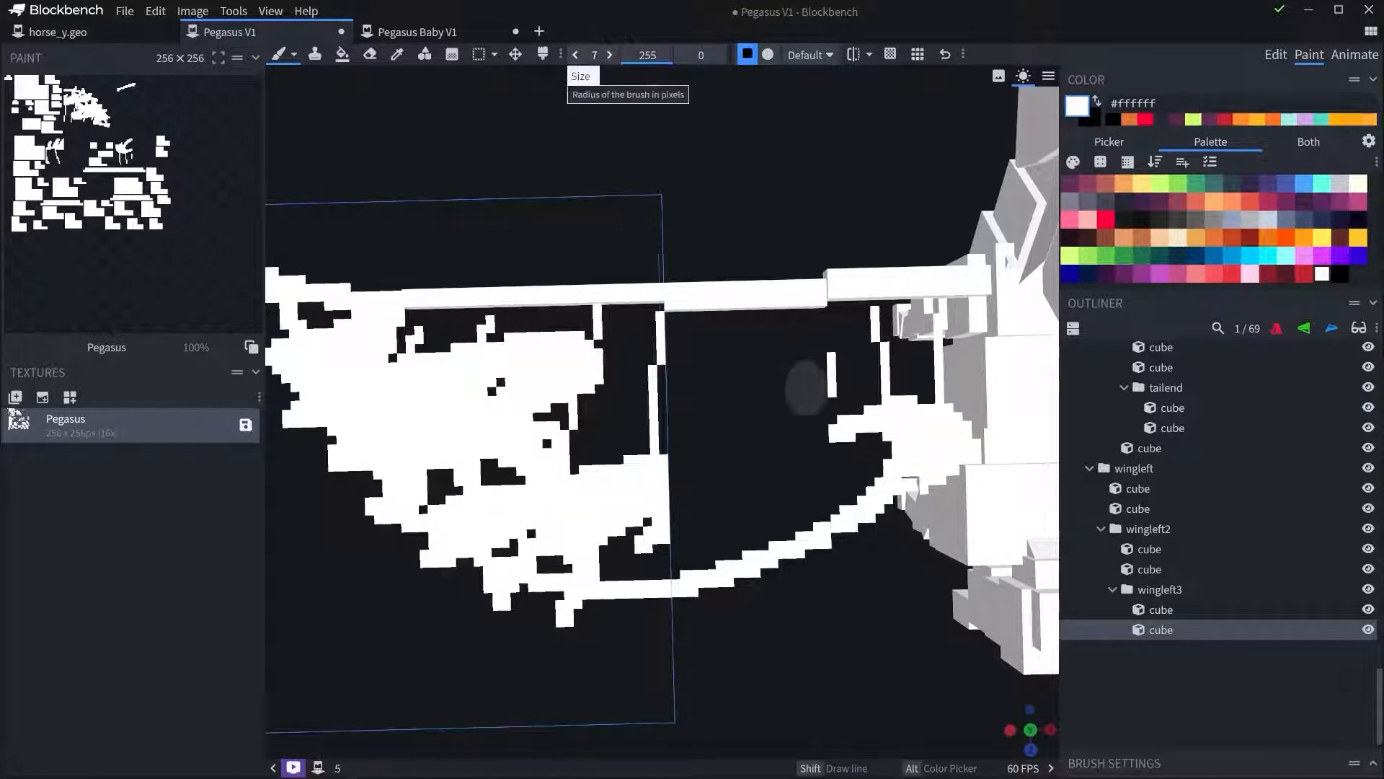
left_click_drag(642, 504, 701, 598)
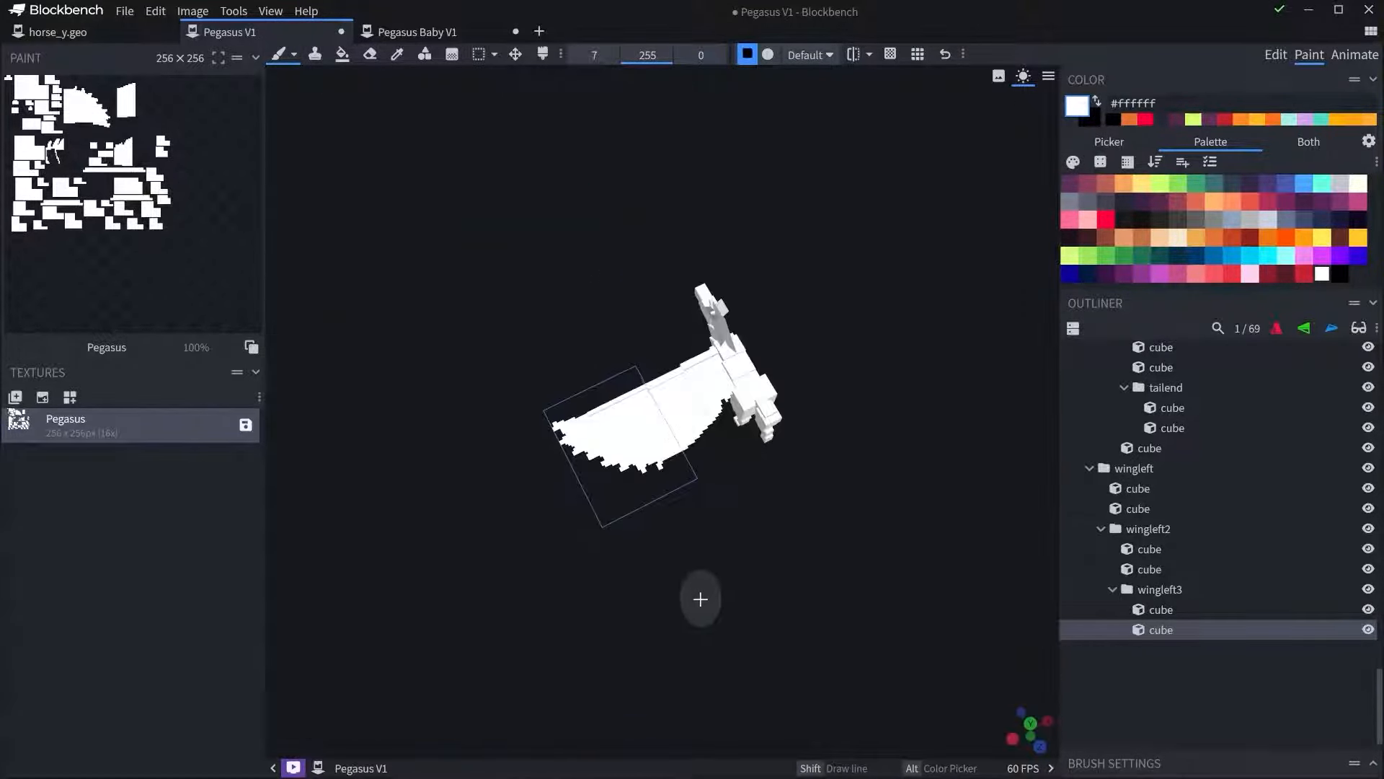
scroll(697, 581, "up", 3)
scroll(616, 573, "up", 3)
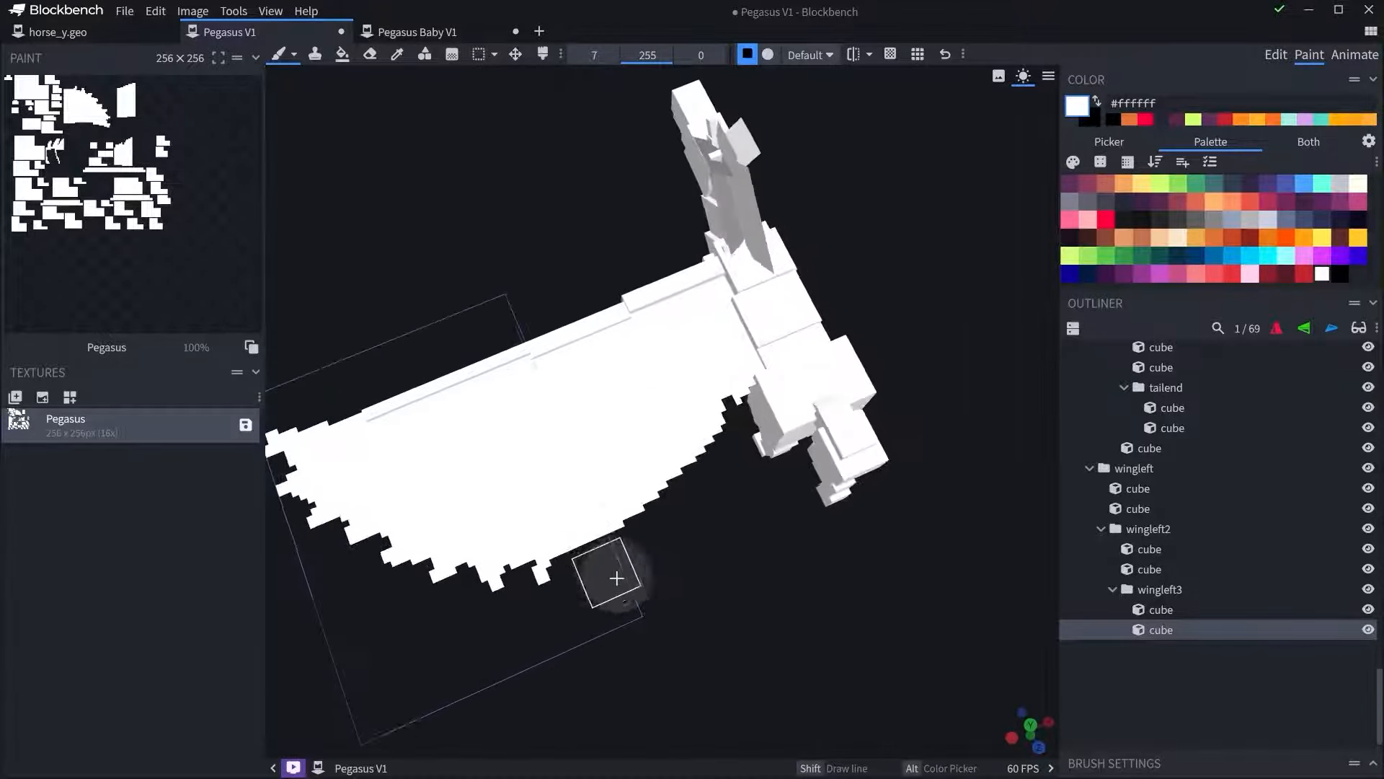
Erase notches between the feather tips along the outer wing plane's lower edge with a size 2 eraser.
scroll(612, 572, "up", 5)
key("e")
left_click_drag(595, 56, 587, 57)
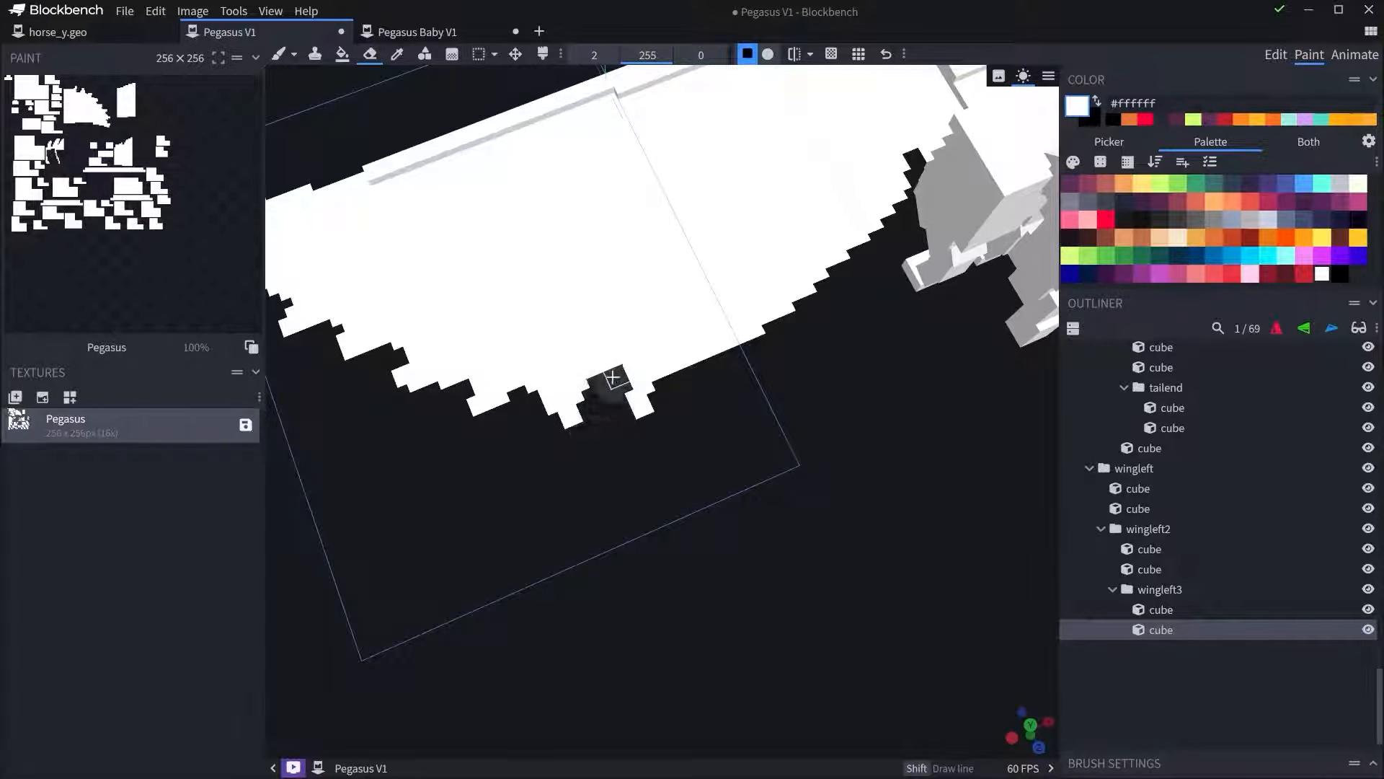
mouse_move(613, 377)
left_mouse_down()
mouse_move(528, 408)
mouse_move(381, 366)
left_mouse_up()
right_click_drag(359, 370, 464, 404)
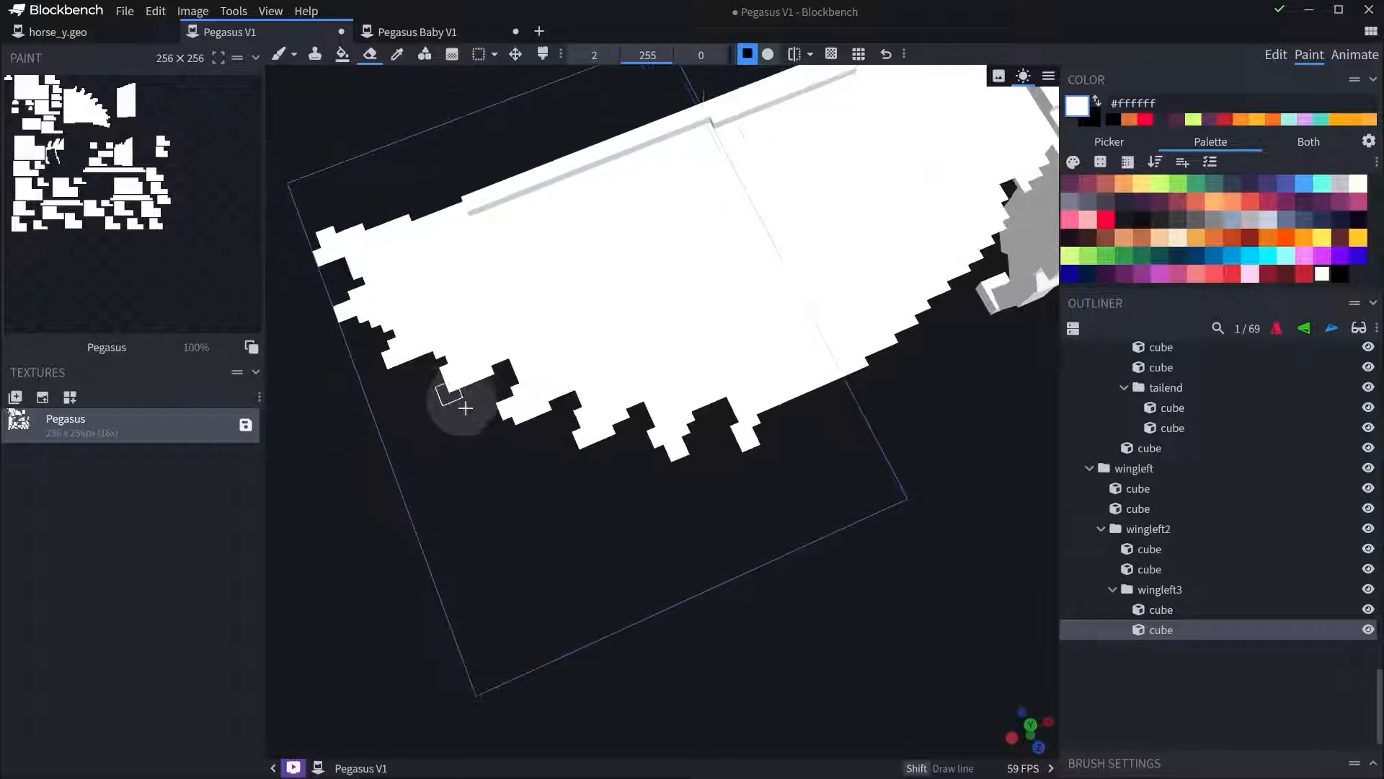
left_click(430, 354)
right_click_drag(595, 364, 483, 433)
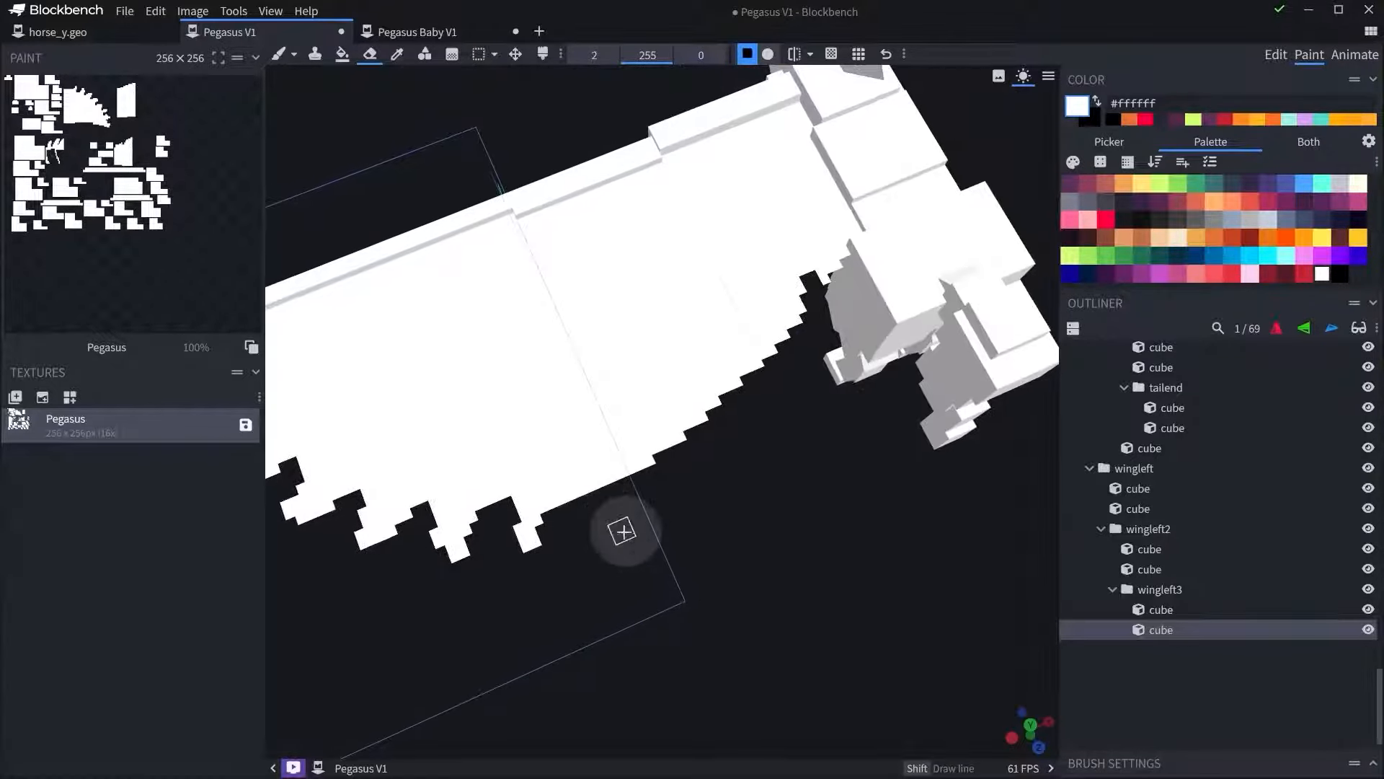
Paint another feather tip at the inner end of the outer wing plane with a size 4 brush and erase a notch beside it.
key("b")
scroll(601, 525, "up", 3)
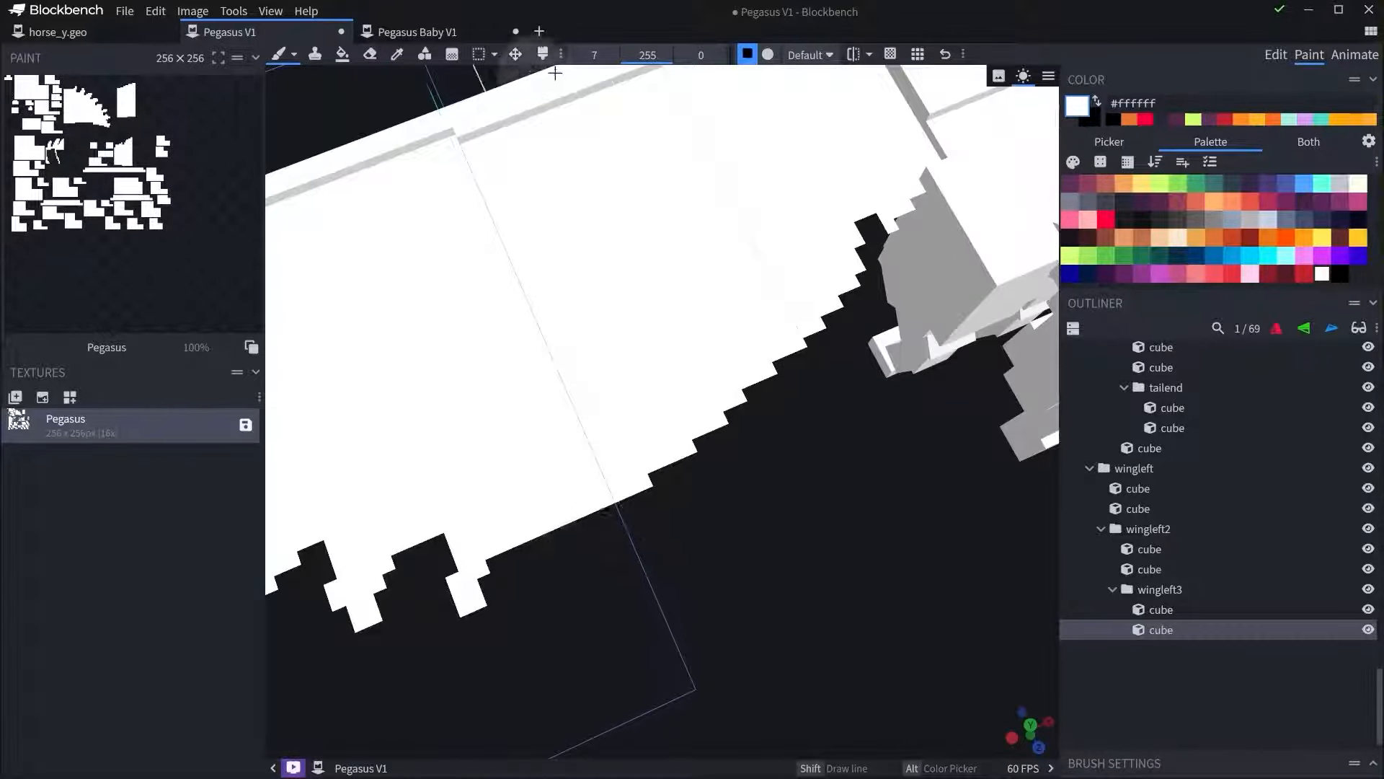
left_click(575, 56)
left_click(574, 56)
left_click(575, 56)
left_click_drag(570, 533, 546, 618)
key("e")
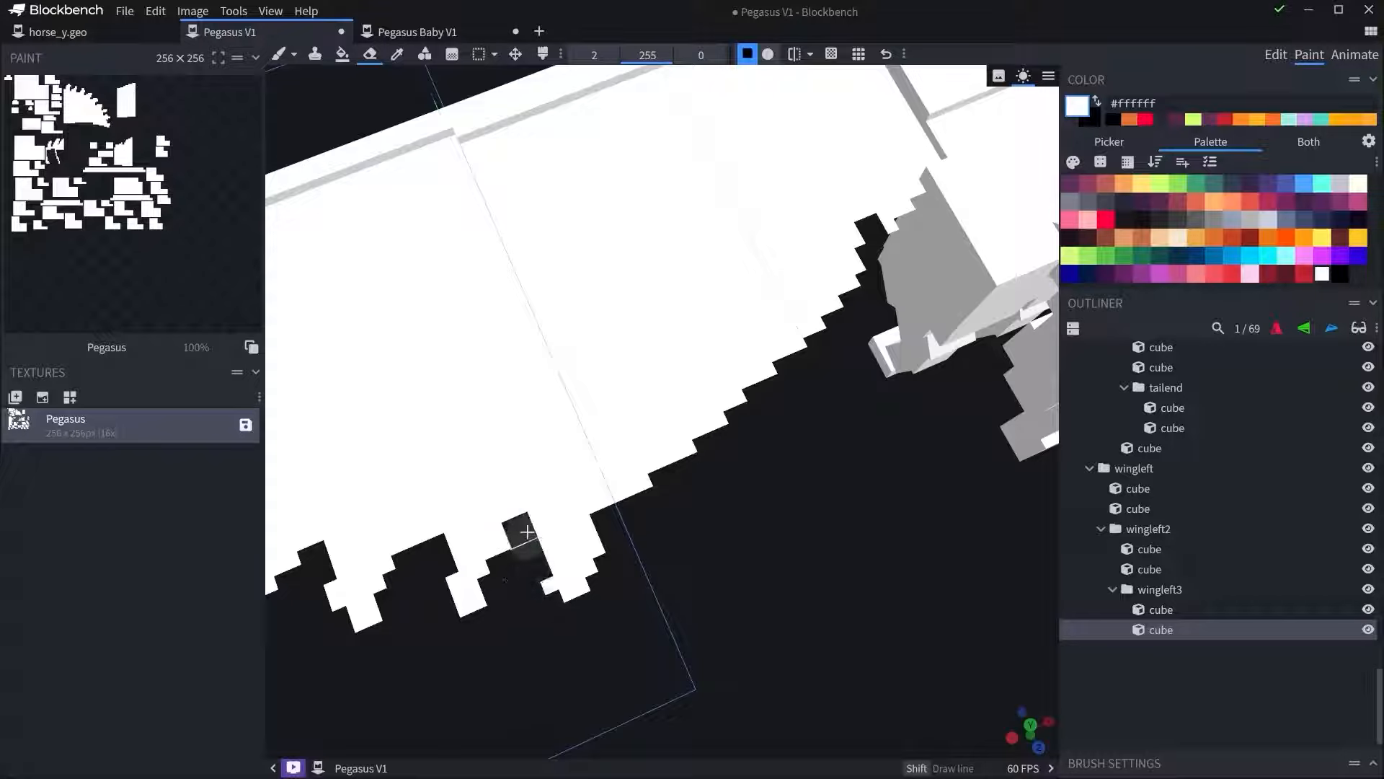
Paint a row of white feather tips along the middle wing plane's lower edge with the size 4 brush.
key("b")
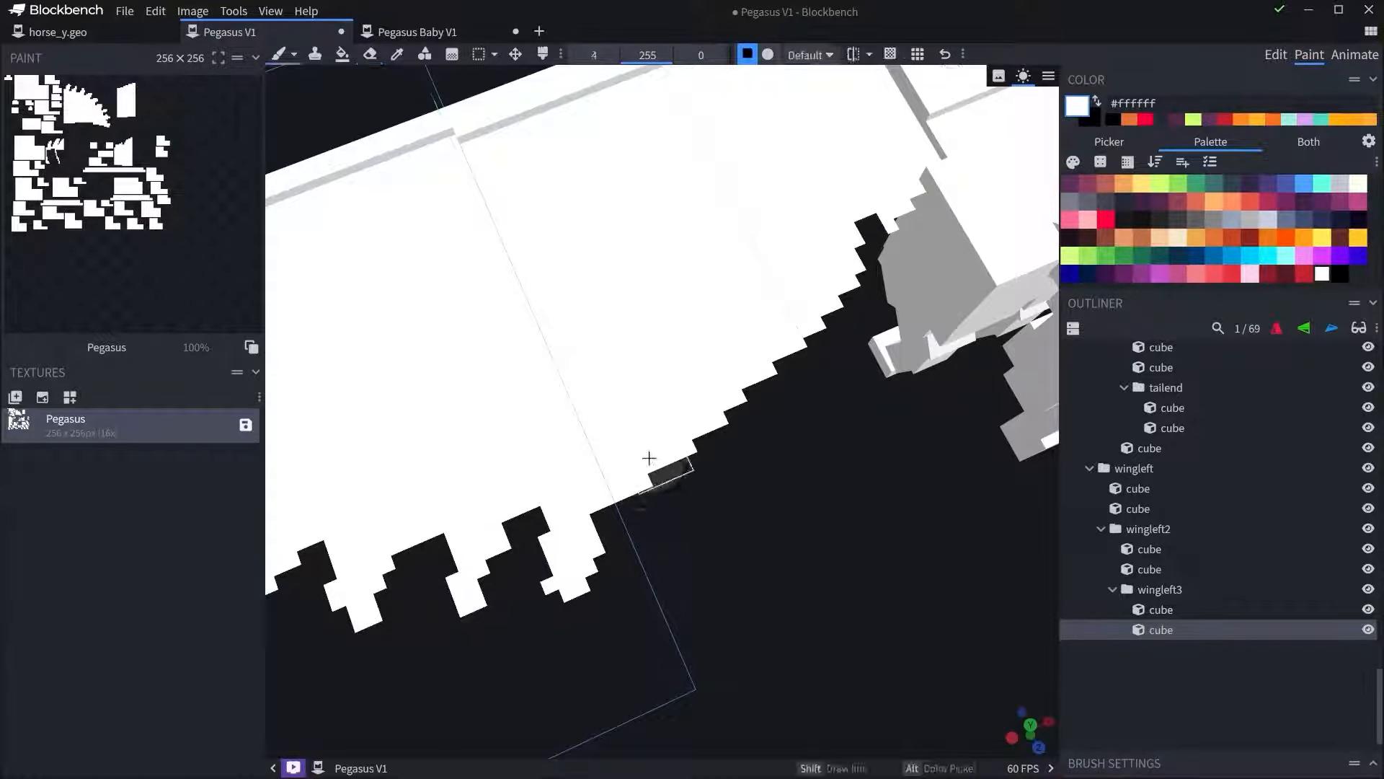
left_click(646, 491)
mouse_move(656, 472)
left_mouse_down()
mouse_move(656, 497)
mouse_move(769, 383)
left_mouse_up()
left_click(798, 366)
right_click_drag(844, 349, 779, 460)
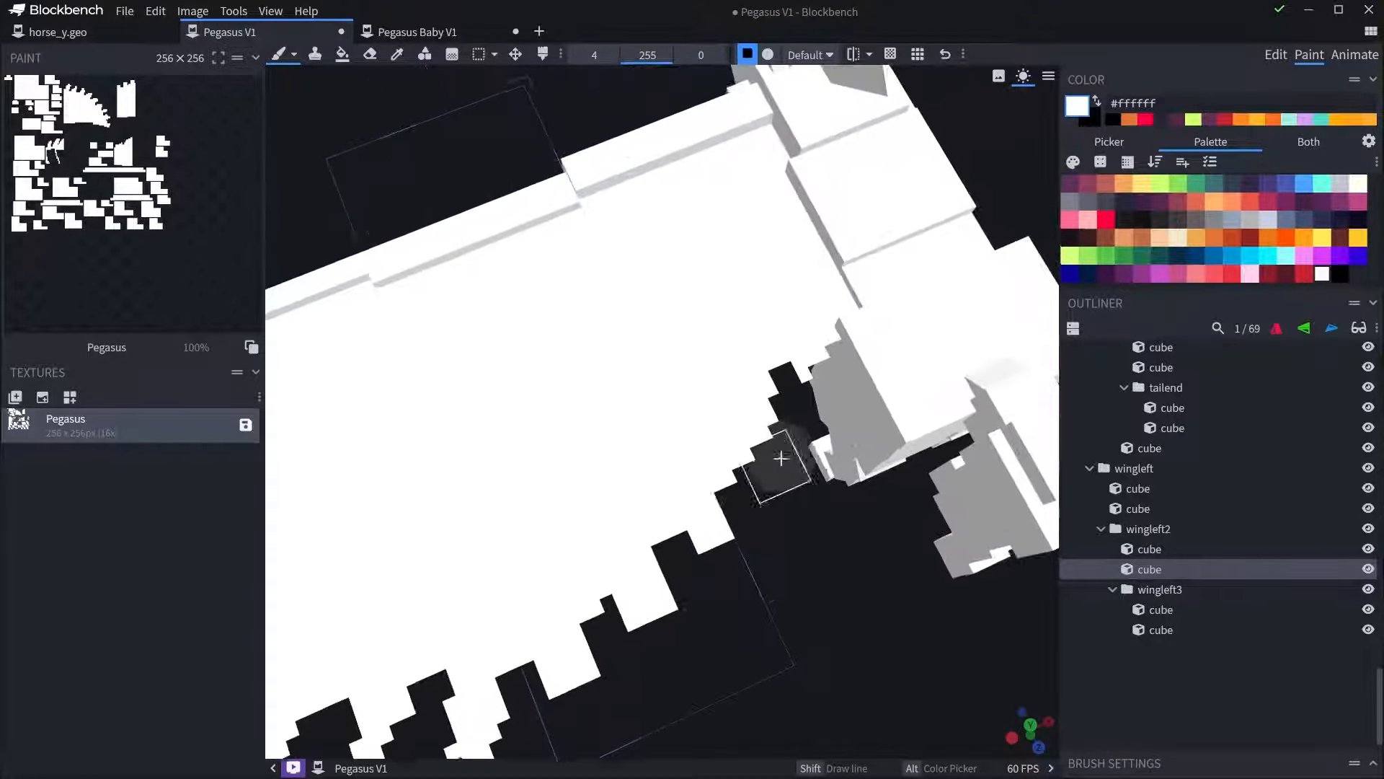
Paint feather tips on the inner wing plane's lower edge and trim the notches there with the size 2 eraser.
left_click_drag(766, 460, 773, 438)
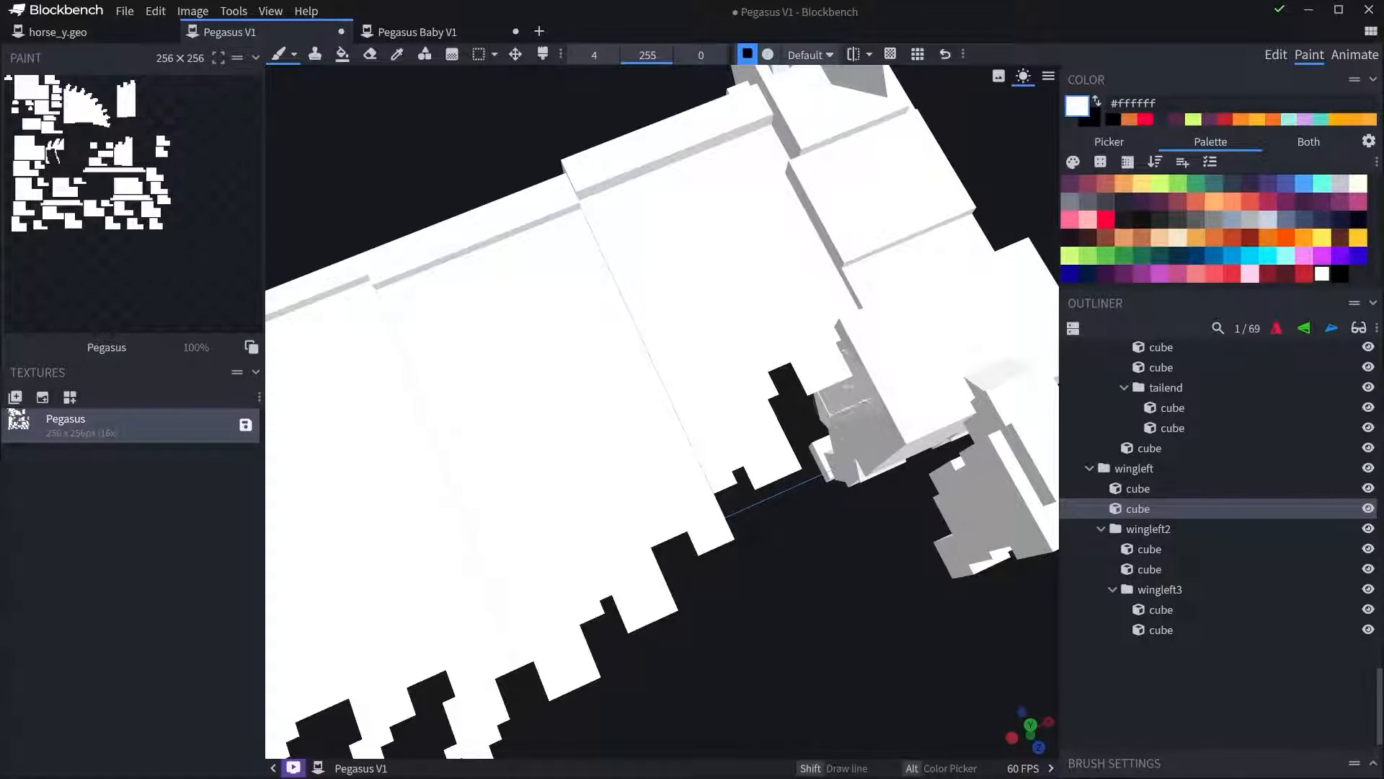
key("e")
mouse_move(837, 397)
left_mouse_down()
mouse_move(797, 396)
mouse_move(794, 469)
left_mouse_up()
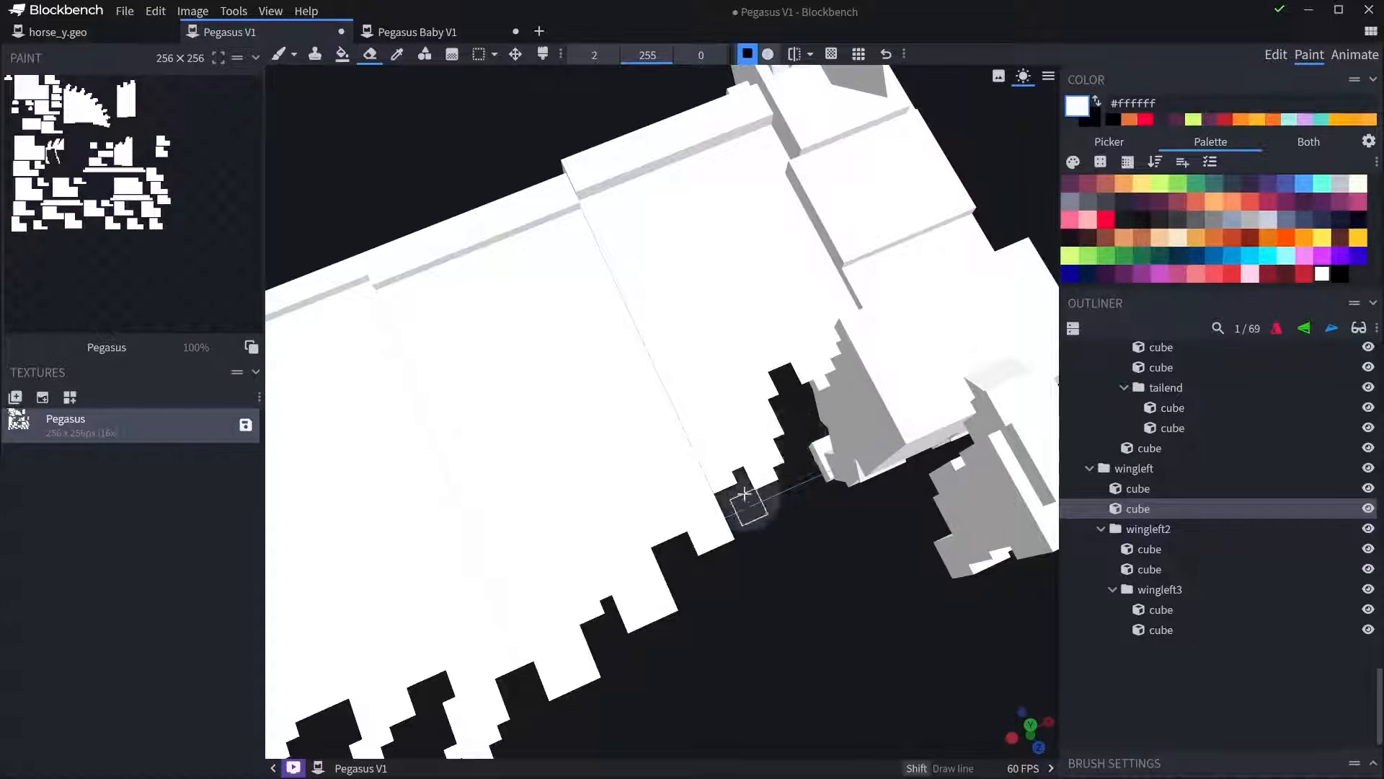
left_click(716, 526)
scroll(721, 533, "down", 10)
left_click_drag(730, 562, 695, 578)
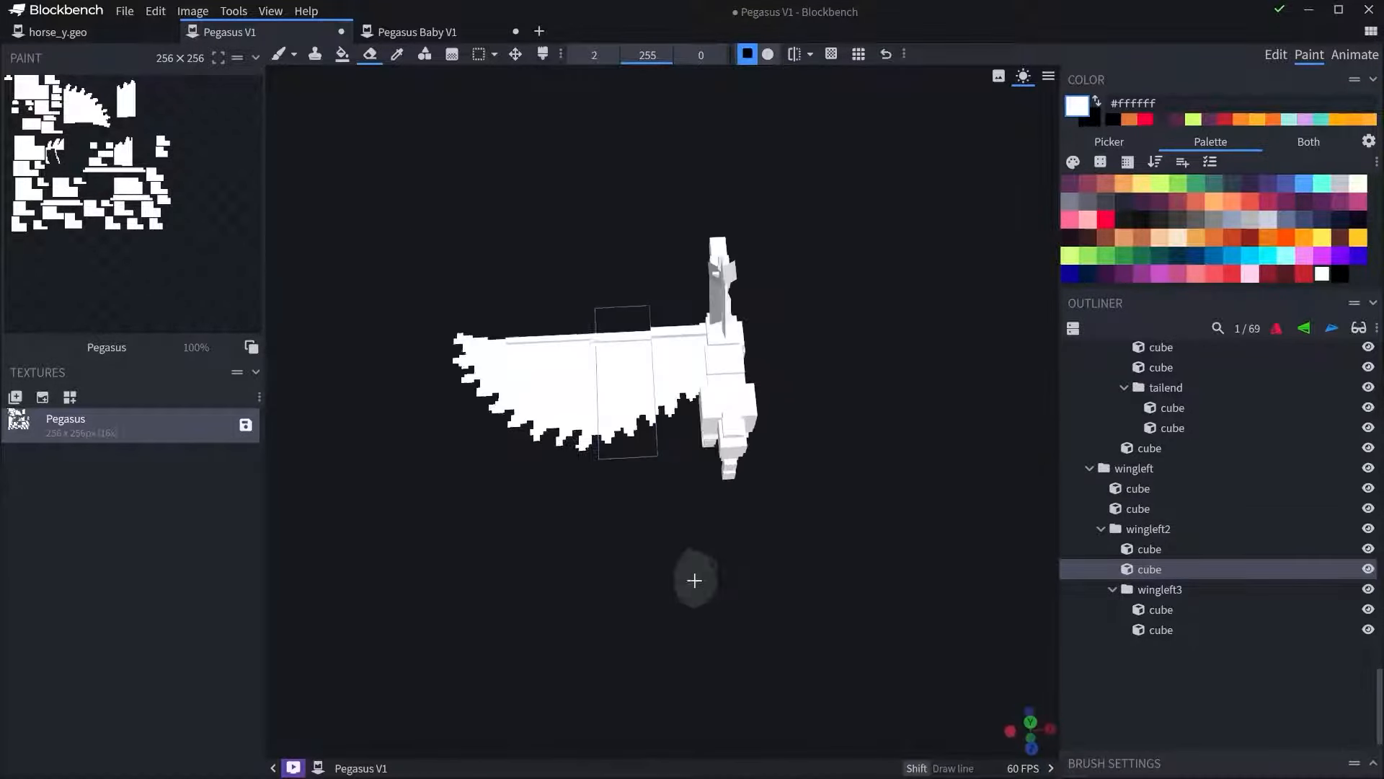
In Edit mode, duplicate the wingleft group and flip the copy across the X axis to form the opposite wing.
left_click(1276, 56)
scroll(1153, 635, "down", 6)
left_click(1140, 641)
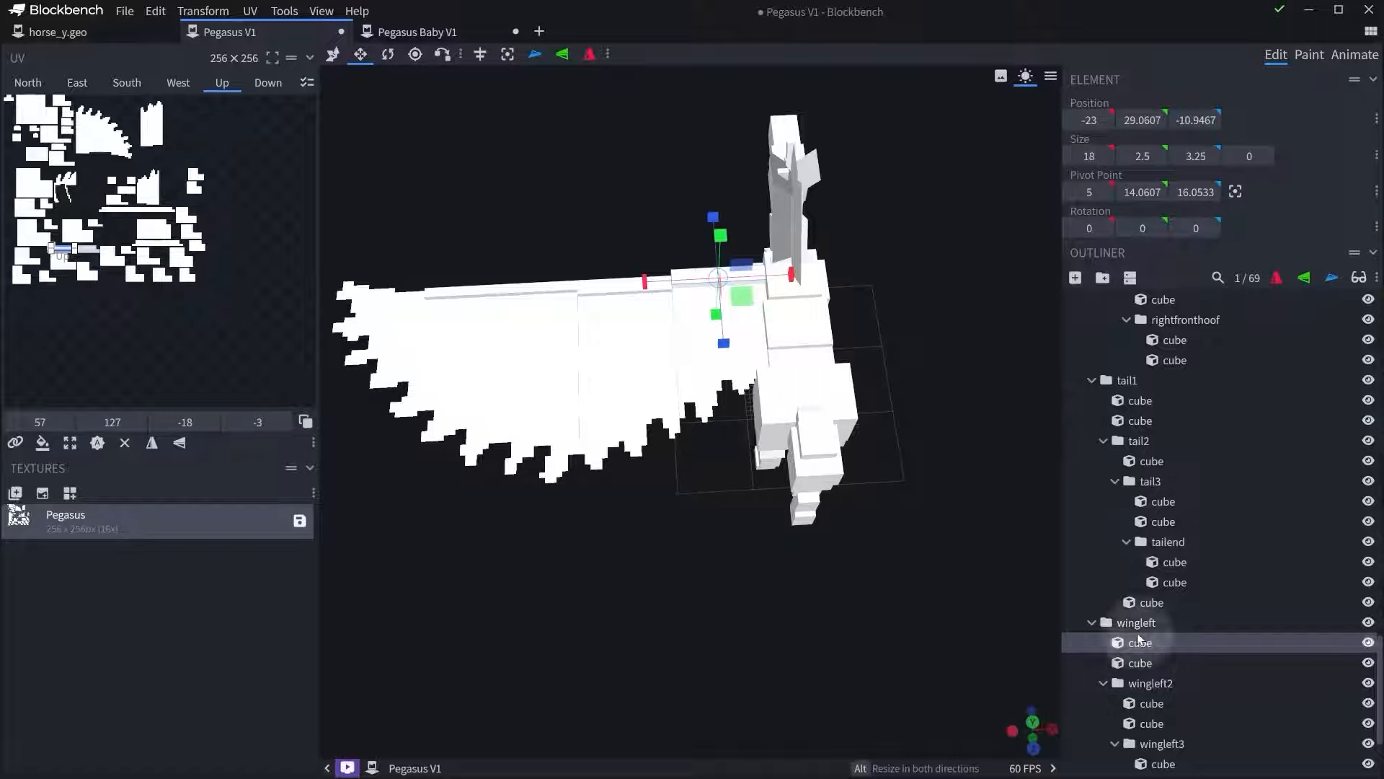
left_click(1137, 622)
left_click(1276, 278)
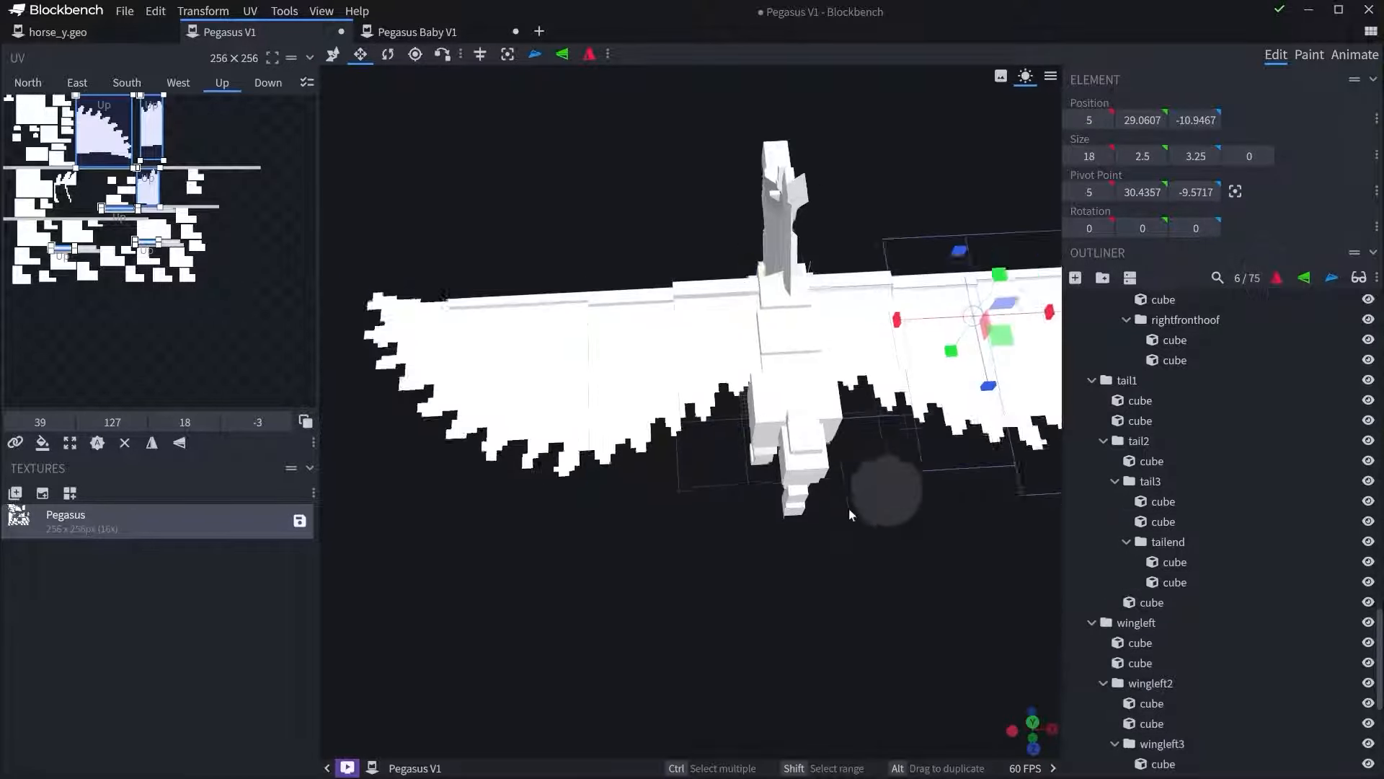
scroll(794, 534, "down", 3)
left_click_drag(730, 566, 666, 500)
right_click_drag(666, 498, 828, 392)
scroll(828, 390, "up", 3)
In Paint mode, erase the white from the flowymane and flowymane2 planes with a size 43 eraser.
left_click(1308, 54)
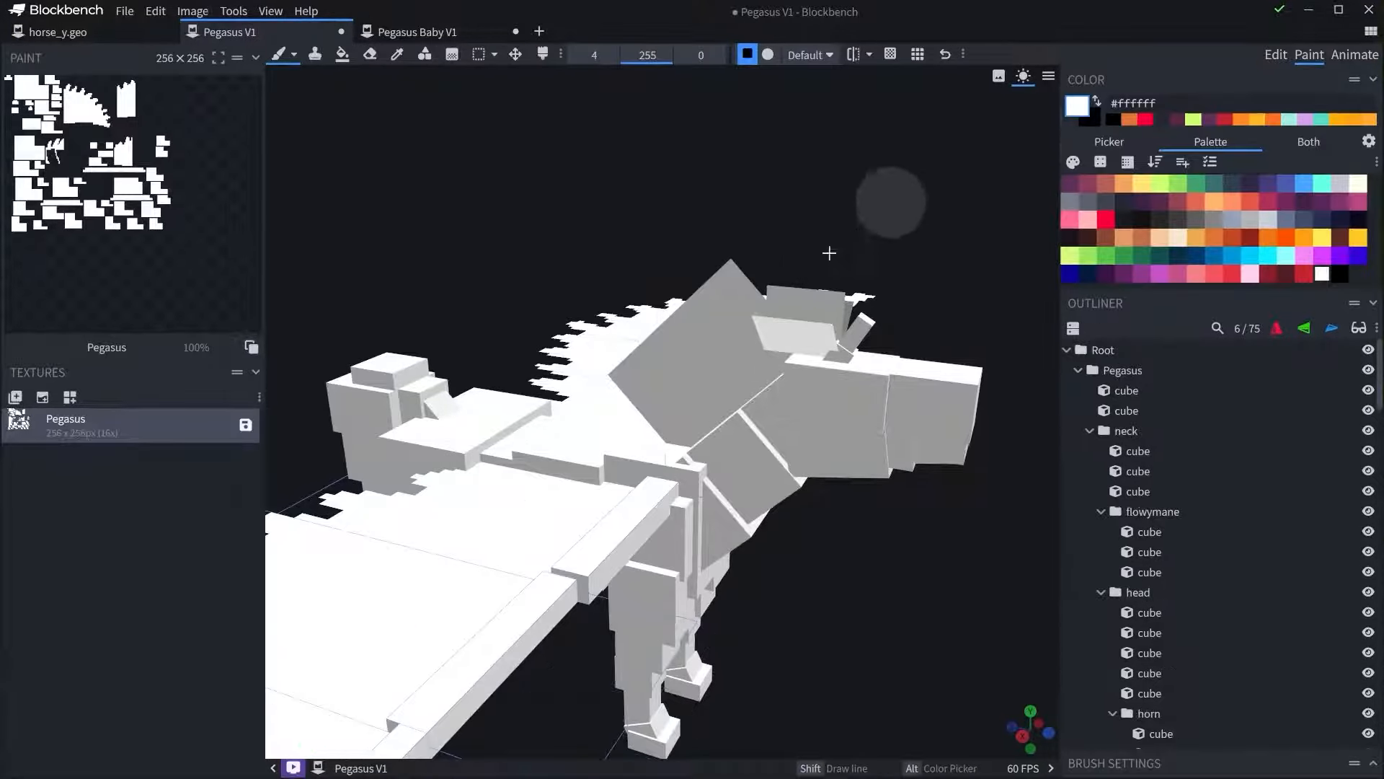
key("e")
left_click_drag(726, 289, 719, 332)
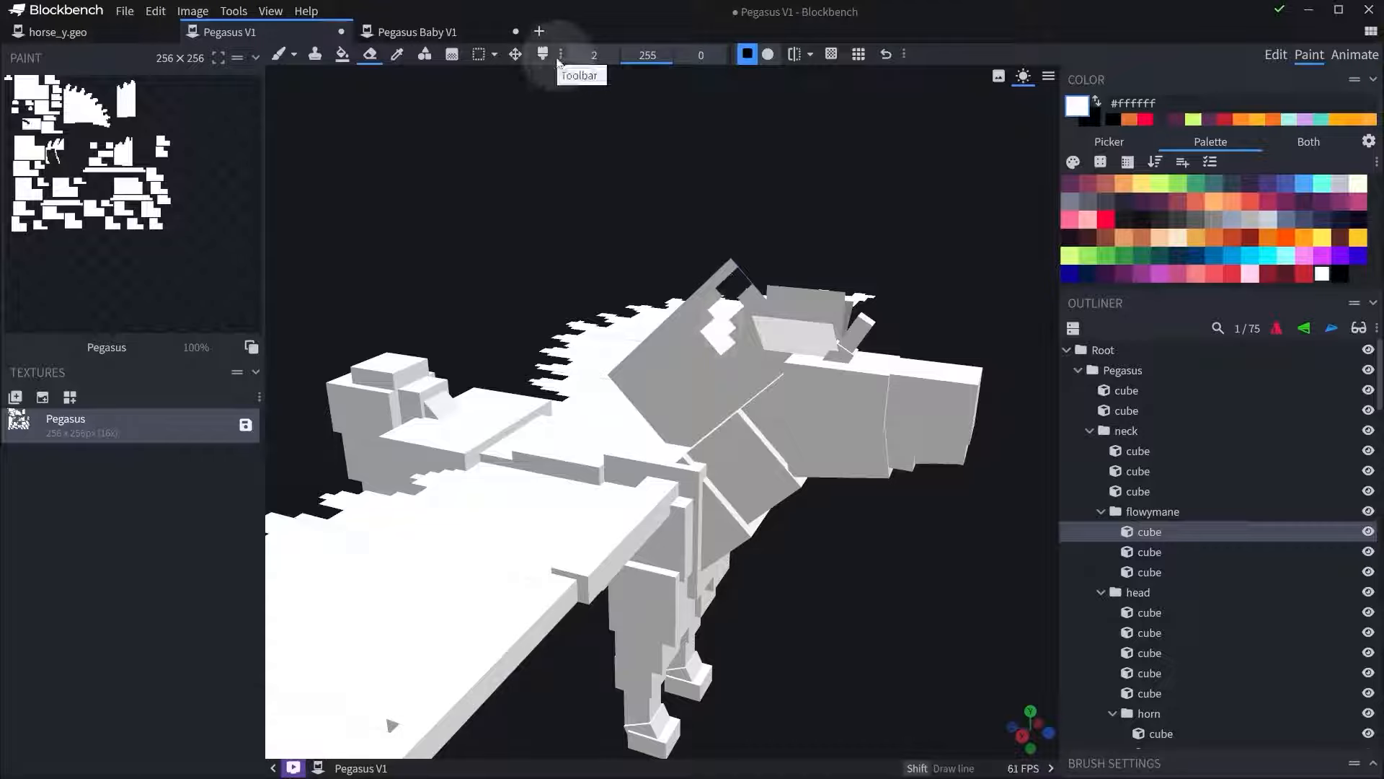
key("ctrl+z")
mouse_move(602, 55)
left_mouse_down()
mouse_move(1036, 358)
mouse_move(973, 458)
left_mouse_up()
left_click(736, 310)
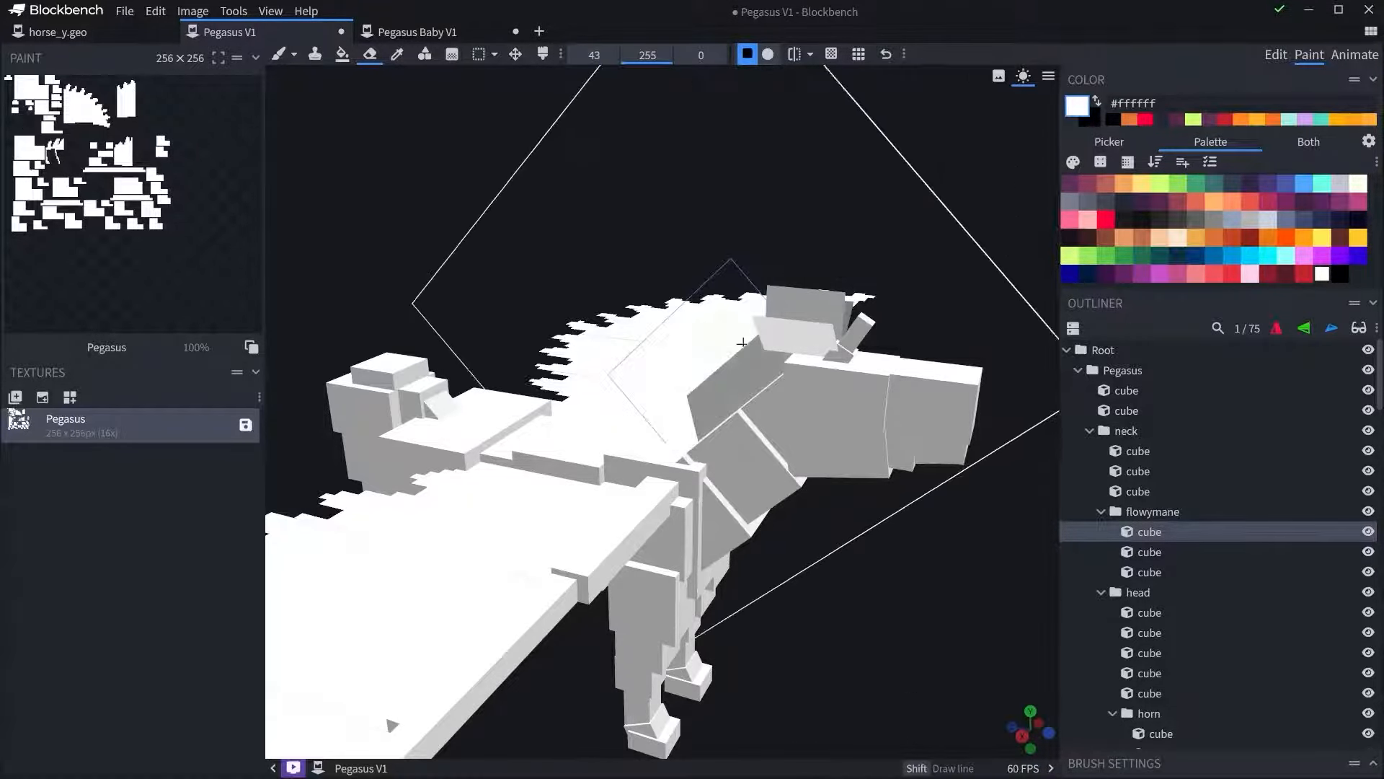
left_click(793, 335)
left_click(807, 331)
mouse_move(956, 102)
left_mouse_down()
mouse_move(872, 158)
mouse_move(780, 167)
left_mouse_up()
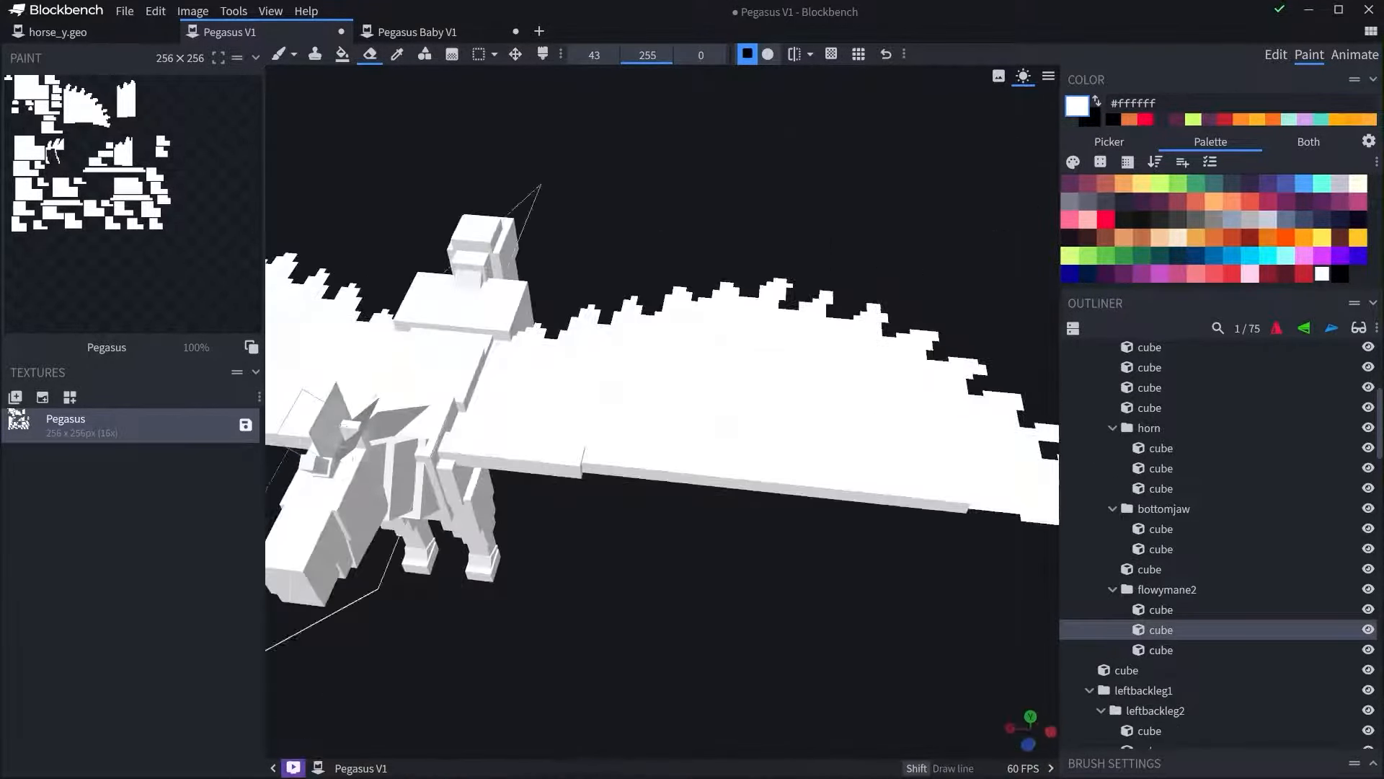
left_click(329, 425)
left_click(393, 418)
Try a white stroke with the size 2 brush on the angled flowymane2 plane beside the ear, and undo it.
key("b")
left_click_drag(910, 194, 757, 134)
right_click_drag(851, 230, 960, 313)
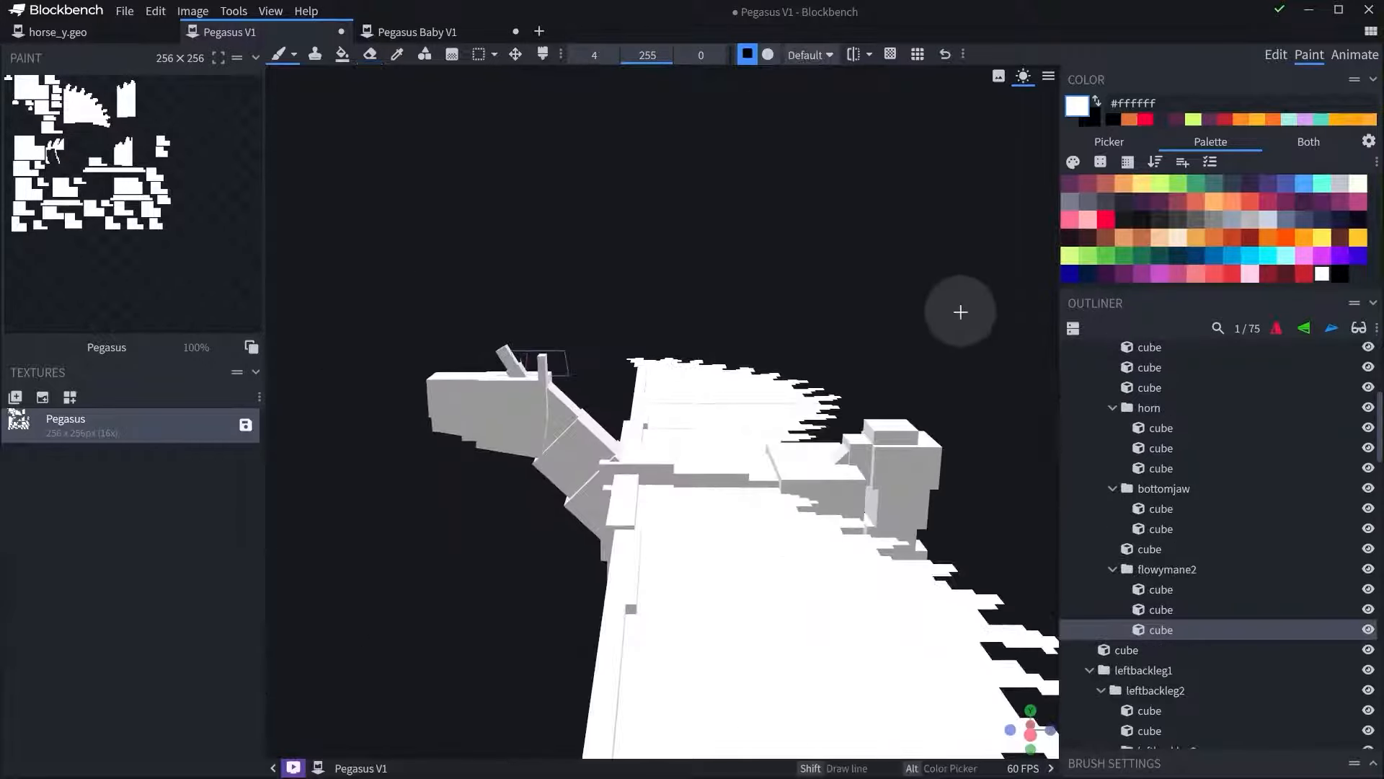
scroll(966, 296, "up", 6)
left_click(1070, 204)
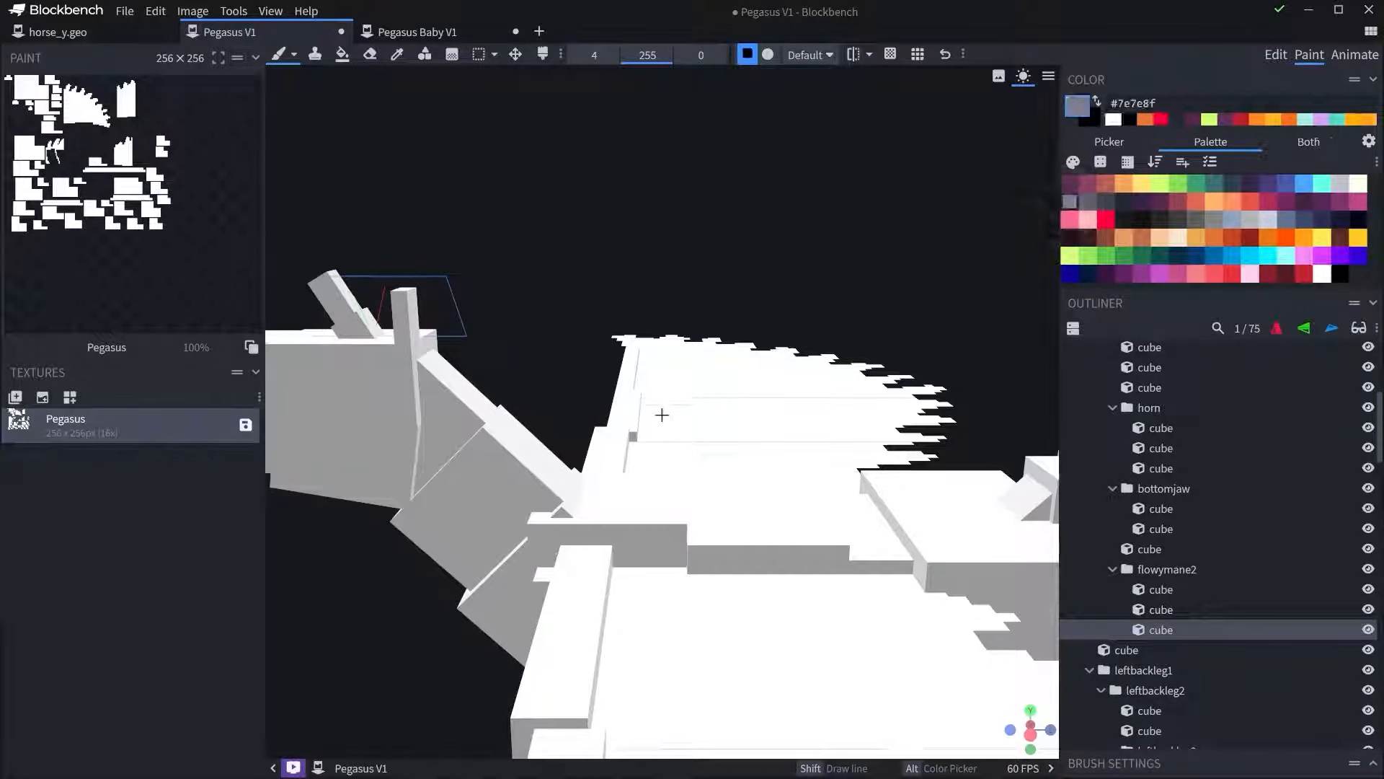
right_click_drag(661, 414, 713, 440)
scroll(714, 440, "up", 3)
right_click_drag(536, 268, 696, 396)
scroll(664, 383, "up", 3)
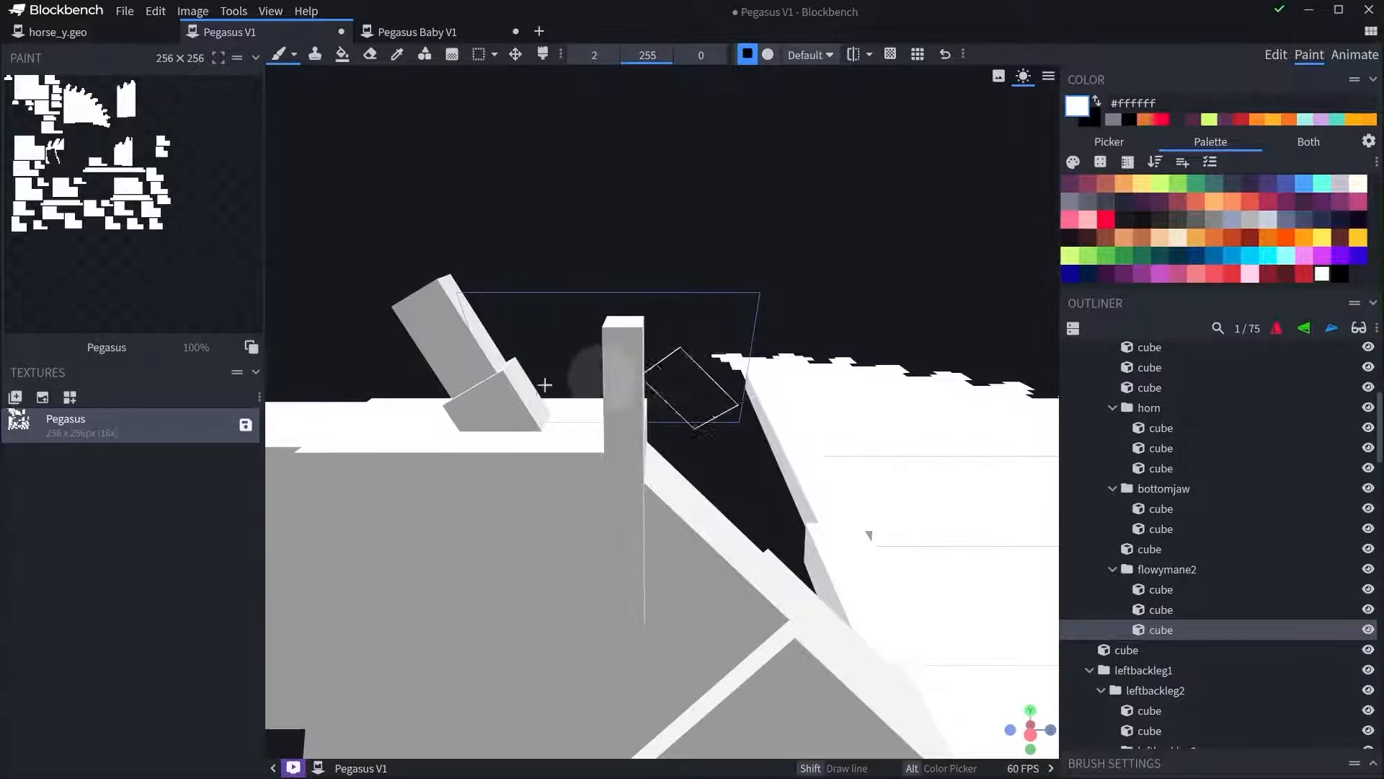
right_click_drag(556, 382, 574, 377)
mouse_move(688, 167)
left_mouse_down()
mouse_move(676, 216)
mouse_move(519, 235)
mouse_move(481, 354)
mouse_move(594, 379)
mouse_move(599, 364)
mouse_move(611, 384)
left_mouse_up()
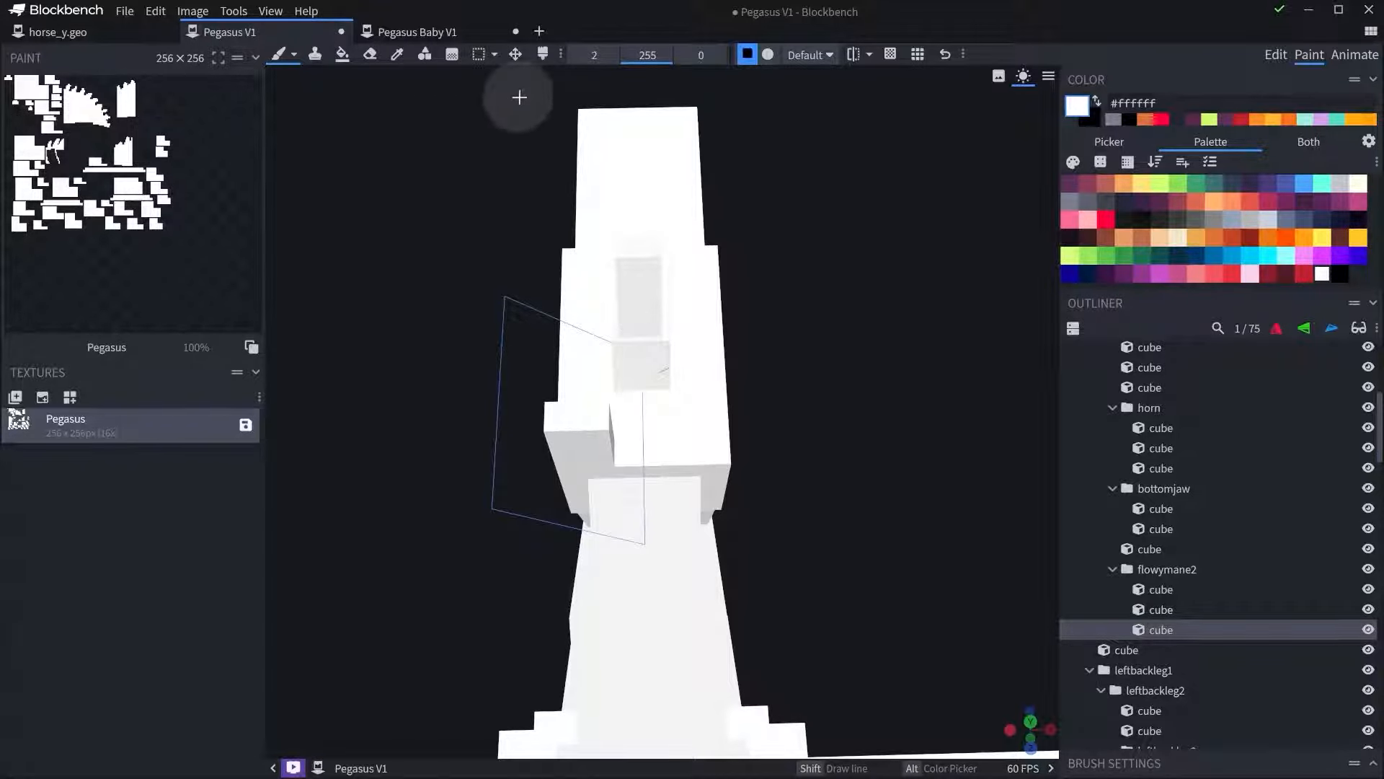
mouse_move(621, 396)
left_mouse_down()
mouse_move(550, 392)
mouse_move(534, 364)
mouse_move(518, 376)
left_mouse_up()
key("ctrl+z")
scroll(782, 316, "up", 2)
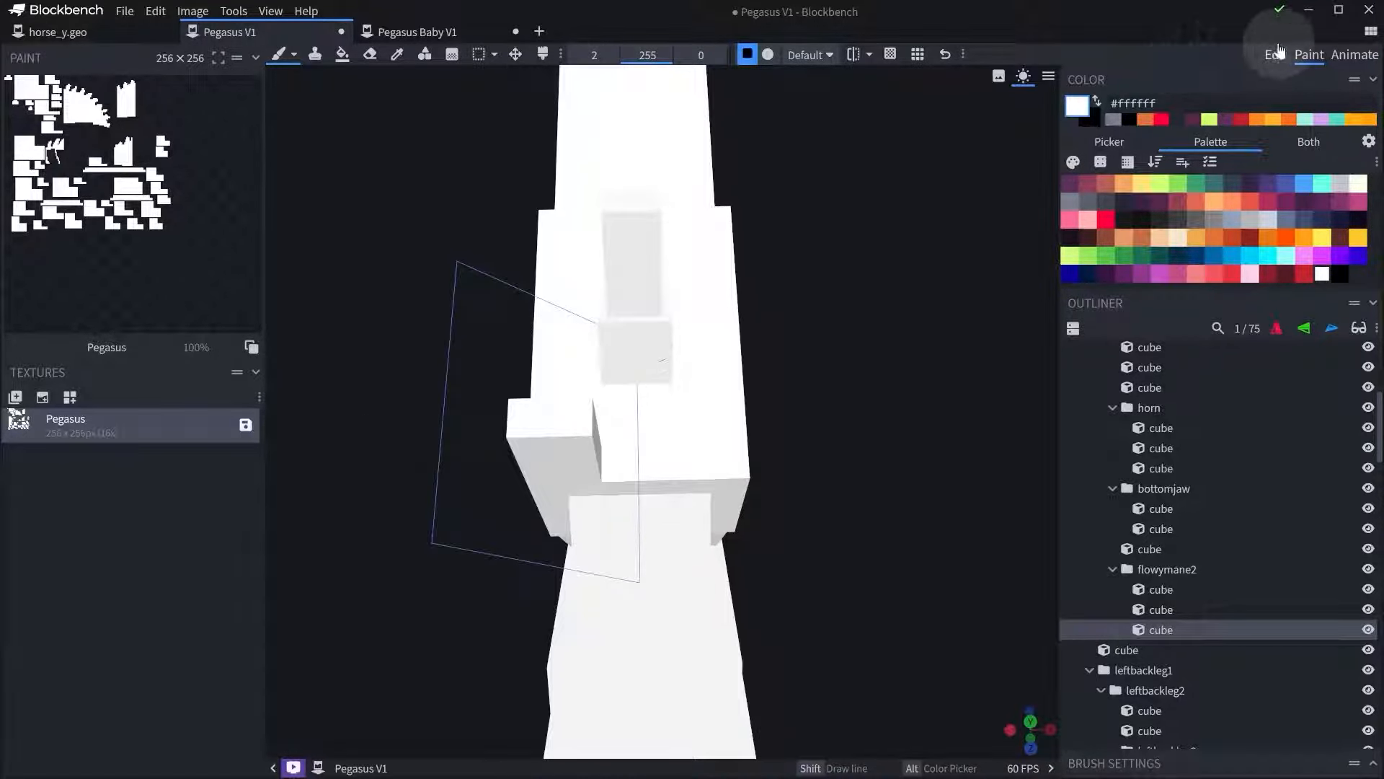
In Edit mode, select the angled flowymane2 planes and turn off the UV editor checkerboard.
left_click(1276, 55)
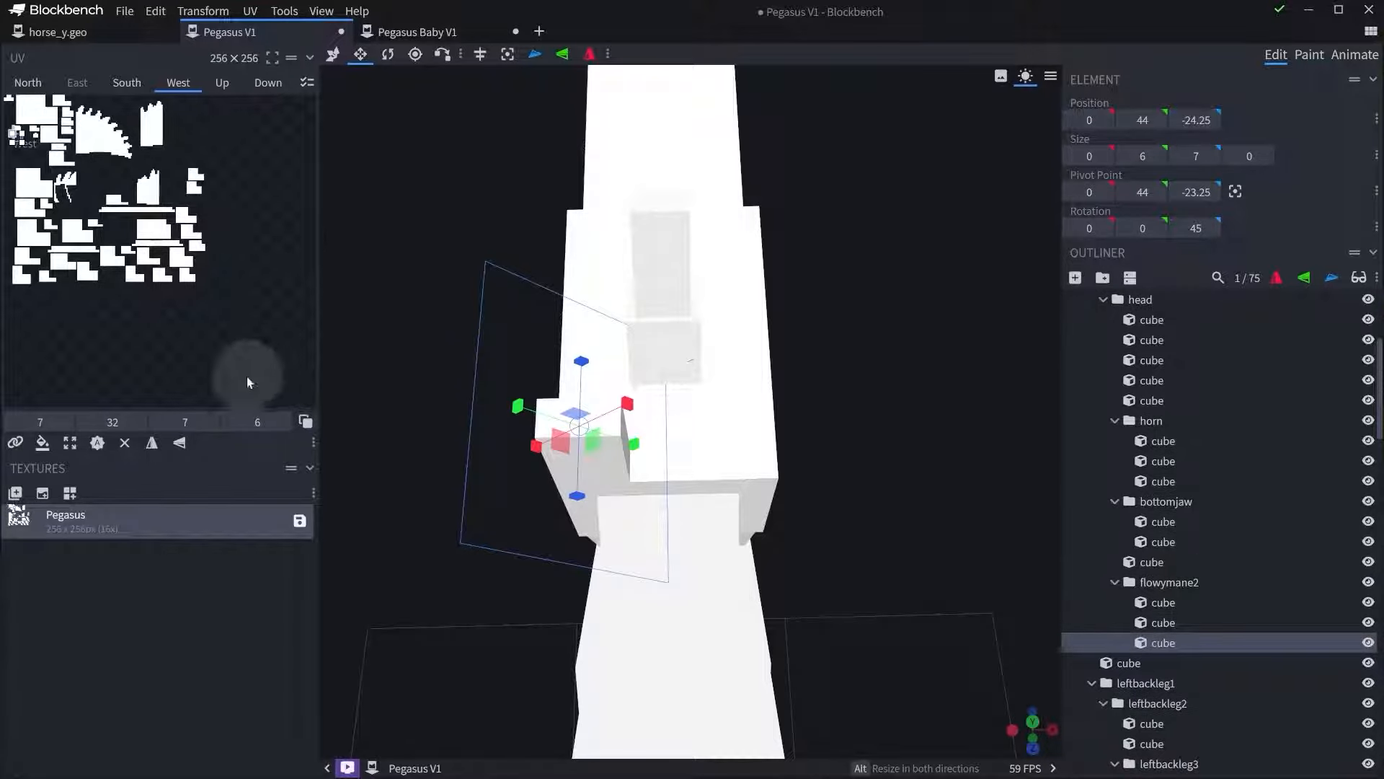
left_click(785, 374, "ctrl")
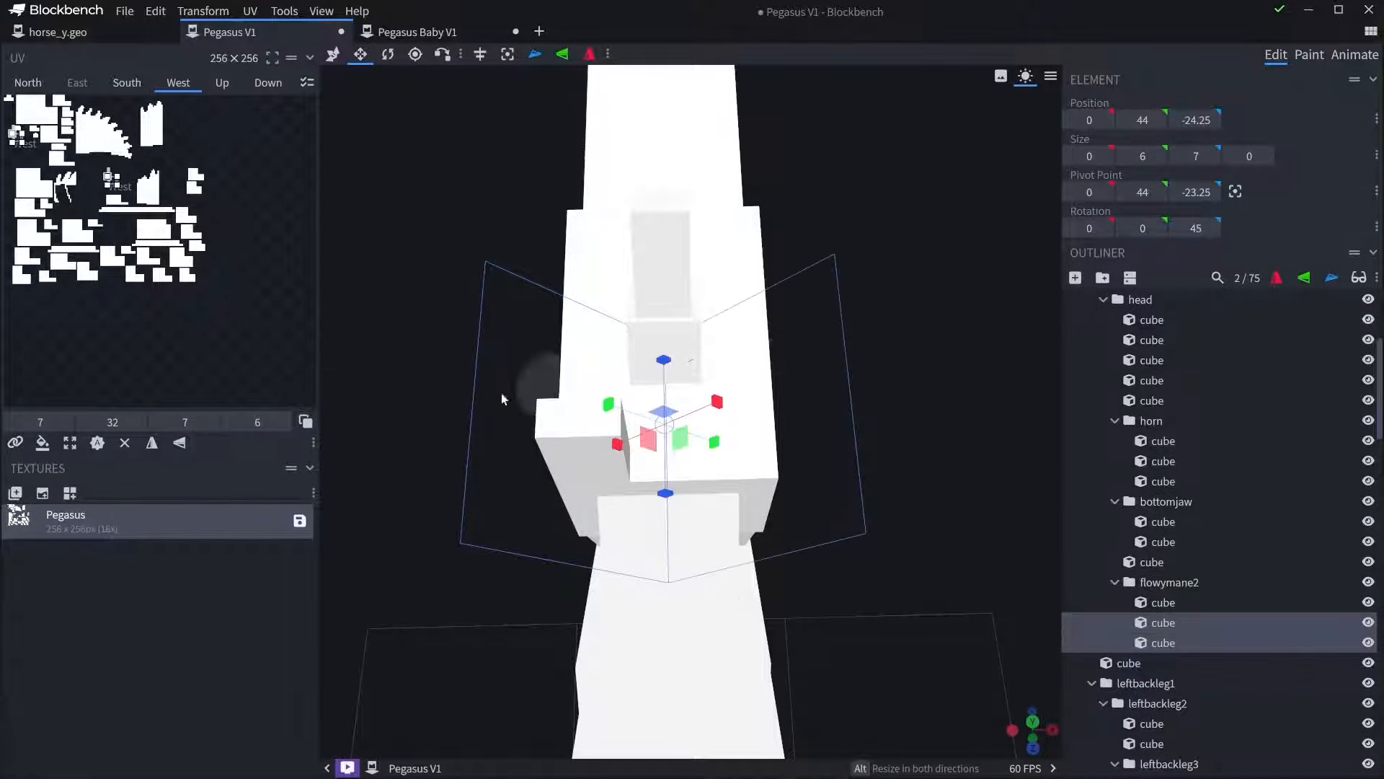
right_click(30, 173)
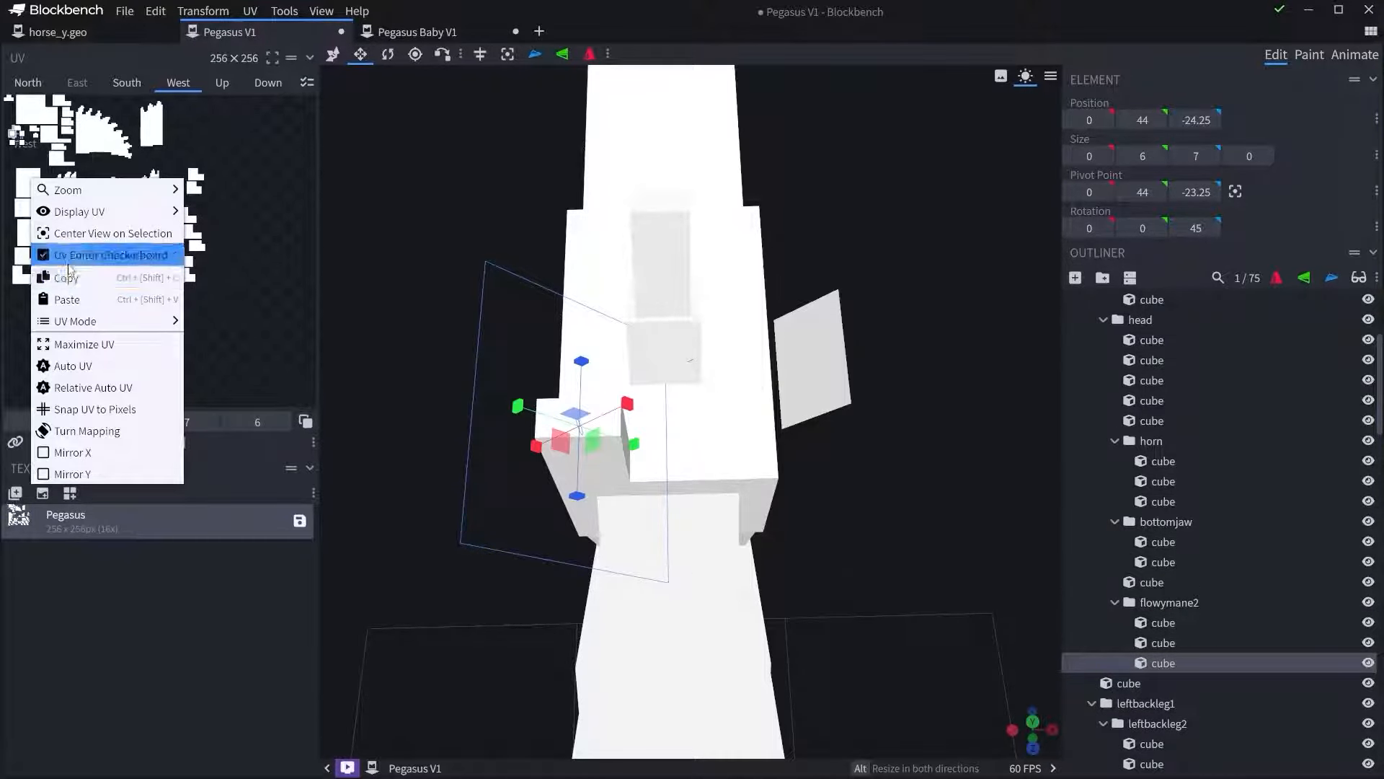
left_click(68, 257)
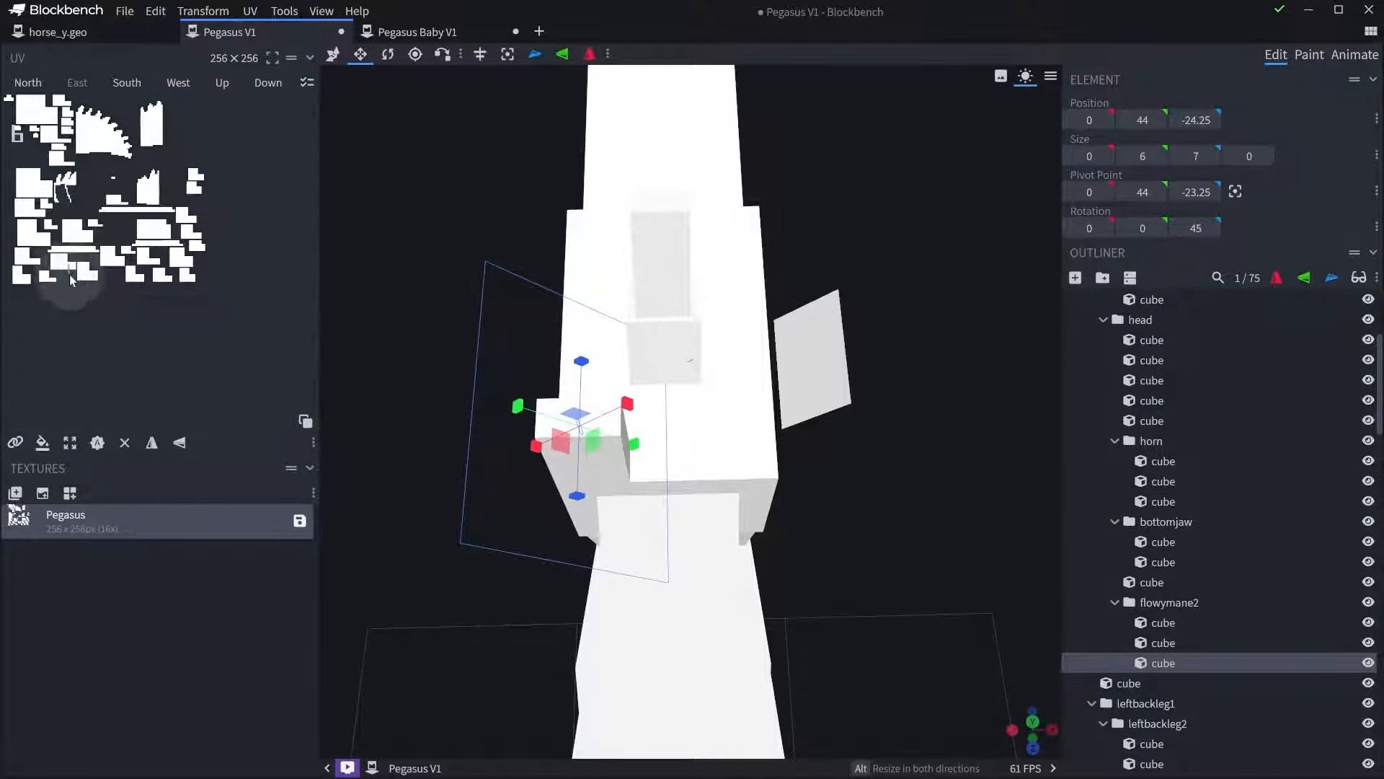
Copy the 45° flowymane2 plane's West face UV onto its East face mirrored in X, and clear the West face.
left_click(495, 317)
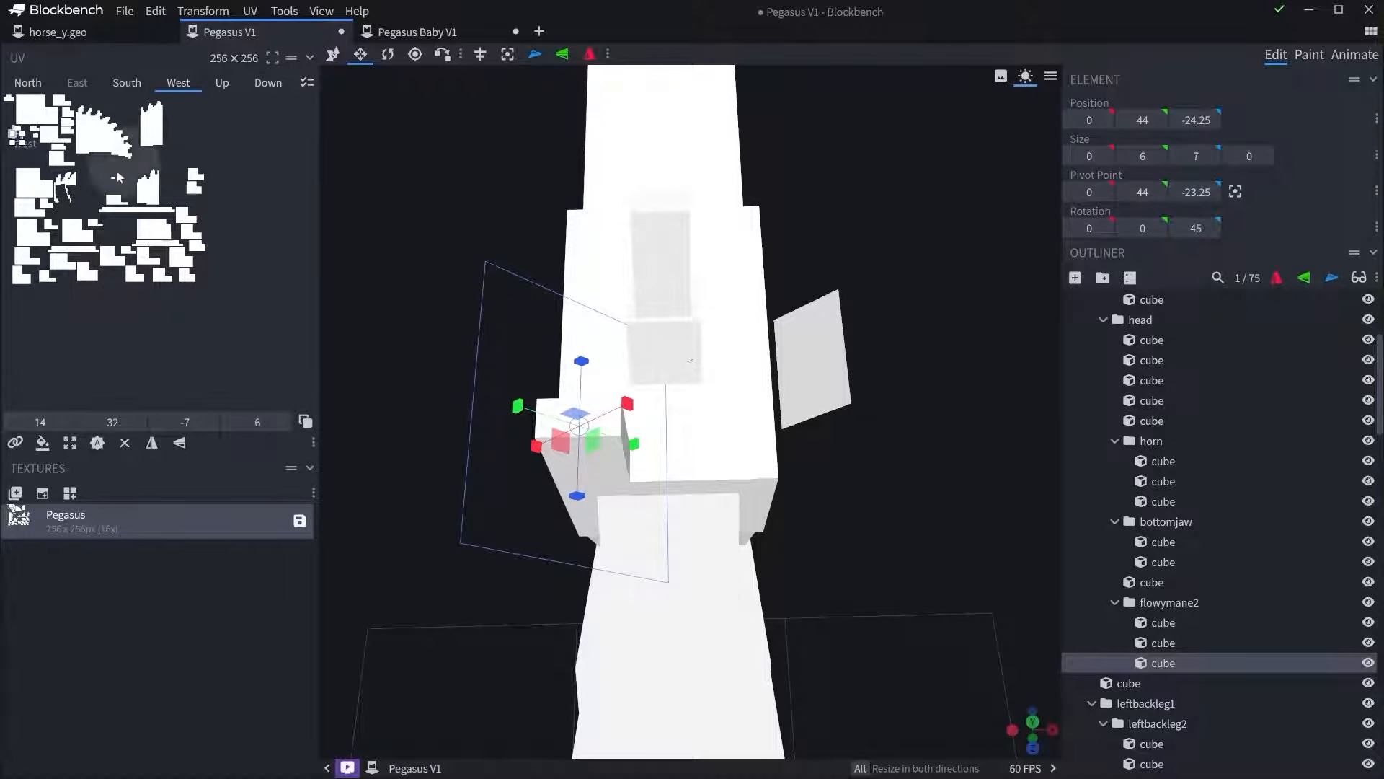
right_click(82, 175)
left_click(115, 275)
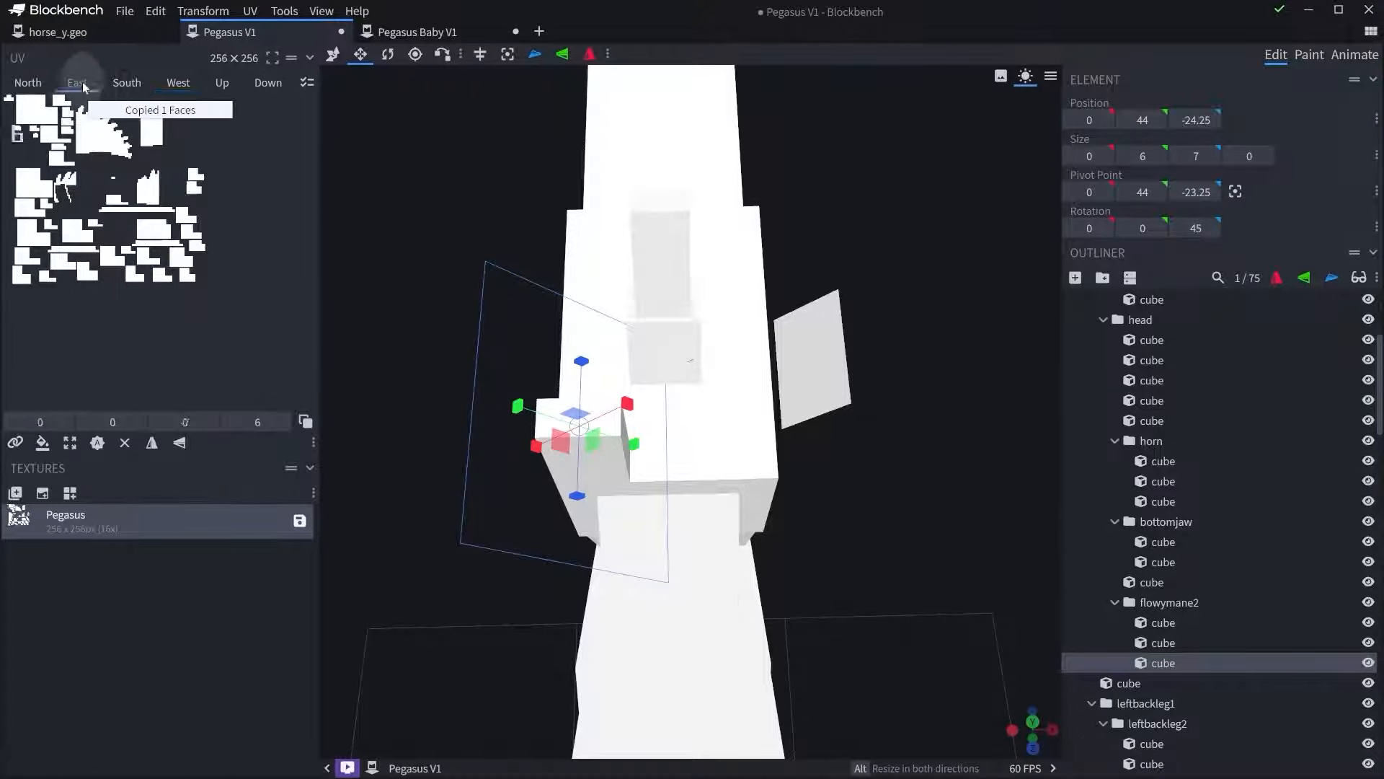
right_click(134, 211)
left_click(170, 333)
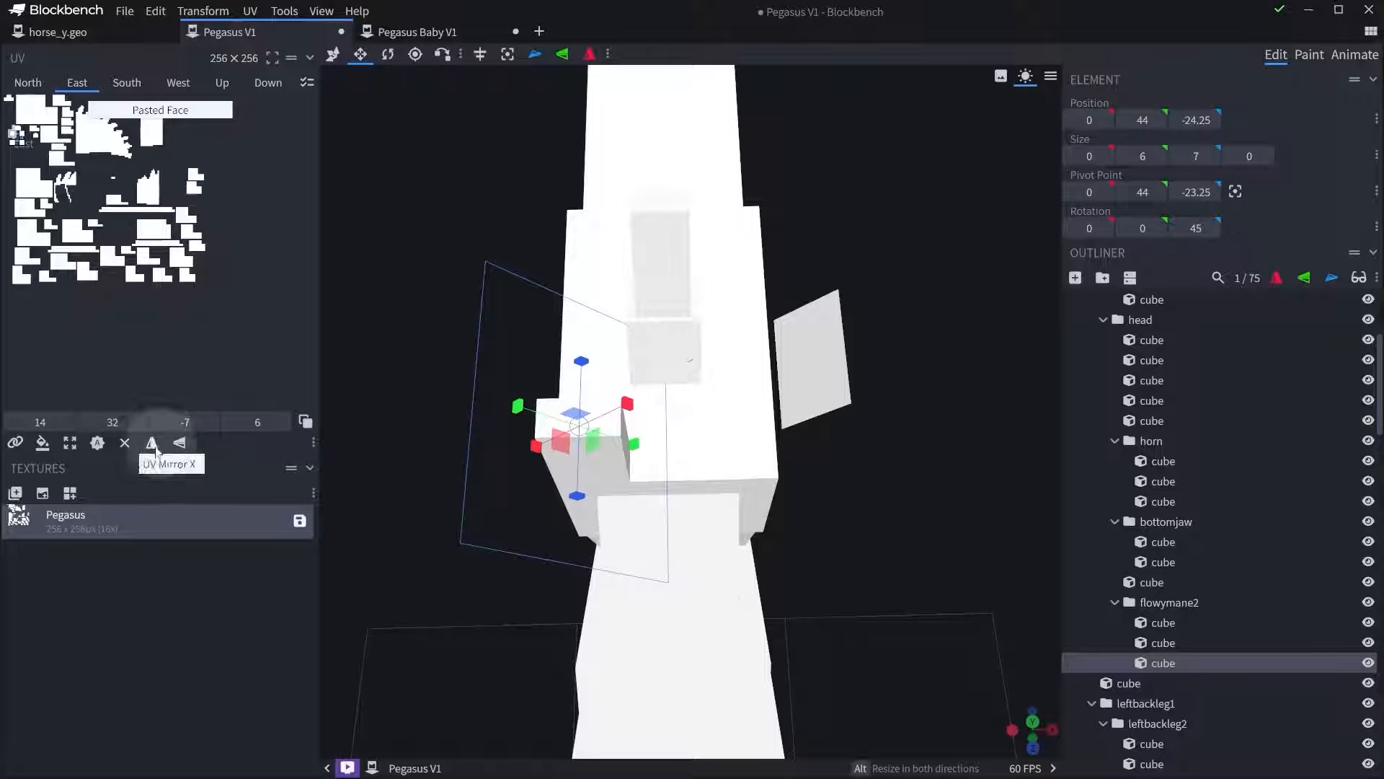
left_click(178, 82)
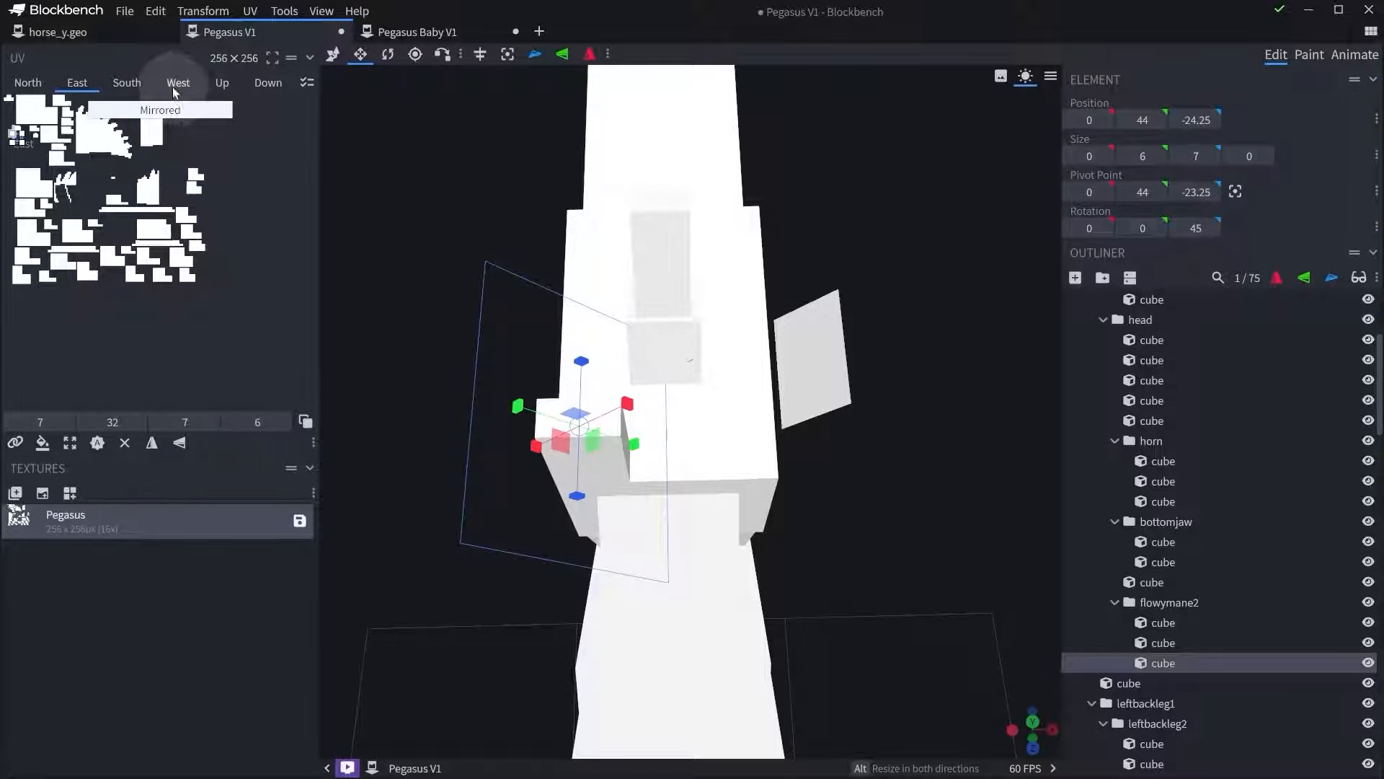
left_click(124, 444)
In Paint mode, paint the upper half of the 45° flowymane2 plane white with the size 2 brush.
right_click_drag(544, 345, 547, 396)
key("2")
left_click_drag(547, 396, 529, 432)
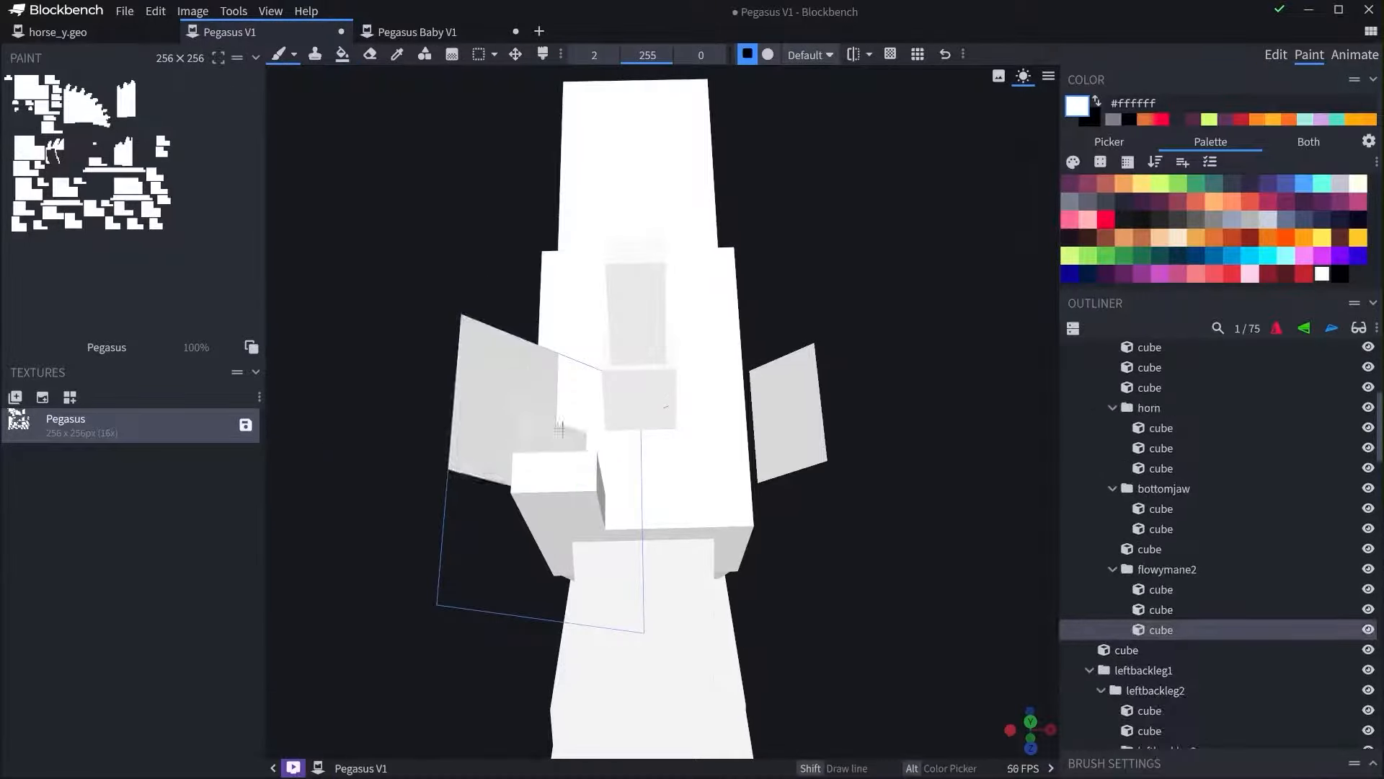
scroll(929, 475, "down", 3)
left_click_drag(936, 475, 810, 377)
In Edit mode, copy the 45° flowymane plane's West face UV onto its East face and clear the West face.
left_click(1275, 55)
left_click_drag(390, 423, 577, 472)
left_click(583, 477)
left_click_drag(528, 434, 551, 258)
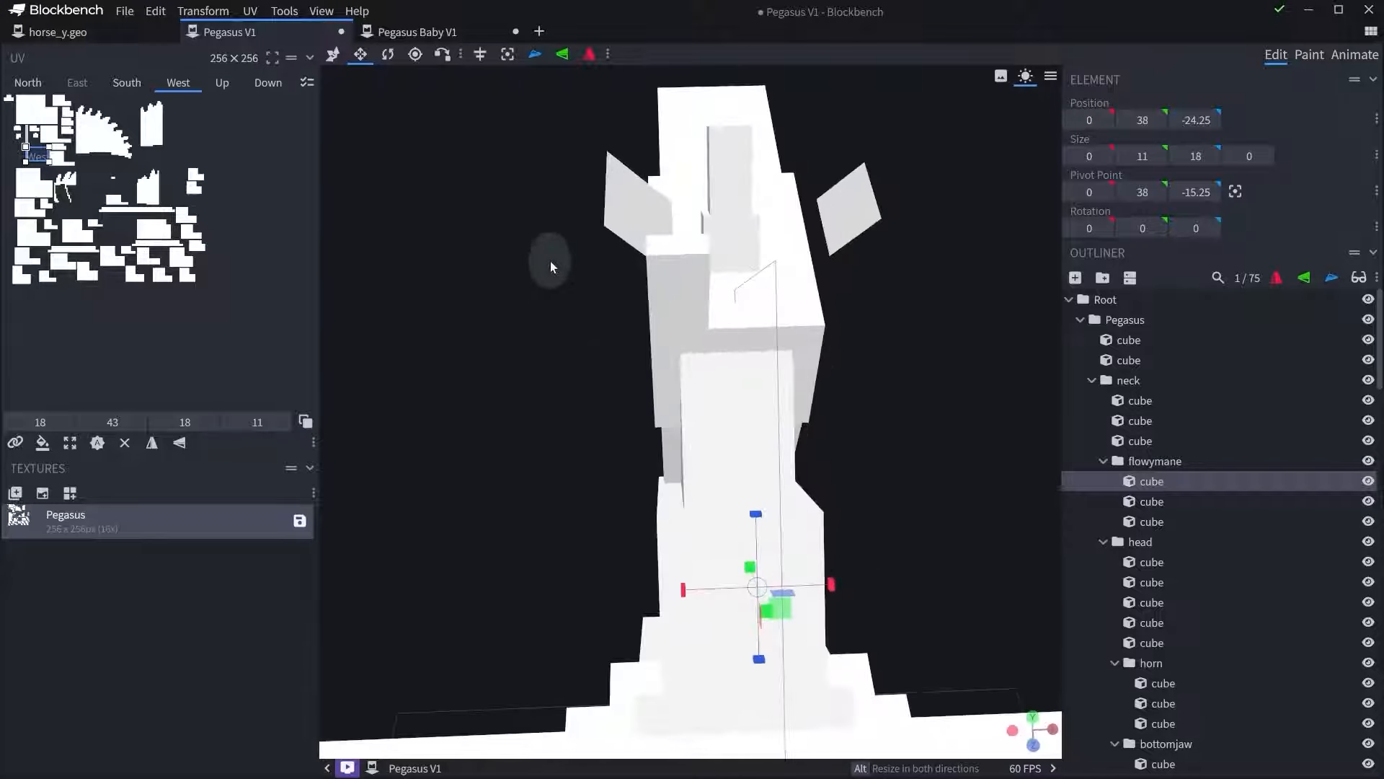
left_click(628, 400)
left_click_drag(627, 400, 732, 417)
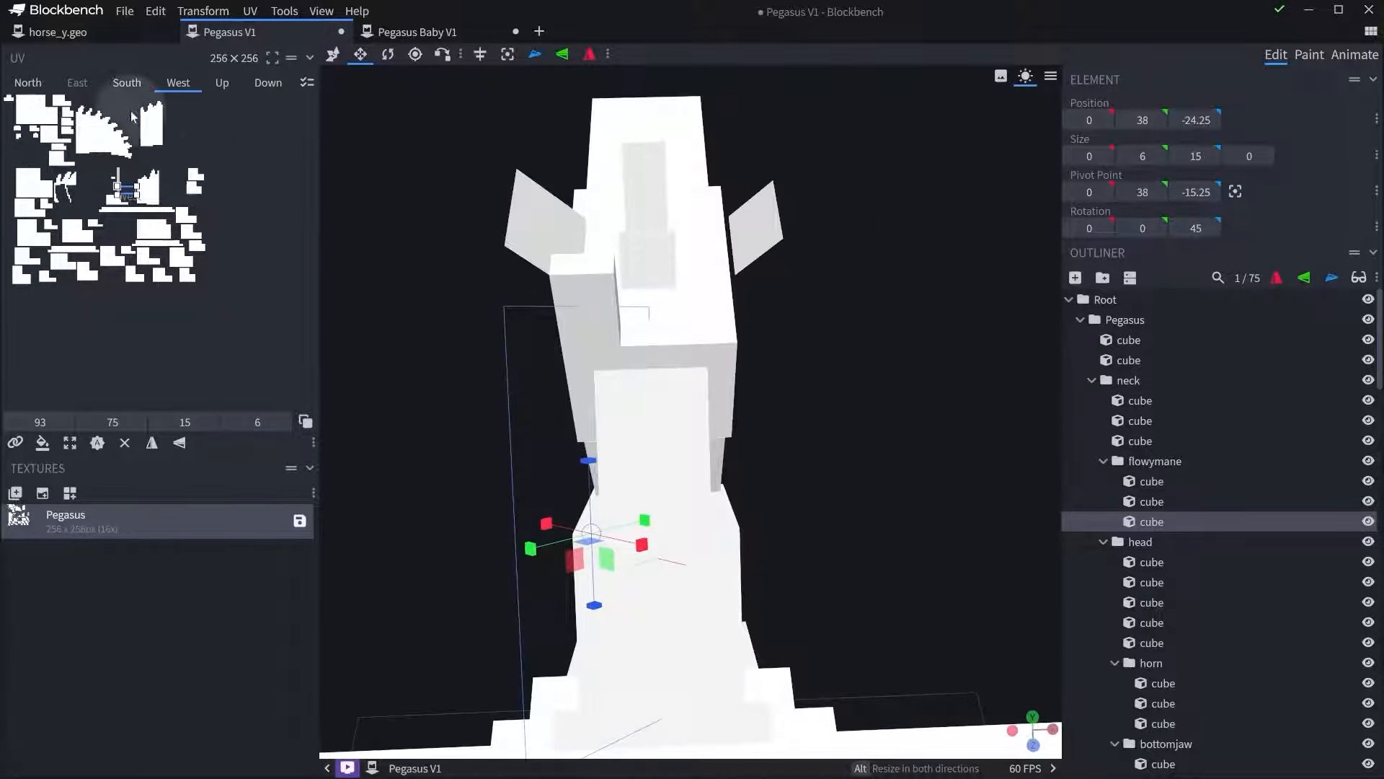
right_click(198, 175)
left_click(261, 278)
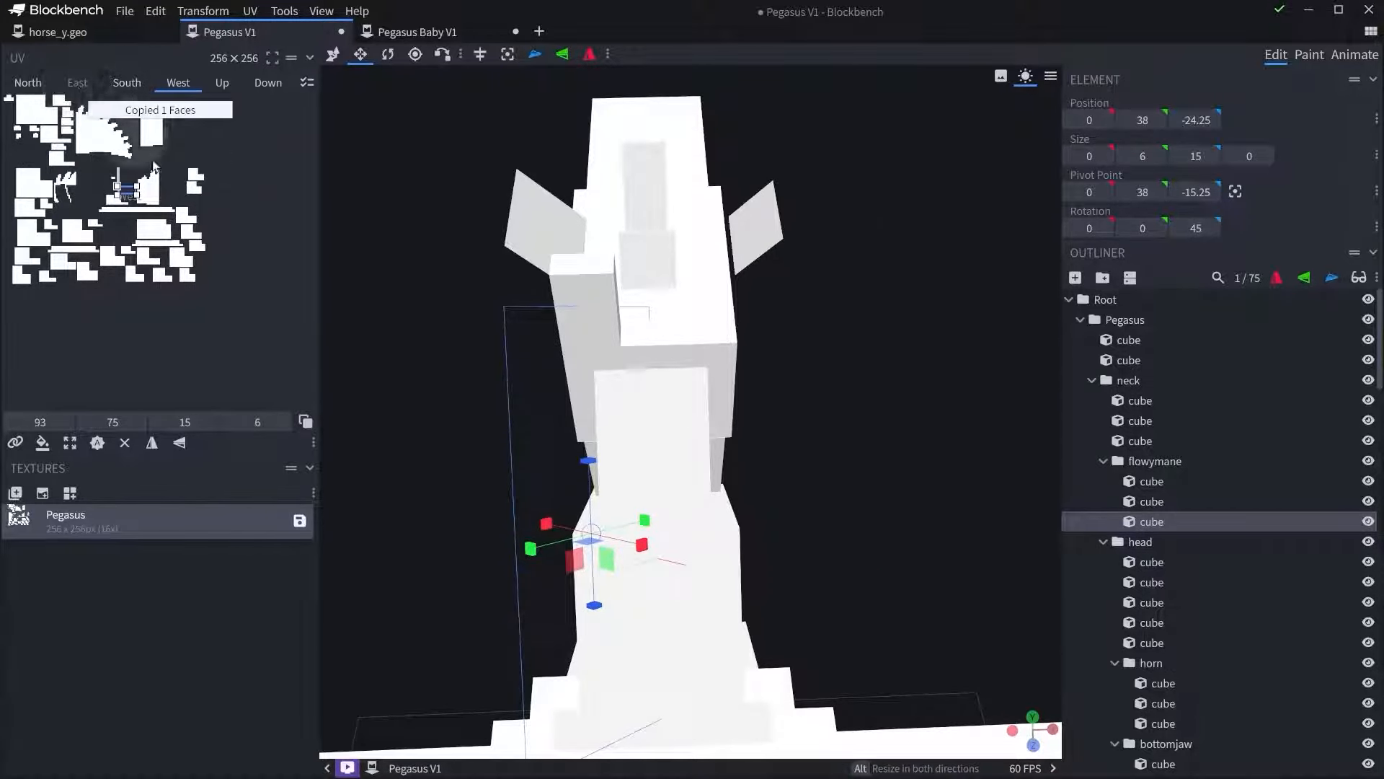
left_click(79, 82)
right_click(178, 254)
left_click(242, 374)
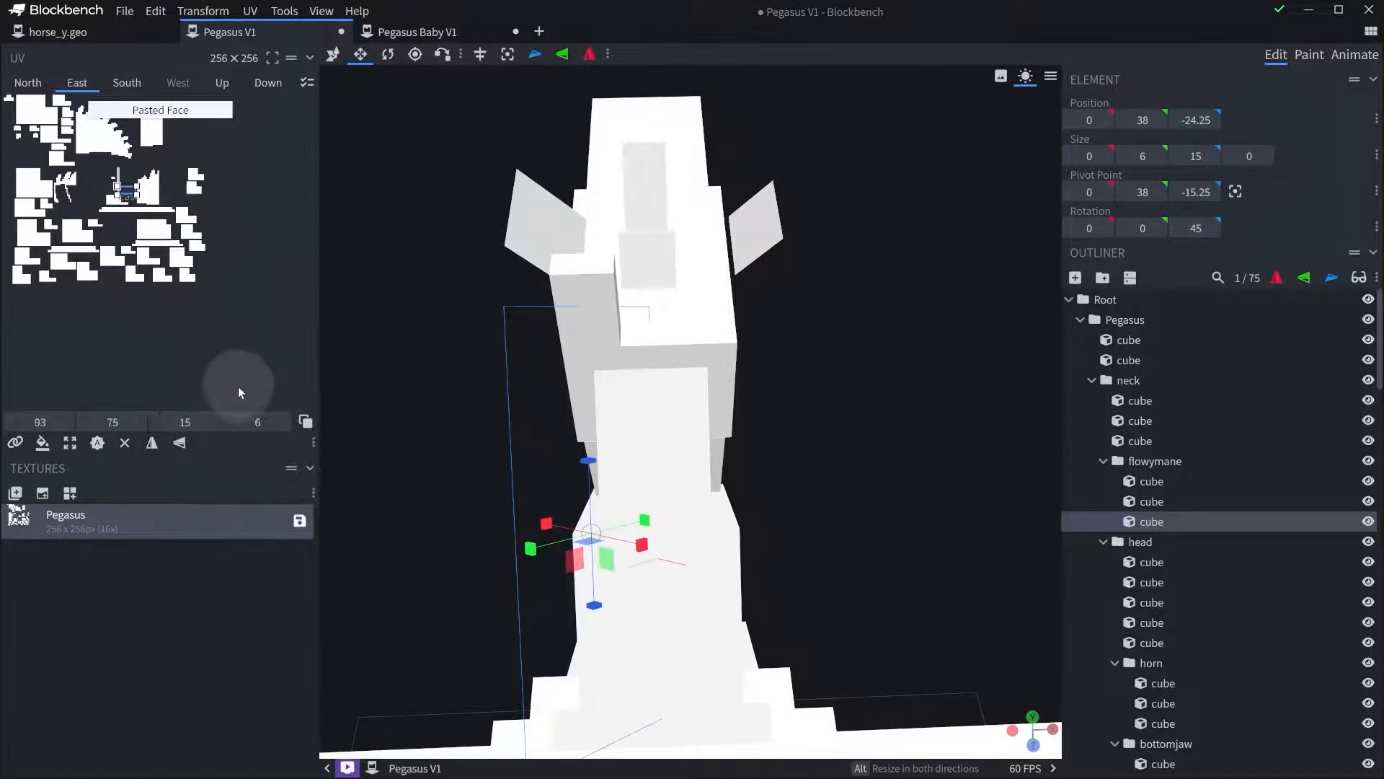
In Paint mode, fill the inner edge of the flowymane2 plane's painted upper half with white using the size 2 brush.
mouse_move(521, 472)
right_mouse_down()
mouse_move(536, 424)
mouse_move(563, 545)
right_mouse_up()
scroll(537, 423, "up", 3)
key("b")
left_click_drag(451, 303, 425, 397)
left_click(676, 318)
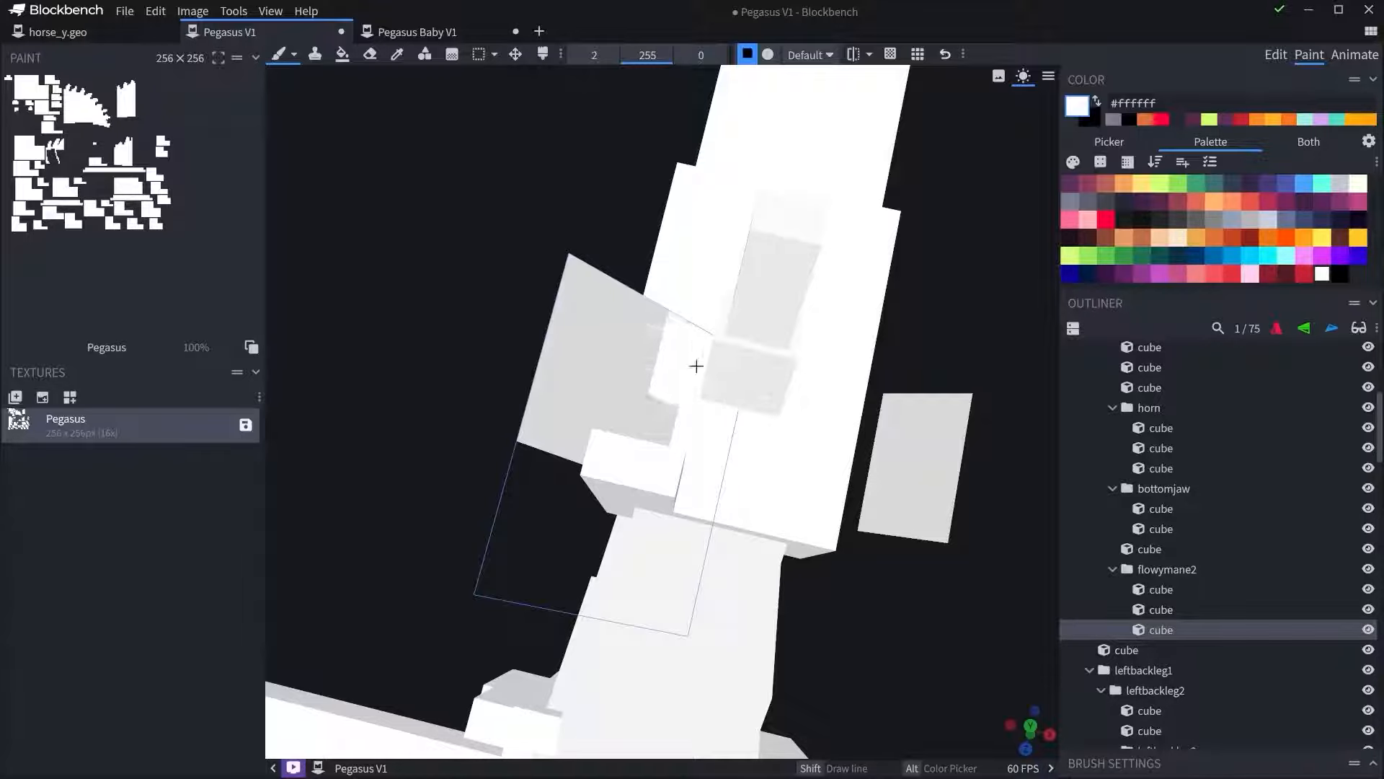
left_click_drag(697, 366, 653, 392)
Undo the oversized erase, set the eraser size to 1, and cut a hook-shaped gap into the flowymane2 plane's upper half.
key("e")
left_click(584, 321)
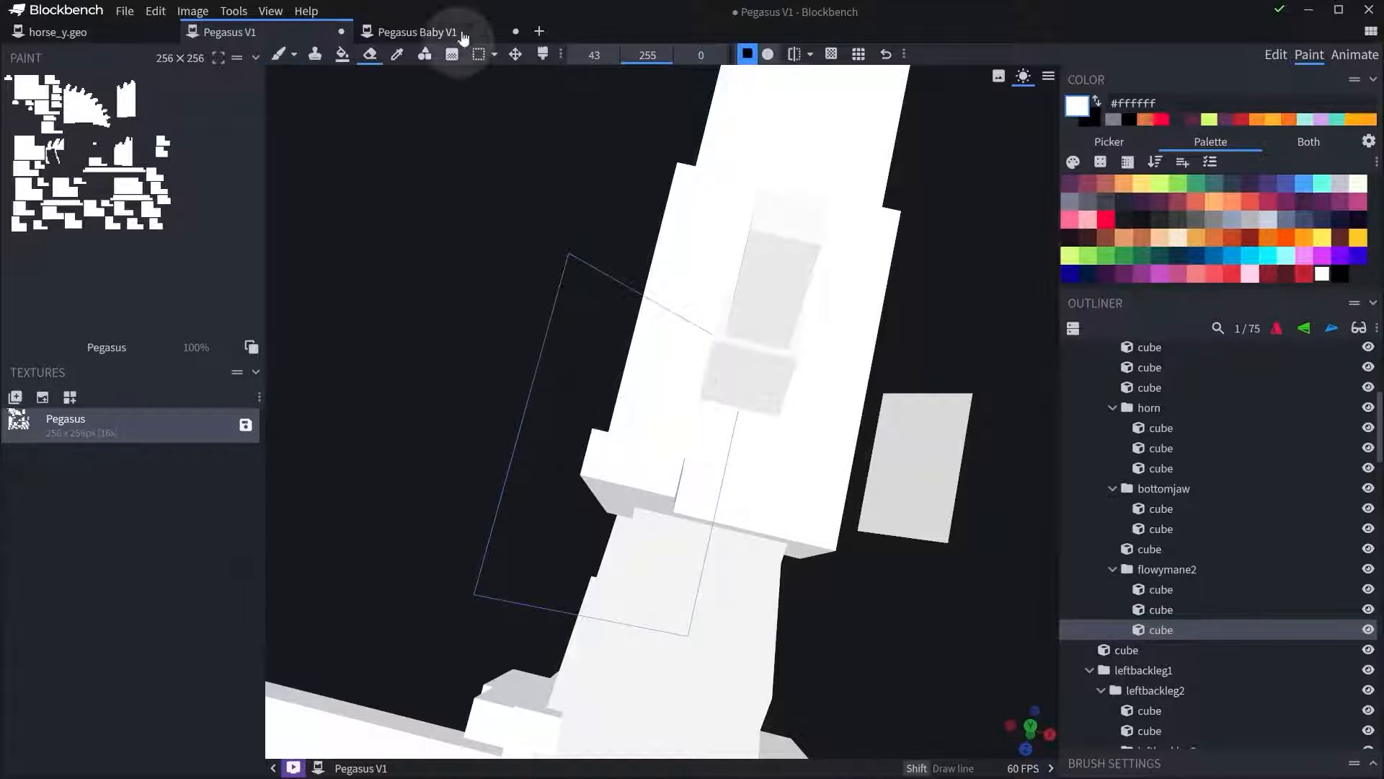
key("ctrl+z")
left_click_drag(603, 54, 349, 397)
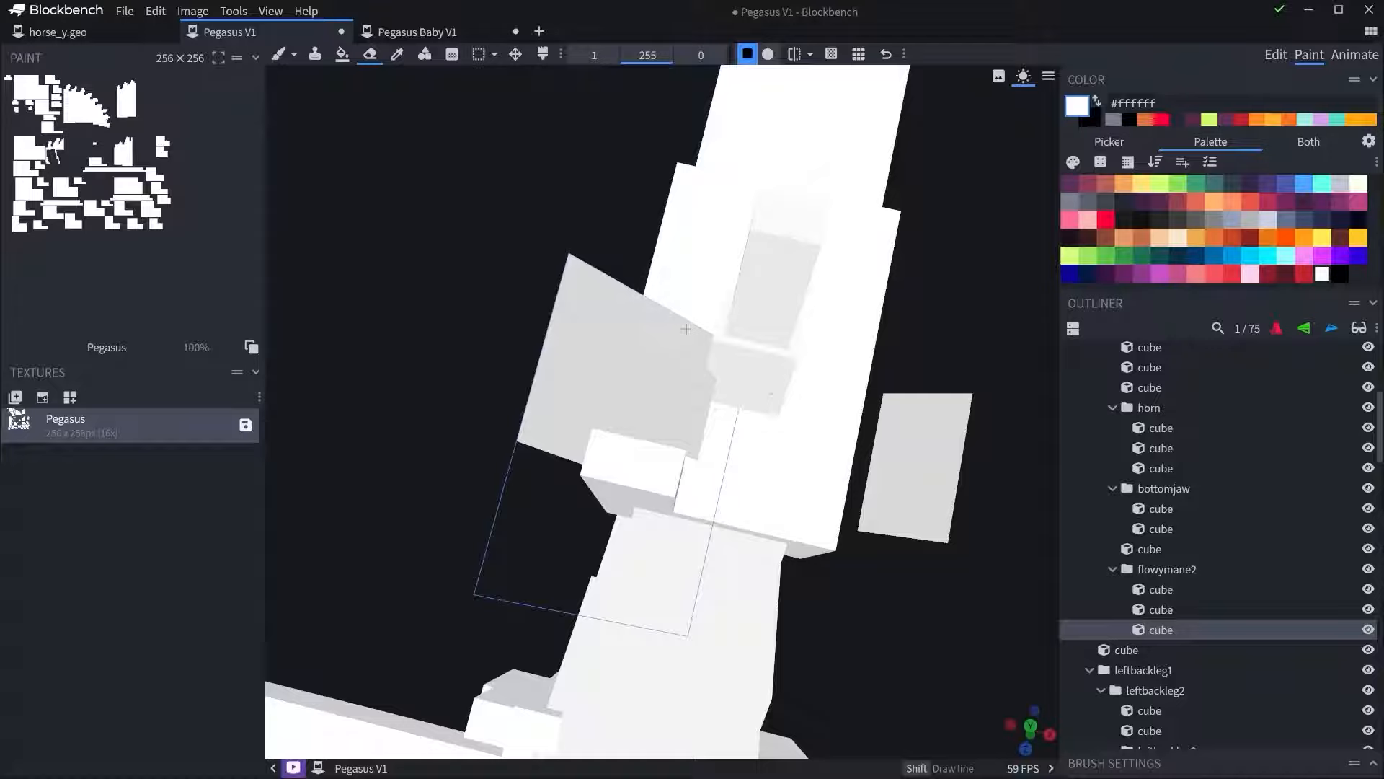
right_click_drag(682, 434, 717, 400)
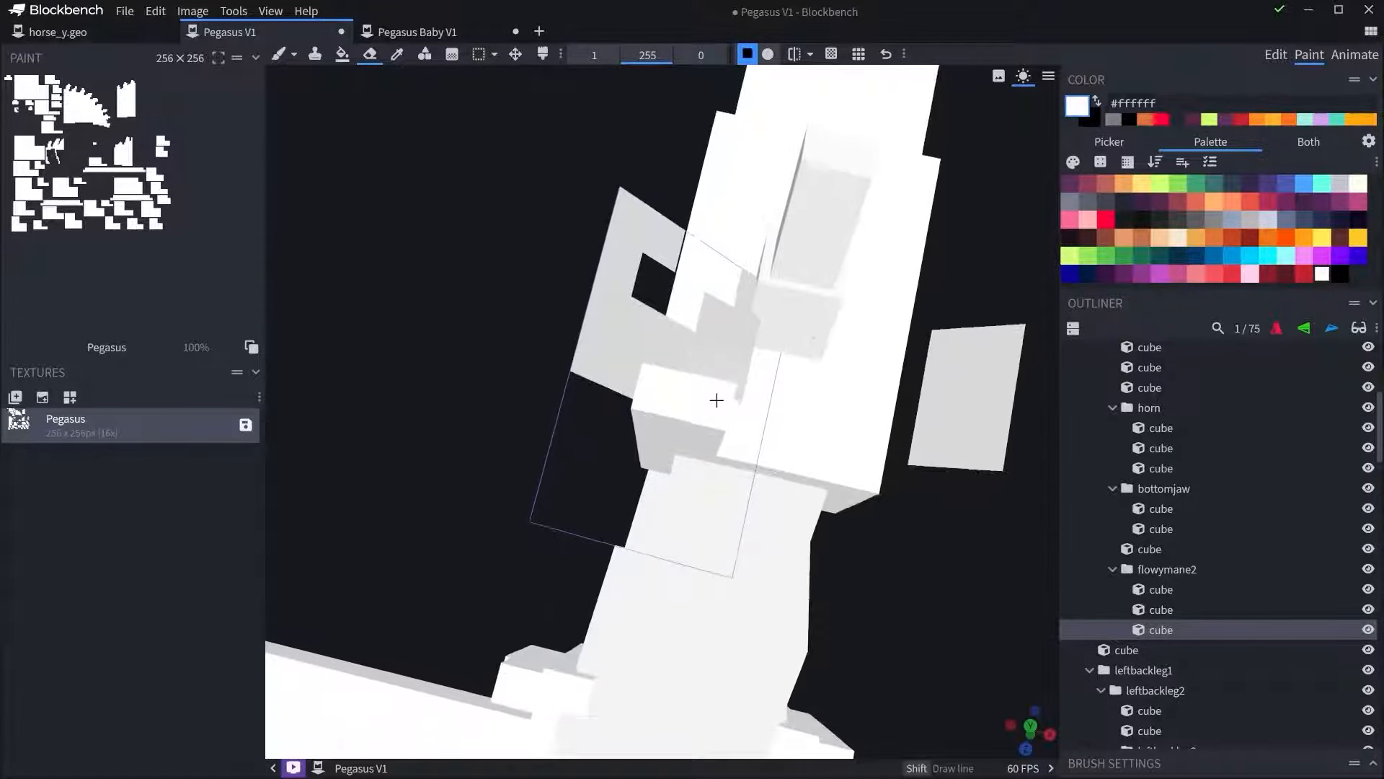
Paint a white tuft on the lower half of the flowymane2 plane with the size 2 brush and shape it with the size 1 eraser.
key("b")
left_click_drag(469, 275, 421, 271)
scroll(595, 402, "up", 3)
left_click(705, 532)
left_click_drag(705, 532, 570, 537)
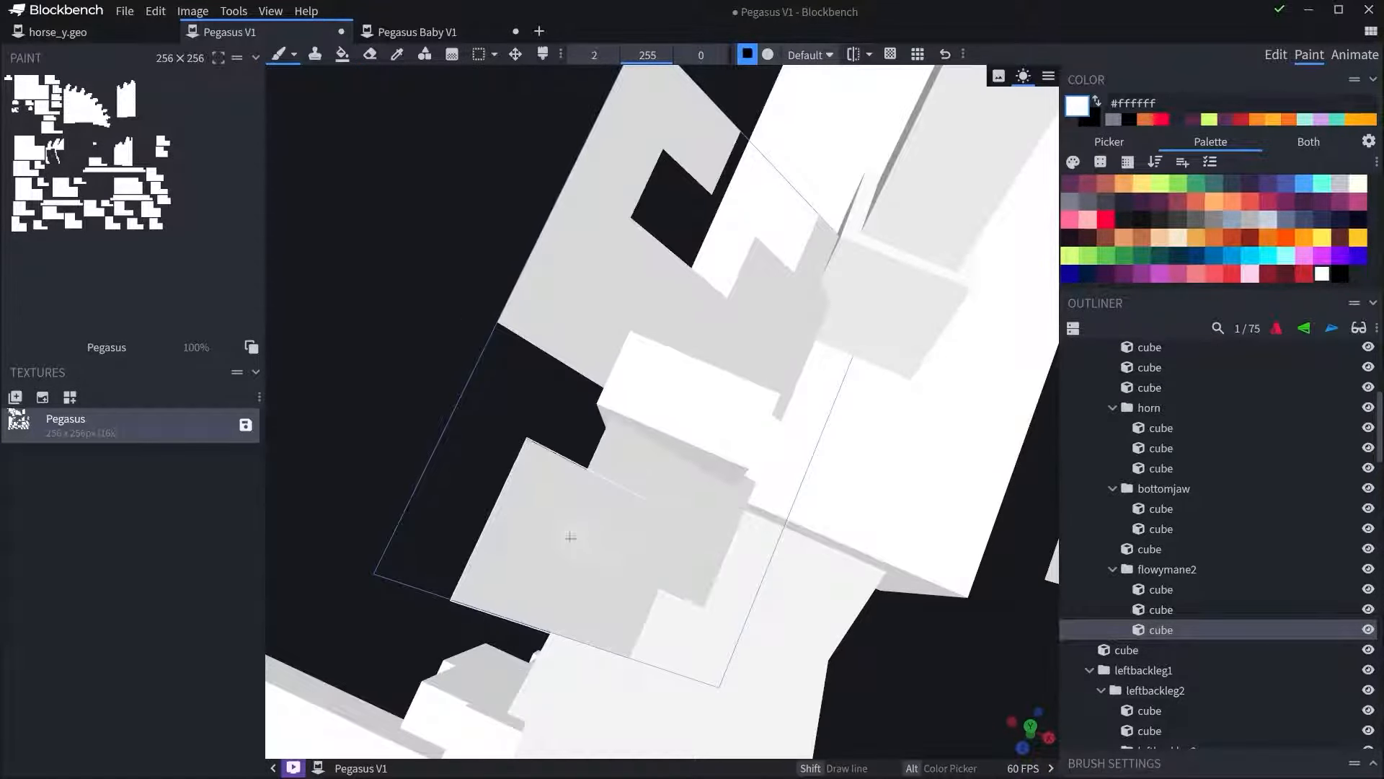
left_click(783, 377)
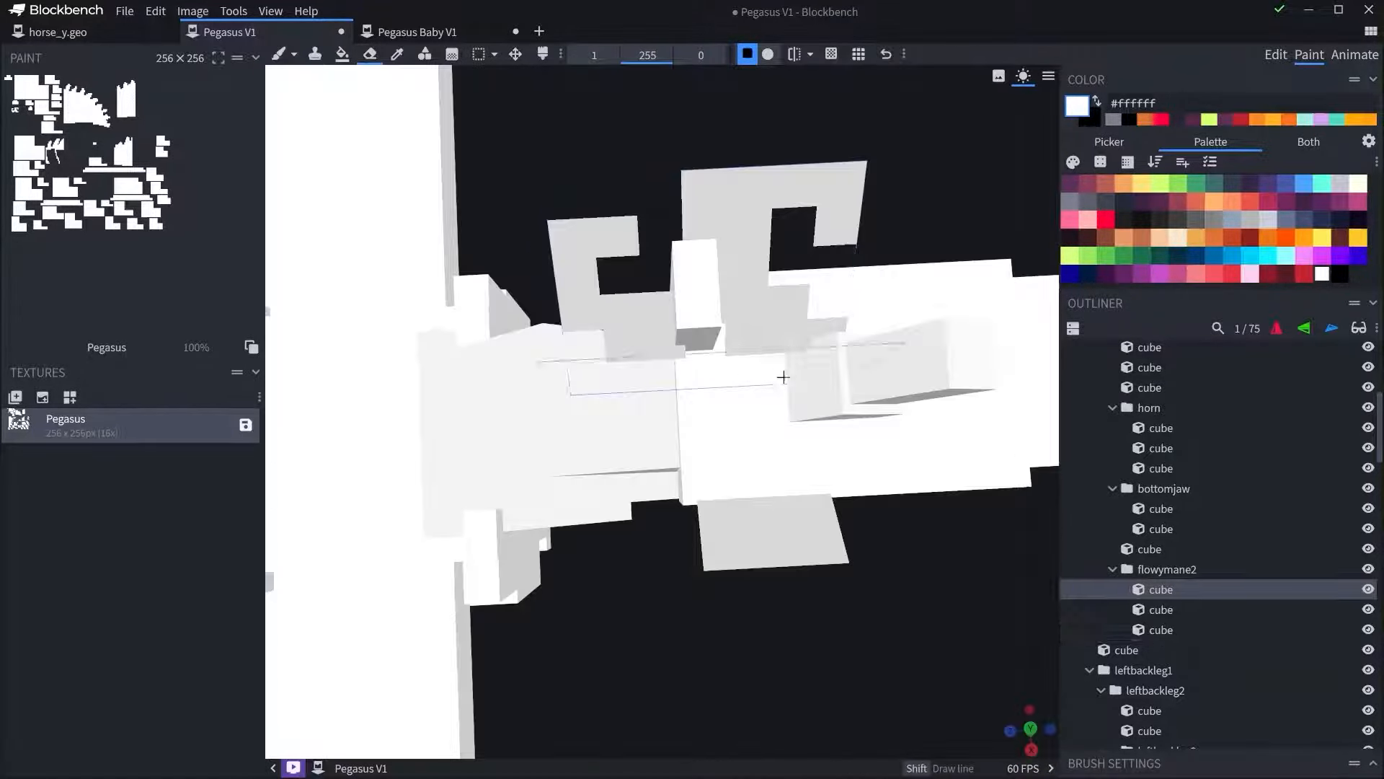
Touch up the end of the hooked mane tuft with white strokes of the size 2 brush.
mouse_move(783, 377)
right_mouse_down()
mouse_move(745, 404)
mouse_move(703, 508)
right_mouse_up()
scroll(703, 508, "up", 2)
mouse_move(837, 141)
left_mouse_down()
mouse_move(708, 89)
mouse_move(674, 115)
left_mouse_up()
scroll(620, 349, "up", 4)
key("b")
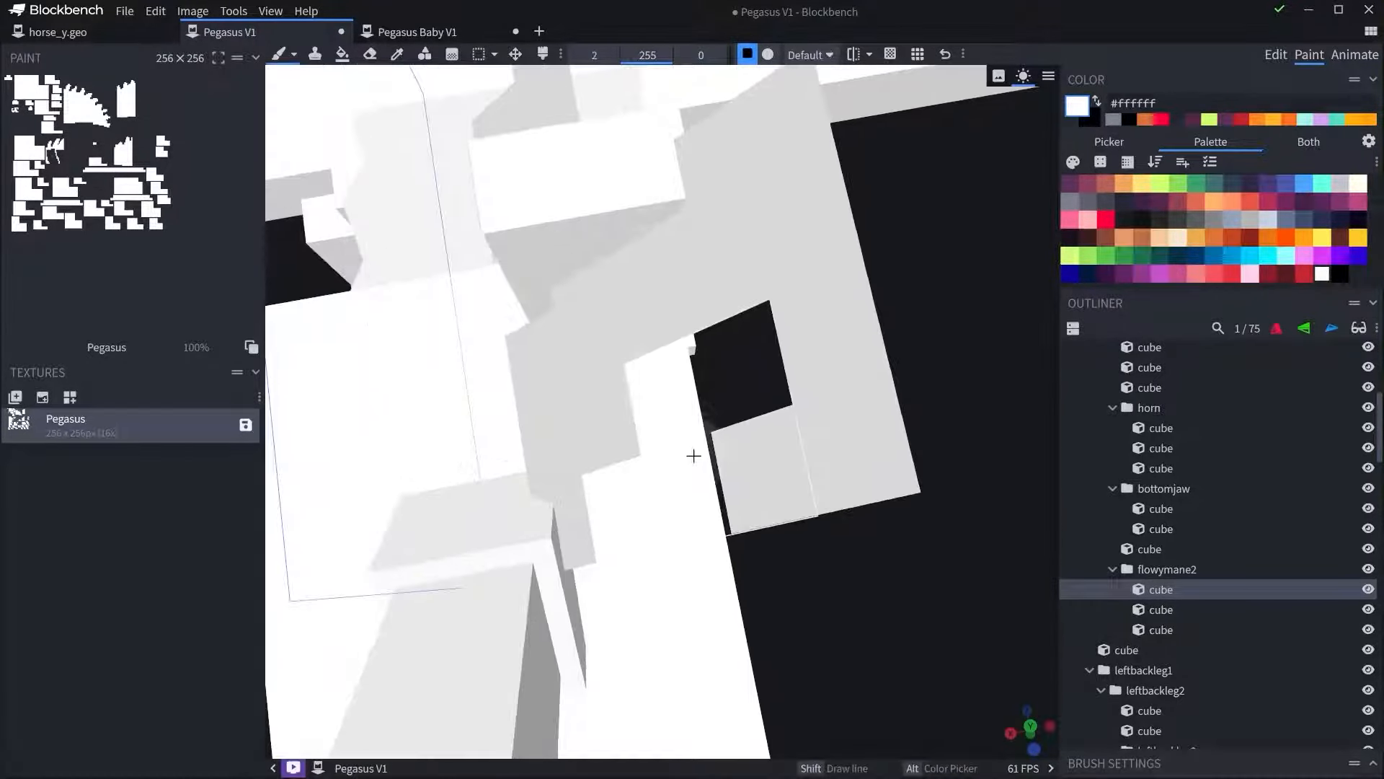
left_click(513, 387)
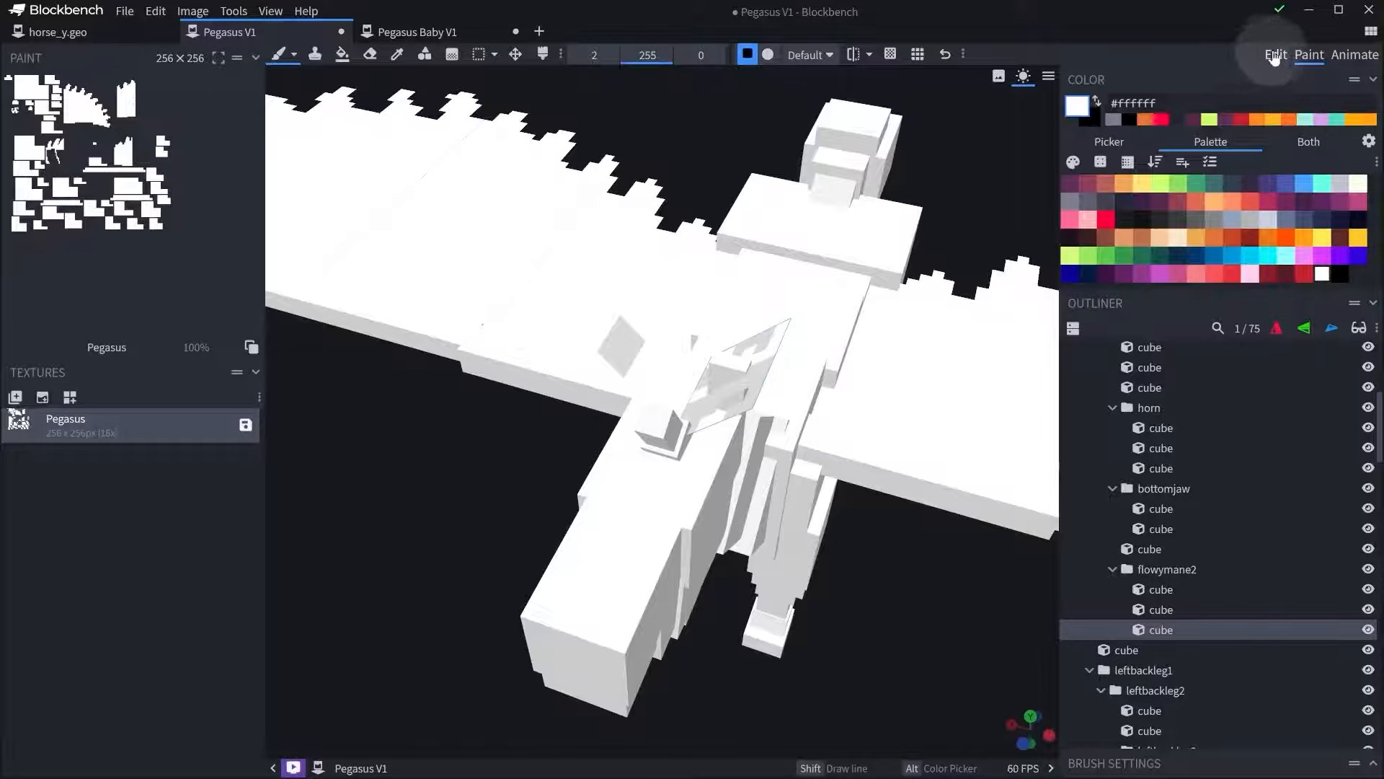
In Edit mode, copy the painted flowymane2 plane's East face UV onto the opposite plane's West face and mirror it in X.
left_click(1275, 56)
left_click(635, 369)
left_click(639, 361)
right_click_drag(634, 375, 527, 548)
scroll(434, 630, "up", 2)
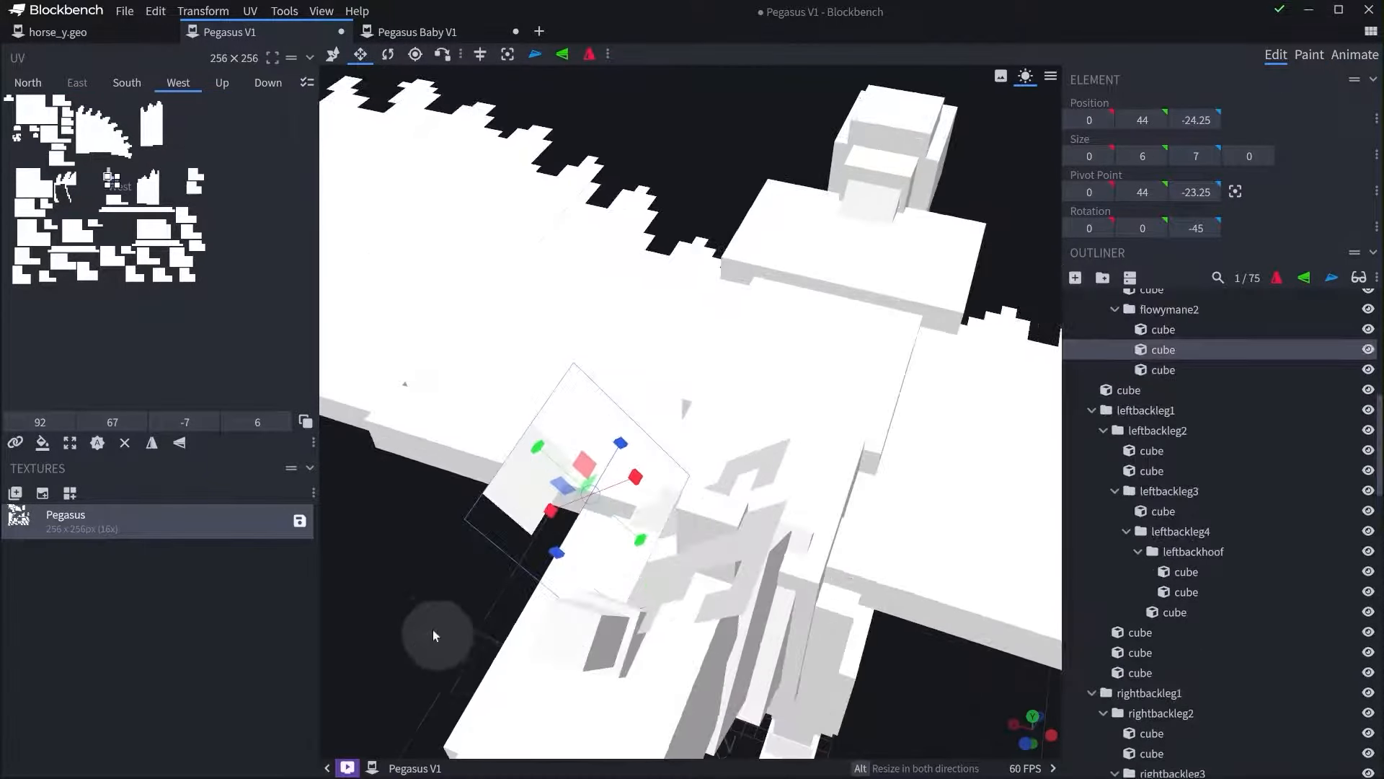
right_click_drag(435, 604, 497, 657)
left_click(804, 620)
right_click(253, 231)
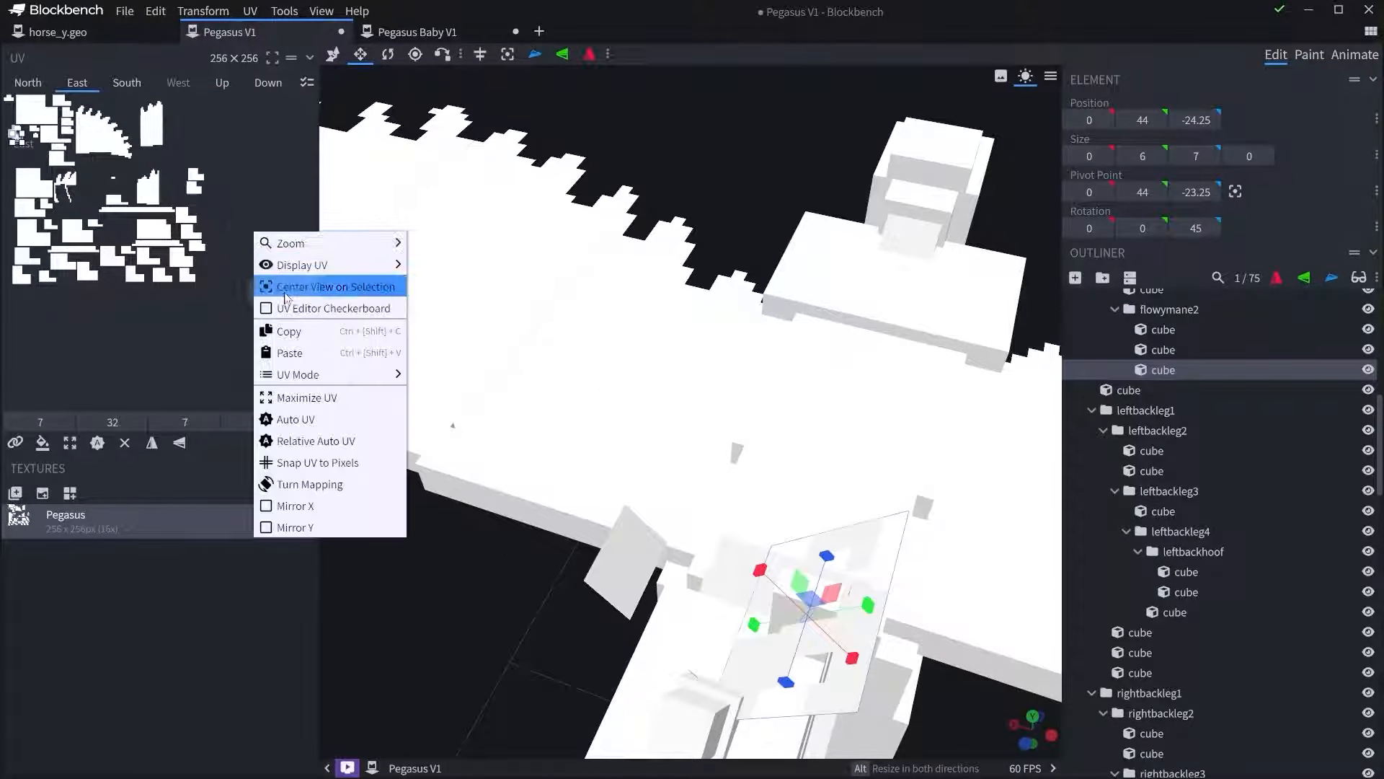
left_click(316, 336)
left_click(624, 548)
right_click(196, 267)
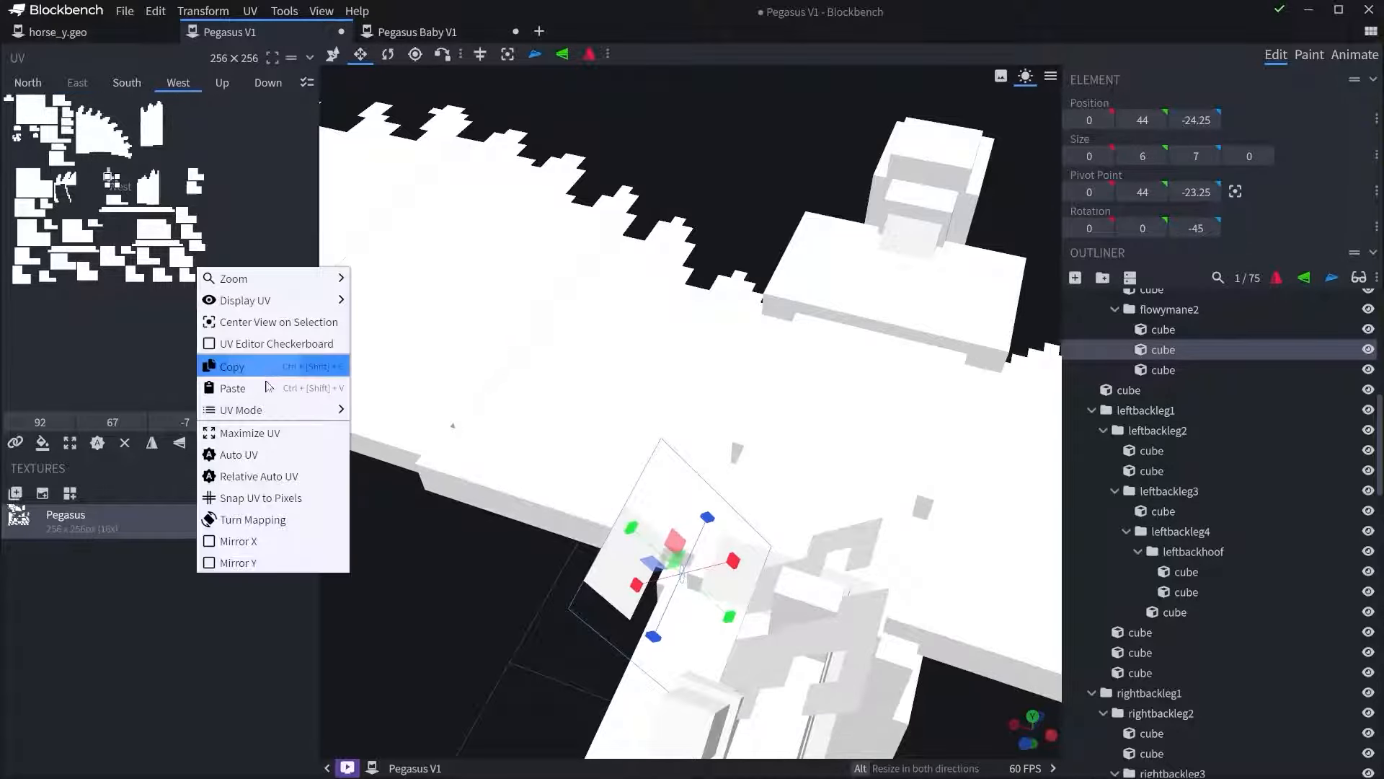
left_click(266, 386)
left_click(154, 443)
scroll(473, 557, "down", 3)
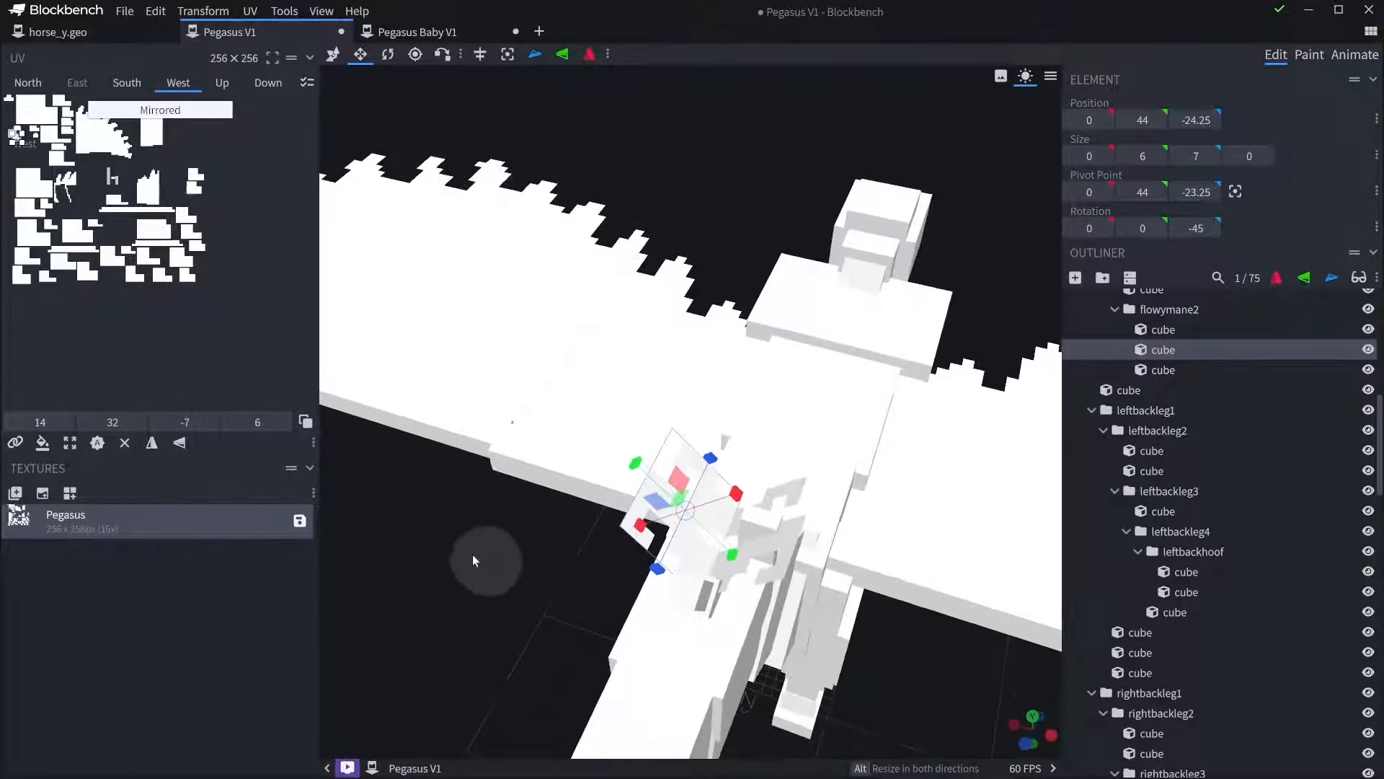
left_click_drag(473, 557, 360, 475)
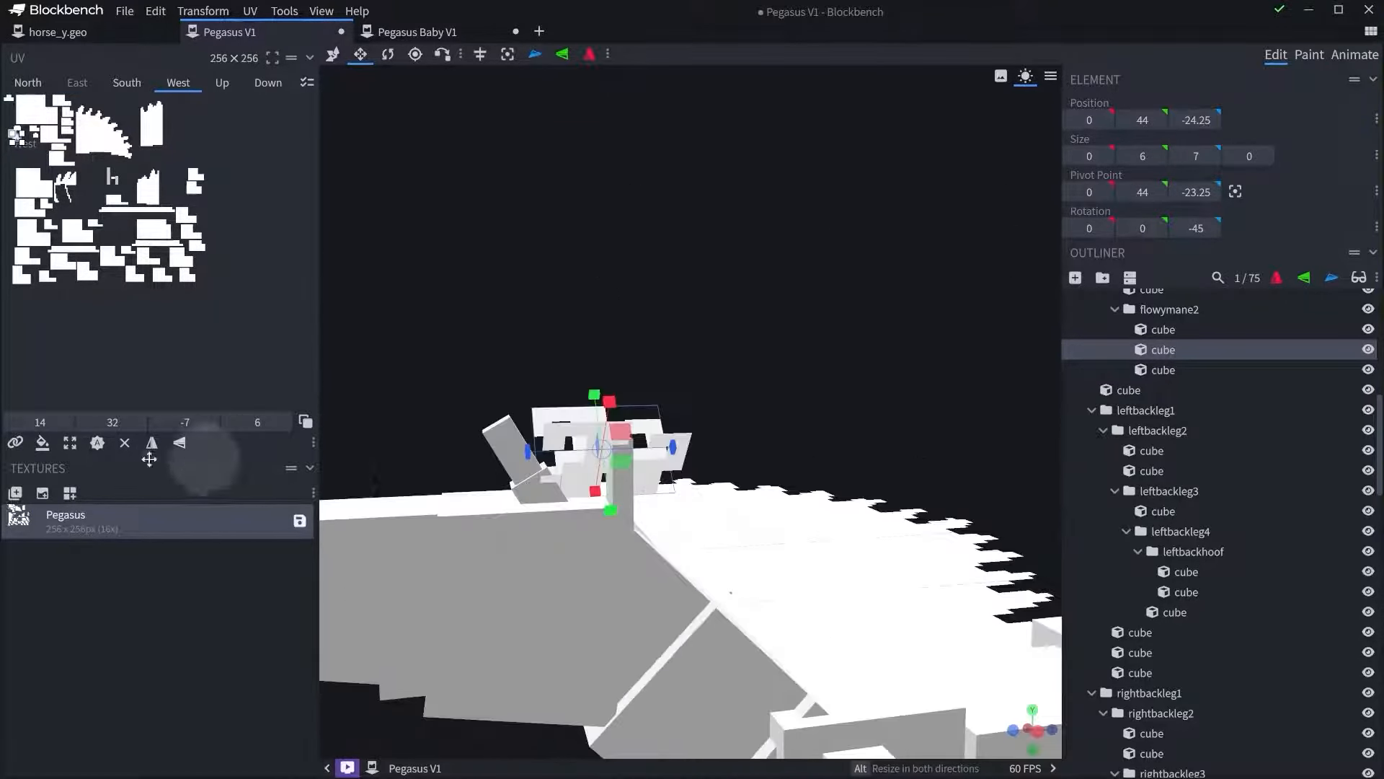
Mirror the East face UV of the 45° flowymane2 plane in X and check the mane from the other side.
left_click(681, 442)
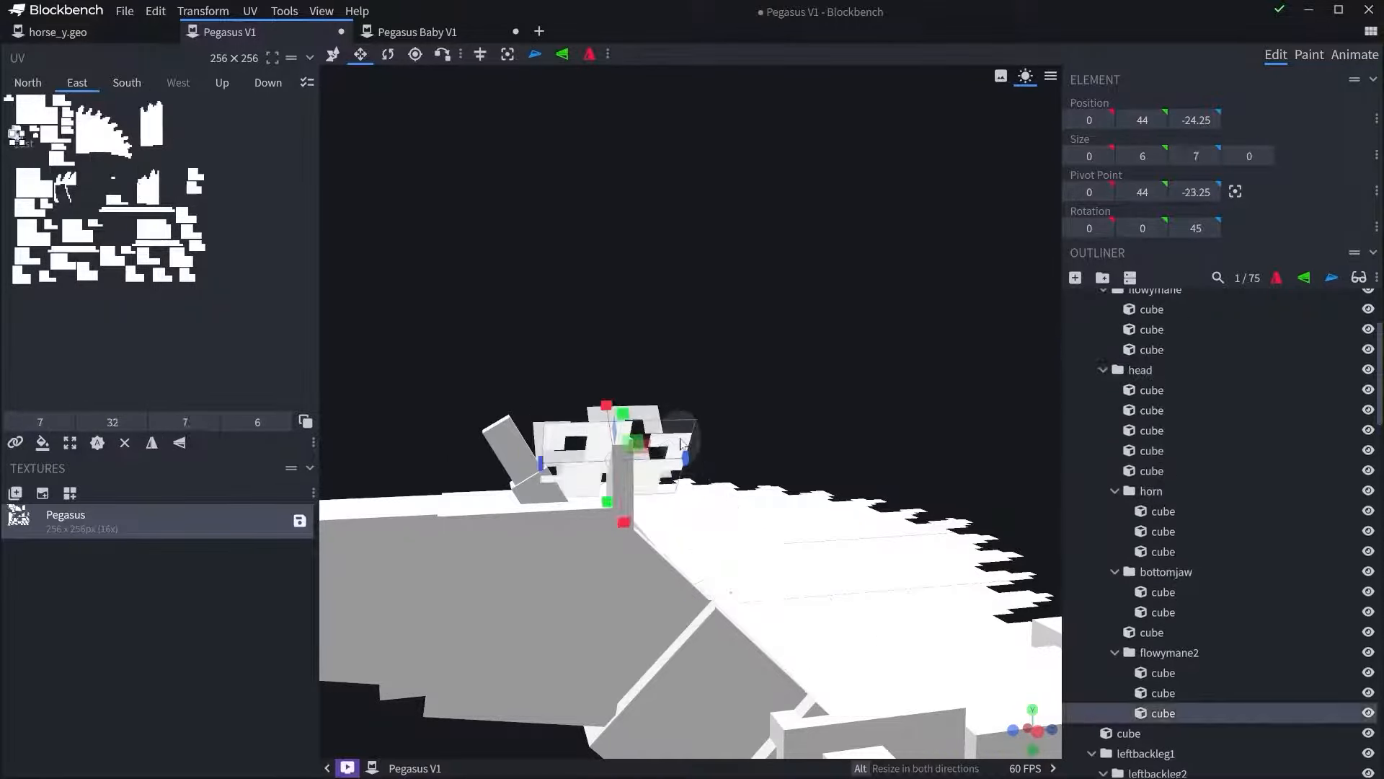
left_click(153, 445)
mouse_move(711, 297)
left_mouse_down()
mouse_move(532, 318)
mouse_move(355, 315)
mouse_move(631, 329)
mouse_move(729, 281)
left_mouse_up()
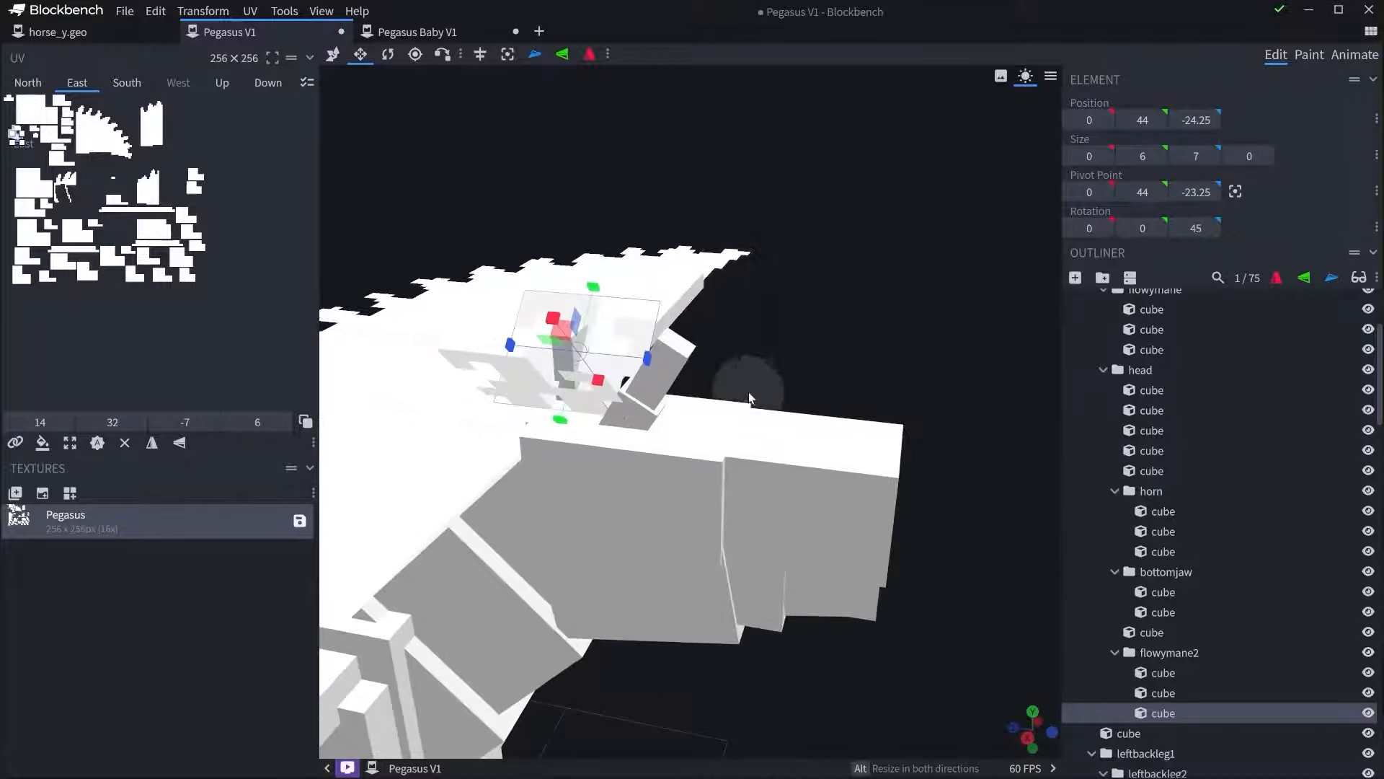
left_click_drag(748, 391, 825, 365)
In Paint mode, trim the painted flowymane2 mane plane with the size 1 eraser.
scroll(768, 338, "up", 2)
right_click_drag(711, 310, 811, 266)
scroll(811, 267, "up", 3)
key("2")
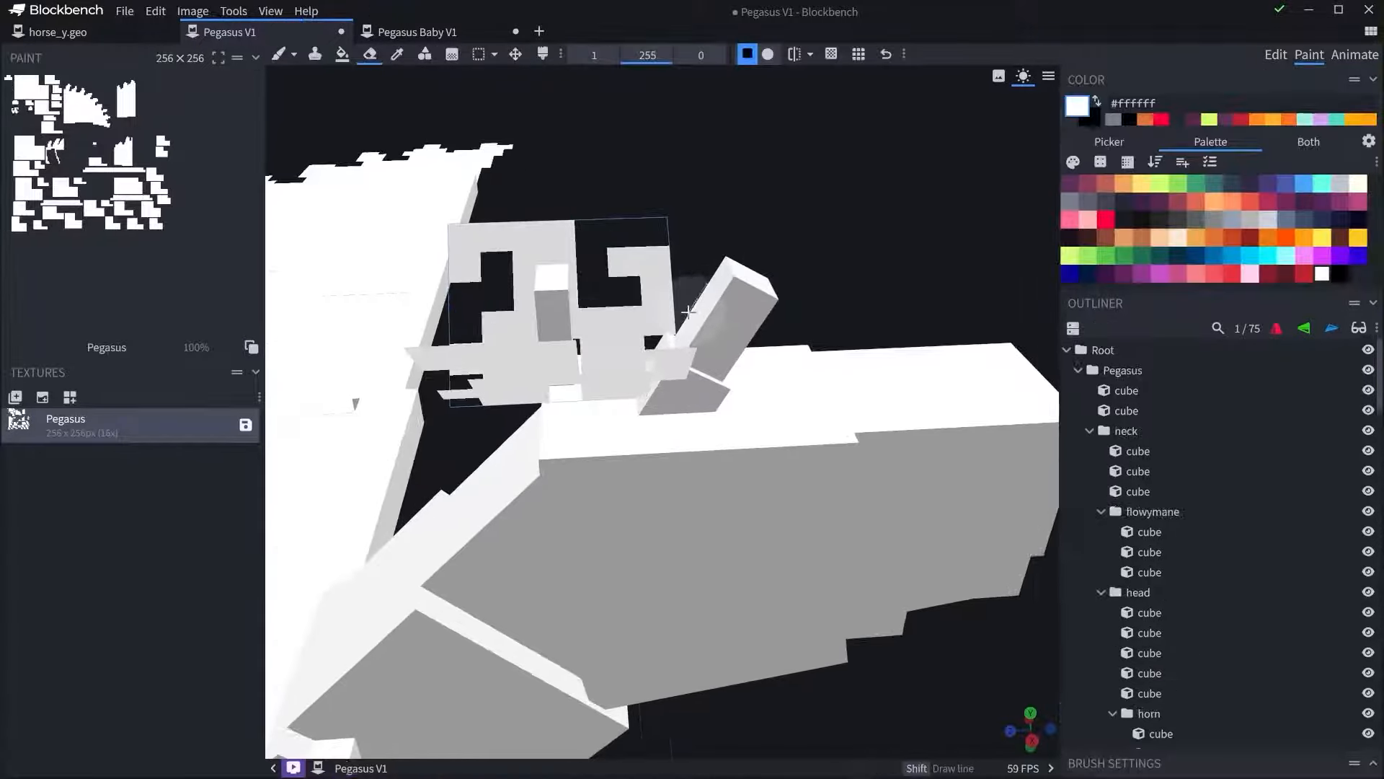
left_click(641, 349)
left_click_drag(801, 186, 803, 108)
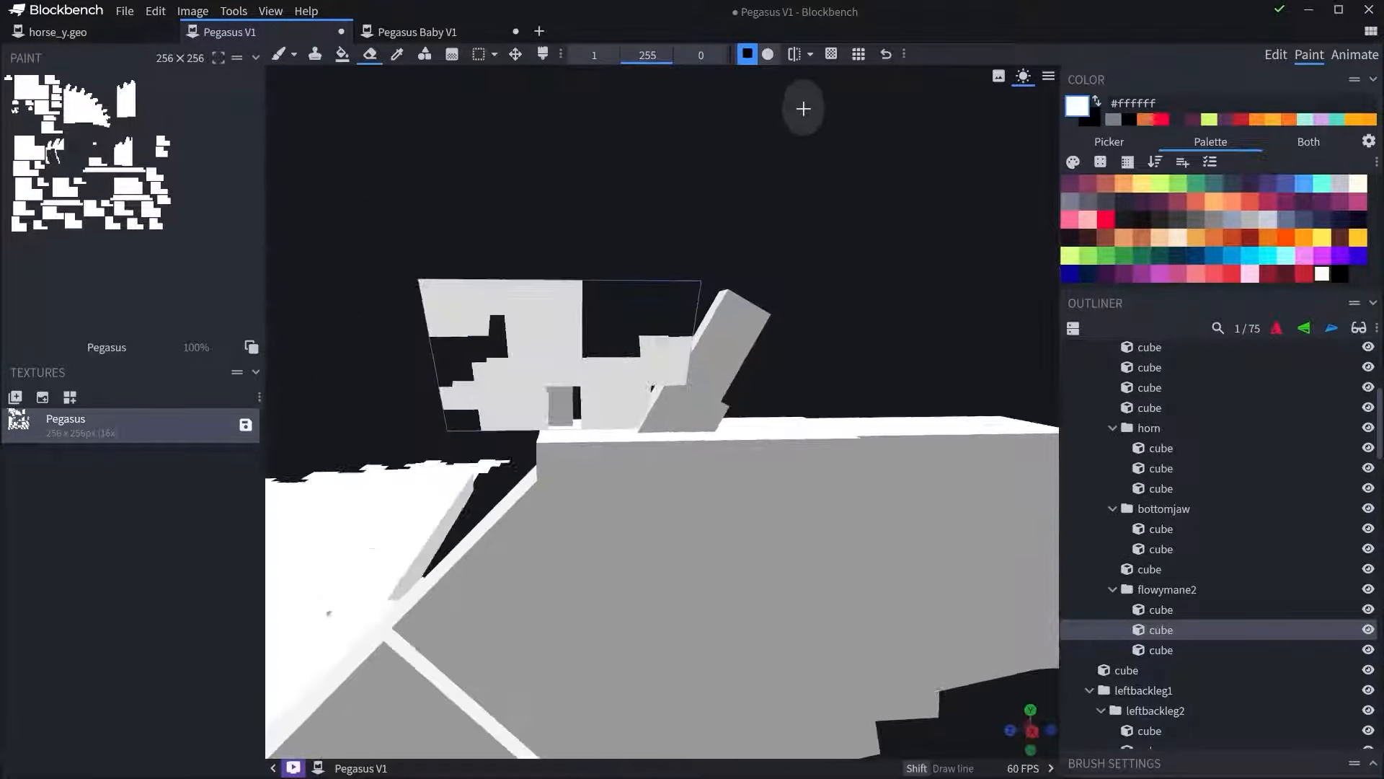
Trim the upper edge of the flowymane2 mane plane further with the size 1 eraser.
scroll(754, 305, "down", 3)
scroll(755, 306, "up", 2)
right_click_drag(754, 306, 836, 280)
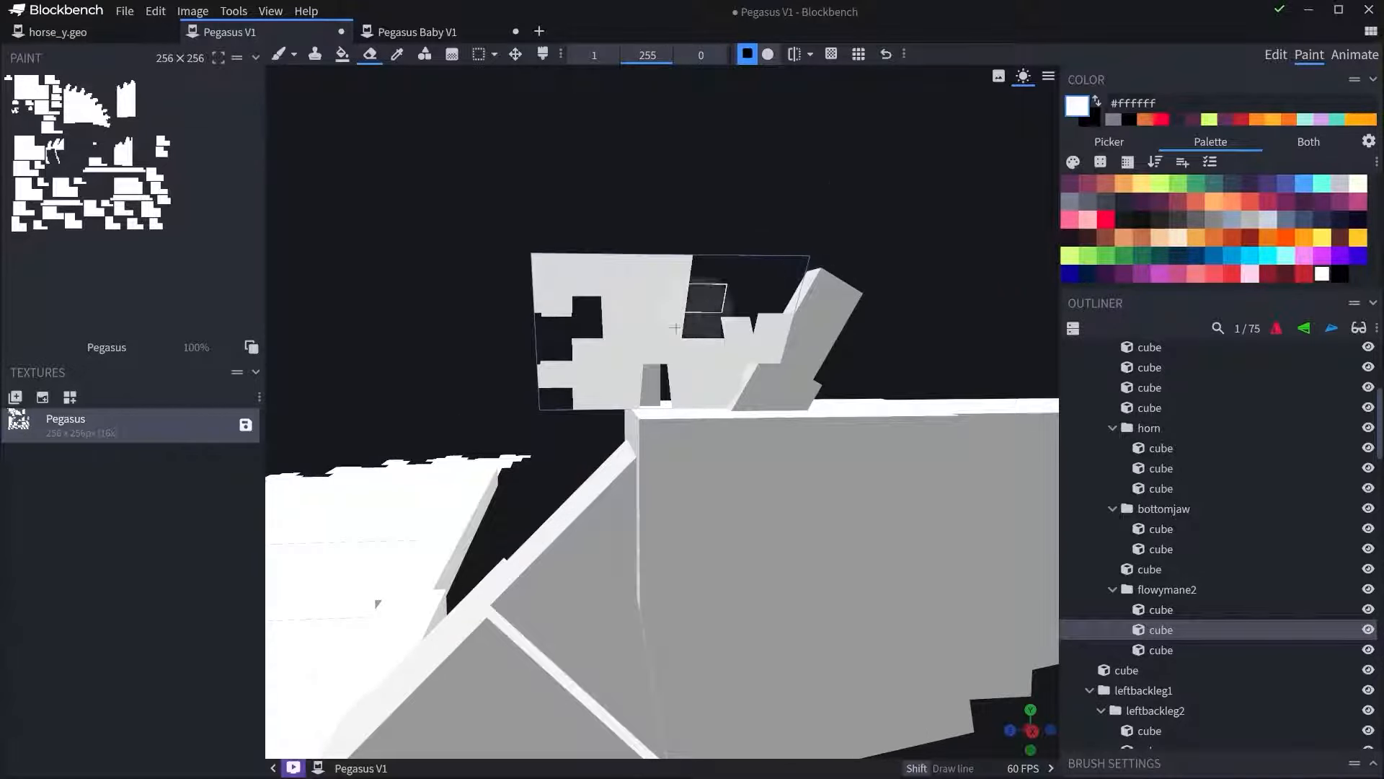
right_click_drag(594, 488, 668, 451)
right_click_drag(751, 189, 678, 387)
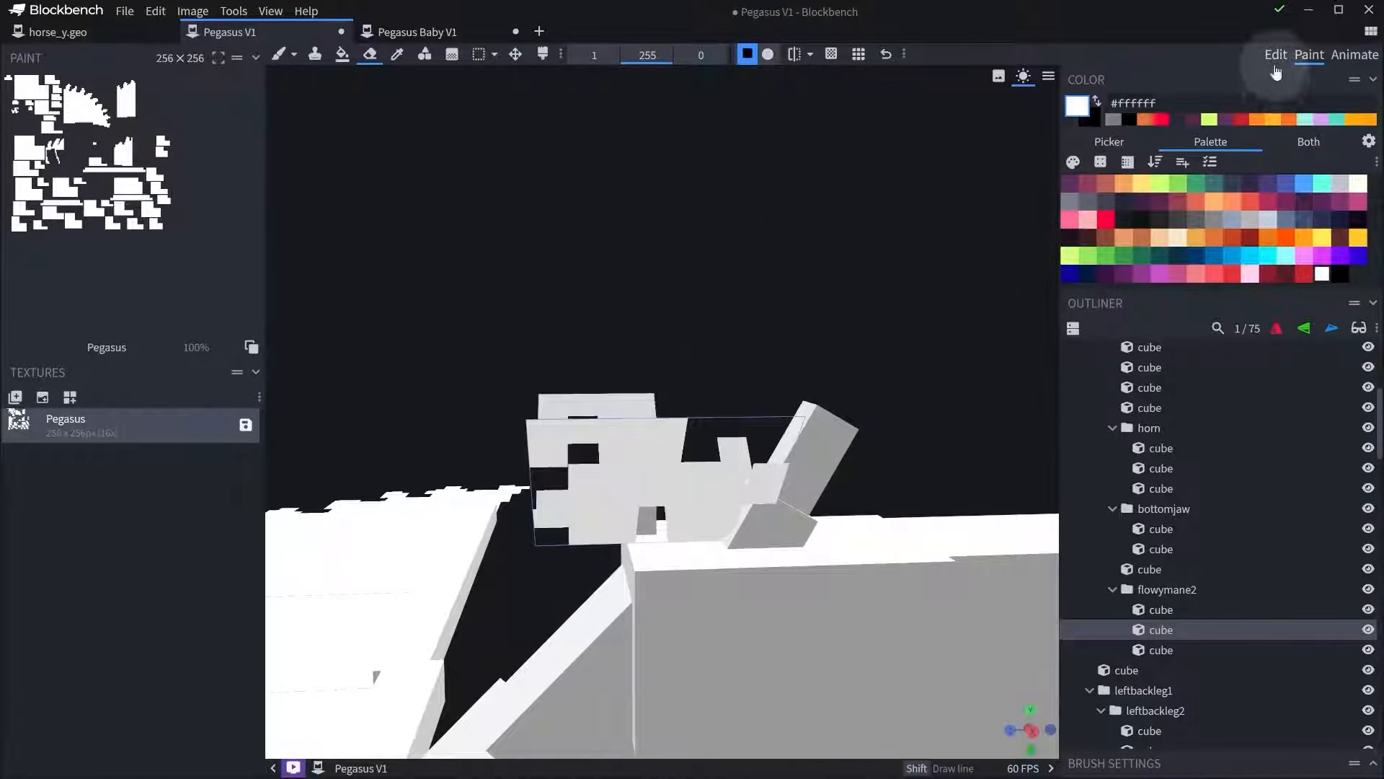
In Edit mode, examine the three flowymane2 planes from above and the sides, then return to Paint mode.
left_click(1275, 55)
left_click_drag(861, 249, 744, 384)
left_click_drag(761, 331, 789, 332)
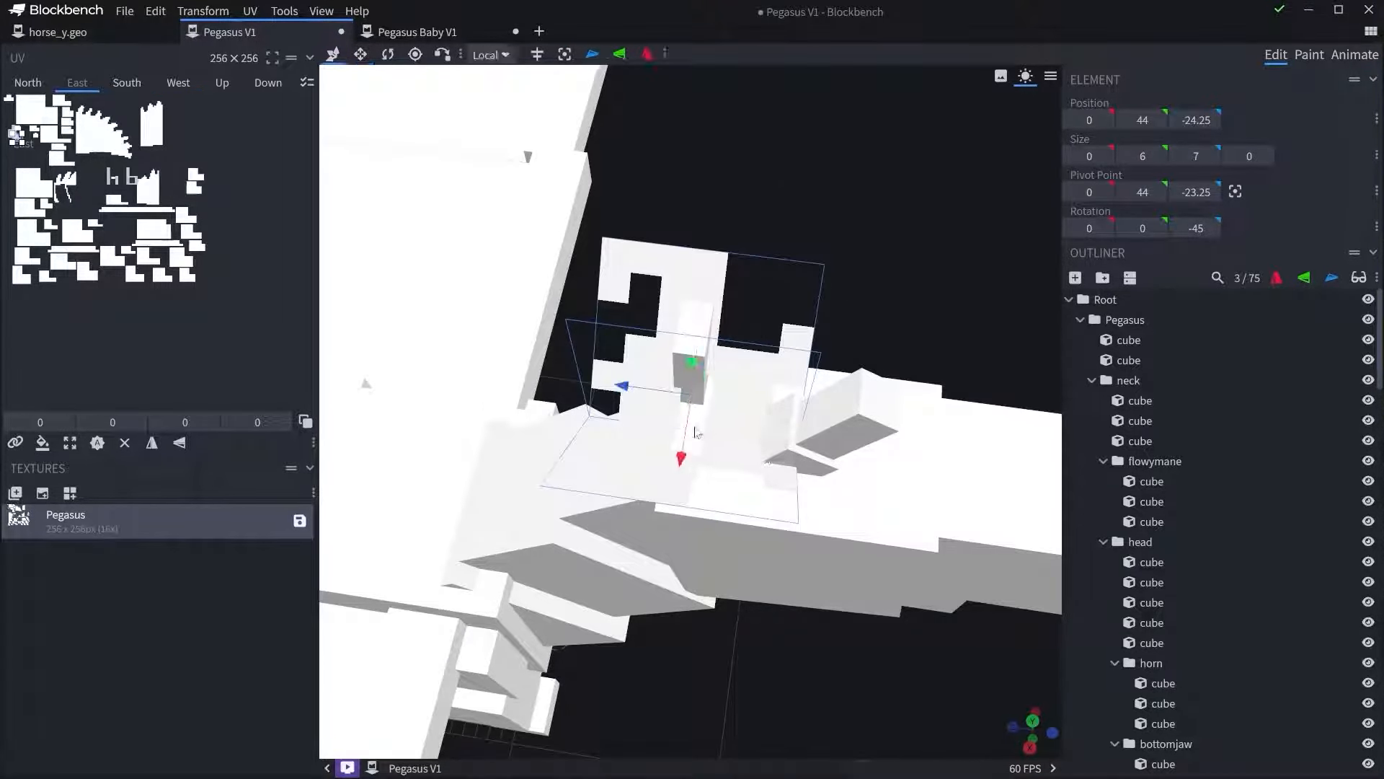
mouse_move(637, 393)
left_mouse_down()
mouse_move(703, 419)
mouse_move(868, 150)
mouse_move(776, 297)
mouse_move(580, 360)
left_mouse_up()
key("2")
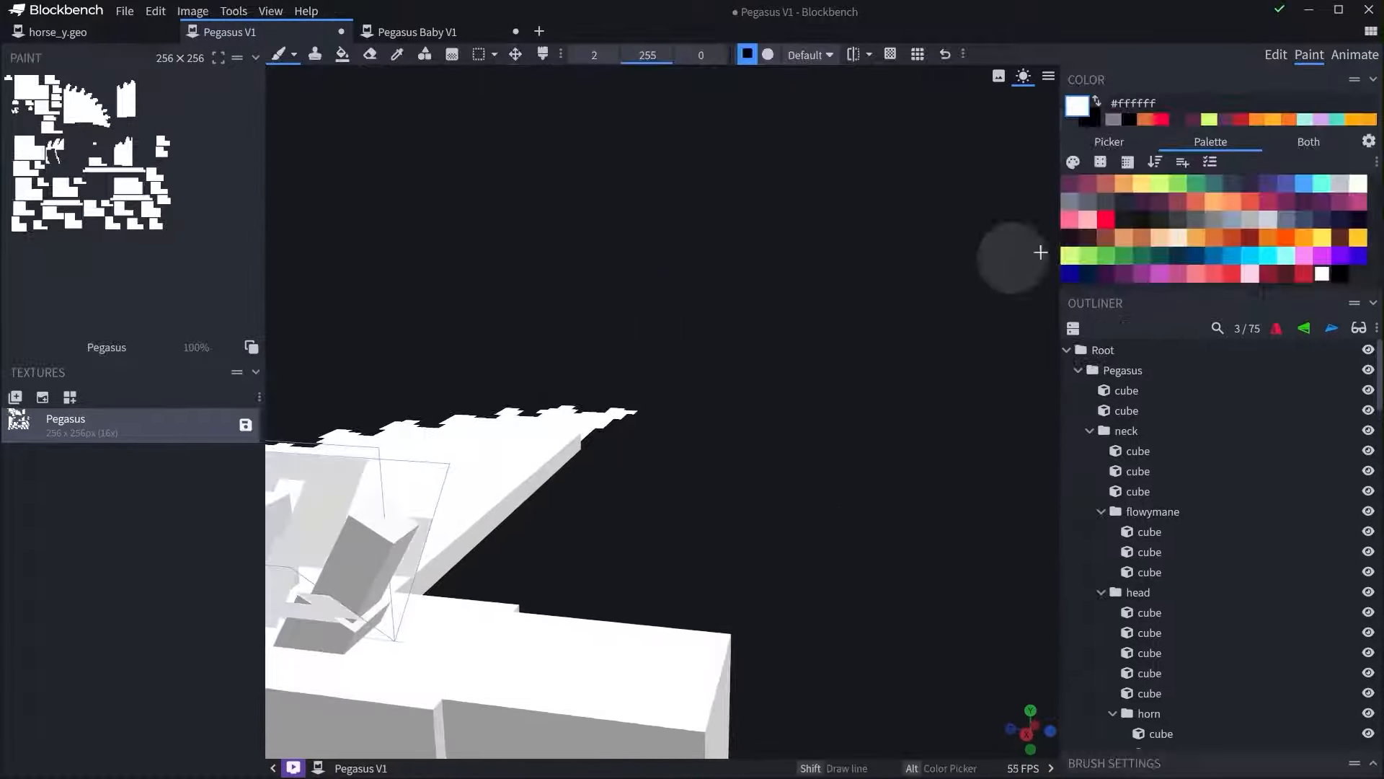
Fill the horn cubes with dark navy #1a1932 using the Paint Bucket in Element mode.
left_click(1143, 273)
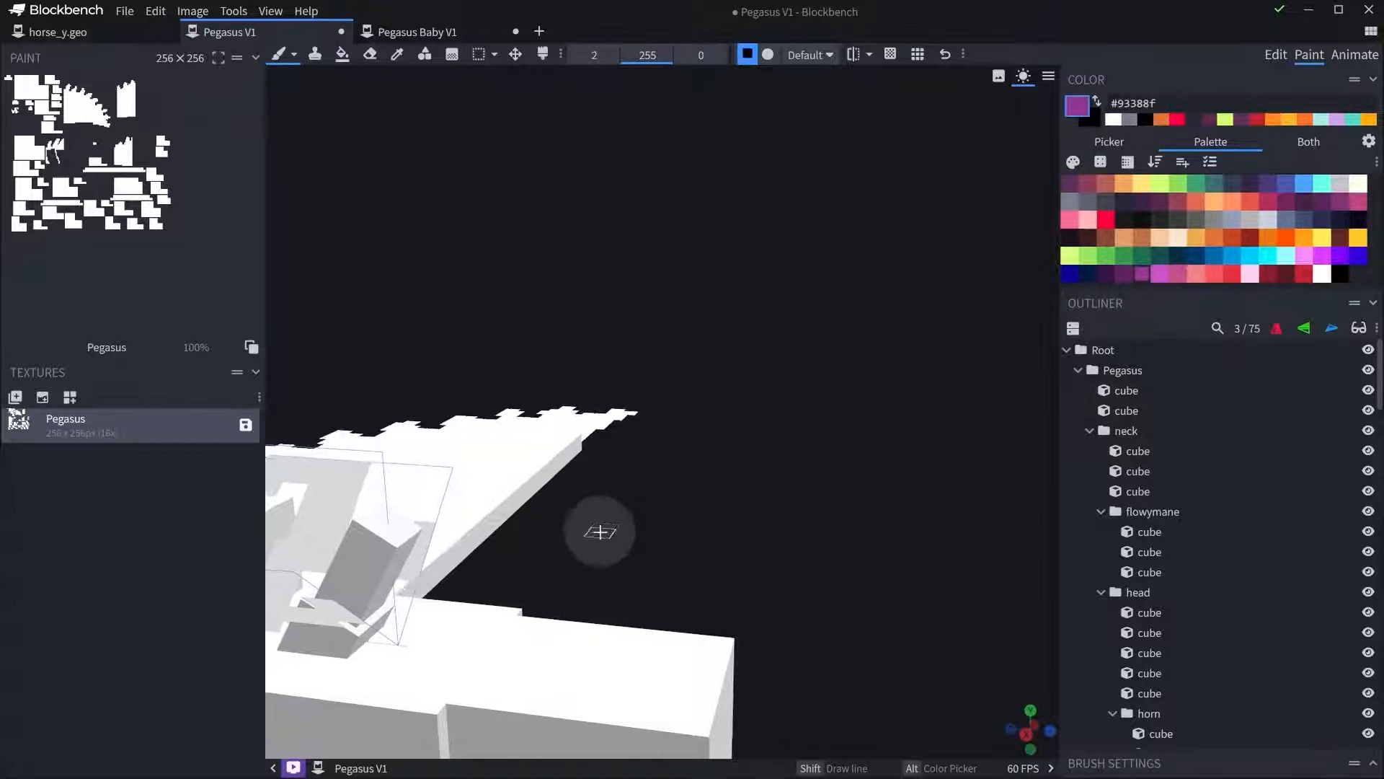
scroll(649, 505, "up", 3)
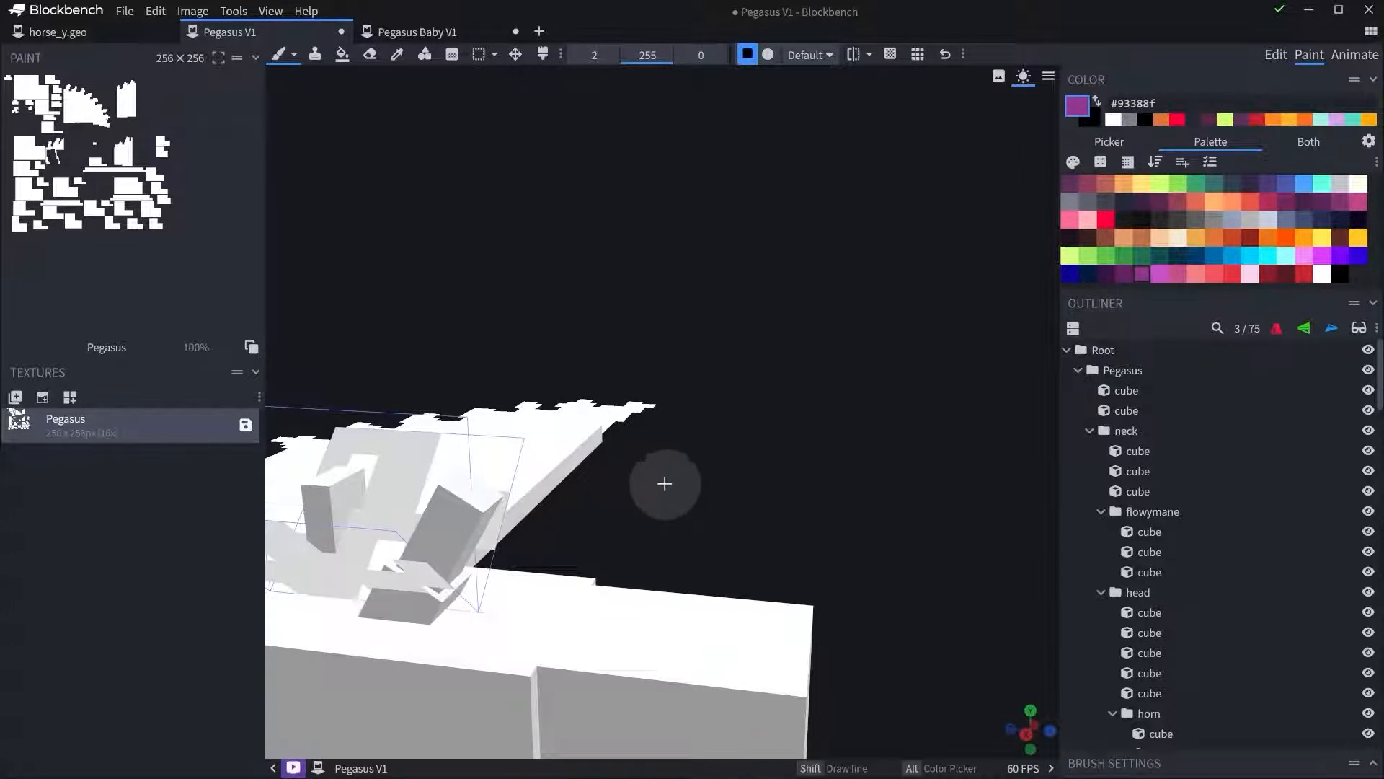
left_click(1340, 220)
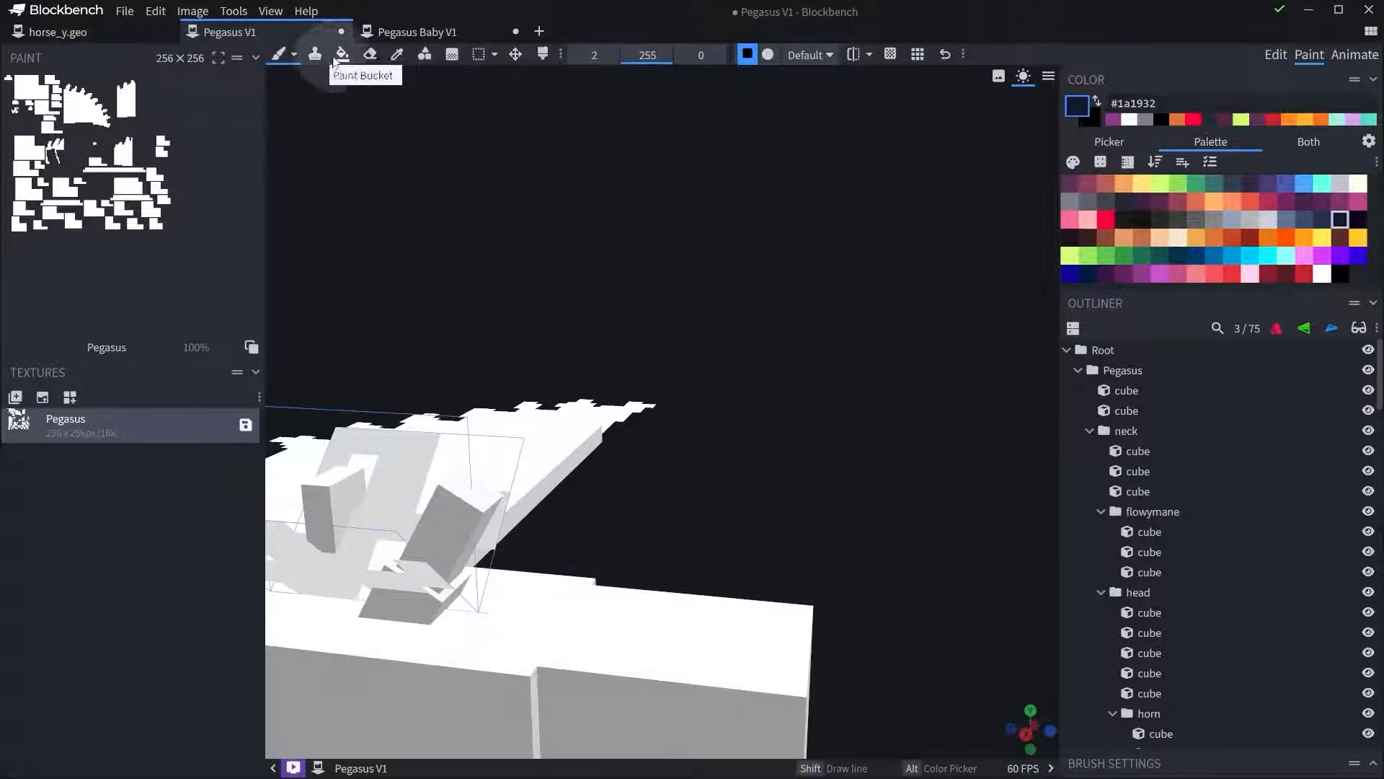
left_click(335, 59)
left_click(483, 466)
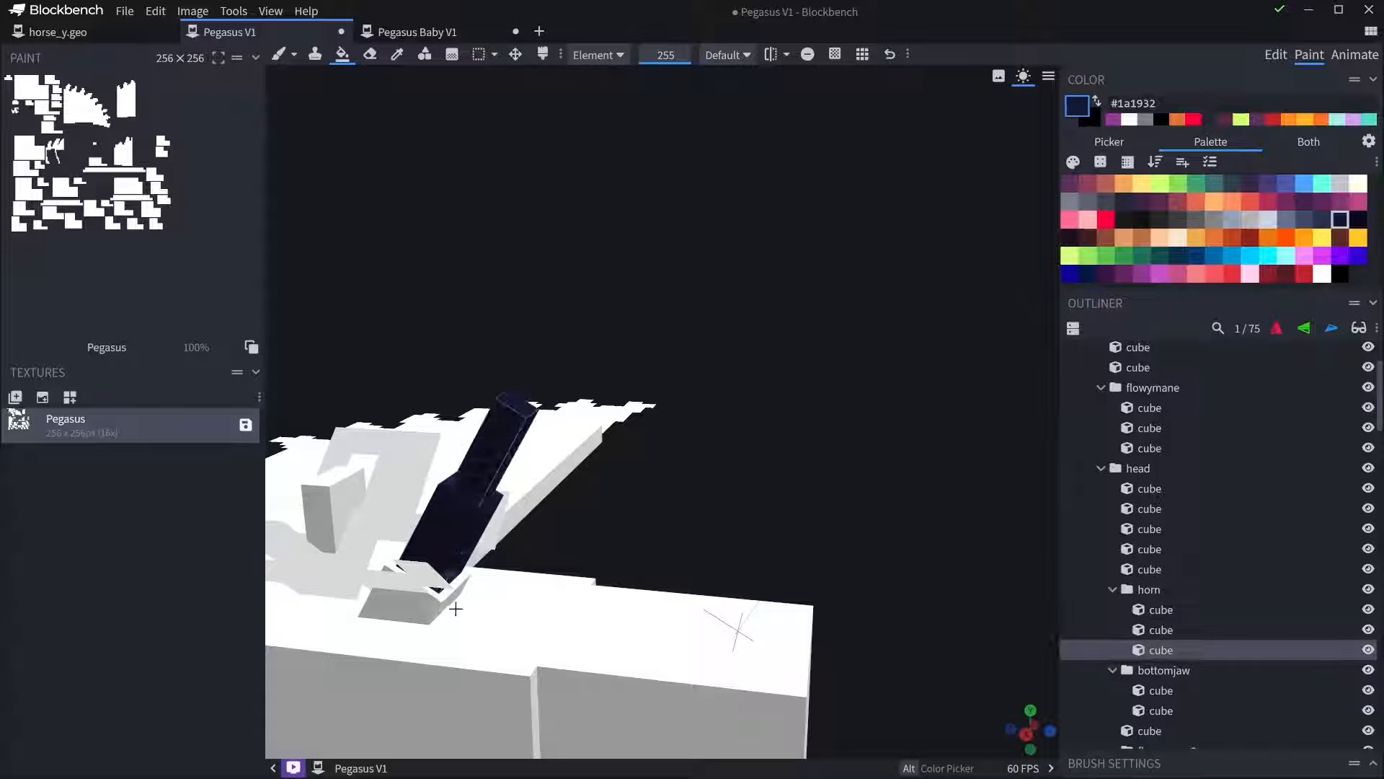
left_click(416, 613)
Examine the dark horn and the white body, legs and wings from the front and side with the brush ready.
right_click_drag(685, 432, 794, 343)
left_click_drag(894, 267, 865, 296)
scroll(865, 297, "down", 5)
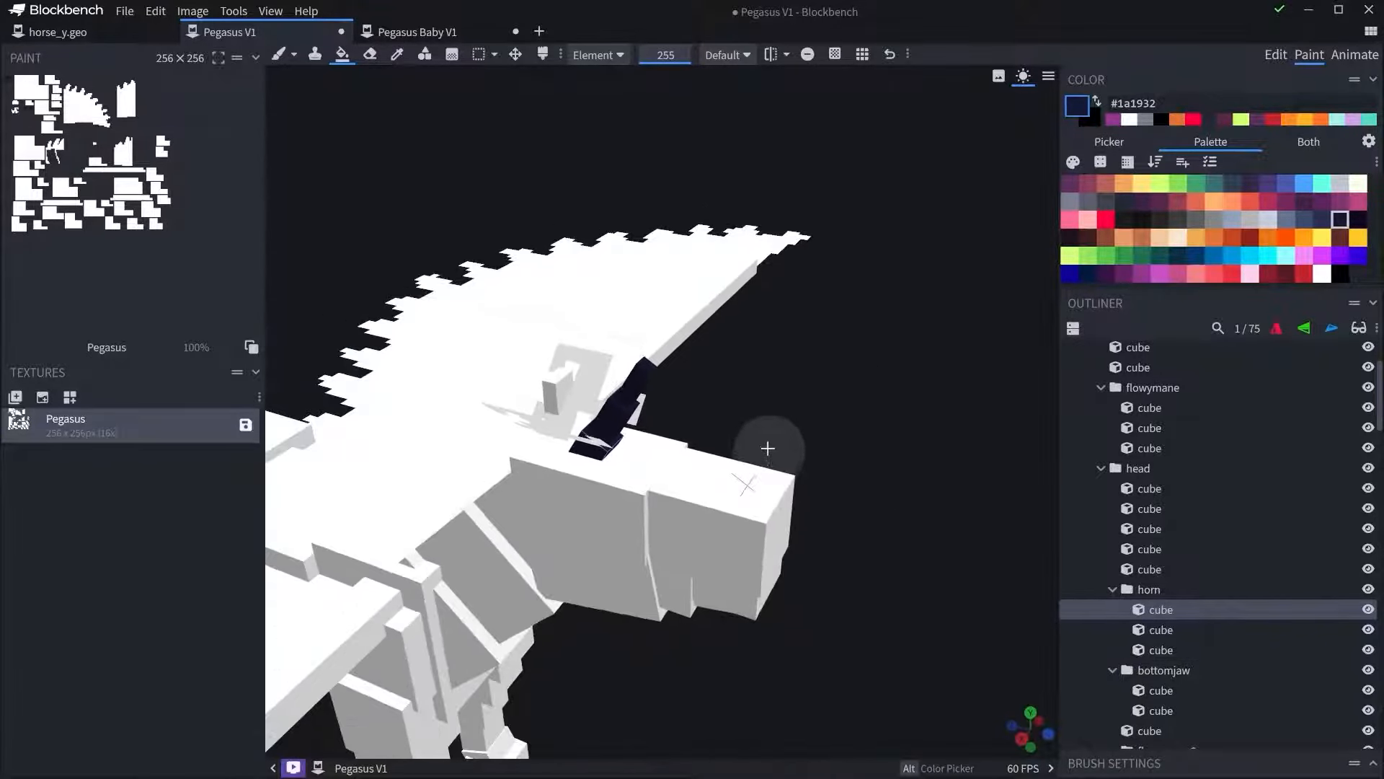
left_click_drag(786, 408, 819, 180)
key("b")
scroll(905, 438, "down", 3)
mouse_move(904, 438)
left_mouse_down()
mouse_move(649, 404)
mouse_move(337, 237)
left_mouse_up()
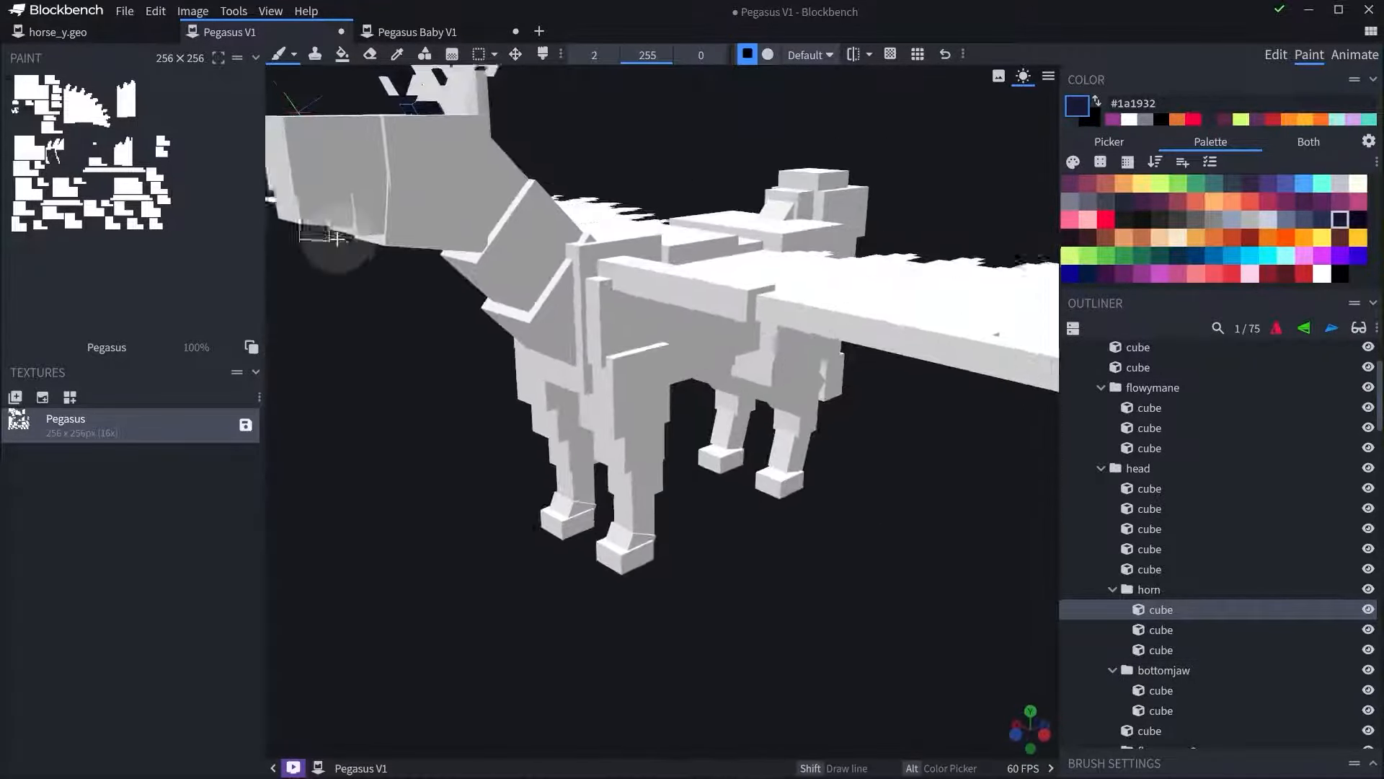
scroll(800, 593, "down", 2)
mouse_move(800, 593)
left_mouse_down()
mouse_move(723, 656)
mouse_move(744, 454)
mouse_move(792, 538)
mouse_move(560, 627)
left_mouse_up()
scroll(547, 584, "up", 3)
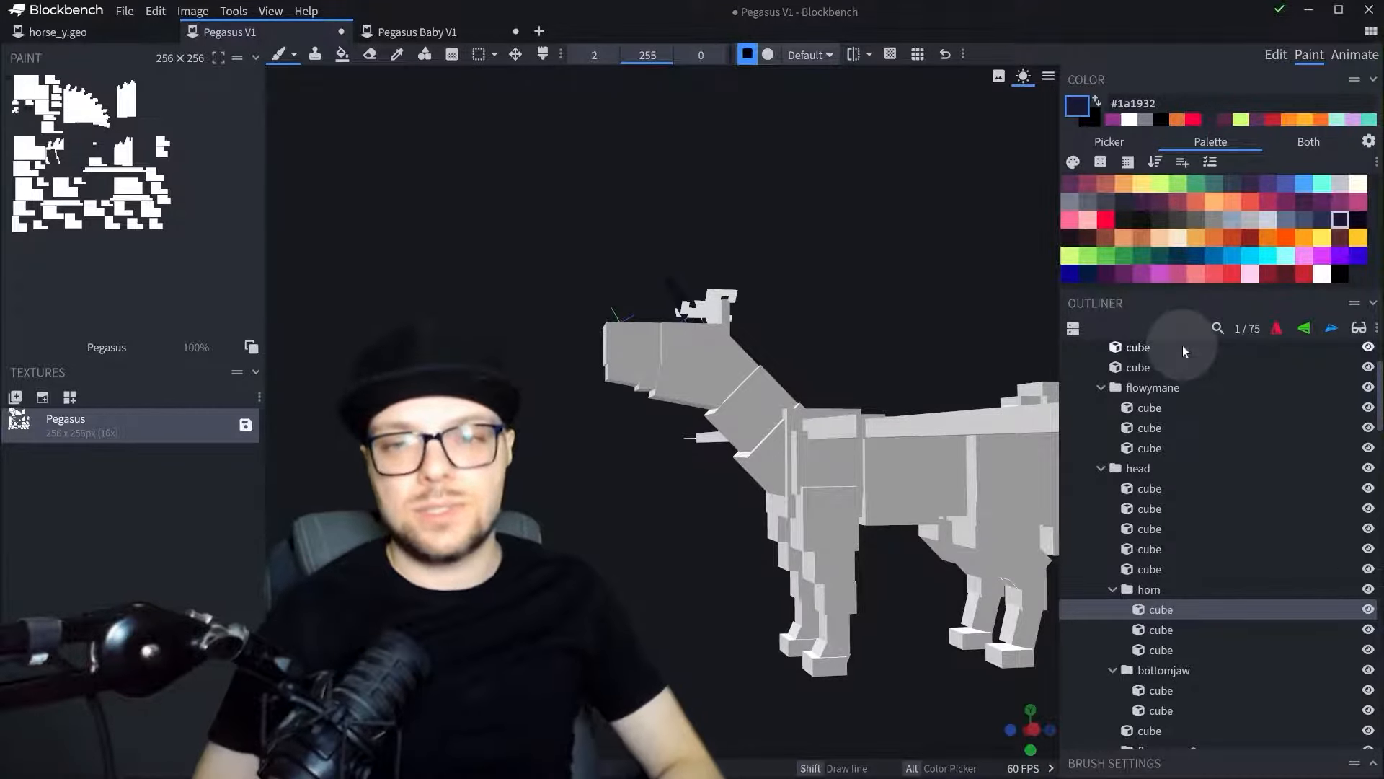
Shade the lower part of the belly with the size 2 brush in black #000000 at opacity 25.5.
left_click(1250, 257)
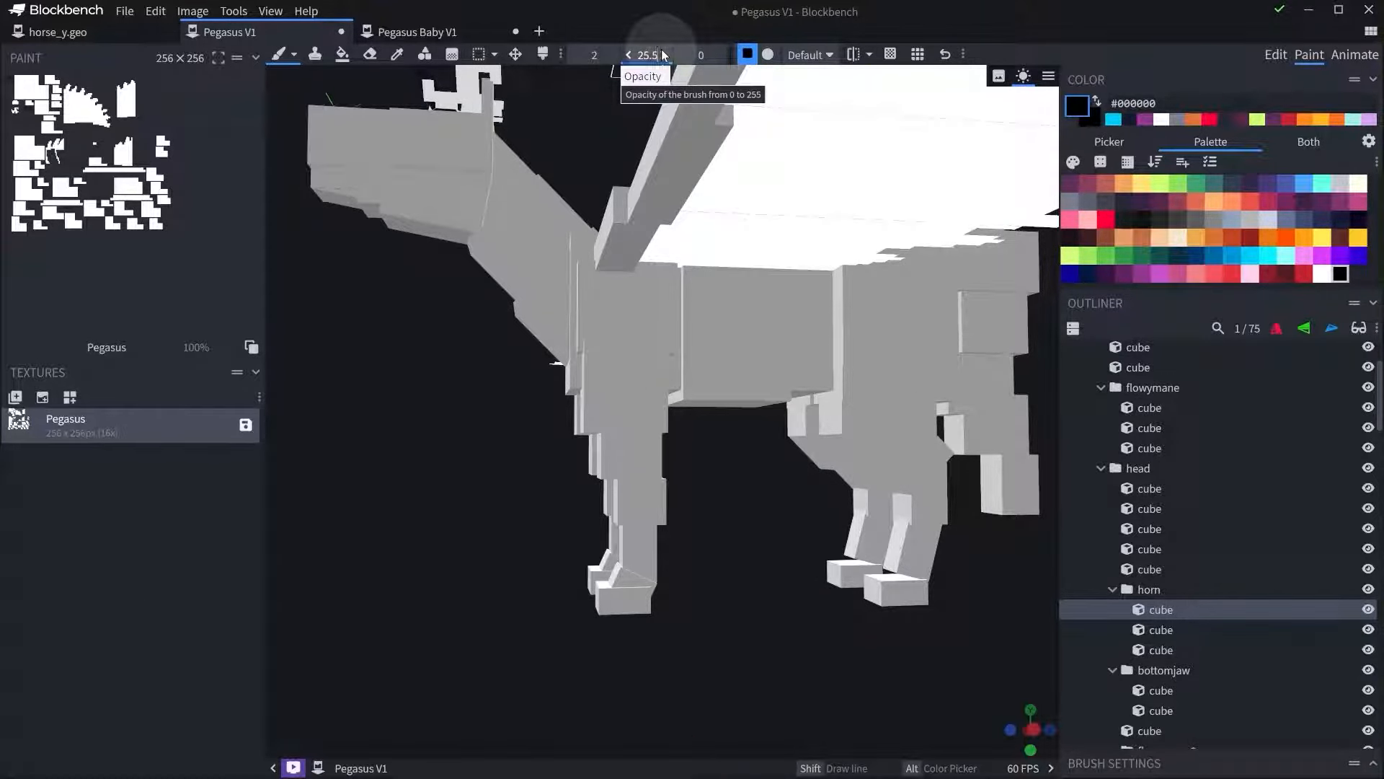
left_click(714, 377)
scroll(752, 433, "up", 4)
left_click_drag(657, 274, 737, 305)
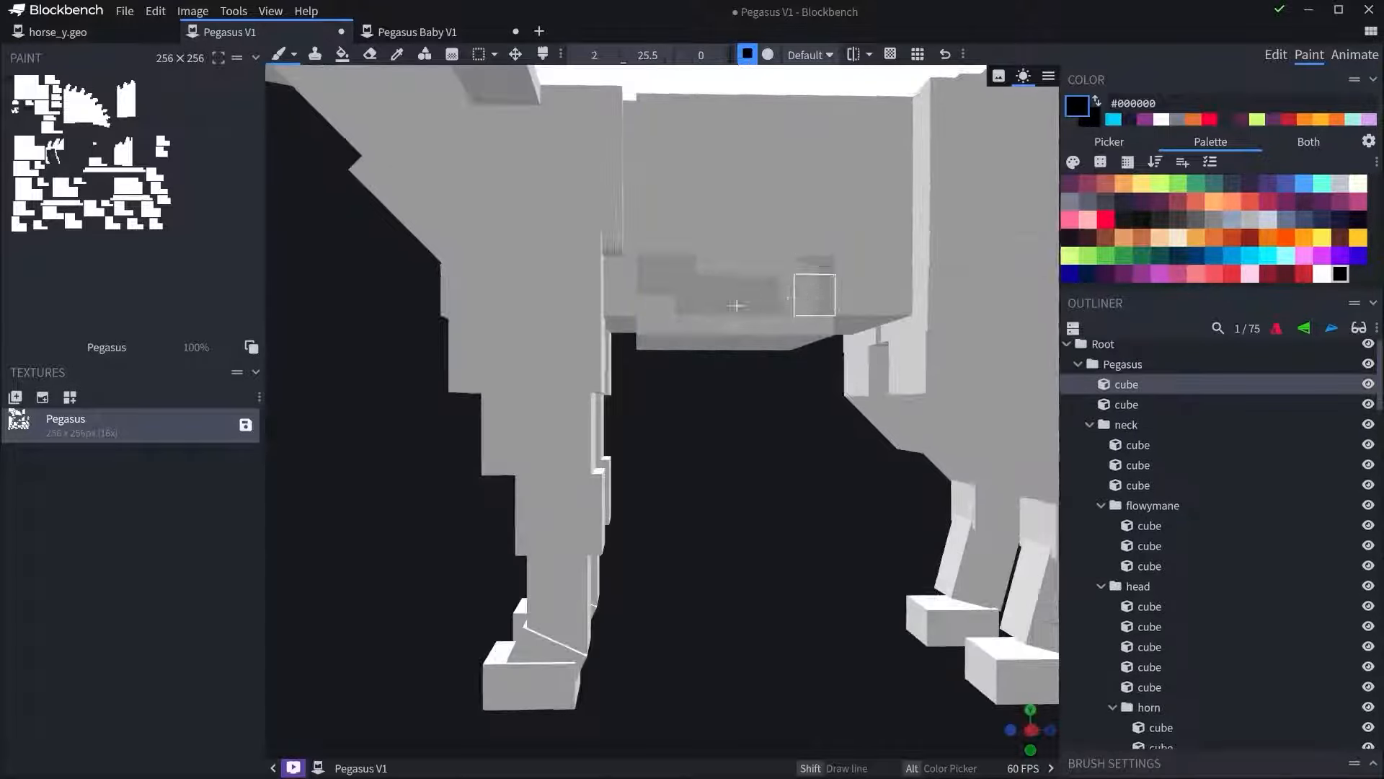
left_click_drag(867, 296, 890, 309)
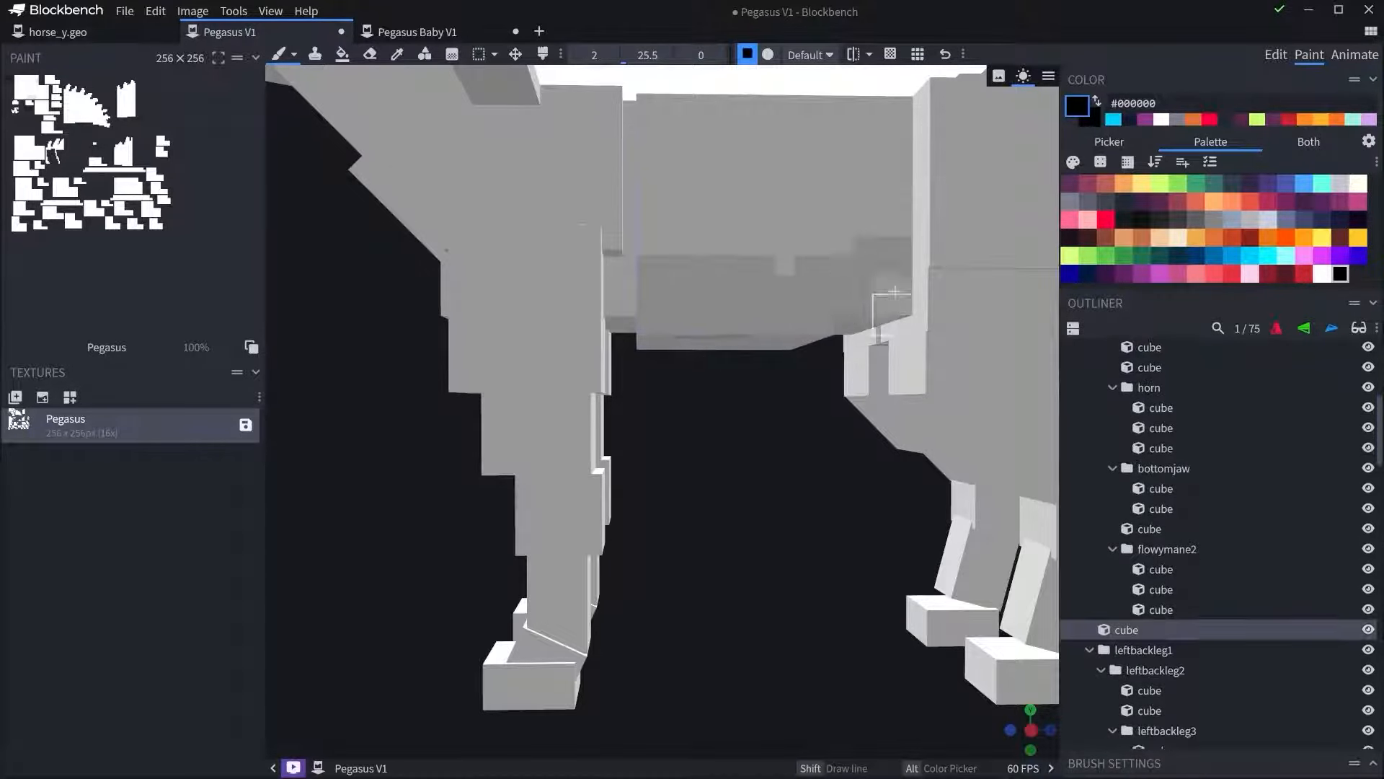
Brush the same translucent black shading onto the chest and the front of the lower neck cubes.
mouse_move(865, 317)
right_mouse_down()
mouse_move(726, 319)
mouse_move(526, 355)
mouse_move(749, 406)
right_mouse_up()
left_click(554, 315)
left_click_drag(548, 447, 626, 448)
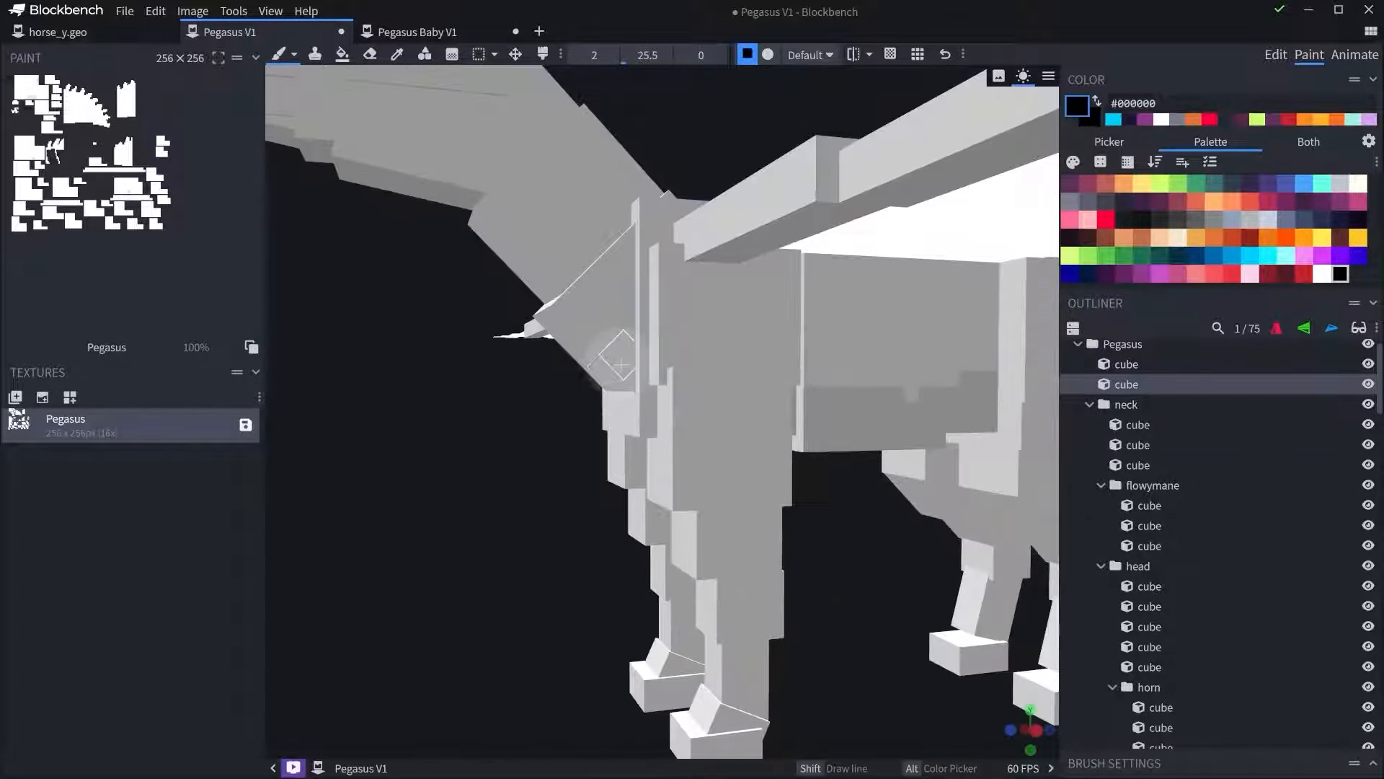
left_click_drag(621, 365, 562, 248)
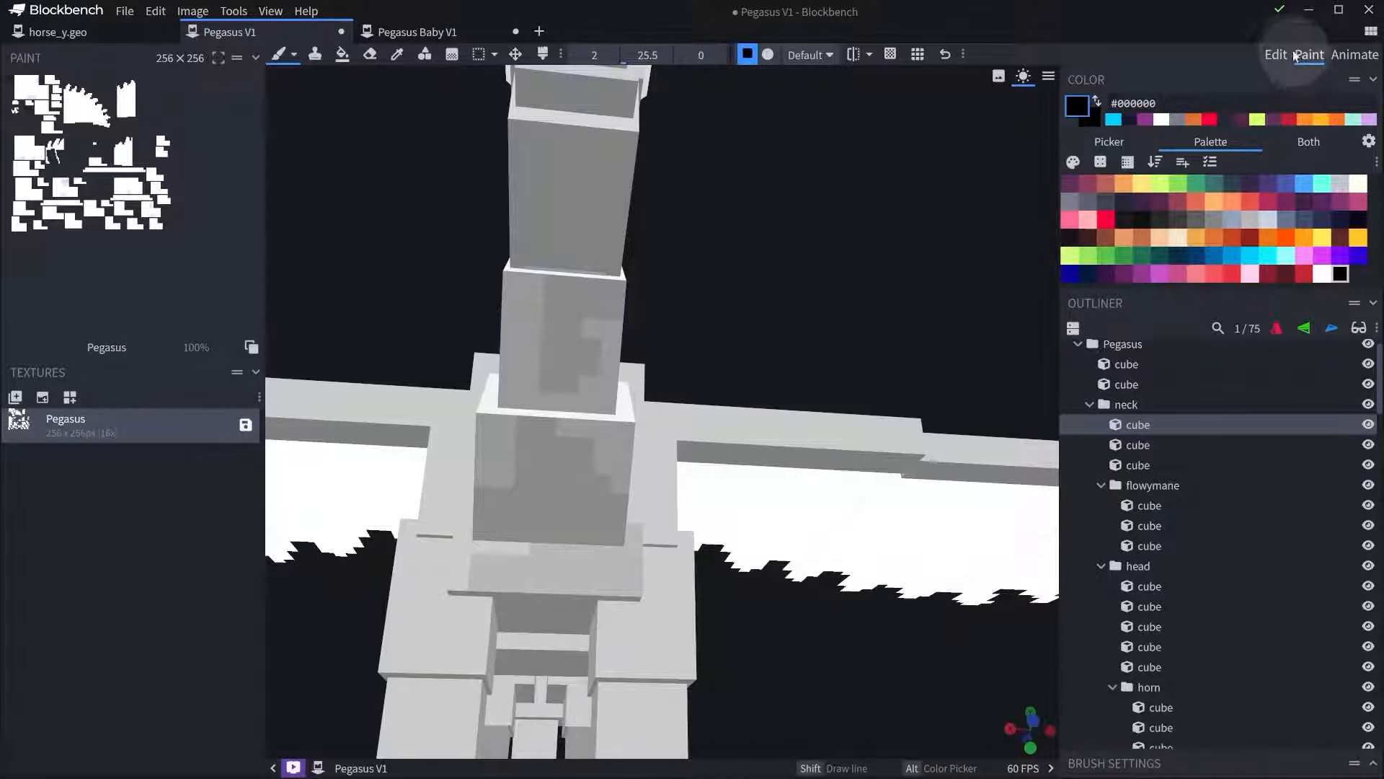
Repaint the uneven shading on the front of the upper neck cube with #e6e6e6, size 2 brush, opacity 255.
left_click(1279, 55)
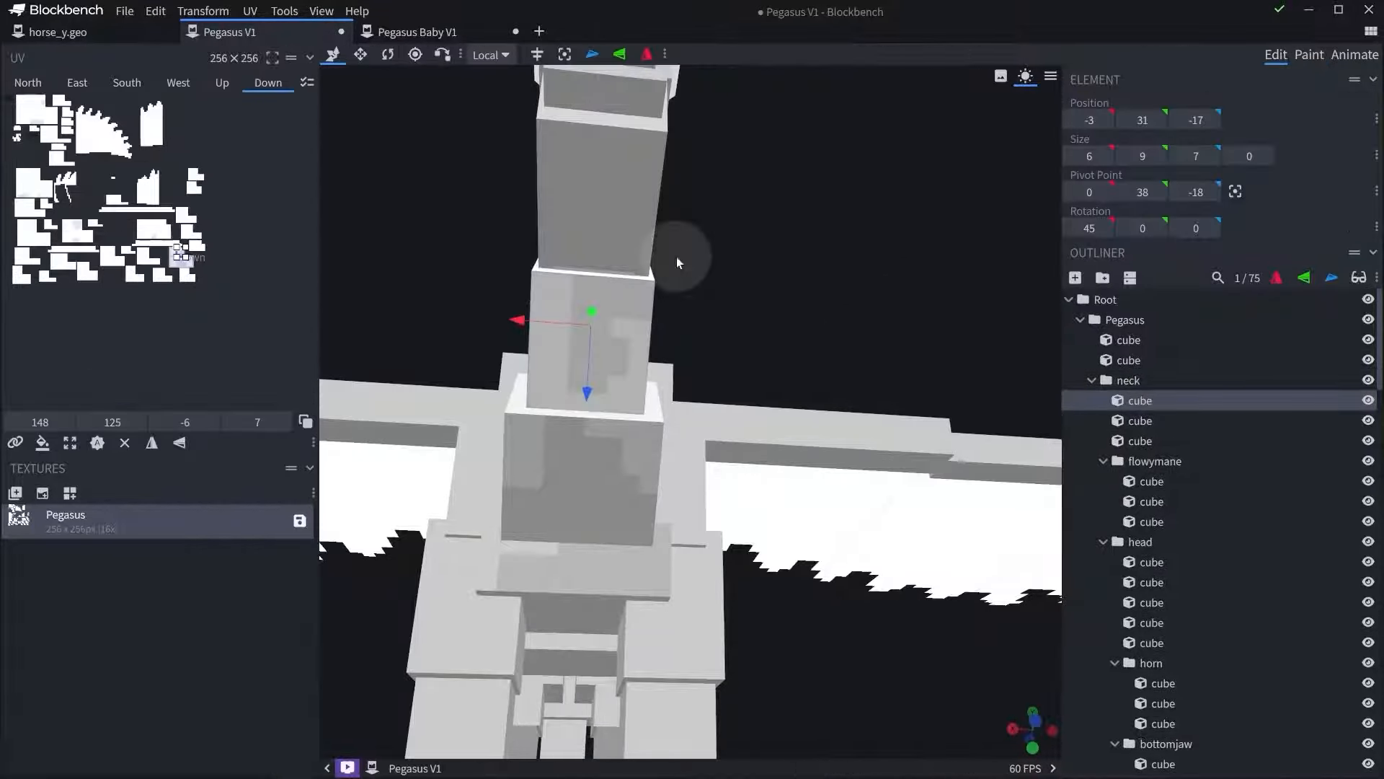
left_click_drag(884, 231, 829, 289)
left_click(1308, 55)
mouse_move(816, 191)
left_mouse_down()
mouse_move(646, 235)
mouse_move(680, 216)
mouse_move(789, 83)
mouse_move(887, 130)
left_mouse_up()
left_click_drag(563, 325, 685, 244)
right_click_drag(686, 244, 766, 383)
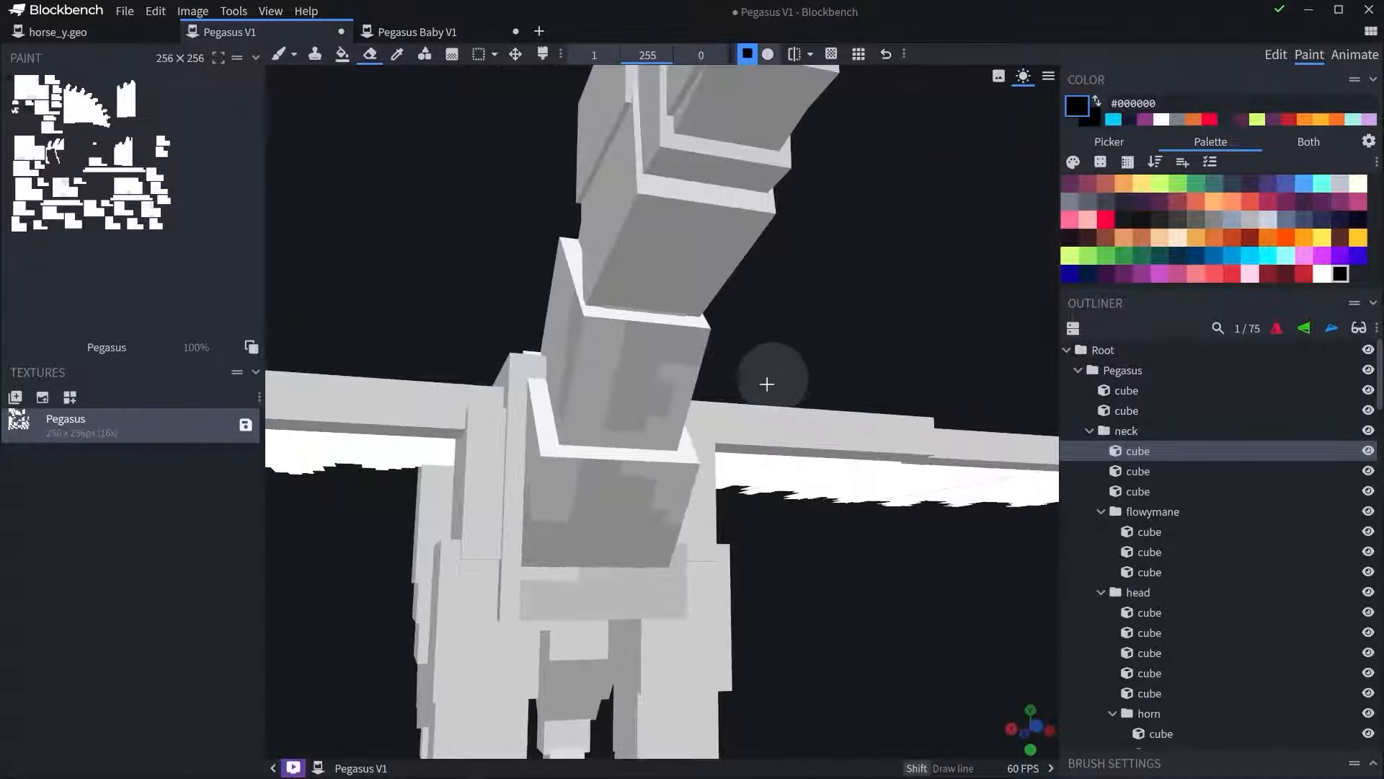
scroll(751, 396, "up", 5)
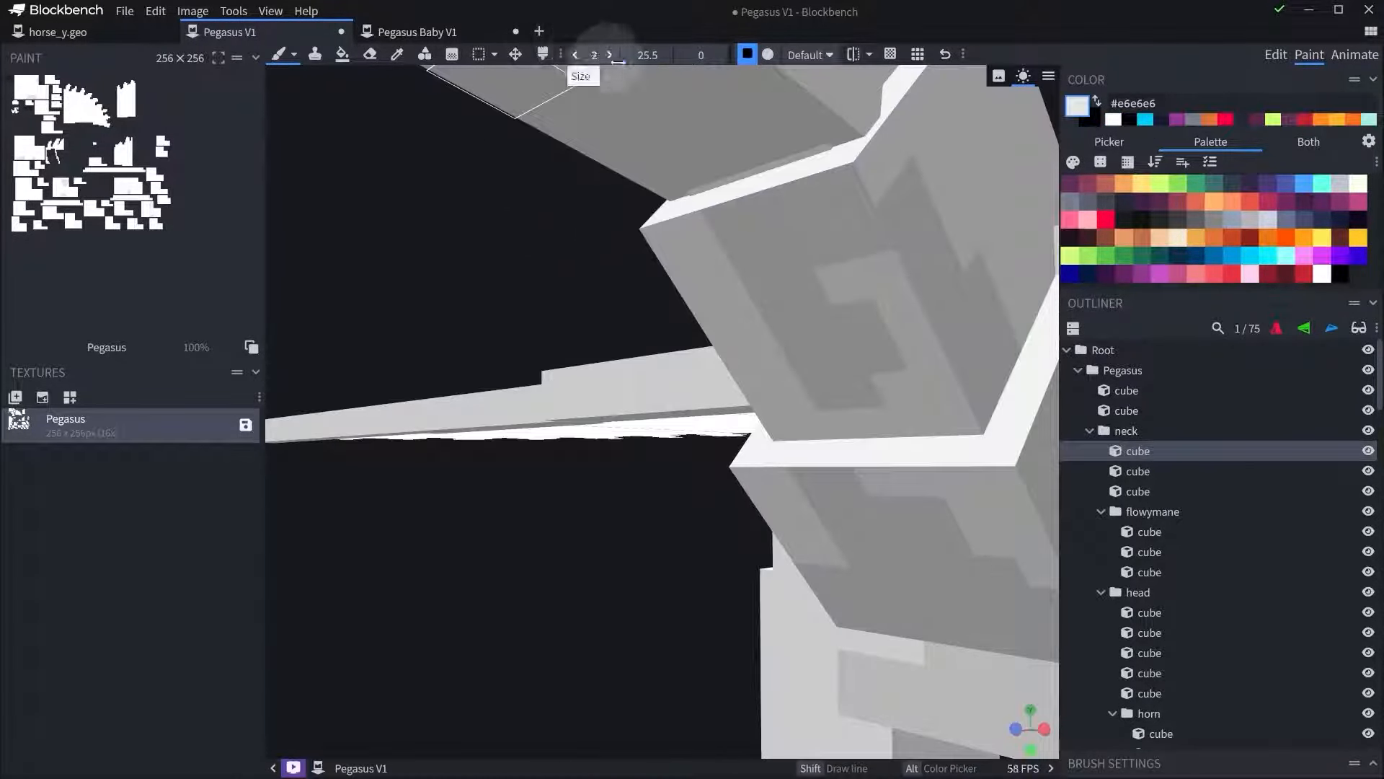
key("c")
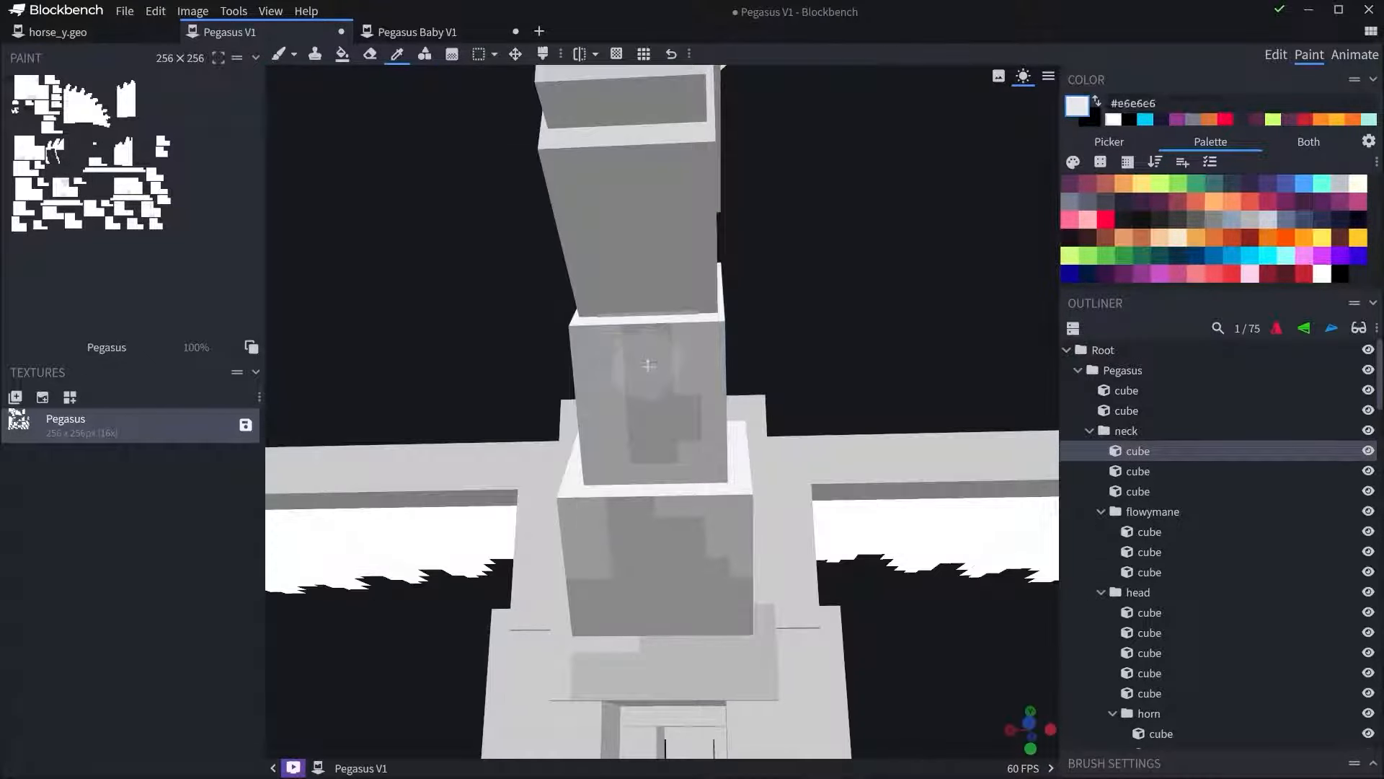
key("b")
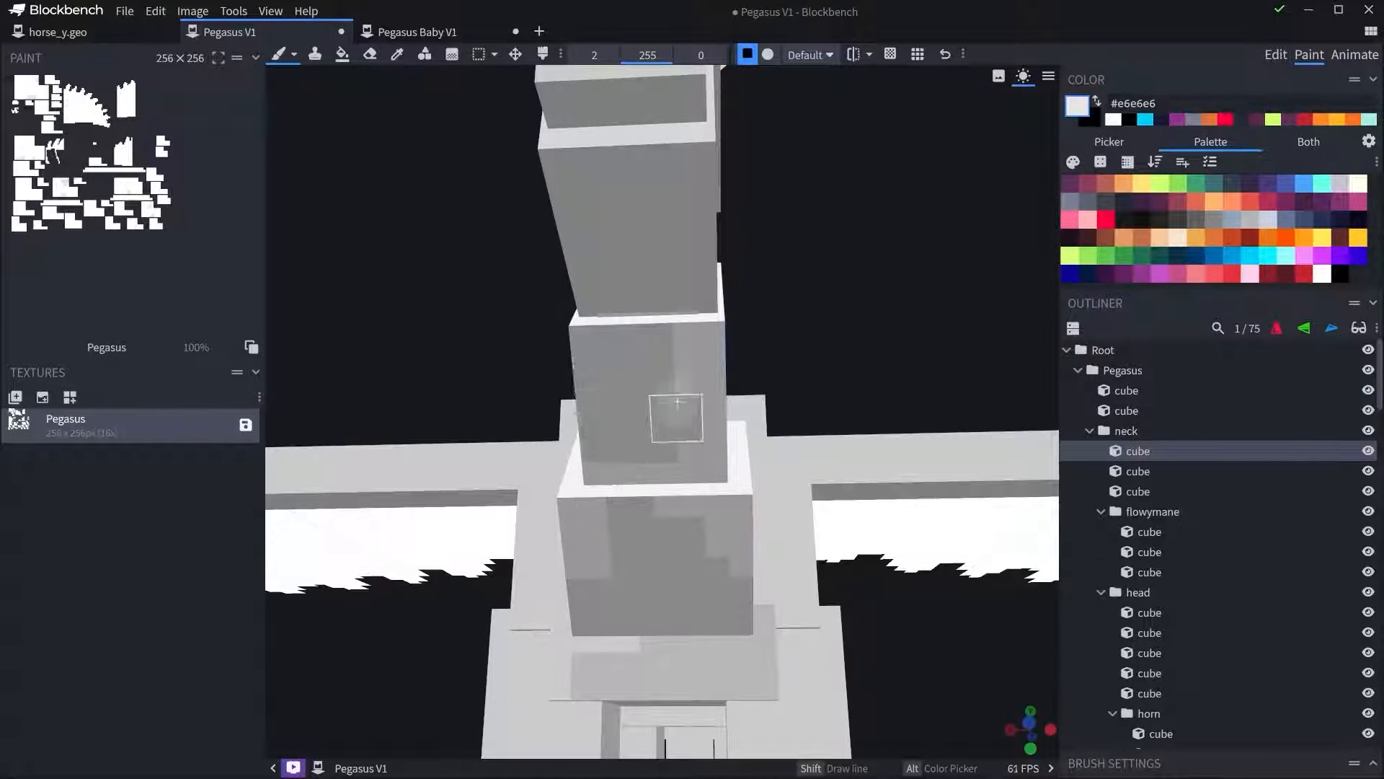
mouse_move(750, 364)
left_mouse_down()
mouse_move(670, 332)
mouse_move(645, 271)
mouse_move(594, 288)
mouse_move(721, 329)
left_mouse_up()
In Edit mode, mirror the upper neck cube's East face UV in X.
key("v")
scroll(721, 329, "down", 5)
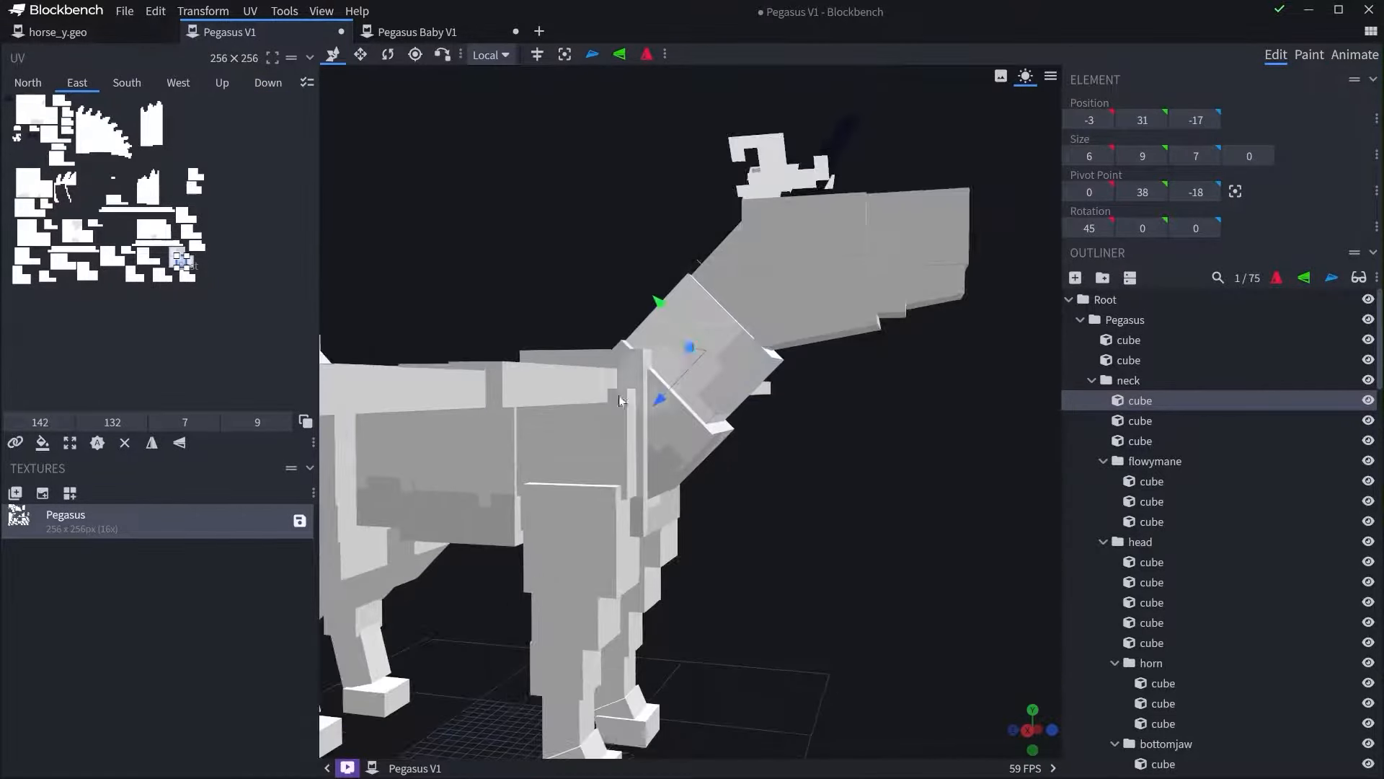
left_click(152, 442)
right_click_drag(767, 295, 725, 283)
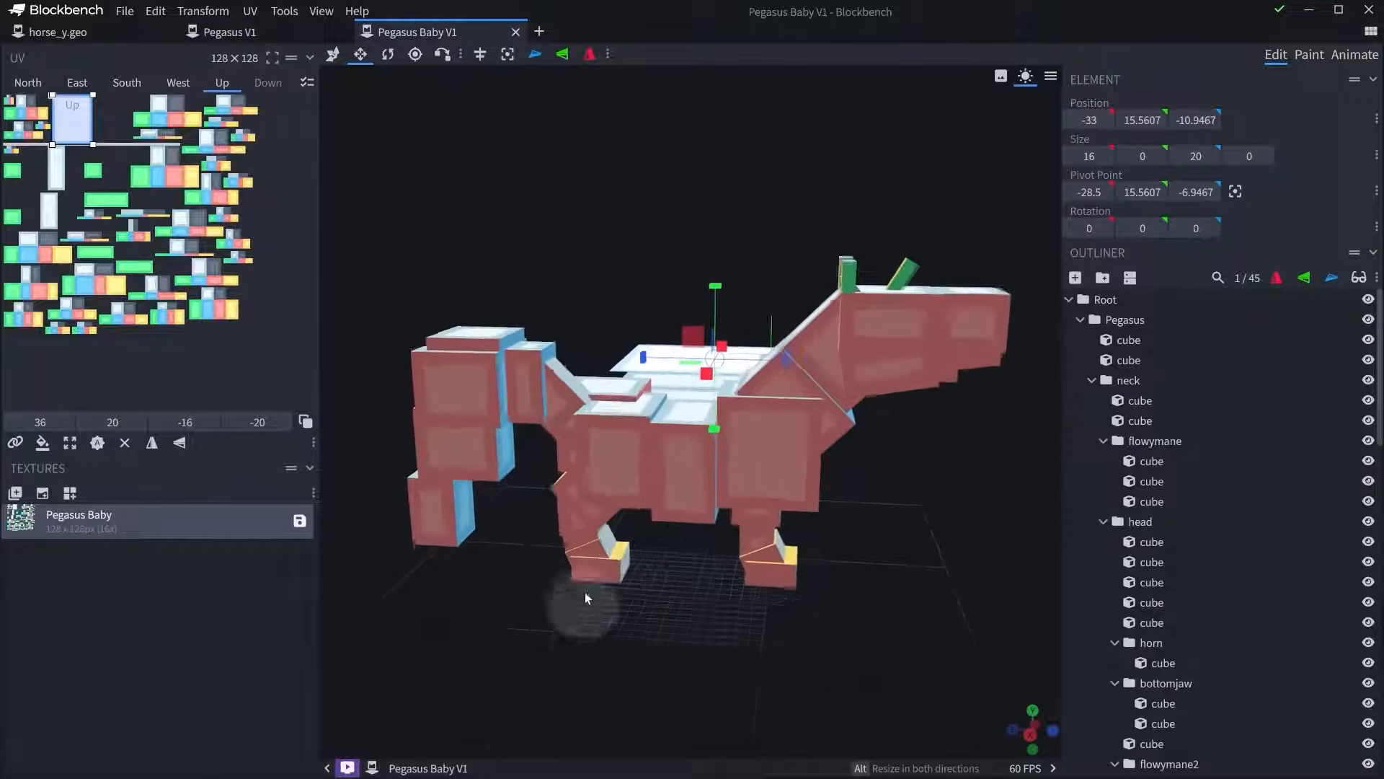
In the Pegasus Baby V1 model, mirror the East face UVs of the muzzle and both bottomjaw cubes in X.
left_click_drag(587, 597, 871, 357)
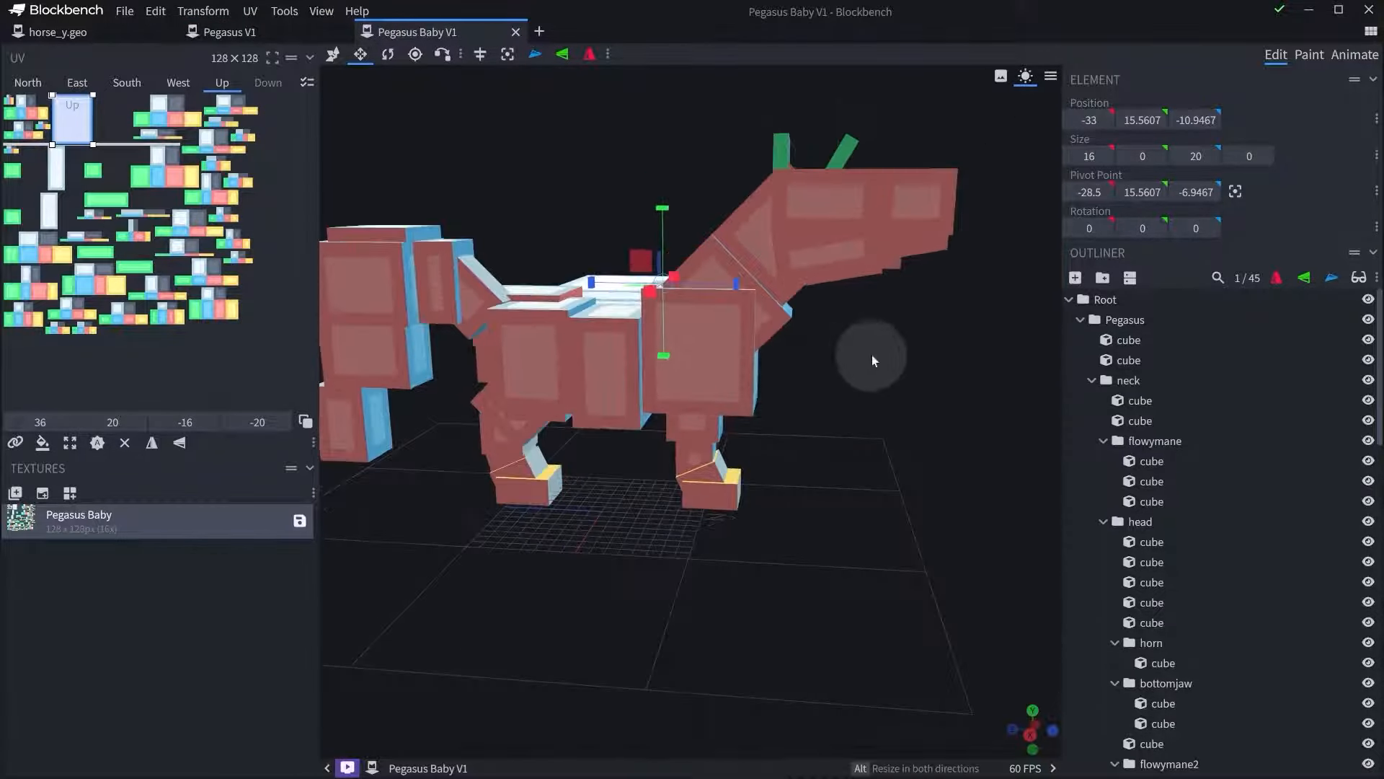
left_click(936, 213)
left_click_drag(936, 214, 794, 306)
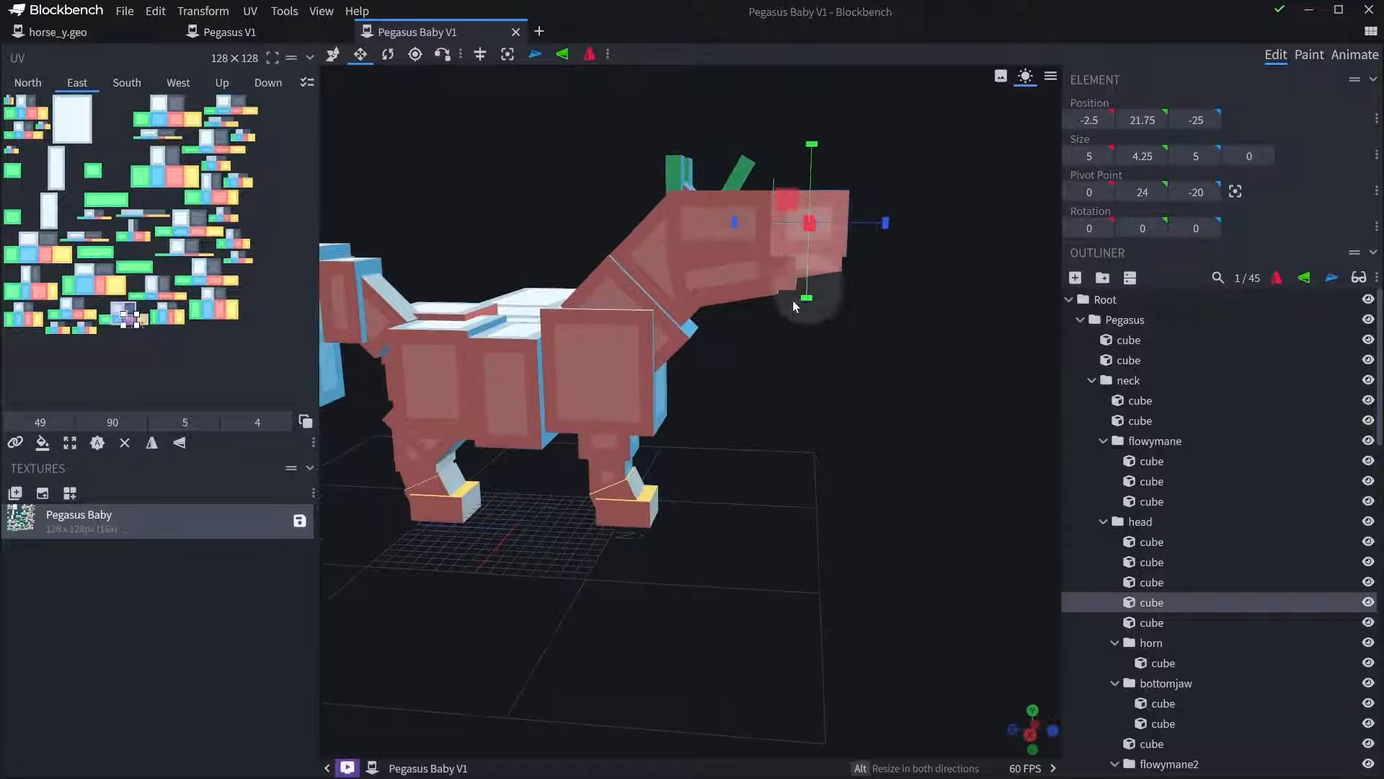
left_click(777, 268)
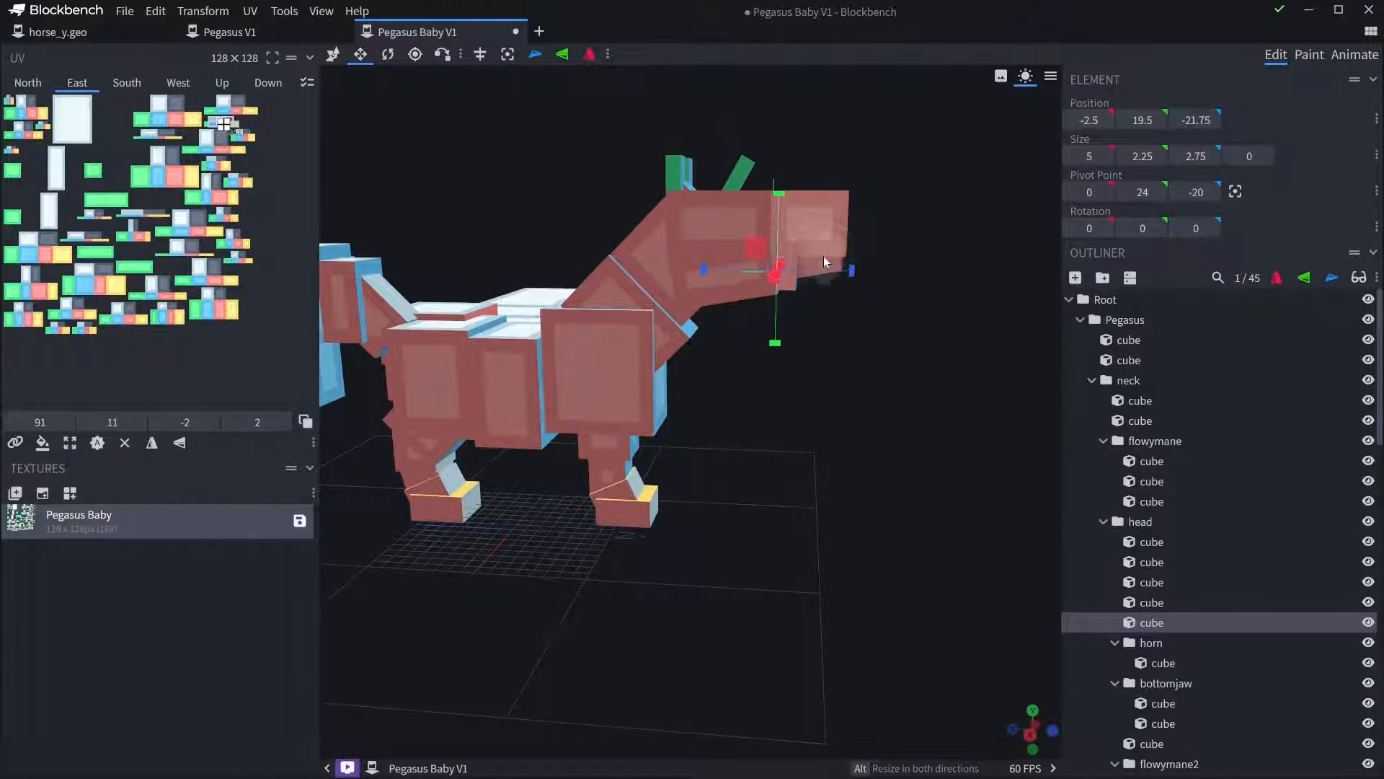
left_click(824, 261)
left_click(825, 269)
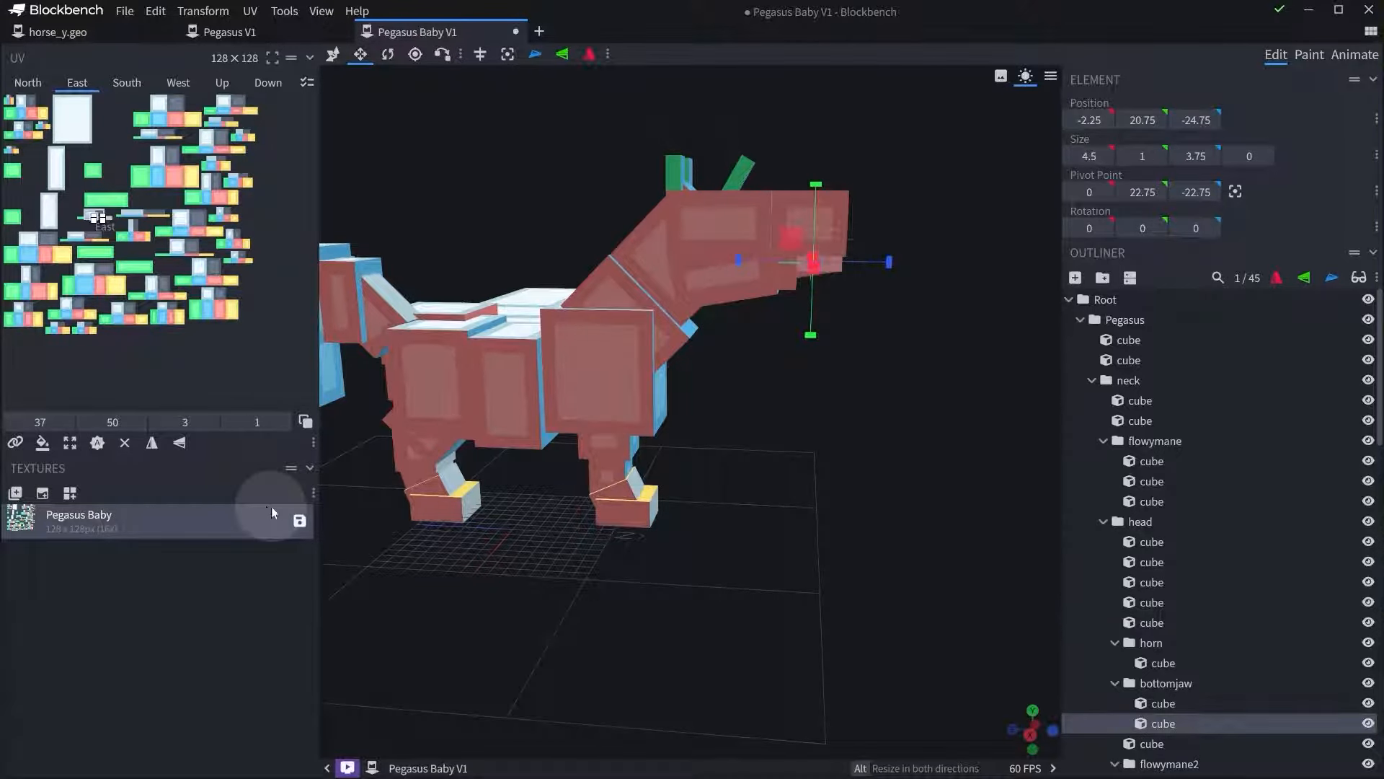
left_click(151, 442)
scroll(798, 272, "up", 3)
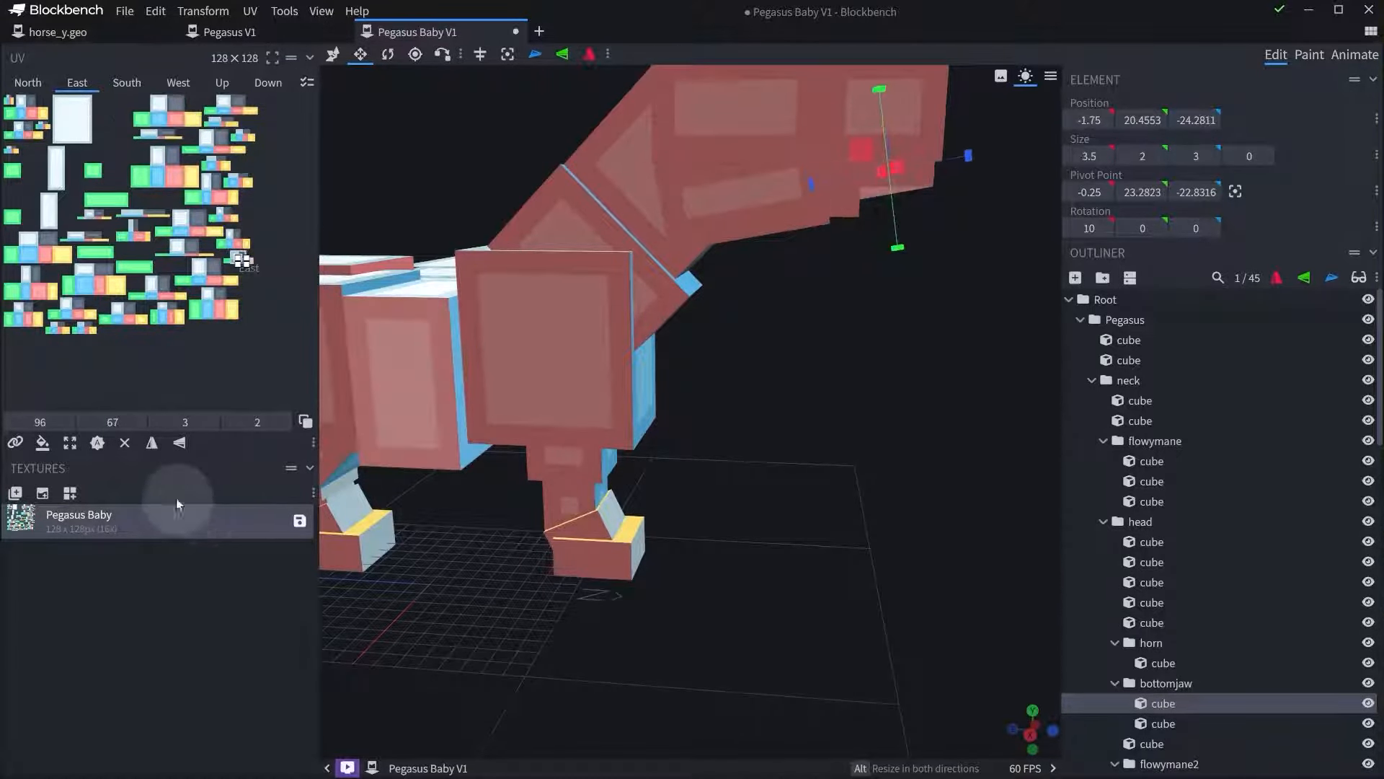
left_click(152, 443)
Mirror the East face UVs of the upper and lower rear head cubes in X, continuing to the neck cube.
left_click(770, 151)
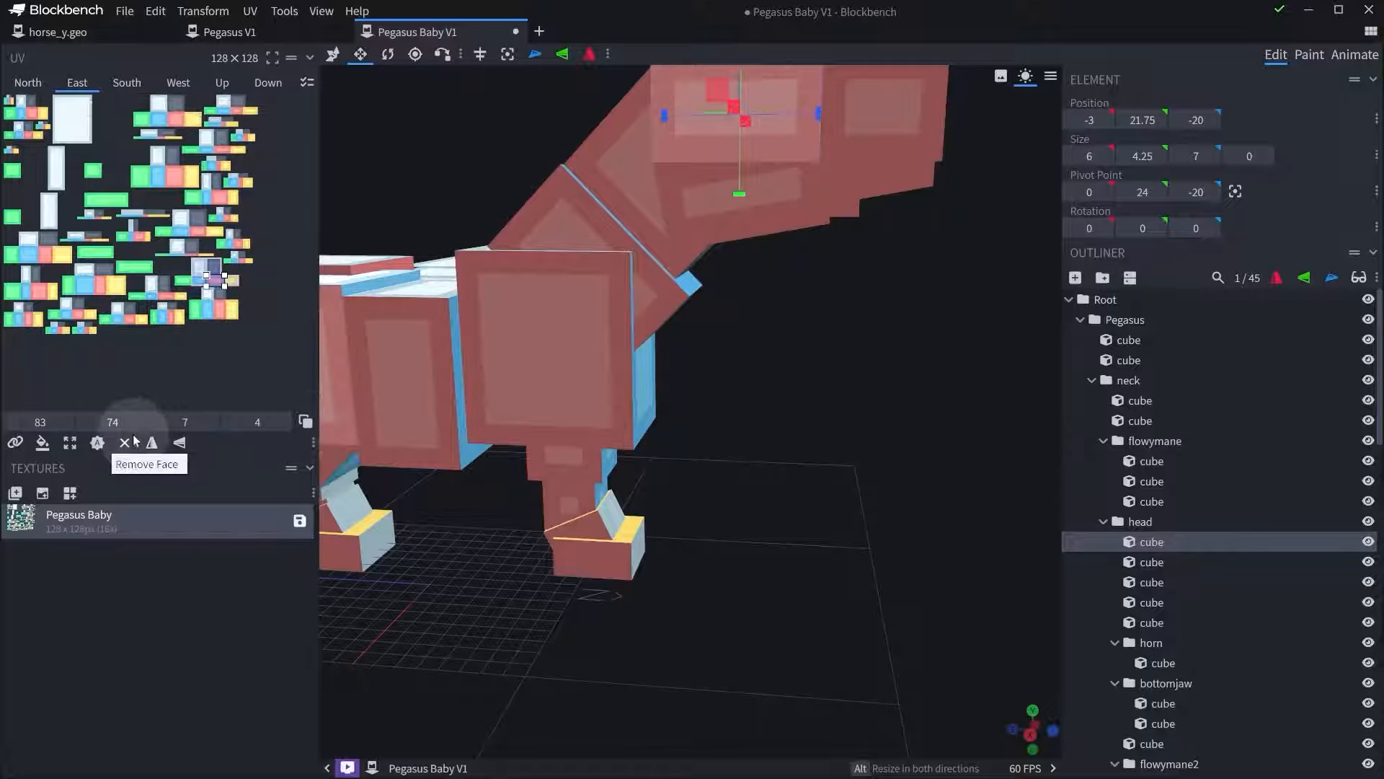
left_click(150, 439)
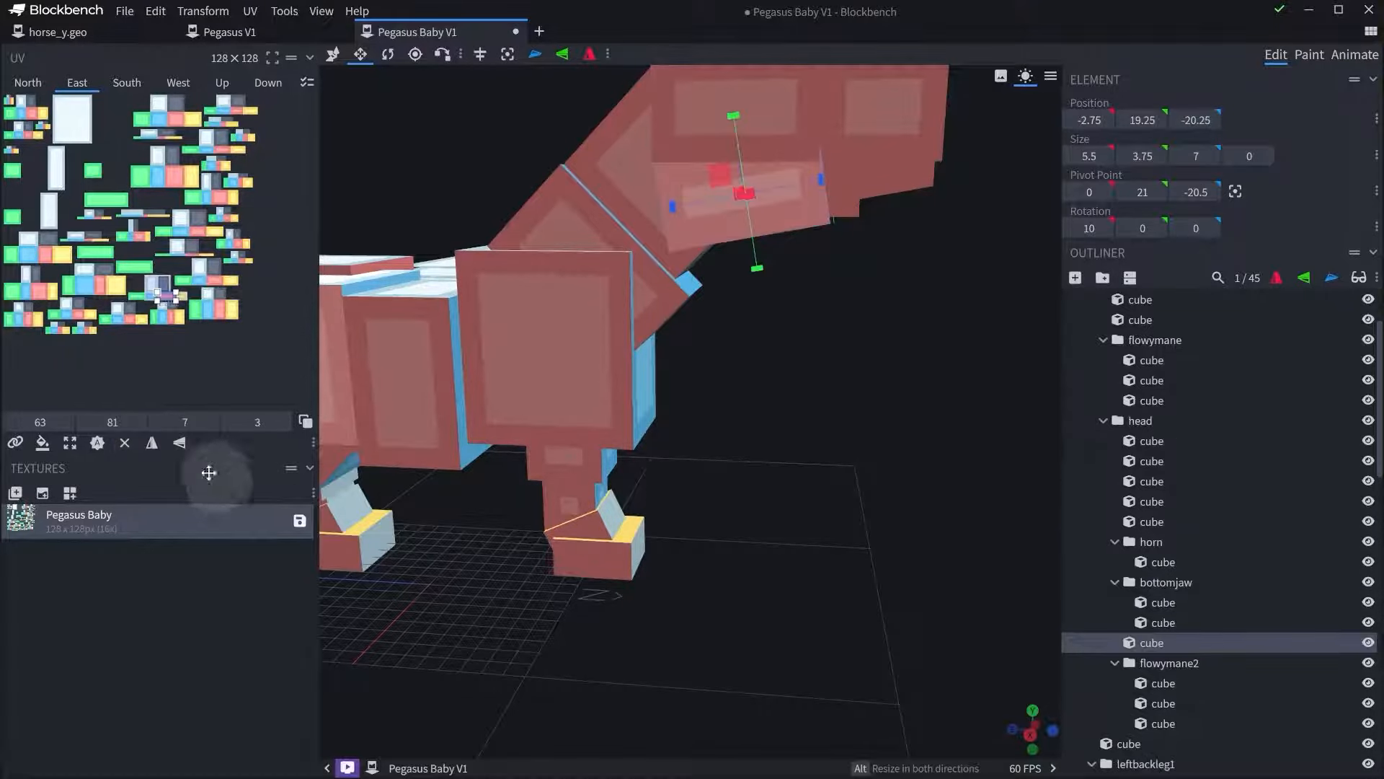
left_click(151, 442)
left_click(621, 215)
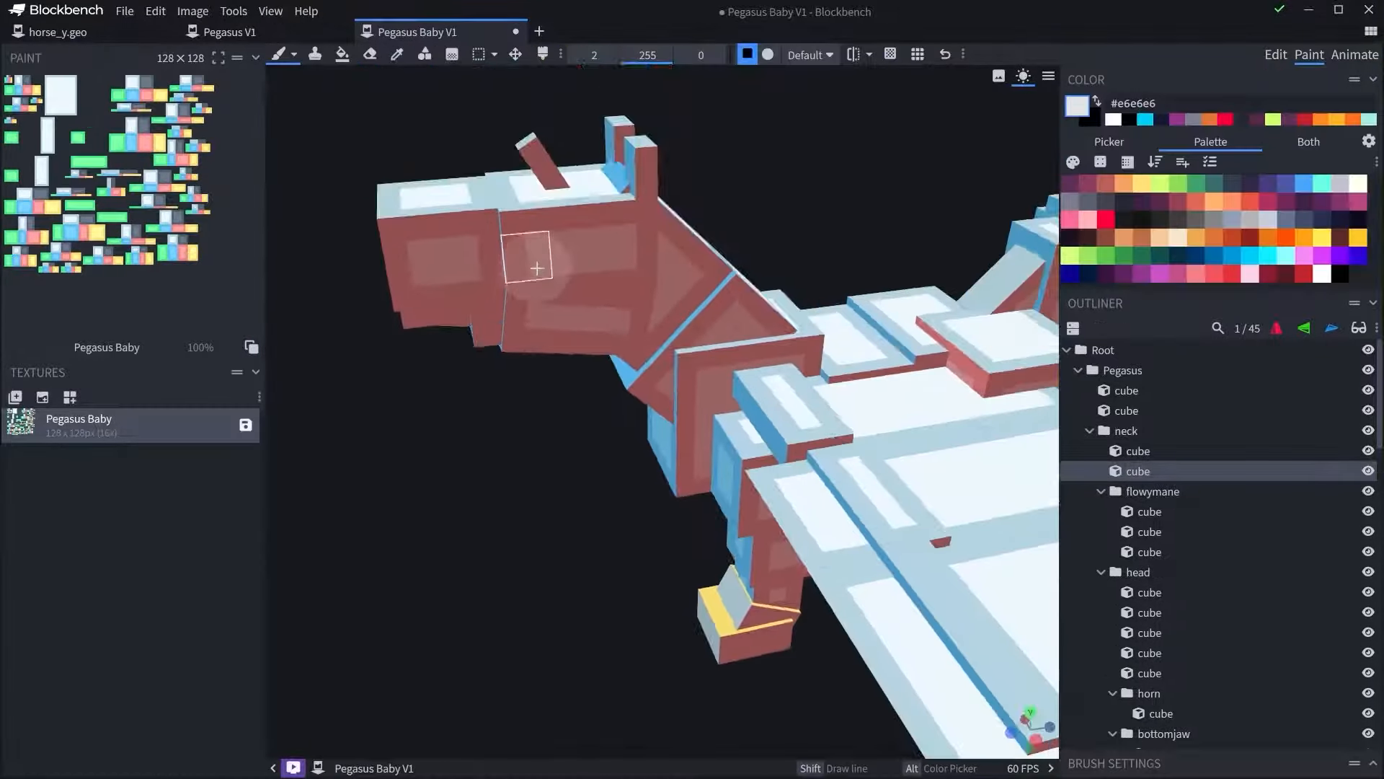
Try green #3ca370 test strokes on the side of the baby's head and tail to check the UV mirroring.
left_click(537, 267)
left_click(1195, 184)
left_click_drag(593, 260, 543, 260)
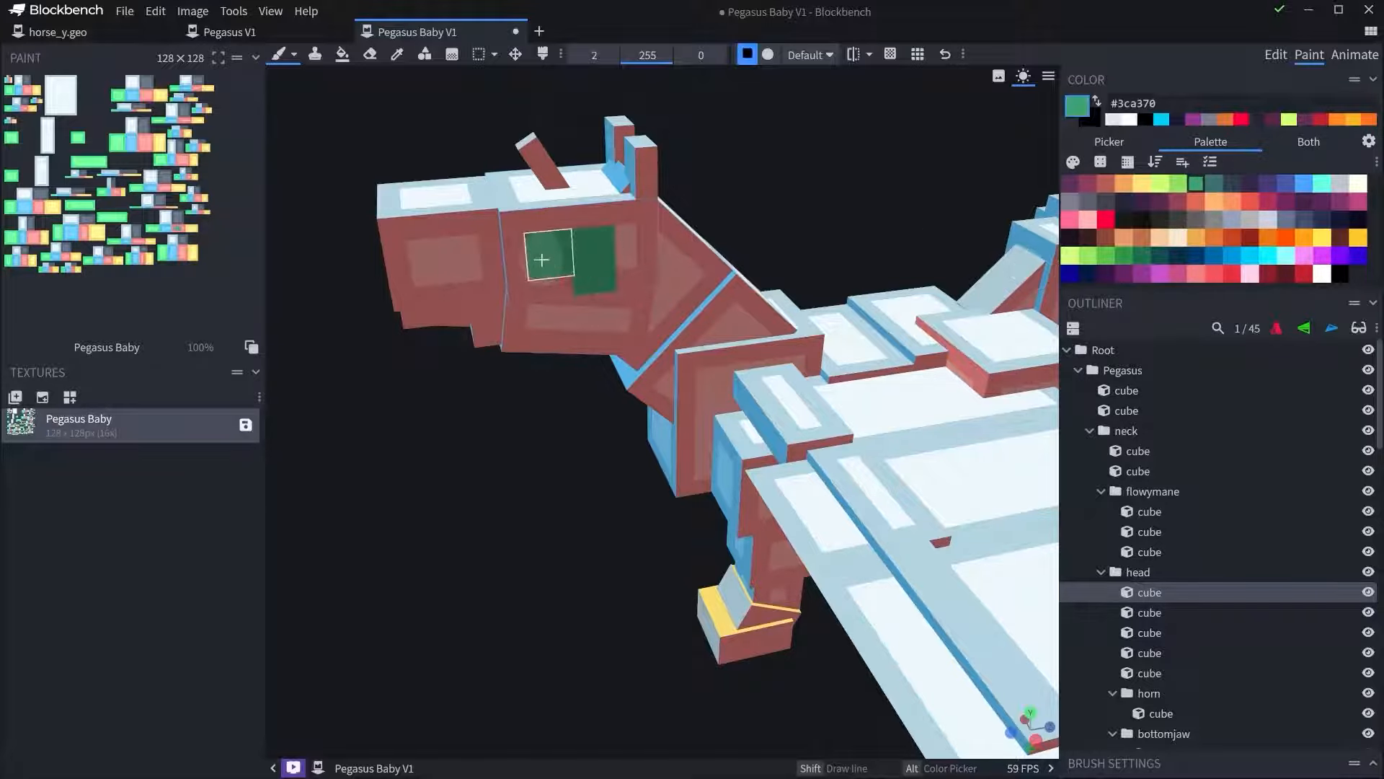
mouse_move(411, 552)
left_mouse_down()
mouse_move(831, 473)
mouse_move(793, 497)
left_mouse_up()
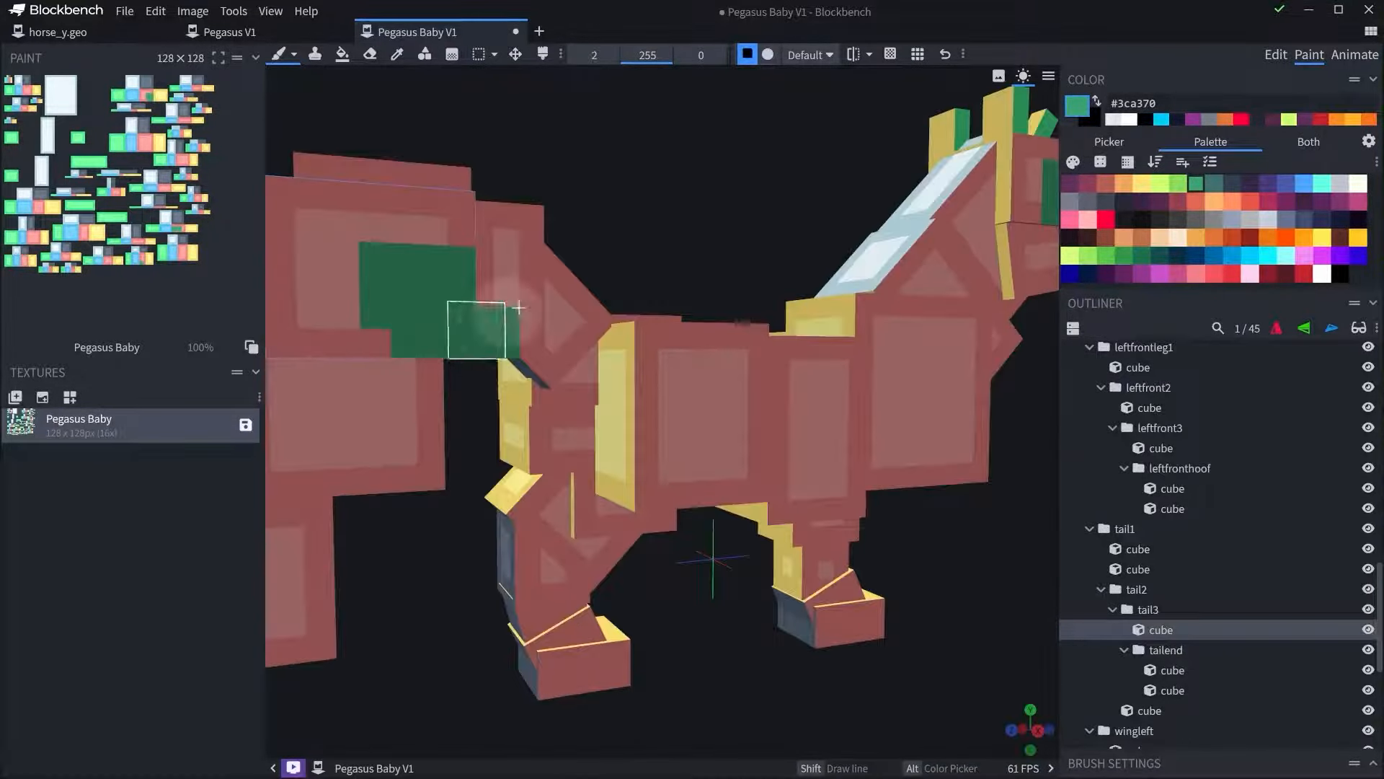
mouse_move(485, 324)
left_mouse_down()
mouse_move(943, 203)
mouse_move(581, 176)
mouse_move(695, 293)
mouse_move(568, 365)
left_mouse_up()
In Edit mode, mirror the East face UVs of the baby's upper and lower neck cubes in X.
right_click_drag(793, 509, 720, 501)
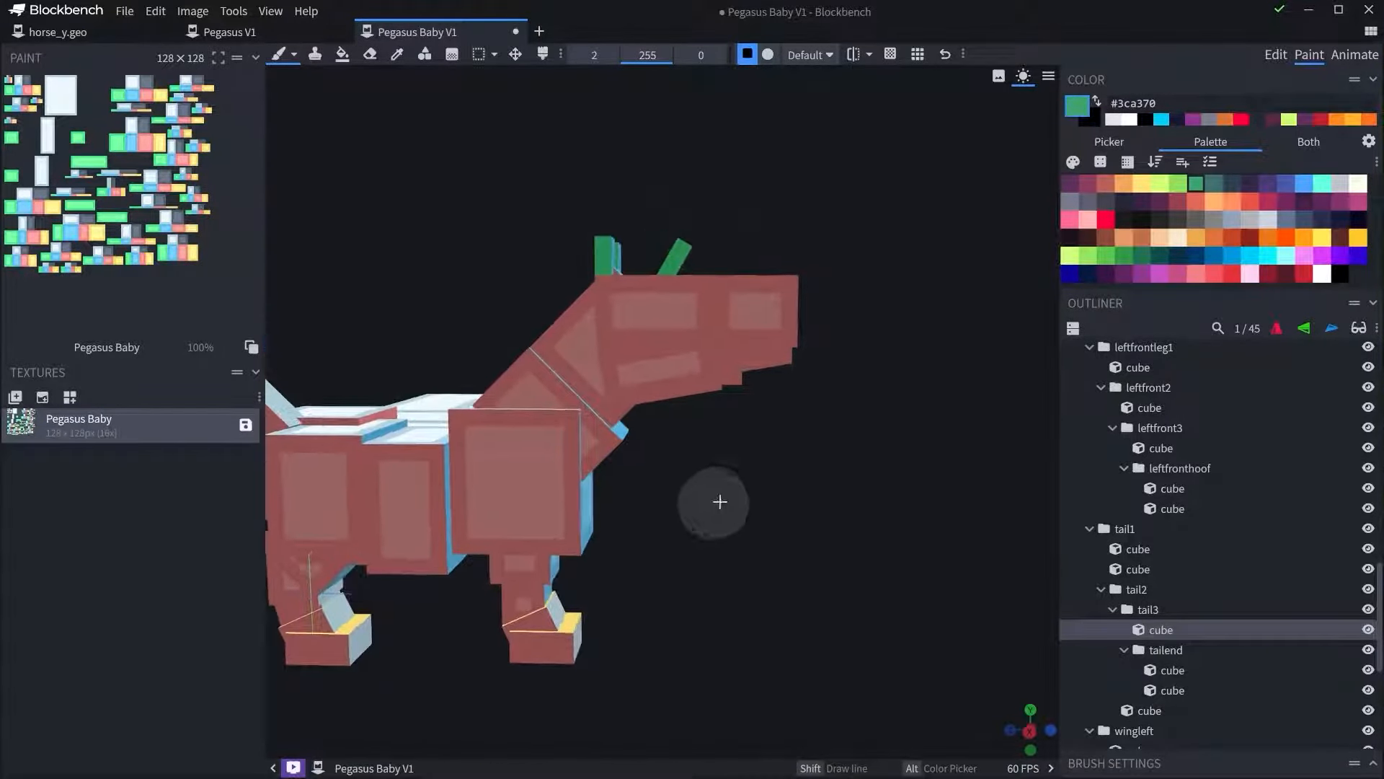
left_click(1276, 55)
scroll(679, 356, "up", 5)
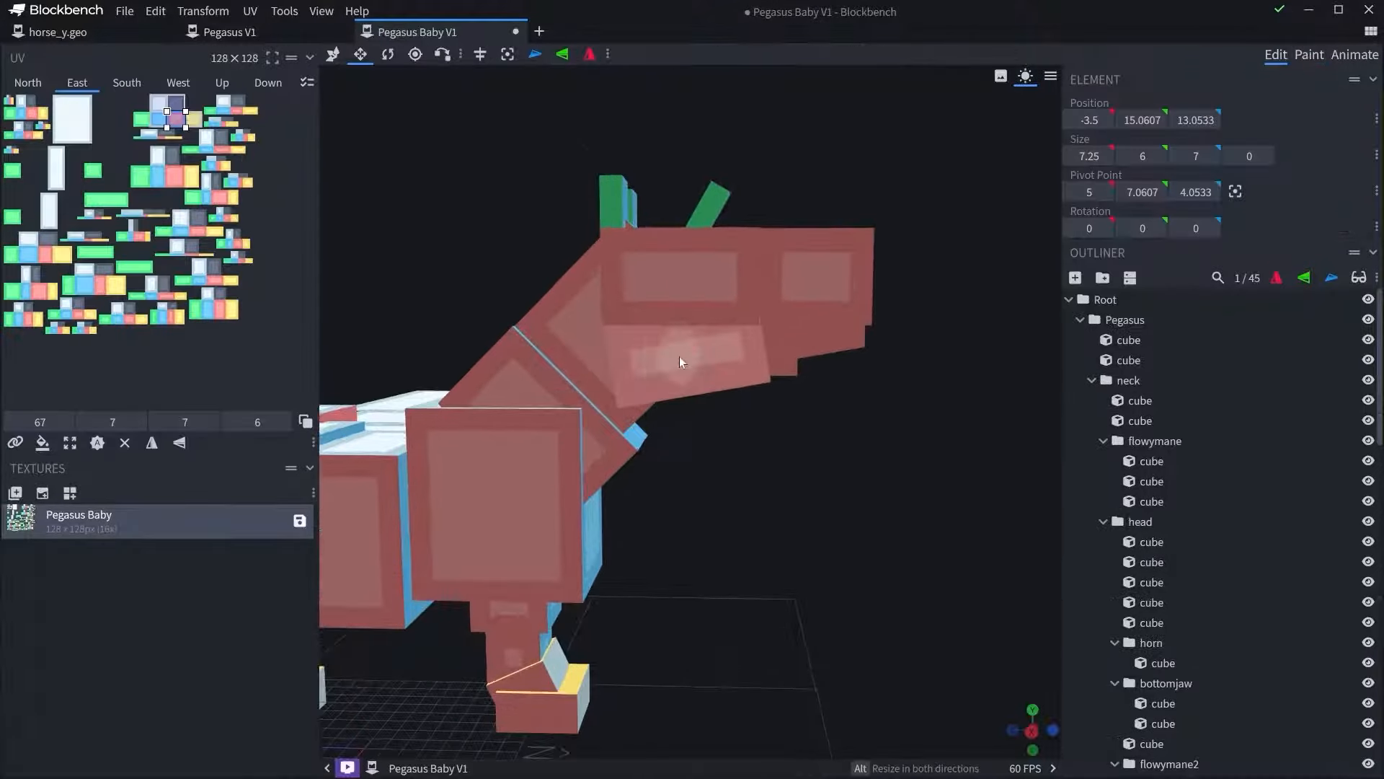
left_click(658, 380)
left_click(656, 384)
left_click(162, 534)
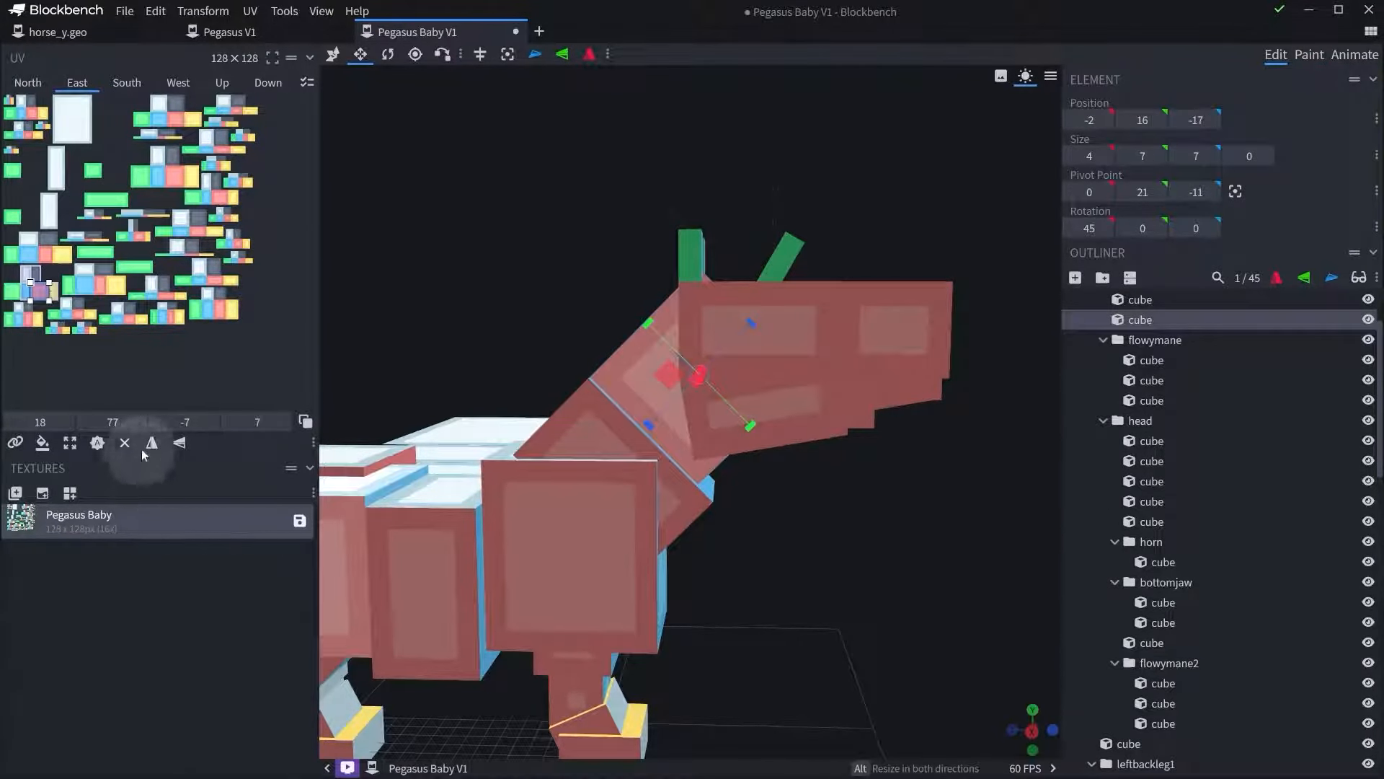
left_click(612, 461)
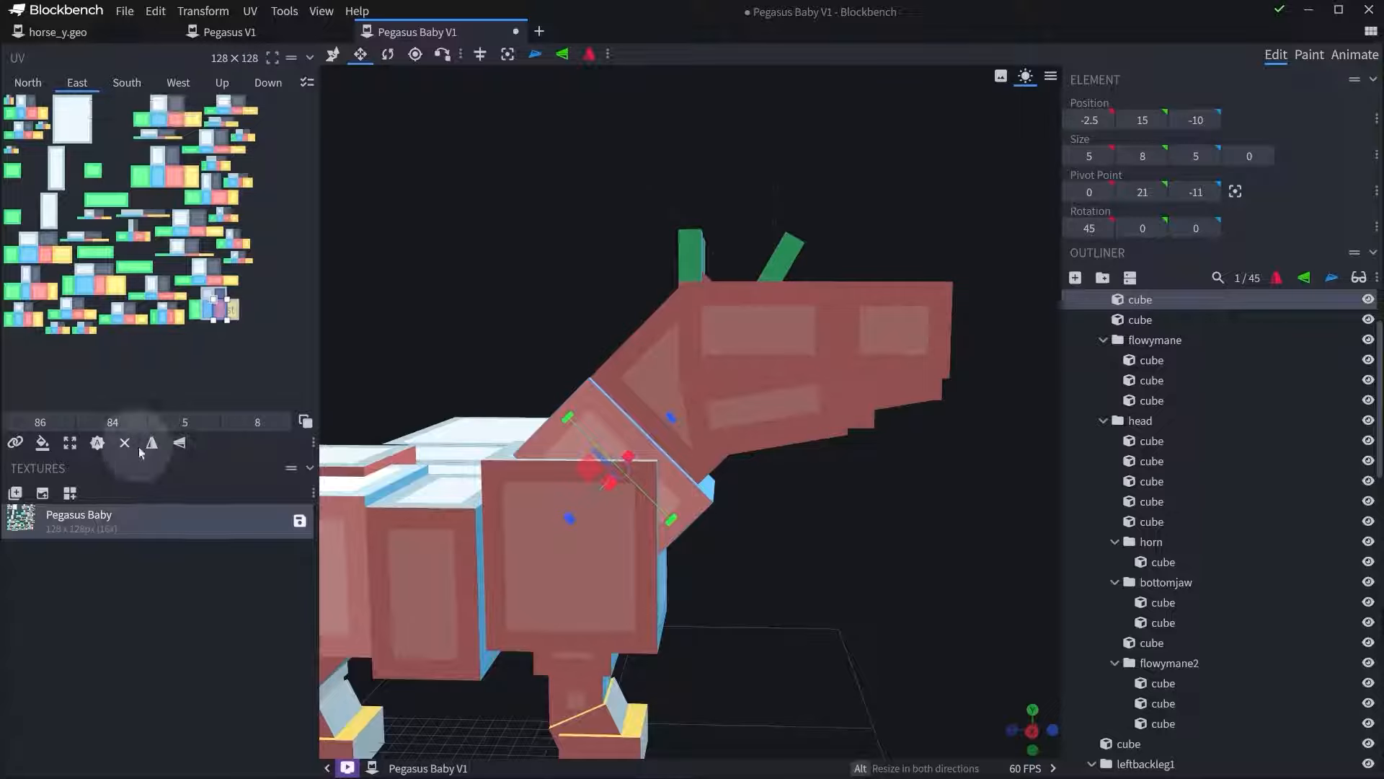
Mirror the East face UVs of the baby's remaining body and front leg cubes in X.
right_click_drag(593, 505, 732, 346)
left_click(714, 400)
left_click(151, 443)
left_click(534, 323)
right_click_drag(455, 413, 531, 323)
left_click(698, 335)
left_click(672, 277)
left_click(541, 245)
left_click(482, 181)
left_click(509, 361)
left_click(466, 476)
left_click(728, 416)
left_click(732, 476)
left_click(747, 505)
Mirror the East face UVs of the back leg cubes in X, from the thigh down to the hoof.
left_click(490, 391)
left_click(152, 442)
left_click(433, 393)
left_click(454, 461)
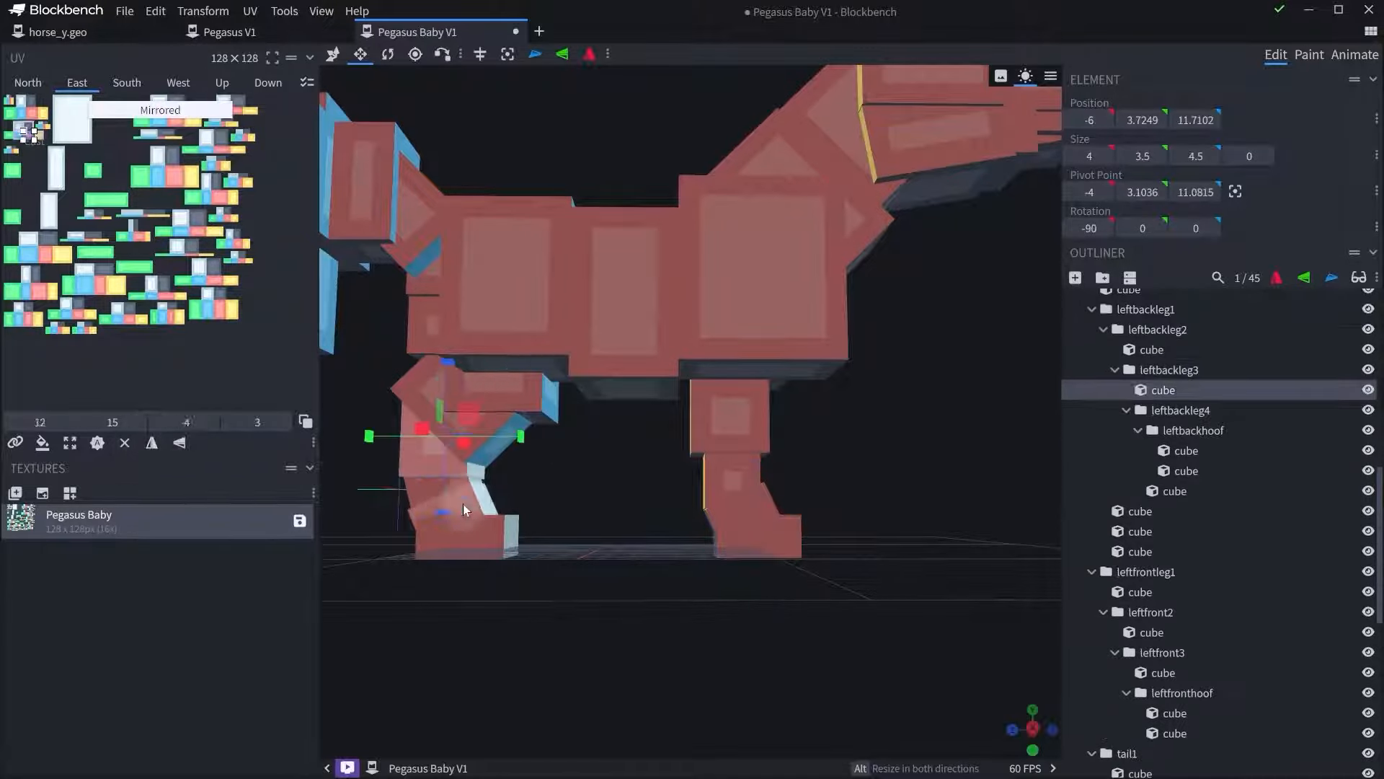
left_click(463, 509)
left_click(471, 525)
left_click_drag(472, 525, 521, 343)
left_click(521, 342)
Mirror the top left front leg cube's East face UV in X and save the Pegasus Baby project.
left_click_drag(918, 627, 570, 591)
left_click(667, 349)
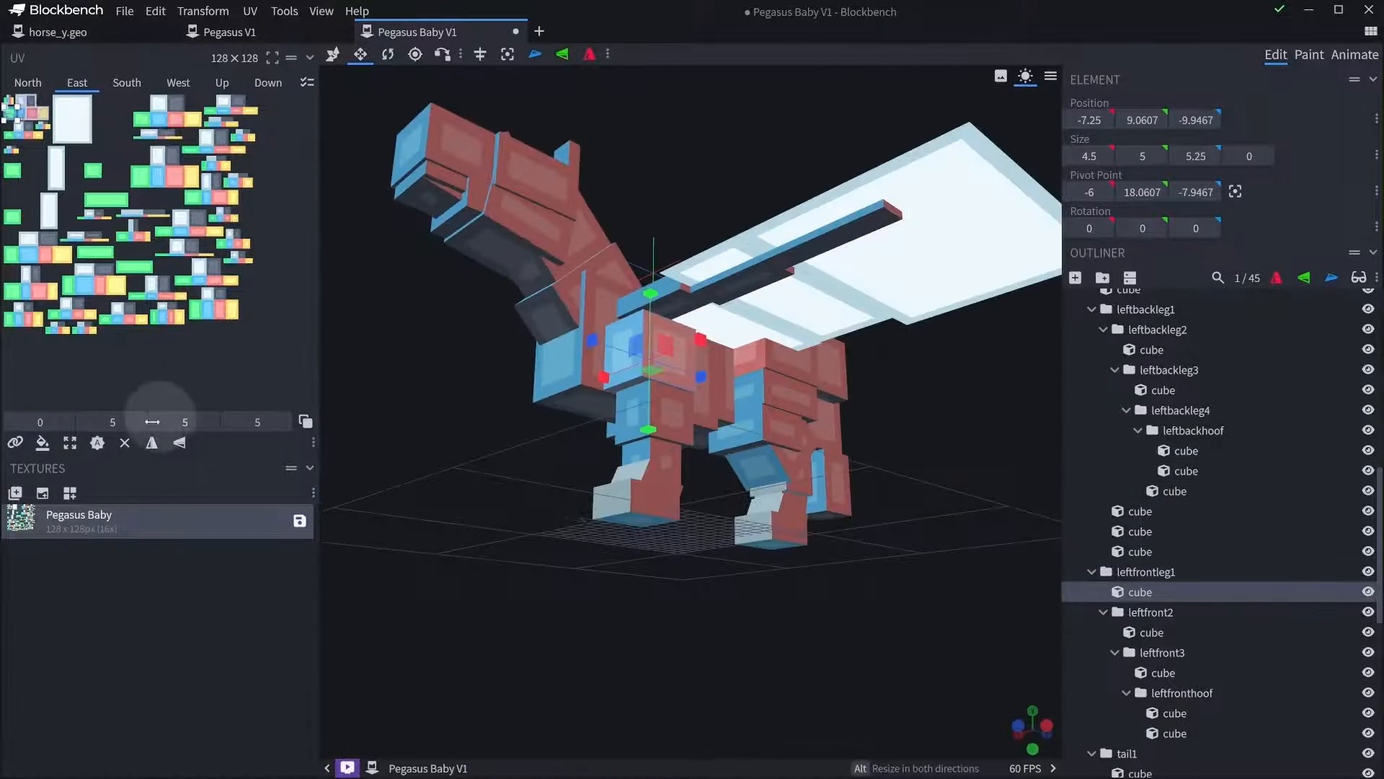
left_click_drag(554, 494, 400, 305)
left_click(125, 10)
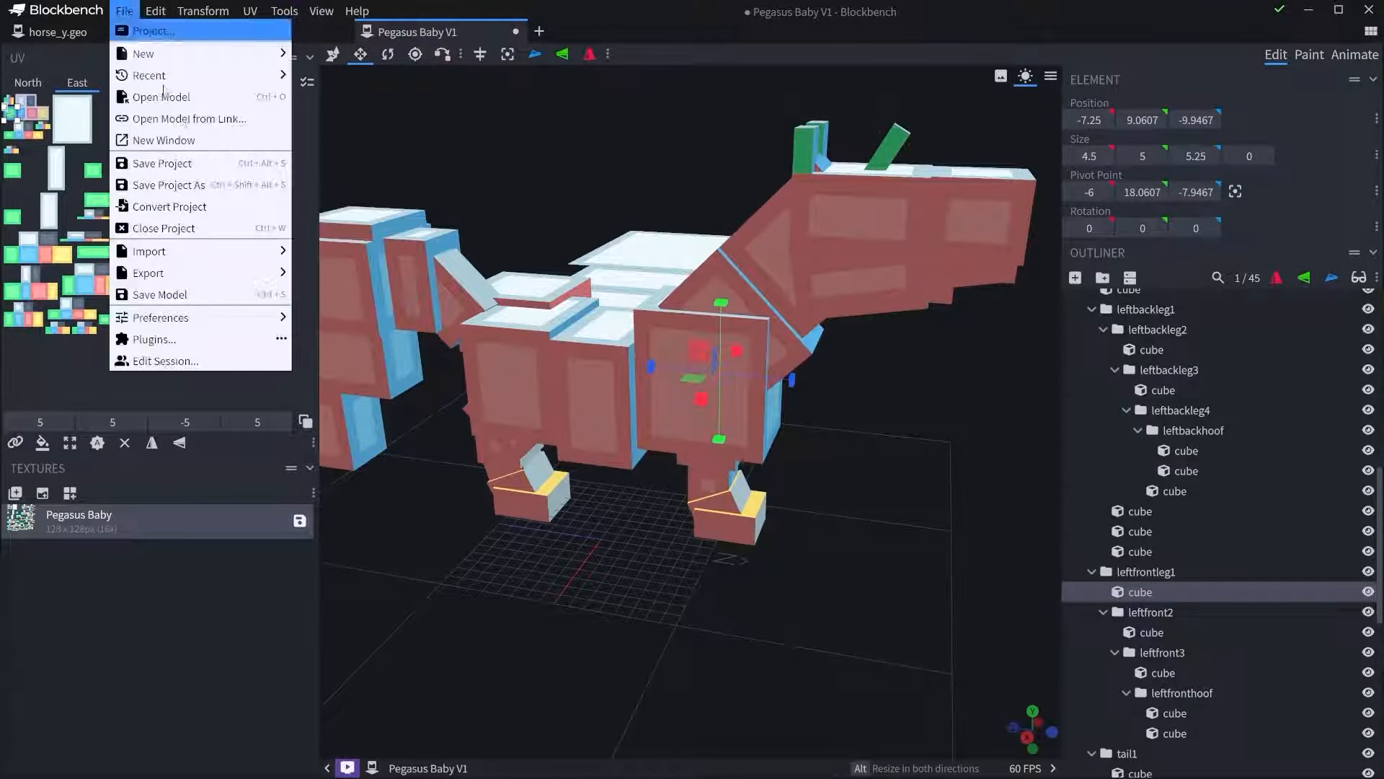
left_click(166, 161)
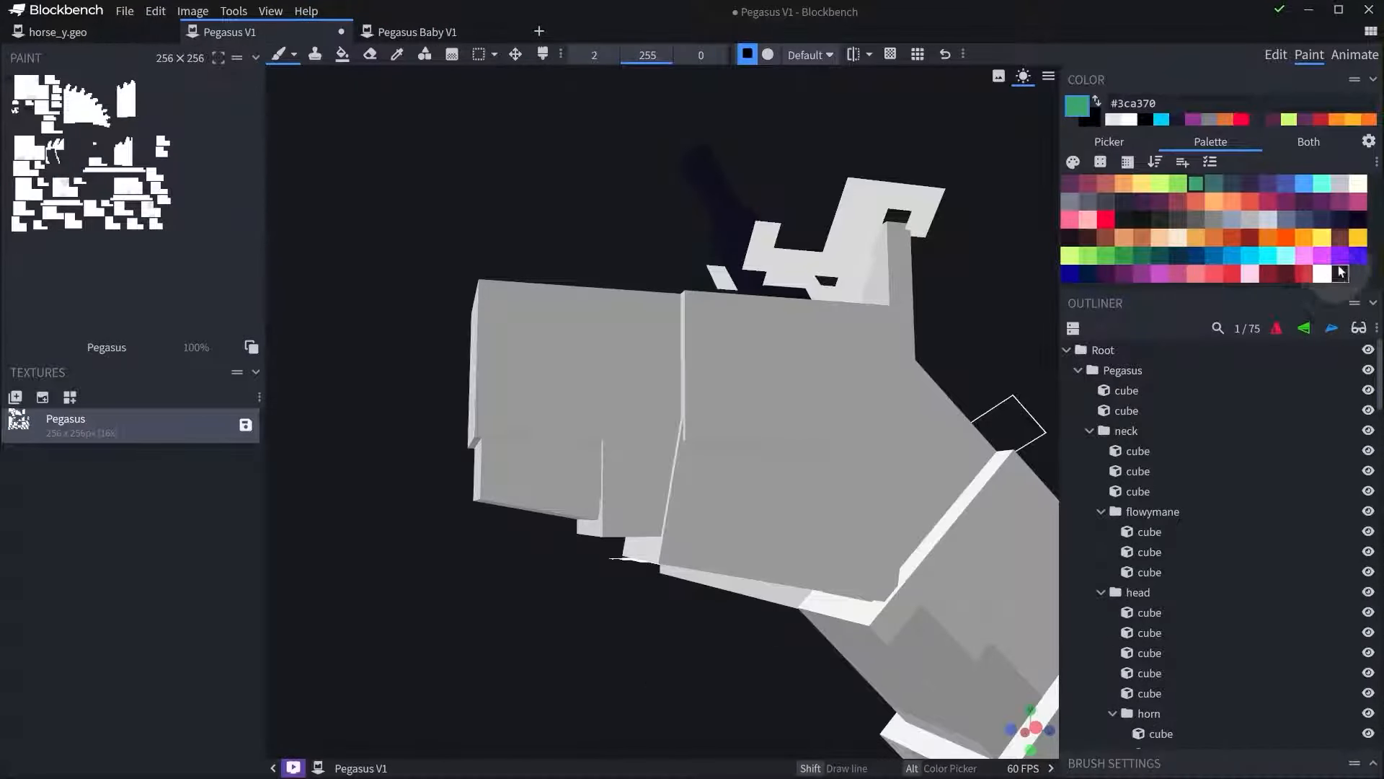
In the Pegasus V1 model, try a purple #7a09fa stroke on the upper front of the muzzle.
left_click(1340, 255)
left_click_drag(633, 253, 679, 288)
left_click(721, 476)
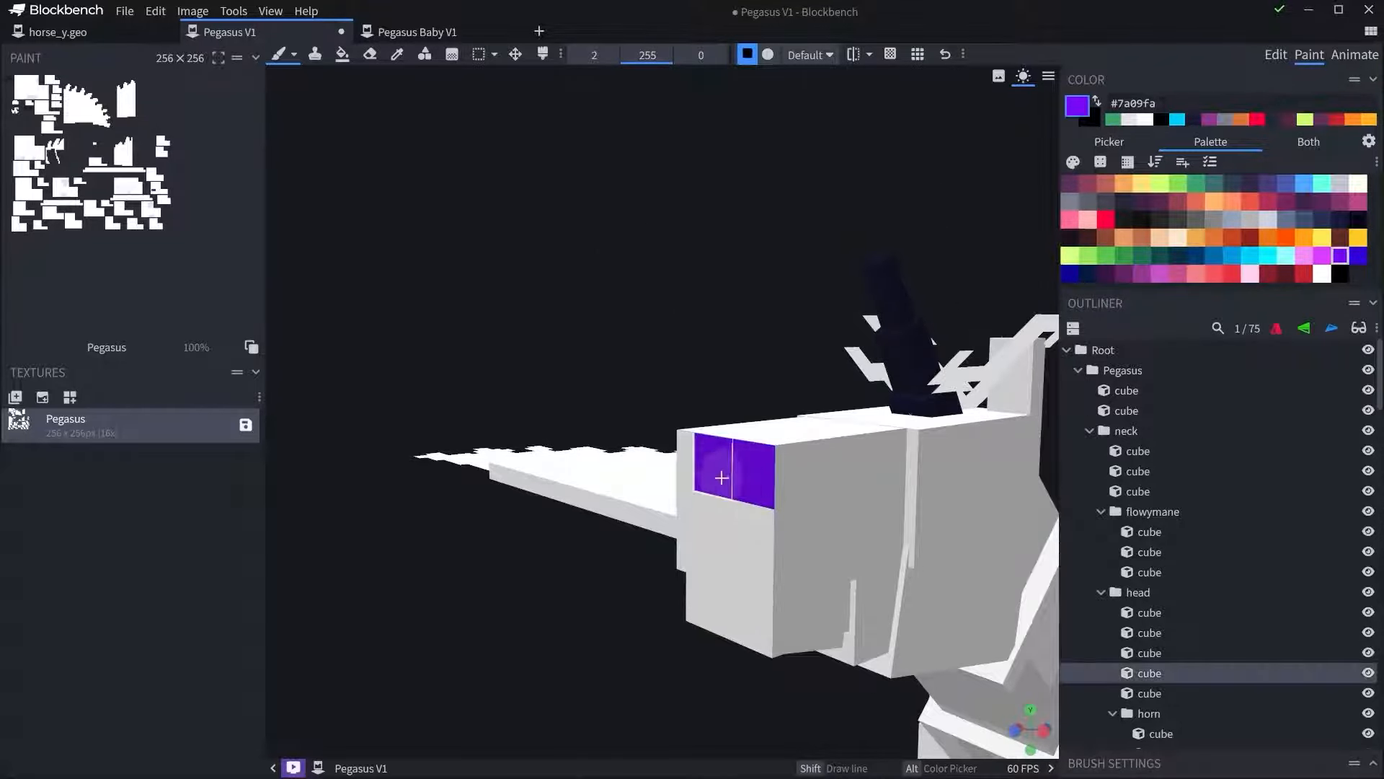
key("ctrl+z")
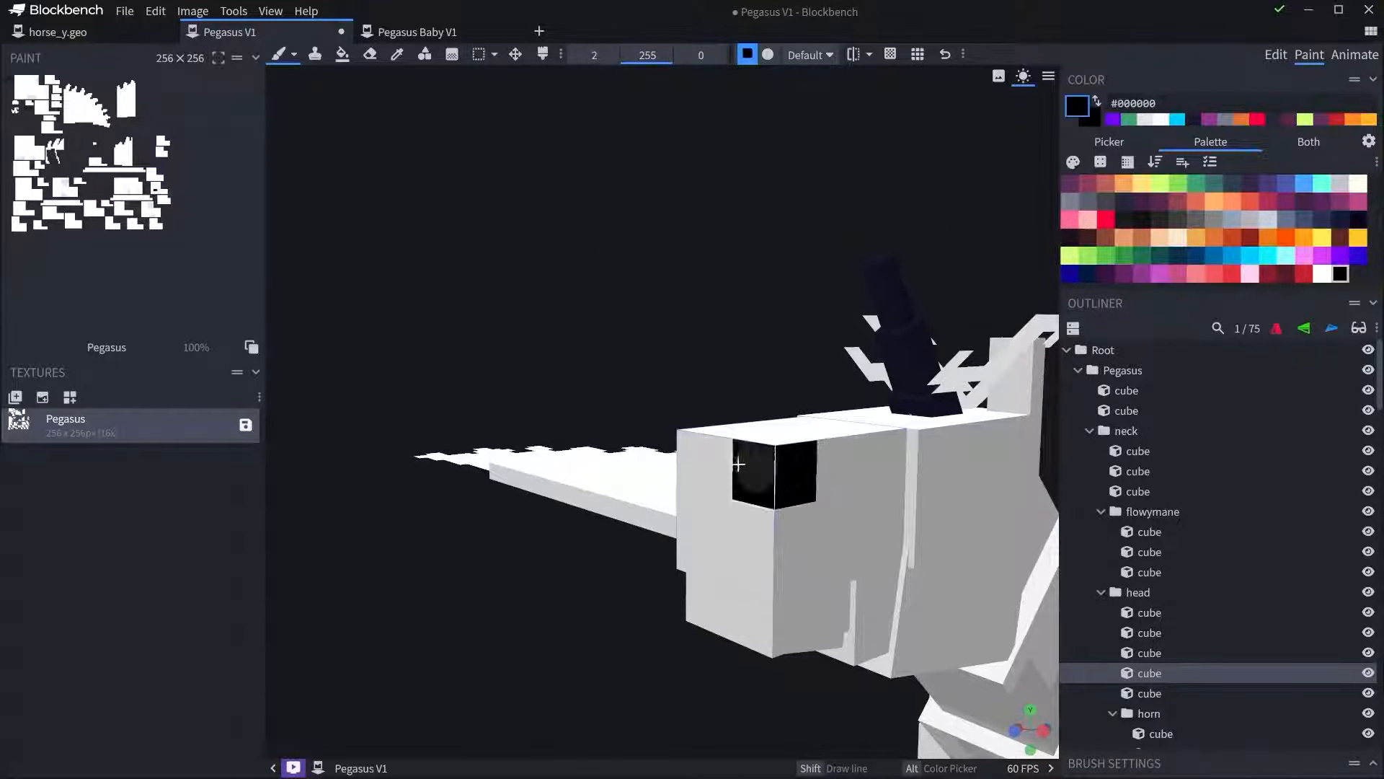
Paint the muzzle's upper front black and soften it with white #ffffff at 127.5 opacity, leaving two black nostrils.
mouse_move(657, 314)
left_mouse_down()
mouse_move(797, 321)
mouse_move(961, 624)
left_mouse_up()
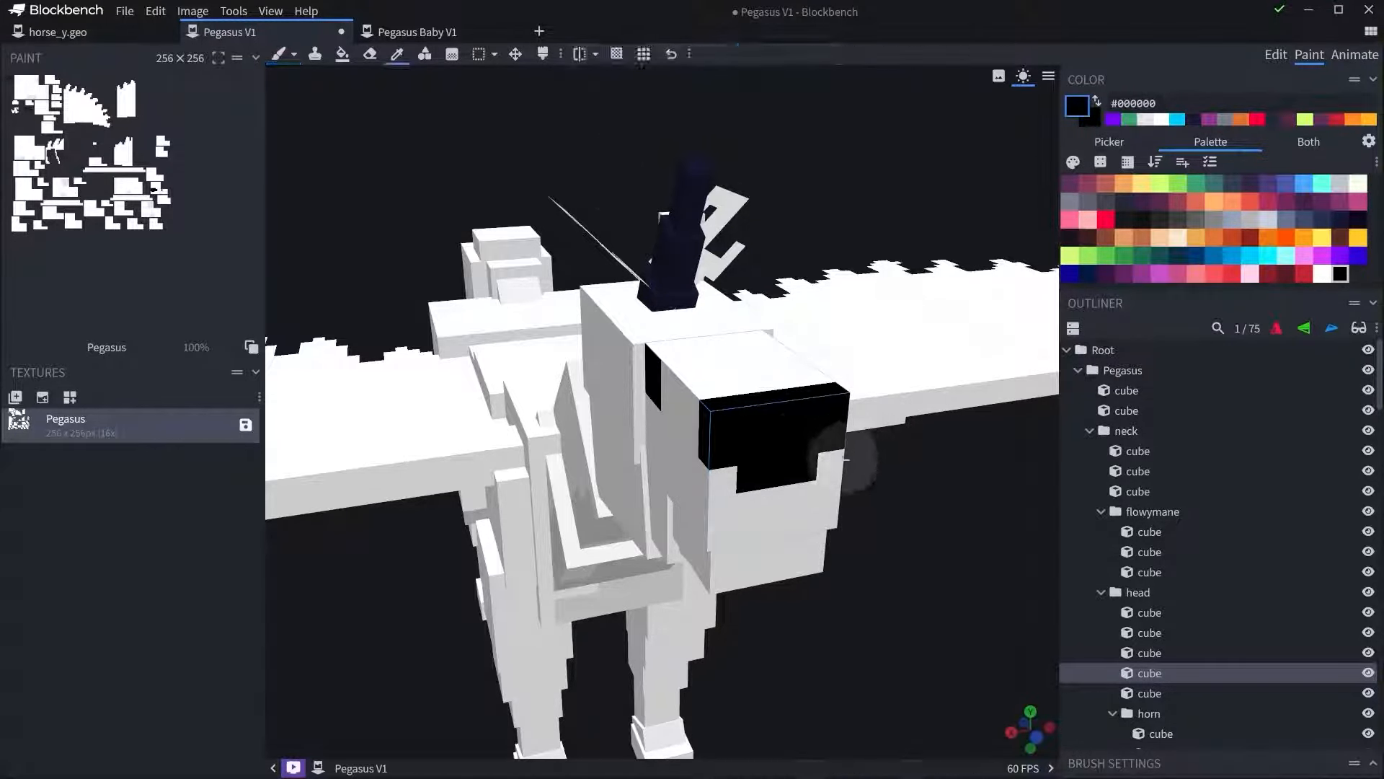
left_click(837, 456, "alt")
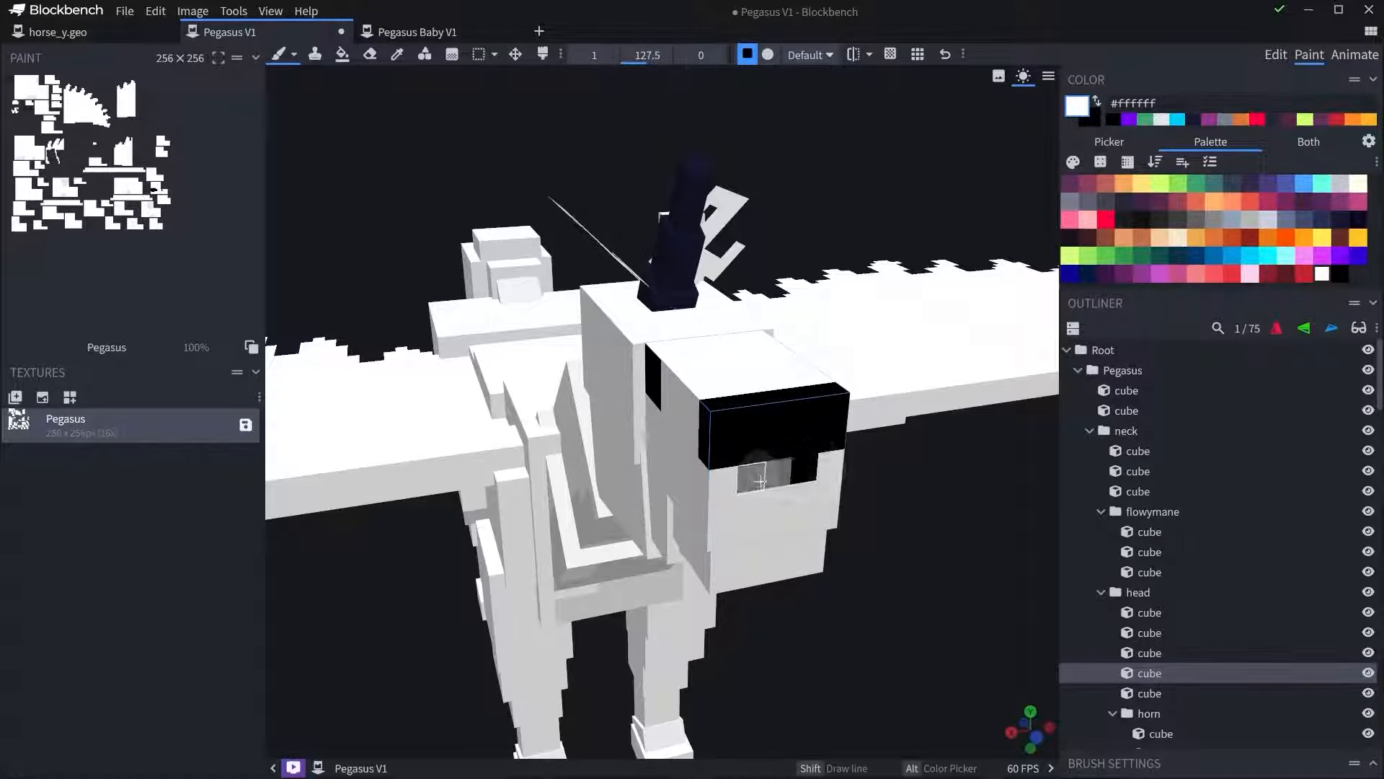
mouse_move(761, 481)
left_mouse_down()
mouse_move(831, 442)
mouse_move(836, 412)
mouse_move(727, 434)
mouse_move(829, 395)
mouse_move(778, 421)
mouse_move(782, 446)
left_mouse_up()
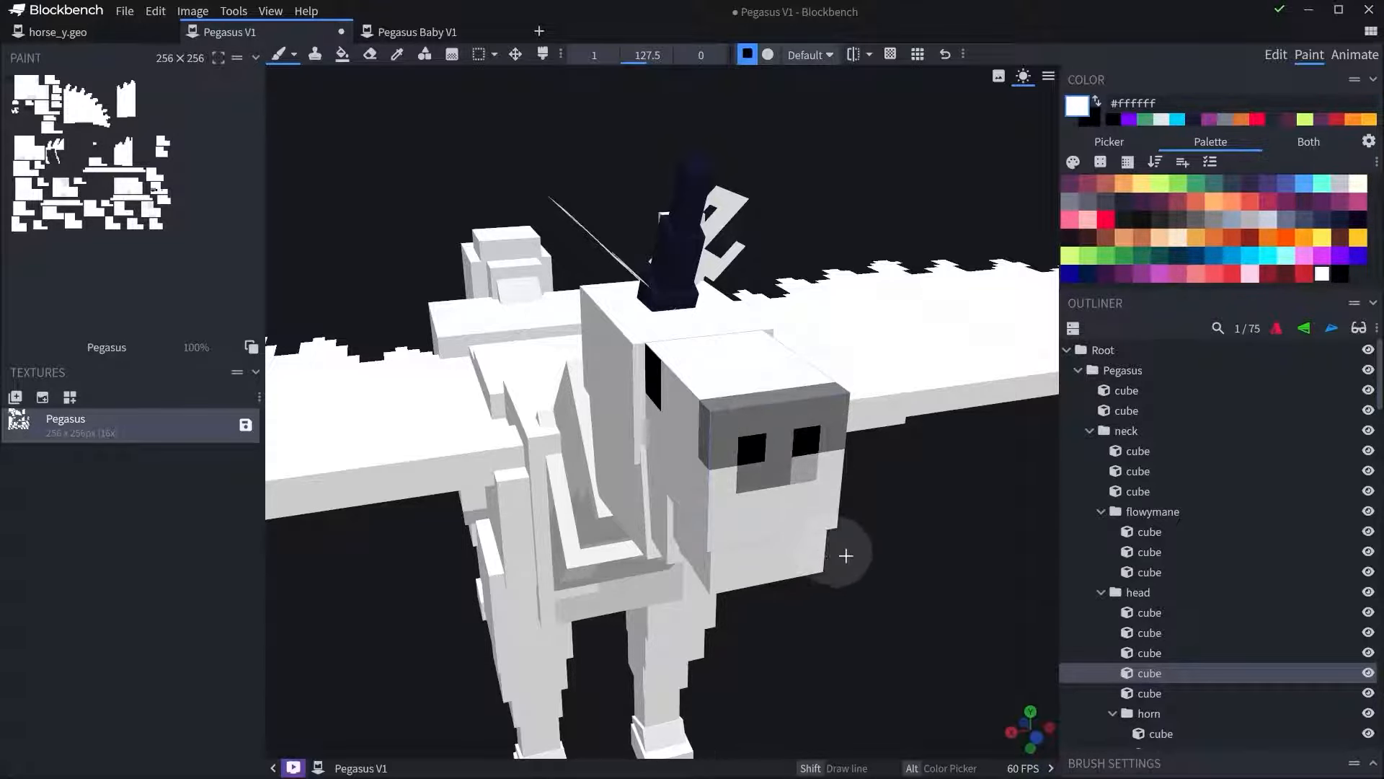
Lighten the black at the front edge of the muzzle's side with half-opacity white to match the softened front.
left_click_drag(894, 559, 773, 548)
scroll(772, 546, "up", 3)
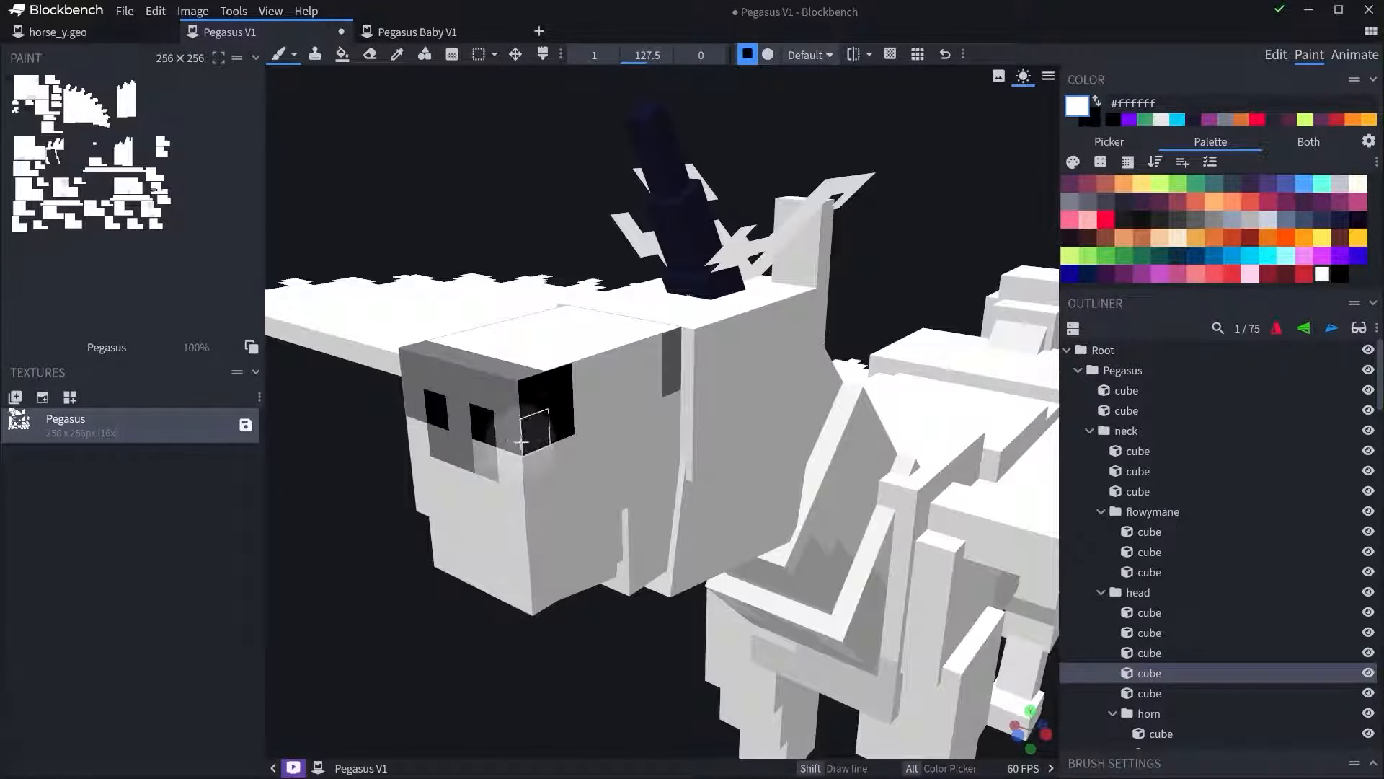
left_click_drag(544, 408, 539, 436)
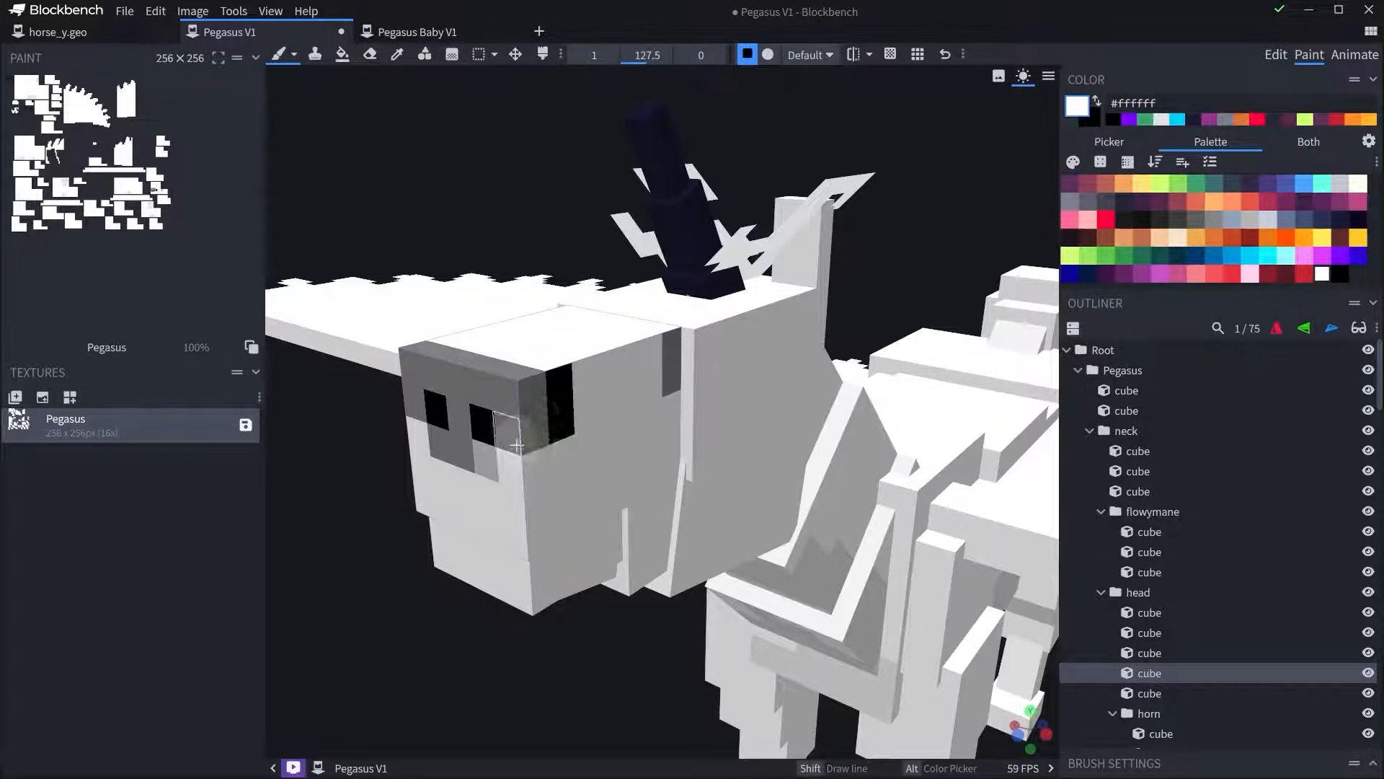
left_click_drag(397, 505, 605, 497)
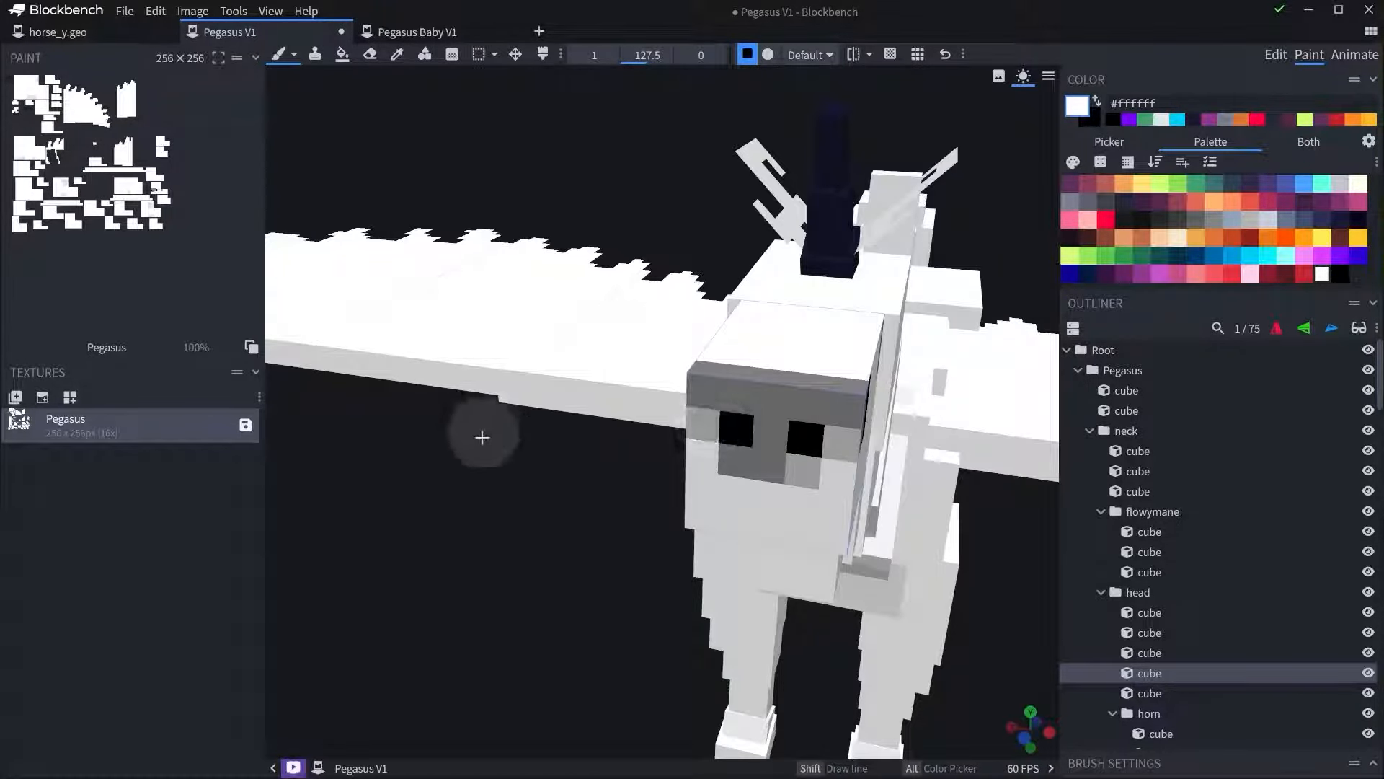
mouse_move(478, 433)
left_mouse_down()
mouse_move(331, 426)
mouse_move(416, 463)
mouse_move(497, 436)
left_mouse_up()
Shade the upper side and lower front of the muzzle with black #000000 at 25.5 brush opacity.
left_click(669, 357, "alt")
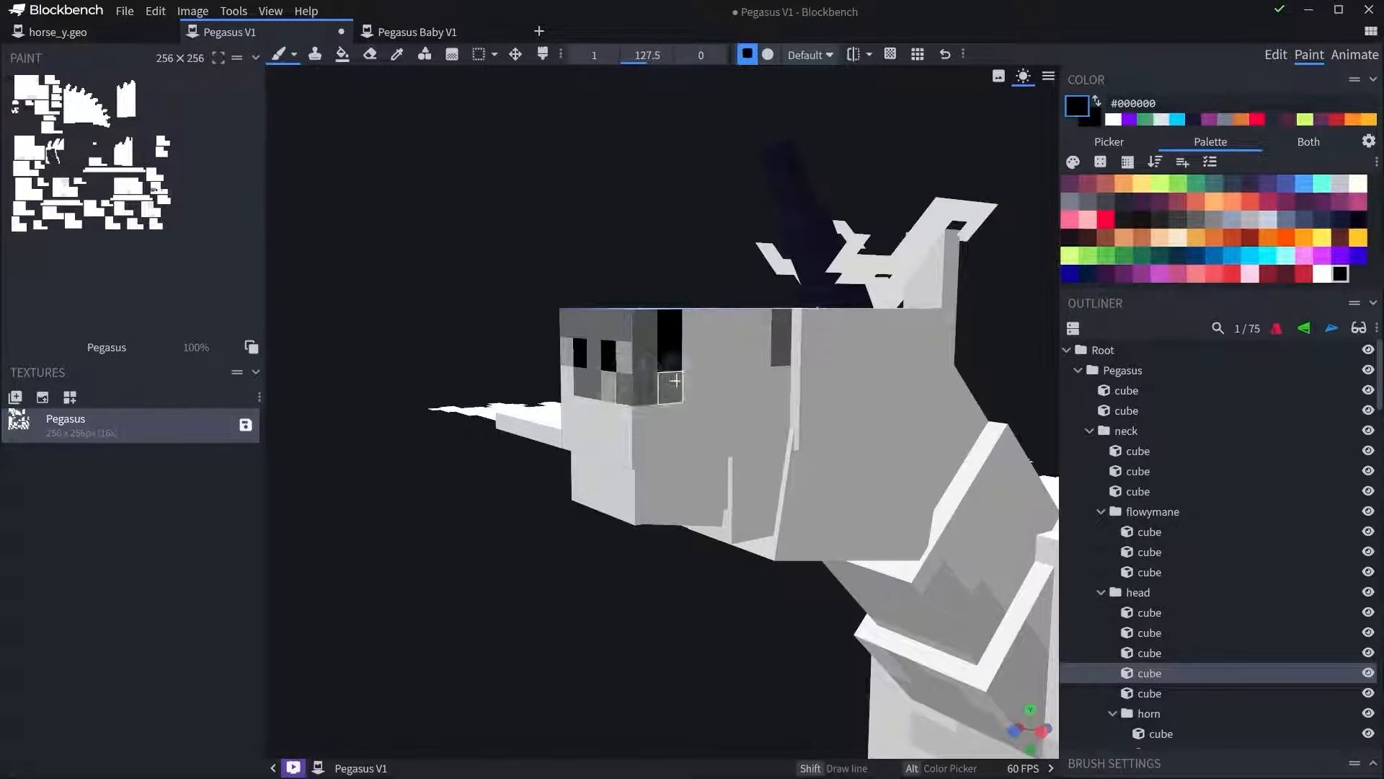
key("ctrl+z")
scroll(548, 476, "up", 1)
left_click(639, 56)
type("2")
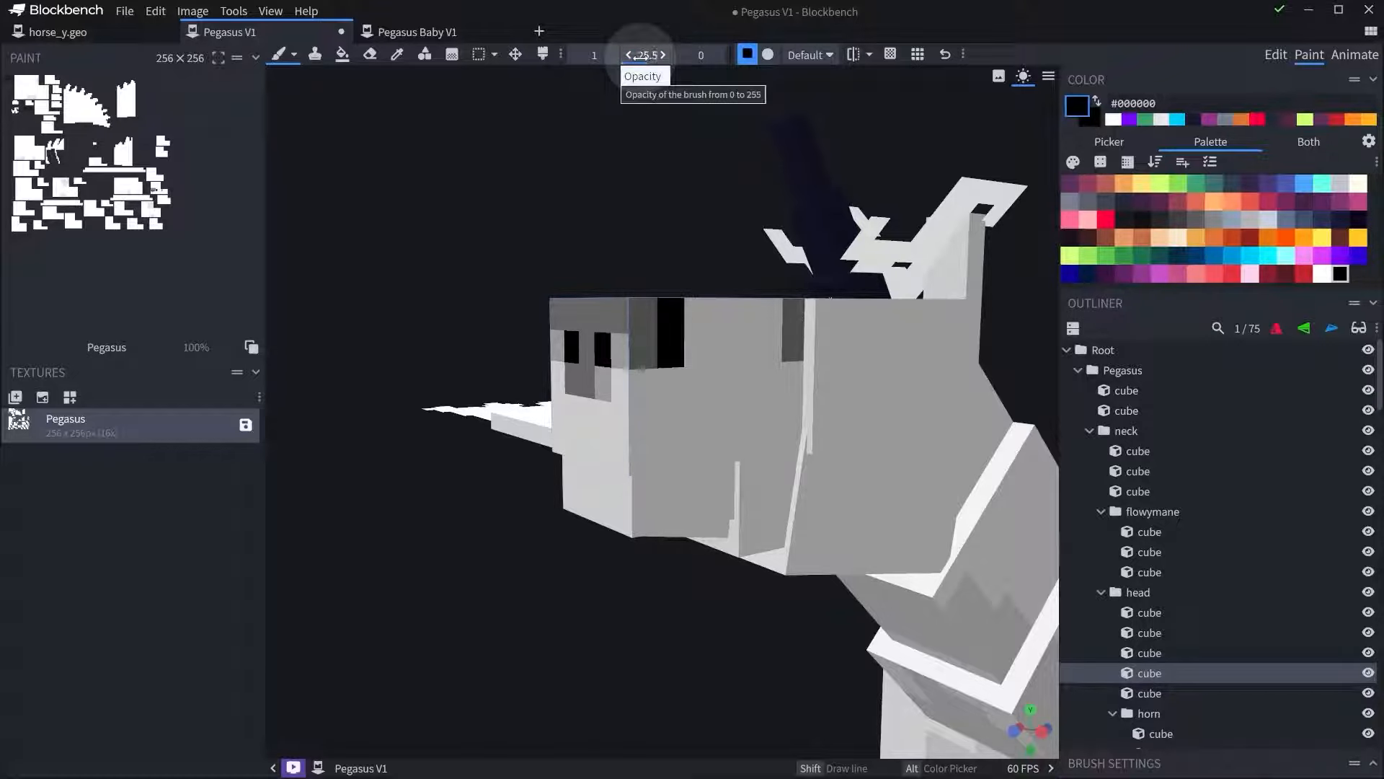
key("Return")
mouse_move(614, 382)
left_mouse_down()
mouse_move(642, 395)
mouse_move(748, 380)
mouse_move(612, 389)
mouse_move(663, 375)
mouse_move(620, 404)
left_mouse_up()
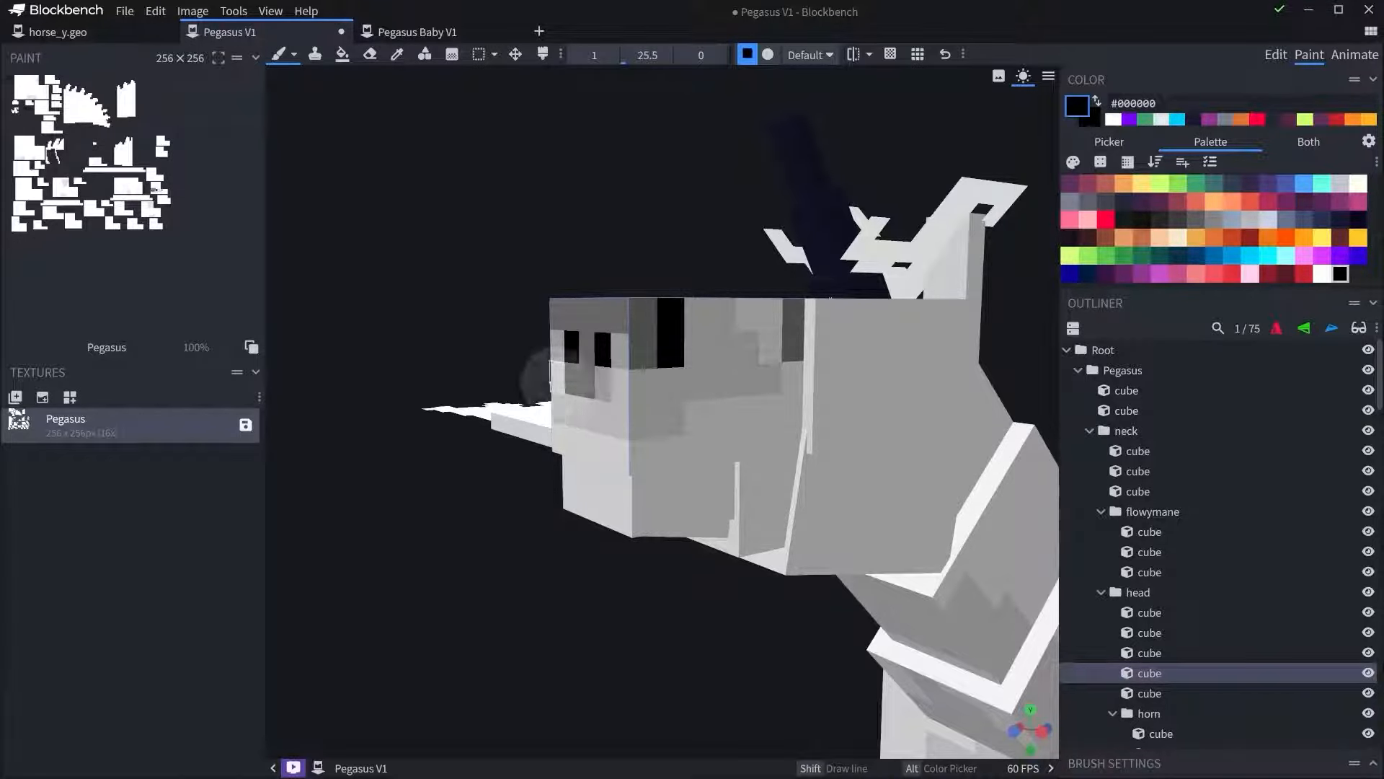
left_click_drag(420, 572, 534, 572)
left_click_drag(569, 633, 409, 611)
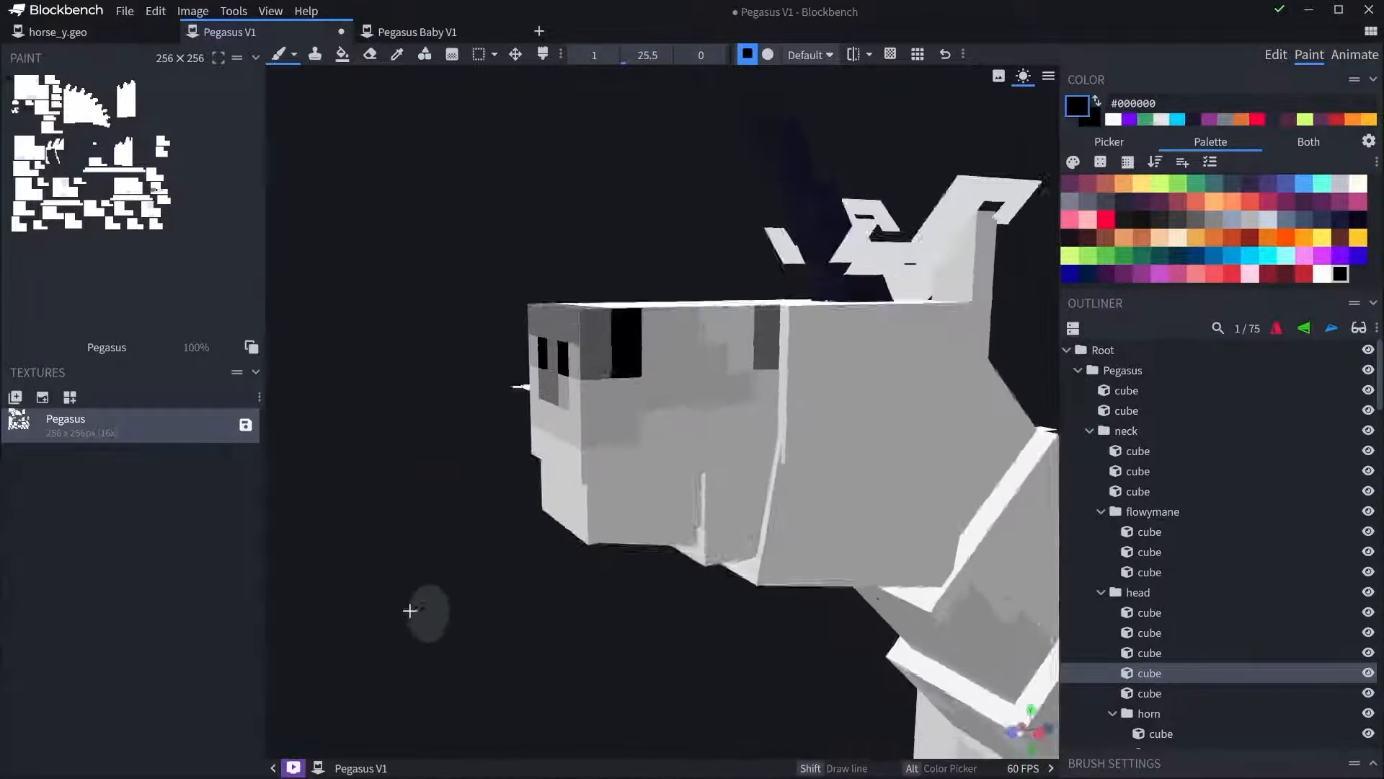
Restore the brush opacity to 255 and paint a black eye two pixels tall on the side of the head.
scroll(485, 546, "up", 5)
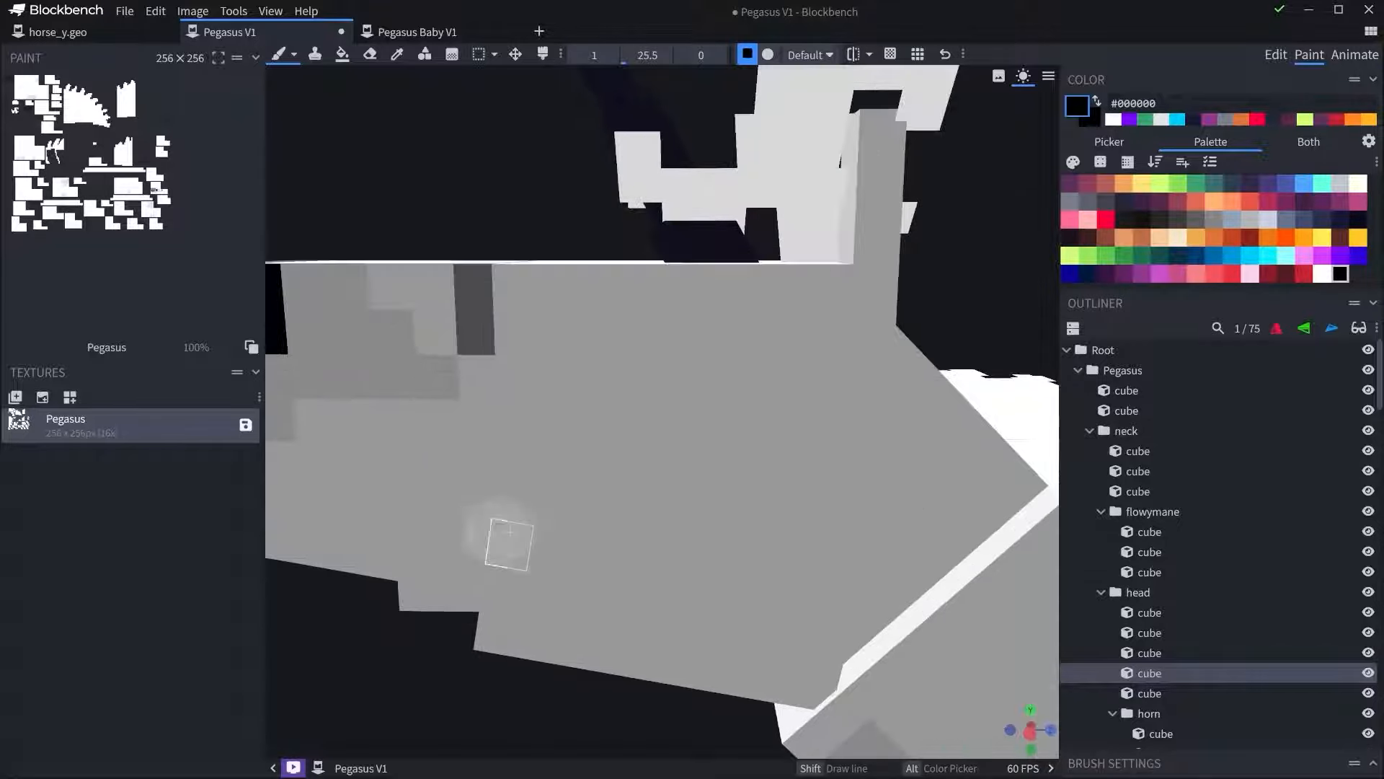
right_click_drag(488, 537, 562, 503)
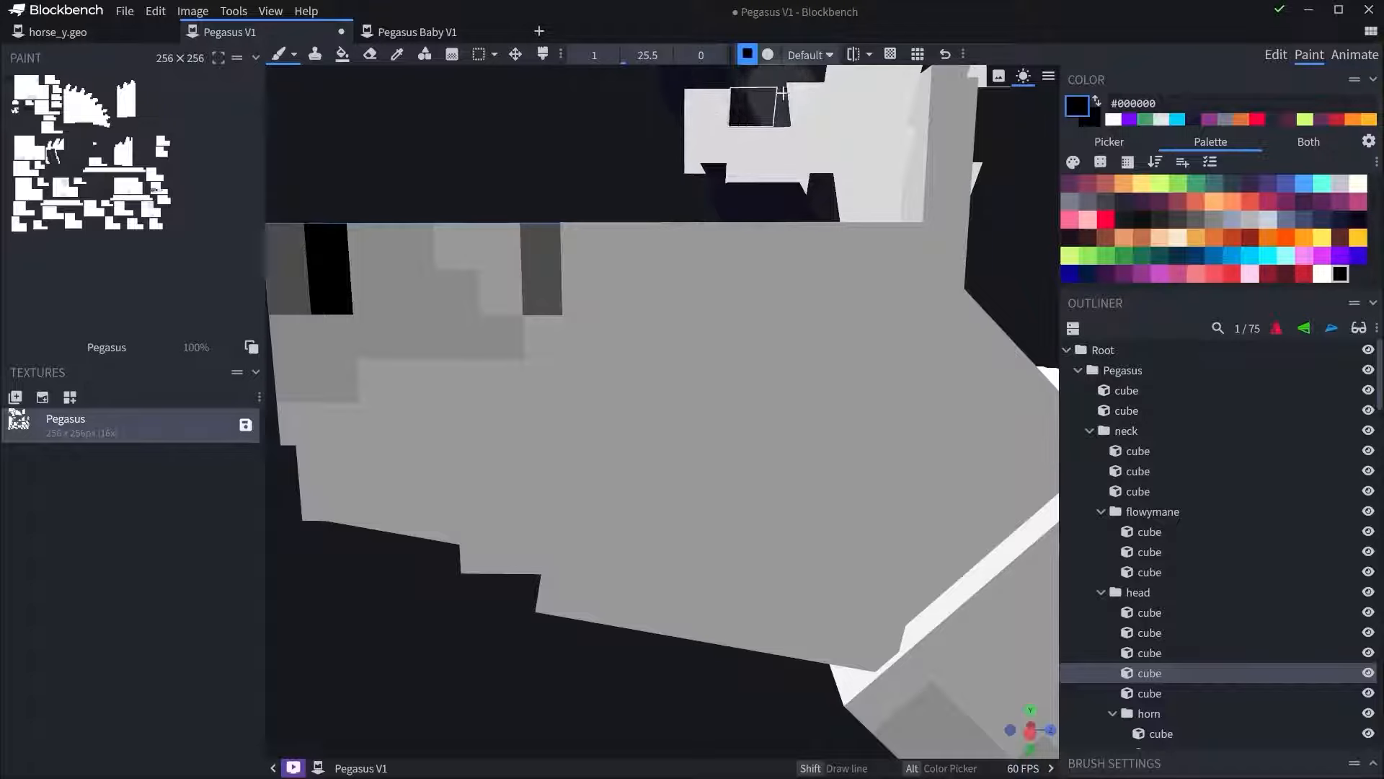
left_click_drag(647, 55, 756, 57)
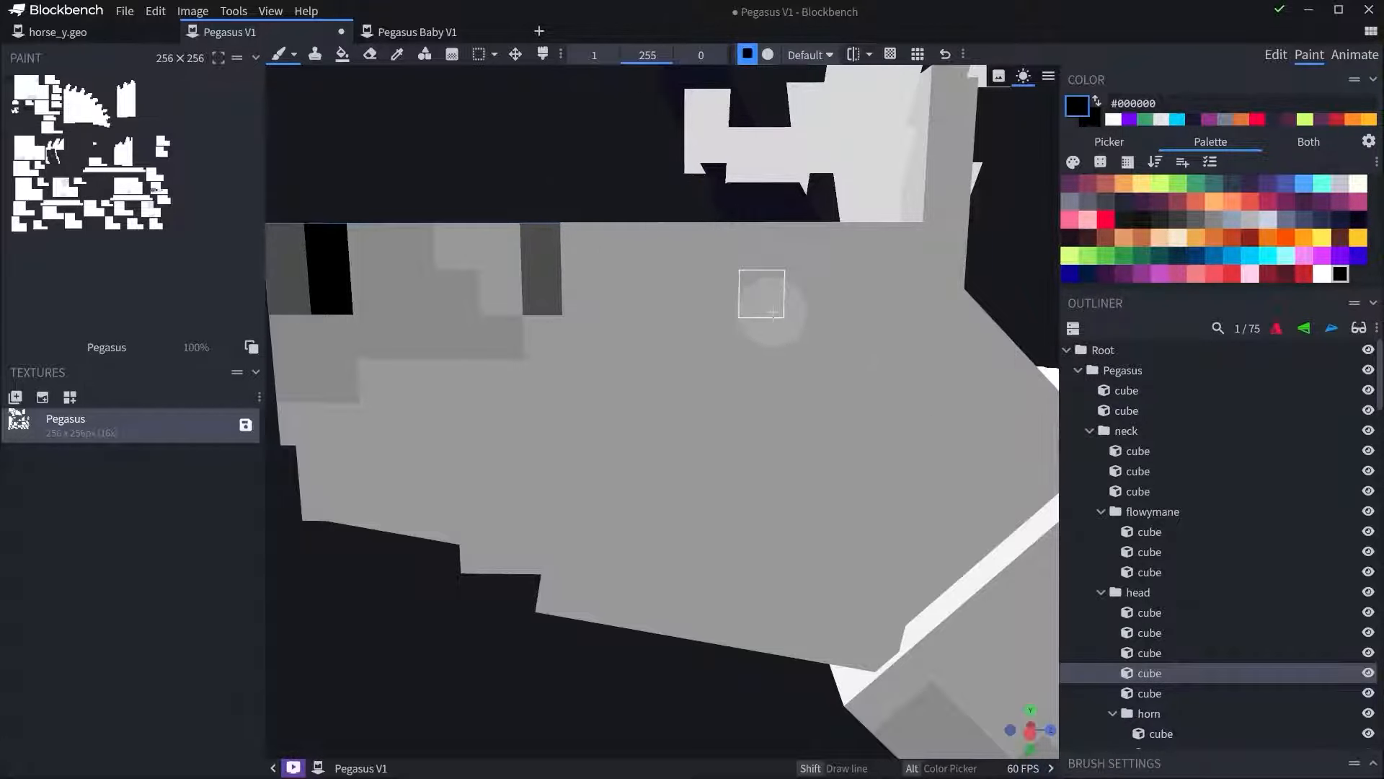
mouse_move(772, 310)
left_mouse_down()
mouse_move(756, 306)
mouse_move(760, 341)
left_mouse_up()
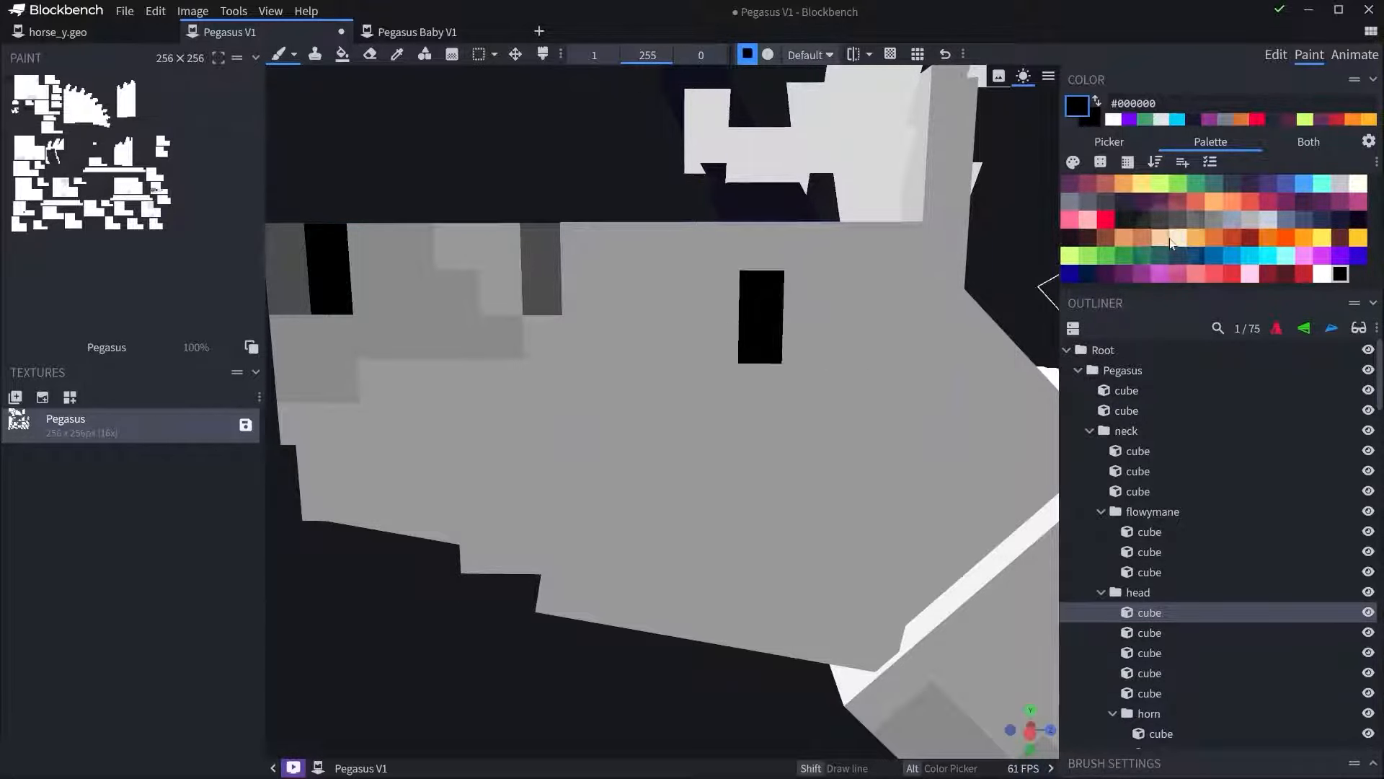
Sample the shading grey #e6e6e6 and paint soft shading above, below and in front of the eye, joining the muzzle shading.
left_click(479, 345, "alt")
mouse_move(852, 254)
left_mouse_down()
mouse_move(711, 247)
mouse_move(670, 293)
left_mouse_up()
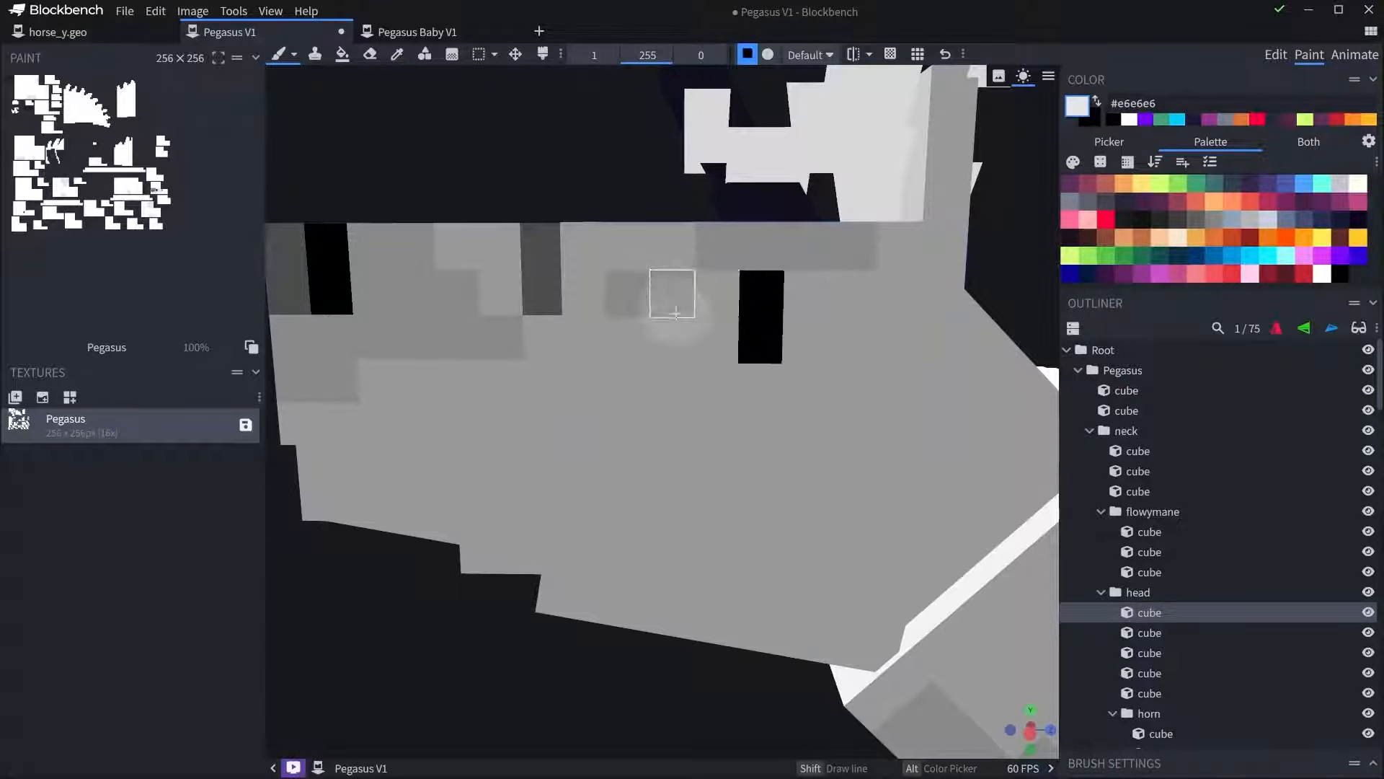
left_click_drag(672, 386, 891, 387)
right_click_drag(761, 341, 670, 344)
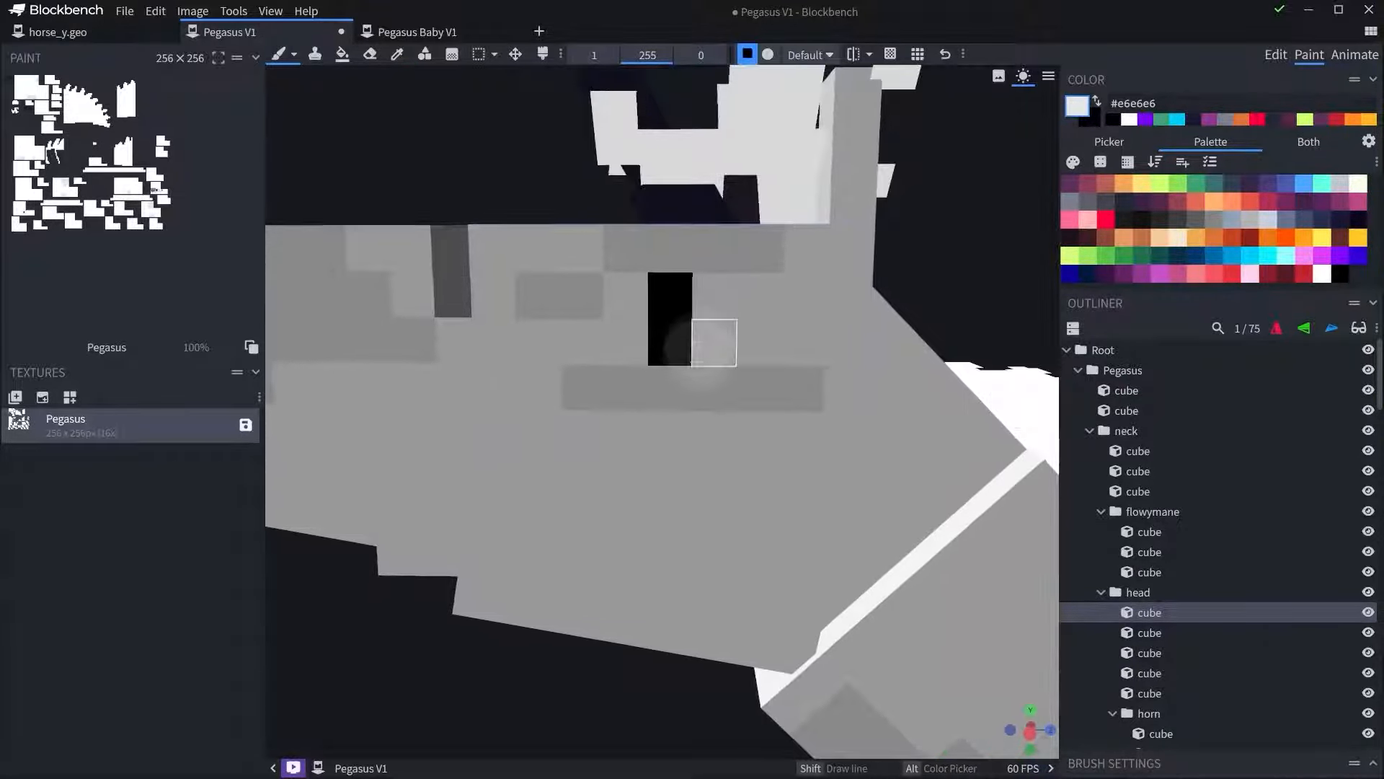
scroll(660, 415, "down", 5)
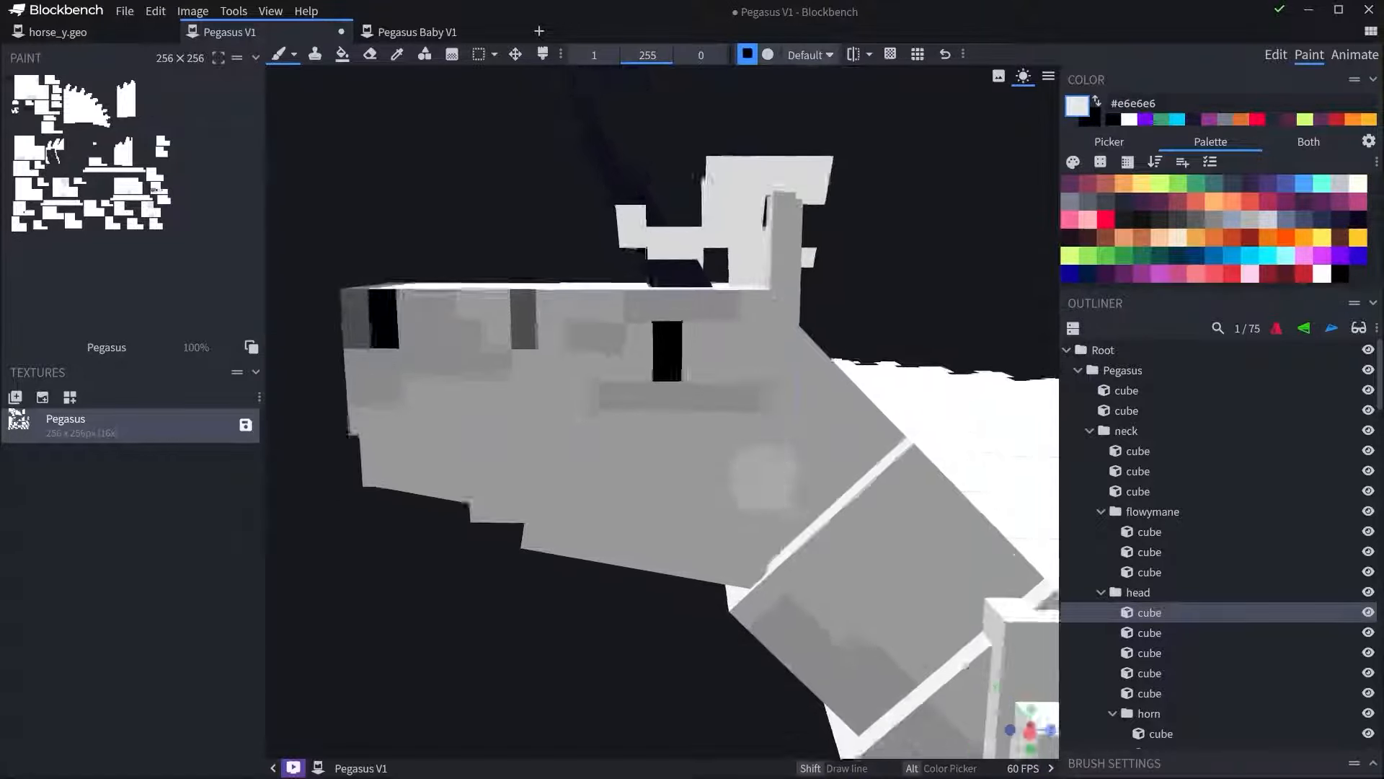
scroll(723, 537, "up", 5)
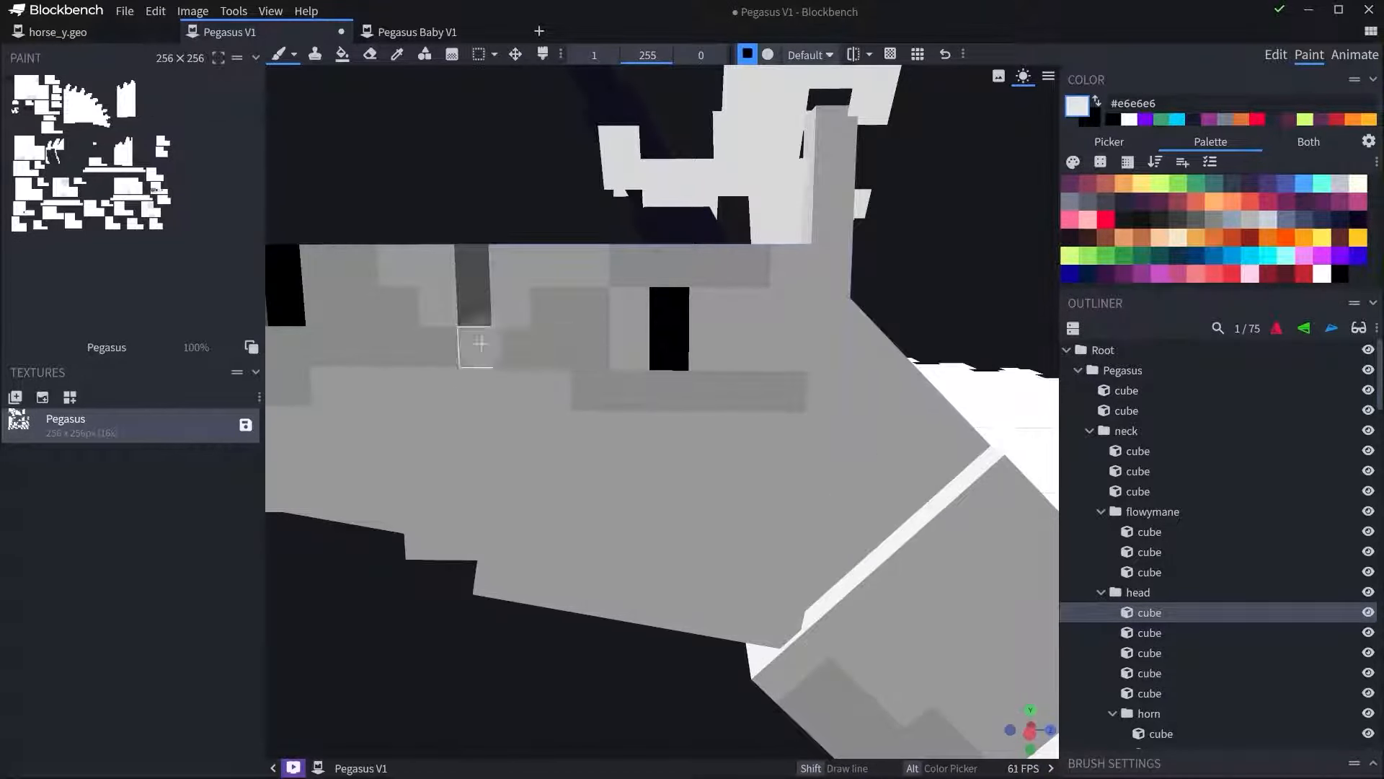
scroll(630, 637, "down", 8)
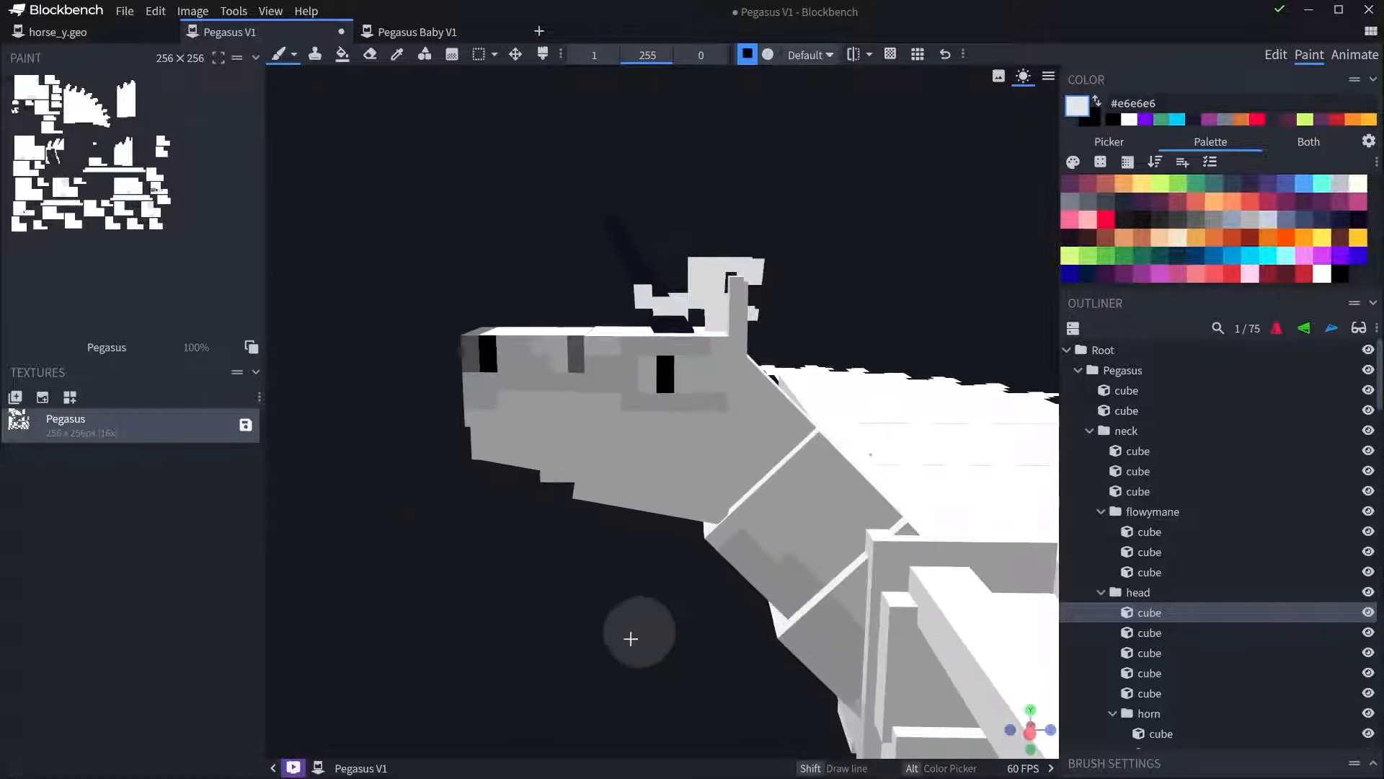
Sample the eye's black and widen the eye to a two-by-two pixel square.
scroll(605, 671, "up", 8)
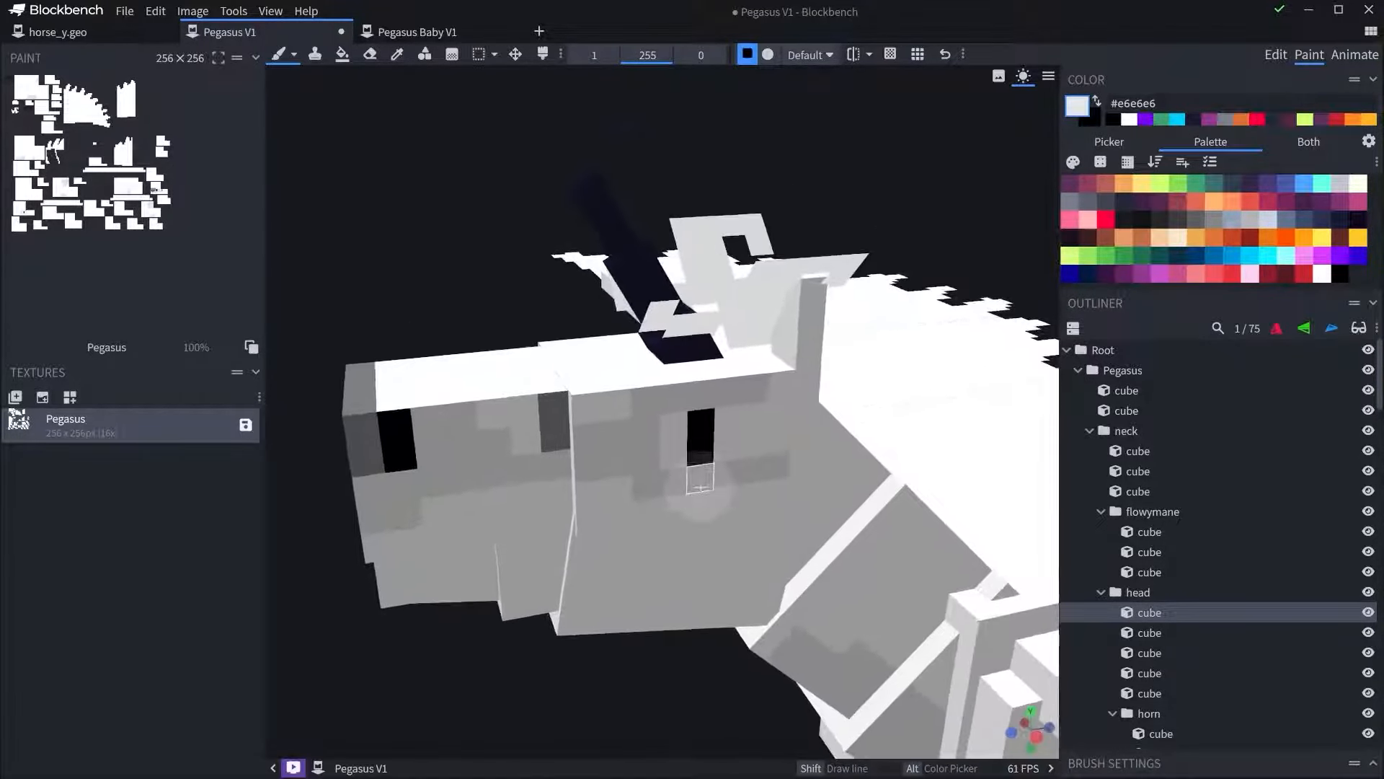
scroll(721, 504, "up", 4)
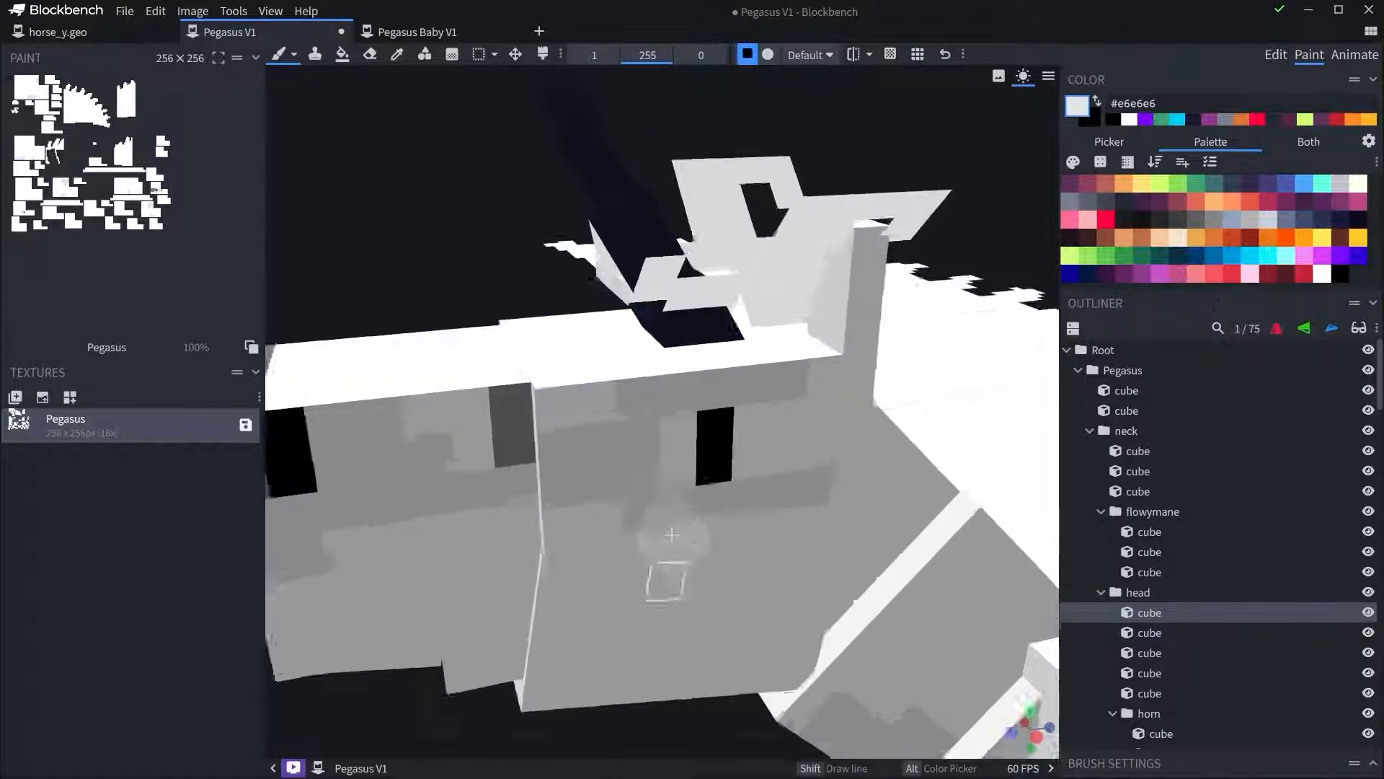
left_click(725, 433, "alt")
left_click_drag(694, 432, 689, 484)
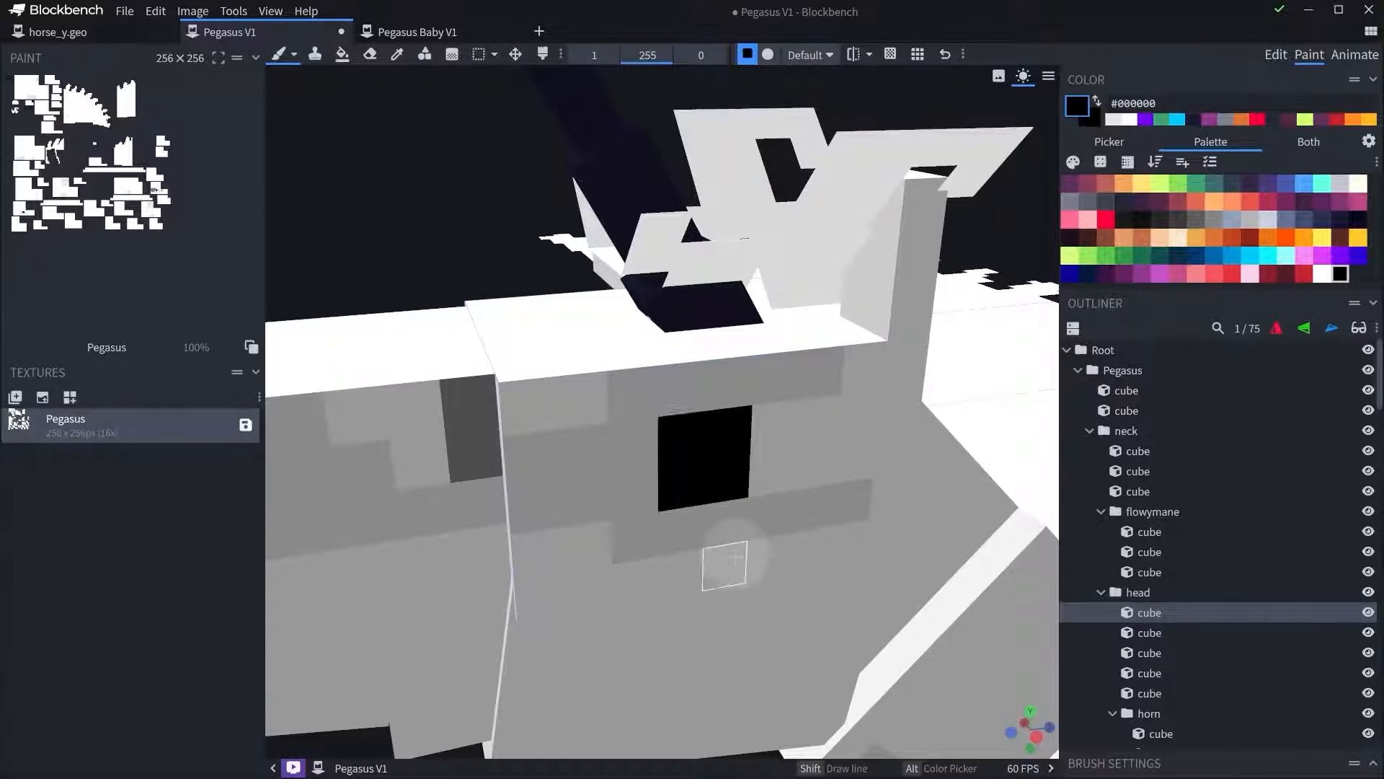
scroll(724, 577, "down", 4)
scroll(713, 598, "down", 3)
left_click_drag(666, 626, 728, 548)
Add a pale blue-grey highlight to the eye's upper rear pixel.
scroll(742, 529, "up", 6)
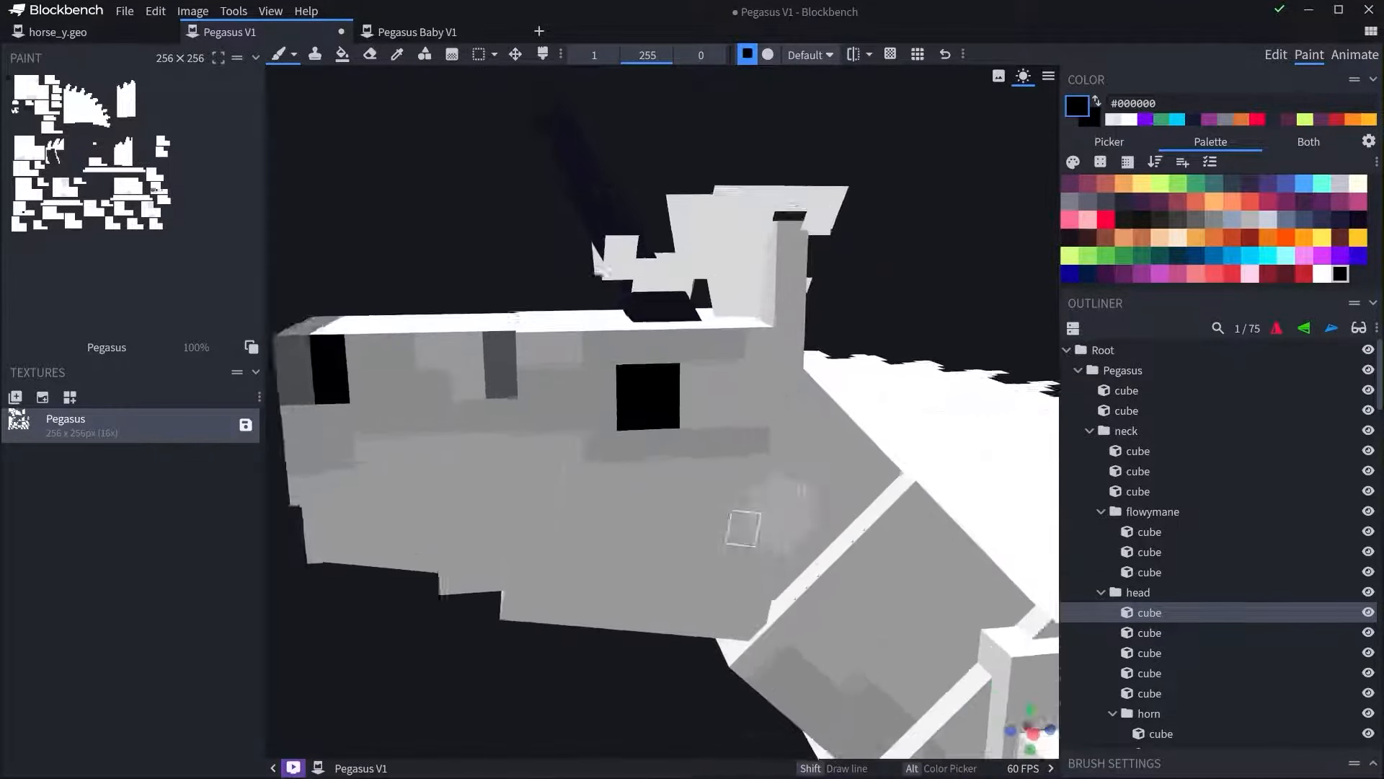
left_click(1268, 219)
left_click(665, 375)
scroll(762, 574, "down", 2)
scroll(724, 570, "up", 2)
left_click(578, 410, "alt")
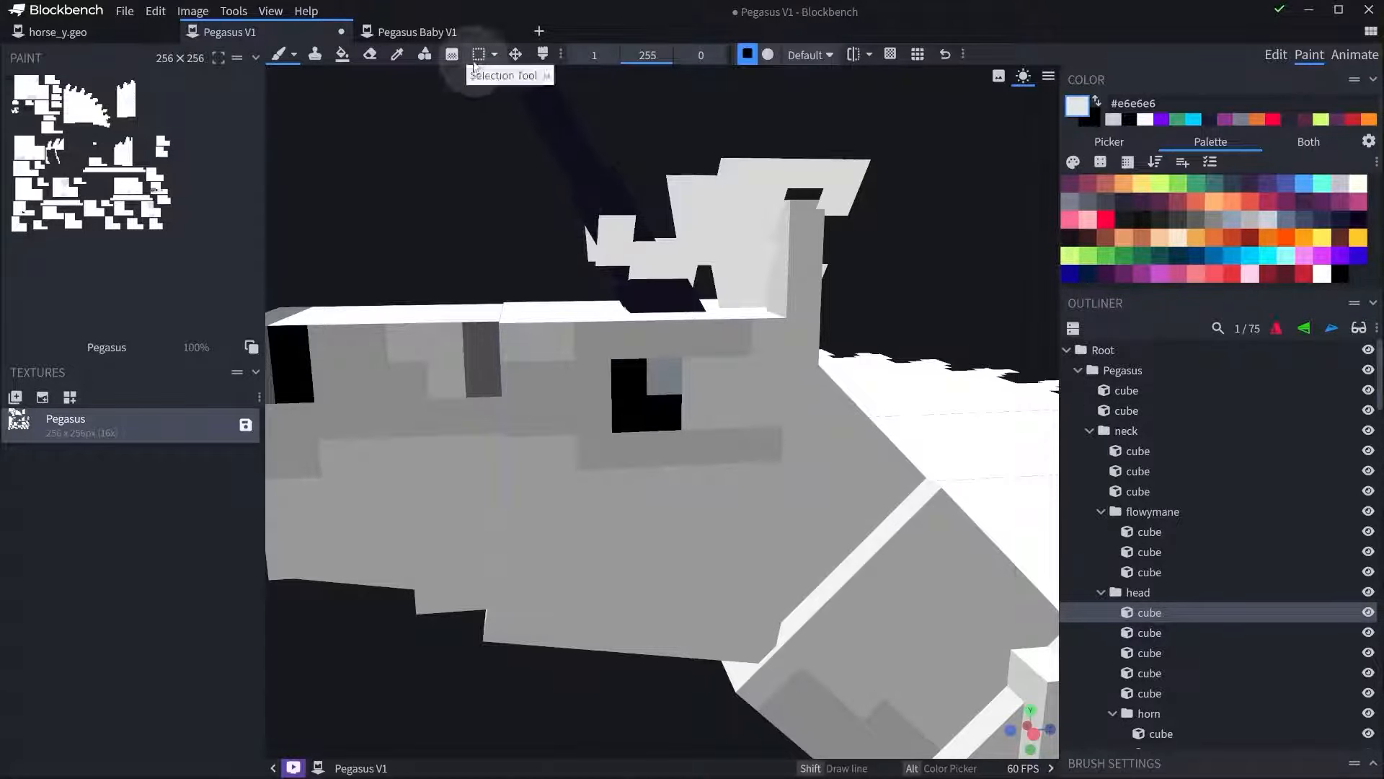
left_click(476, 365, "alt")
right_click_drag(594, 345, 705, 327)
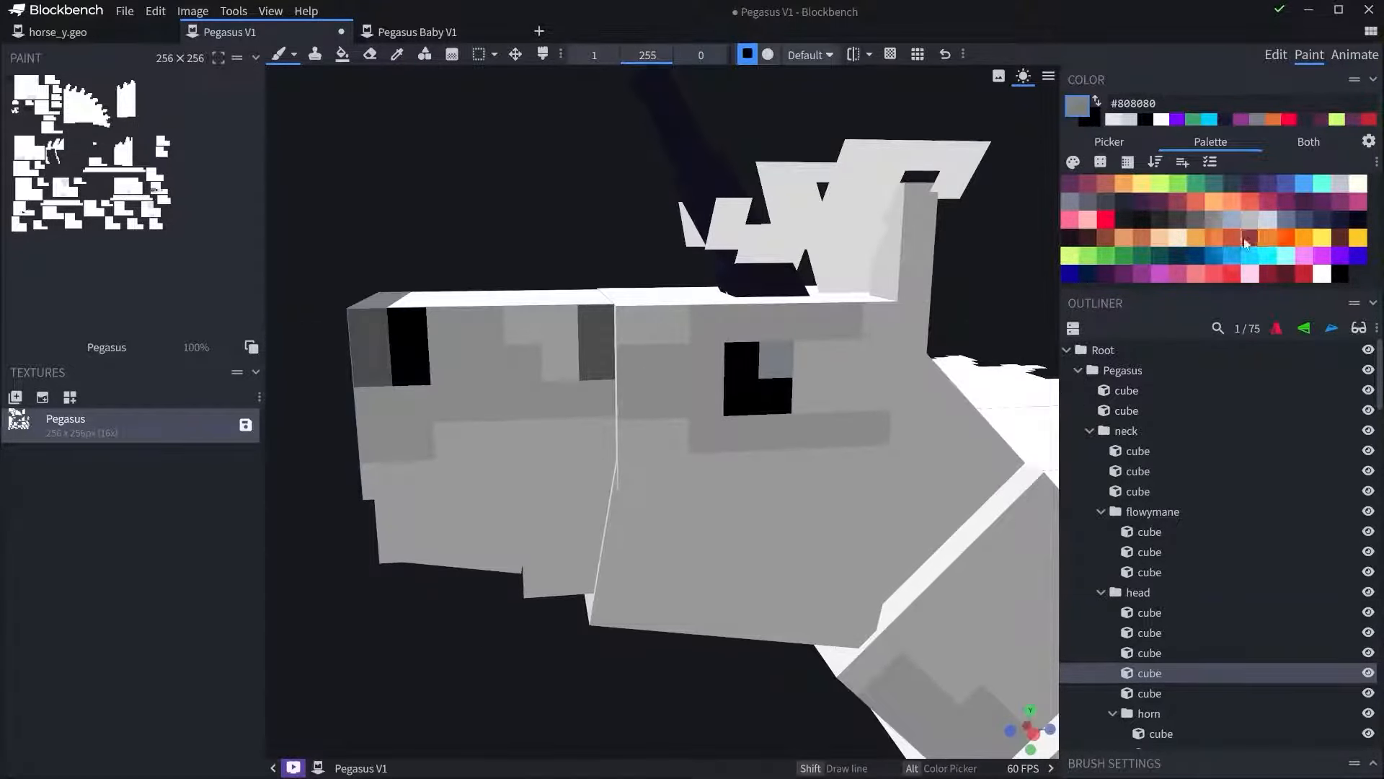
left_click(1287, 221)
mouse_move(704, 431)
left_mouse_down()
mouse_move(874, 431)
mouse_move(703, 430)
left_mouse_up()
key("ctrl+z")
left_click(1232, 220)
key("ctrl+z")
left_click(786, 357, "alt")
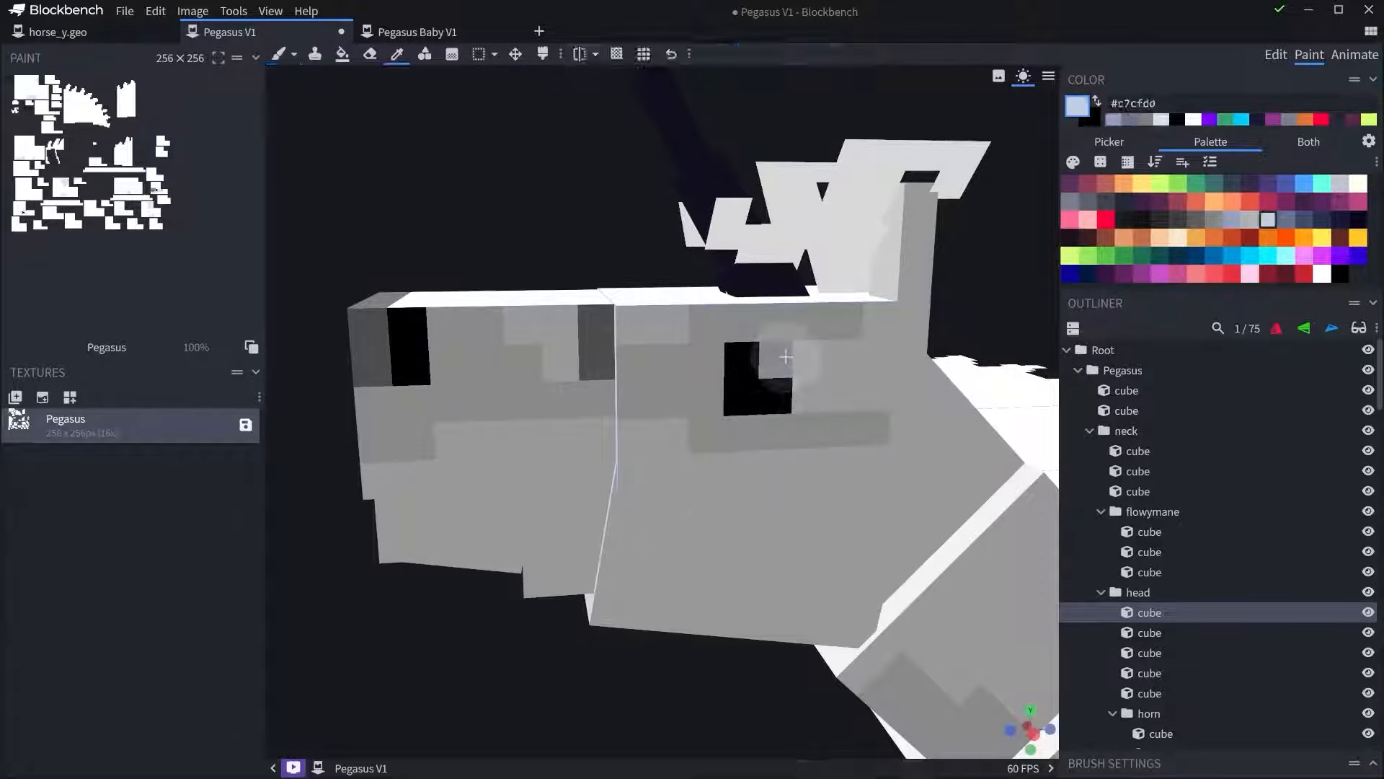
mouse_move(874, 426)
left_mouse_down()
mouse_move(669, 435)
mouse_move(791, 522)
left_mouse_up()
key("ctrl+z")
scroll(676, 641, "down", 5)
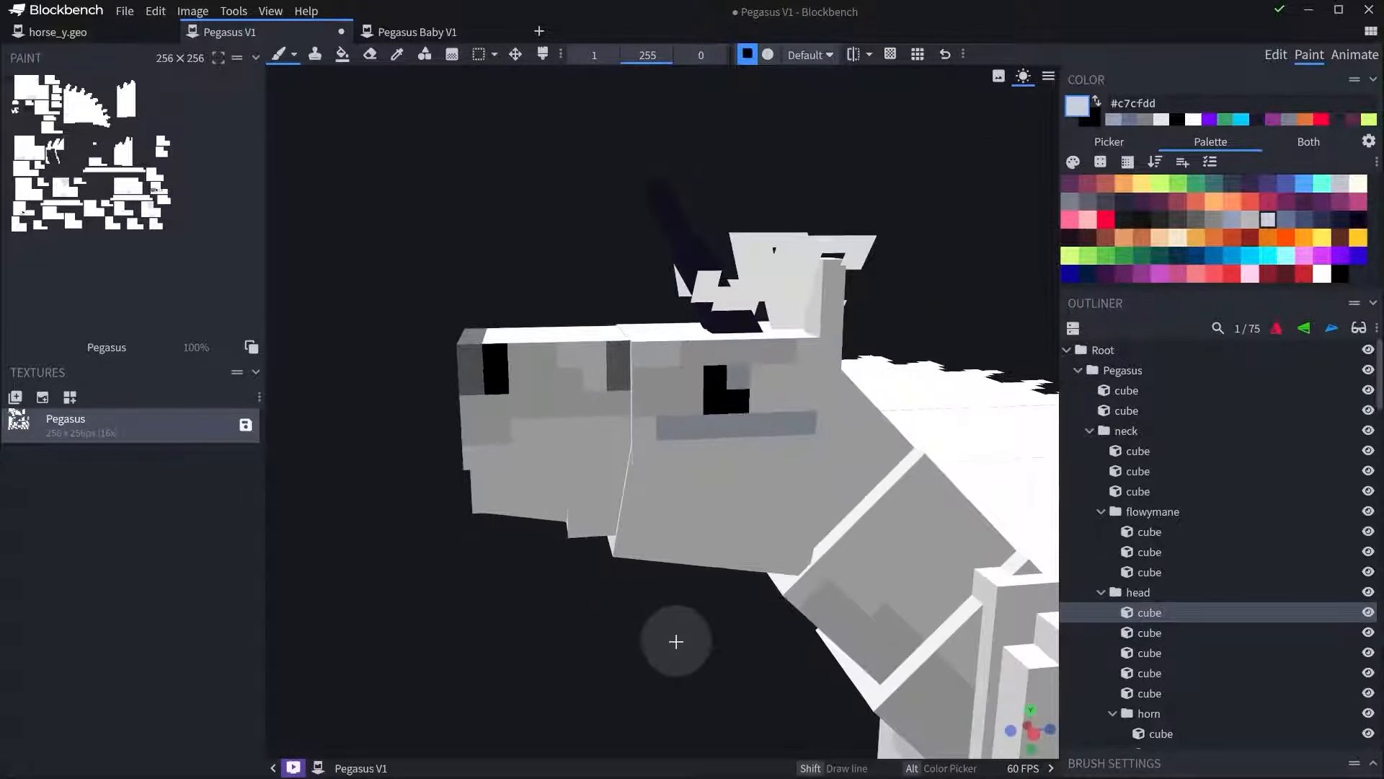
scroll(676, 641, "down", 1)
scroll(577, 662, "up", 5)
key("ctrl+z")
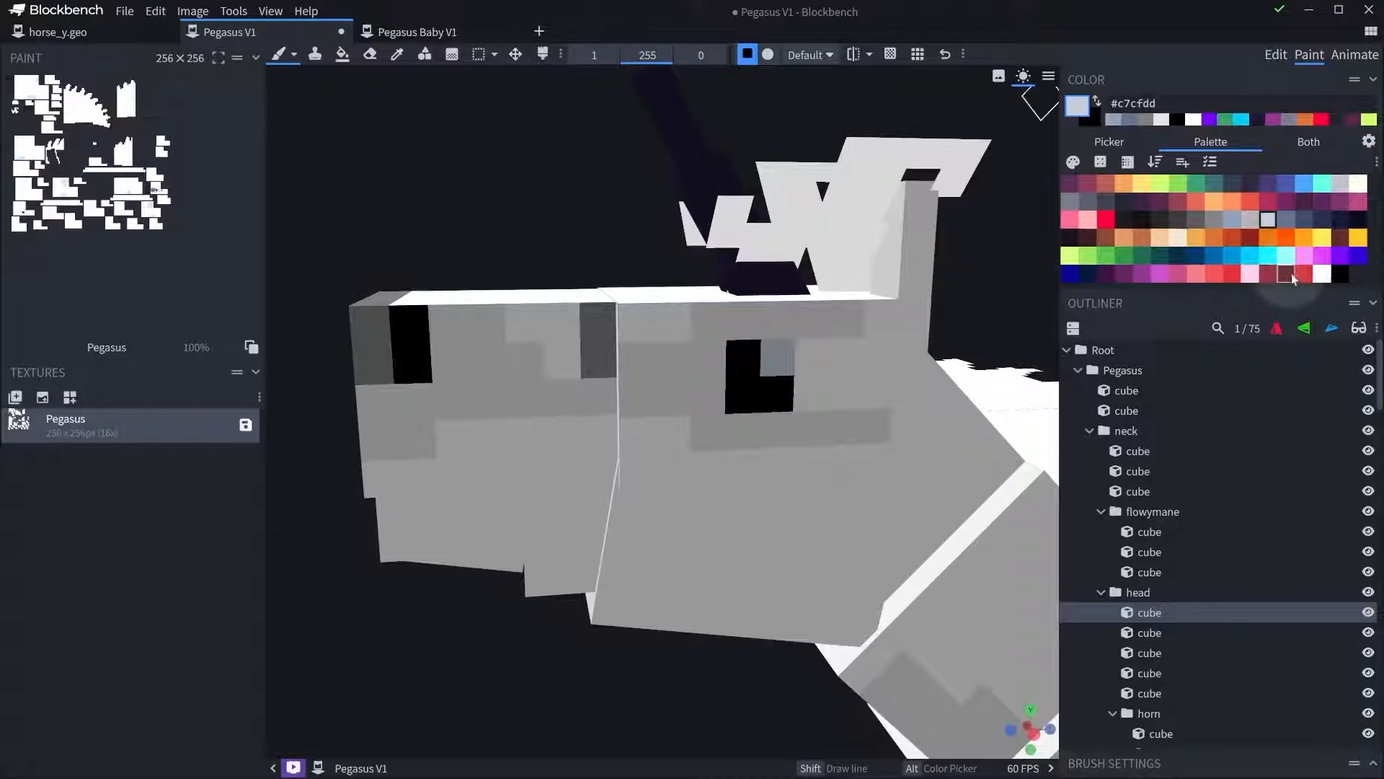
Pick black with the brush opacity at 25.5 and paint faint vertical shading along the segments of the left front leg.
left_click(1339, 273)
left_click(648, 55)
type("2")
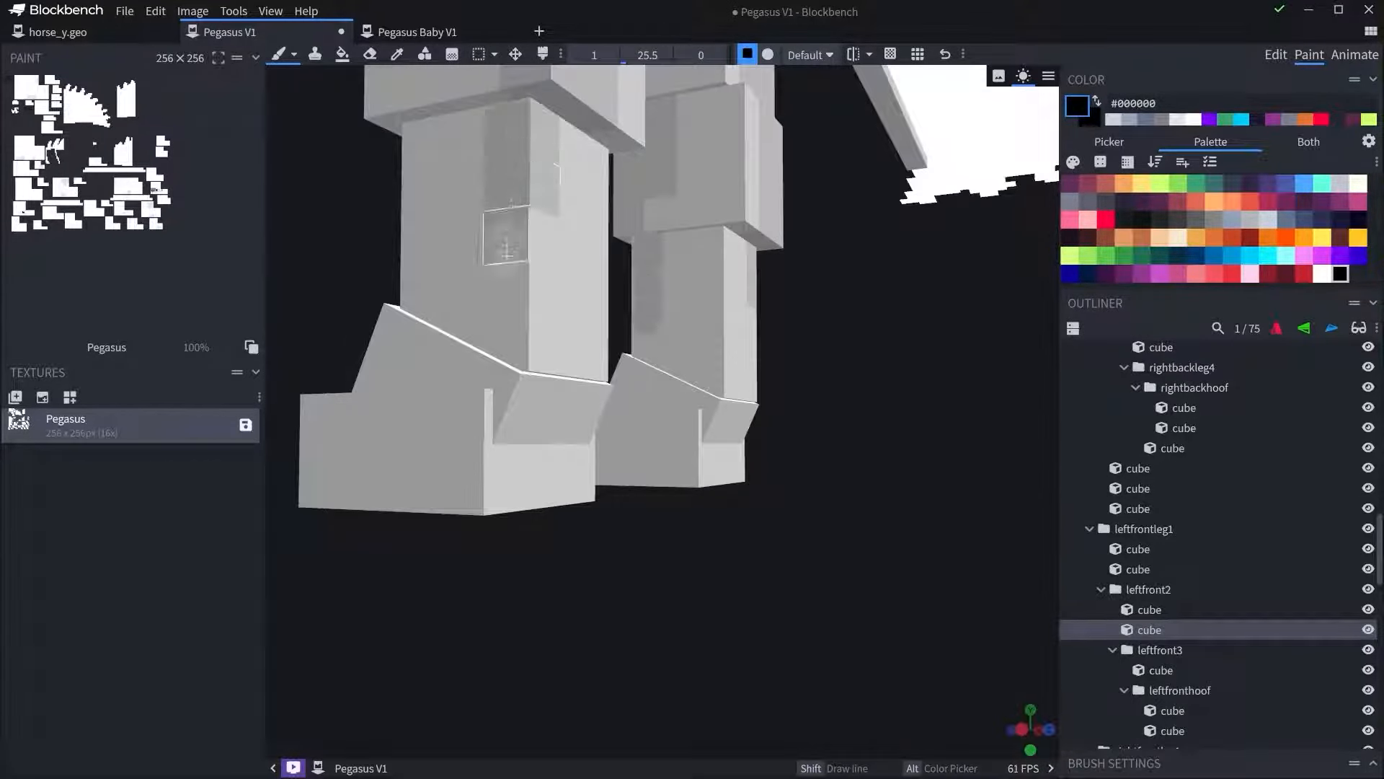
scroll(779, 390, "down", 5)
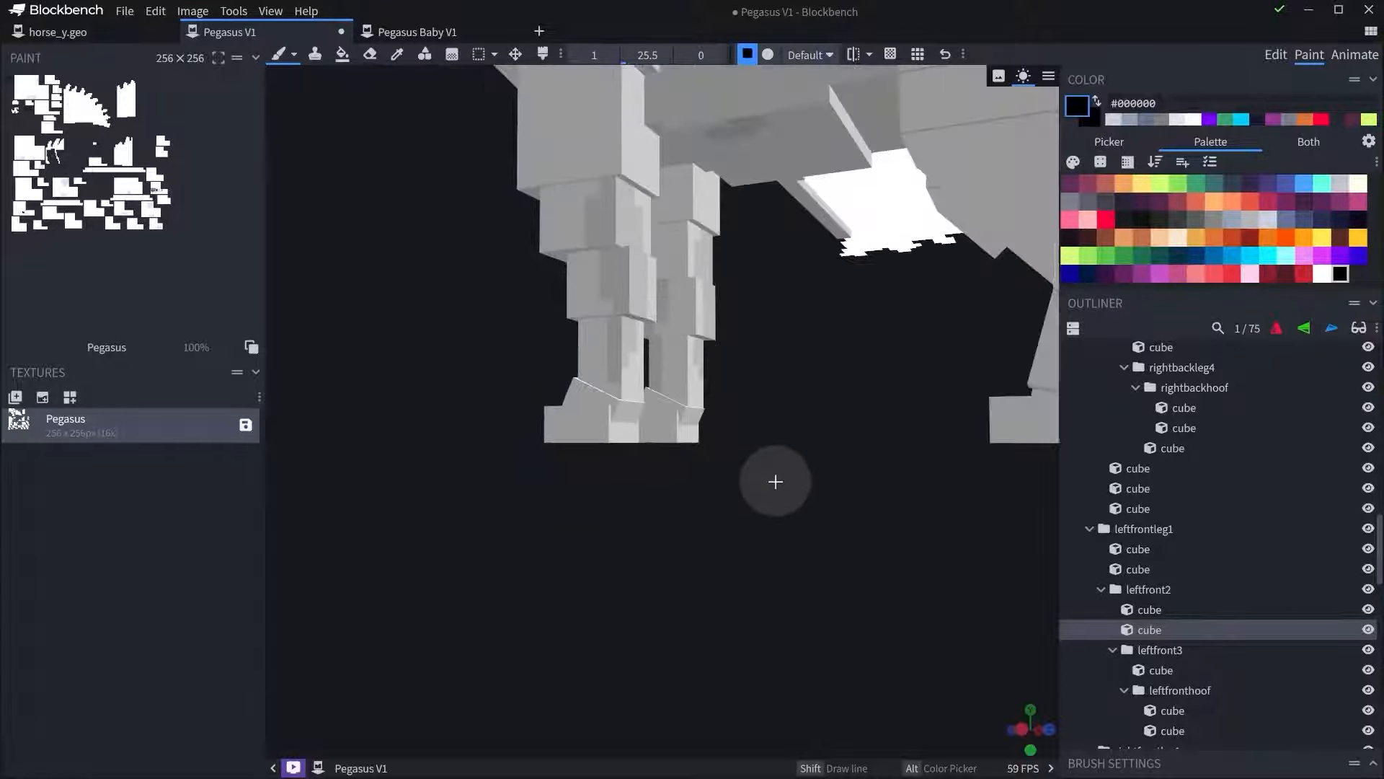
left_click_drag(776, 482, 837, 504)
scroll(837, 504, "up", 4)
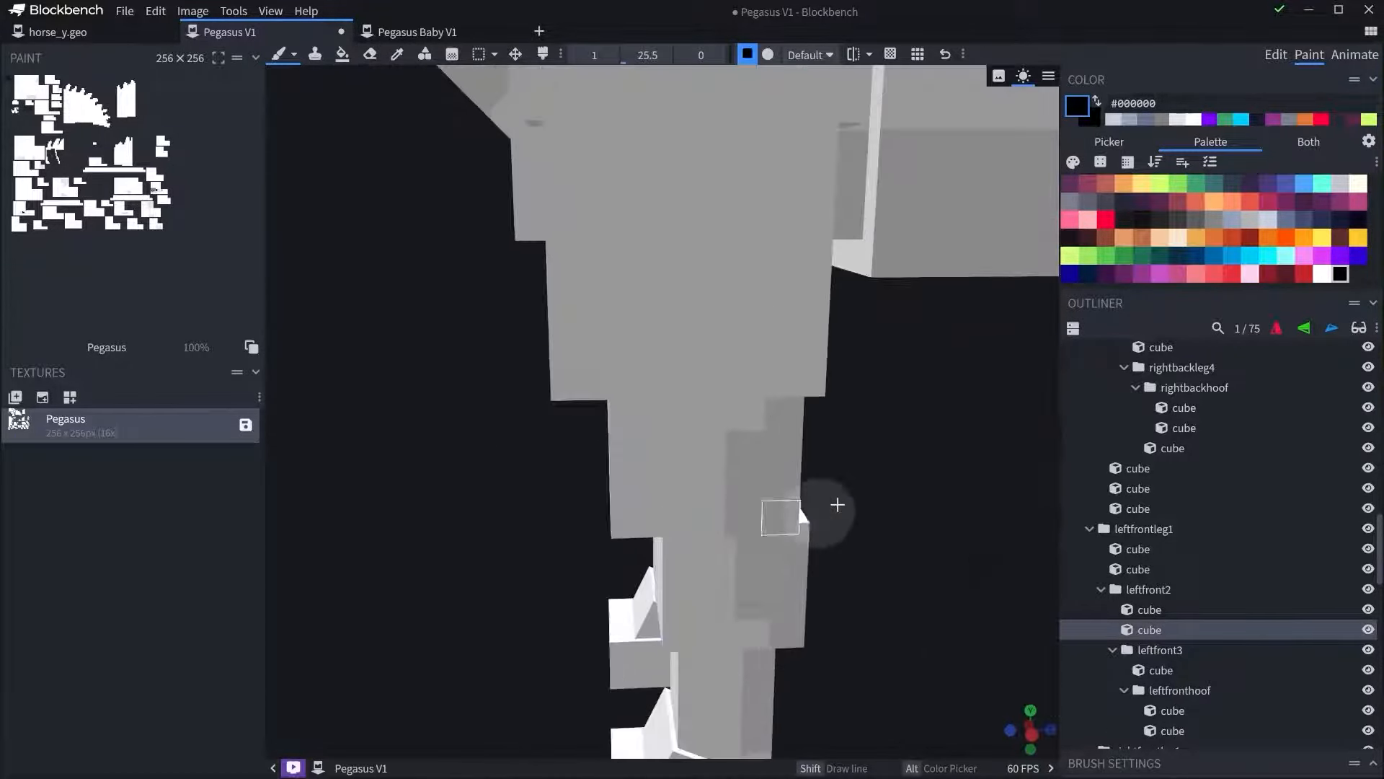
left_click_drag(947, 492, 989, 608)
mouse_move(796, 209)
left_mouse_down()
mouse_move(834, 248)
mouse_move(828, 294)
mouse_move(837, 210)
mouse_move(751, 209)
mouse_move(844, 124)
left_mouse_up()
scroll(819, 306, "down", 3)
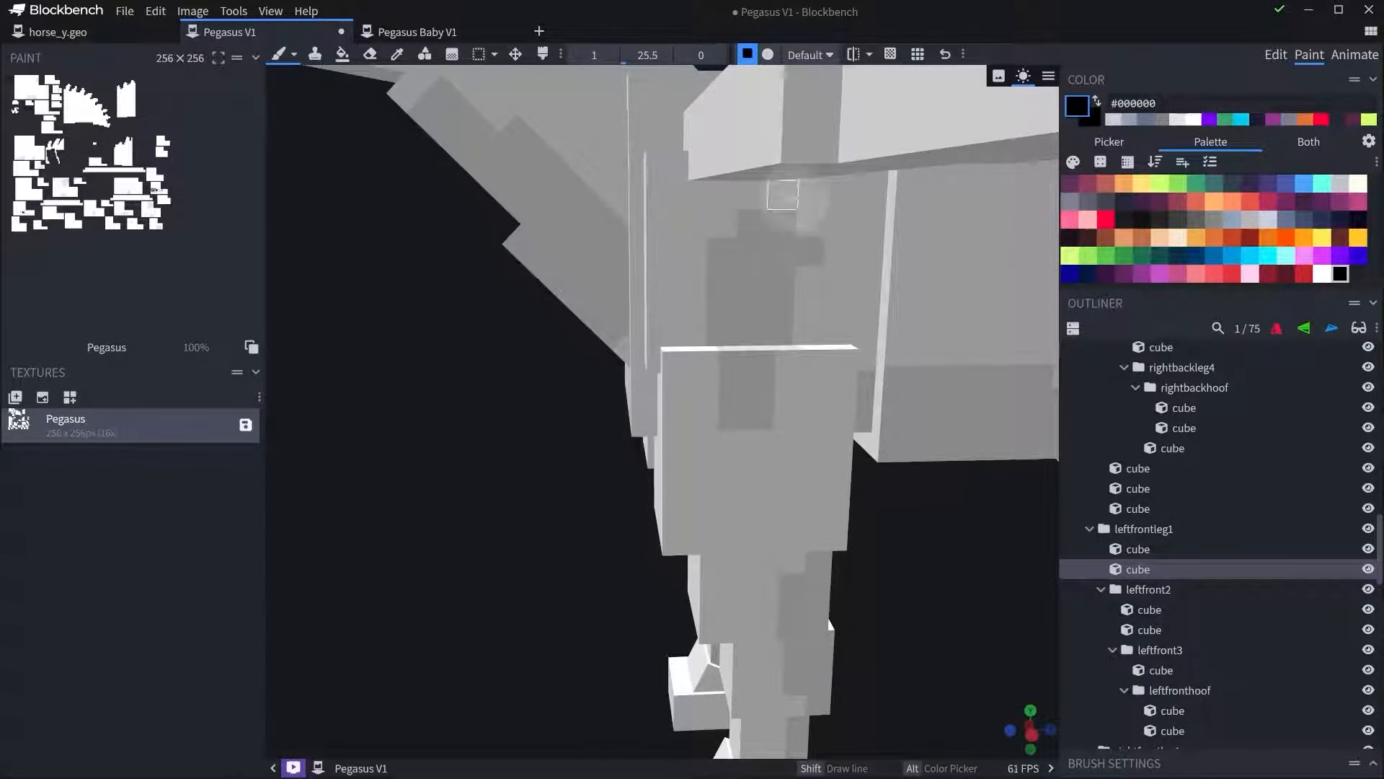
scroll(853, 547, "down", 6)
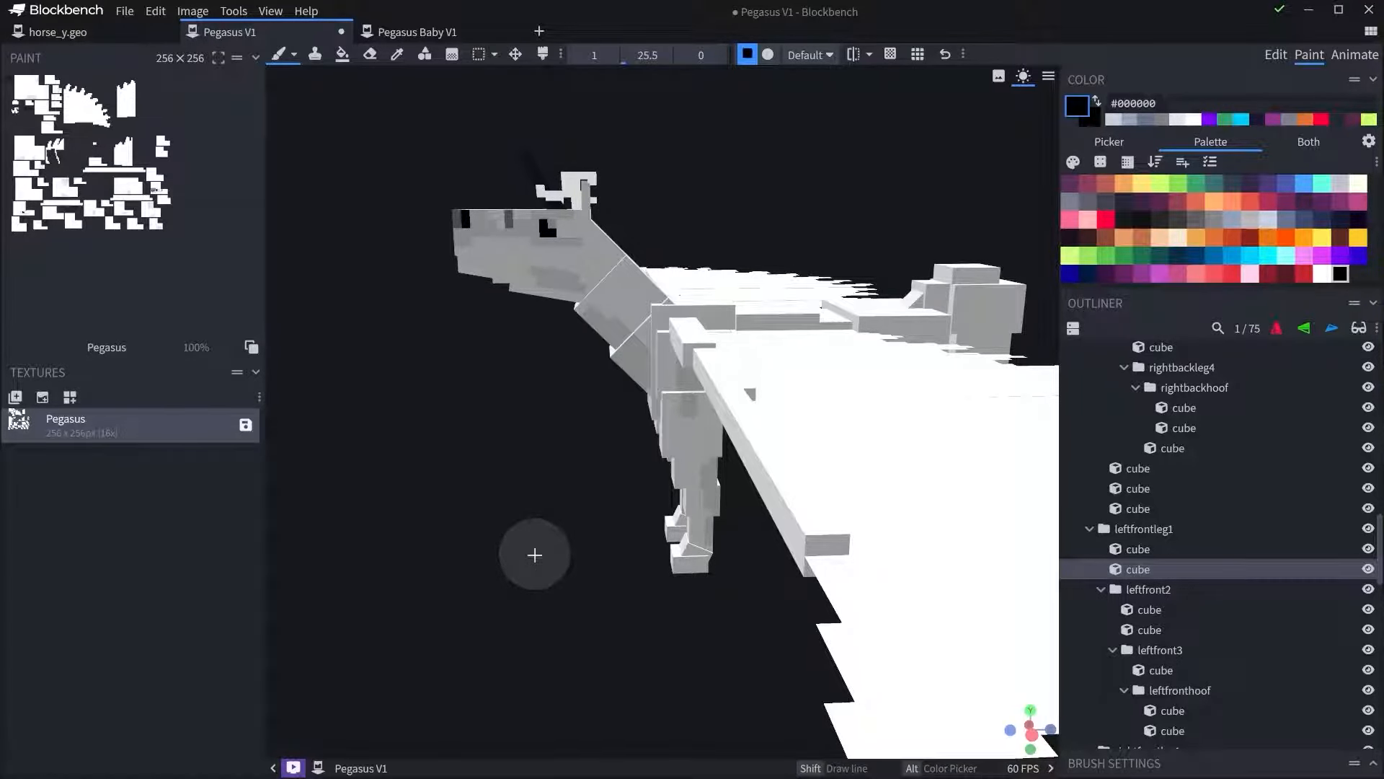
left_click_drag(610, 525, 589, 412)
scroll(531, 216, "up", 5)
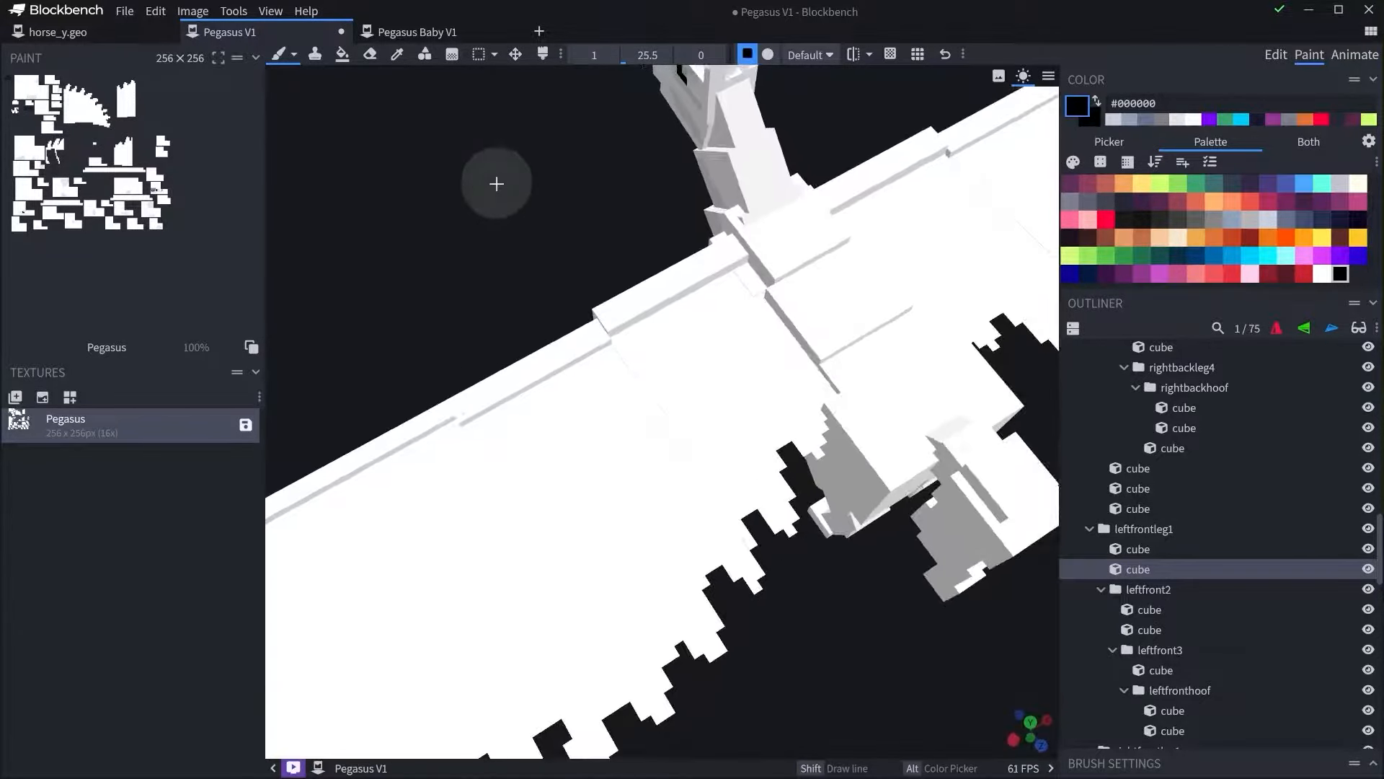
left_click_drag(841, 628, 745, 519)
left_click(742, 485)
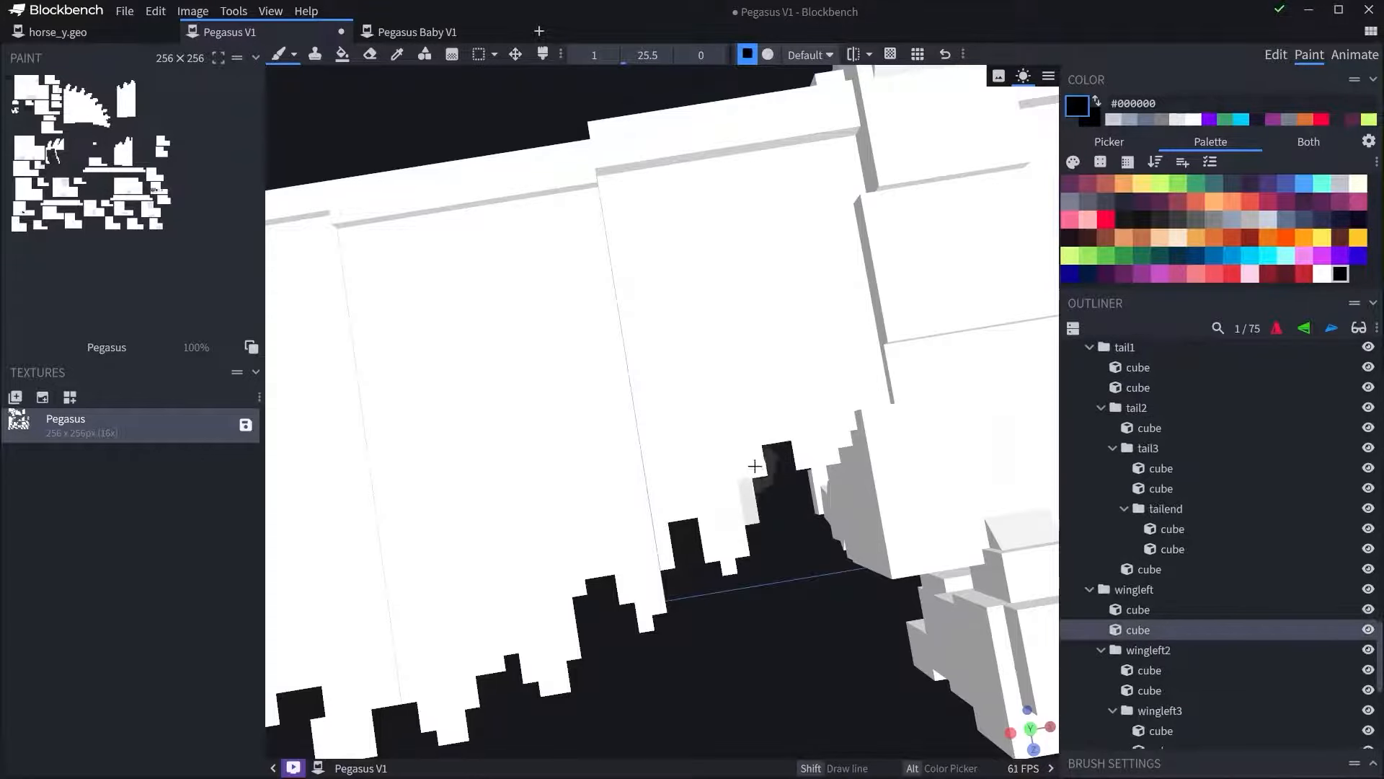
scroll(763, 350, "up", 3)
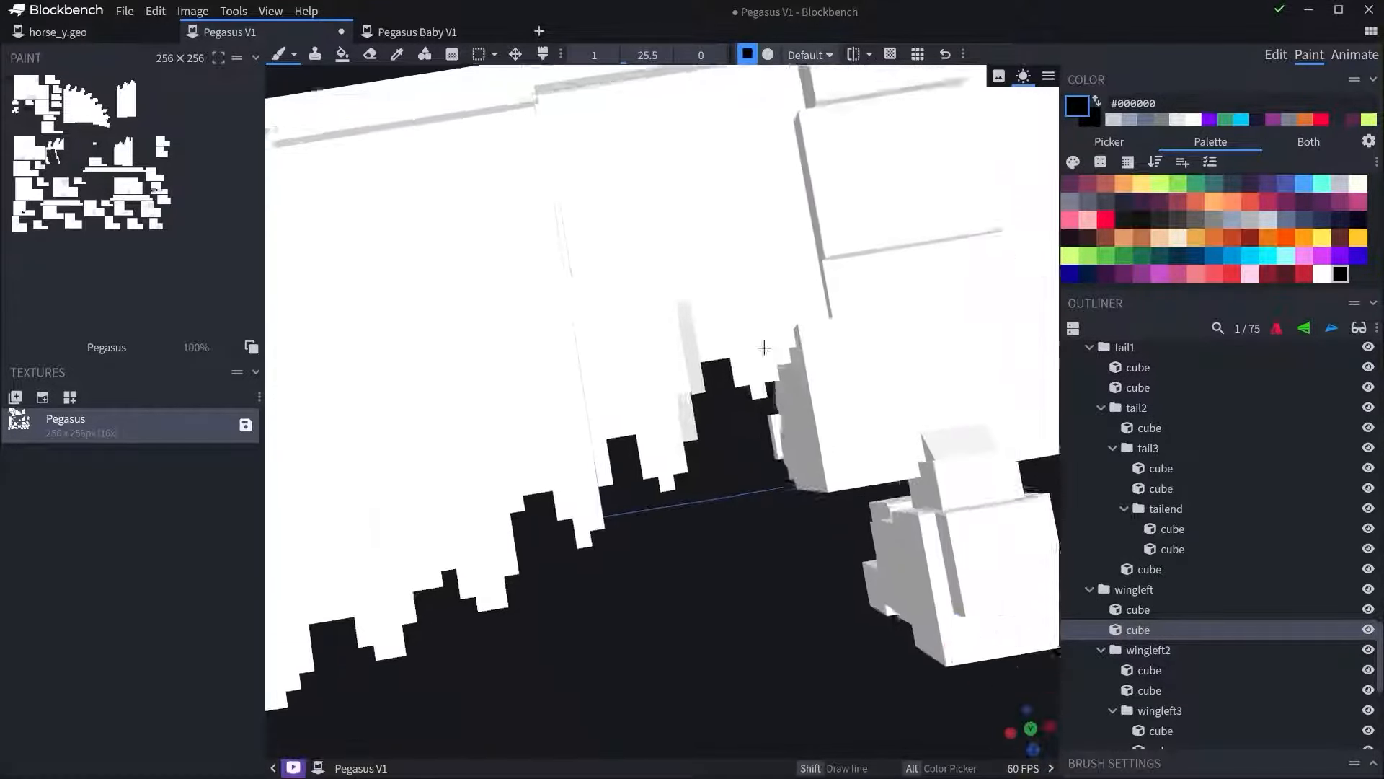
left_click_drag(763, 412, 680, 415)
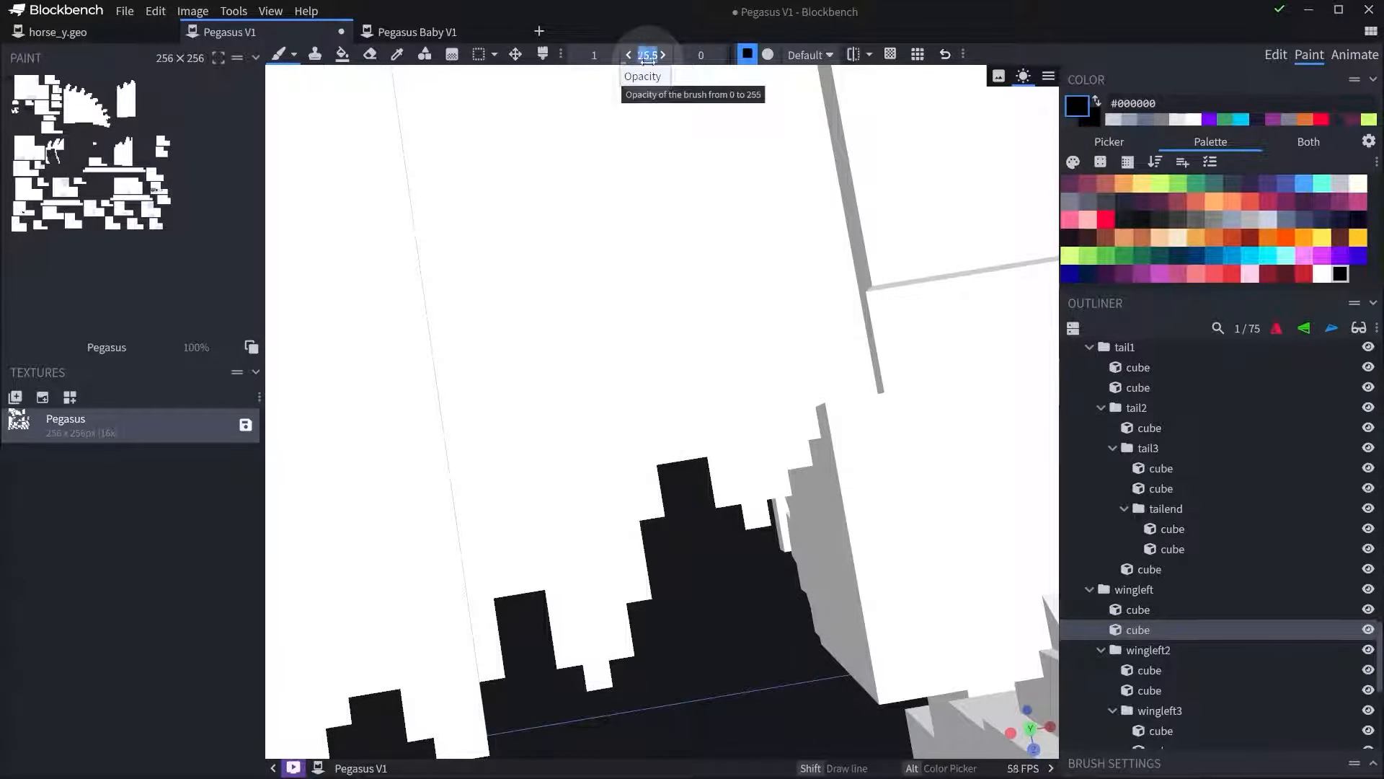
Set the brush opacity to 55 and paint two stepped grey feather lines up from the rear edge of the left wing's inner section.
type("55")
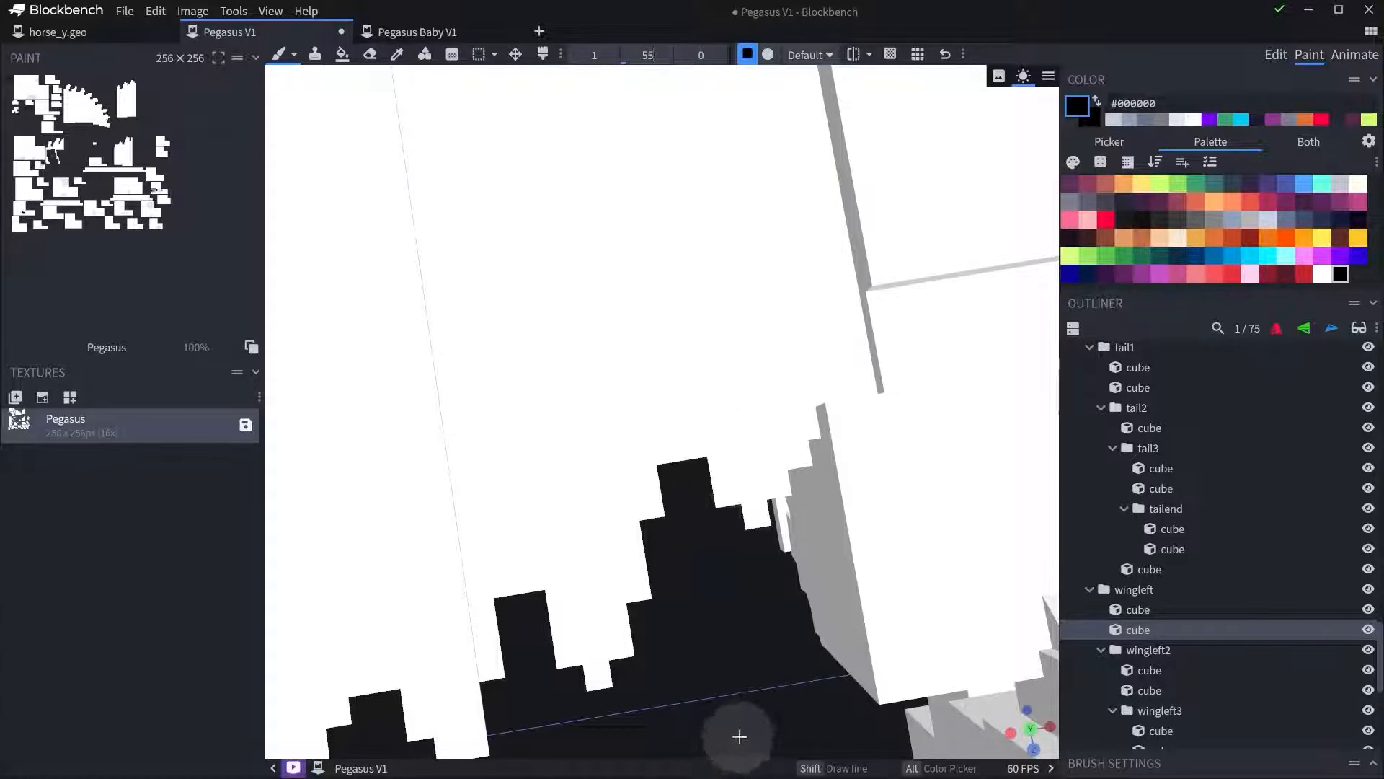
left_click_drag(729, 703, 721, 688)
left_click_drag(636, 571, 626, 541)
left_click_drag(644, 485, 648, 402)
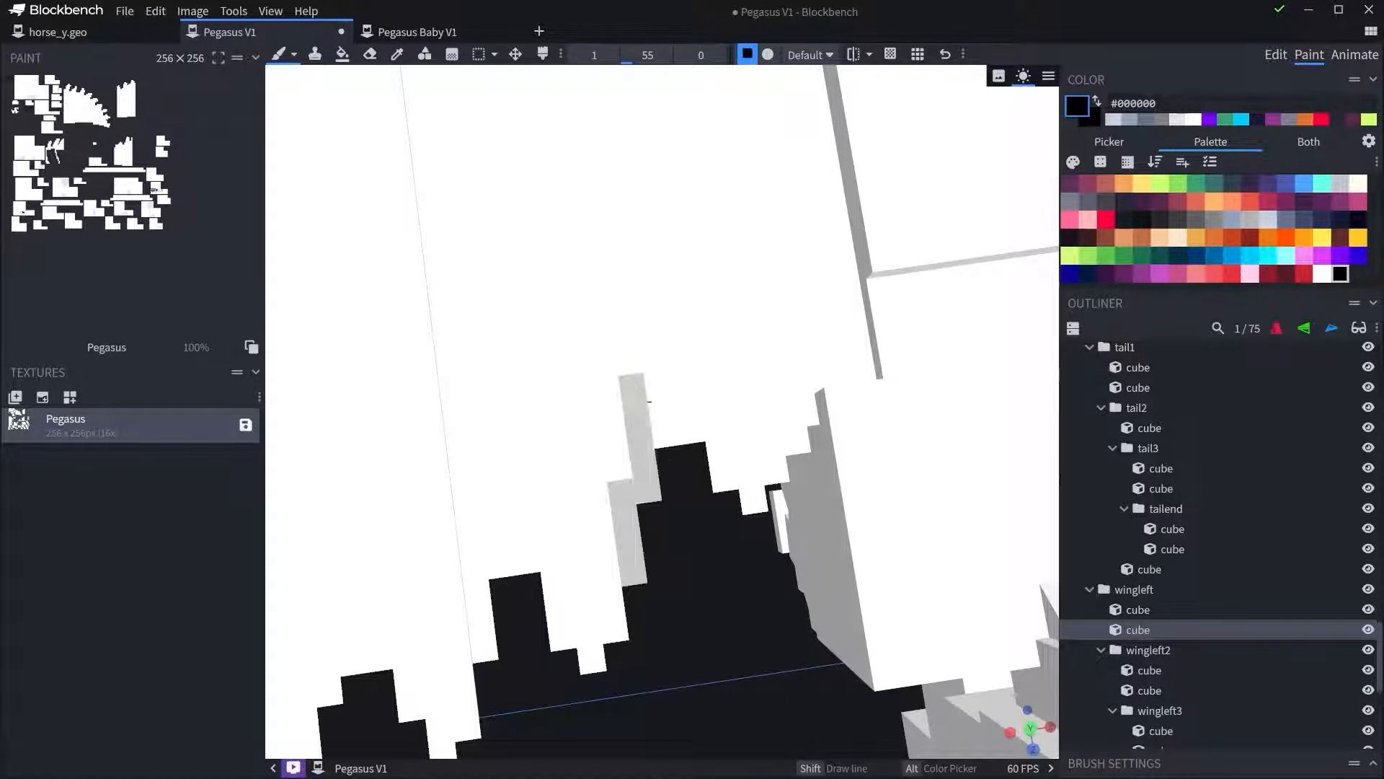
left_click(632, 182, "shift")
right_click_drag(678, 254, 698, 513)
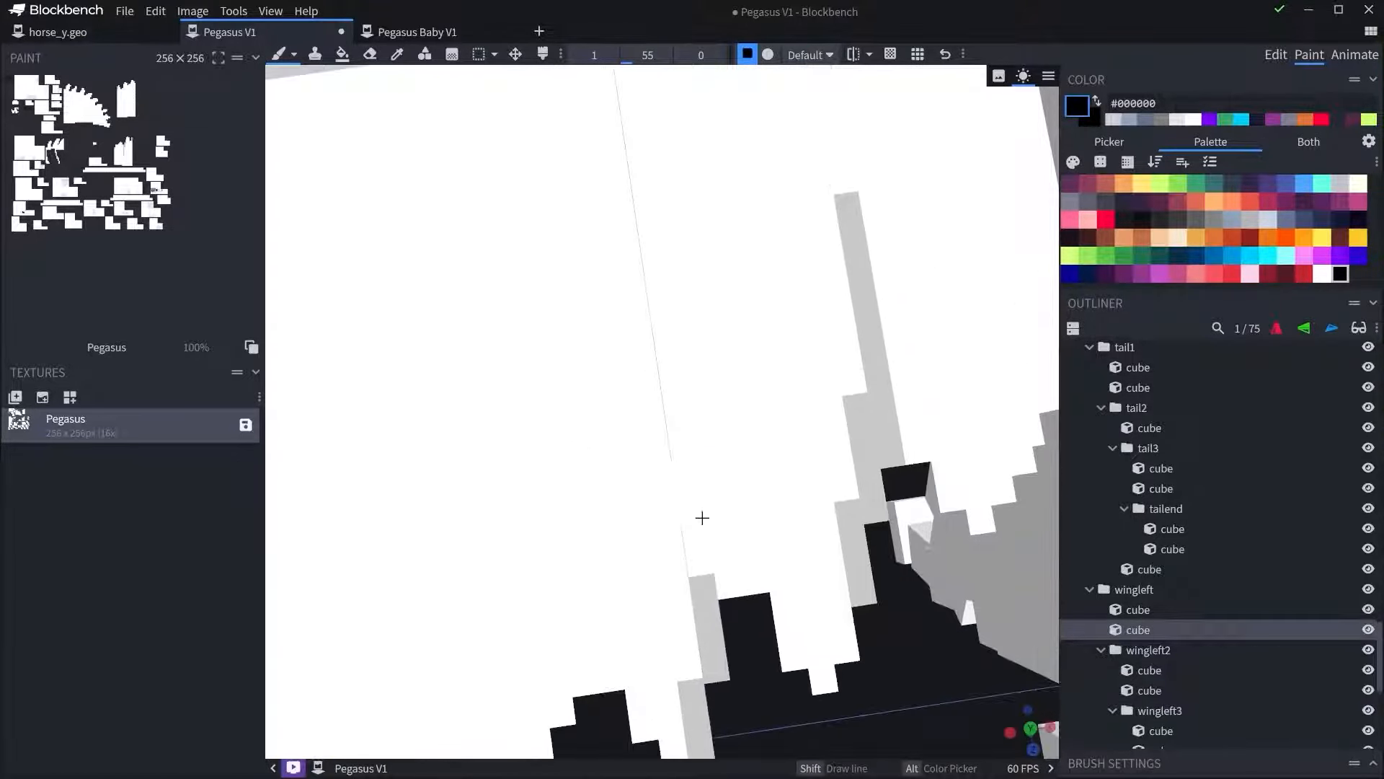
left_click_drag(728, 582, 693, 258)
right_click_drag(637, 476, 698, 312)
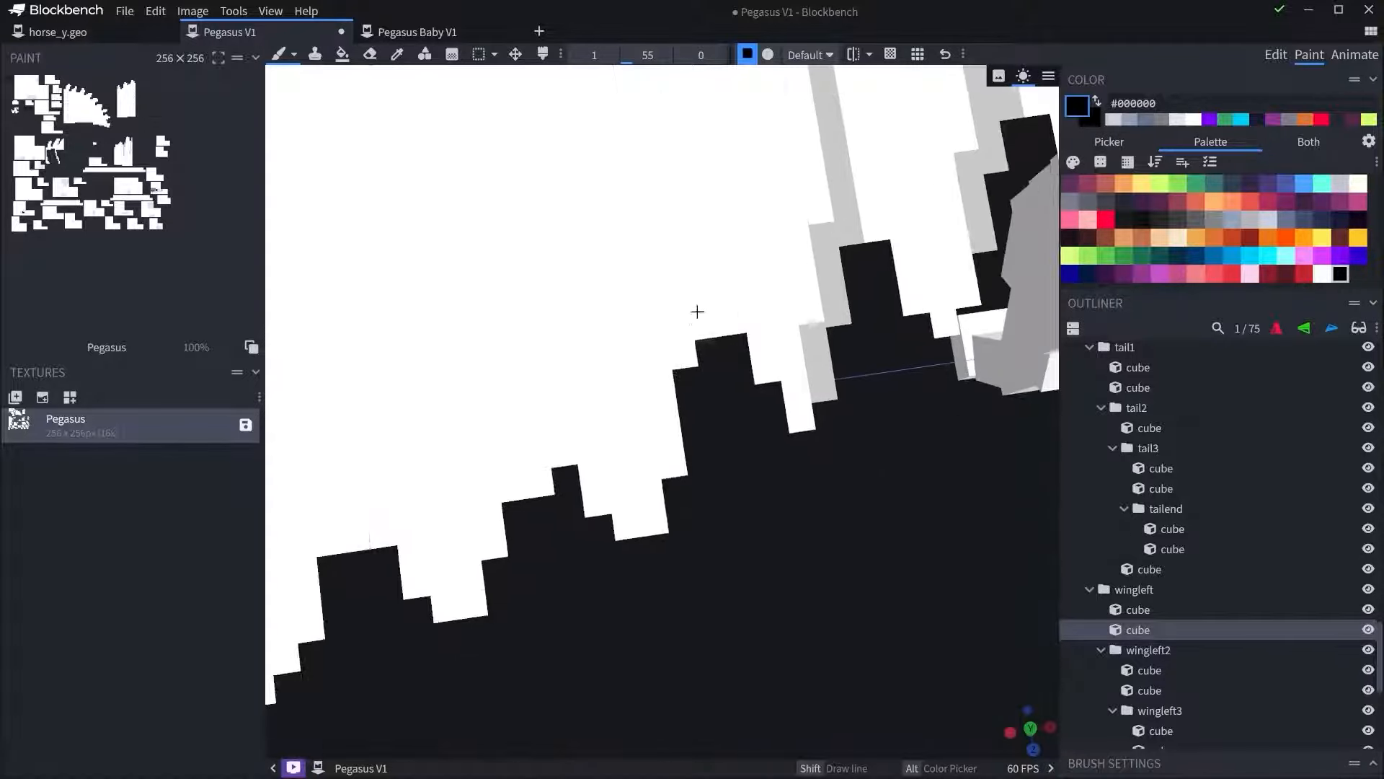
Paint a stepped feather line from the rear edge of the left wing's middle section up towards the front edge.
left_click_drag(655, 518, 675, 382)
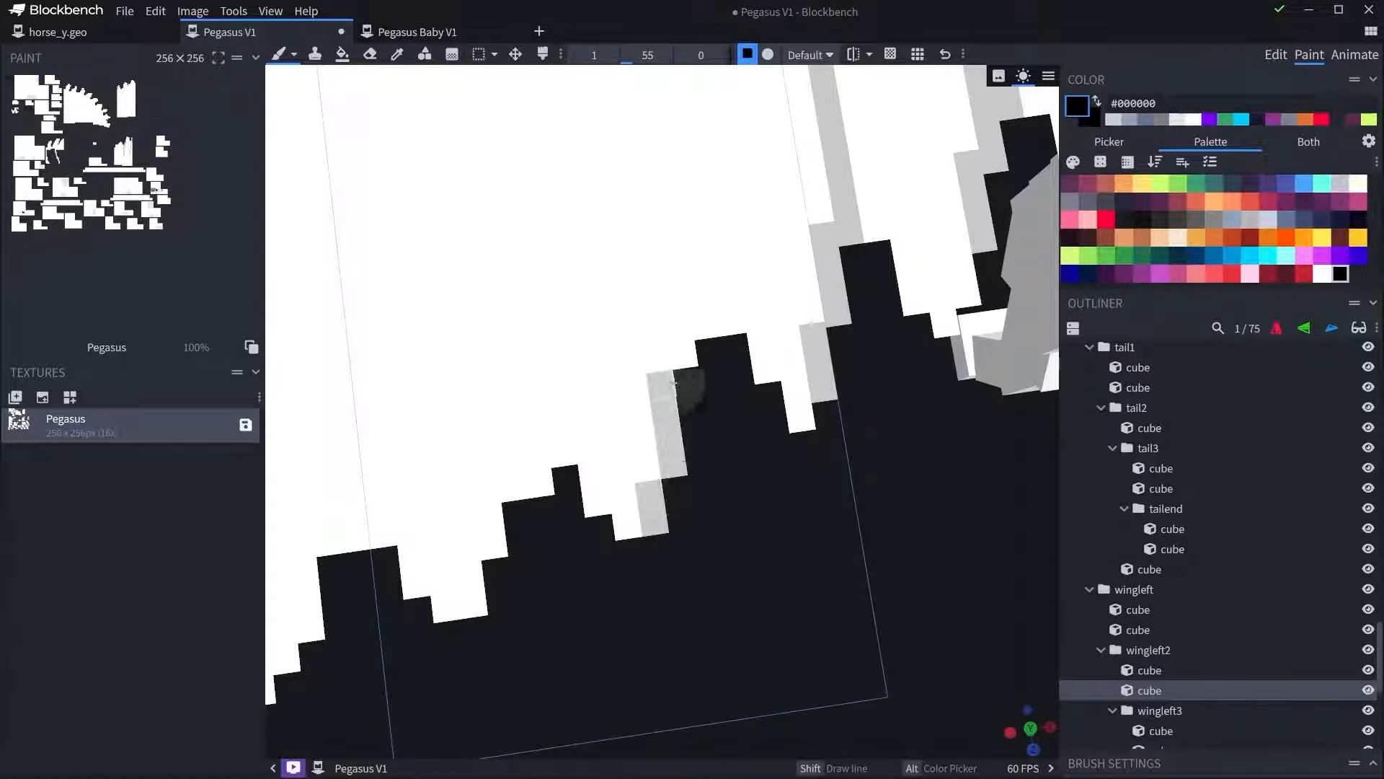
right_click_drag(687, 342, 693, 476)
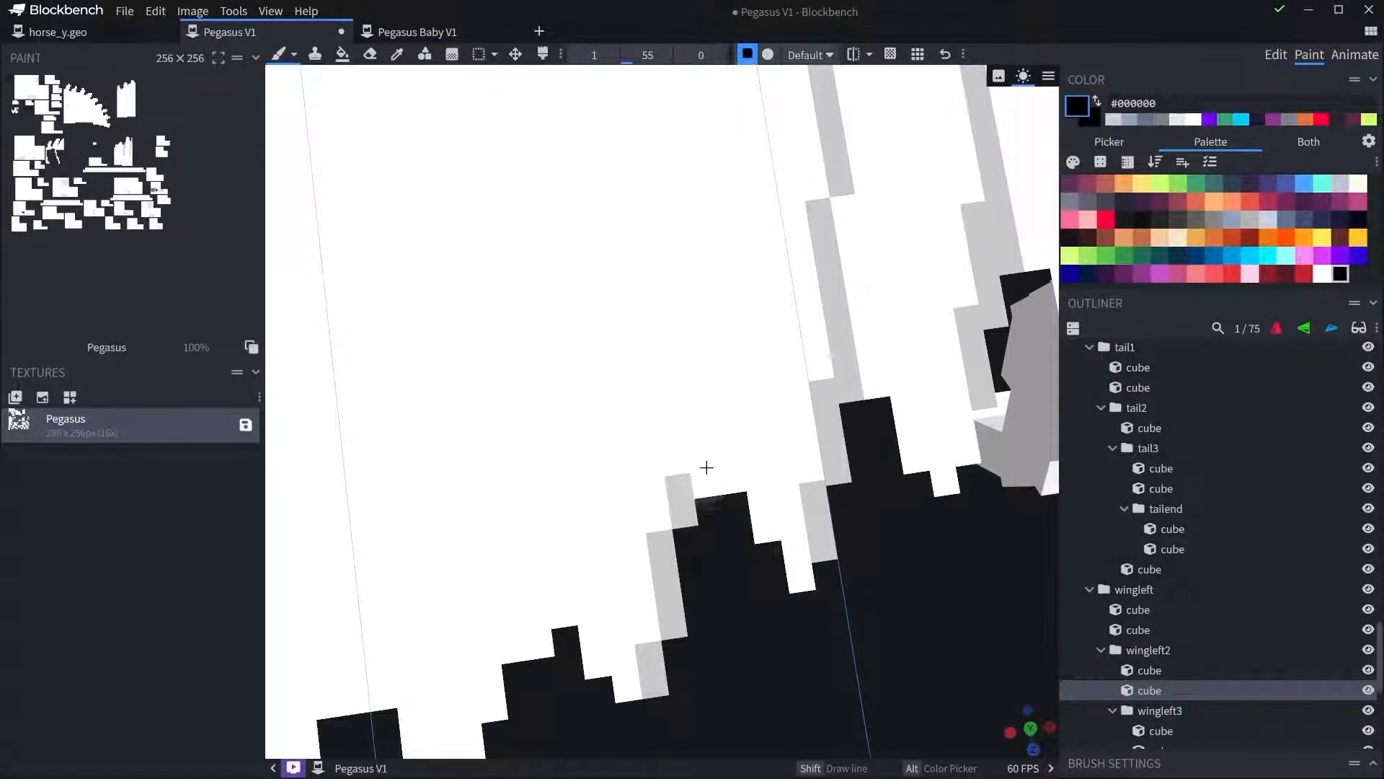
left_click_drag(699, 437, 687, 216)
right_click_drag(687, 216, 731, 434)
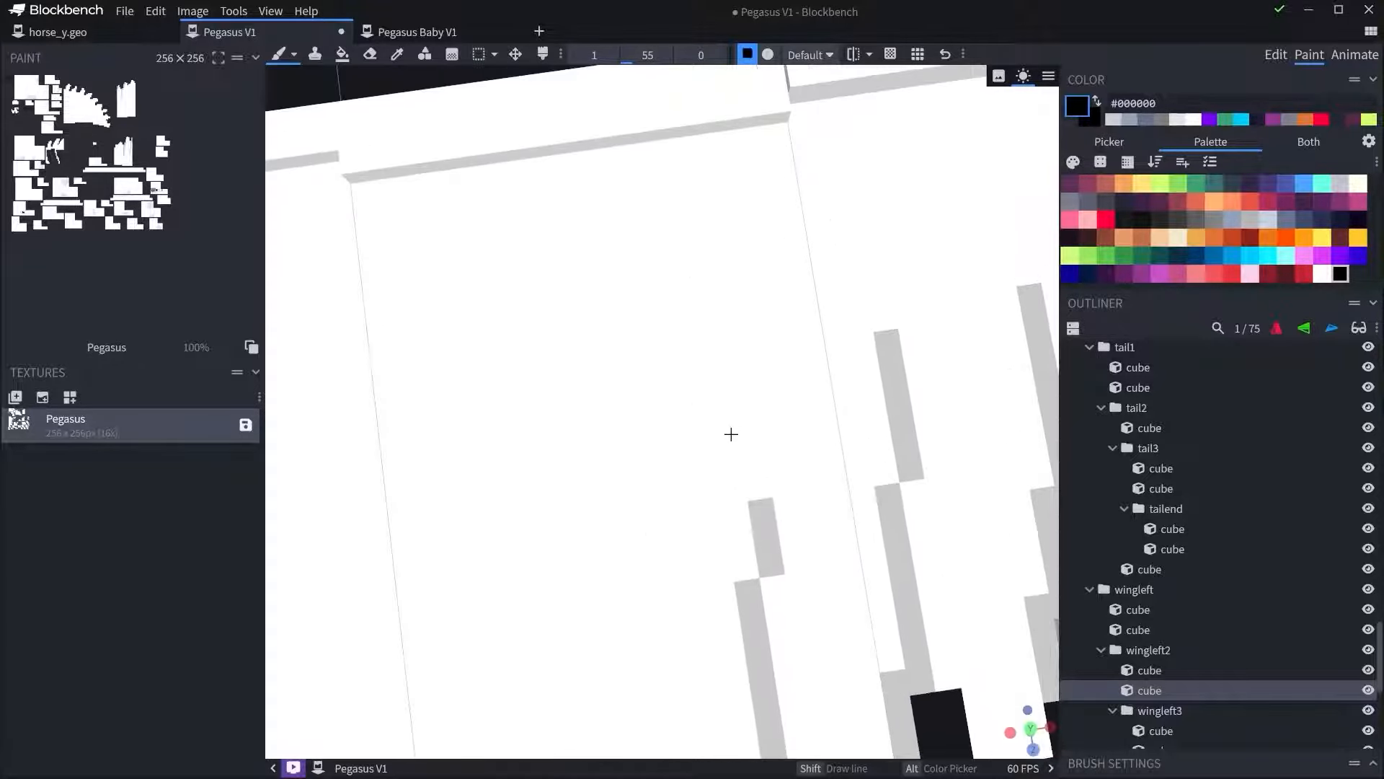
left_click_drag(759, 478, 744, 304)
scroll(721, 551, "down", 5)
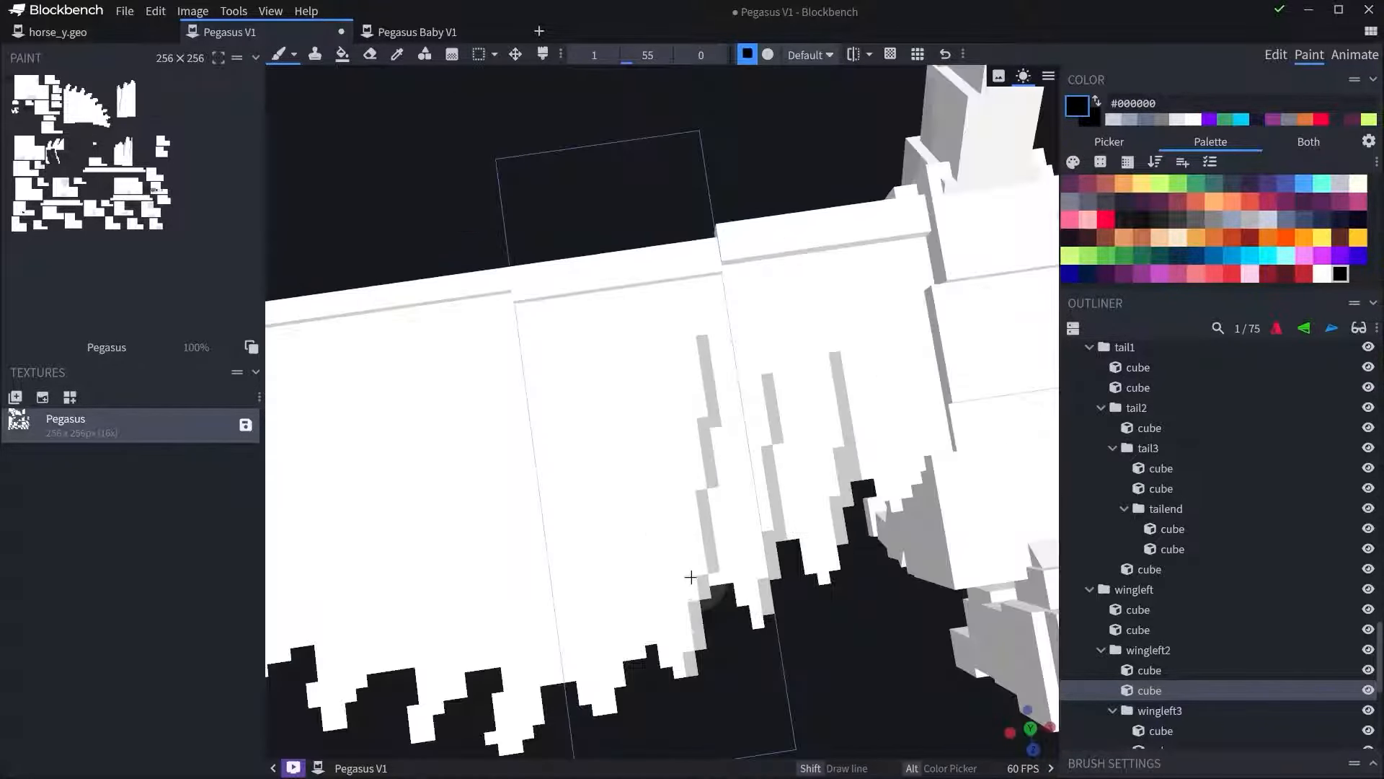
Add another stepped feather line farther out on the left wing's middle section, redoing its lower part.
right_click_drag(689, 578, 728, 442)
scroll(726, 445, "up", 2)
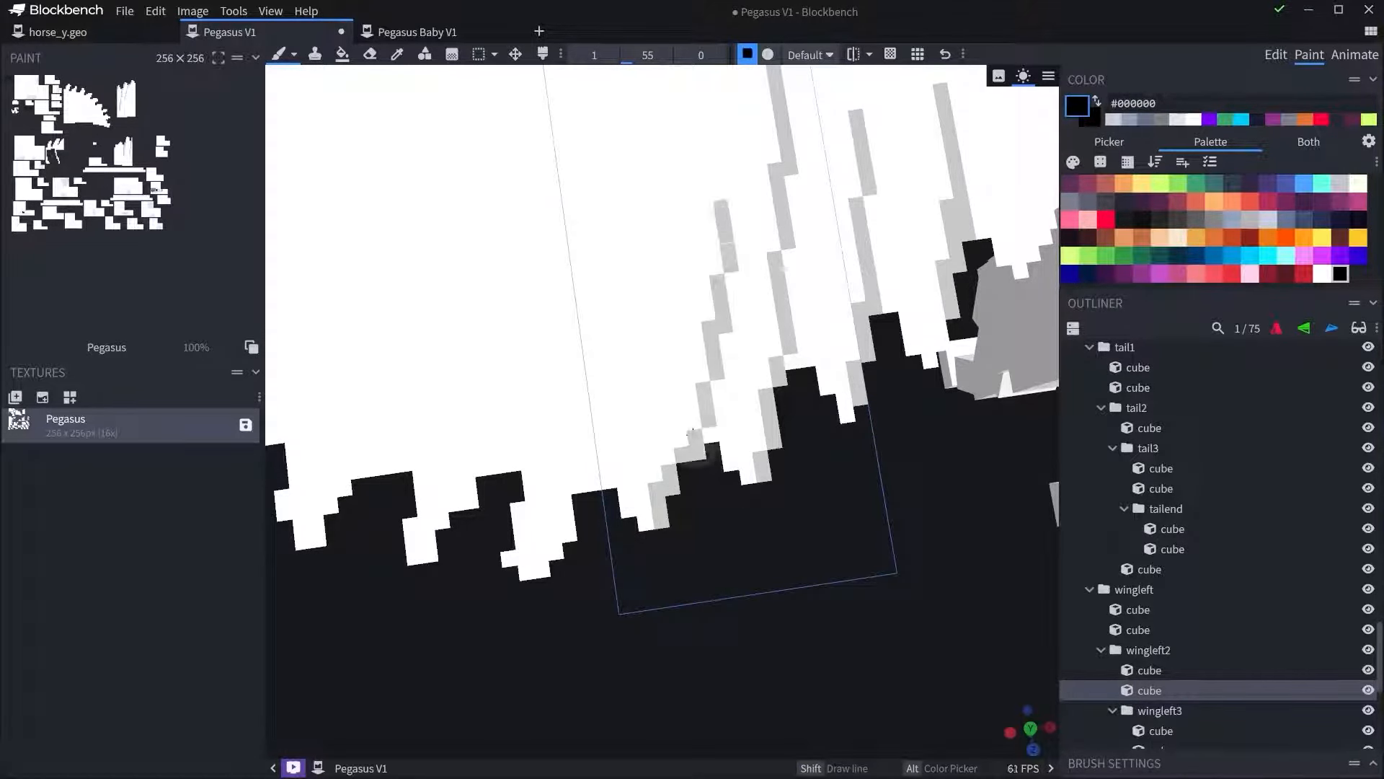
key("ctrl+z")
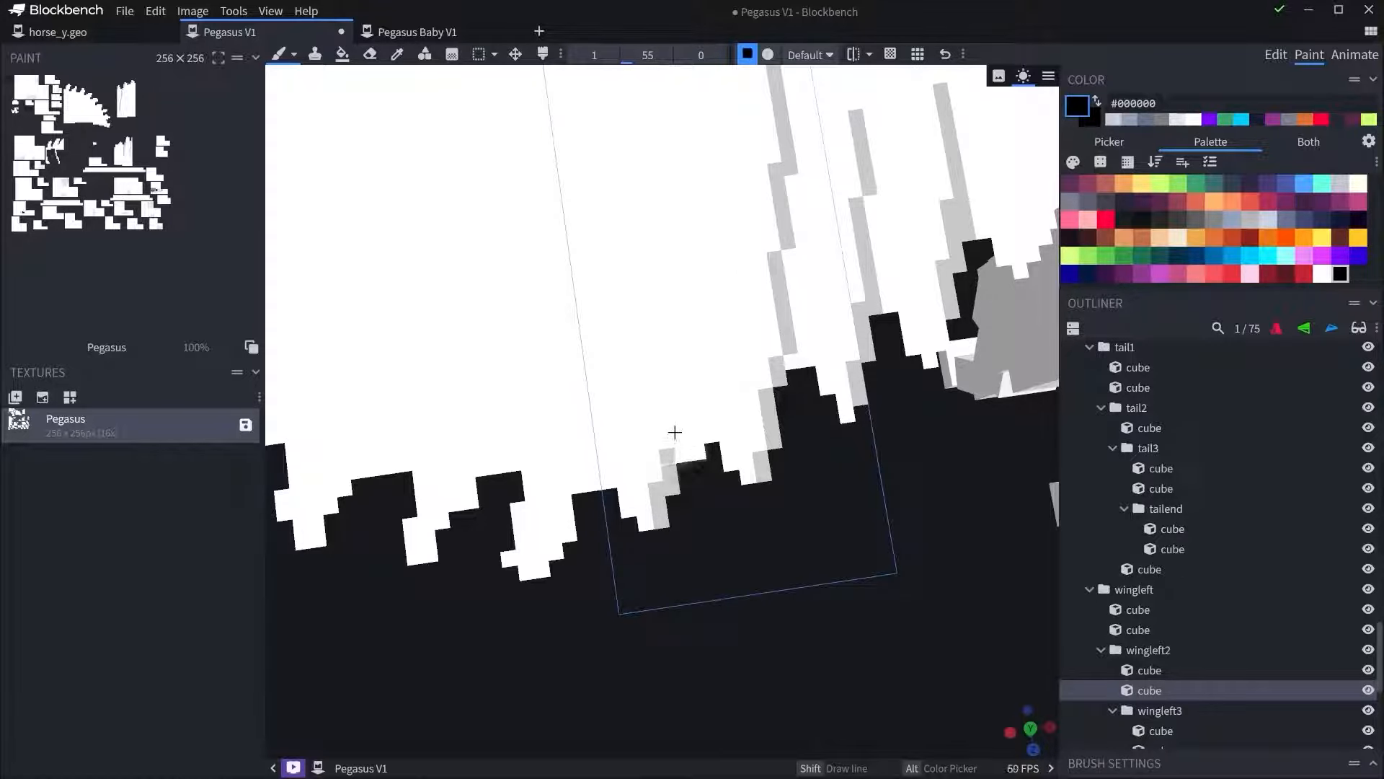
right_click_drag(687, 177, 696, 261)
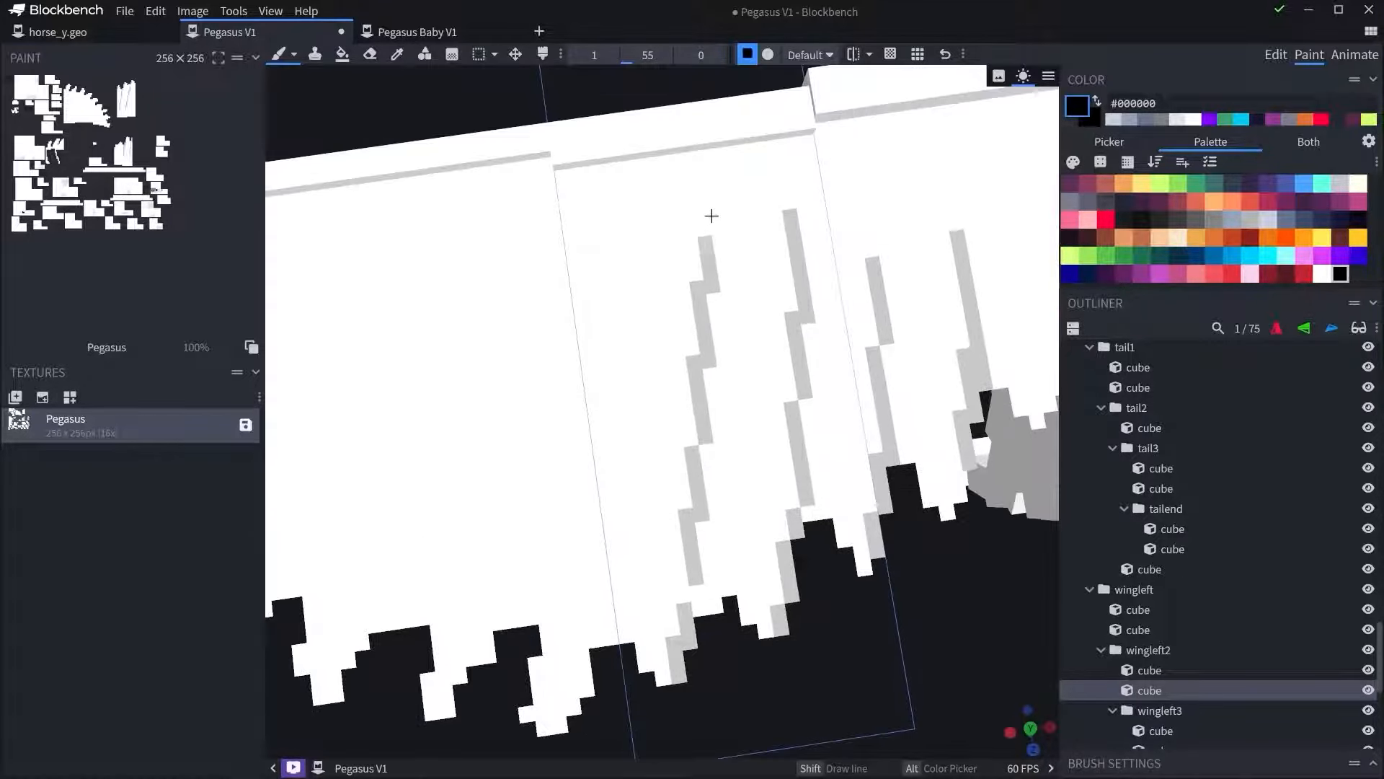
left_click(706, 227)
right_click_drag(627, 389, 754, 303)
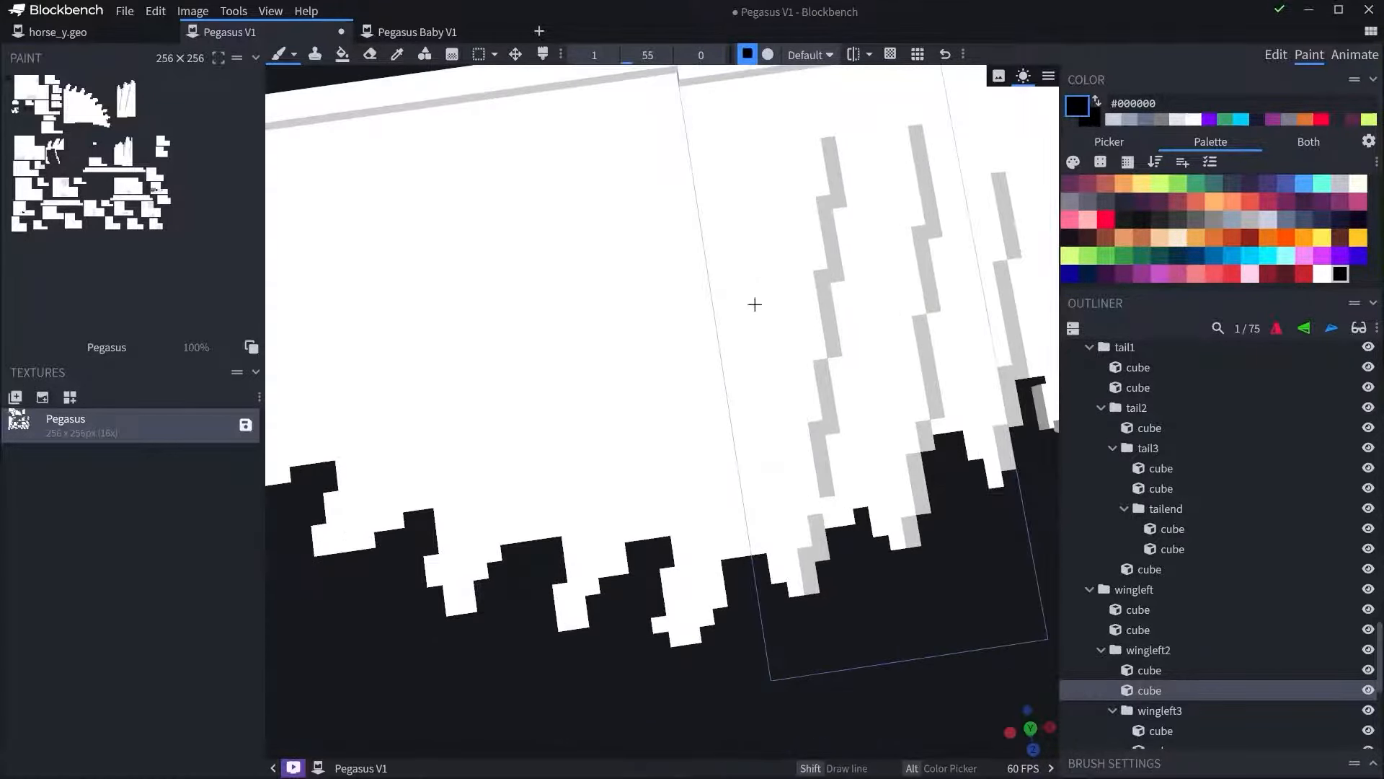
Sample the feather grey #c8c8c8, restore the brush opacity to 255 and paint three feather lines from the outer section's rear tips.
left_click(693, 633)
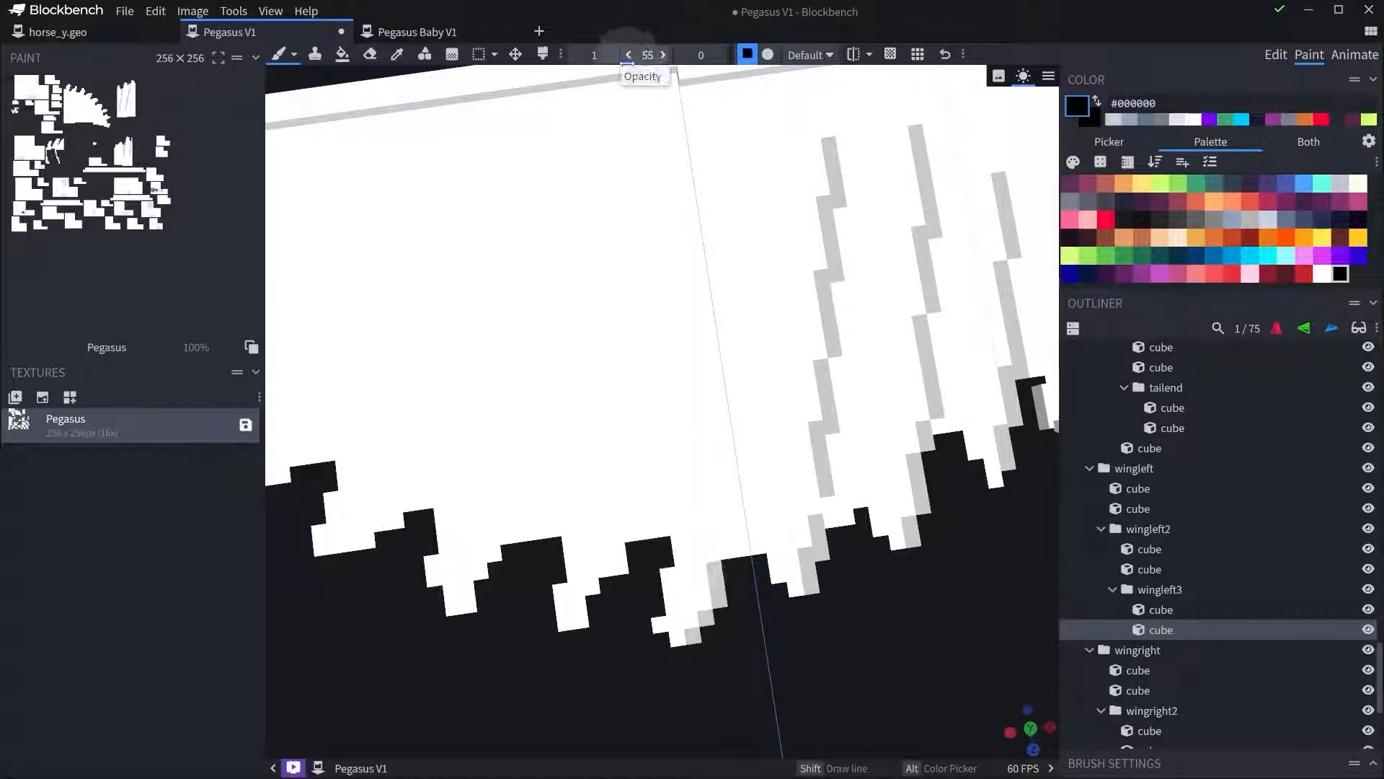
key("alt")
left_click(717, 574, "alt")
right_click_drag(474, 609, 627, 637)
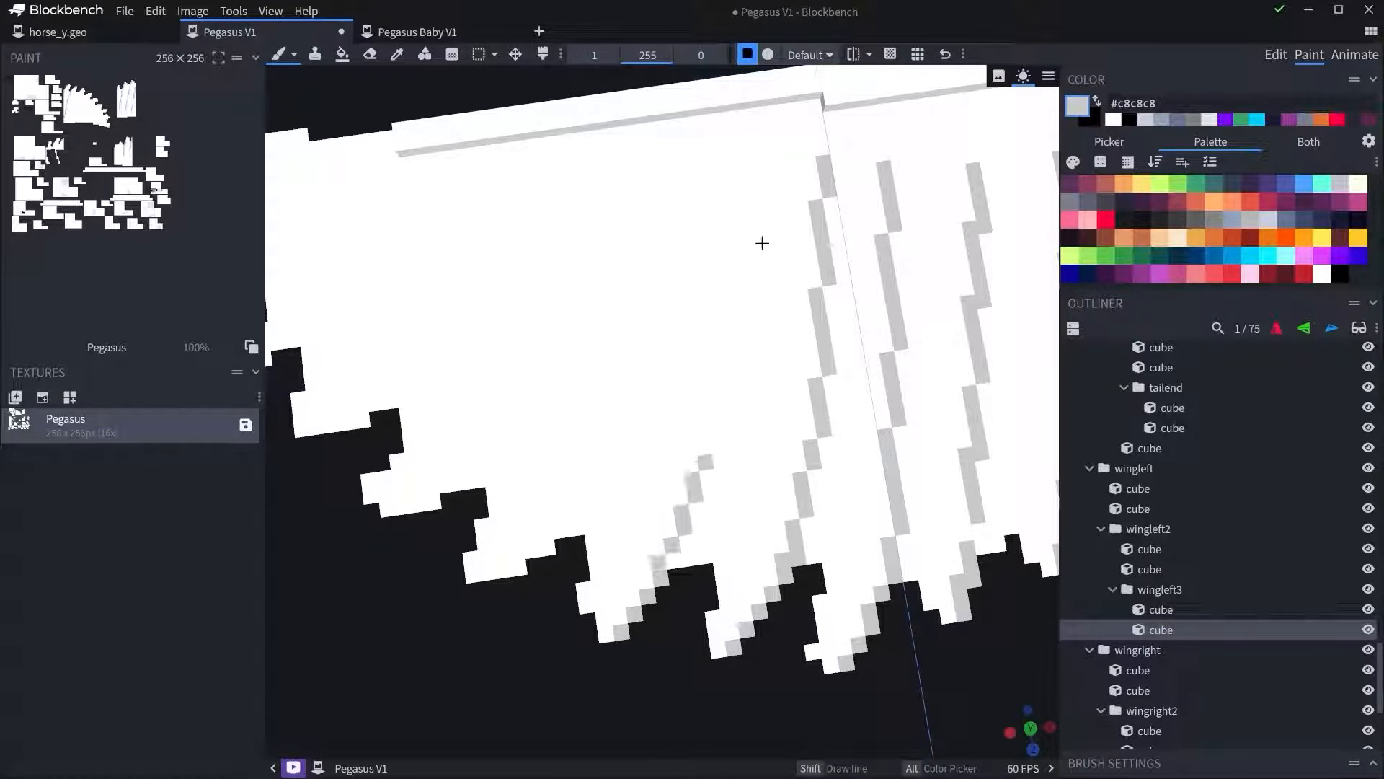
left_click(766, 156, "shift")
Paint four more diagonal feather lines across the left wing's outer section, fanning from the ragged edge tips towards the front edge.
right_click_drag(574, 421, 651, 638)
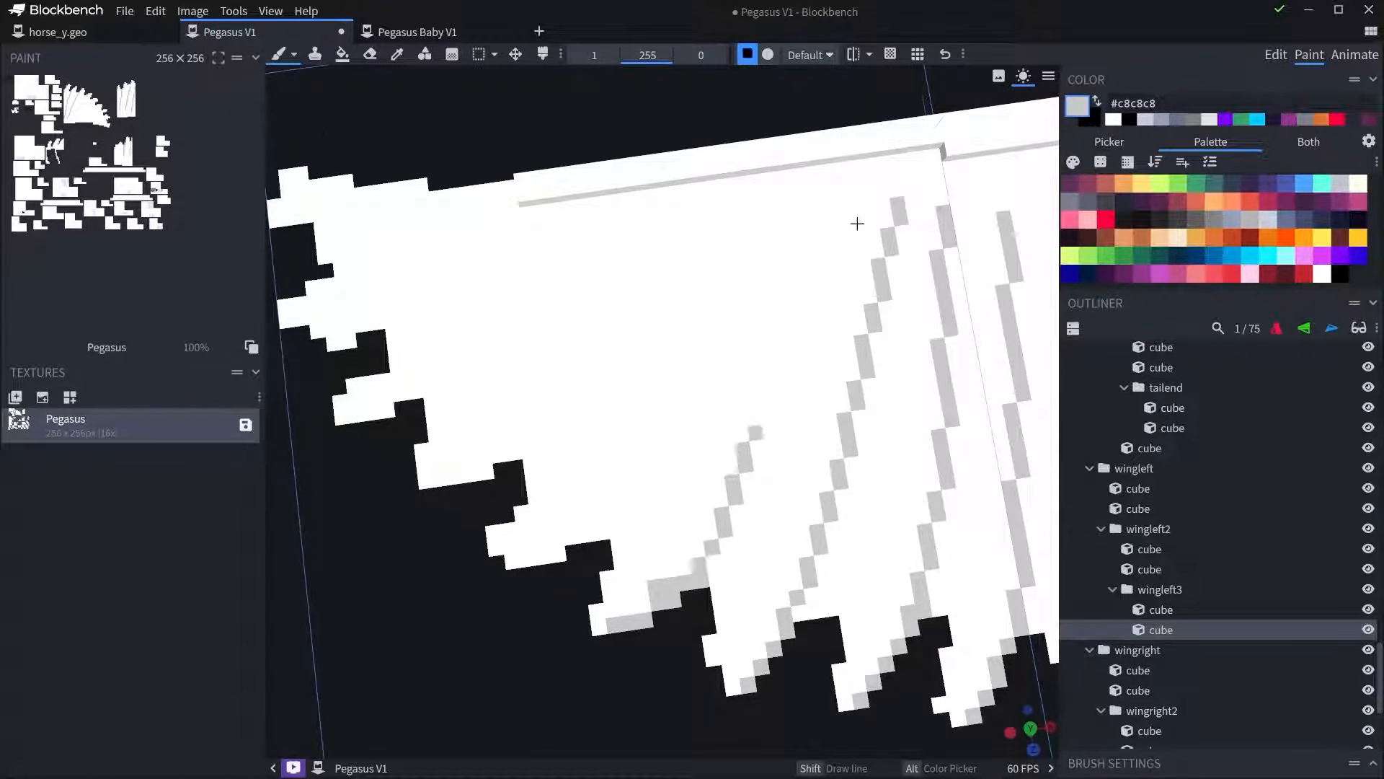
left_click(857, 196, "shift")
right_click_drag(677, 339, 543, 608)
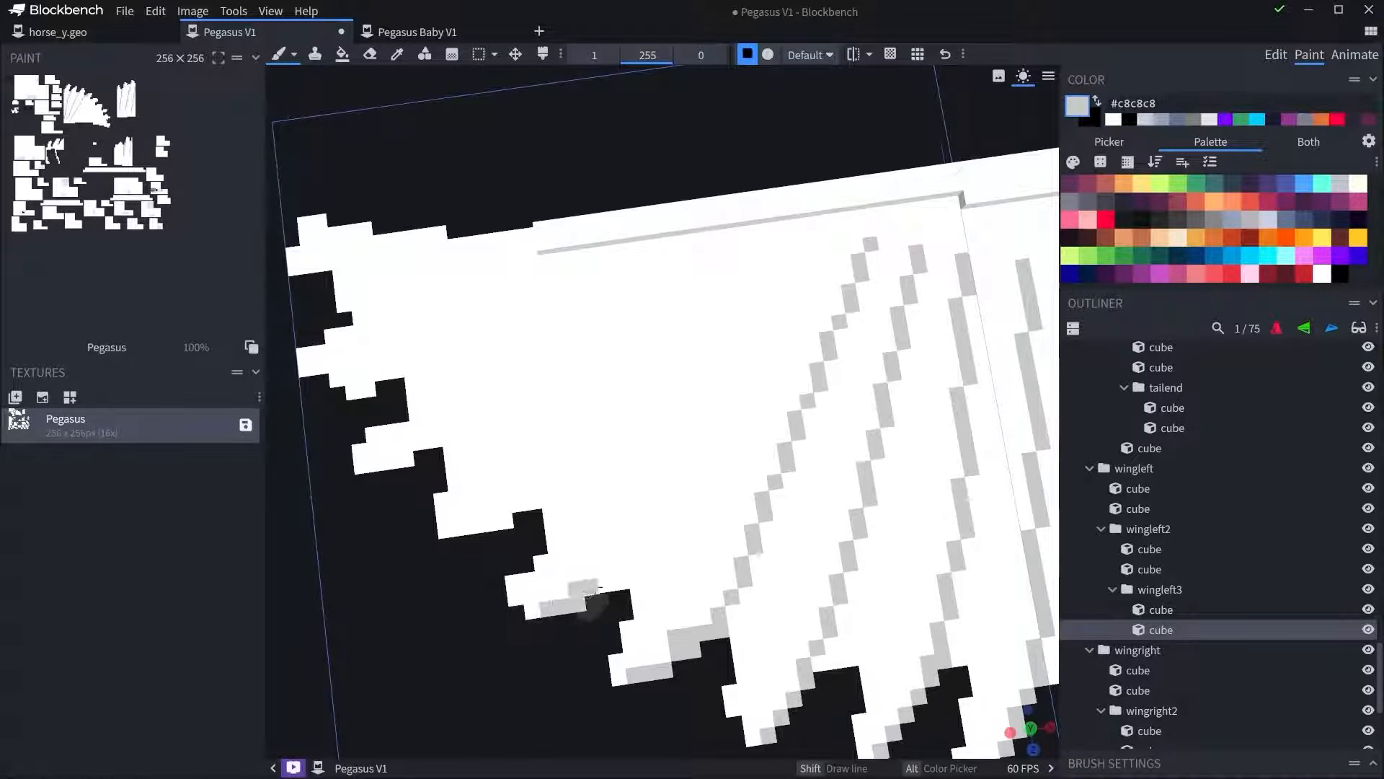
left_click(816, 246, "shift")
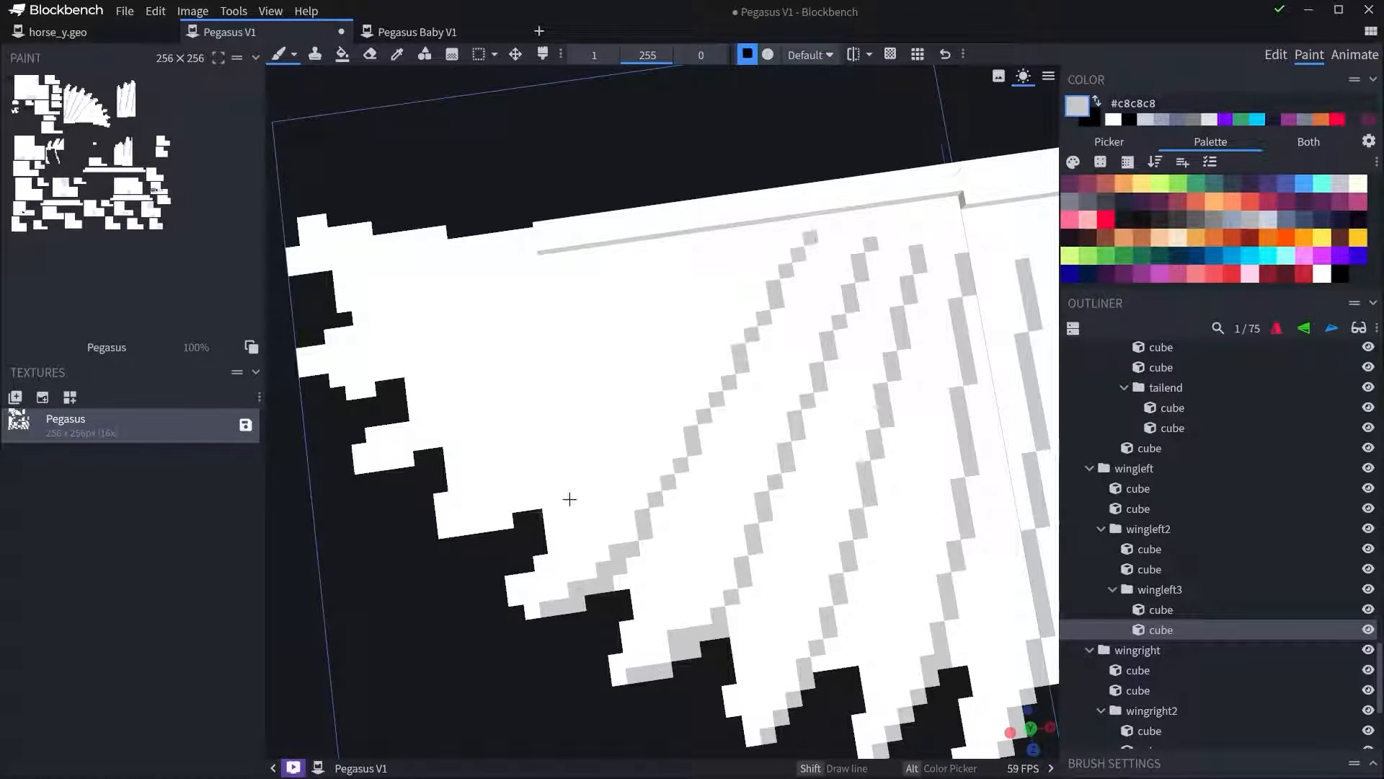
left_click_drag(455, 529, 500, 514)
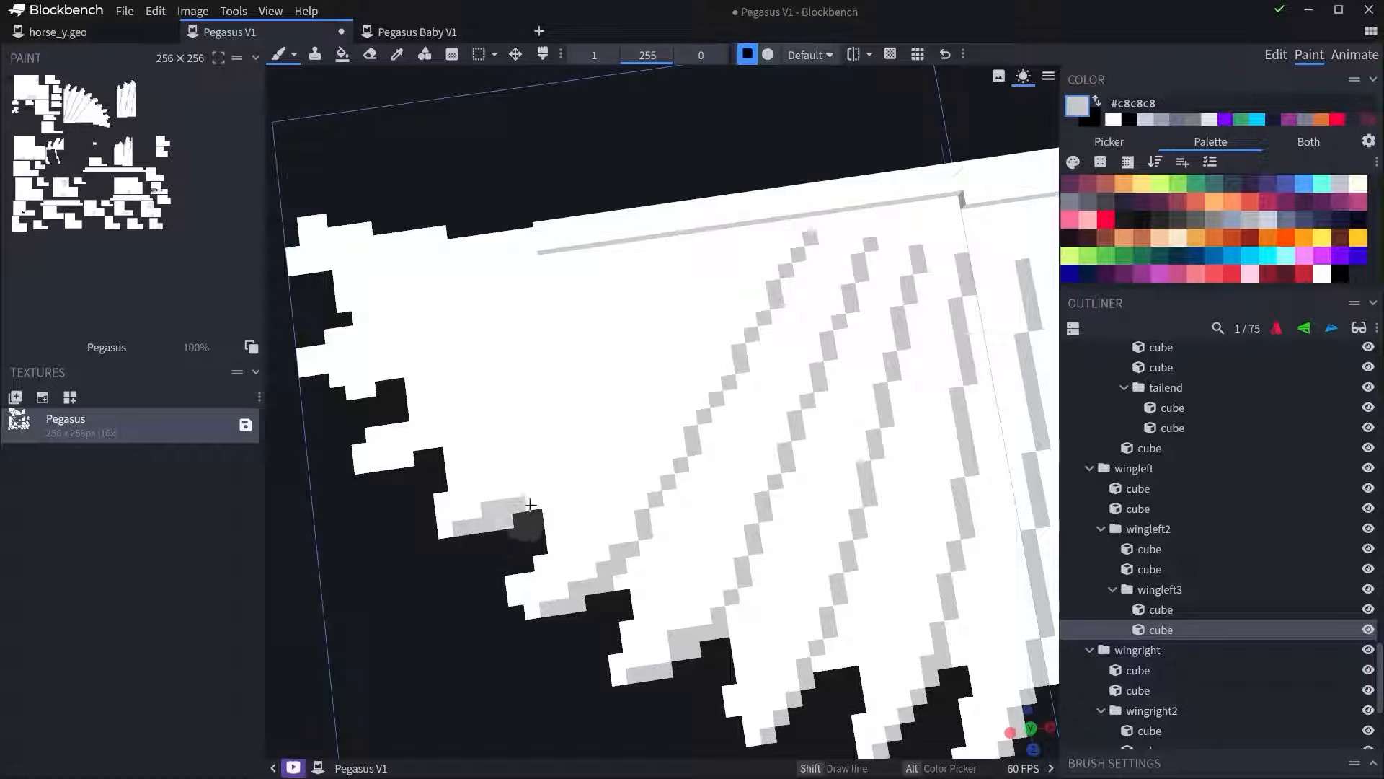
left_click(736, 234, "shift")
right_click_drag(623, 333, 743, 366)
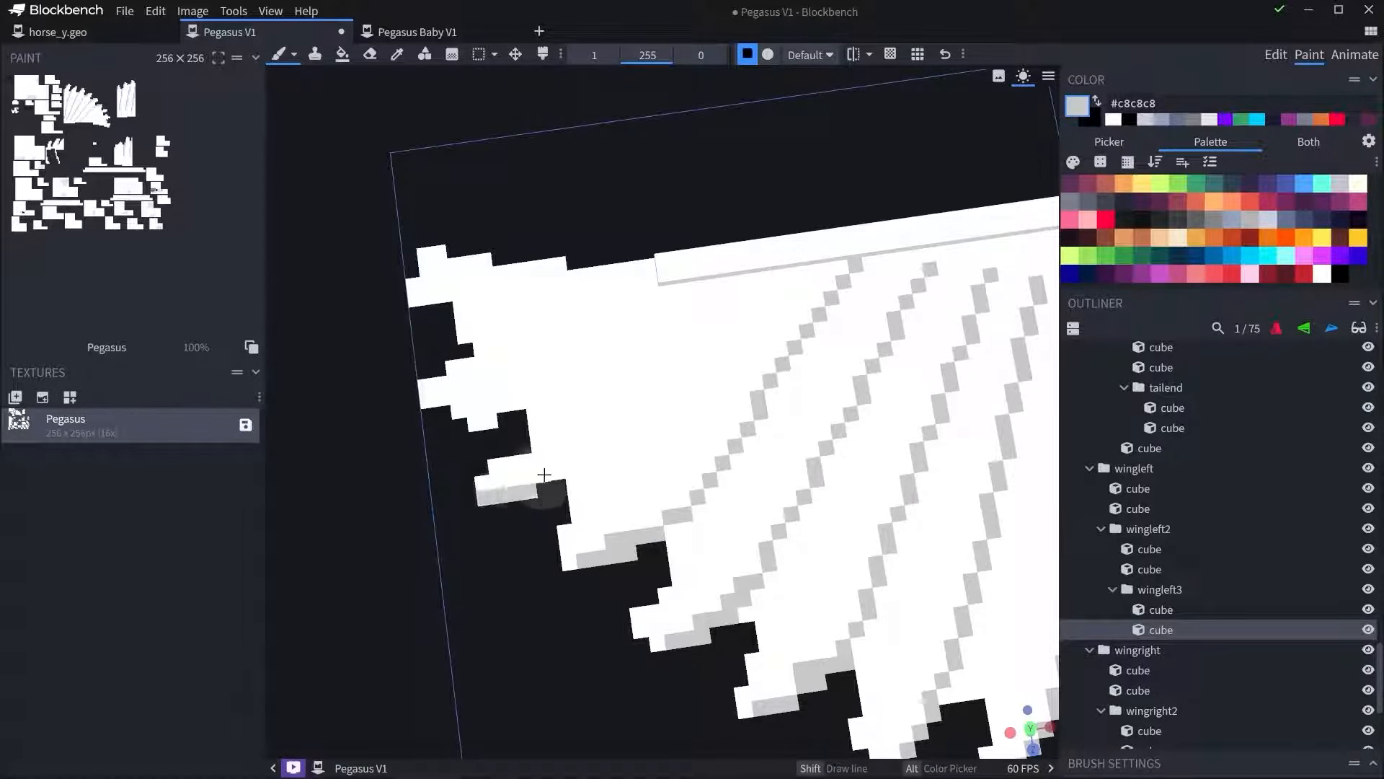
left_click(710, 353, "shift")
Paint short diagonal grey #c8c8c8 branches across the front ends of the feather lines on the left wing's inner, middle and outer sections.
right_click_drag(758, 306, 610, 528)
scroll(611, 528, "down", 3)
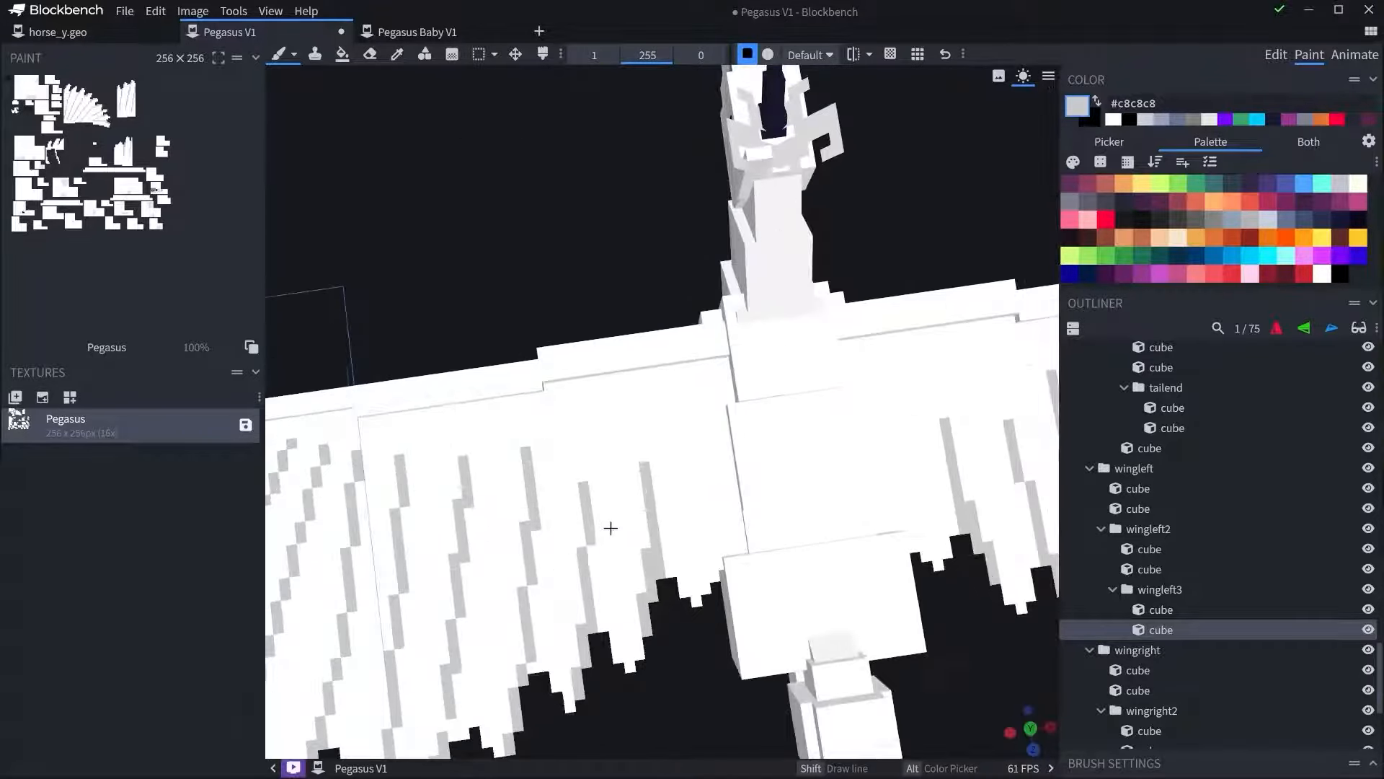
left_click(583, 473)
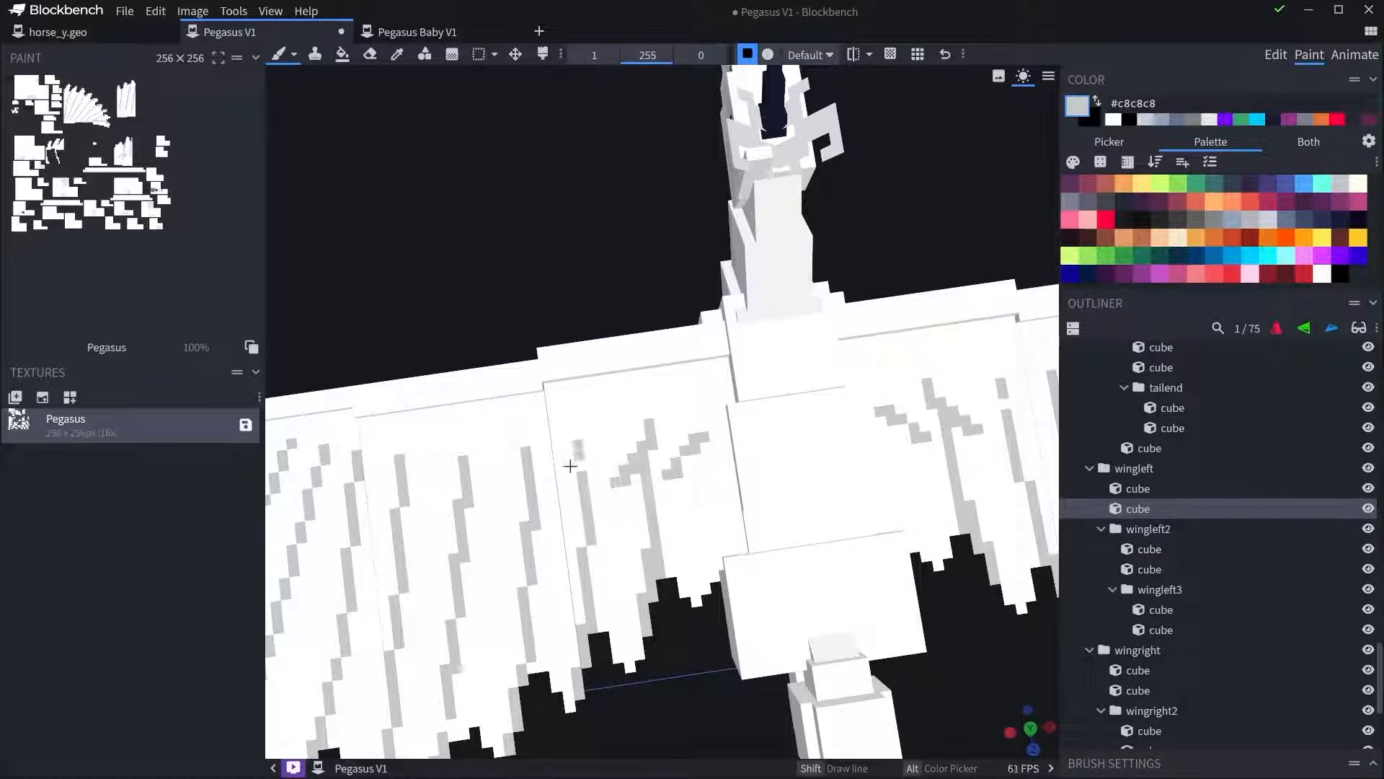
left_click(513, 464)
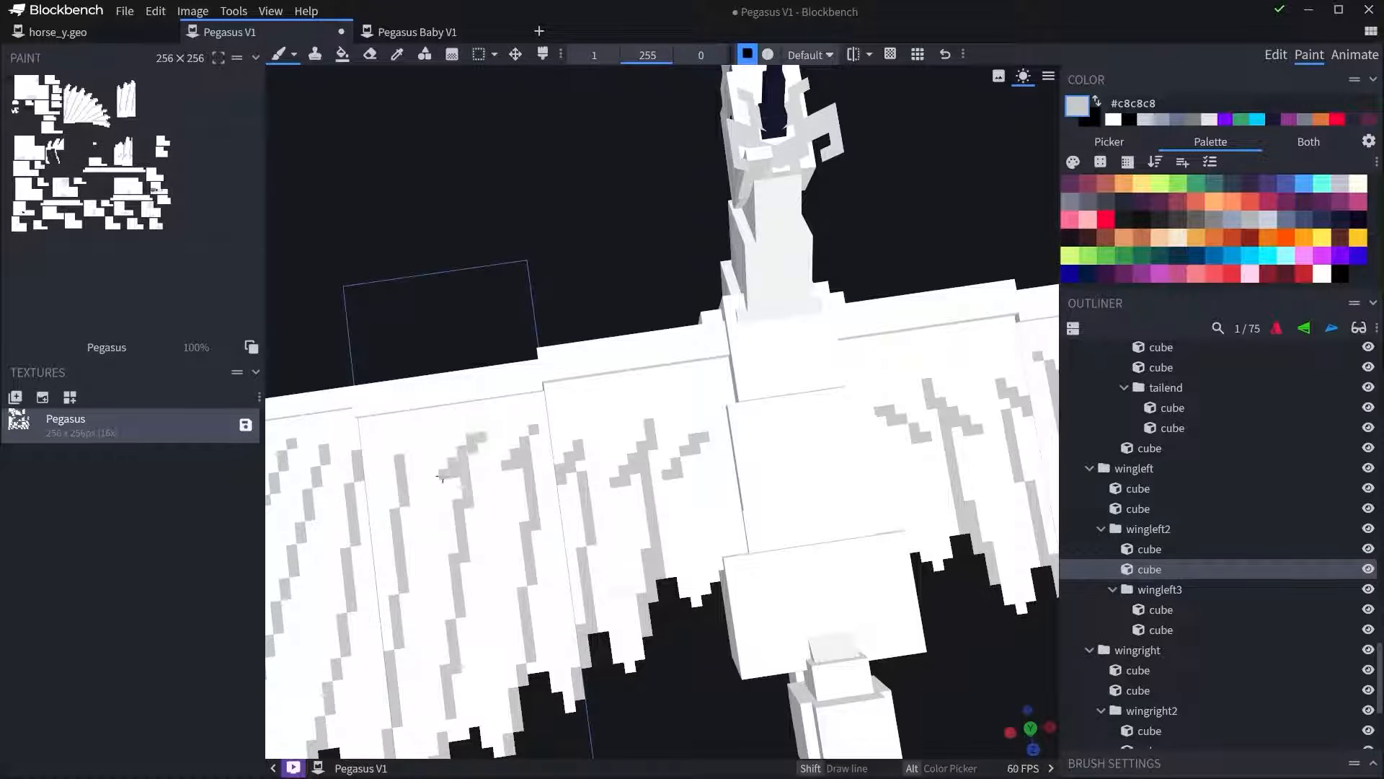
right_click_drag(440, 478, 540, 450)
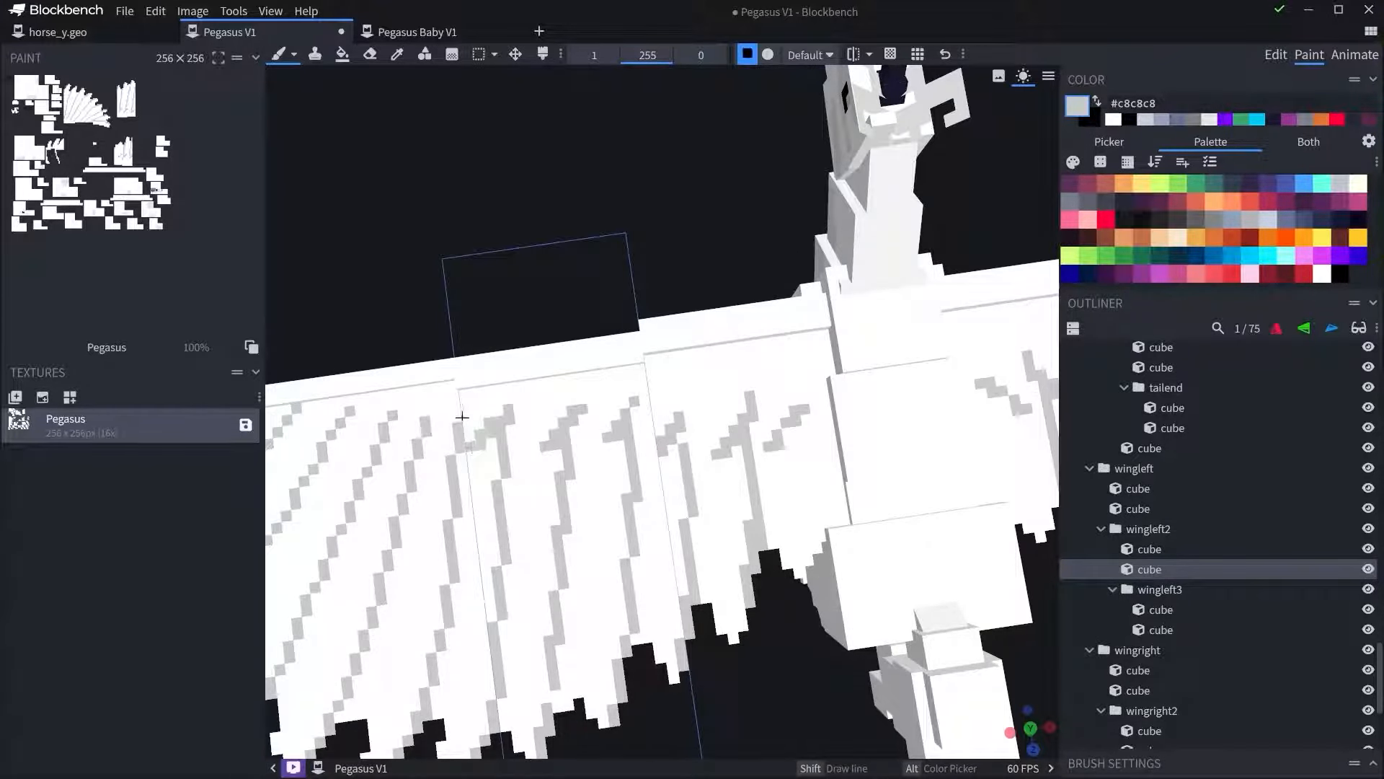
left_click(413, 421)
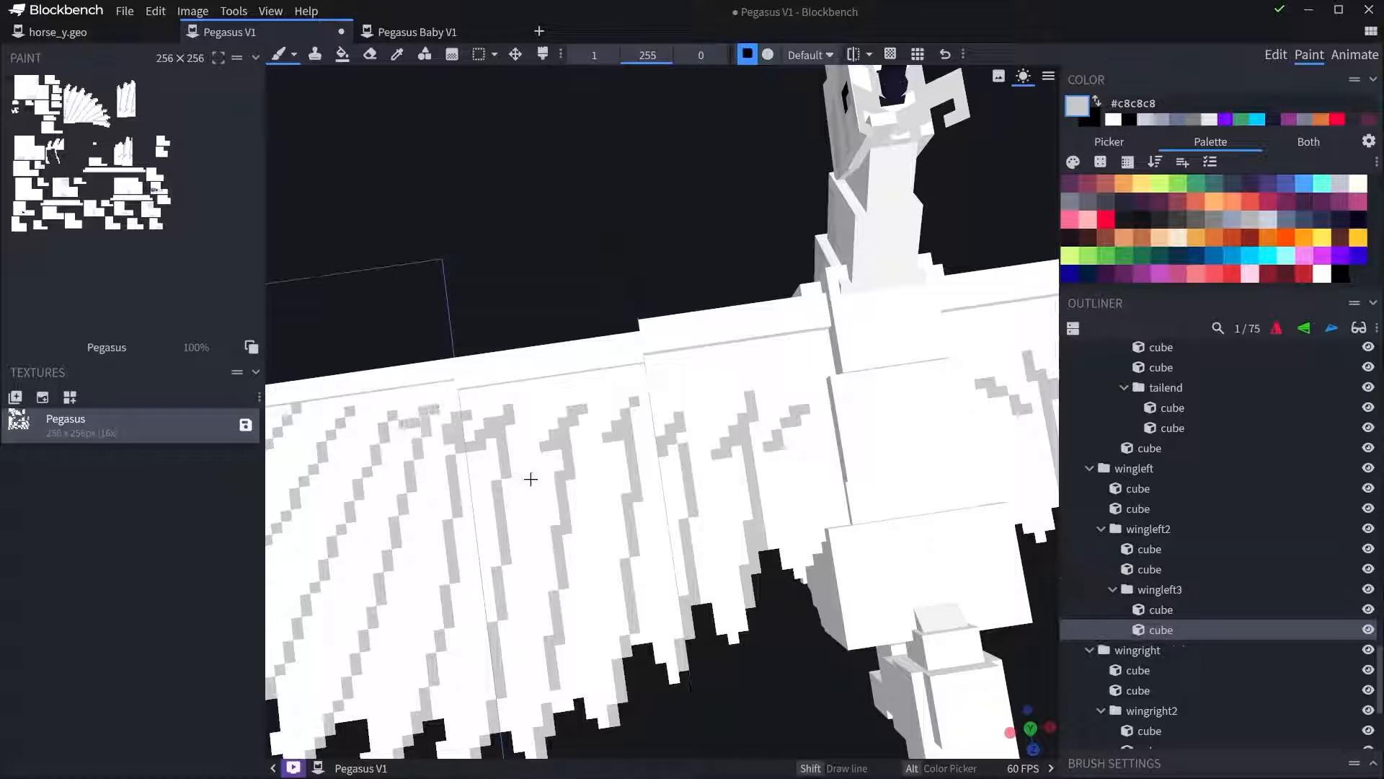
scroll(531, 478, "down", 2)
scroll(698, 553, "up", 5)
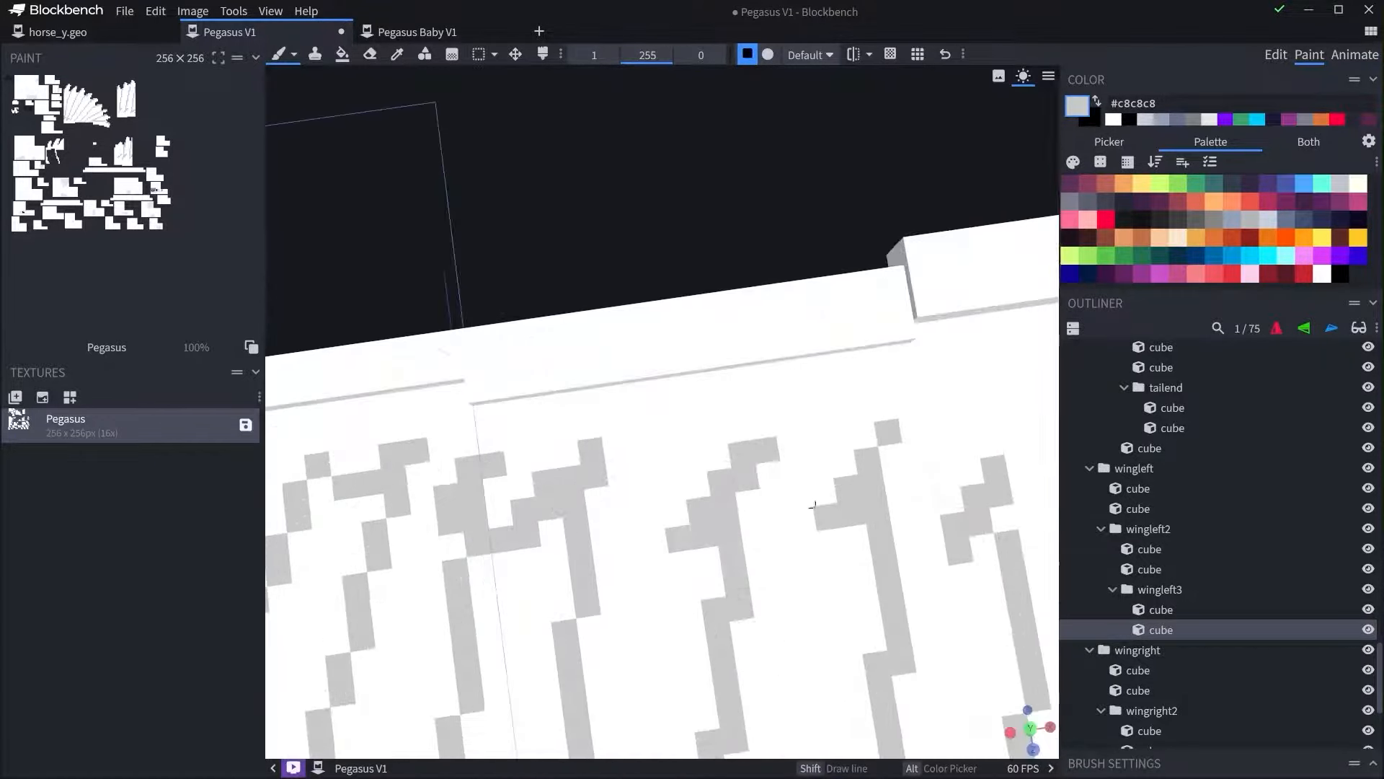
scroll(782, 358, "down", 6)
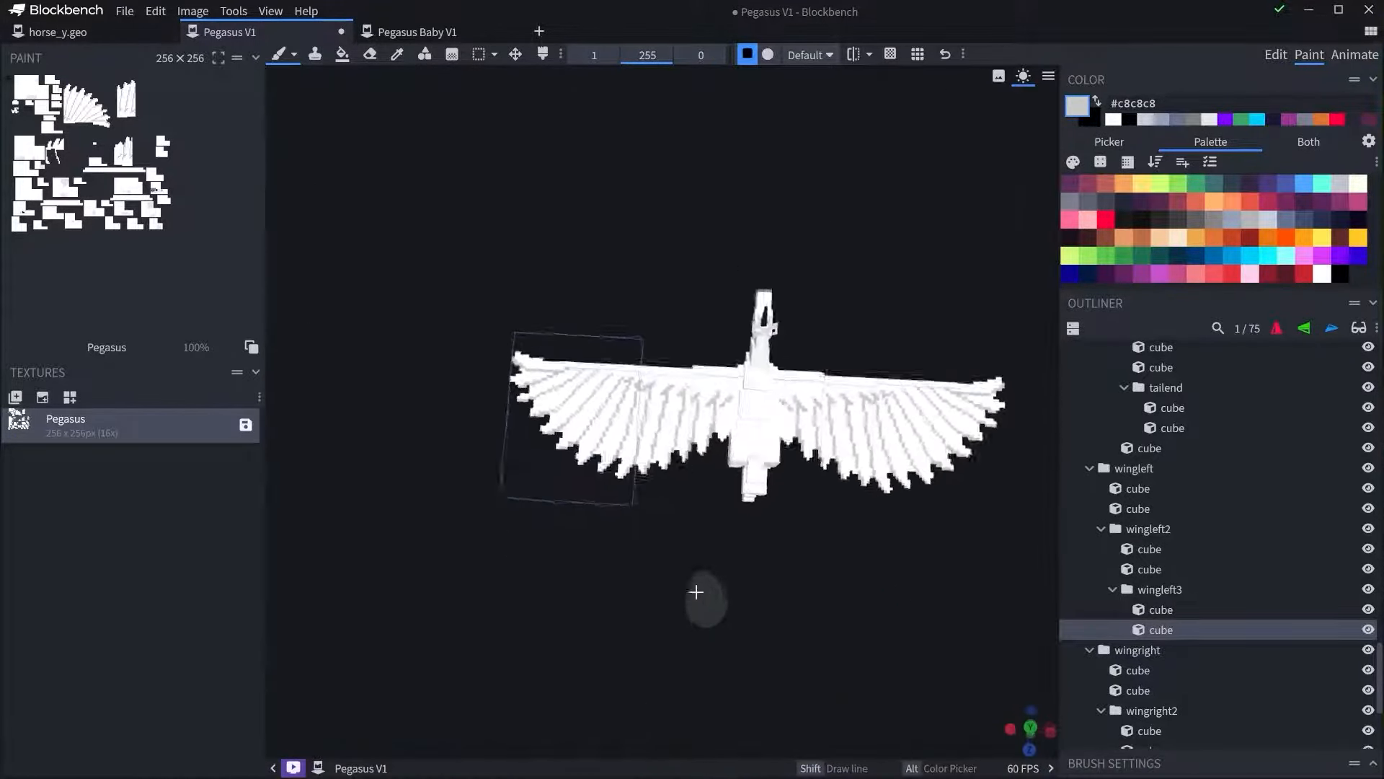
Shade the lower edge of the body's side between the legs with a grey #c8c8c8 strip, undoing a stray first stroke.
left_click_drag(696, 591, 719, 574)
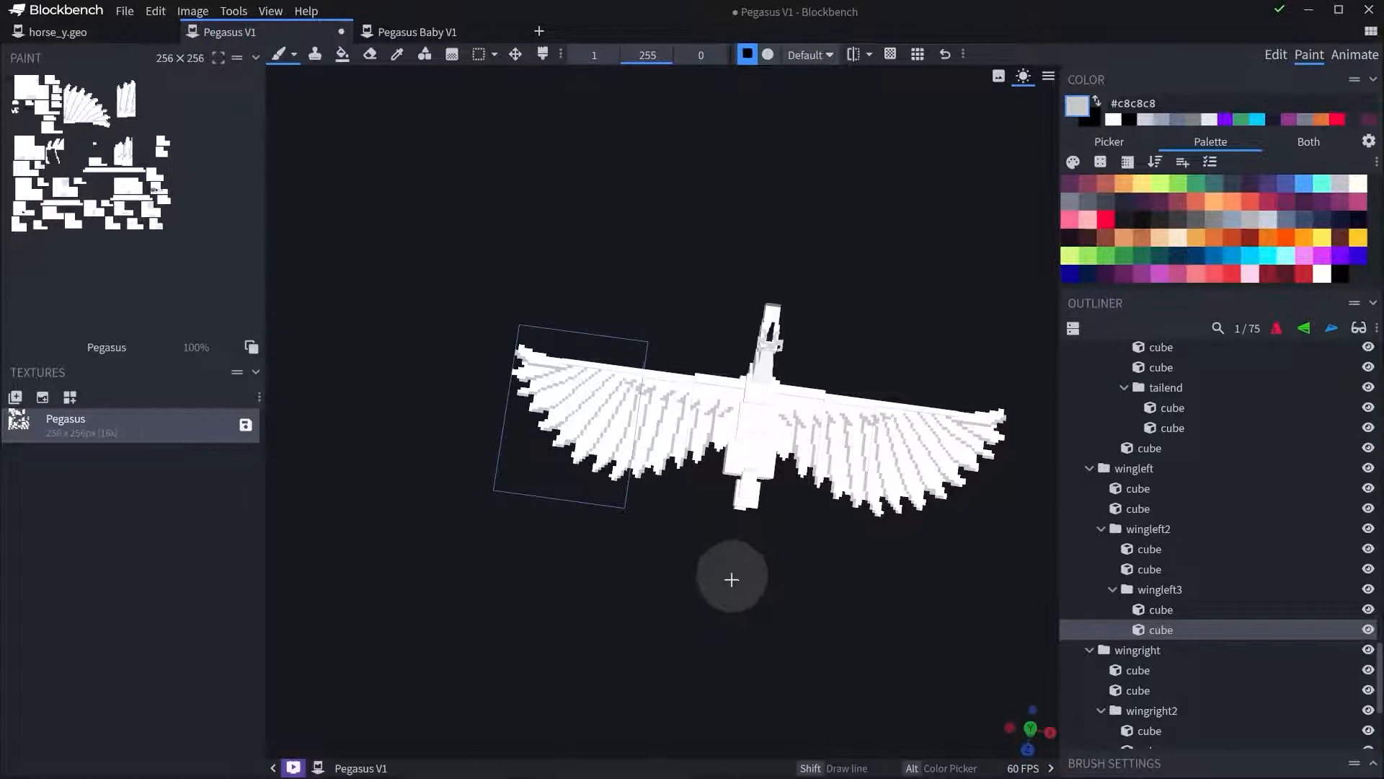
left_click_drag(729, 578, 530, 483)
scroll(680, 519, "up", 10)
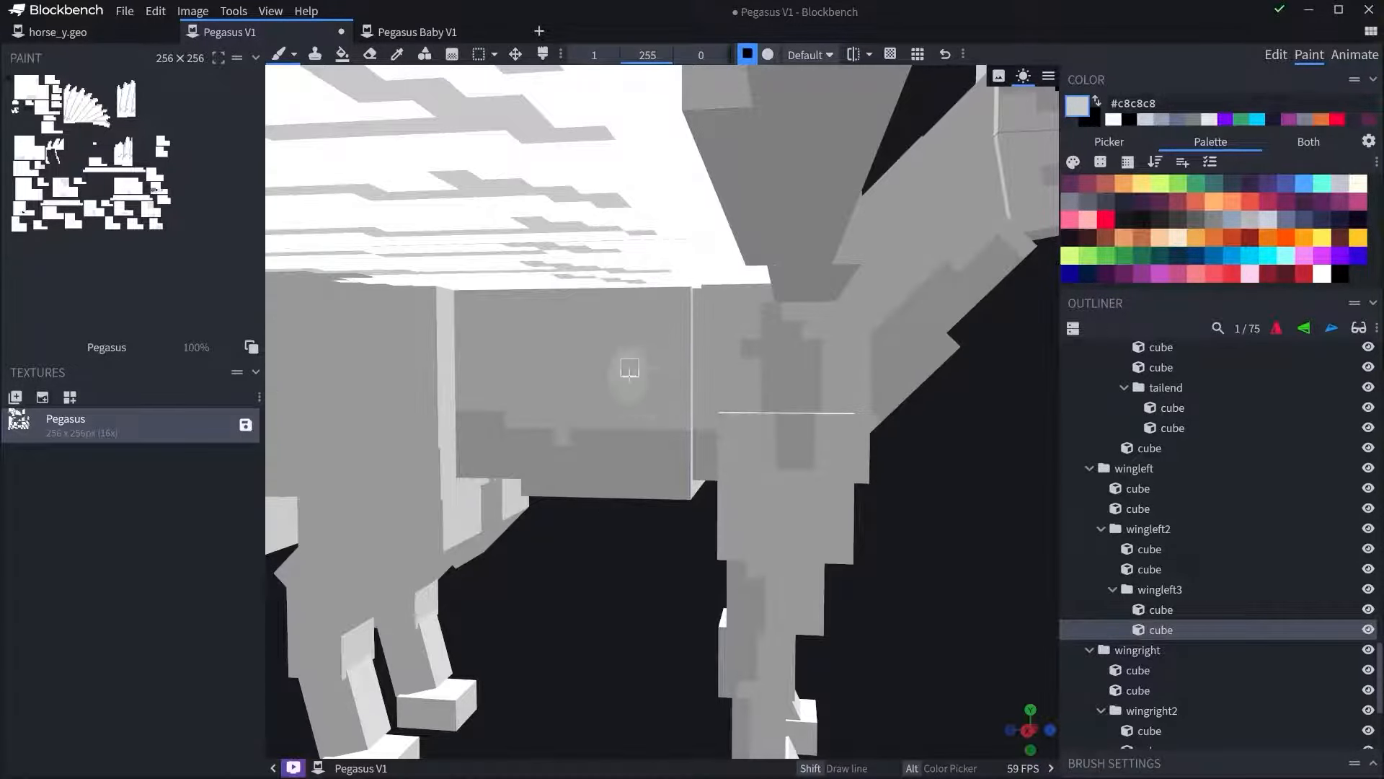
left_click_drag(629, 371, 629, 404)
right_click_drag(646, 469, 730, 384)
scroll(729, 384, "up", 3)
key("ctrl+z")
mouse_move(744, 312)
right_mouse_down()
mouse_move(682, 357)
mouse_move(686, 370)
right_mouse_up()
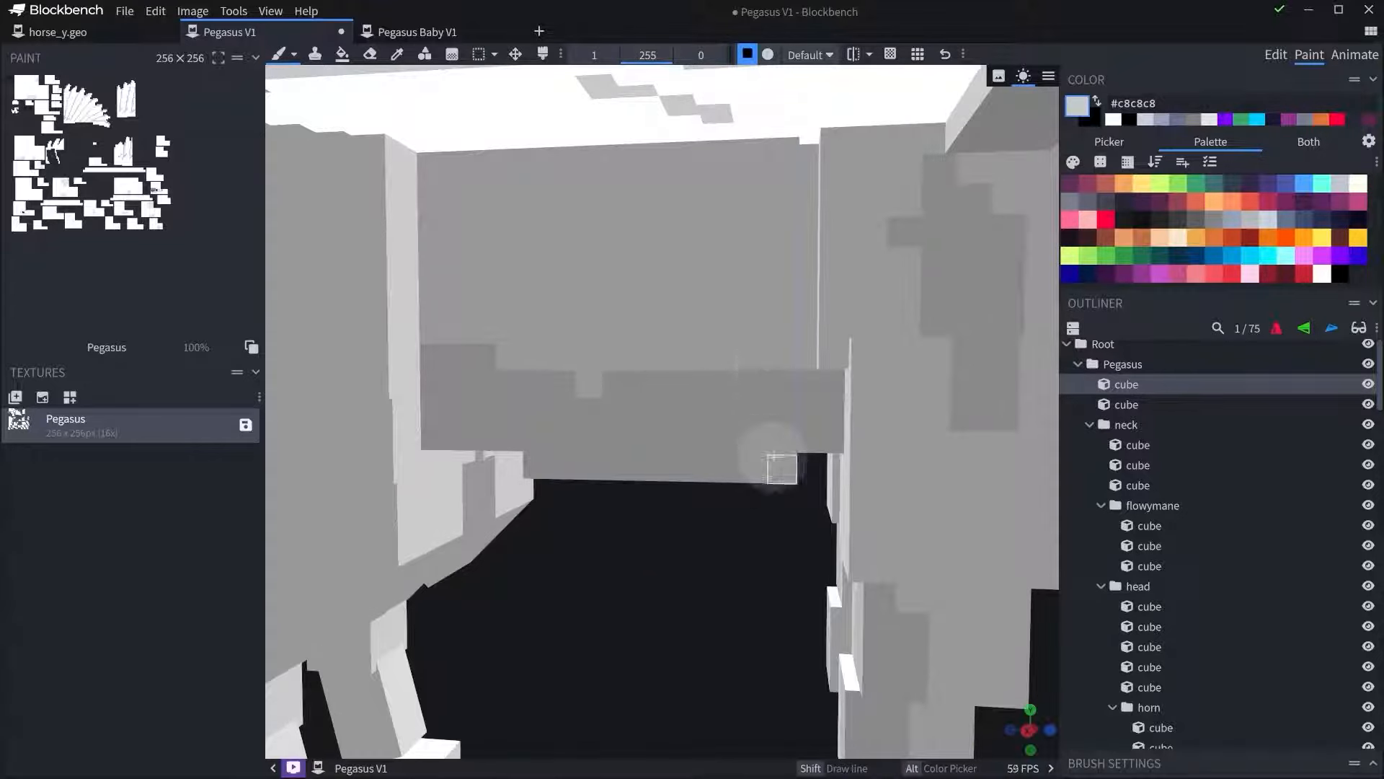
mouse_move(822, 440)
left_mouse_down()
mouse_move(615, 438)
mouse_move(664, 468)
left_mouse_up()
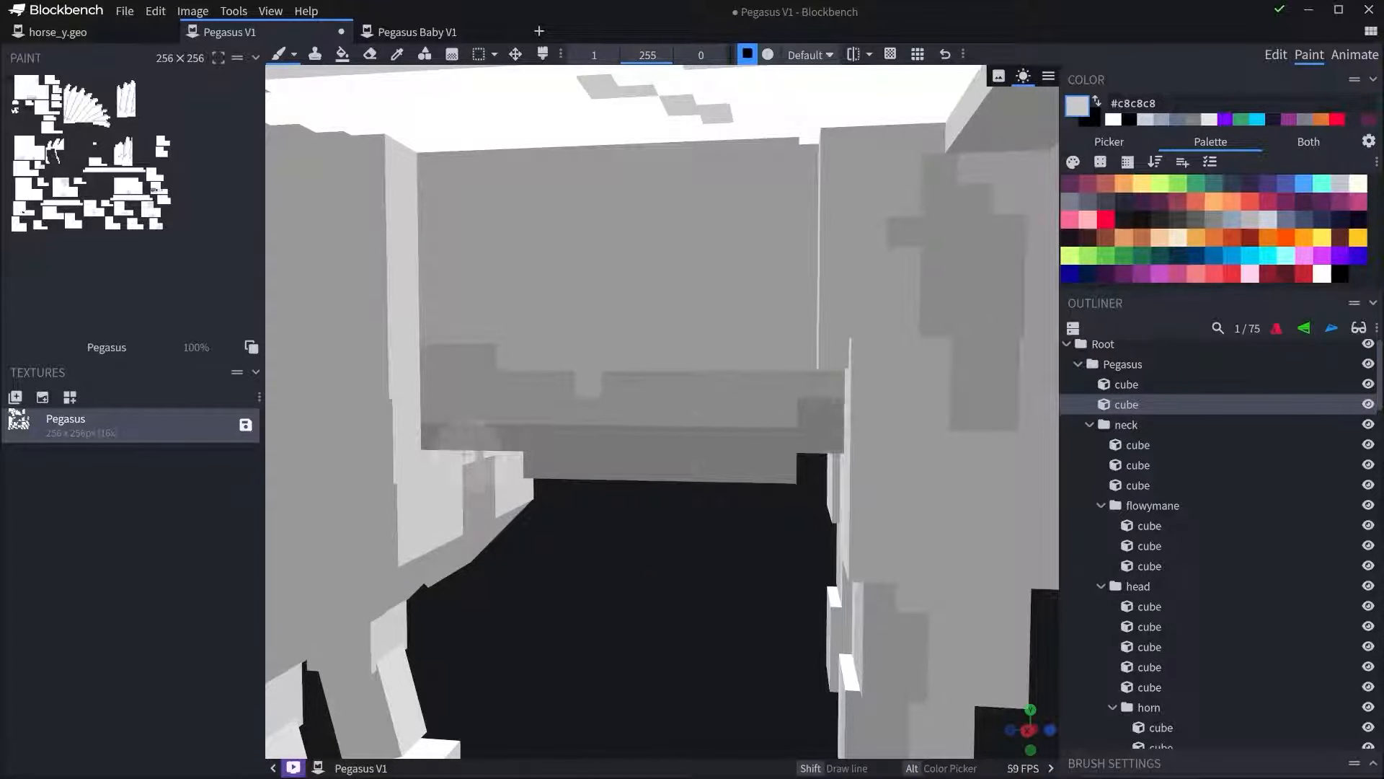
left_click(434, 413)
left_click_drag(689, 595, 692, 527)
Fill the body's underside faces with grey #c8c8c8 using the Paint Bucket in Face mode.
mouse_move(750, 439)
right_mouse_down()
mouse_move(733, 488)
mouse_move(734, 606)
right_mouse_up()
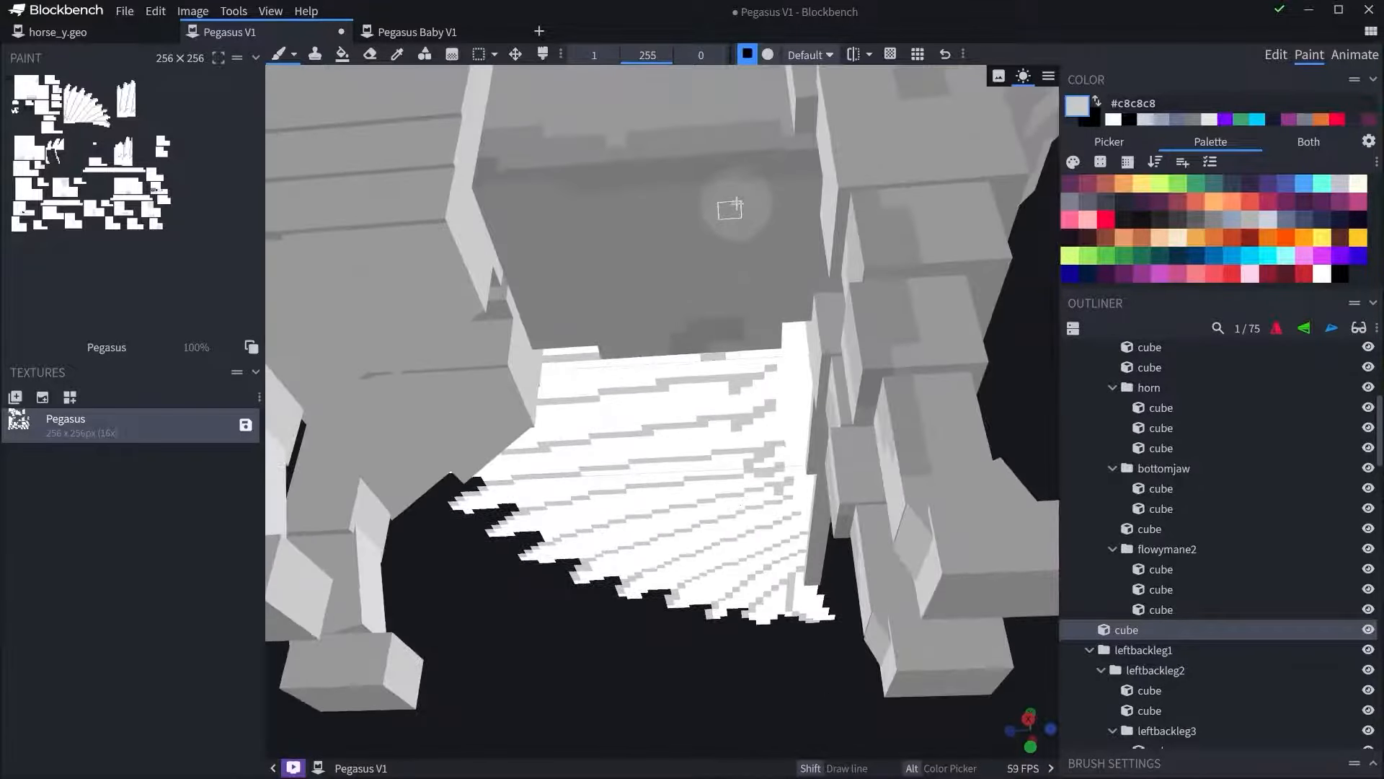
right_click_drag(729, 209, 719, 252)
left_click(342, 54)
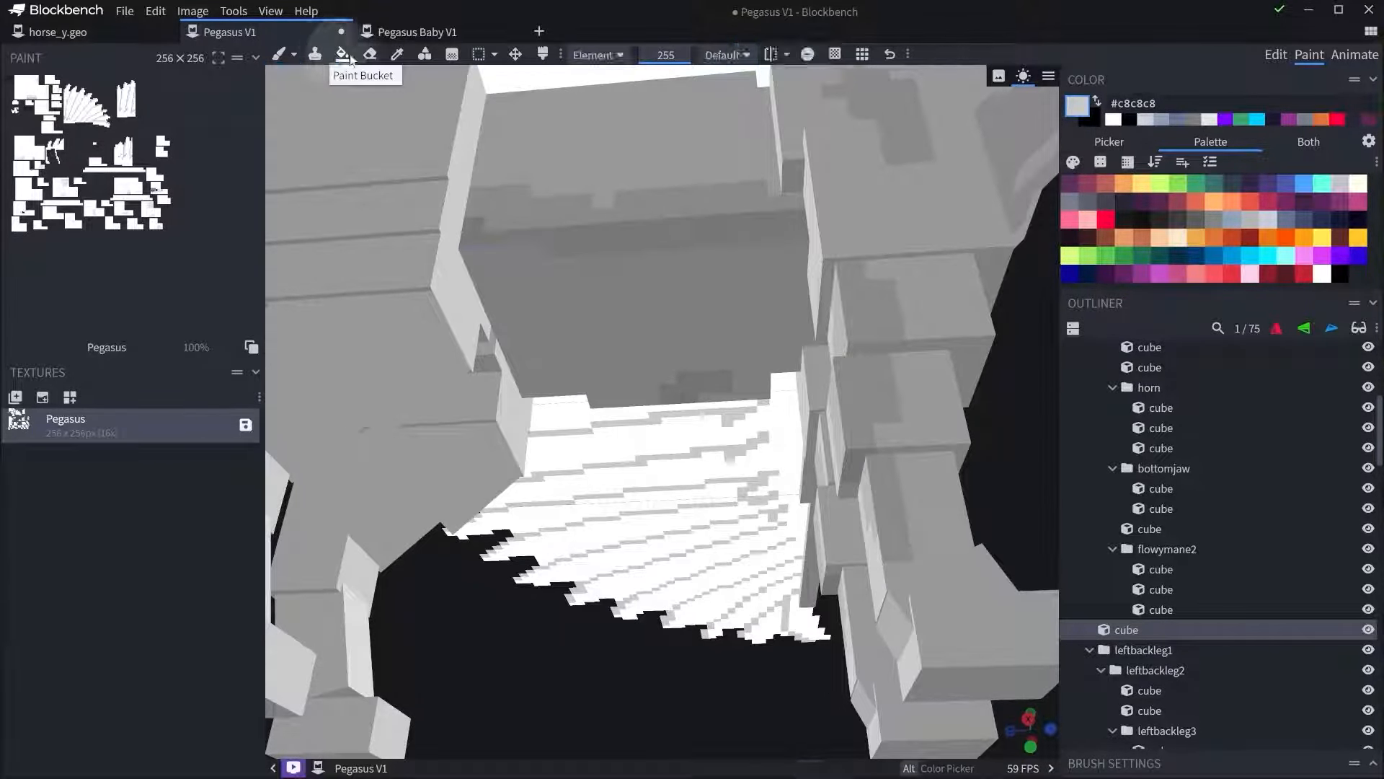
left_click(609, 56)
left_click(603, 77)
left_click(693, 318)
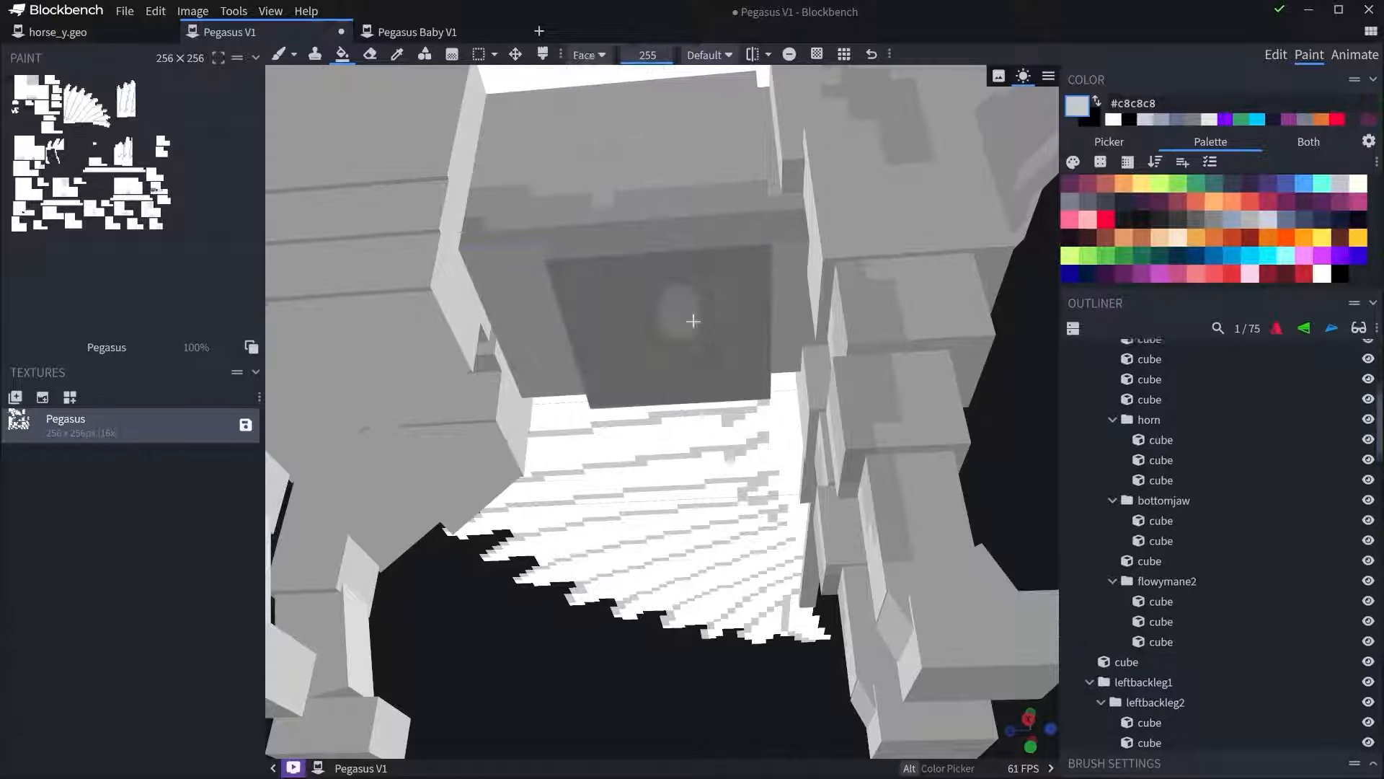
left_click(550, 322)
left_click(794, 294)
left_click(794, 280)
right_click_drag(843, 328, 707, 386)
scroll(778, 443, "down", 5)
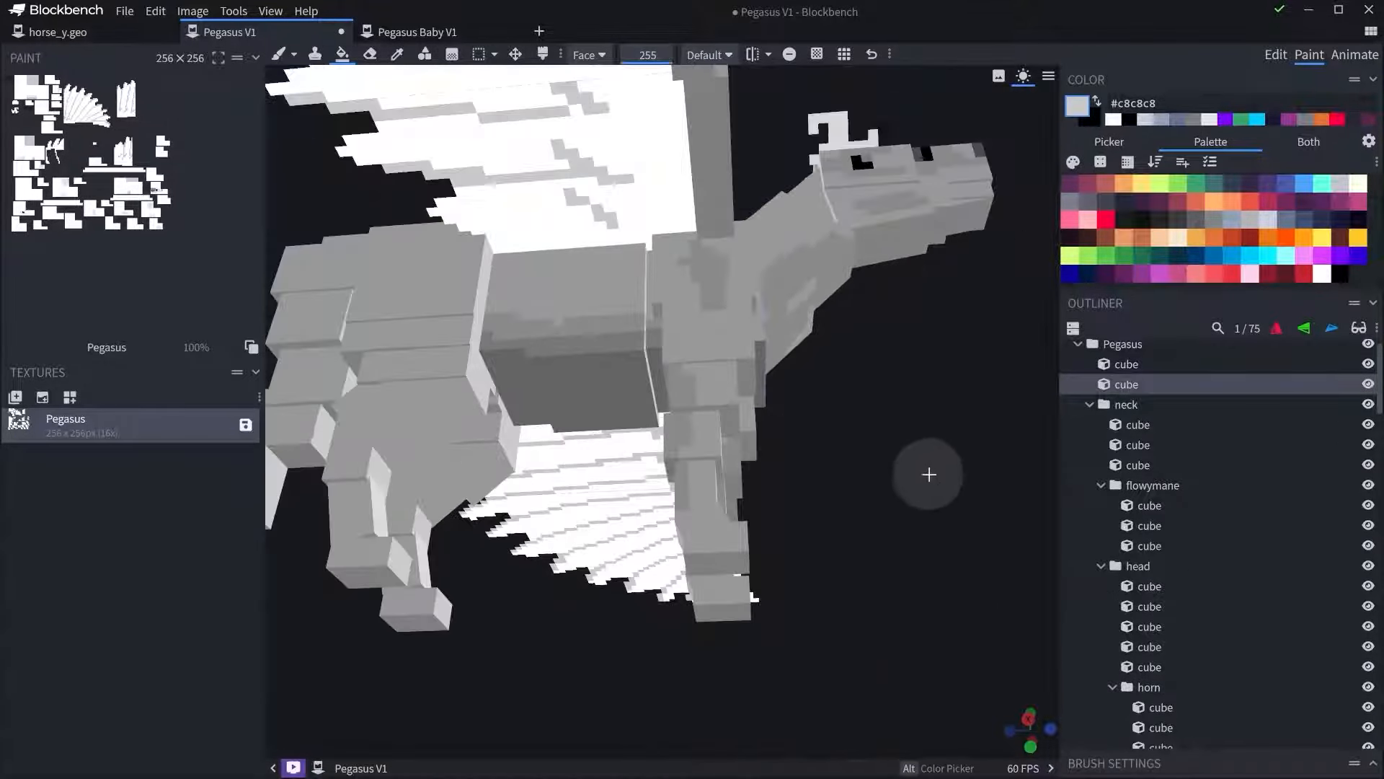
Fill the underside faces of the neck segments, head and lower jaw with grey #c8c8c8.
left_click_drag(927, 473, 874, 454)
right_click_drag(865, 455, 819, 530)
left_click(622, 379)
left_click(653, 325)
left_click(706, 264)
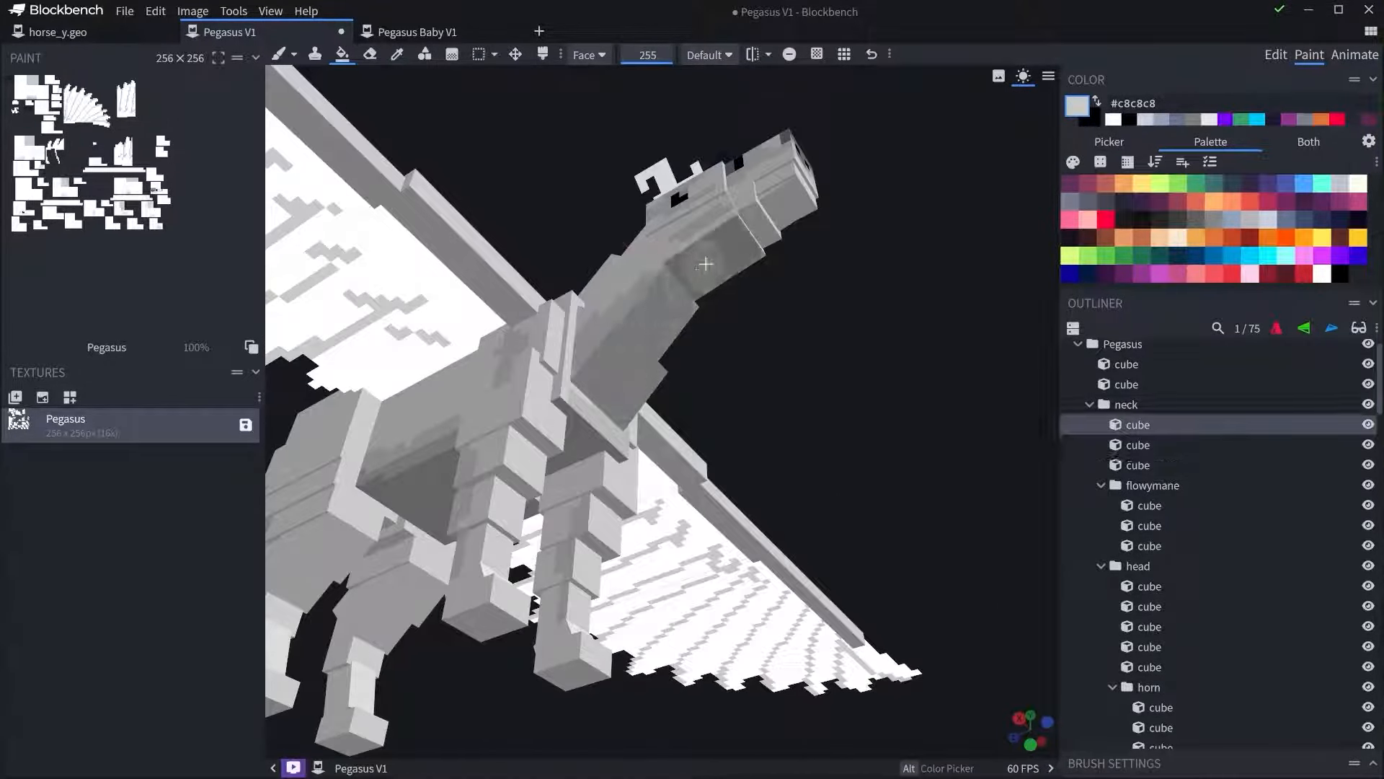
left_click(784, 215)
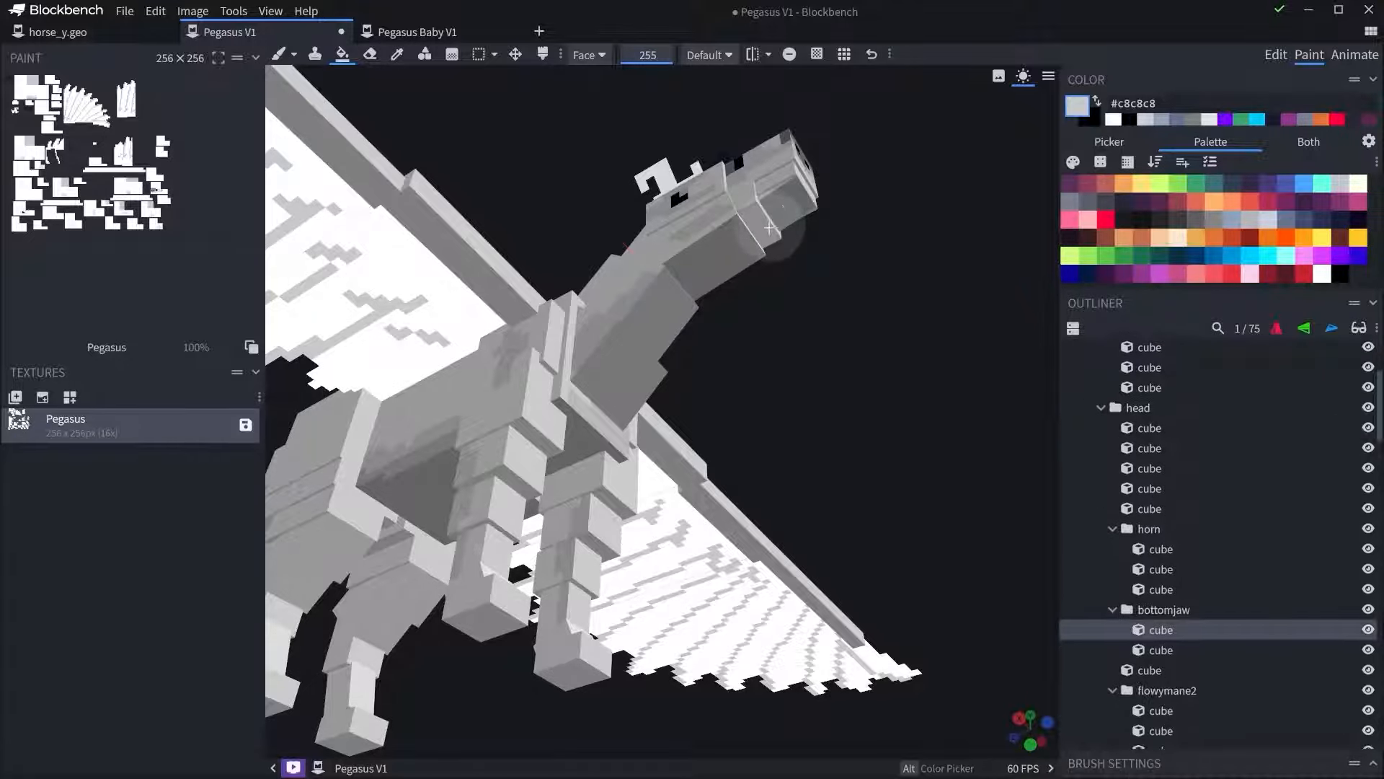
left_click(760, 242)
Return to the brush, set its size to 2 and paint the white front ledges between the neck, head and jaw segments grey.
mouse_move(842, 495)
left_mouse_down()
mouse_move(873, 358)
mouse_move(816, 531)
left_mouse_up()
key("b")
scroll(816, 531, "up", 3)
right_click_drag(815, 532, 830, 180)
scroll(686, 405, "up", 2)
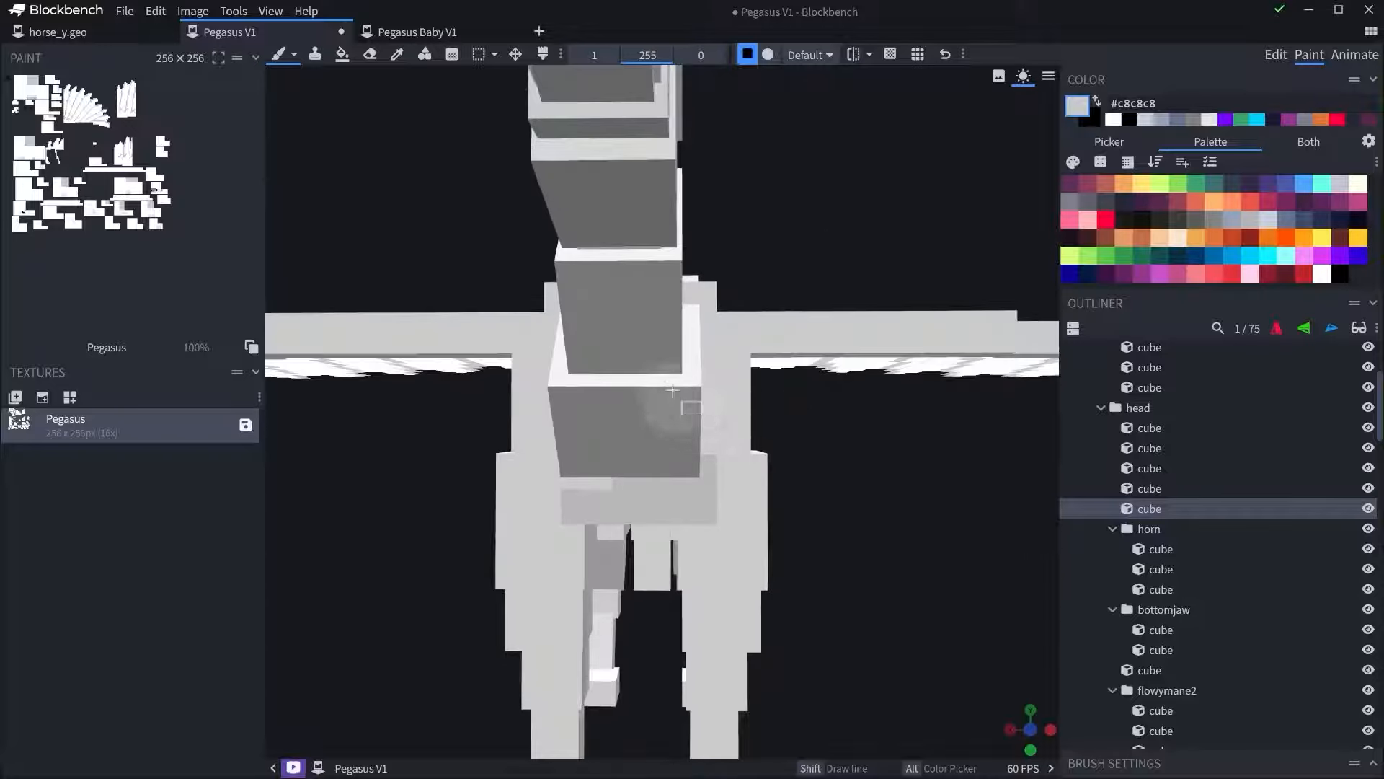
left_click(679, 388)
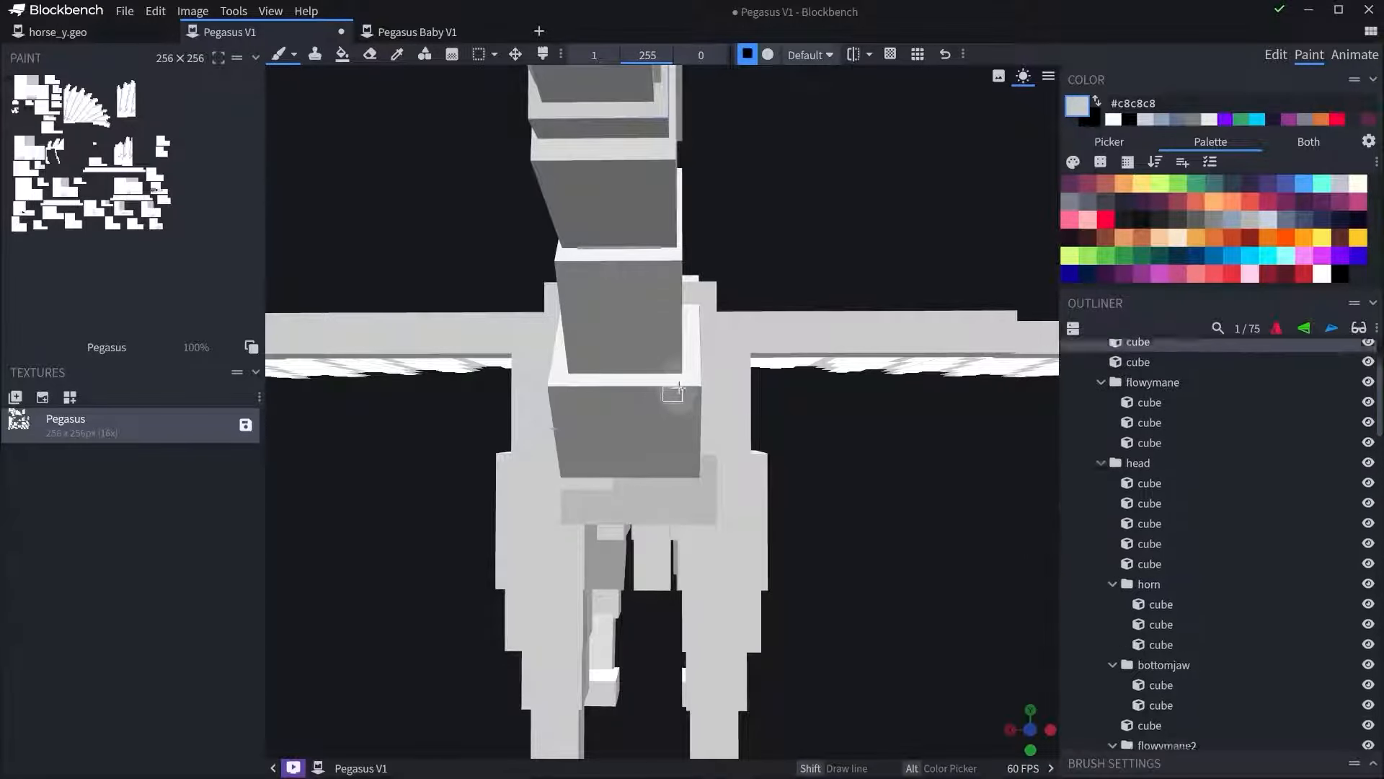
left_click(610, 55)
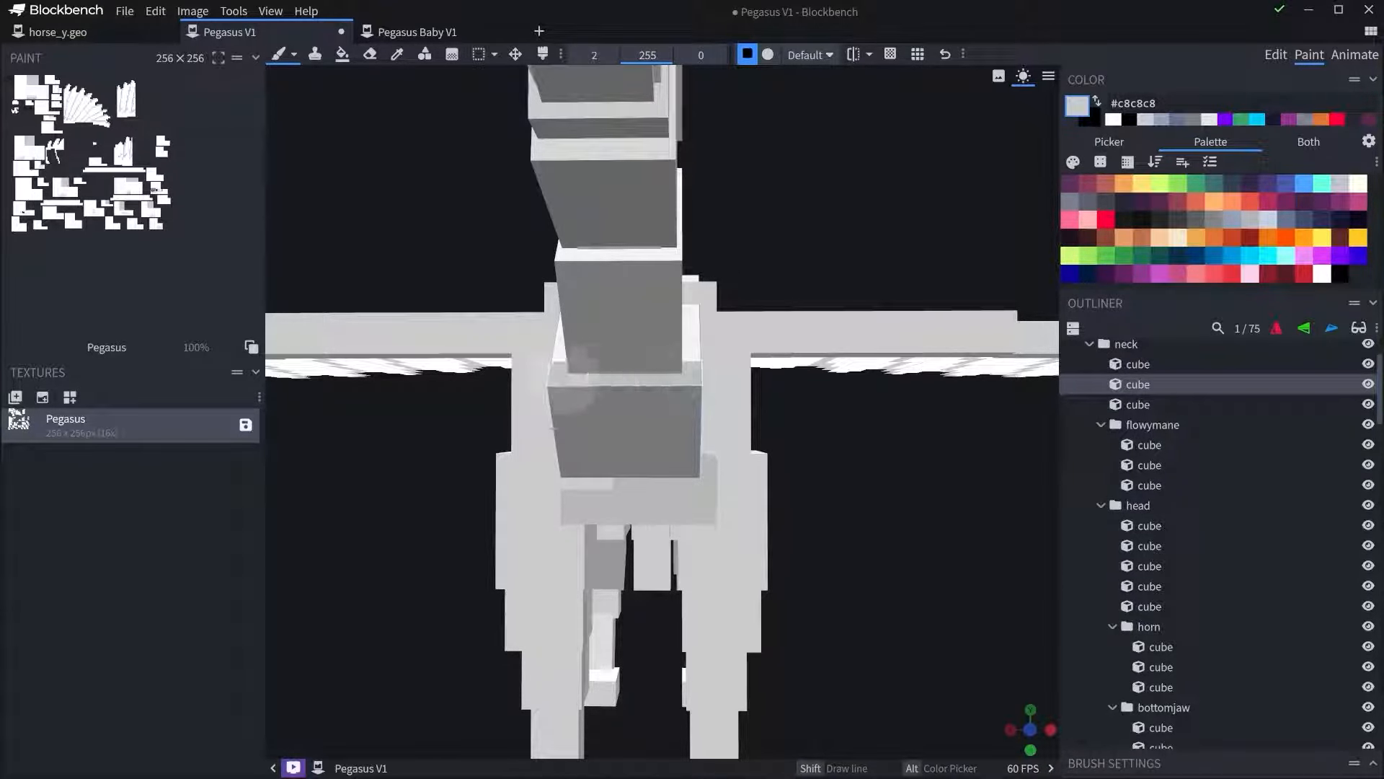
left_click(642, 249)
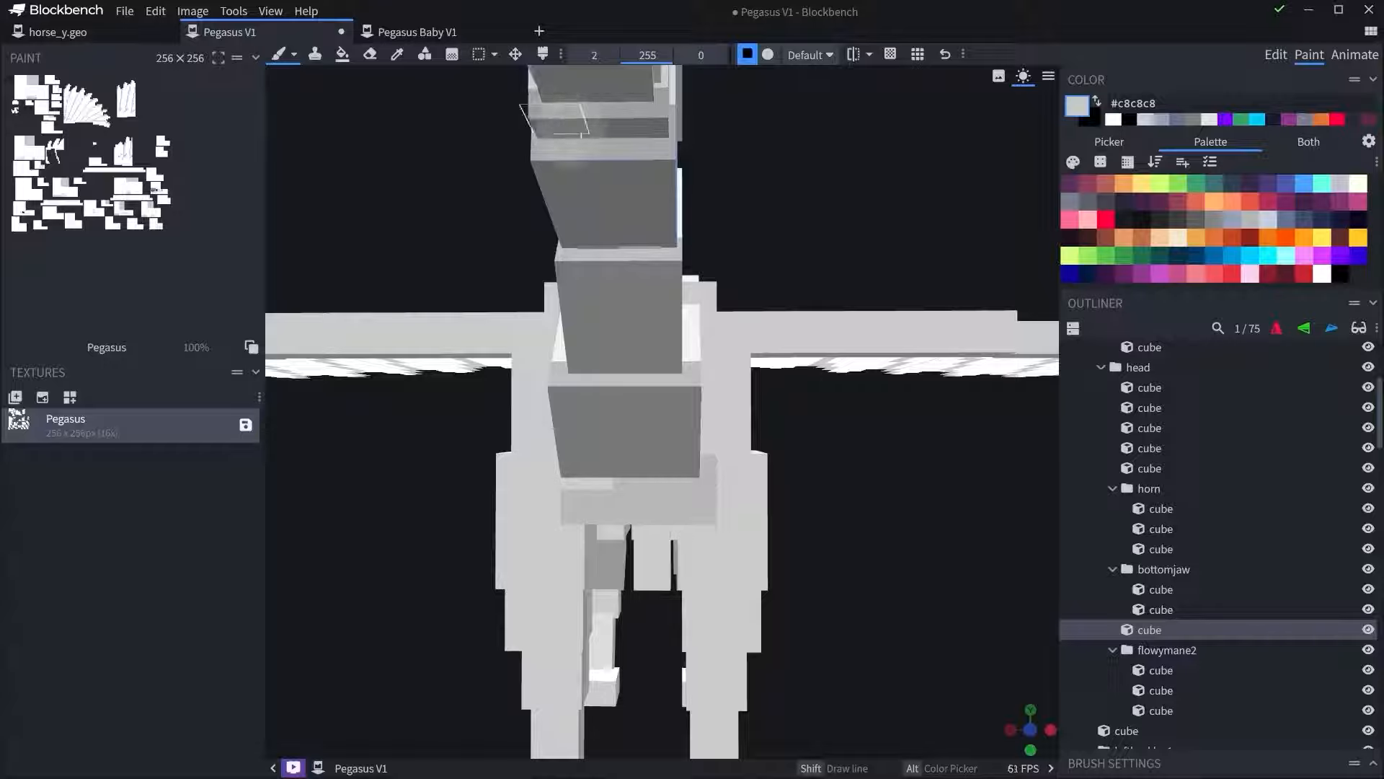
right_click_drag(581, 134, 621, 217)
left_click(633, 185)
Set the brush size back to 1 and paint uneven #c8c8c8 shading along the lower sides of the neck segments, cheek and jaw.
scroll(840, 322, "down", 3)
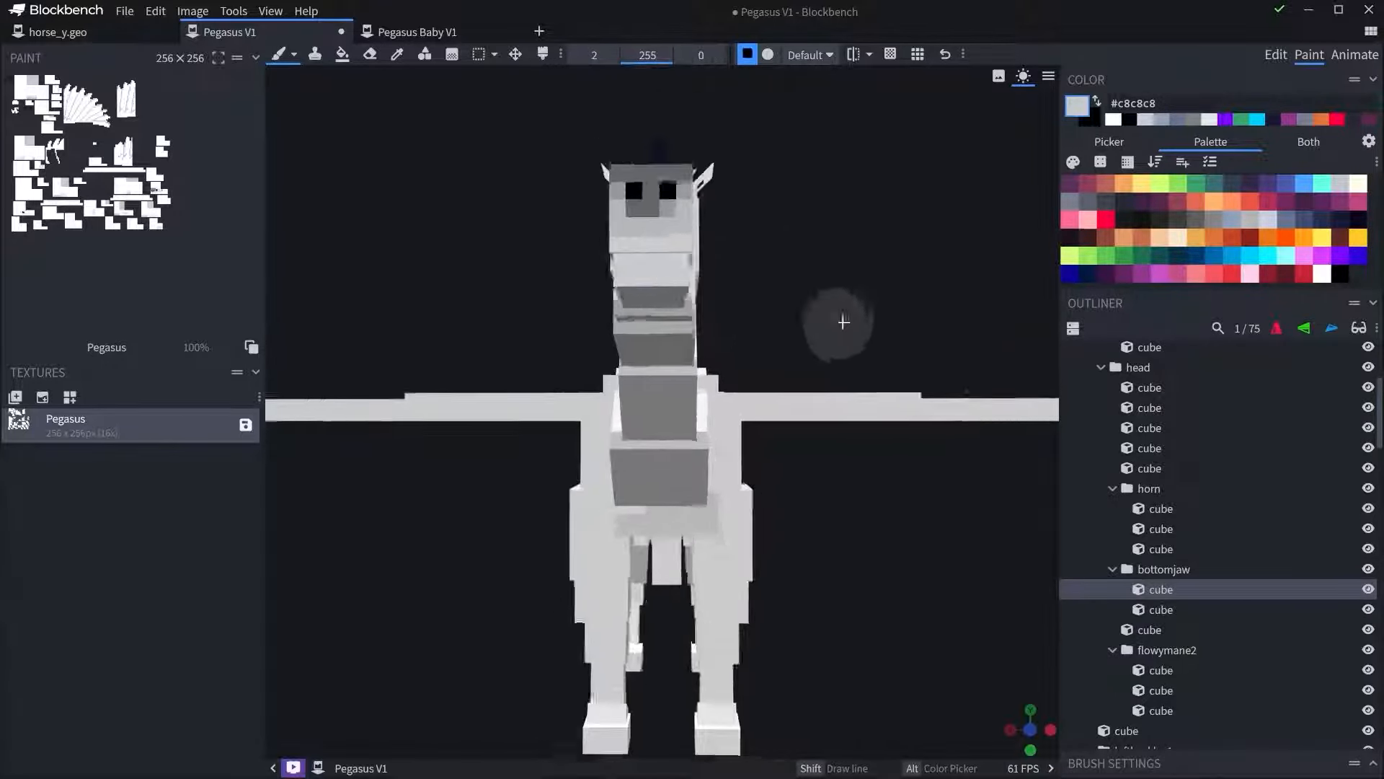
left_click_drag(840, 322, 787, 252)
scroll(788, 253, "up", 6)
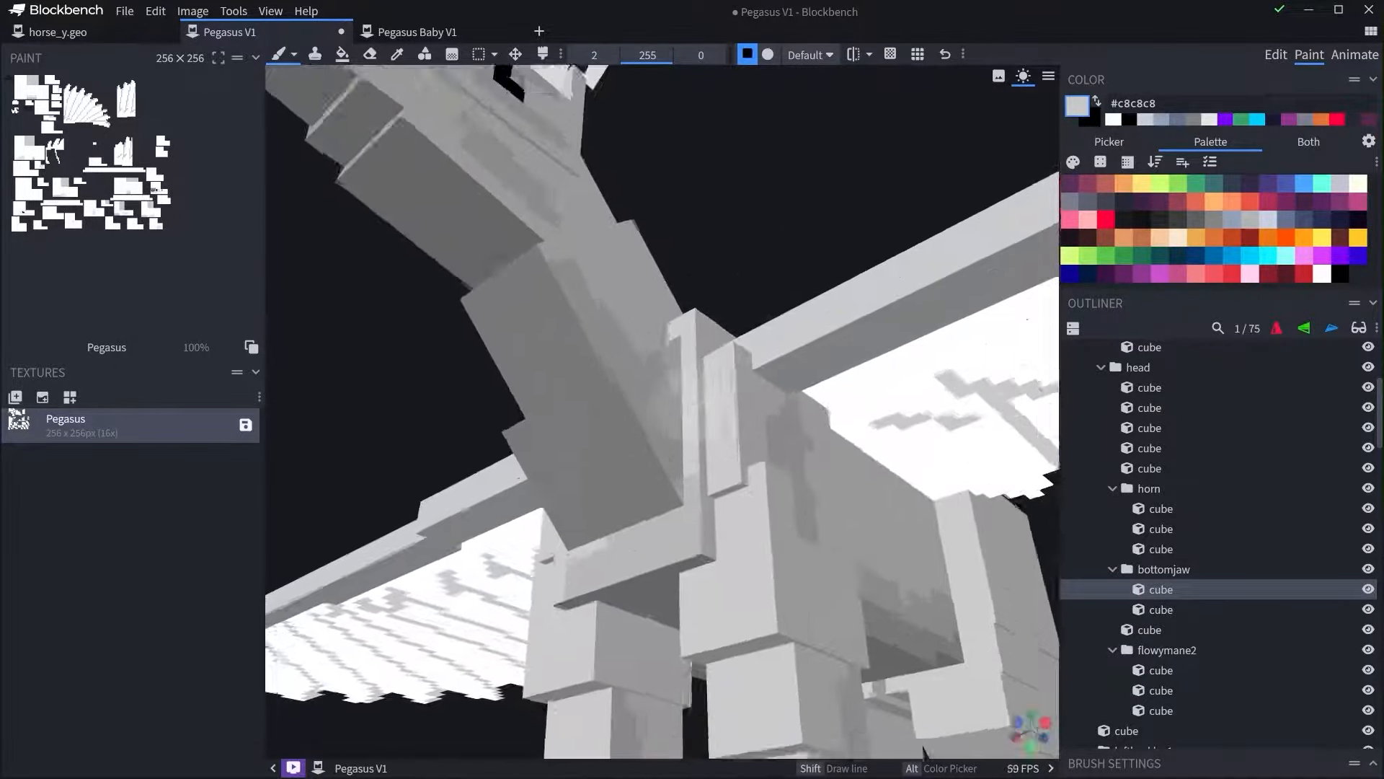
right_click_drag(788, 252, 789, 328)
left_click(578, 54)
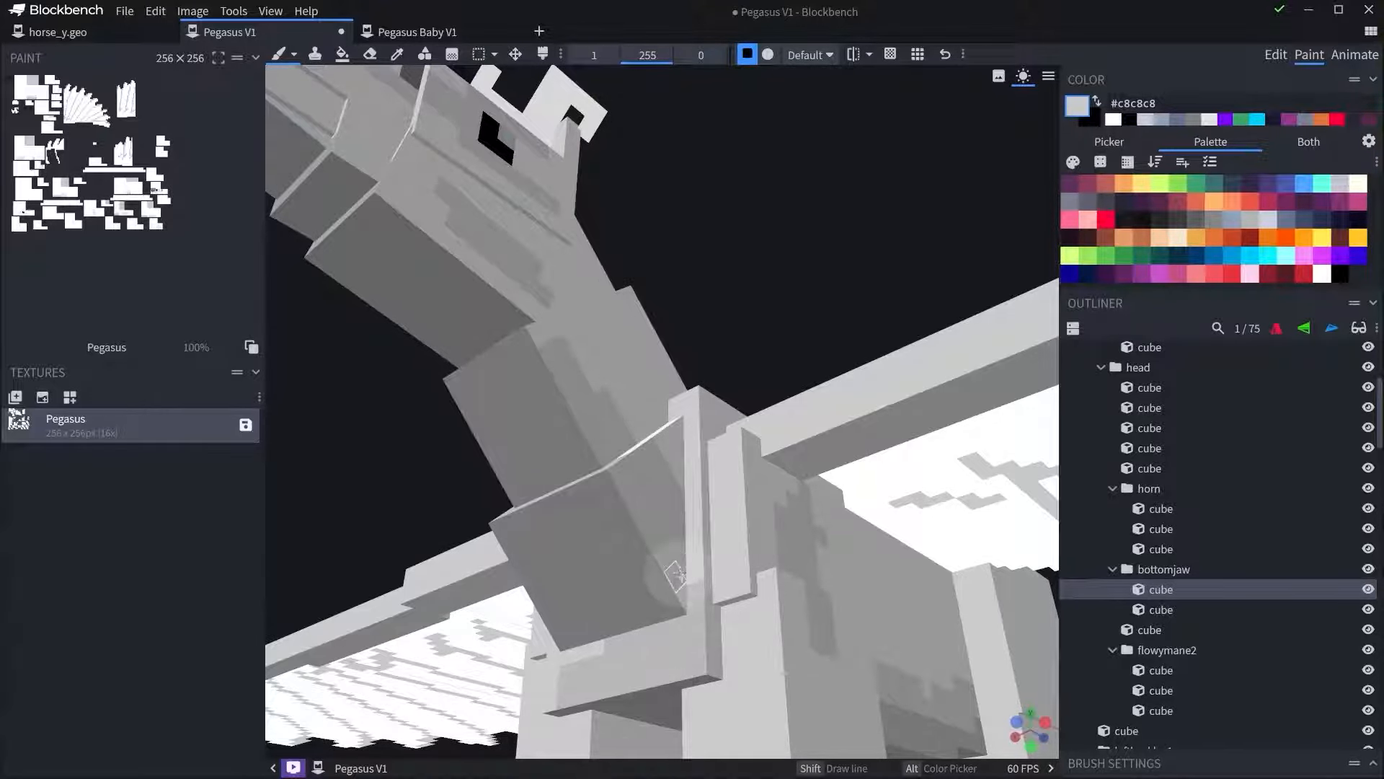
left_click(680, 594)
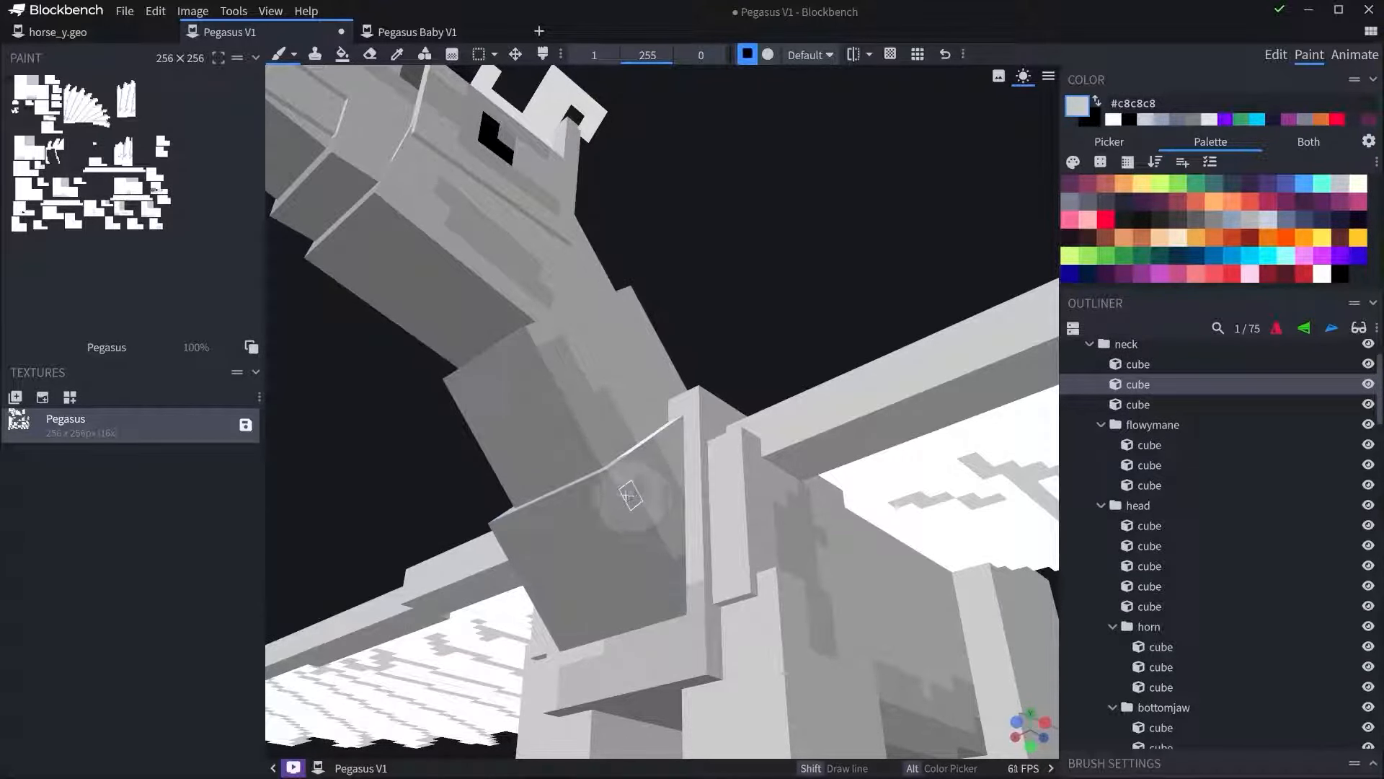
right_click_drag(556, 378, 581, 495)
left_click_drag(473, 598, 424, 617)
left_click(551, 469)
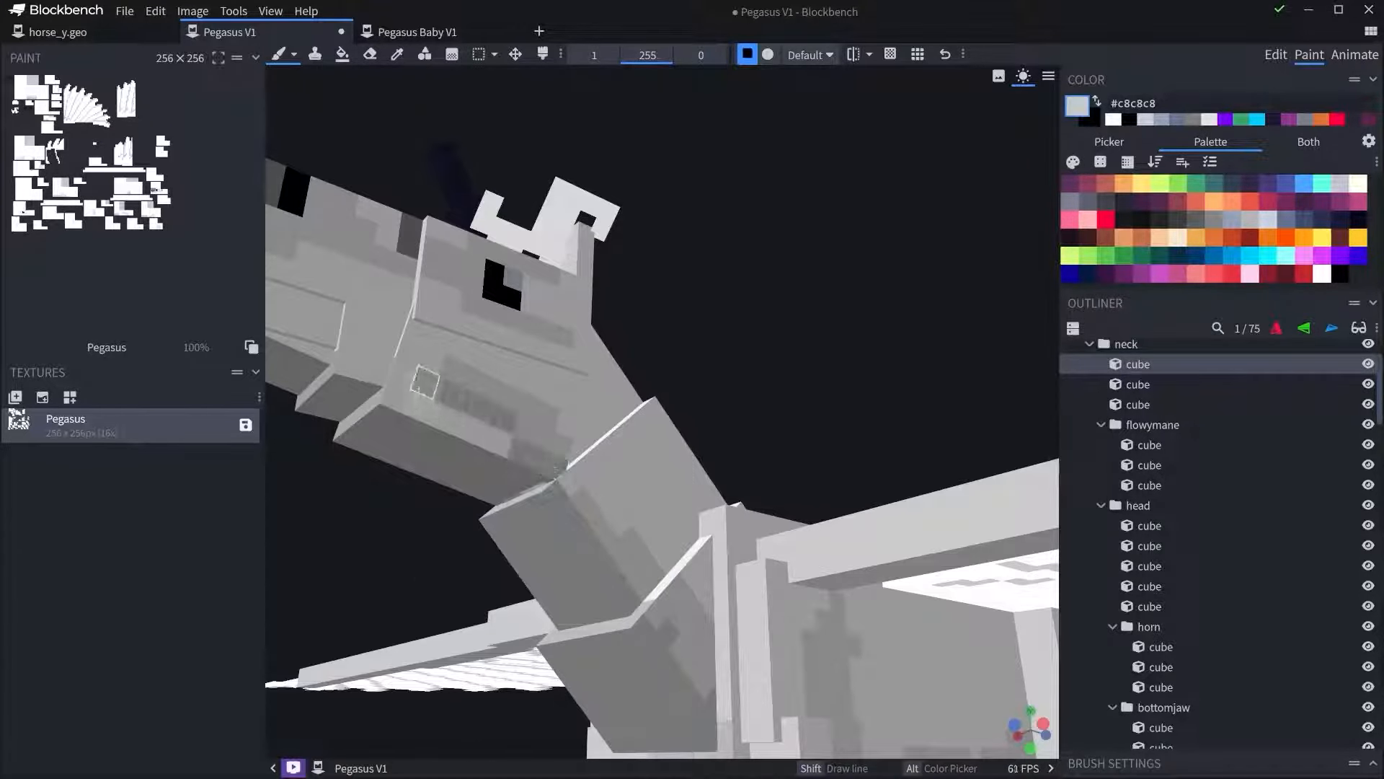
right_click_drag(398, 394, 476, 491)
left_click(445, 458)
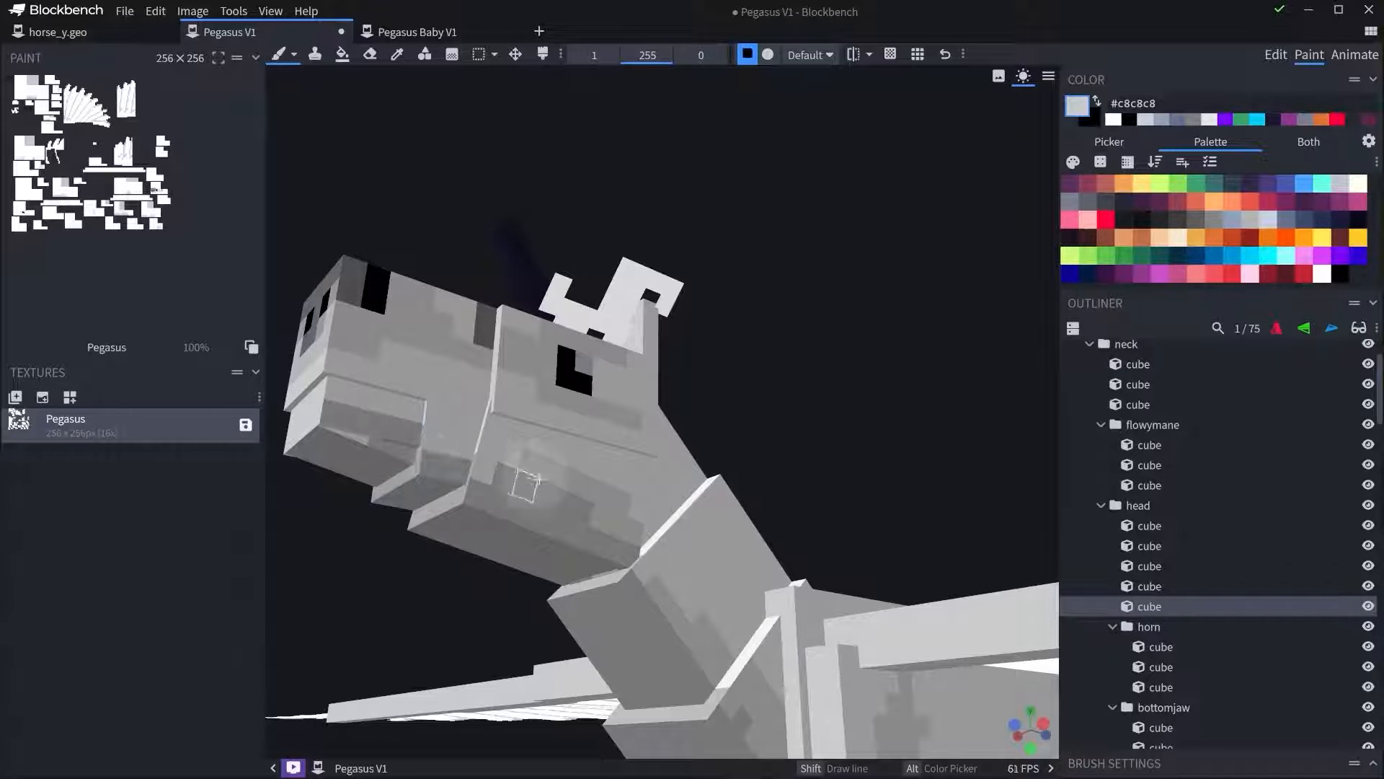
Sample the lighter grey #e6e6e6 and soften the shading on the cheek and the back of the head, sampling white #ffffff for corrections.
left_click(486, 468, "alt")
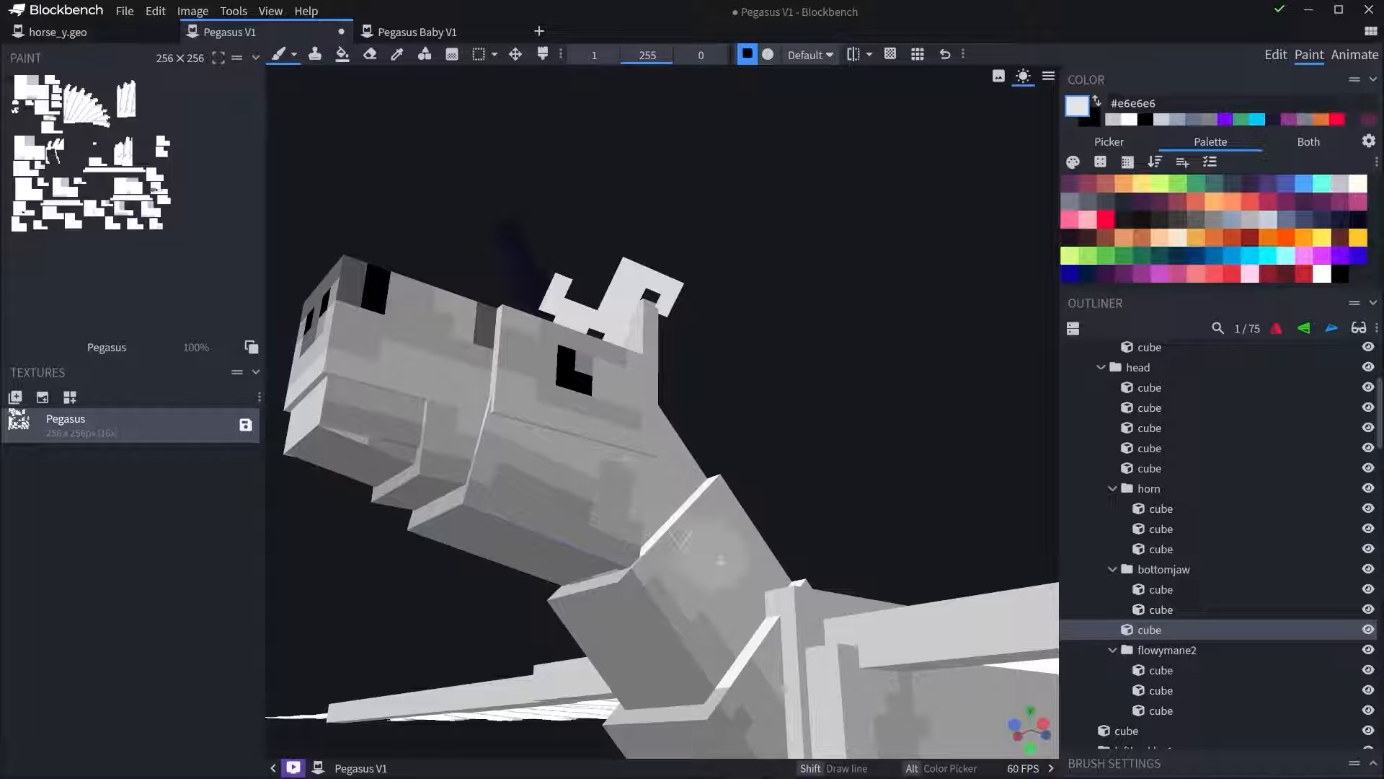
right_click_drag(717, 563, 672, 498)
mouse_move(748, 370)
left_mouse_down()
mouse_move(707, 410)
mouse_move(694, 405)
left_mouse_up()
right_click_drag(694, 415, 728, 381)
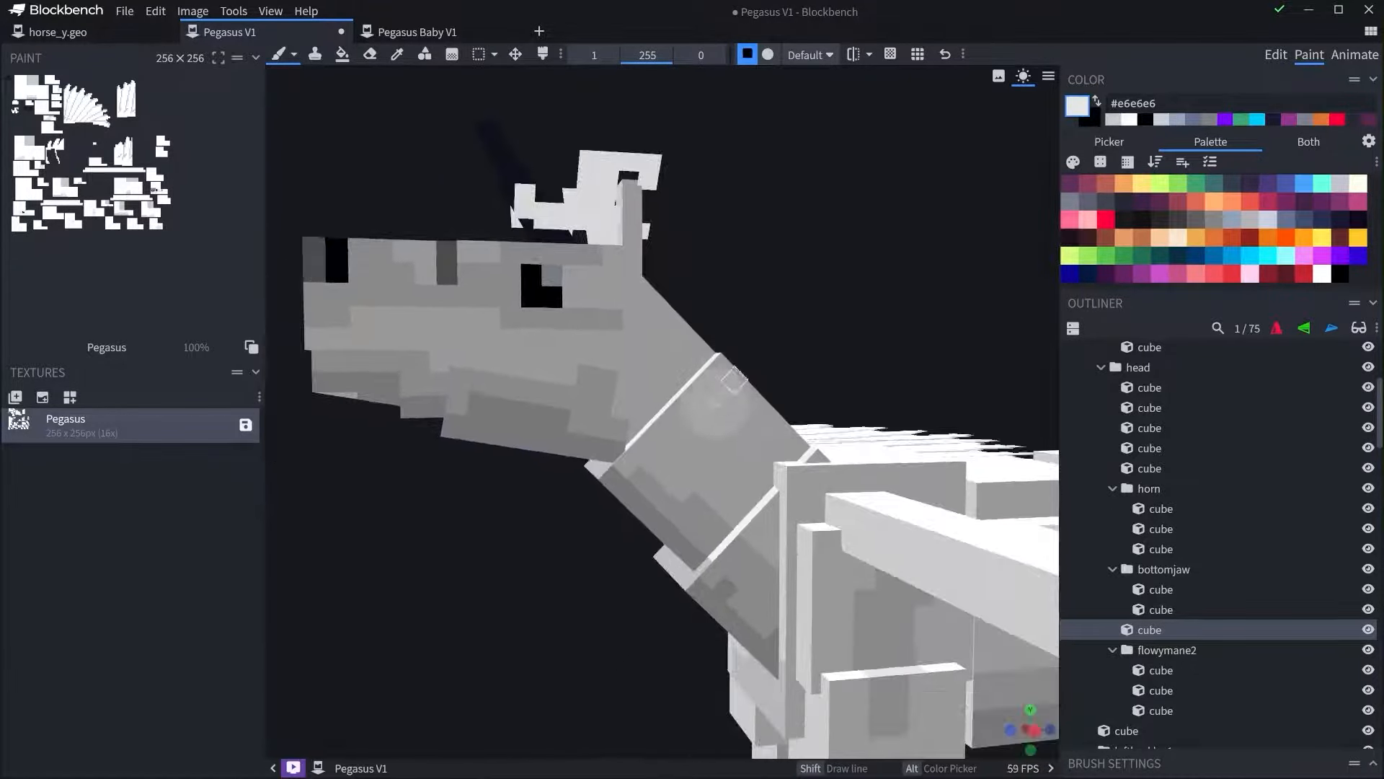
left_click_drag(658, 375, 632, 425)
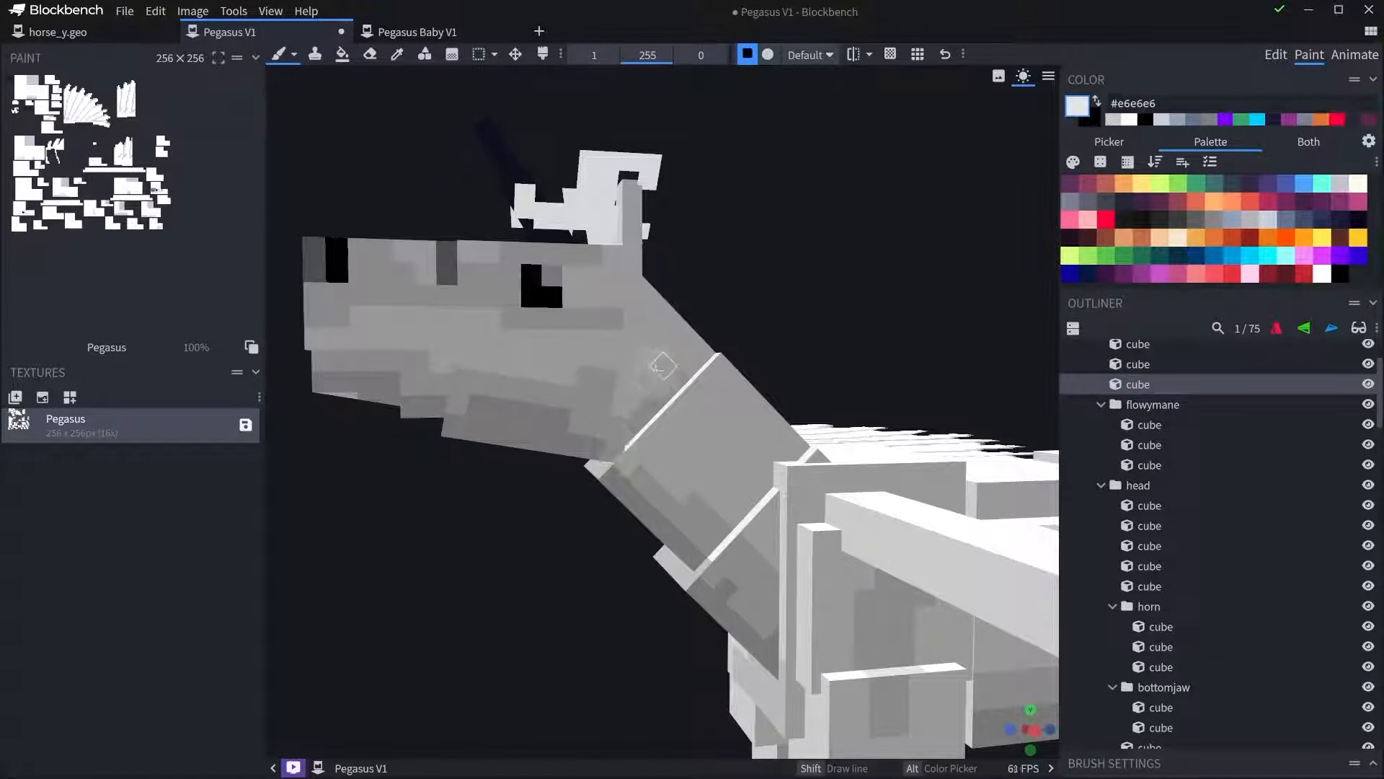
left_click(623, 398, "alt")
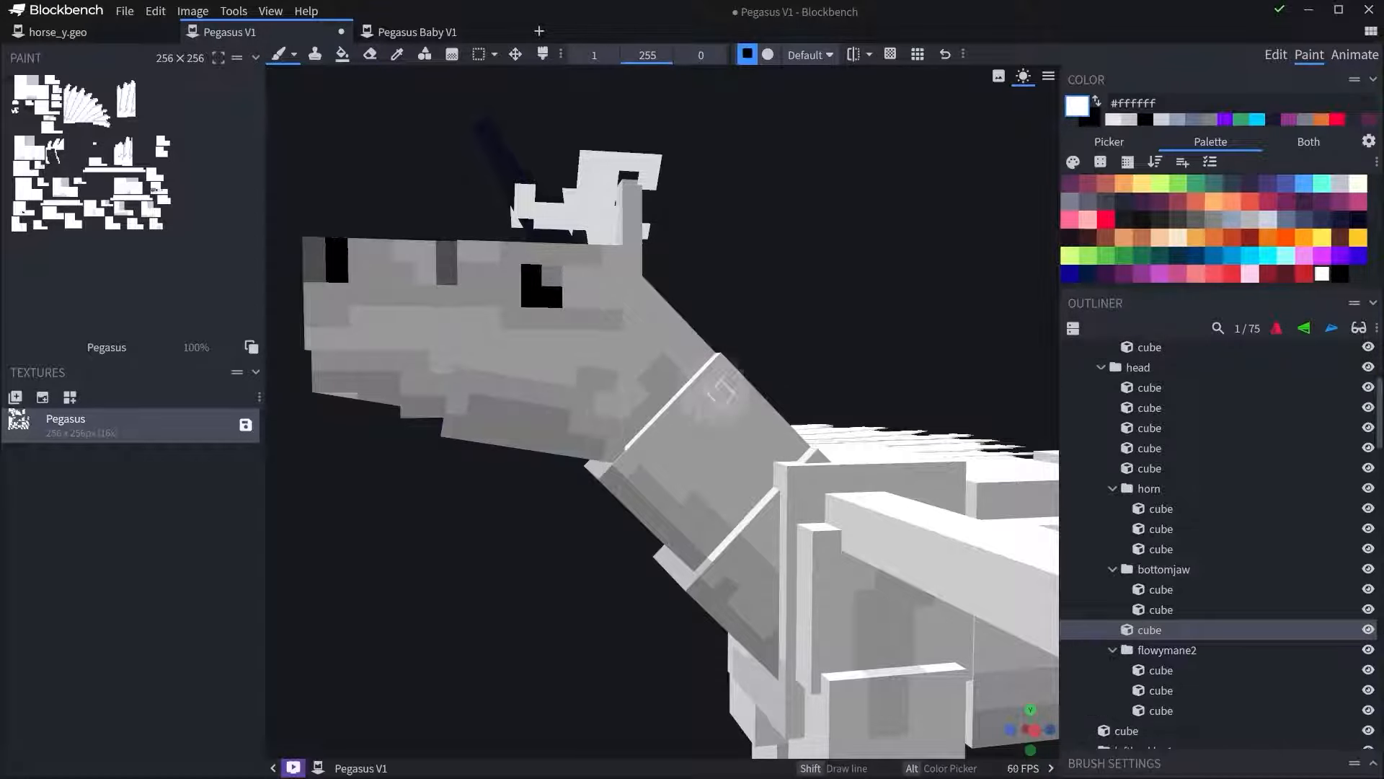
Resample #e6e6e6 and paint softer stepped shading on the sides of the upper and lower neck segments.
left_click(649, 404, "alt")
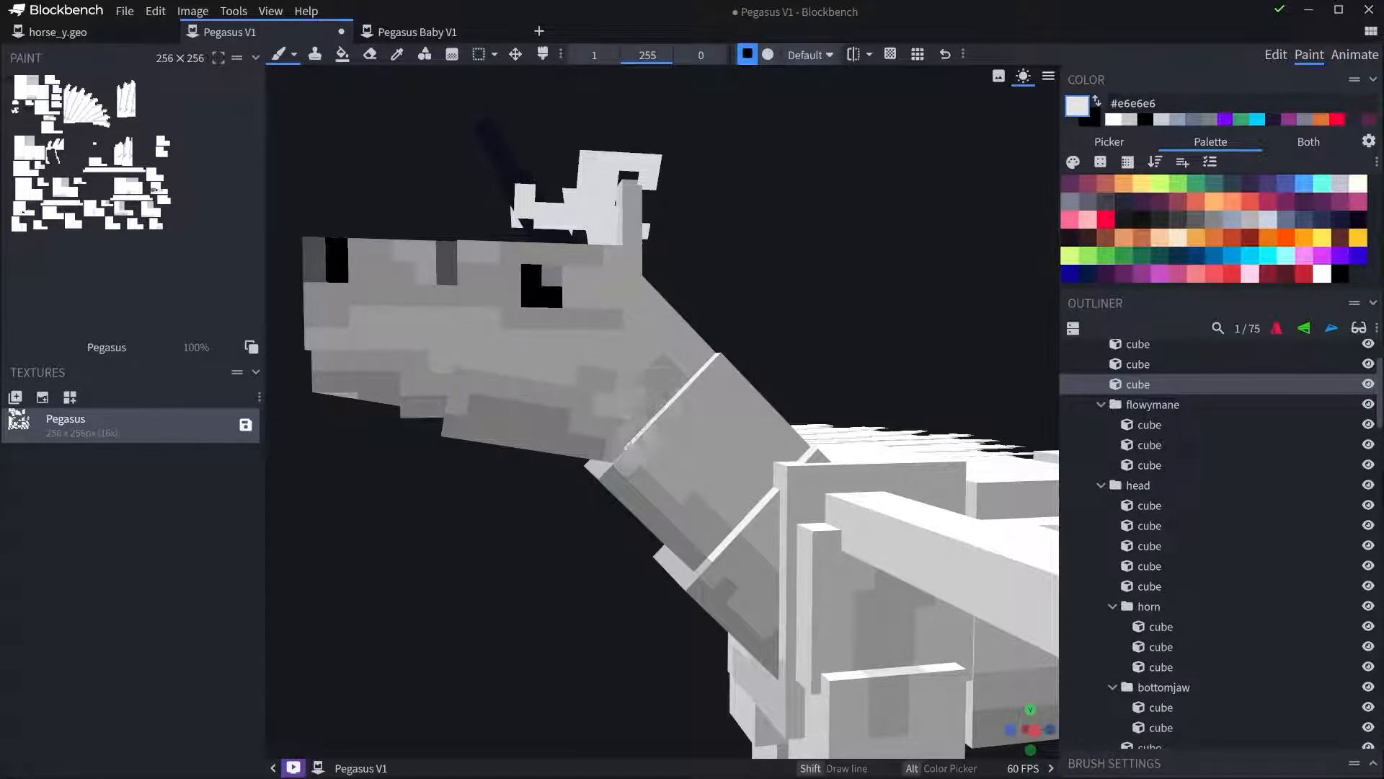
right_click_drag(667, 505, 624, 514)
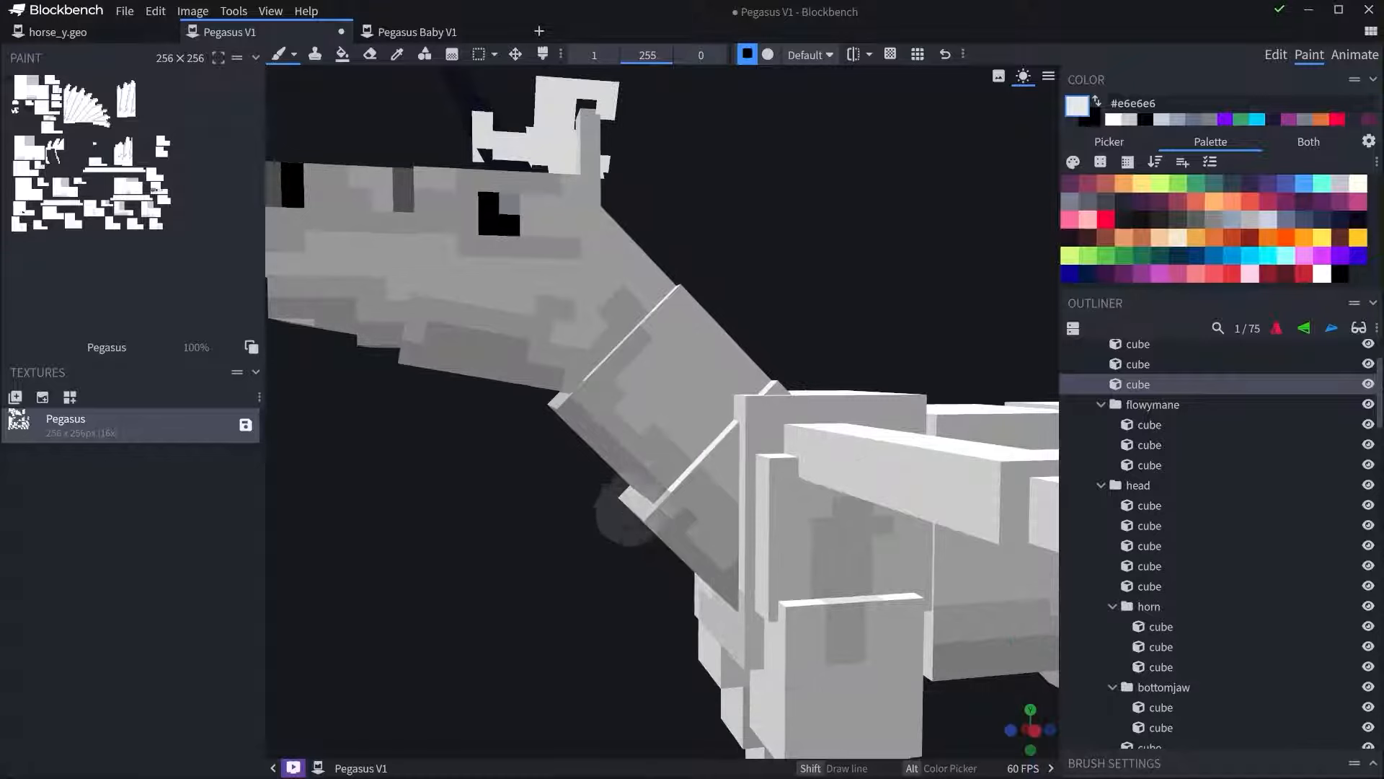
left_click(712, 517)
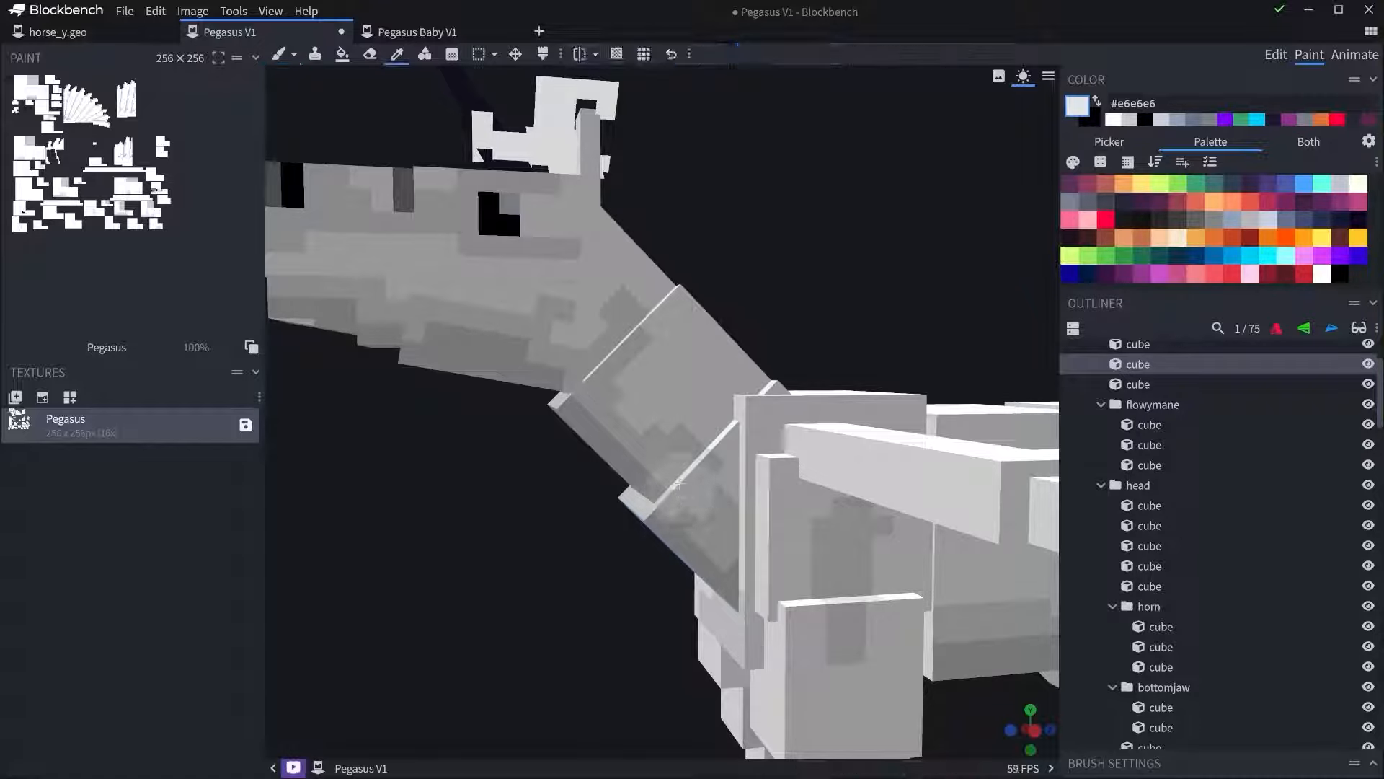
left_click(676, 481)
scroll(620, 627, "down", 5)
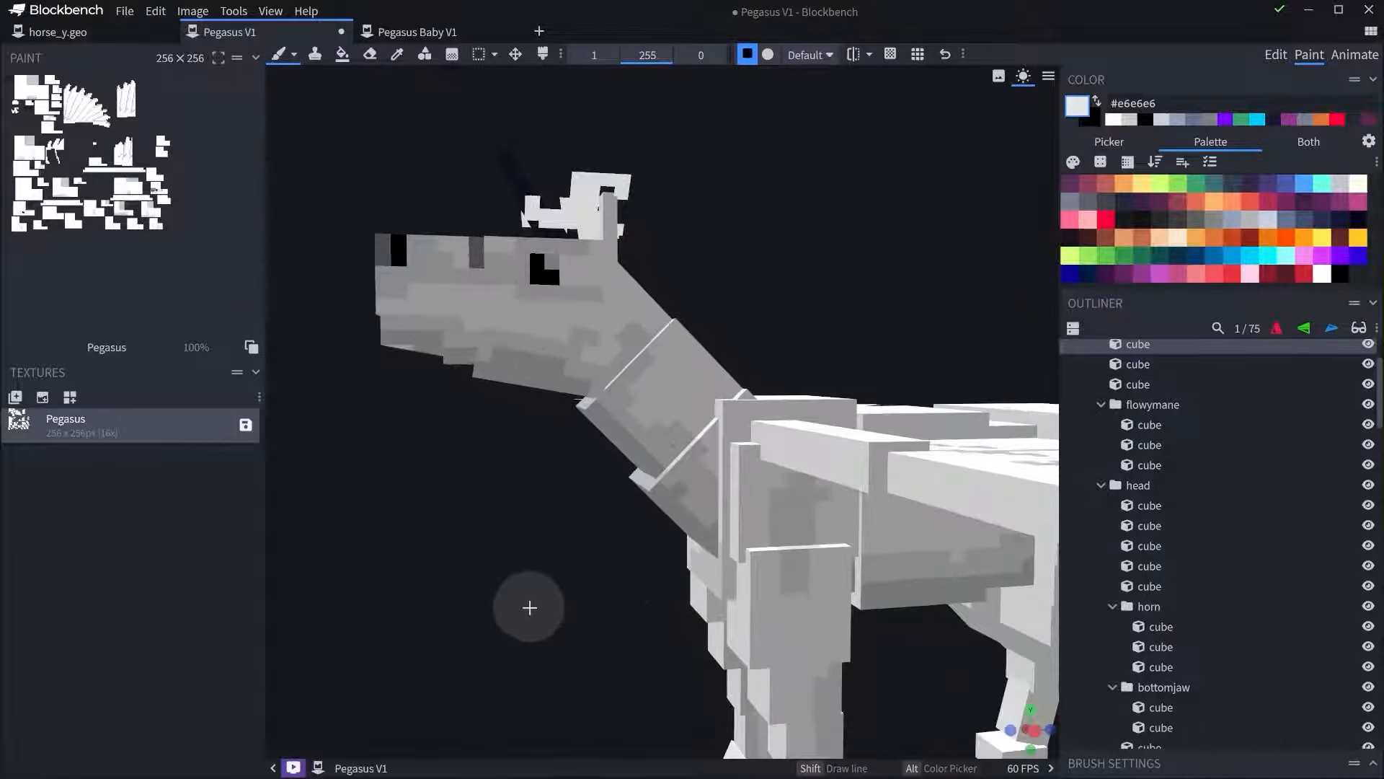
Paint small #e6e6e6 patches on the front of the upper neck segment and the underside of the head.
left_click_drag(531, 606, 703, 526)
scroll(703, 526, "up", 5)
scroll(803, 300, "up", 5)
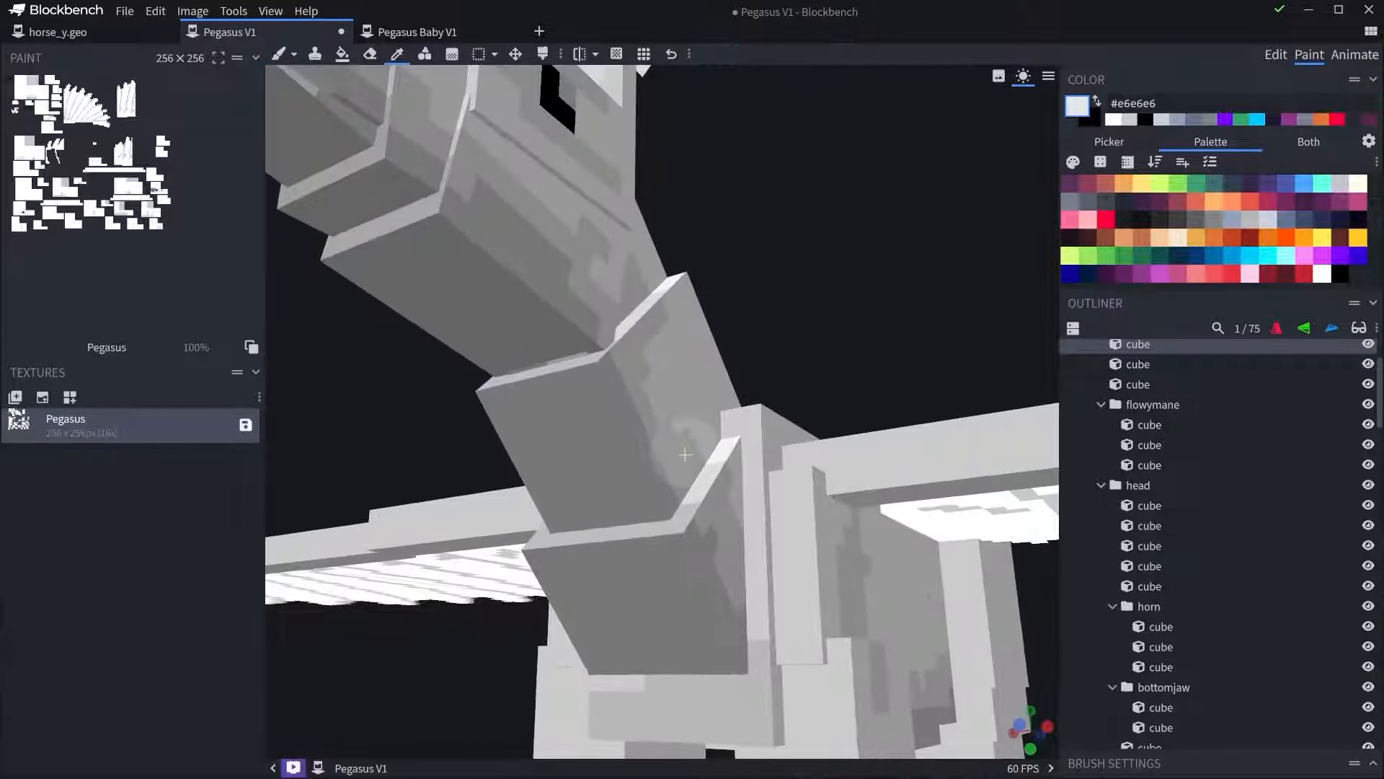
left_click_drag(563, 503, 552, 505)
mouse_move(592, 440)
left_mouse_down()
mouse_move(594, 426)
mouse_move(576, 449)
left_mouse_up()
left_click_drag(836, 302, 885, 282)
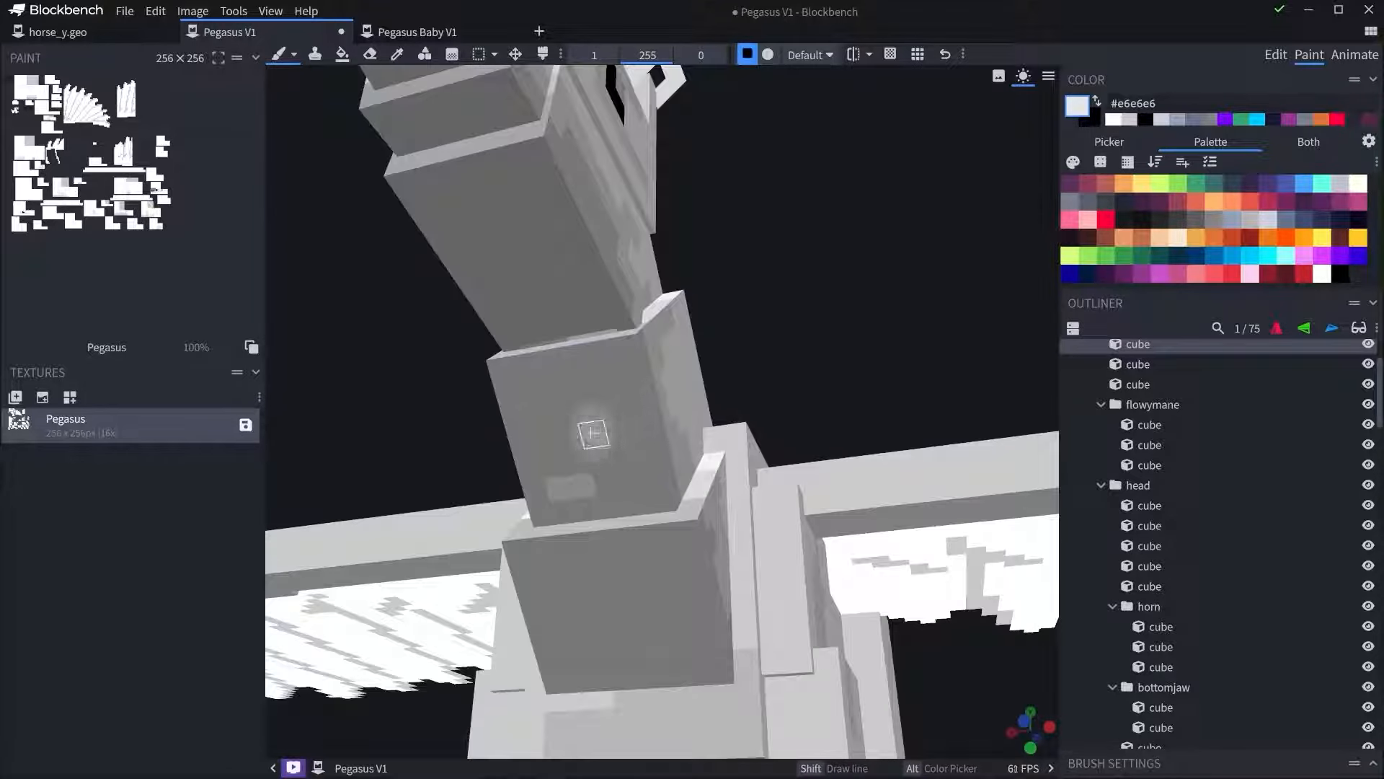
left_click(607, 428)
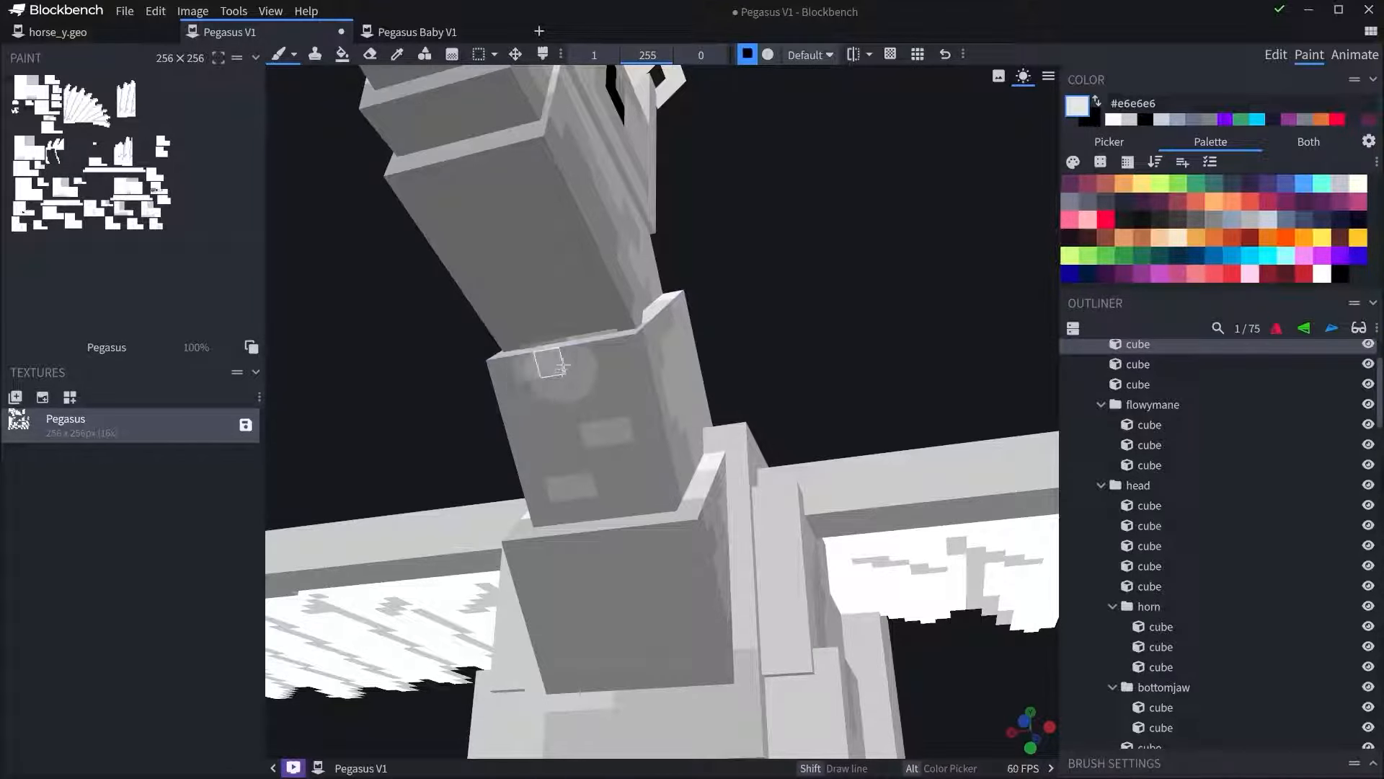
left_click(565, 295)
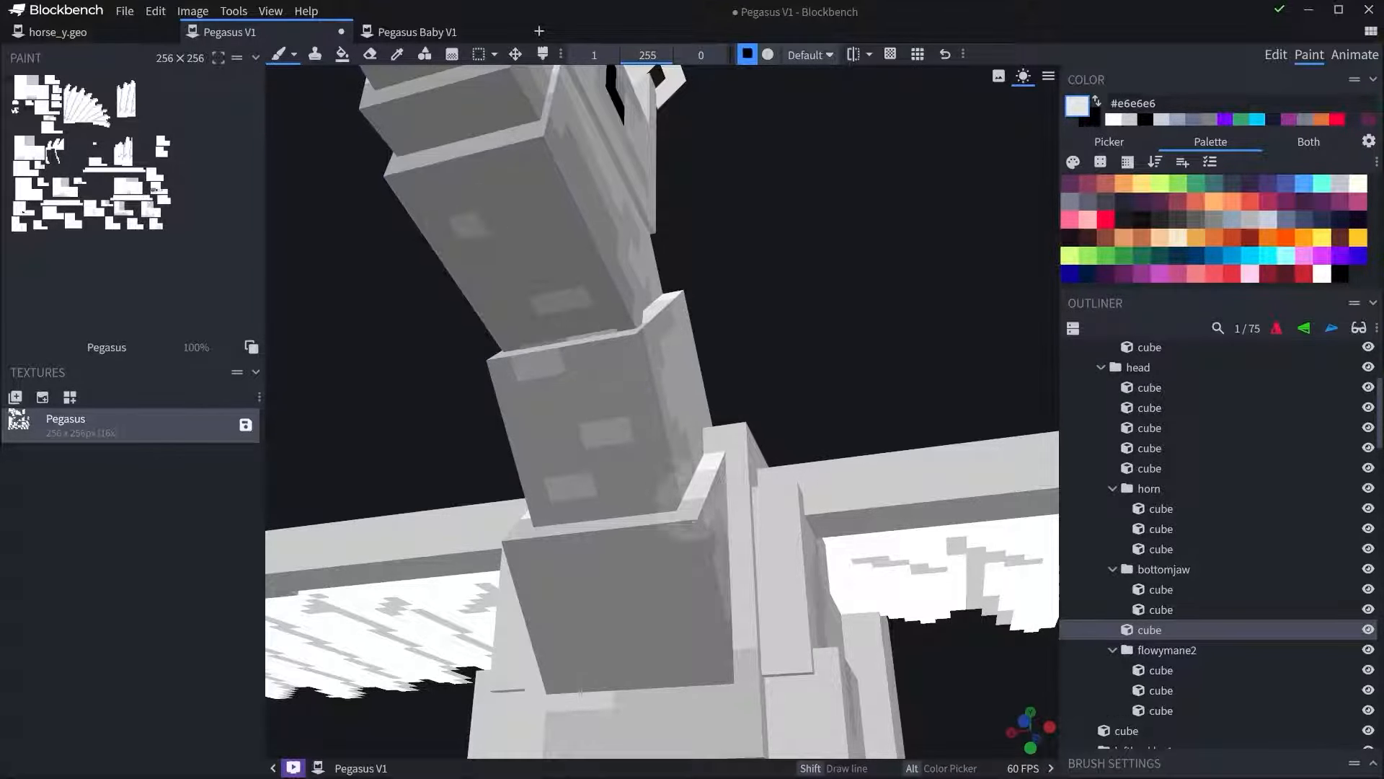
Paint #e6e6e6 patches on the front of the lowest neck segment and undo the last stroke.
right_click_drag(646, 580, 605, 443)
left_click_drag(613, 398, 573, 404)
left_click_drag(531, 500, 557, 490)
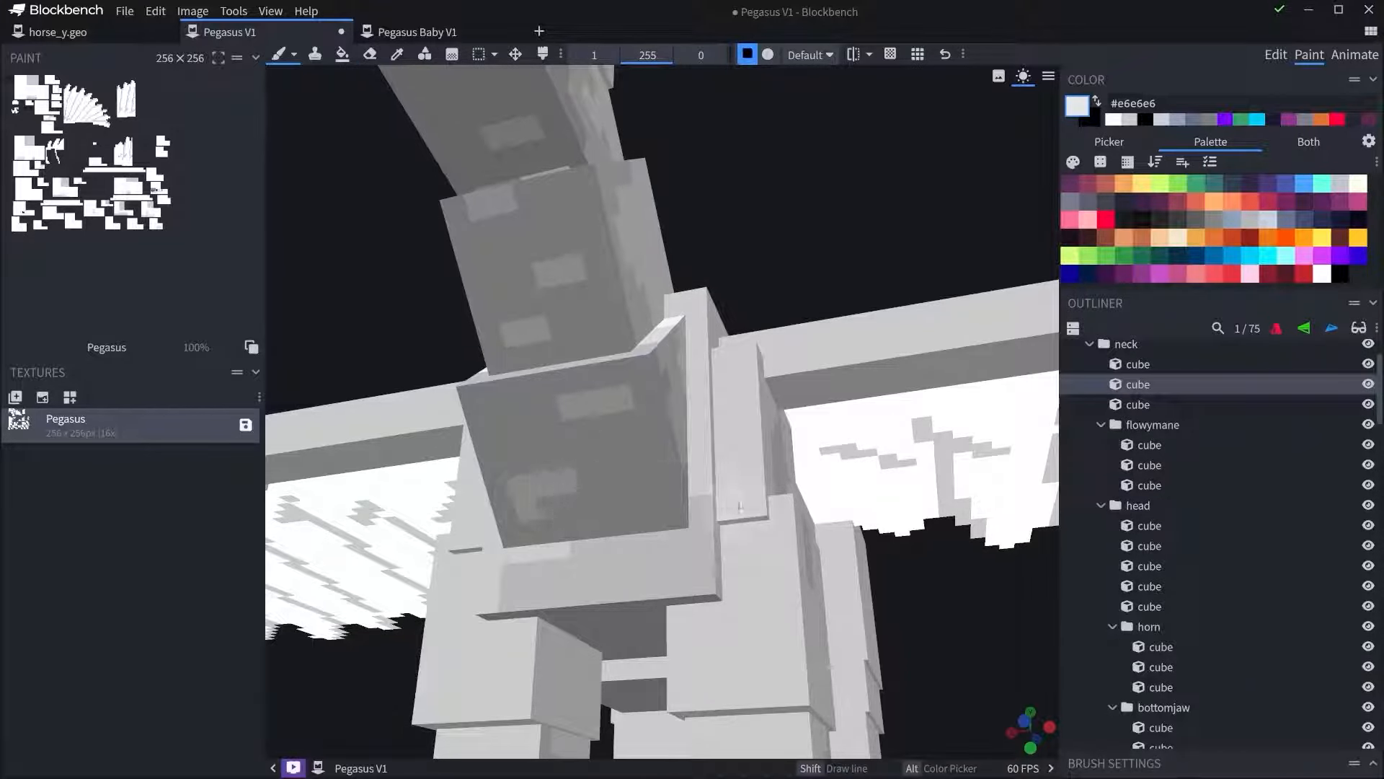
scroll(740, 507, "down", 2)
key("ctrl+z")
Resample #e6e6e6, set the brush opacity to 127.5 and paint faint stepped shading above the belly shading on the body's side.
scroll(911, 624, "down", 3)
left_click_drag(911, 624, 801, 638)
scroll(649, 639, "up", 5)
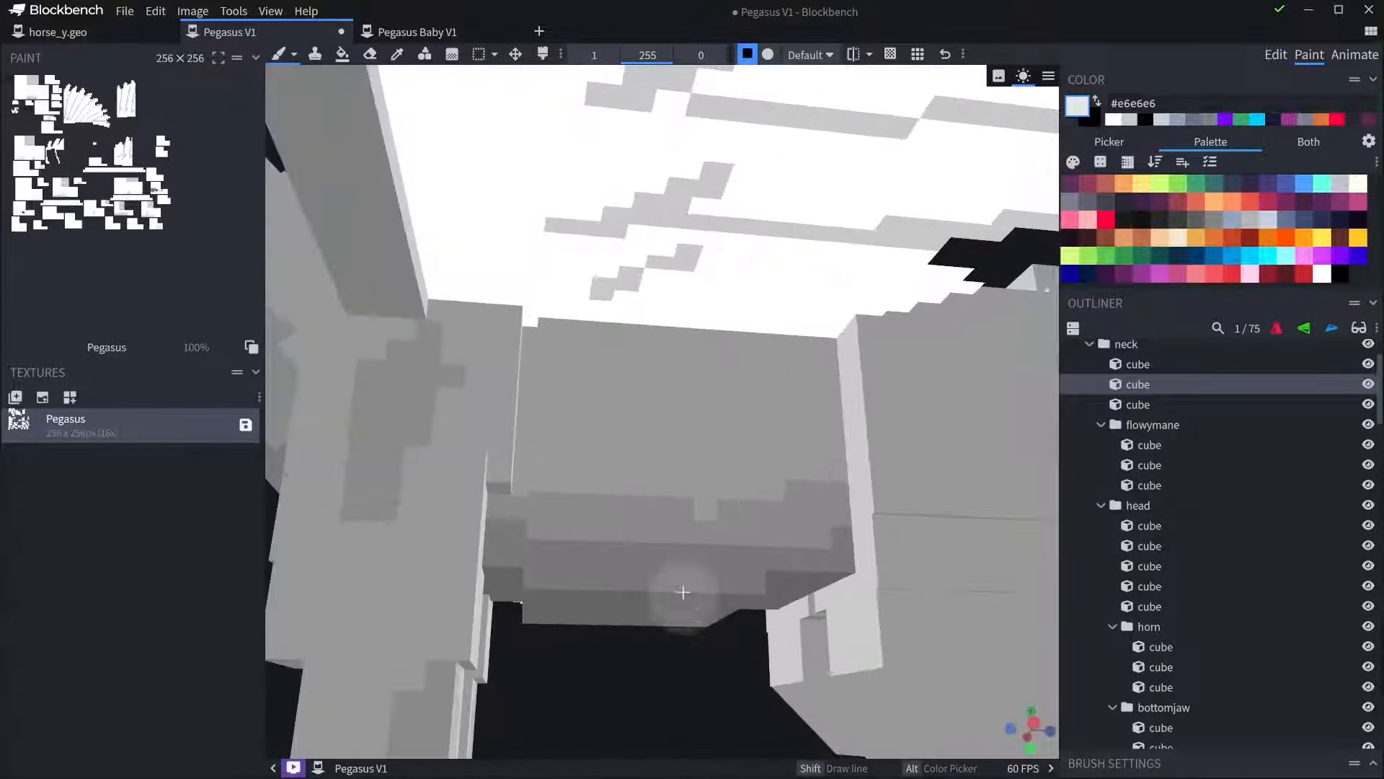
key("b")
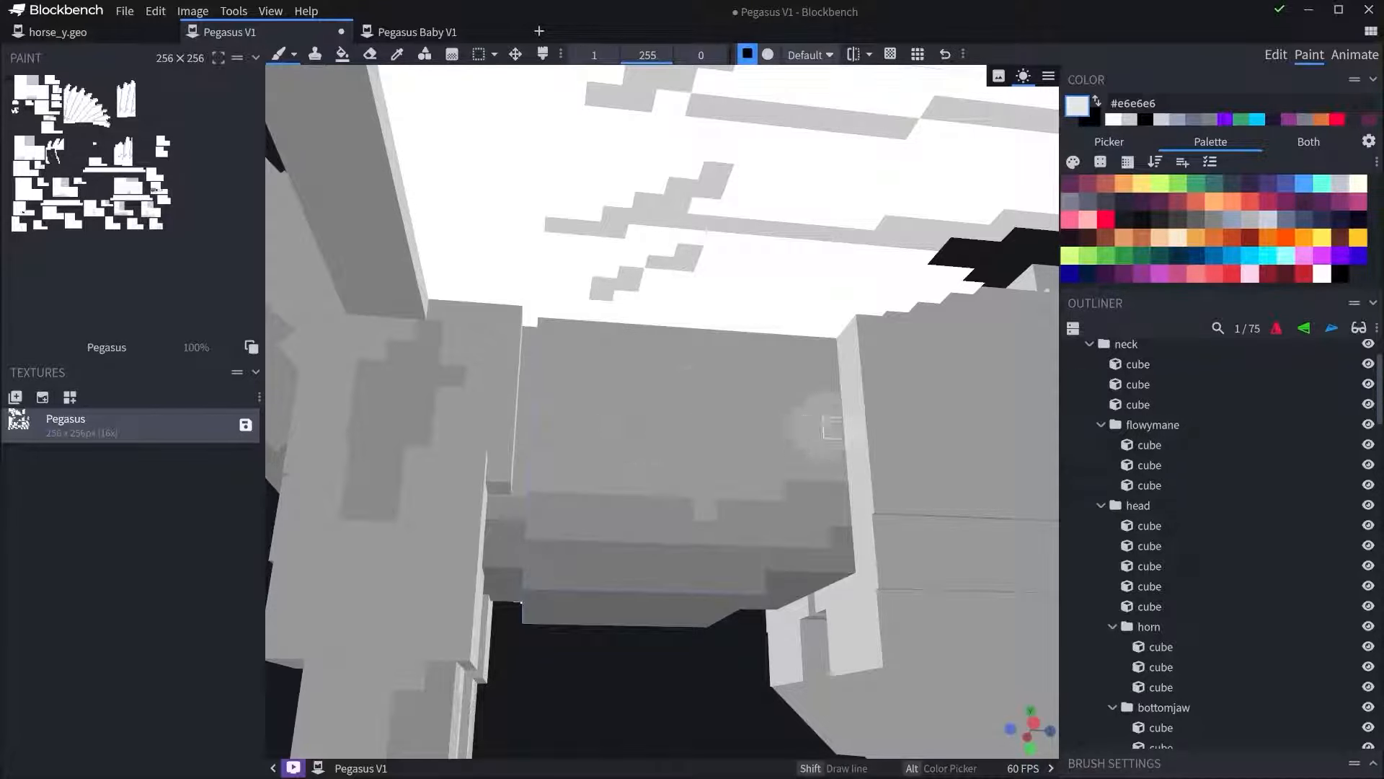
left_click_drag(833, 427, 832, 448)
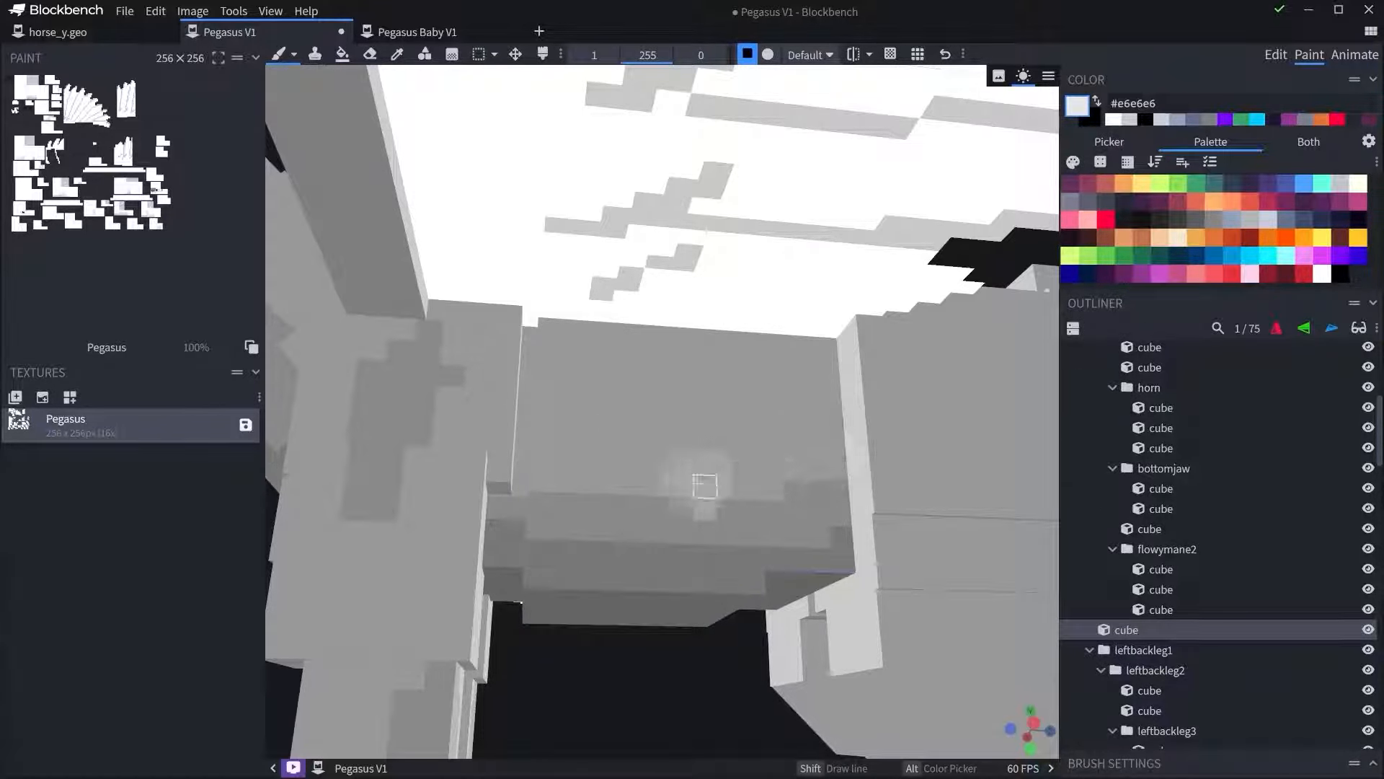
scroll(704, 485, "down", 10)
scroll(650, 564, "up", 8)
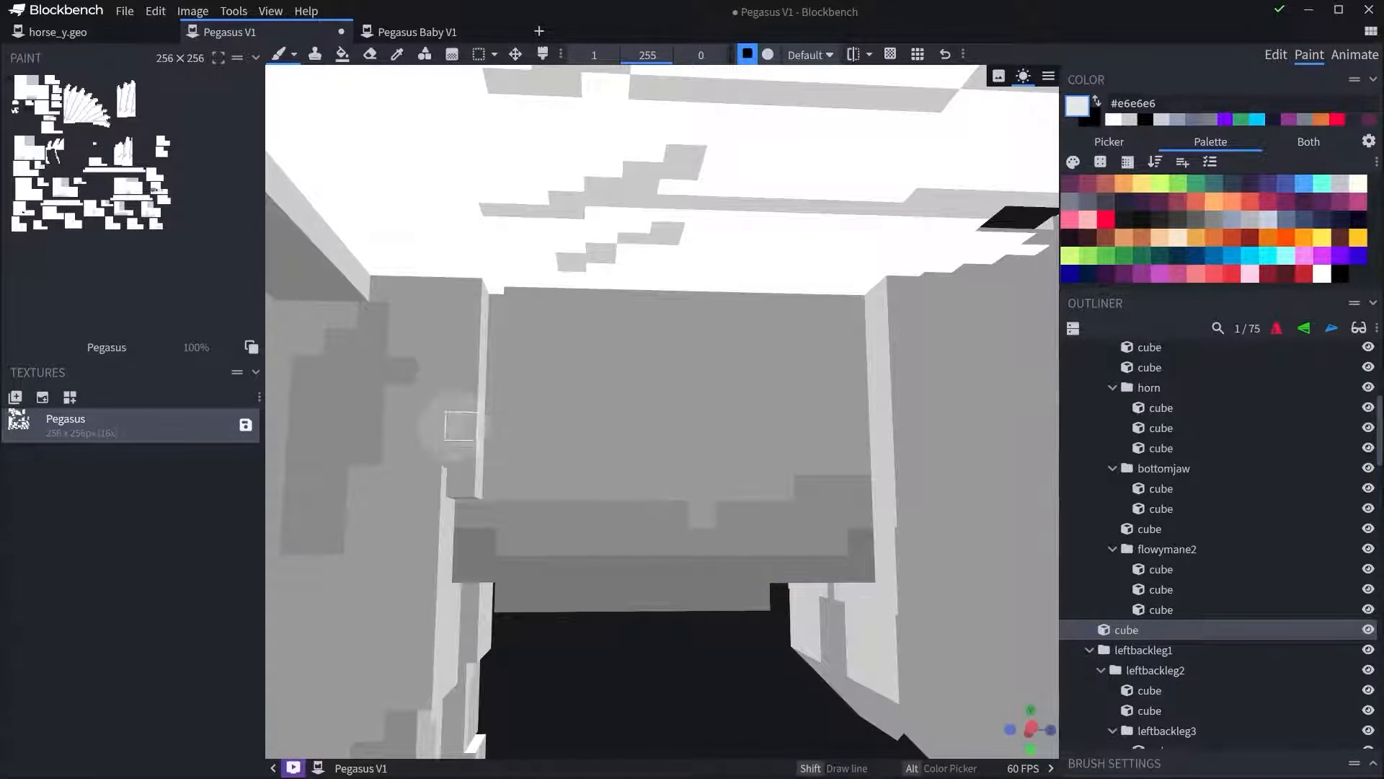
scroll(698, 457, "down", 3)
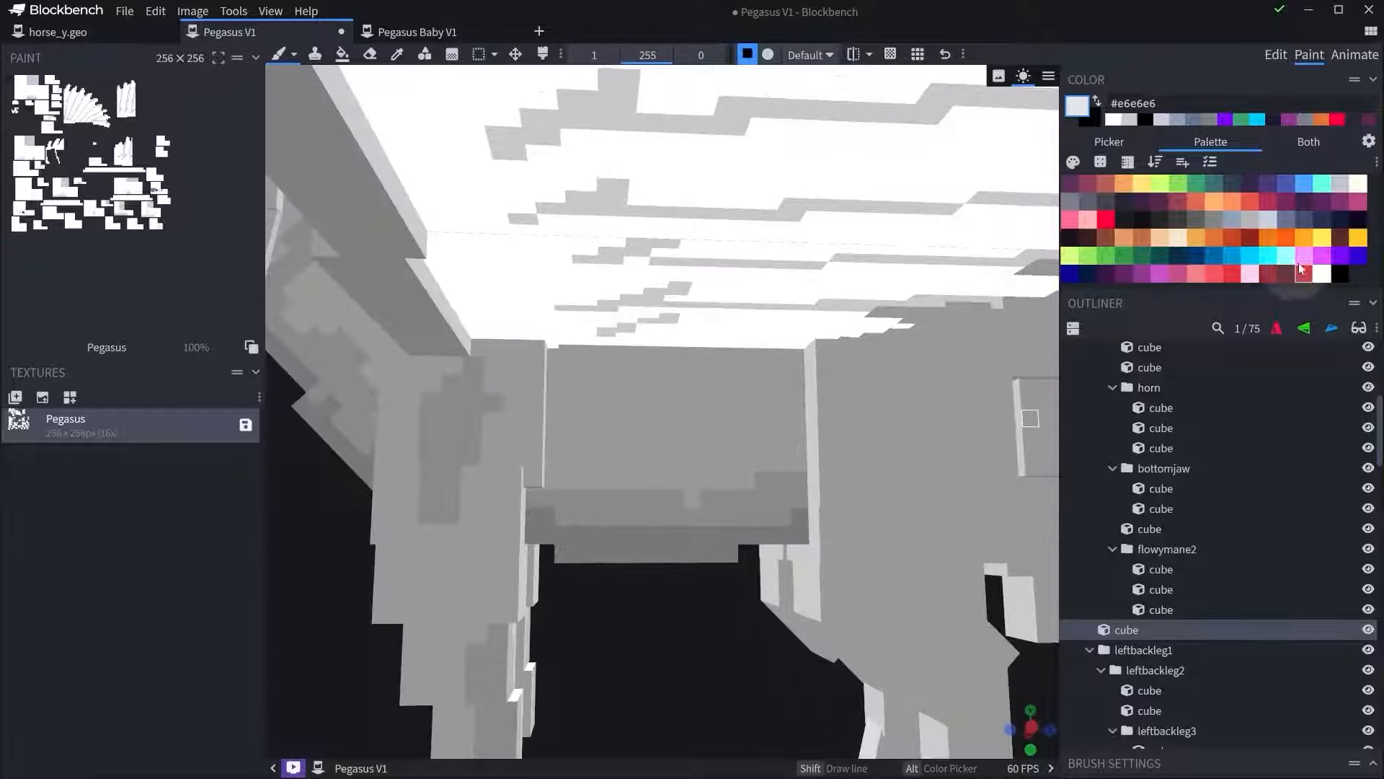
left_click(1322, 273)
right_click_drag(777, 457, 818, 423)
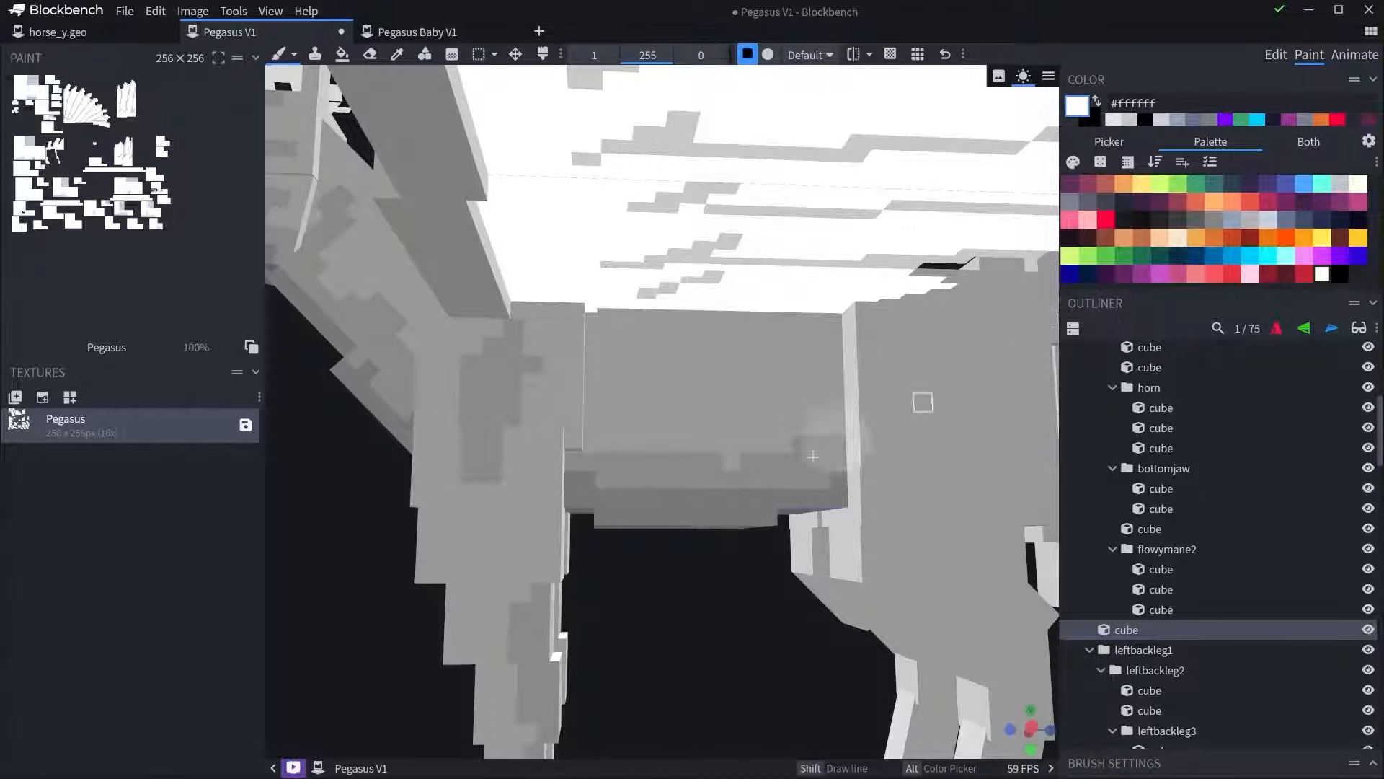
left_click(748, 488, "alt")
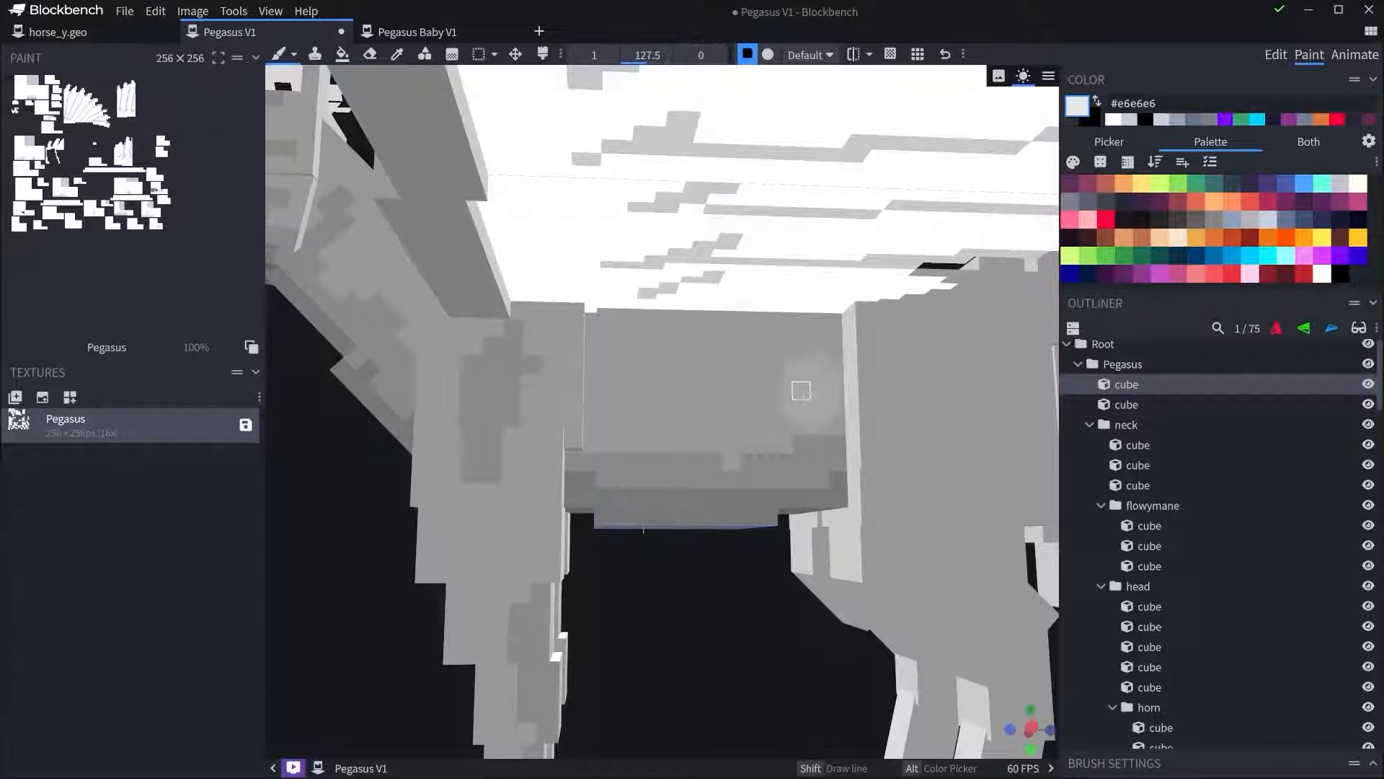
left_click(822, 364)
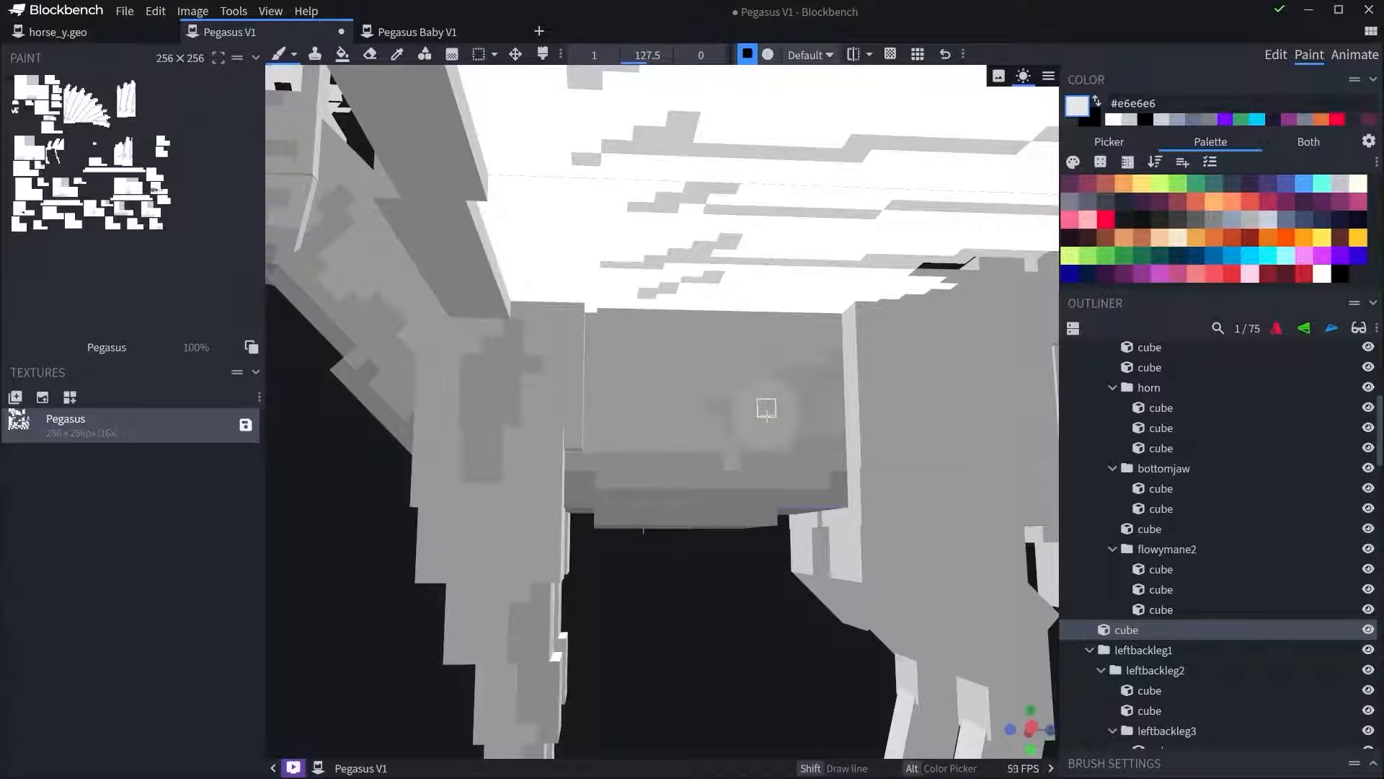
Sample the blended #f3f3f3, restore the brush opacity to 255 and paint subtle patches on the front faces of the front legs.
left_click(823, 405, "alt")
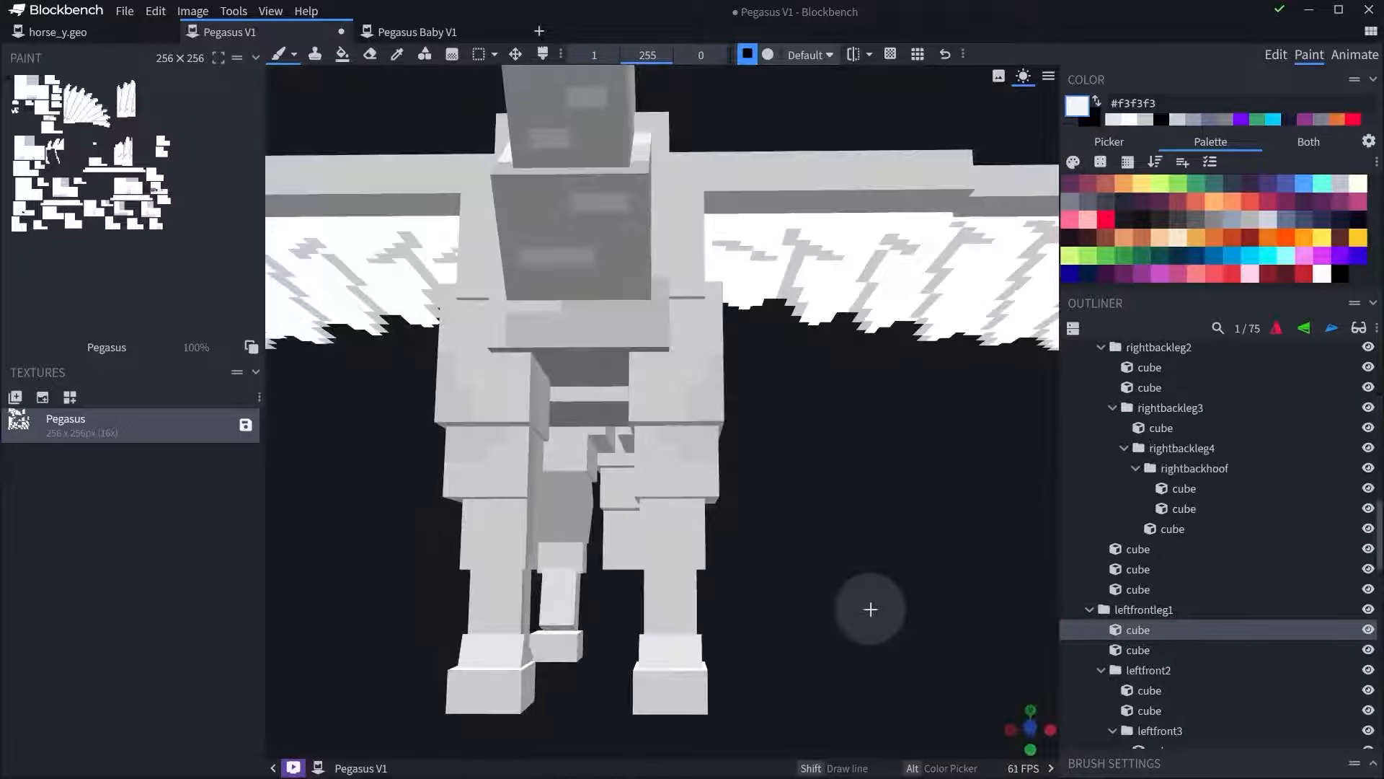
right_click_drag(871, 610, 831, 547)
scroll(830, 547, "up", 3)
left_click(705, 423)
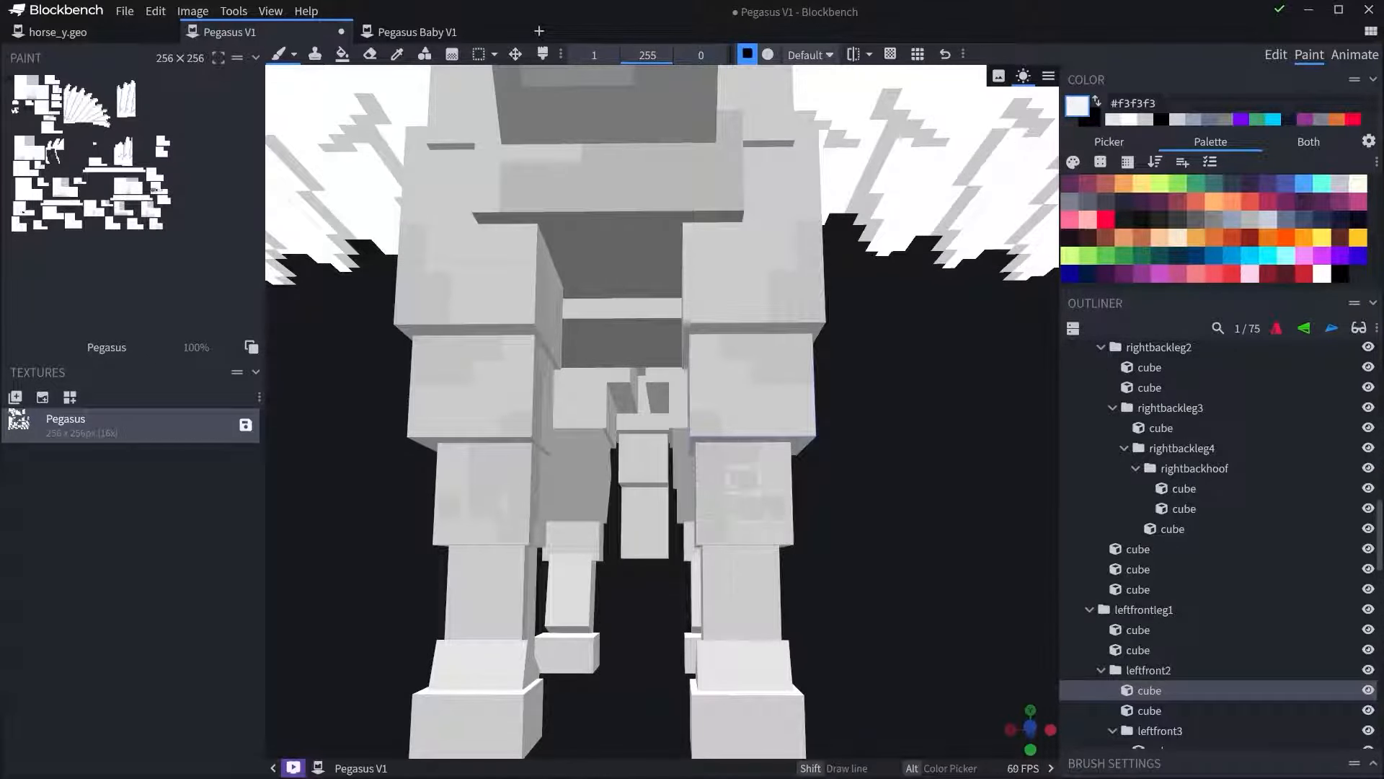
left_click_drag(902, 597, 998, 604)
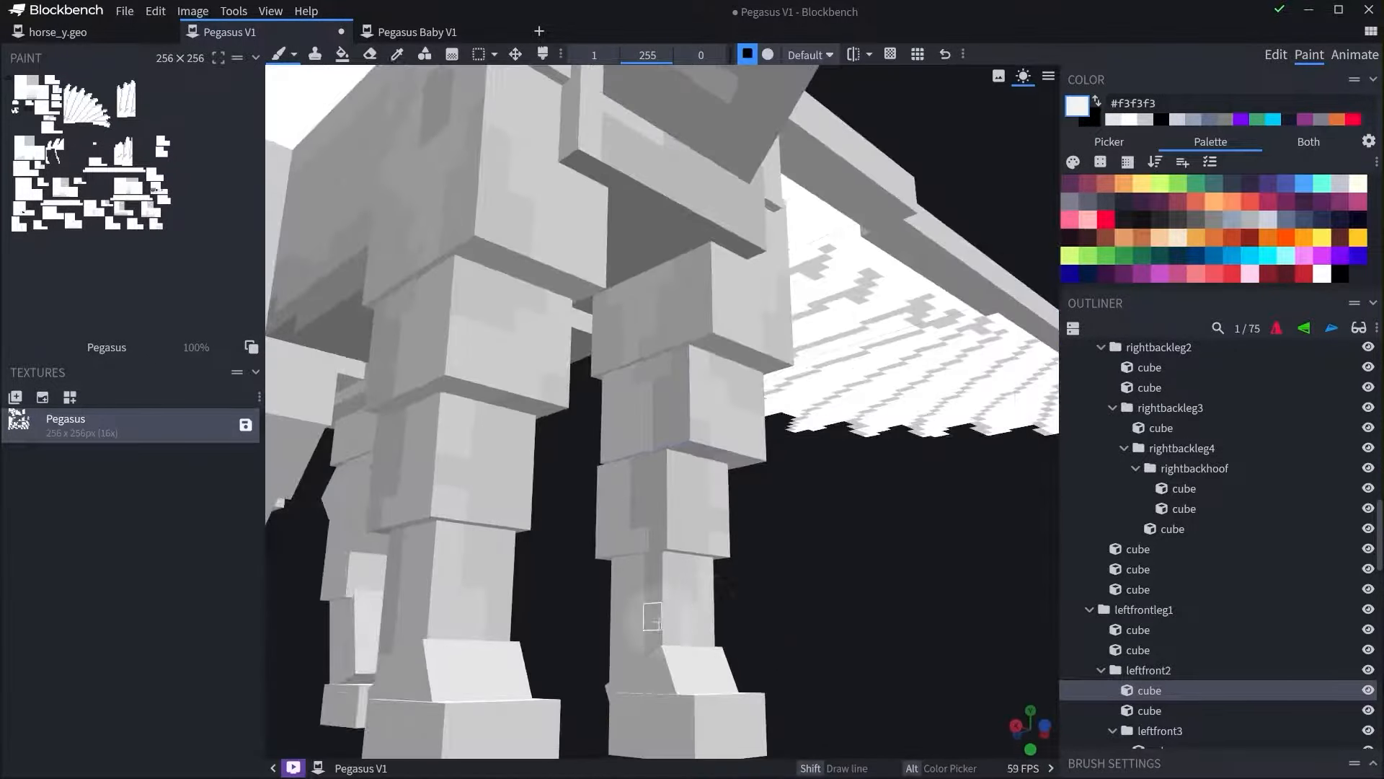
Switch to edit mode and mirror the UVs on X for the inner side faces of the front leg cubes.
mouse_move(854, 612)
left_mouse_down()
mouse_move(733, 642)
mouse_move(466, 626)
mouse_move(837, 627)
mouse_move(902, 565)
left_mouse_up()
left_click(1276, 55)
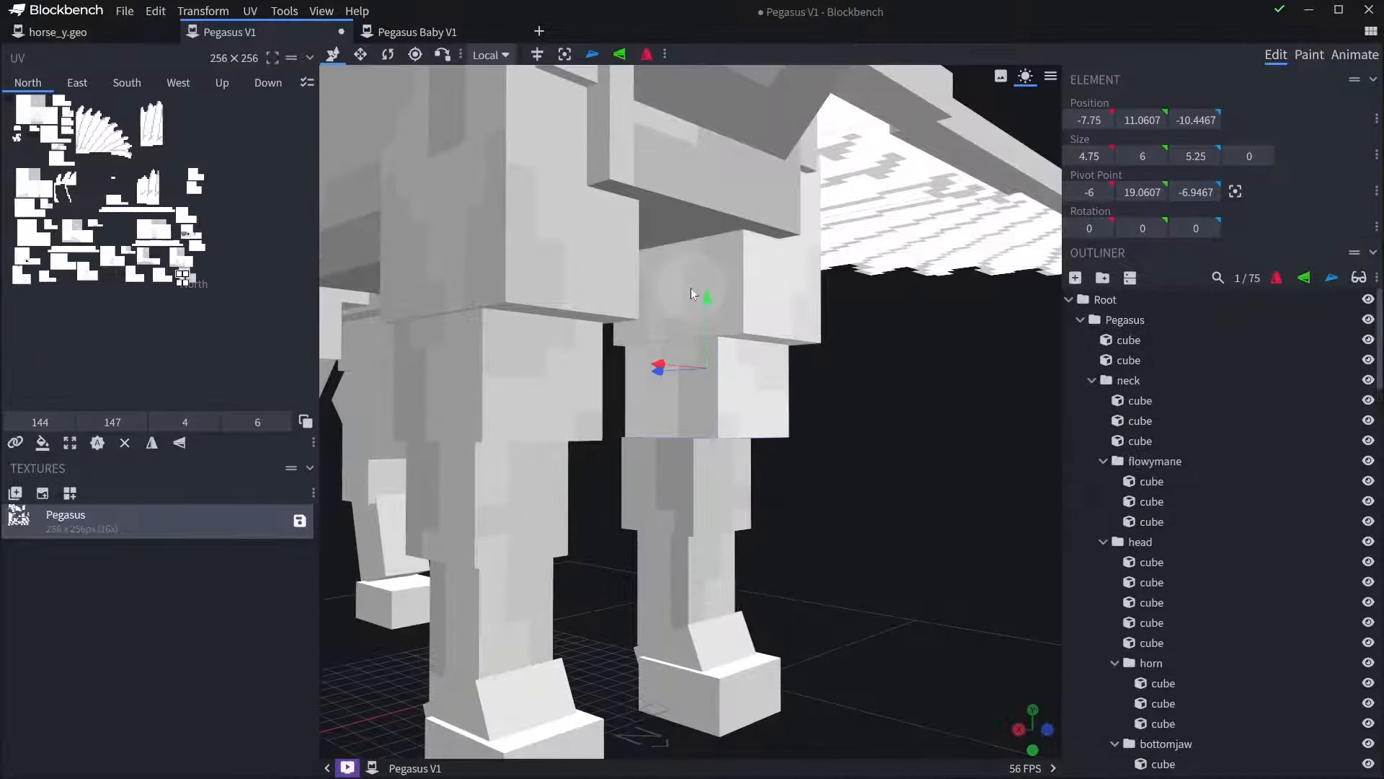
left_click(692, 287)
left_click(750, 422)
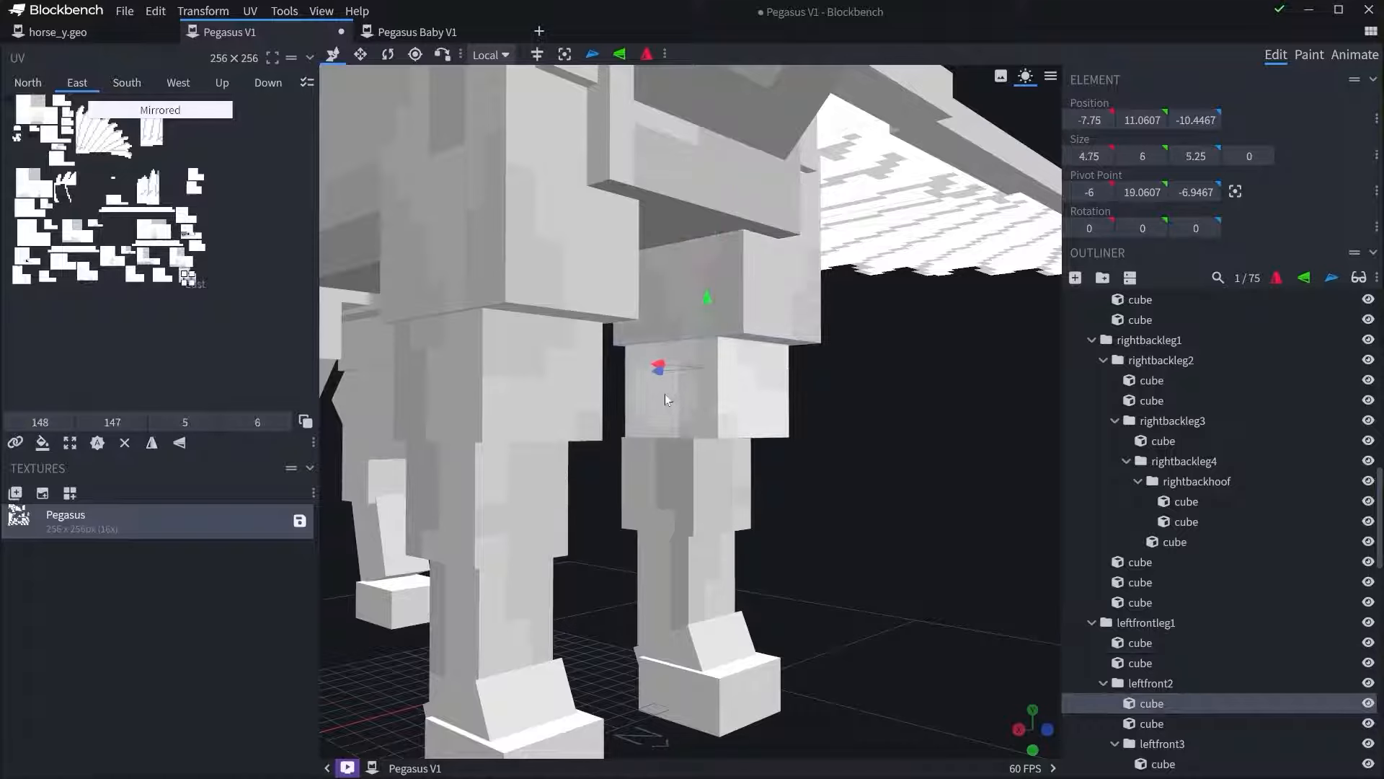
left_click(151, 442)
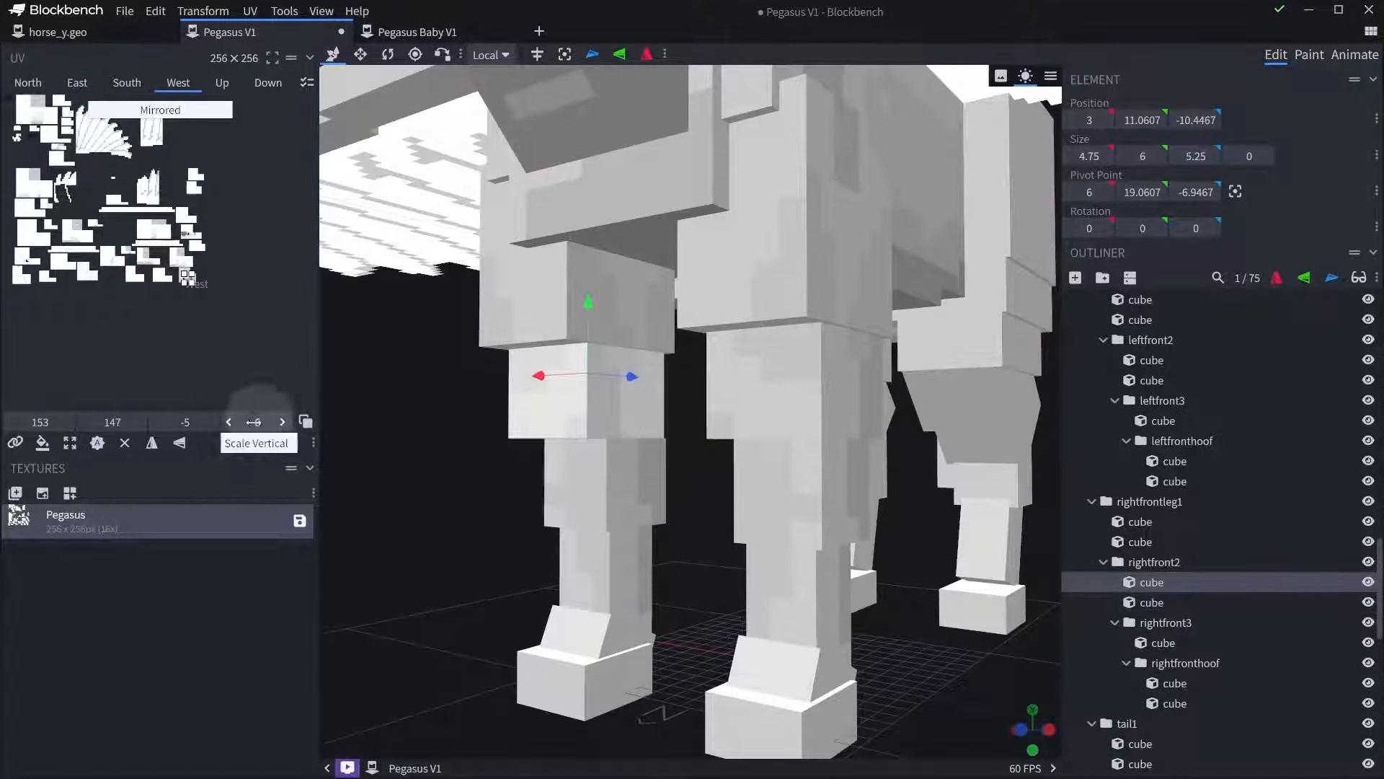
left_click(152, 443)
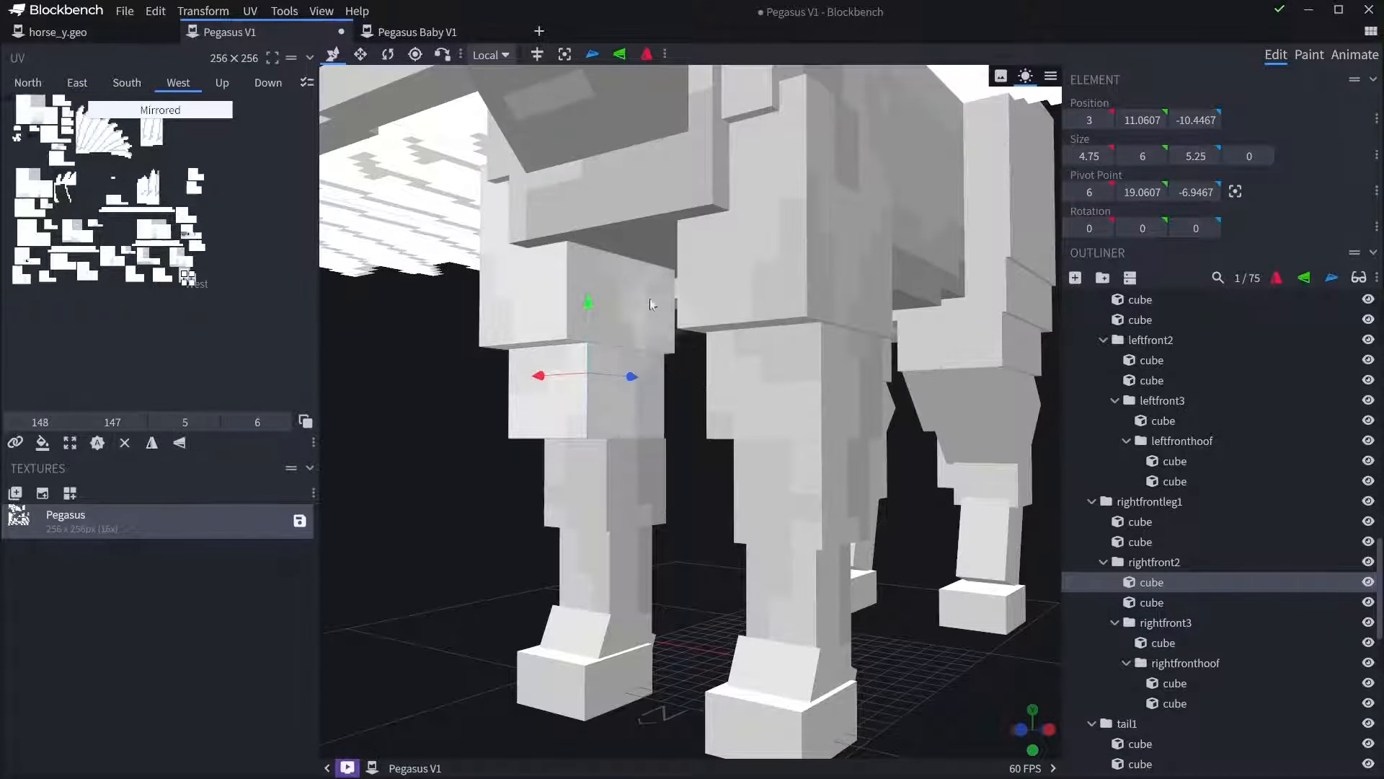
left_click(634, 299)
left_click(153, 442)
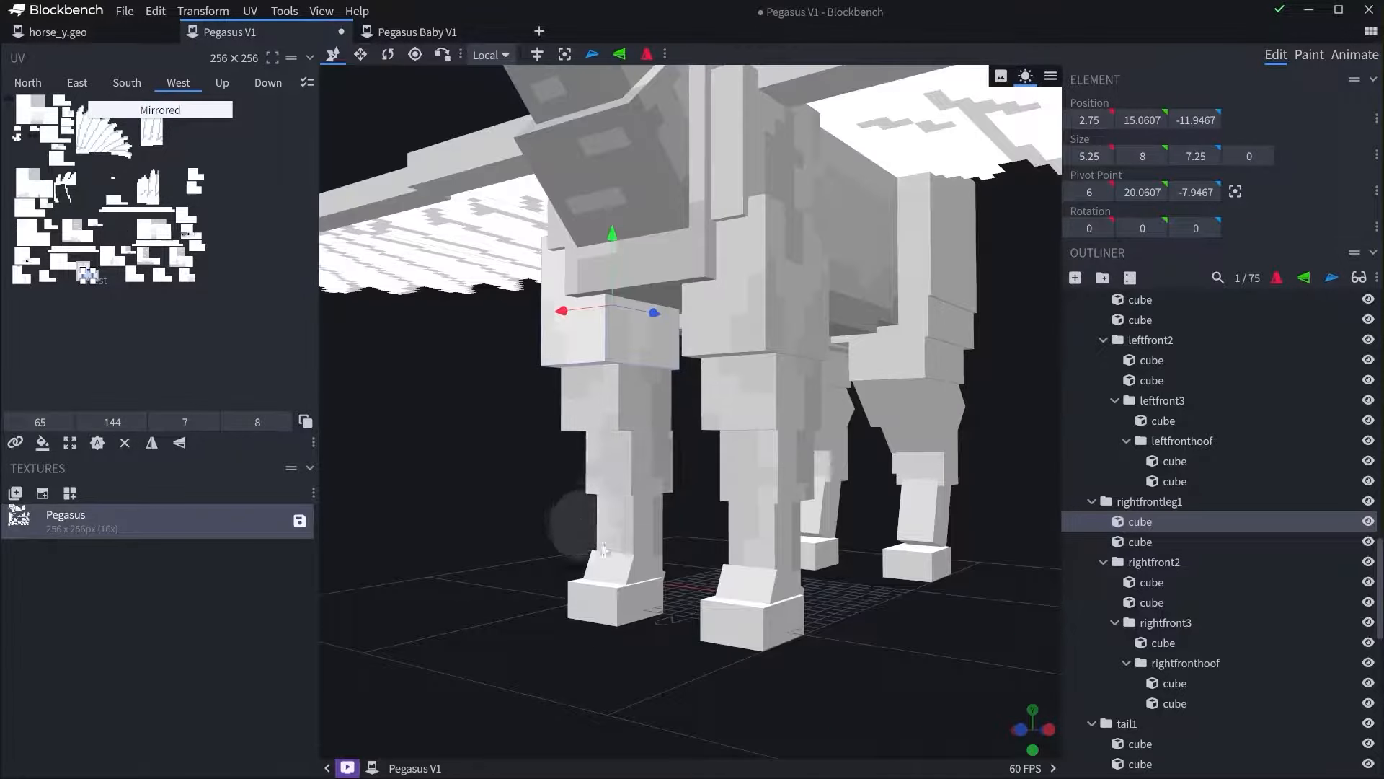
Mirror the UVs on X for the inner side faces of the back leg and hoof cubes.
left_click_drag(850, 633, 437, 609)
scroll(634, 596, "down", 3)
left_click_drag(934, 577, 829, 556)
scroll(672, 380, "up", 6)
left_click(672, 381)
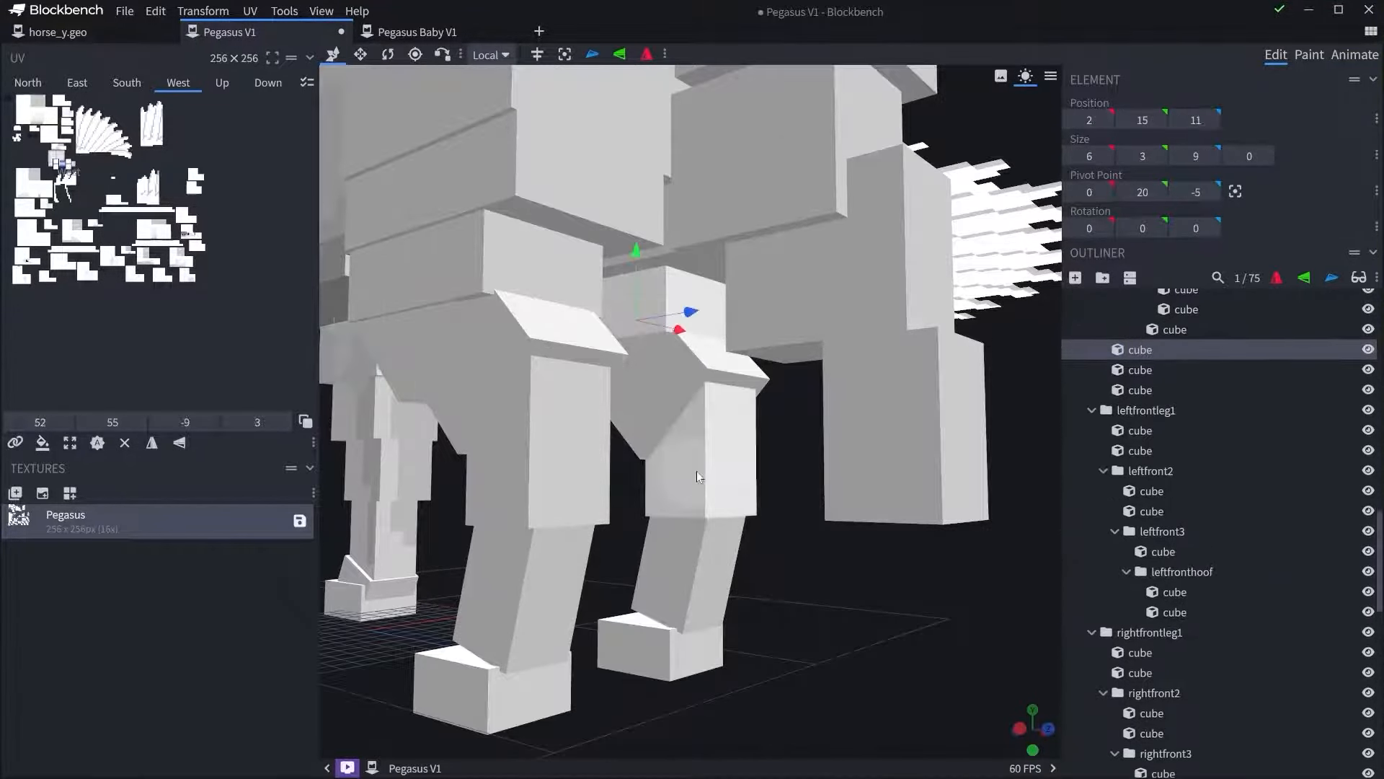
scroll(699, 473, "up", 5)
left_click(179, 453)
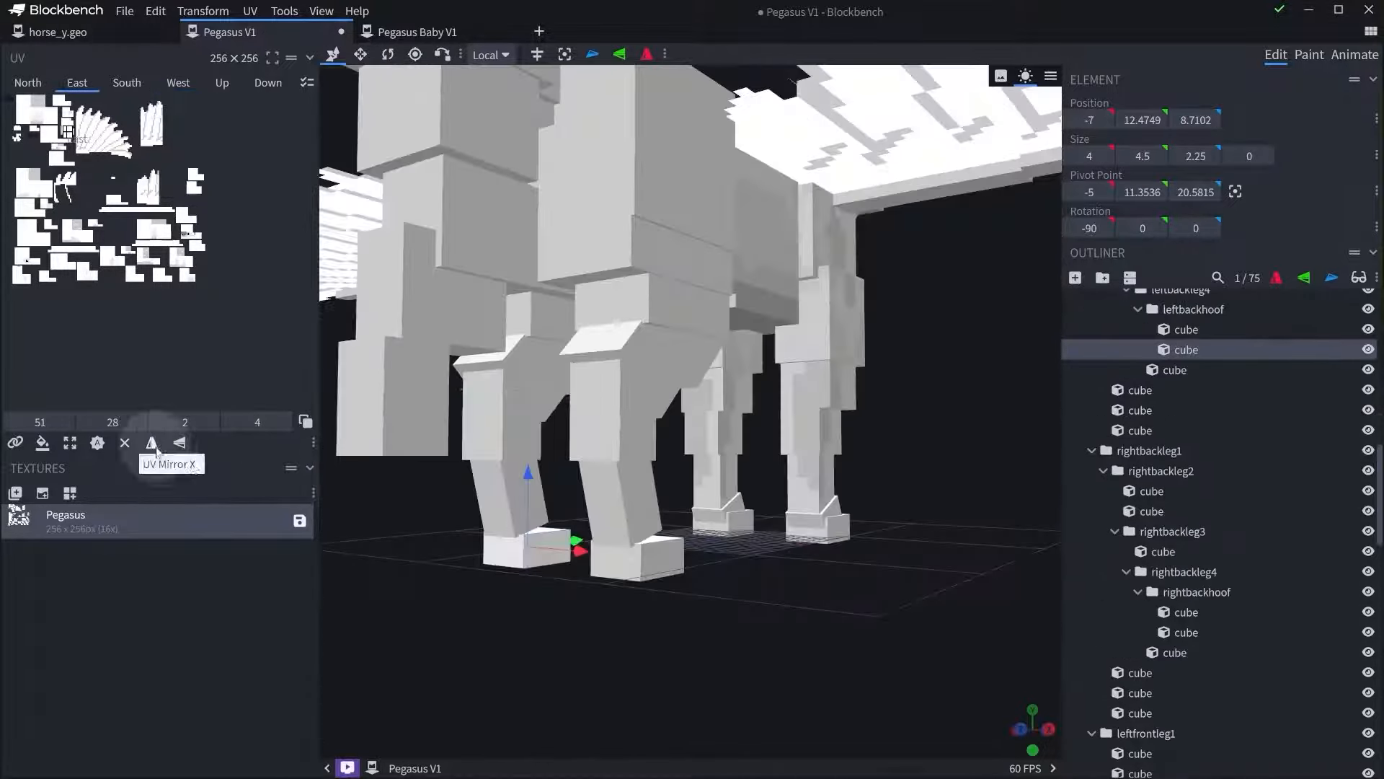
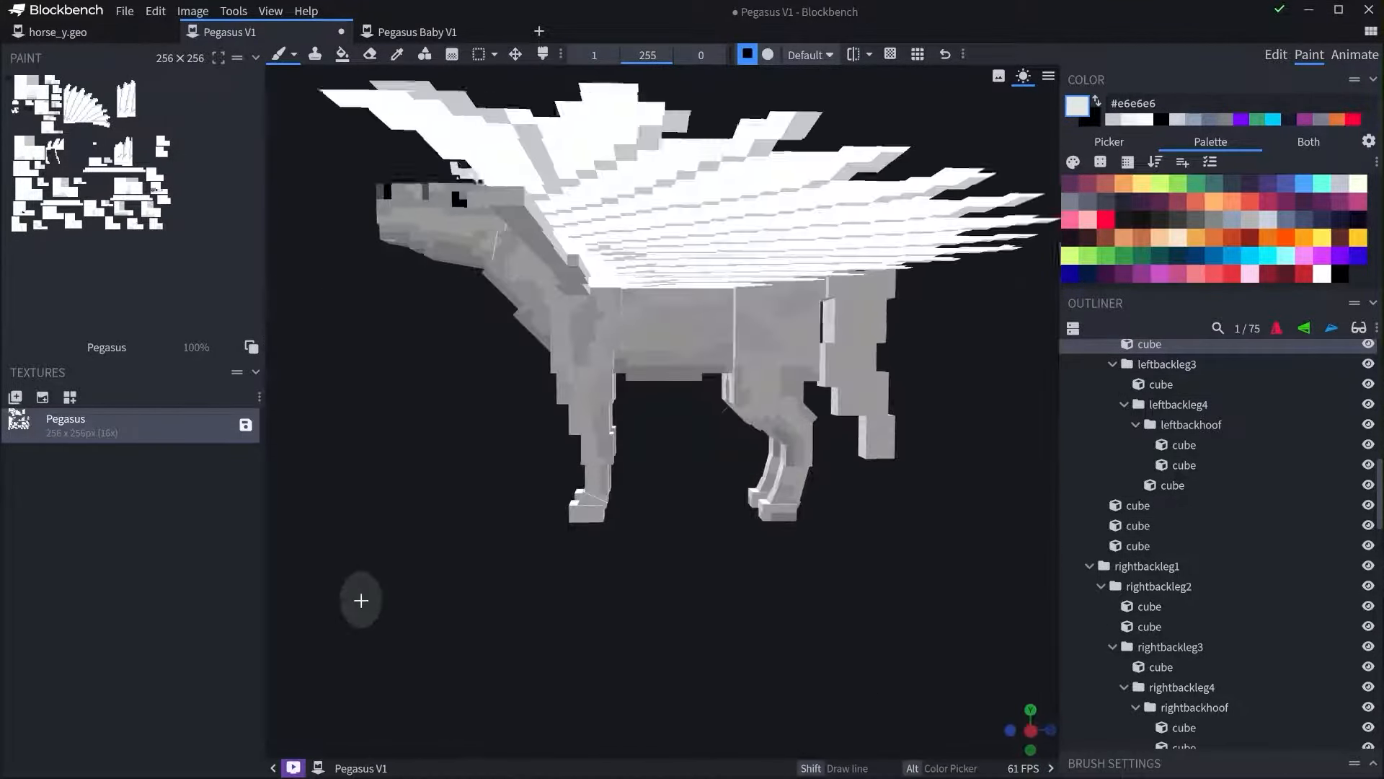
Refine the uneven #e6e6e6 shading on the side of the upper neck segment.
left_click_drag(361, 601, 379, 568)
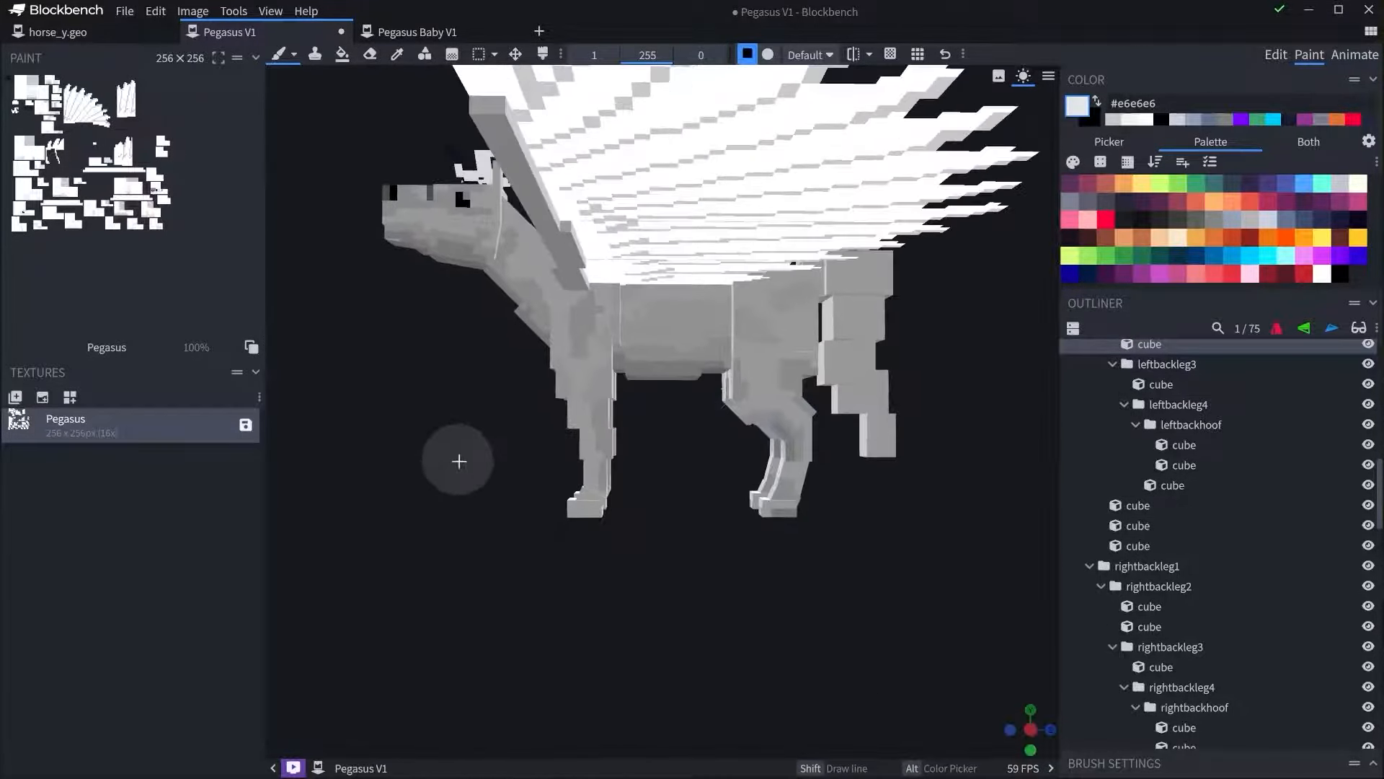
scroll(543, 448, "up", 5)
right_click_drag(543, 447, 762, 580)
left_click_drag(567, 592, 623, 689)
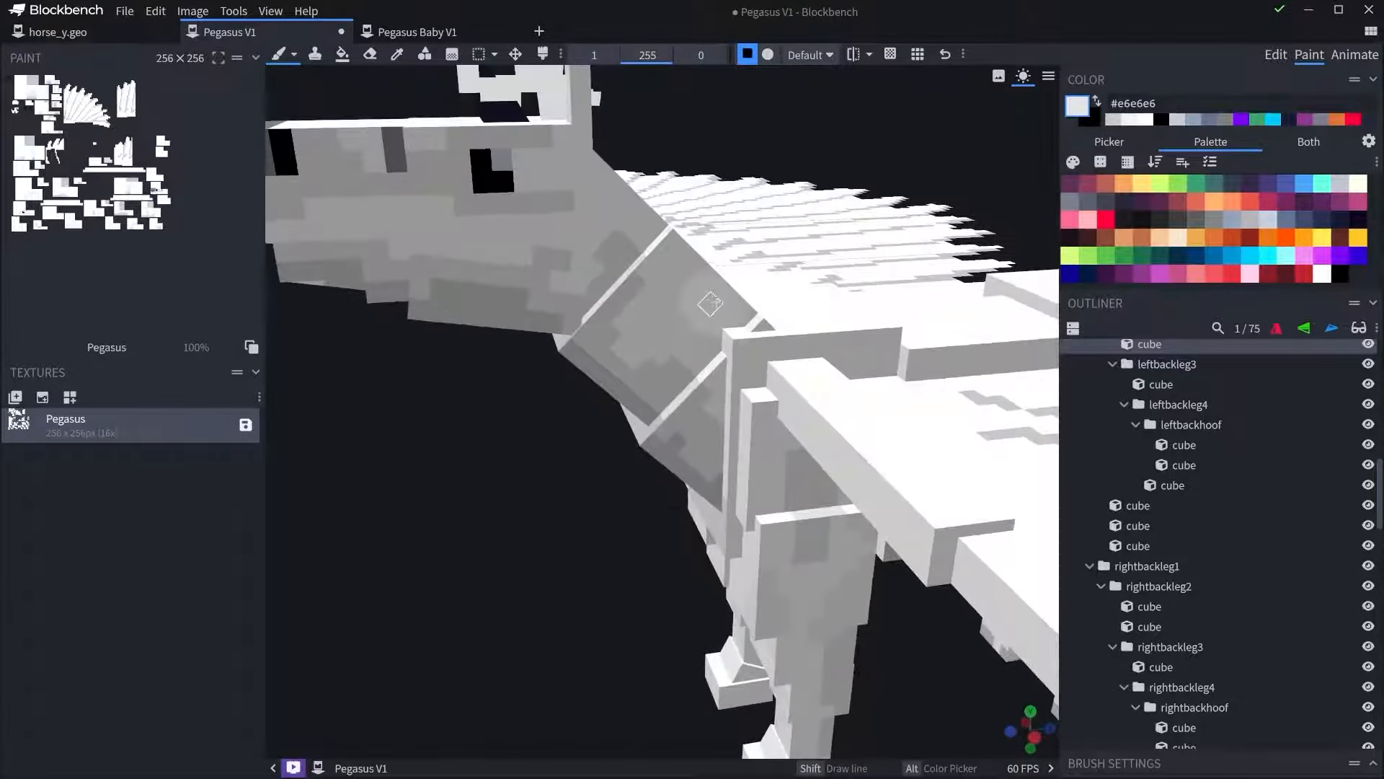
left_click_drag(662, 308, 698, 342)
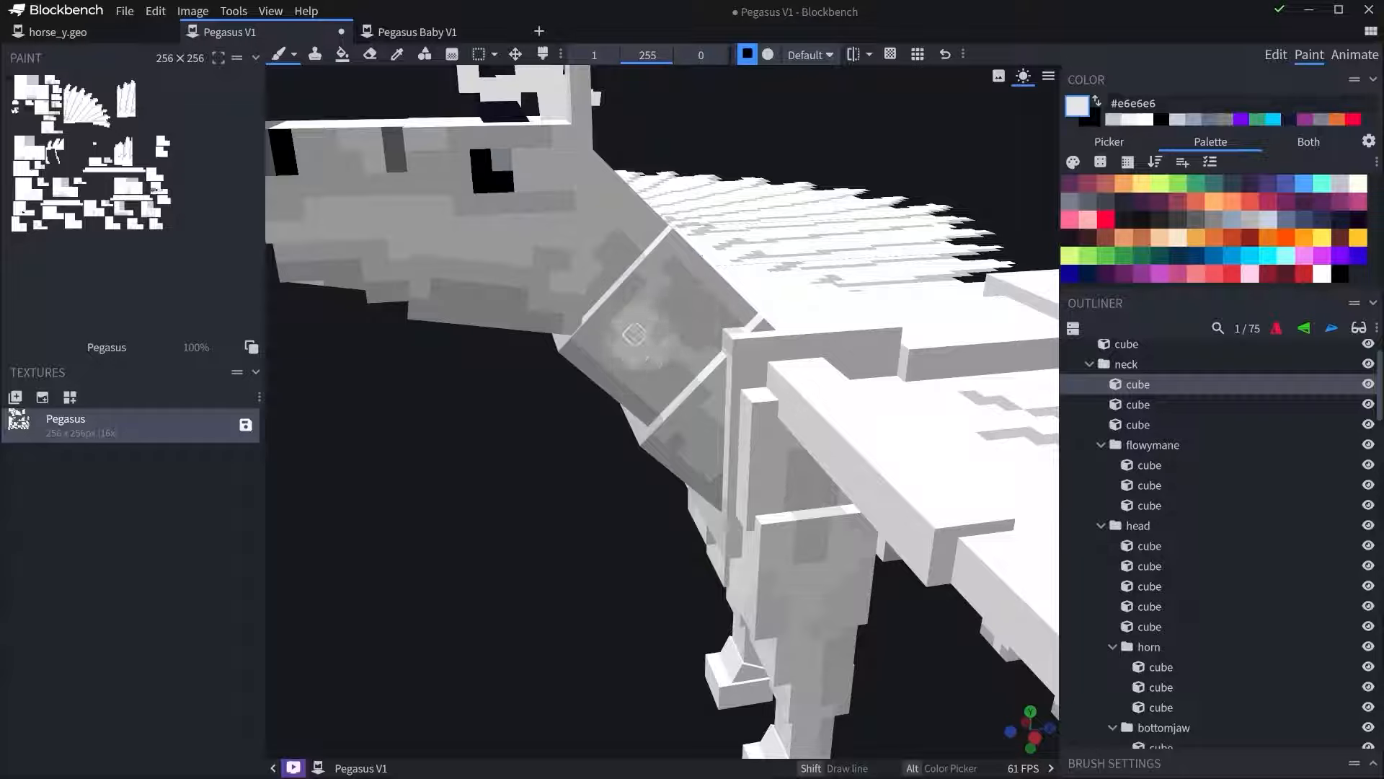
Sample #f3f3f3 and paint faint transition patches along the sides of the neck segments.
left_click_drag(647, 515, 605, 548)
left_click(872, 405, "alt")
left_click_drag(498, 514, 489, 507)
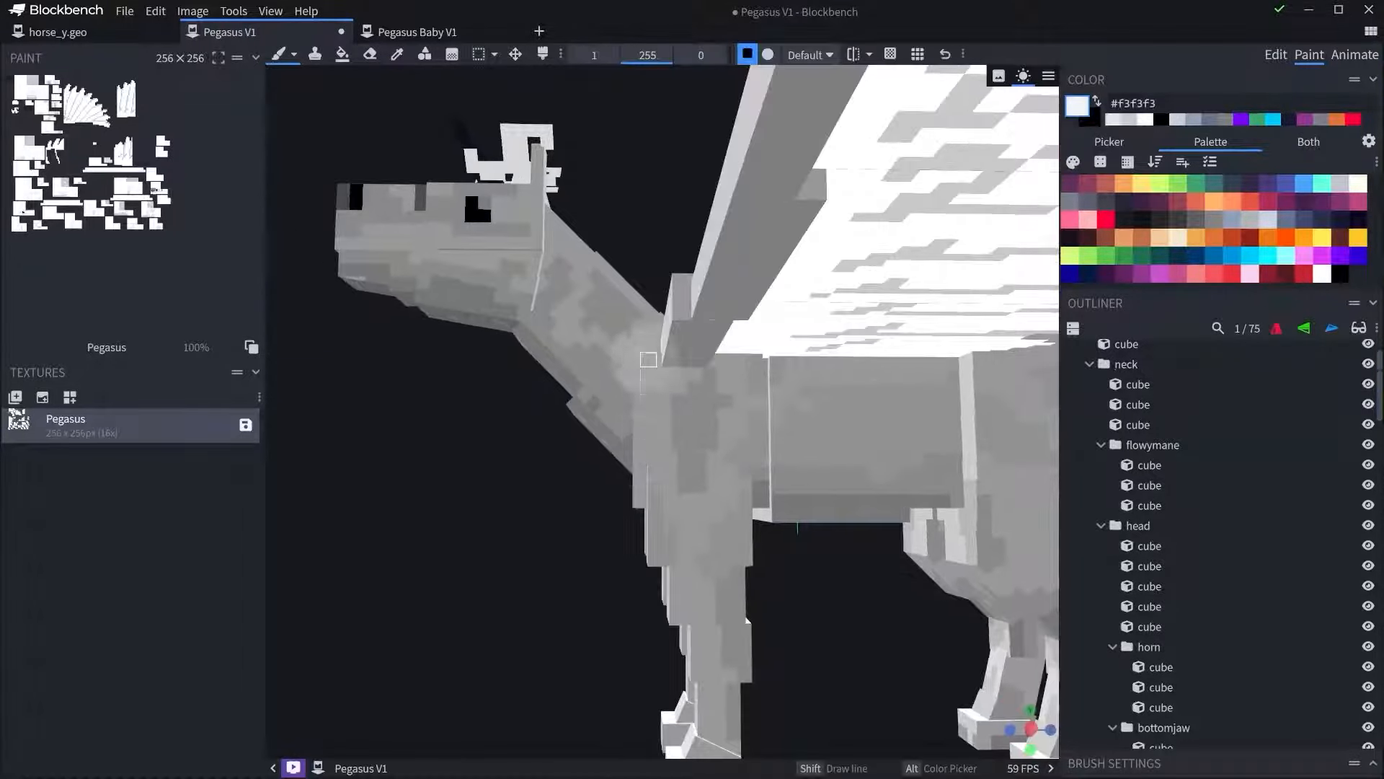
scroll(648, 359, "up", 1)
left_click_drag(625, 344, 637, 345)
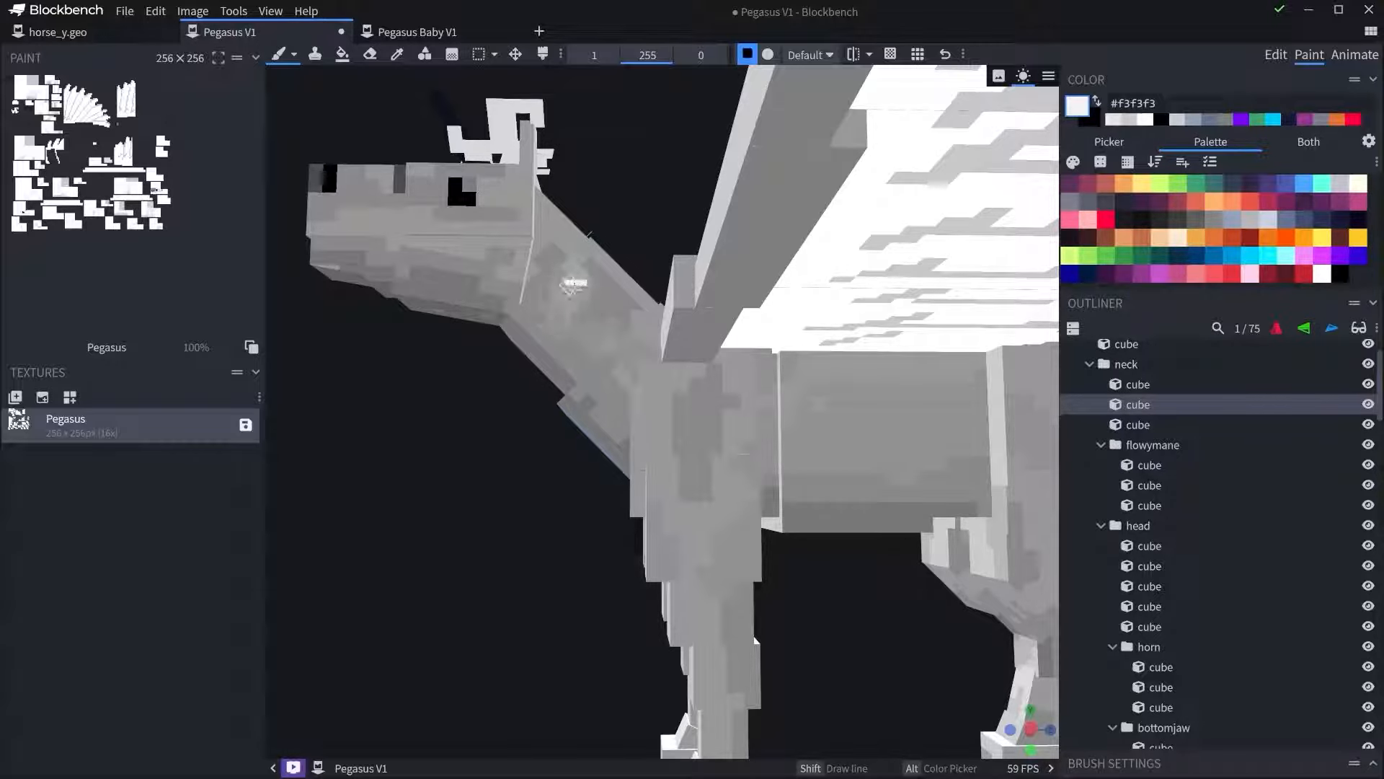
mouse_move(531, 581)
left_mouse_down()
mouse_move(556, 590)
mouse_move(643, 259)
left_mouse_up()
Erase the stray pixels floating near the neck, then return to the brush and paint #f3f3f3 patches on the side of the snout.
key("e")
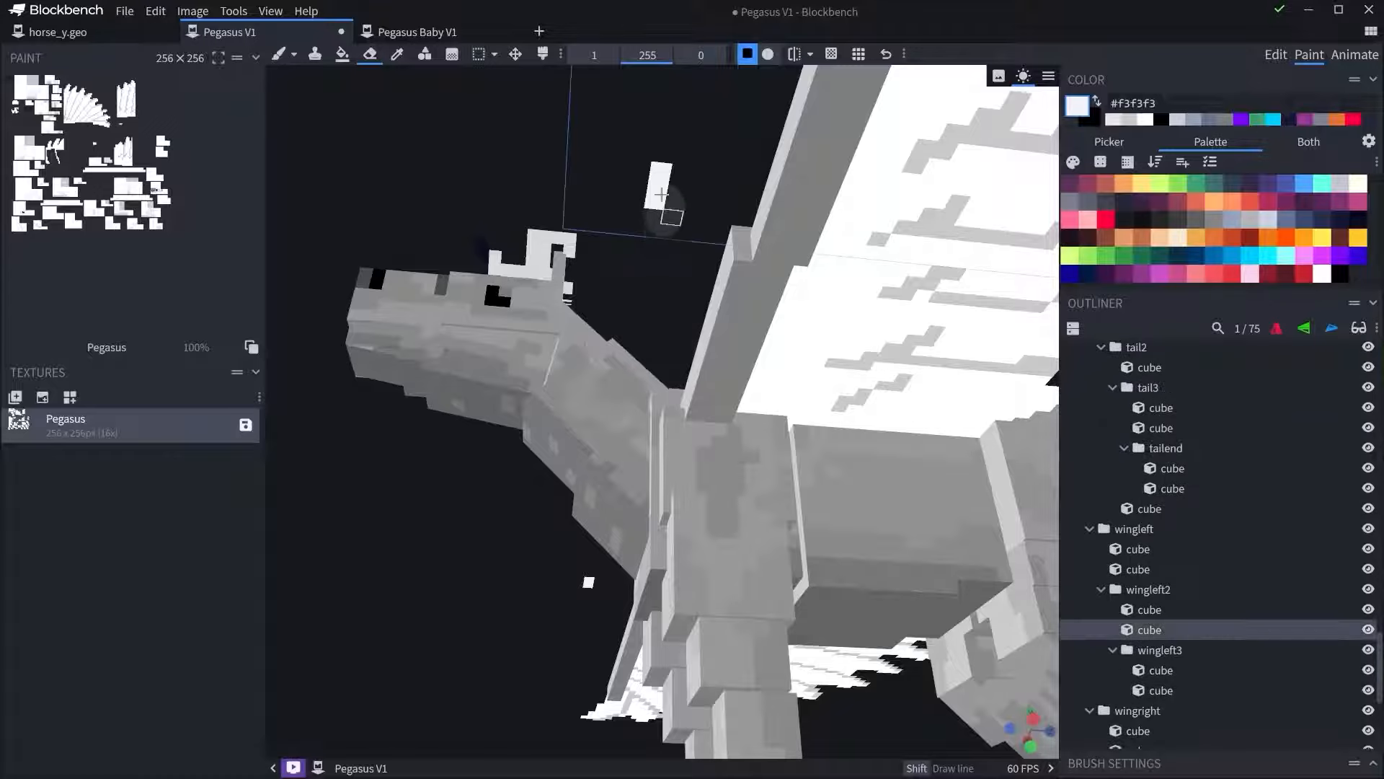
key("b")
mouse_move(408, 531)
left_mouse_down()
mouse_move(423, 655)
mouse_move(491, 505)
left_mouse_up()
scroll(505, 389, "up", 3)
left_click(517, 379)
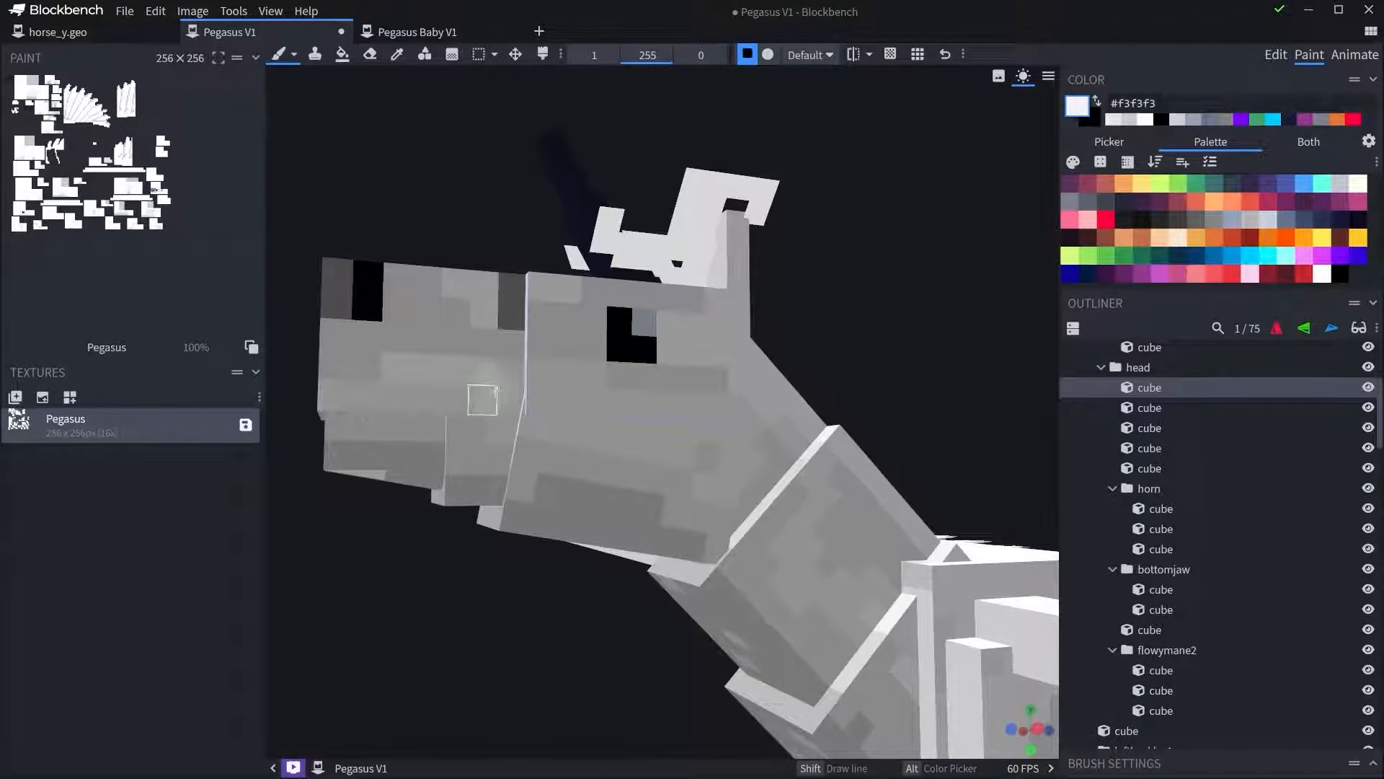
Paint a #f3f3f3 patch on the front face of the lower jaw.
right_click_drag(454, 370, 659, 384)
left_click_drag(513, 634, 615, 495)
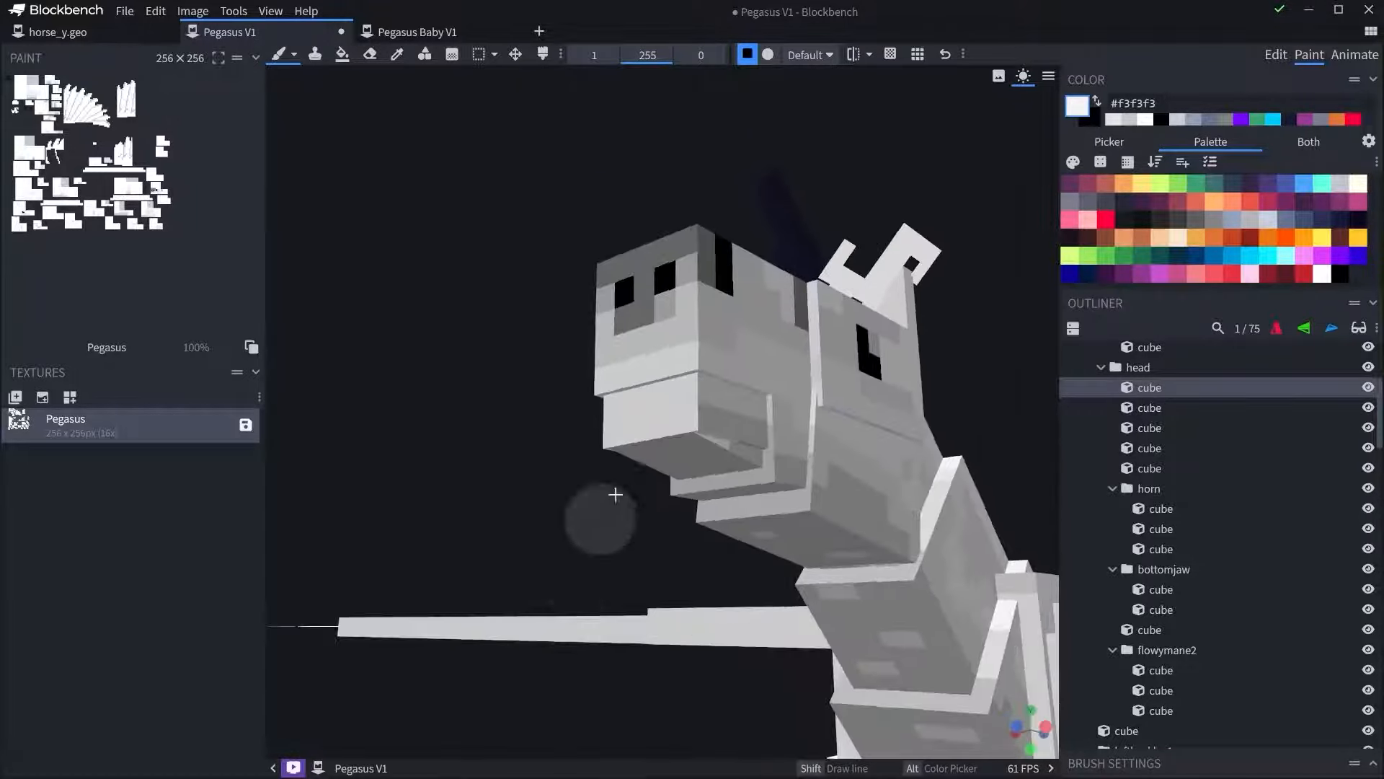
scroll(615, 495, "up", 3)
left_click_drag(703, 335, 616, 353)
left_click(652, 411)
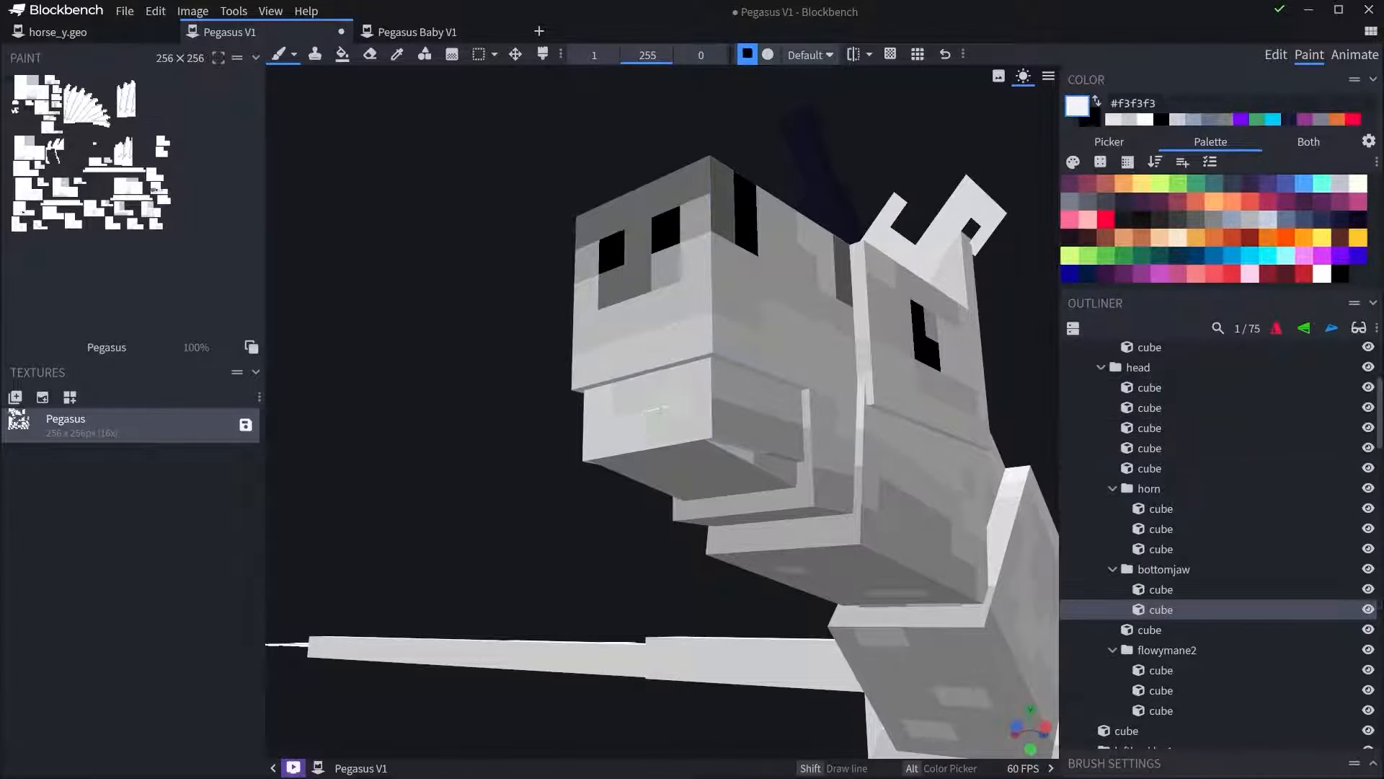
left_click_drag(579, 416, 663, 425)
Resample #f3f3f3 and extend the shading across the front face of the lower jaw.
key("alt")
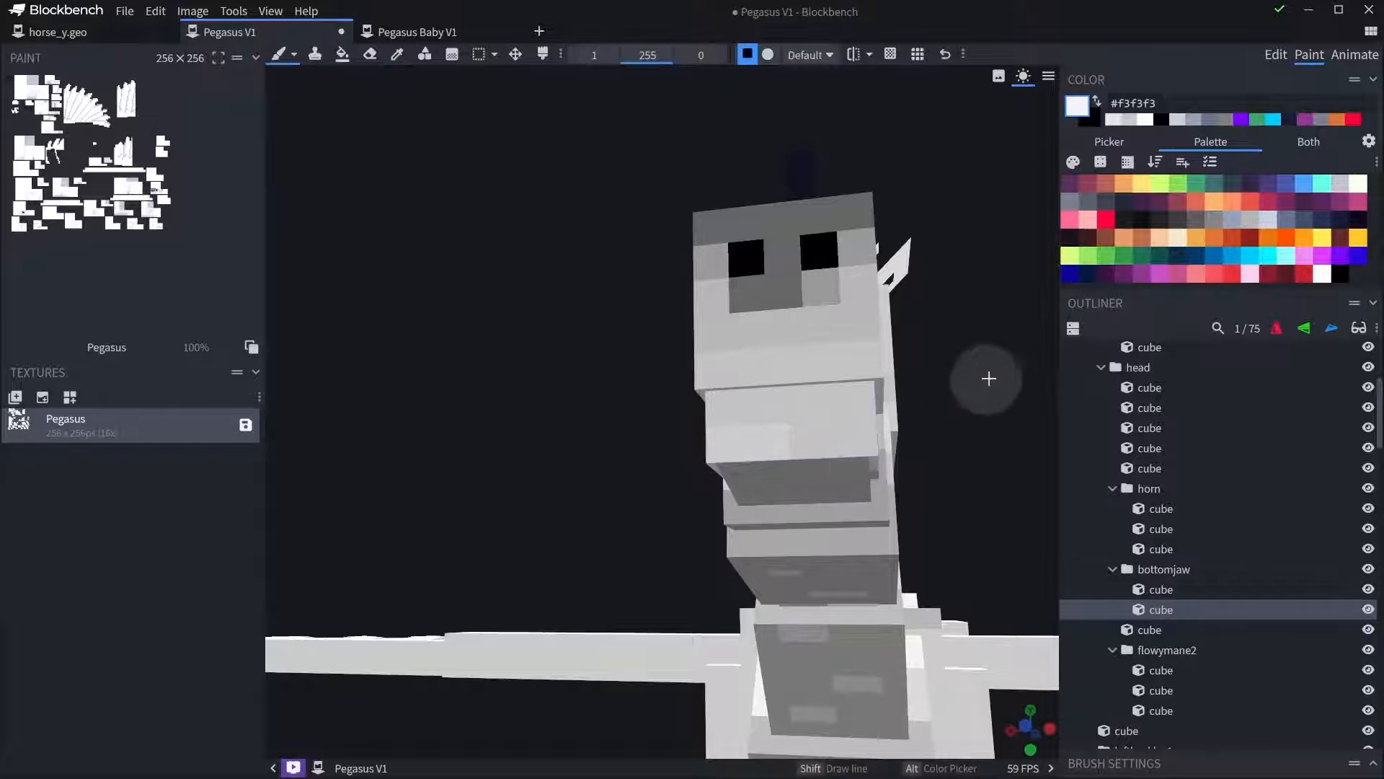
left_click_drag(986, 380, 905, 393)
key("alt")
left_click(742, 439, "alt")
left_click_drag(742, 441, 665, 449)
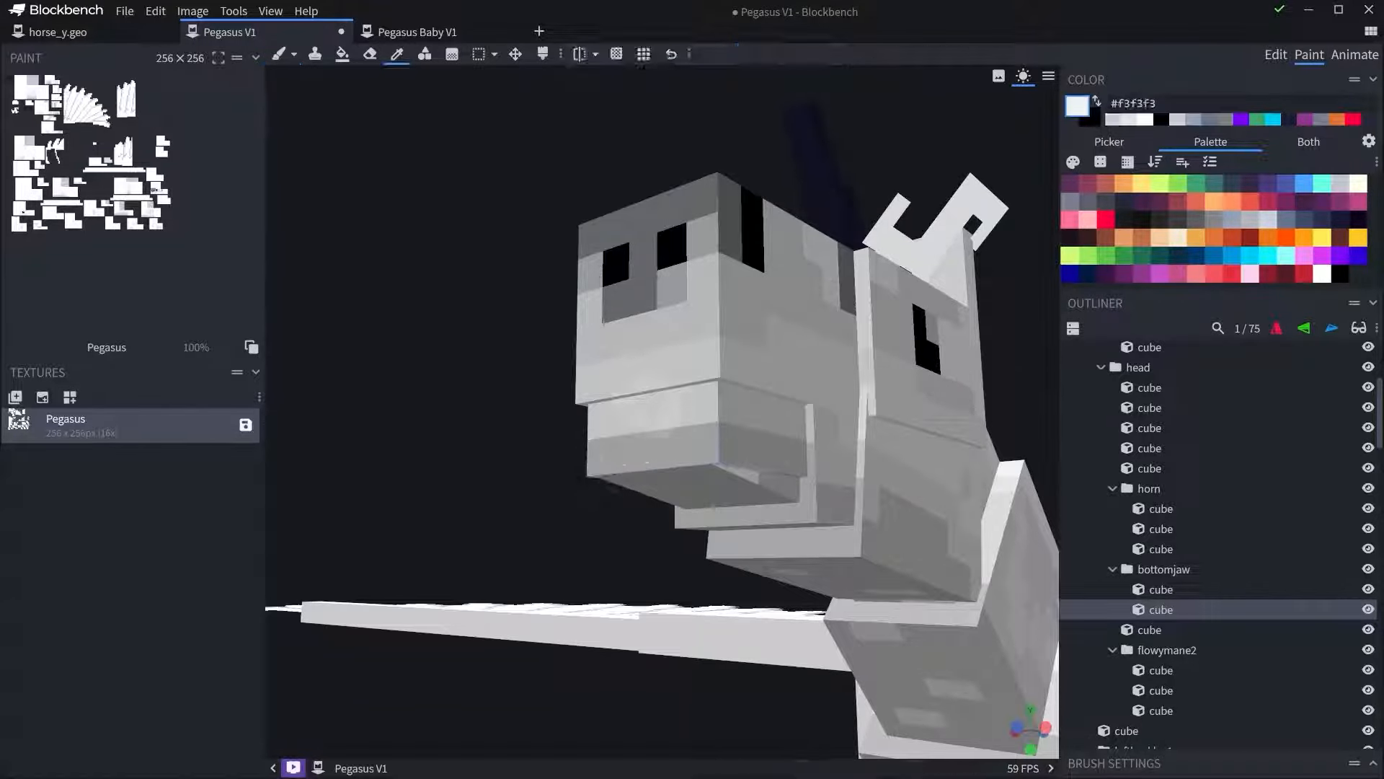
Sample #c8c8c8 and touch up the darker shading along the side and underside of the lower jaw.
left_click_drag(555, 432, 653, 372)
left_click_drag(489, 416, 570, 354)
left_click(684, 271, "alt")
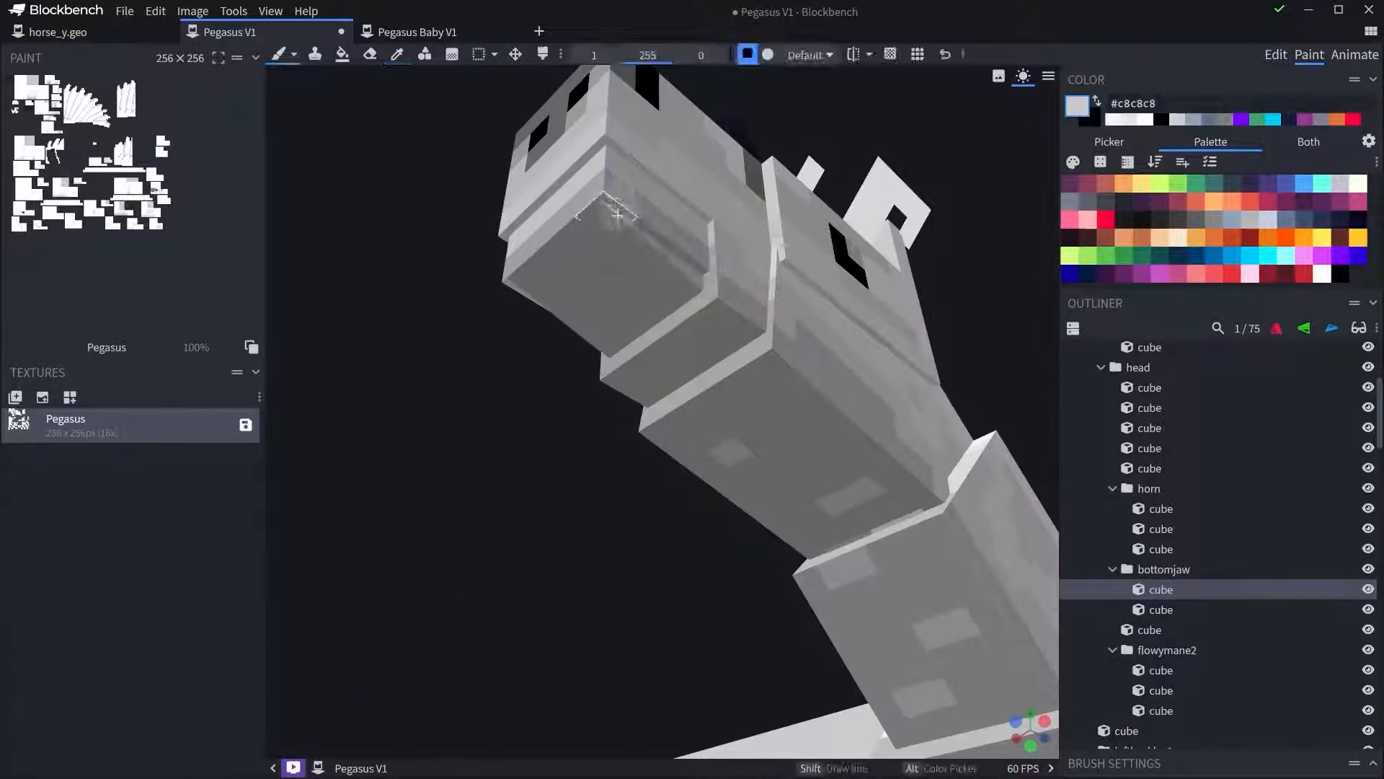
right_click_drag(755, 344, 743, 378)
left_click(784, 365, "alt")
left_click_drag(367, 481, 461, 447)
left_click(631, 354, "alt")
Extend the upper back leg's dark patch with #c8c8c8, then resample #e6e6e6 and shade the segment below it.
left_click_drag(469, 321, 467, 510)
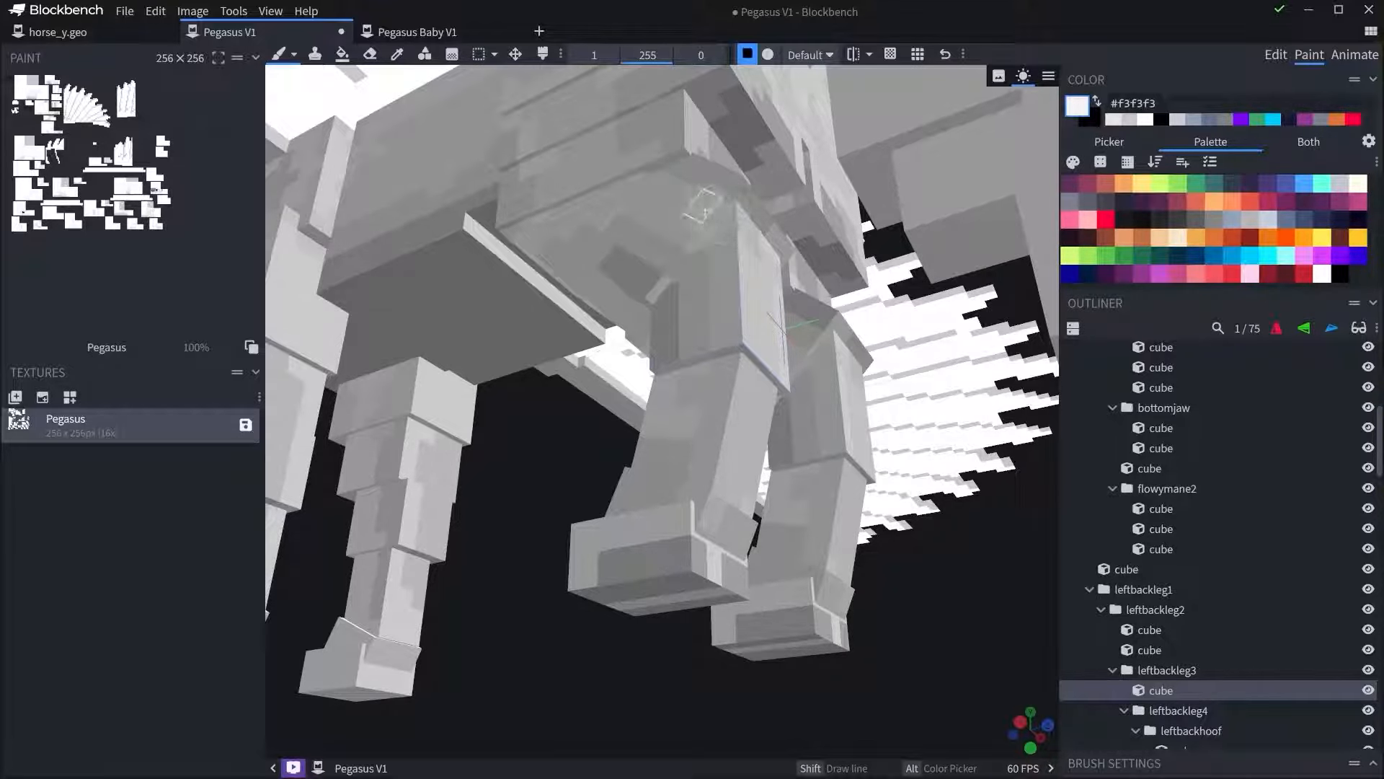
left_click(663, 278, "alt")
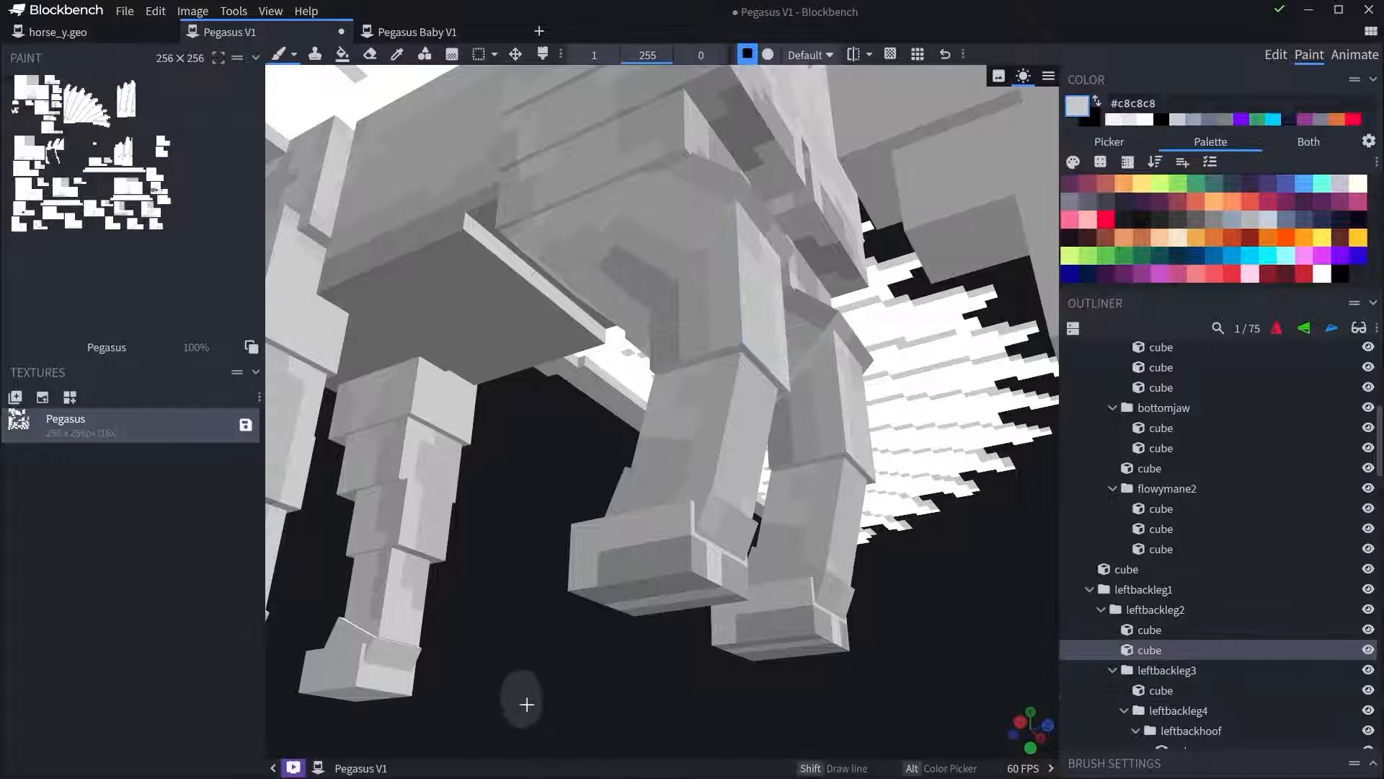
scroll(570, 714, "up", 5)
mouse_move(709, 656)
left_mouse_down()
mouse_move(633, 522)
mouse_move(562, 454)
left_mouse_up()
left_click(775, 392, "alt")
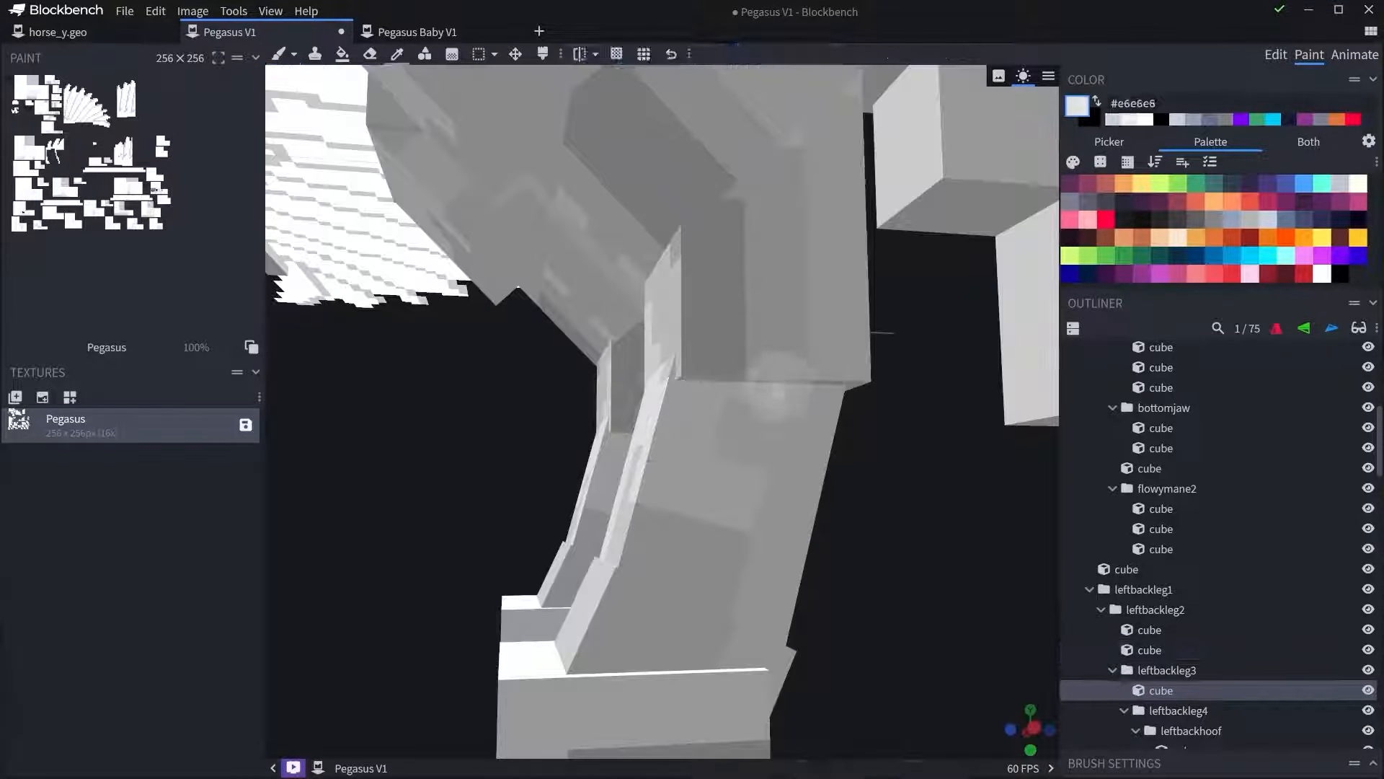
left_click(717, 398)
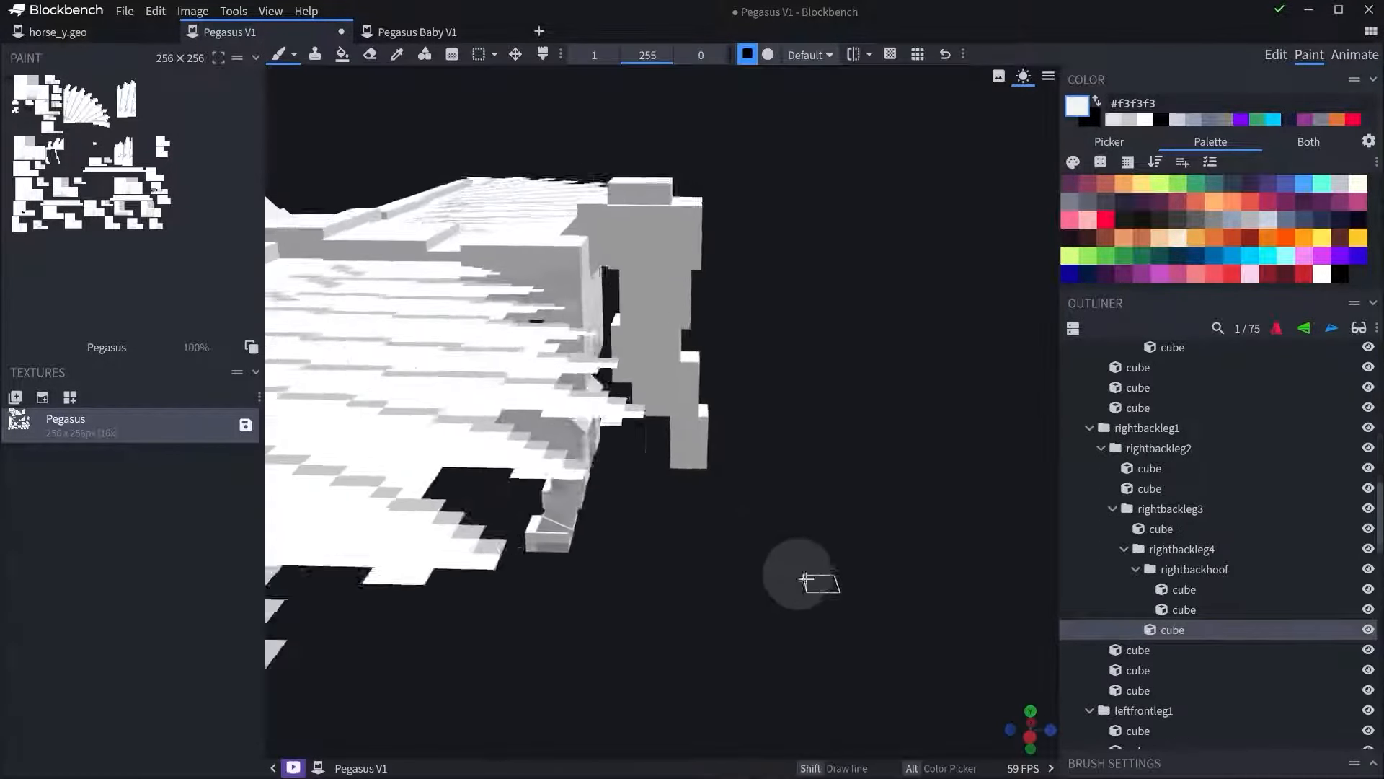
Sample #e6e6e6 from the back leg and paint a vertical shading band down the side of the tail.
left_click_drag(812, 577, 872, 504)
scroll(871, 503, "up", 5)
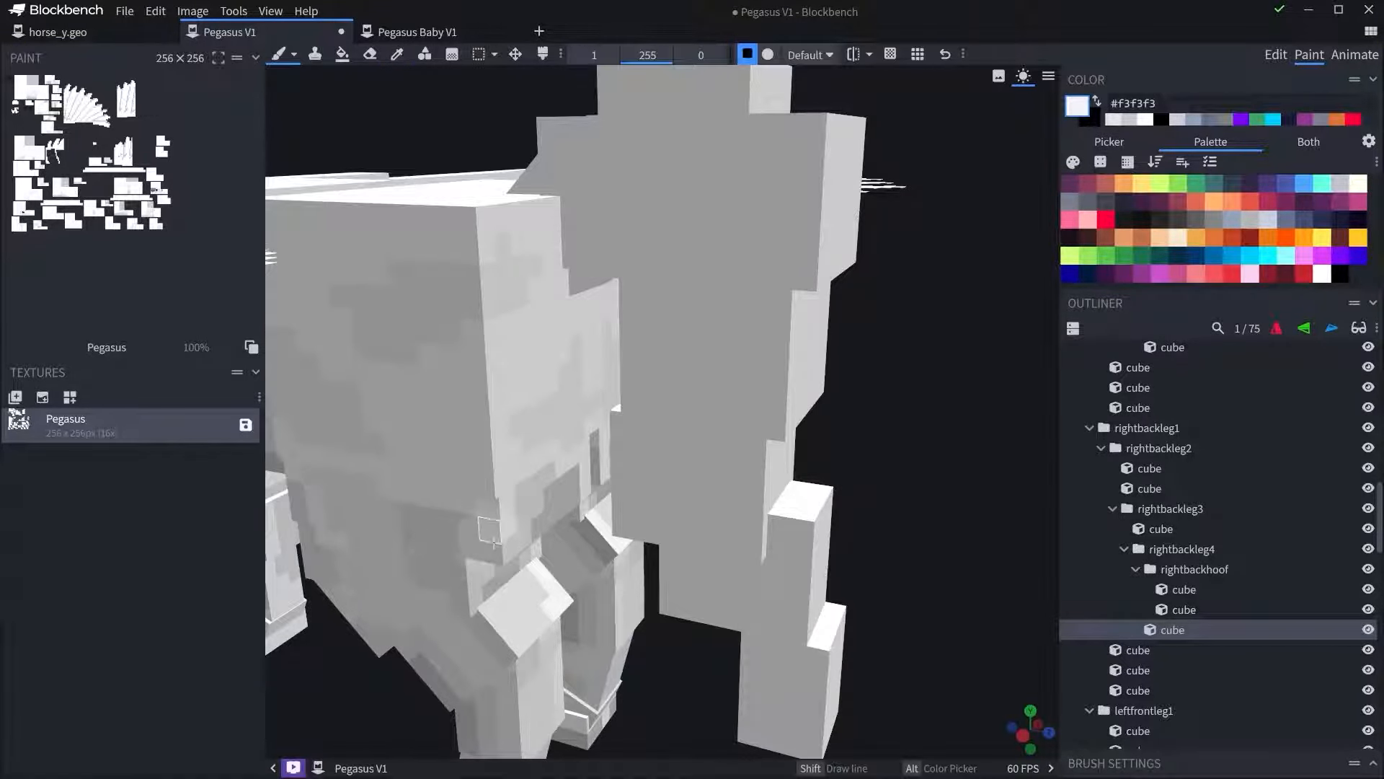
right_click_drag(477, 576, 531, 496)
left_click(548, 555, "alt")
left_click_drag(718, 197, 710, 250)
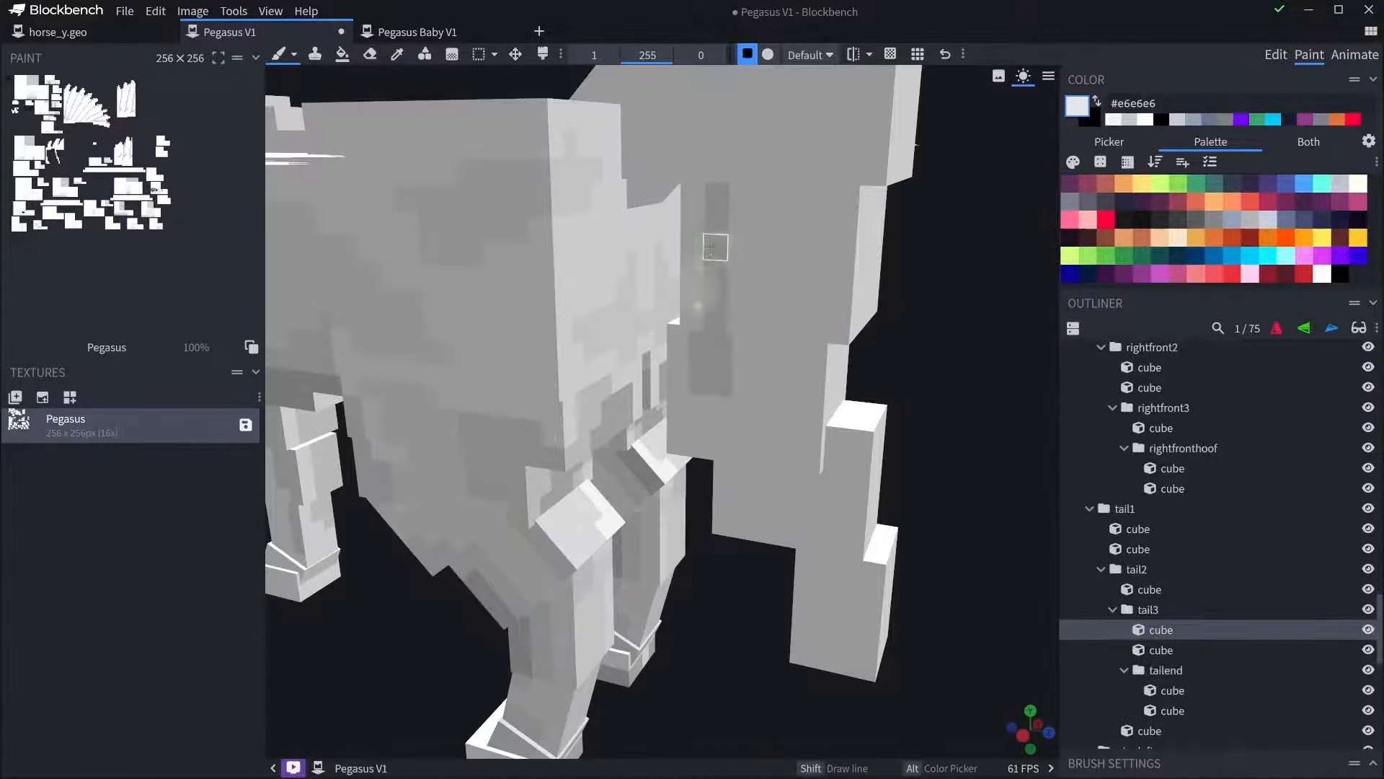
left_click_drag(920, 394, 896, 349)
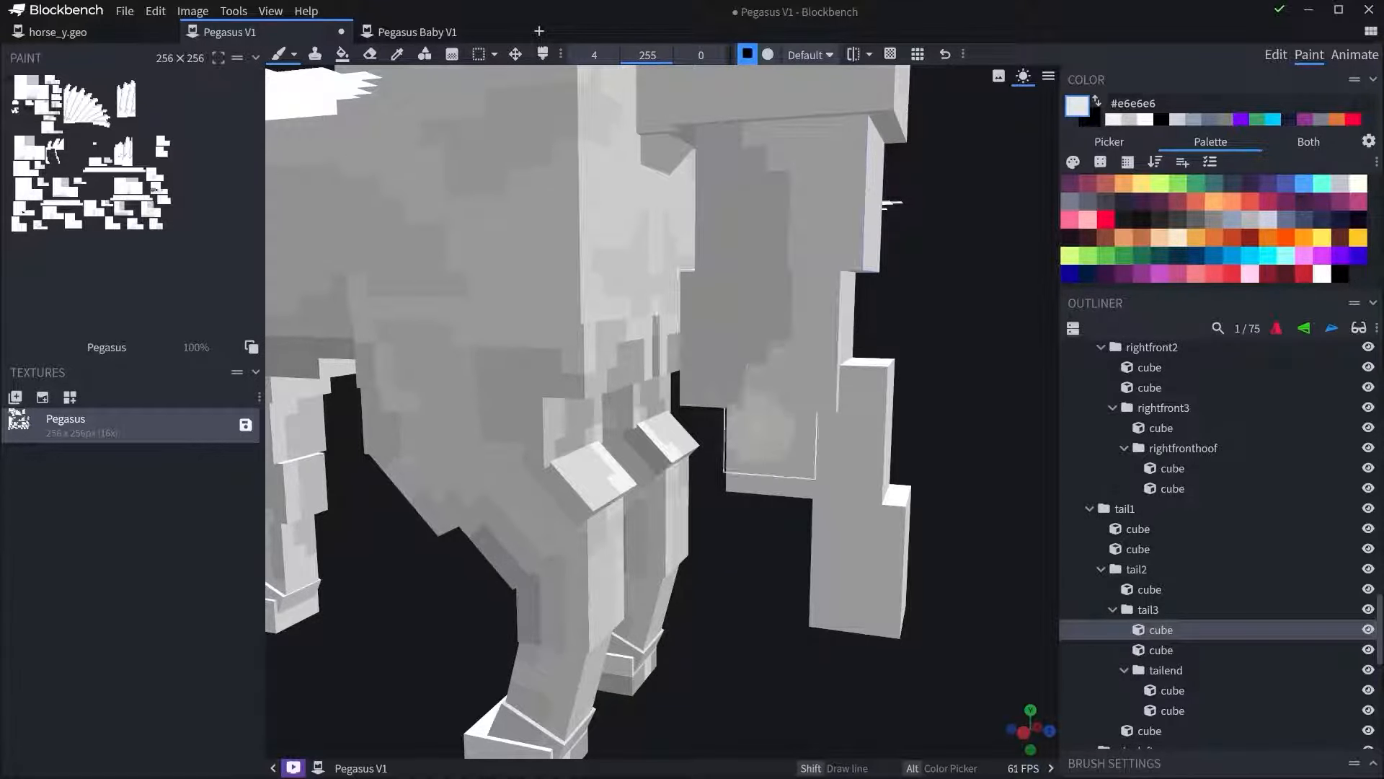
Extend the #e6e6e6 shading onto the tail's end and upper segments with a size 4 brush.
left_click(768, 482)
left_click_drag(834, 577, 829, 640)
right_click_drag(768, 339, 778, 491)
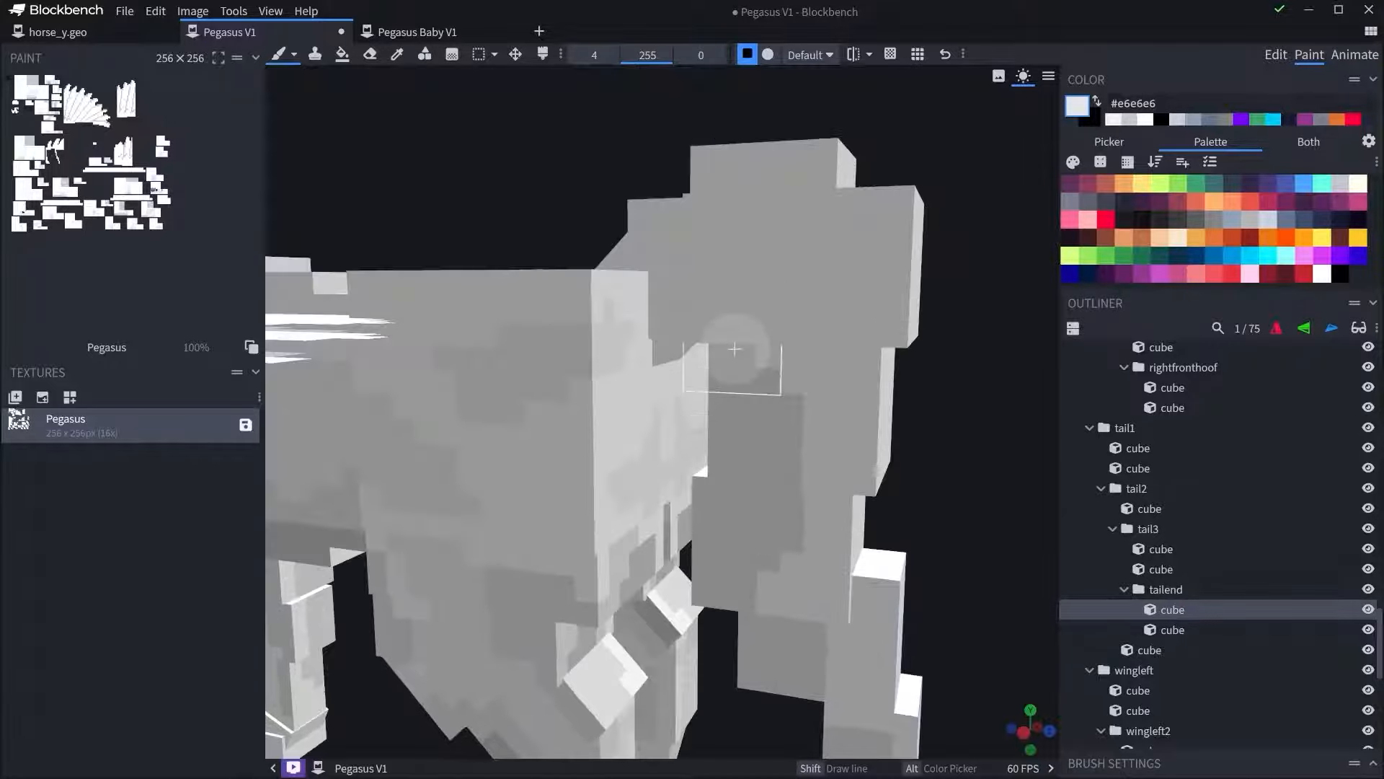
left_click(729, 315)
left_click_drag(988, 348, 772, 346)
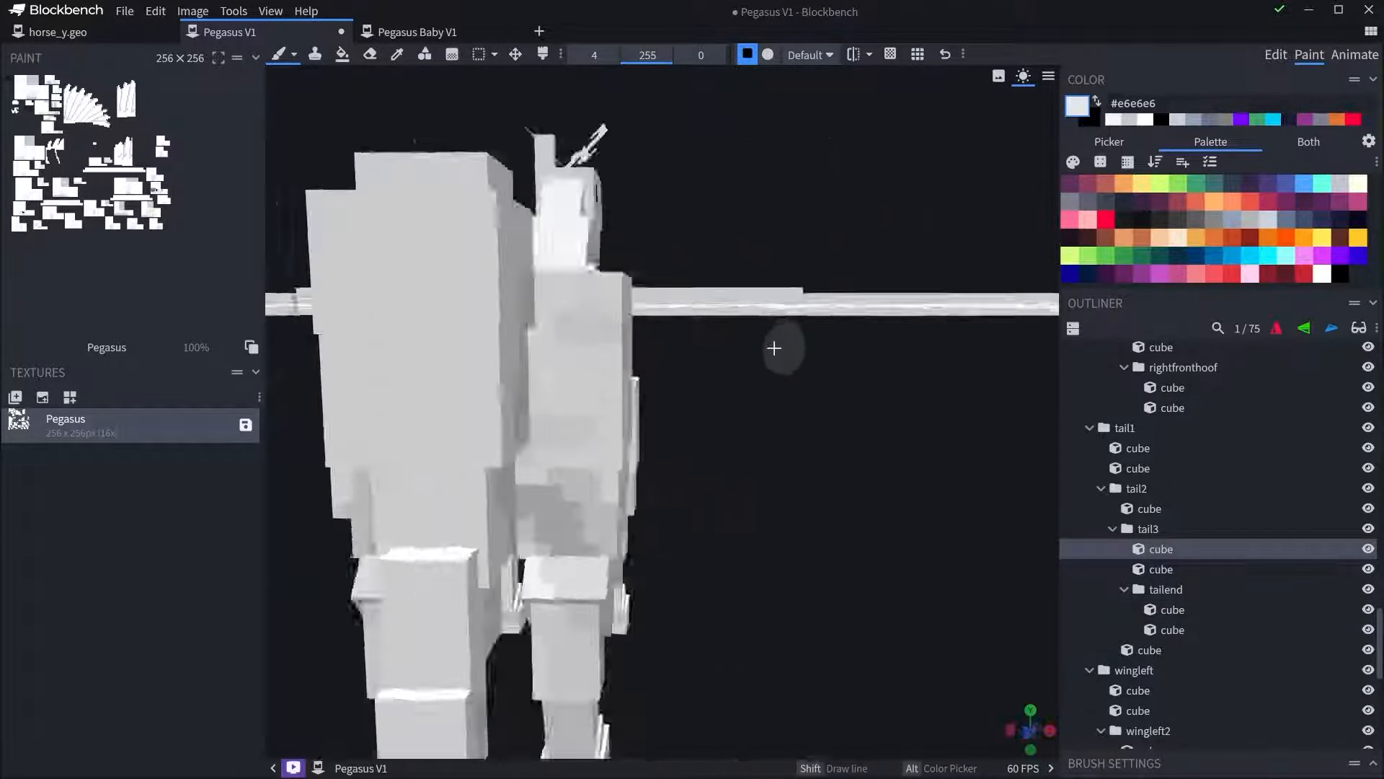
left_click(710, 576)
left_click_drag(772, 403, 909, 418)
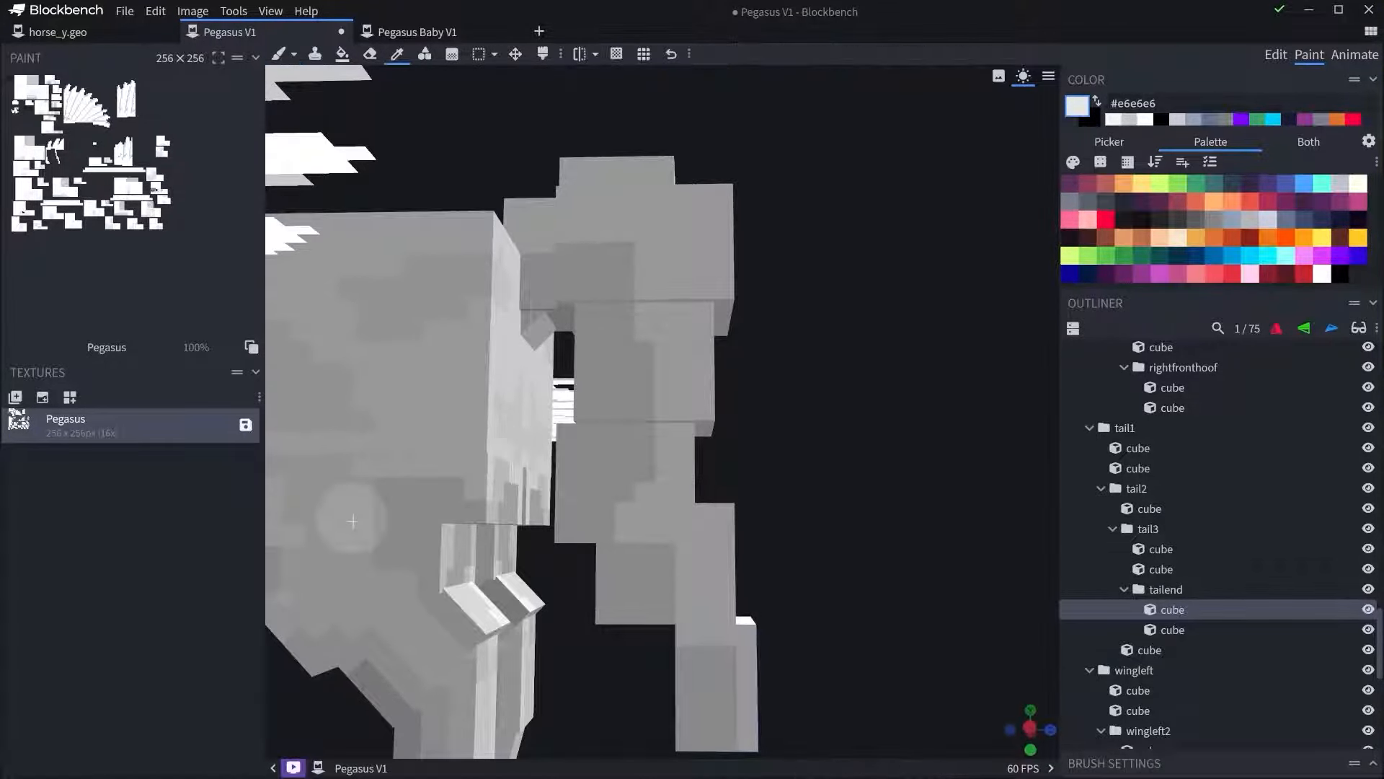
Sample #c8c8c8 from the back leg and paint darker patches along the tail's inner edge with a size 2 brush.
left_click(351, 519, "alt")
left_click(408, 670, "alt")
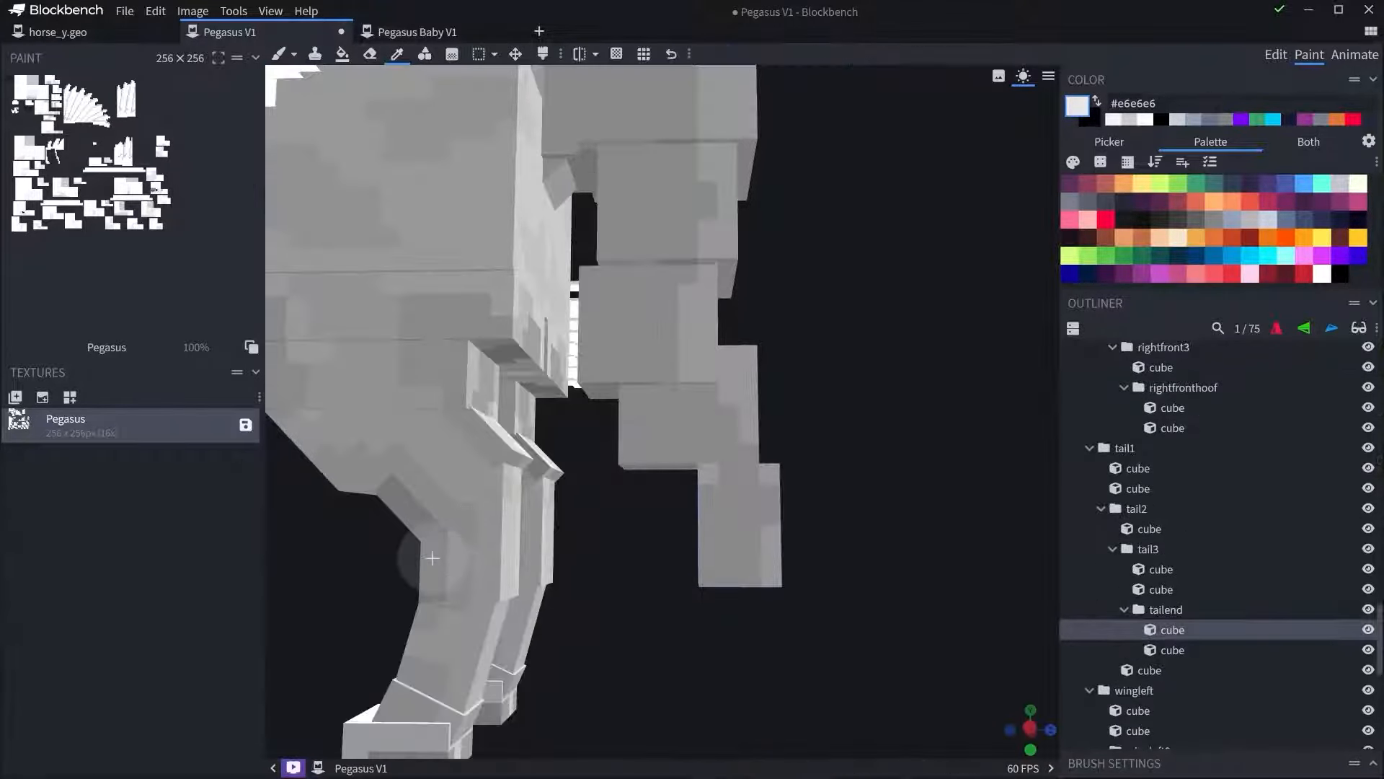
left_click(431, 556, "alt")
left_click_drag(618, 360, 597, 300)
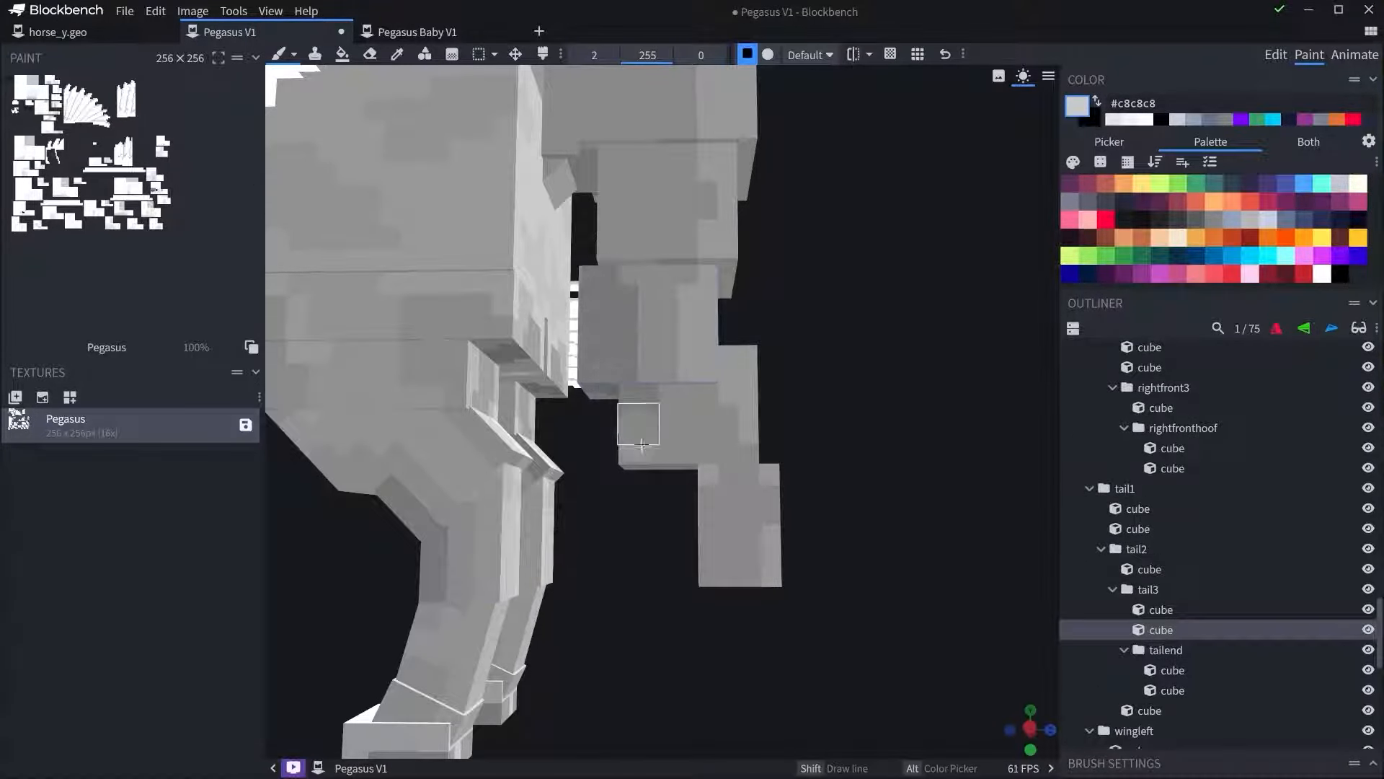
left_click(711, 485)
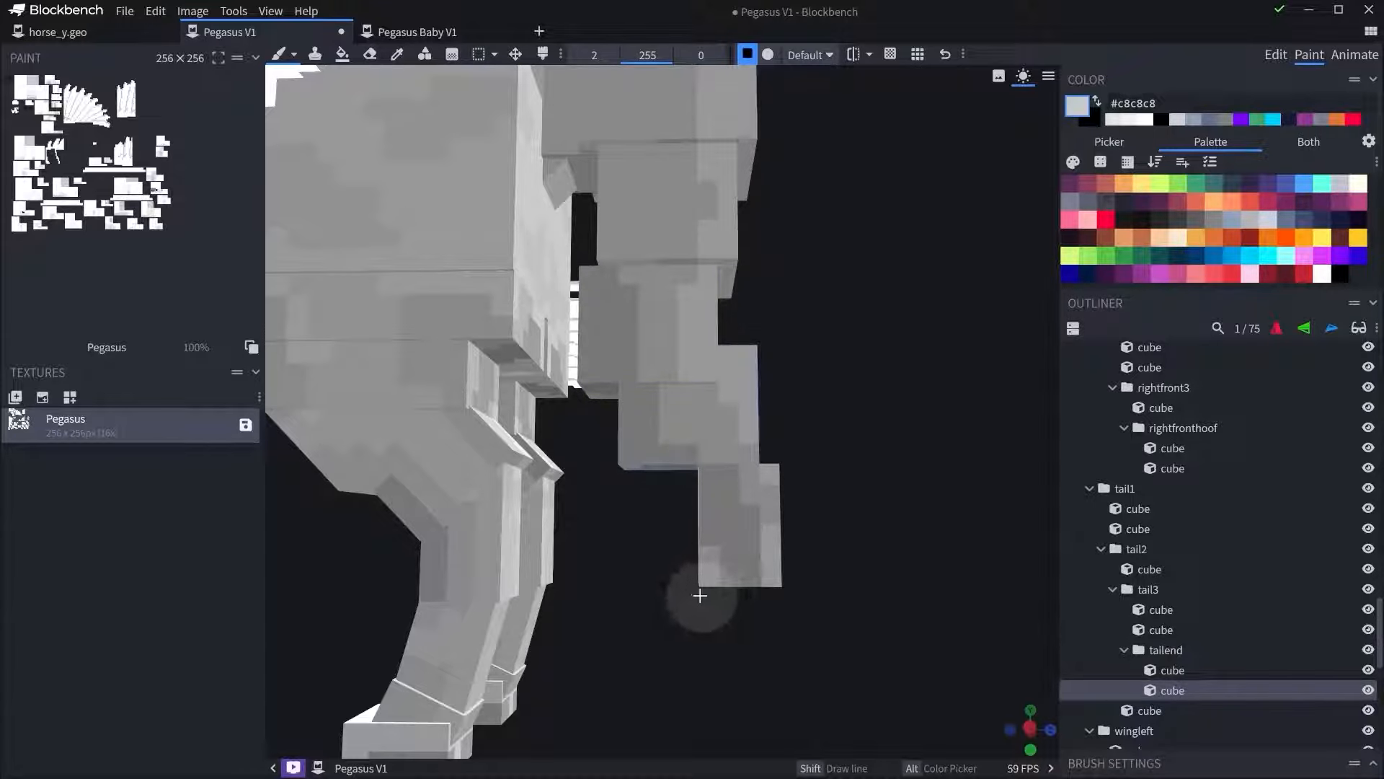
left_click(708, 550)
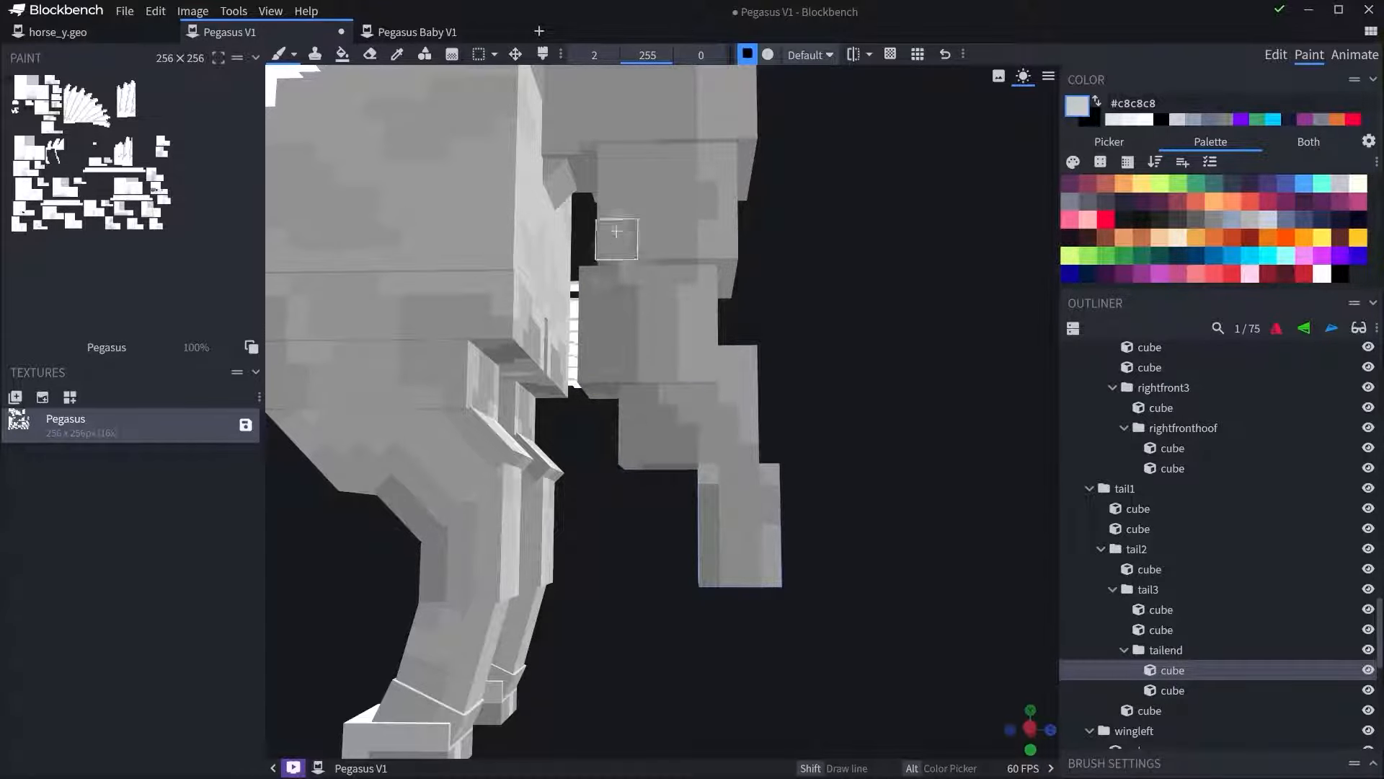
Paint lighter #f3f3f3 transition patches on the side of the upper tail segments.
left_click_drag(786, 216, 966, 277)
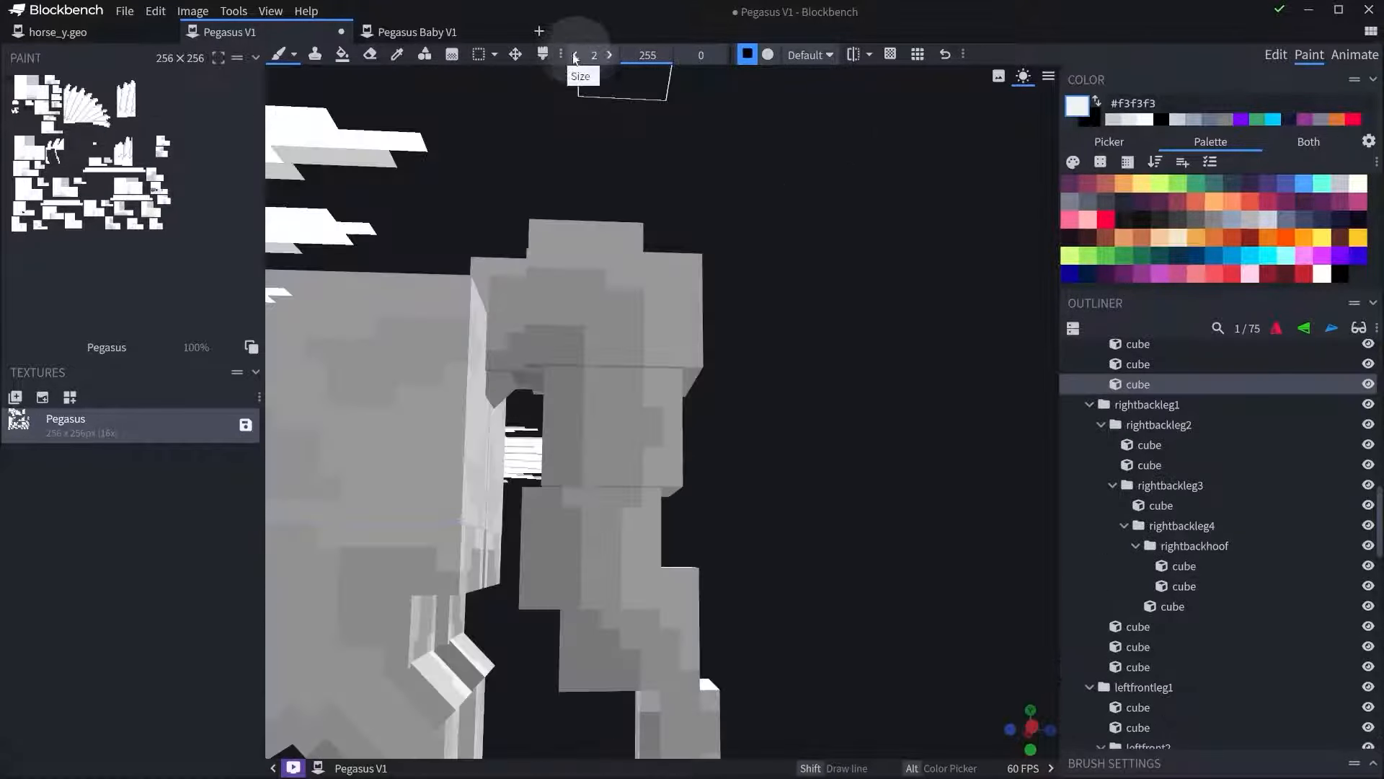
left_click_drag(622, 278, 634, 317)
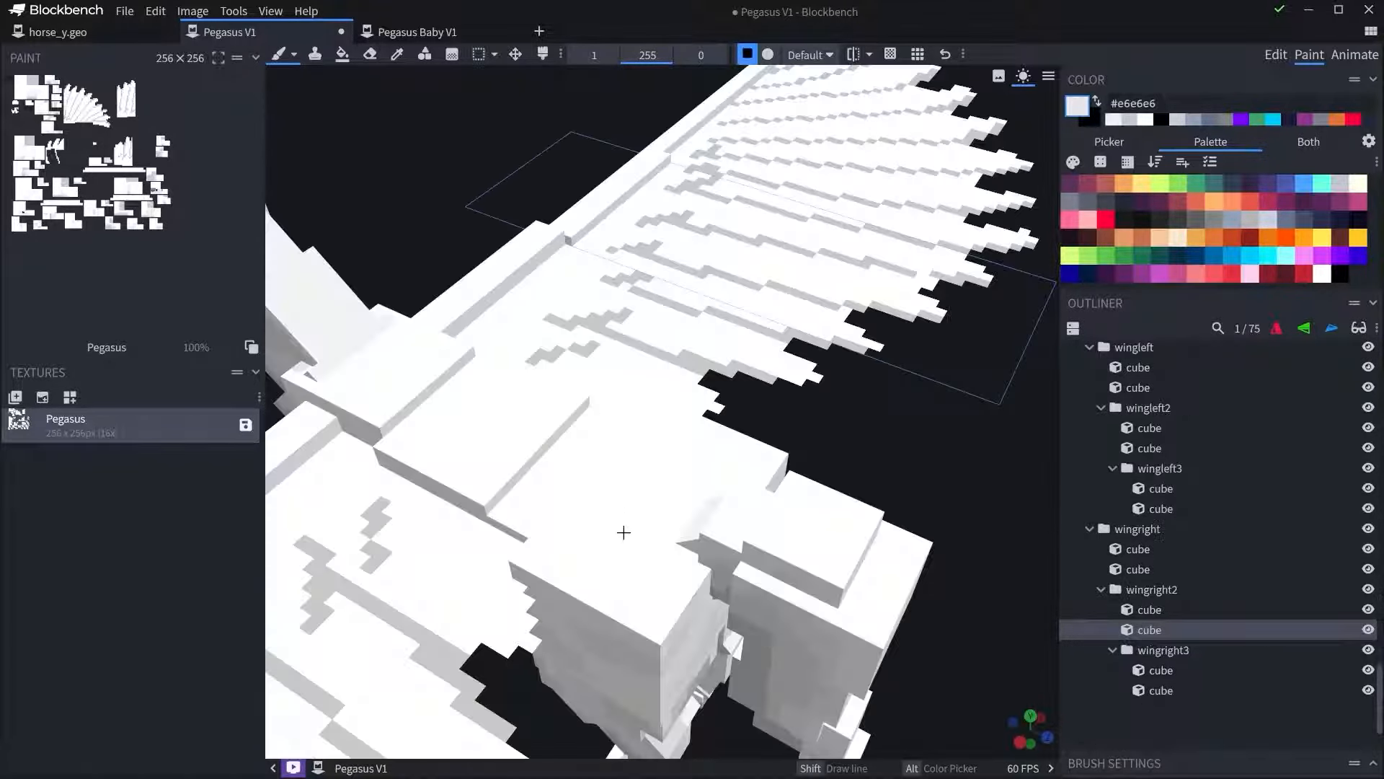
left_click(628, 523)
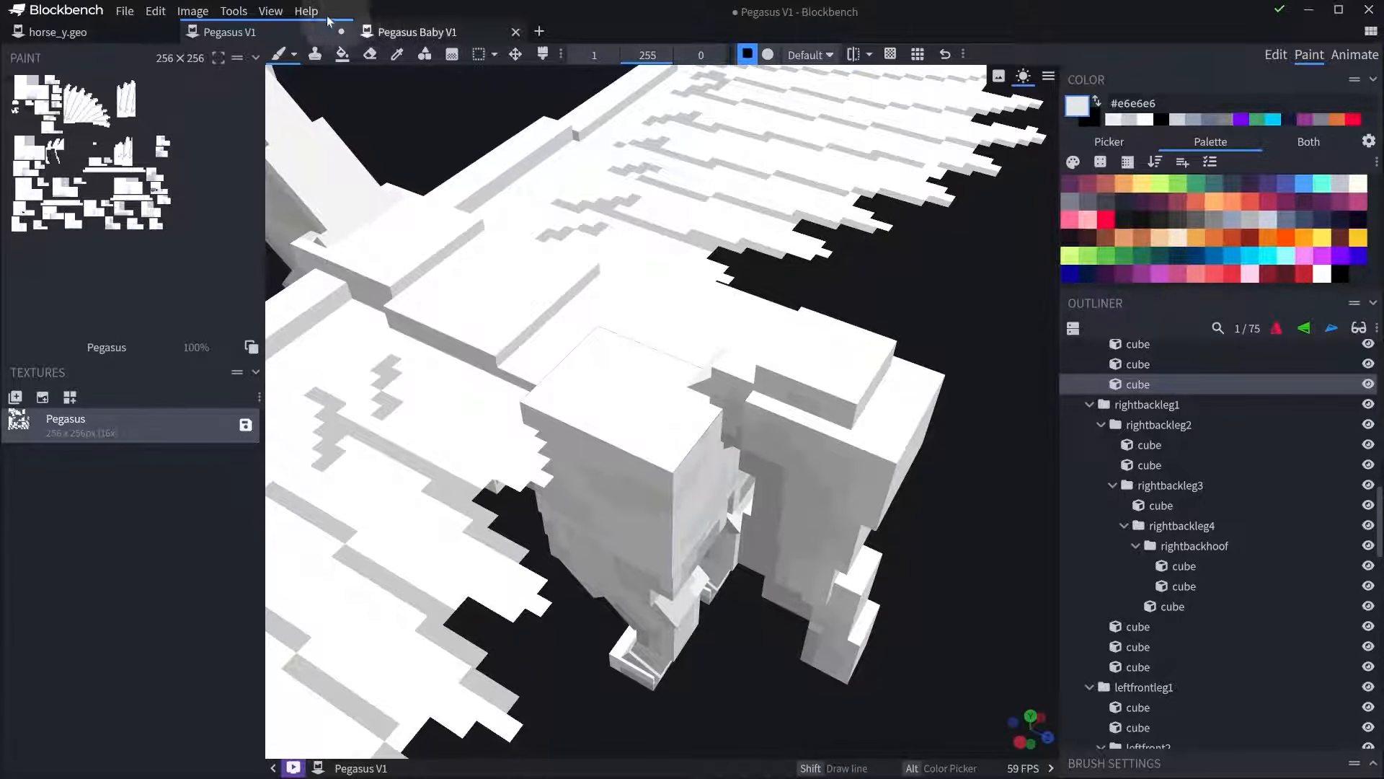
Turn off the viewport shading and examine the painted greys on the body, front legs and neck.
left_click(271, 11)
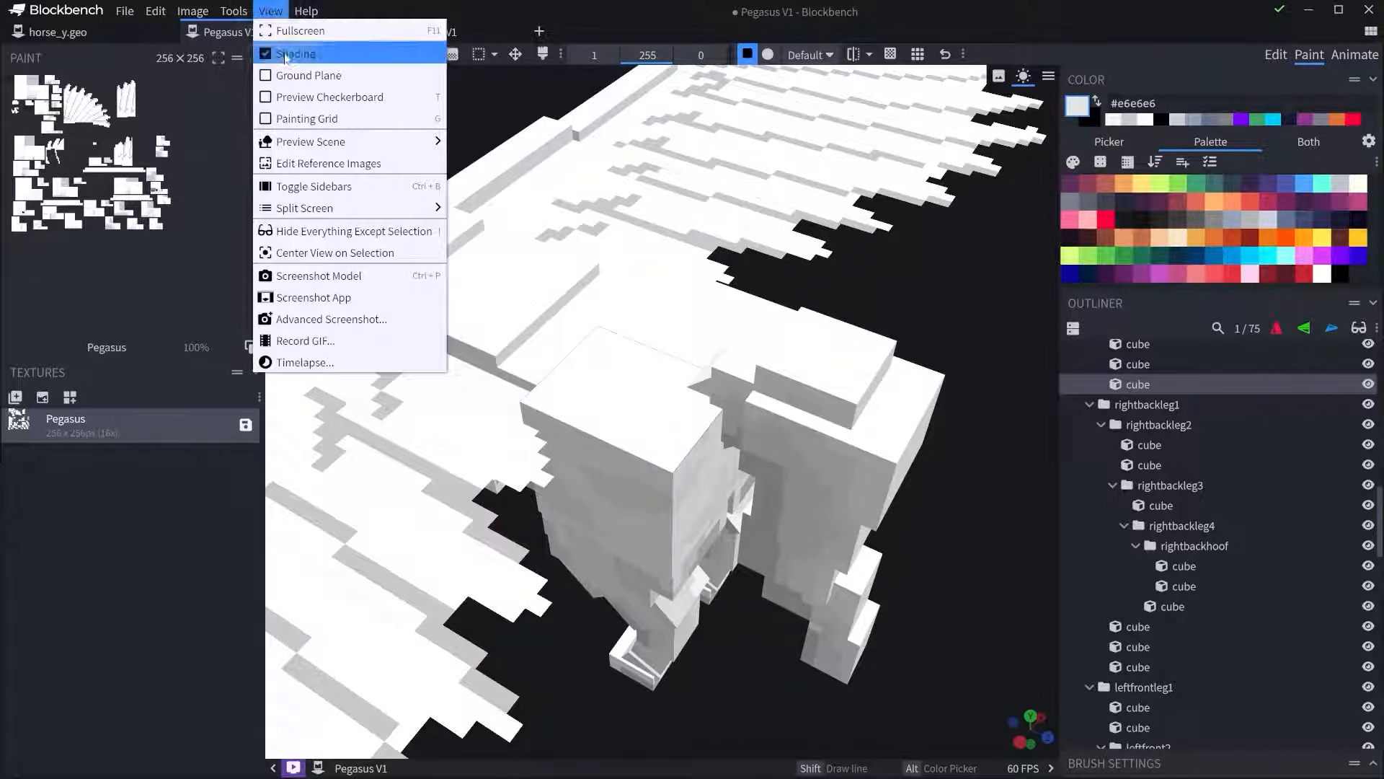
left_click(310, 53)
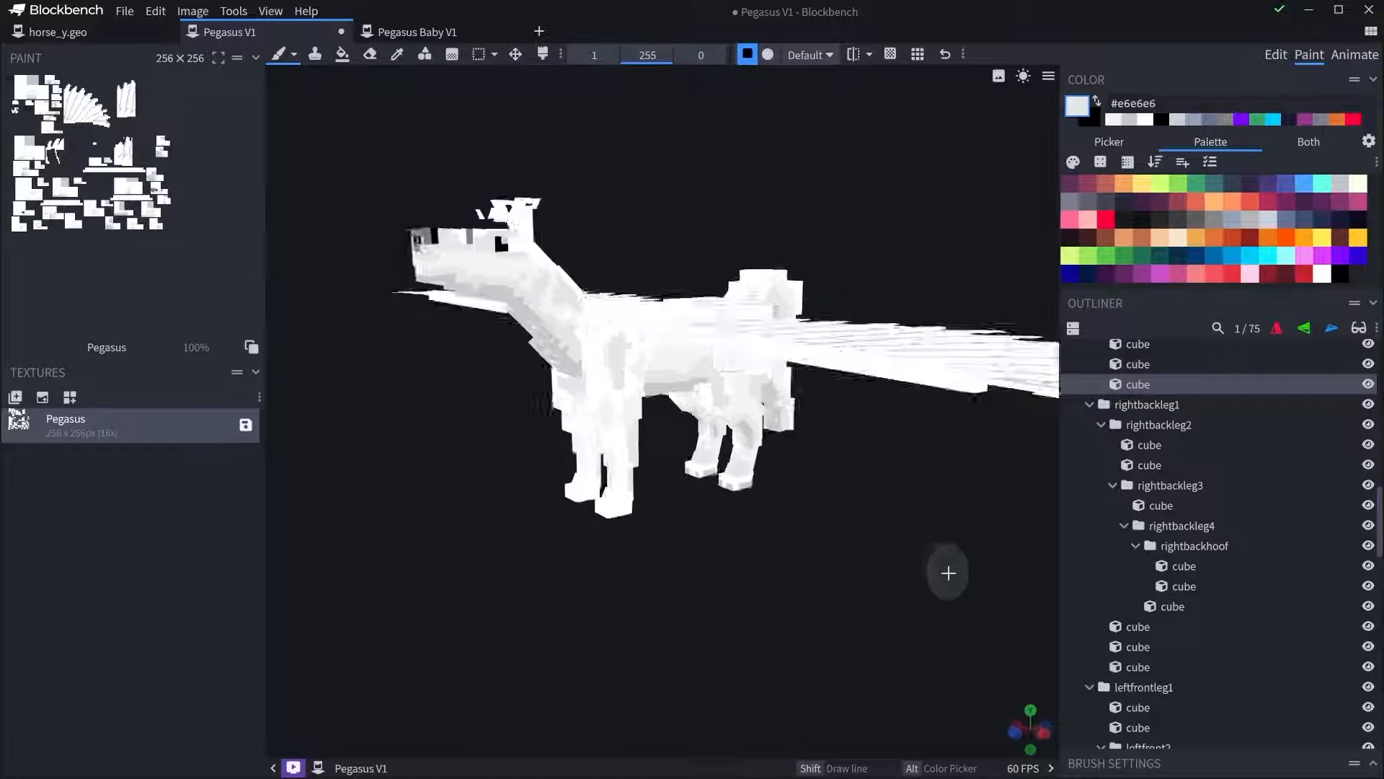
left_click_drag(948, 573, 872, 556)
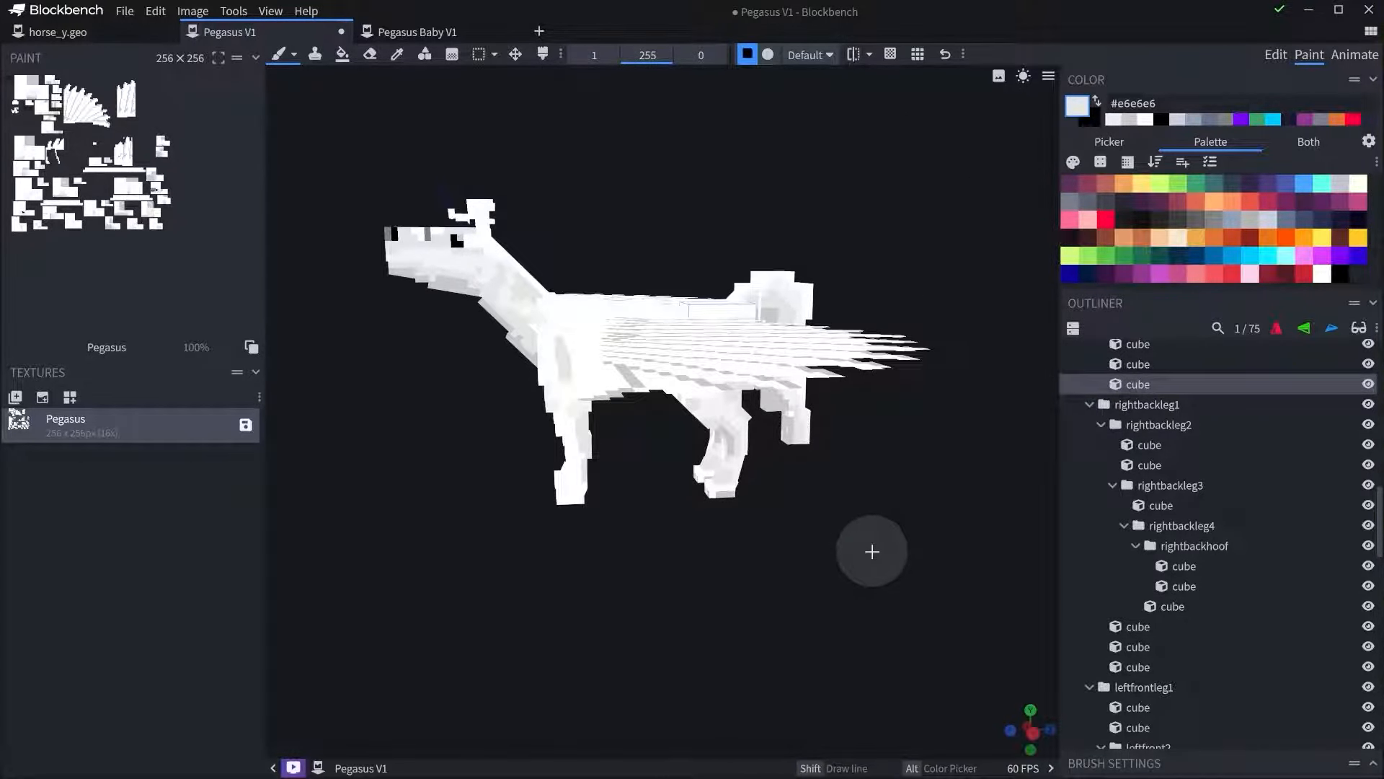
scroll(624, 473, "up", 5)
left_click_drag(625, 483, 713, 463)
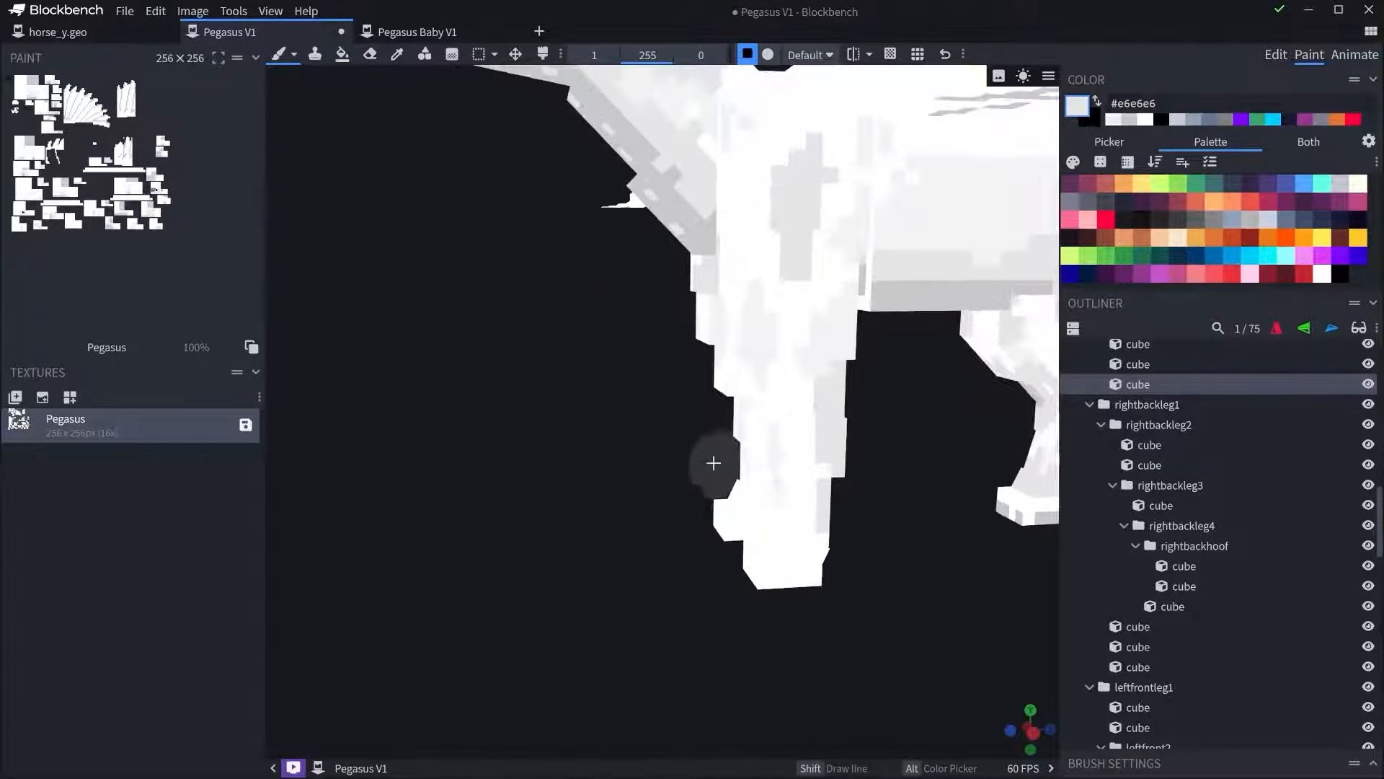
left_click_drag(530, 371, 500, 447)
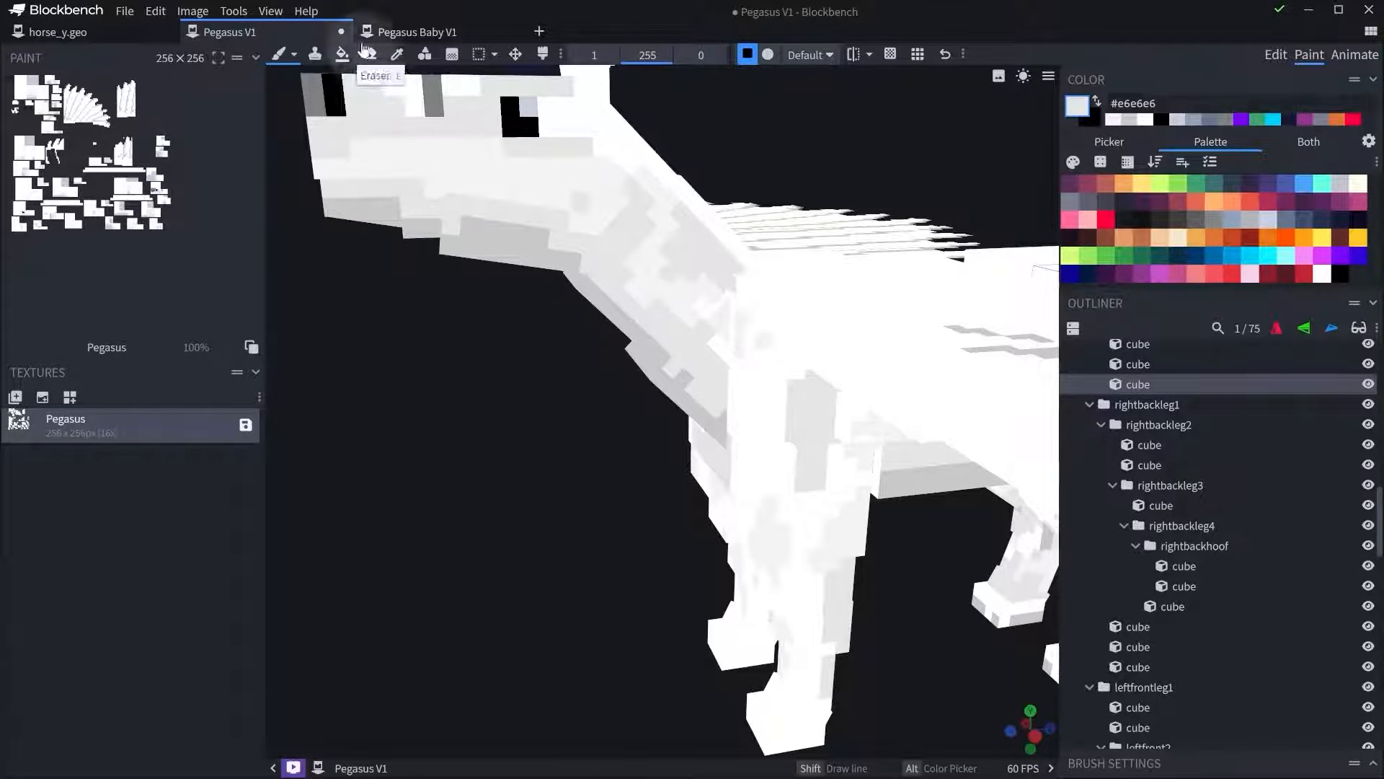
Replace the darkest shading grey across the texture with #acacac using the Paint Bucket in Colors mode.
left_click(343, 53)
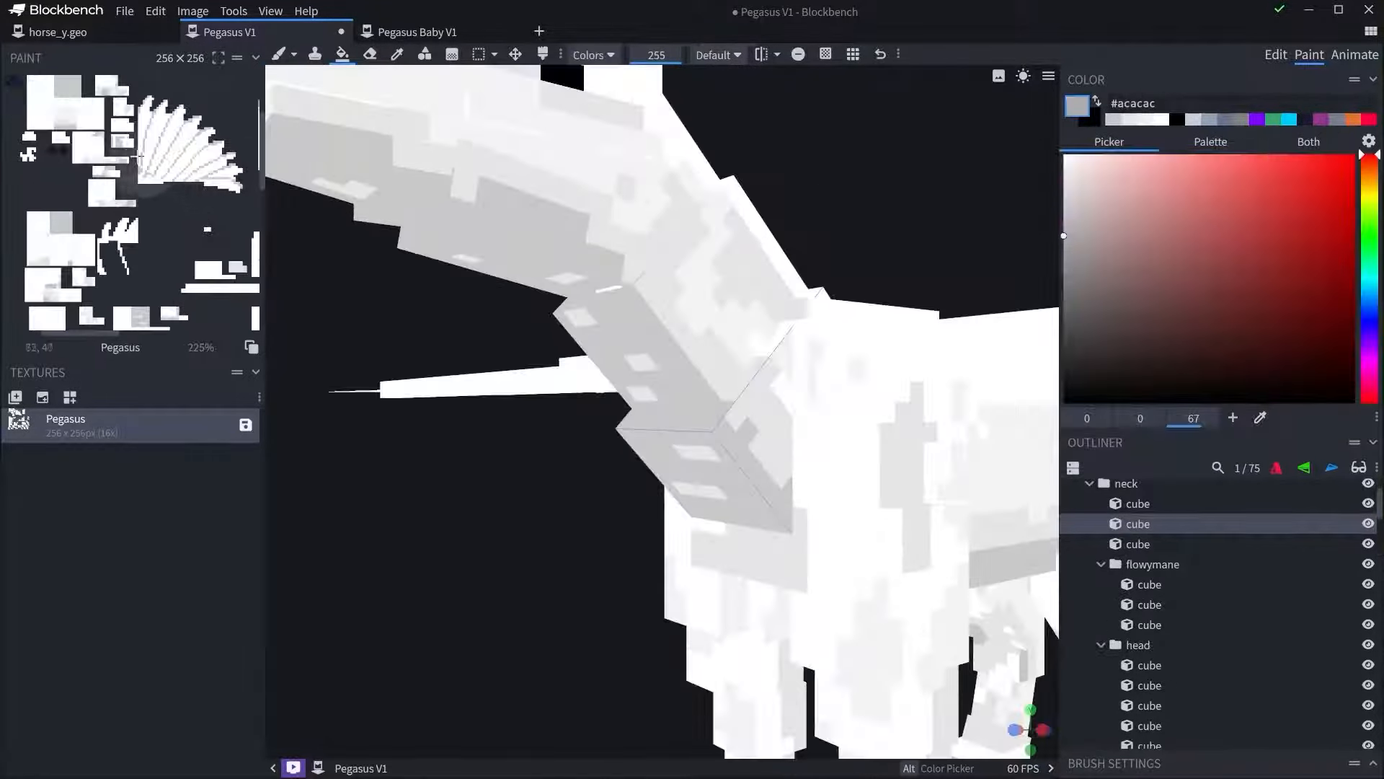
left_click(77, 83)
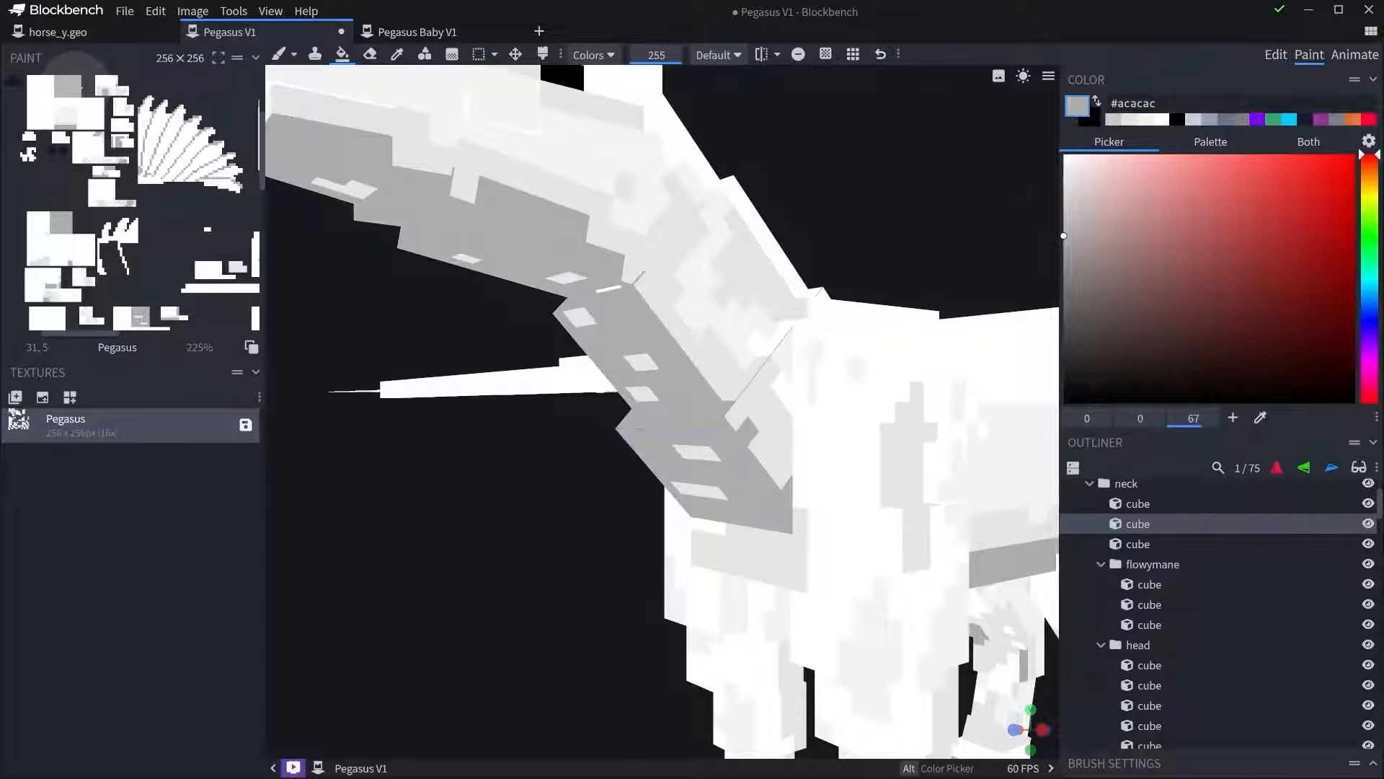
key("ctrl+z")
key("ctrl+y")
right_click_drag(591, 375, 549, 437)
scroll(550, 437, "up", 2)
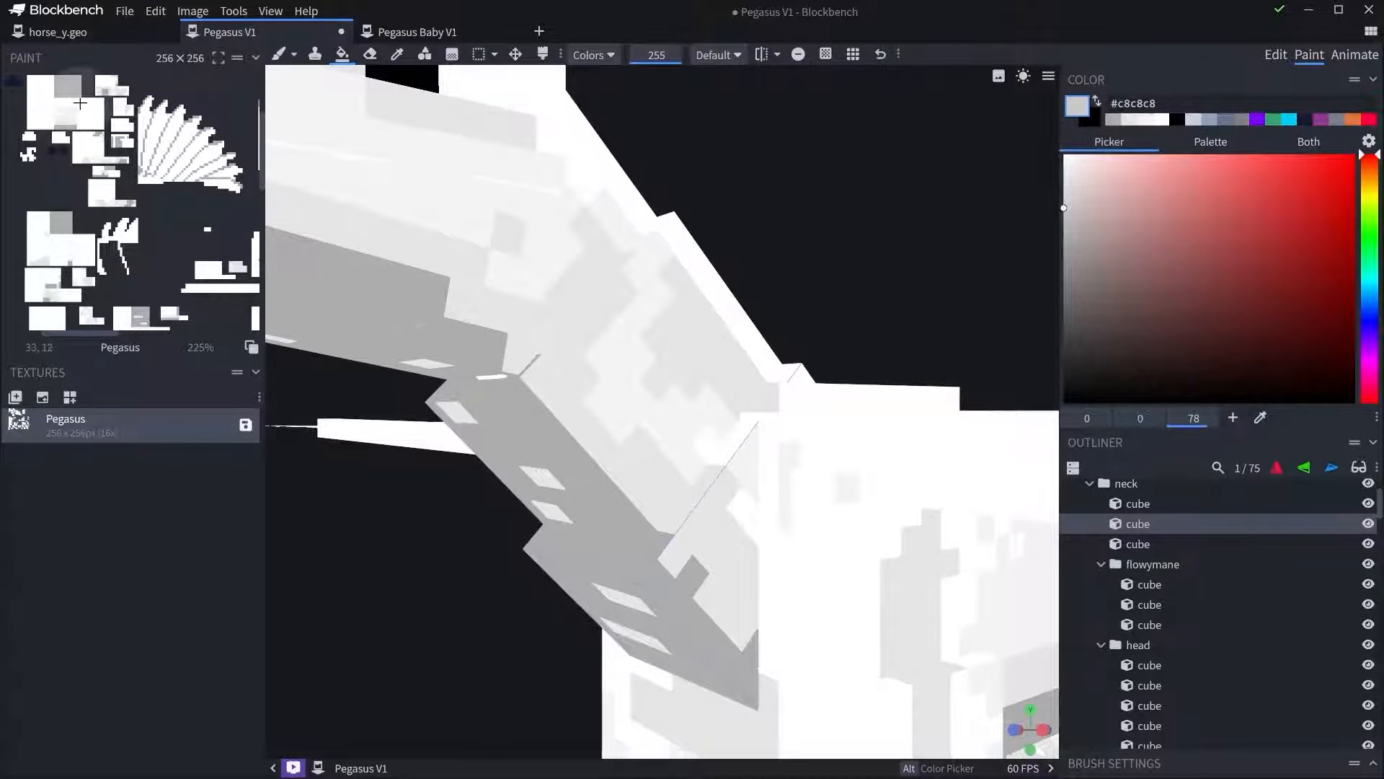
Try a #c8c8c8 colour fill on the side of the neck, then undo it.
scroll(501, 399, "up", 3)
left_click(500, 393)
key("ctrl+z")
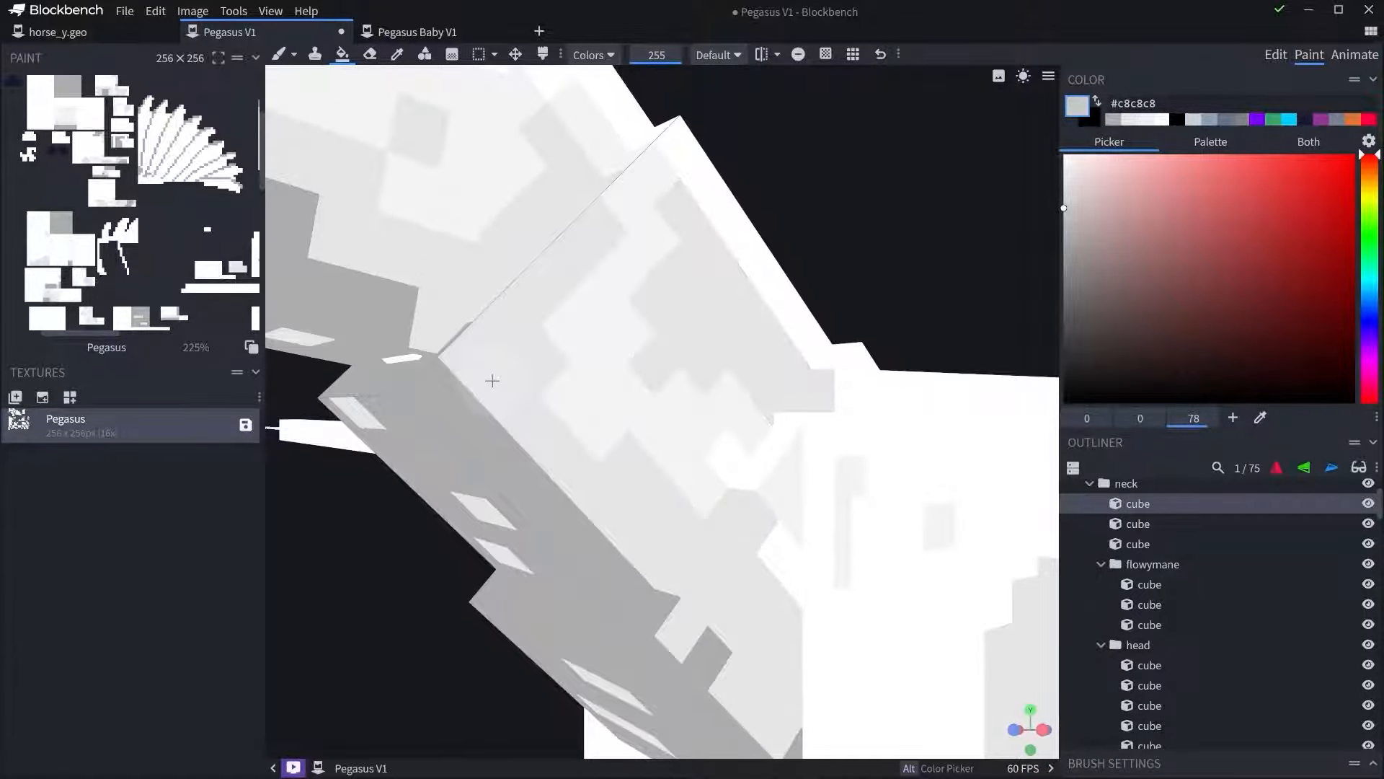
key("ctrl+y")
key("ctrl+z")
scroll(123, 299, "down", 3)
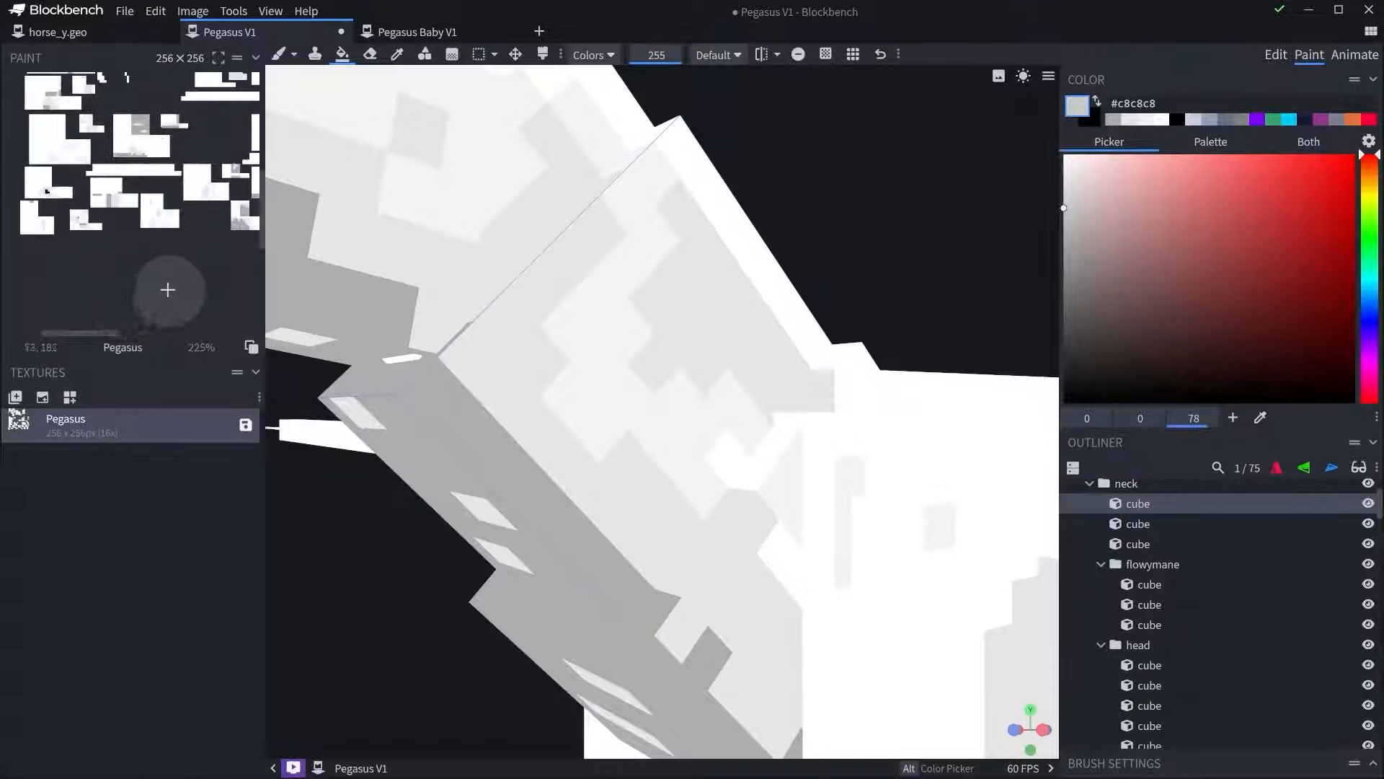
Zoom in on the texture map, then retry the #c8c8c8 fill on the neck's side shade and undo it.
right_click(208, 168)
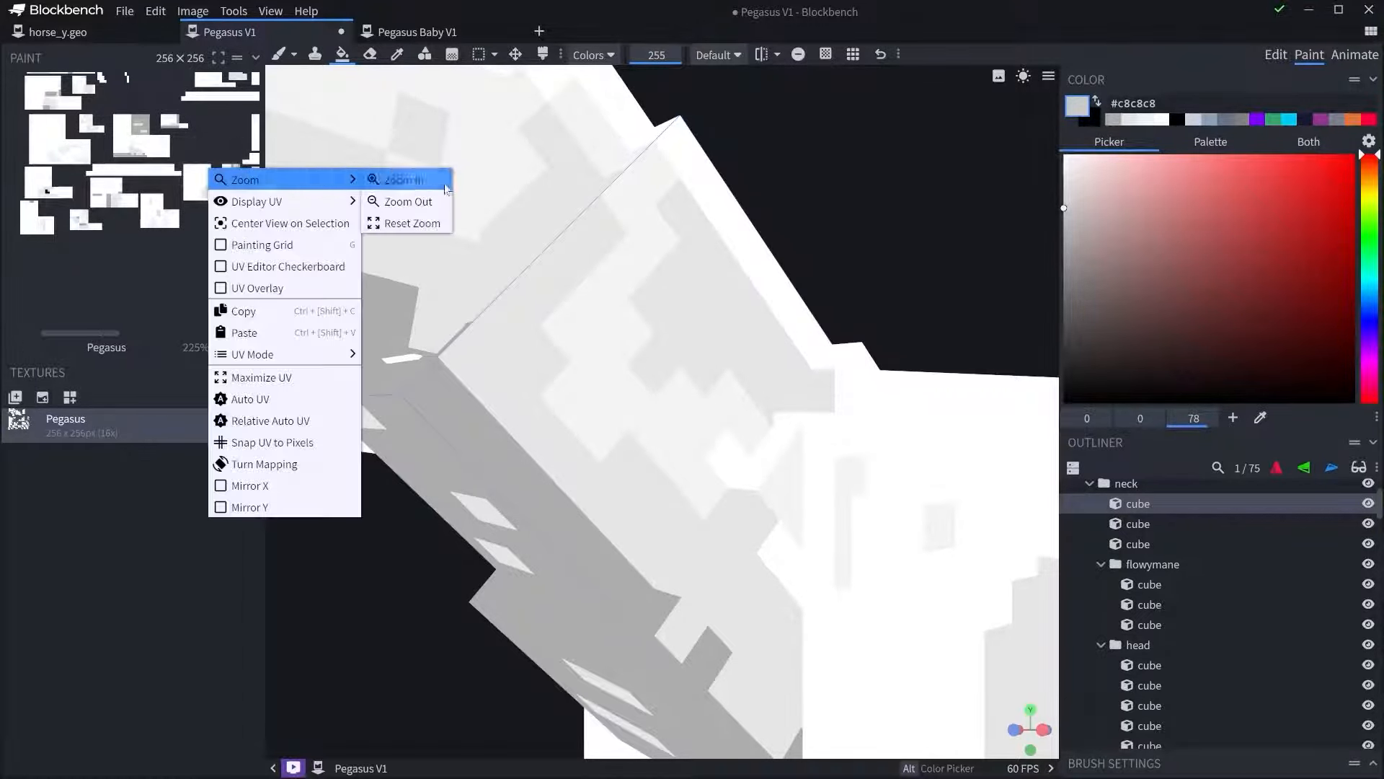
left_click(423, 178)
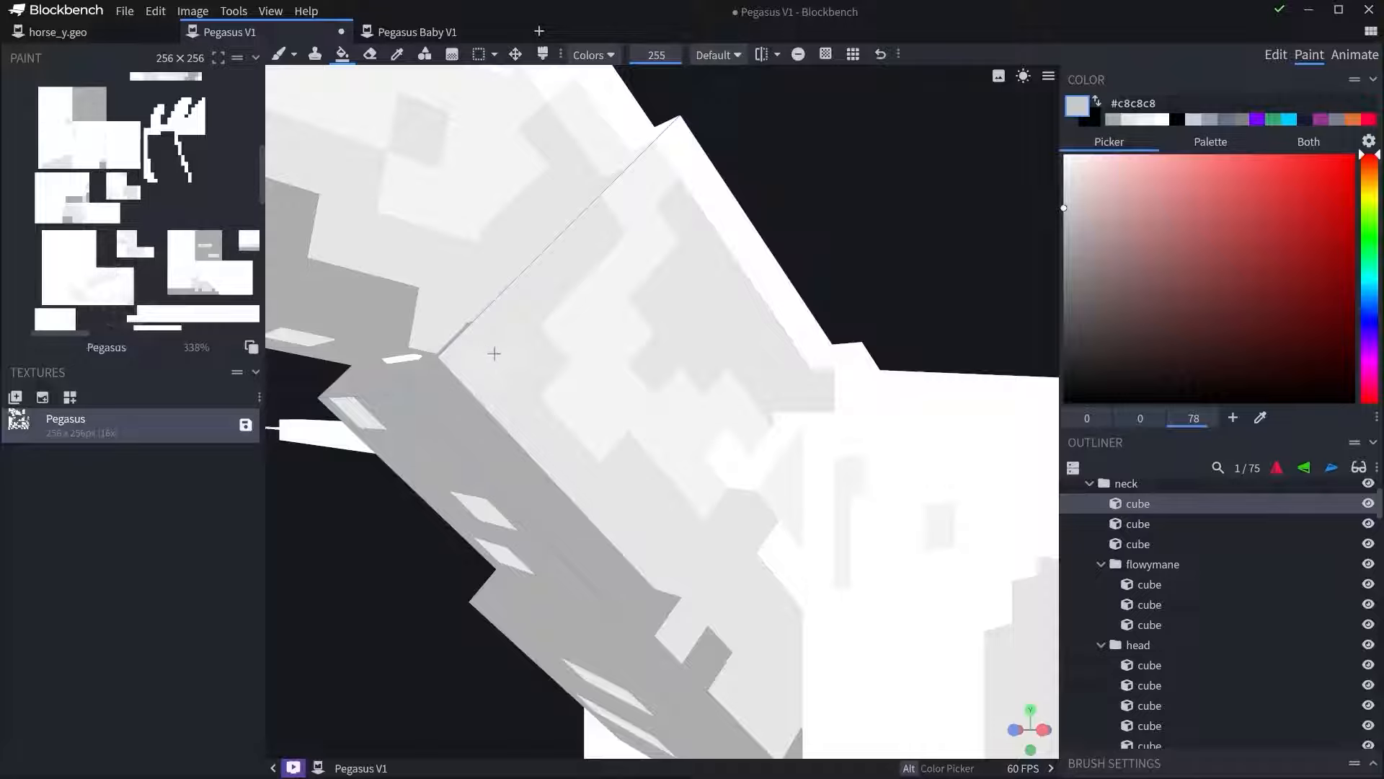
left_click(496, 382)
key("ctrl+z")
Try filling the grey patch on the upper front leg with #c8c8c8 twice, undoing each fill.
right_click_drag(346, 162, 310, 94)
scroll(655, 451, "down", 6)
right_click_drag(686, 497, 639, 466)
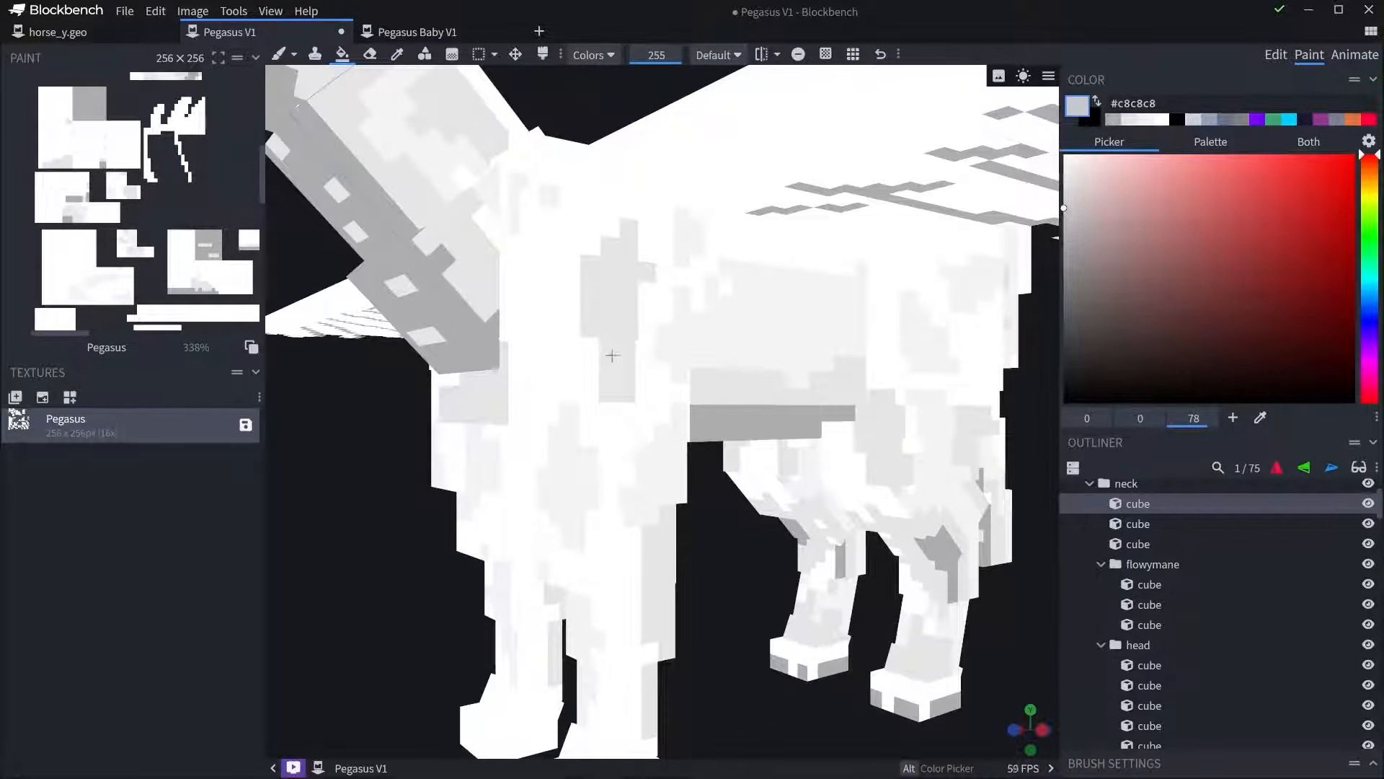
left_click(612, 356)
key("ctrl+z")
left_click(618, 308)
key("ctrl+z")
Replace the medium shading grey across the texture with #c8c8c8, then set the fill colour to #d3d3d3.
right_click_drag(727, 436, 472, 361)
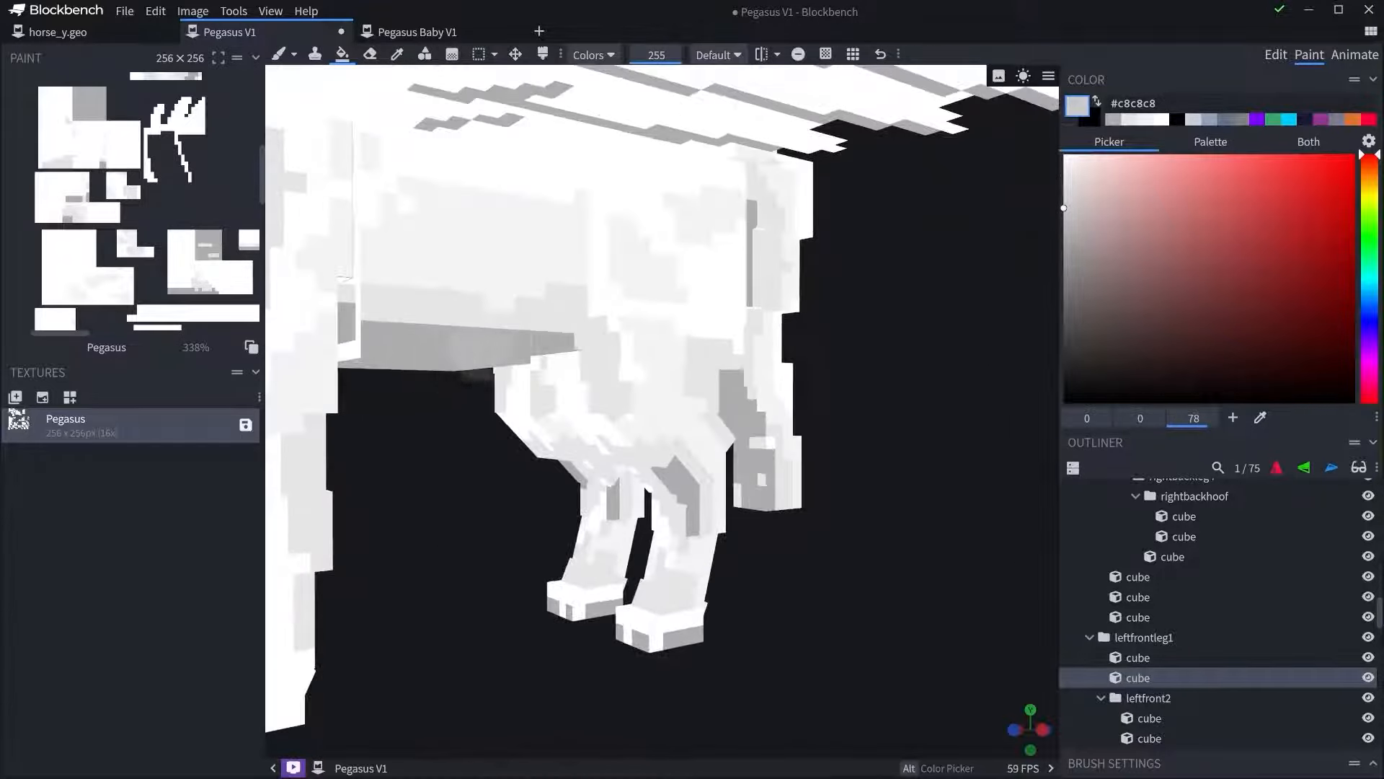
left_click(466, 310)
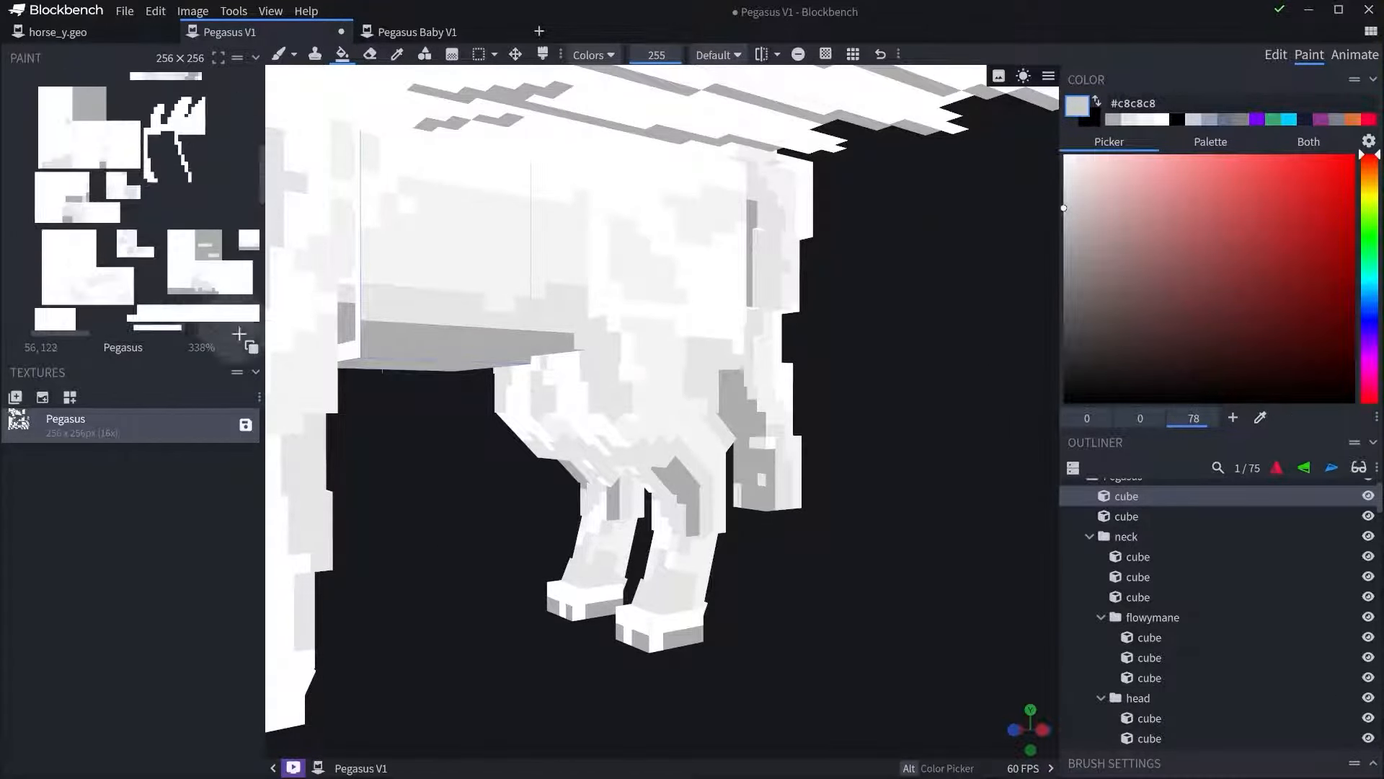
left_click(198, 290)
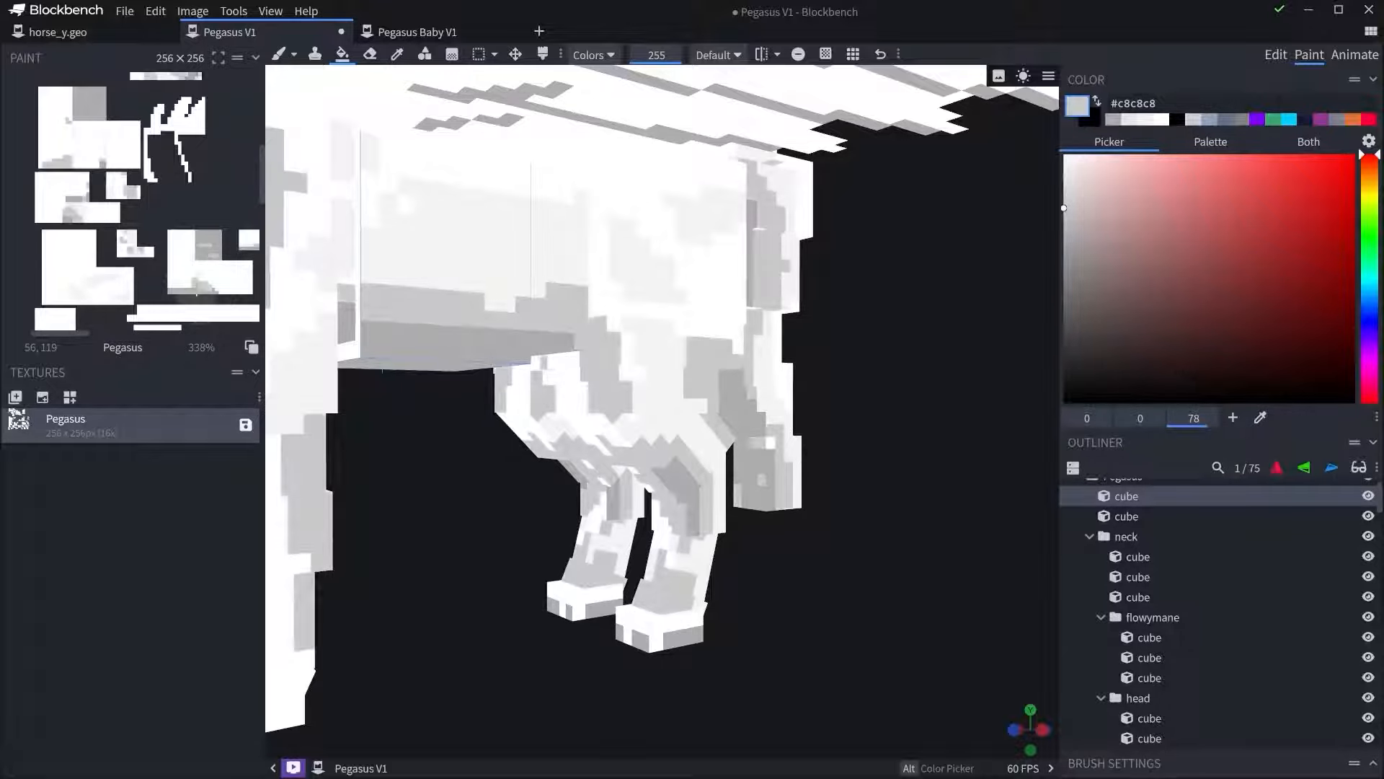
scroll(442, 464, "down", 3)
left_click_drag(910, 482, 872, 450)
scroll(819, 504, "up", 5)
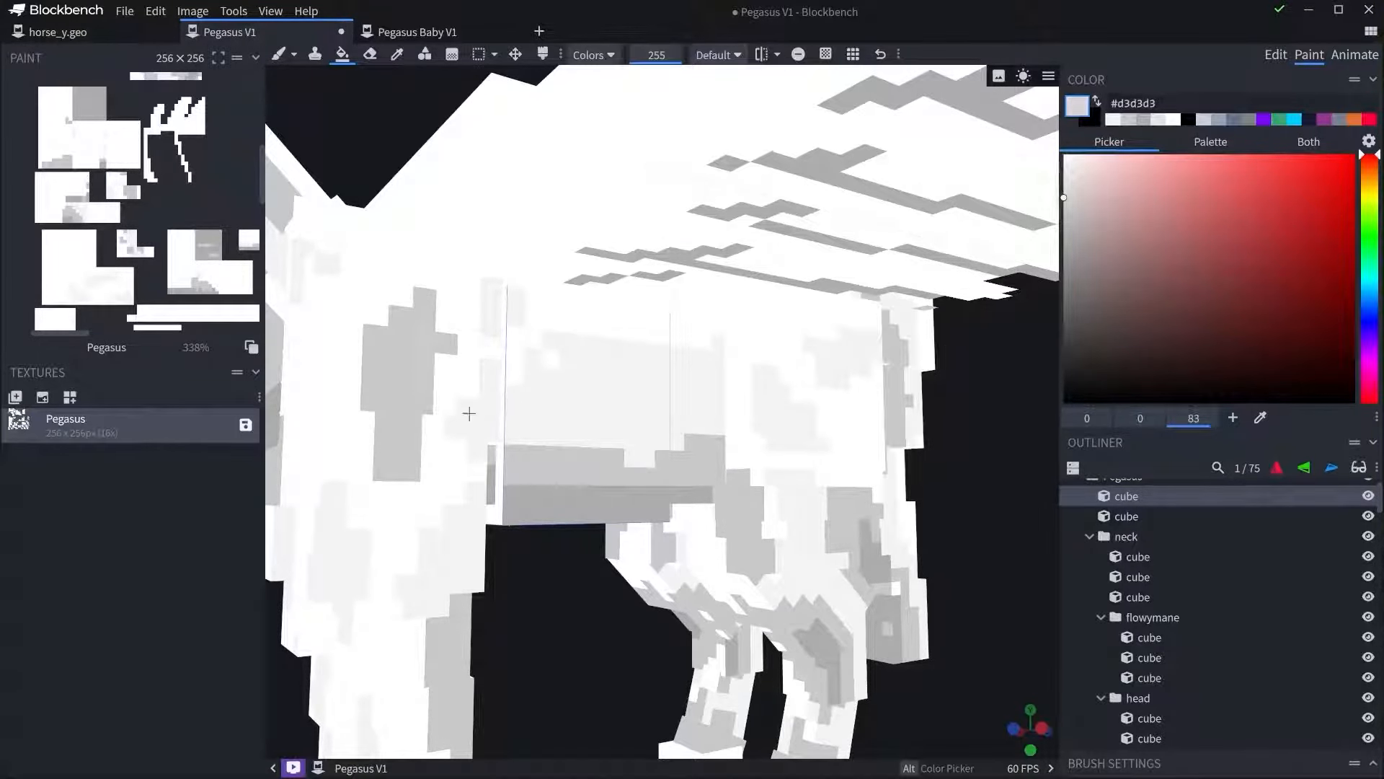
Try a #d3d3d3 fill on the belly shade and undo it, then replace the light chest patches' grey with #d3d3d3.
left_click(554, 437)
key("ctrl+z")
left_click(324, 259)
left_click_drag(317, 144, 550, 288)
Try filling the white areas of the shoulder, wing base and back with #d3d3d3, undoing each fill.
left_click(550, 287)
key("ctrl+z")
left_click(593, 252)
scroll(606, 270, "down", 3)
key("ctrl+z")
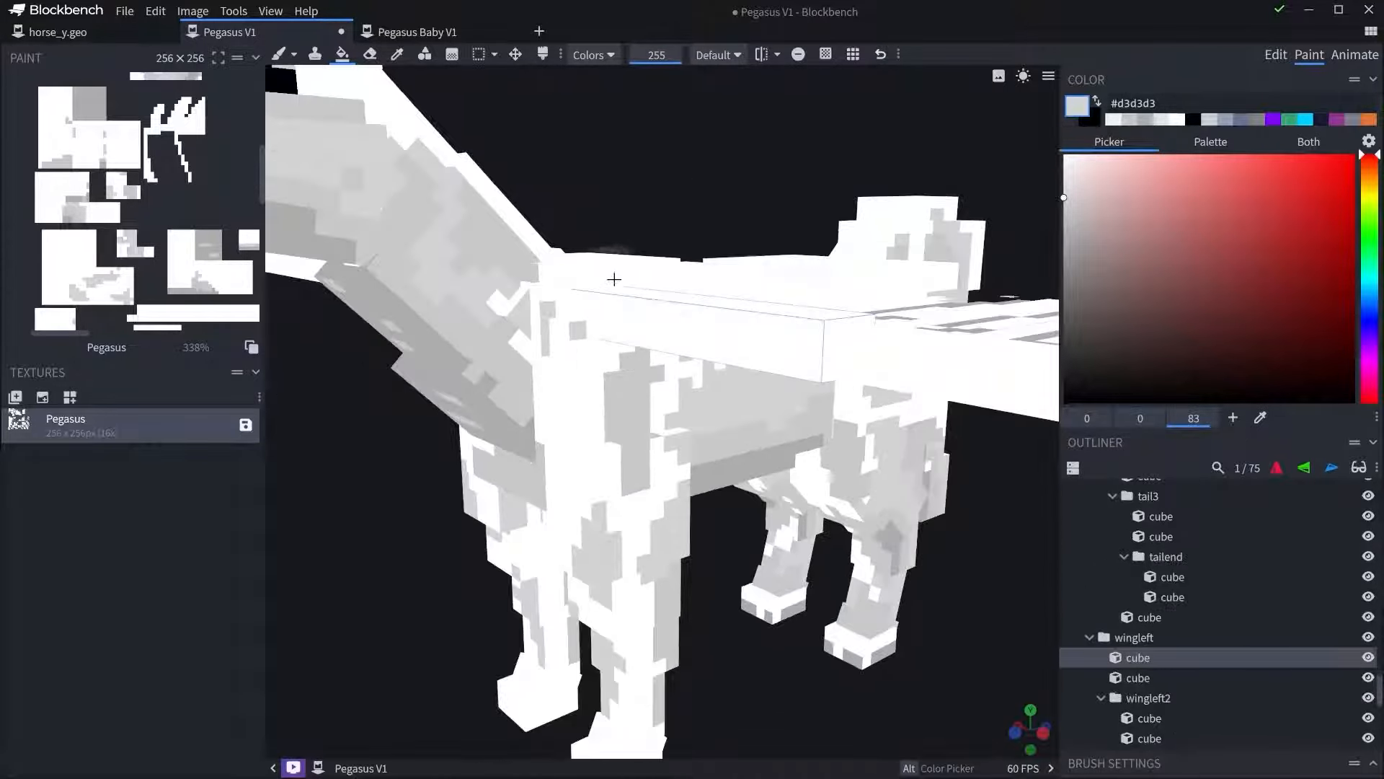
left_click(613, 279)
scroll(740, 242, "down", 3)
left_click_drag(741, 242, 724, 216)
key("ctrl+z")
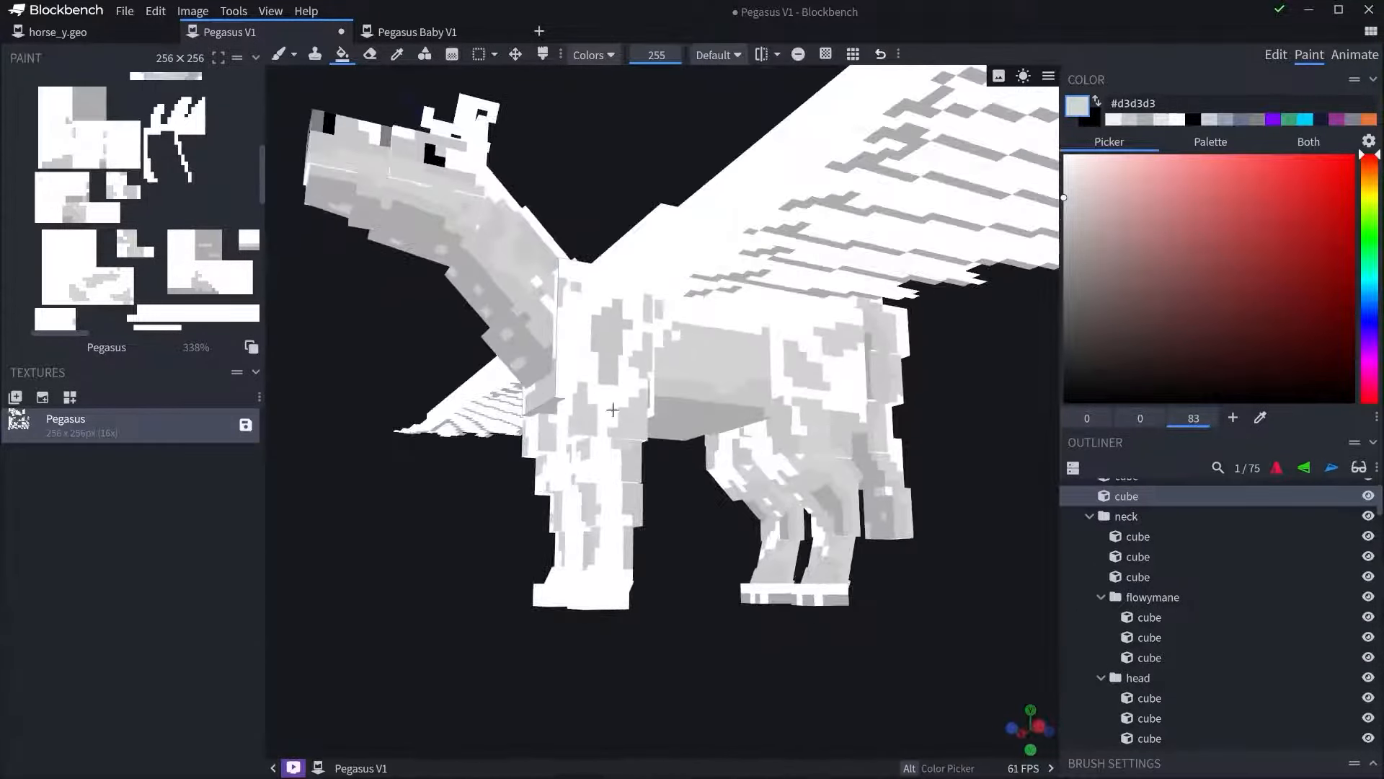
Sample the #c8c8c8 shading grey from the Pegasus's body as the paint colour.
scroll(592, 430, "up", 3)
scroll(606, 440, "down", 3)
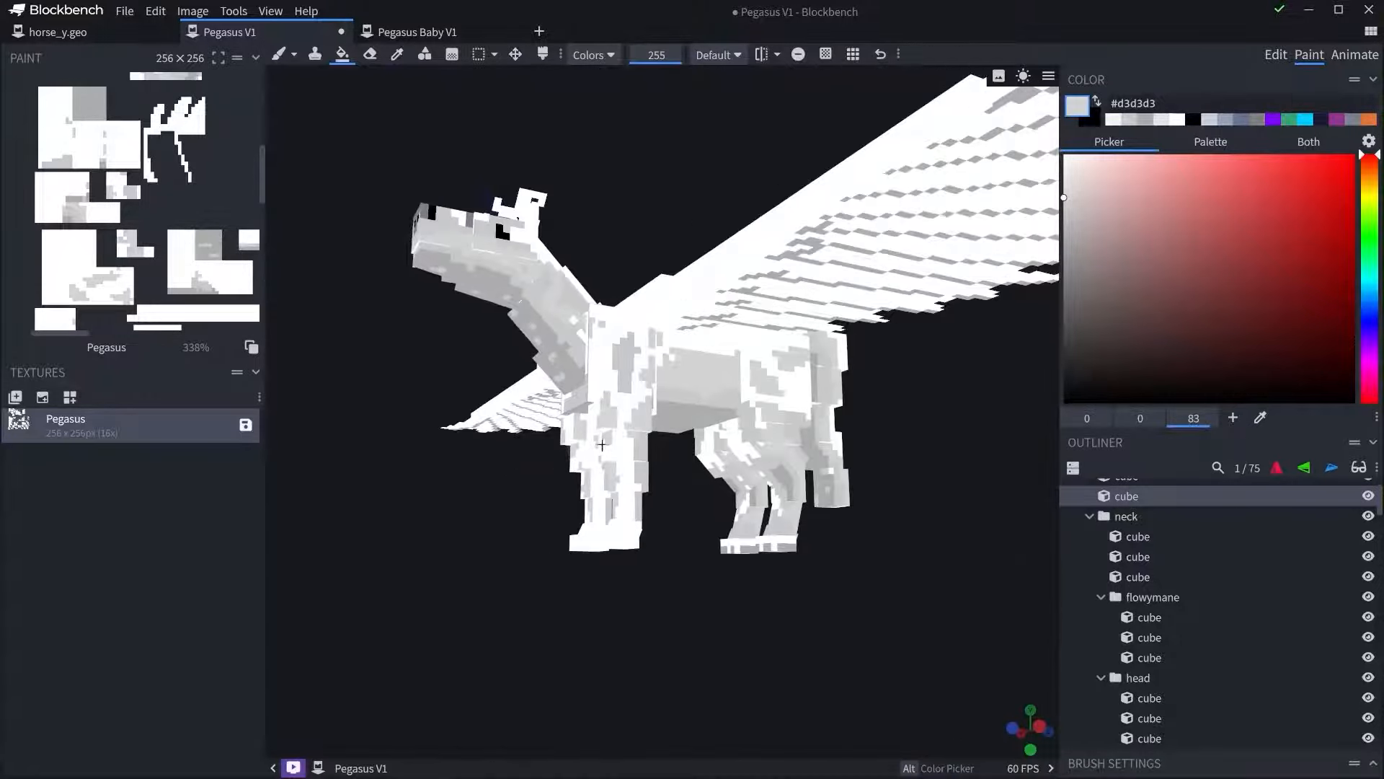
scroll(525, 556, "down", 3)
scroll(530, 558, "up", 3)
left_click_drag(534, 560, 544, 600)
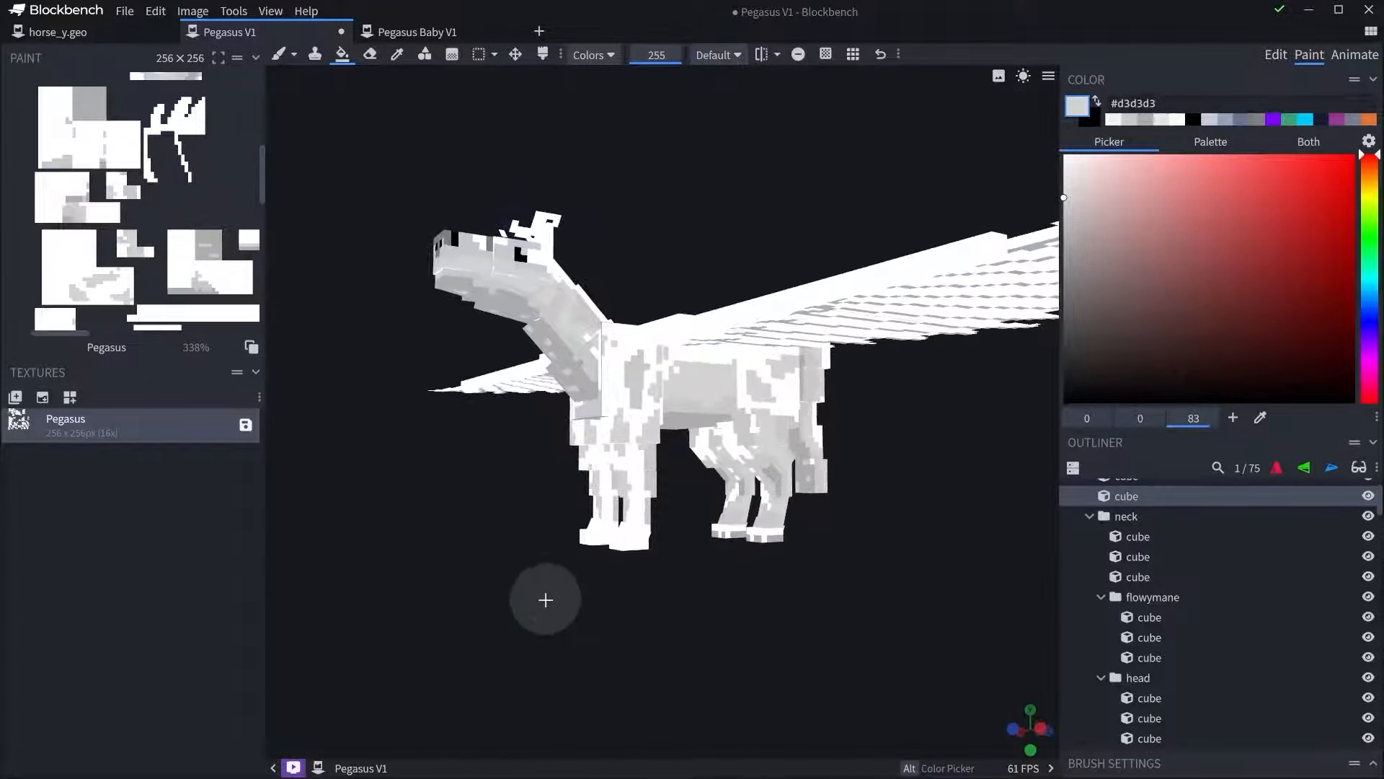
scroll(544, 594, "up", 5)
left_click(638, 418)
key("b")
mouse_move(743, 613)
left_mouse_down()
mouse_move(880, 587)
mouse_move(893, 602)
mouse_move(757, 756)
mouse_move(728, 750)
left_mouse_up()
scroll(663, 447, "up", 3)
left_click(664, 443, "alt")
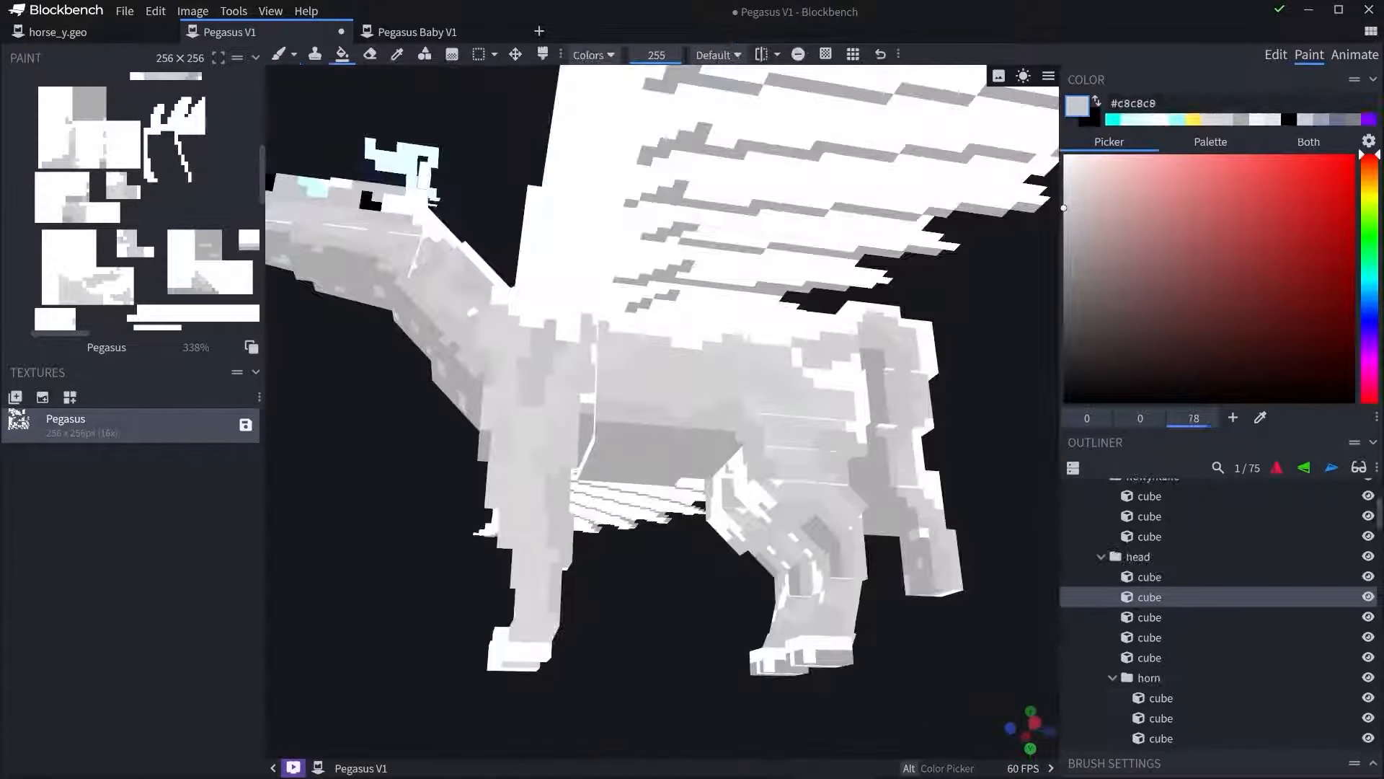
Examine the grey shading on the Pegasus's head and neck up close.
right_click_drag(454, 429, 574, 494)
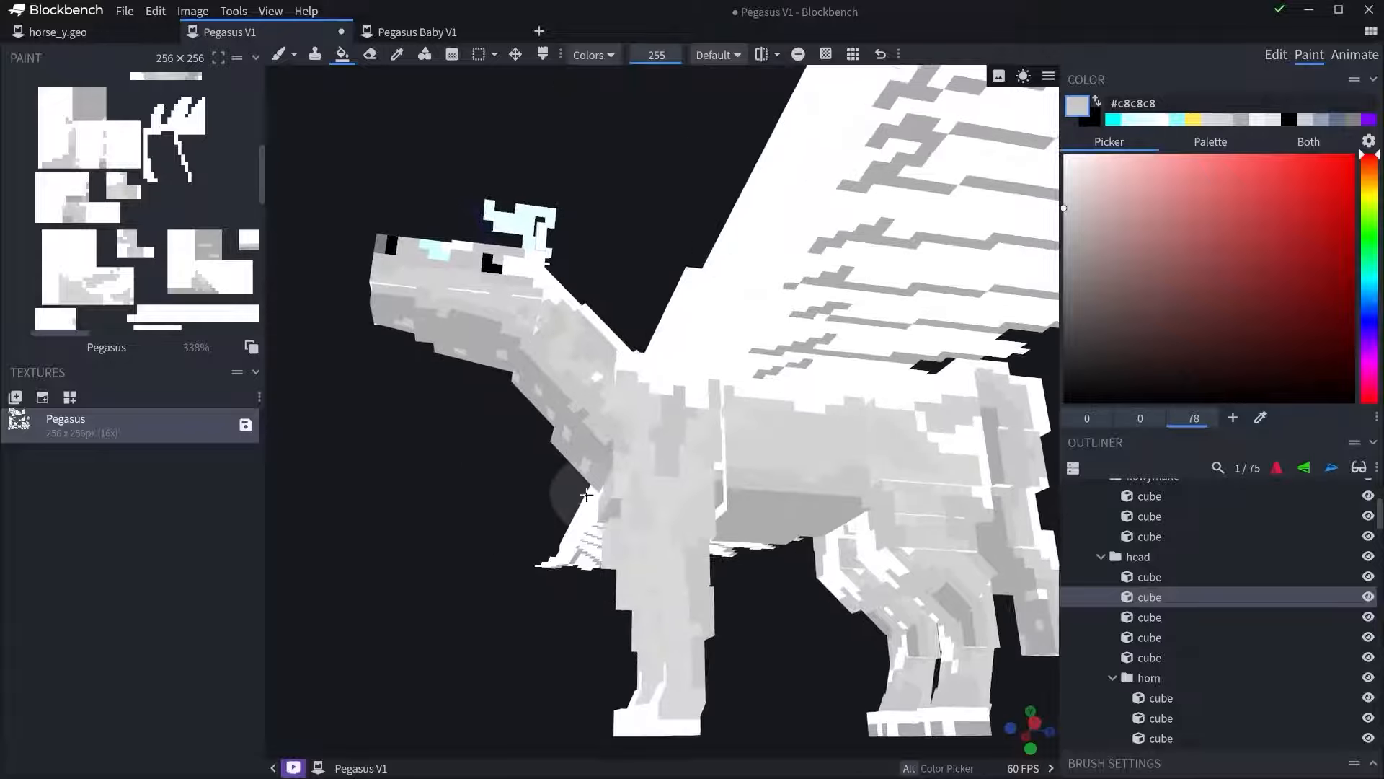
scroll(484, 488, "up", 2)
right_click_drag(470, 487, 564, 572)
left_click_drag(496, 522, 553, 591)
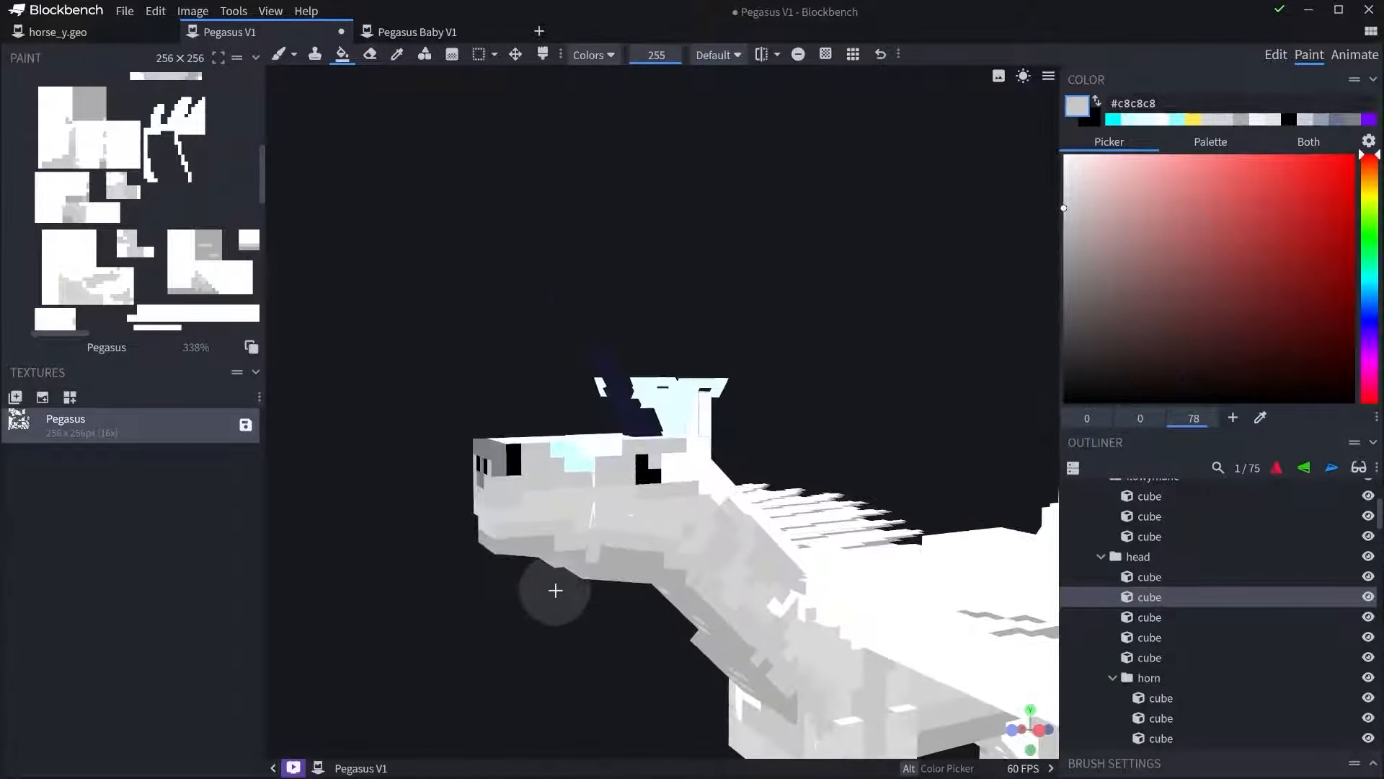
Examine the painted shading on the pegasus's head, neck, chest and legs from several angles.
scroll(553, 590, "up", 4)
right_click_drag(437, 480, 516, 372)
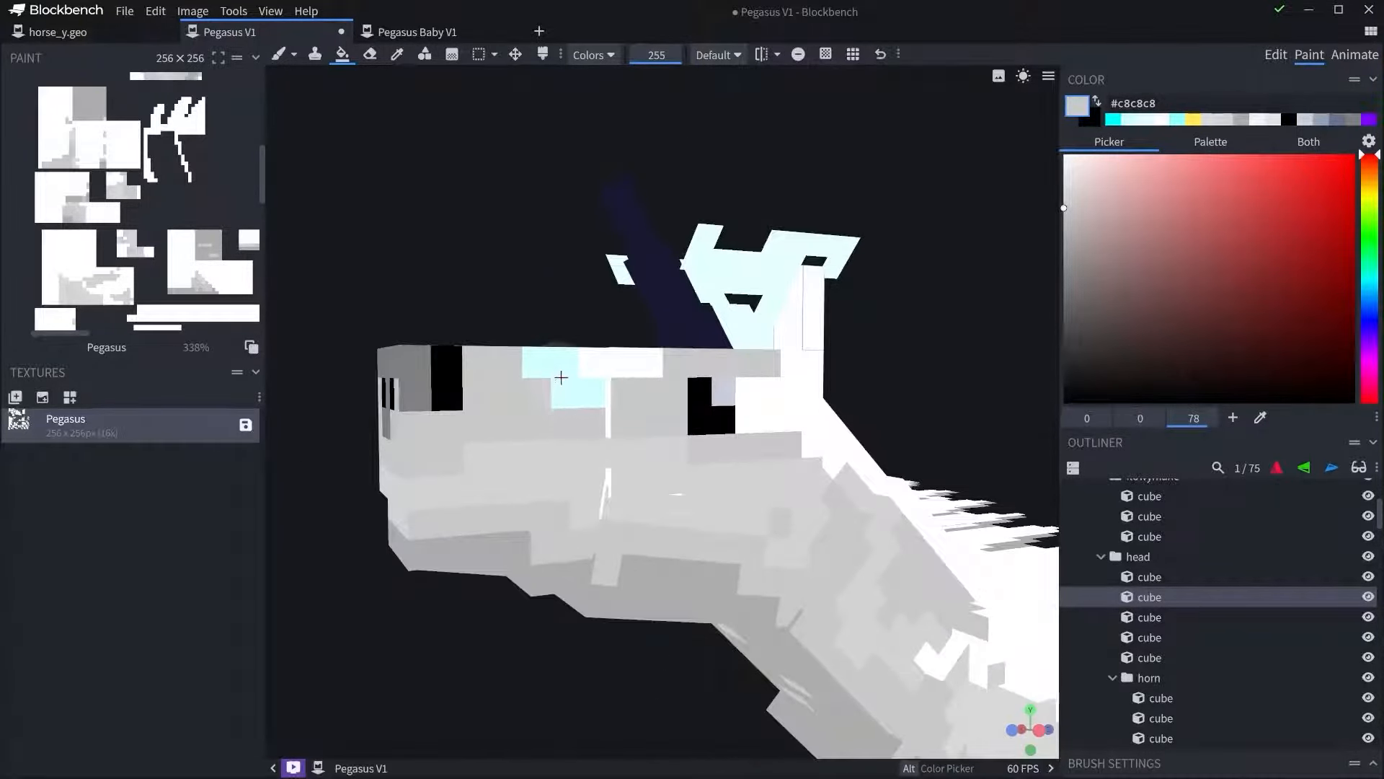
scroll(561, 377, "down", 3)
right_click_drag(698, 420, 626, 355)
scroll(626, 356, "down", 4)
mouse_move(855, 176)
left_mouse_down()
mouse_move(831, 207)
mouse_move(850, 170)
left_mouse_up()
scroll(800, 374, "up", 4)
right_click_drag(793, 422, 750, 247)
scroll(635, 389, "down", 3)
left_click_drag(548, 494, 493, 264)
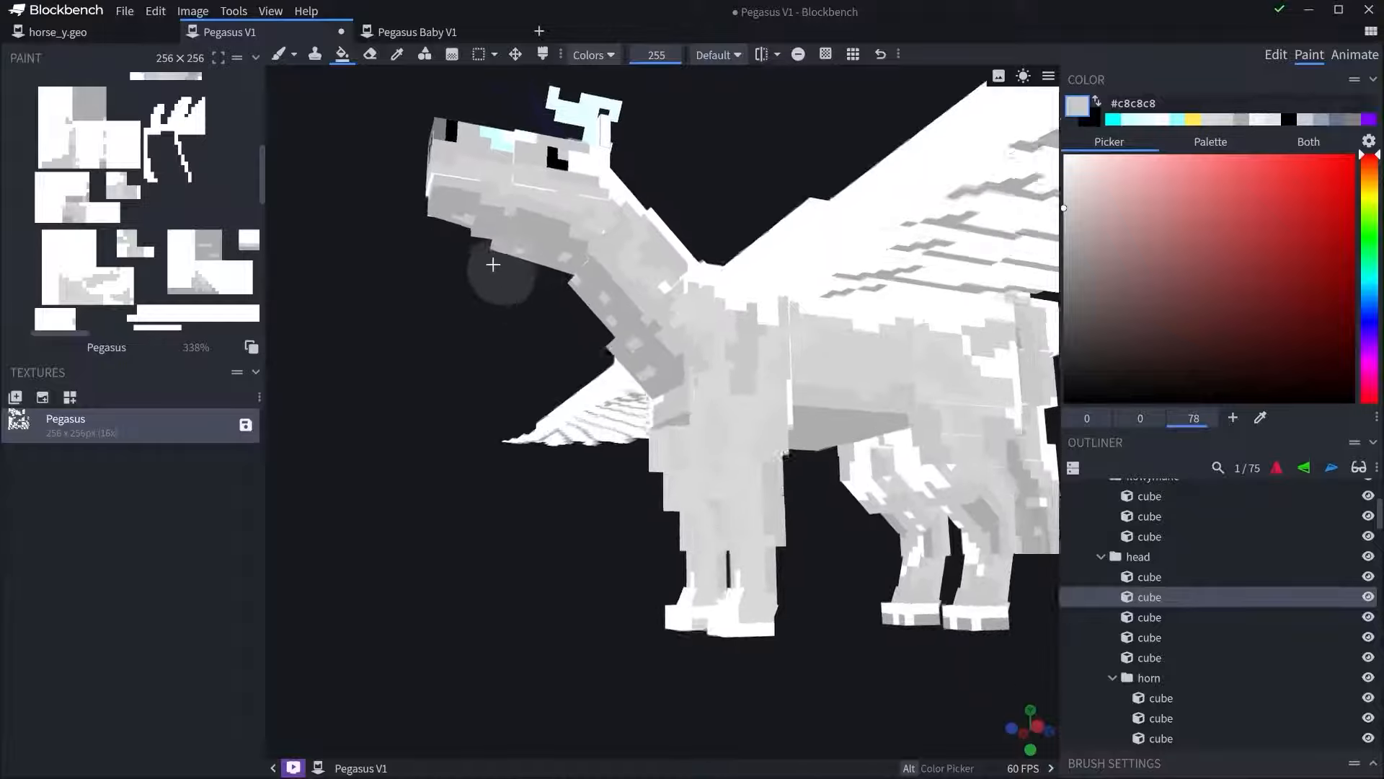
right_click_drag(493, 264, 619, 450)
Try rotating the bottomjaw group by -12.5 degrees about the X axis in Edit mode.
left_click(1267, 57)
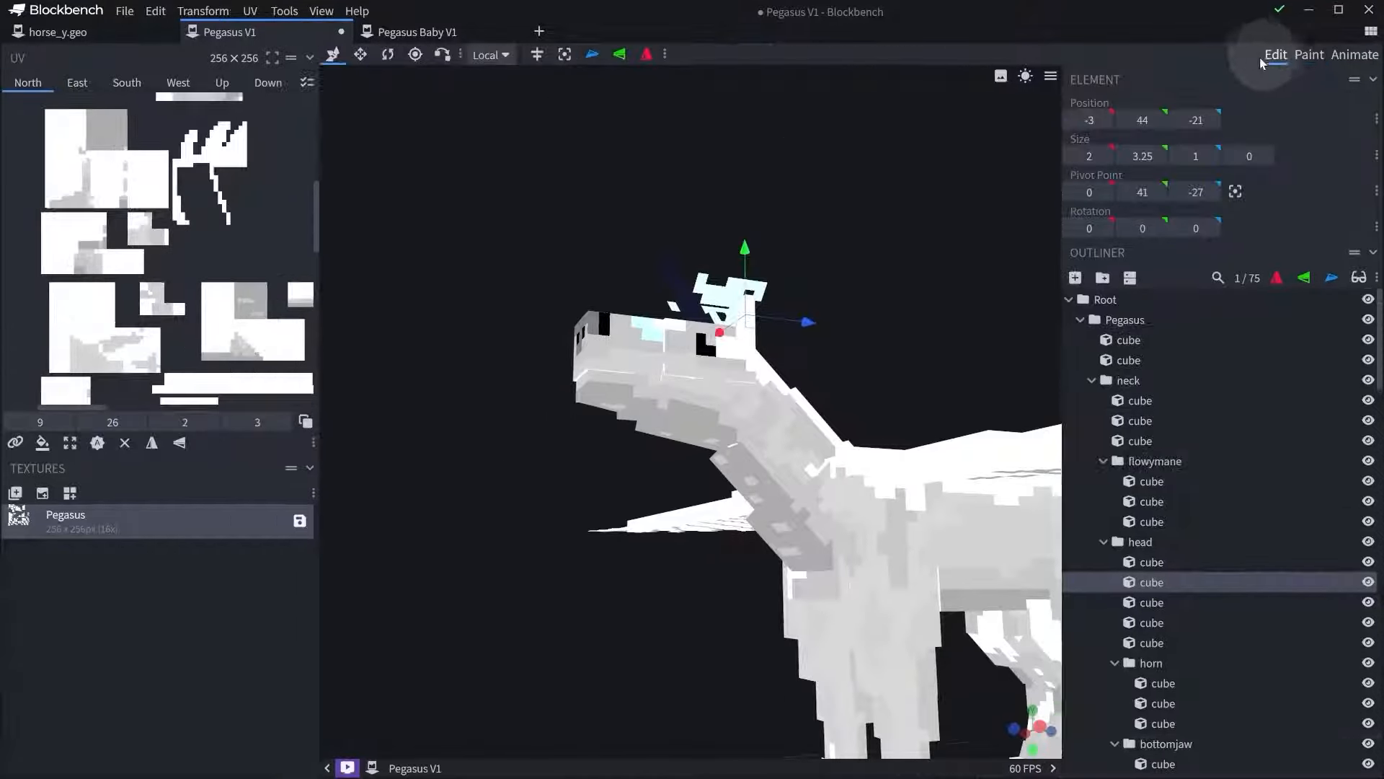
scroll(671, 435, "up", 4)
left_click(667, 432)
left_click(578, 395, "shift")
left_click(521, 369, "shift")
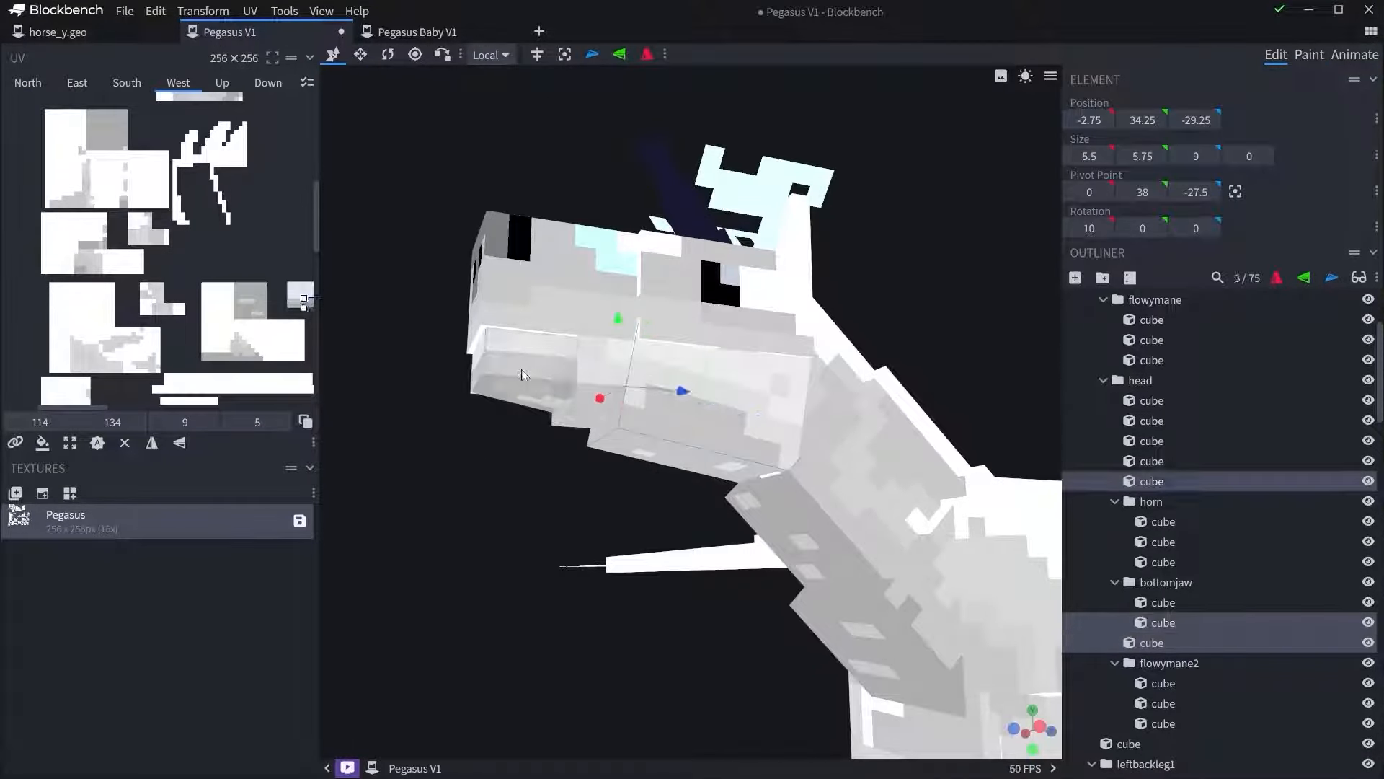
left_click(569, 389, "shift")
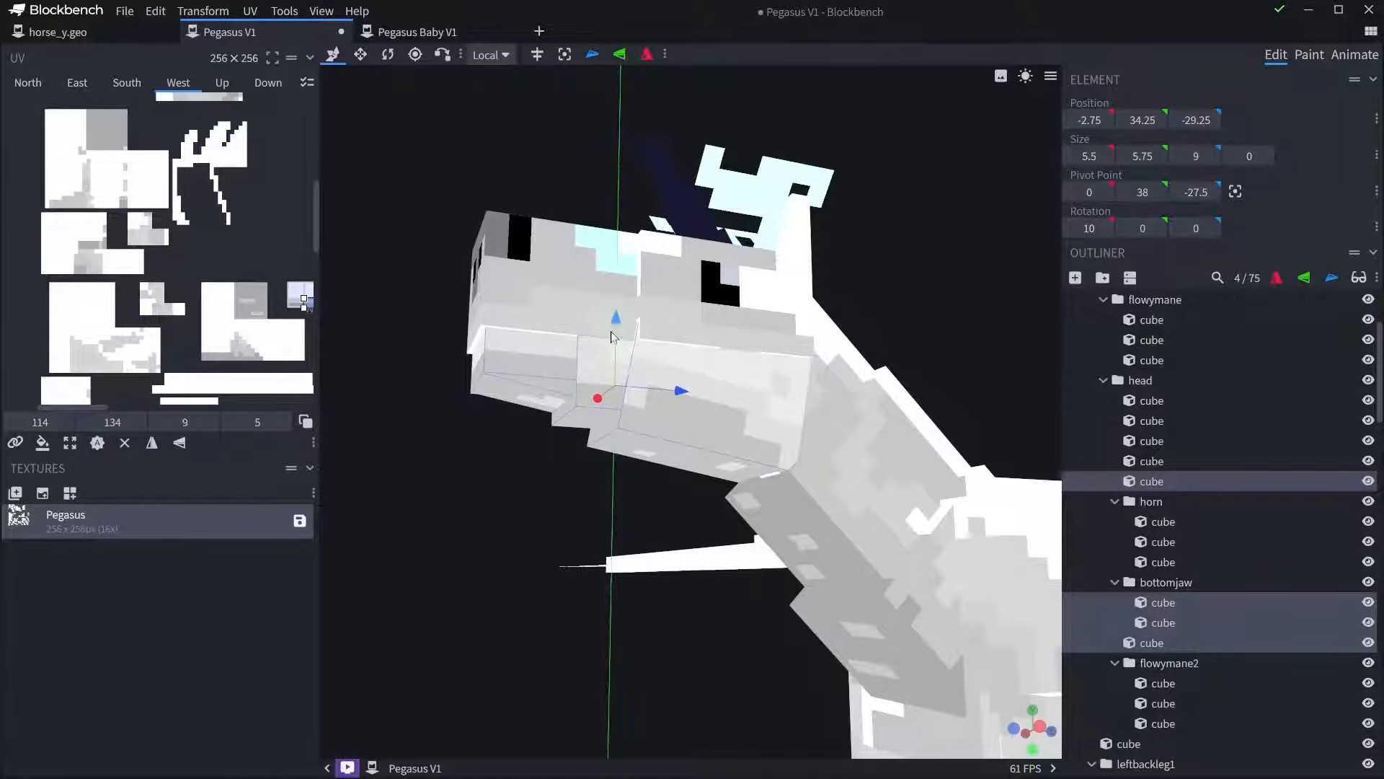
left_click_drag(612, 346, 880, 224)
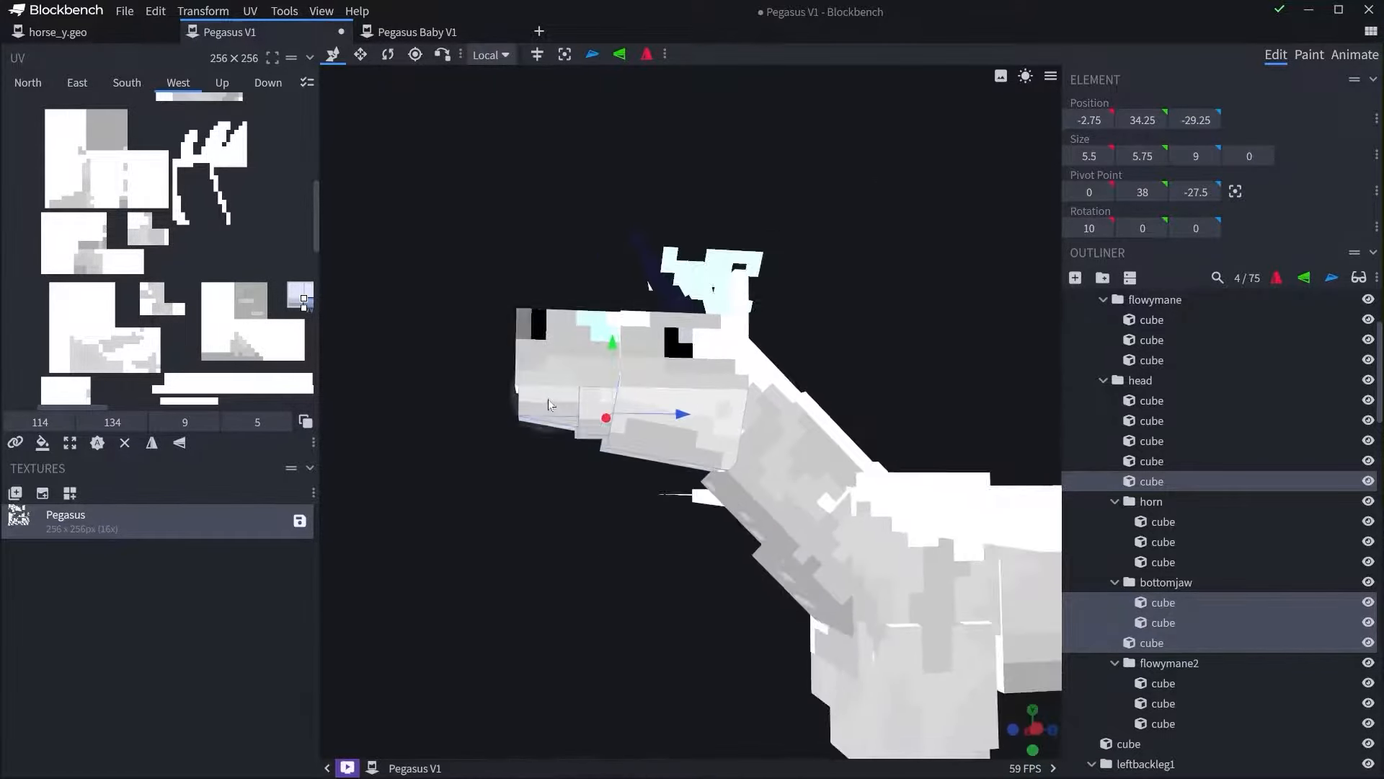
left_click(1154, 582)
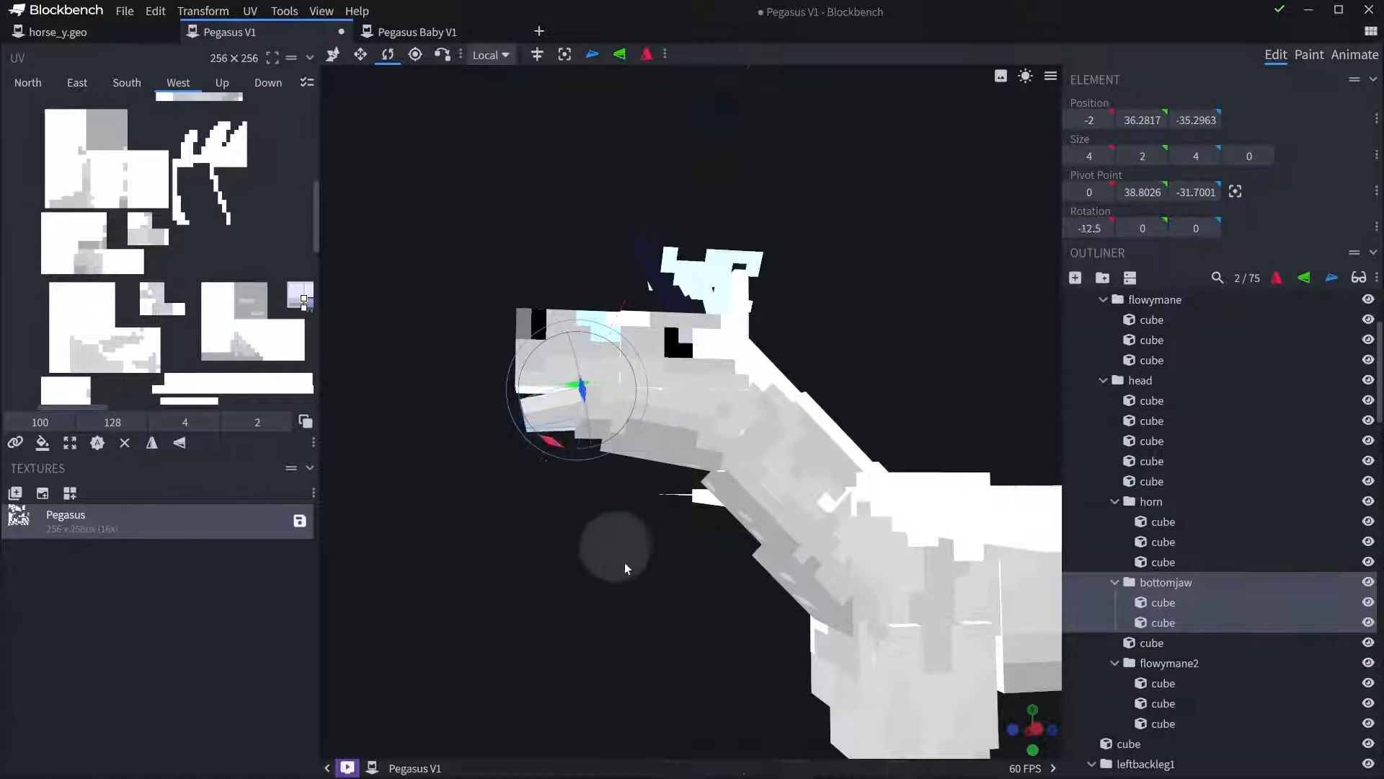
left_click_drag(672, 663, 643, 381)
Sample the light grey #c8c8c8 and paint over the darker grey patches on the hind legs.
scroll(649, 387, "up", 7)
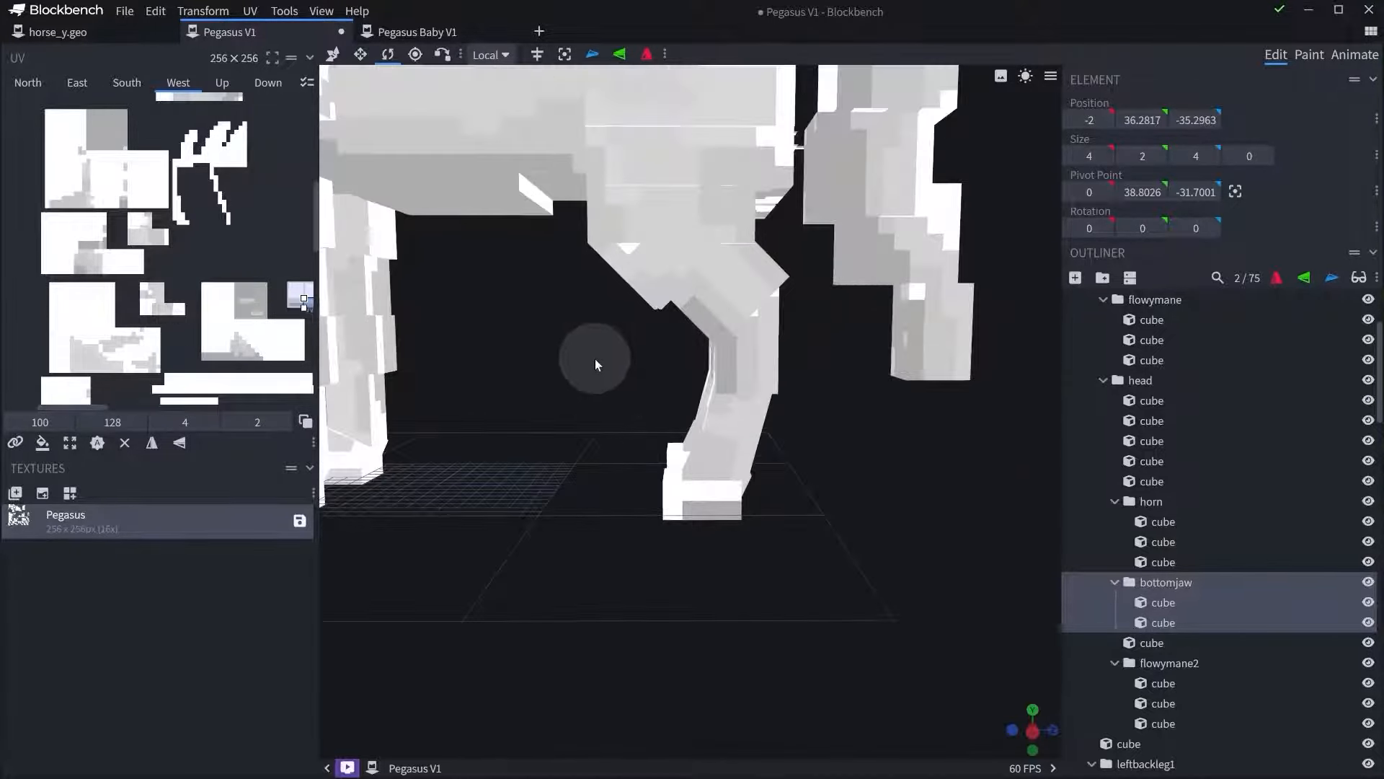
right_click_drag(594, 357, 508, 417)
scroll(508, 417, "up", 4)
key("b")
left_click_drag(778, 469, 841, 461)
scroll(841, 461, "up", 4)
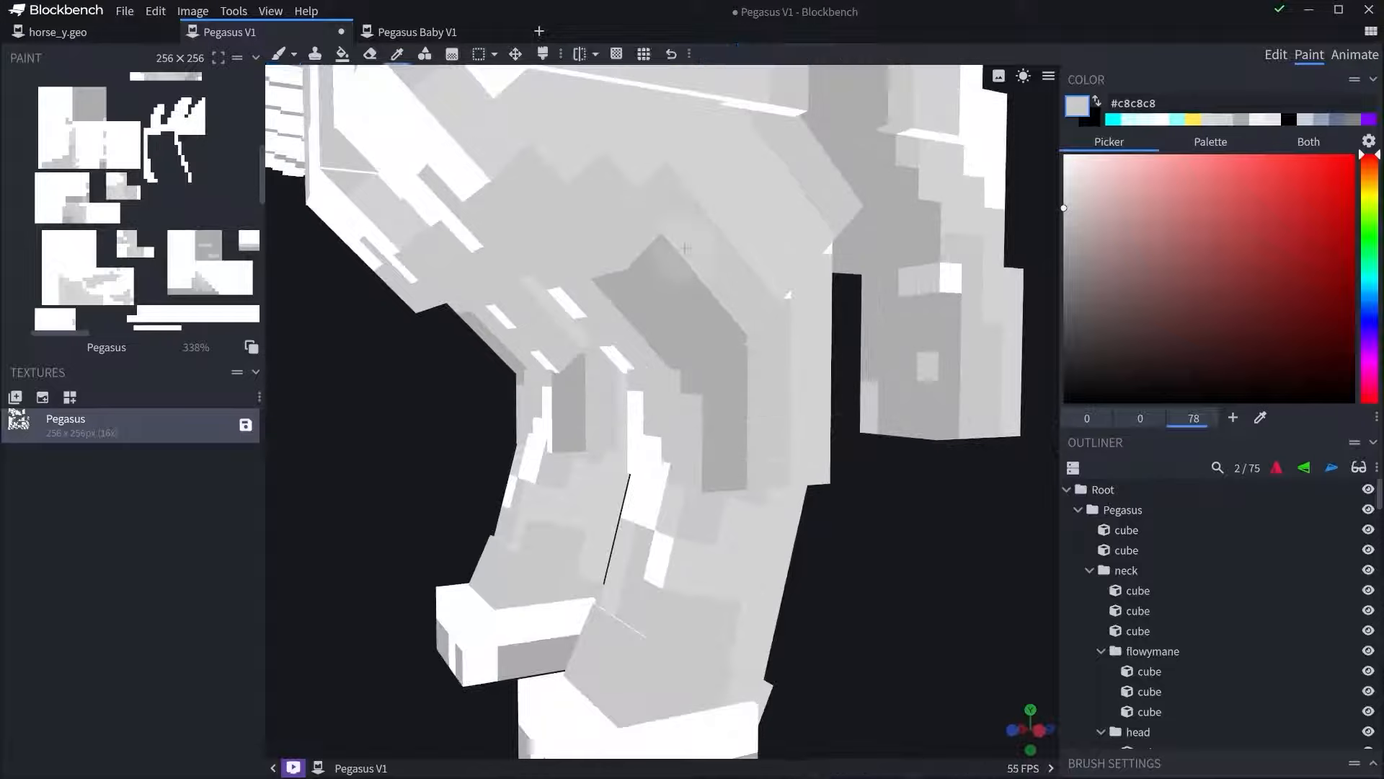
left_click(683, 247, "alt")
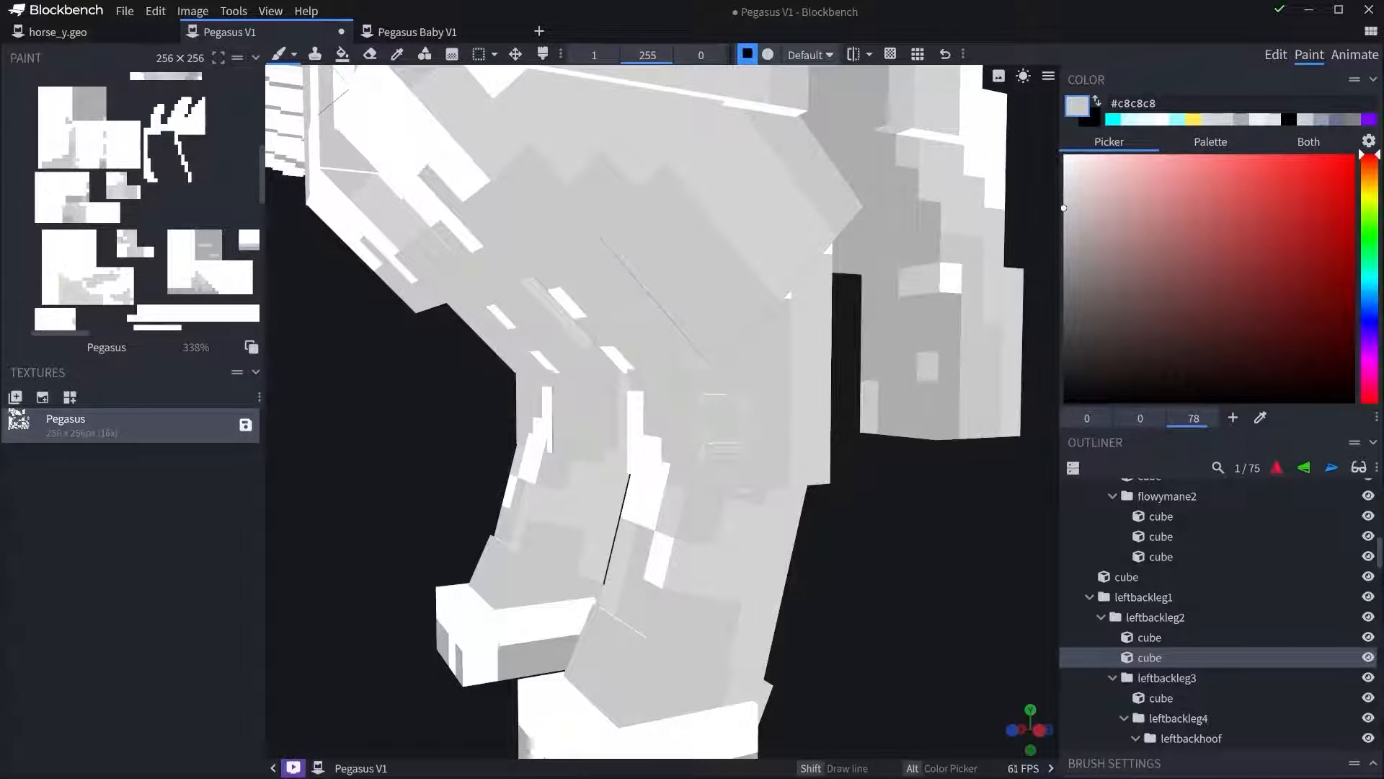
scroll(732, 465, "down", 5)
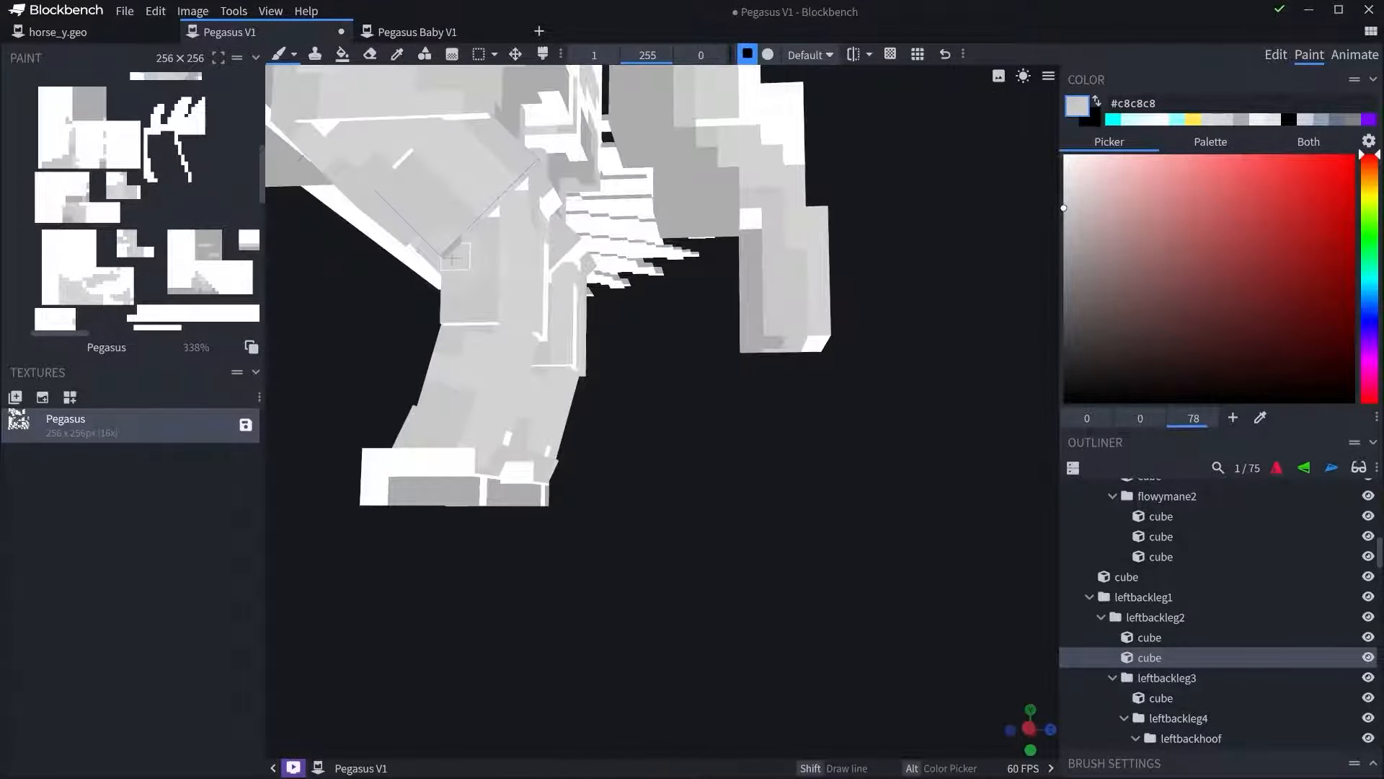
scroll(612, 507, "down", 8)
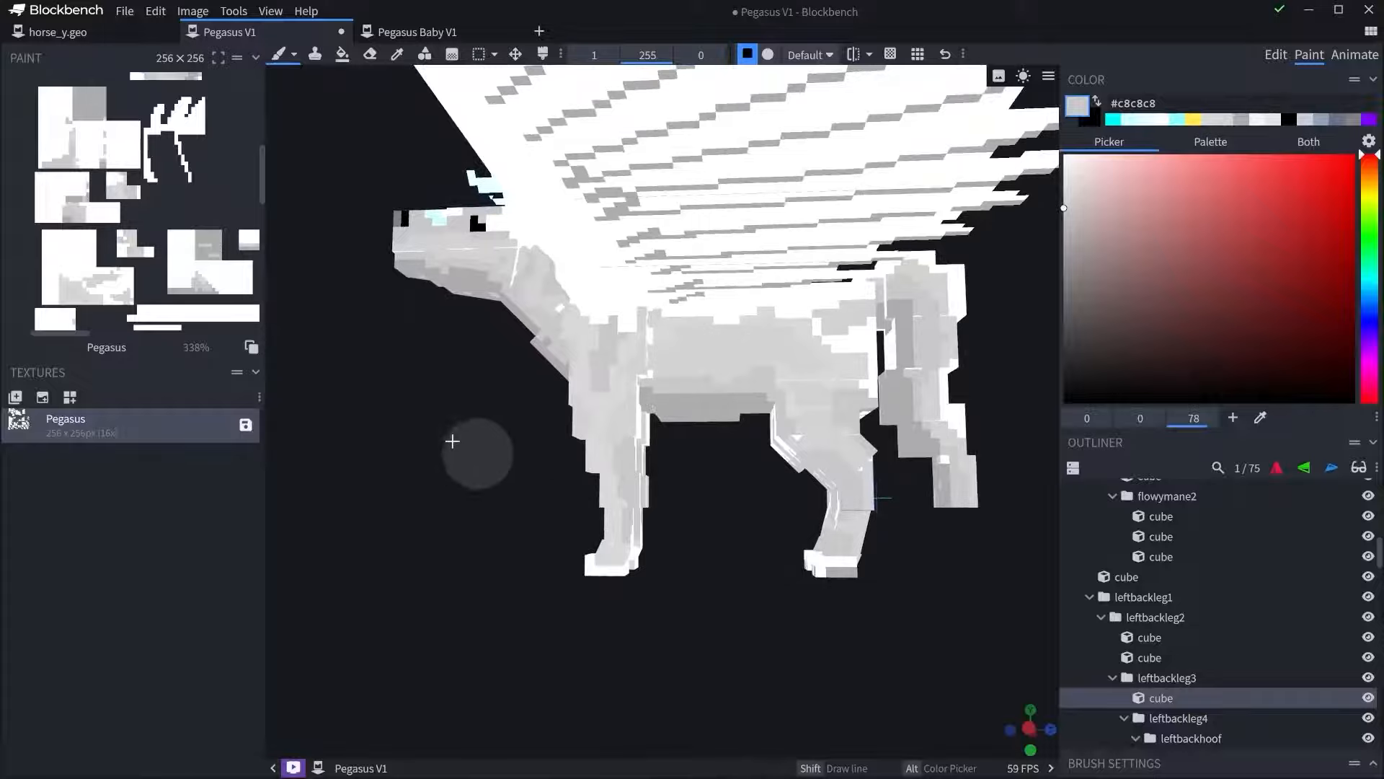
Sample the light grey #d3d3d3 and paint over the stray white pixels on the side of the neck.
left_click_drag(452, 440, 525, 432)
scroll(596, 516, "up", 8)
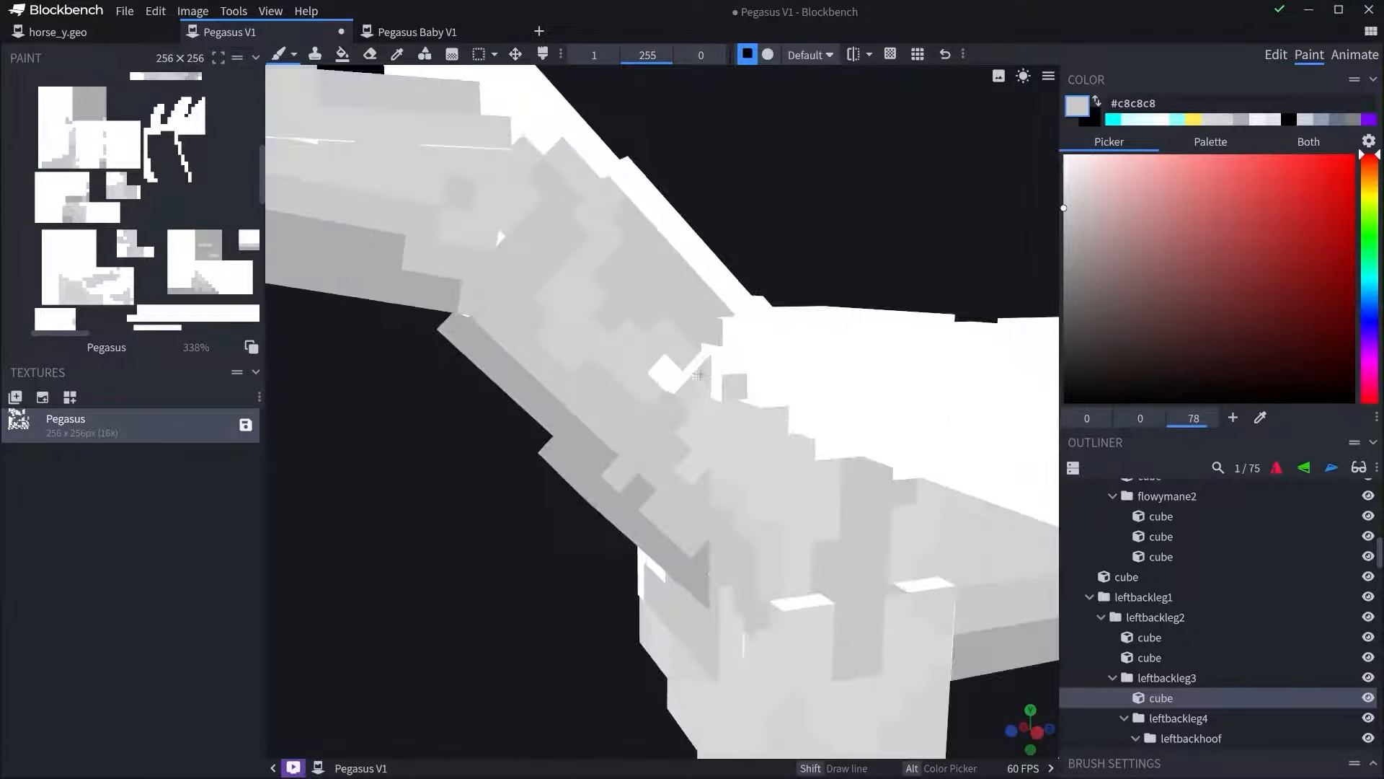
left_click(697, 369, "alt")
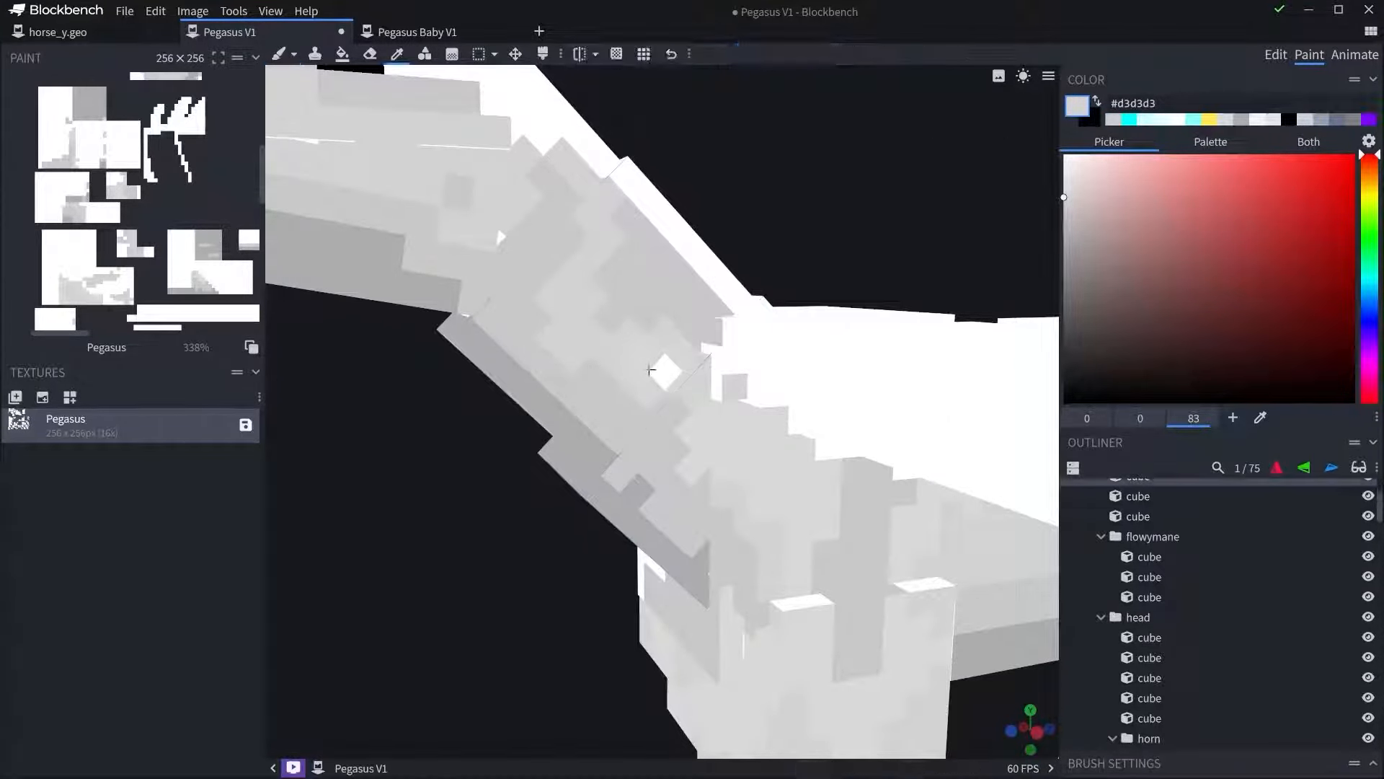
left_click(664, 373)
scroll(596, 442, "down", 6)
scroll(542, 509, "up", 10)
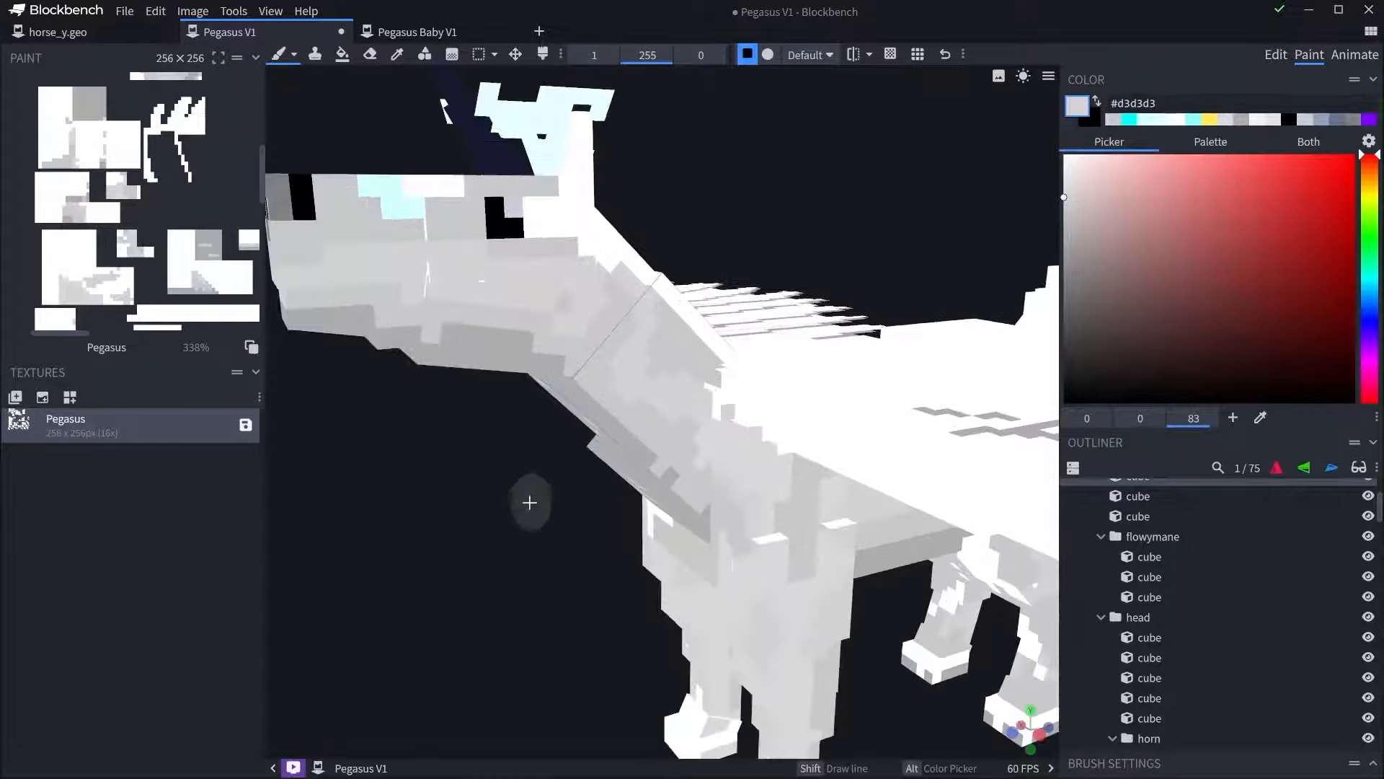
left_click(651, 429, "alt")
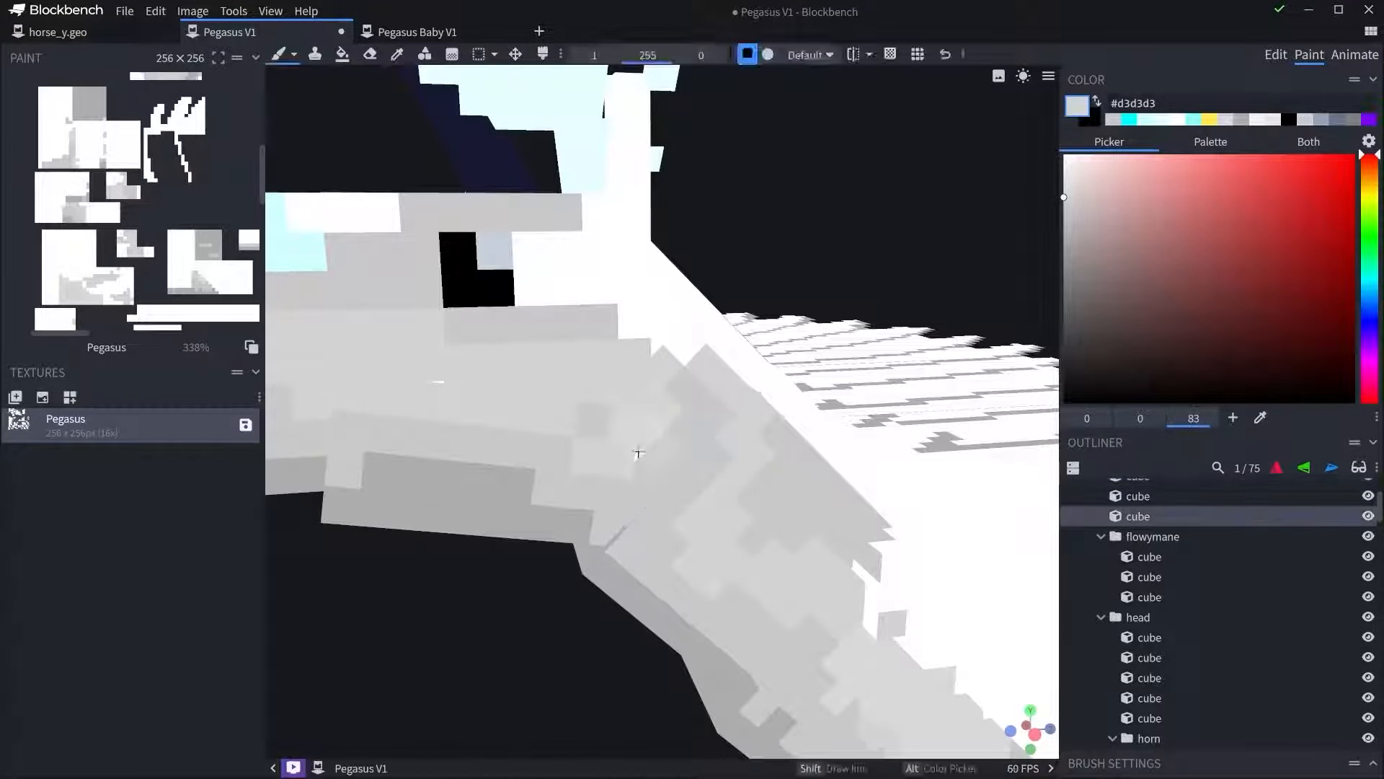
Sample the light cyan #d1ffff and paint an uneven patch across the front top of the snout.
scroll(638, 453, "down", 9)
left_click_drag(550, 531, 584, 620)
scroll(526, 473, "up", 4)
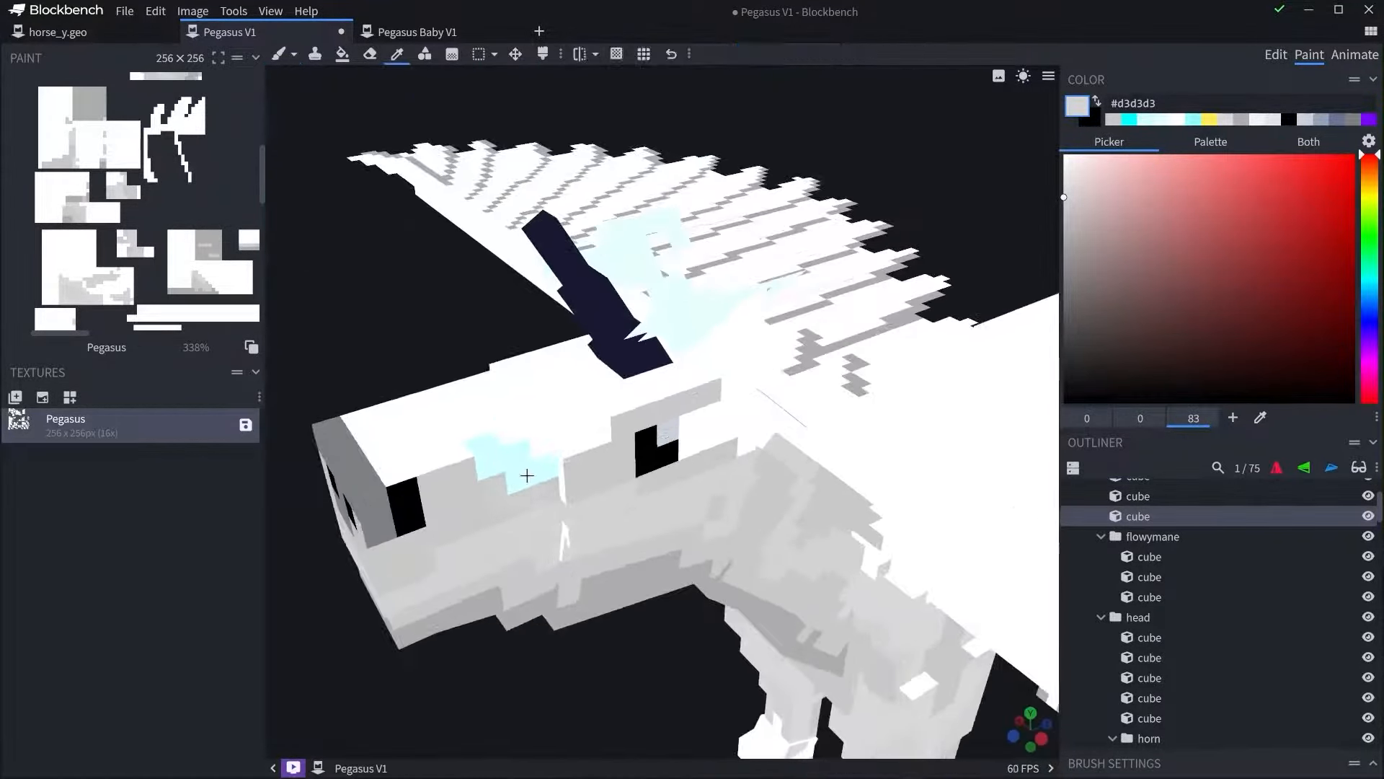
left_click(522, 472, "alt")
right_click_drag(523, 472, 555, 463)
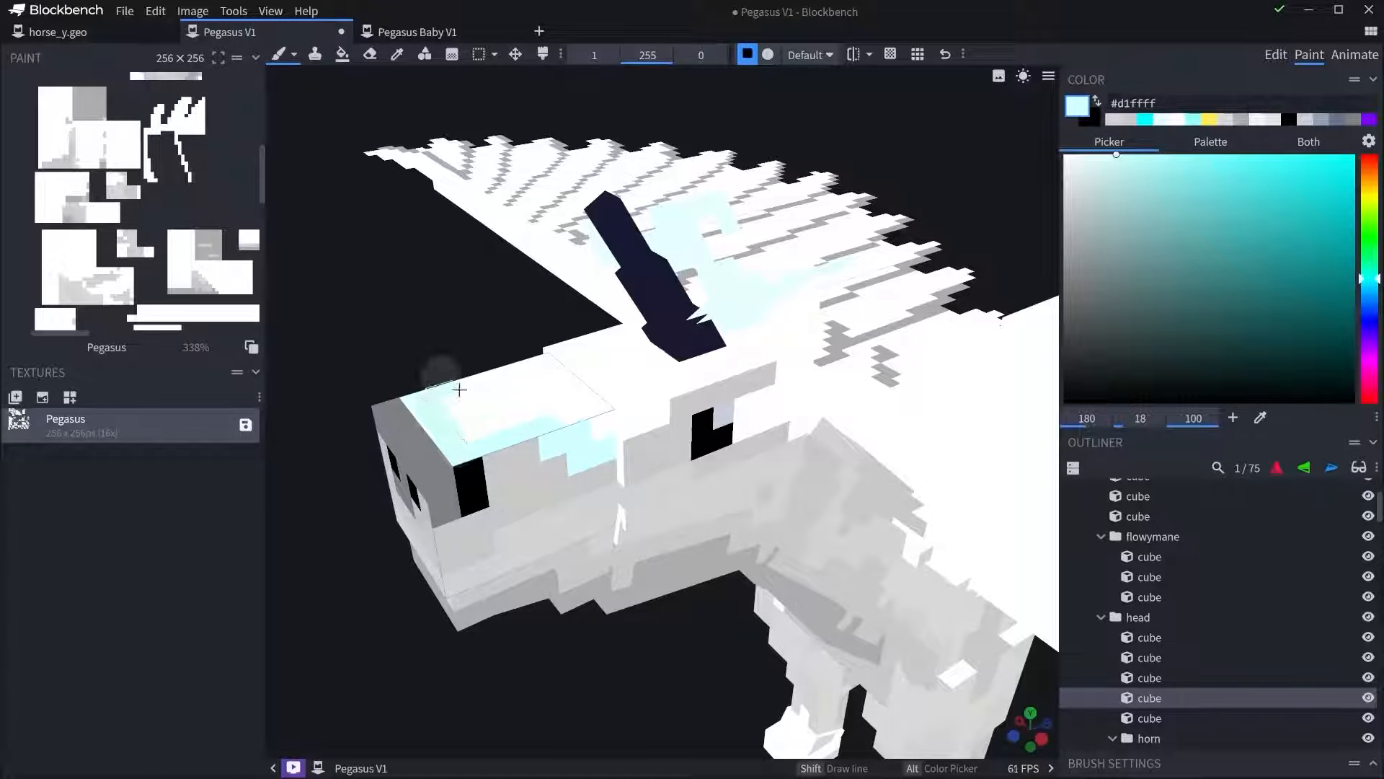
left_click_drag(457, 272, 669, 394)
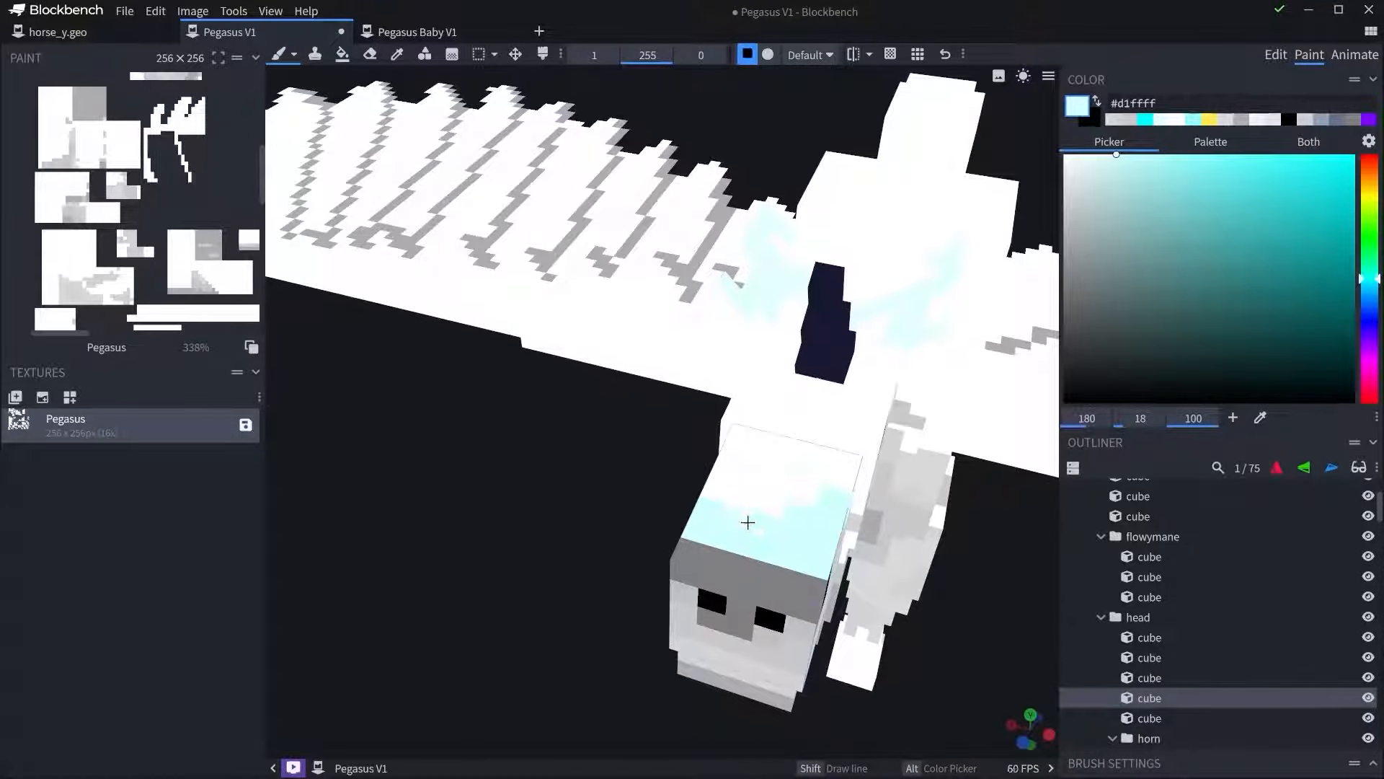
left_click_drag(625, 438, 544, 395)
left_click_drag(372, 358, 368, 328)
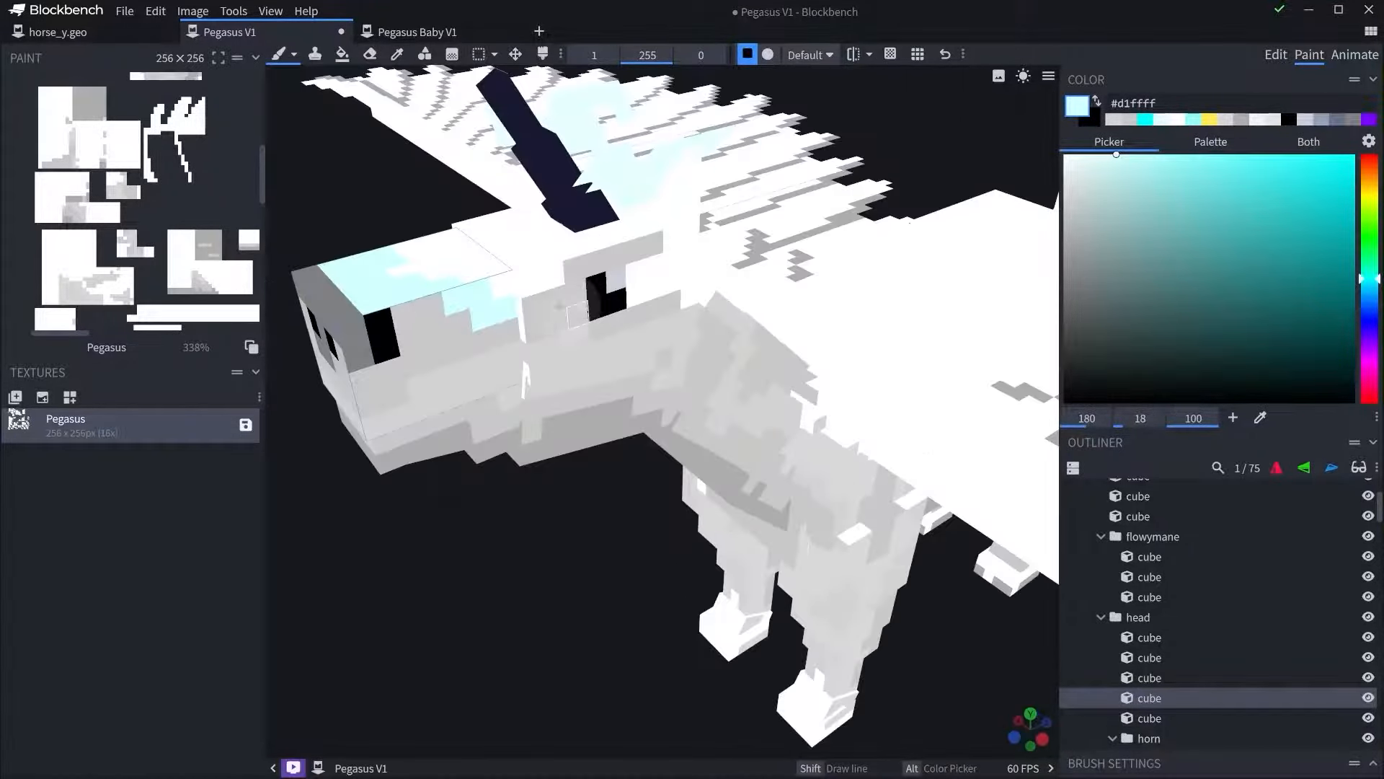
Extend the light cyan marking onto the side of the head in front of the eye and along the snout's upper edge.
left_click_drag(540, 290, 524, 290)
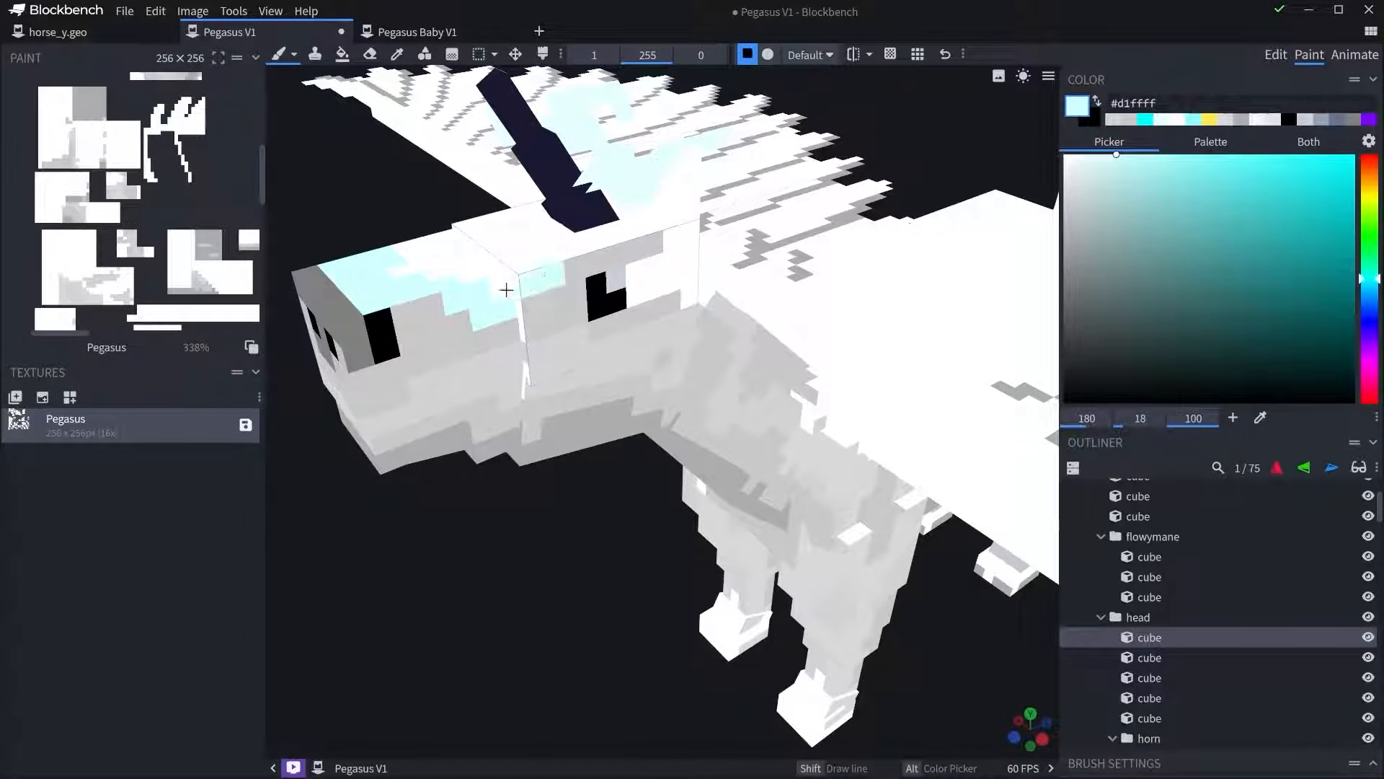
left_click(506, 289)
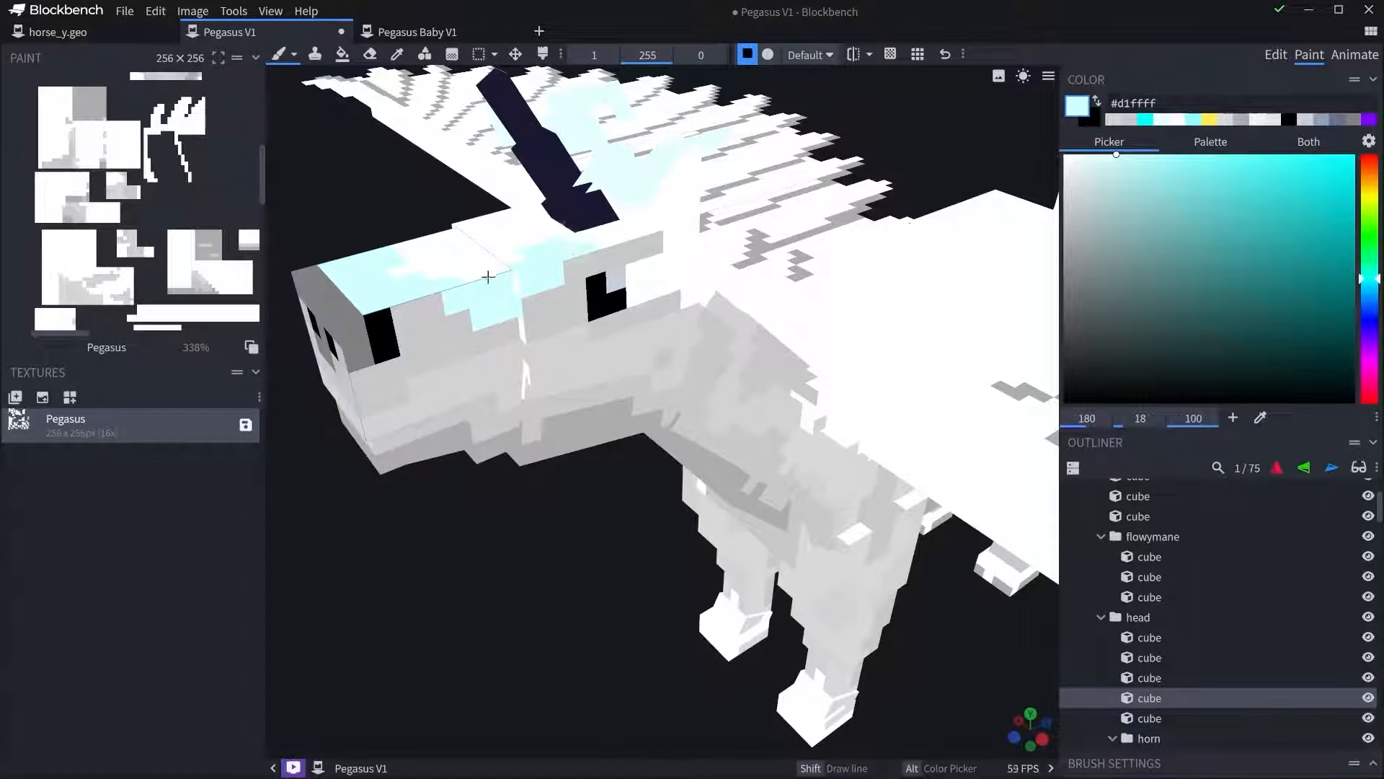
left_click_drag(363, 209, 912, 241)
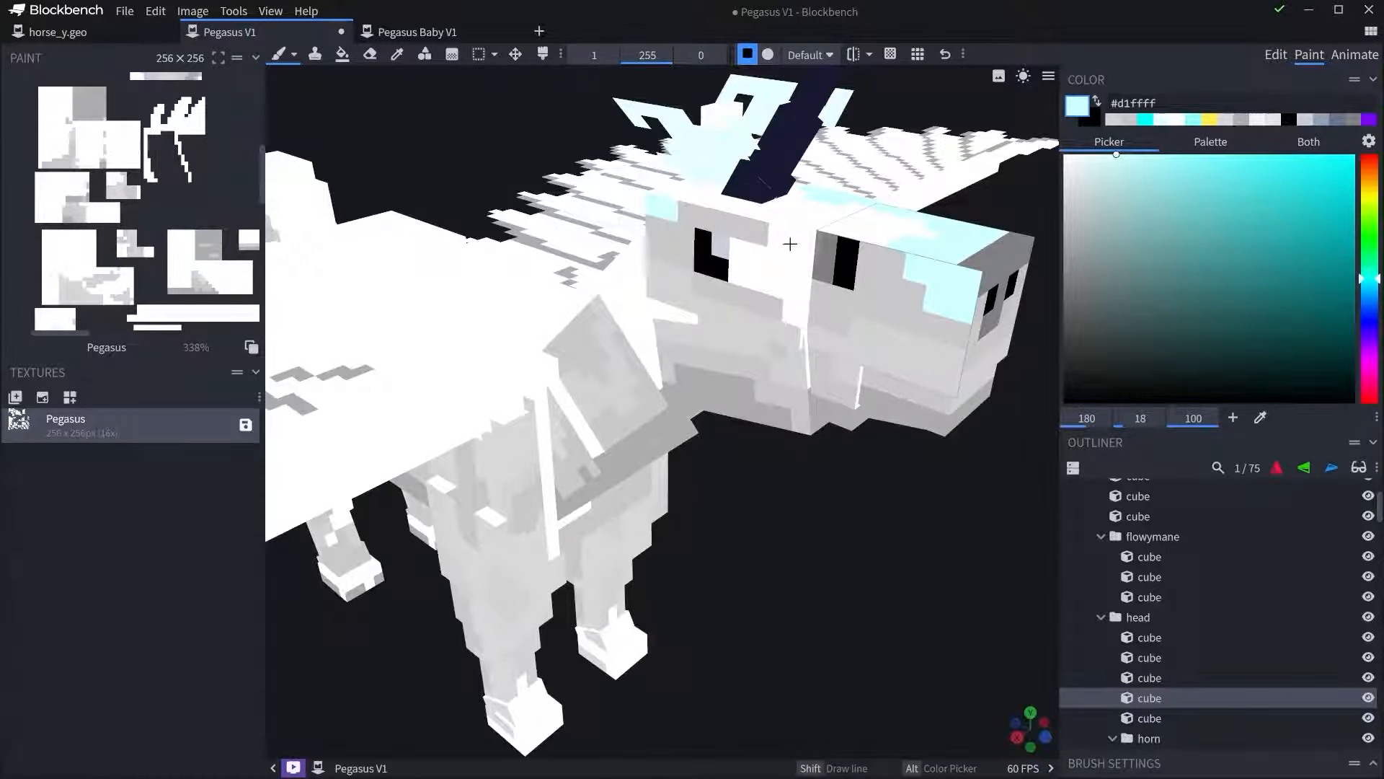
left_click_drag(912, 497, 966, 425)
Paint a stepped light cyan area on the side of the head behind the eye, reaching down toward the neck.
left_click(1275, 55)
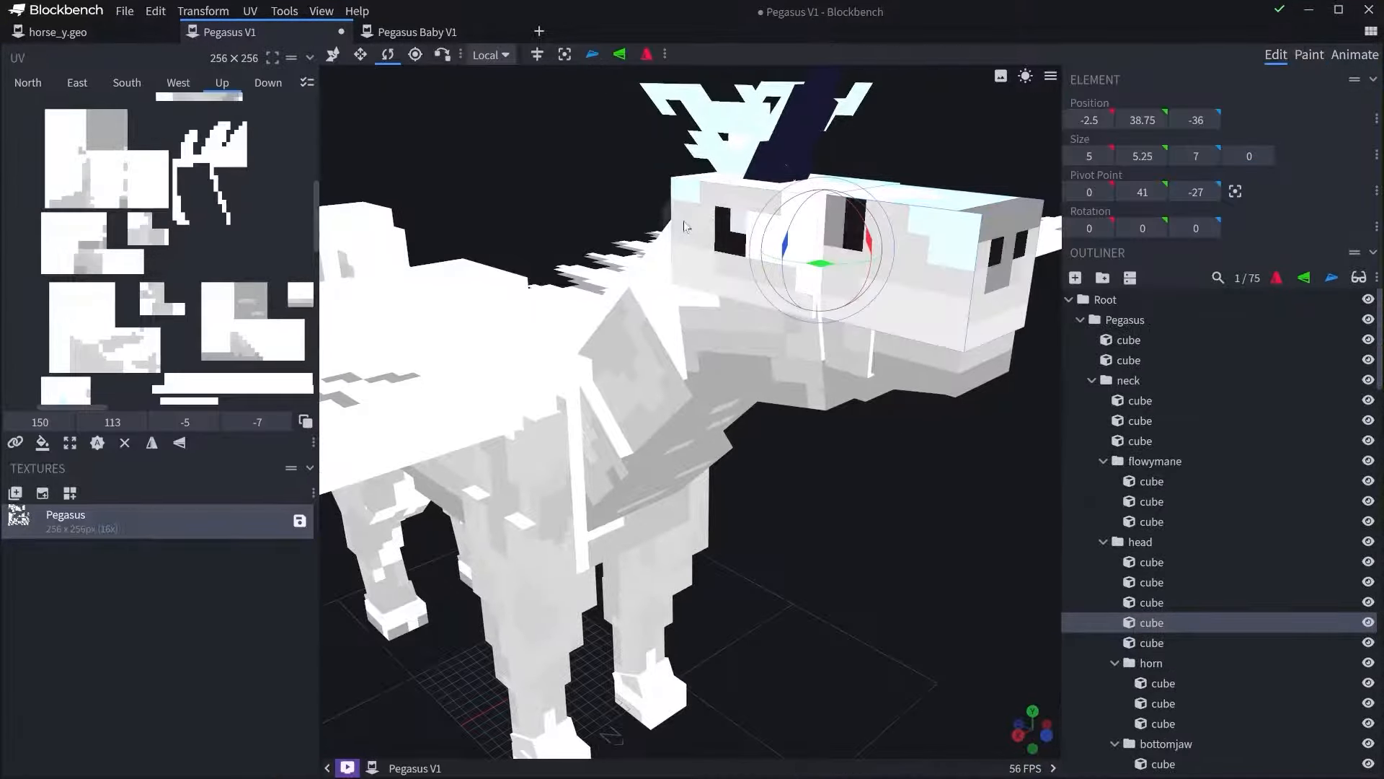
mouse_move(885, 556)
left_mouse_down()
mouse_move(625, 555)
mouse_move(603, 473)
left_mouse_up()
right_click_drag(602, 473, 649, 595)
key("Tab")
mouse_move(504, 288)
left_mouse_down()
mouse_move(497, 371)
mouse_move(609, 383)
left_mouse_up()
left_click(609, 382)
left_click_drag(505, 325, 361, 281)
scroll(597, 295, "up", 3)
left_click_drag(649, 306, 597, 295)
Sample the grey #c8c8c8 and touch up the pixels around the eye with it.
middle_click_drag(683, 385, 649, 302)
left_click(634, 289, "alt")
left_click_drag(648, 274, 605, 247)
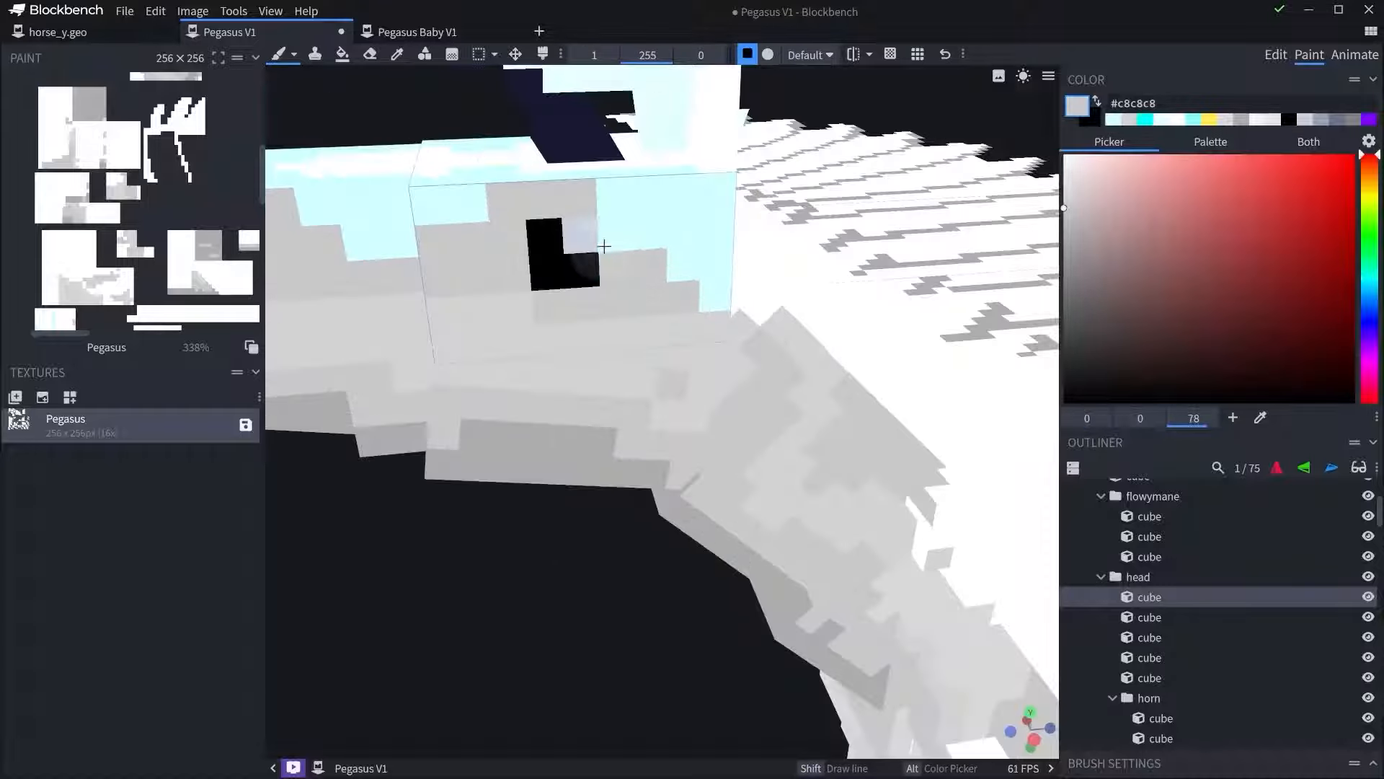
scroll(628, 281, "down", 4)
Sample the light cyan #d1ffff again and paint it along the upper neck directly behind the head.
left_click(664, 322, "alt")
middle_click_drag(664, 322, 676, 358)
scroll(676, 358, "up", 2)
left_click_drag(676, 358, 721, 413)
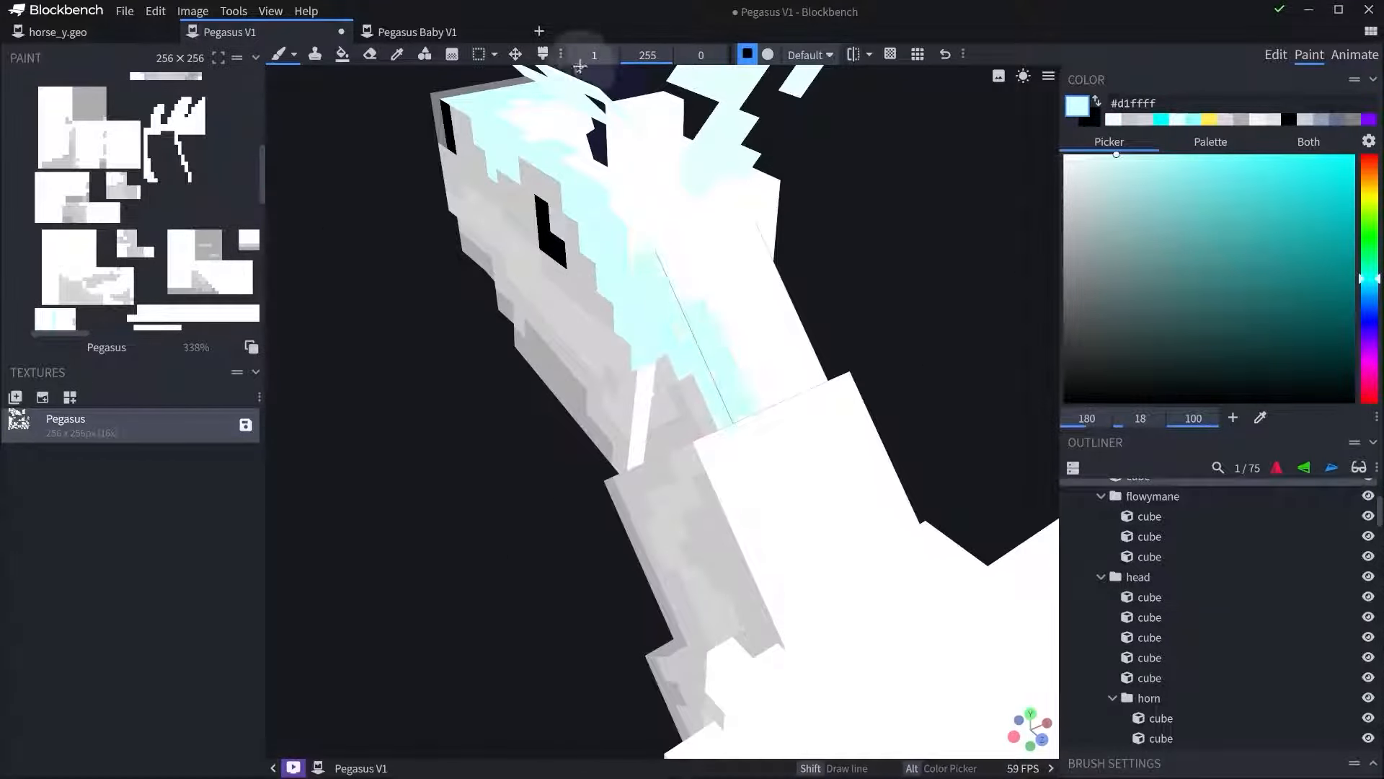
mouse_move(663, 264)
middle_mouse_down()
mouse_move(683, 464)
mouse_move(673, 288)
middle_mouse_up()
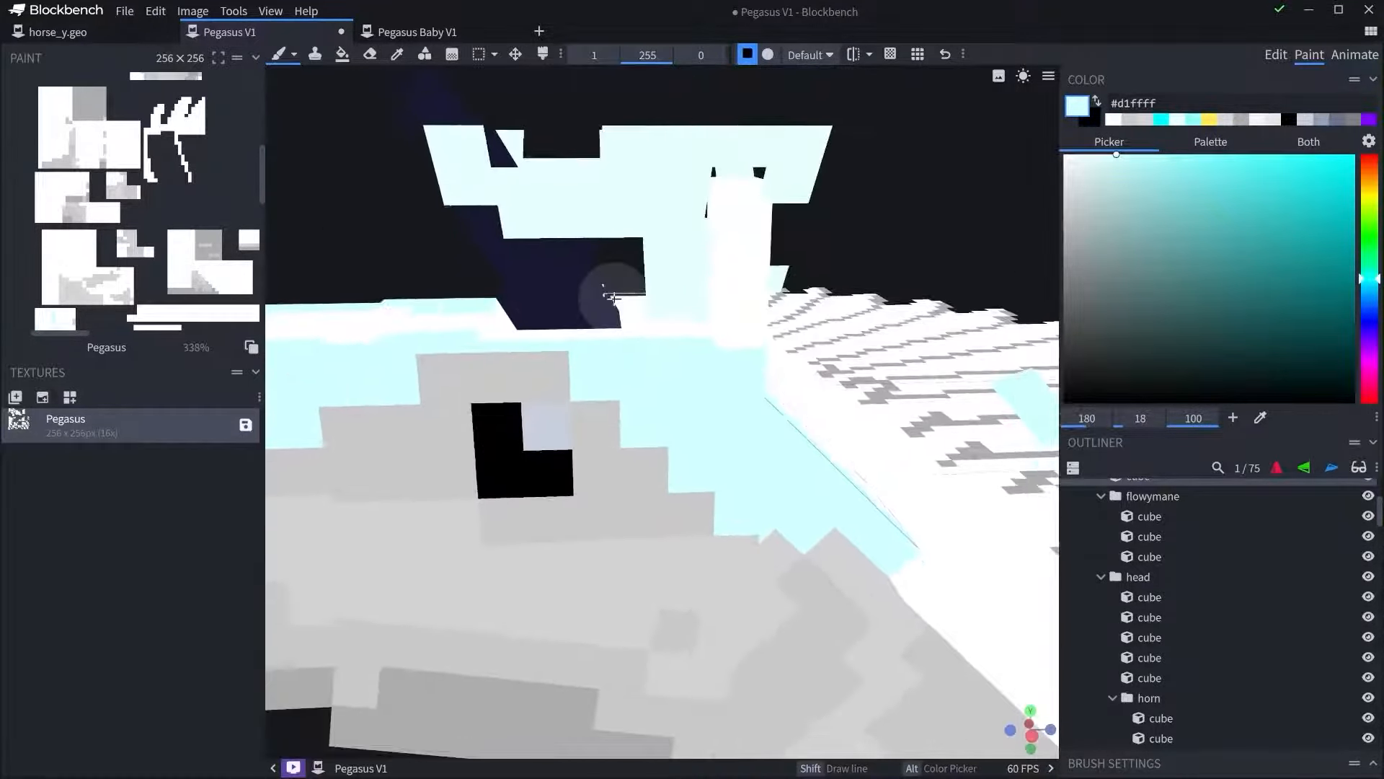
Fill the light mane piece on top of the head with #d1ffff.
left_click(343, 55)
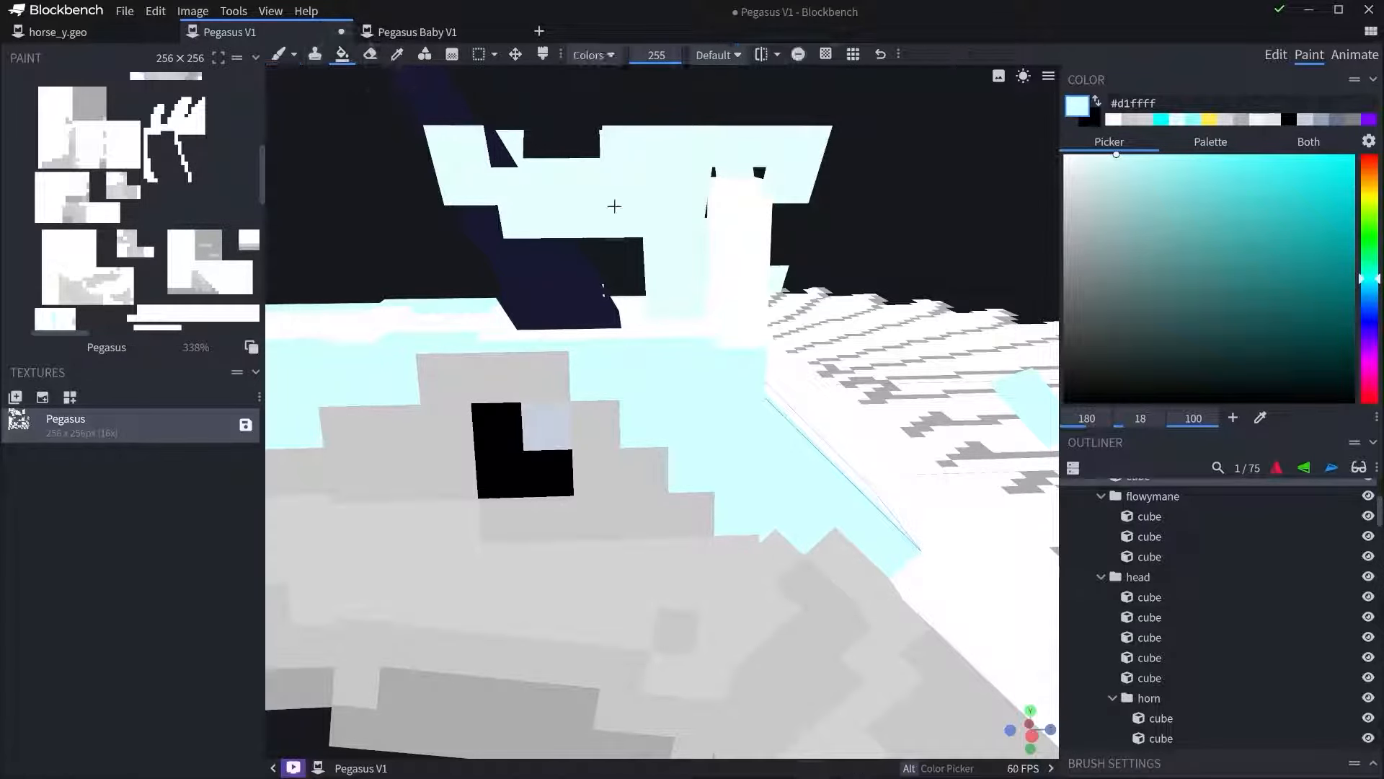
left_click(615, 207)
scroll(633, 262, "down", 4)
mouse_move(732, 153)
middle_mouse_down()
mouse_move(723, 118)
mouse_move(711, 223)
middle_mouse_up()
scroll(711, 223, "up", 2)
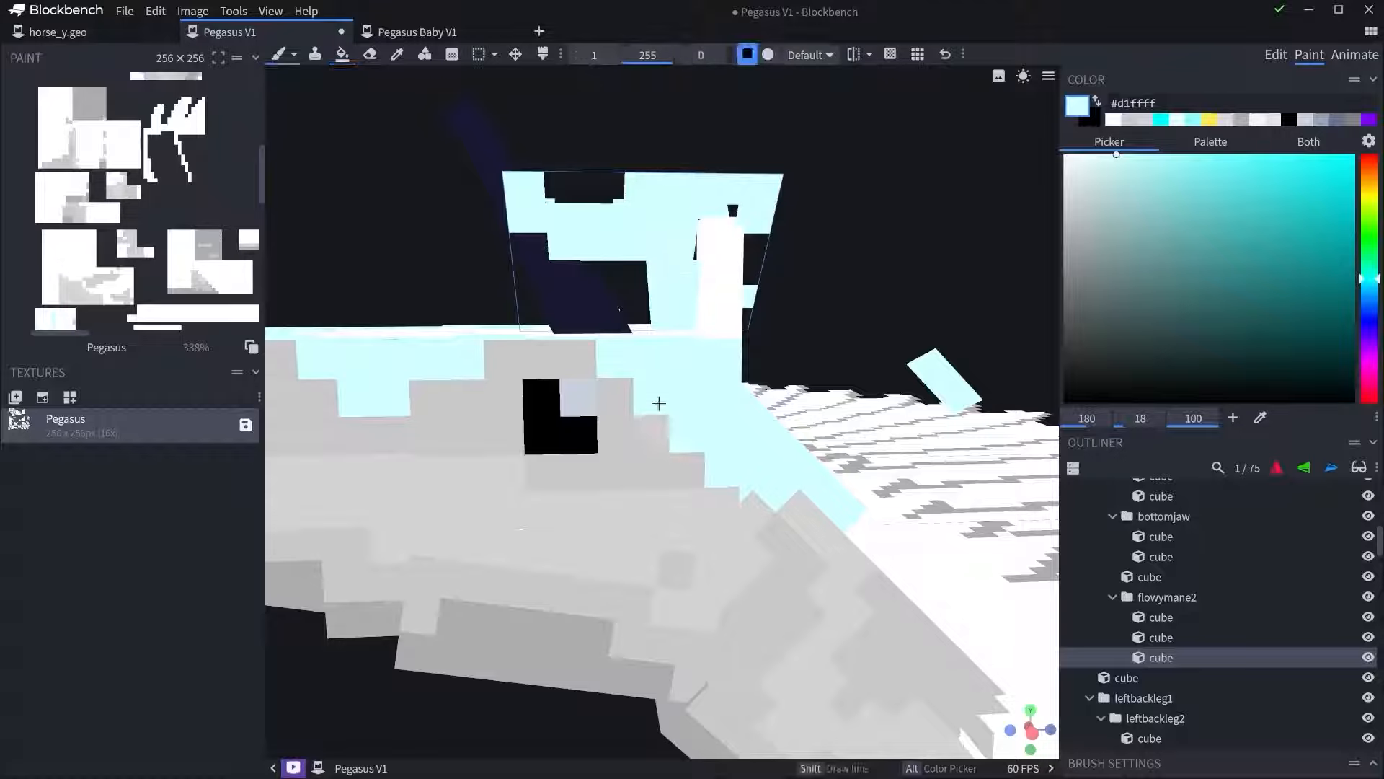
Sample white #ffffff and paint the tips and outer edge pixels of the head's mane piece with it.
key("alt+space")
left_click(730, 288, "alt")
left_click_drag(638, 189, 664, 192)
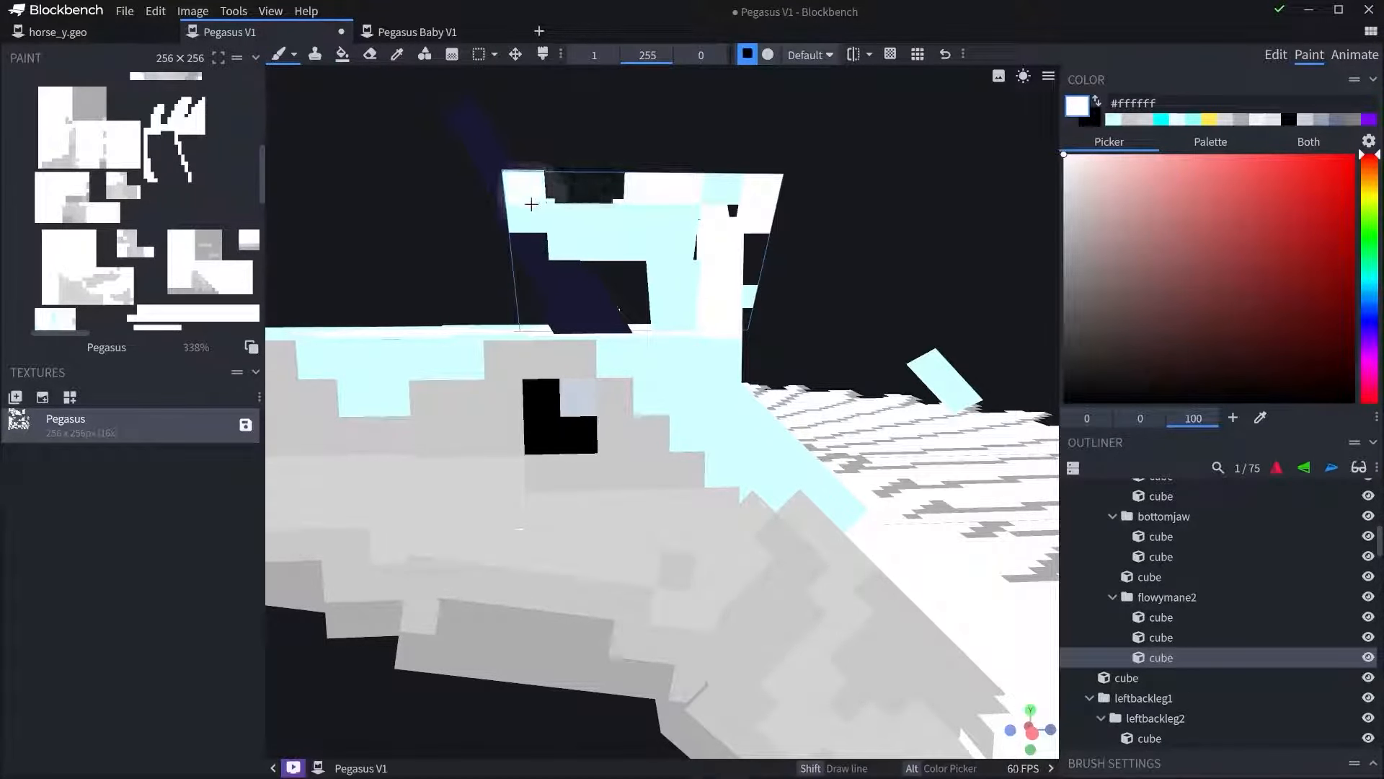
scroll(566, 300, "down", 5)
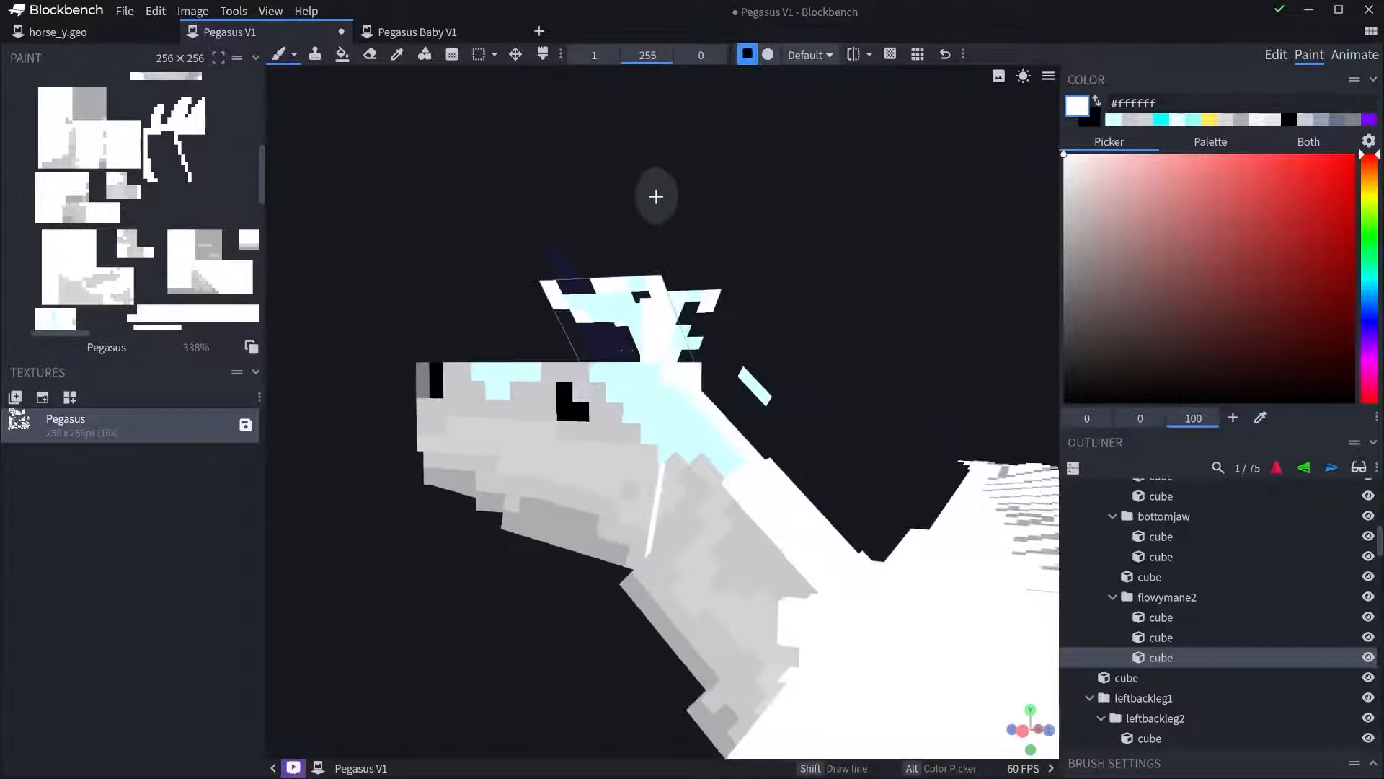
mouse_move(712, 207)
left_mouse_down()
mouse_move(626, 170)
mouse_move(777, 209)
left_mouse_up()
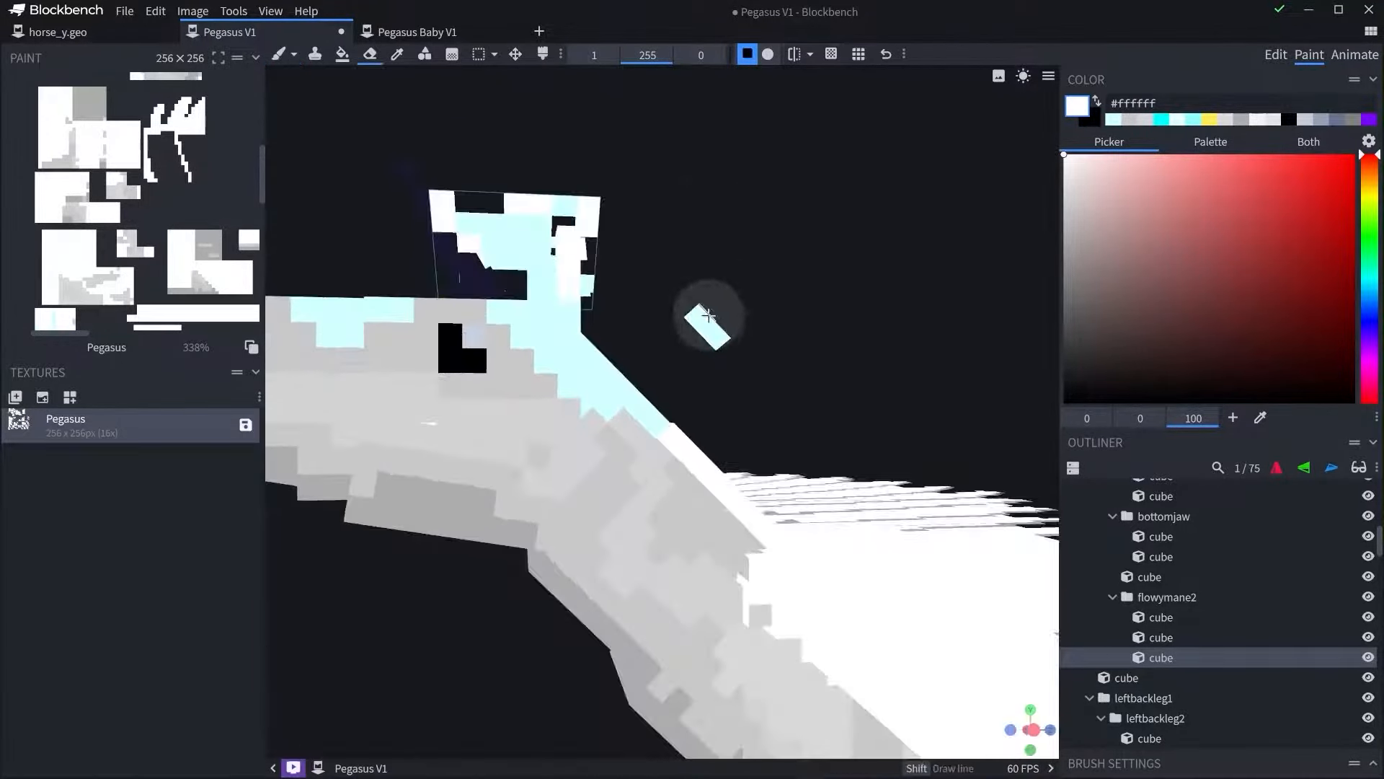
Erase the stray light cyan patch floating behind the neck and return to the paint brush.
key("e")
left_click_drag(707, 319, 716, 336)
key("b")
Sample the grey #d3d3d3 and fill the whole ear cube with it using the Element fill mode.
scroll(648, 342, "up", 3)
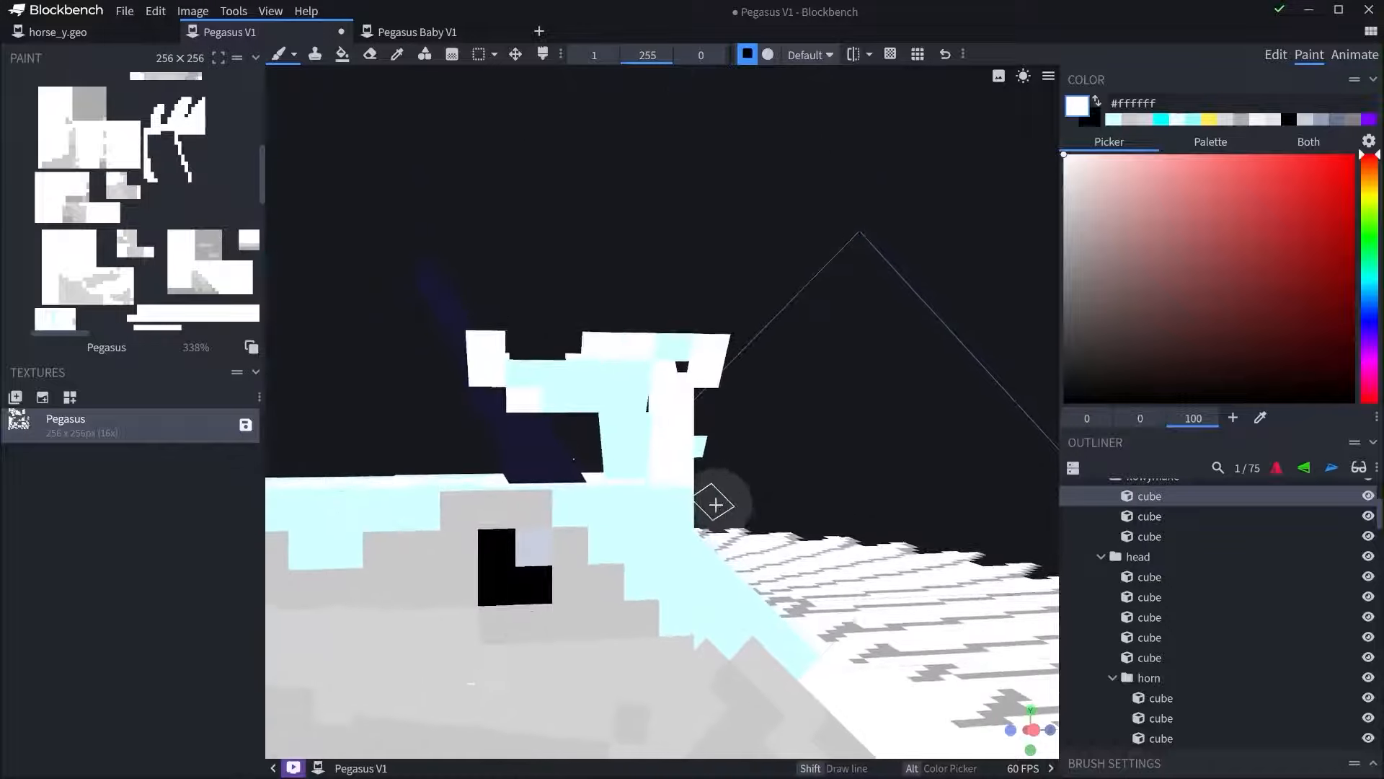
left_click(591, 607, "alt")
left_click(670, 457)
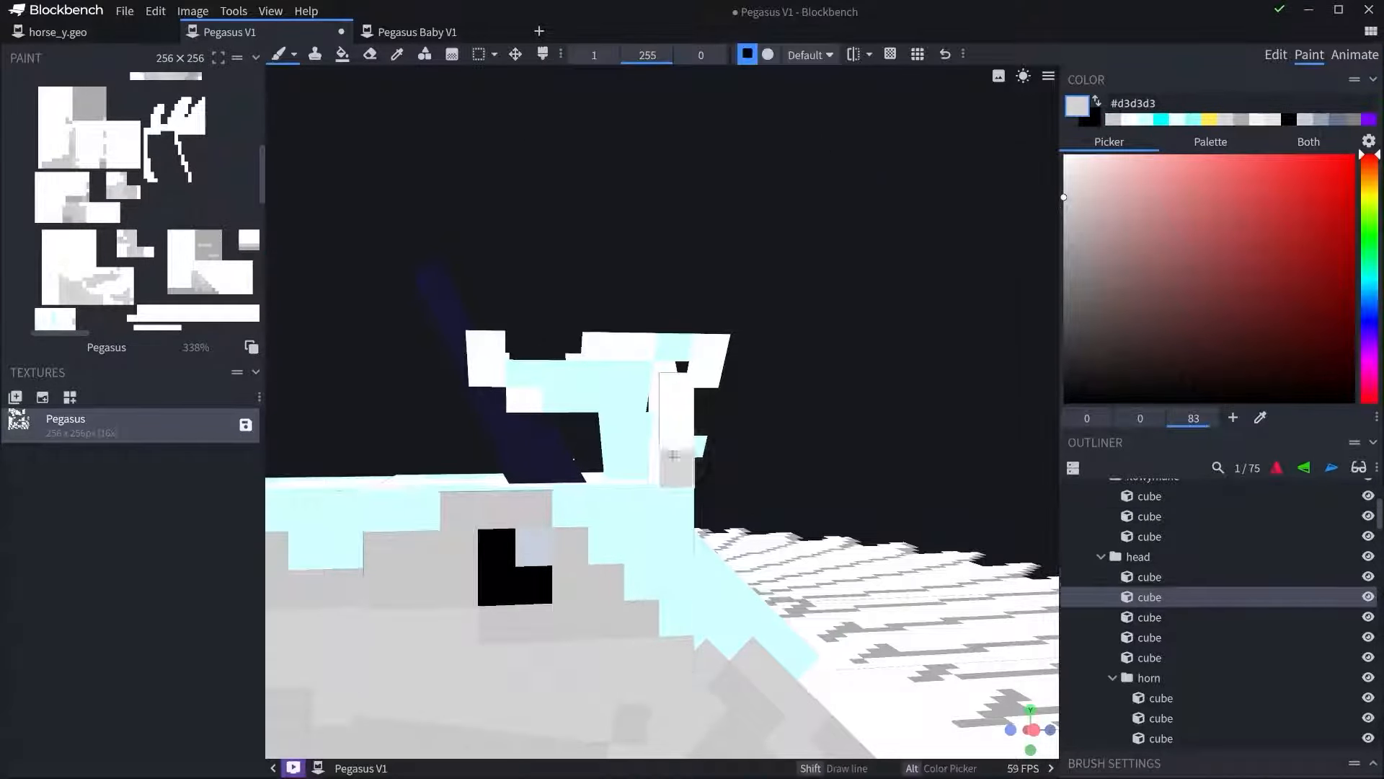
key("ctrl+z")
left_click(342, 55)
left_click(592, 55)
left_click(603, 99)
left_click(652, 460)
scroll(565, 256, "down", 5)
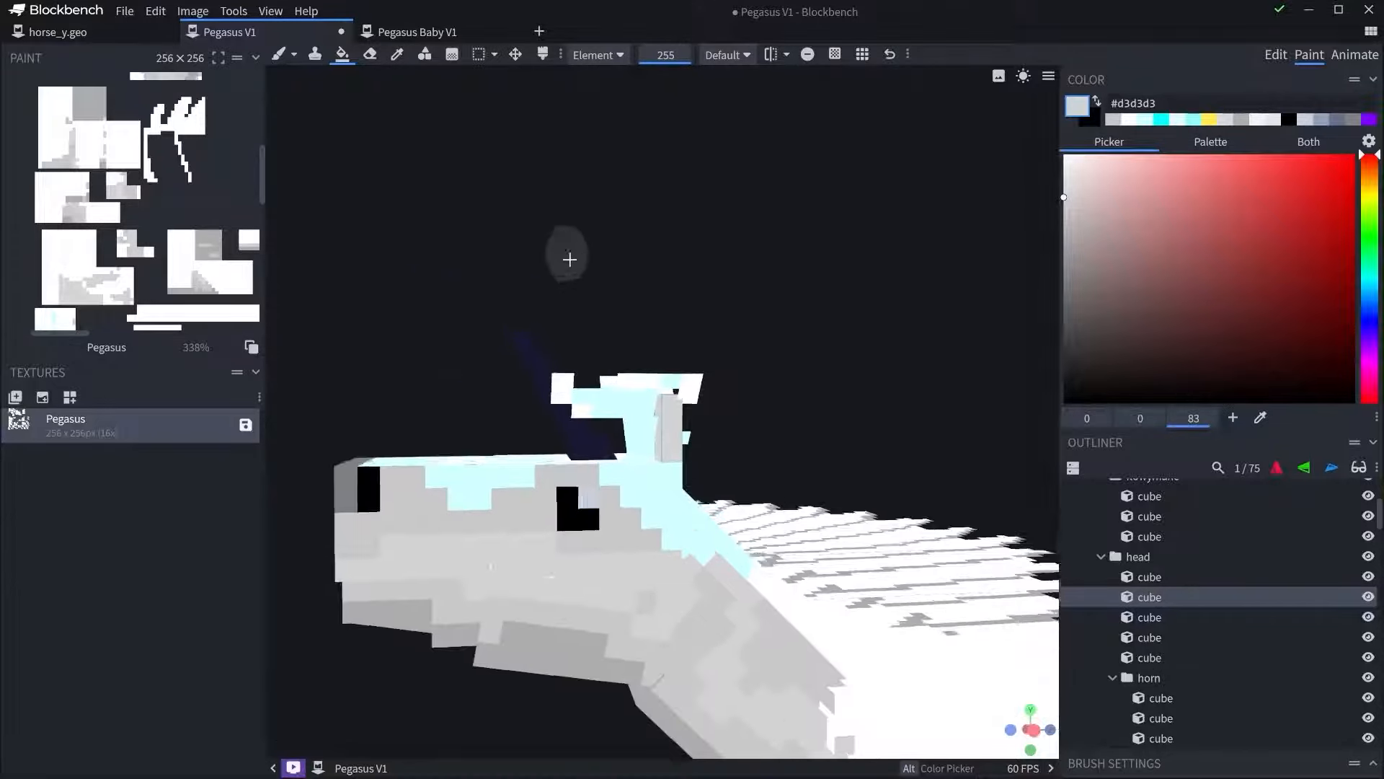
right_click_drag(565, 256, 564, 225)
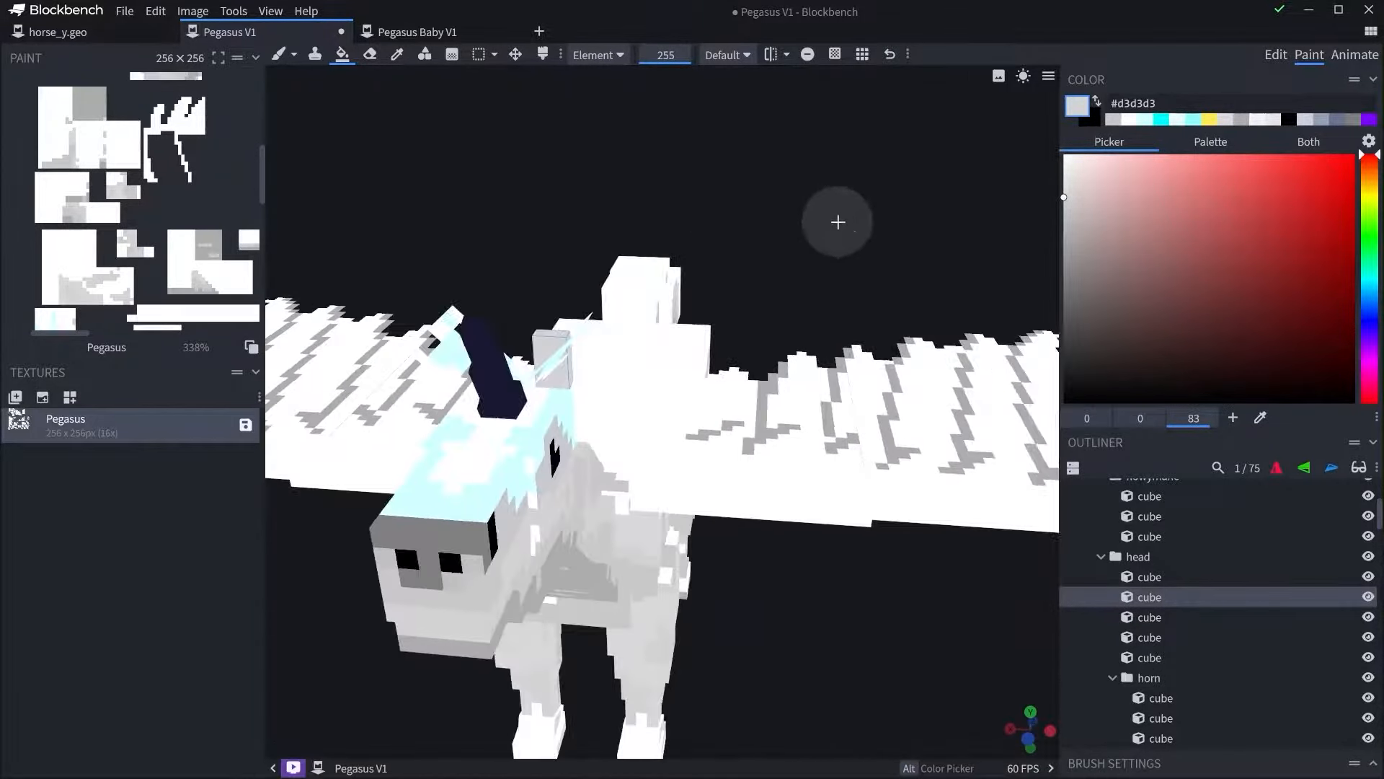
key("v")
left_click_drag(870, 207, 1193, 79)
scroll(812, 319, "up", 5)
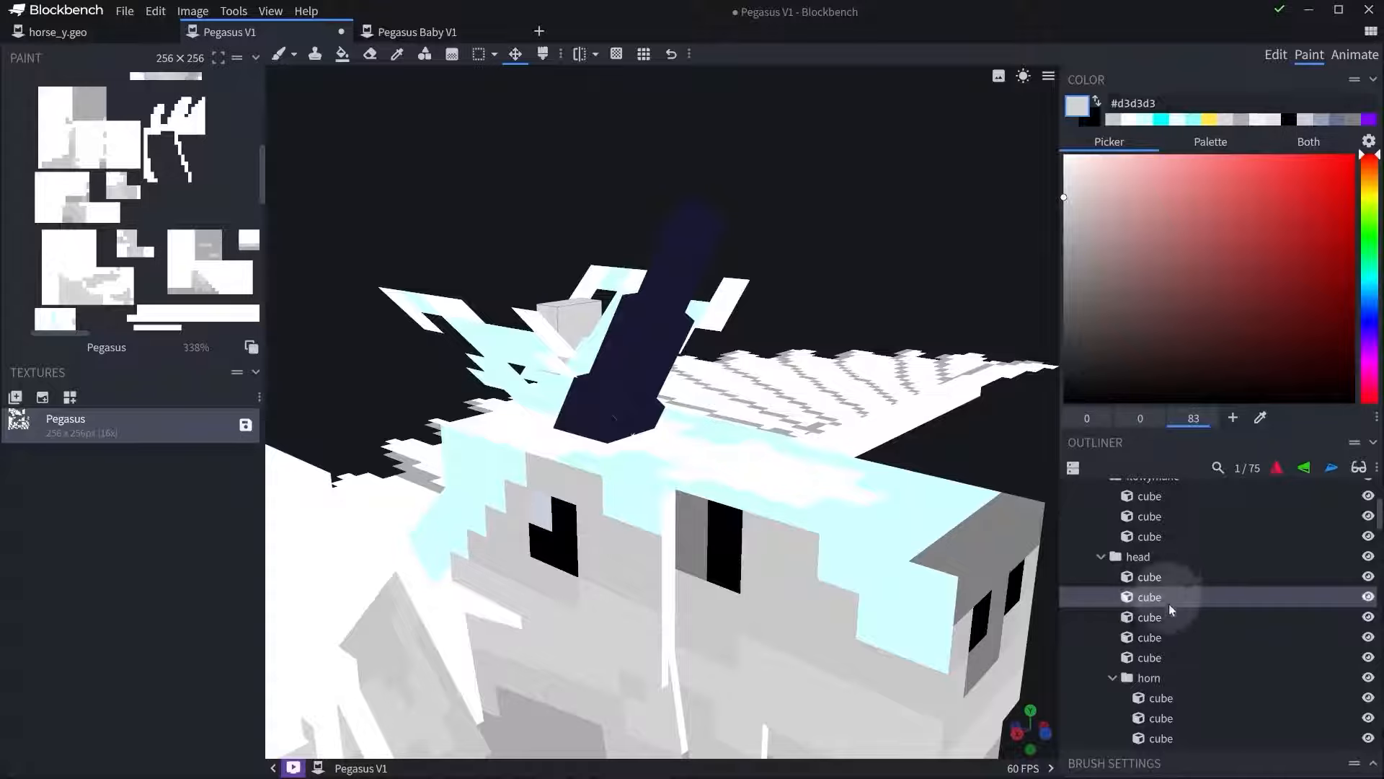
right_click_drag(577, 418, 703, 389)
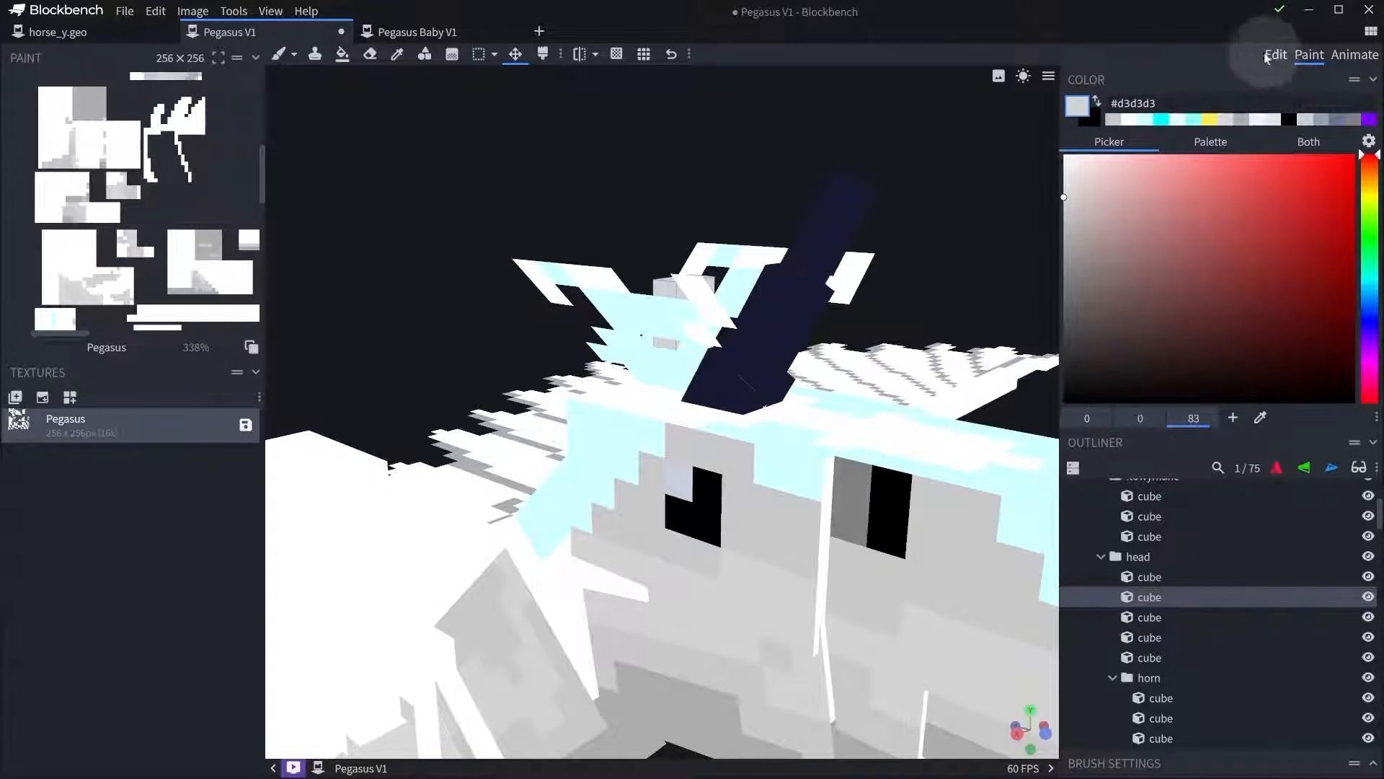
left_click_drag(772, 137, 718, 212)
left_click(661, 405)
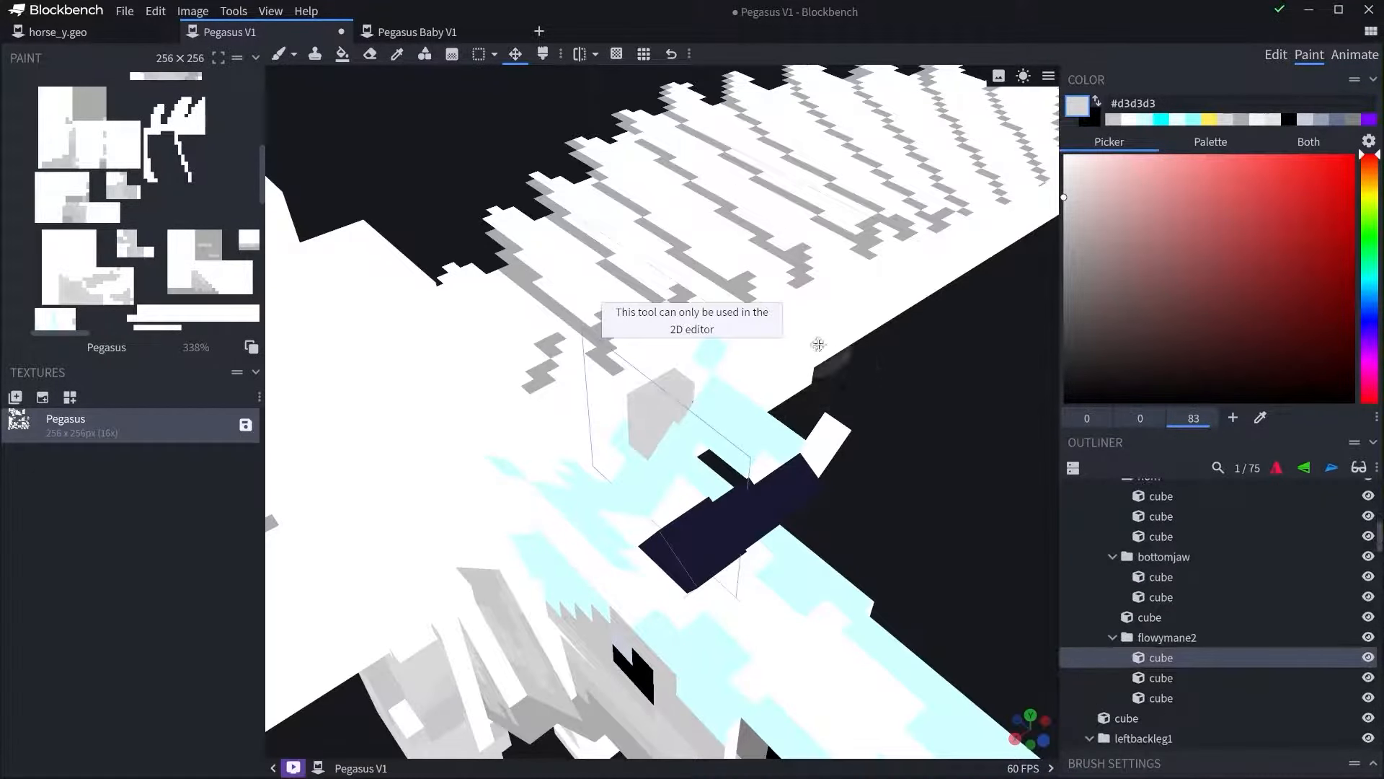
right_click_drag(907, 432, 796, 385)
Duplicate the grey ear cube in Edit mode, mirror the copy to the head's other side, and return to the paint brush.
left_click(1274, 56)
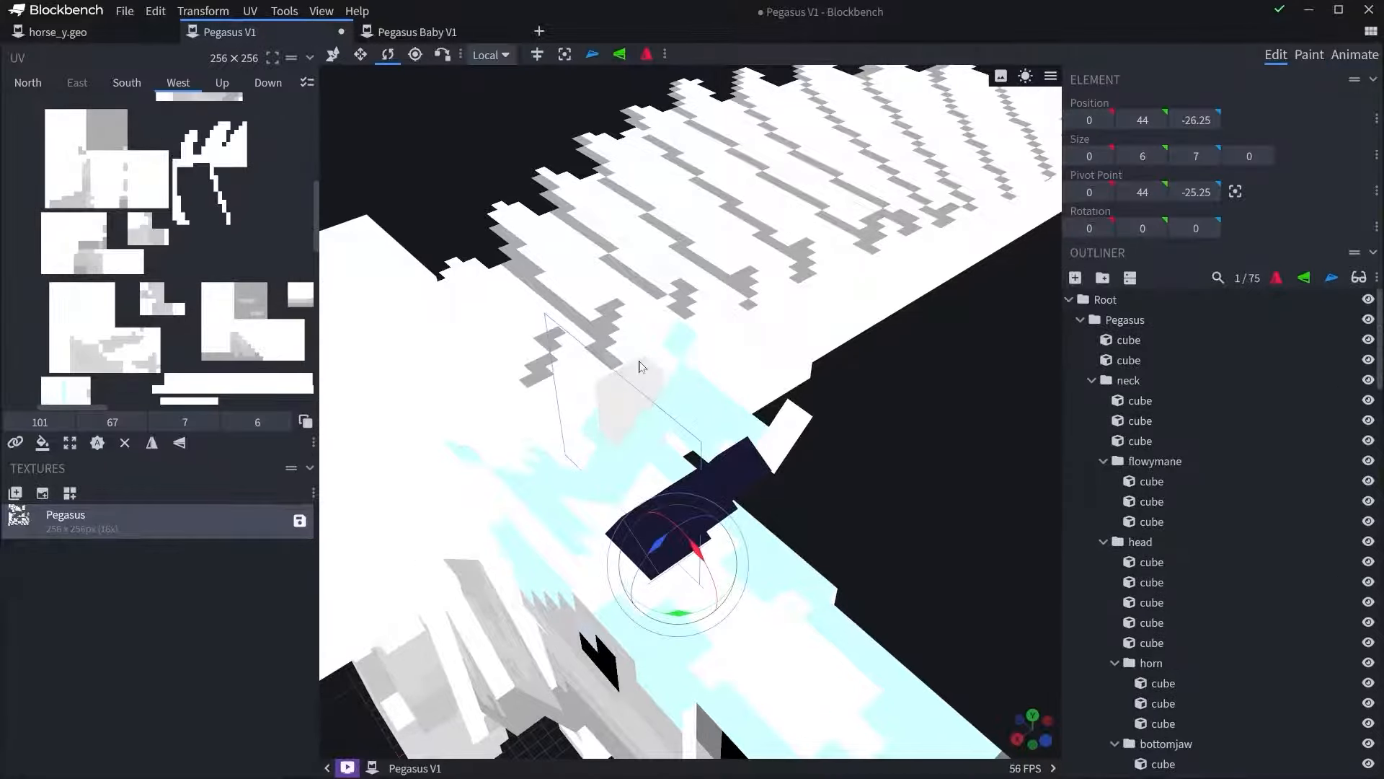
left_click_drag(635, 378, 649, 387)
key("ctrl+d")
left_click(1276, 278)
mouse_move(910, 547)
left_mouse_down()
mouse_move(874, 439)
mouse_move(772, 479)
mouse_move(867, 219)
mouse_move(879, 253)
mouse_move(613, 259)
mouse_move(591, 307)
left_mouse_up()
left_click(750, 433)
right_click_drag(591, 307, 729, 568)
scroll(725, 548, "up", 5)
key("b")
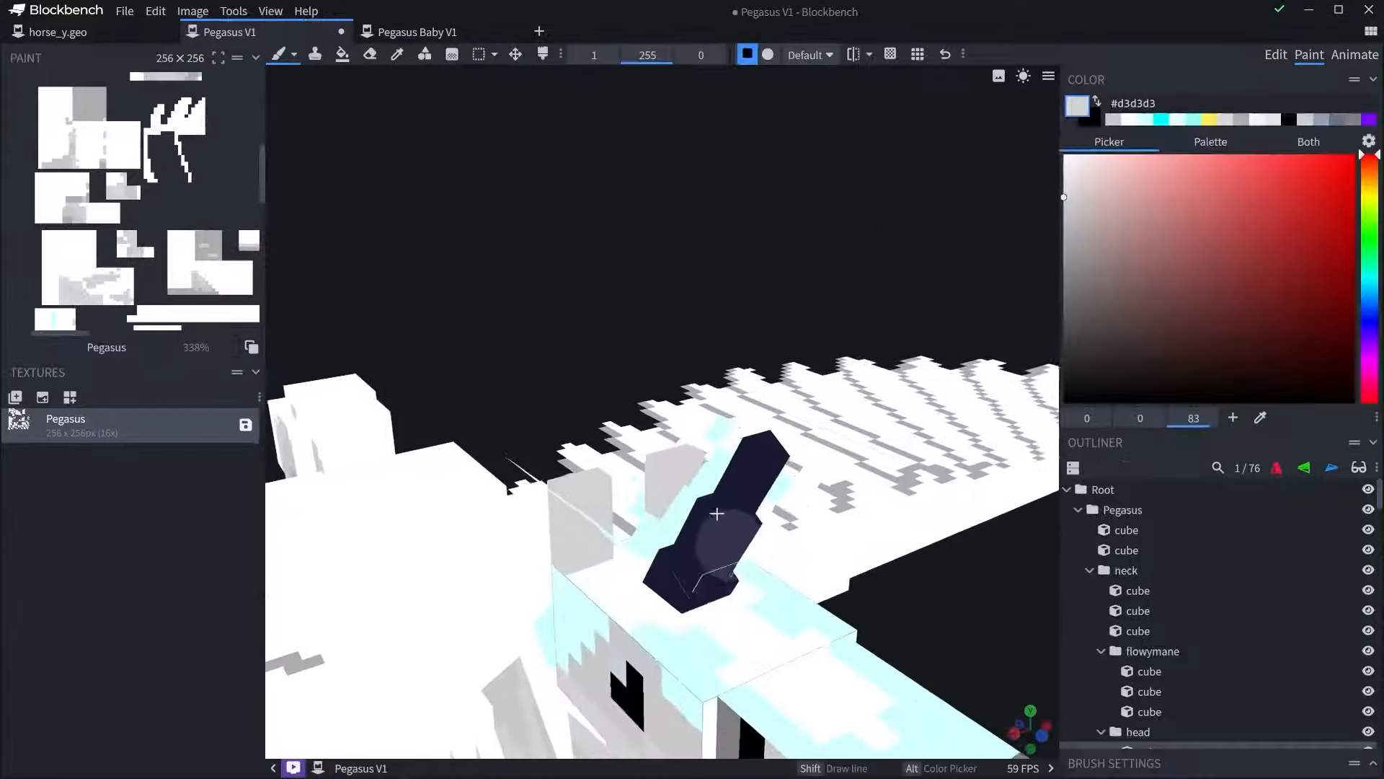
Sample the grey #808080 and then the lighter grey #d3d3d3 from the head as the paint colour.
right_click_drag(717, 514, 674, 364)
left_click(919, 586, "alt")
right_click_drag(920, 586, 941, 303)
scroll(742, 586, "down", 3)
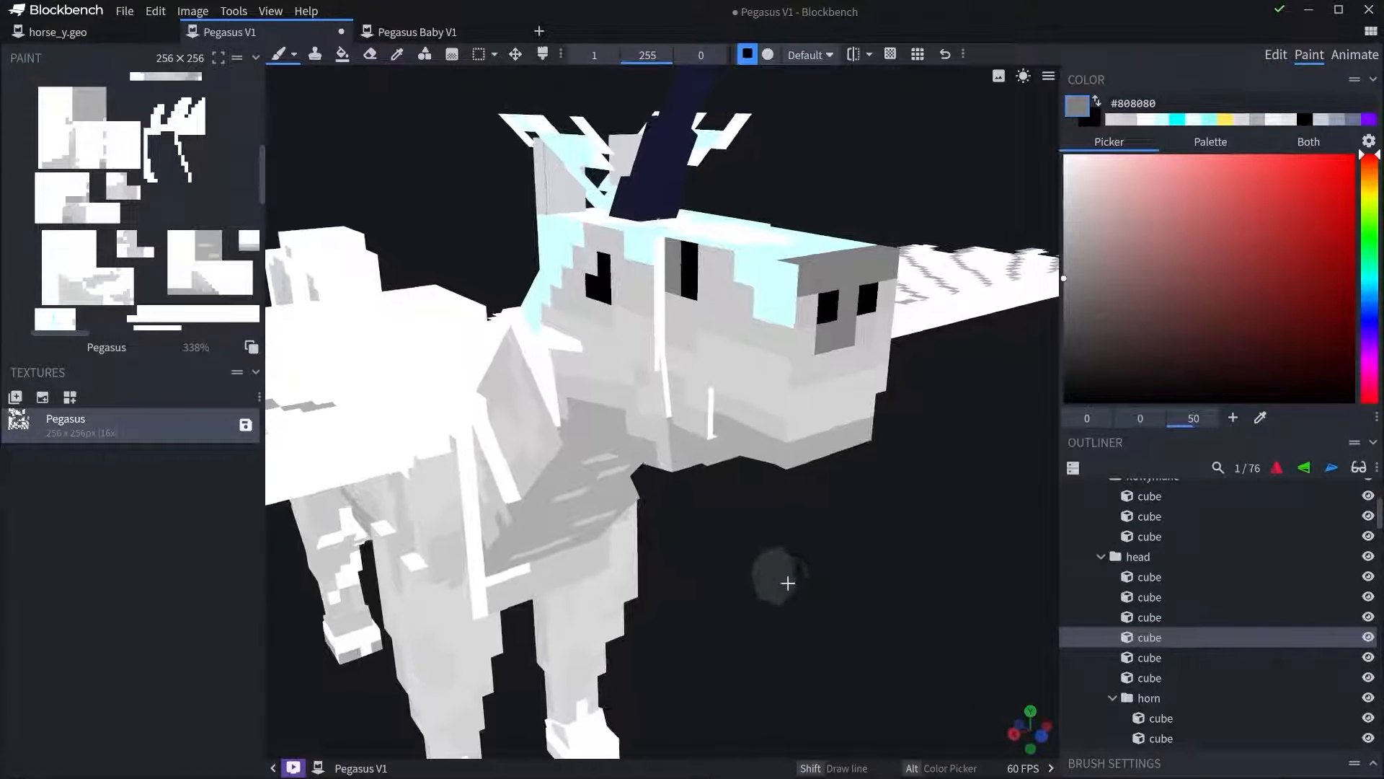
left_click(749, 360, "alt")
right_click_drag(721, 375, 797, 515)
left_click(619, 294)
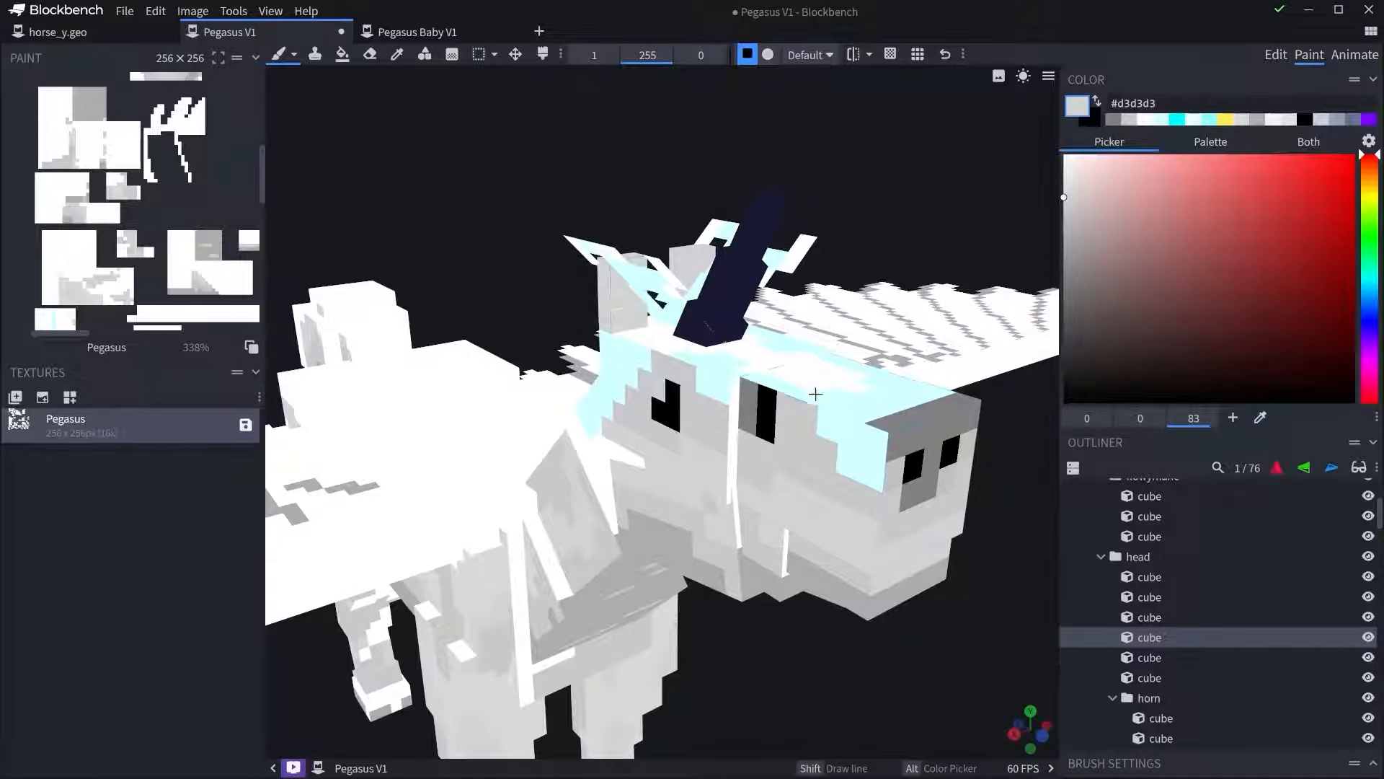
Sample the dark grey from the top of the nose and shade the inner faces of the ears with it.
right_click_drag(756, 462, 688, 442)
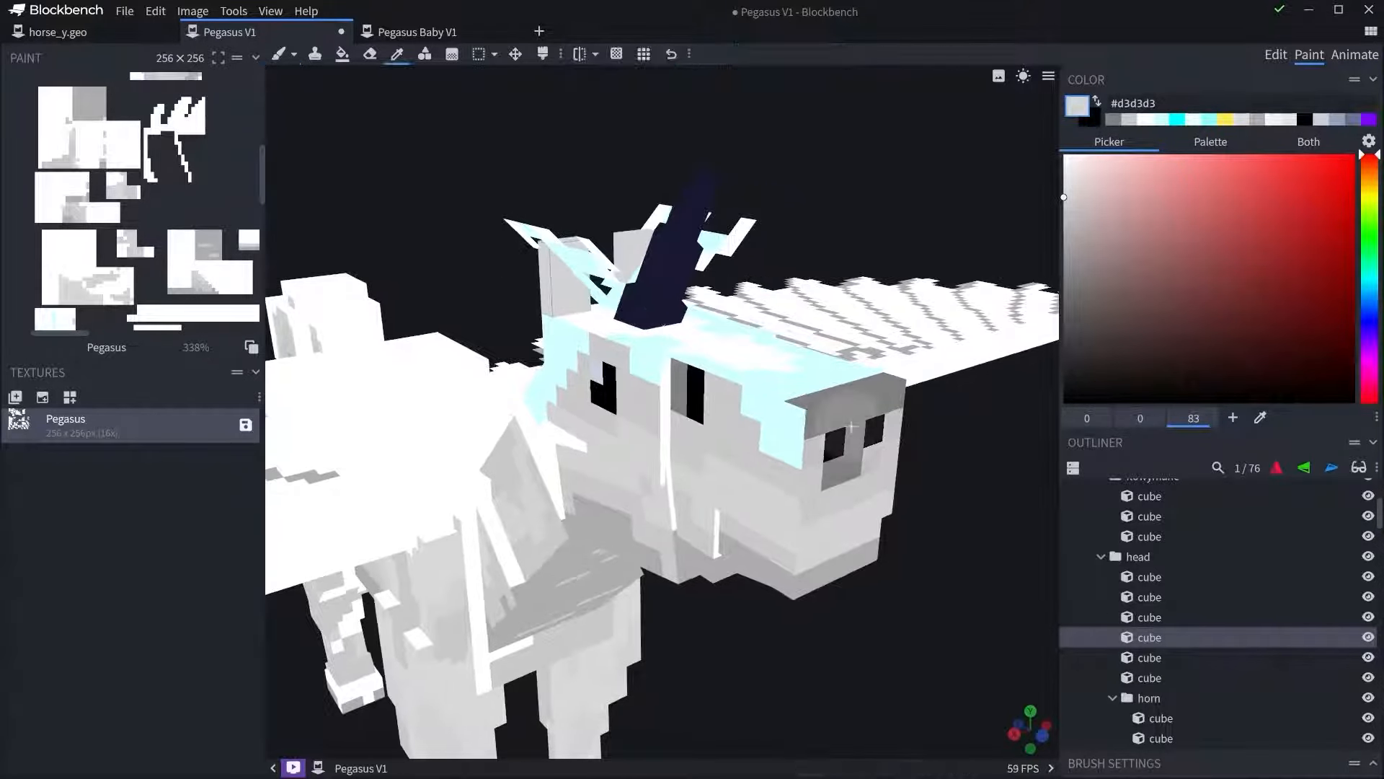
left_click(855, 410, "alt")
left_click_drag(719, 132, 635, 144)
scroll(699, 192, "up", 2)
mouse_move(698, 191)
left_mouse_down()
mouse_move(547, 349)
mouse_move(548, 302)
mouse_move(492, 308)
left_mouse_up()
scroll(588, 322, "down", 2)
mouse_move(668, 186)
left_mouse_down()
mouse_move(710, 207)
mouse_move(652, 178)
mouse_move(566, 185)
mouse_move(504, 210)
mouse_move(519, 222)
left_mouse_up()
Sample the light cyan #d1ffff from the head and paint it onto the base of the ears.
left_click(691, 369, "alt")
scroll(577, 575, "up", 2)
right_click_drag(577, 574, 504, 619)
left_click(639, 351)
left_click_drag(549, 704, 420, 678)
Extend the light cyan #d1ffff marking down the neck as a stripe along its upper side edge.
right_click_drag(634, 574, 391, 418)
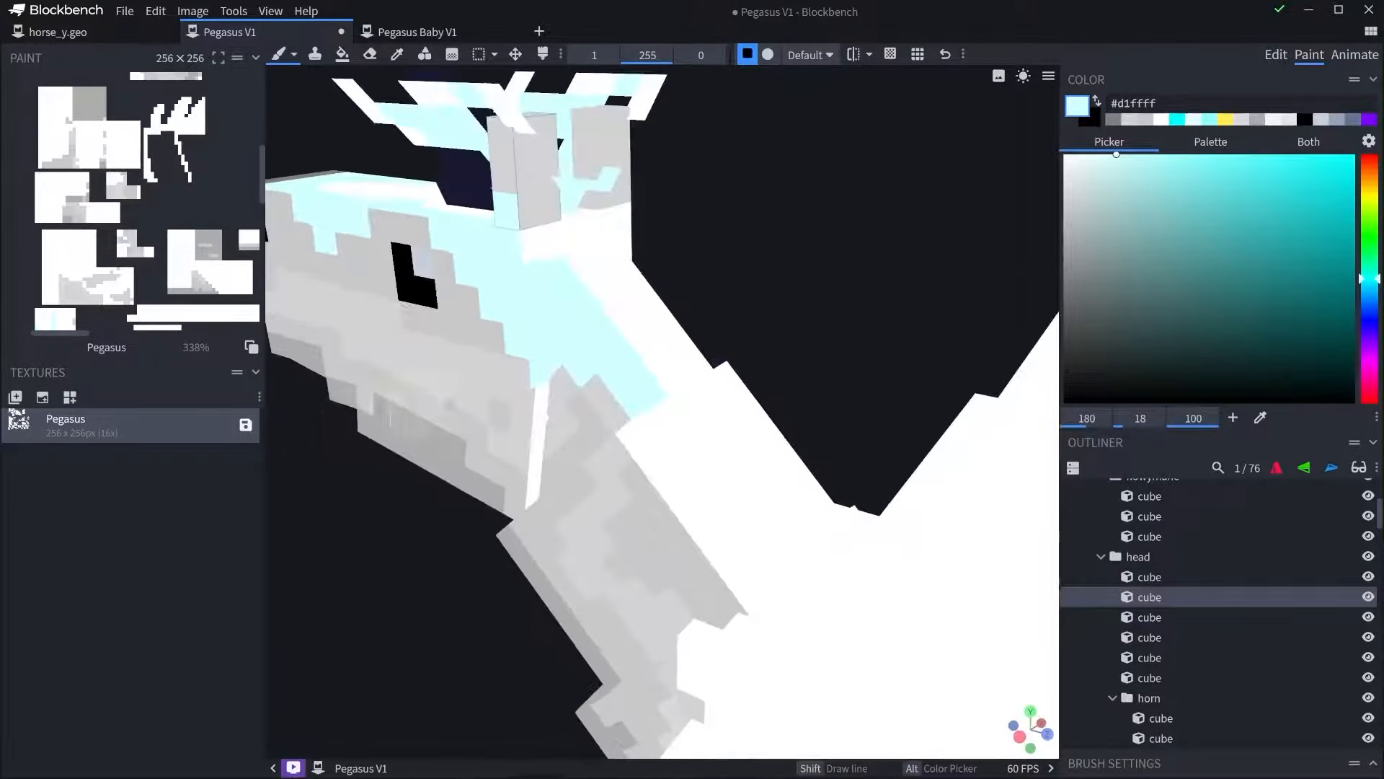
left_click_drag(657, 423, 645, 442)
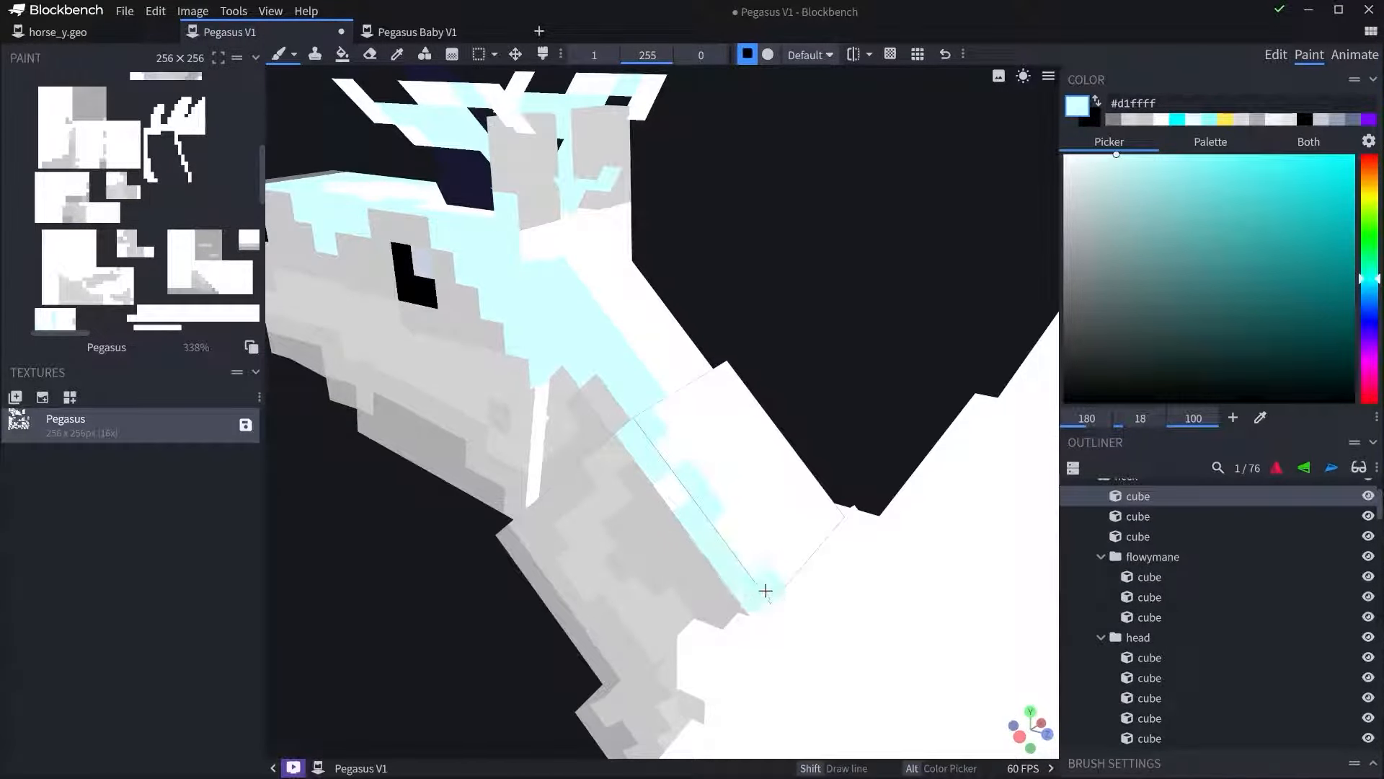
left_click_drag(765, 591, 703, 509)
left_click_drag(645, 265, 706, 271)
Choose the cyan #00ffff as the paint colour and set the Paint Bucket's opacity to 10.
right_click_drag(685, 306, 902, 330)
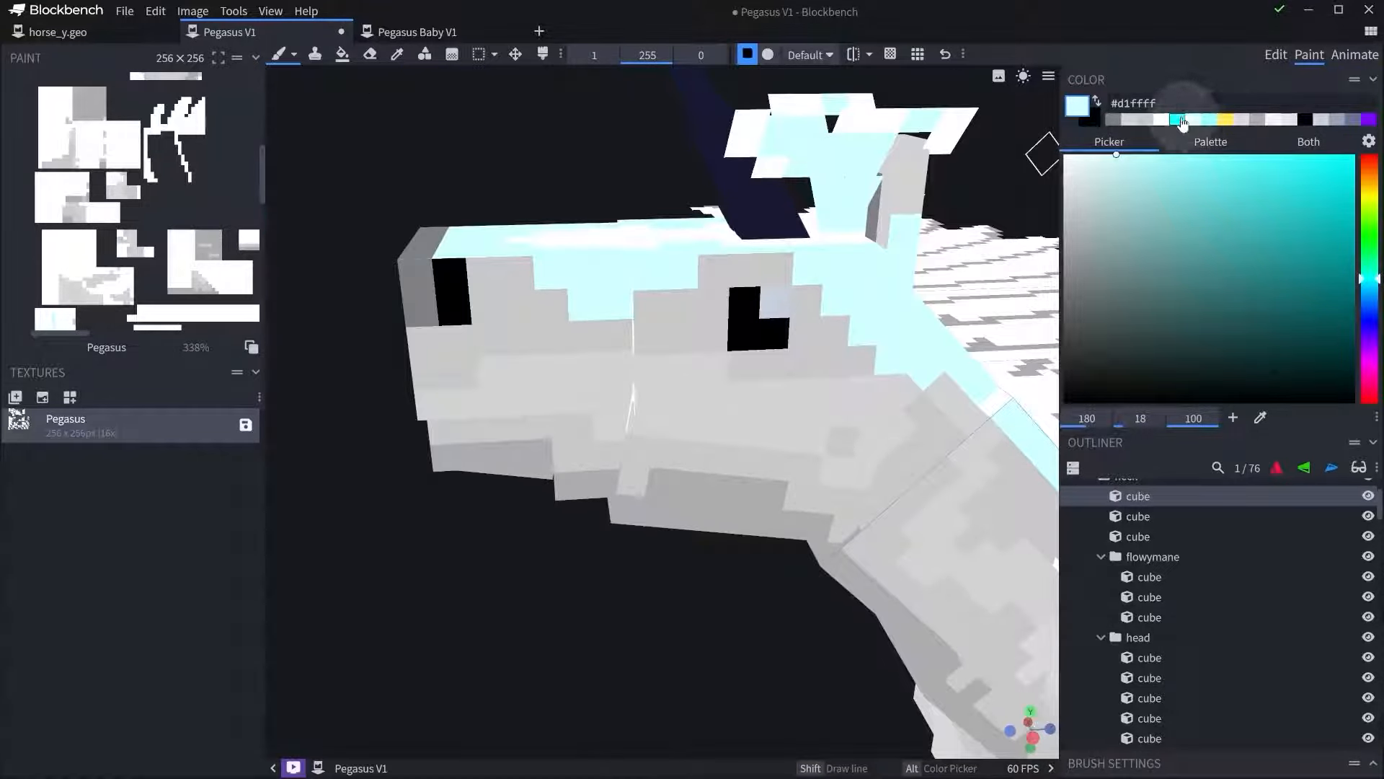
left_click(1182, 122)
left_click(342, 54)
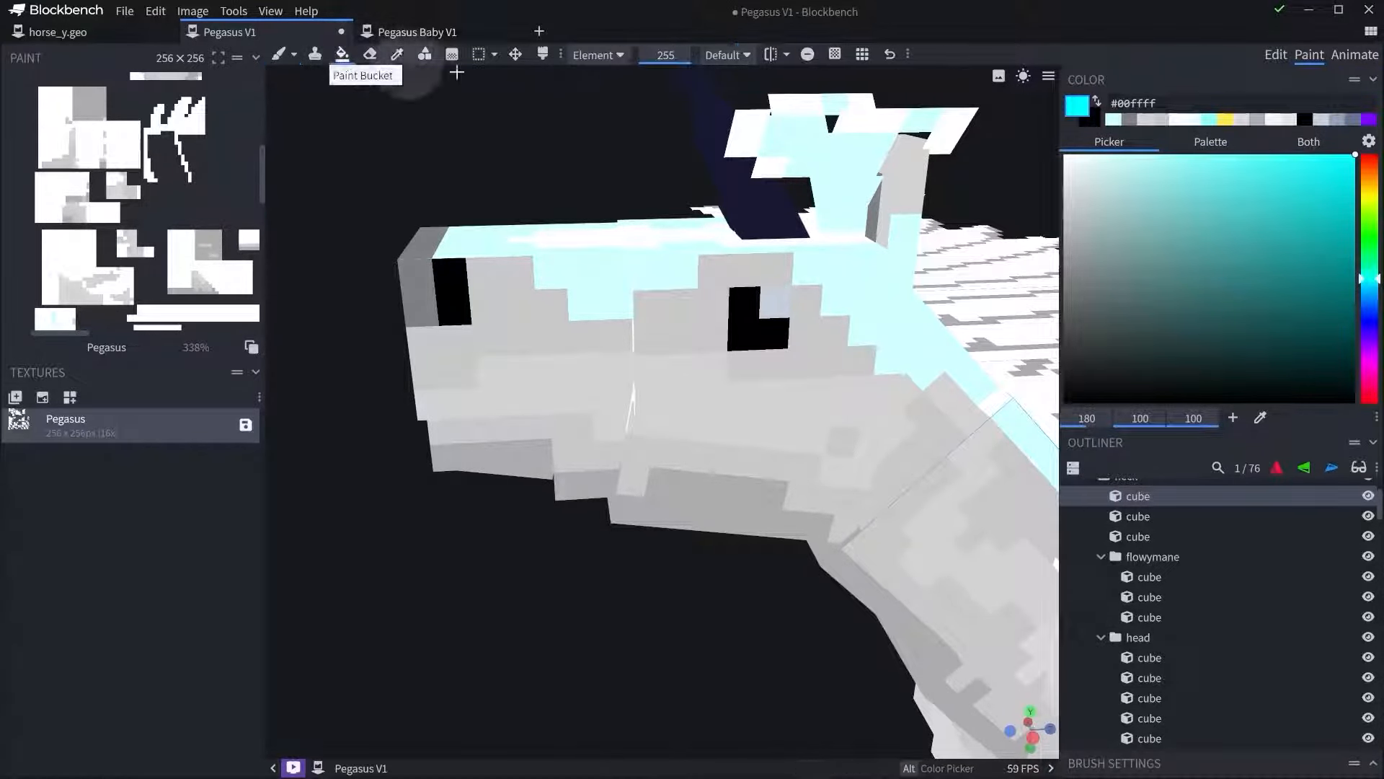
left_click(665, 55)
type("10")
Try tinting the muzzle cube with the faint cyan using the Element fill mode.
left_click(484, 584)
left_click(612, 404)
scroll(617, 547, "down", 3)
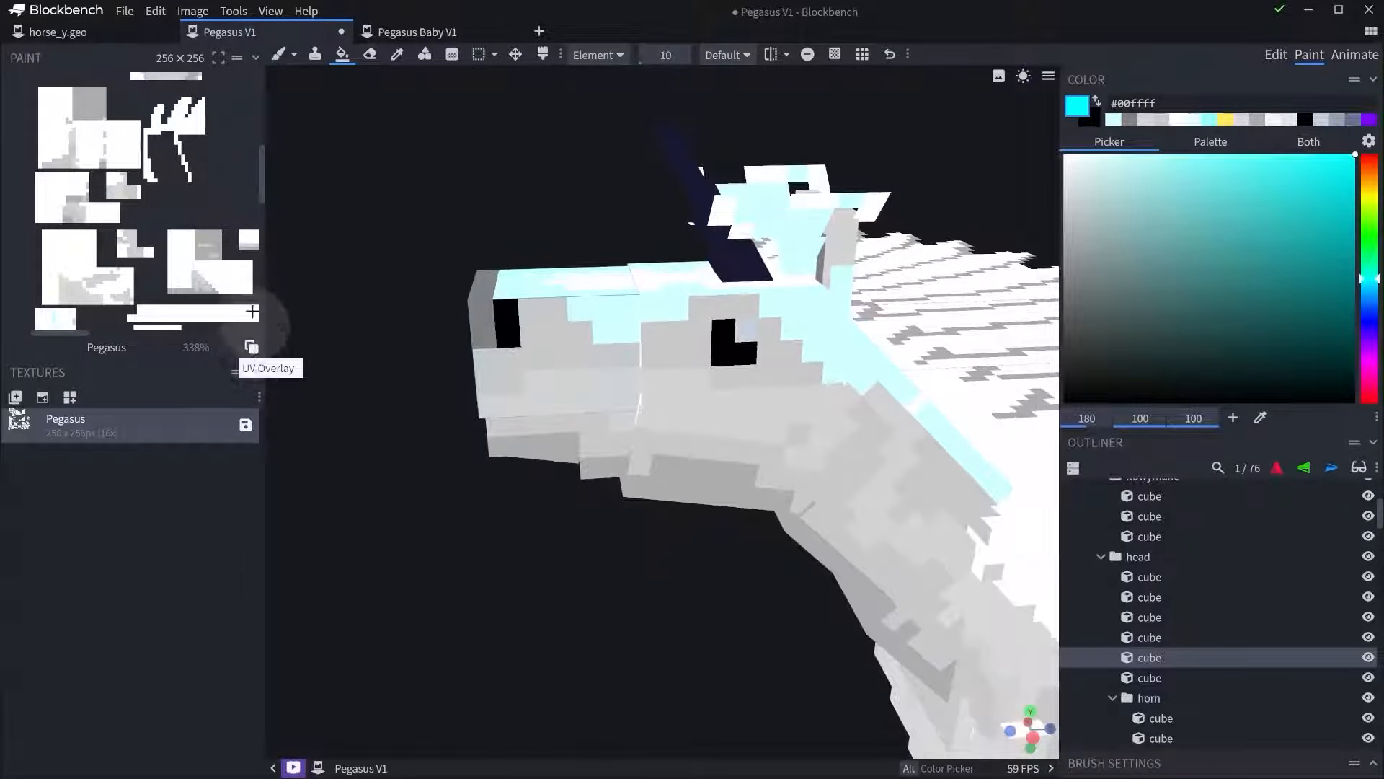
left_click(186, 278)
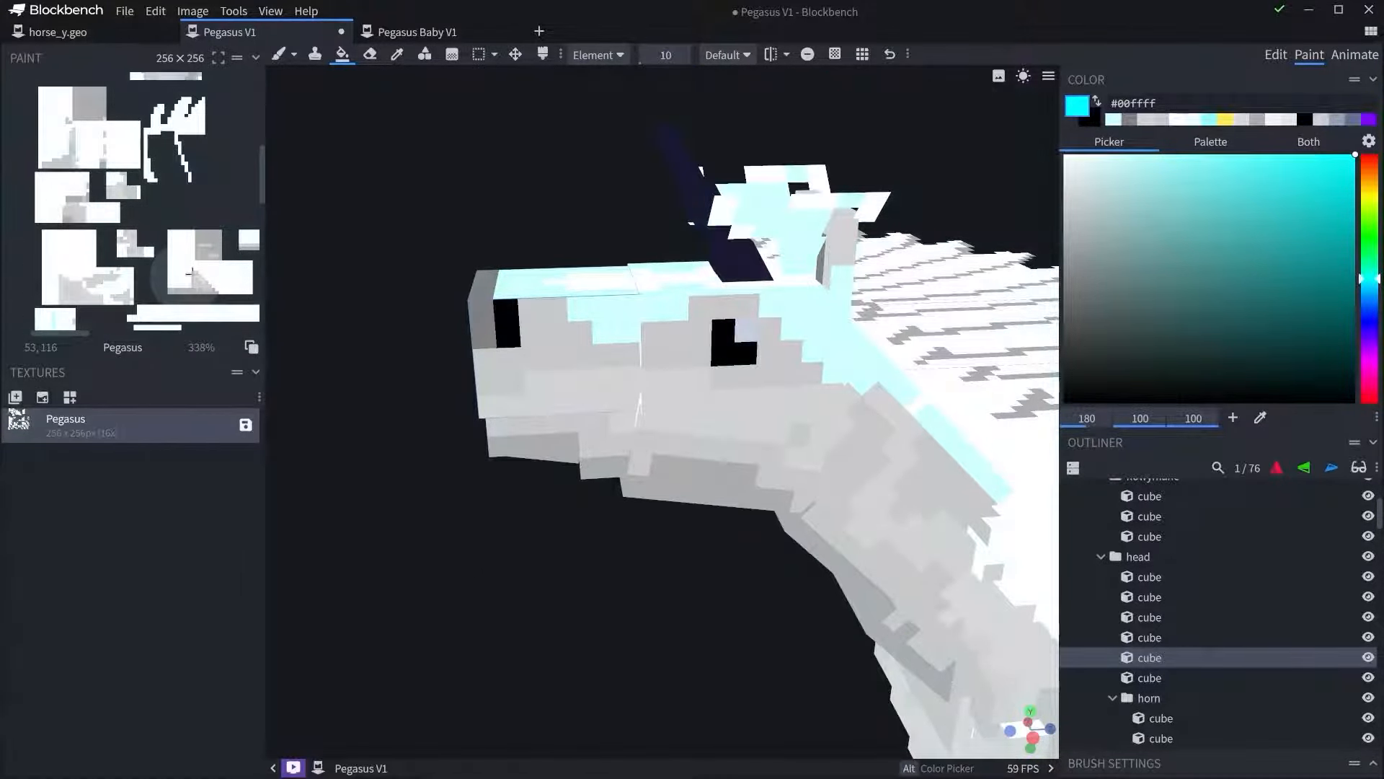
Set the fill mode to Colors and tint the matching greys of the head, neck and body with #00ffff at opacity 10.
left_click(597, 55)
left_click(602, 142)
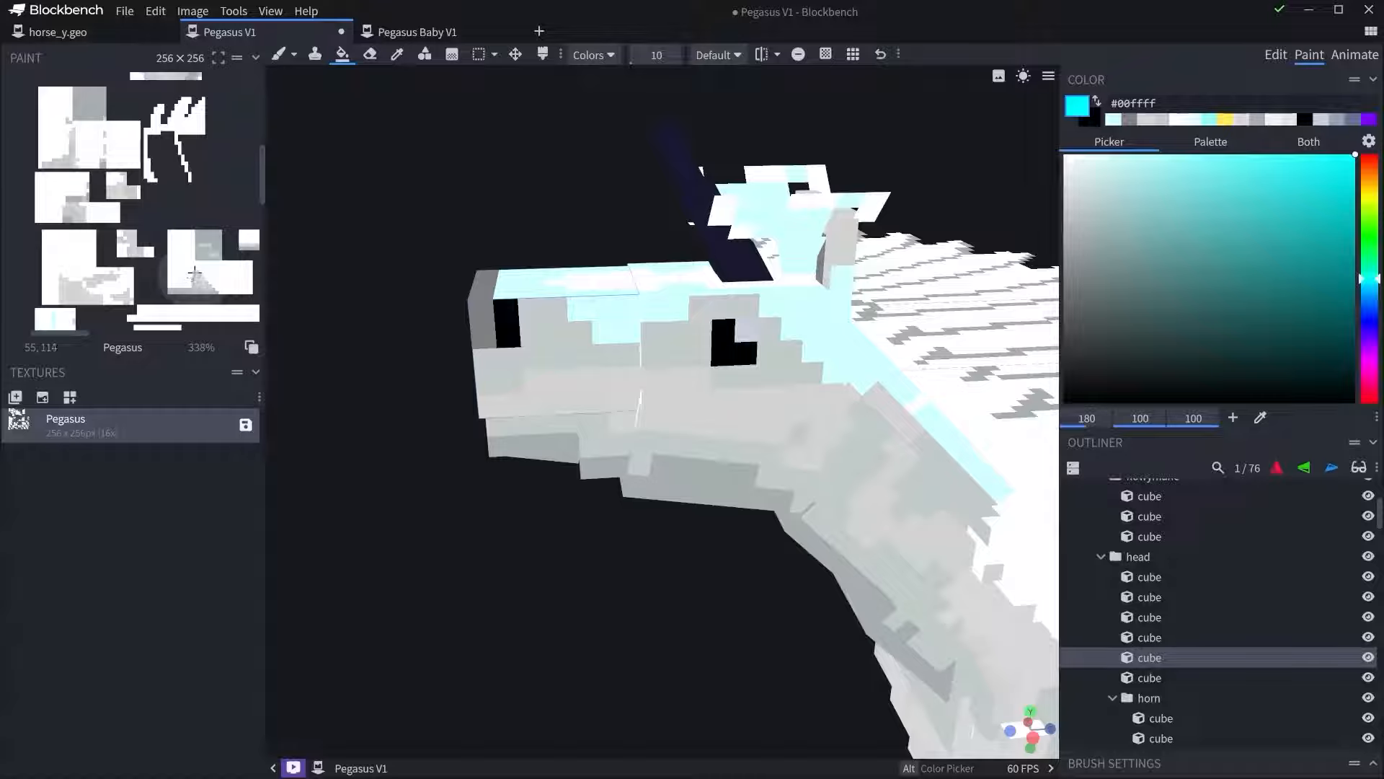
scroll(604, 548, "down", 4)
left_click_drag(604, 548, 629, 491)
right_click_drag(629, 491, 476, 332)
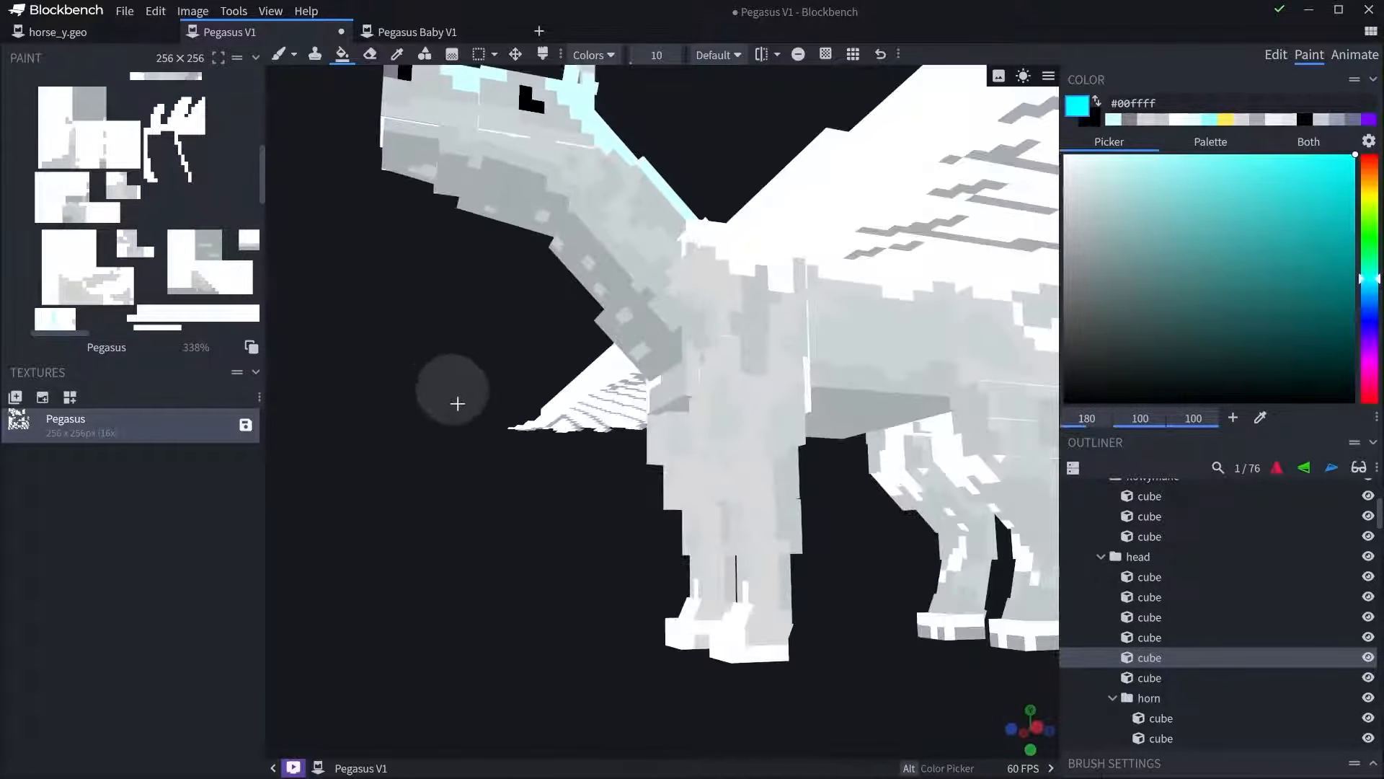
scroll(454, 400, "down", 3)
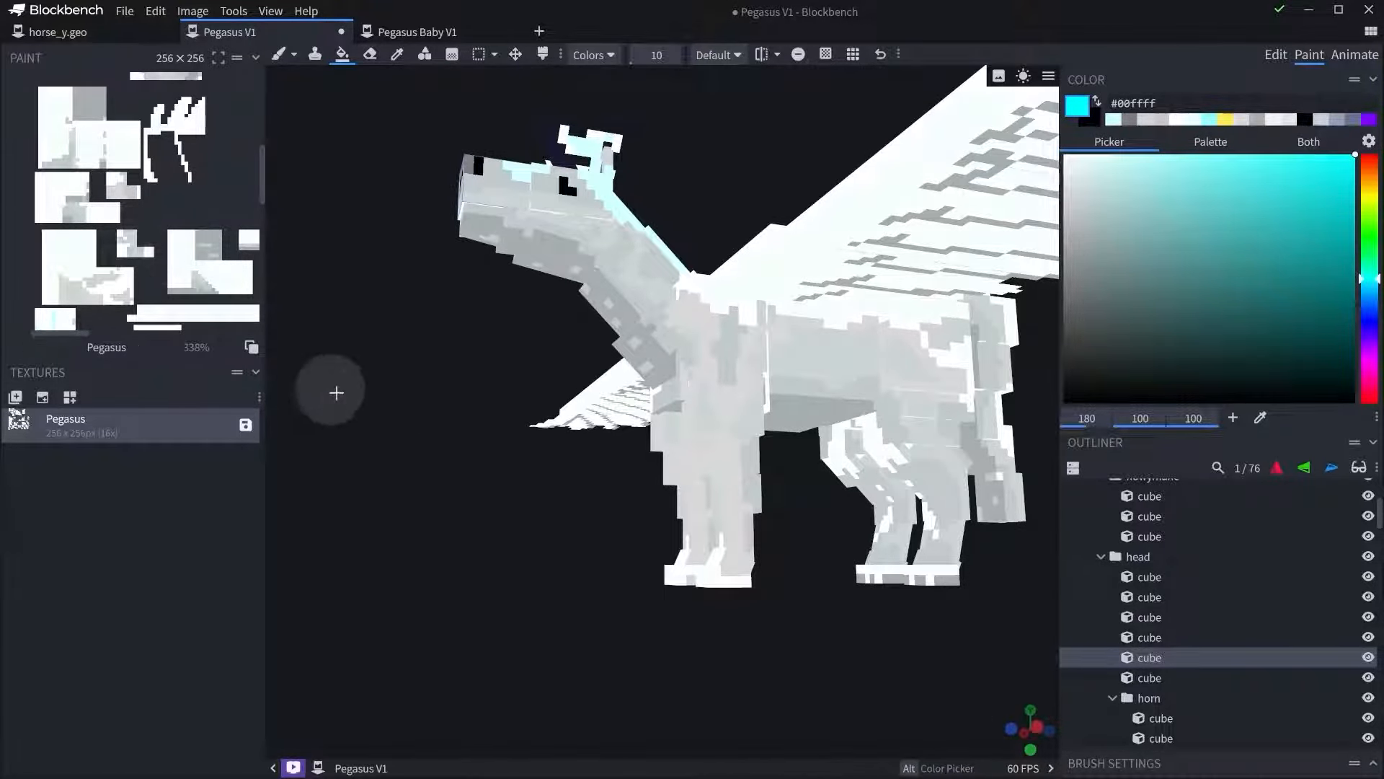
Tint the remaining untinted greys on the front leg textures with the same faint #00ffff Colors fill.
scroll(635, 437, "up", 5)
left_click(816, 400)
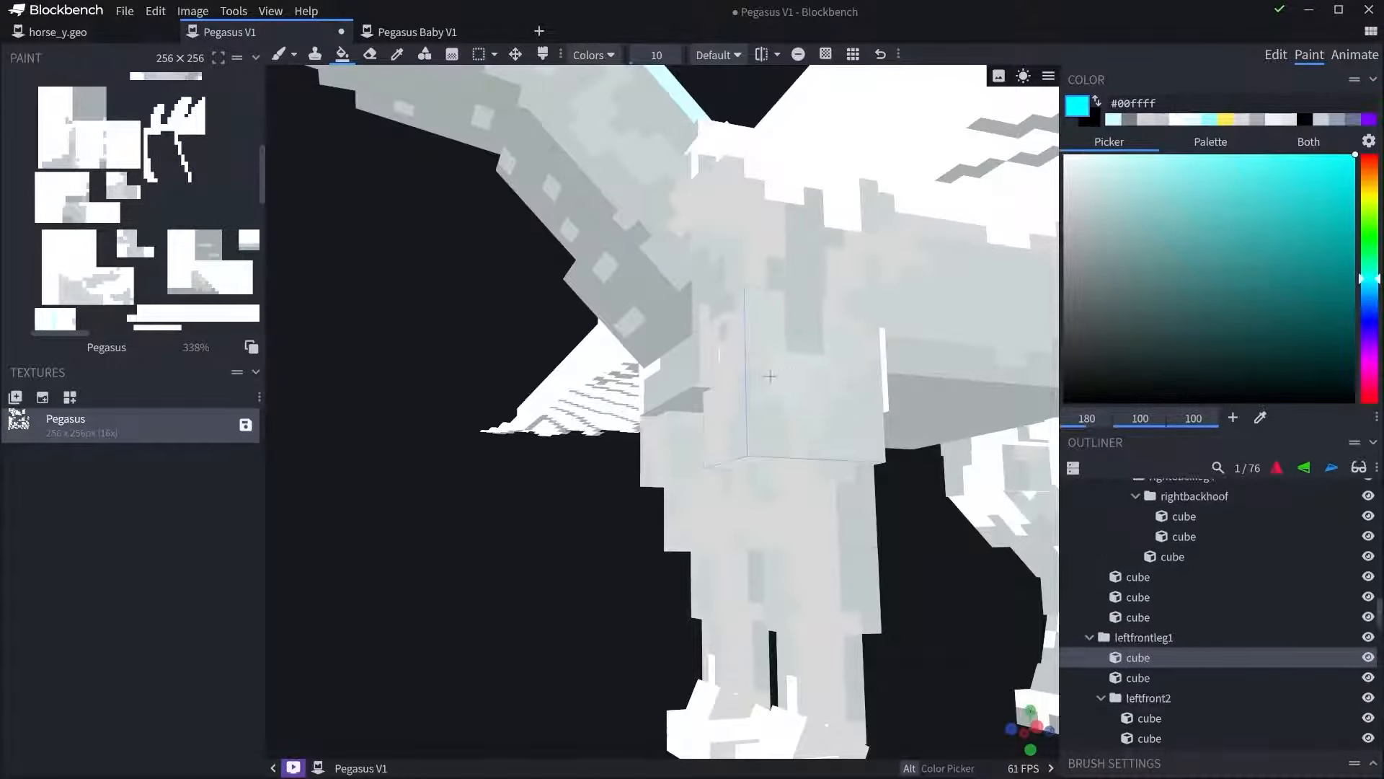
scroll(207, 256, "down", 4)
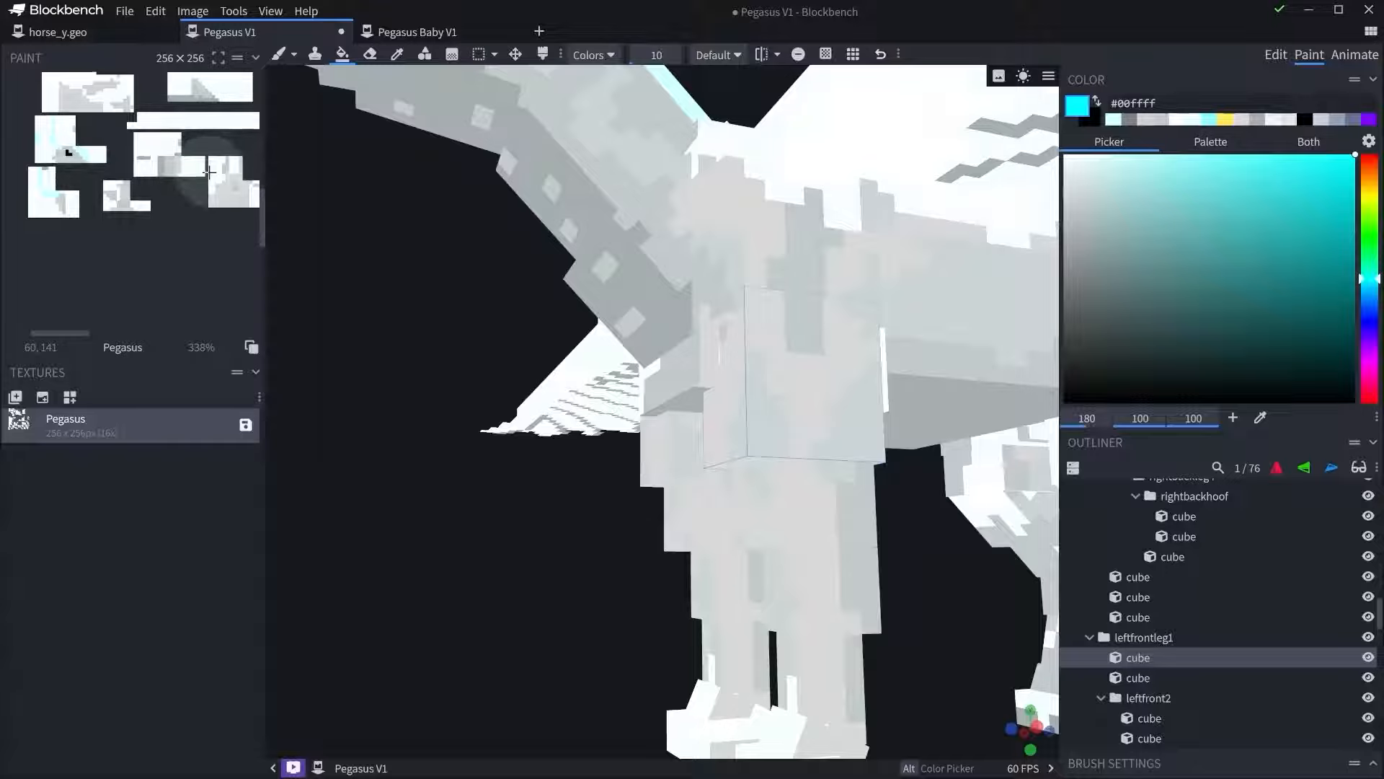
scroll(533, 450, "up", 5)
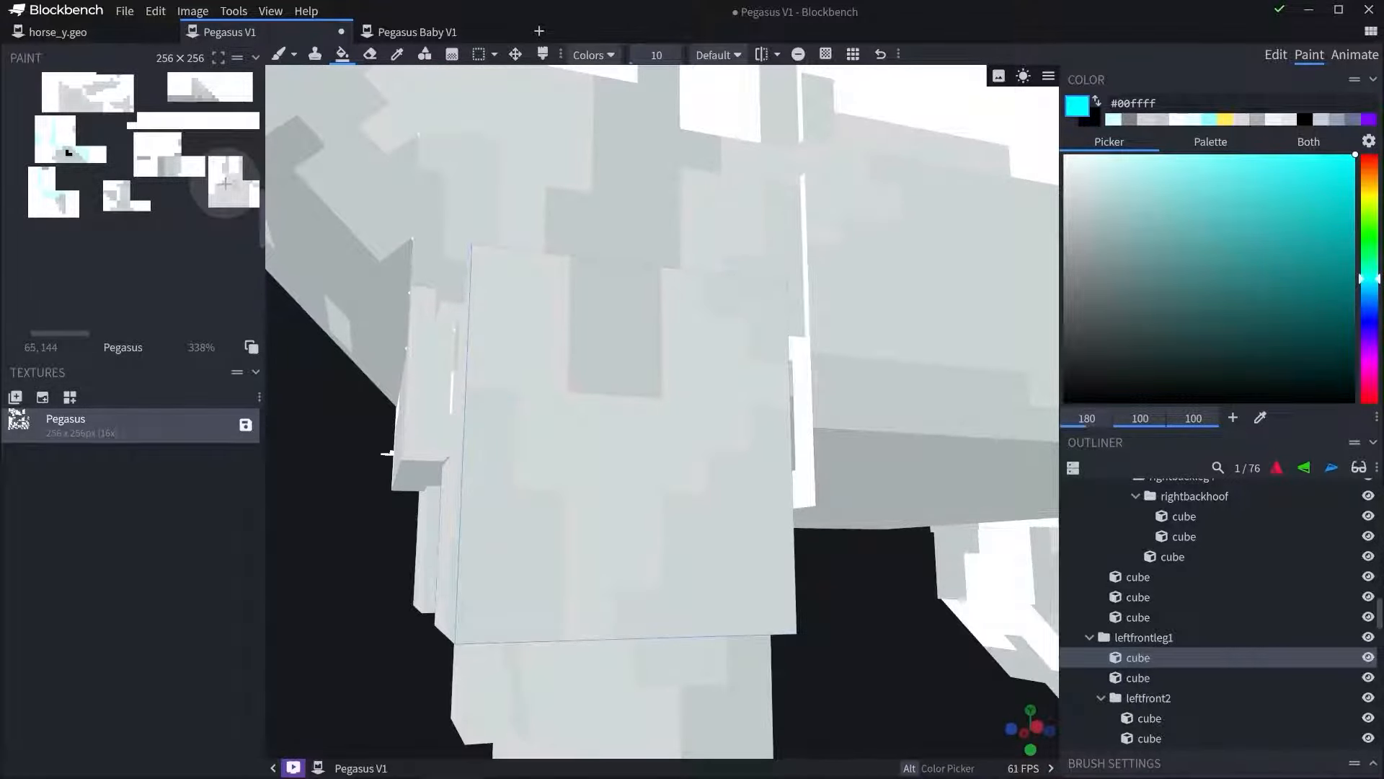
scroll(537, 328, "down", 6)
mouse_move(486, 517)
left_mouse_down()
mouse_move(592, 559)
mouse_move(427, 556)
mouse_move(560, 526)
mouse_move(532, 609)
mouse_move(470, 534)
mouse_move(532, 526)
left_mouse_up()
Return to the paint brush and sample the tinted grey #d0dada from the body's side.
key("b")
scroll(531, 525, "up", 6)
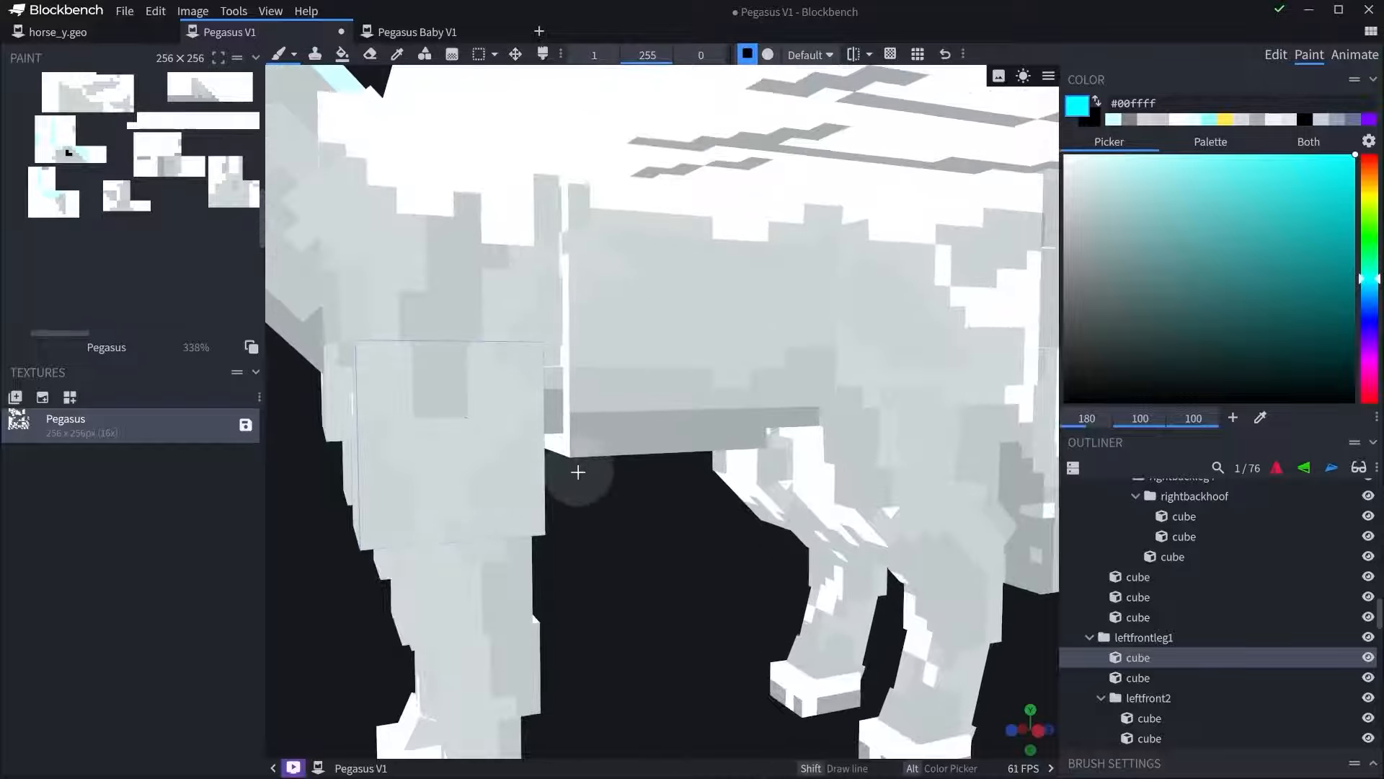
right_click_drag(765, 244, 682, 235)
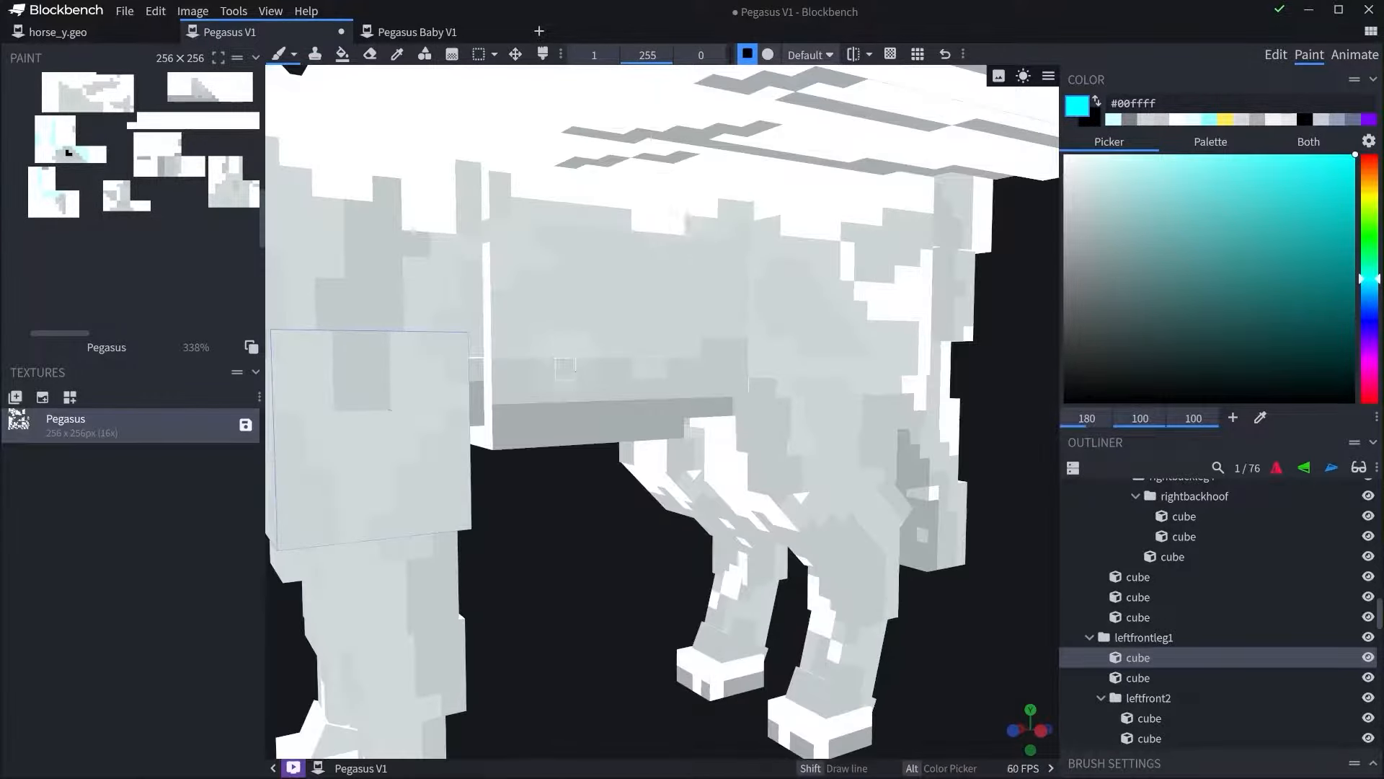
scroll(565, 363, "up", 3)
left_click(550, 414, "alt")
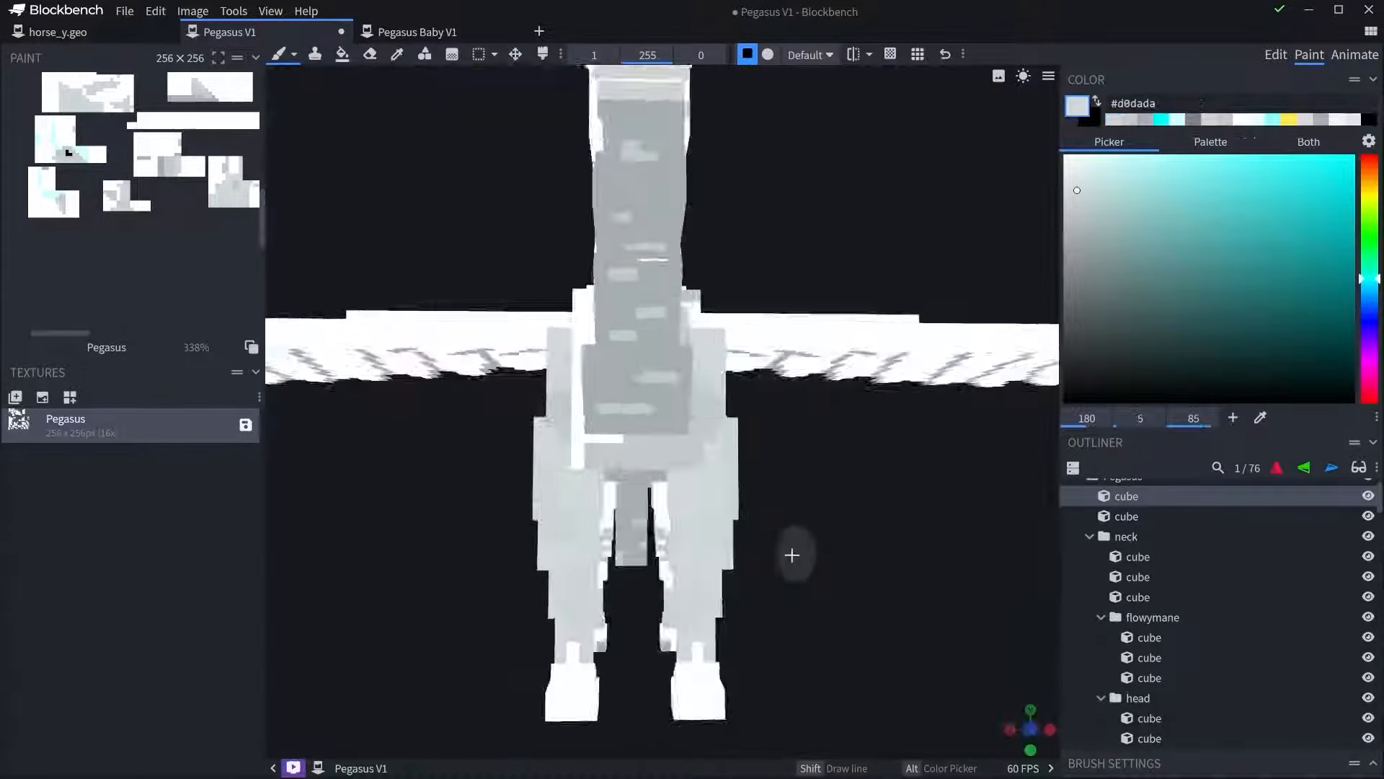
left_click_drag(794, 556, 618, 519)
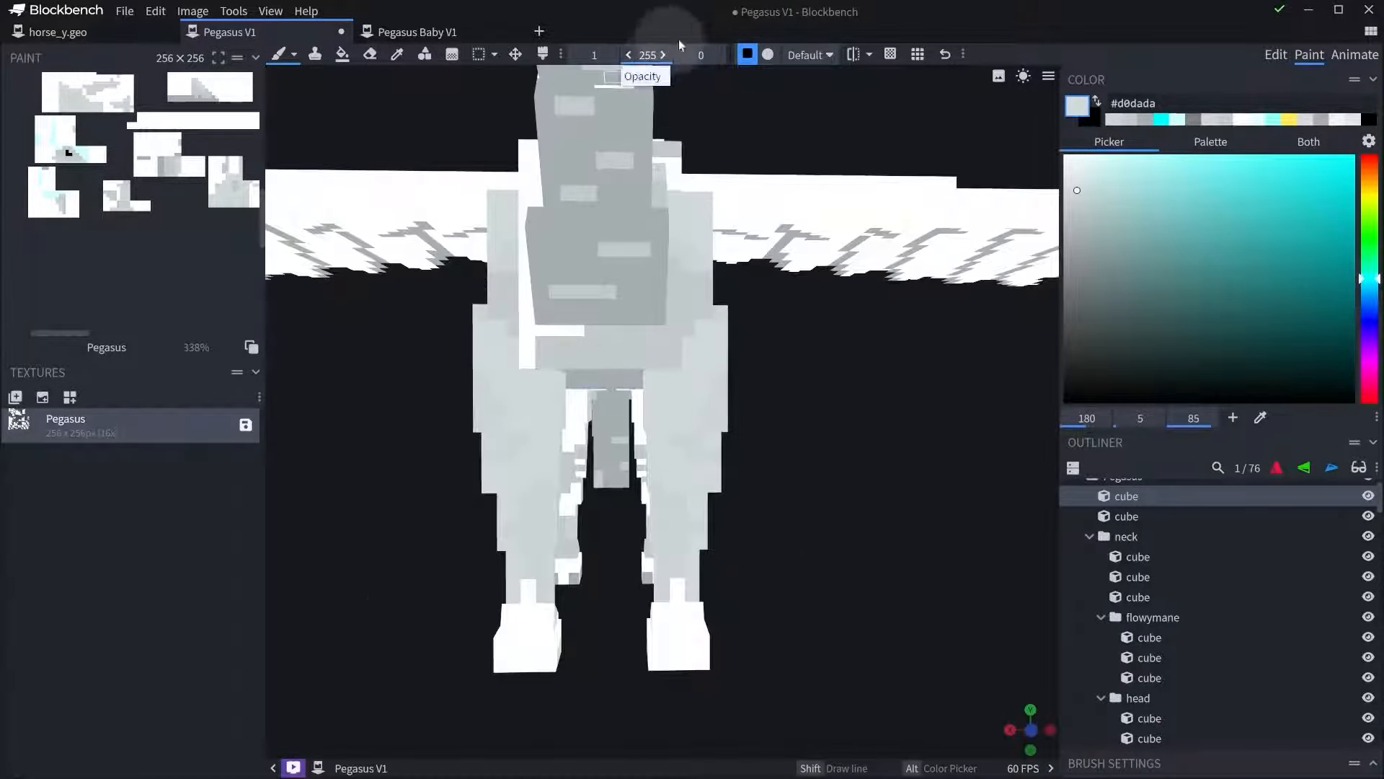
Enable mirror painting, sample #c0caca from the chest and paint over the white patches on the chest's front face.
left_click(854, 54)
left_click_drag(928, 464, 783, 488)
scroll(766, 495, "up", 2)
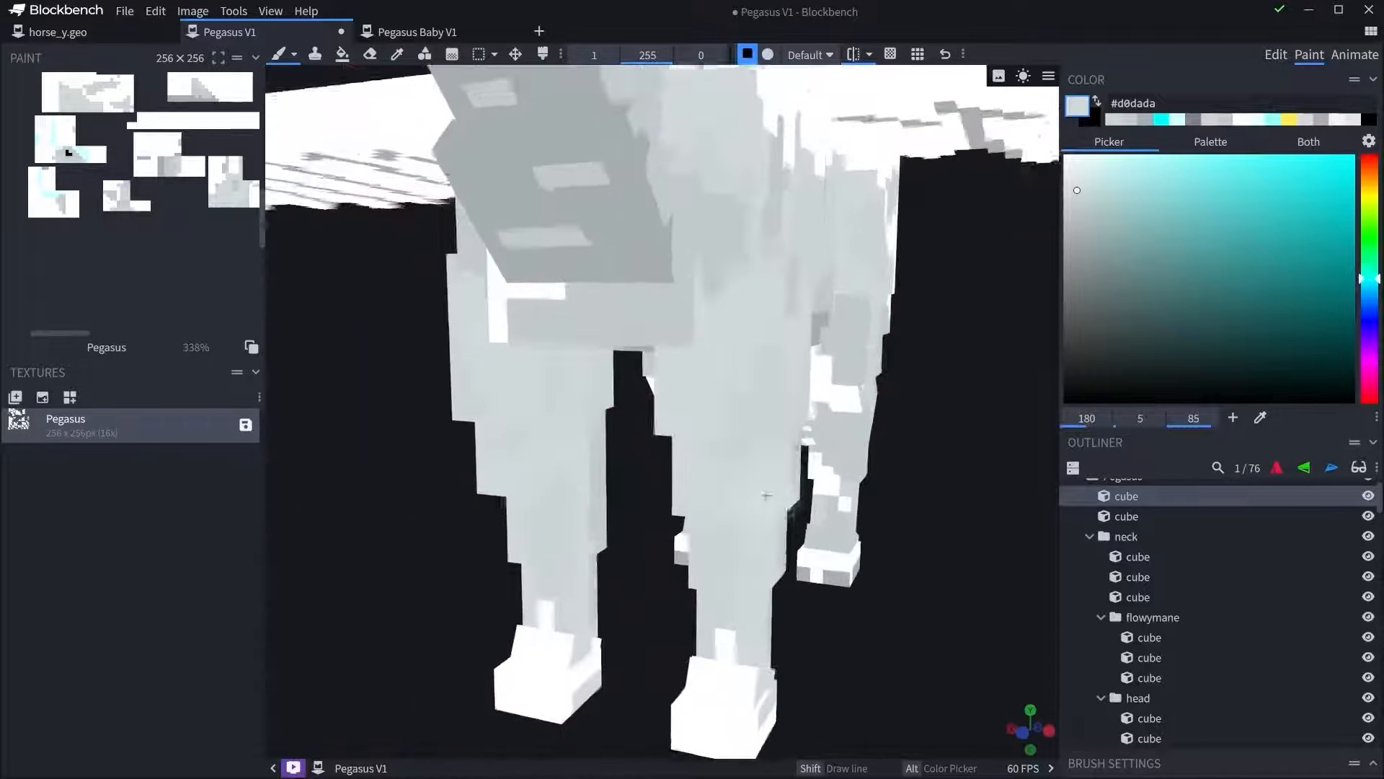
scroll(767, 496, "up", 2)
left_click(646, 324, "alt")
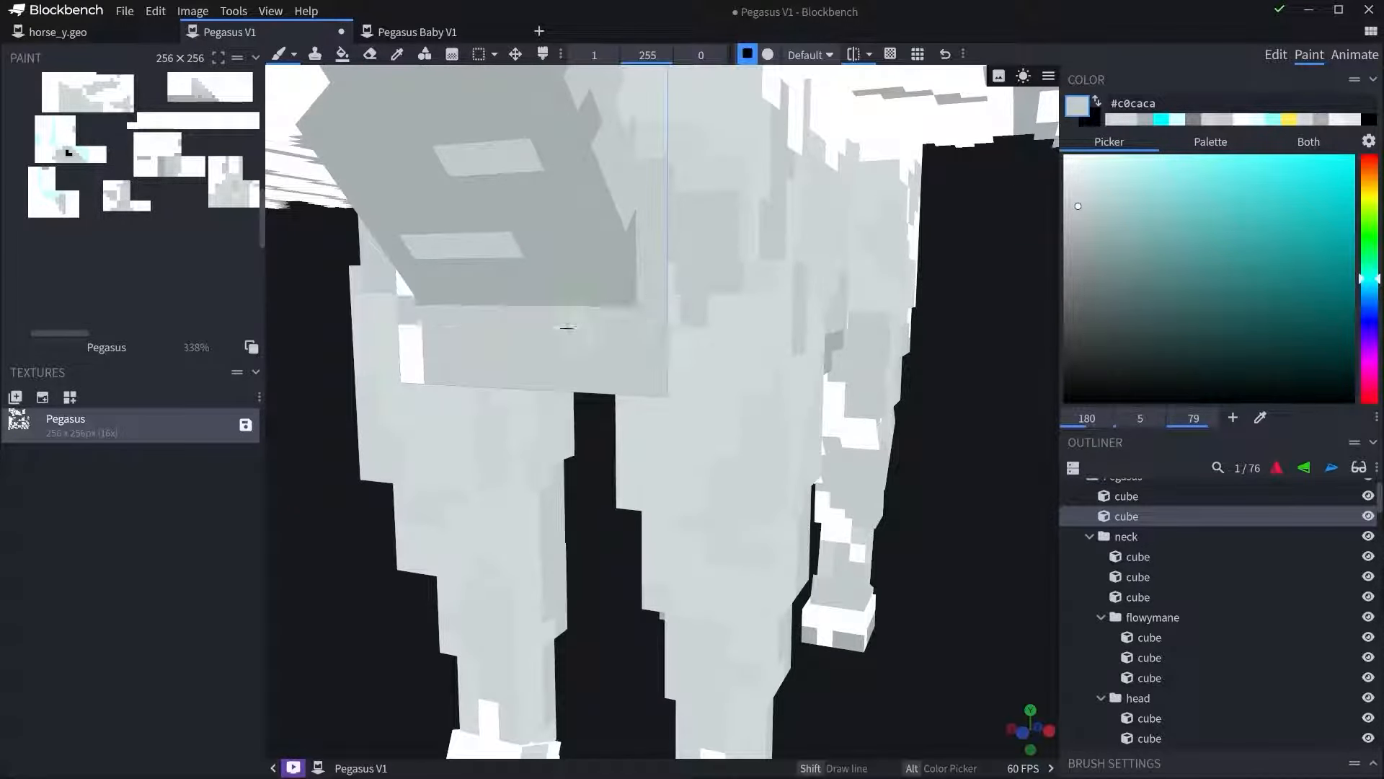
right_click_drag(652, 347, 636, 383)
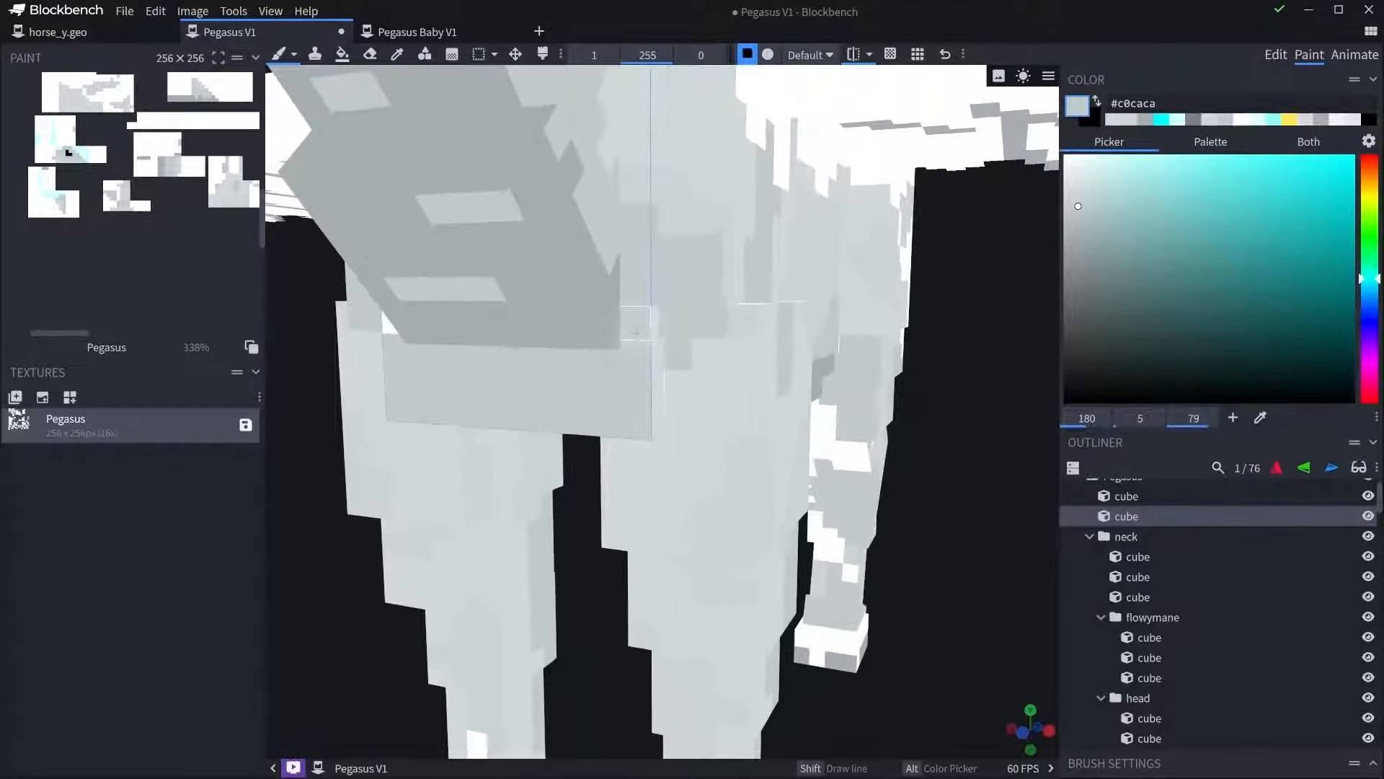
scroll(637, 382, "down", 3)
left_click_drag(814, 519, 886, 411)
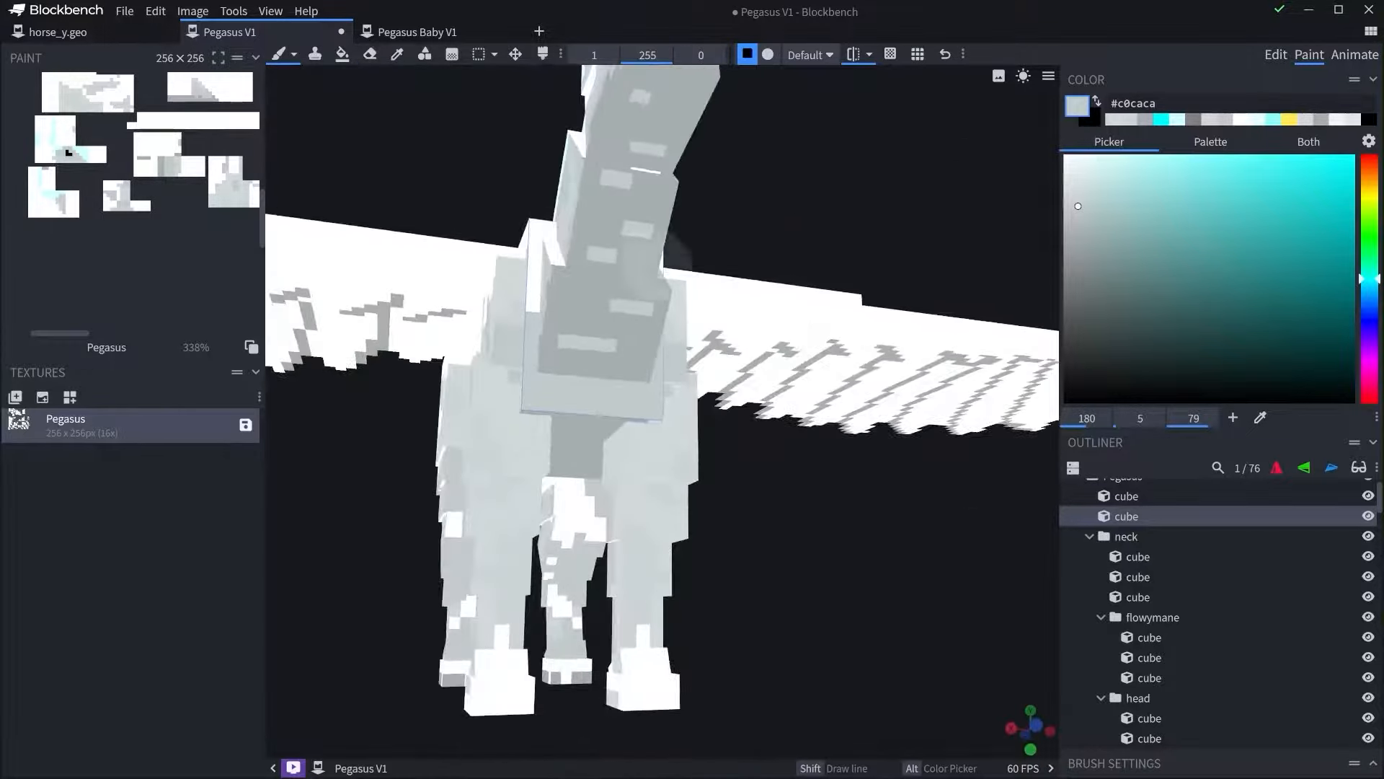
left_click_drag(869, 520, 815, 528)
left_click_drag(776, 466, 742, 440)
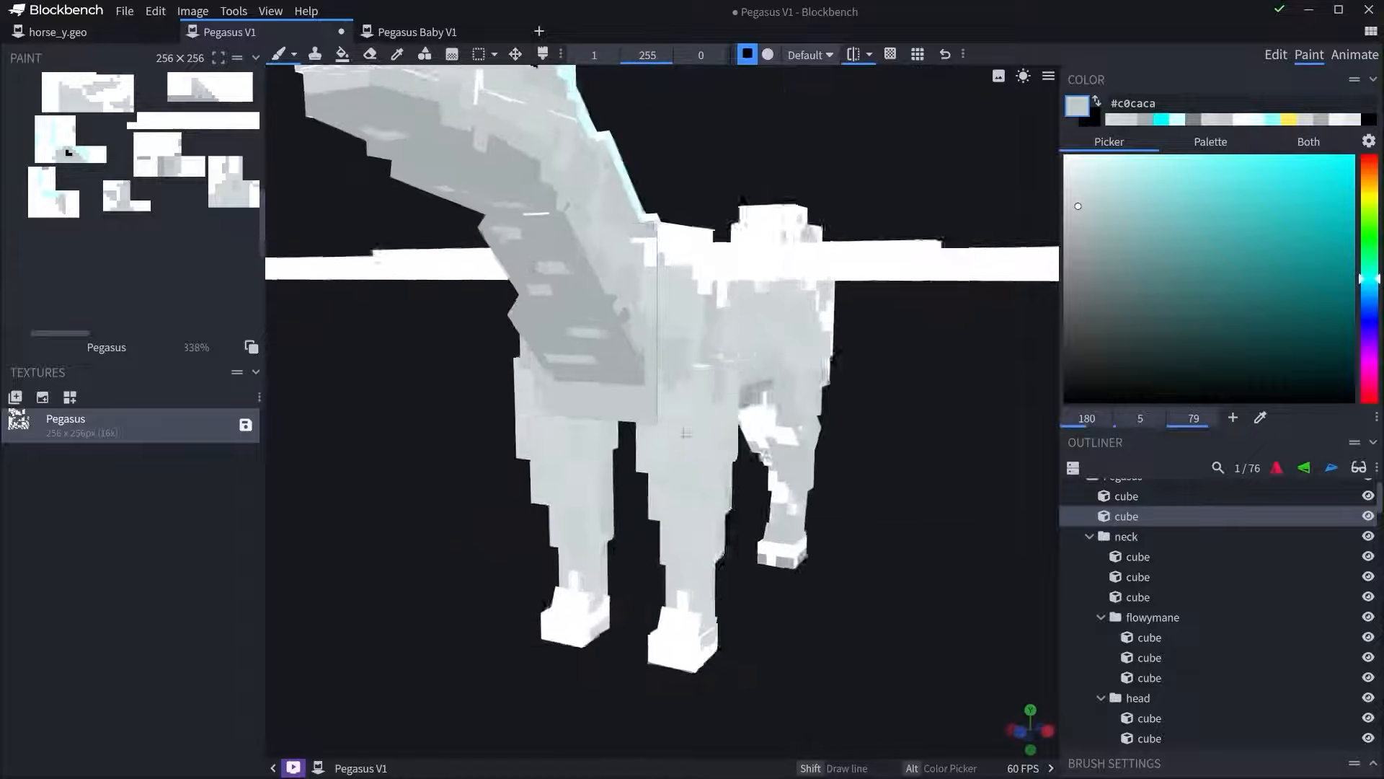
Sample the light cyan #d1ffff from the marking on the neck as the paint colour.
scroll(662, 375, "up", 2)
right_click_drag(649, 324, 750, 459)
scroll(774, 452, "up", 2)
left_click(773, 451, "alt")
scroll(751, 515, "down", 2)
left_click_drag(350, 610, 477, 577)
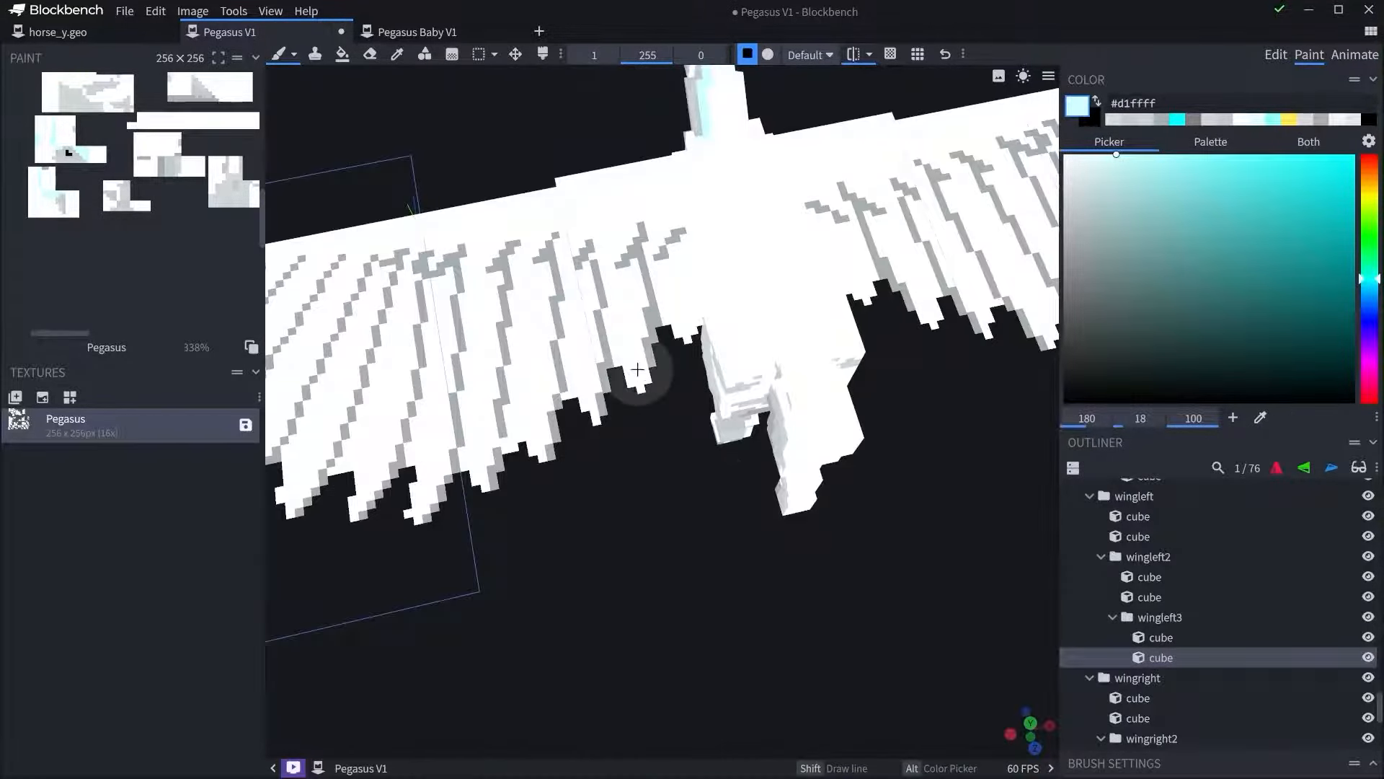
Paint a mirrored light cyan #d1ffff streak along the innermost feathers of both wings, between the grey feather lines.
scroll(638, 369, "up", 5)
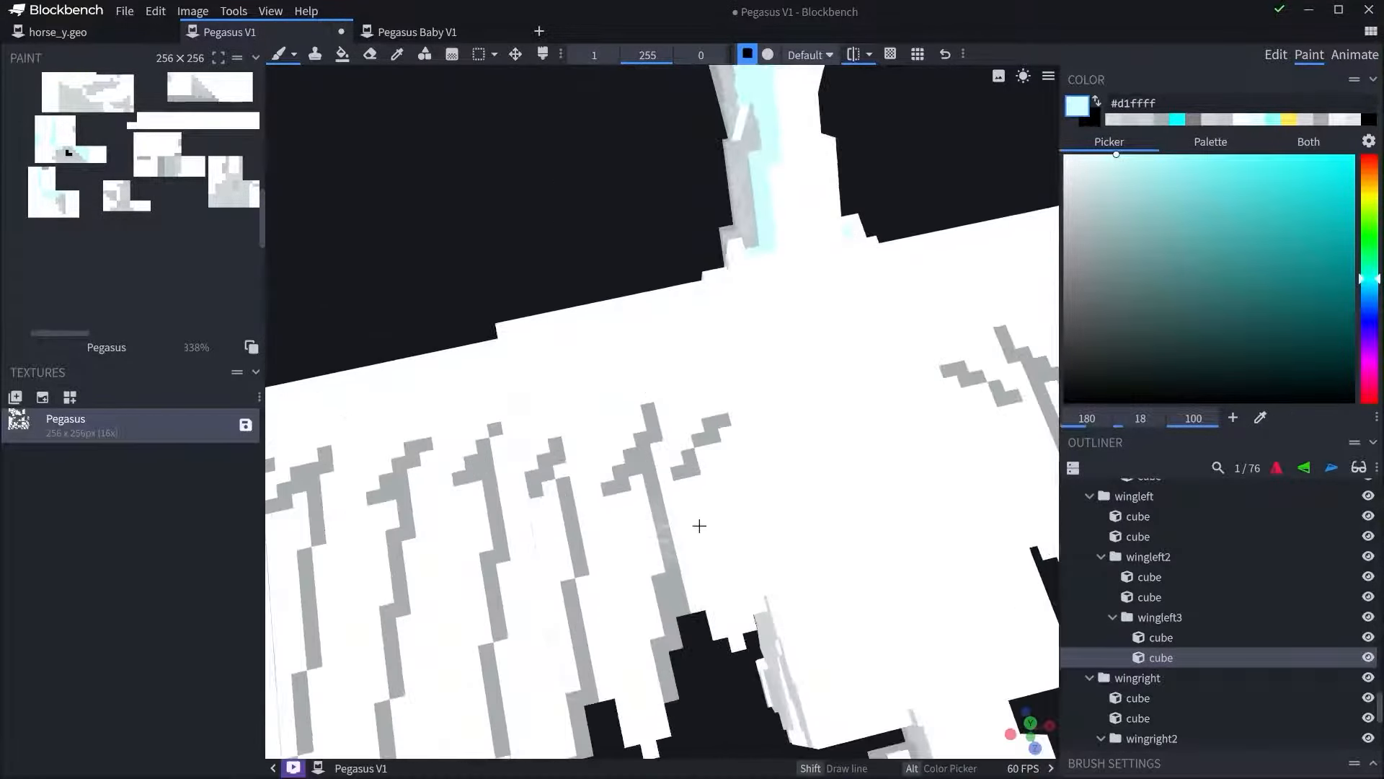
key("c")
left_click(641, 153)
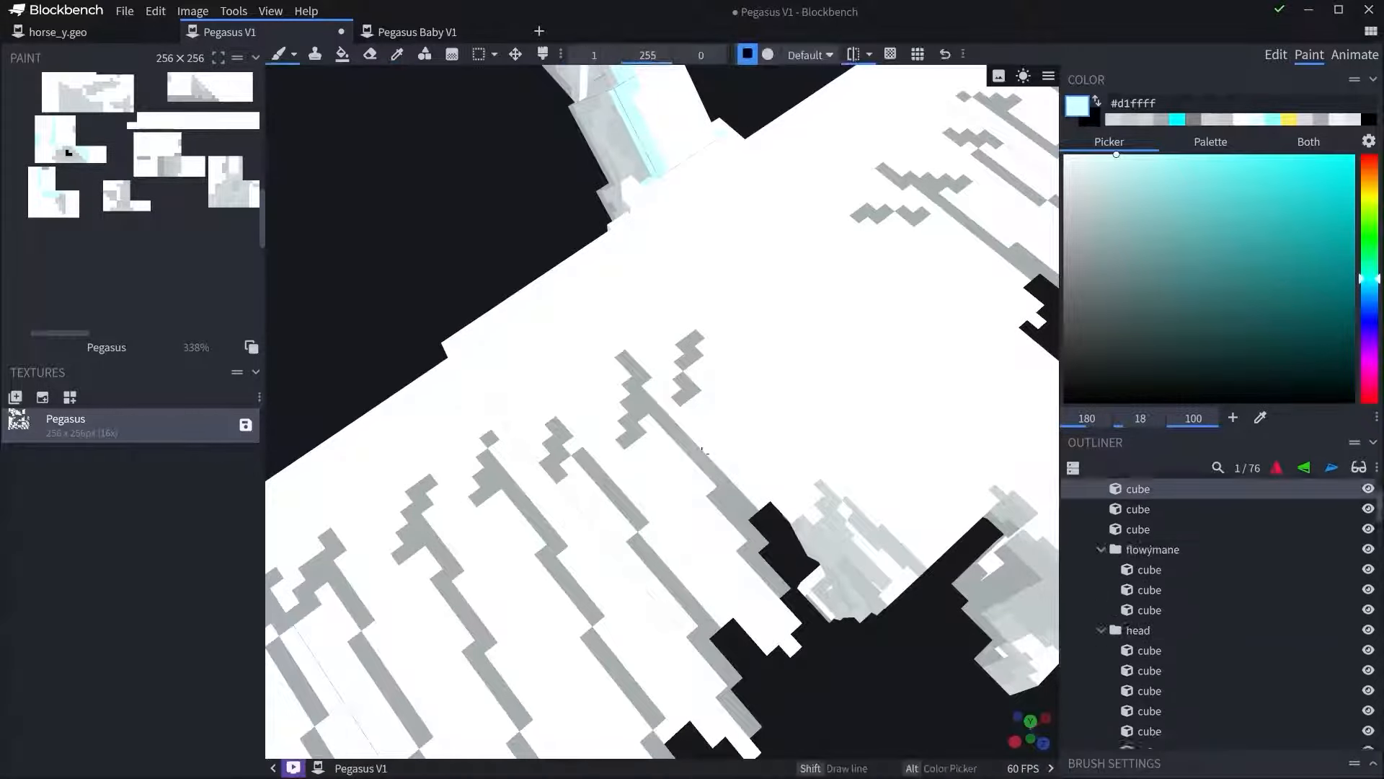
right_click_drag(726, 496, 651, 462)
left_click_drag(658, 571, 630, 559)
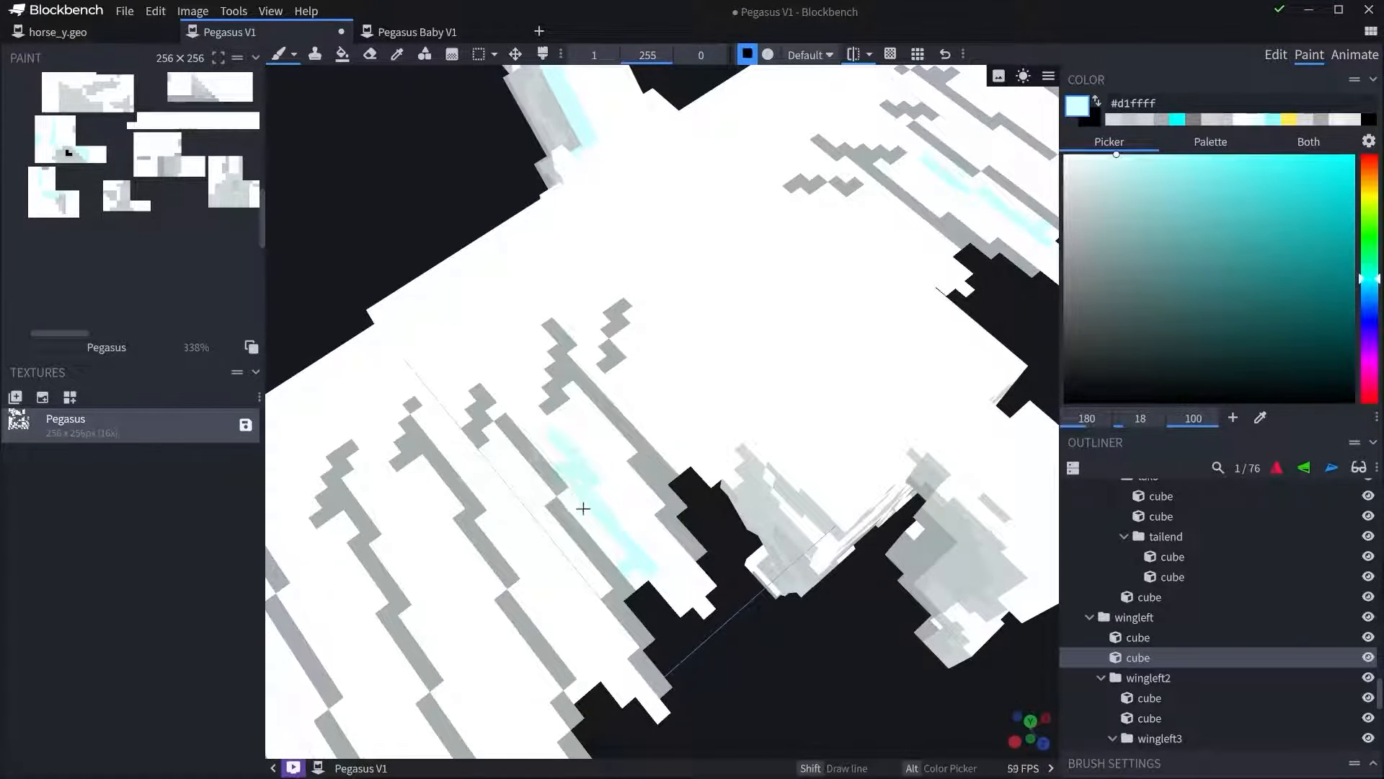
key("c")
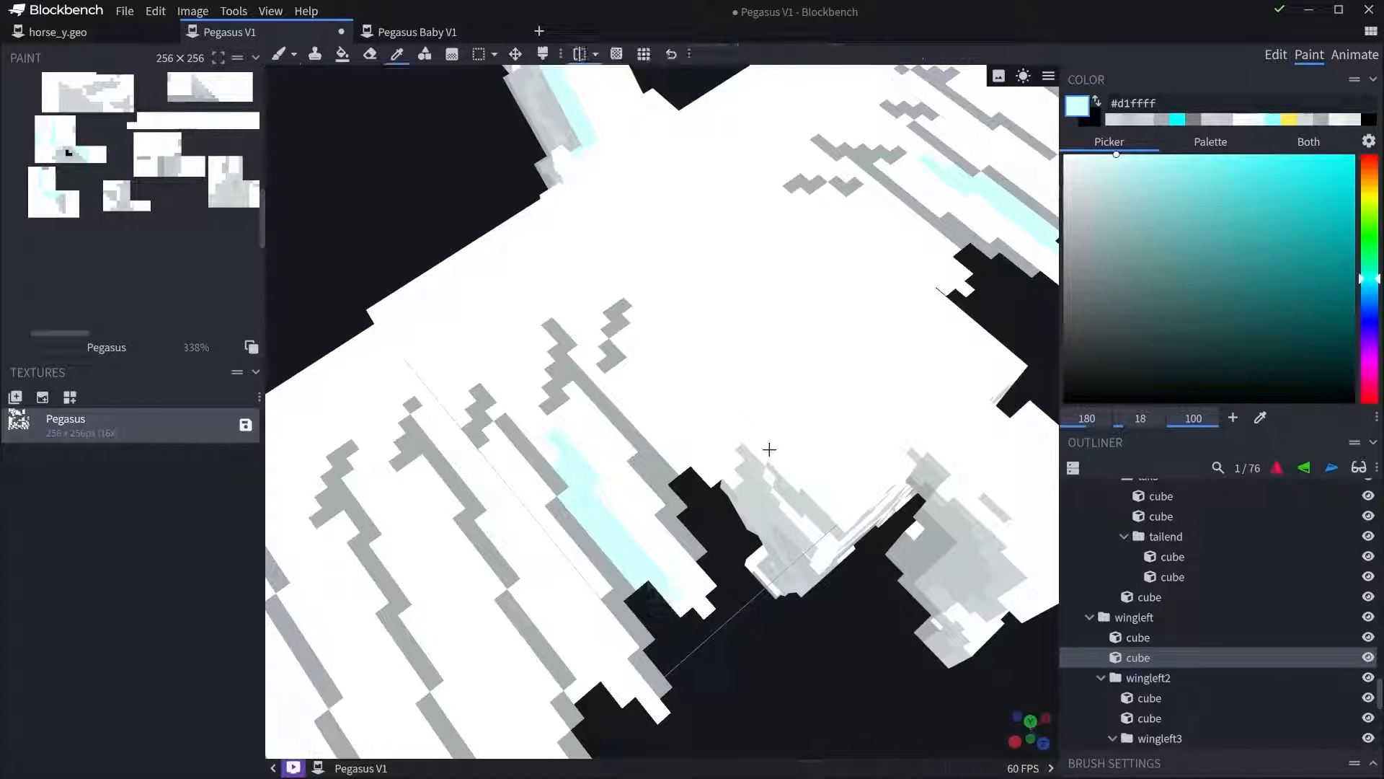
Sample the light grey #cbd5d5 and paint a mirrored shading streak along the innermost feather of both wings, beside the grey feather line.
left_click(809, 501, "alt")
left_click_drag(662, 504, 625, 470)
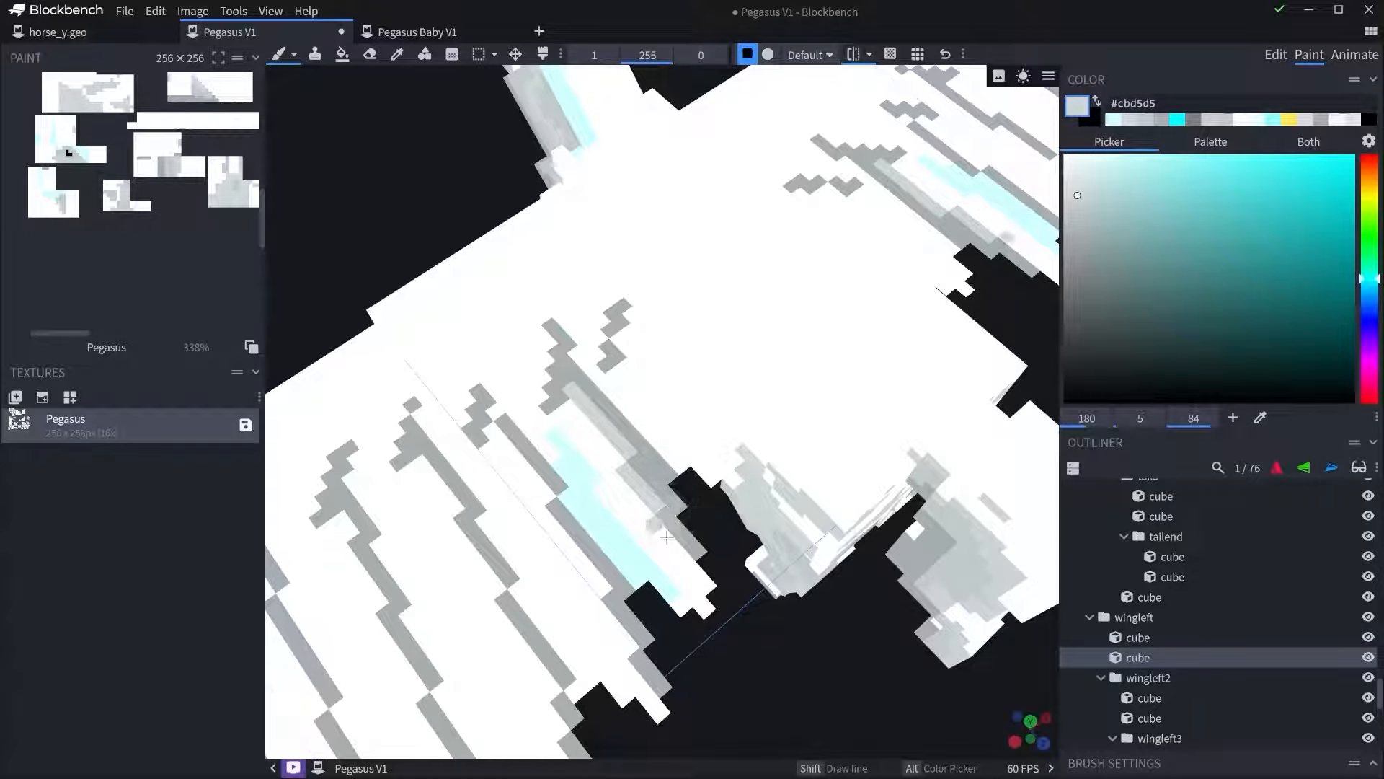
scroll(721, 613, "down", 5)
scroll(690, 435, "up", 5)
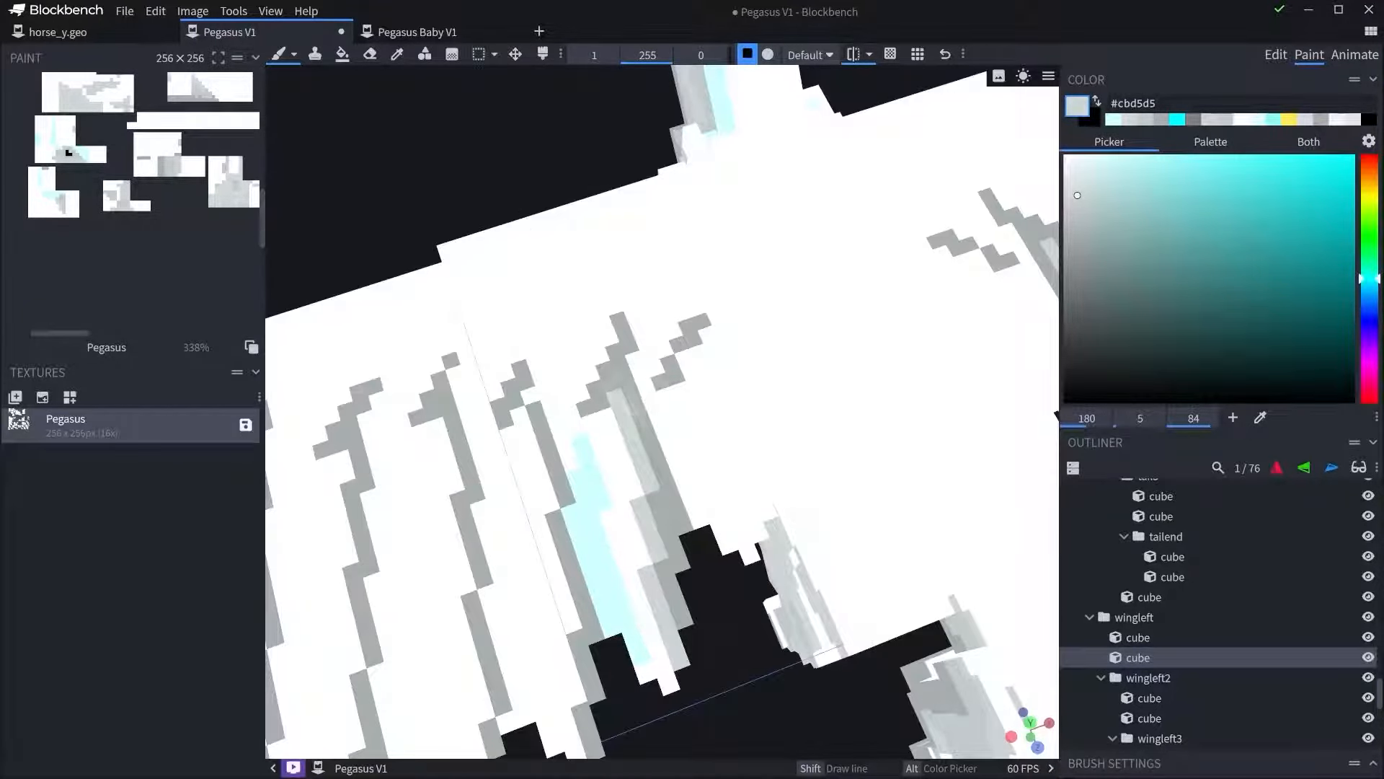
scroll(701, 417, "down", 4)
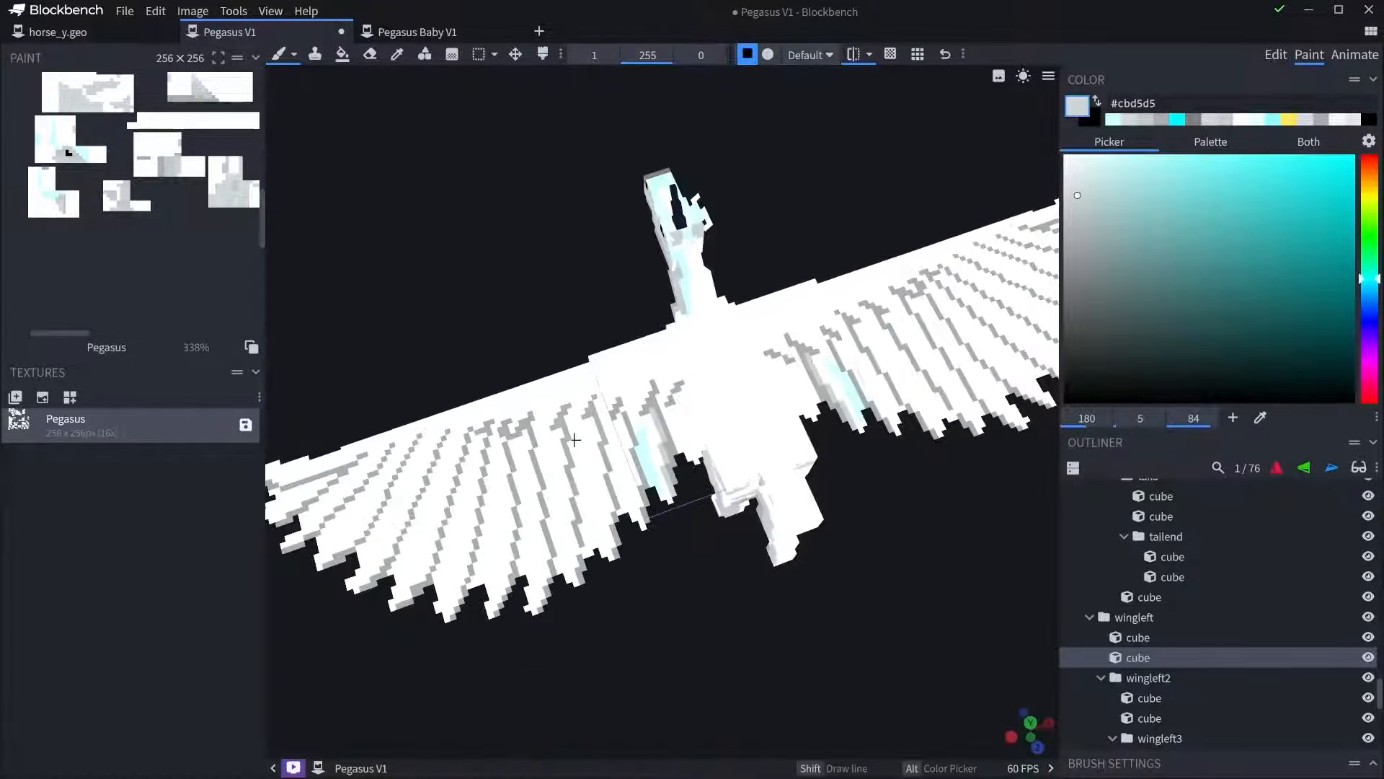
scroll(570, 434, "up", 5)
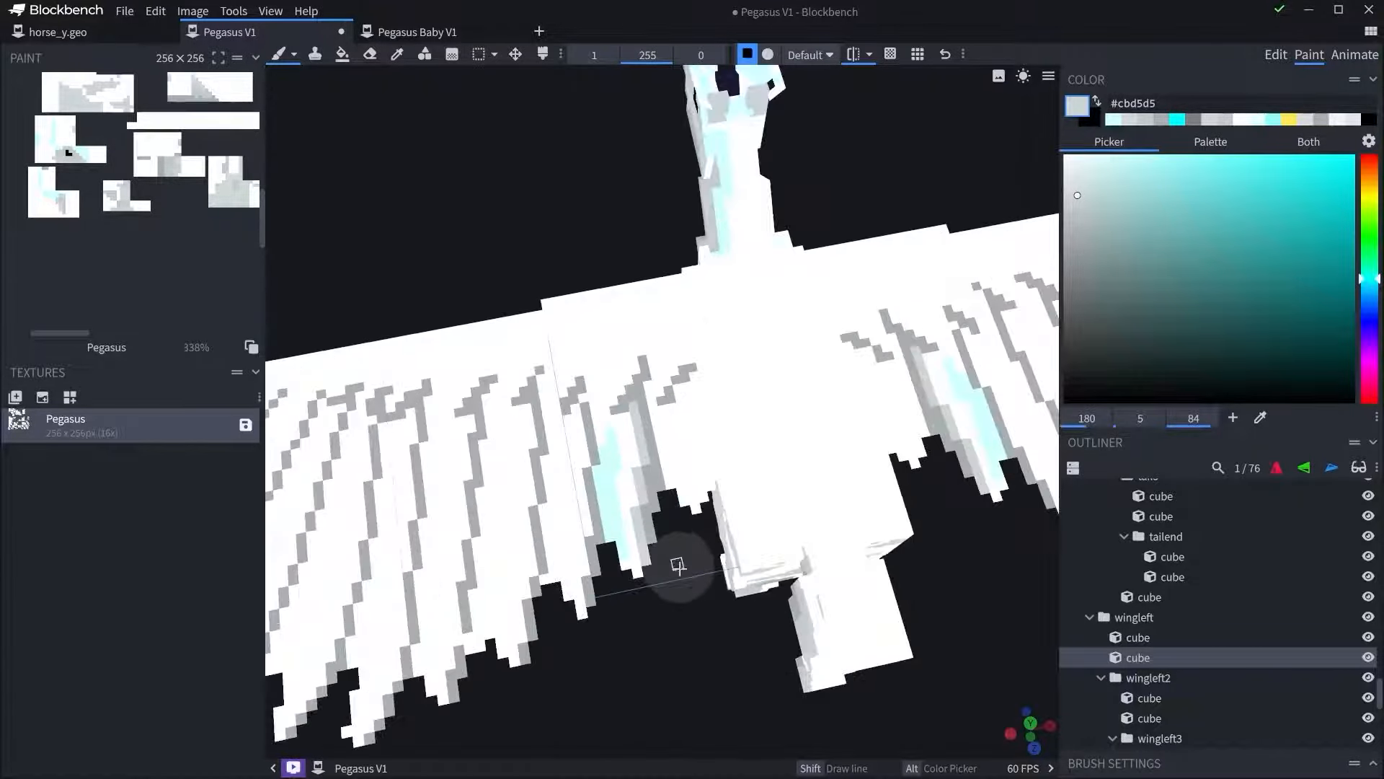
Sample light cyan #d1ffff from the wing streak and paint two mirrored curved bands across the back and the upper part of both wings.
left_click(601, 486, "alt")
right_click_drag(711, 329, 793, 215)
right_click_drag(796, 330, 764, 387)
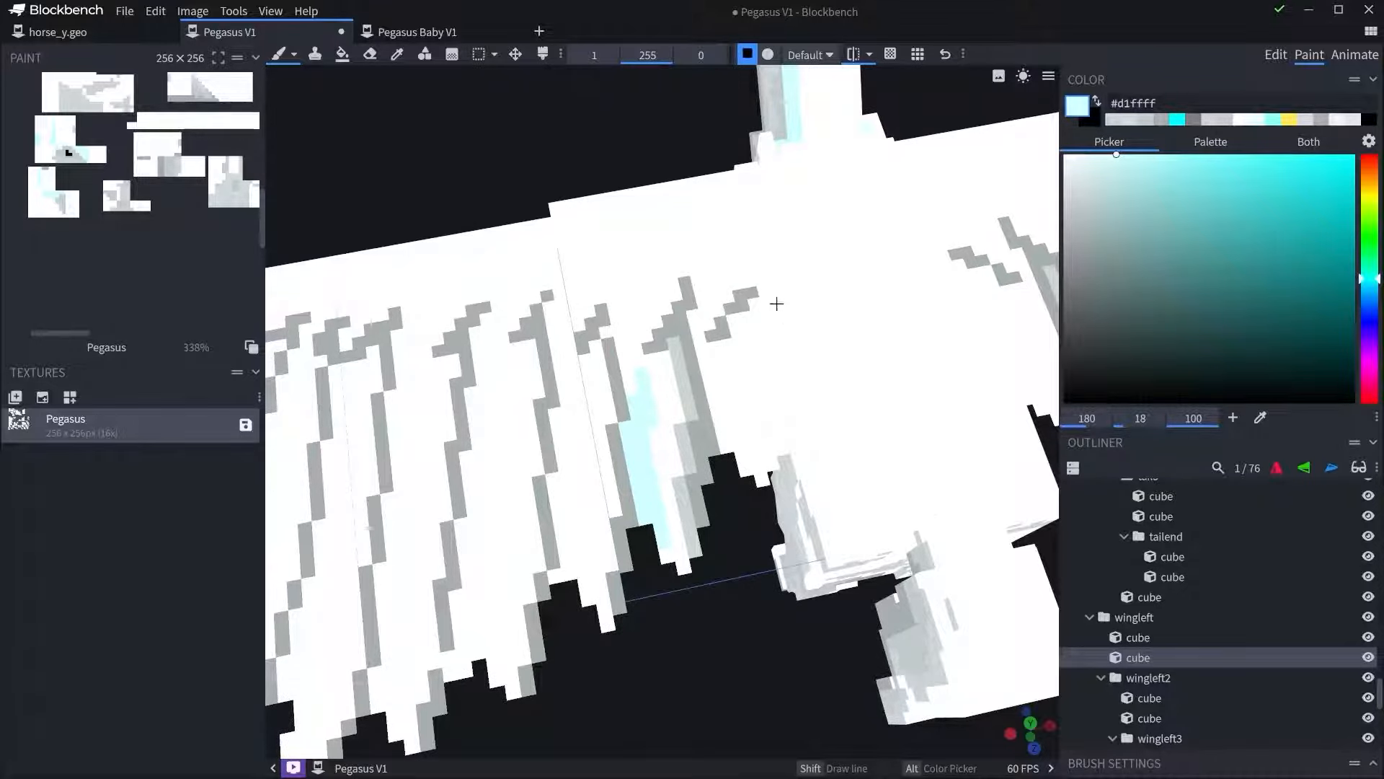
left_click_drag(877, 219, 789, 254)
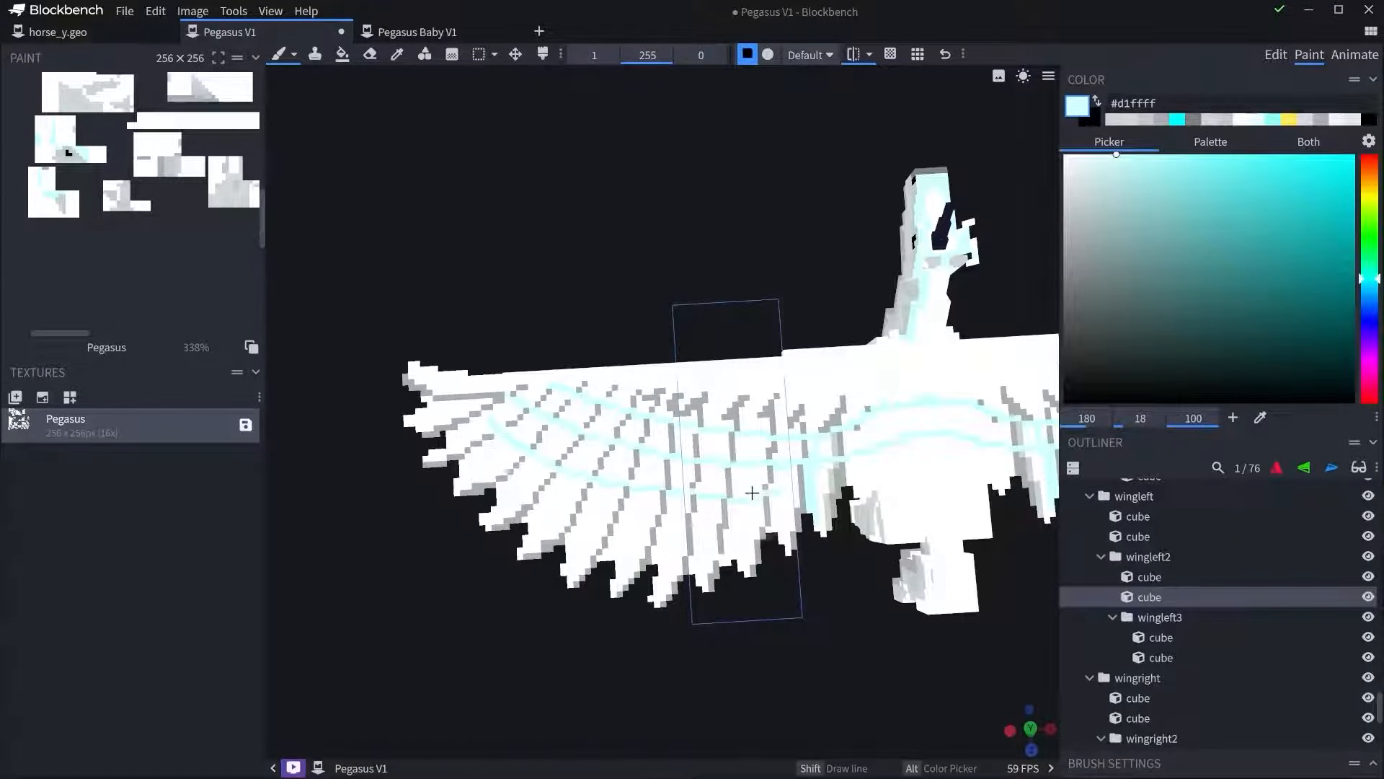
Try a third light cyan #d1ffff band lower down across the long wing feathers.
left_click(493, 420)
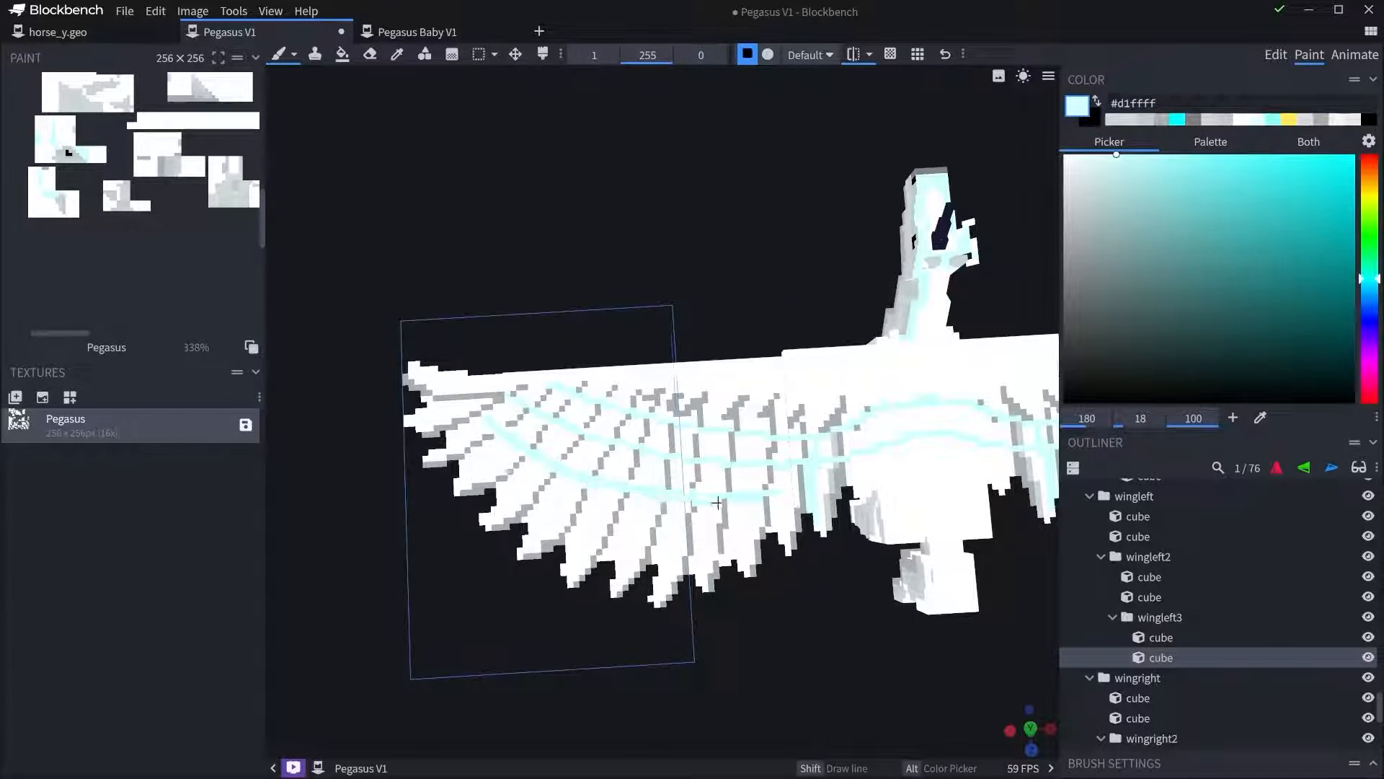
scroll(537, 504, "up", 5)
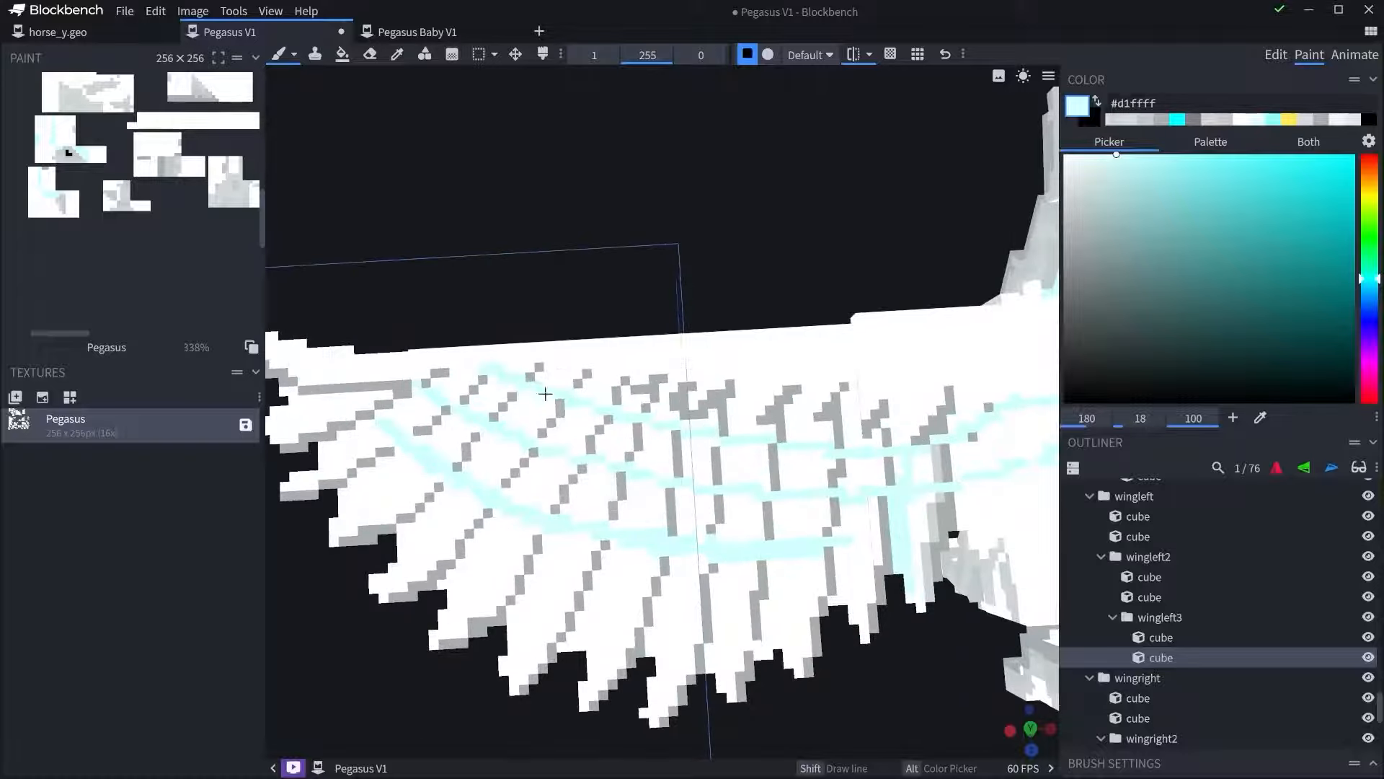
scroll(584, 265, "down", 3)
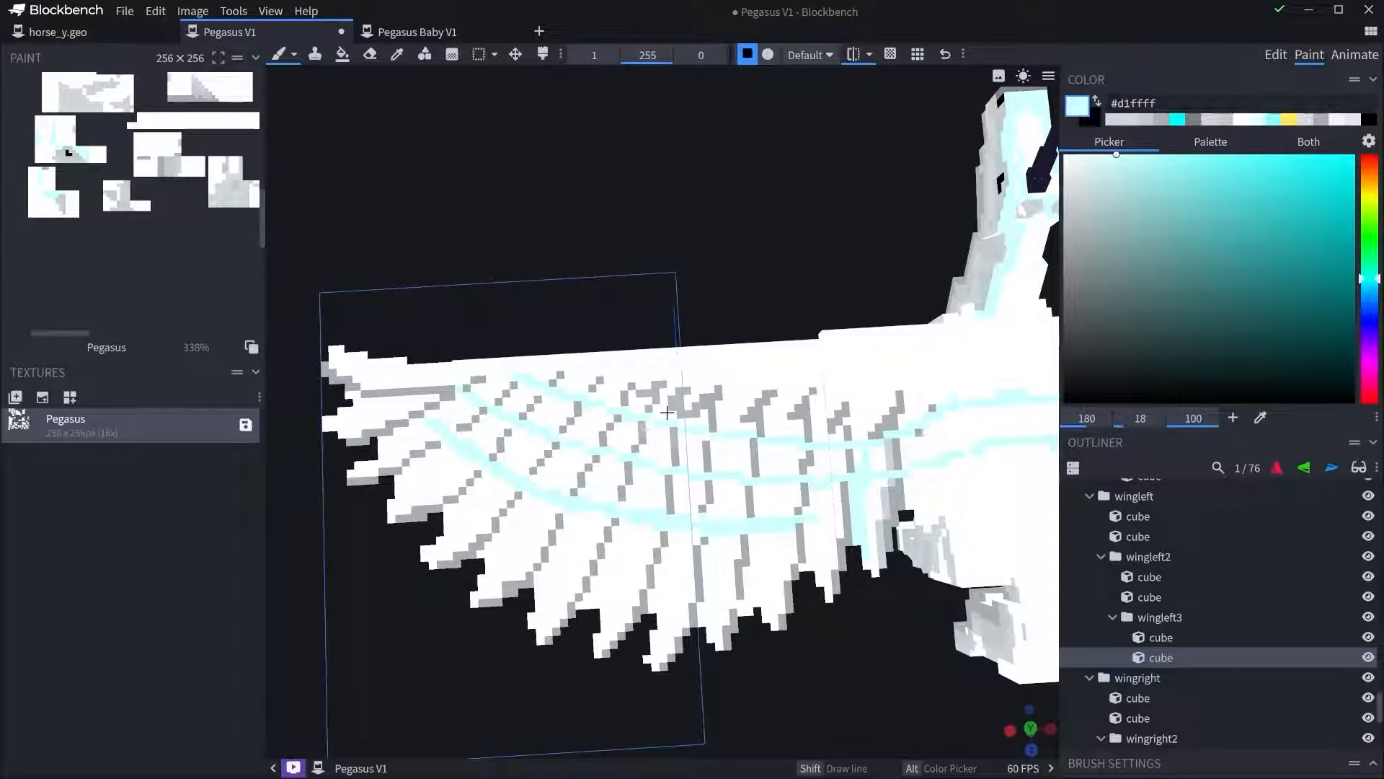
key("super")
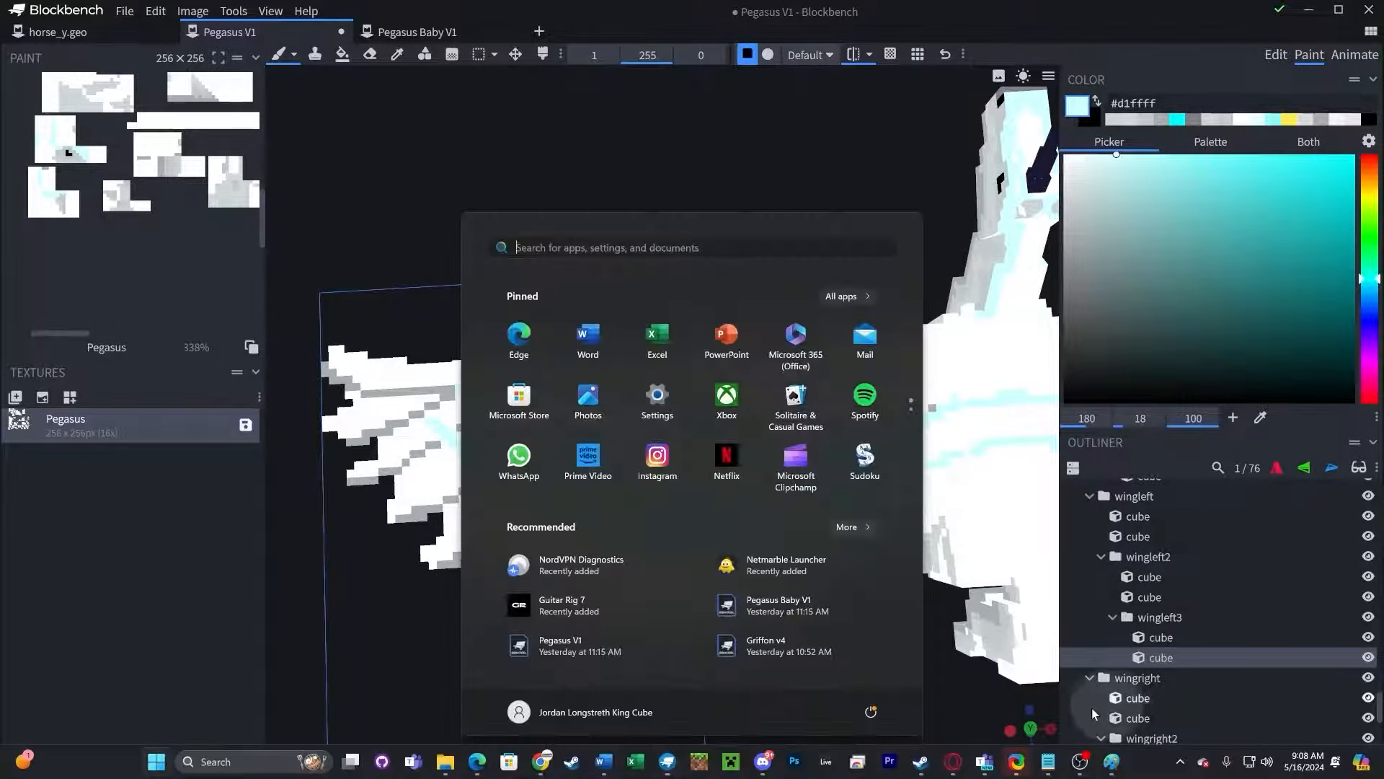
left_click(947, 656)
middle_click_drag(634, 508, 706, 501)
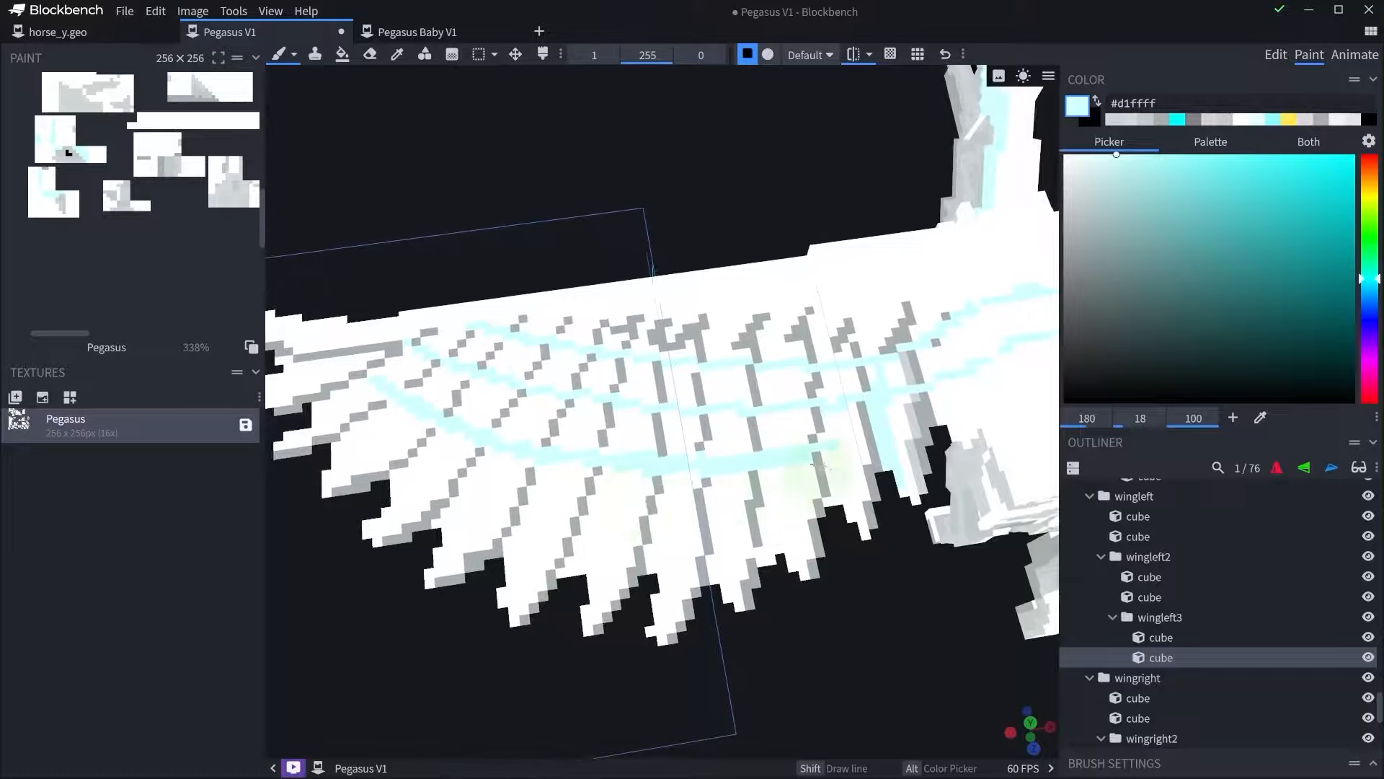
left_click(800, 506)
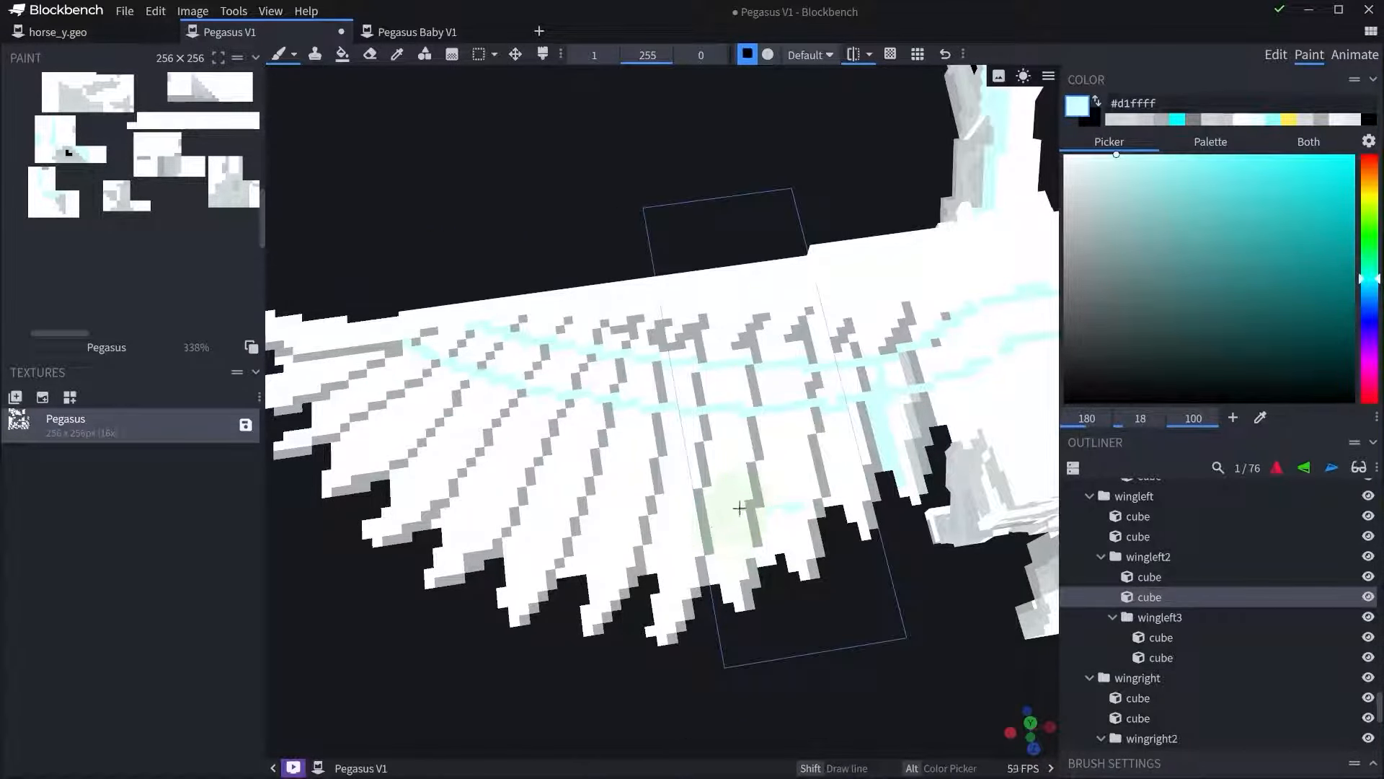
left_click(521, 474)
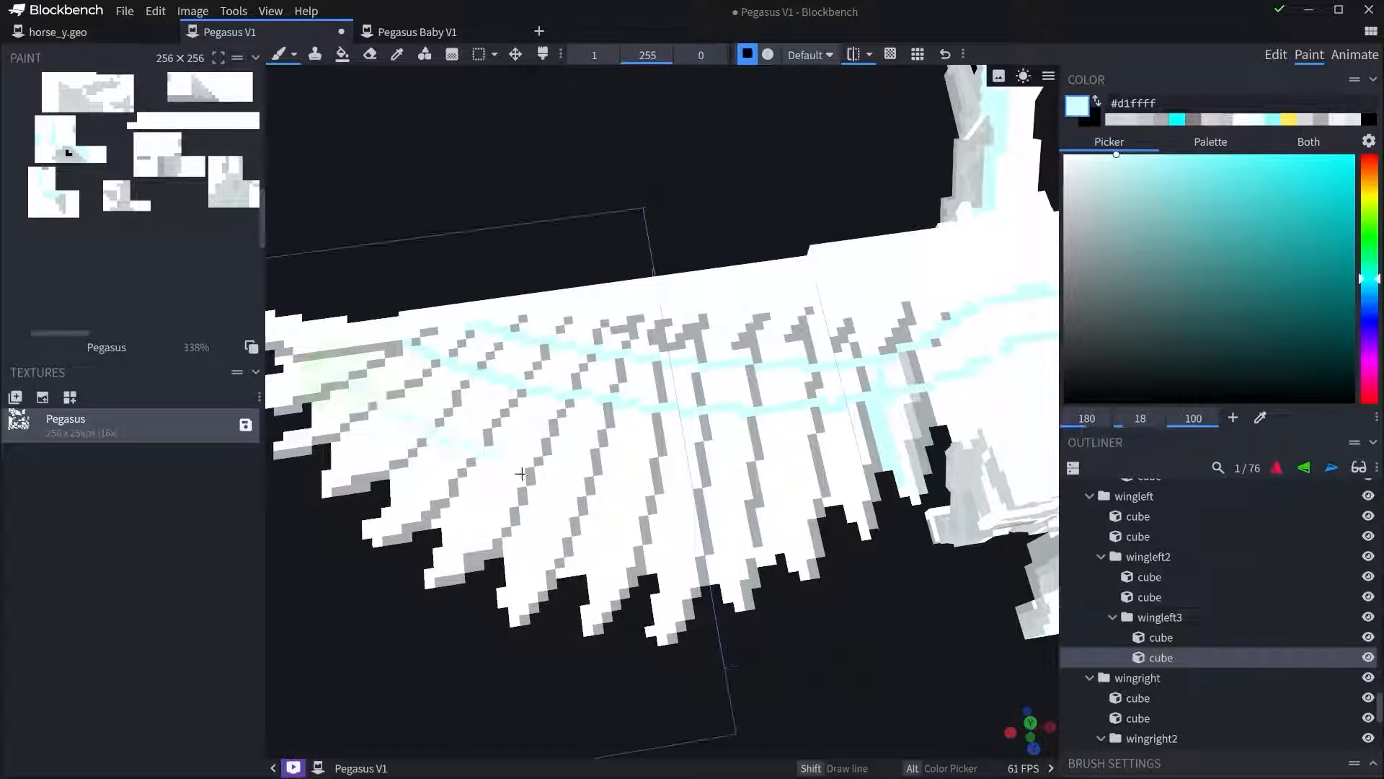
scroll(793, 527, "down", 5)
scroll(788, 436, "up", 7)
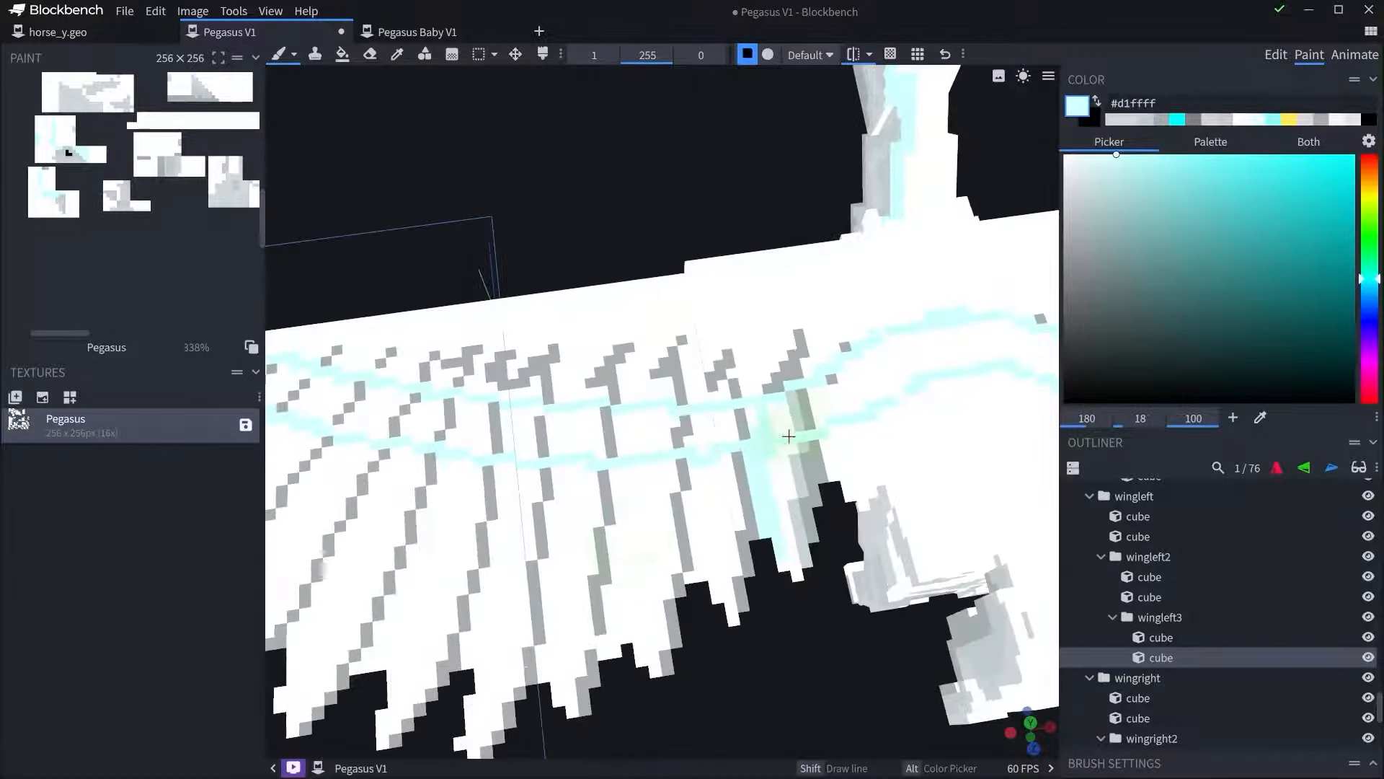
Thicken the lower wing band, set the brush size to 3 and fill the space between the two bands on the wings with #d1ffff.
left_click(745, 438)
right_click_drag(616, 445, 733, 457)
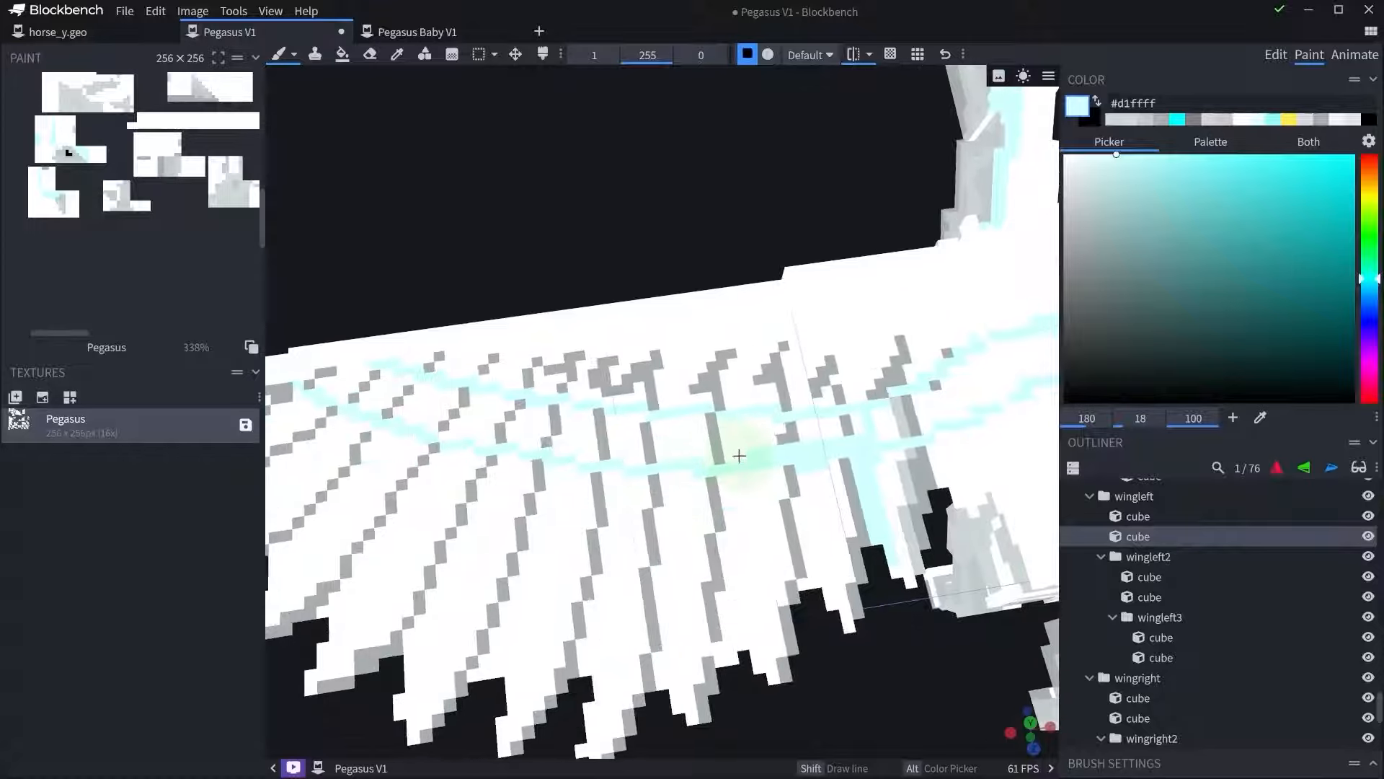
left_click_drag(732, 457, 640, 449)
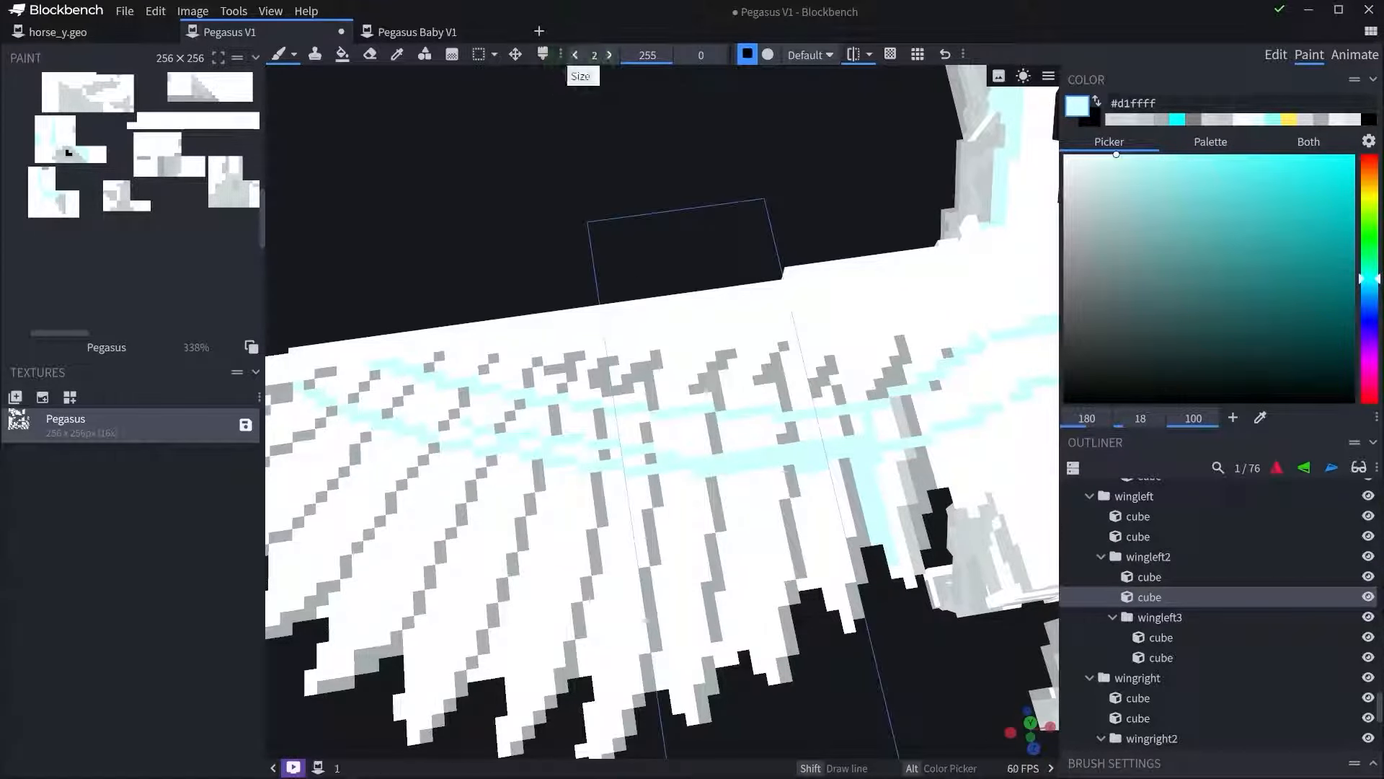
left_click(340, 389)
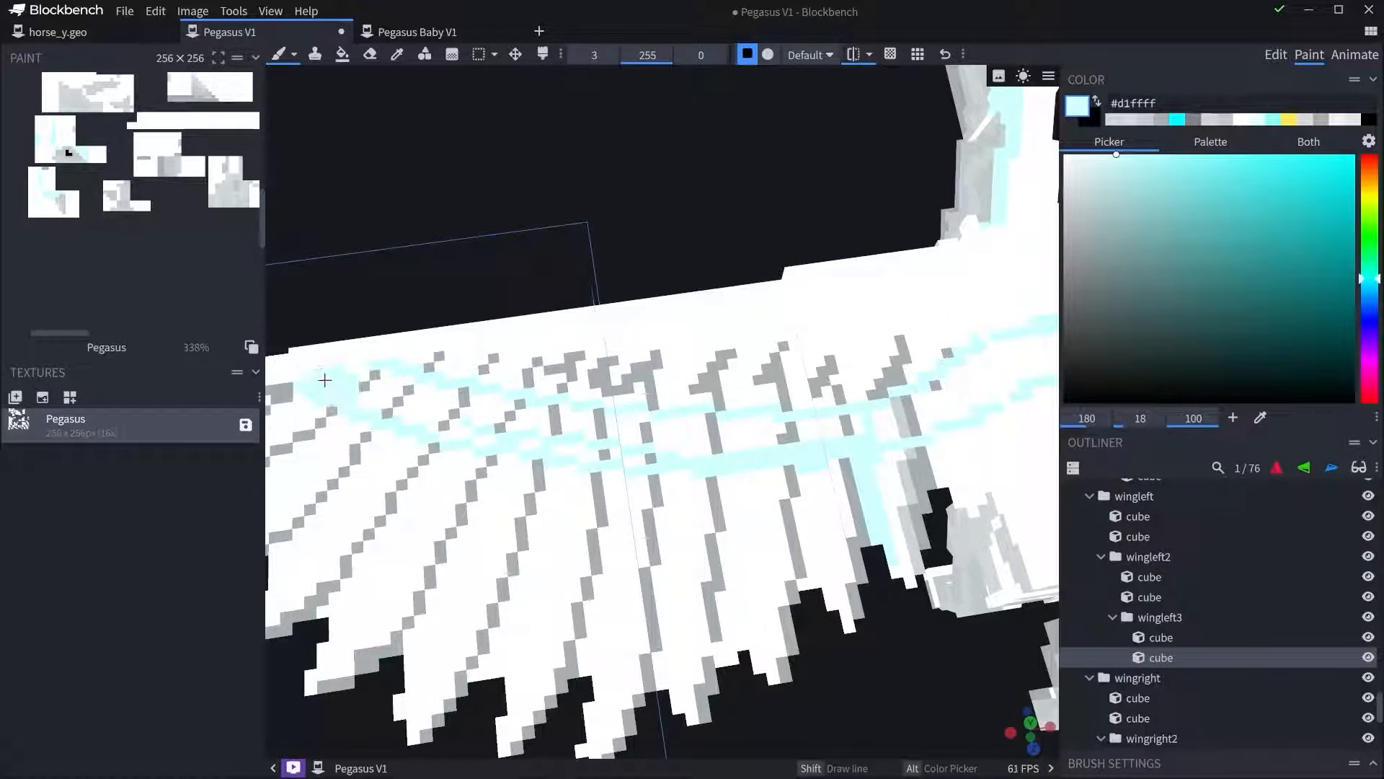
scroll(671, 456, "down", 5)
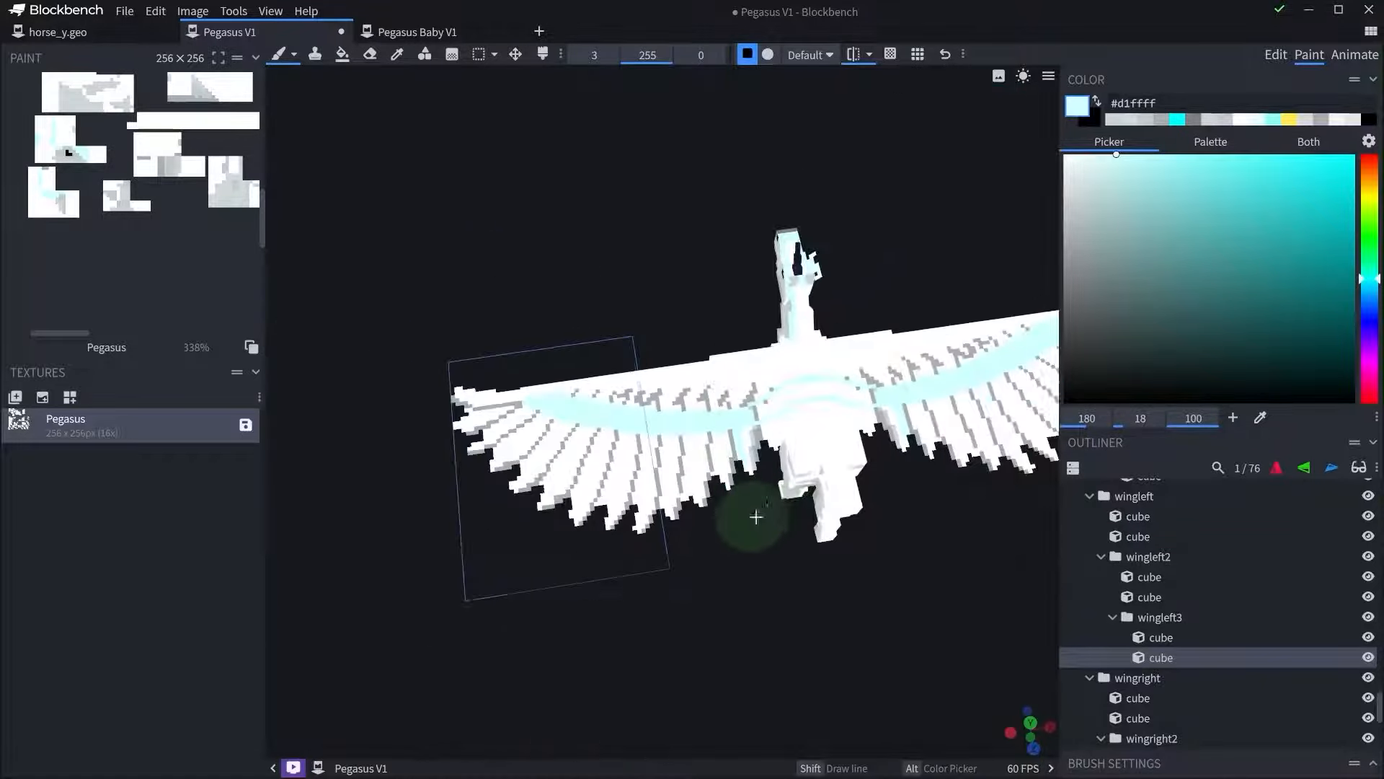
Fill the space between the two light cyan bands across the back to join the wing bands into one wide stripe.
scroll(596, 532, "up", 5)
left_click(467, 495)
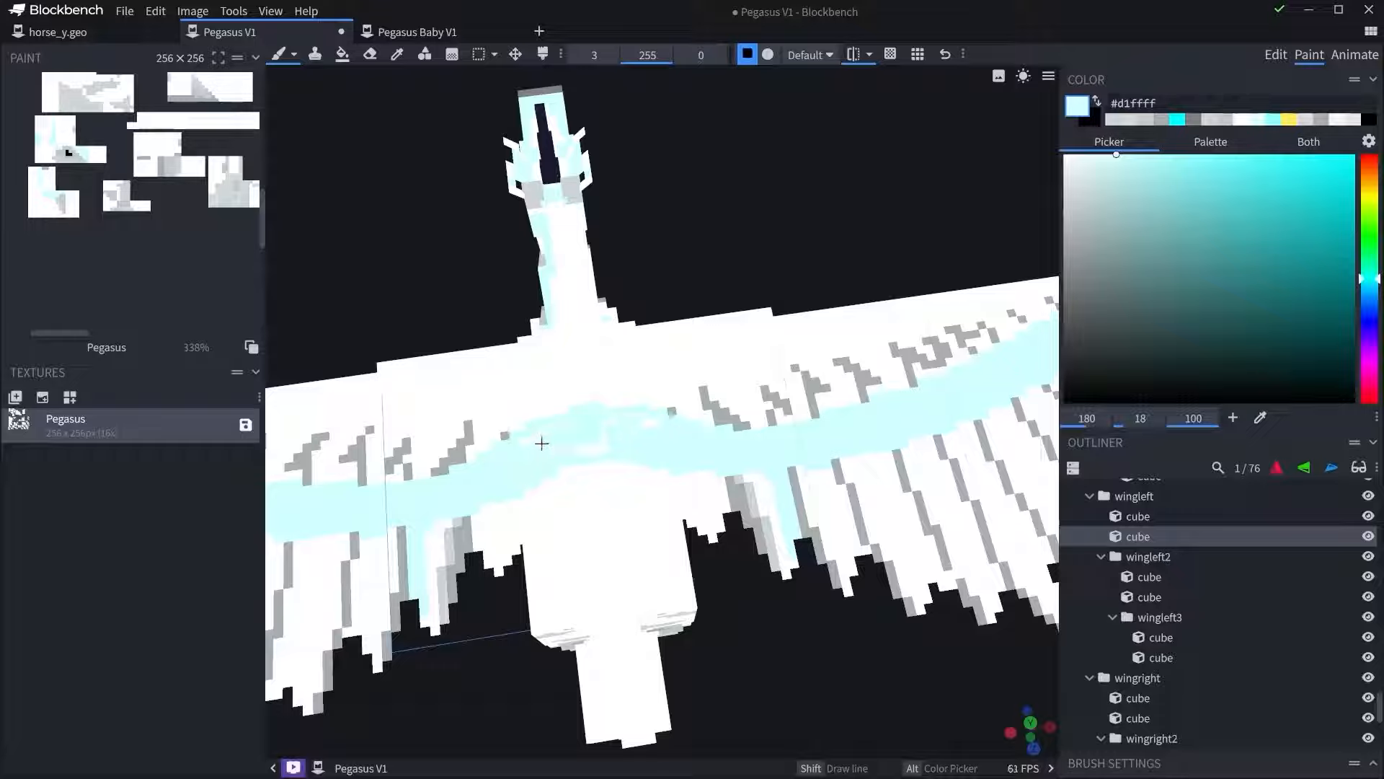
scroll(581, 506, "down", 5)
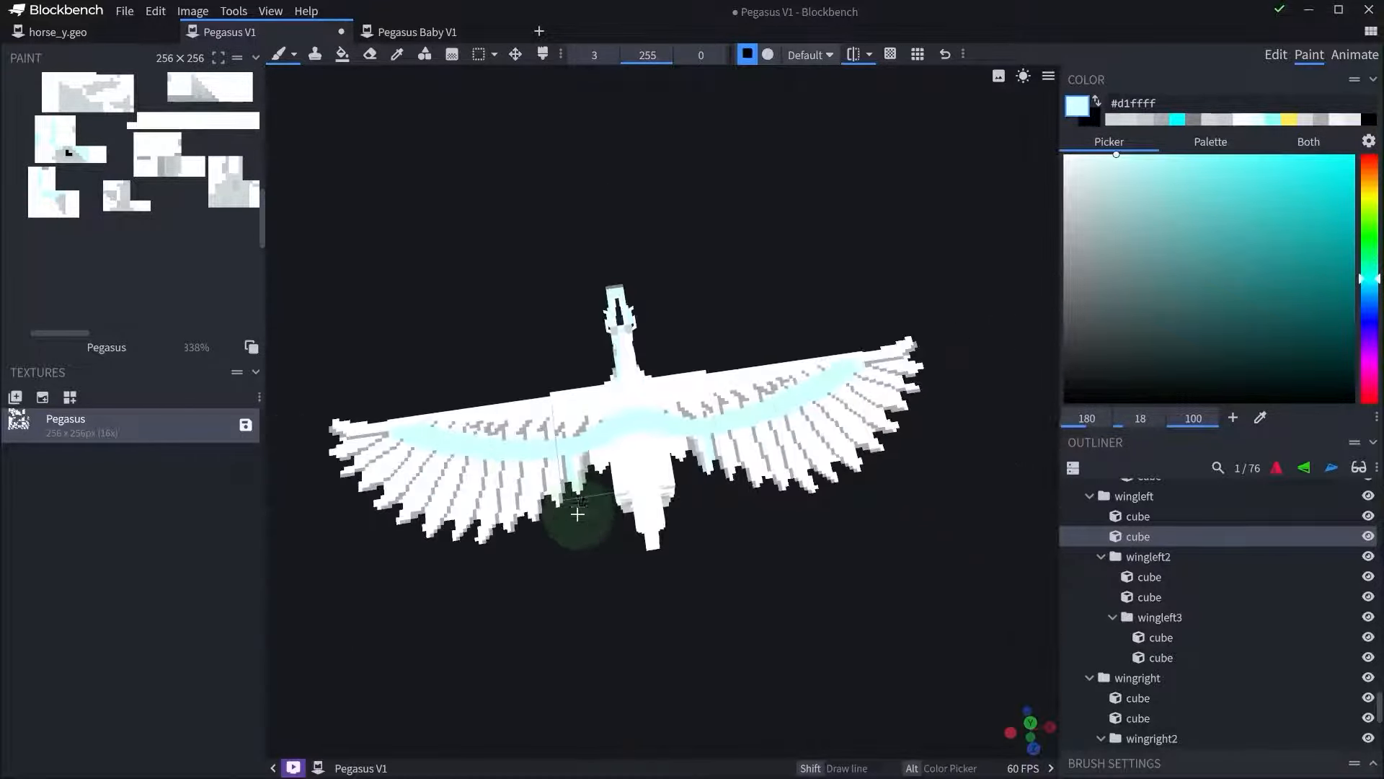
left_click_drag(615, 575, 661, 603)
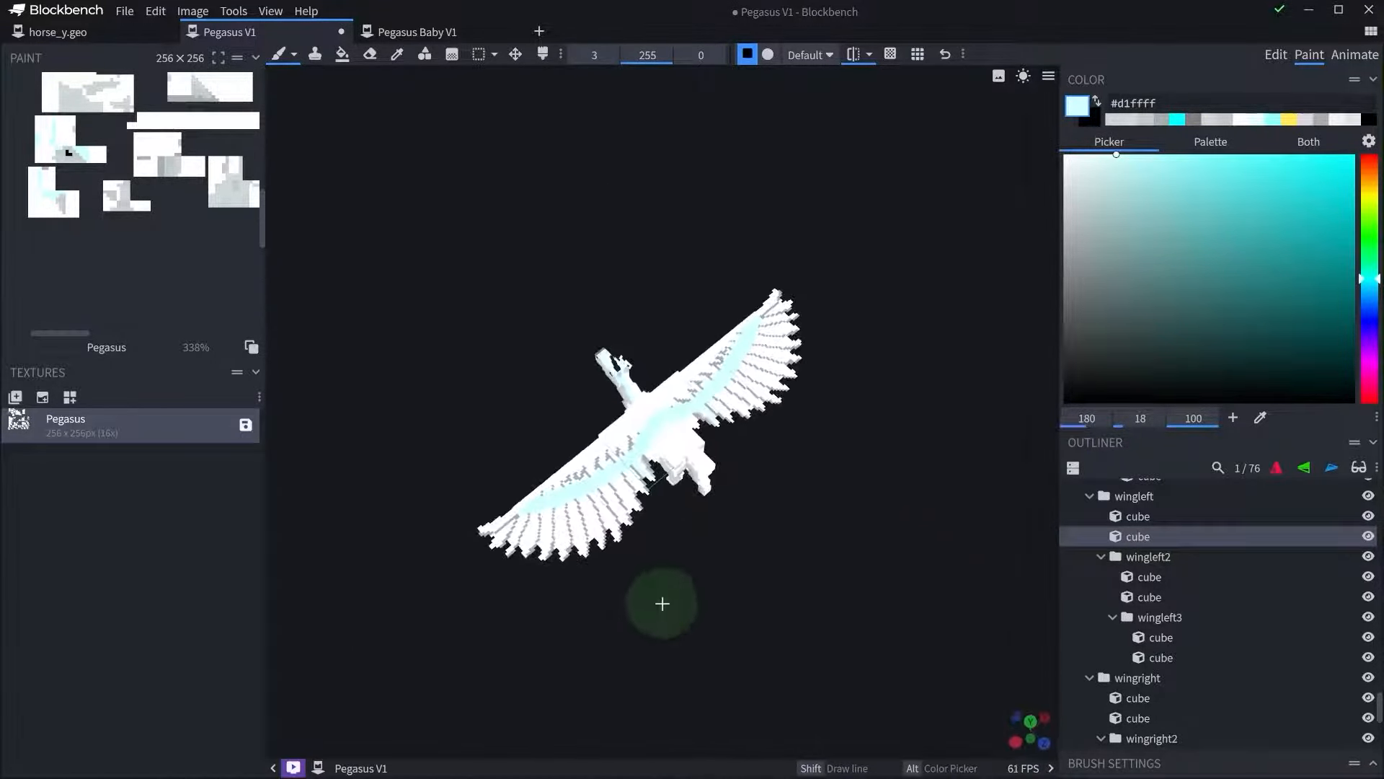
Paint mirrored light cyan #d1ffff patches from the front edges of the wings inward across the shoulders behind the neck.
scroll(640, 578, "up", 8)
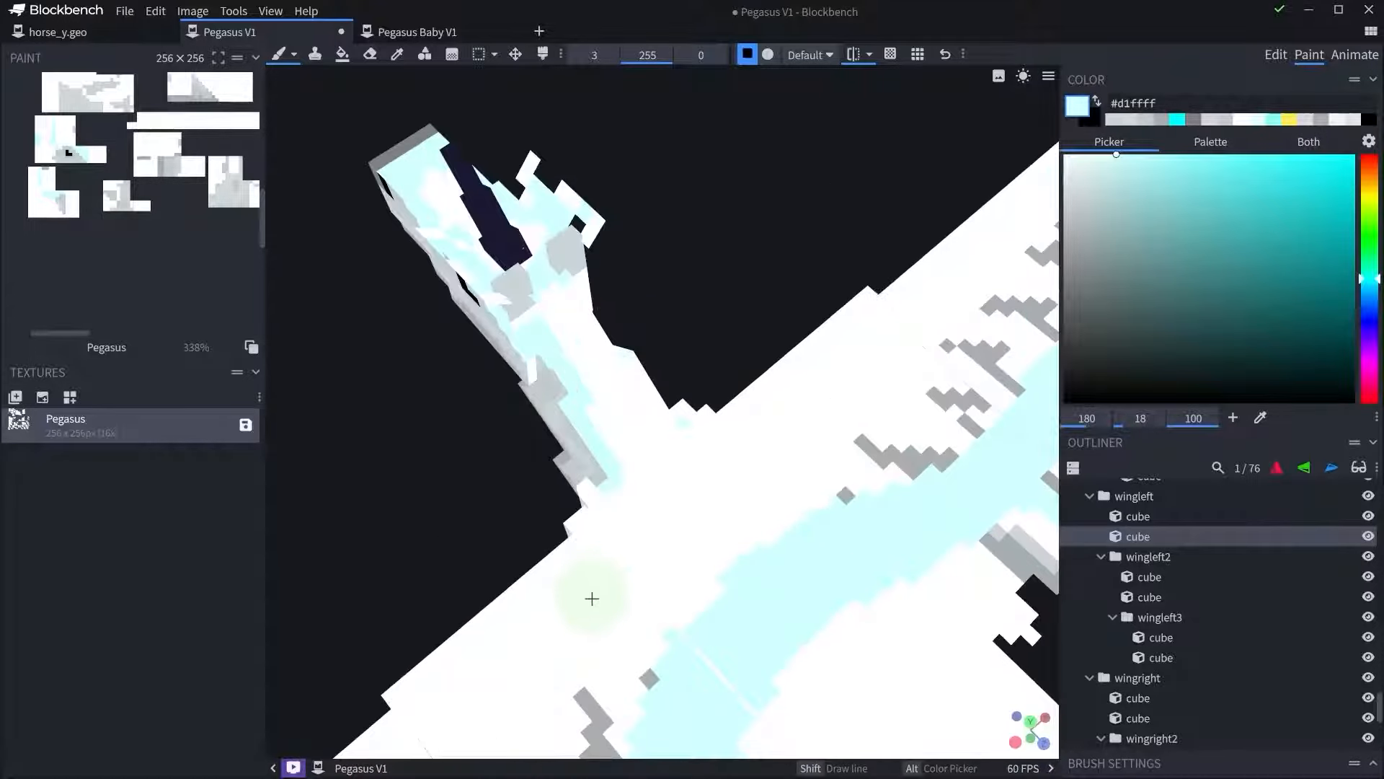
left_click(592, 597)
right_click_drag(592, 597, 585, 501)
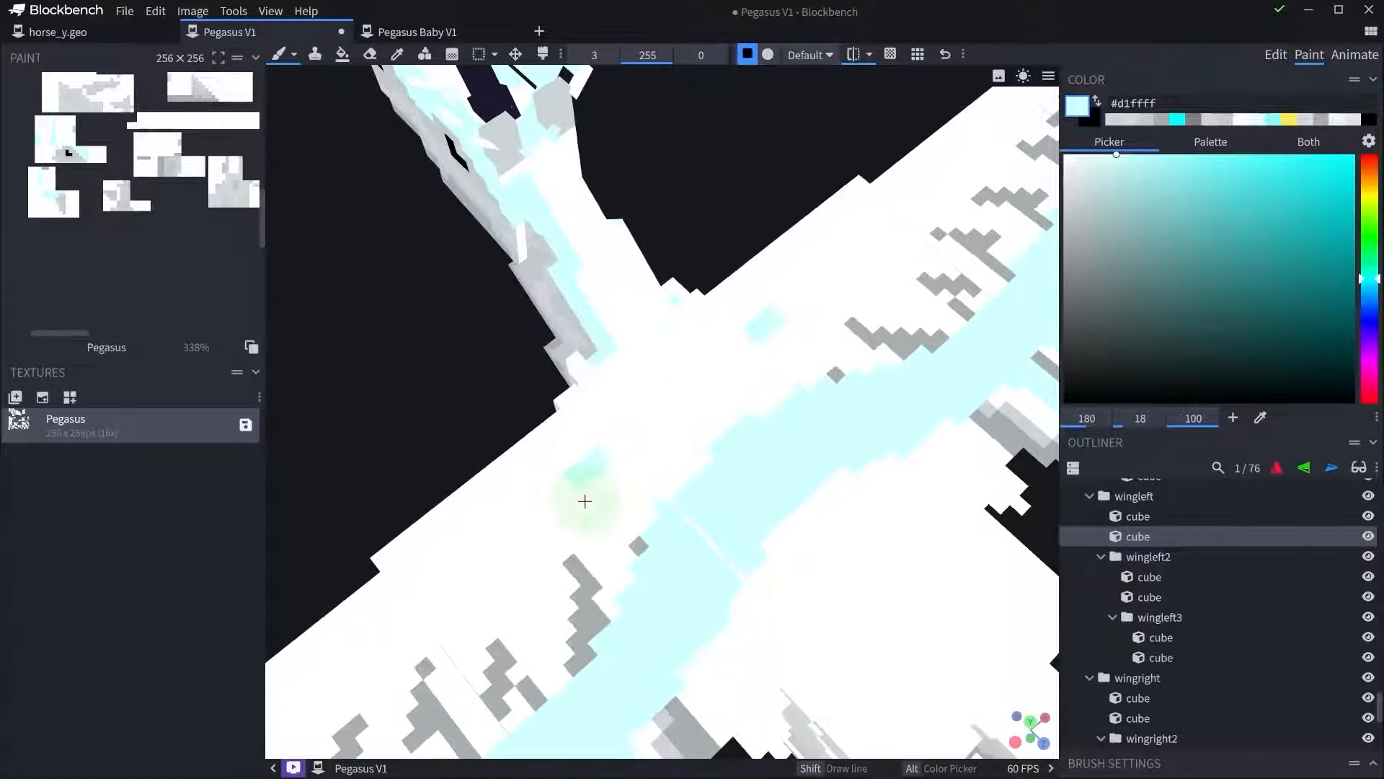
left_click(540, 467)
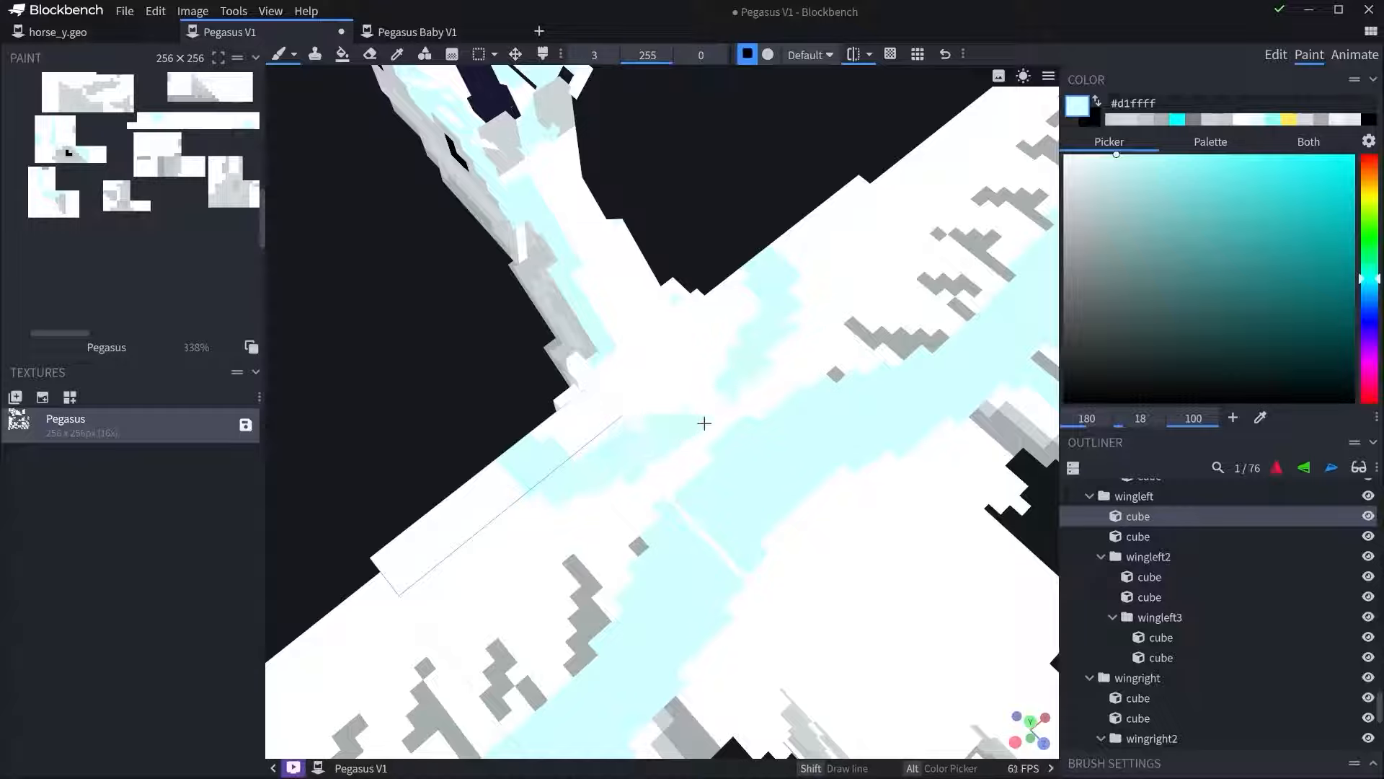
left_click_drag(722, 407, 905, 259)
left_click_drag(929, 161, 865, 245)
left_click(749, 317)
Hide the last cube of the flowymane group and turn to the side of the head and neck.
scroll(764, 296, "down", 4)
left_click_drag(797, 274, 721, 307)
scroll(865, 238, "up", 3)
mouse_move(909, 214)
left_mouse_down()
mouse_move(971, 138)
mouse_move(764, 389)
mouse_move(789, 284)
left_mouse_up()
key("e")
left_click_drag(621, 434, 663, 414)
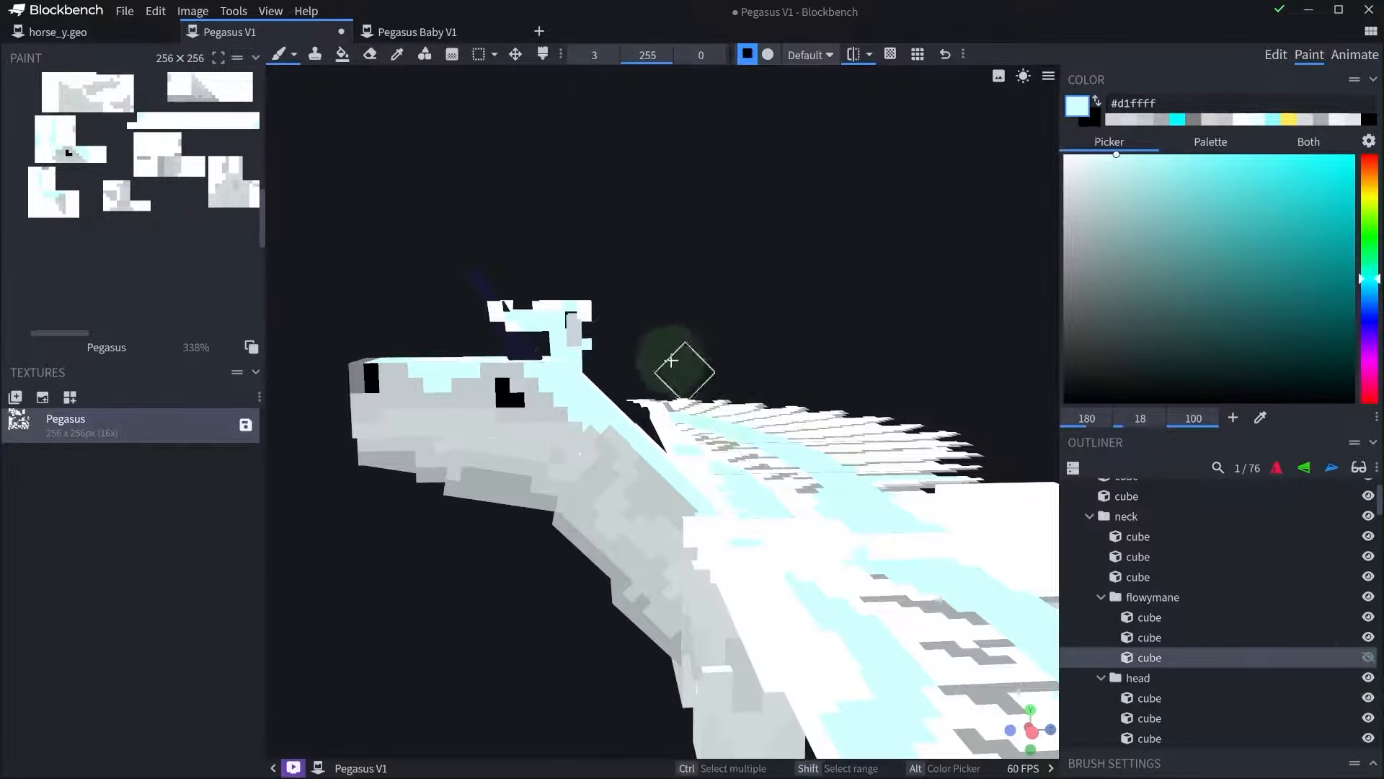
Sample #d1ffff from the mane, set the brush size to 1 and paint zigzag strands outward from the neck on the first flowymane cube.
scroll(669, 361, "up", 4)
left_click(443, 290, "alt")
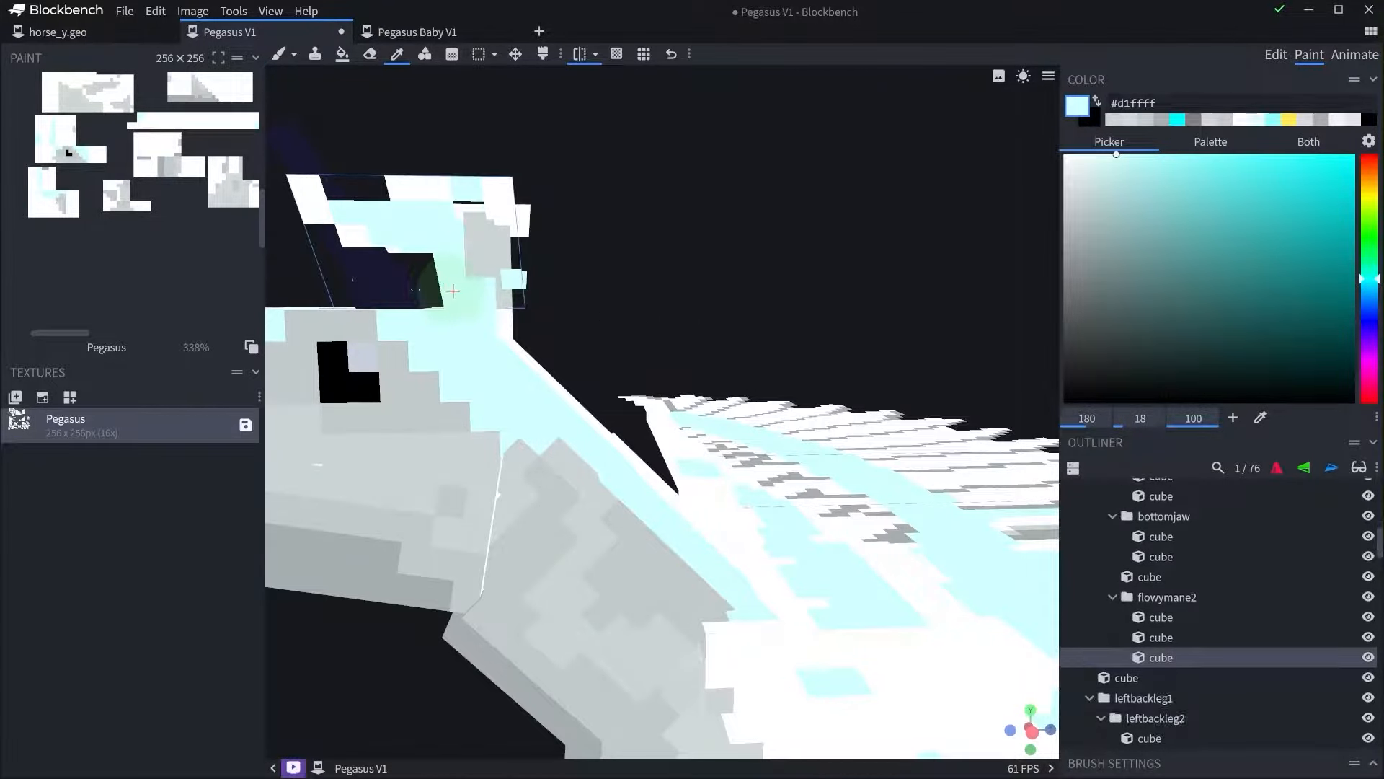
scroll(649, 253, "up", 3)
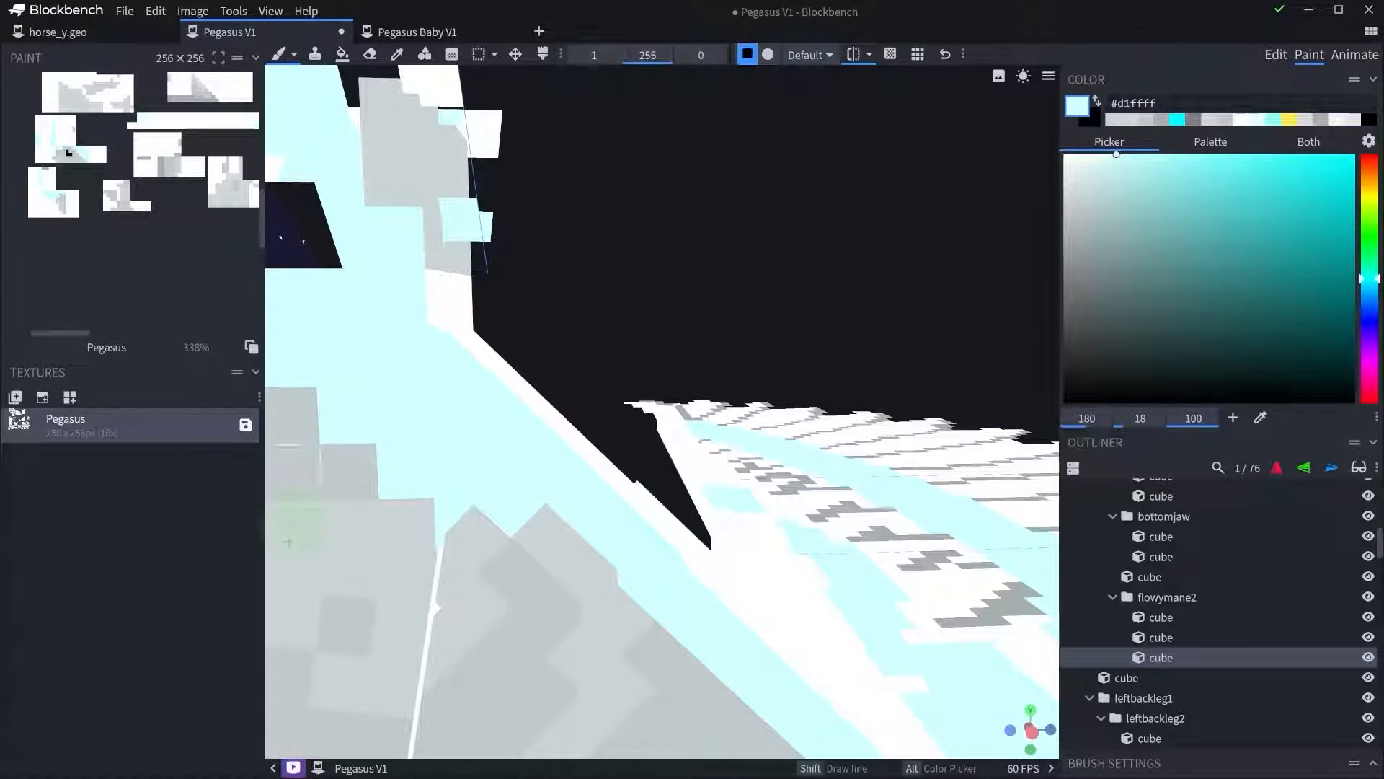
left_click_drag(912, 85, 504, 304)
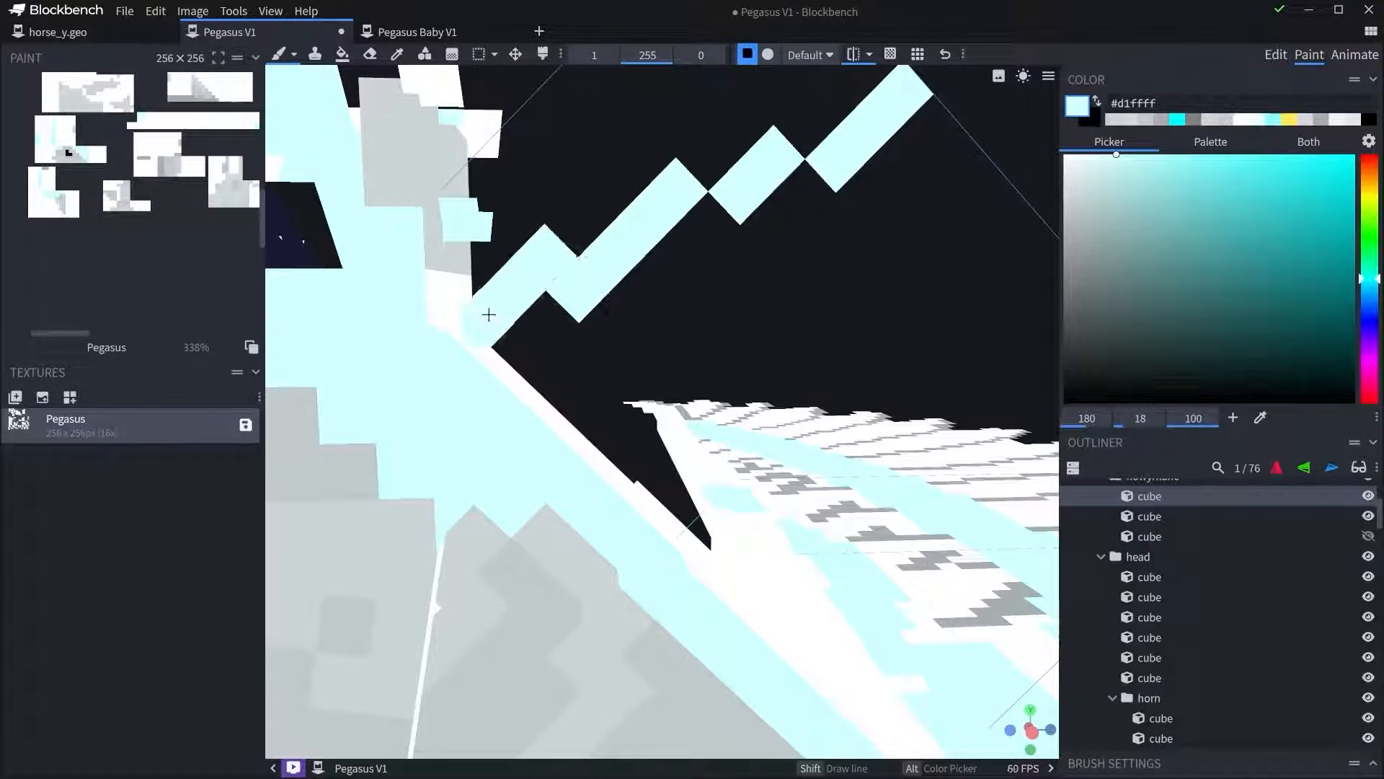
mouse_move(591, 411)
left_mouse_down()
mouse_move(815, 383)
mouse_move(997, 265)
left_mouse_up()
right_click_drag(1013, 371, 808, 238)
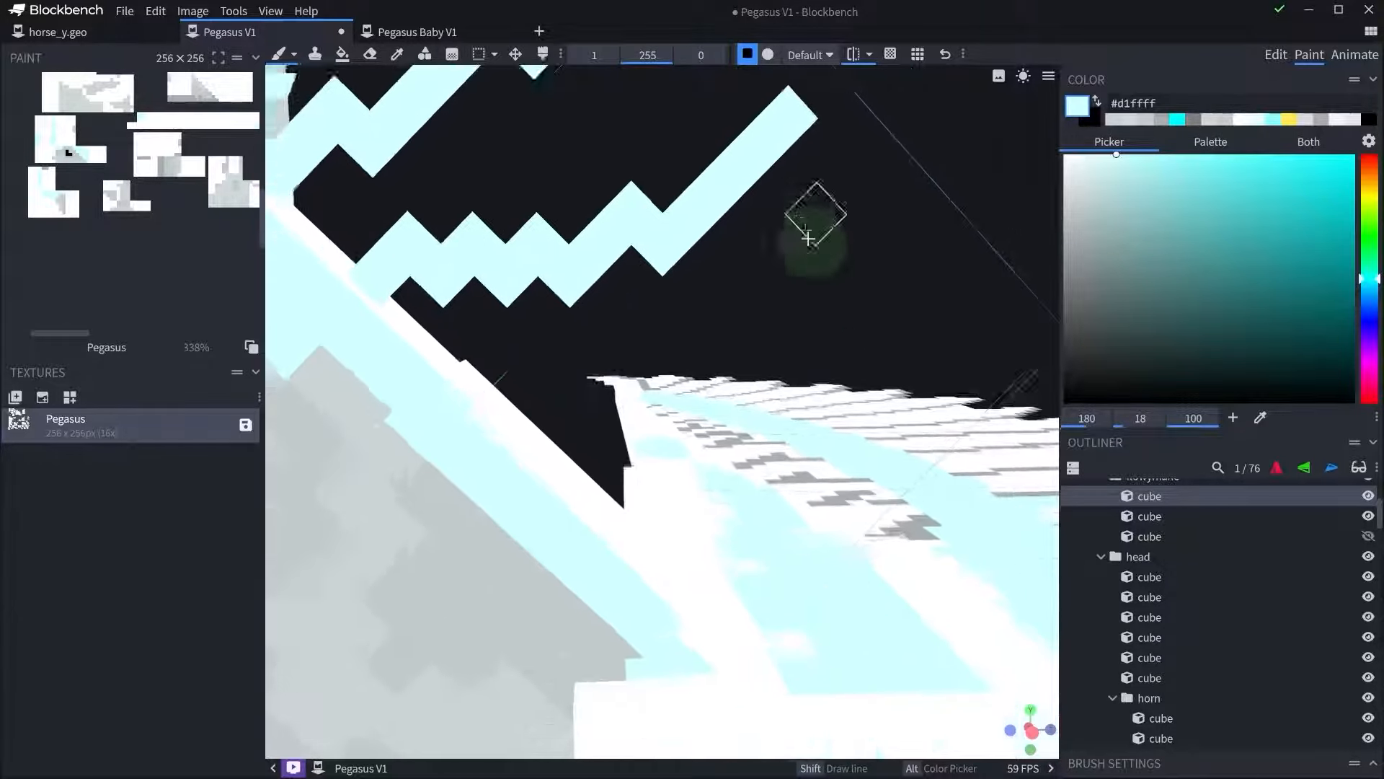
mouse_move(505, 382)
left_mouse_down()
mouse_move(520, 396)
mouse_move(686, 396)
mouse_move(889, 295)
left_mouse_up()
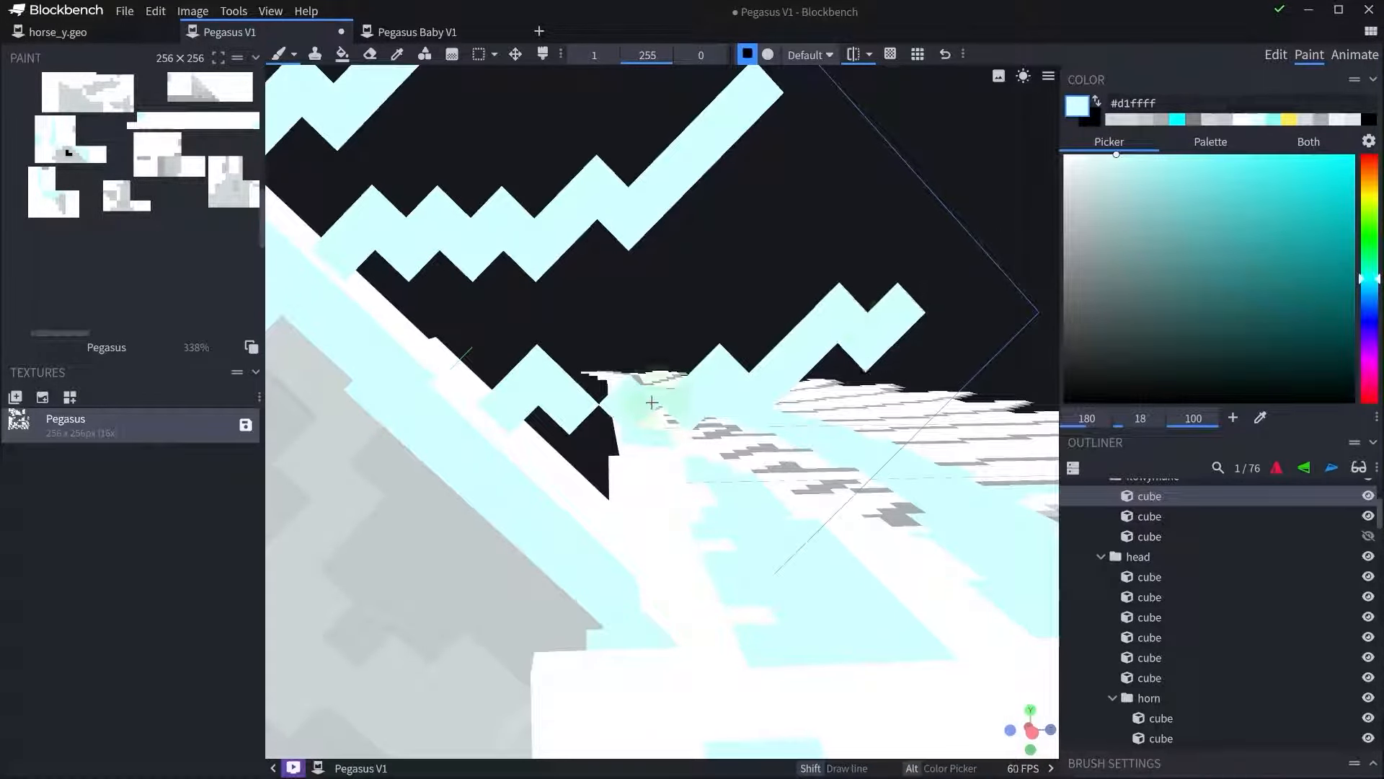
Fill the mane's roots along the back of the neck with light cyan #d1ffff, joining the bases of the zigzag strands.
scroll(523, 423, "down", 3)
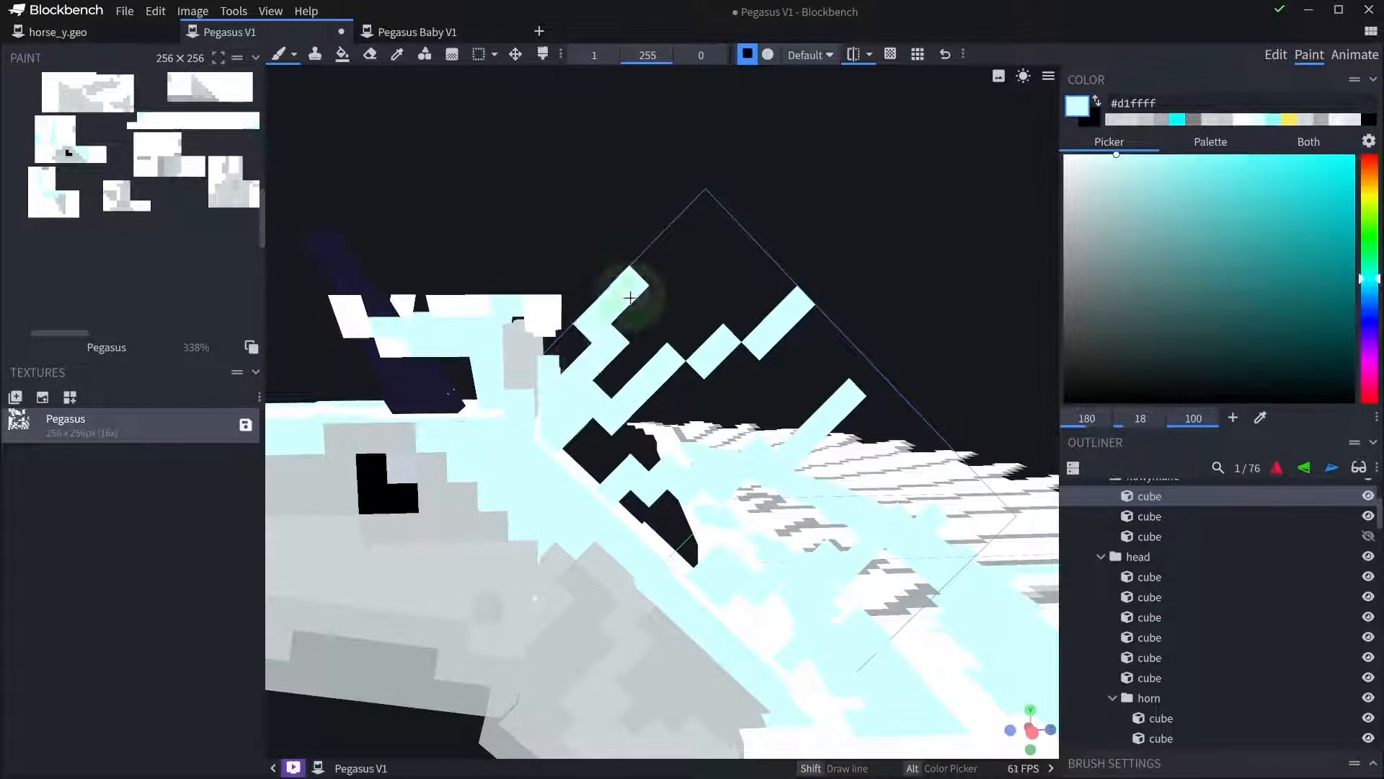
left_click_drag(631, 297, 553, 415)
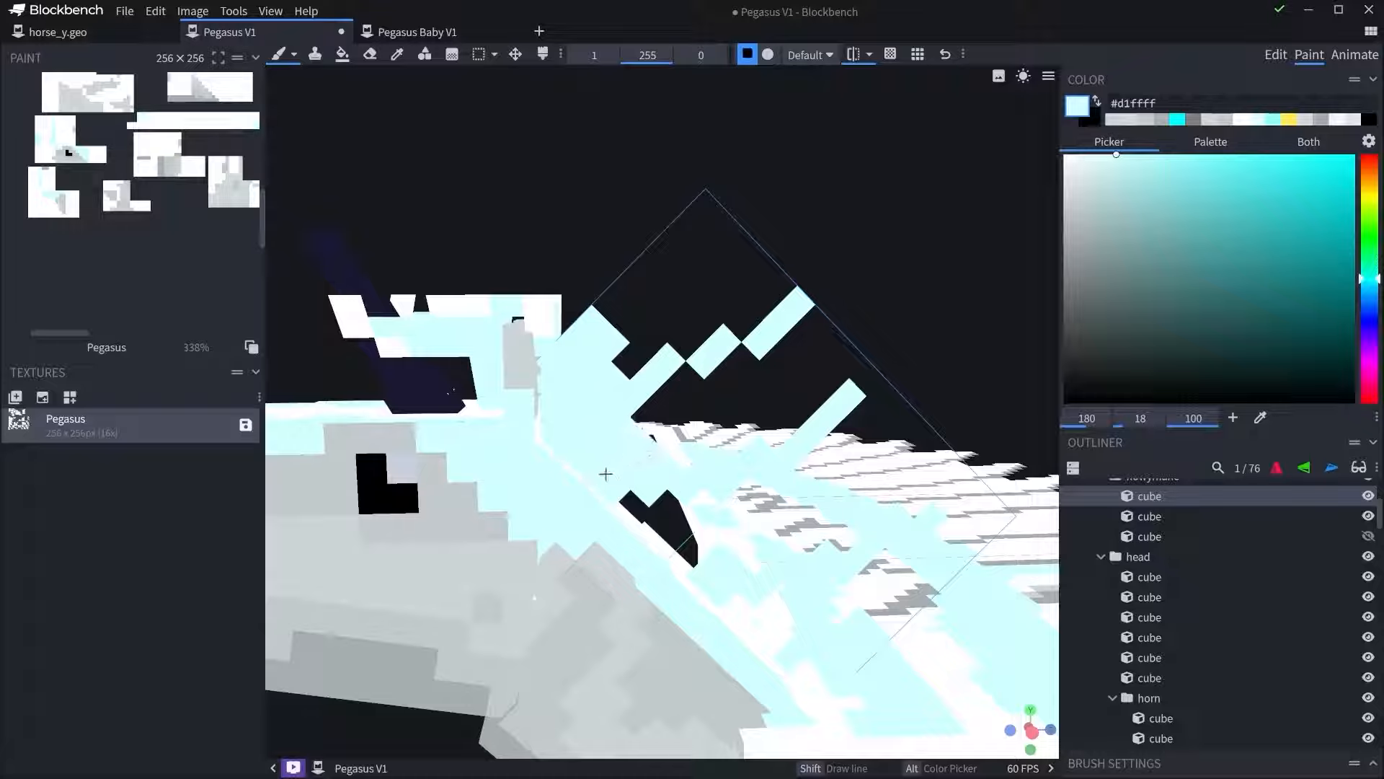
scroll(653, 461, "up", 4)
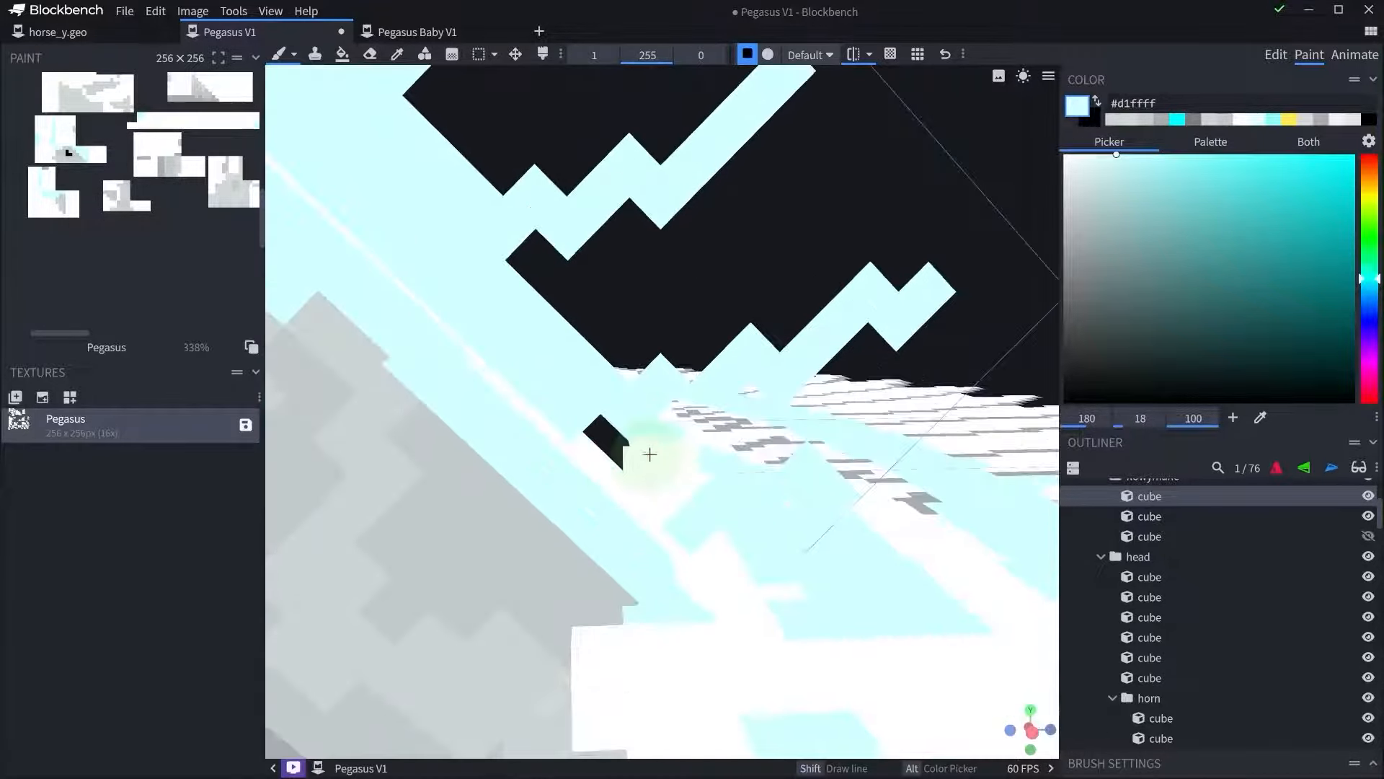
scroll(626, 434, "down", 5)
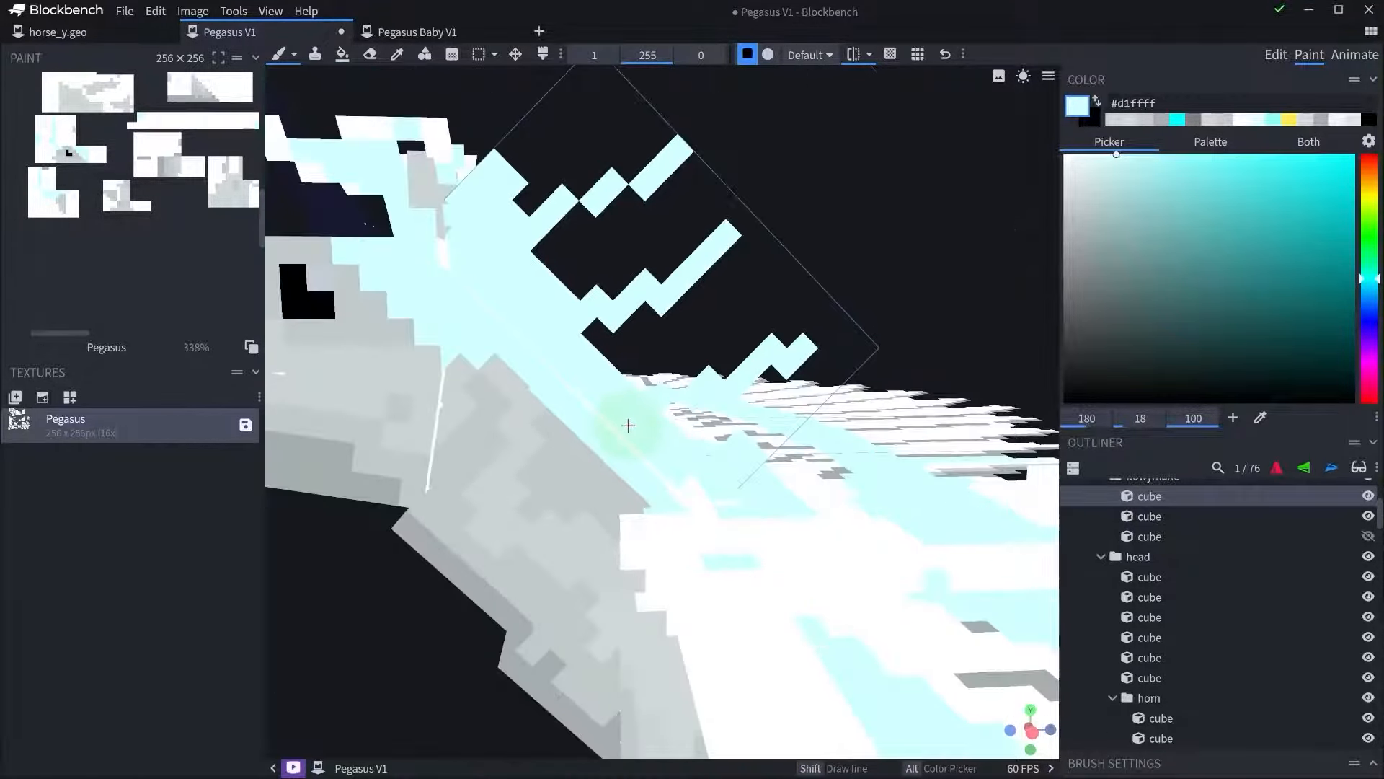
right_click_drag(598, 340, 677, 406)
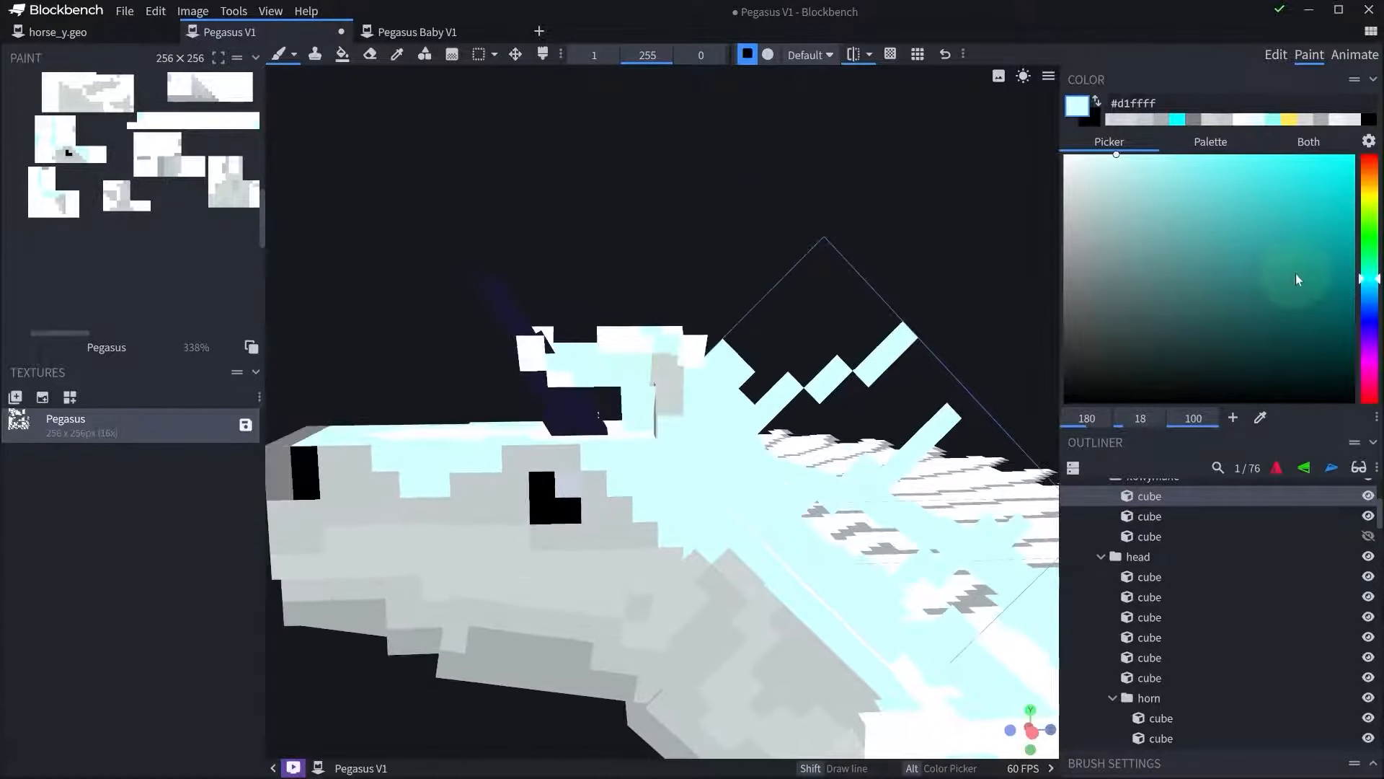
Sample the grey #c0caca from the ear and paint shadow patches at the mane's roots between the cyan strands.
right_click_drag(742, 591, 660, 501)
left_click(656, 510, "alt")
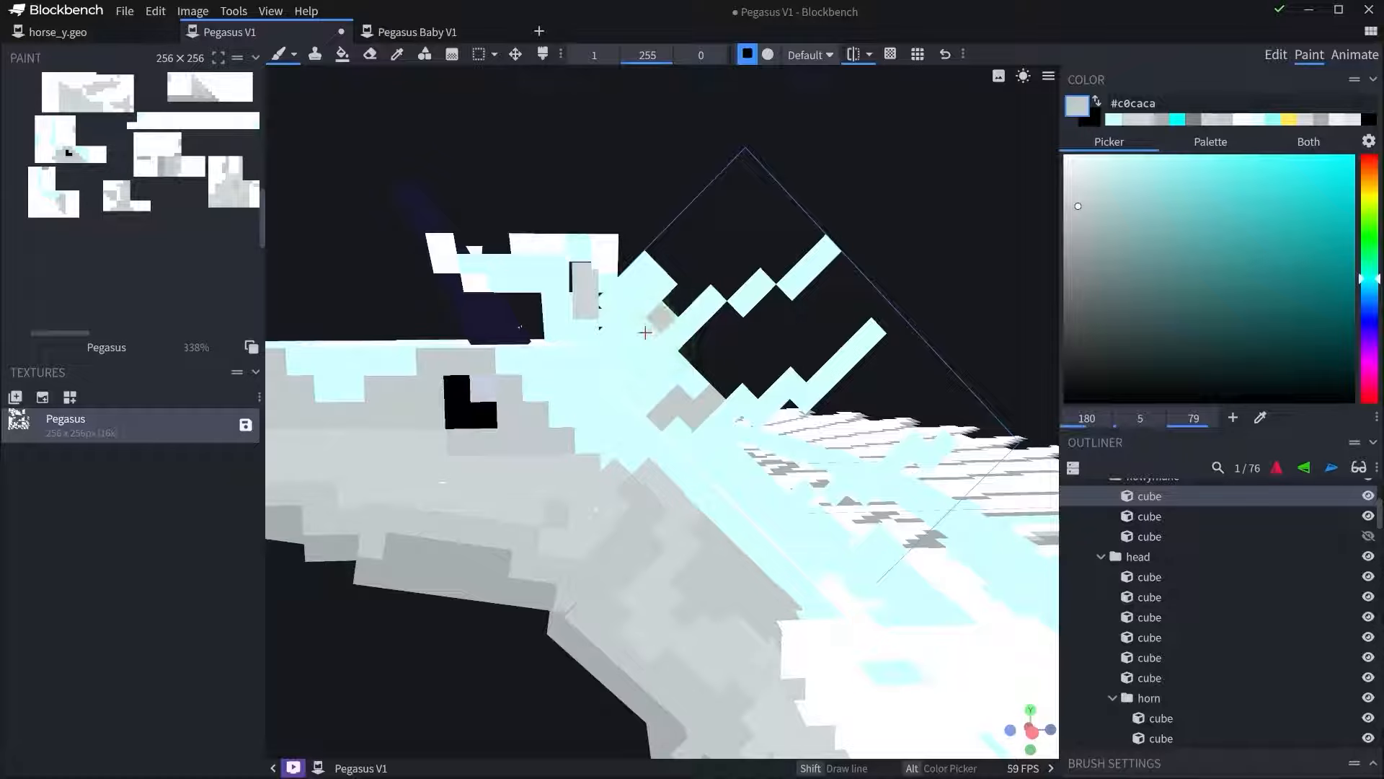
key("ctrl+z")
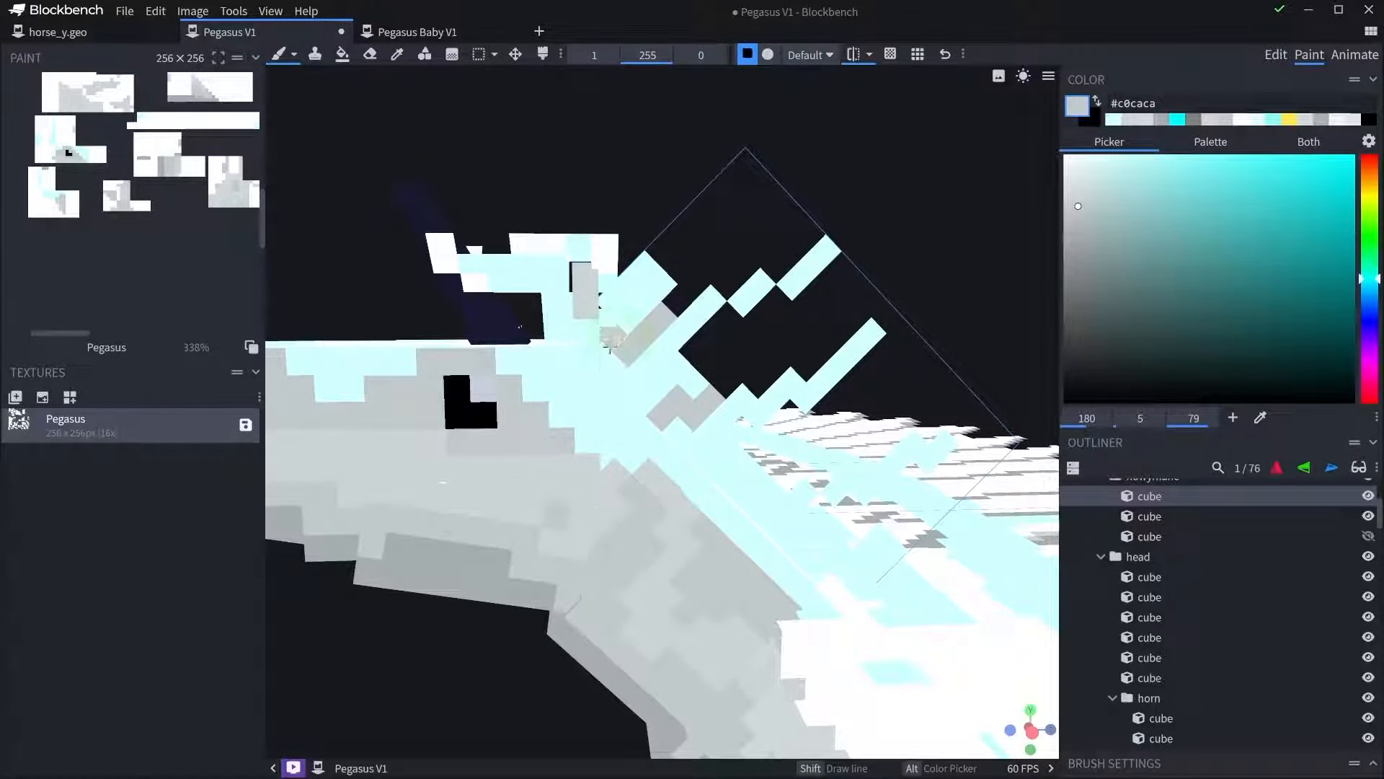
scroll(609, 348, "up", 5)
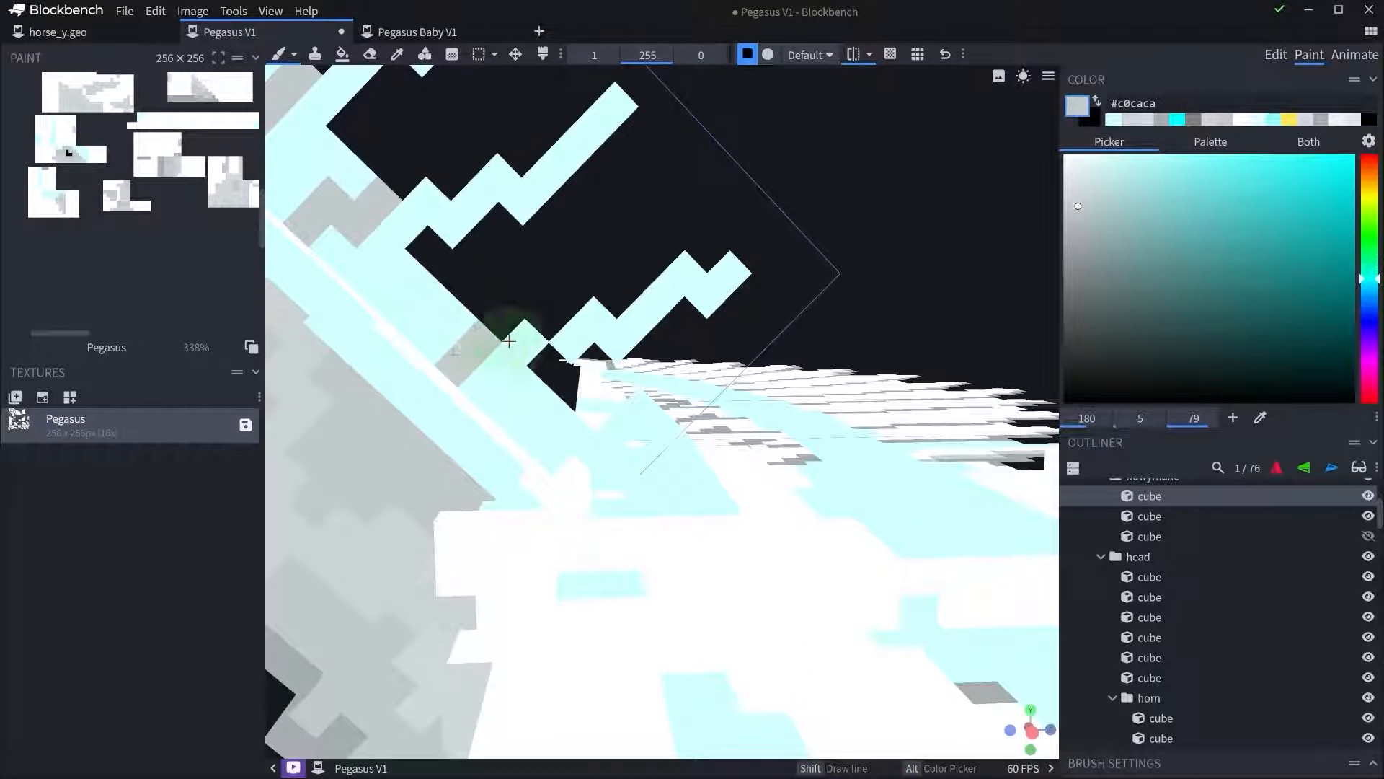
mouse_move(532, 358)
right_mouse_down()
mouse_move(695, 470)
mouse_move(667, 452)
mouse_move(729, 379)
right_mouse_up()
Sample #ffffff from the back and paint white along the lower edges and tips of the mane's cyan strands.
key("alt")
left_click(741, 617, "alt")
left_click(614, 338)
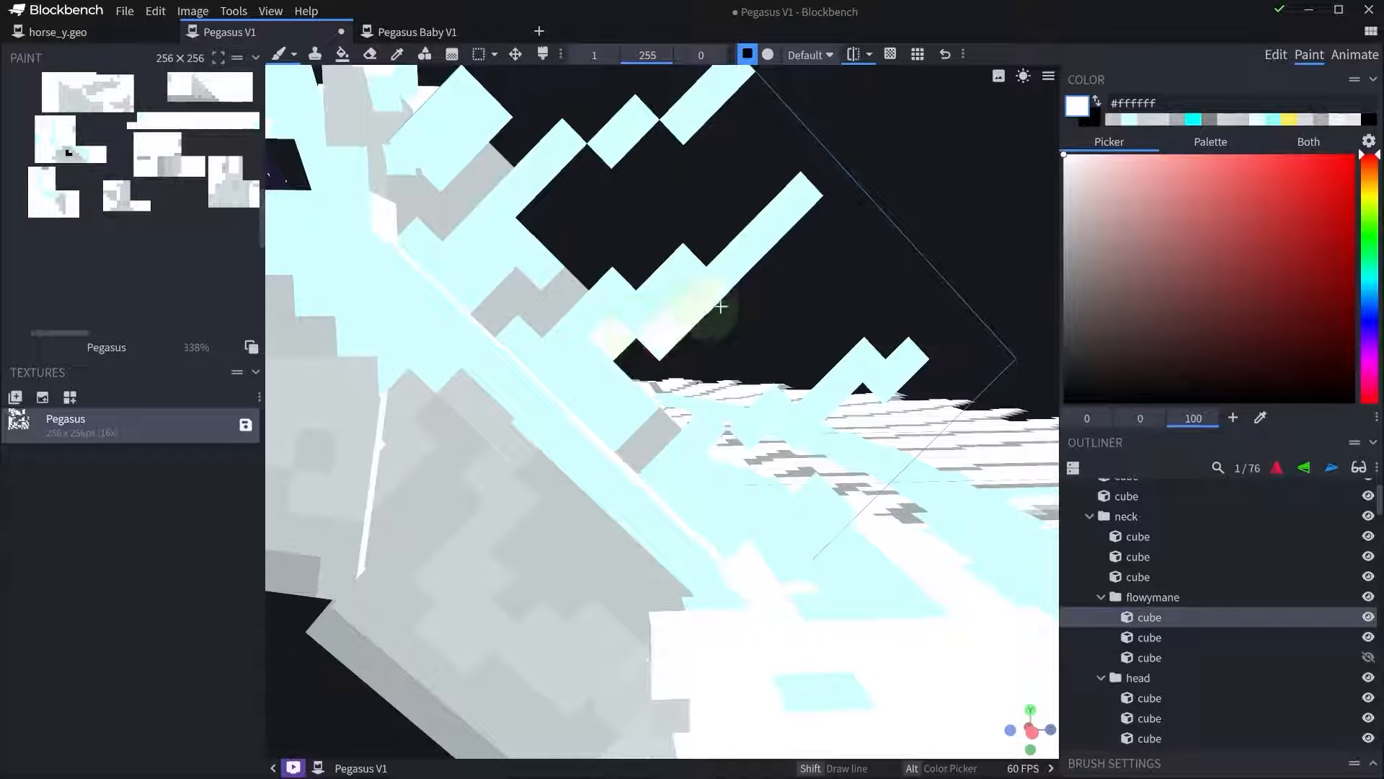
right_click_drag(698, 304, 475, 239)
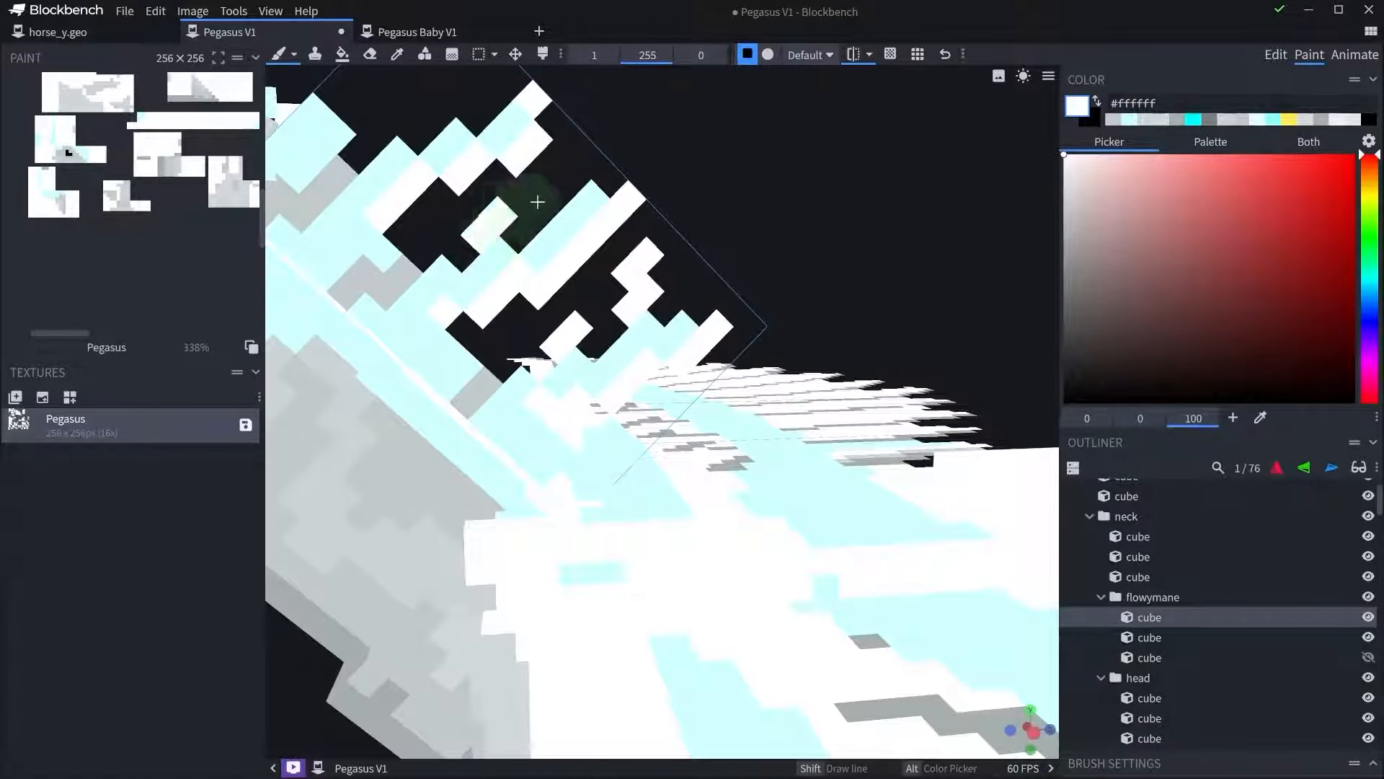
Try adding extra white zigzag strands in the gaps between the mane's cyan strands, then remove them.
left_click(576, 177)
right_click_drag(568, 182, 595, 299)
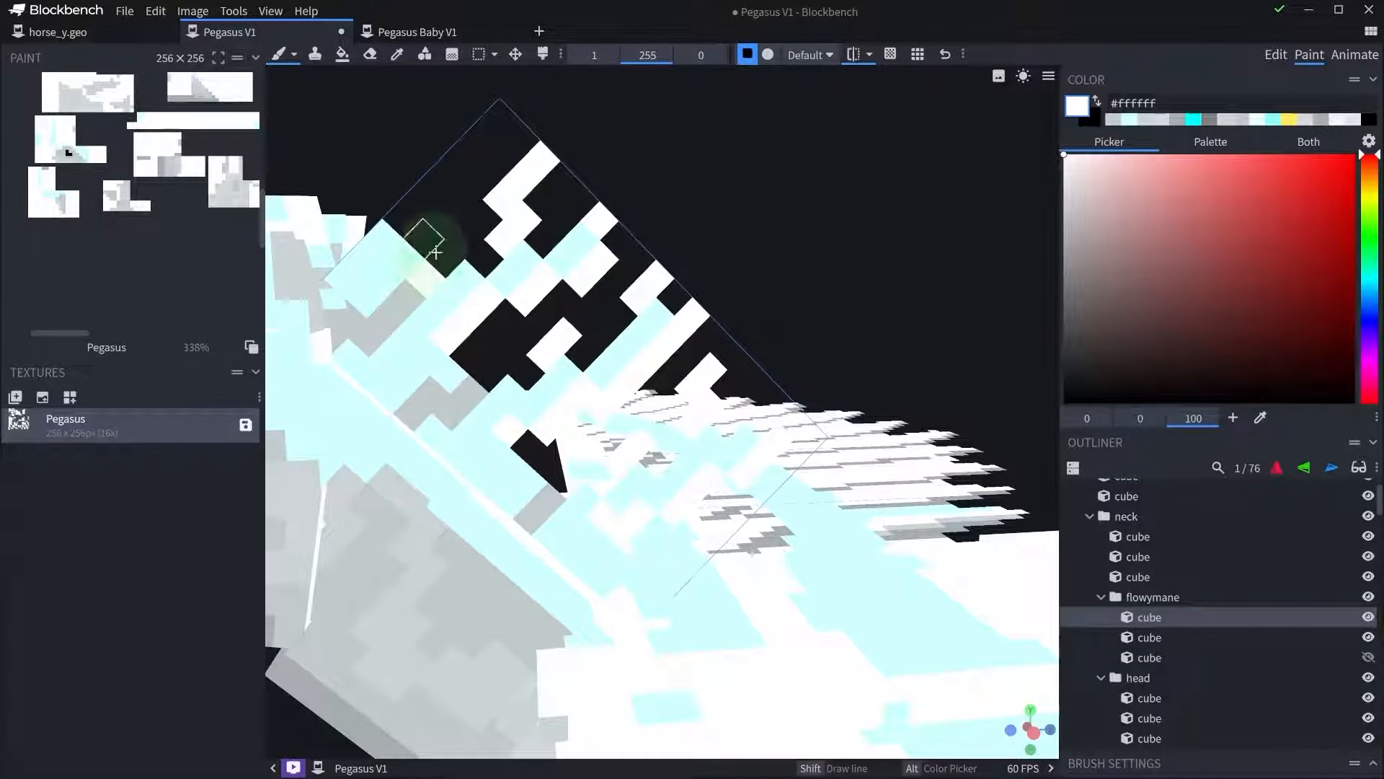
mouse_move(438, 176)
right_mouse_down()
mouse_move(642, 308)
mouse_move(749, 235)
right_mouse_up()
scroll(750, 235, "down", 10)
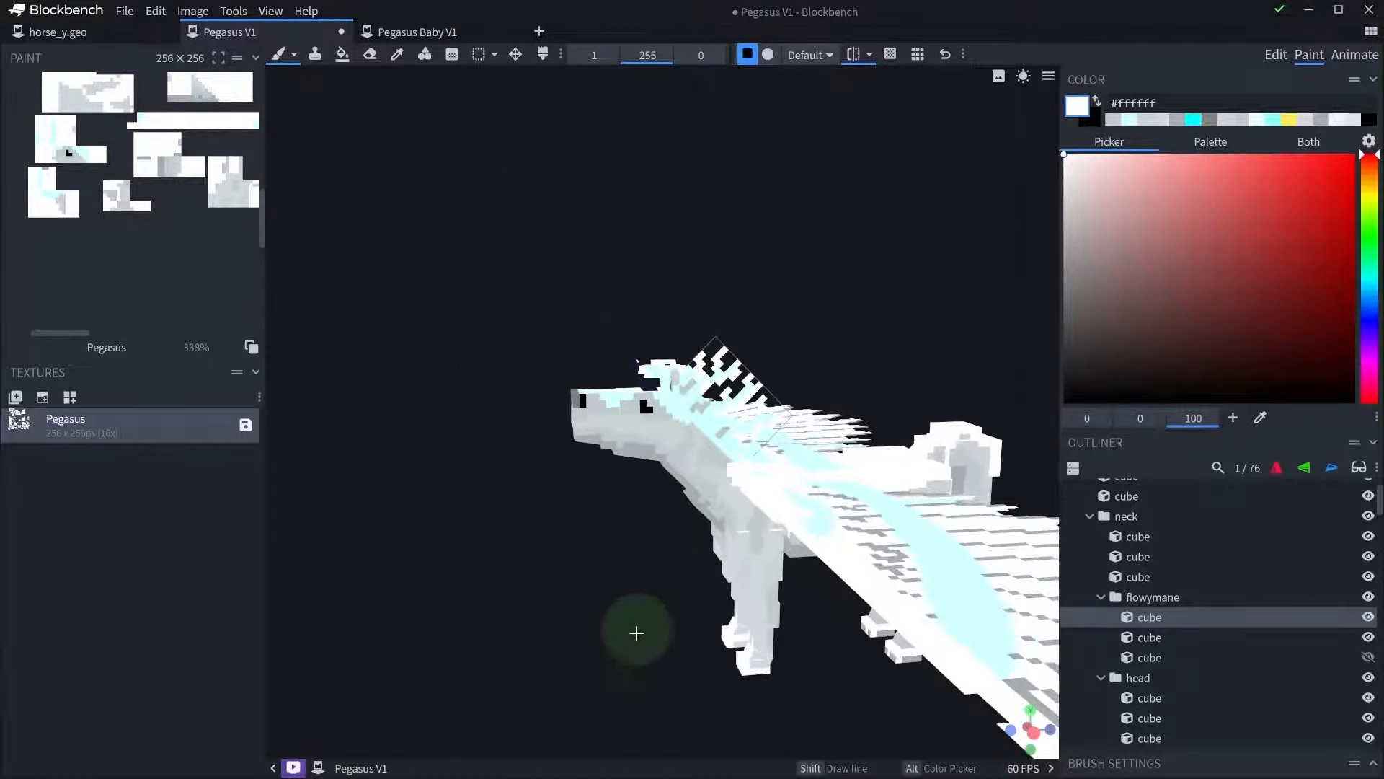
left_click_drag(683, 643, 618, 658)
scroll(640, 657, "up", 8)
scroll(640, 657, "up", 6)
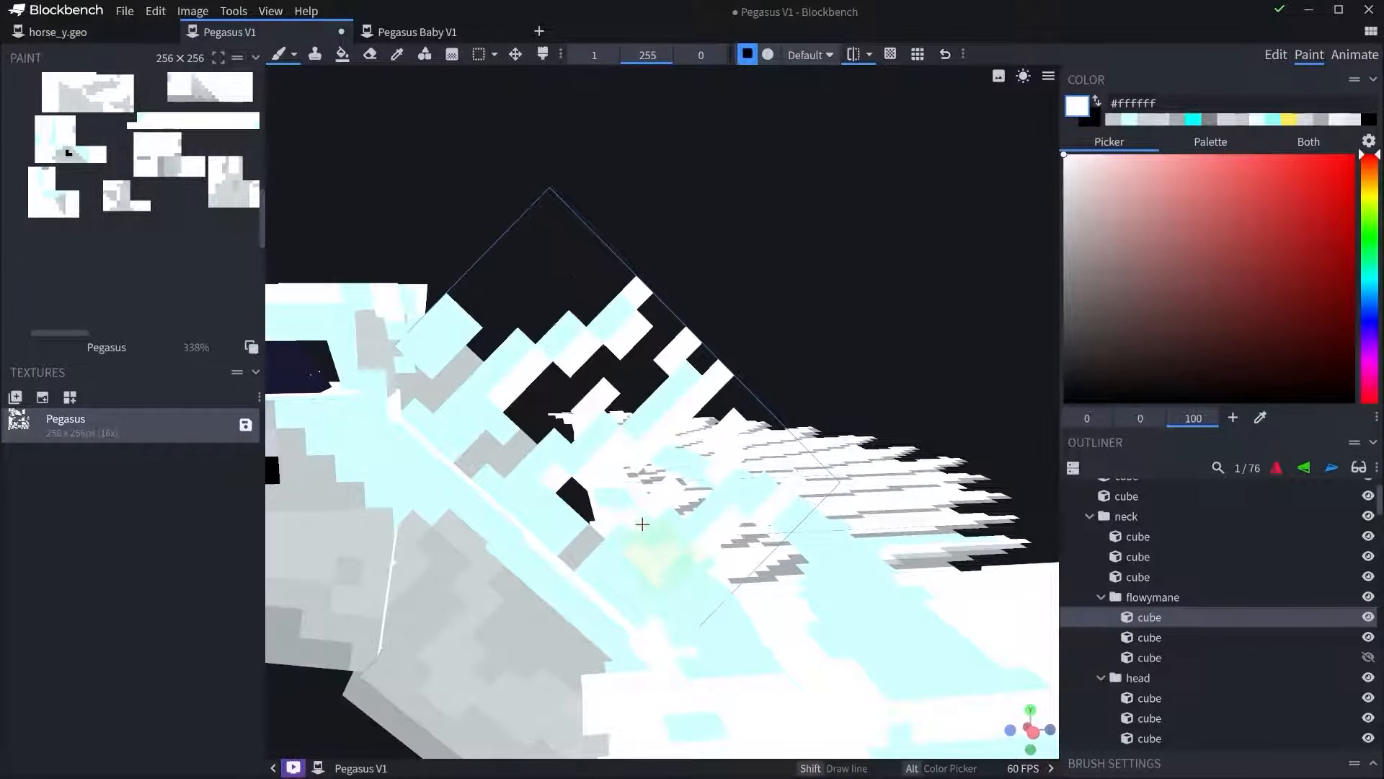
scroll(652, 545, "up", 2)
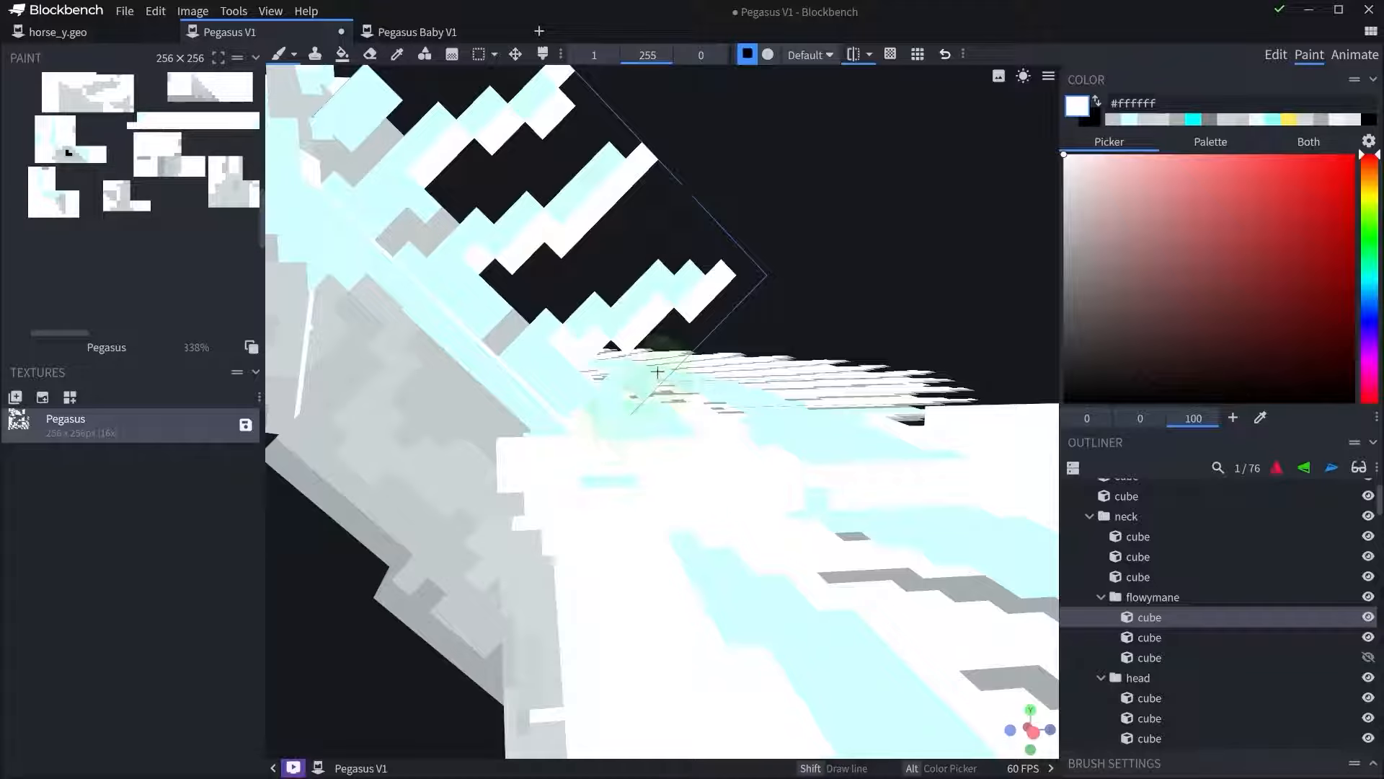
Dot white pixels beside the mane's middle strand and extend the grey #c0caca patch at its root outward.
right_click_drag(658, 371, 609, 465)
scroll(642, 413, "up", 3)
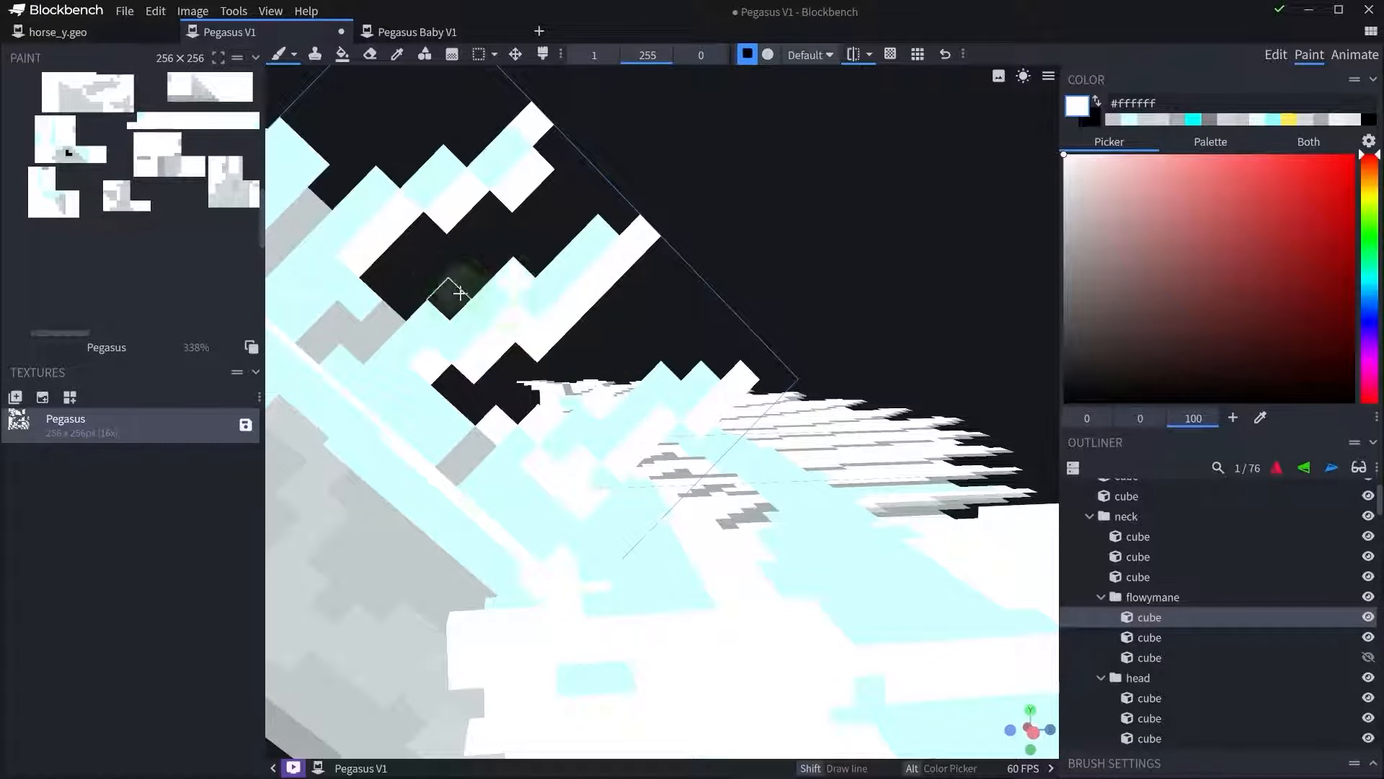
left_click(415, 304, "alt")
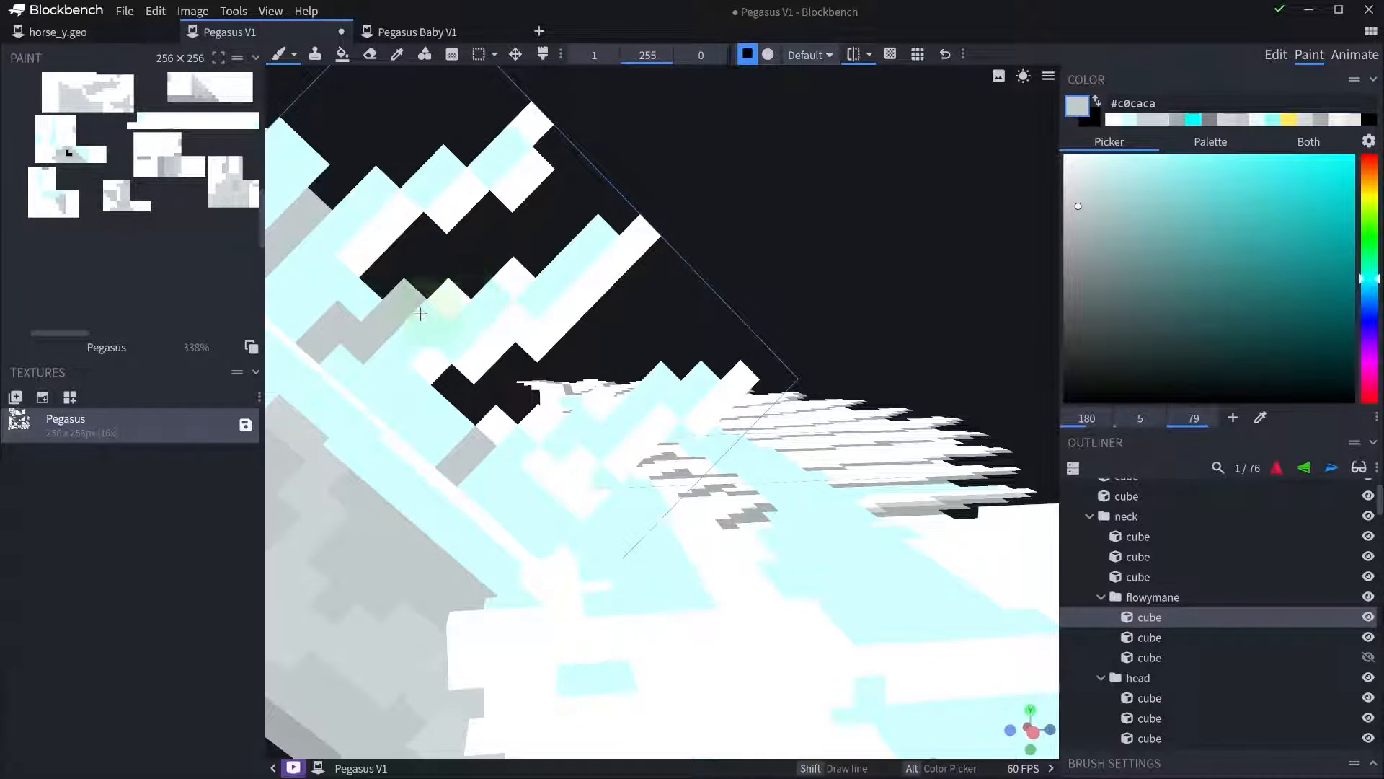
Sample #ffffff and paint jagged white strands on the upper part of the tilted second flowymane cube behind the head.
left_click(448, 297, "alt")
right_click_drag(658, 393, 651, 340)
scroll(635, 393, "down", 5)
scroll(462, 635, "up", 2)
left_click_drag(460, 649, 797, 406)
scroll(572, 445, "up", 2)
right_click_drag(571, 445, 454, 414)
left_click(419, 426)
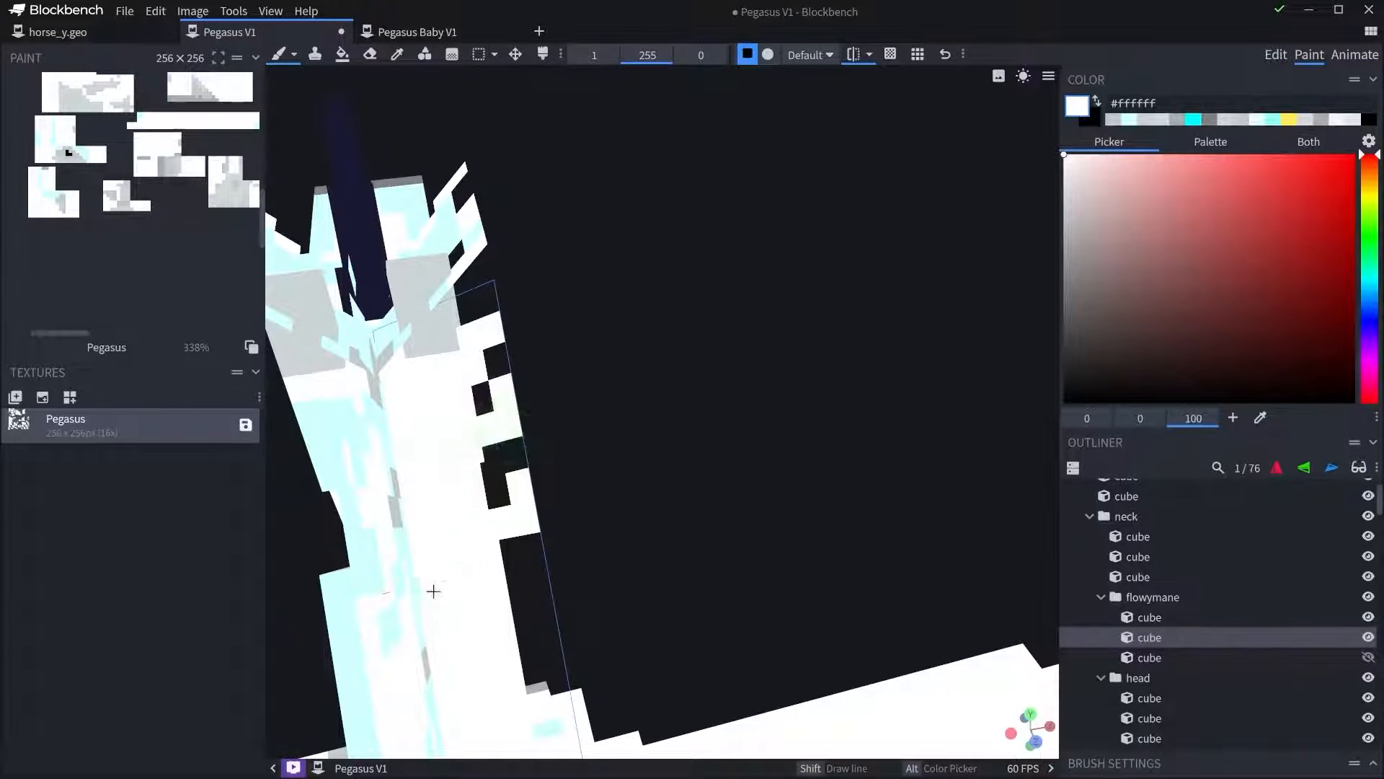
Continue the white zigzag strands along the second flowymane cube down to the base of the neck.
left_click(549, 641)
right_click_drag(618, 621, 732, 396)
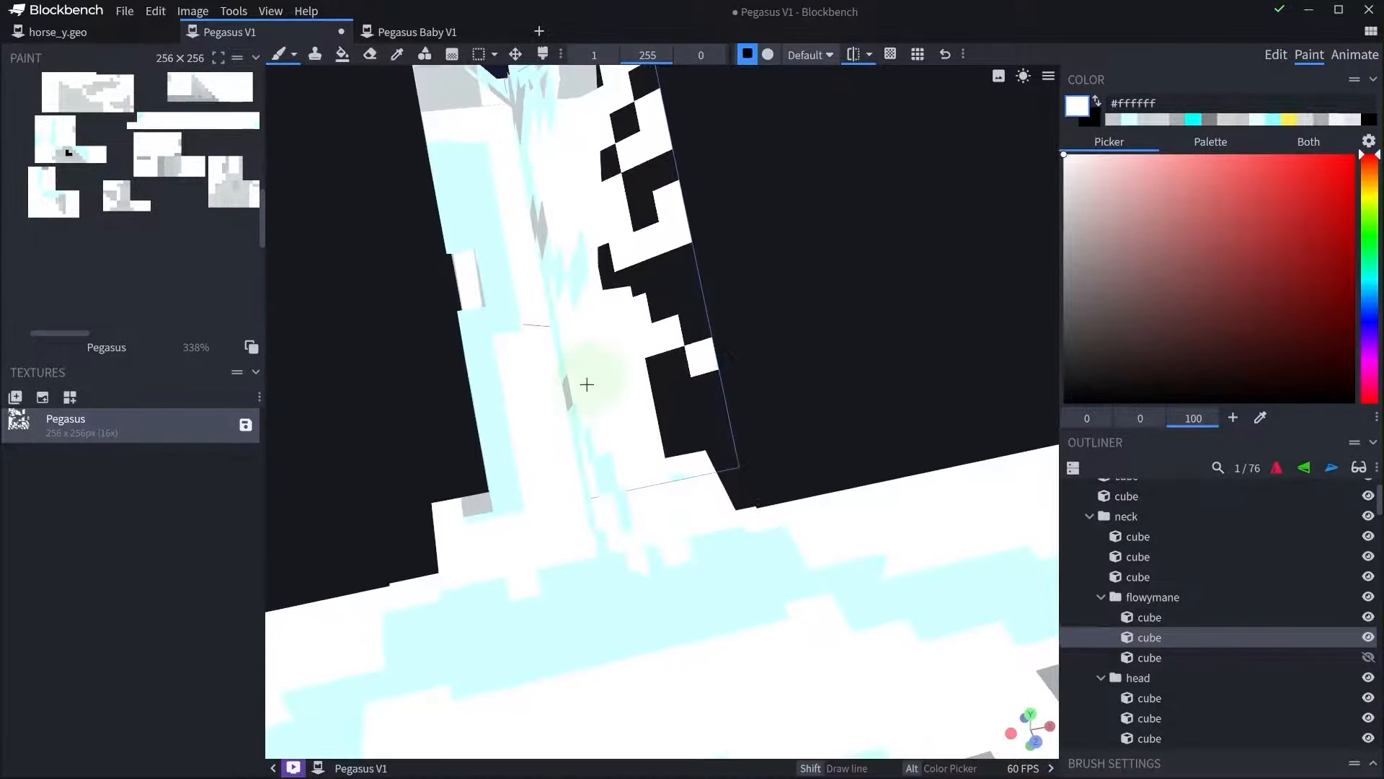
left_click(587, 384)
left_click_drag(762, 437, 984, 426)
left_click(628, 406)
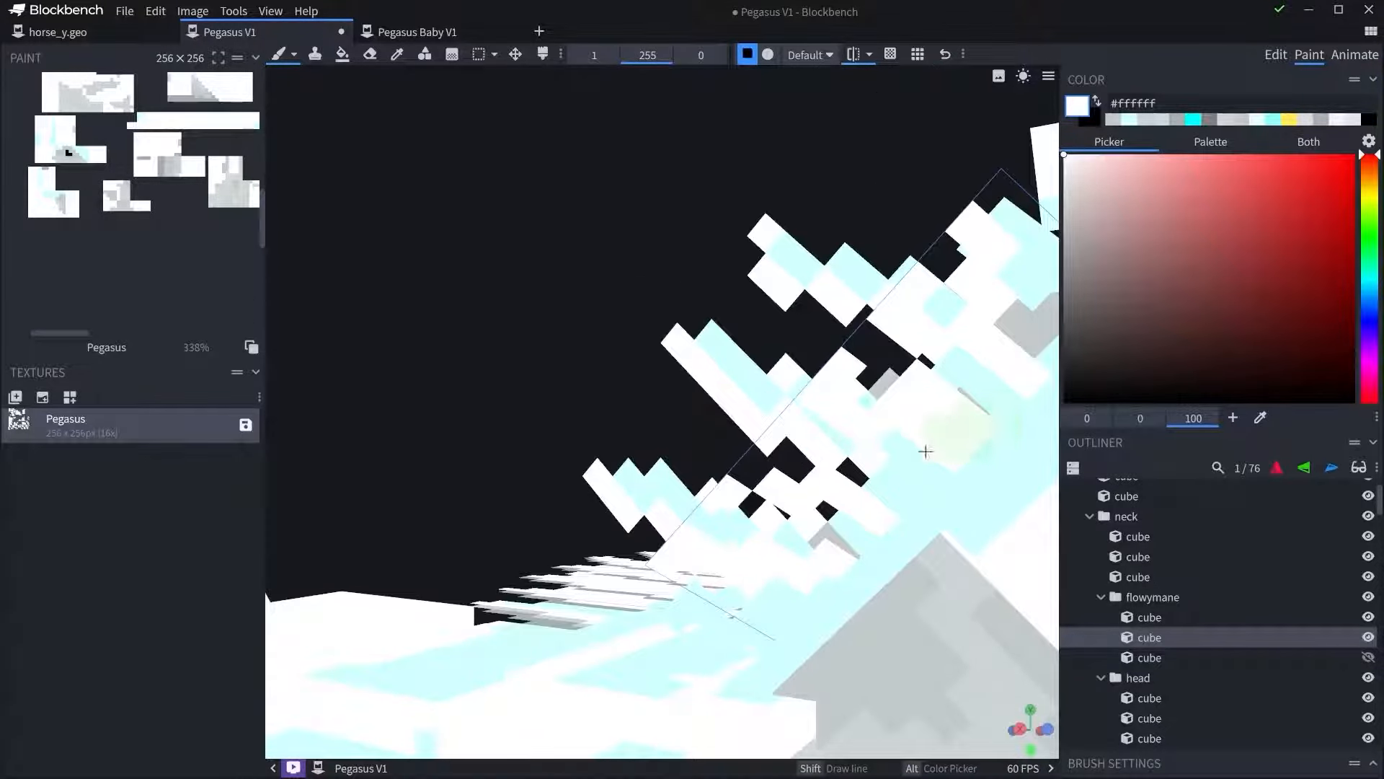
left_click_drag(805, 494, 703, 353)
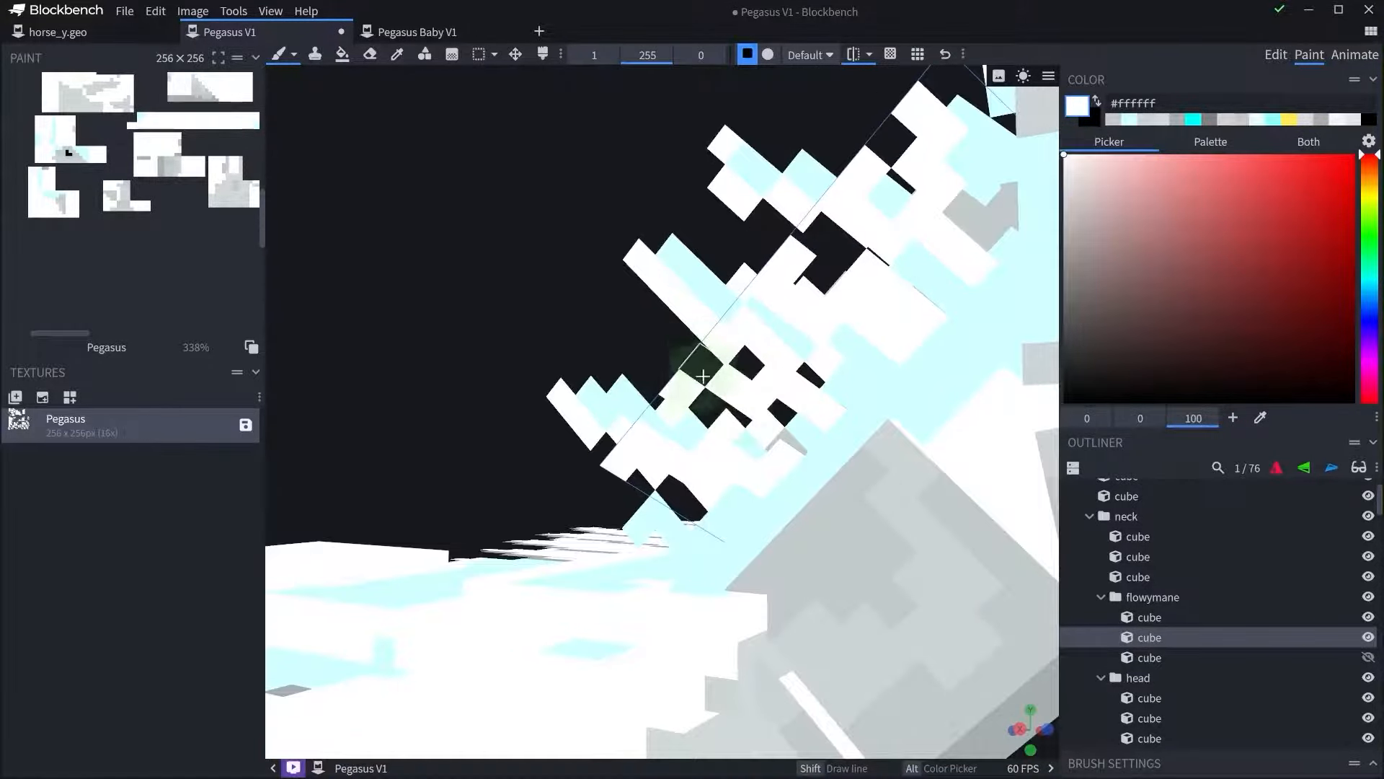
left_click_drag(692, 466, 577, 279)
Isolate the second flowymane cube and repaint its white strands, joined by a continuous white band along the root edge.
left_click(1282, 63)
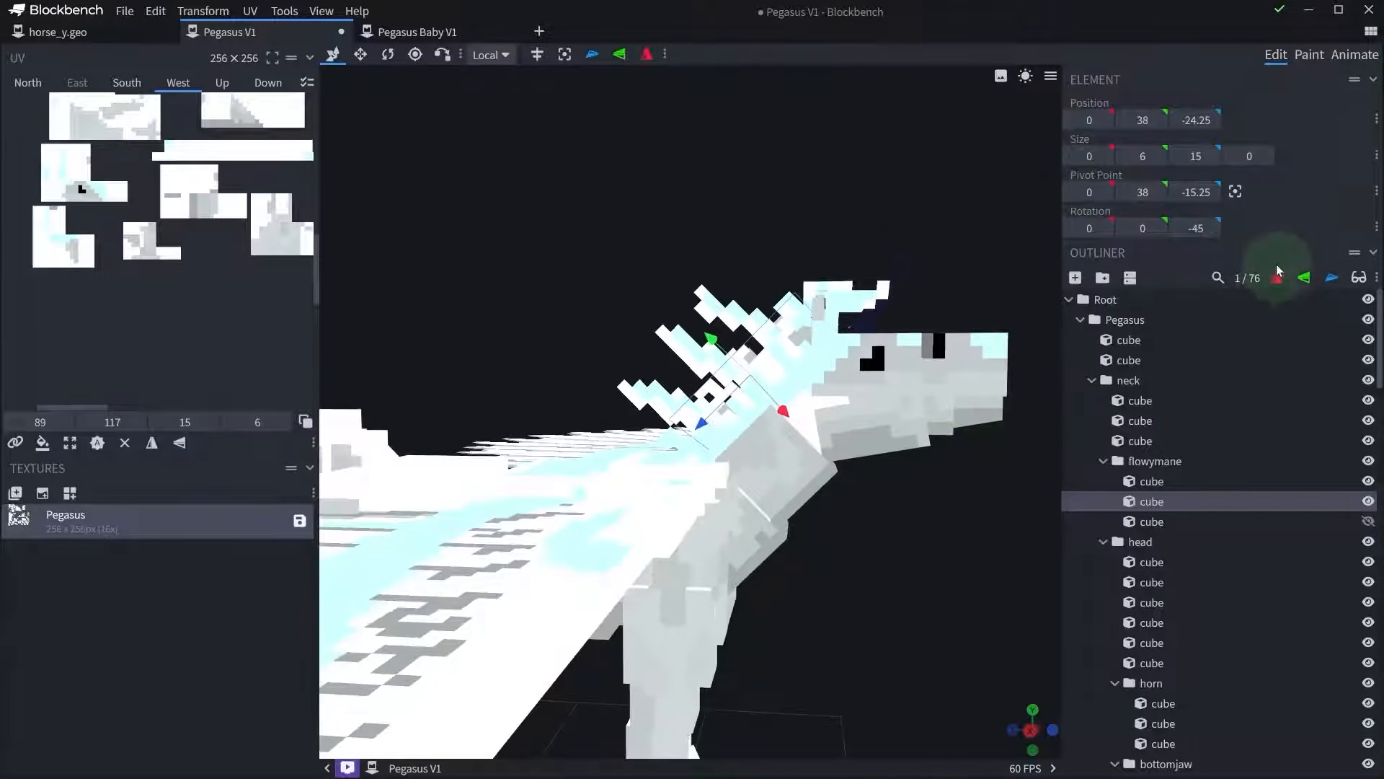
left_click(1359, 278)
scroll(887, 411, "up", 5)
key("2")
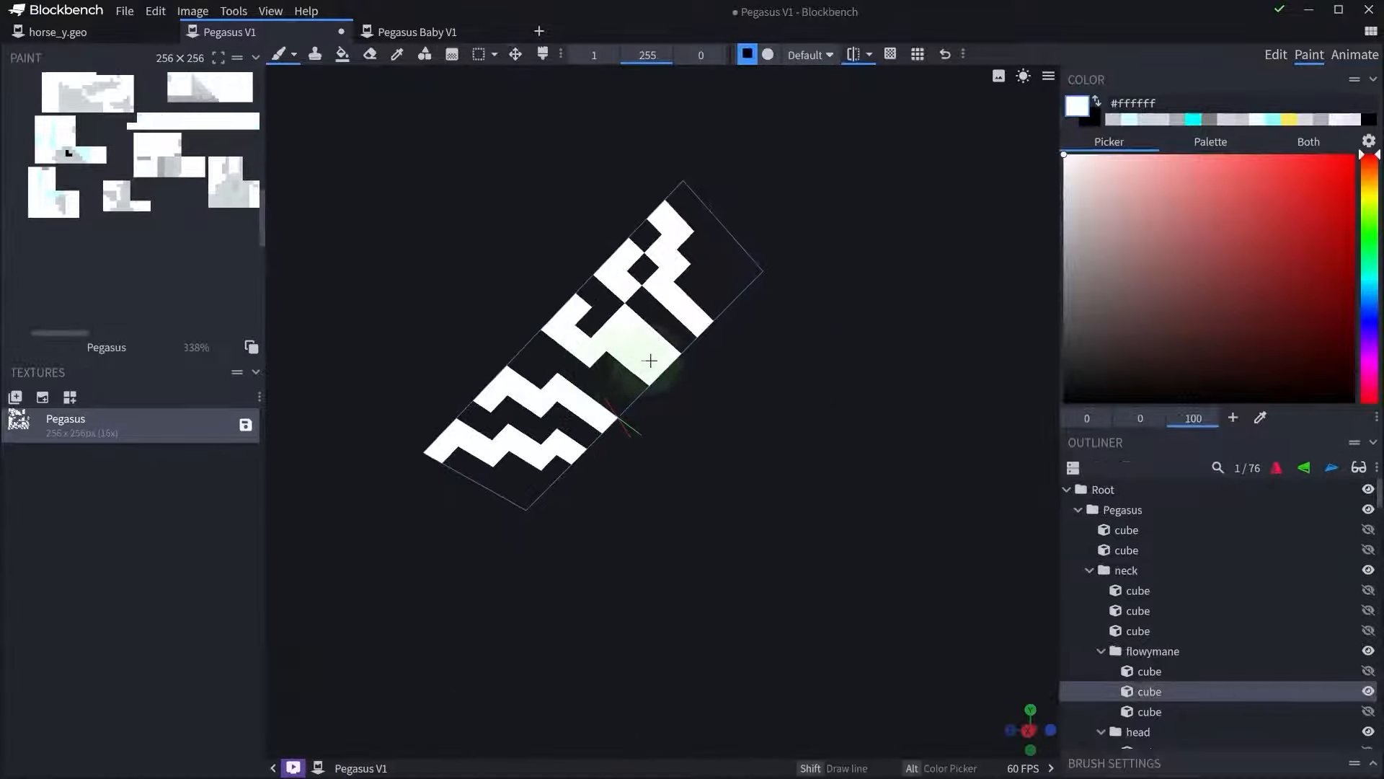
scroll(649, 360, "up", 3)
left_click_drag(757, 272, 796, 208)
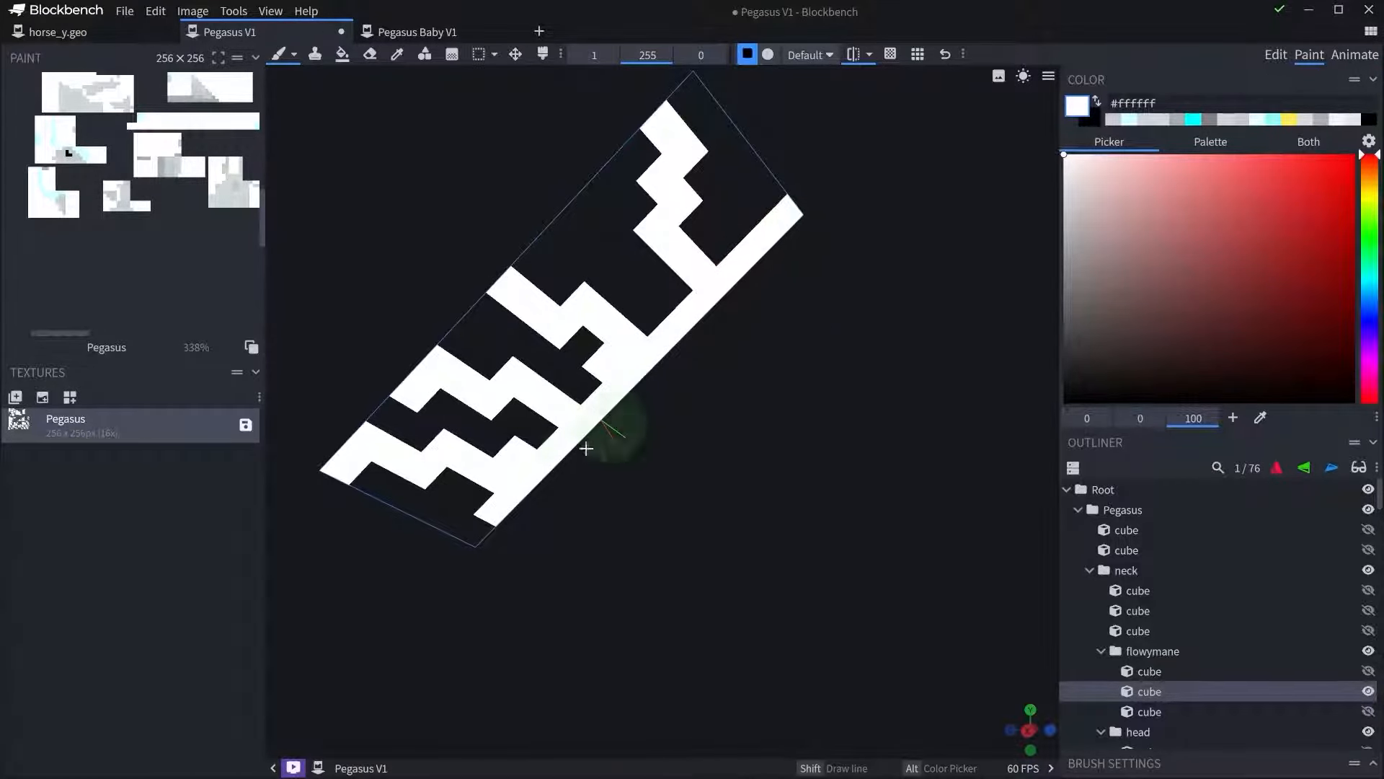
left_click(478, 523)
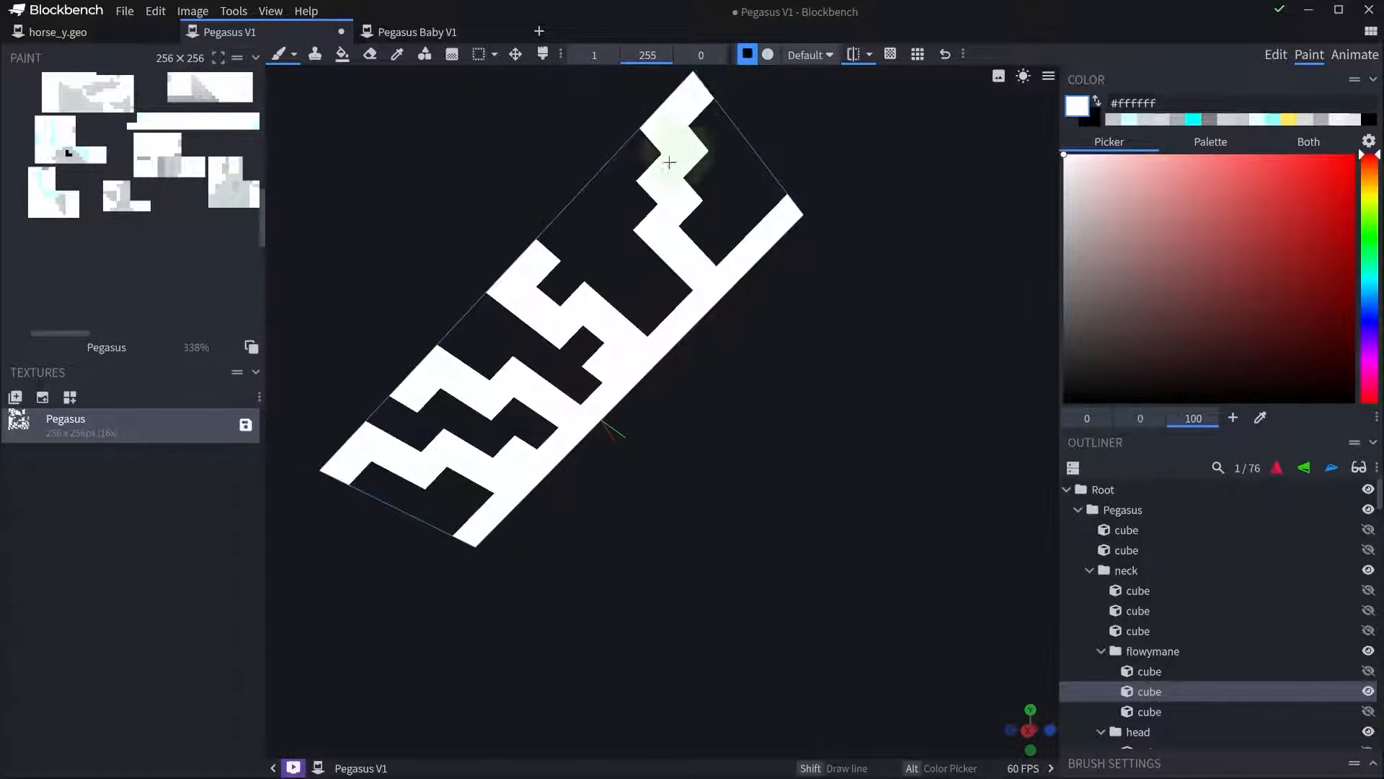
Add a white strand and a small step near the isolated cube's upper end, and erase the root band's lower end pixel.
scroll(633, 308, "down", 2)
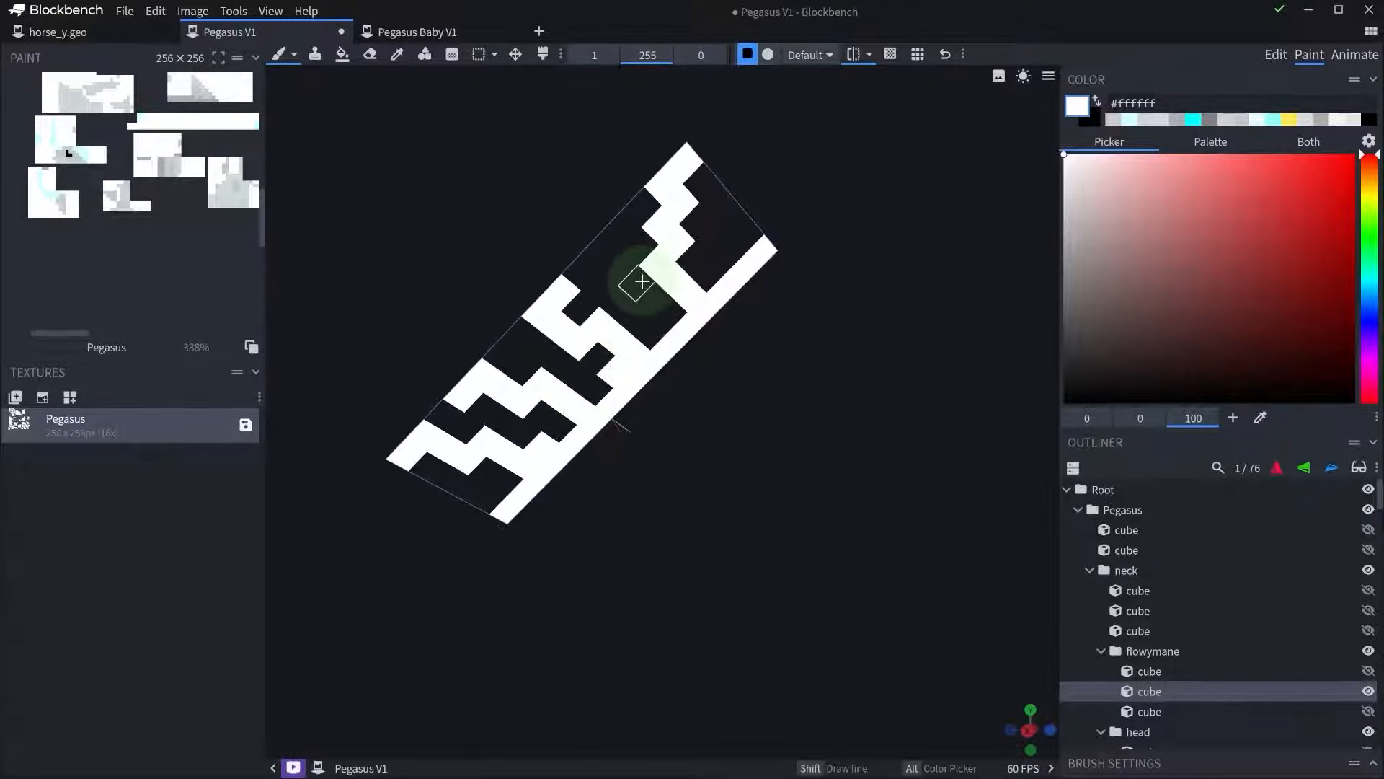
key("ctrl+z")
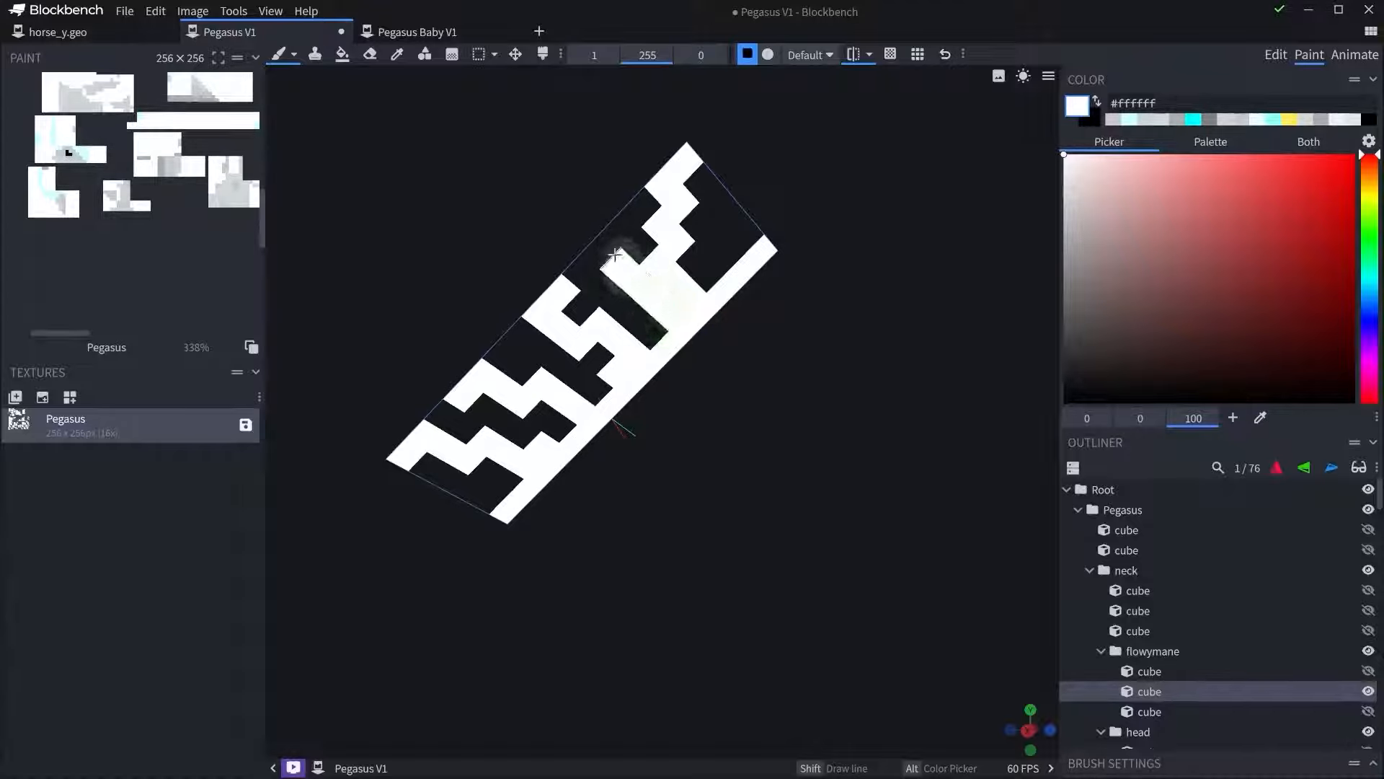
left_click_drag(714, 272, 734, 244)
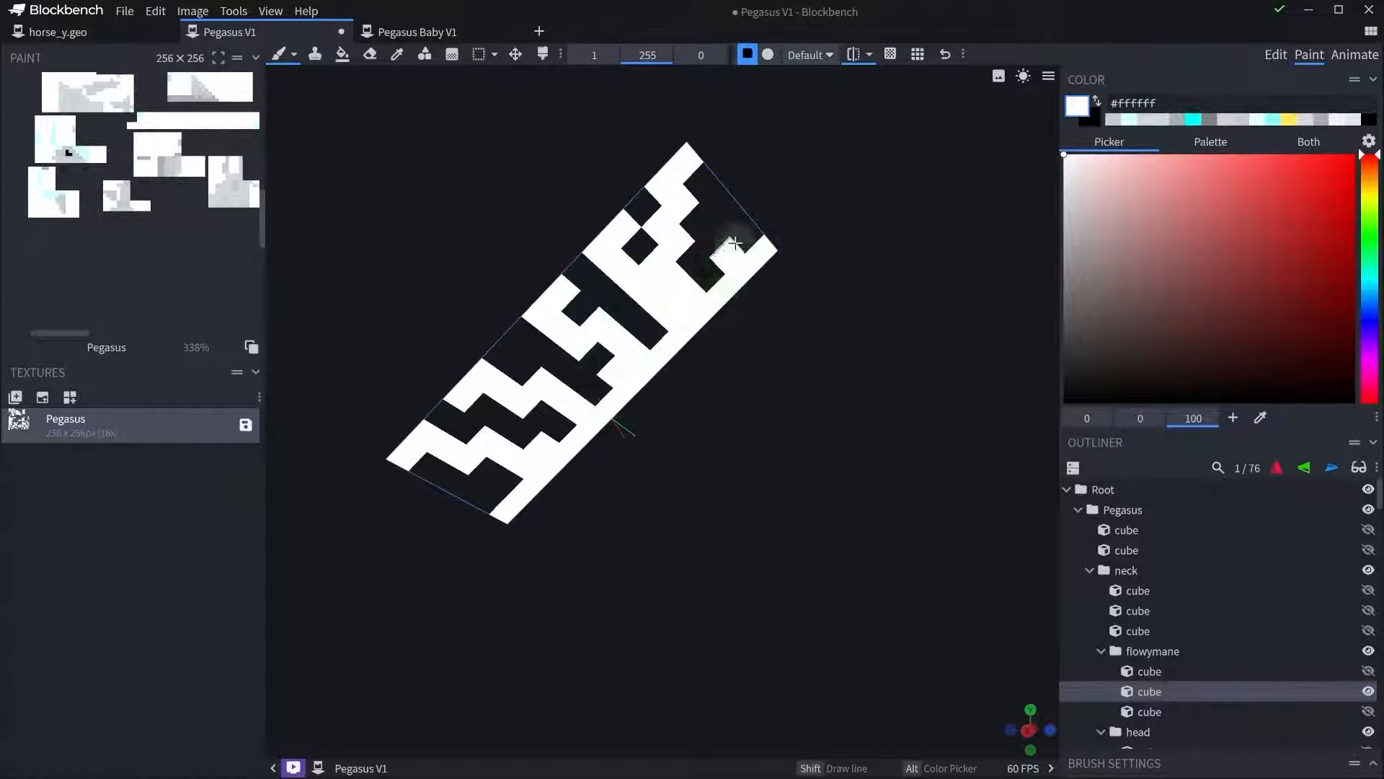
scroll(687, 442, "down", 2)
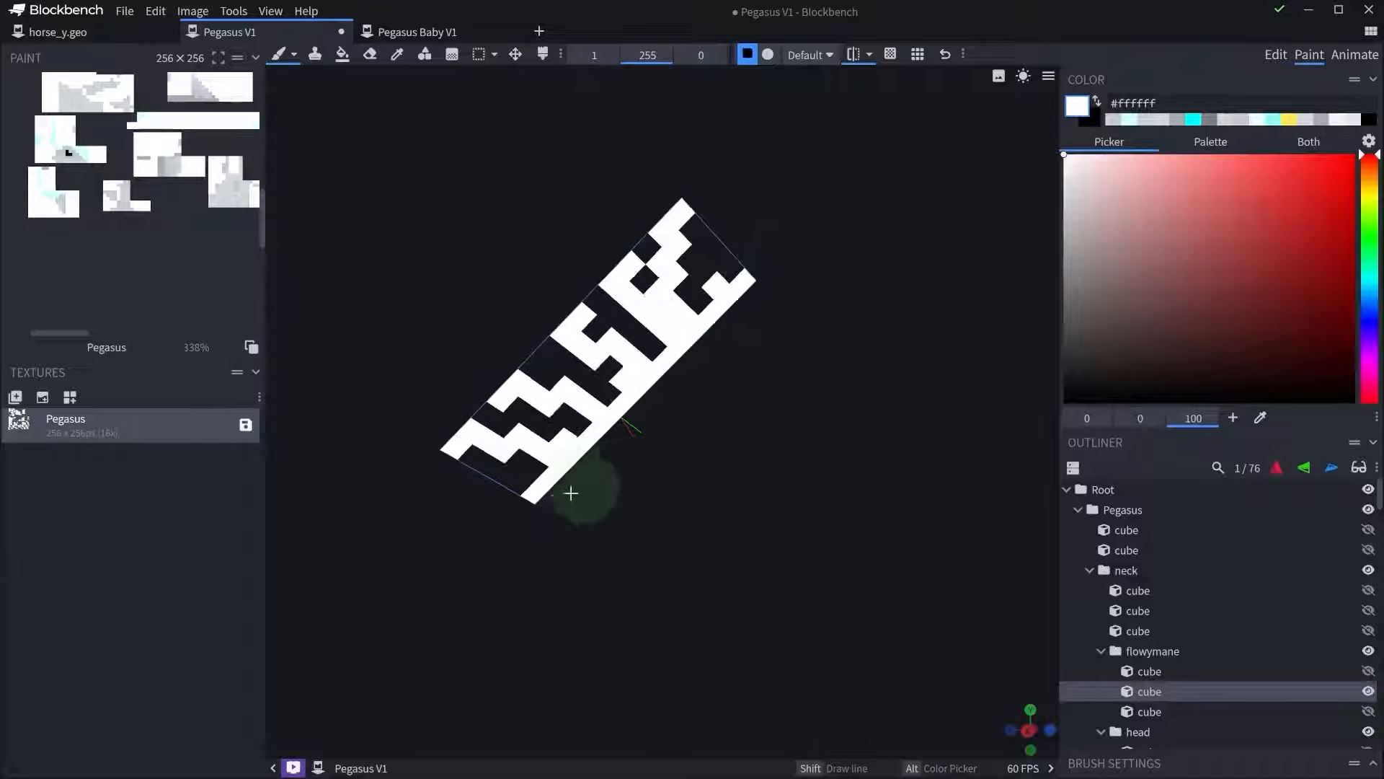
scroll(552, 503, "up", 1)
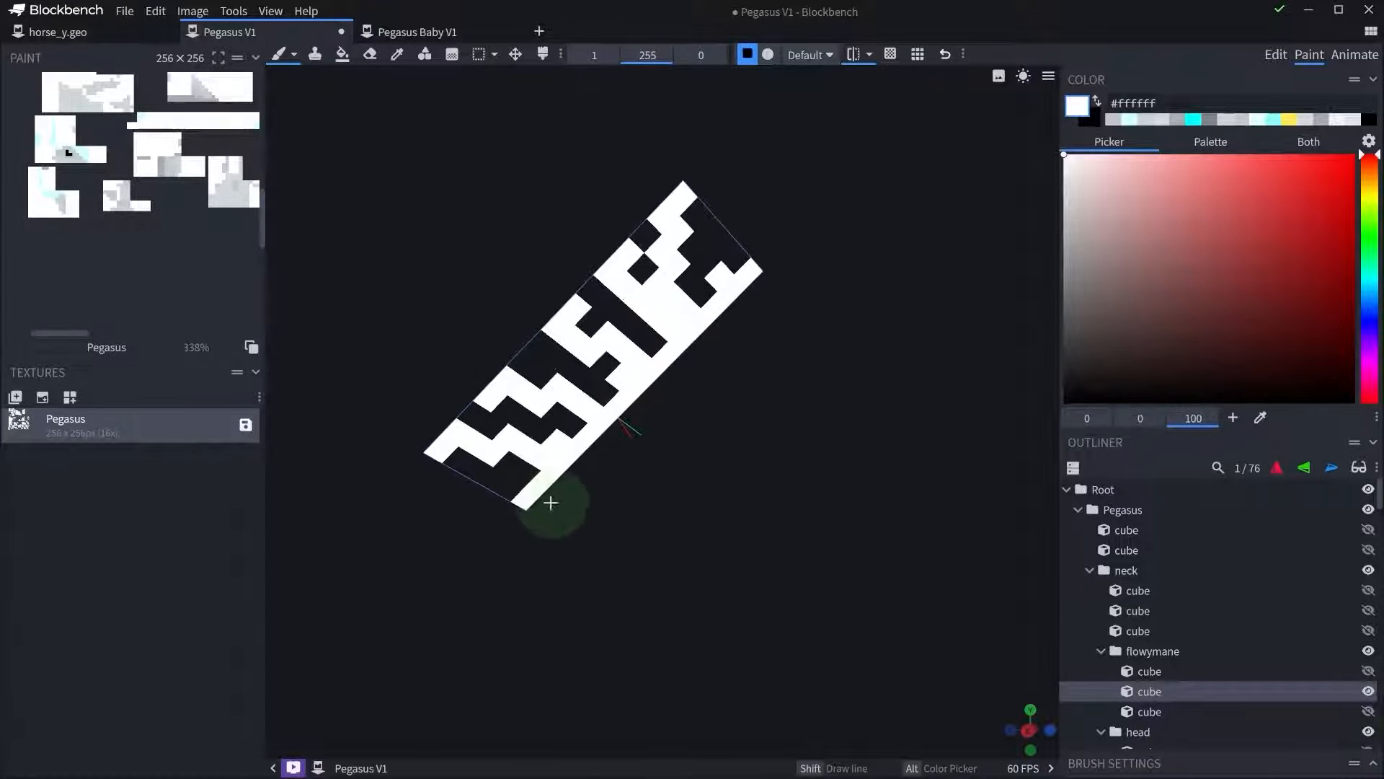
scroll(658, 454, "down", 1)
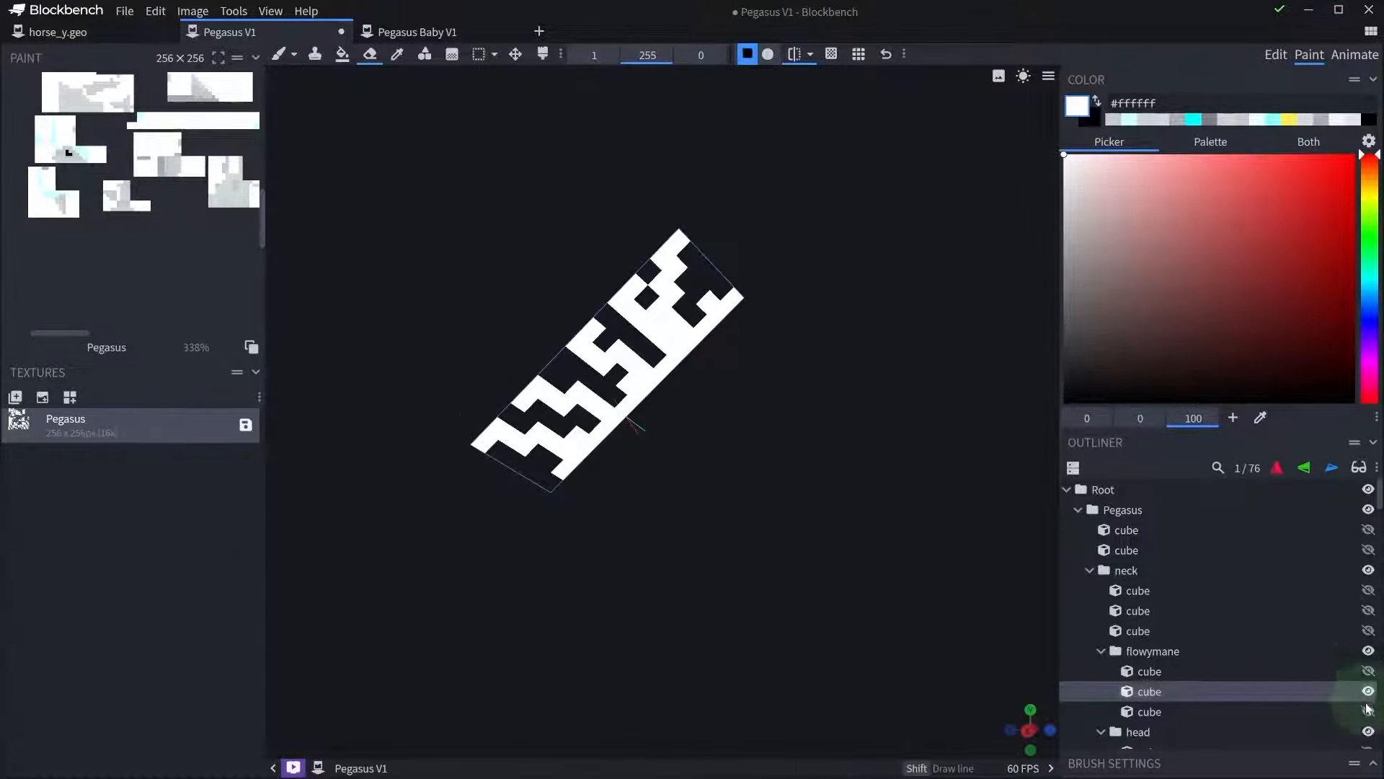
Show the rest of the model and delete the hidden third cube of the flowymane group.
left_click(1359, 467)
left_click_drag(763, 564, 1073, 179)
left_click(1276, 55)
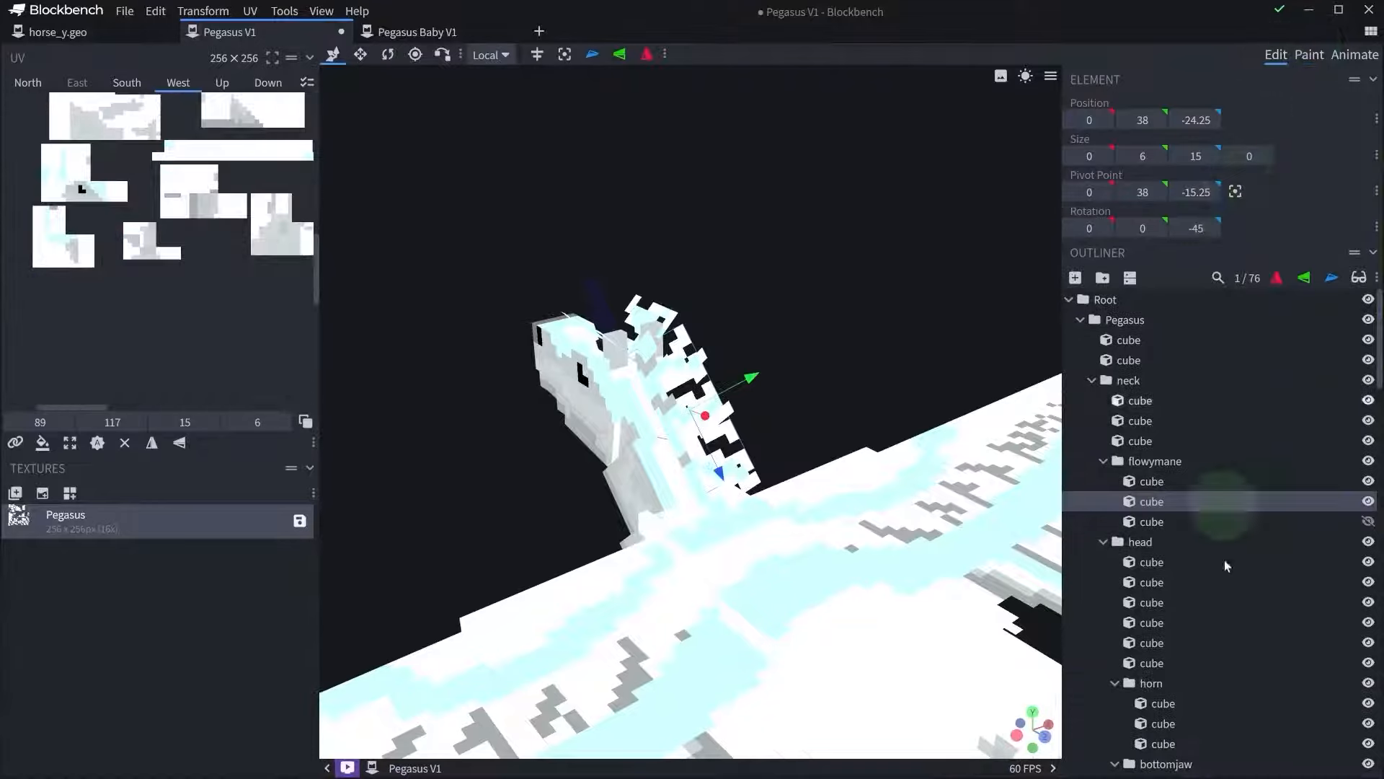
scroll(721, 490, "up", 3)
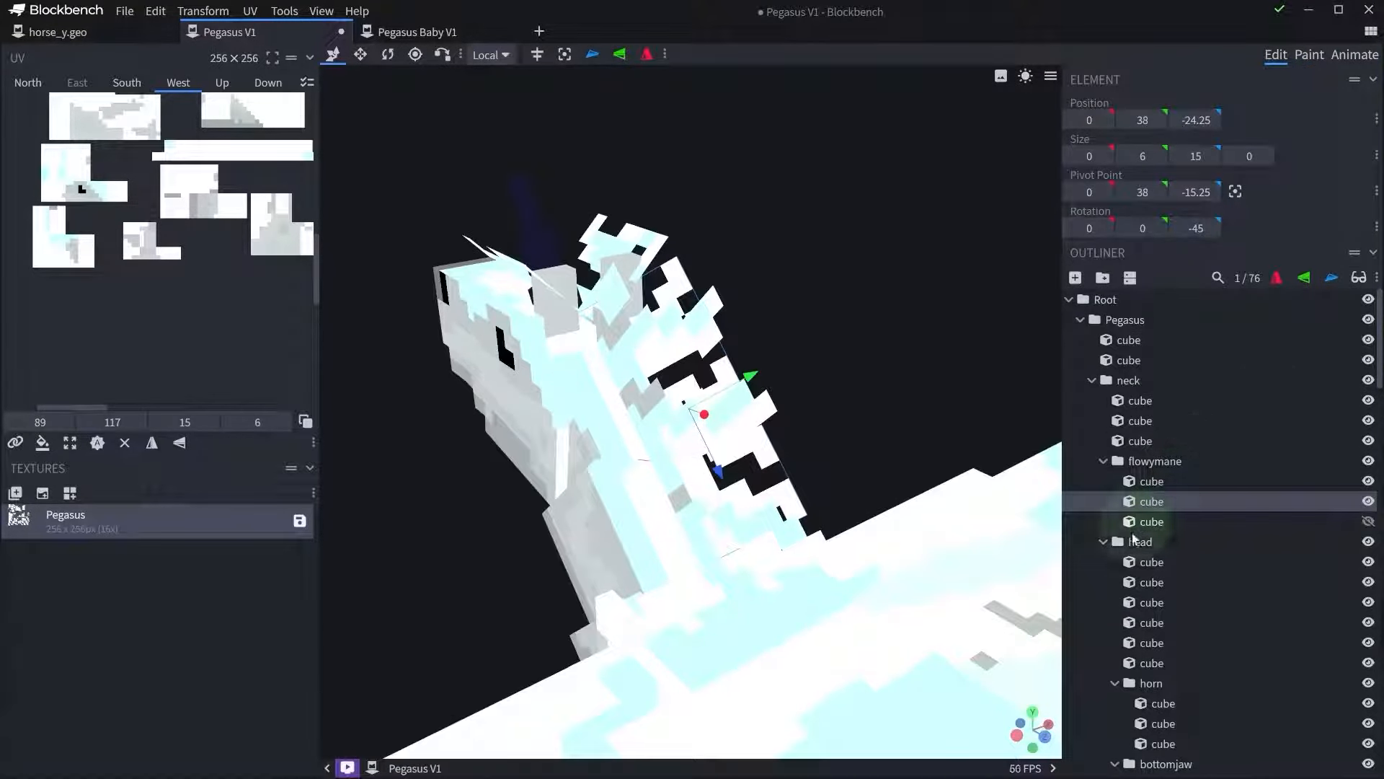
left_click(1159, 521)
key("Delete")
Duplicate the second flowymane cube and flip the copy along X to the other side of the neck.
left_click(1178, 502)
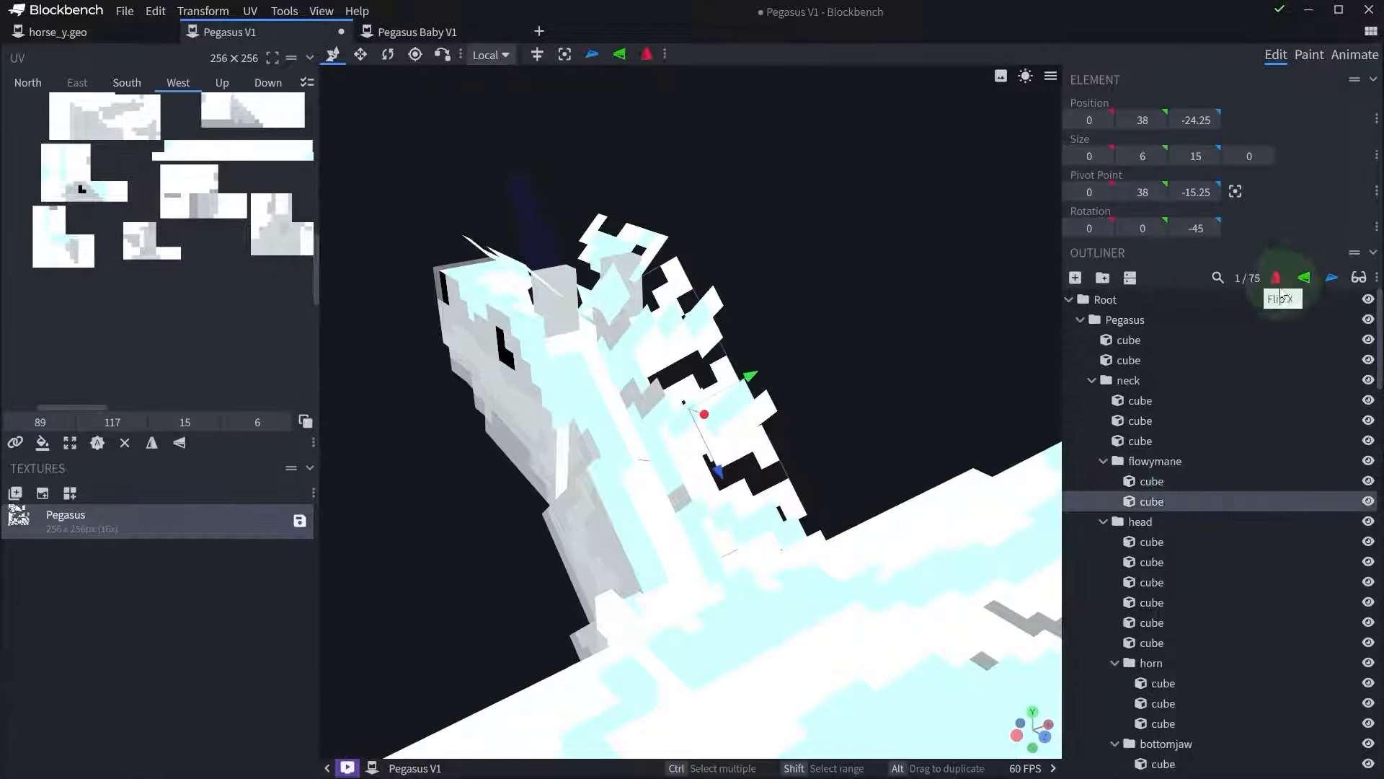
key("ctrl+d")
left_click(1276, 278)
left_click_drag(848, 324, 652, 272)
right_click_drag(796, 483, 795, 515)
scroll(952, 521, "up", 5)
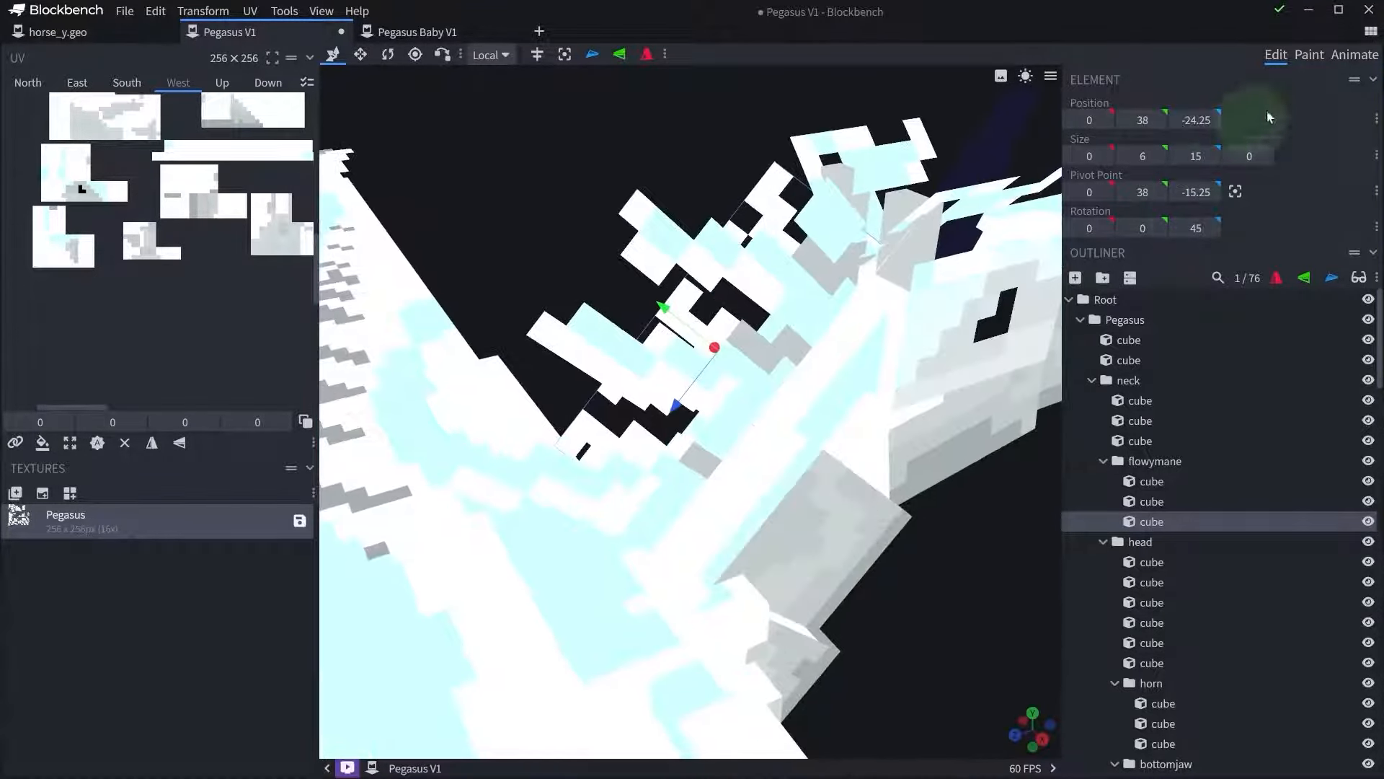
Fill the grey root patches of the first flowymane cube with #ffffff, using the paint bucket in Colors mode.
left_click(1314, 59)
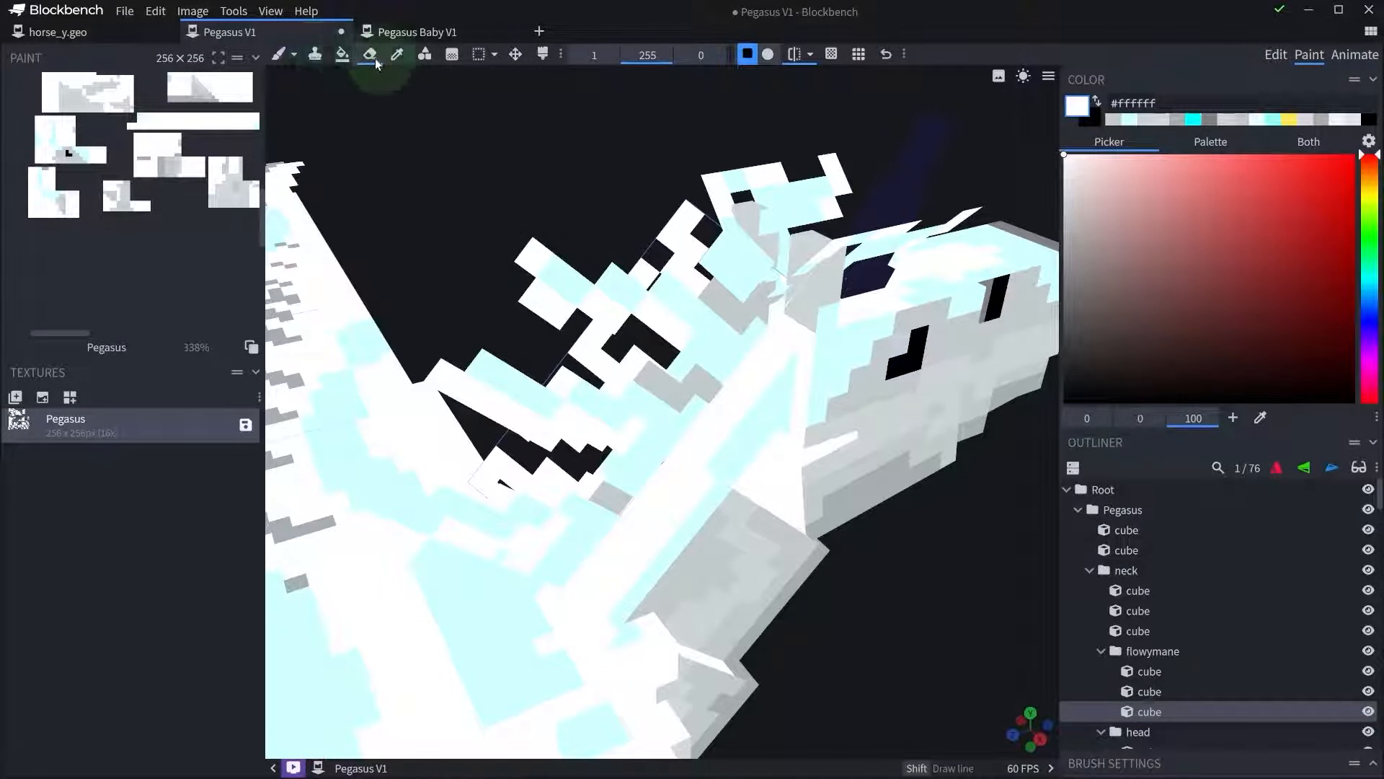
left_click(342, 58)
left_click(659, 318)
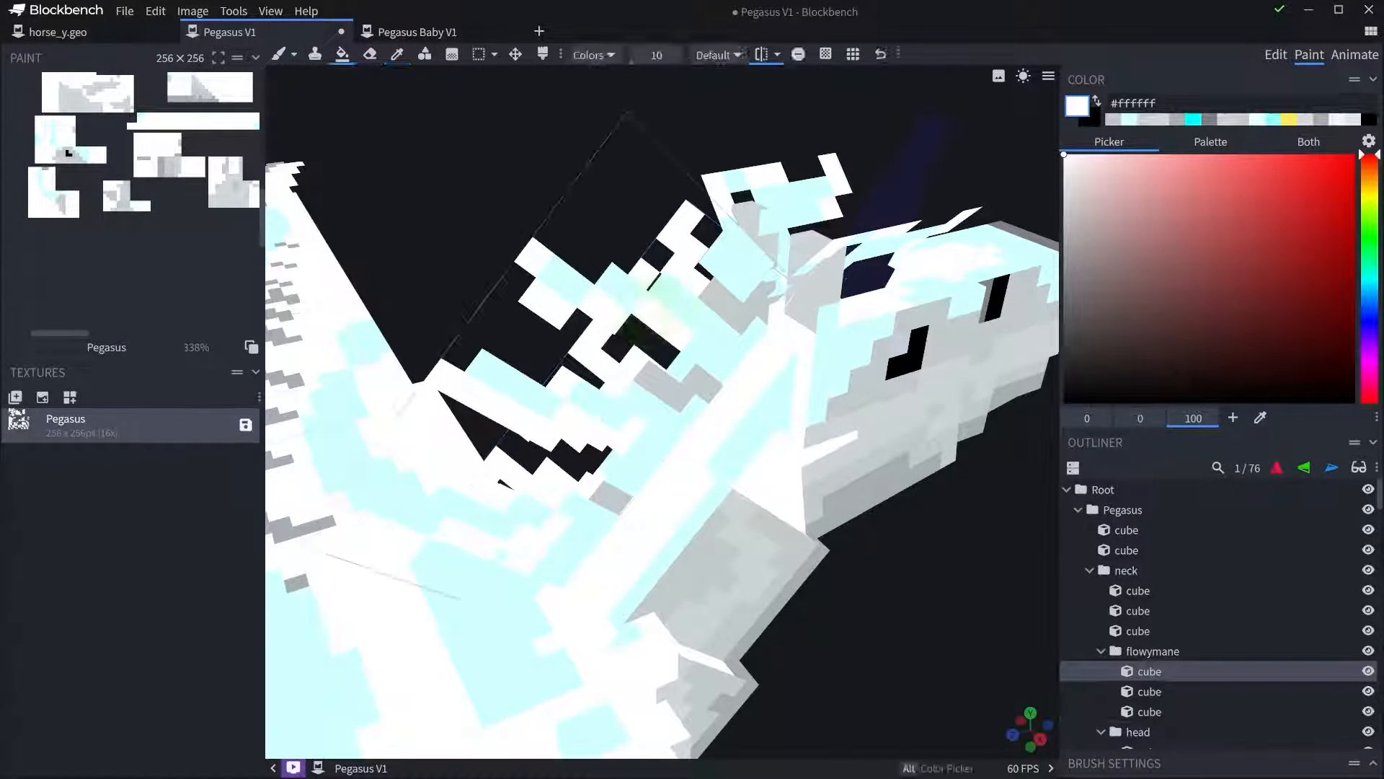
left_click(593, 55)
left_click(613, 139)
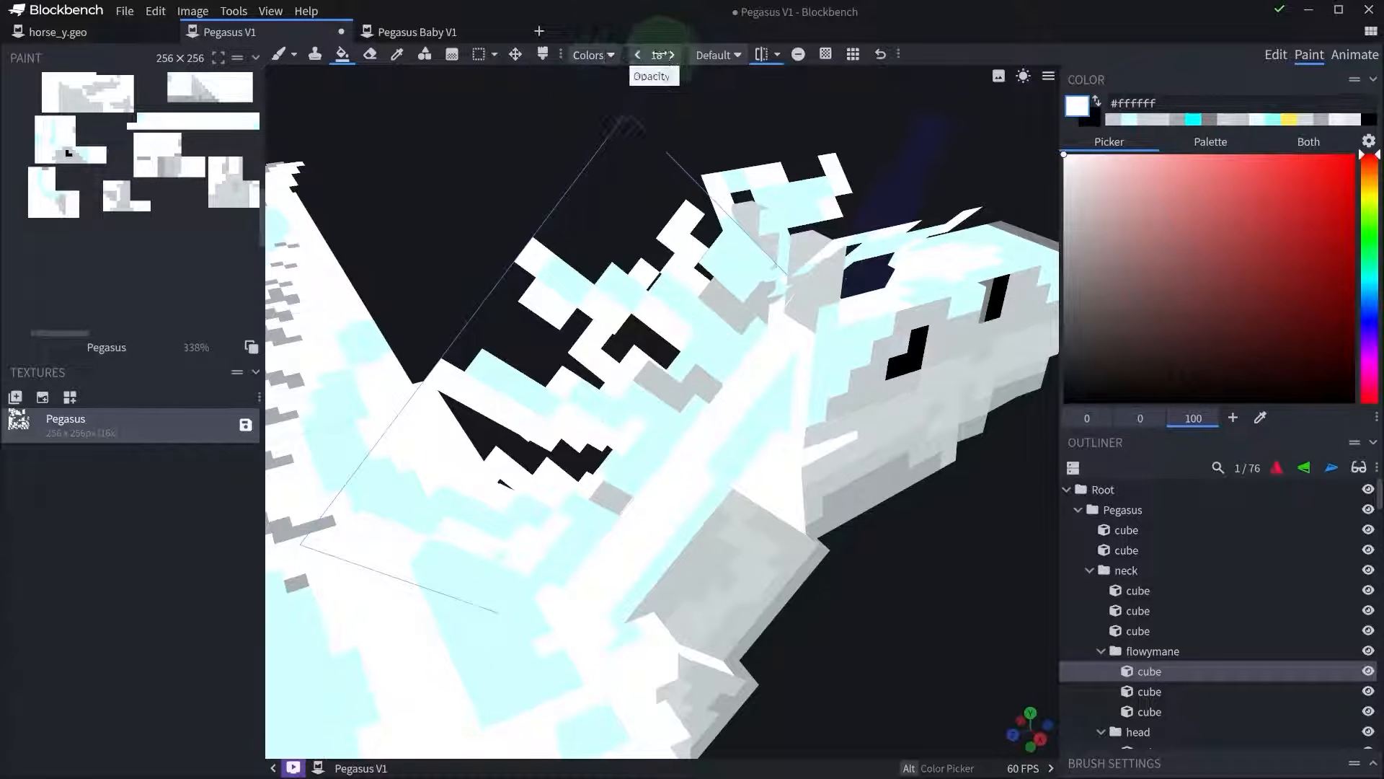
left_click(734, 301)
Examine the layered mane together with the head and neck, from a distance and up close.
scroll(862, 575, "down", 8)
mouse_move(863, 575)
left_mouse_down()
mouse_move(869, 609)
mouse_move(497, 628)
mouse_move(411, 581)
mouse_move(498, 591)
left_mouse_up()
right_click_drag(497, 591, 560, 618)
key("b")
left_click_drag(563, 618, 513, 646)
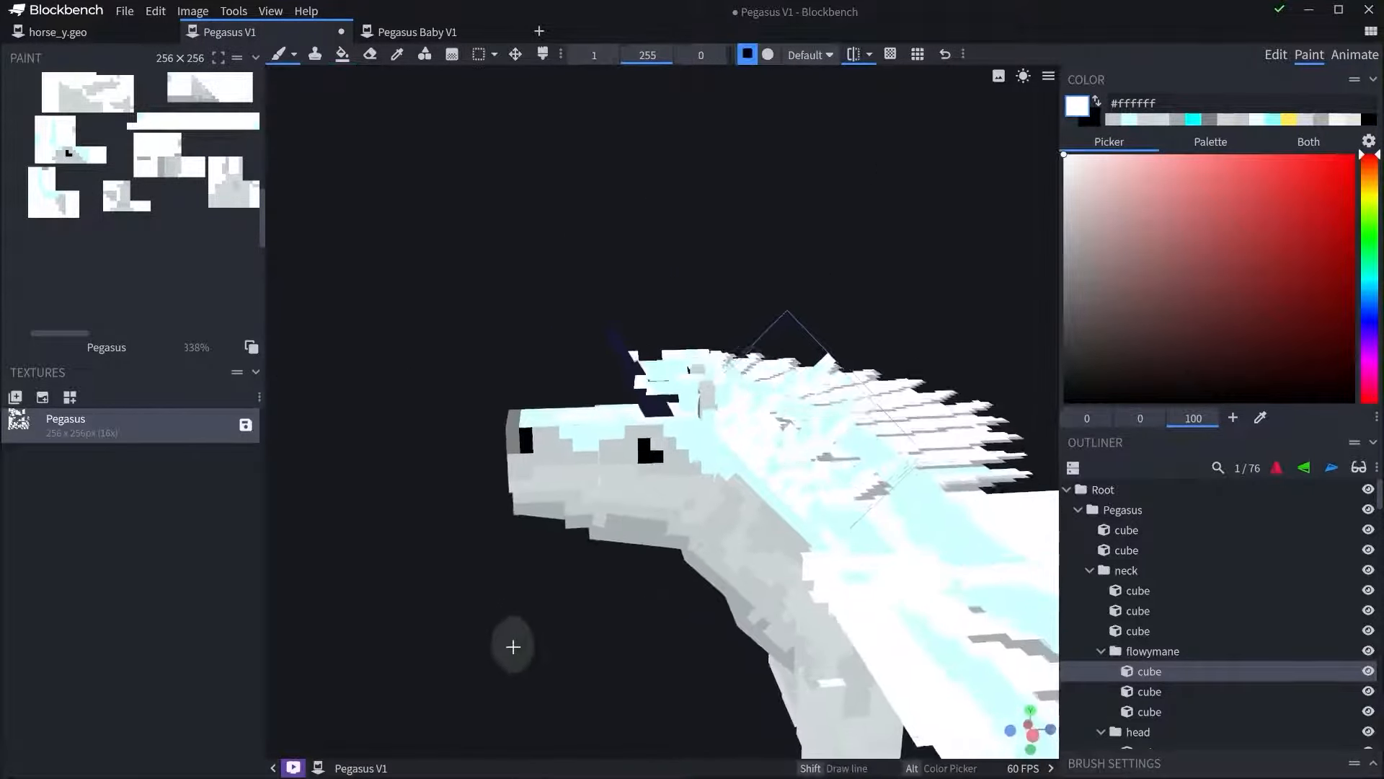
scroll(580, 612, "up", 6)
scroll(581, 612, "up", 8)
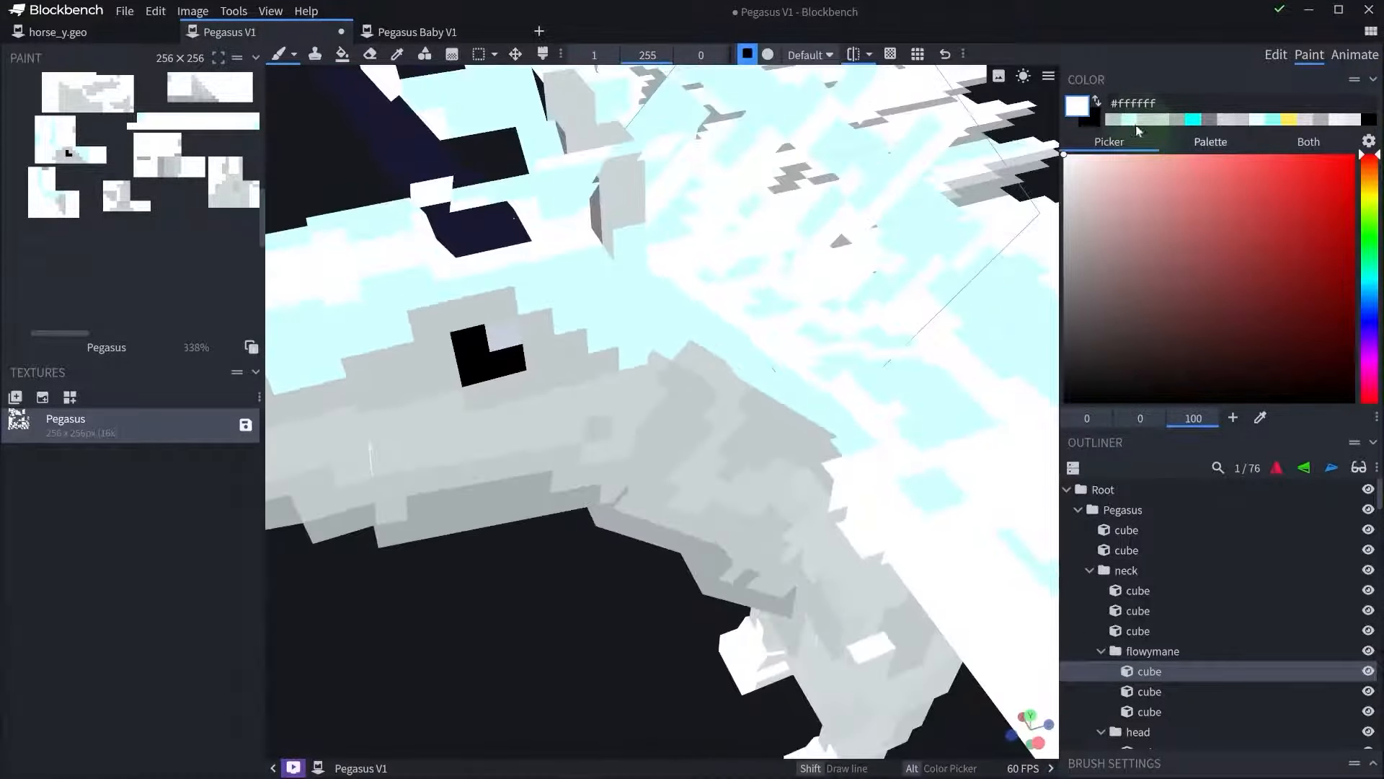
Erase most of the white and light cyan pixels on the third flowymane2 cube, around the horn above the forehead.
key("e")
right_click_drag(604, 433, 581, 377)
left_click_drag(517, 616, 488, 463)
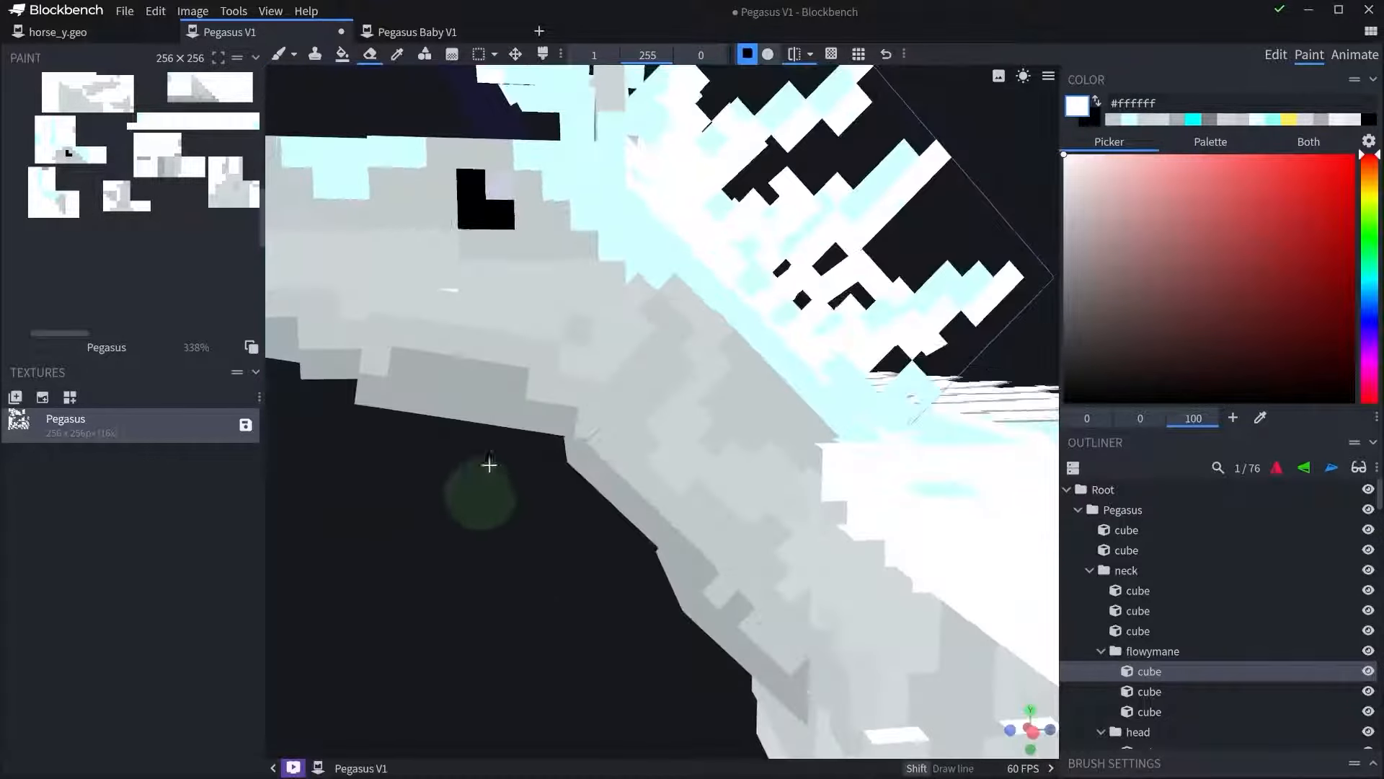
right_click_drag(606, 144, 606, 304)
left_click_drag(584, 288, 614, 258)
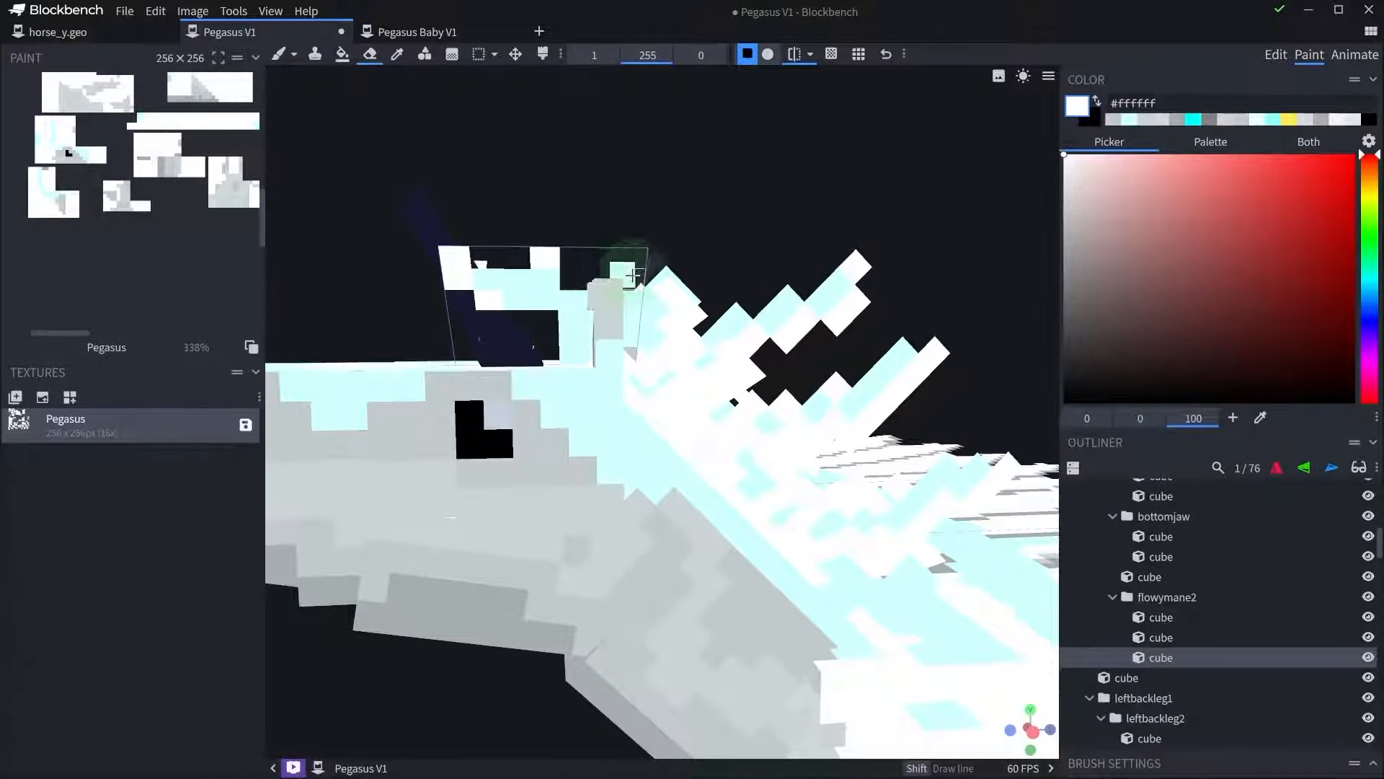
left_click_drag(746, 171, 682, 181)
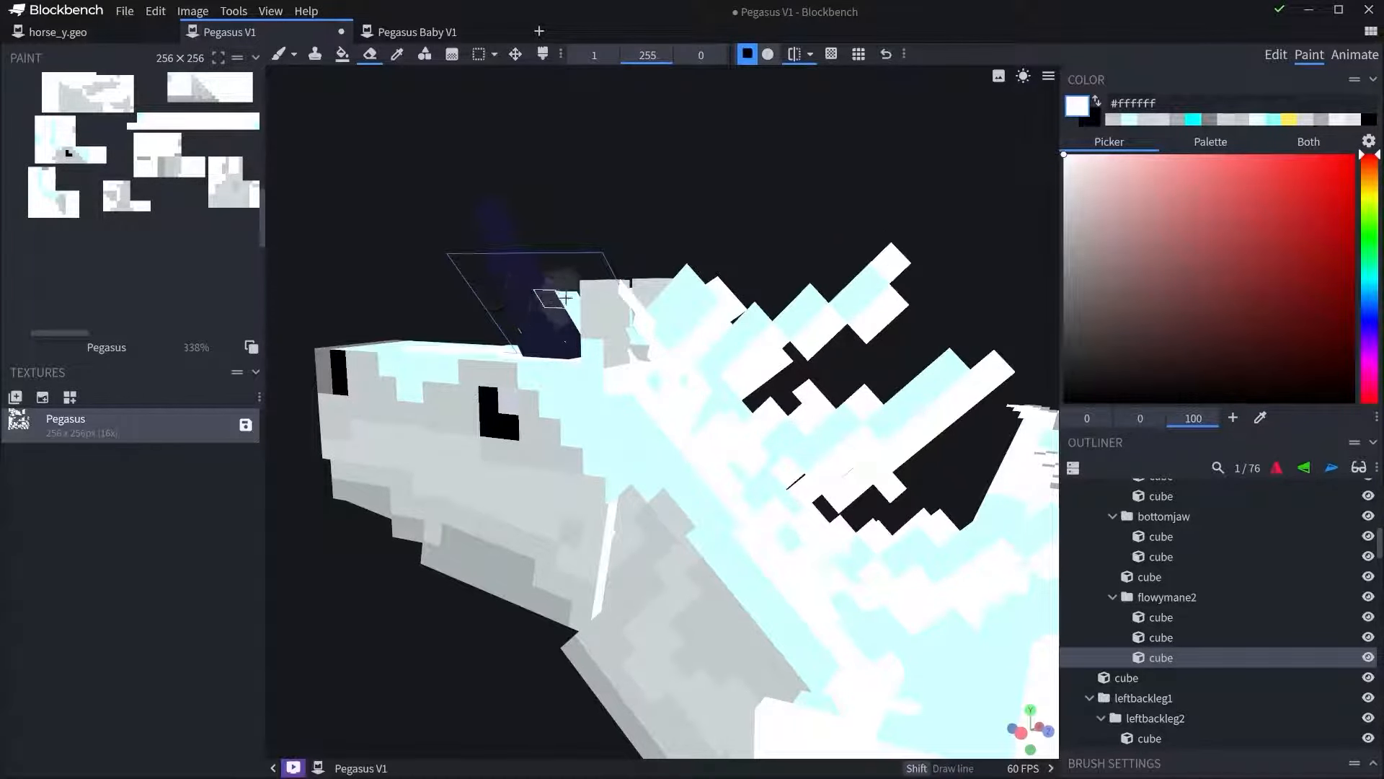
left_click_drag(627, 152, 614, 442)
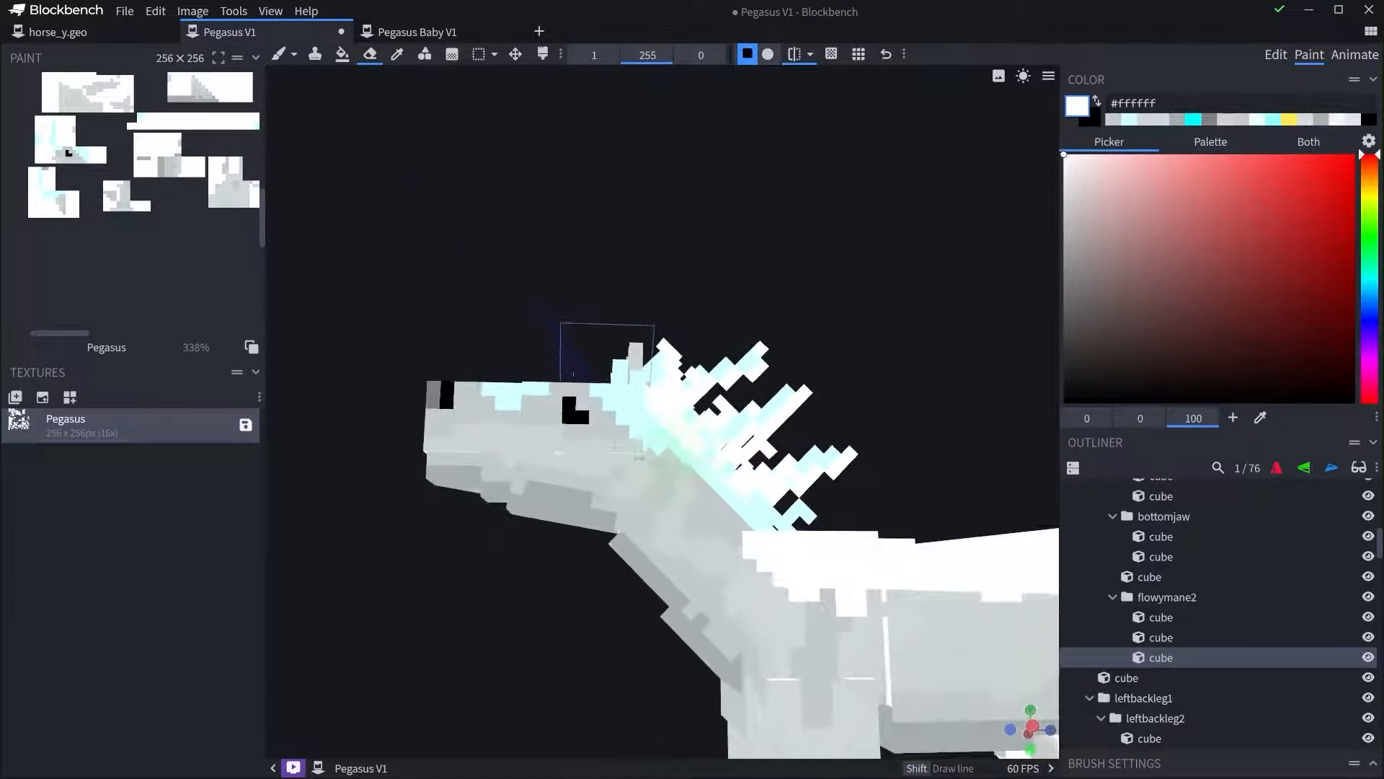
scroll(692, 356, "up", 5)
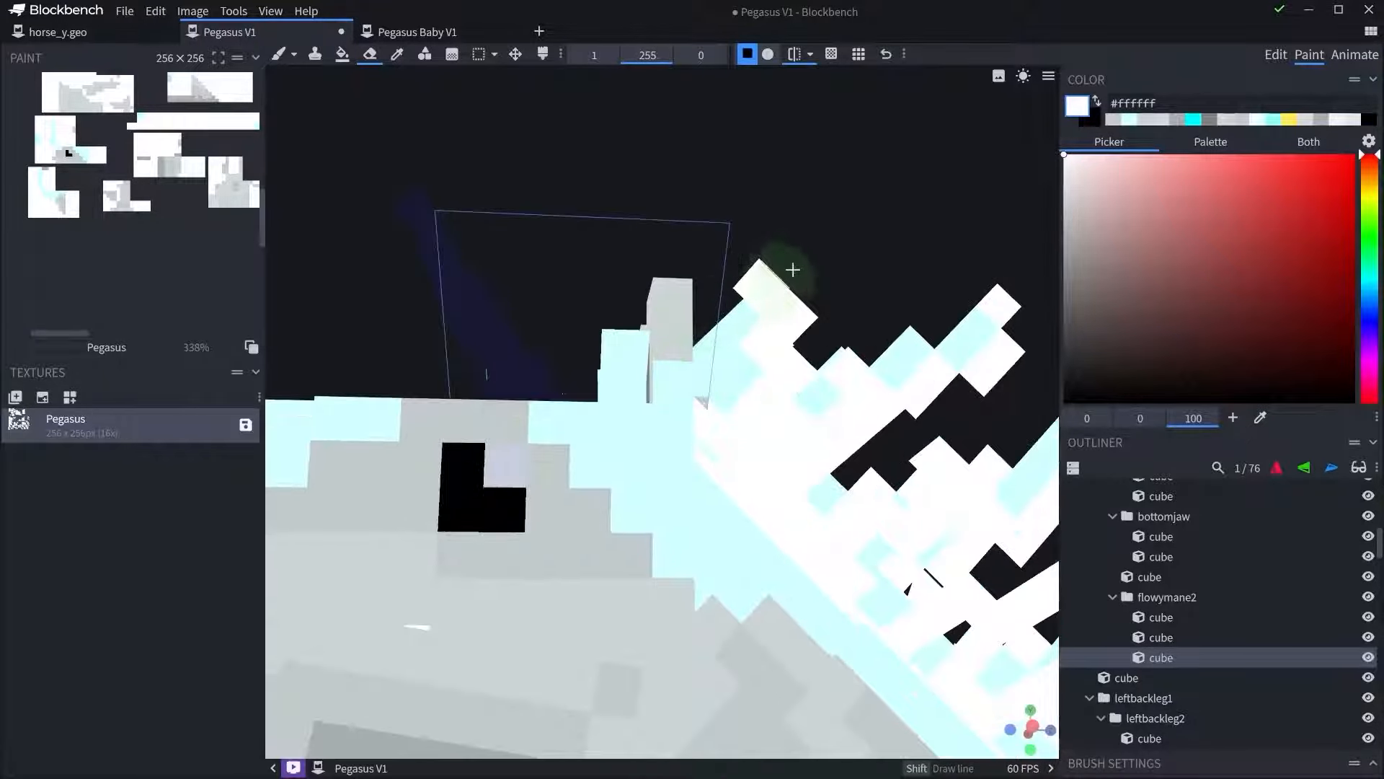
Isolate the first flowymane2 cube and paint a hooked #ffffff strand on it, rising at the back and curling forward.
key("b")
left_click_drag(921, 170, 843, 439)
left_click(576, 319)
left_click_drag(652, 276, 671, 264)
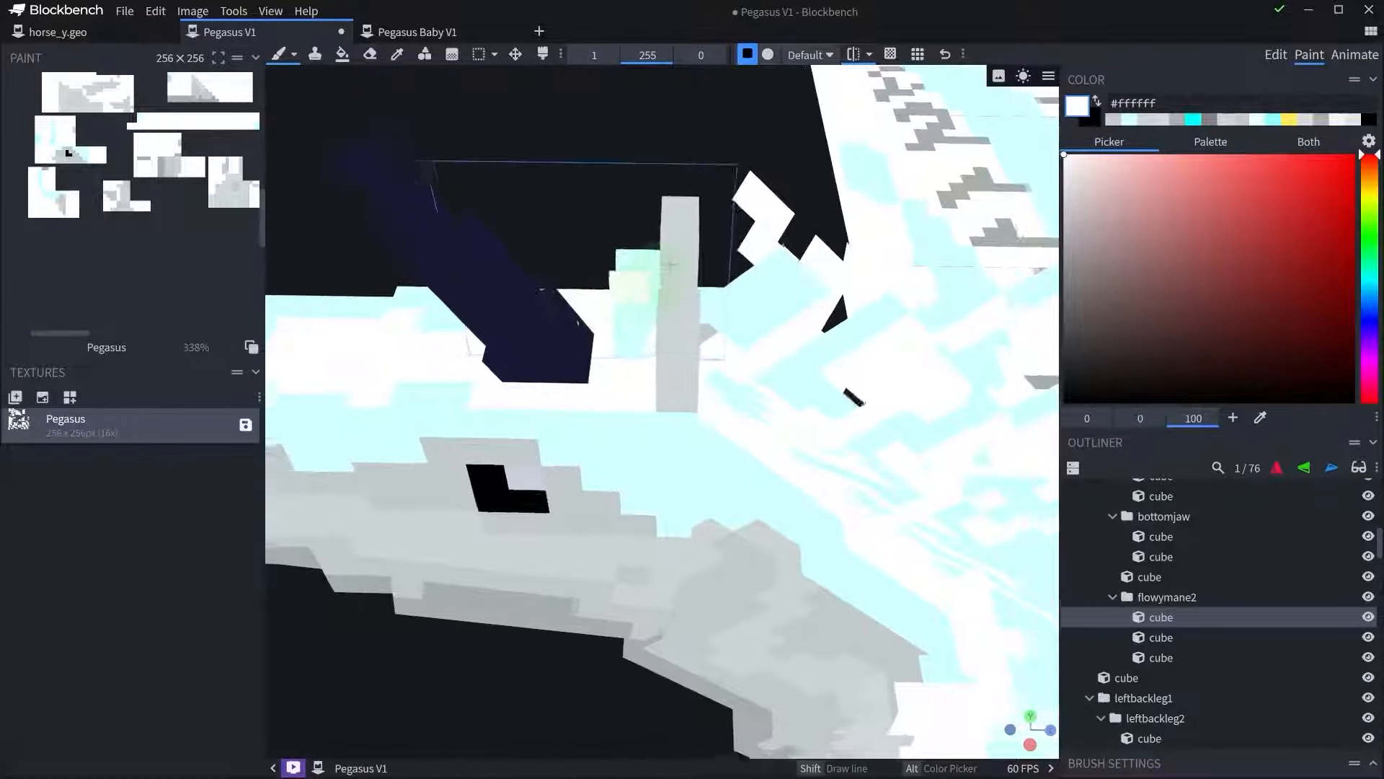
left_click(1358, 467)
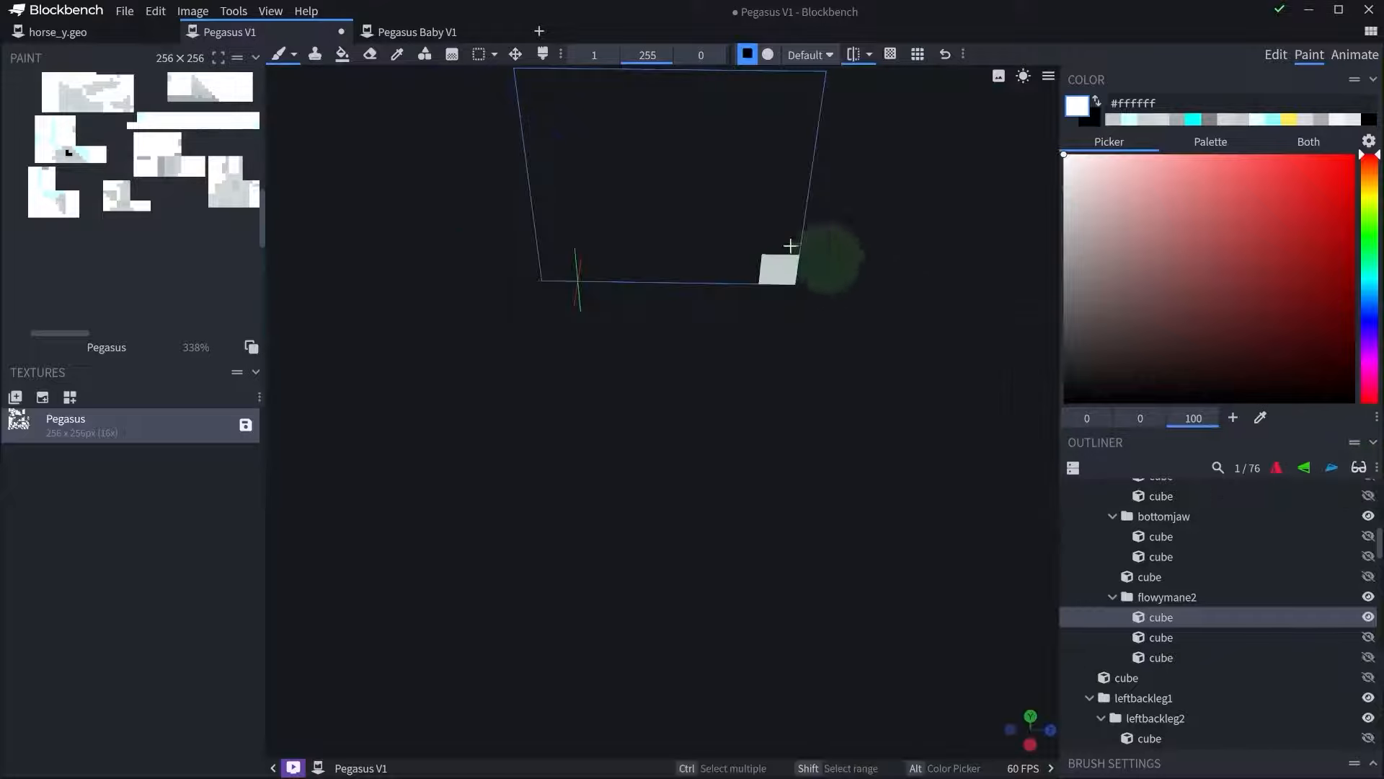
scroll(692, 382, "down", 2)
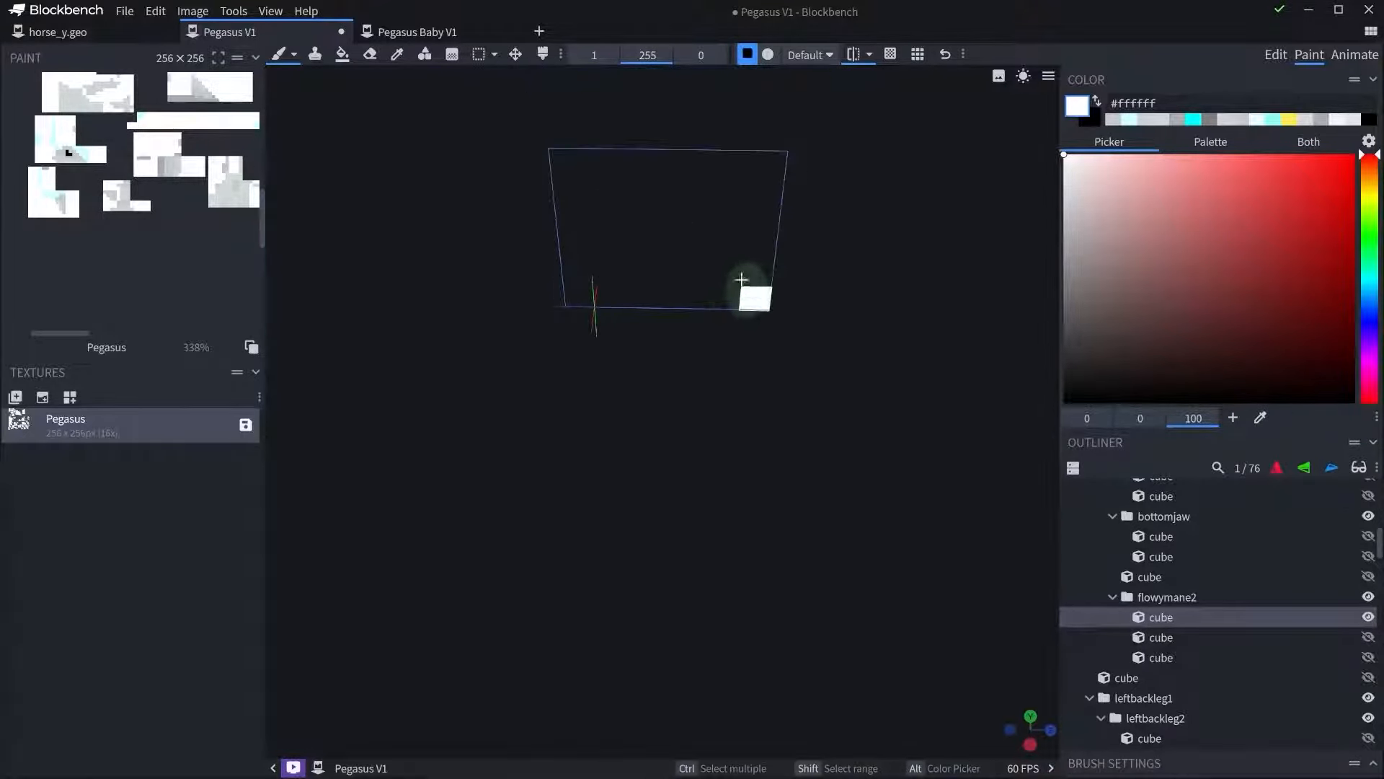
left_click_drag(741, 279, 644, 202)
key("ctrl+z")
left_click_drag(754, 294, 746, 172)
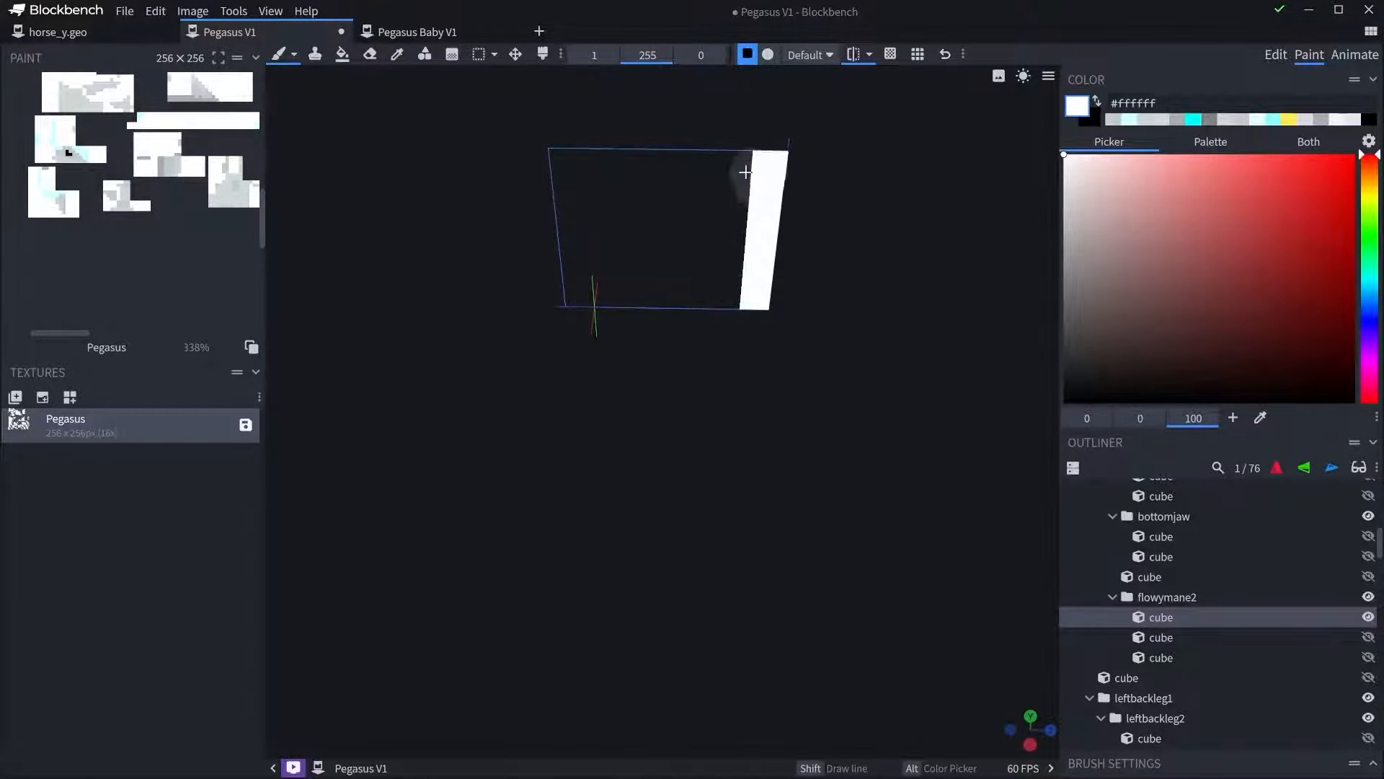
left_click(667, 228)
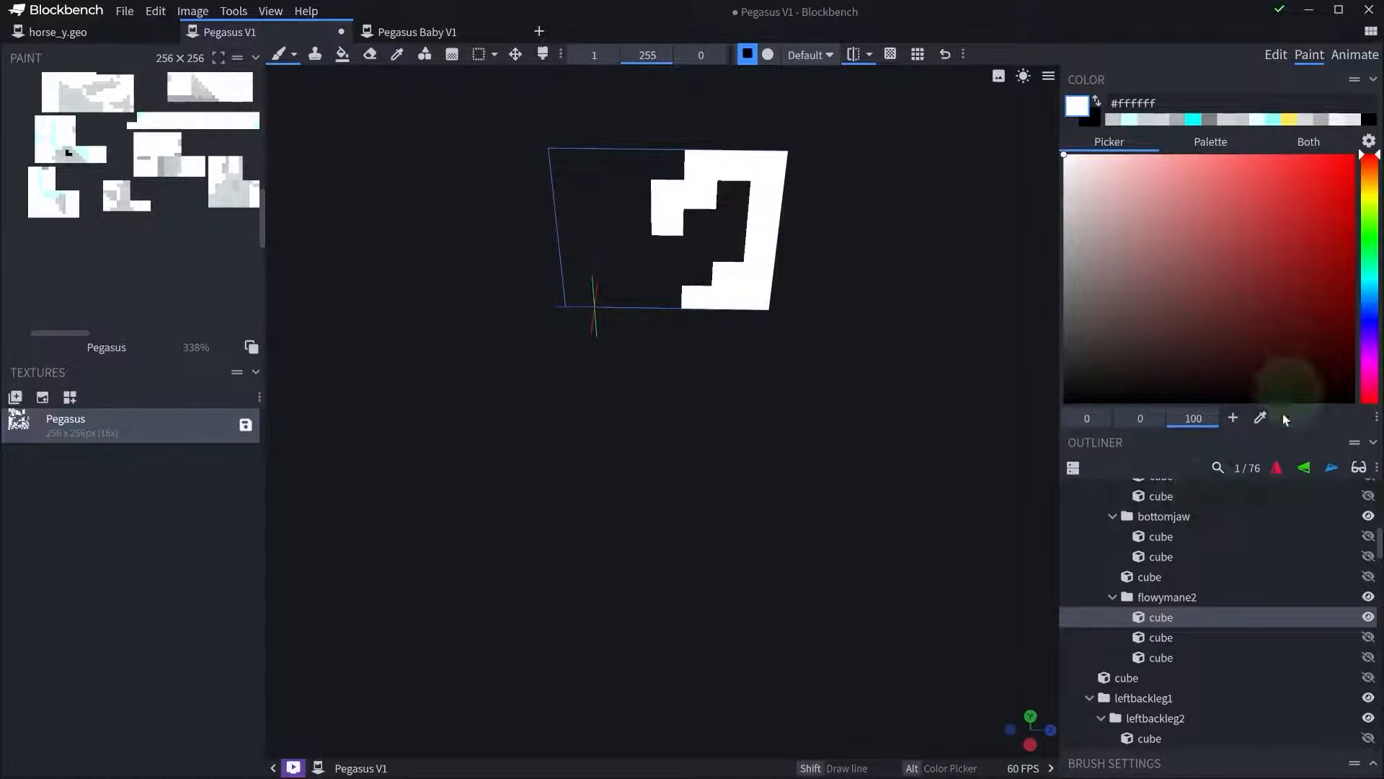
Show the rest of the model and trim the upper back corner of the hooked strand with the eraser.
left_click(1359, 467)
left_click_drag(577, 613, 505, 512)
scroll(620, 512, "up", 3)
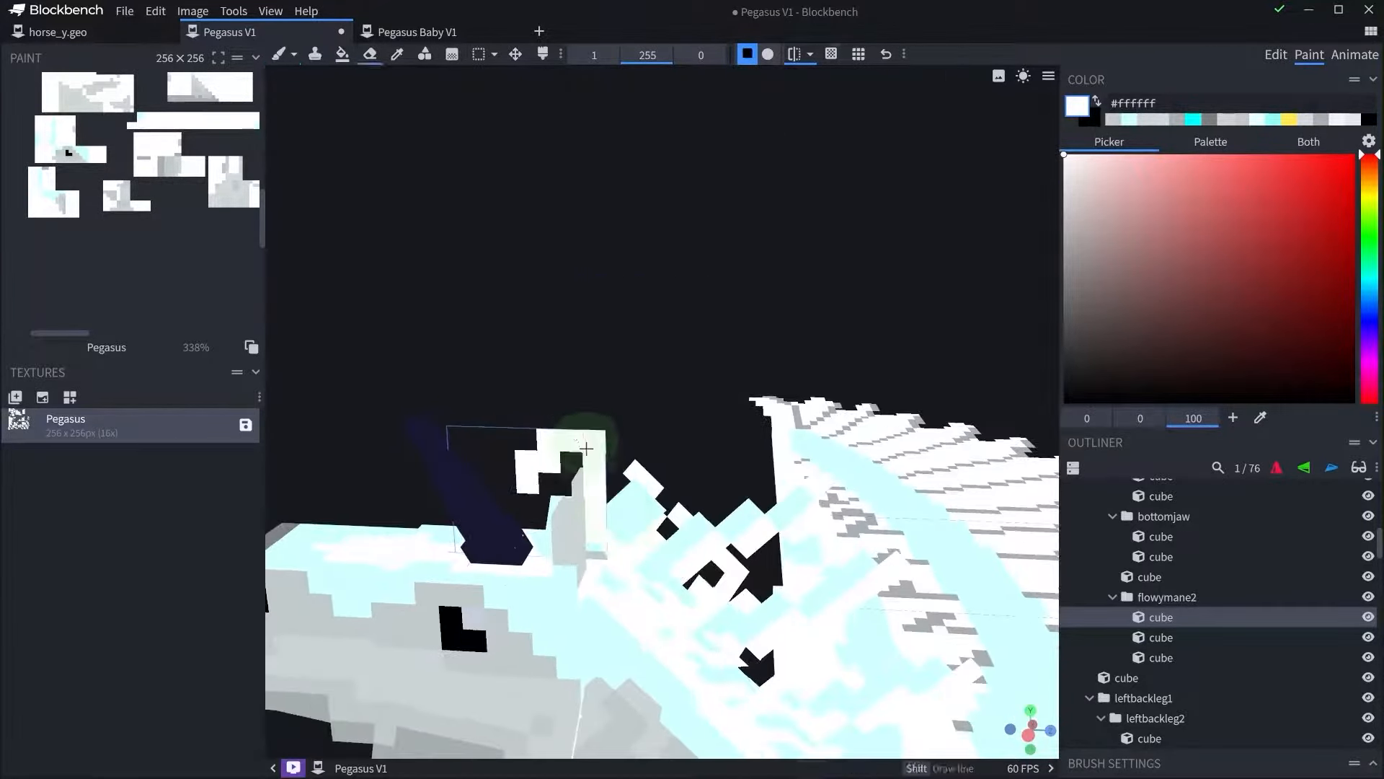
scroll(586, 449, "up", 2)
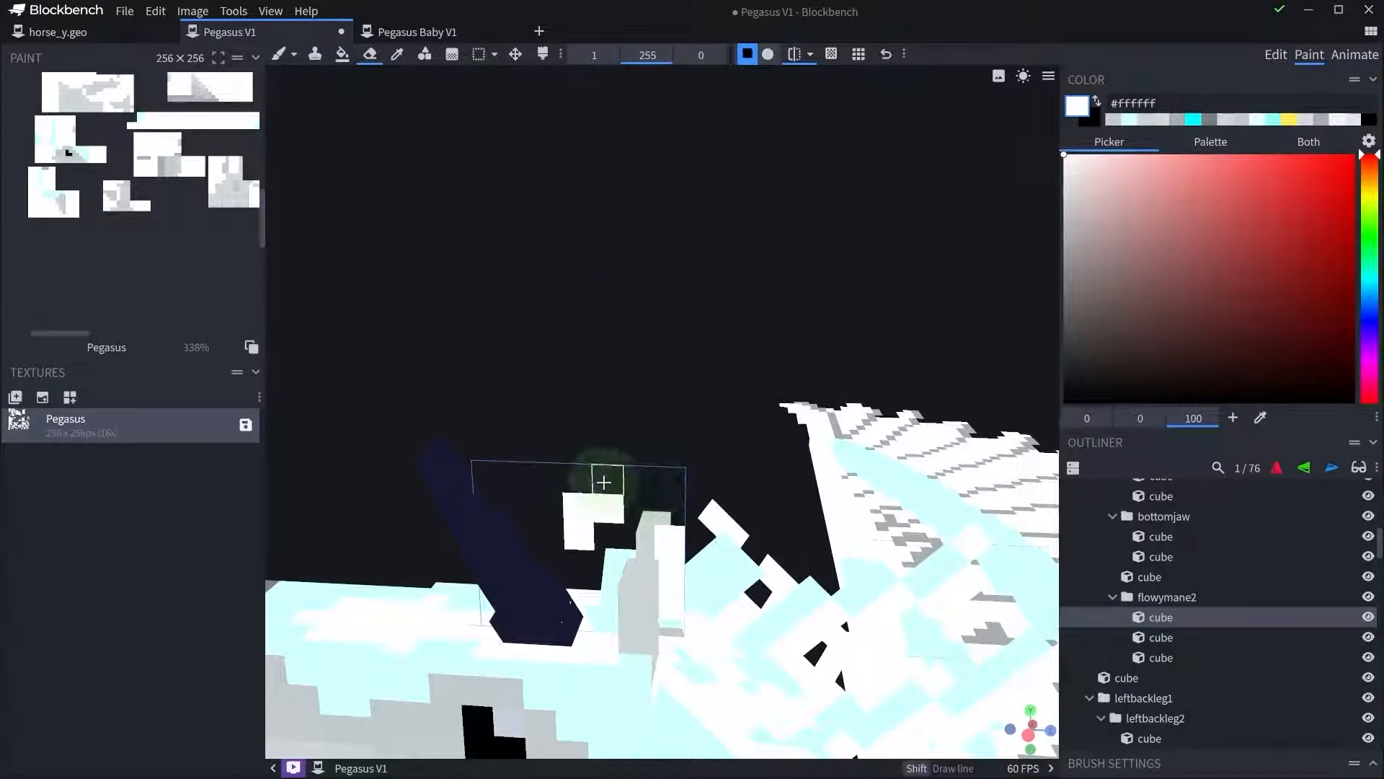
scroll(651, 534, "down", 5)
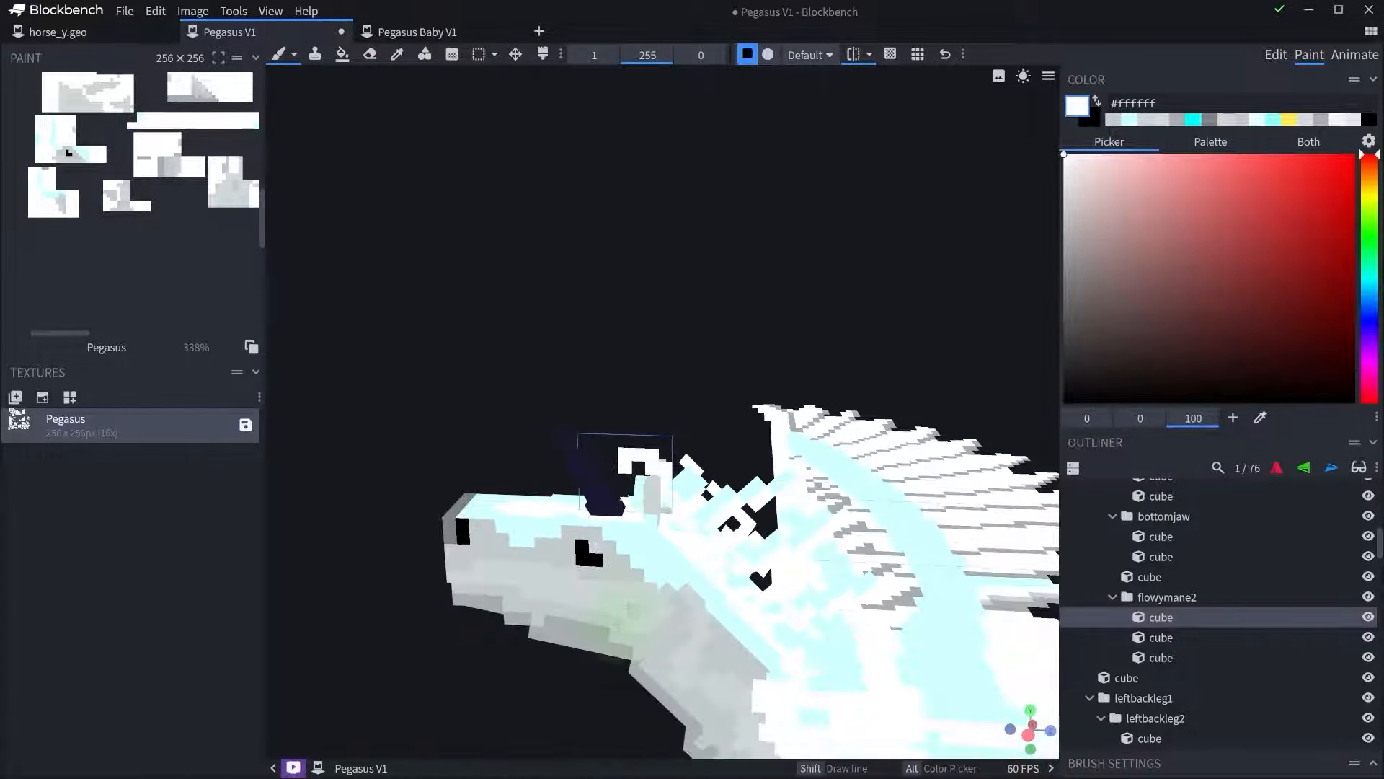
Isolate the third flowymane2 cube and paint a #ffffff forelock strand curling forward on it.
right_click_drag(618, 633, 658, 410)
left_click_drag(522, 577, 620, 742)
scroll(541, 531, "up", 3)
mouse_move(507, 664)
left_mouse_down()
mouse_move(452, 739)
mouse_move(497, 670)
left_mouse_up()
scroll(548, 649, "down", 2)
left_click_drag(642, 638, 566, 505)
left_click(543, 353)
left_click(813, 463)
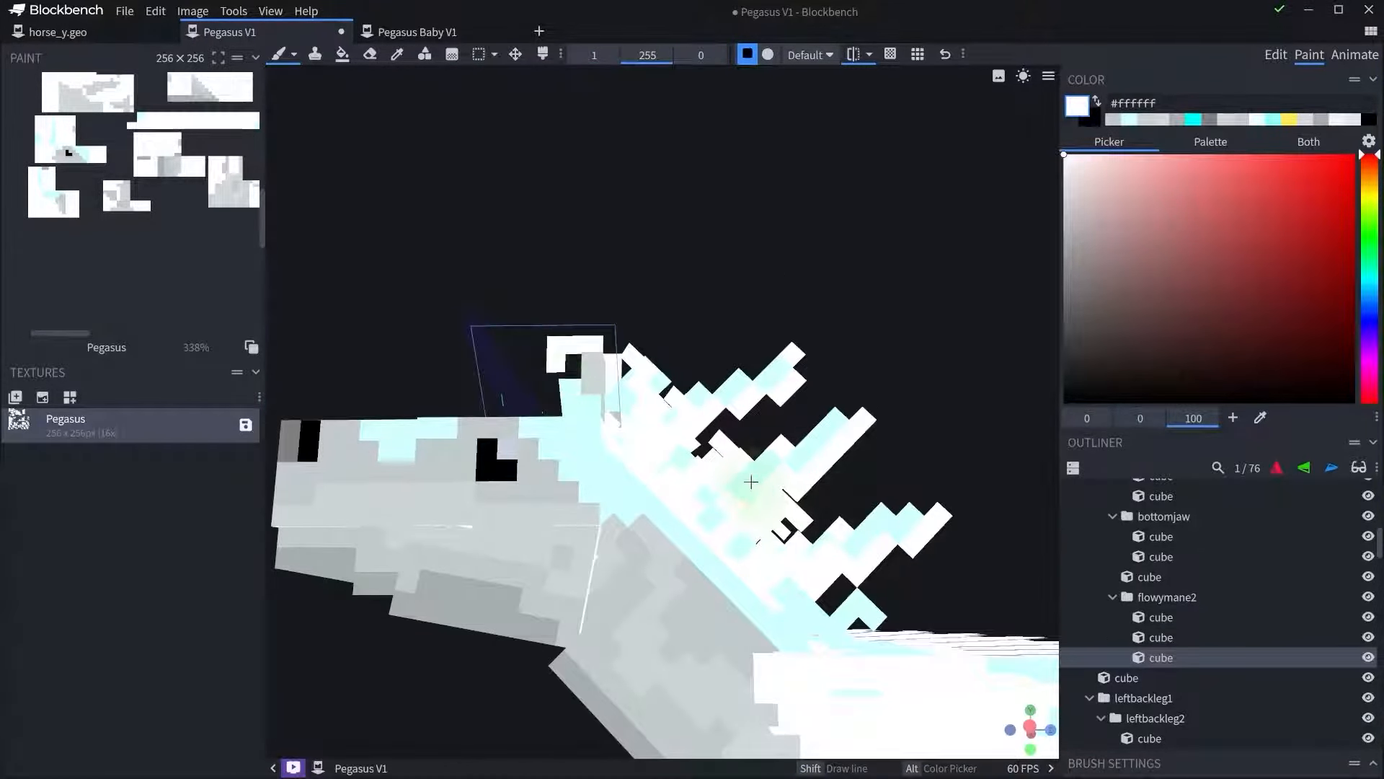
left_click(1358, 467)
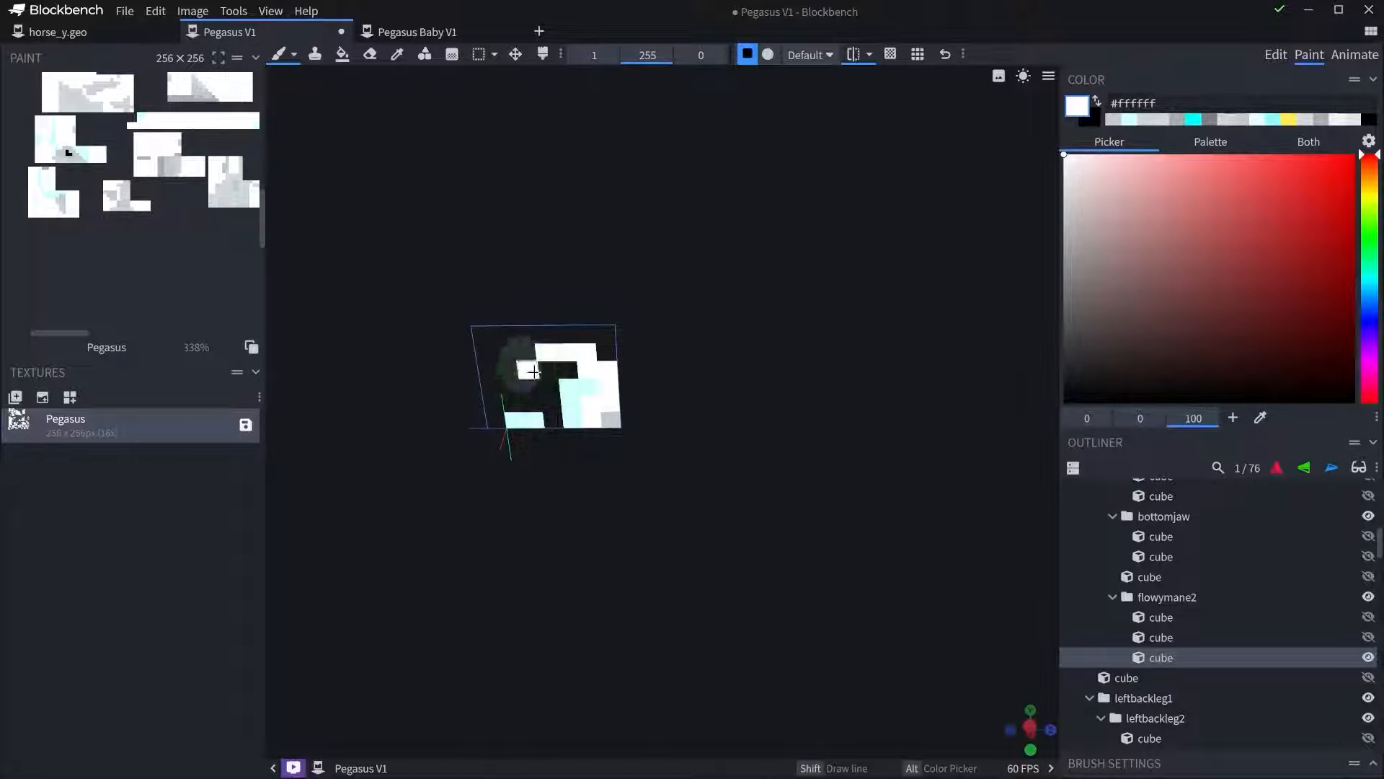
Erase the stray light cyan patch at the base of the isolated cube and recolour its grey corner with #d1ffff.
key("e")
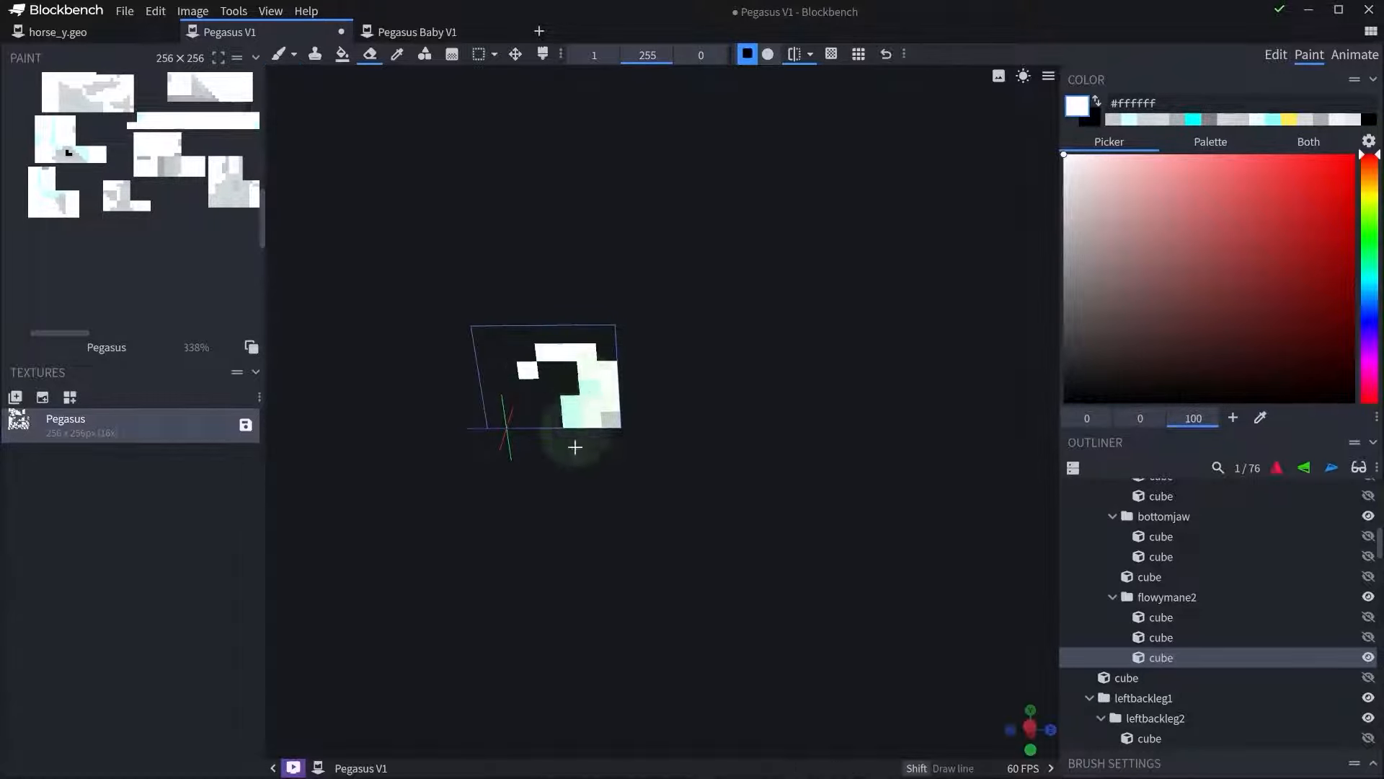
left_click(593, 404, "alt")
left_click(609, 418)
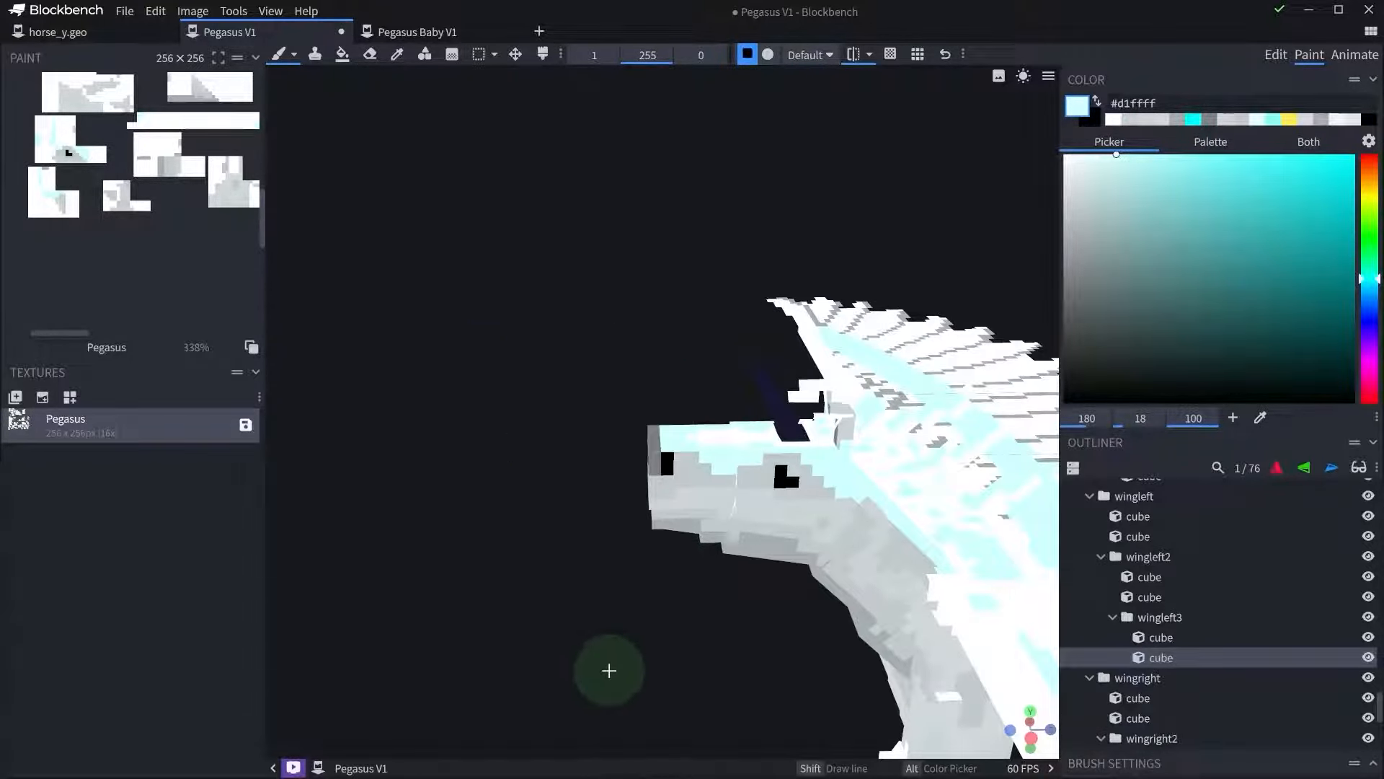
Add a new cube to the head group in Edit mode and move it above the snout to position -1, 44, -31.
scroll(622, 675, "up", 7)
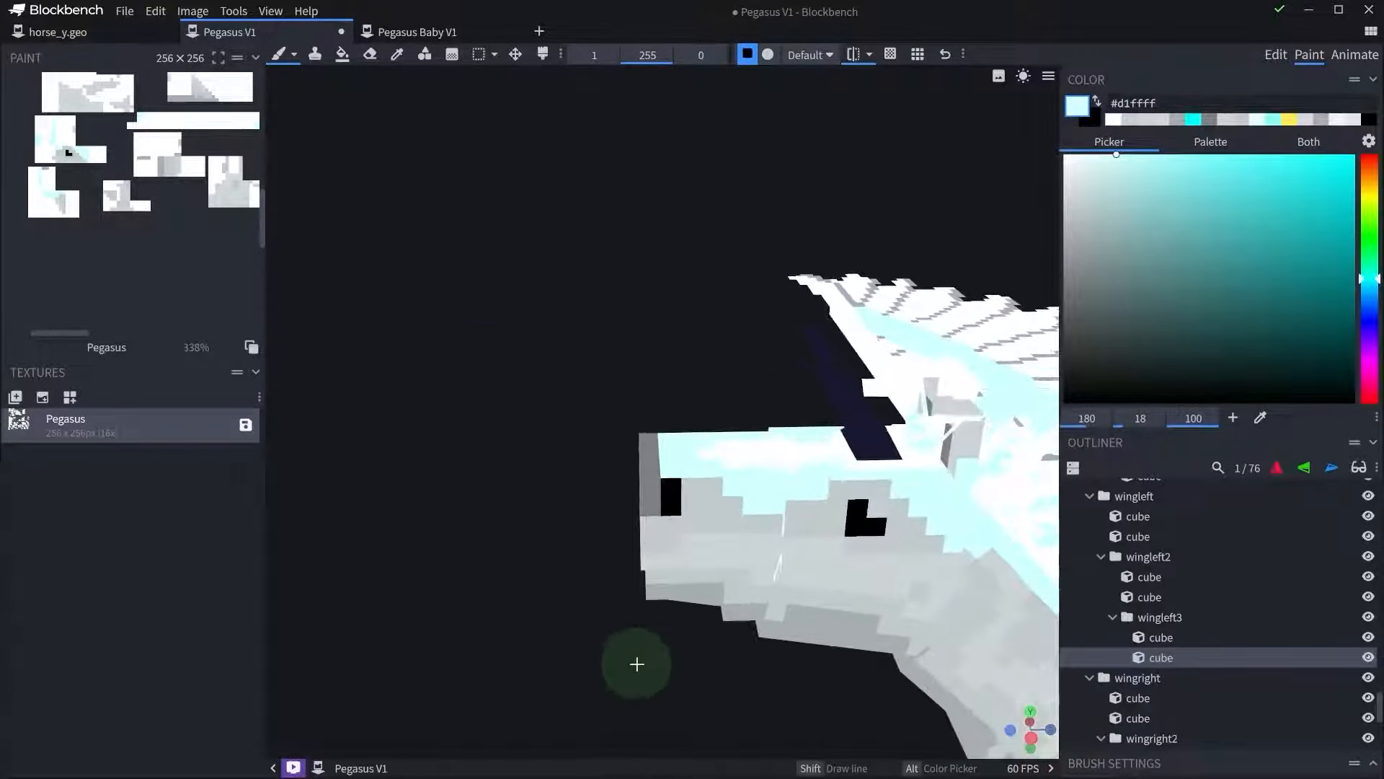
right_click_drag(733, 464, 649, 440)
left_click(1273, 56)
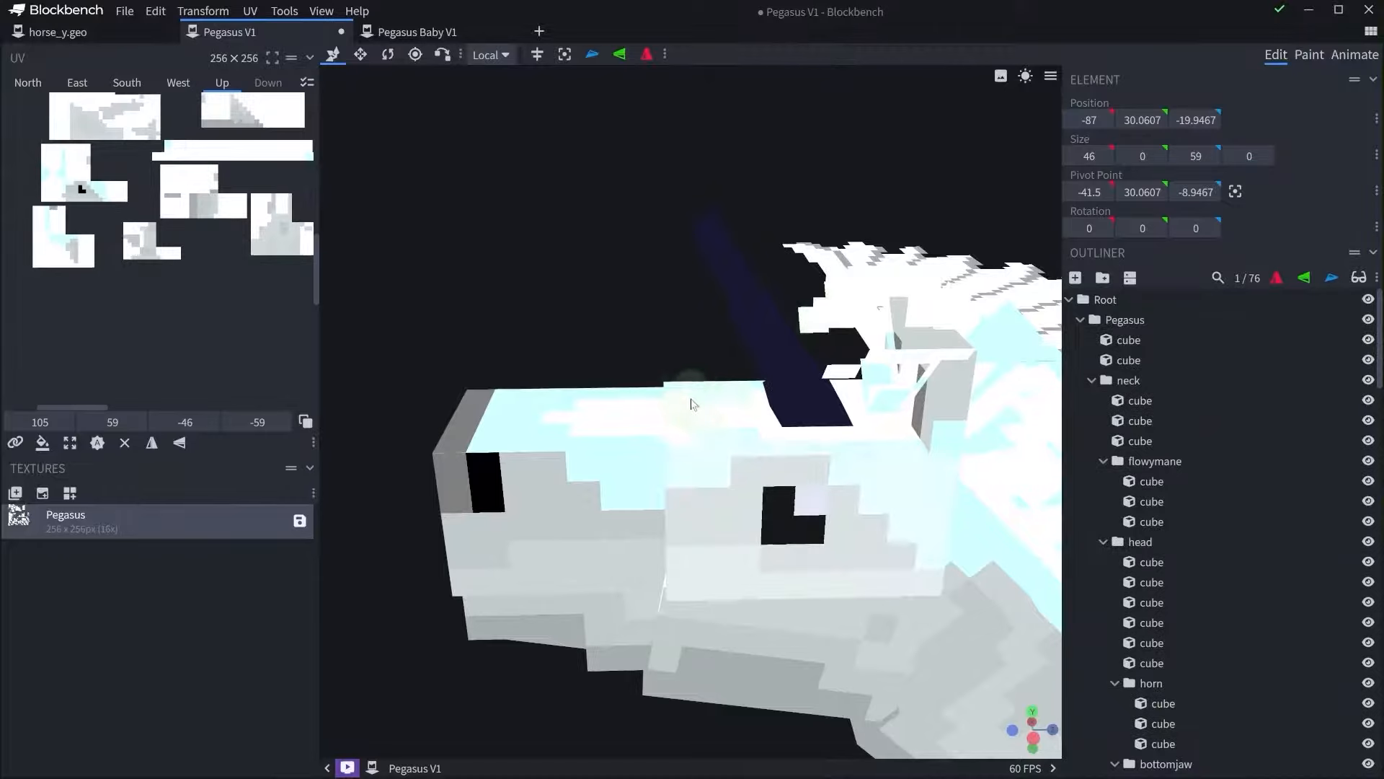
left_click(1077, 278)
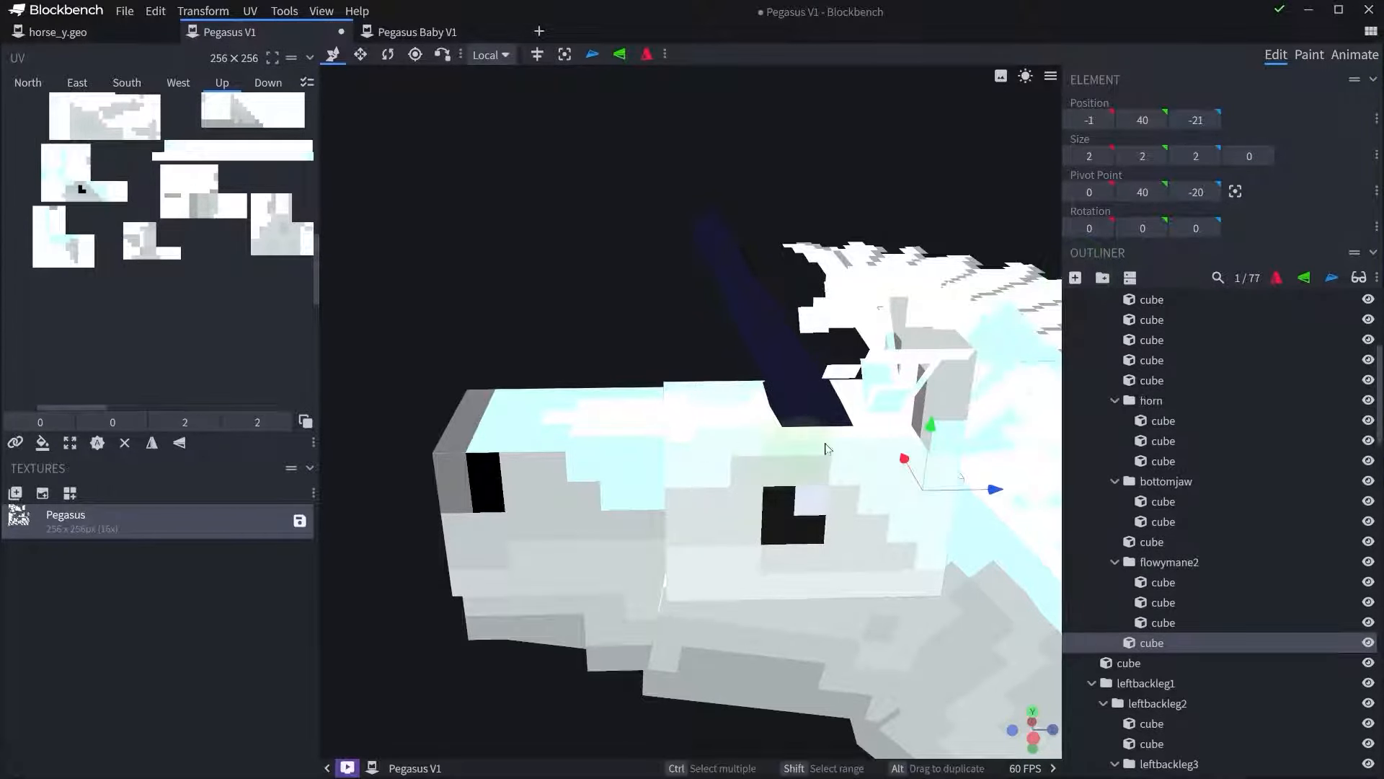
left_click_drag(932, 444, 962, 299)
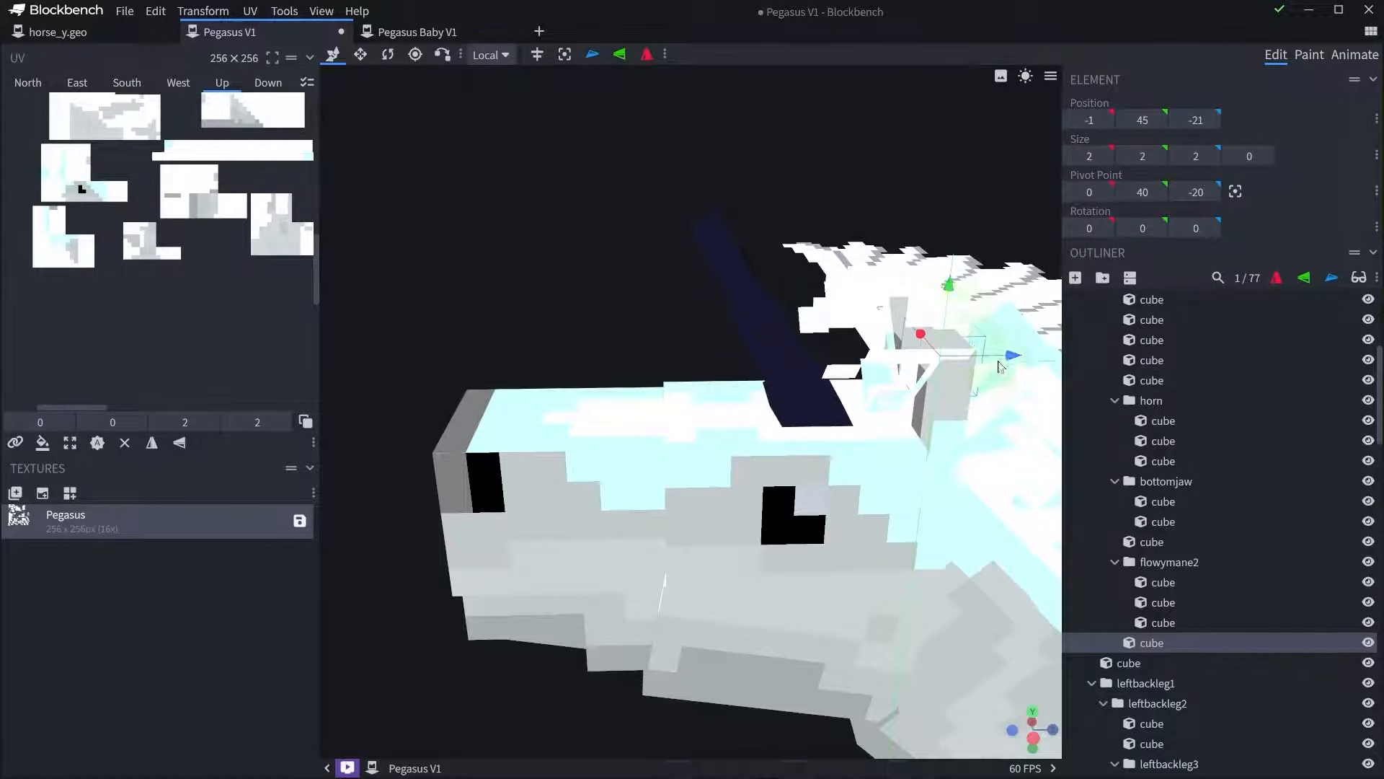
left_click_drag(689, 395, 632, 332)
Resize the new cube into a flat upright plane of 0 × 4 × 7 at position 0, 44, -34.
key("s")
scroll(533, 656, "down", 3)
left_click_drag(521, 675, 692, 649)
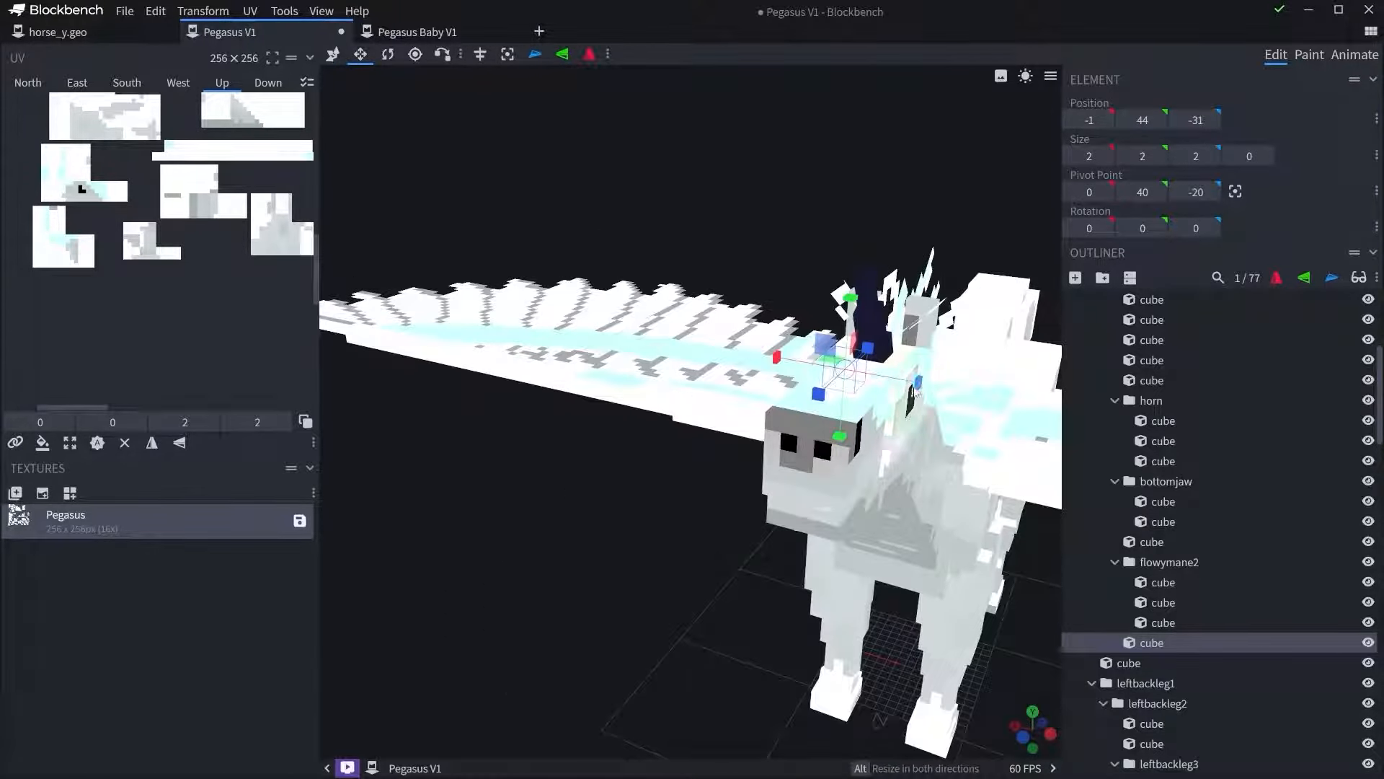
left_click_drag(916, 386, 898, 383)
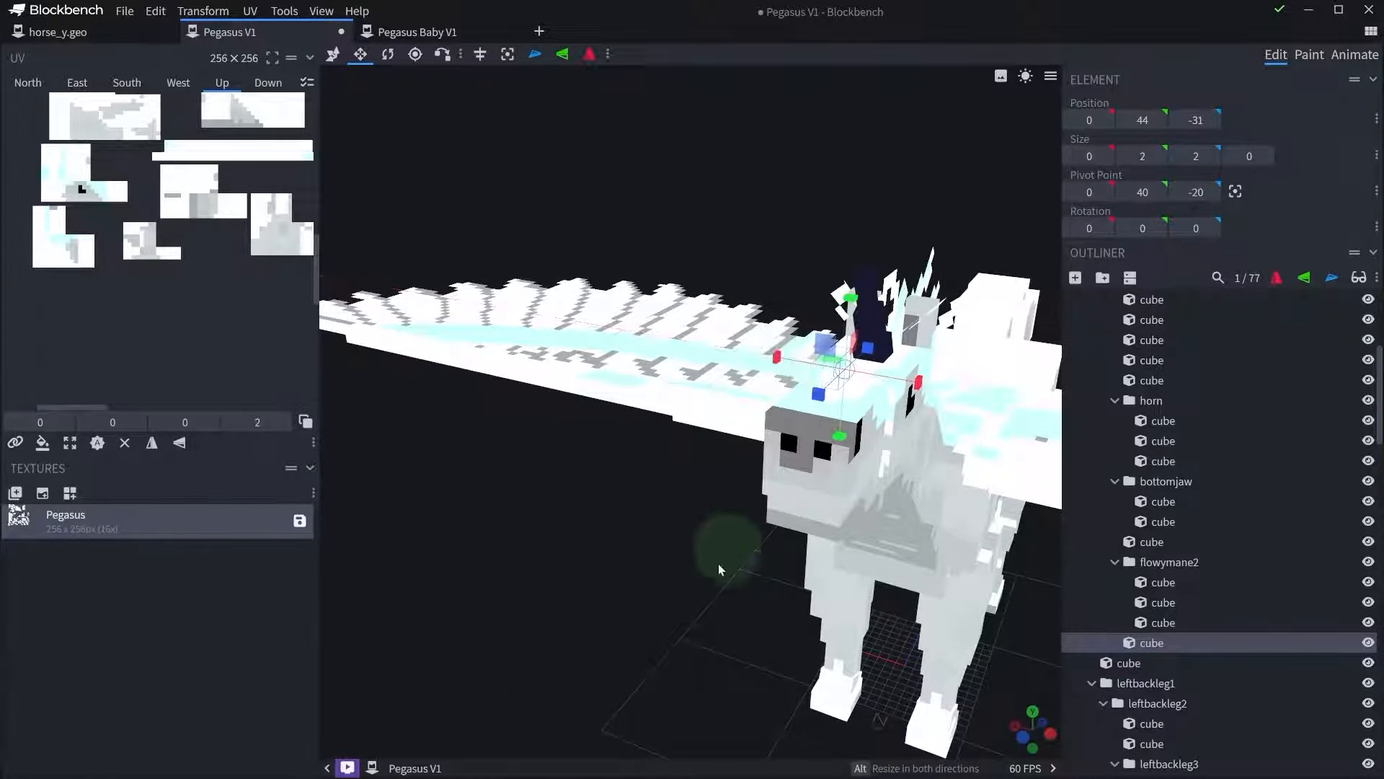
left_click_drag(718, 564, 538, 582)
left_click_drag(592, 386, 536, 385)
left_click_drag(714, 383, 745, 383)
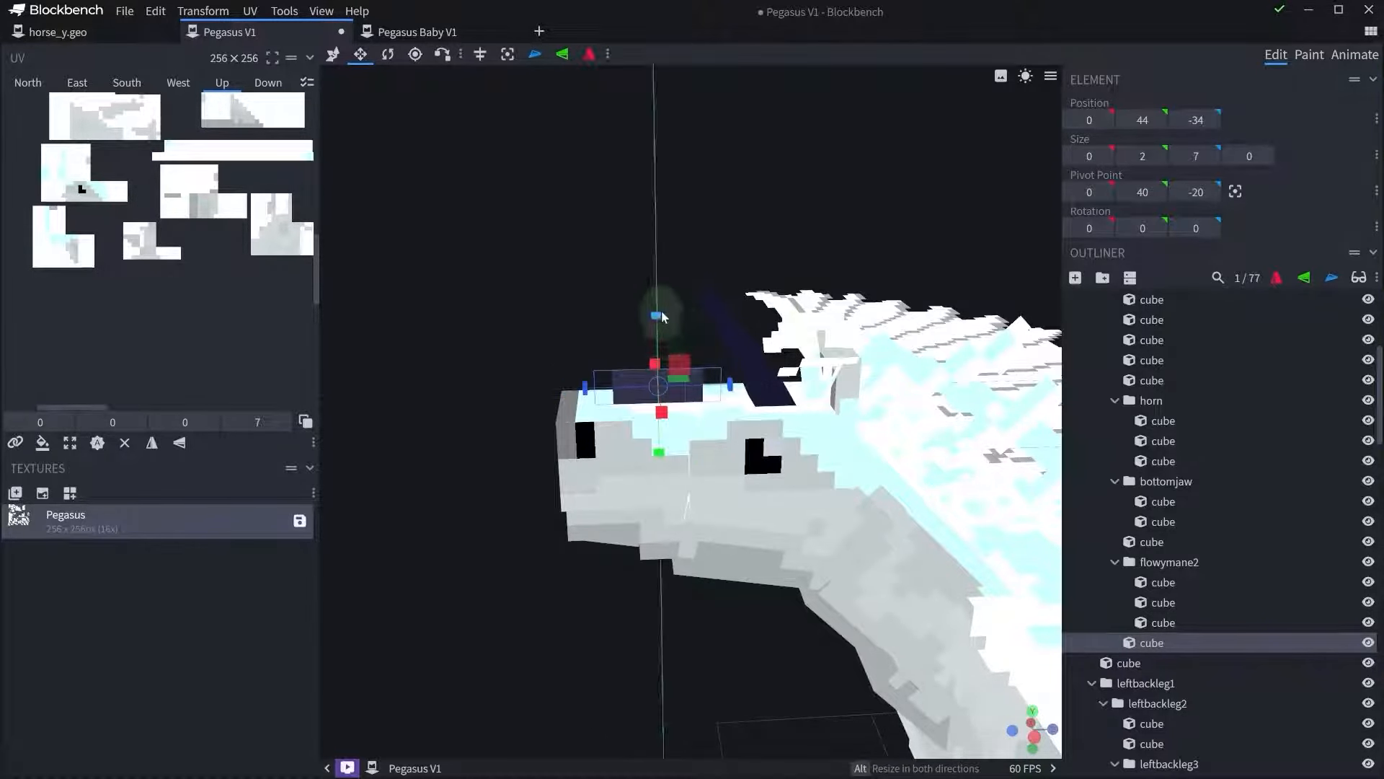
left_click_drag(662, 318, 659, 299)
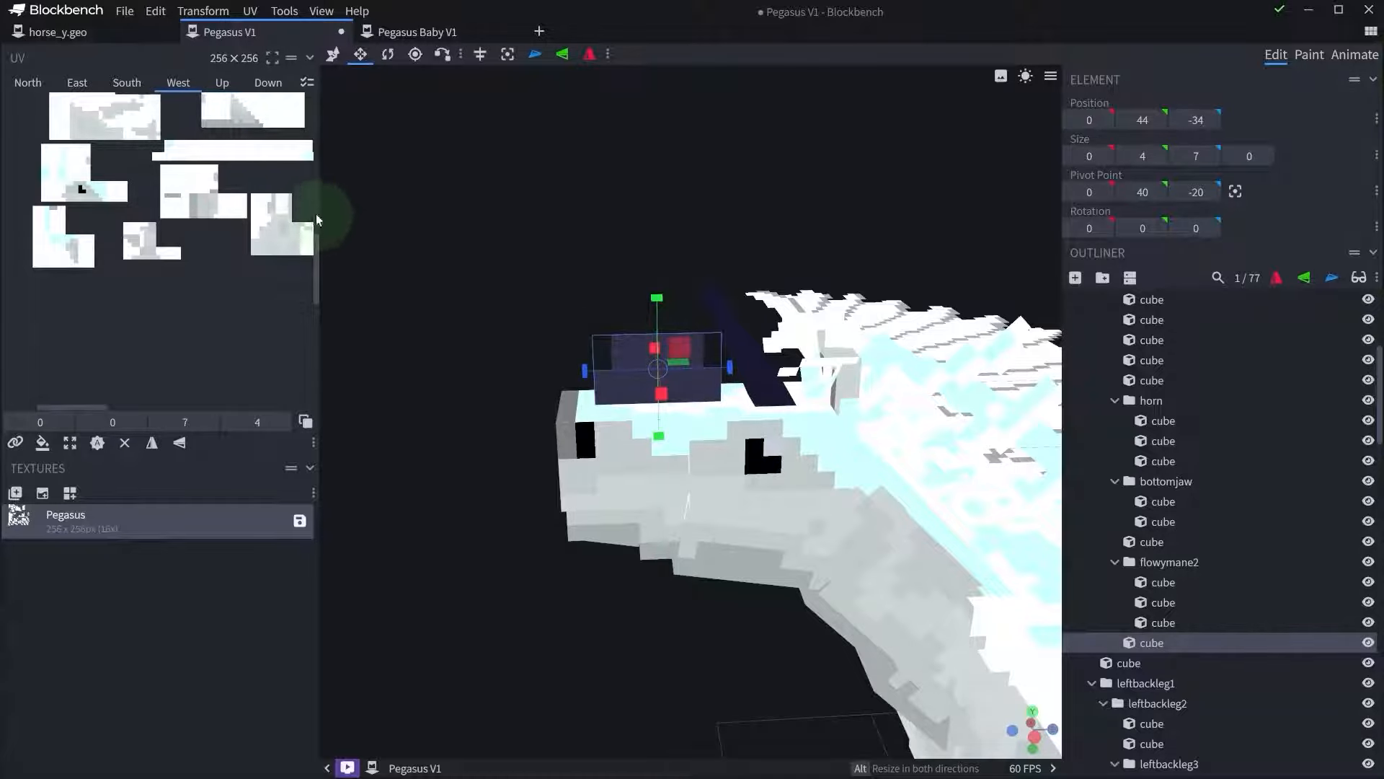
Make the new plane's west face transparent and move its east face's UV to the empty texture area at 5, 162.
scroll(215, 284, "up", 8)
left_click(124, 442)
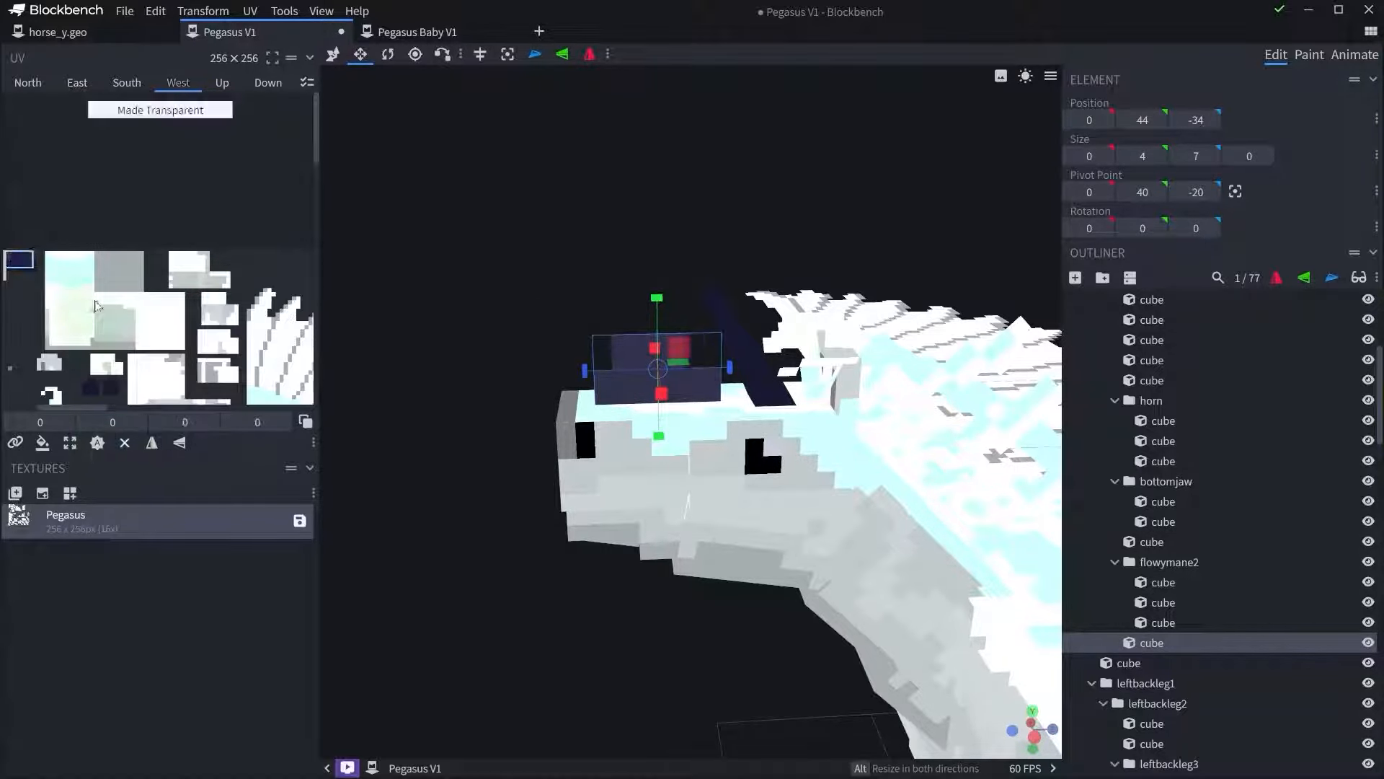
left_click(77, 83)
scroll(62, 308, "down", 3)
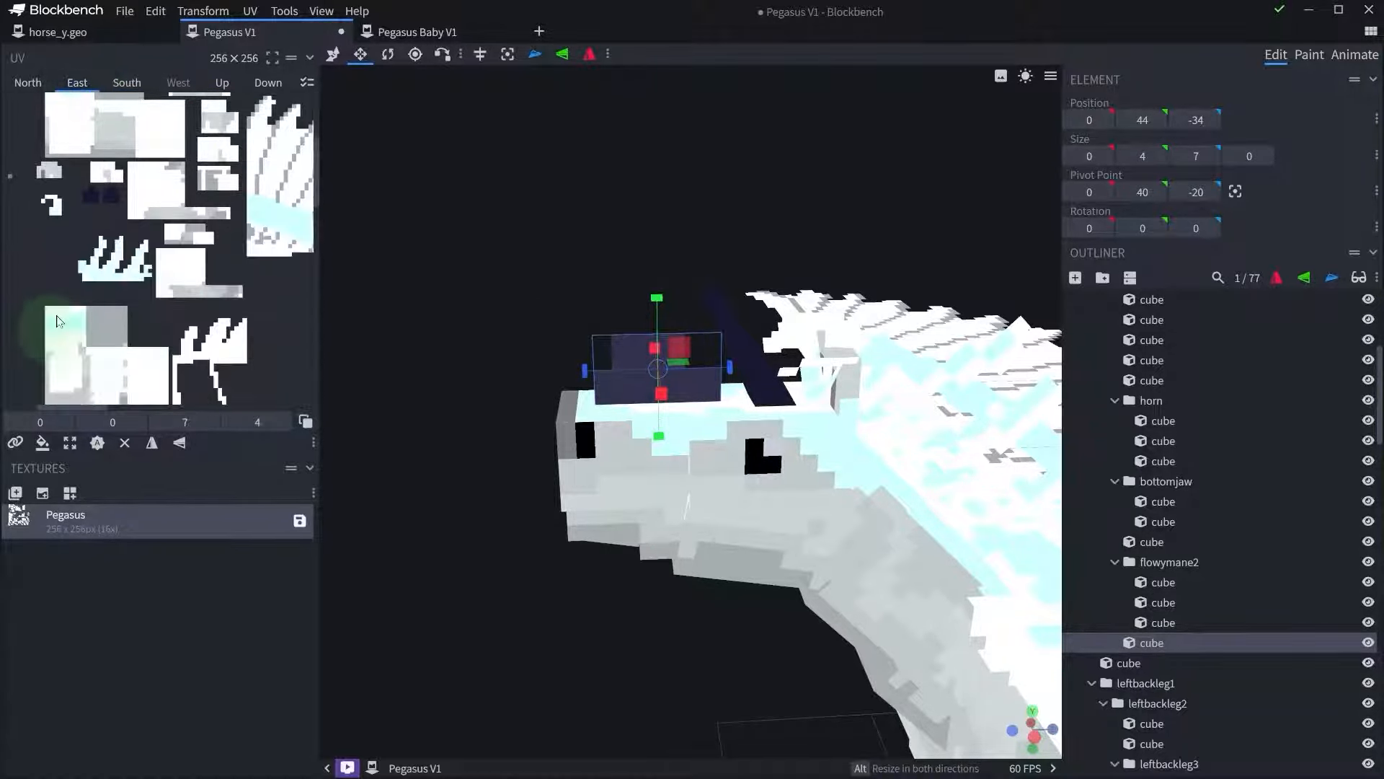
scroll(112, 328, "down", 3)
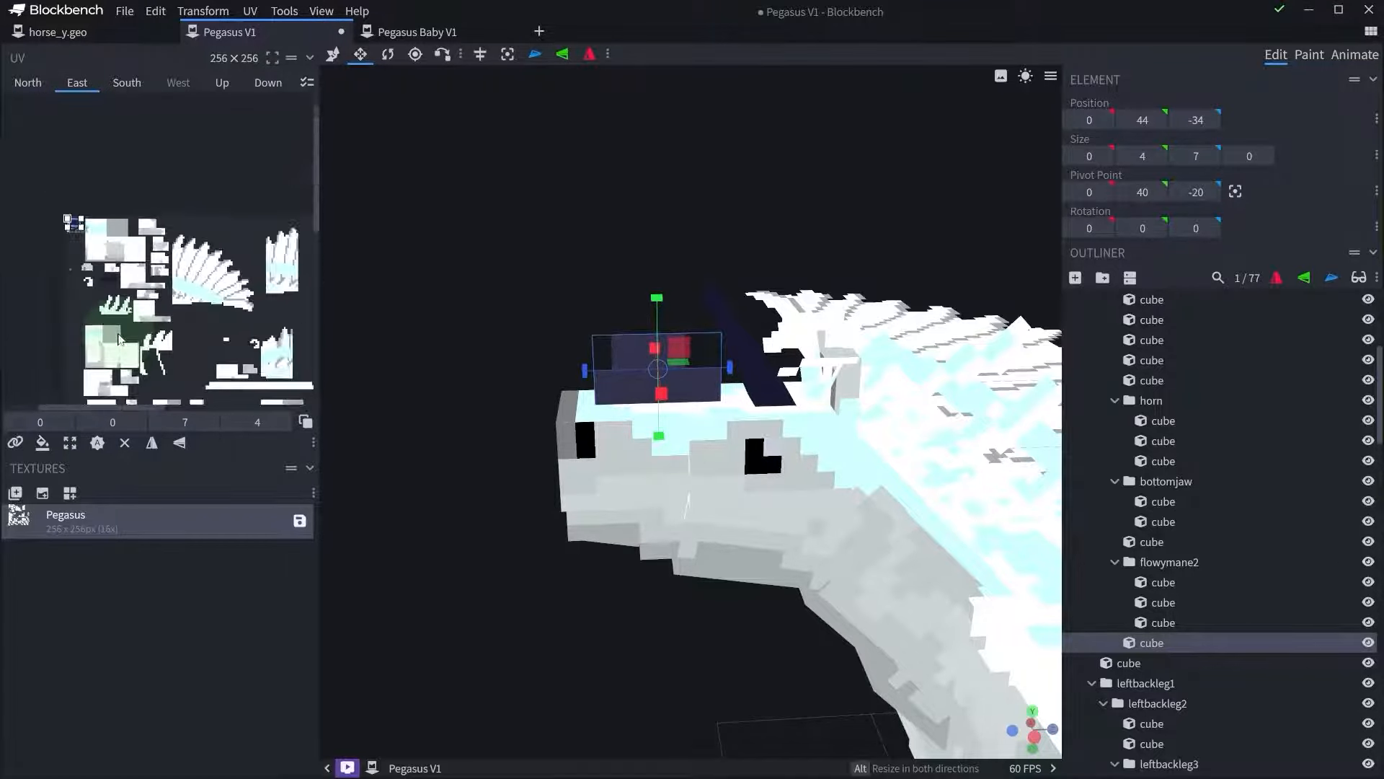
scroll(263, 223, "down", 2)
scroll(188, 225, "up", 2)
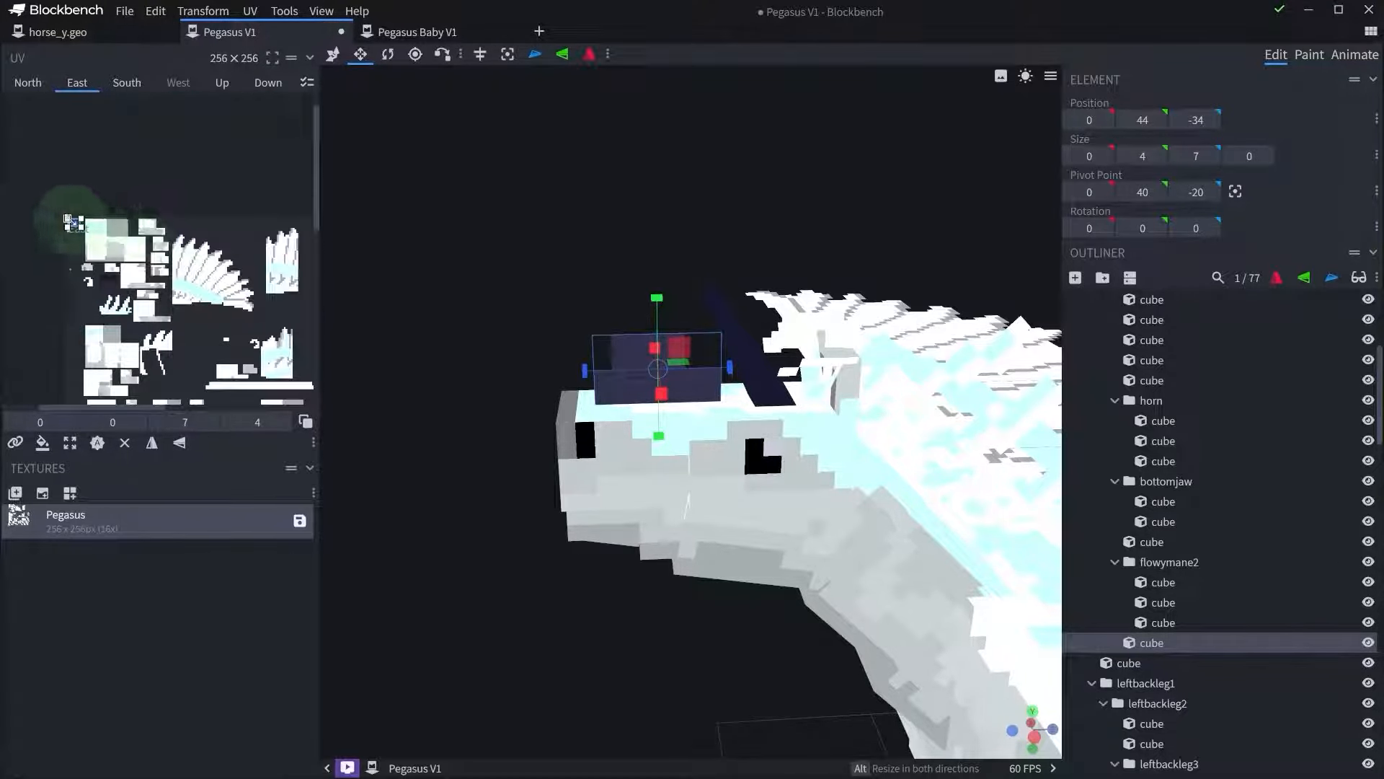
left_click_drag(72, 222, 219, 342)
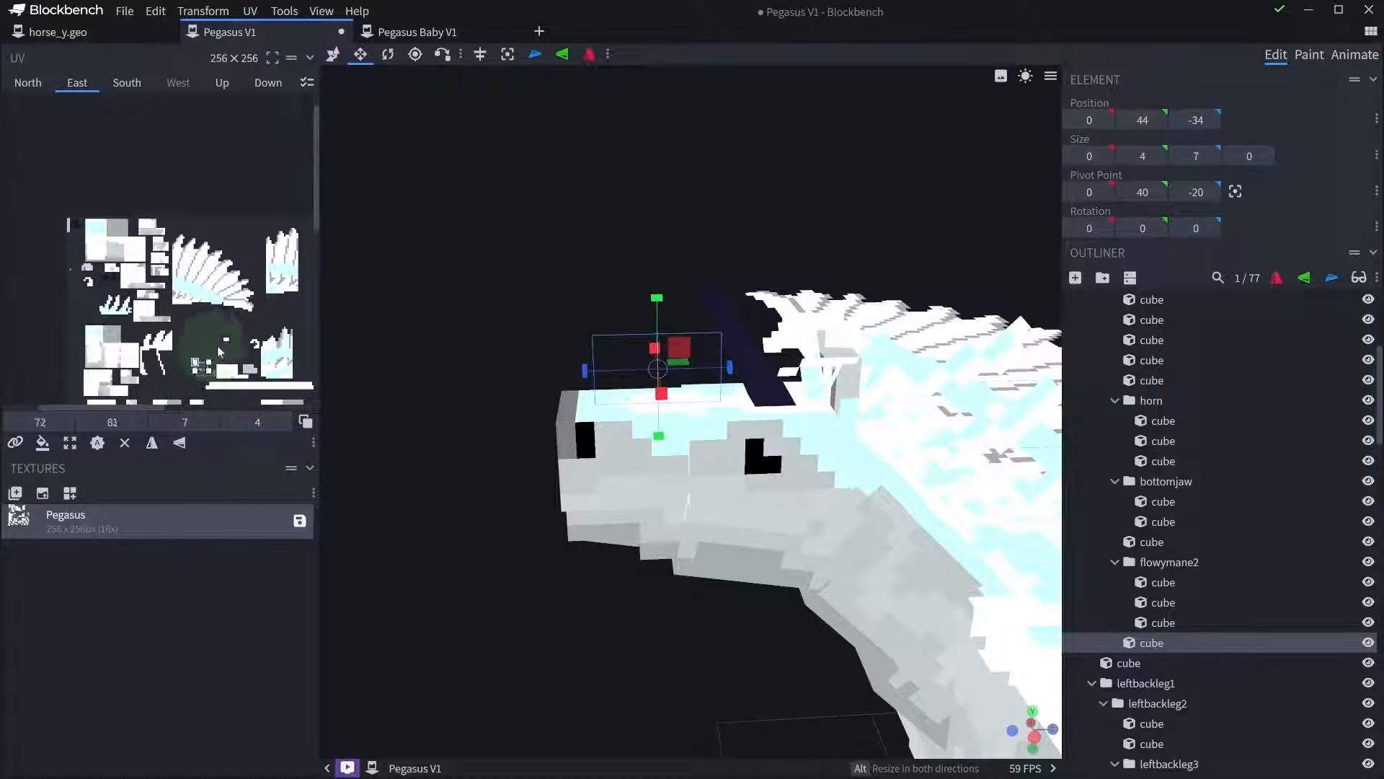
scroll(216, 352, "down", 3)
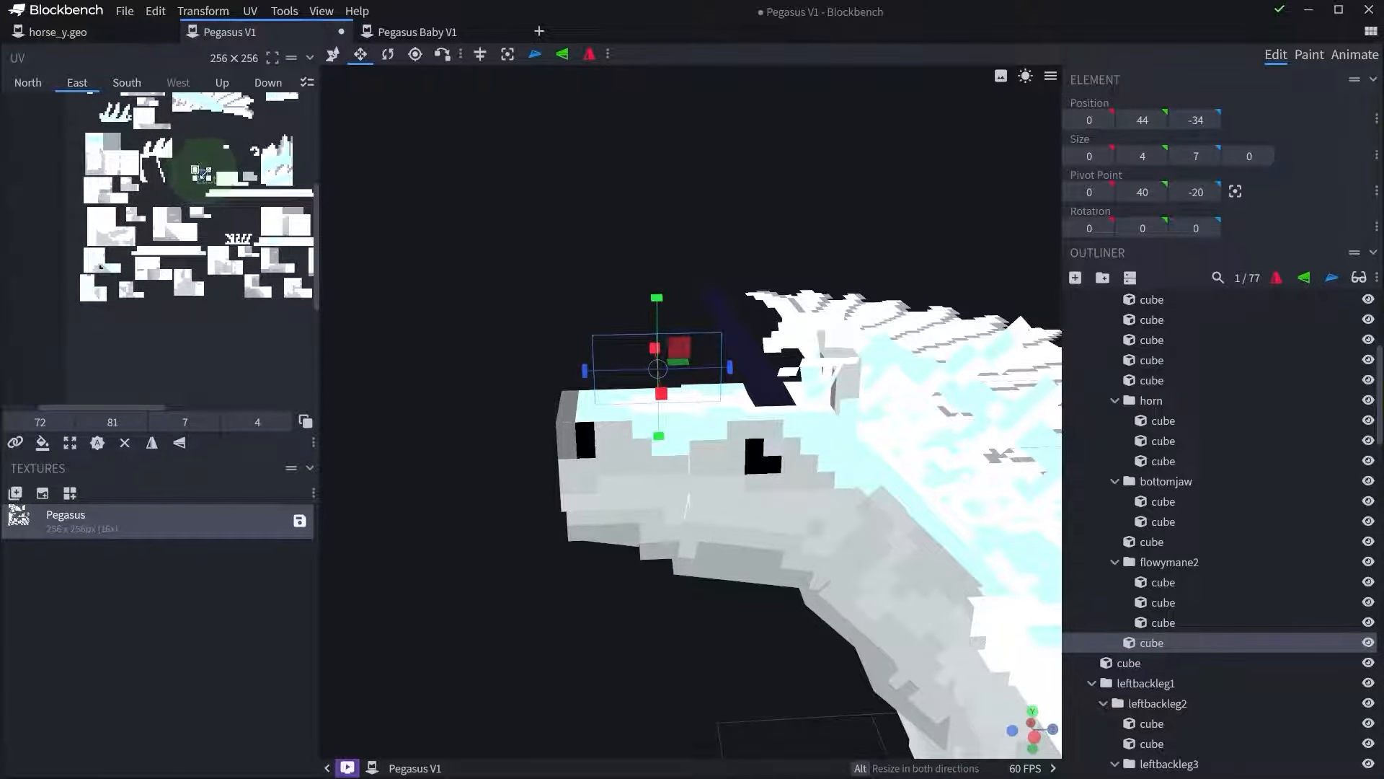
left_click_drag(202, 174, 85, 313)
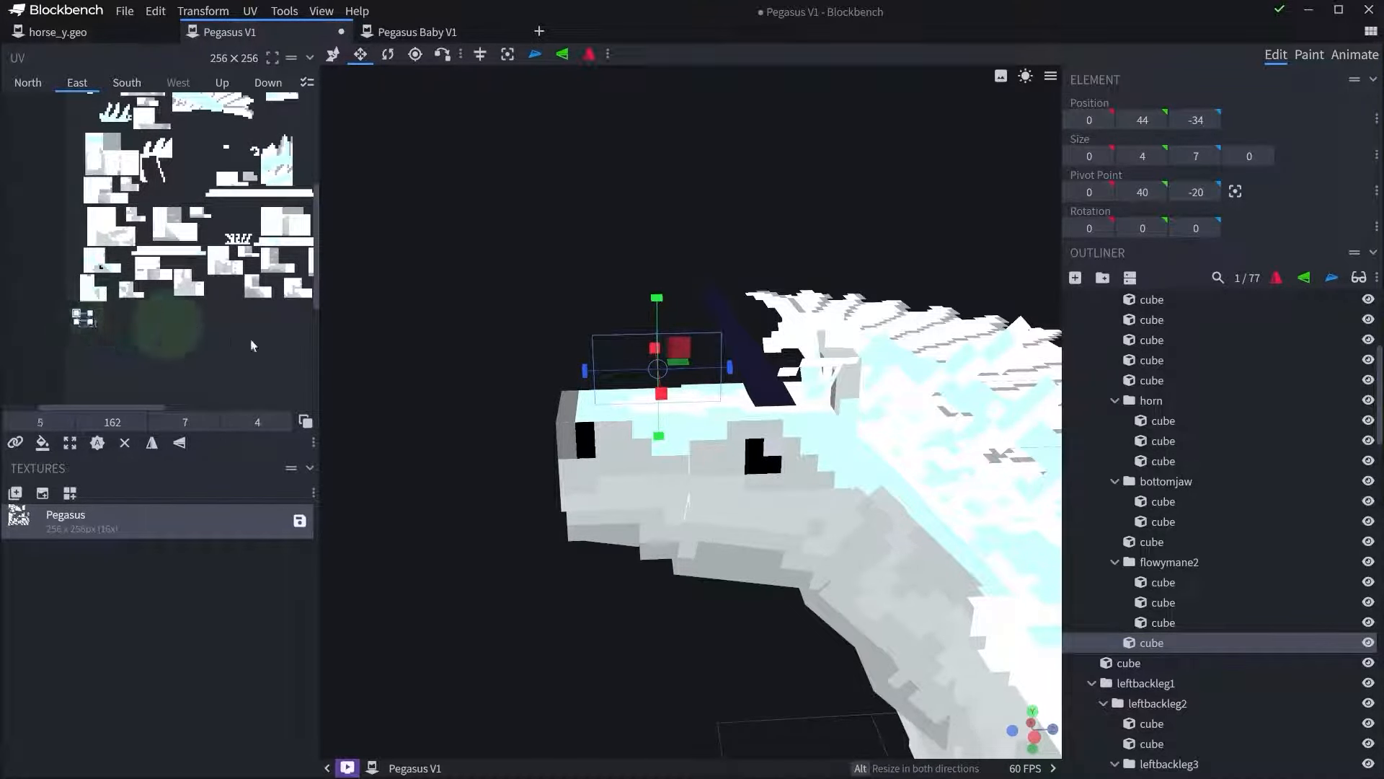
Paint two small stepped white #ffffff hair tufts on the flat plane above the snout.
scroll(495, 402, "up", 8)
key("b")
scroll(883, 307, "down", 3)
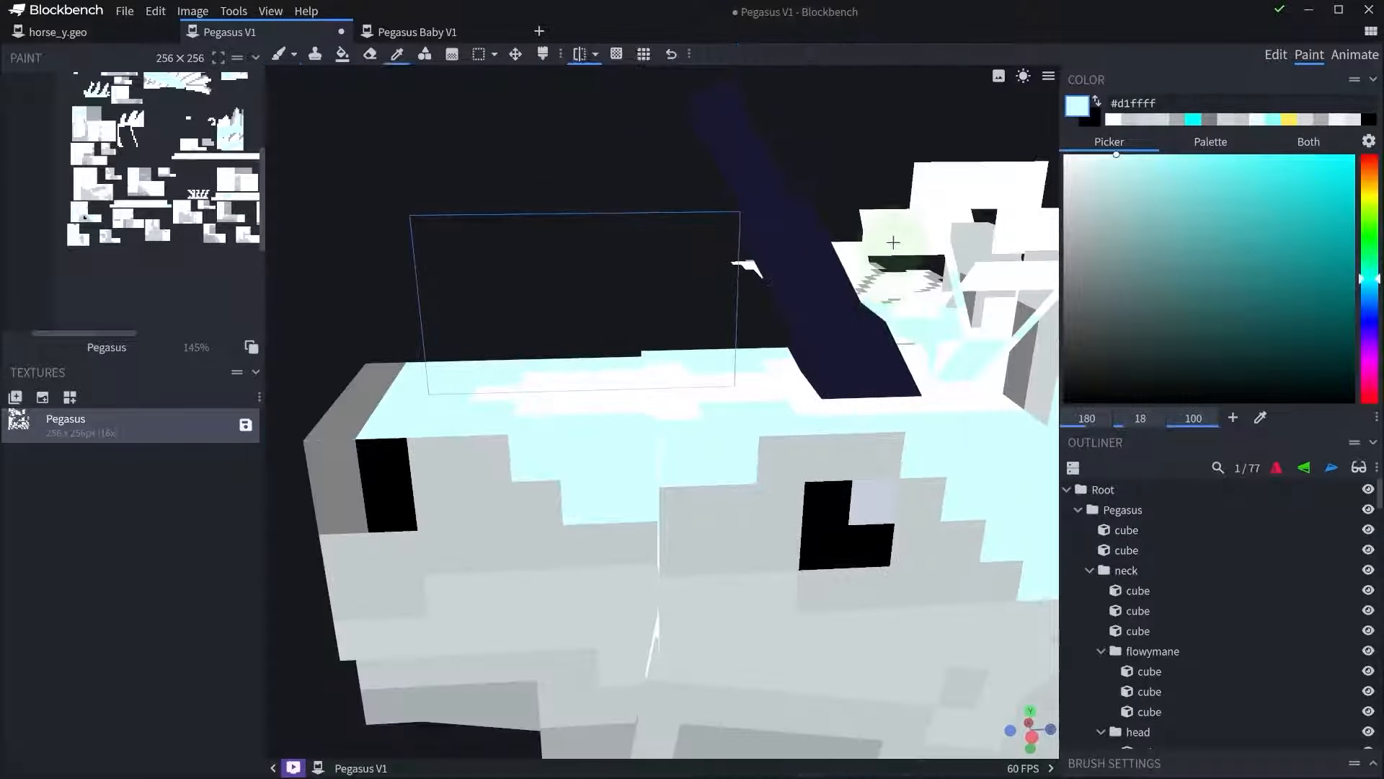
left_click(893, 240, "alt")
left_click_drag(667, 355, 644, 297)
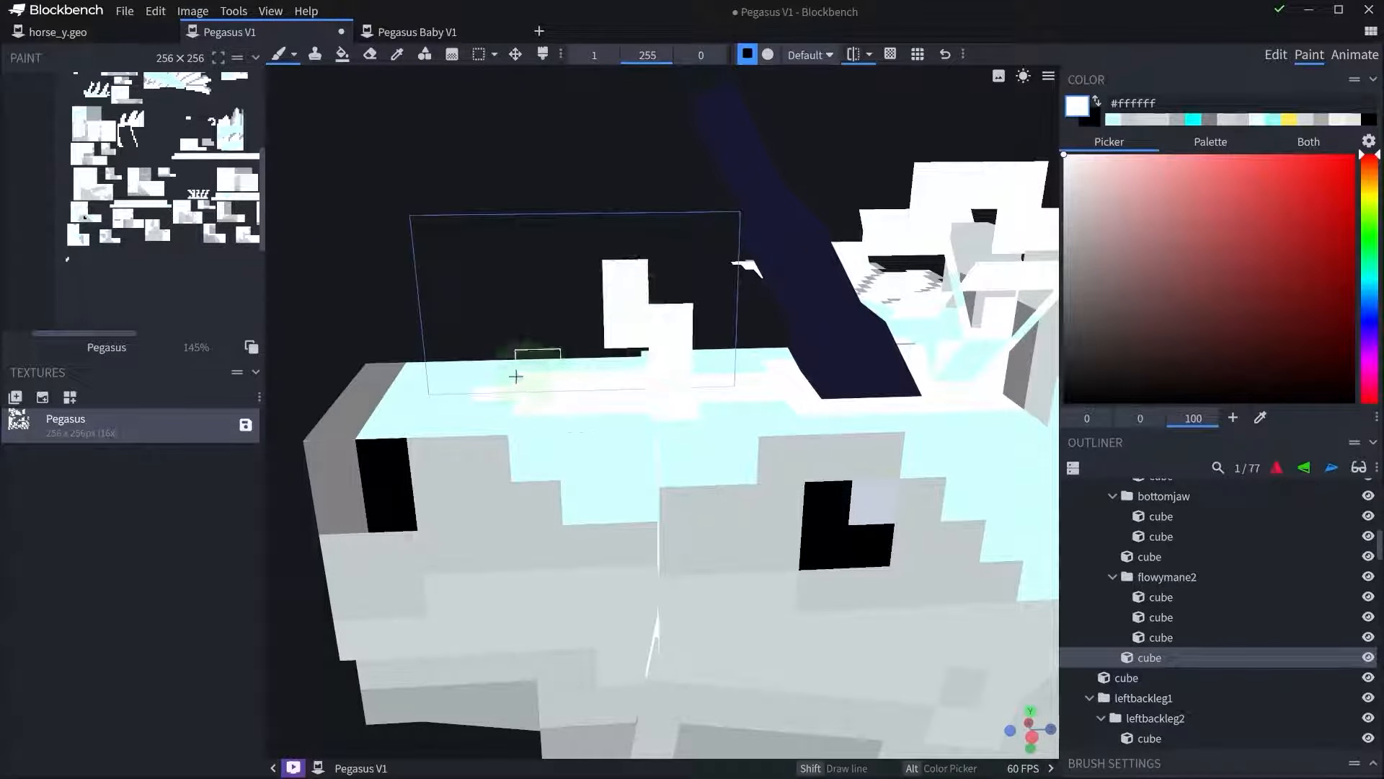
key("ctrl+z")
left_click_drag(531, 375, 490, 374)
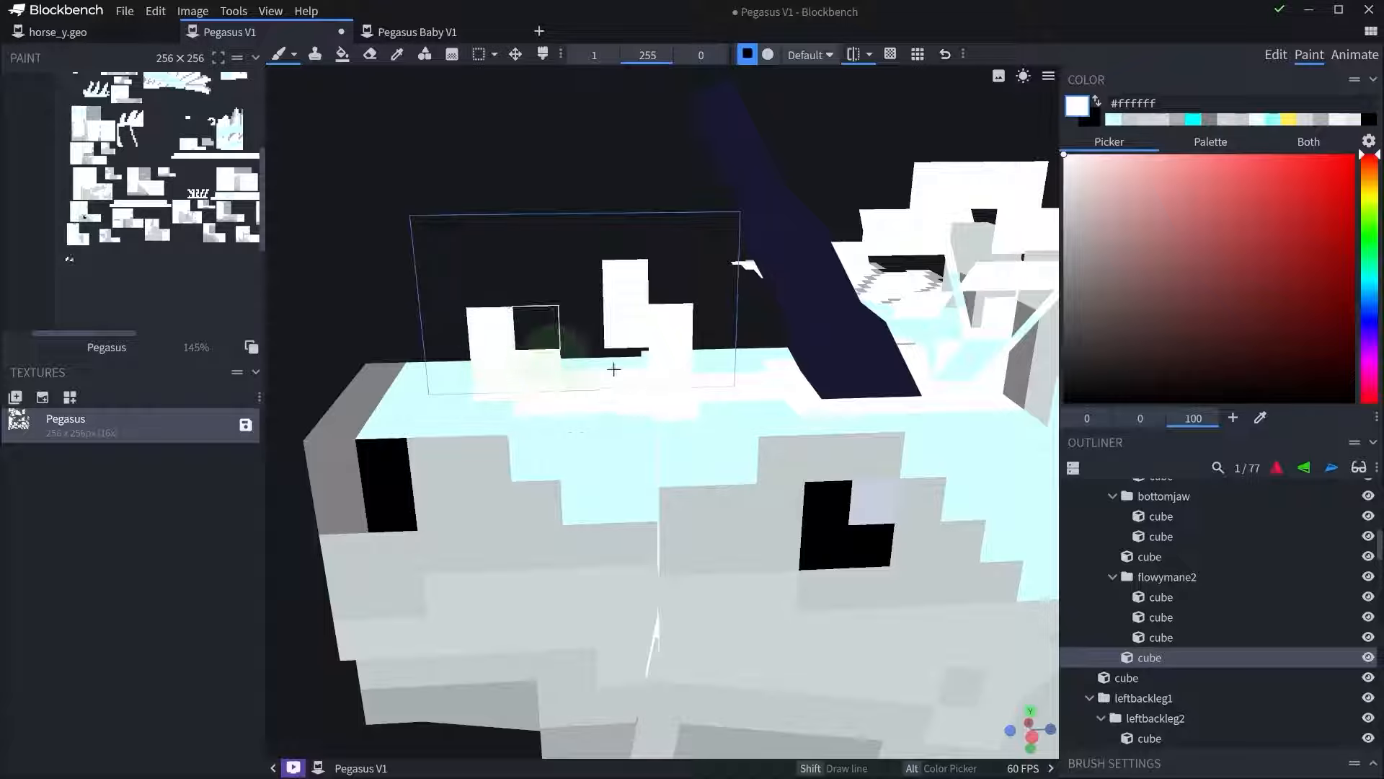
Collapse the wingleft and wingright groups in Edit mode and hide both wings.
scroll(614, 369, "down", 10)
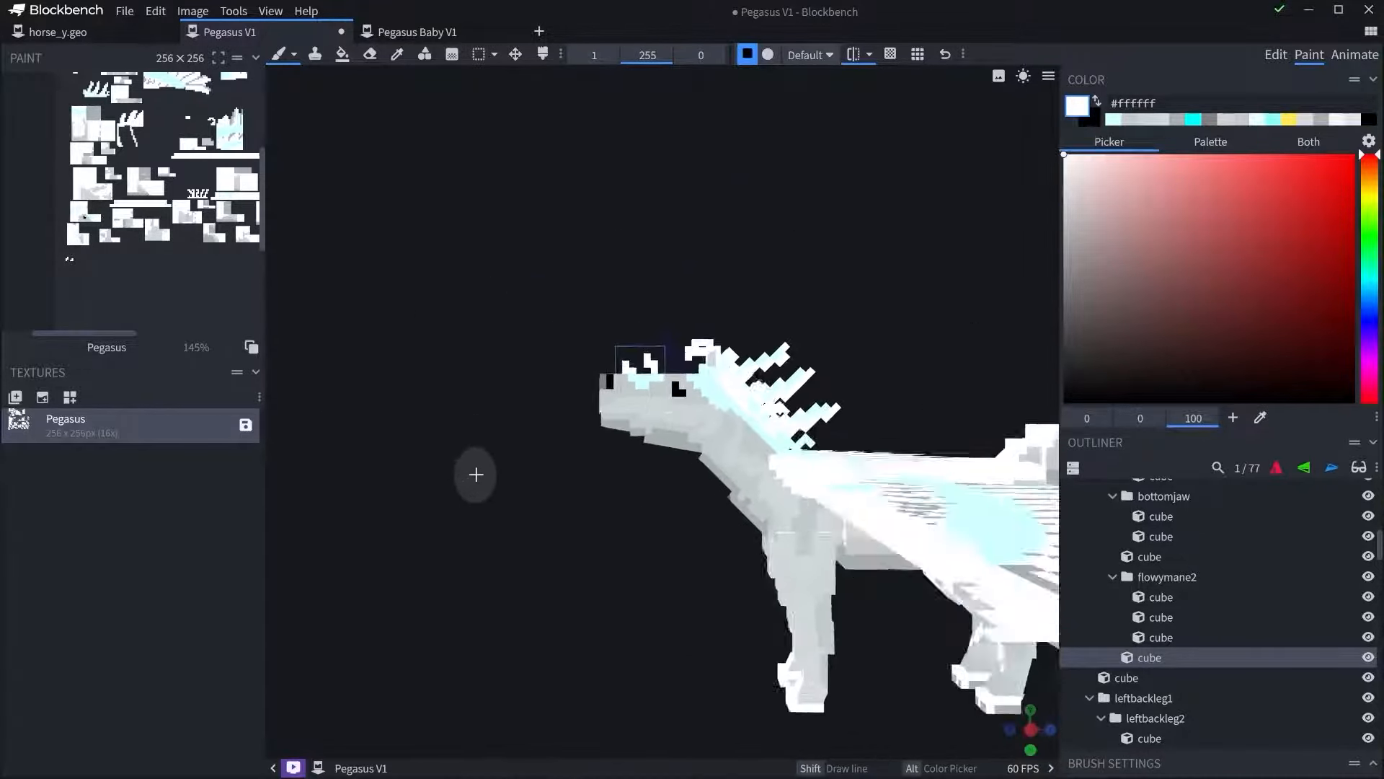
scroll(505, 483, "down", 4)
scroll(519, 523, "up", 3)
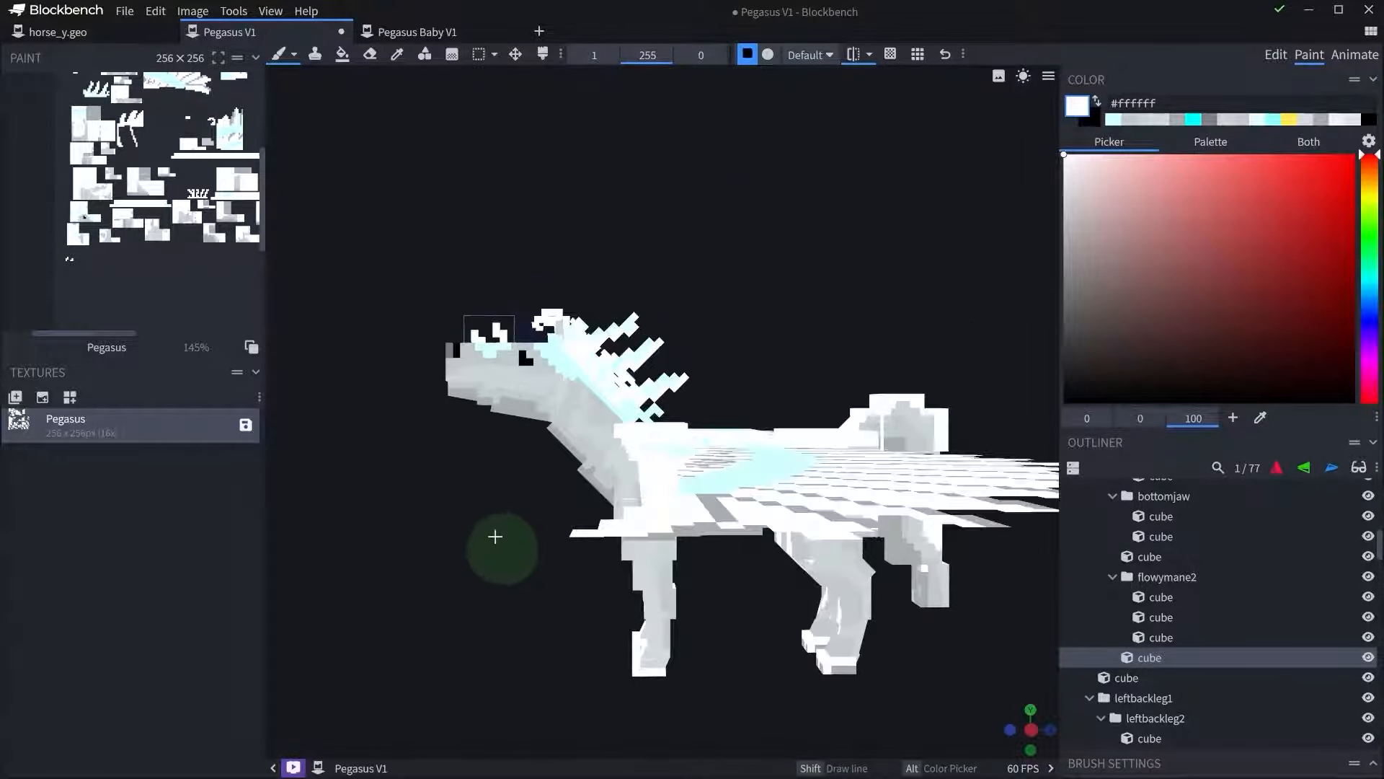
left_click_drag(494, 536, 856, 527)
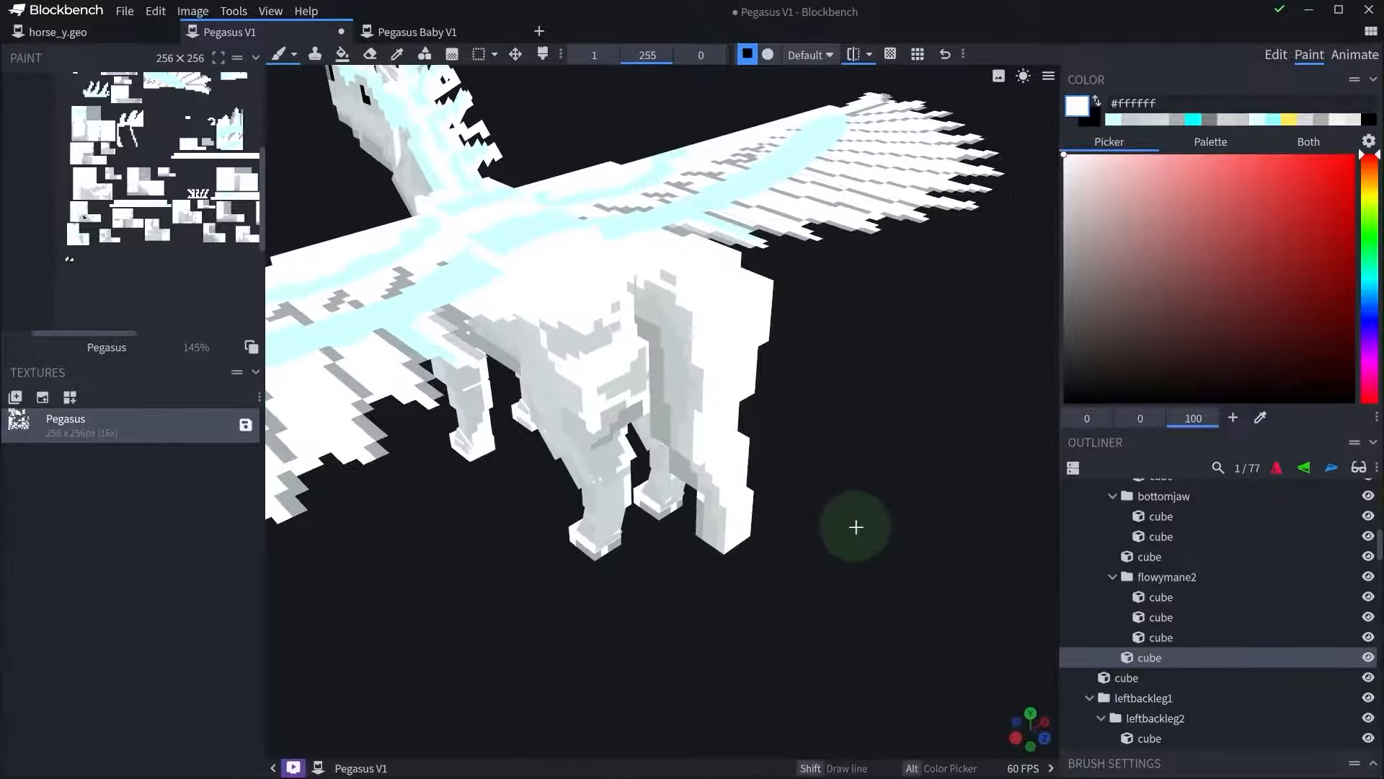
left_click(1275, 56)
scroll(663, 365, "down", 3)
left_click(461, 292)
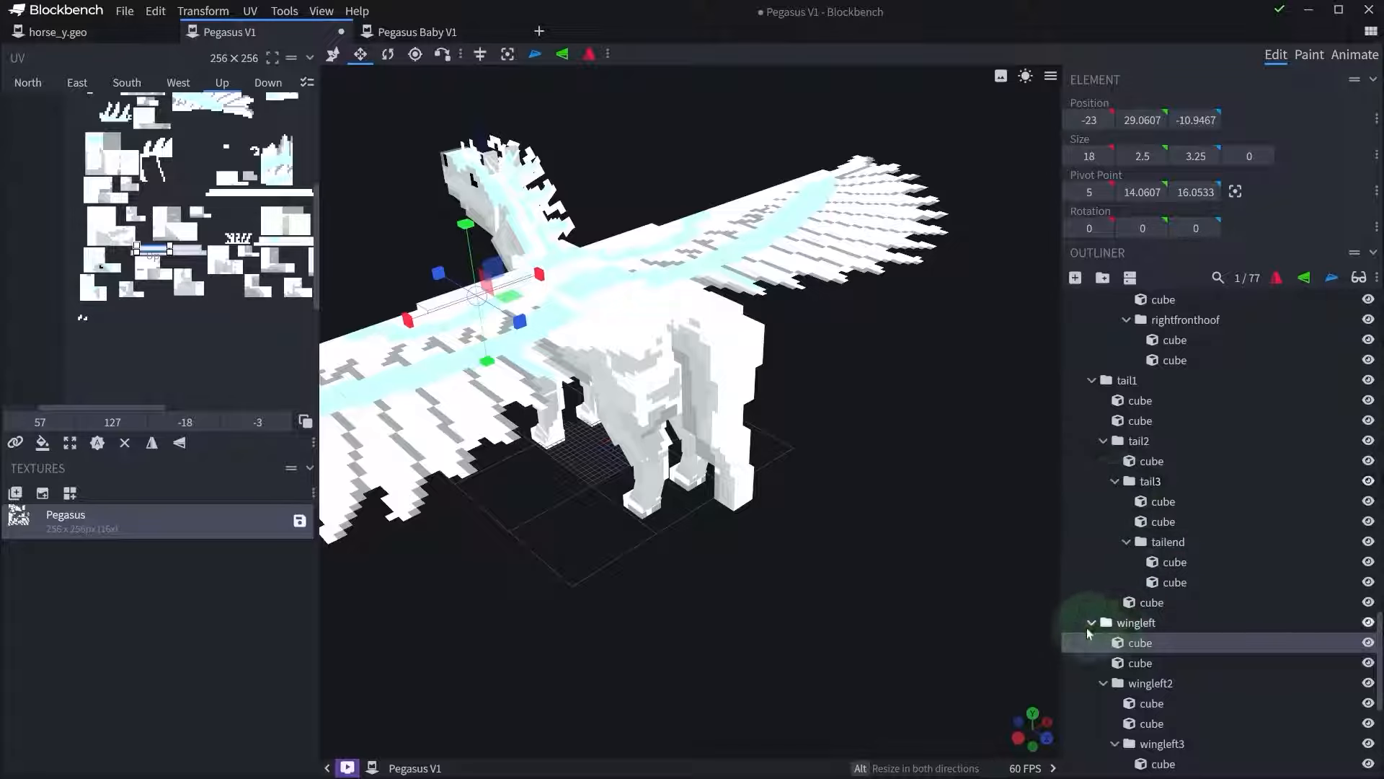
left_click(1091, 622)
left_click(1091, 642)
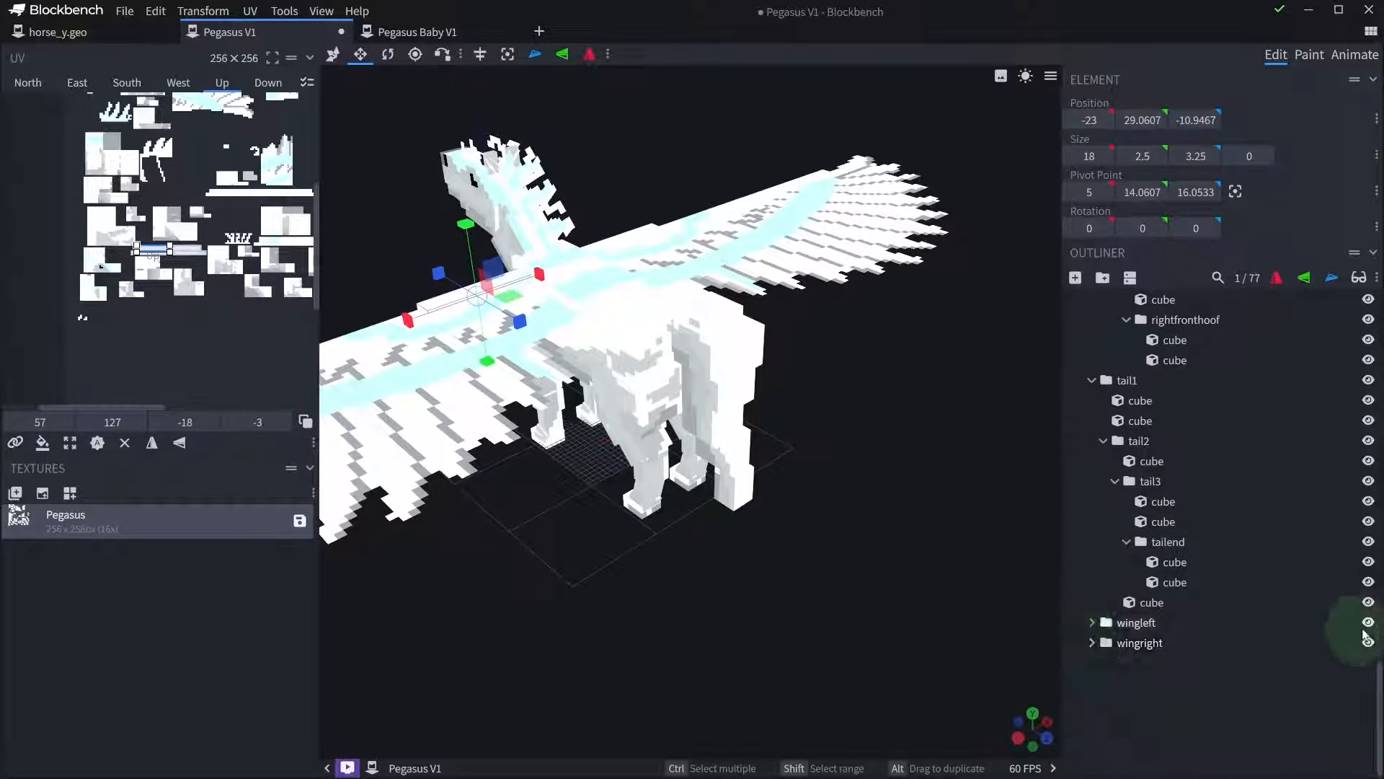
left_click(1369, 622)
left_click(1369, 643)
Sample the light cyan #d1ffff from the neck and recolour the white upper sides of the shoulder and torso with it.
left_click_drag(793, 491, 809, 487)
scroll(810, 520, "up", 2)
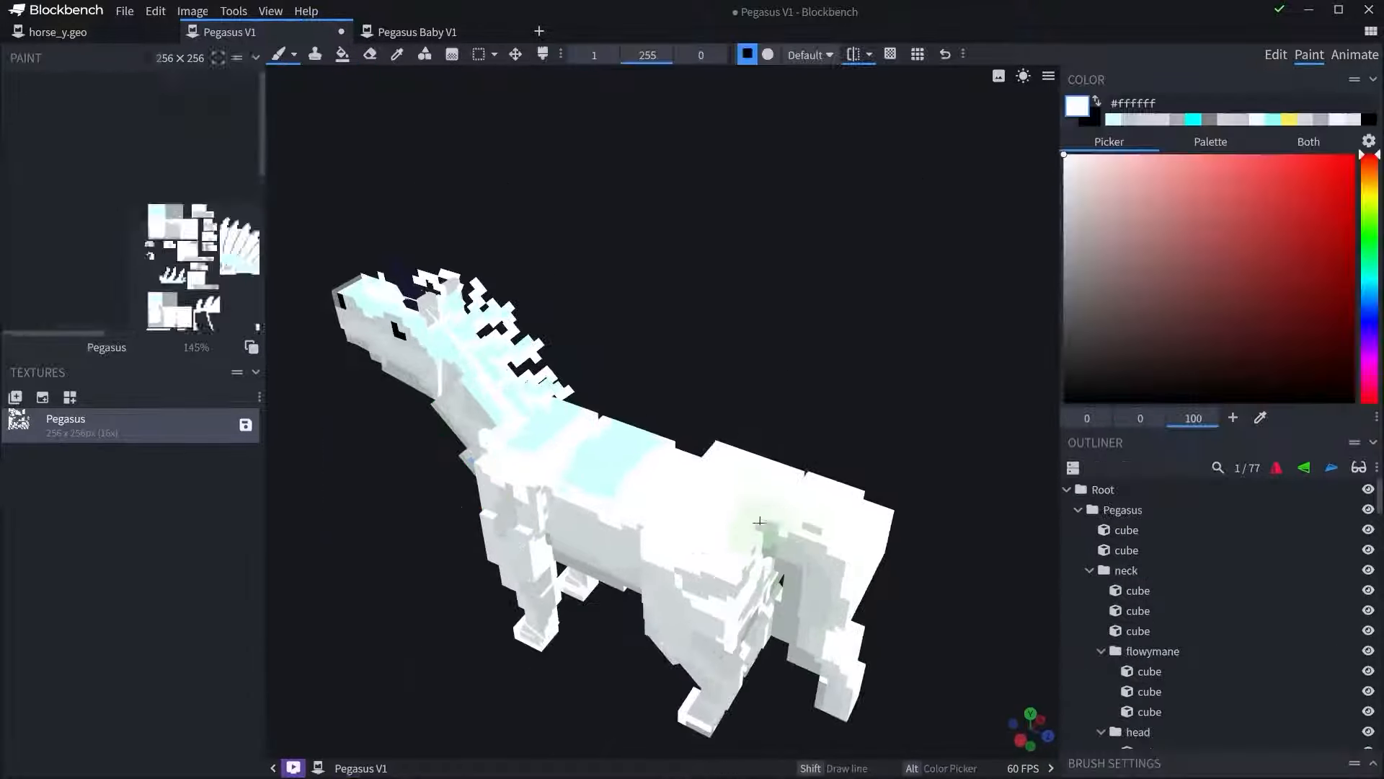
scroll(751, 498, "up", 5)
left_click_drag(793, 167, 850, 191)
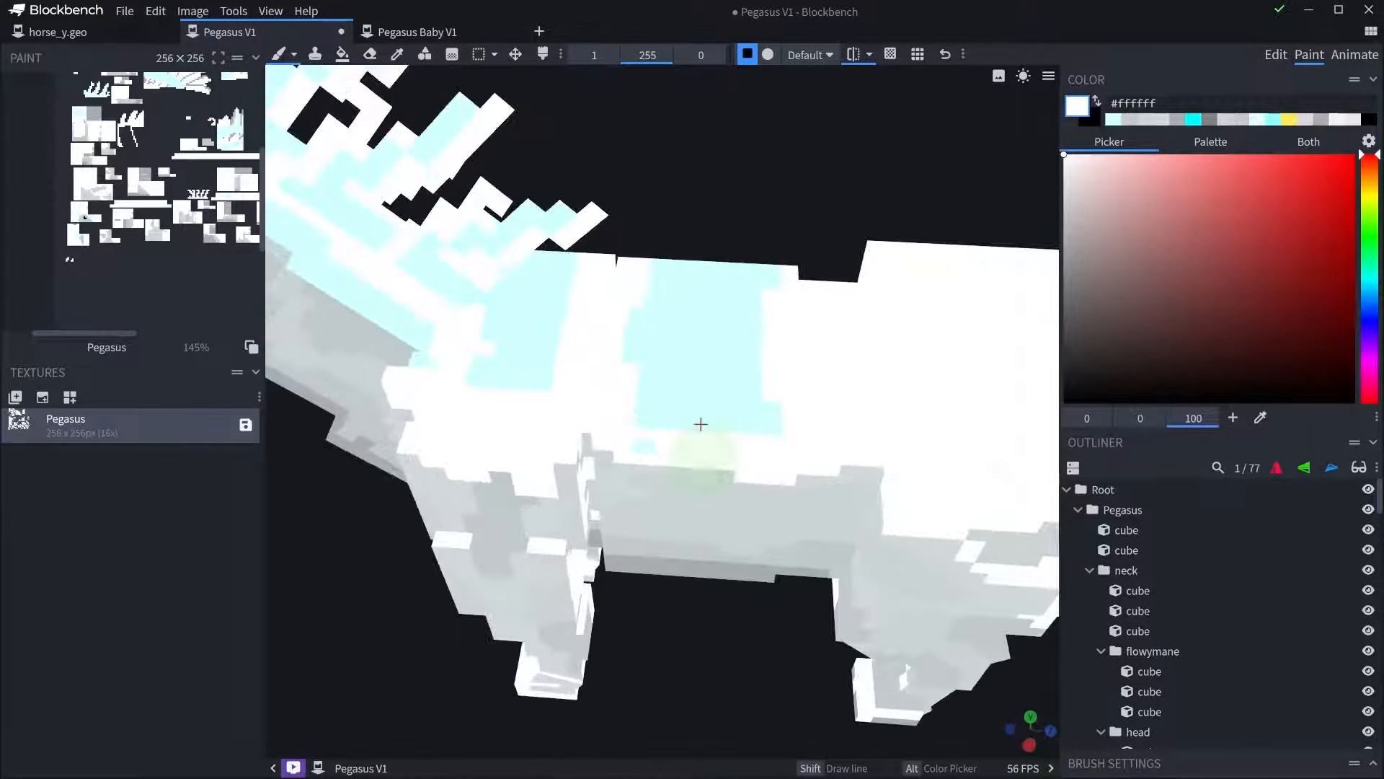
left_click_drag(689, 617, 683, 544)
right_click_drag(592, 296, 620, 458)
key("alt")
left_click(411, 262, "alt")
right_click_drag(439, 274, 605, 336)
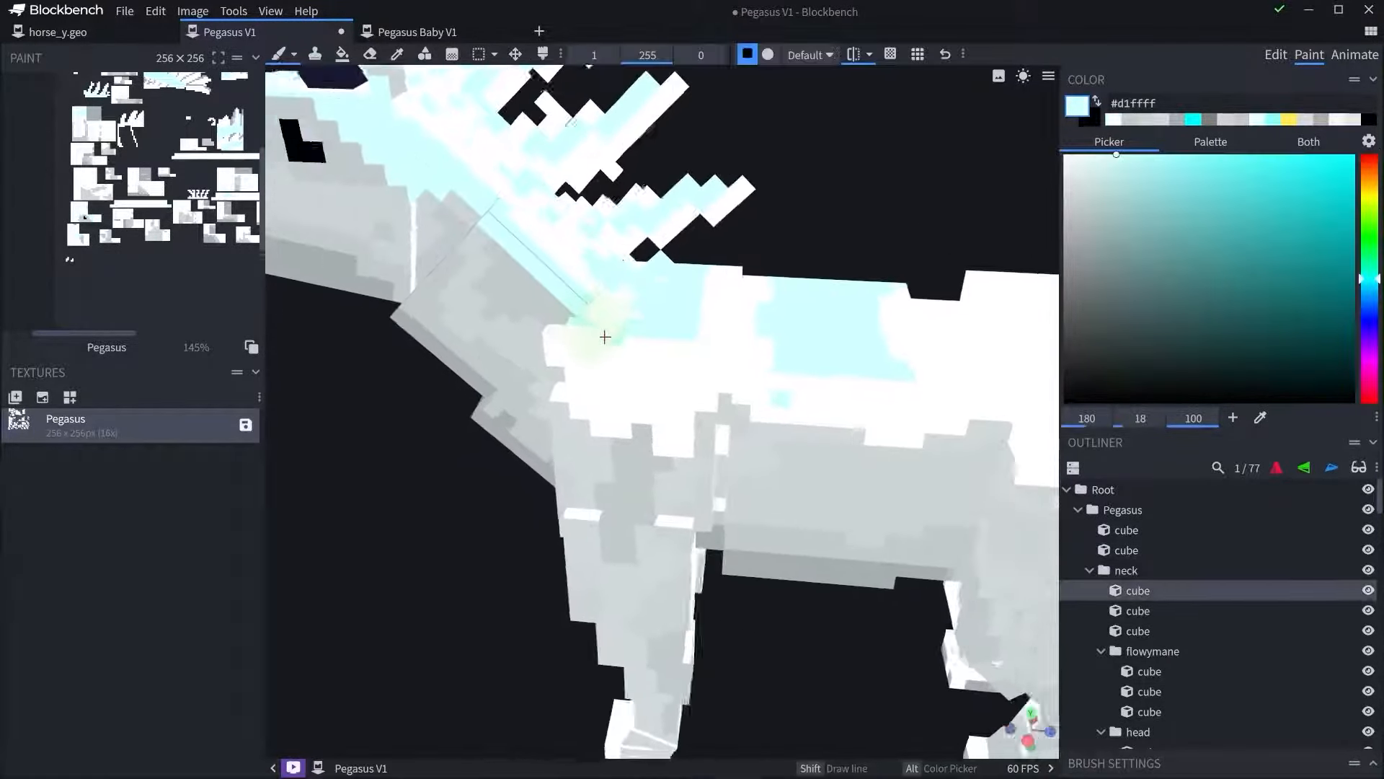
left_click_drag(440, 573, 488, 581)
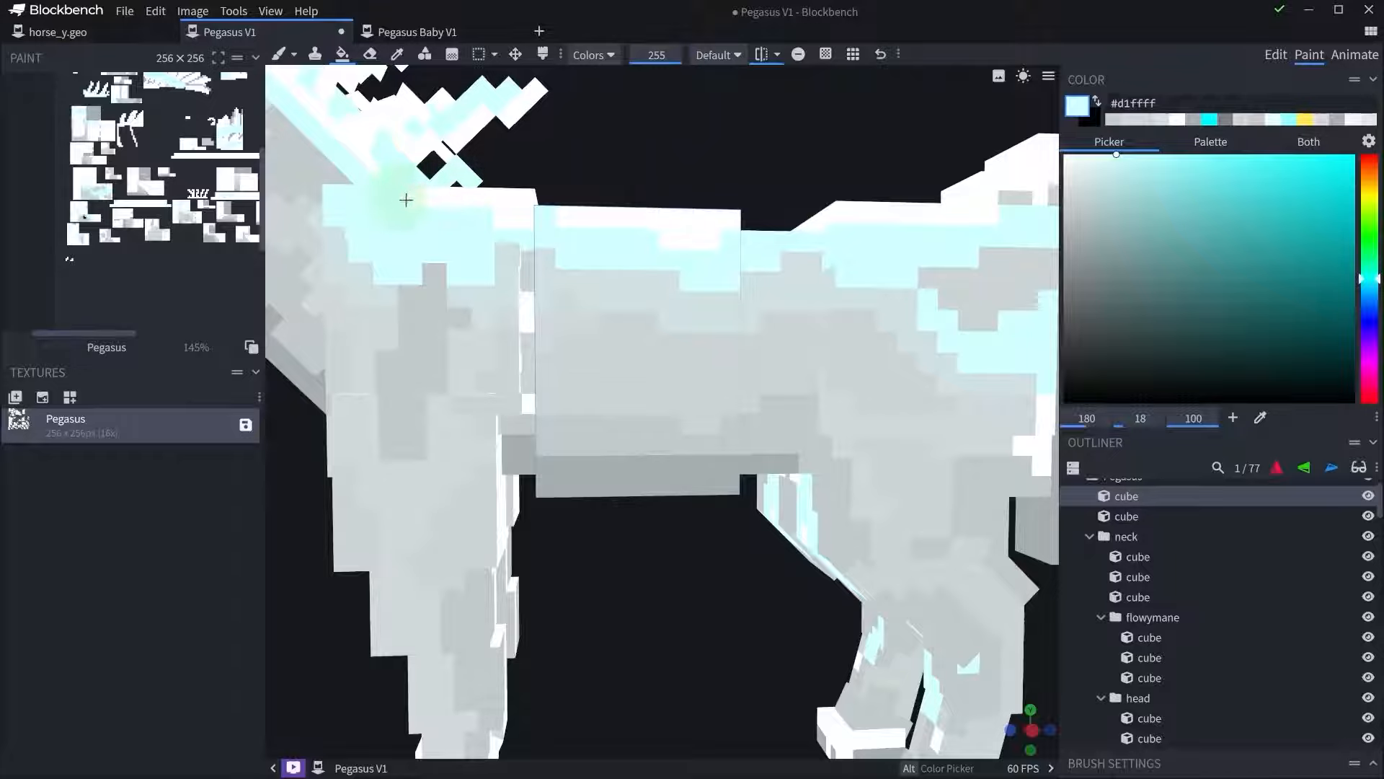
Set the fill opacity to 127.5 and apply light cyan #d1ffff to the grey patch of the body cube on the texture.
right_click(124, 171)
mouse_move(205, 187)
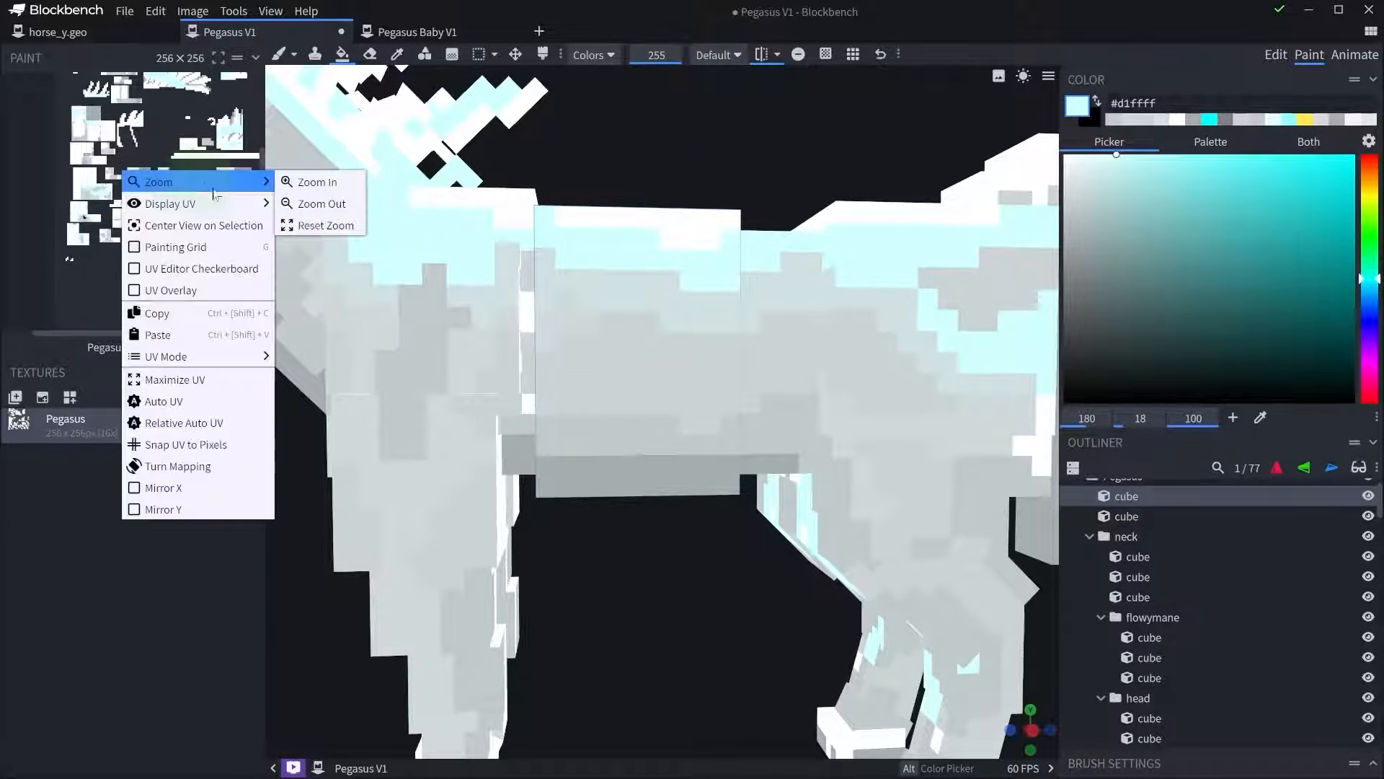
left_click(283, 185)
right_click(137, 184)
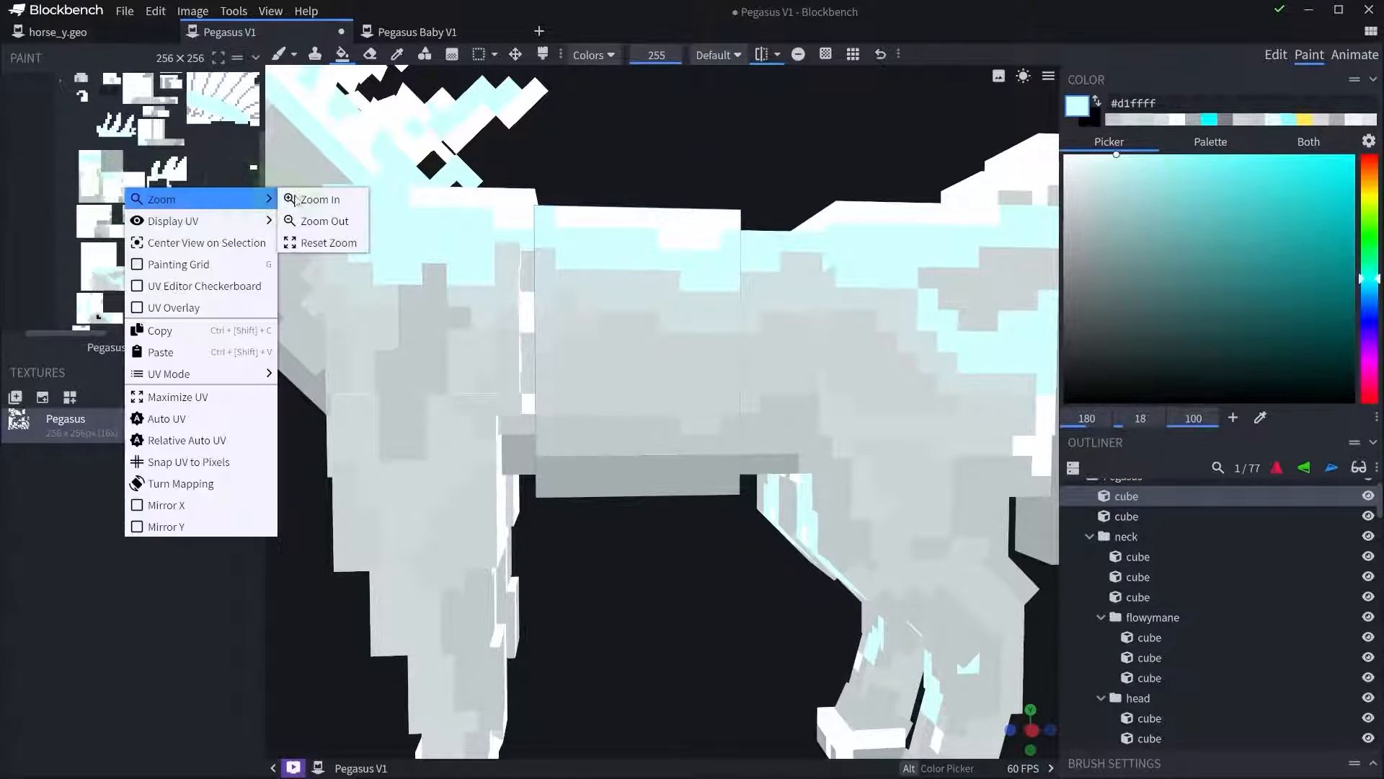
left_click(310, 199)
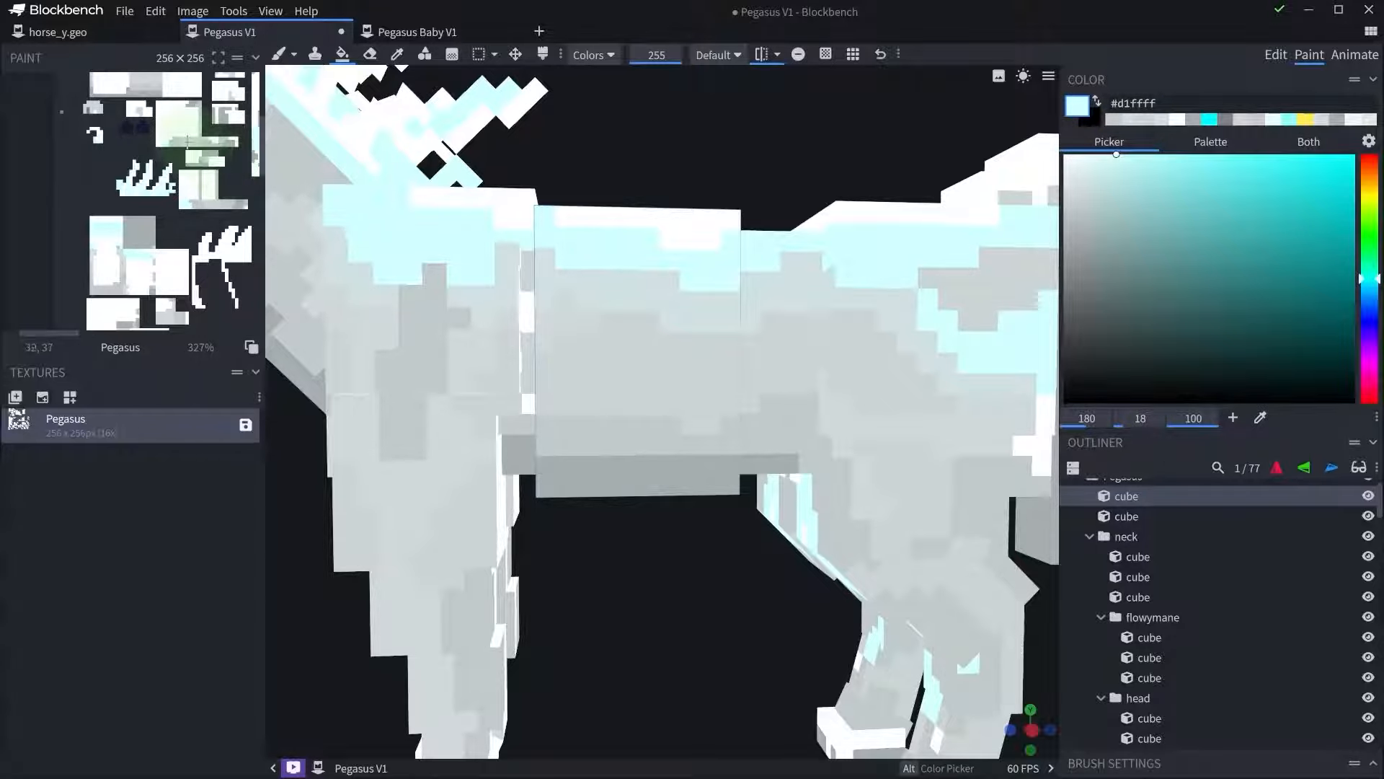
right_click_drag(831, 252, 819, 293)
scroll(819, 293, "down", 5)
right_click_drag(665, 366, 696, 373)
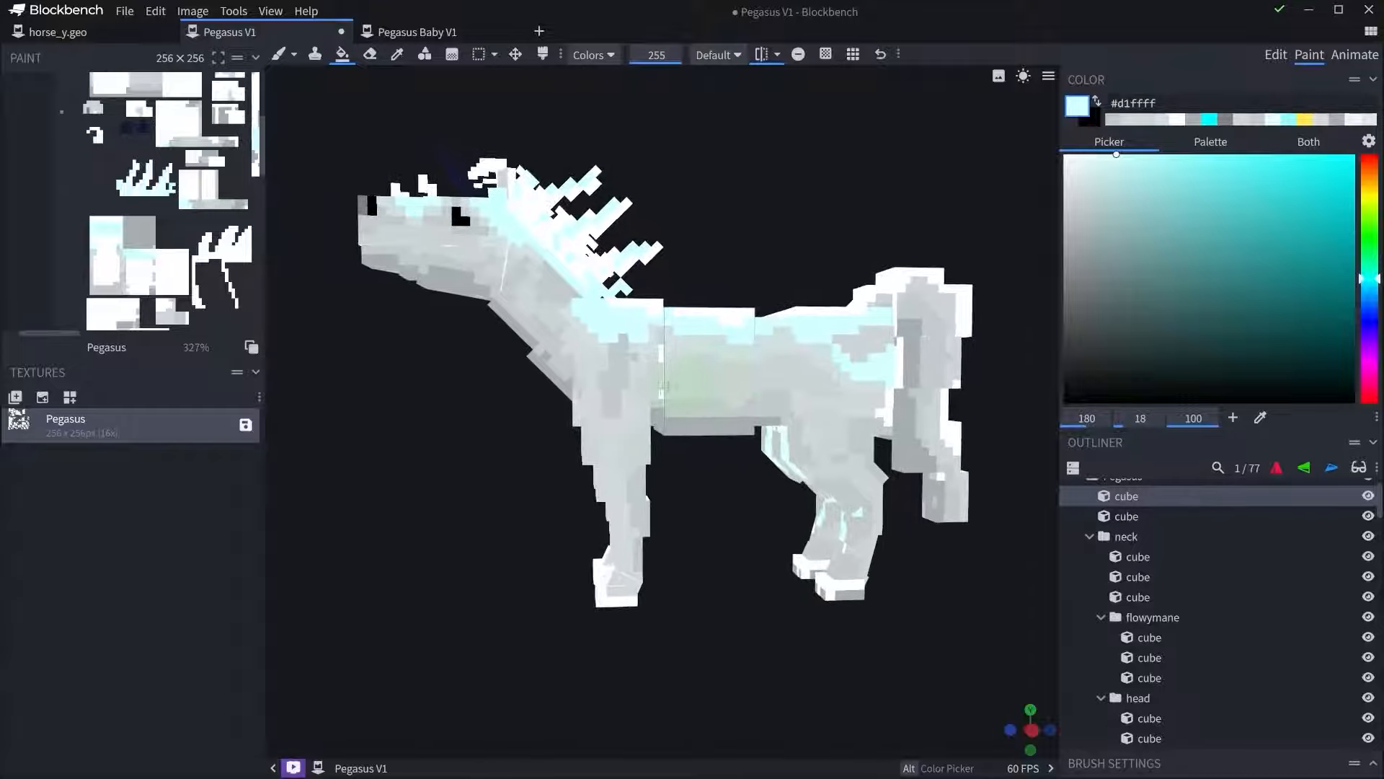
scroll(647, 384, "up", 4)
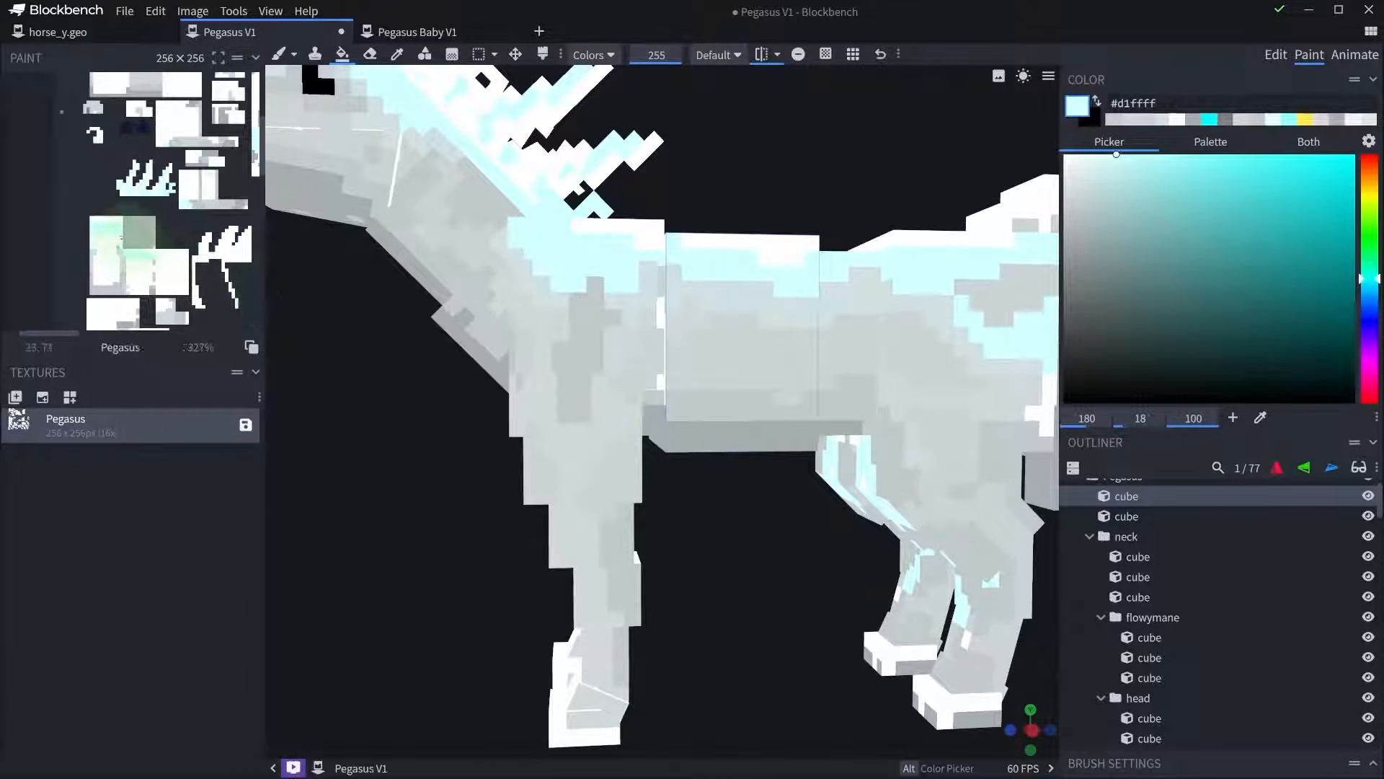
left_click(661, 53)
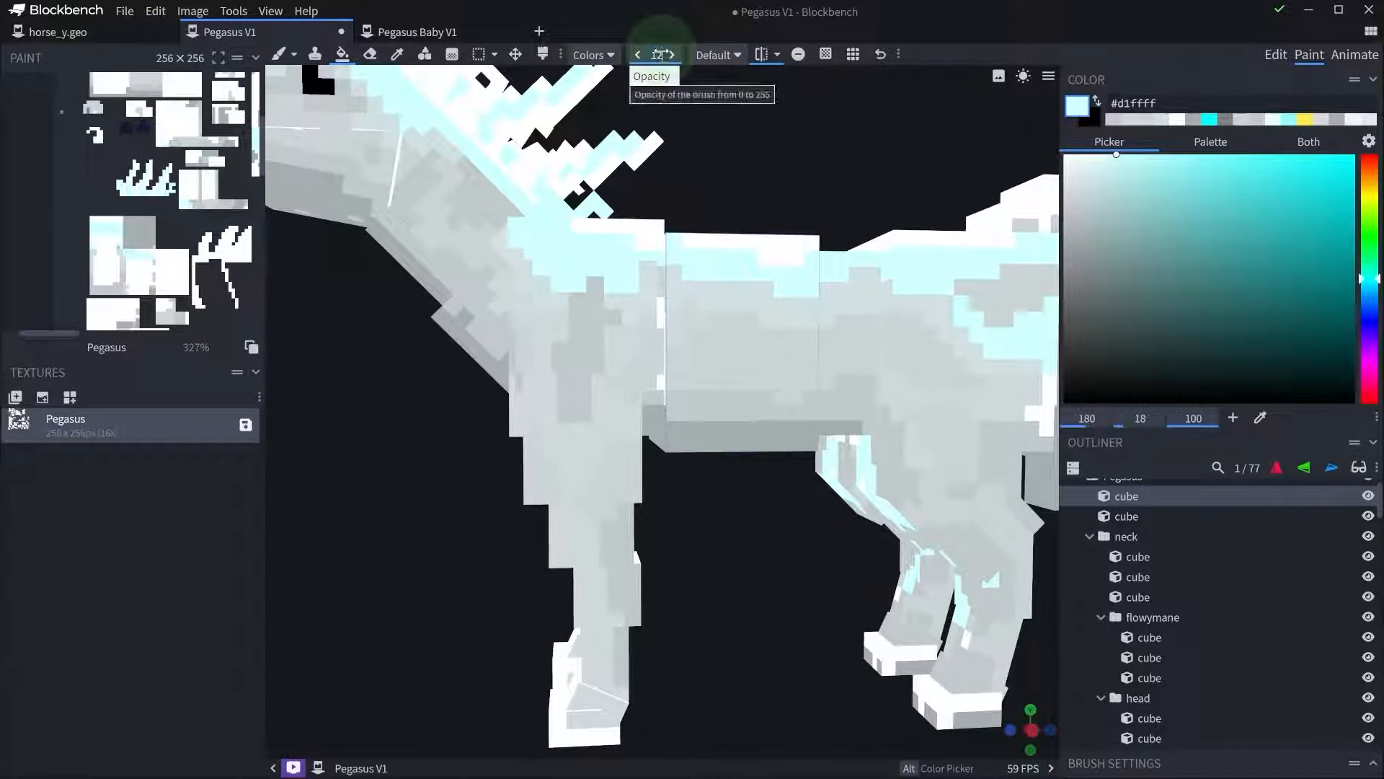
left_click(227, 247)
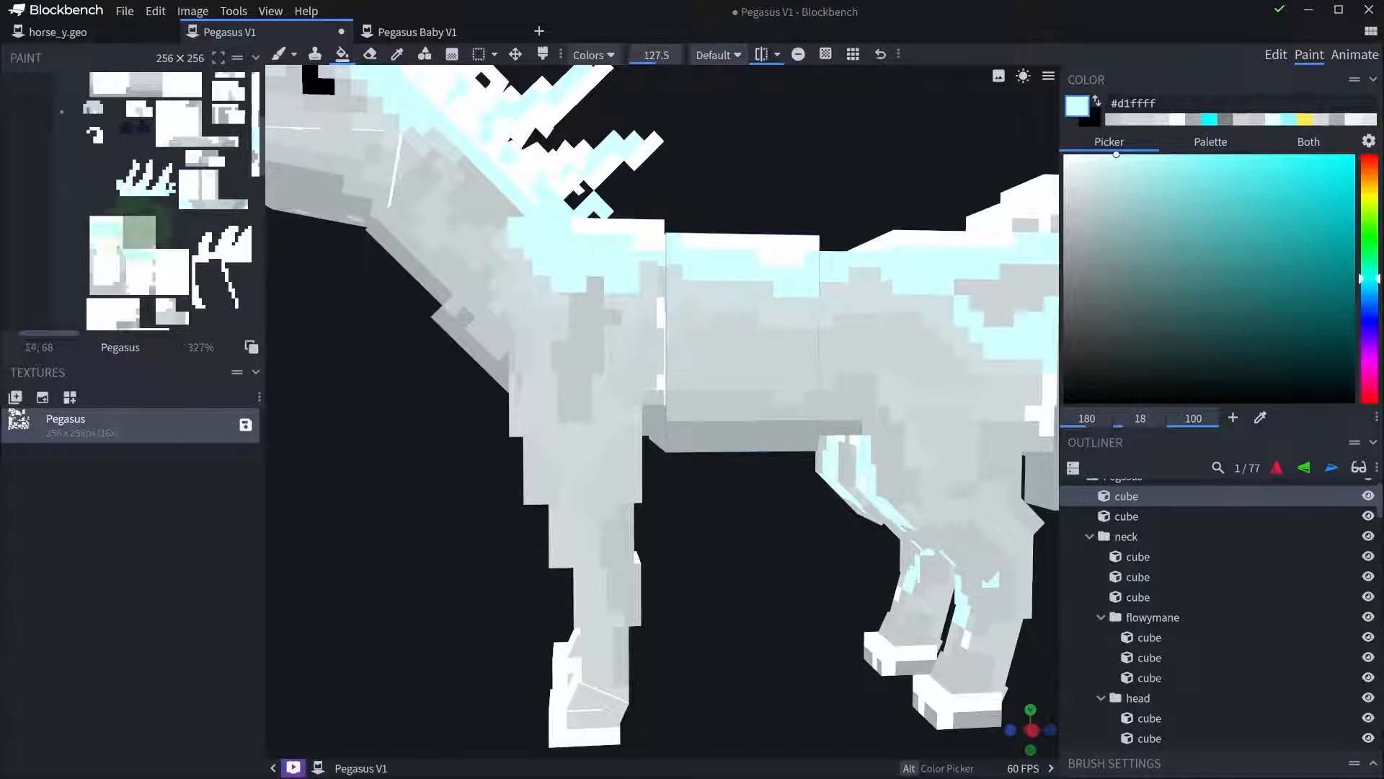
left_click(142, 223)
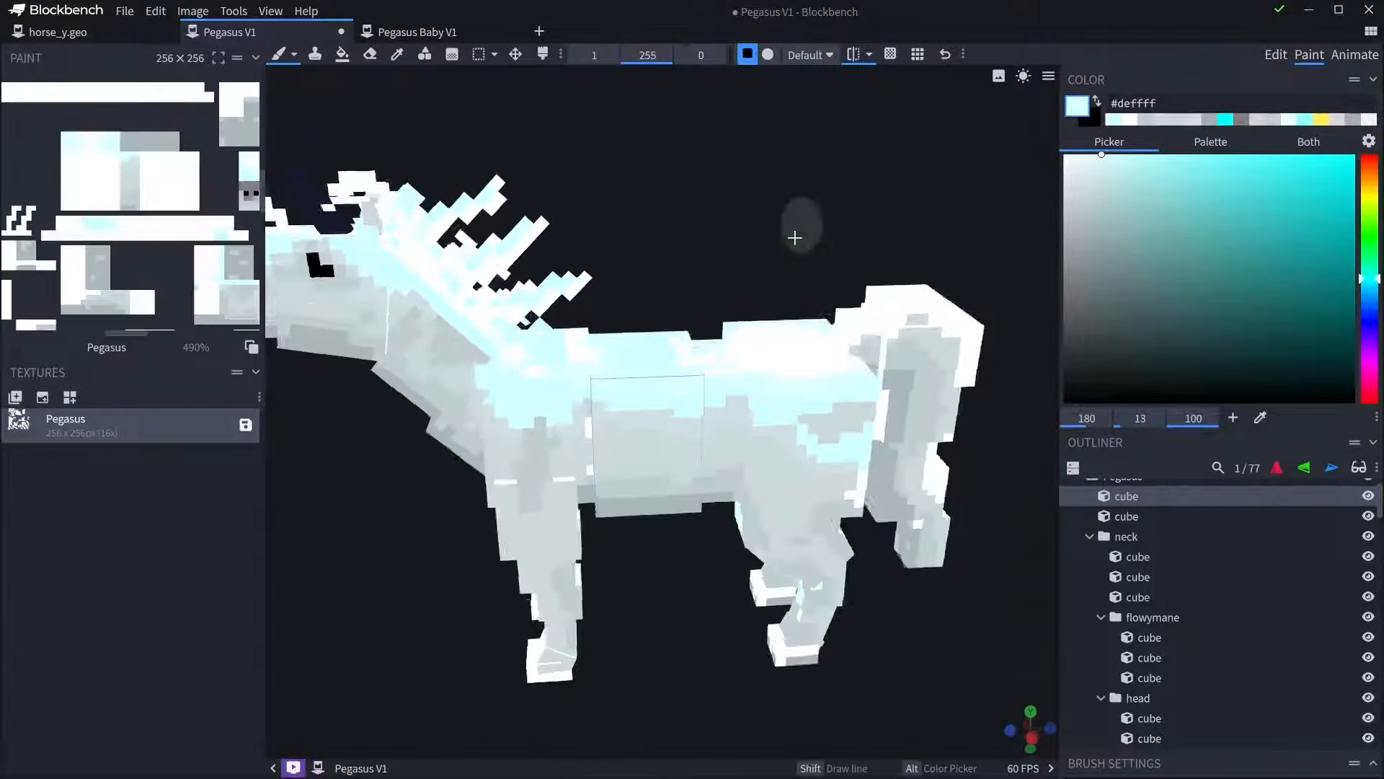
Fill the rear torso section's top with sampled #d1ffff and the strip along its side's upper edge with sampled #deffff.
left_click_drag(794, 235, 777, 256)
scroll(776, 256, "up", 3)
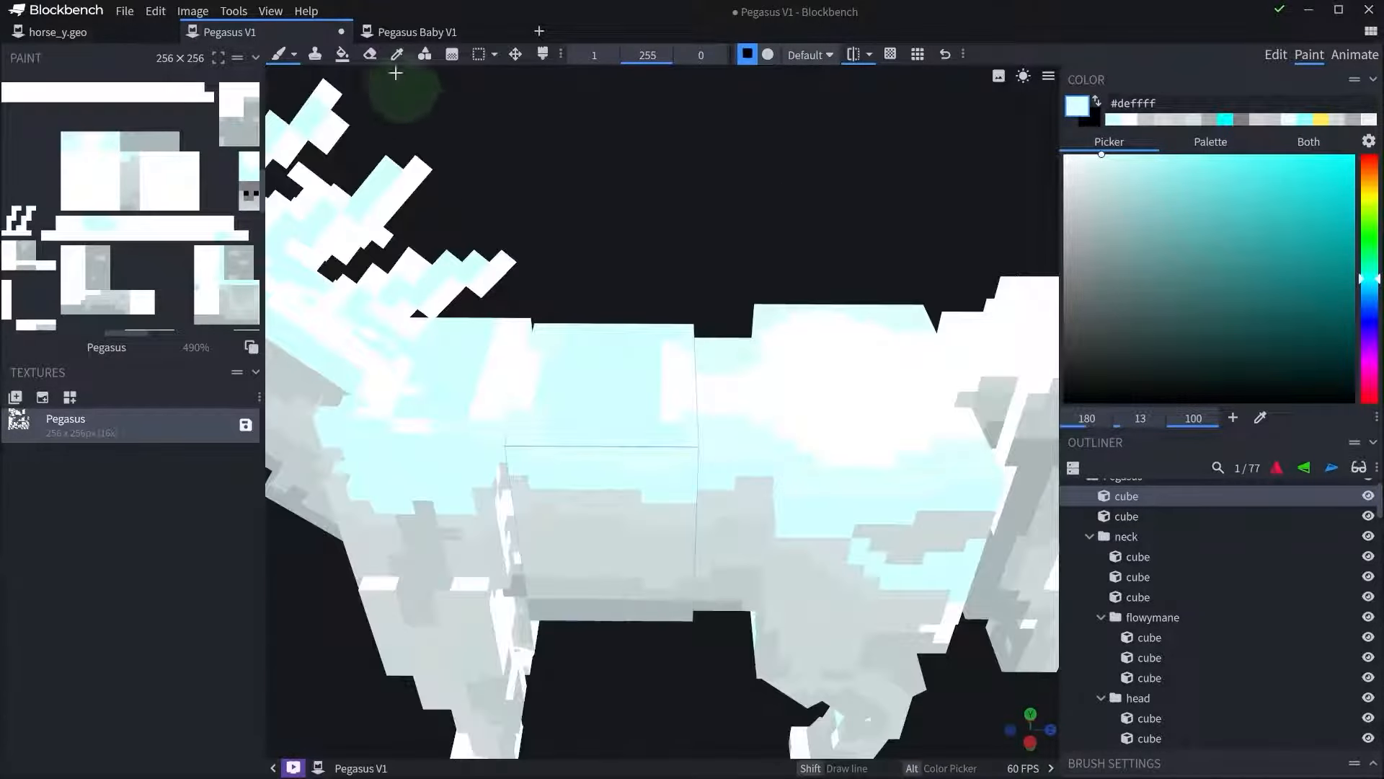
left_click(348, 58)
left_click(698, 481, "alt")
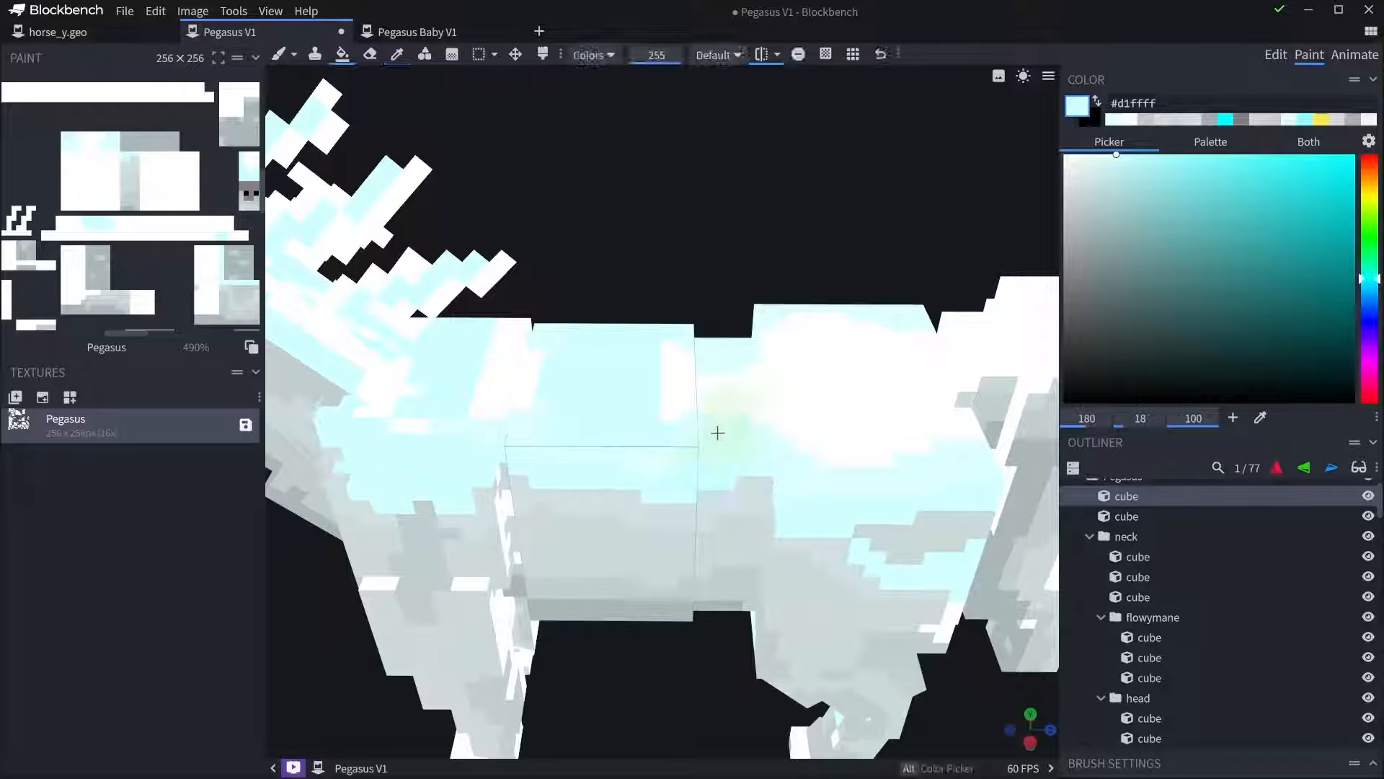
right_click_drag(718, 418, 732, 349)
left_click(747, 350)
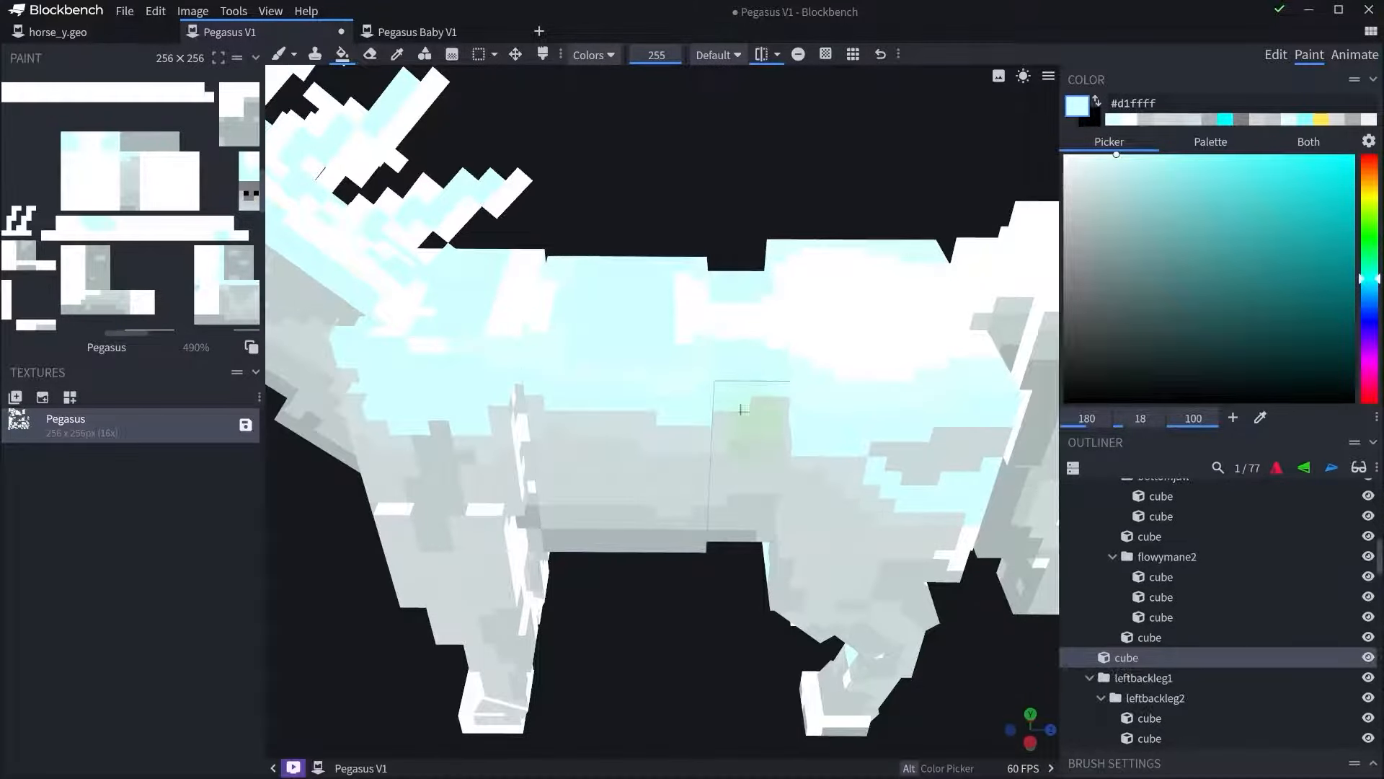
left_click(703, 349, "alt")
left_click(726, 396)
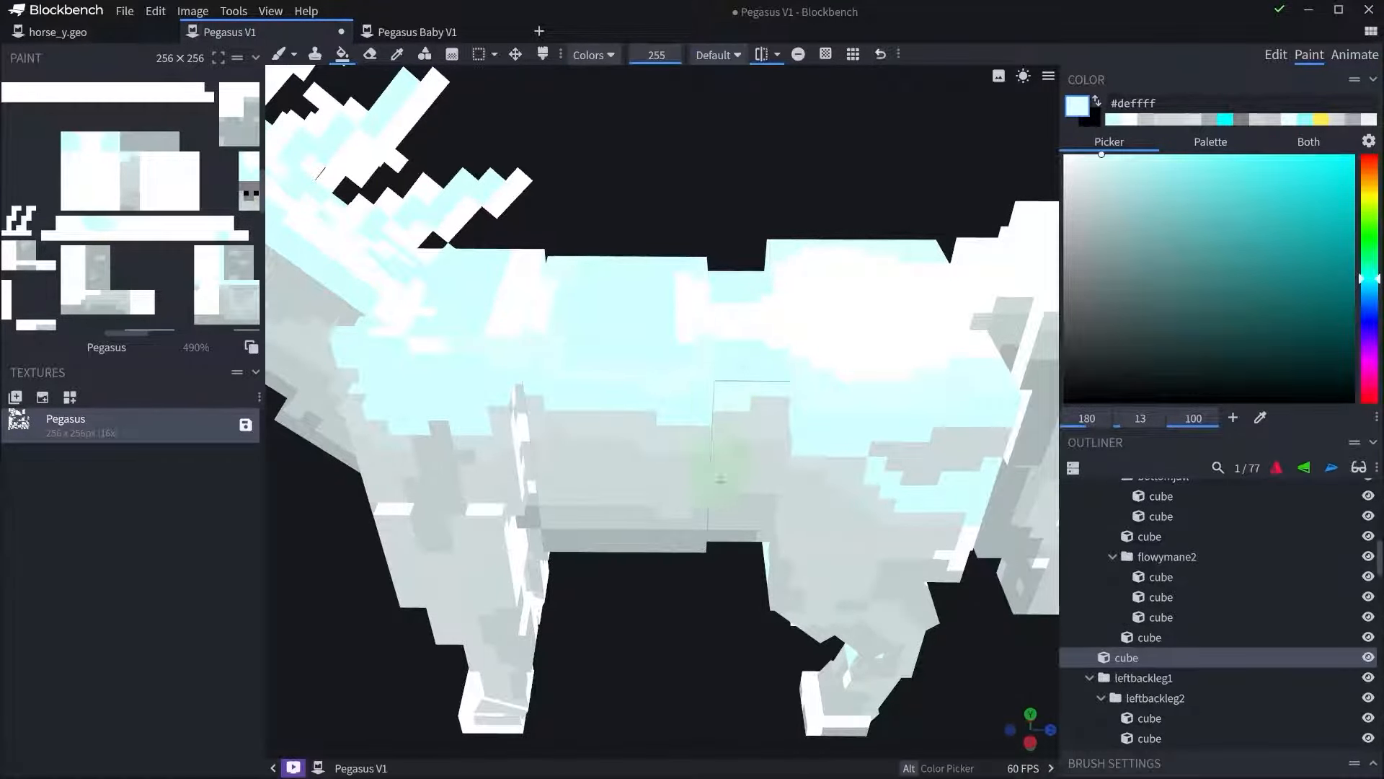
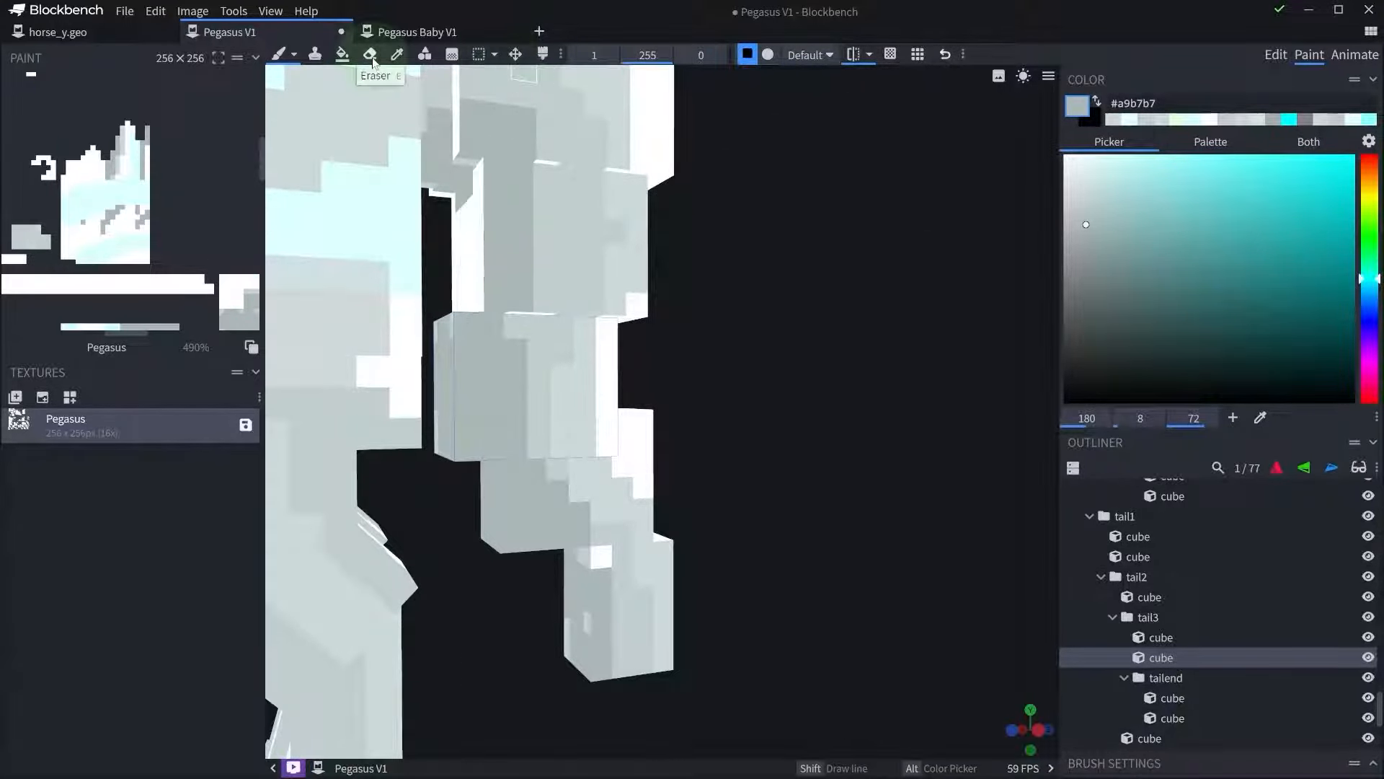
Fill the white front face of the upper tail3 cube with grey #a9b7b7.
left_click(344, 56)
left_click(462, 266)
scroll(797, 353, "down", 5)
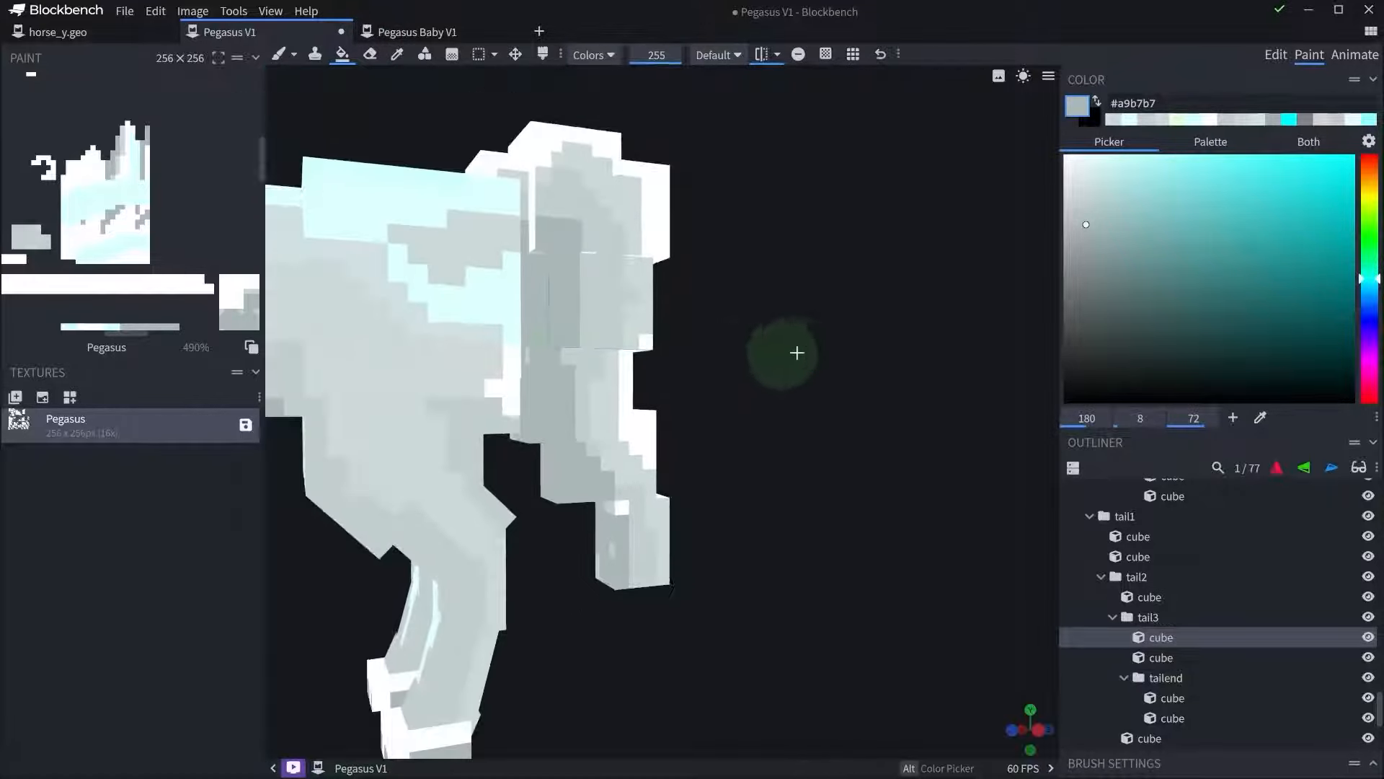
Sample light grey #d0e1e1 from the hip and paint a curved highlight along the side of the upper tail segments.
left_click_drag(798, 352, 723, 399)
key("b")
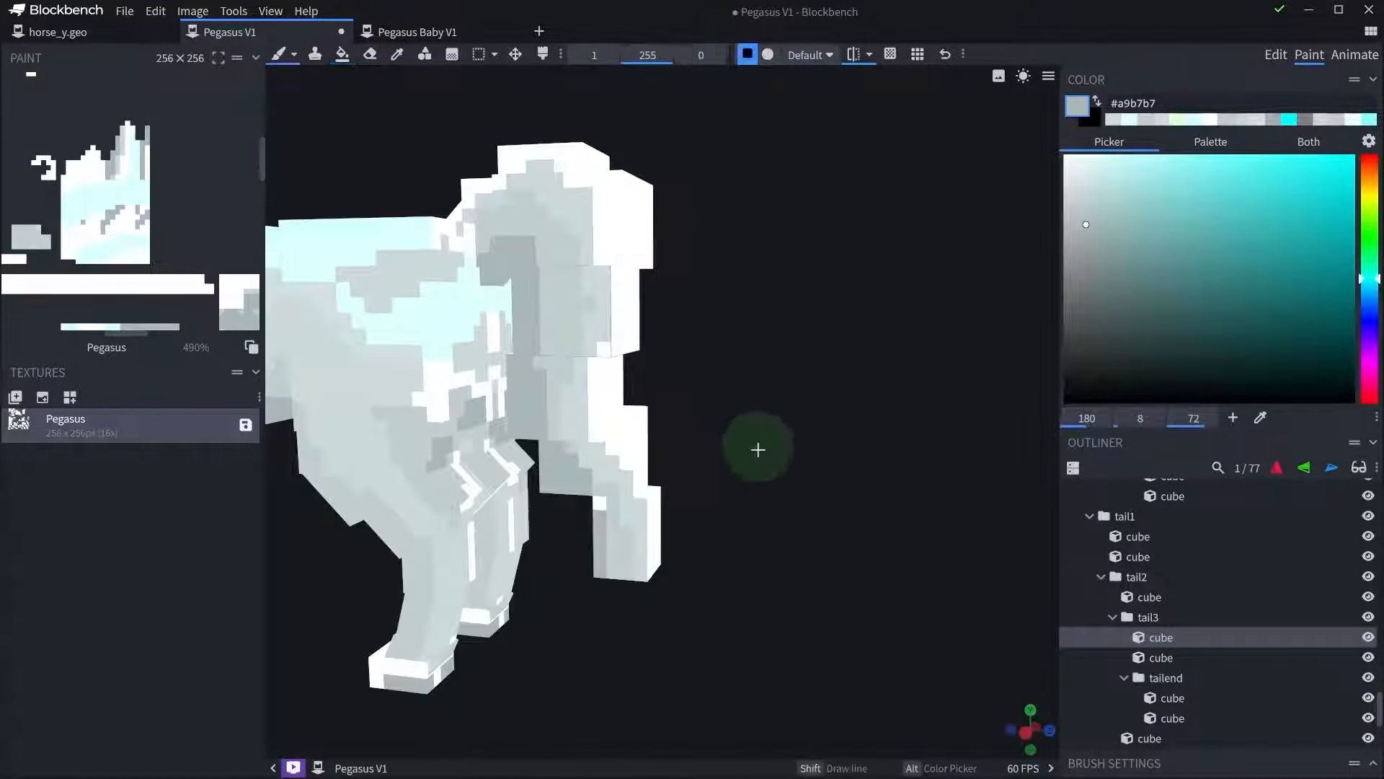
left_click_drag(757, 447, 893, 426)
key("alt")
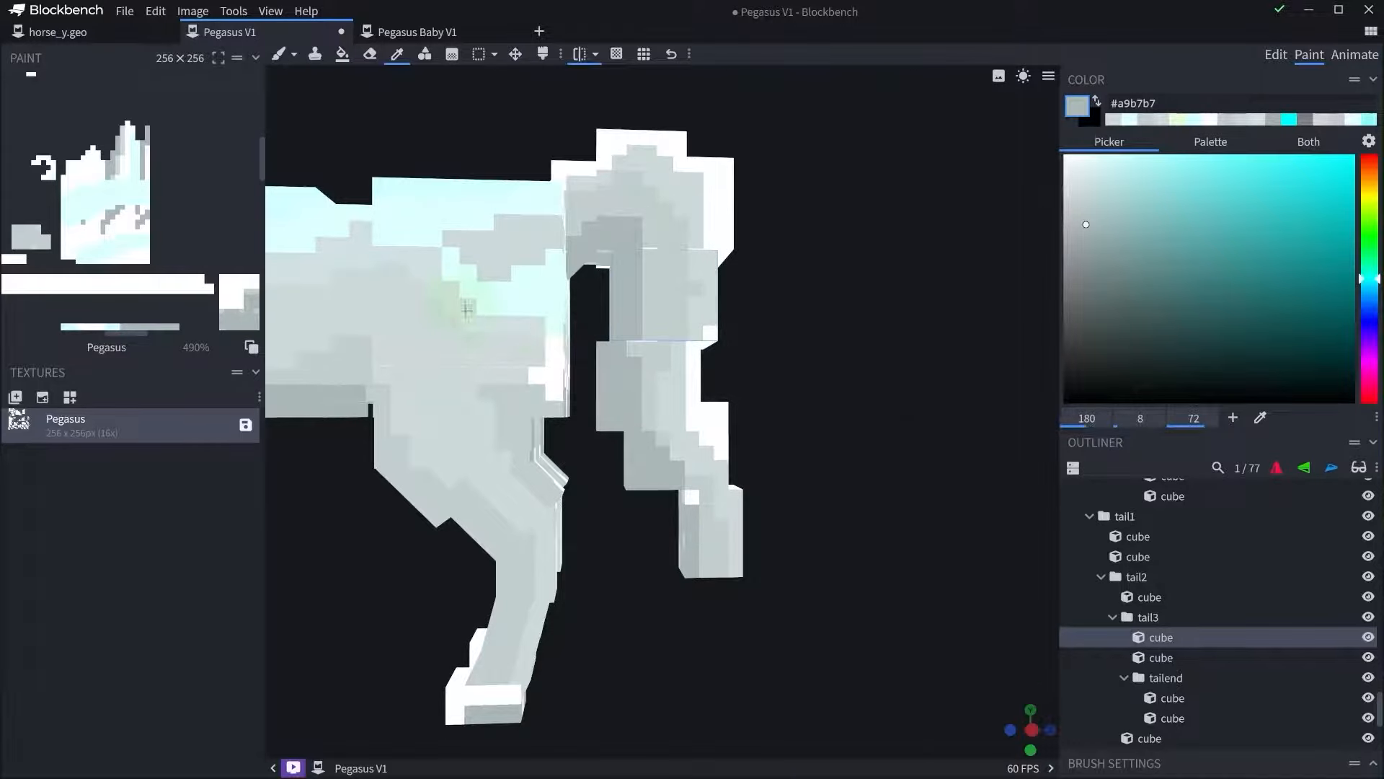
left_click(468, 309, "alt")
left_click_drag(666, 332, 649, 252)
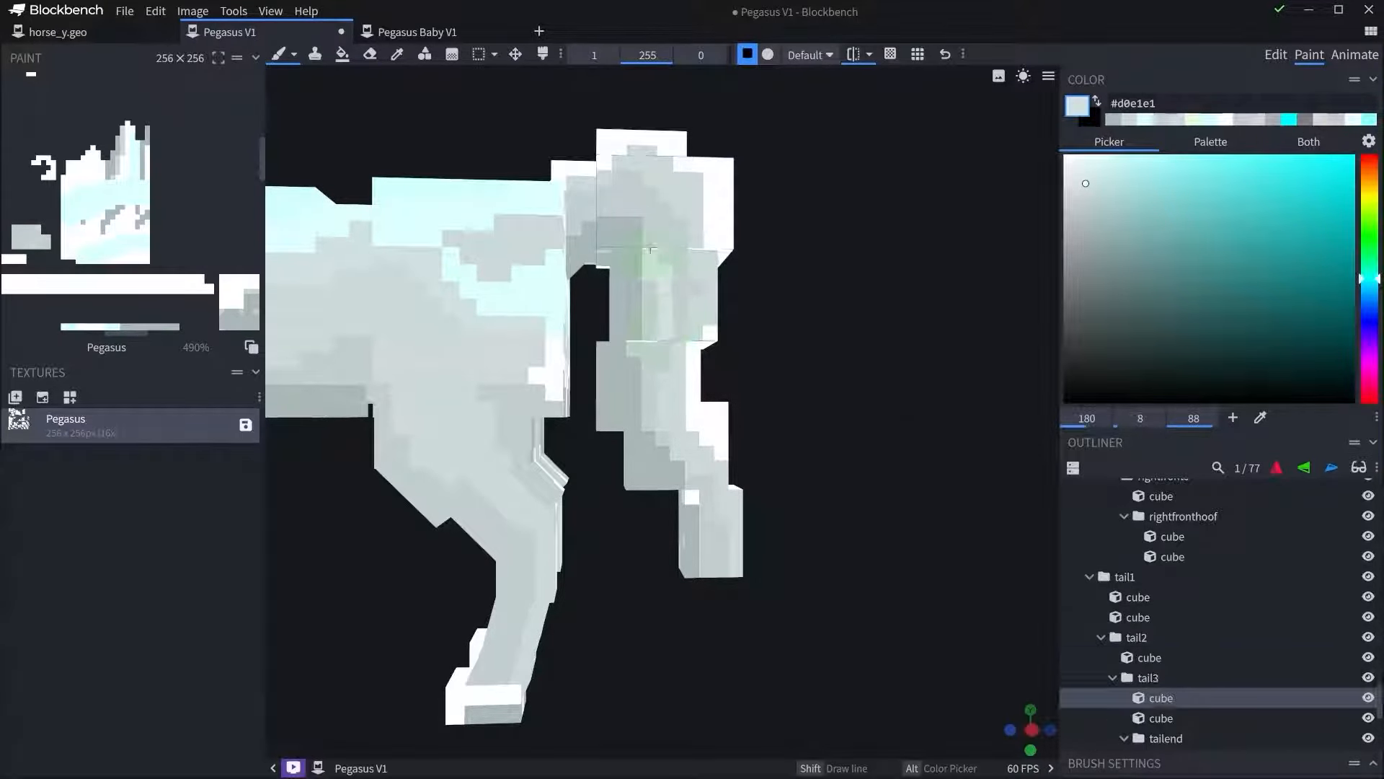
left_click(649, 238)
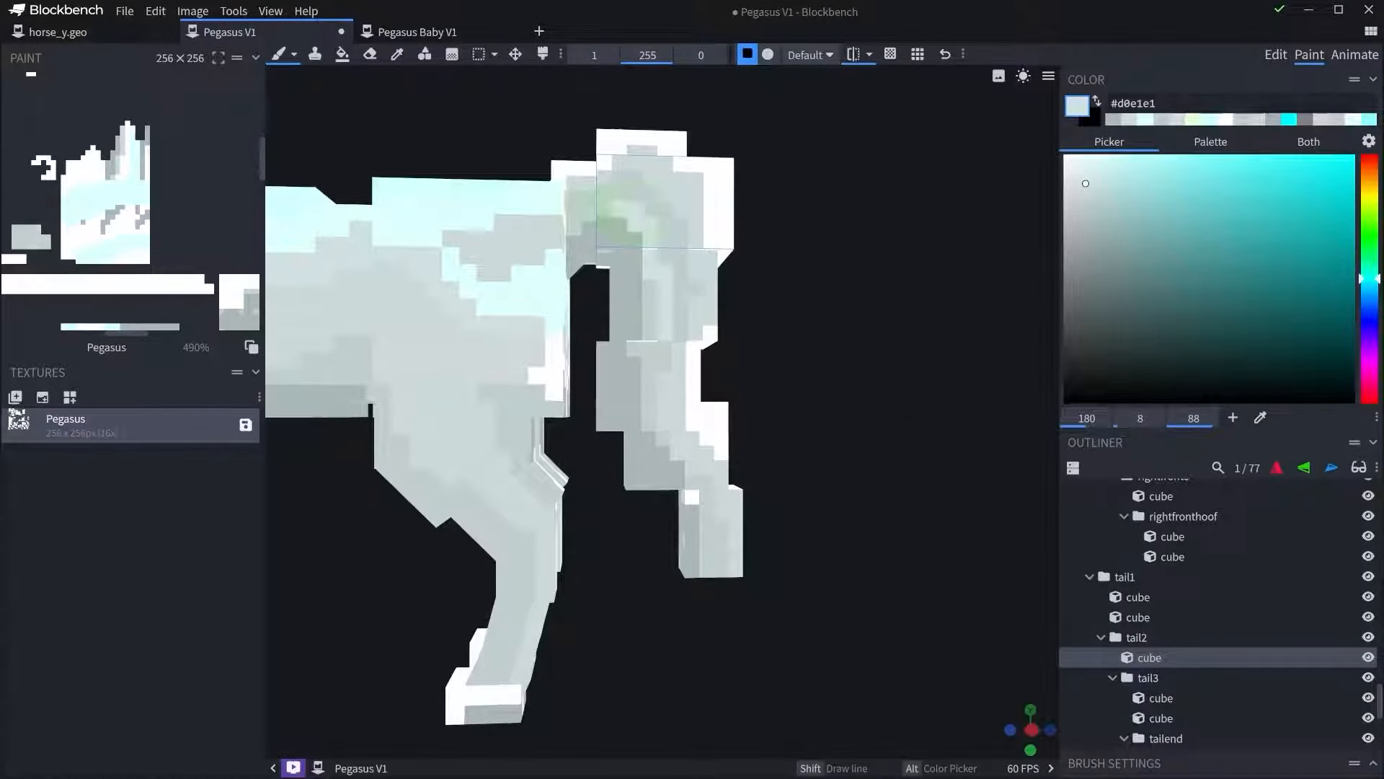
left_click(574, 225)
left_click(608, 223)
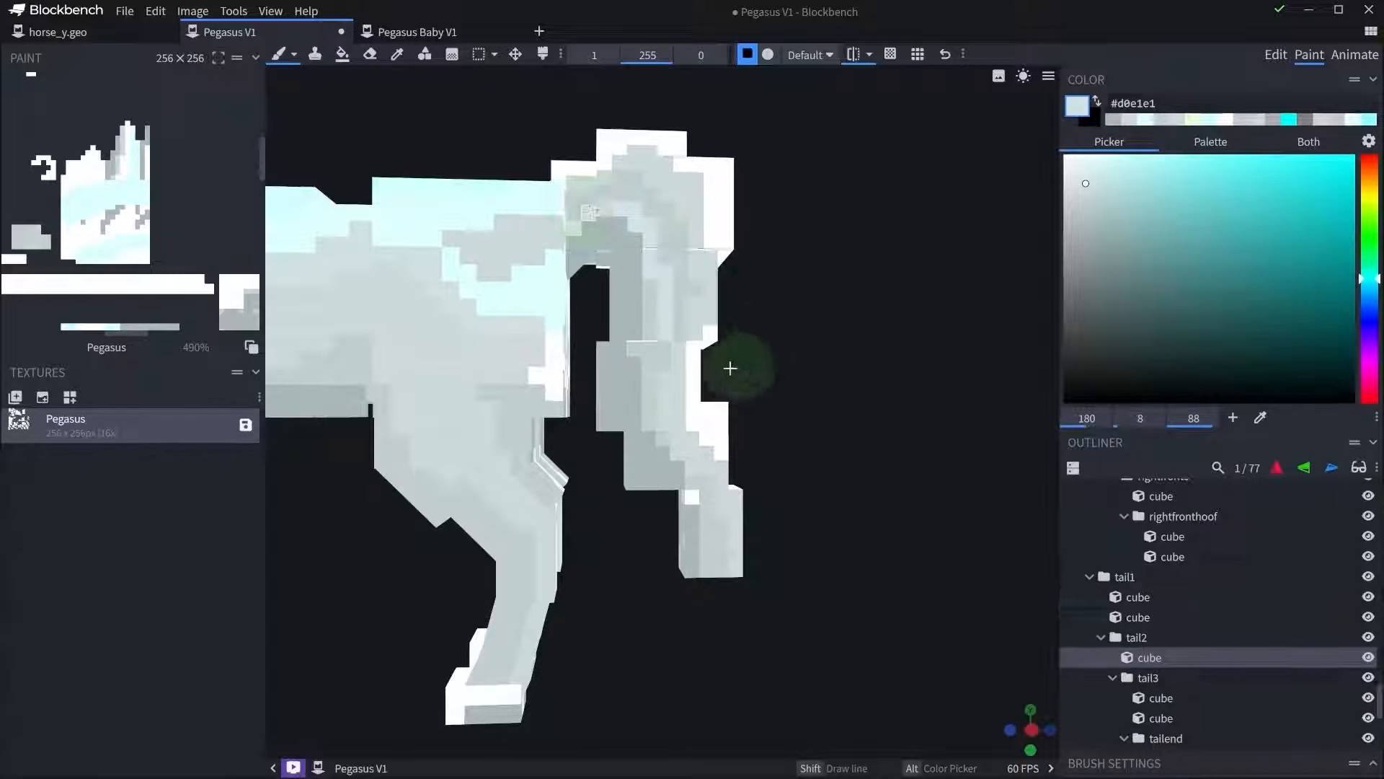
Try to shade the area under the rump with sampled grey #a9b7b7 and a size 5 brush, then undo the stroke.
left_click(667, 372, "alt")
left_click_drag(1009, 339, 883, 285)
right_click_drag(774, 346, 788, 353)
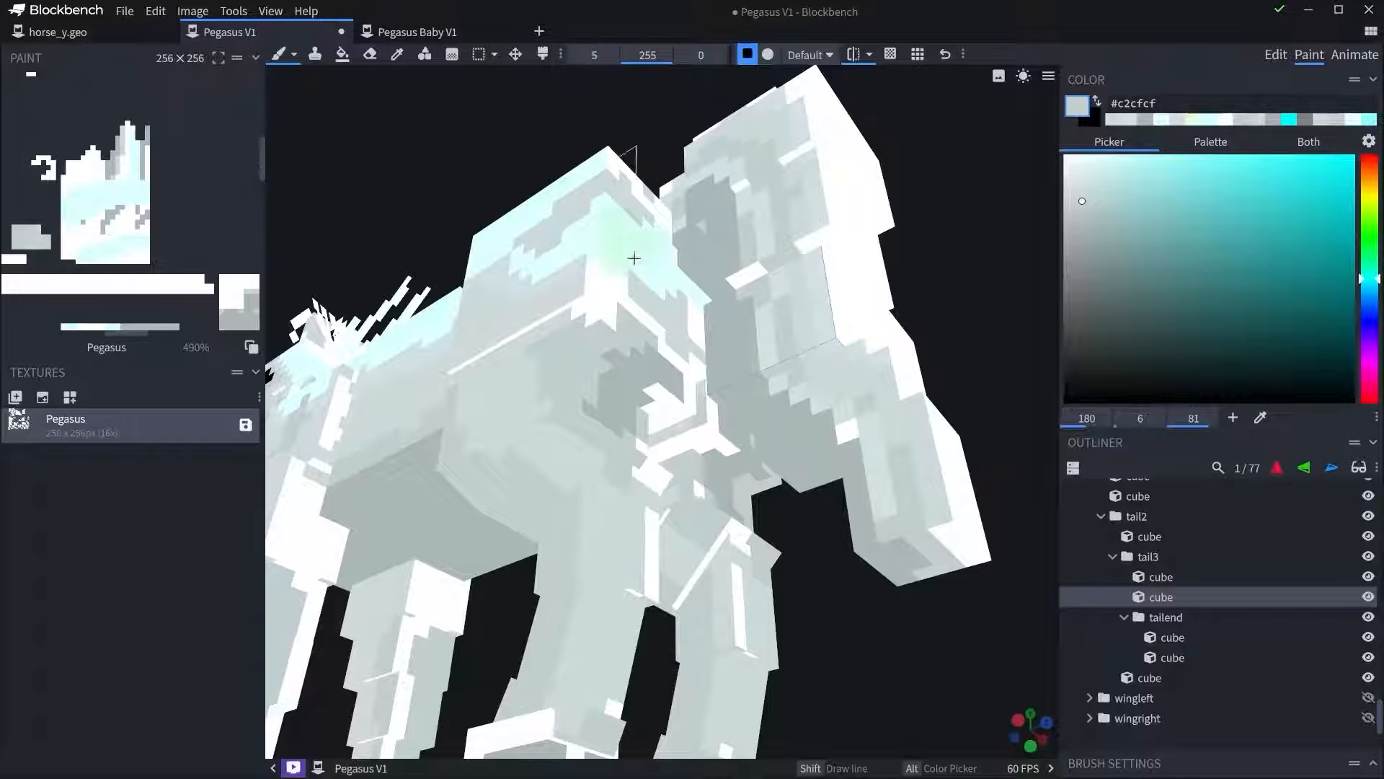
scroll(638, 302, "up", 5)
left_click(593, 359, "alt")
scroll(660, 393, "down", 5)
left_click_drag(432, 148, 581, 272)
key("ctrl+z")
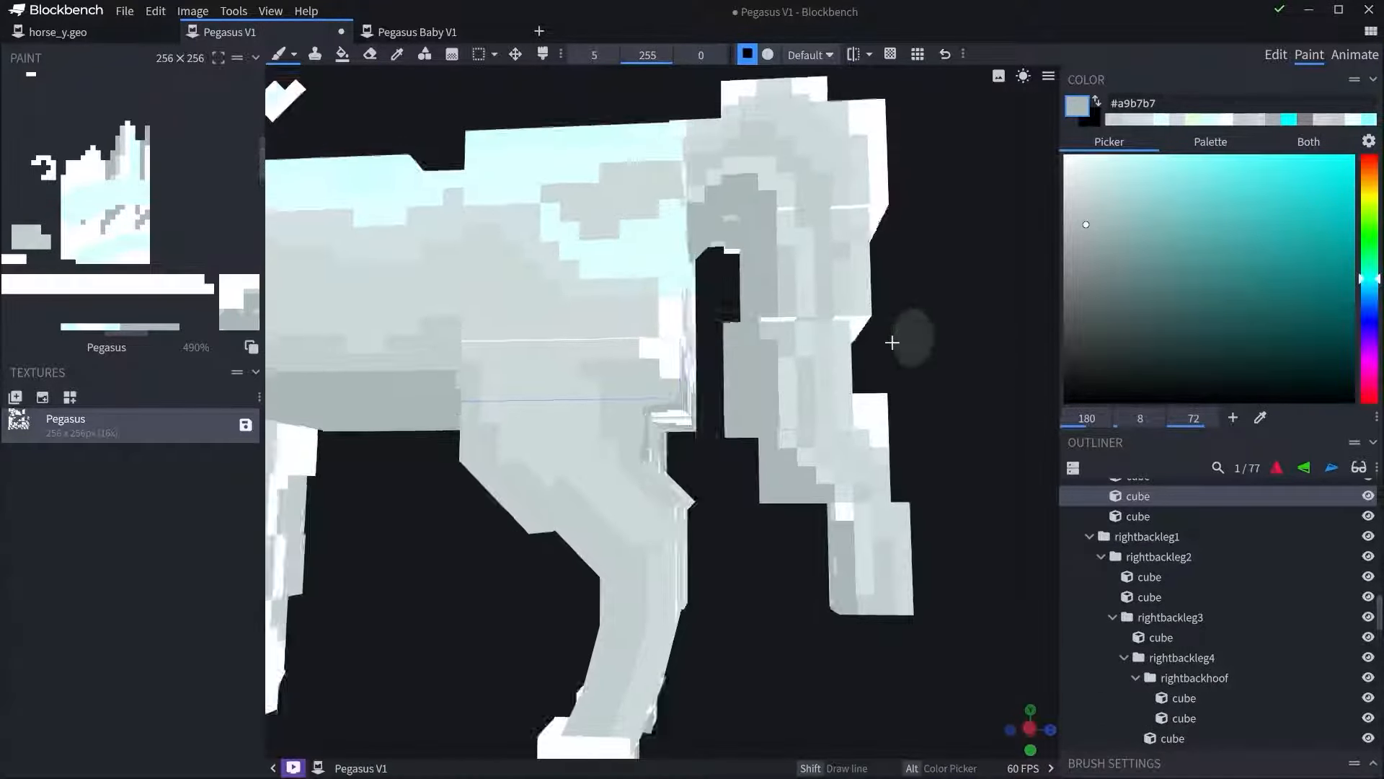
Switch to Edit mode and move the UV of the cube under the right side of the rump to an empty texture area at 30, 163.
left_click_drag(893, 343, 850, 339)
left_click(1276, 56)
left_click_drag(821, 407, 728, 438)
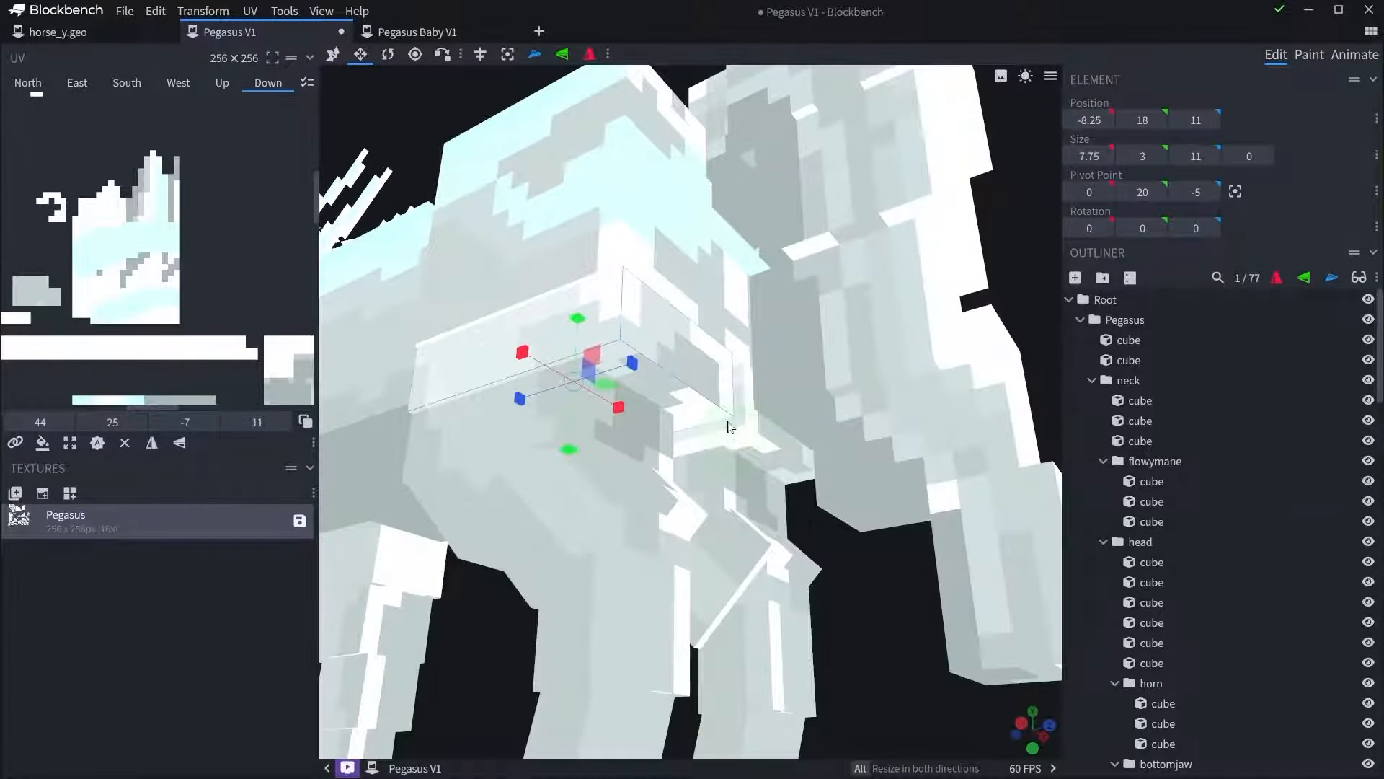
left_click(729, 427)
scroll(191, 213, "up", 3)
scroll(186, 208, "down", 2)
right_click(198, 185)
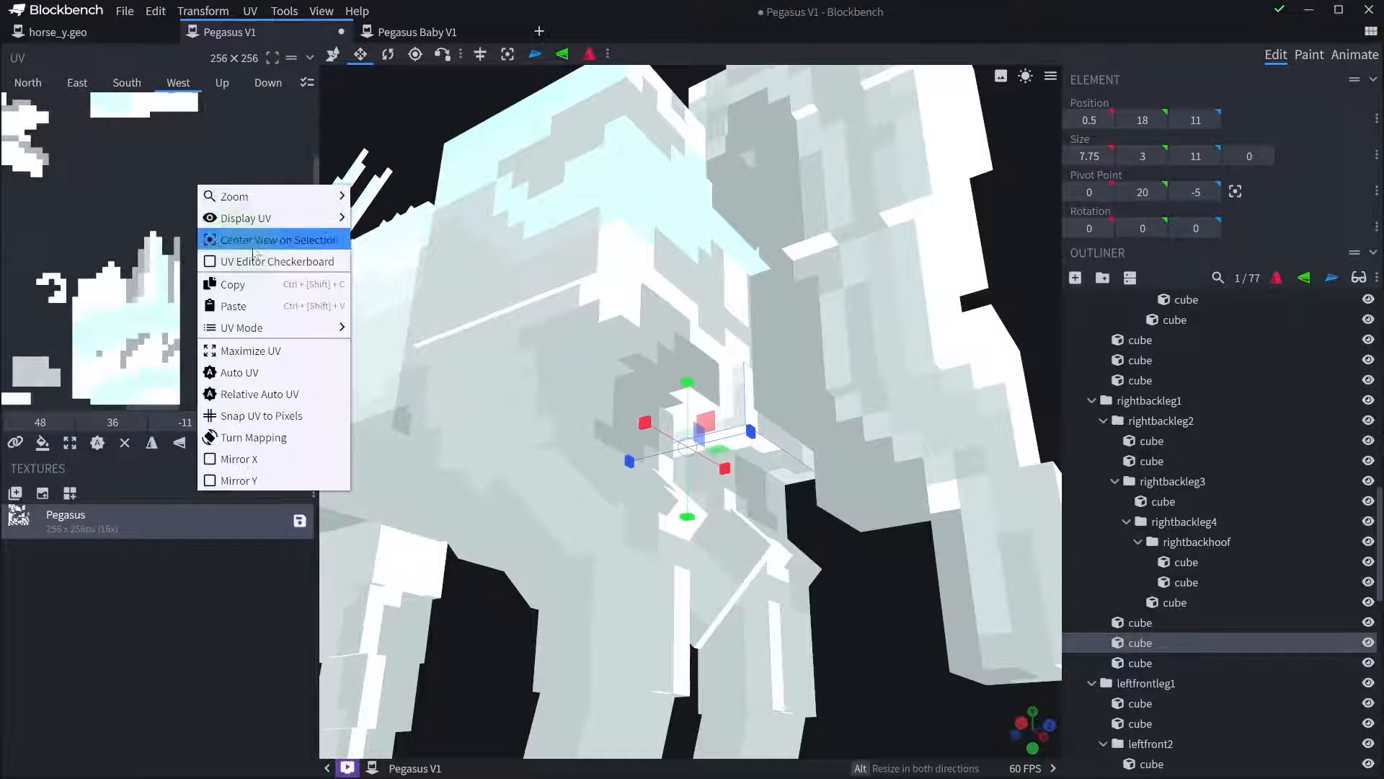
mouse_move(330, 198)
left_click(394, 219)
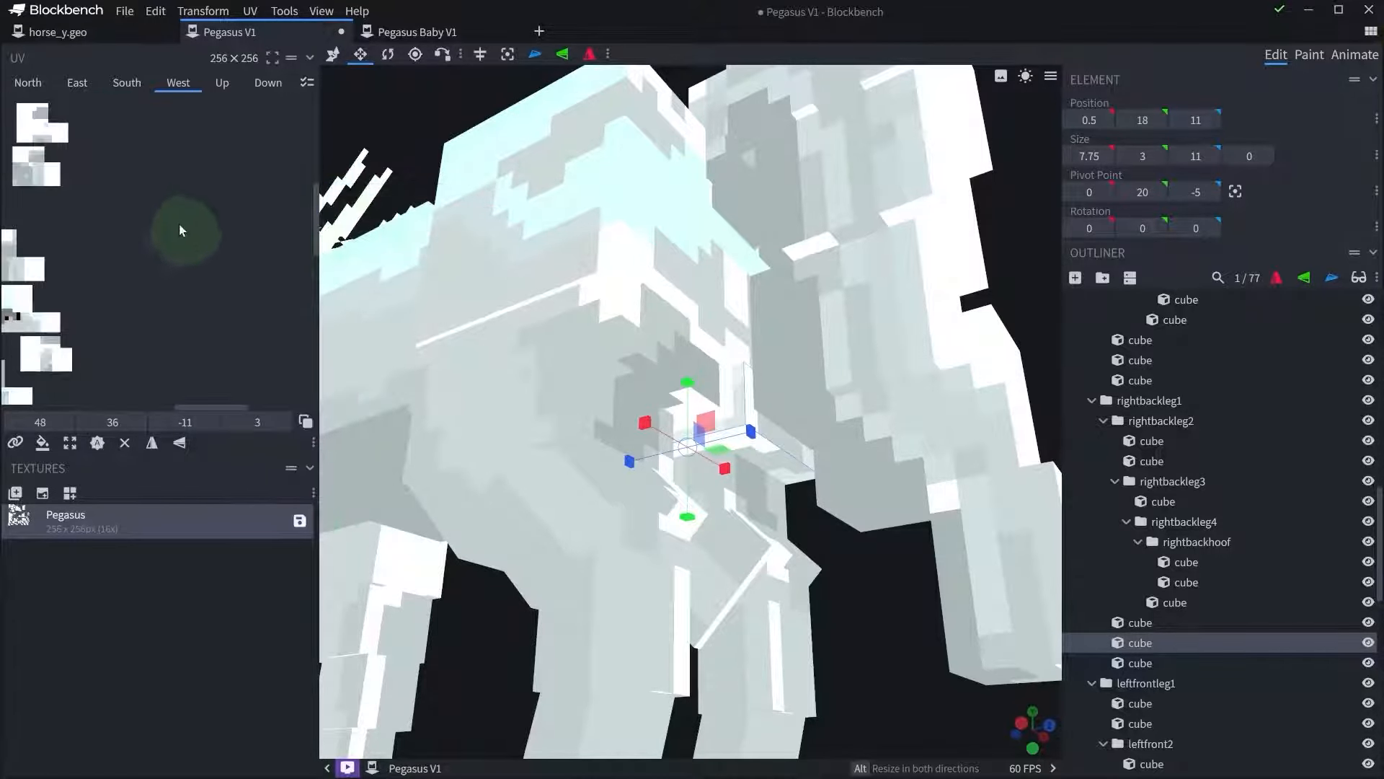
right_click(169, 275)
mouse_move(289, 285)
left_click(354, 307)
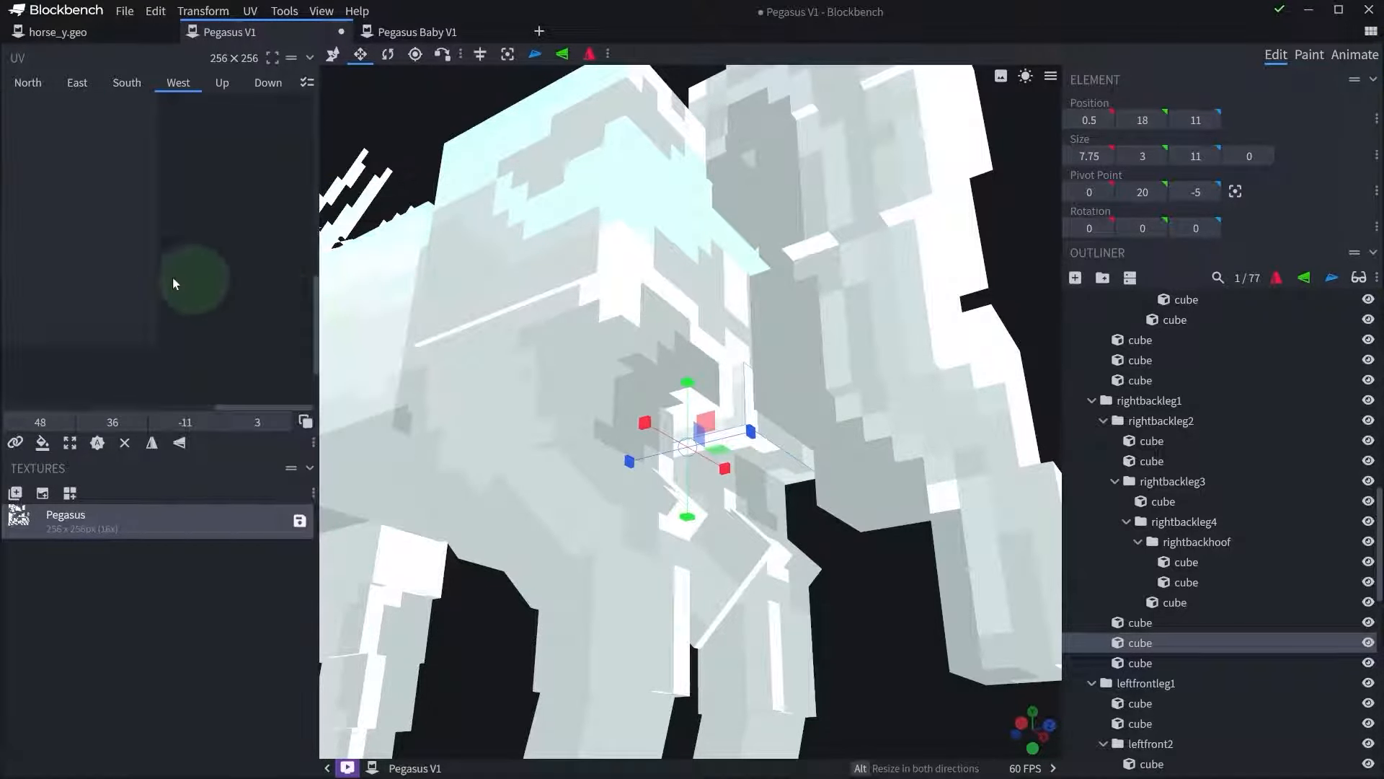
left_click_drag(231, 408, 67, 408)
scroll(133, 160, "down", 3)
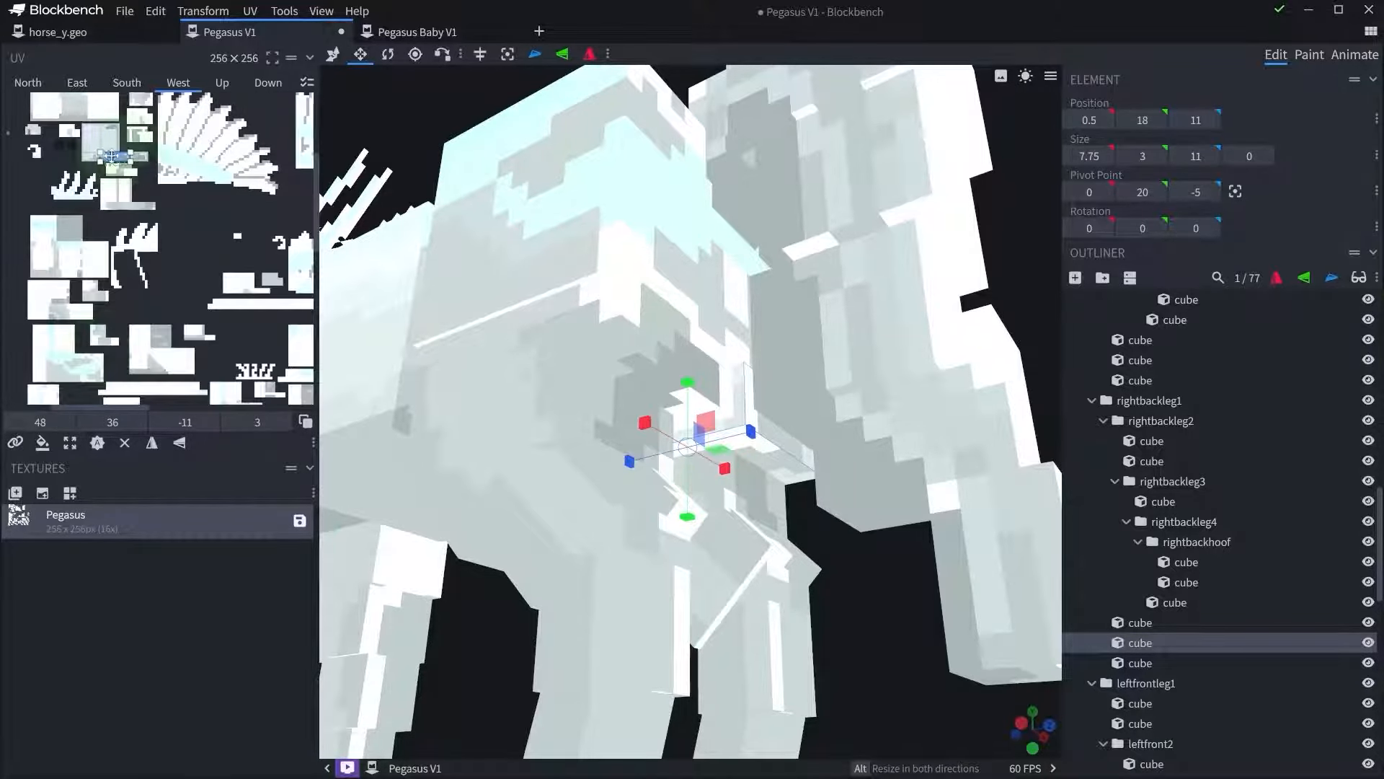
left_click_drag(208, 356, 70, 294)
scroll(242, 339, "down", 4)
scroll(227, 328, "up", 2)
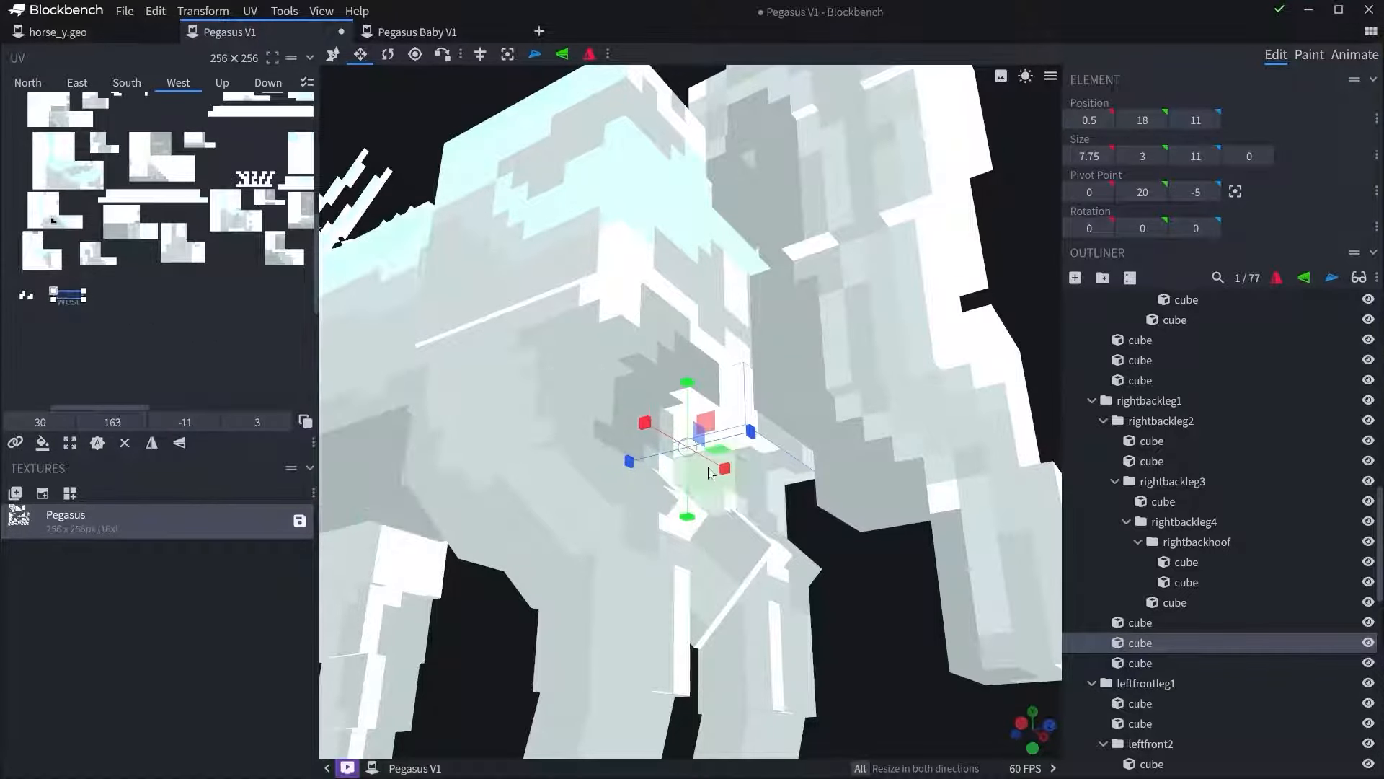
Copy the relocated UV mapping and paste it onto the matching cube under the other side of the rump.
right_click_drag(717, 469, 616, 299)
right_click(201, 215)
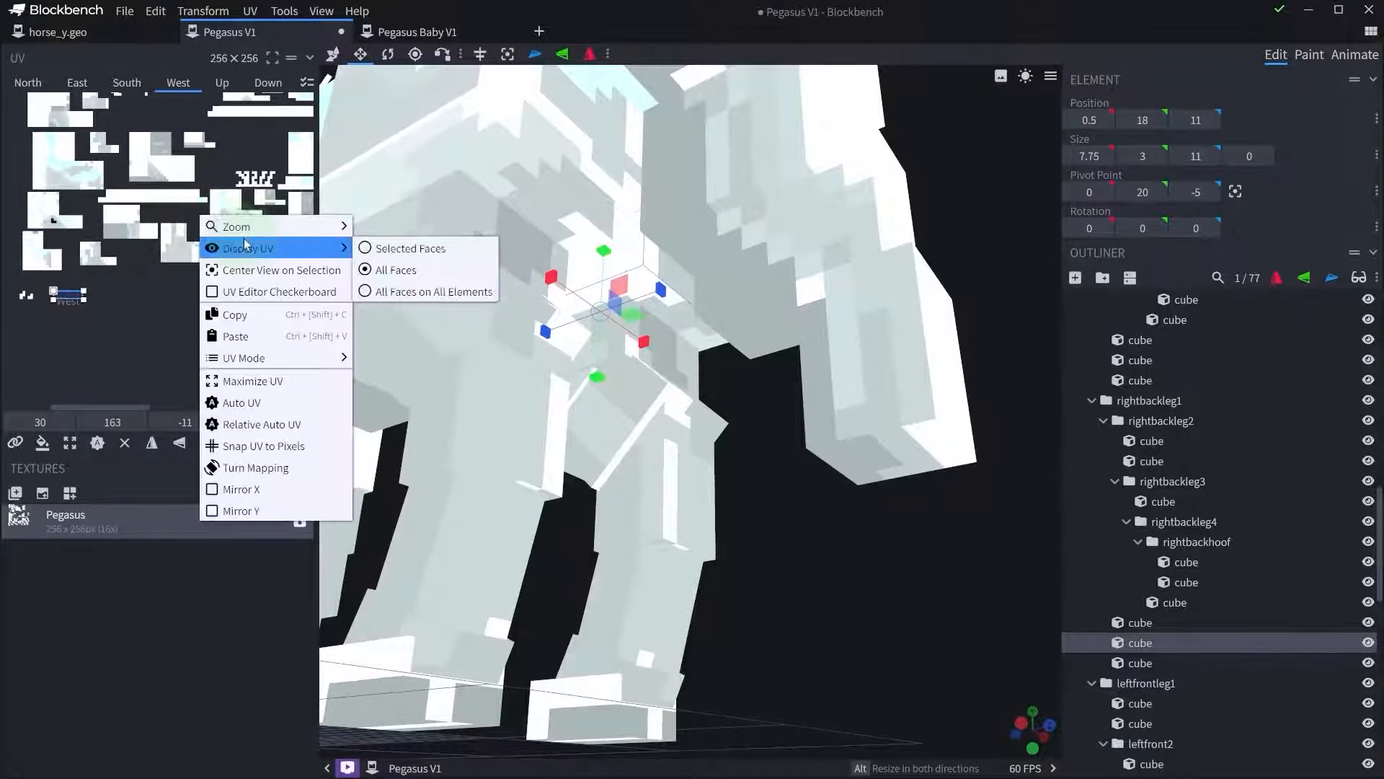
left_click(272, 317)
left_click_drag(887, 667, 677, 433)
left_click(677, 392)
right_click(149, 346)
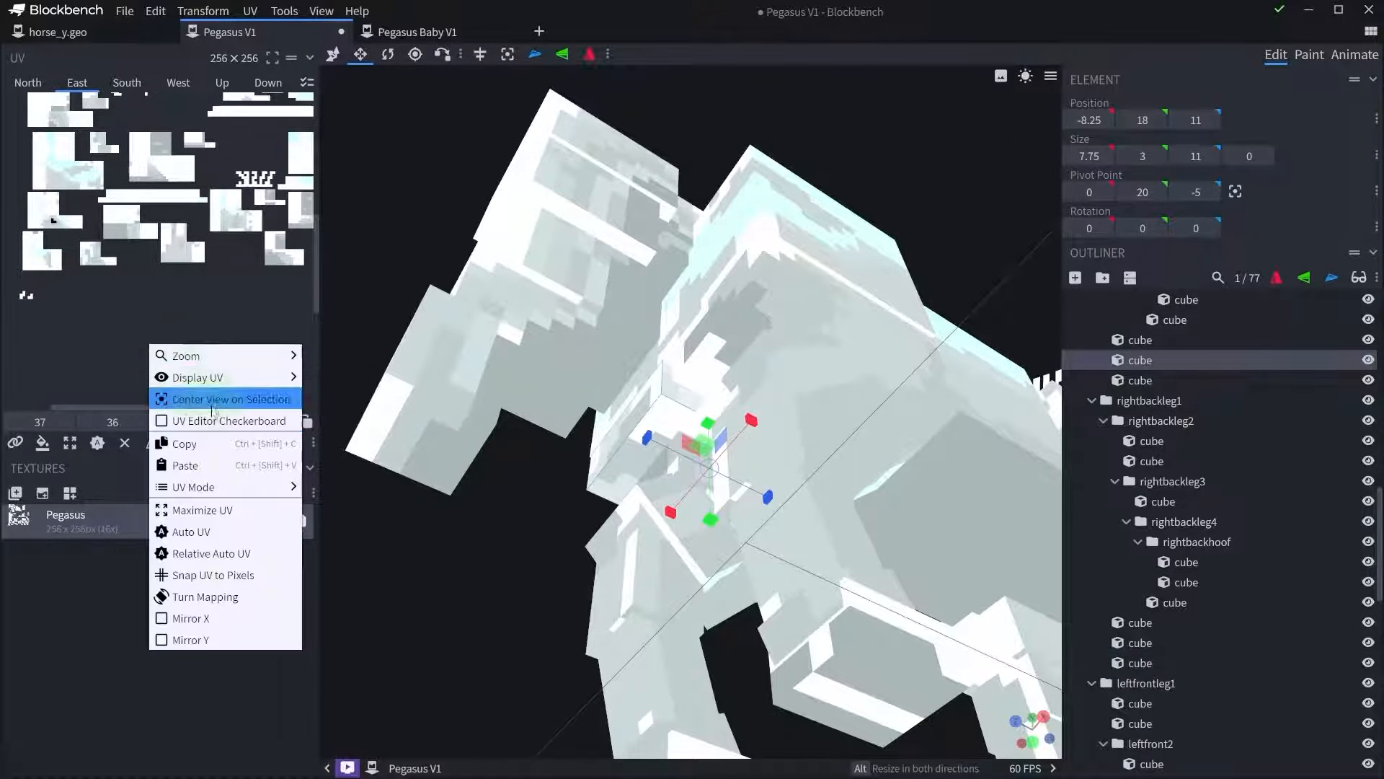
left_click(186, 455)
left_click_drag(578, 728, 750, 735)
Try mirroring the pasted UV horizontally, then reverse the mirroring.
left_click(149, 444)
left_click_drag(639, 476, 639, 504)
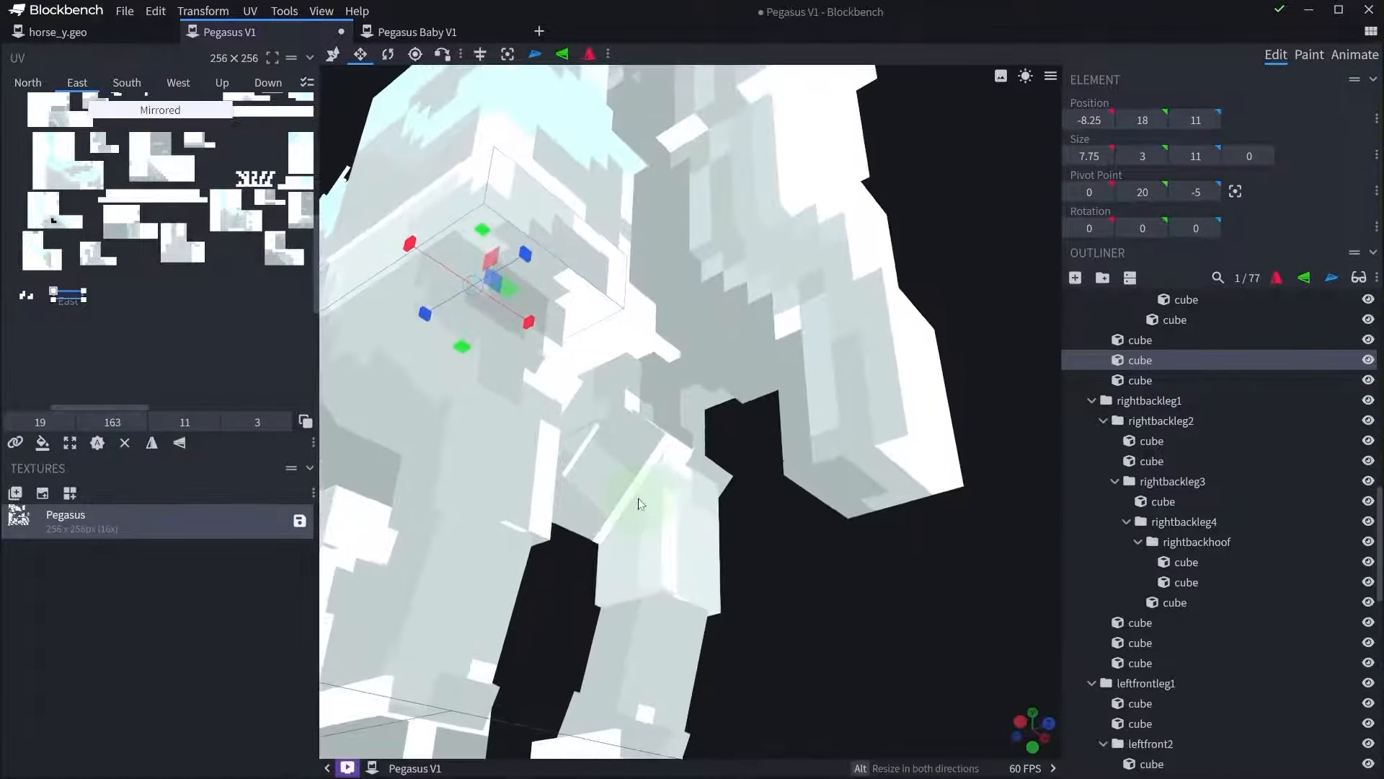
left_click(160, 445)
Paint the white rear faces under the rump with grey #a9b7b7 using the size 5 brush.
scroll(638, 504, "up", 5)
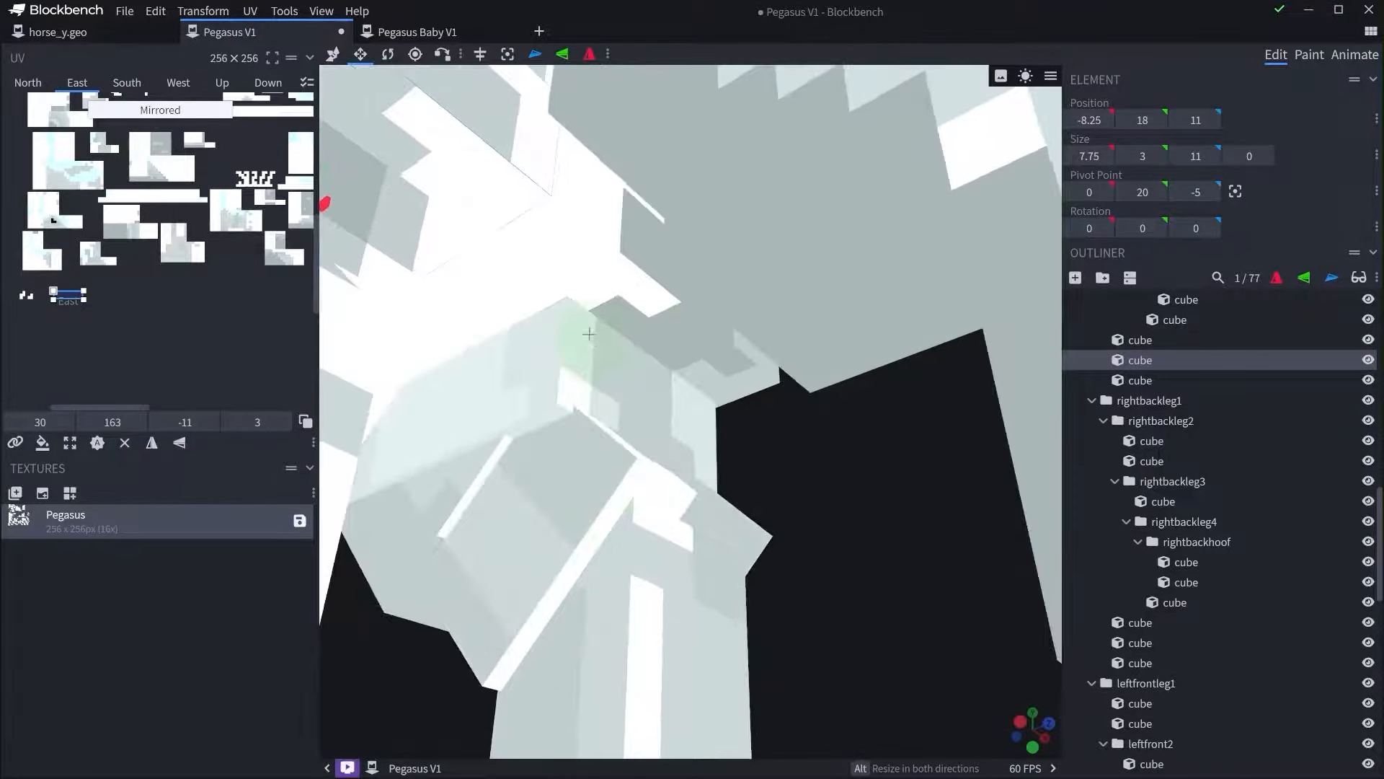
key("b")
right_click_drag(624, 382, 689, 462)
mouse_move(686, 377)
left_mouse_down()
mouse_move(634, 325)
mouse_move(503, 322)
left_mouse_up()
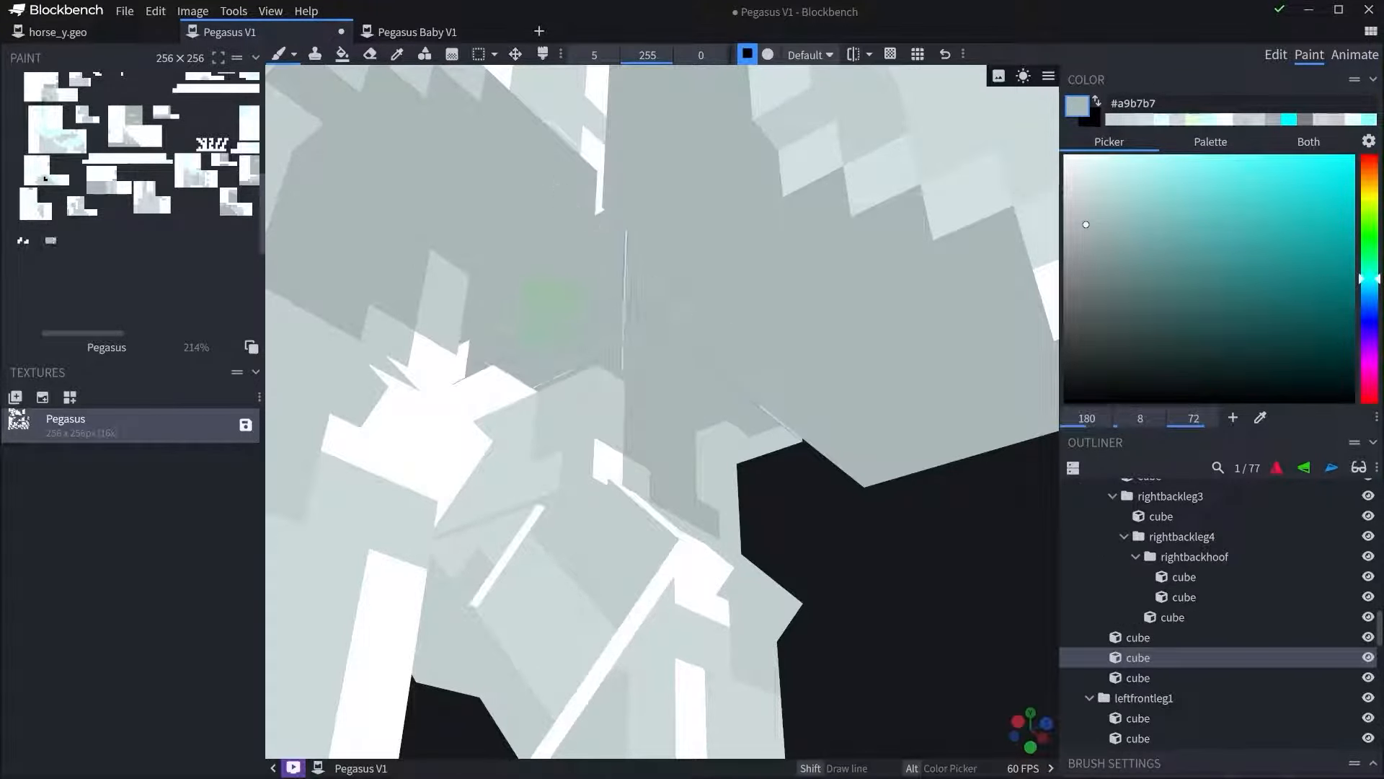
scroll(548, 306, "down", 6)
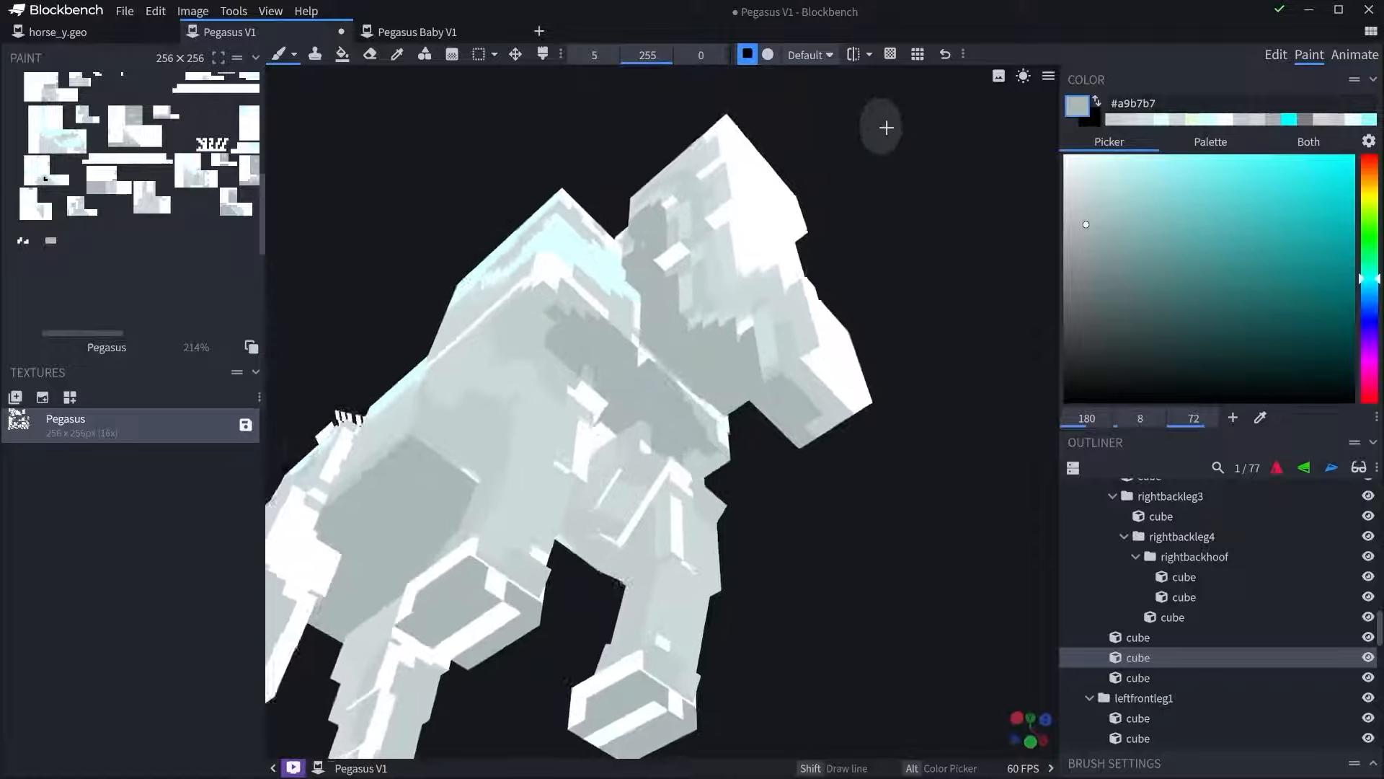
scroll(710, 284, "up", 5)
left_click(640, 282)
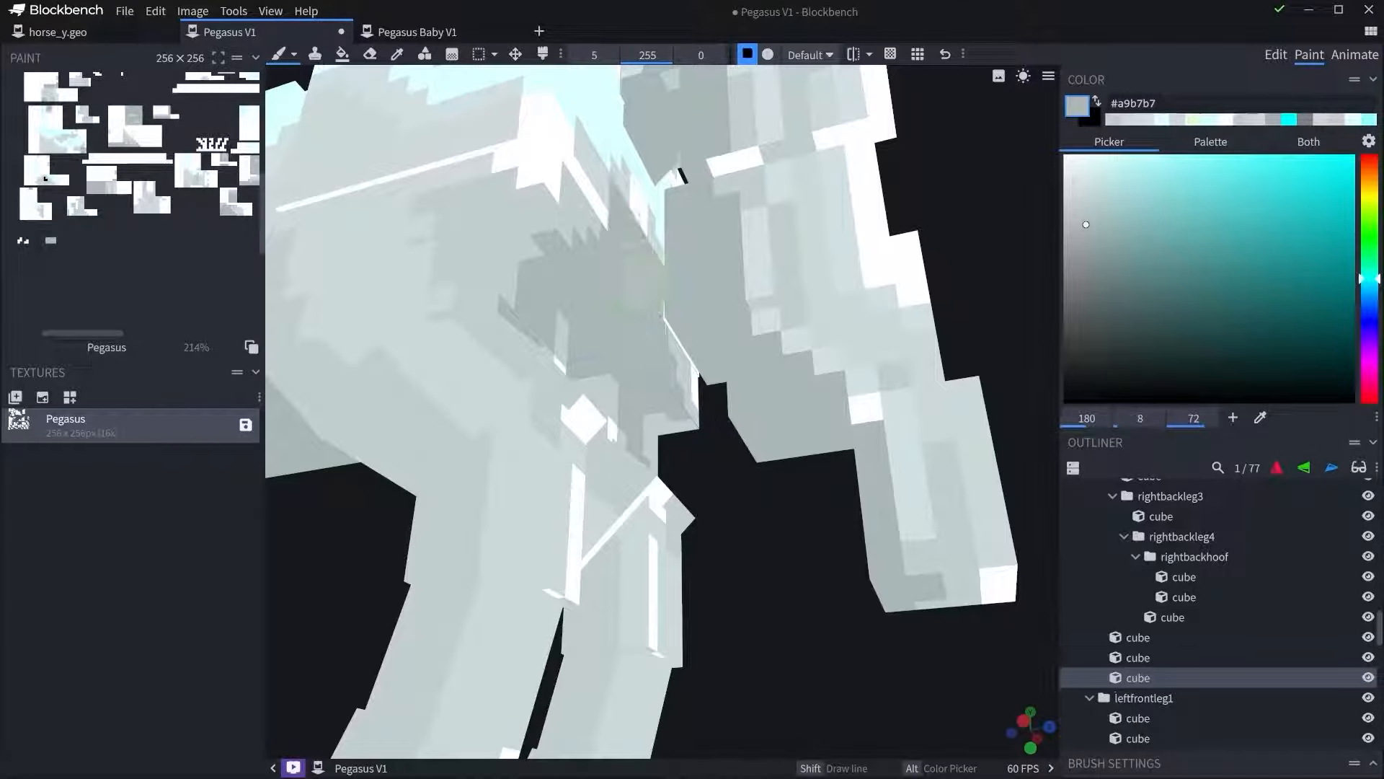
scroll(721, 288, "down", 6)
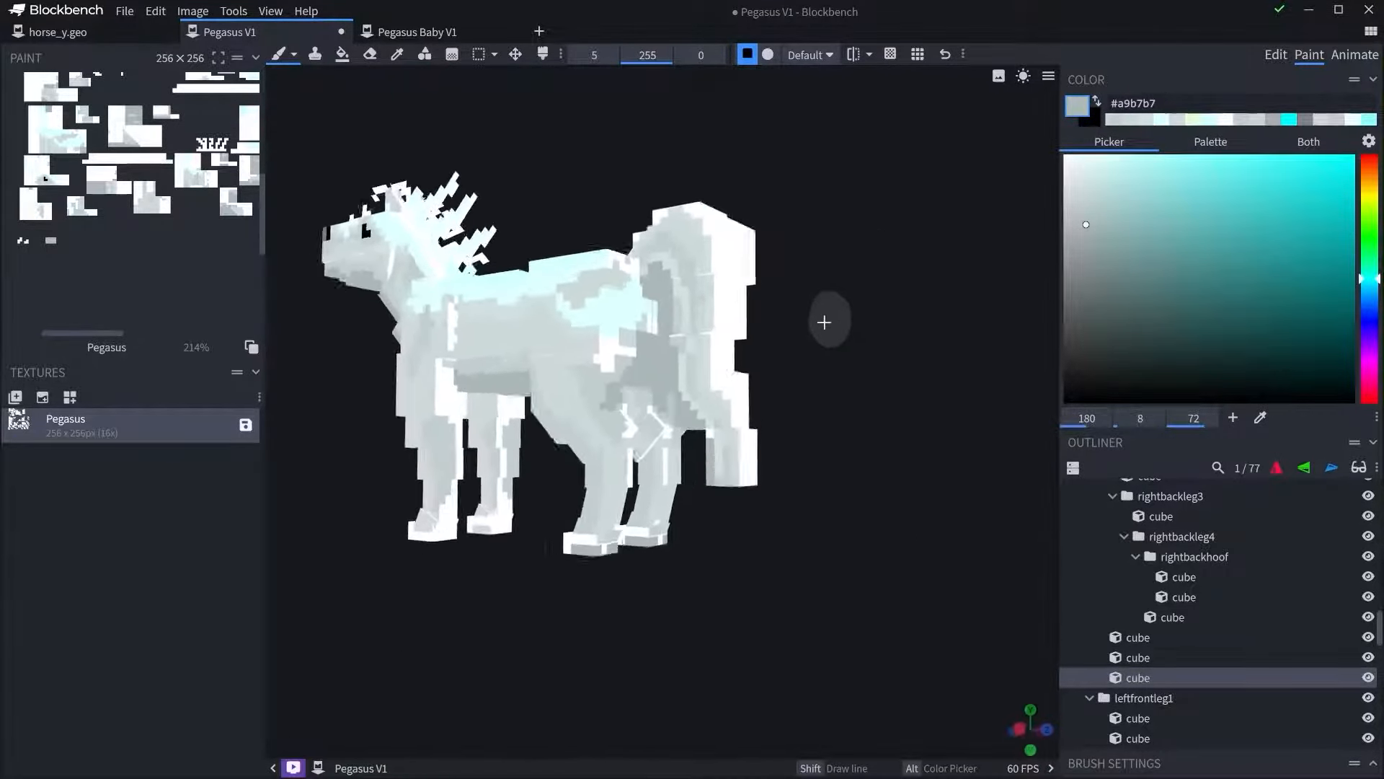
Sample #c2cfcf beside the white gaps on the hip's lower side, undo the oversized stroke, reduce the brush size and sample #d0dada.
scroll(633, 440, "up", 6)
key("alt")
left_click(531, 330, "alt")
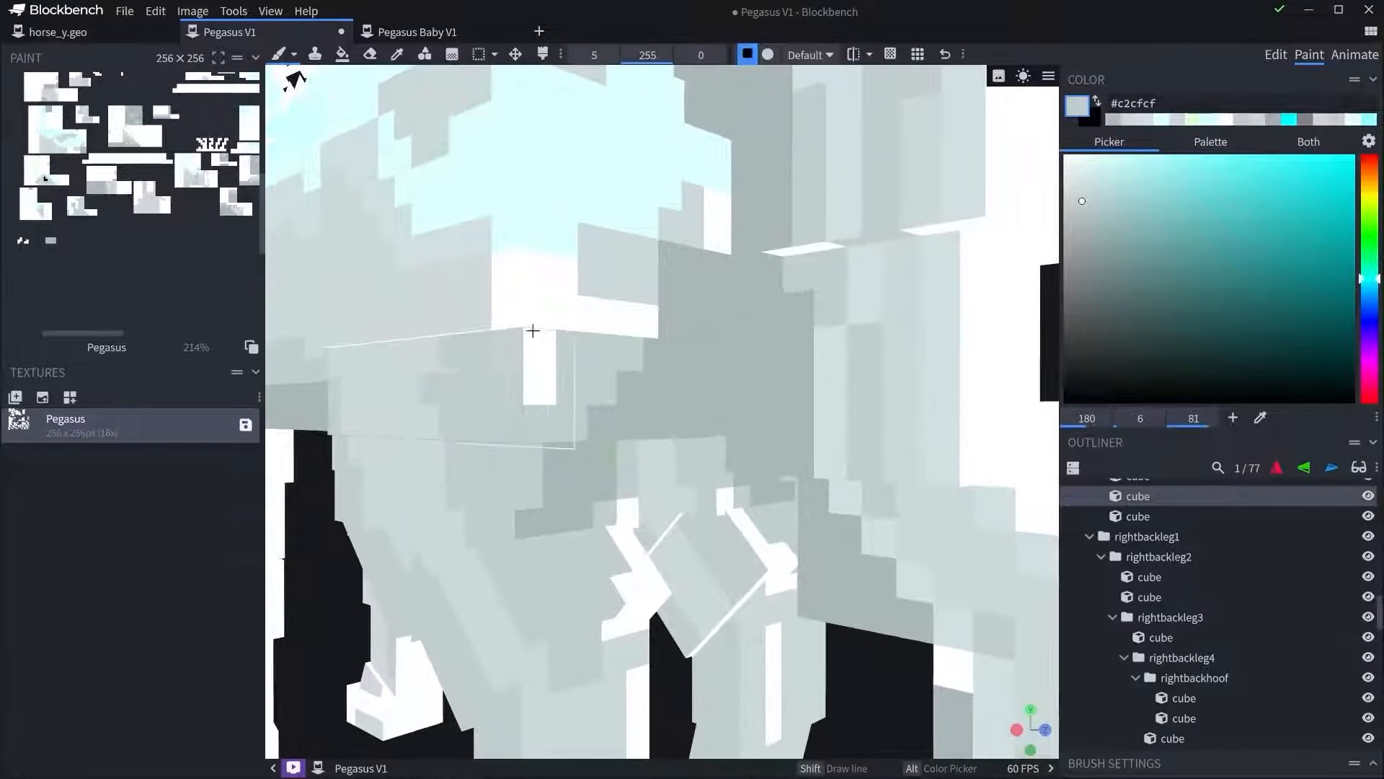
key("ctrl+z")
left_click_drag(613, 55, 569, 55)
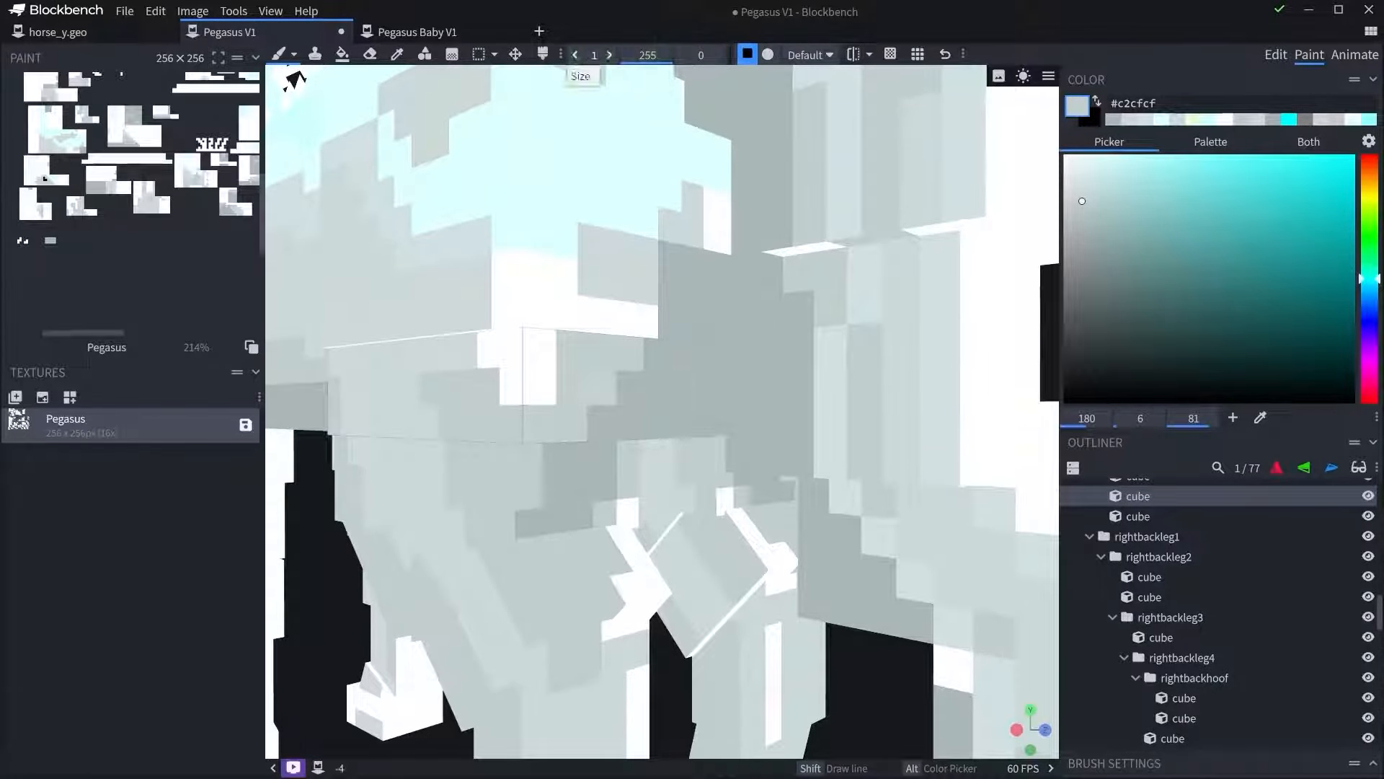
left_click(563, 366, "alt")
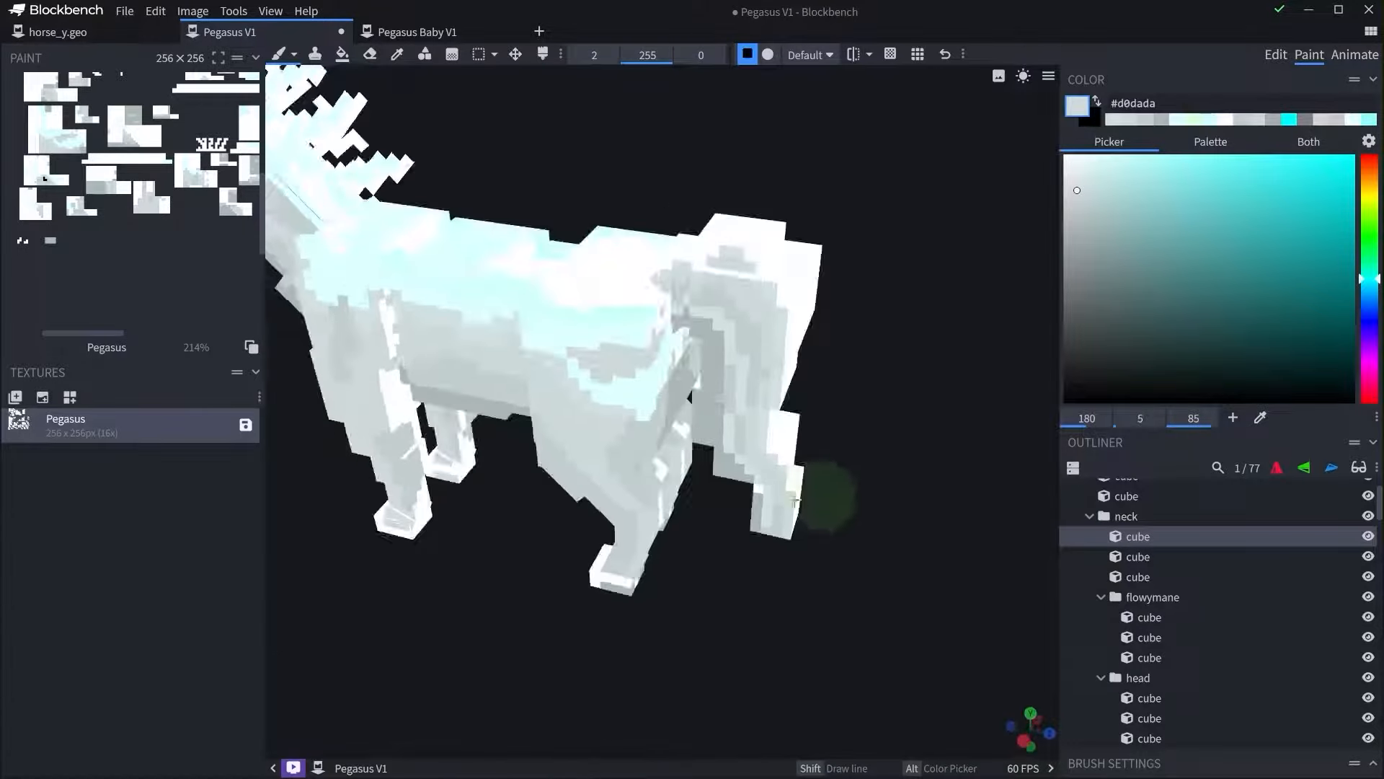
Sample #deffff from the rear torso section, cover the white patches on its back face, and set the brush size to 1.
scroll(828, 495, "up", 5)
right_click_drag(599, 253, 593, 308)
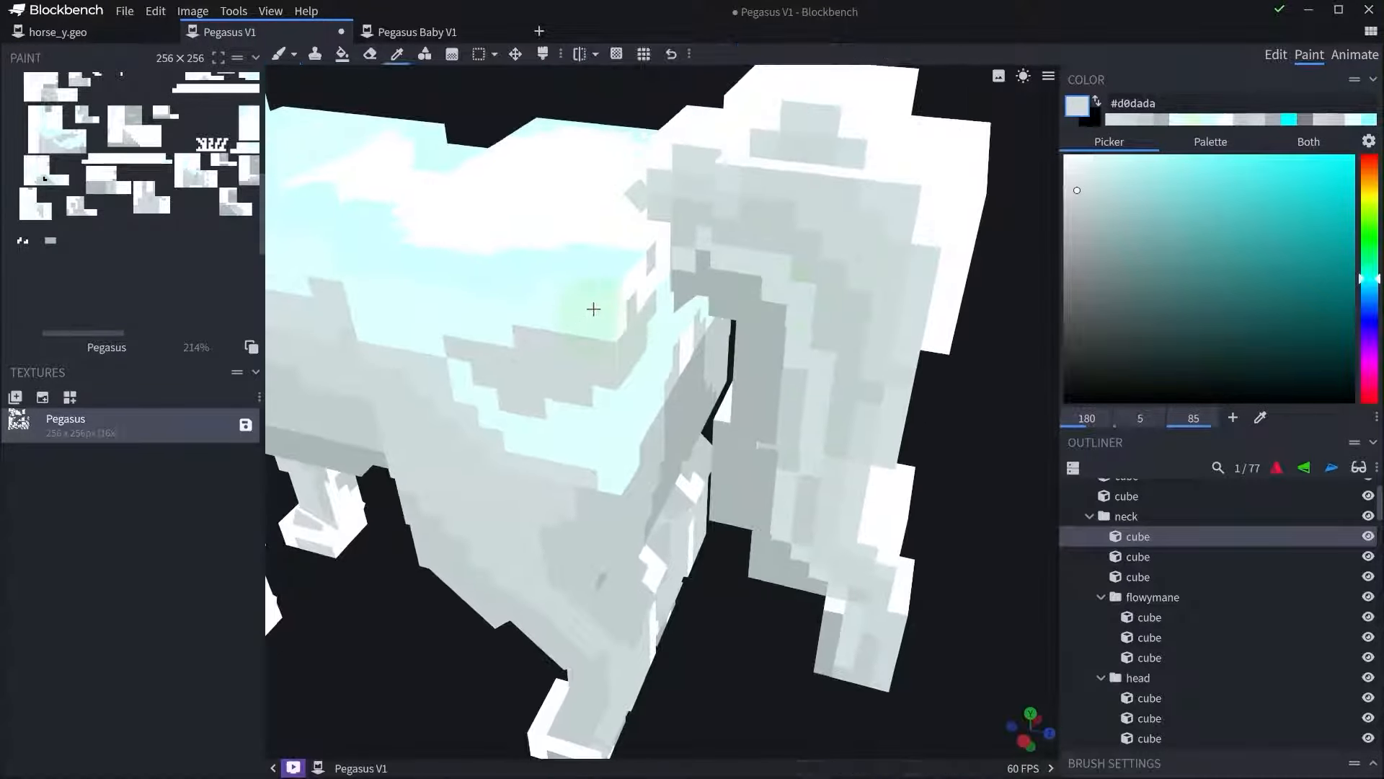
left_click(641, 287, "alt")
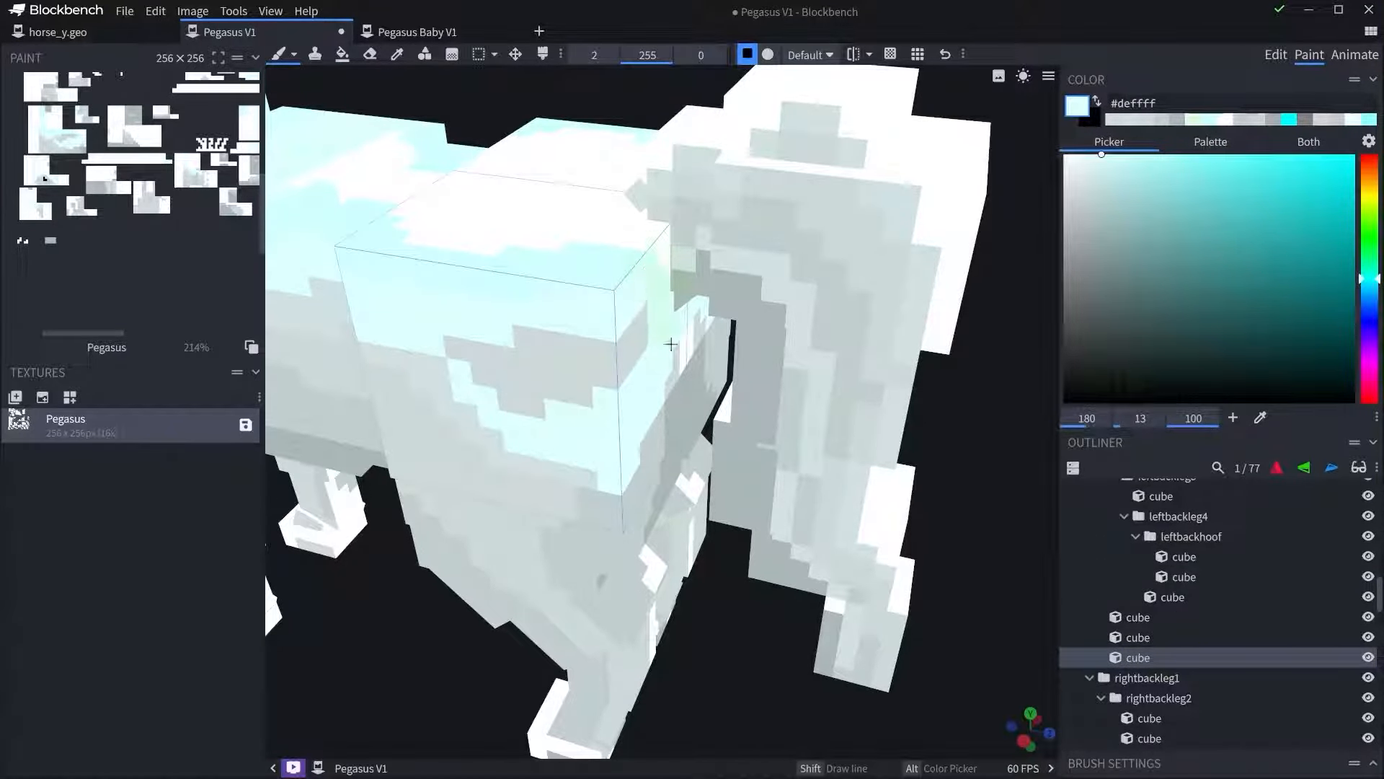
scroll(678, 346, "down", 7)
scroll(883, 367, "up", 2)
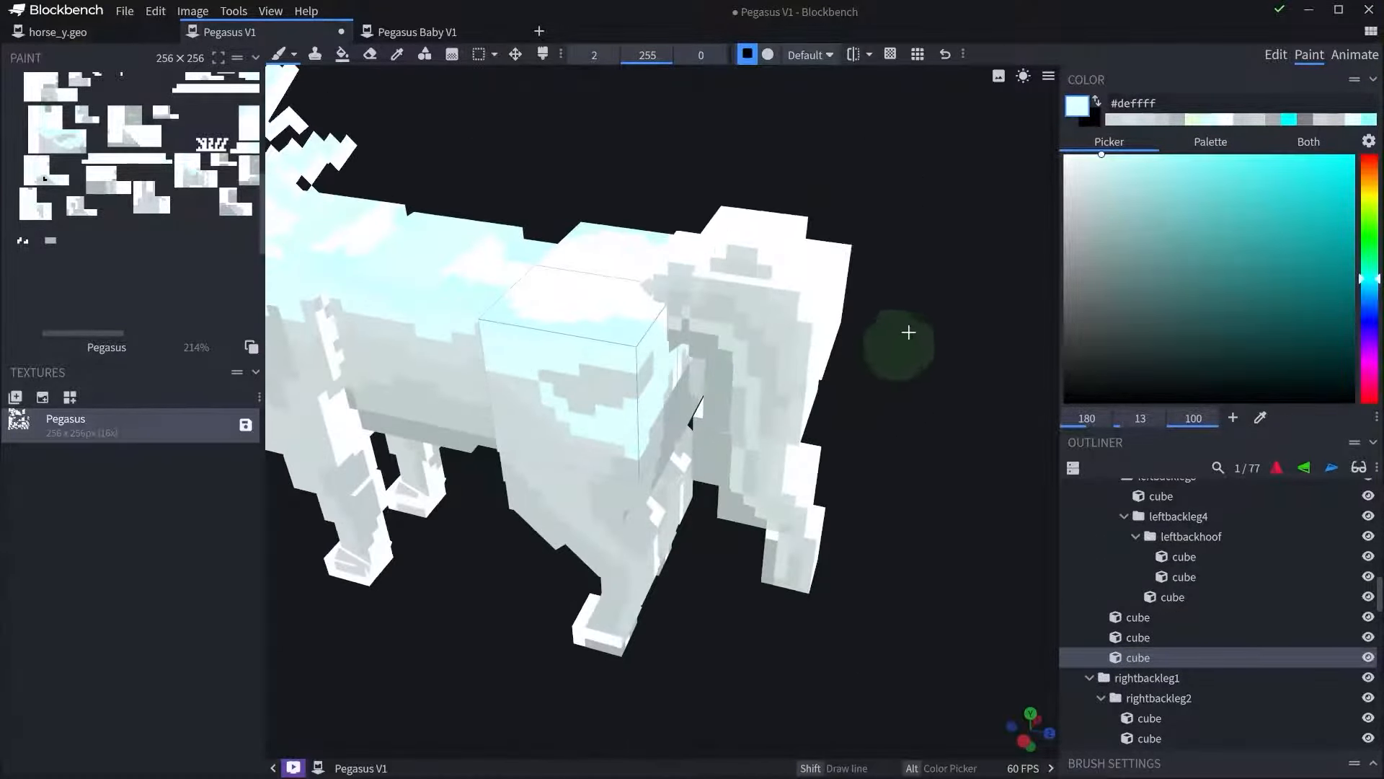
left_click(576, 55)
left_click_drag(925, 186, 850, 189)
Examine the painted body, rump, tail and legs from several sides.
scroll(808, 288, "down", 5)
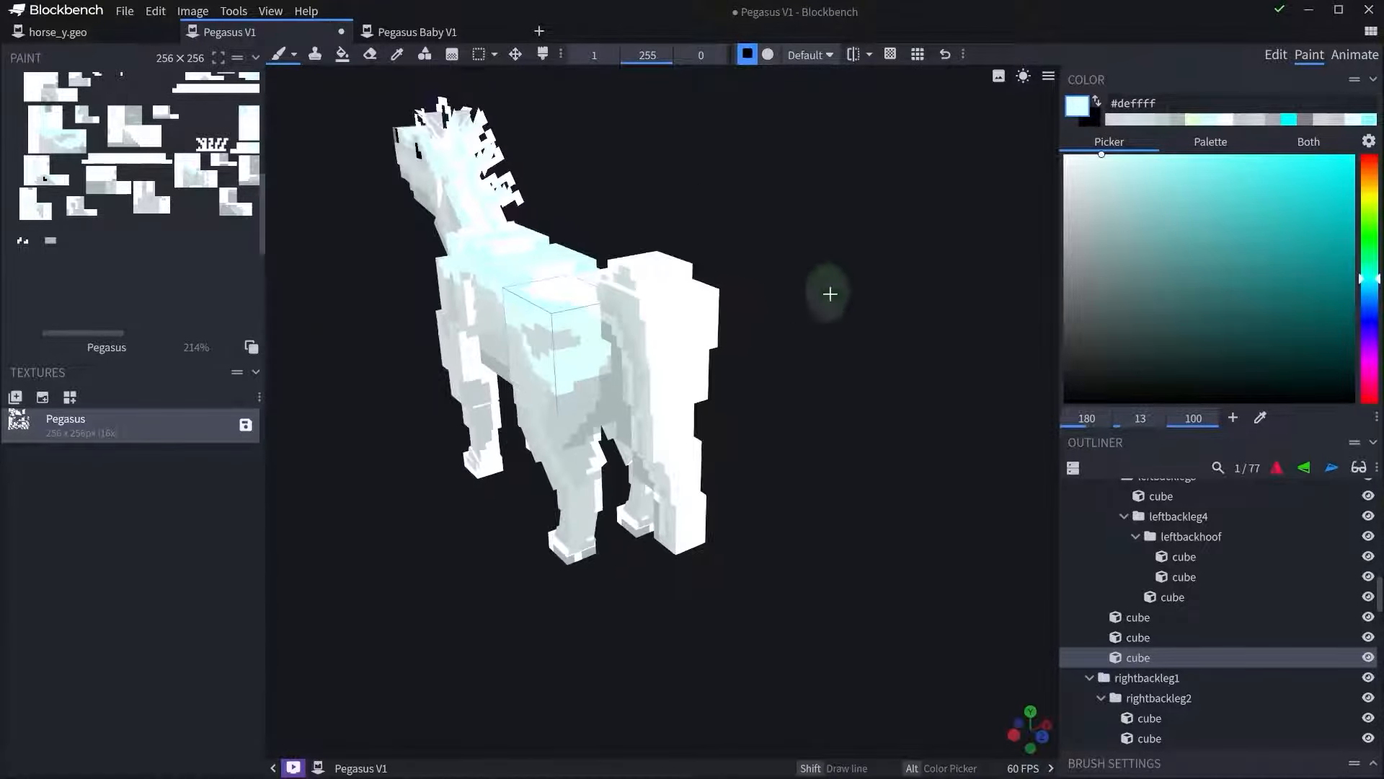
left_click_drag(829, 293, 987, 334)
scroll(793, 346, "up", 2)
scroll(685, 562, "down", 6)
left_click_drag(666, 683, 615, 627)
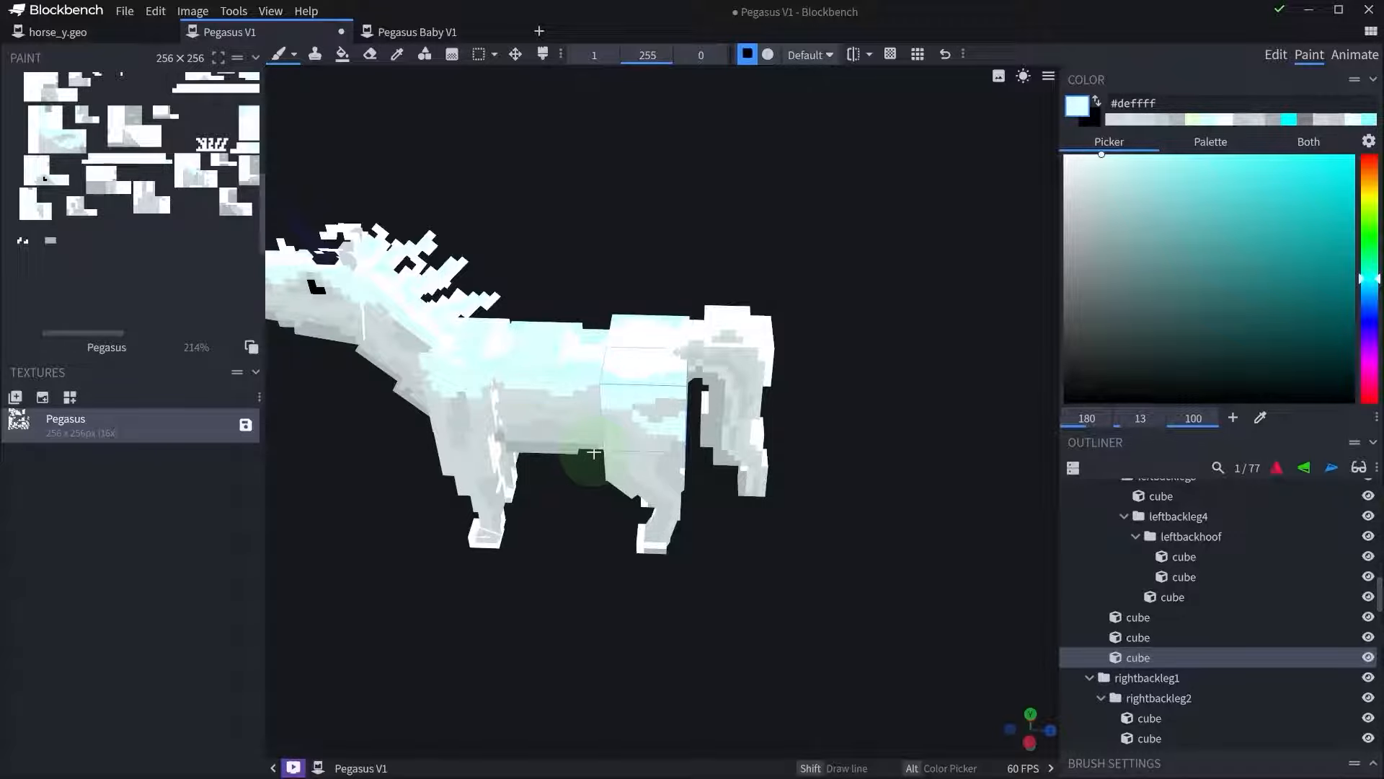
scroll(569, 373, "up", 5)
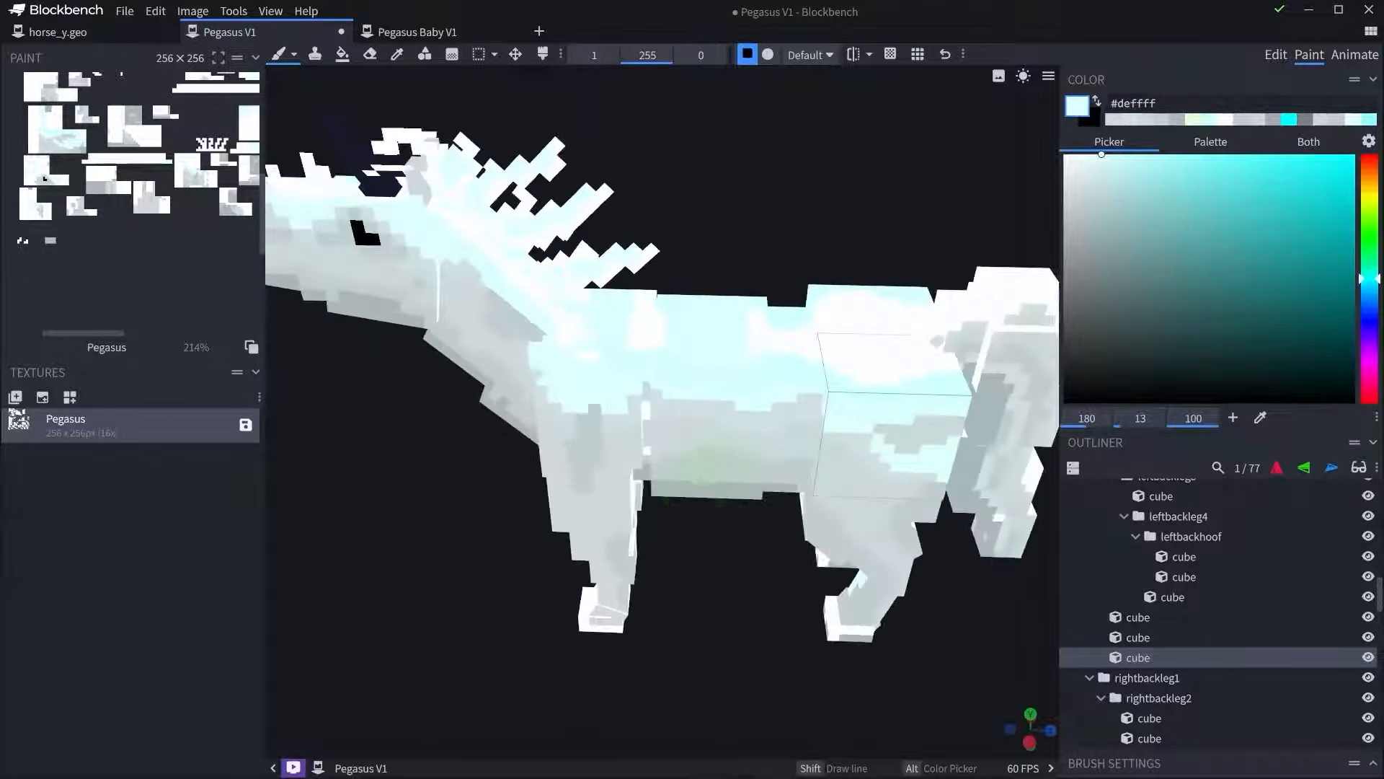
scroll(750, 457, "down", 4)
left_click_drag(618, 632, 613, 586)
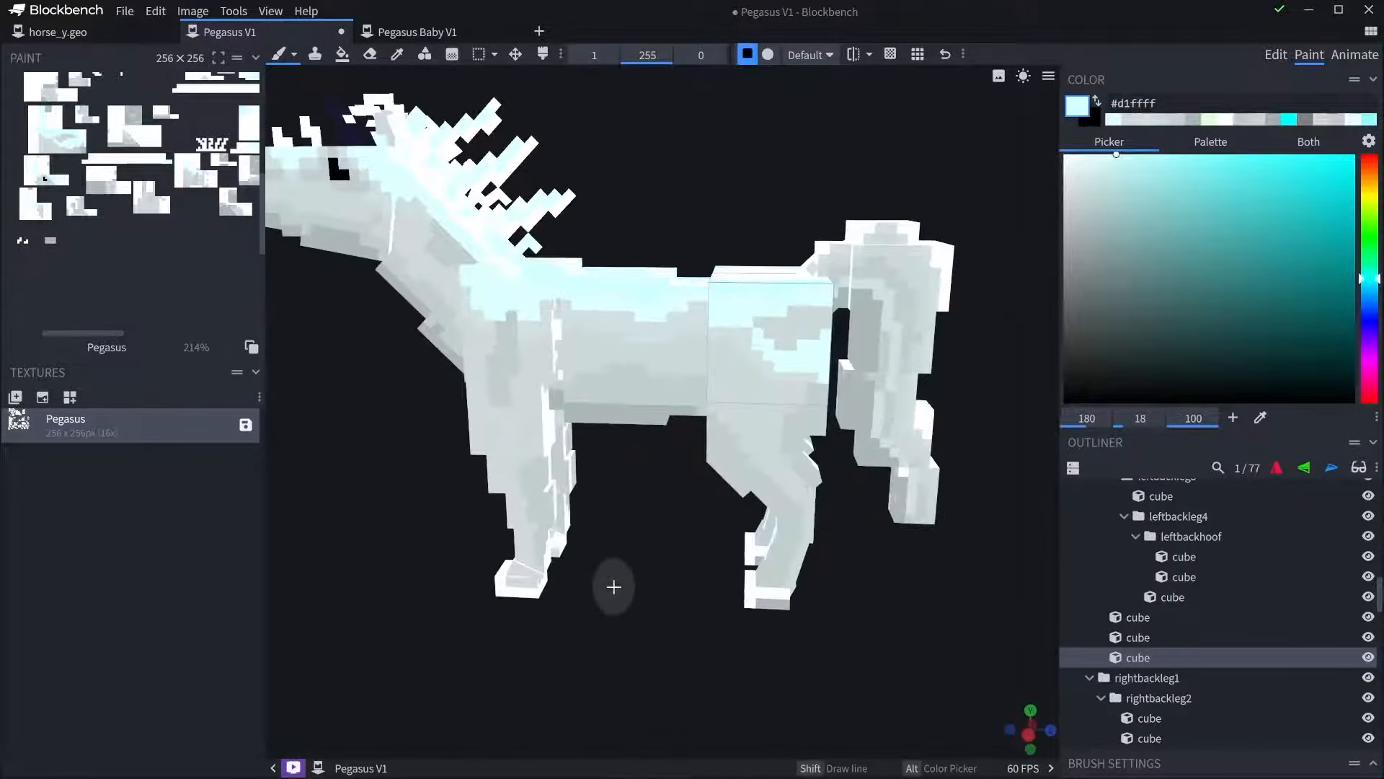
left_click_drag(587, 345, 589, 375)
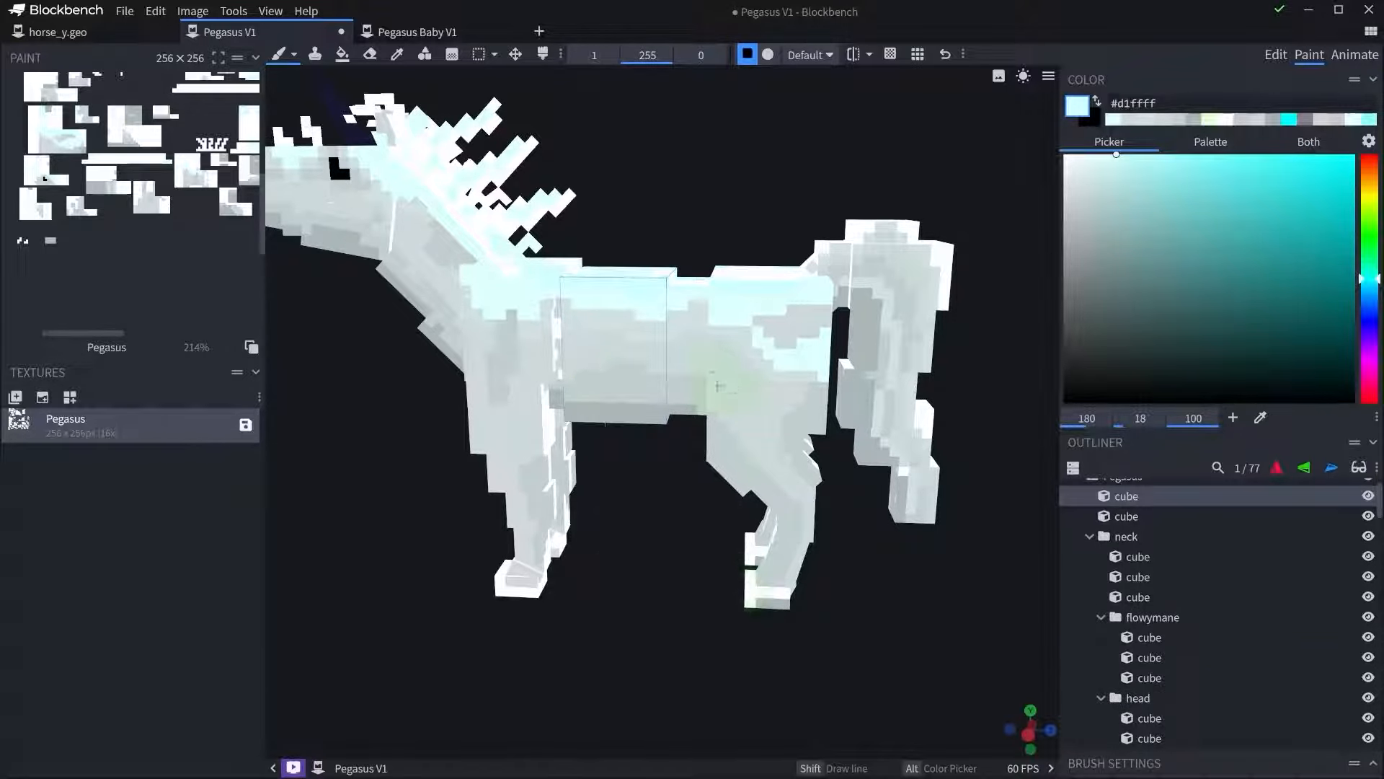
scroll(703, 372, "up", 3)
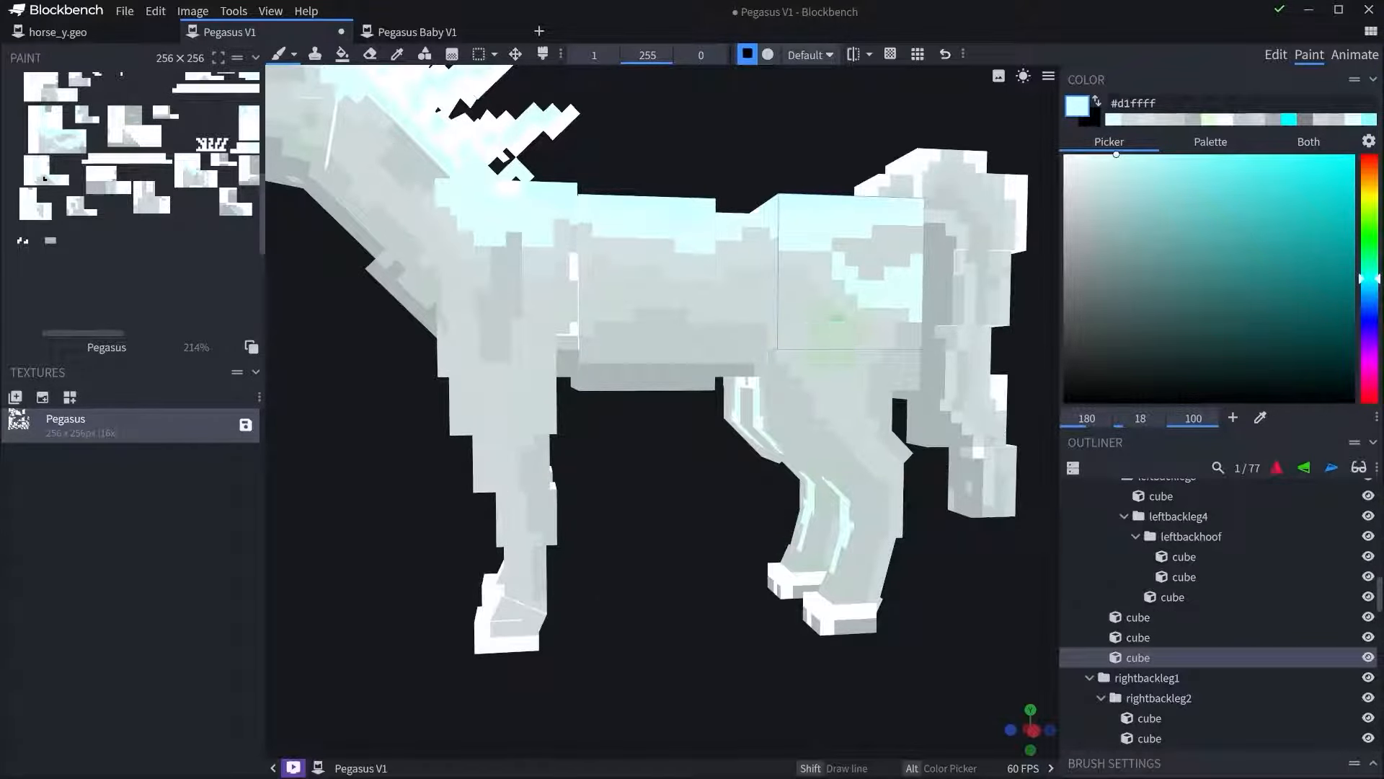
scroll(732, 660, "down", 5)
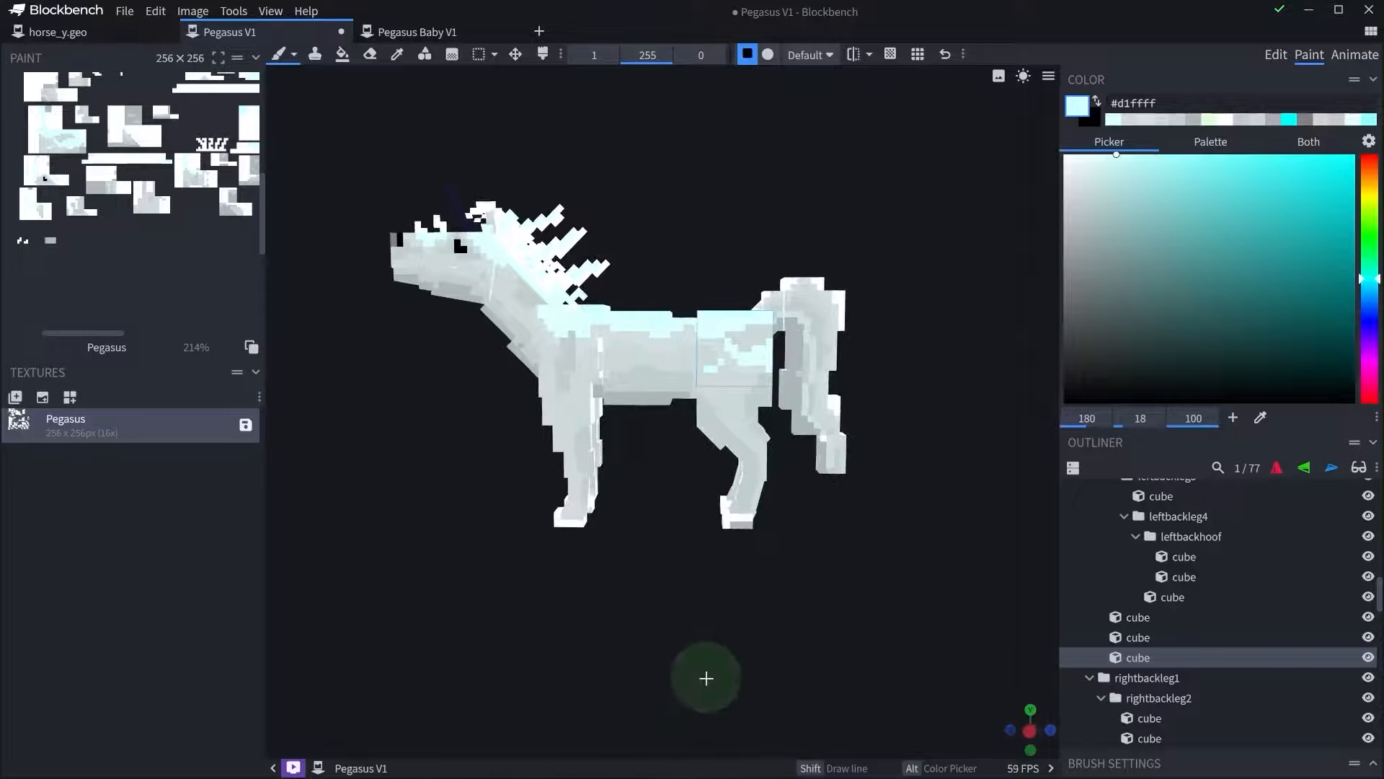
scroll(696, 678, "up", 2)
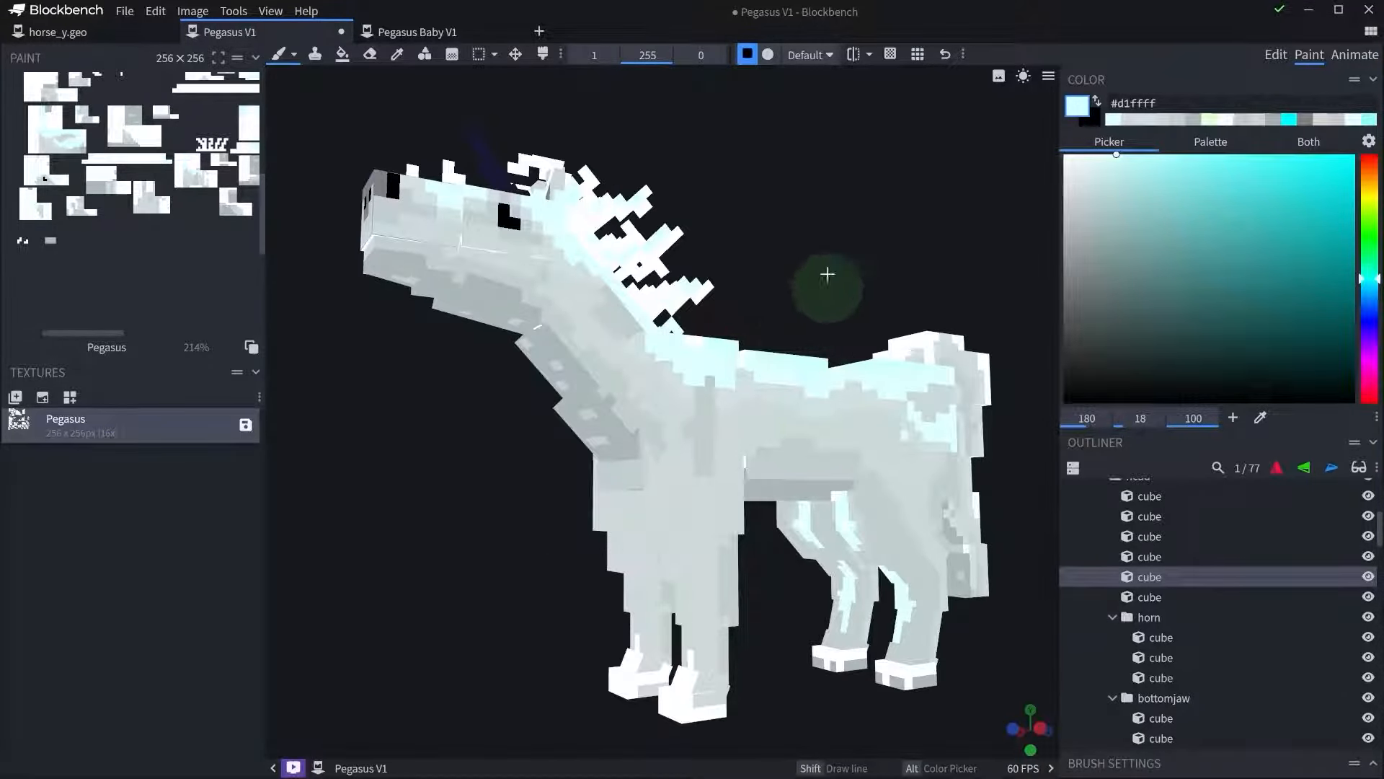
Paint a light cyan #d1ffff stripe along the front of the neck from the throat to the chest, wider at its lower end.
mouse_move(825, 279)
right_mouse_down()
mouse_move(729, 182)
mouse_move(771, 237)
right_mouse_up()
mouse_move(771, 237)
left_mouse_down()
mouse_move(745, 269)
mouse_move(866, 207)
left_mouse_up()
left_click_drag(724, 362, 720, 292)
key("ctrl+z")
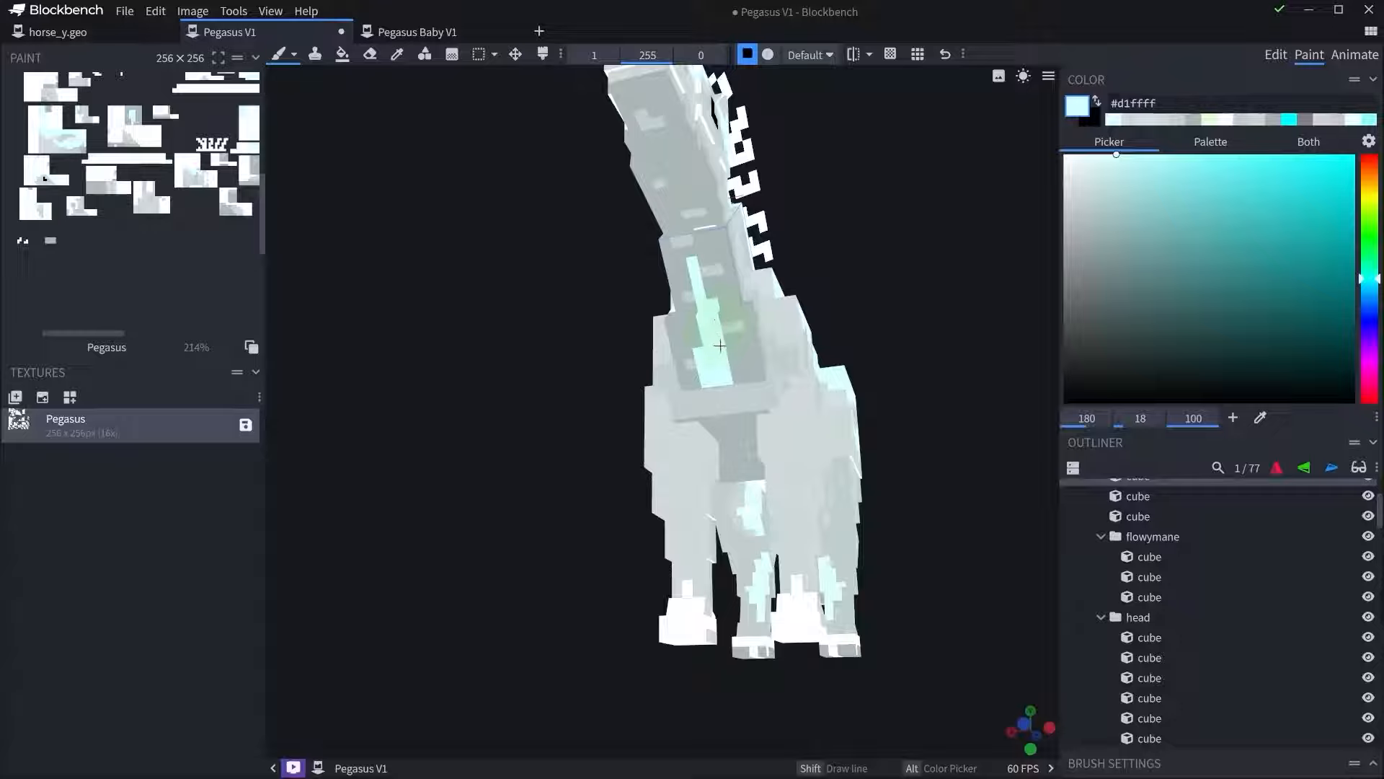
left_click_drag(723, 348, 732, 368)
left_click_drag(548, 355, 521, 323)
scroll(694, 237, "up", 3)
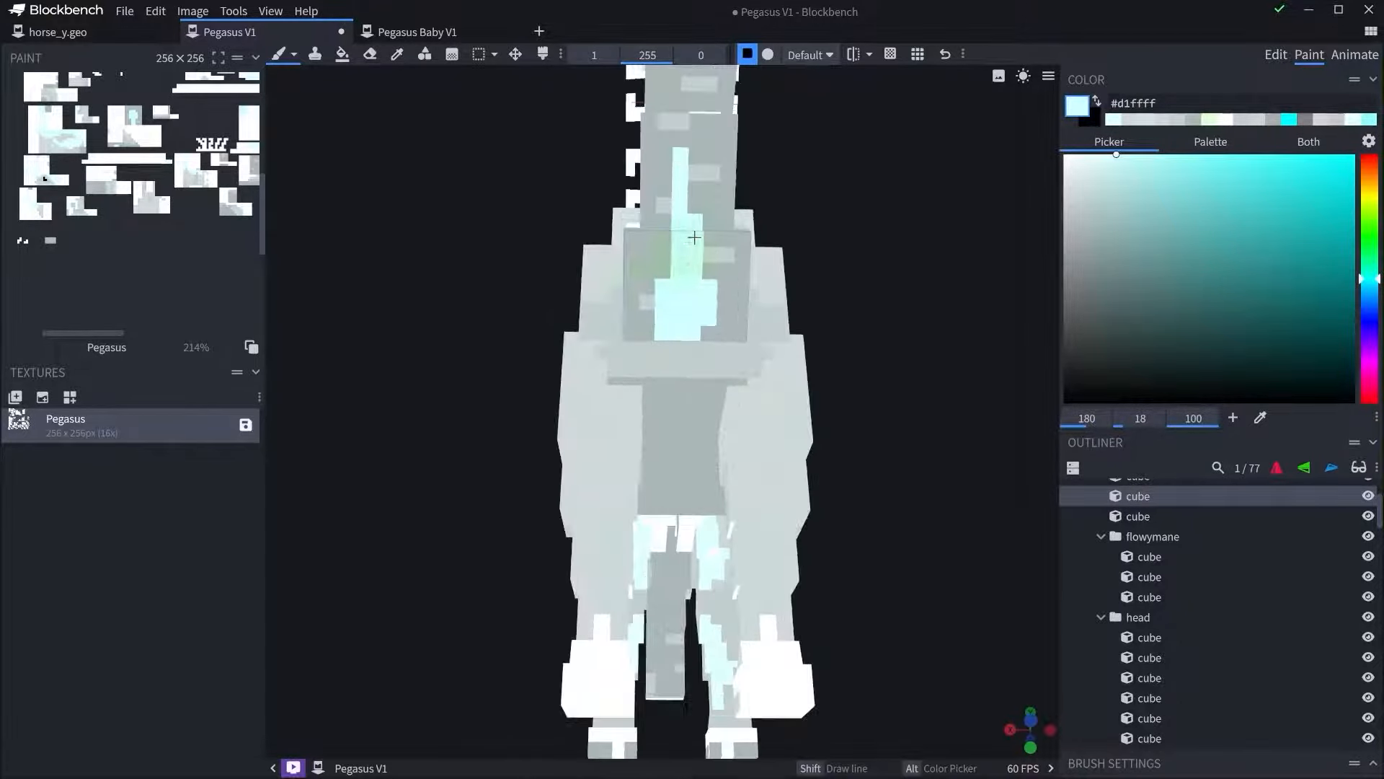
right_click_drag(694, 160, 682, 253)
left_click(669, 215)
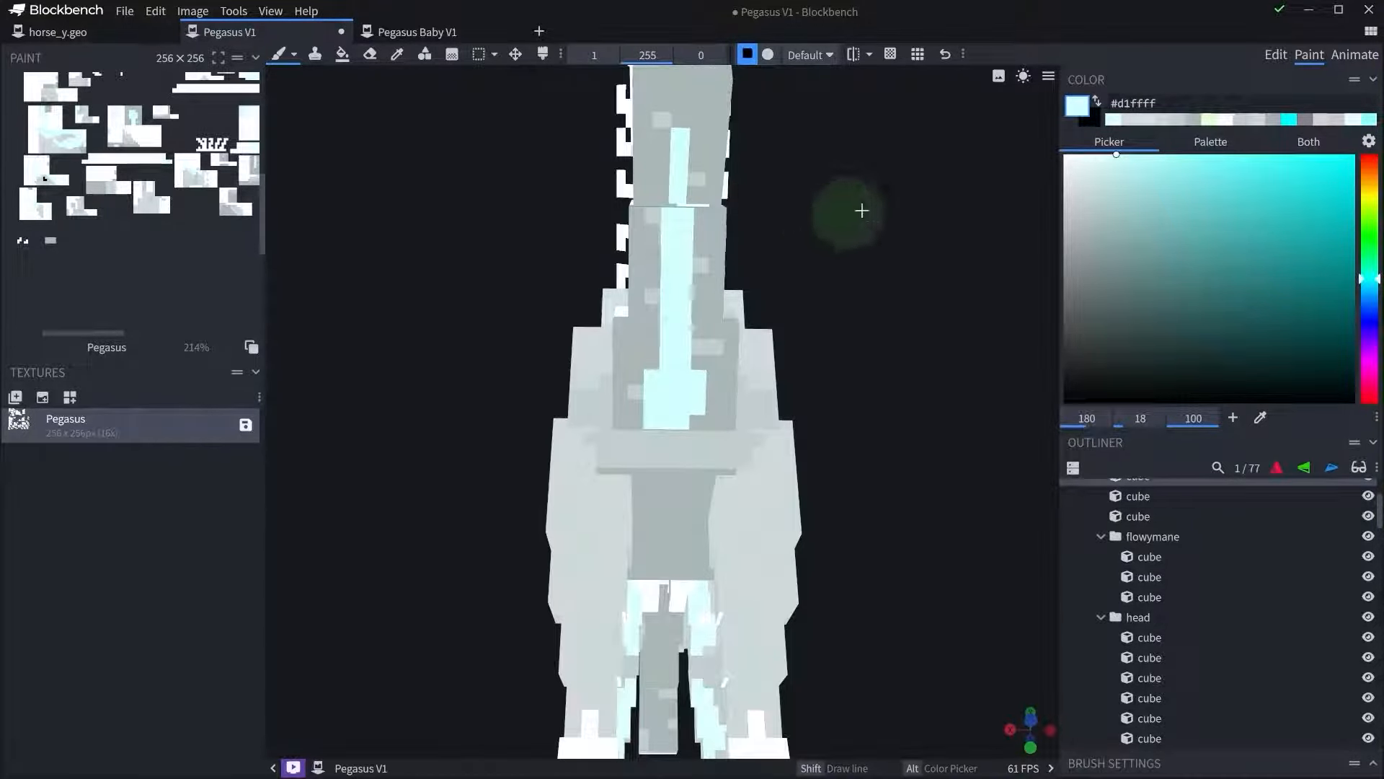
left_click_drag(856, 212, 725, 235)
right_click_drag(725, 235, 872, 209)
Sample light grey #d0dada from the neck and fill the darker grey areas on the neck segments and under the throat.
key("alt")
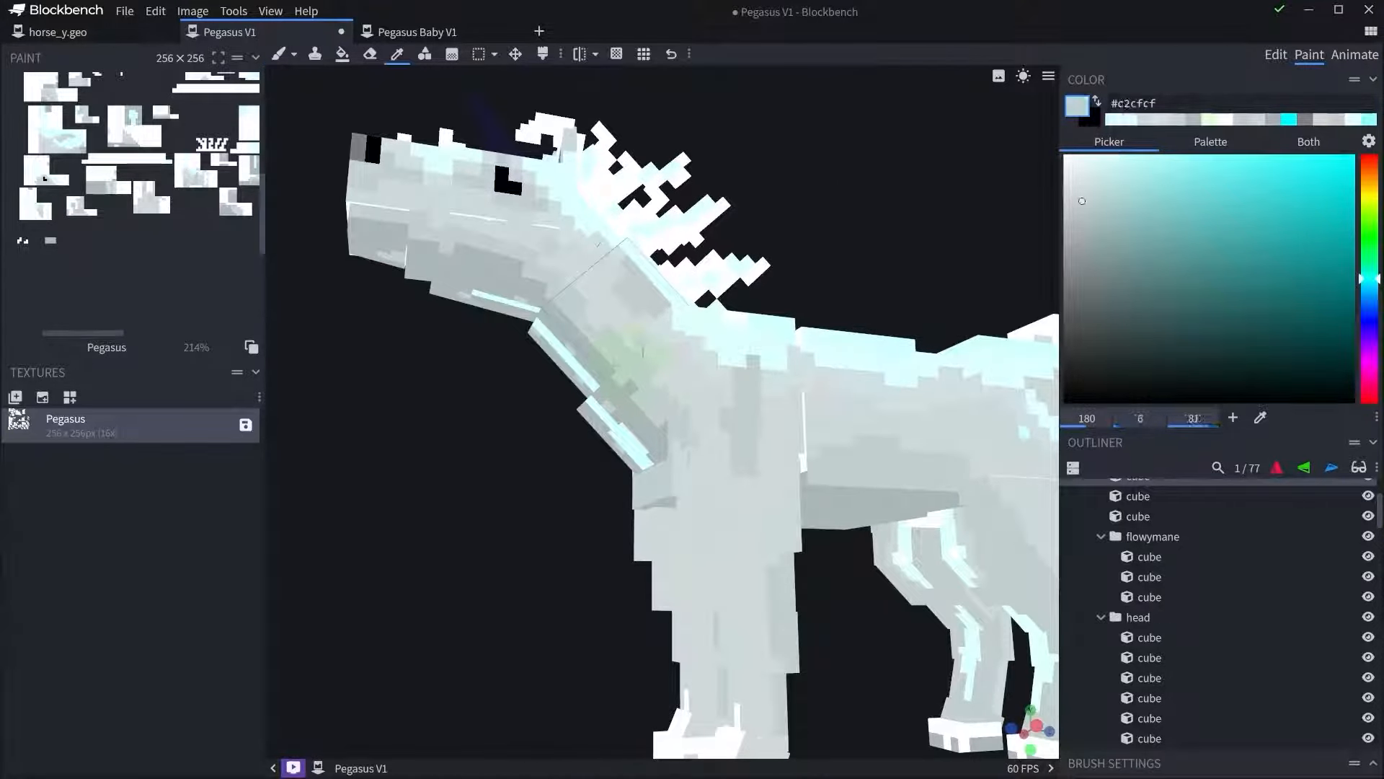
right_click_drag(636, 339, 667, 324)
left_click(667, 324, "alt")
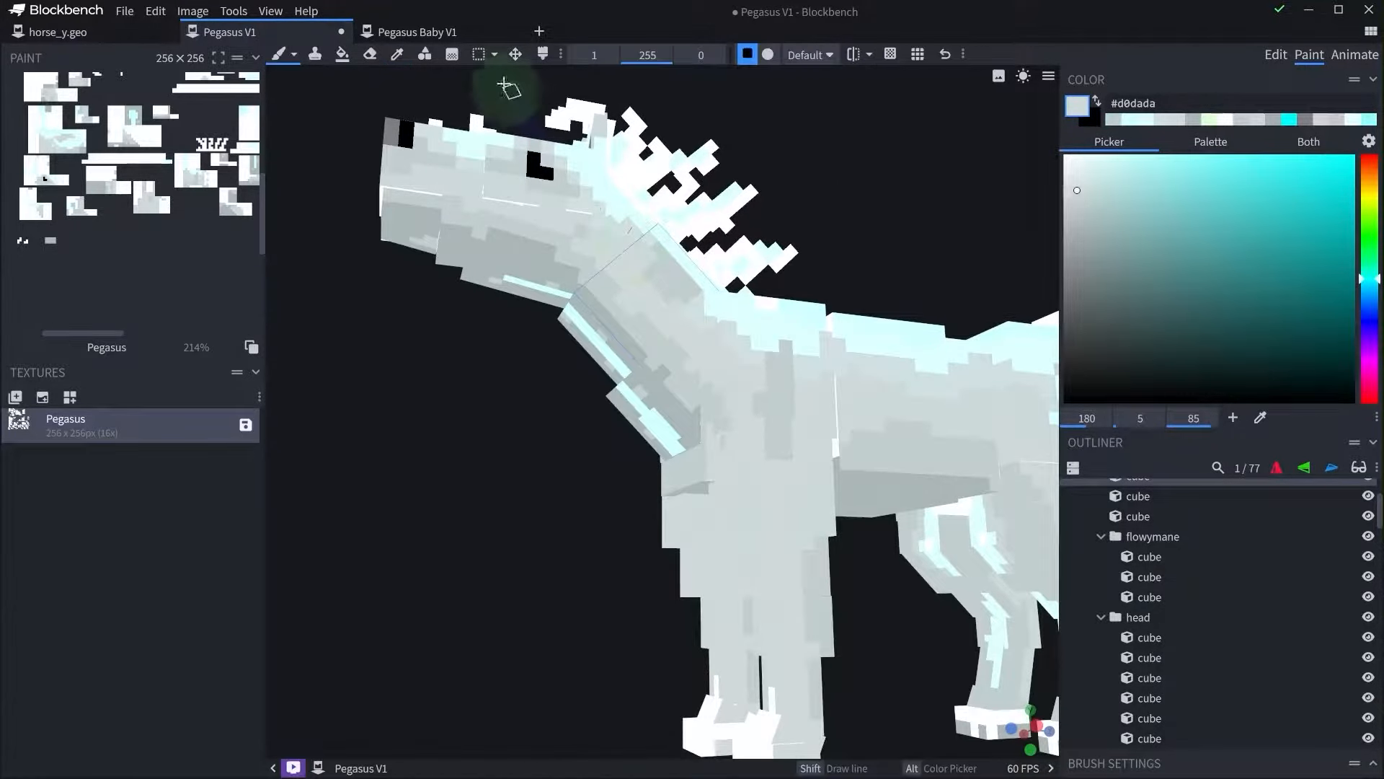
left_click(343, 55)
scroll(418, 479, "up", 3)
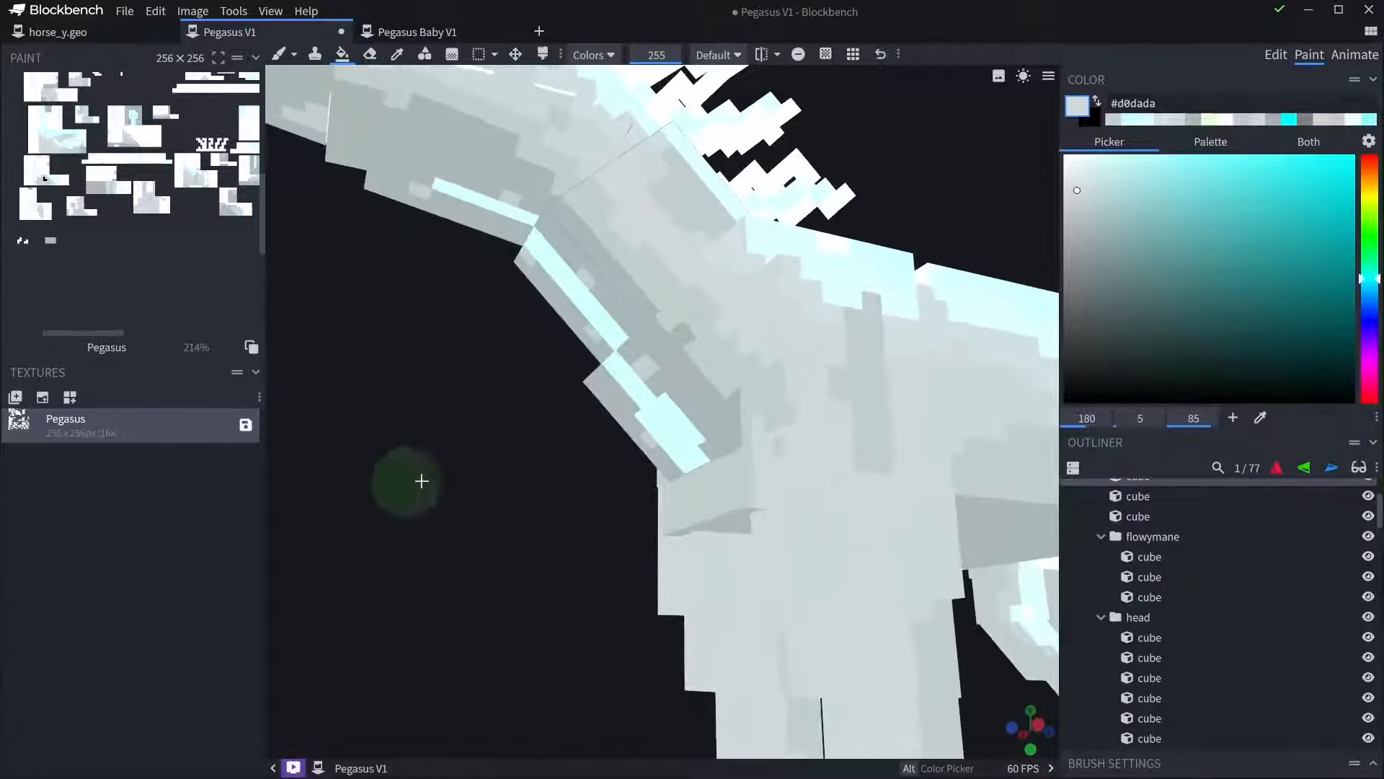
left_click(638, 300)
left_click(670, 367)
left_click_drag(548, 324, 588, 343)
left_click(592, 234)
left_click(597, 252)
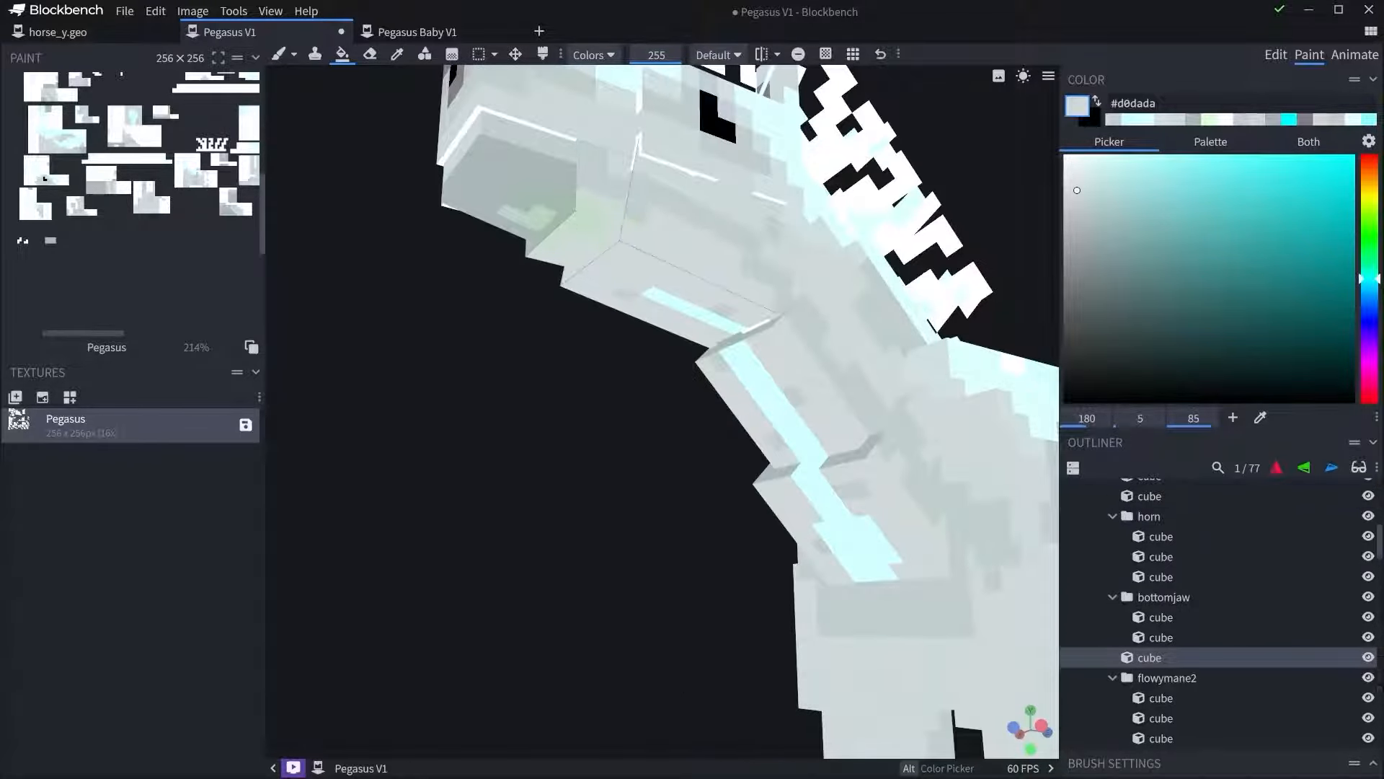
Fill the darker grey areas on the underside of the jaw and chin with light grey #d0dada.
left_click(581, 219)
left_click(556, 191)
left_click(537, 186)
left_click(509, 164)
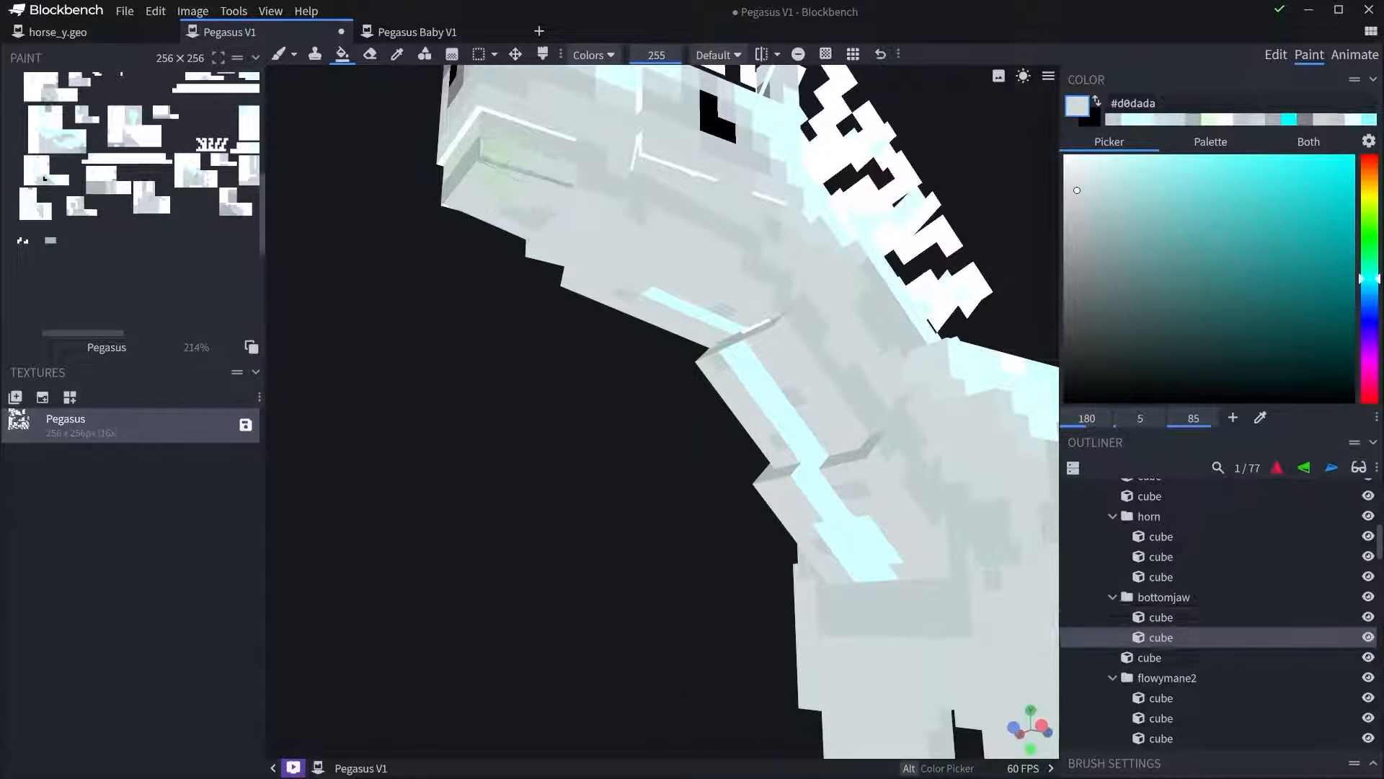
Sample light grey #d0dada from the side of the neck and cover the leftover white pixels at the neck's base.
scroll(582, 520, "down", 4)
mouse_move(605, 568)
left_mouse_down()
mouse_move(625, 577)
mouse_move(522, 519)
mouse_move(425, 507)
mouse_move(893, 525)
mouse_move(720, 552)
mouse_move(479, 495)
mouse_move(591, 550)
left_mouse_up()
scroll(469, 509, "down", 5)
scroll(618, 556, "up", 6)
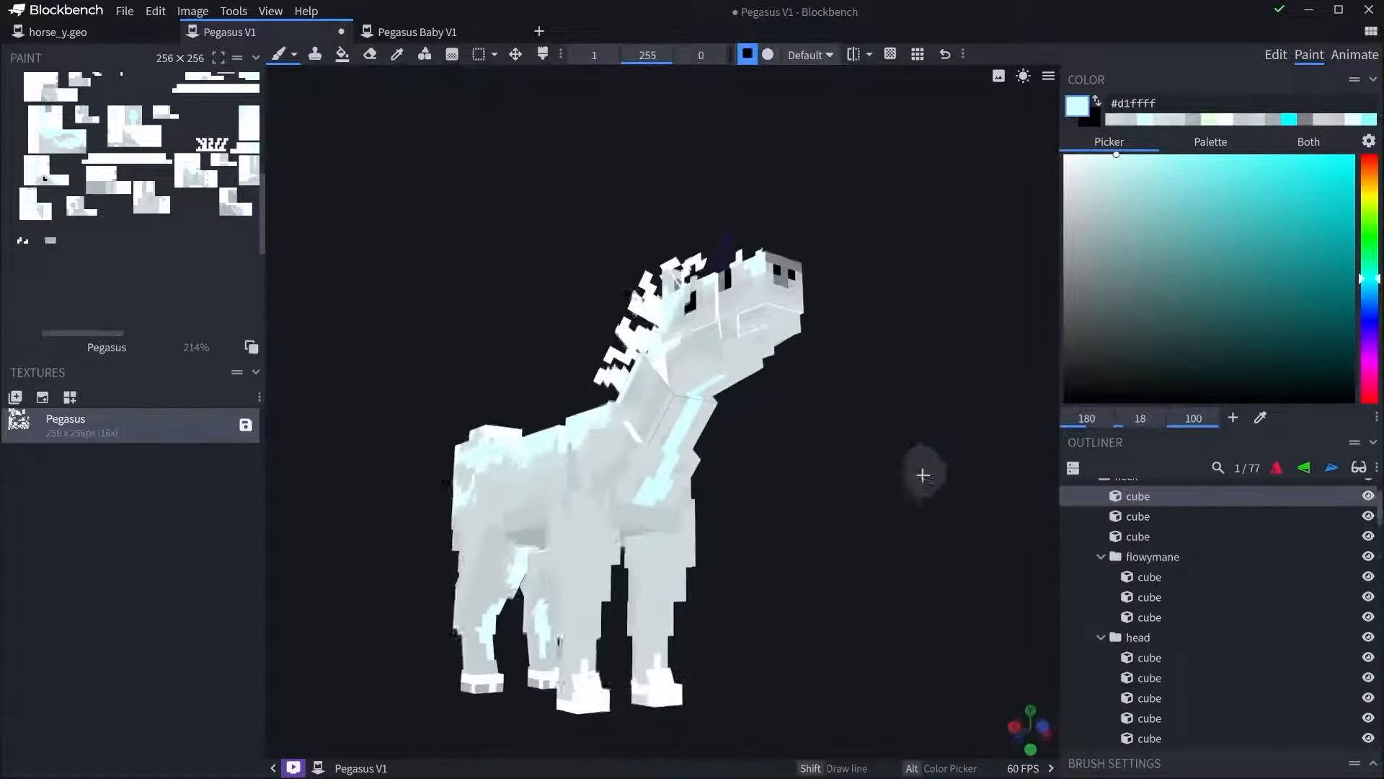
mouse_move(922, 473)
left_mouse_down()
mouse_move(886, 449)
mouse_move(861, 465)
mouse_move(827, 540)
left_mouse_up()
scroll(757, 533, "up", 5)
key("c")
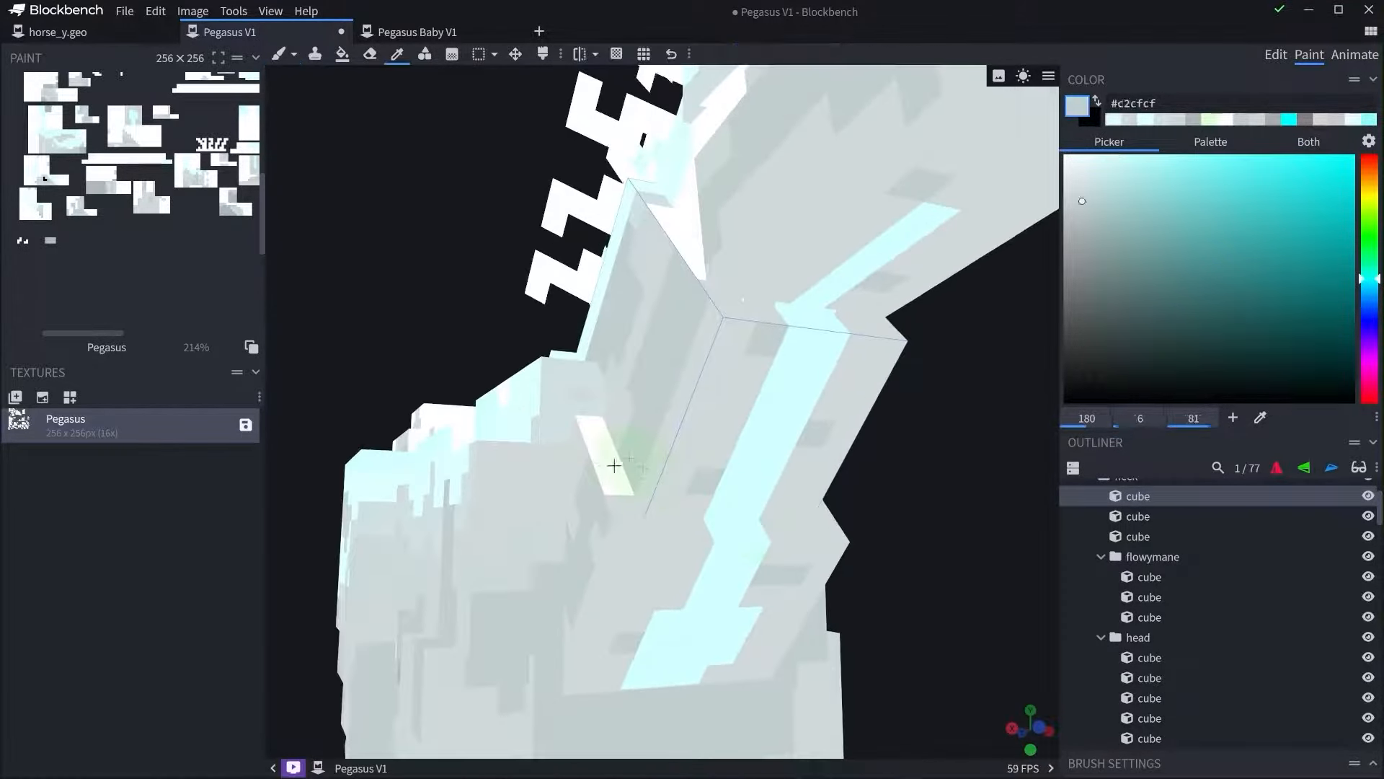
left_click_drag(614, 466, 611, 480)
left_click(618, 412, "alt")
left_click(596, 429)
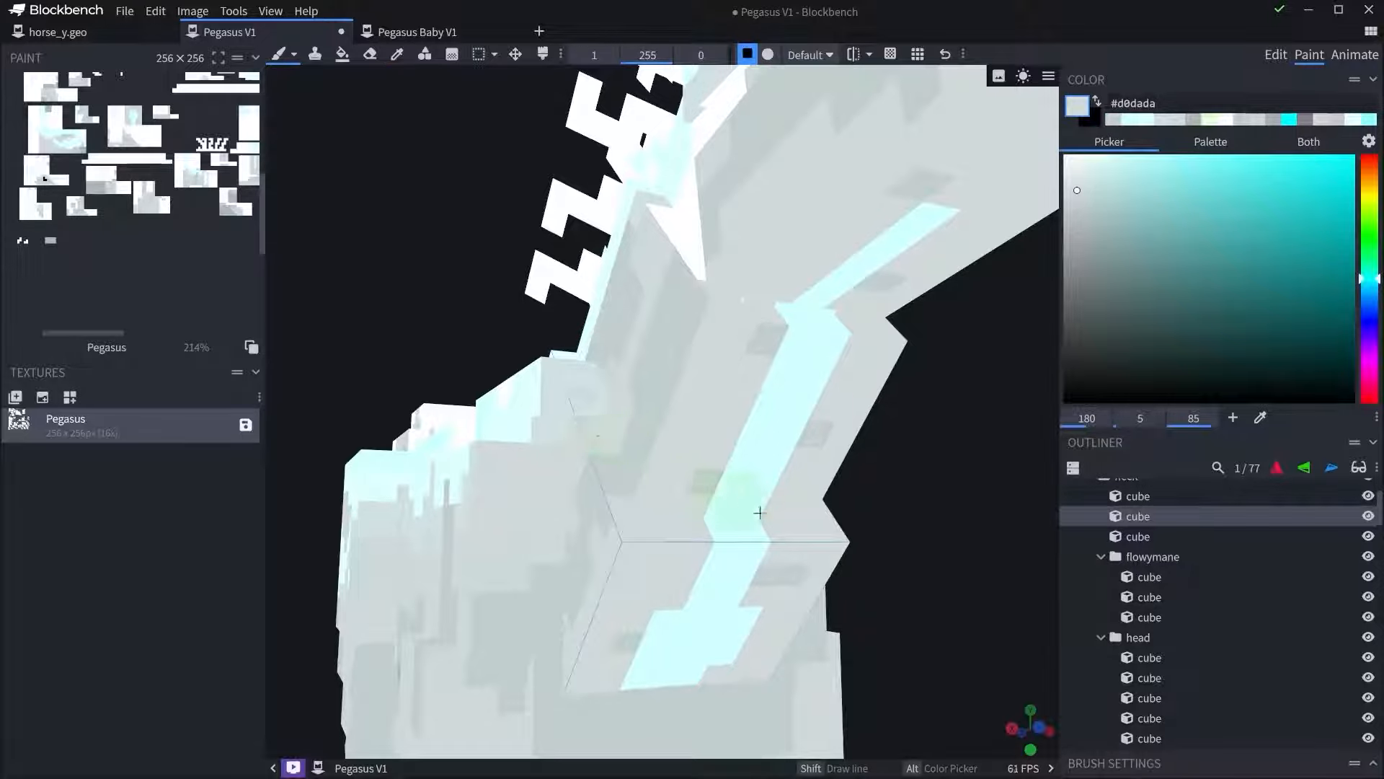
Dab light cyan #d1ffff spots over the white area on top of both halves of the hindquarters.
scroll(745, 506, "down", 4)
left_click_drag(908, 534, 871, 501)
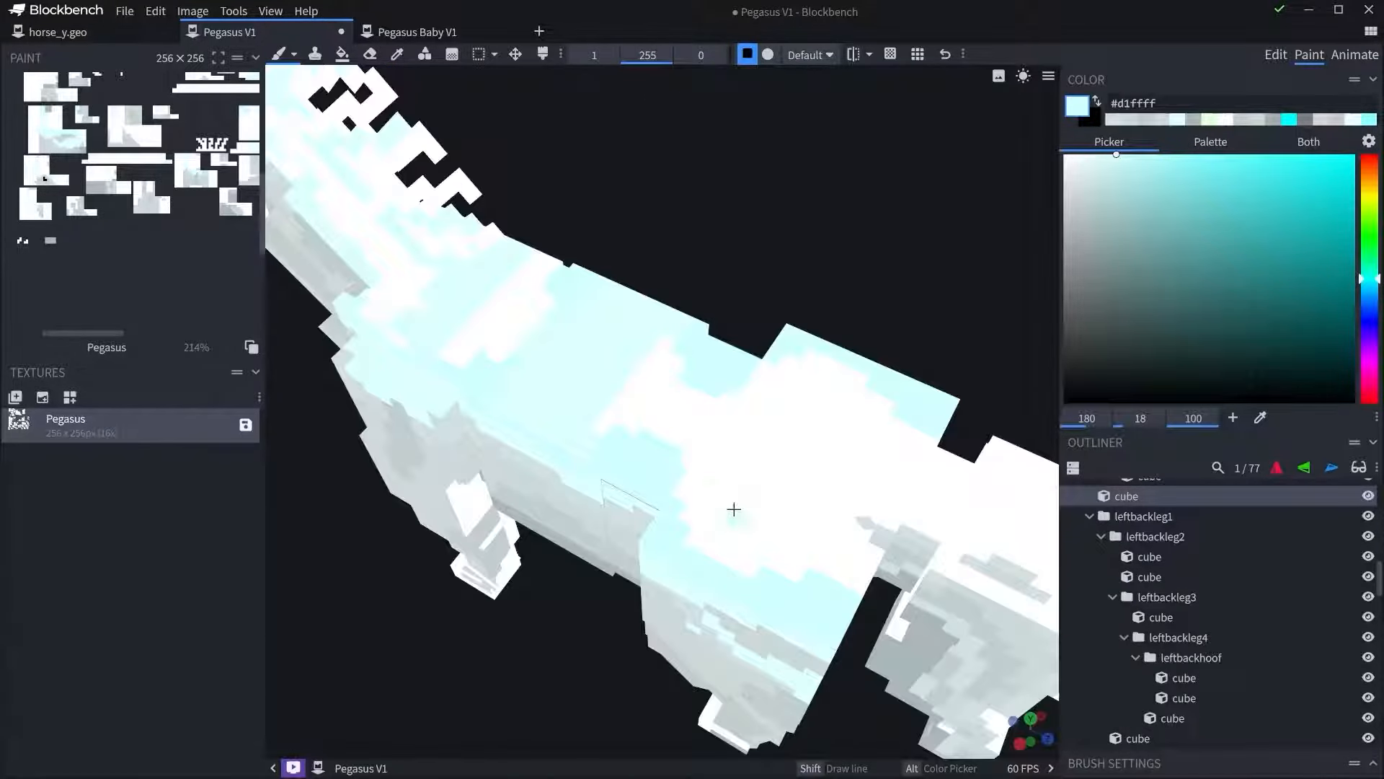
left_click(732, 516)
left_click(720, 470)
left_click(764, 401)
left_click(814, 390)
left_click(842, 483)
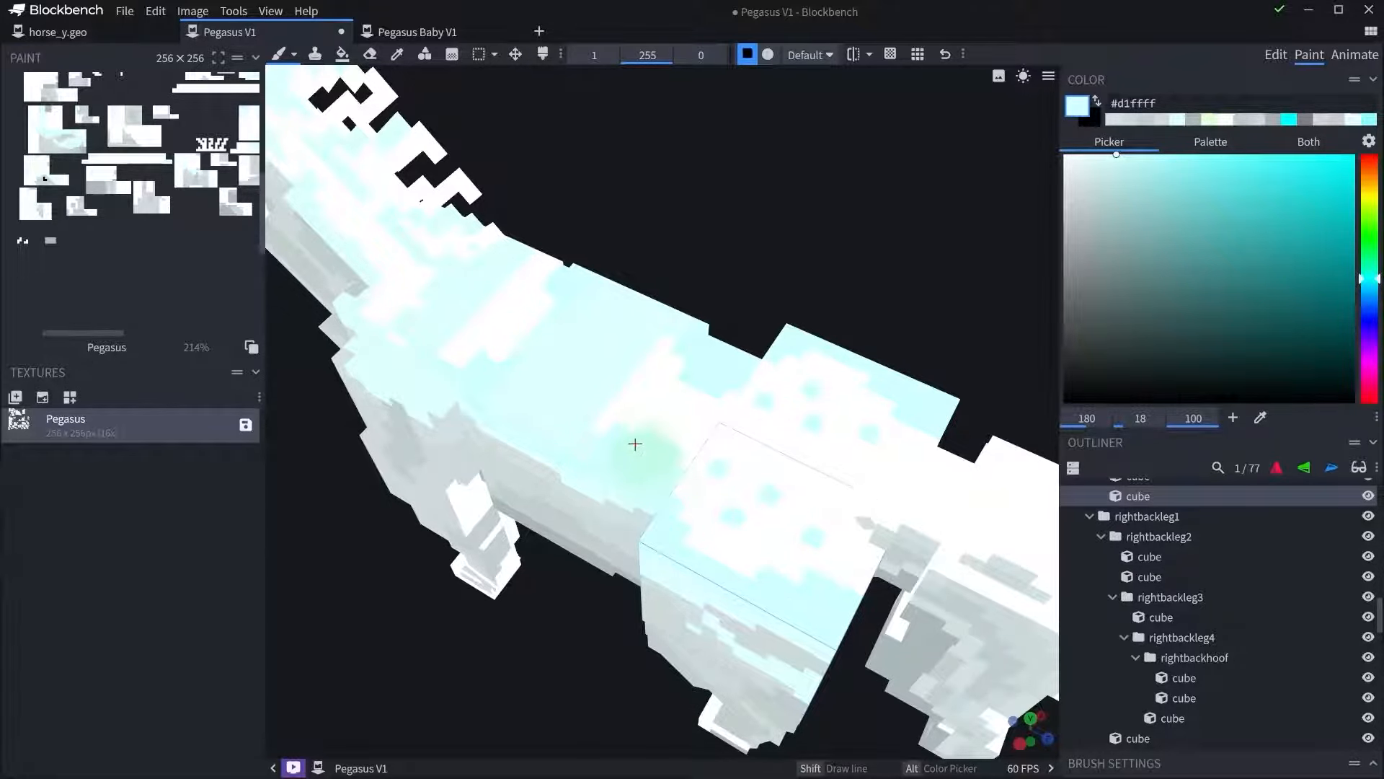
Sample #deffff from the rear torso, set the brush size to 5, and paint over the white edges on the hindquarters and middle of the back.
right_click_drag(634, 445, 671, 491)
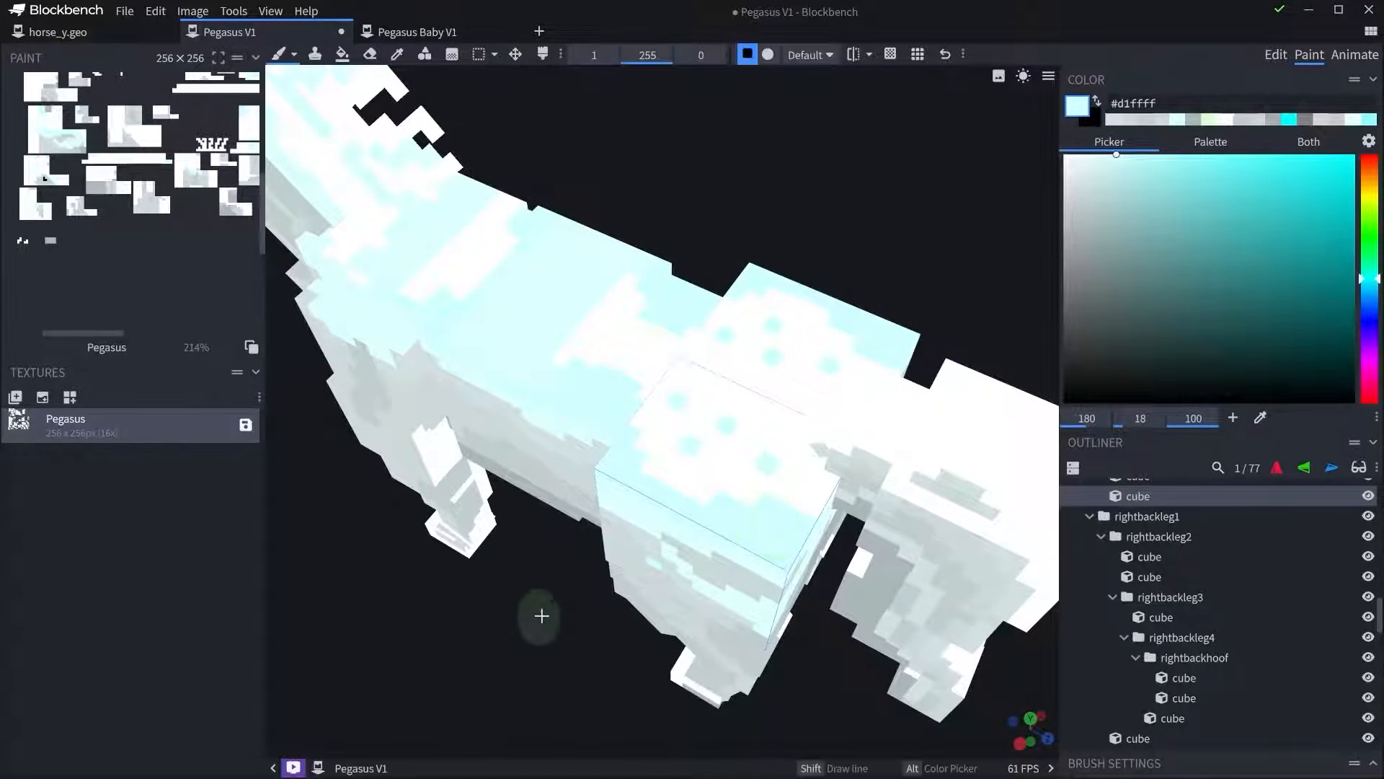
left_click_drag(541, 613, 612, 525)
scroll(588, 482, "up", 3)
left_click(617, 380, "alt")
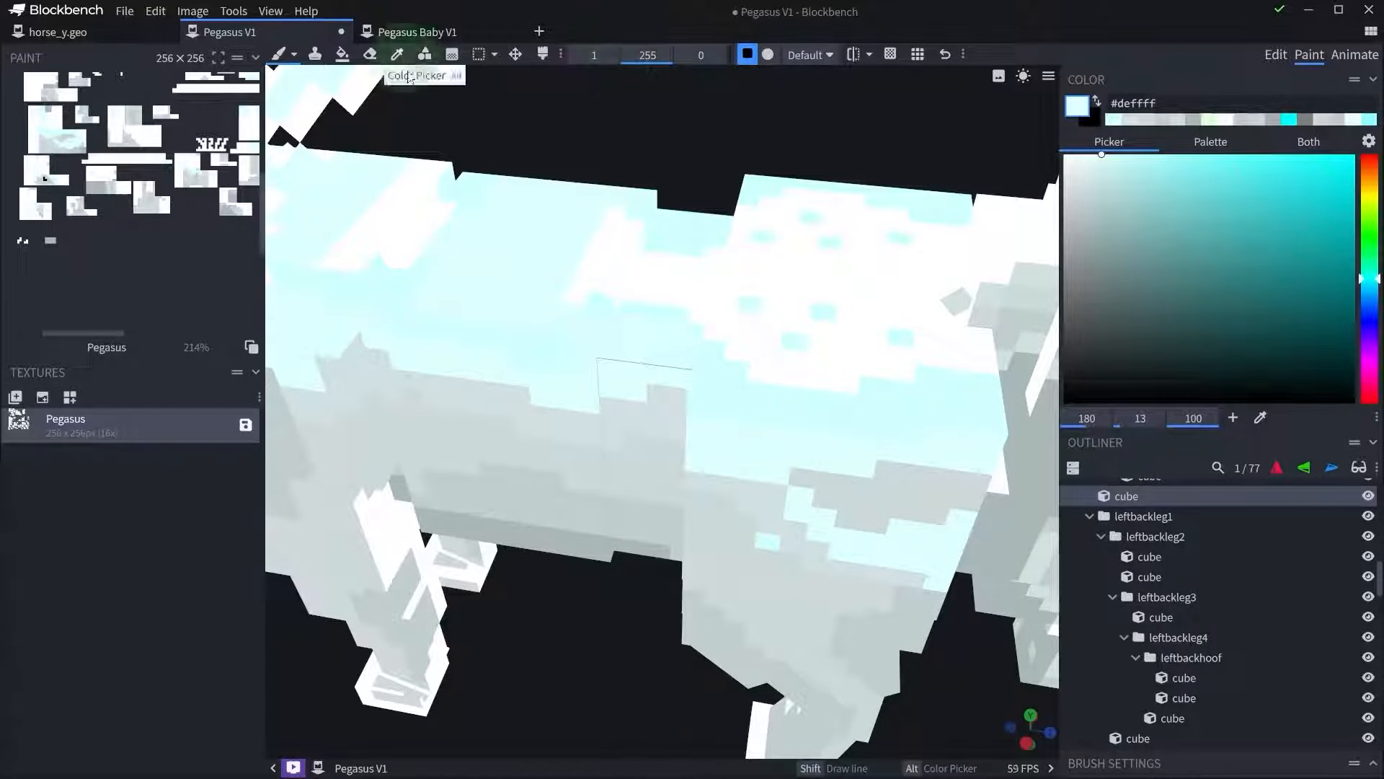
left_click(942, 424)
left_click_drag(588, 58, 646, 58)
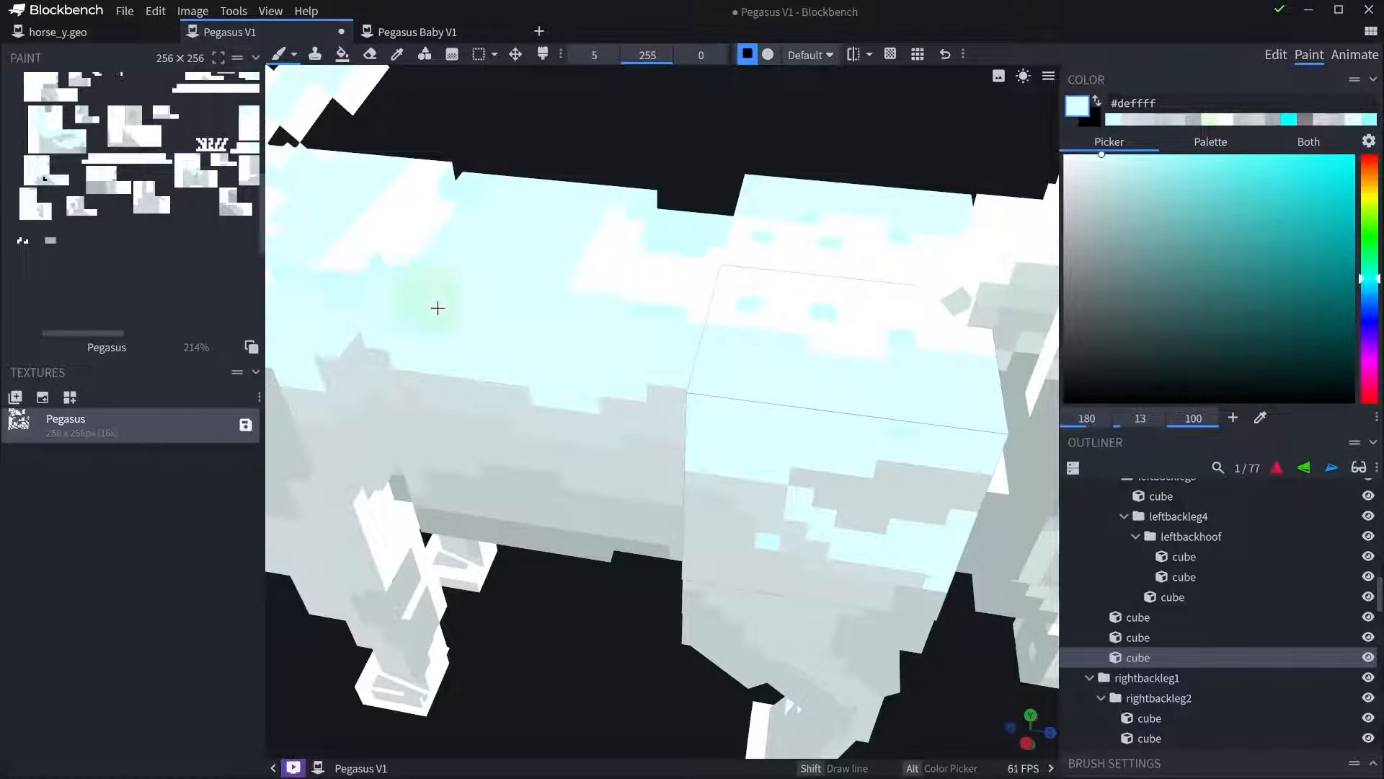
right_click_drag(430, 302, 498, 354)
left_click(497, 377)
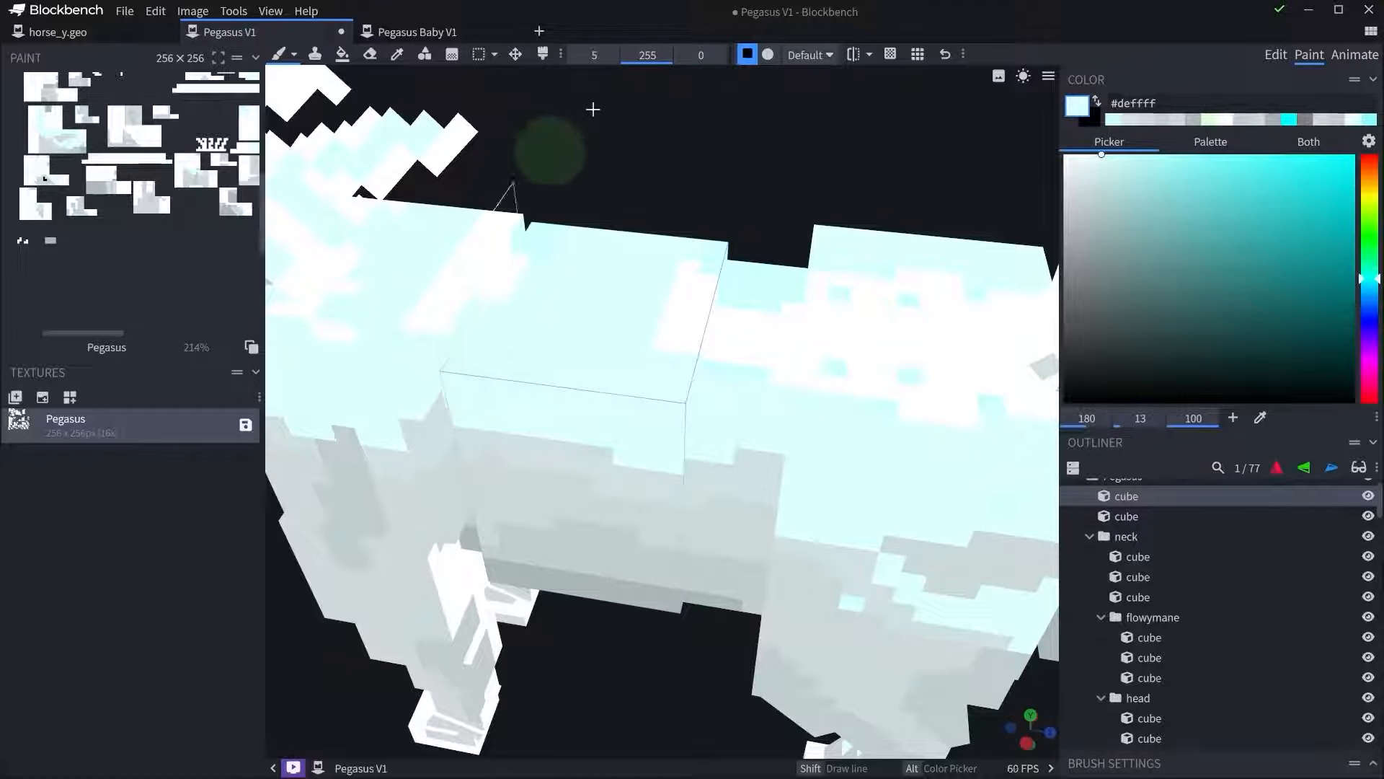
Set the brush size to 3, enable mirror painting, and trim the white patches on the shoulders, back and hindquarters with #deffff.
left_click_drag(594, 55, 580, 55)
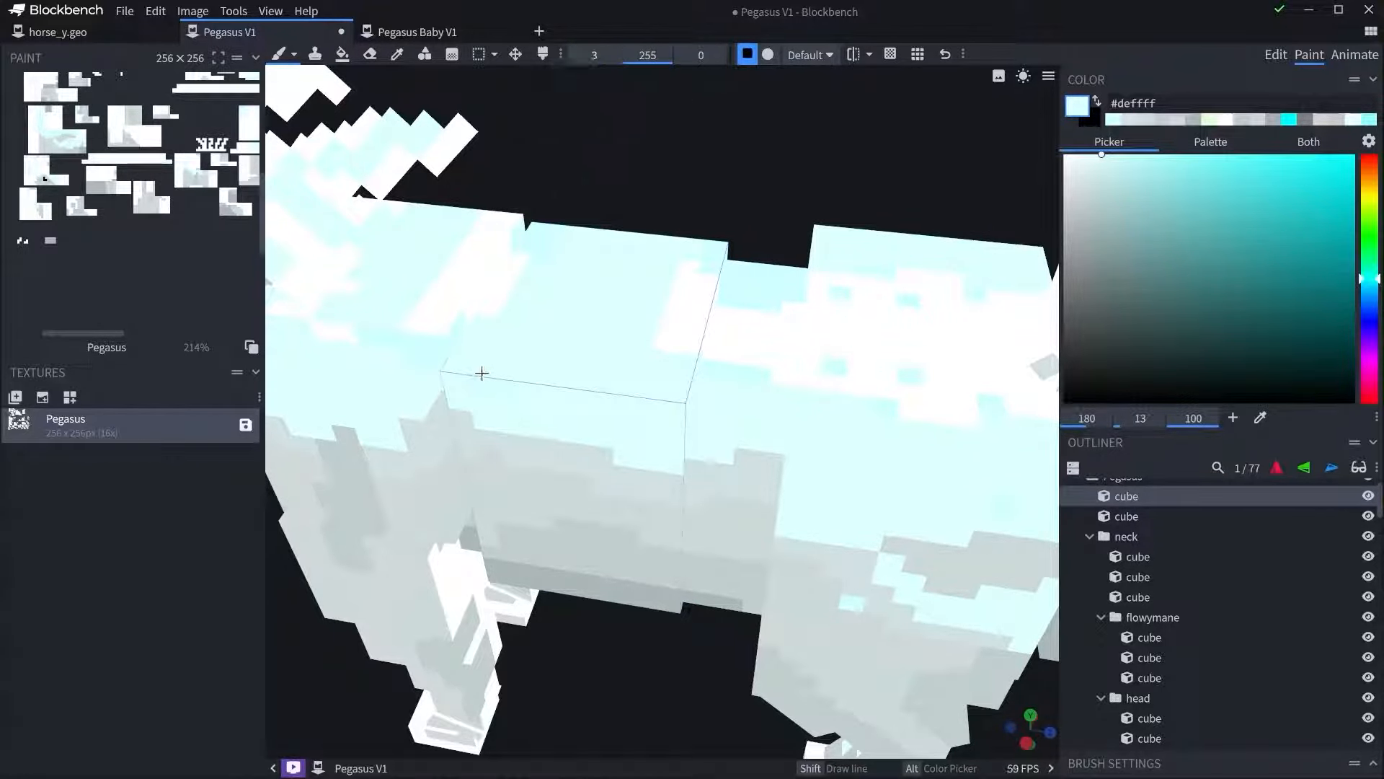
right_click_drag(435, 348, 631, 391)
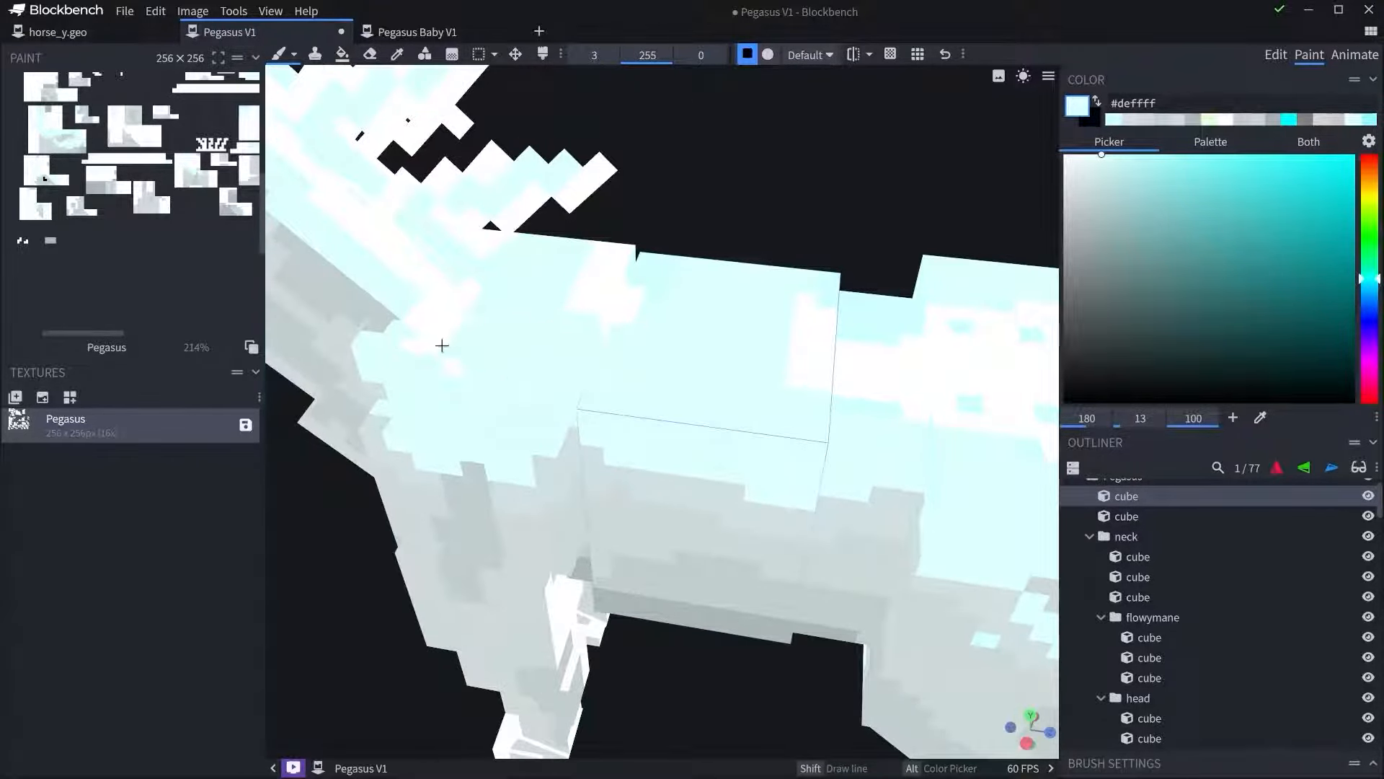
scroll(697, 389, "down", 3)
left_click_drag(909, 198, 743, 230)
left_click(851, 54)
mouse_move(770, 443)
right_mouse_down()
mouse_move(782, 352)
mouse_move(897, 340)
right_mouse_up()
left_click(588, 432)
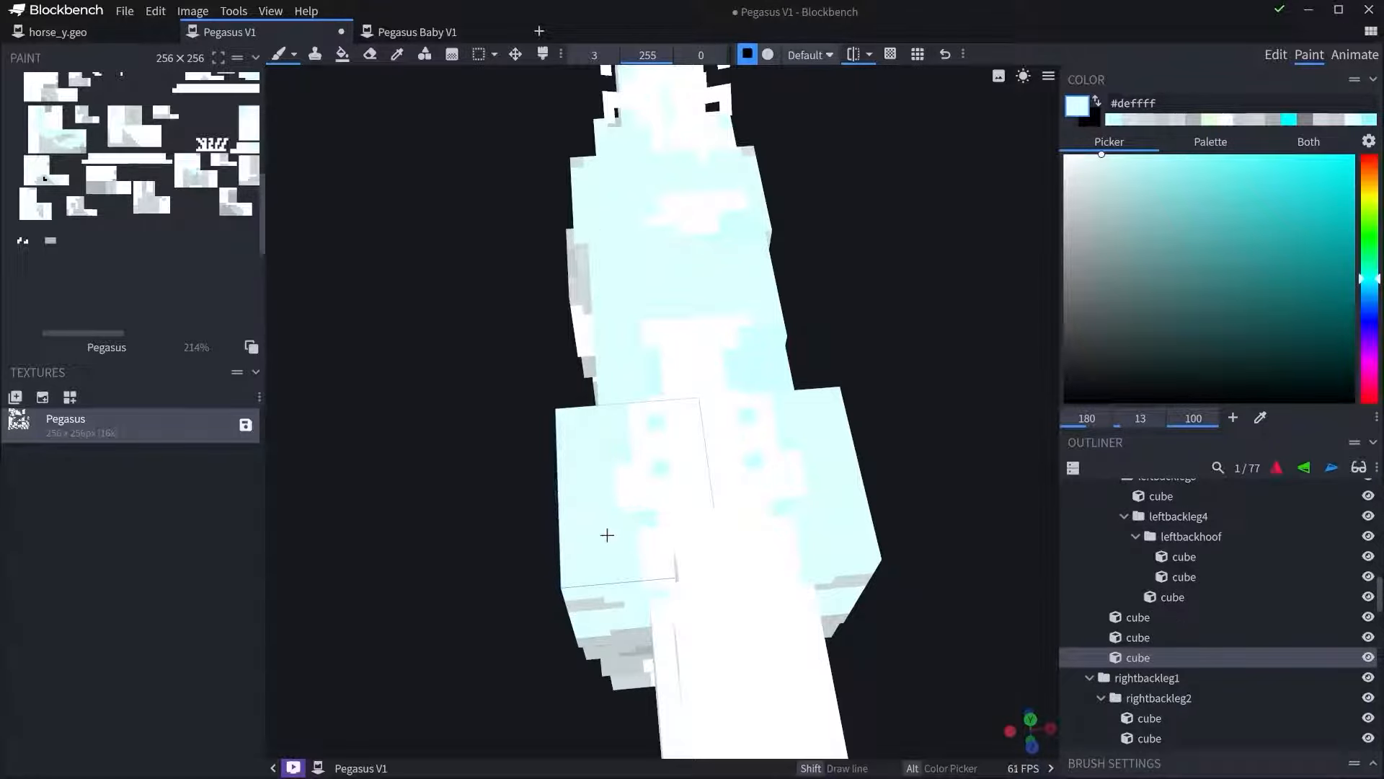
left_click(621, 372)
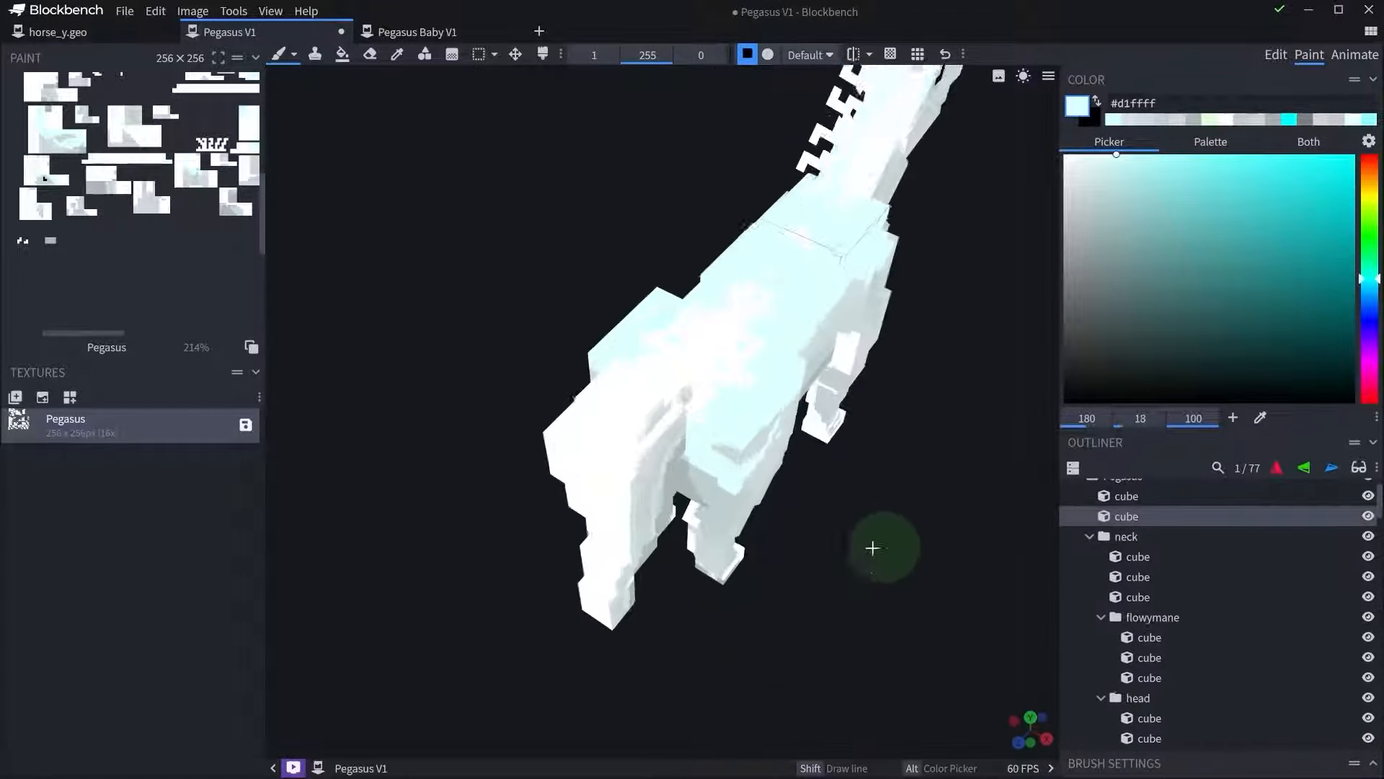
Dab #d1ffff spots across the white patch on the back and rump with brush size 1, and turn on mirror painting.
scroll(721, 455, "up", 8)
left_click(560, 339)
left_click_drag(424, 272, 603, 548)
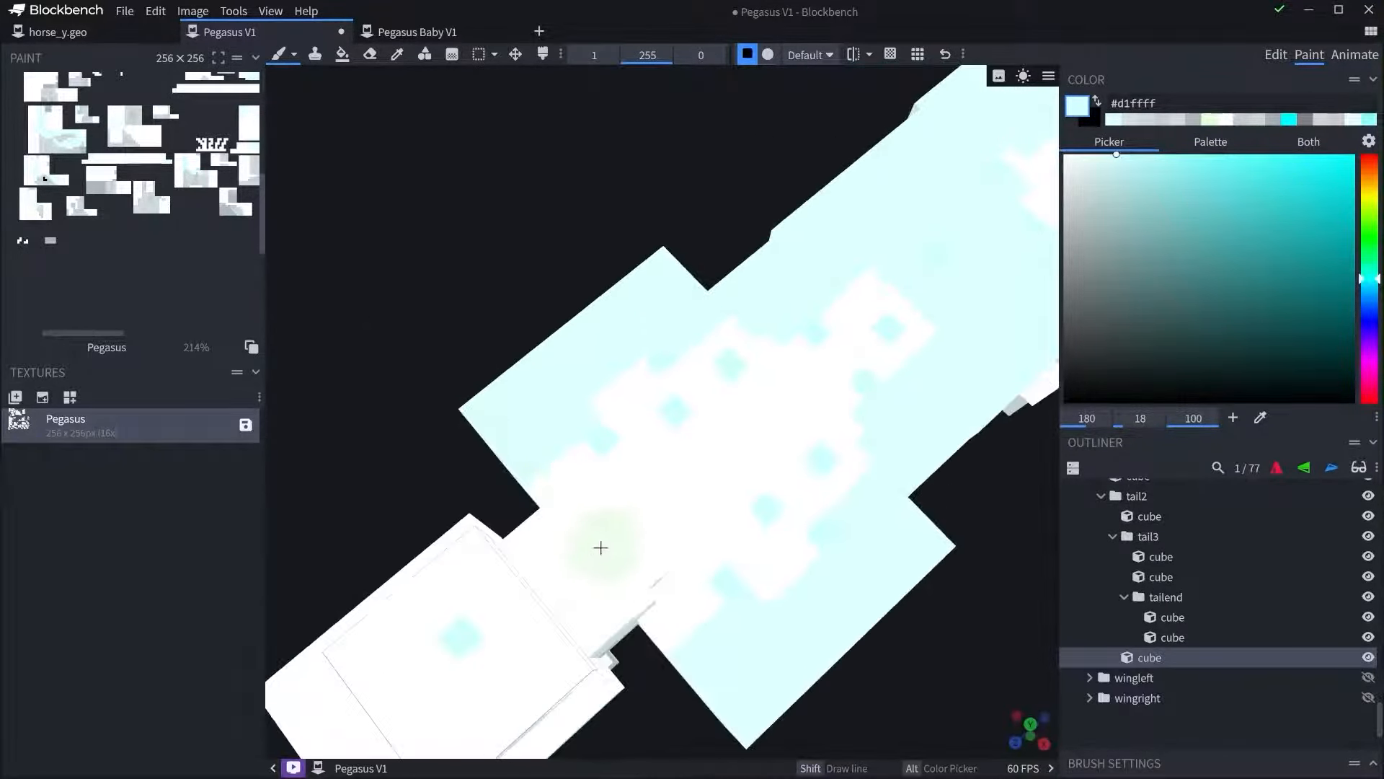
left_click(690, 499)
right_click_drag(680, 516, 717, 418)
left_click(738, 268)
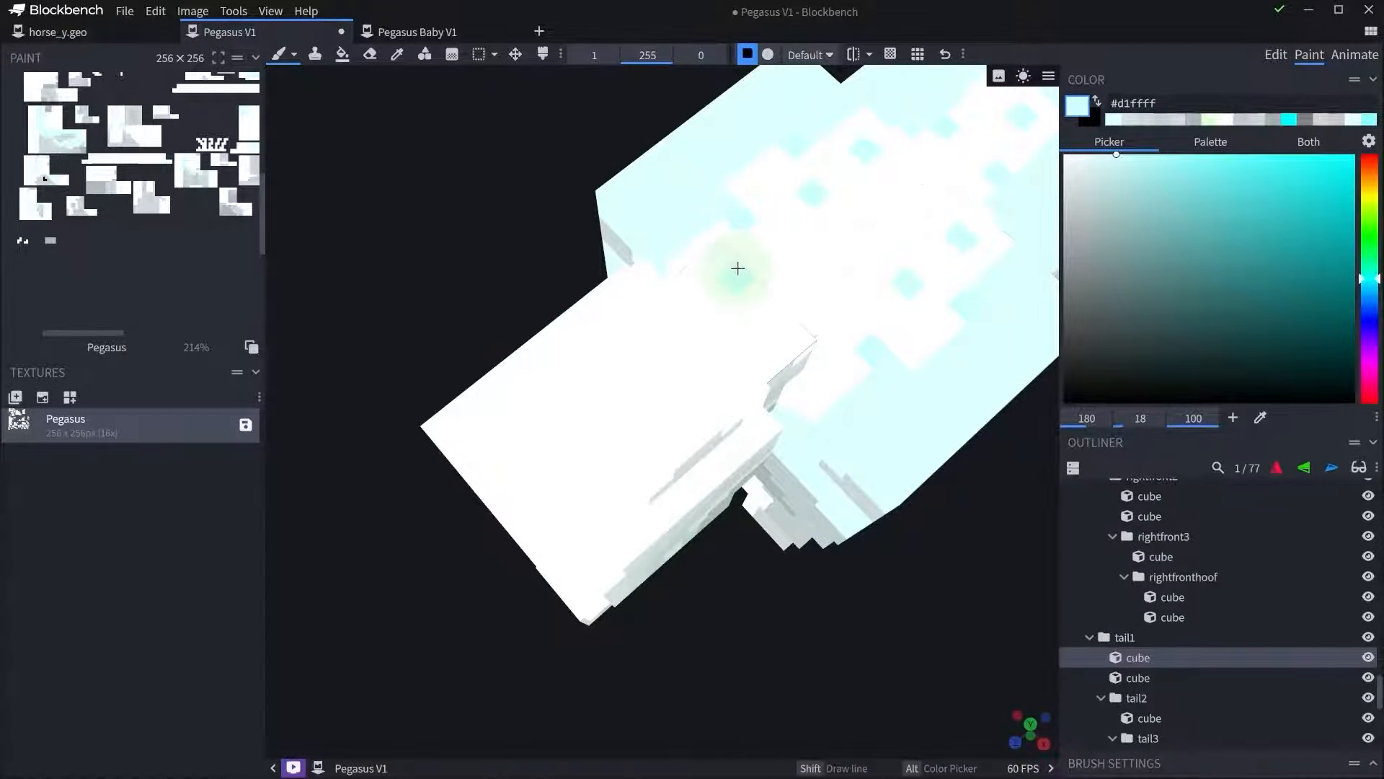
left_click(853, 54)
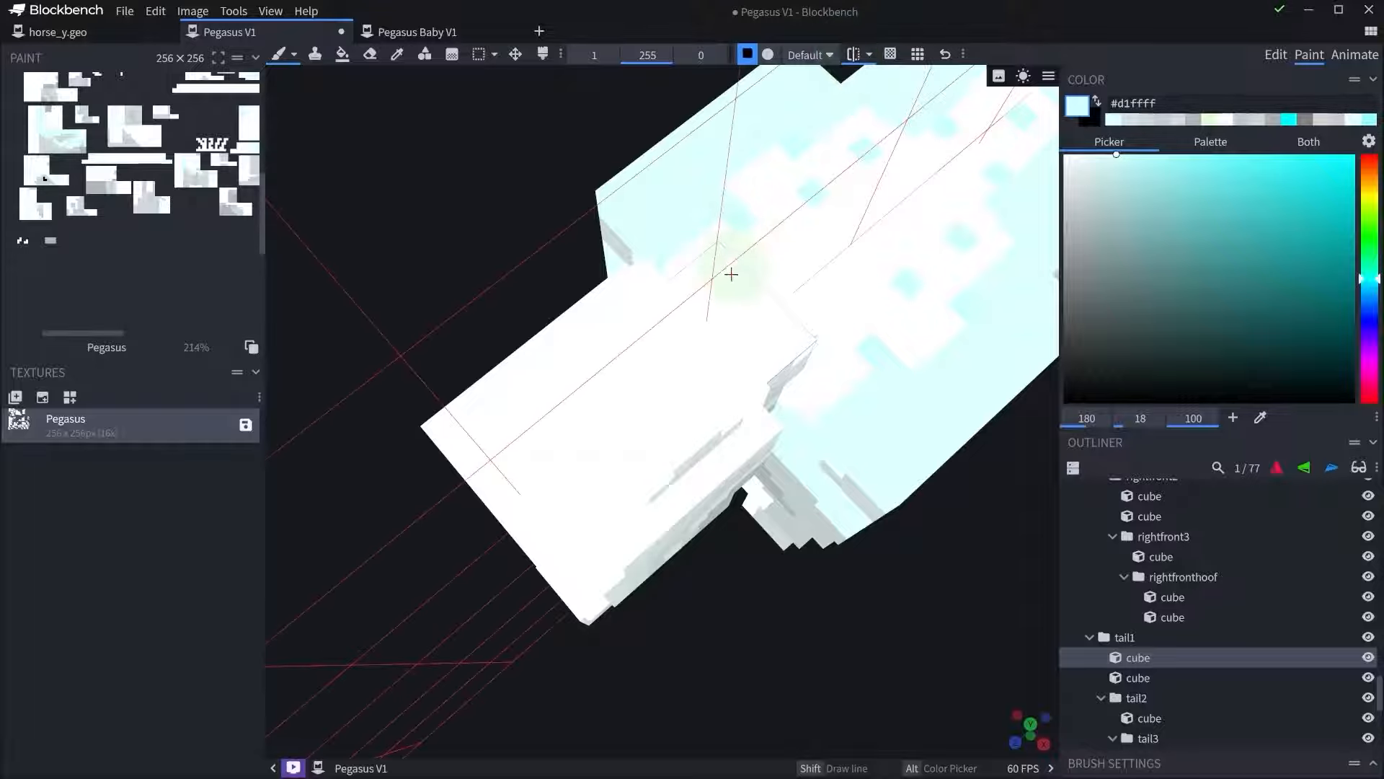
mouse_move(711, 296)
left_mouse_down()
mouse_move(631, 361)
mouse_move(675, 304)
mouse_move(708, 333)
left_mouse_up()
key("ctrl+z")
left_click_drag(586, 263, 425, 220)
key("ctrl+z")
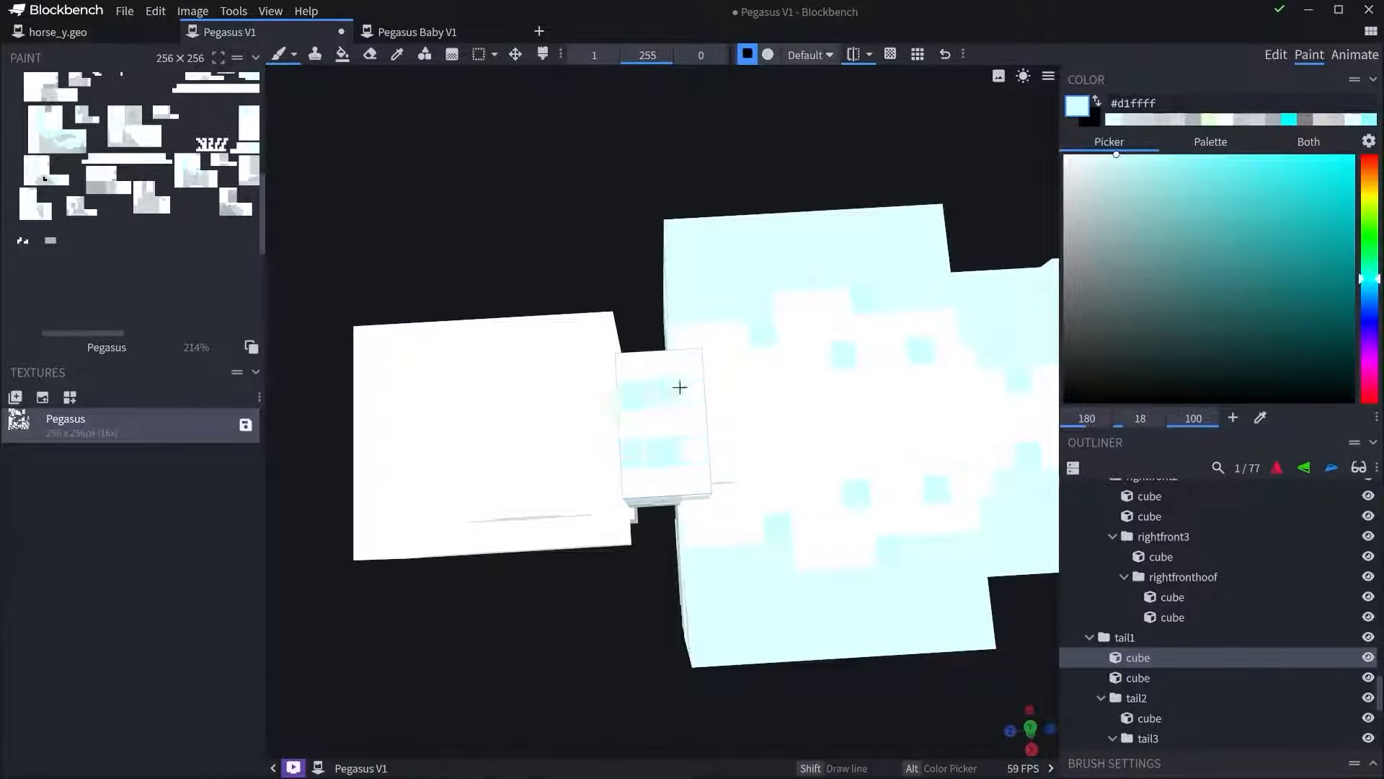
Paint two mirrored light cyan #d1ffff stripes lengthwise along the top of the tail base and the next tail segment.
left_click_drag(600, 368, 409, 376)
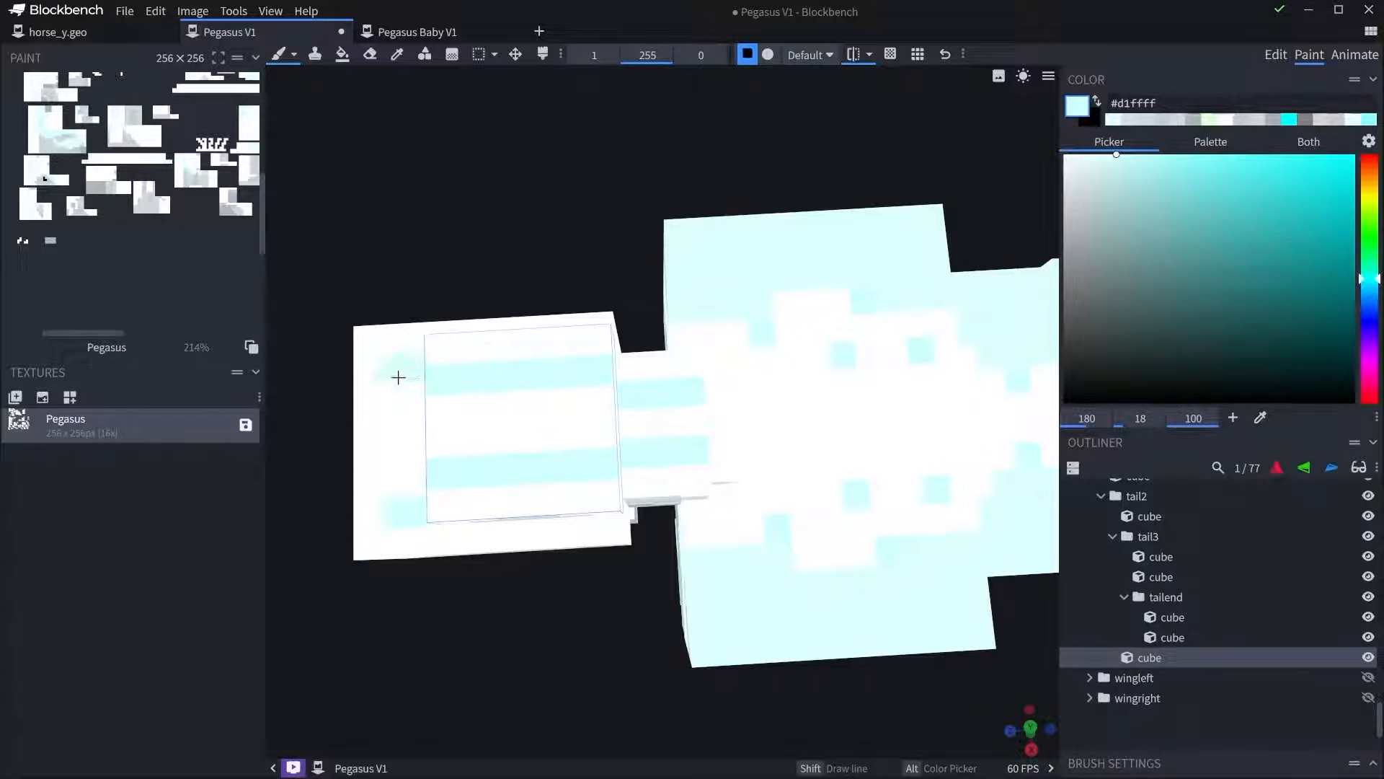
left_click_drag(477, 274, 651, 166)
right_click_drag(686, 203, 620, 273)
Try painting mirrored #d1ffff stripes down the tail's rear face and onto the segment below, and undo the strokes.
left_click_drag(641, 199, 652, 305)
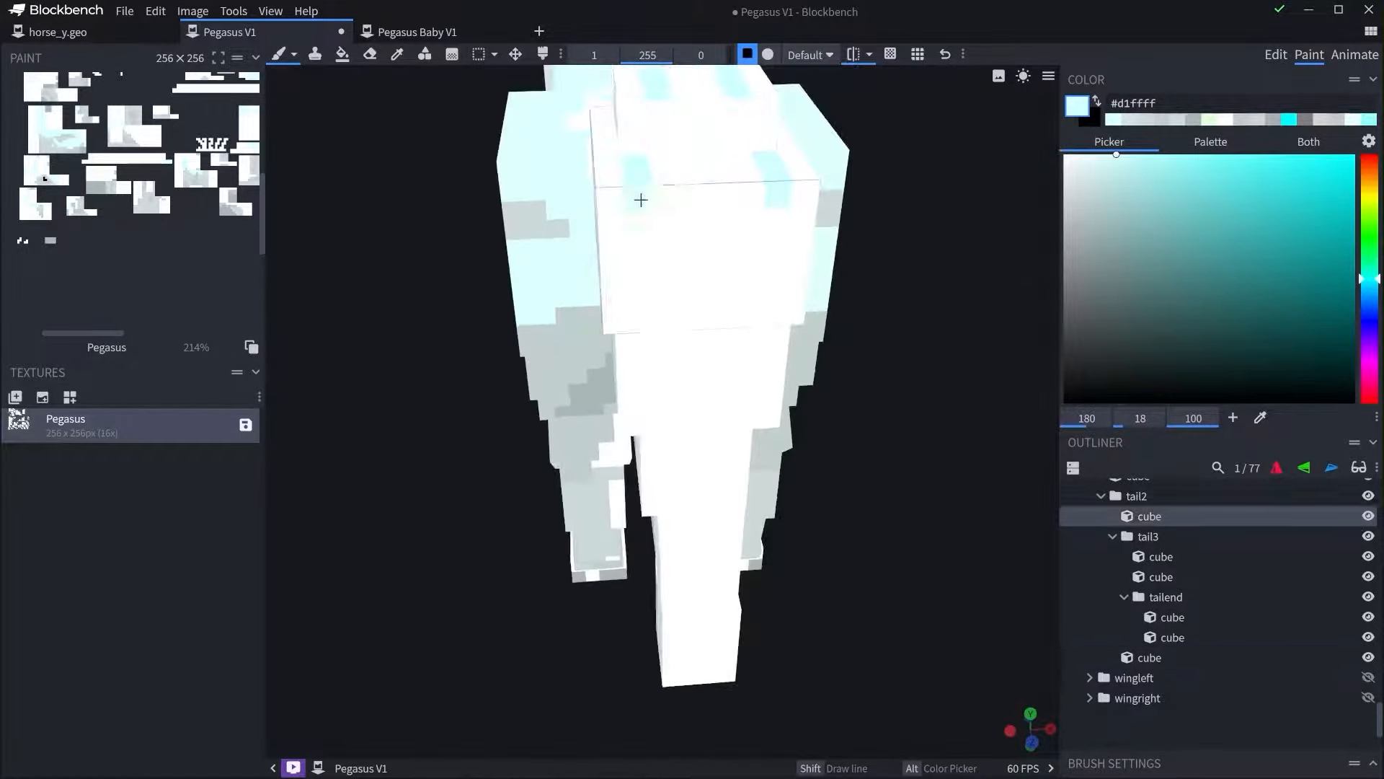
left_click_drag(685, 468, 698, 477)
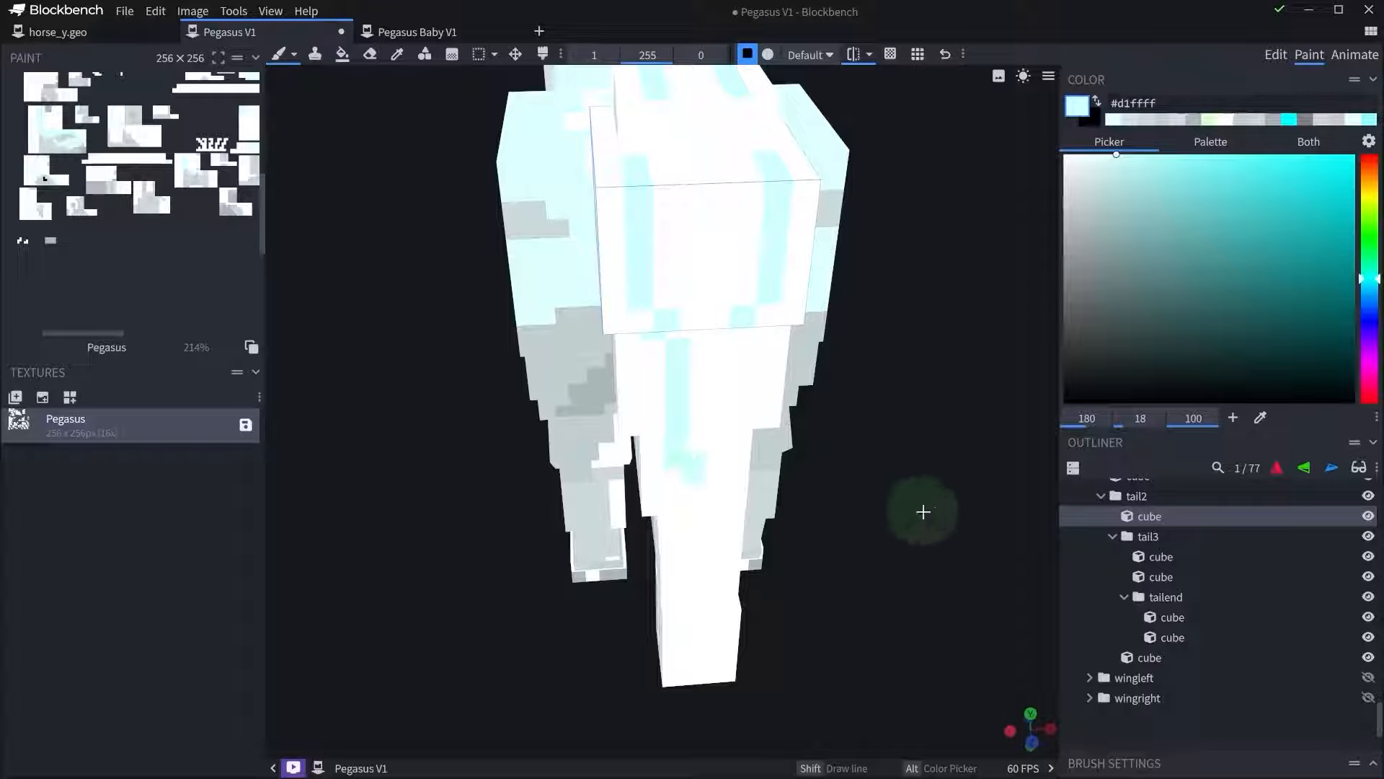
left_click_drag(922, 510, 924, 478)
key("ctrl+z")
Paint mirrored #d1ffff stripes with inward-turned lower ends down the tail's upper rear face, and undo the last dab on the segment below.
left_click_drag(641, 150, 641, 160)
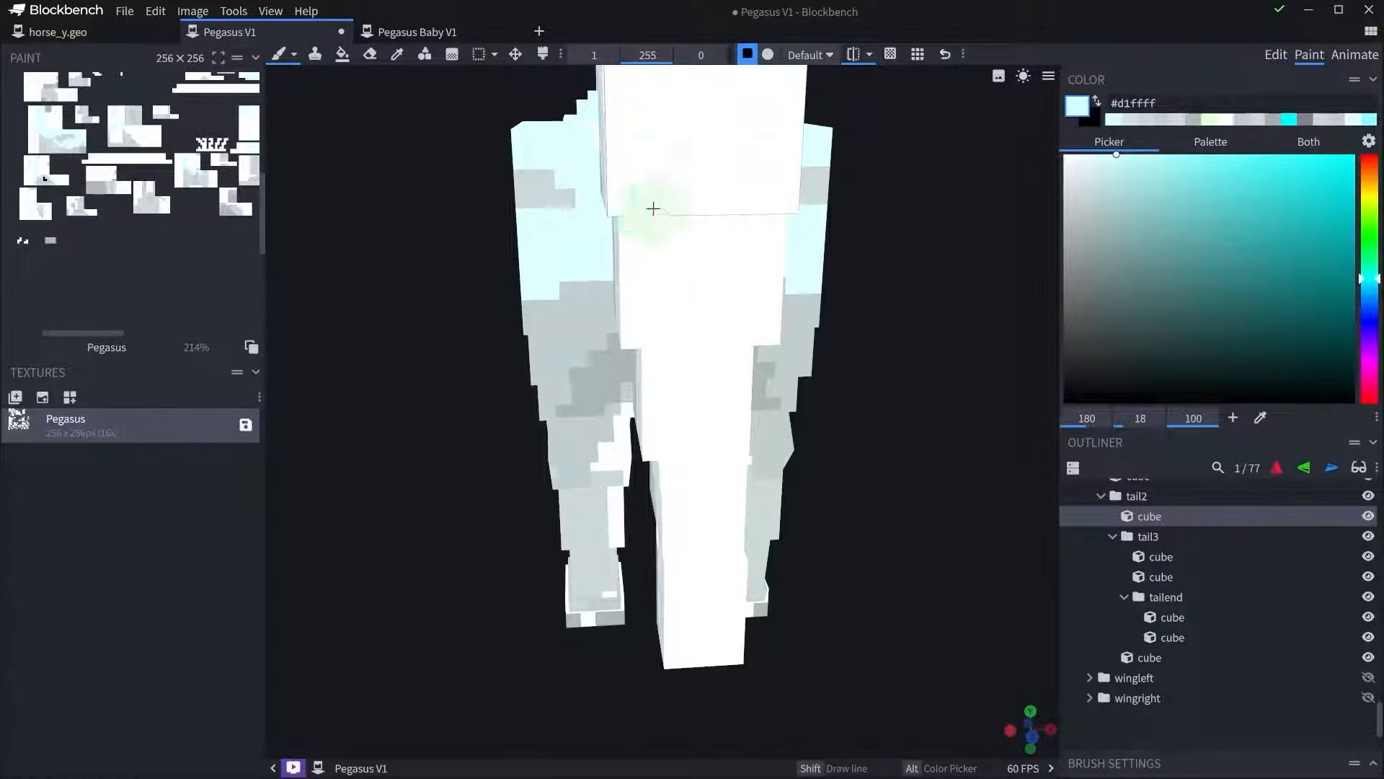
right_click_drag(637, 123, 635, 185)
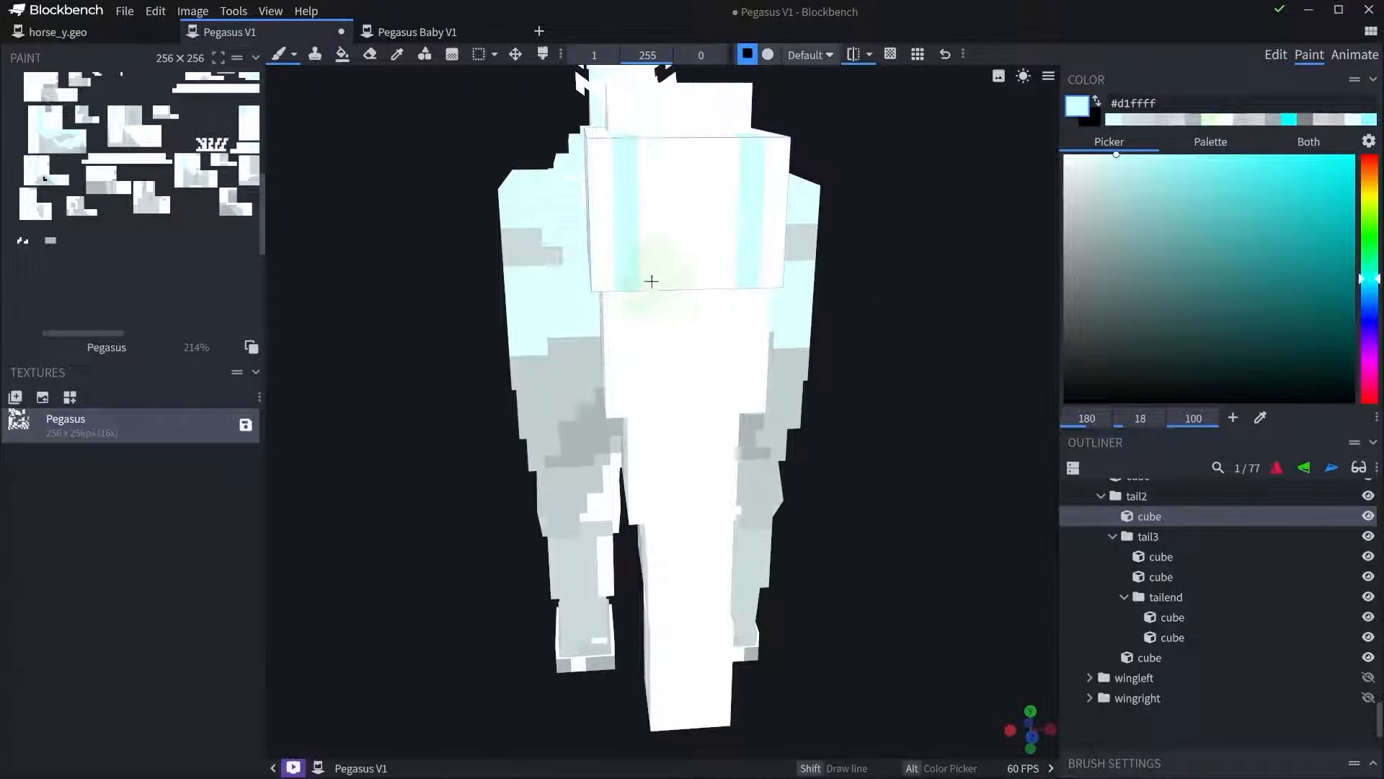
mouse_move(843, 381)
left_mouse_down()
mouse_move(868, 337)
mouse_move(837, 305)
left_mouse_up()
left_click(650, 216)
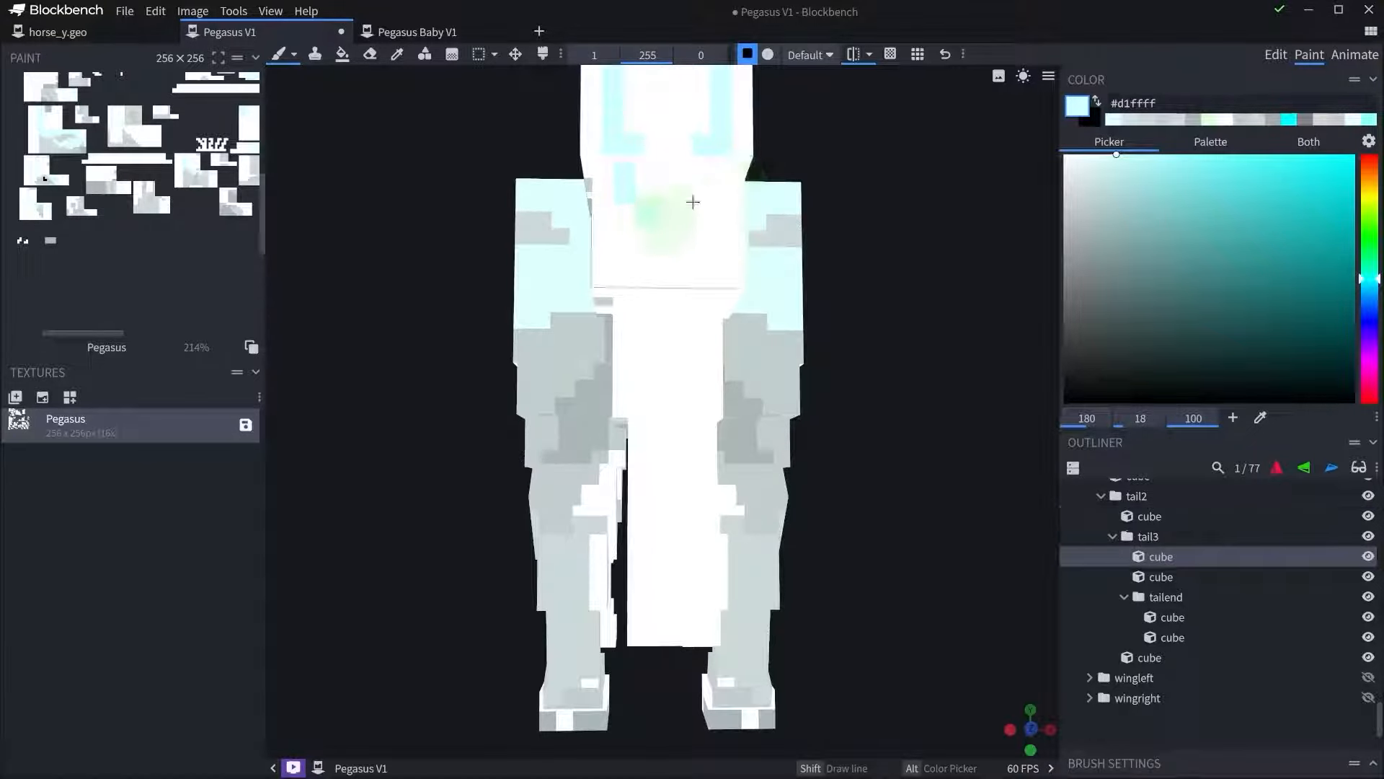
key("ctrl+z")
Try flipping the upper tail3 cube along the Y and X axes in Edit mode.
left_click(1275, 55)
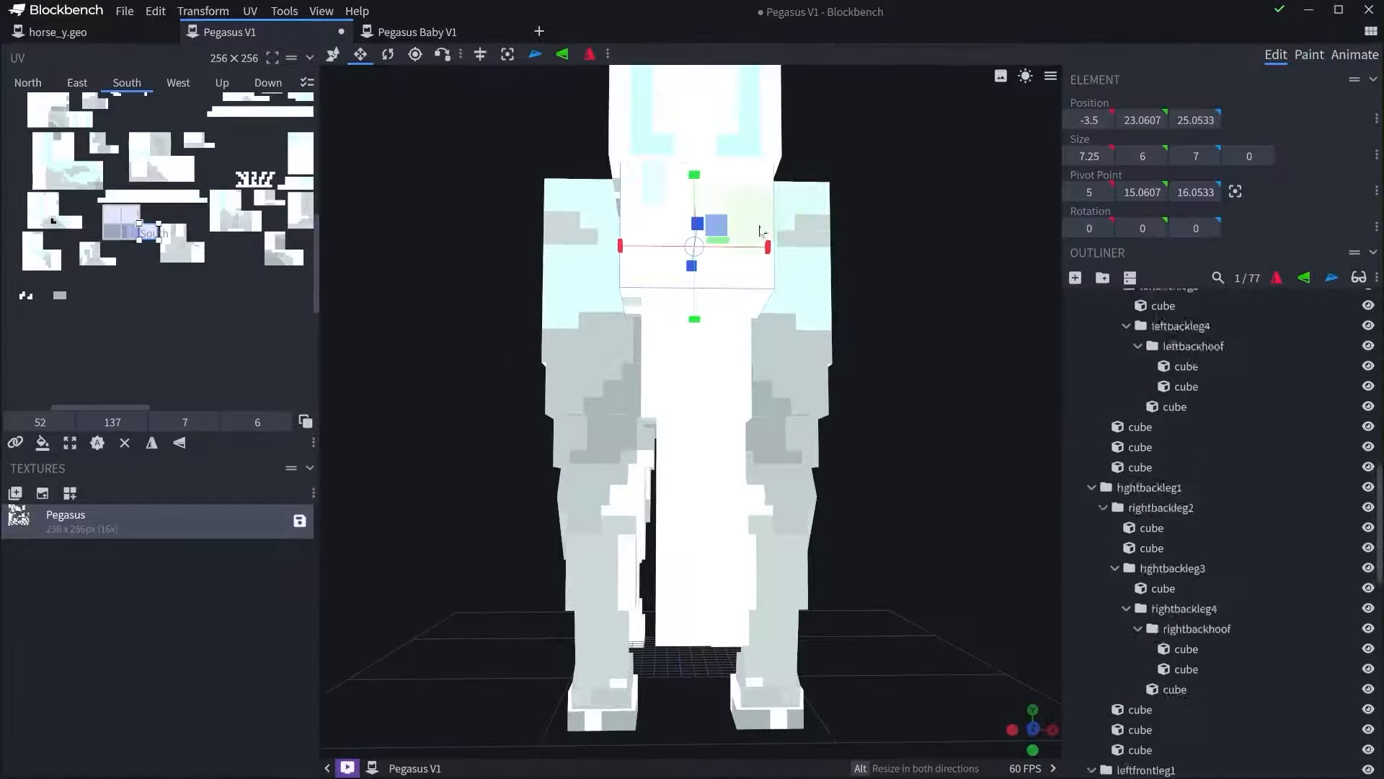
left_click(1294, 284)
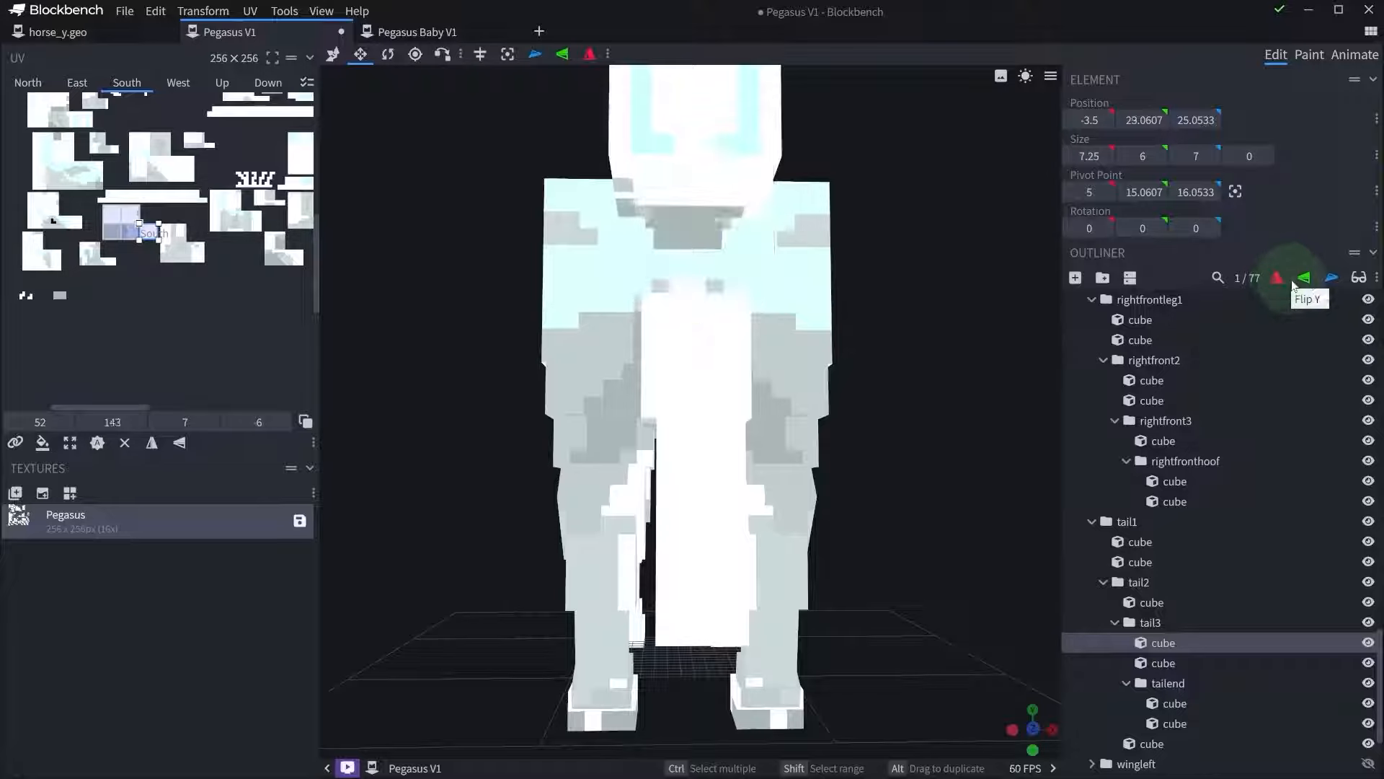
left_click(1278, 280)
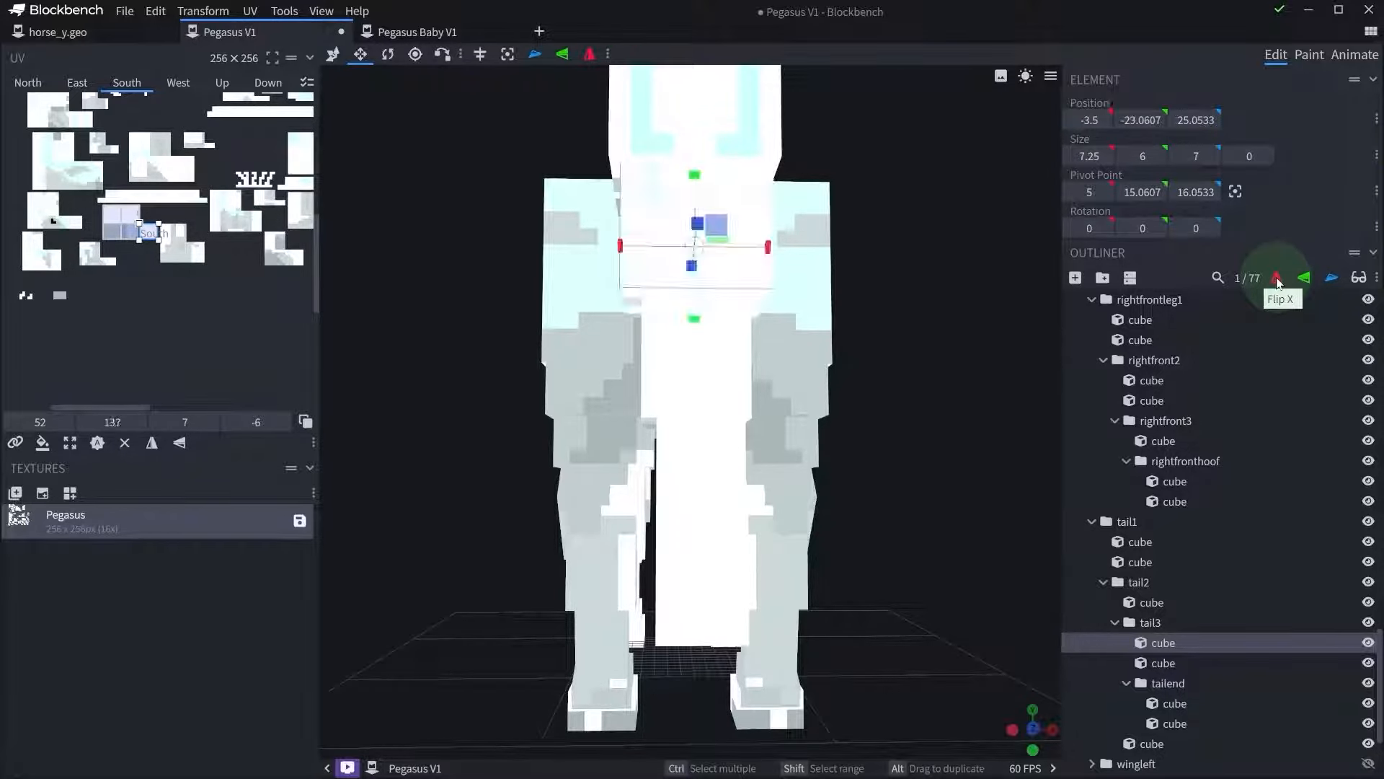
left_click(1278, 279)
left_click(1278, 280)
Widen the upper tail3 cube slightly so it is centred, and paint mirrored #d1ffff stripes down its rear face.
scroll(810, 275, "up", 4)
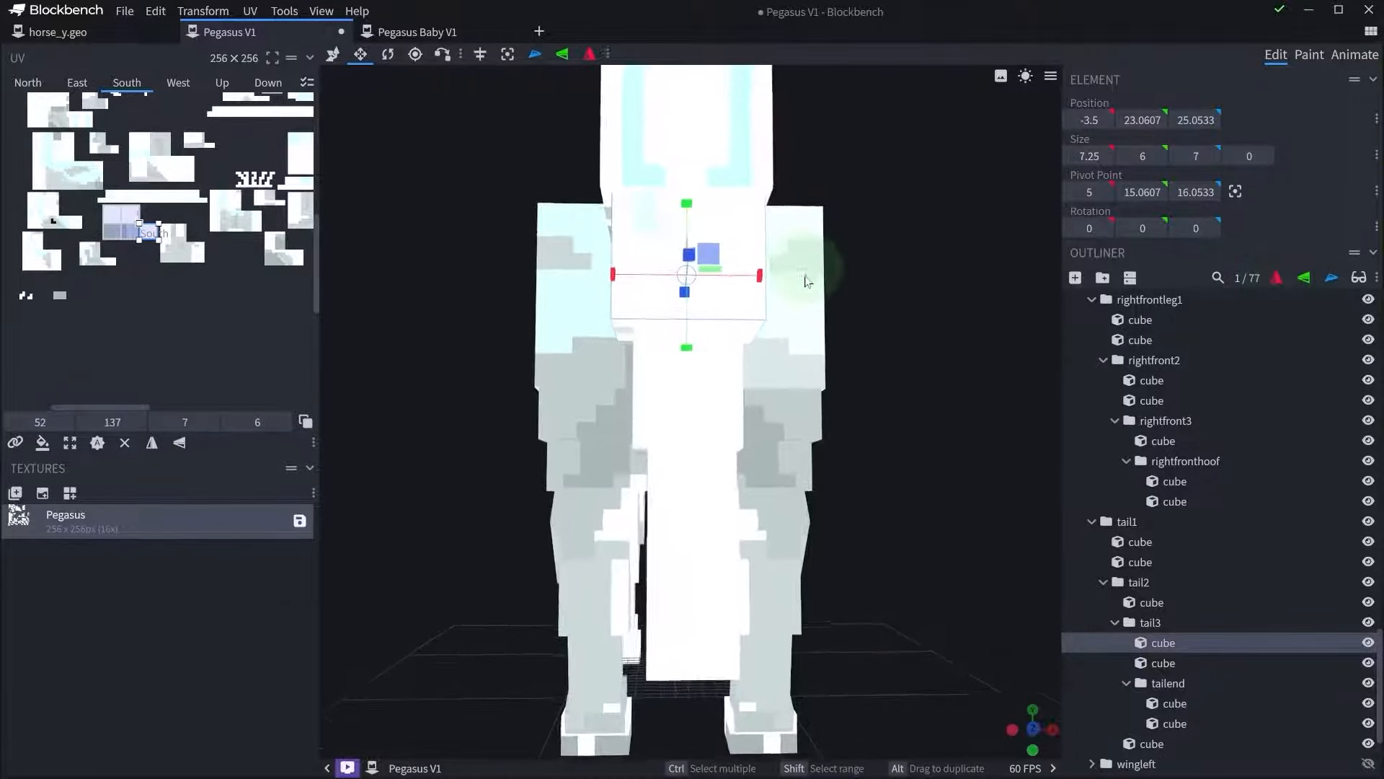
scroll(866, 288, "up", 4)
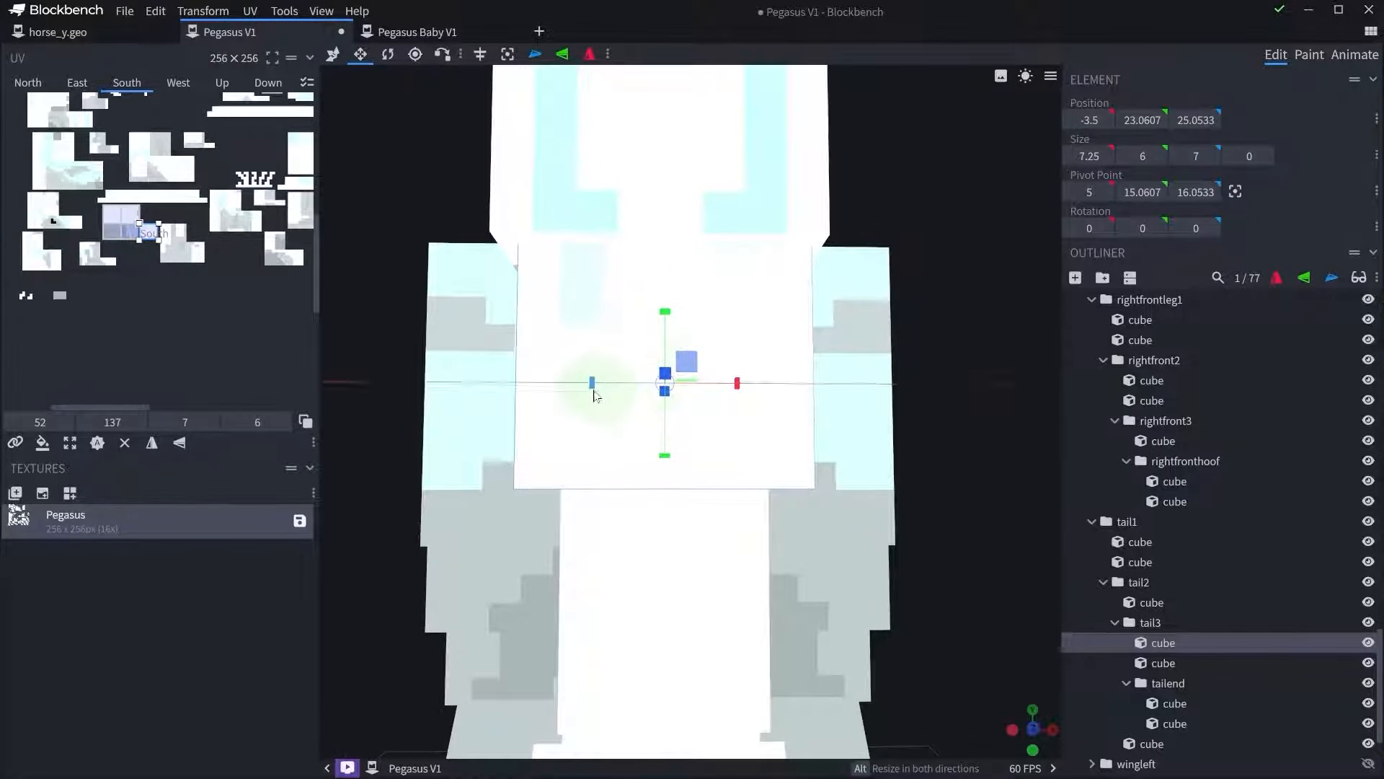
left_click(1309, 55)
left_click_drag(547, 328, 559, 457)
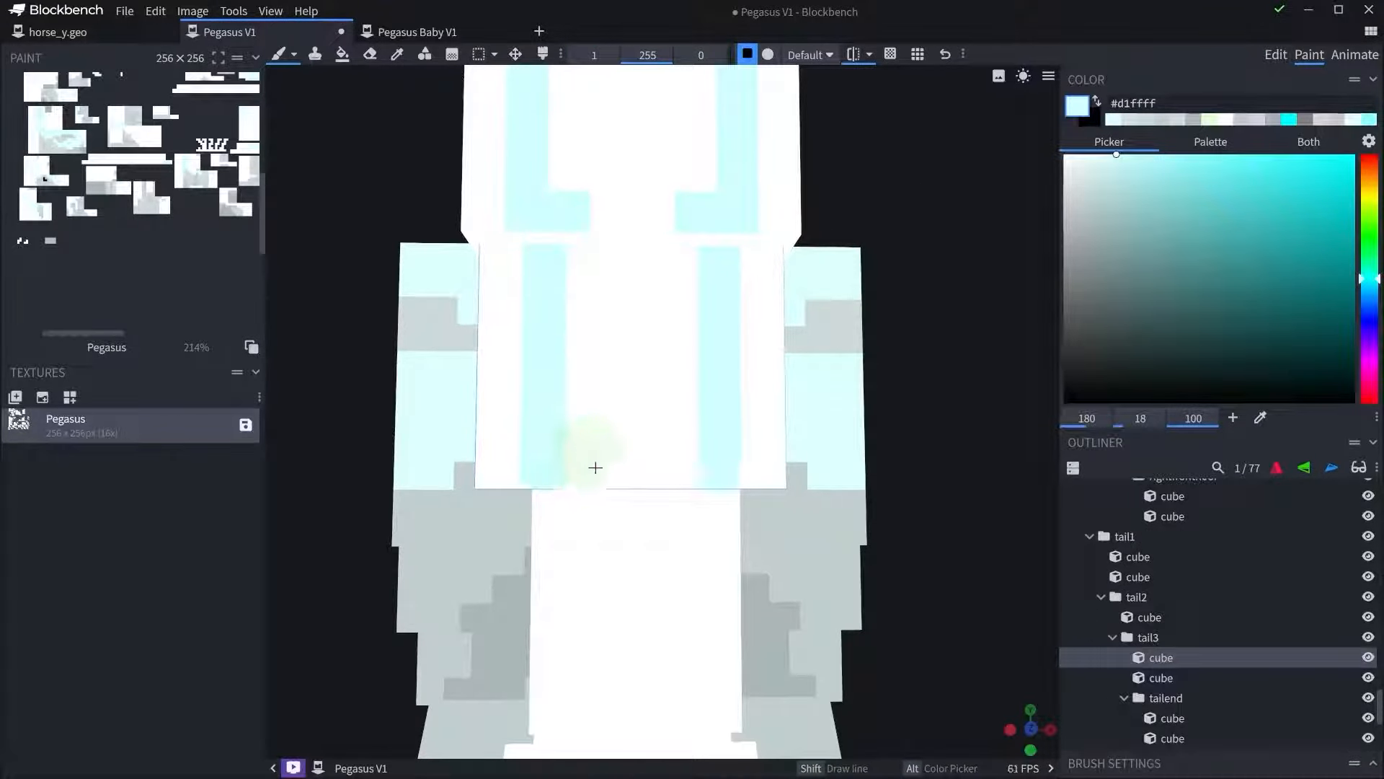
Paint a short #d1ffff stripe on the rear face of the lower tail3 cube, and widen that cube slightly.
left_click_drag(593, 505, 593, 598)
right_click_drag(660, 605, 721, 340)
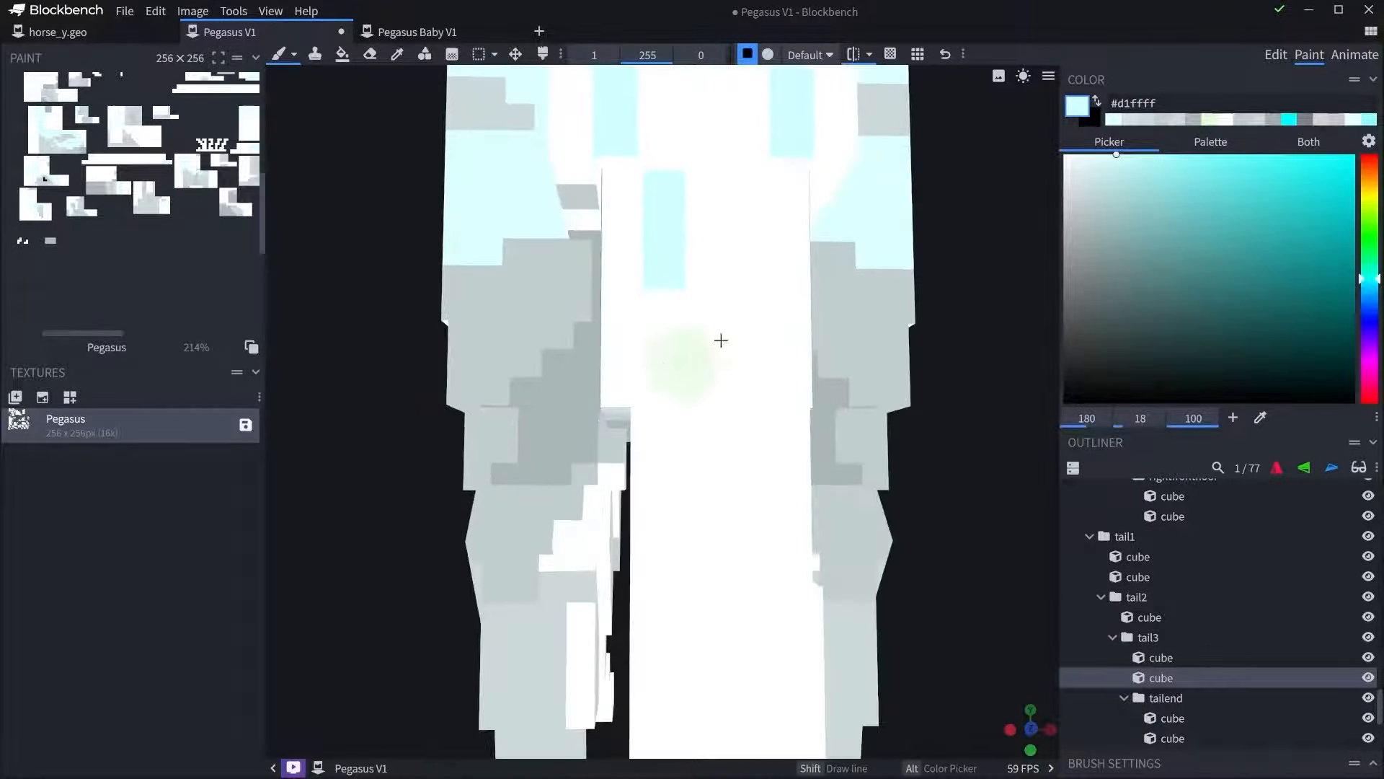
left_click(1276, 55)
right_click_drag(770, 246, 703, 252)
left_click(1308, 55)
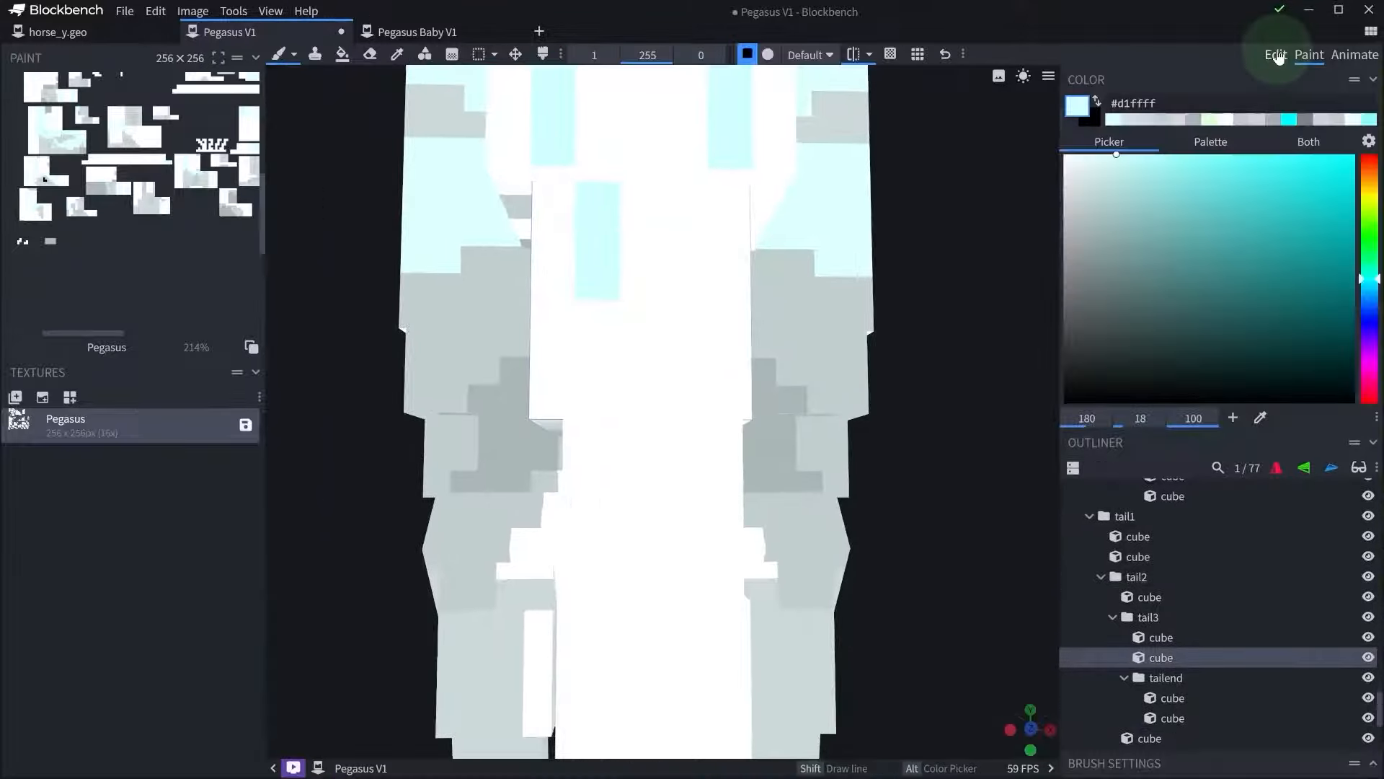
Select the upper cube of the tail end in Edit mode and widen it slightly to one side.
left_click(1275, 55)
left_click(720, 369)
right_click_drag(700, 438, 692, 424)
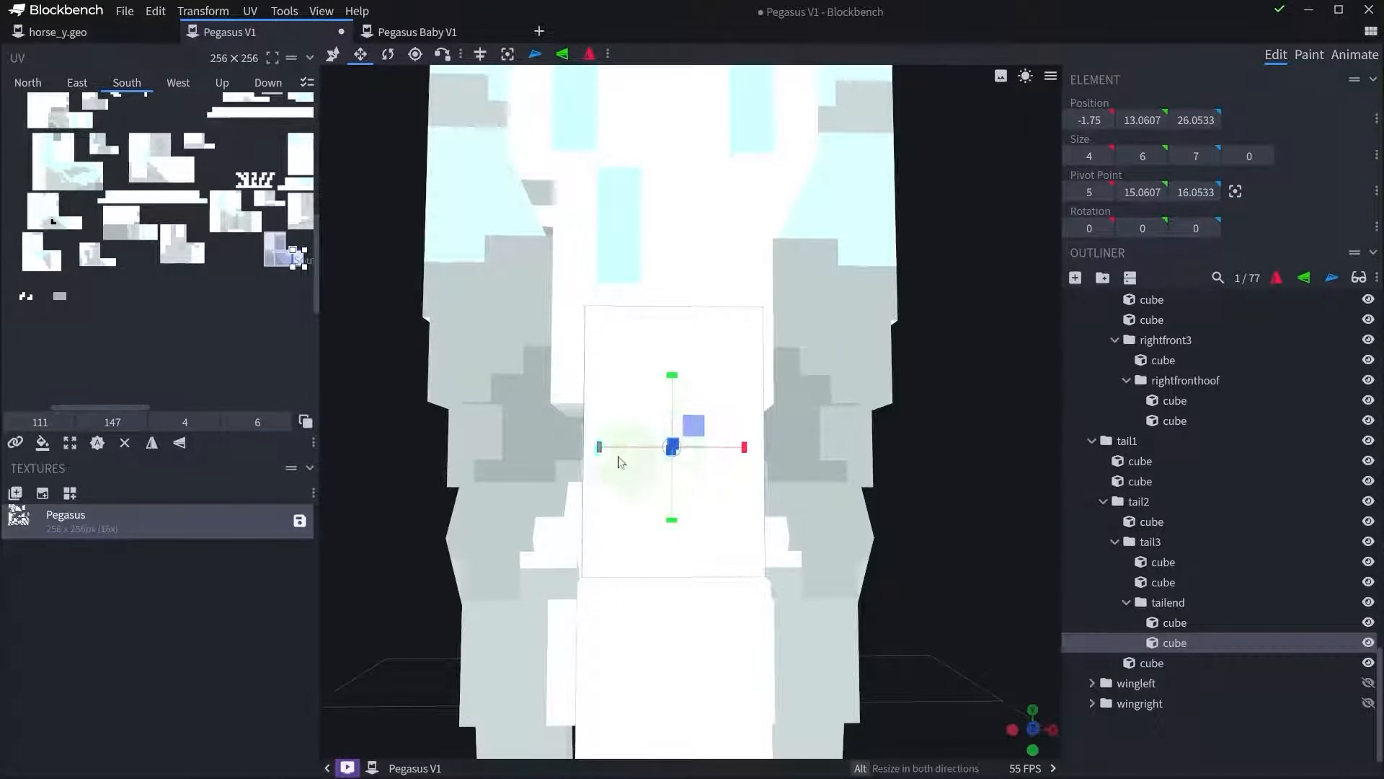
left_click_drag(598, 452, 591, 449)
Paint mirrored straight #d1ffff stripes along the rear faces of the tail end cubes, undoing the first freehand stroke.
mouse_move(633, 525)
right_mouse_down()
mouse_move(669, 417)
mouse_move(604, 329)
right_mouse_up()
key("2")
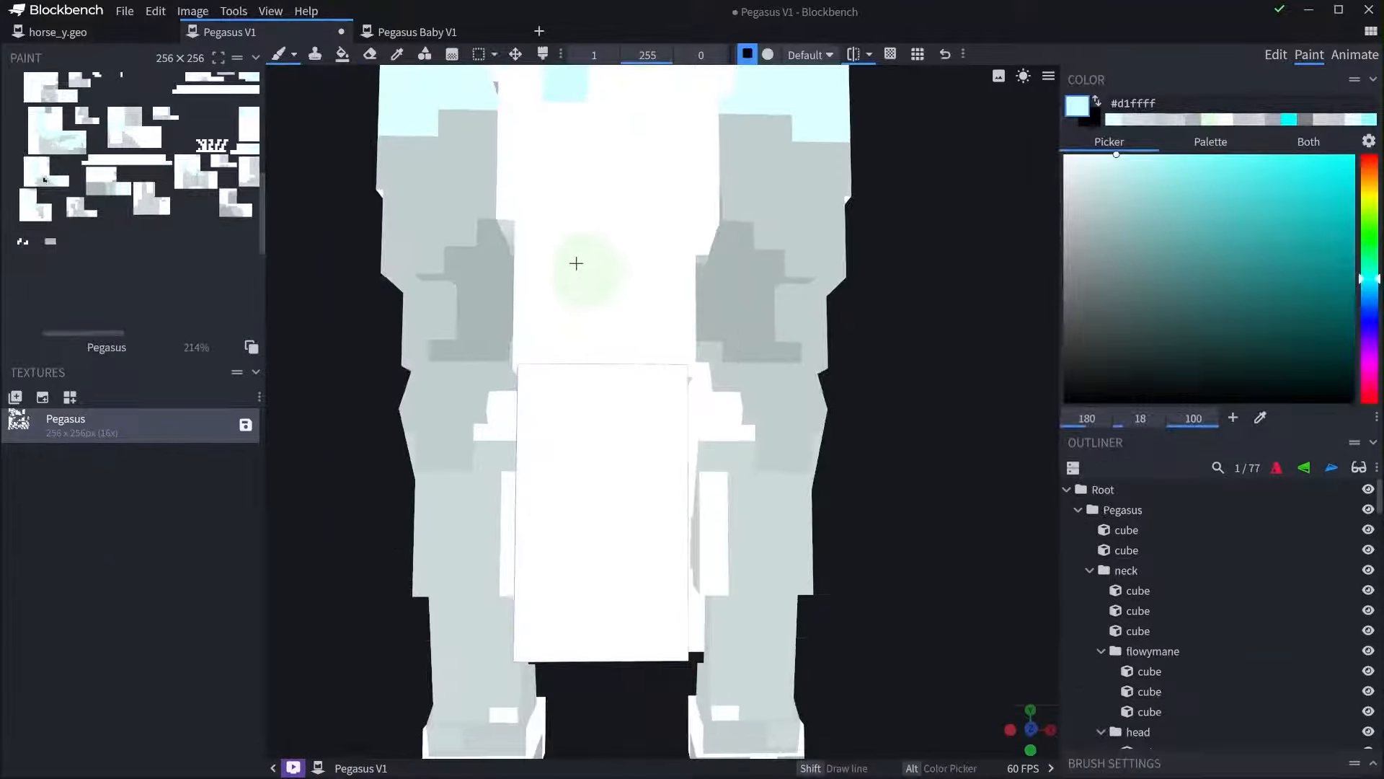
mouse_move(576, 263)
left_mouse_down()
mouse_move(560, 458)
mouse_move(572, 599)
mouse_move(565, 535)
left_mouse_up()
key("ctrl+z")
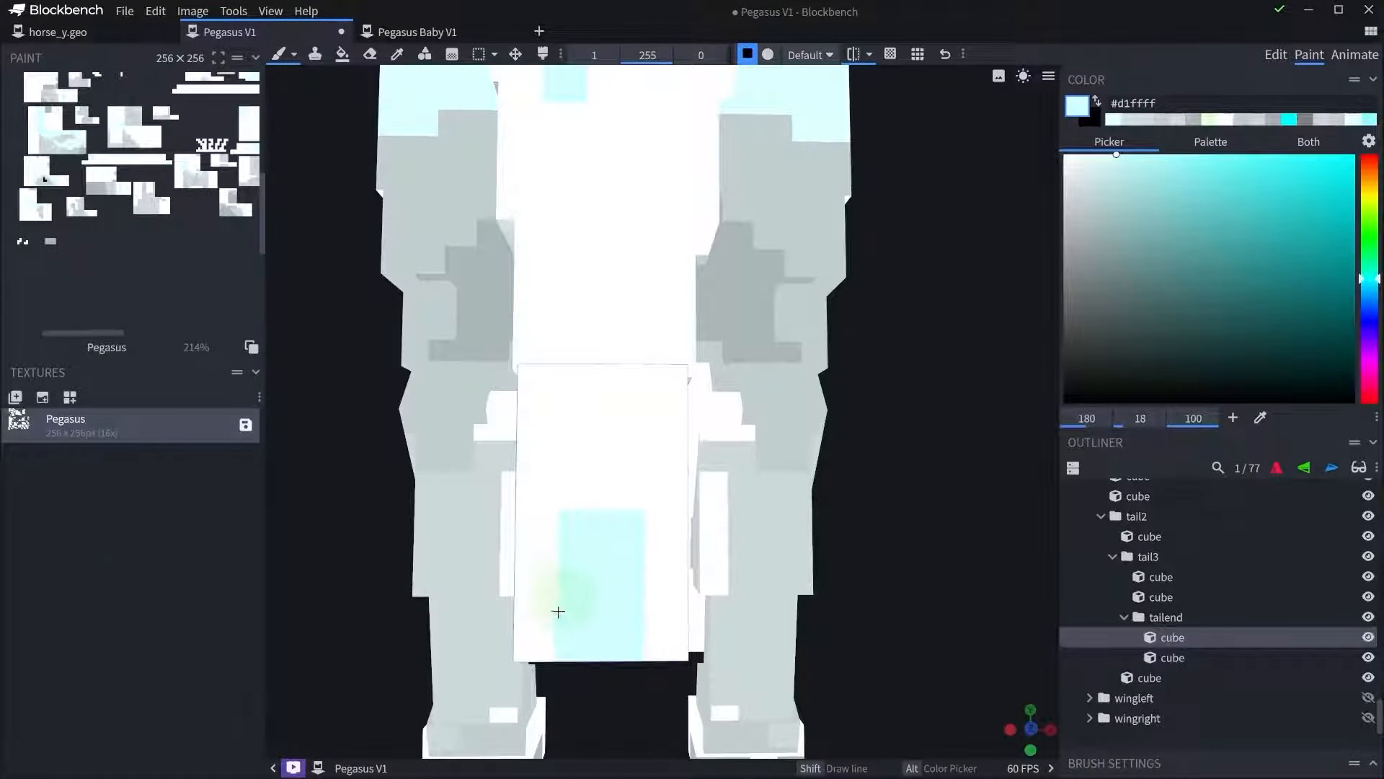
key("ctrl+z")
left_click(539, 634)
left_click(545, 383, "shift")
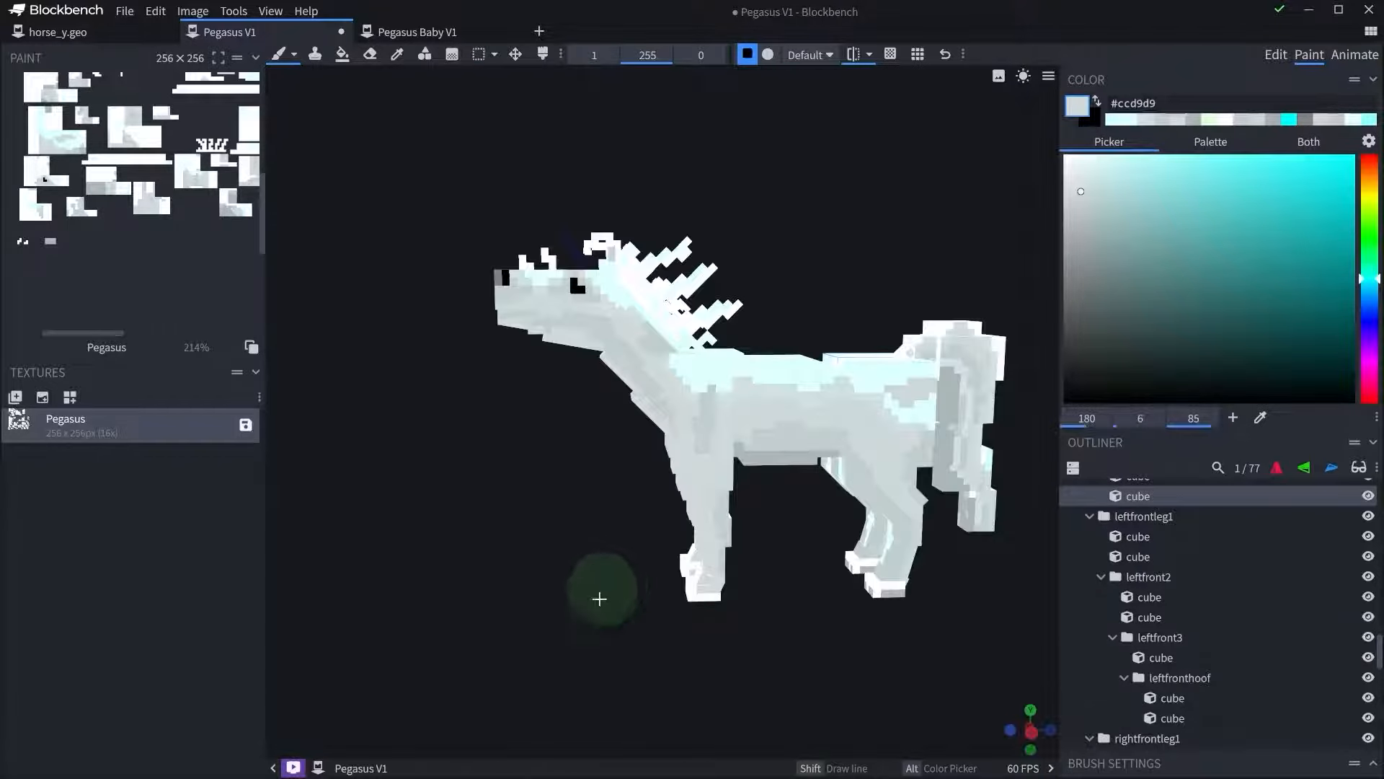
Touch up the grey shading on the neck and the left front shoulder with #ccd9d9.
right_click_drag(600, 599, 616, 639)
scroll(588, 617, "up", 3)
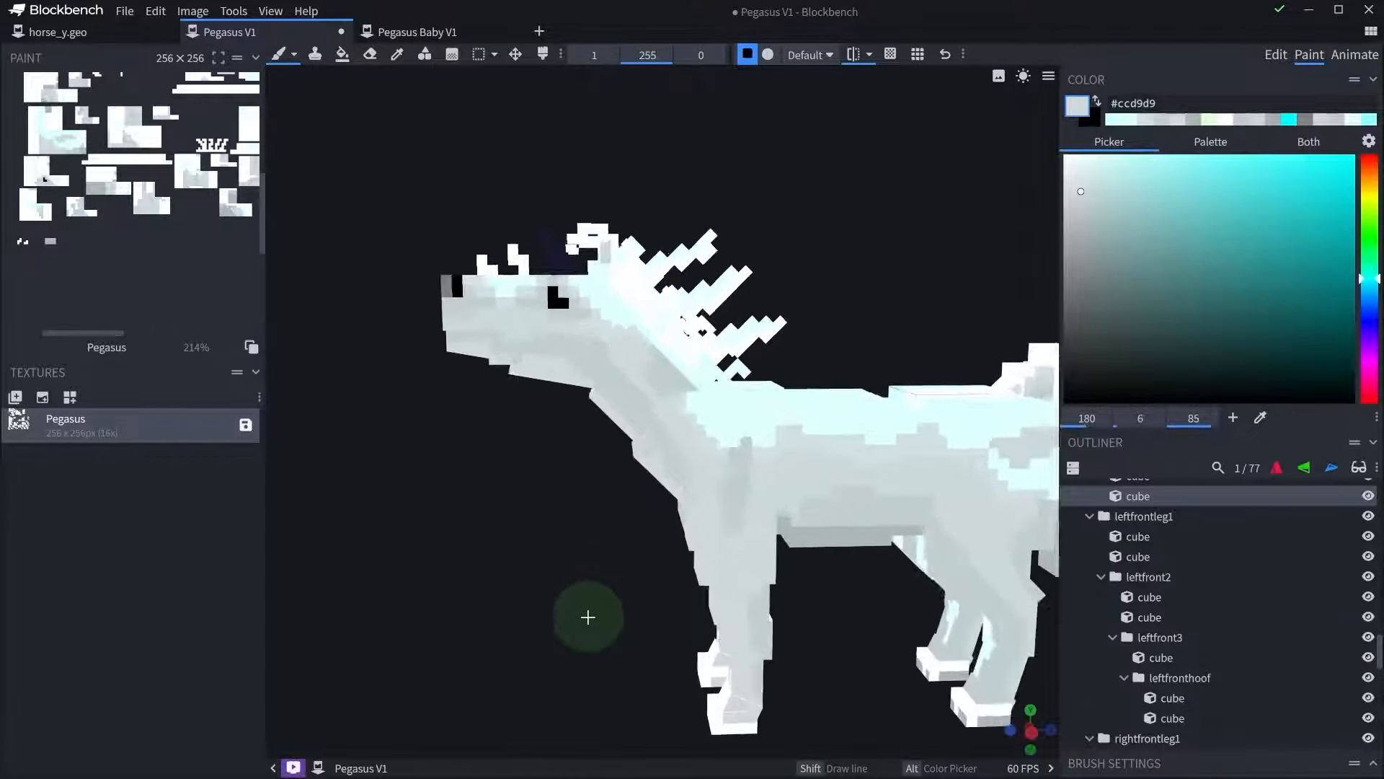
scroll(588, 617, "up", 2)
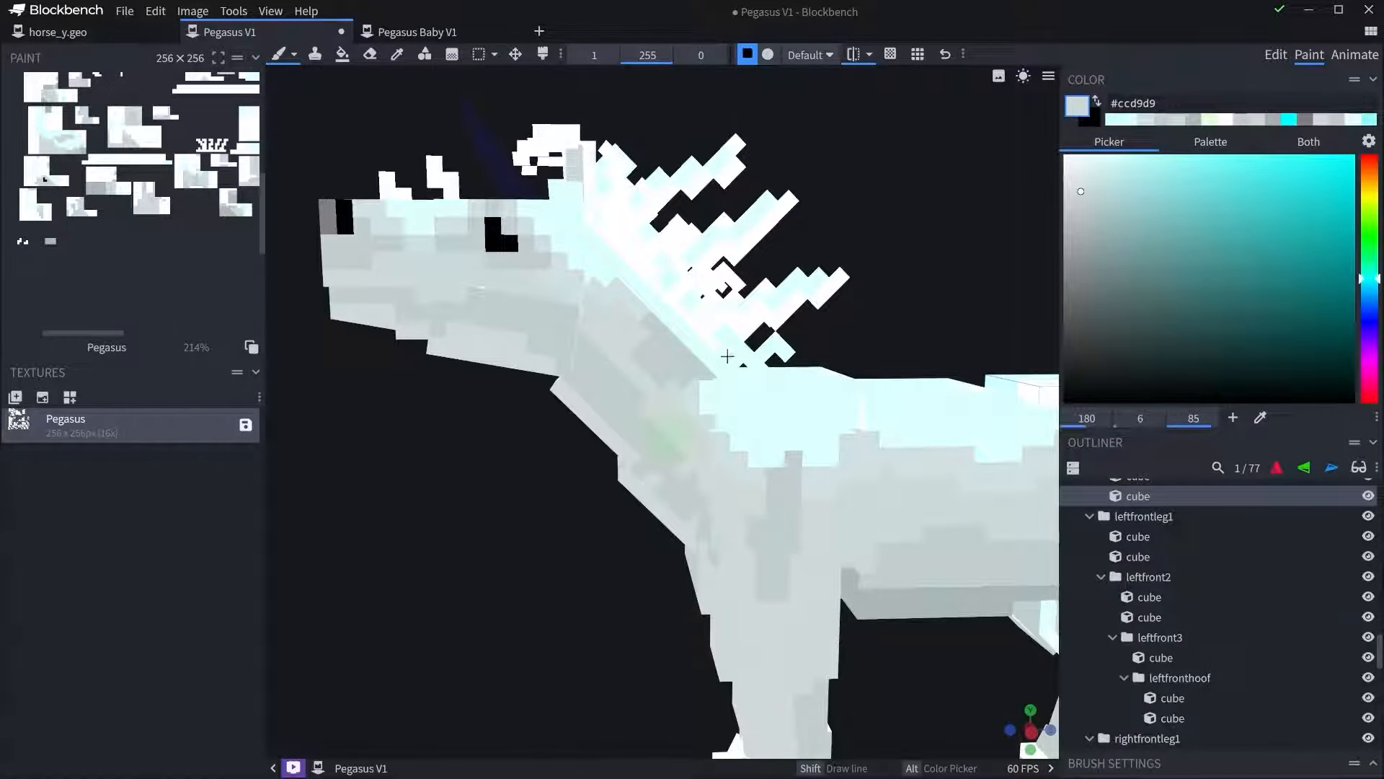
scroll(627, 285, "up", 3)
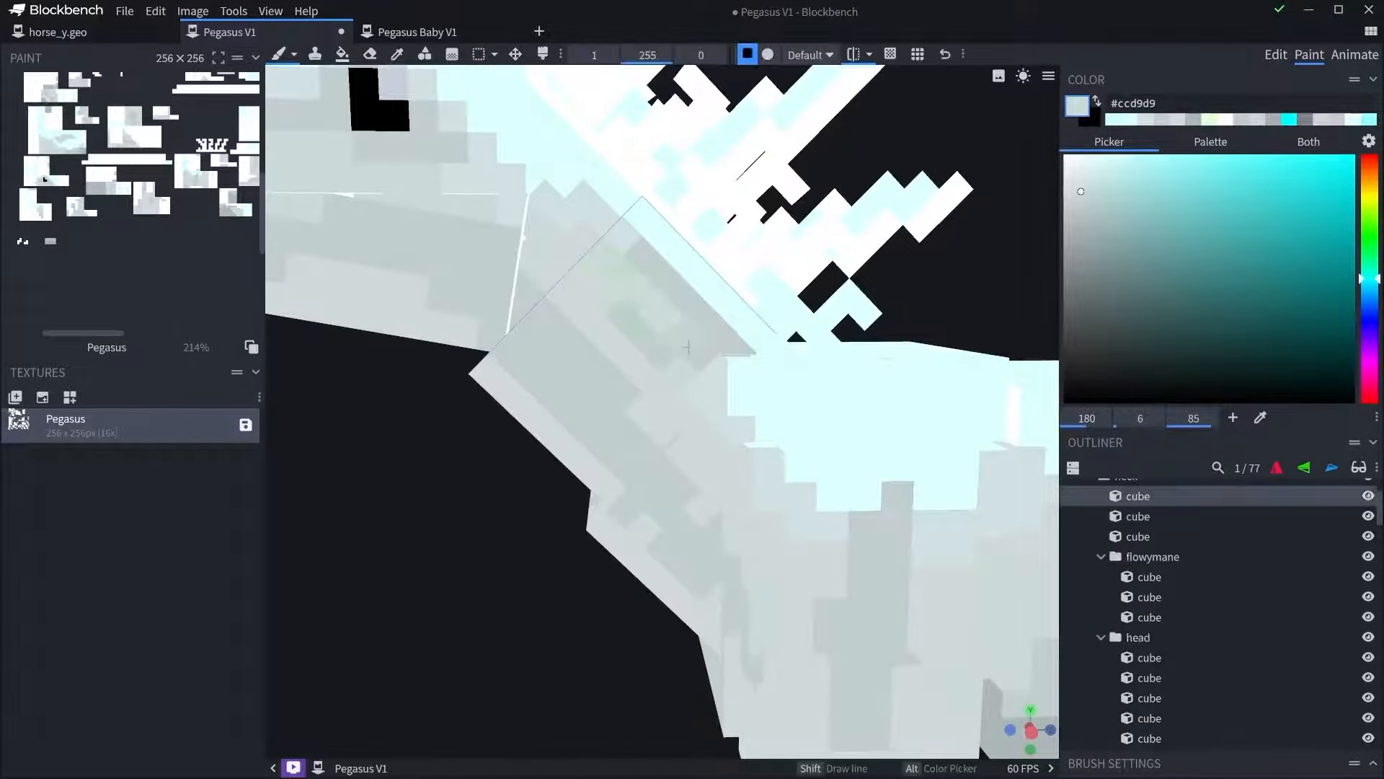
scroll(612, 565, "down", 5)
left_click_drag(612, 565, 557, 594)
scroll(557, 594, "up", 2)
left_click(606, 485)
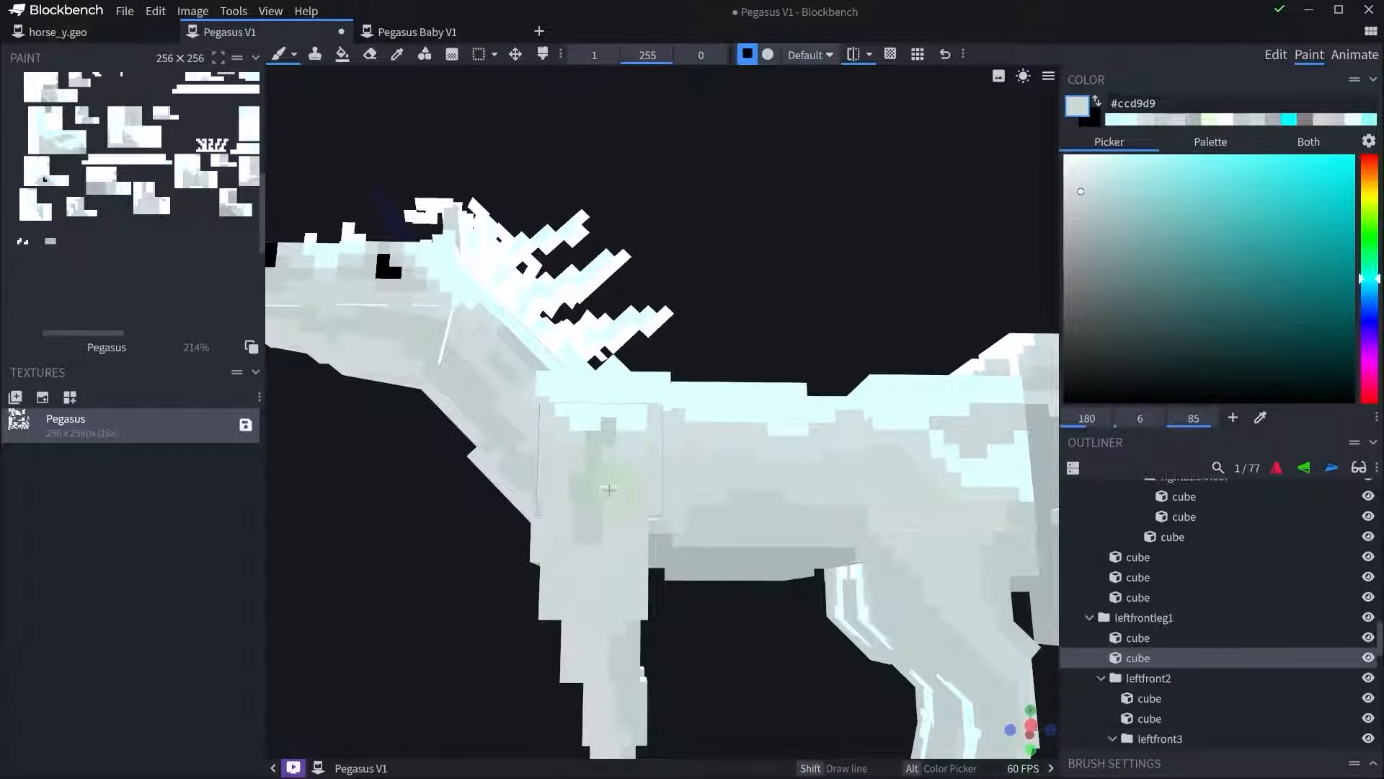
left_click(590, 505)
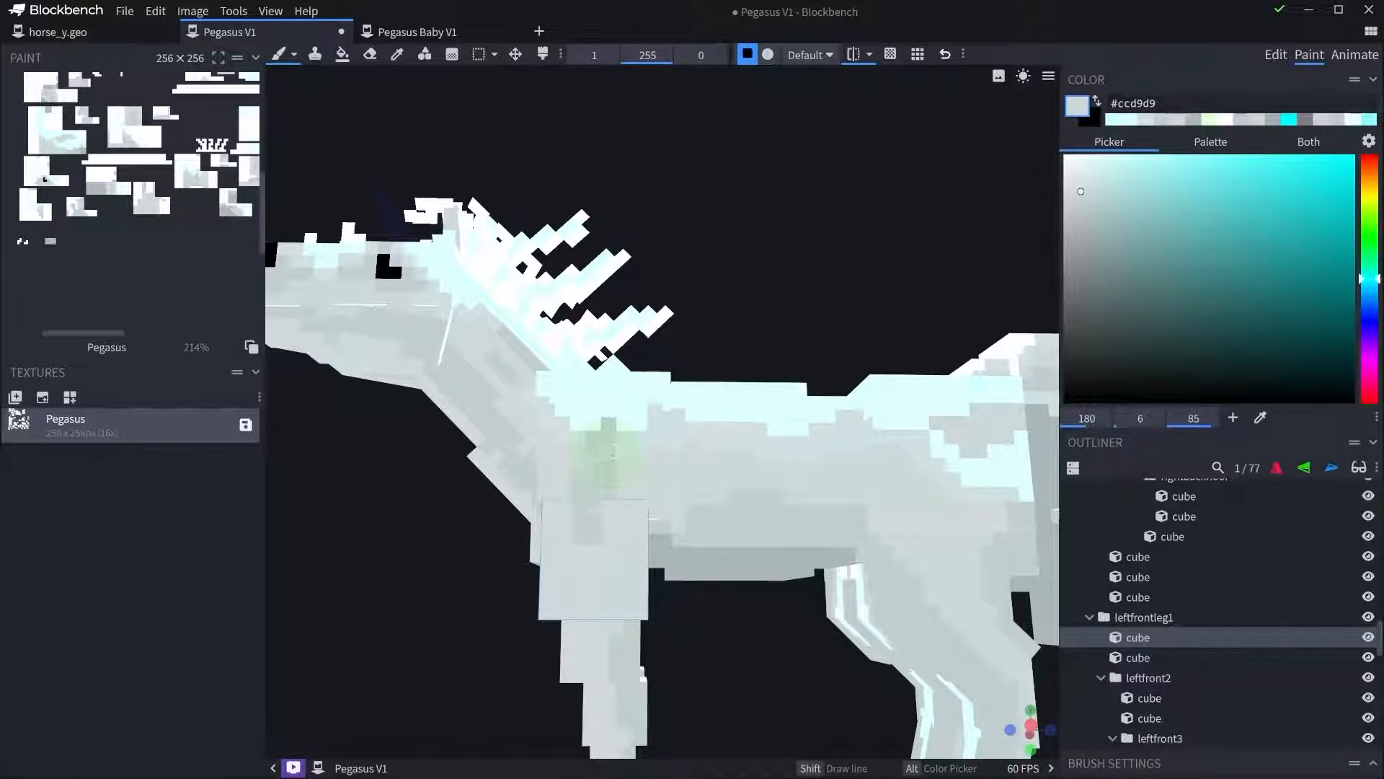
Sample #deffff from the cyan marking on a back leg and recolour the white bands and stripes of the back hooves.
scroll(760, 671, "down", 5)
scroll(761, 648, "up", 5)
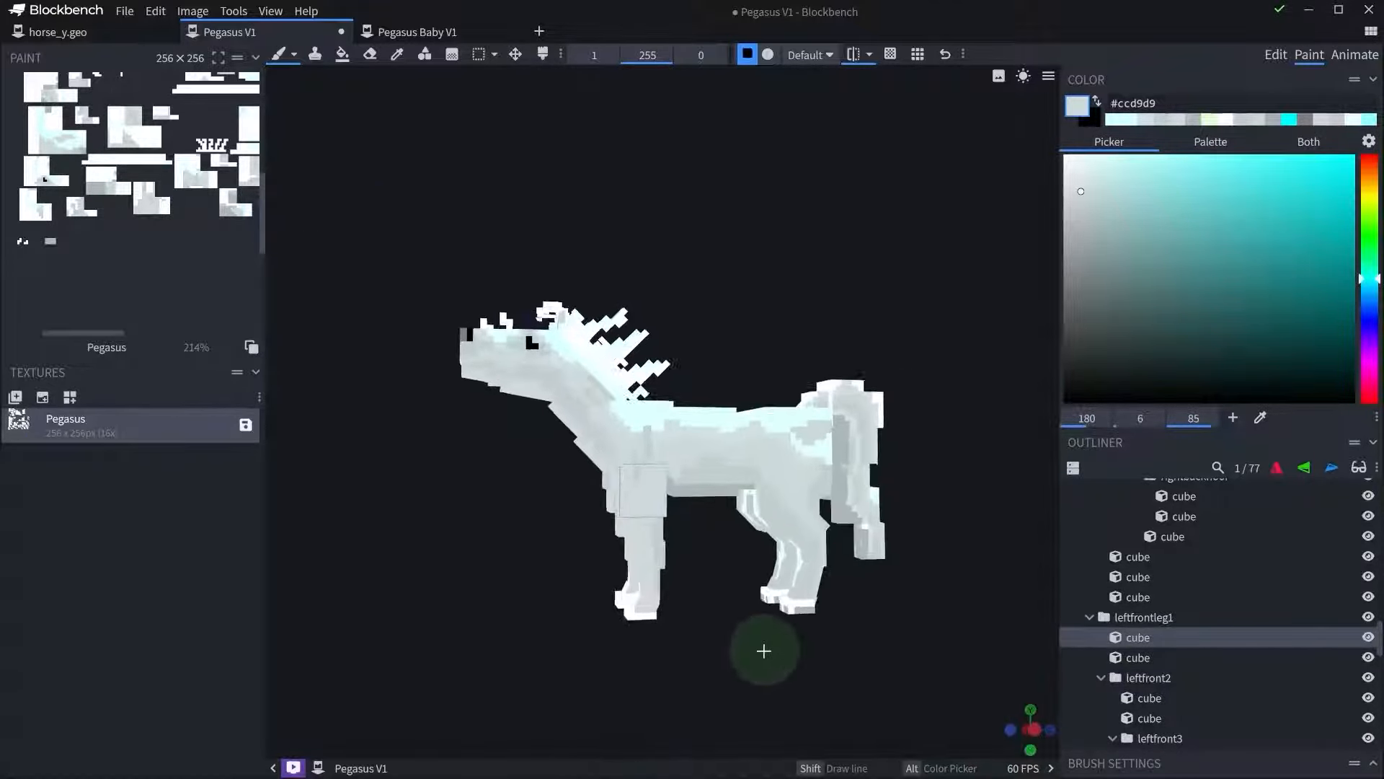
scroll(889, 476, "down", 3)
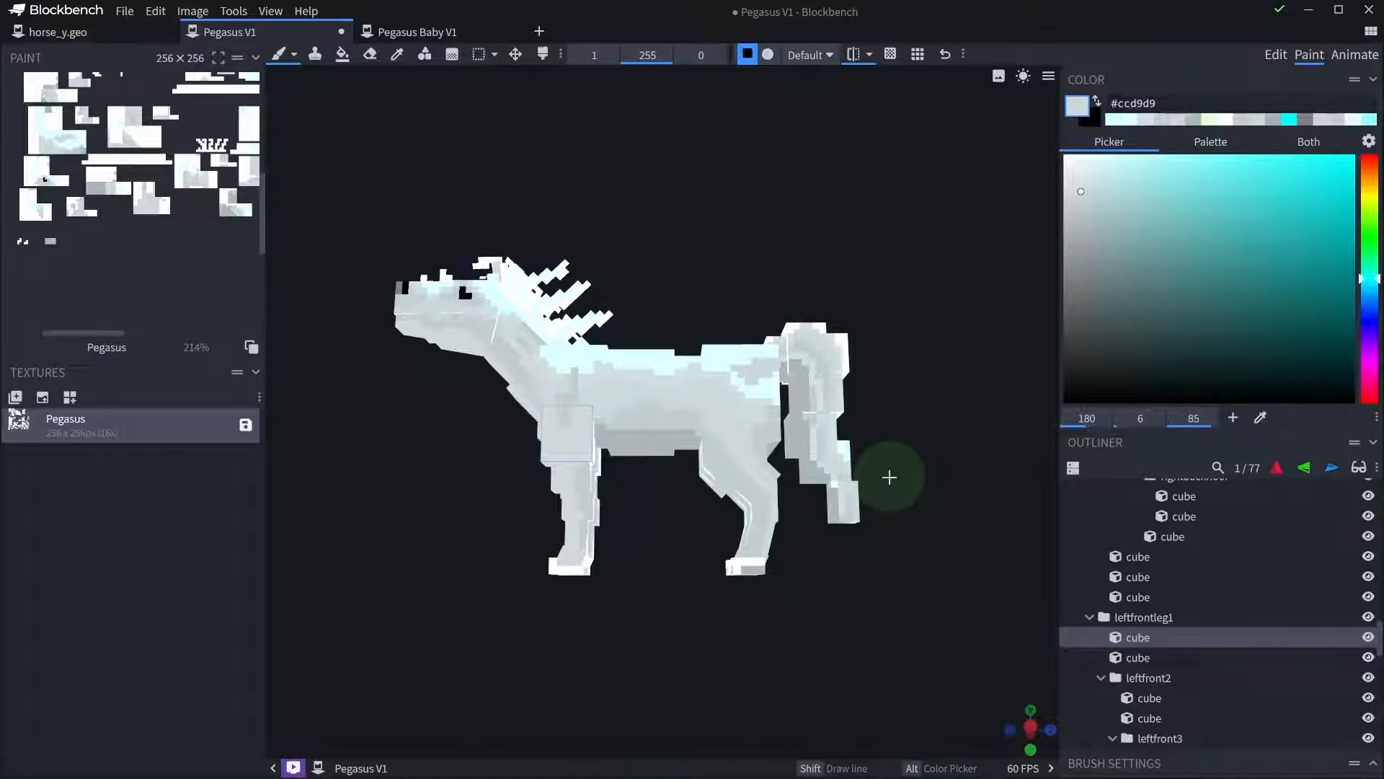
mouse_move(889, 477)
left_mouse_down()
mouse_move(803, 509)
mouse_move(736, 627)
mouse_move(685, 668)
mouse_move(695, 720)
mouse_move(707, 640)
mouse_move(713, 686)
mouse_move(653, 613)
mouse_move(726, 560)
mouse_move(646, 532)
mouse_move(525, 556)
mouse_move(454, 528)
mouse_move(606, 420)
left_mouse_up()
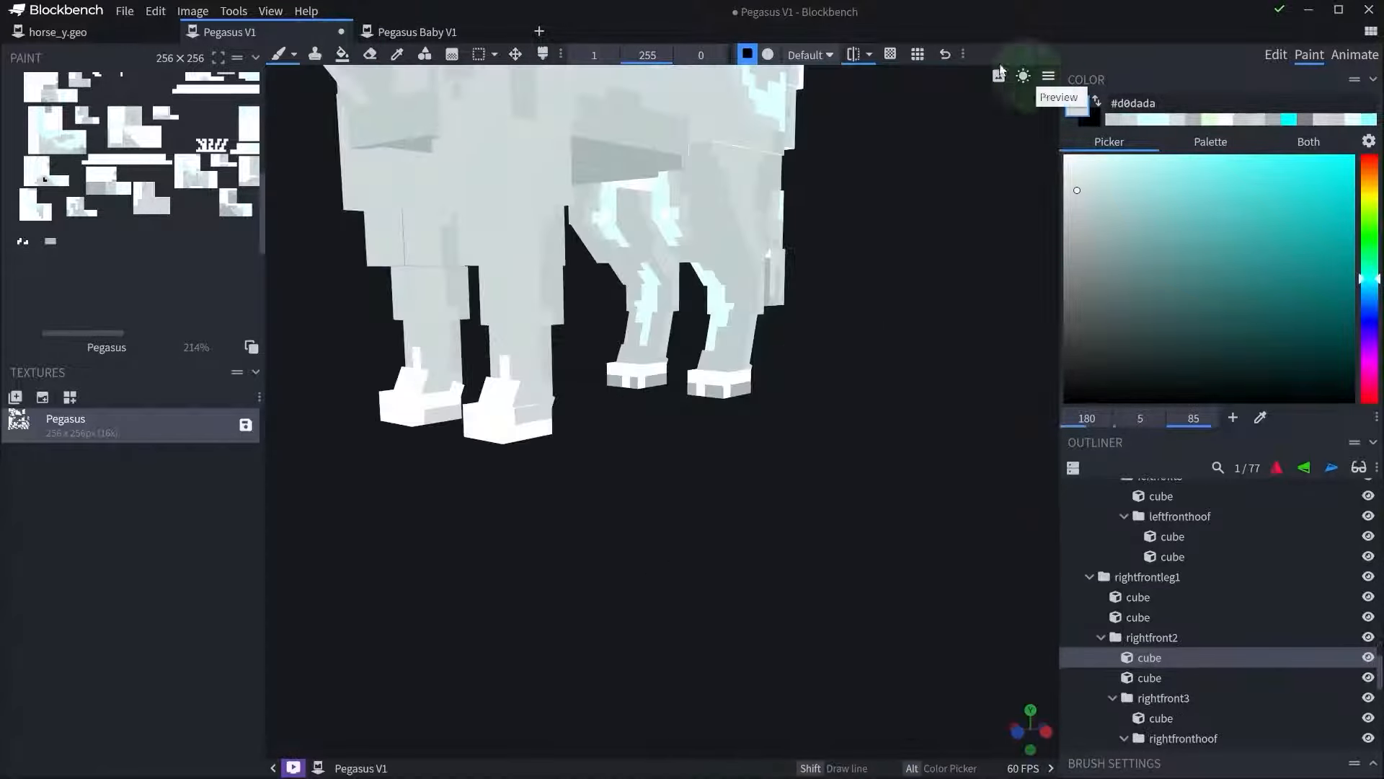
scroll(760, 421, "up", 8)
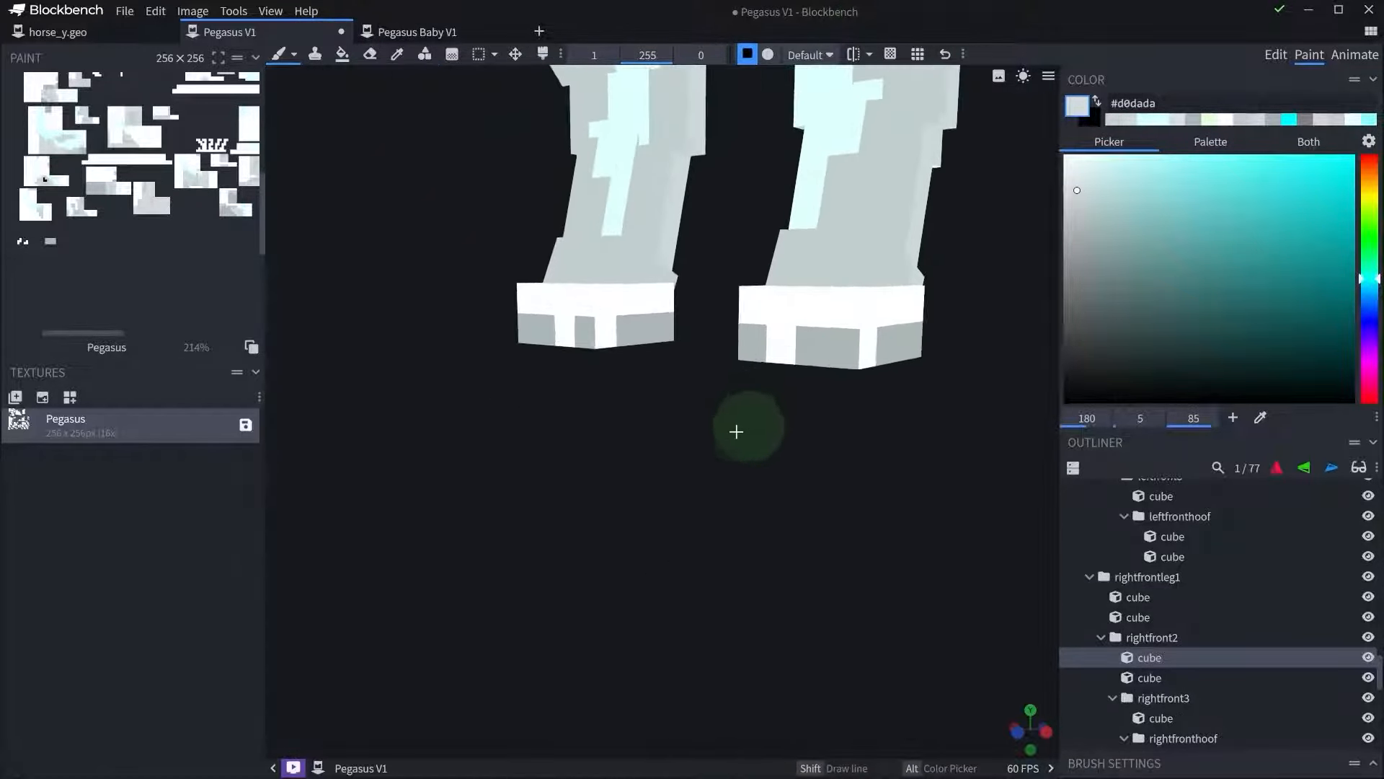
left_click_drag(735, 430, 732, 447)
key("alt")
left_click(783, 189, "alt")
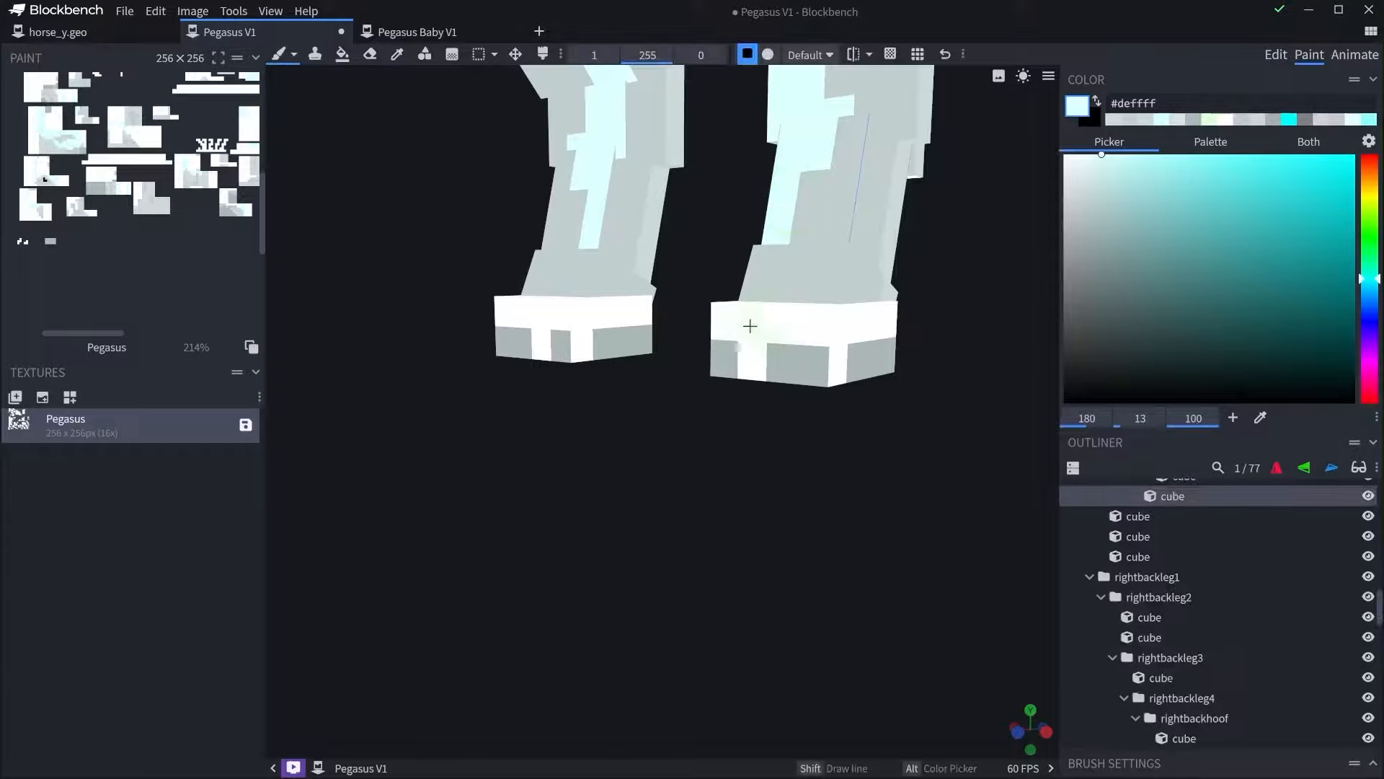
left_click_drag(838, 437, 830, 472)
key("alt")
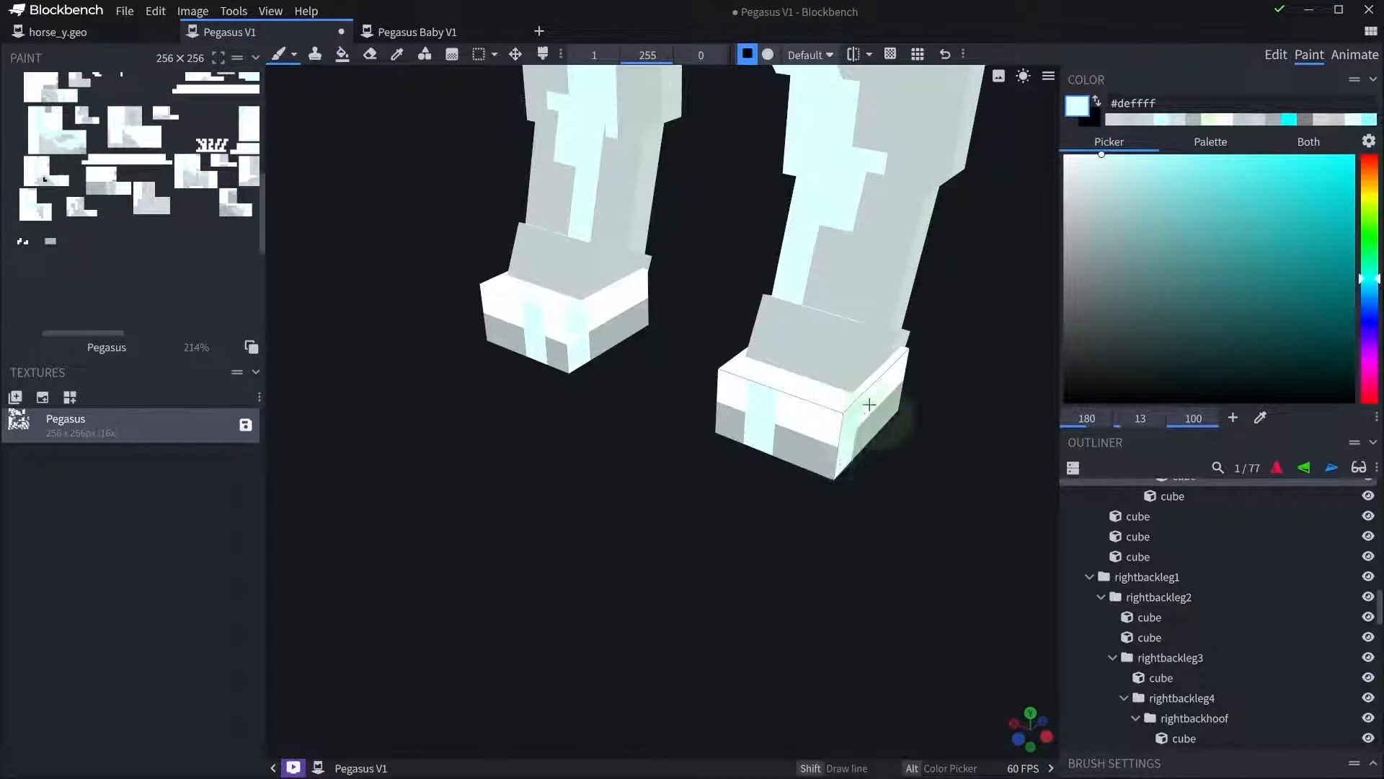
Copy the painted cube of the left back hoof in Edit mode and paste it into the leftfronthoof group.
left_click_drag(800, 584, 777, 519)
scroll(772, 556, "down", 5)
right_click_drag(794, 534, 912, 501)
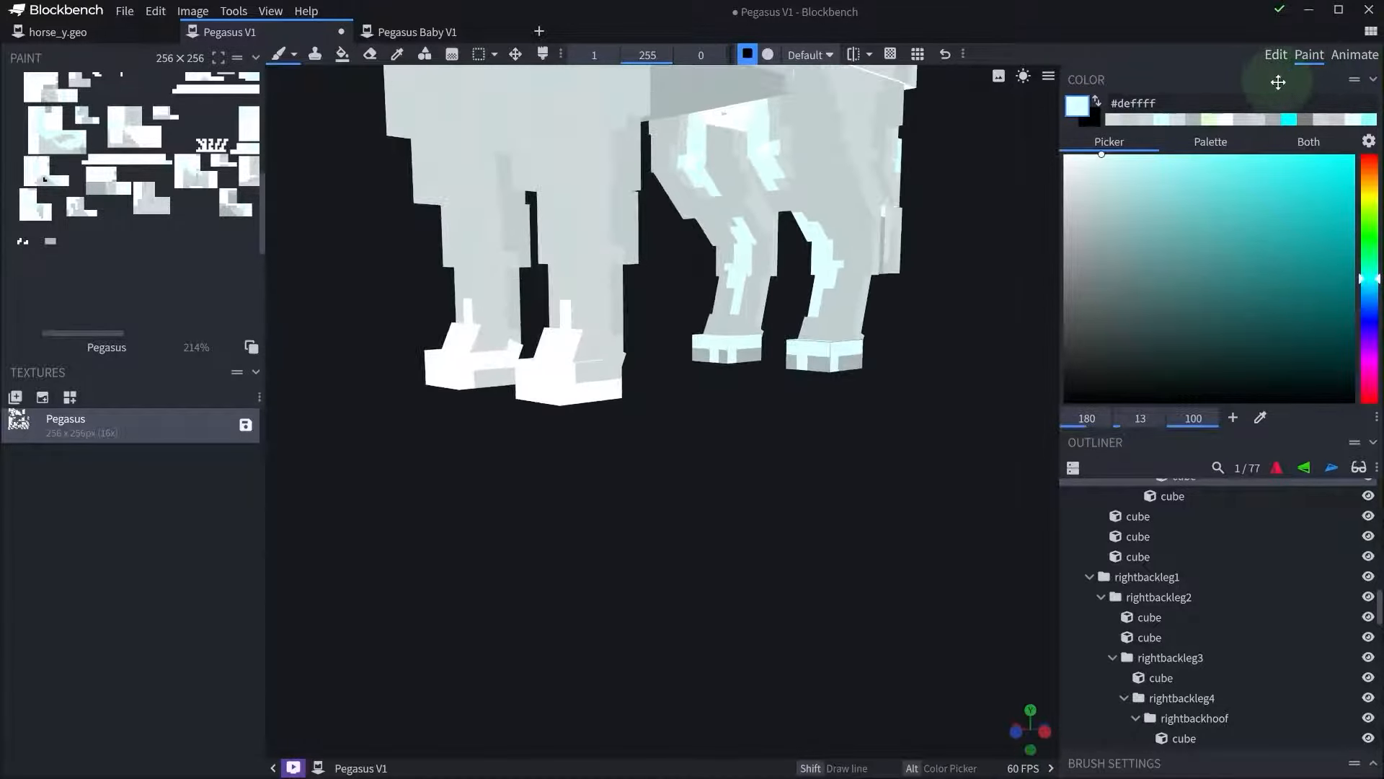
left_click(1275, 64)
left_click(848, 368)
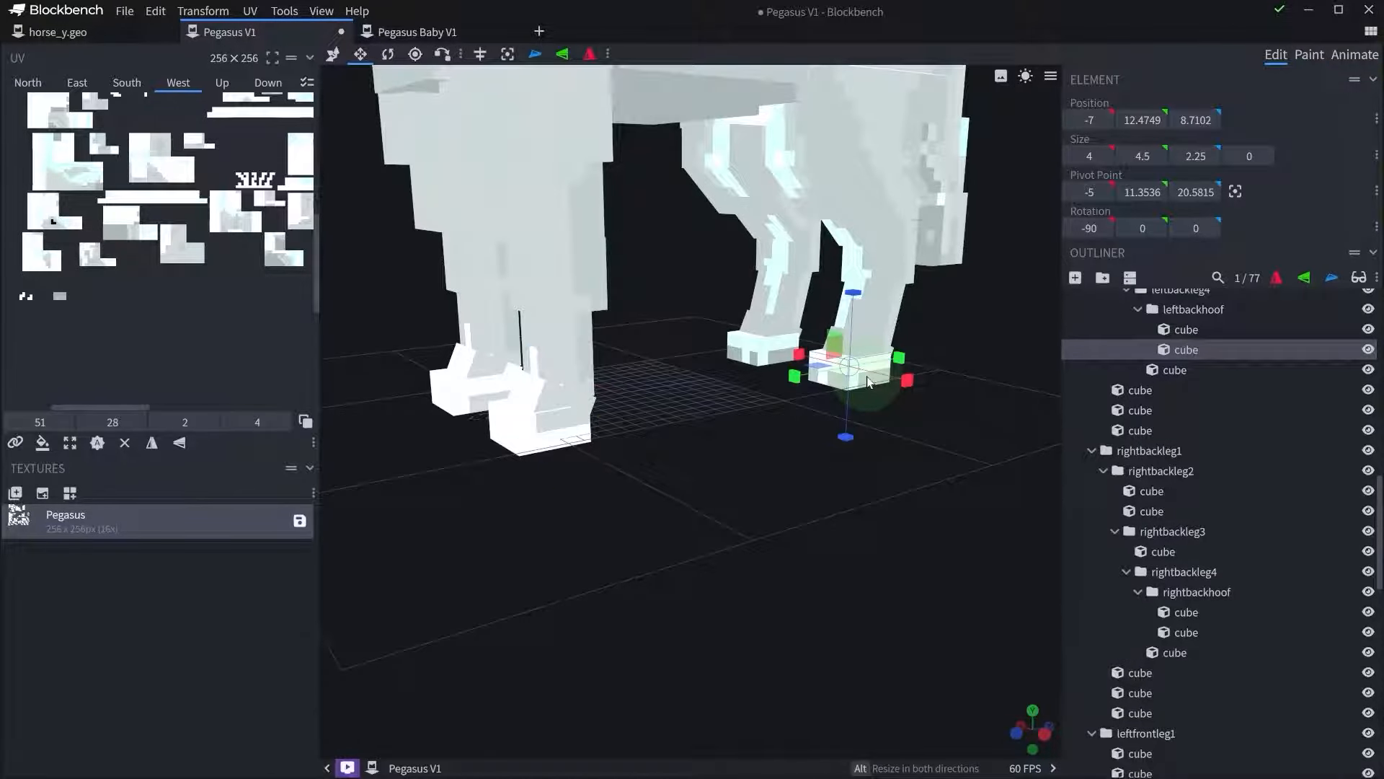
right_click(1179, 351)
left_click(1216, 364)
left_click(559, 436)
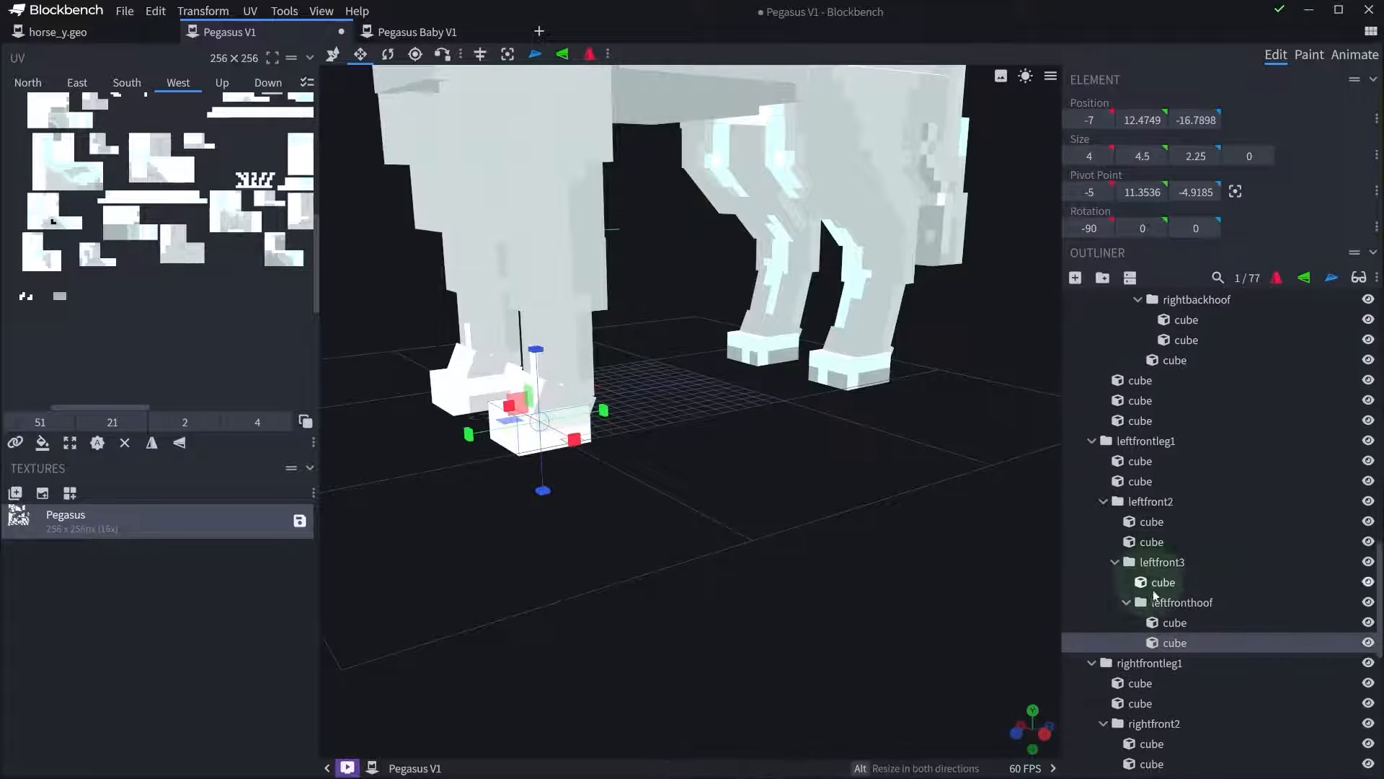
right_click(1178, 598)
left_click(1241, 368)
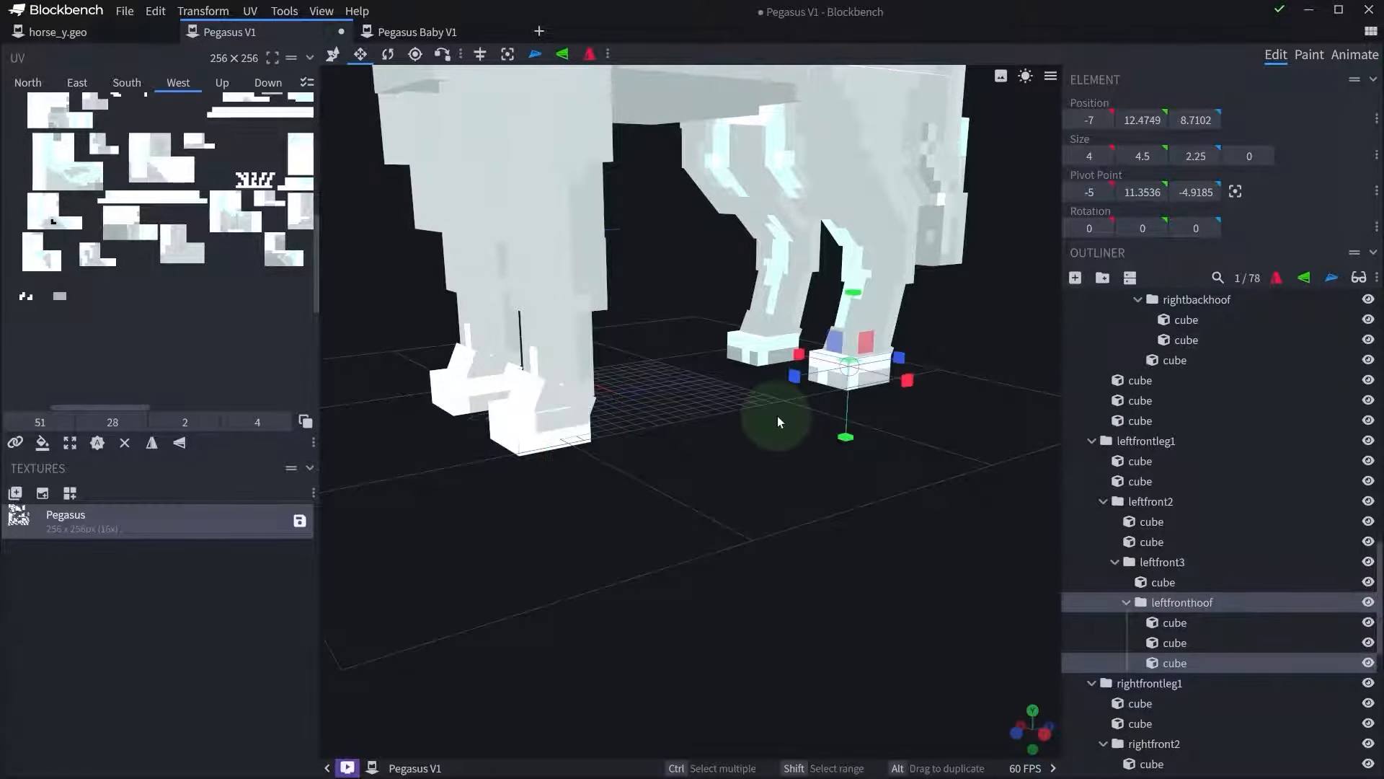
Align the pasted hoof cube with the left front hoof at position -7, 11.9749, -17.2898 and X rotation -90.
left_click_drag(887, 362, 751, 502)
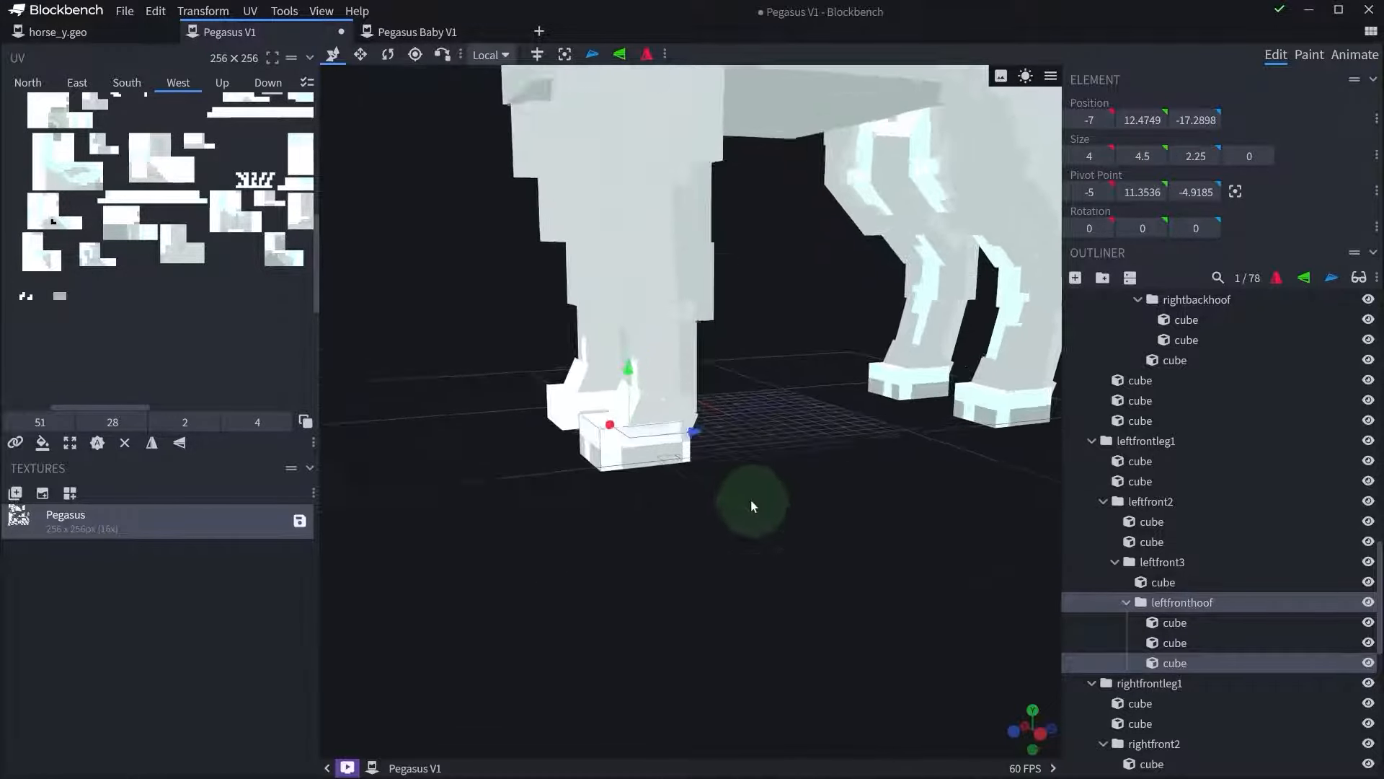
scroll(703, 468, "up", 2)
left_click(649, 444, "shift")
key("ctrl+z")
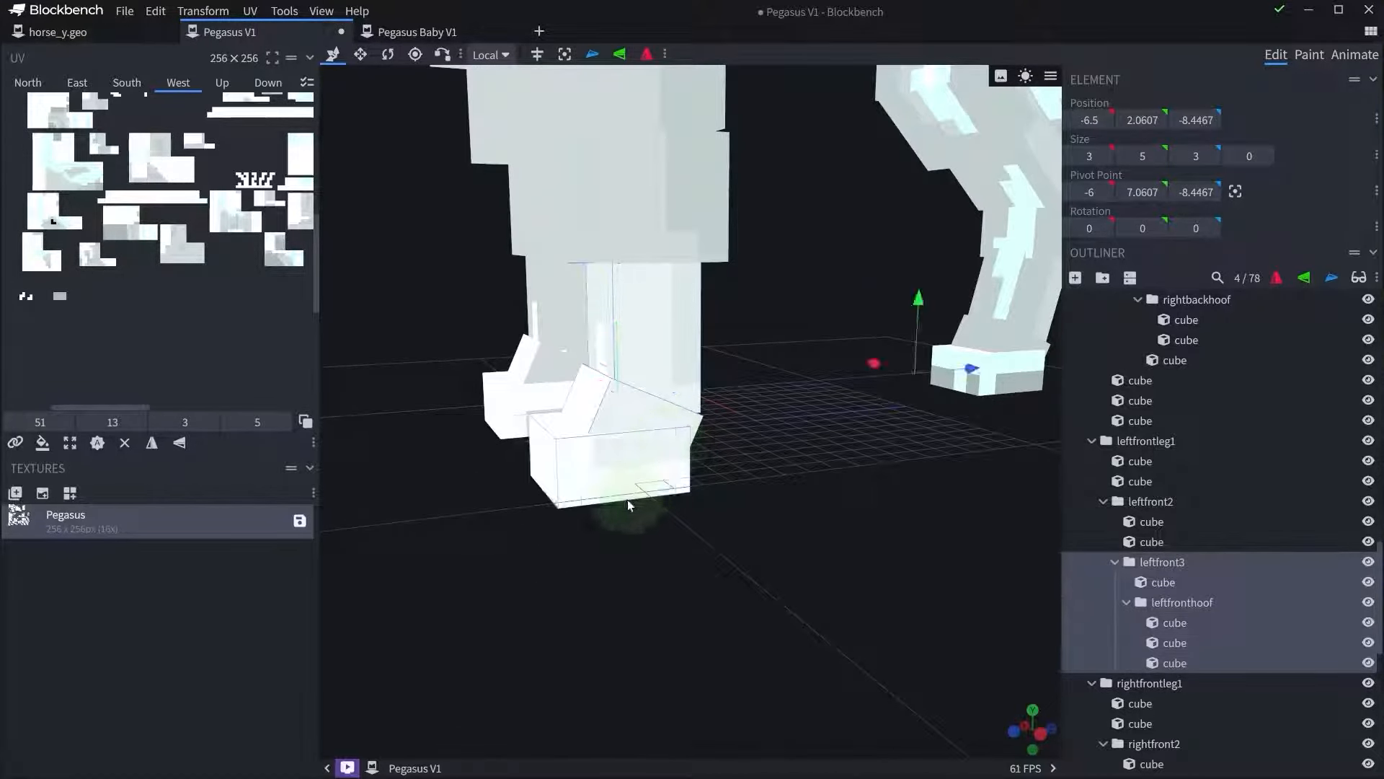
left_click_drag(954, 396, 994, 468)
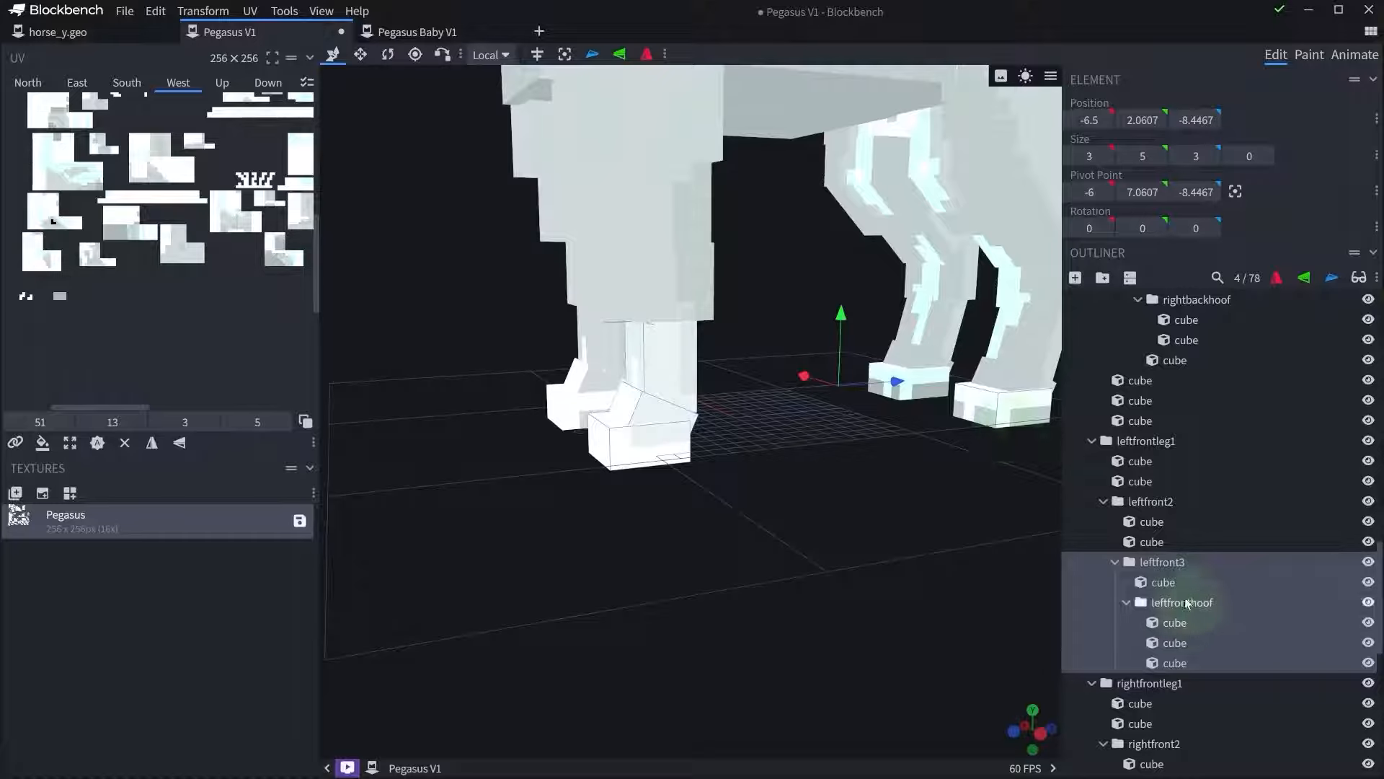
left_click(155, 11)
left_click(188, 54)
left_click(610, 448)
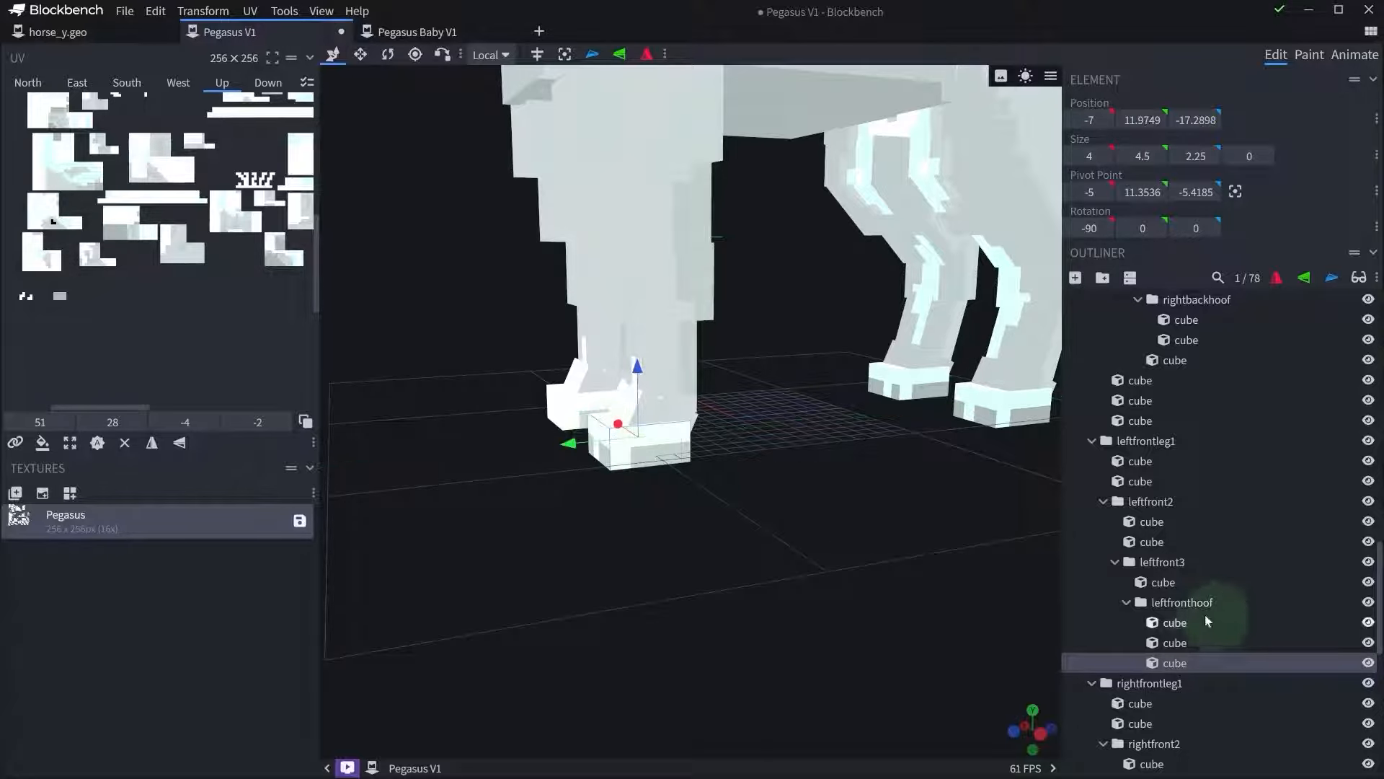
Delete the old white cube from leftfronthoof and copy its painted replacement.
left_click(1175, 641)
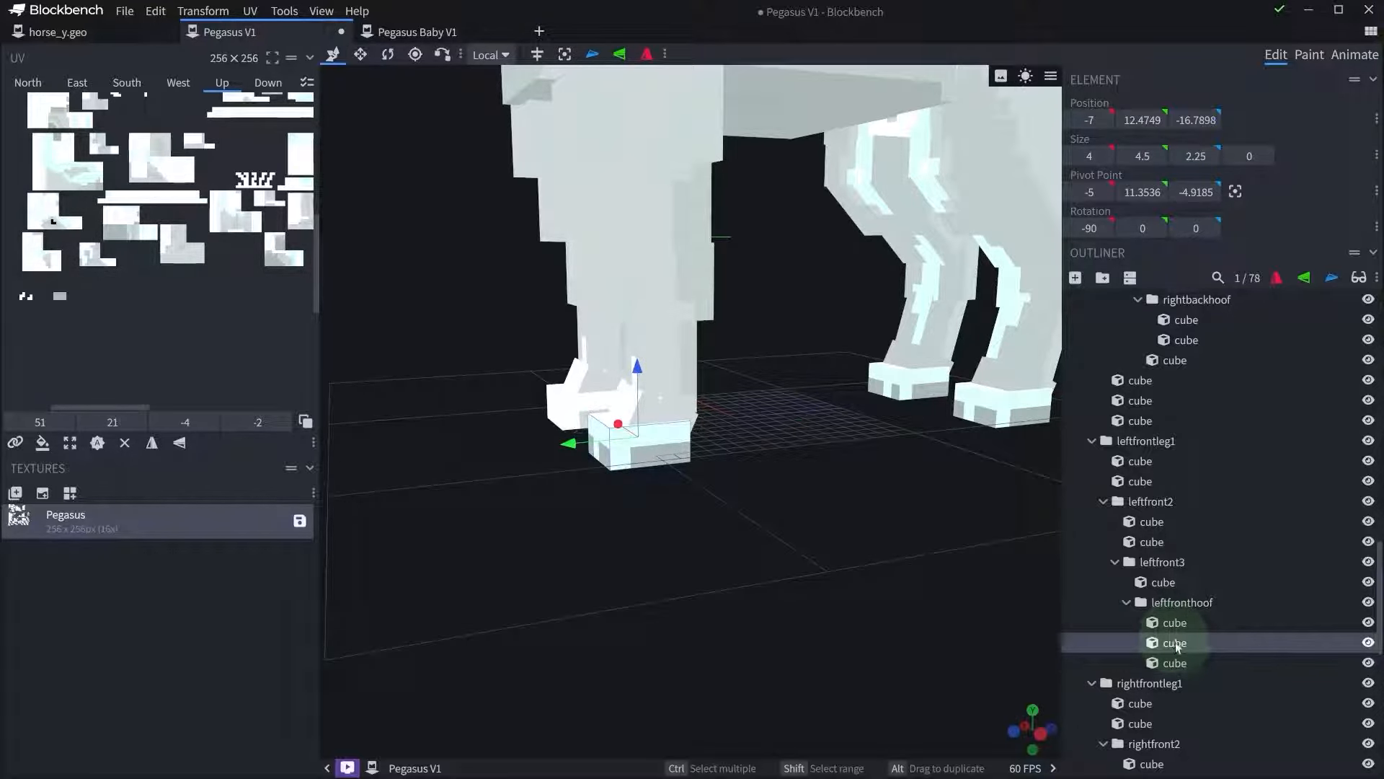
key("Delete")
left_click(1175, 642)
right_click(1176, 642)
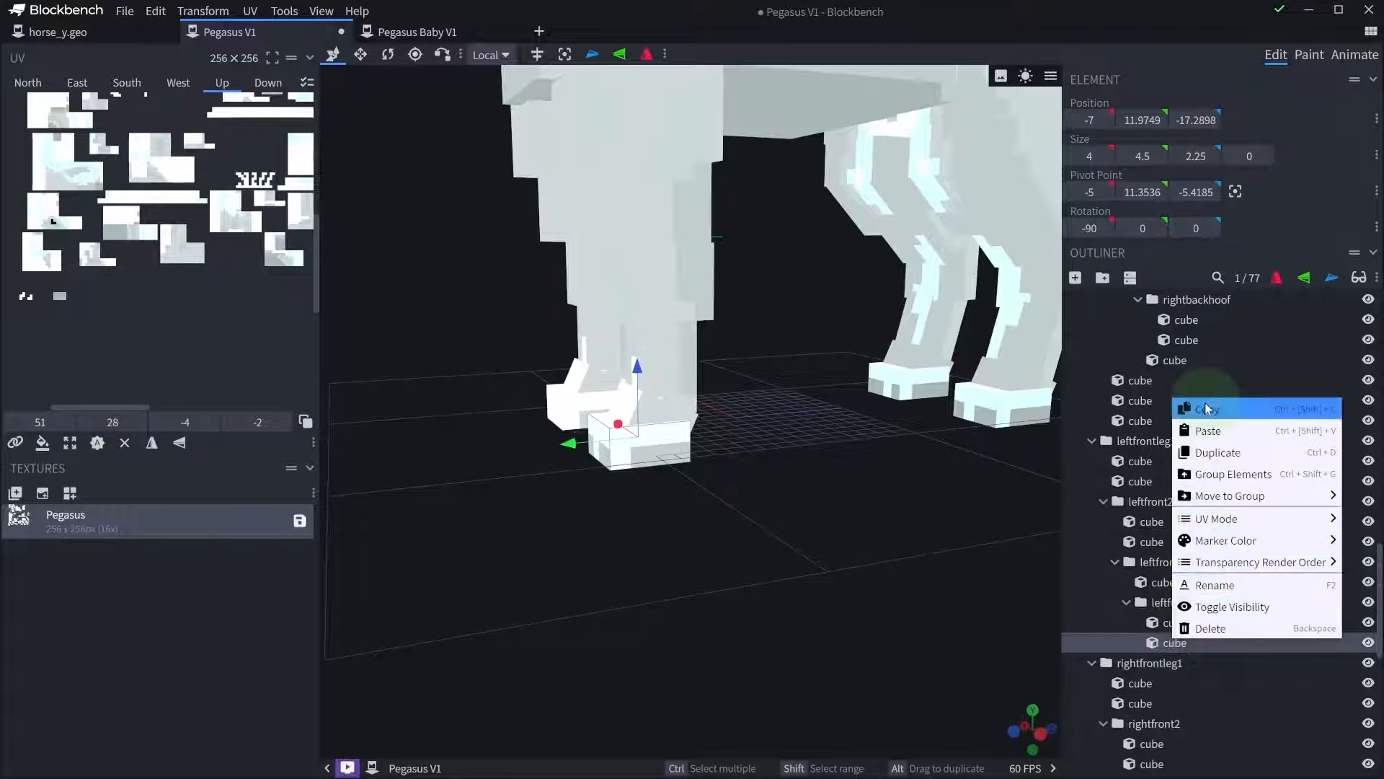
left_click(1203, 406)
Replace the old cube in rightfronthoof with the pasted hoof cube, flipped along the X axis.
left_click(561, 407)
right_click(1169, 640)
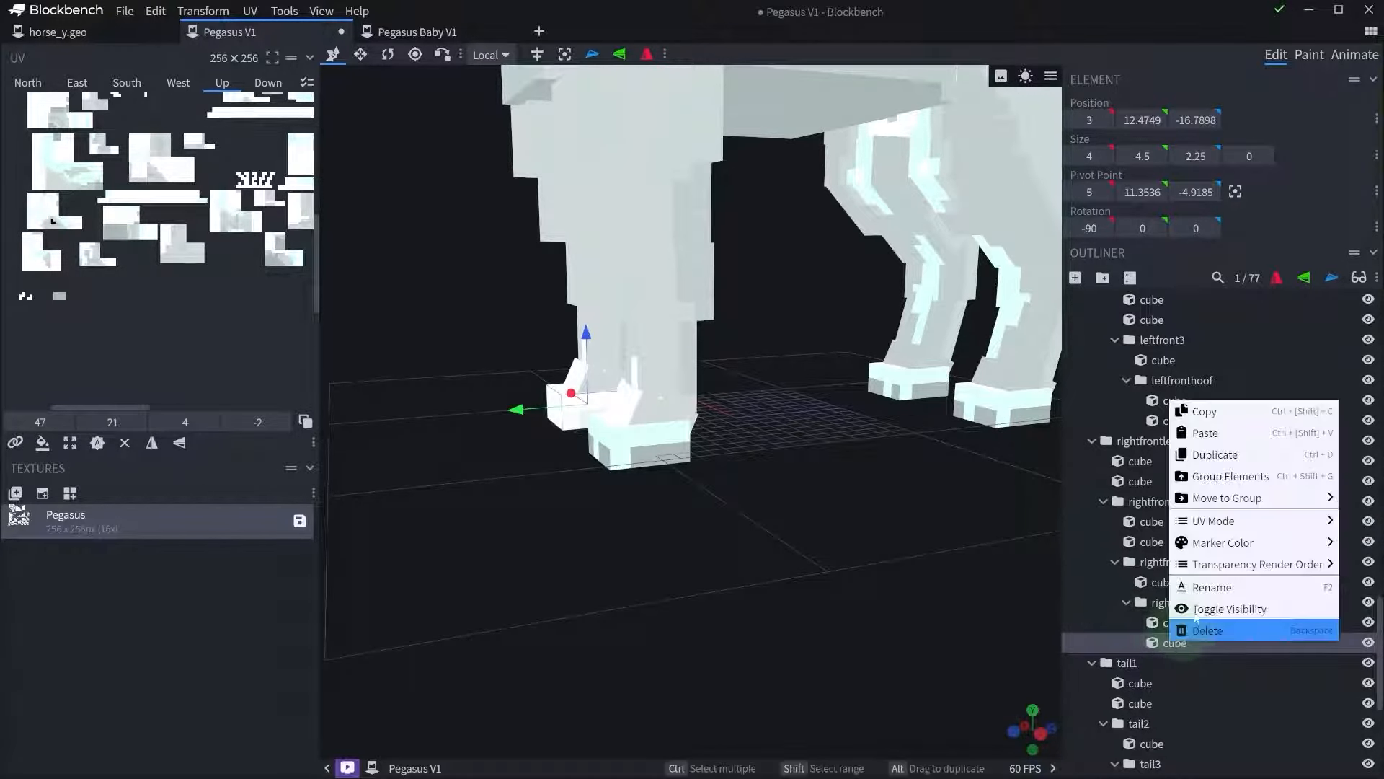
left_click(1229, 433)
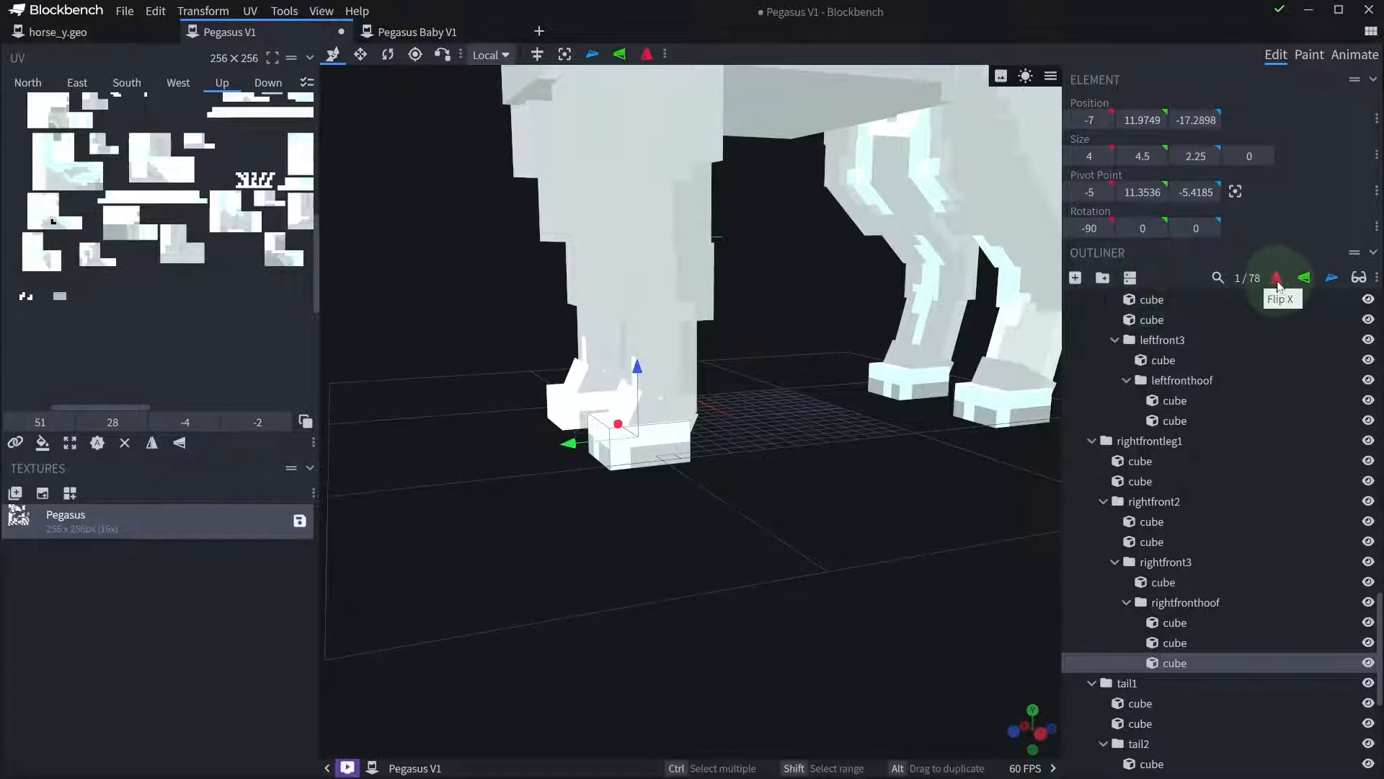
left_click_drag(800, 482, 1217, 613)
left_click(1220, 649)
left_click_drag(817, 616, 766, 555)
key("Delete")
Sample the grey of the legs and paint over the white fetlocks above the front hooves.
scroll(813, 454, "up", 2)
key("2")
left_click(878, 365, "alt")
mouse_move(713, 353)
left_mouse_down()
mouse_move(710, 373)
mouse_move(670, 364)
left_mouse_up()
left_click(642, 441, "alt")
mouse_move(797, 357)
left_mouse_down()
mouse_move(732, 382)
mouse_move(686, 428)
mouse_move(634, 396)
left_mouse_up()
mouse_move(797, 505)
left_mouse_down()
mouse_move(683, 498)
mouse_move(778, 461)
left_mouse_up()
Sample #ffffff and paint mirrored white patches down the front legs, undoing two stray strokes along the way.
left_click(914, 128, "alt")
mouse_move(781, 326)
left_mouse_down()
mouse_move(784, 377)
mouse_move(677, 386)
left_mouse_up()
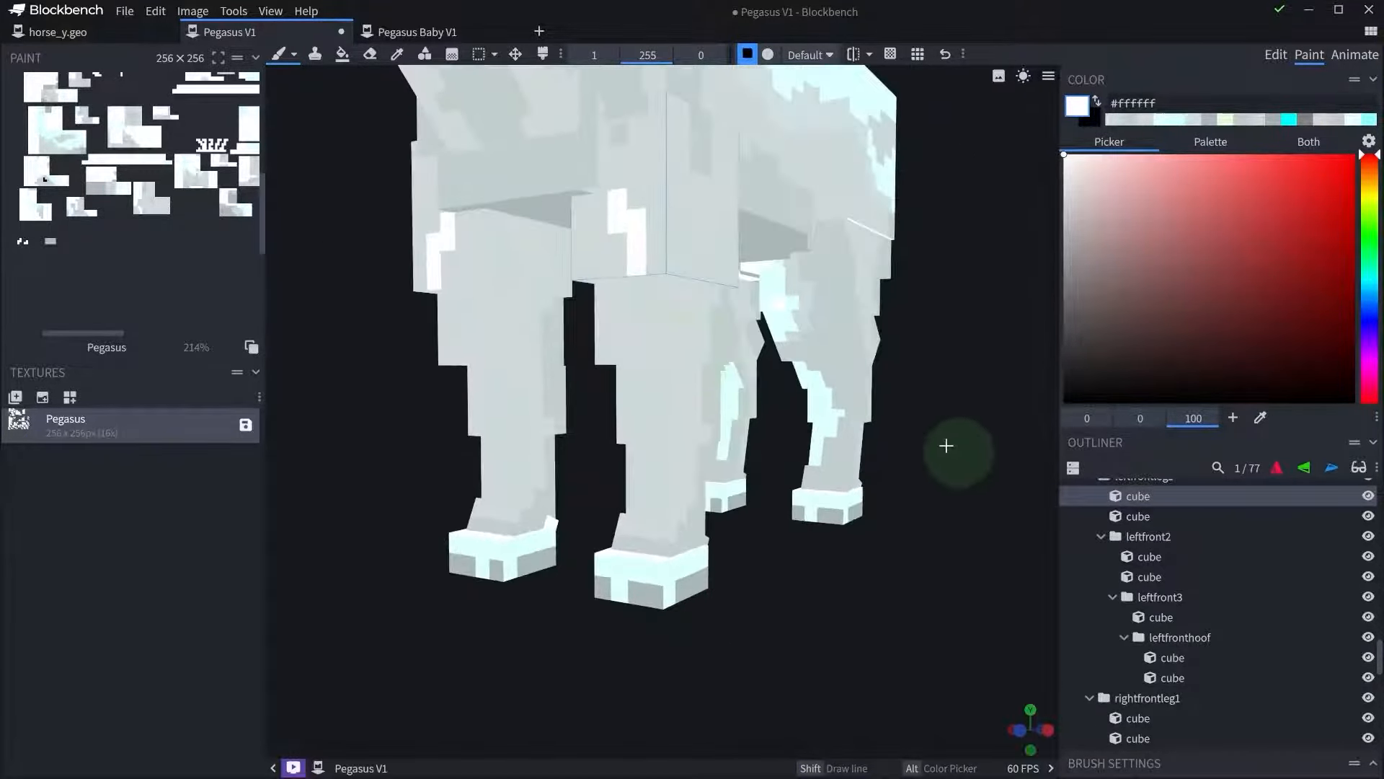
left_click_drag(955, 433, 1004, 392)
scroll(933, 480, "up", 3)
right_click_drag(747, 338, 725, 364)
key("ctrl+z")
key("ctrl+z")
left_click(737, 418)
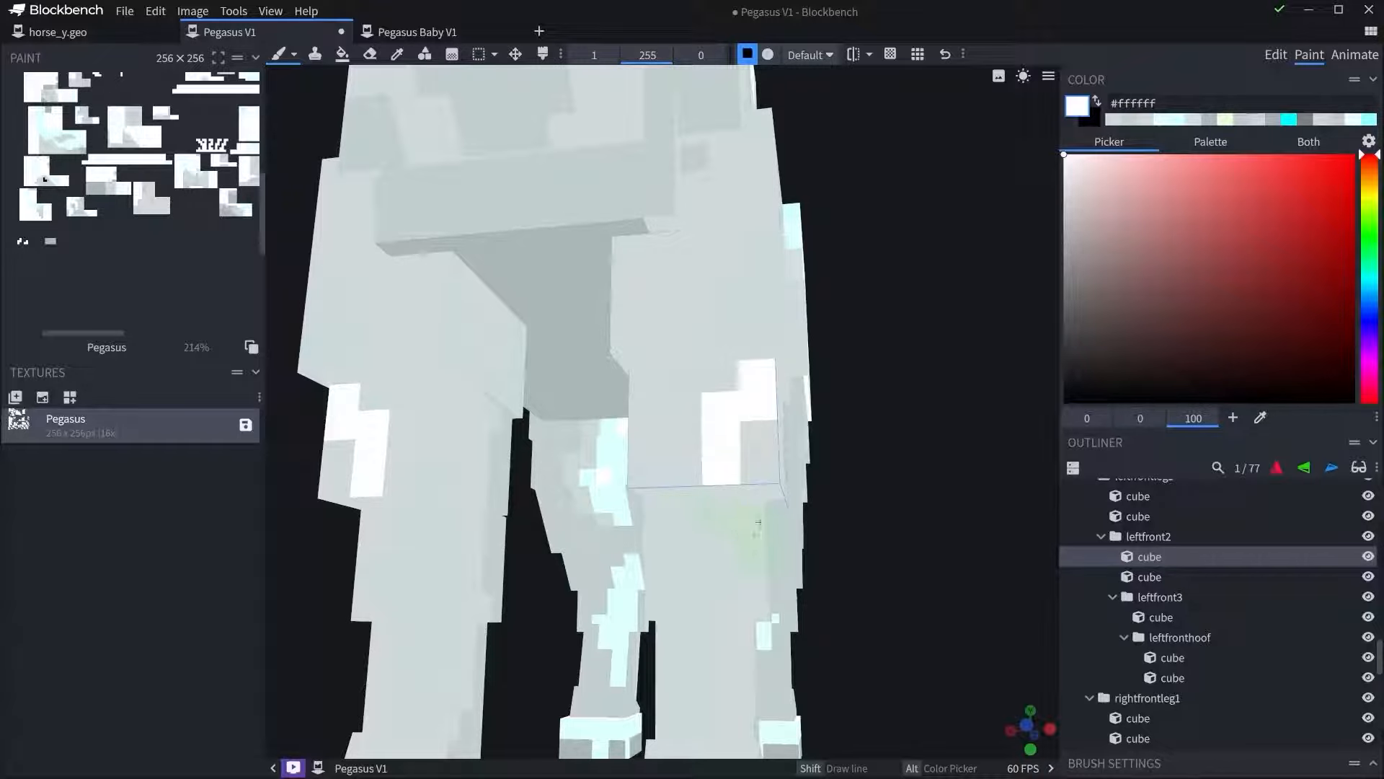
left_click(728, 242)
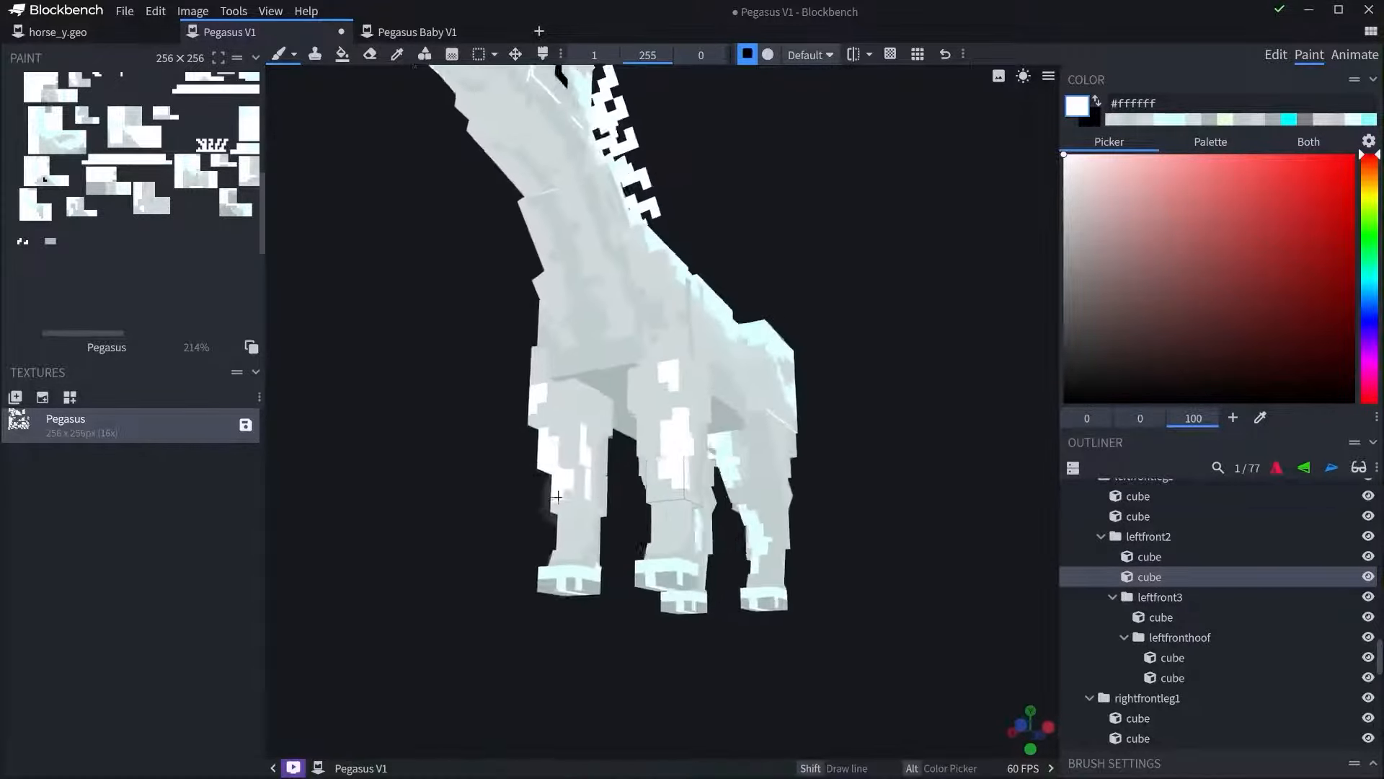
left_click_drag(581, 525, 551, 524)
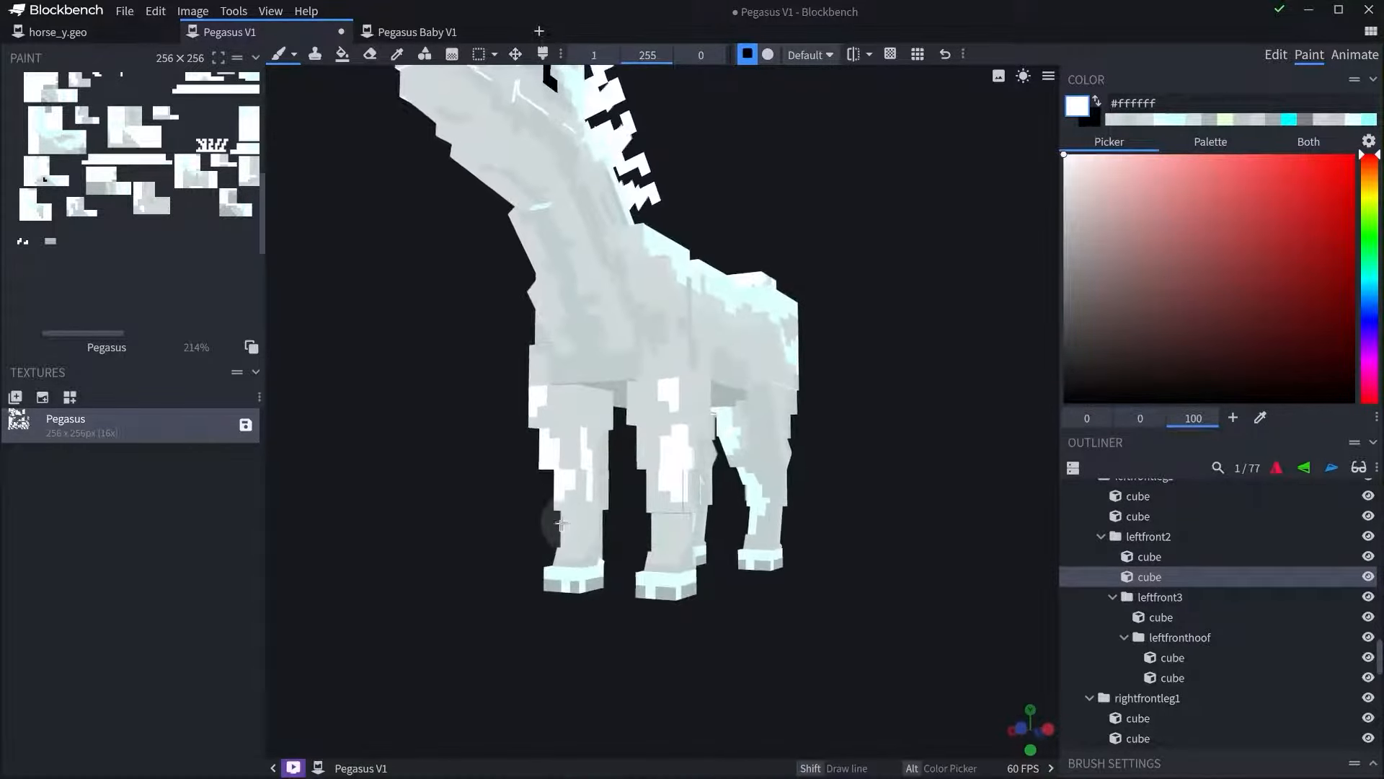
Examine the UV mapping of the right front leg's upper cubes in Edit mode.
left_click(1276, 56)
left_click(620, 470)
left_click(624, 426)
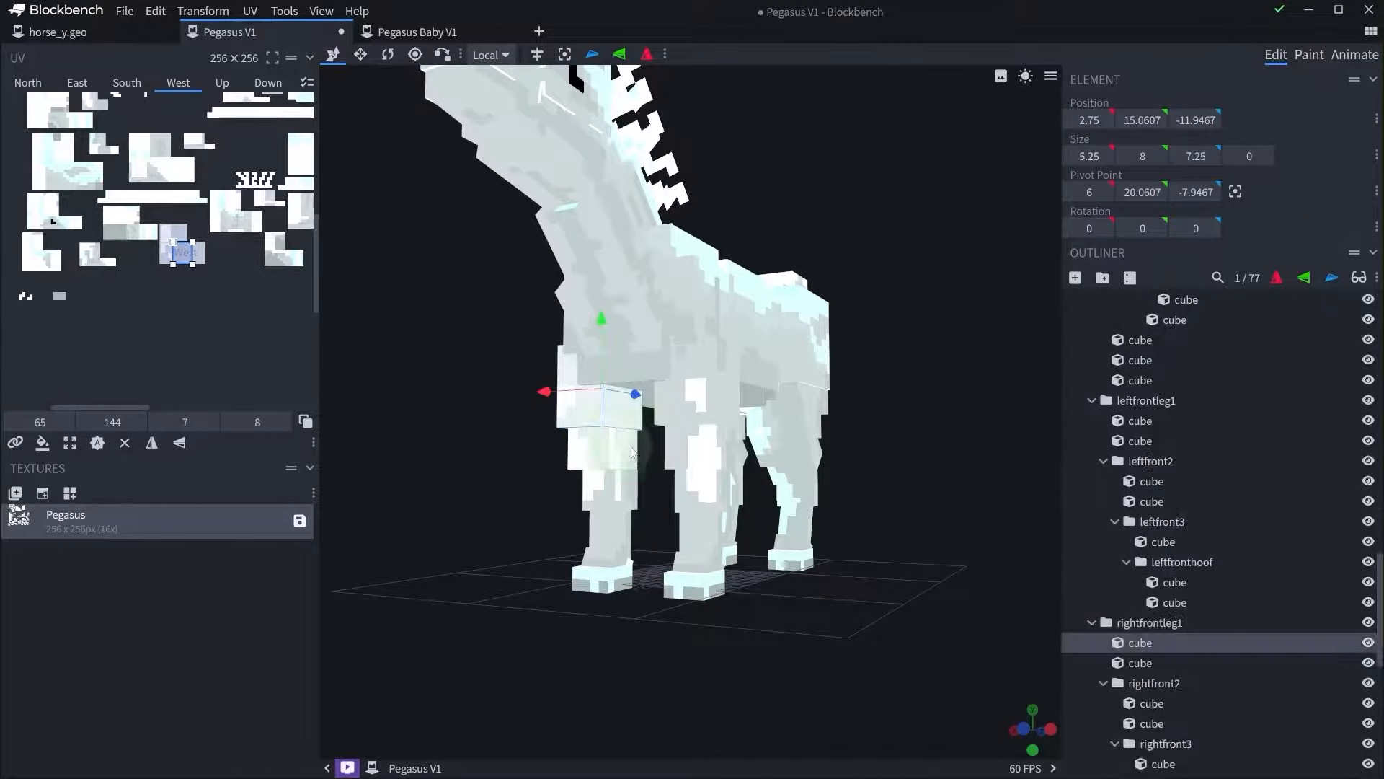
left_click(578, 493)
scroll(164, 334, "up", 5)
scroll(174, 321, "down", 5)
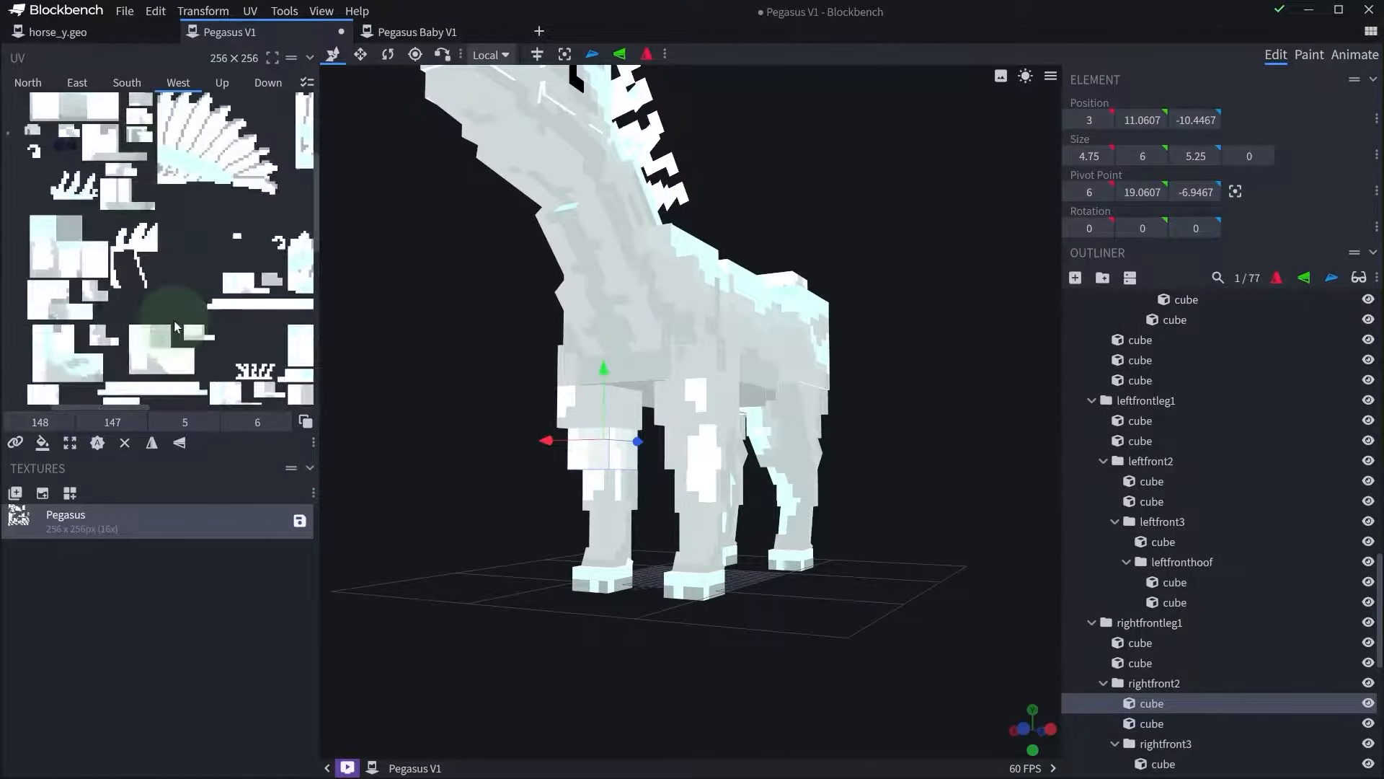
left_click_drag(122, 410, 150, 406)
scroll(160, 350, "up", 5)
scroll(167, 346, "down", 5)
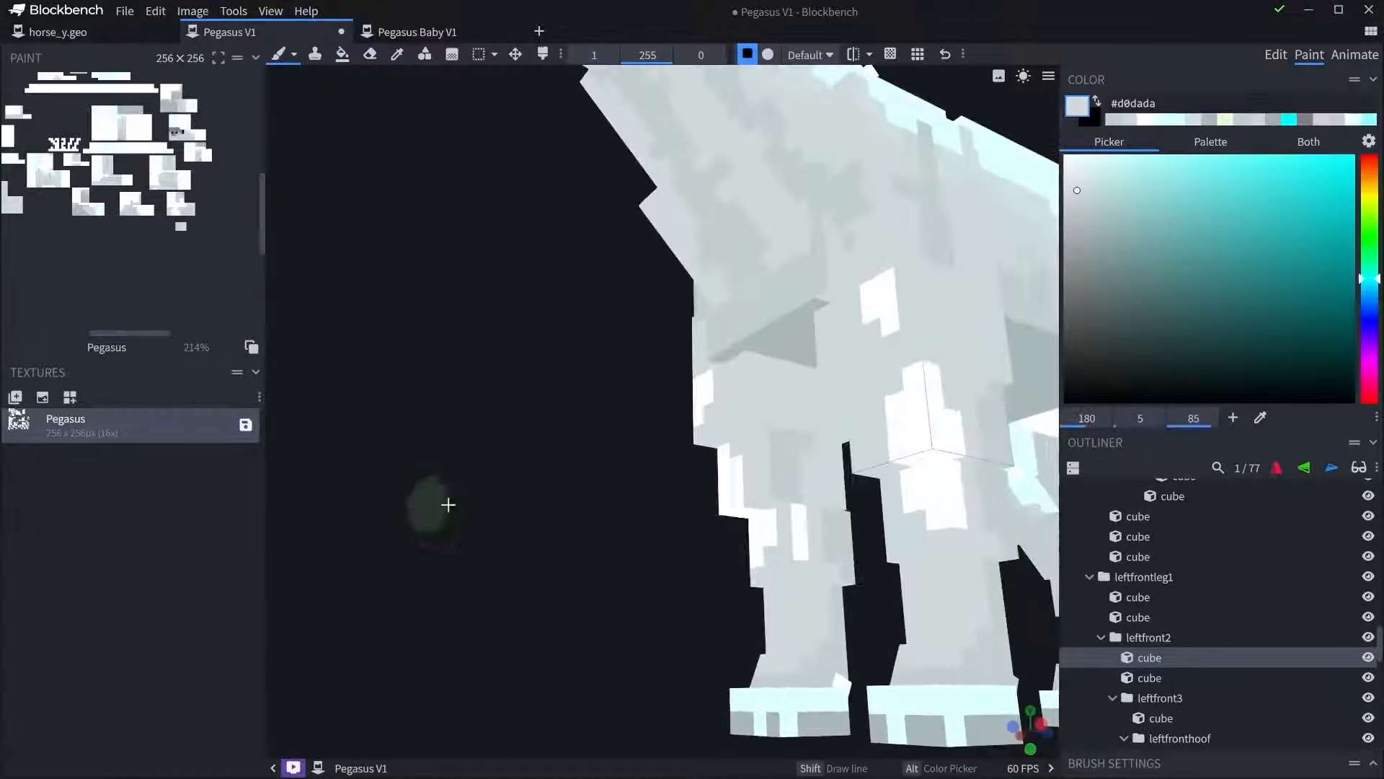
In Edit mode, mirror the UV of the west face of rightfront2's upper cube along X.
left_click(1275, 54)
scroll(693, 425, "up", 3)
left_click(694, 426)
left_click(225, 297)
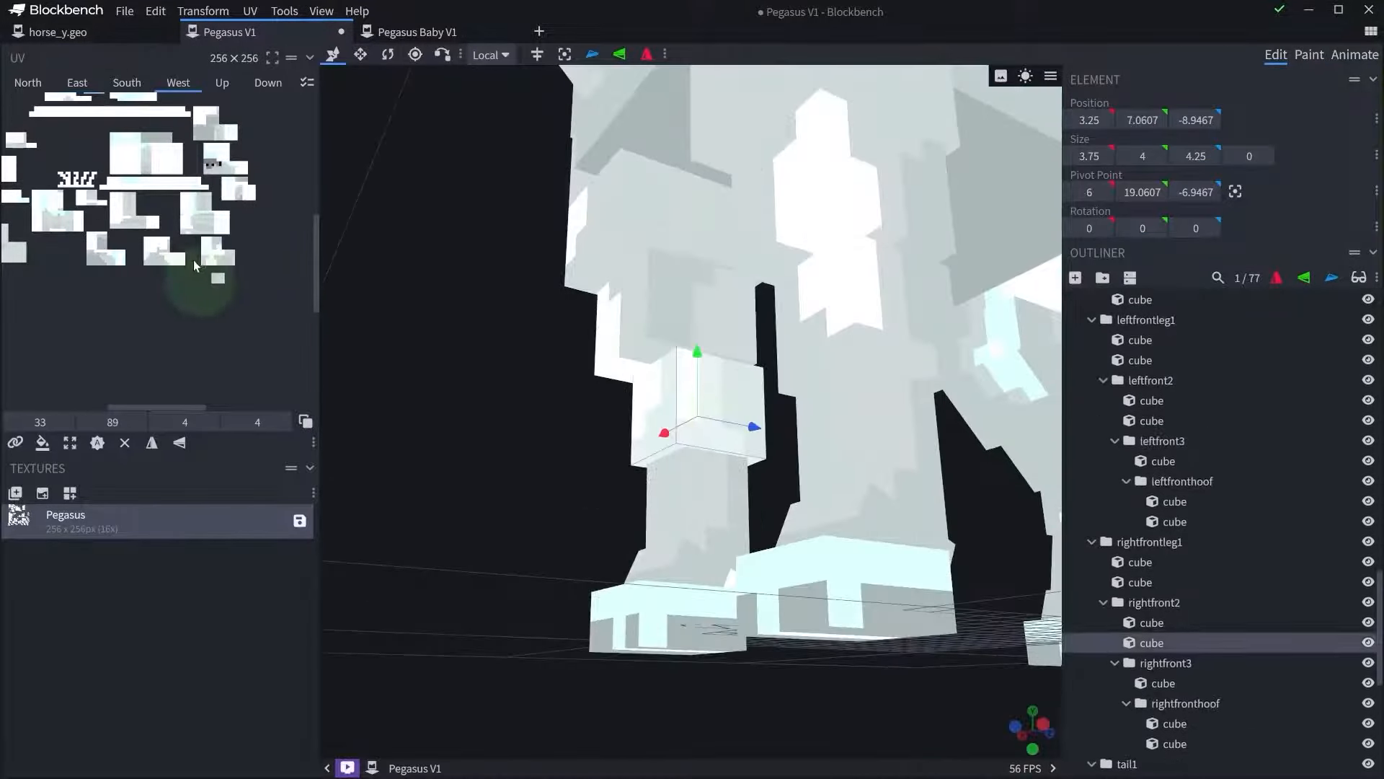
left_click_drag(195, 408, 130, 408)
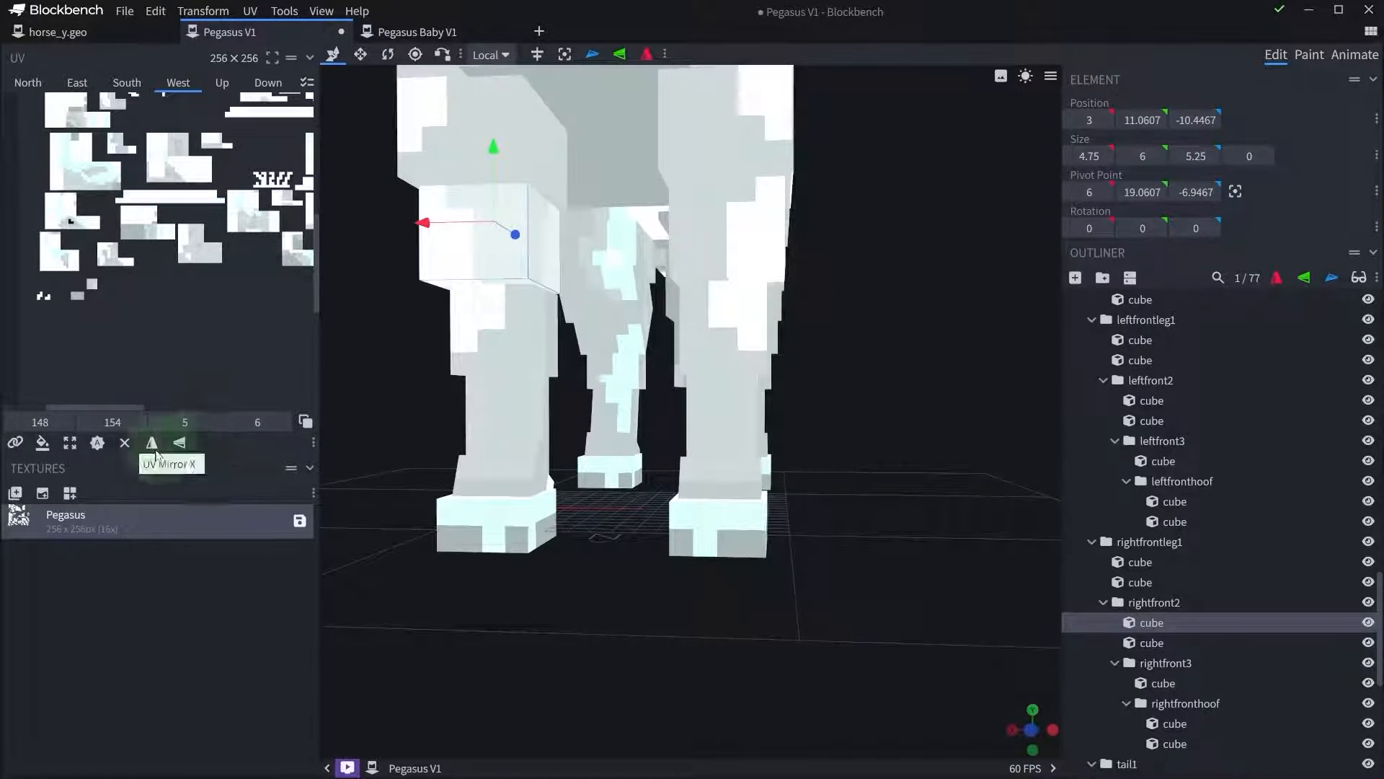
left_click(154, 446)
Move the west face UV of rightfrontleg1's first cube to the empty texture area at 65, 153.
left_click_drag(750, 350, 743, 313)
right_click_drag(660, 252, 710, 338)
left_click_drag(562, 403, 488, 411)
left_click(610, 297)
right_click_drag(610, 297, 556, 321)
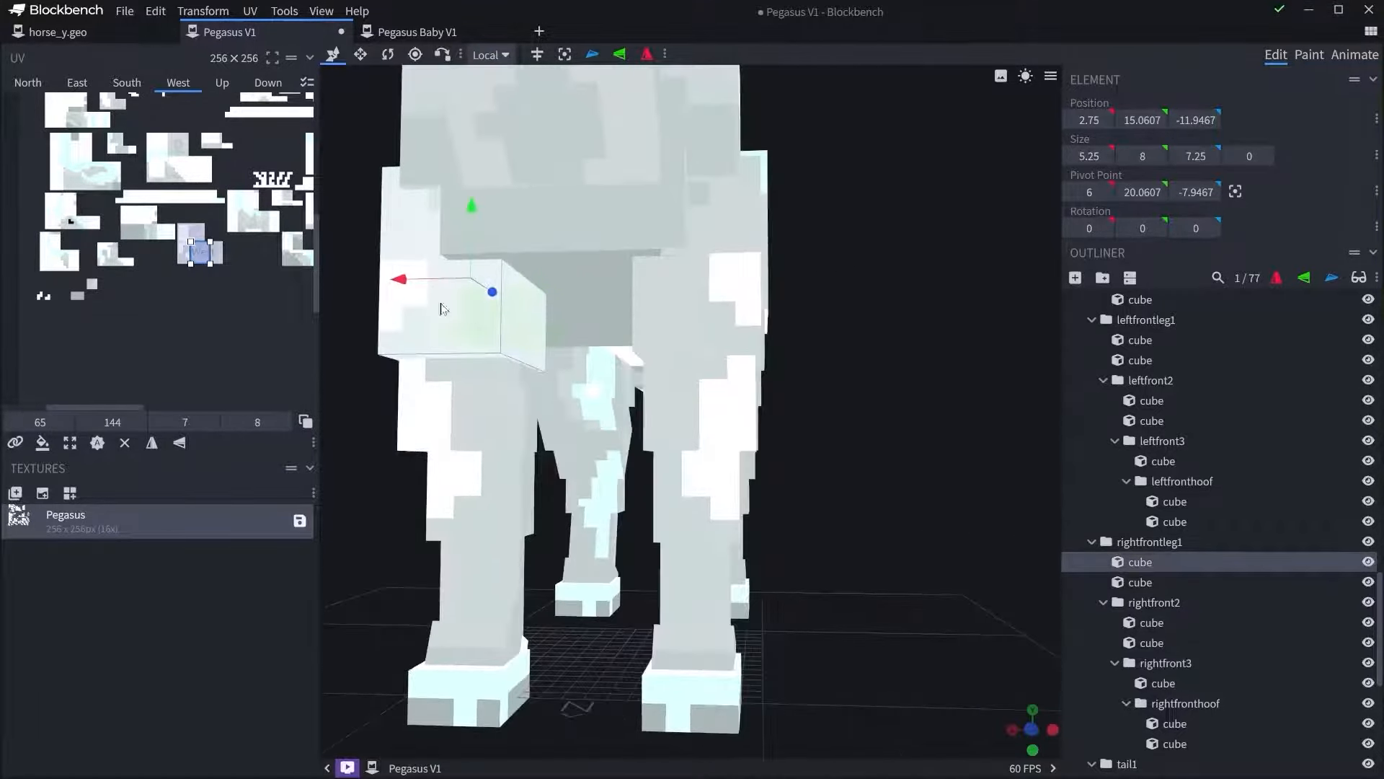
left_click_drag(201, 252, 199, 281)
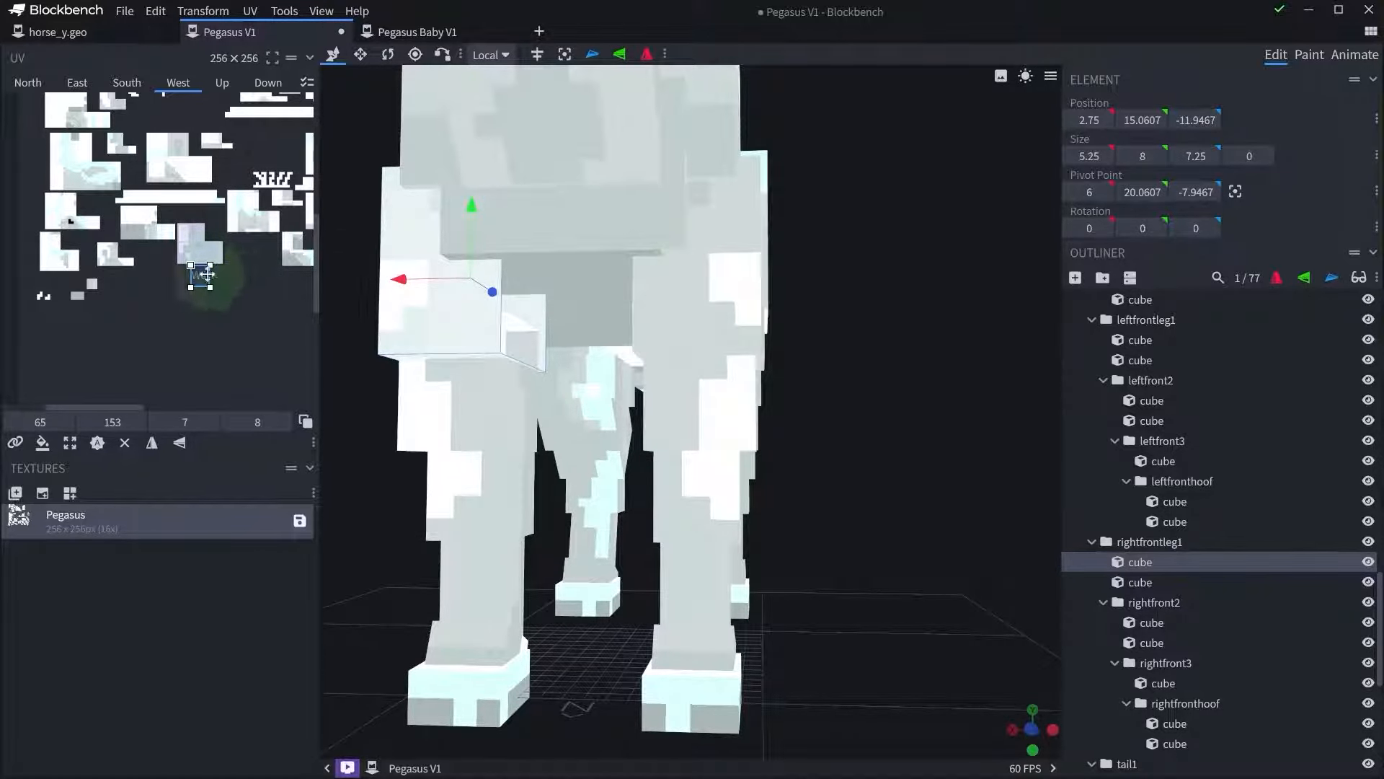
Copy the moved west face mapping and paste it onto the east face of leftfrontleg1's matching cube.
right_click(205, 274)
left_click(261, 380)
left_click_drag(846, 278, 942, 293)
left_click(566, 309)
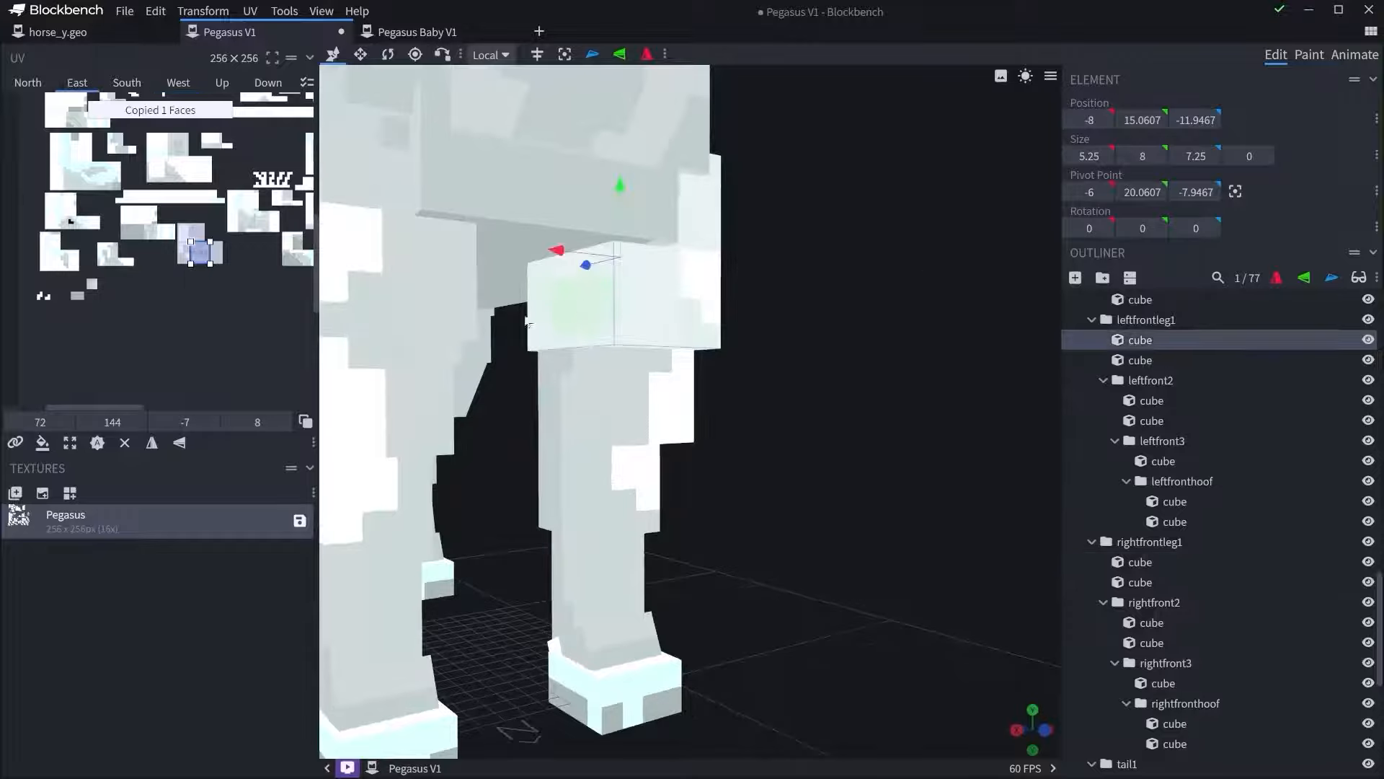
right_click(207, 340)
left_click(240, 462)
left_click_drag(714, 379, 584, 339)
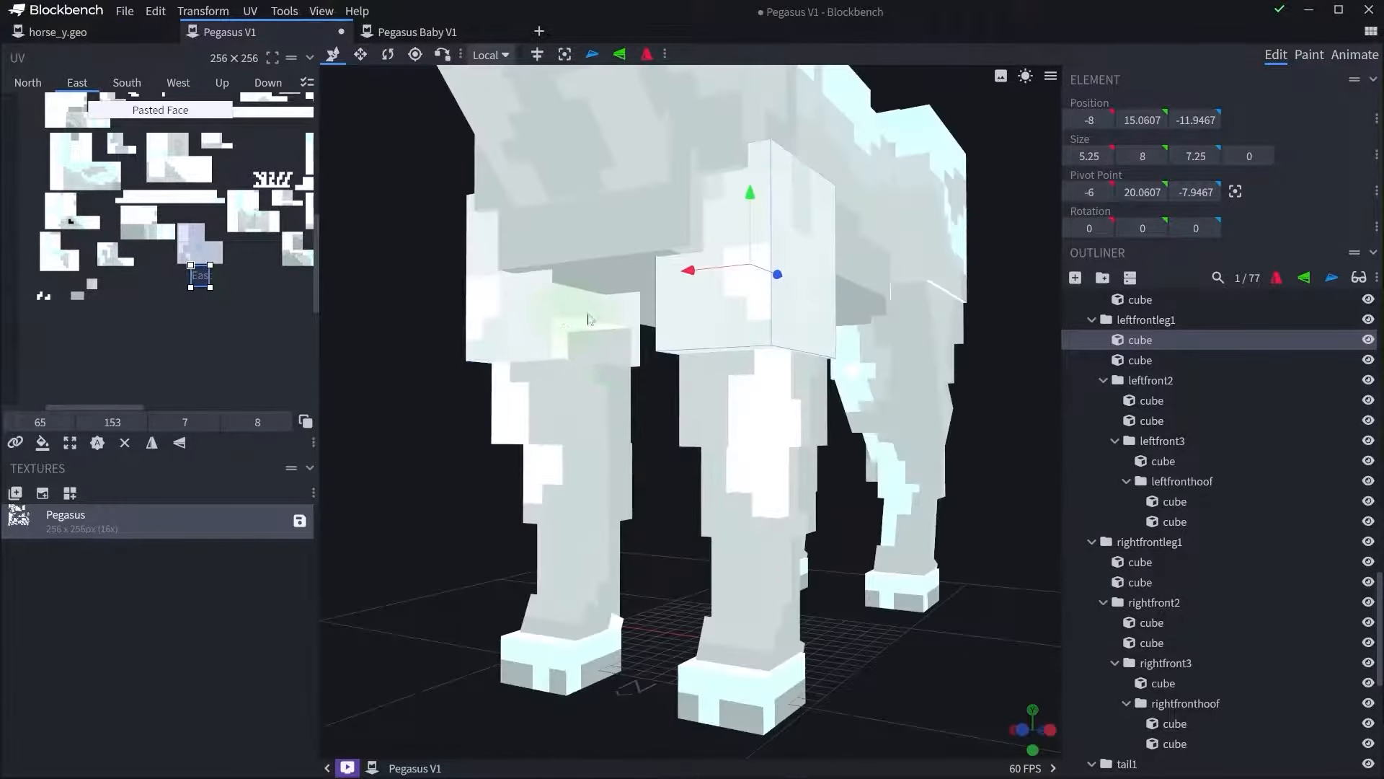
Sample #d0dada and fill the inner face of rightfrontleg1's first cube with it, keeping the fill mode on Connected Colors.
left_click(590, 317)
mouse_move(513, 382)
right_mouse_down()
mouse_move(518, 417)
mouse_move(548, 454)
mouse_move(473, 356)
right_mouse_up()
scroll(548, 455, "up", 3)
left_click(1309, 54)
key("alt")
left_click(473, 346, "alt")
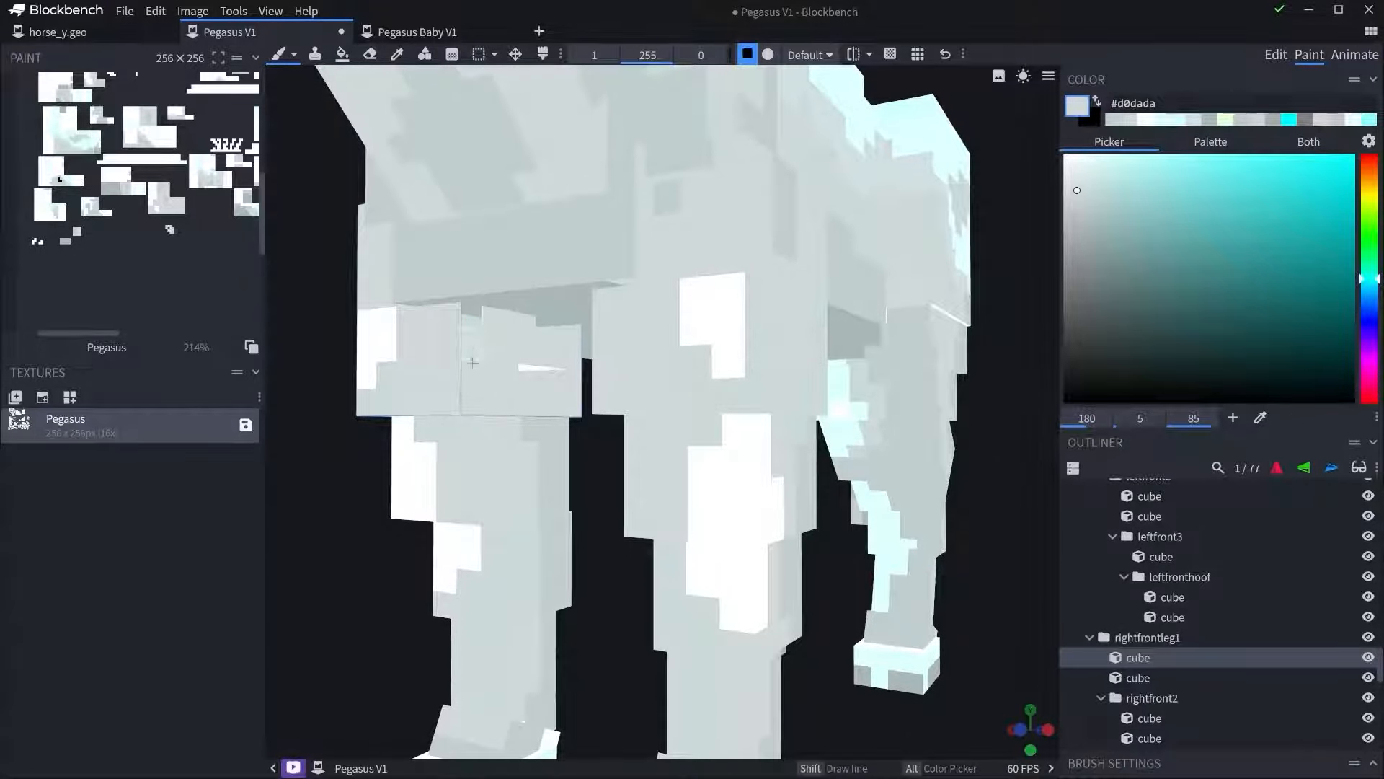
key("ctrl+z")
left_click(342, 56)
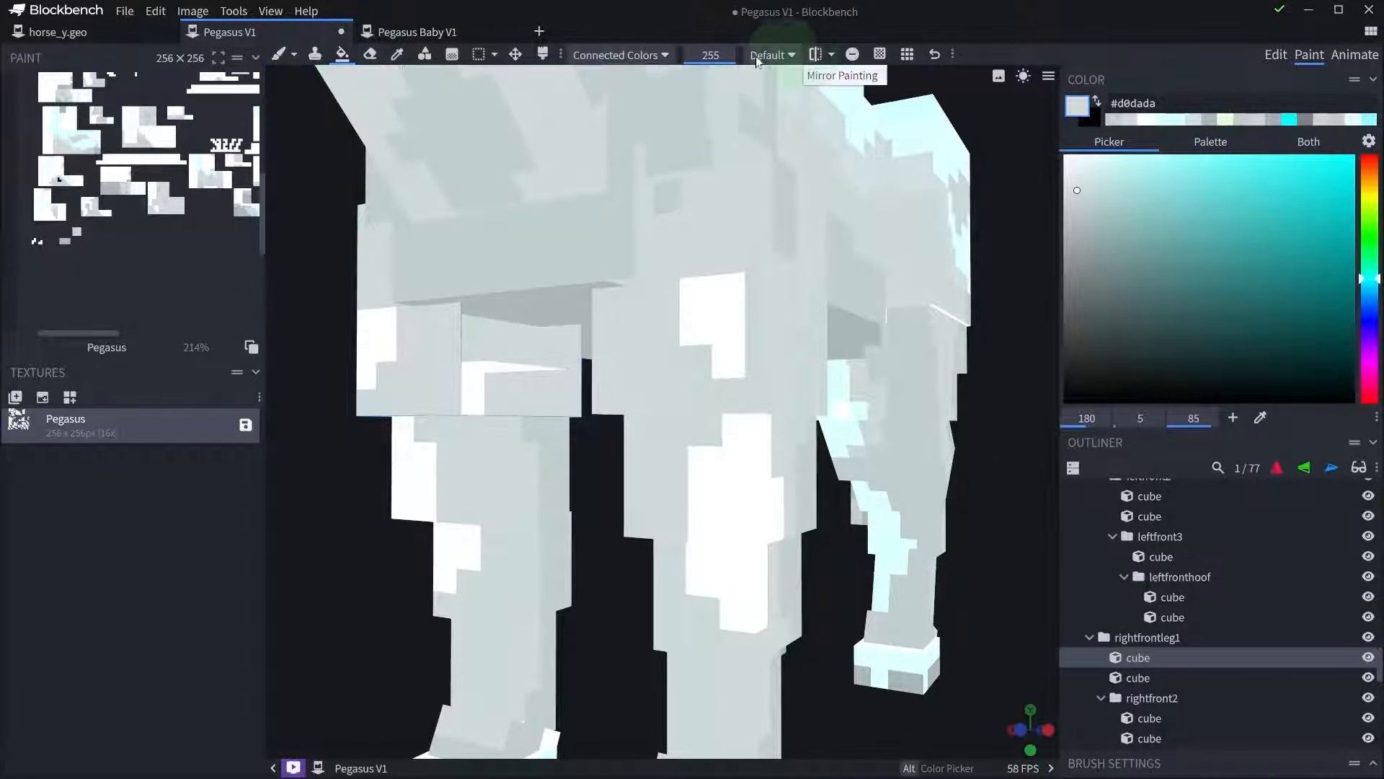
left_click(618, 55)
left_click(598, 118)
left_click(495, 373)
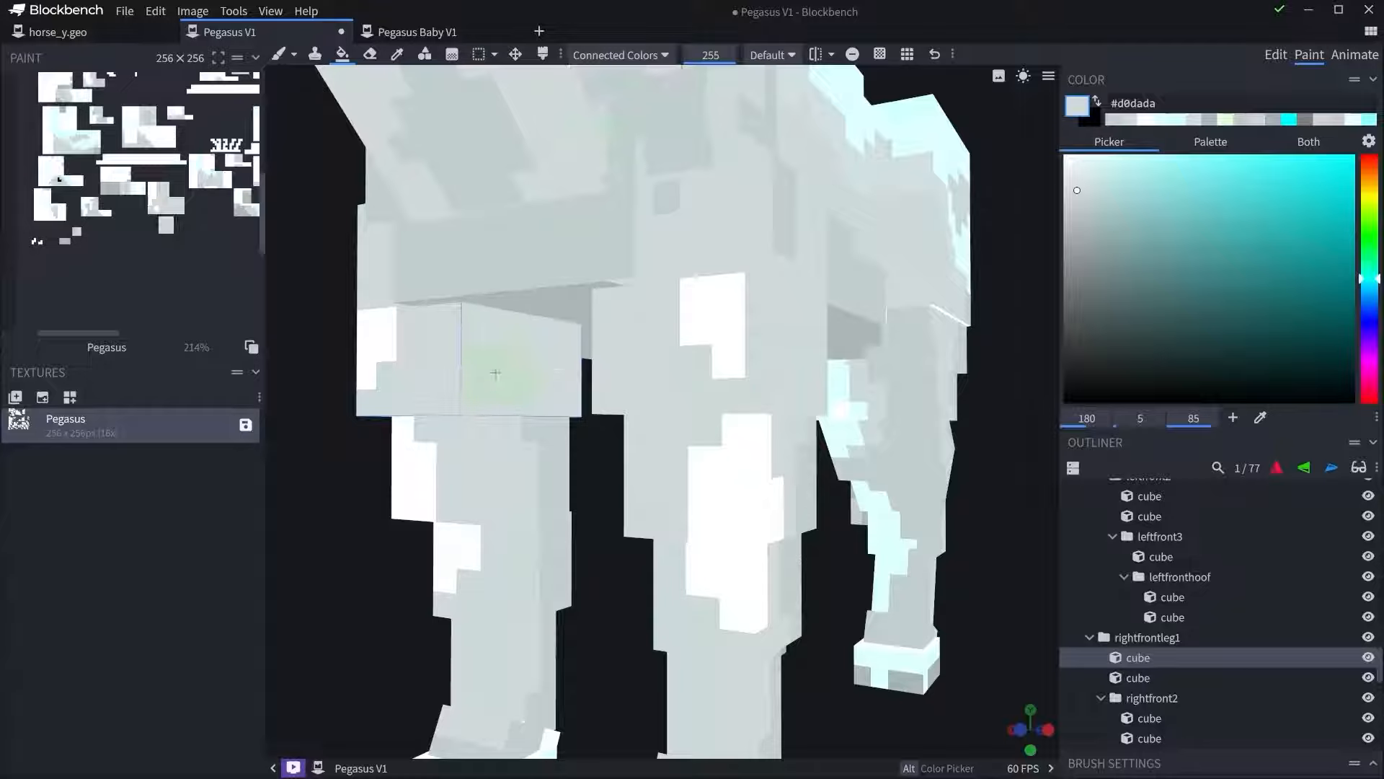
Sample the darker grey #c2cfcf and paint shading along the inner faces of the front legs' upper cubes.
key("b")
scroll(495, 374, "up", 2)
left_click(516, 422, "alt")
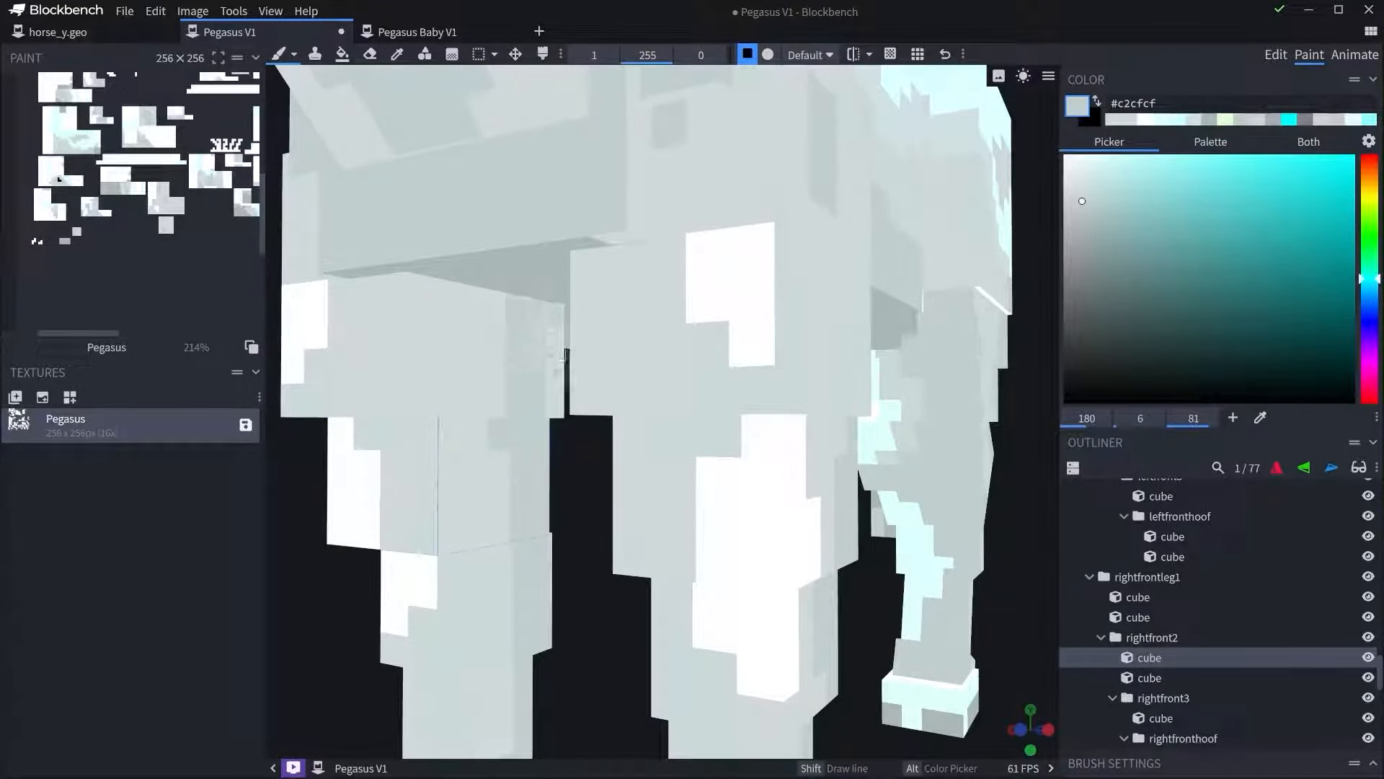
left_click_drag(560, 488, 636, 354)
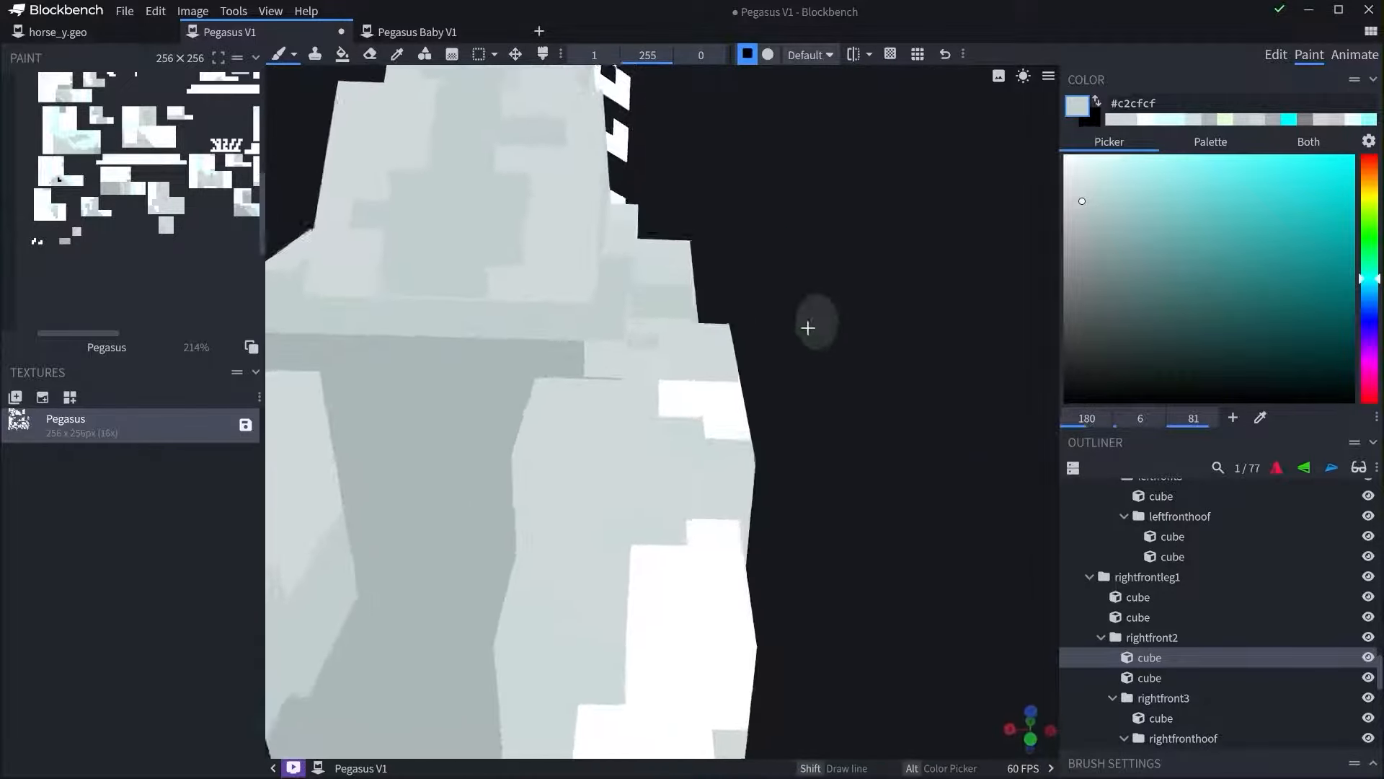
left_click_drag(806, 327, 717, 377)
left_click(431, 532)
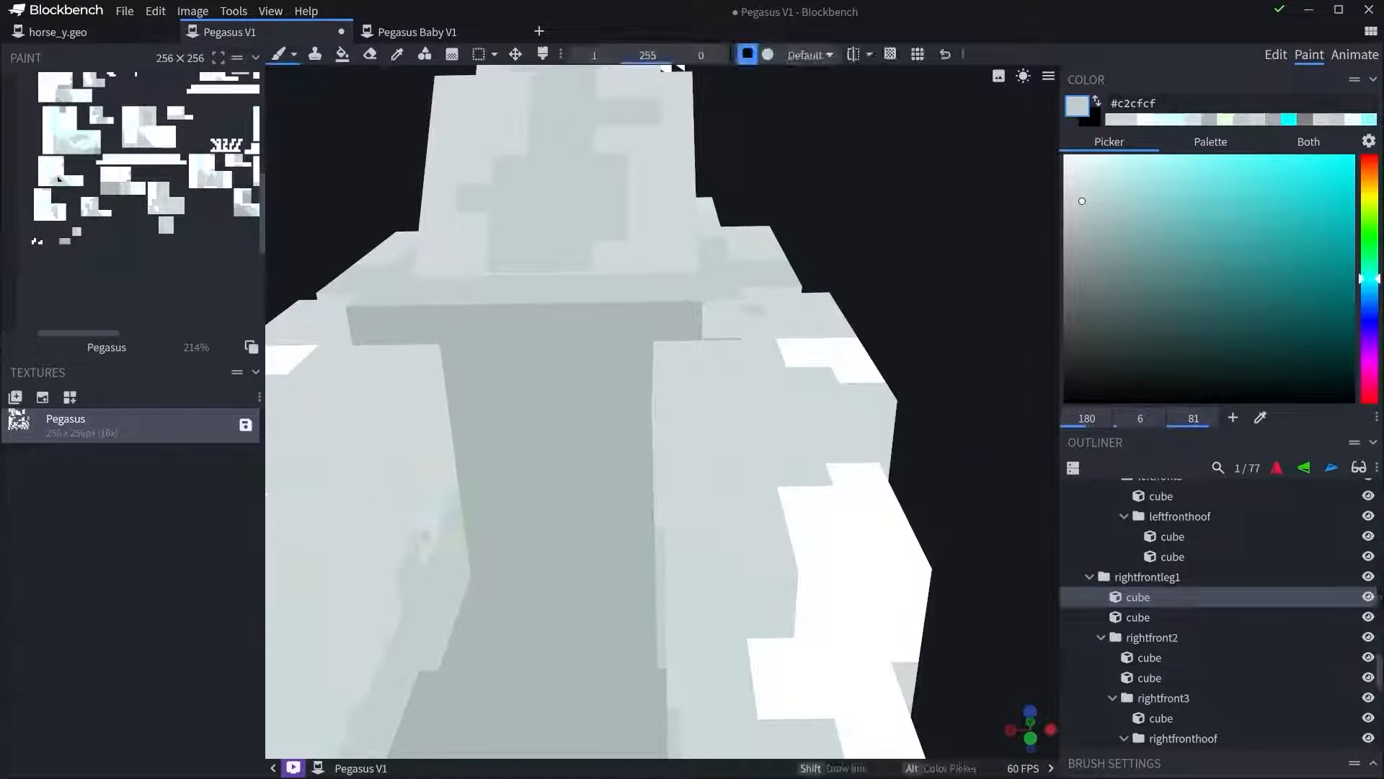
Examine the body, front legs and belly shading from the side and close up.
scroll(434, 532, "down", 4)
left_click_drag(940, 392, 738, 511)
scroll(513, 485, "down", 5)
left_click_drag(512, 485, 535, 510)
right_click_drag(534, 510, 381, 535)
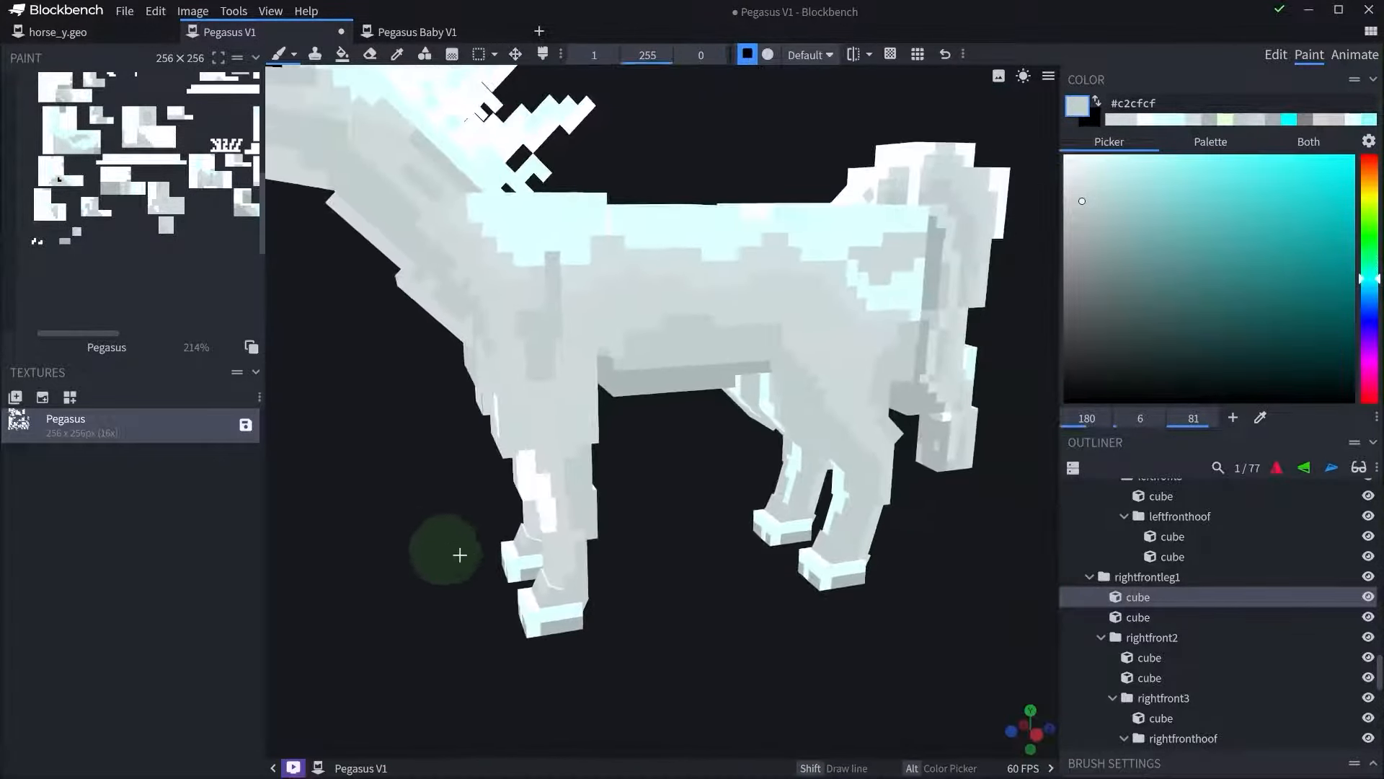
scroll(544, 445, "up", 5)
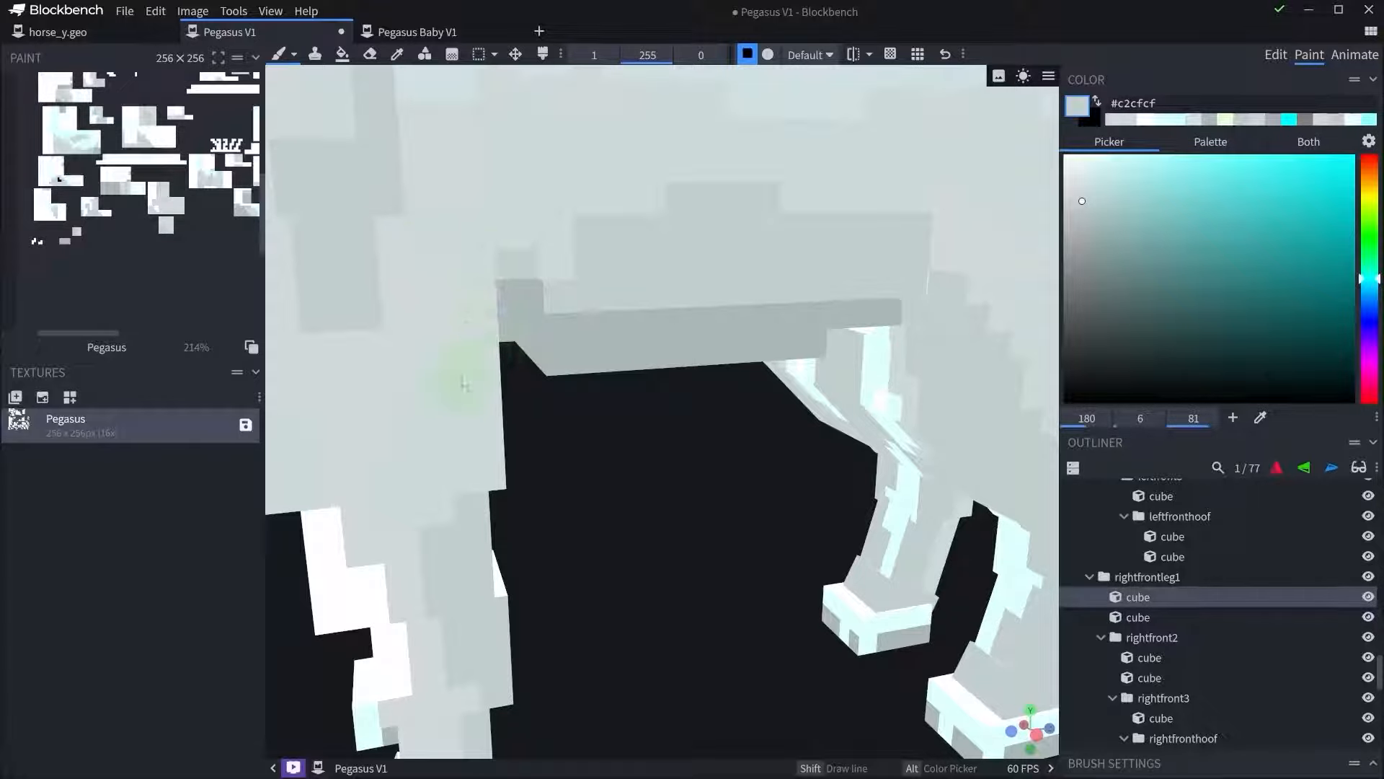
scroll(615, 430, "down", 5)
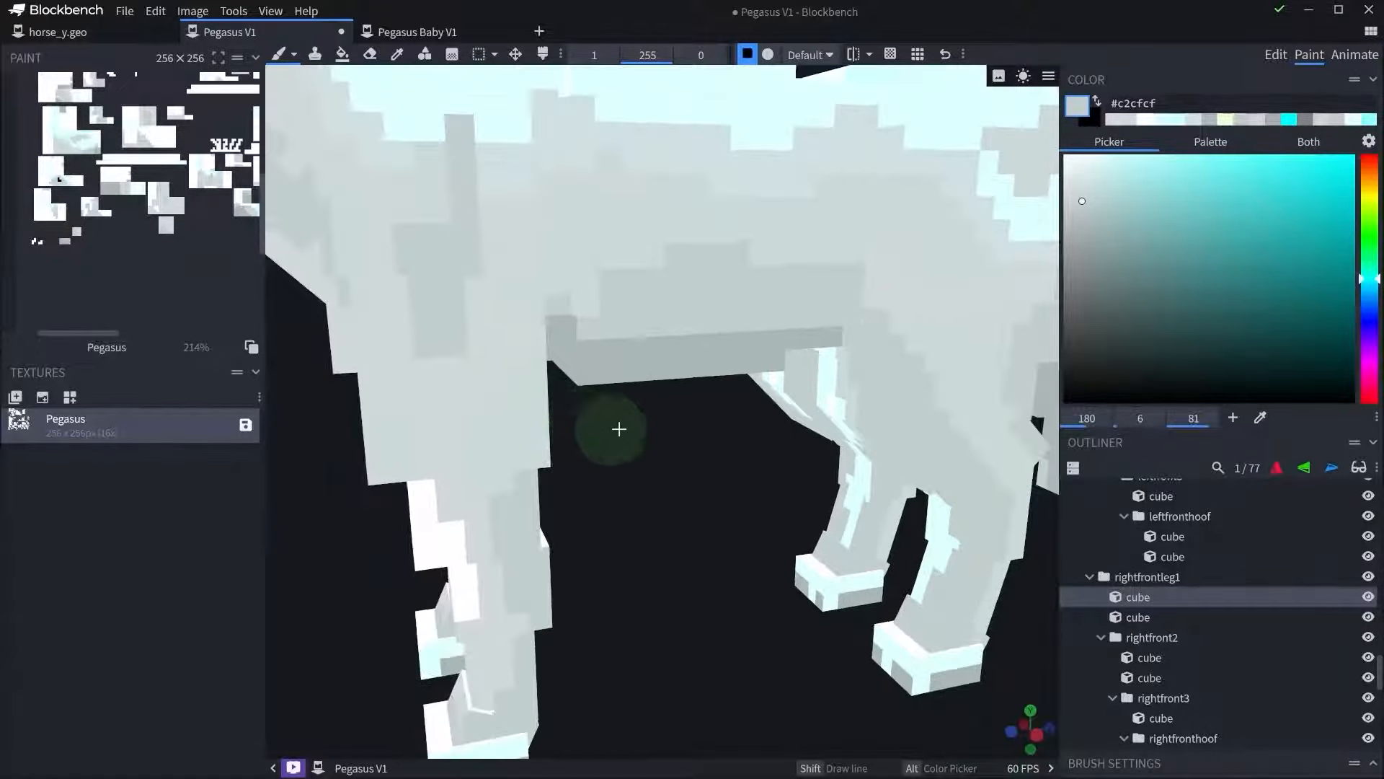
right_click_drag(615, 430, 659, 457)
scroll(658, 458, "down", 1)
Test-fill the left front leg's outer upper face with green #8fde5d to check its connected colors, and undo it.
left_click(560, 253, "alt")
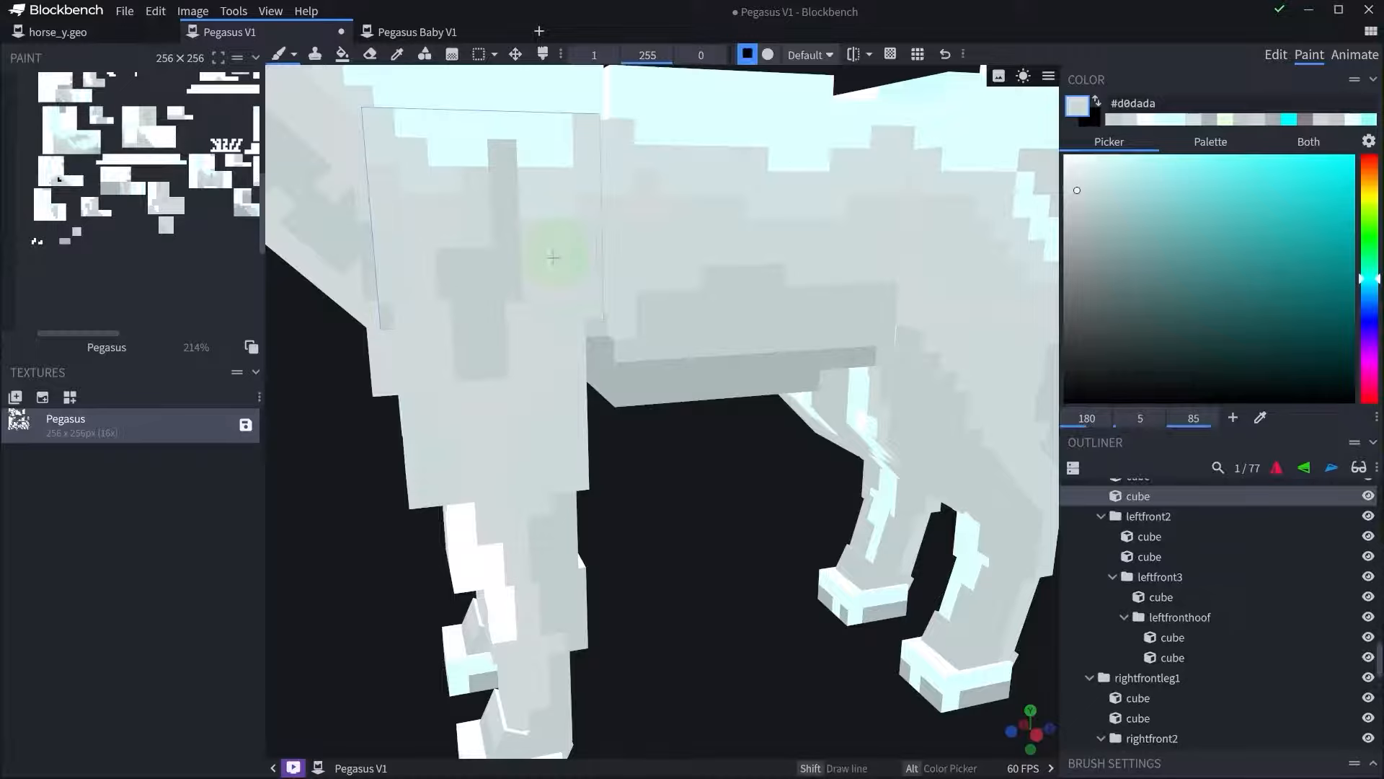
left_click(342, 54)
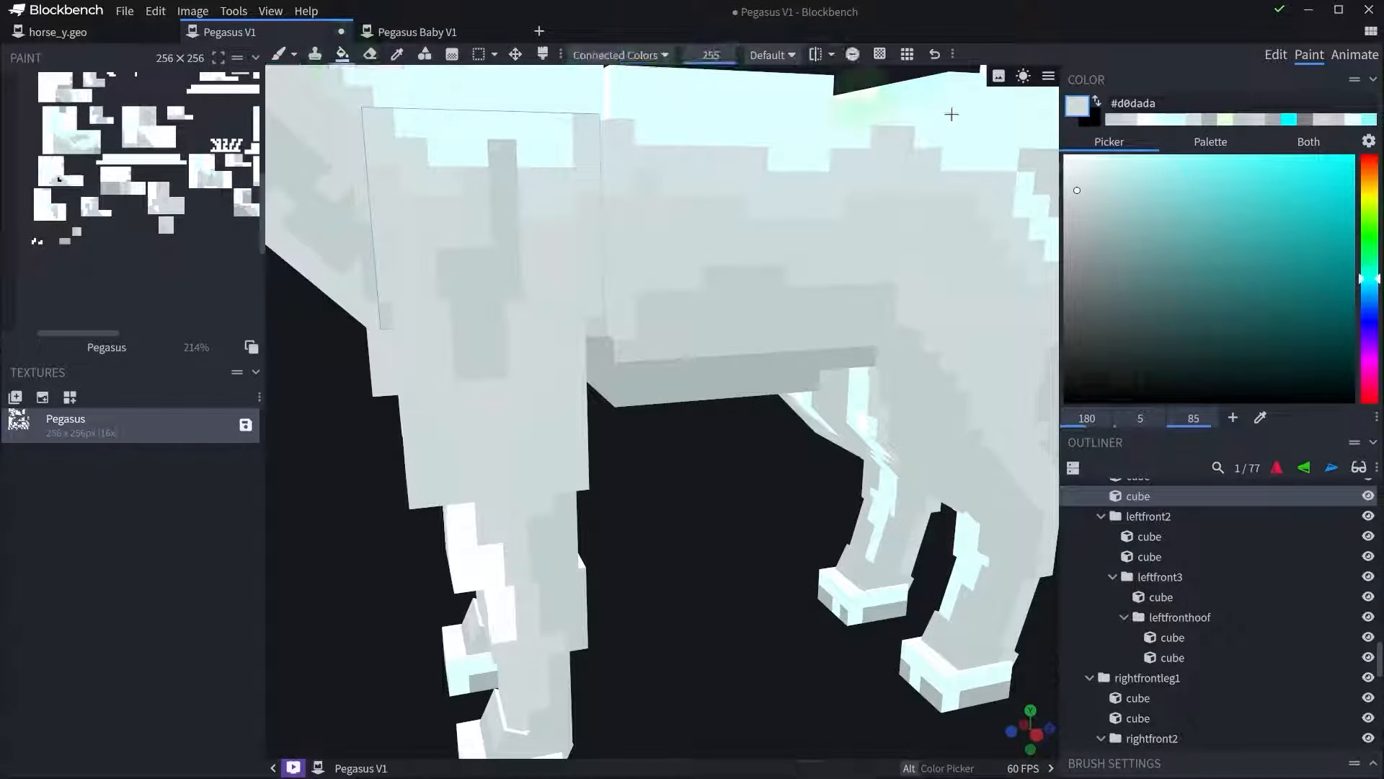
left_click(1210, 141)
left_click(1177, 183)
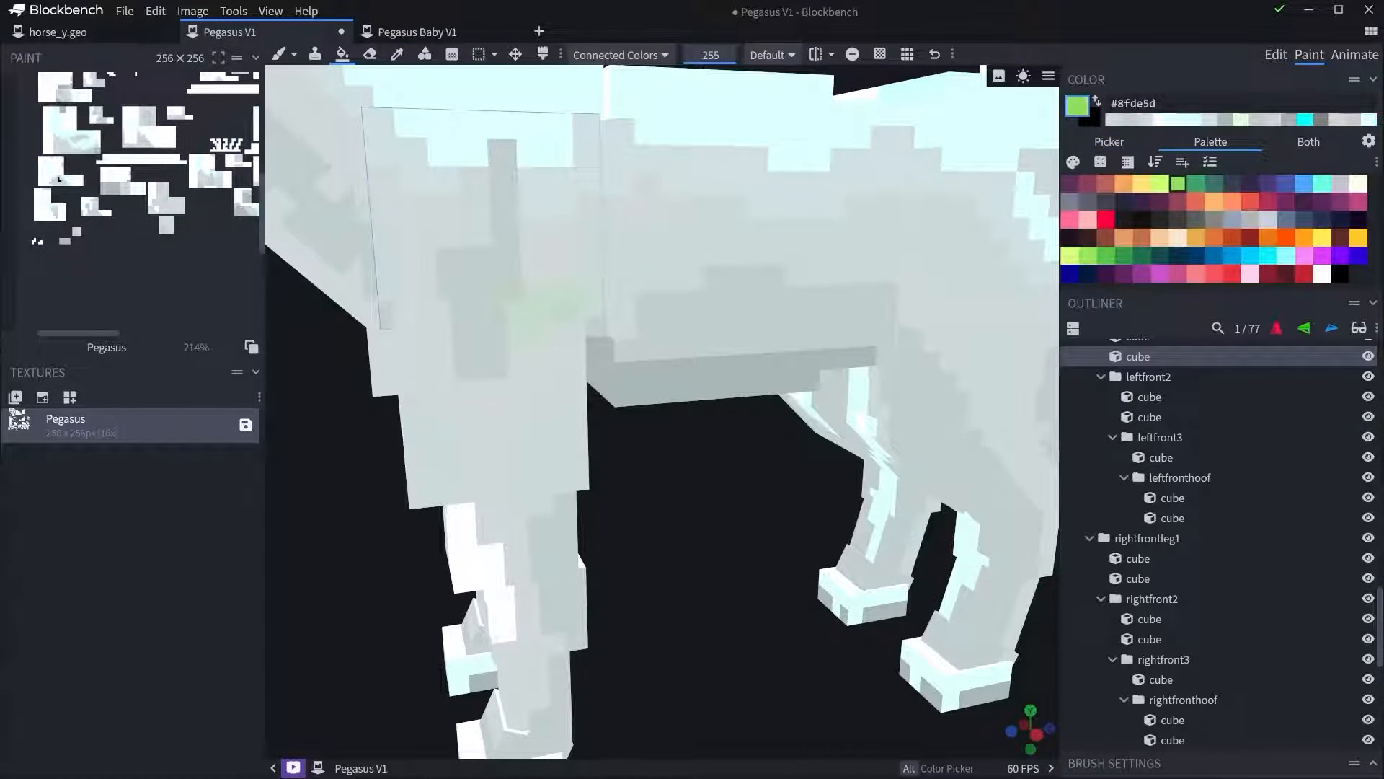
left_click(558, 321)
key("ctrl+z")
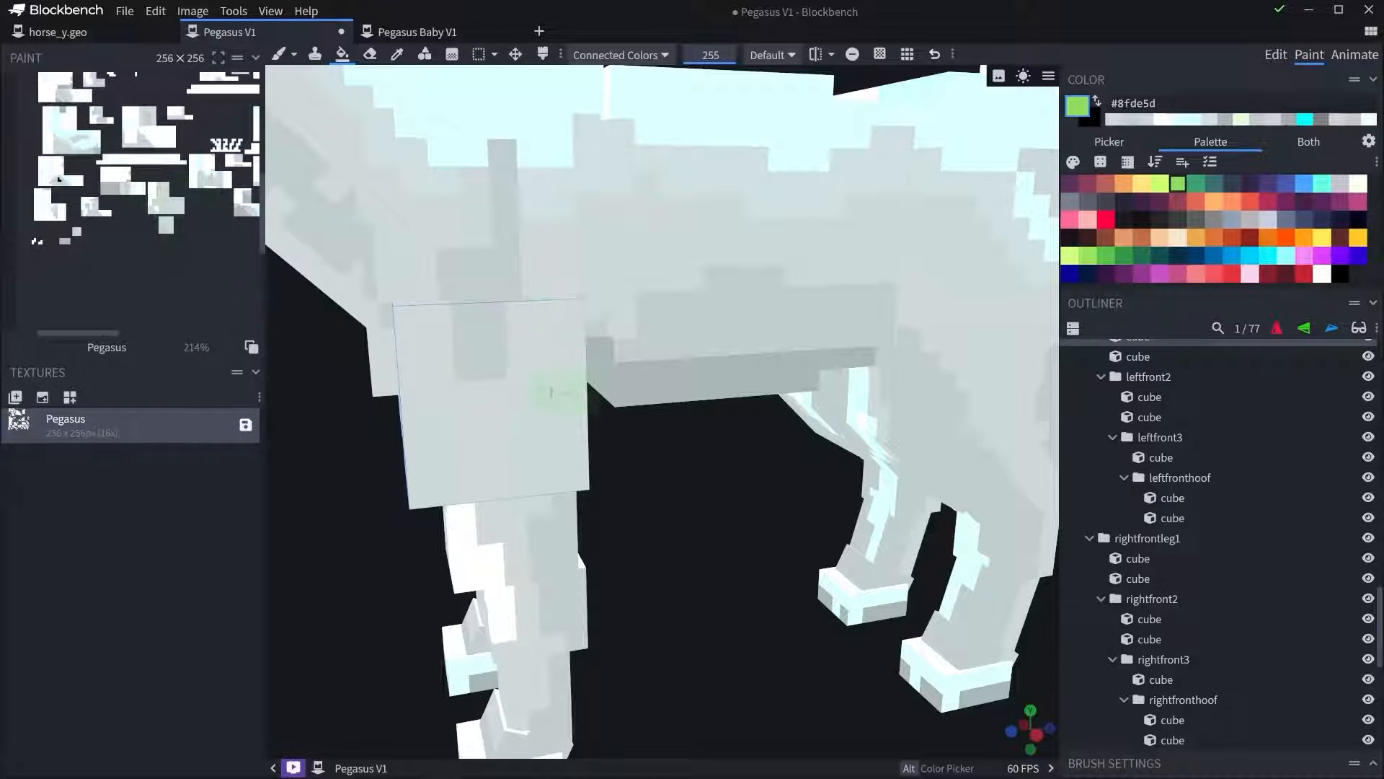
left_click(484, 393)
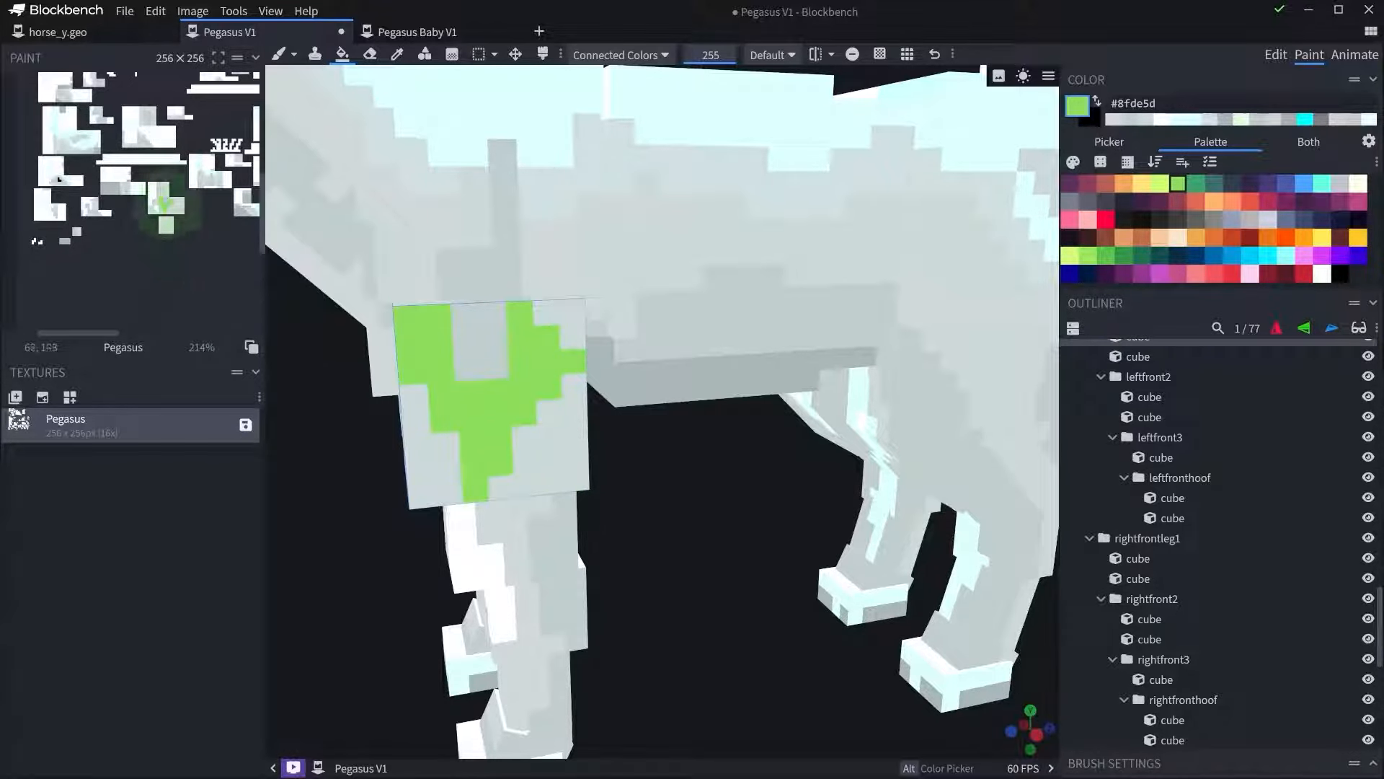
right_click(166, 202)
mouse_move(250, 225)
mouse_move(312, 218)
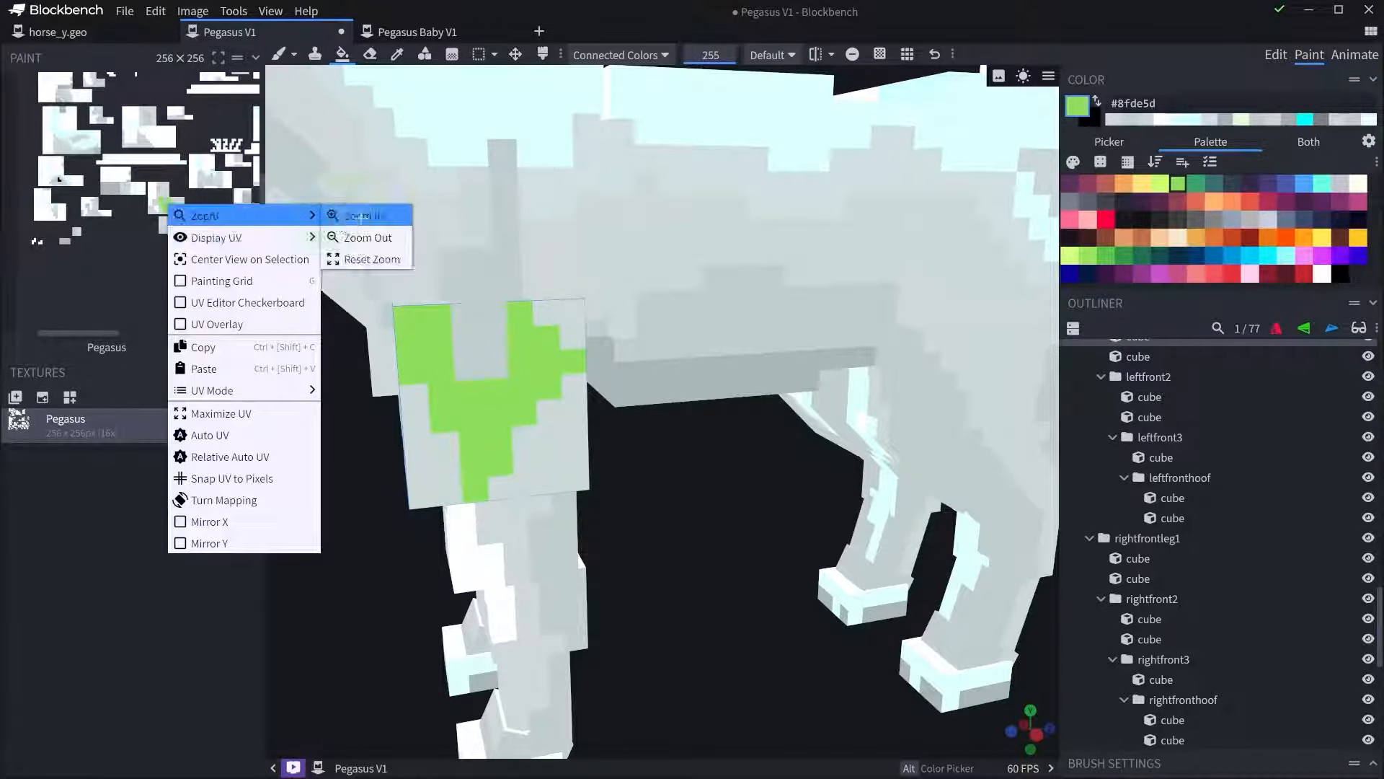
left_click(358, 217)
scroll(211, 301, "down", 3)
key("ctrl+z")
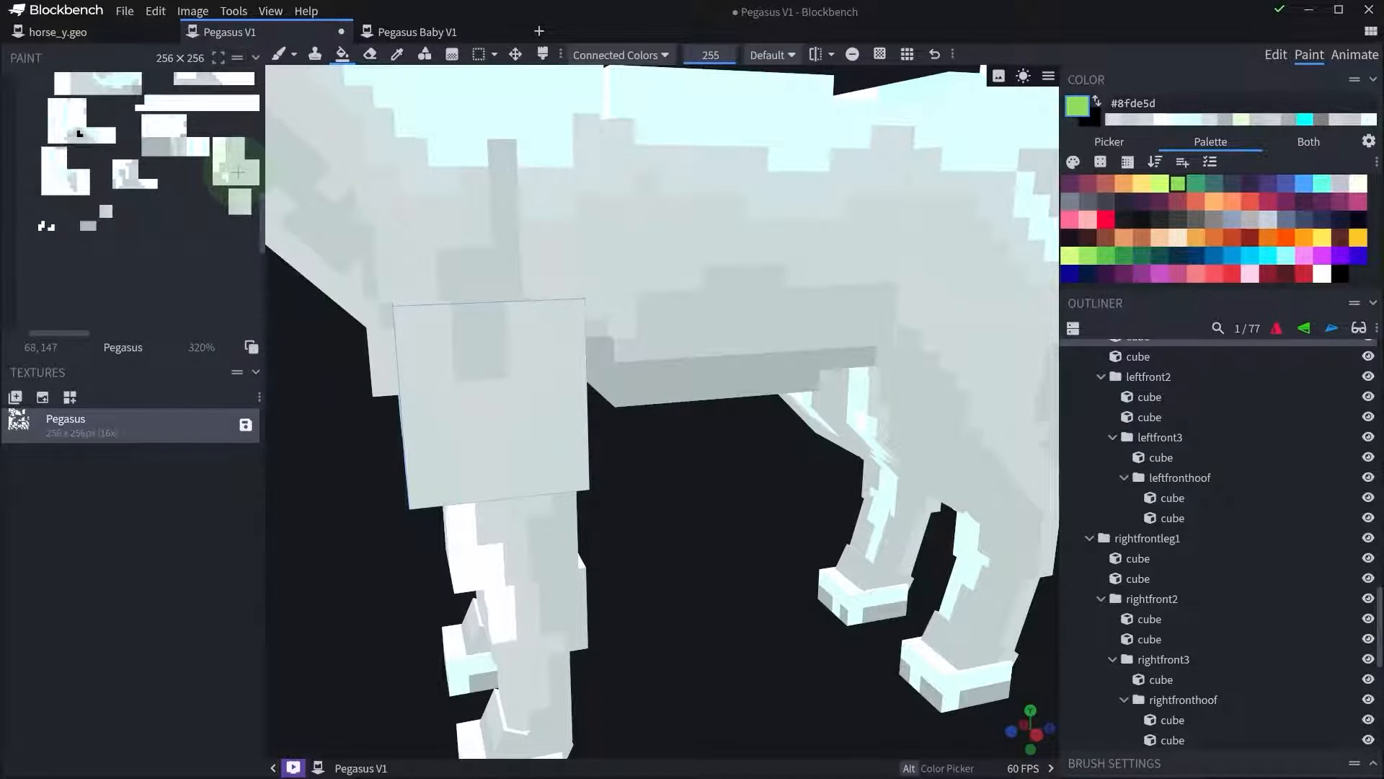
Try filling the grey area of the left front leg's upper face with the lighter grey #e2eaea.
left_click(533, 326, "alt")
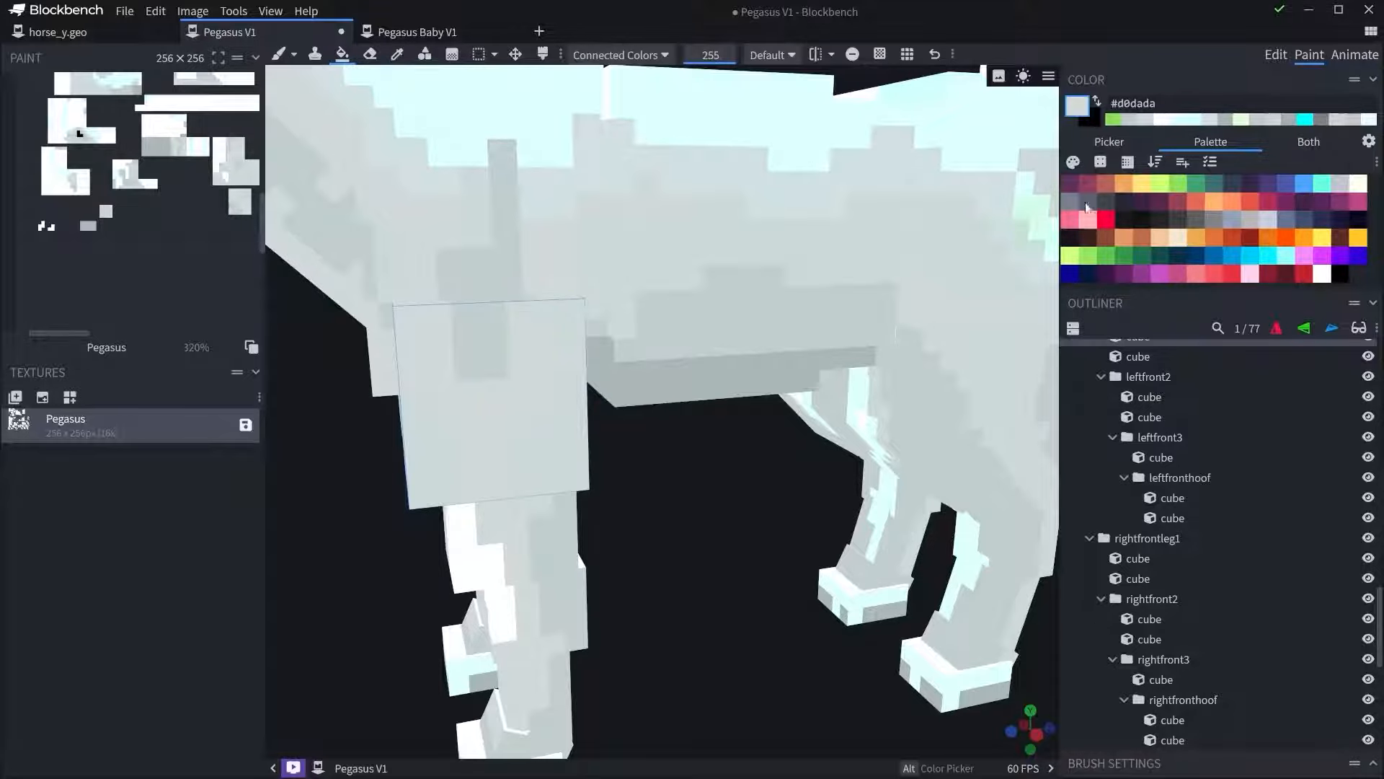
left_click(1109, 141)
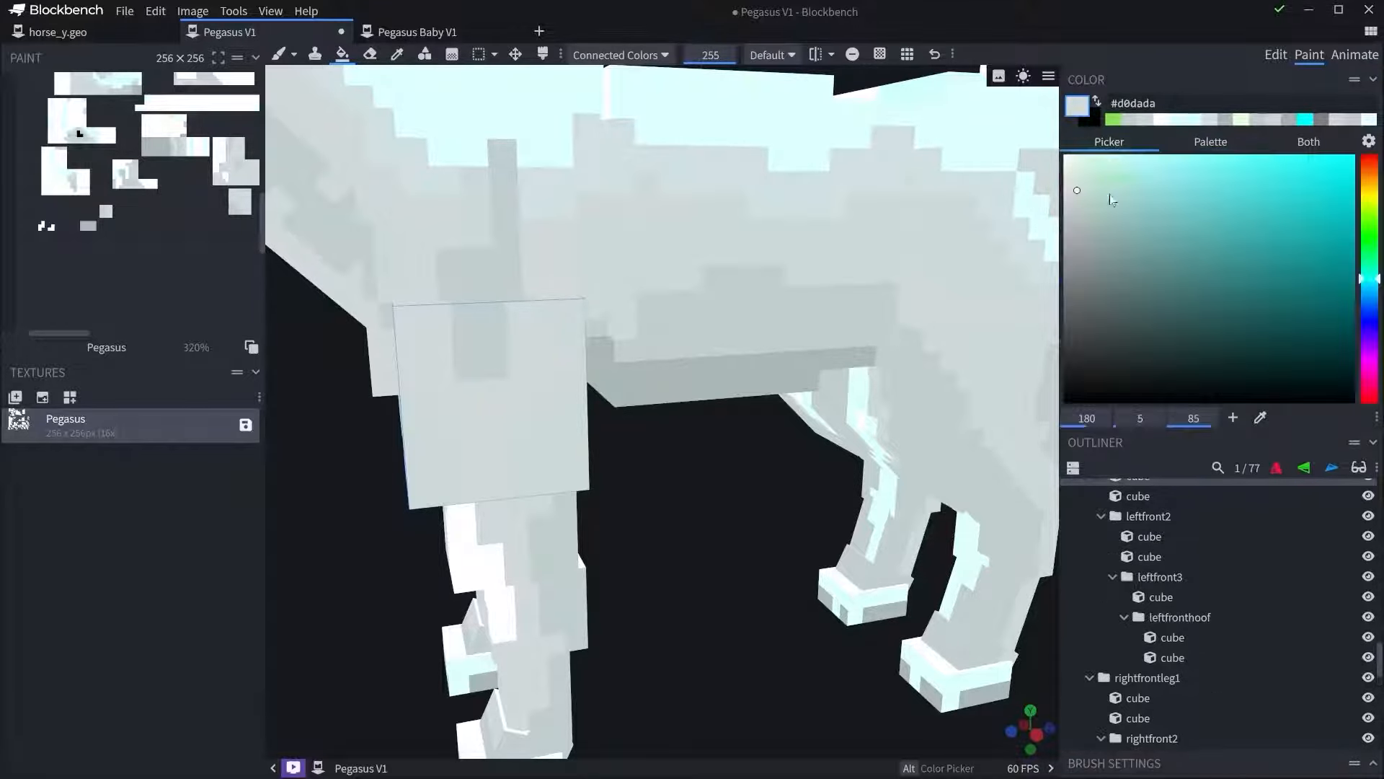
left_click(1073, 175)
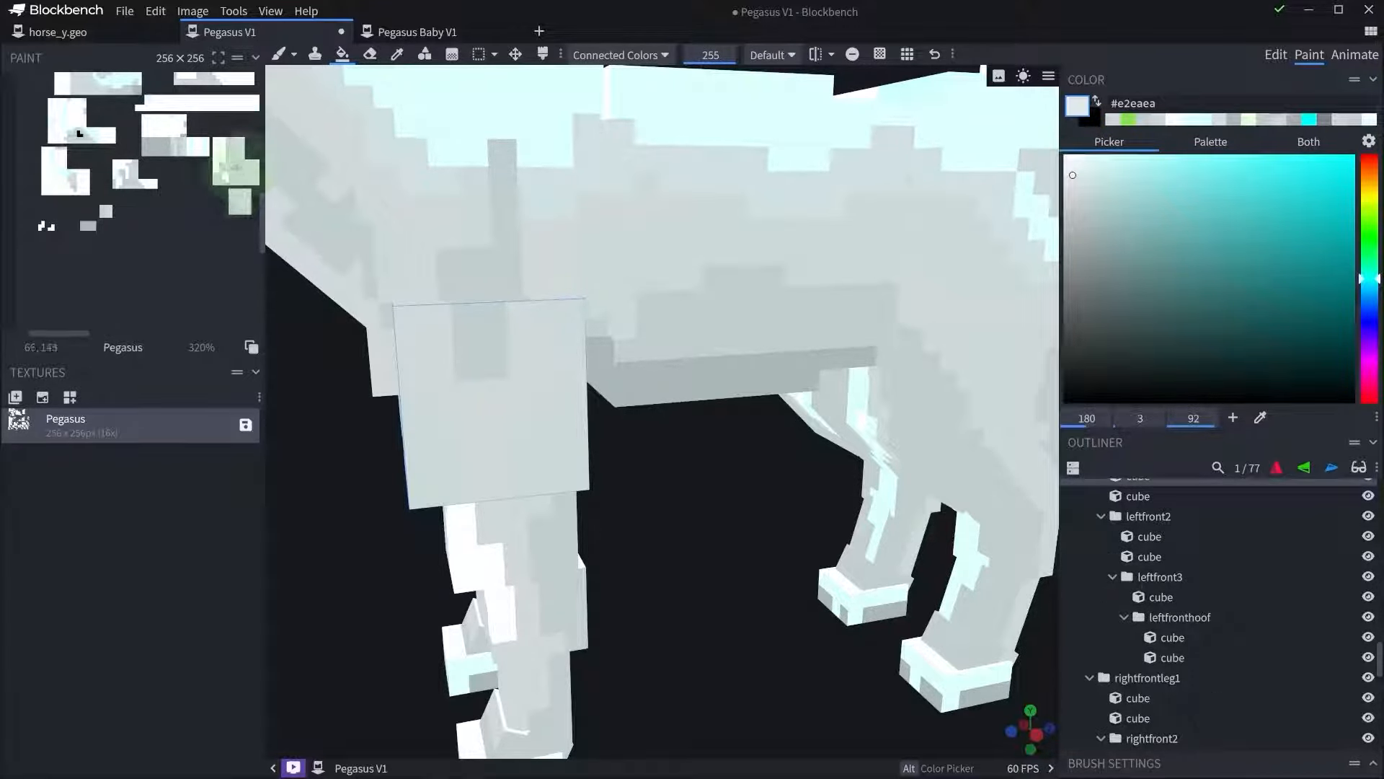
left_click(239, 169)
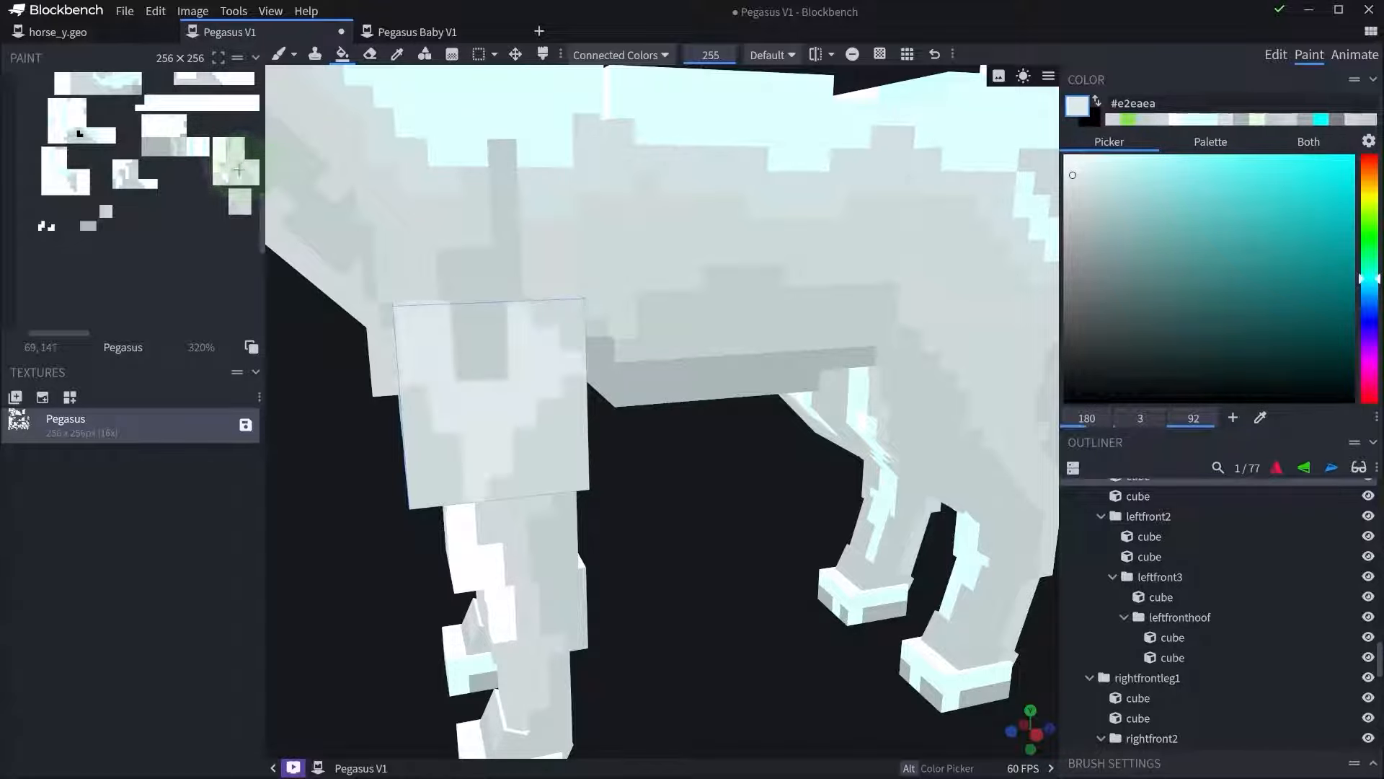
left_click(252, 169)
Set the fill mode to Colors, sample #ccd9d9 from the left front leg, and return to the brush.
left_click(620, 54)
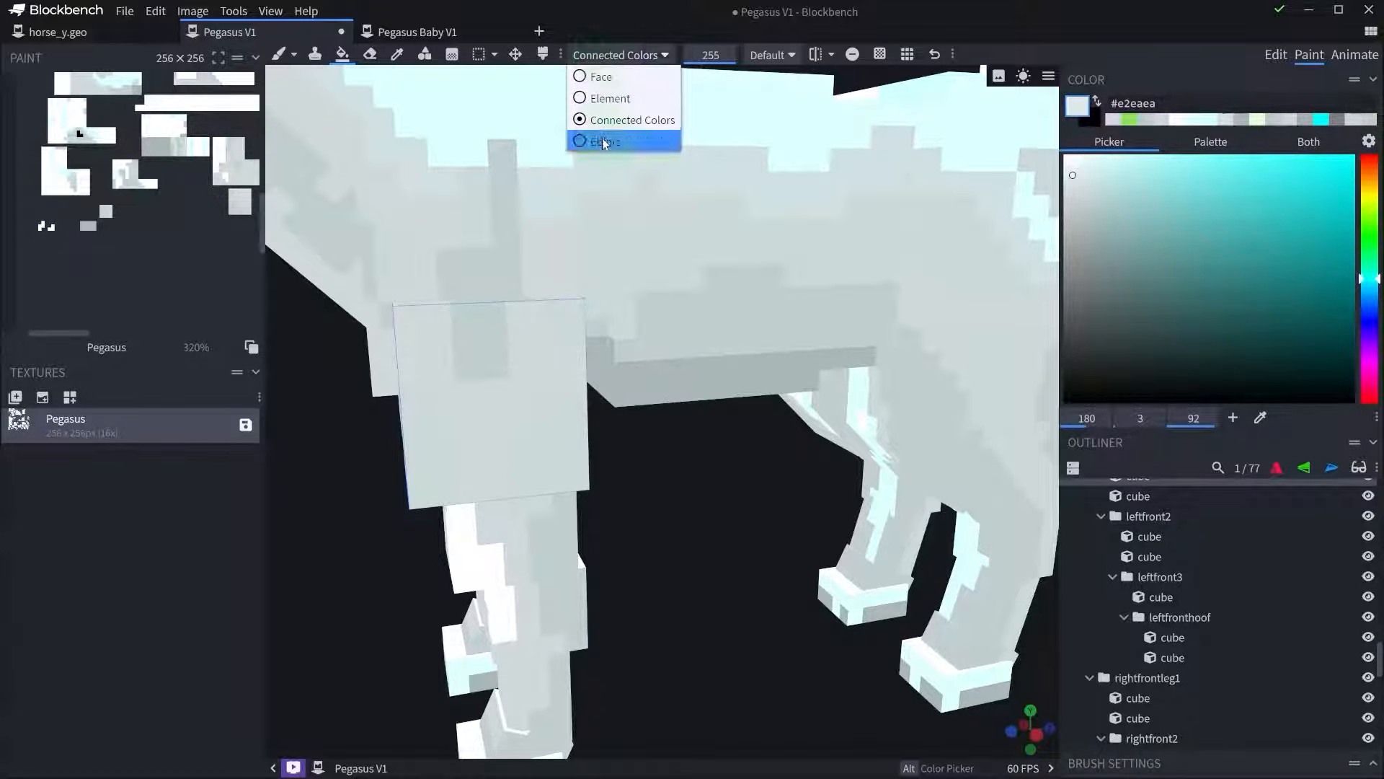
left_click(587, 139)
left_click_drag(624, 643, 655, 587)
left_click(580, 539, "alt")
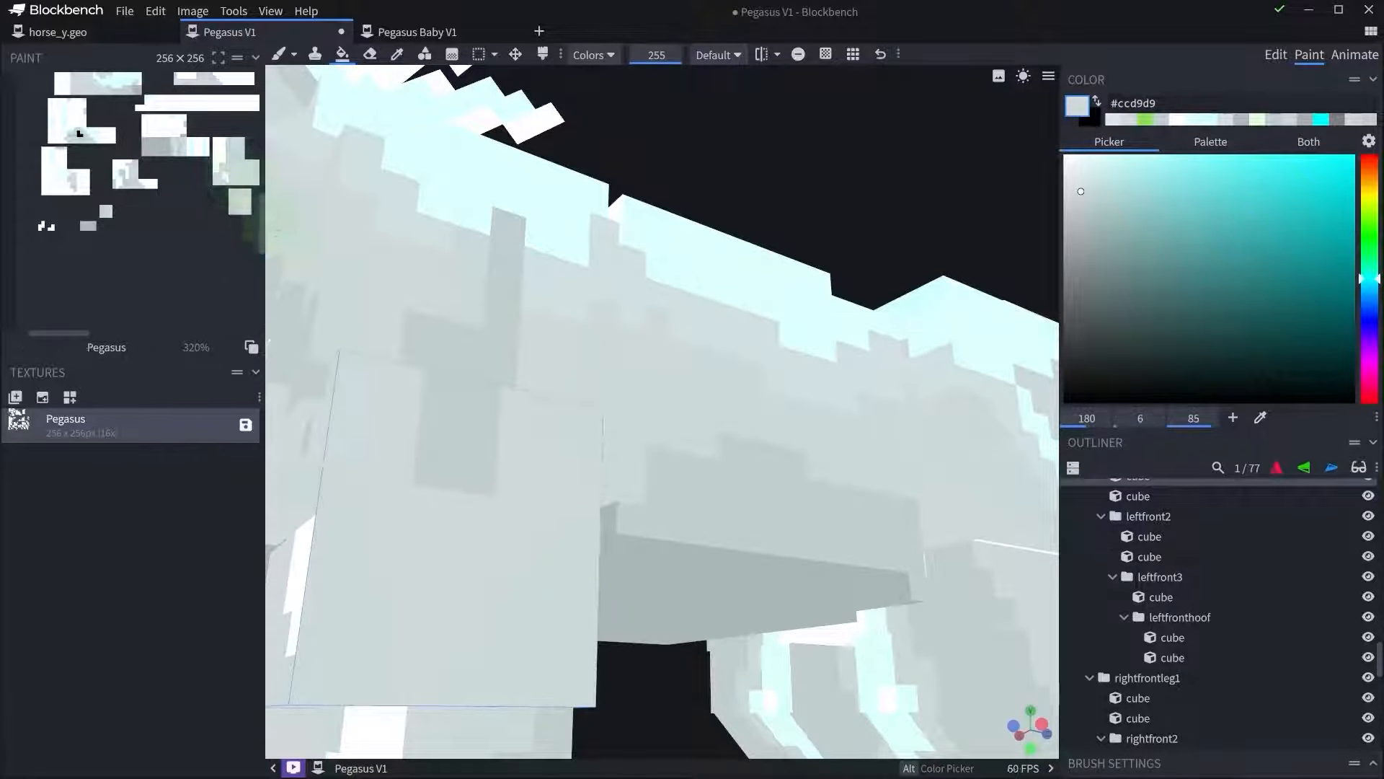
scroll(291, 264, "down", 3)
scroll(611, 449, "down", 5)
left_click_drag(959, 173, 837, 204)
scroll(837, 204, "up", 2)
scroll(649, 364, "up", 4)
key("b")
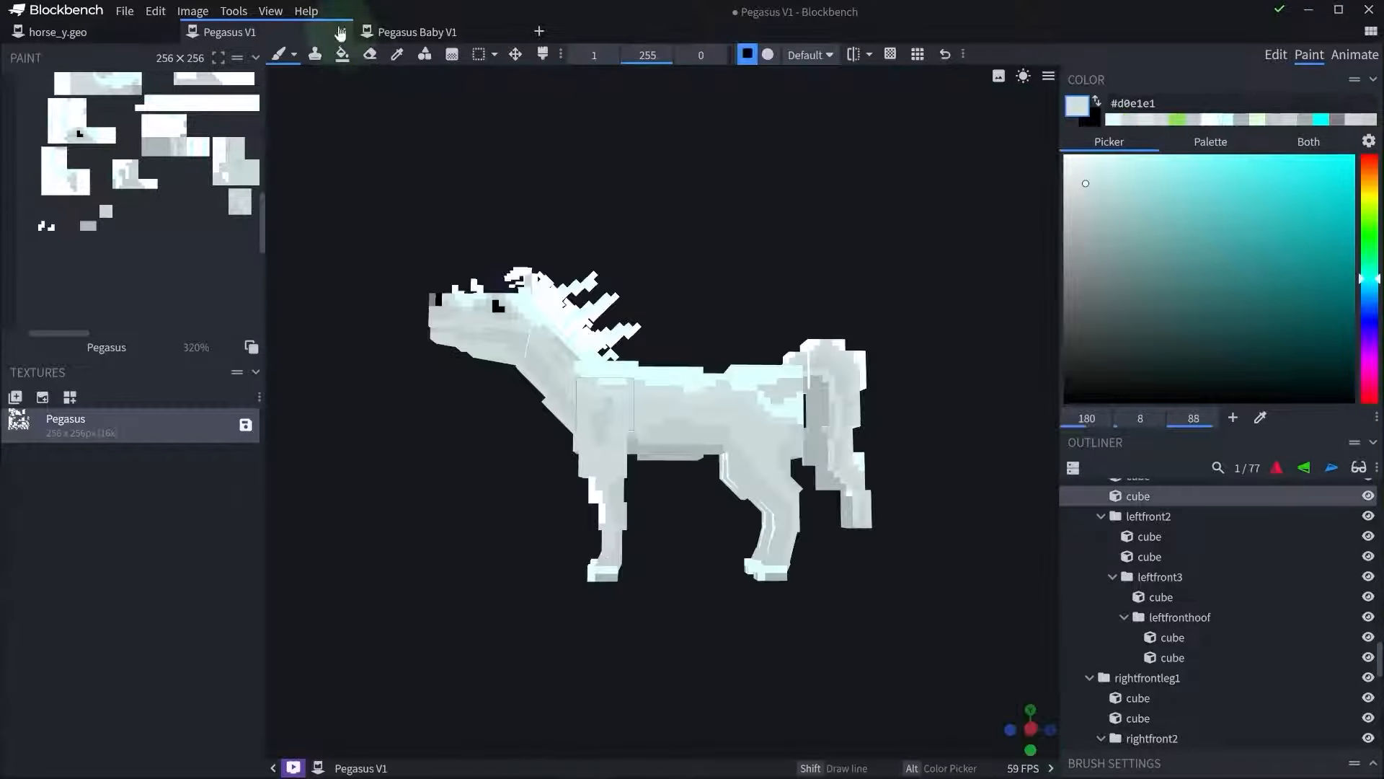
Turn on Shading in the preview and examine the shaded body and legs.
left_click(270, 11)
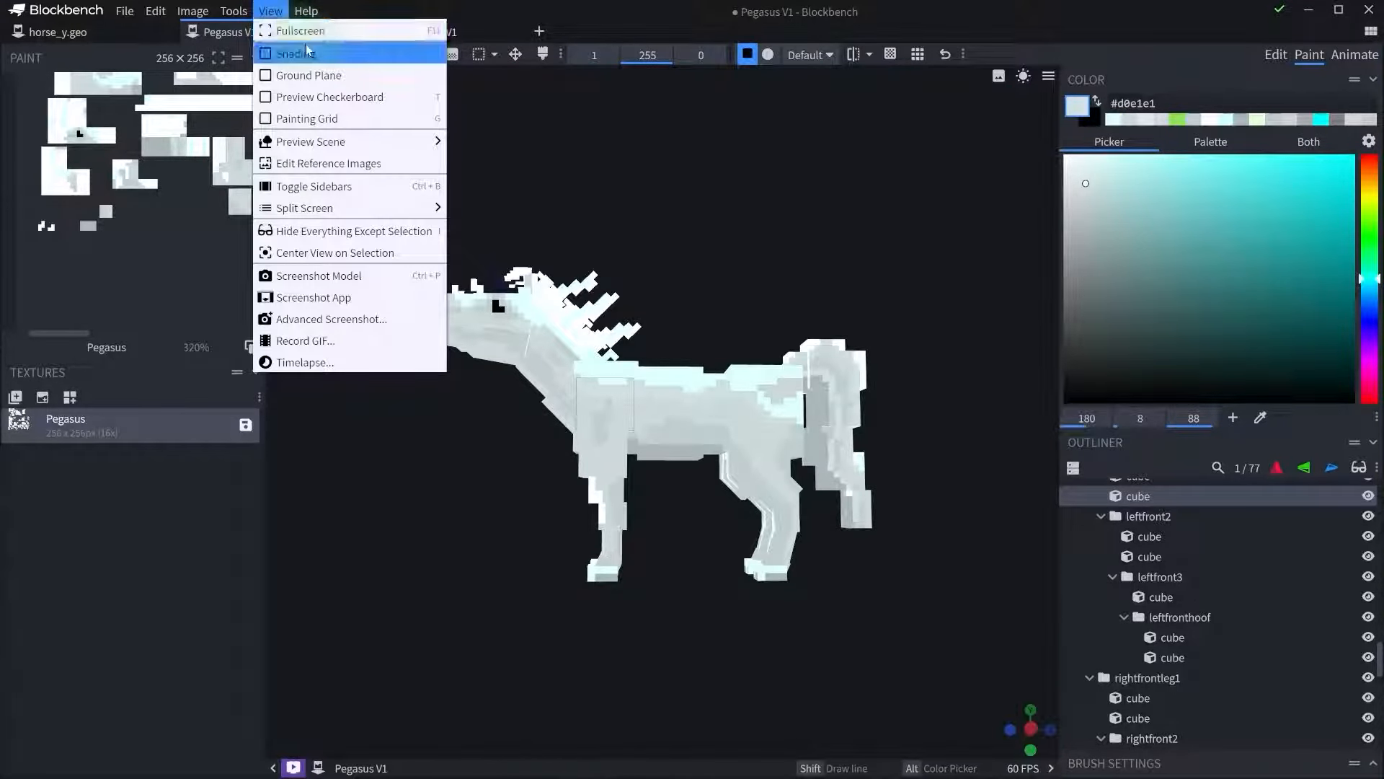
left_click(306, 52)
mouse_move(649, 318)
left_mouse_down()
mouse_move(587, 608)
mouse_move(822, 565)
mouse_move(789, 651)
mouse_move(560, 646)
mouse_move(547, 603)
left_mouse_up()
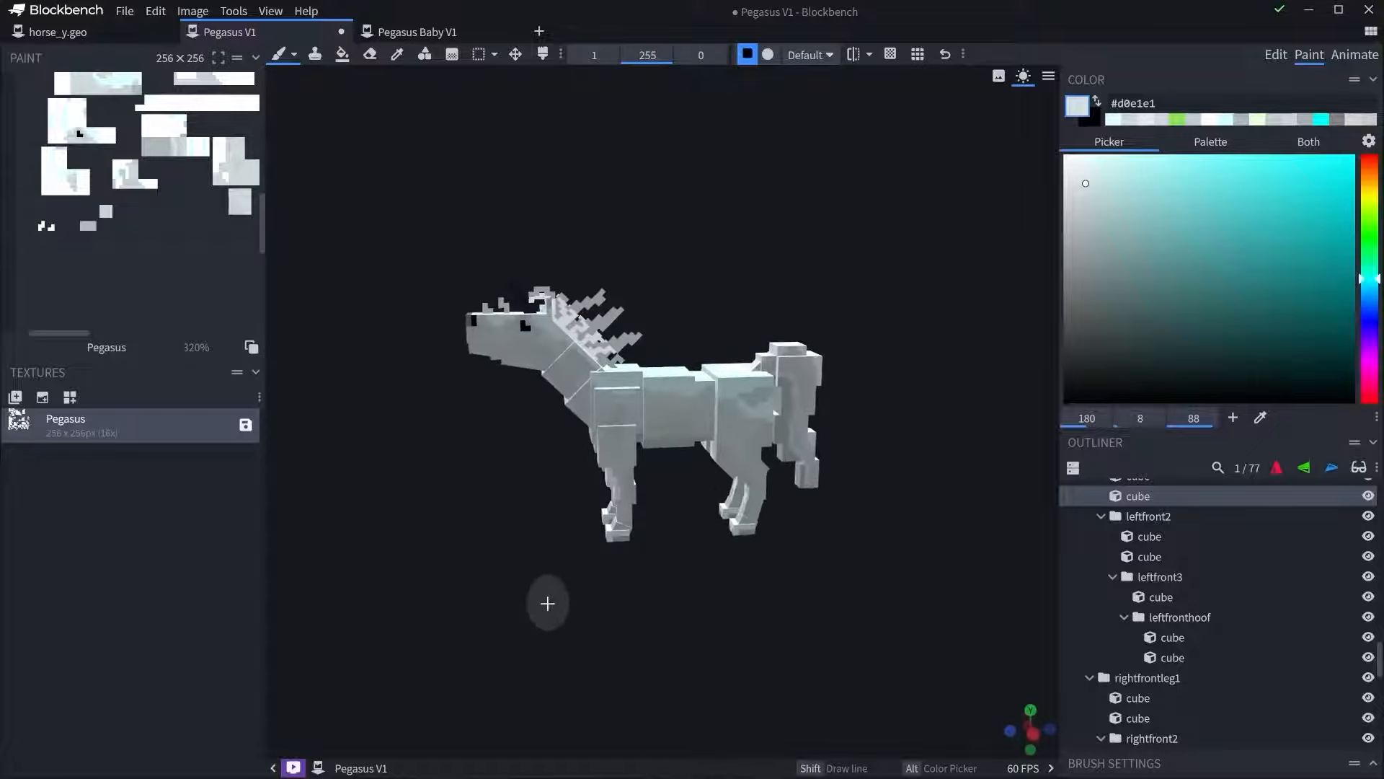
scroll(556, 603, "up", 6)
scroll(564, 593, "up", 2)
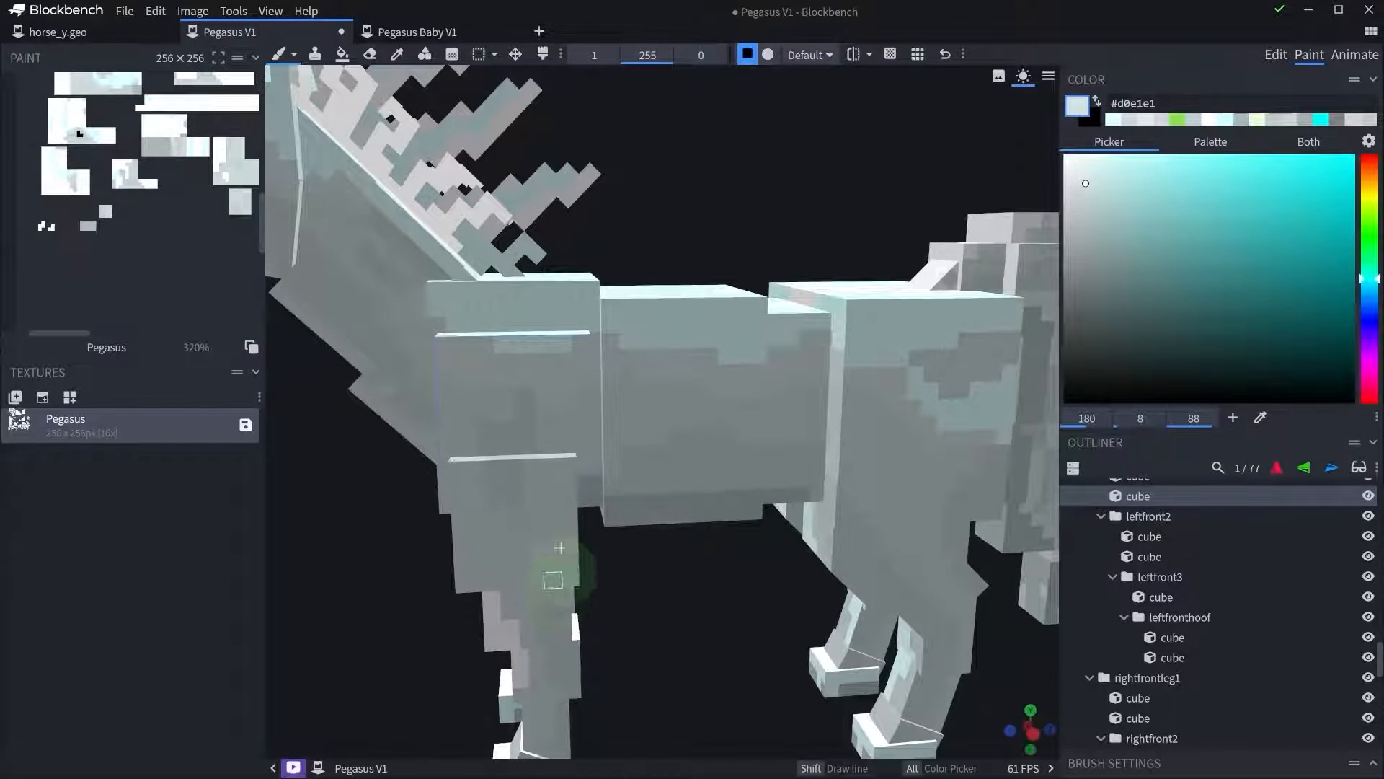
scroll(560, 548, "down", 4)
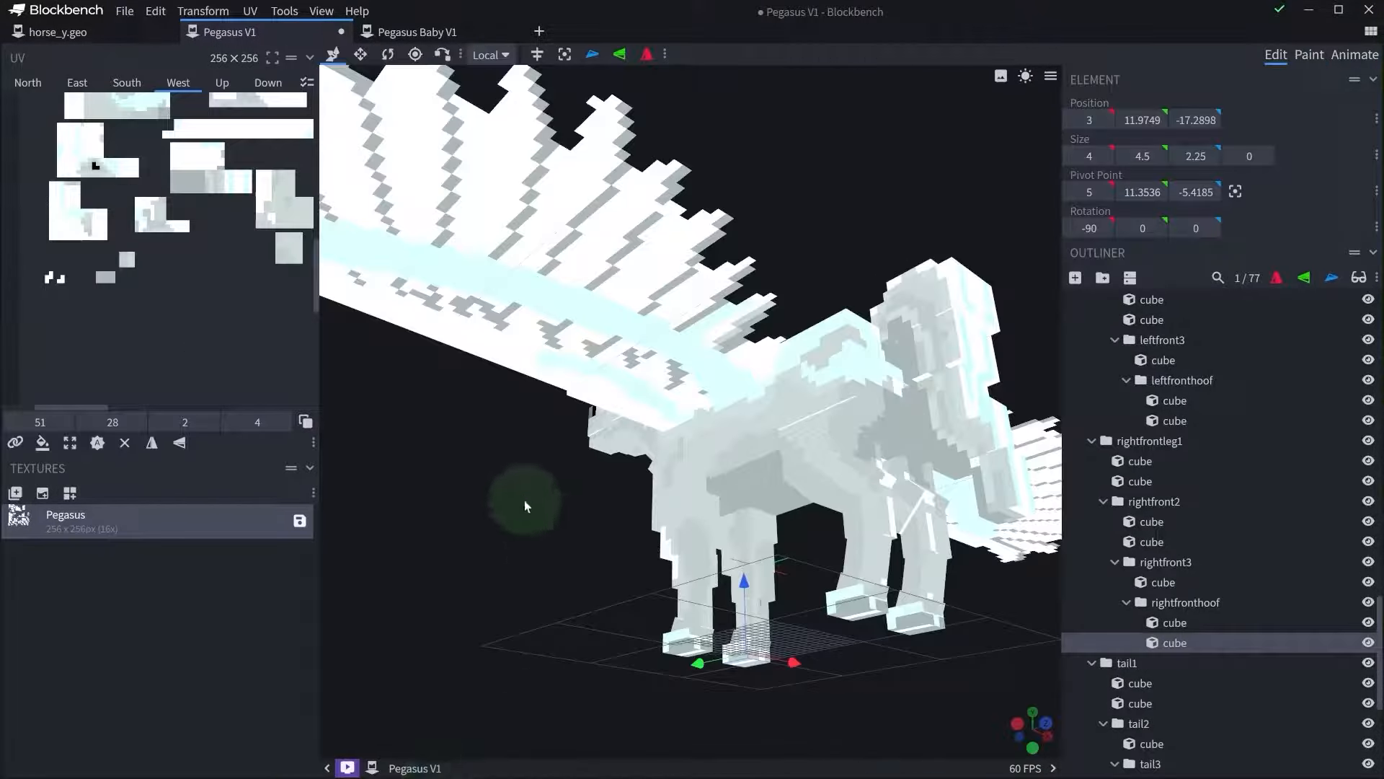
Return to Paint mode with the Fill tool active and view the belly and hindquarters from behind.
left_click_drag(525, 500, 490, 499)
scroll(531, 572, "up", 5)
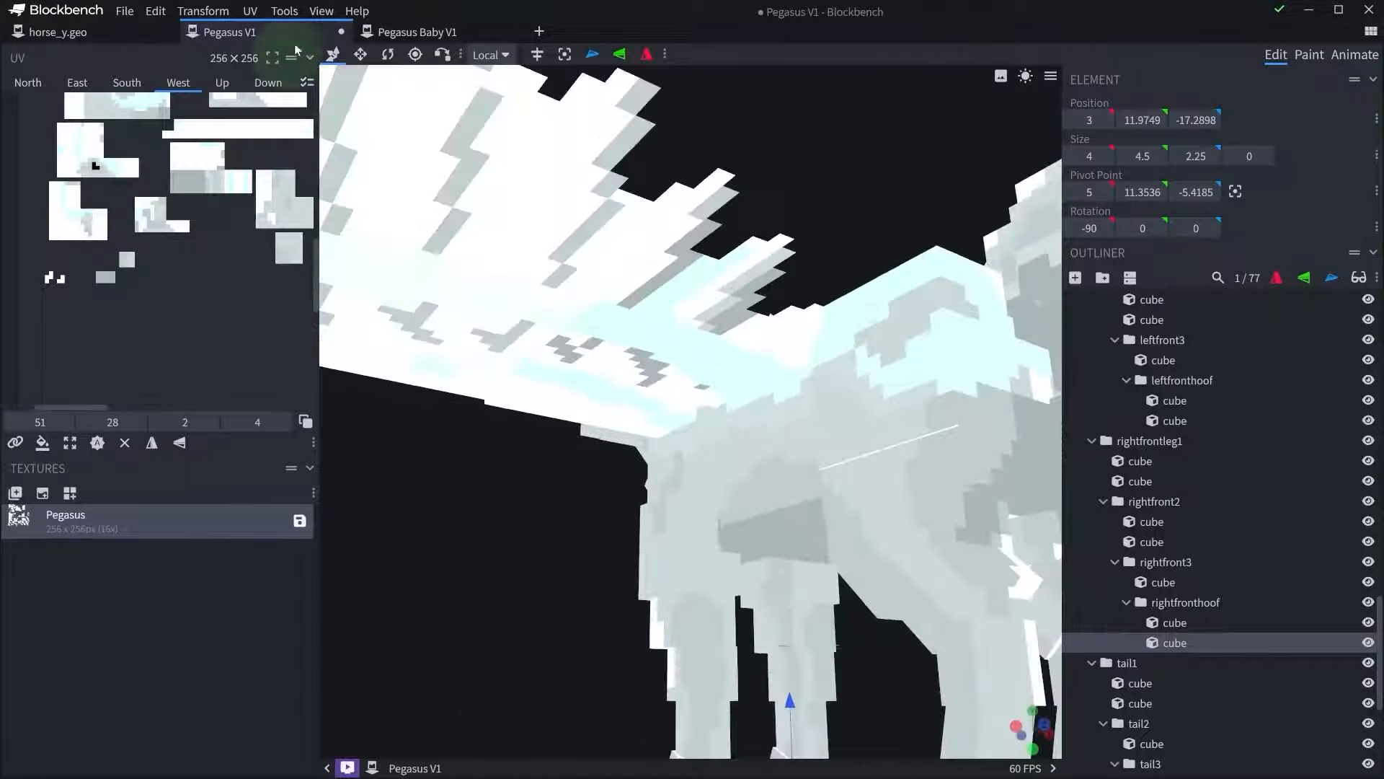
left_click(1308, 56)
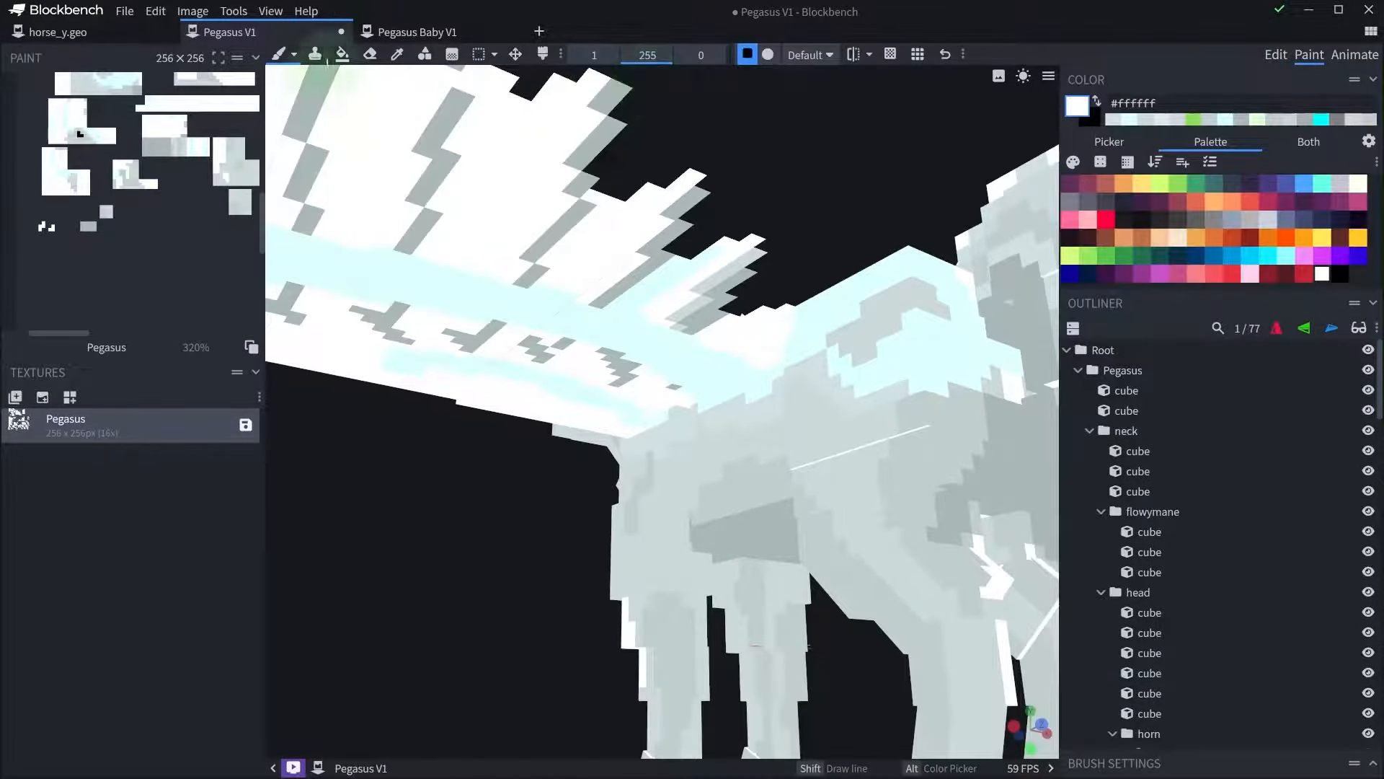
left_click(342, 54)
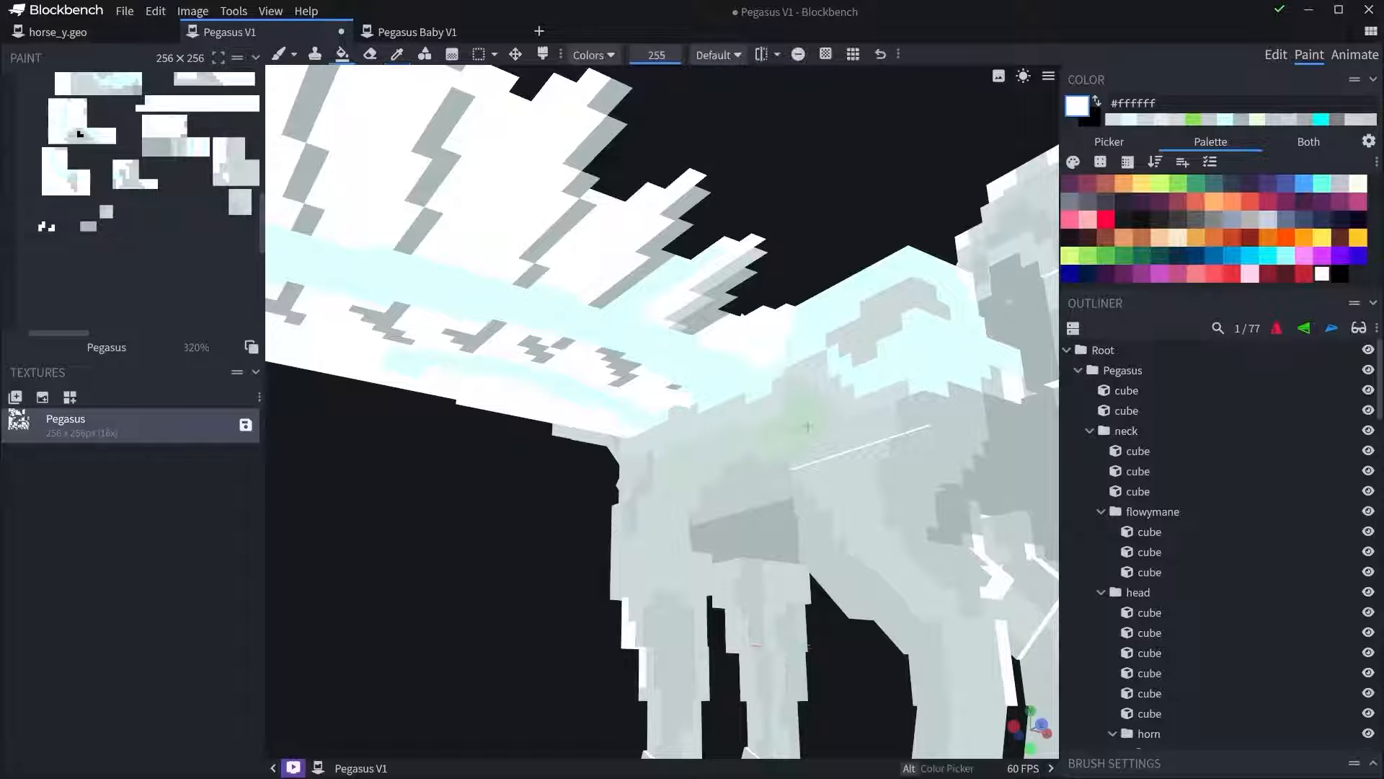
mouse_move(819, 173)
right_mouse_down()
mouse_move(835, 217)
mouse_move(810, 478)
mouse_move(834, 132)
mouse_move(880, 57)
mouse_move(897, 98)
mouse_move(858, 130)
mouse_move(865, 79)
mouse_move(837, 152)
mouse_move(856, 80)
right_mouse_up()
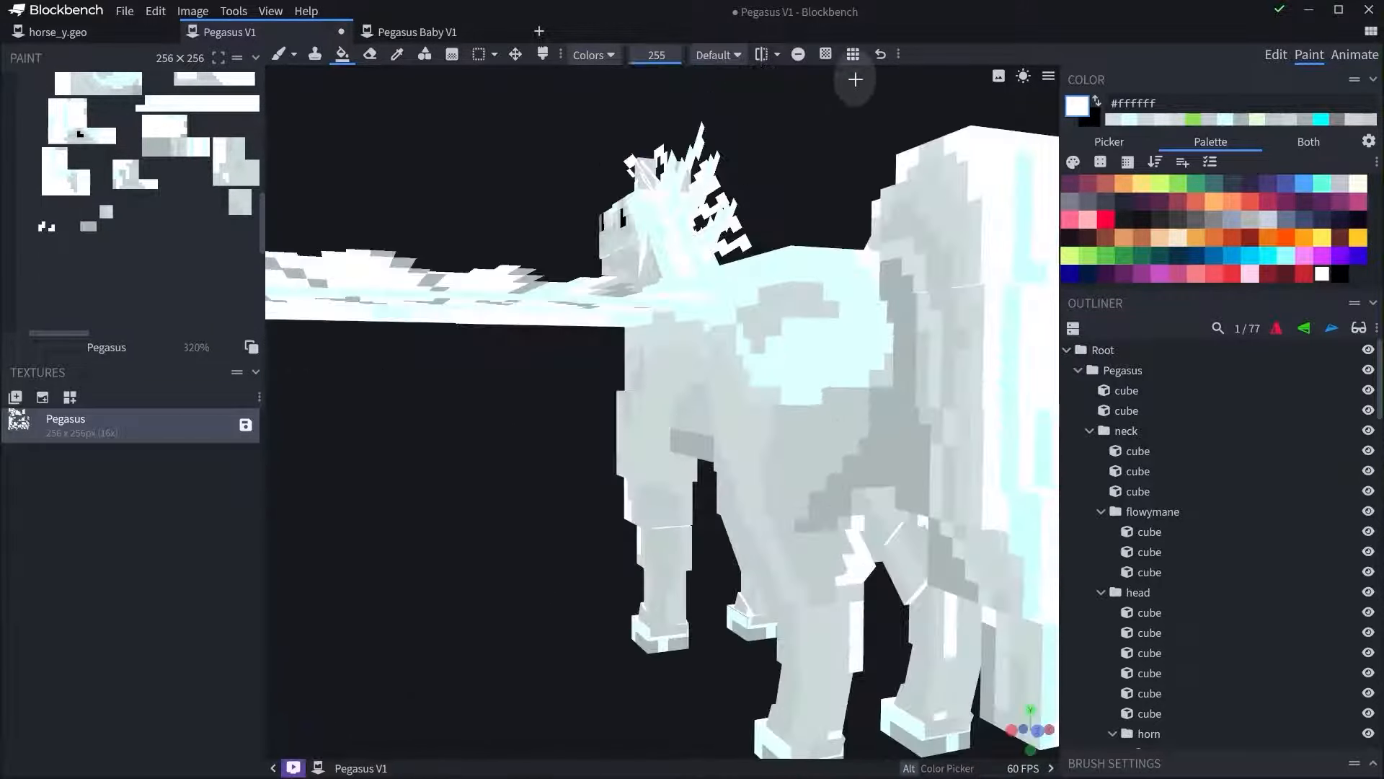
Sample light grey #ccd9d9 from the model and brush shading between the dark feather marks on the inner left wing.
left_click_drag(855, 80, 830, 96)
left_click(644, 347, "alt")
mouse_move(778, 135)
left_mouse_down()
mouse_move(785, 205)
mouse_move(685, 360)
left_mouse_up()
key("b")
right_click_drag(612, 392, 653, 361)
scroll(613, 370, "up", 5)
mouse_move(515, 344)
left_mouse_down()
mouse_move(498, 361)
mouse_move(481, 470)
left_mouse_up()
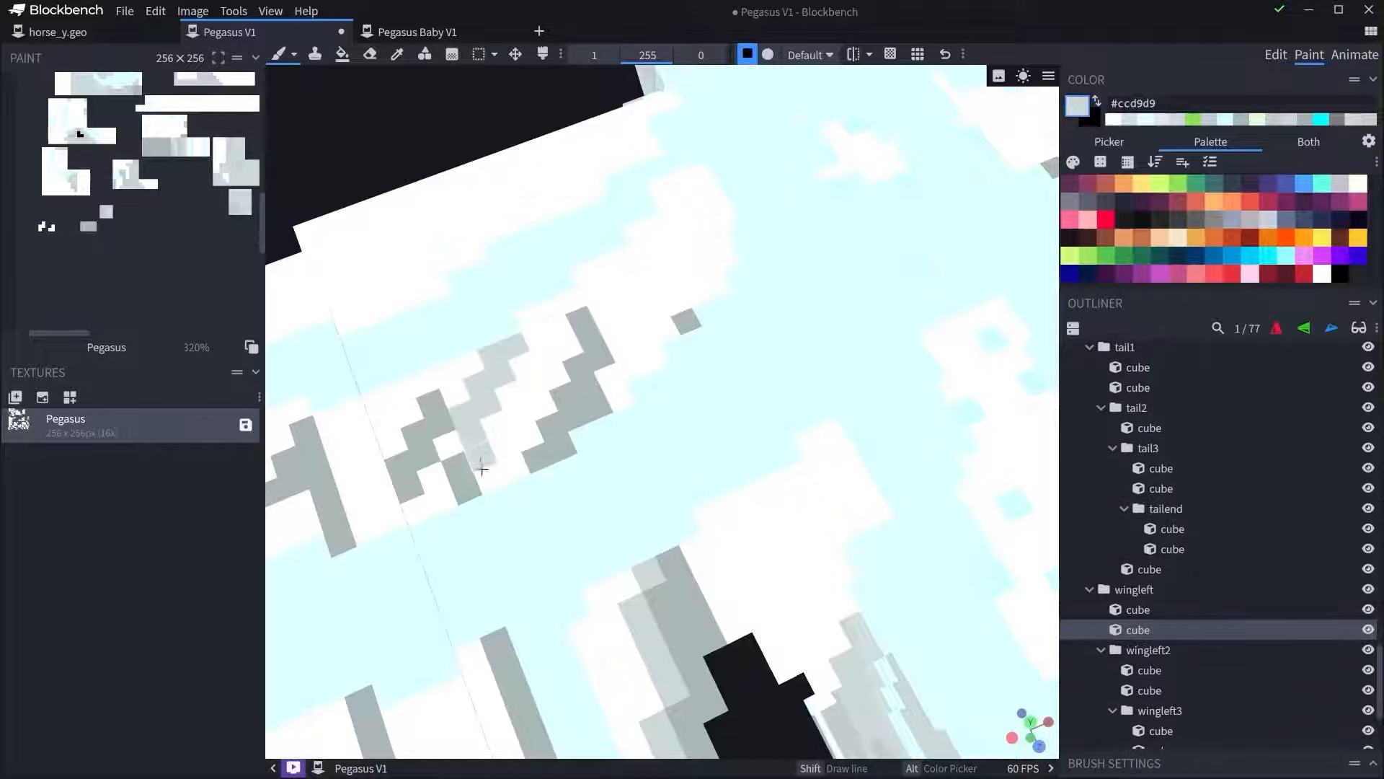
Brush light grey #ccd9d9 shading along the innermost long feathers of the left wing and undo the last stroke.
right_click_drag(505, 417, 494, 333)
scroll(643, 579, "down", 5)
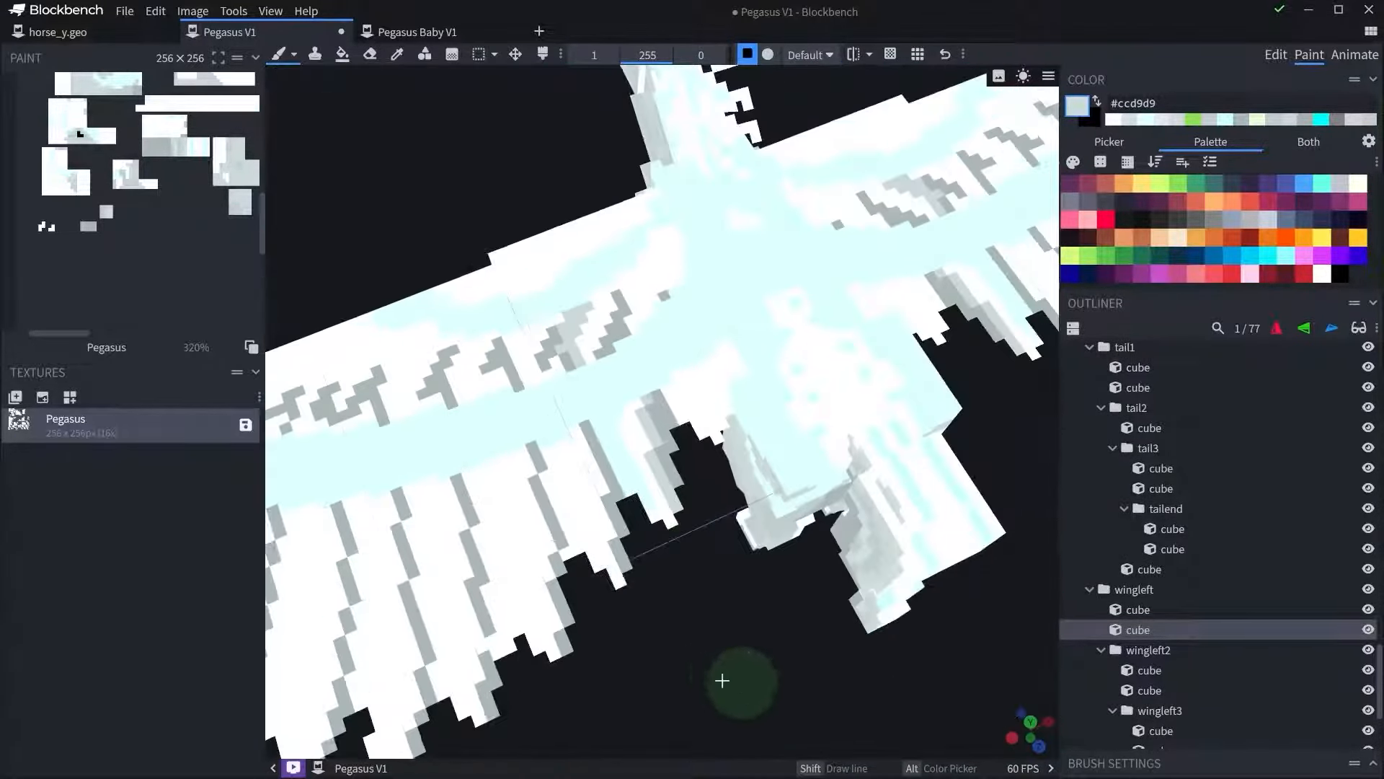
left_click_drag(726, 677, 748, 652)
scroll(748, 555, "up", 4)
left_click_drag(660, 318, 668, 451)
left_click_drag(681, 338, 677, 315)
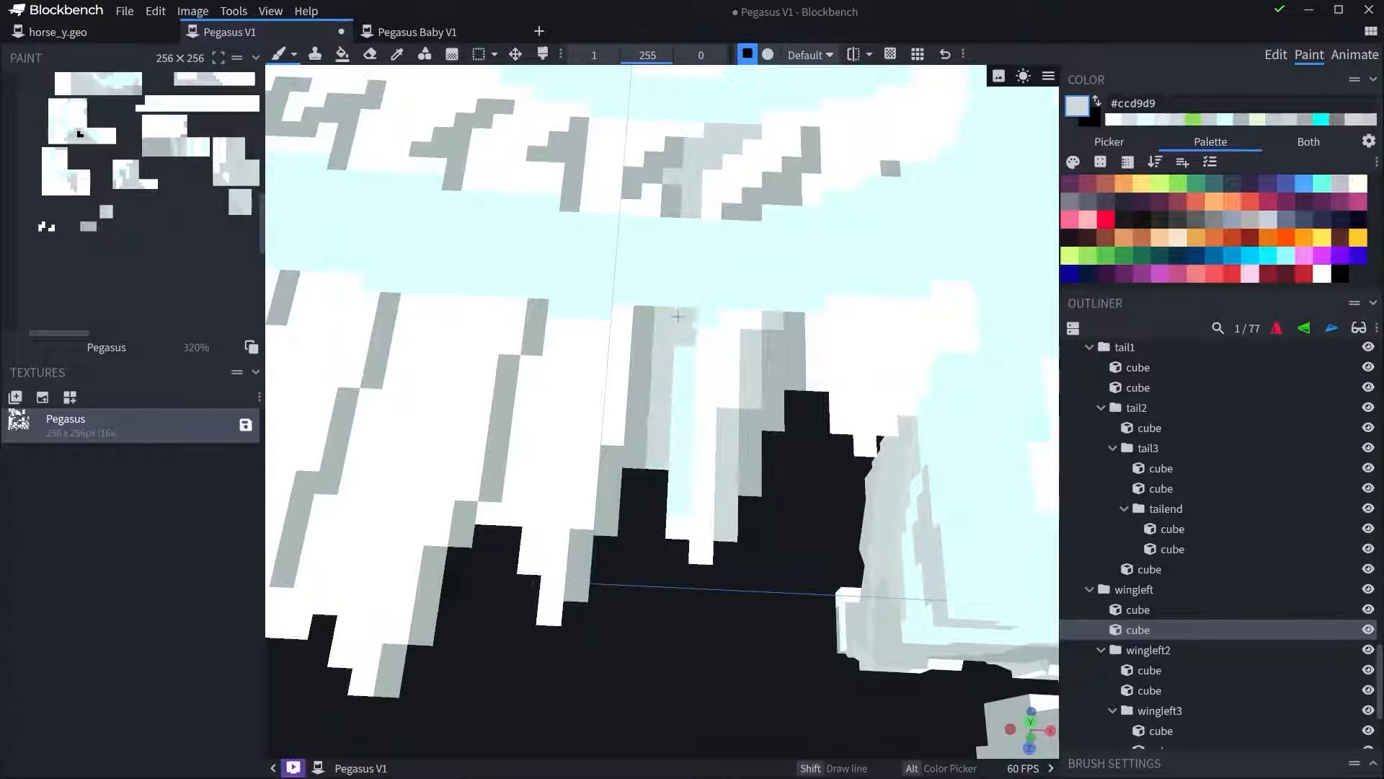
right_click_drag(691, 215, 720, 344)
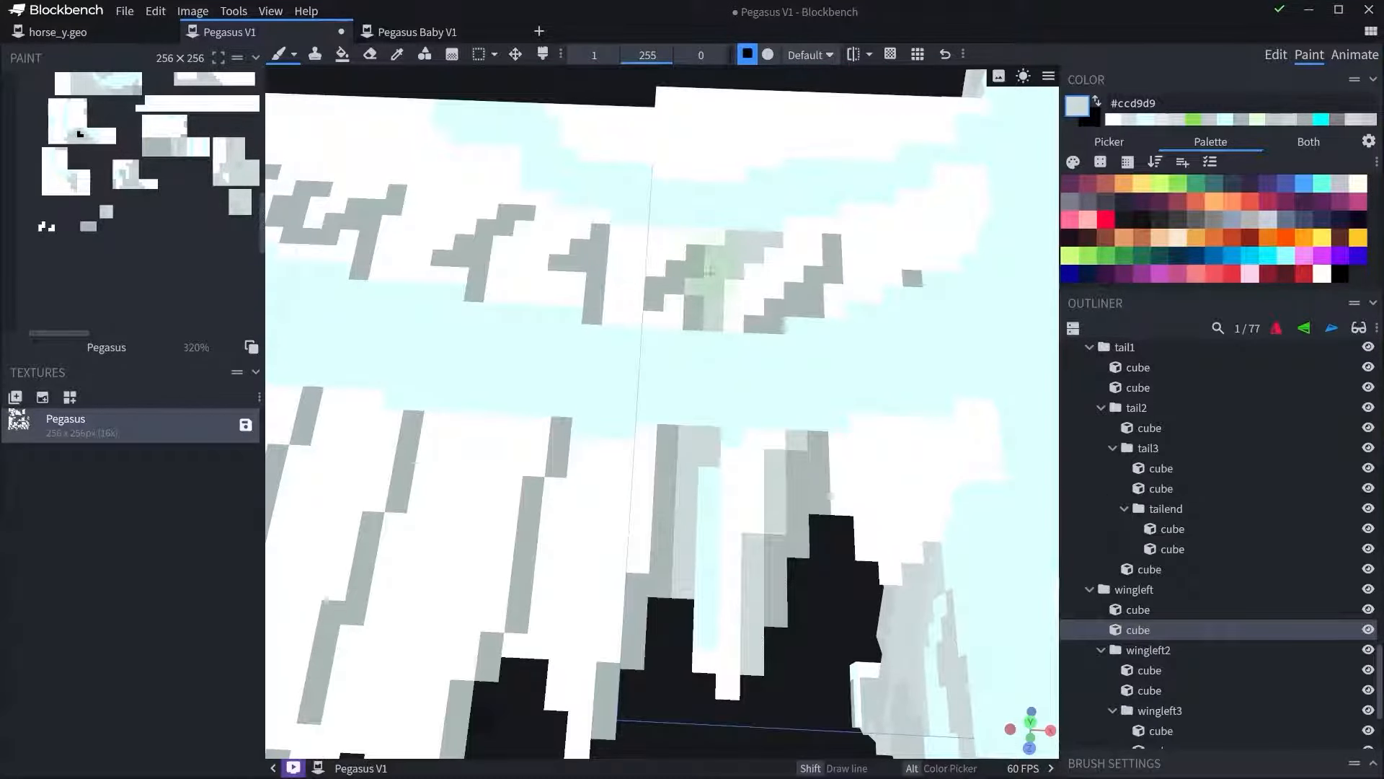
key("ctrl+z")
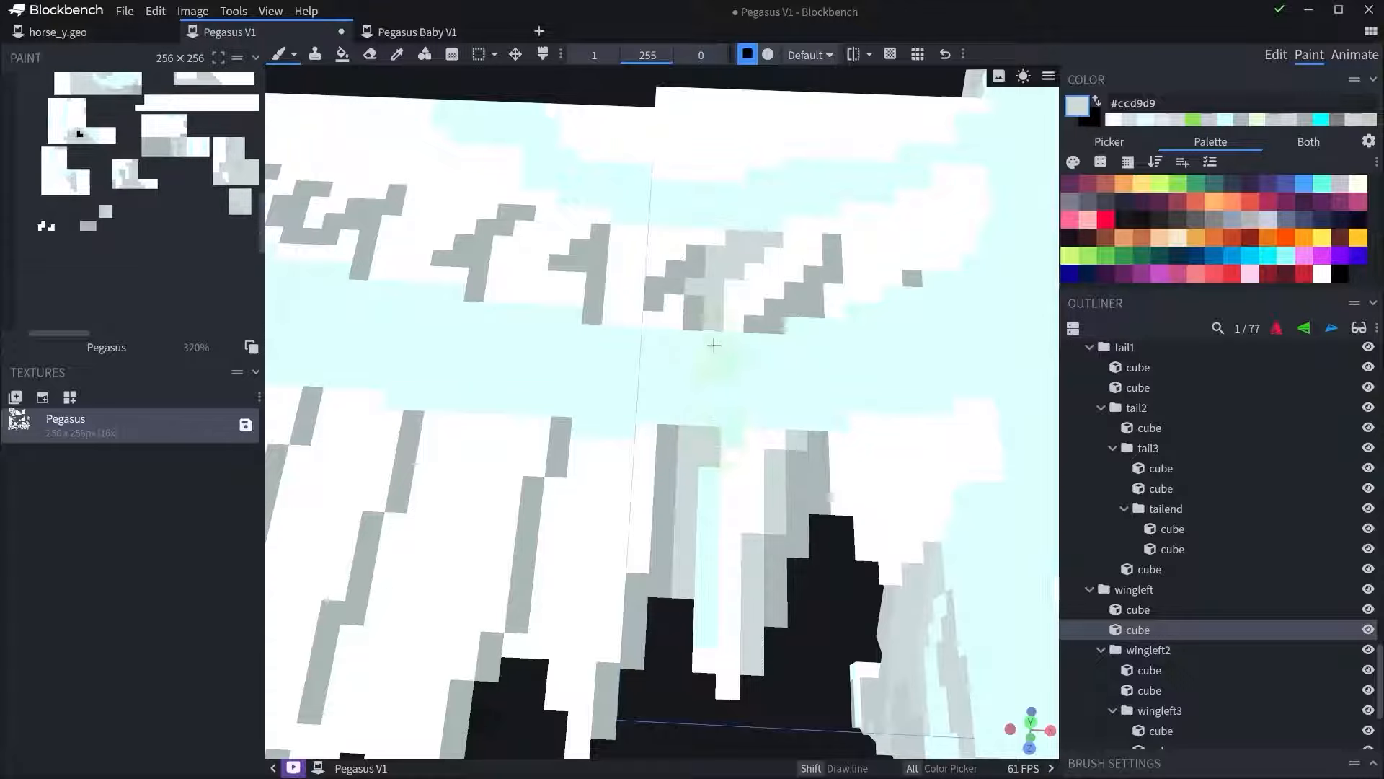
Brush black at 25.5 opacity over the pale cyan band to join the feather shading above and below it.
scroll(620, 495, "down", 5)
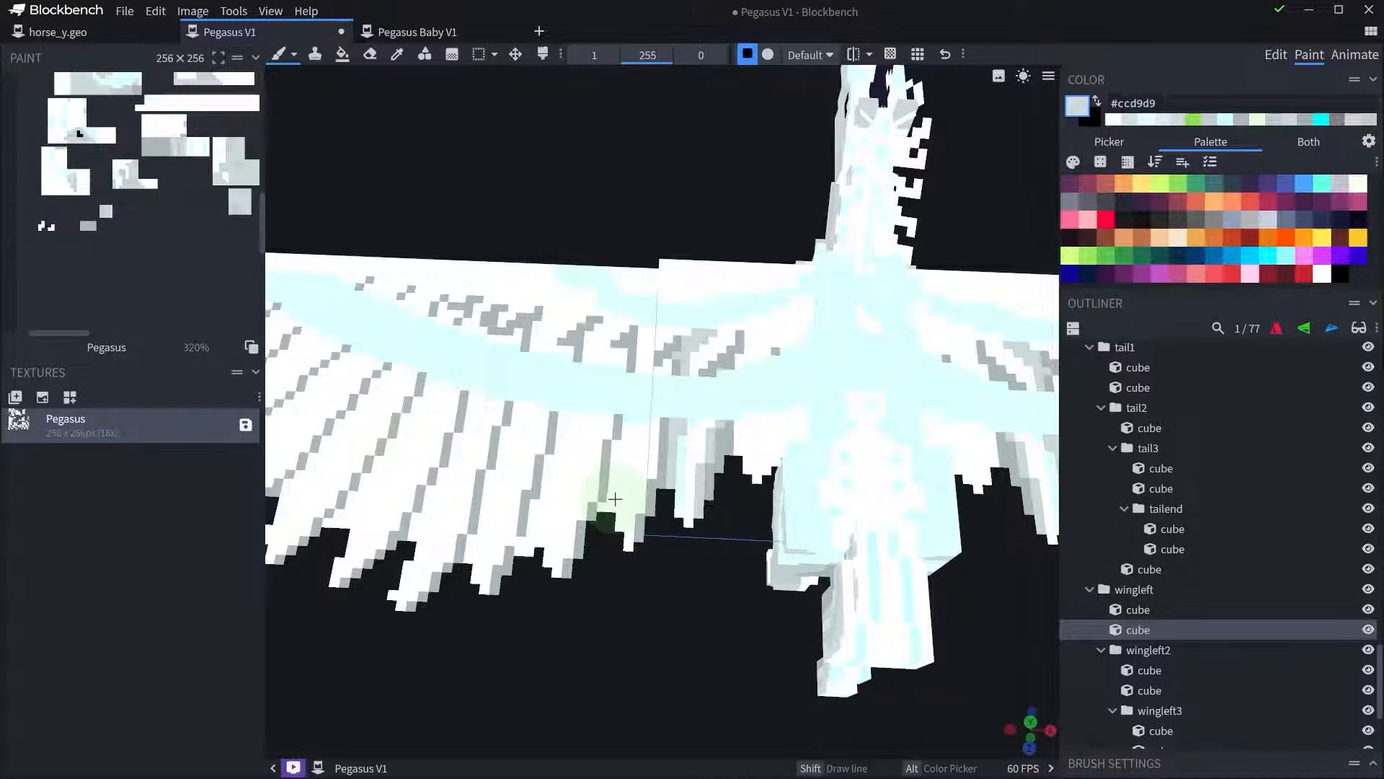
scroll(744, 364, "down", 5)
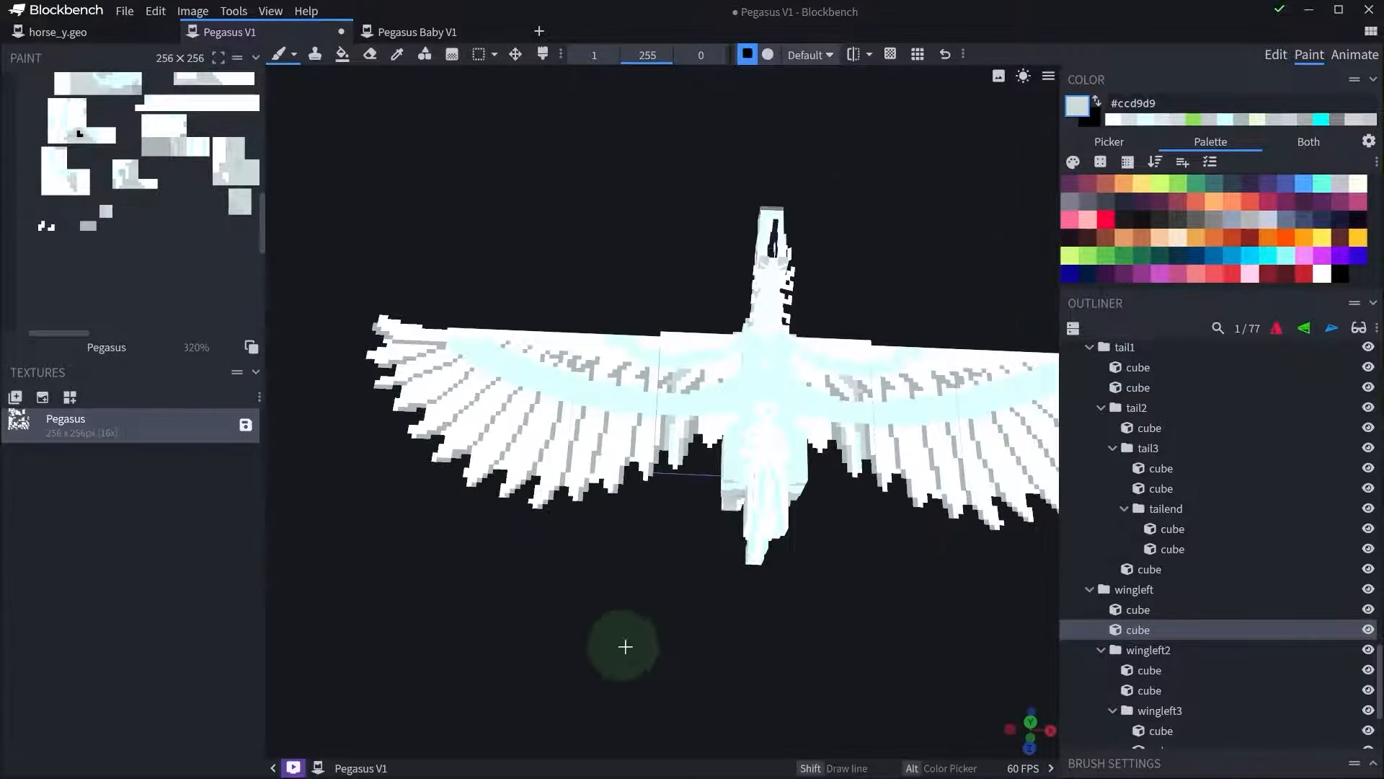
left_click_drag(624, 643, 704, 667)
scroll(686, 644, "up", 5)
scroll(685, 644, "up", 3)
scroll(652, 554, "down", 6)
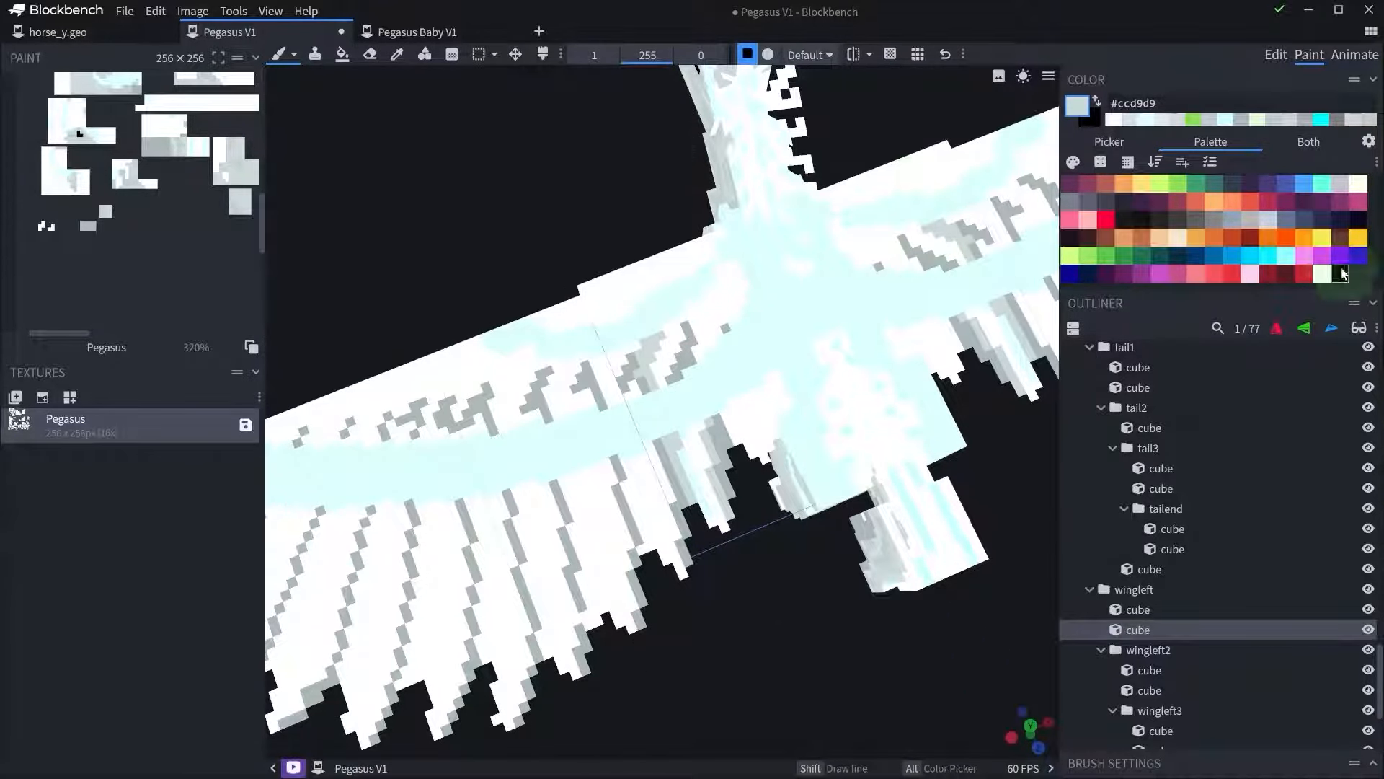
left_click(1341, 274)
left_click(651, 54)
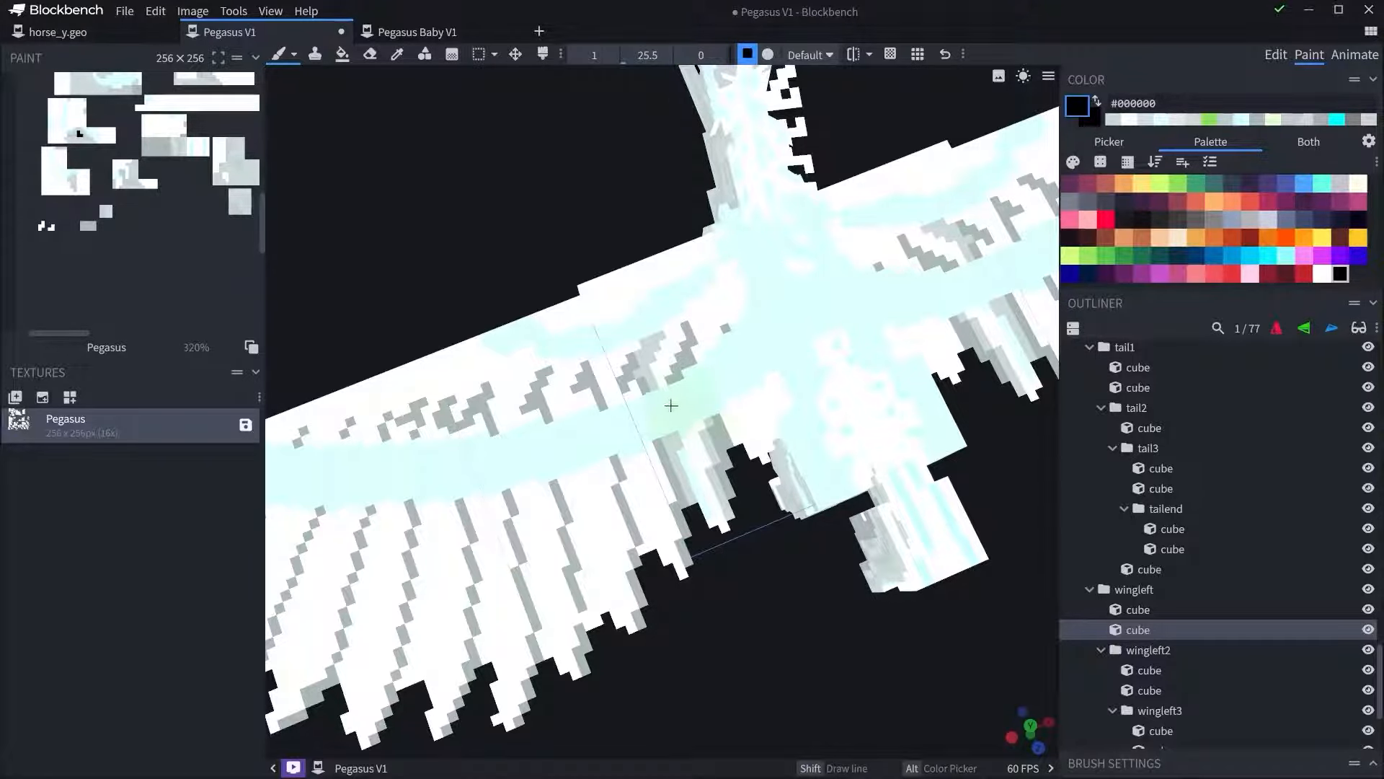
scroll(651, 403, "up", 5)
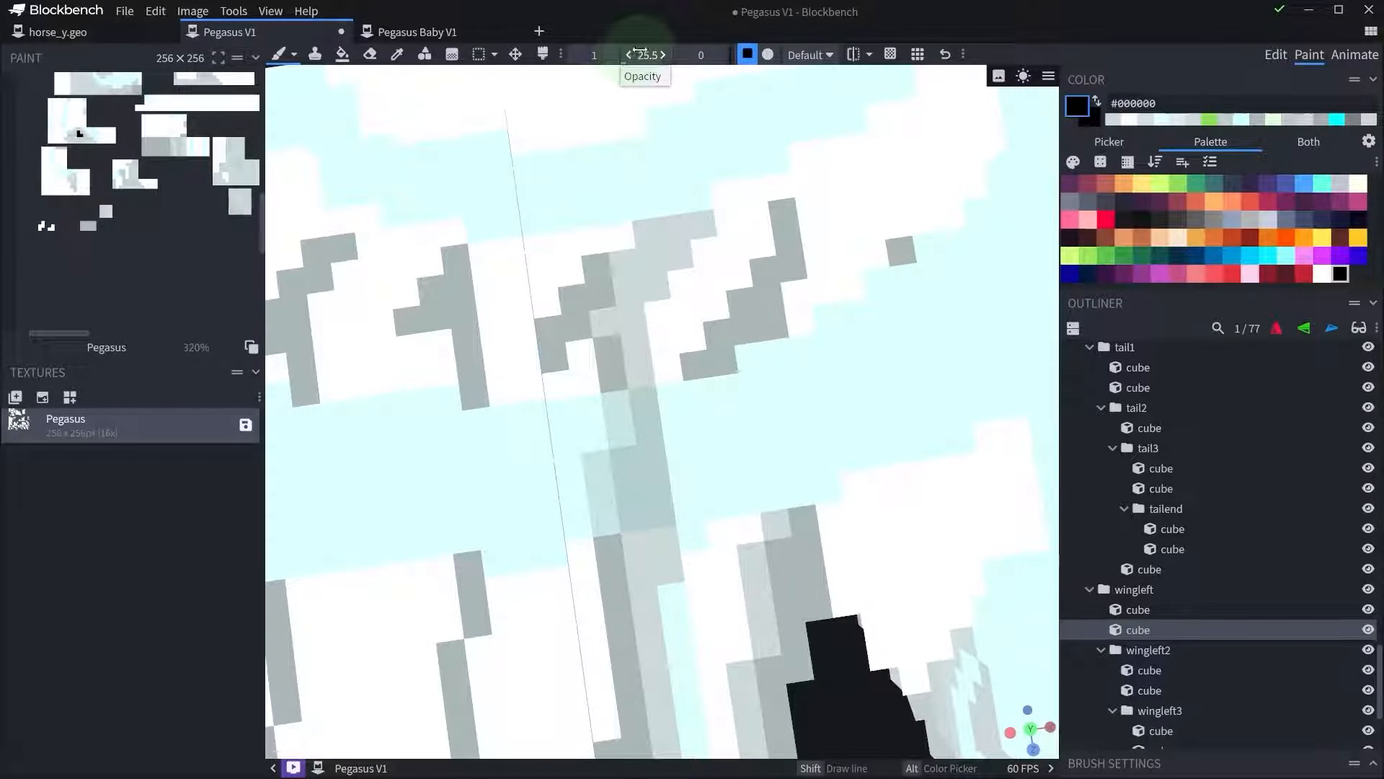
Restore brush opacity to 255 and shade beside the next long feather on the wing's middle section with sampled #ccd9d9.
left_click_drag(641, 55, 674, 55)
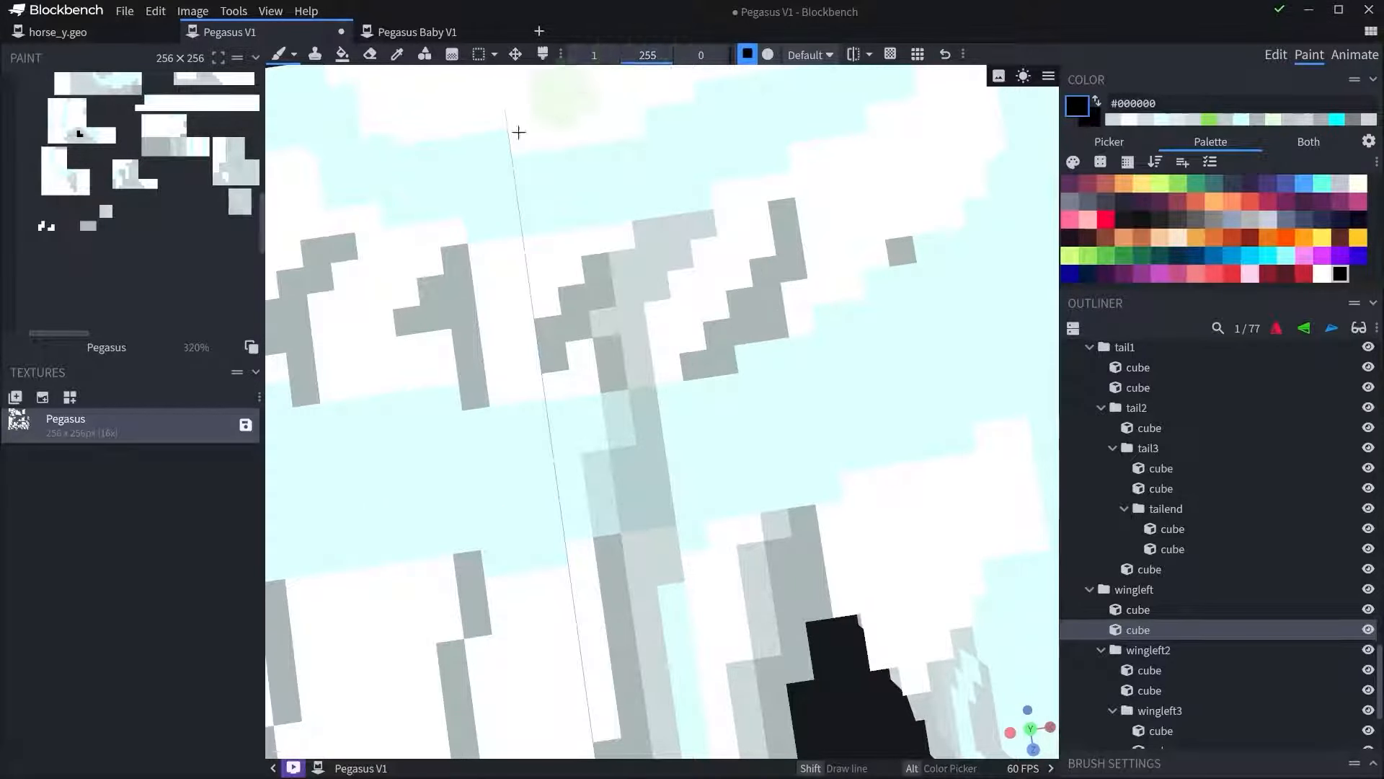
right_click_drag(653, 509, 660, 401)
left_click(623, 412, "alt")
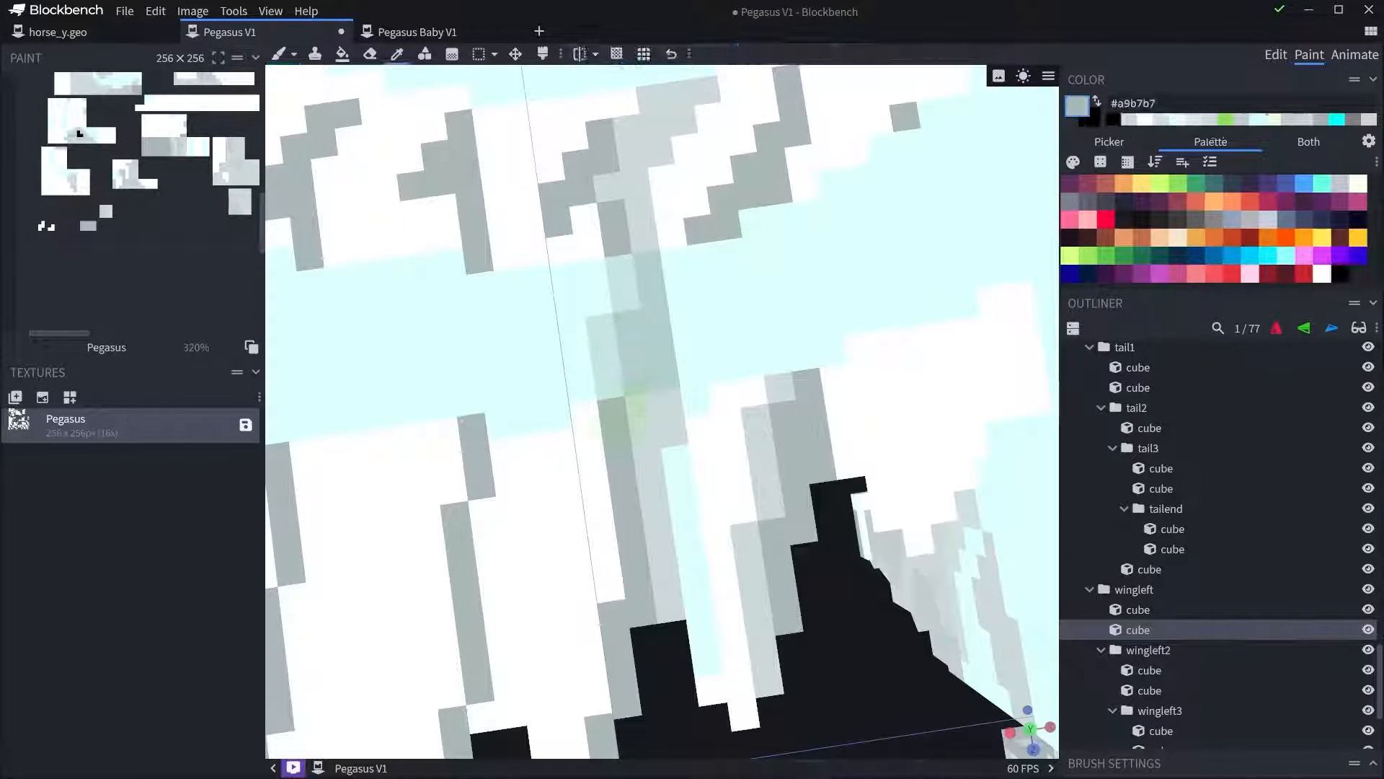
right_click_drag(549, 404, 566, 425)
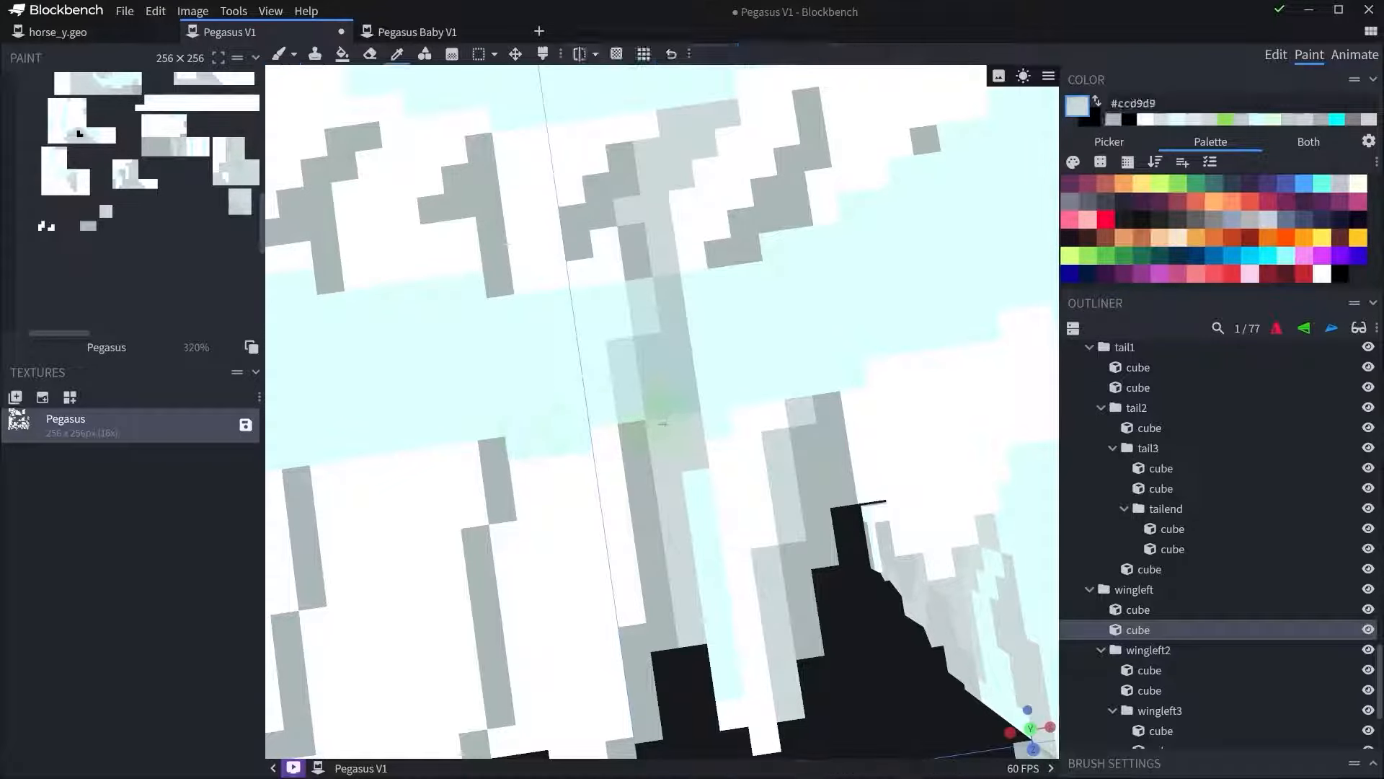
left_click(526, 465, "alt")
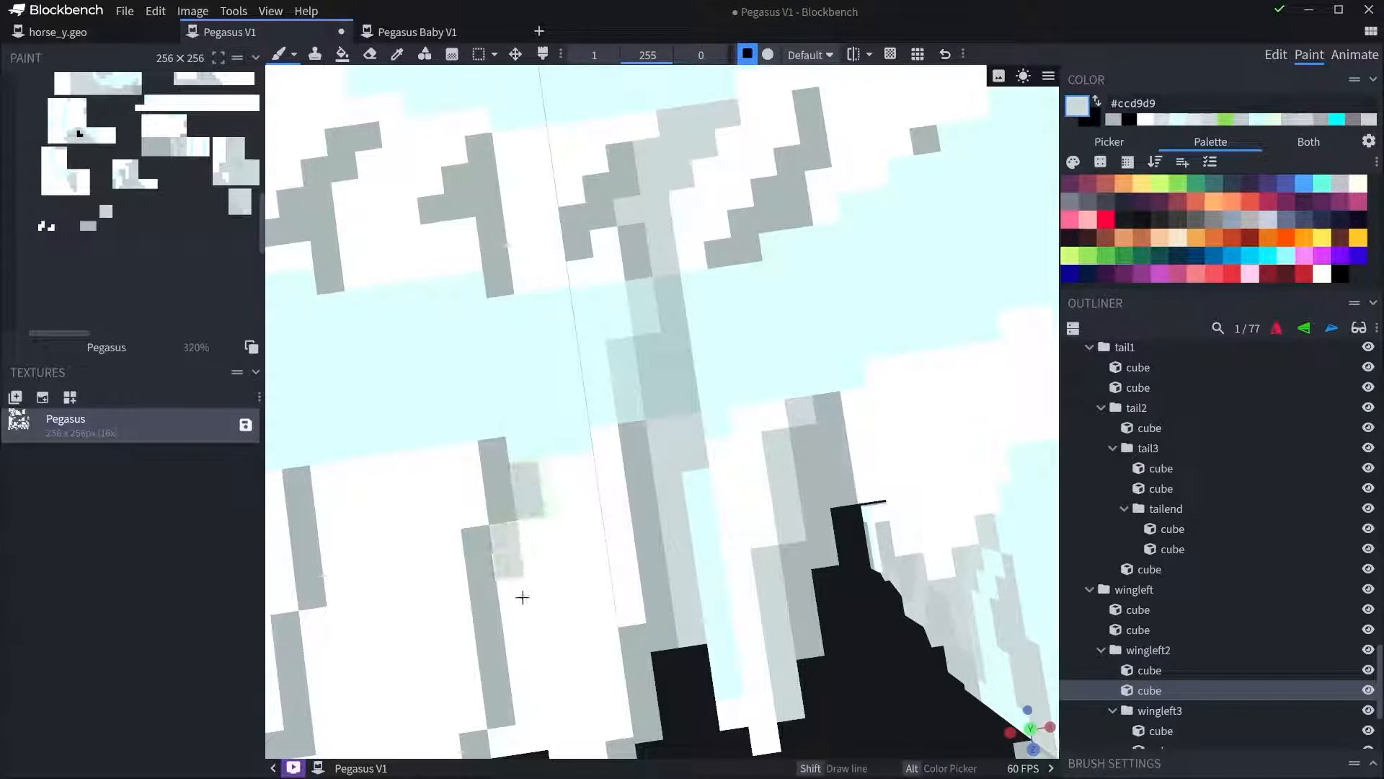
right_click_drag(526, 597, 529, 570)
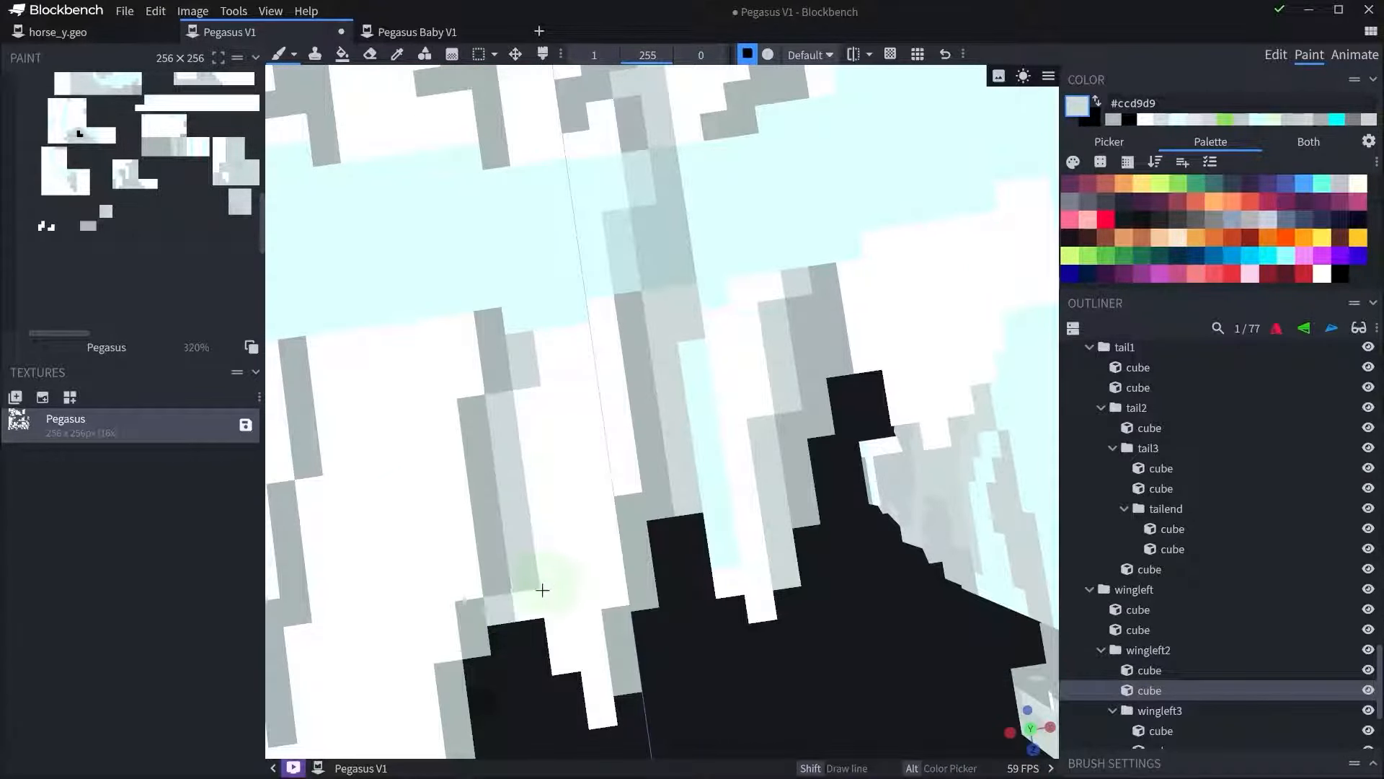
Paint #ccd9d9 shading beside the dark feather mark above the cyan band and continue the feather shading across the wing.
mouse_move(549, 352)
right_mouse_down()
mouse_move(566, 464)
mouse_move(568, 353)
right_mouse_up()
left_click_drag(554, 194, 581, 329)
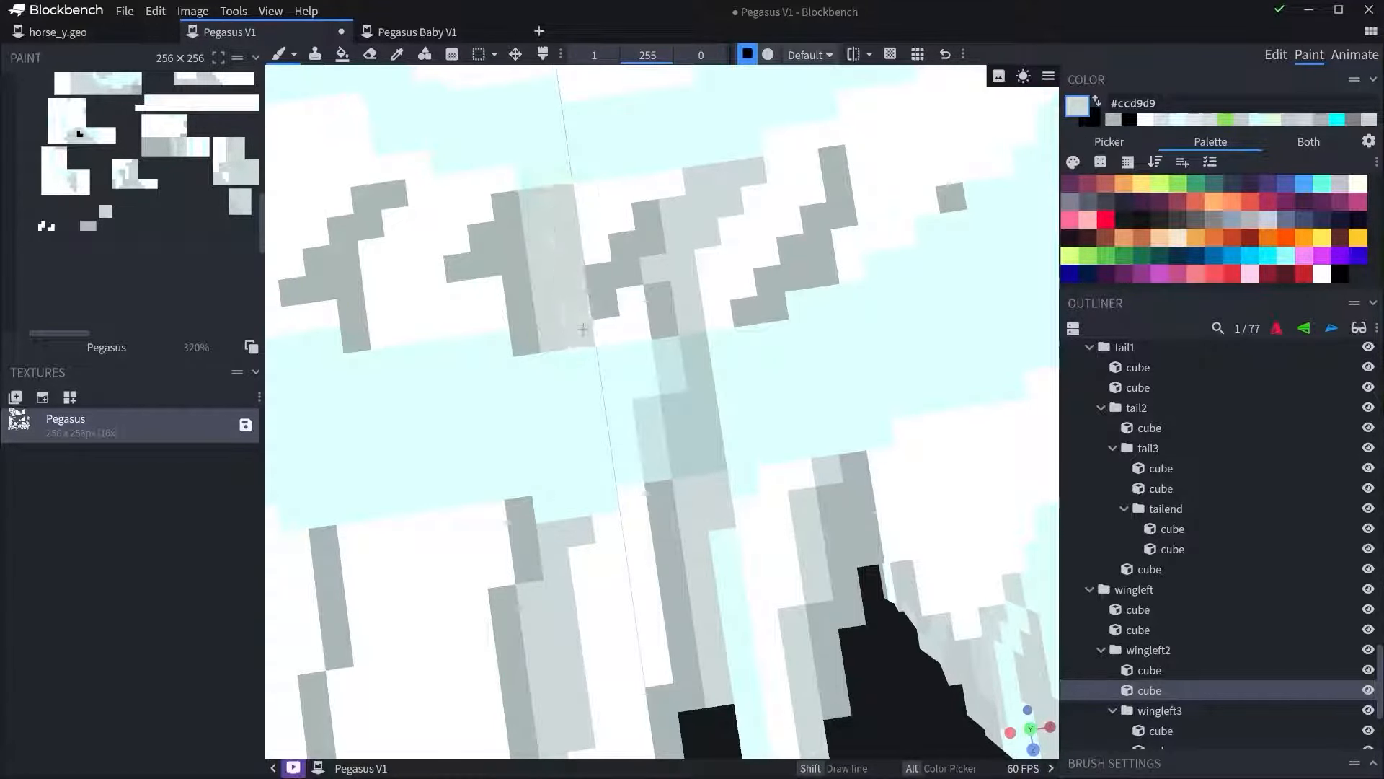
left_click(651, 418, "alt")
left_click(543, 375)
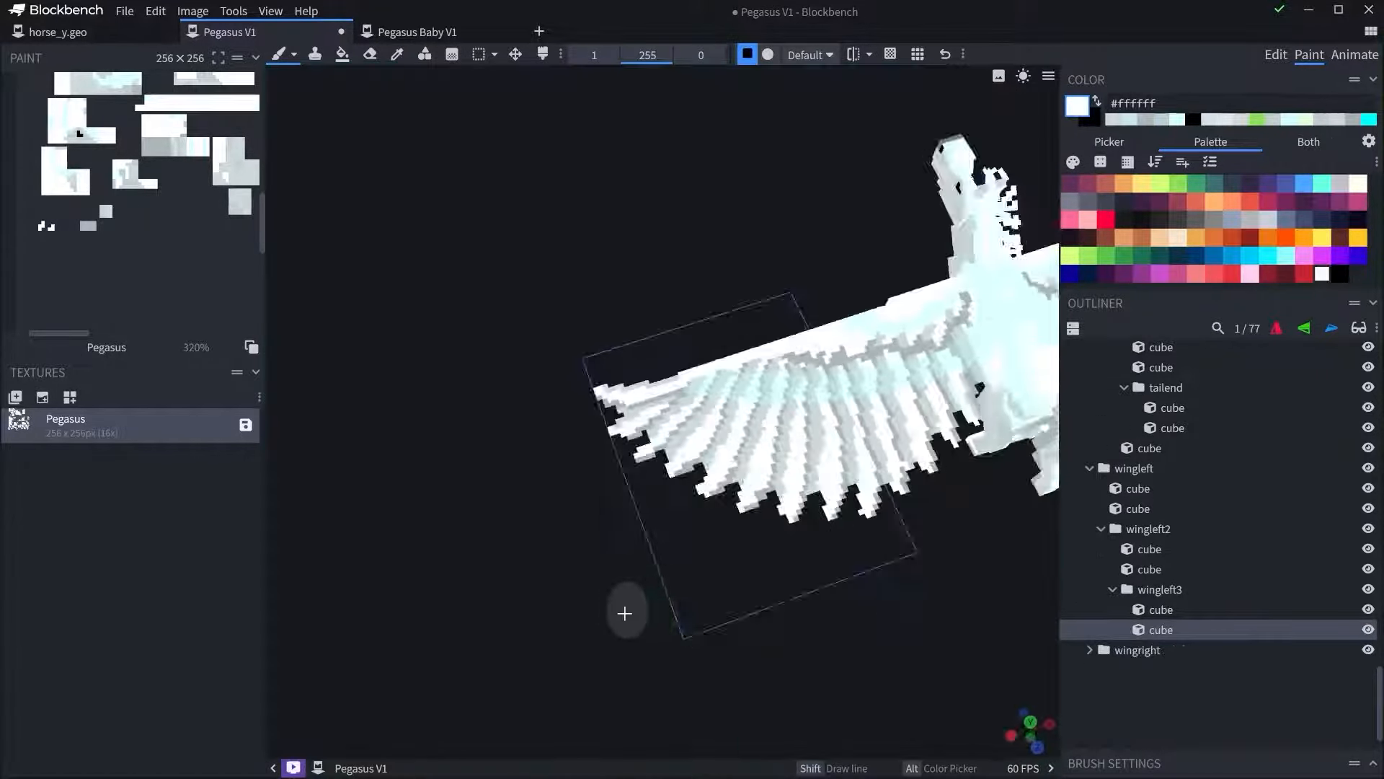
Examine the feather shading across both wings from above, up close and from a distance.
left_click_drag(624, 612, 676, 673)
scroll(676, 673, "up", 10)
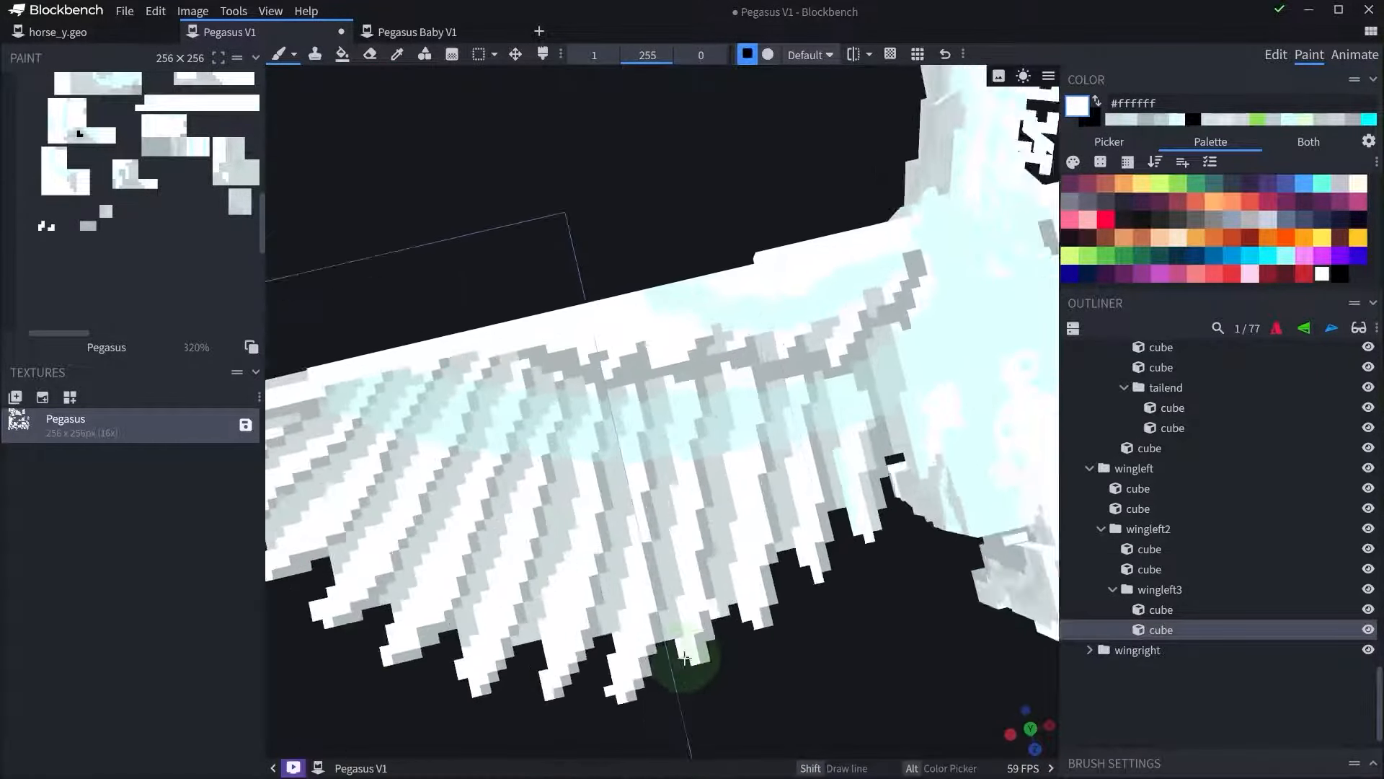
scroll(680, 625, "down", 10)
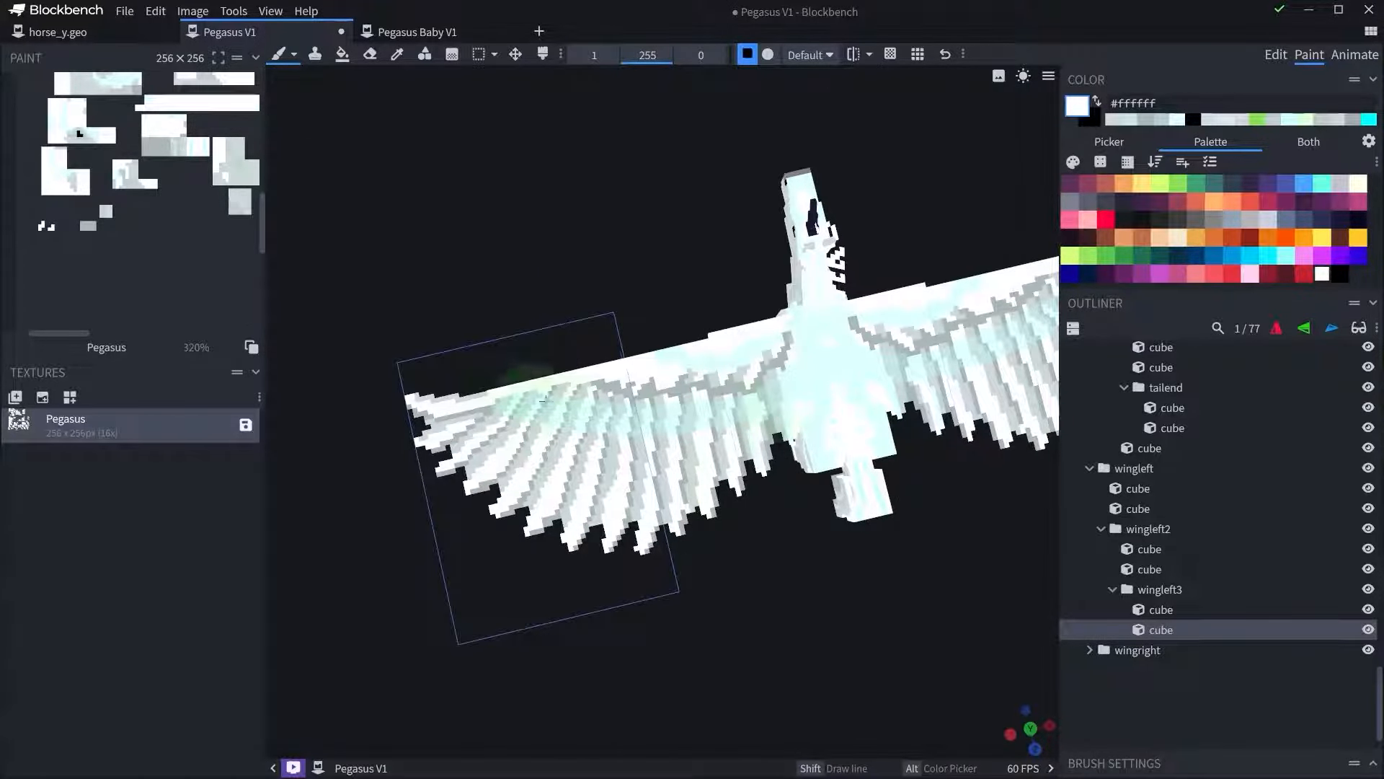
right_click_drag(827, 376, 735, 371)
scroll(618, 590, "up", 3)
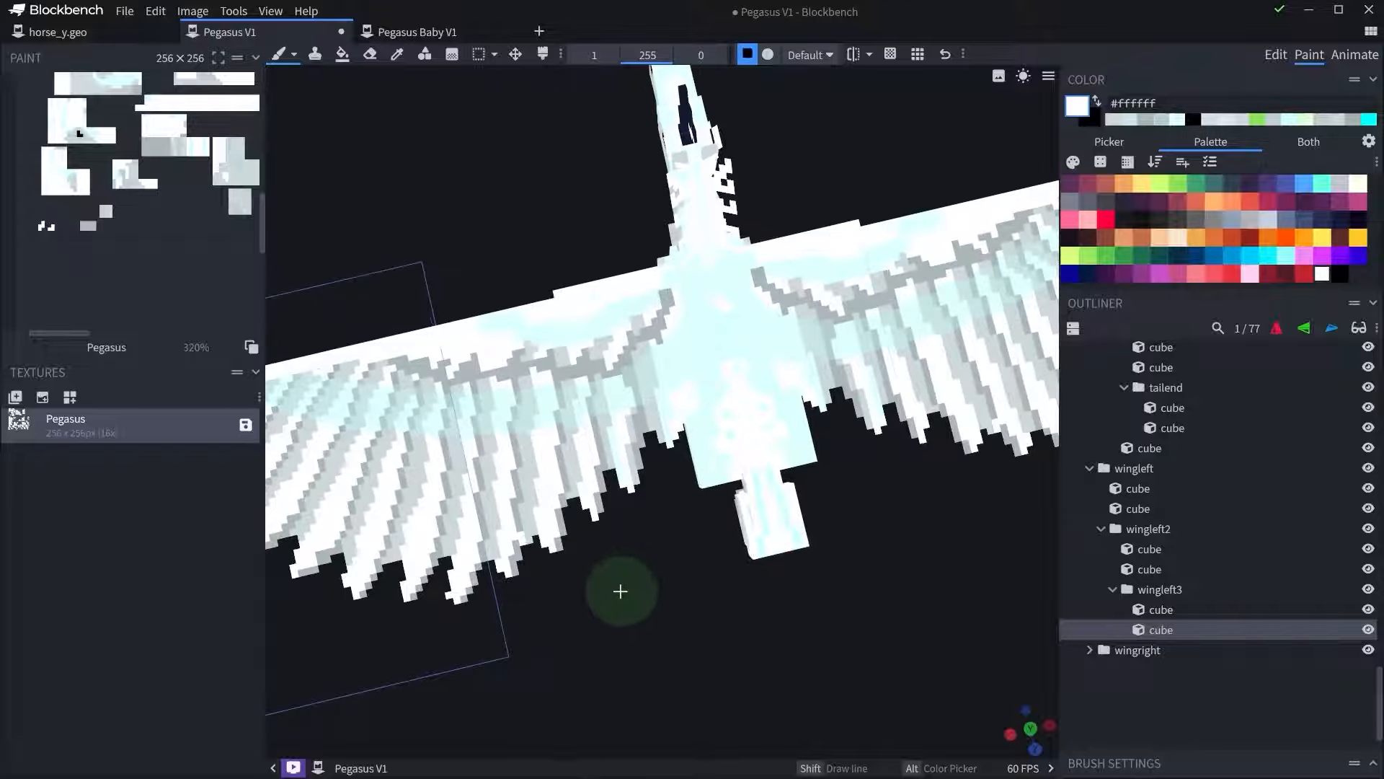
right_click_drag(618, 590, 735, 557)
scroll(638, 452, "up", 5)
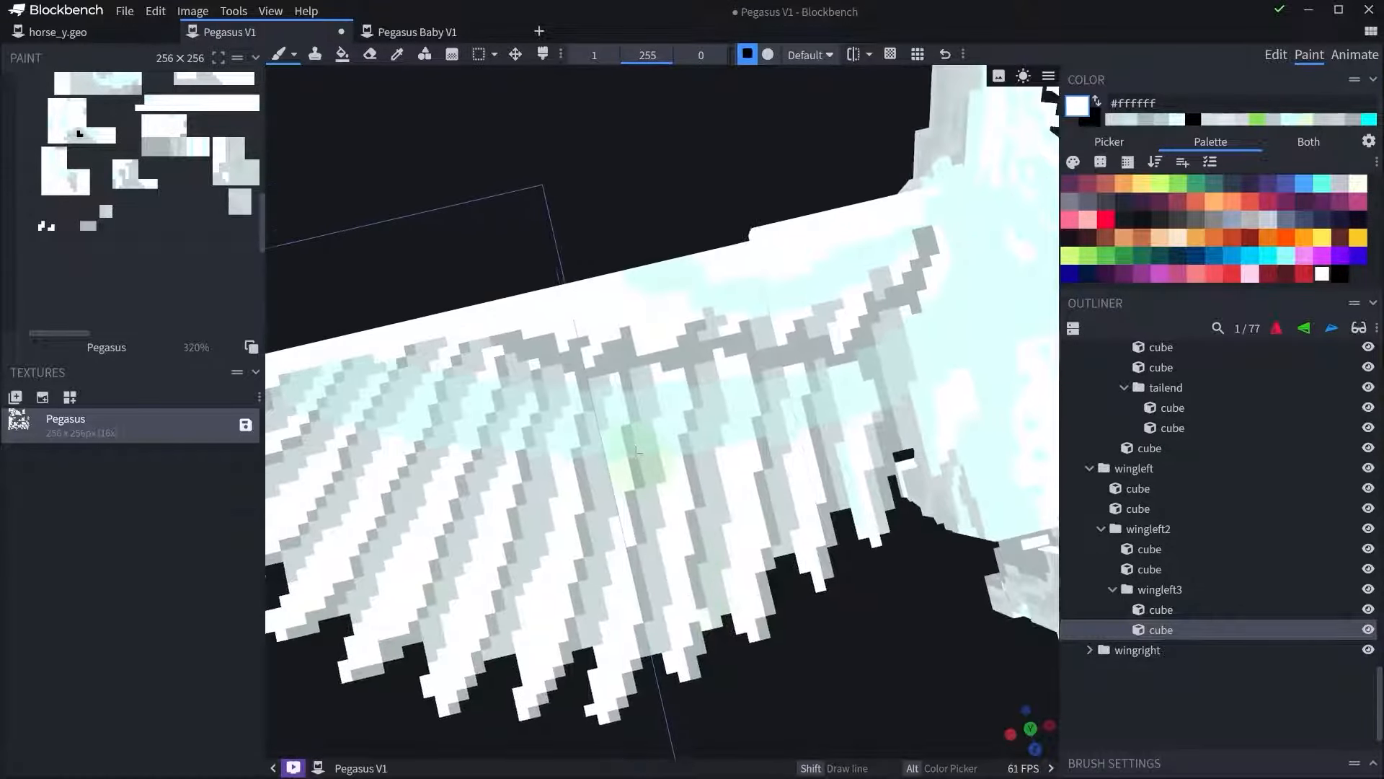
right_click_drag(638, 452, 604, 409)
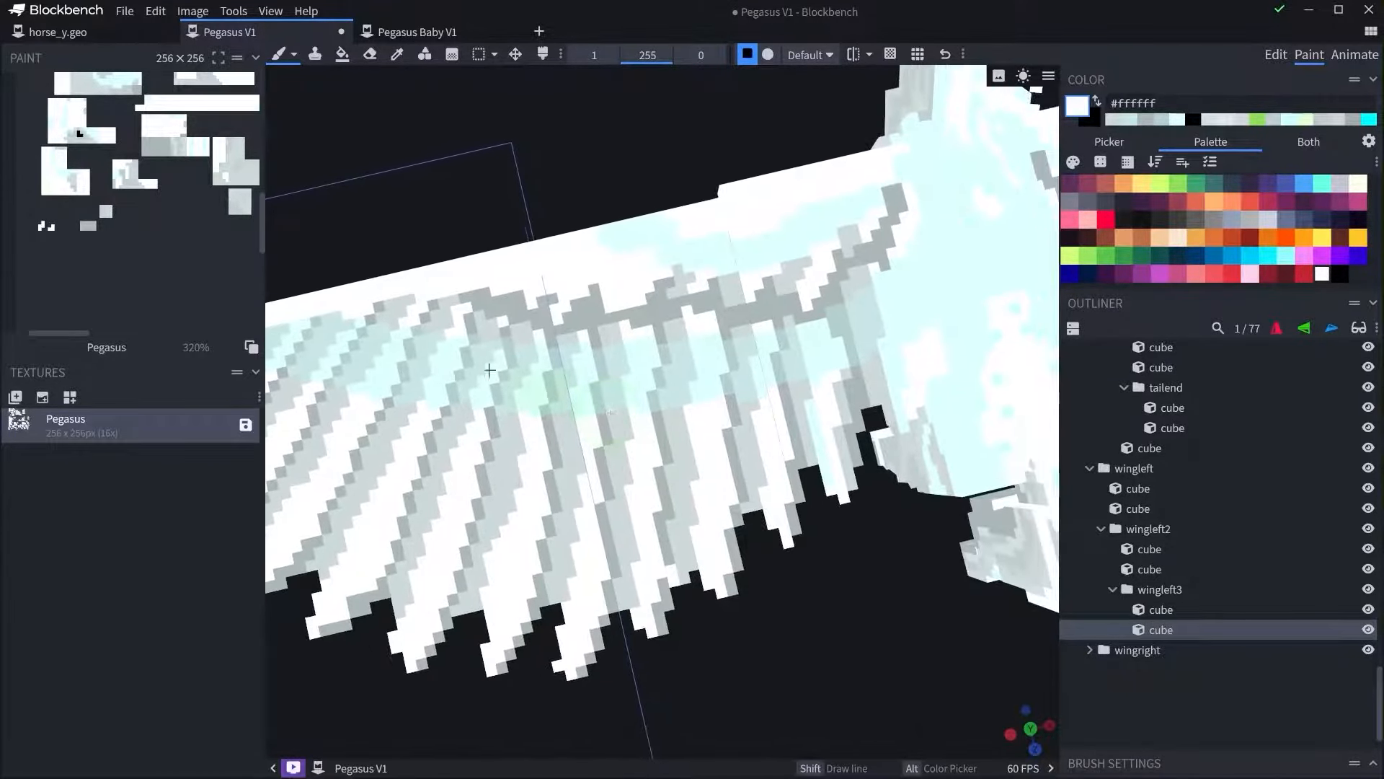
Fill the cyan areas on the left wing's middle section with black at 25.5 opacity.
left_click(343, 56)
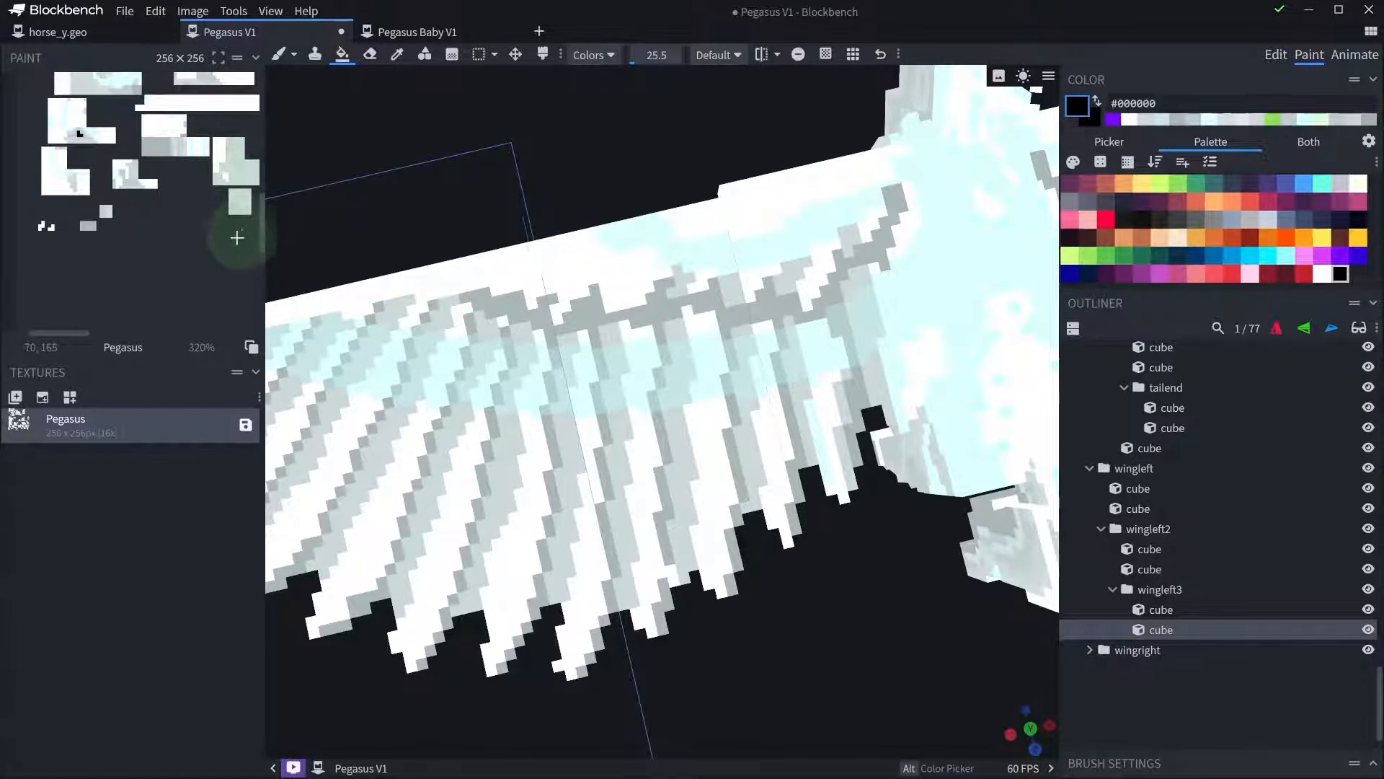
left_click(607, 366)
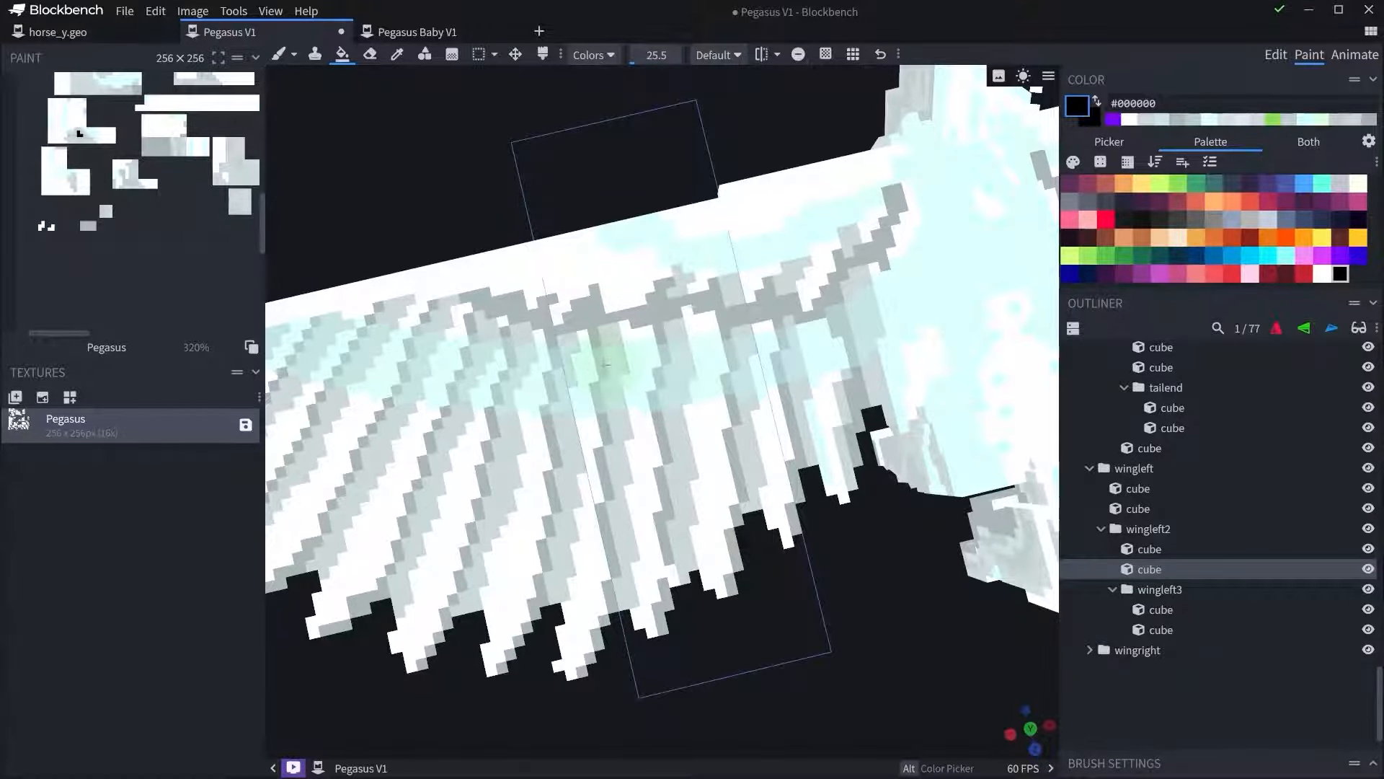
left_click(648, 377)
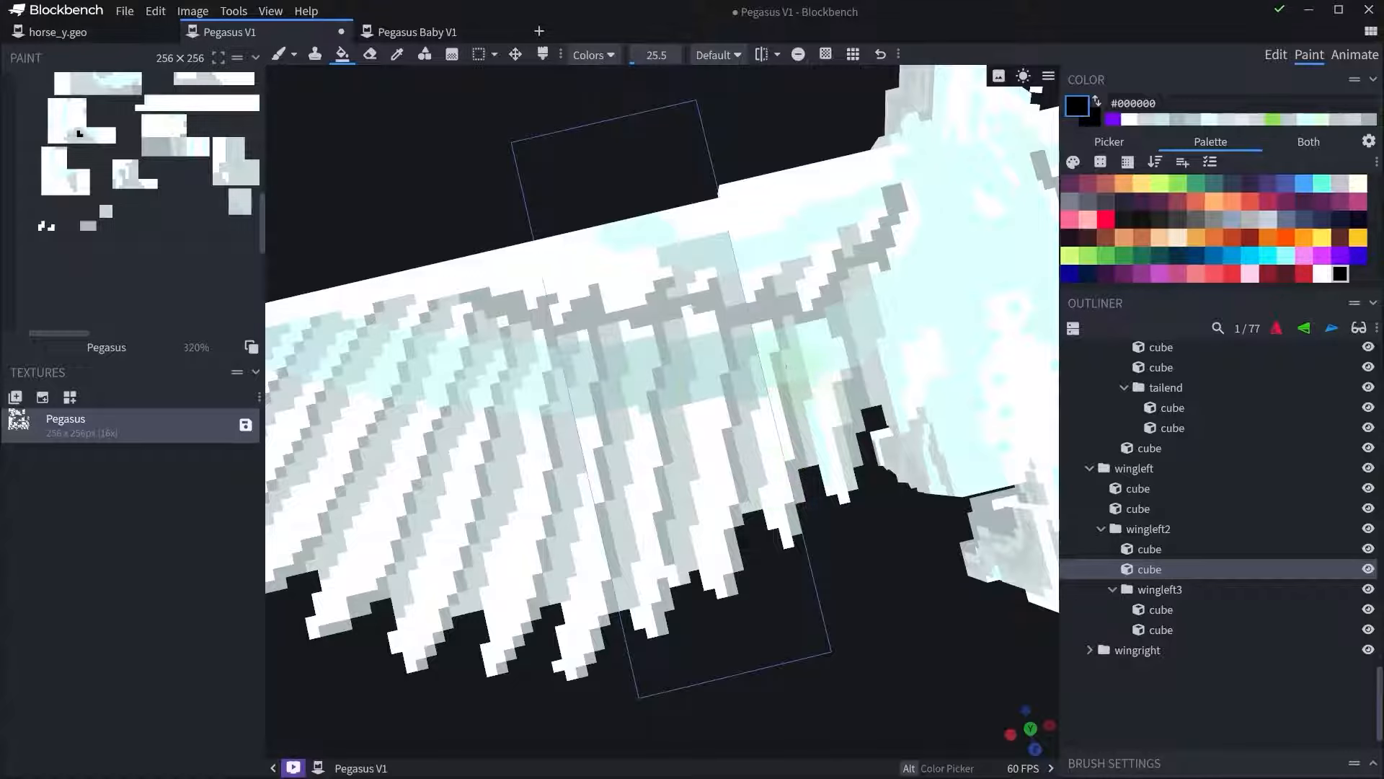
left_click(769, 369)
scroll(781, 419, "up", 3)
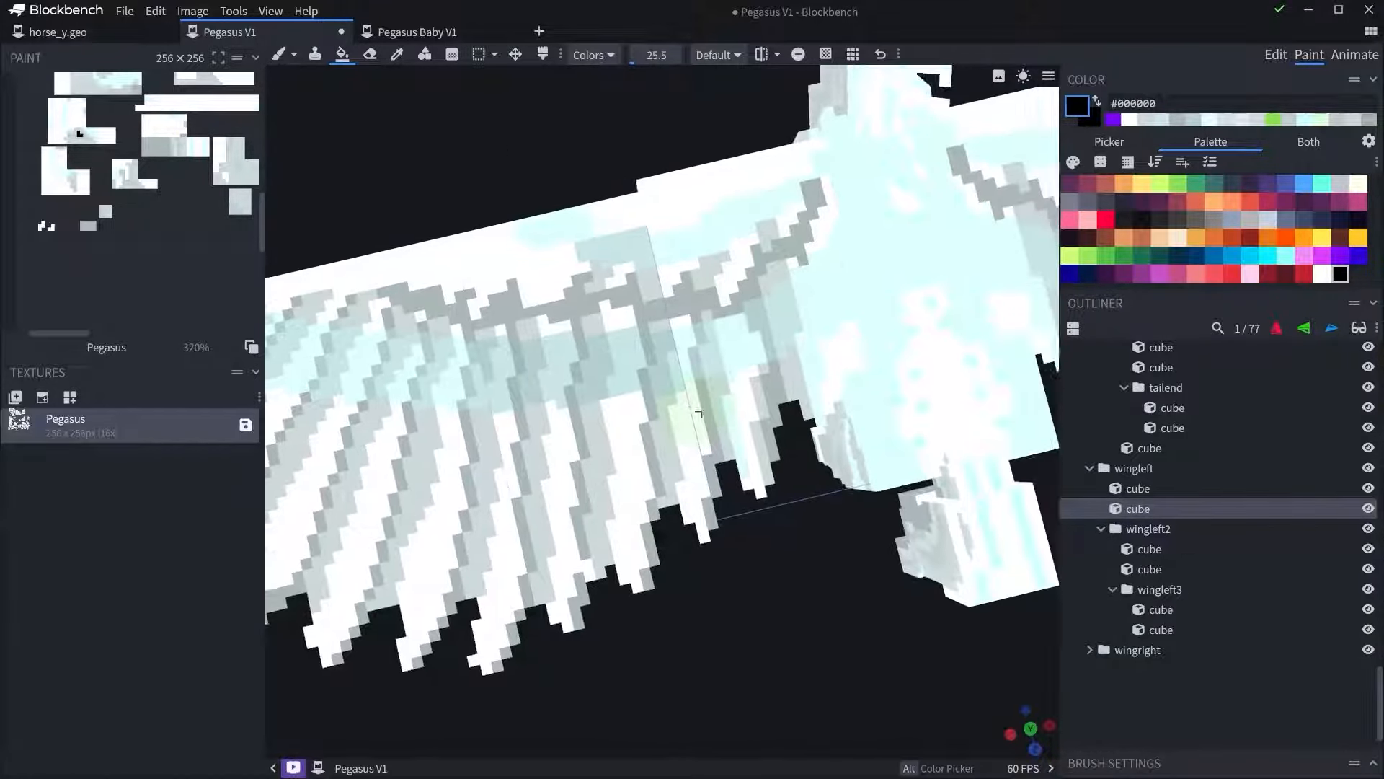
left_click(704, 339)
left_click(733, 323)
key("ctrl+z")
key("ctrl+z")
key("ctrl+z")
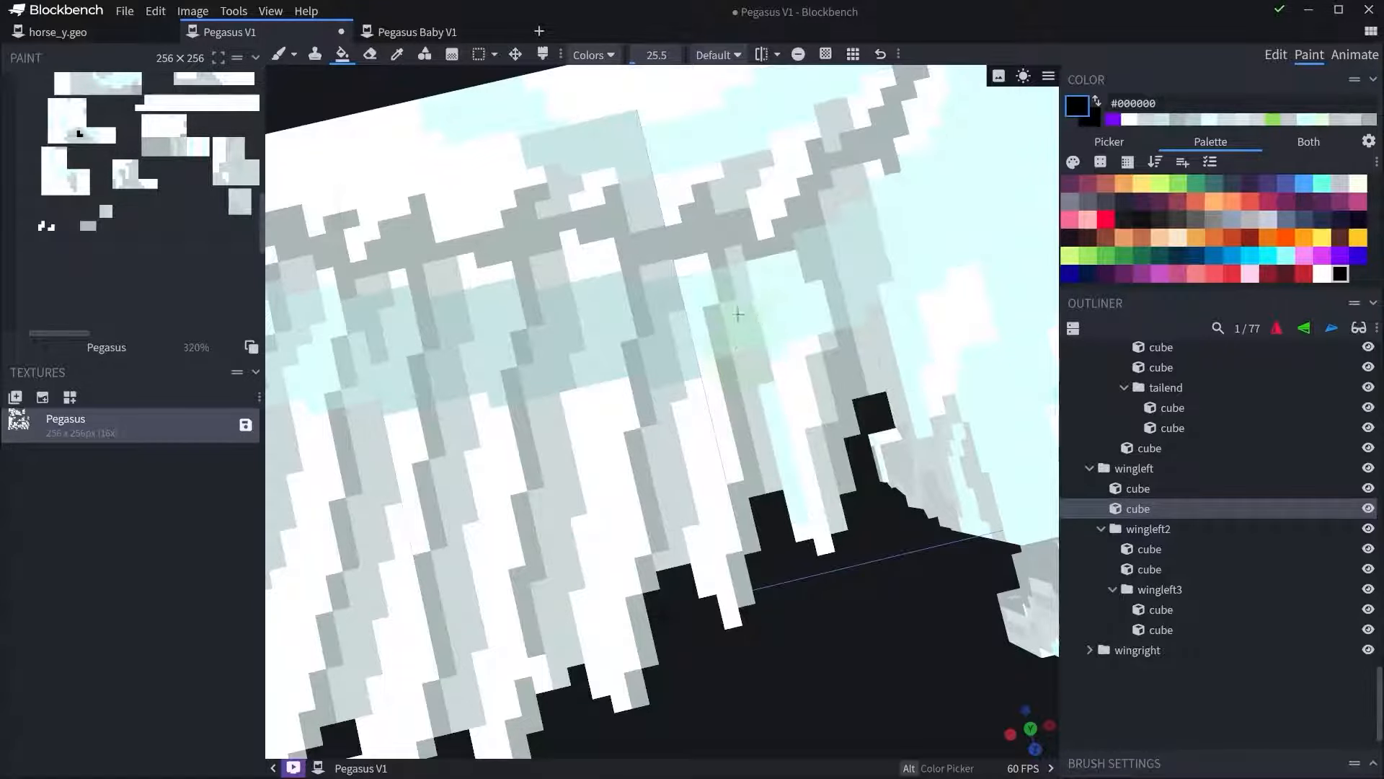
Fill the cyan band segments on the left wing's inner section with black at 25.5 opacity.
left_click(737, 317)
left_click(772, 306)
right_click_drag(701, 380, 754, 361)
scroll(754, 361, "down", 2)
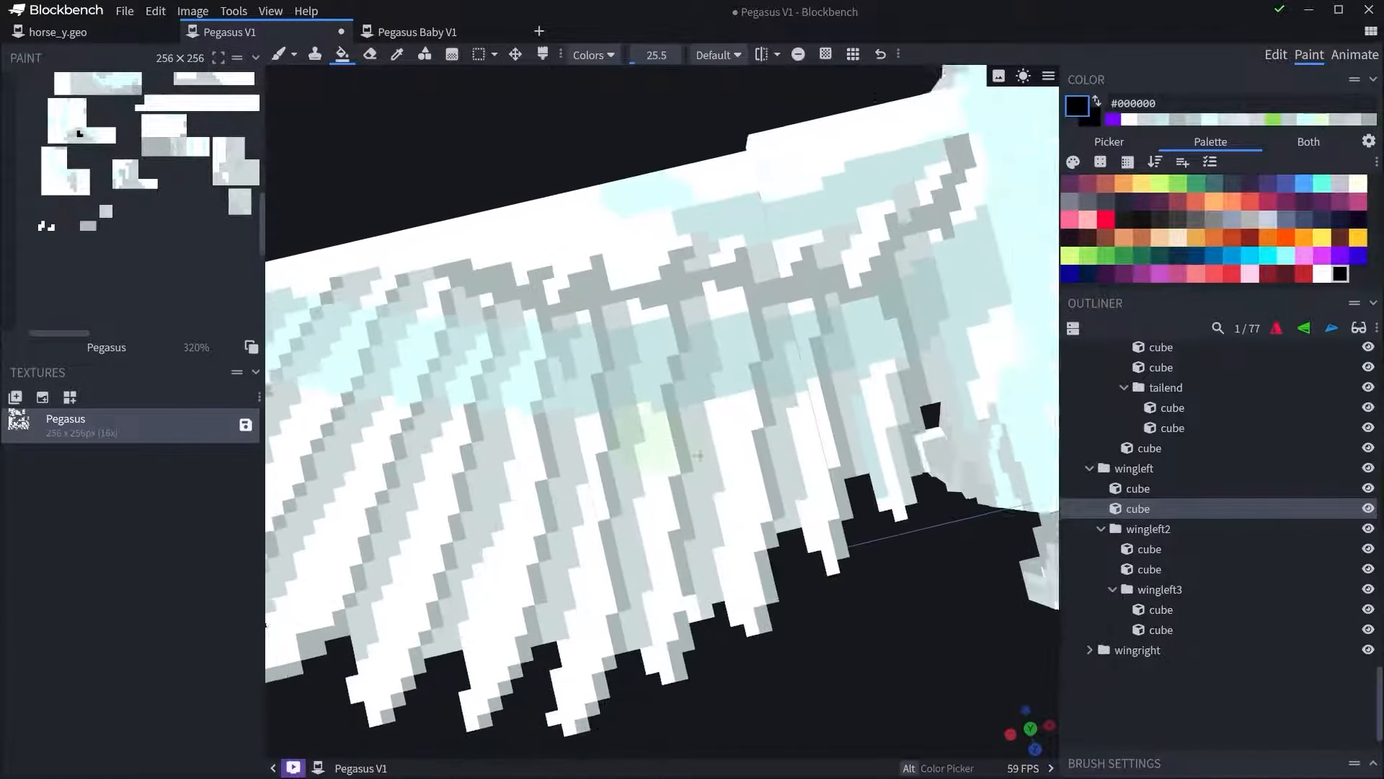
scroll(656, 439, "up", 2)
right_click_drag(669, 415, 696, 428)
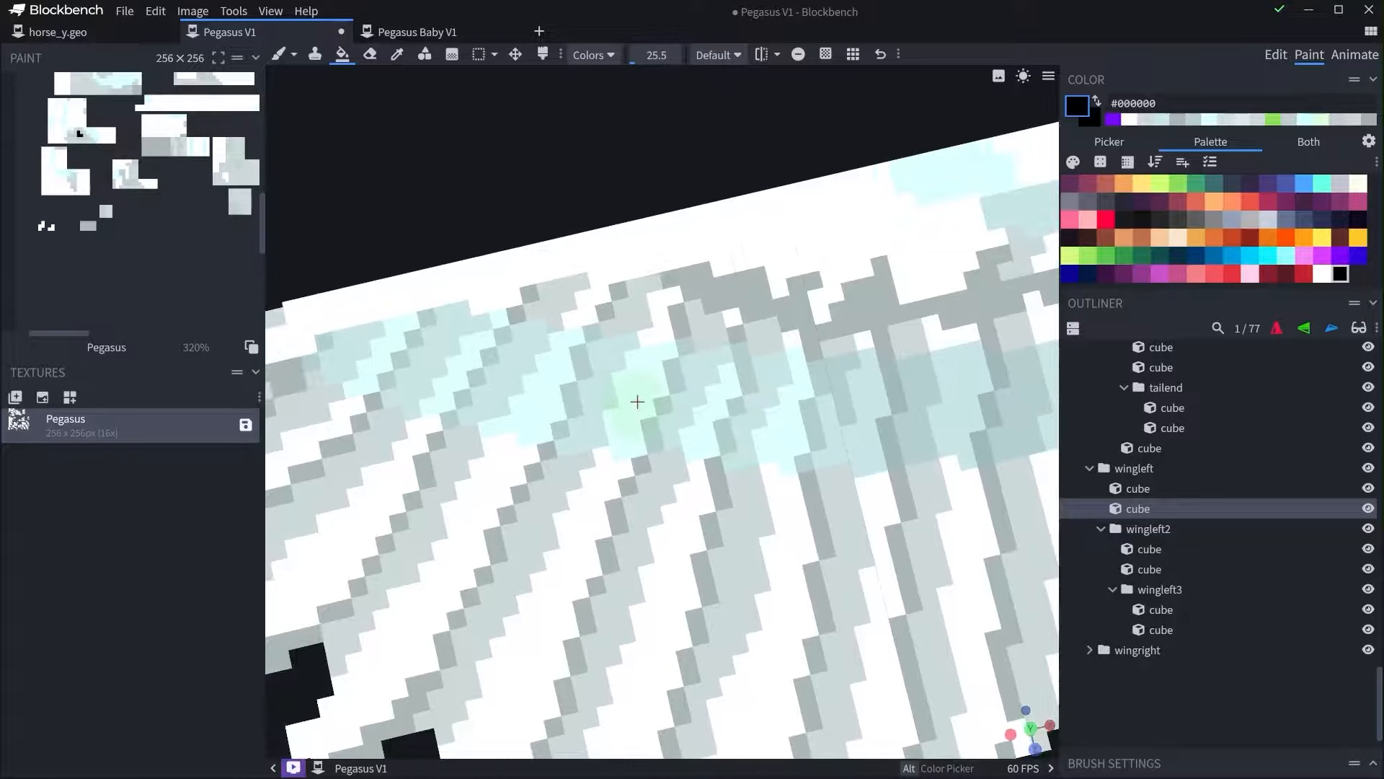
left_click(639, 401)
key("ctrl+z")
key("ctrl+z")
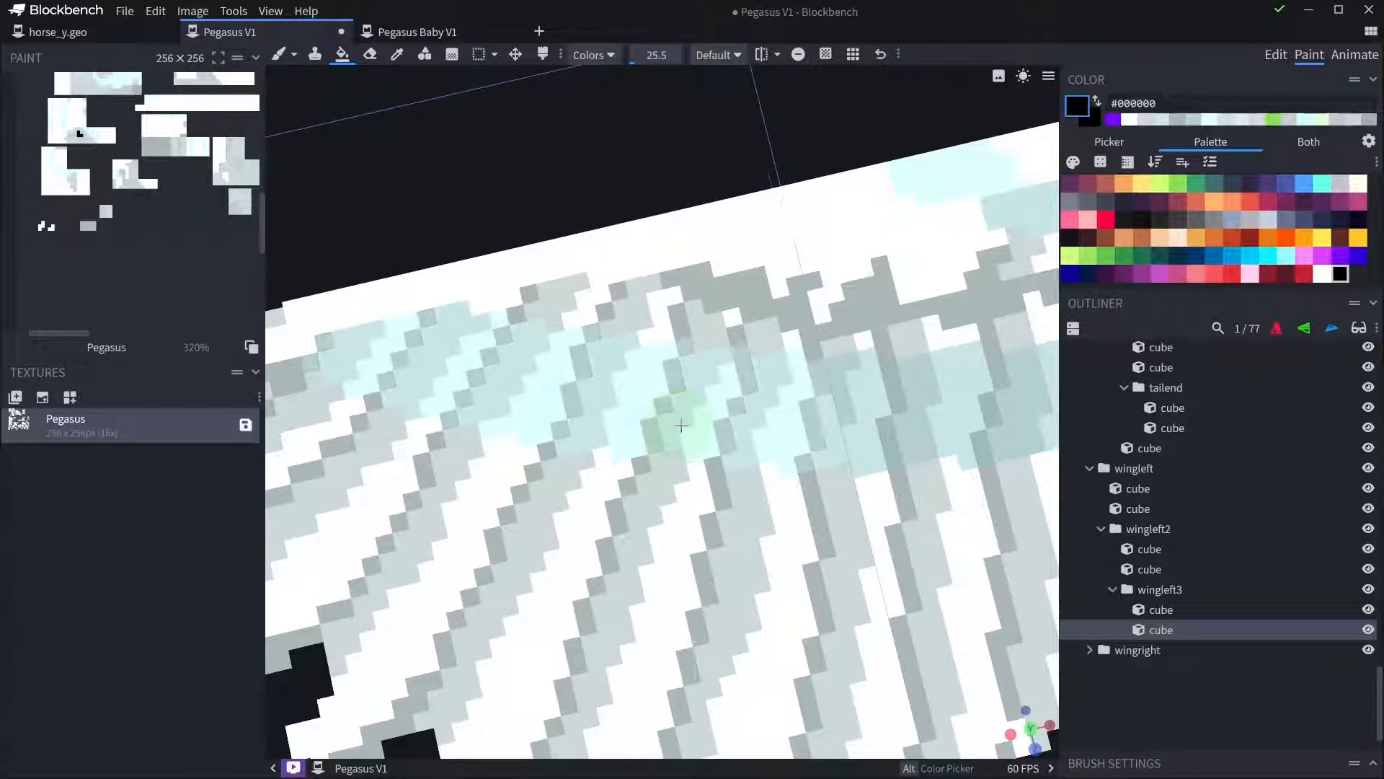
Darken the cyan band segments between the feathers on the left wing's outer section with 25.5-opacity black fills.
left_click(672, 410)
left_click(679, 407)
left_click(705, 420)
right_click_drag(635, 431, 739, 437)
scroll(599, 439, "down", 10)
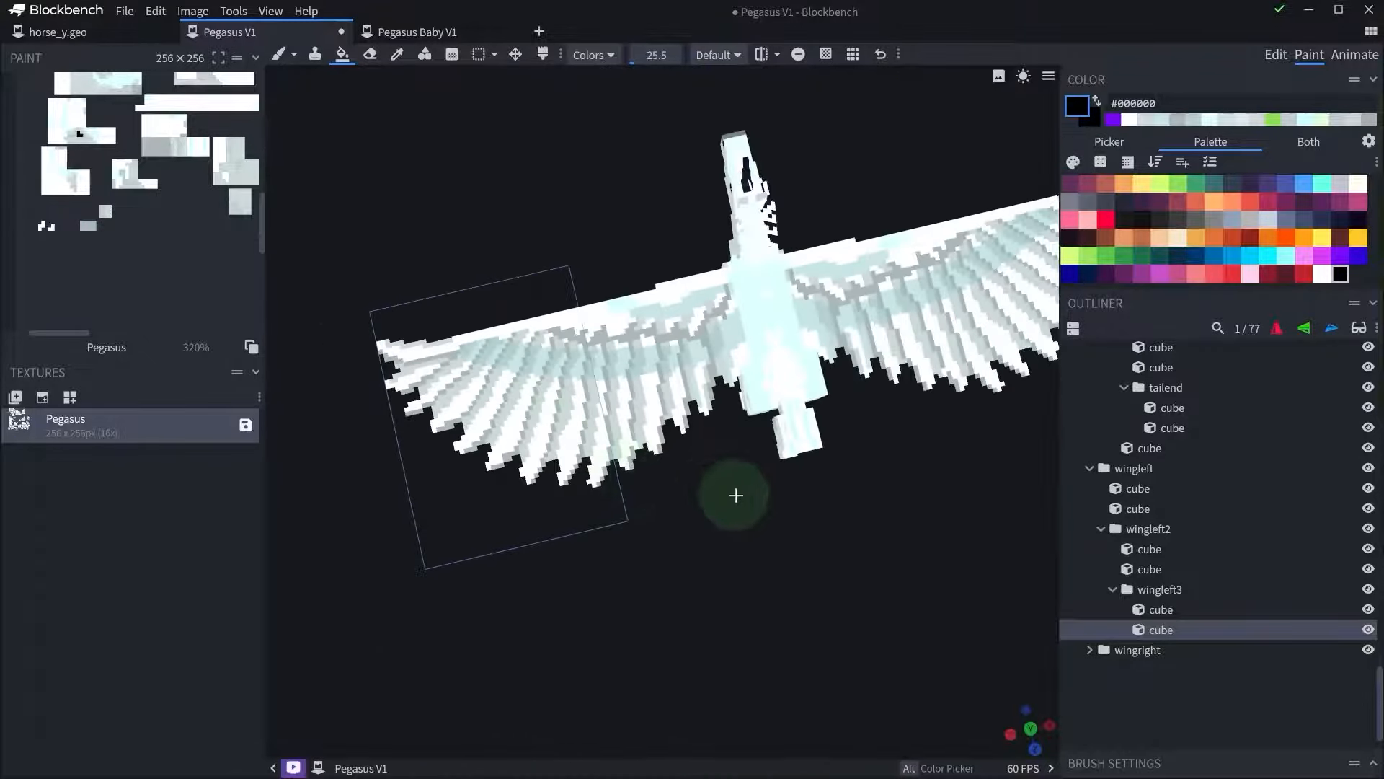
scroll(702, 415, "up", 8)
right_click_drag(729, 404, 504, 497)
right_click_drag(480, 434, 559, 459)
left_click(639, 308)
key("ctrl+z")
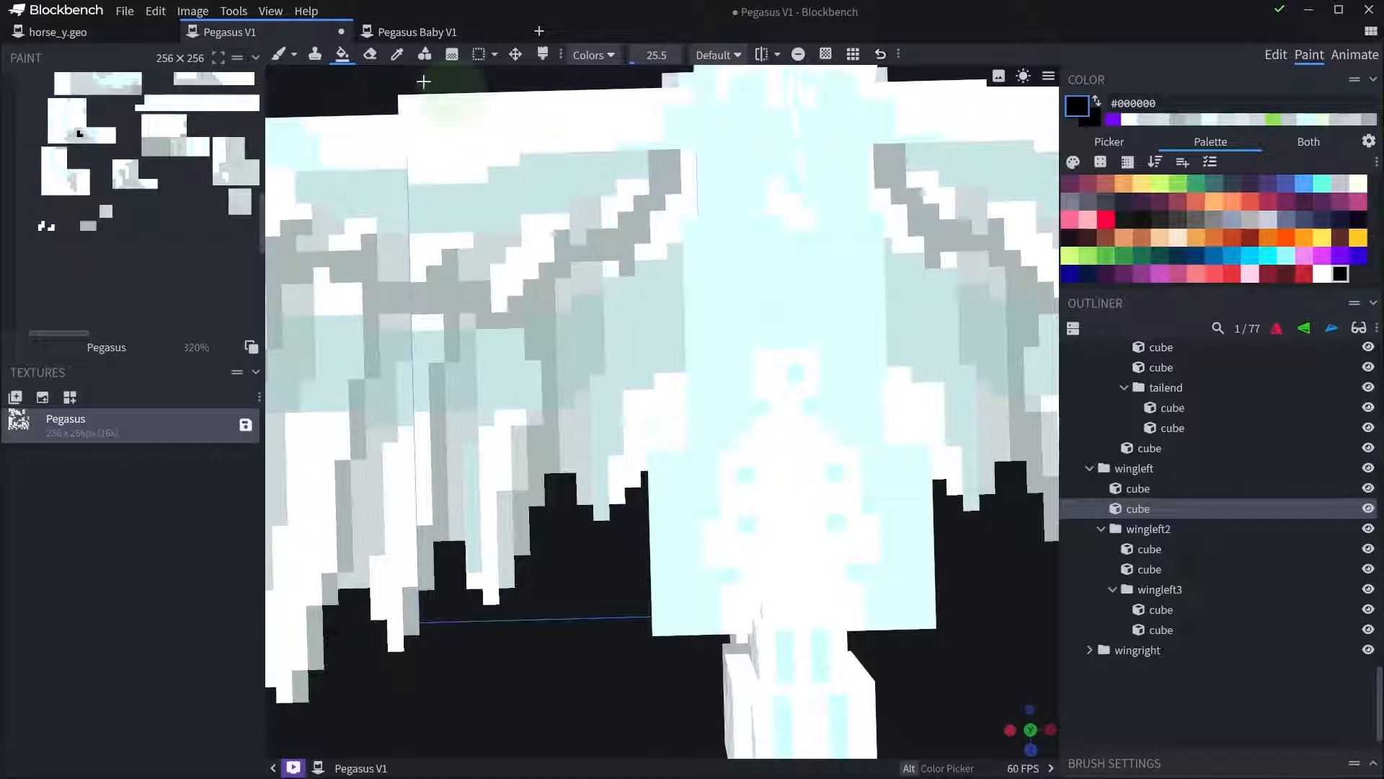
Sample the darkened cyan #c8e6e6 and brush it at 255 opacity across the body between the wing roots.
key("alt")
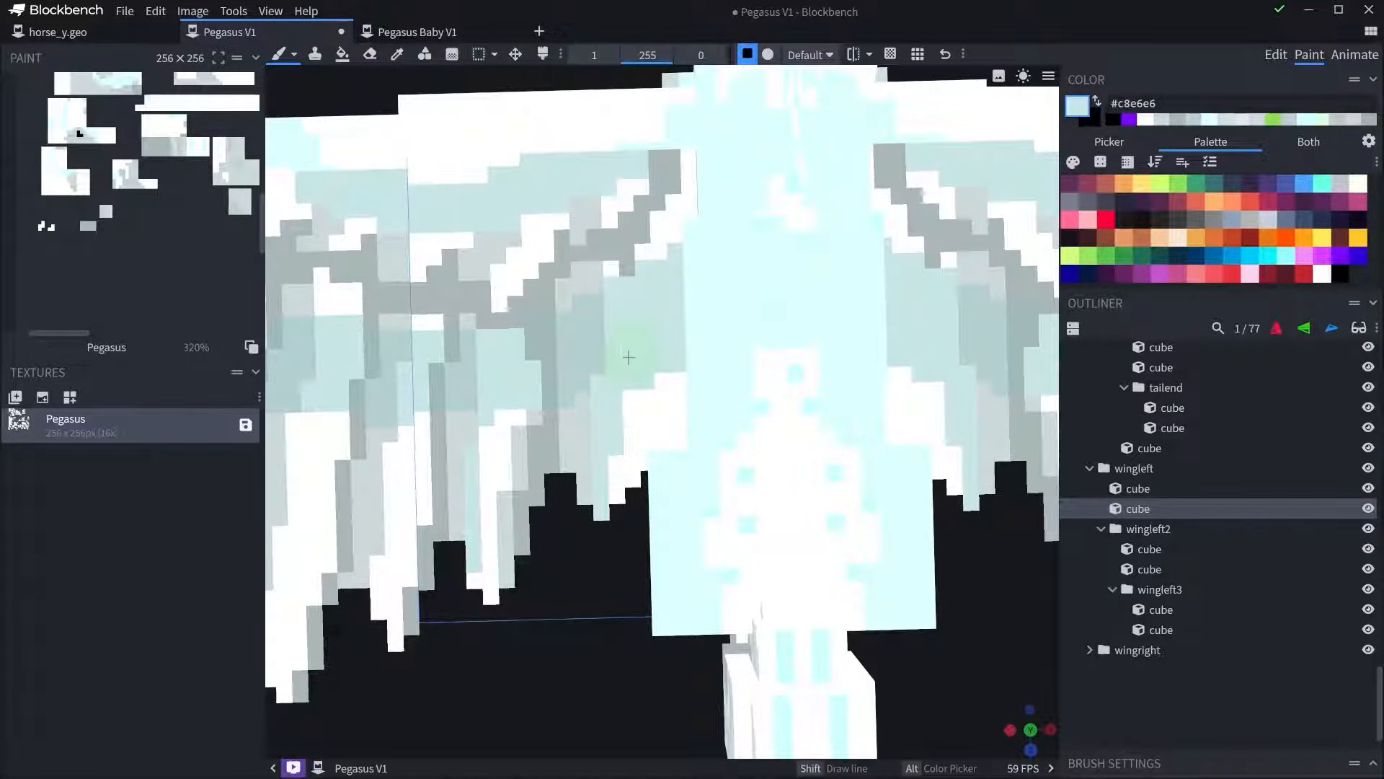
scroll(677, 460, "down", 3)
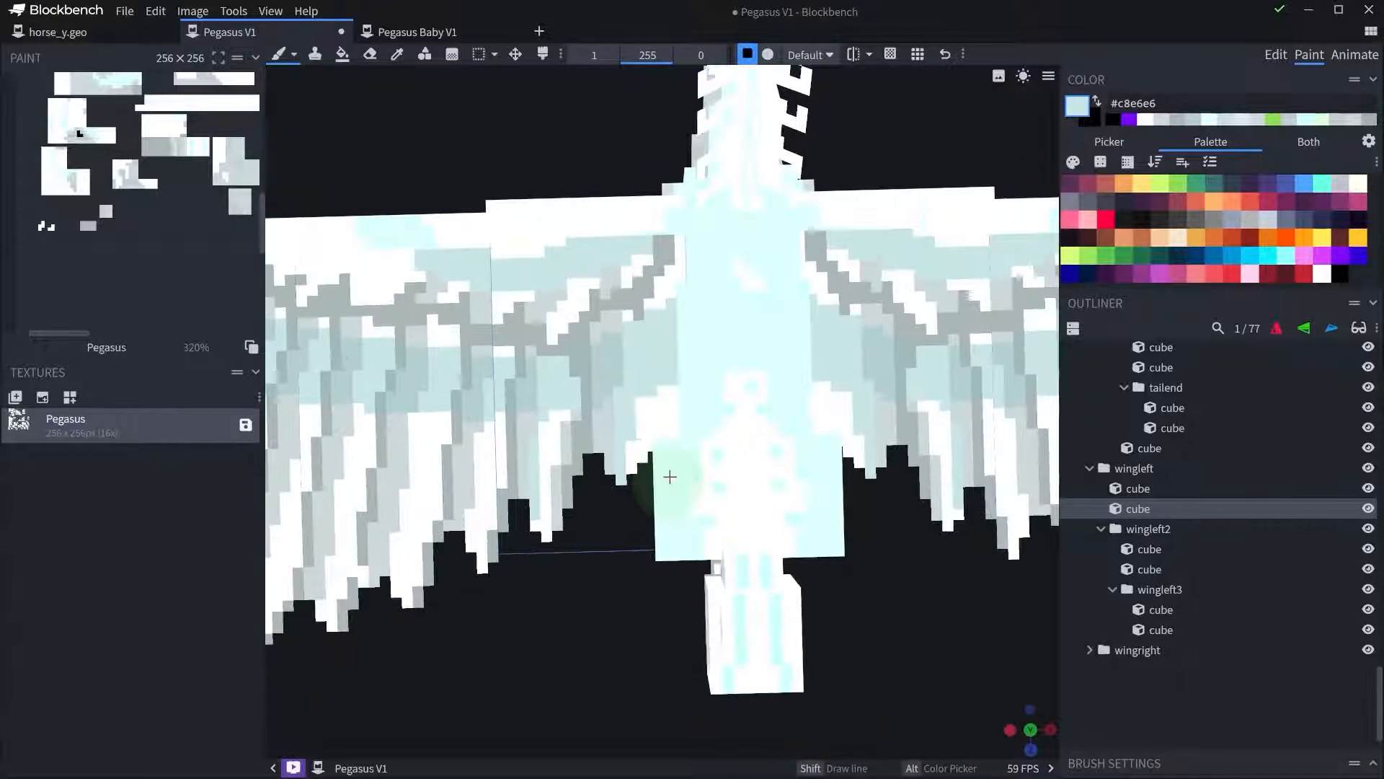
scroll(655, 398, "up", 5)
left_click(675, 288)
left_click_drag(676, 287, 768, 294)
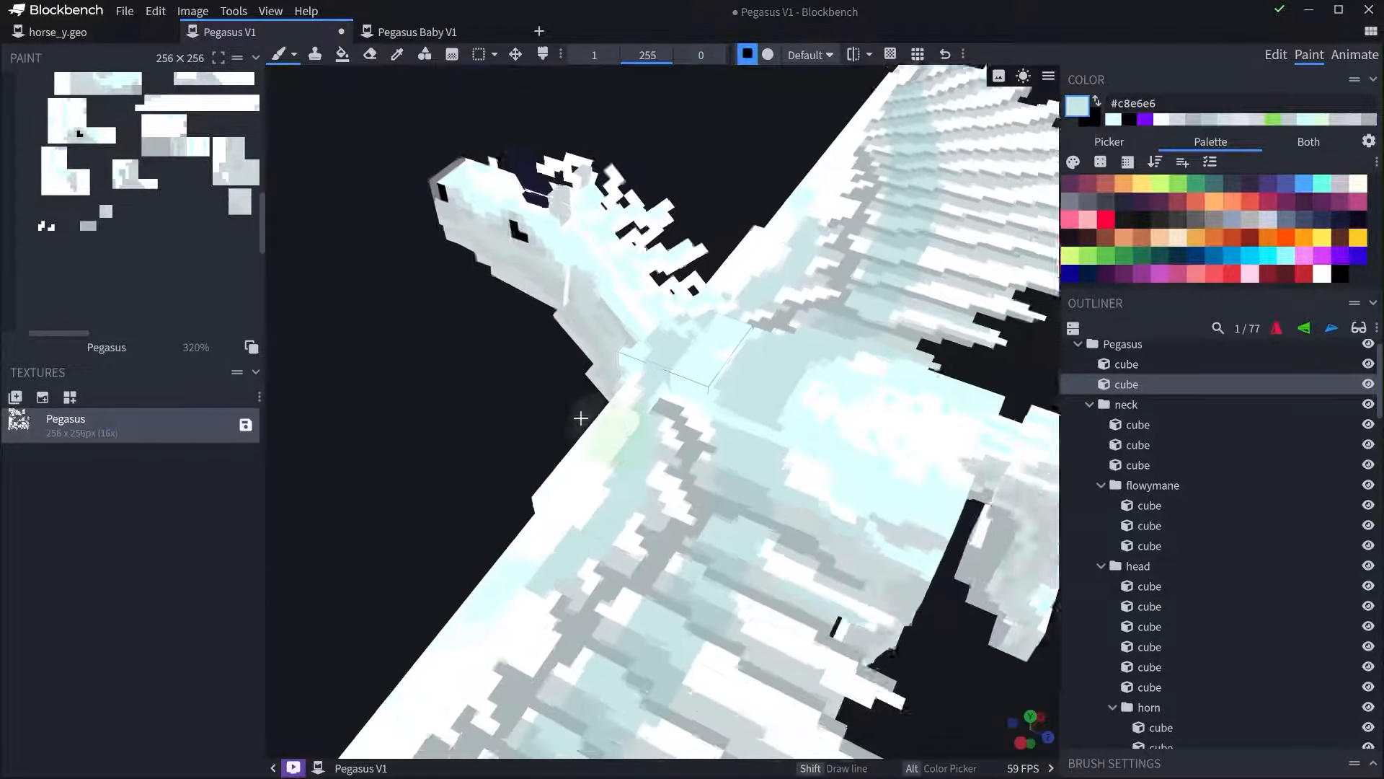
Extend the #c8e6e6 brushwork from the body across the left wing's root beside the neck.
left_click_drag(581, 414, 399, 349)
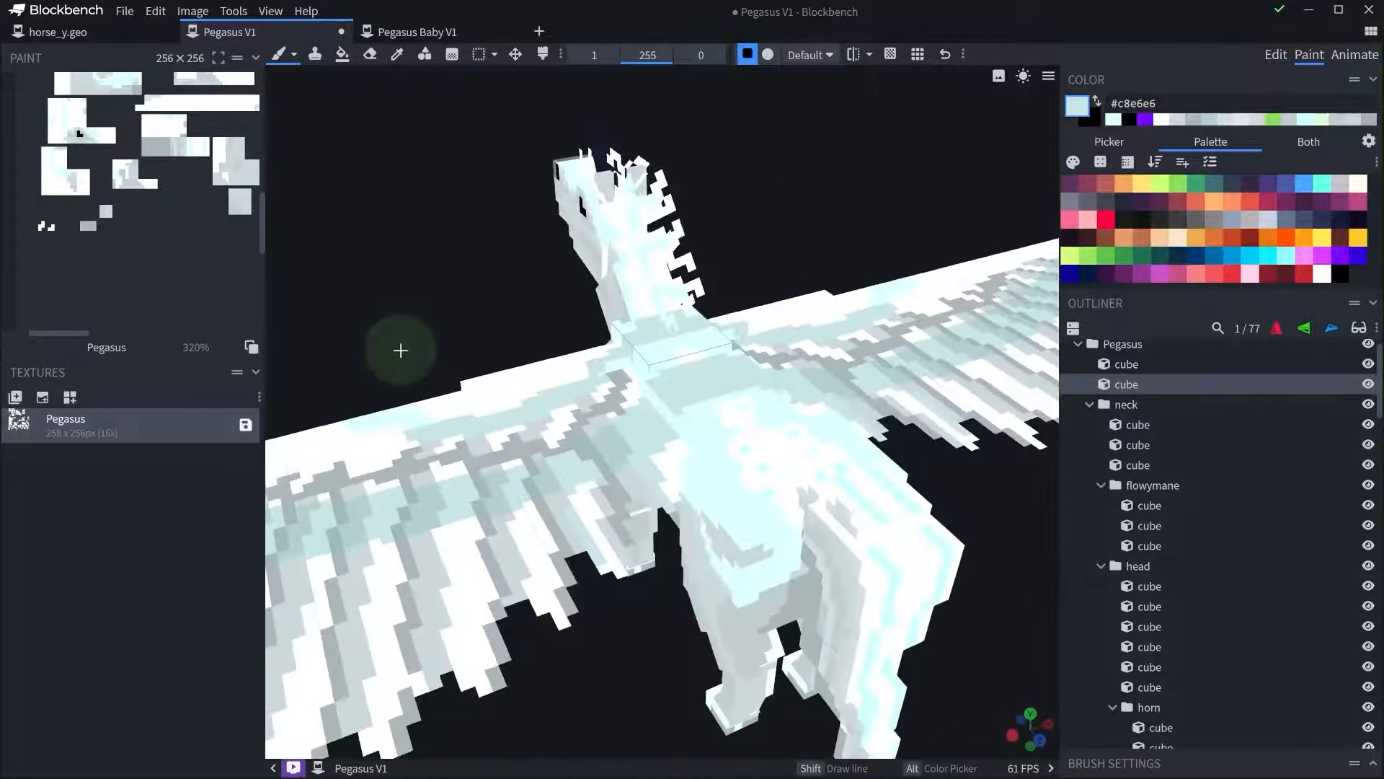
scroll(432, 343, "up", 4)
left_click(594, 284)
left_click(540, 318)
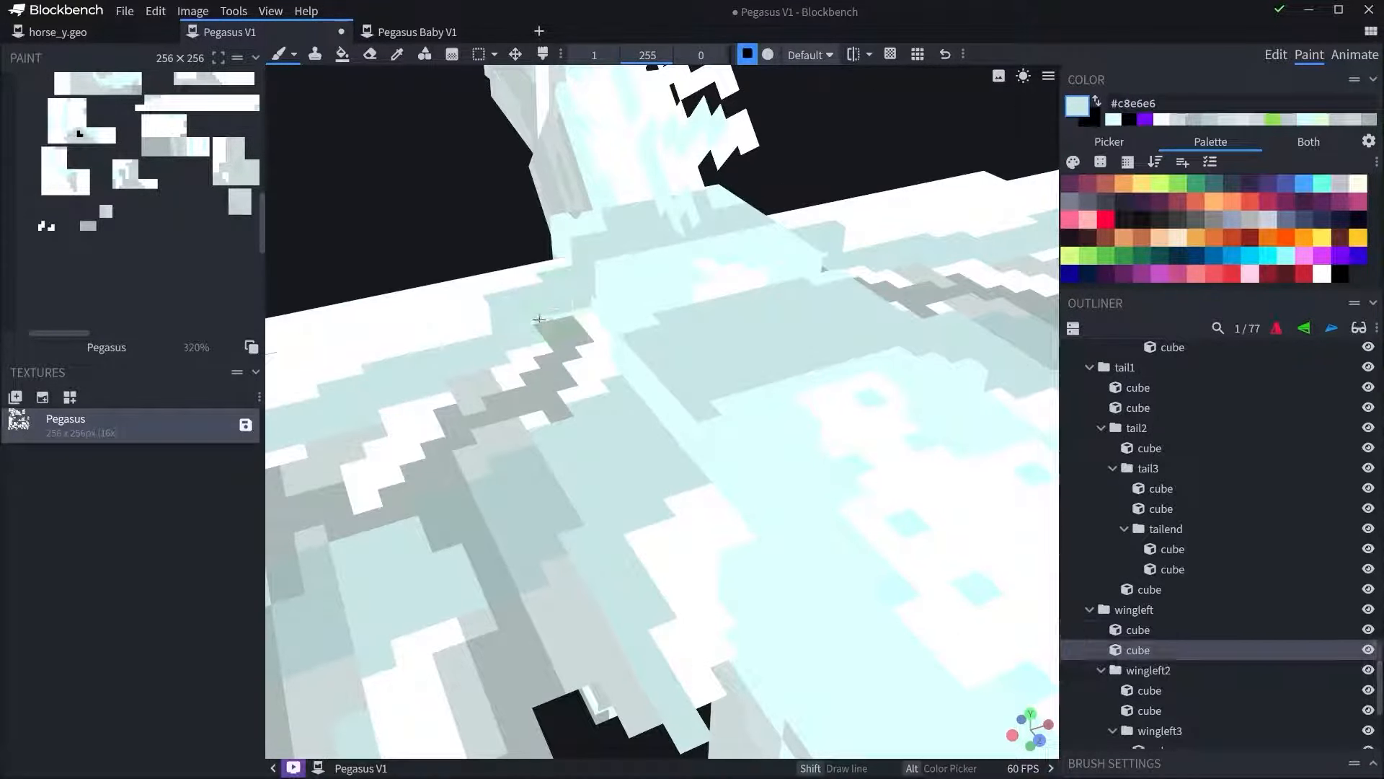
scroll(548, 314, "down", 8)
left_click_drag(389, 346, 431, 394)
scroll(432, 395, "up", 10)
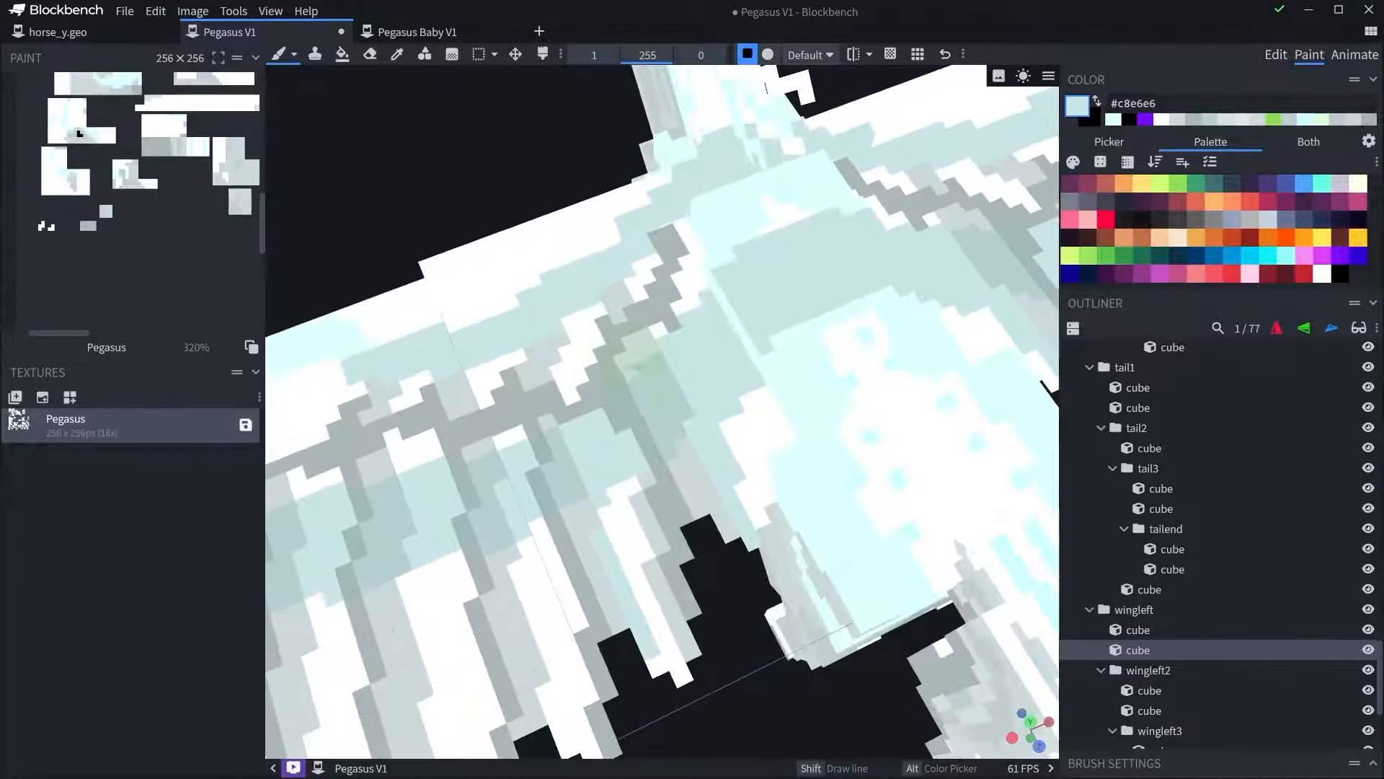
Sample #b4cfcf and #a2baba from the wing and shade the left wing's innermost feathers beside the body.
scroll(635, 375, "up", 4)
left_click(633, 387, "alt")
right_click_drag(633, 386, 667, 454)
scroll(665, 476, "up", 2)
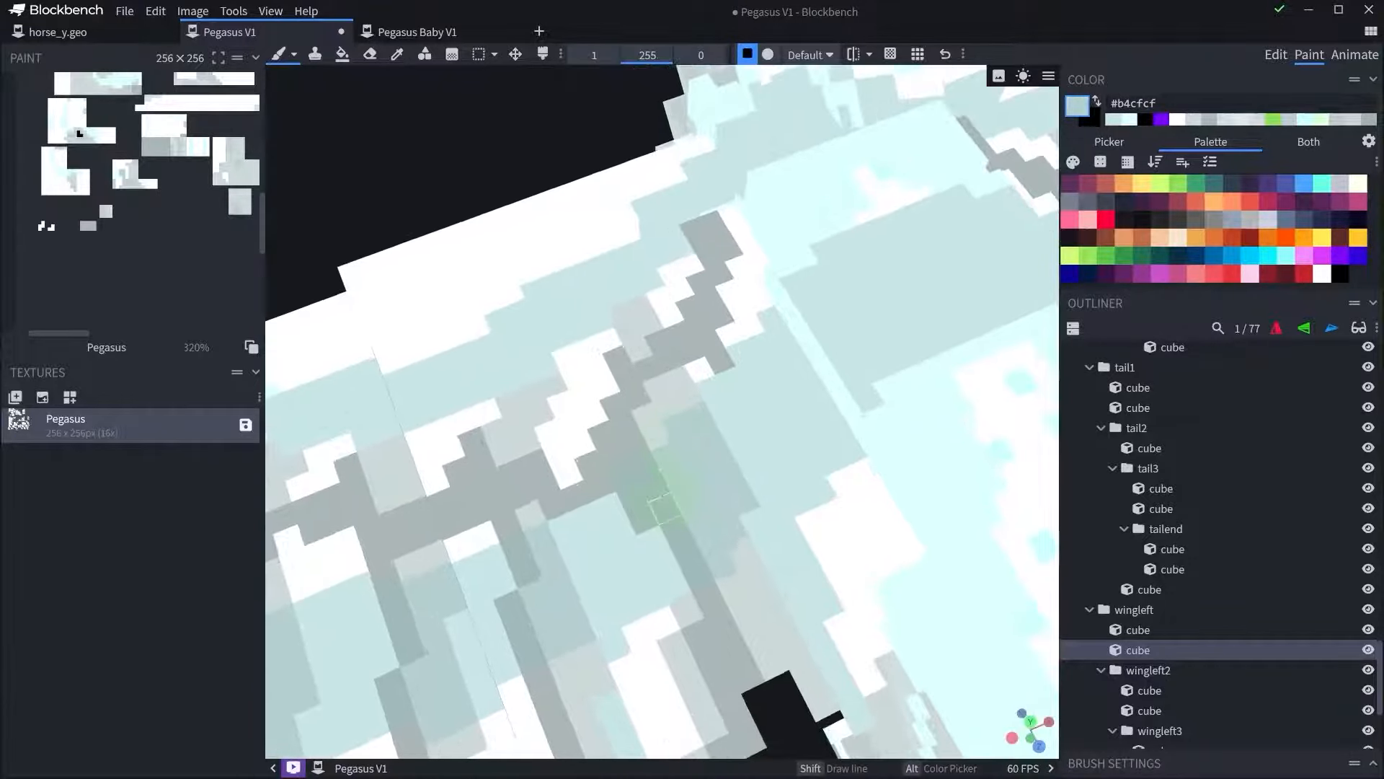
left_click(649, 497, "alt")
mouse_move(606, 312)
right_mouse_down()
mouse_move(615, 322)
mouse_move(751, 236)
right_mouse_up()
scroll(751, 235, "down", 6)
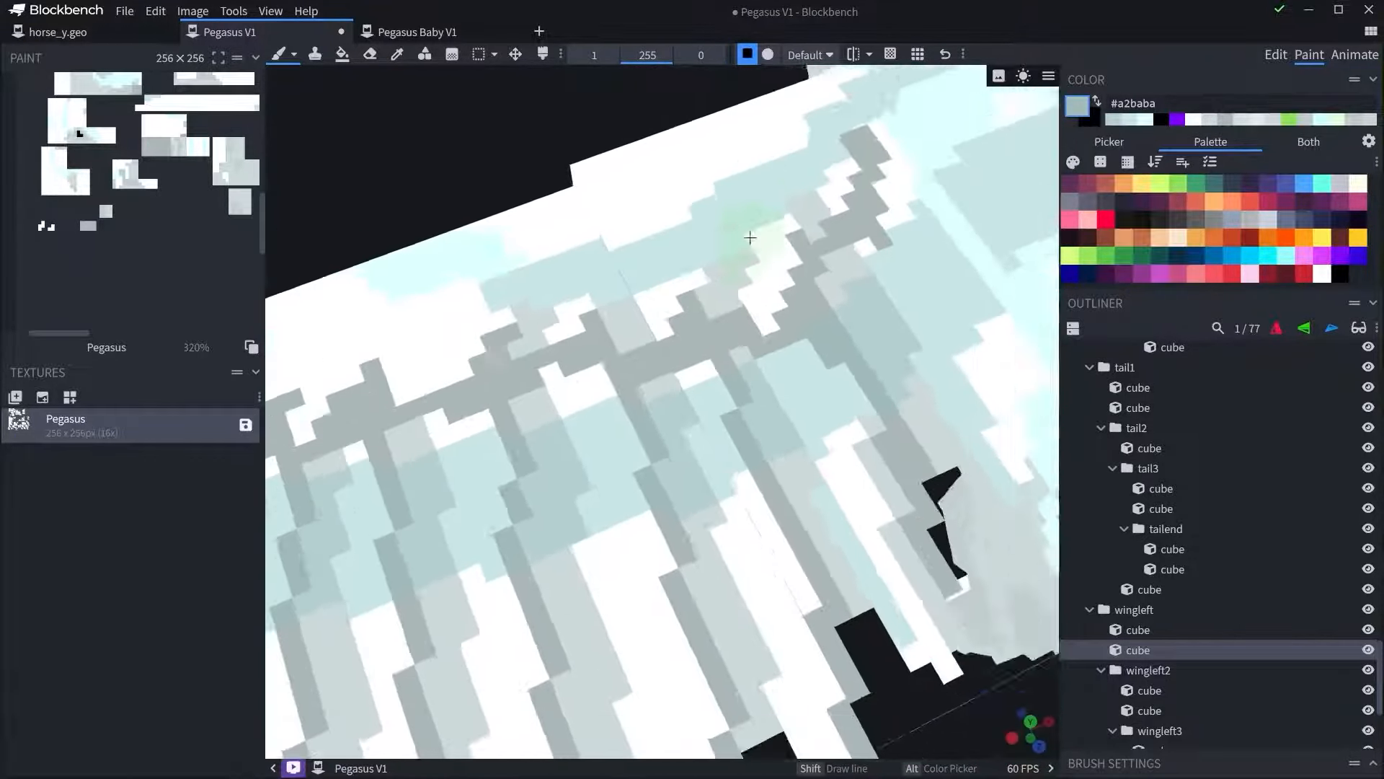
Sample #b4cfcf, enable mirror painting, and brush stepped feather marks on the back between the wings.
left_click_drag(526, 204, 569, 525)
left_click(569, 525, "alt")
scroll(651, 386, "up", 5)
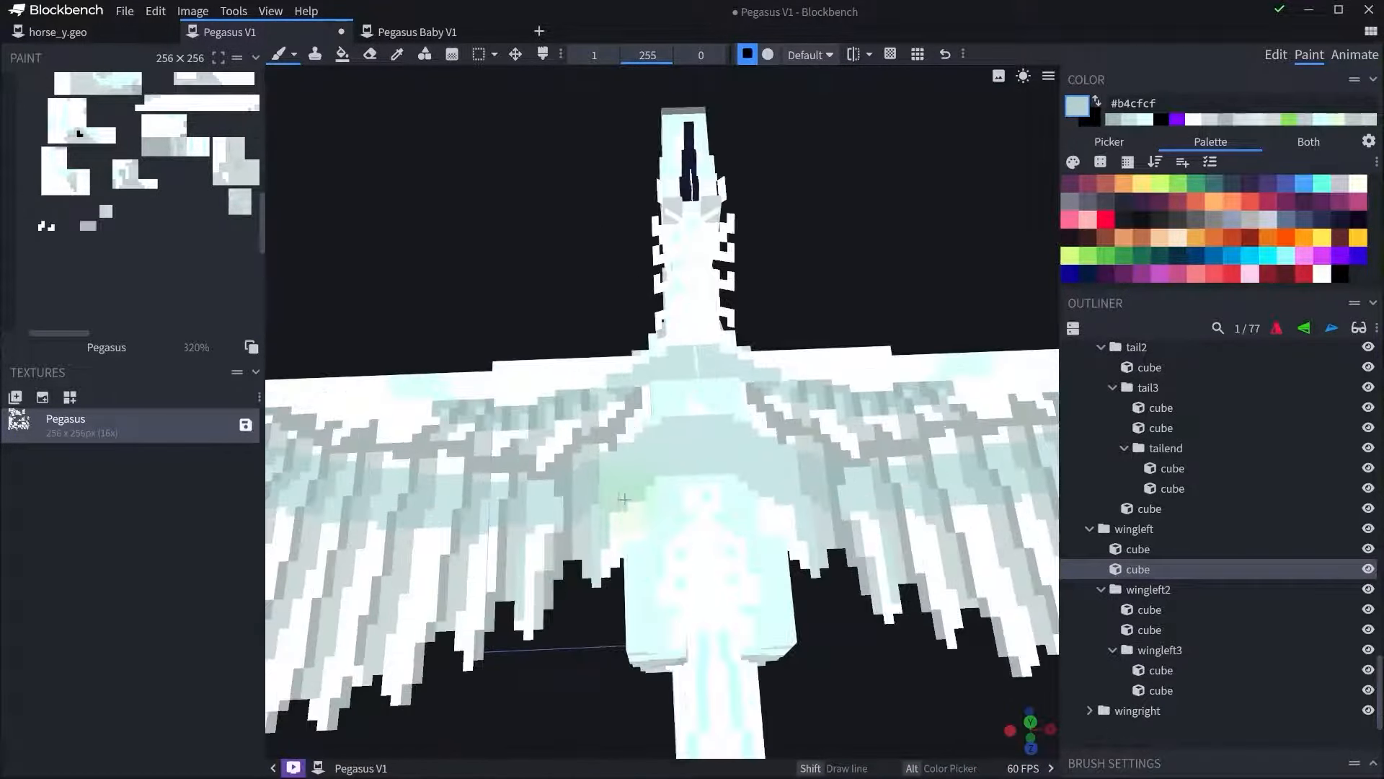
left_click_drag(694, 338, 674, 404)
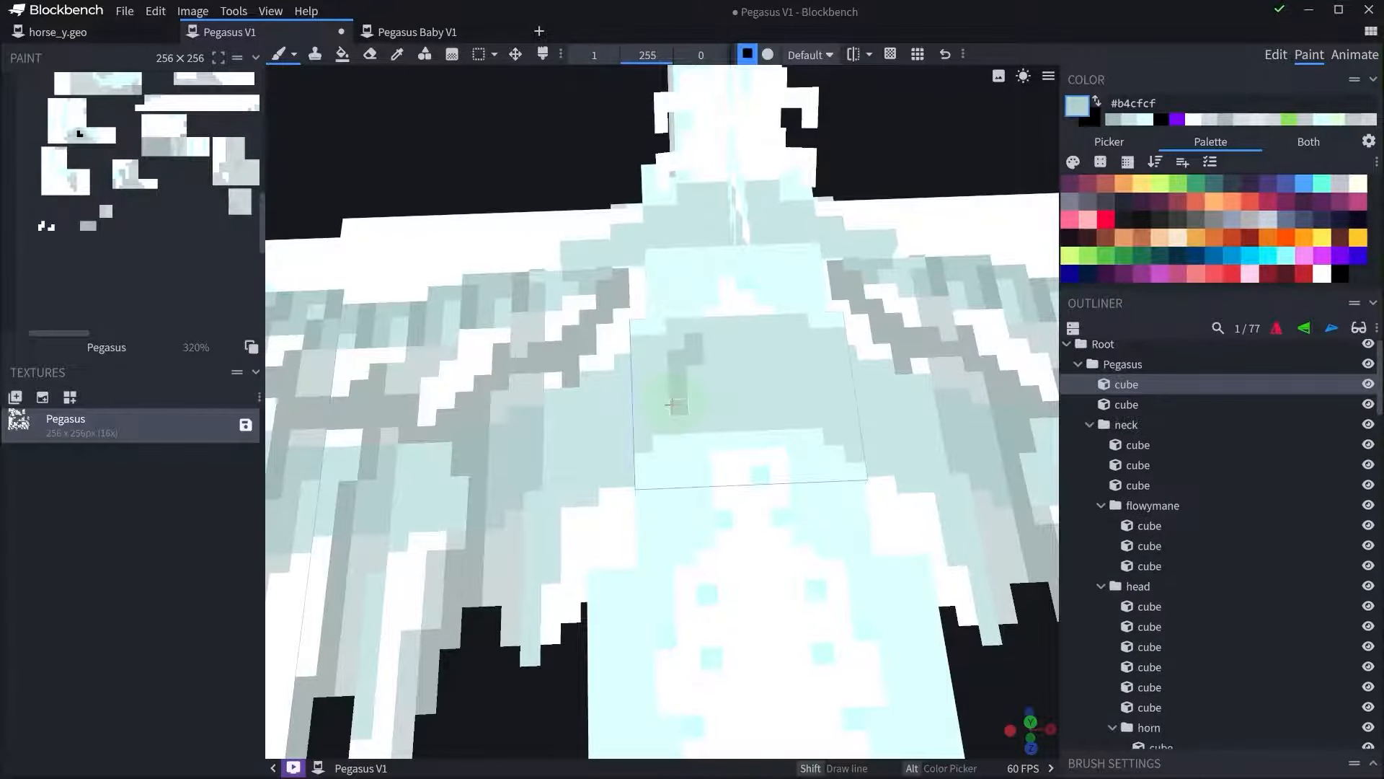
left_click(851, 55)
mouse_move(672, 386)
left_mouse_down()
mouse_move(587, 464)
mouse_move(588, 480)
left_mouse_up()
scroll(721, 483, "down", 5)
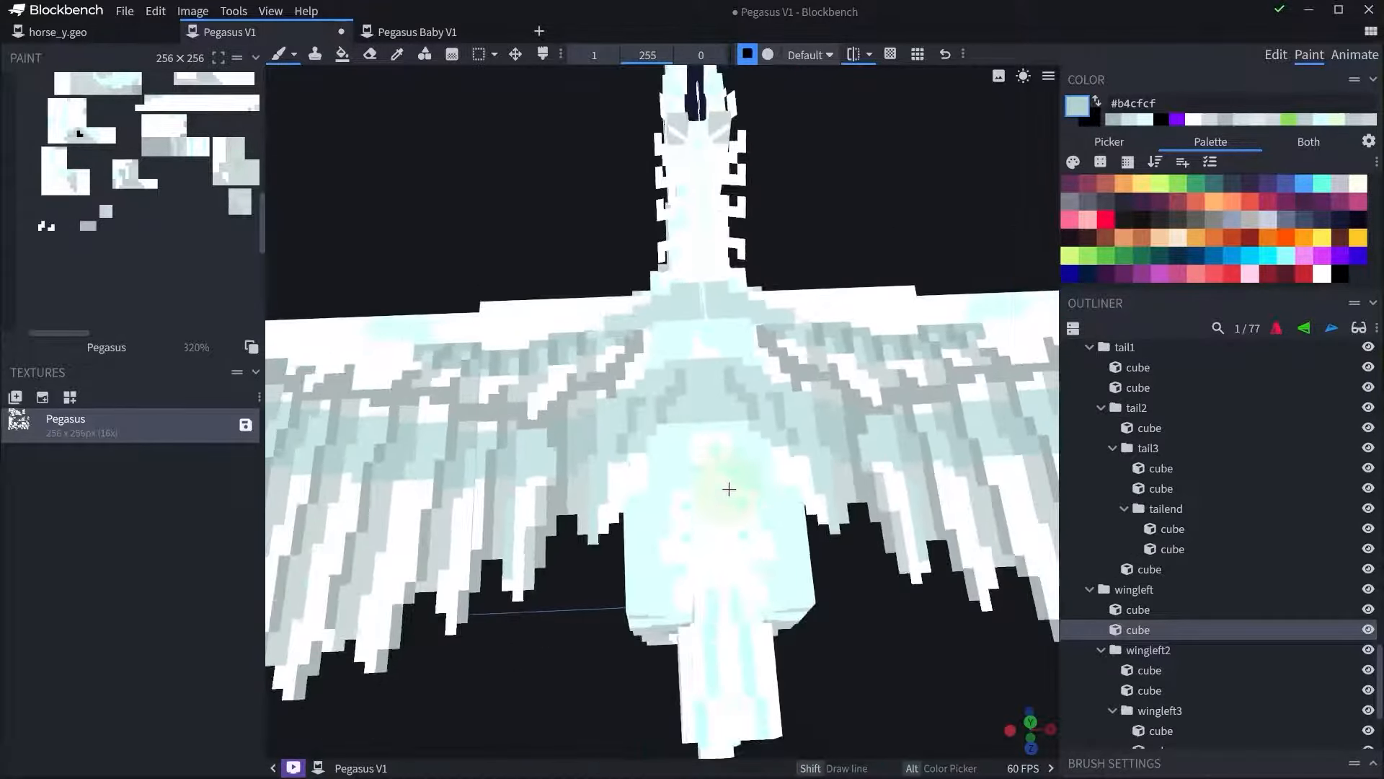
Add mirrored #b4cfcf pixel marks to the lower back patch, the neck base and the wing roots.
scroll(793, 591, "up", 5)
right_click_drag(766, 538, 666, 581)
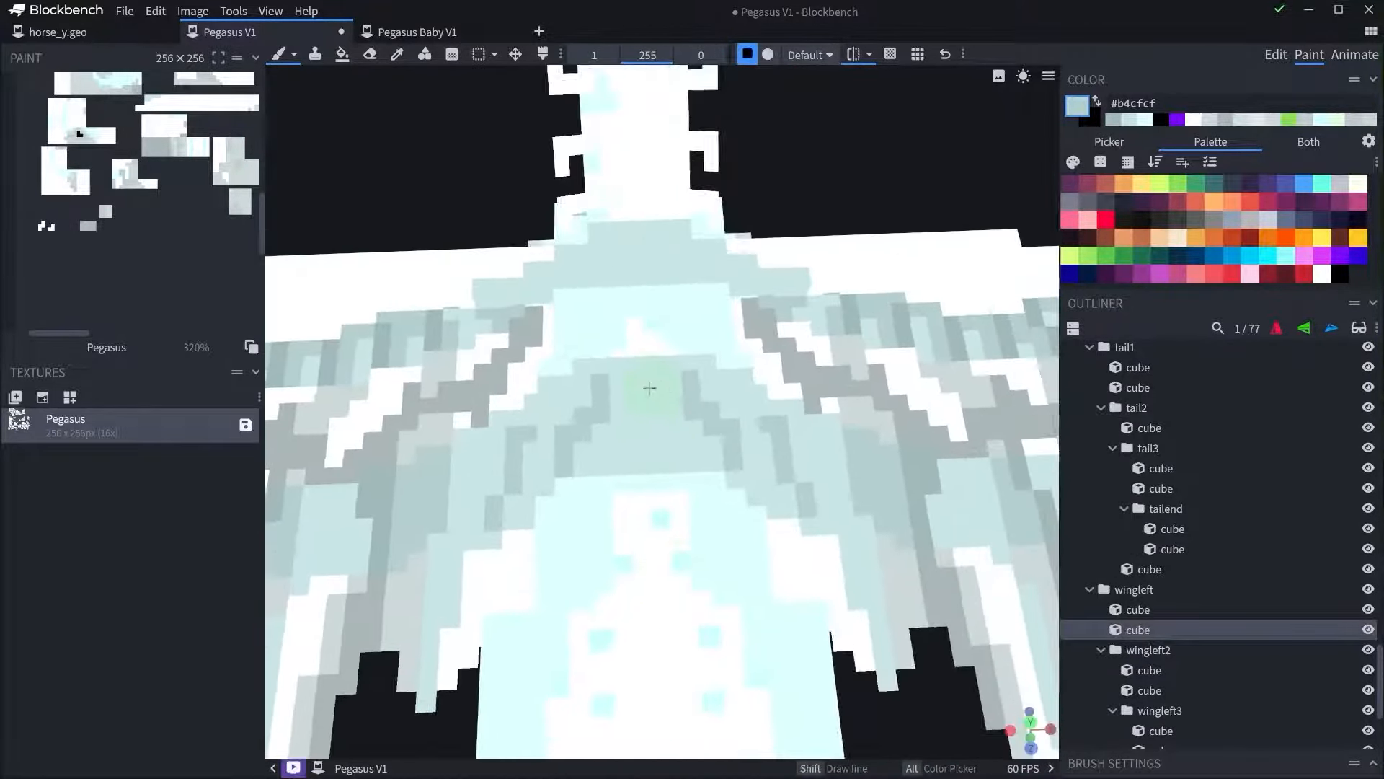
left_click(677, 462)
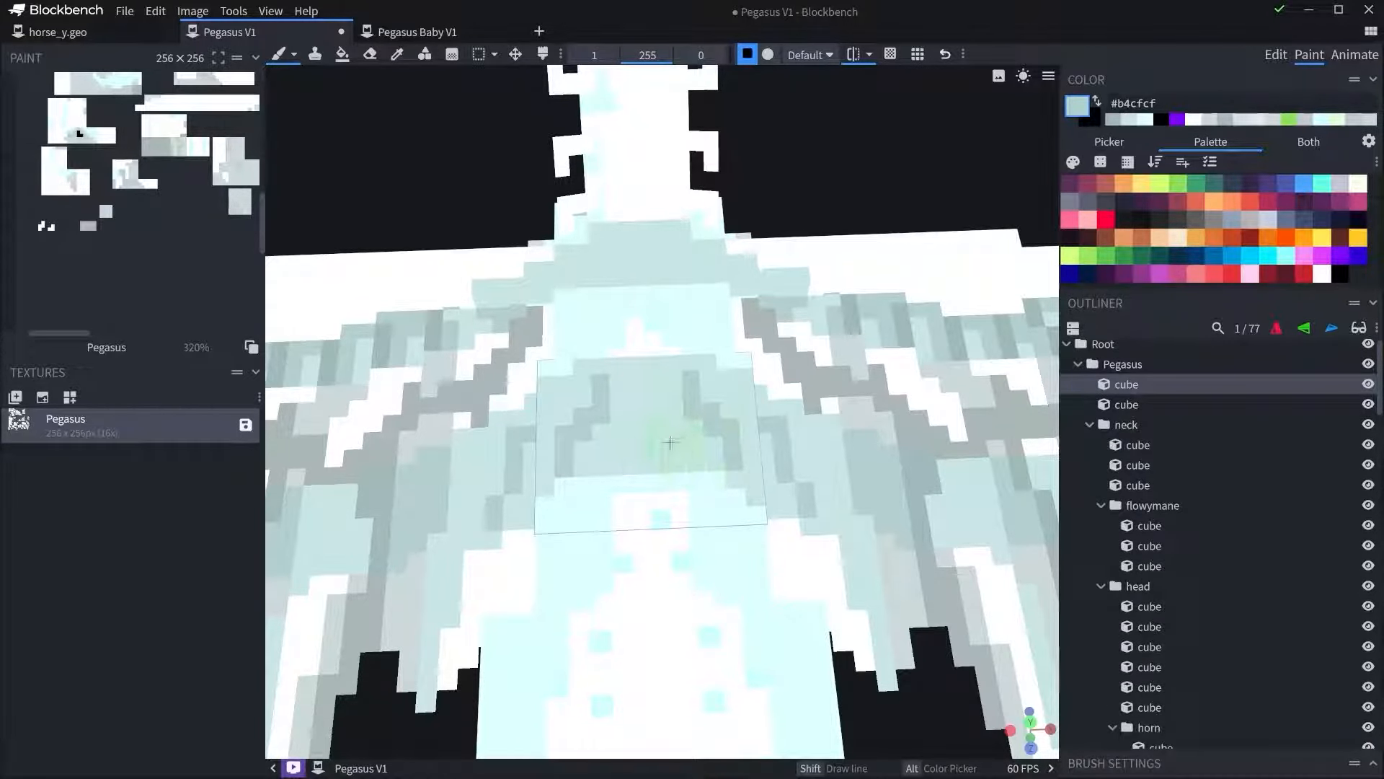
left_click(707, 261)
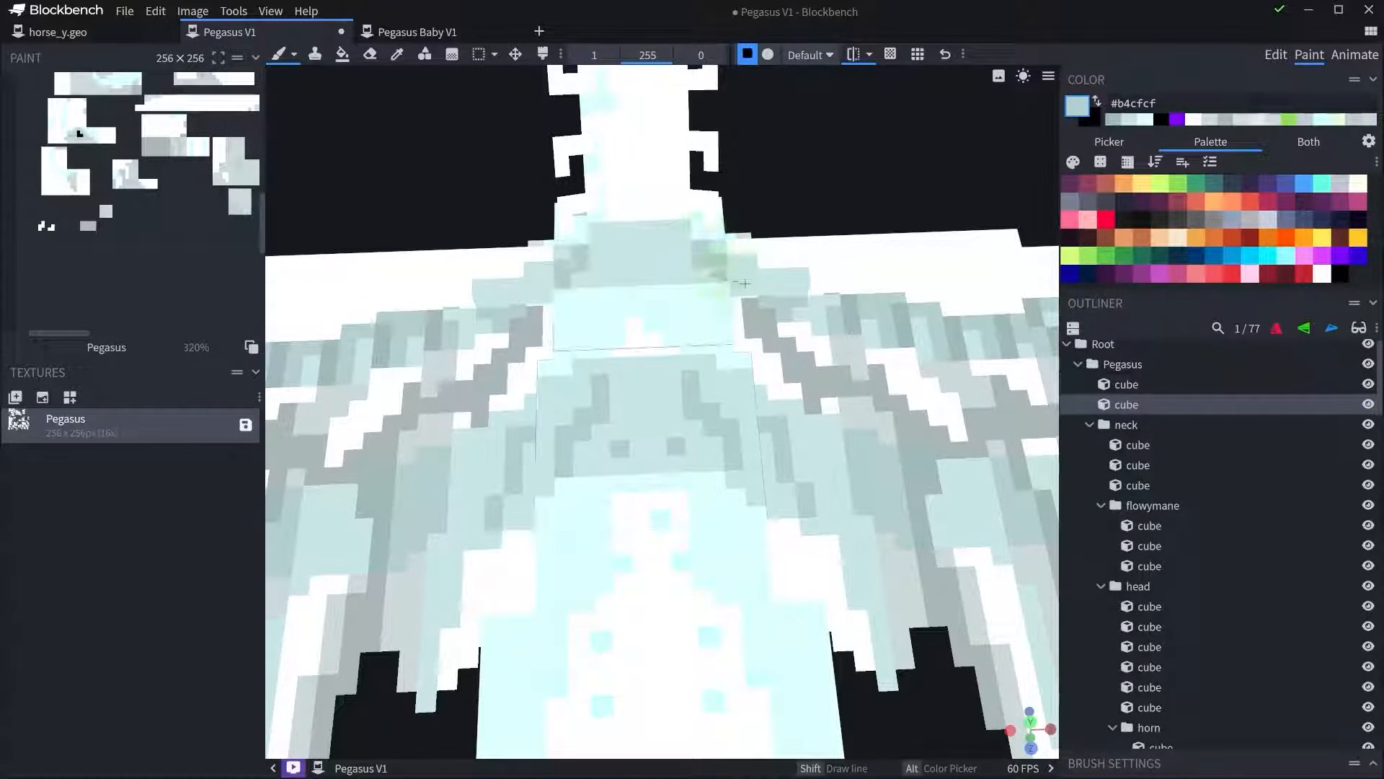
left_click(750, 266)
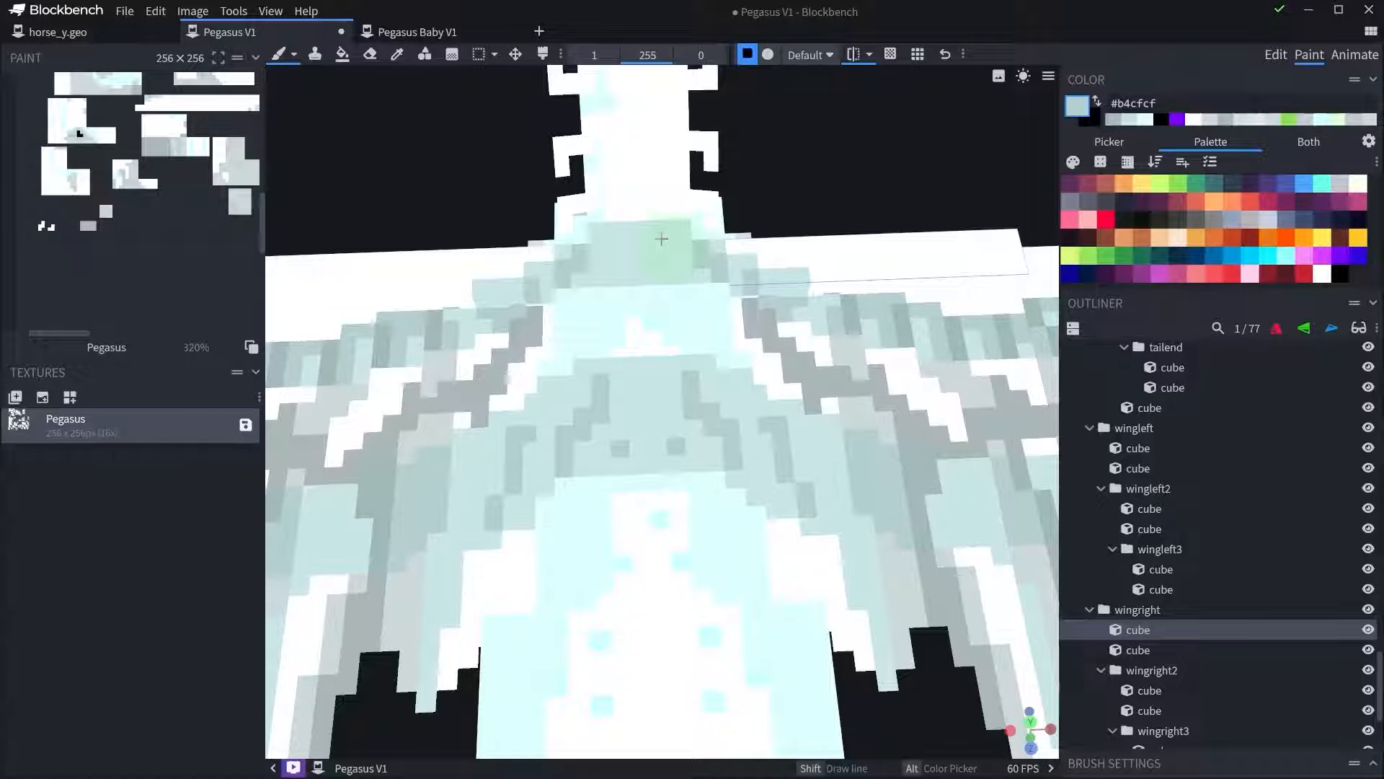
left_click(669, 280)
scroll(679, 271, "down", 15)
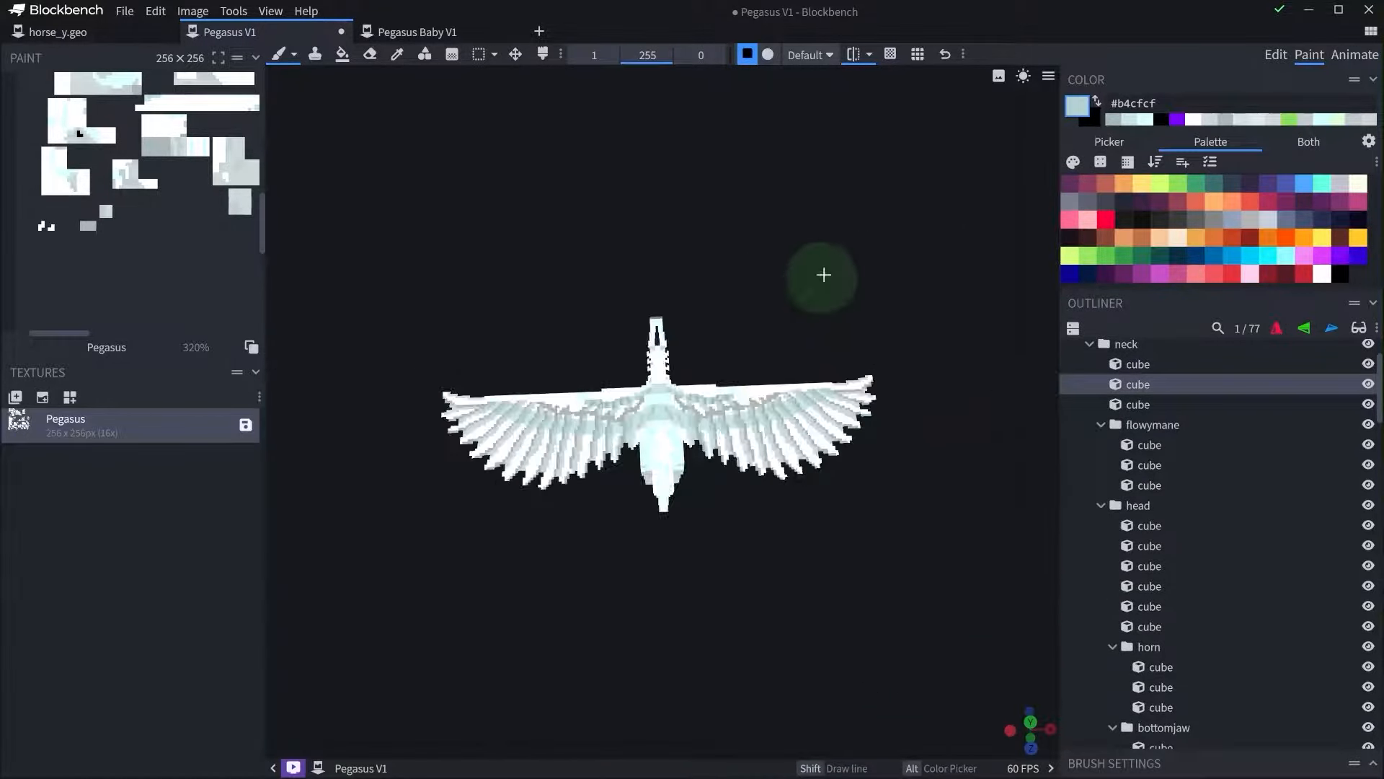
Inspect the feather shading on both wings and its blend into the back from several angles.
left_click_drag(822, 274, 872, 197)
scroll(651, 436, "up", 4)
left_click_drag(626, 563, 494, 649)
scroll(525, 597, "up", 6)
scroll(563, 509, "down", 3)
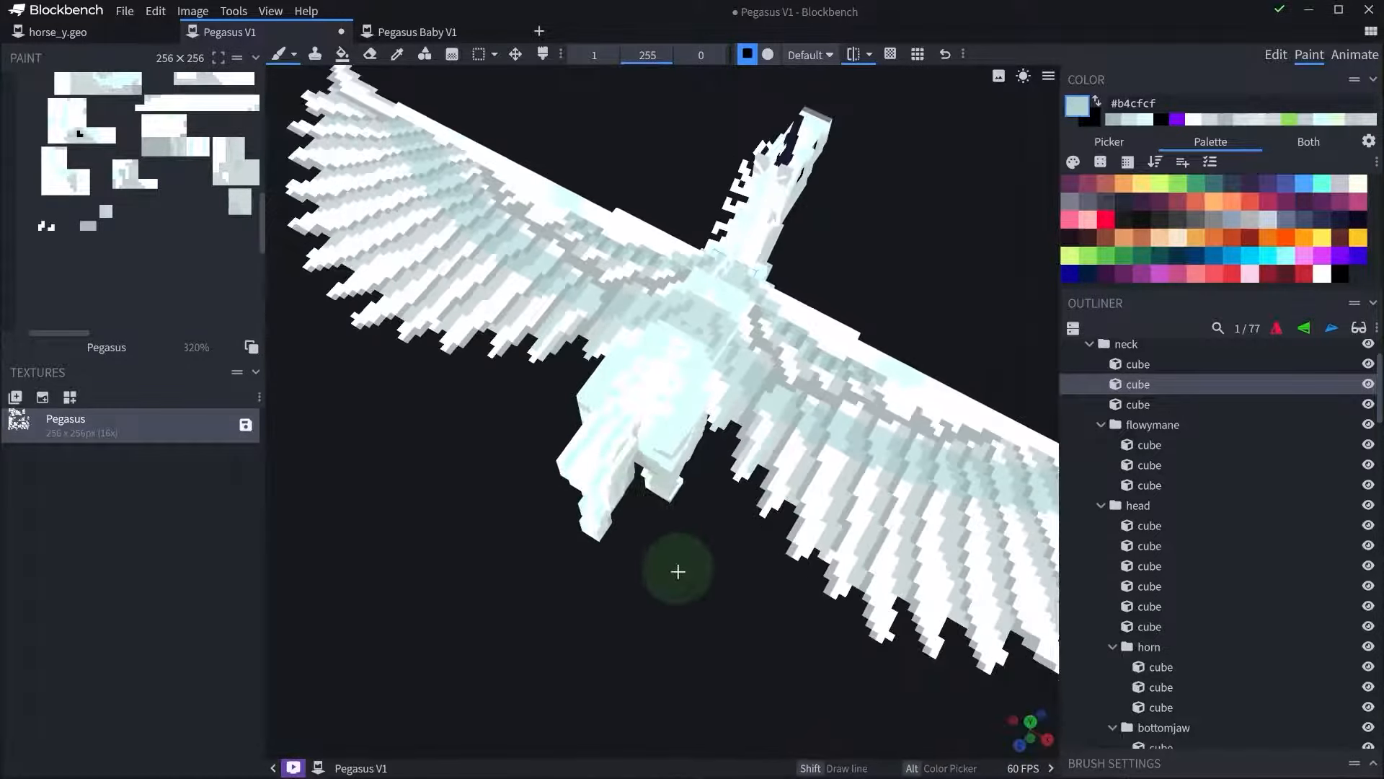
left_click_drag(677, 572, 555, 577)
right_click_drag(555, 577, 448, 482)
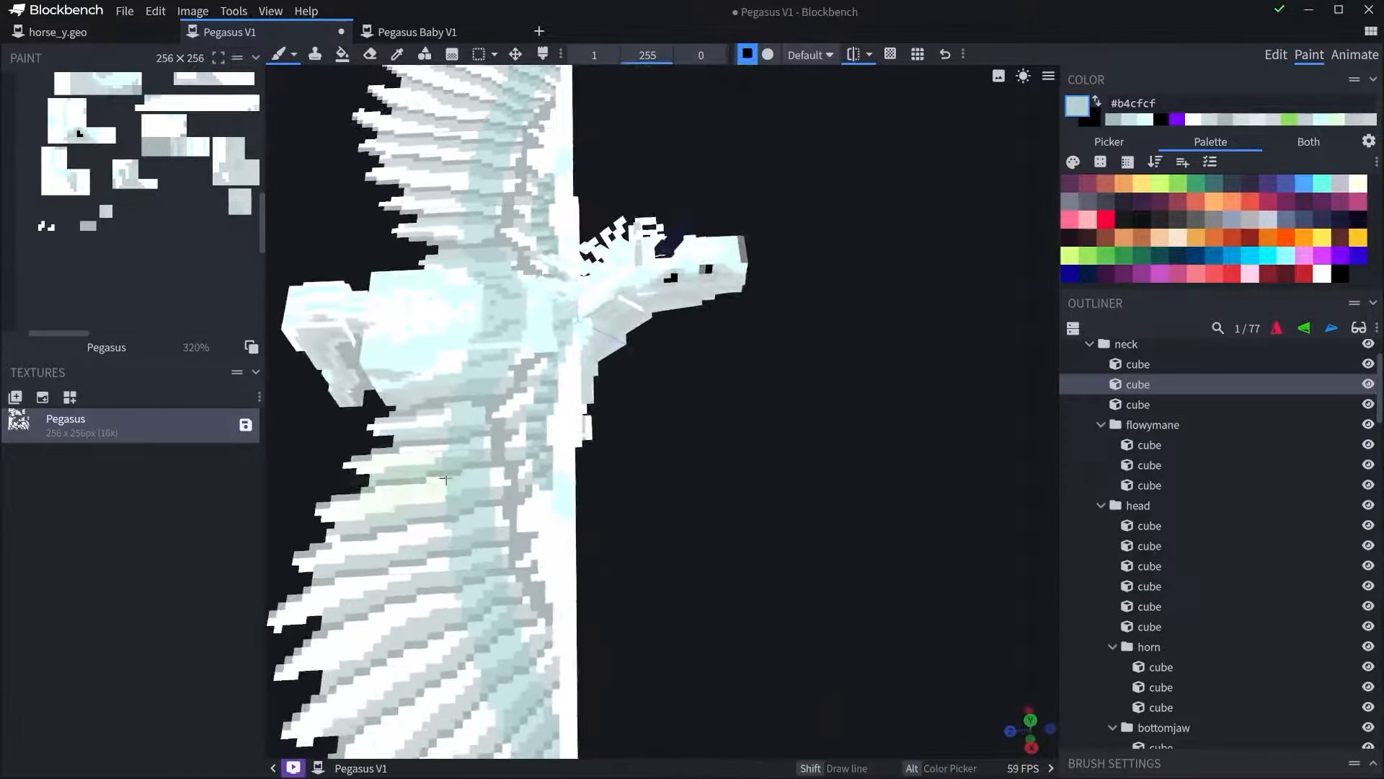
scroll(656, 448, "up", 4)
right_click_drag(748, 430, 961, 331)
left_click_drag(743, 332, 732, 359)
scroll(731, 359, "up", 4)
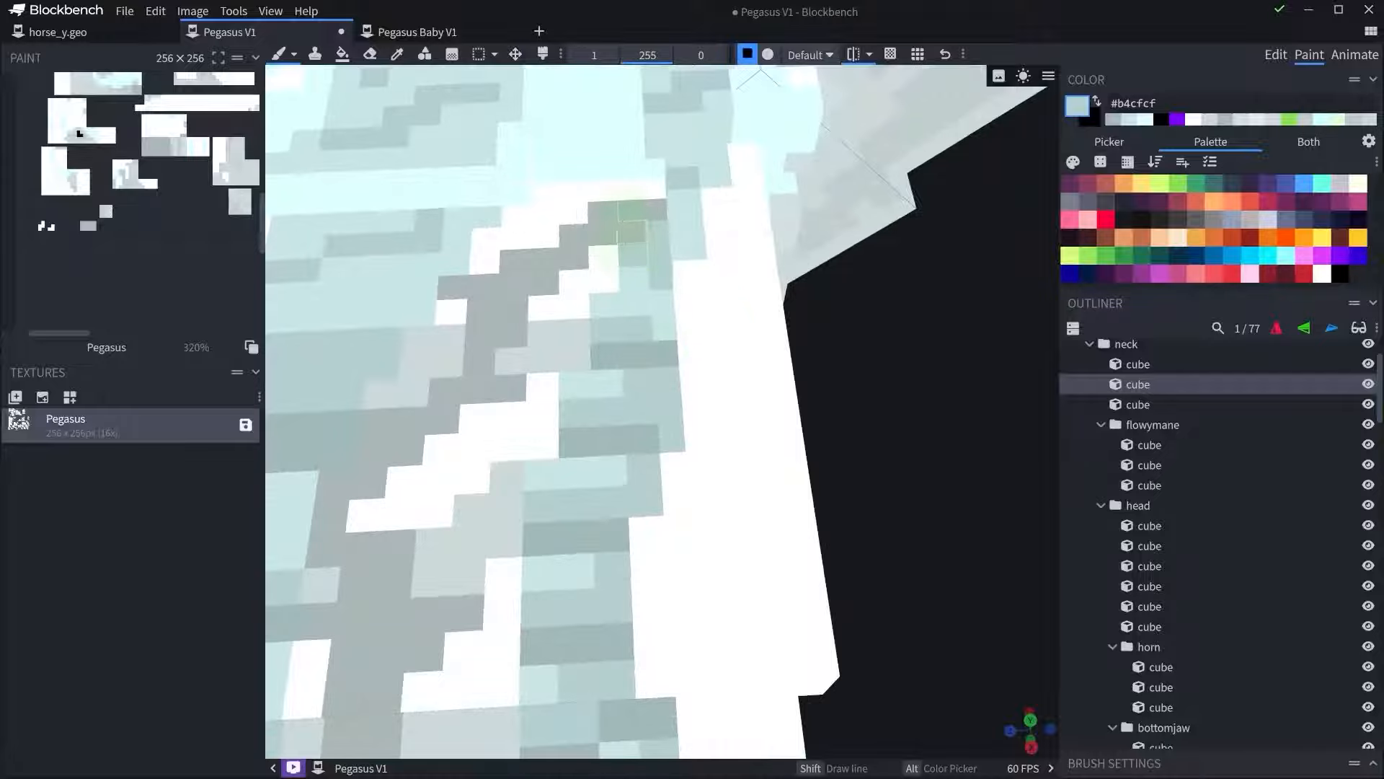
Select the upper cubes of both front legs in Edit mode and move them slightly down below the wing roots.
left_click(629, 232)
left_click(1275, 55)
left_click_drag(965, 331, 910, 238)
right_click_drag(887, 238, 851, 393)
left_click(617, 281)
left_click_drag(829, 455, 842, 505)
scroll(841, 504, "up", 5)
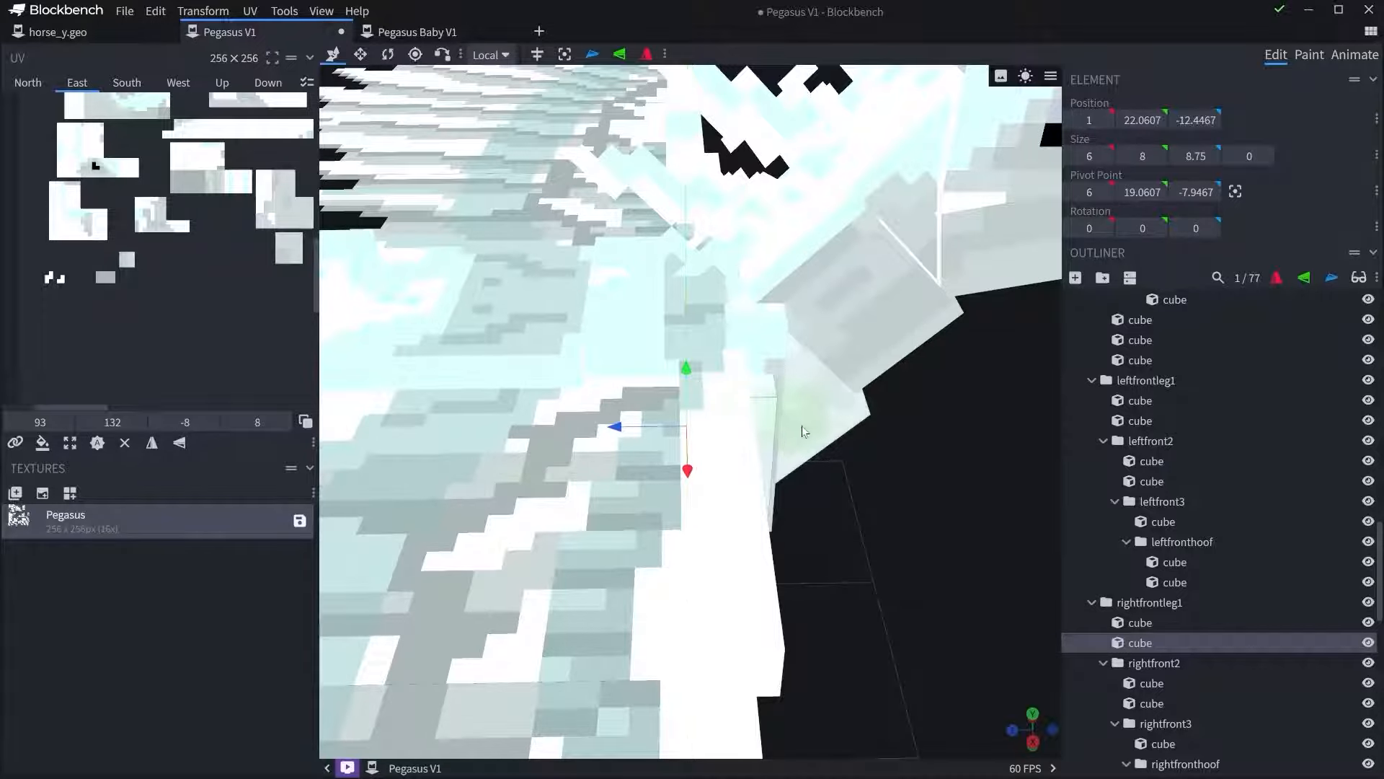
left_click_drag(925, 500, 726, 405)
left_click(762, 379, "shift")
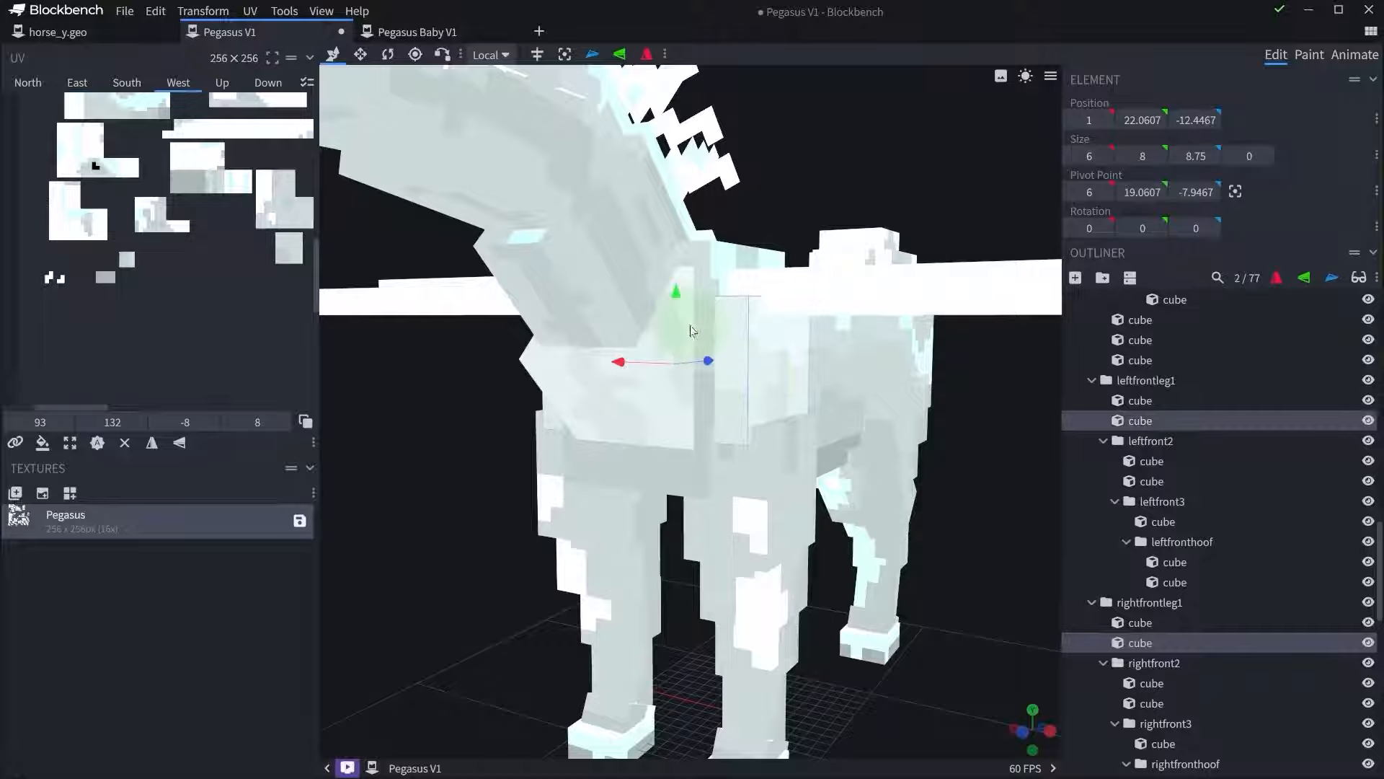
left_click_drag(679, 318, 683, 347)
Sample #ccd9d9 and brush over the cyan patches on the upper chest and shoulder beneath the wing.
scroll(923, 477, "down", 5)
mouse_move(923, 477)
left_mouse_down()
mouse_move(809, 479)
mouse_move(846, 506)
mouse_move(793, 476)
left_mouse_up()
scroll(788, 477, "up", 5)
key("b")
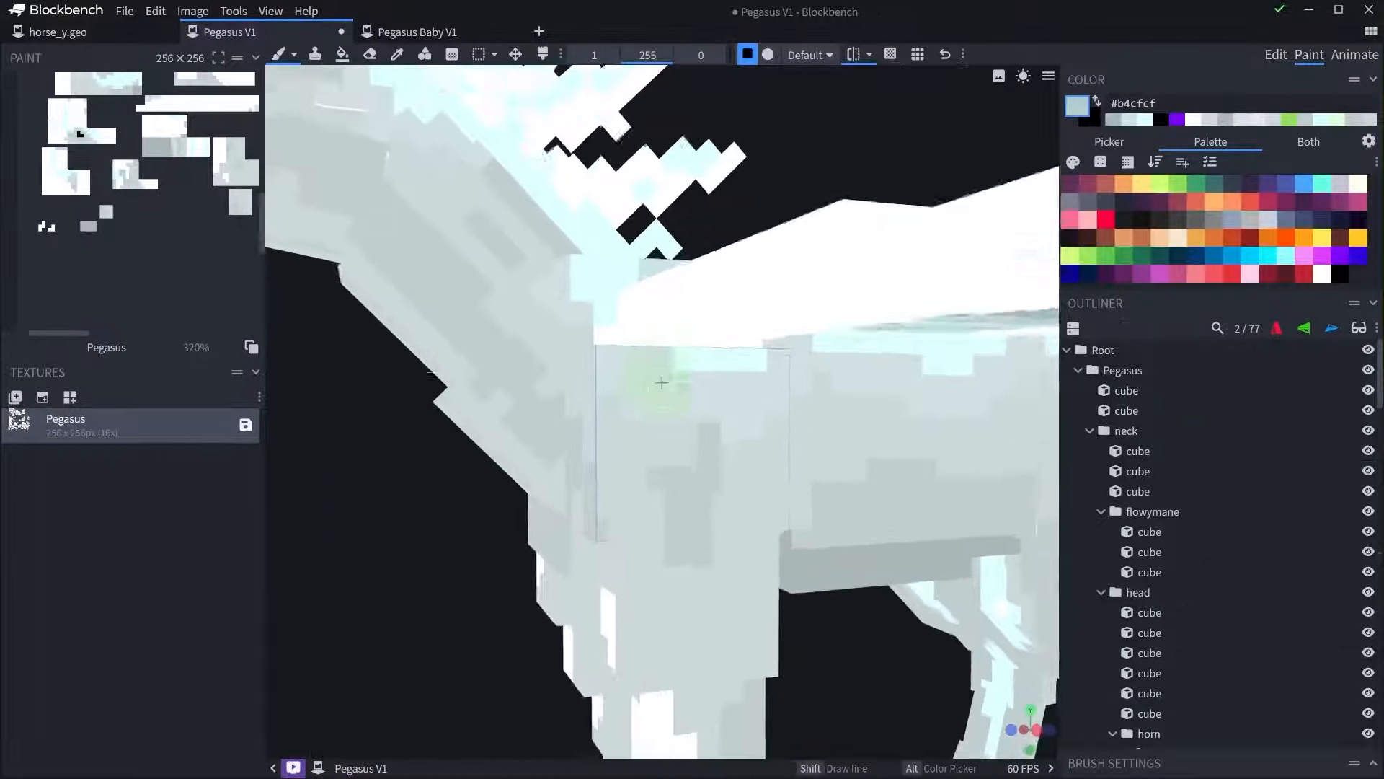
scroll(661, 382, "up", 3)
left_click(567, 319, "alt")
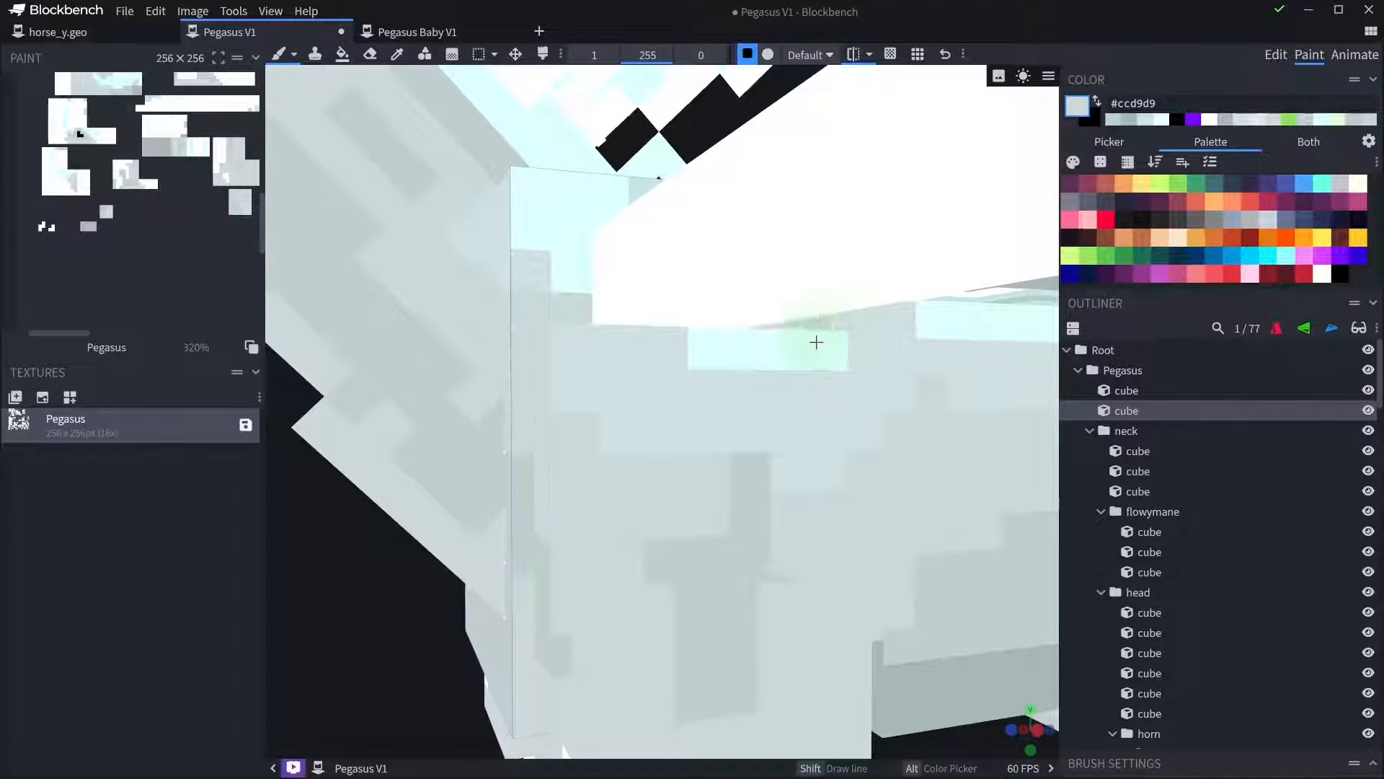
right_click_drag(817, 339, 739, 272)
scroll(739, 272, "down", 4)
left_click_drag(840, 621, 743, 476)
left_click_drag(742, 598, 876, 559)
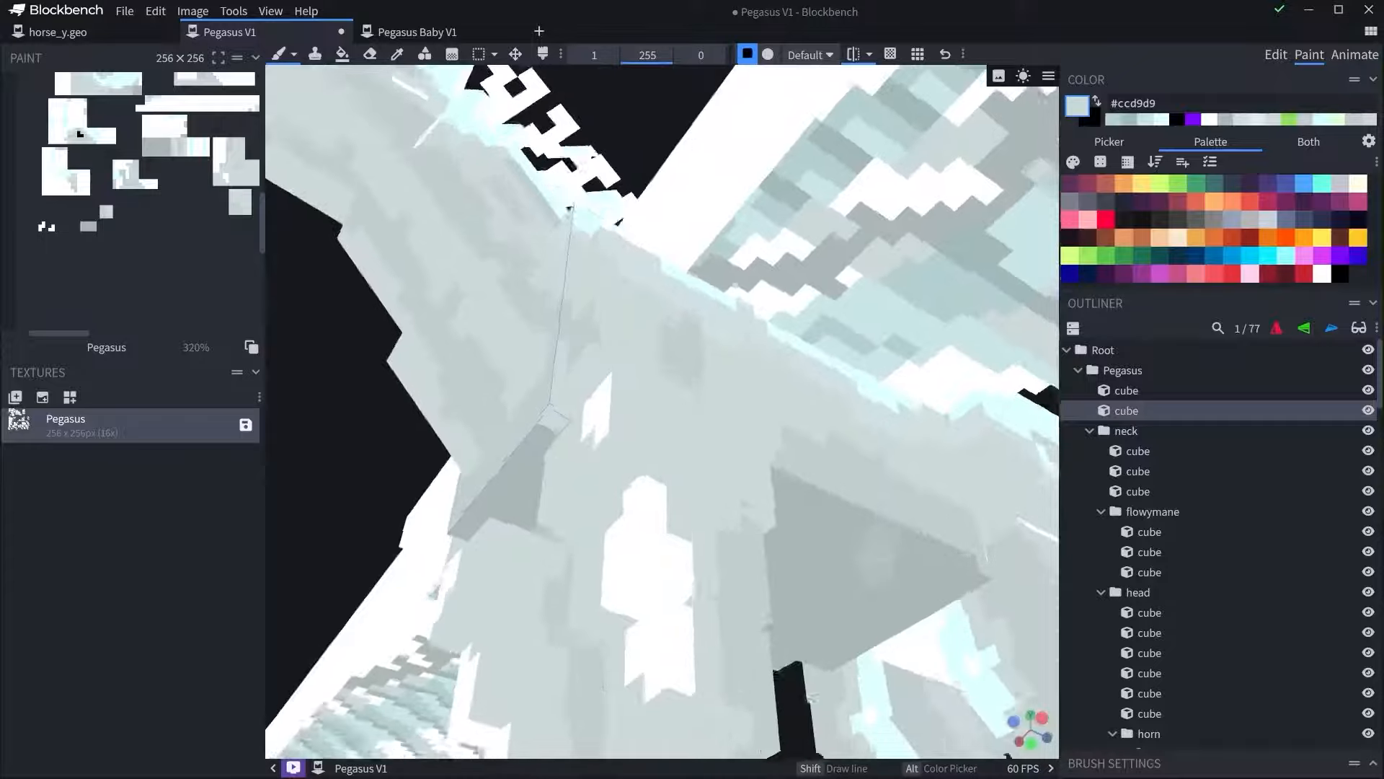
Draw #a9b7b7 shadow lines along the underside of the left wing's leading edge across its middle and outer sections.
left_click(647, 300)
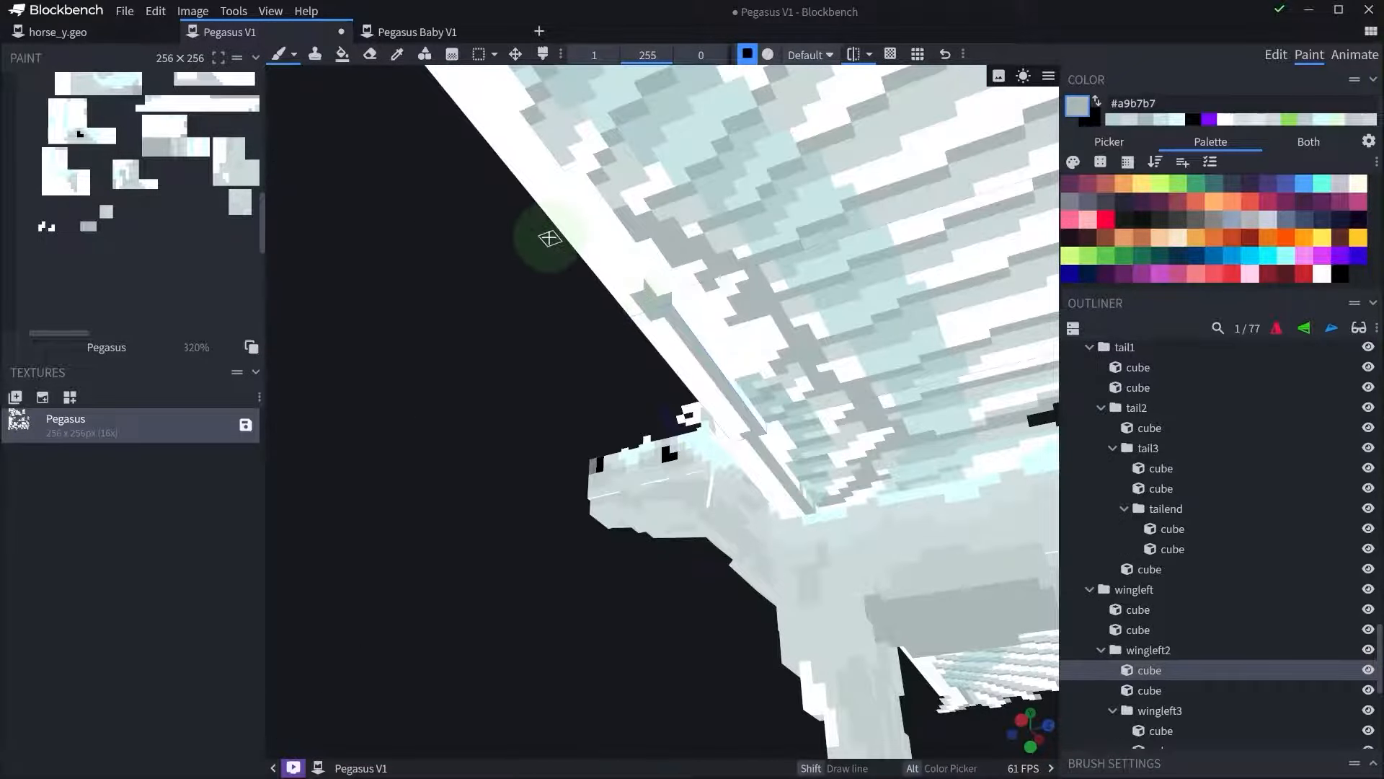
right_click_drag(549, 238, 598, 287)
left_click(634, 257, "shift")
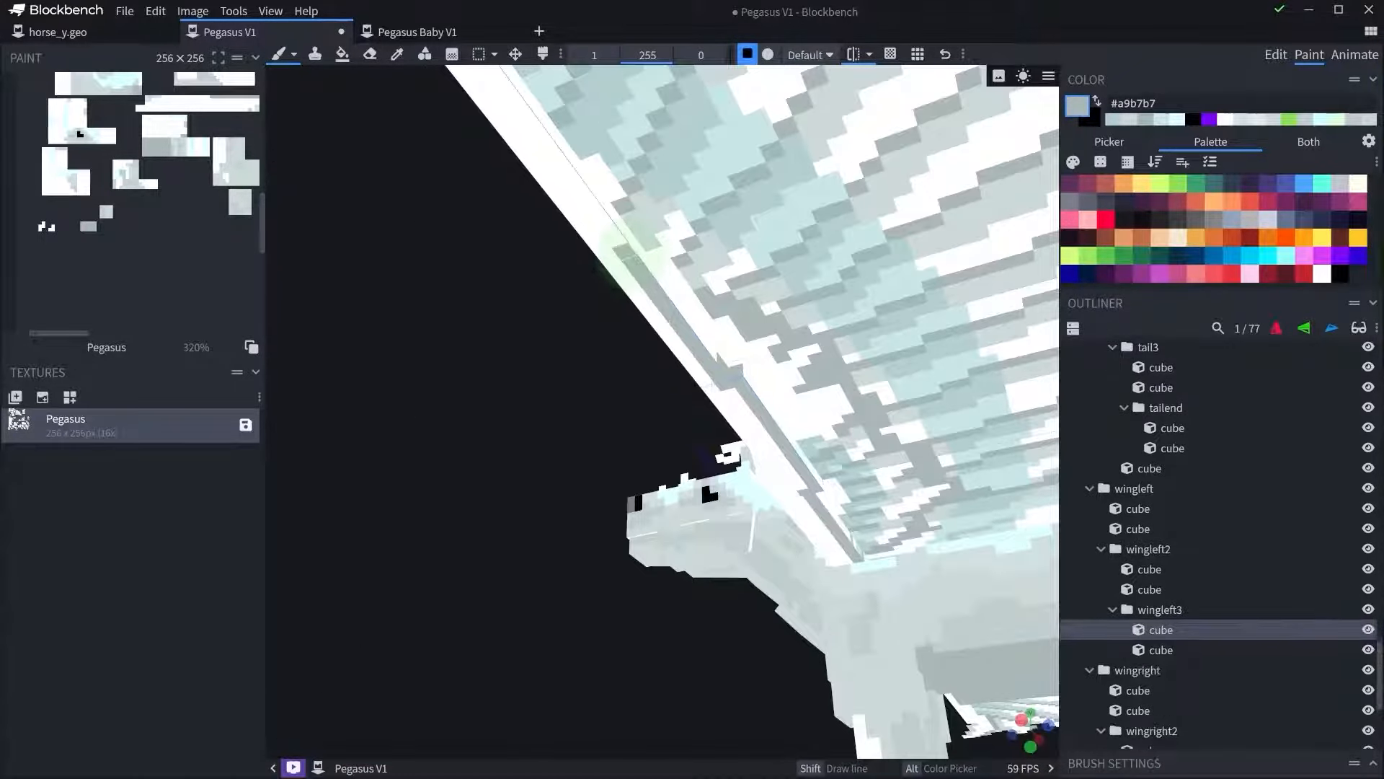
right_click_drag(517, 112, 594, 381)
scroll(586, 556, "down", 3)
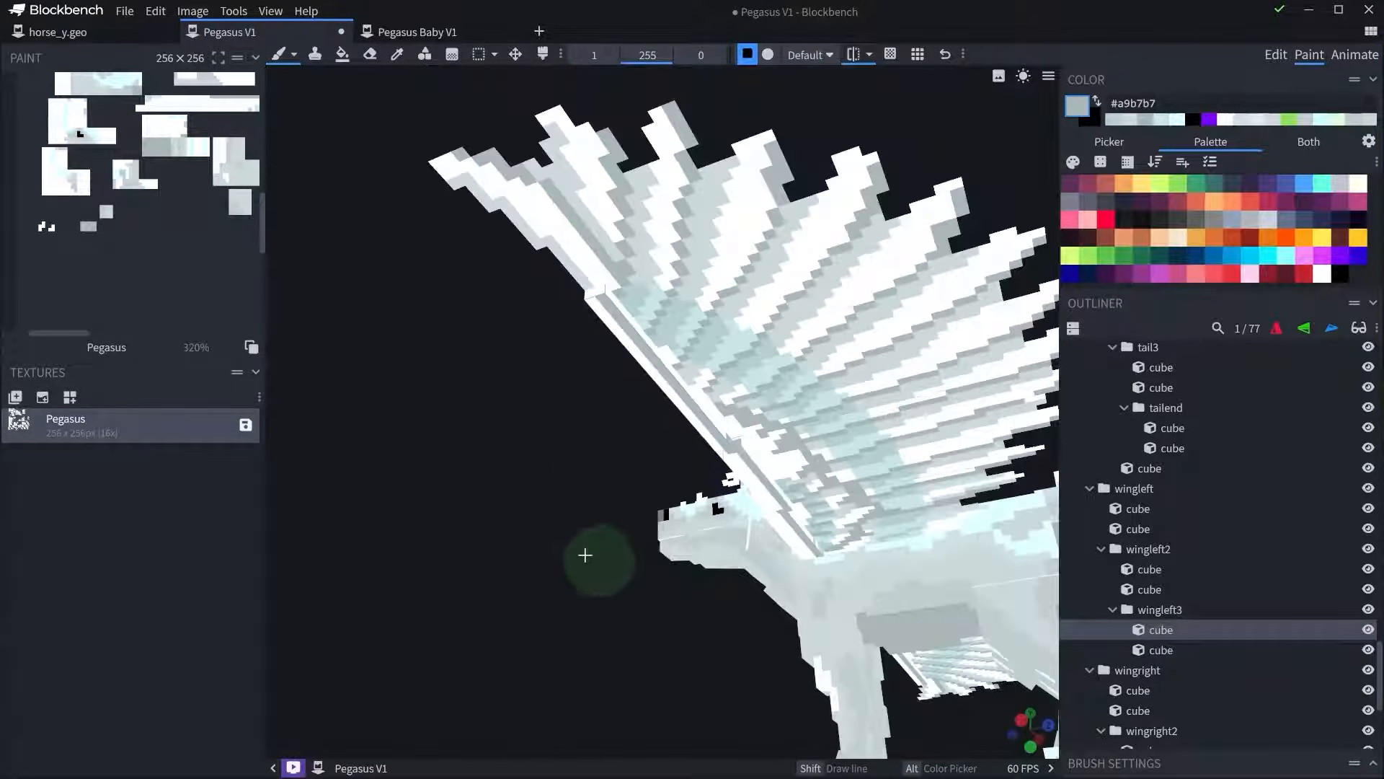
Mirror the east-face UV of the cheek cube horizontally and select the snout cube.
left_click_drag(585, 555, 801, 618)
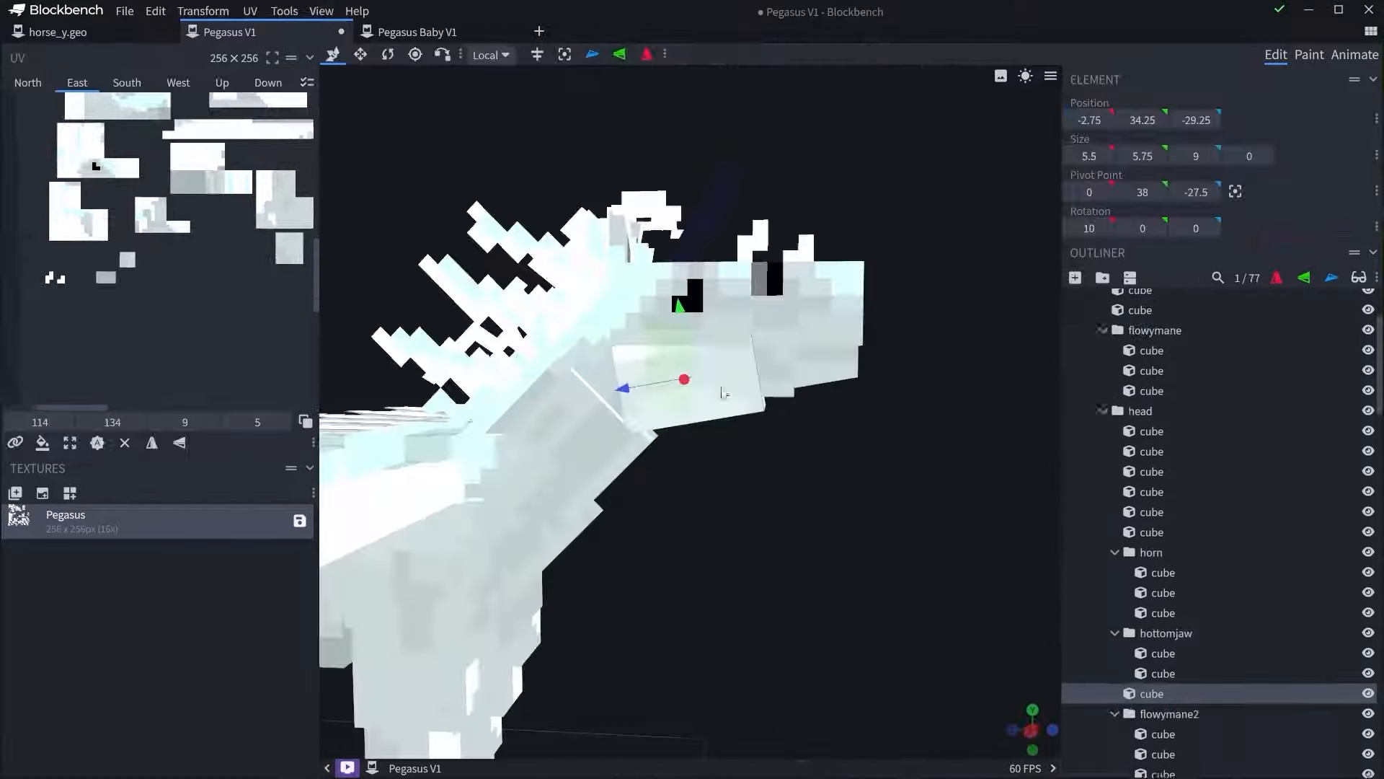
left_click_drag(880, 469, 795, 457)
left_click(152, 443)
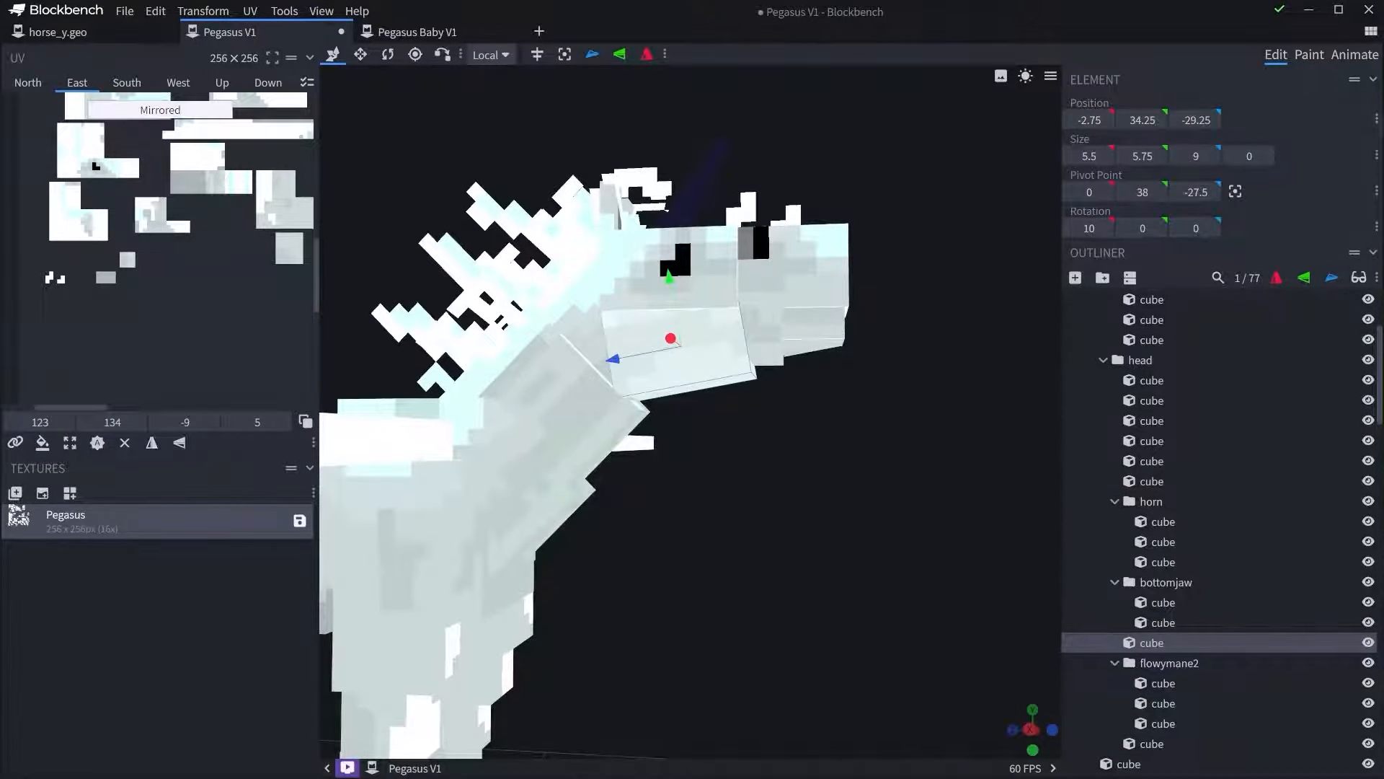
left_click(820, 293)
scroll(928, 437, "down", 4)
scroll(927, 434, "down", 2)
right_click_drag(928, 434, 910, 448)
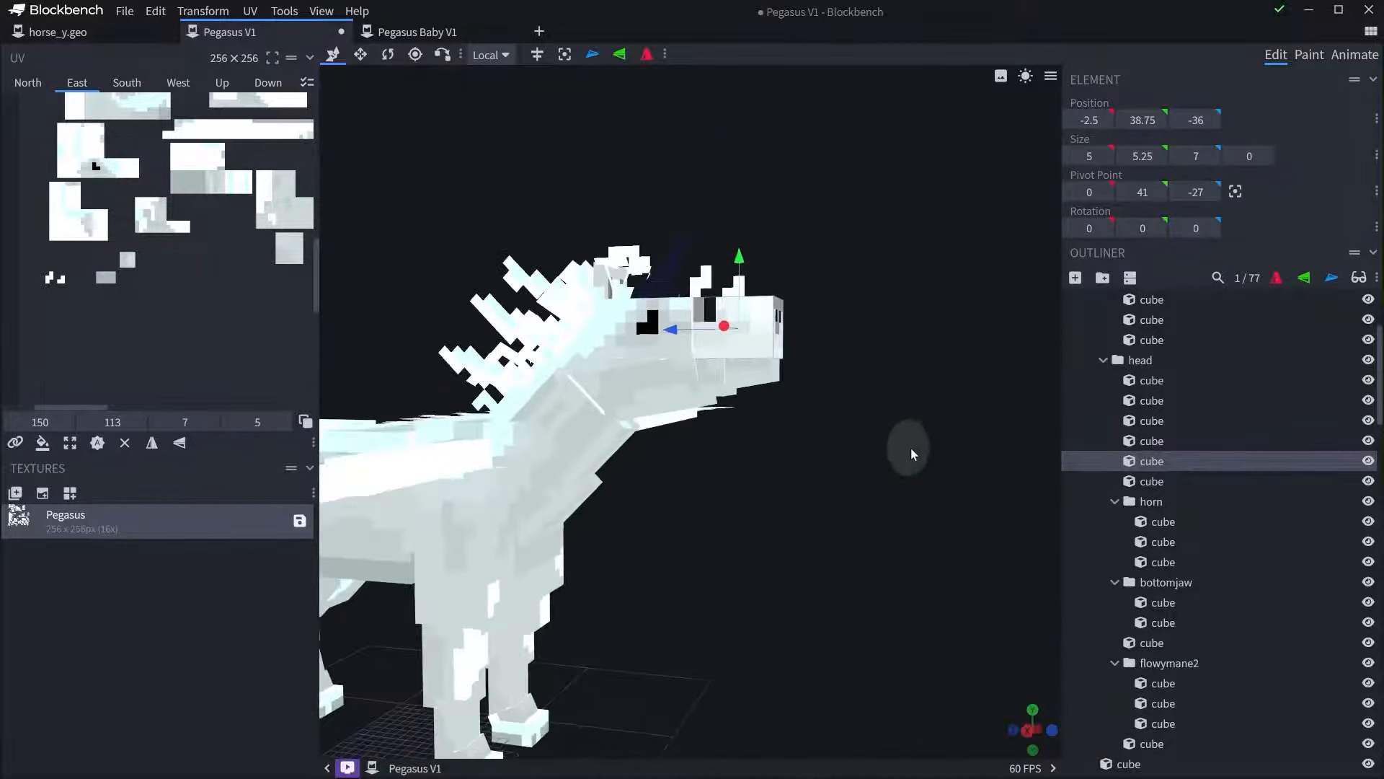
Sample #ccd9d9 and brush over the white seams along the side of the head.
scroll(898, 449, "up", 10)
key("b")
left_click(590, 137, "alt")
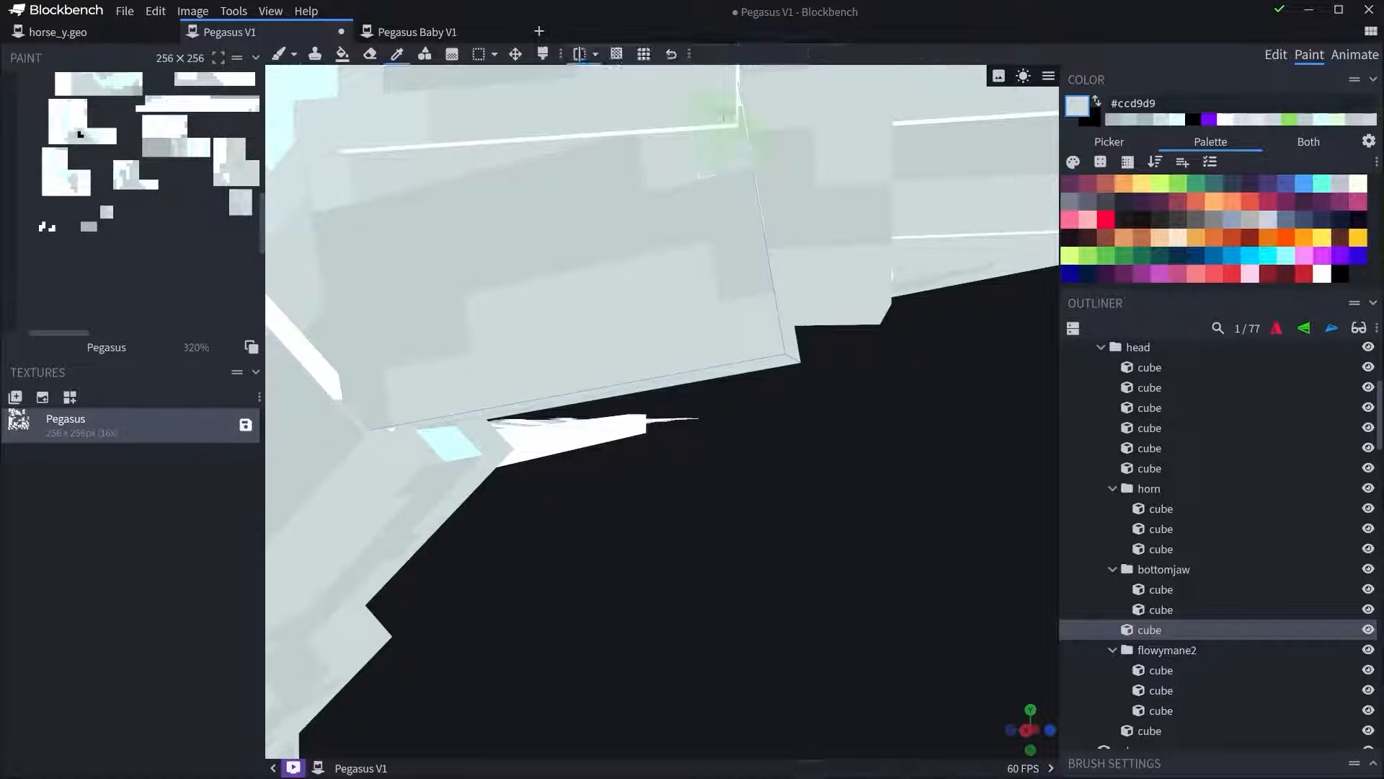
left_click(728, 125)
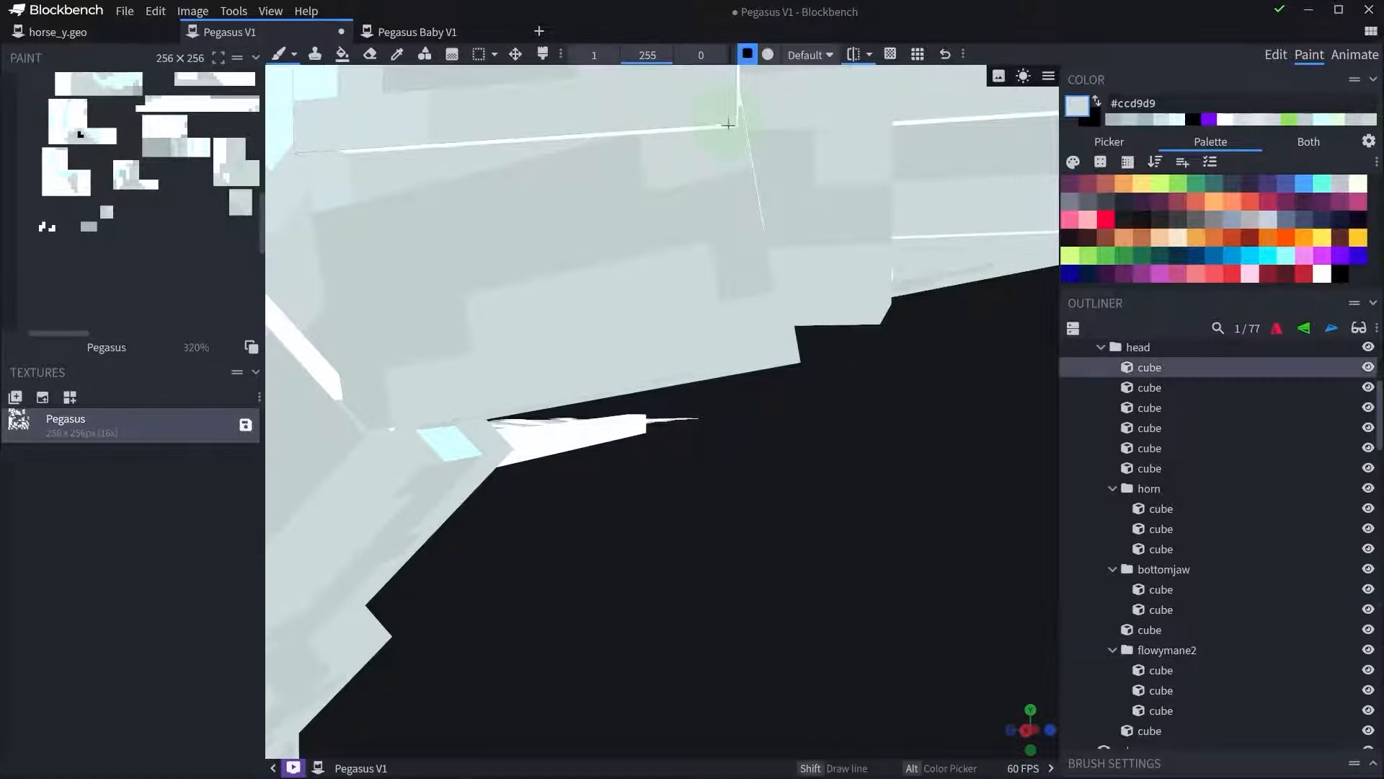
left_click(406, 142, "alt")
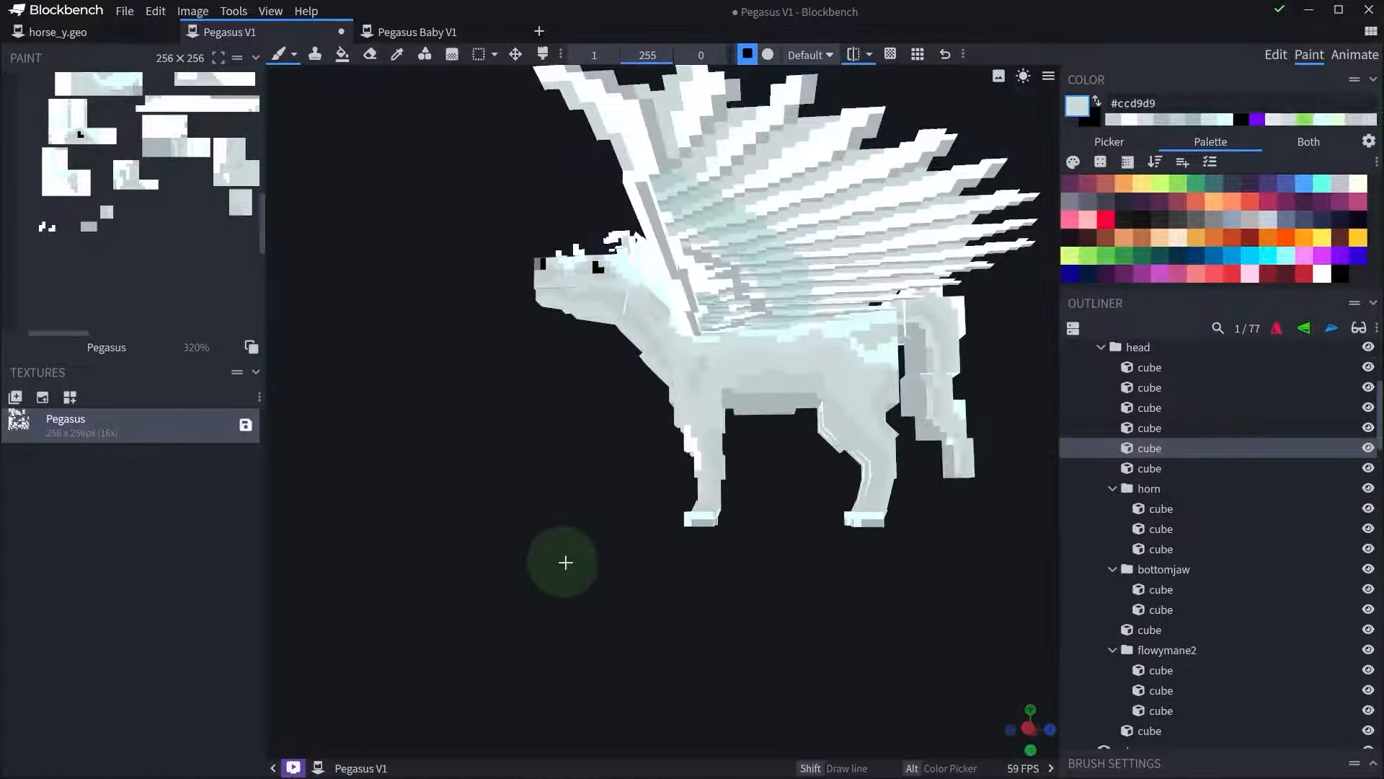
Paint over the white patch at the rear of the belly with #a9b7b7 using a size 6 brush.
left_click_drag(566, 559, 645, 462)
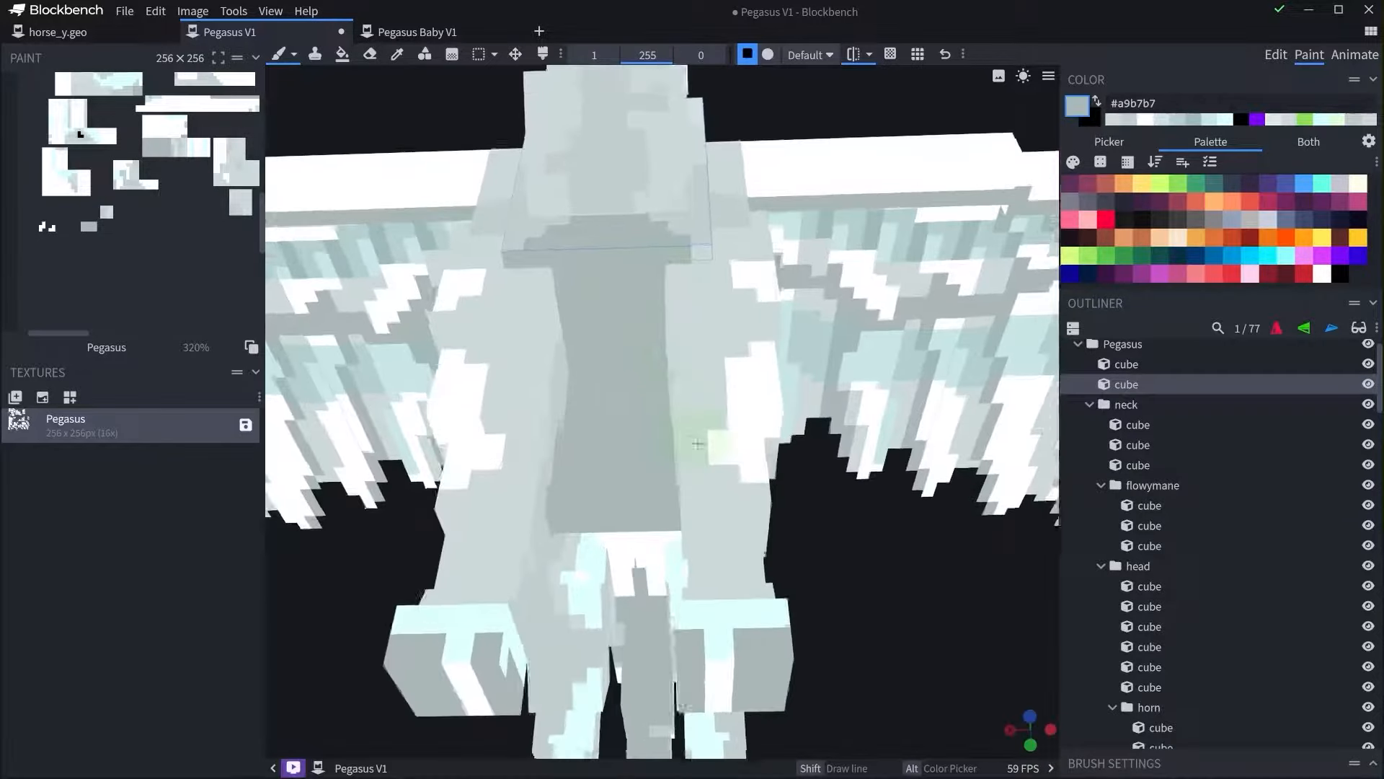
scroll(699, 442, "down", 4)
left_click_drag(909, 548, 757, 461)
right_click_drag(757, 461, 555, 526)
scroll(556, 526, "up", 5)
left_click_drag(996, 519, 945, 449)
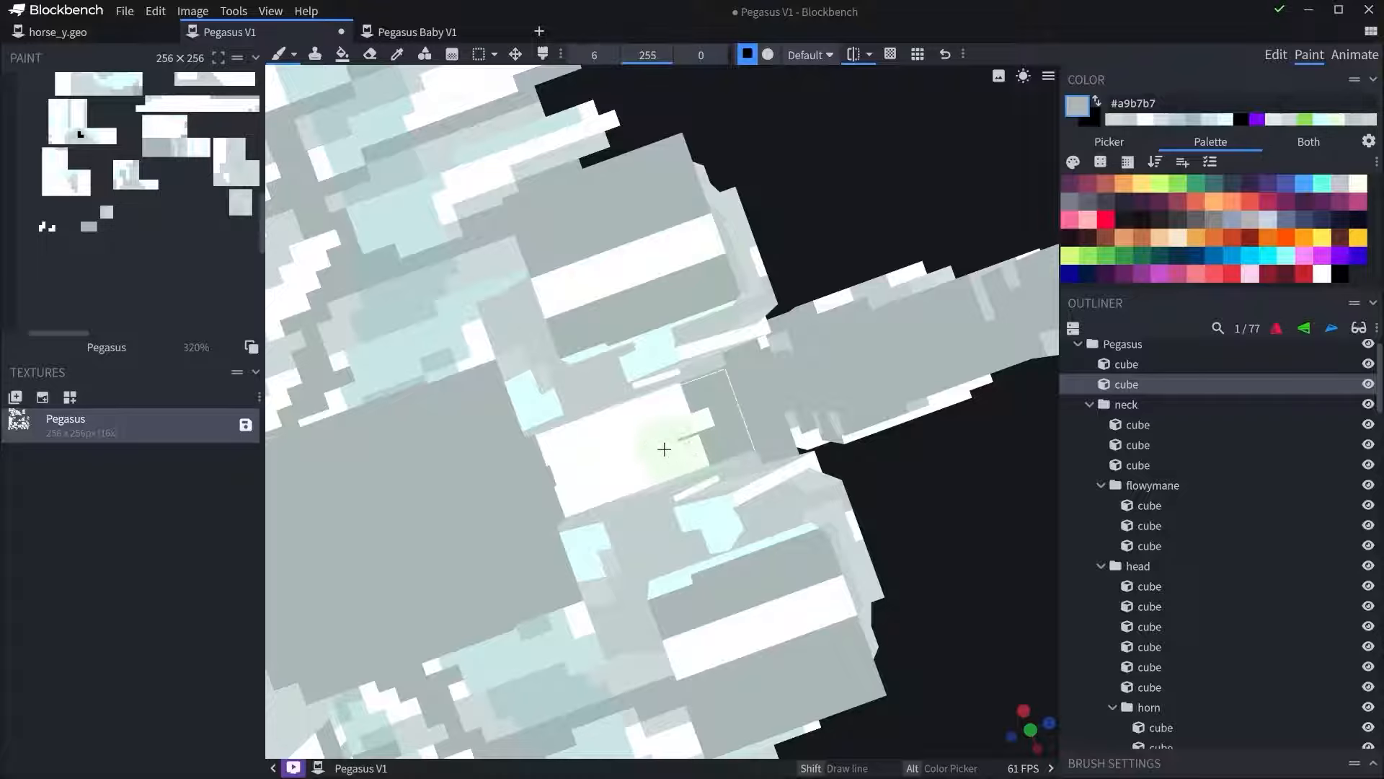
left_click(638, 444)
left_click(557, 475)
right_click_drag(557, 475, 602, 394)
left_click(602, 394)
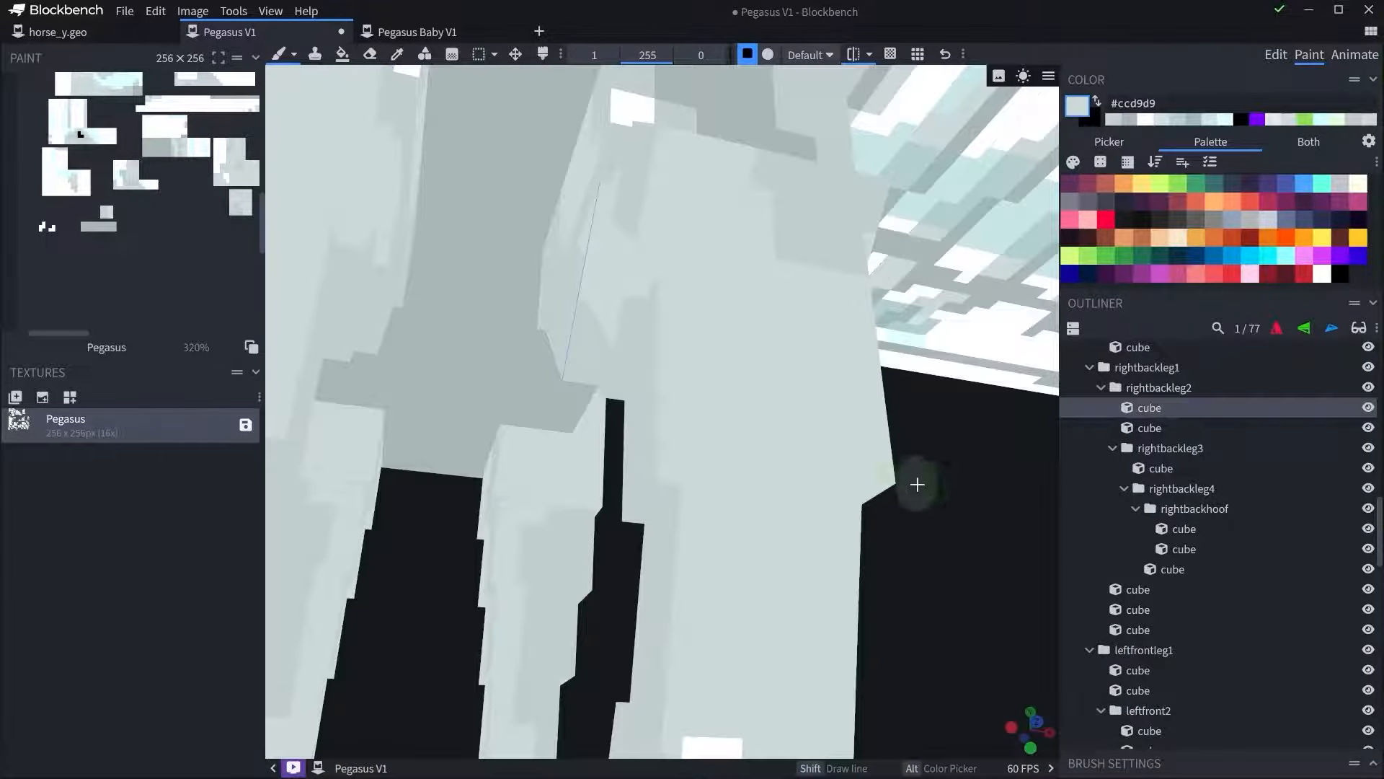
Cover the white patches on the right back leg's upper cube with #ccd9d9 at brush size 1.
scroll(915, 479, "up", 5)
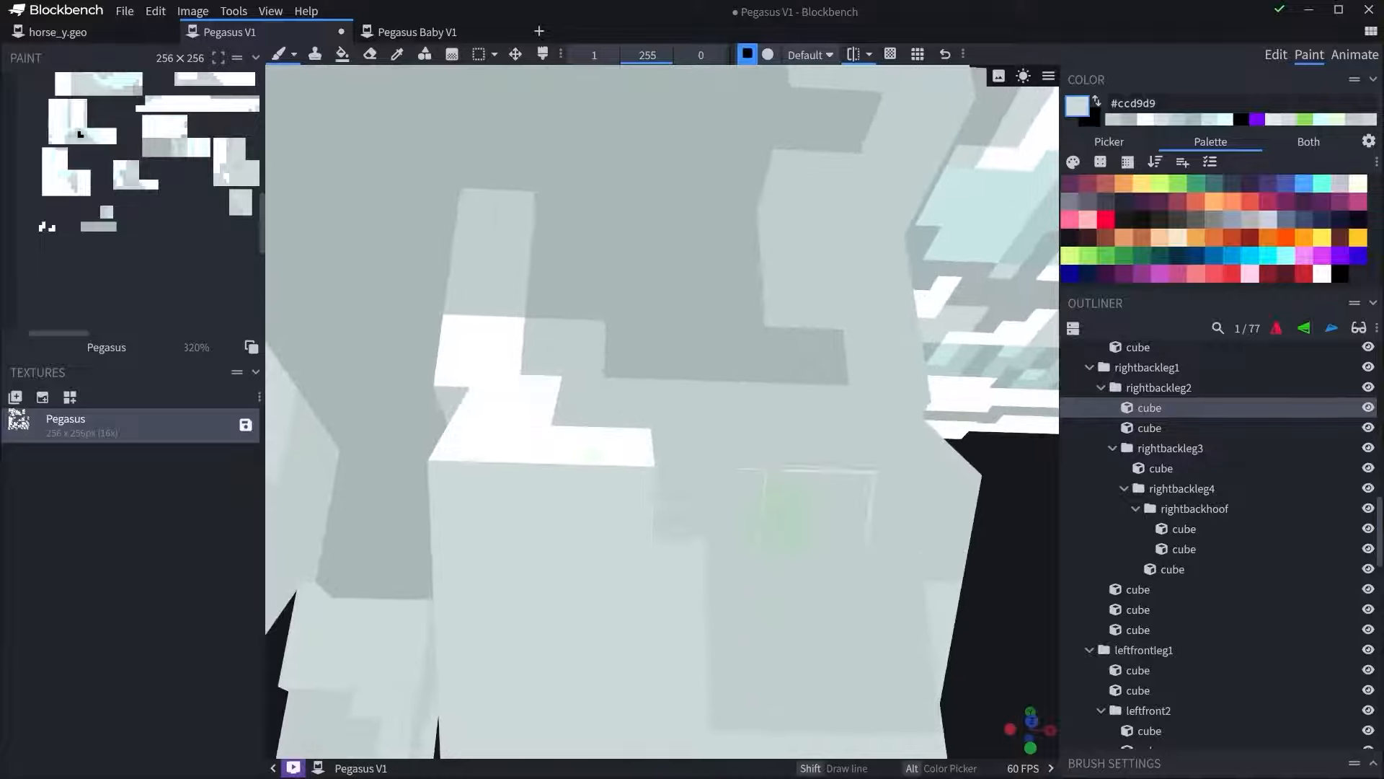
left_click_drag(609, 444, 498, 393)
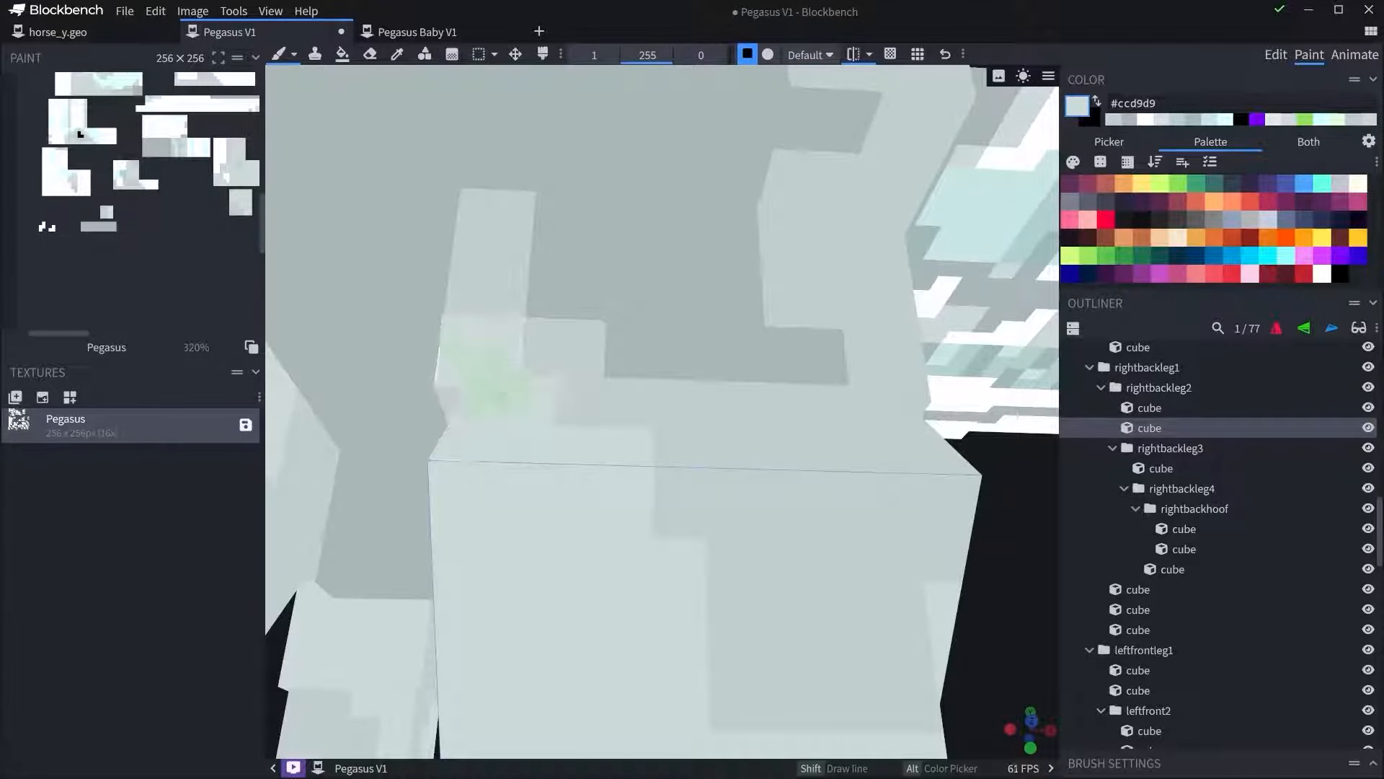
Set up the Fill tool with opacity 255 and the Connected Colors mode for painting the underside of the right wing.
scroll(498, 393, "down", 5)
scroll(580, 505, "down", 5)
left_click_drag(788, 587, 455, 560)
scroll(454, 560, "down", 4)
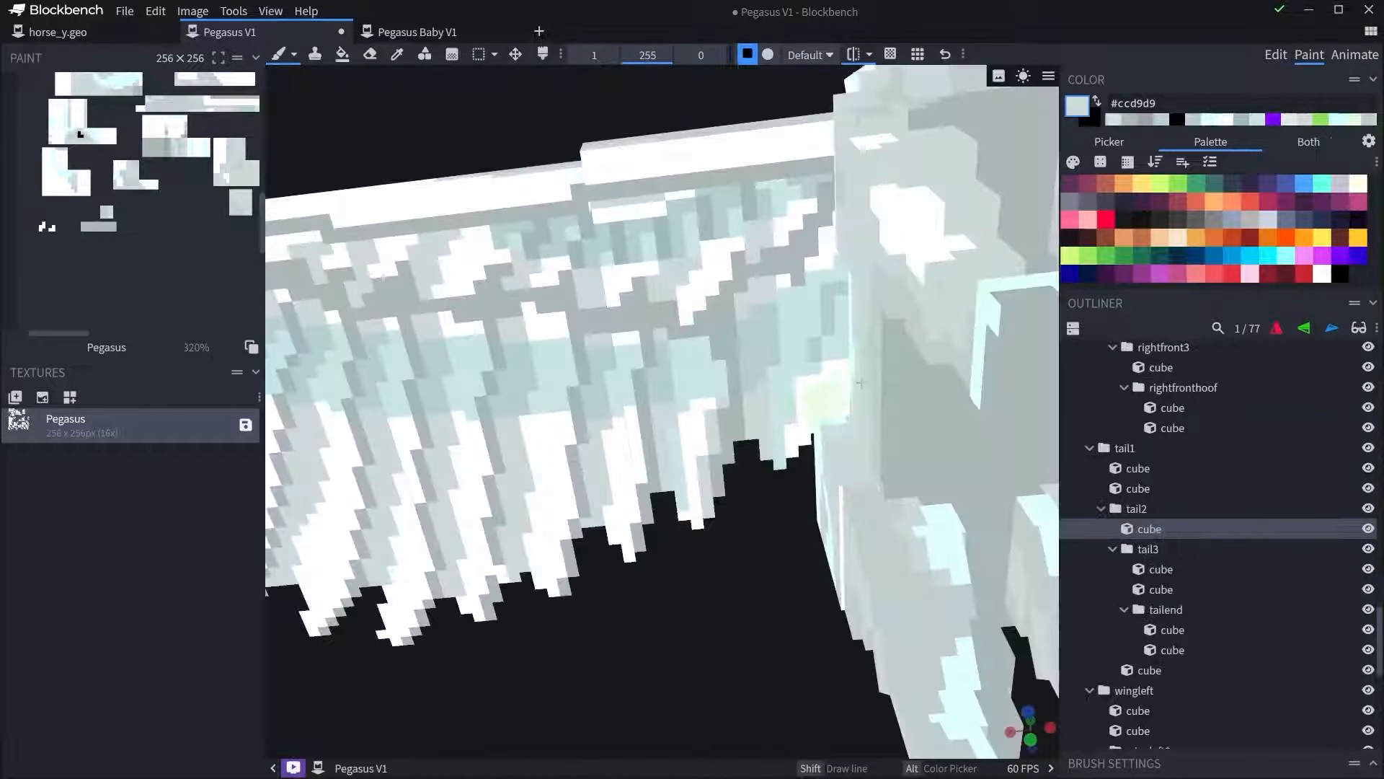
left_click_drag(826, 400, 797, 281)
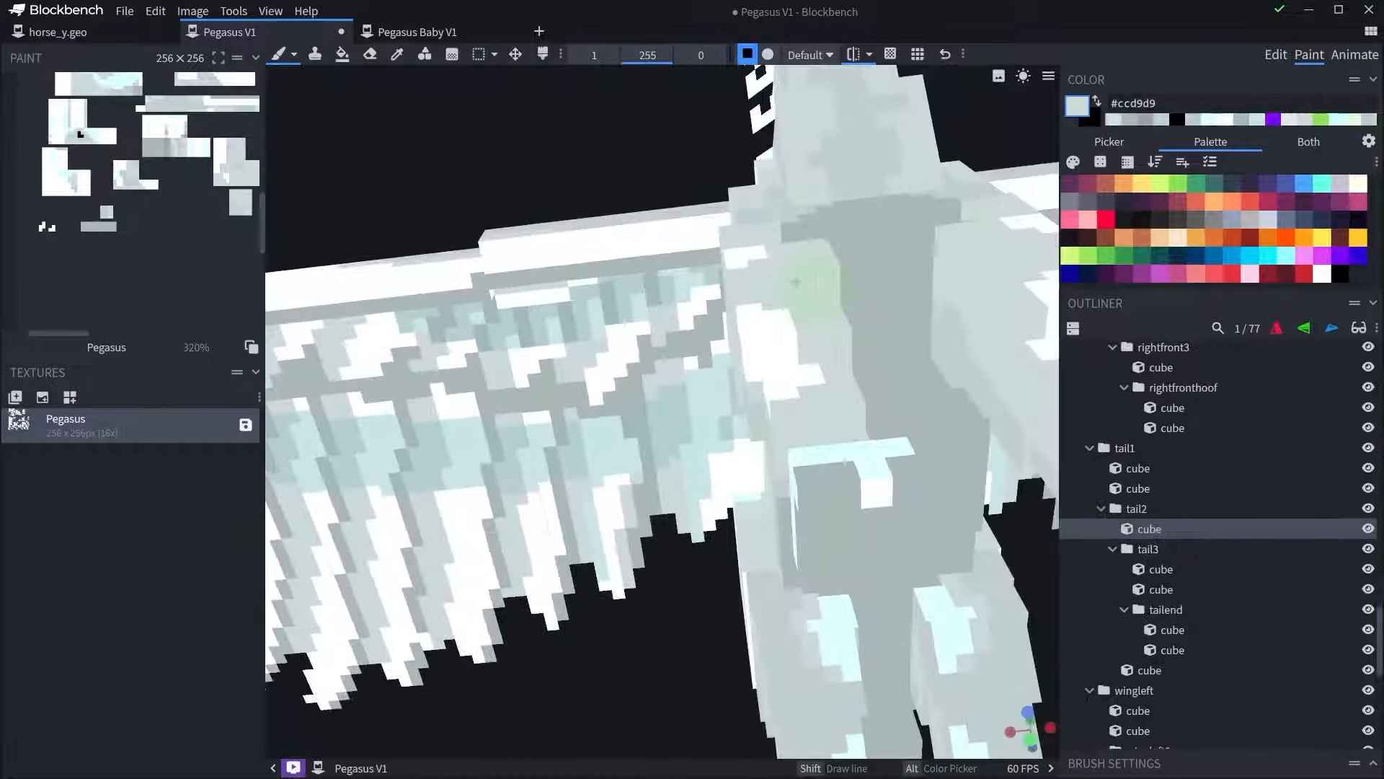
left_click_drag(698, 311, 544, 119)
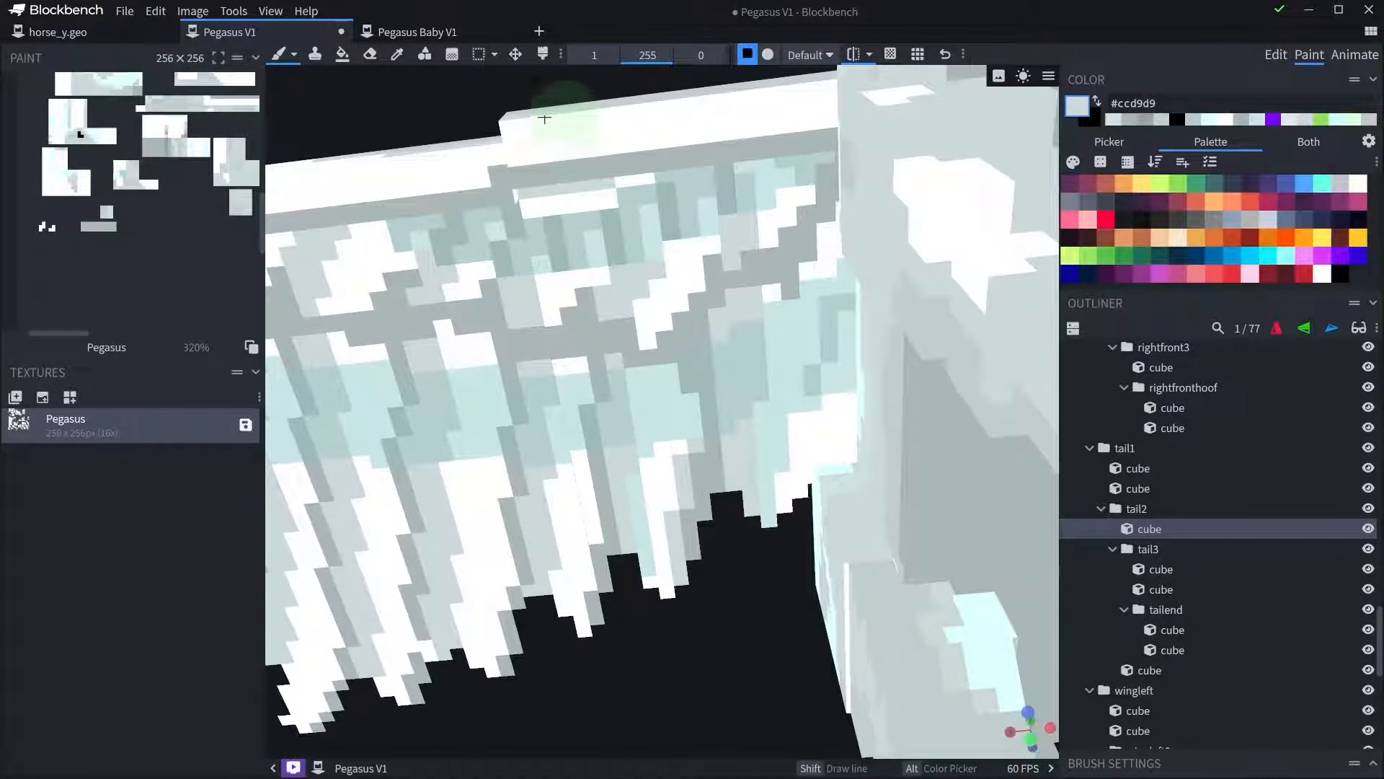
left_click(344, 56)
right_click_drag(893, 182, 832, 205)
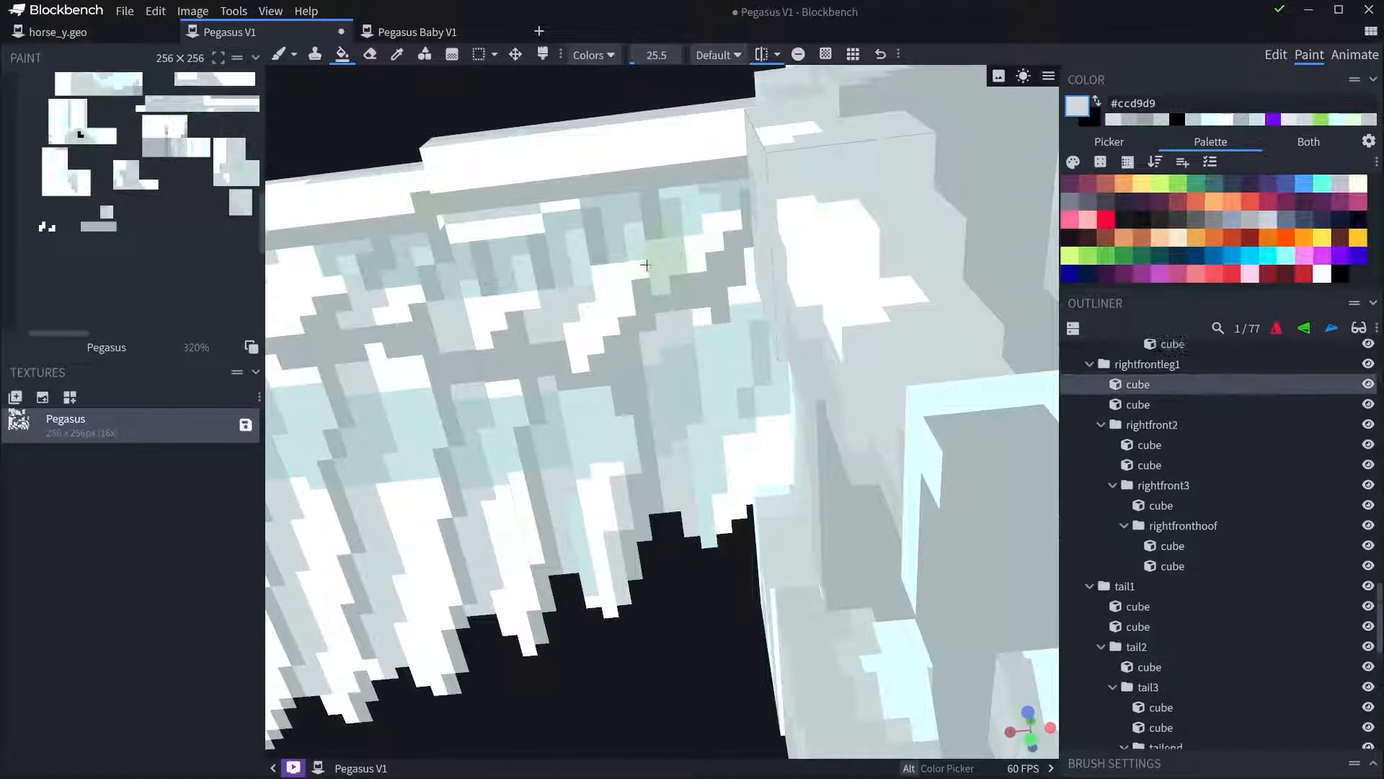
left_click(703, 259)
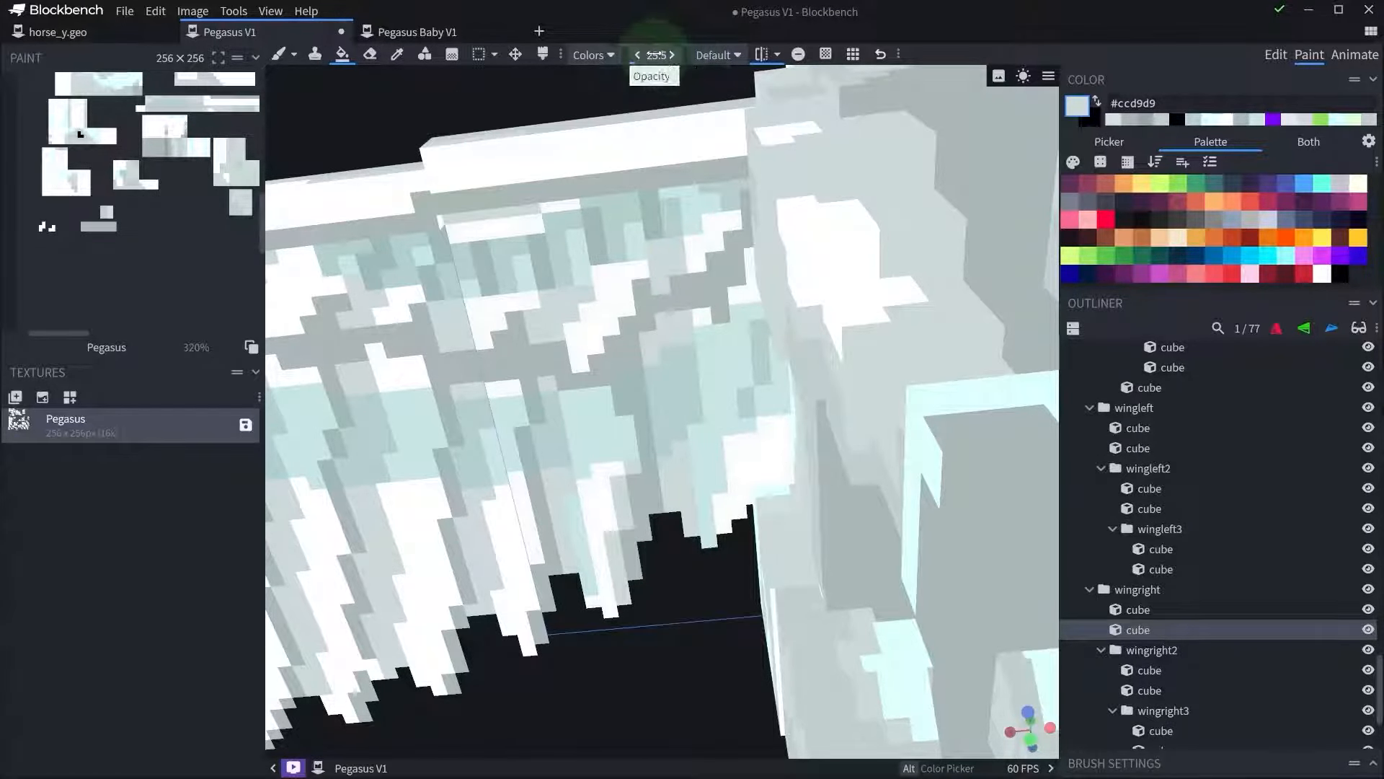
left_click(652, 54)
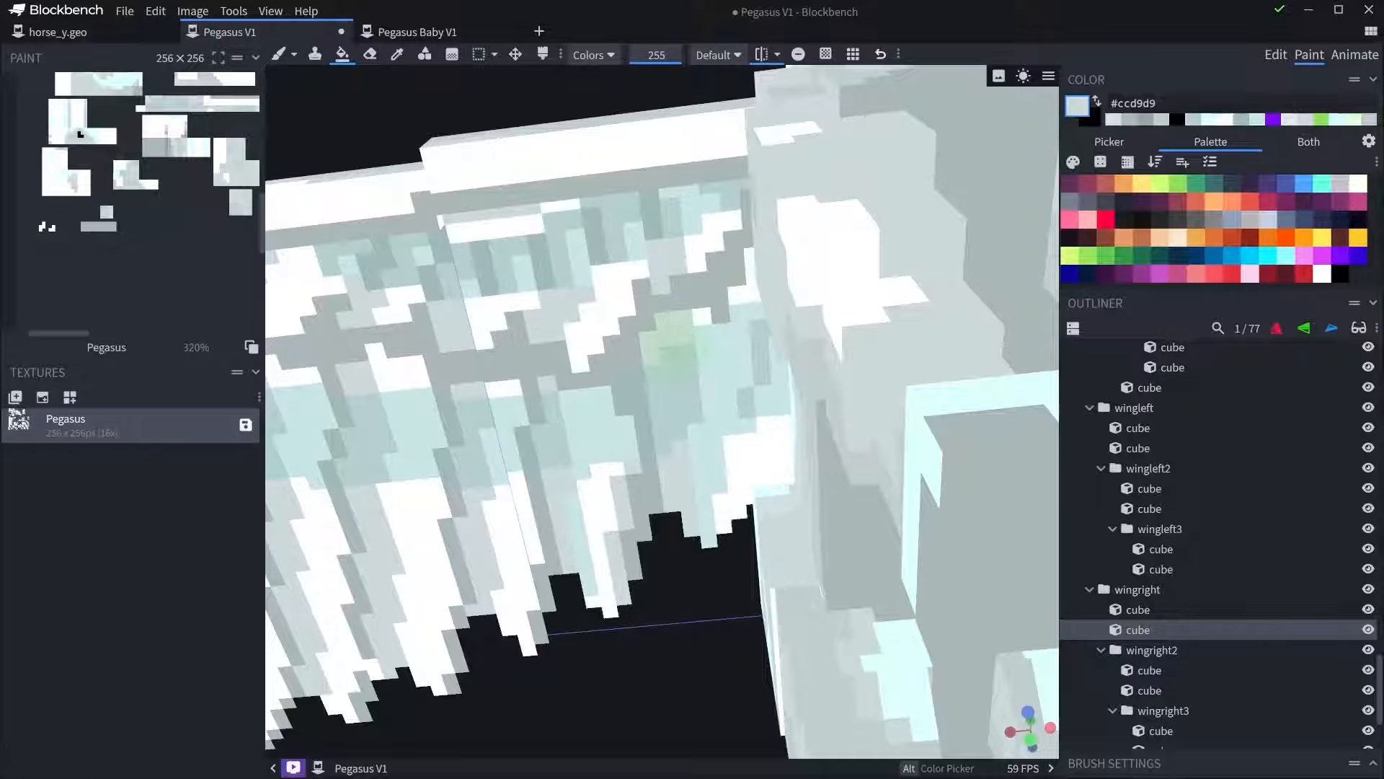
scroll(639, 281, "down", 5)
scroll(652, 349, "down", 2)
left_click(591, 55)
left_click(609, 117)
Sample #c2cfcf from the body and fill the white patches in the upper feather band across the right wing's underside sections.
right_click_drag(851, 299, 813, 328)
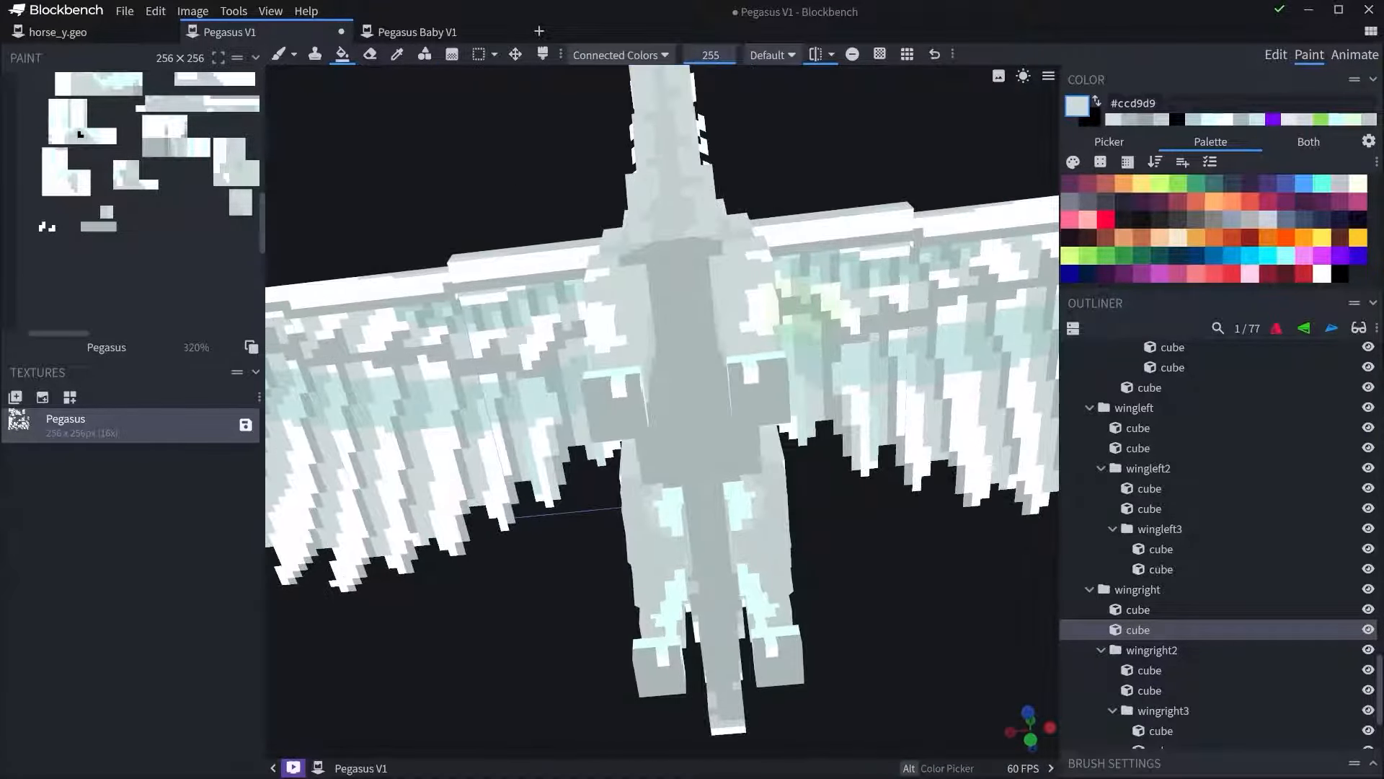
left_click_drag(894, 569, 877, 529)
left_click(744, 250, "alt")
right_click_drag(744, 249, 881, 244)
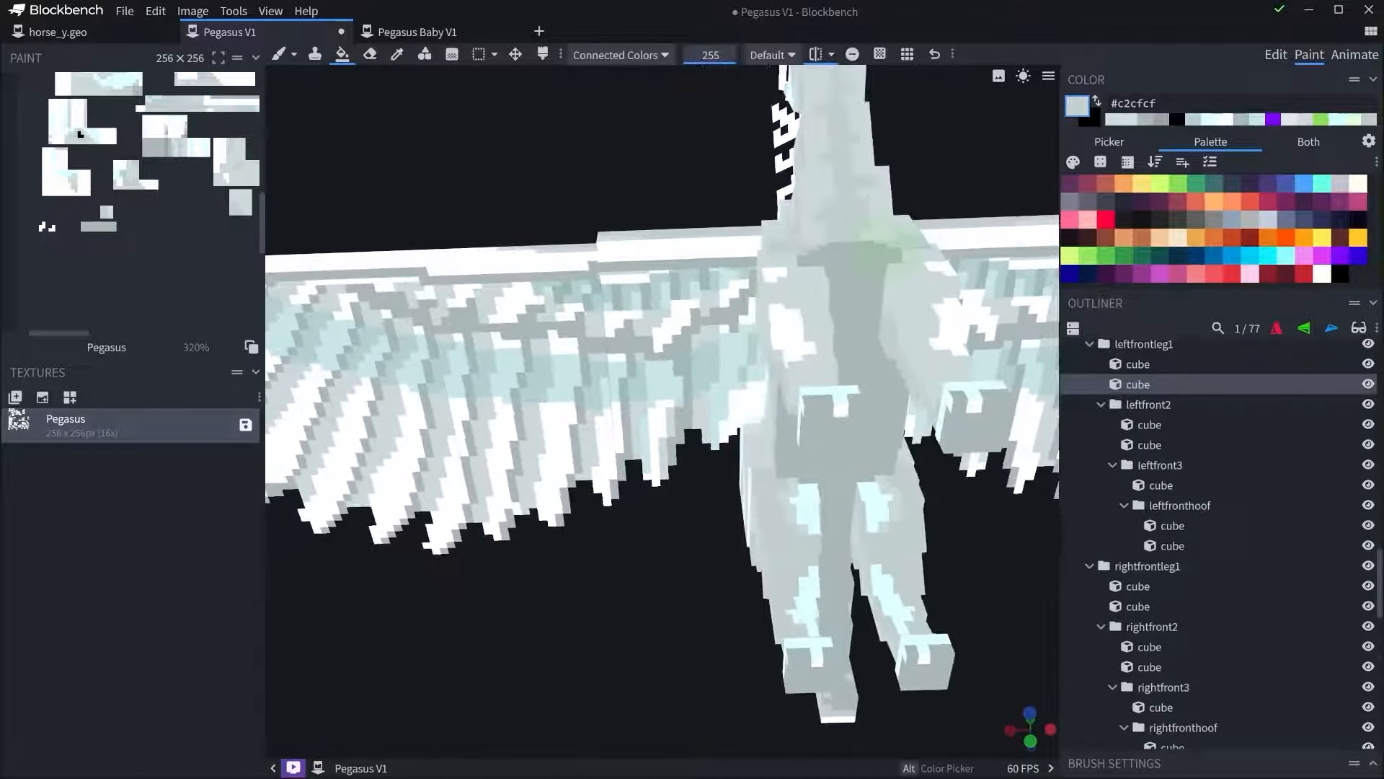
scroll(702, 259, "up", 3)
left_click(695, 261)
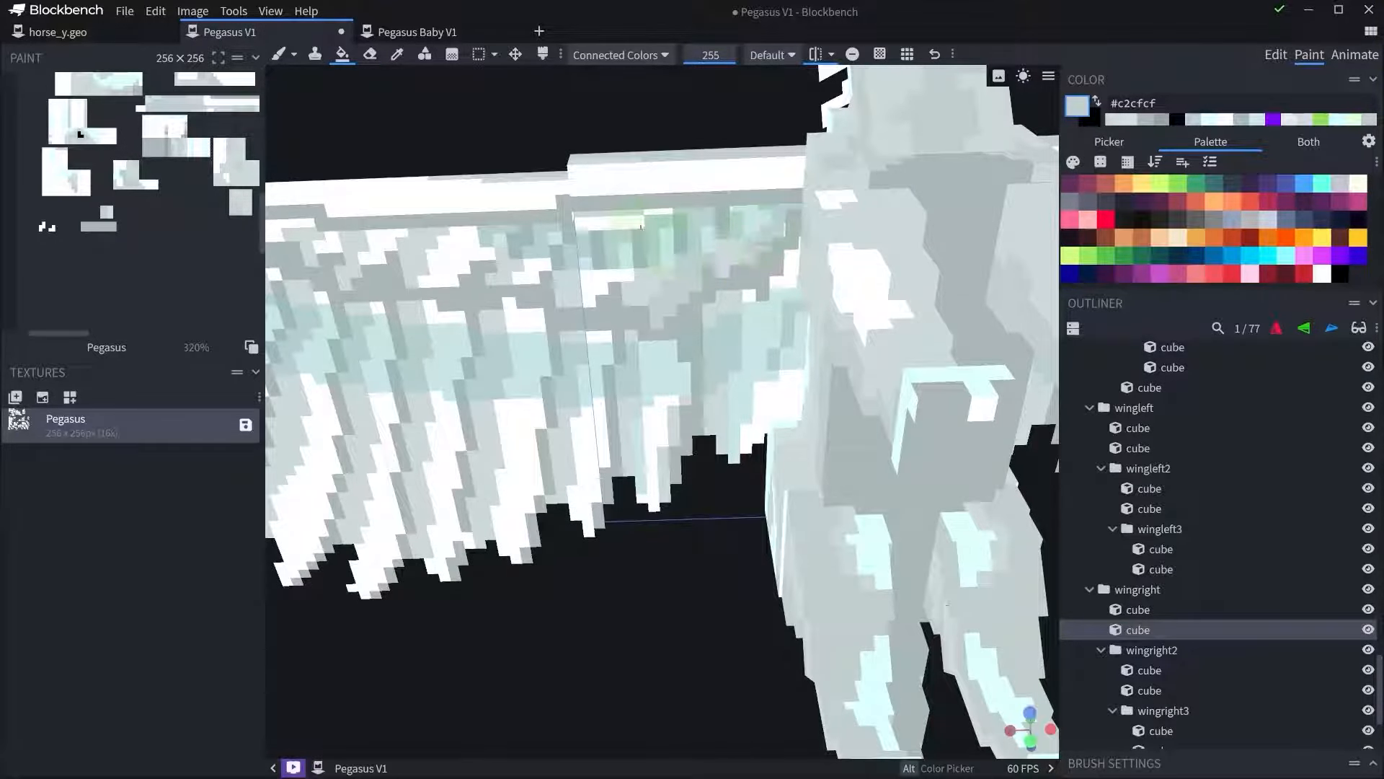
left_click(535, 271)
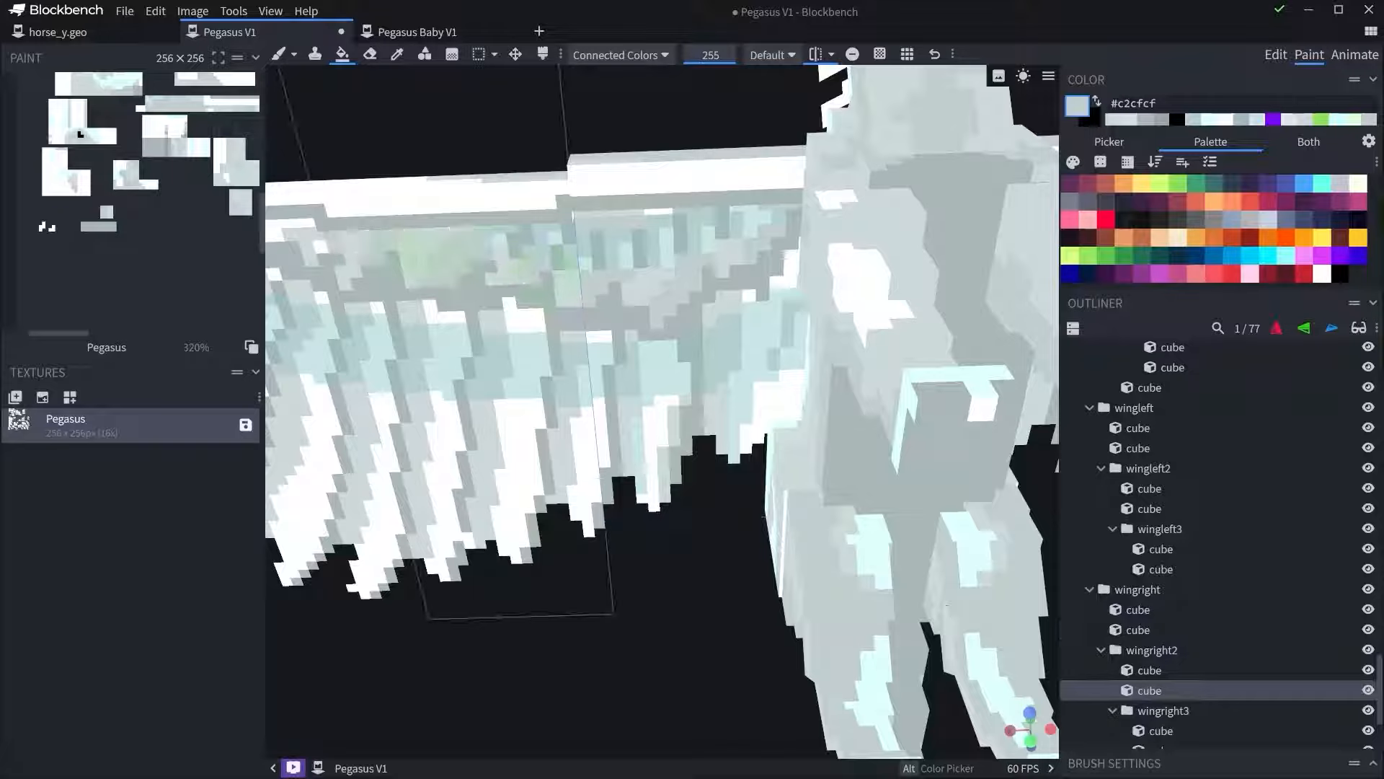
right_click_drag(364, 252, 472, 222)
left_click(414, 197)
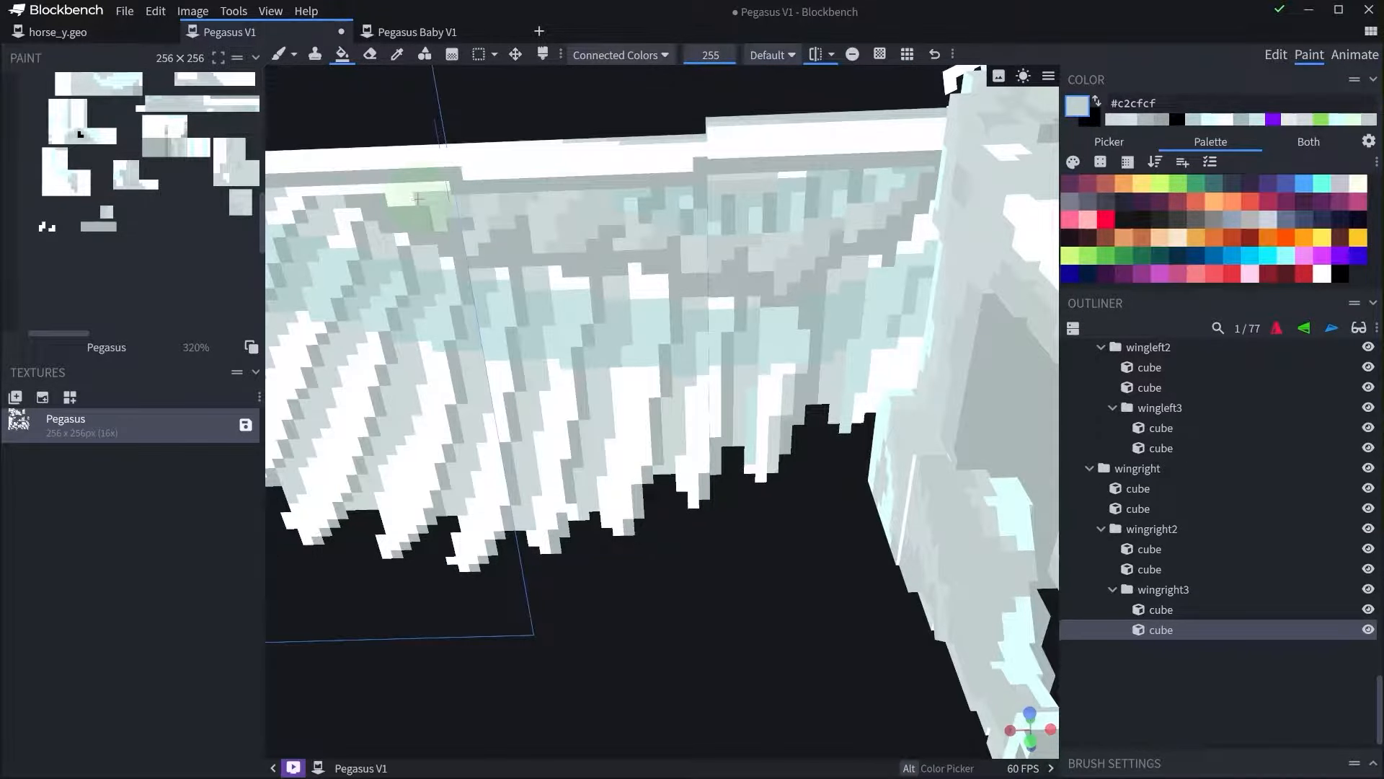
Paint over leftover white pixels in the upper feathers of the outer right wing section with #c2cfcf at brush size 1.
scroll(412, 190, "down", 5)
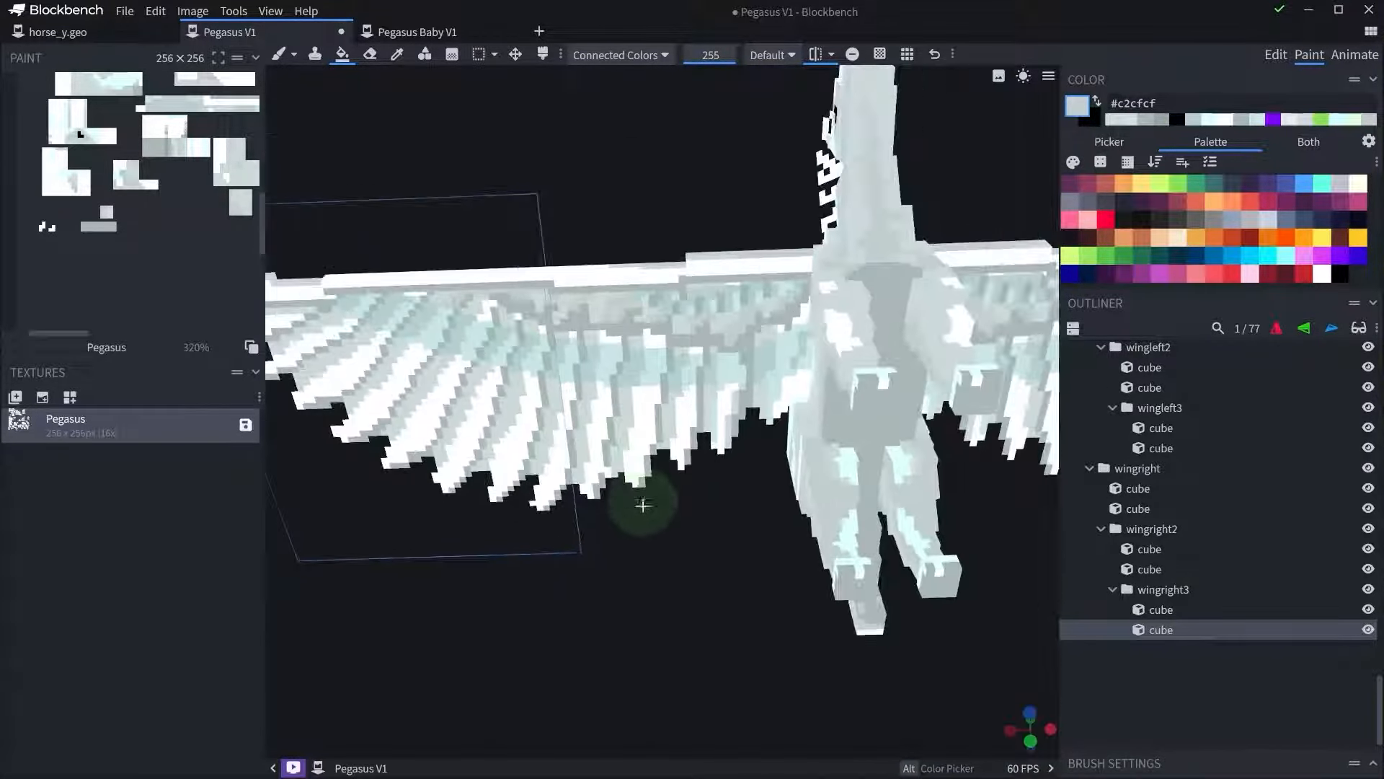
key("b")
scroll(592, 478, "up", 6)
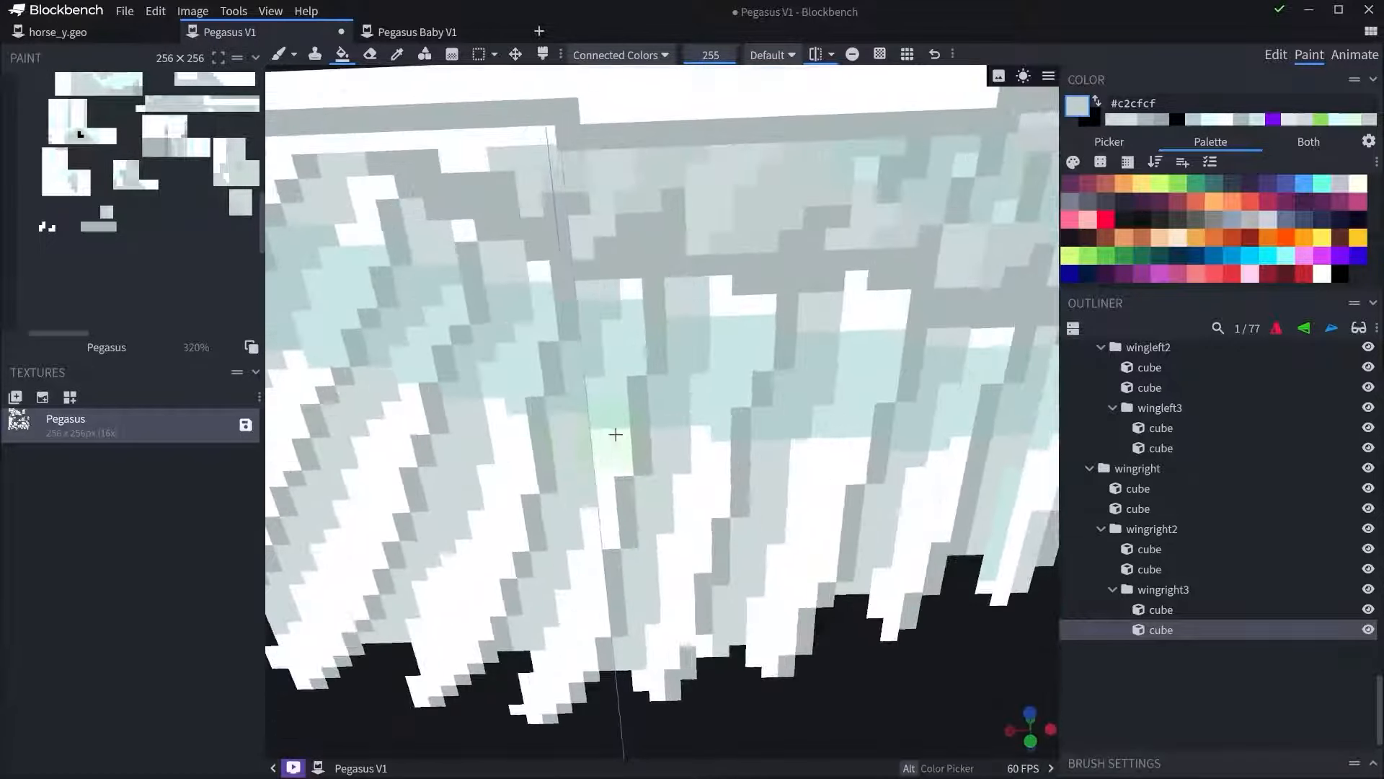
right_click_drag(537, 139, 686, 140)
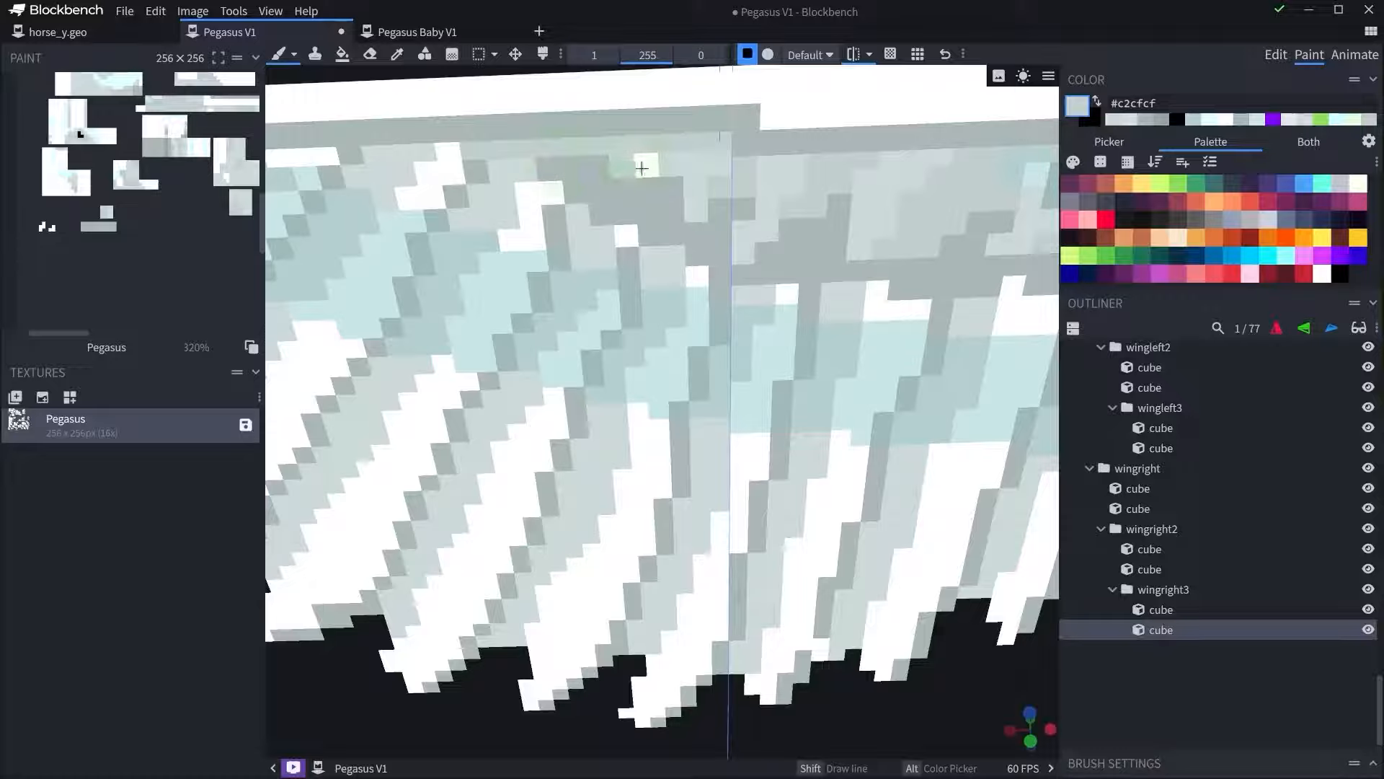
scroll(642, 168, "down", 8)
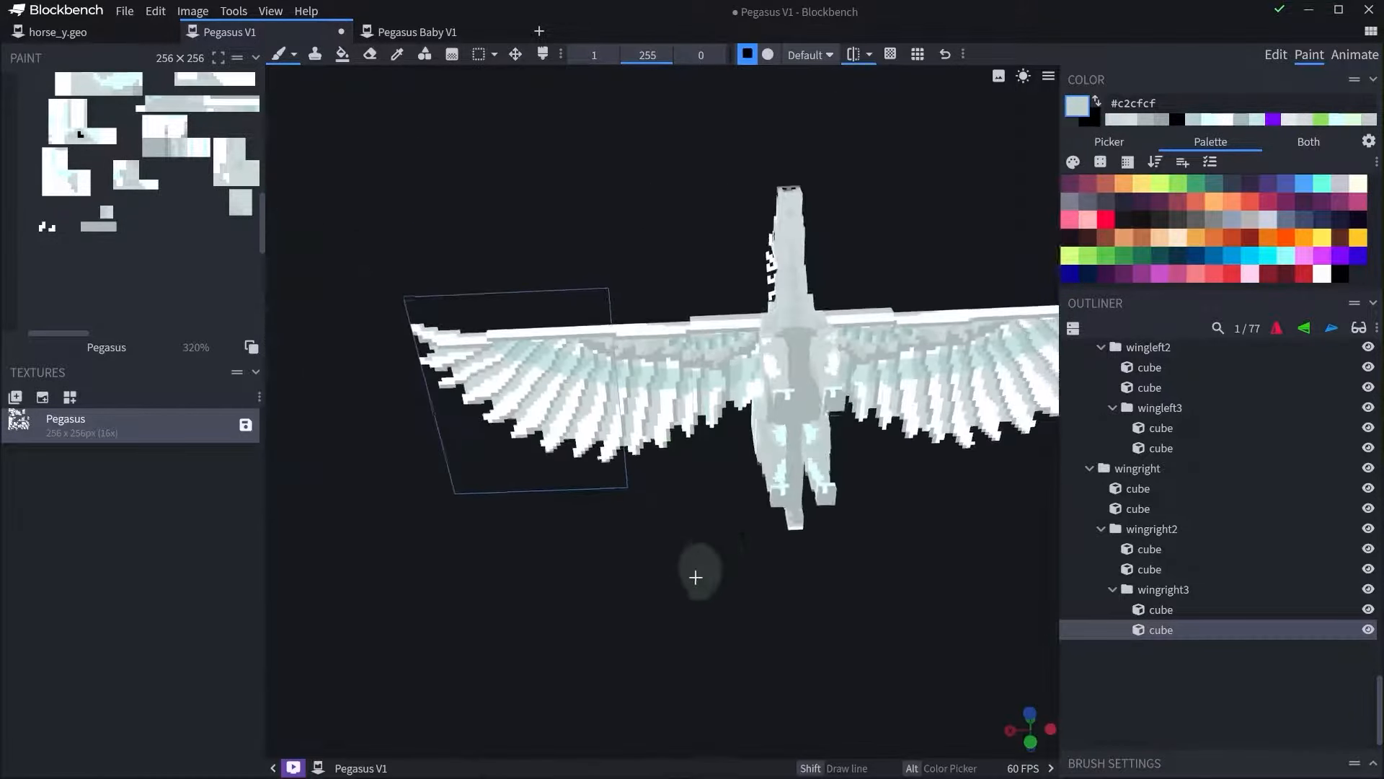
Select the two angled mane planes beside the horn in the flowymane2 group and delete them.
left_click_drag(696, 578, 689, 519)
right_click_drag(688, 519, 505, 490)
scroll(682, 548, "down", 5)
left_click_drag(701, 526, 491, 461)
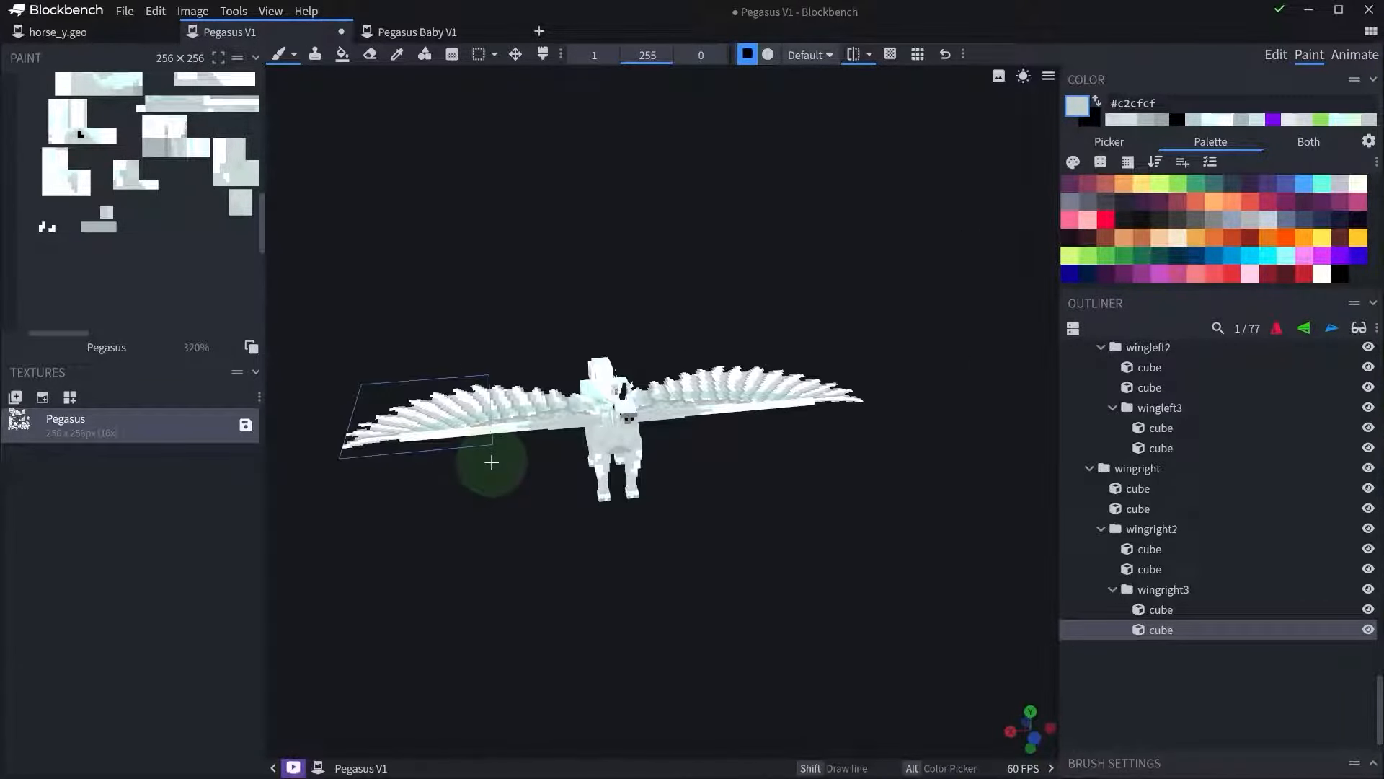
scroll(685, 560, "up", 8)
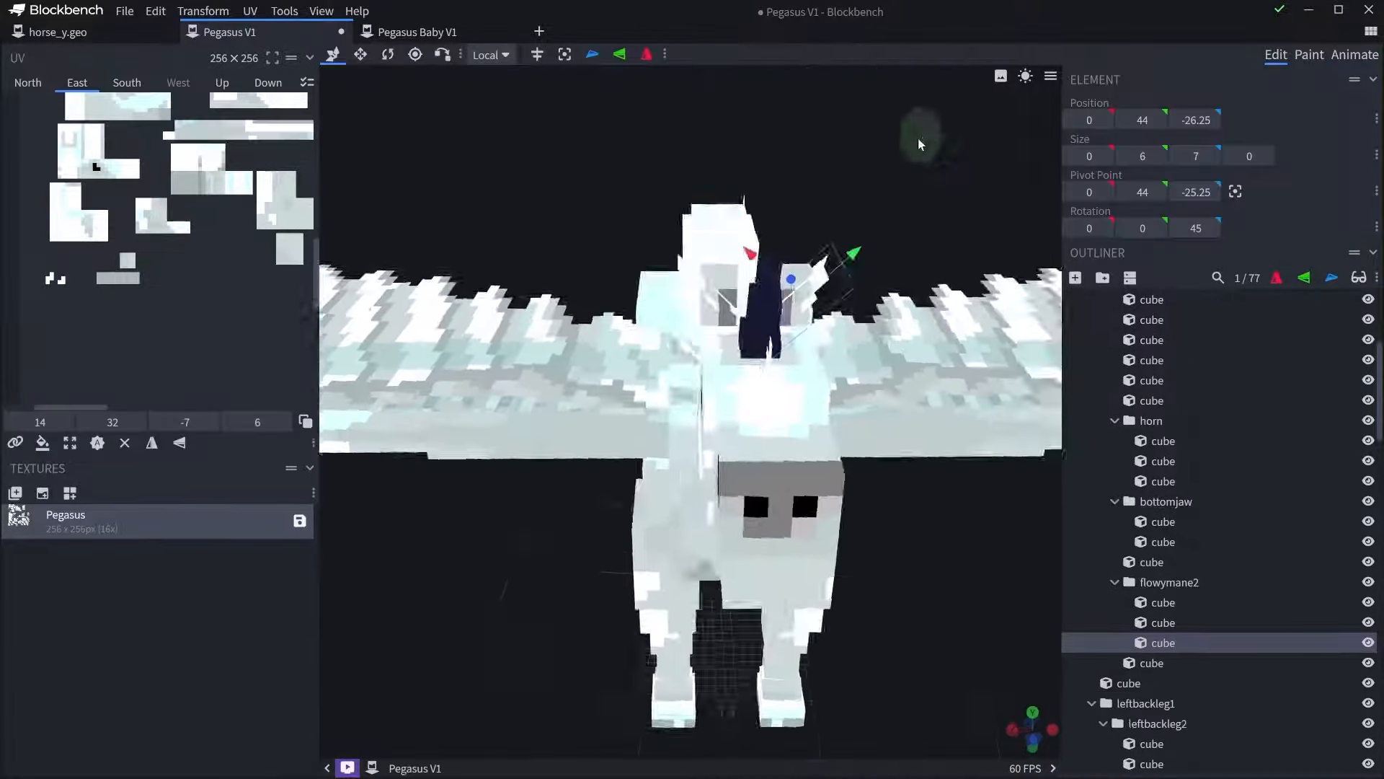
left_click_drag(919, 143, 890, 173)
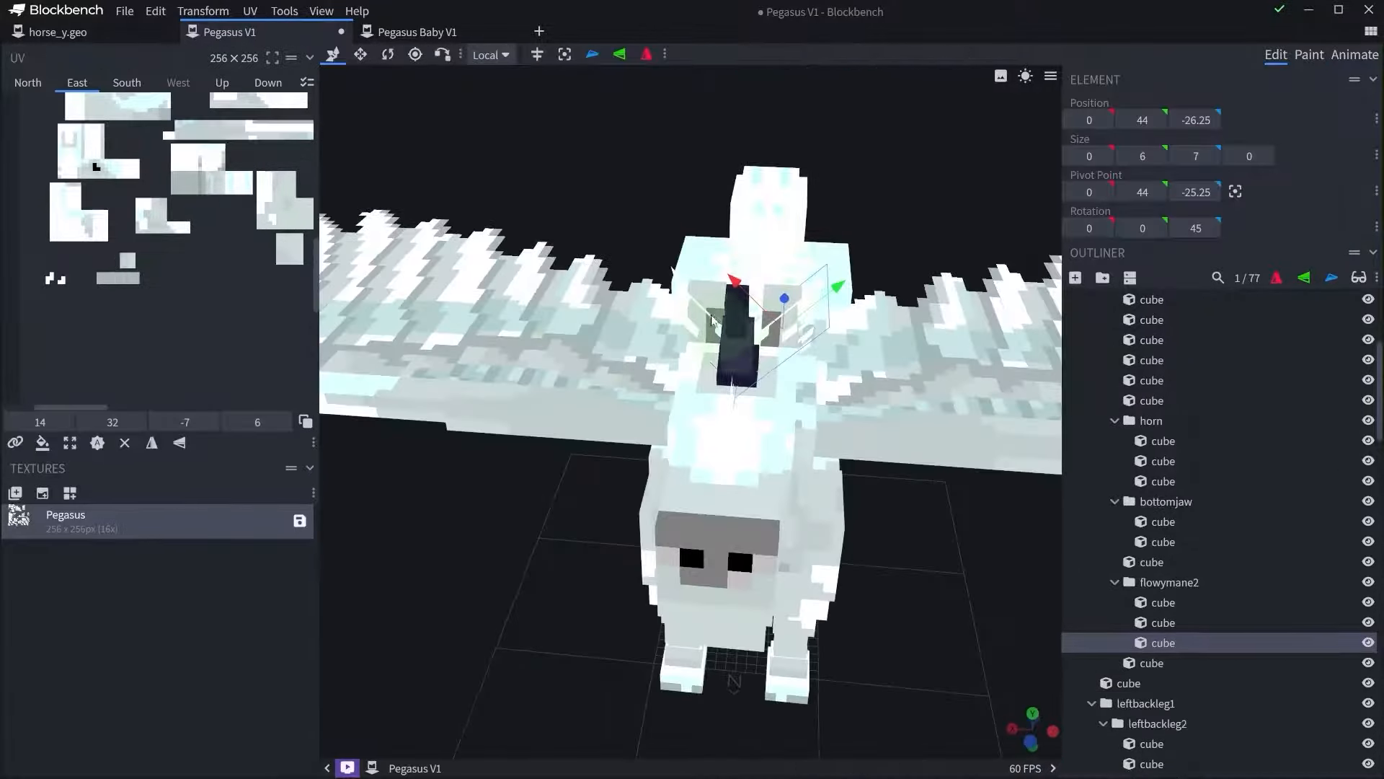
left_click(690, 321, "shift")
mouse_move(989, 330)
left_mouse_down()
mouse_move(927, 424)
mouse_move(964, 447)
mouse_move(952, 502)
mouse_move(651, 396)
mouse_move(771, 421)
mouse_move(873, 402)
mouse_move(842, 385)
mouse_move(829, 559)
mouse_move(720, 559)
mouse_move(628, 530)
mouse_move(688, 521)
mouse_move(658, 486)
left_mouse_up()
key("Delete")
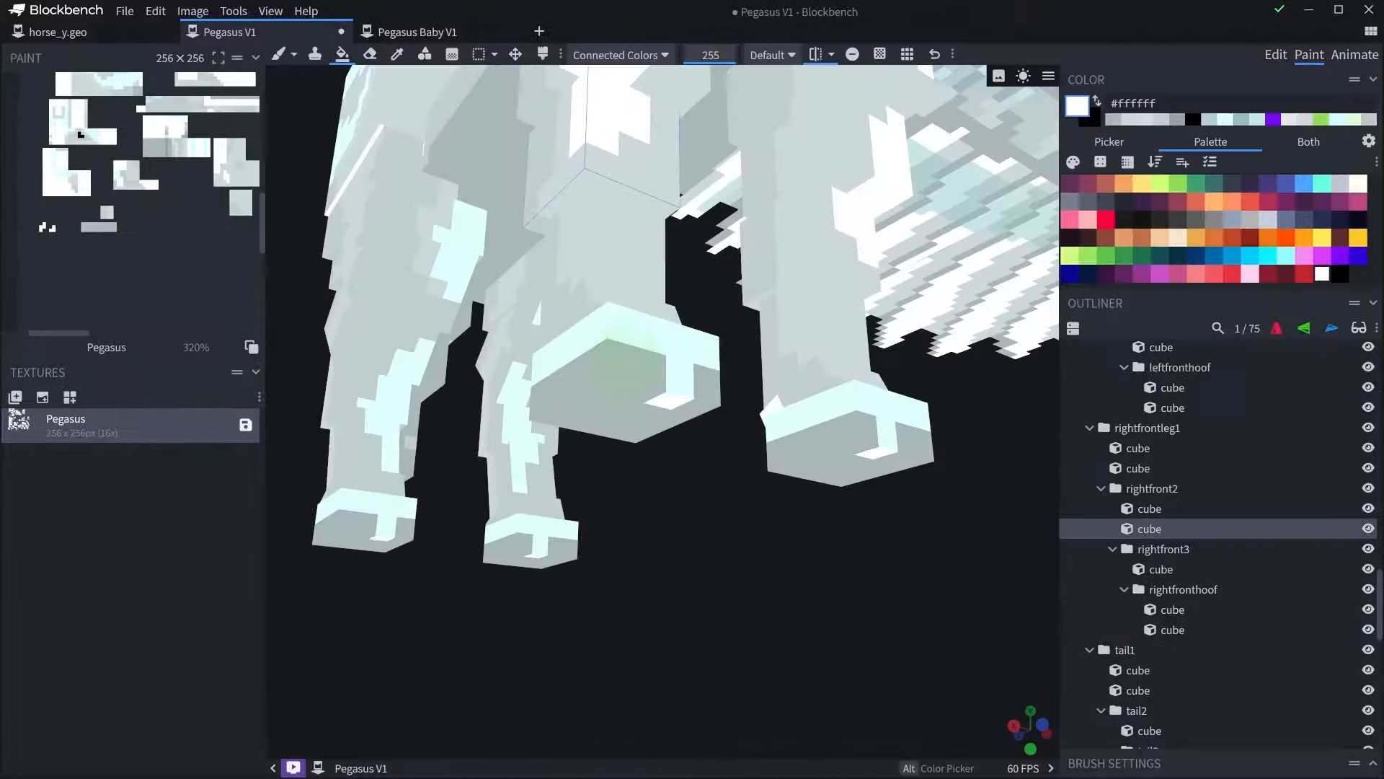
Fill the grey areas on the sides of the hooves with #ffffff, using the Colors fill mode at opacity 255.
left_click(1172, 630)
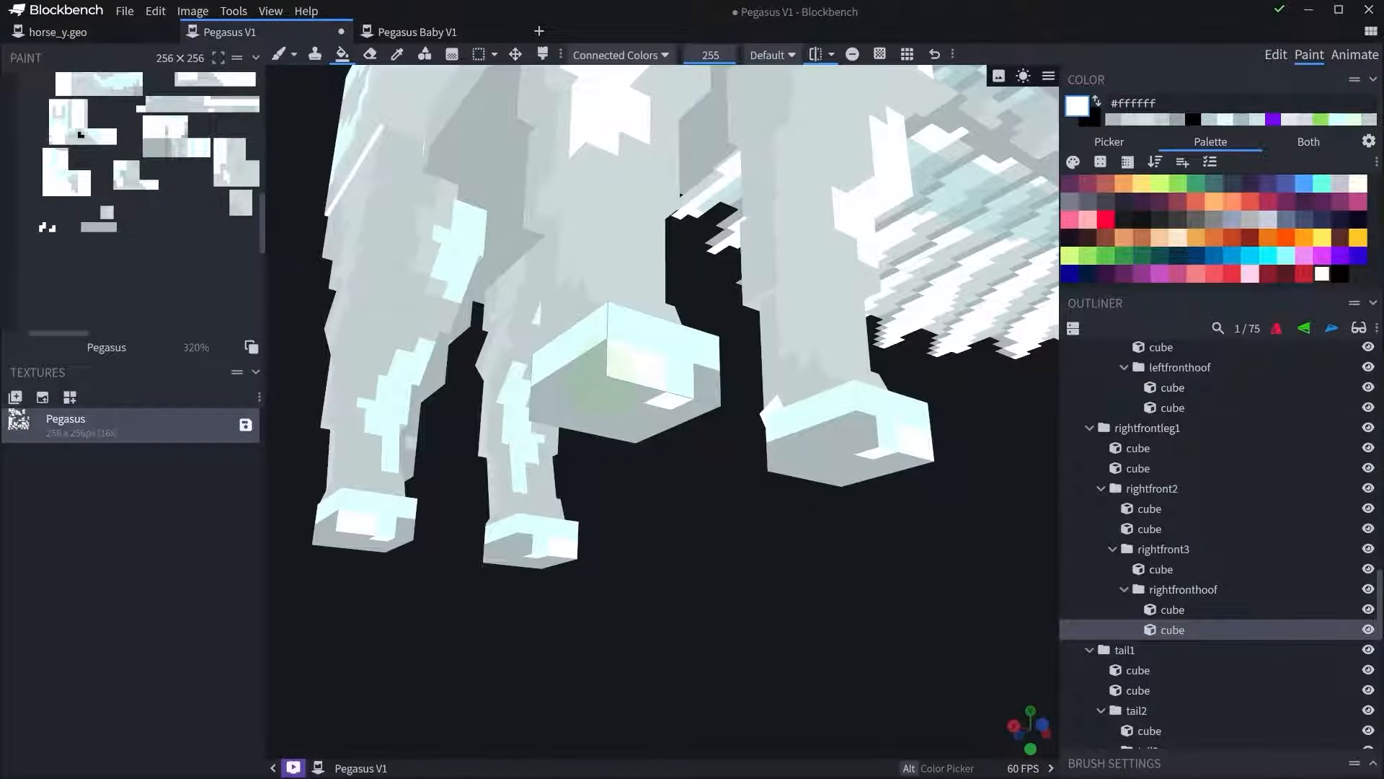
left_click(638, 56)
left_click(616, 142)
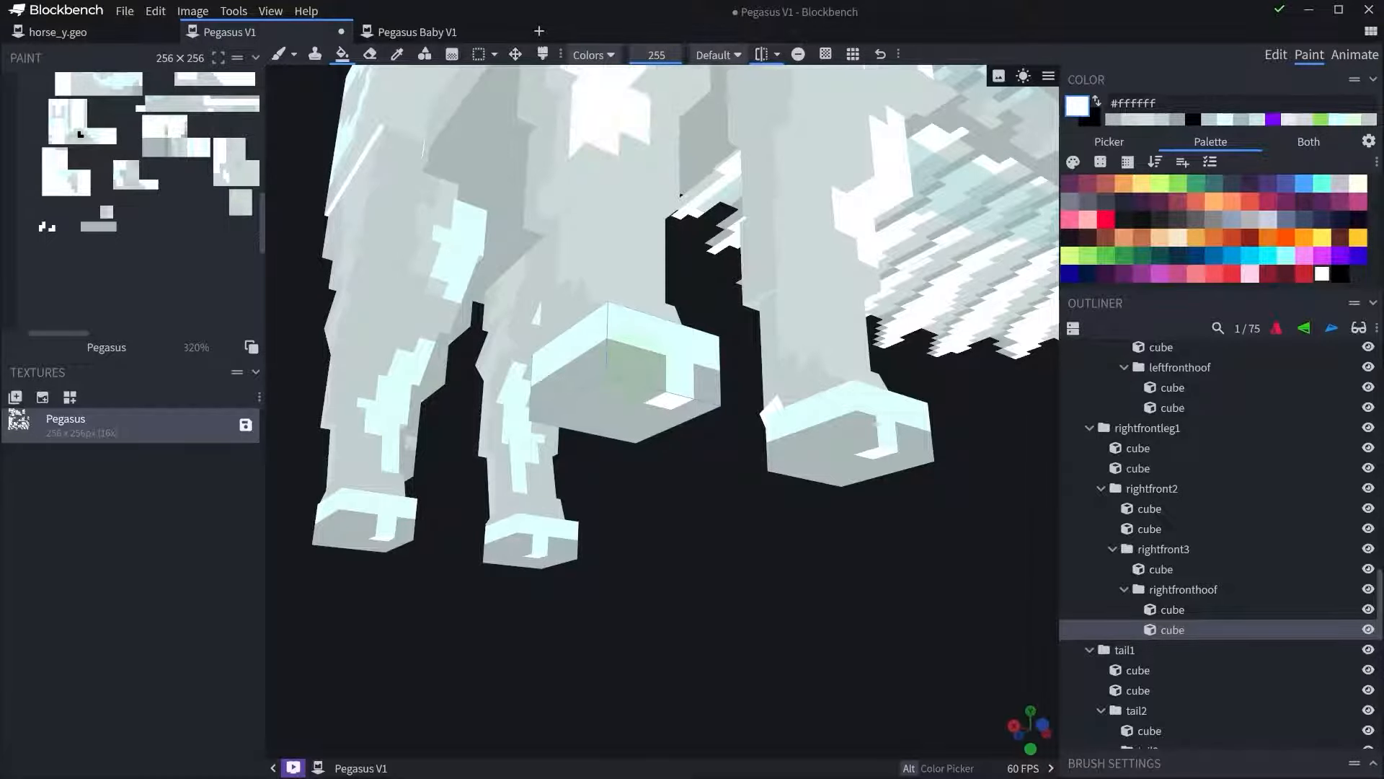
mouse_move(705, 594)
left_mouse_down()
mouse_move(834, 584)
mouse_move(914, 437)
mouse_move(829, 596)
mouse_move(695, 609)
mouse_move(708, 615)
mouse_move(709, 558)
mouse_move(668, 591)
mouse_move(649, 550)
mouse_move(534, 581)
mouse_move(558, 533)
mouse_move(668, 569)
mouse_move(677, 510)
mouse_move(748, 513)
mouse_move(716, 496)
left_mouse_up()
Brush #ffffff highlight patches at size 1 onto the left flank of the body and the upper left back leg.
key("b")
scroll(716, 496, "up", 10)
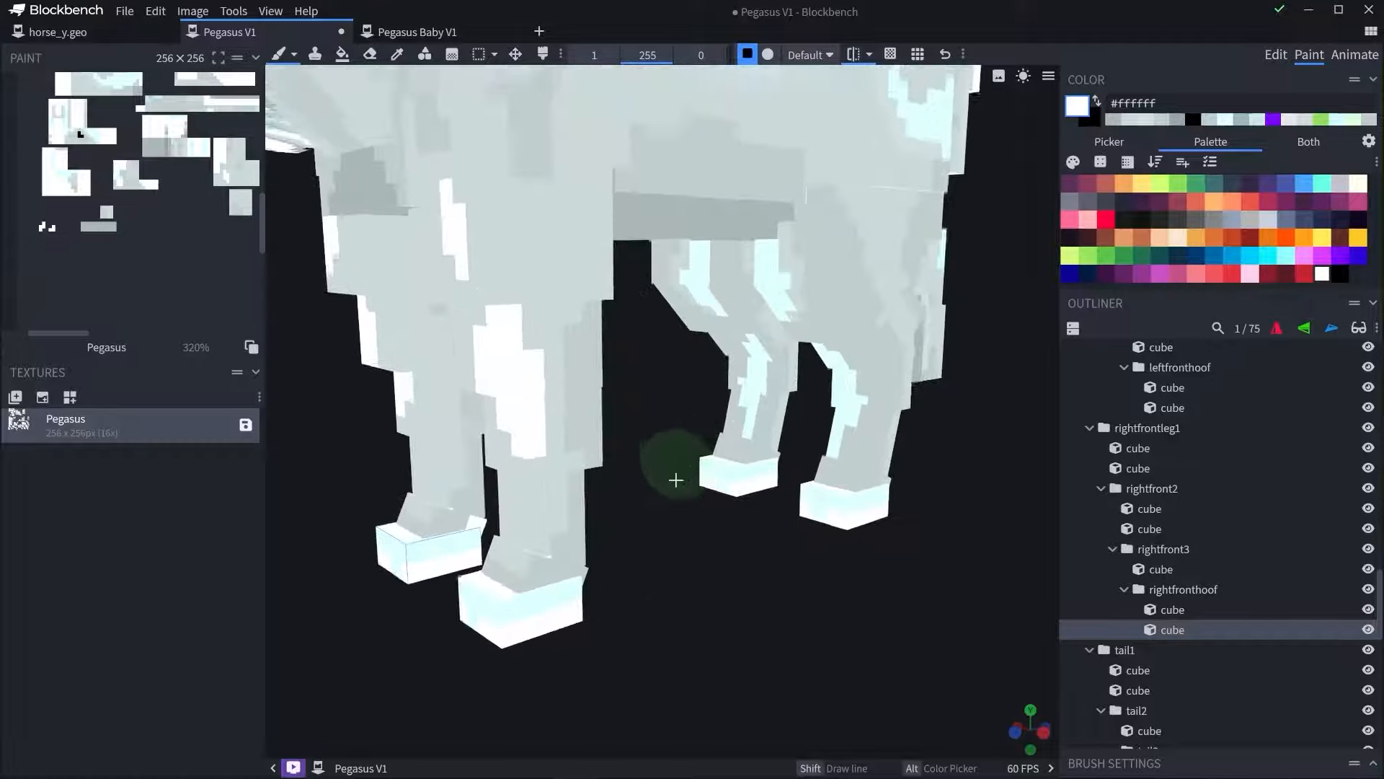
key("alt")
left_click(507, 423, "alt")
right_click_drag(685, 336, 612, 473)
scroll(612, 473, "up", 3)
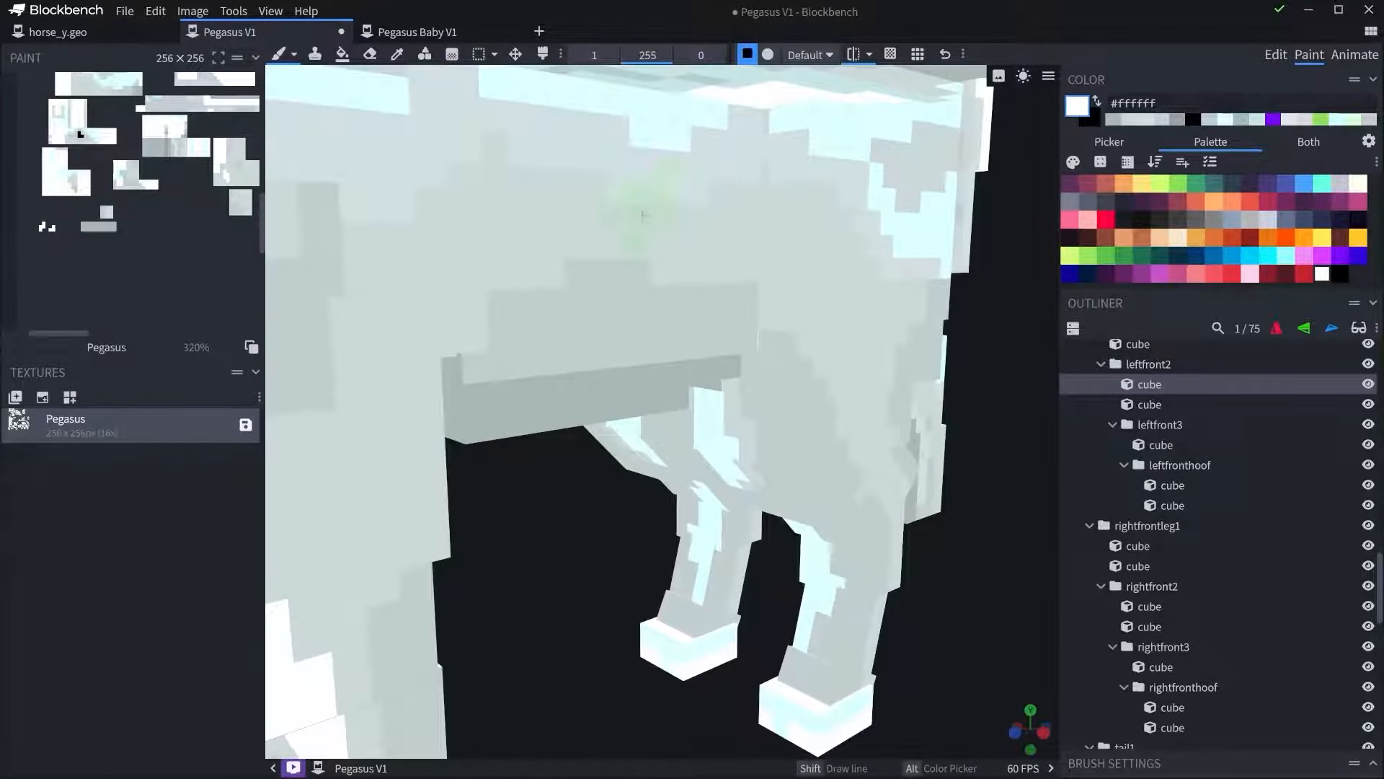
left_click(608, 216)
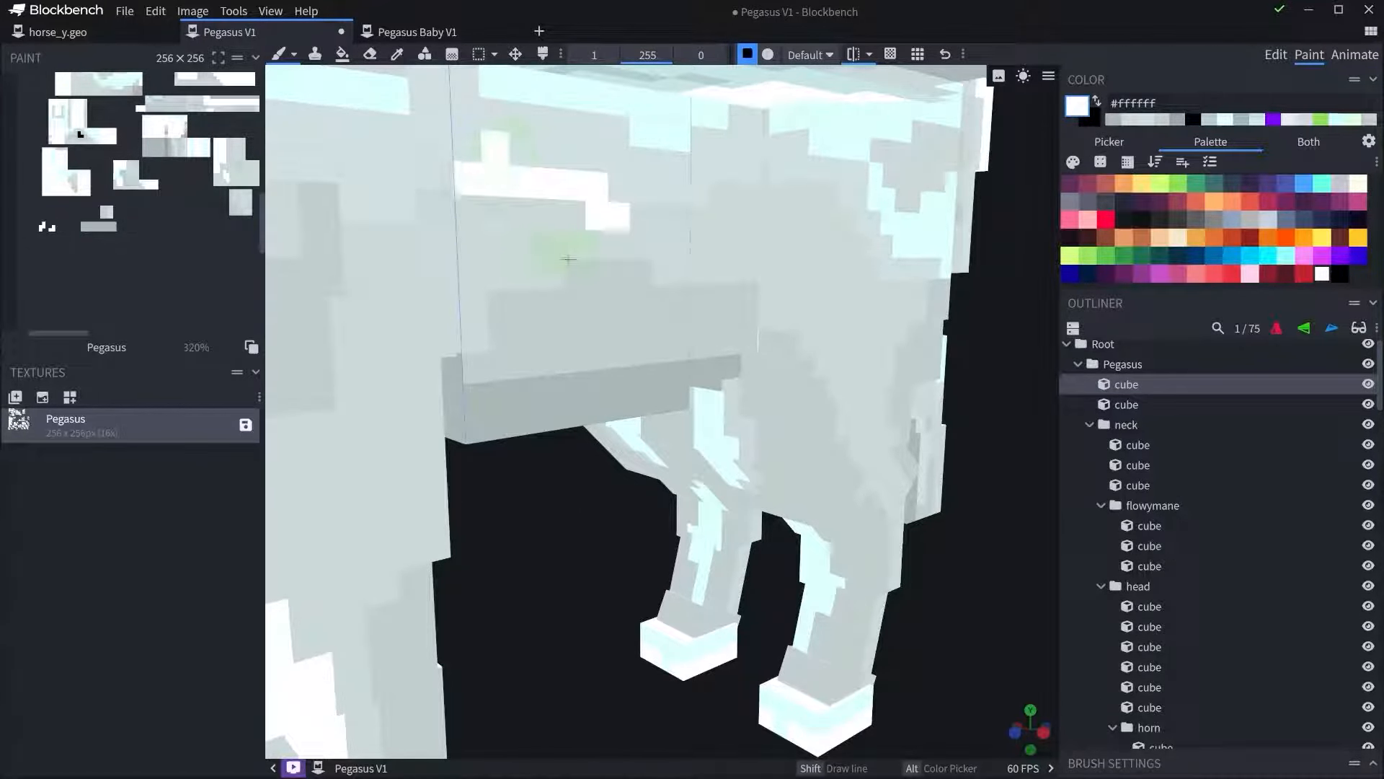
left_click_drag(636, 540, 515, 560)
left_click(884, 266)
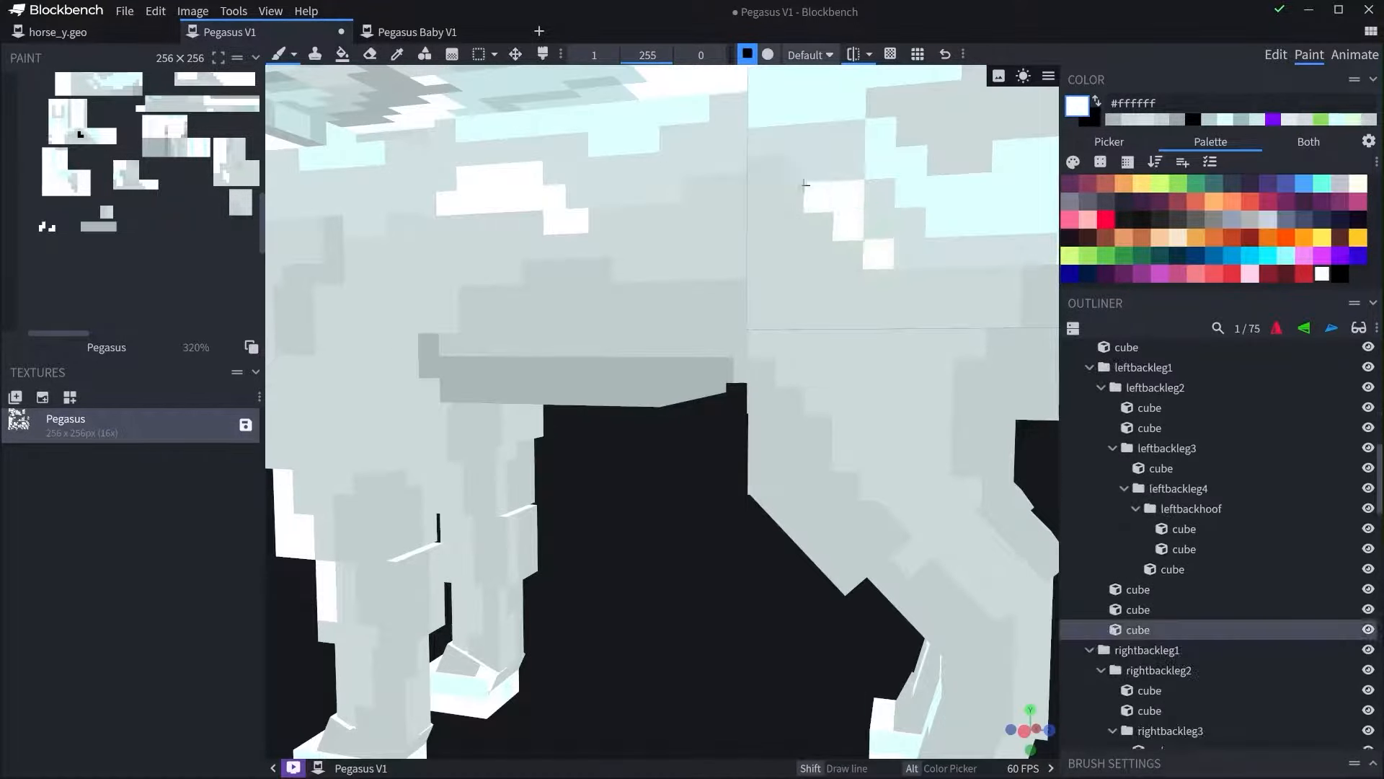
Cover the nostrils on the snout's front face with #808080 and repaint them in #000000 at its outer edges.
scroll(624, 500, "down", 5)
scroll(612, 526, "up", 4)
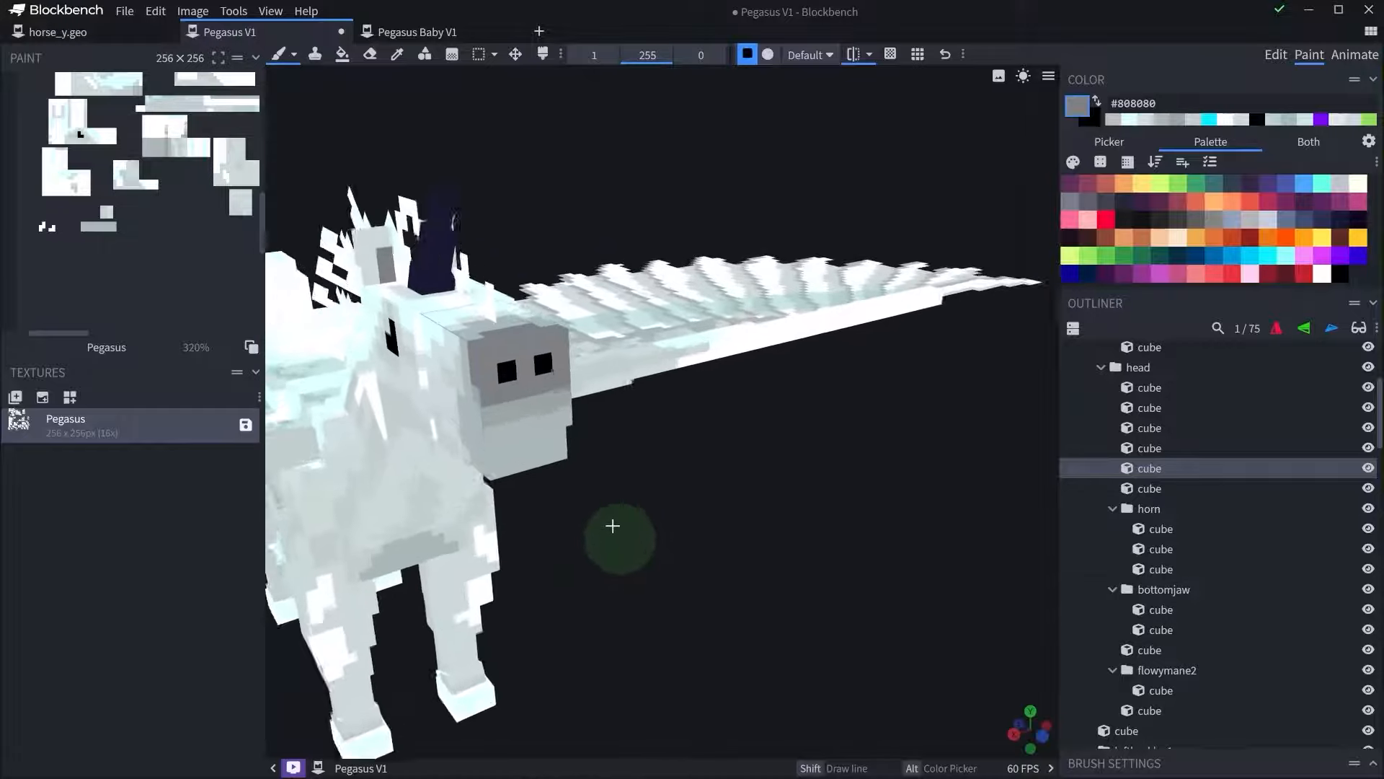
left_click(509, 395, "alt")
left_click_drag(478, 368, 930, 436)
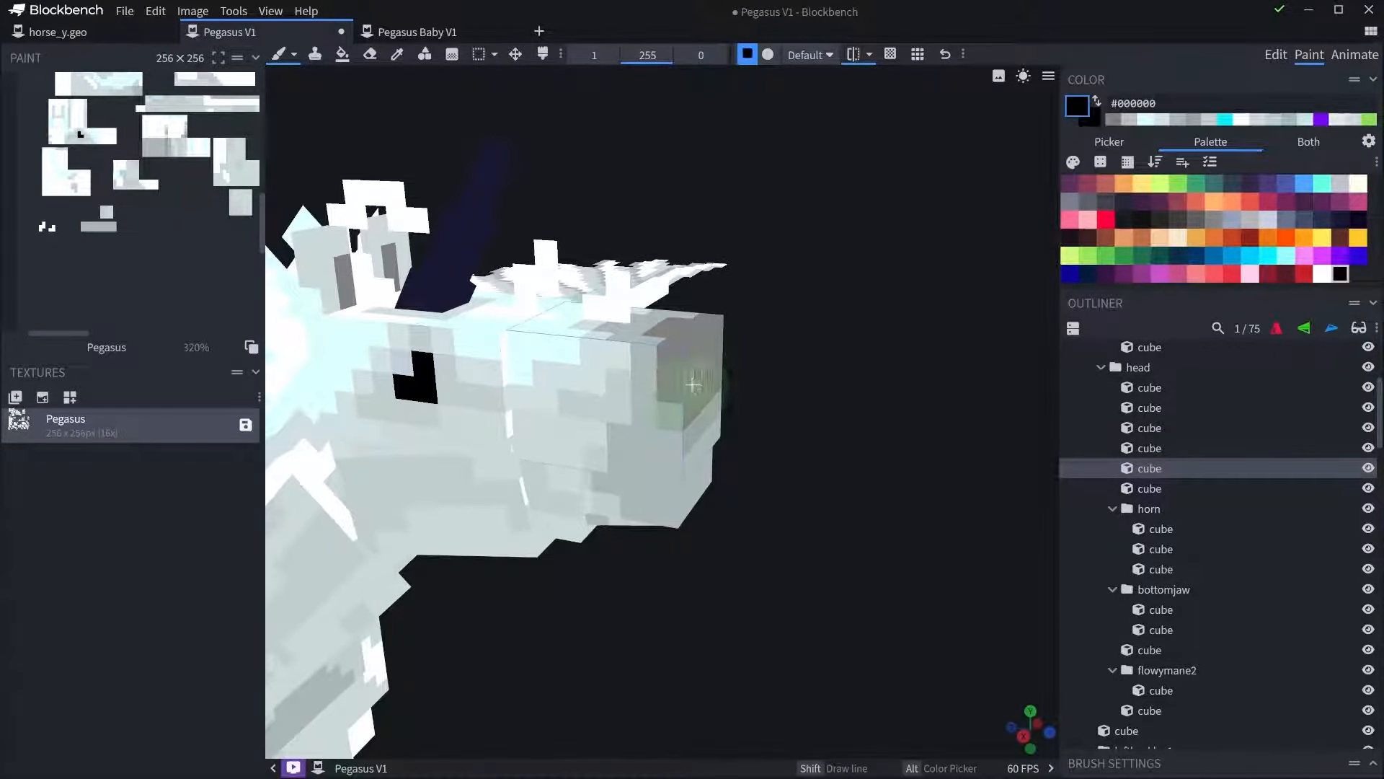
left_click_drag(851, 375, 631, 361)
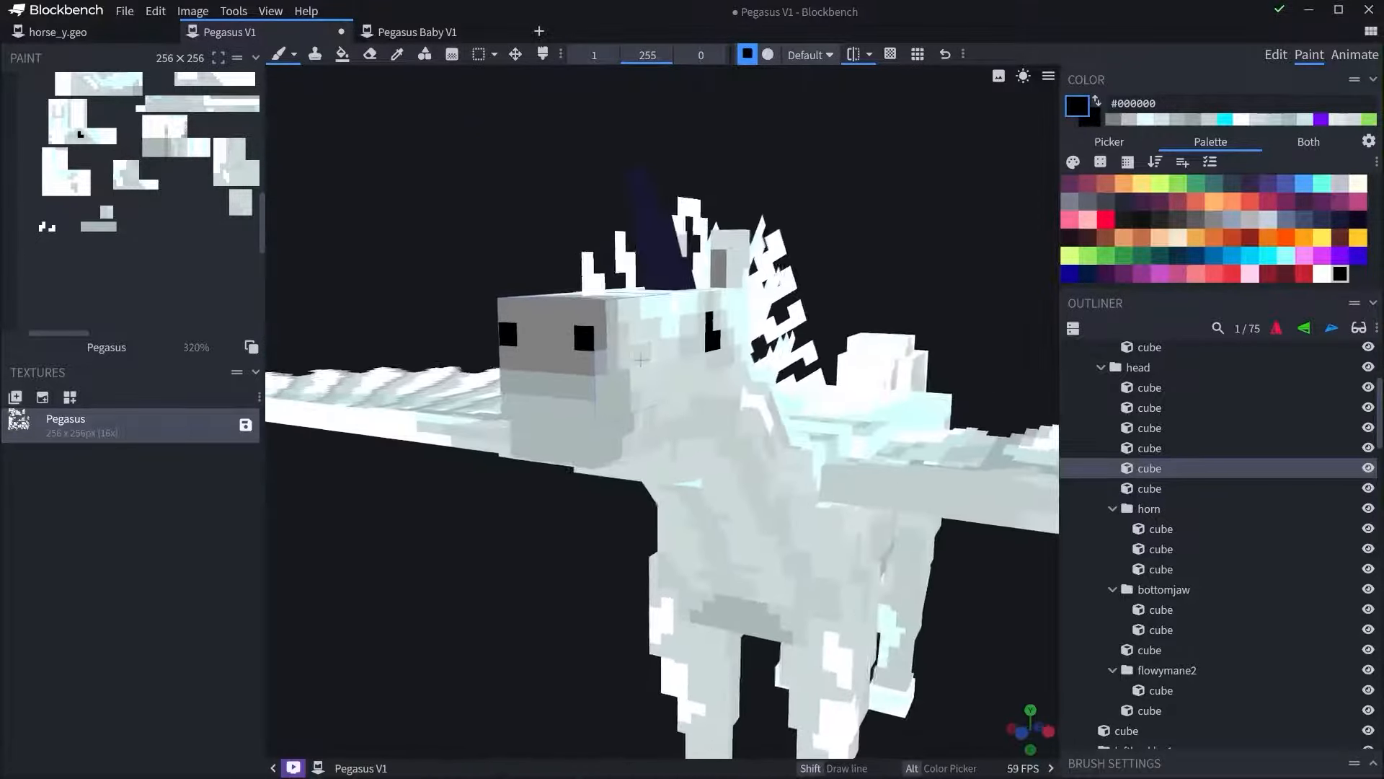
scroll(546, 549, "down", 3)
left_click_drag(546, 550, 509, 567)
scroll(577, 389, "up", 1)
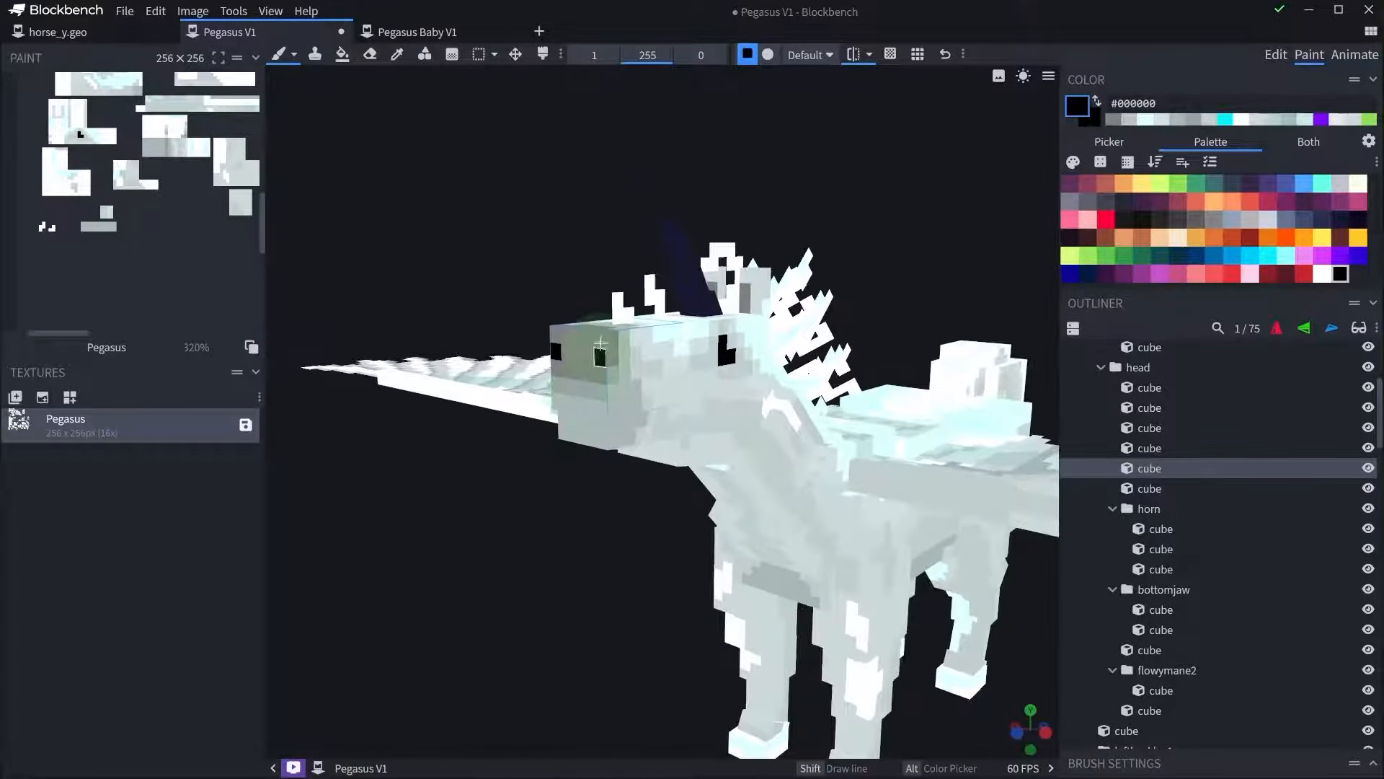
left_click_drag(598, 560, 547, 599)
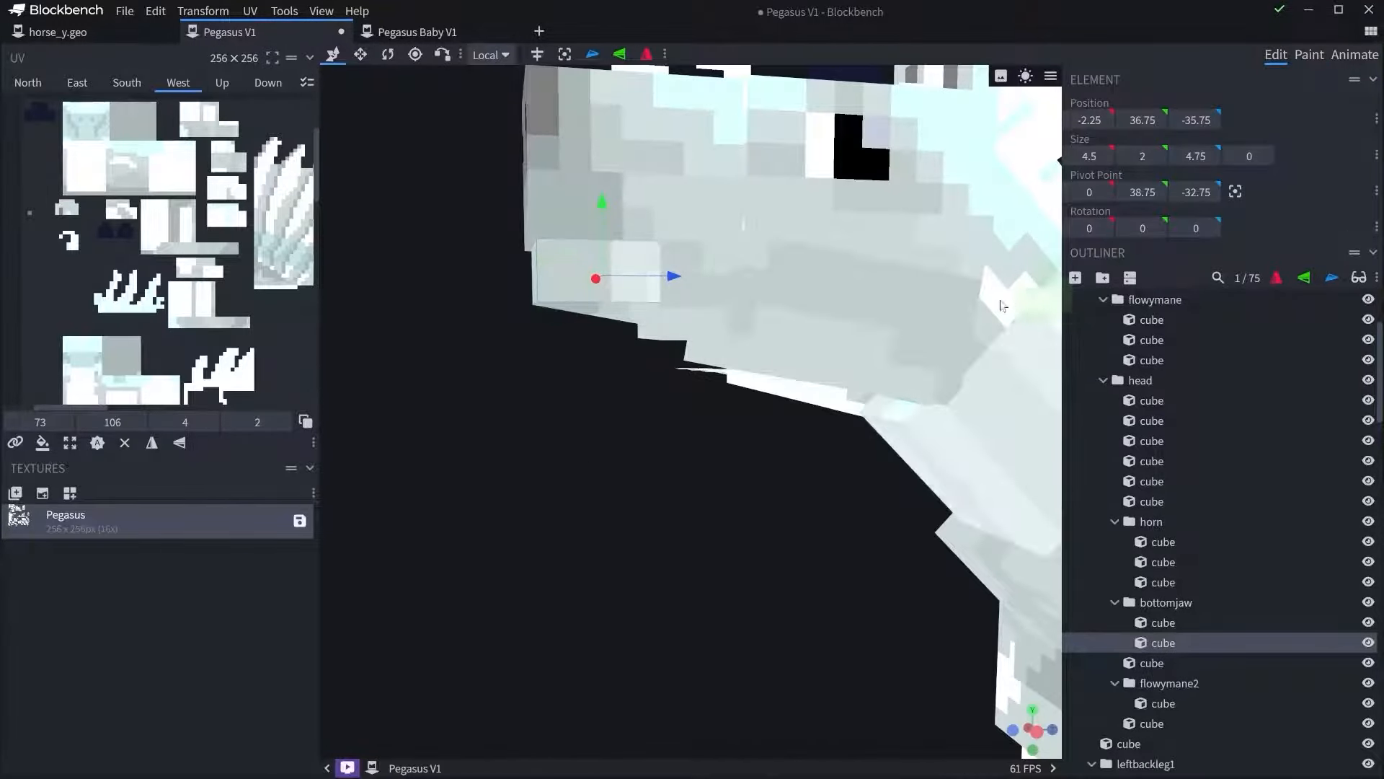
Add a cube to the bottomjaw group and move it beneath the front of the lower jaw.
left_click_drag(1001, 306, 805, 518)
scroll(654, 505, "down", 8)
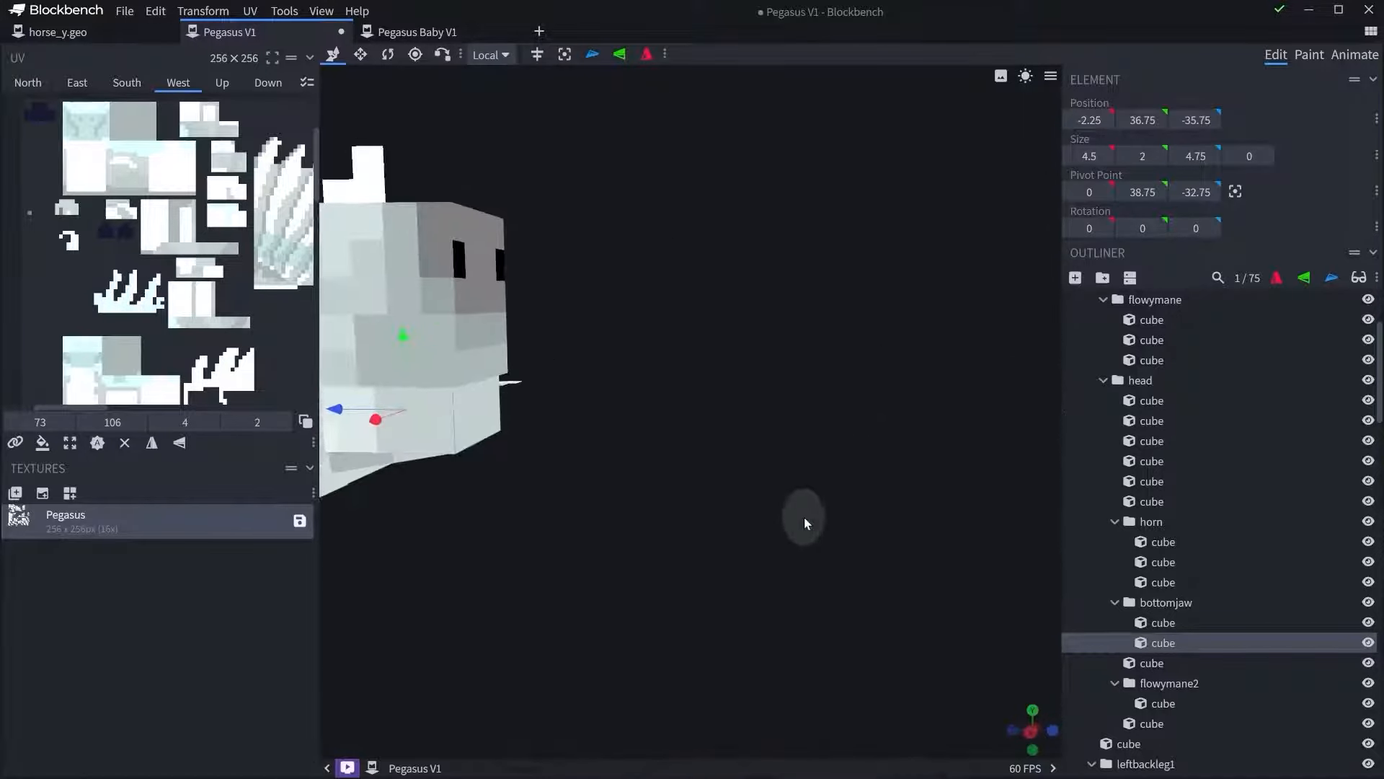
right_click_drag(805, 518, 1060, 461)
left_click(721, 350)
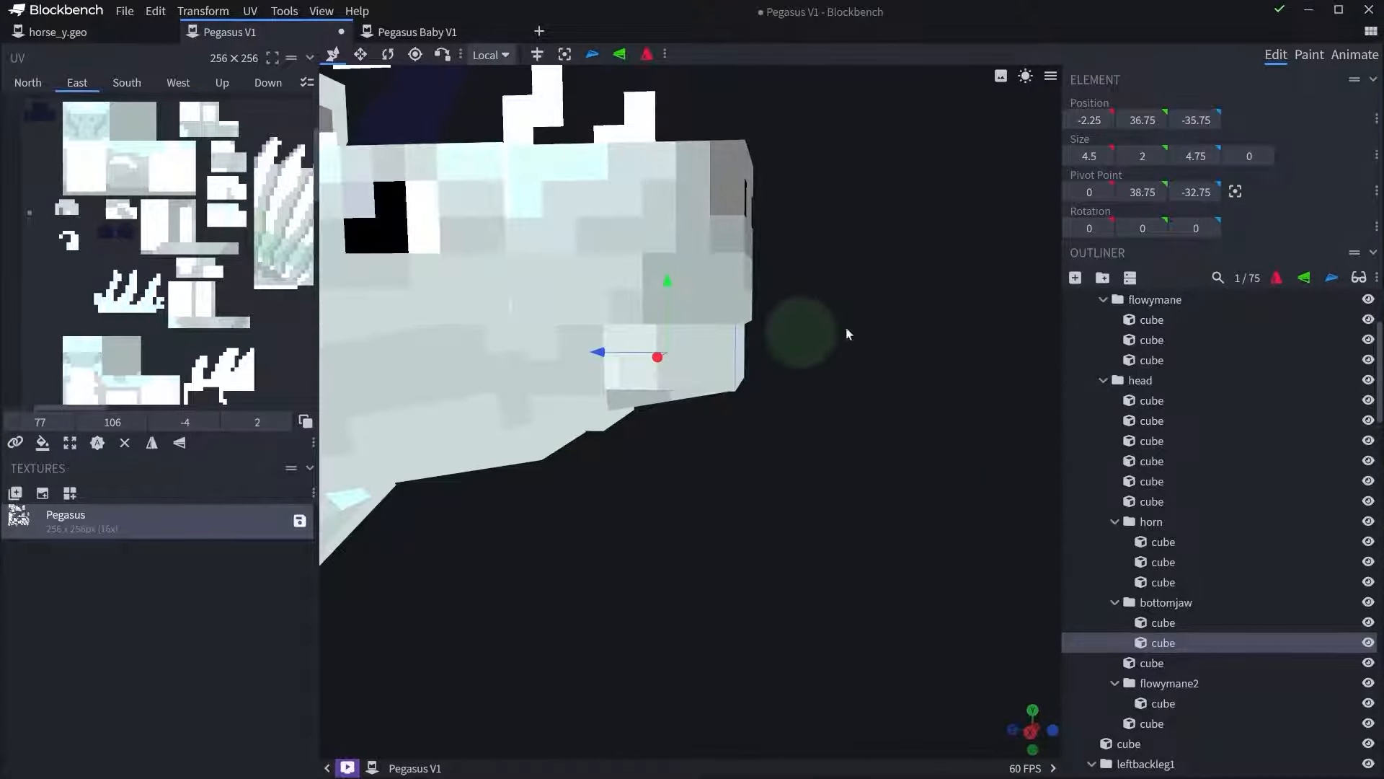
left_click(1077, 278)
left_click_drag(821, 465, 1046, 440)
left_click_drag(712, 308, 854, 307)
left_click_drag(894, 386, 667, 365)
right_click_drag(668, 365, 923, 408)
scroll(739, 512, "up", 4)
left_click_drag(740, 517, 762, 428)
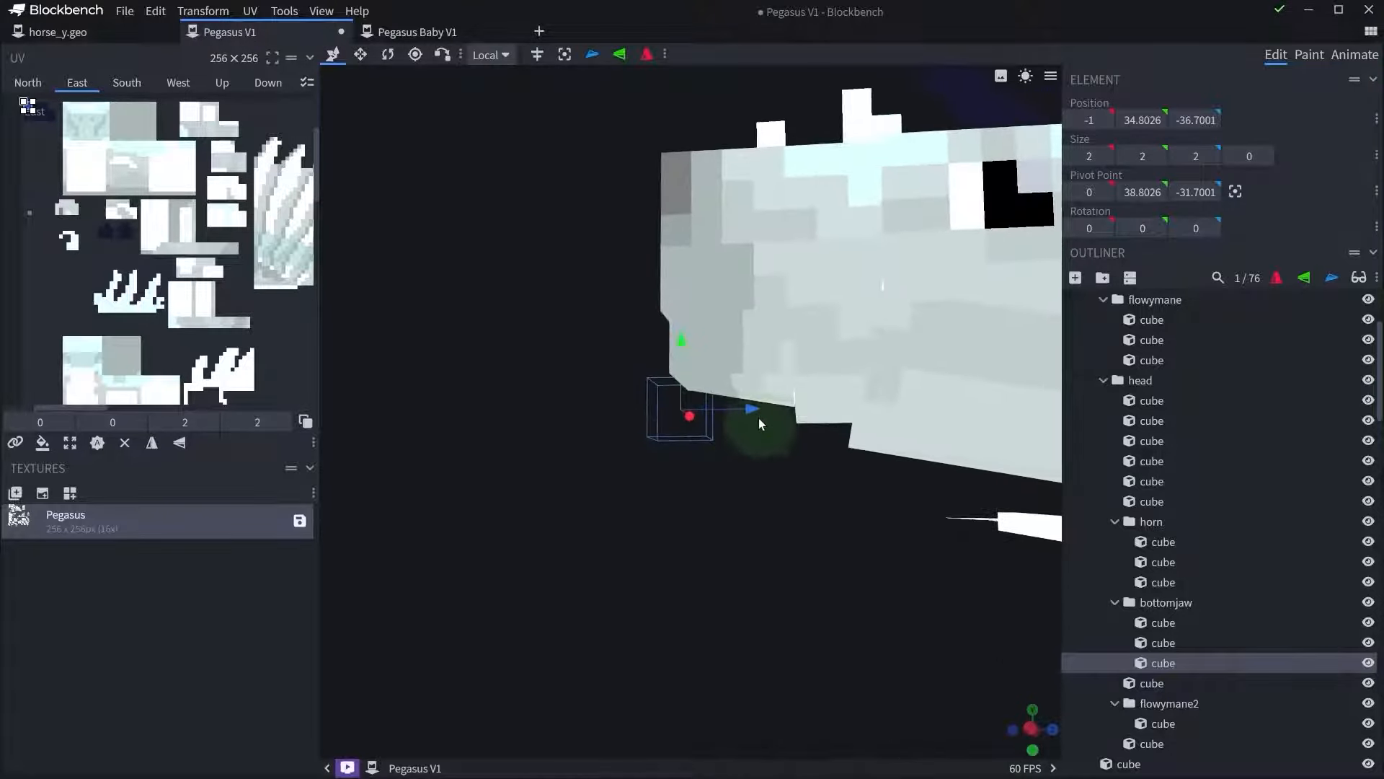
Resize the new chin cube to 4 × 1 × 2 so it sits directly under the lower jaw.
left_click_drag(738, 481, 940, 542)
key("s")
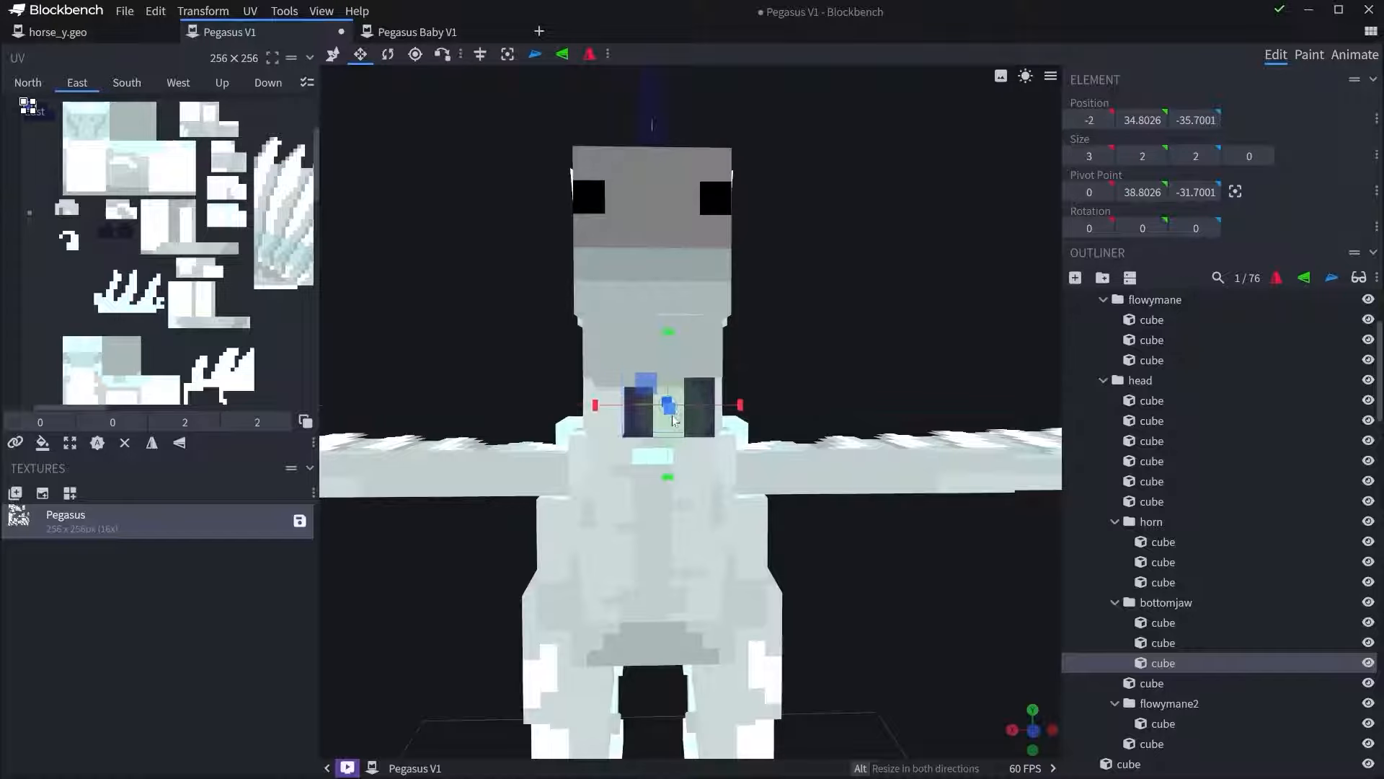
left_click_drag(599, 407, 568, 408)
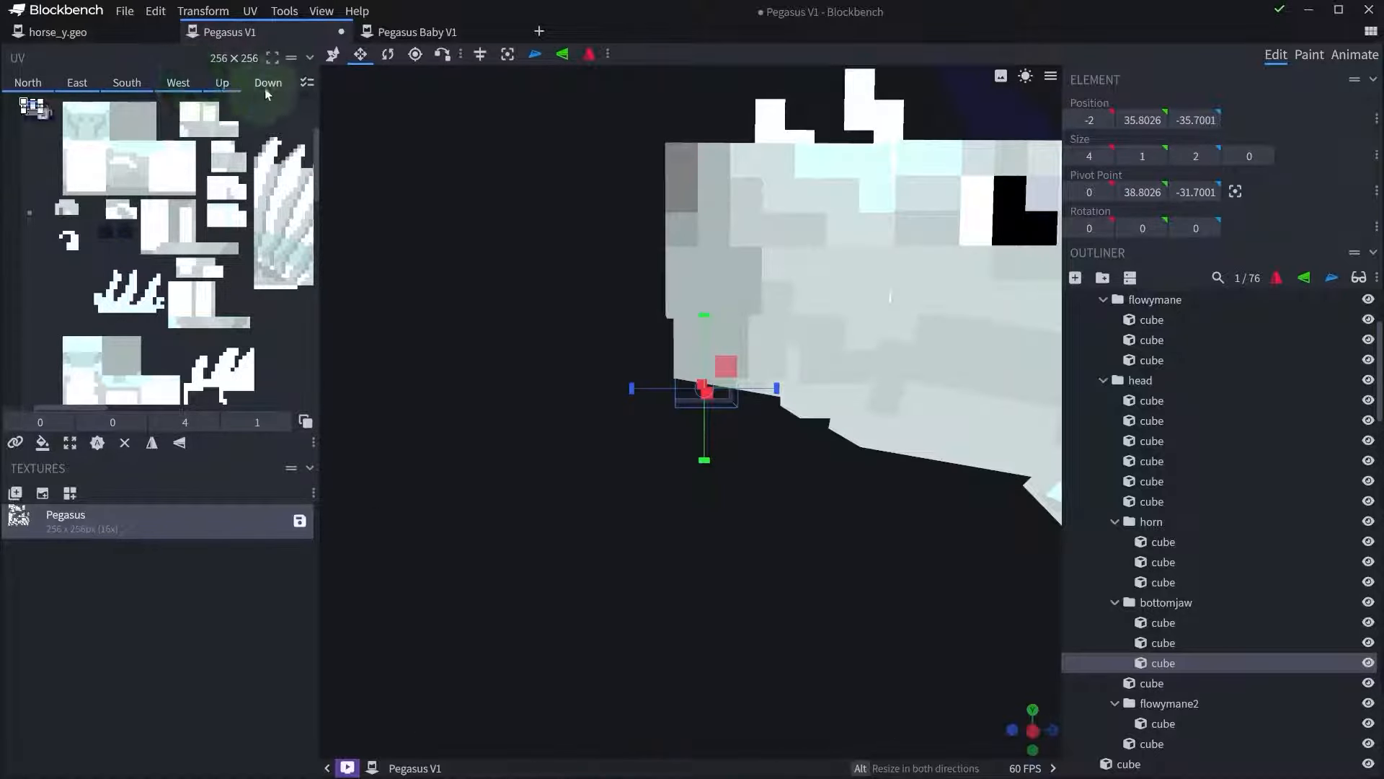
Move the new chin cube's UV faces to an empty area of the texture and lay them out separately.
left_click(265, 88, "shift")
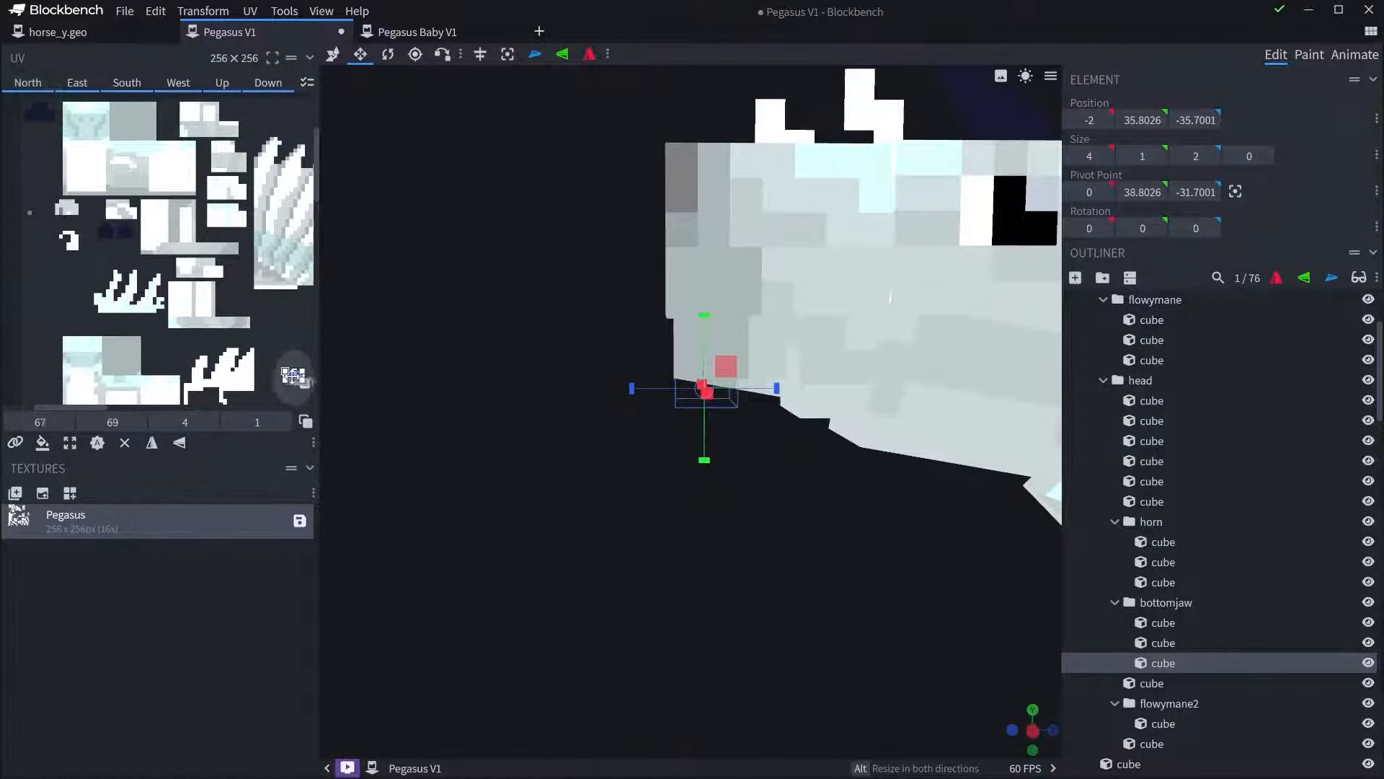
left_click_drag(292, 376, 290, 372)
scroll(291, 368, "down", 5)
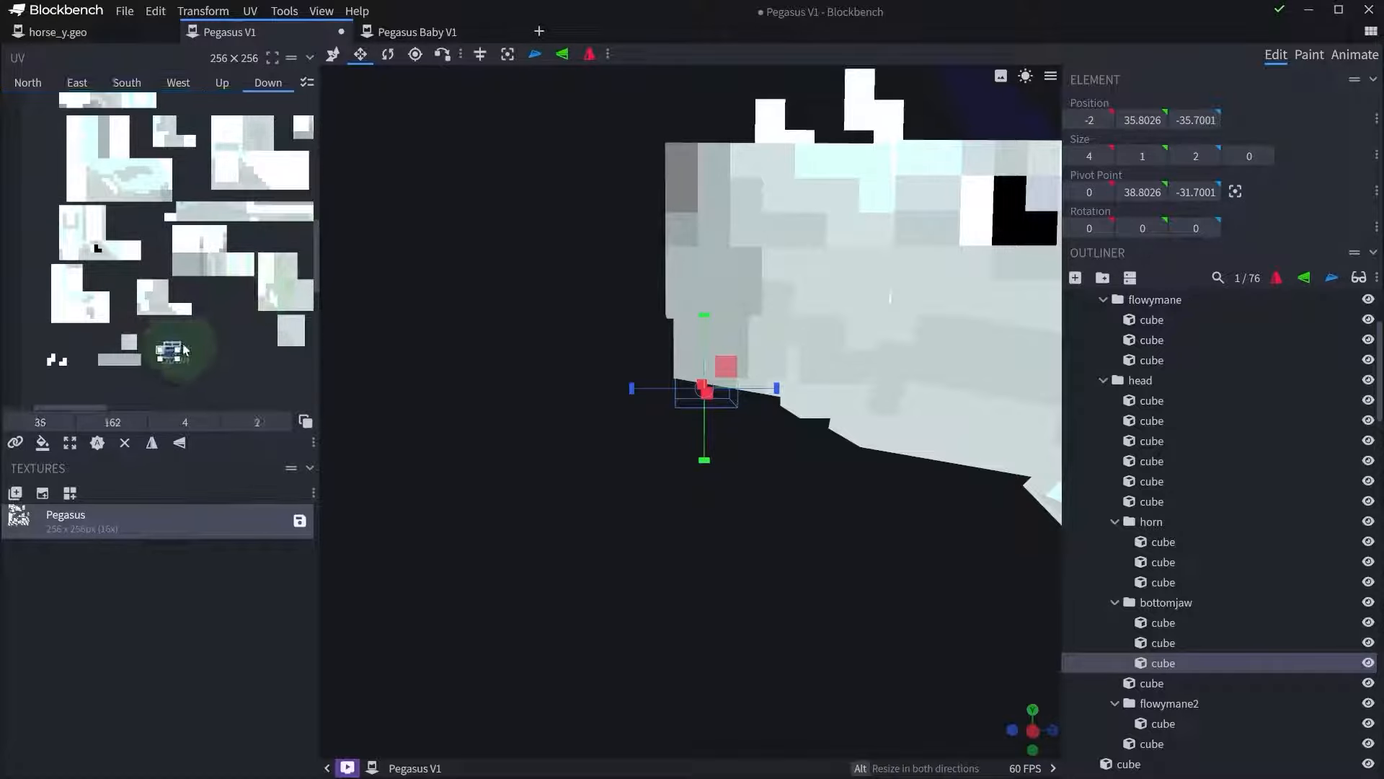
left_click(199, 350)
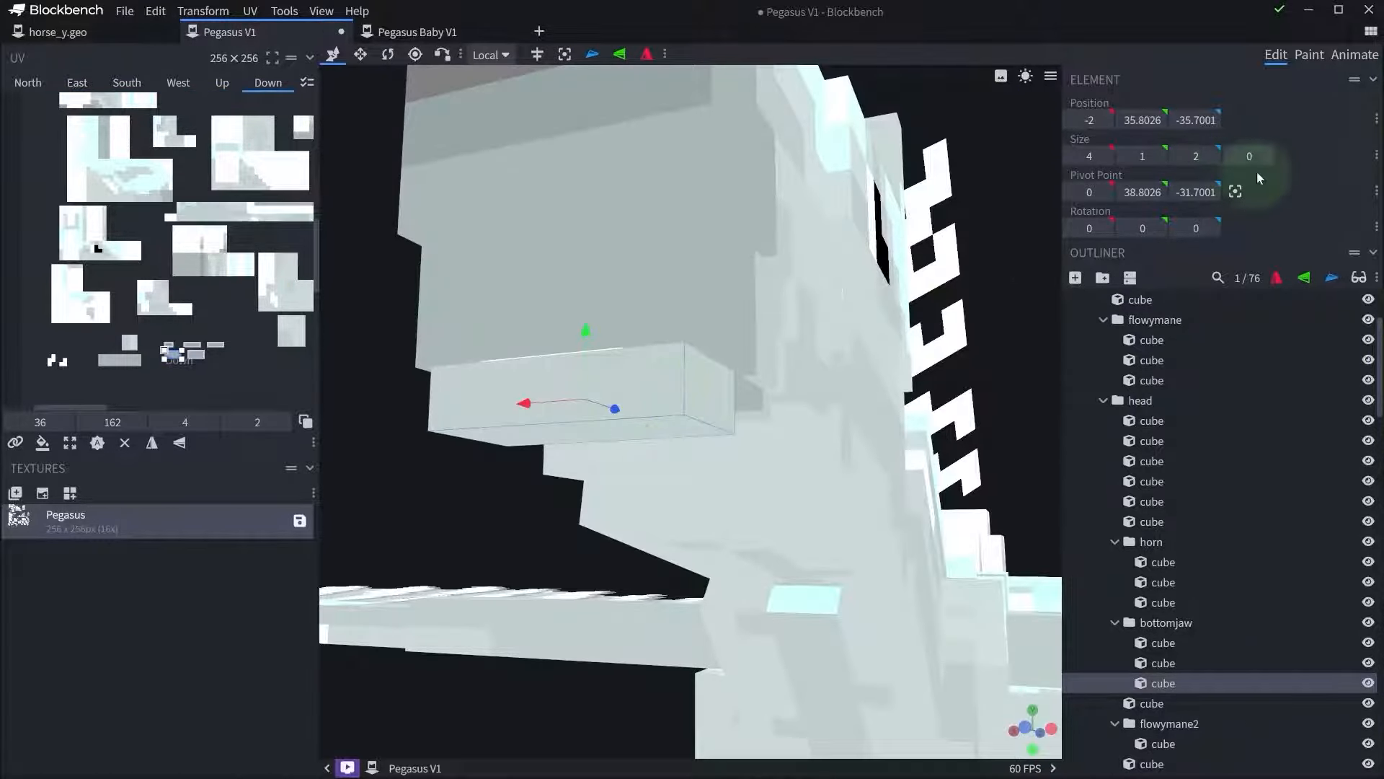
left_click(1251, 156)
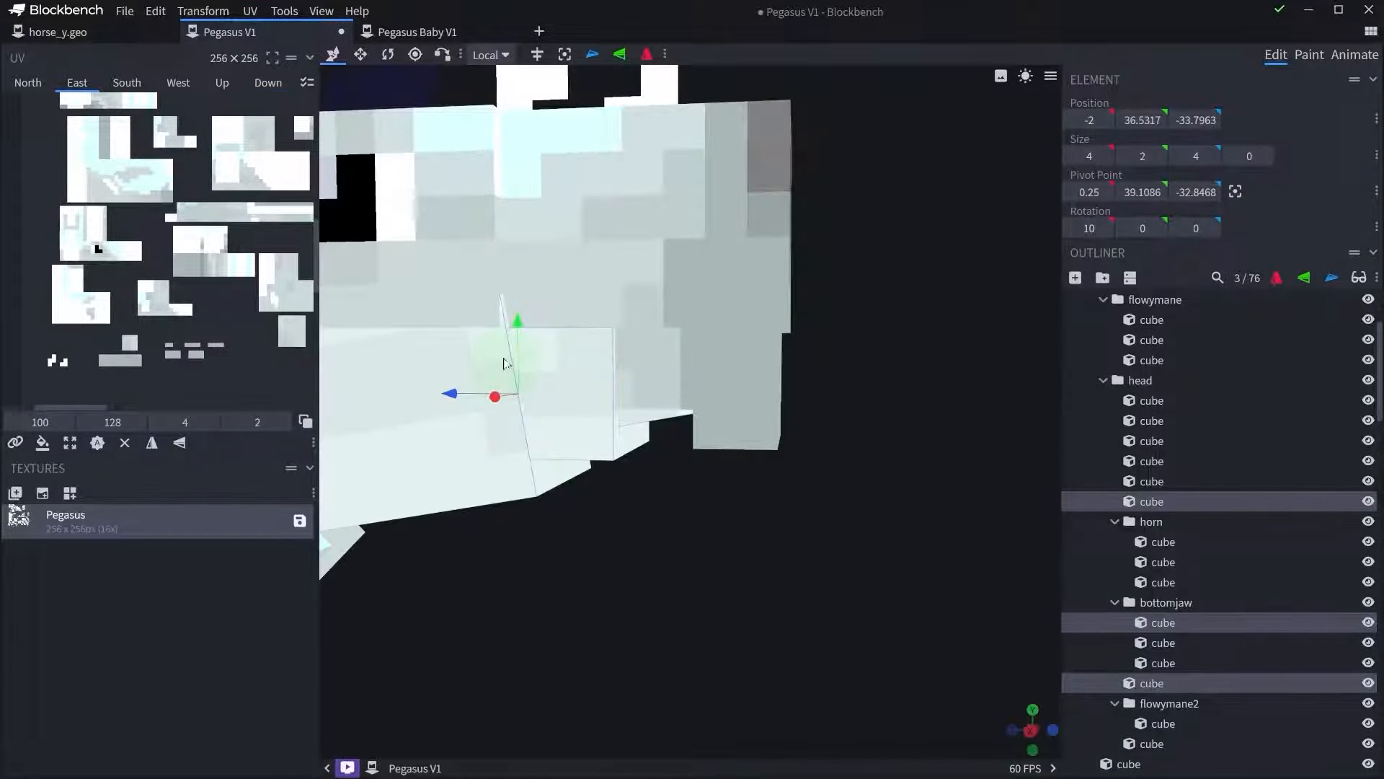
Try to raise the three selected head and lower jaw cubes by 1 unit.
left_click_drag(504, 363, 521, 322)
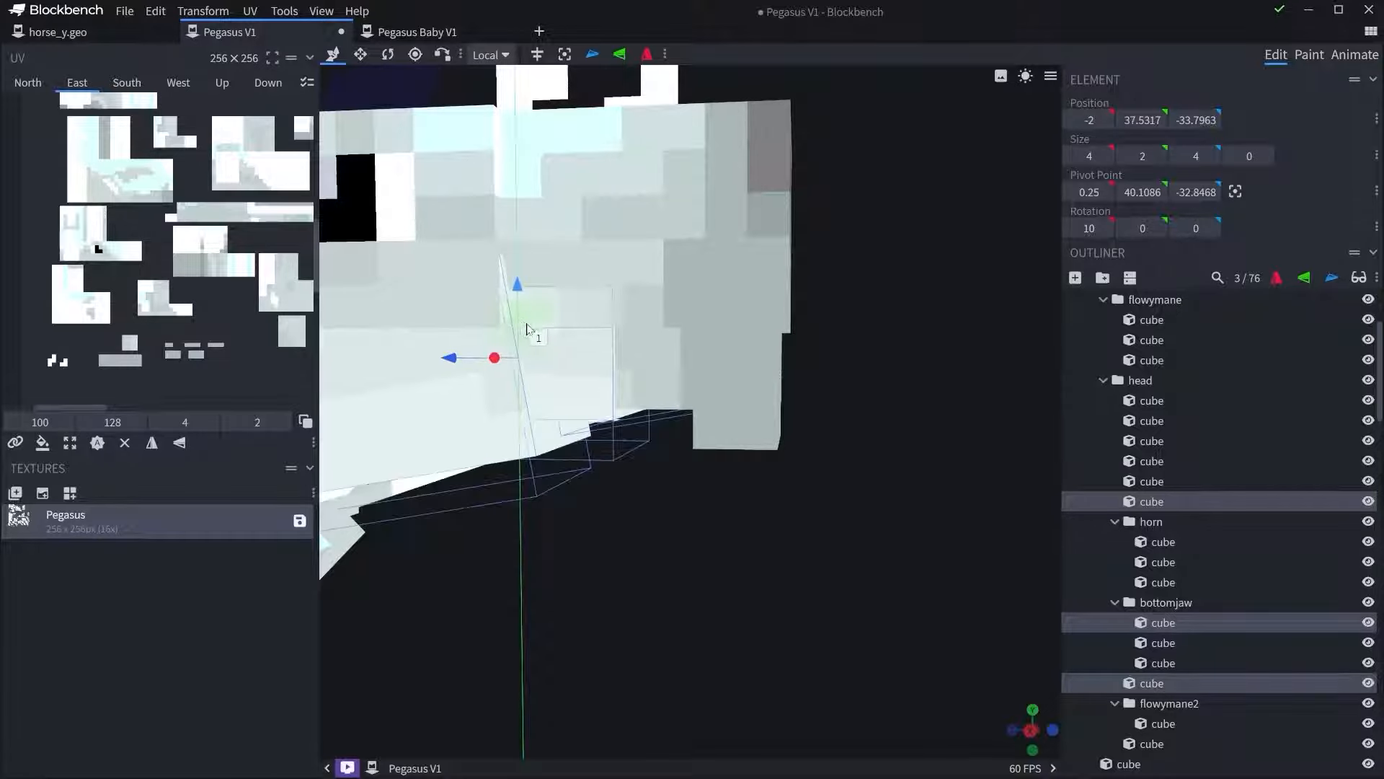
scroll(792, 509, "down", 5)
scroll(817, 489, "up", 5)
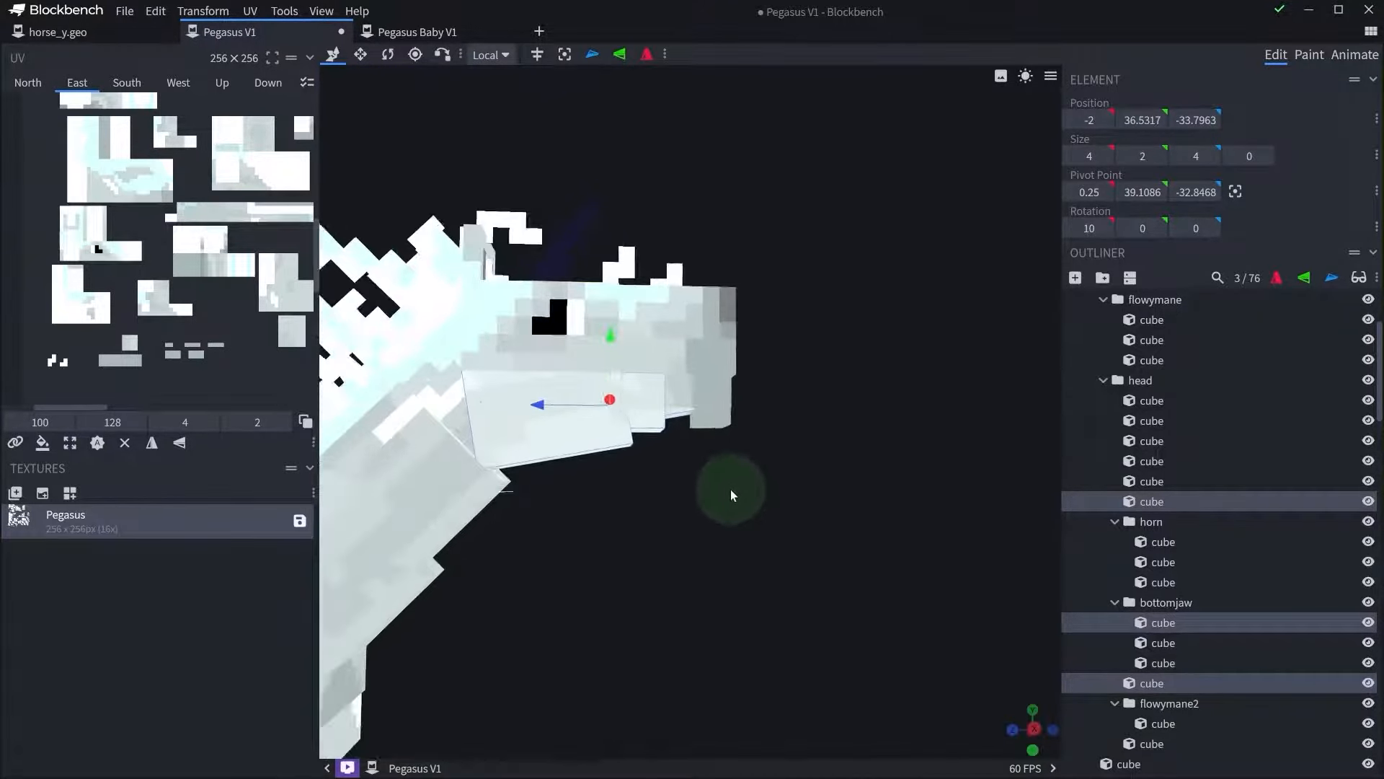
left_click(625, 402)
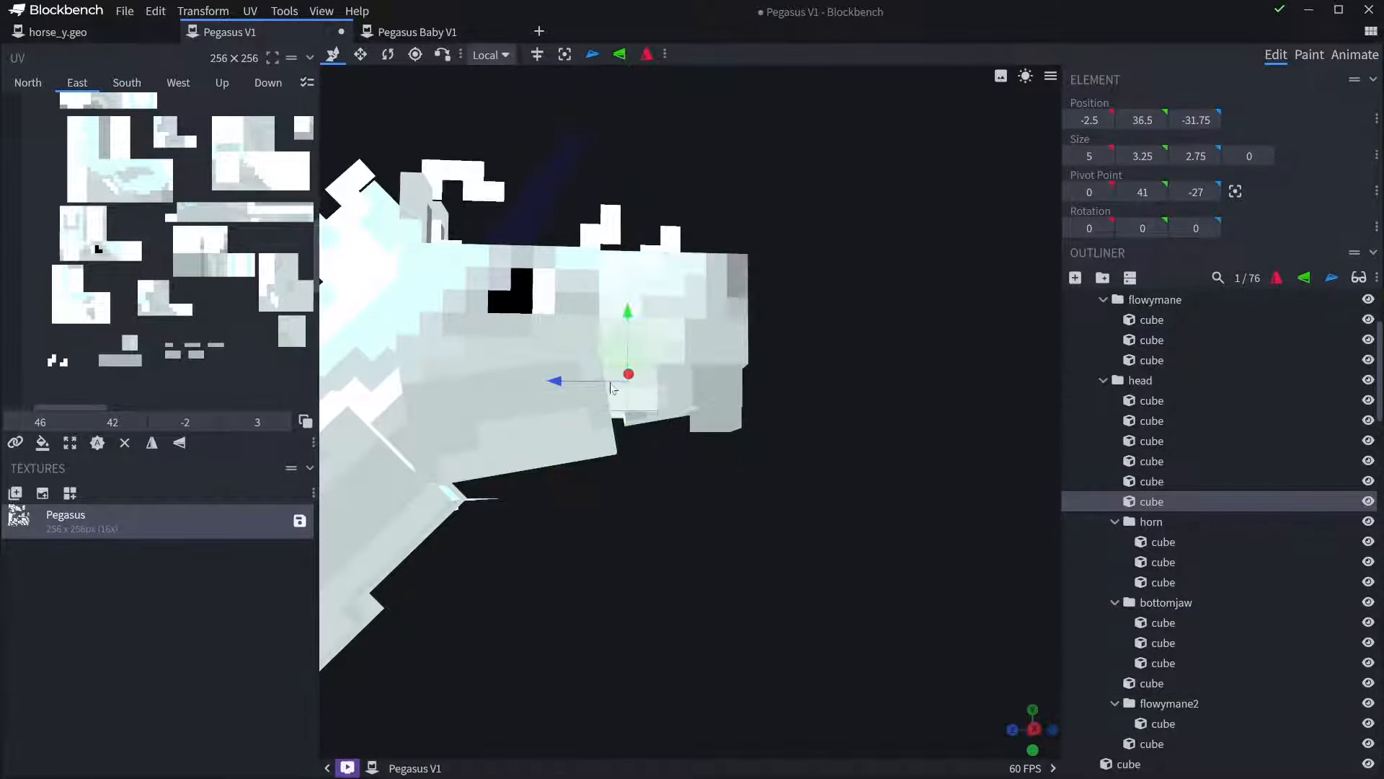
left_click(550, 453)
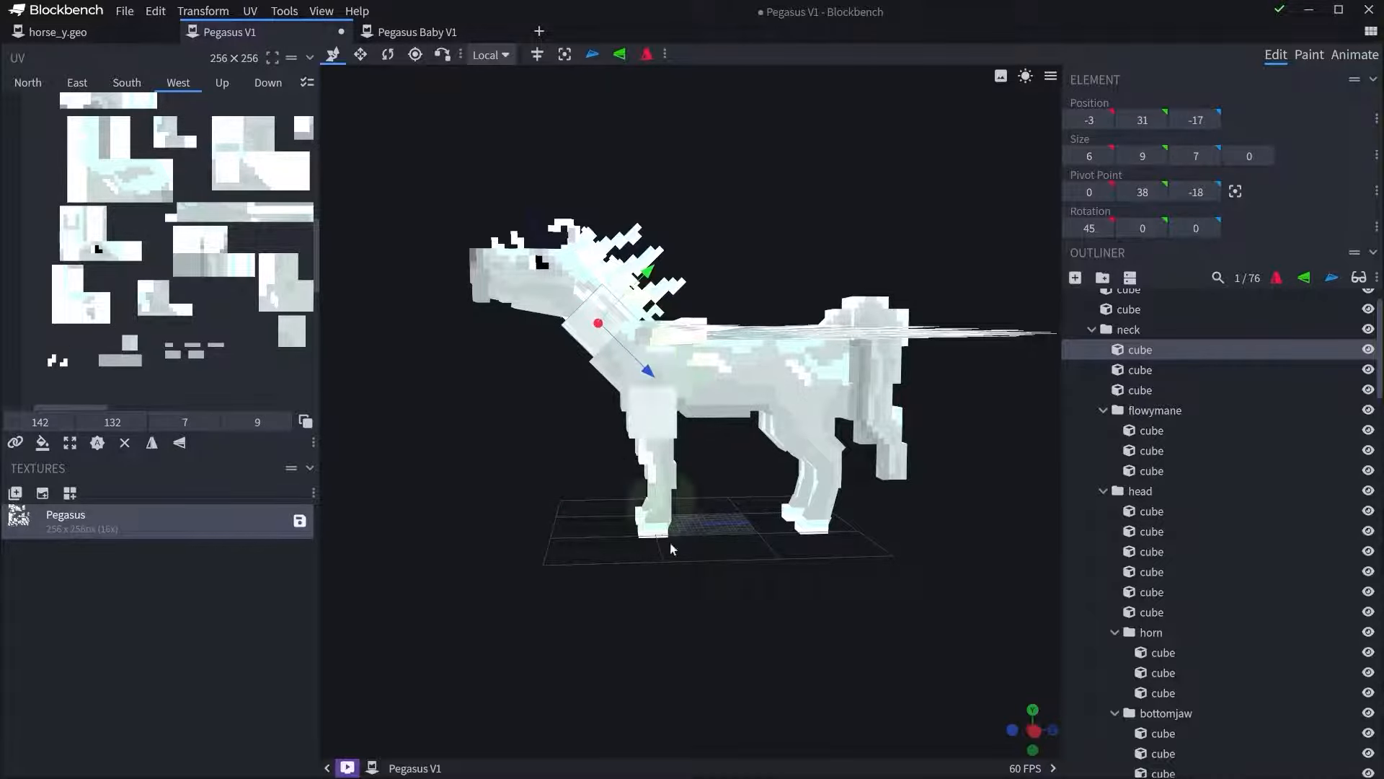
Brush #ccd9d9 over the white strip on the body's side just below the wing base.
left_click_drag(670, 548, 647, 491)
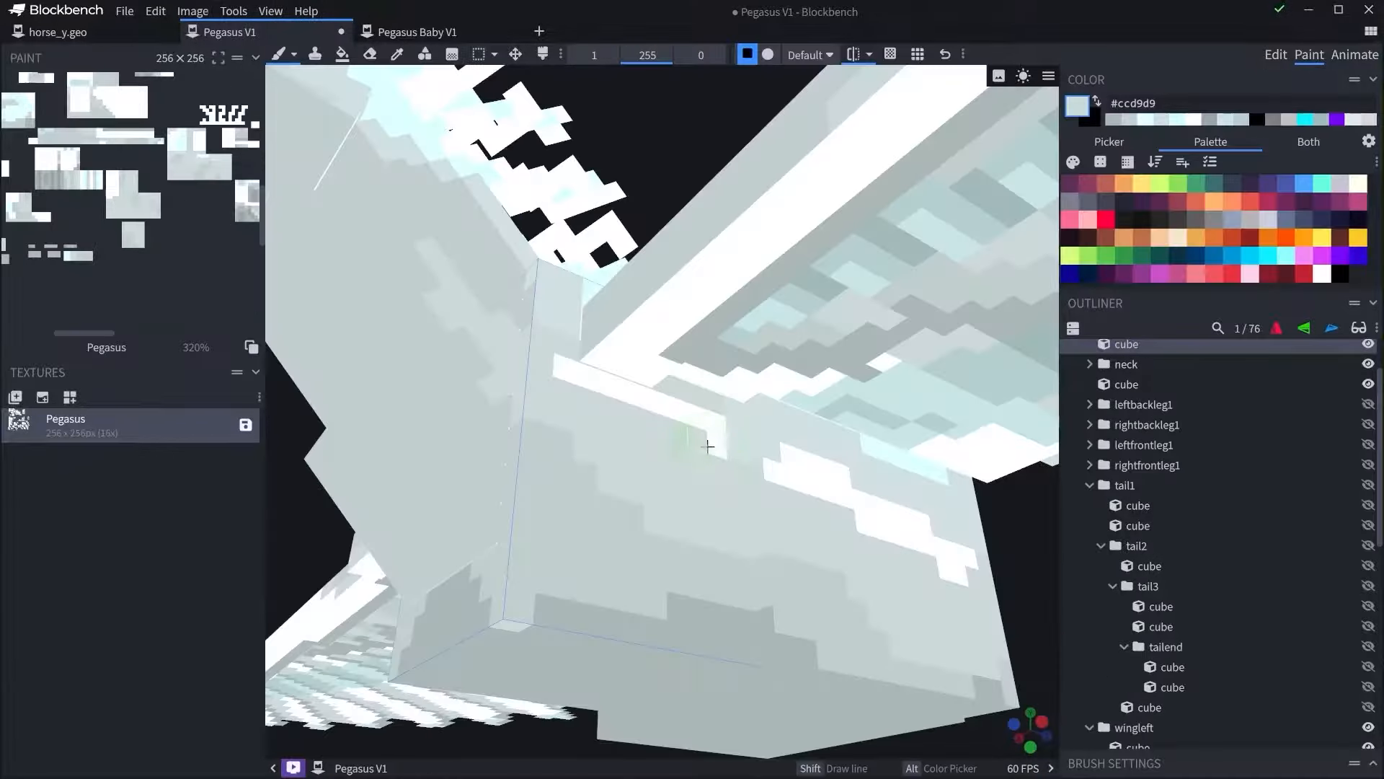
left_click_drag(707, 447, 651, 409)
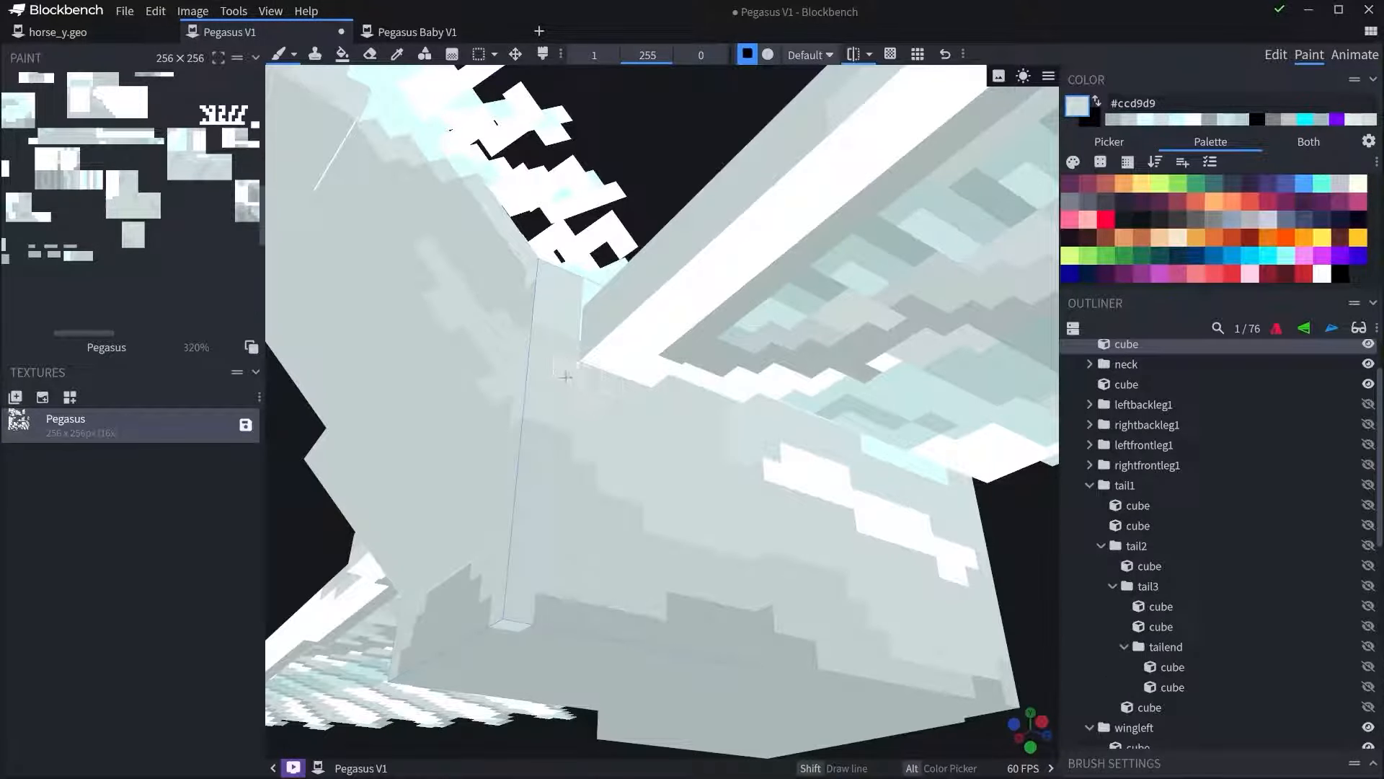
scroll(566, 377, "down", 10)
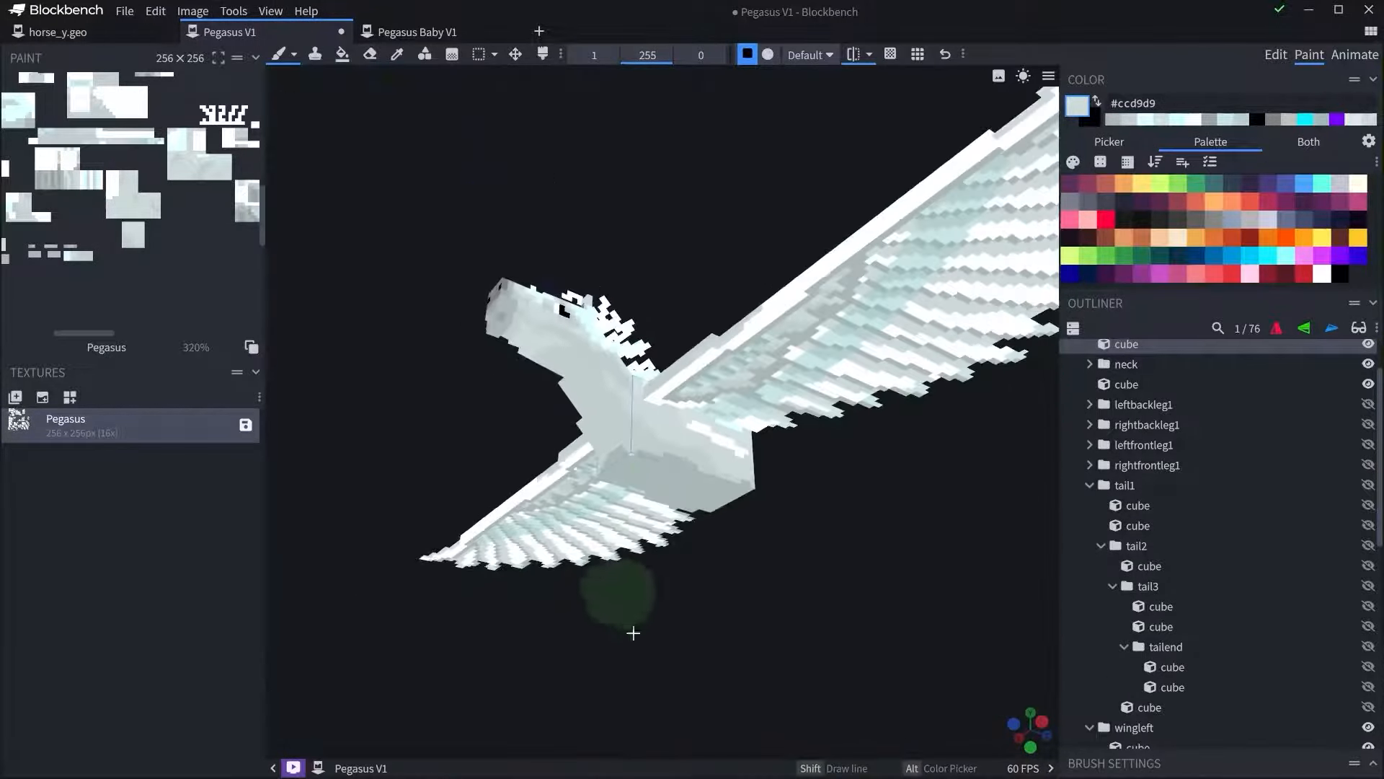
Collapse the tail1 group in the outliner.
left_click_drag(634, 634, 833, 675)
scroll(829, 657, "up", 3)
scroll(862, 250, "up", 3)
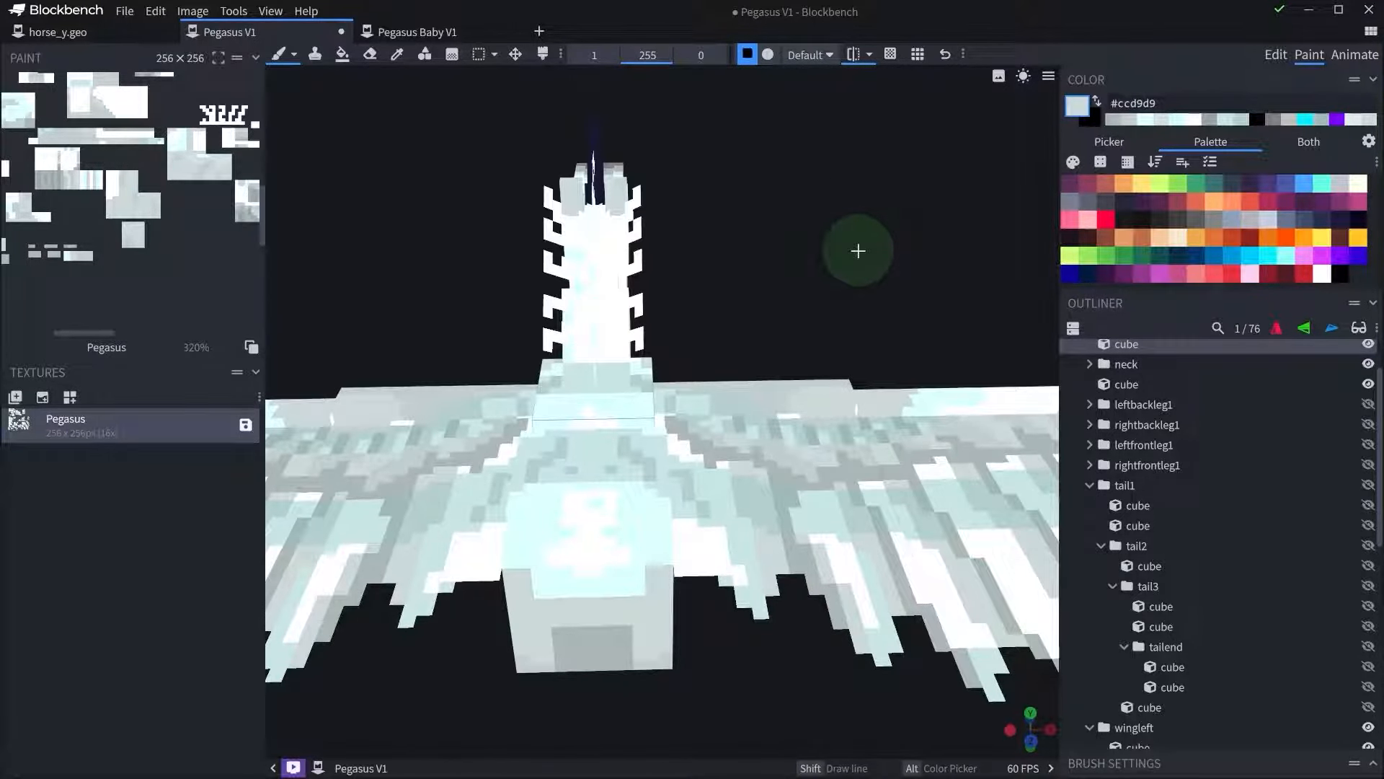
left_click_drag(858, 251, 884, 596)
scroll(1188, 562, "up", 2)
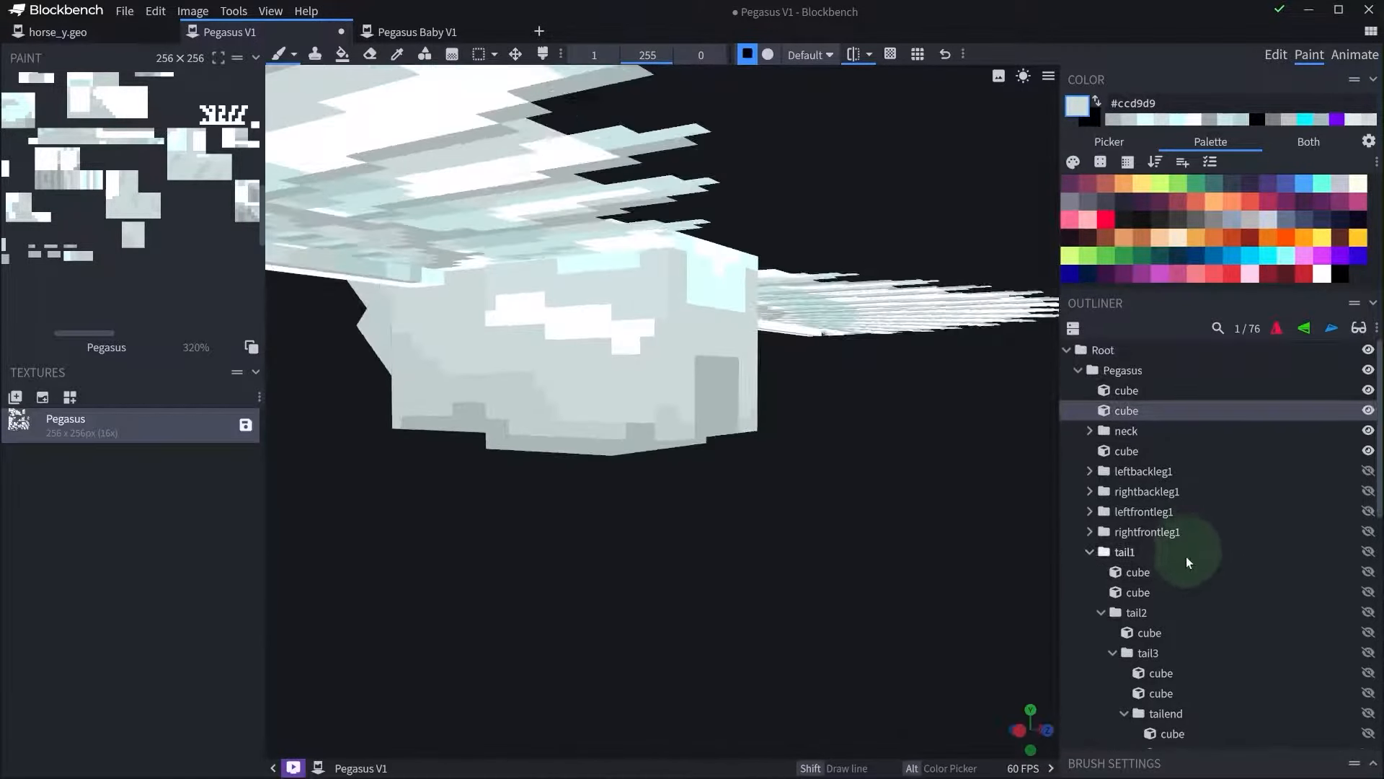
left_click(1093, 553)
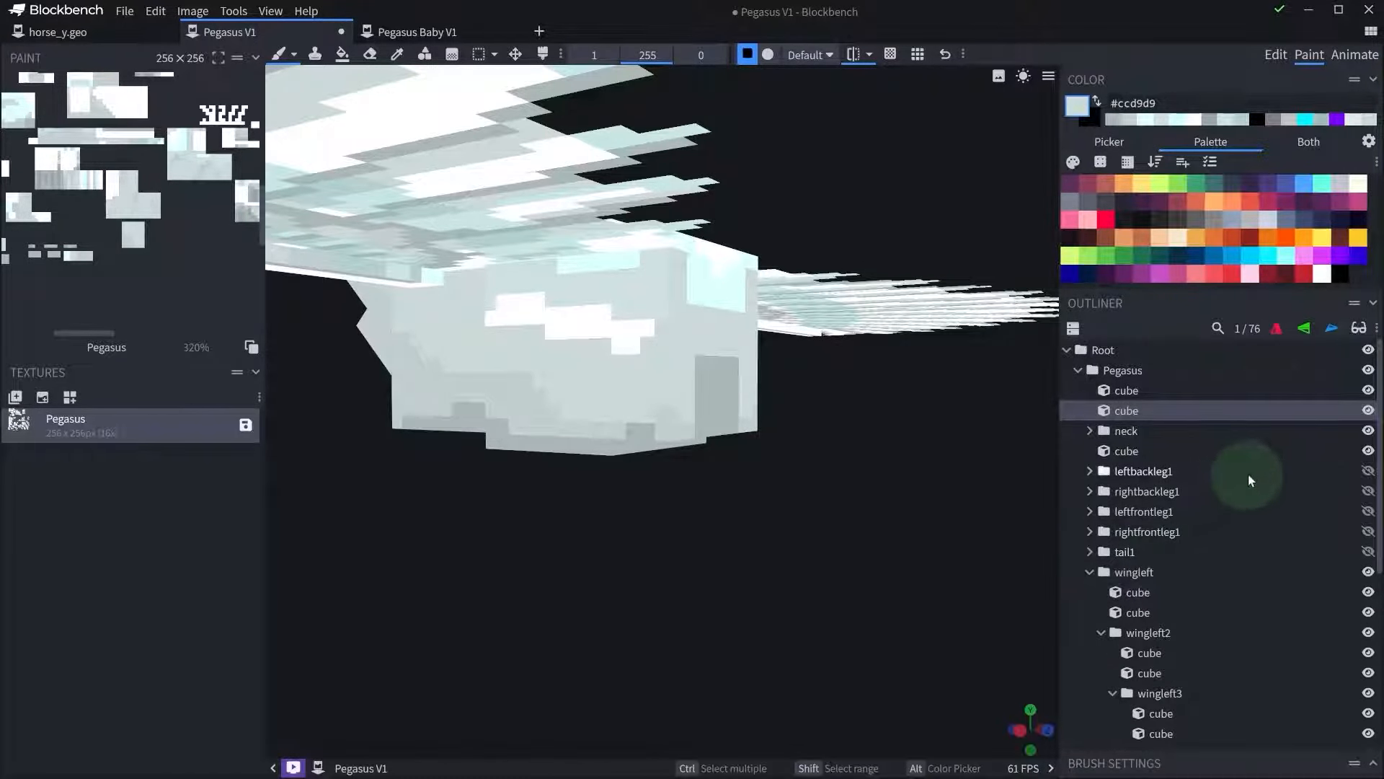
scroll(760, 541, "down", 3)
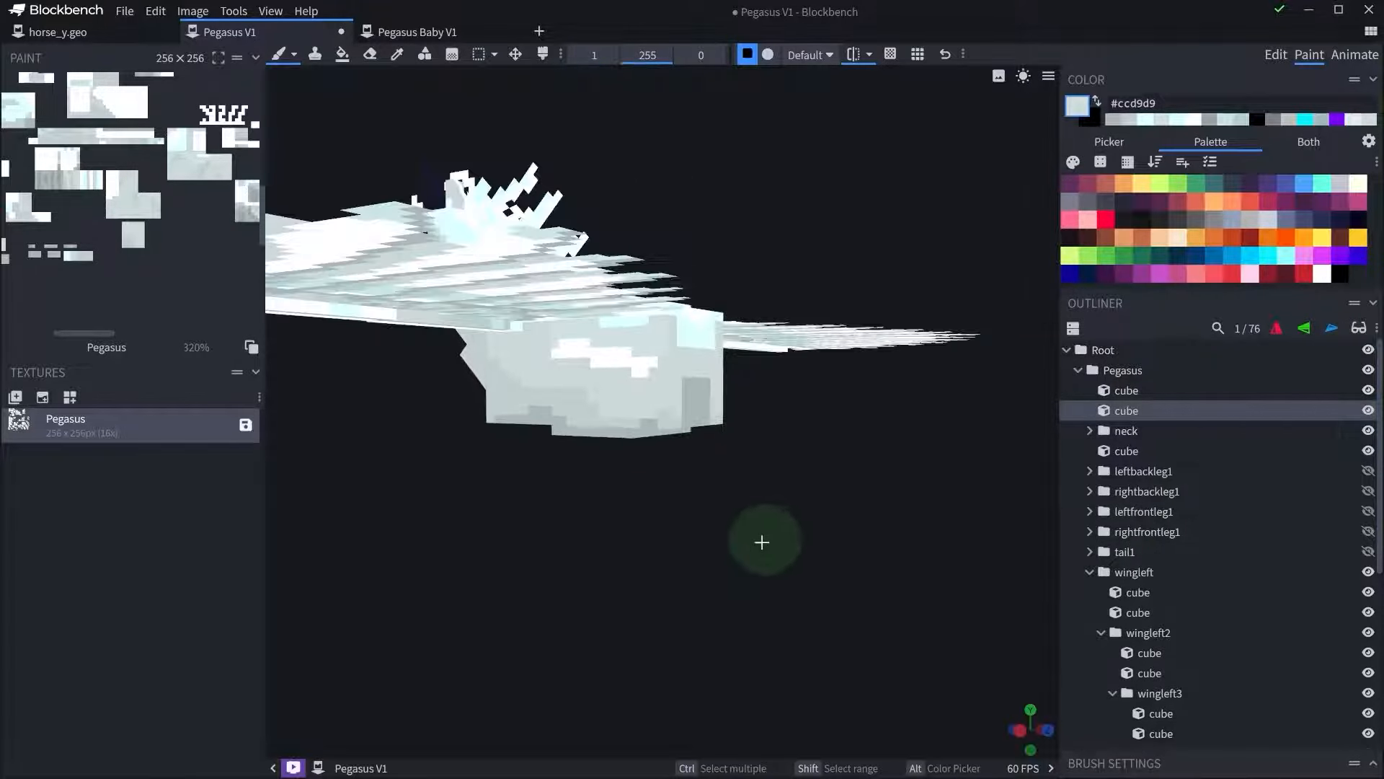
left_click_drag(759, 541, 1228, 127)
Examine the head, jaw and neck from the side for remaining unshaded areas.
left_click(1276, 54)
right_click_drag(751, 463, 772, 565)
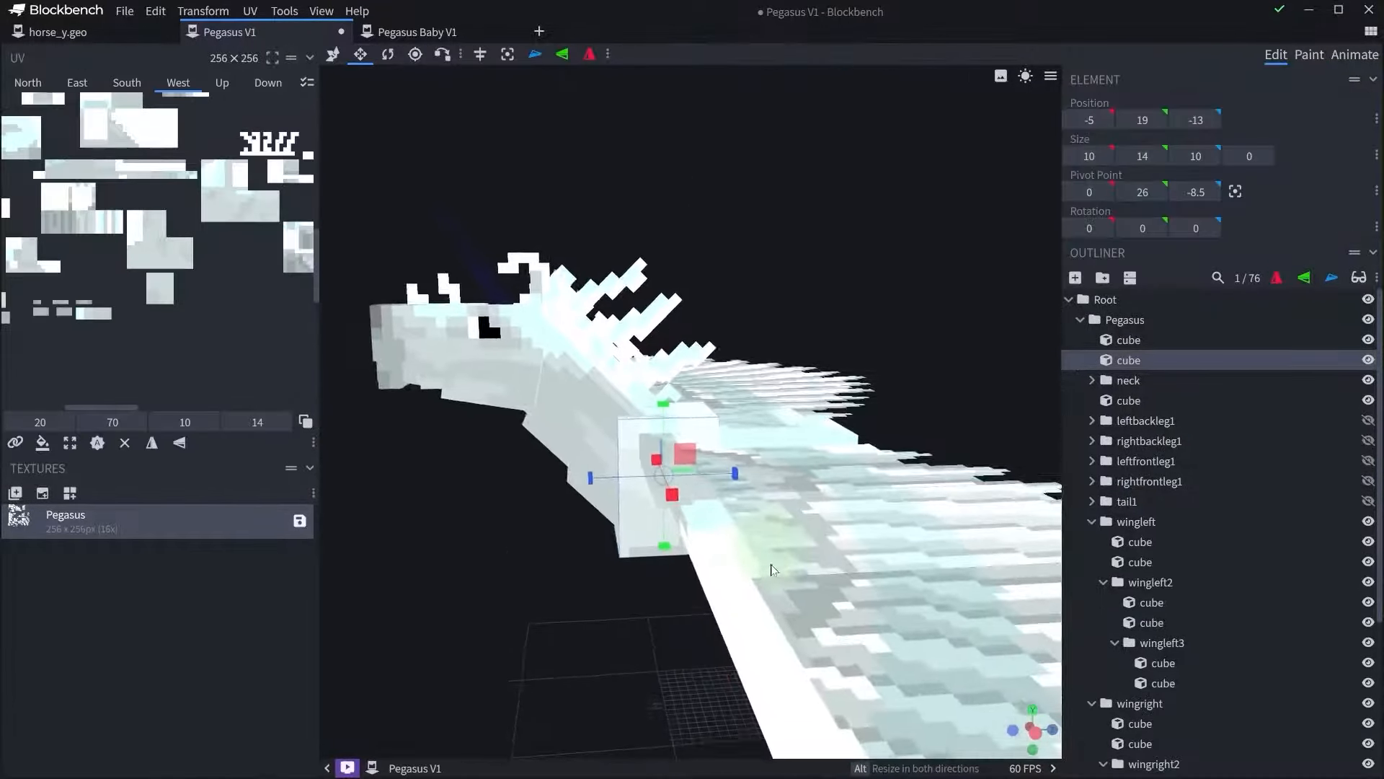
scroll(565, 662, "up", 3)
scroll(536, 661, "down", 3)
scroll(503, 590, "up", 2)
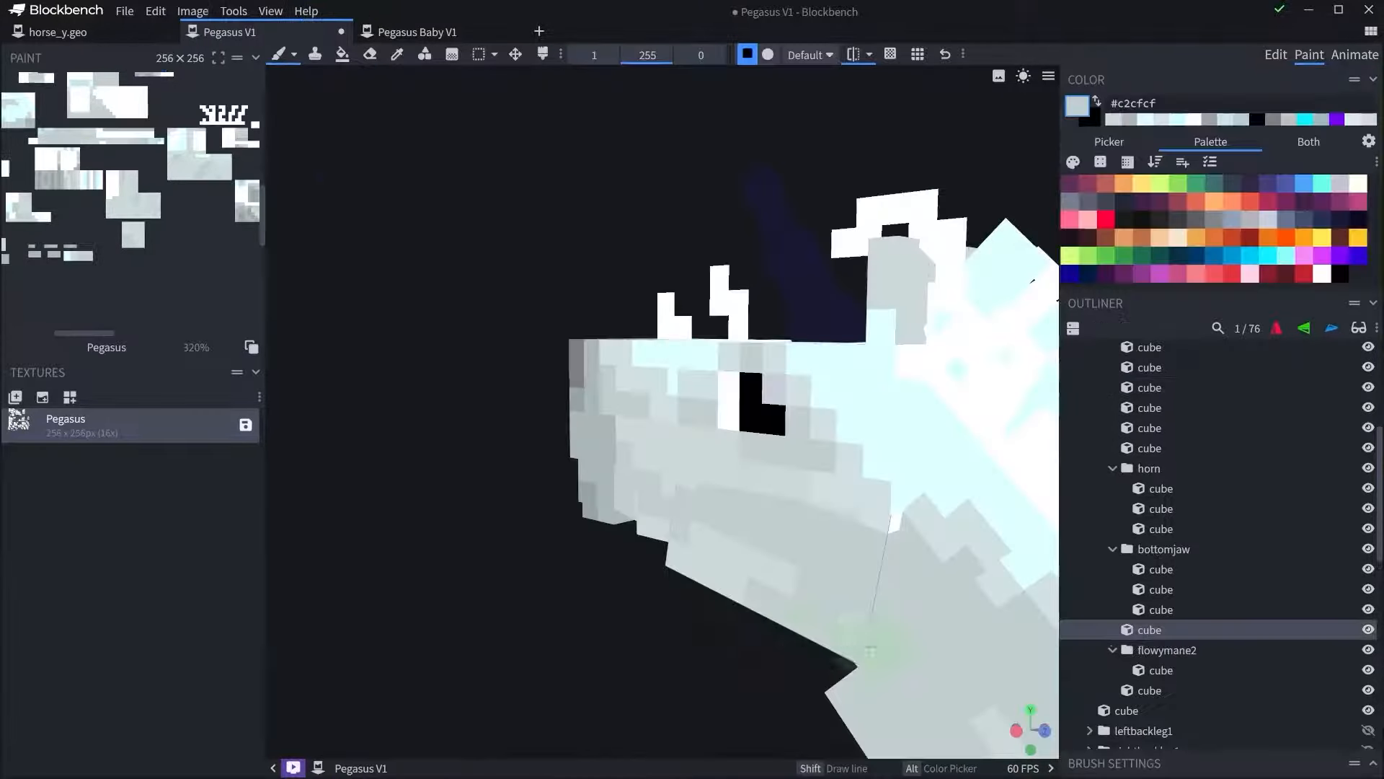
scroll(643, 620, "down", 2)
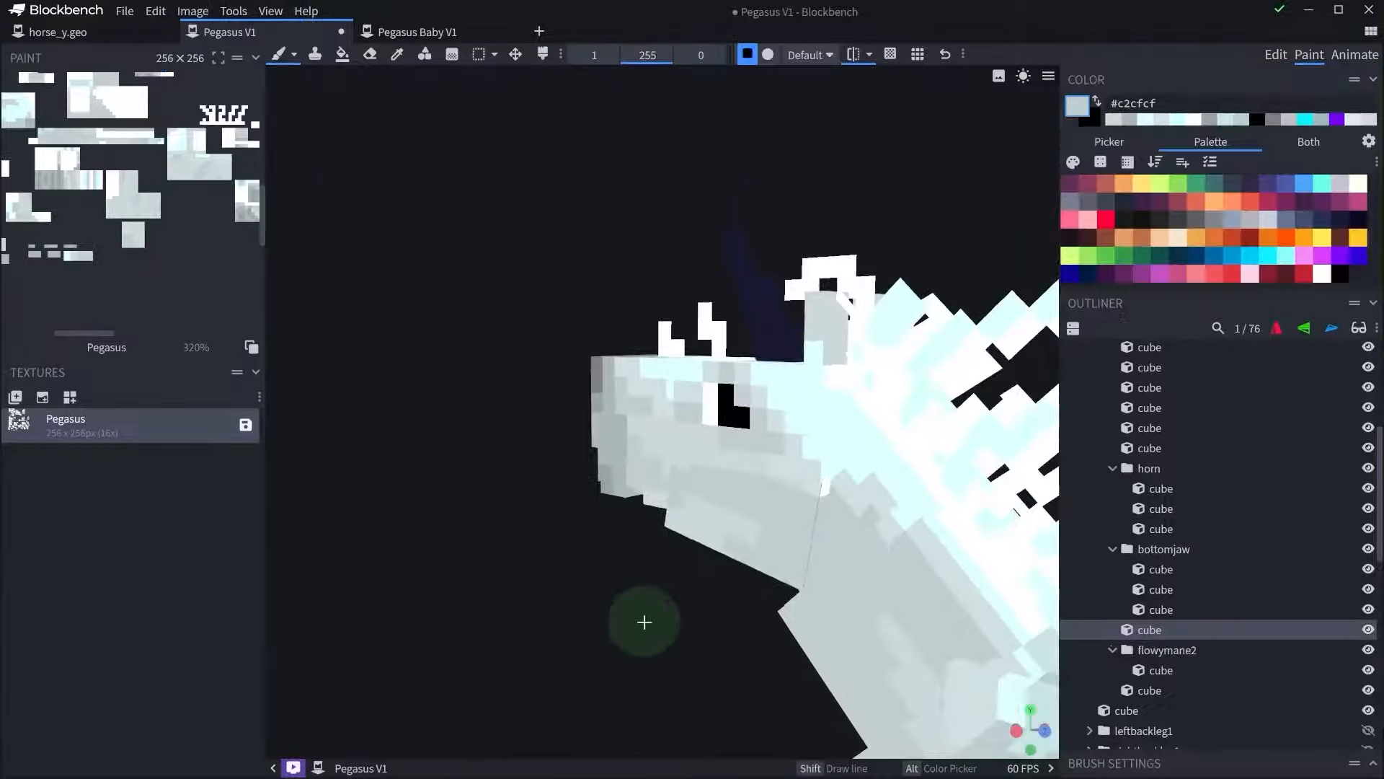
Collapse the head group and hide the body cubes to expose the rear of the neck.
left_click_drag(642, 621, 894, 640)
right_click(1127, 590)
left_click(1113, 468)
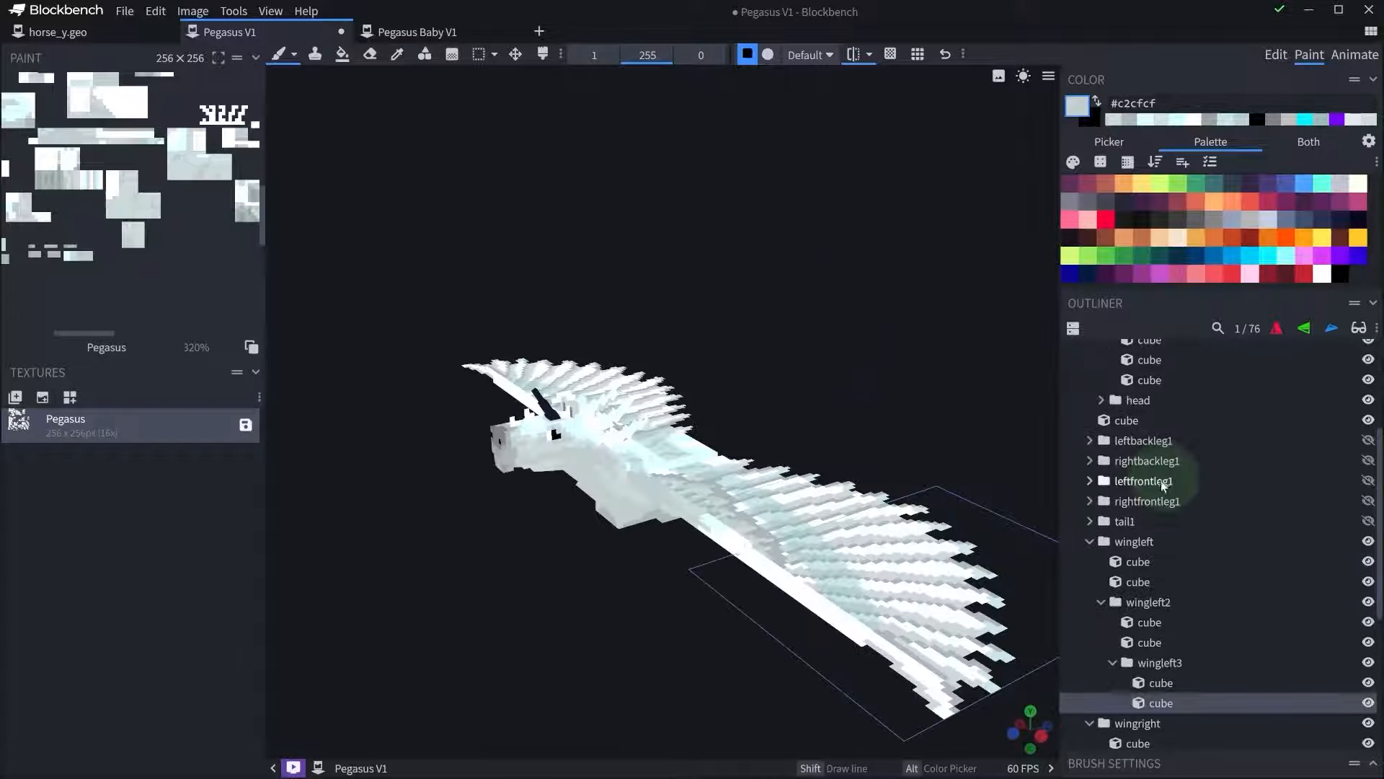
scroll(1167, 497, "up", 3)
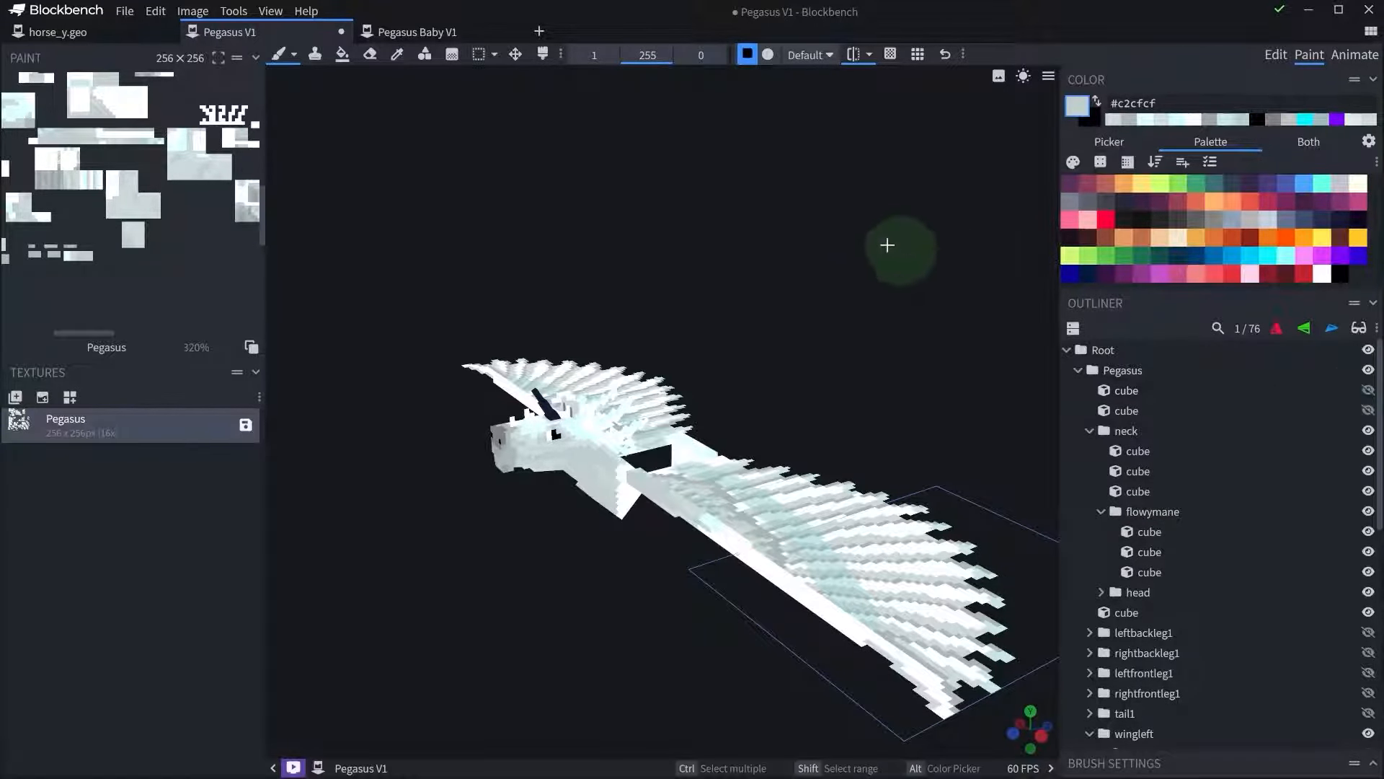
left_click_drag(887, 245, 703, 465)
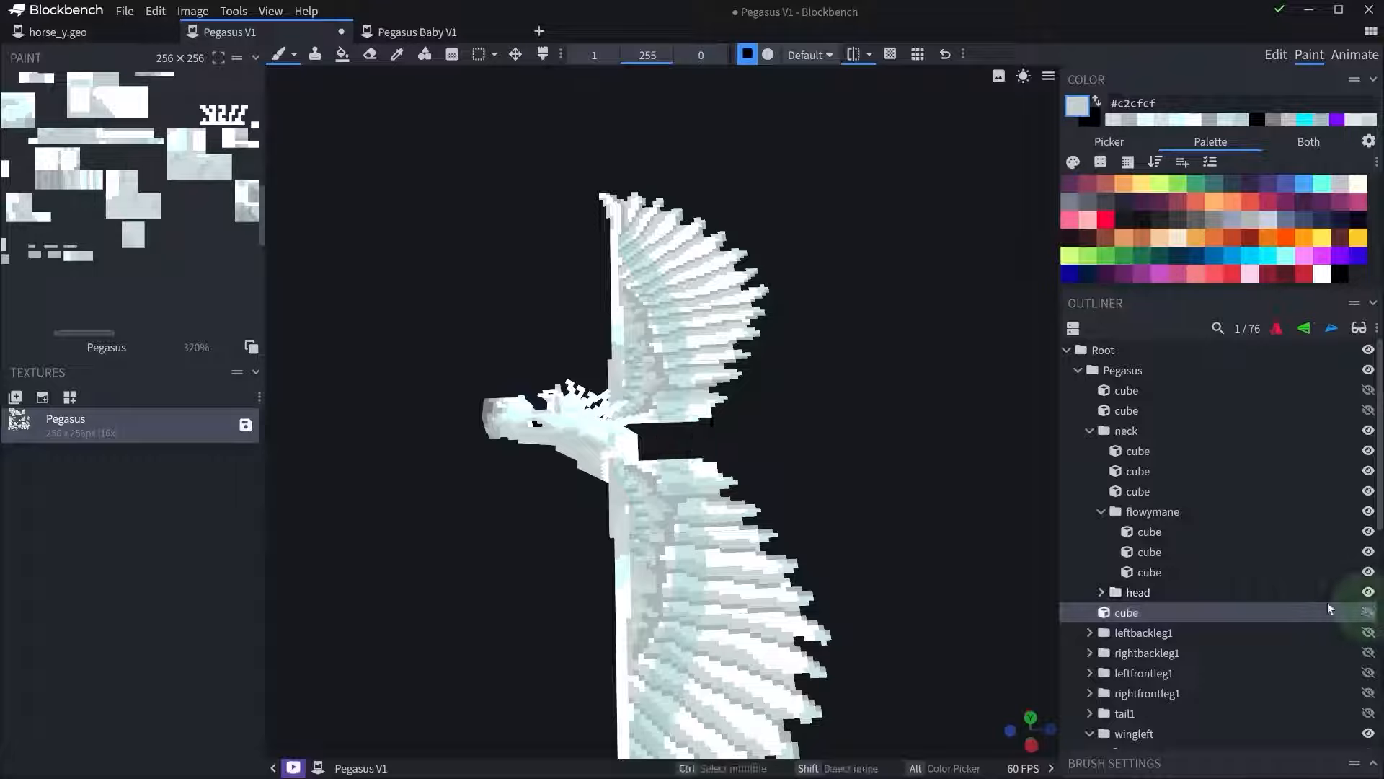
left_click_drag(797, 387, 646, 247)
Fill the exposed white faces at the rear of the neck with #c2cfcf.
scroll(679, 555, "up", 5)
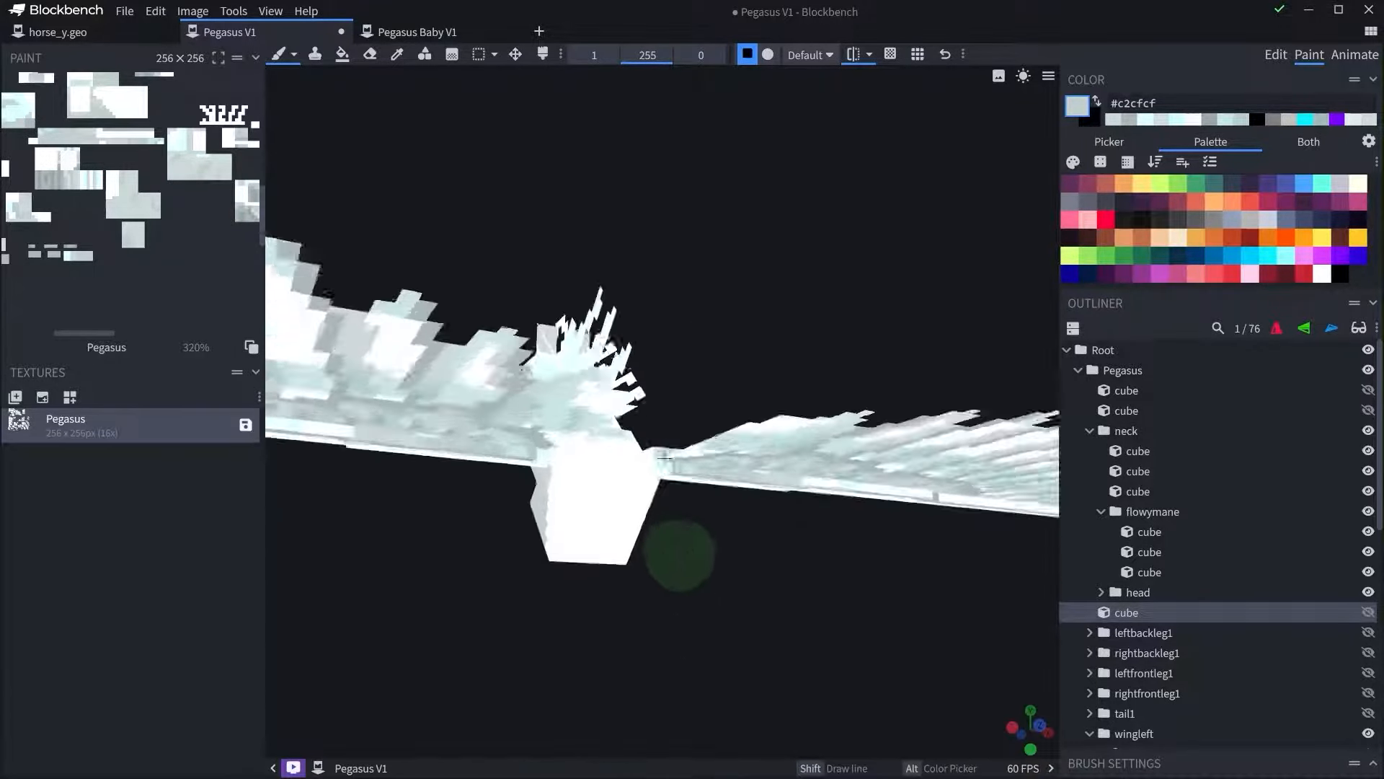
left_click_drag(679, 555, 788, 532)
scroll(756, 625, "up", 5)
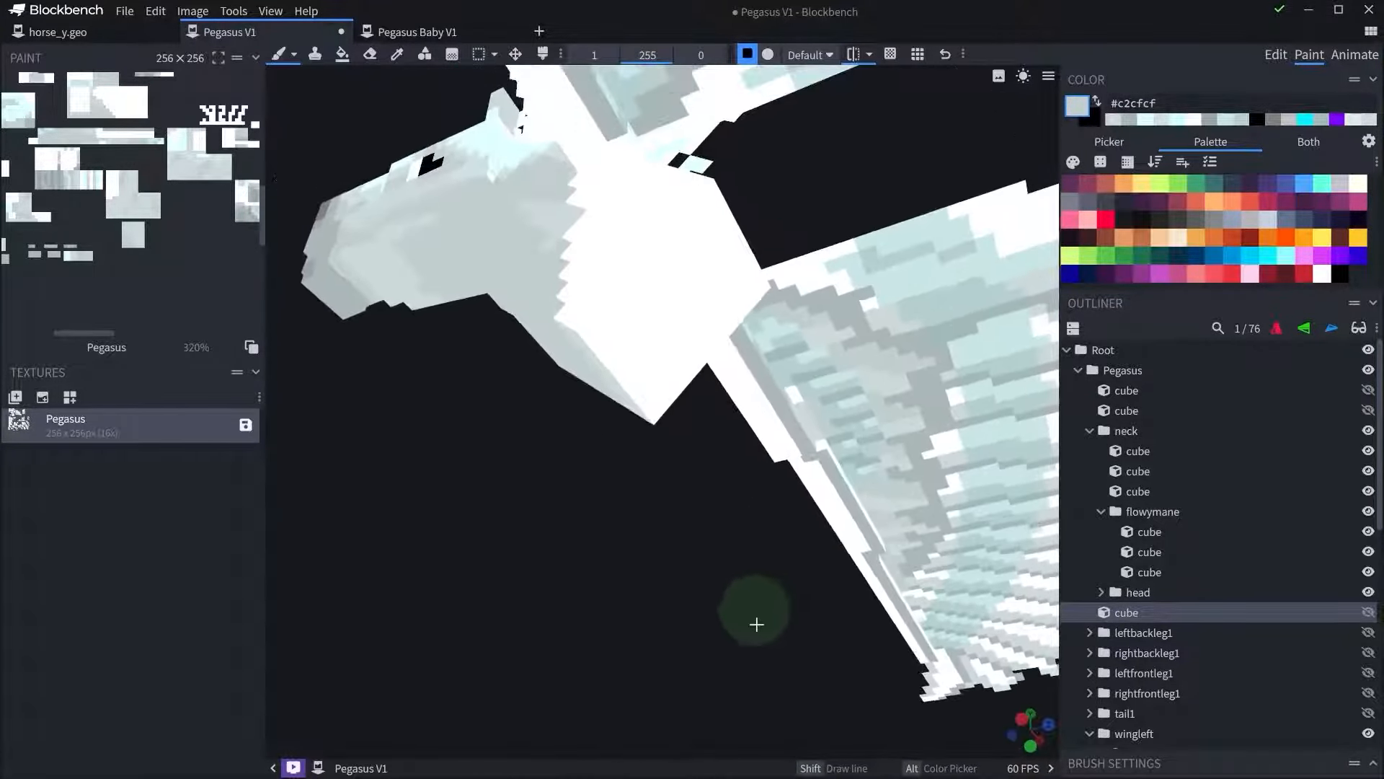
left_click(667, 309)
left_click(722, 316)
left_click_drag(695, 538, 534, 606)
Sample #c2cfcf from the left wing's upper surface and set the fill tool to Connected Colors.
left_click(621, 420, "alt")
left_click_drag(685, 639, 837, 558)
key("c")
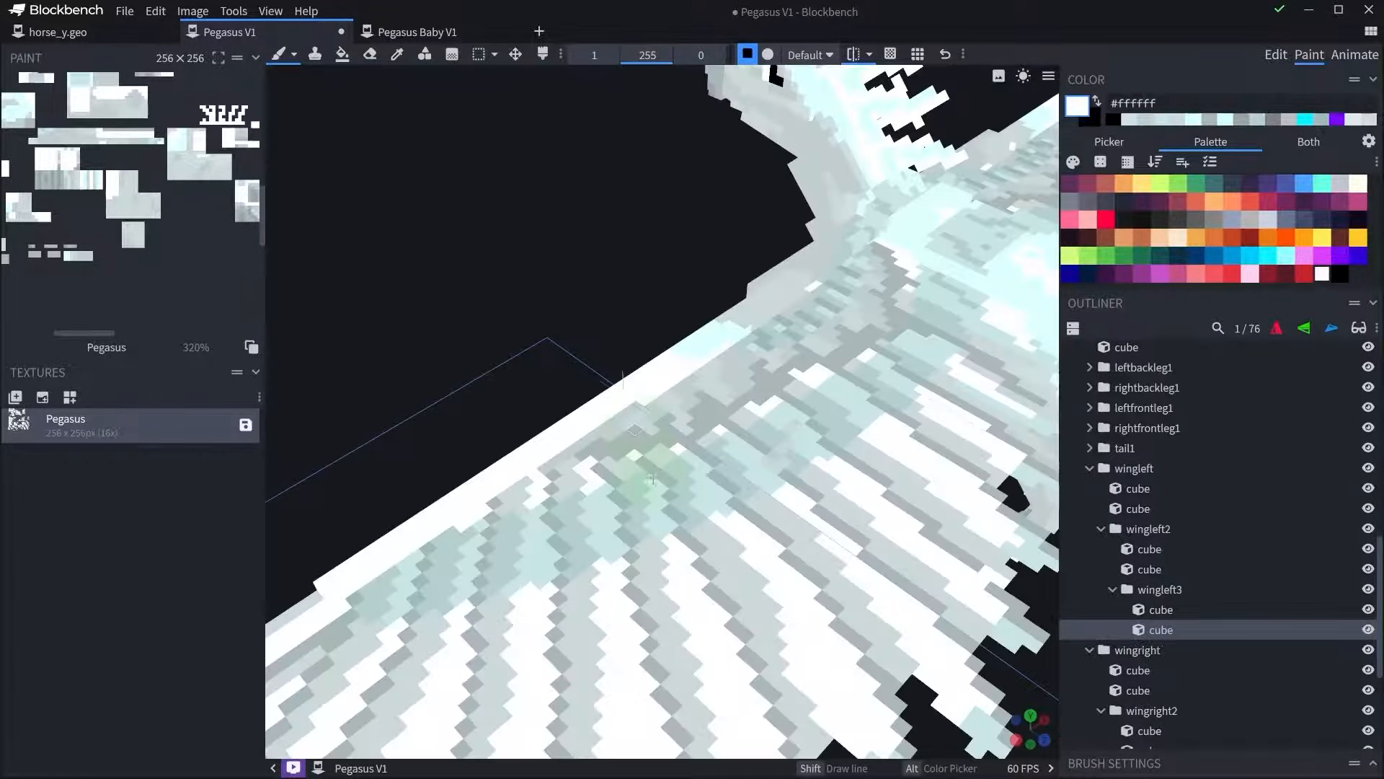
left_click_drag(560, 354, 600, 292)
key("alt")
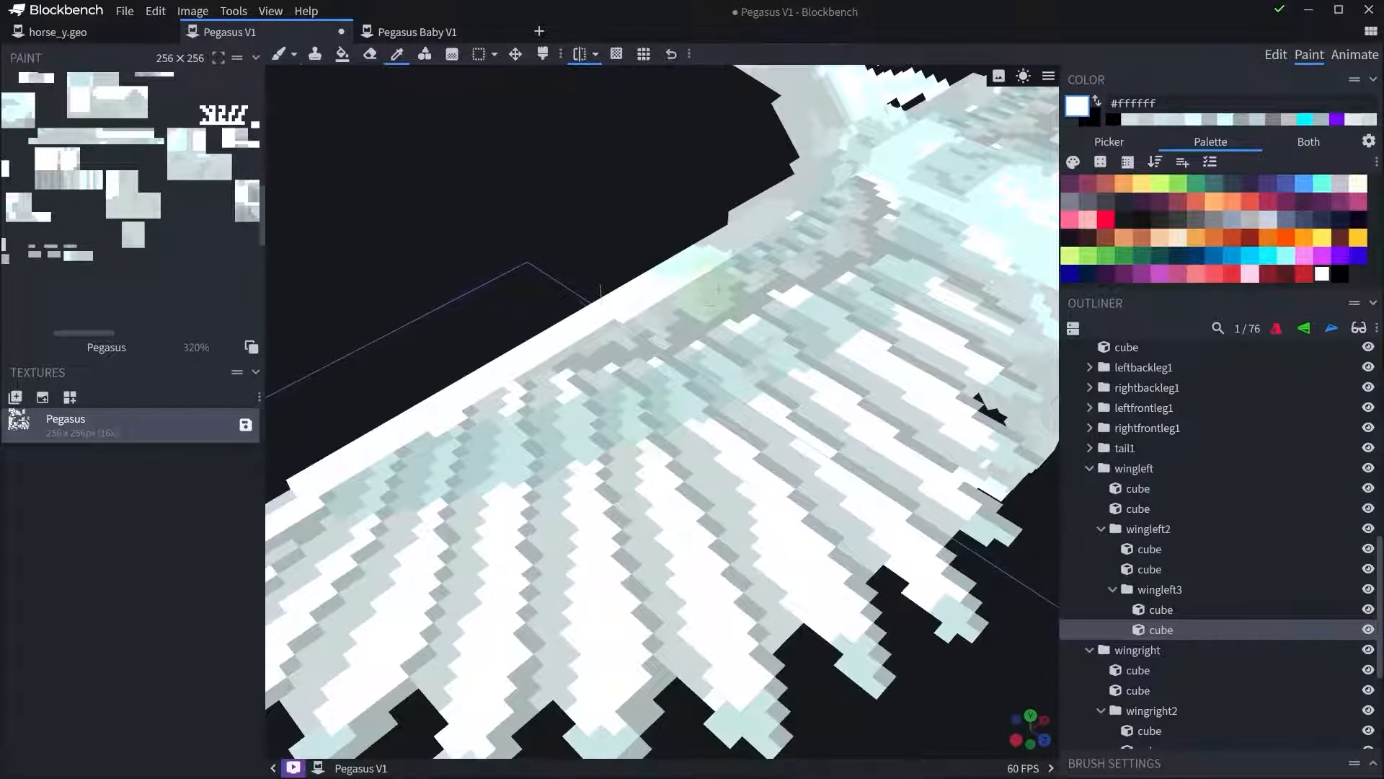
left_click(600, 292, "alt")
left_click(344, 56)
scroll(570, 371, "up", 2)
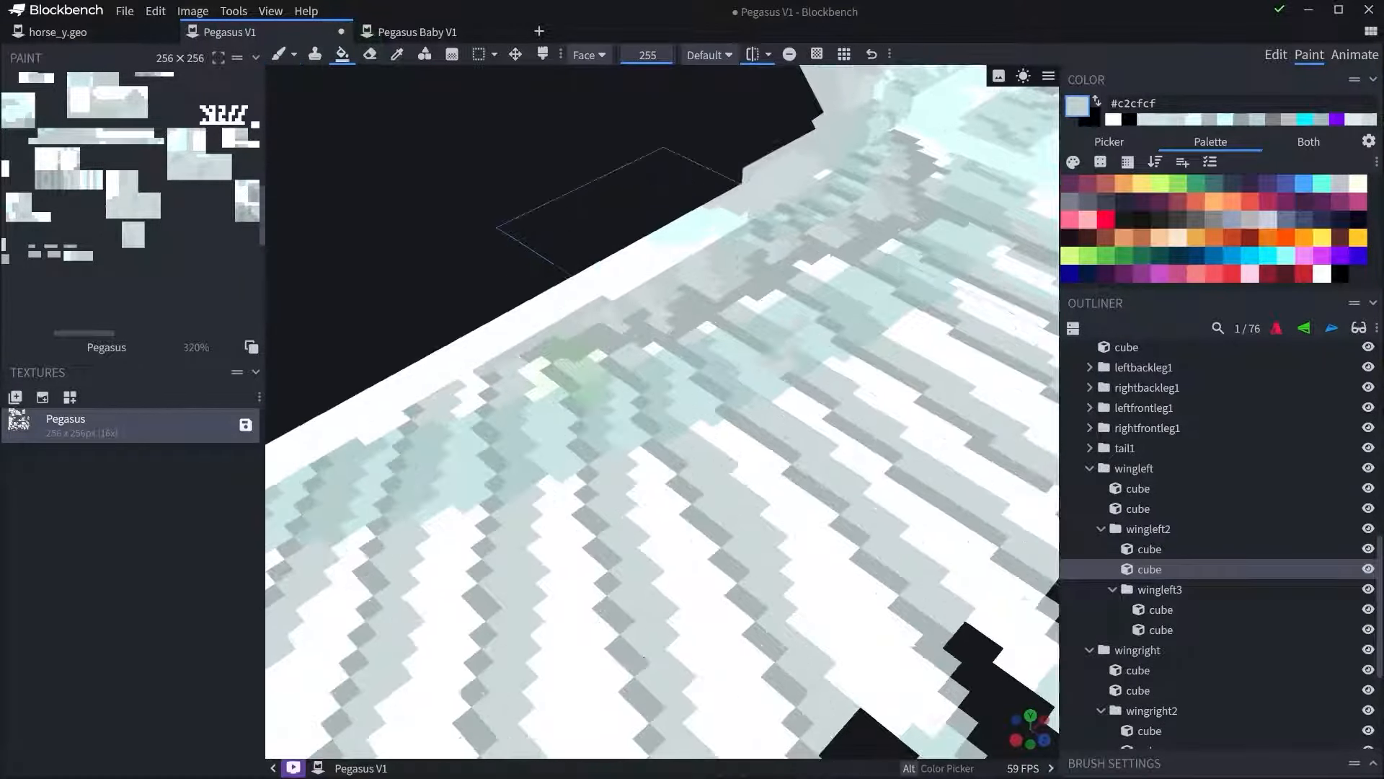
left_click(587, 56)
left_click(562, 139)
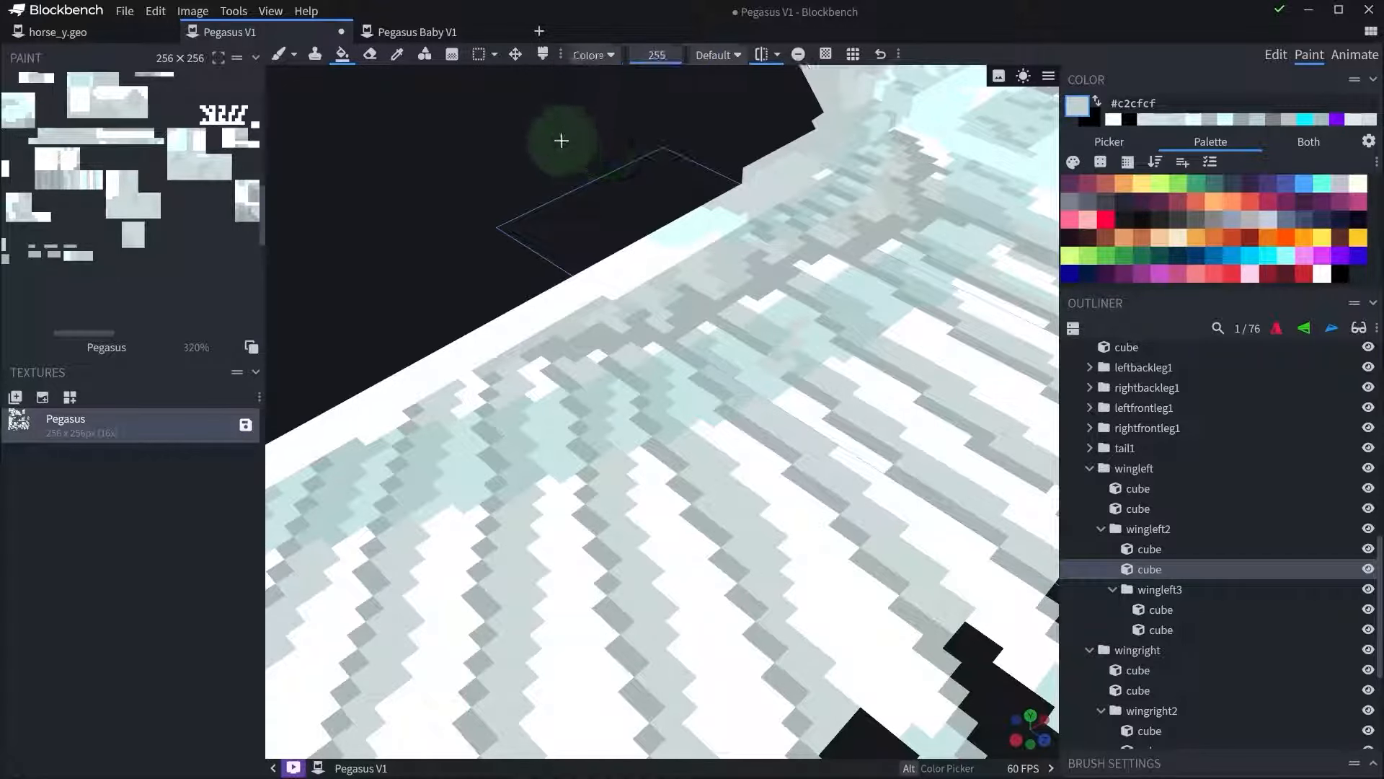
left_click(591, 55)
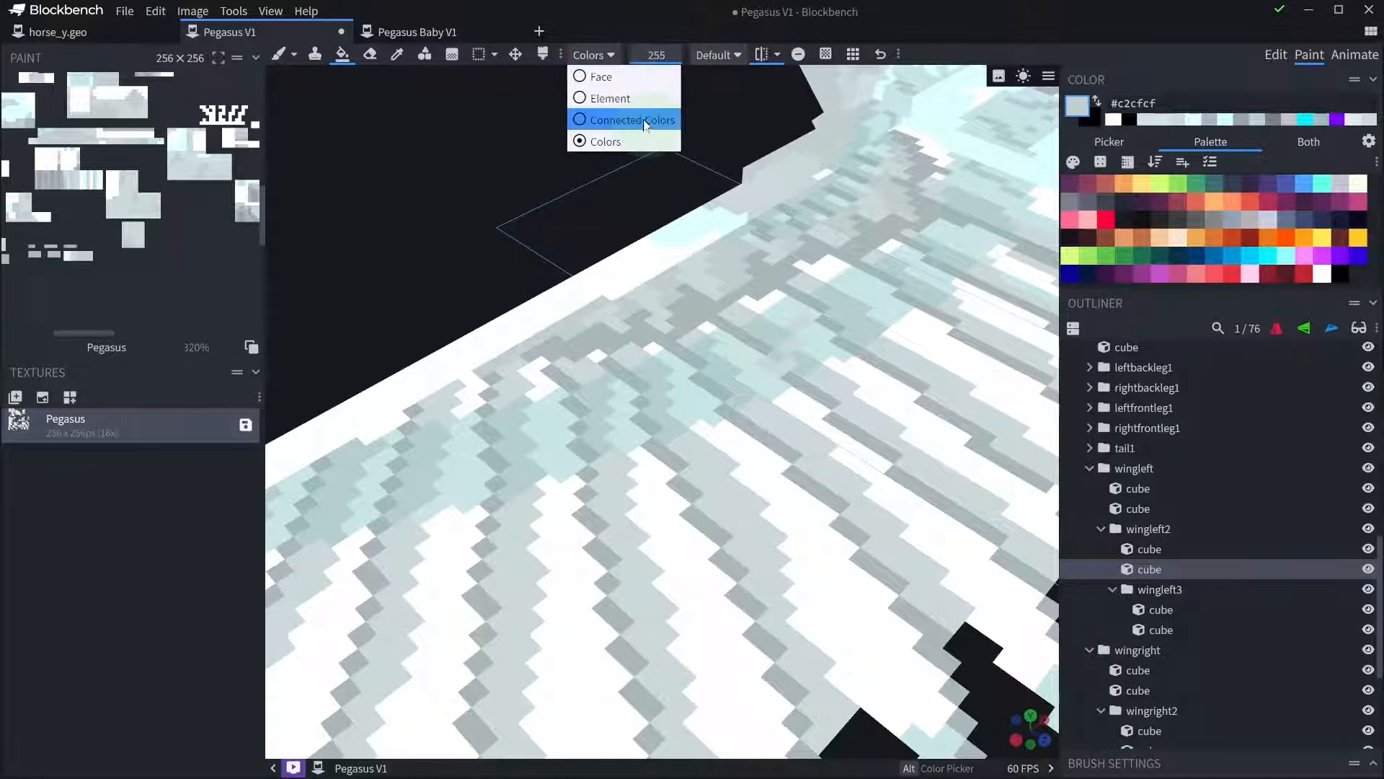
left_click(599, 117)
Fill the isolated white patches at the feather roots along the left wing's upper surface with #c2cfcf.
left_click(584, 264)
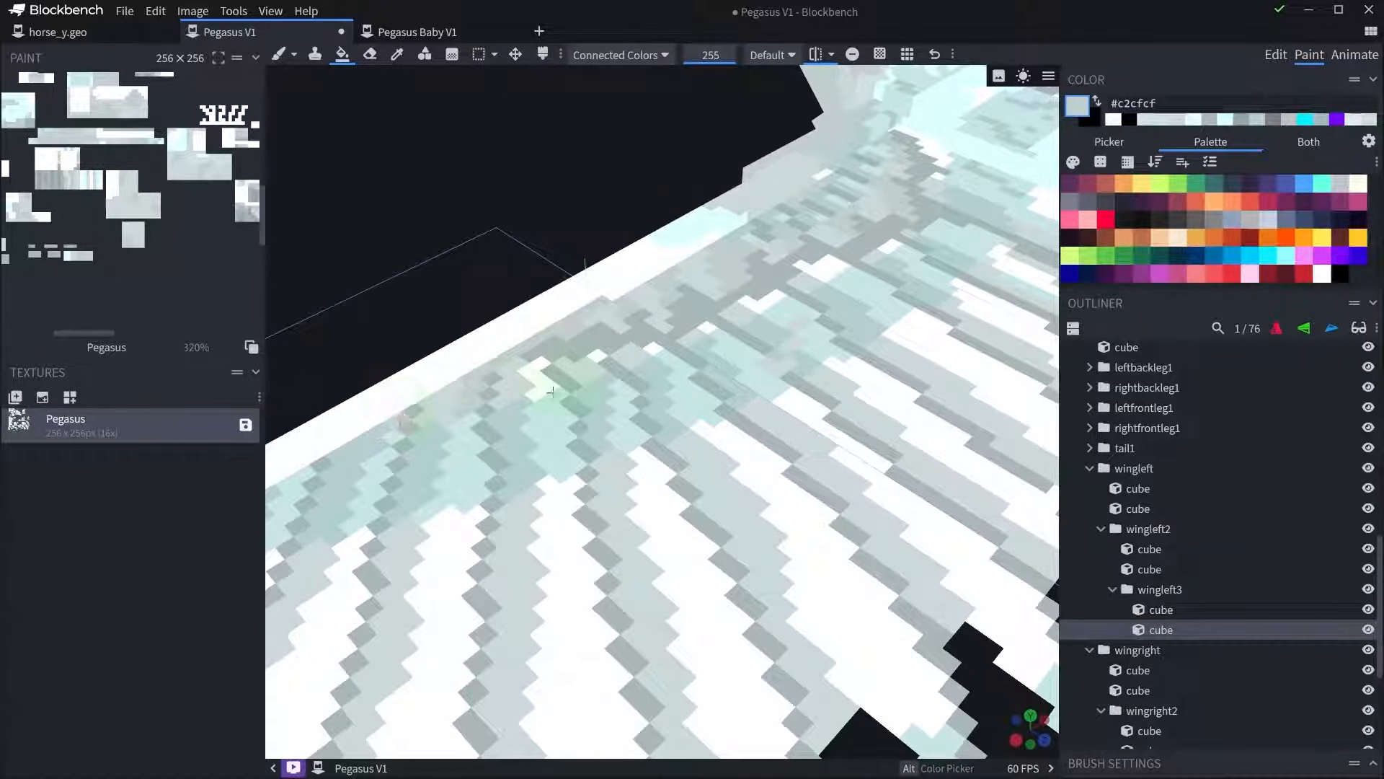
right_click_drag(698, 339, 555, 428)
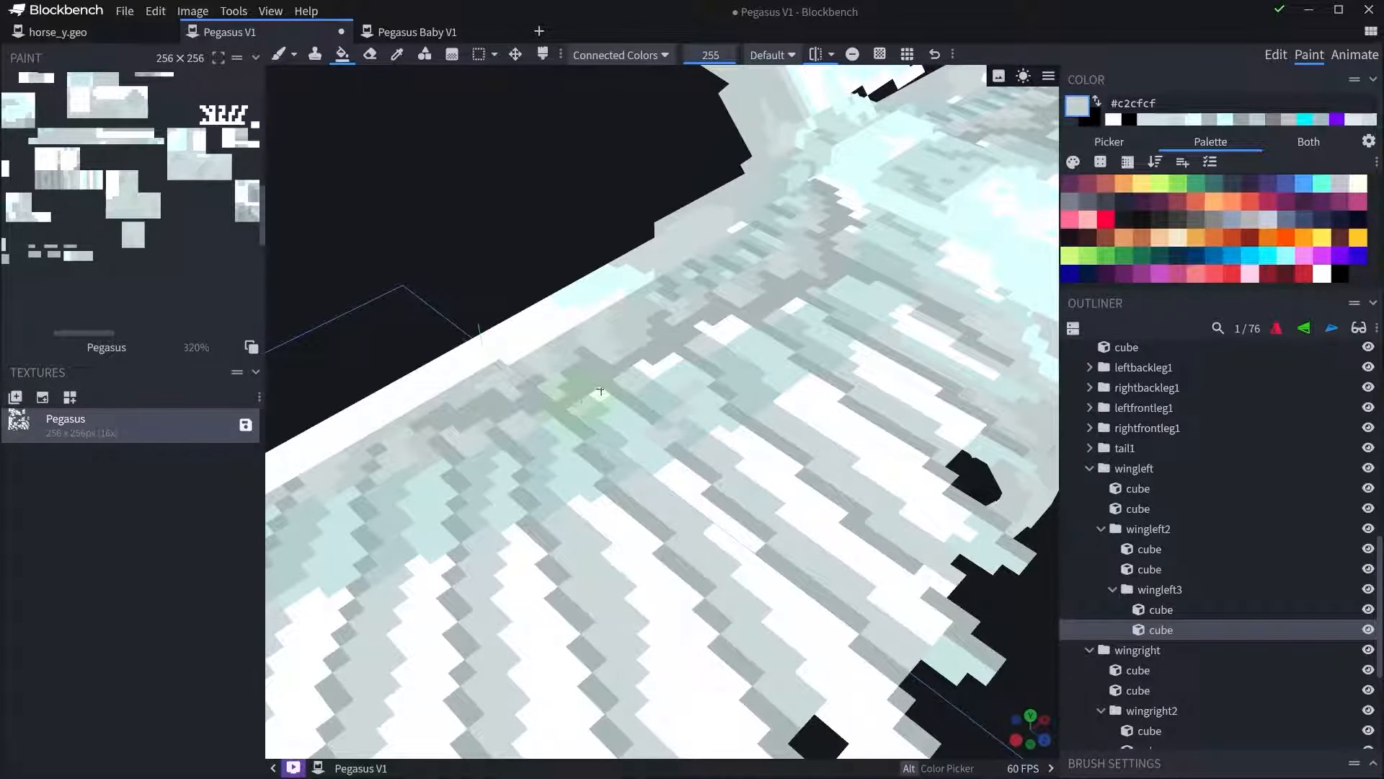
left_click(662, 360)
left_click(742, 331)
left_click(791, 311)
right_click_drag(791, 314, 726, 383)
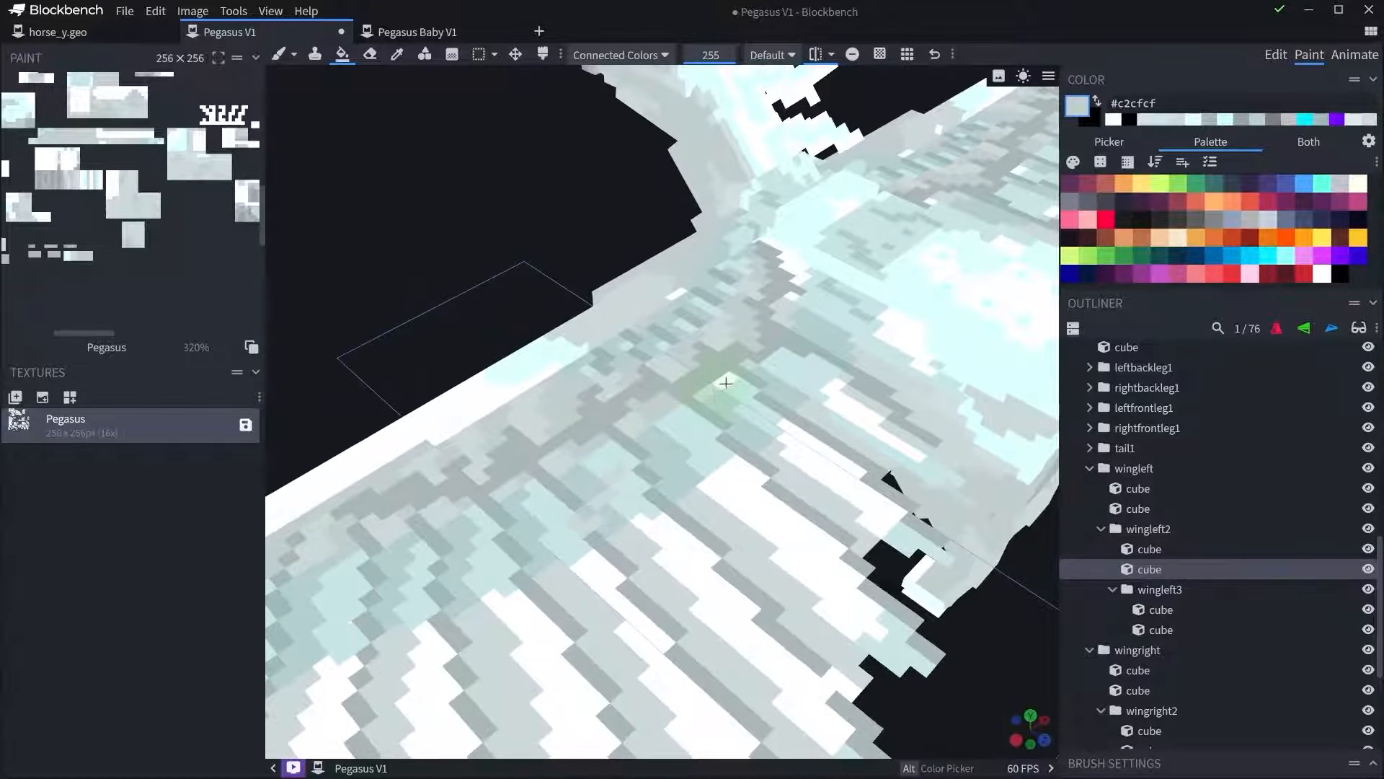
left_click(802, 317)
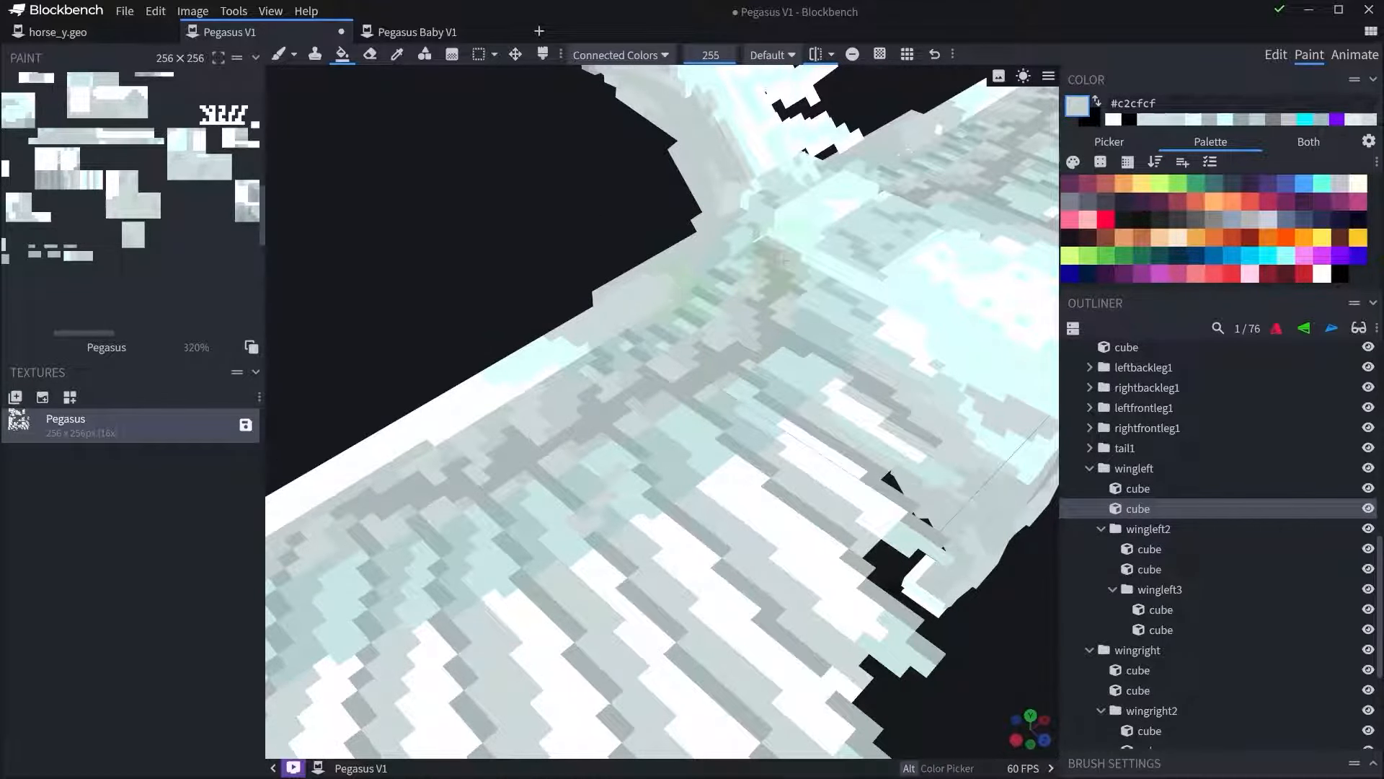
Switch to the brush and paint darker grey shading pixels onto the body's upper surface at the base of the neck.
scroll(785, 260, "down", 8)
left_click_drag(603, 319, 699, 631)
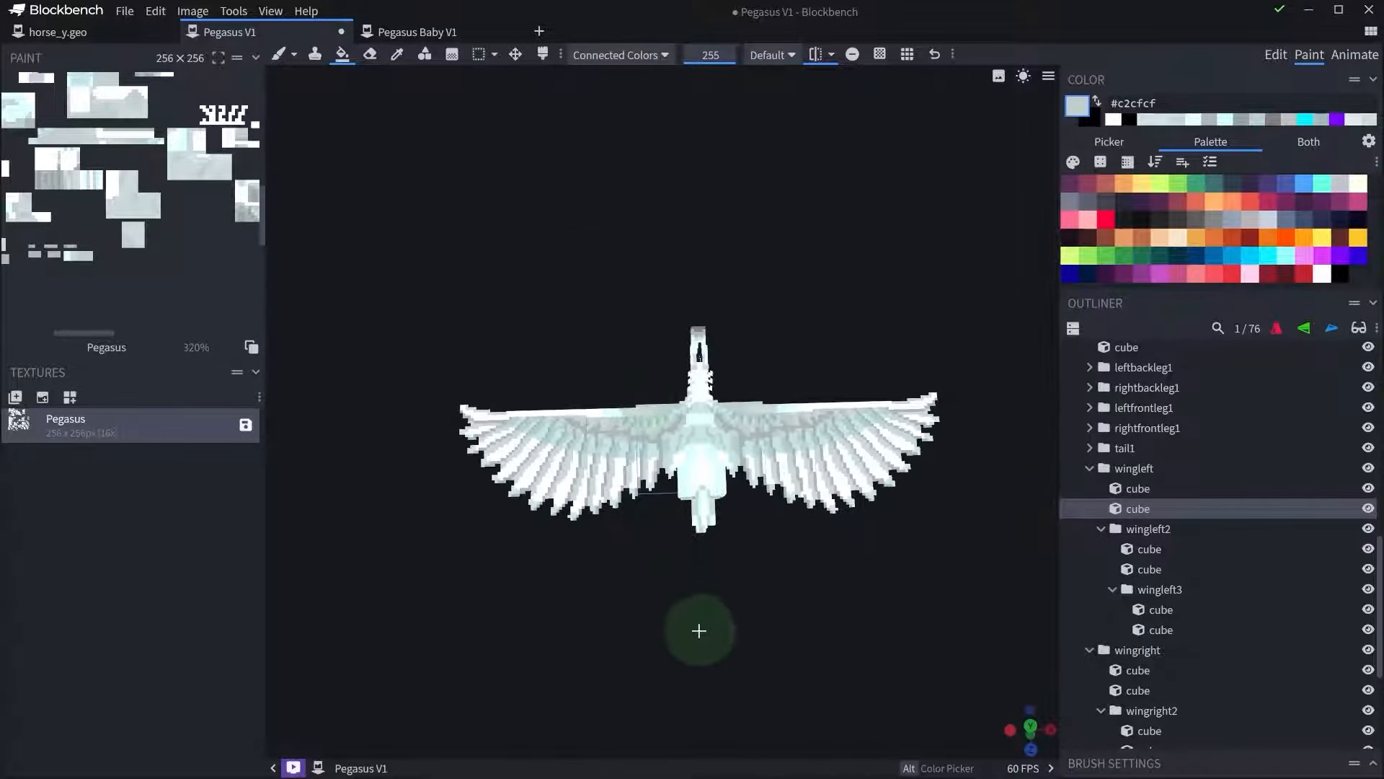
scroll(608, 593, "up", 6)
key("b")
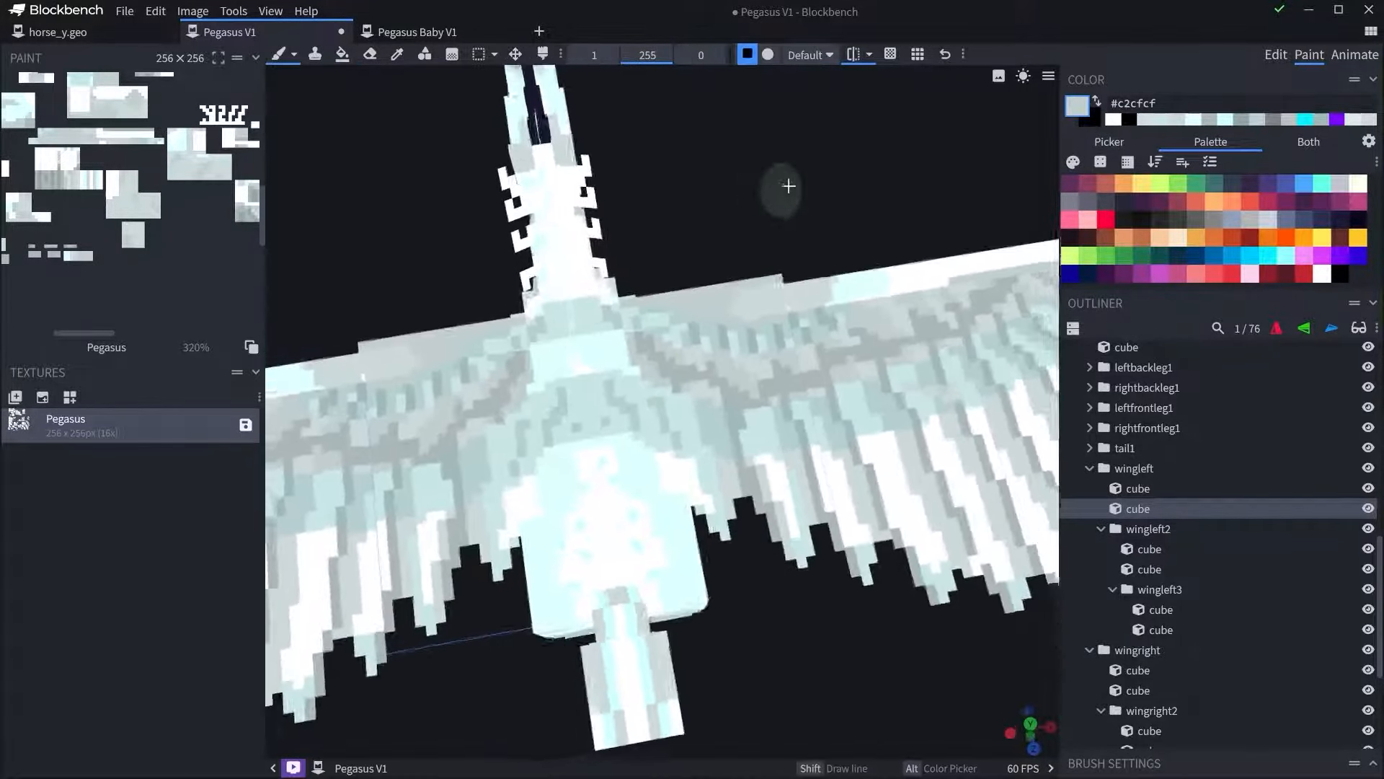
scroll(789, 186, "up", 3)
left_click_drag(789, 186, 621, 290)
right_click_drag(620, 290, 880, 351)
left_click_drag(880, 352, 664, 432)
scroll(664, 433, "up", 3)
right_click_drag(618, 618, 587, 622)
left_click(580, 589)
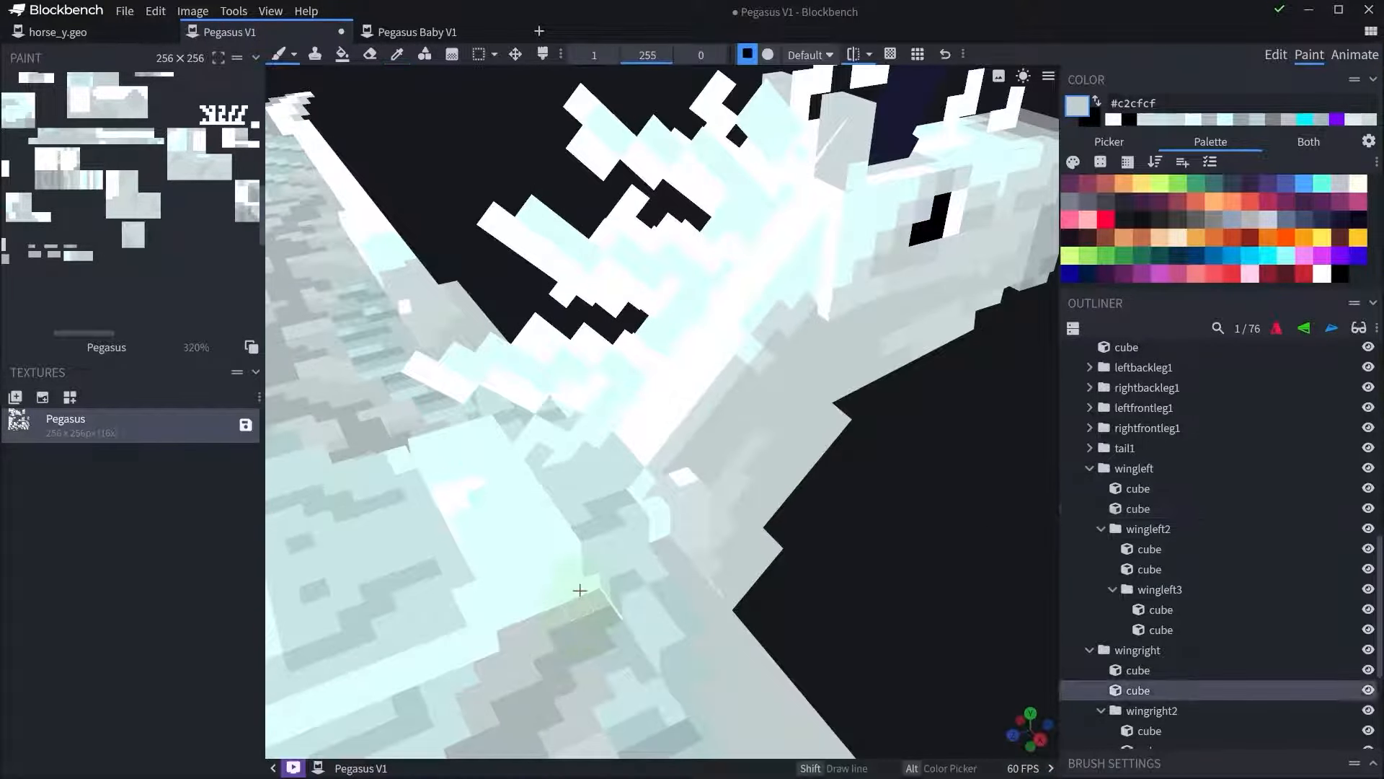
left_click(585, 586)
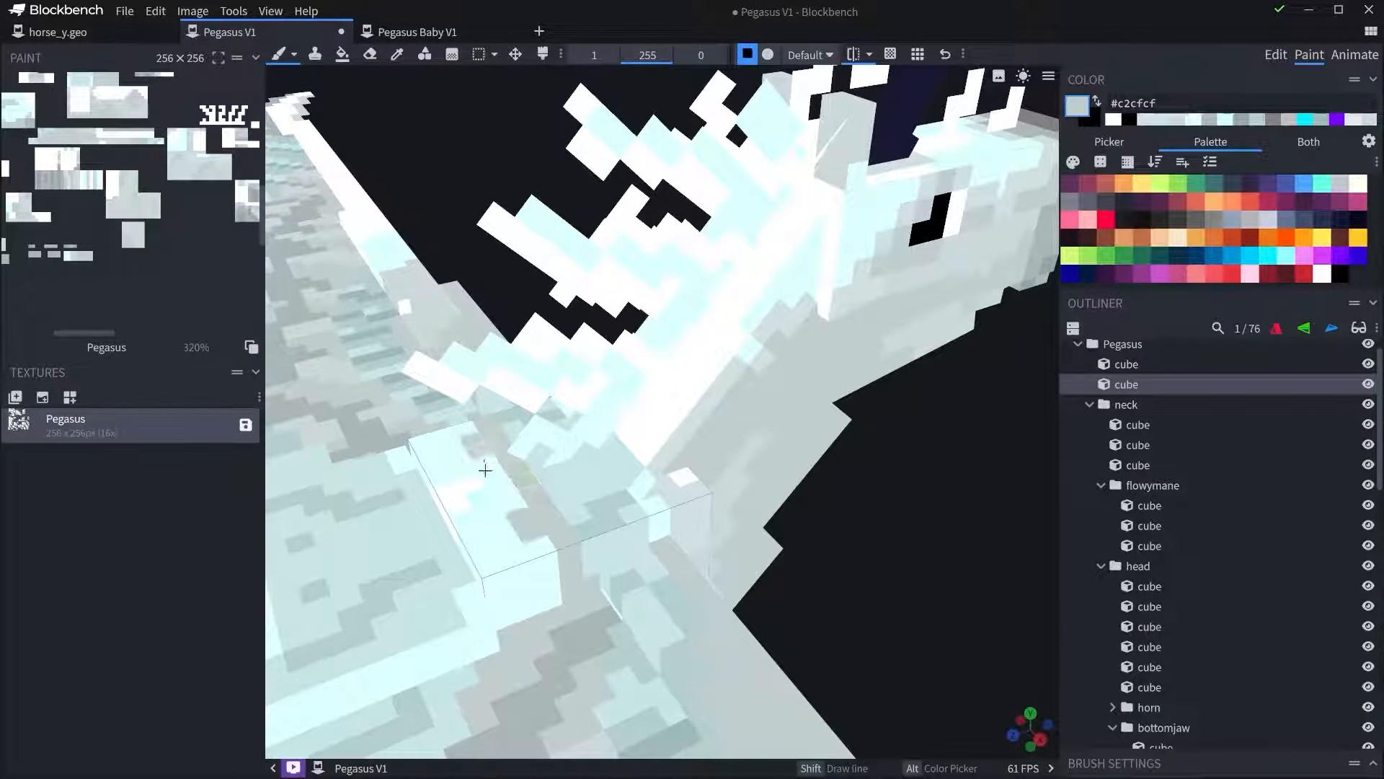
left_click_drag(485, 470, 505, 513)
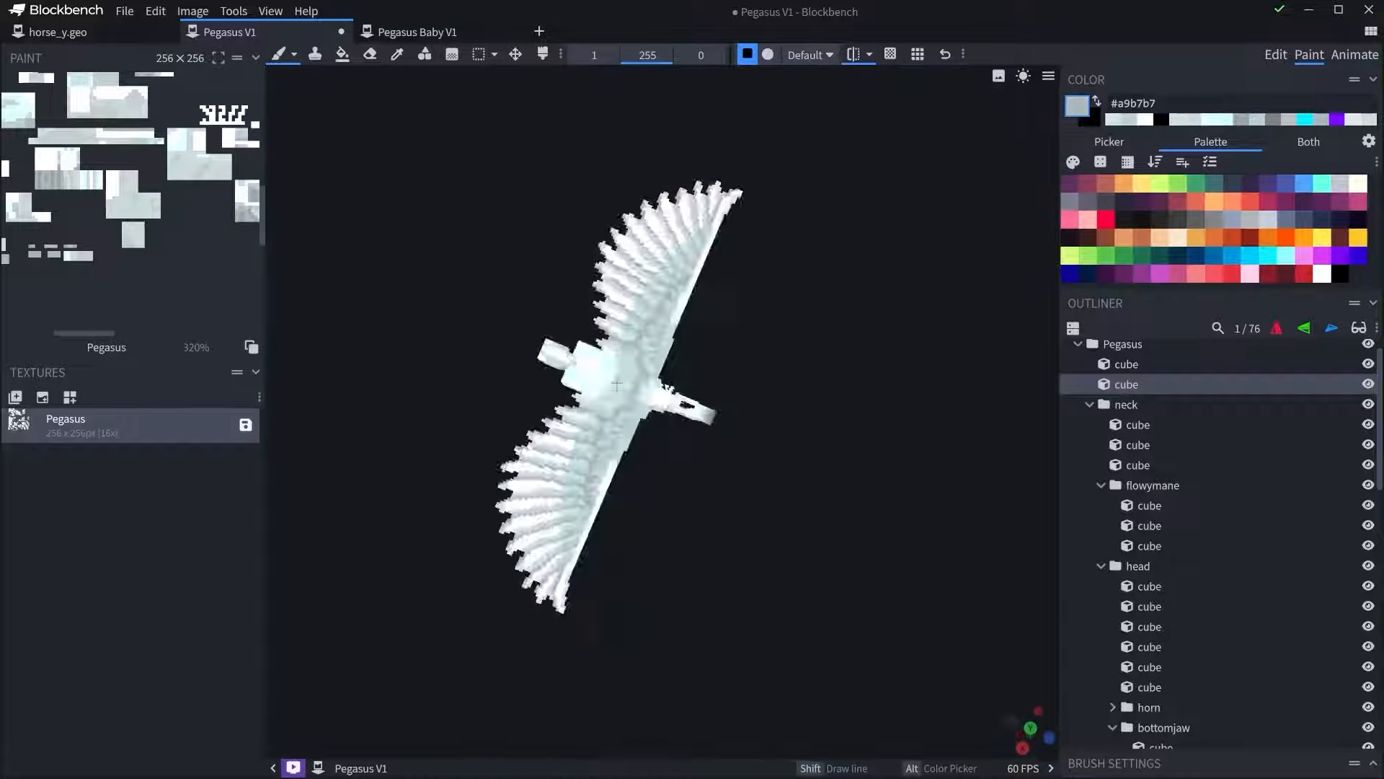
Examine the back, rump, tail and flank of the Pegasus for areas that still need shading.
mouse_move(692, 505)
left_mouse_down()
mouse_move(764, 281)
mouse_move(594, 569)
left_mouse_up()
scroll(700, 646, "up", 3)
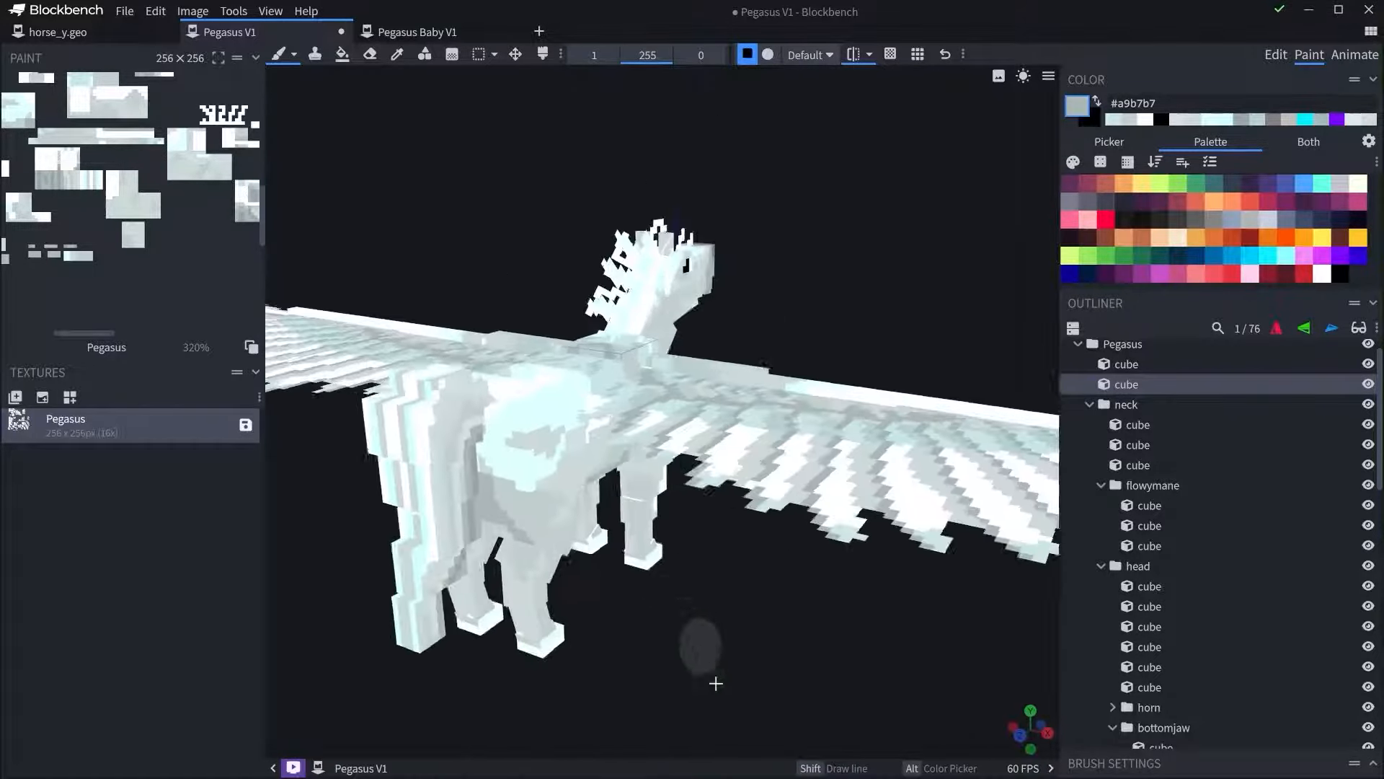
scroll(716, 684, "up", 6)
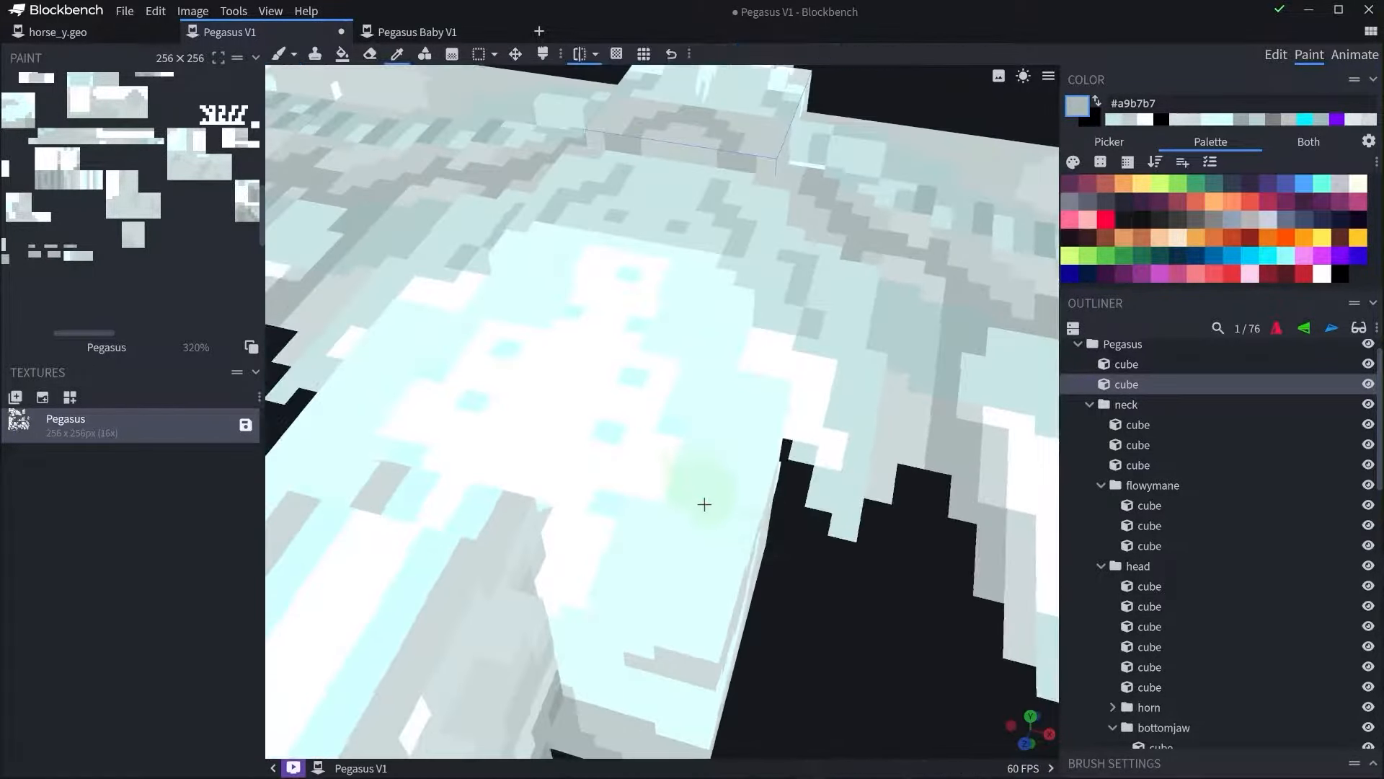
scroll(704, 504, "down", 6)
mouse_move(829, 642)
left_mouse_down()
mouse_move(757, 612)
mouse_move(745, 570)
mouse_move(649, 556)
mouse_move(757, 553)
mouse_move(714, 555)
left_mouse_up()
scroll(714, 556, "up", 3)
right_click_drag(550, 405, 556, 542)
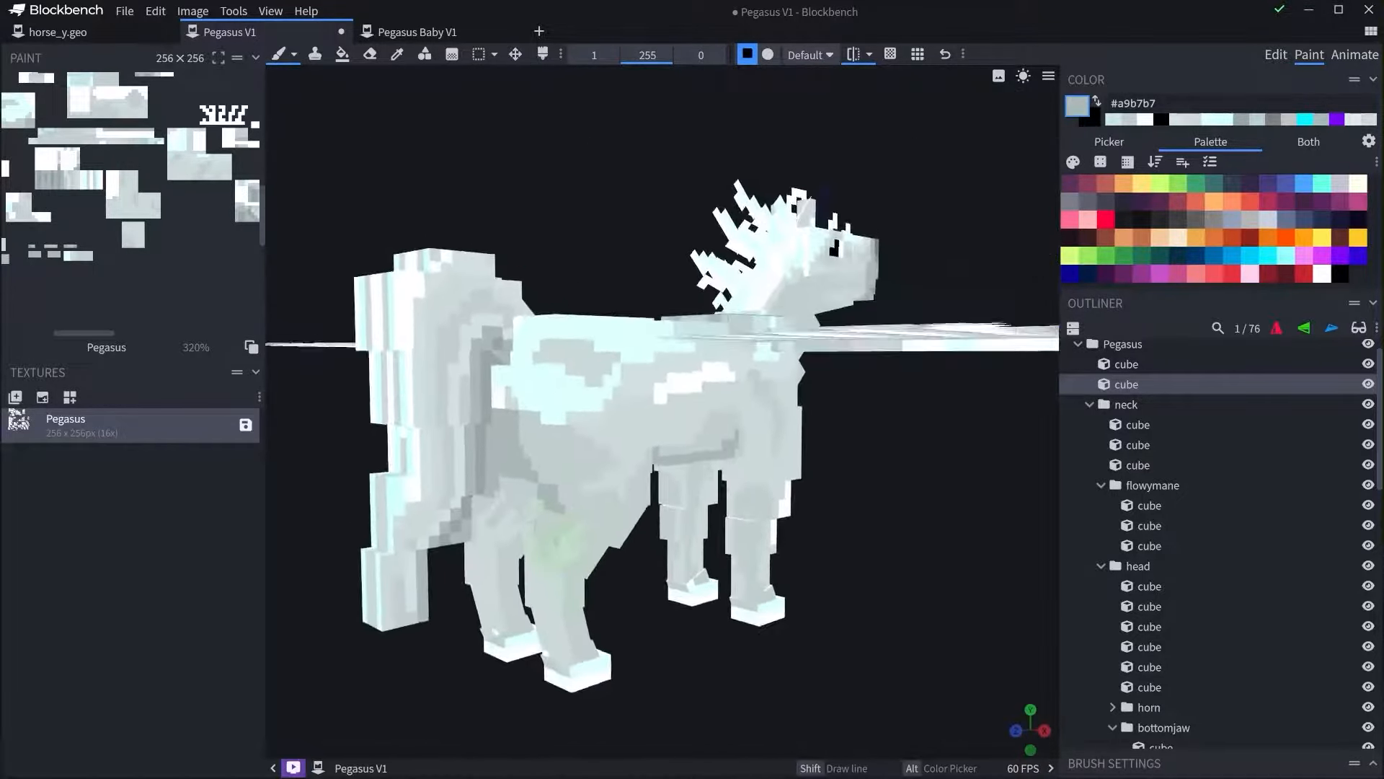
scroll(551, 547, "up", 3)
left_click(388, 393)
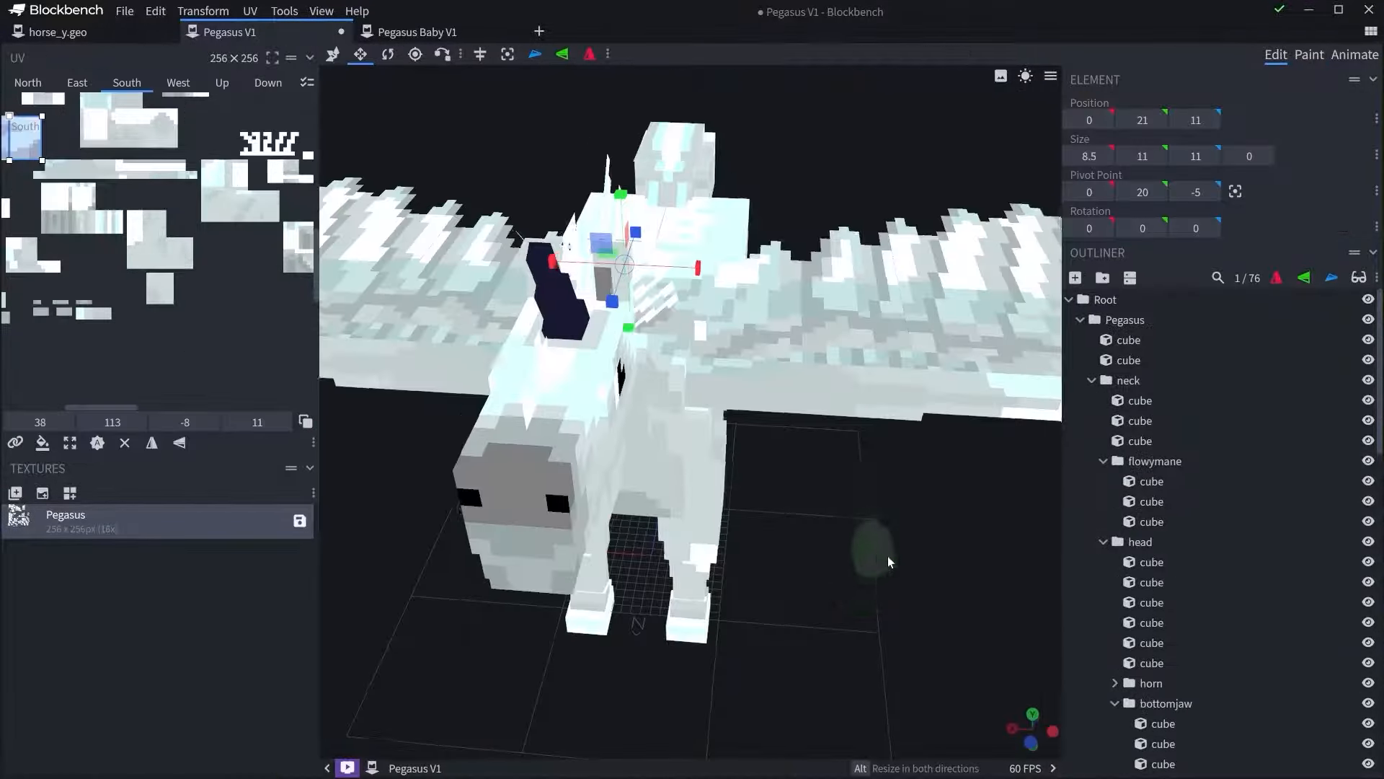
Select the whole horn group and hide all other parts of the model to isolate it.
left_click_drag(887, 559, 923, 605)
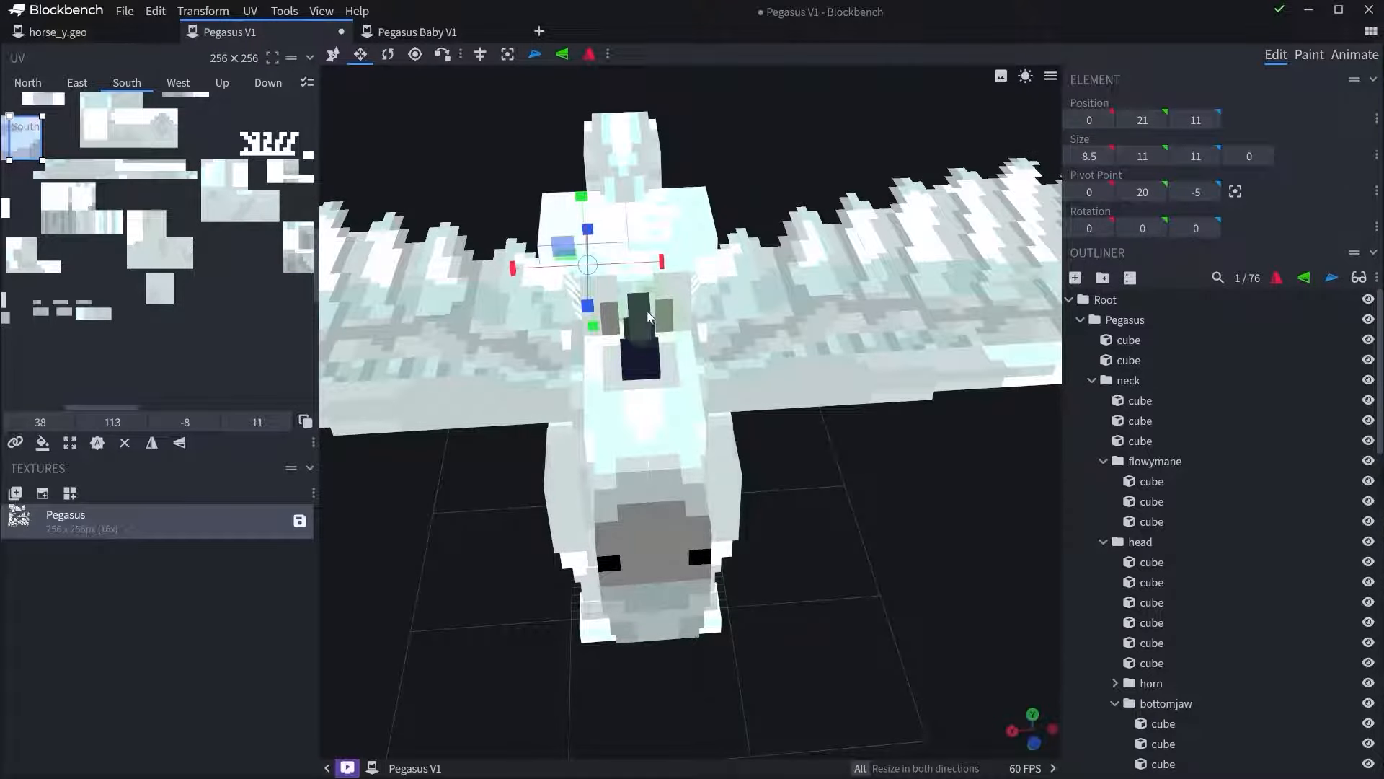
left_click(642, 349)
left_click(645, 330, "ctrl")
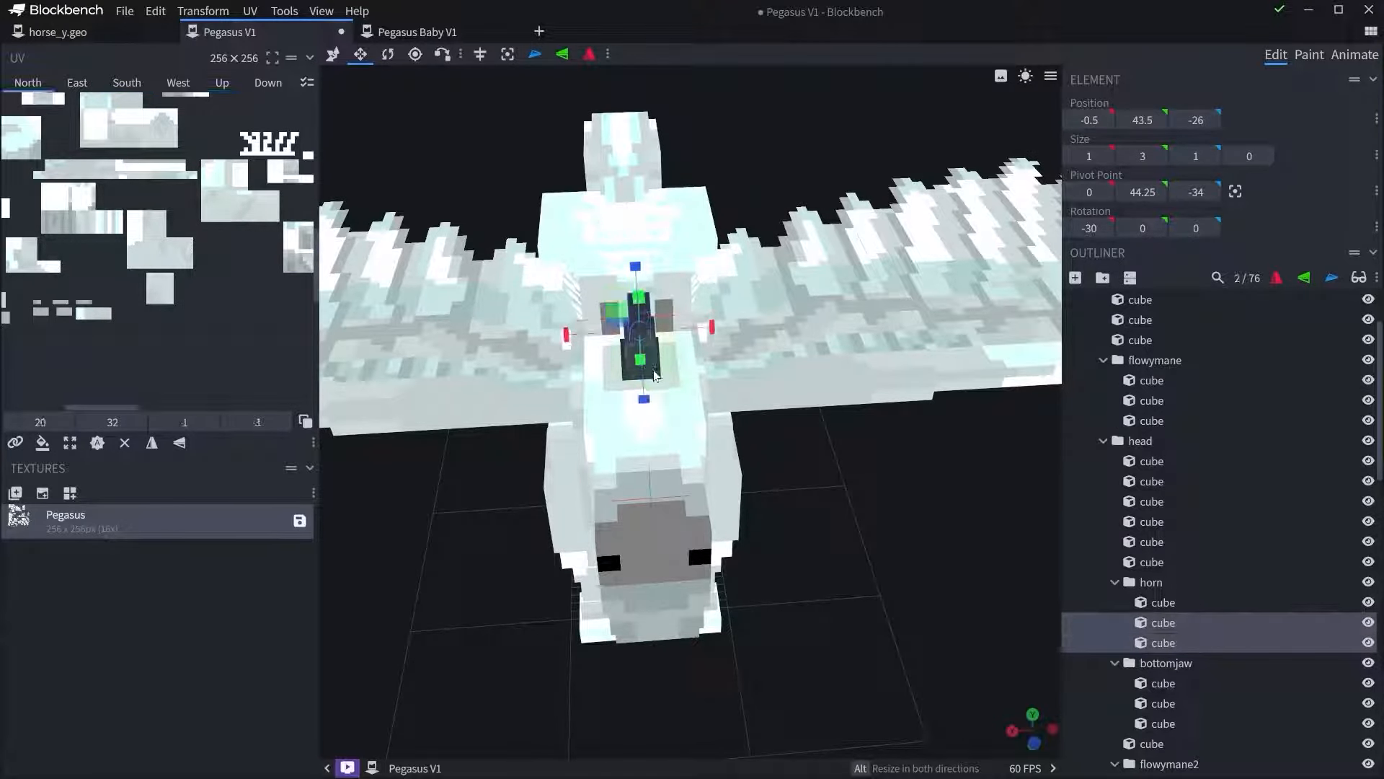
left_click(647, 359, "ctrl")
left_click_drag(922, 447, 1381, 292)
left_click(1300, 585)
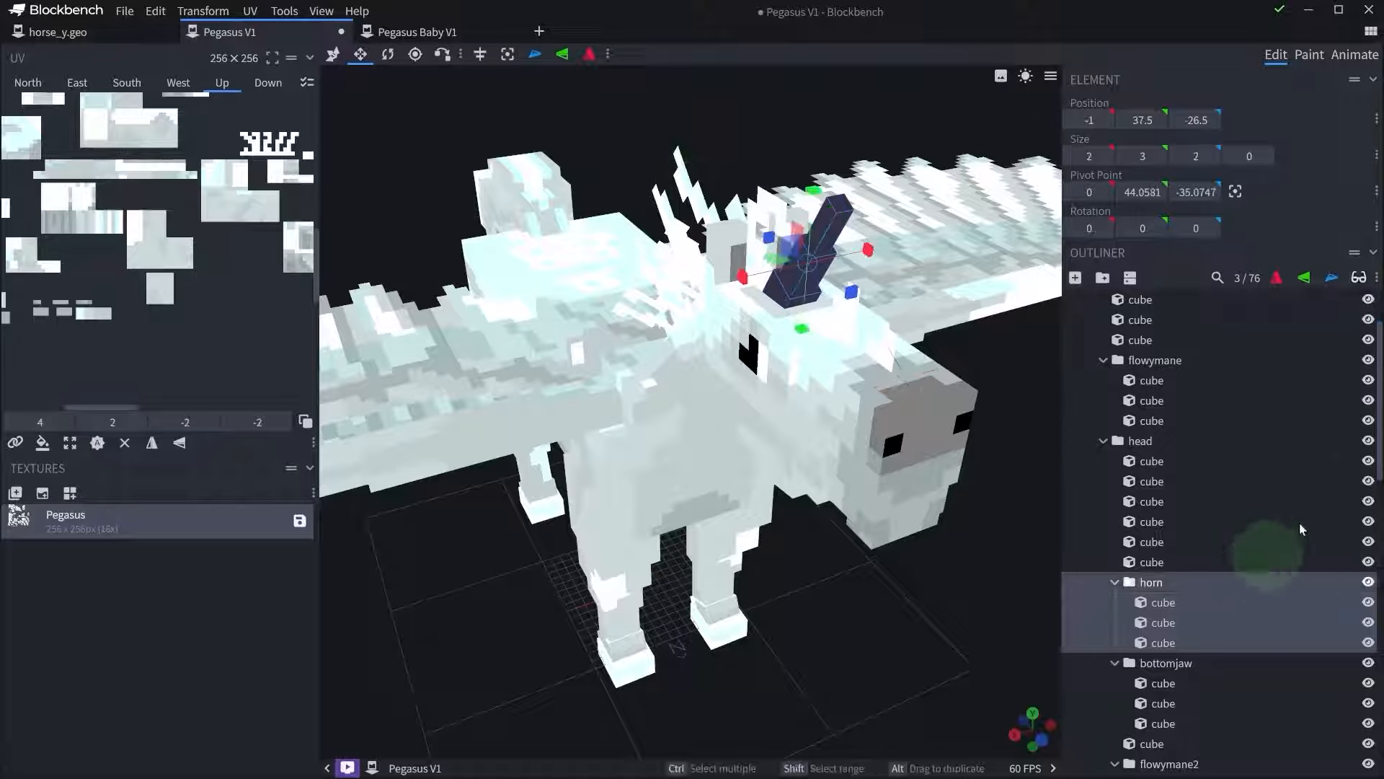
left_click(1359, 277)
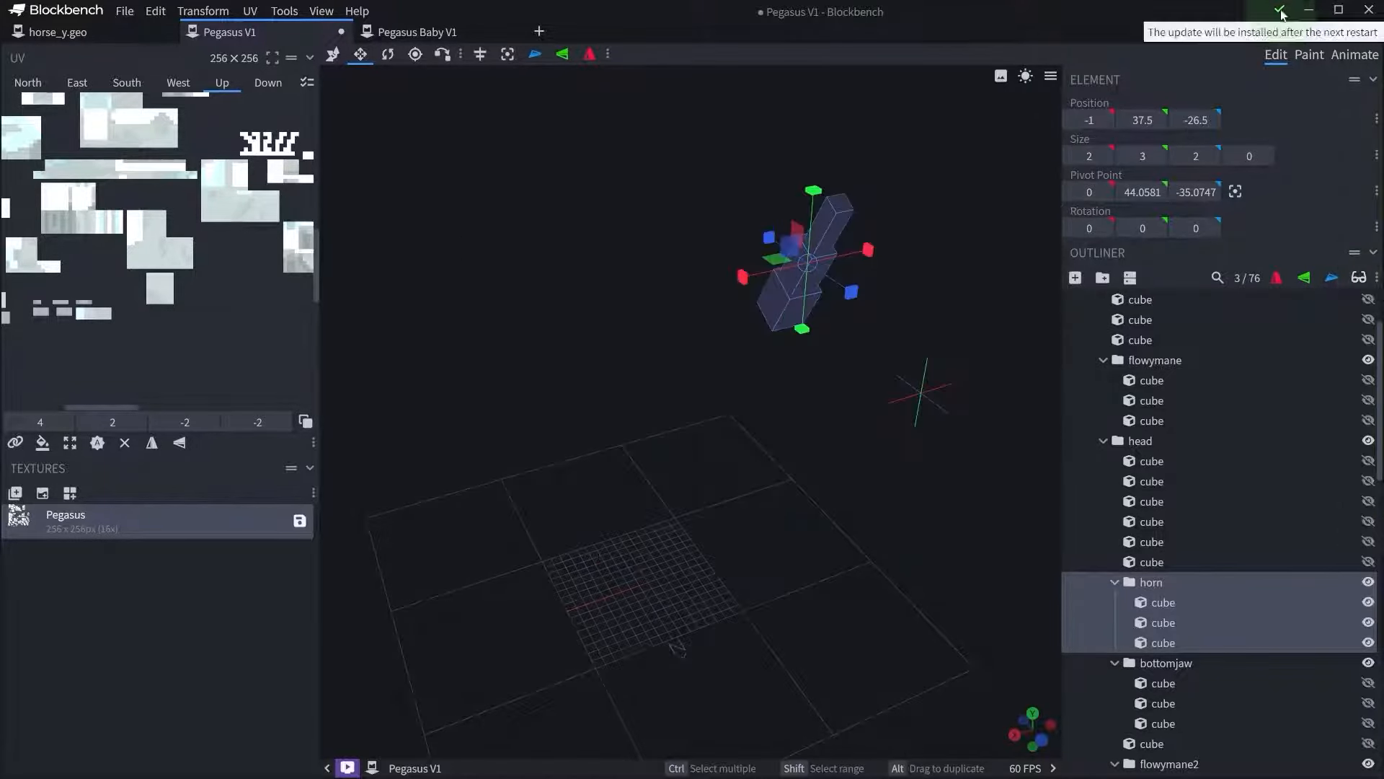
In Paint mode, set the brush colour to #2a2f4e and paint a band across the horn's base cube.
left_click(1313, 58)
mouse_move(959, 284)
left_mouse_down()
mouse_move(785, 299)
mouse_move(849, 283)
left_mouse_up()
right_click_drag(849, 283, 739, 509)
scroll(738, 509, "up", 3)
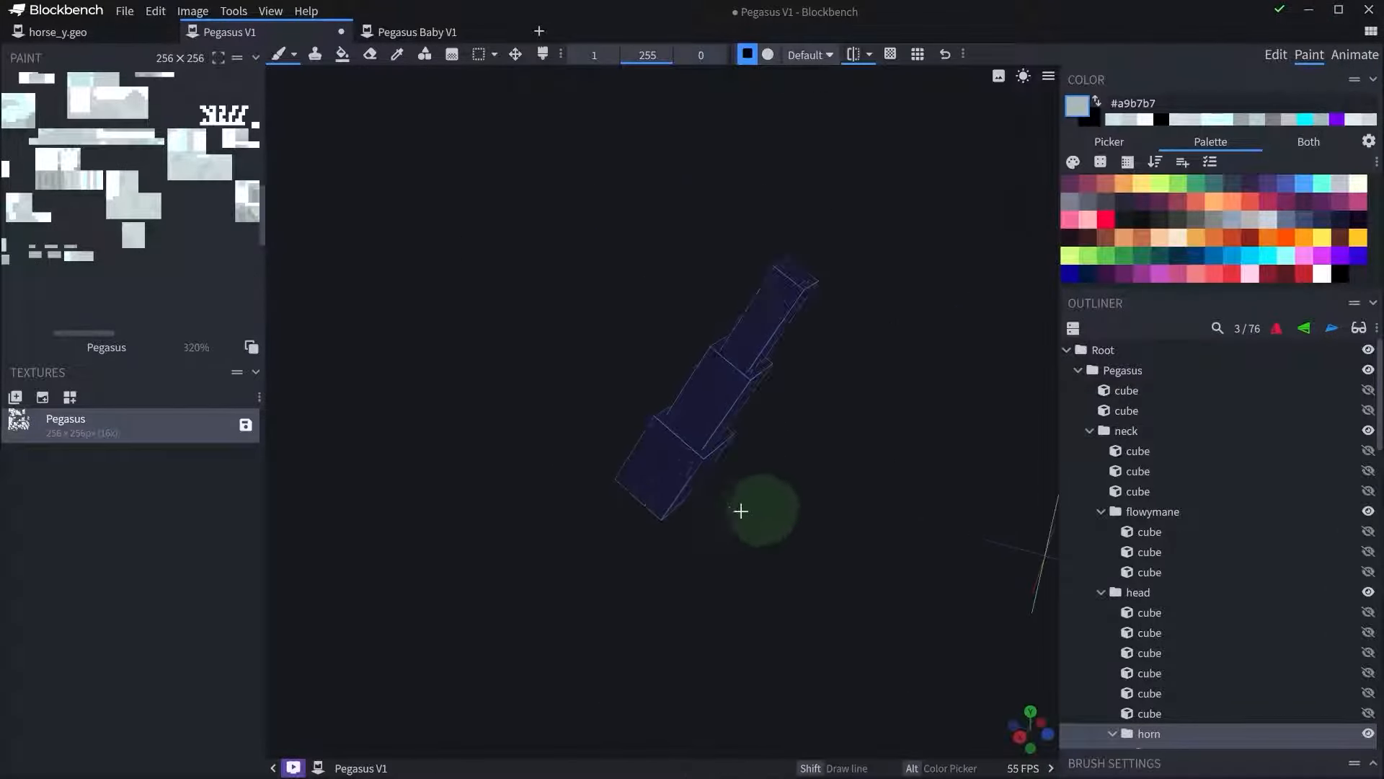
left_click(699, 470, "alt")
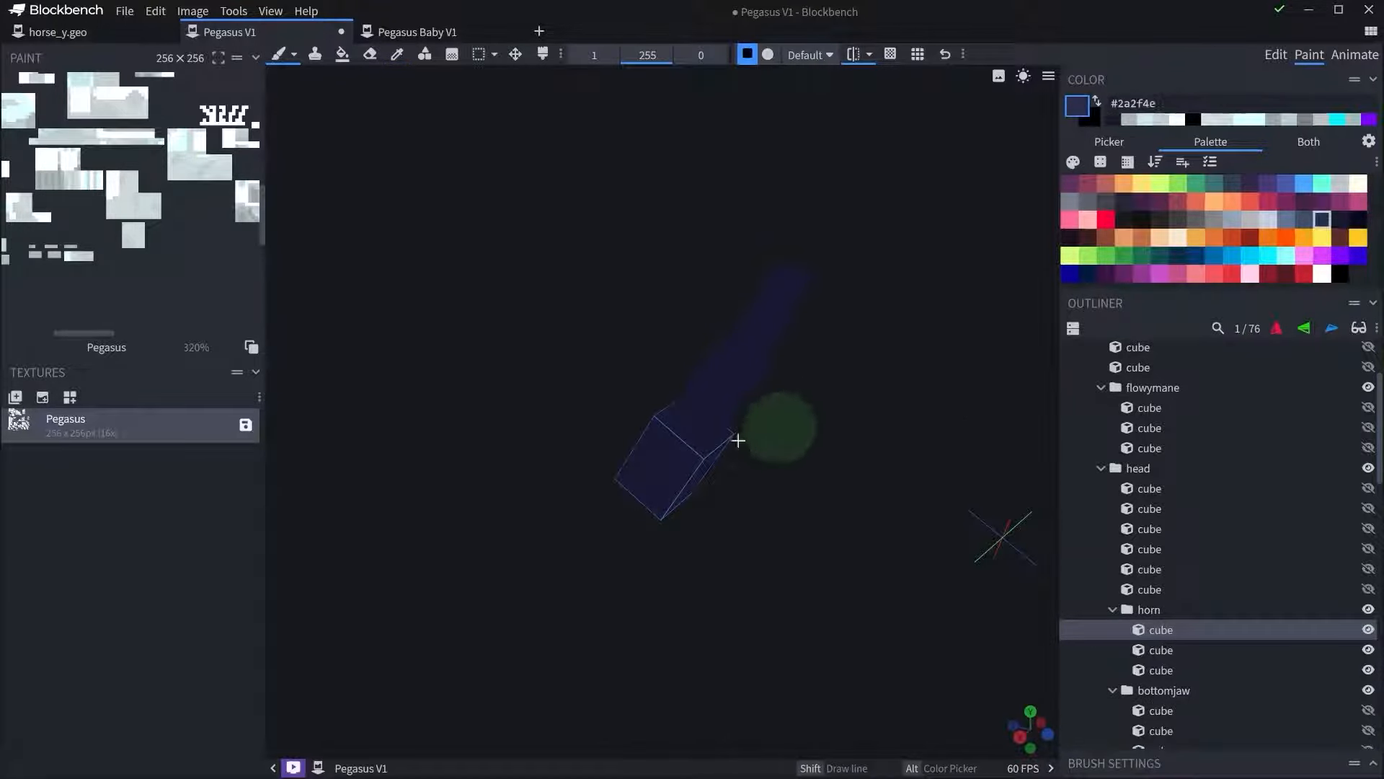
left_click_drag(738, 440, 713, 395)
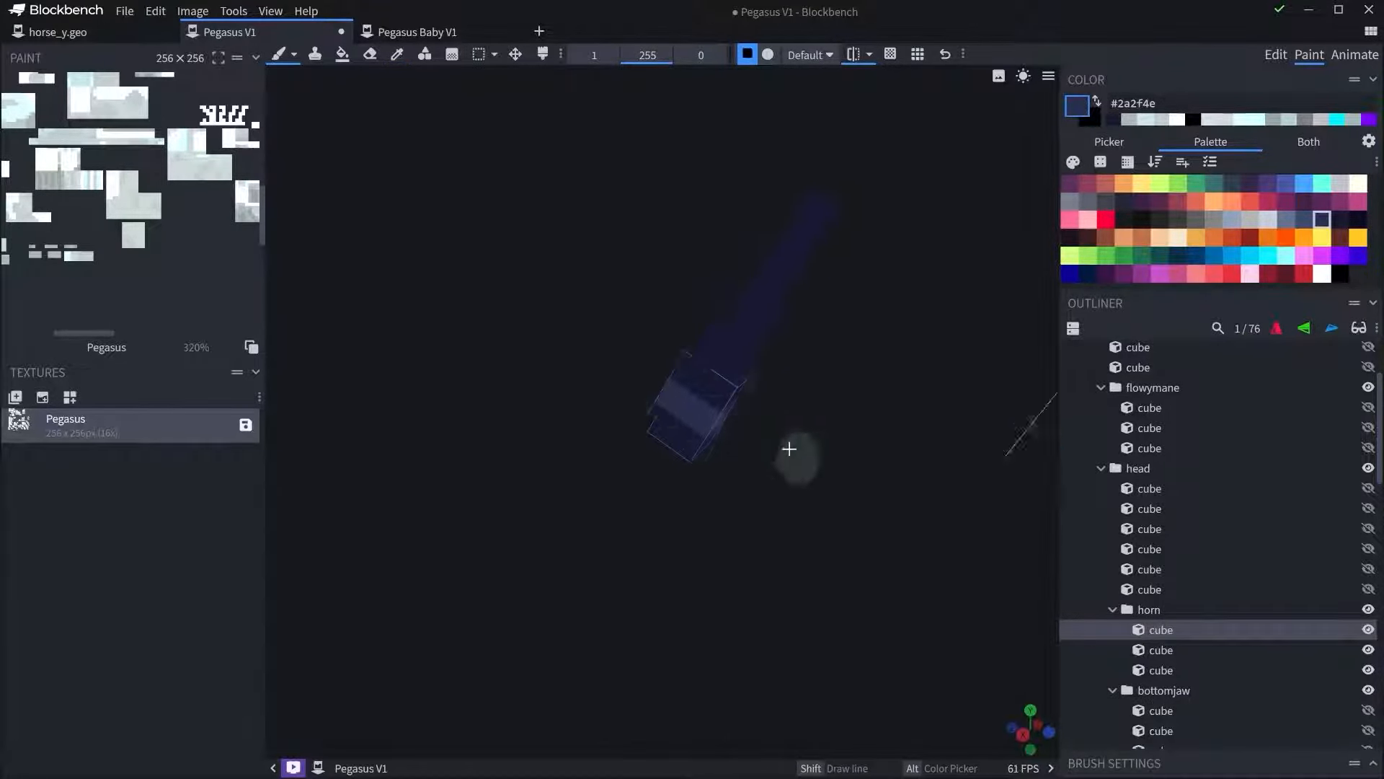
left_click_drag(789, 448, 896, 584)
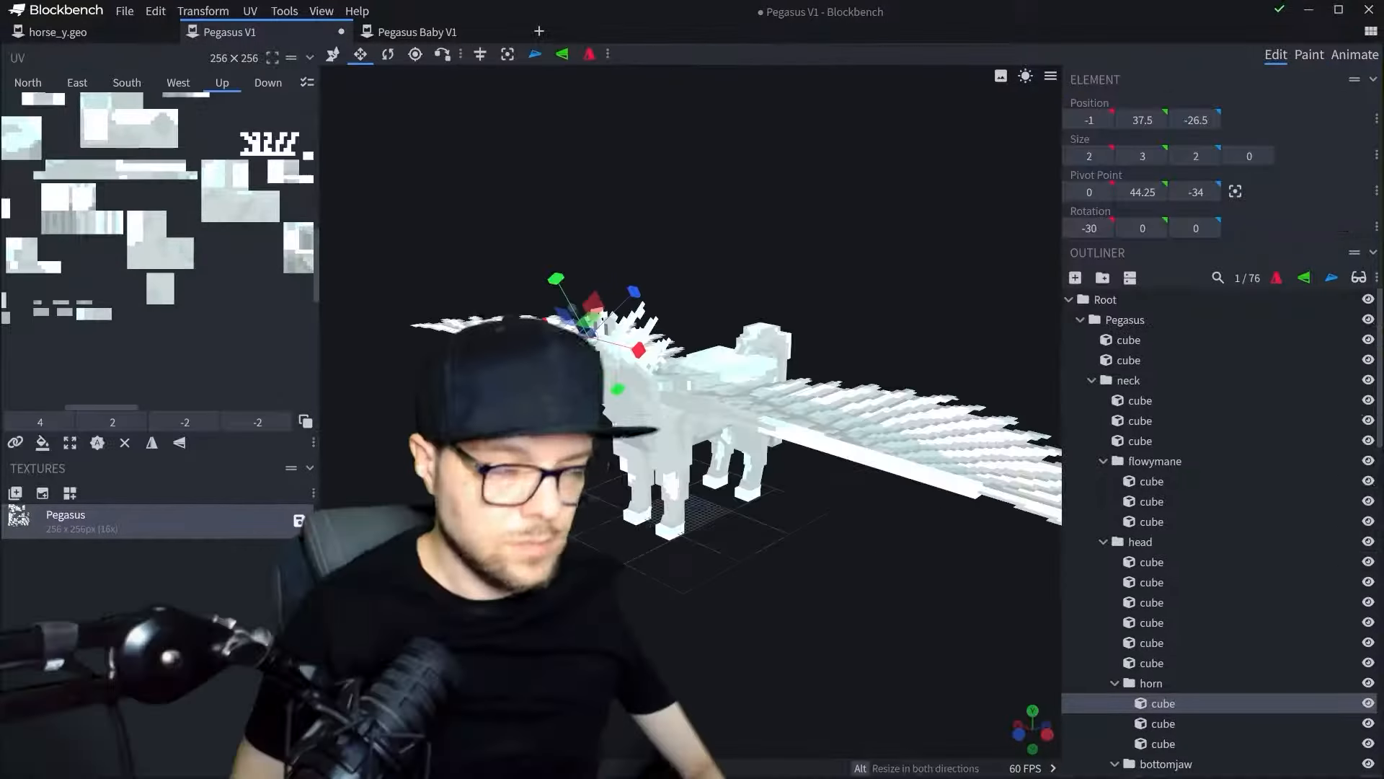
Return to Paint mode and examine the horn and head together with the rest of the model.
right_click_drag(743, 404, 775, 451)
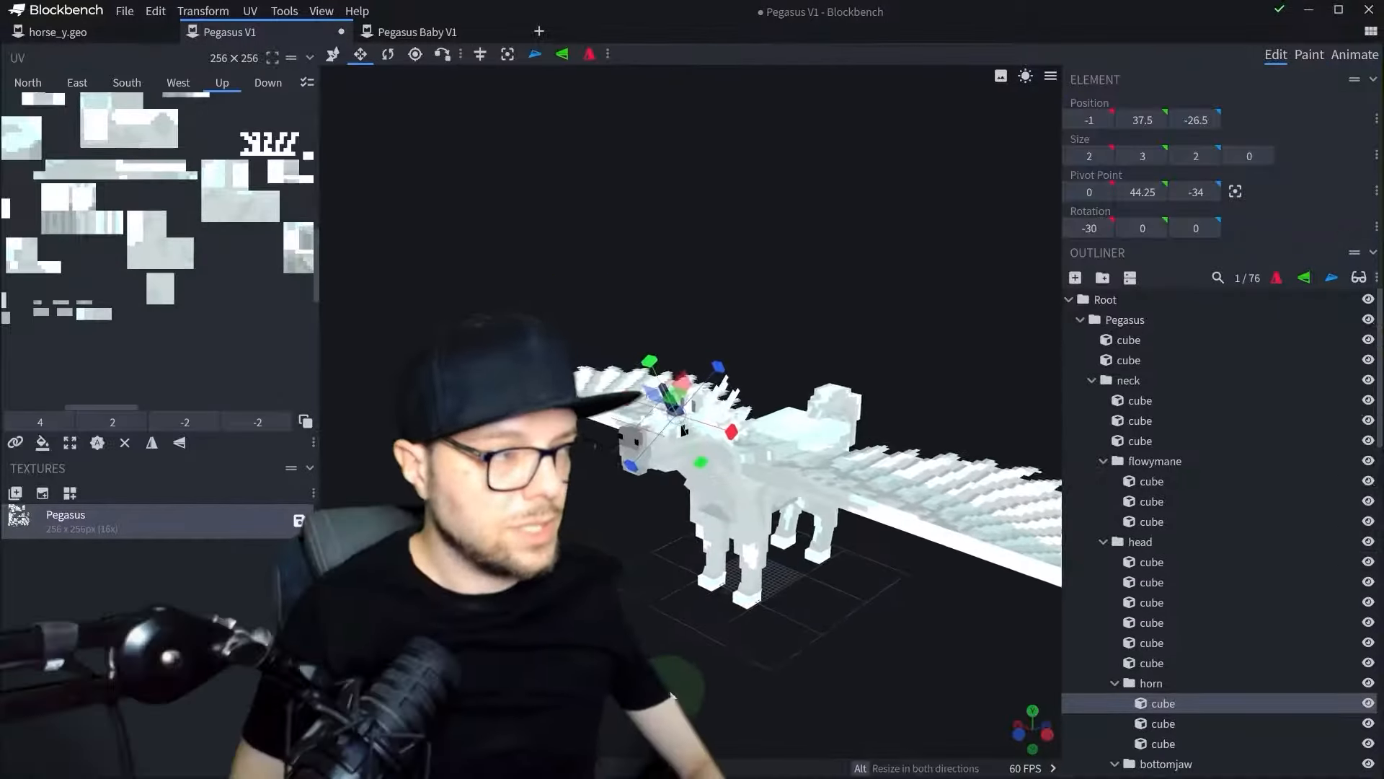
scroll(776, 451, "up", 10)
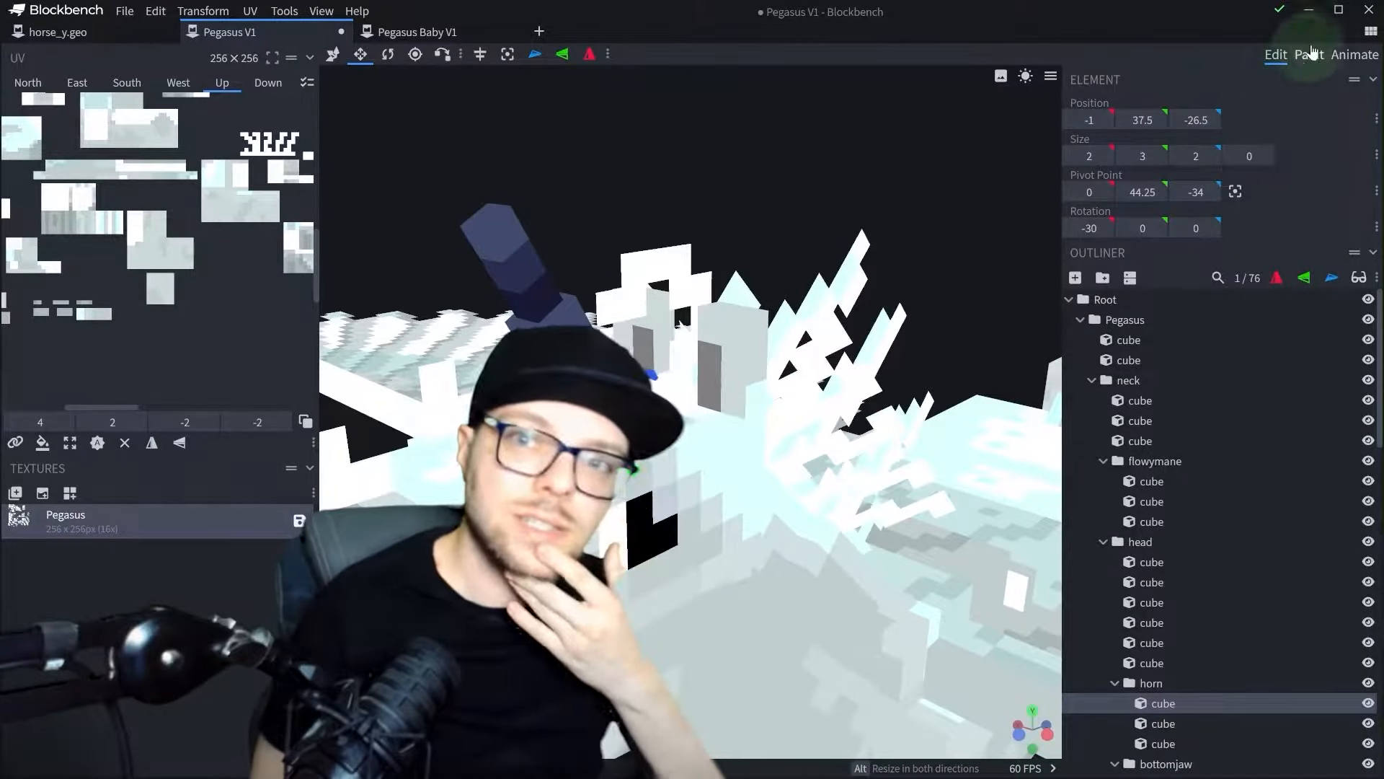
left_click(1310, 55)
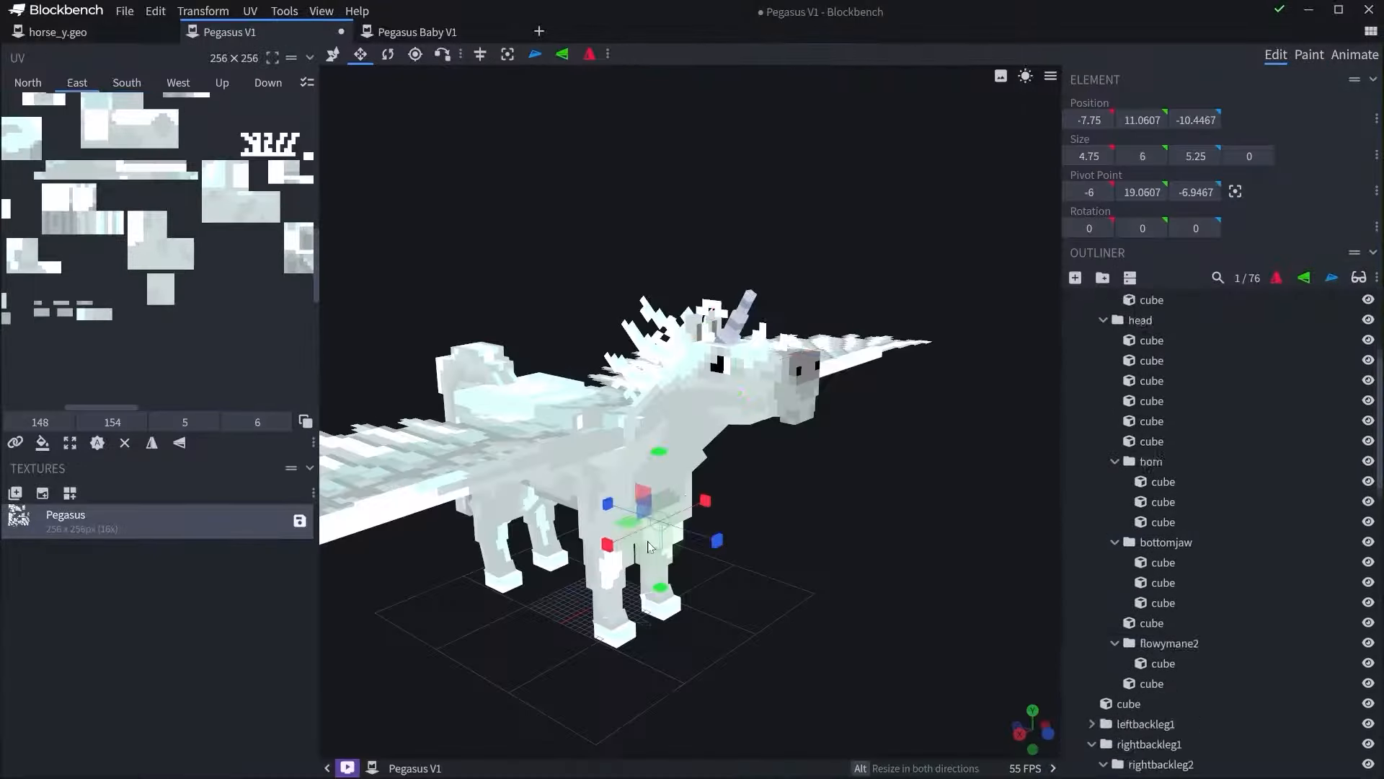
mouse_move(829, 548)
left_mouse_down()
mouse_move(859, 633)
mouse_move(878, 639)
left_mouse_up()
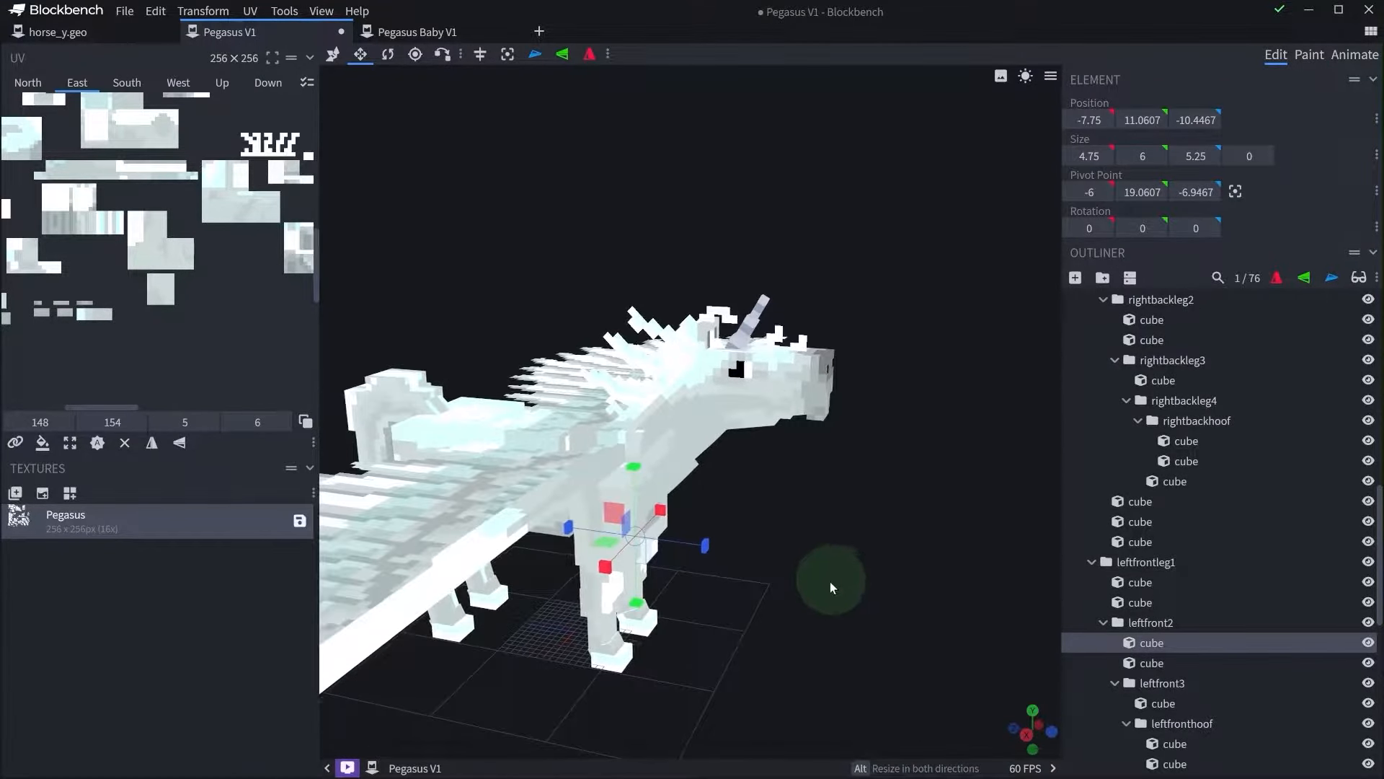
left_click_drag(823, 597, 538, 579)
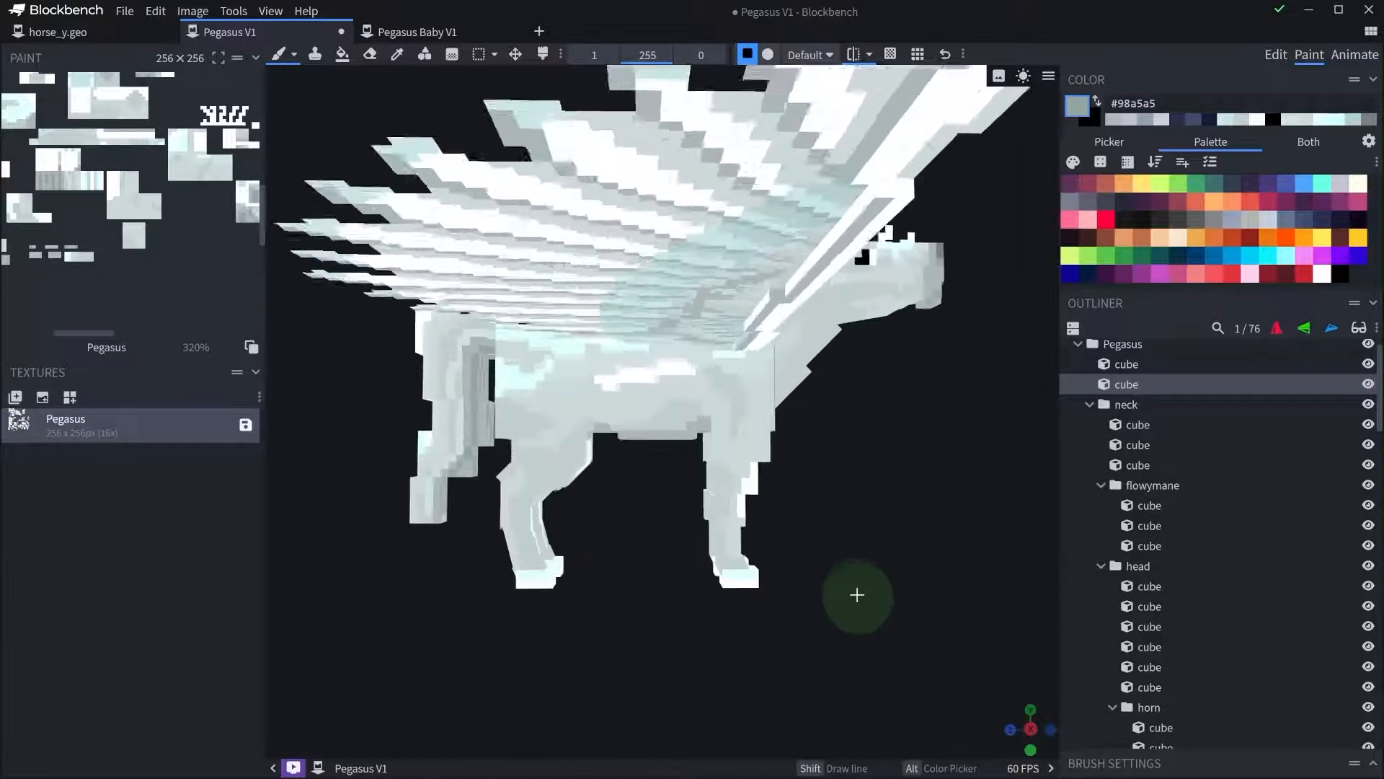
Sample #c2cfcf from the hind leg and paint over leftover light pixels on the lower right hind leg.
scroll(842, 441, "up", 3)
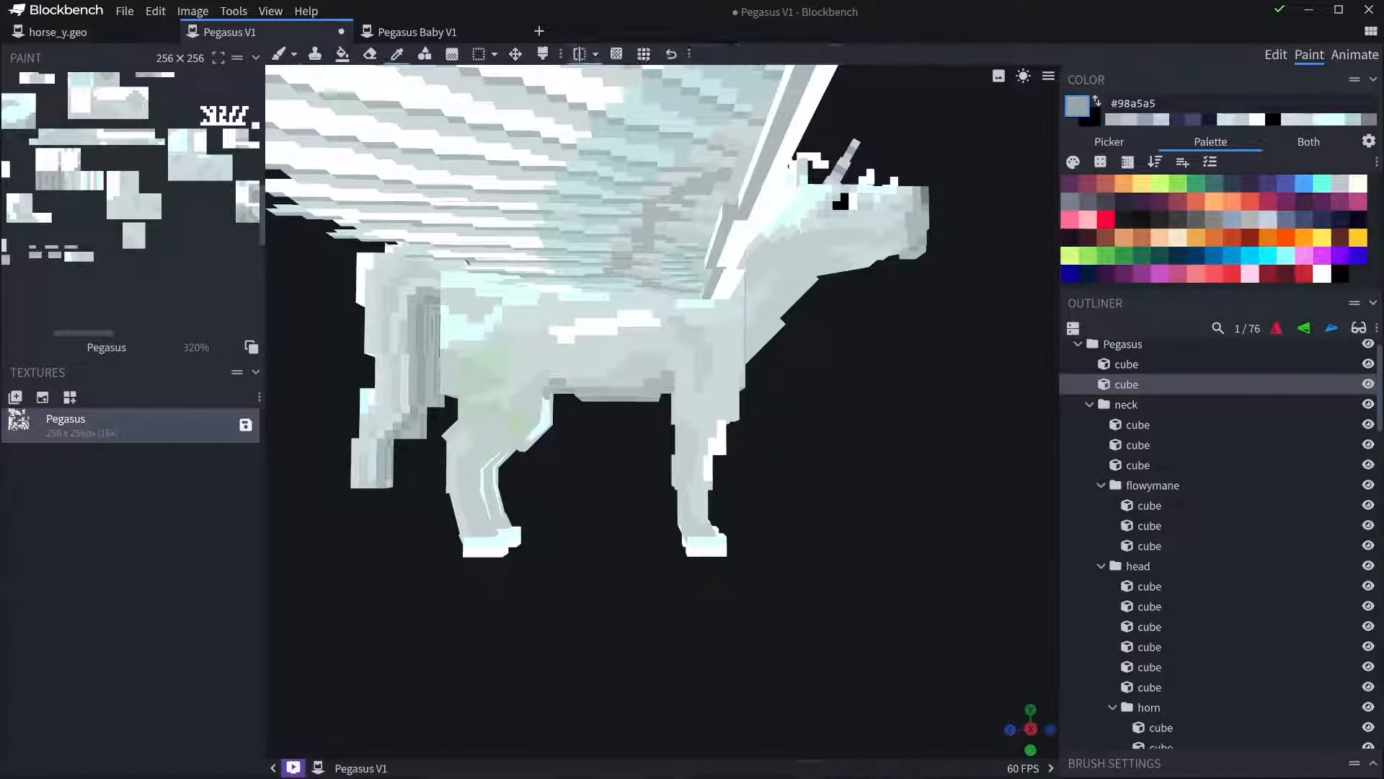
left_click(477, 395, "alt")
mouse_move(535, 578)
left_mouse_down()
mouse_move(574, 691)
mouse_move(646, 702)
mouse_move(640, 668)
mouse_move(884, 680)
mouse_move(899, 658)
left_mouse_up()
left_click(657, 519, "alt")
left_click(591, 527)
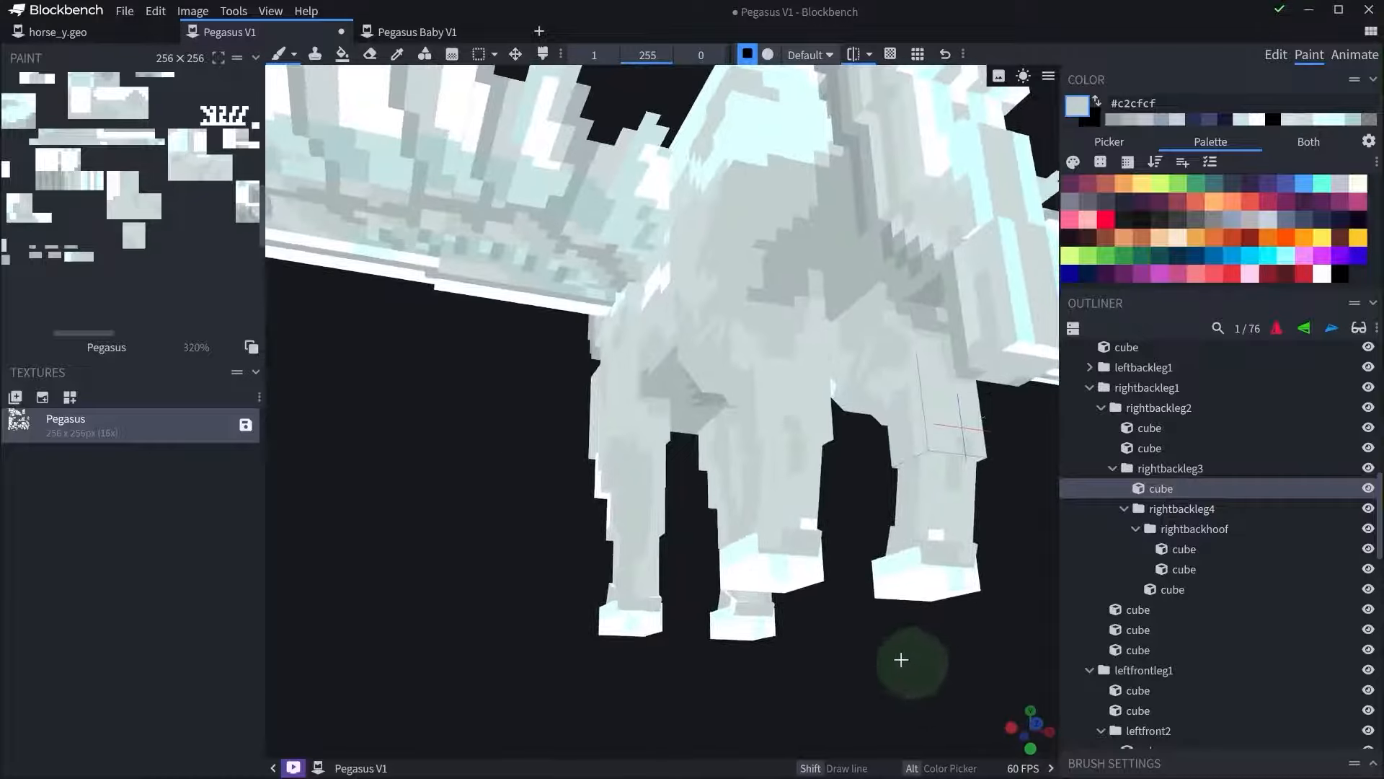
scroll(876, 598, "up", 3)
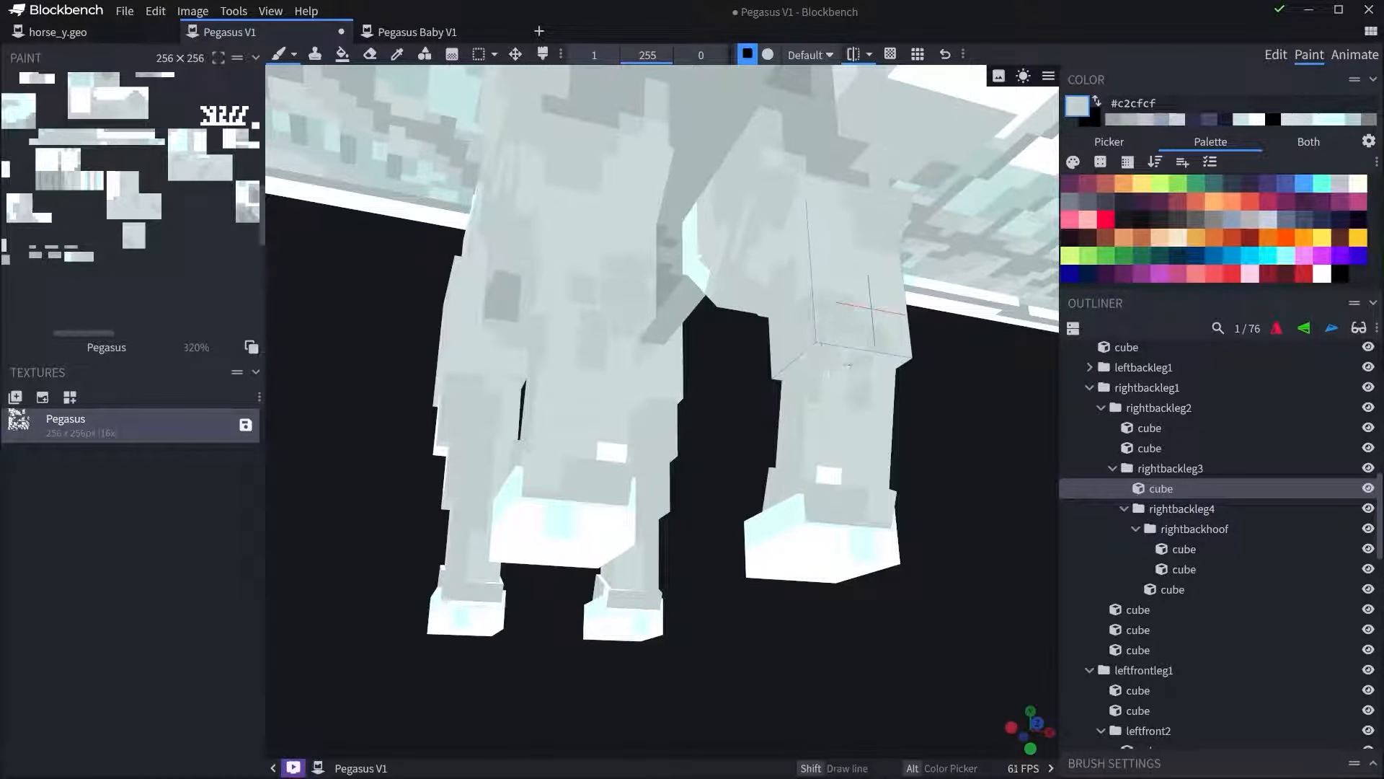
left_click_drag(936, 417, 701, 451)
left_click(489, 443)
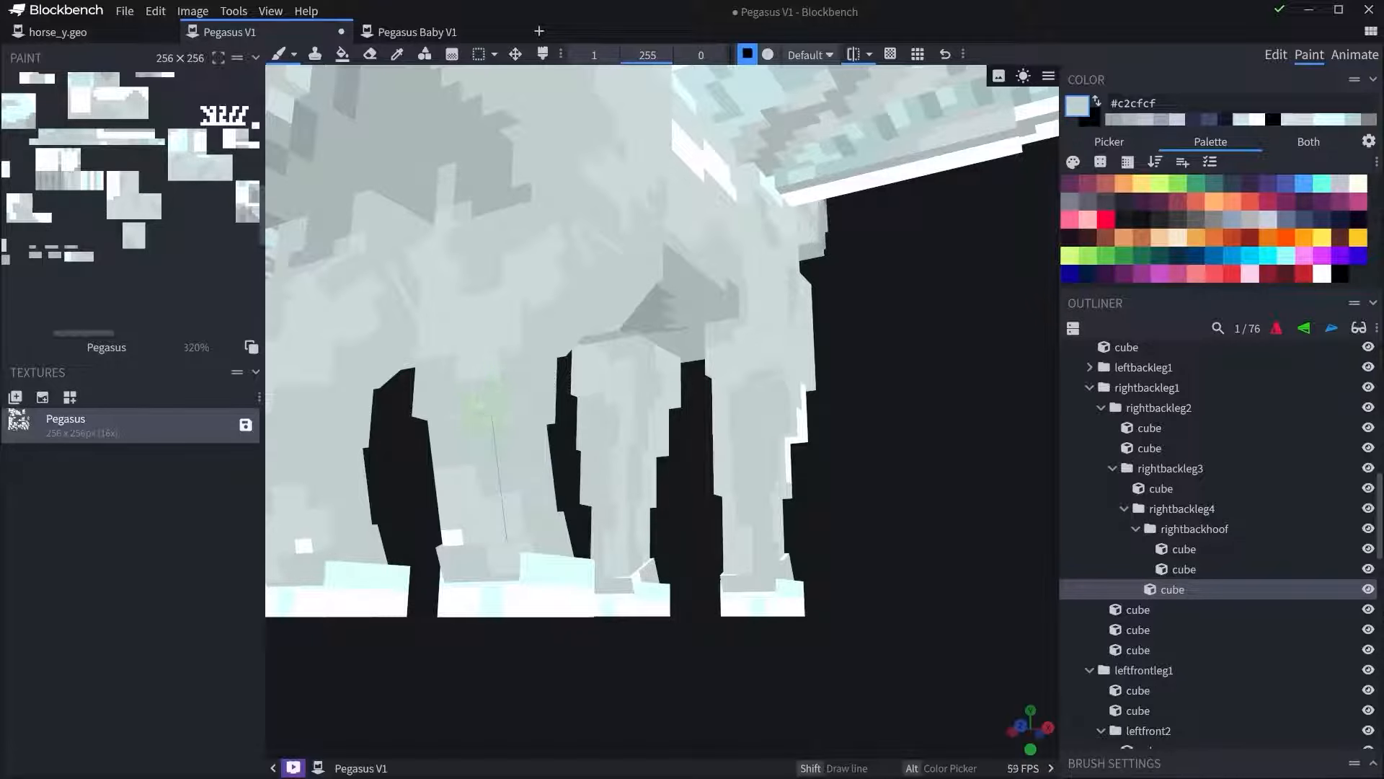
Sample the darker grey #98a5a5 from the underside of the belly for the brush.
scroll(482, 406, "down", 5)
left_click_drag(937, 475, 908, 500)
scroll(934, 461, "down", 1)
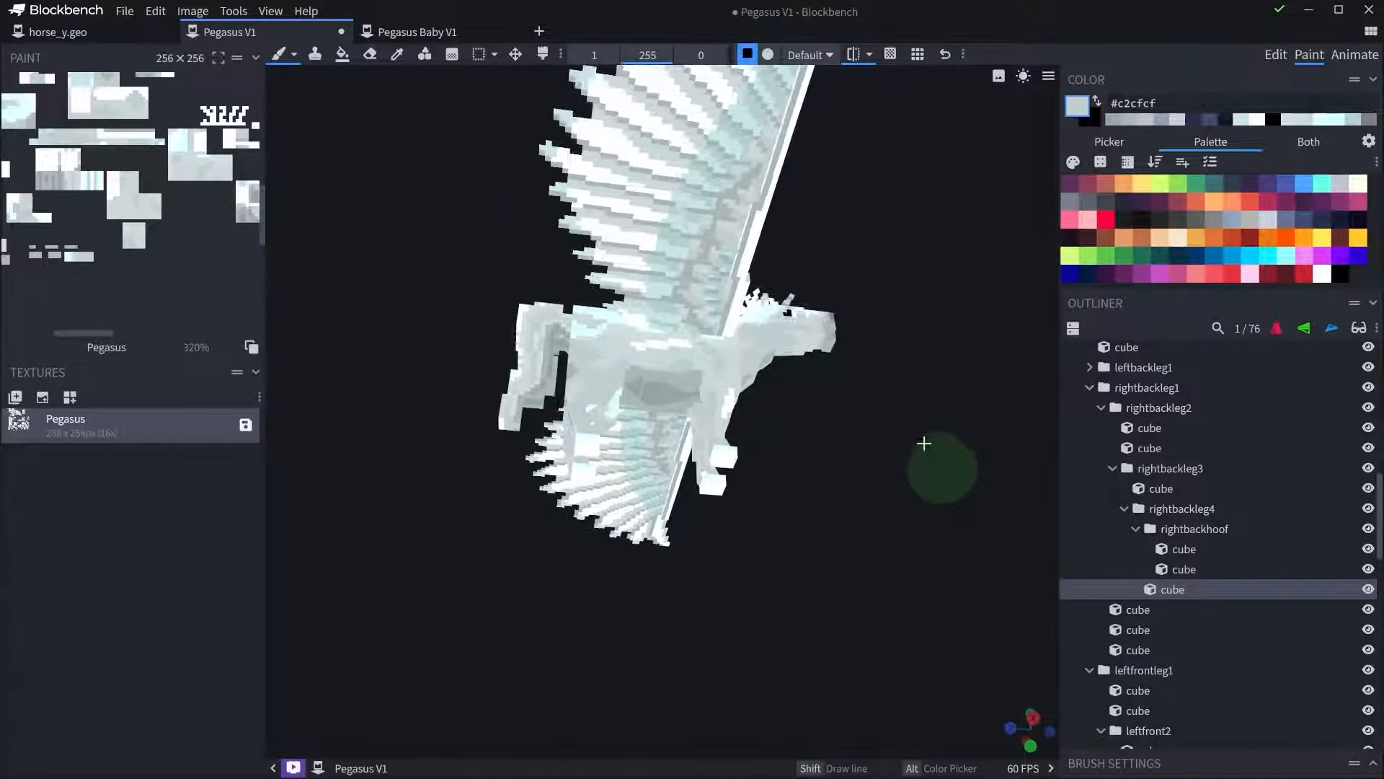
scroll(742, 439, "up", 8)
right_click_drag(742, 440, 958, 417)
scroll(893, 428, "up", 5)
left_click(802, 324, "alt")
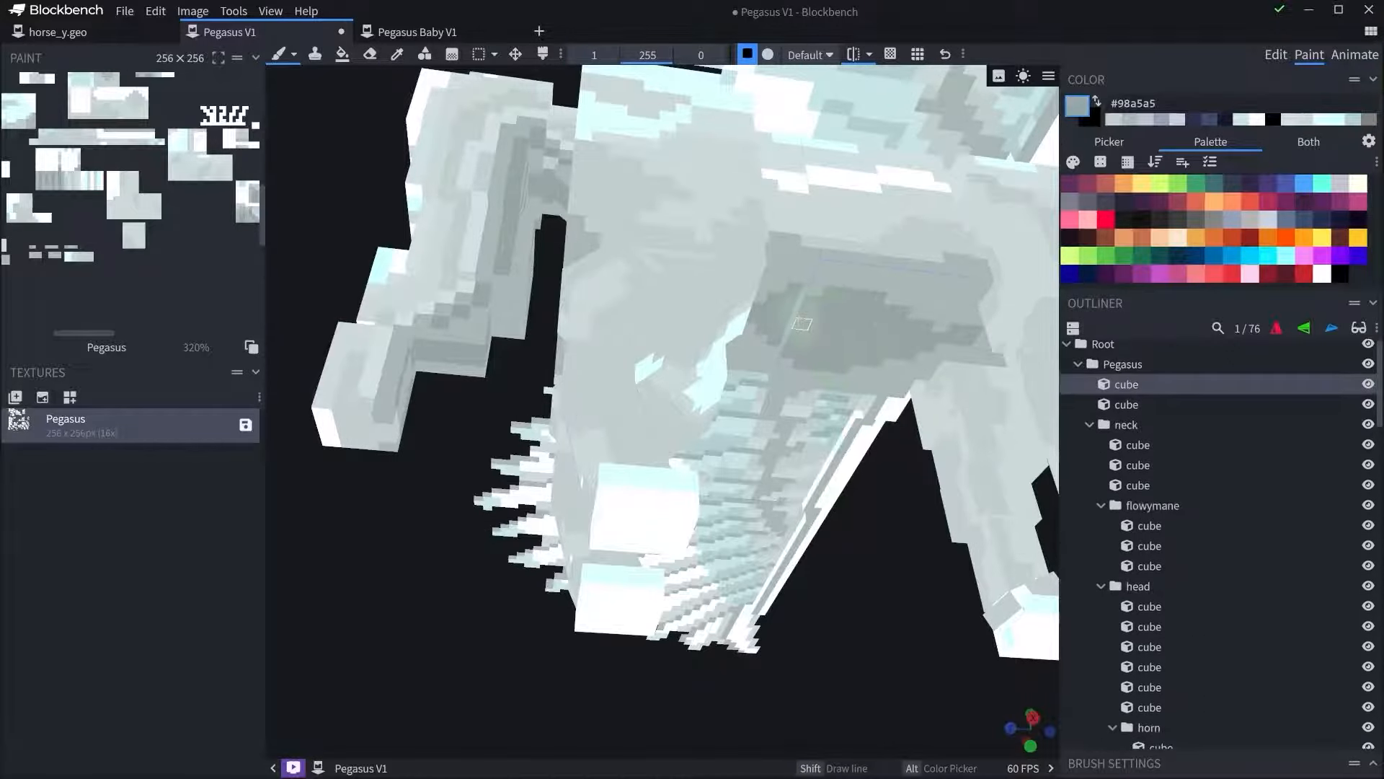
scroll(801, 332, "down", 7)
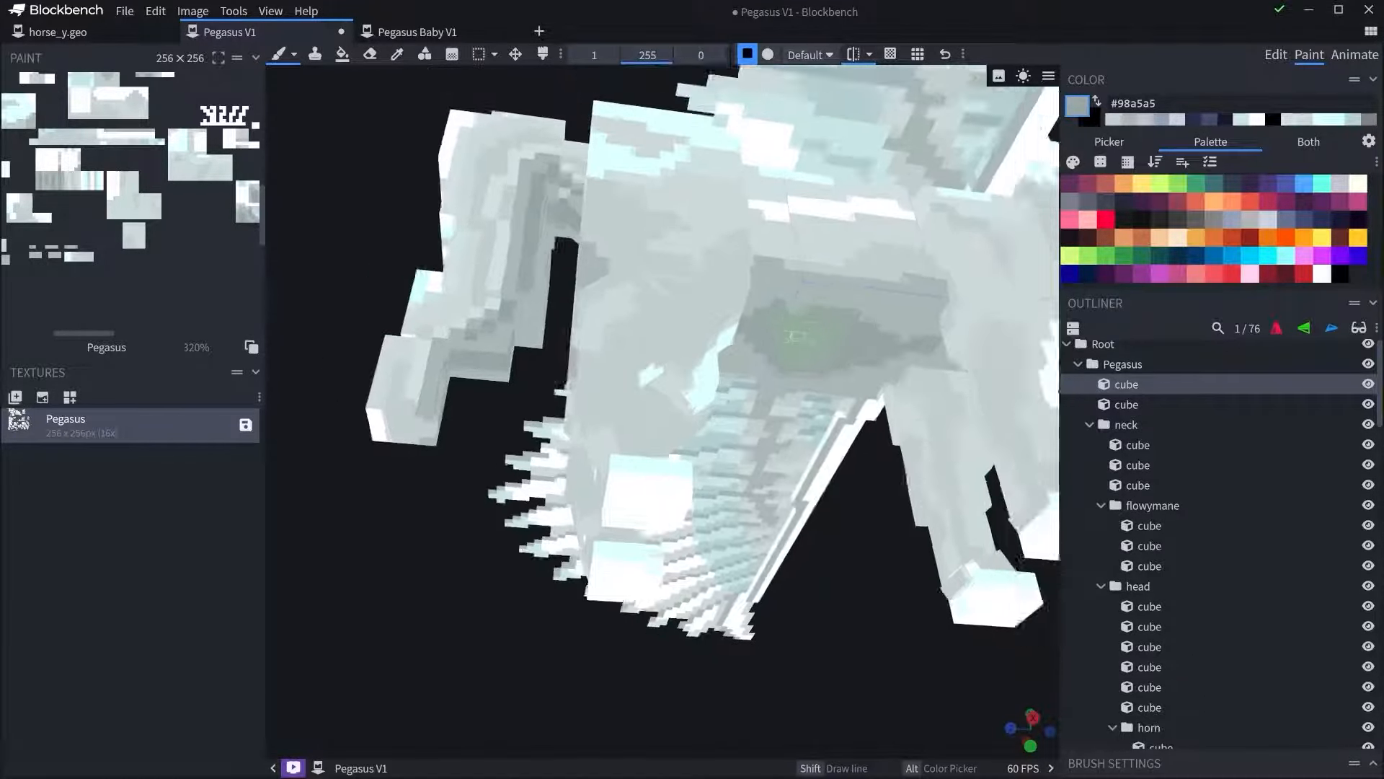
left_click_drag(884, 419, 806, 483)
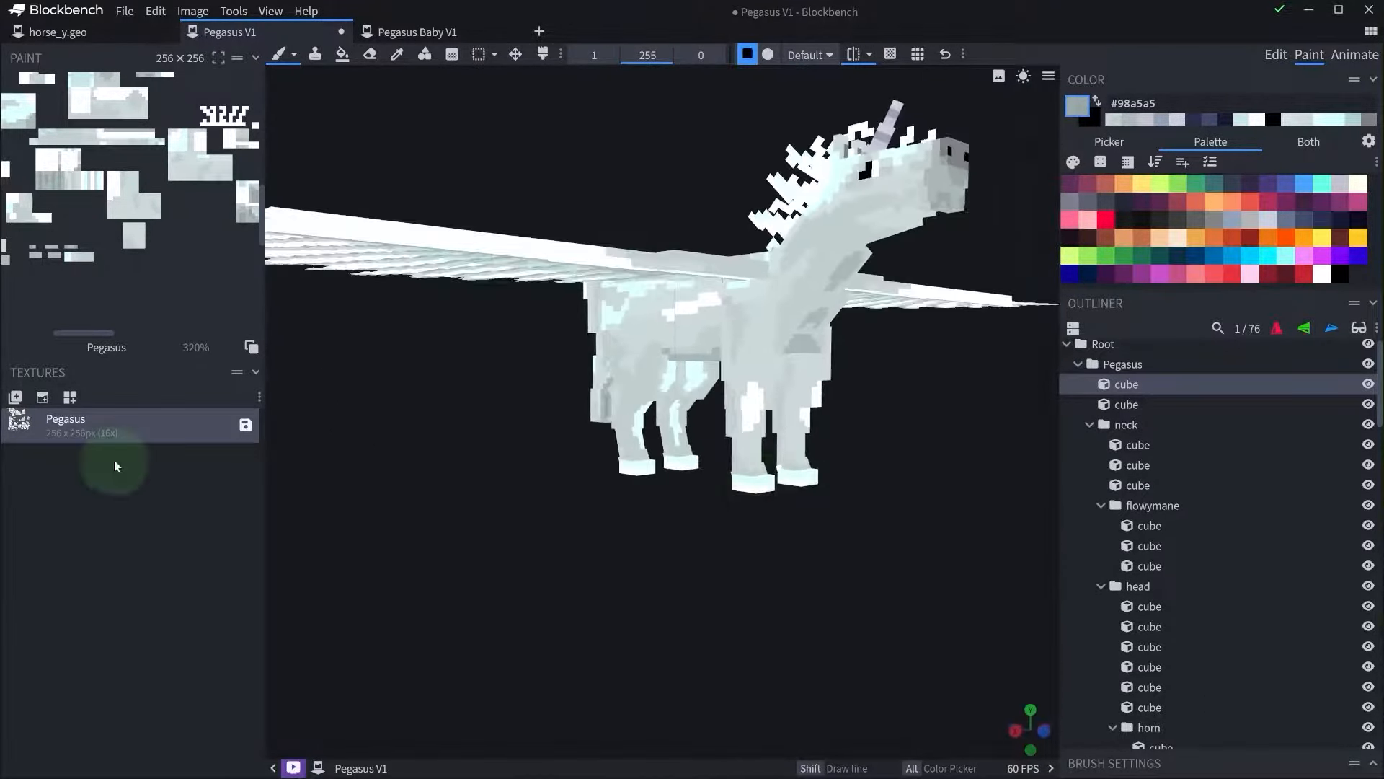
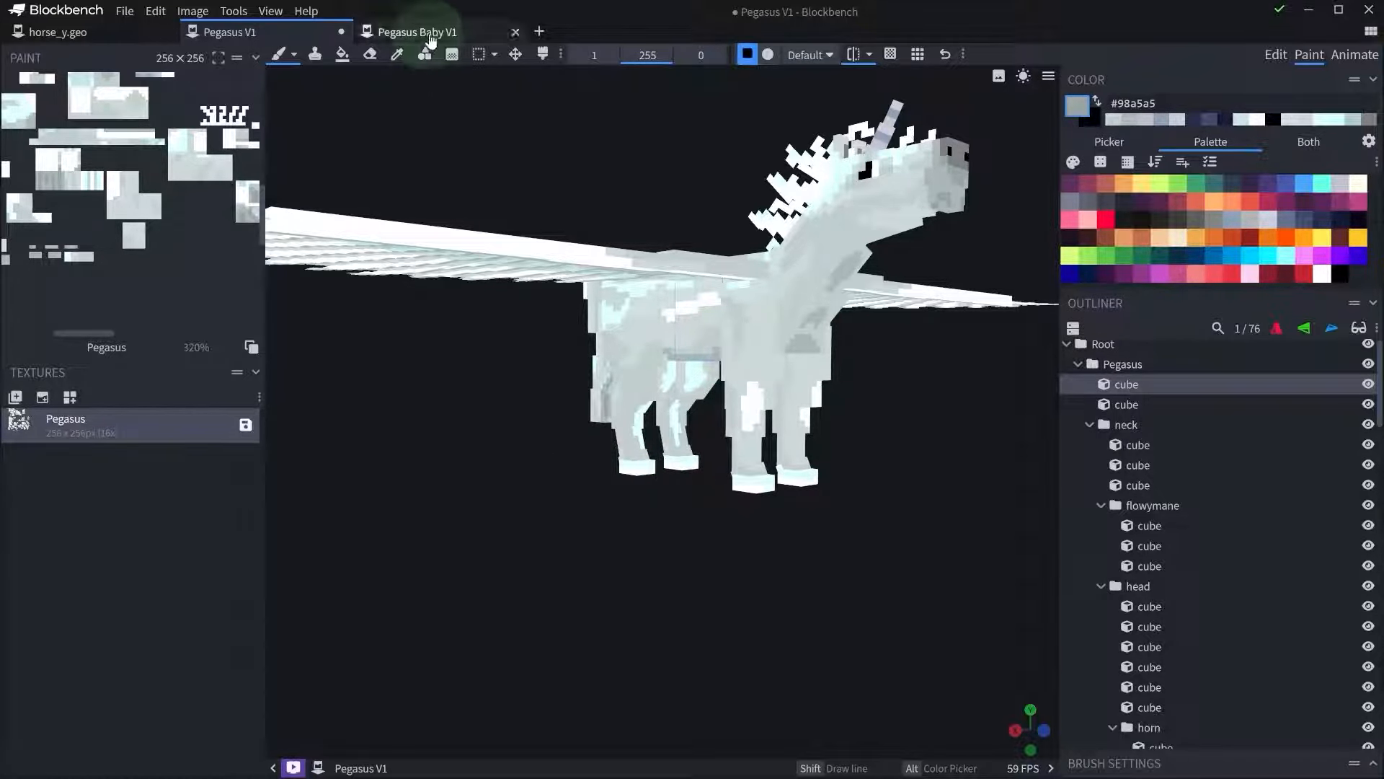
Sample the grey shade from the lower edge of the chin.
left_click_drag(921, 505, 888, 539)
left_click_drag(726, 553, 750, 556)
scroll(751, 556, "up", 6)
right_click_drag(815, 493, 815, 529)
scroll(757, 327, "up", 4)
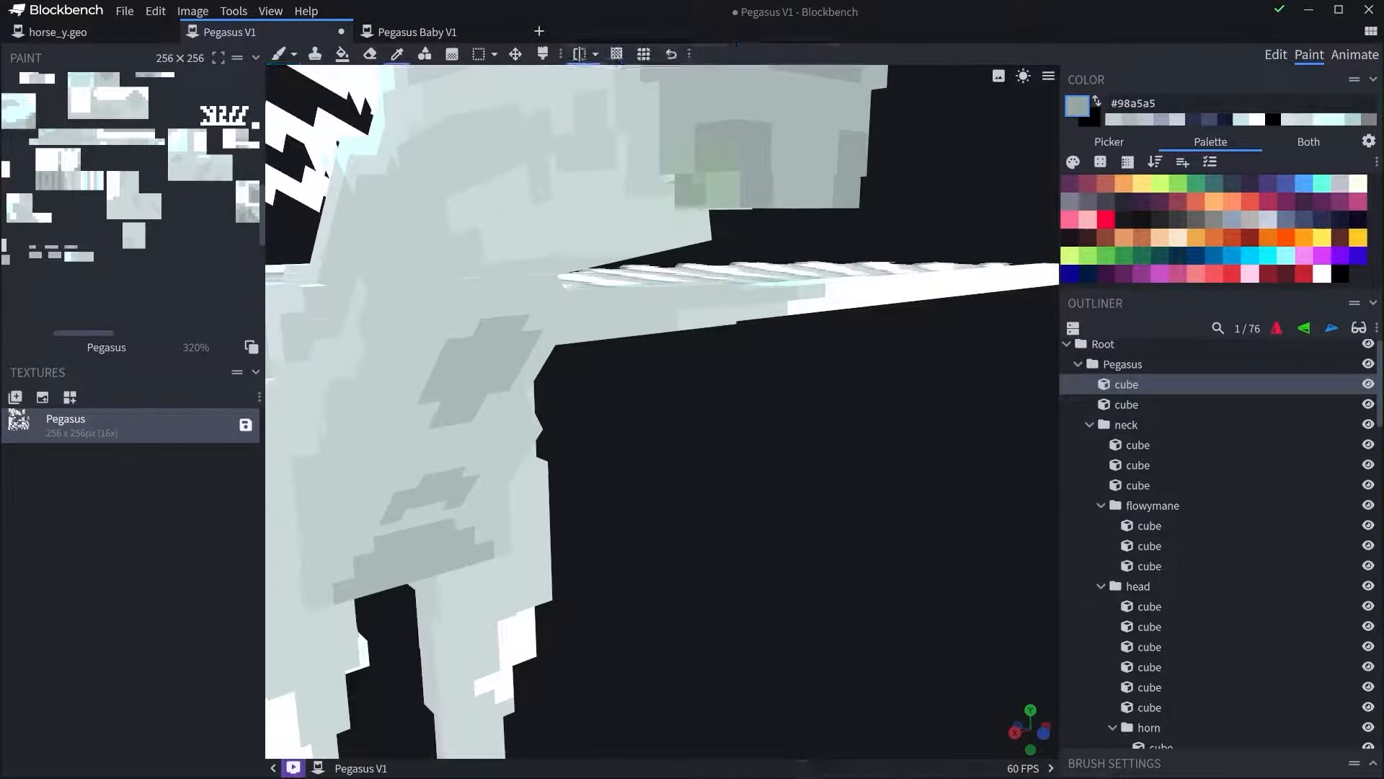
left_click(705, 186, "alt")
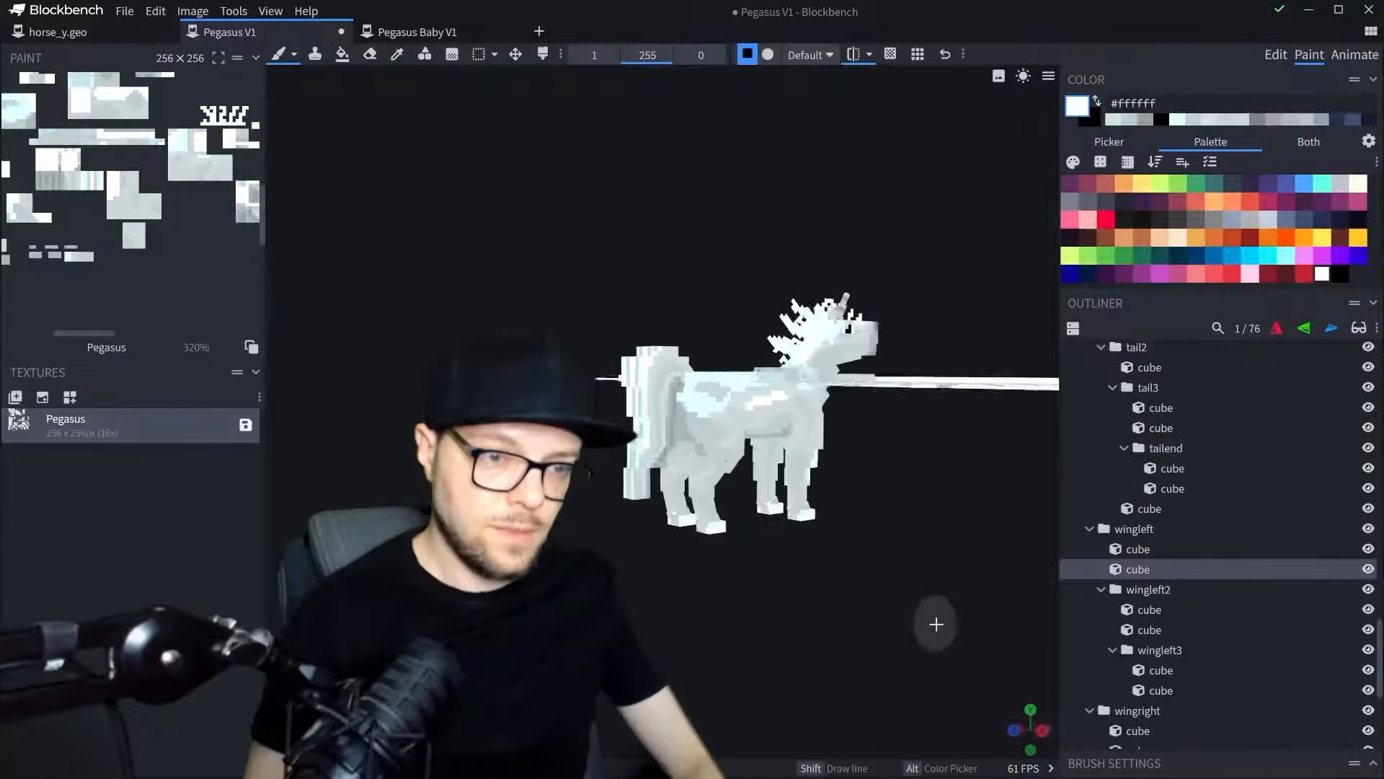
Sample the light cyan #d1ffff from the tail and paint over the leftover white strip on the side of the tail end.
scroll(729, 631, "up", 3)
scroll(728, 630, "up", 8)
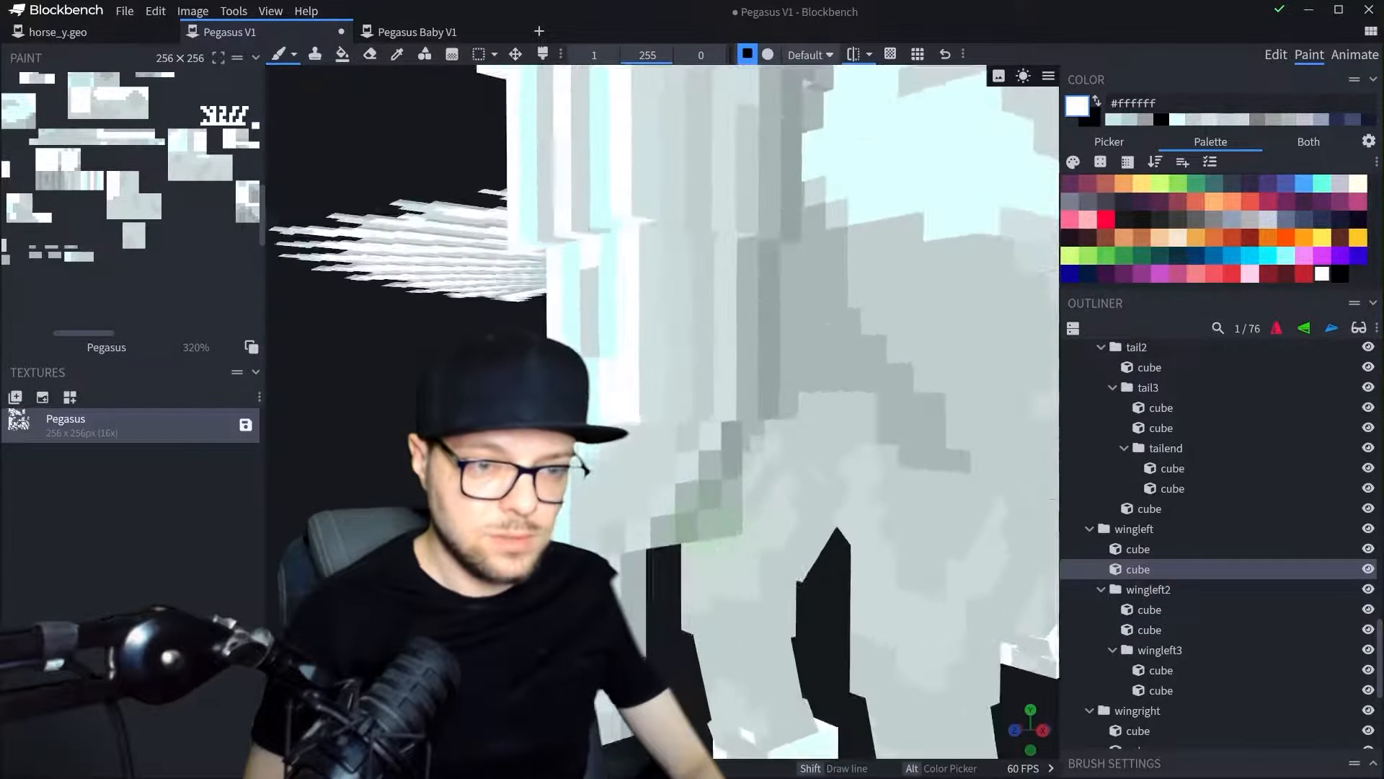
scroll(663, 411, "up", 3)
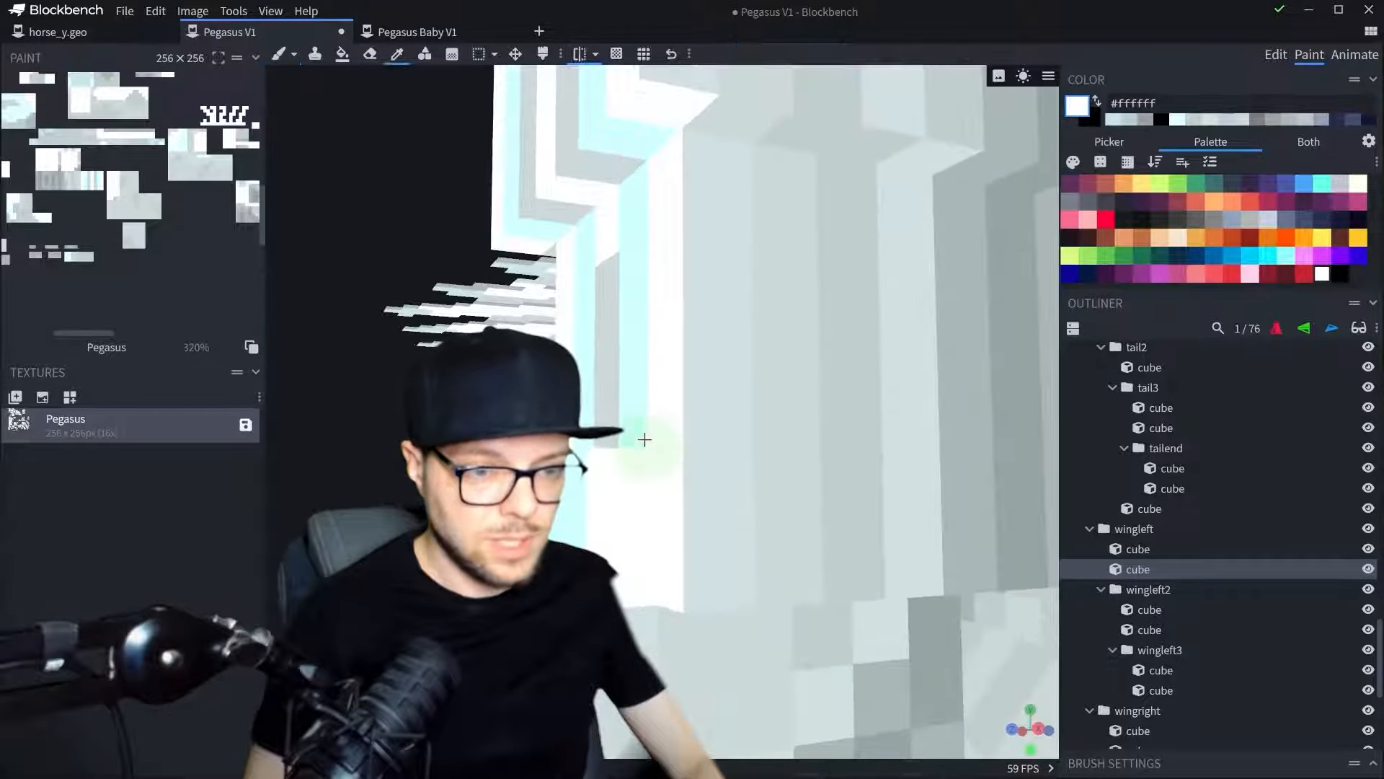
left_click(638, 437, "alt")
left_click_drag(612, 478, 624, 549)
scroll(653, 538, "down", 2)
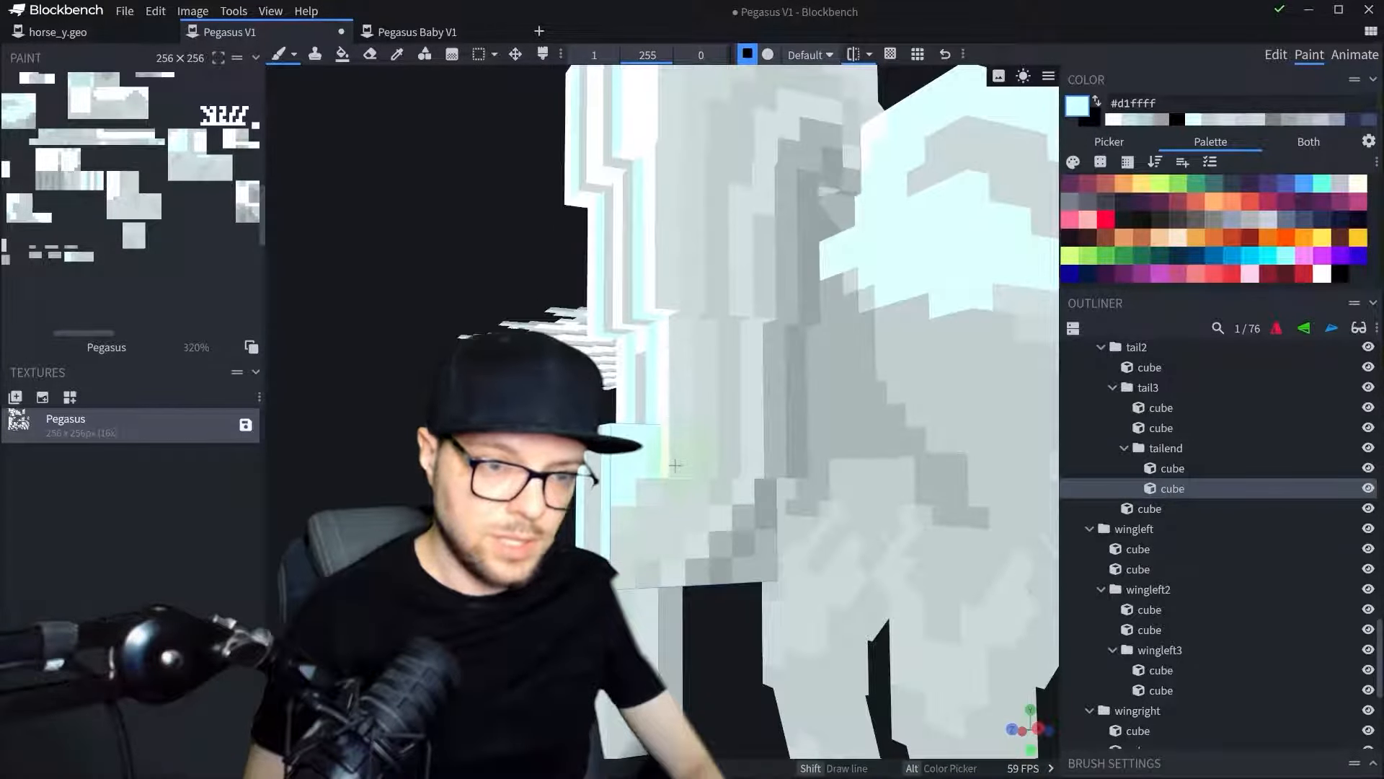
Sample the pale grey #d0e1e1 from the side of the tail and check the tail from behind and from the side.
left_click(670, 466, "alt")
left_click_drag(432, 238, 605, 238)
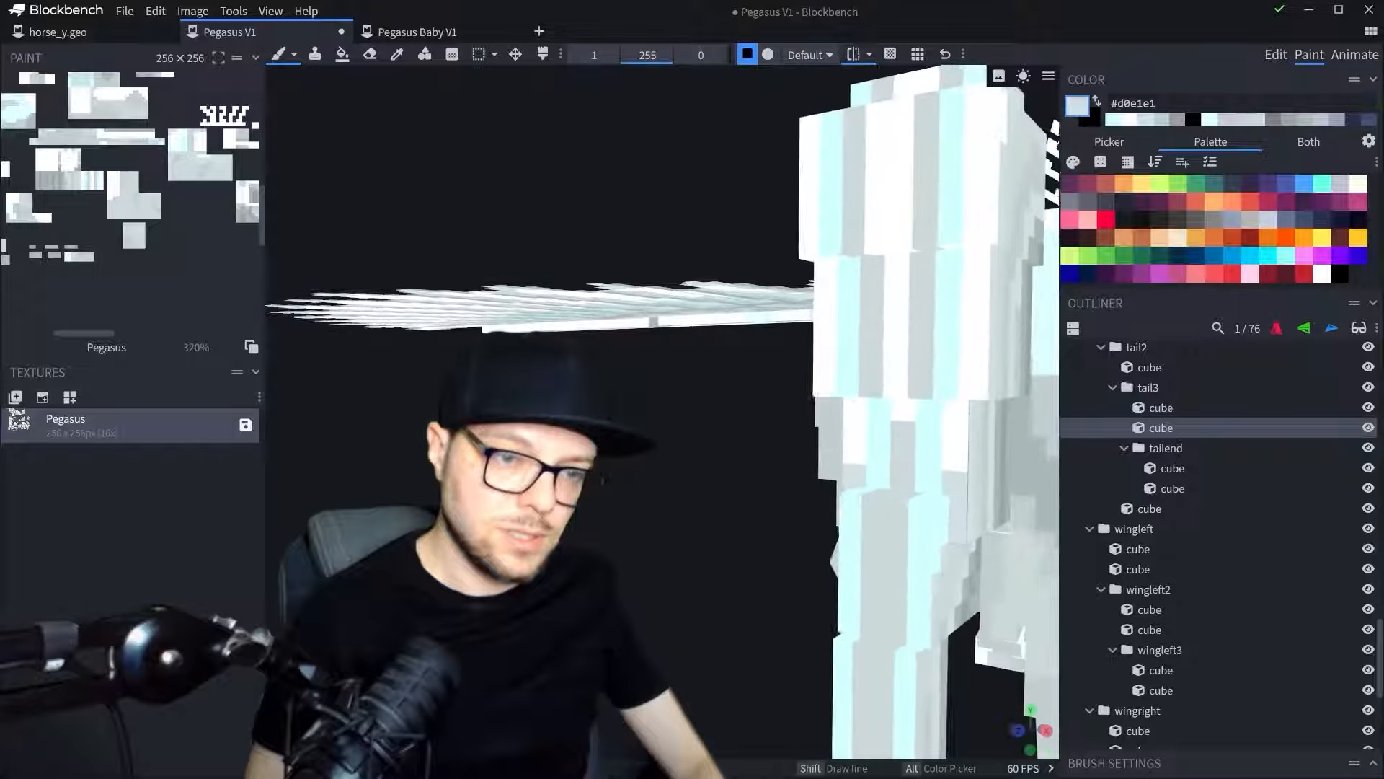
scroll(663, 412, "down", 4)
left_click_drag(829, 592, 757, 599)
scroll(663, 411, "down", 1)
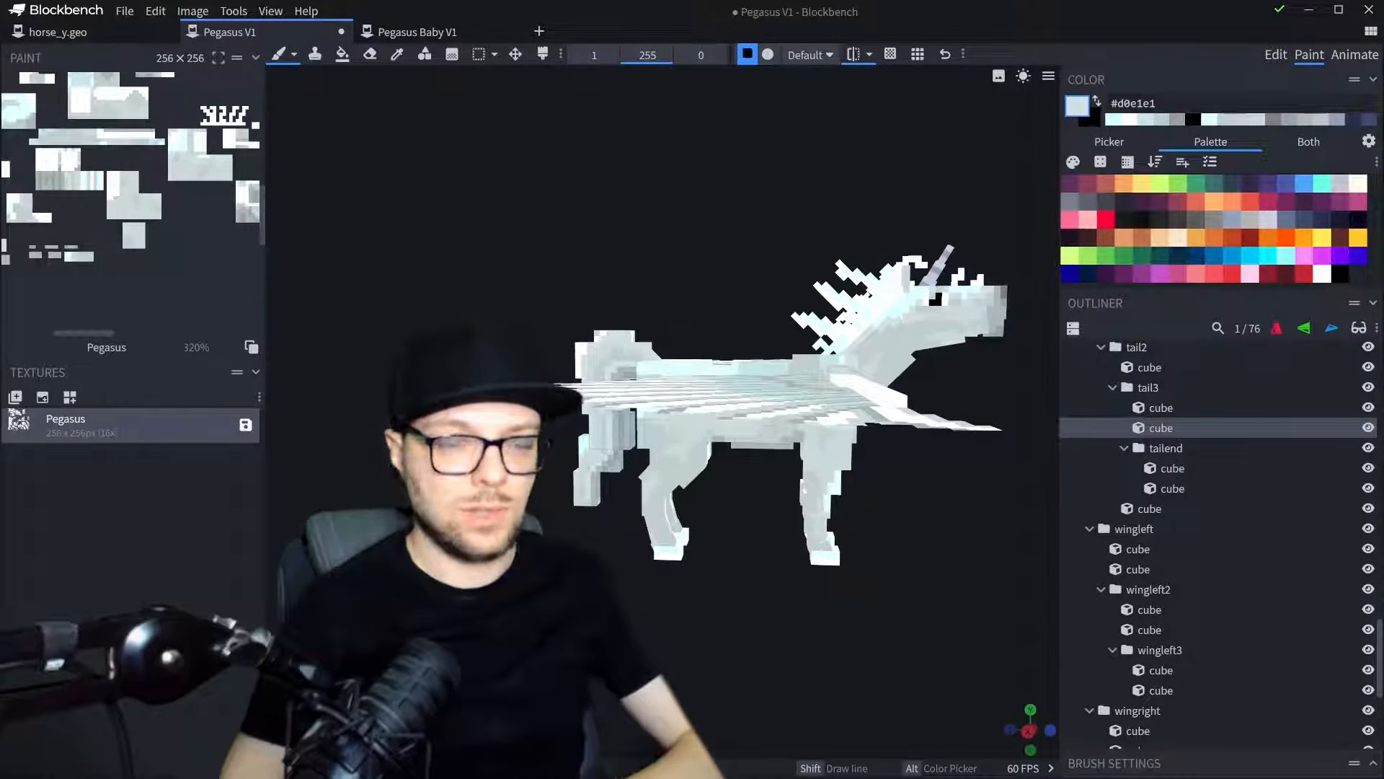
Erase stray pixels along the outer edge of the flowing mane behind the neck.
scroll(869, 278, "up", 3)
right_click_drag(851, 289, 605, 388)
scroll(750, 355, "up", 3)
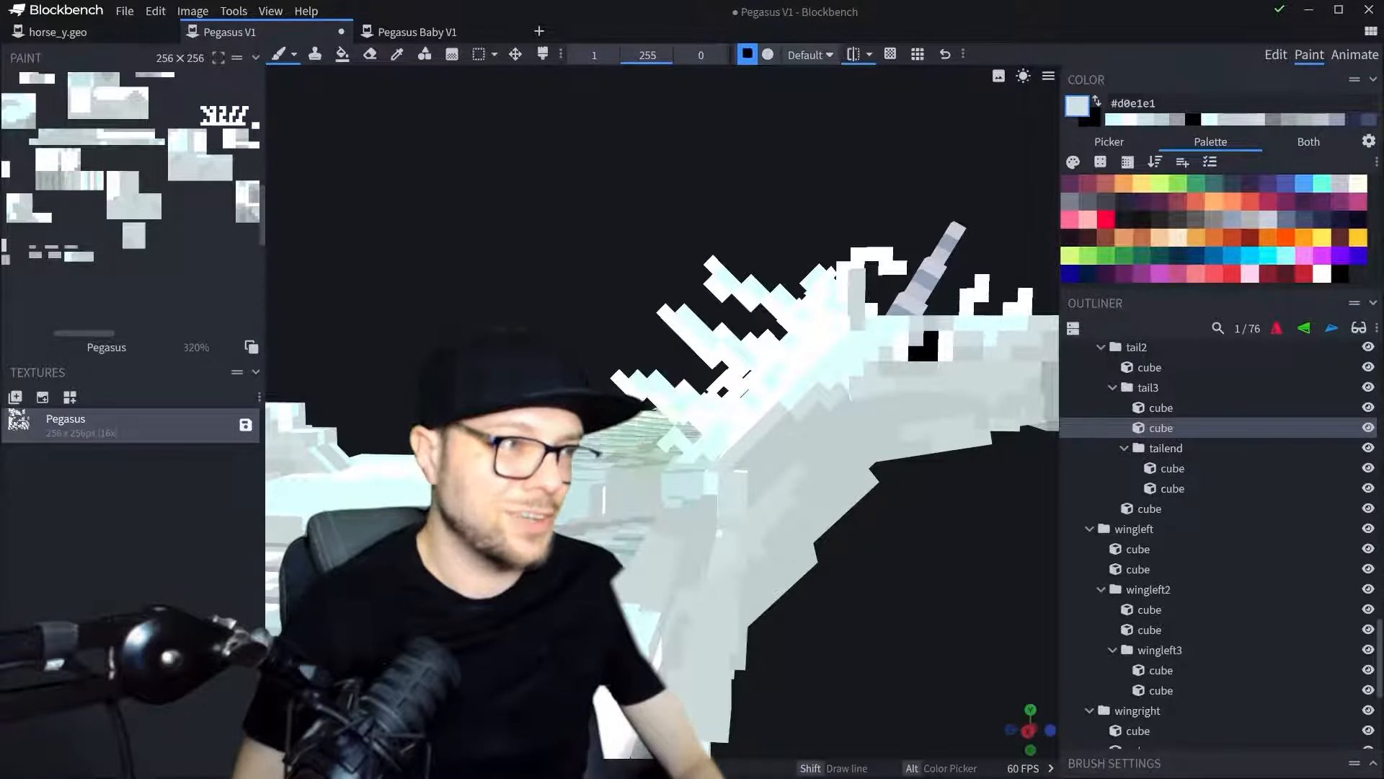
scroll(641, 400, "up", 3)
key("e")
left_click(642, 400)
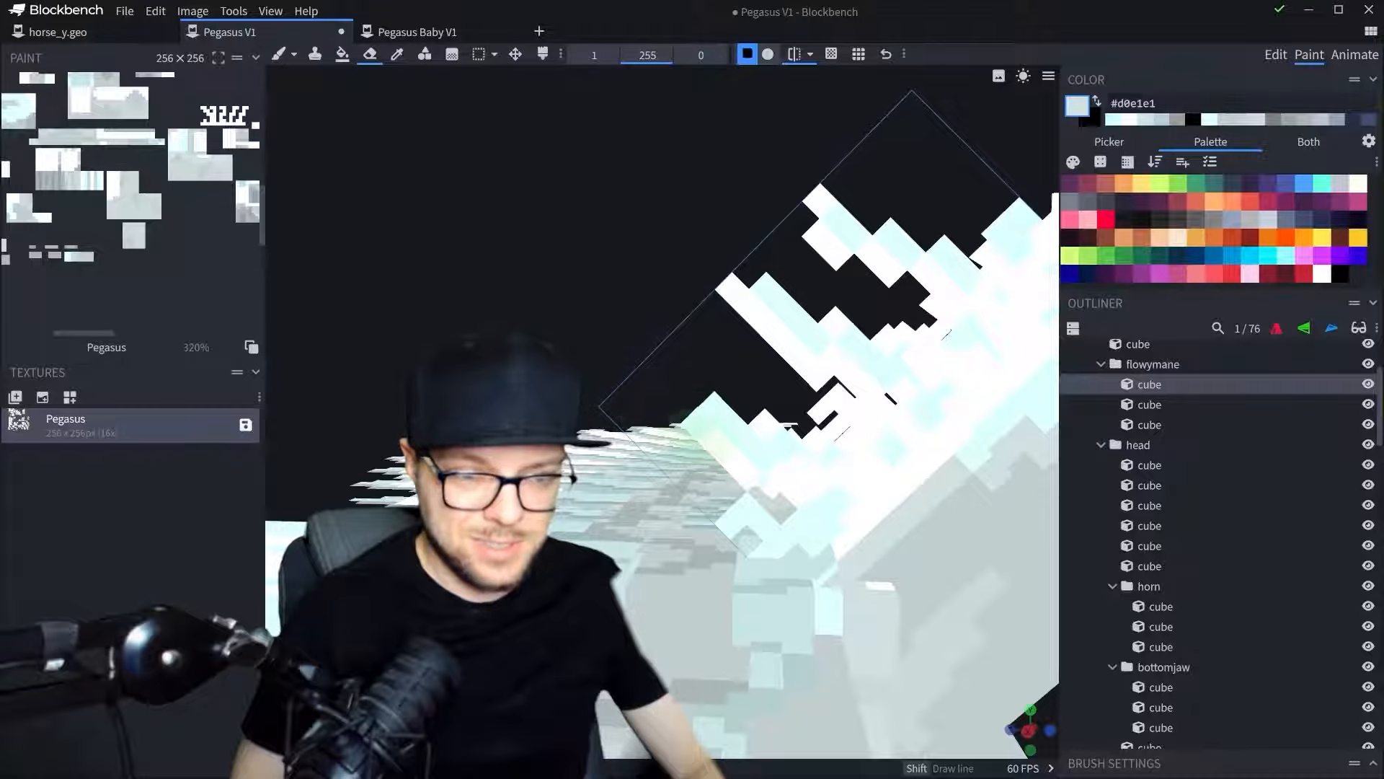
scroll(673, 401, "down", 2)
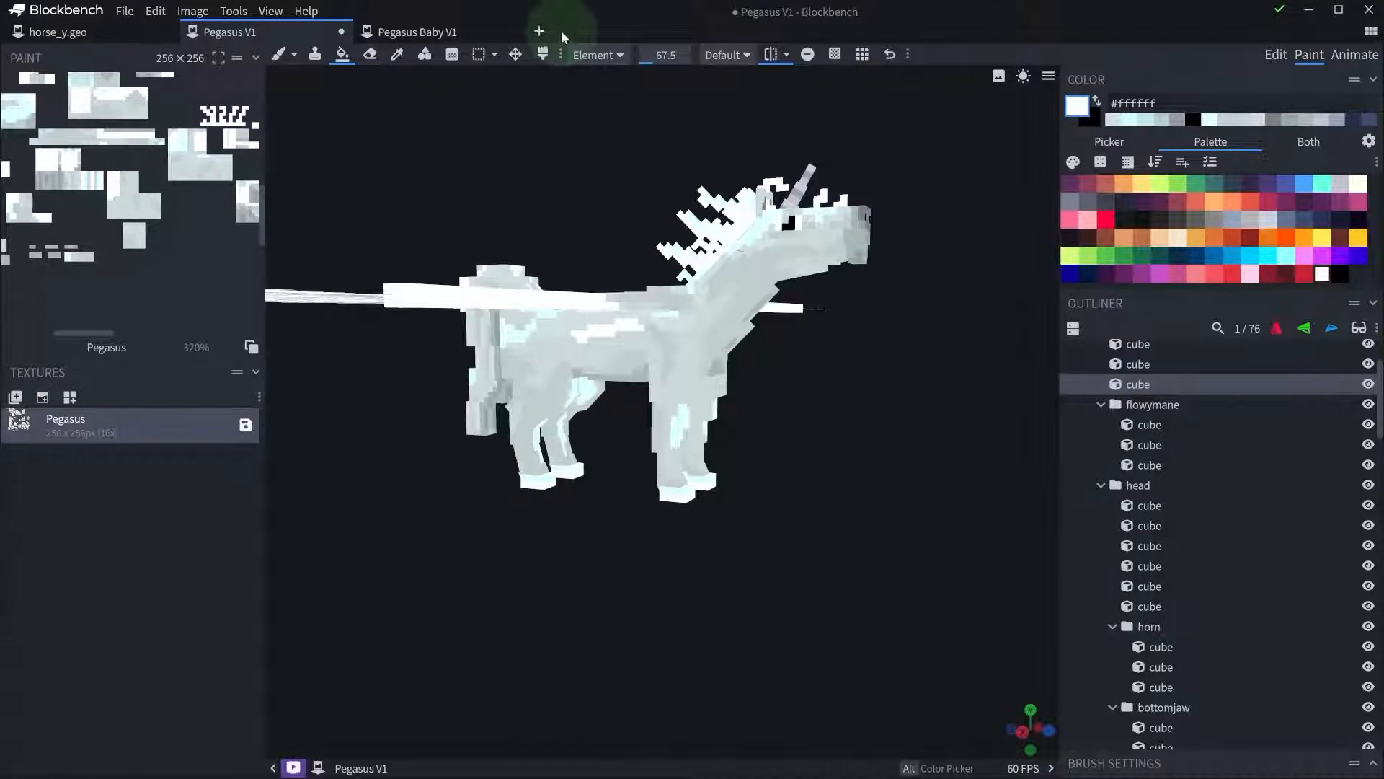
Set the Fill tool's mode to Colors and bring the body and leg regions of the texture into closer view.
left_click(596, 56)
left_click(614, 142)
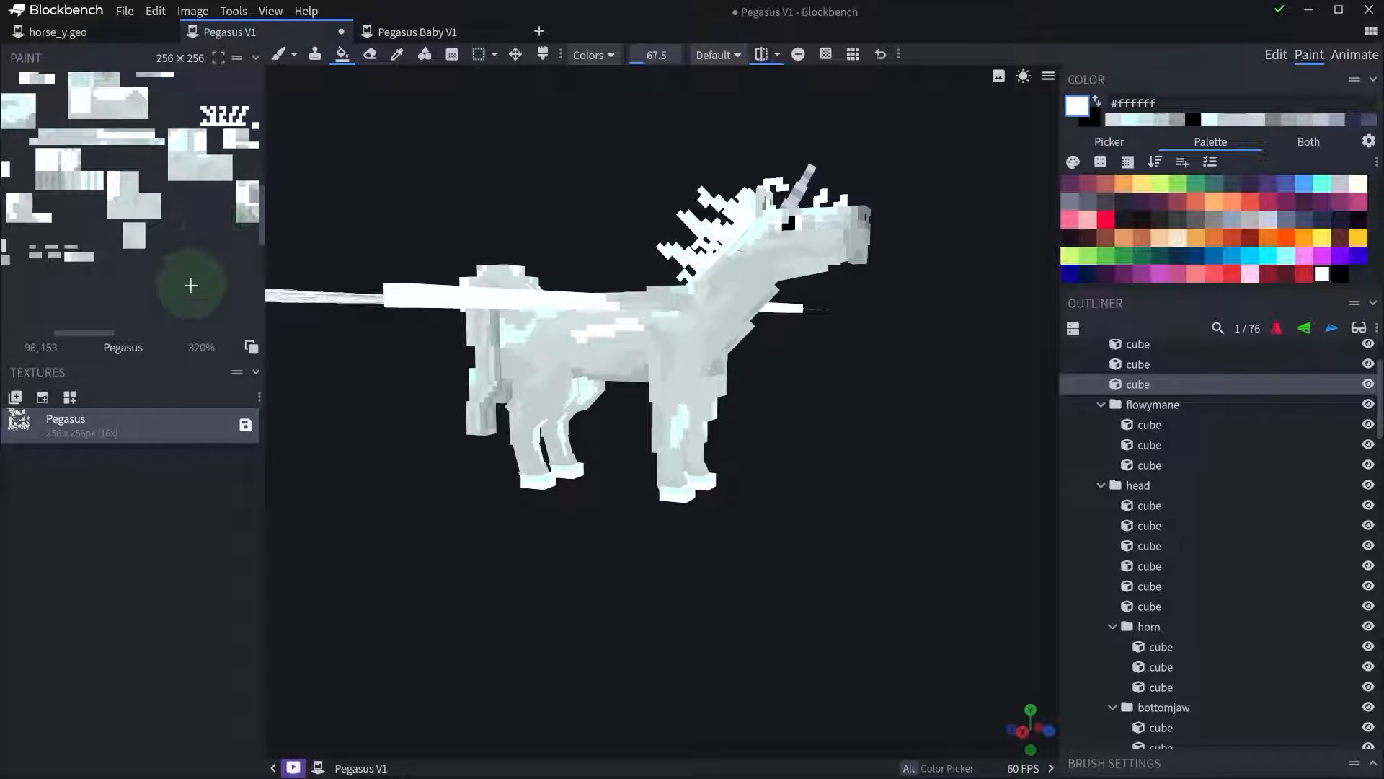
right_click(203, 231)
mouse_move(289, 261)
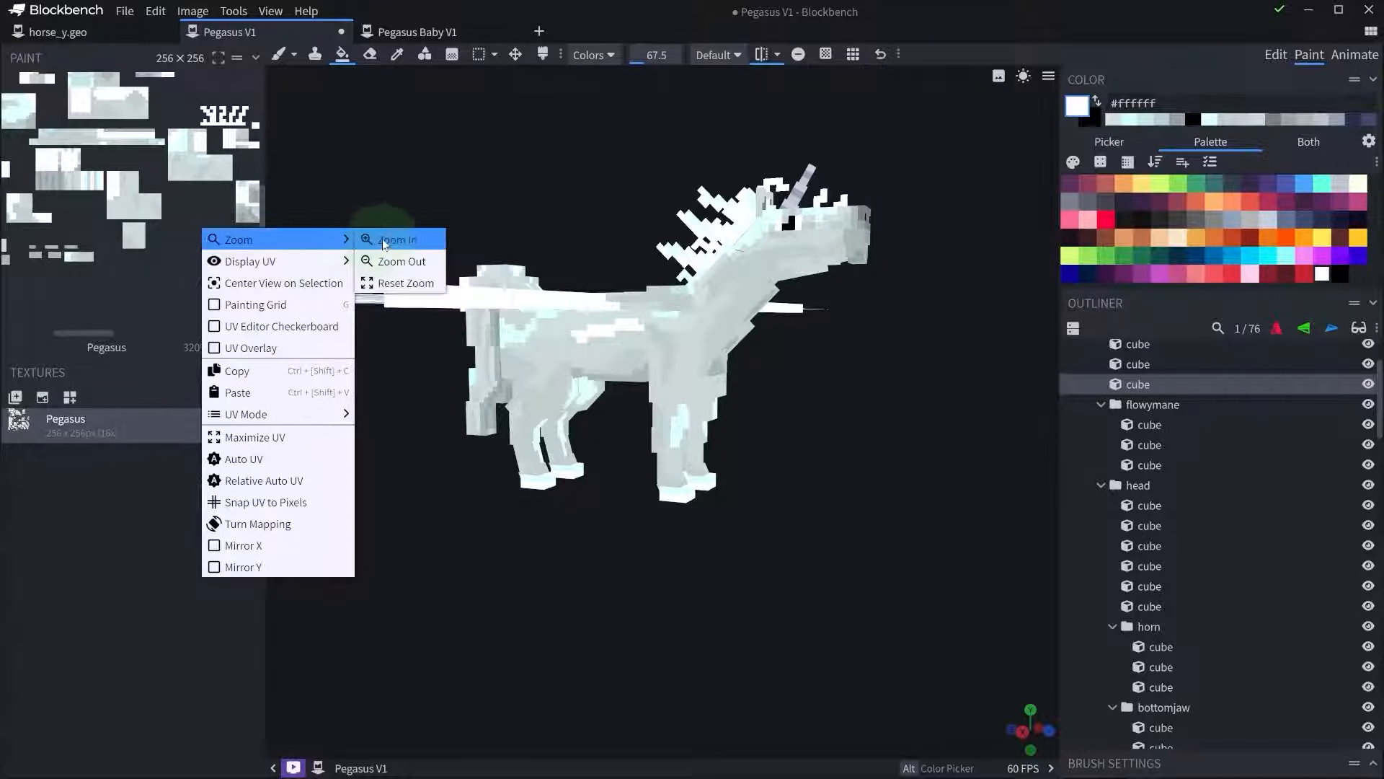
left_click(404, 261)
scroll(205, 242, "down", 2)
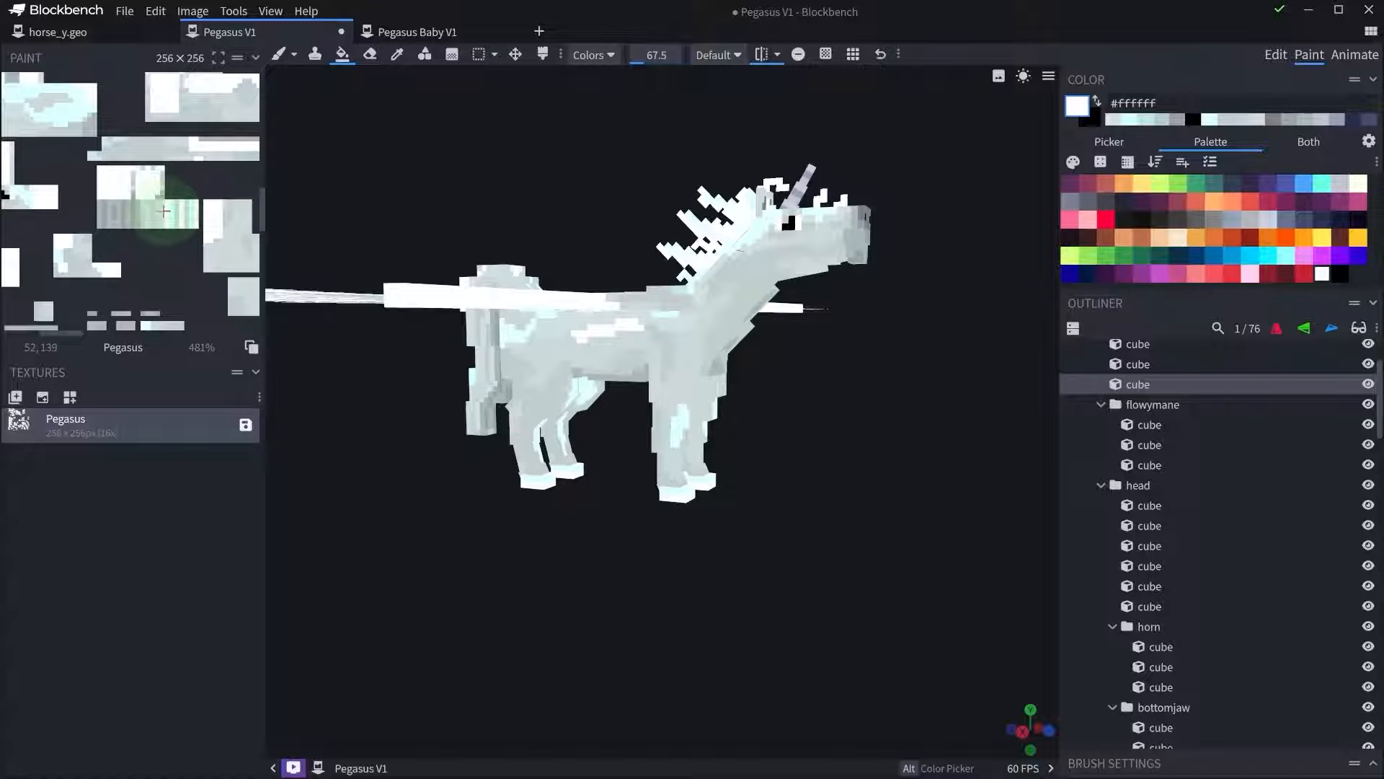
scroll(130, 253, "up", 2)
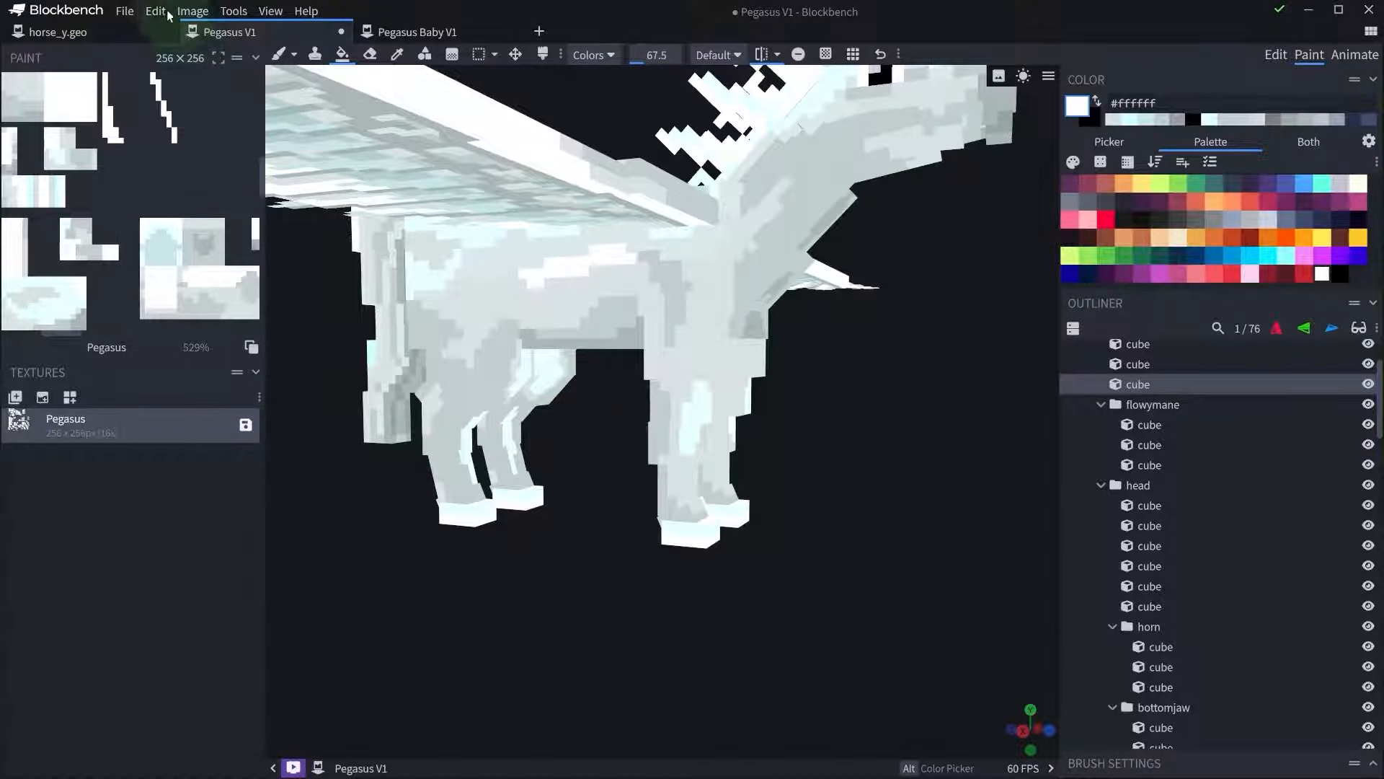
Redo the last texture edit and examine the shading of the legs, belly, tail and wings from several sides.
left_click(156, 11)
left_click(182, 55)
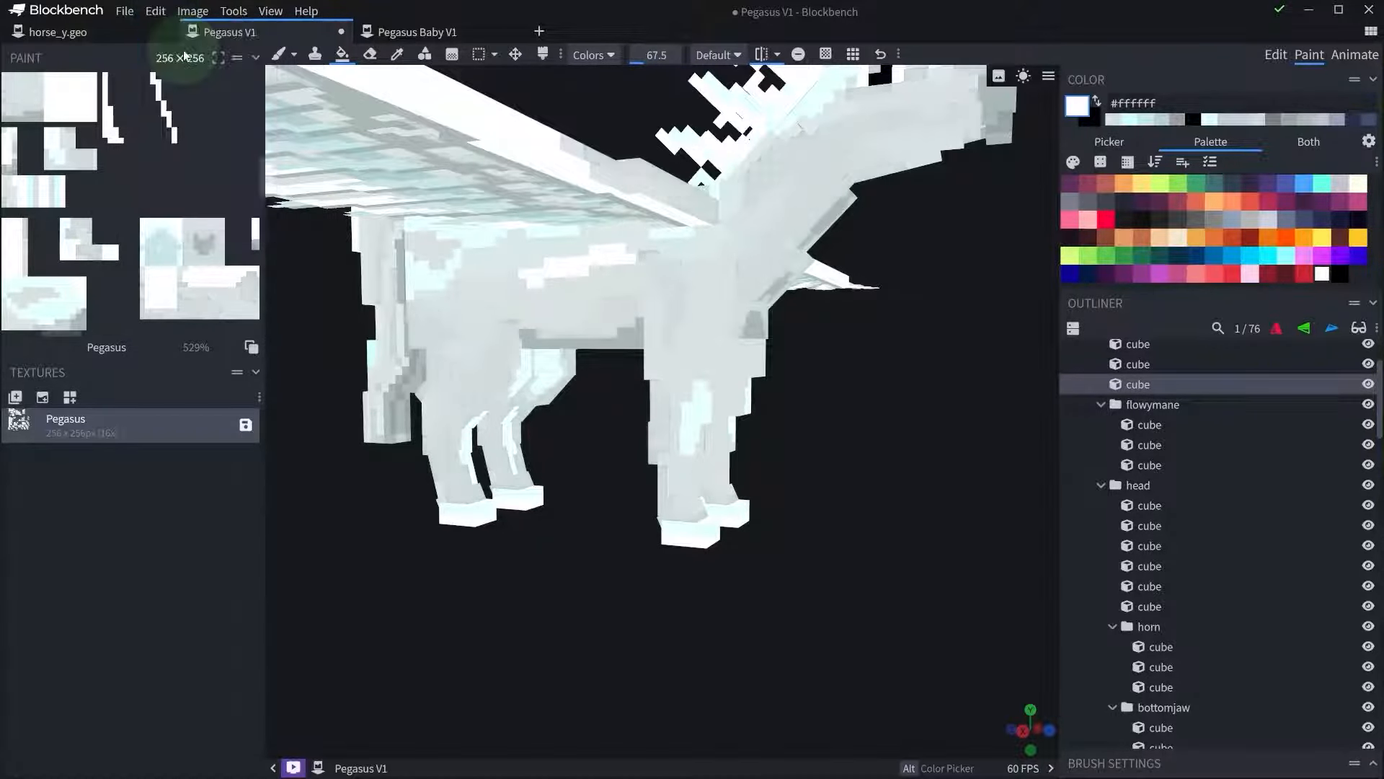
scroll(504, 491, "down", 3)
mouse_move(504, 491)
left_mouse_down()
mouse_move(590, 534)
mouse_move(529, 525)
mouse_move(565, 522)
left_mouse_up()
left_click_drag(728, 537, 906, 486)
scroll(876, 494, "up", 5)
mouse_move(837, 395)
left_mouse_down()
mouse_move(649, 370)
mouse_move(676, 432)
left_mouse_up()
mouse_move(894, 480)
left_mouse_down()
mouse_move(765, 495)
mouse_move(634, 448)
left_mouse_up()
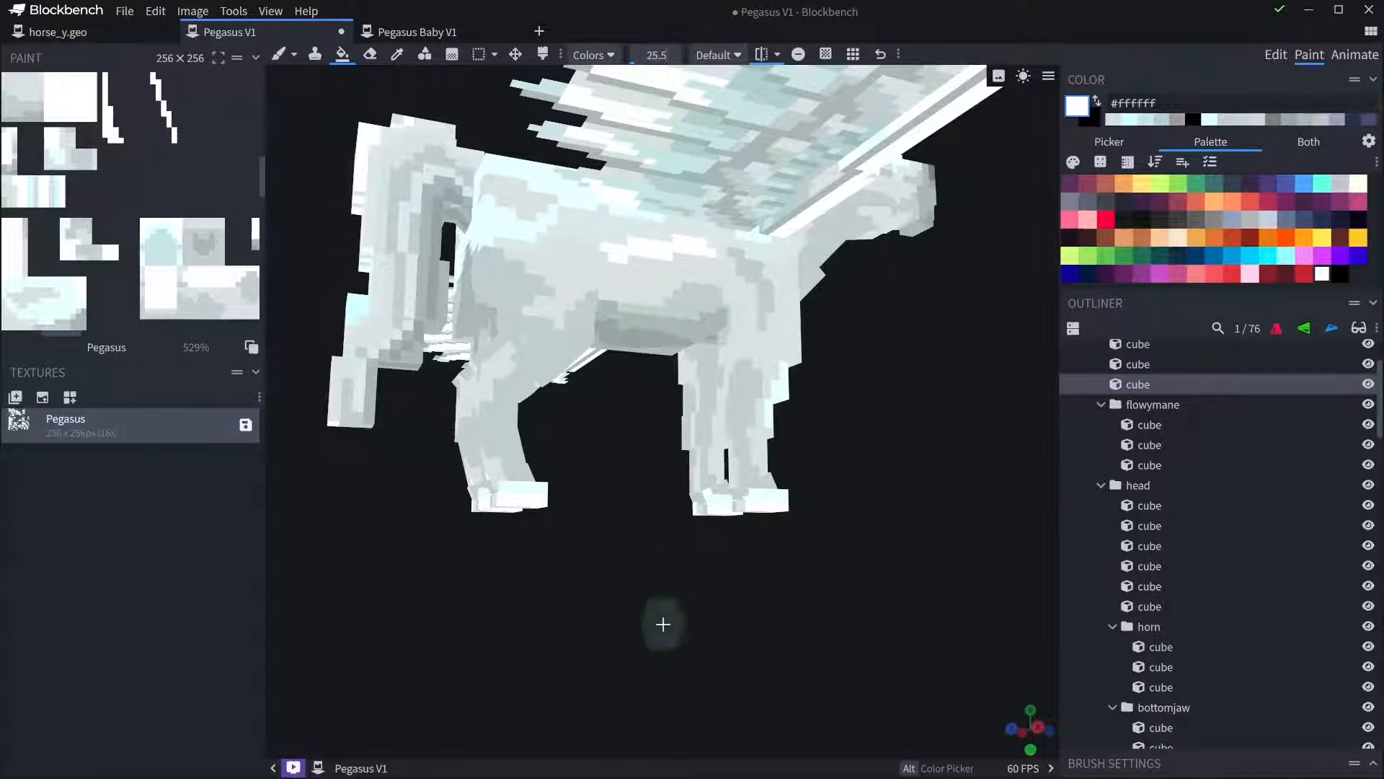
left_click_drag(664, 624, 666, 625)
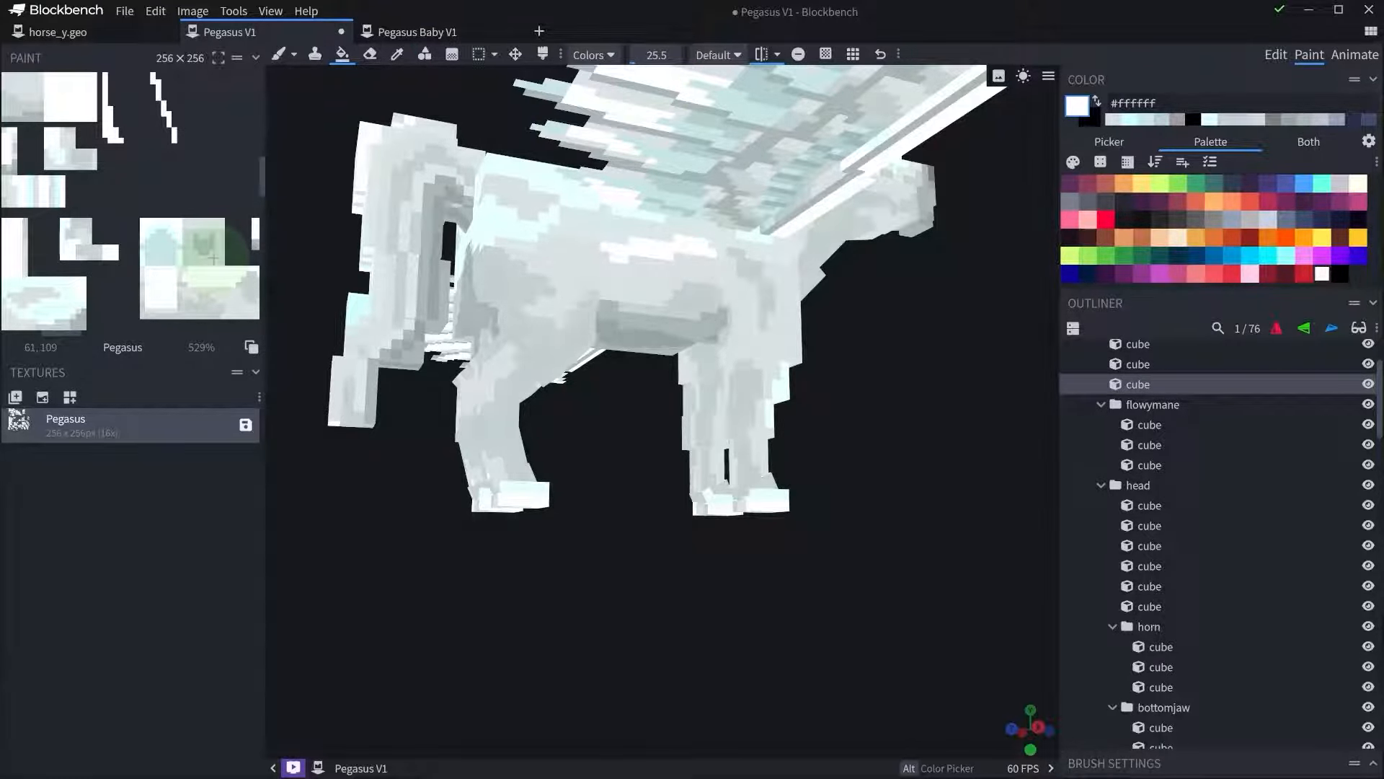
left_click_drag(556, 514, 822, 621)
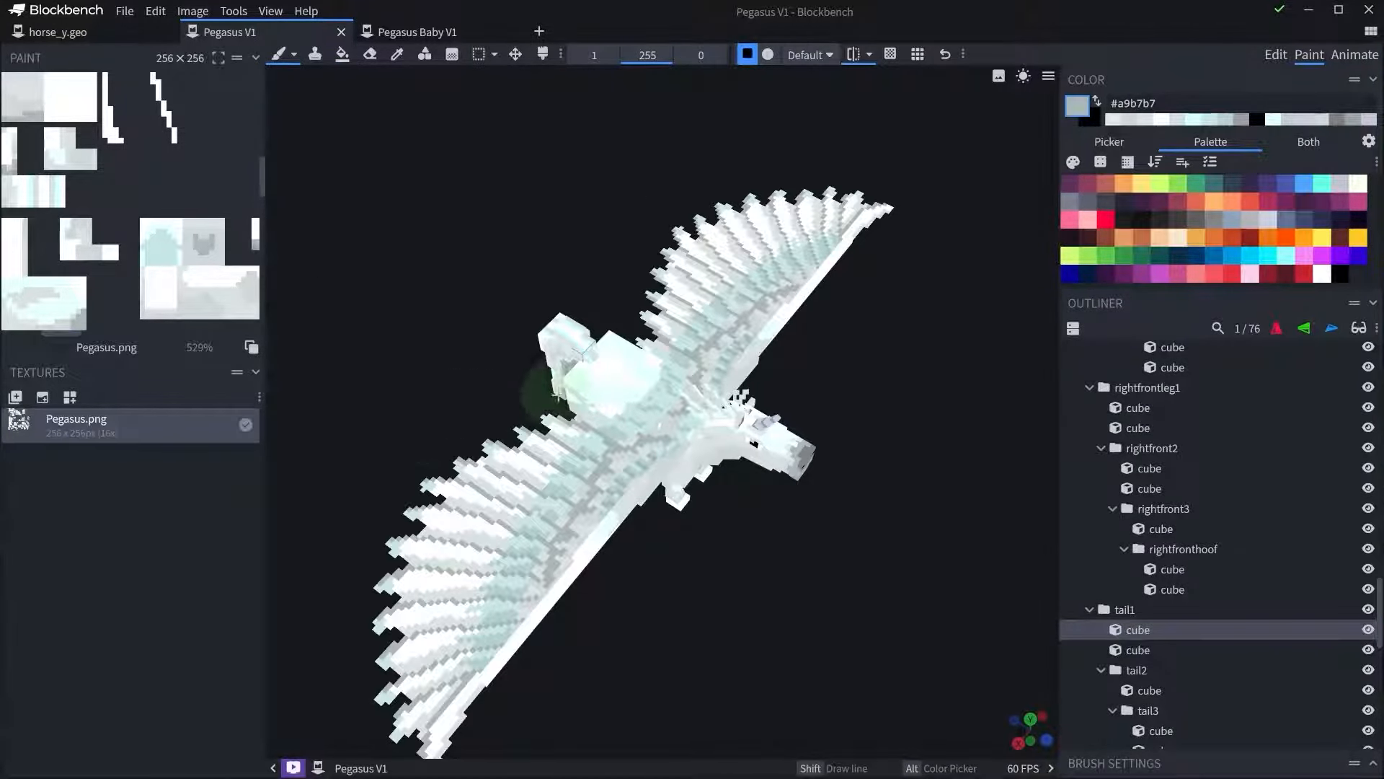
Activate the Fill tool in Colors mode and sample the grey #a9b7b7 from the right wing next to the back.
right_click_drag(548, 387, 618, 293)
scroll(706, 310, "up", 5)
right_click_drag(707, 310, 599, 321)
left_click_drag(679, 541, 721, 550)
scroll(746, 538, "up", 3)
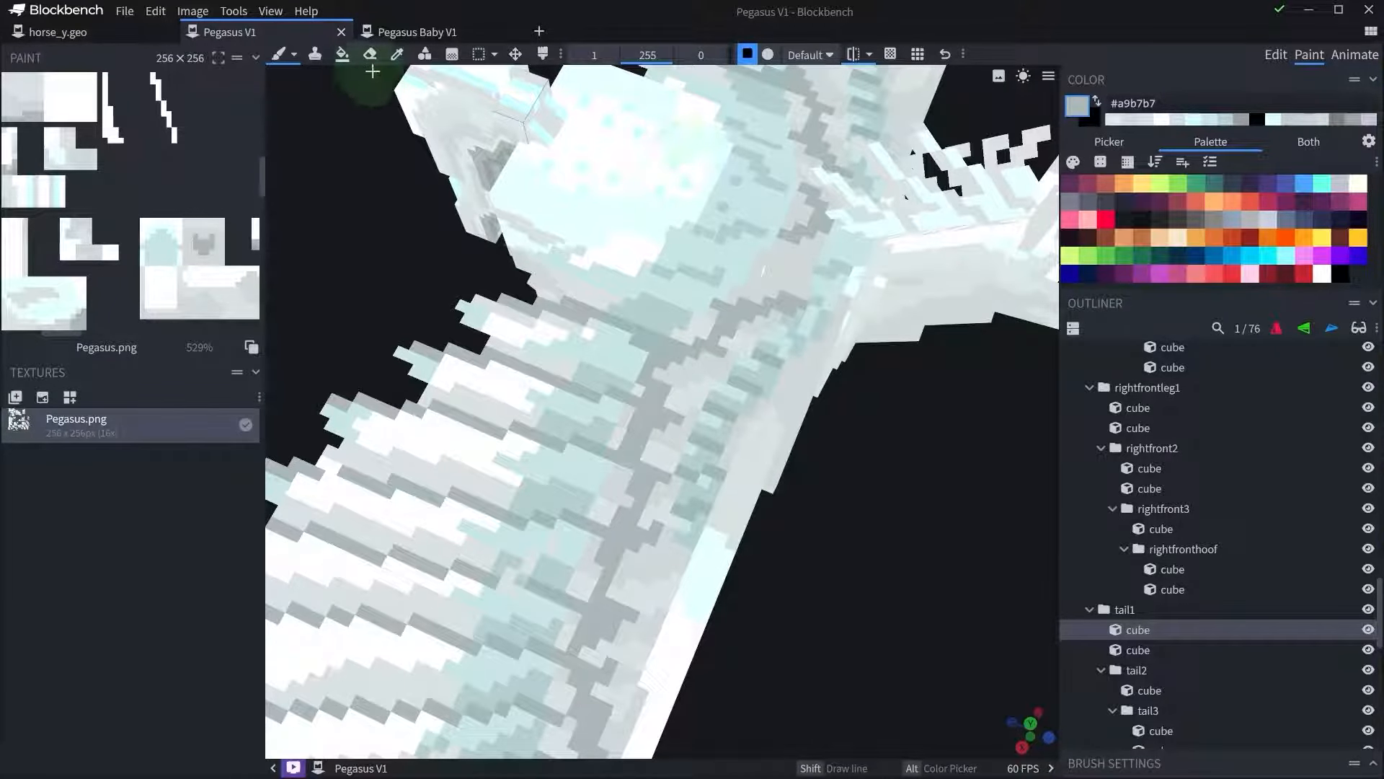
left_click(346, 56)
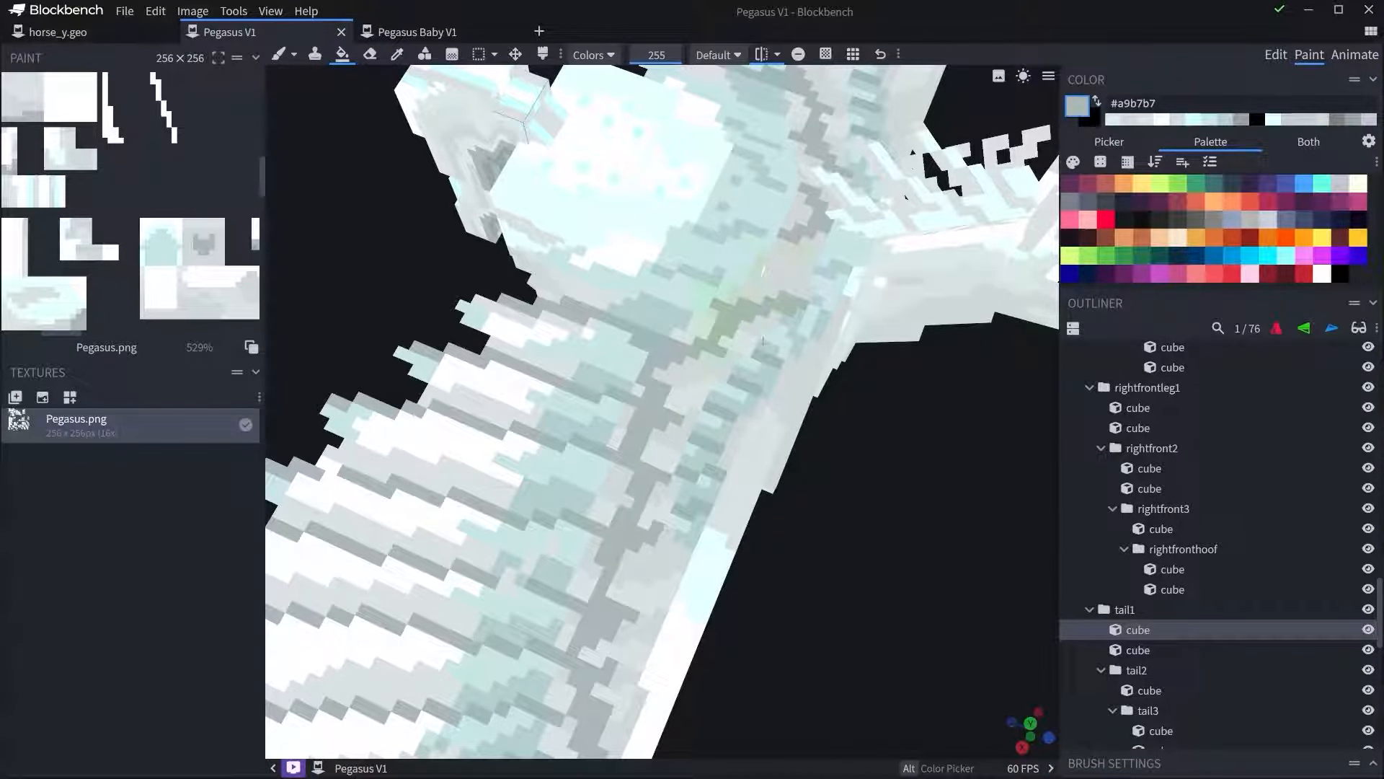
left_click(698, 306, "alt")
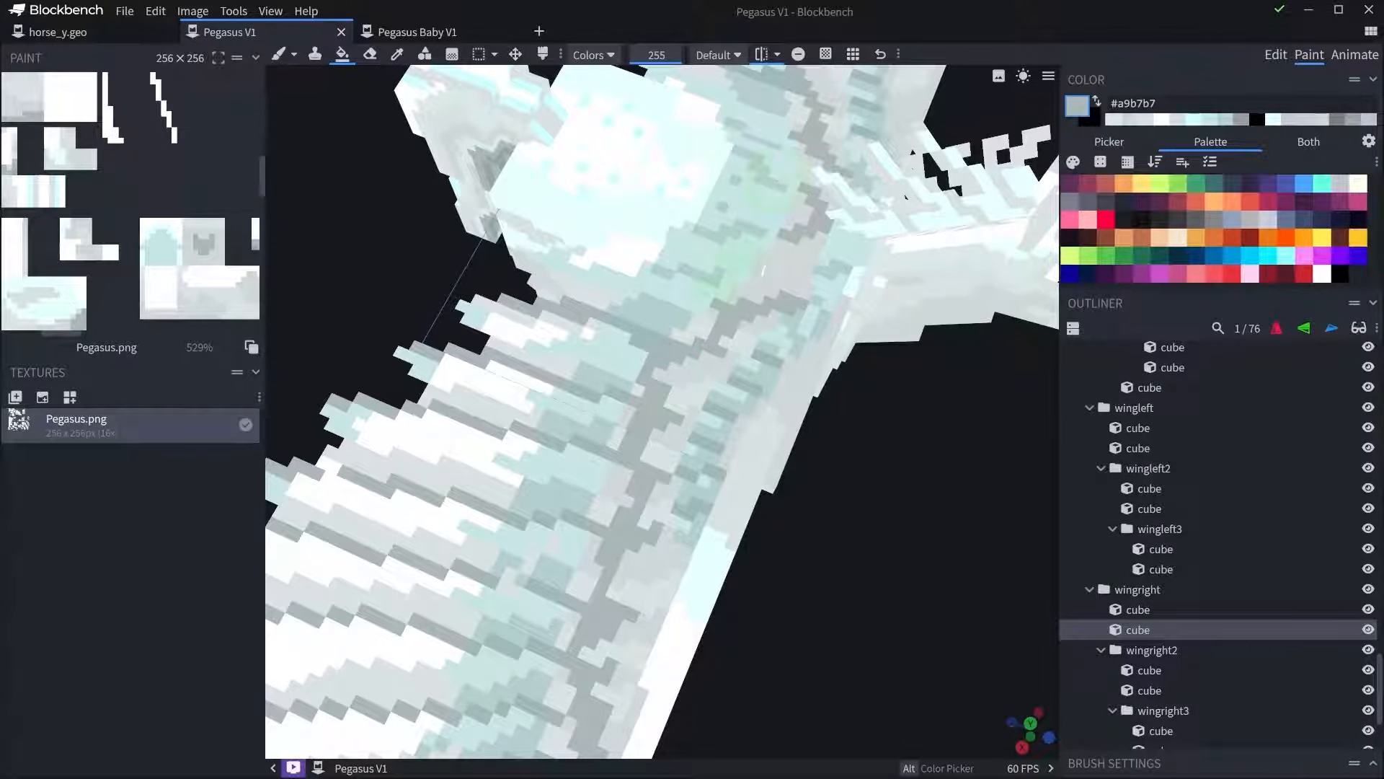
Locate the wing feathers in the texture and sample the blue-grey #a2baba from the right wing's feathers.
right_click_drag(695, 306, 662, 344)
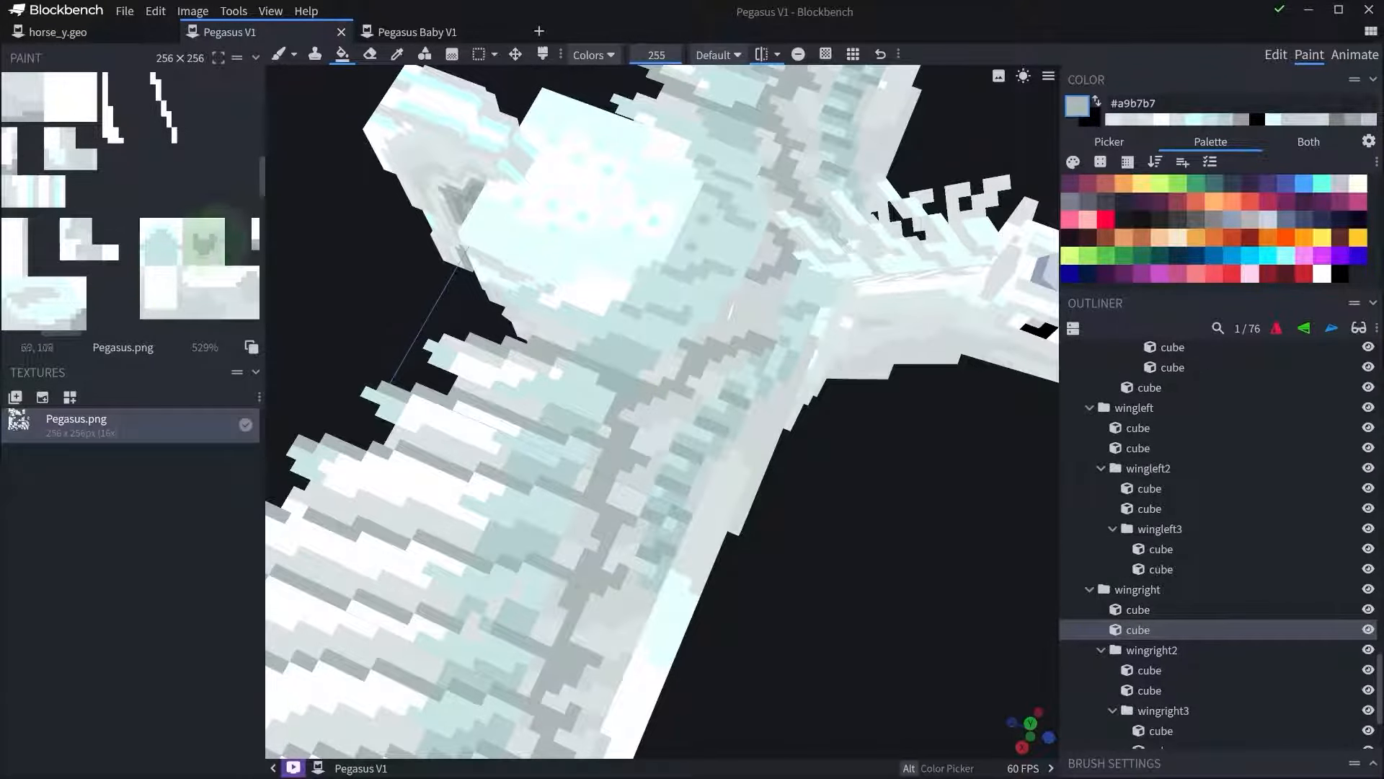
scroll(115, 225, "up", 6)
scroll(155, 325, "down", 4)
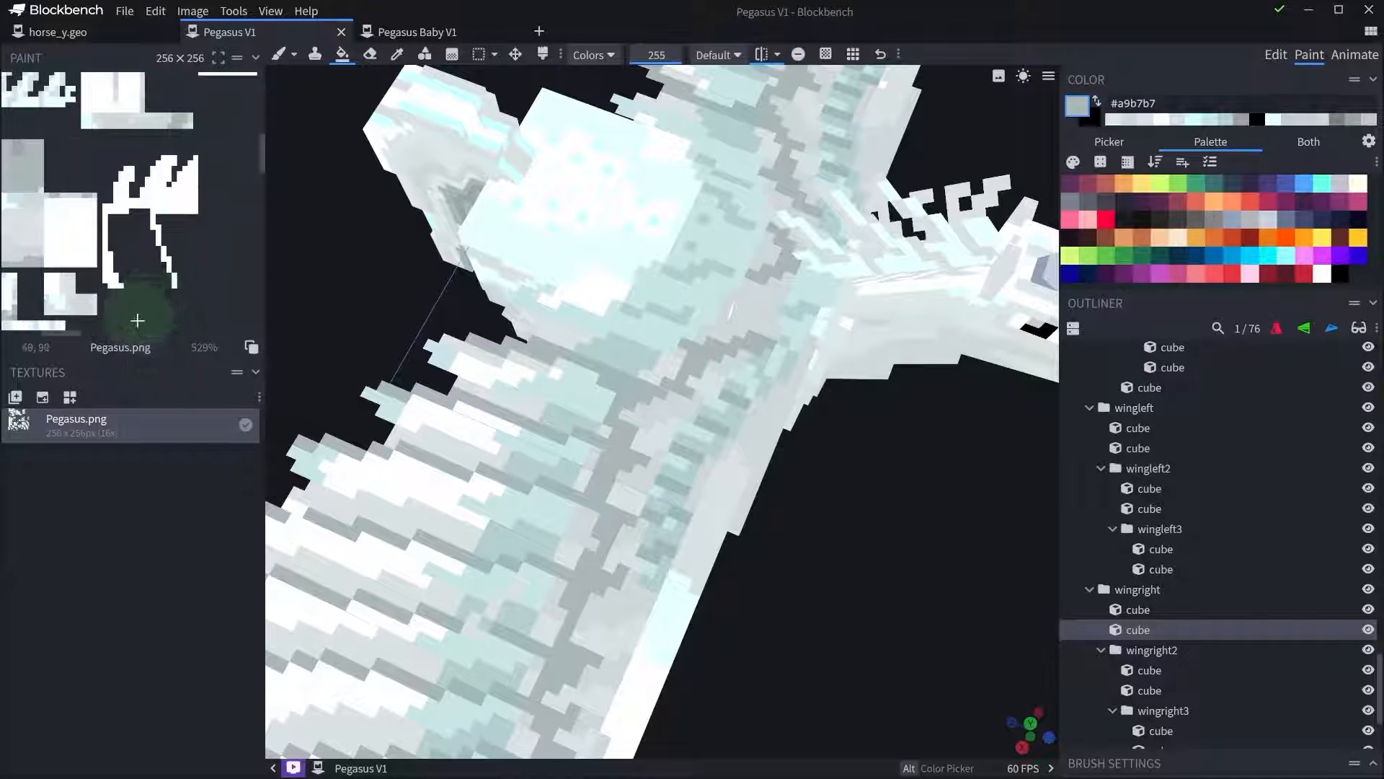
left_click_drag(60, 334, 104, 341)
scroll(104, 252, "up", 5)
scroll(152, 275, "down", 3)
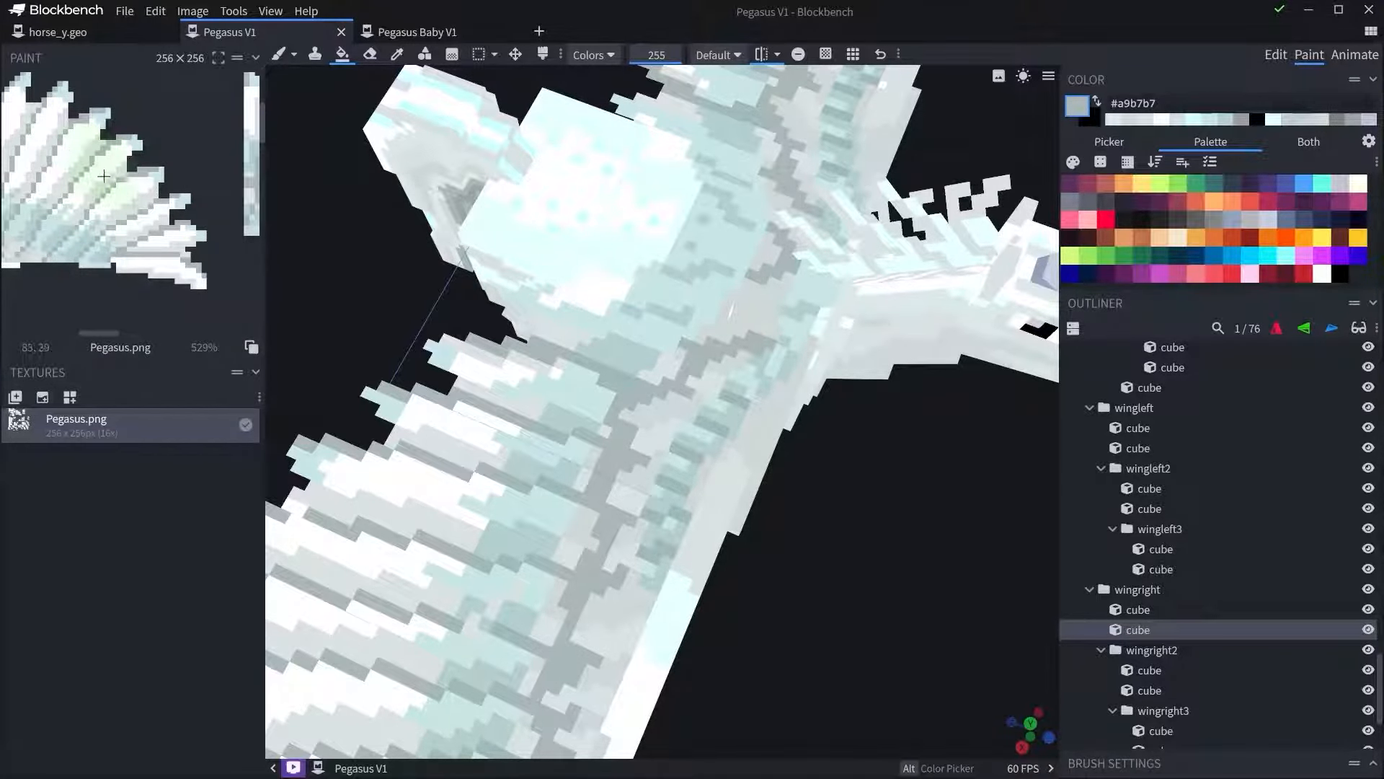
left_click(607, 398, "alt")
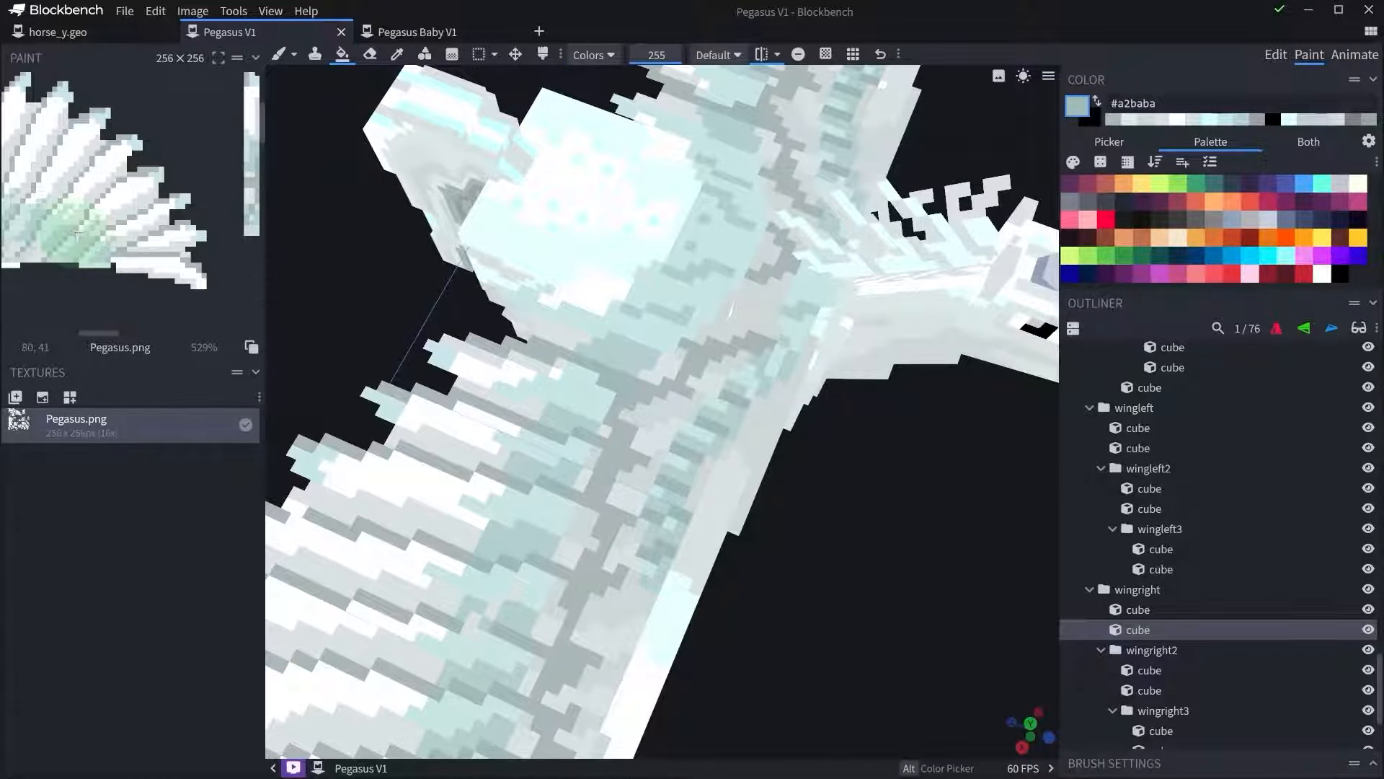
Recolour the cyan-tinted wing feathers in the texture with neutral greys and white #ffffff using the Colors fill.
key("c")
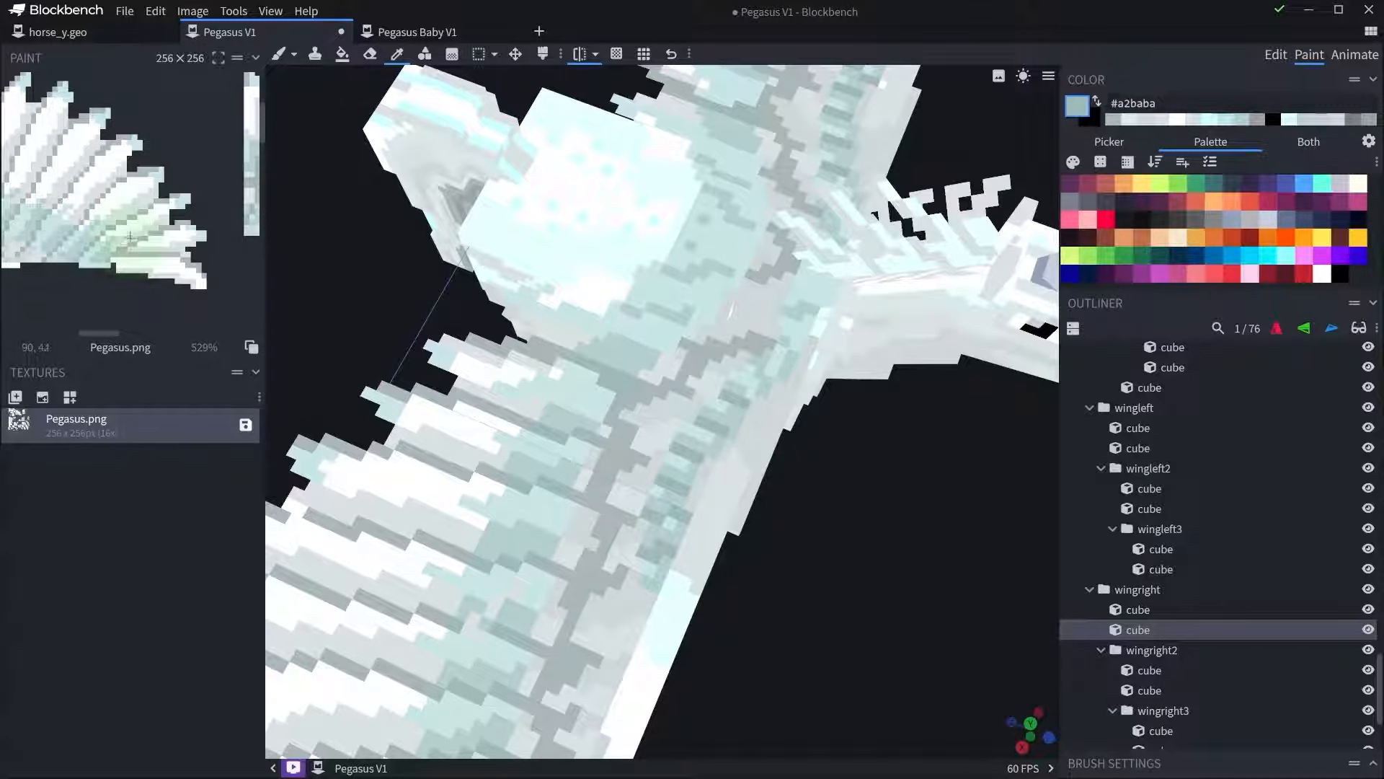
left_click(112, 258)
left_click(106, 250)
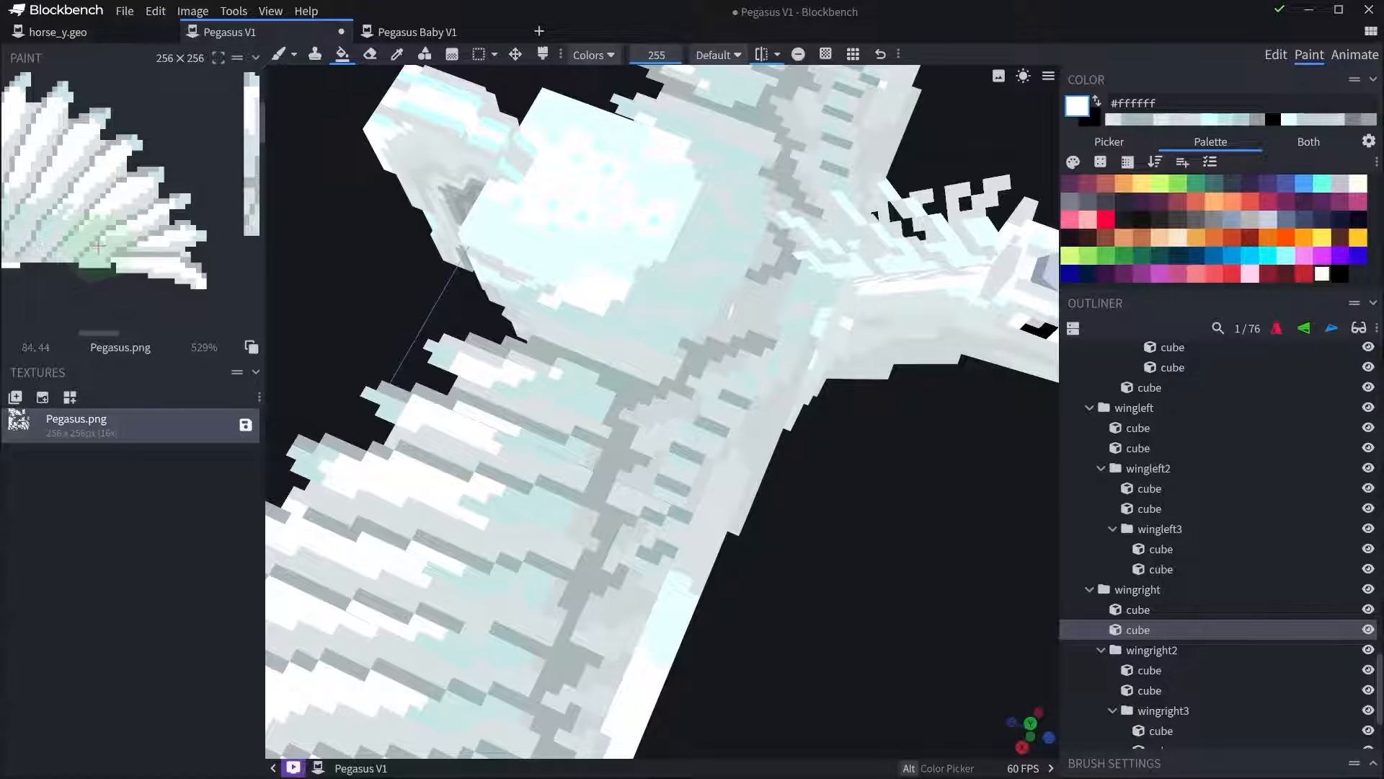
scroll(609, 330, "down", 10)
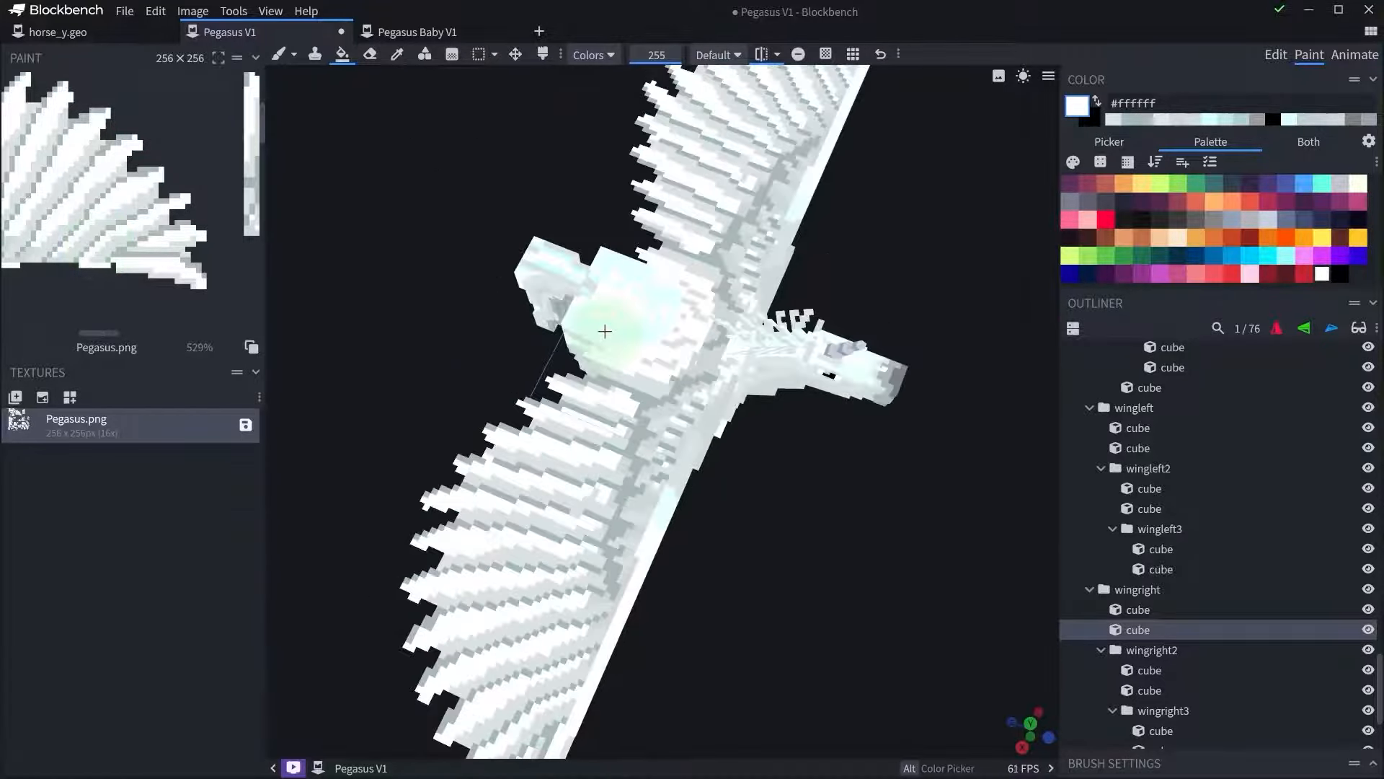
Undo the wing feather recolouring to compare the wings with their earlier cyan tint.
left_click_drag(743, 531, 792, 506)
right_click_drag(791, 507, 795, 608)
scroll(760, 660, "up", 5)
scroll(758, 668, "up", 6)
right_click_drag(757, 668, 533, 515)
mouse_move(835, 555)
left_mouse_down()
mouse_move(844, 634)
mouse_move(834, 553)
mouse_move(875, 649)
mouse_move(757, 497)
left_mouse_up()
key("ctrl+z")
left_click(156, 11)
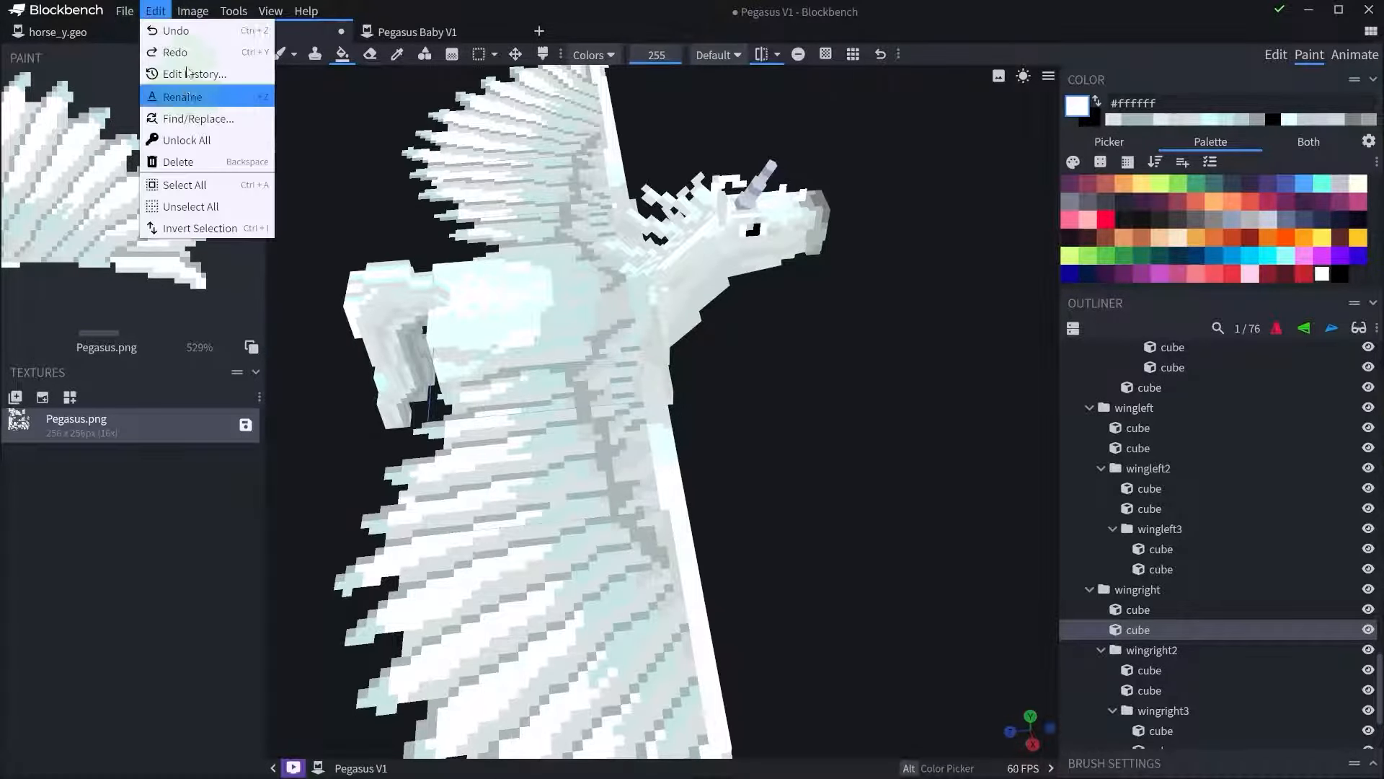
left_click(397, 159)
Switch to the brush and sample the dark grey #a9b7b7 from the feather shadows on the right wing's middle section.
left_click_drag(853, 407, 888, 357)
scroll(866, 345, "up", 8)
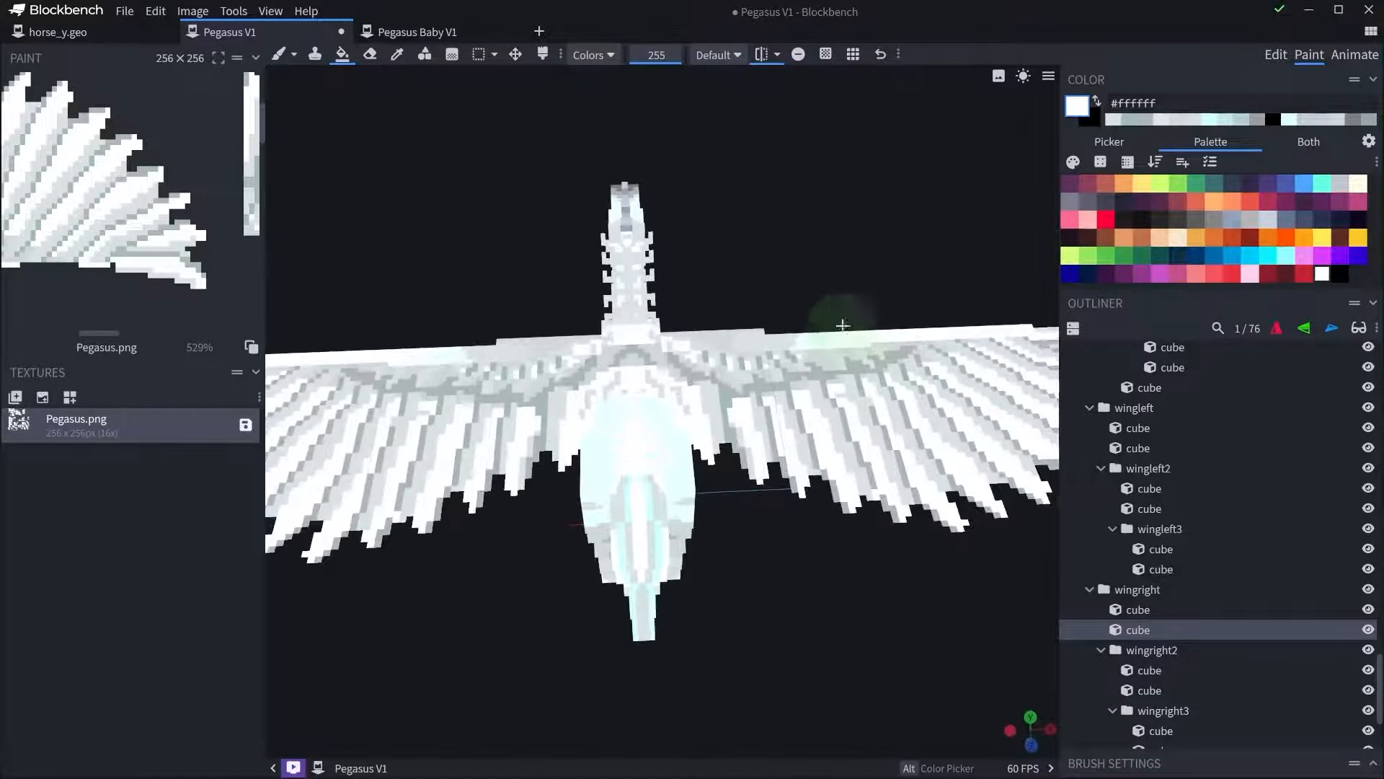
right_click_drag(808, 269, 733, 327)
scroll(721, 288, "up", 6)
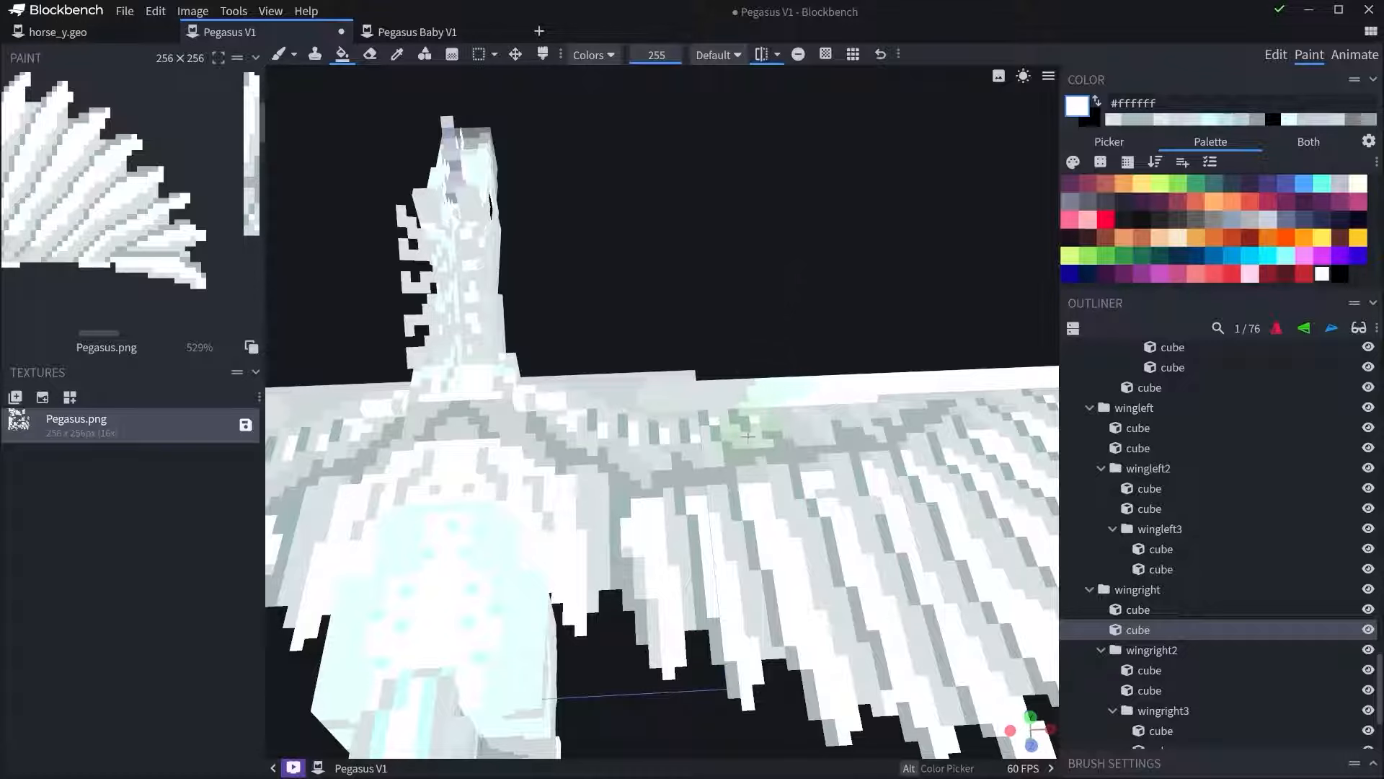
key("b")
scroll(750, 425, "up", 5)
left_click(753, 401, "alt")
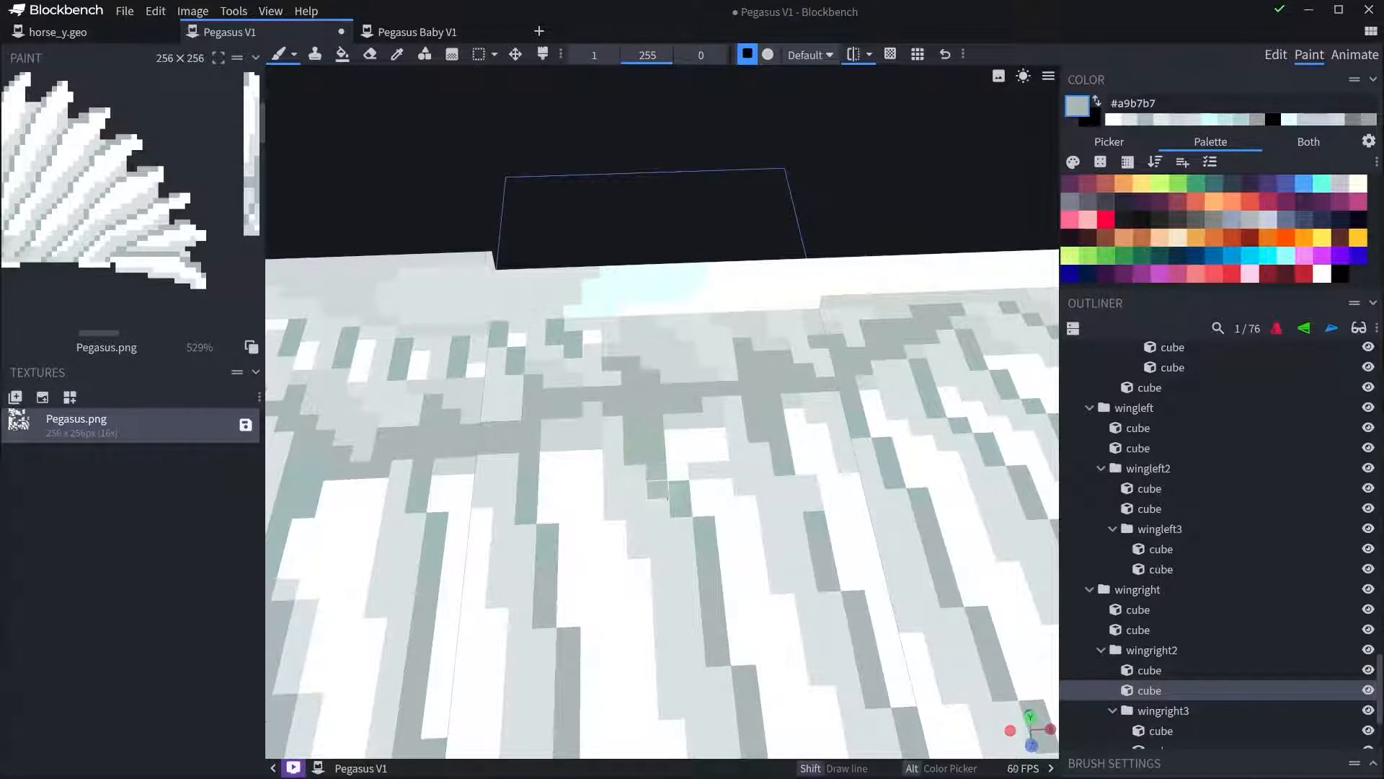
Paint the dark grey #a9b7b7 between the feather bases along the outer section of the right wing.
right_click_drag(658, 490, 603, 556)
left_click(772, 498)
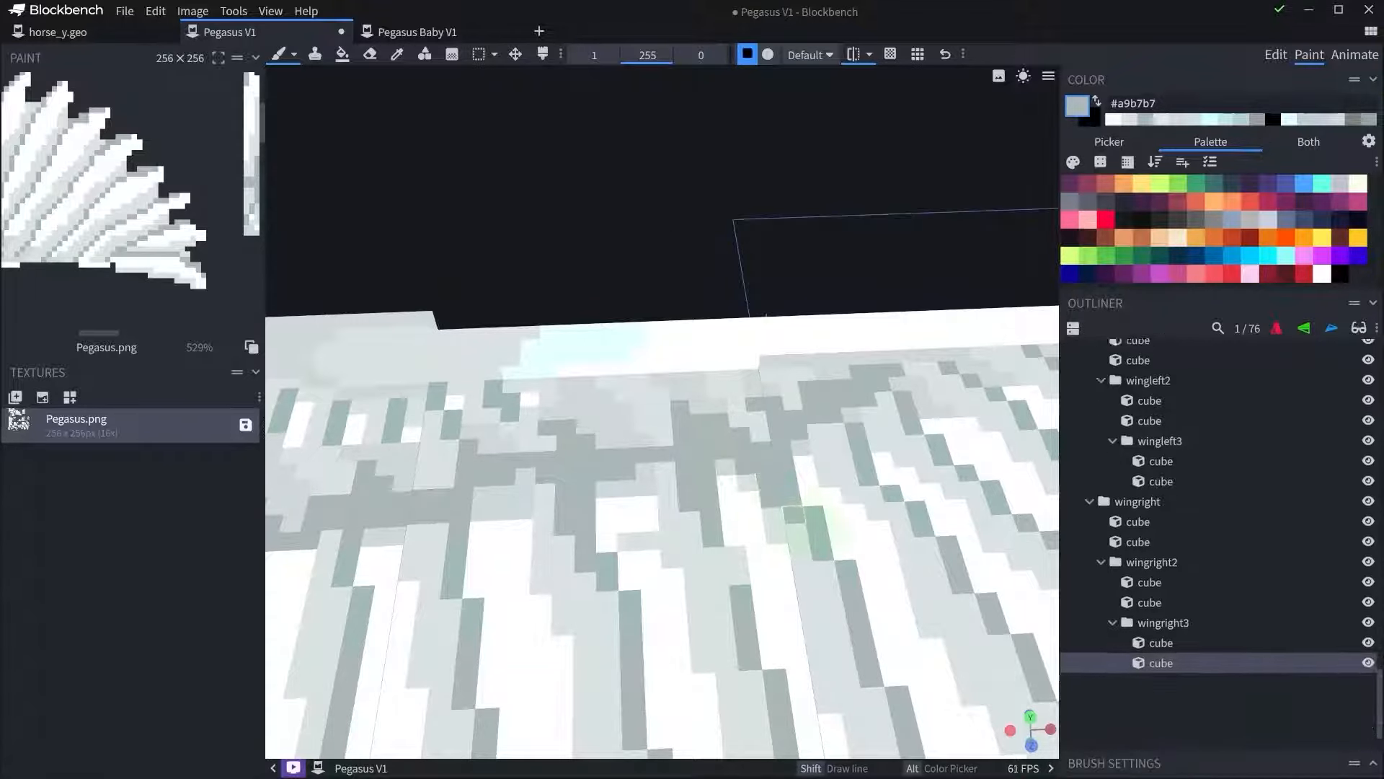
right_click_drag(771, 498, 717, 416)
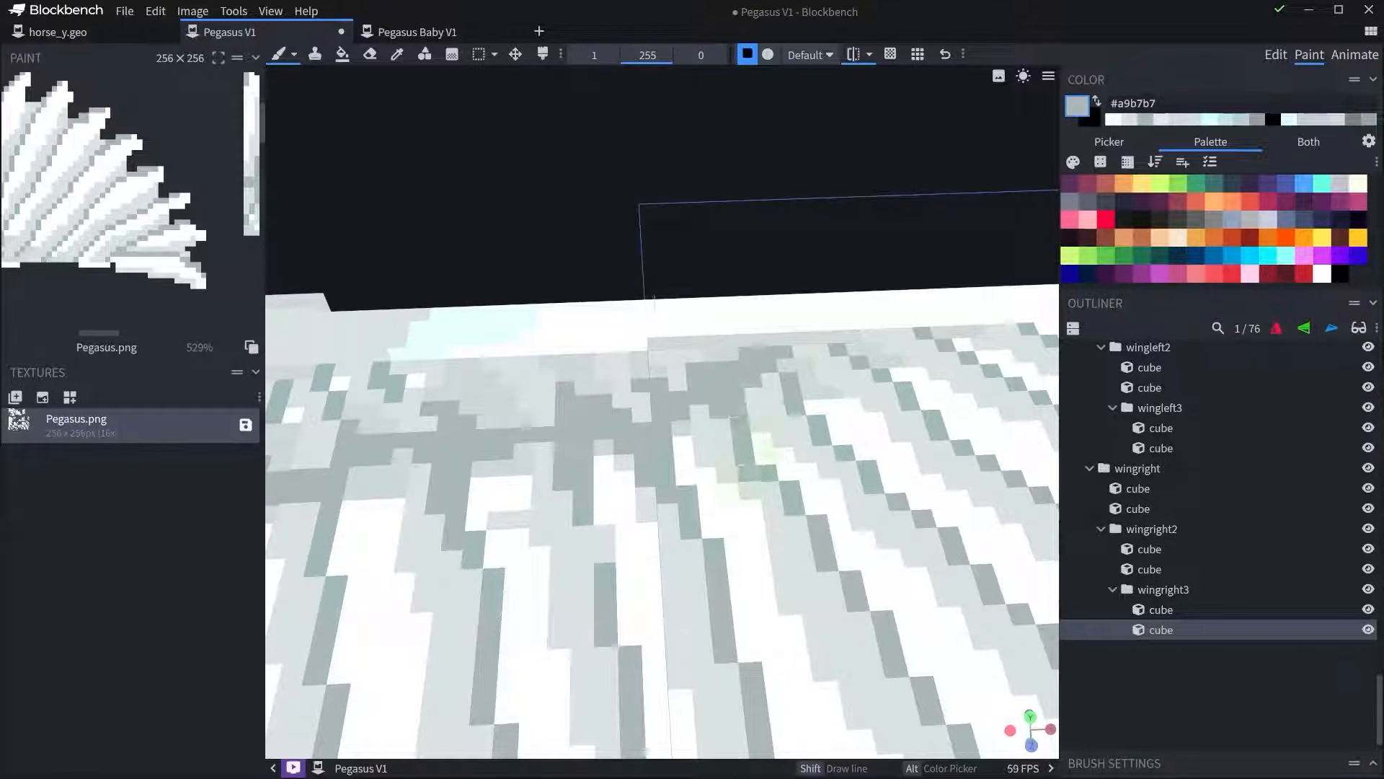
right_click_drag(817, 469, 645, 392)
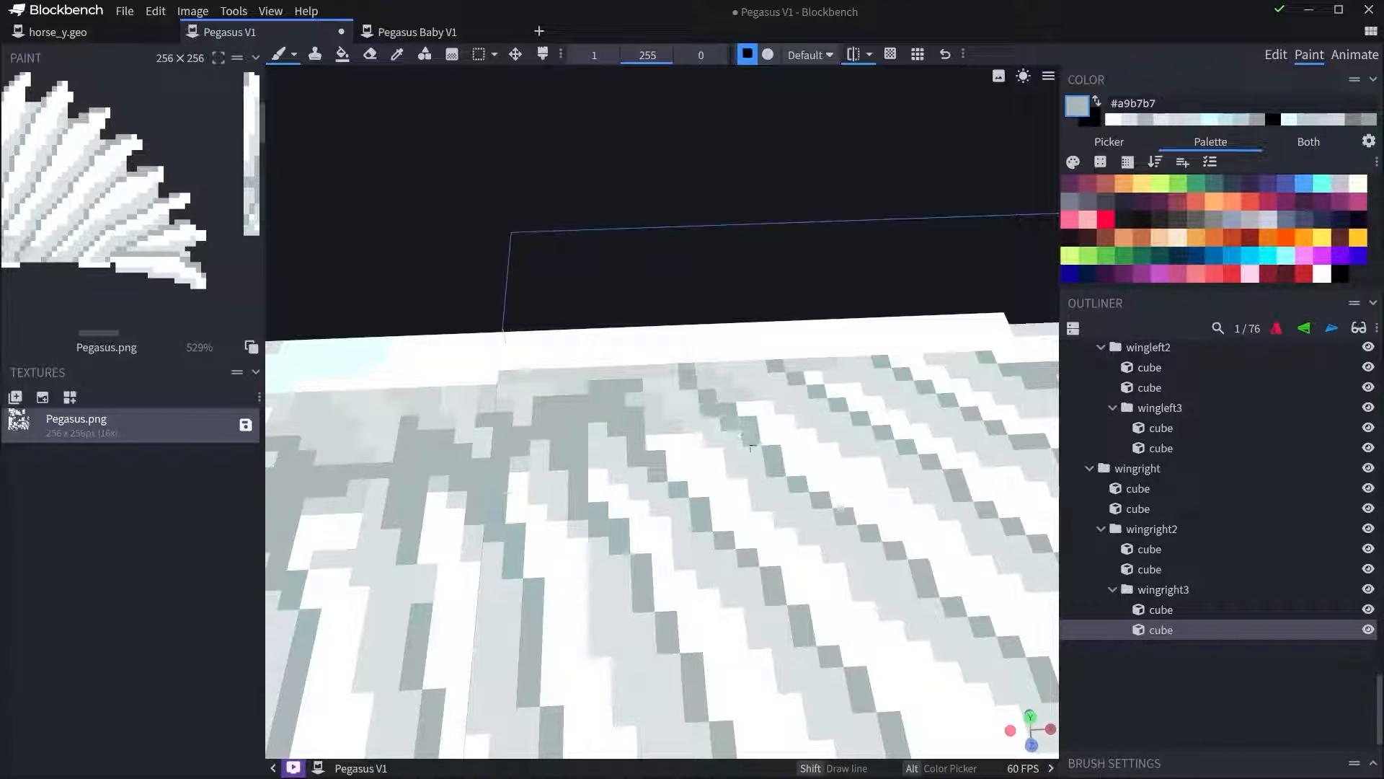
left_click_drag(678, 381, 692, 400)
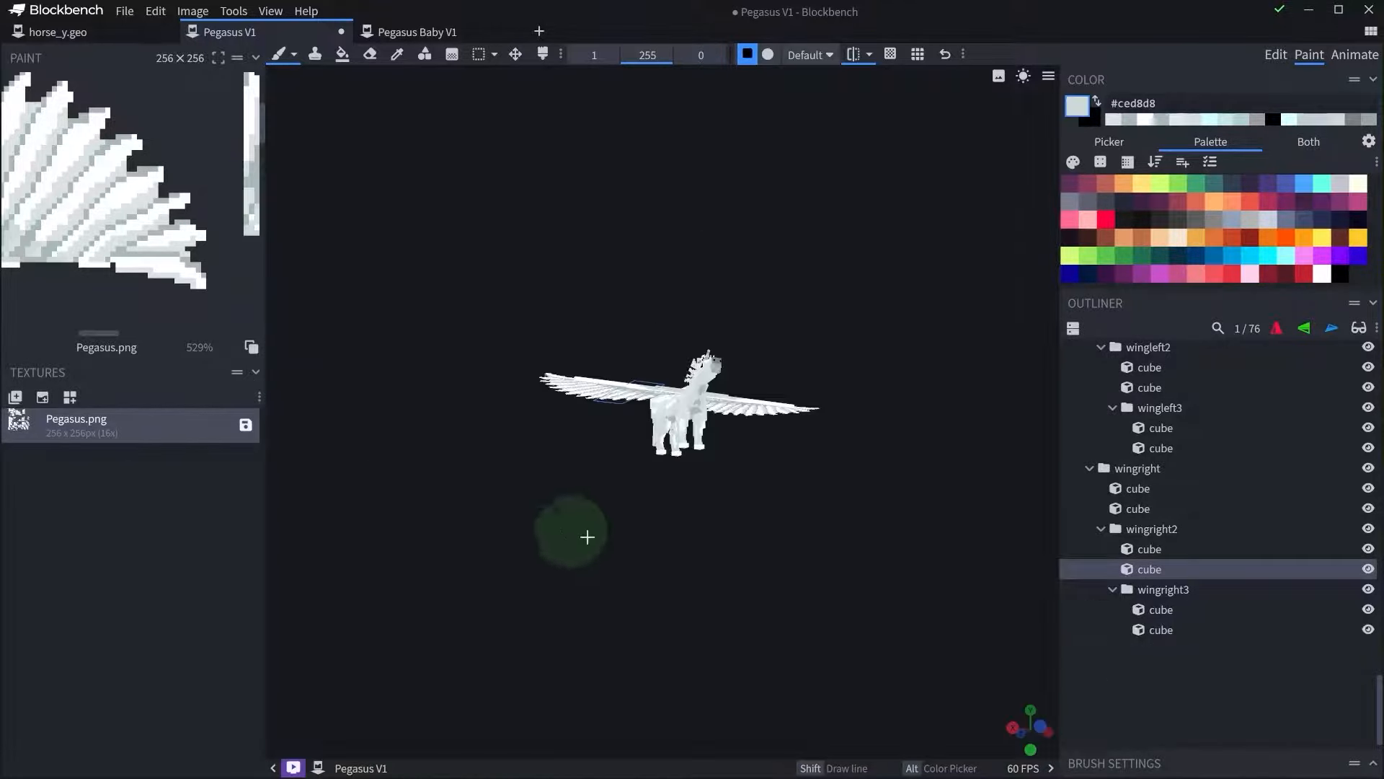
Examine the recoloured wings and the back from above.
mouse_move(587, 534)
left_mouse_down()
mouse_move(610, 586)
mouse_move(491, 566)
mouse_move(699, 552)
mouse_move(513, 699)
mouse_move(563, 642)
left_mouse_up()
scroll(700, 552, "up", 5)
scroll(771, 510, "up", 3)
scroll(772, 510, "up", 4)
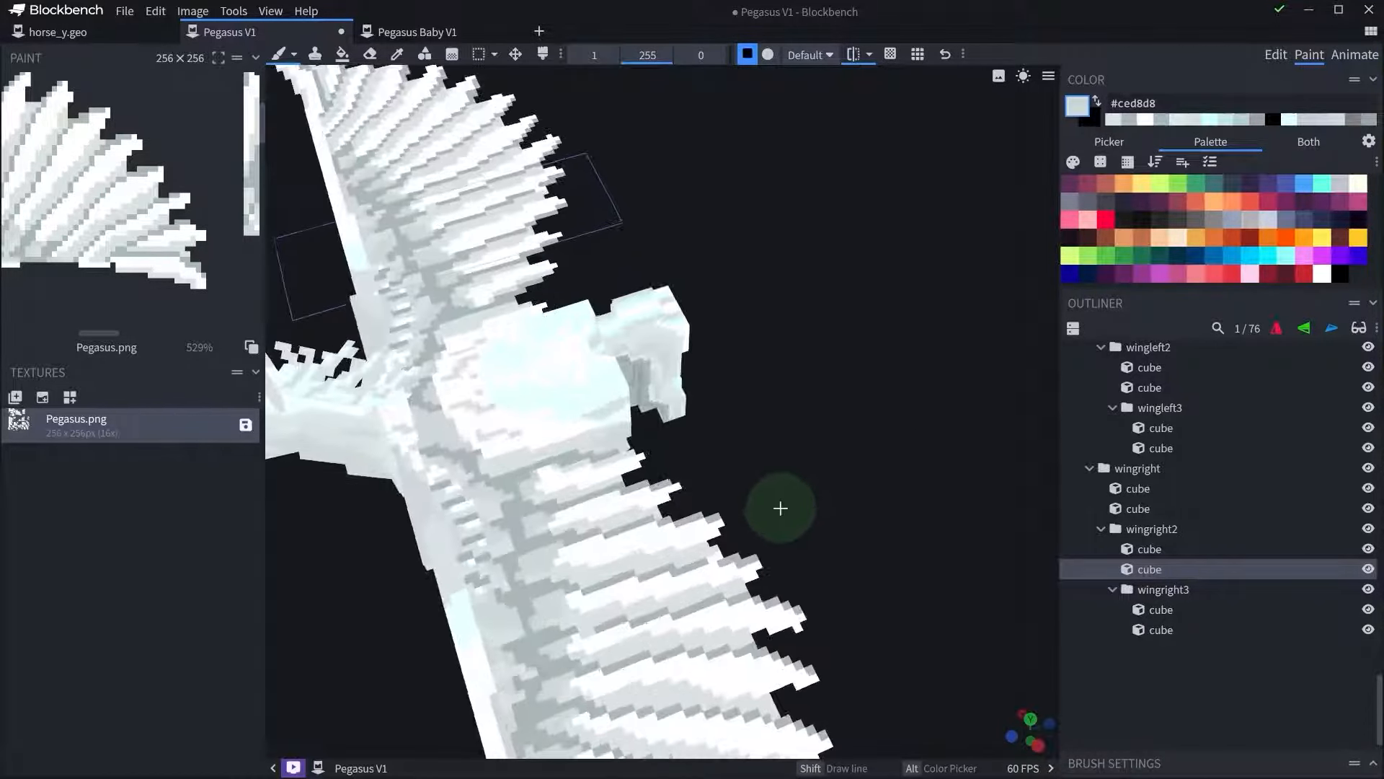
Sample the light grey #ced8d8 from the feathers and paint it over the white feather tips along the left wing's trailing edge.
scroll(829, 418, "up", 2)
right_click_drag(823, 431, 810, 306)
scroll(768, 294, "up", 2)
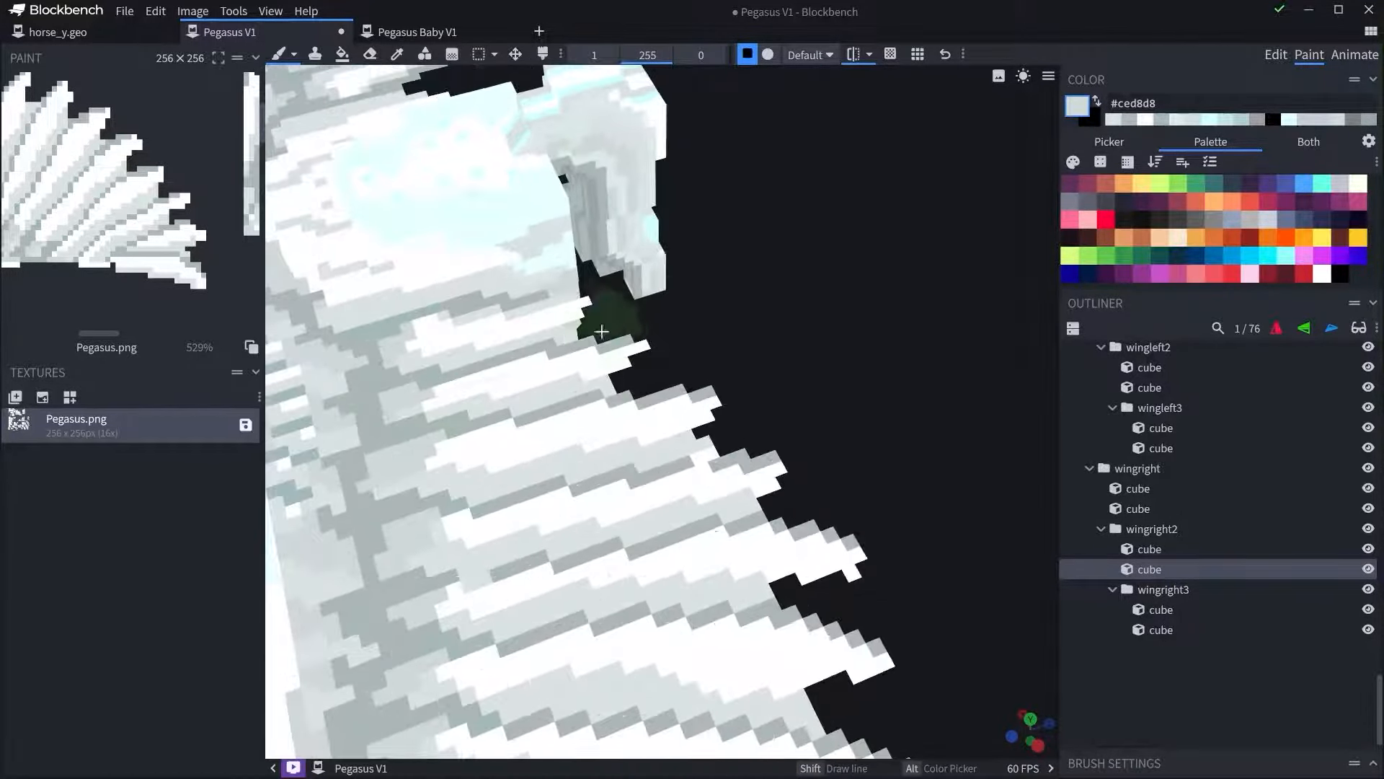
left_click(429, 467, "alt")
left_click(854, 569)
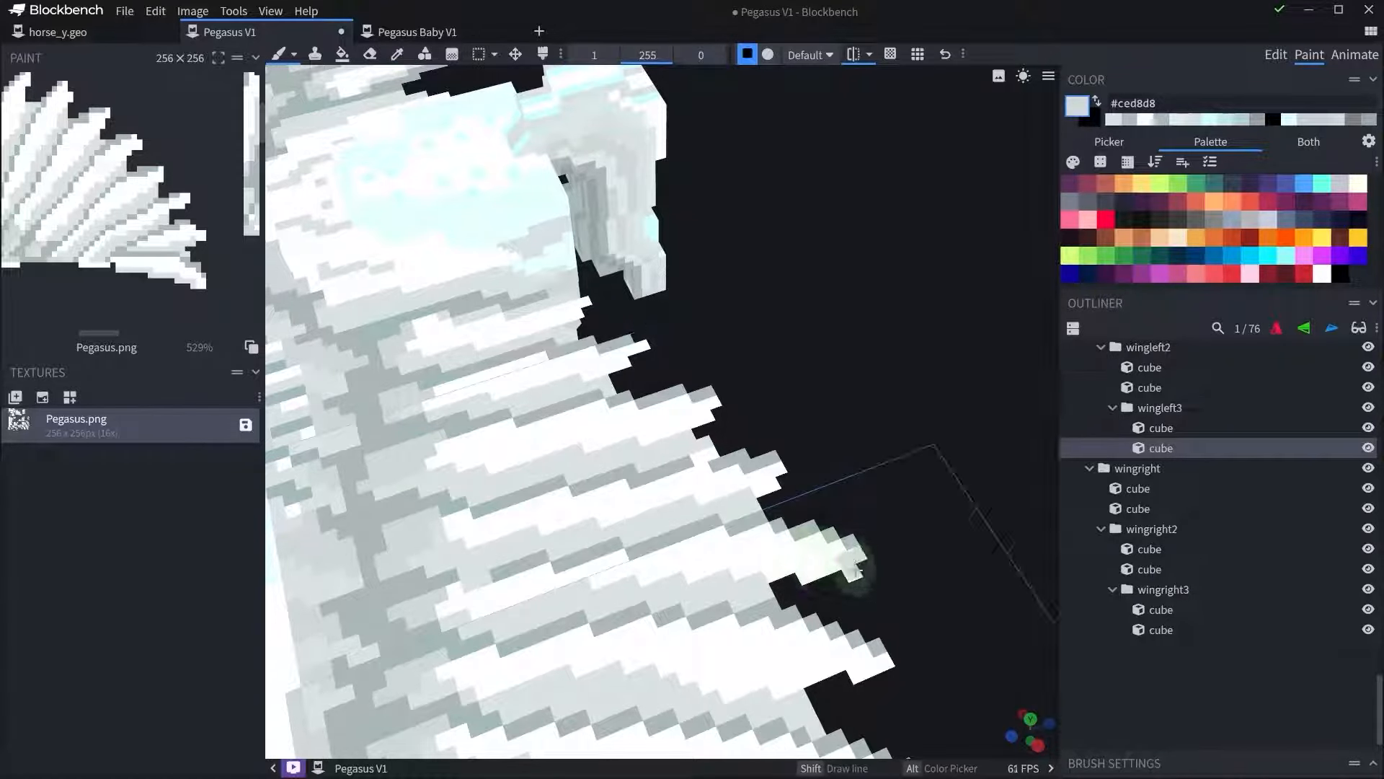
right_click_drag(812, 542, 718, 476)
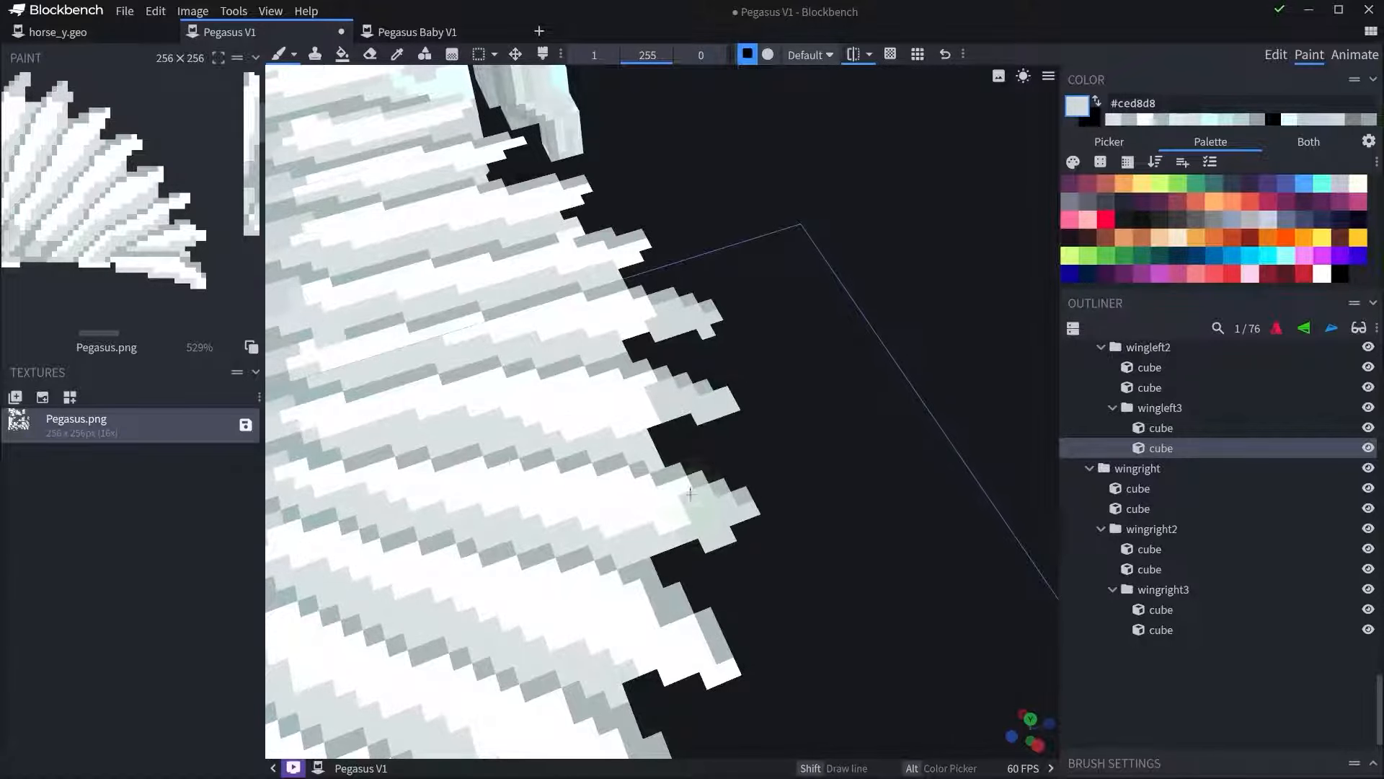
right_click_drag(691, 518, 678, 421)
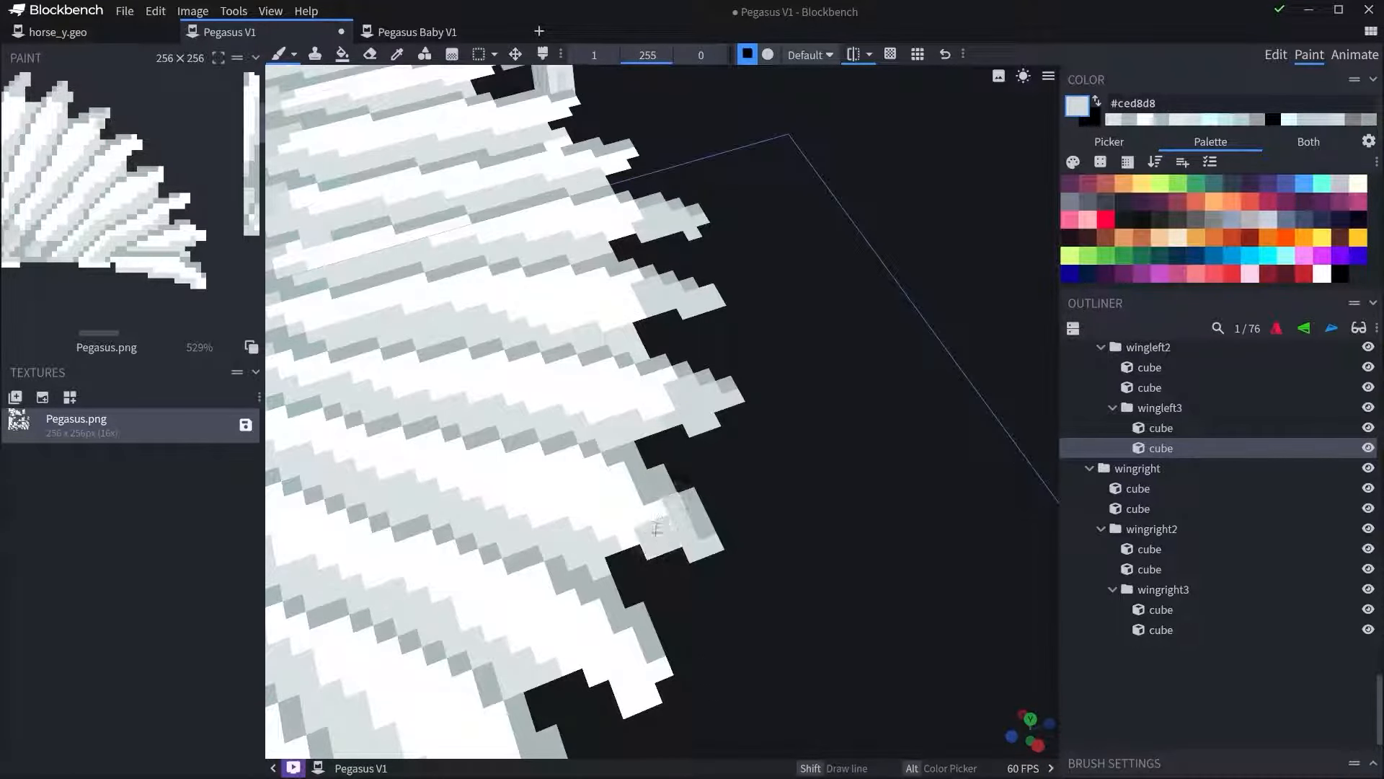
Sample the light grey #ced8d8 from the right wing's inner section and hide every part of the model except the right wing.
scroll(633, 536, "down", 10)
scroll(609, 581, "up", 2)
left_click_drag(572, 605, 581, 402)
scroll(688, 383, "up", 3)
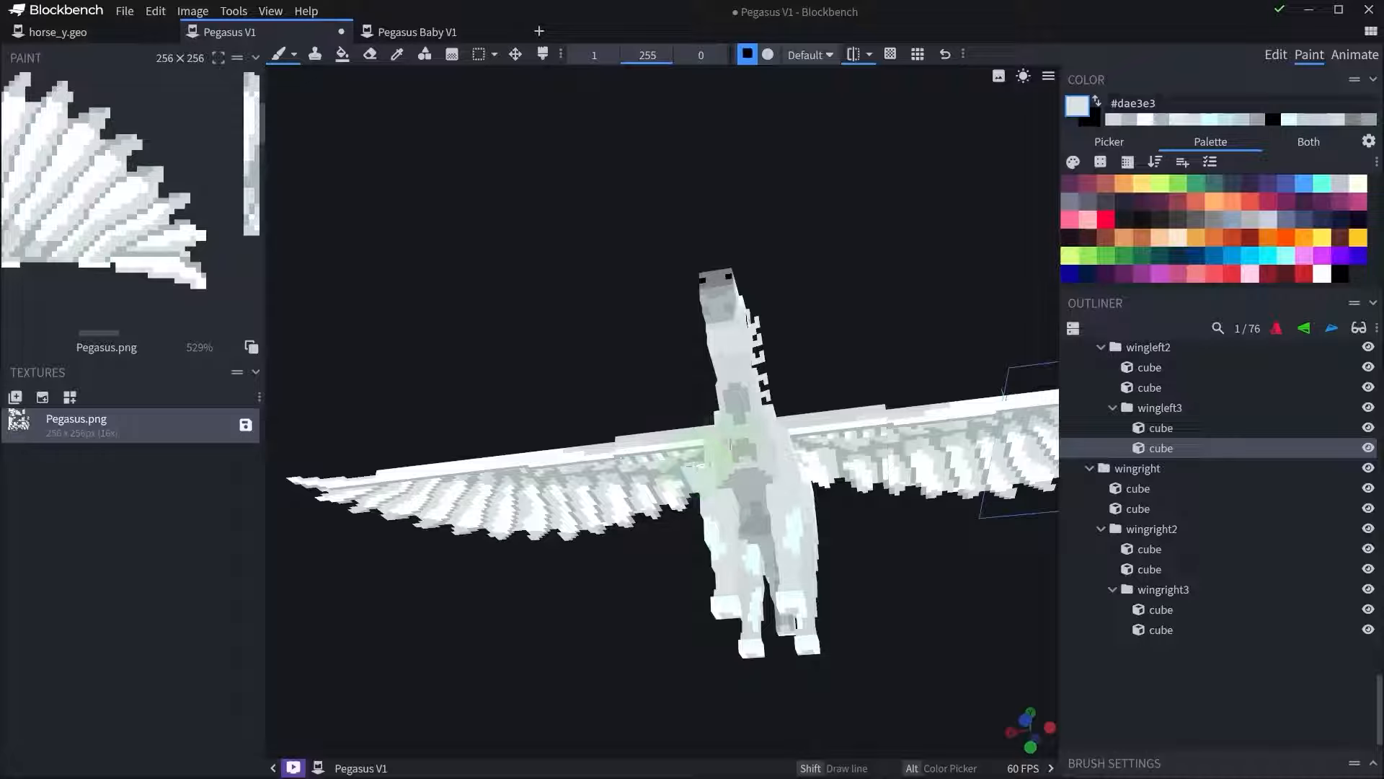
scroll(730, 444, "up", 8)
left_click_drag(618, 349, 642, 260)
left_click(838, 412, "alt")
left_click(839, 397, "alt")
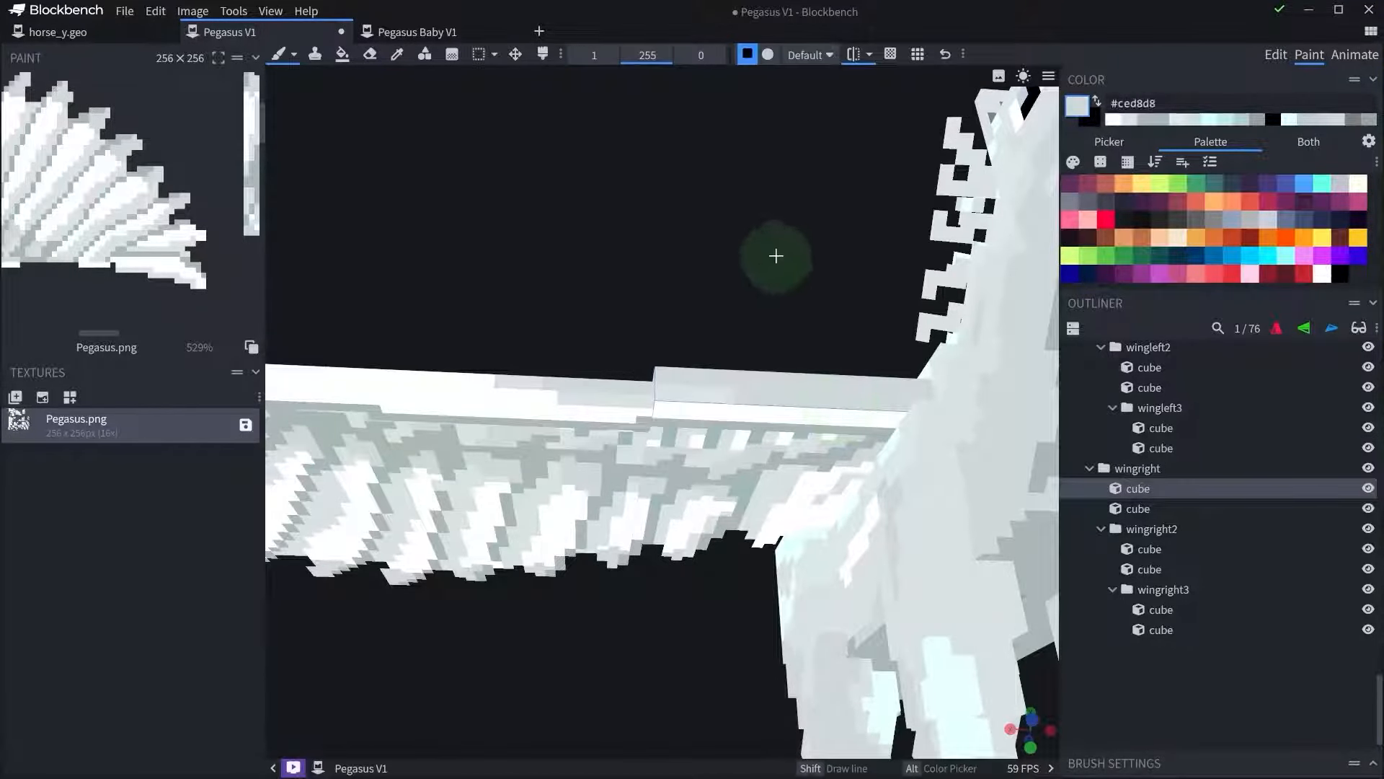
scroll(751, 262, "up", 5)
left_click(1255, 469)
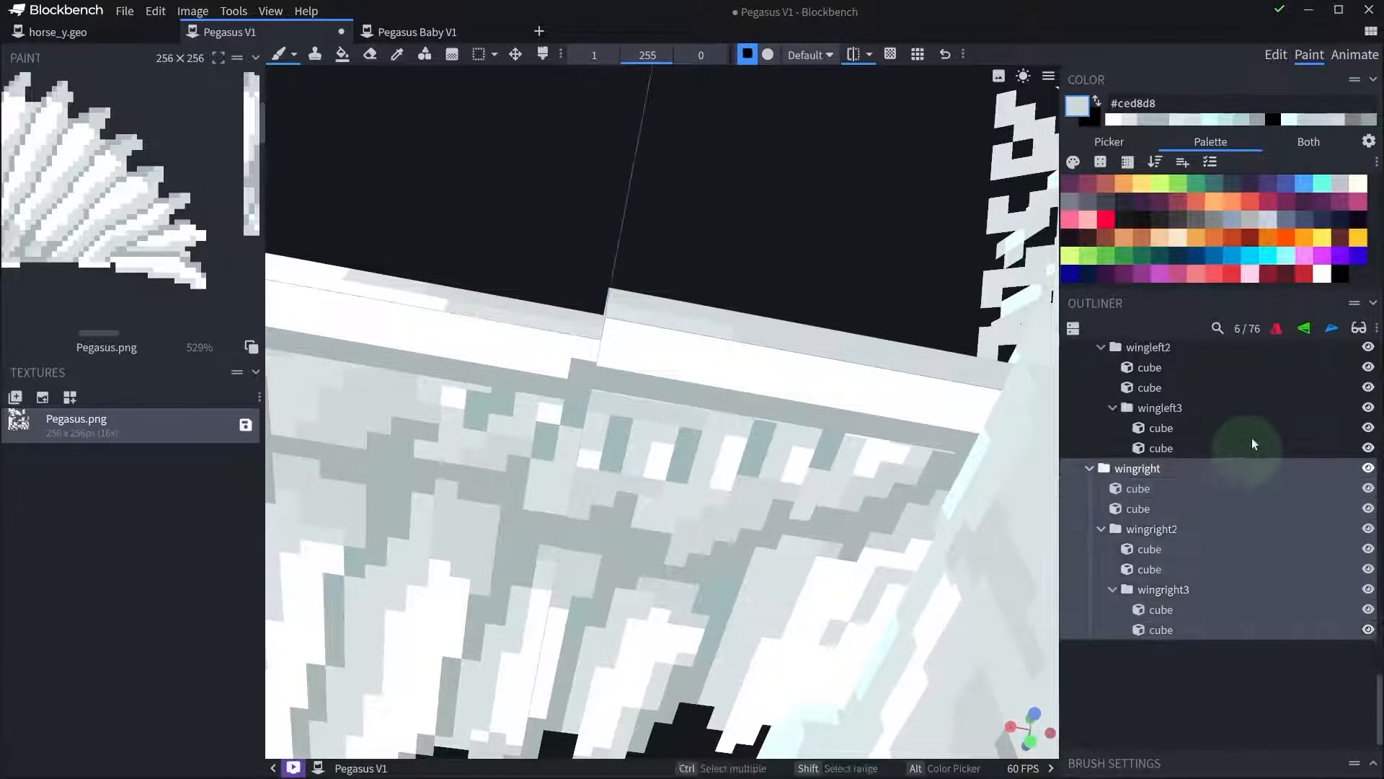
left_click(1359, 328)
Shade the front face of the isolated right wing's leading edge with the light greys #ced8d8 and #dae3e3.
left_click_drag(838, 403, 580, 344)
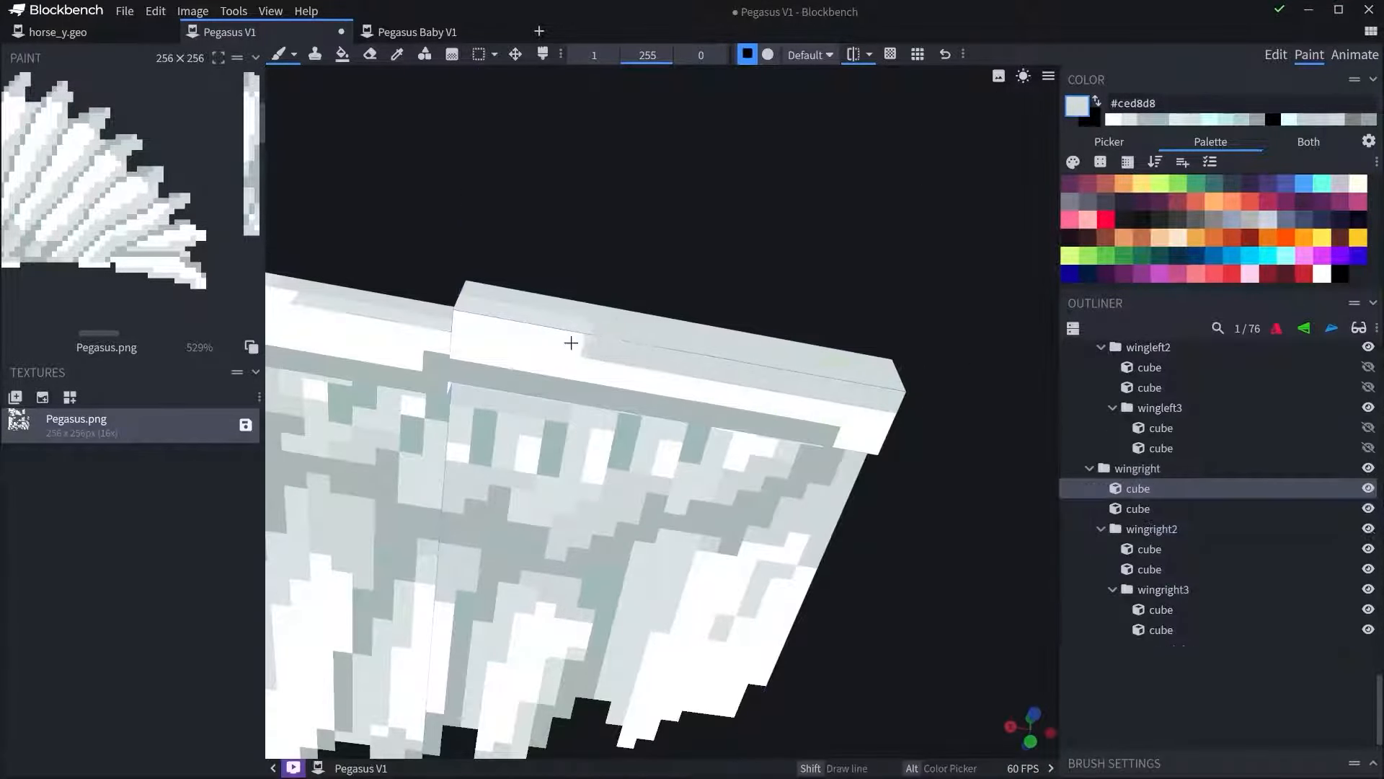
left_click(432, 461, "alt")
scroll(562, 259, "down", 5)
left_click_drag(746, 169, 724, 253)
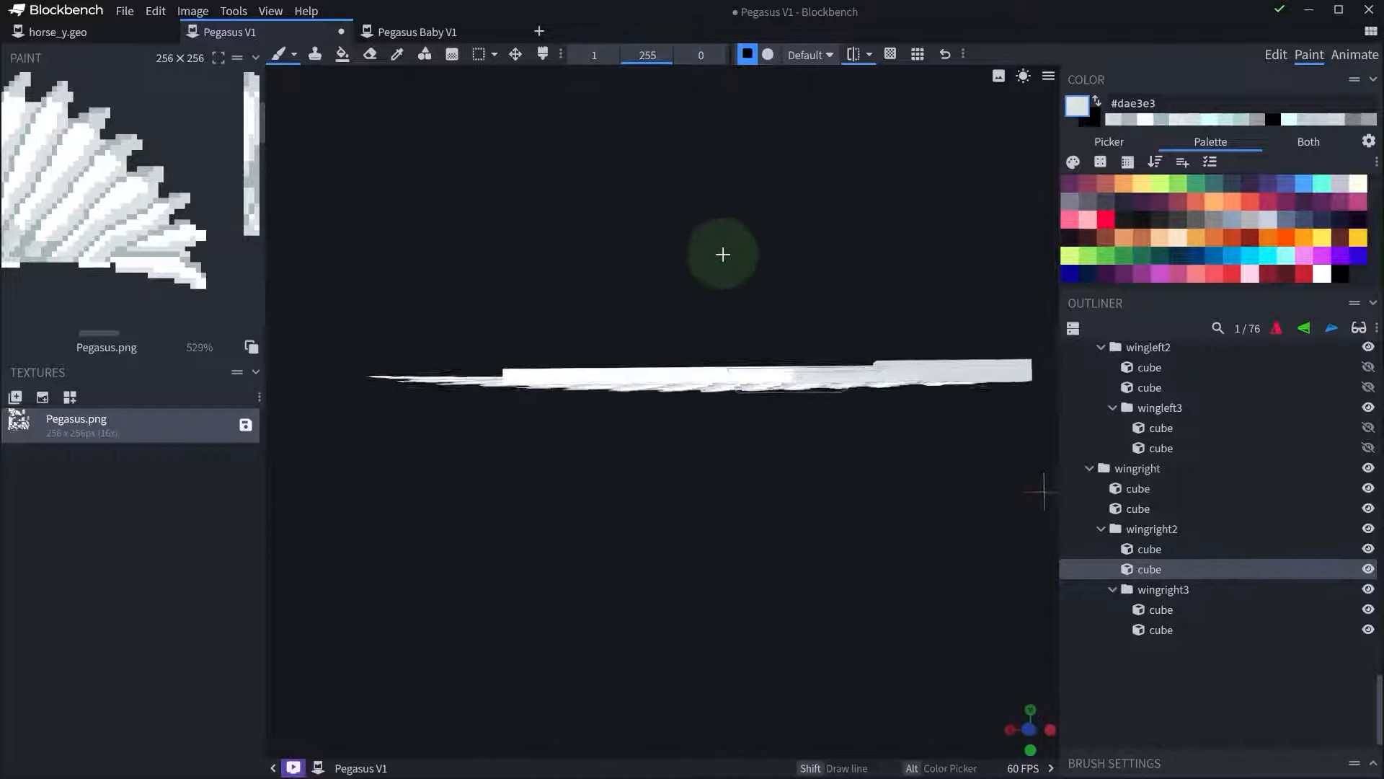
scroll(692, 516, "up", 3)
left_click_drag(699, 517, 699, 504)
right_click_drag(699, 503, 587, 518)
scroll(618, 437, "up", 3)
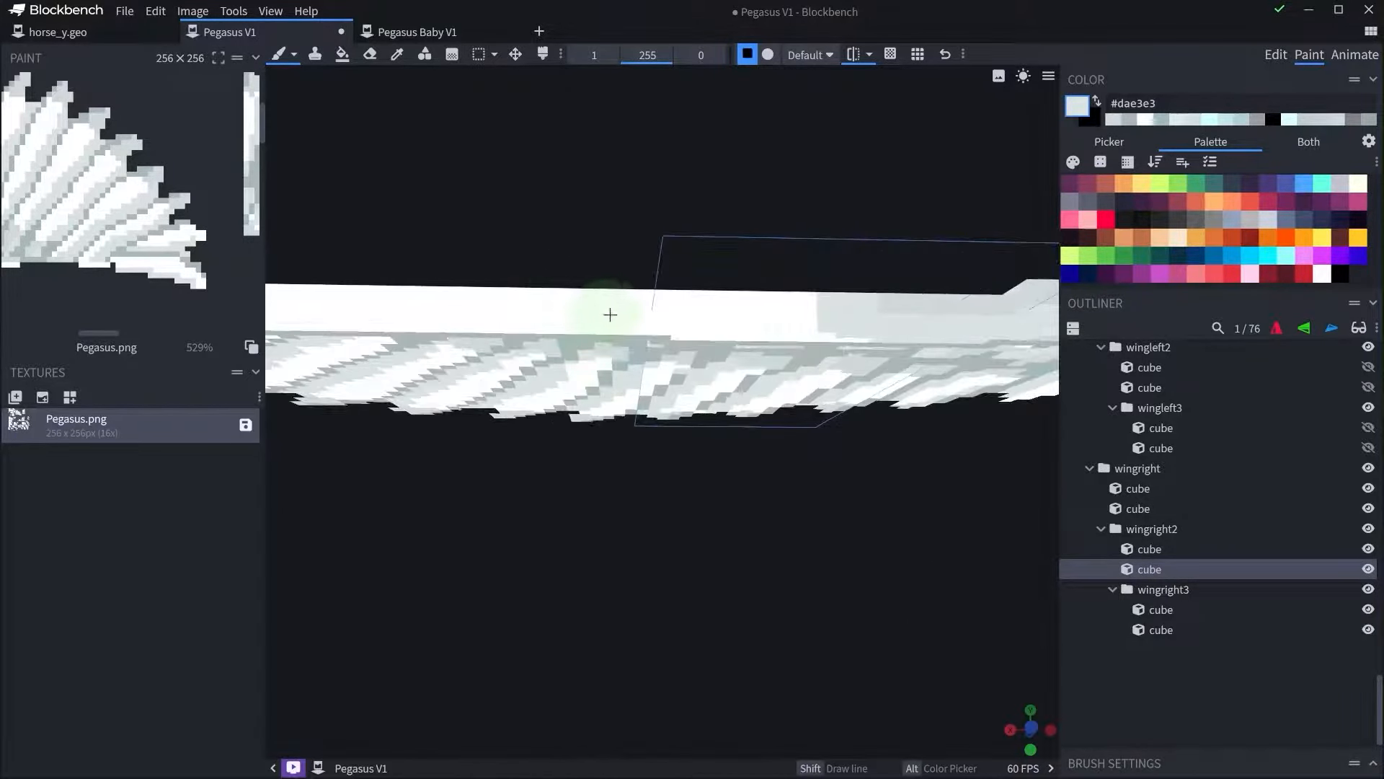
left_click(610, 315)
Hide the right wing's middle and outer feather panels and shade the outer leading-edge bar with grey patches.
scroll(685, 305, "up", 2)
left_click_drag(697, 432, 684, 505)
scroll(670, 401, "down", 3)
left_click_drag(698, 214, 736, 337)
left_click(714, 254)
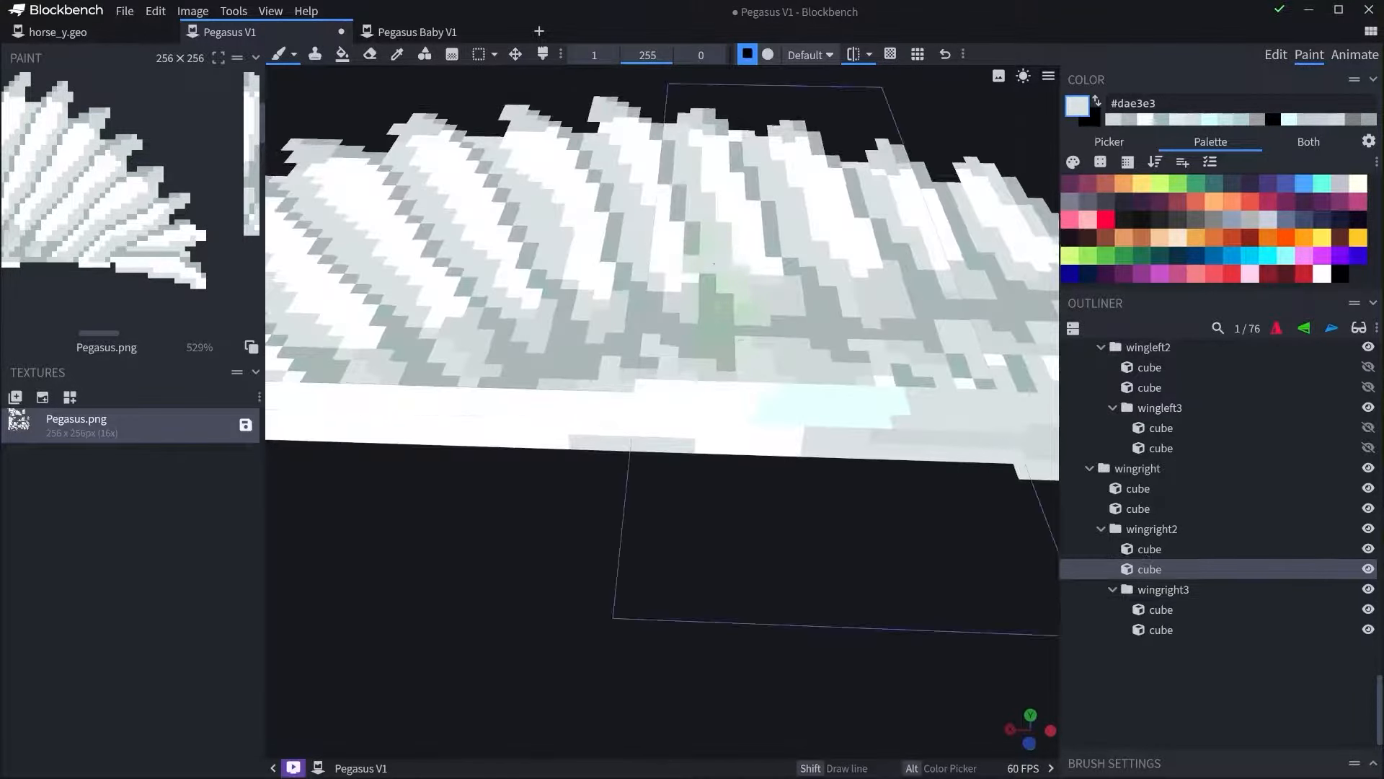
left_click(1367, 569)
left_click(566, 275)
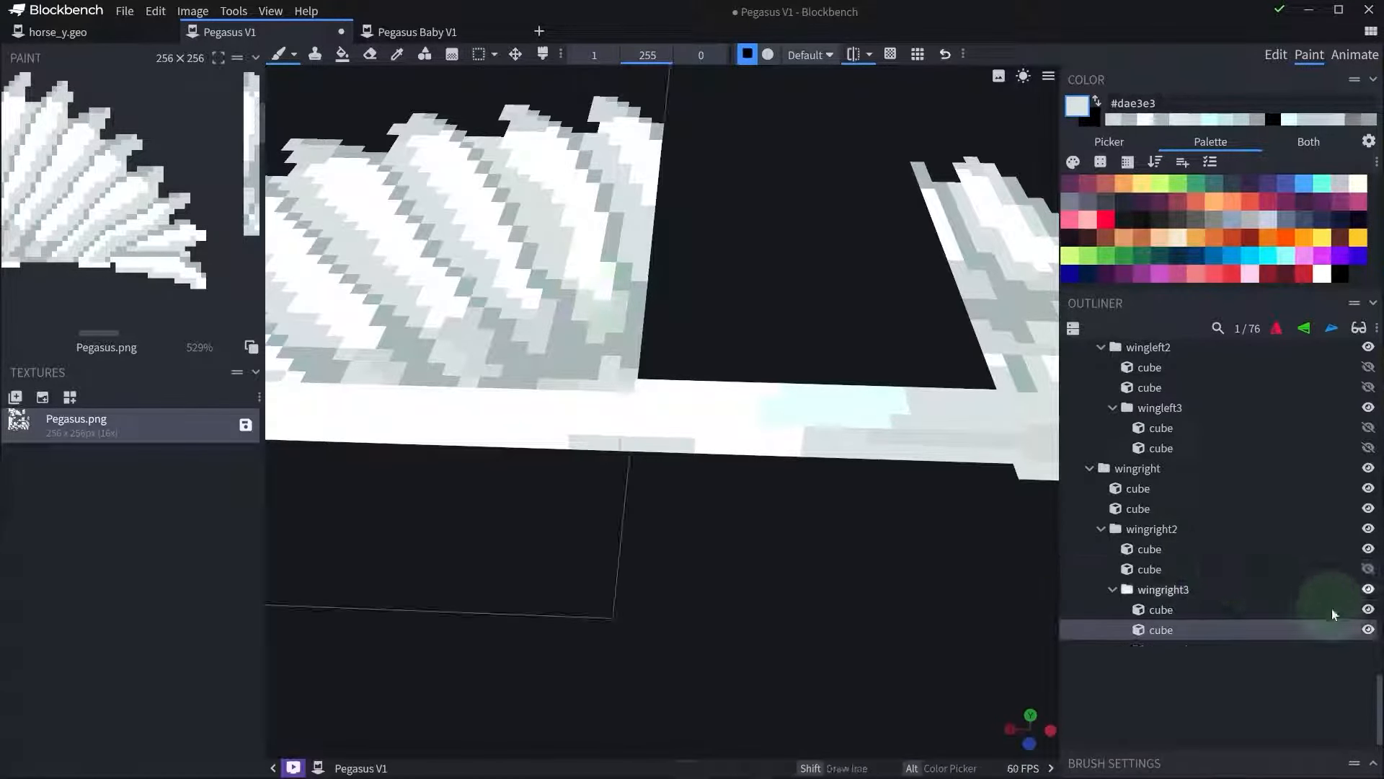
left_click(1369, 630)
left_click_drag(771, 287, 775, 232)
left_click_drag(714, 377, 575, 365)
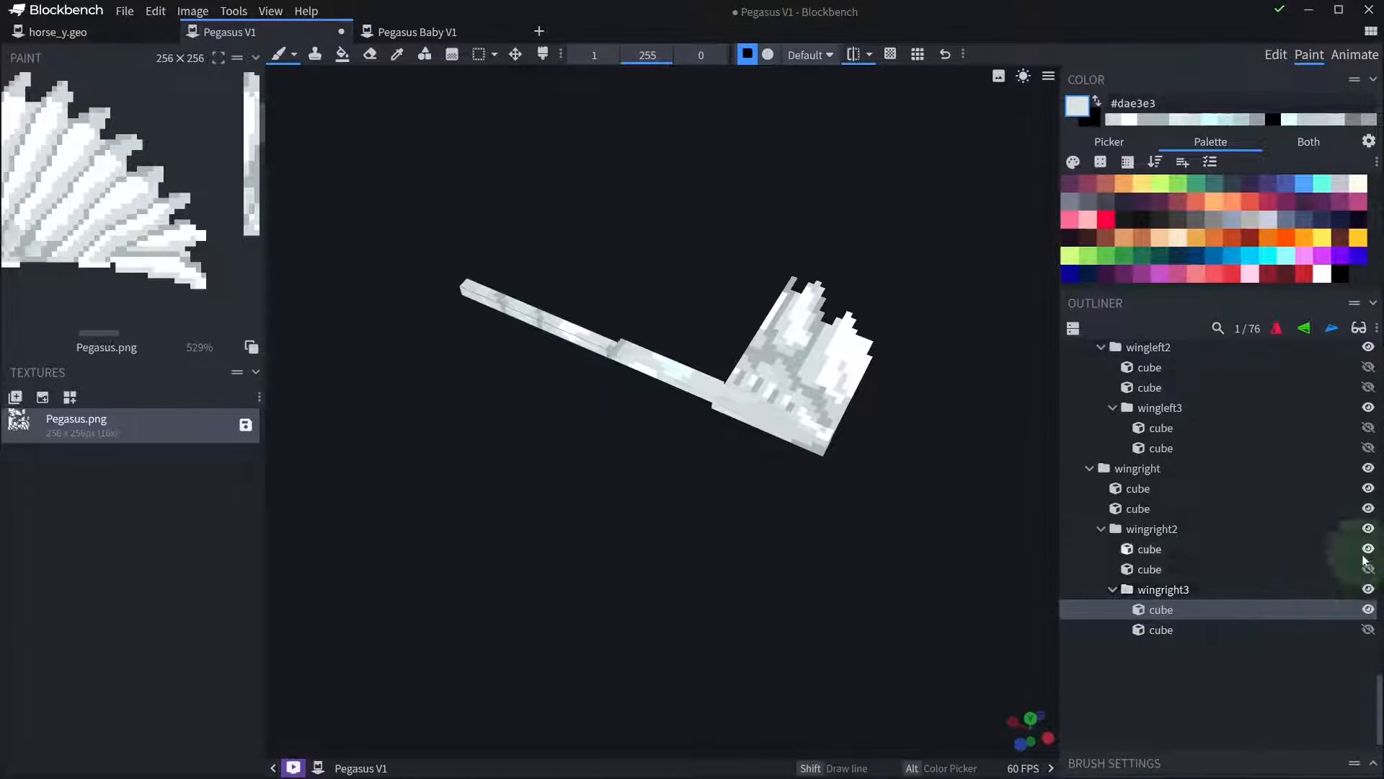
Show the hidden feather panels again and paint short dark grey #a9b7b7 marks along the leading edge of the right wing's inner and middle sections.
left_click(1368, 569)
left_click(1368, 630)
left_click_drag(731, 531, 689, 576)
scroll(671, 571, "up", 5)
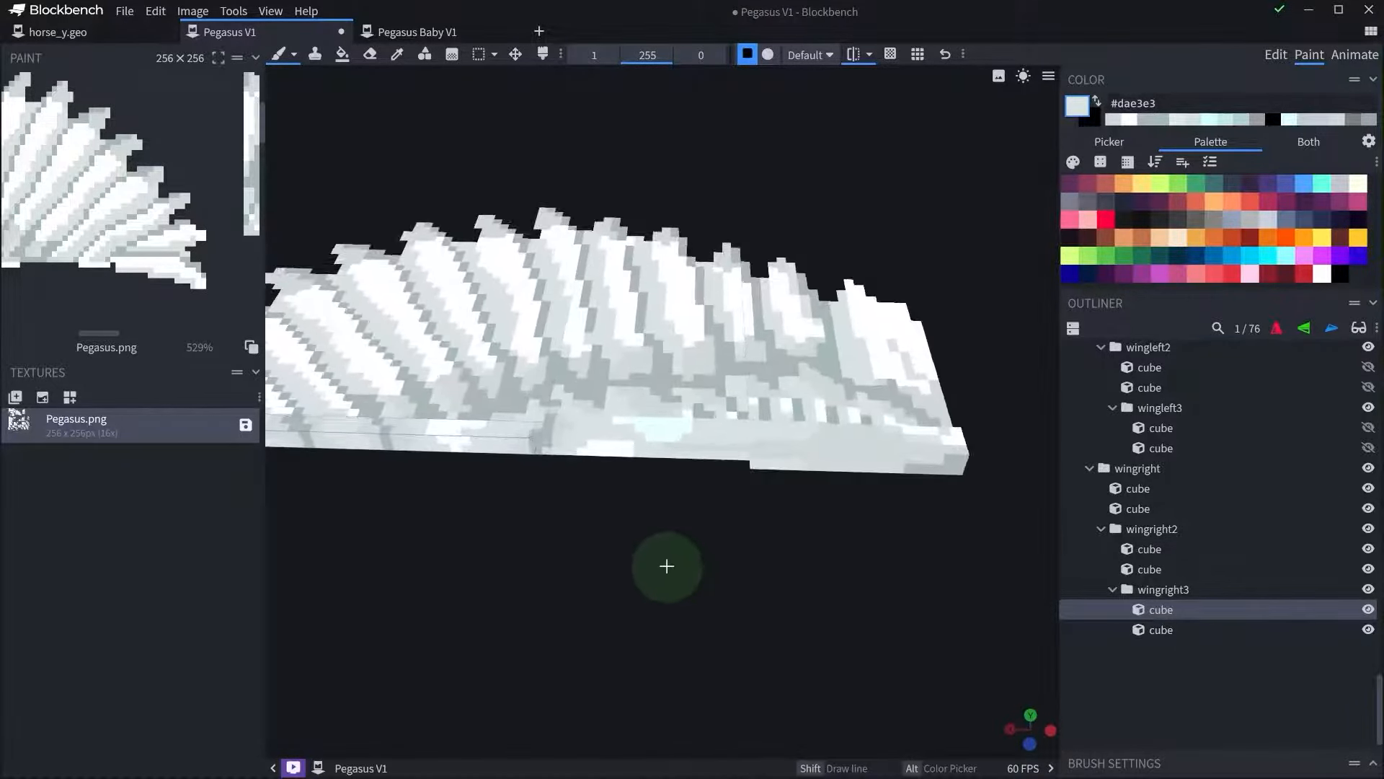
right_click_drag(666, 555, 589, 570)
scroll(654, 520, "up", 3)
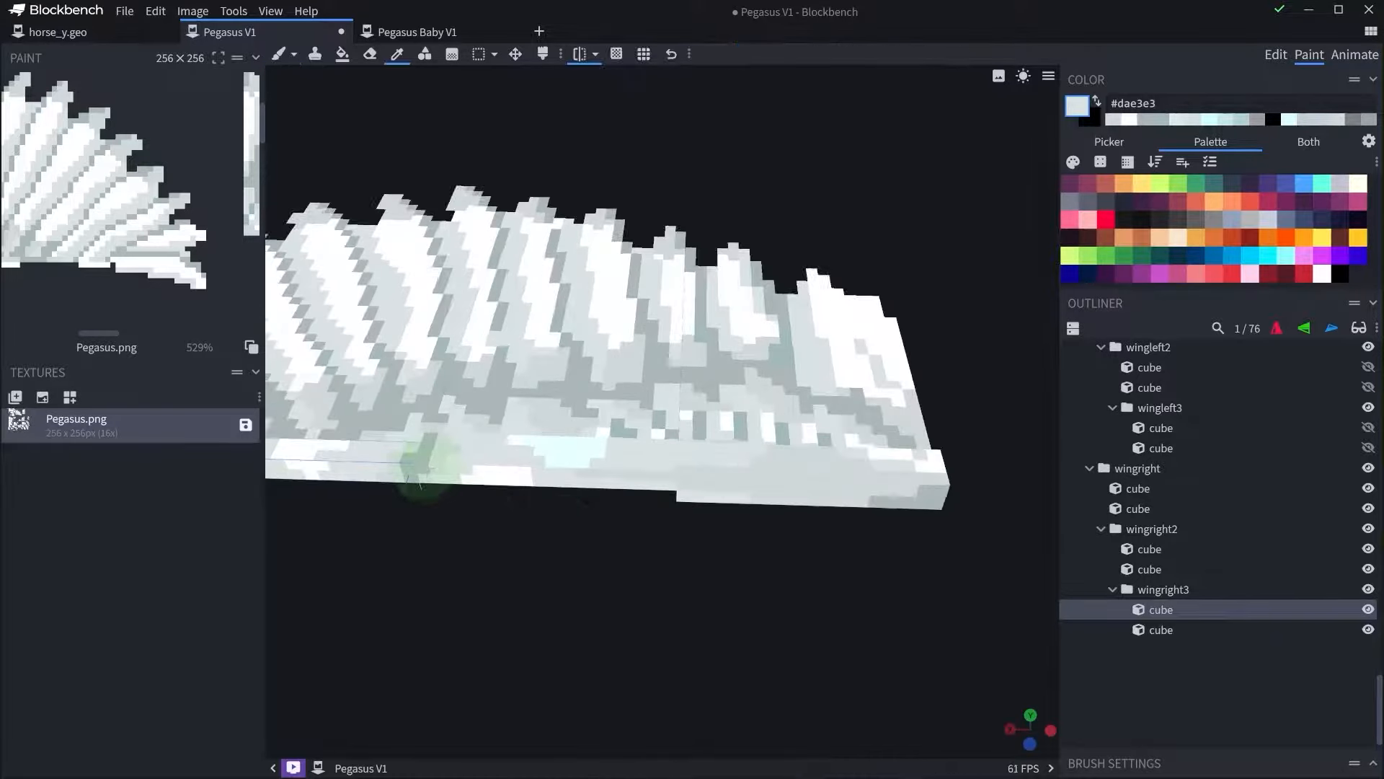
left_click(426, 467, "alt")
left_click(712, 465)
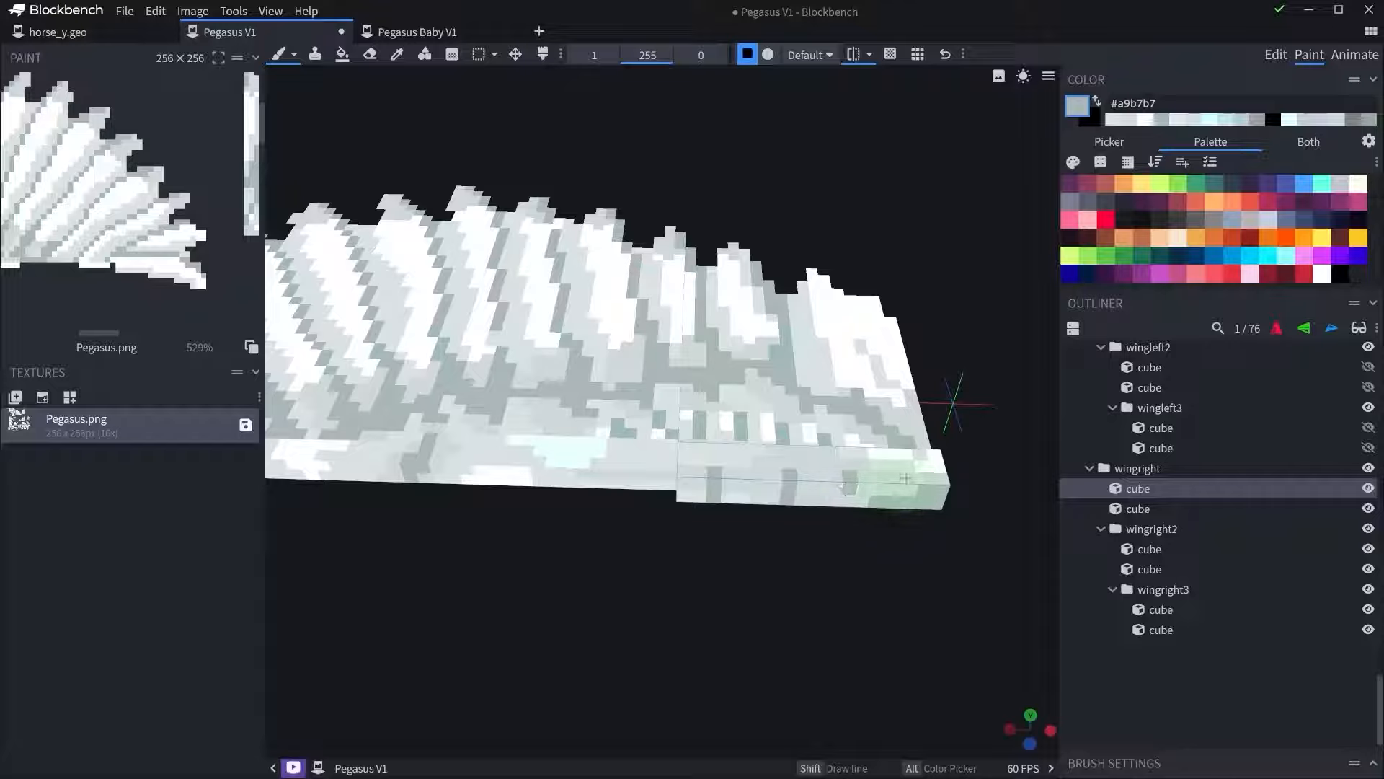
left_click(632, 474)
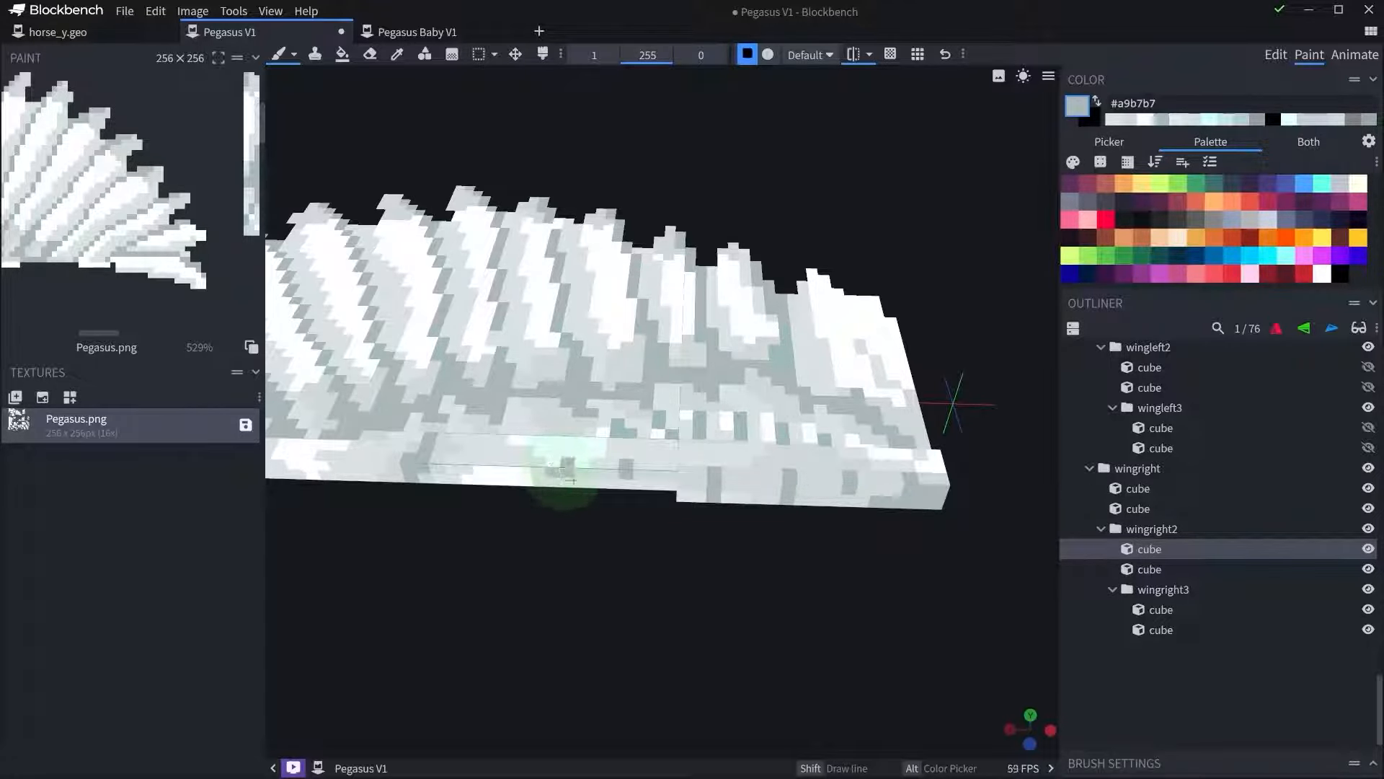
Make all parts of the Pegasus model visible again.
scroll(591, 483, "down", 5)
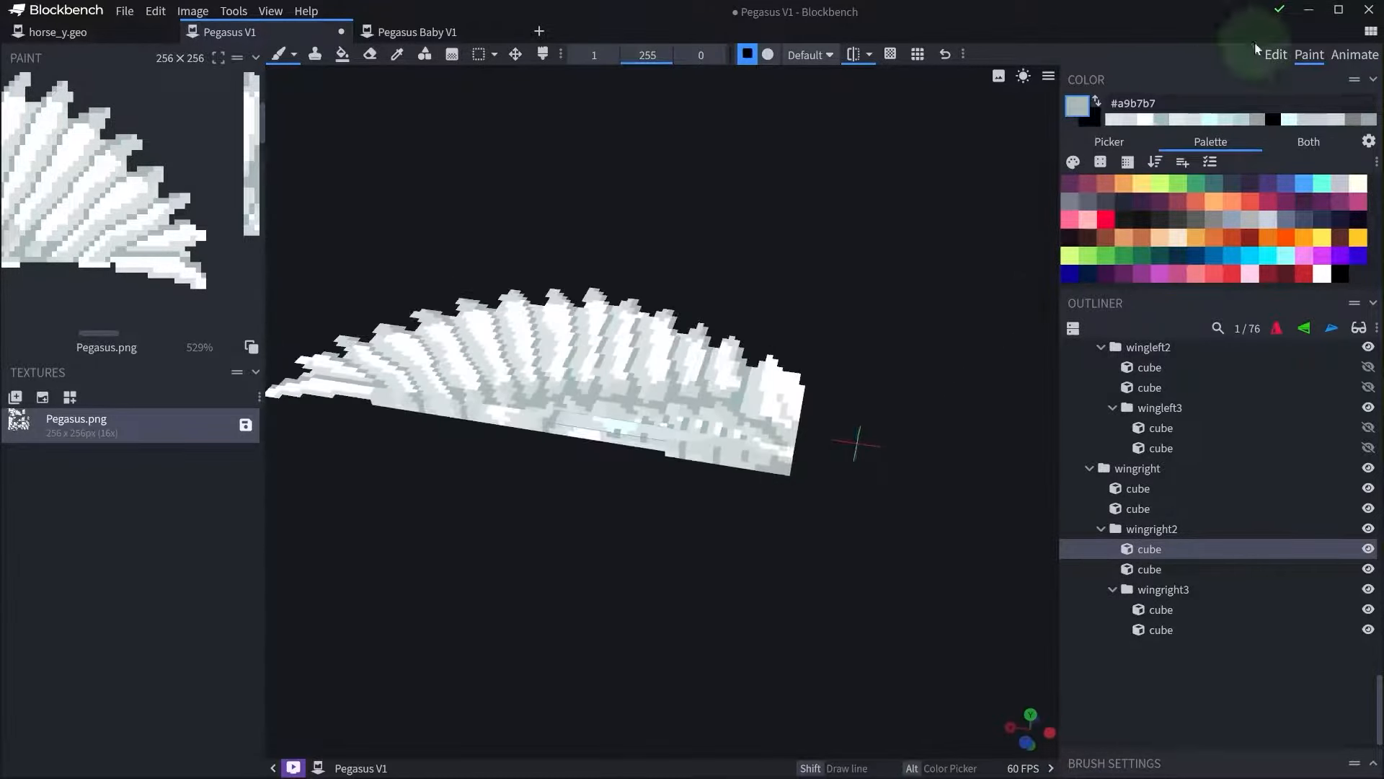
left_click(1272, 54)
double_click(1368, 299)
Examine the legs, underside, wings and back of the whole Pegasus, sampling the light grey #dae3e3 from the body.
left_click_drag(806, 559, 771, 512)
scroll(771, 516, "up", 5)
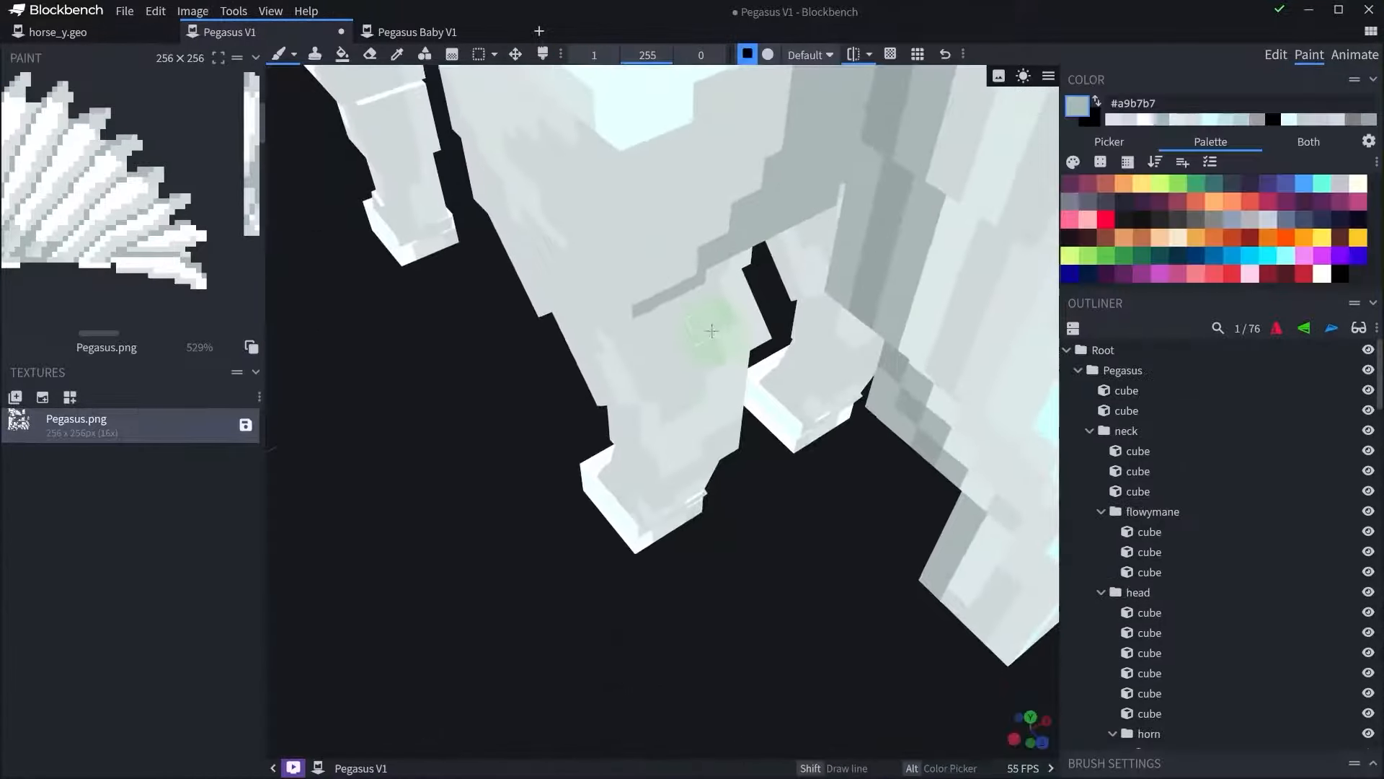
mouse_move(711, 331)
middle_mouse_down()
mouse_move(661, 279)
mouse_move(689, 541)
middle_mouse_up()
left_click(659, 321, "alt")
middle_click_drag(686, 623, 655, 529)
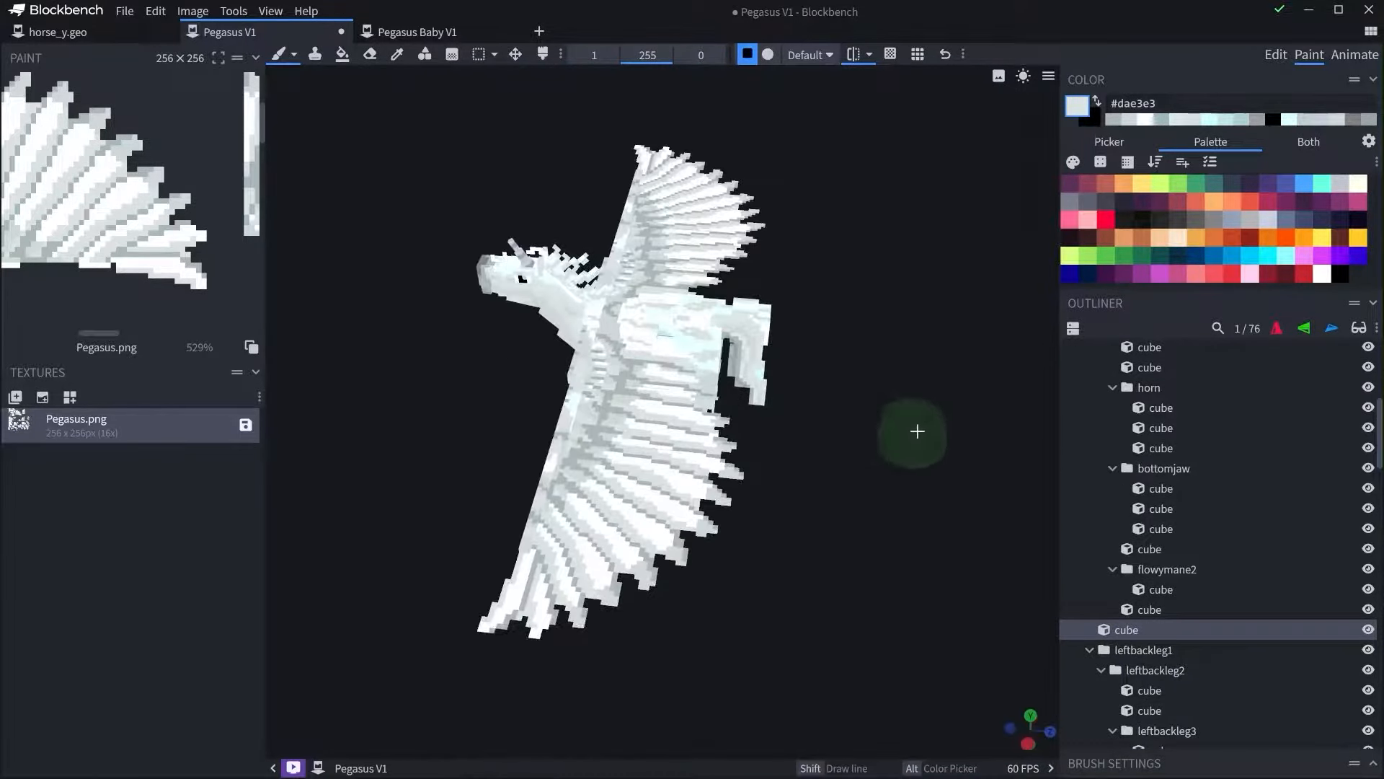
scroll(914, 426, "up", 8)
mouse_move(866, 411)
middle_mouse_down()
mouse_move(775, 457)
mouse_move(942, 442)
mouse_move(870, 437)
middle_mouse_up()
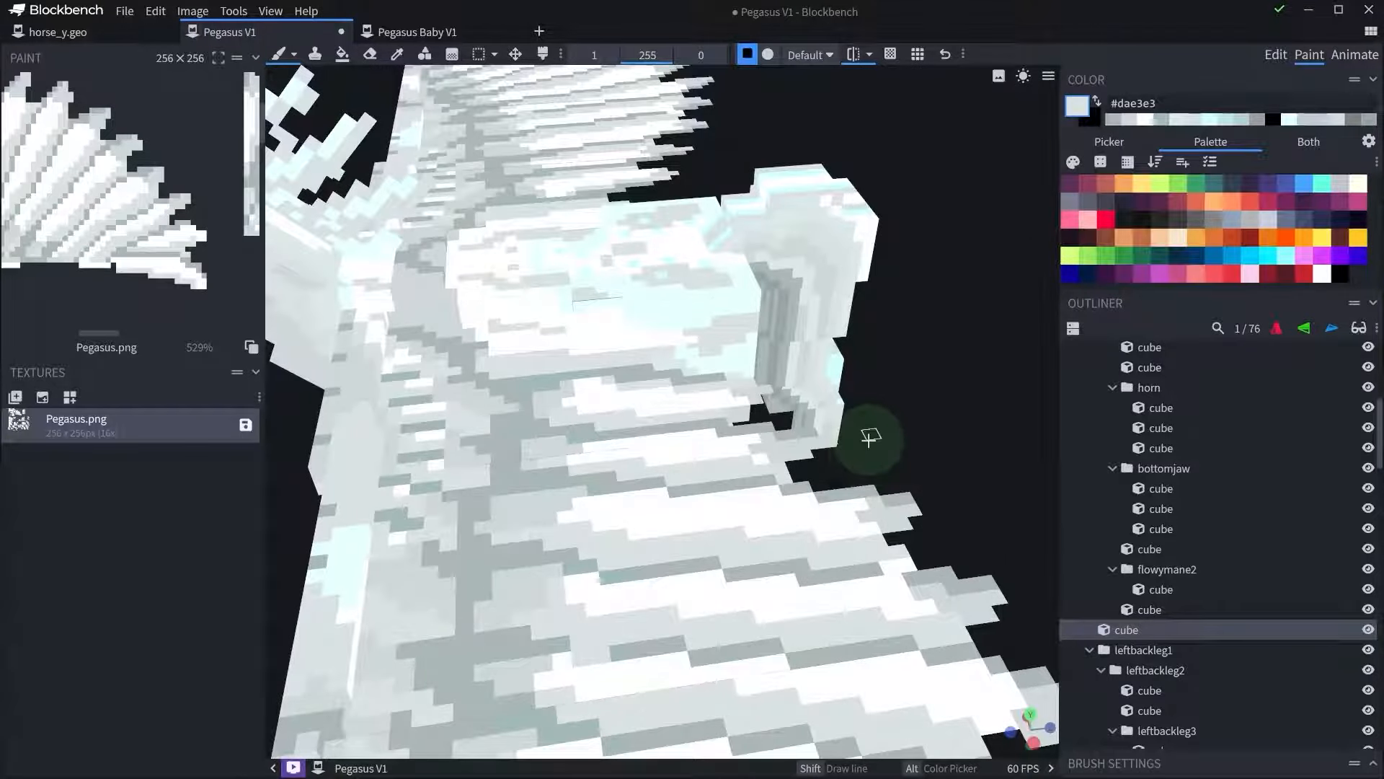
scroll(756, 412, "down", 6)
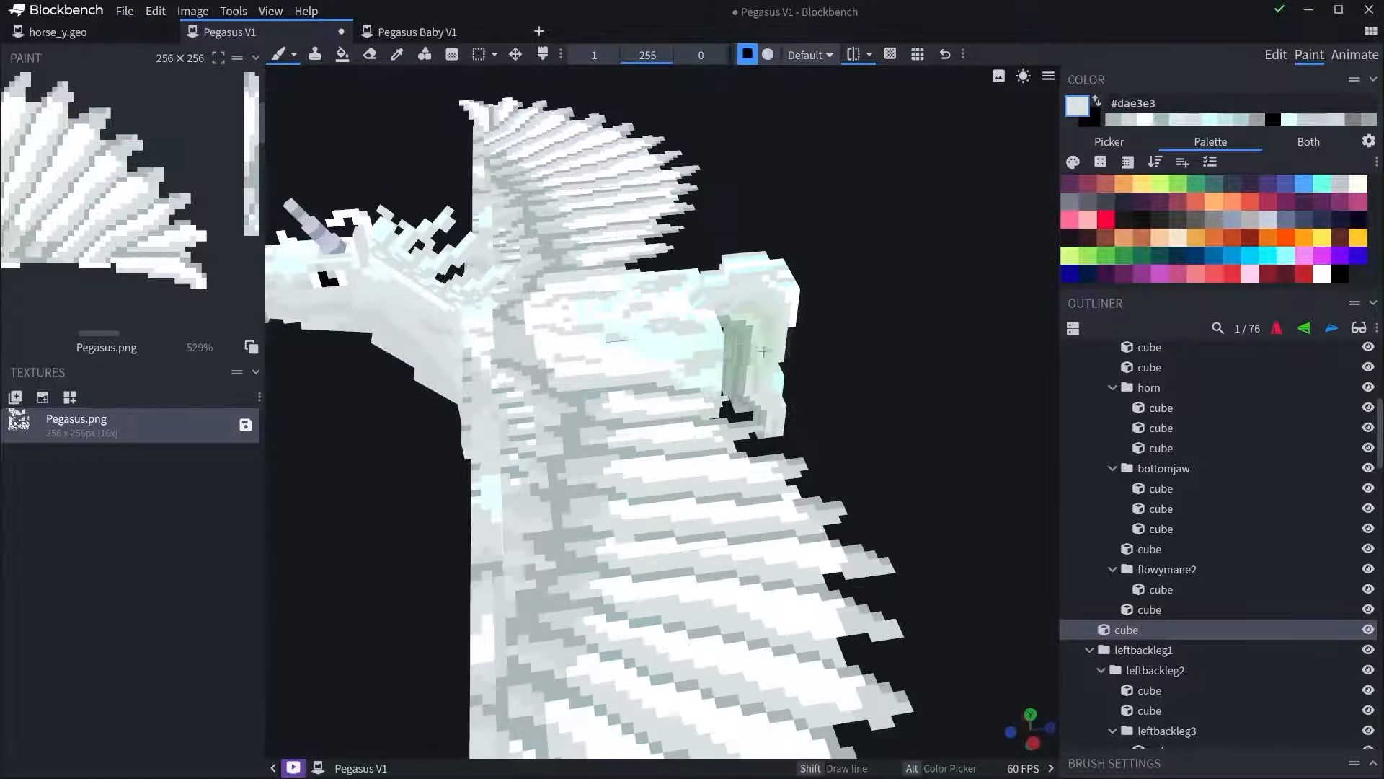
Sample the light grey #ced8d8 and paint it along the front edge of the back, between the two wing bases.
scroll(756, 411, "up", 6)
middle_click_drag(905, 284, 918, 383)
scroll(568, 585, "up", 6)
left_click(362, 579, "alt")
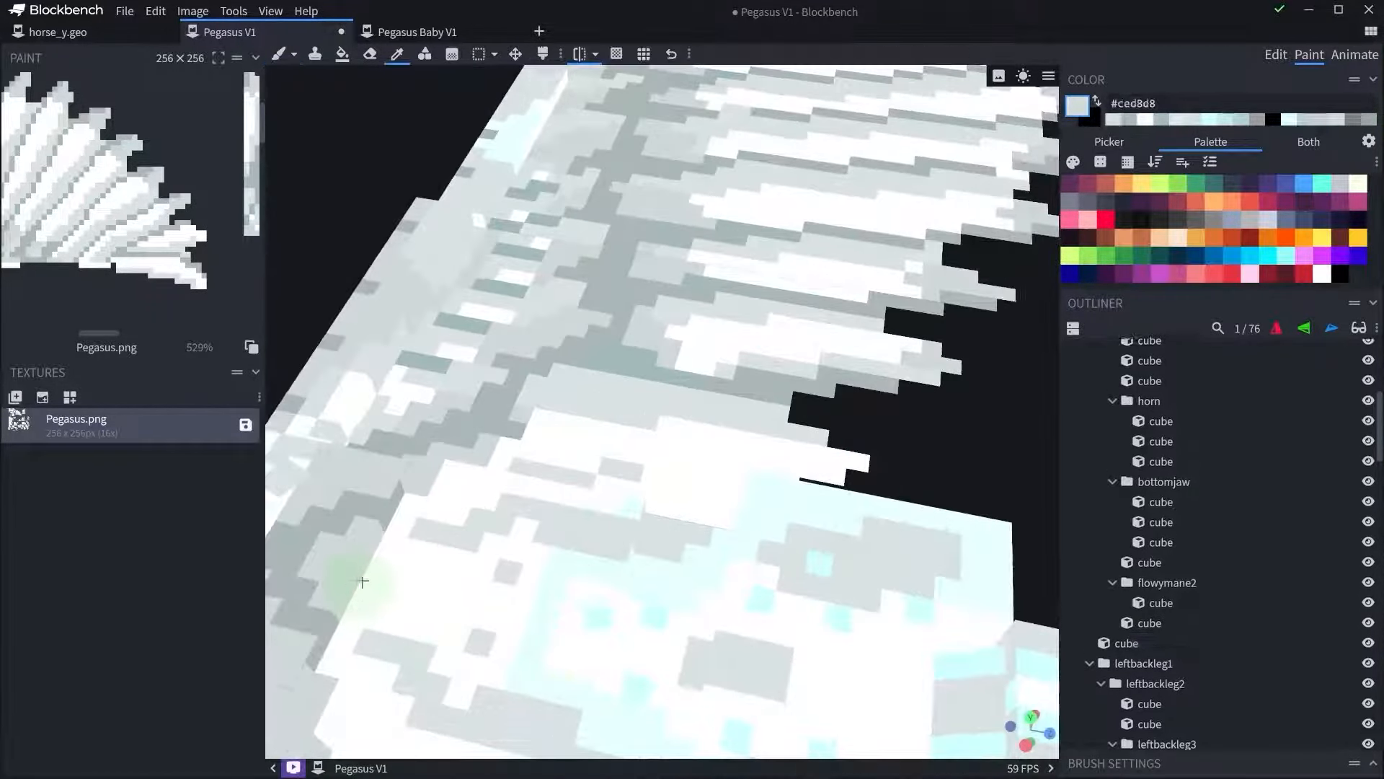
left_click_drag(406, 561, 374, 610)
left_click(393, 530)
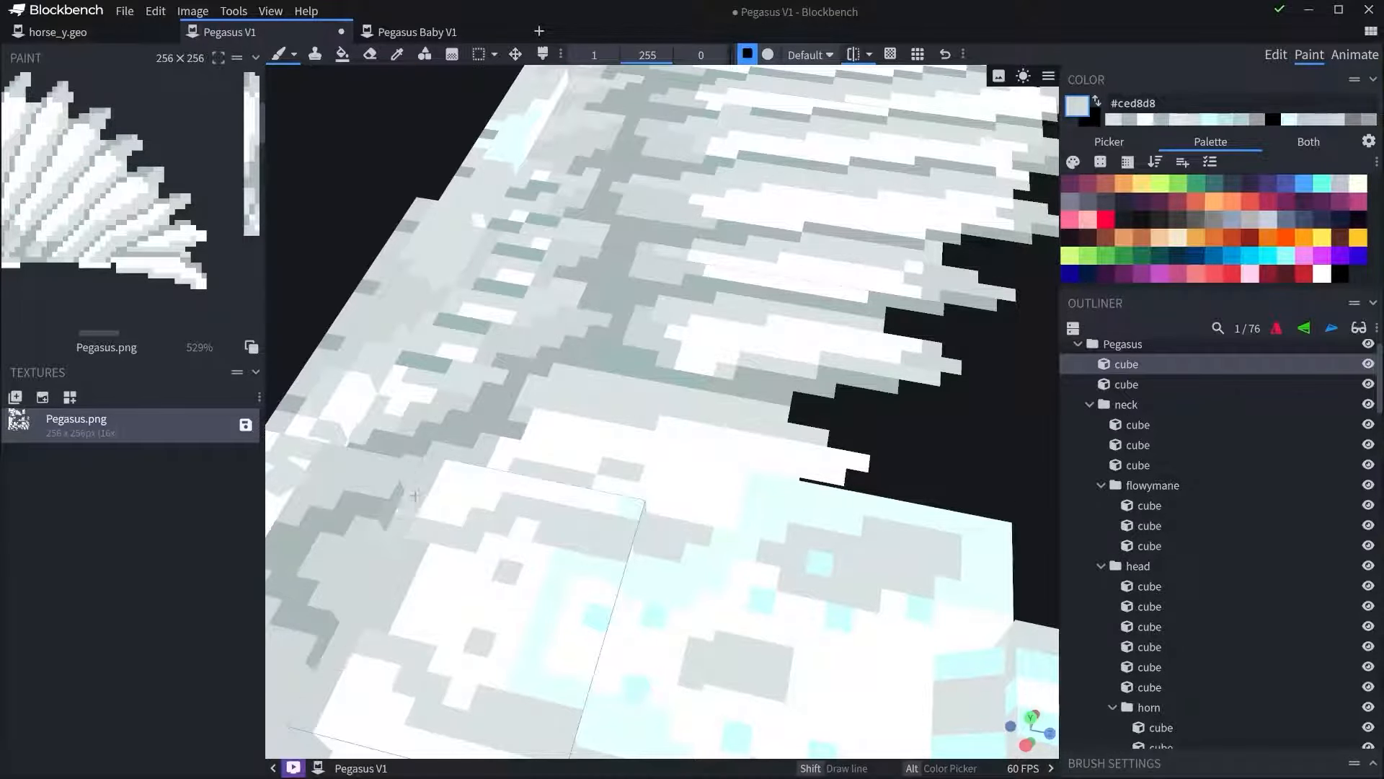
Sample the dark grey #a9b7b7 and recolour the small bluish feather marks on the right wing's inner section.
scroll(450, 626, "down", 3)
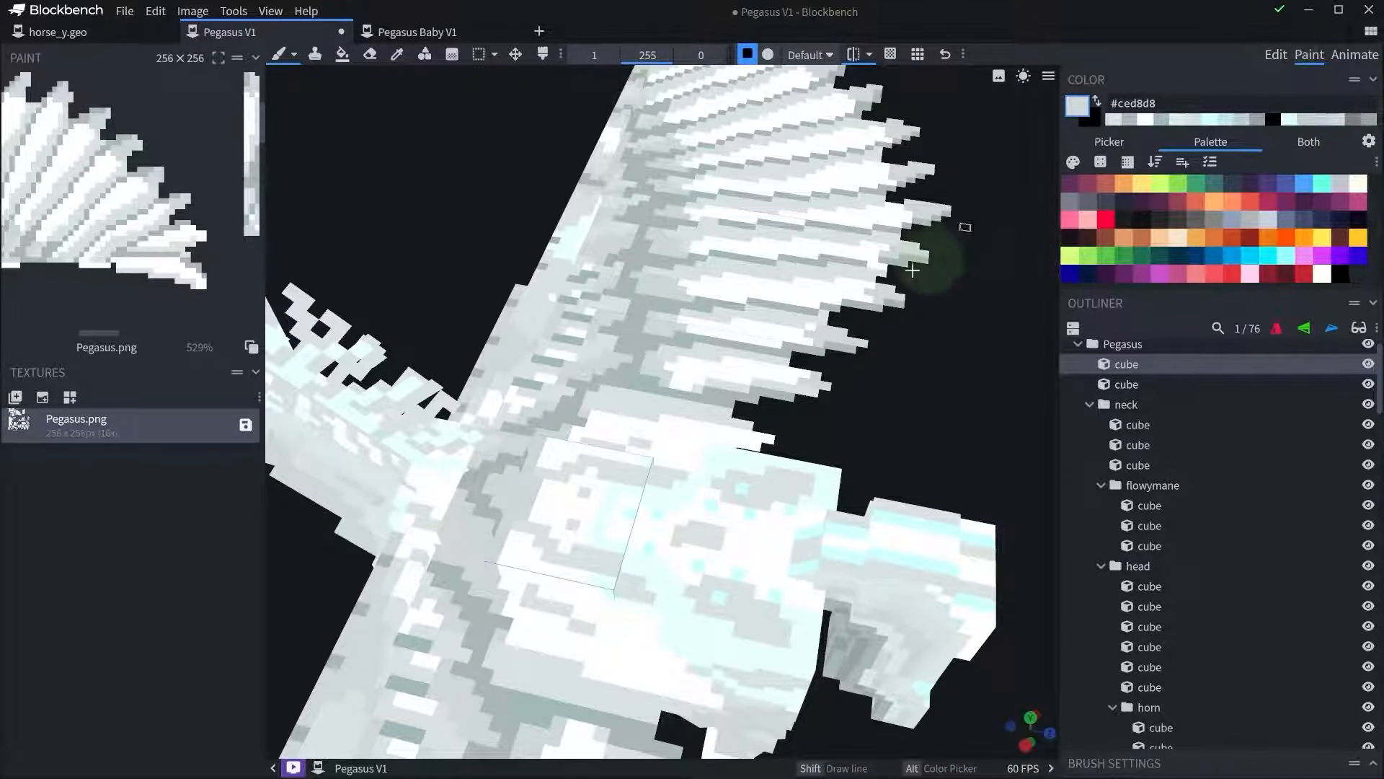
scroll(897, 308, "down", 3)
left_click_drag(930, 354, 797, 424)
scroll(800, 440, "up", 4)
scroll(780, 538, "up", 3)
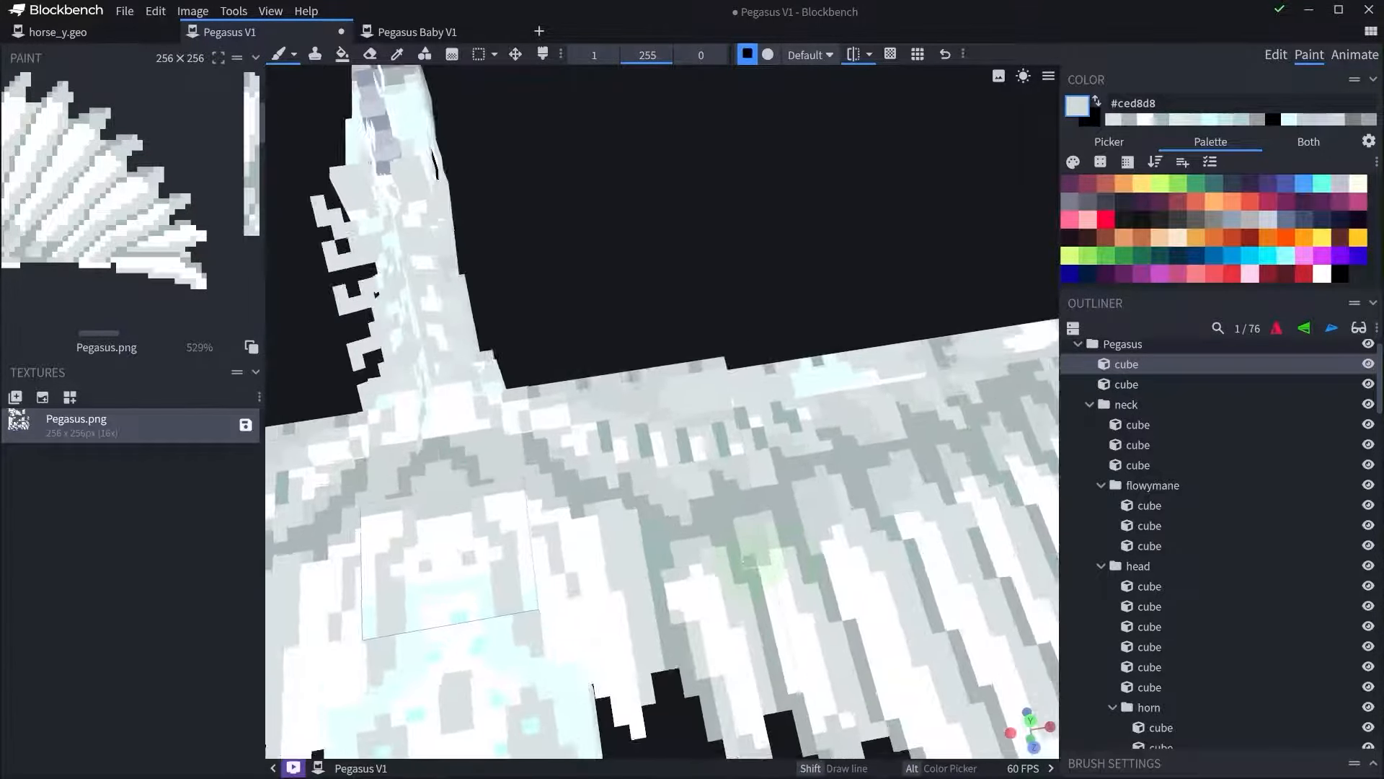
left_click(682, 458, "alt")
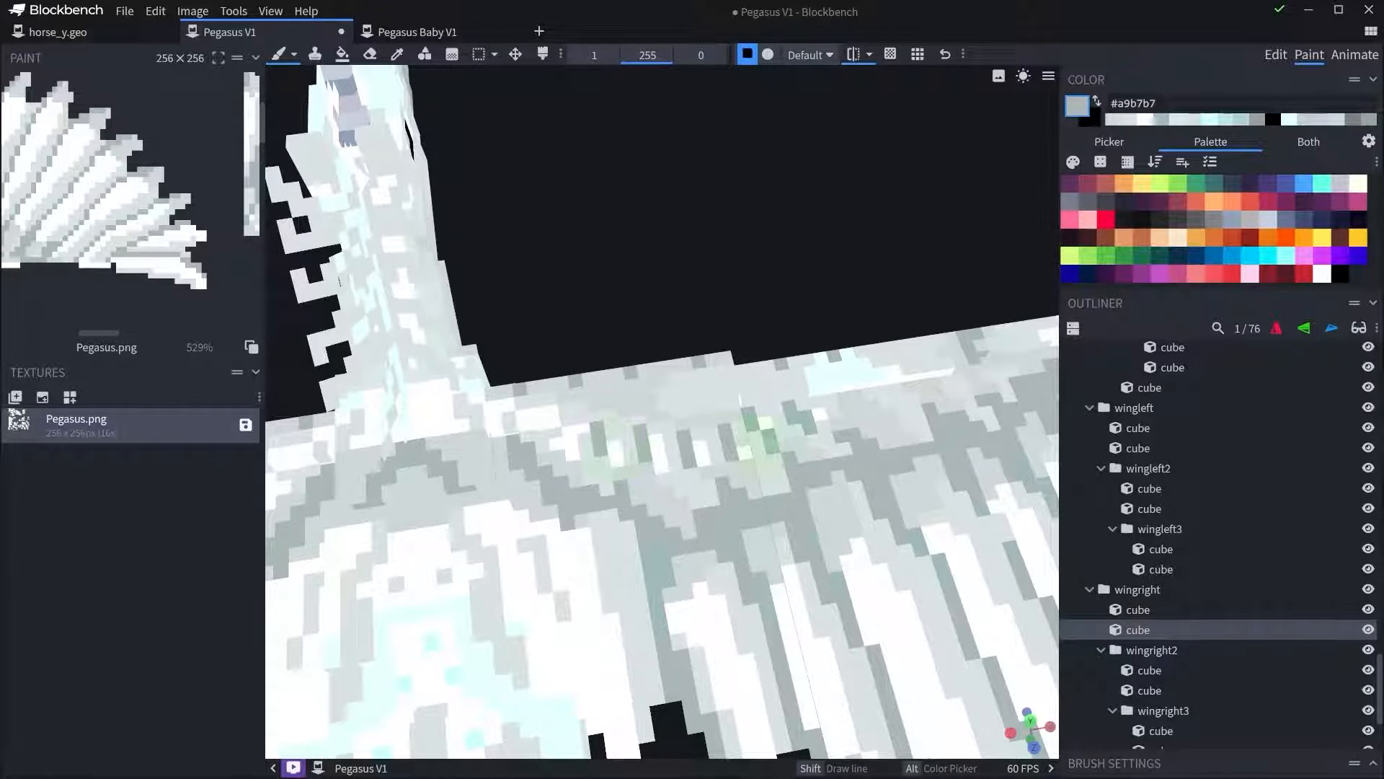
left_click(768, 442)
scroll(757, 425, "down", 10)
Switch to the Pegasus Baby V1 model and bring its texture into paint mode.
left_click(413, 32)
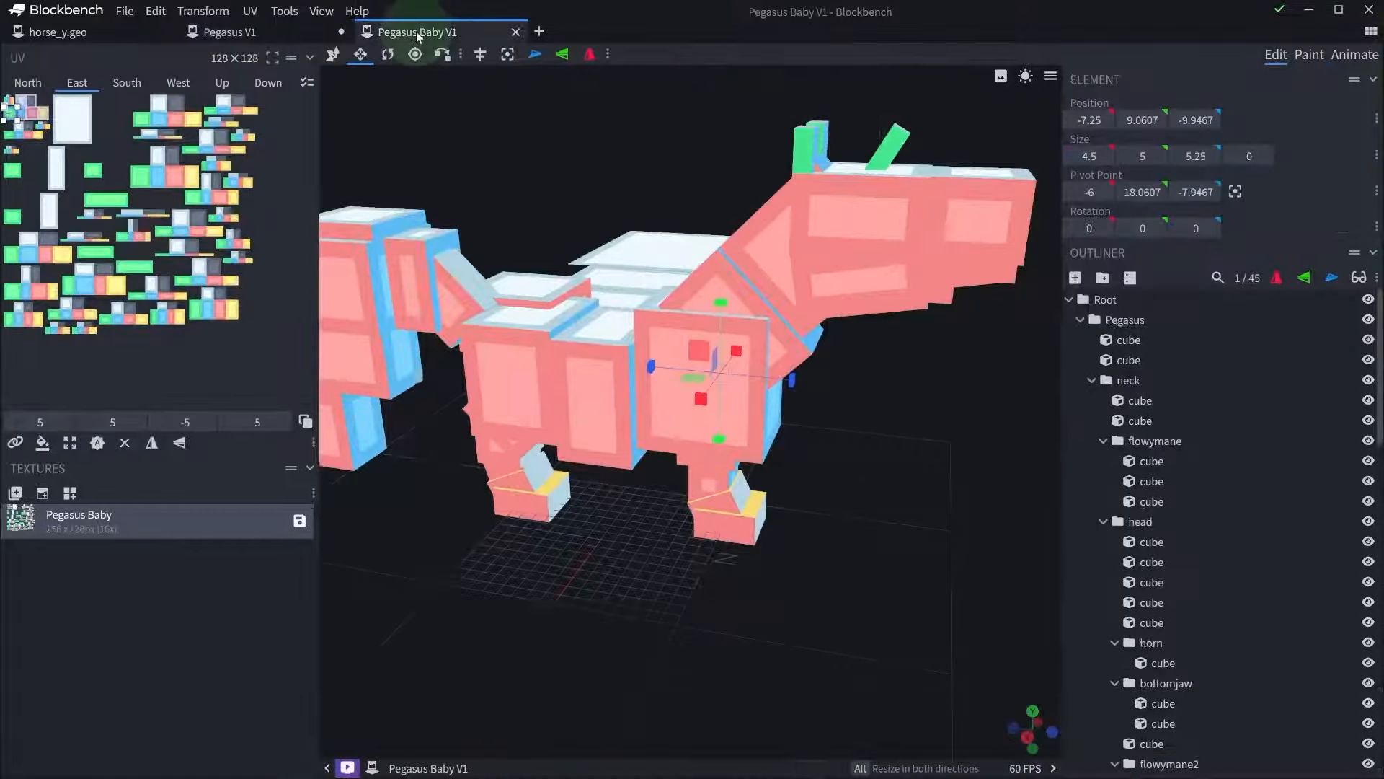
left_click_drag(795, 420, 761, 531)
right_click_drag(761, 531, 756, 530)
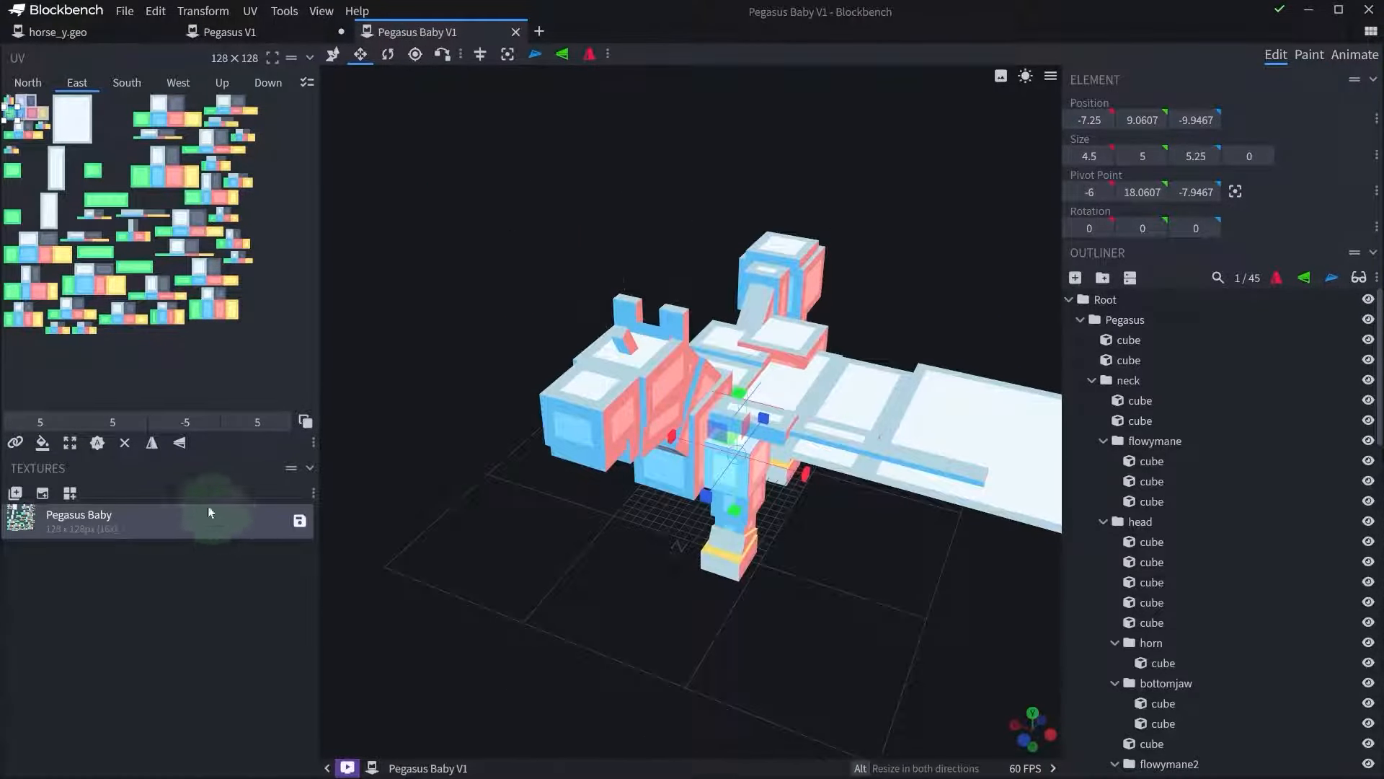
right_click(205, 529)
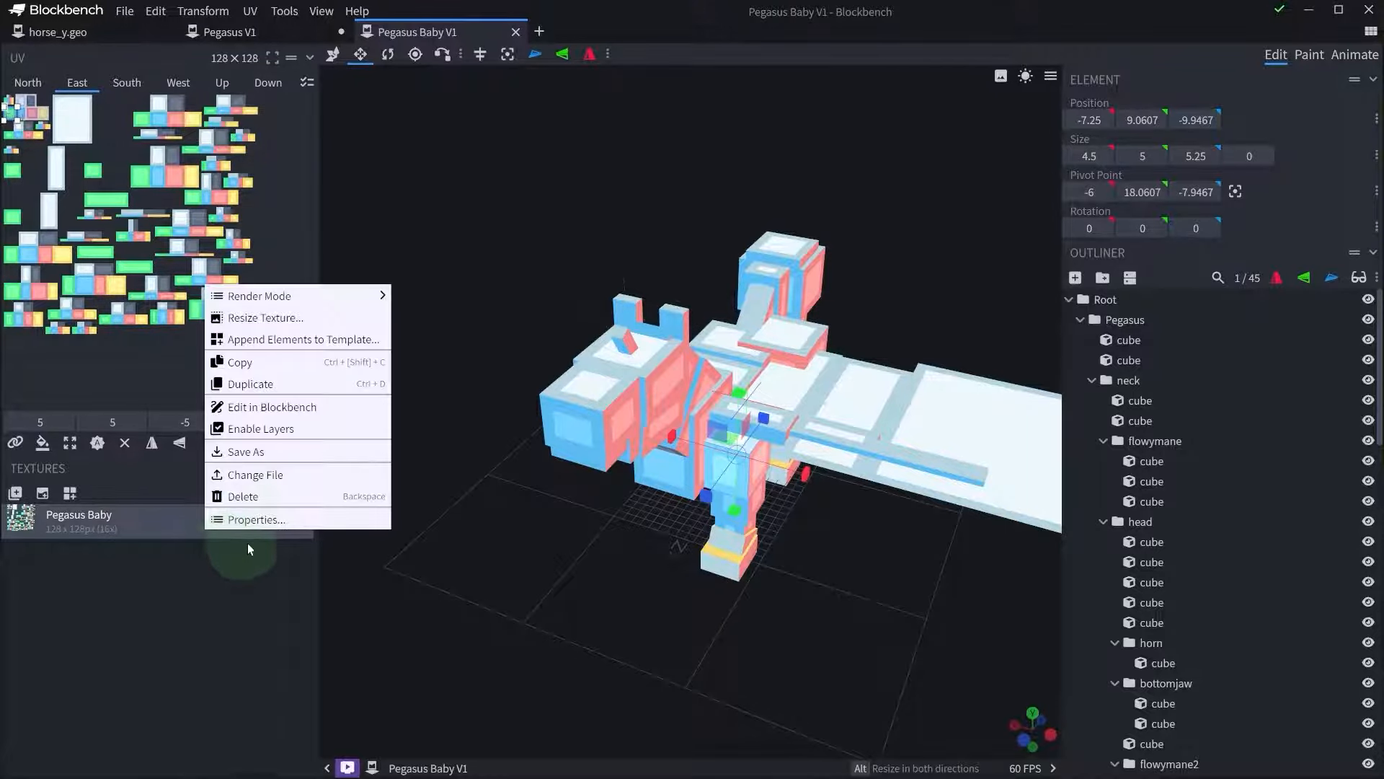
left_click(290, 447)
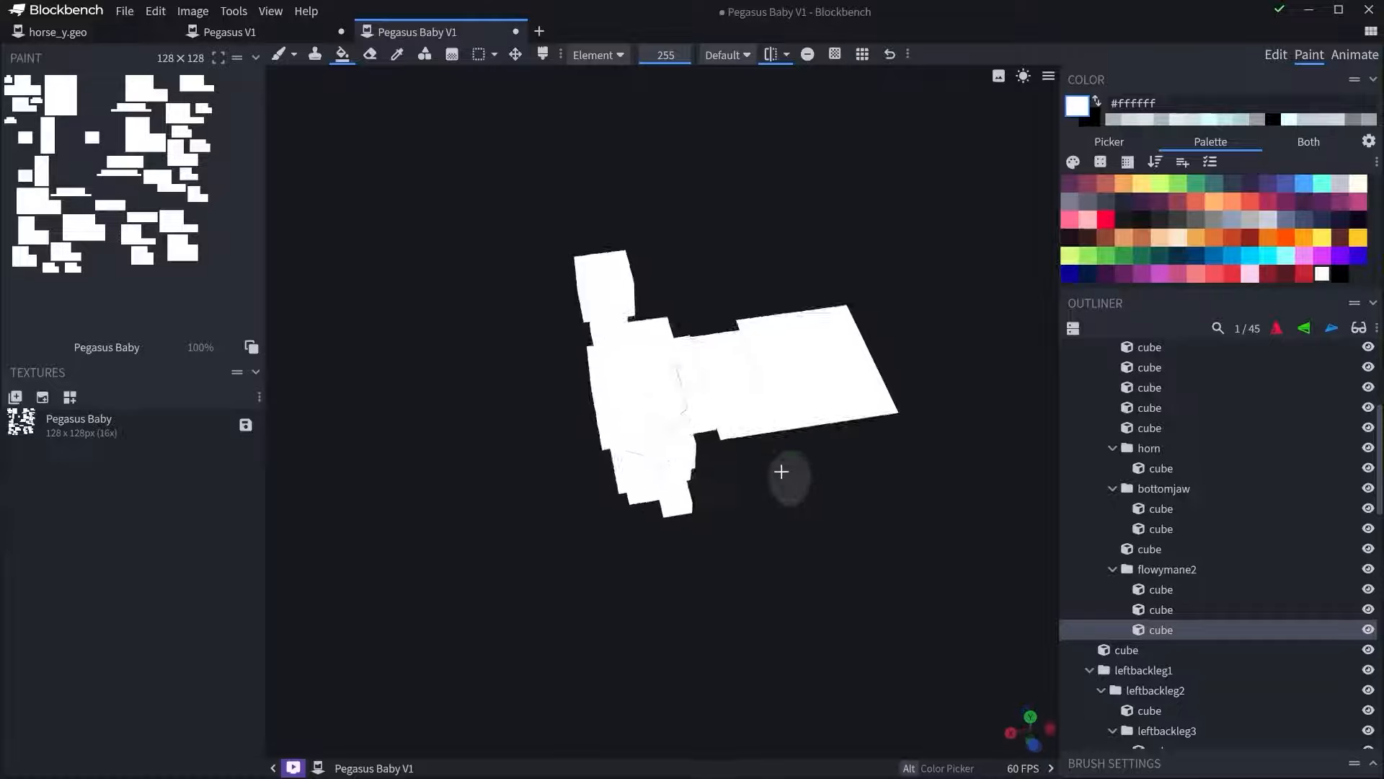
Fill the remaining coloured parts of the baby Pegasus, including the head and neck, with white #ffffff using whole-element fill.
left_click_drag(782, 472, 662, 463)
left_click(661, 462)
left_click_drag(801, 537, 654, 385)
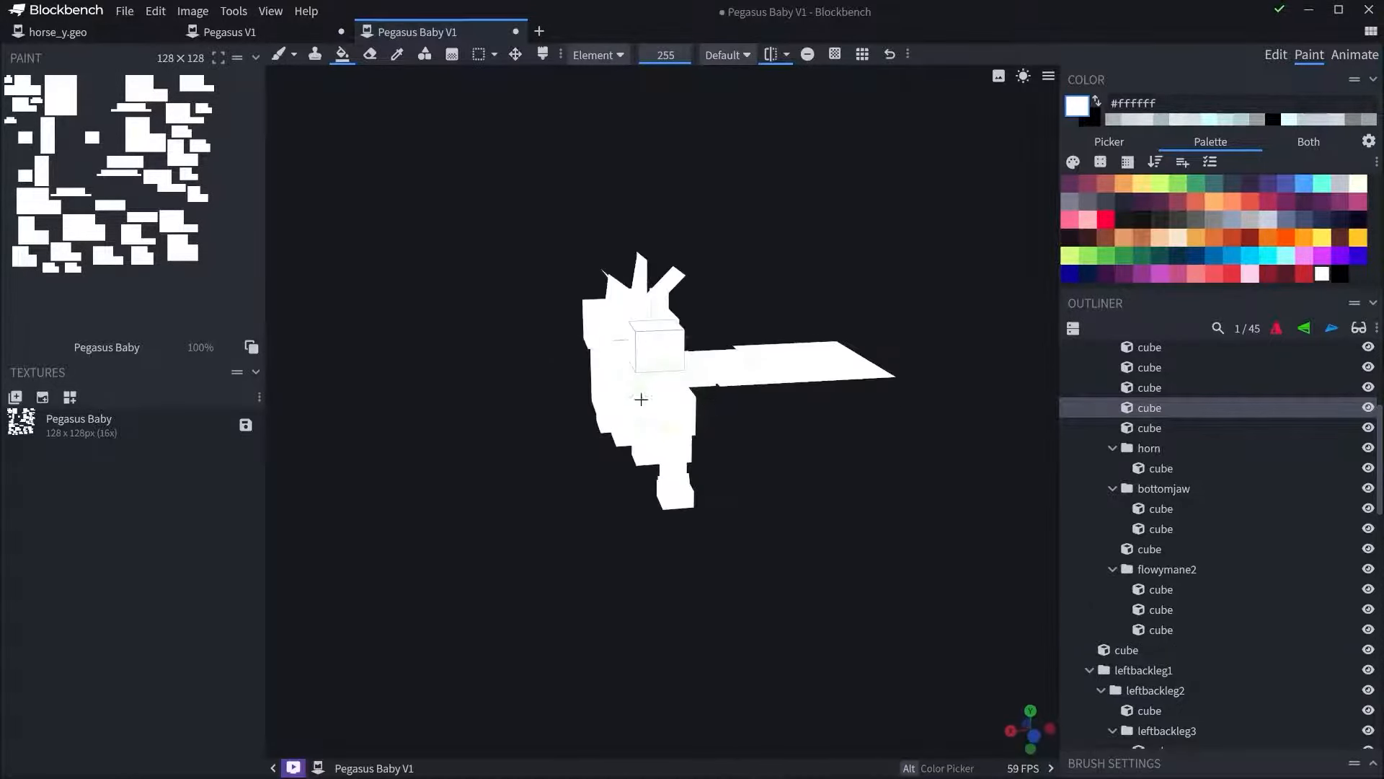
left_click_drag(706, 485, 582, 461)
left_click(545, 315)
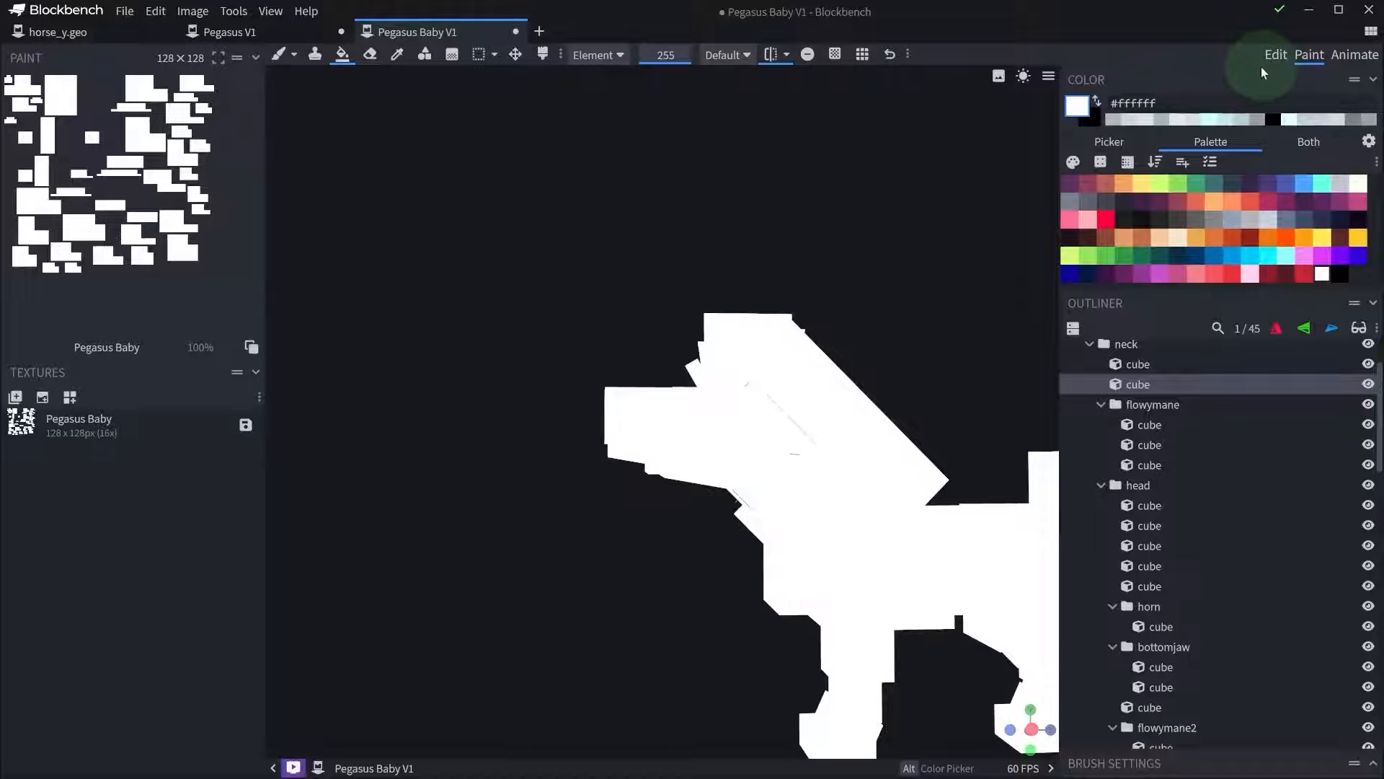
Inspect the whole white baby model in Edit mode and return to the Pegasus V1 model to view it from behind.
left_click(1265, 65)
scroll(692, 404, "down", 5)
mouse_move(565, 545)
left_mouse_down()
mouse_move(881, 525)
mouse_move(544, 528)
mouse_move(558, 542)
left_mouse_up()
left_click(456, 117)
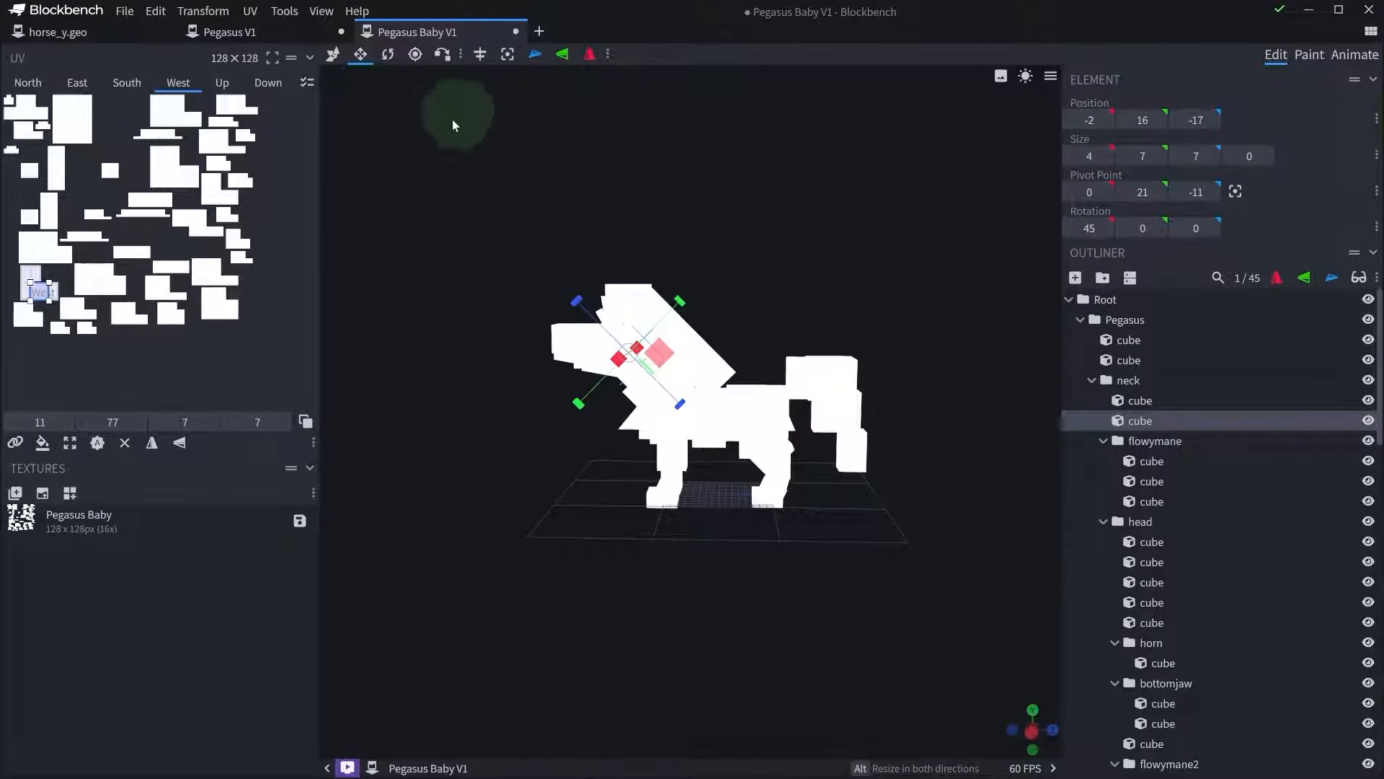
left_click(265, 33)
mouse_move(735, 408)
right_mouse_down()
mouse_move(704, 377)
mouse_move(792, 256)
right_mouse_up()
left_click_drag(723, 129, 634, 125)
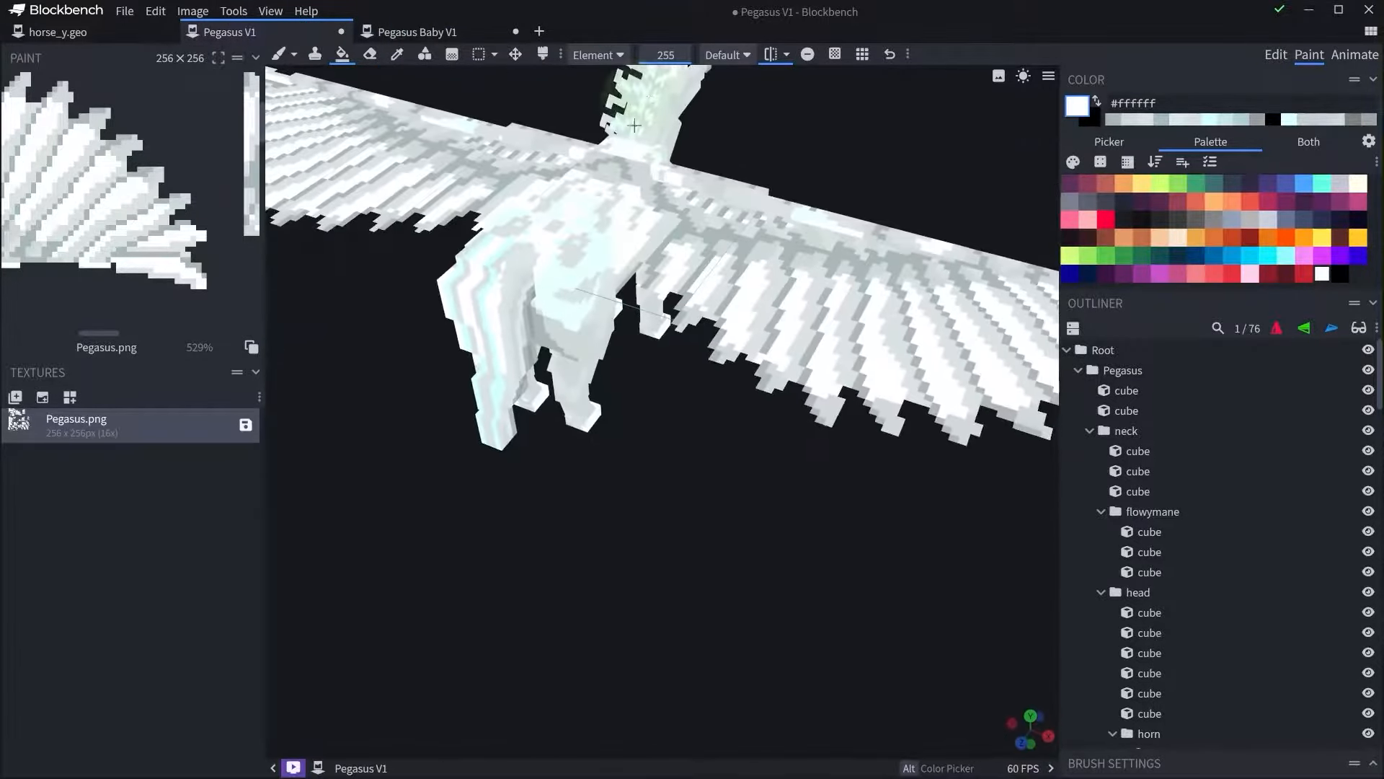
View the Pegasus from the side, sample its leg colour with the Paint Brush active, and examine the Pegasus Baby V1 model.
right_click_drag(634, 125, 782, 310)
scroll(819, 726, "down", 3)
mouse_move(819, 726)
left_mouse_down()
mouse_move(655, 624)
mouse_move(671, 627)
left_mouse_up()
scroll(670, 627, "up", 5)
key("b")
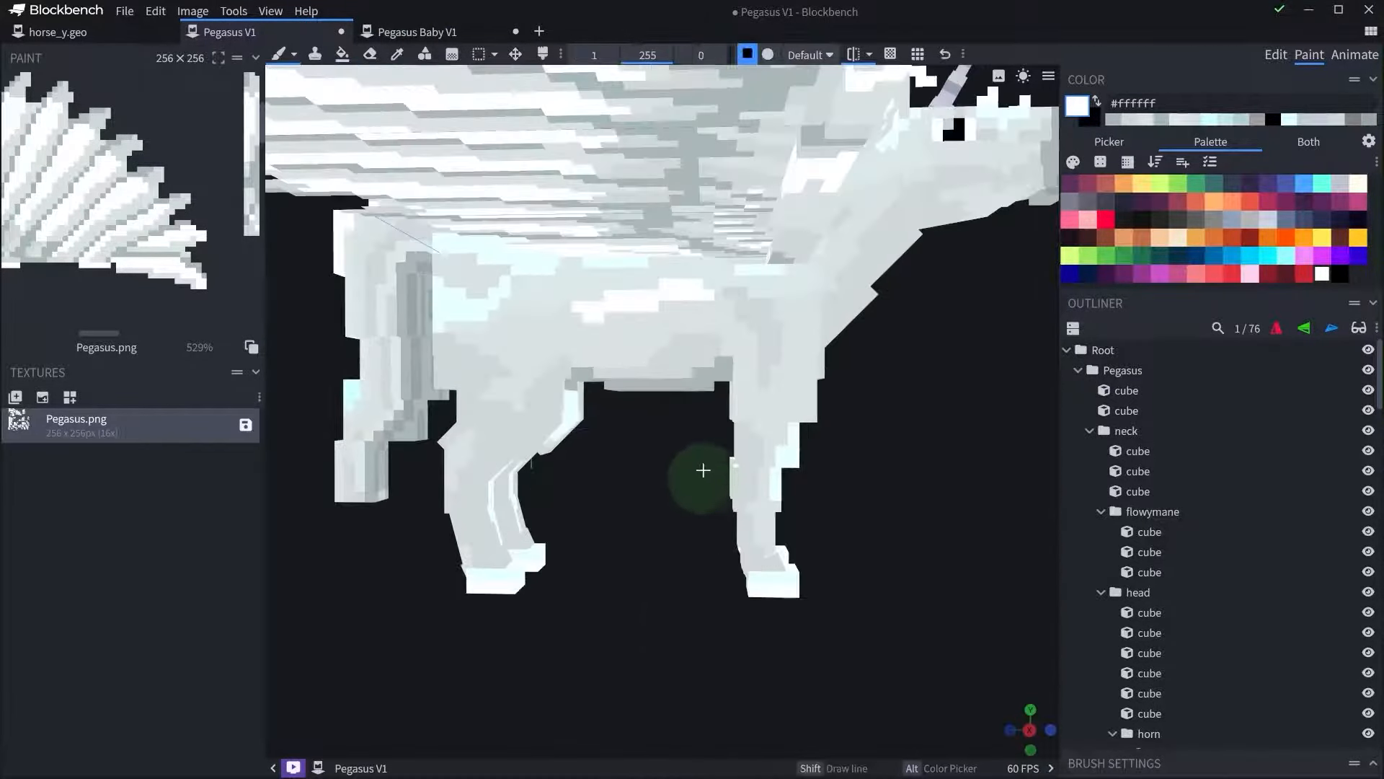
left_click(732, 463, "alt")
left_click(443, 34)
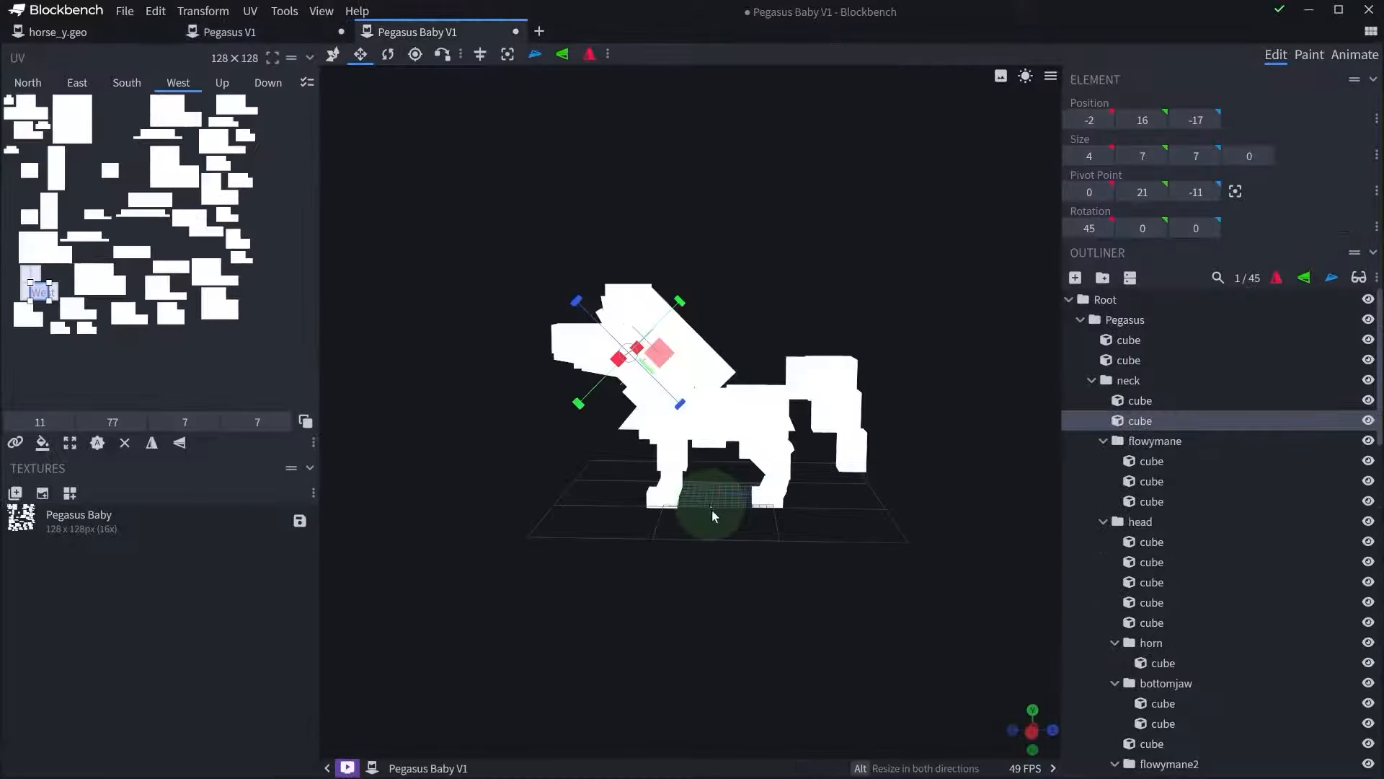
scroll(714, 516, "up", 6)
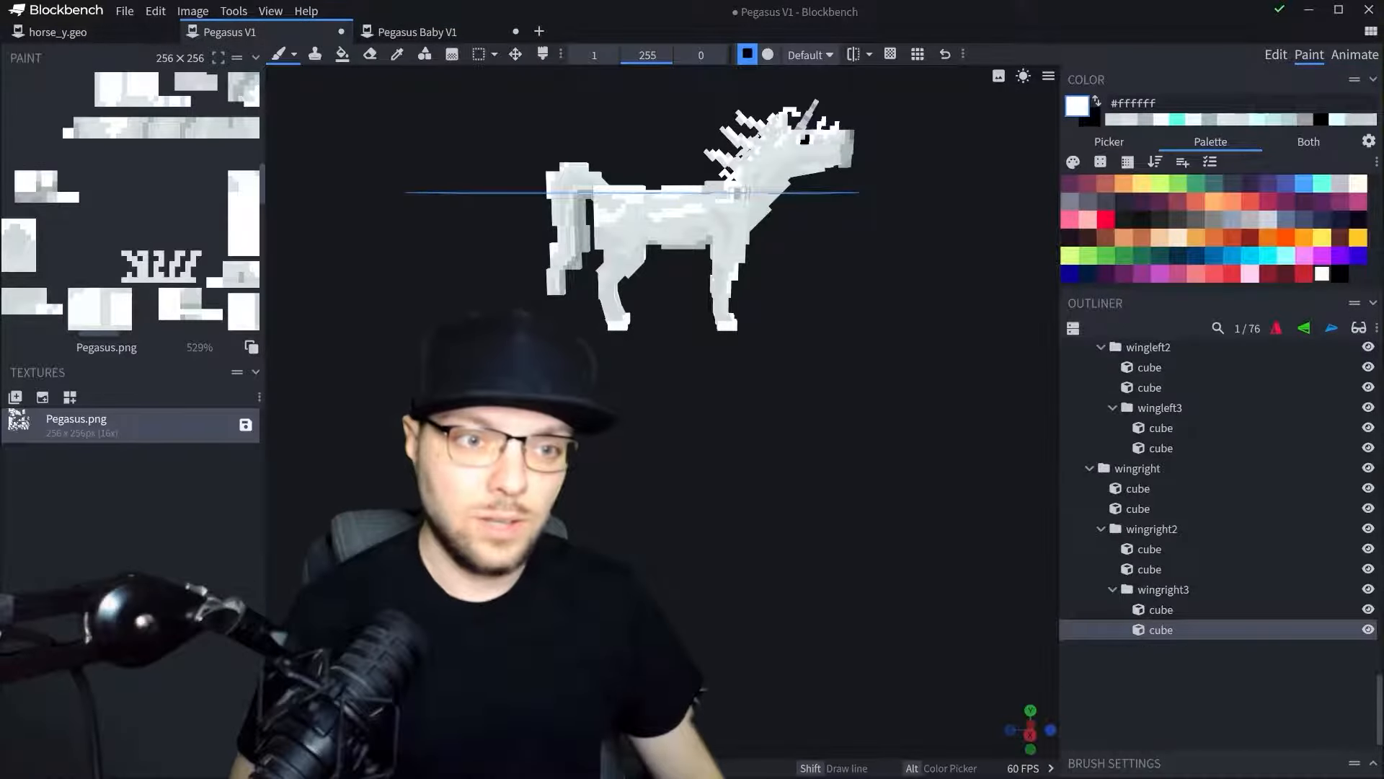
Inspect the Pegasus V1 model from the side, above and front, checking the wings, mane and head.
left_click_drag(577, 476, 776, 211)
scroll(692, 447, "up", 4)
right_click_drag(811, 663, 729, 551)
right_click_drag(613, 360, 797, 526)
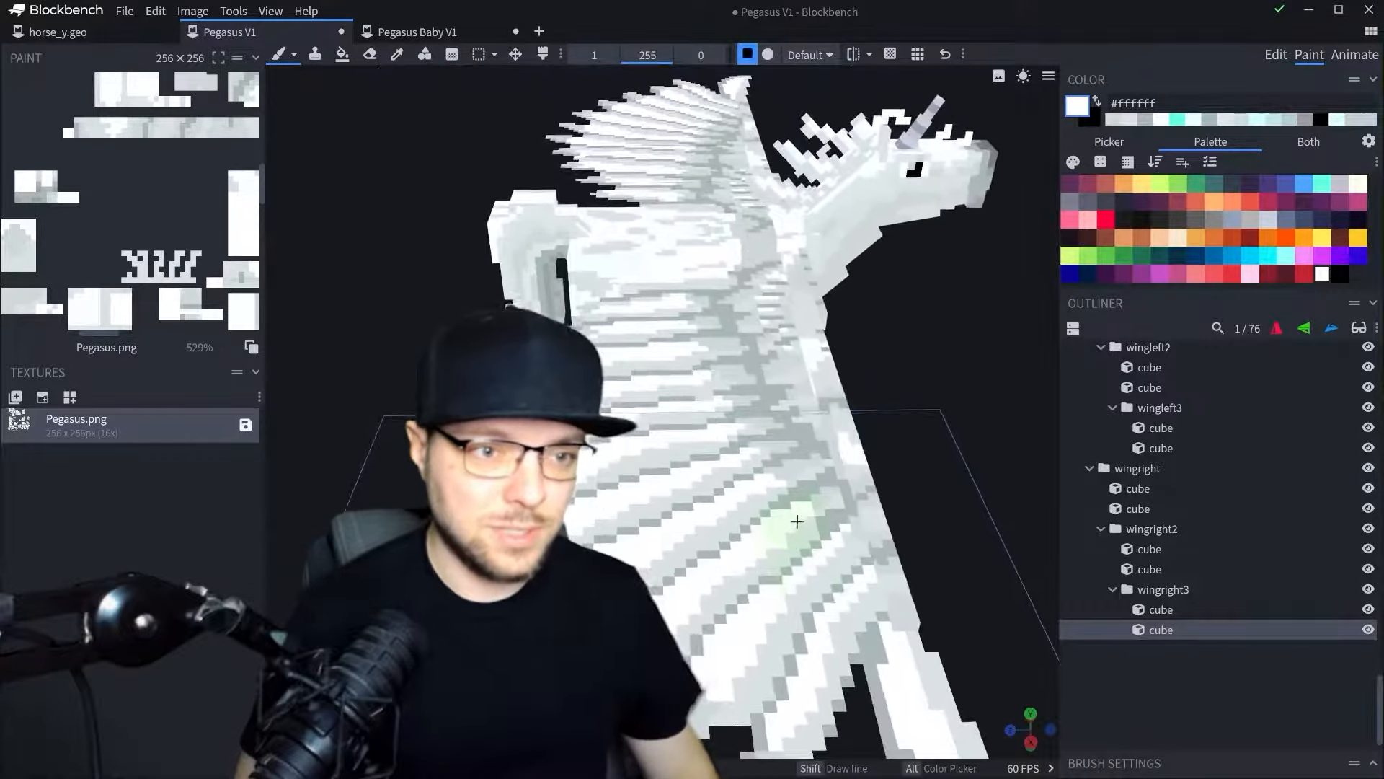
scroll(789, 505, "down", 6)
left_click_drag(876, 342, 1009, 401)
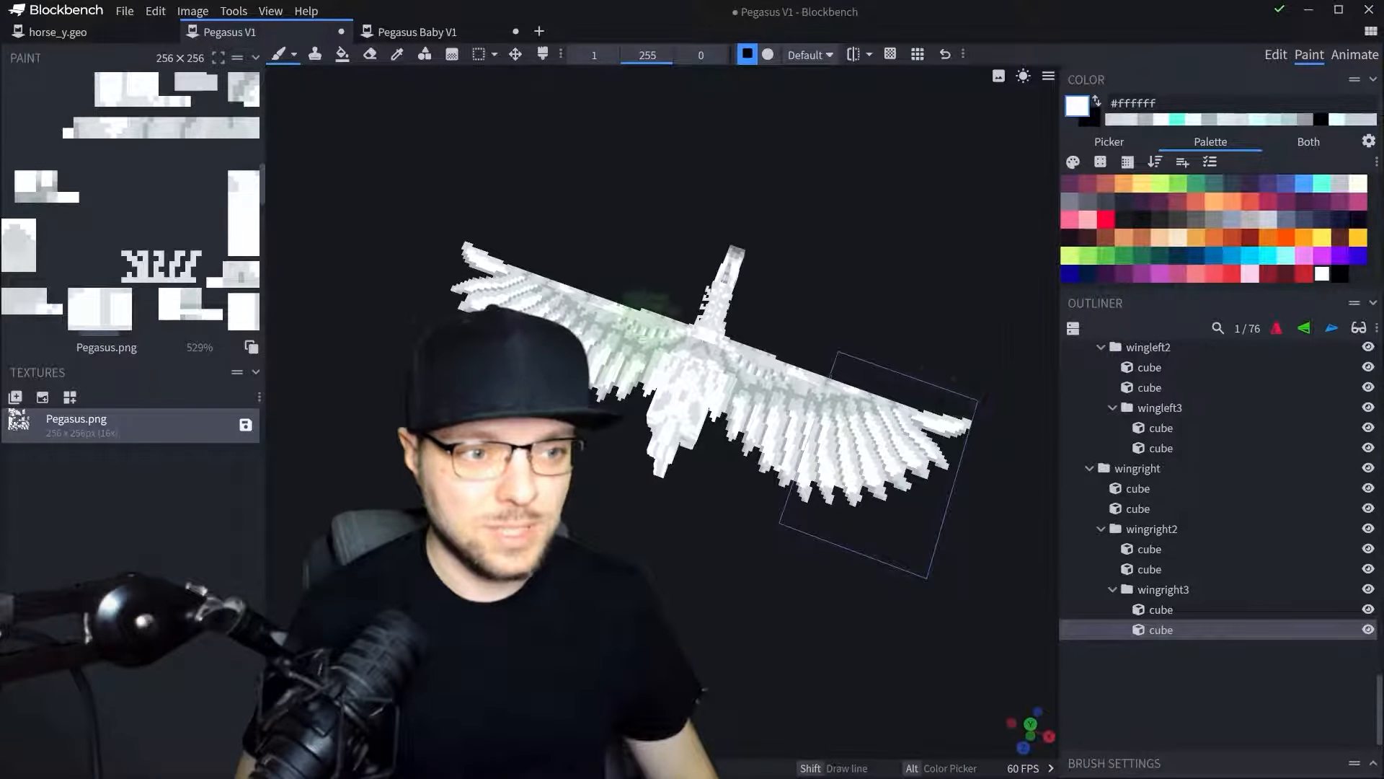
left_click_drag(671, 512, 537, 343)
scroll(649, 559, "up", 6)
right_click_drag(689, 360, 725, 495)
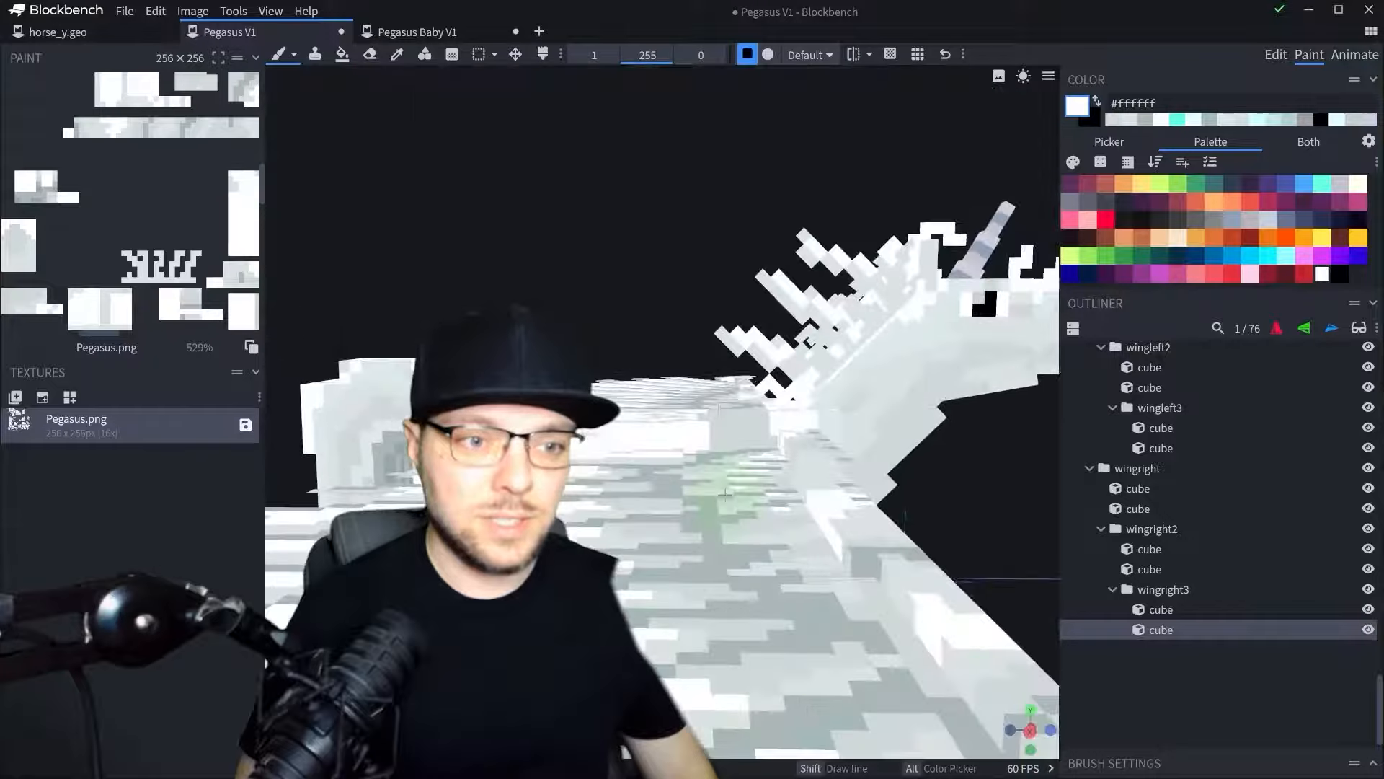
scroll(725, 495, "down", 5)
left_click_drag(962, 448, 807, 510)
scroll(721, 548, "up", 3)
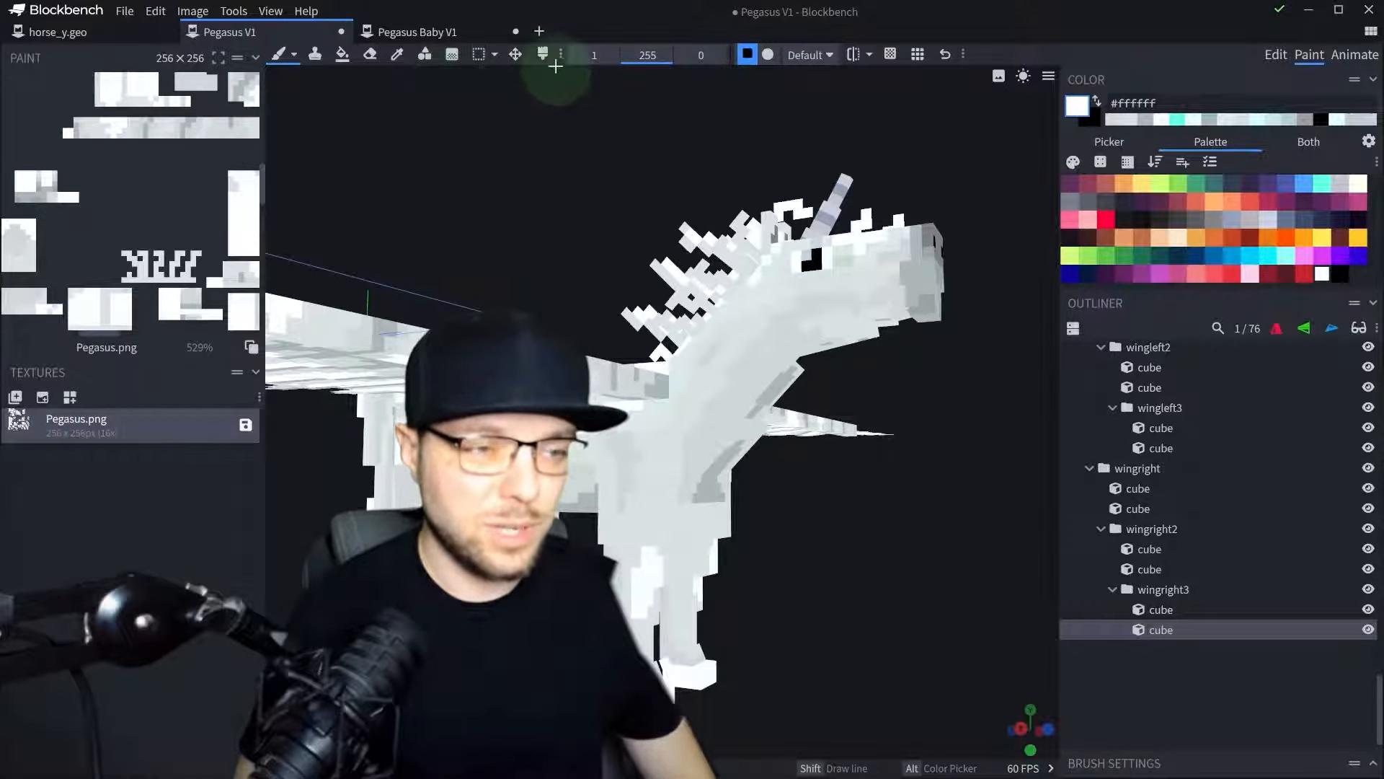
scroll(571, 239, "down", 6)
left_click_drag(894, 277, 825, 283)
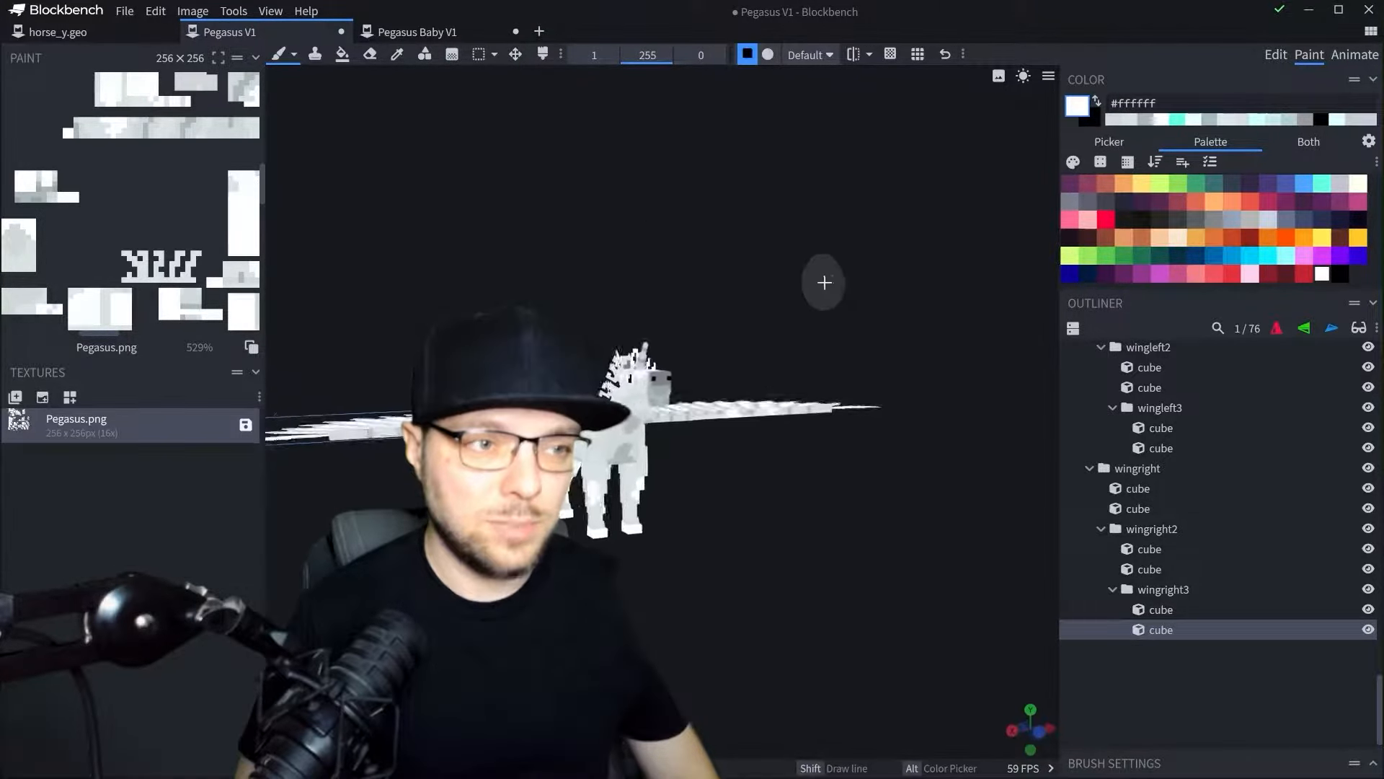
Preview the Pegasus V1 model from several angles with shading turned on, and turn the shading back off.
left_click(272, 11)
left_click(320, 55)
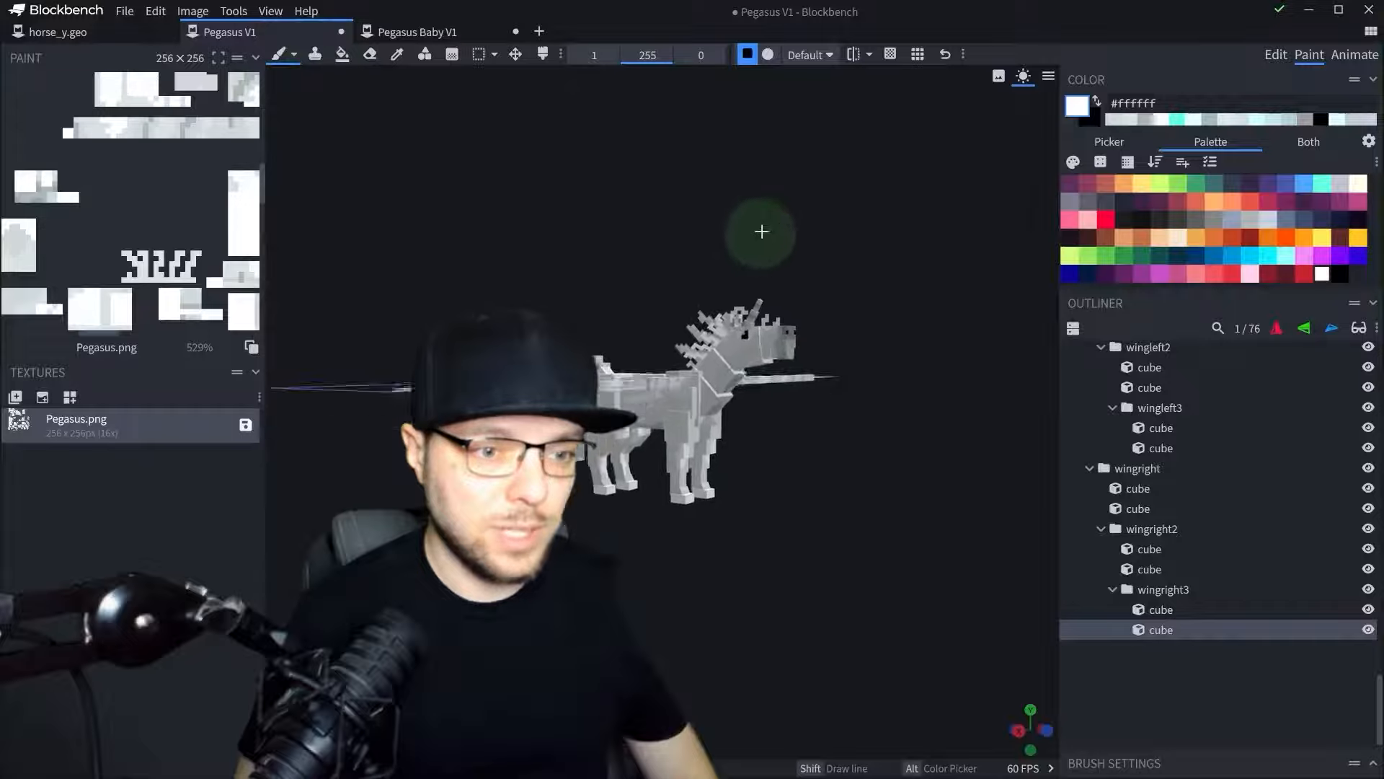
mouse_move(760, 229)
left_mouse_down()
mouse_move(945, 198)
mouse_move(964, 291)
mouse_move(608, 223)
mouse_move(643, 496)
mouse_move(678, 476)
mouse_move(841, 495)
mouse_move(712, 469)
mouse_move(540, 130)
left_mouse_up()
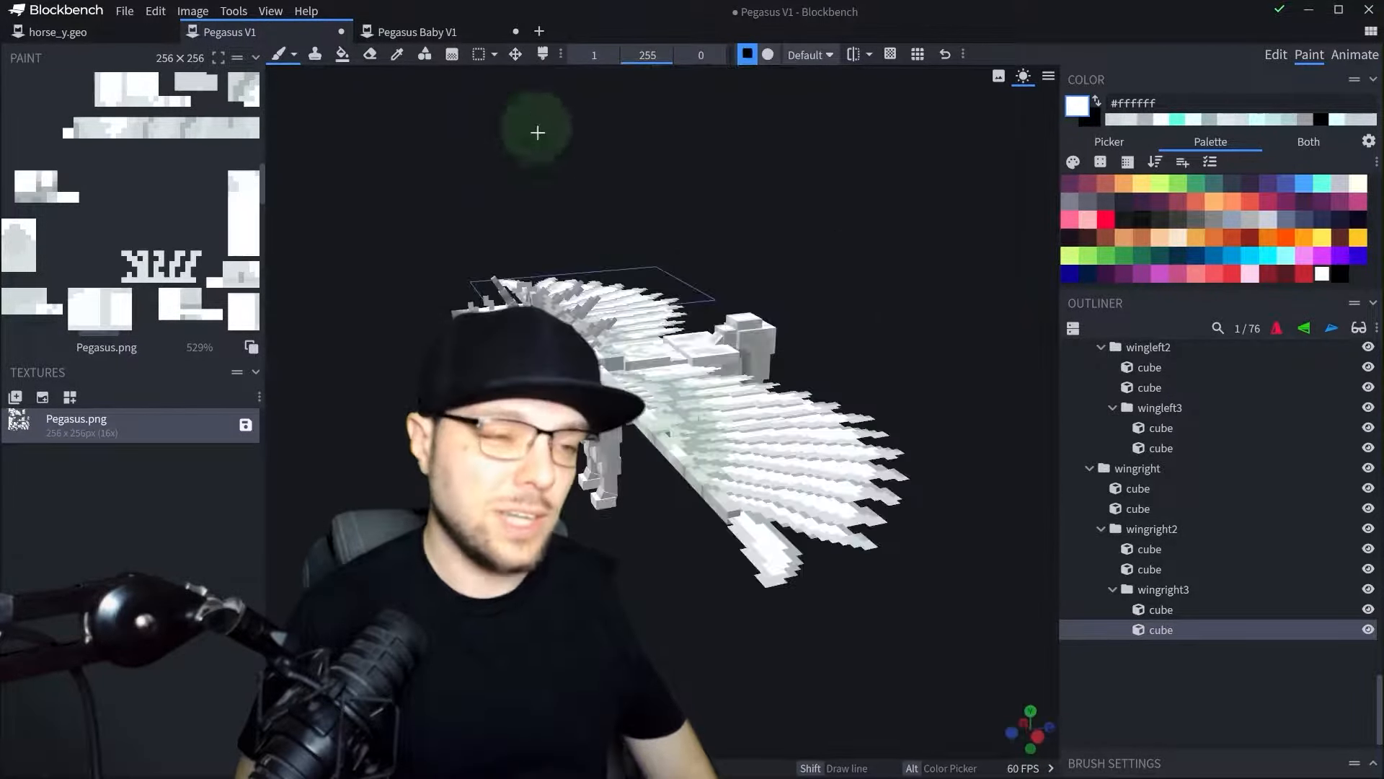
left_click(281, 12)
Paint the front of the baby Pegasus's lower jaw with #a9b7b7, using the adult Pegasus muzzle as reference.
left_click(415, 32)
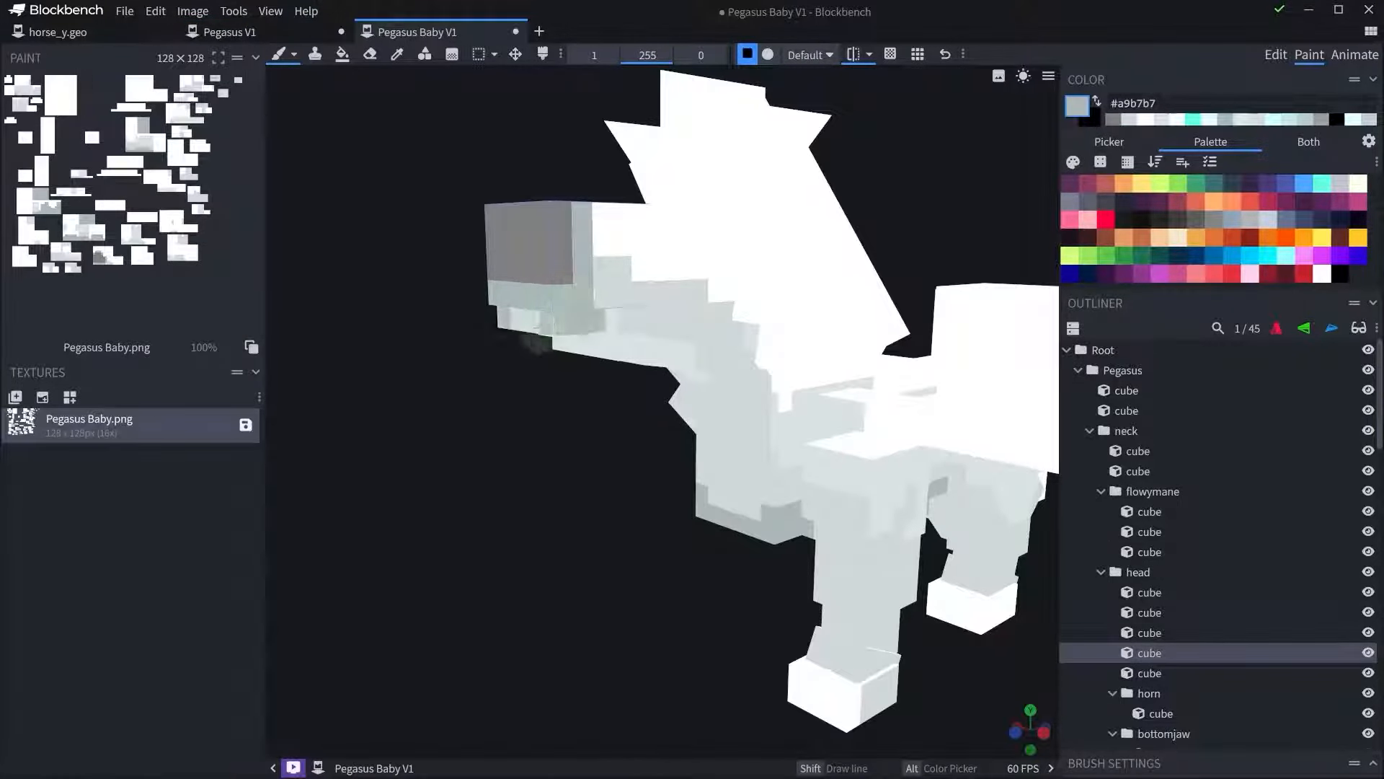
left_click(263, 33)
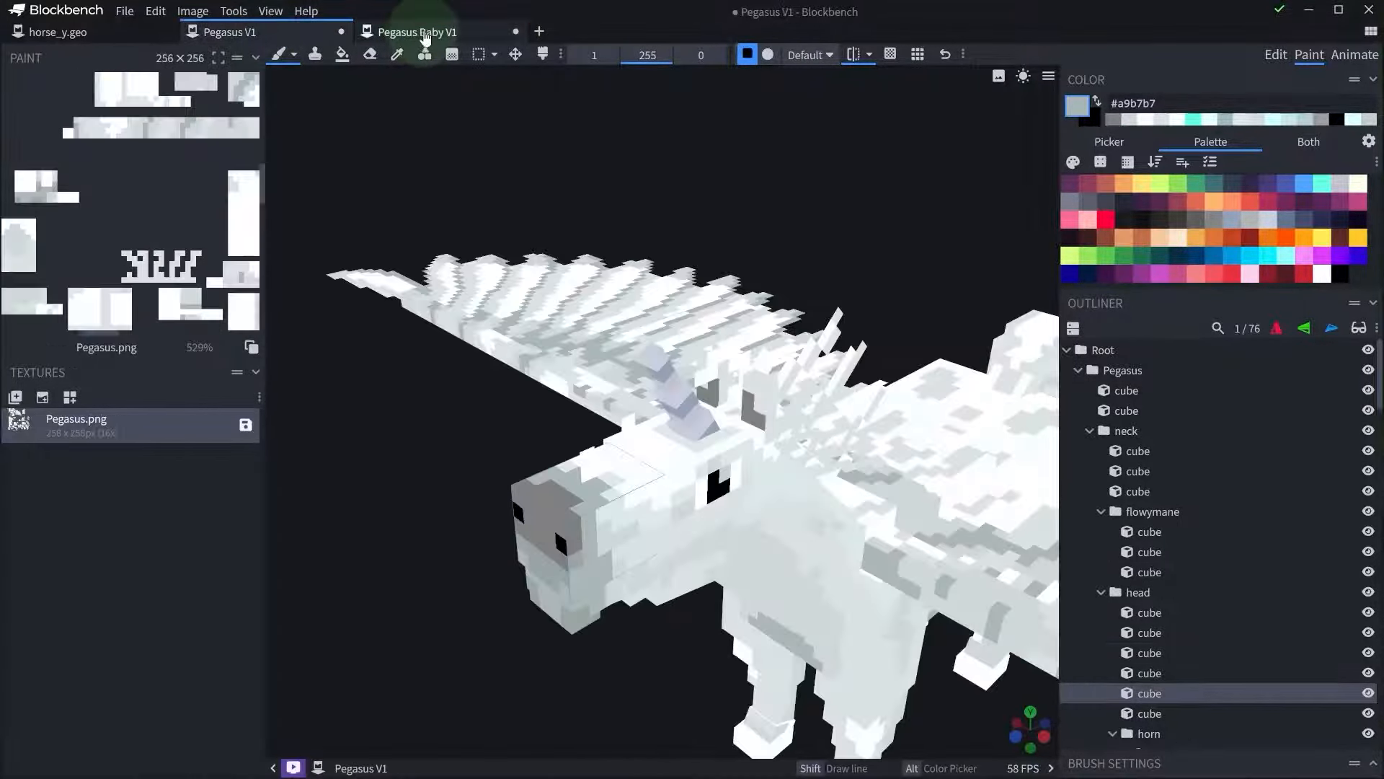
left_click(425, 32)
scroll(411, 433, "down", 2)
scroll(456, 328, "down", 1)
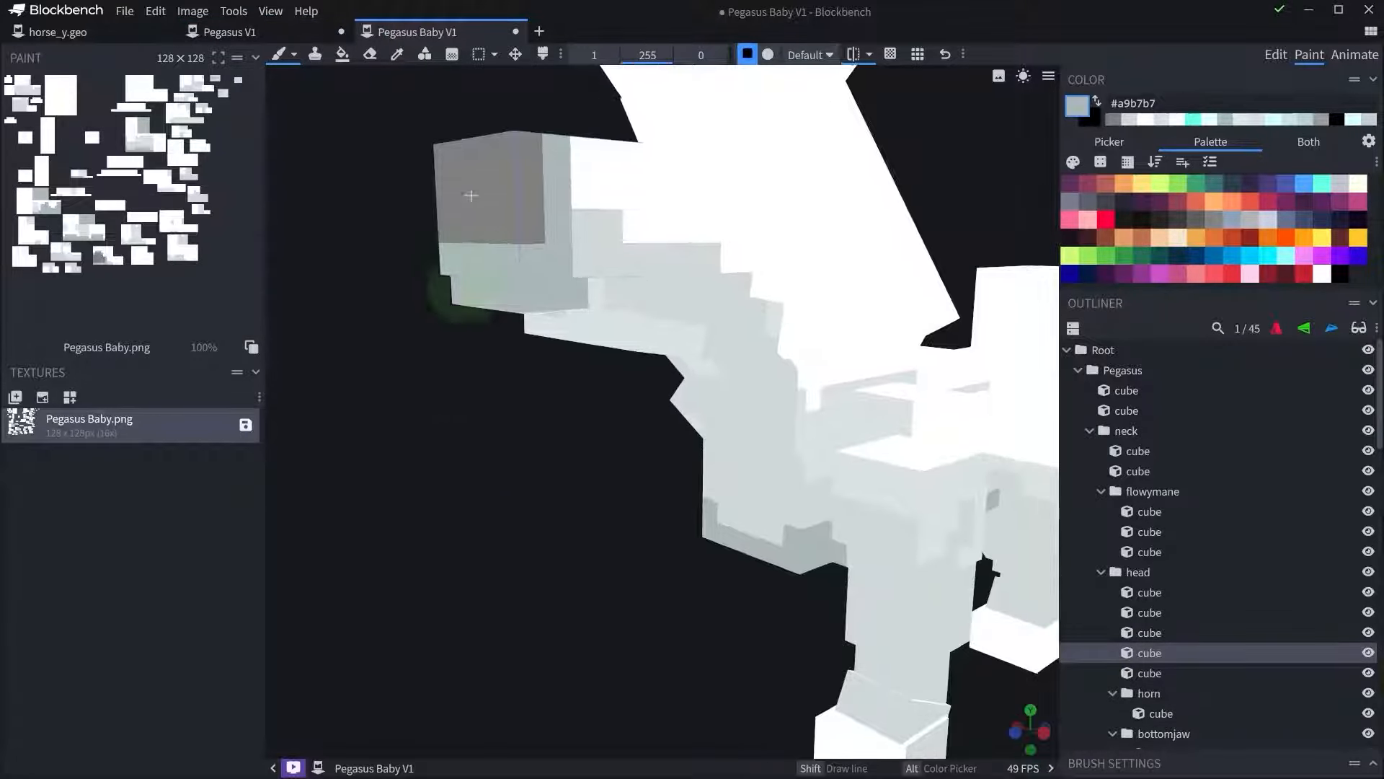
left_click(233, 33)
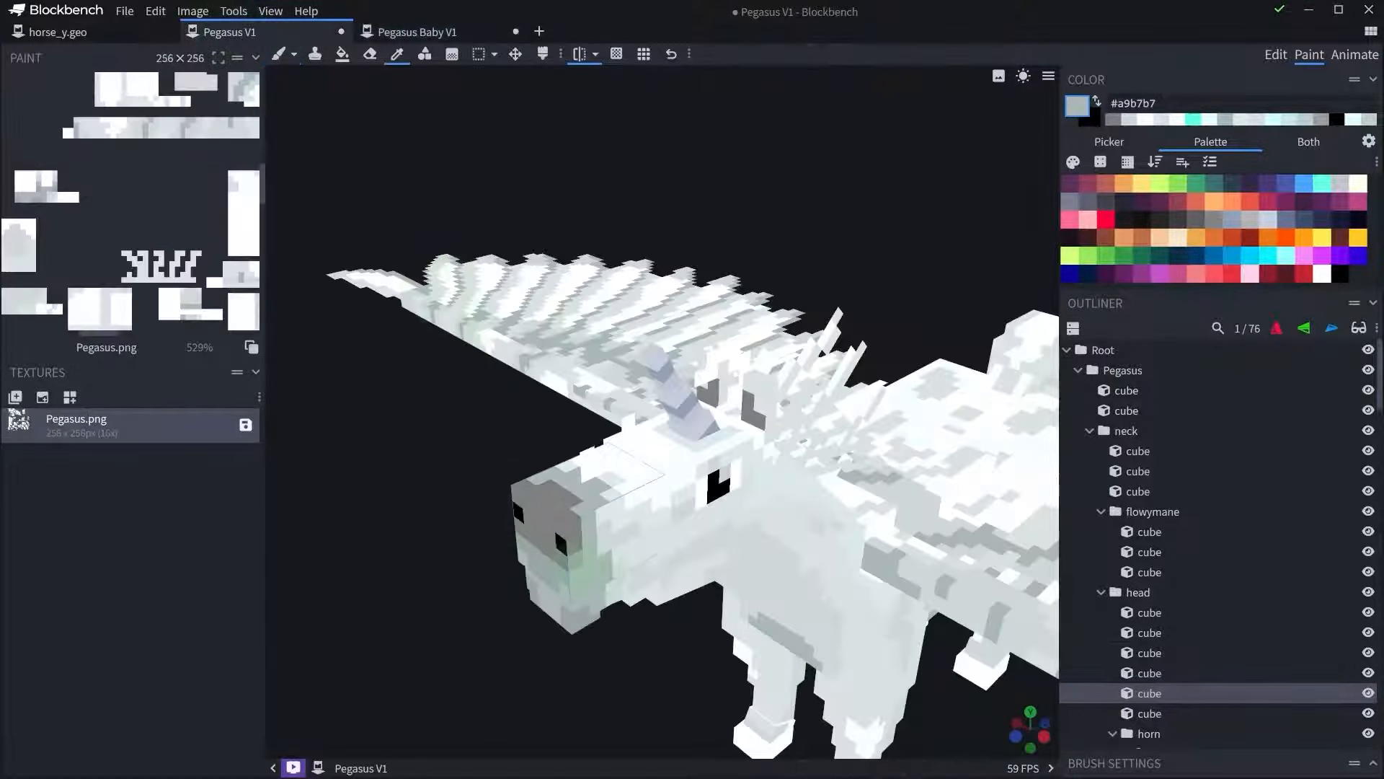
left_click(416, 31)
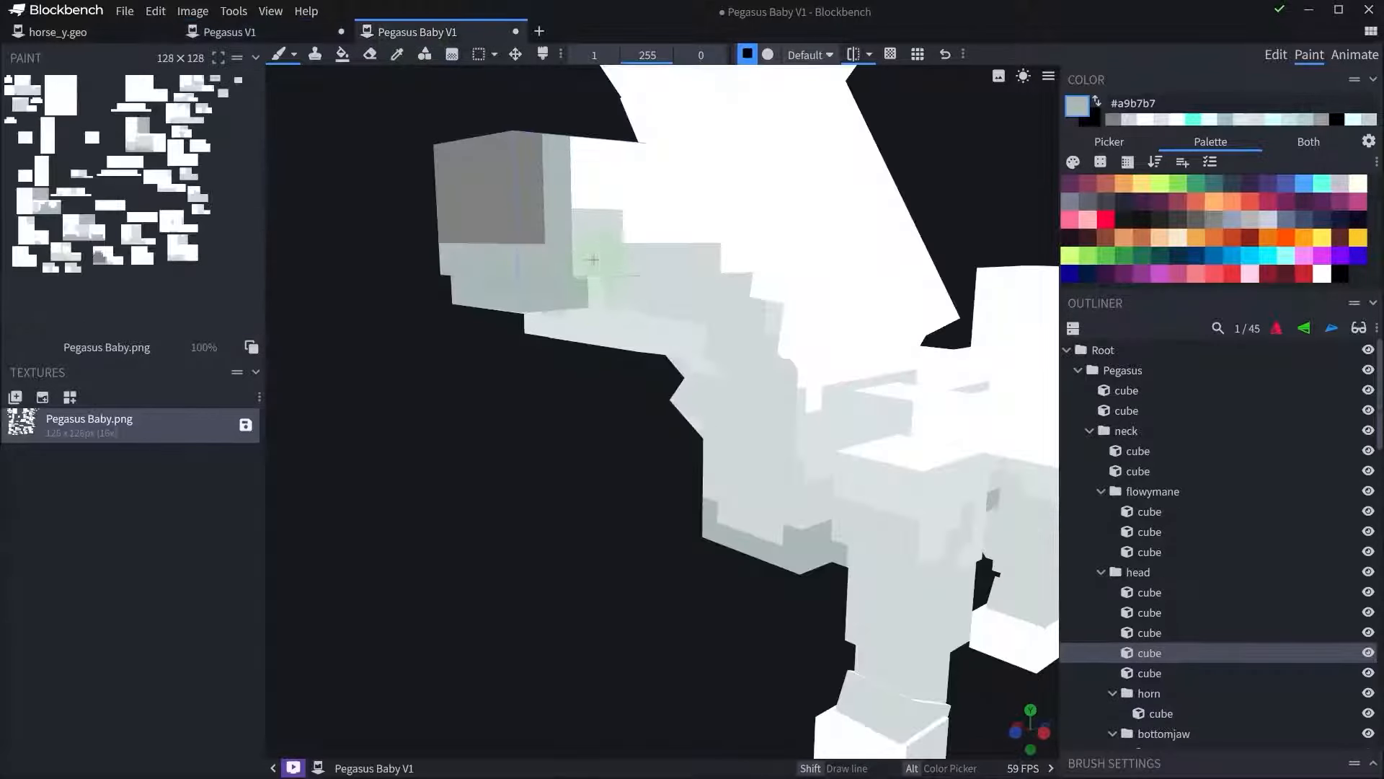
Shade the side and underside of the baby's lower jaw with sampled greys #ced8d8 and #a9b7b7, covering the white strip beneath the muzzle.
left_click_drag(438, 443, 439, 404)
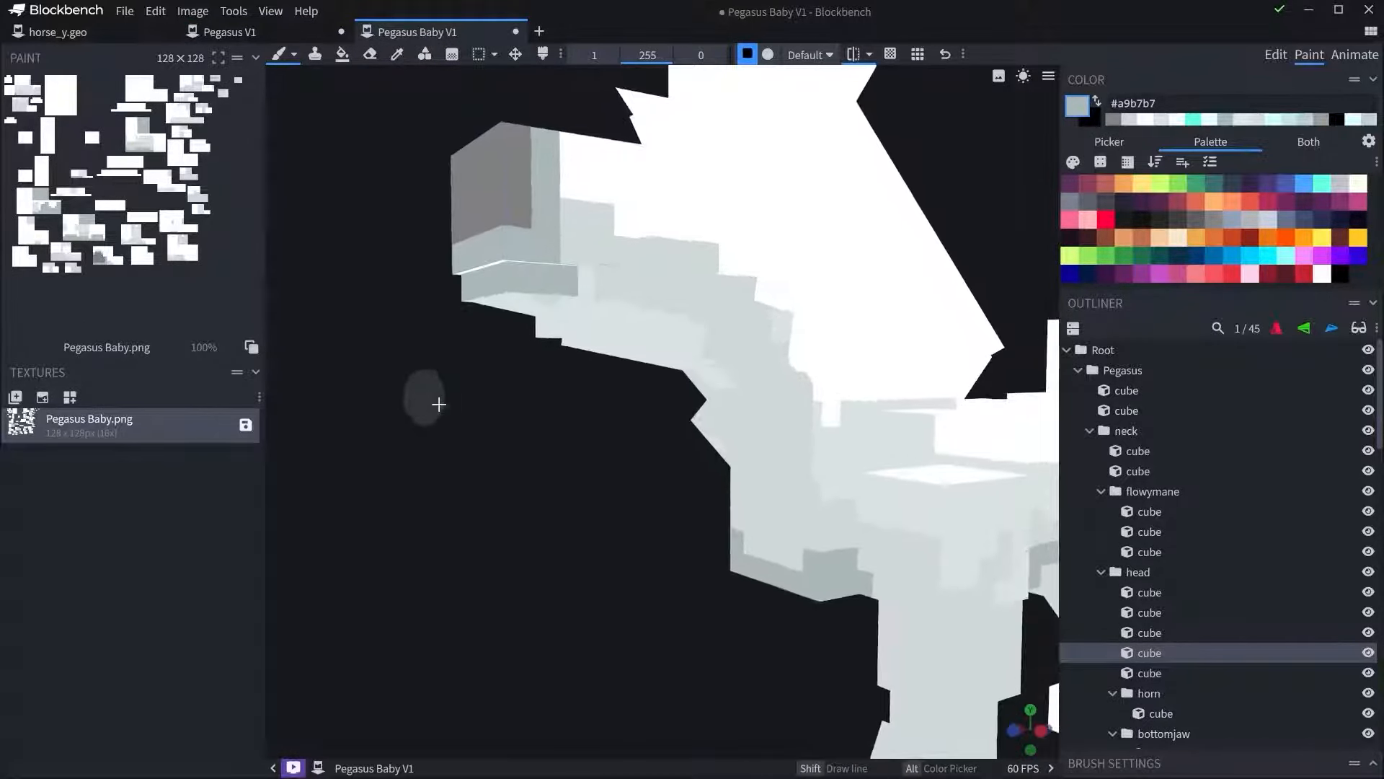
left_click(576, 261, "alt")
left_click(565, 282)
left_click_drag(464, 450, 506, 391)
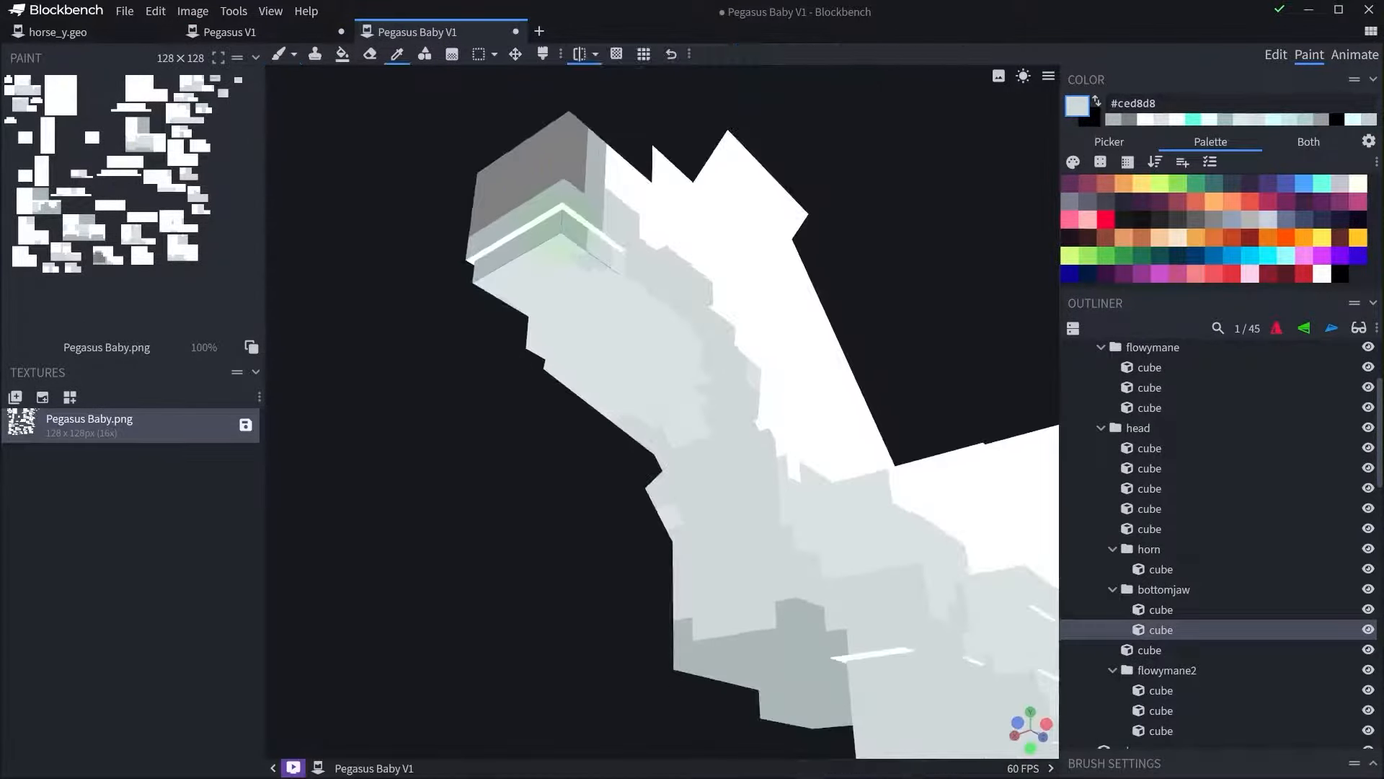
left_click(545, 232, "alt")
left_click(555, 251)
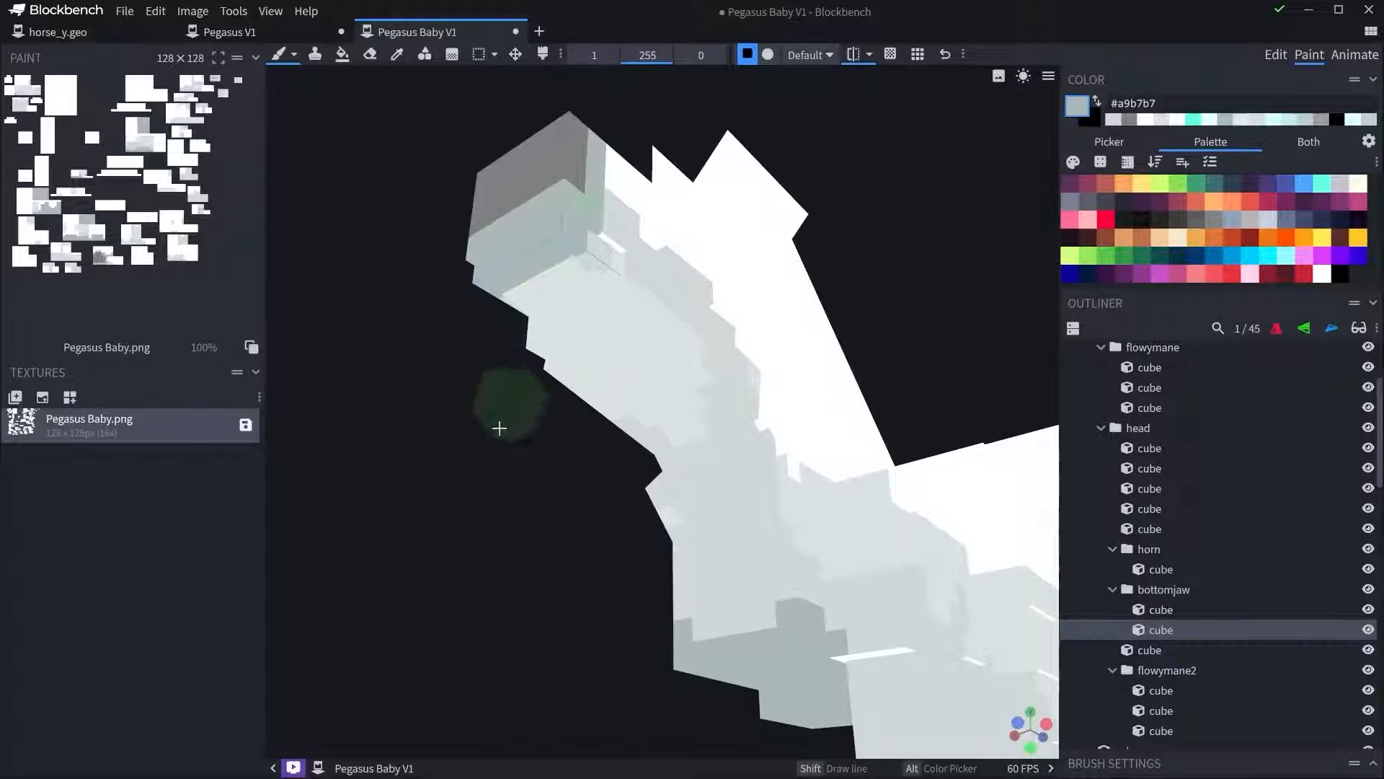
left_click_drag(499, 428, 488, 203)
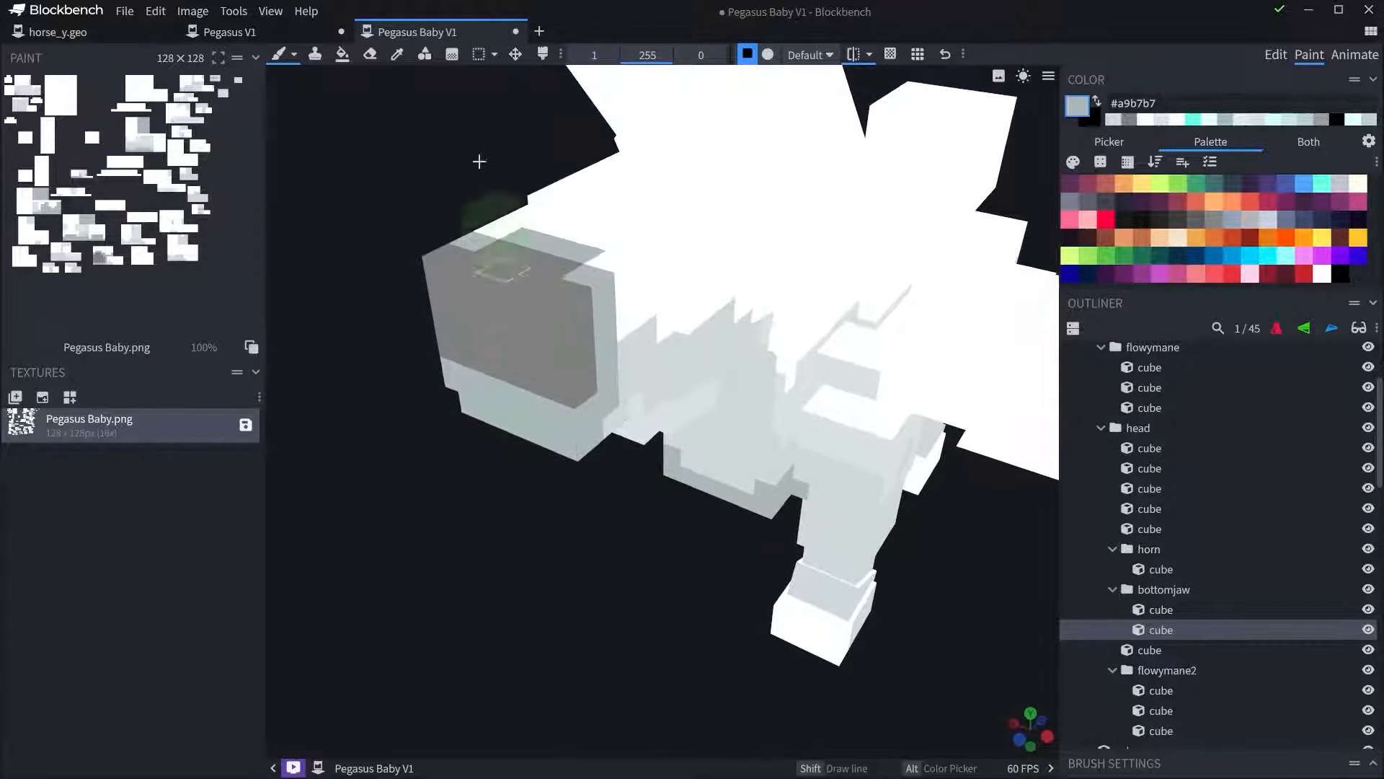
Sample black #000000 from the adult Pegasus's nostrils and paint two nostrils on the baby's muzzle.
left_click(288, 33)
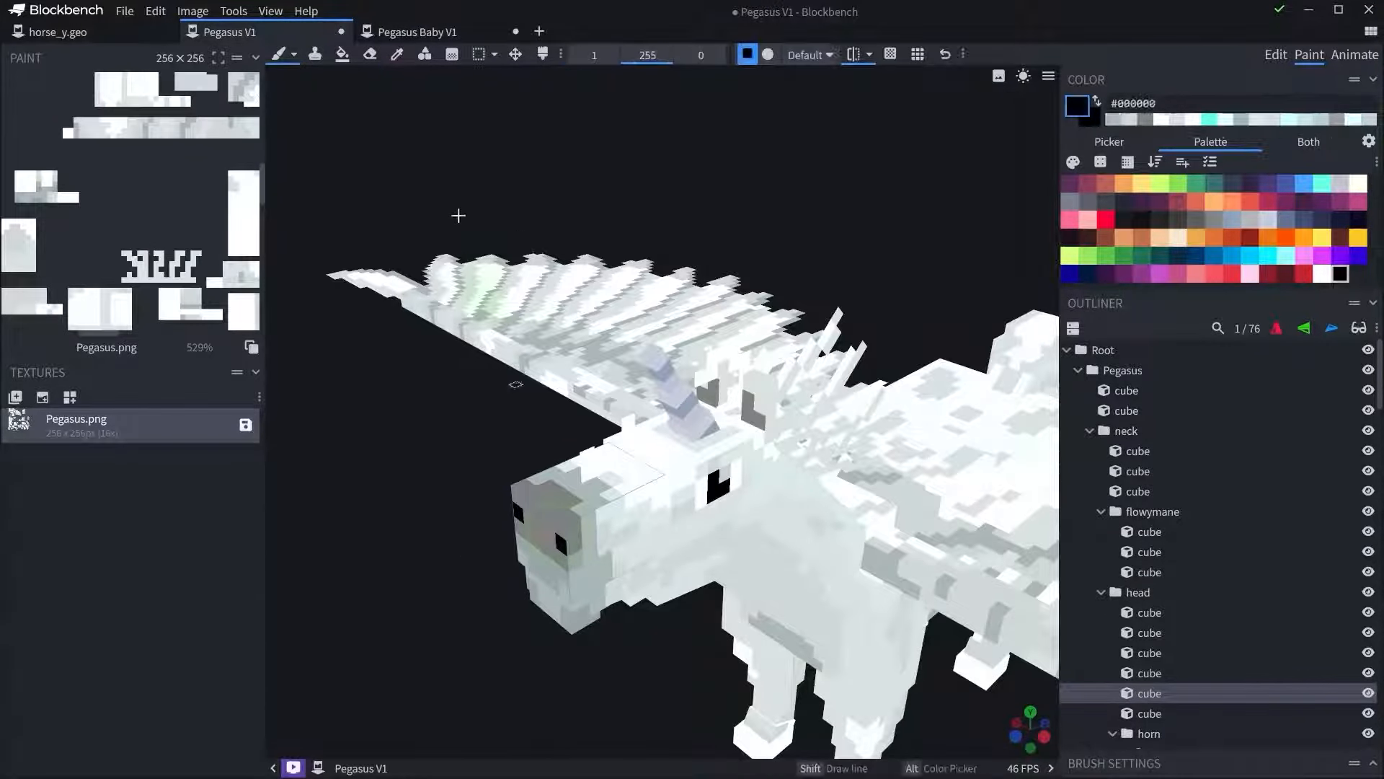
left_click(418, 32)
left_click(555, 346)
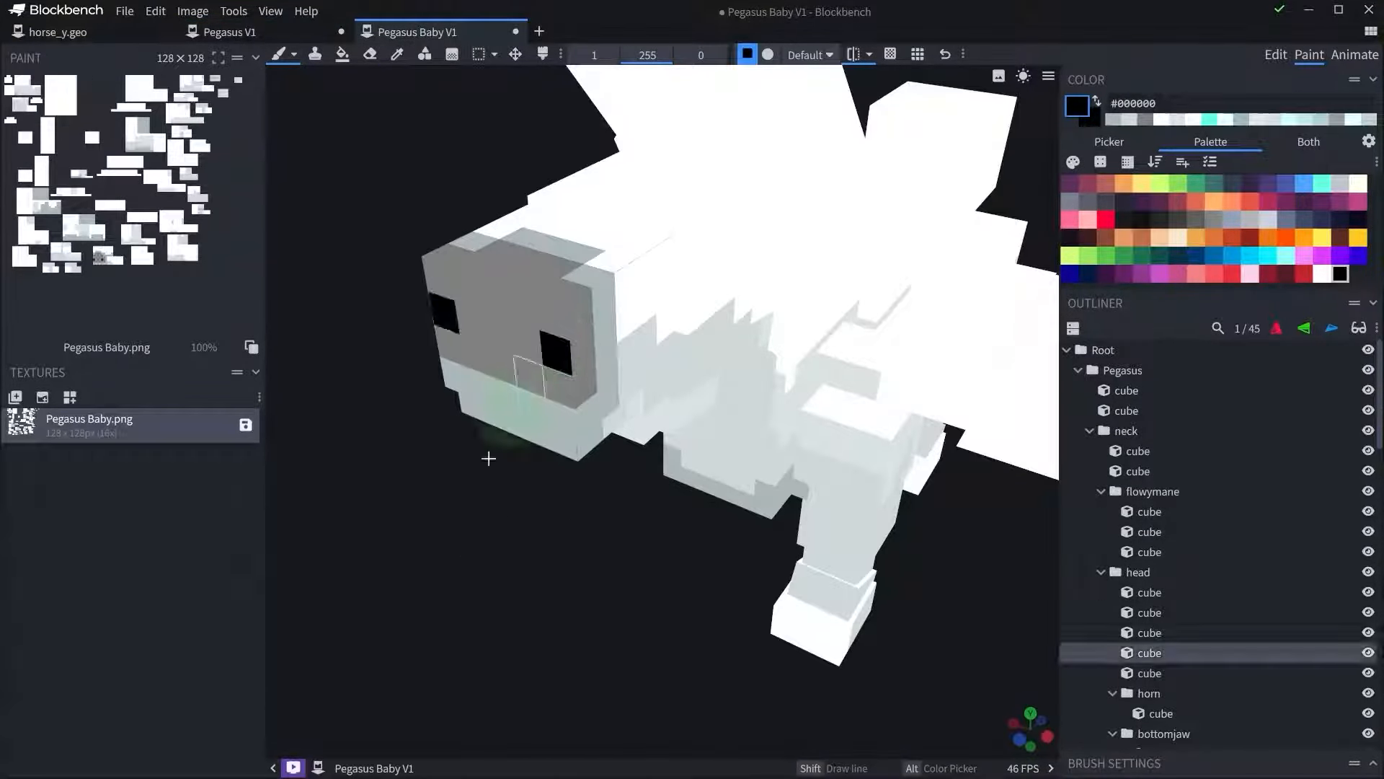
Hide the baby model's flowymane and flowymane2 groups in Edit mode, select the two ear cubes, and return to Paint mode.
left_click_drag(446, 561, 390, 525)
mouse_move(570, 490)
left_mouse_down()
mouse_move(479, 449)
mouse_move(470, 542)
mouse_move(531, 608)
mouse_move(693, 598)
mouse_move(577, 620)
left_mouse_up()
left_click(1275, 55)
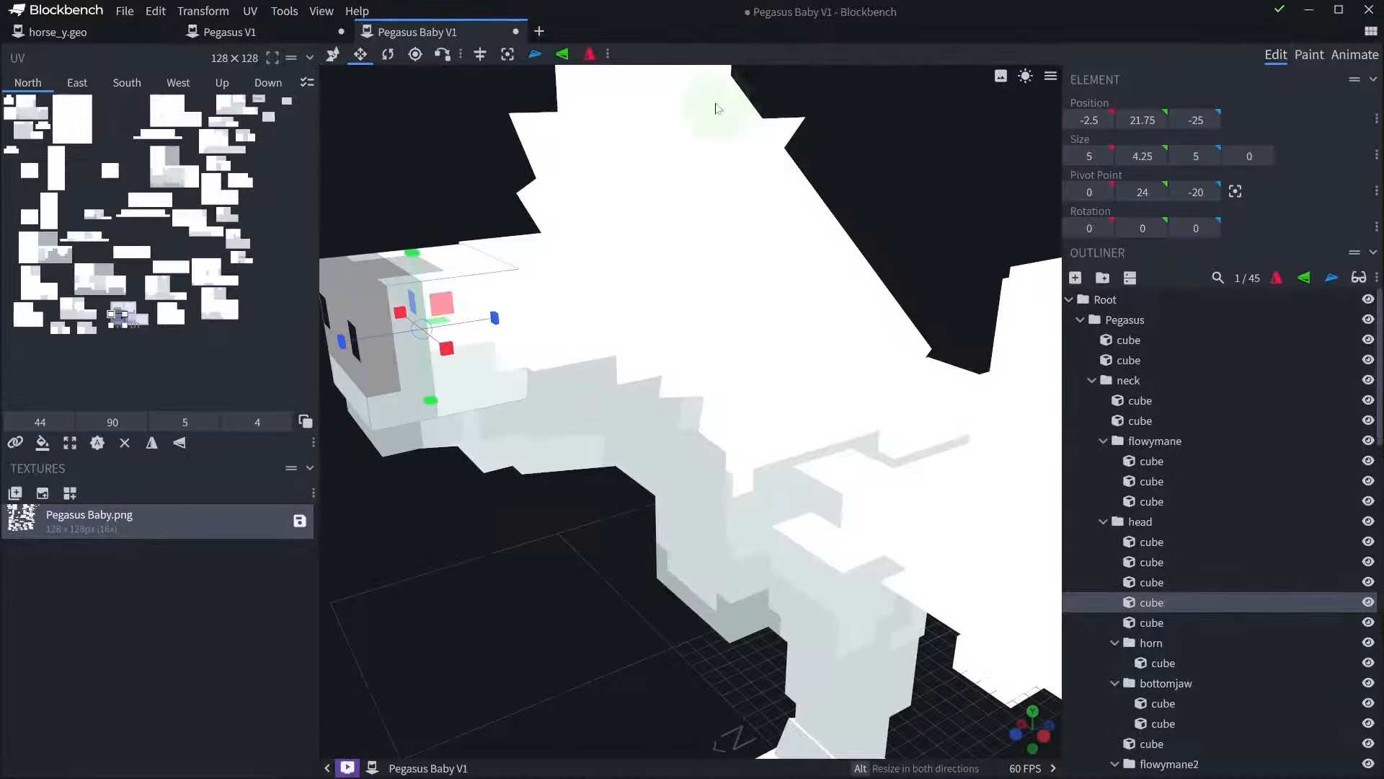
left_click_drag(715, 104, 735, 155)
left_click(1367, 441)
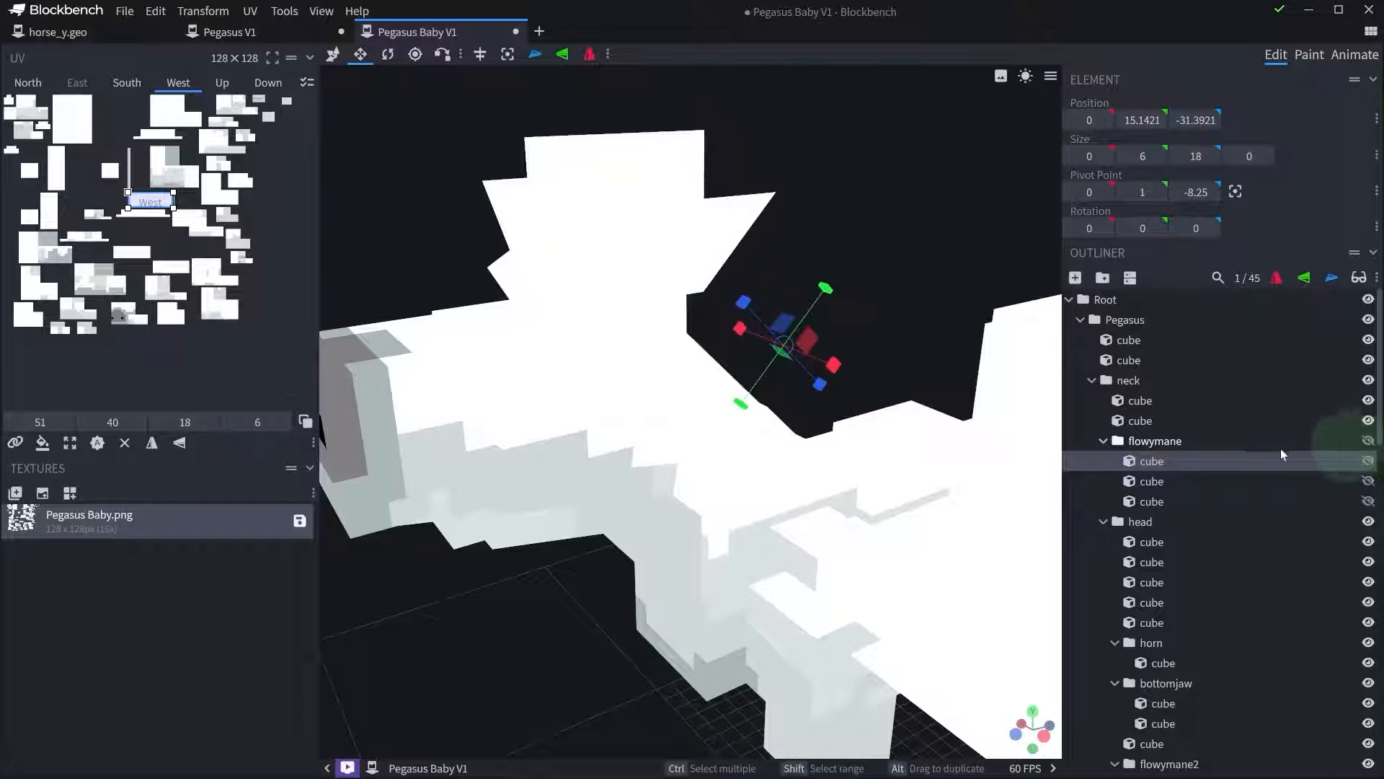
left_click(1110, 442)
left_click(1163, 763)
scroll(1218, 649, "down", 3)
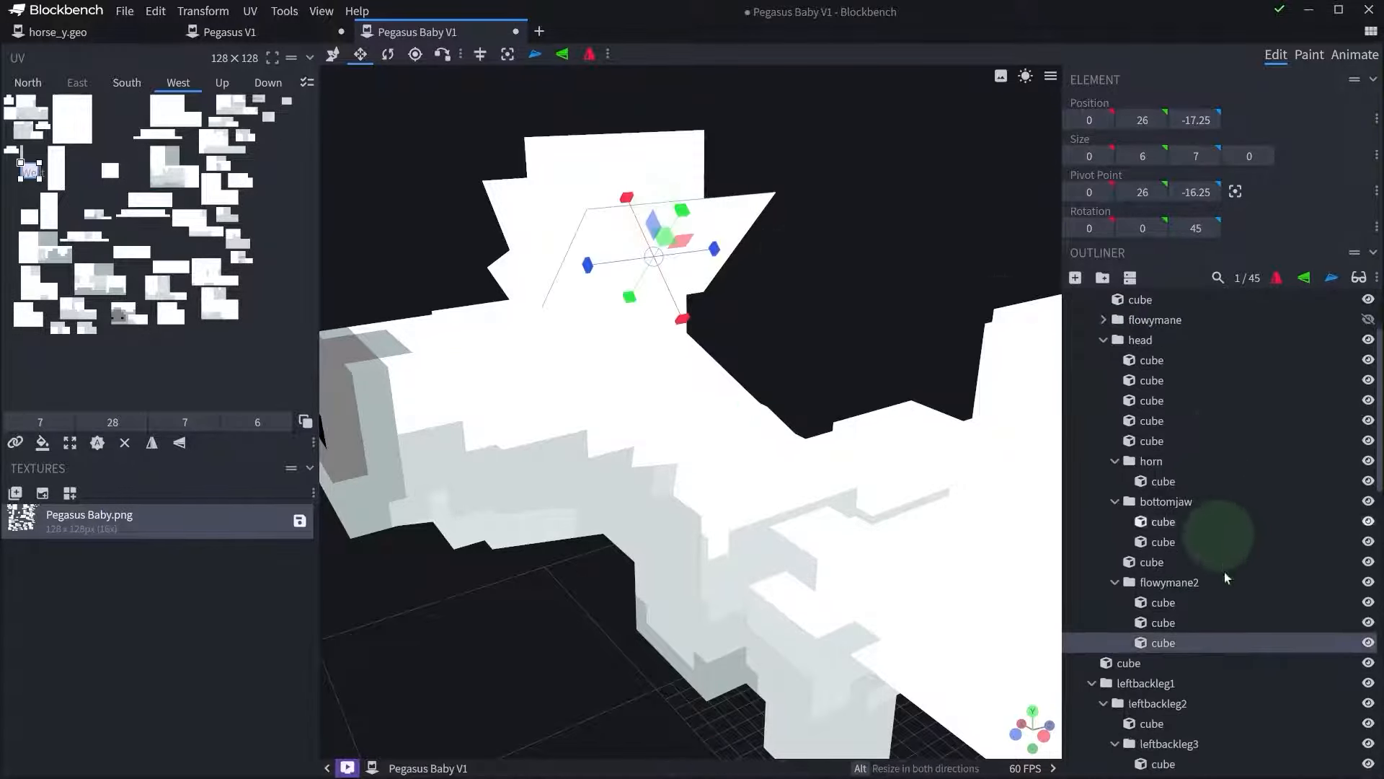
left_click(1368, 582)
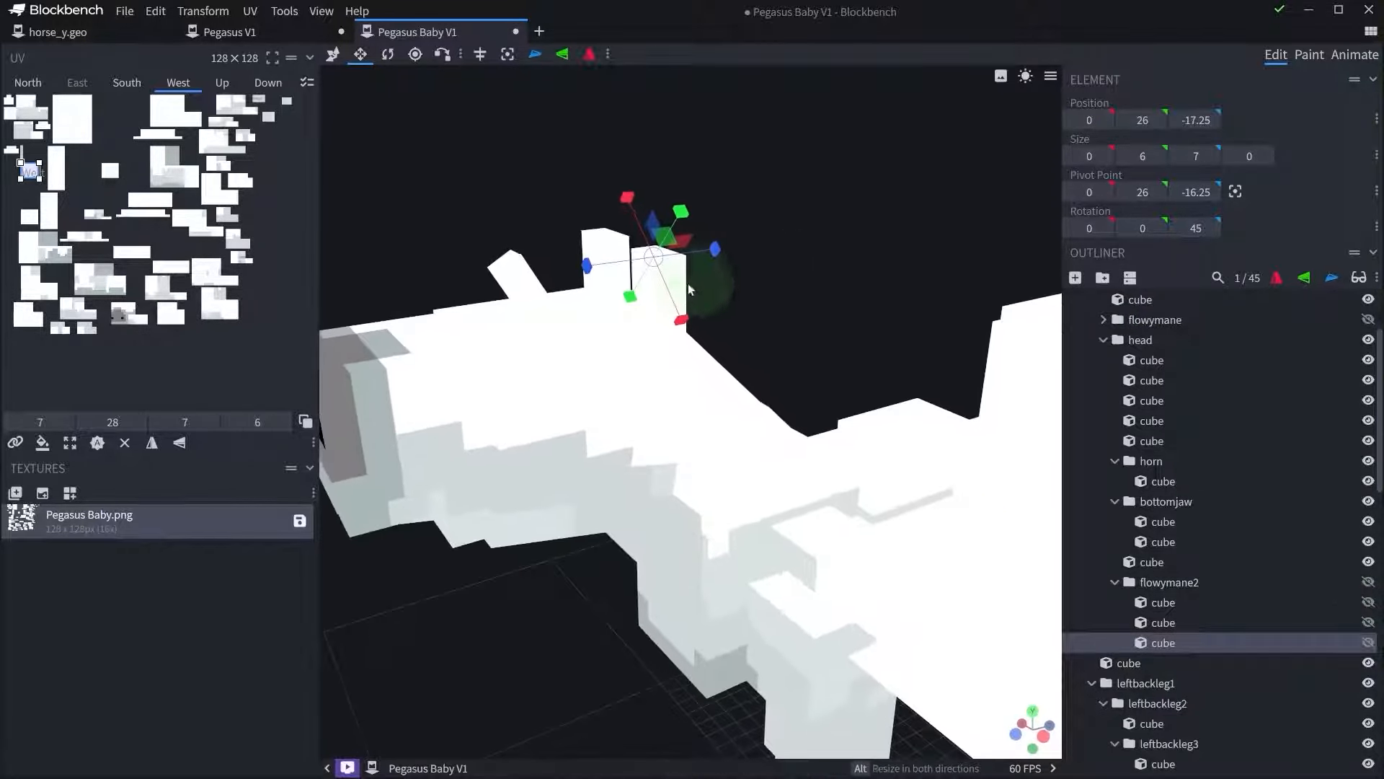
left_click(616, 245)
left_click(616, 245, "shift")
key("2")
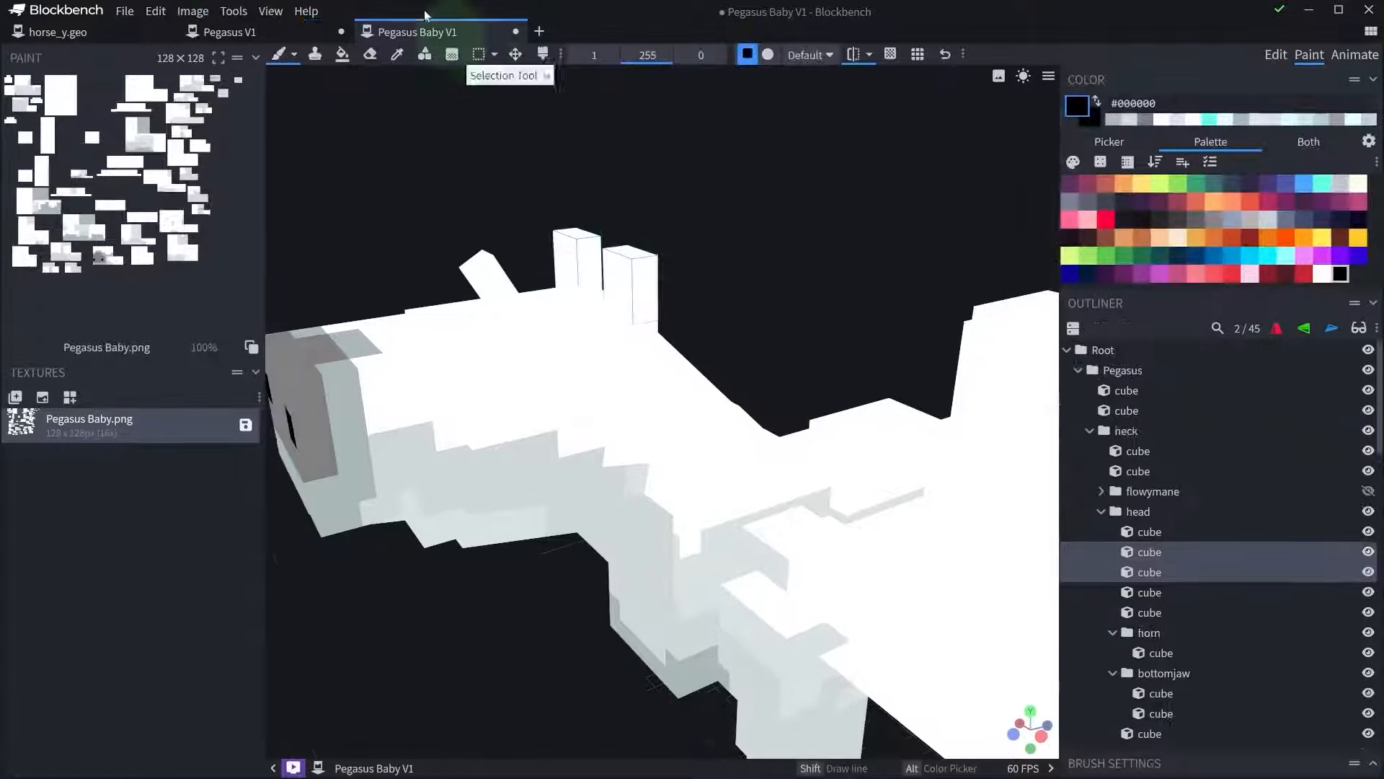
Sample black #000000 from the Pegasus V1 eye and paint the pupil on the side of the baby's head.
left_click(221, 32)
left_click_drag(628, 649, 496, 568)
scroll(559, 505, "up", 3)
left_click(545, 283, "alt")
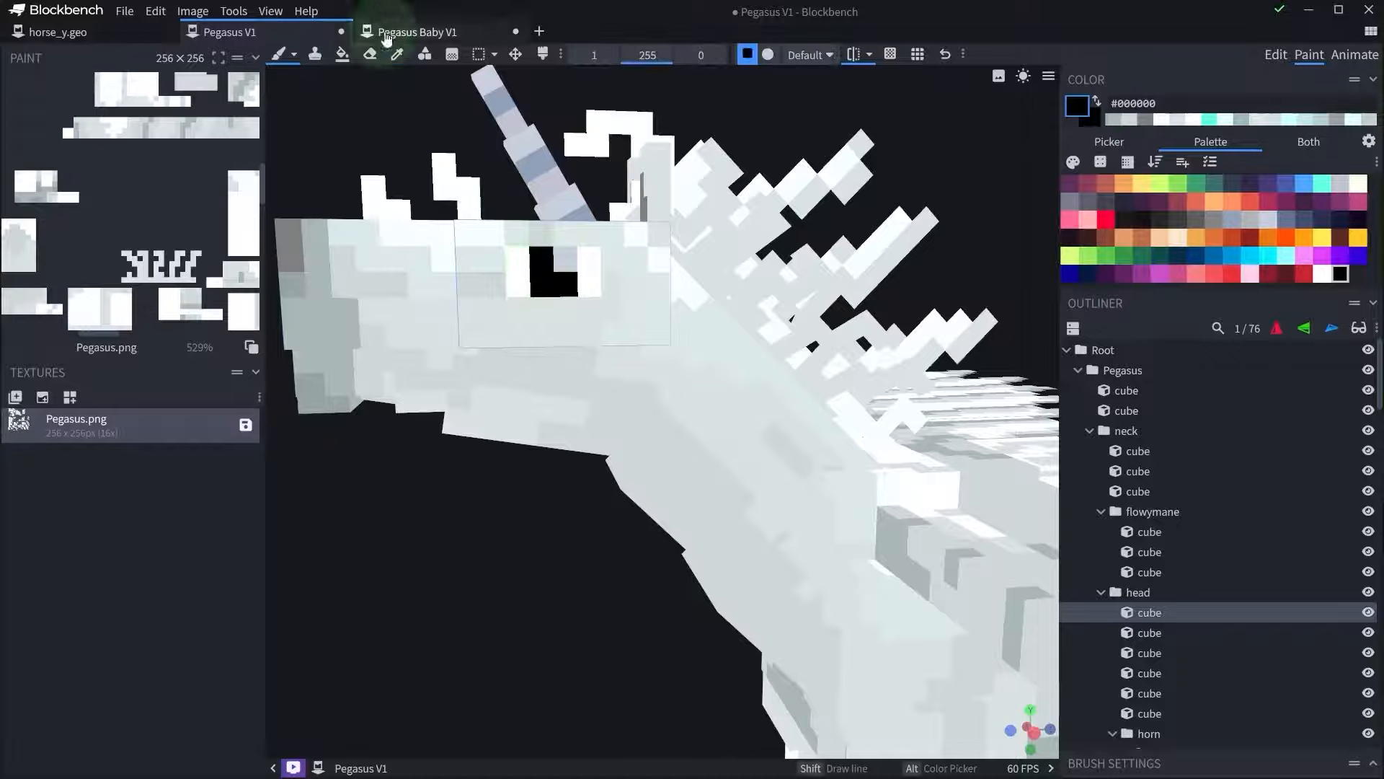
left_click(417, 33)
left_click(559, 382)
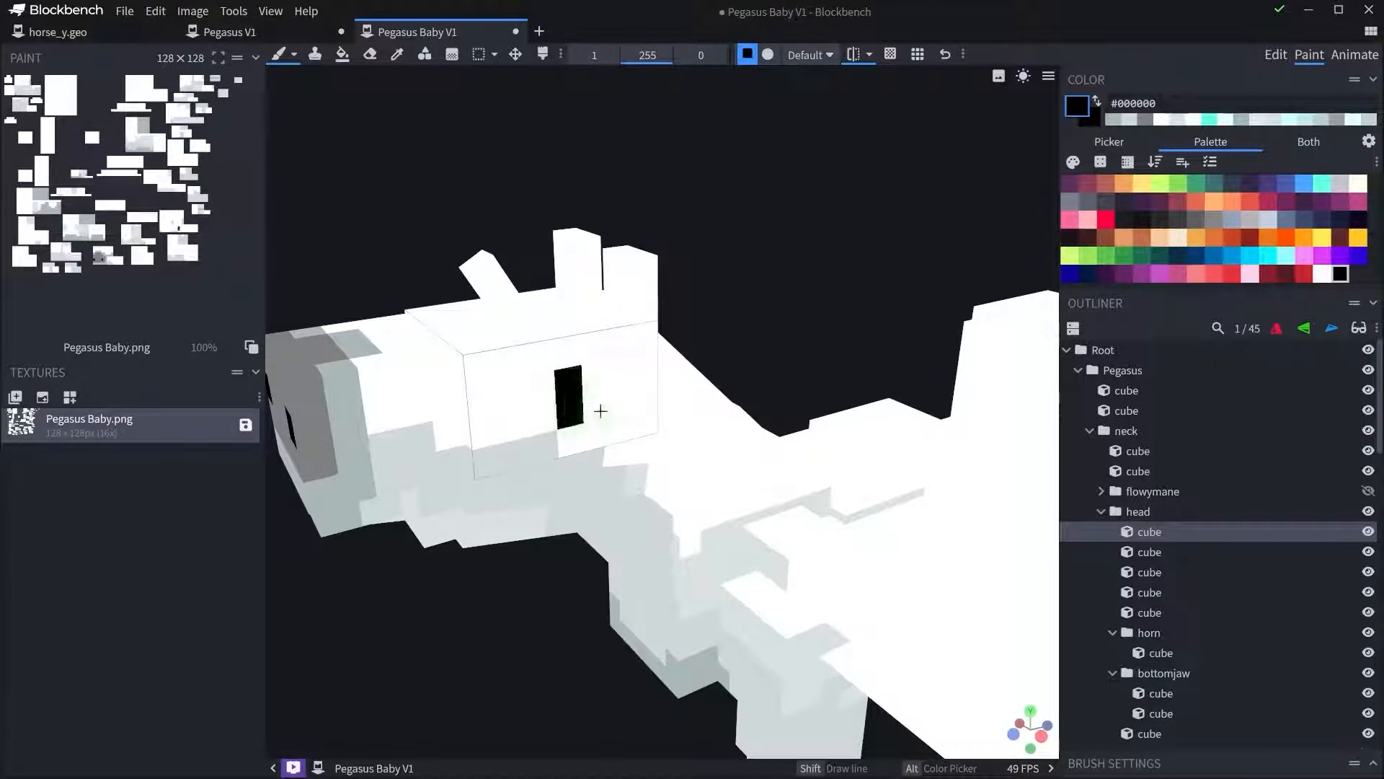
Sample the eye highlight #c7cfdd from Pegasus V1 and add it to the upper rear corner of the baby's pupil.
left_click(244, 32)
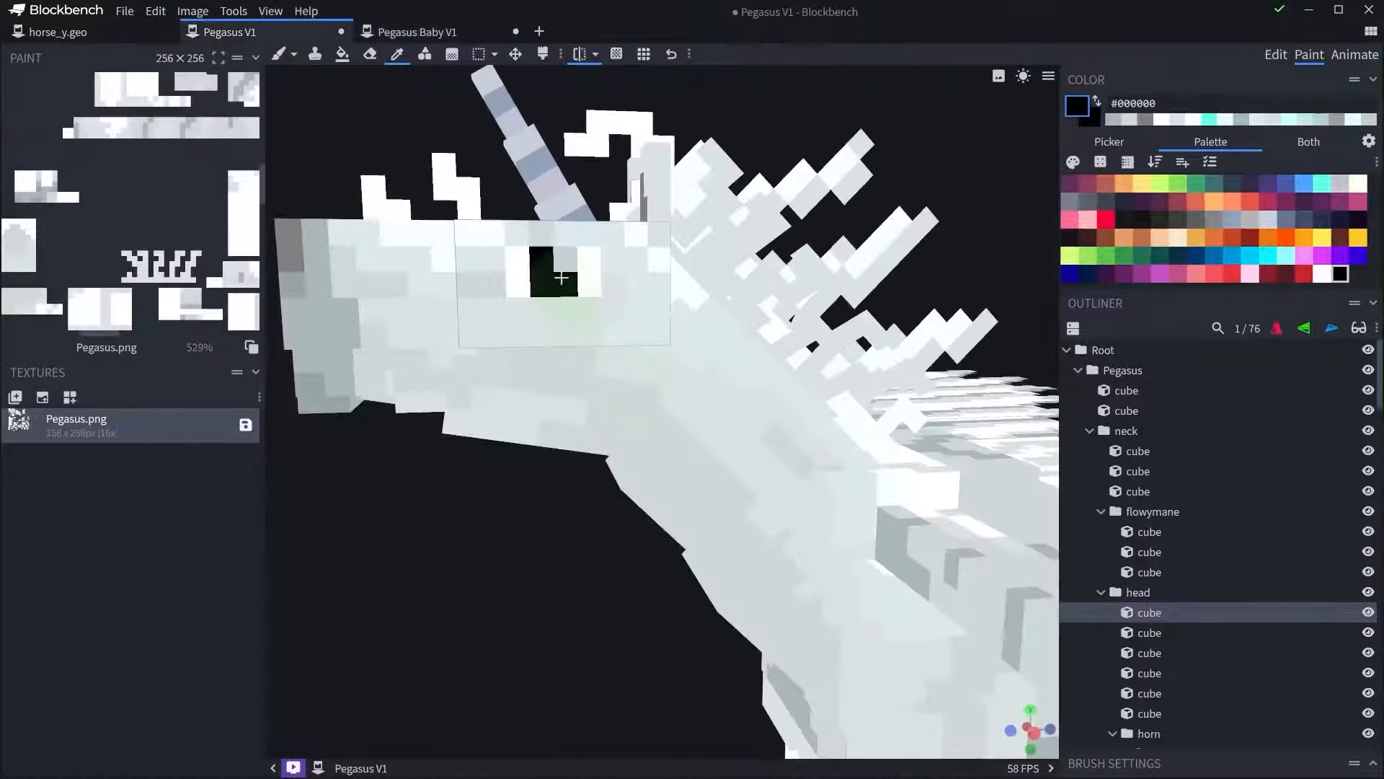
left_click(561, 260, "alt")
left_click(430, 29)
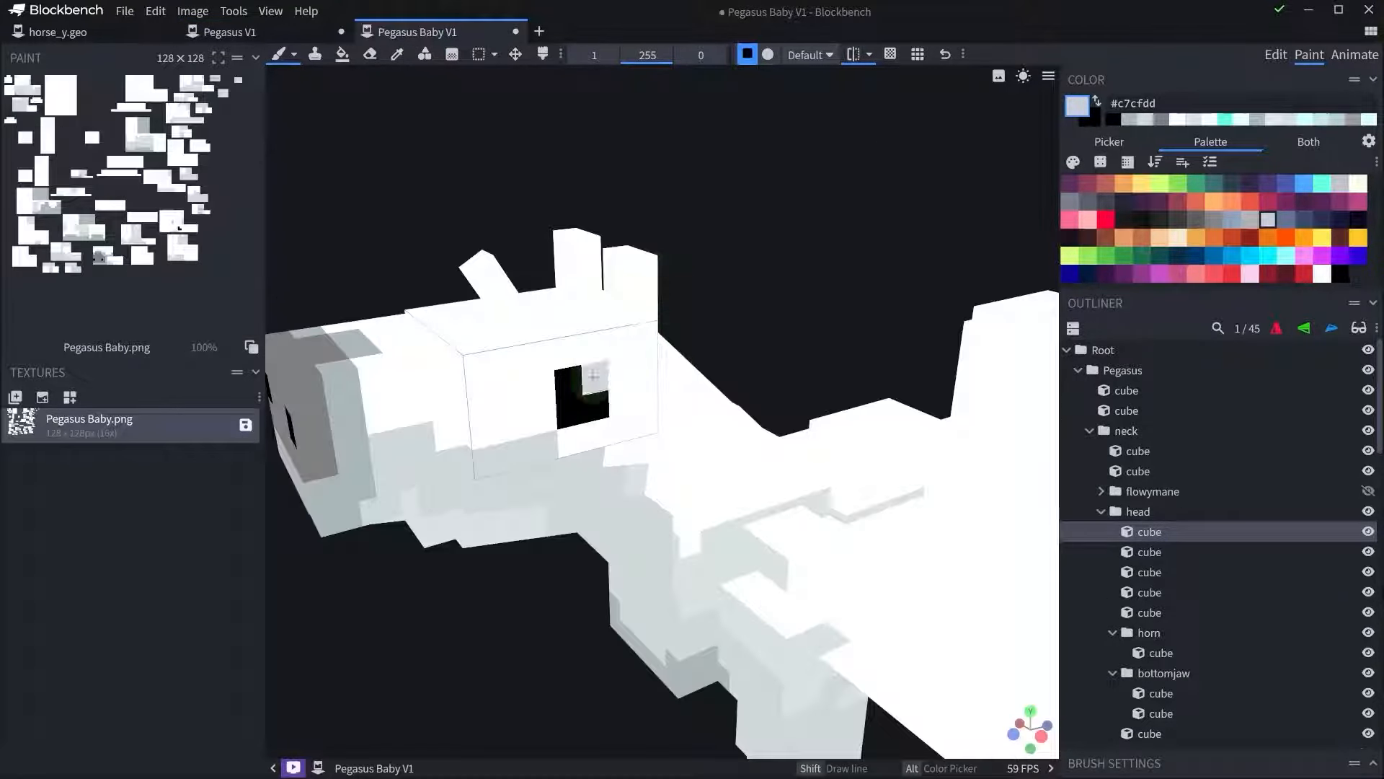
Sample #dce9e9 from beside the Pegasus V1 eye and shade the baby's face in front of the eye, the jaw and the muzzle top.
left_click(323, 36)
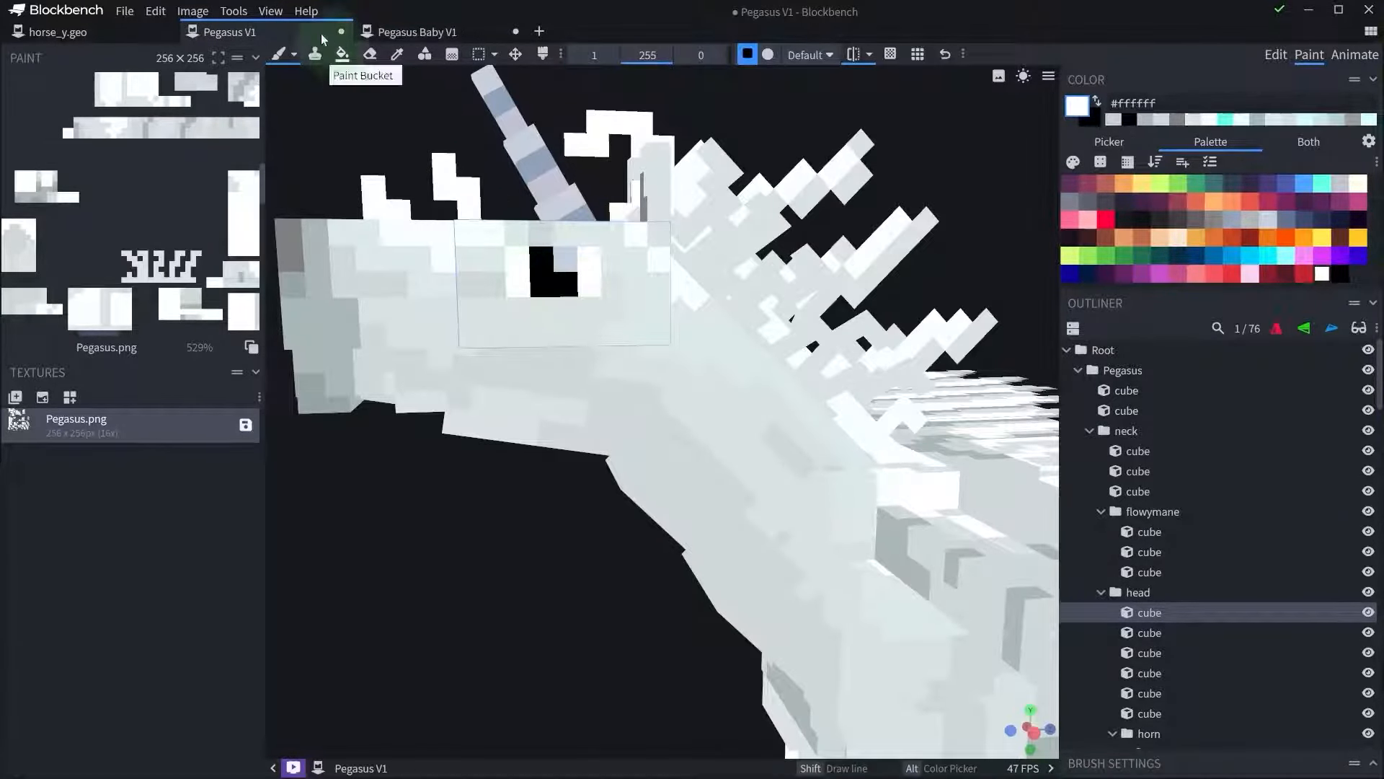
left_click(492, 262, "alt")
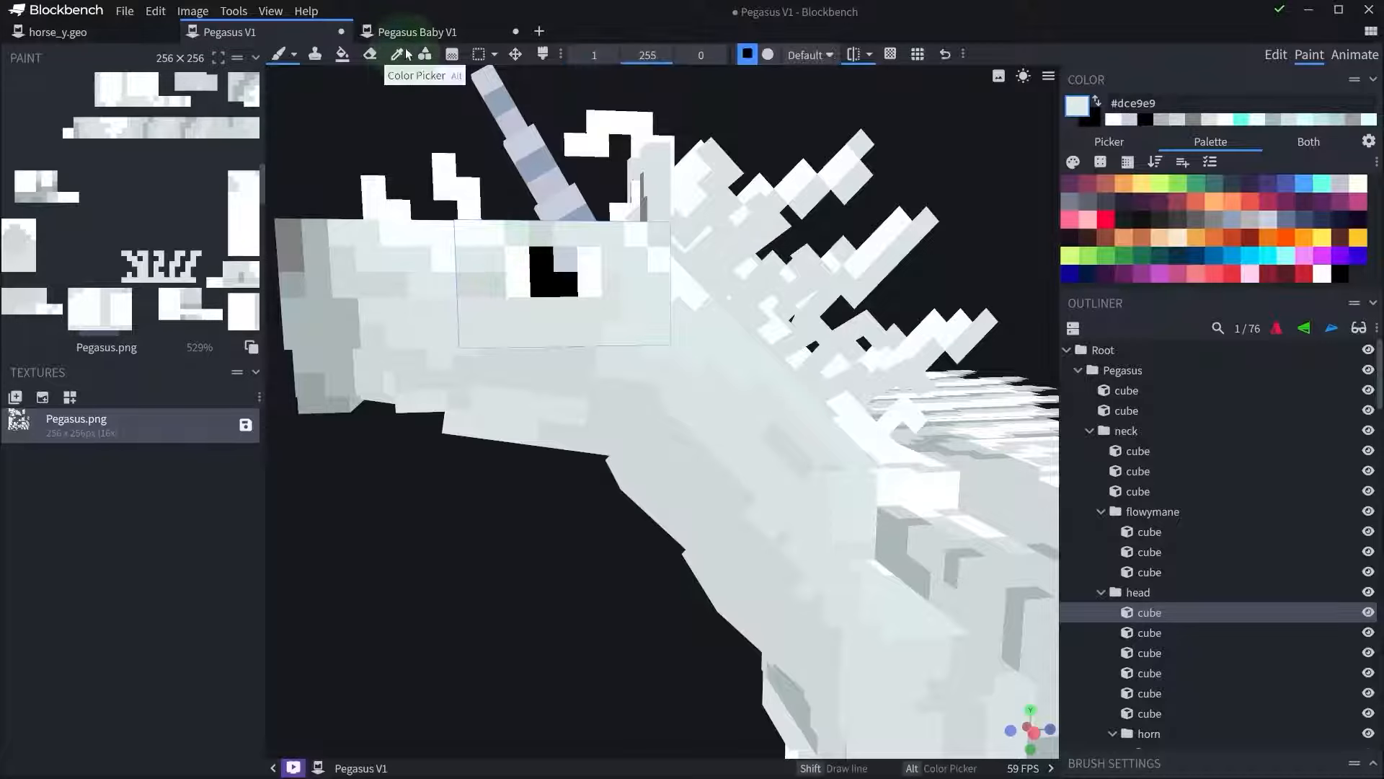
left_click(404, 35)
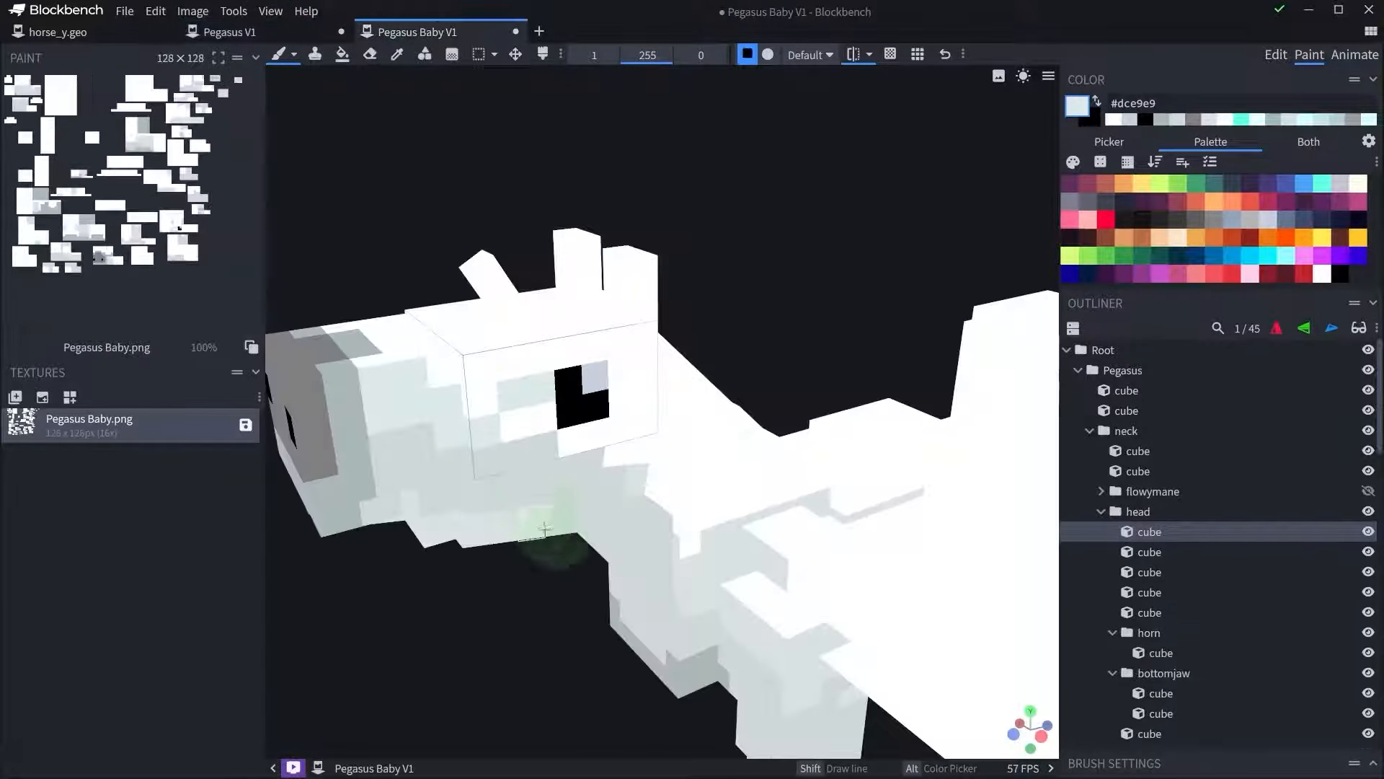
left_click(549, 530)
left_click_drag(521, 617, 444, 439)
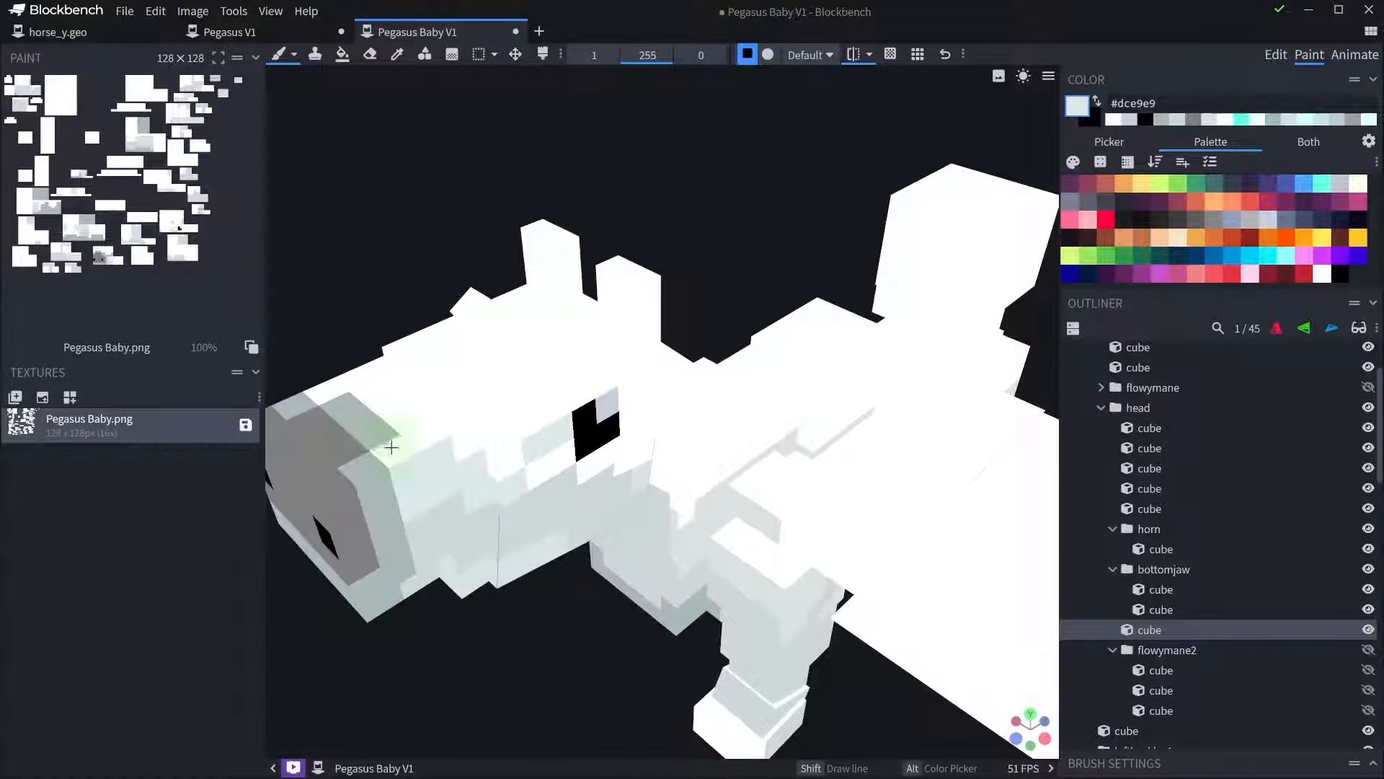
left_click(403, 406)
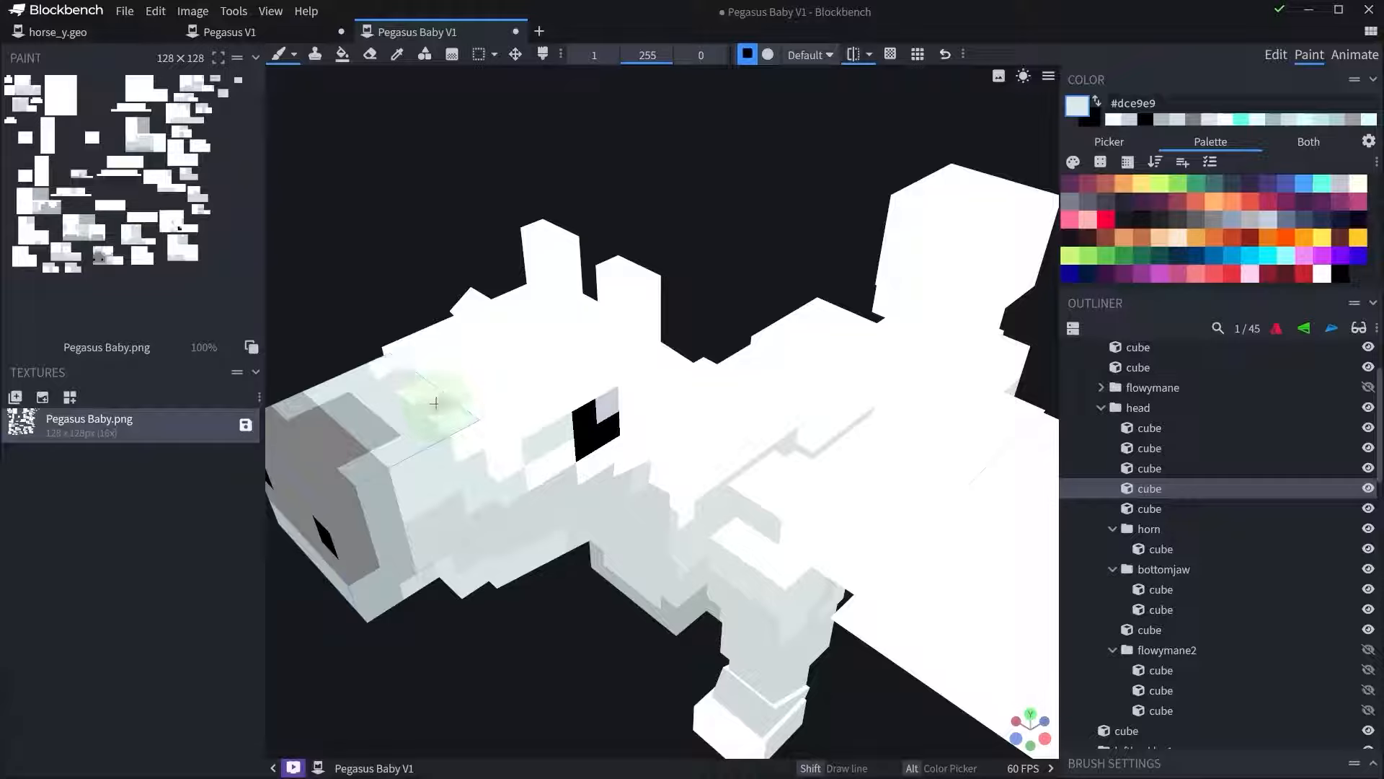
Sample the face shades #ced8d8 and #dae3e3 from around the Pegasus V1 eye and return to the Pegasus Baby model.
left_click_drag(543, 590, 498, 599)
left_click(144, 32)
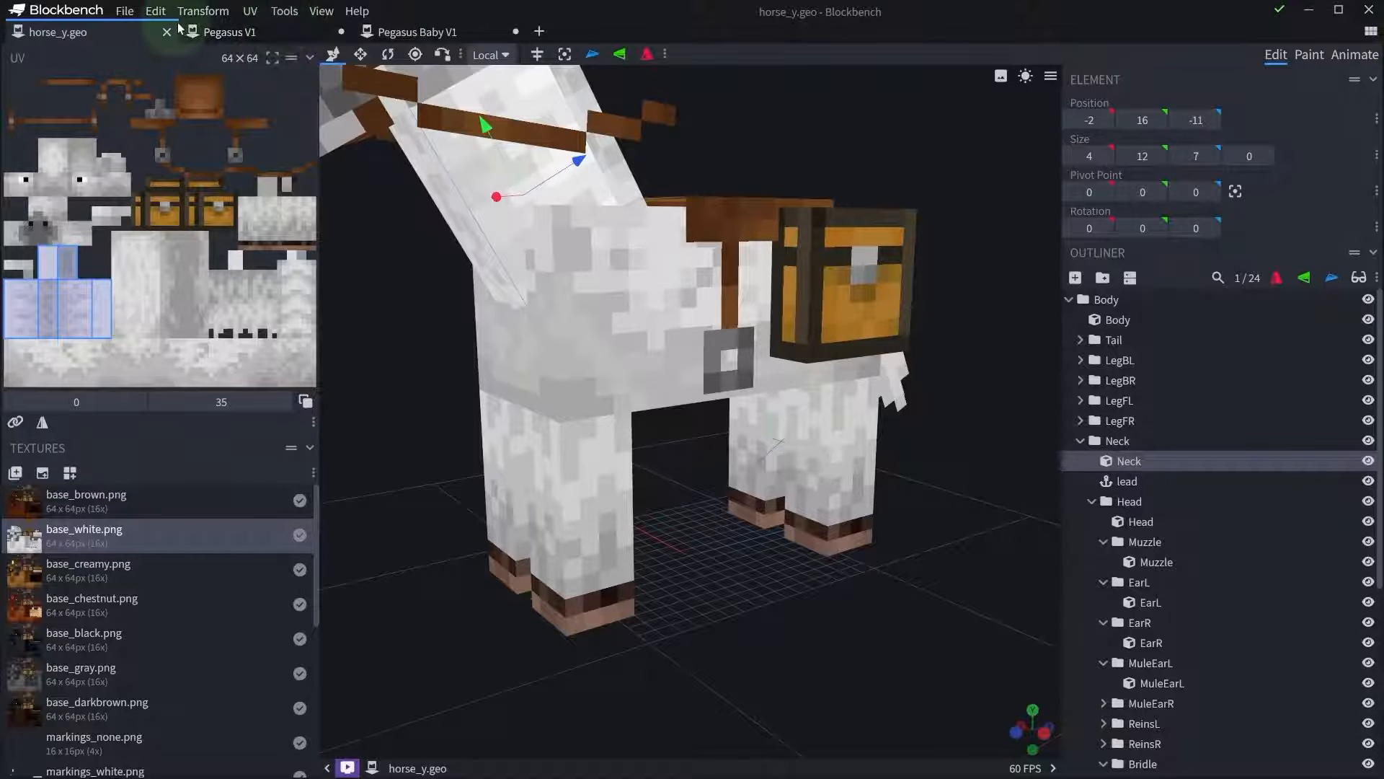
left_click(241, 34)
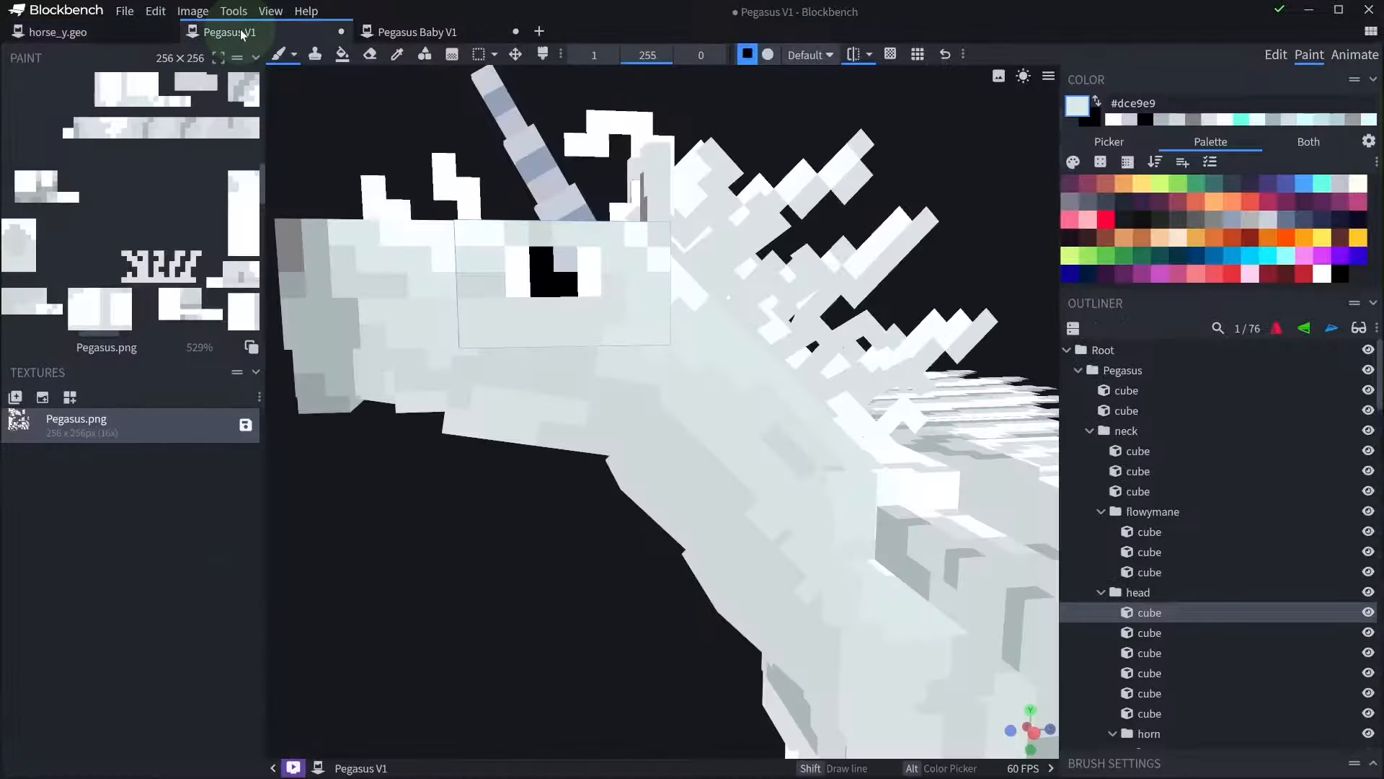
right_click_drag(556, 414, 663, 425)
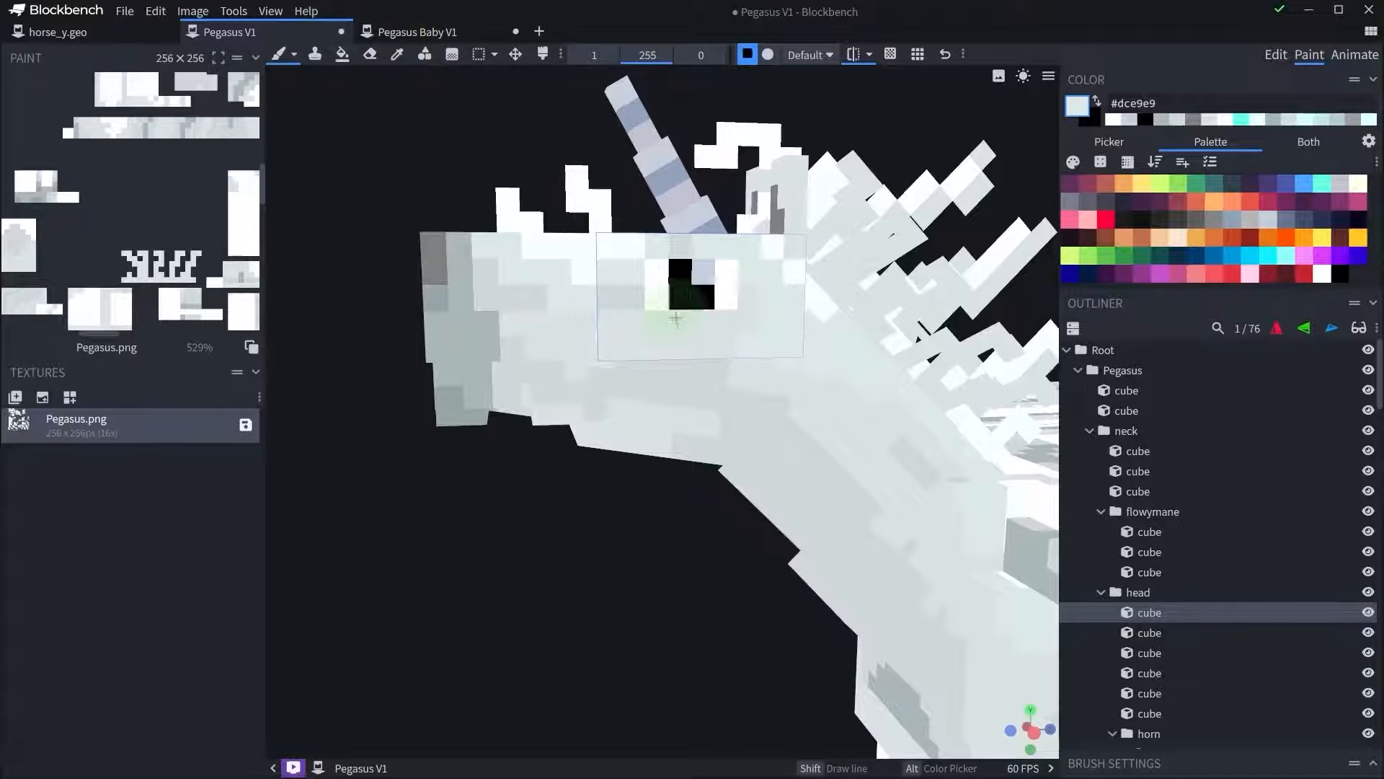
right_click_drag(677, 318, 627, 347)
left_click(631, 349, "alt")
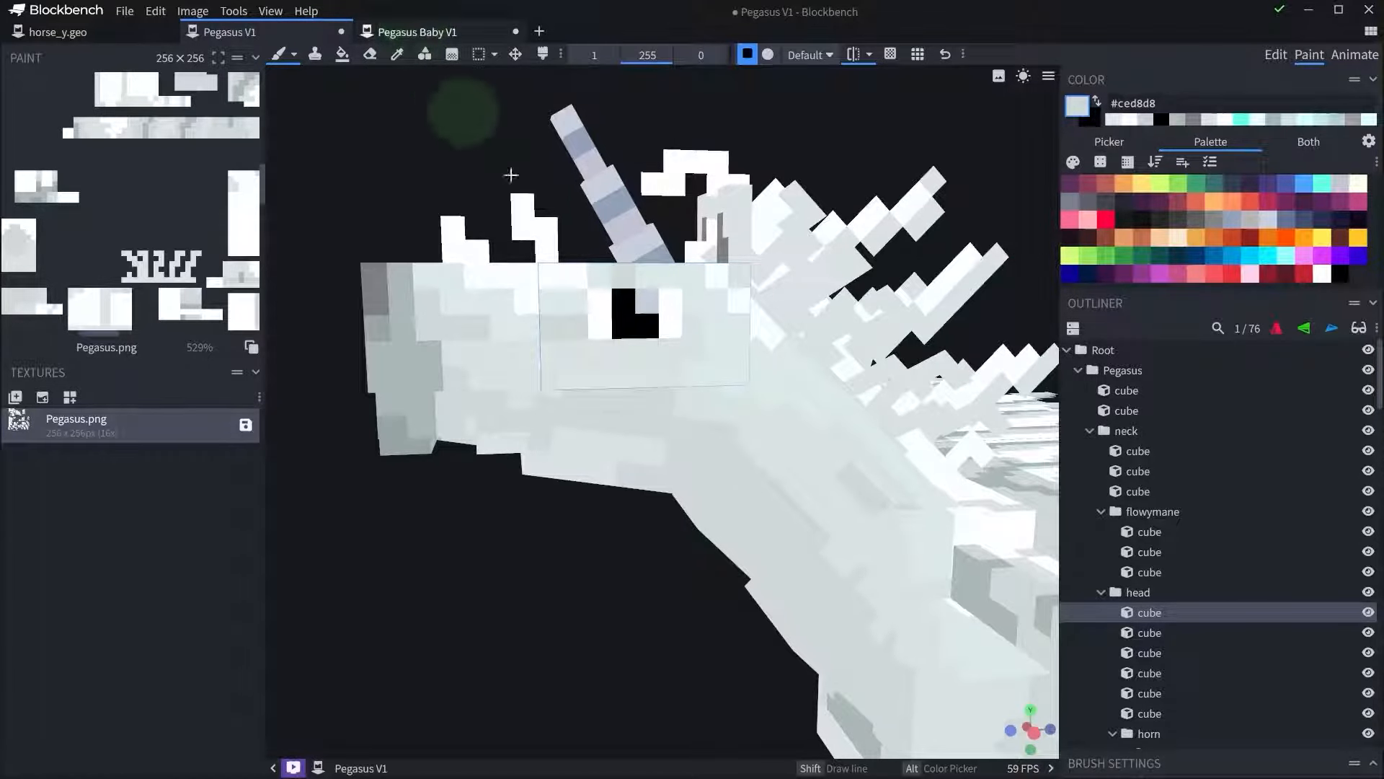
key("ctrl+Tab")
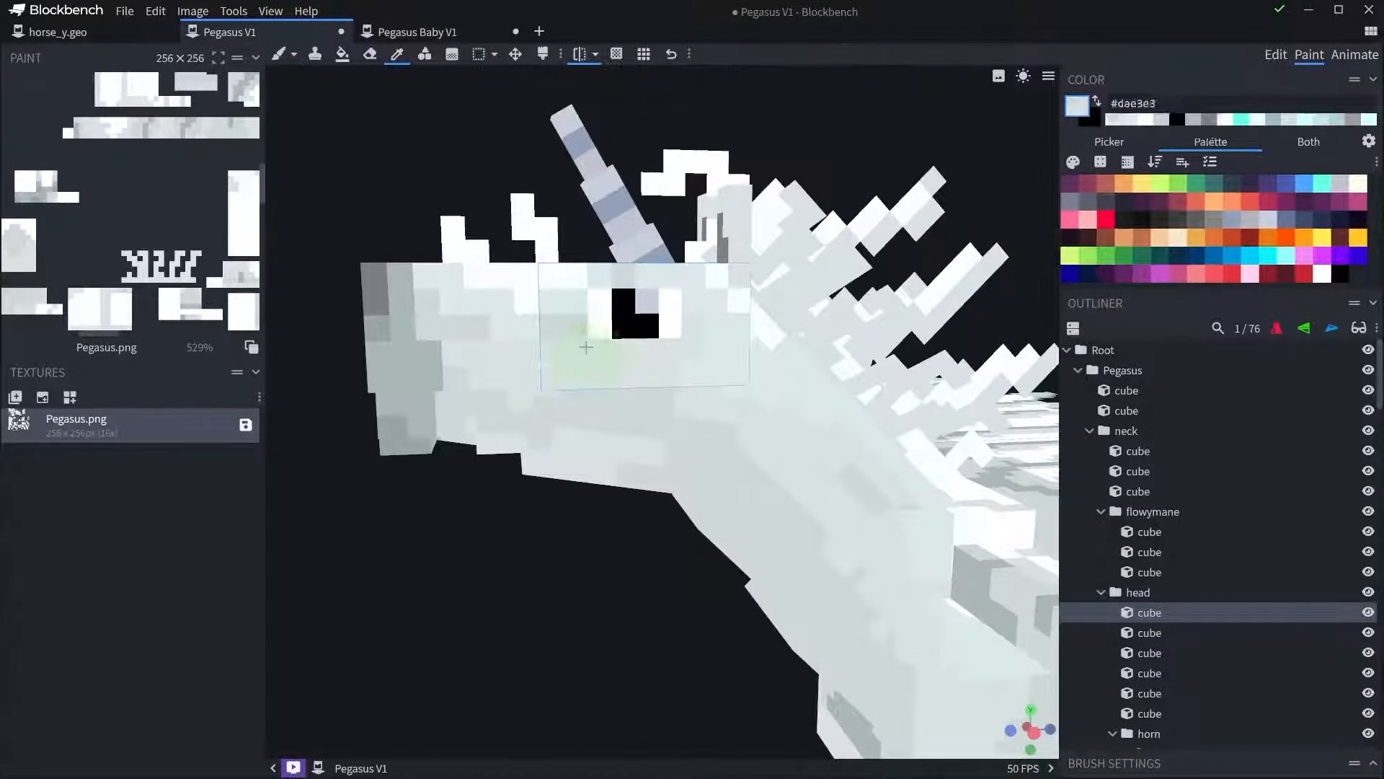
left_click(407, 32)
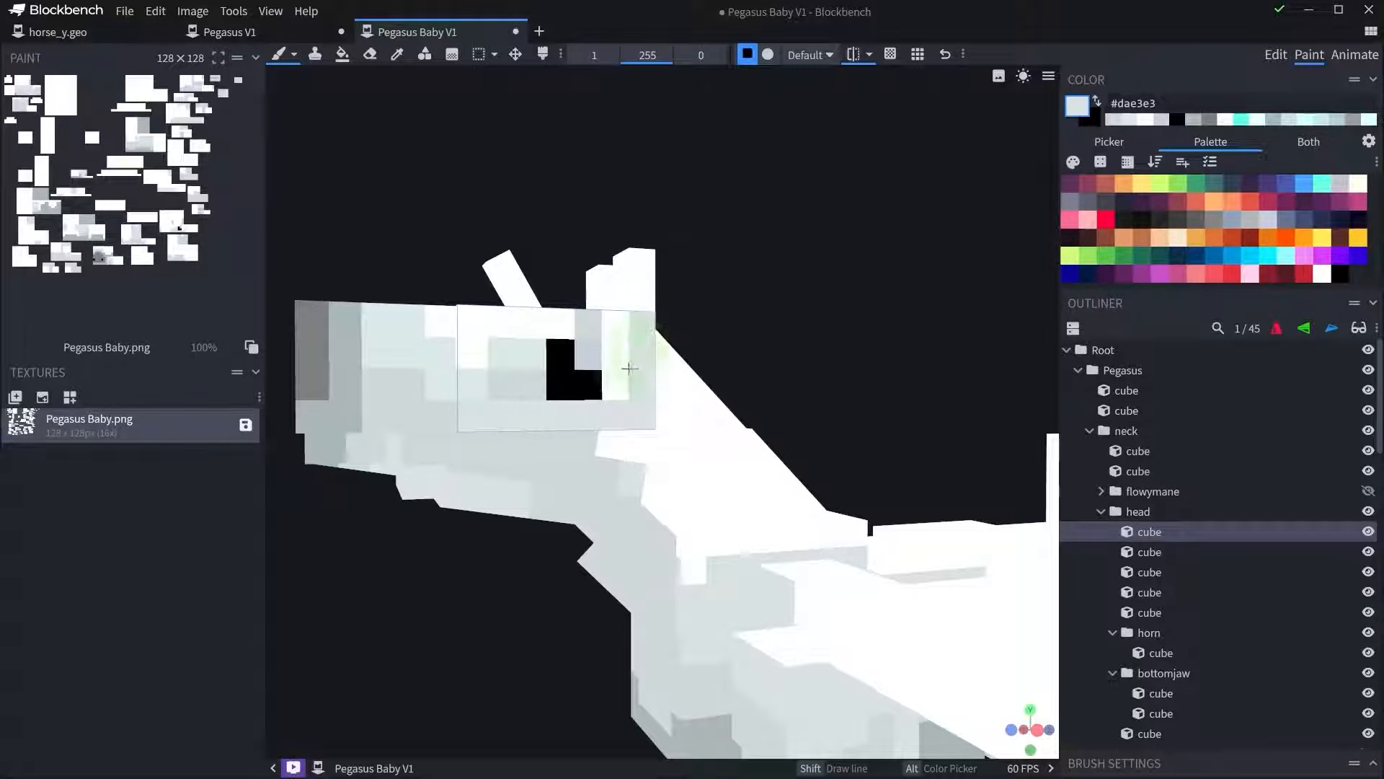
Paint the white of the baby's eye in front of the pupil and shade the strip above it with the face grey.
left_click(531, 328, "alt")
left_click(532, 355)
left_click(532, 384)
left_click(507, 353, "alt")
left_click_drag(560, 325, 530, 325)
Shade the pixels above and behind the rear of the baby's eye with #ced8d8 and #dae3e3.
left_click(635, 333, "alt")
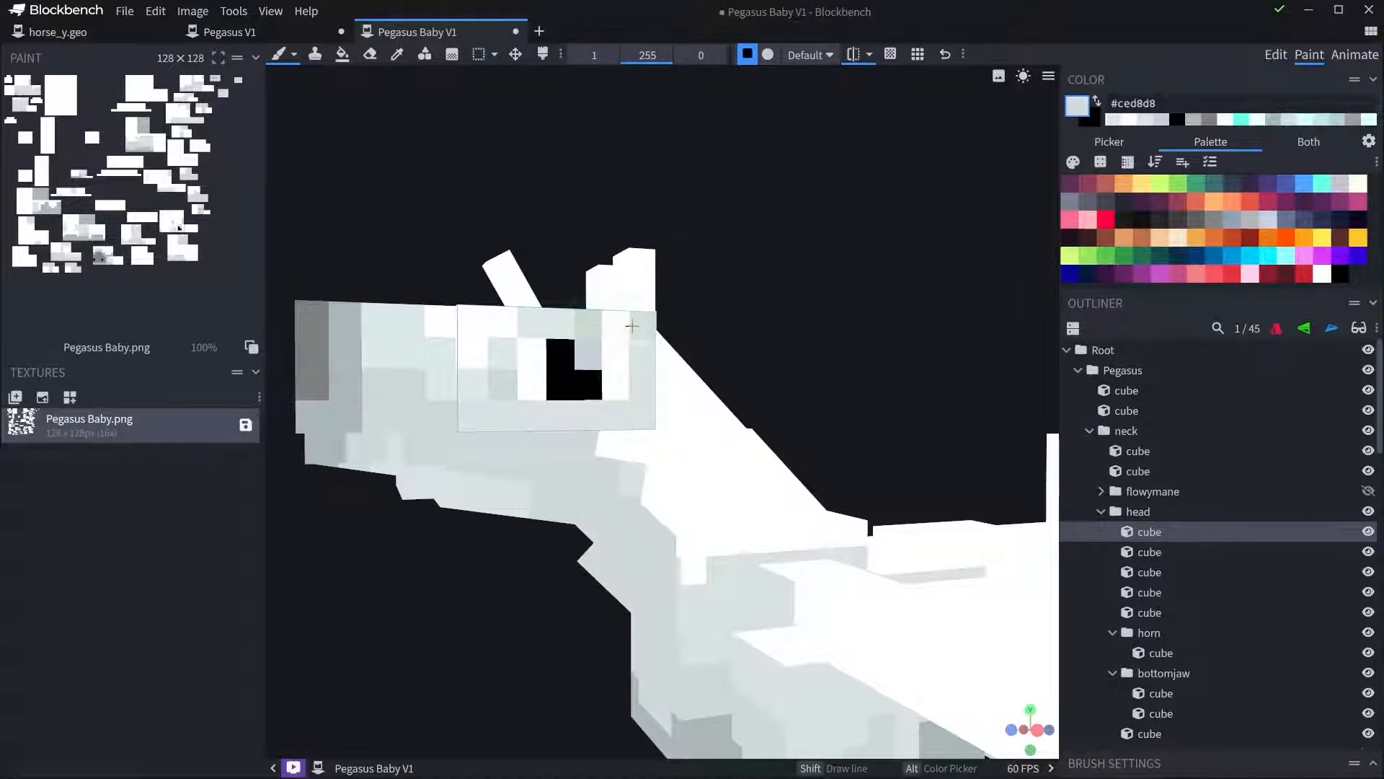
left_click(640, 325)
left_click(634, 349, "alt")
left_click(617, 326)
scroll(635, 461, "down", 2)
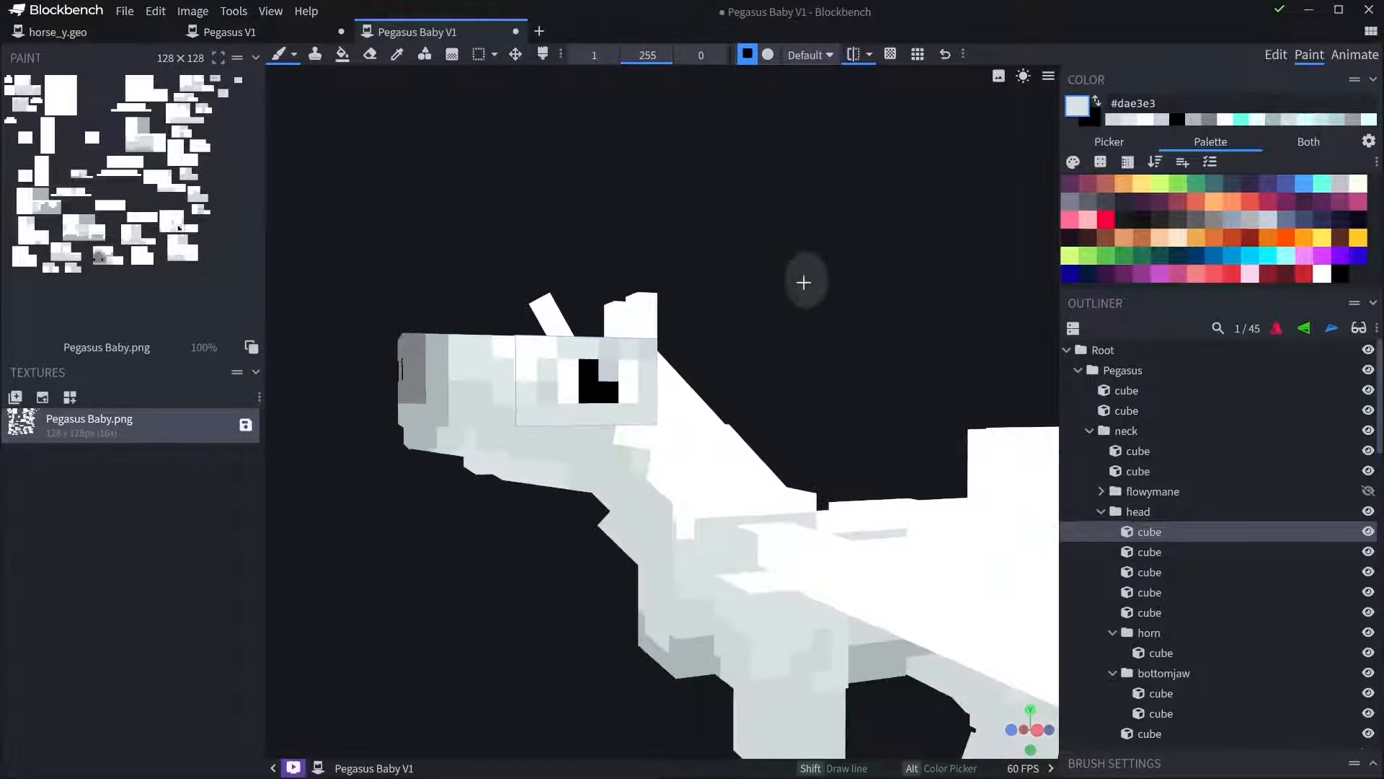
left_click_drag(752, 335, 743, 354)
left_click(548, 389, "alt")
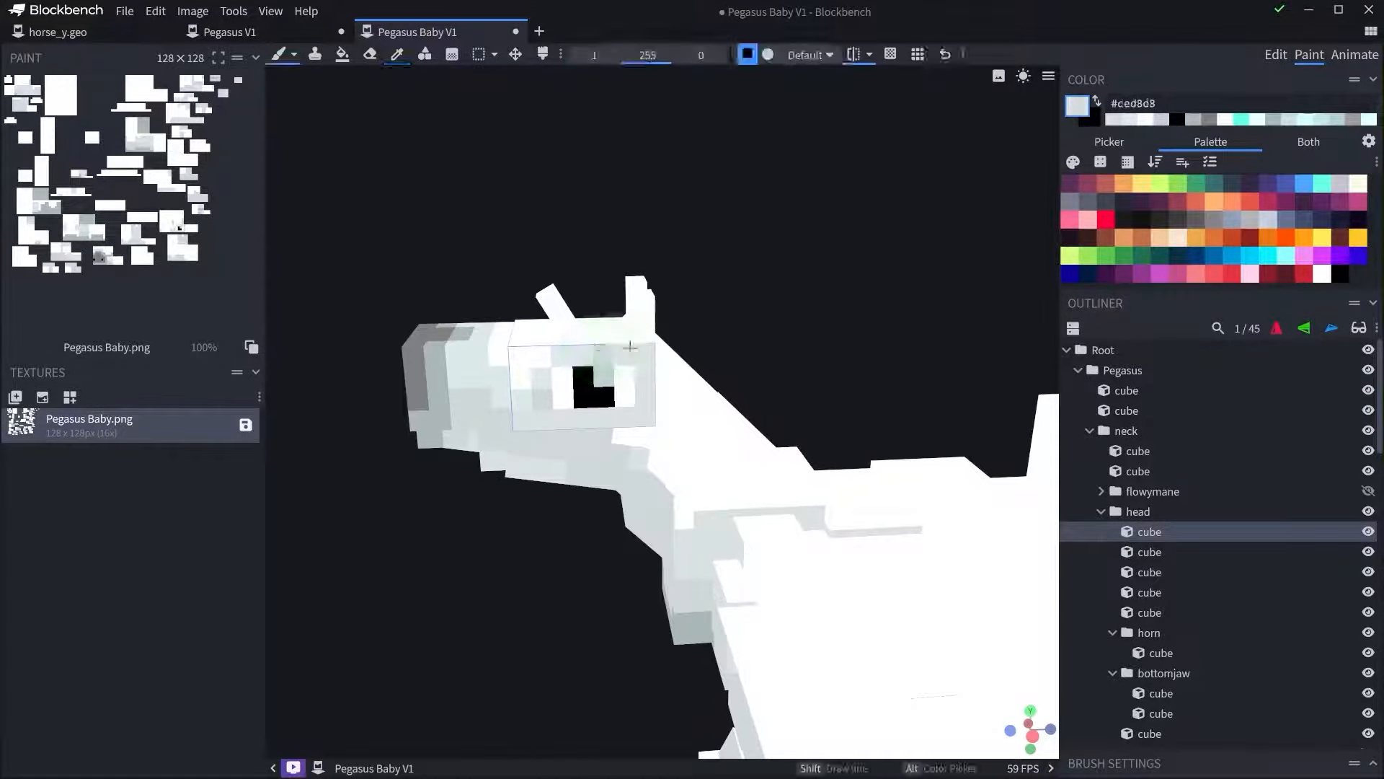
left_click_drag(747, 266, 760, 293)
scroll(590, 163, "up", 2)
Sample #dae3e3 from the Pegasus V1 head and fill both of the baby's ears with it, using the Paint Bucket in Element mode.
left_click(230, 31)
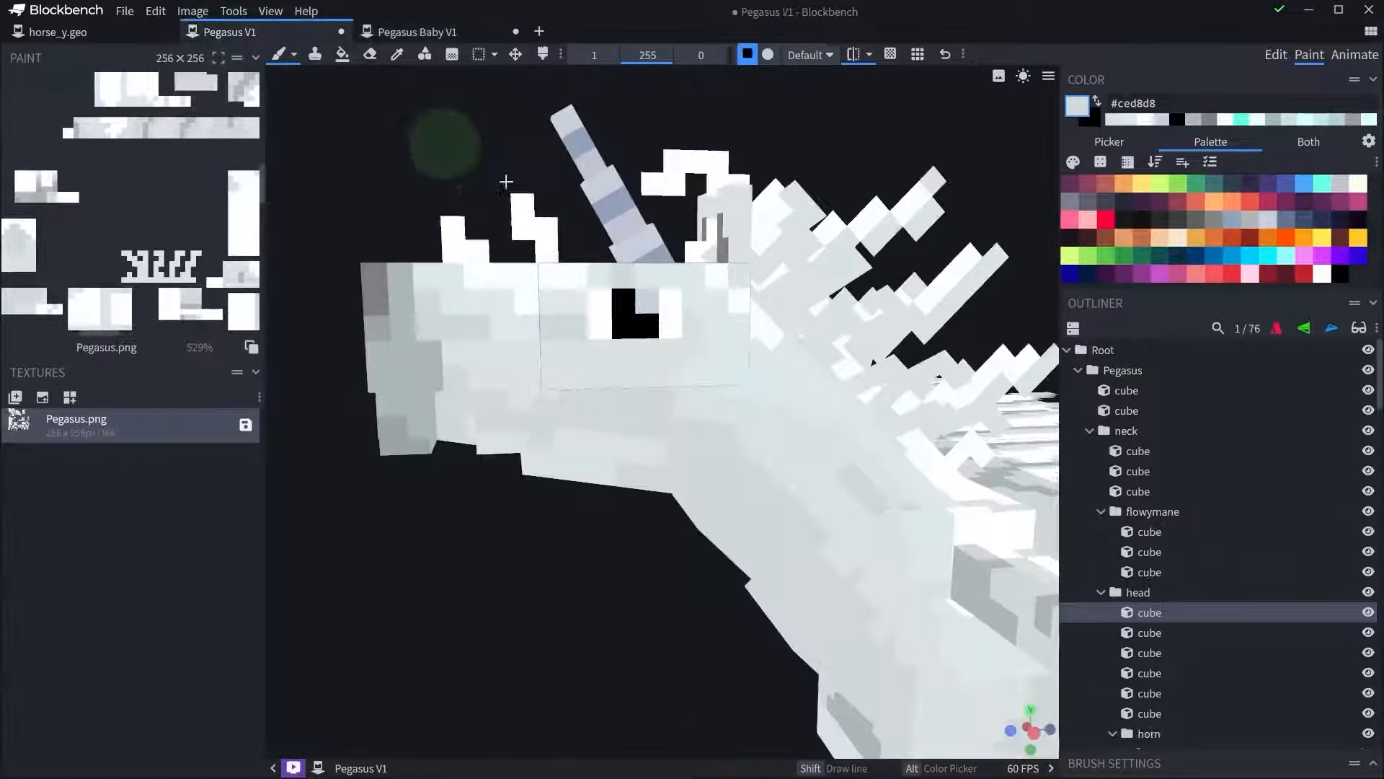
scroll(491, 577, "up", 3)
scroll(710, 448, "up", 1)
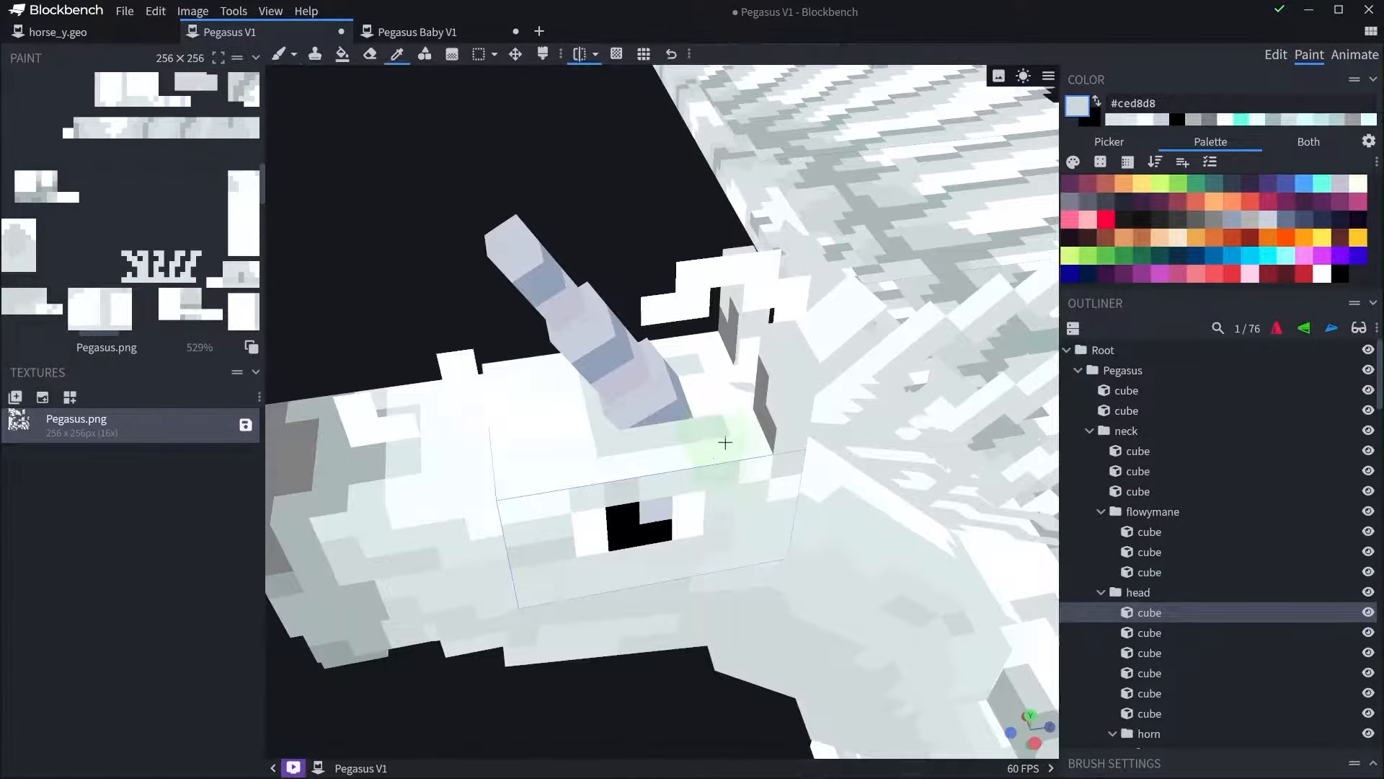
scroll(740, 435, "up", 2)
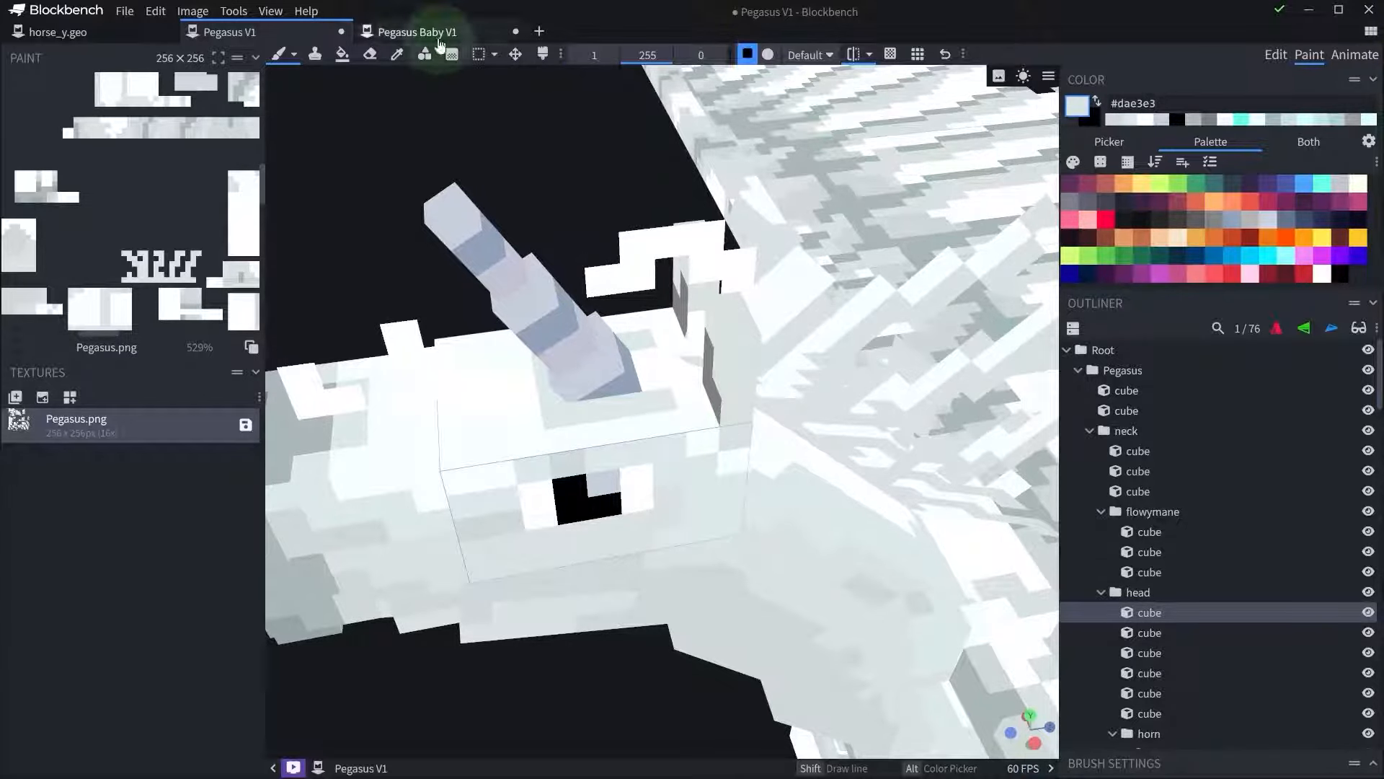
left_click(442, 35)
left_click(342, 55)
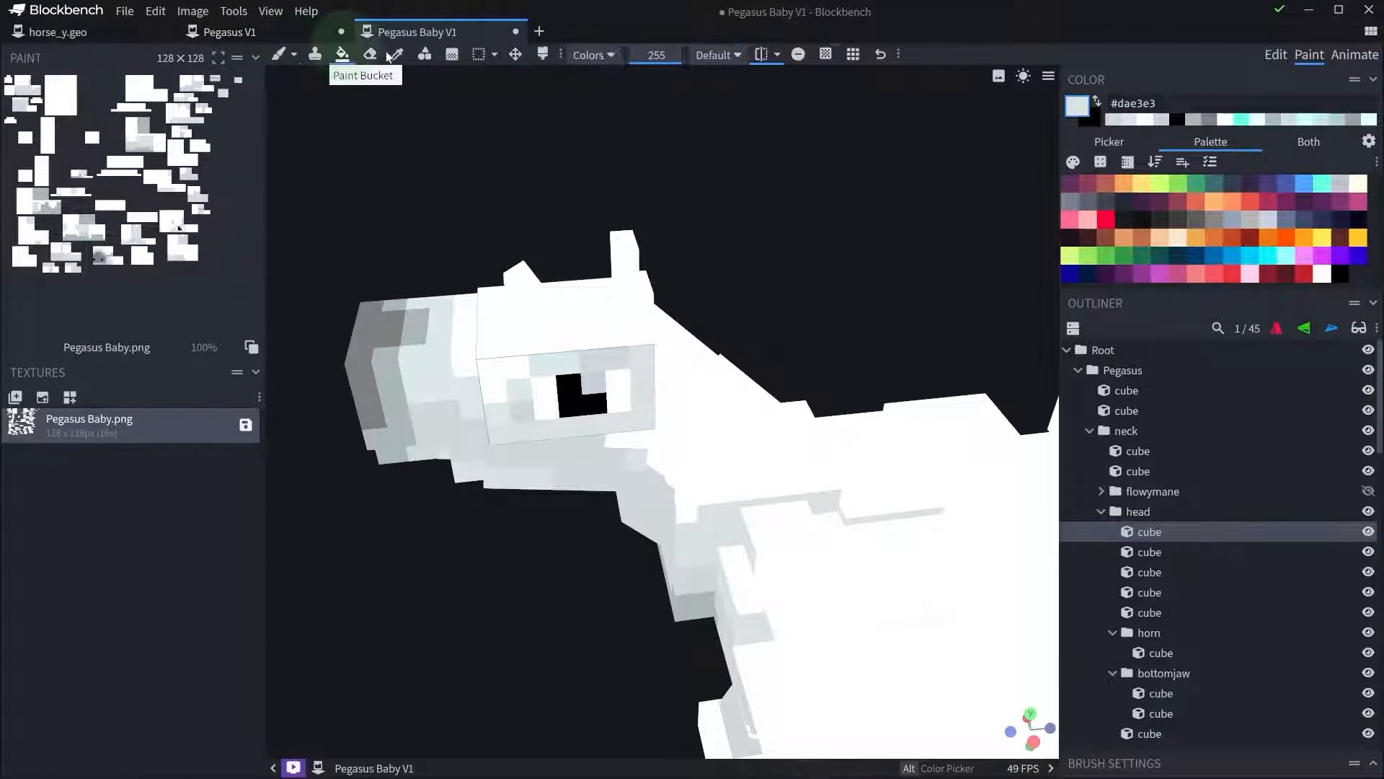
left_click(593, 55)
left_click(609, 99)
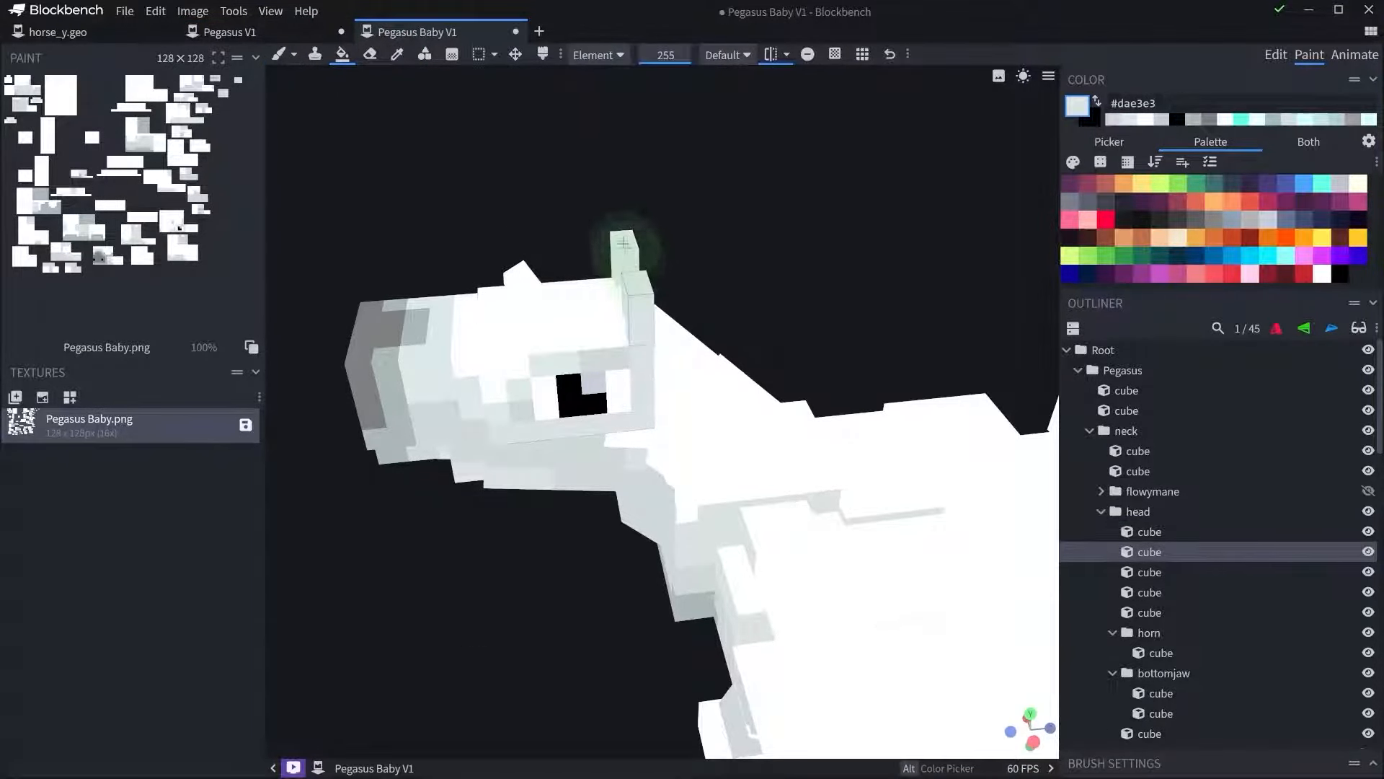
key("b")
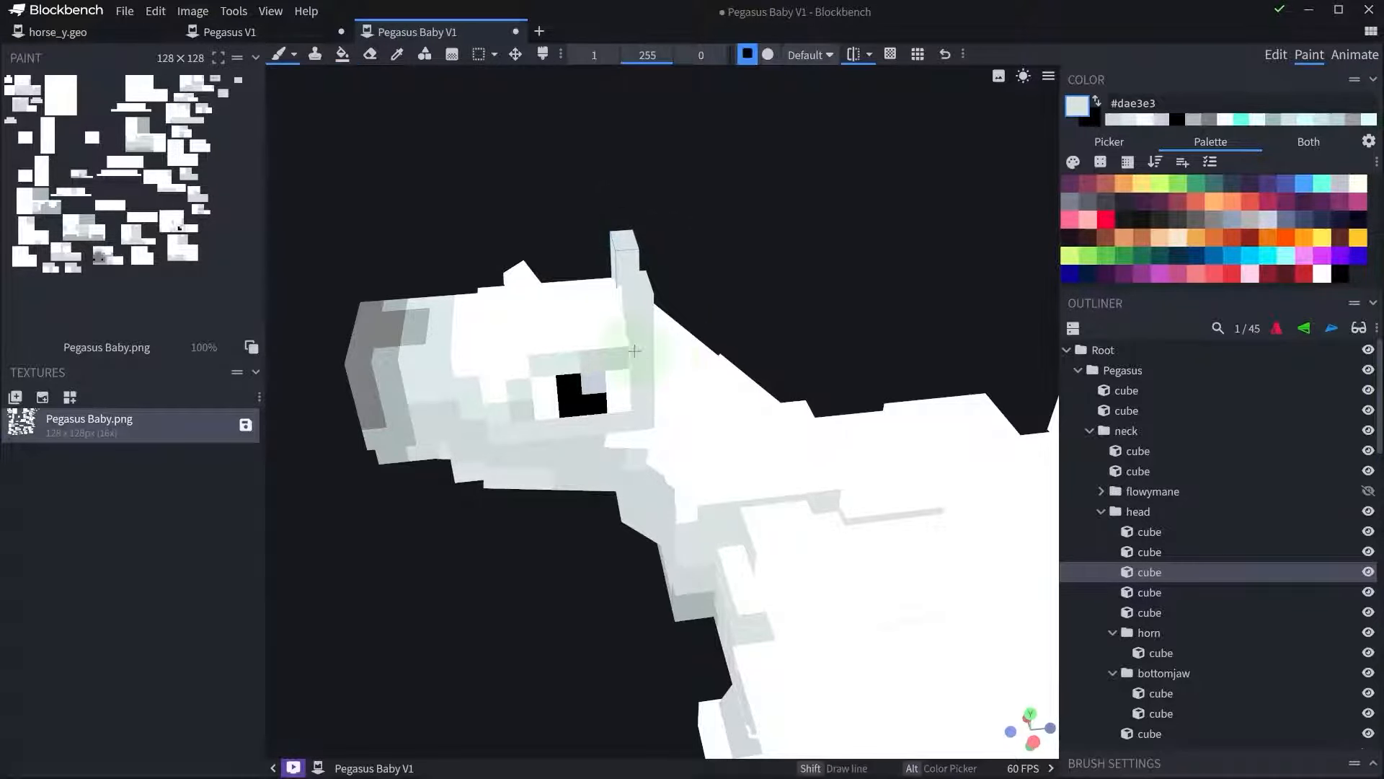
Sample #808080 from inside the Pegasus V1 ear and paint the inner ears on the baby.
mouse_move(730, 237)
left_mouse_down()
mouse_move(769, 222)
mouse_move(627, 182)
left_mouse_up()
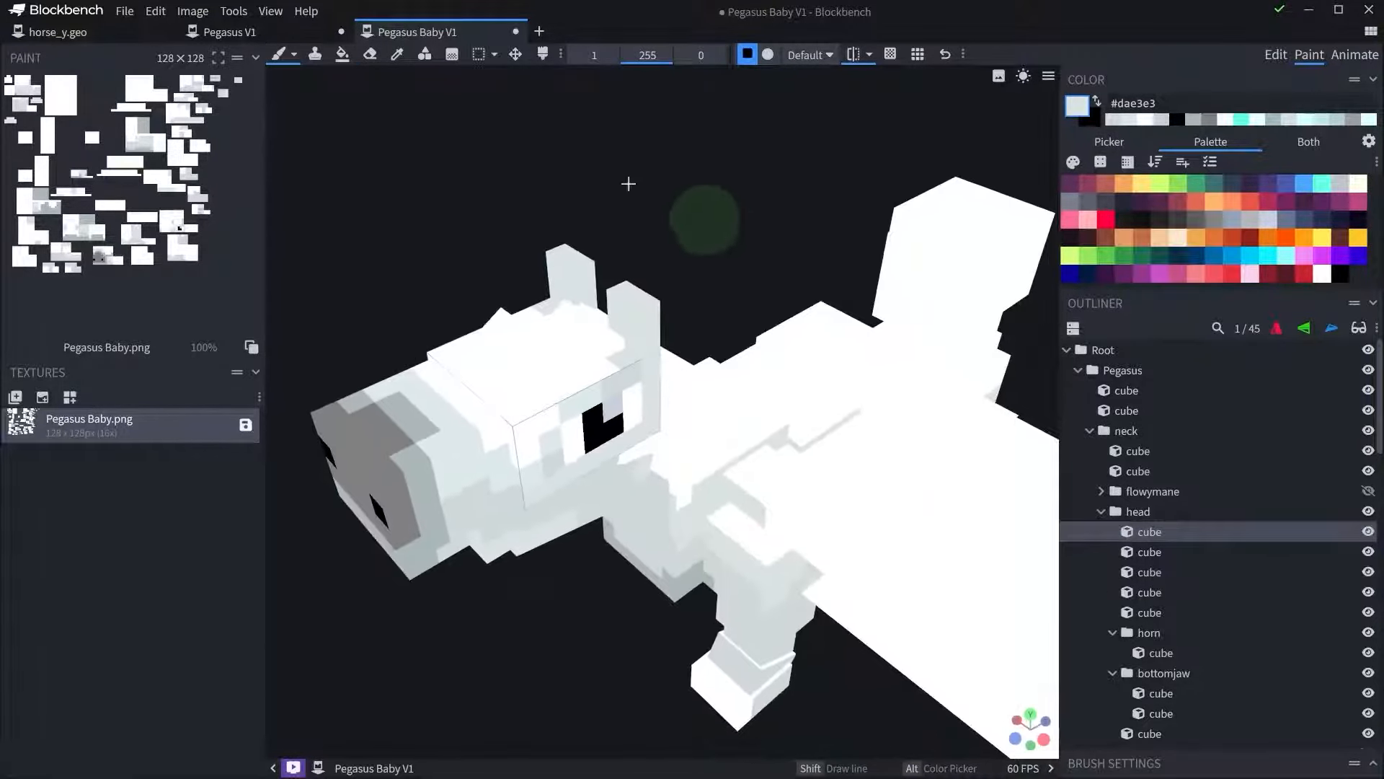
left_click(239, 33)
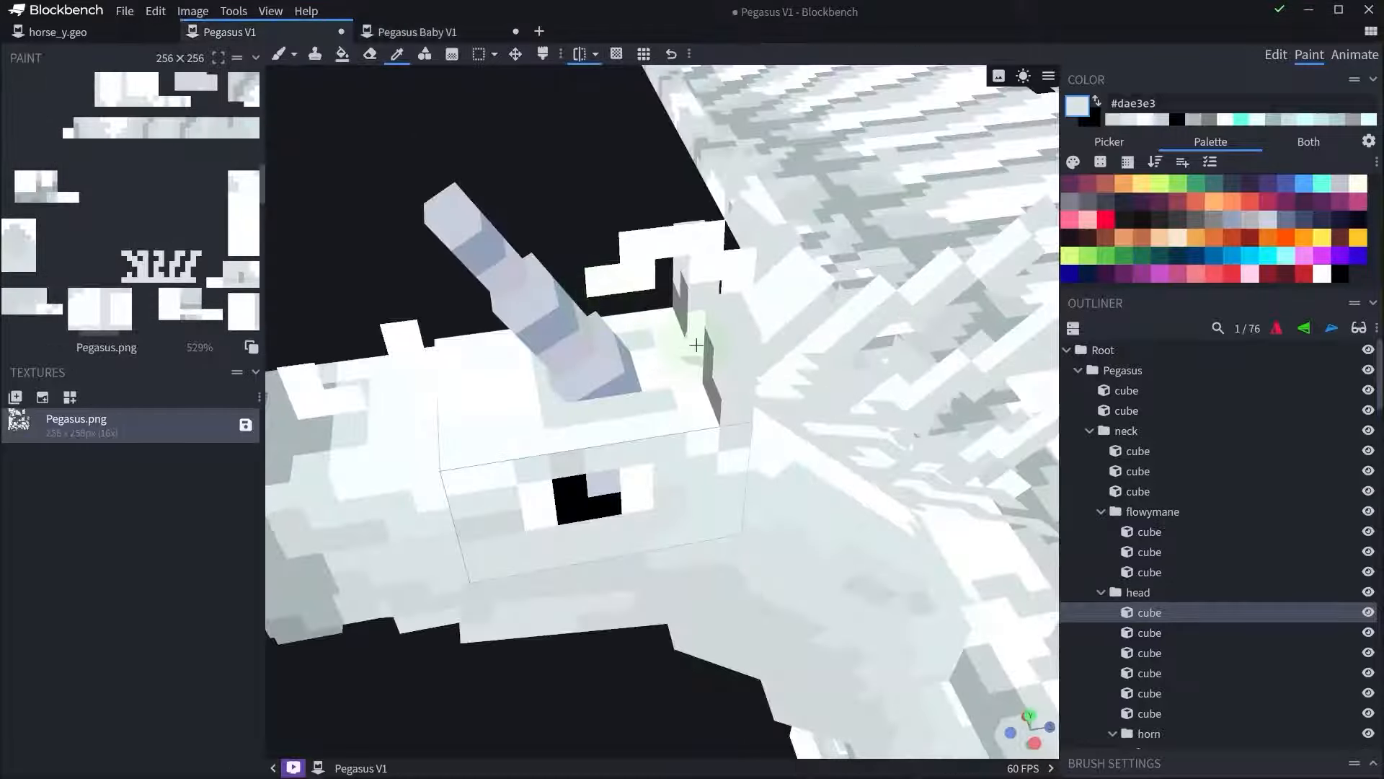
left_click(462, 33)
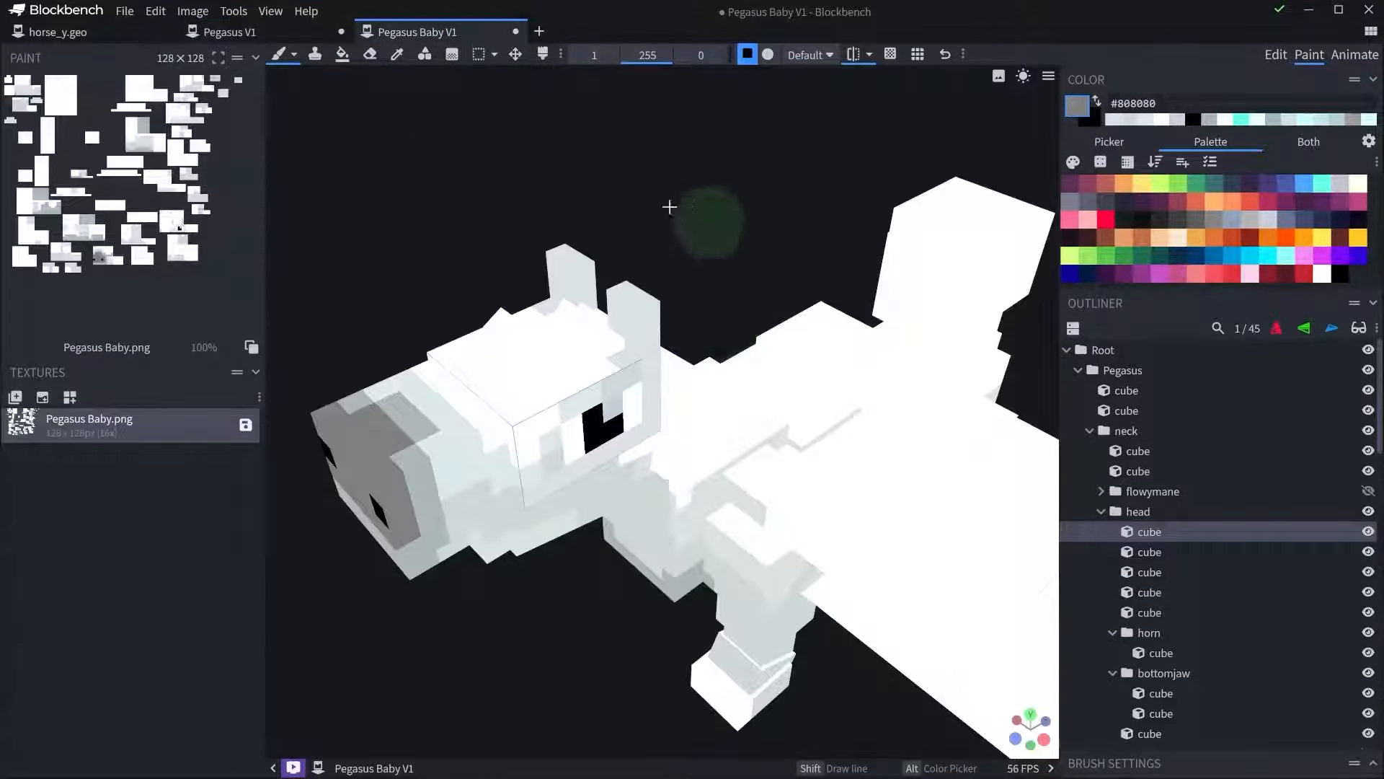
left_click(612, 321)
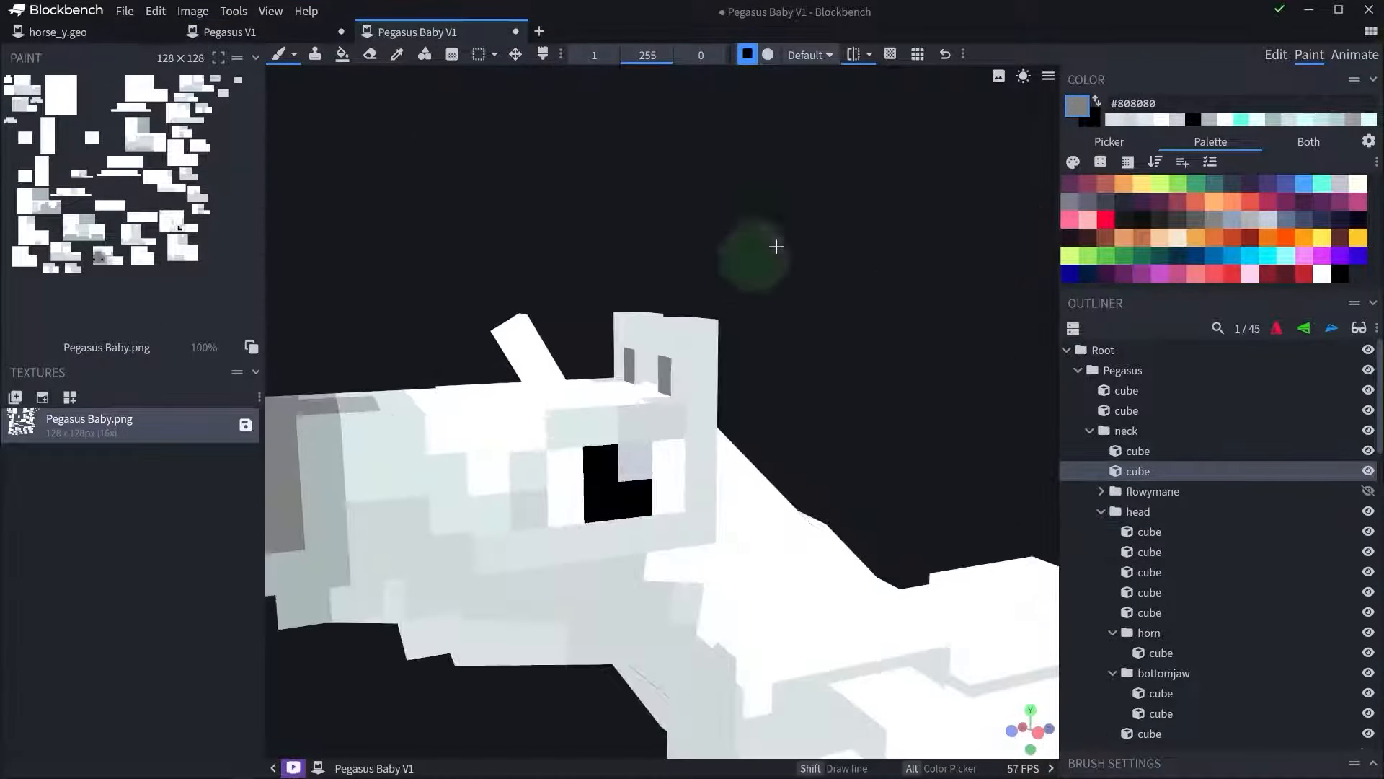
left_click_drag(775, 245, 593, 123)
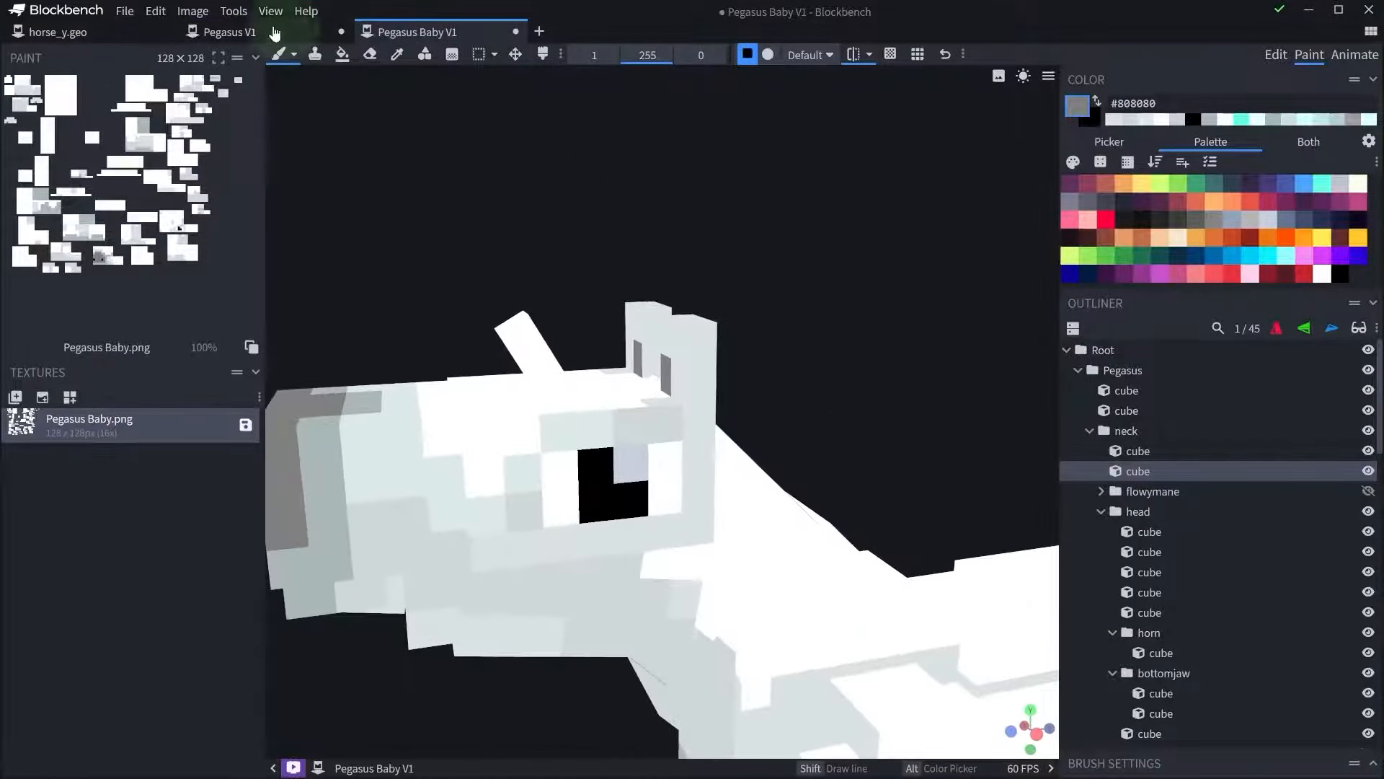
Sample #92a1b9 and #c2c2d1 from the Pegasus V1 horn and start colouring the baby's horn.
left_click(273, 33)
left_click(543, 232, "alt")
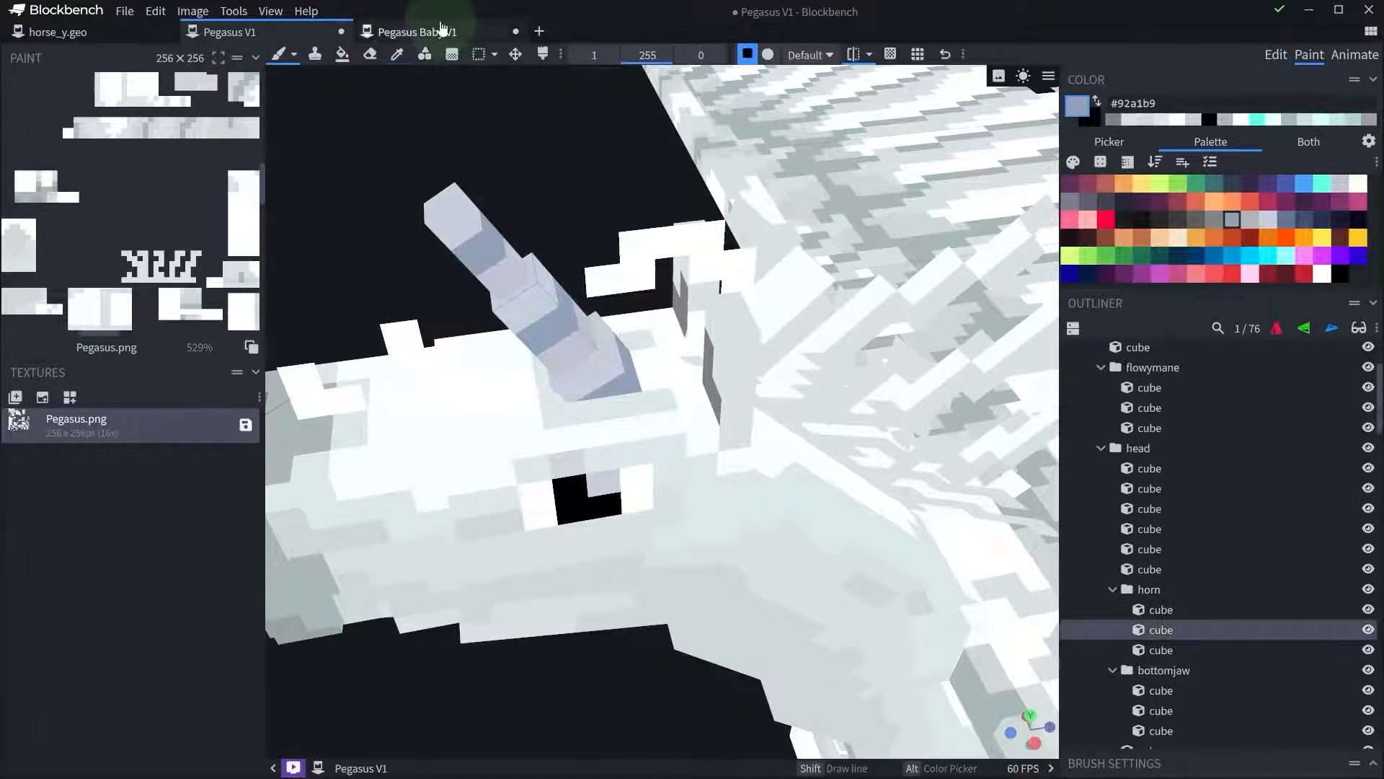
left_click(418, 32)
left_click(272, 32)
left_click(537, 312, "alt")
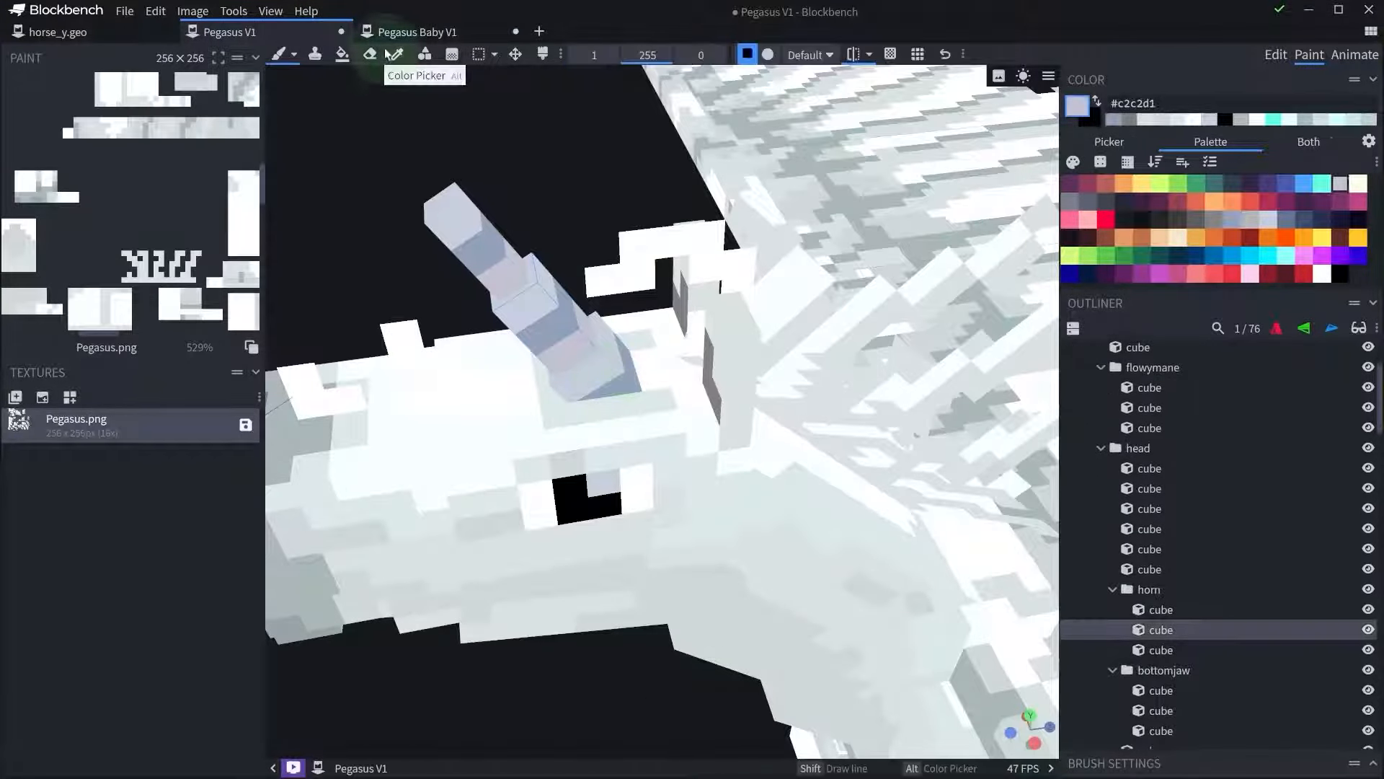
left_click(418, 32)
left_click(548, 381)
Continue the banding on the baby's horn, sampling the alternating shades from Pegasus V1 and the baby's horn.
left_click_drag(604, 279, 509, 209)
left_click(593, 343, "alt")
left_click(274, 32)
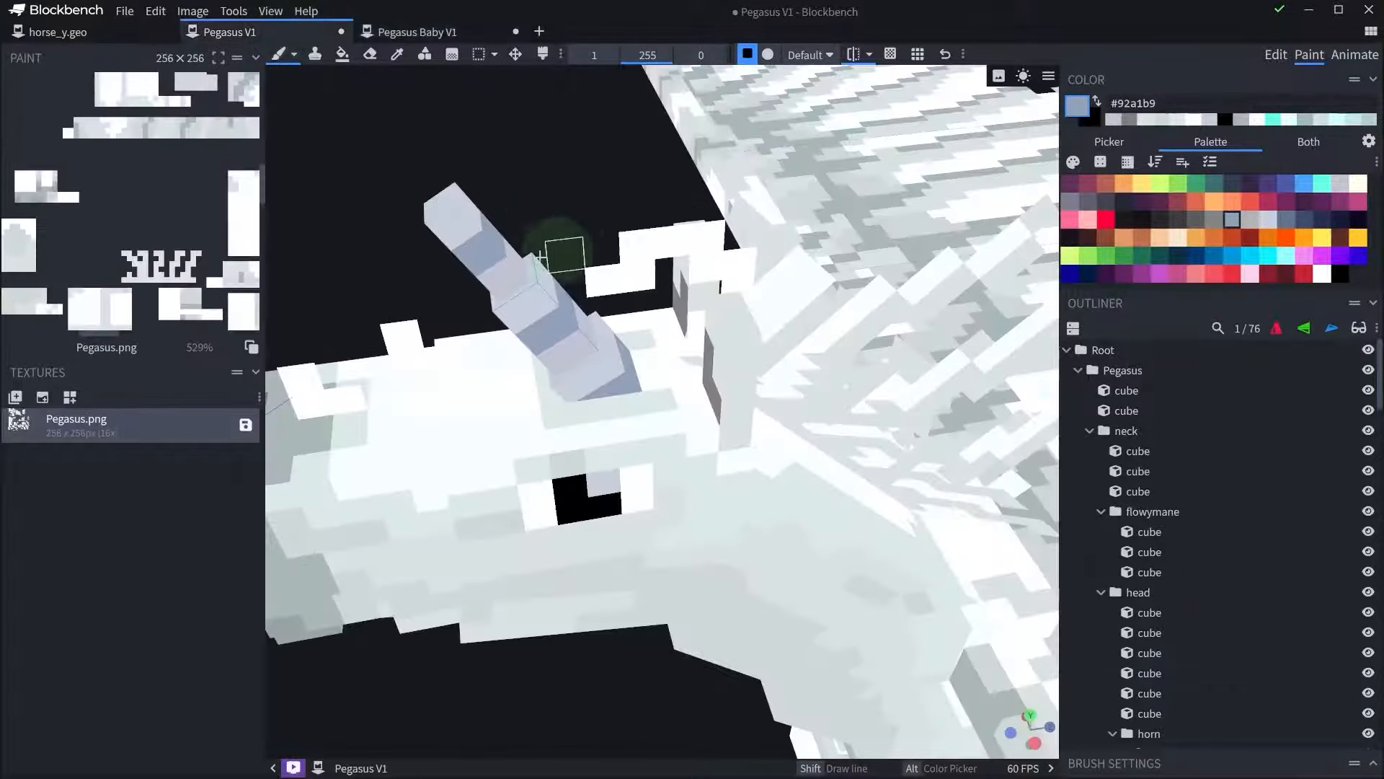
left_click(552, 253, "alt")
left_click(421, 33)
left_click(574, 317)
left_click(574, 317, "alt")
Sample #dce9e9 from the base of the Pegasus V1 horn and shade the baby's forehead around the horn down to the muzzle.
left_click(274, 32)
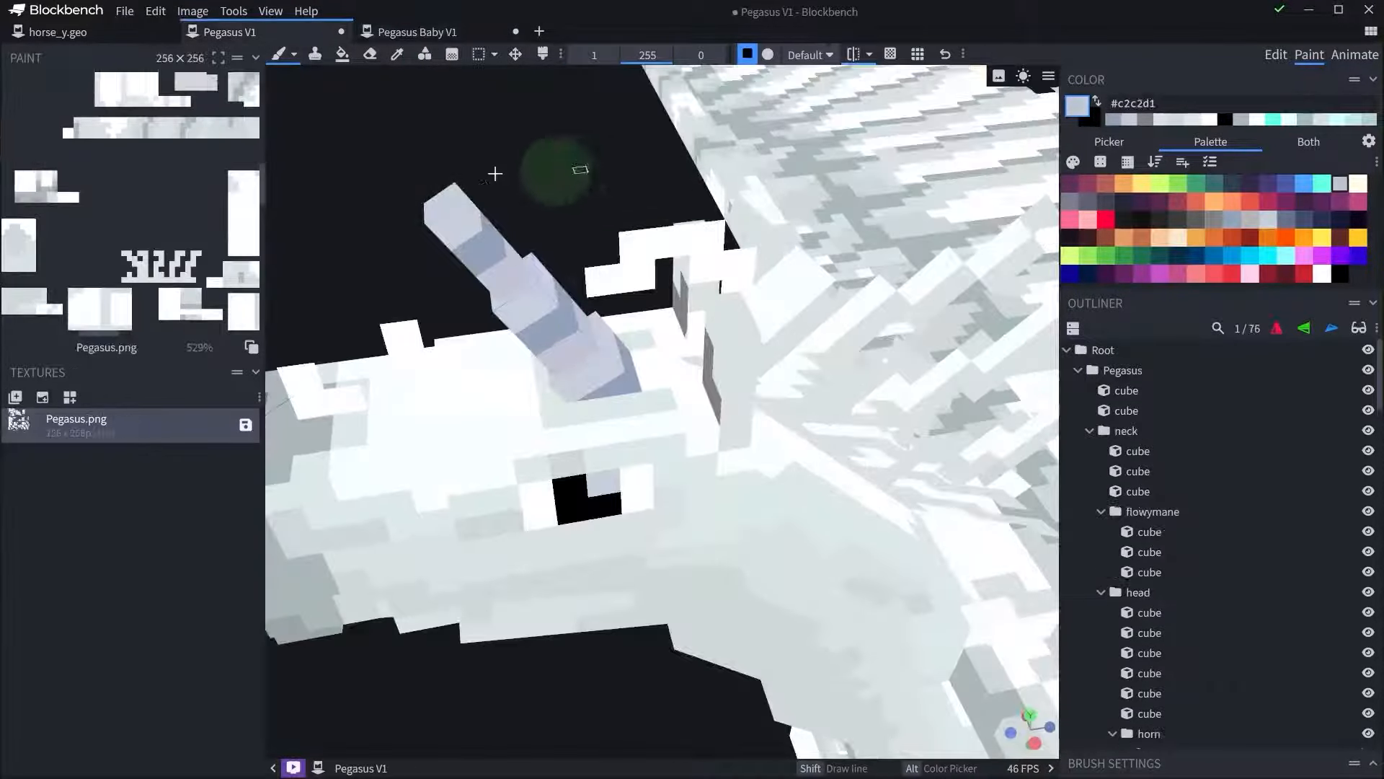
right_click_drag(325, 278, 473, 214)
left_click_drag(473, 214, 582, 475)
left_click(871, 376, "alt")
left_click(418, 32)
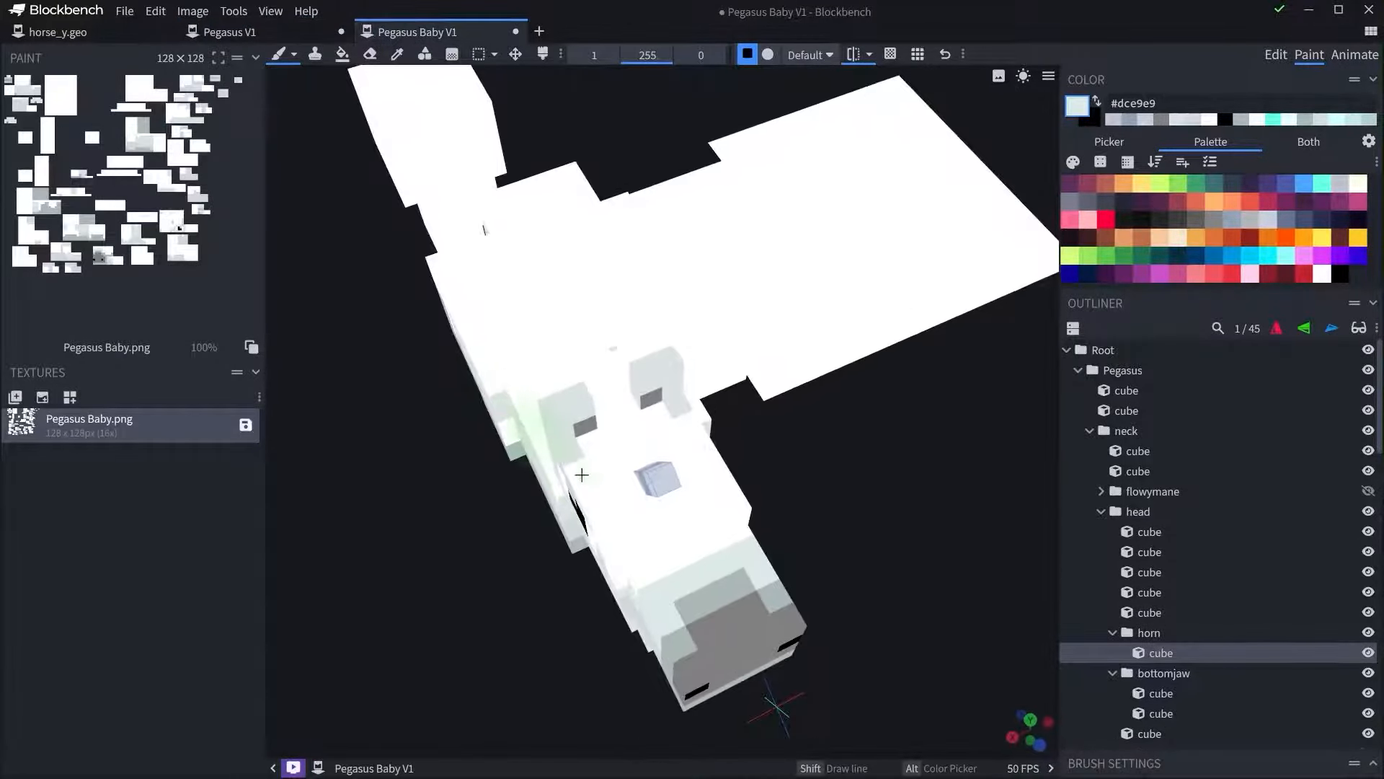
left_click(620, 475)
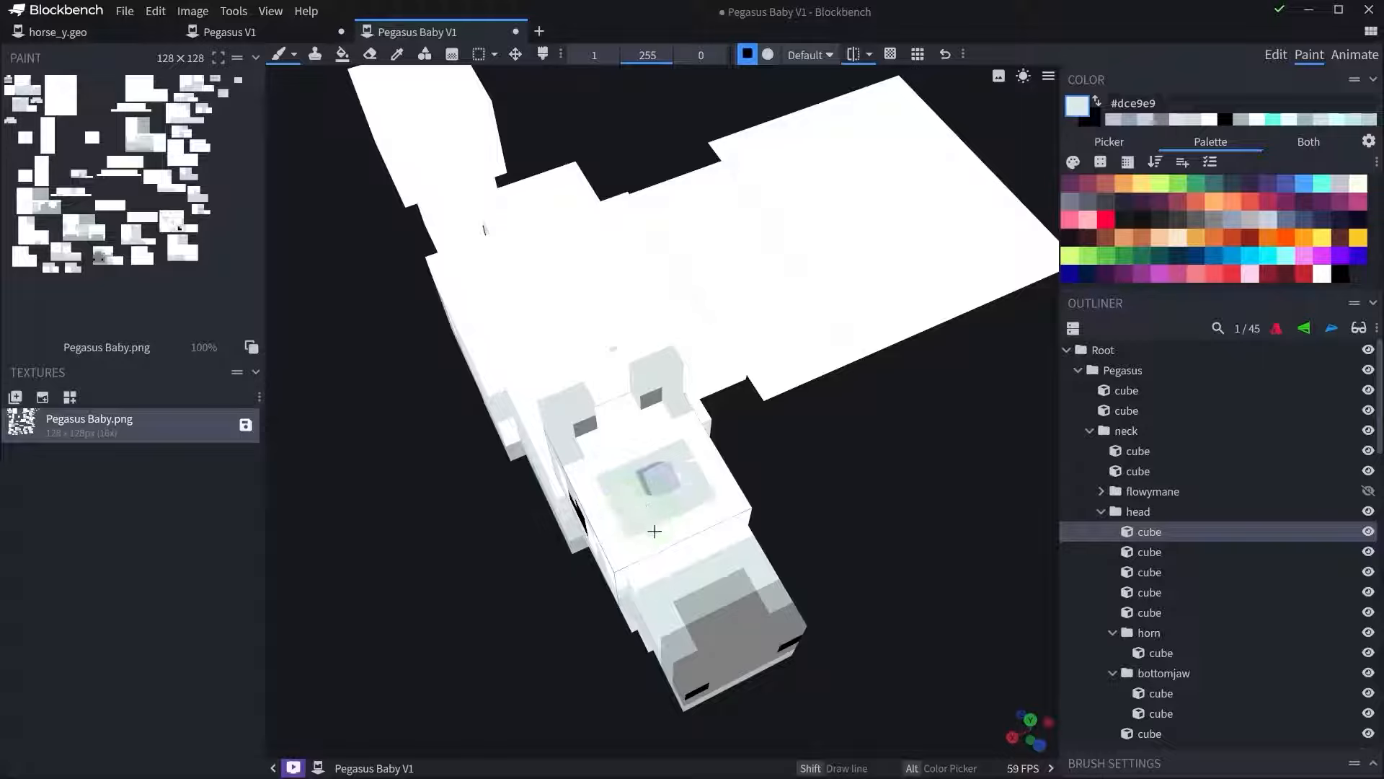
mouse_move(892, 459)
left_mouse_down()
mouse_move(860, 473)
mouse_move(822, 451)
left_mouse_up()
left_click(633, 520)
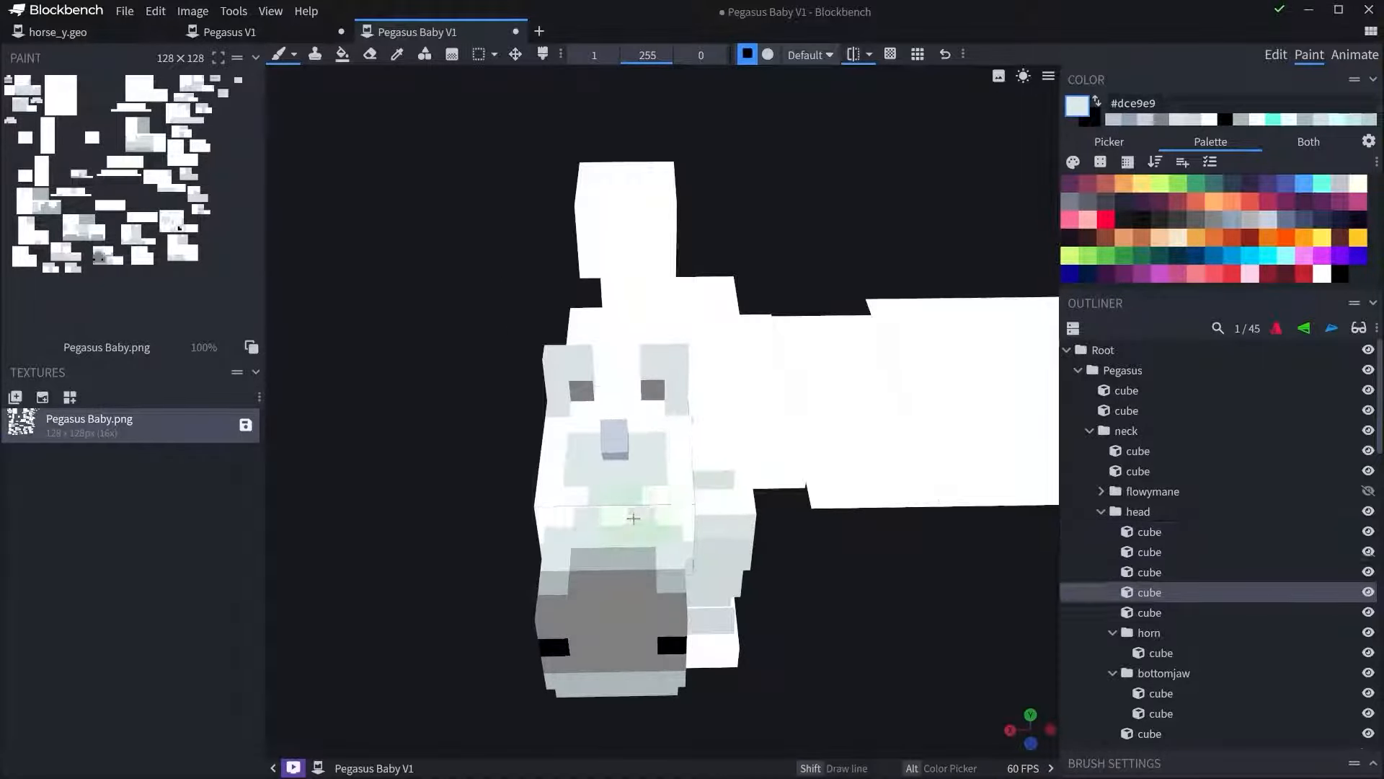
left_click_drag(851, 600, 753, 516)
right_click_drag(754, 516, 600, 251)
left_click_drag(541, 557, 497, 537)
Examine the shading on the Pegasus V1 muzzle, neck, mane, back and wings, undoing any stray strokes.
left_click(229, 32)
scroll(597, 272, "up", 5)
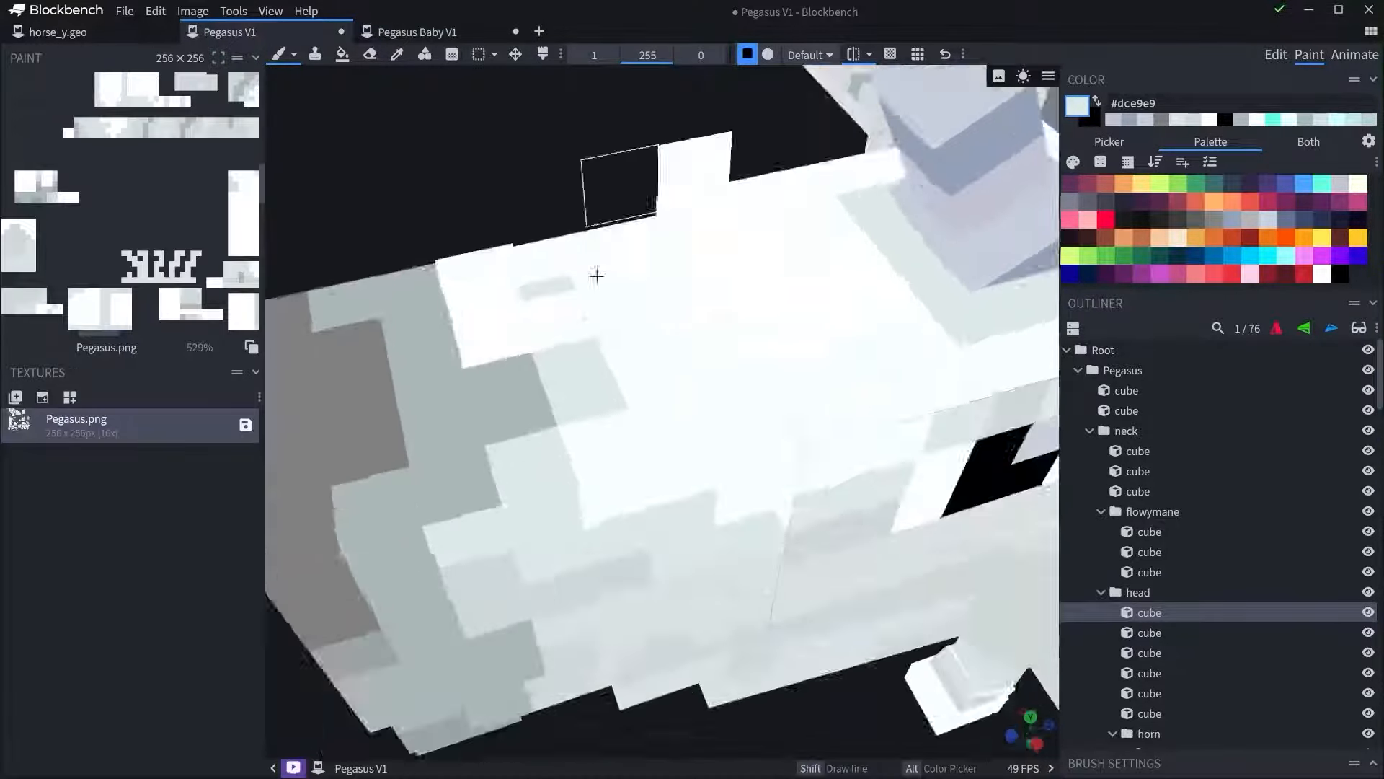
scroll(594, 241, "down", 5)
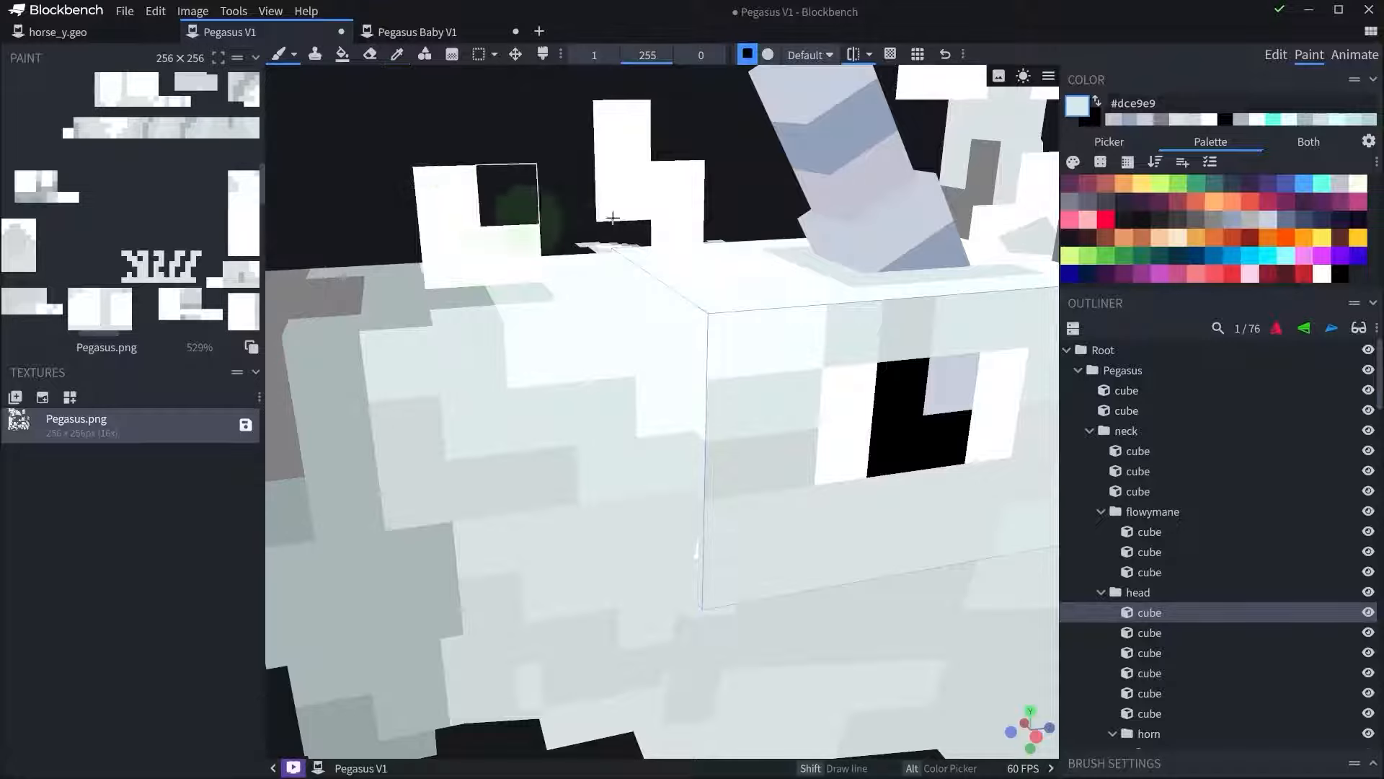
scroll(595, 187, "down", 5)
mouse_move(571, 224)
left_mouse_down()
mouse_move(542, 215)
mouse_move(517, 166)
left_mouse_up()
key("ctrl+z")
scroll(592, 281, "down", 3)
right_click_drag(610, 185, 457, 176)
mouse_move(771, 173)
left_mouse_down()
mouse_move(750, 167)
mouse_move(765, 157)
left_mouse_up()
scroll(733, 192, "up", 1)
scroll(699, 234, "up", 4)
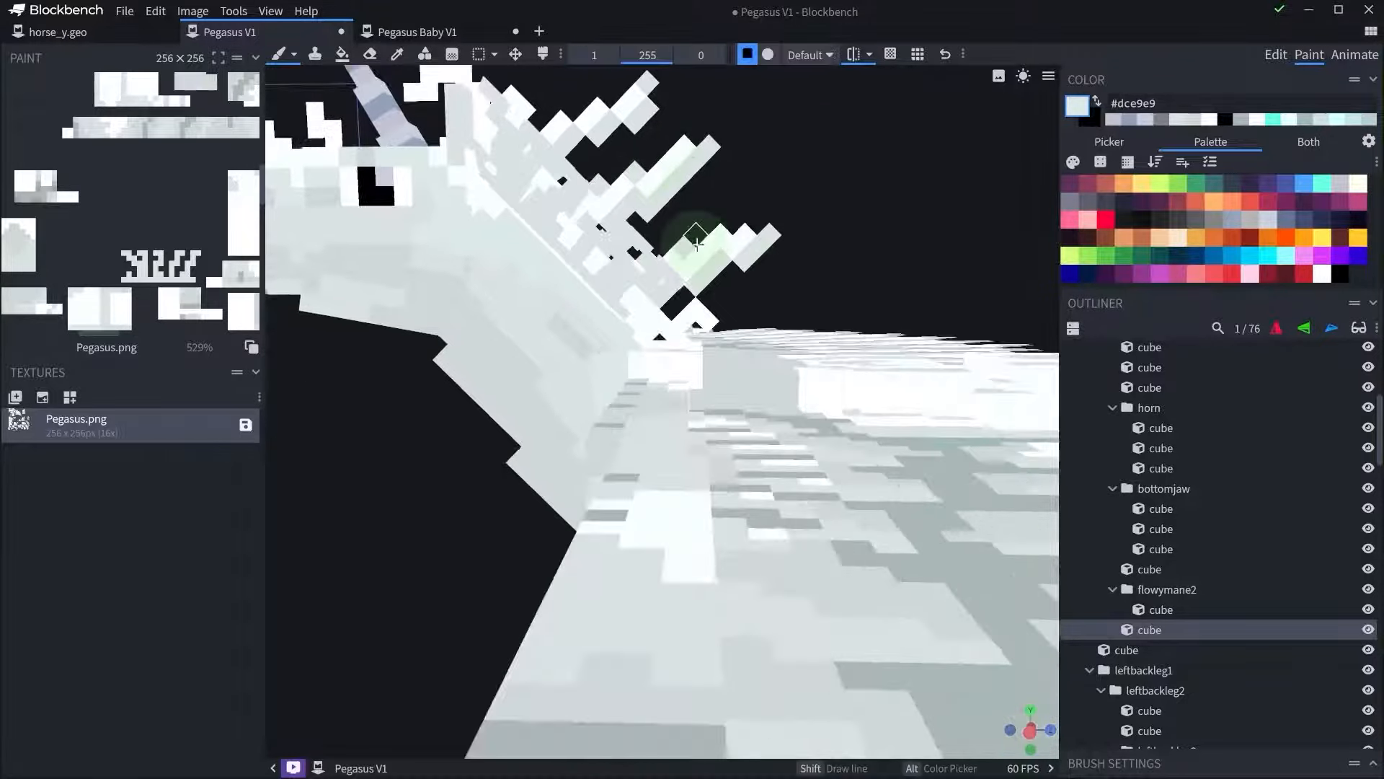
scroll(712, 250, "down", 5)
left_click(488, 443)
key("ctrl+z")
scroll(505, 549, "down", 3)
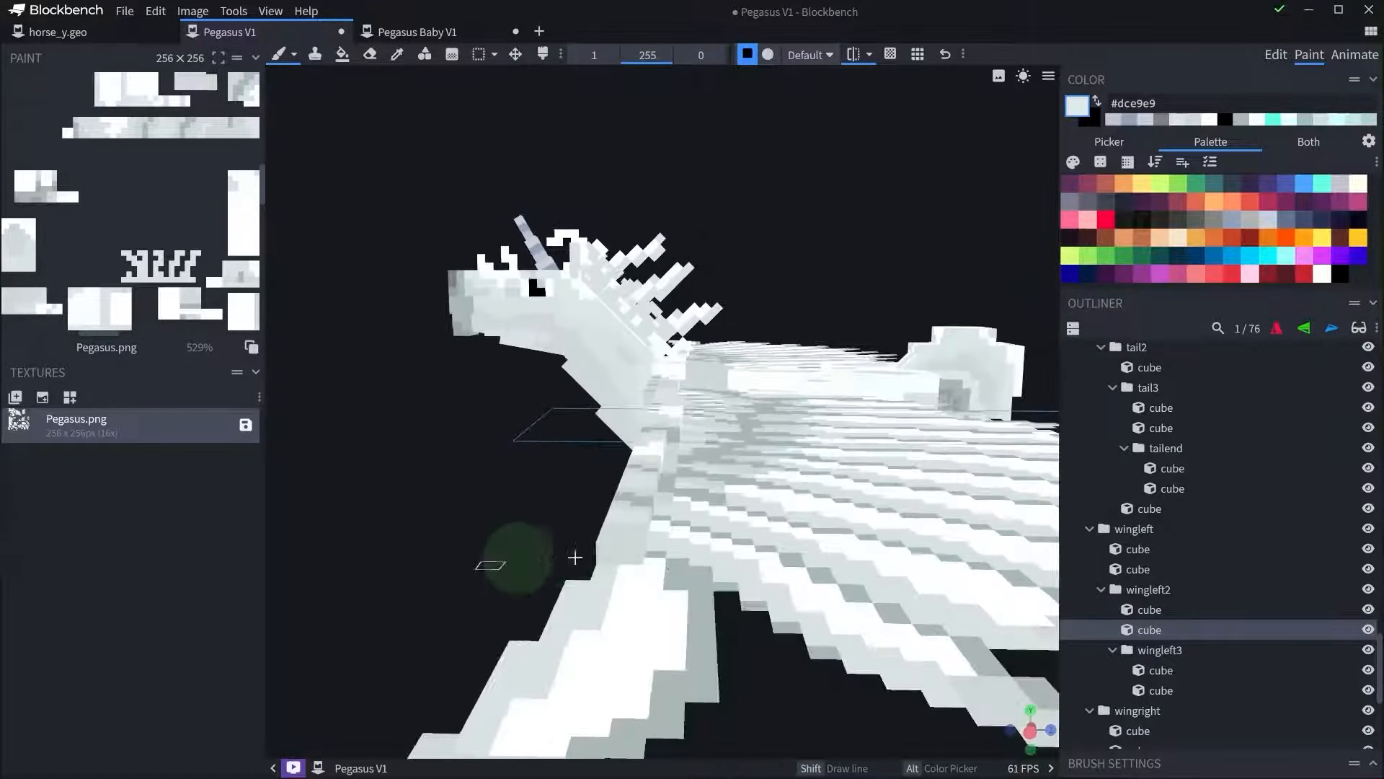
right_click_drag(1003, 242, 822, 275)
left_click_drag(822, 275, 750, 385)
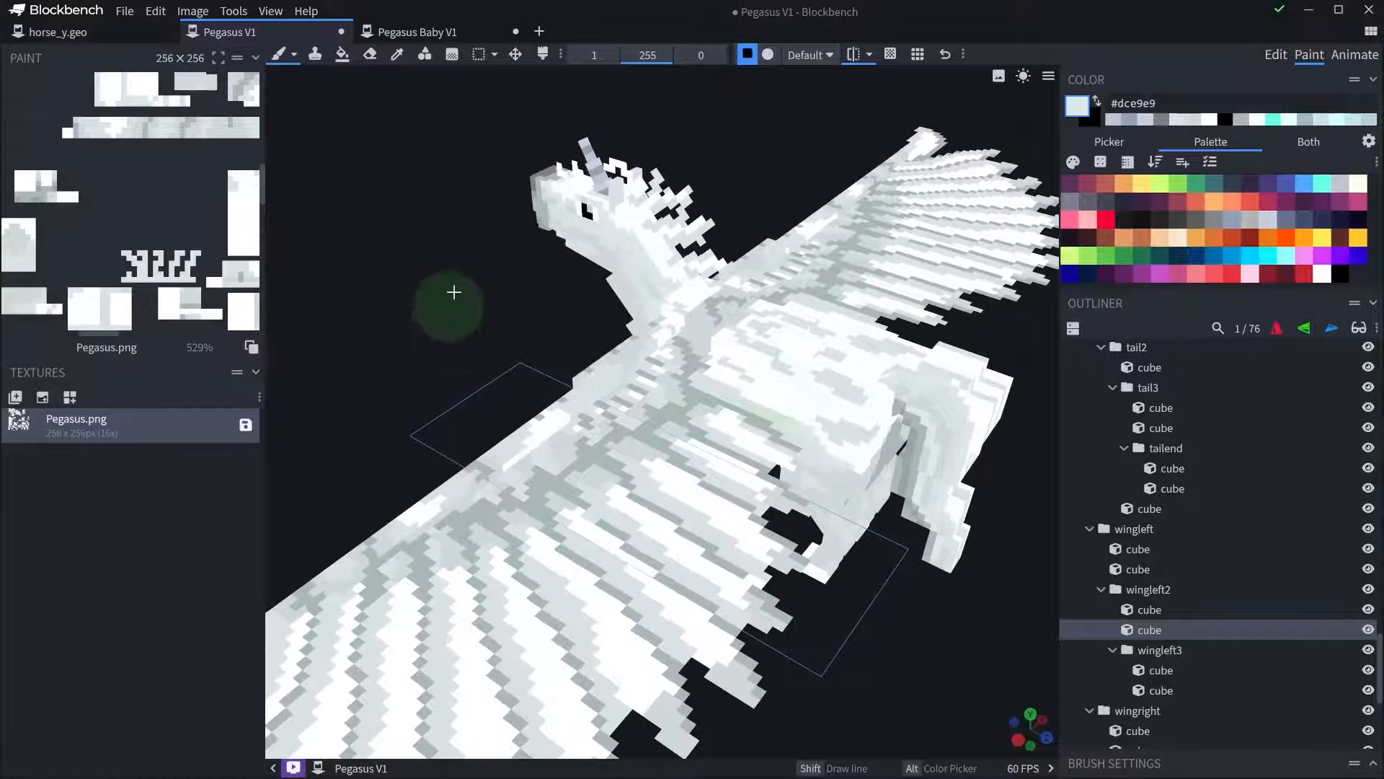
left_click_drag(454, 291, 389, 239)
right_click_drag(563, 264, 643, 301)
Sample #a9b7b7 from the Pegasus V1 wing and paint a zigzag of it across the baby's back at the wing base.
scroll(703, 416, "up", 4)
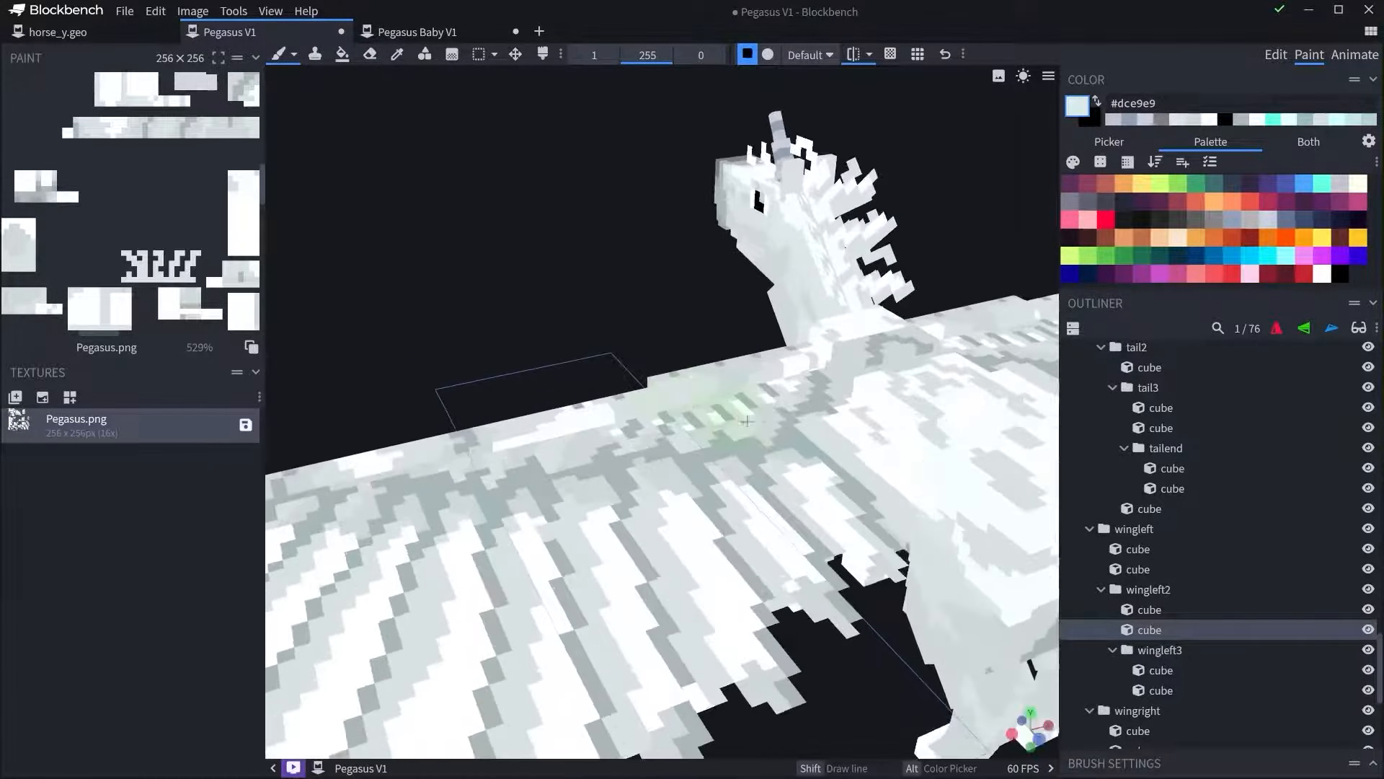
key("alt")
left_click(732, 461, "alt")
left_click(413, 32)
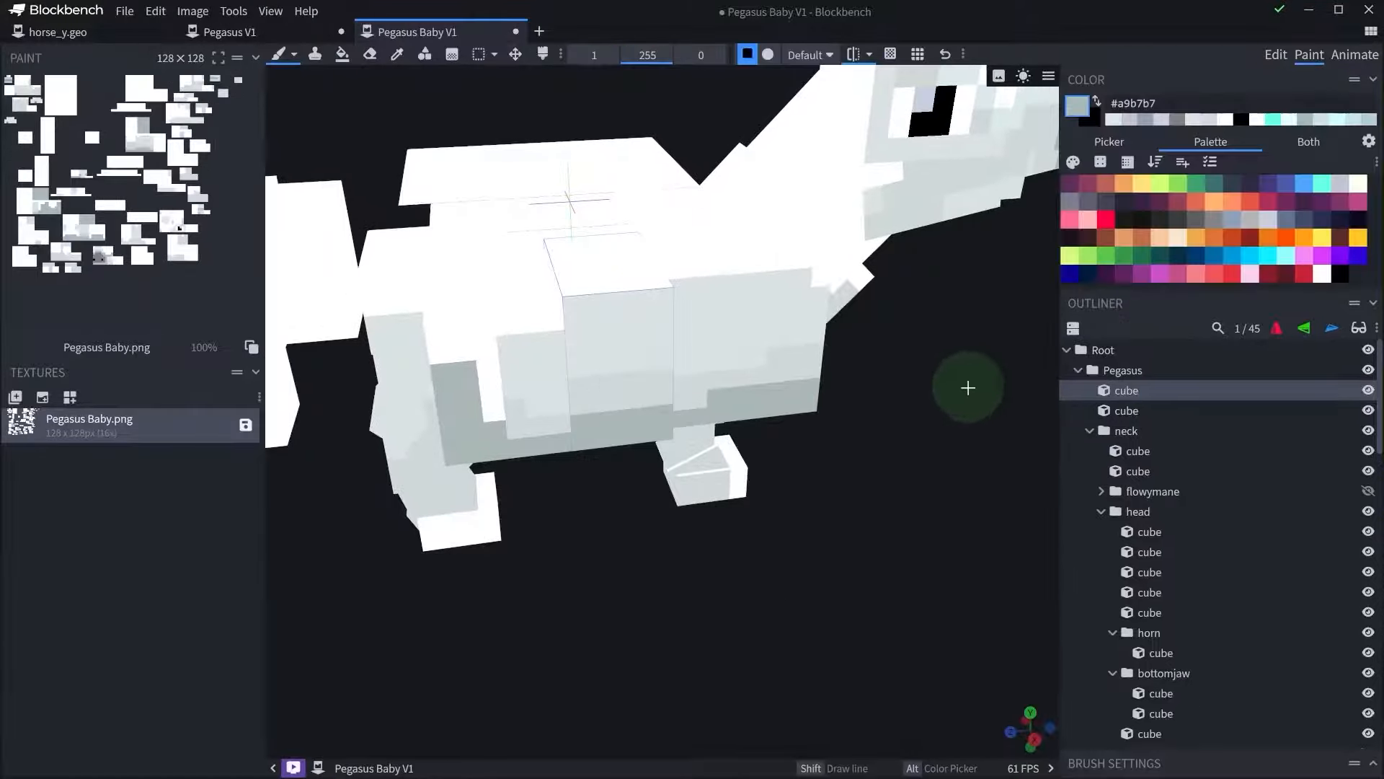
mouse_move(966, 387)
left_mouse_down()
mouse_move(1023, 448)
mouse_move(1010, 439)
left_mouse_up()
left_click(741, 323)
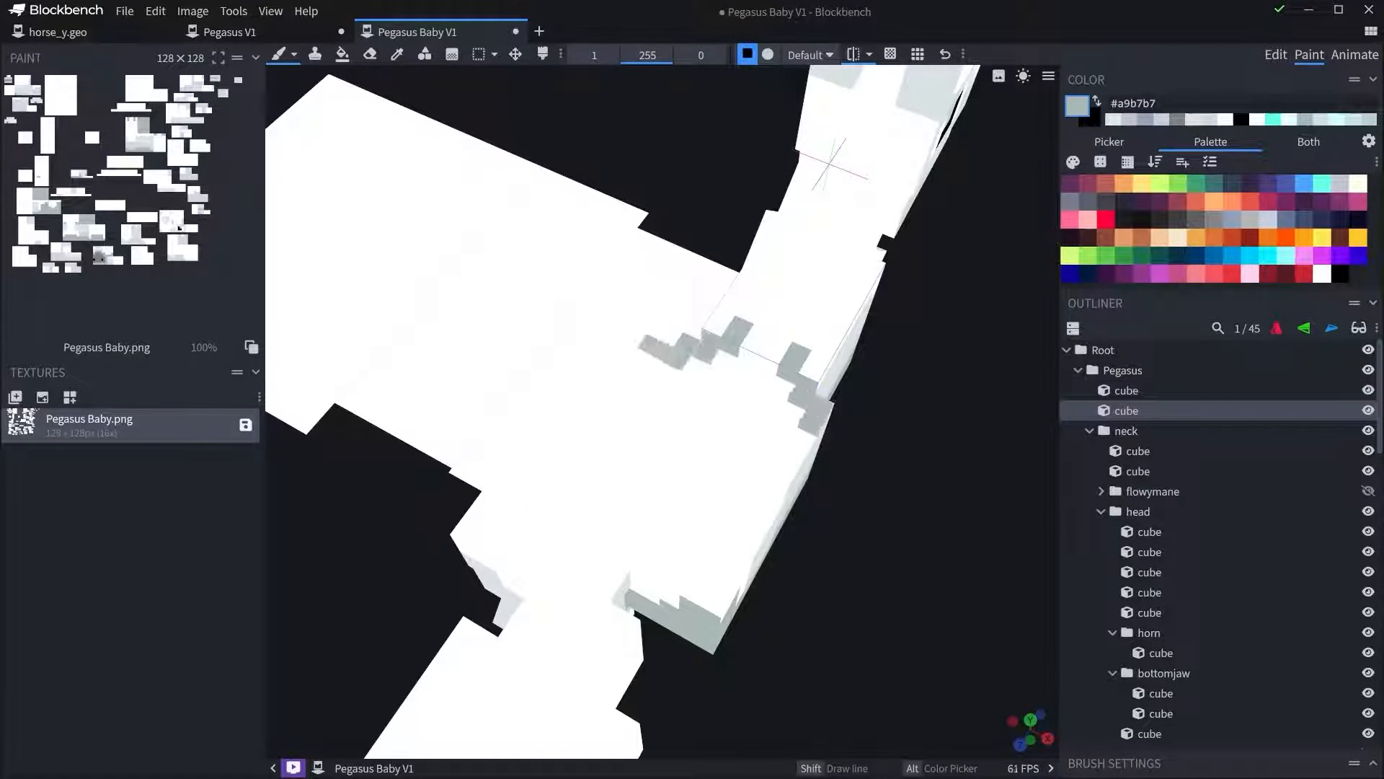
mouse_move(826, 492)
left_mouse_down()
mouse_move(942, 559)
mouse_move(649, 377)
left_mouse_up()
Extend the #a9b7b7 zigzag outward along the baby's left wing and thicken it near the body.
left_click(605, 362)
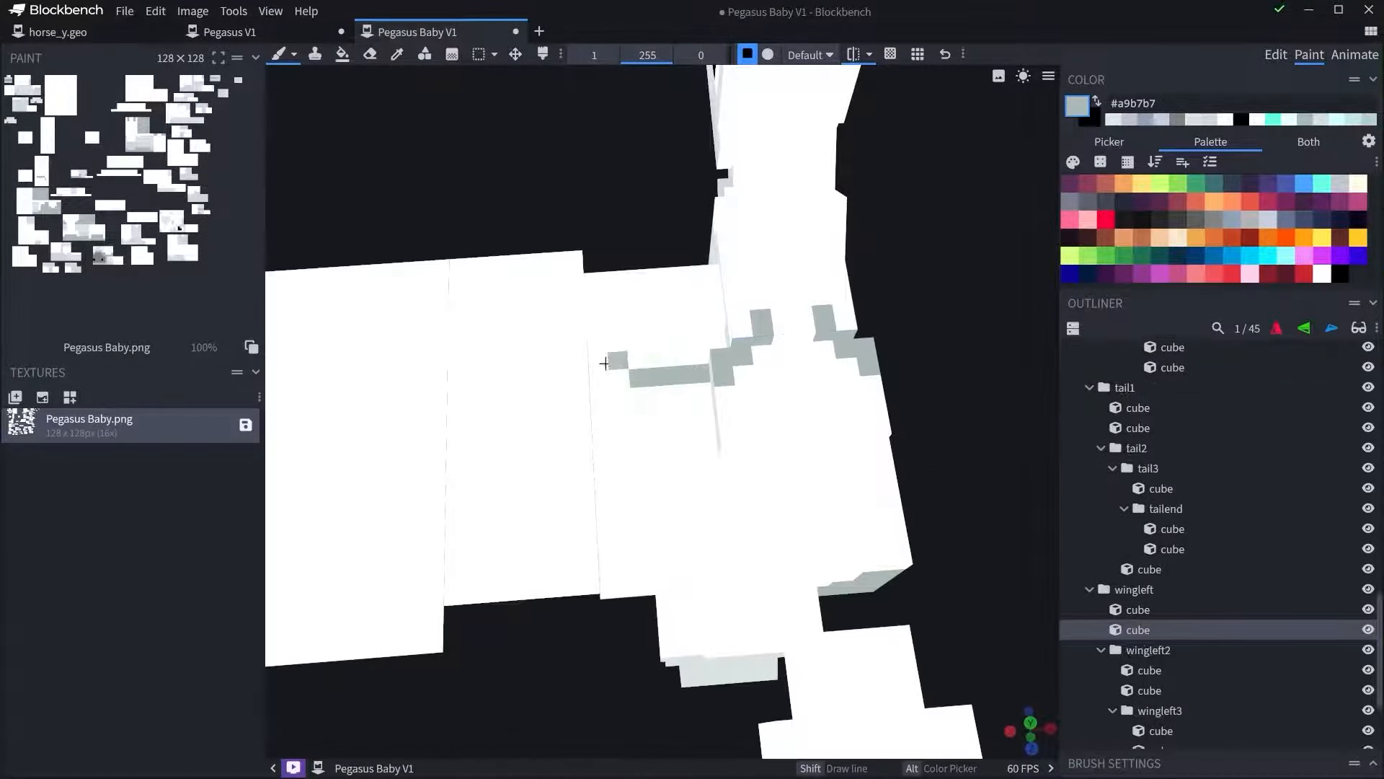
left_click_drag(544, 354, 539, 345)
right_click_drag(508, 355, 695, 392)
left_click_drag(711, 401, 652, 381)
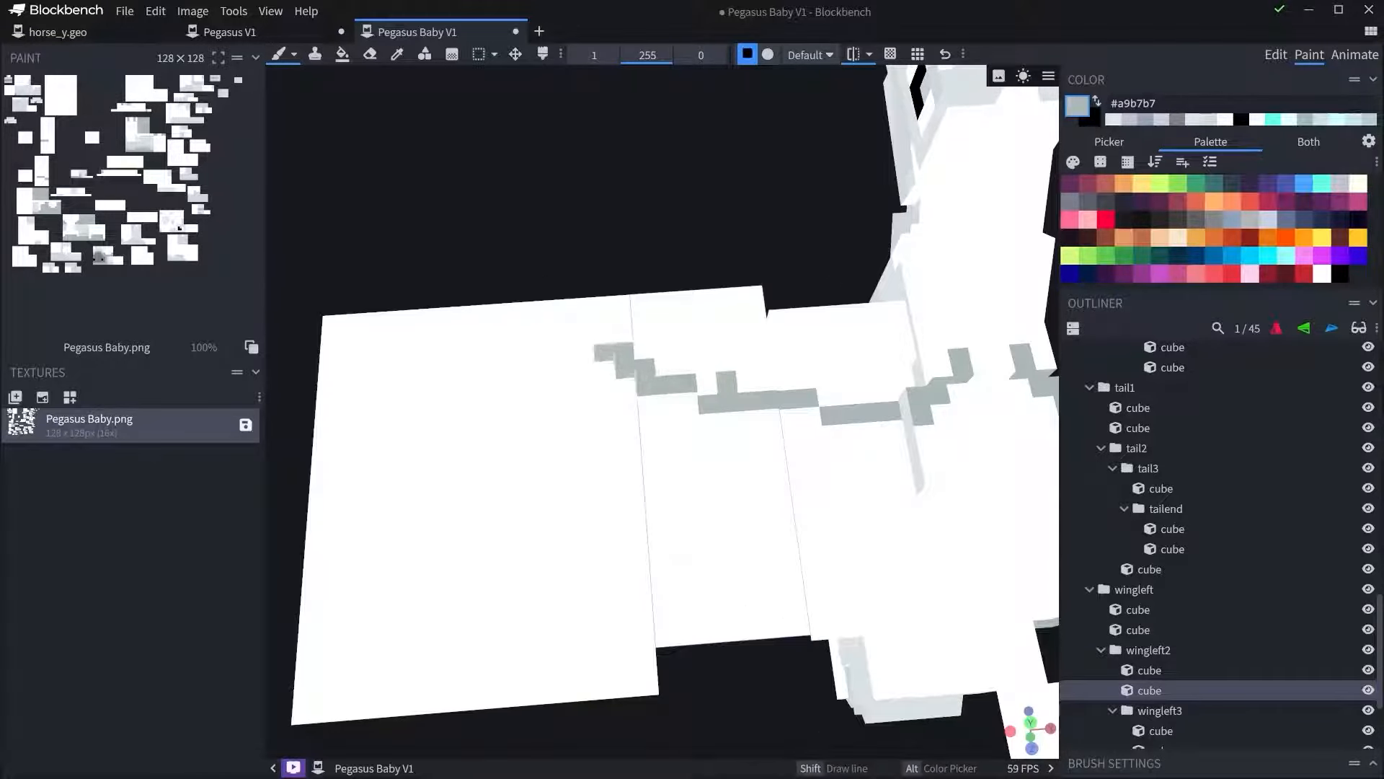
right_click_drag(748, 424, 703, 364)
left_click_drag(599, 144, 652, 279)
left_click(660, 368)
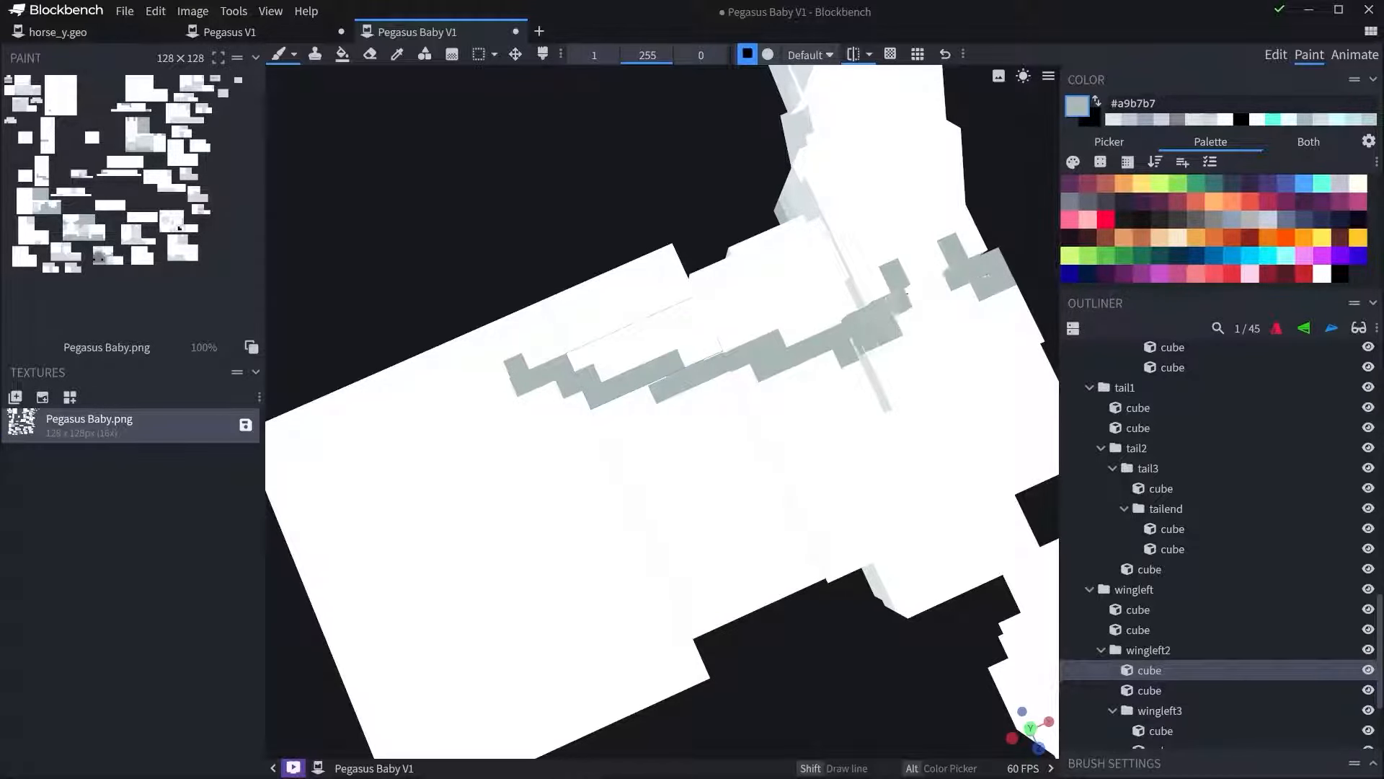
Erase stepped notches along the outer edge of the baby's left wing tip to shape the end feathers.
right_click_drag(756, 351, 626, 285)
scroll(661, 312, "down", 4)
scroll(617, 360, "up", 1)
right_click_drag(599, 374, 684, 298)
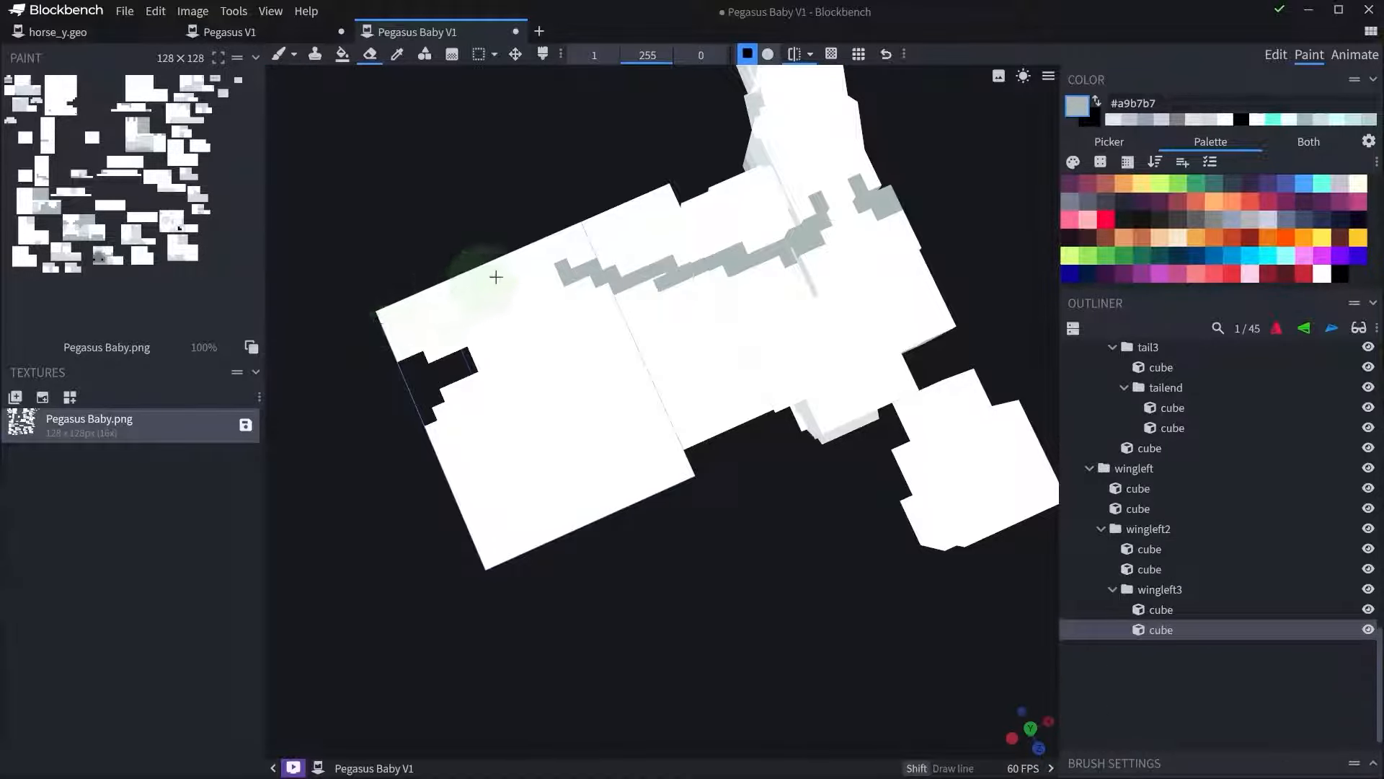
left_click_drag(430, 278, 836, 63)
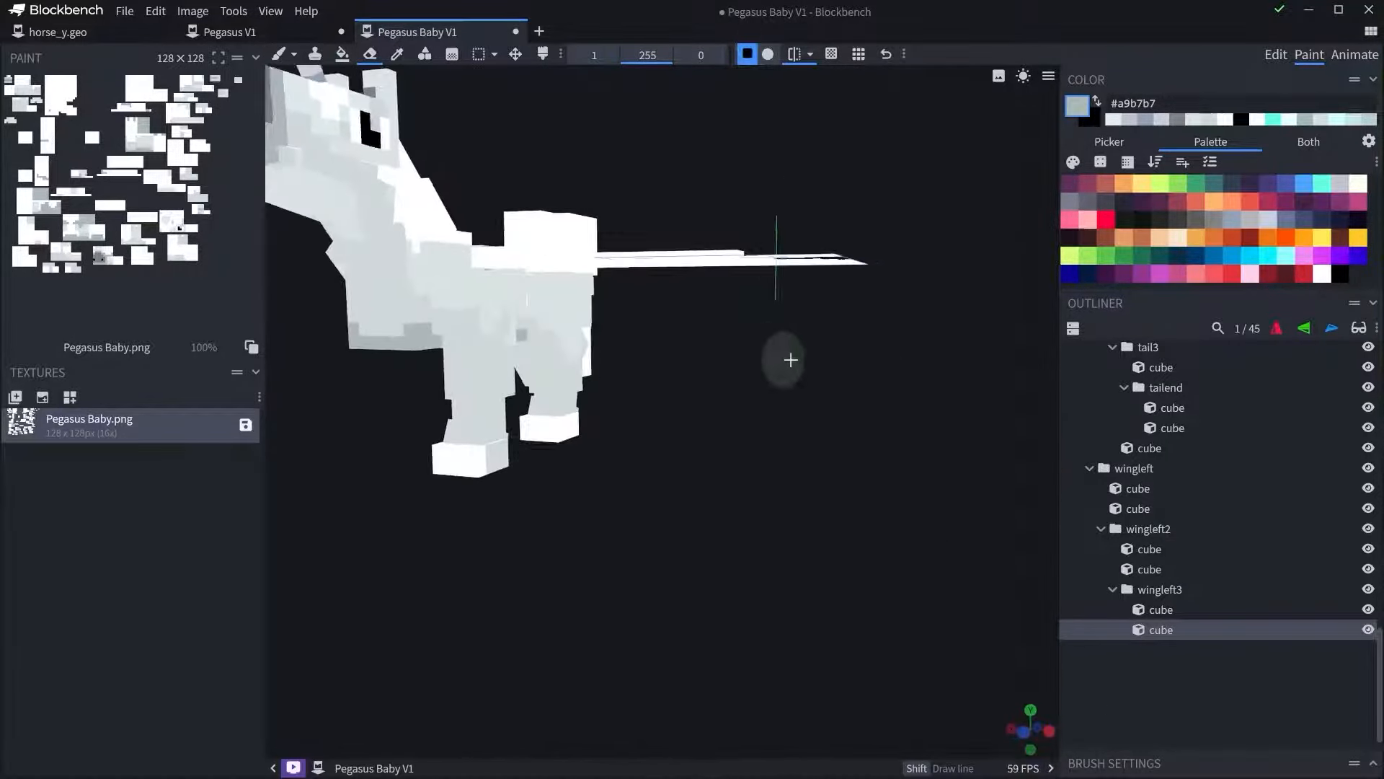
left_click_drag(791, 358, 822, 544)
left_click(835, 436)
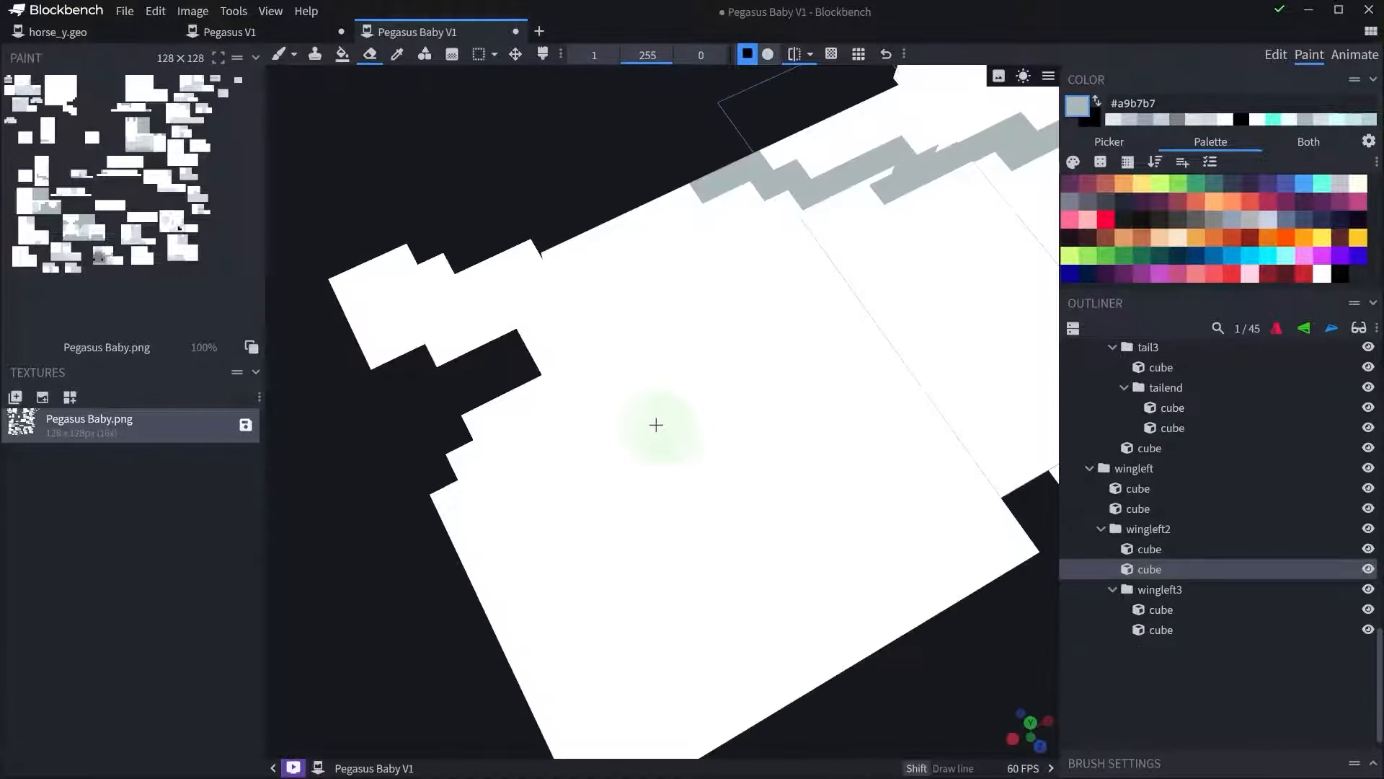
Erase two diagonal gaps through the outer section of the left wing to separate its feathers.
right_click_drag(654, 414, 596, 275)
mouse_move(586, 249)
left_mouse_down()
mouse_move(577, 230)
mouse_move(465, 407)
mouse_move(564, 241)
left_mouse_up()
key("ctrl+z")
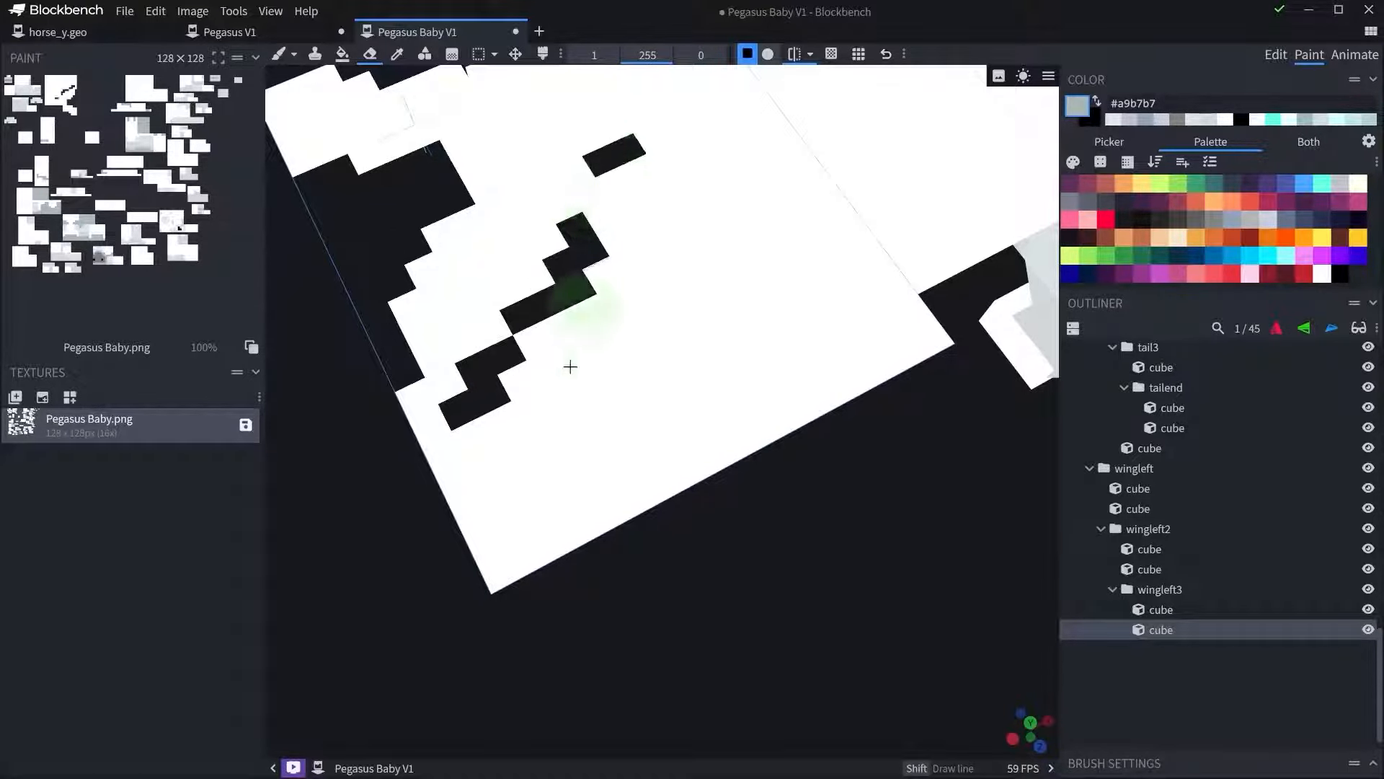
left_click(470, 469, "shift")
right_click_drag(588, 409, 525, 442)
right_click_drag(675, 204, 637, 309)
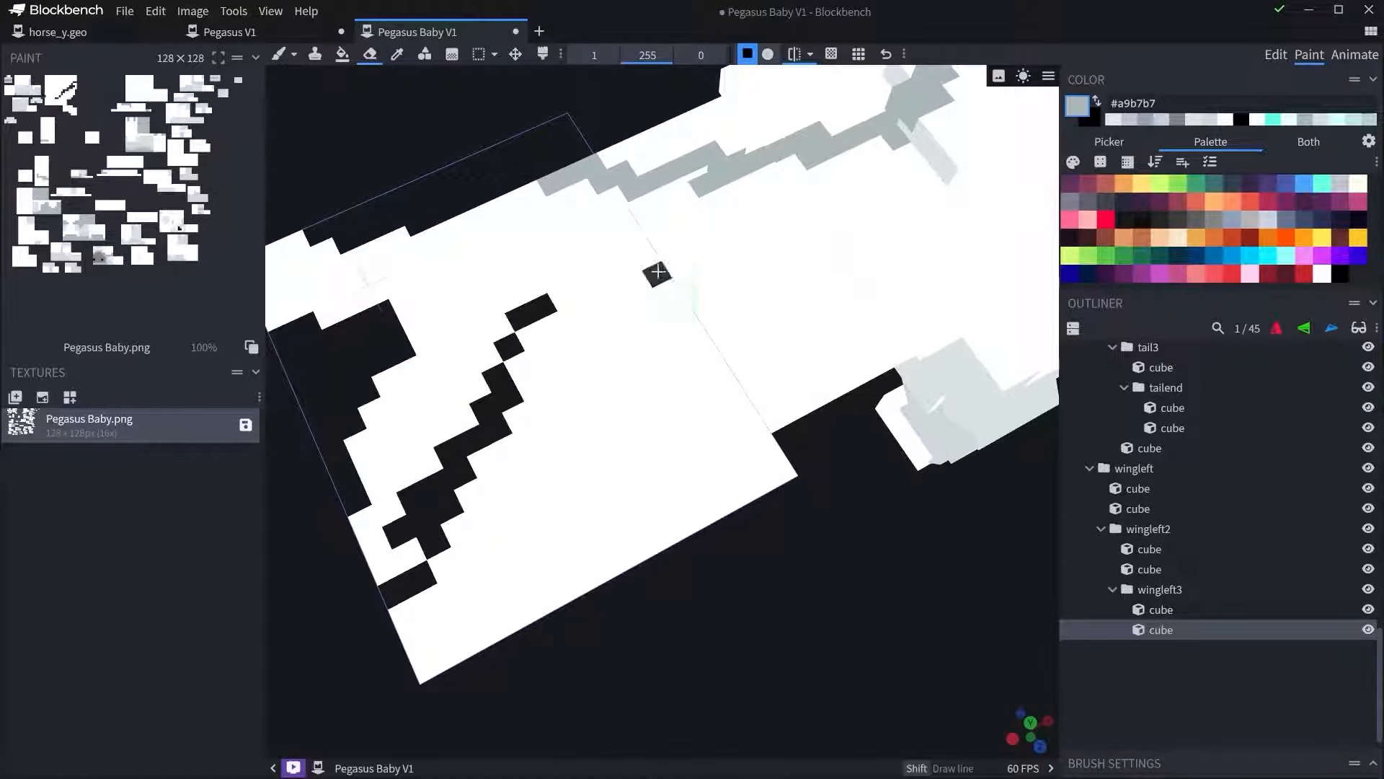
left_click(639, 548, "shift")
Erase feather gaps through the middle and inner sections of the left wing down to the trailing edge.
left_click(750, 258)
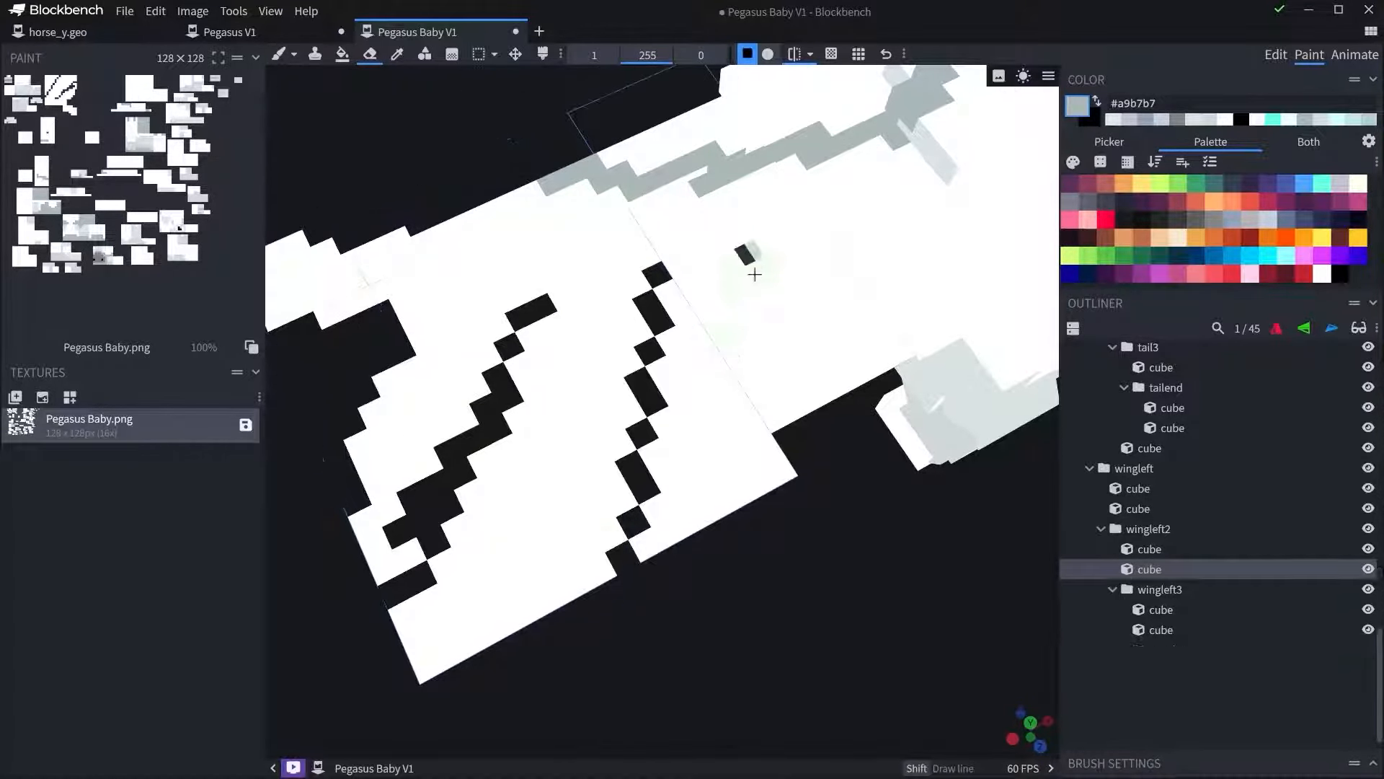
left_click(780, 424, "shift")
right_click_drag(814, 452, 677, 555)
left_click(679, 328)
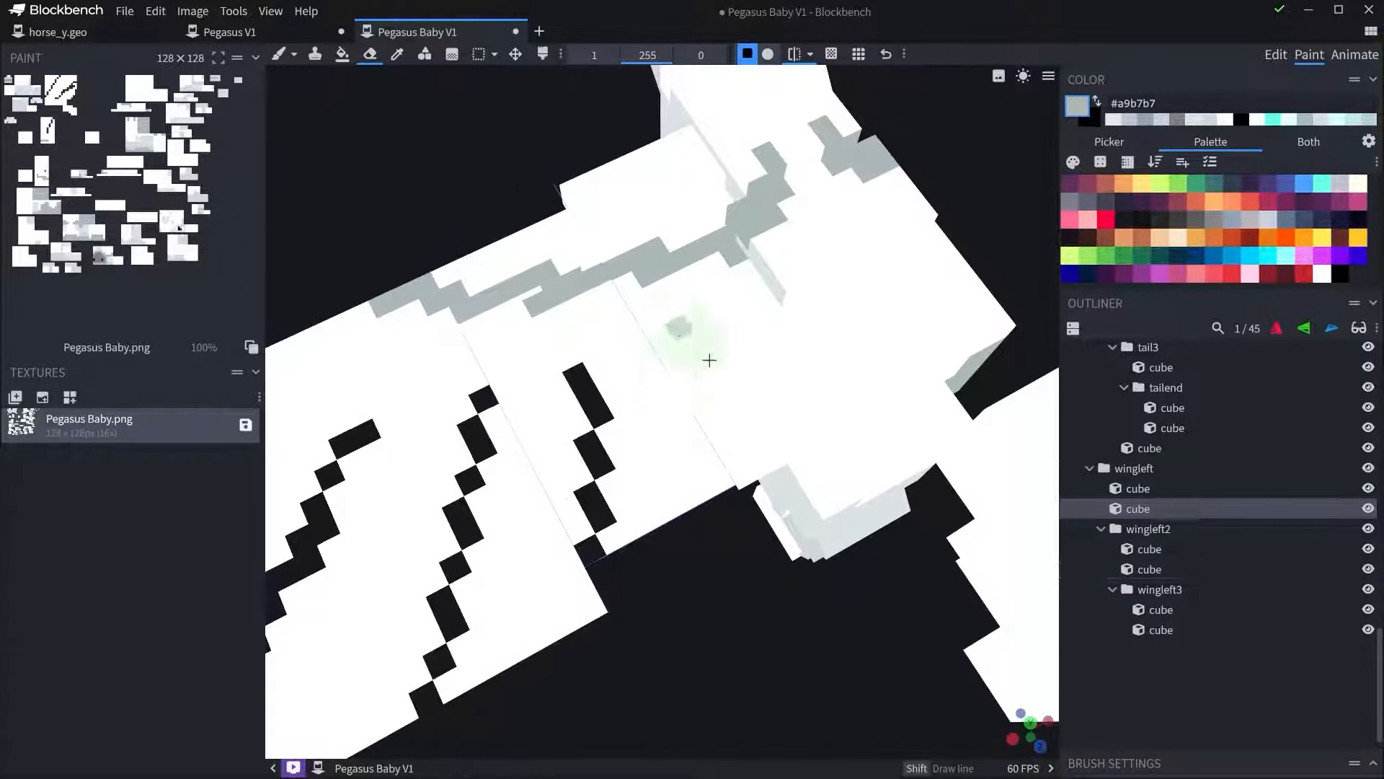
left_click(745, 481, "shift")
Trim the trailing ends of the left wing's feathers into stepped points.
right_click_drag(744, 482, 734, 374)
left_click_drag(561, 520, 581, 500)
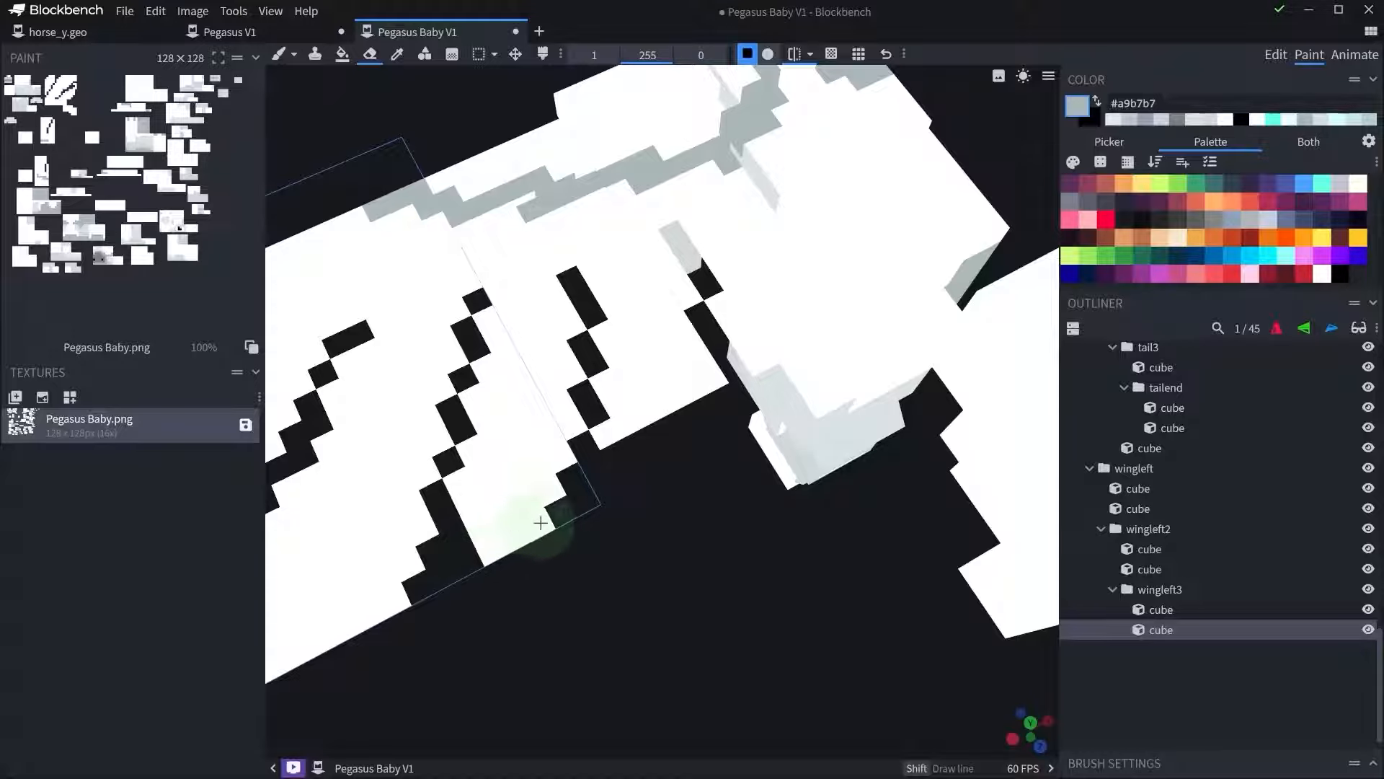
right_click_drag(541, 523, 651, 455)
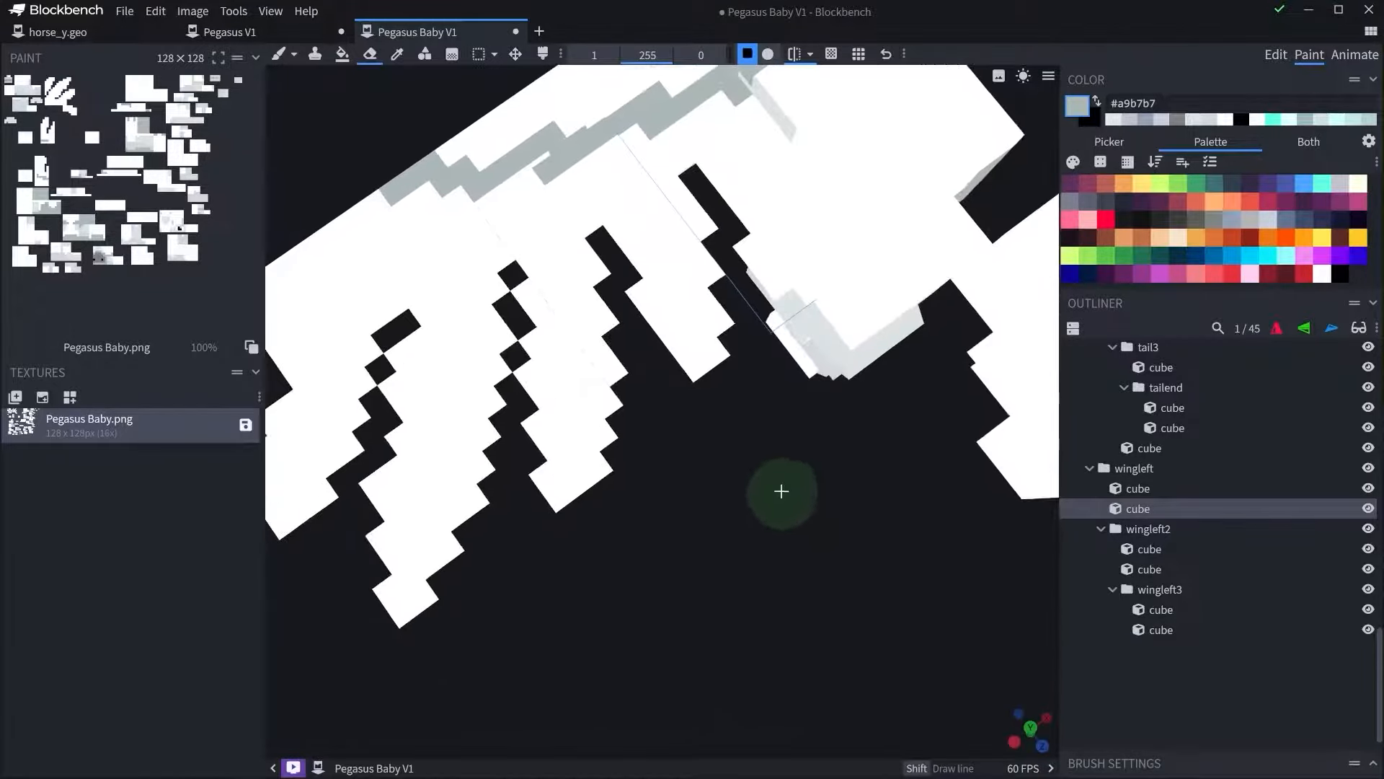
Sample #a9b7b7 from the wing zigzag and paint it down the edges of the left wing's inner feathers.
key("b")
left_click(582, 164, "alt")
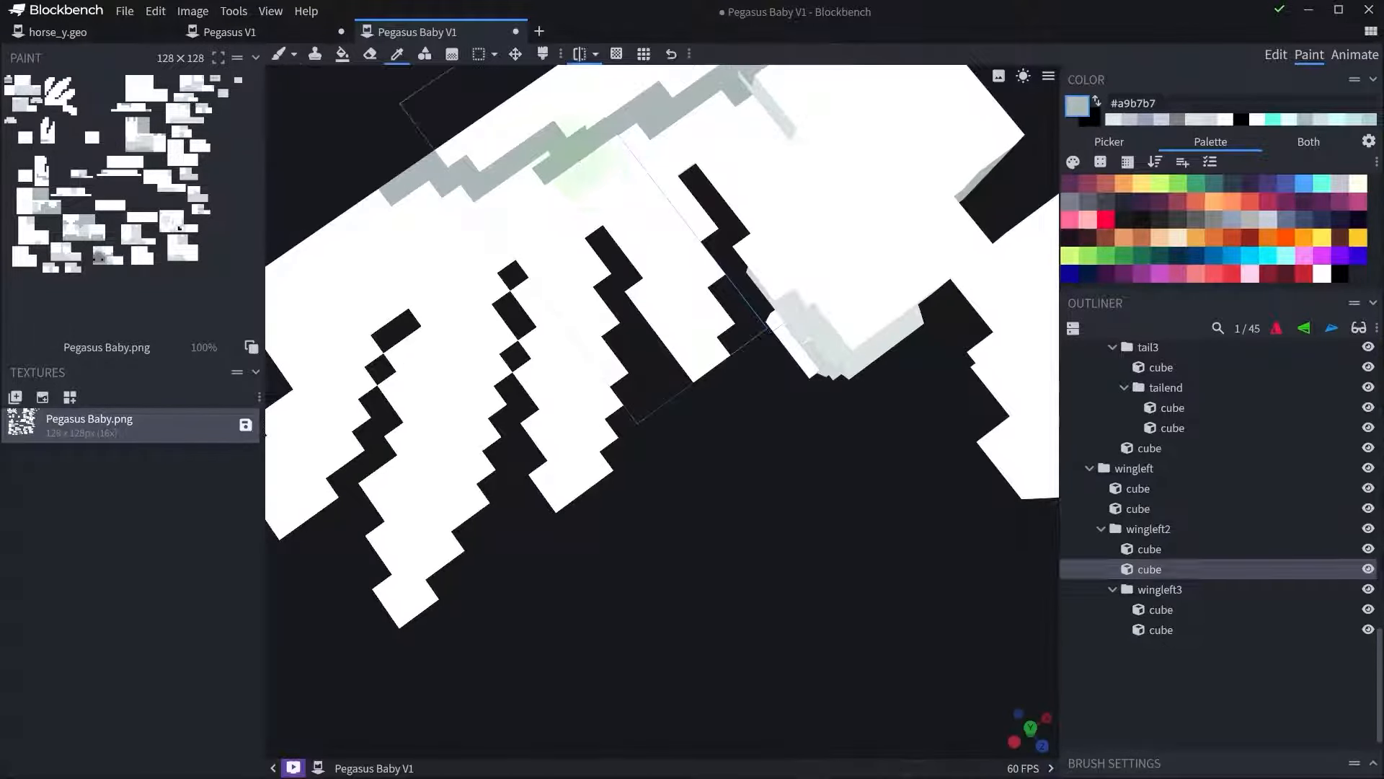
mouse_move(614, 292)
right_mouse_down()
mouse_move(577, 294)
mouse_move(617, 296)
right_mouse_up()
left_click_drag(754, 545, 690, 541)
right_click_drag(690, 541, 717, 572)
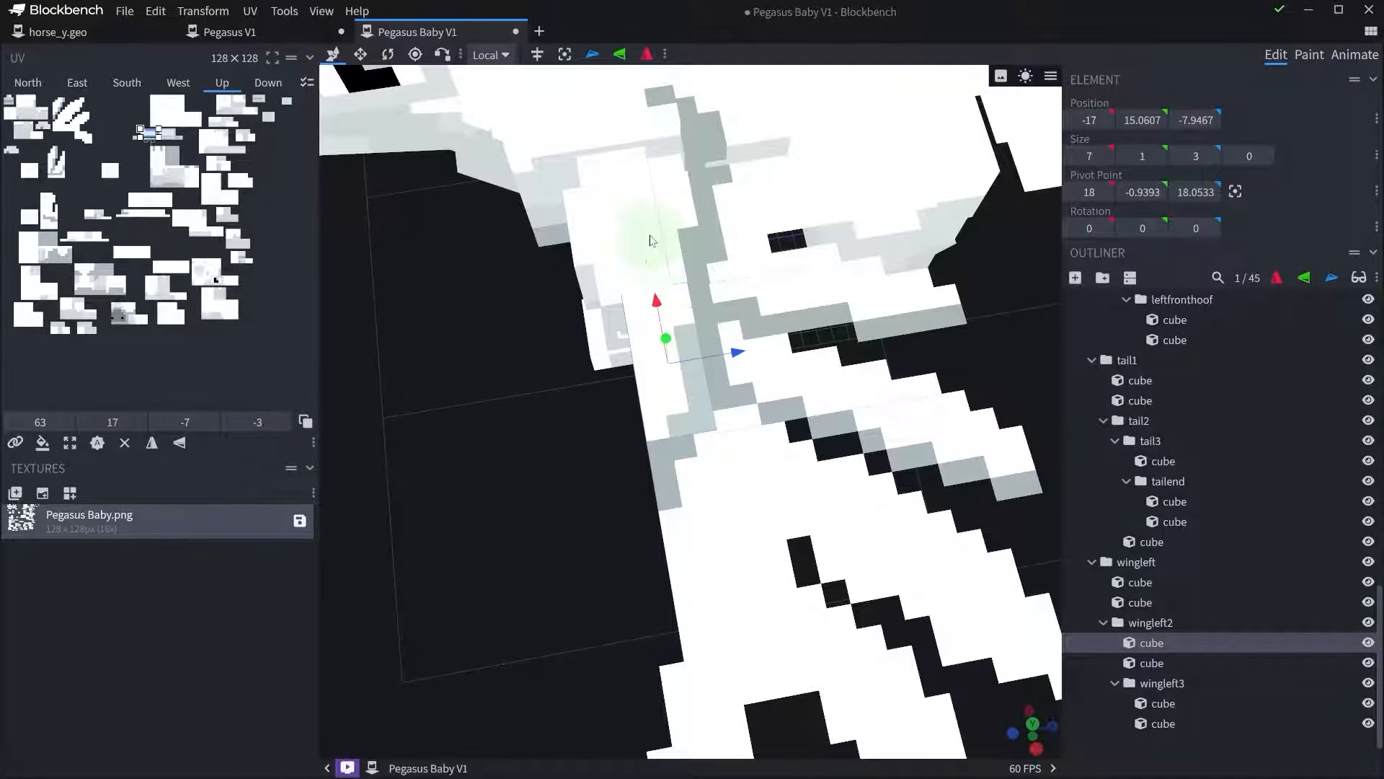
Reduce the depth of the left wing's leading-edge cubes to 2.25 in wingleft and 2 in wingleft2.
left_click(650, 240, "shift")
key("s")
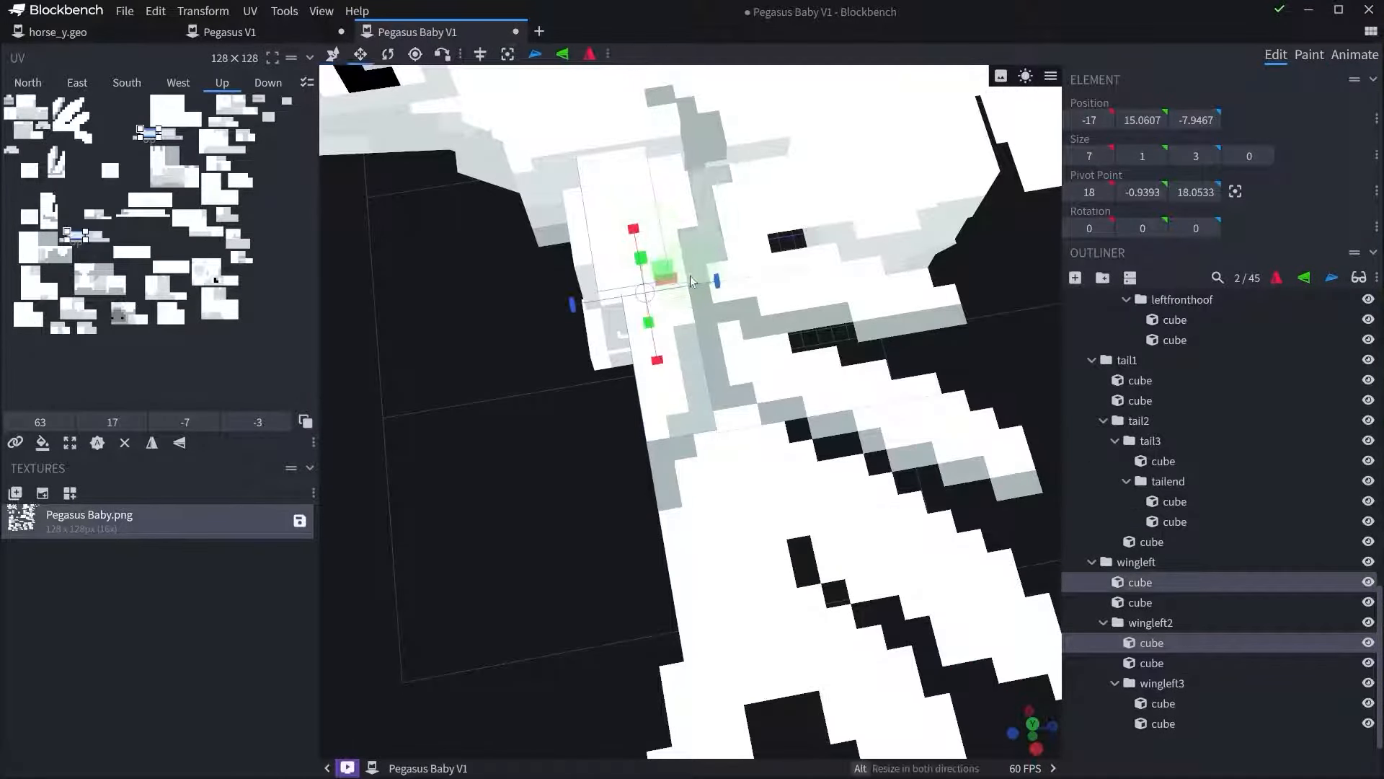
left_click_drag(713, 282, 695, 291)
right_click_drag(703, 351, 729, 415)
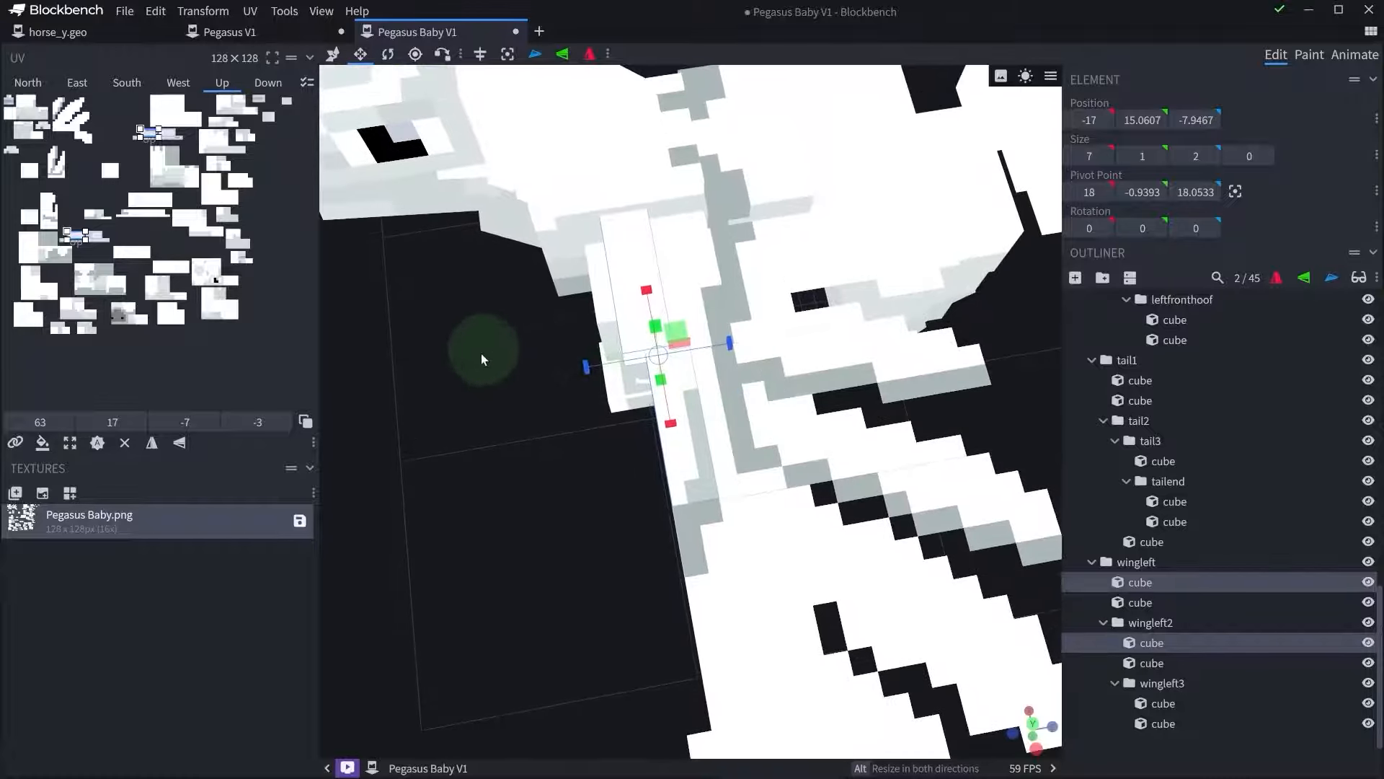
left_click_drag(583, 499, 607, 504)
Set the vertical UV size of both resized leading-edge cubes to -2 on the Up face and 2 on the Down face.
left_click(683, 477)
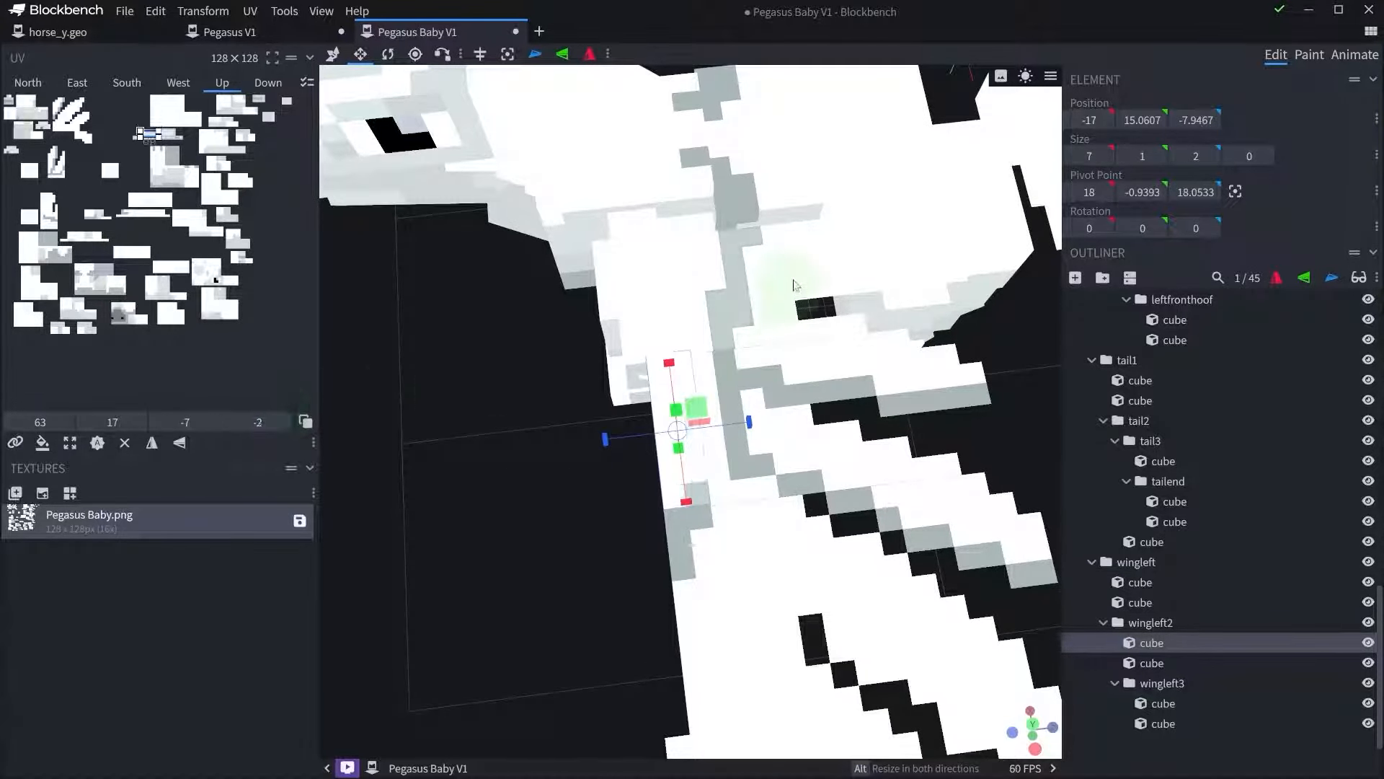
left_click(654, 305)
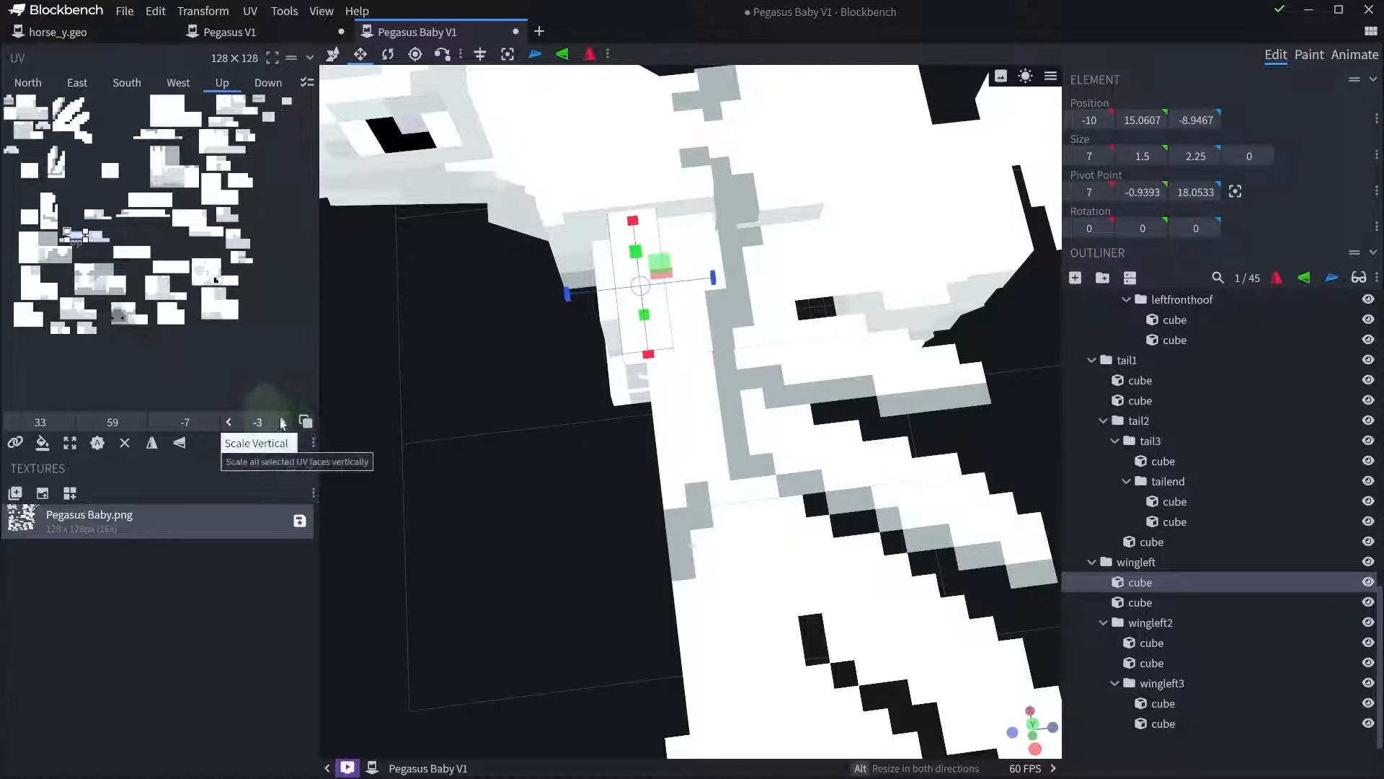
left_click(590, 369)
left_click(645, 315)
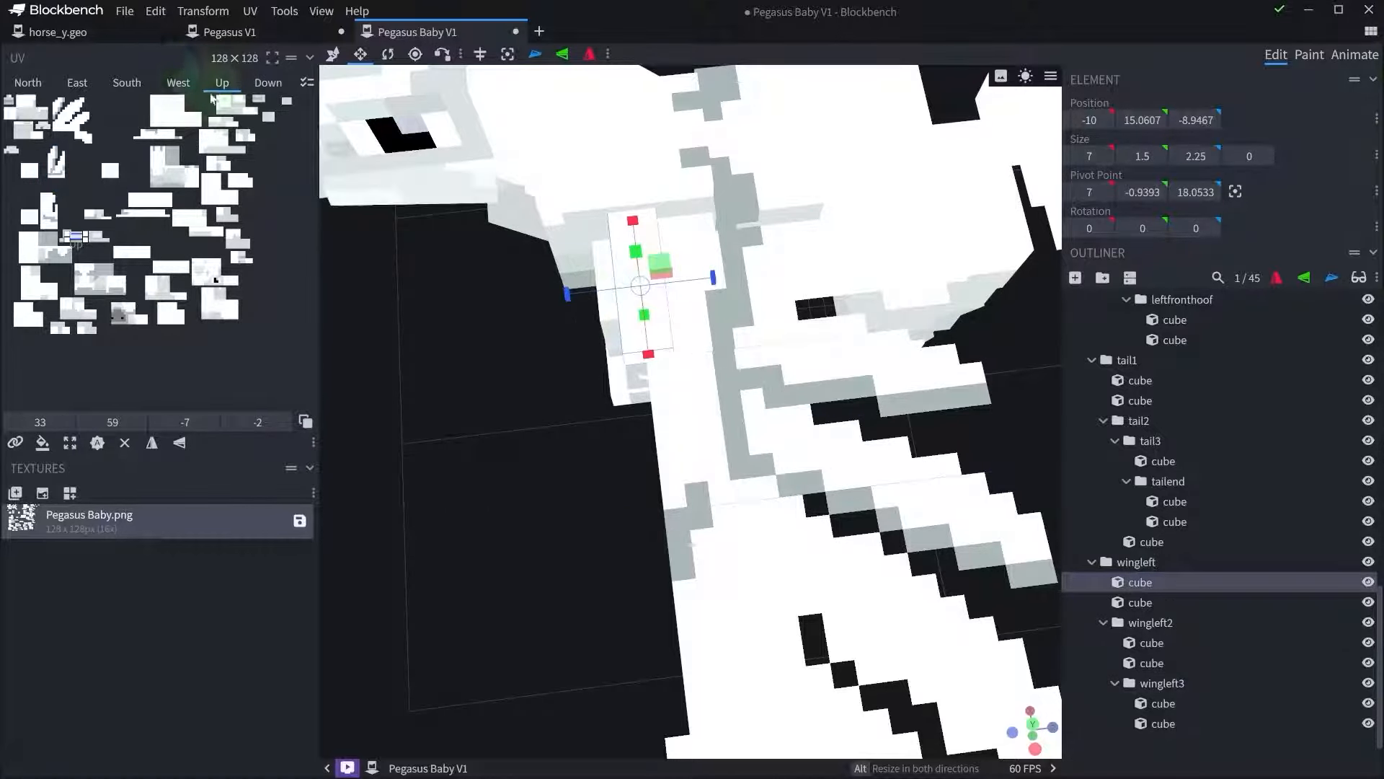
left_click(268, 82)
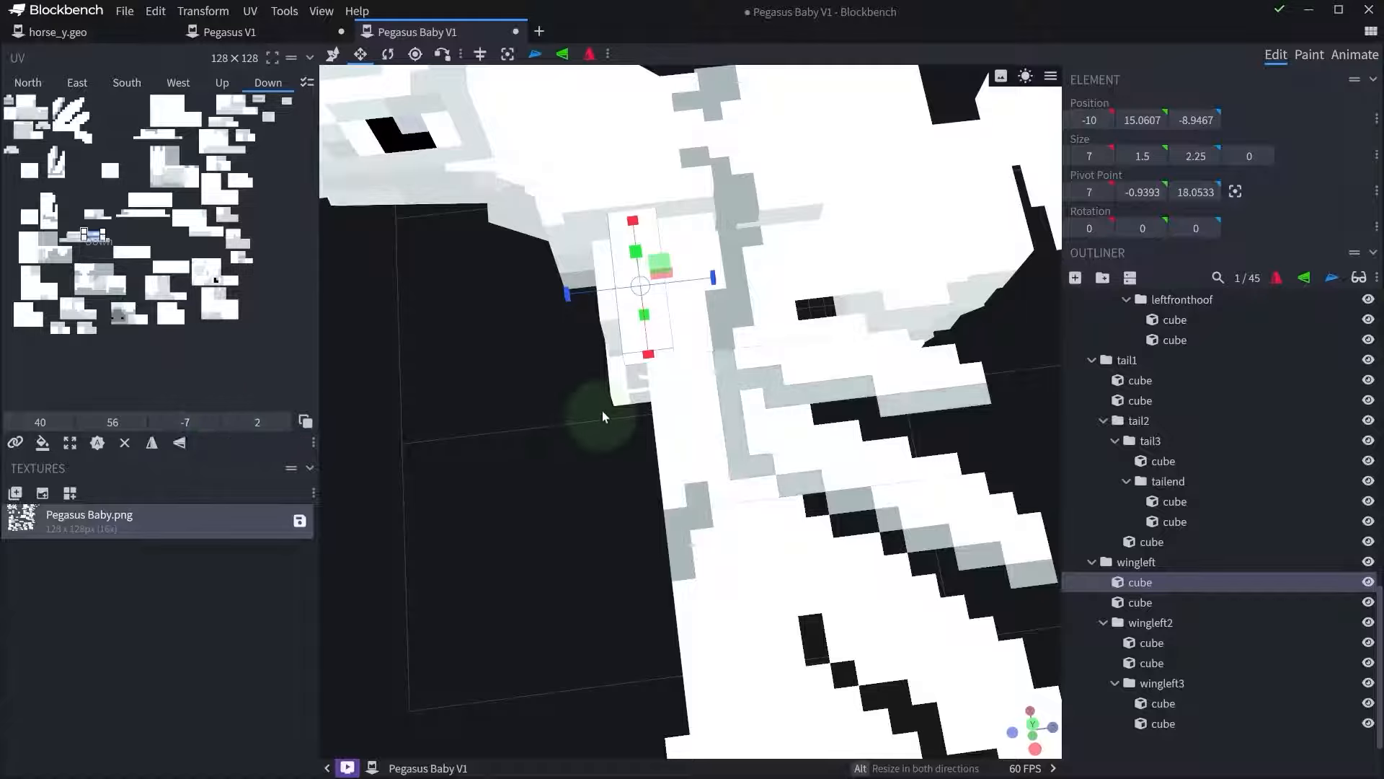
left_click(659, 400)
left_click(268, 82)
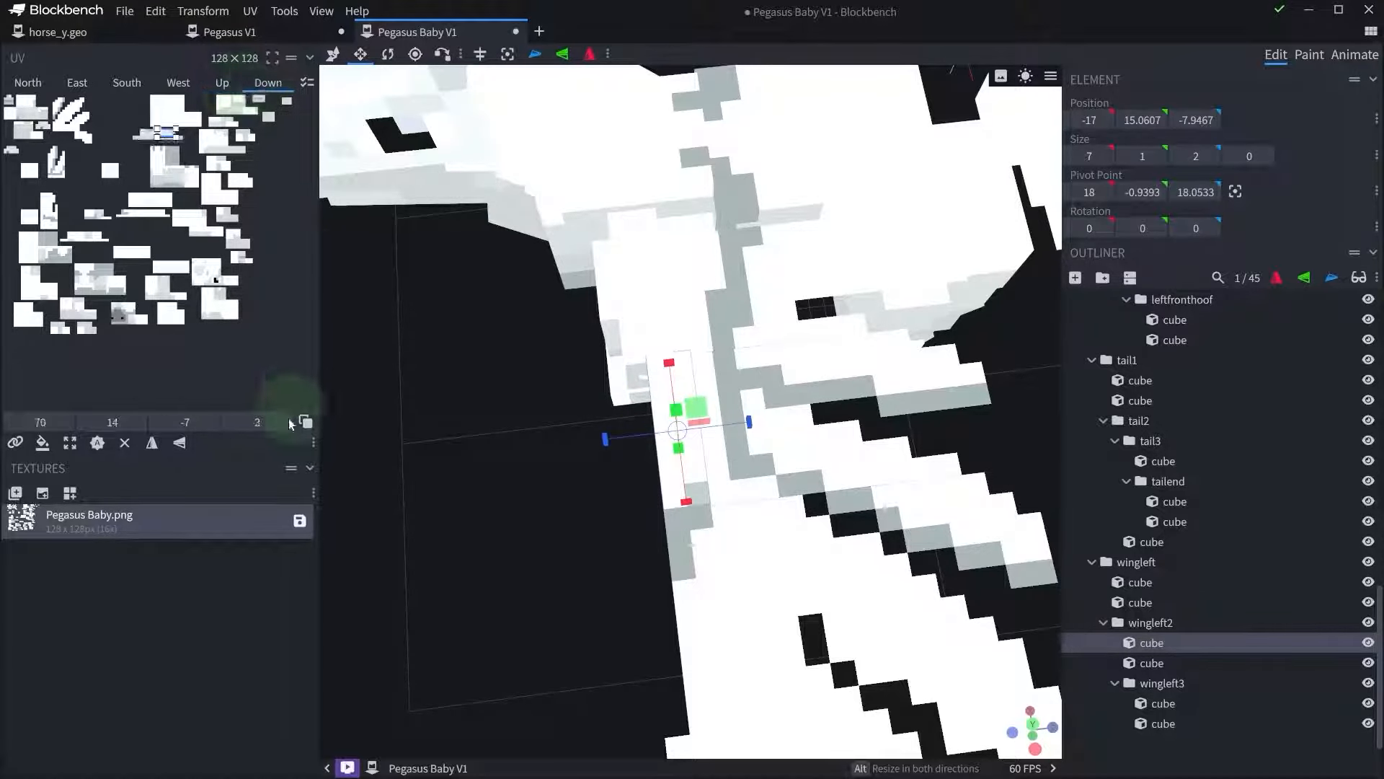
Return to painting and add stepped #a9b7b7 patches along the left wing's leading edge.
scroll(505, 543, "down", 3)
mouse_move(499, 545)
left_mouse_down()
mouse_move(457, 503)
mouse_move(543, 422)
mouse_move(318, 506)
left_mouse_up()
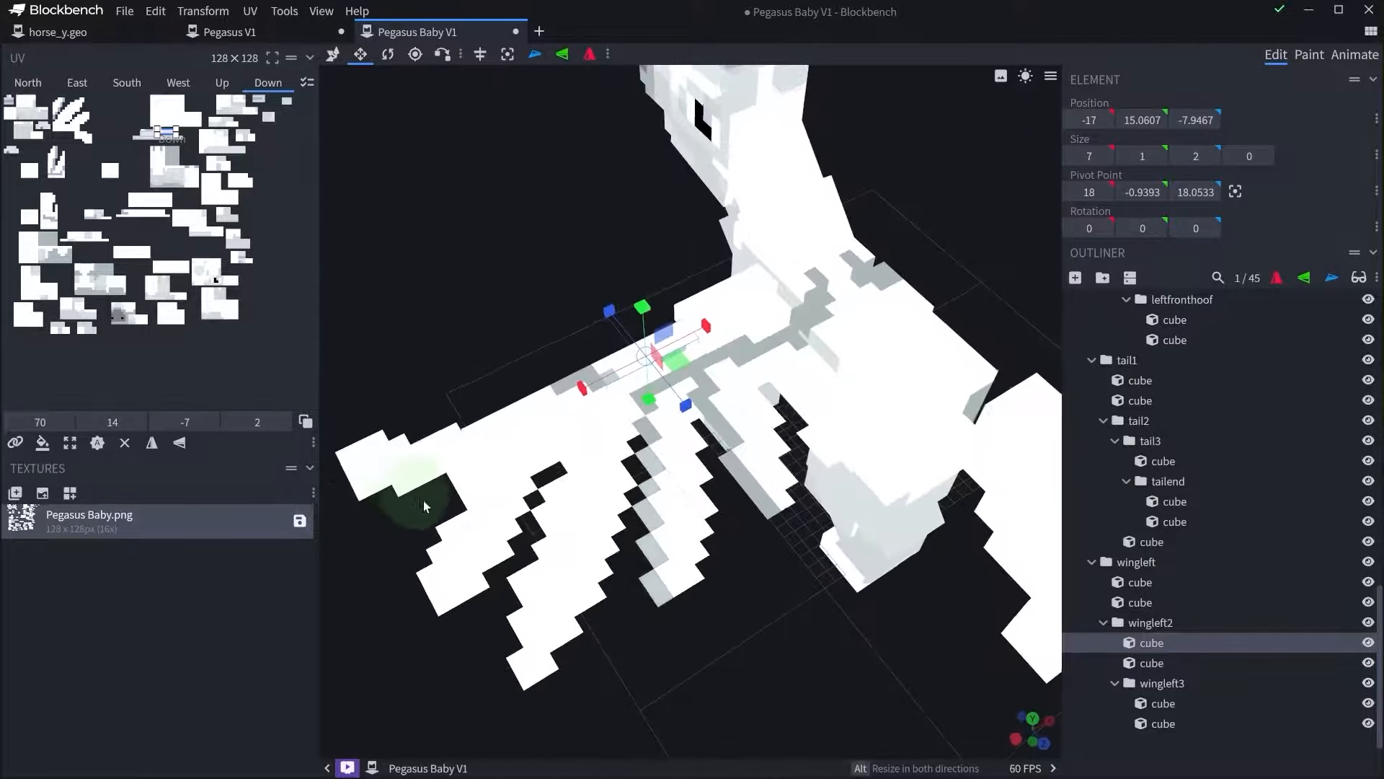
scroll(533, 506, "up", 3)
key("2")
right_click_drag(610, 456, 627, 493)
left_click(532, 470, "alt")
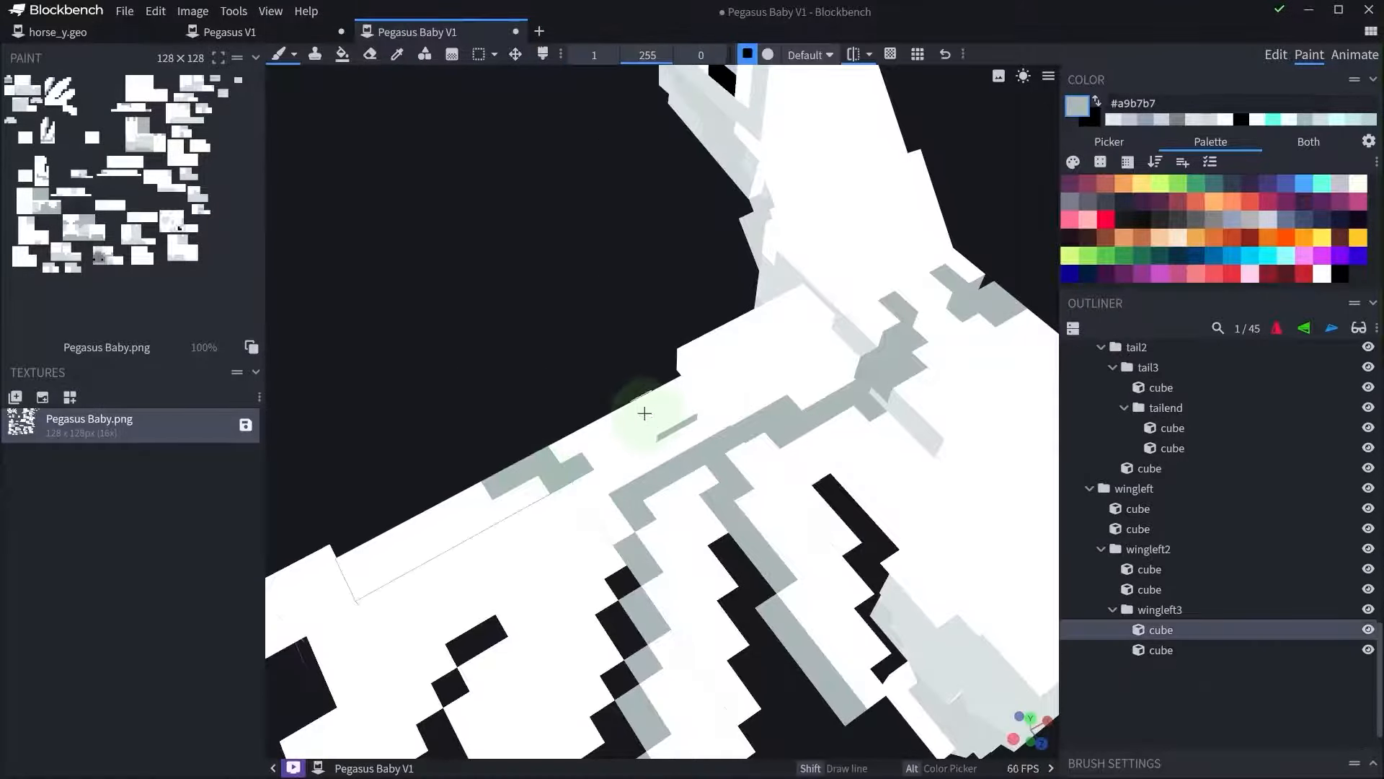
left_click_drag(642, 410, 664, 430)
left_click_drag(428, 519, 407, 534)
left_click_drag(450, 395, 420, 459)
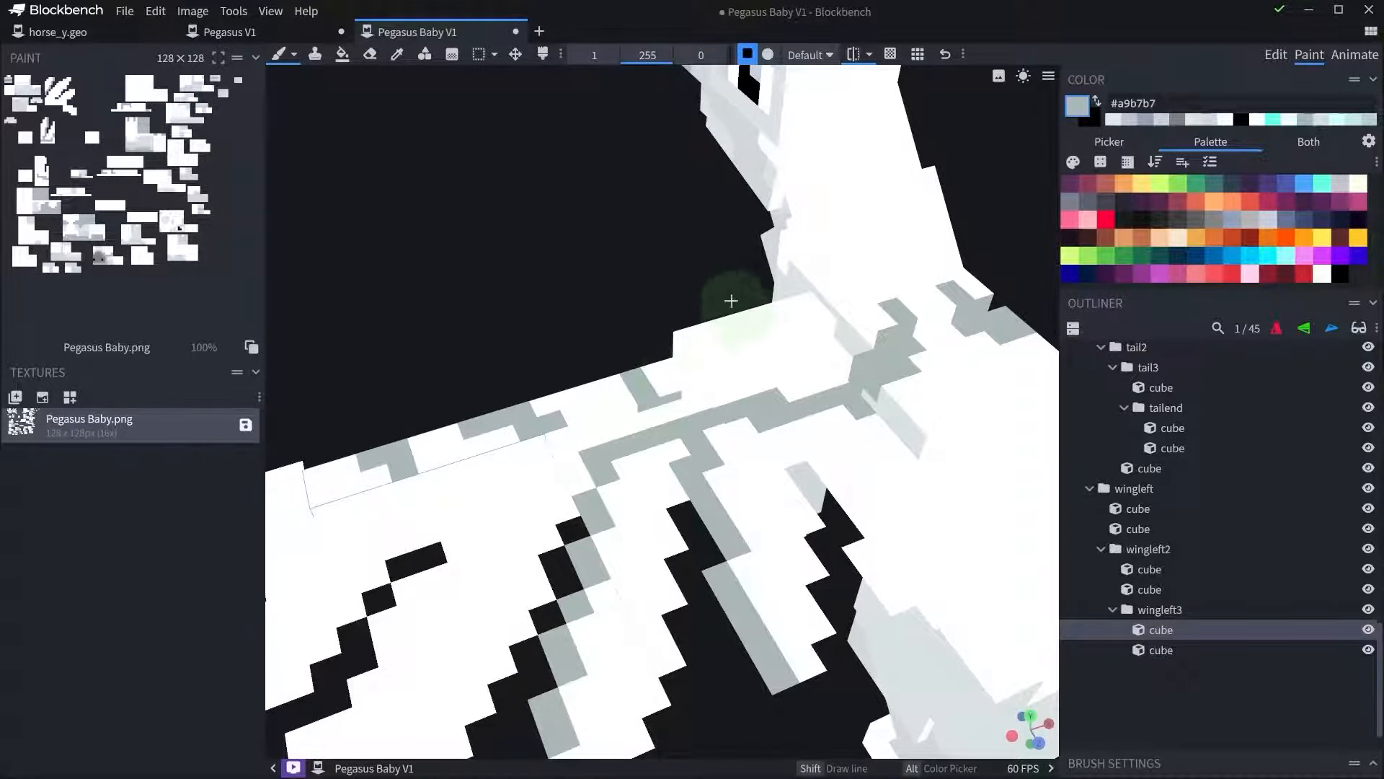
left_click_drag(656, 256, 633, 192)
Add light grey shading beside the darker feather edges on the left wing.
scroll(654, 274, "down", 3)
right_click_drag(655, 439, 692, 441)
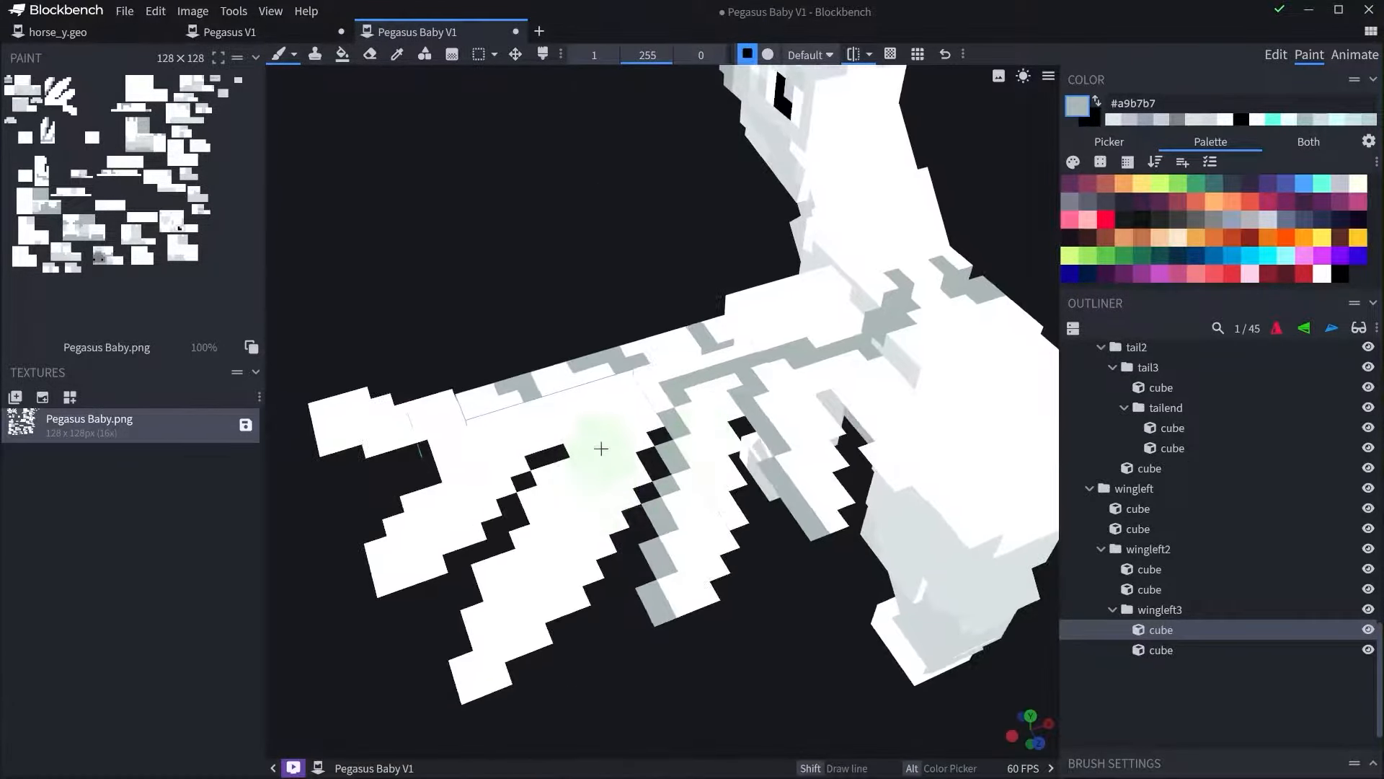
left_click(580, 425)
scroll(611, 707, "up", 3)
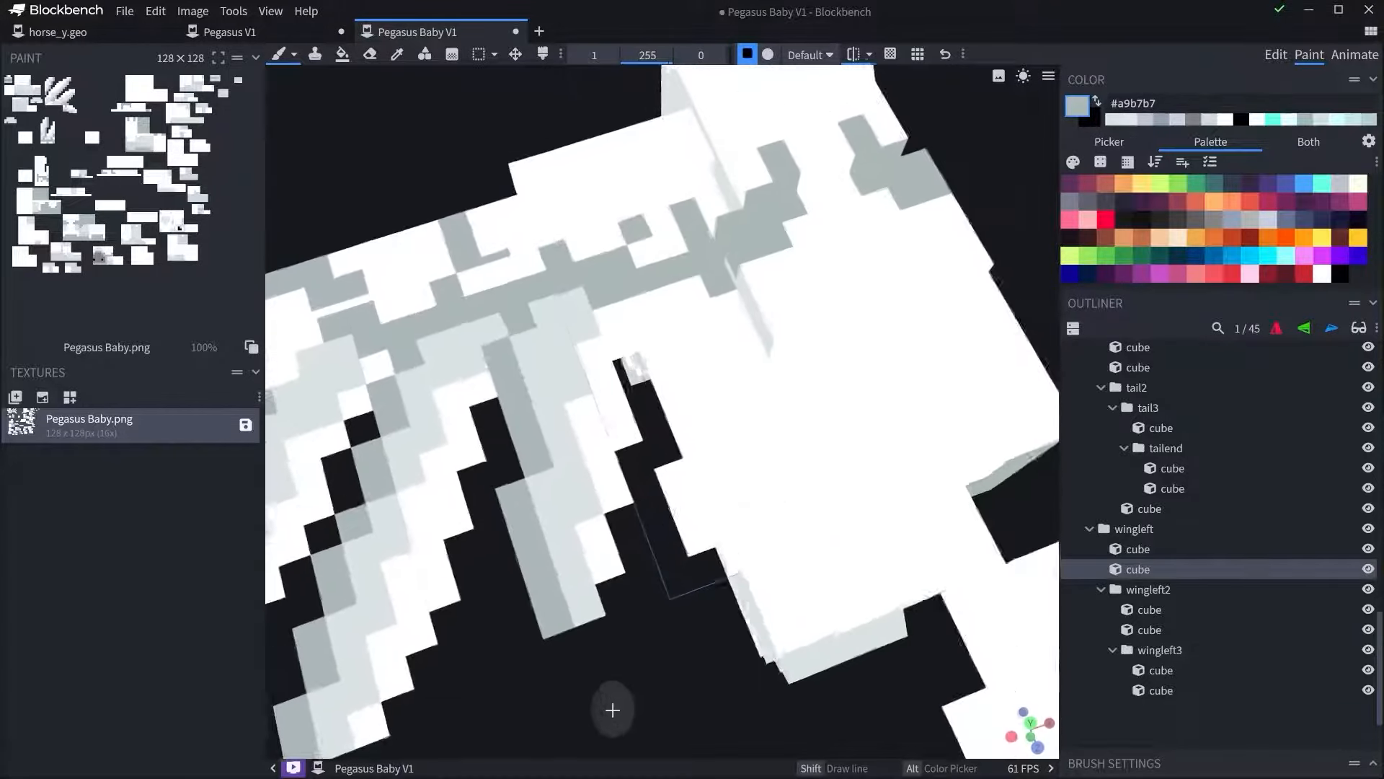
Hide the upper hind leg cube blocking the left wing and erase the feather gaps in the wing's innermost section.
left_click(784, 457)
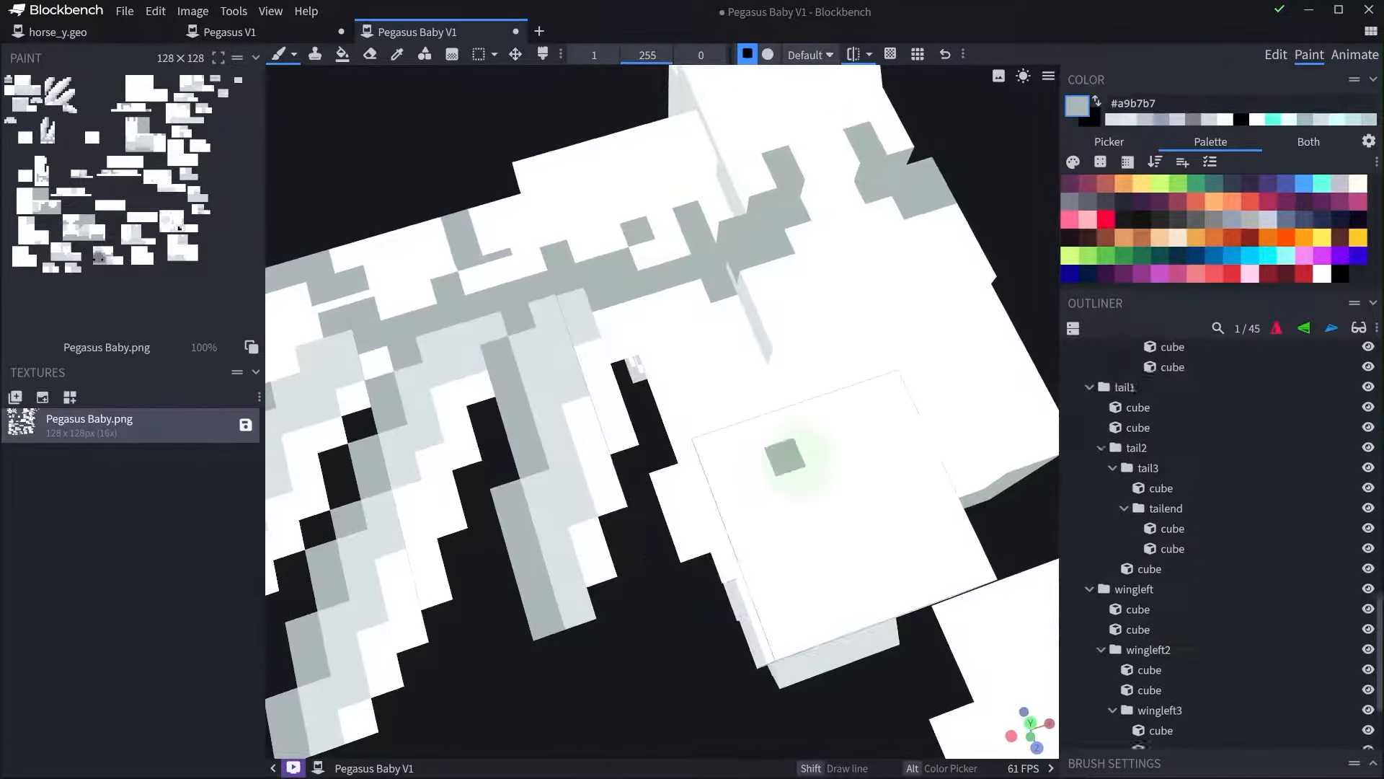
left_click(1368, 384)
right_click_drag(787, 470, 698, 429)
key("e")
left_click_drag(594, 421, 667, 481)
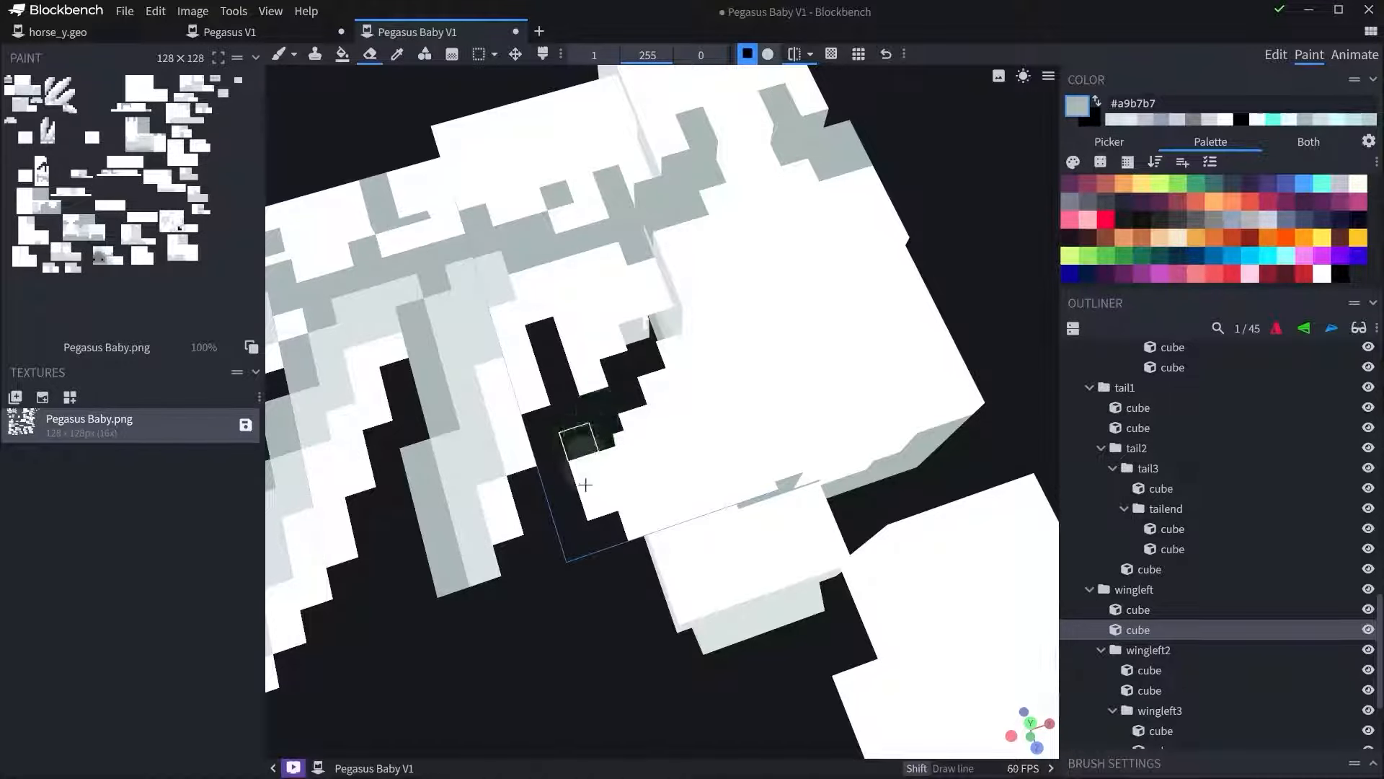
left_click_drag(584, 476, 665, 439)
Set the eraser size to 5 and clear the leftover area of the left wing's innermost section beside the body.
left_click_drag(606, 652, 603, 591)
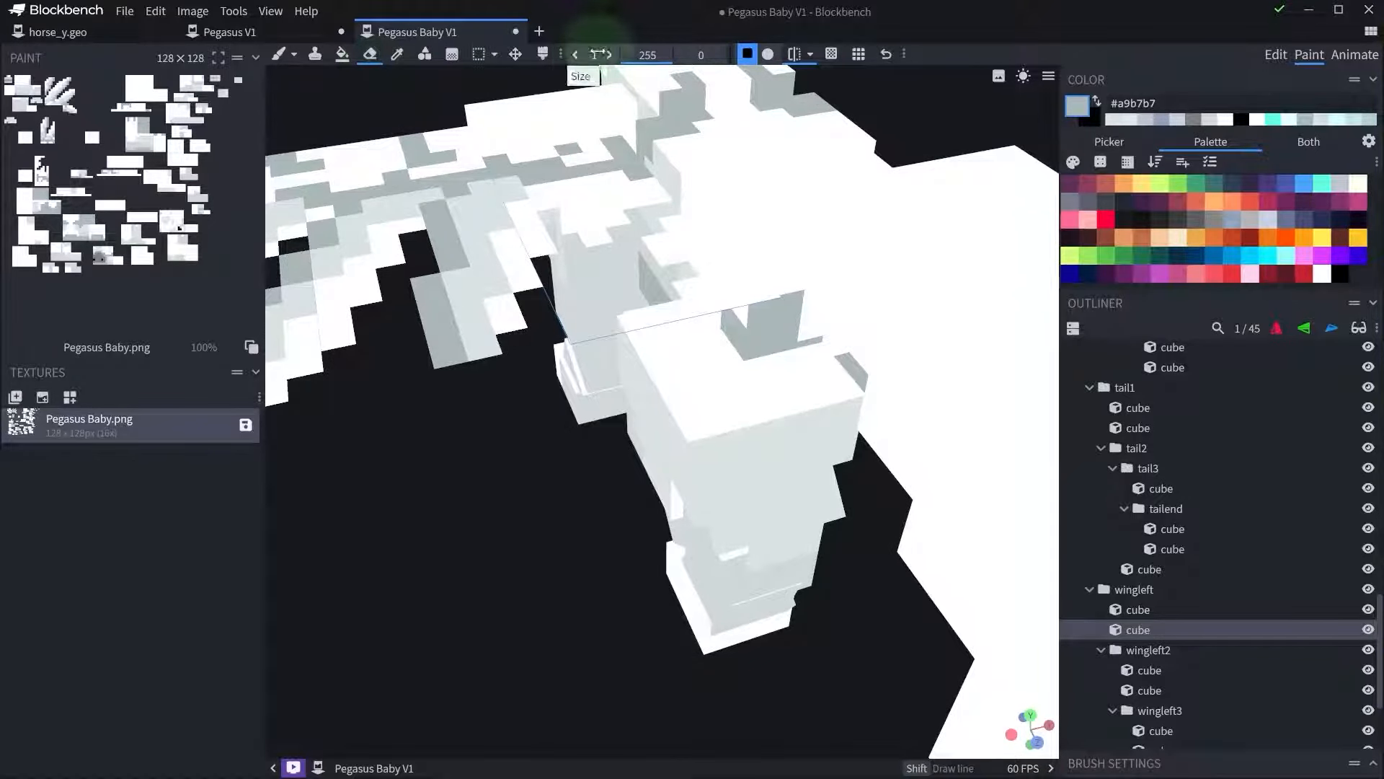
left_click_drag(600, 53, 1152, 53)
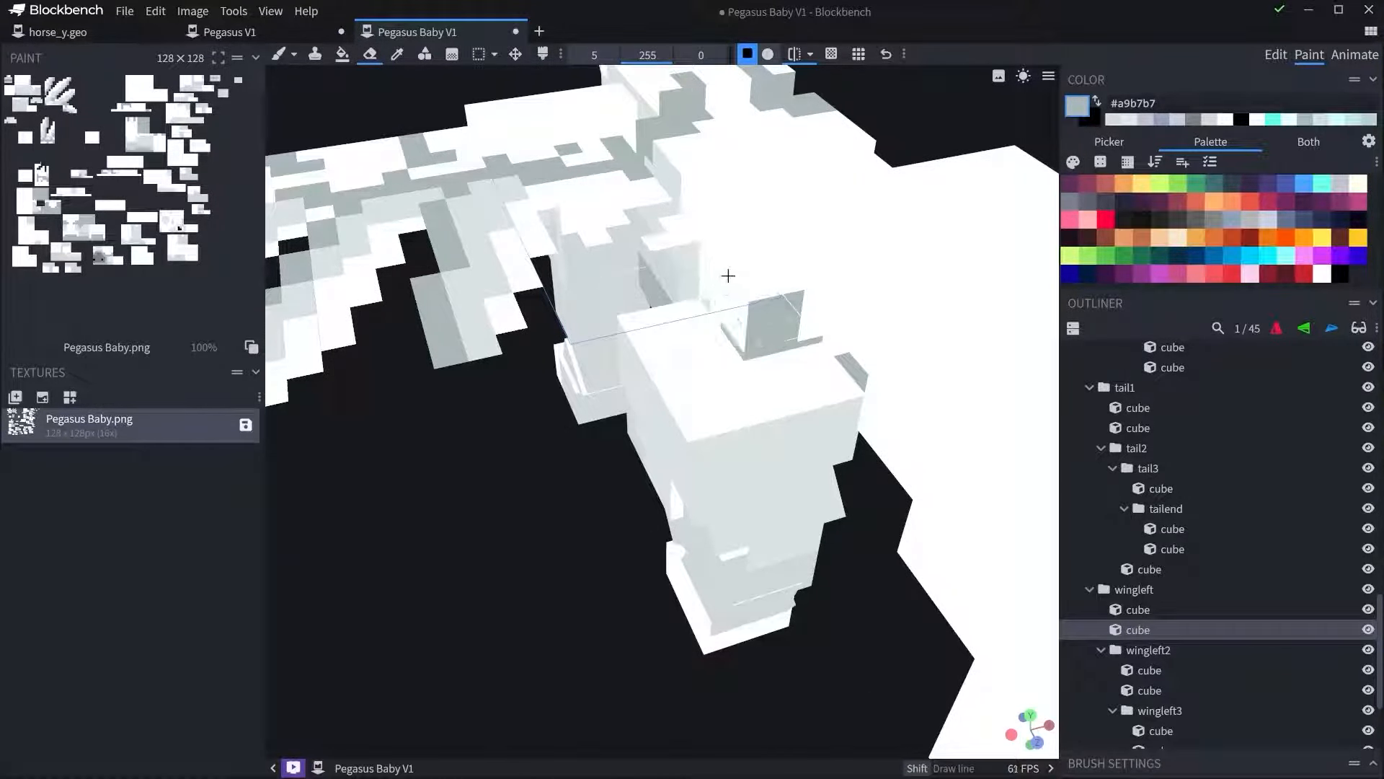
right_click_drag(694, 256, 700, 521)
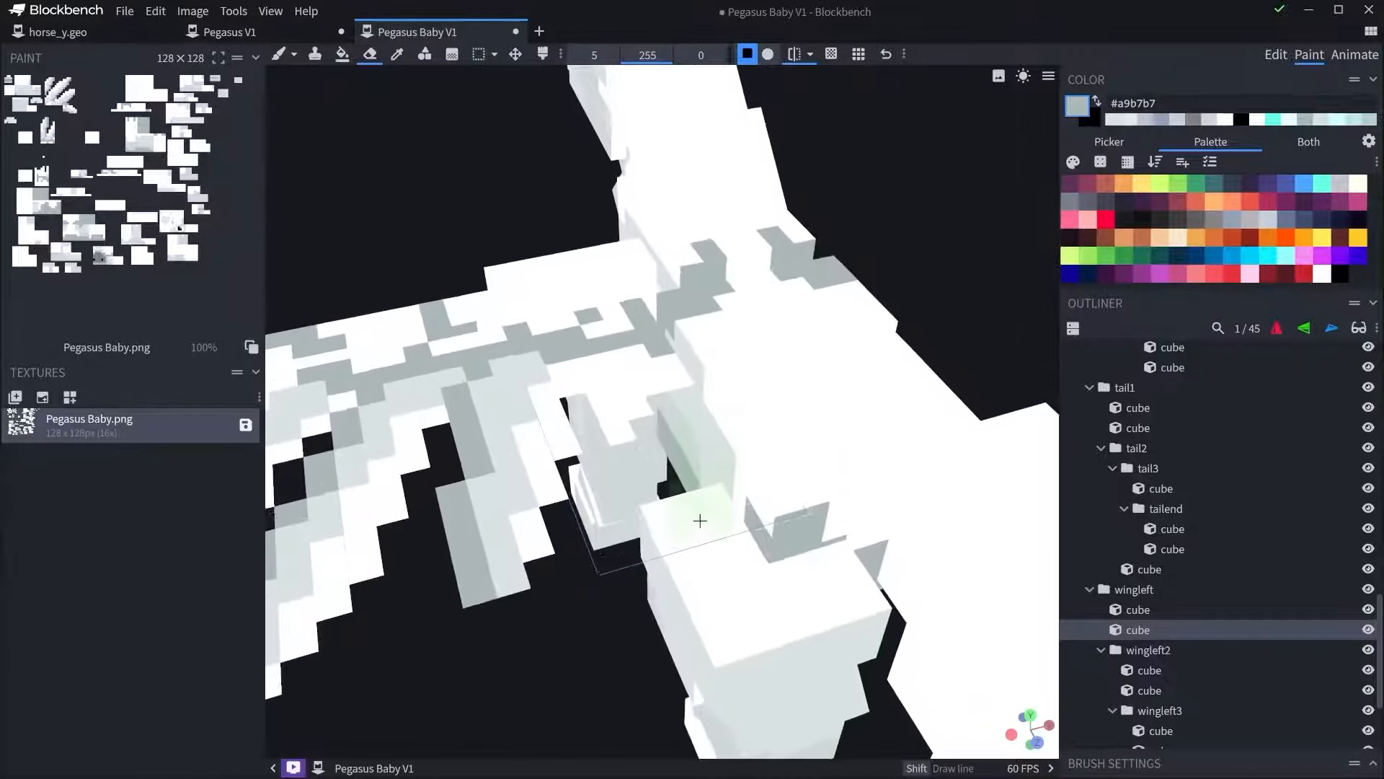
Isolate the wingleft group in view and continue shading the inner end of the wing with #a9b7b7.
left_click(1134, 589)
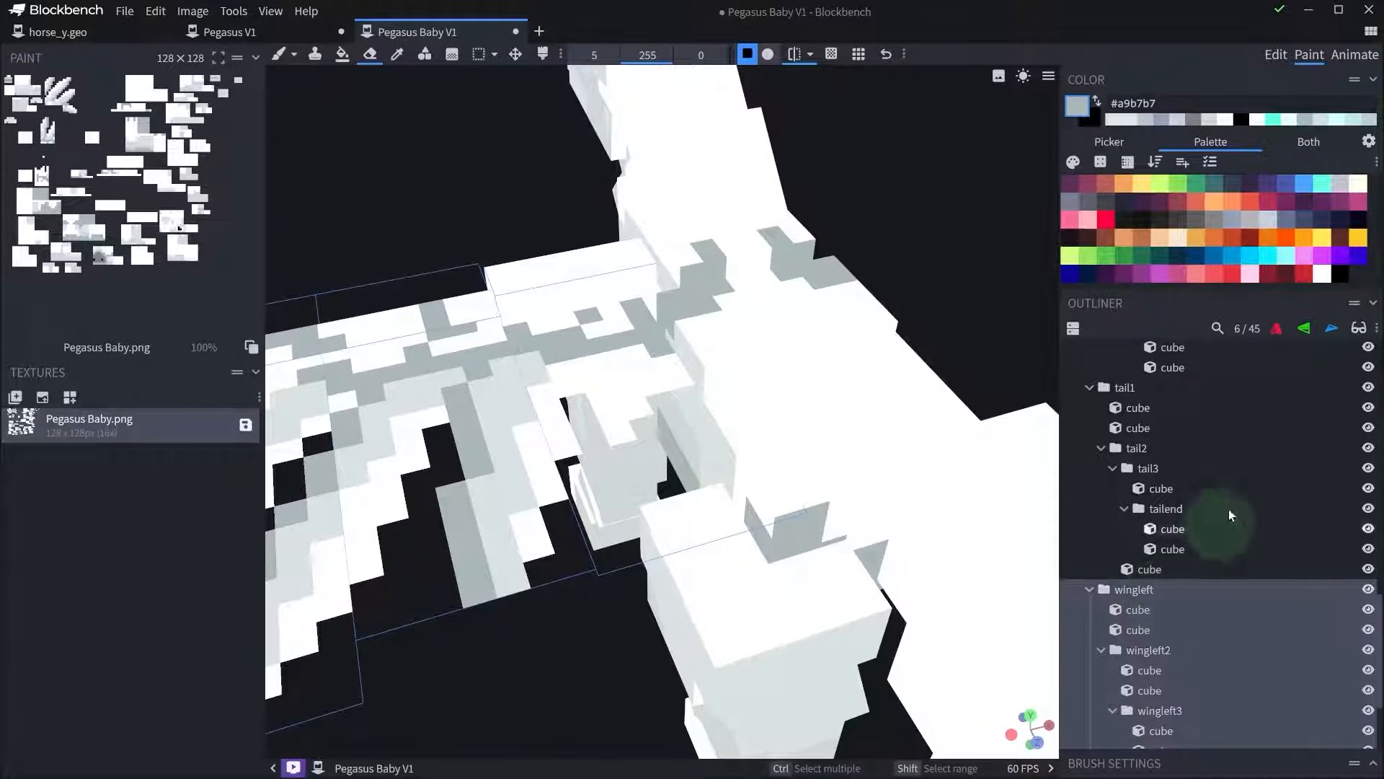
left_click(1359, 328)
left_click_drag(853, 379, 851, 408)
left_click(679, 593)
right_click_drag(803, 483, 953, 456)
key("b")
scroll(836, 445, "up", 1)
scroll(835, 445, "up", 2)
left_click_drag(959, 382, 936, 401)
left_click(572, 510, "alt")
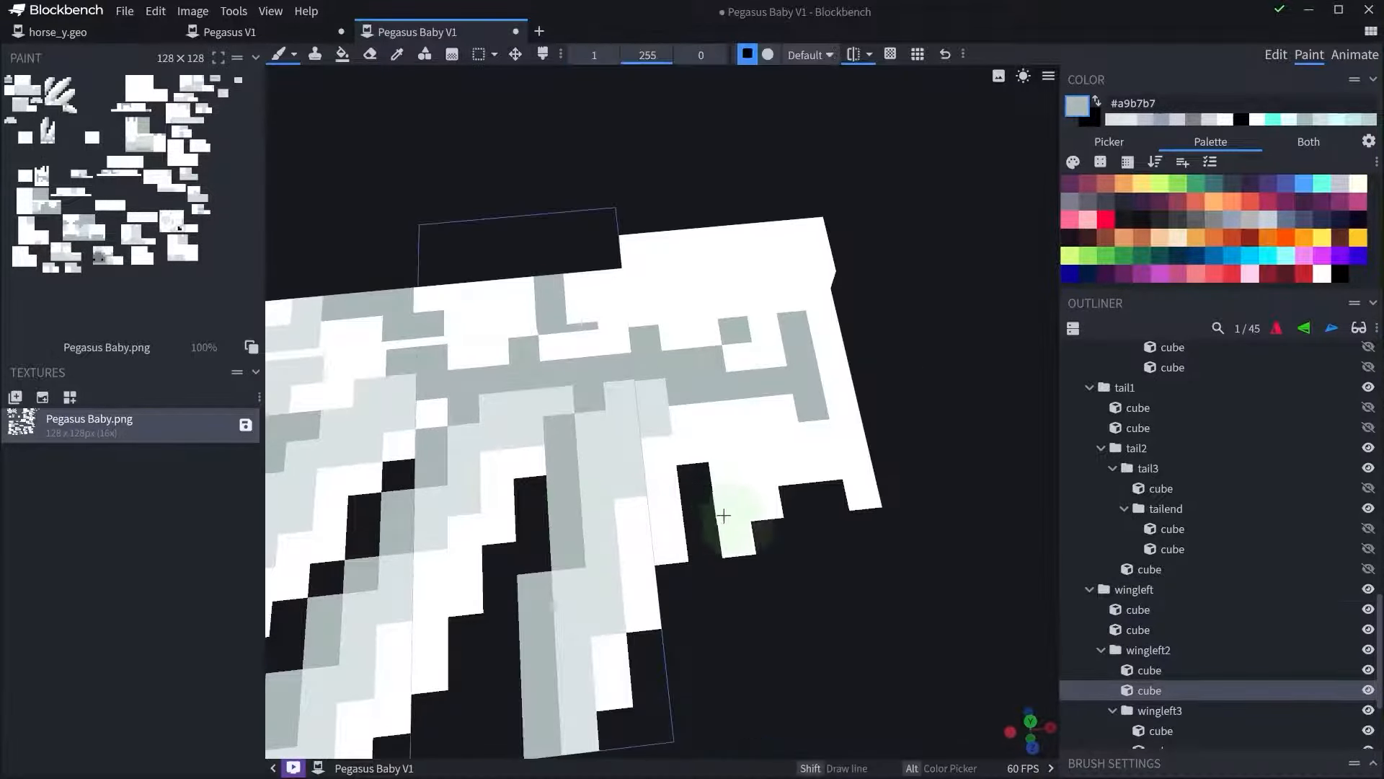
Paint a #a9b7b7 streak down a short feather at the base of the left wing and tip it with #dae3e3.
left_click_drag(725, 515, 717, 418)
left_click(597, 535, "alt")
left_click(737, 541)
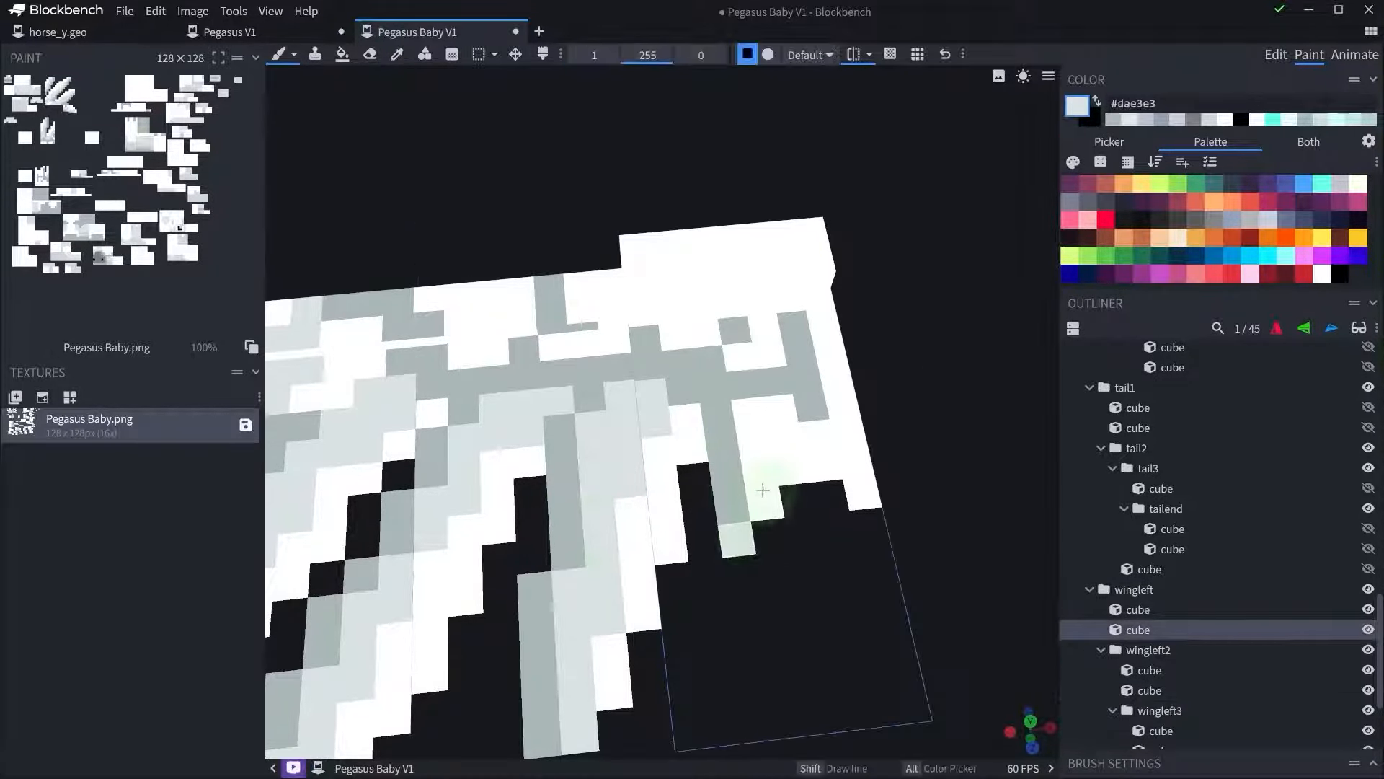
scroll(692, 490, "down", 3)
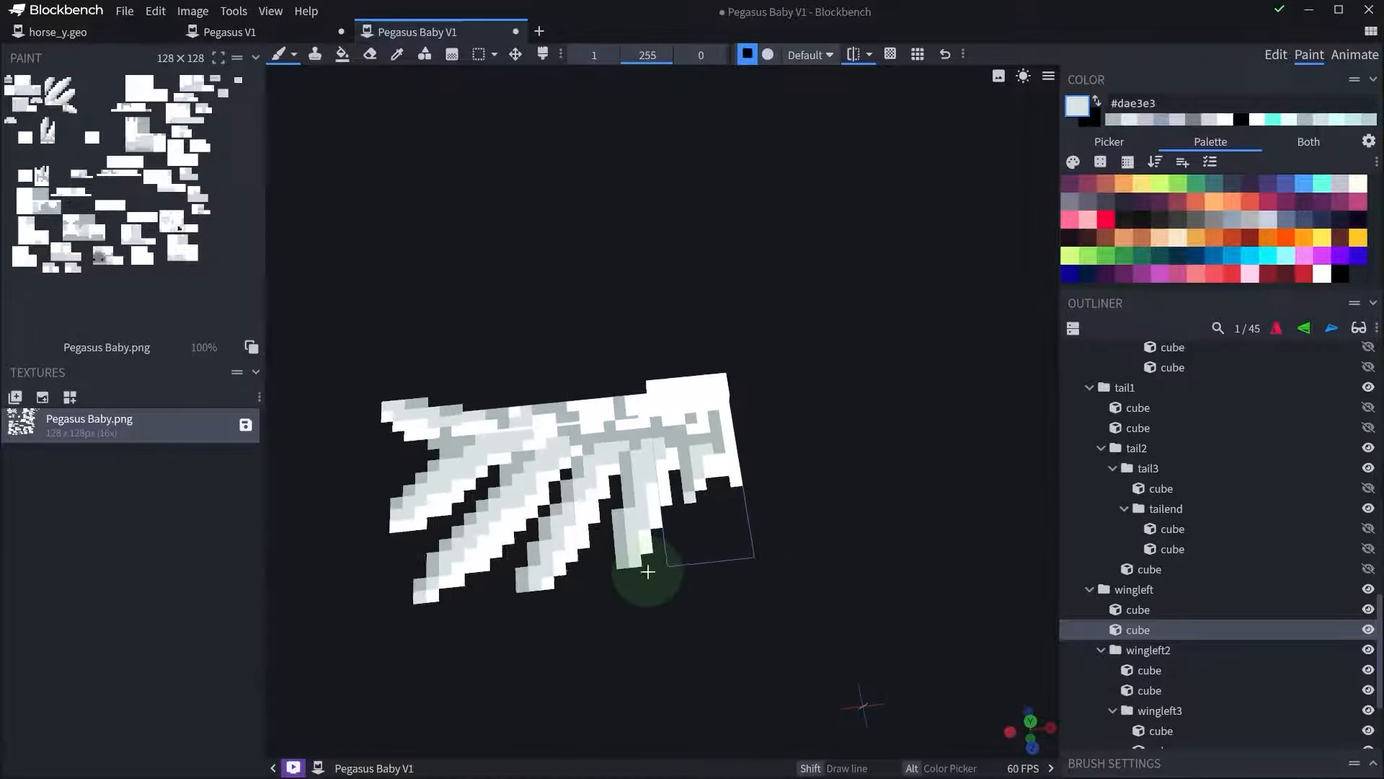
scroll(643, 572, "up", 2)
Sample the pale grey #ced8d8 from the adult's wing in the Pegasus V1 project and return to Pegasus Baby V1.
left_click(219, 38)
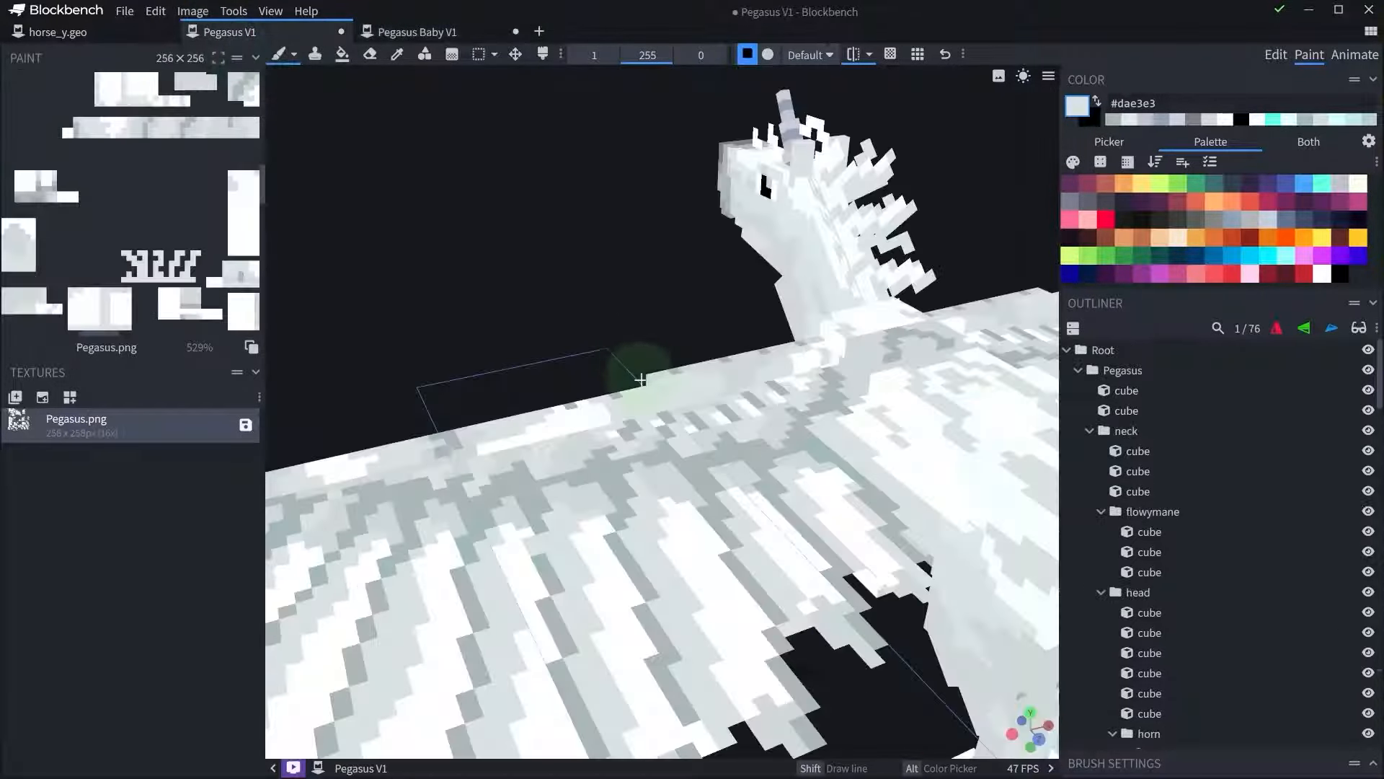
scroll(643, 377, "down", 2)
right_click_drag(643, 377, 658, 325)
scroll(659, 324, "down", 2)
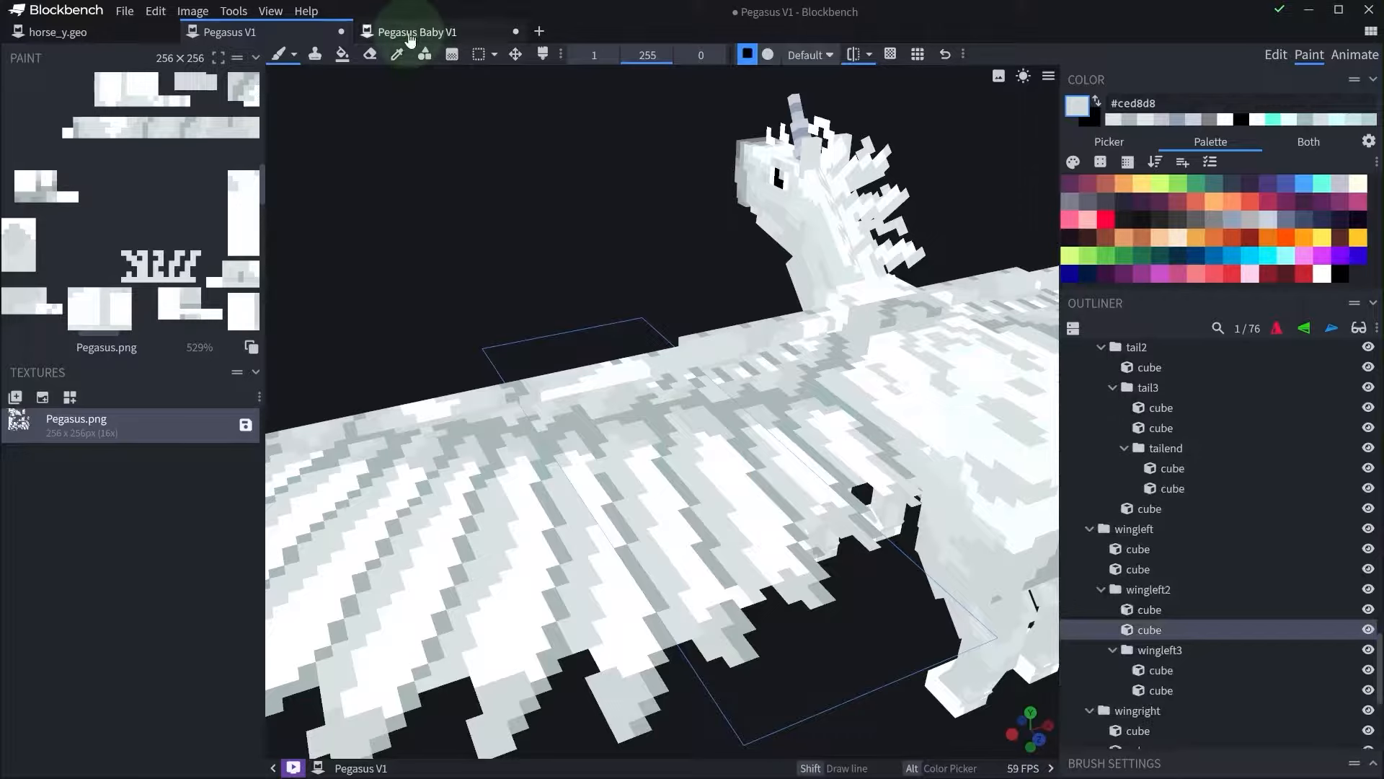
left_click(411, 32)
Fill the band above the feathers on the two inner left wing sections with #ced8d8, keeping separate darker marks.
left_click(685, 513)
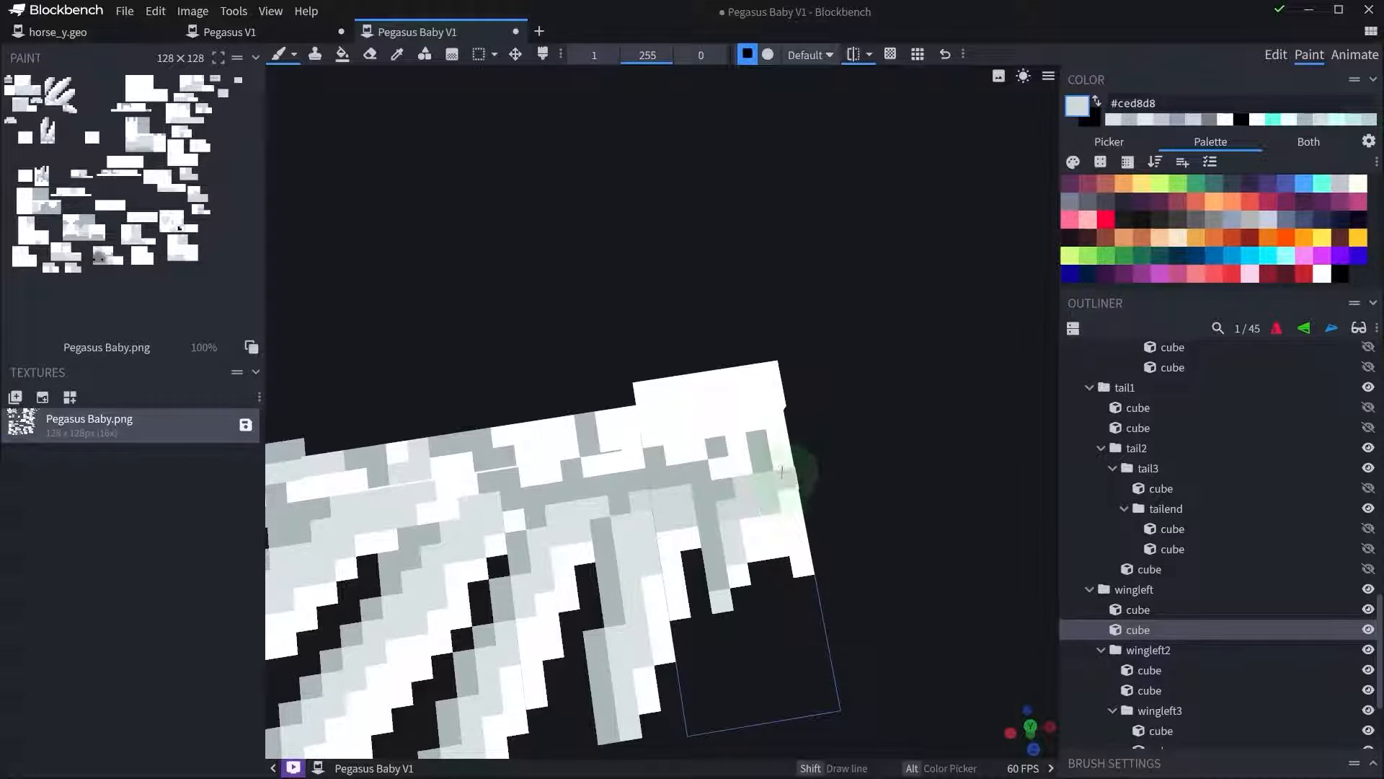
left_click(488, 502)
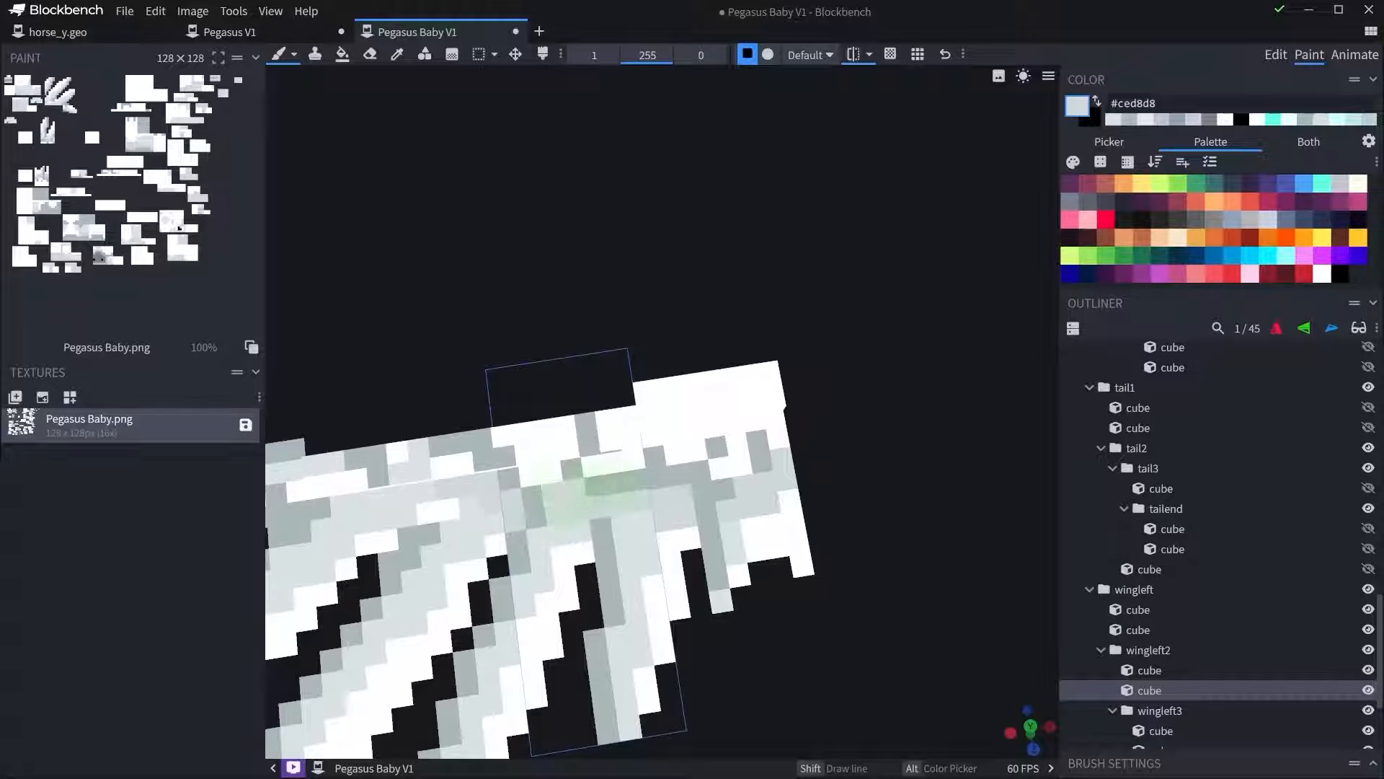
left_click(681, 480)
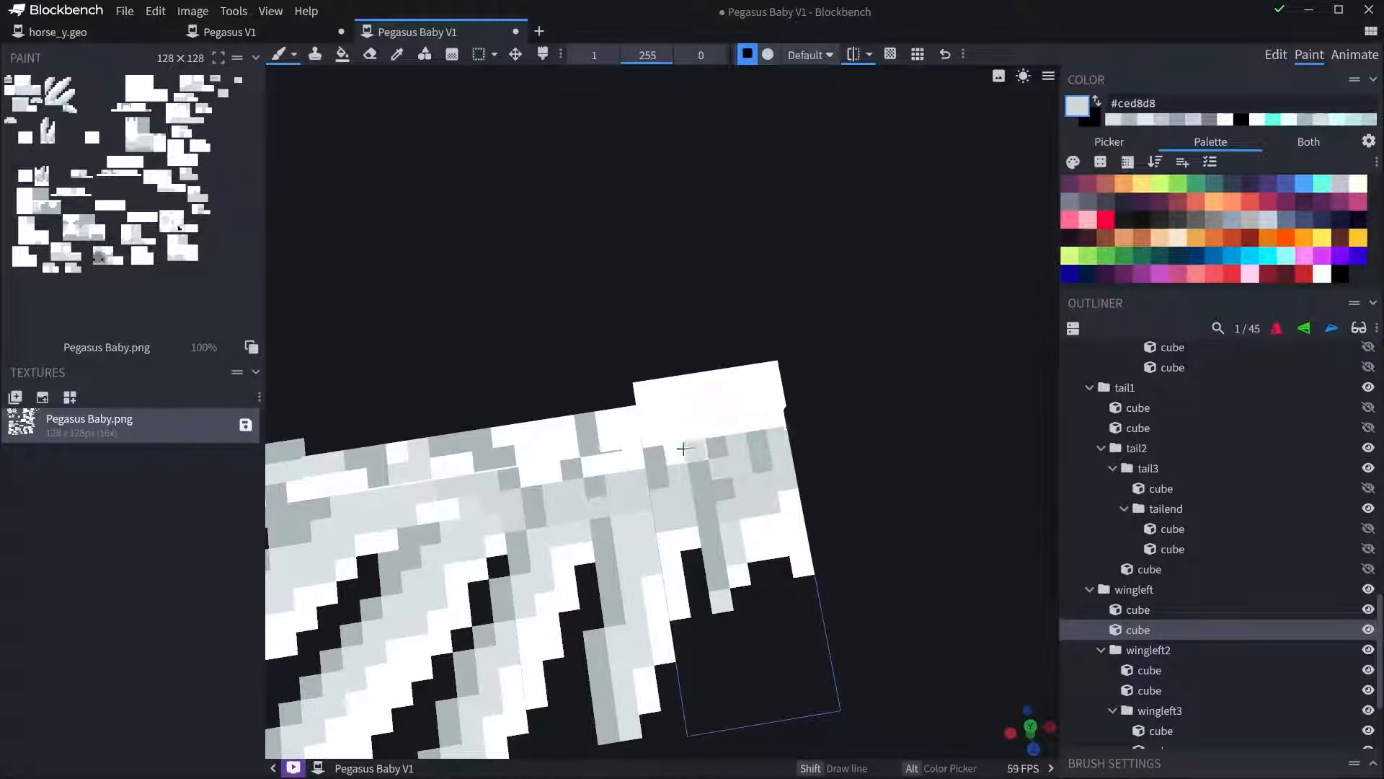
left_click(549, 472)
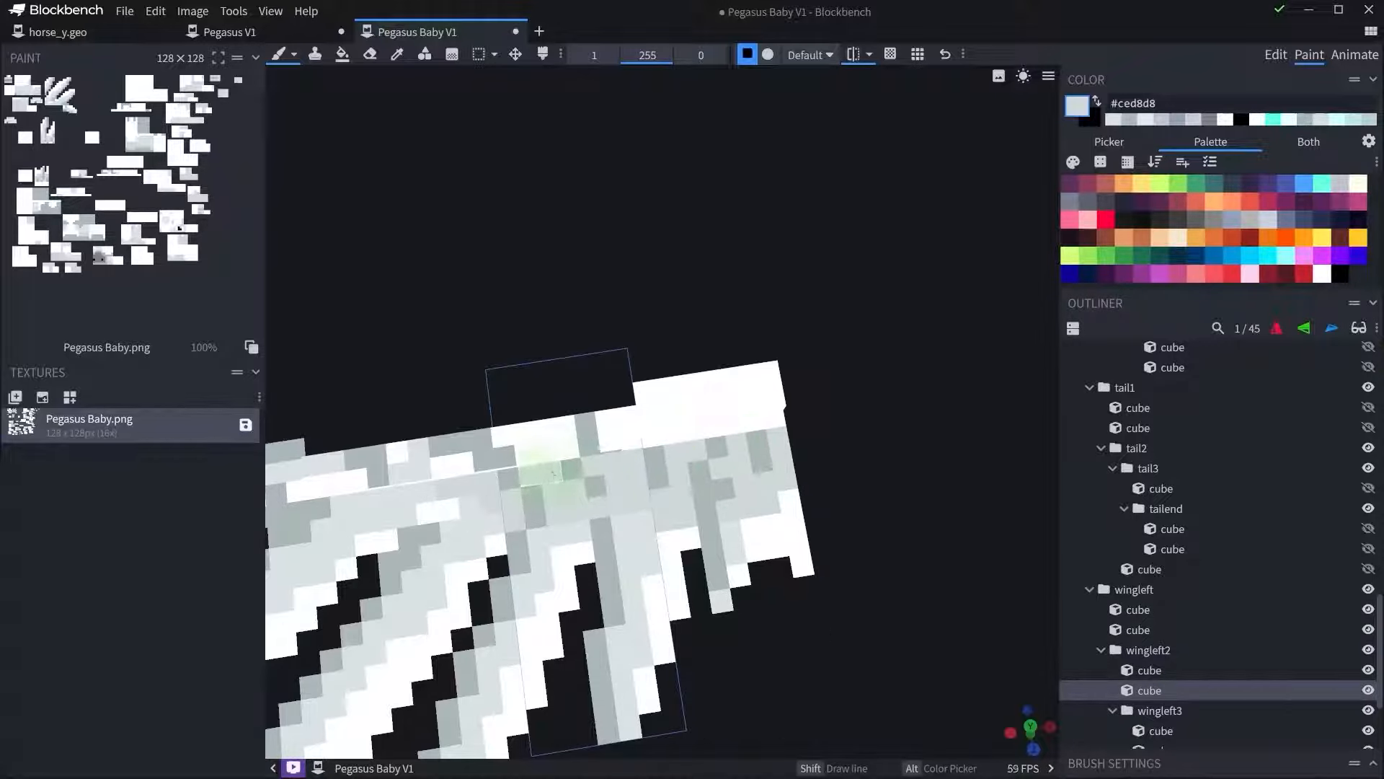
Break up the grey ribs on the innermost wing section with #ced8d8 and extend the neighbouring section's vertical streak in #a9b7b7.
scroll(553, 473, "down", 5)
left_click_drag(747, 553, 797, 534)
scroll(766, 544, "up", 6)
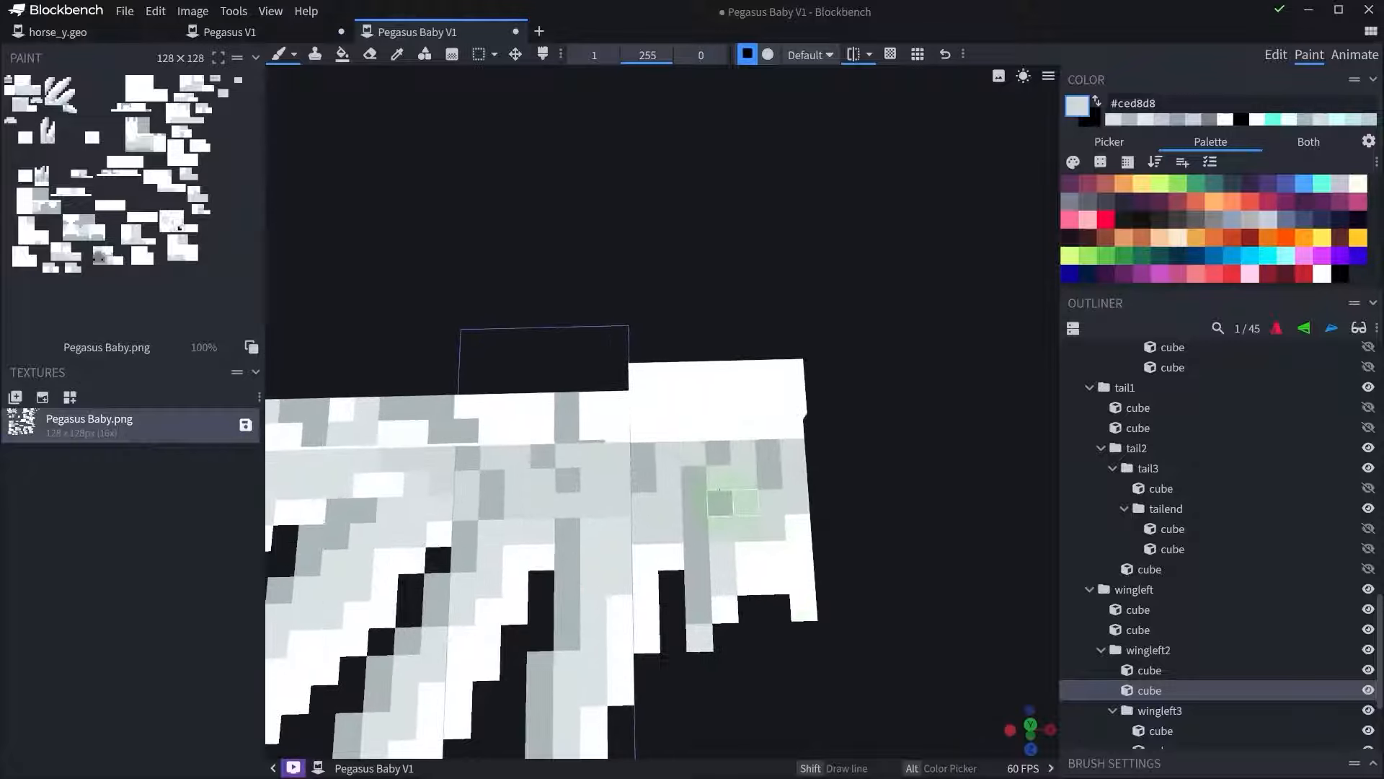
left_click(725, 516)
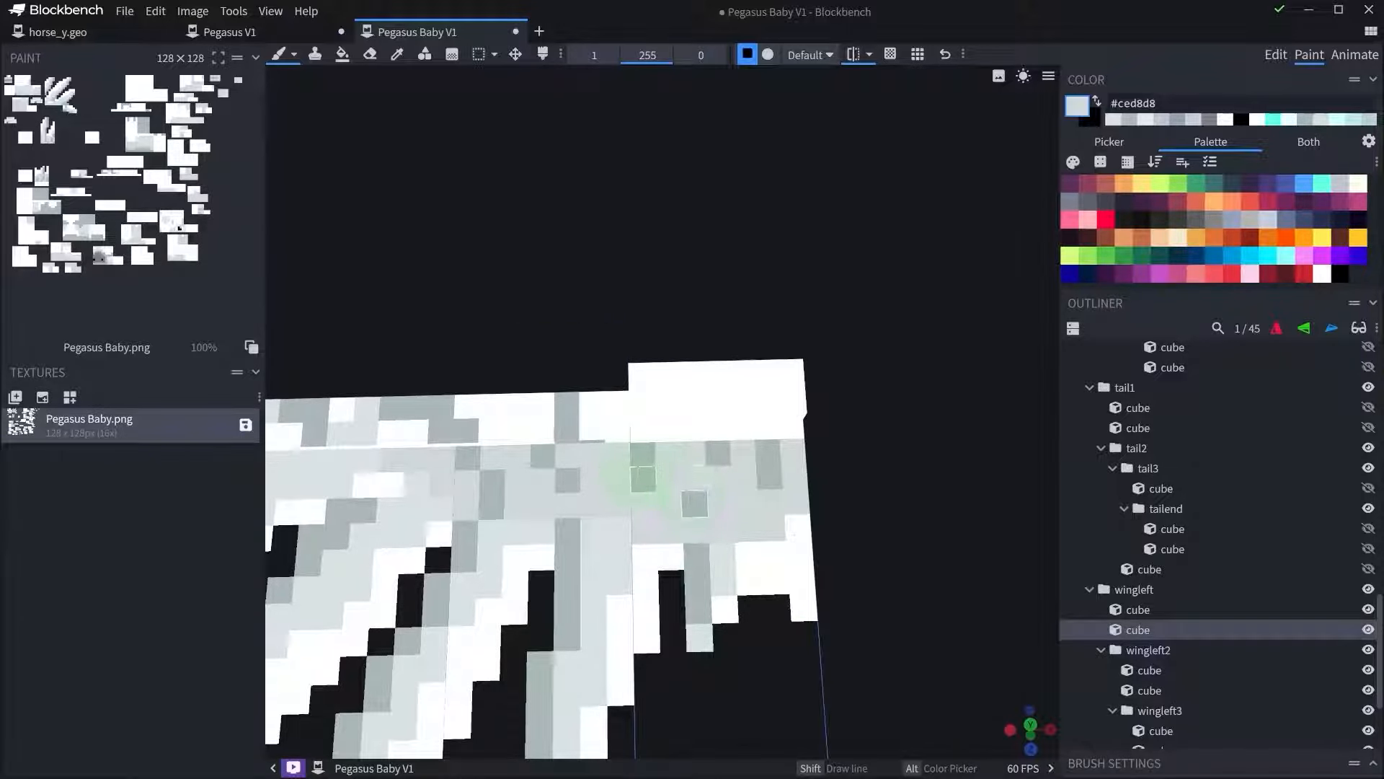
left_click(566, 472, "alt")
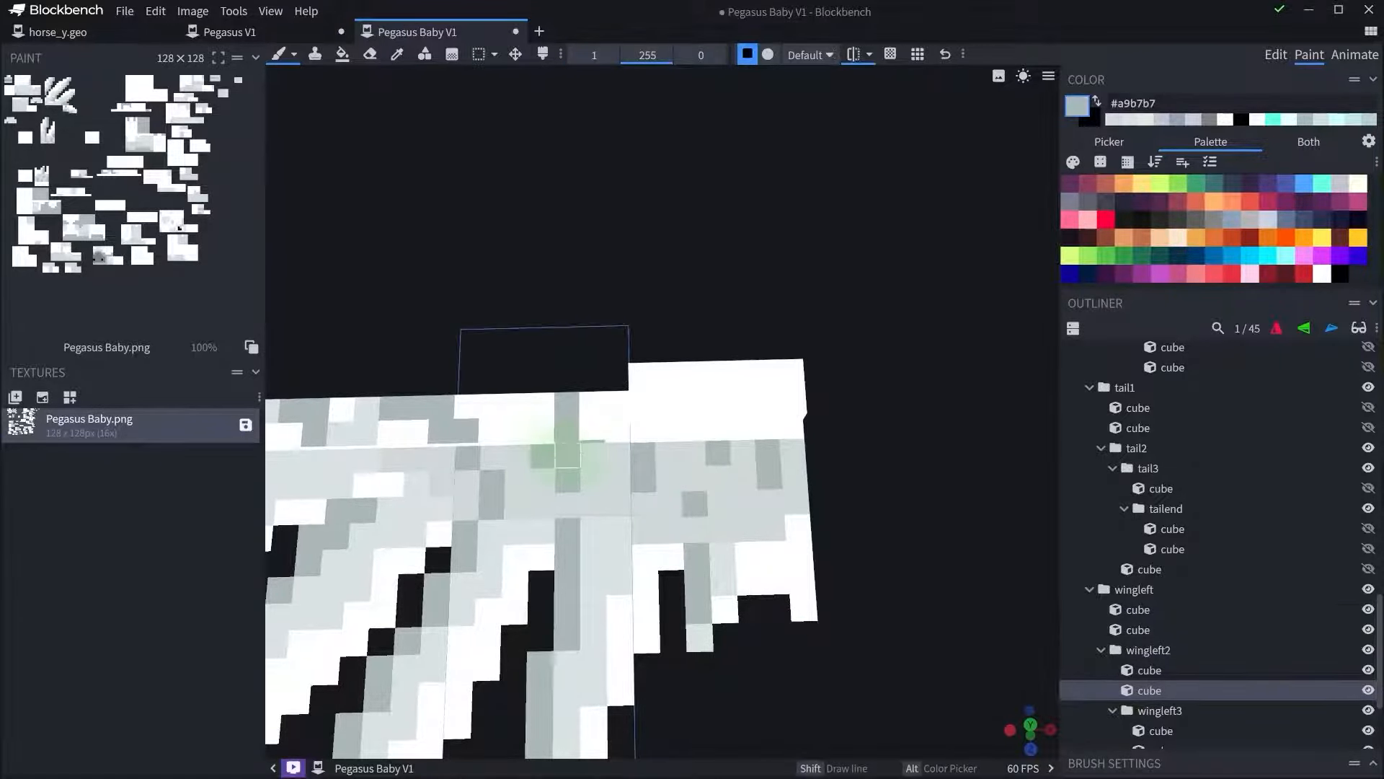
key("e")
left_click(544, 456)
key("ctrl+z")
Cover stray grey pixels on the wingleft2 section with #ced8d8 and continue the band across the foal's shoulders.
left_click(553, 479, "alt")
left_click(548, 462)
scroll(574, 485, "down", 4)
scroll(730, 495, "up", 5)
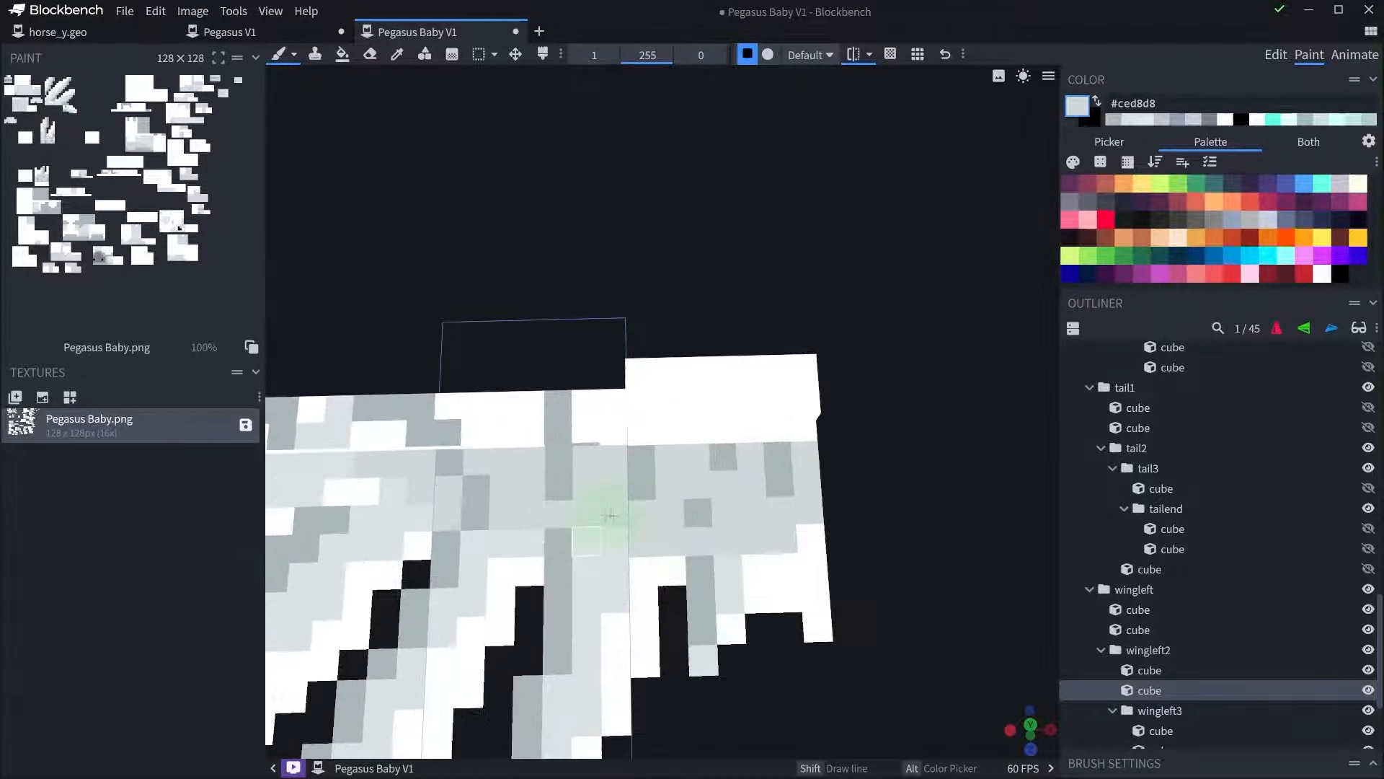
right_click_drag(610, 515, 649, 496)
left_click(550, 486, "alt")
left_click(533, 492, "alt")
left_click(516, 498)
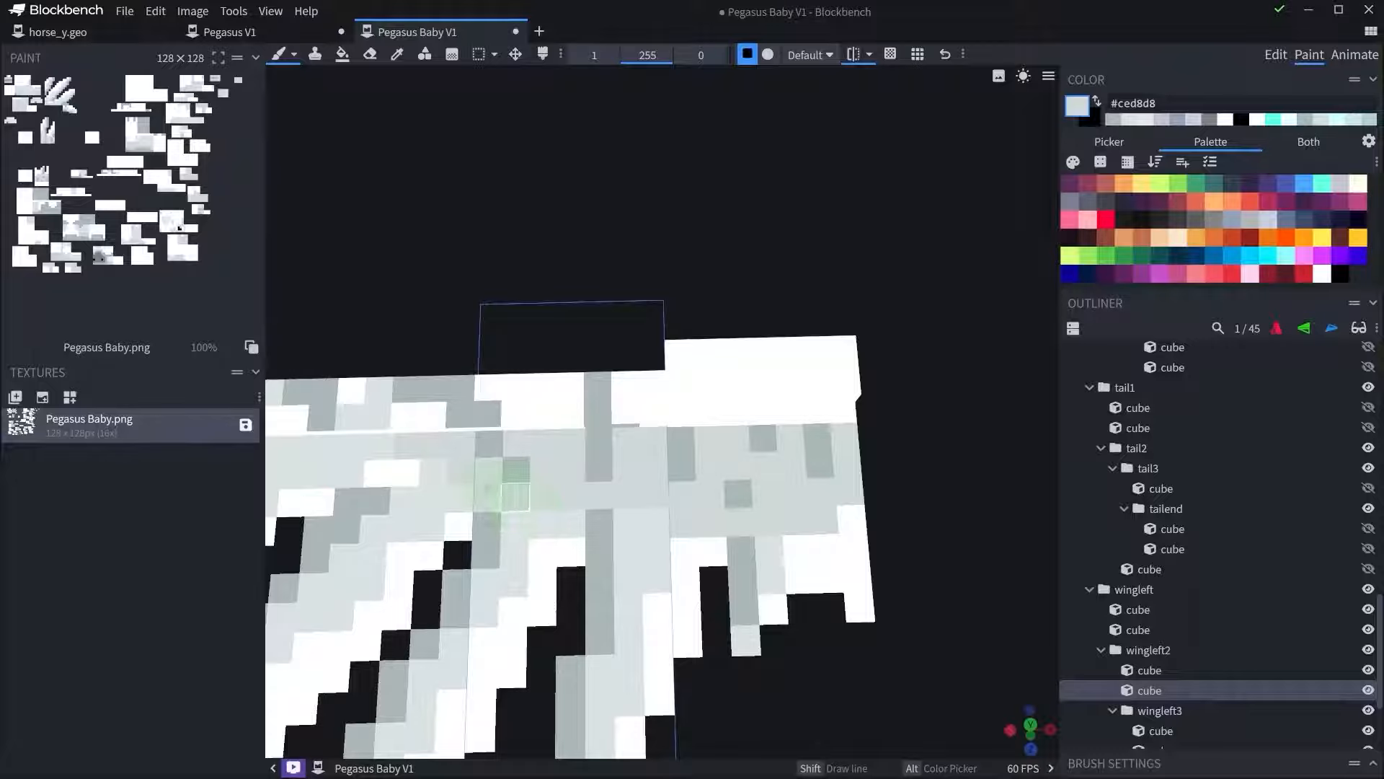
right_click_drag(553, 490, 603, 453)
left_click_drag(611, 257, 577, 254)
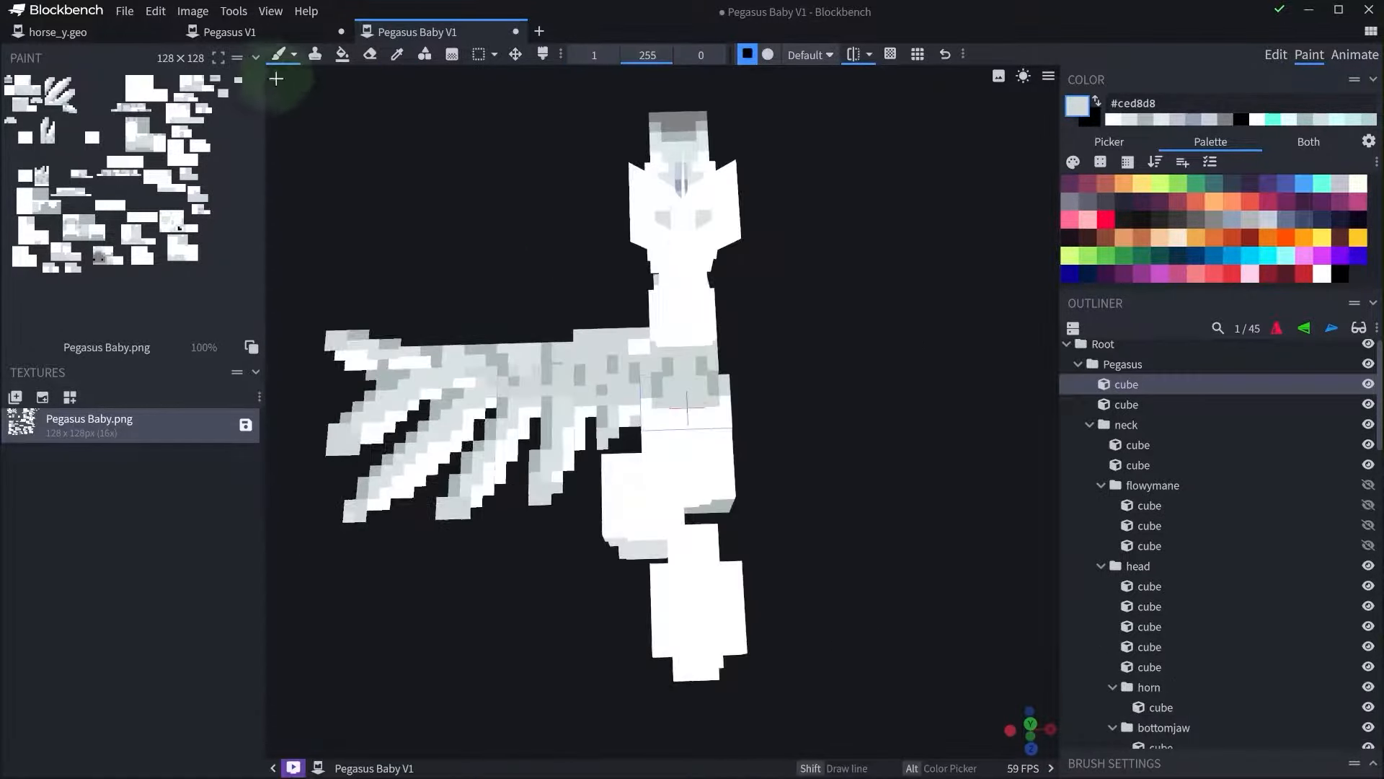
Sample #dae3e3 from the adult's back in the Pegasus V1 project and return to Pegasus Baby V1.
left_click(230, 32)
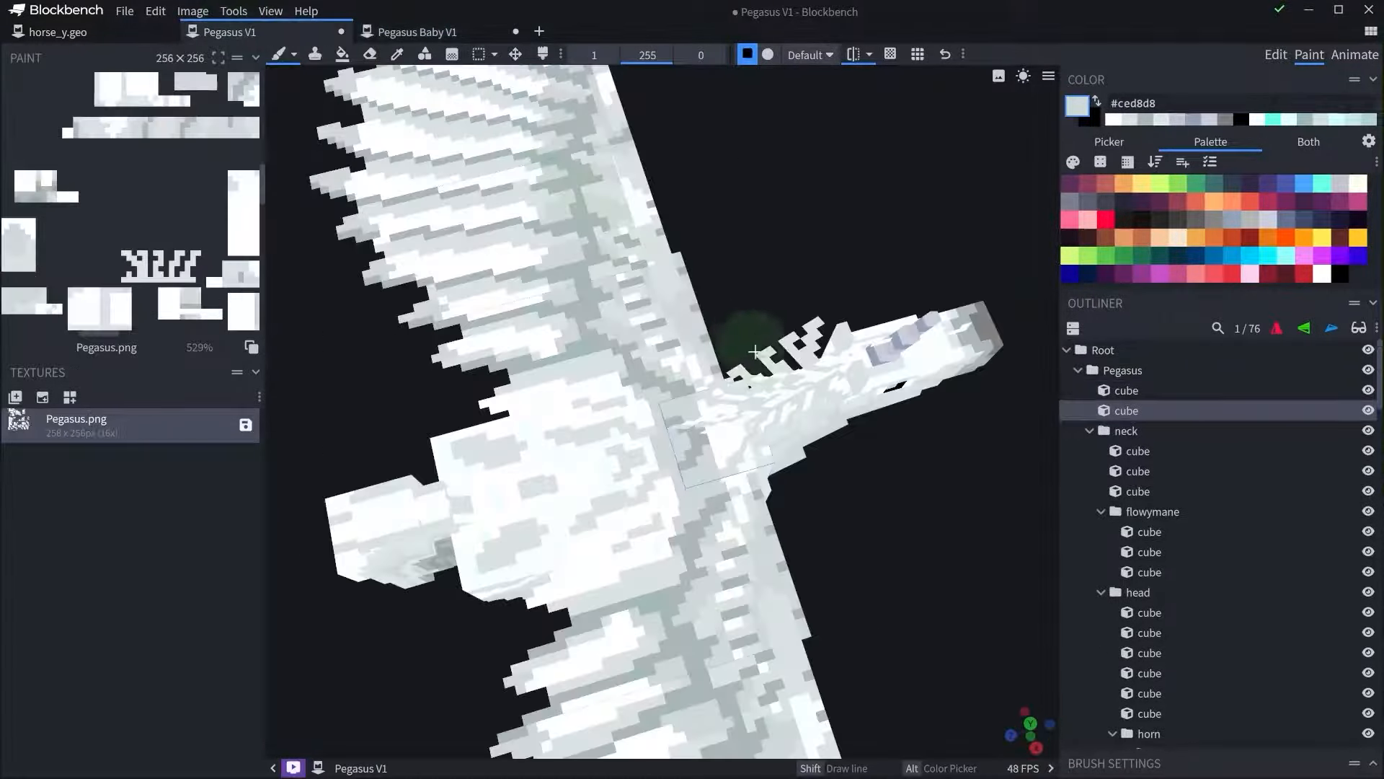
scroll(804, 459, "up", 2)
scroll(804, 459, "down", 1)
left_click(704, 408, "alt")
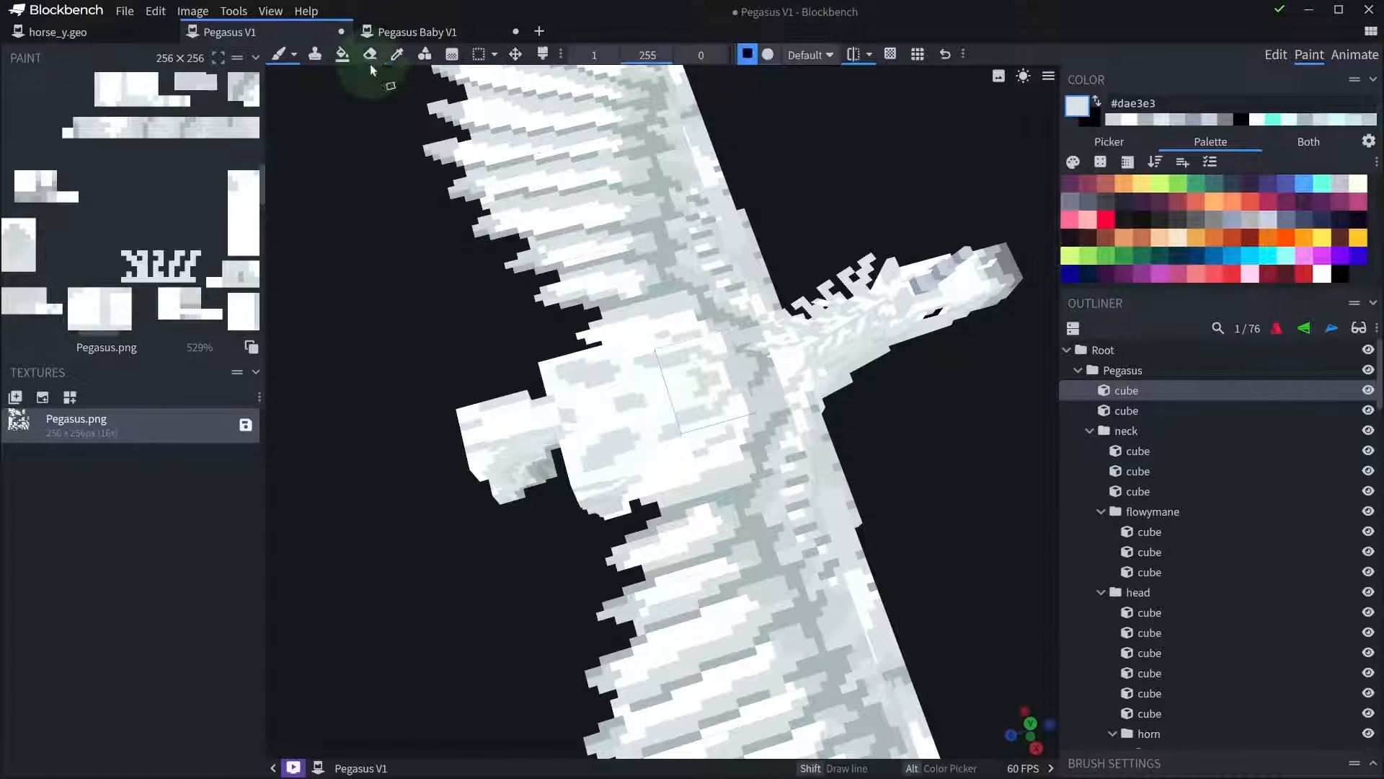
left_click(418, 32)
Paint #dae3e3 streaks along the foal's back and onto the top of the left hind leg.
scroll(650, 399, "up", 2)
scroll(649, 398, "up", 2)
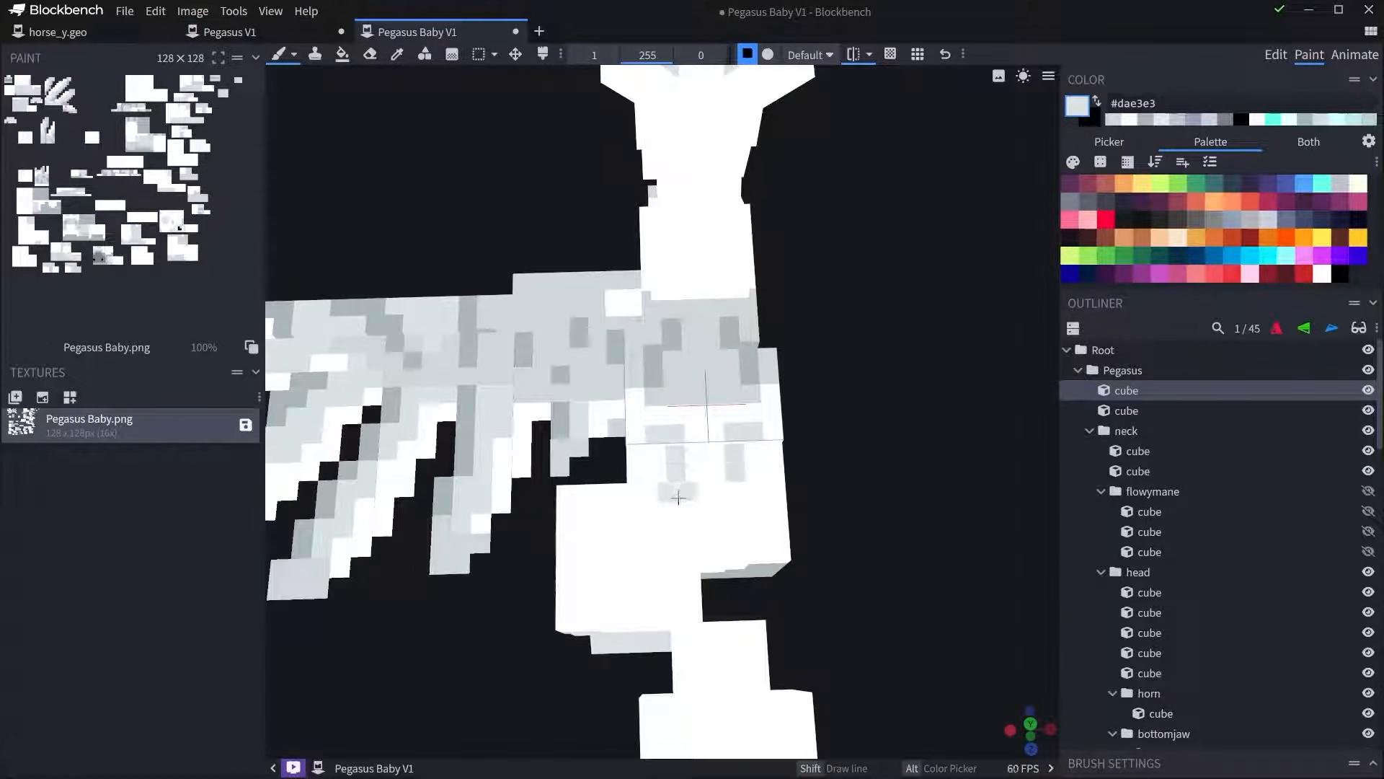
scroll(679, 469, "up", 3)
left_click(628, 470)
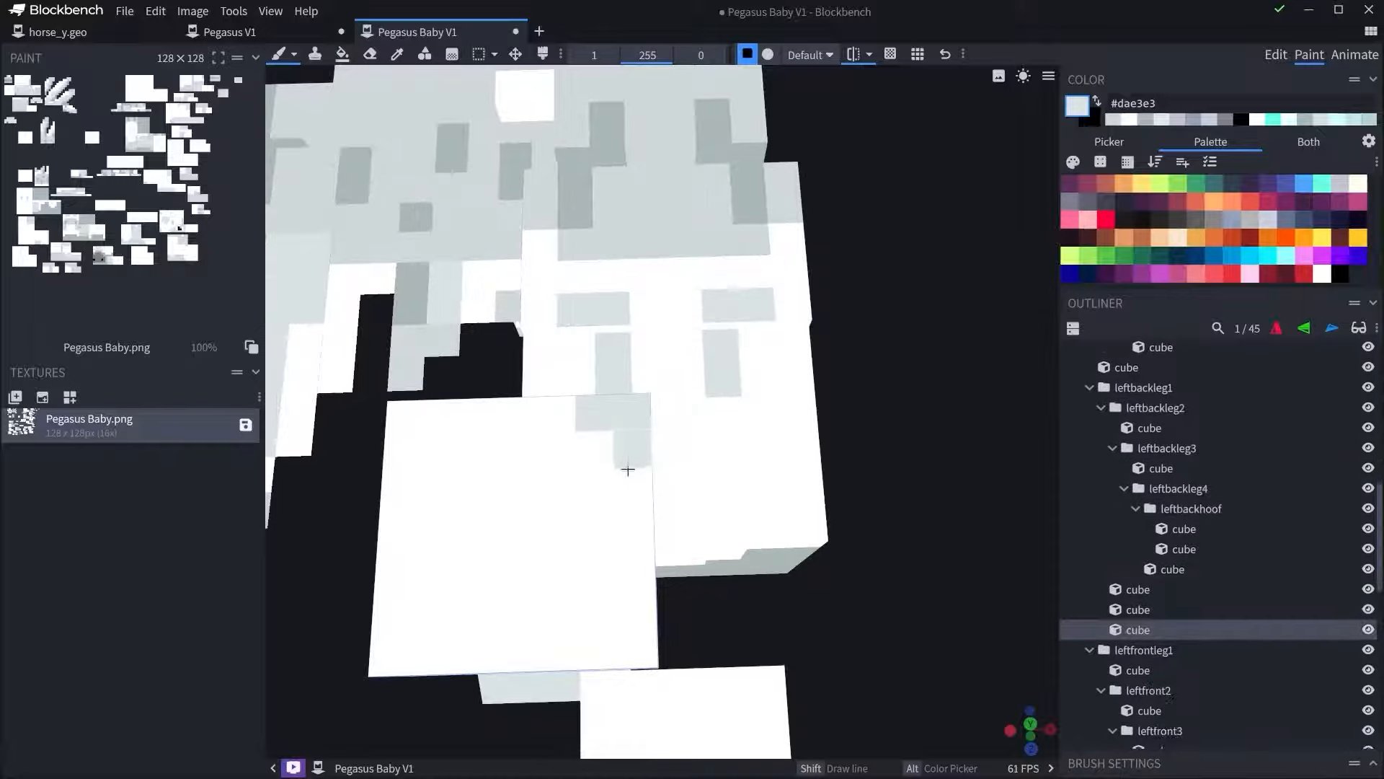
left_click(728, 428)
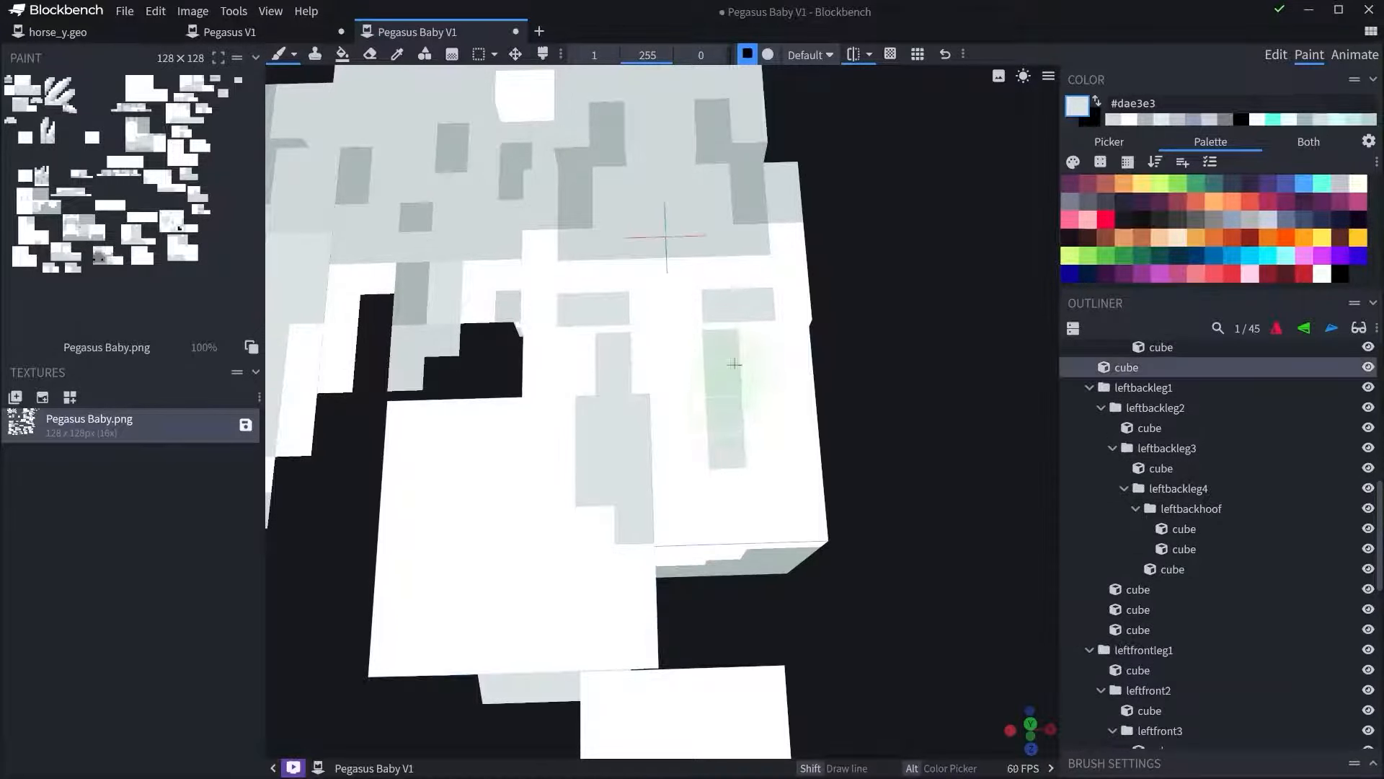
scroll(900, 398, "down", 2)
Add a stepped #dae3e3 patch to the outer side of the left hind thigh.
mouse_move(900, 399)
left_mouse_down()
mouse_move(856, 355)
mouse_move(918, 368)
left_mouse_up()
left_click_drag(558, 458, 591, 499)
scroll(875, 353, "down", 3)
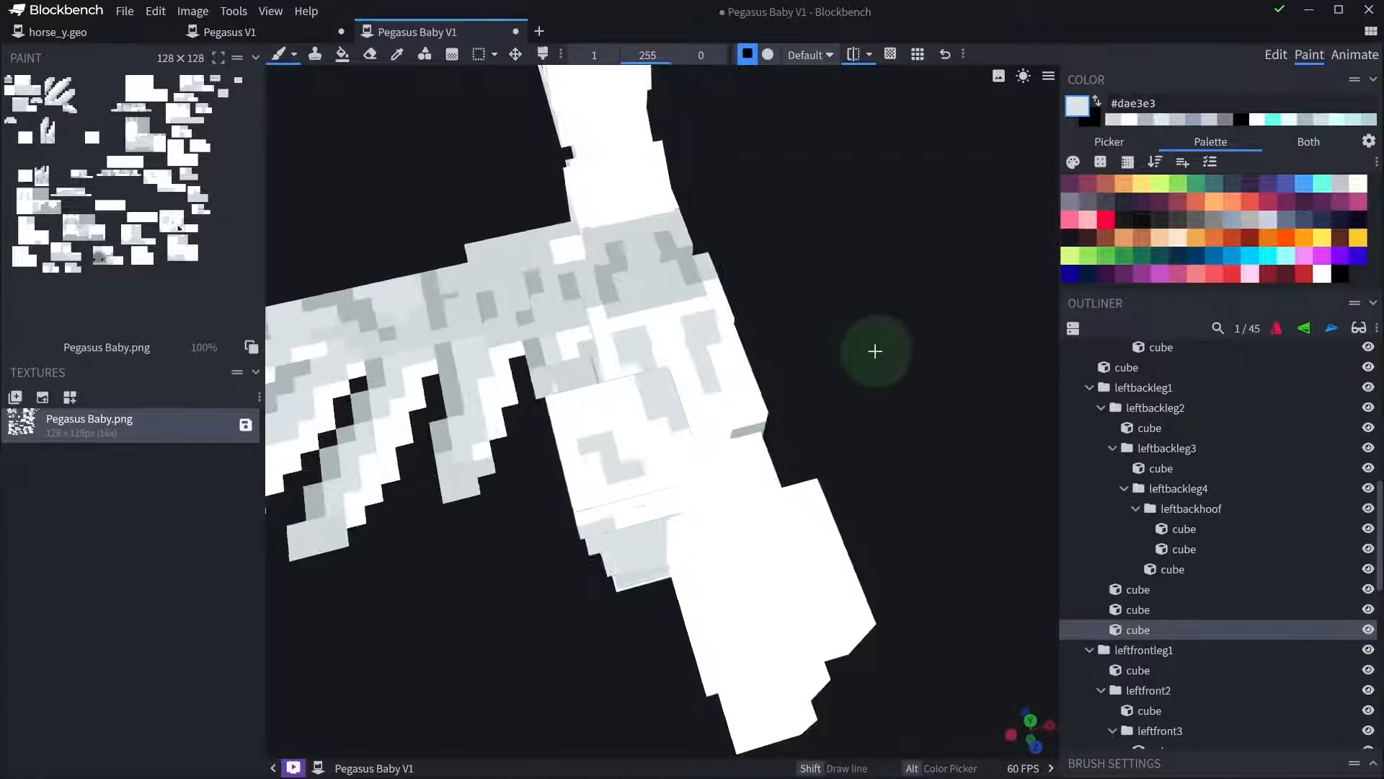
left_click_drag(874, 353, 872, 314)
left_click_drag(896, 238, 968, 148)
right_click_drag(844, 456, 809, 409)
Sample the shadow grey #a9b7b7 from the adult's tail in Pegasus V1 and return to Pegasus Baby V1.
left_click(229, 31)
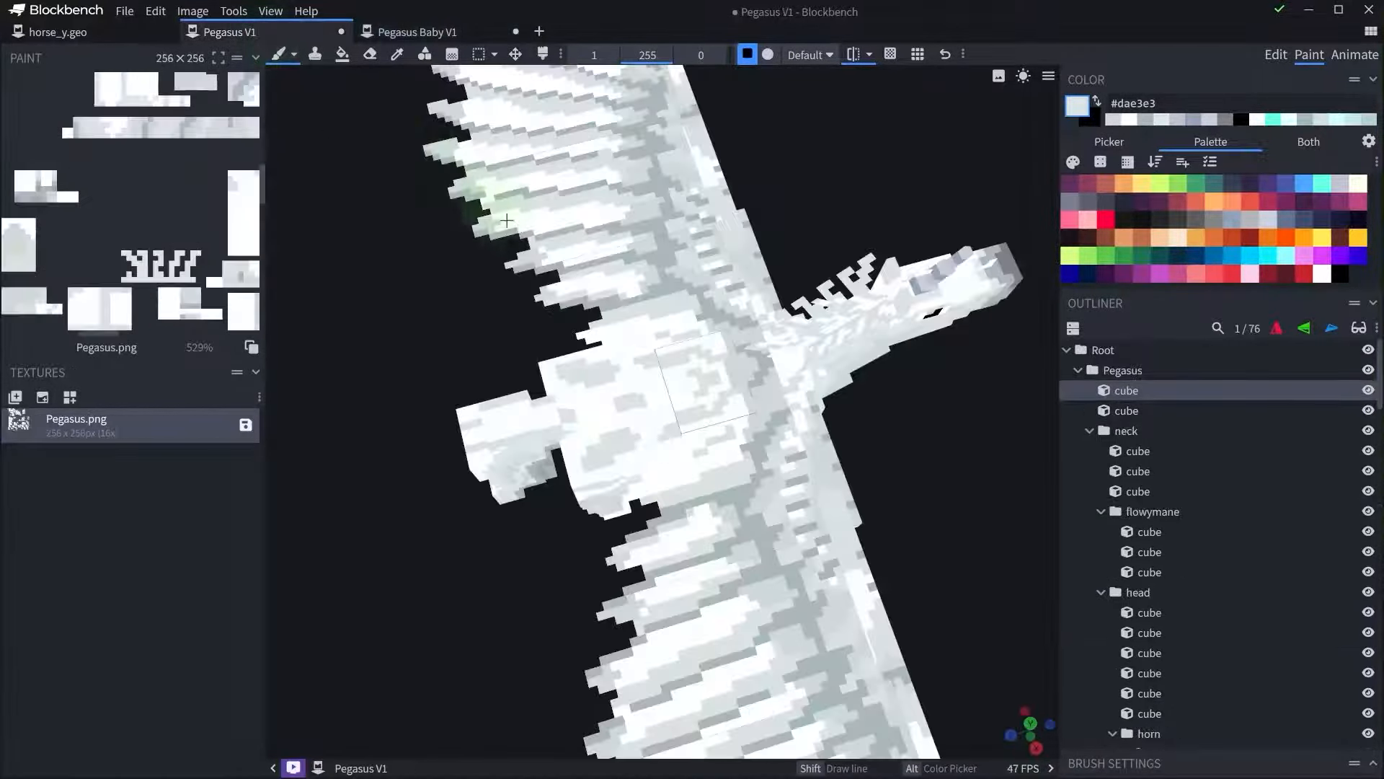
left_click_drag(517, 546, 770, 487)
scroll(902, 470, "up", 3)
right_click_drag(902, 469, 828, 538)
left_click_drag(828, 538, 880, 528)
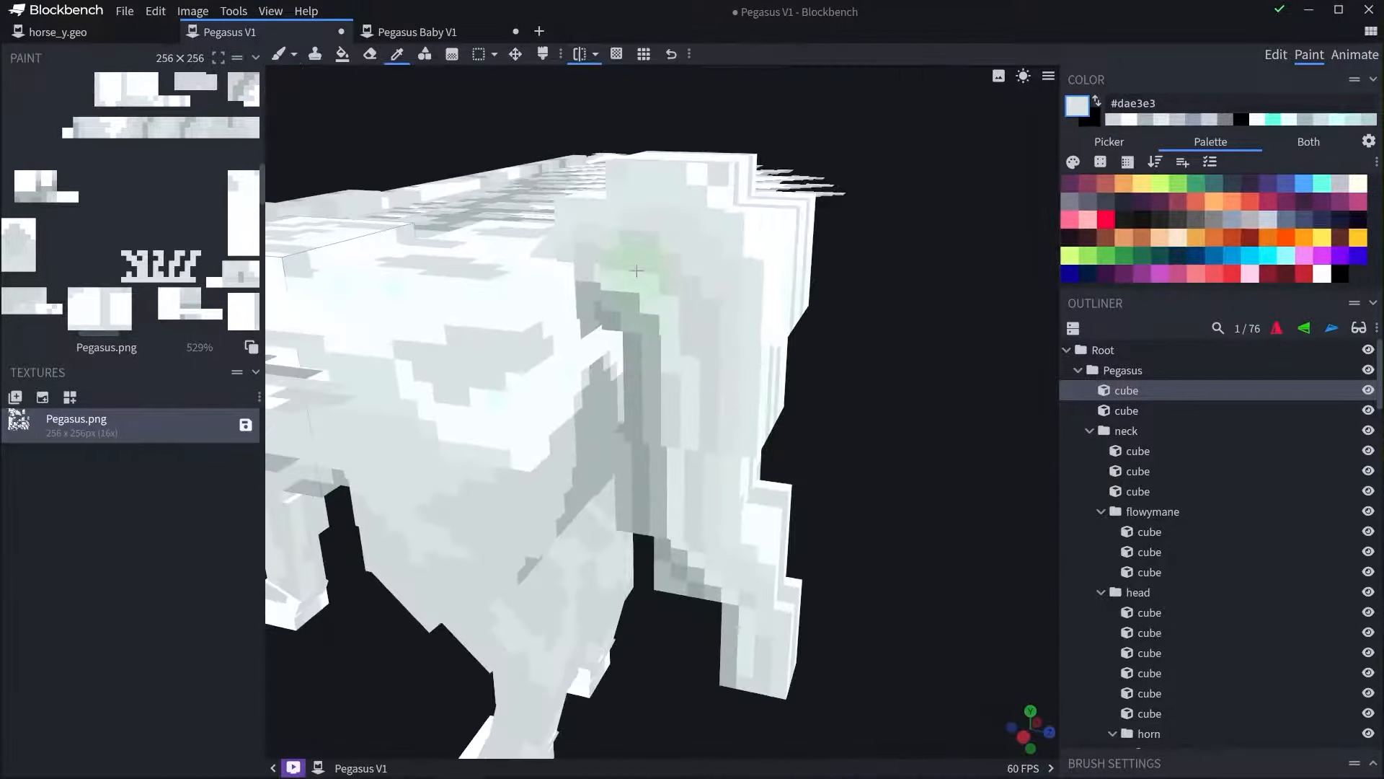
left_click(627, 272, "alt")
left_click_drag(892, 396, 978, 335)
left_click(724, 317, "alt")
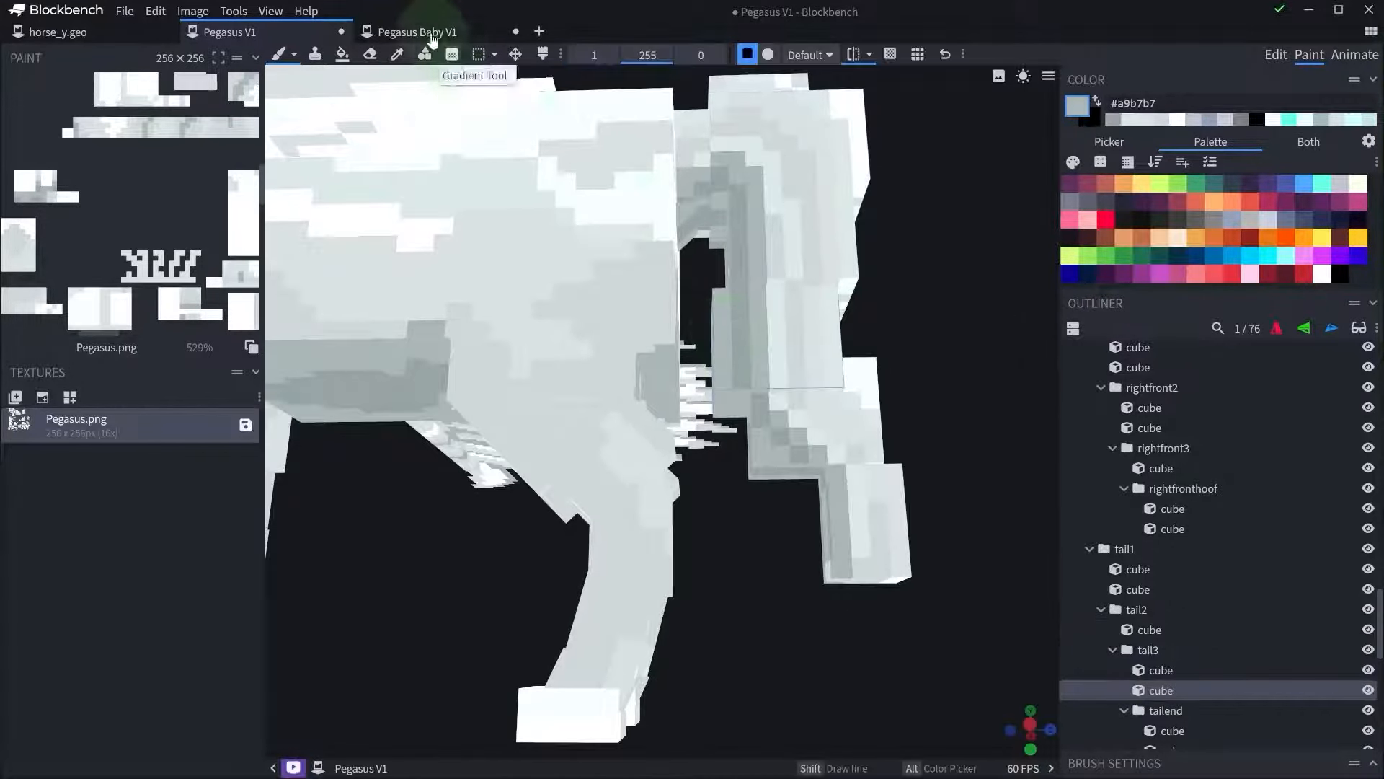
left_click(426, 32)
Start the inner tail shading by painting #a9b7b7 streaks on the tail end and the section above it.
left_click_drag(793, 569, 843, 553)
right_click_drag(843, 553, 630, 560)
scroll(620, 565, "up", 3)
left_click_drag(593, 576, 665, 549)
left_click_drag(721, 428, 692, 456)
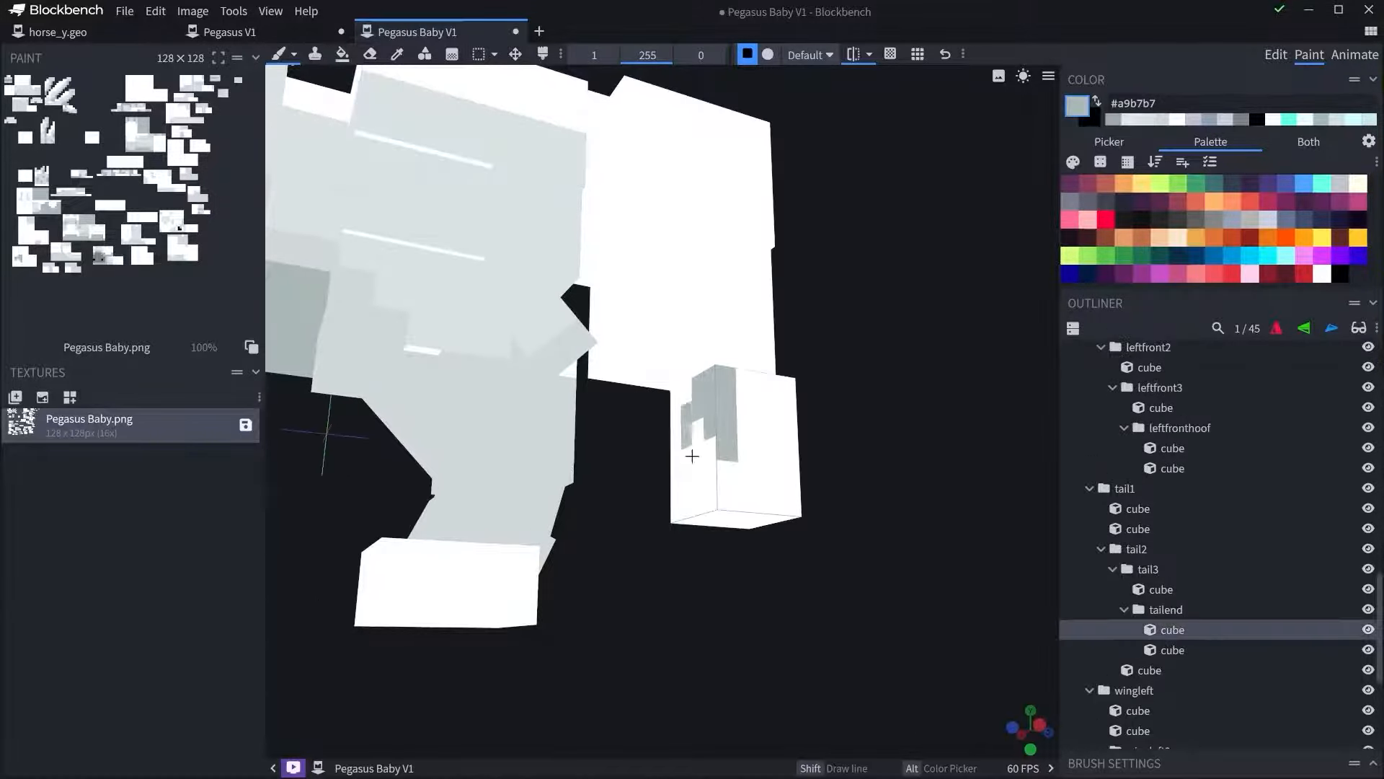
right_click_drag(801, 384, 678, 391)
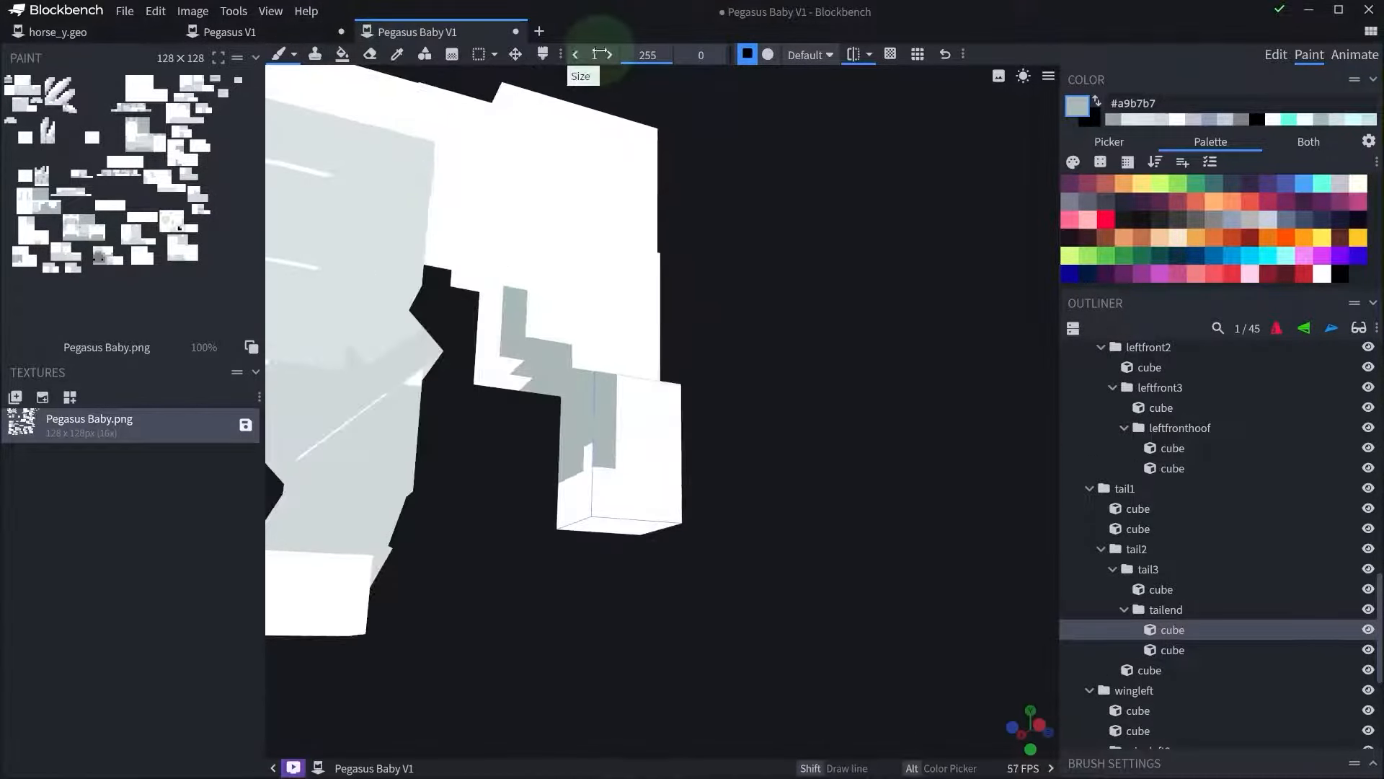
Set the brush size to 6 and cover the inner and lower faces of the foal's tail sections with #a9b7b7.
left_click_drag(593, 55, 707, 55)
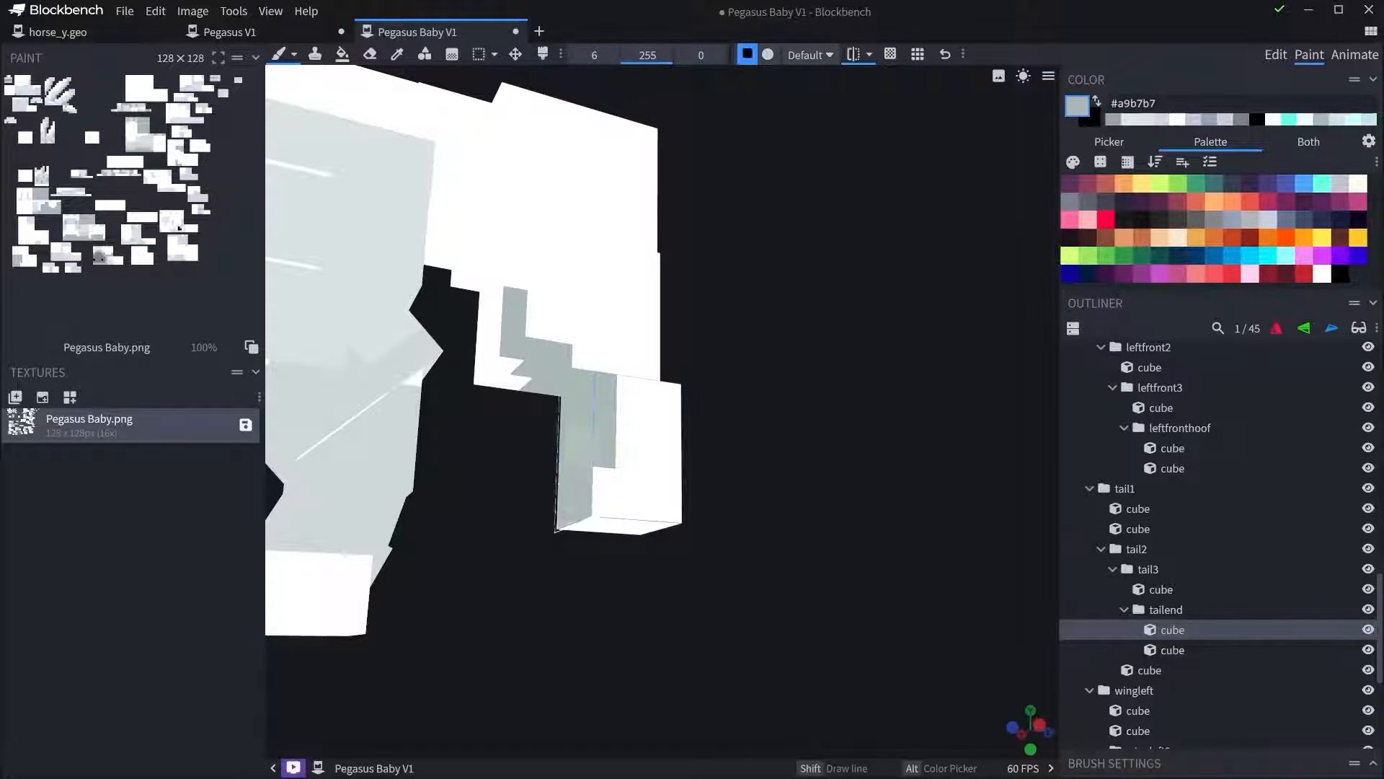
left_click_drag(559, 403, 475, 401)
mouse_move(508, 276)
left_mouse_down()
mouse_move(512, 339)
mouse_move(610, 522)
left_mouse_up()
left_click_drag(541, 241, 462, 199)
left_click_drag(829, 349, 353, 292)
left_click(829, 346)
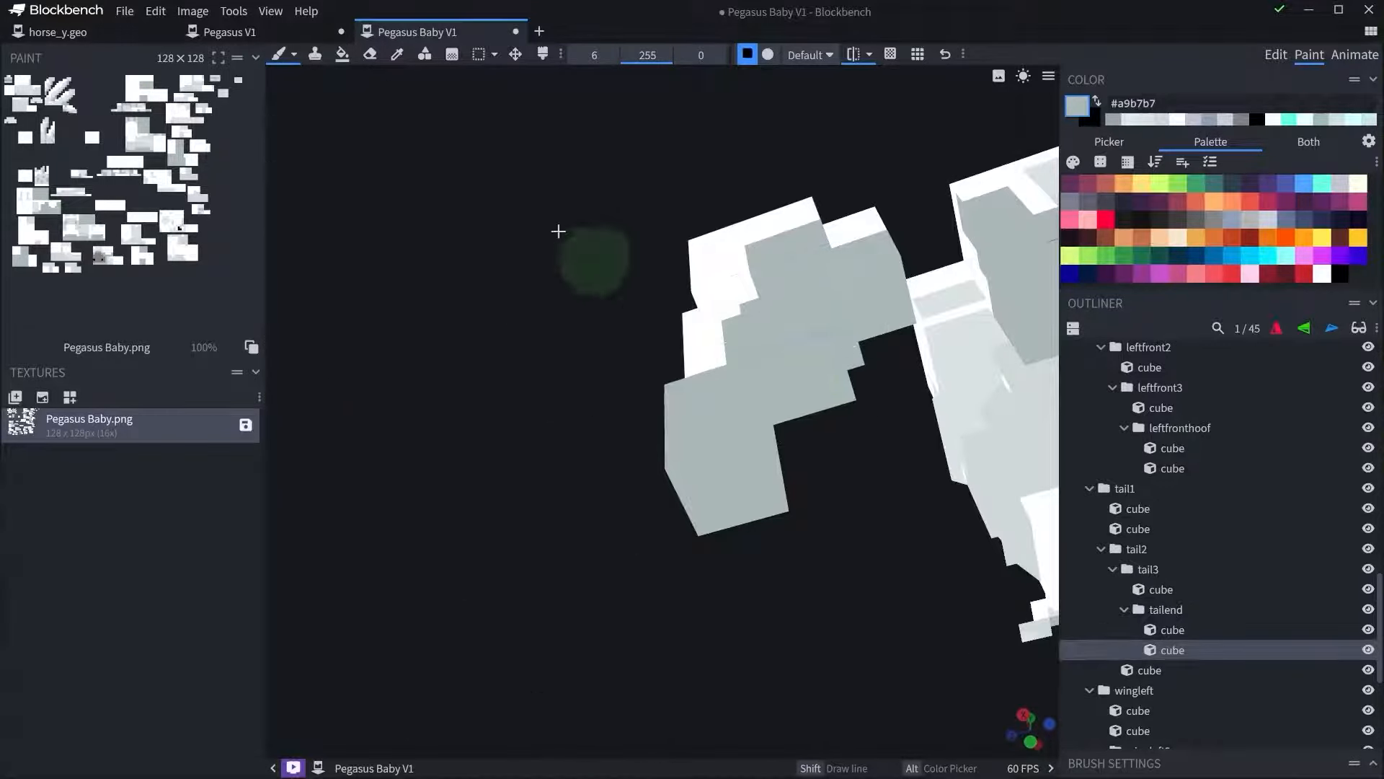
left_click_drag(556, 230, 682, 314)
left_click(824, 241)
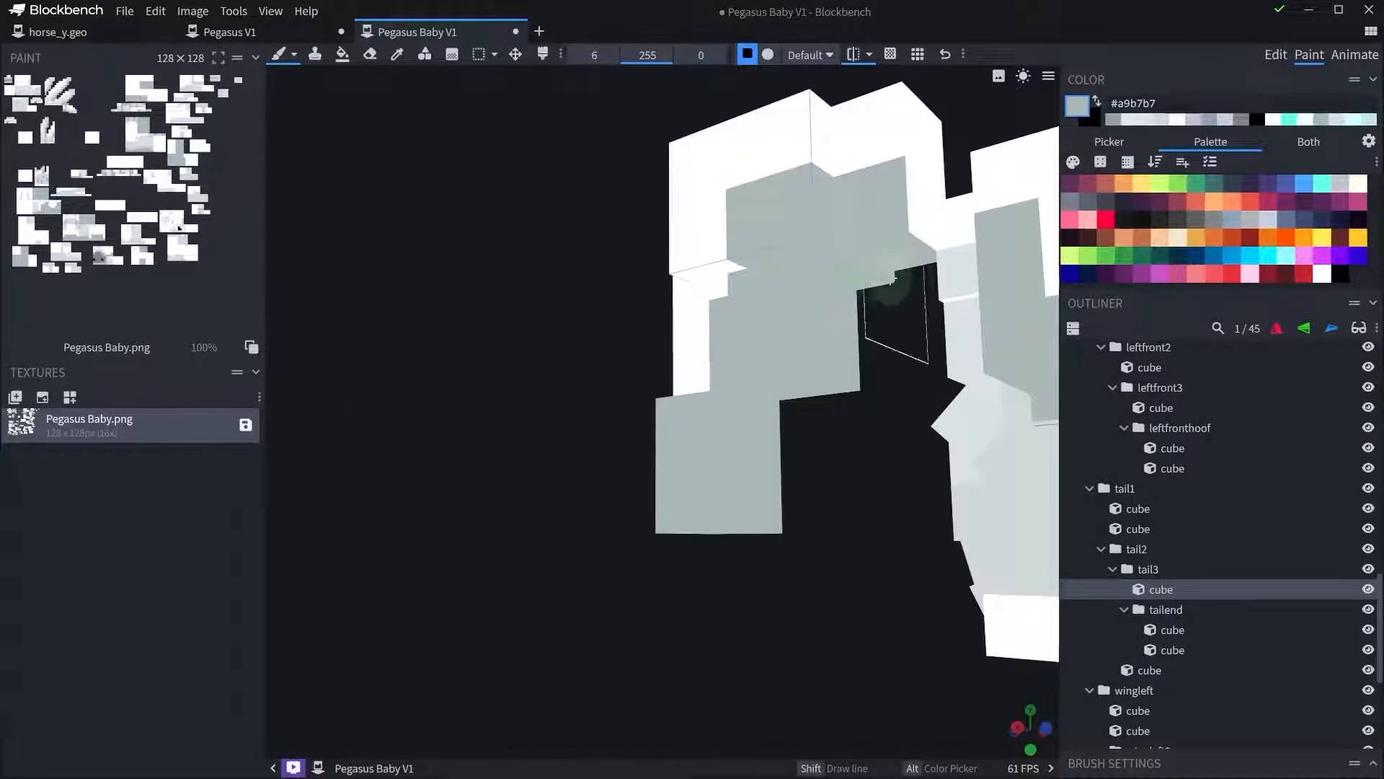
mouse_move(526, 377)
left_mouse_down()
mouse_move(673, 382)
mouse_move(572, 377)
left_mouse_up()
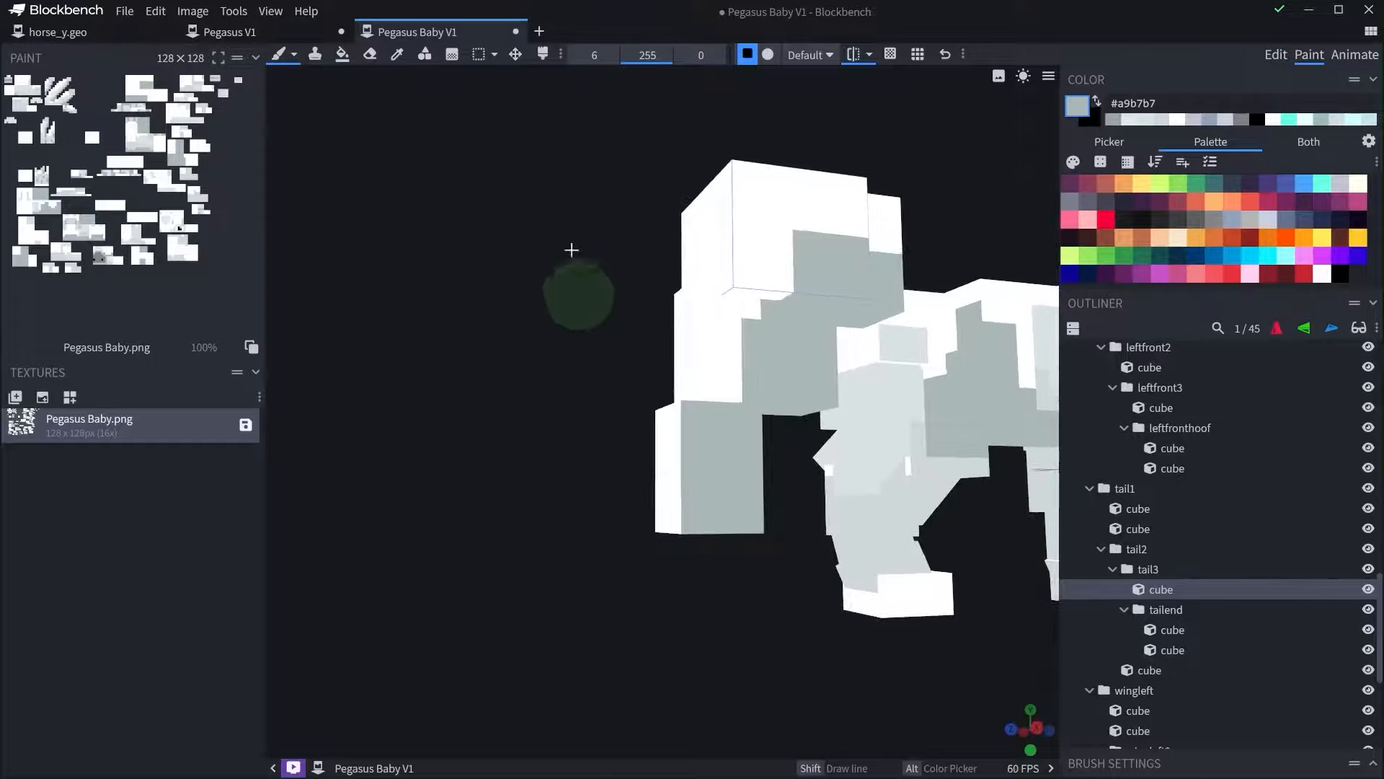
Sample #98a5a5 from the adult's tail in Pegasus V1, reduce the brush size to 1 and return to Pegasus Baby V1.
left_click(238, 36)
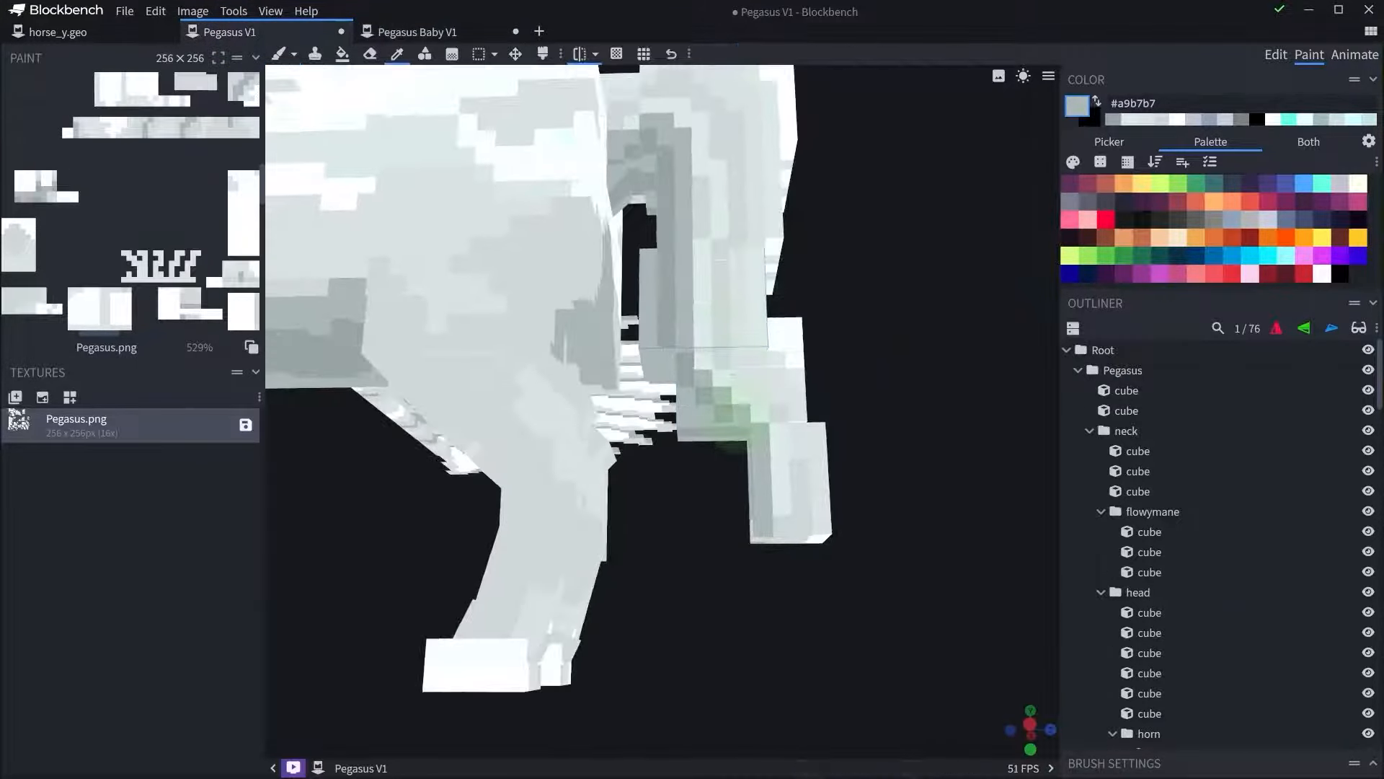
left_click(704, 382)
left_click_drag(598, 54, 563, 55)
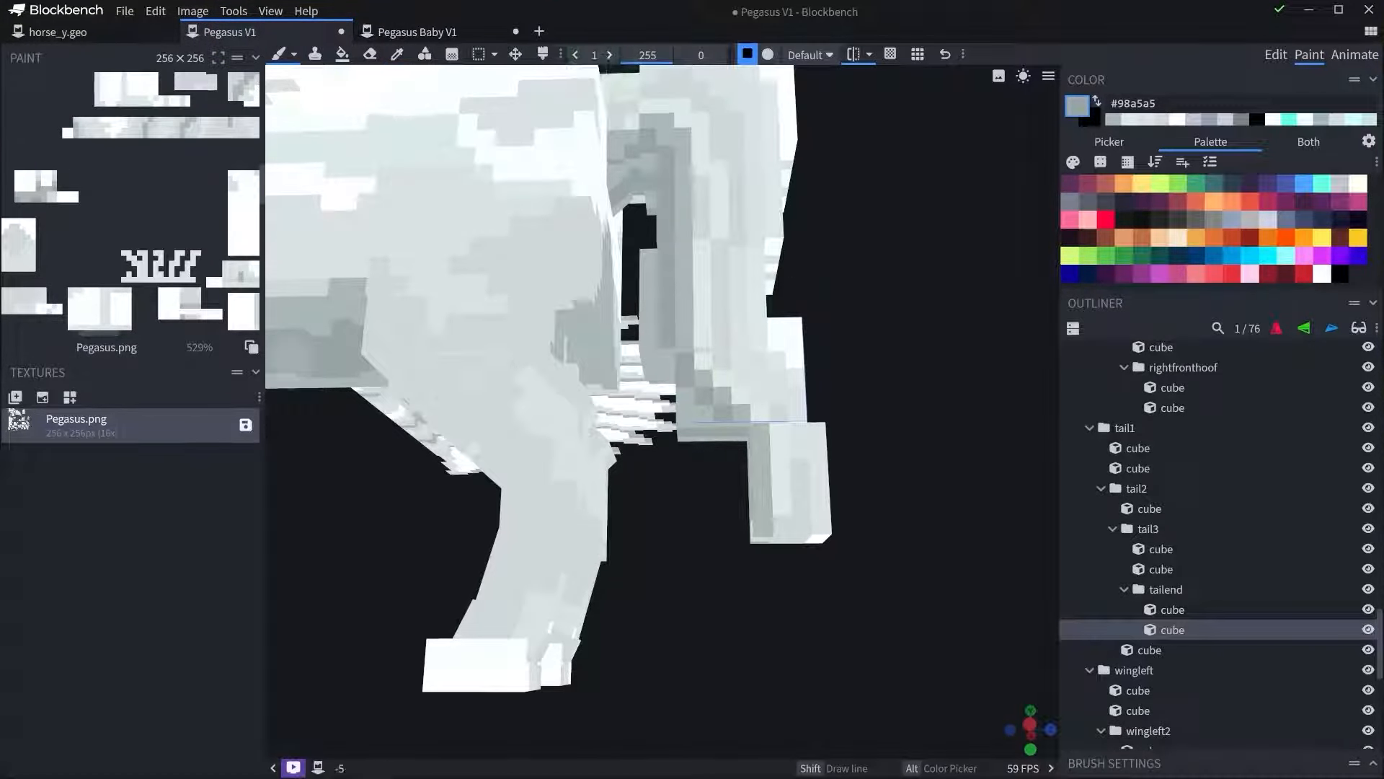
left_click(417, 32)
Paint a stepped #98a5a5 streak along the shaded side of the foal's tail, from the tail end up to its base.
left_click_drag(620, 339, 644, 525)
left_click(645, 525)
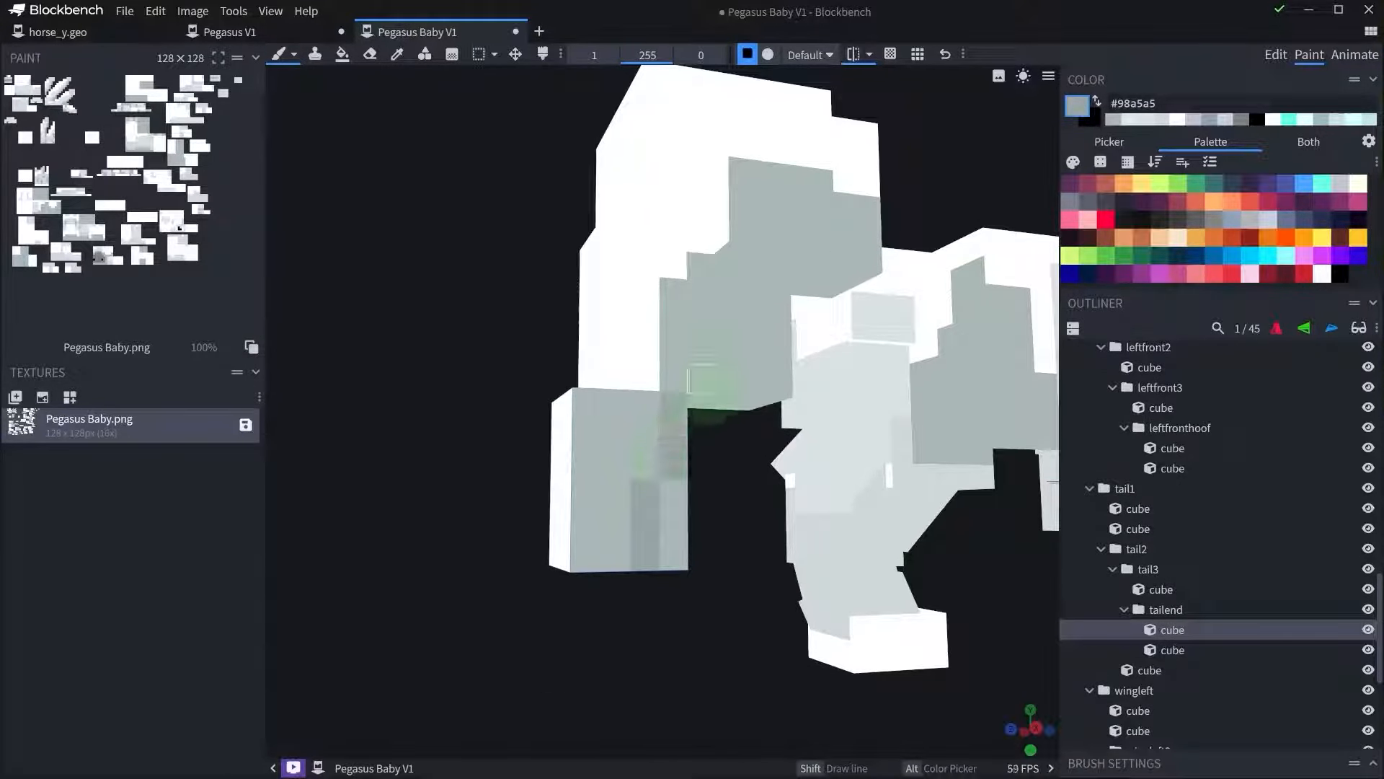
left_click(701, 378)
left_click_drag(757, 463, 726, 455)
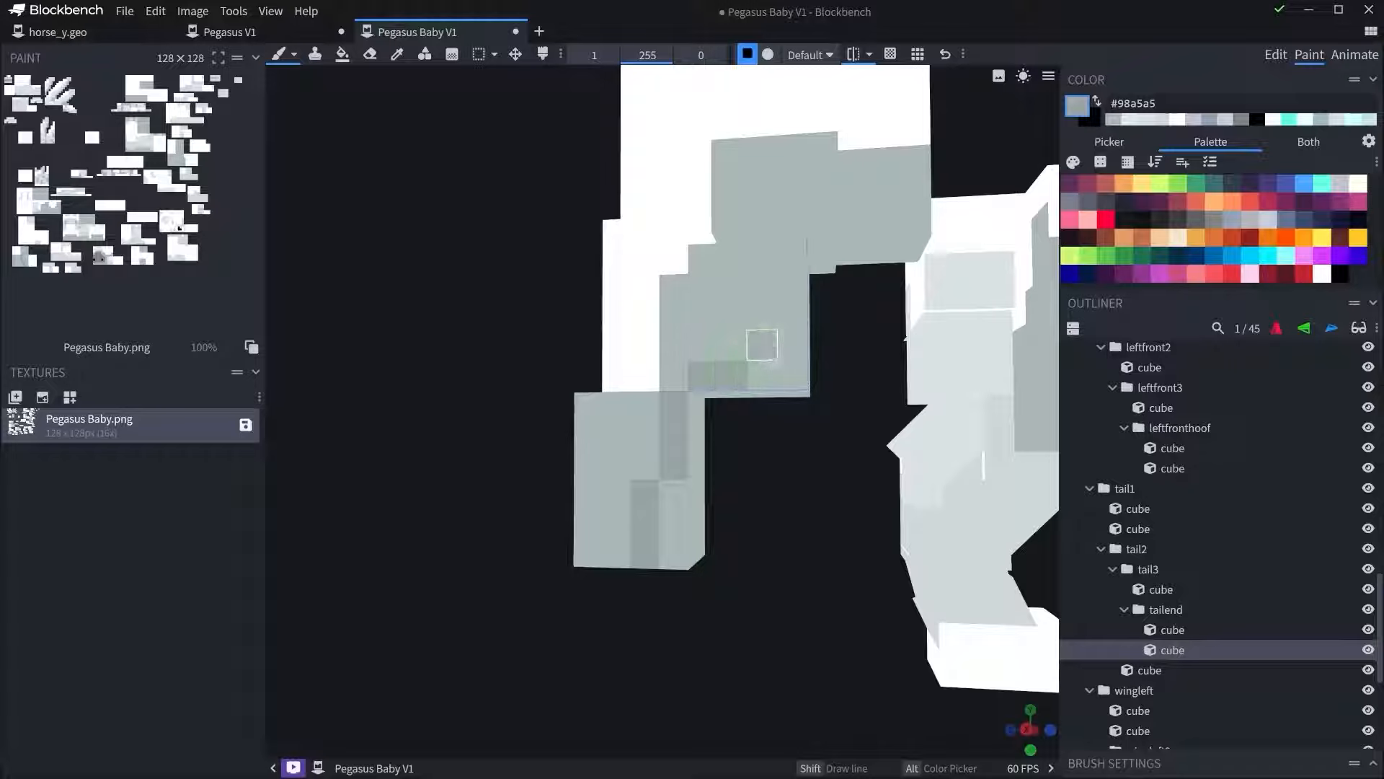
left_click(822, 210)
left_click(884, 192)
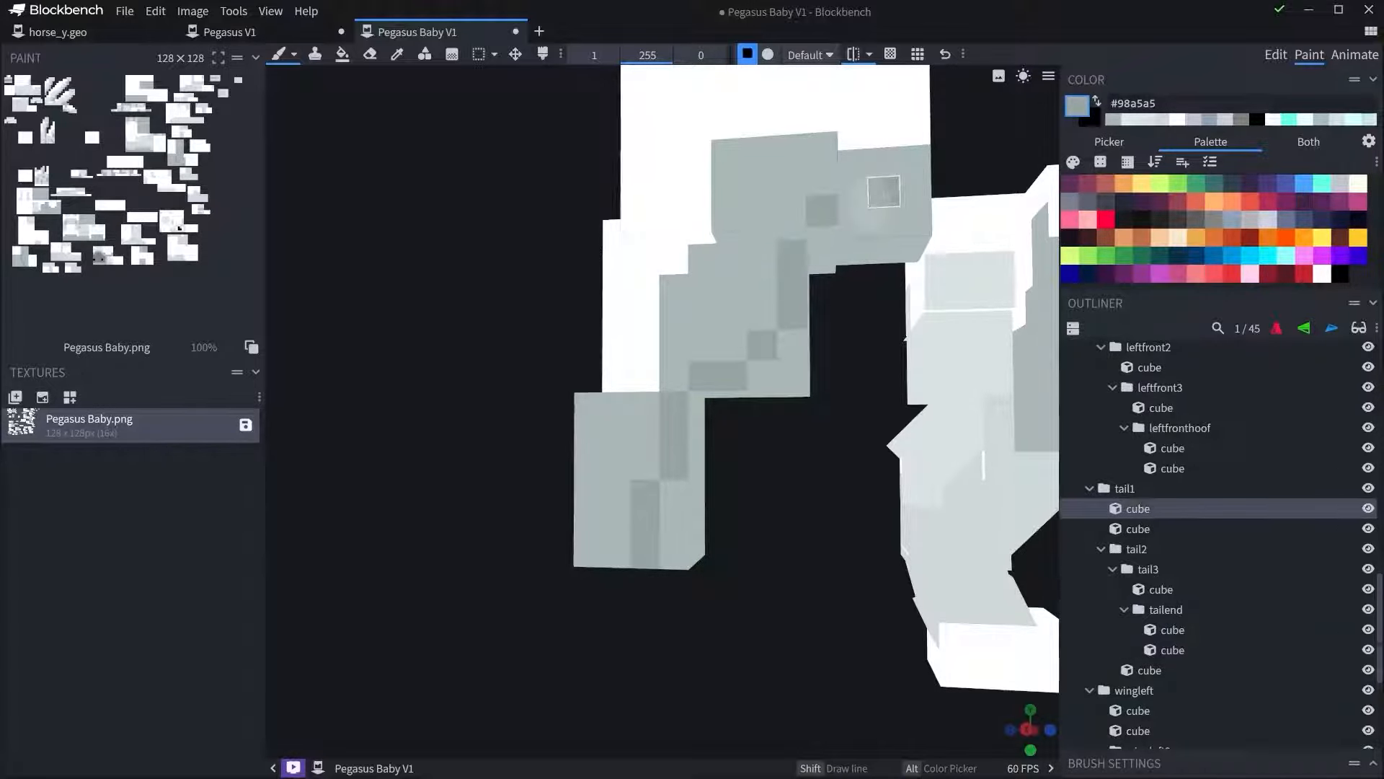
right_click_drag(855, 197, 761, 238)
left_click(690, 274)
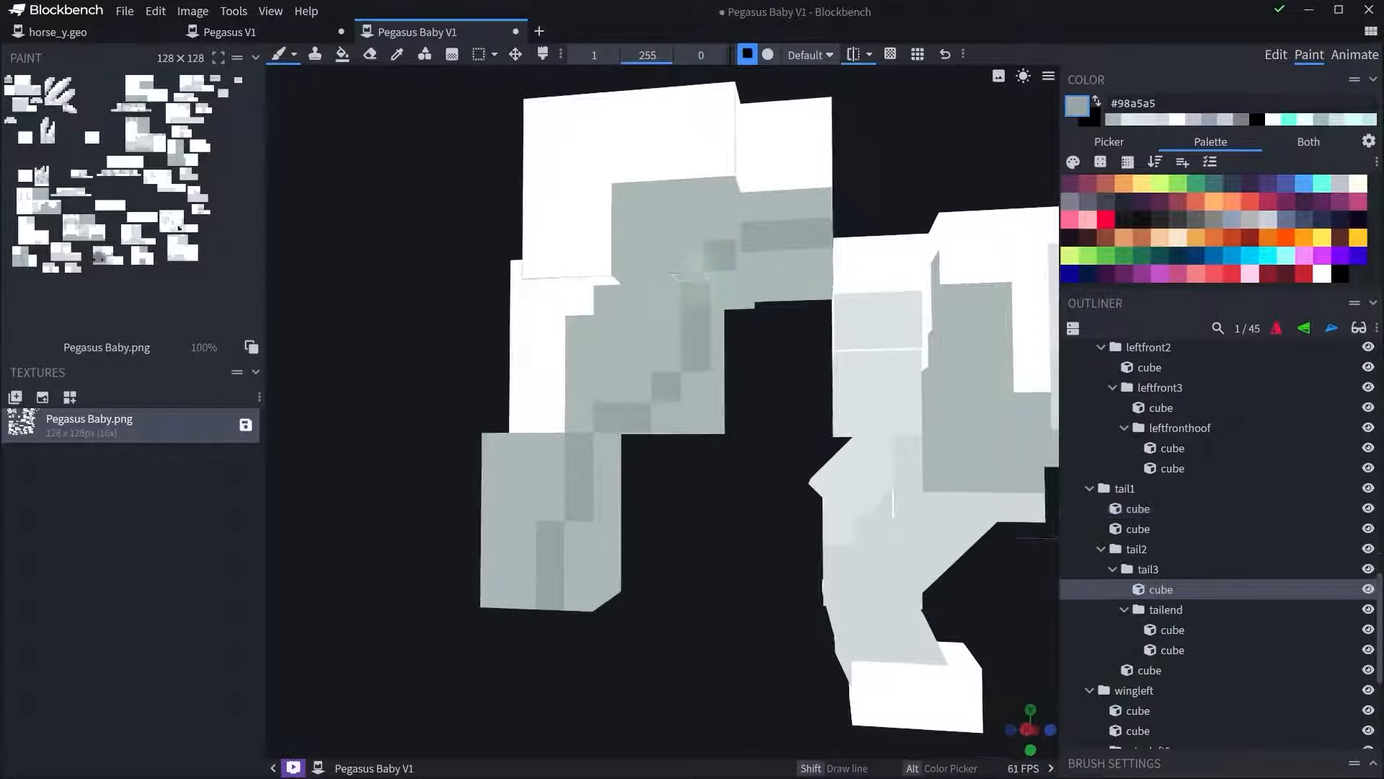
Extend the #98a5a5 streak near the base of the foal's tail and add #98a5a5 patches to the upper tail's underside.
left_click(756, 236)
left_click(690, 257)
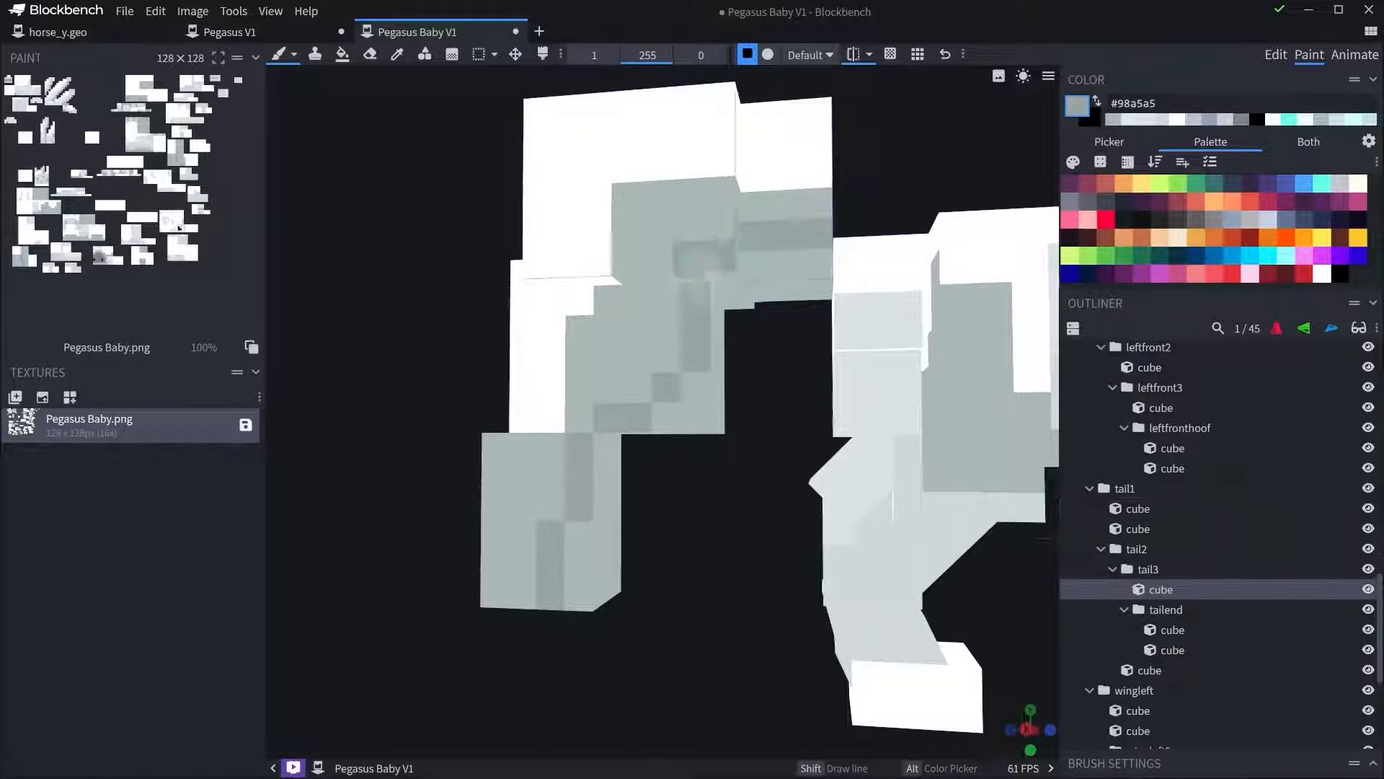
mouse_move(745, 563)
left_mouse_down()
mouse_move(672, 629)
mouse_move(757, 325)
left_mouse_up()
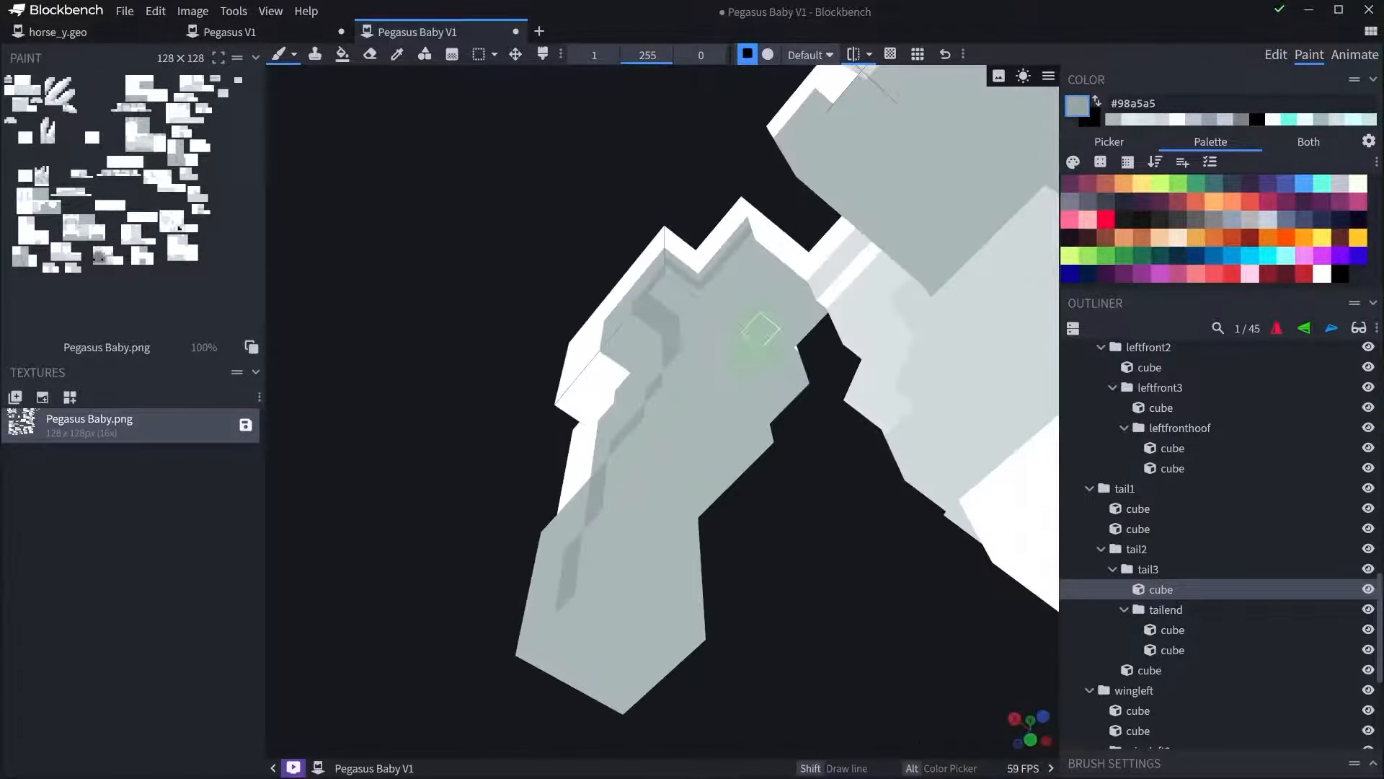
left_click(703, 339)
left_click(750, 312)
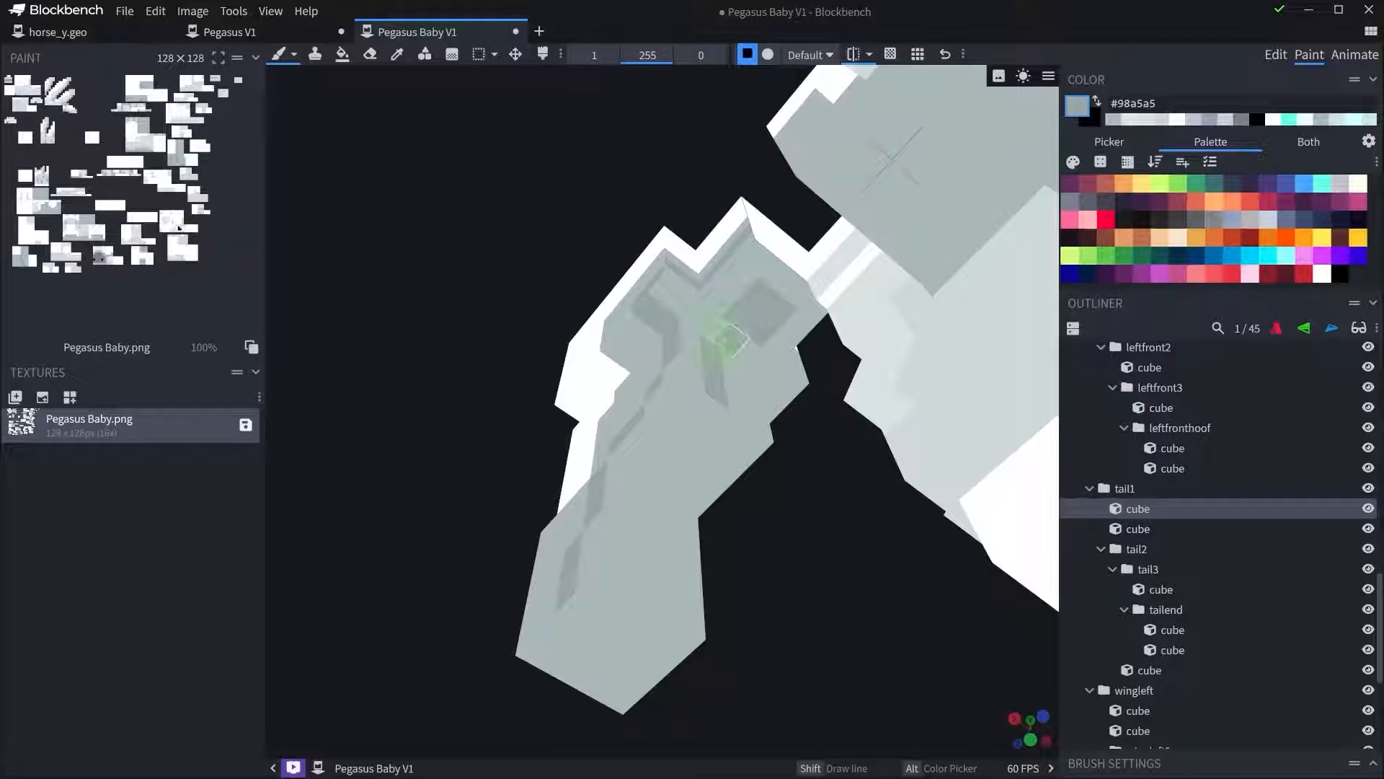
Sample #ced8d8 from the adult's tail in Pegasus V1 and paint a stepped band of it along the side of the foal's tail.
left_click(229, 32)
left_click(727, 336, "alt")
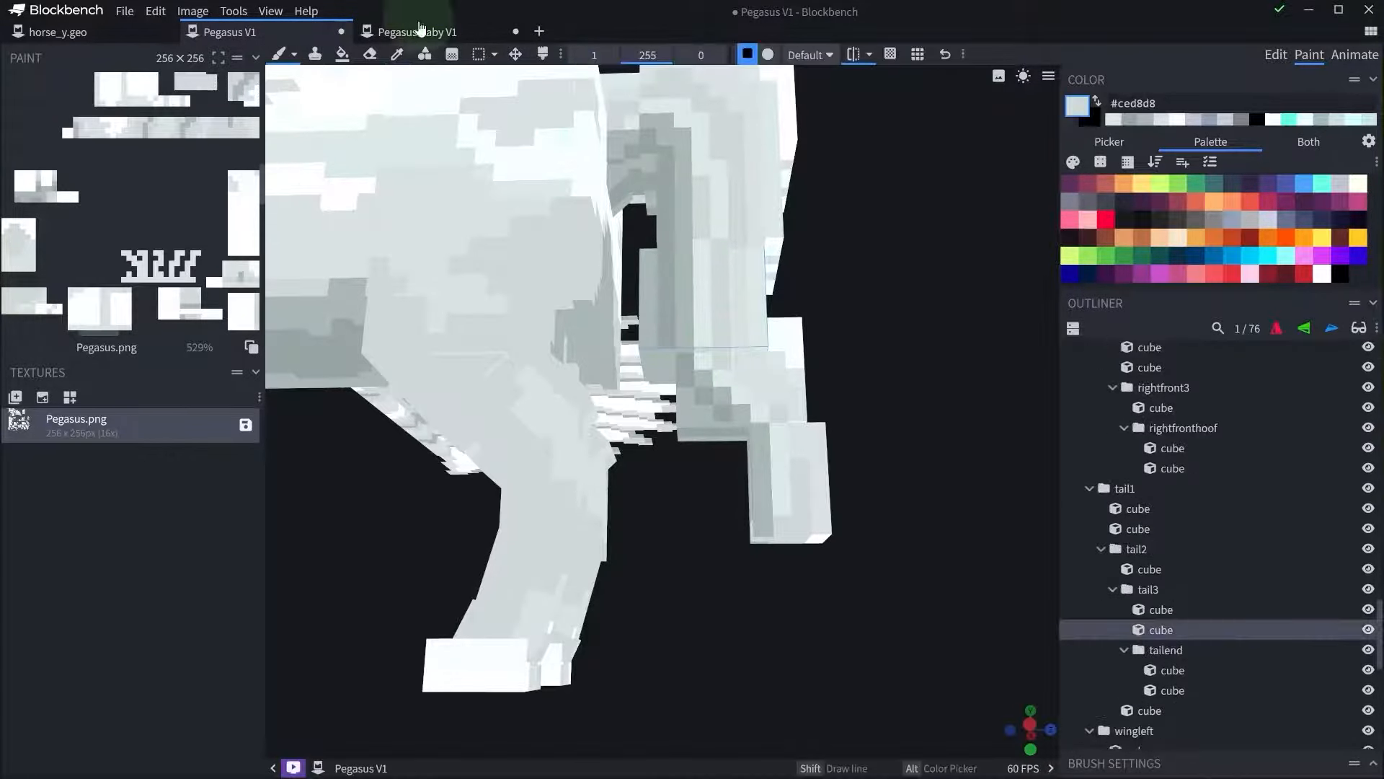
left_click(420, 28)
left_click_drag(769, 621, 767, 485)
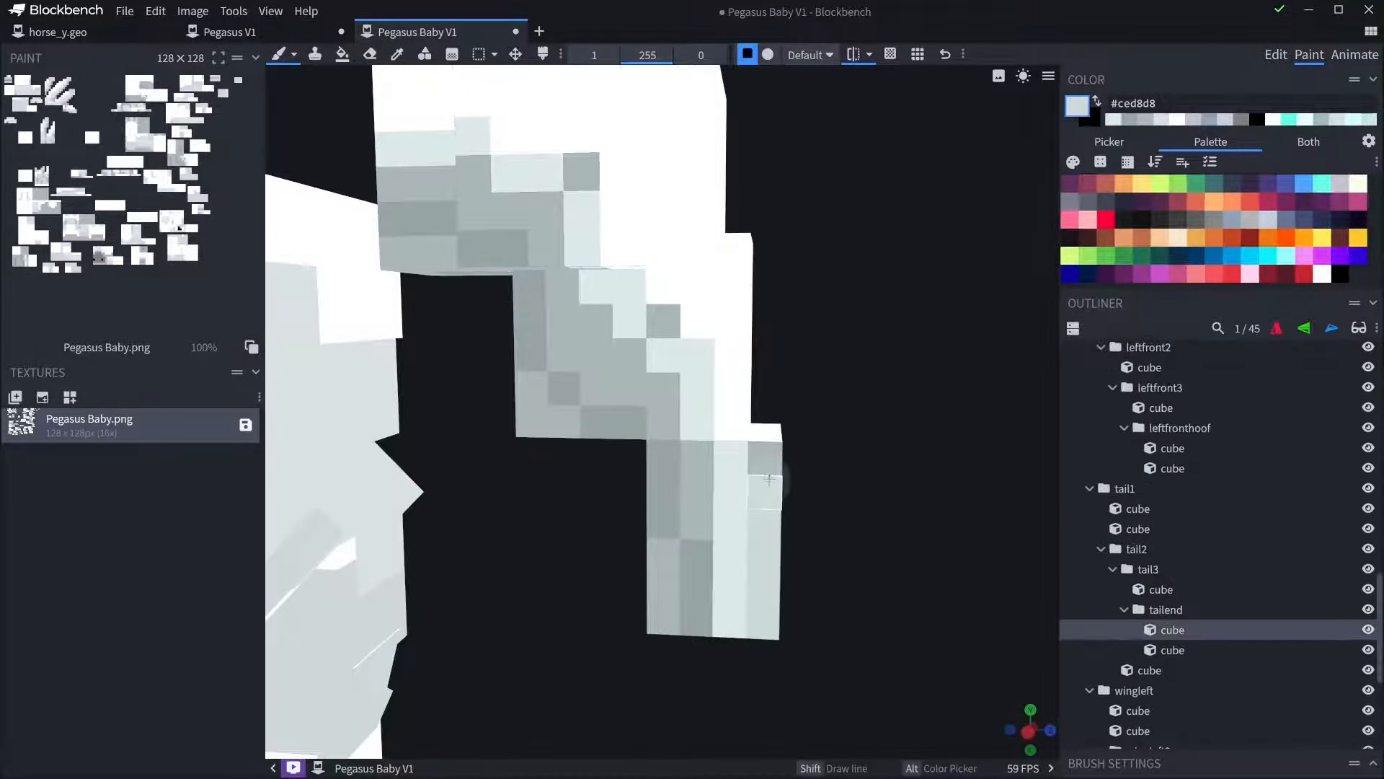
left_click_drag(729, 437, 726, 359)
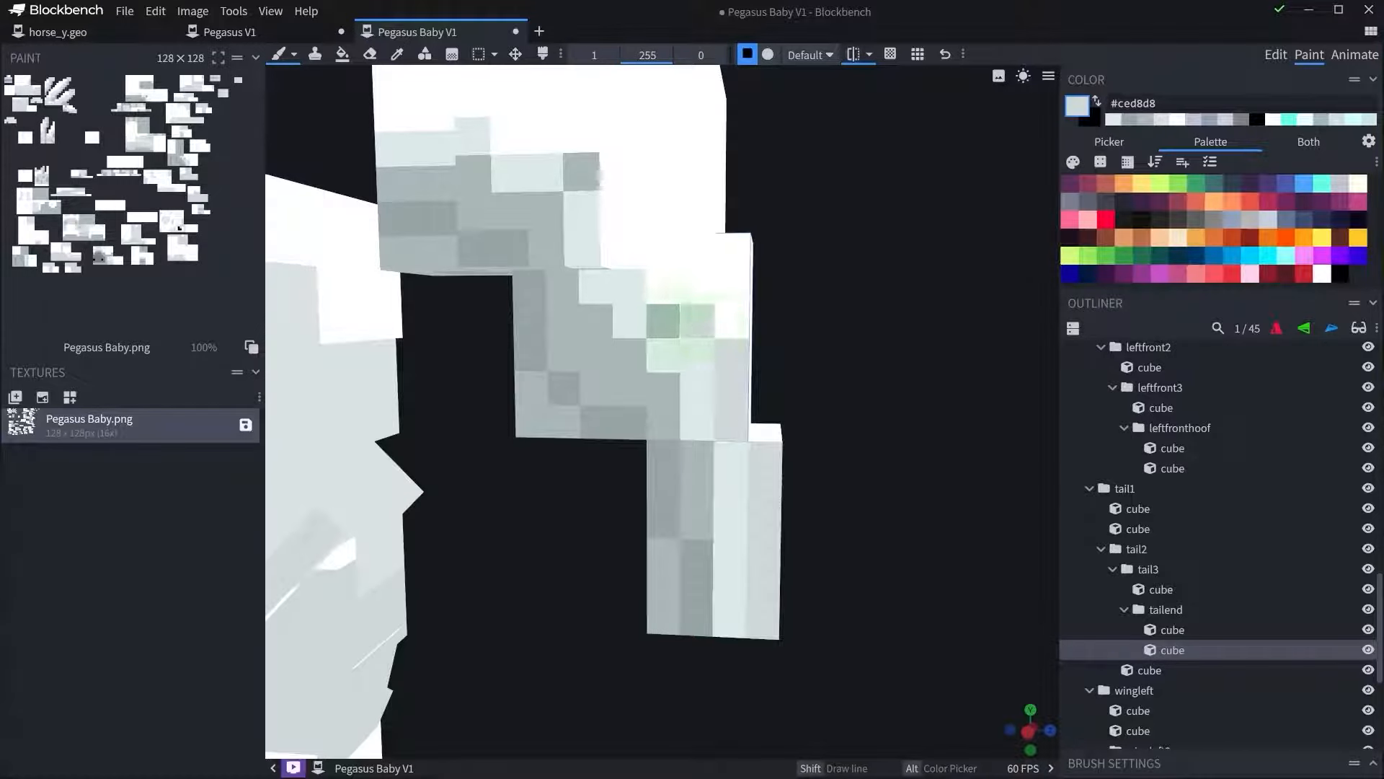
left_click(633, 266)
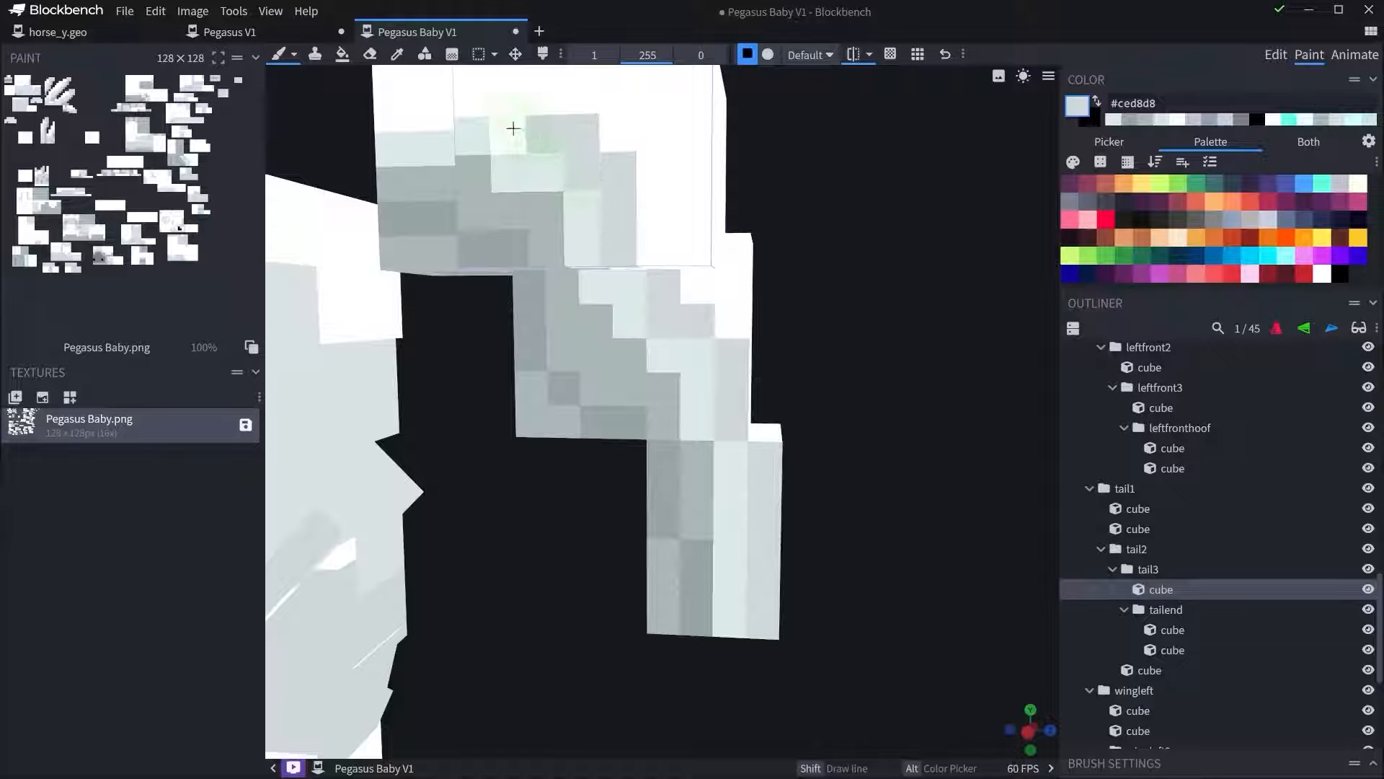
Sample #dce9e9 from the foal's tail and touch up the light band at the joint between its upper and middle sections.
left_click_drag(834, 229, 822, 183)
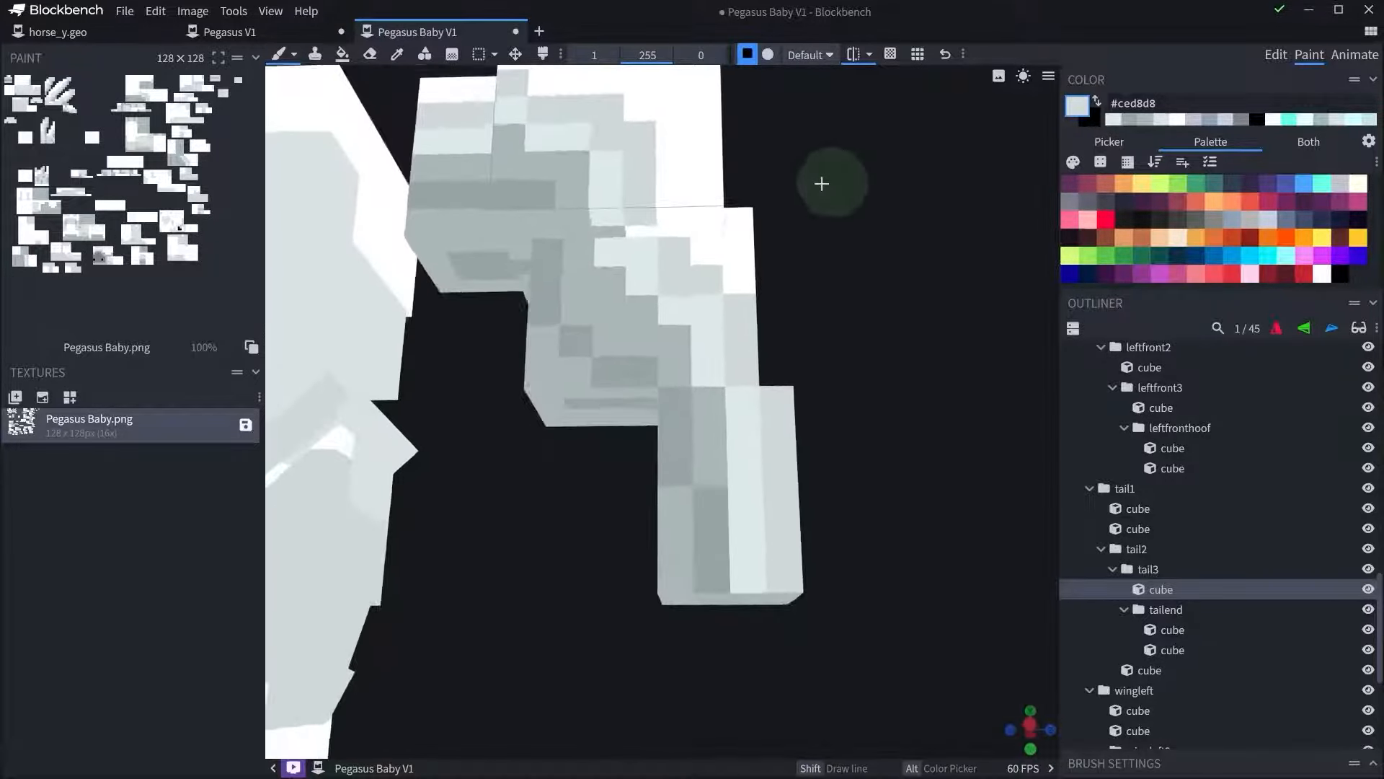
left_click(615, 252, "alt")
left_click(608, 231)
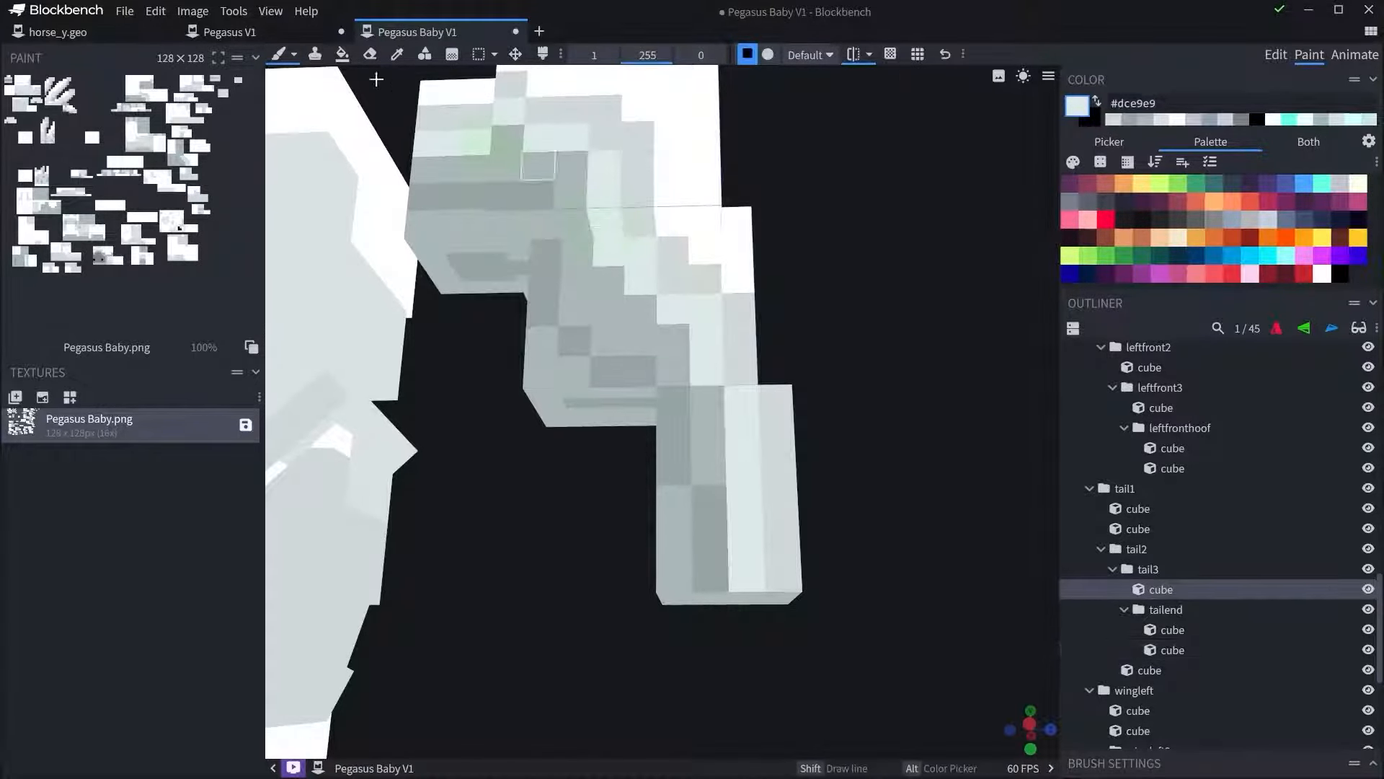
Sample #dae3e3 from the adult's tail in Pegasus V1 and continue the pale shading on the sides of the foal's tail.
left_click(272, 32)
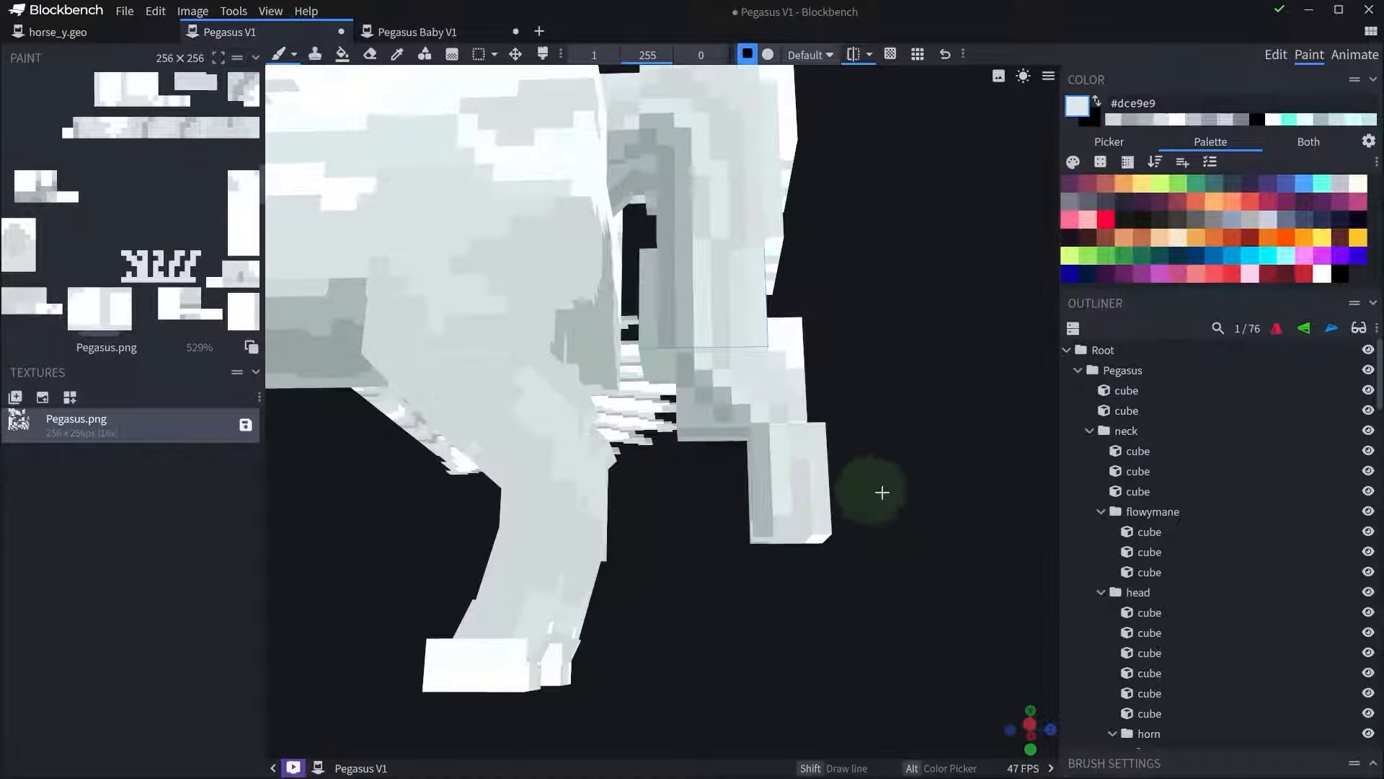
left_click(662, 385, "alt")
left_click(656, 356)
left_click_drag(876, 334, 853, 358)
scroll(853, 358, "up", 5)
left_click(724, 408, "alt")
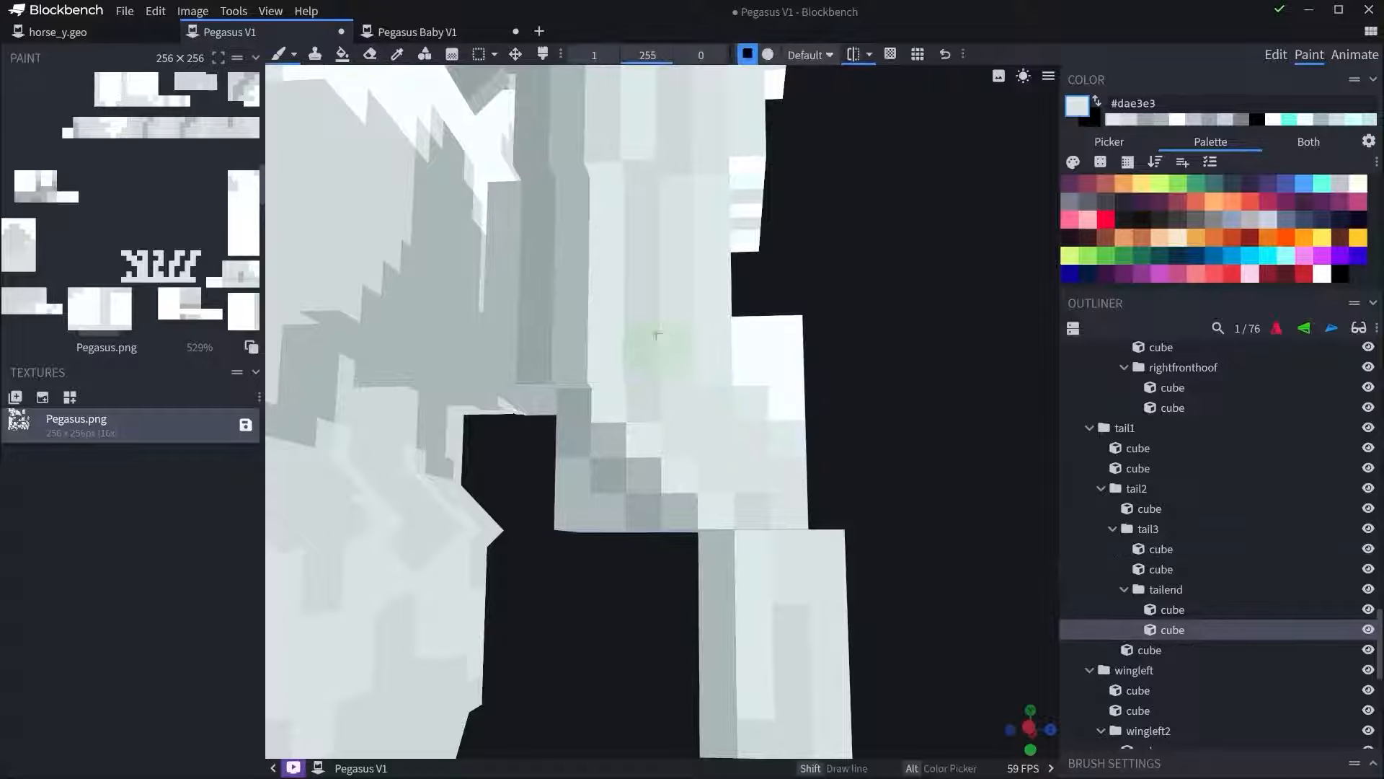
left_click(417, 32)
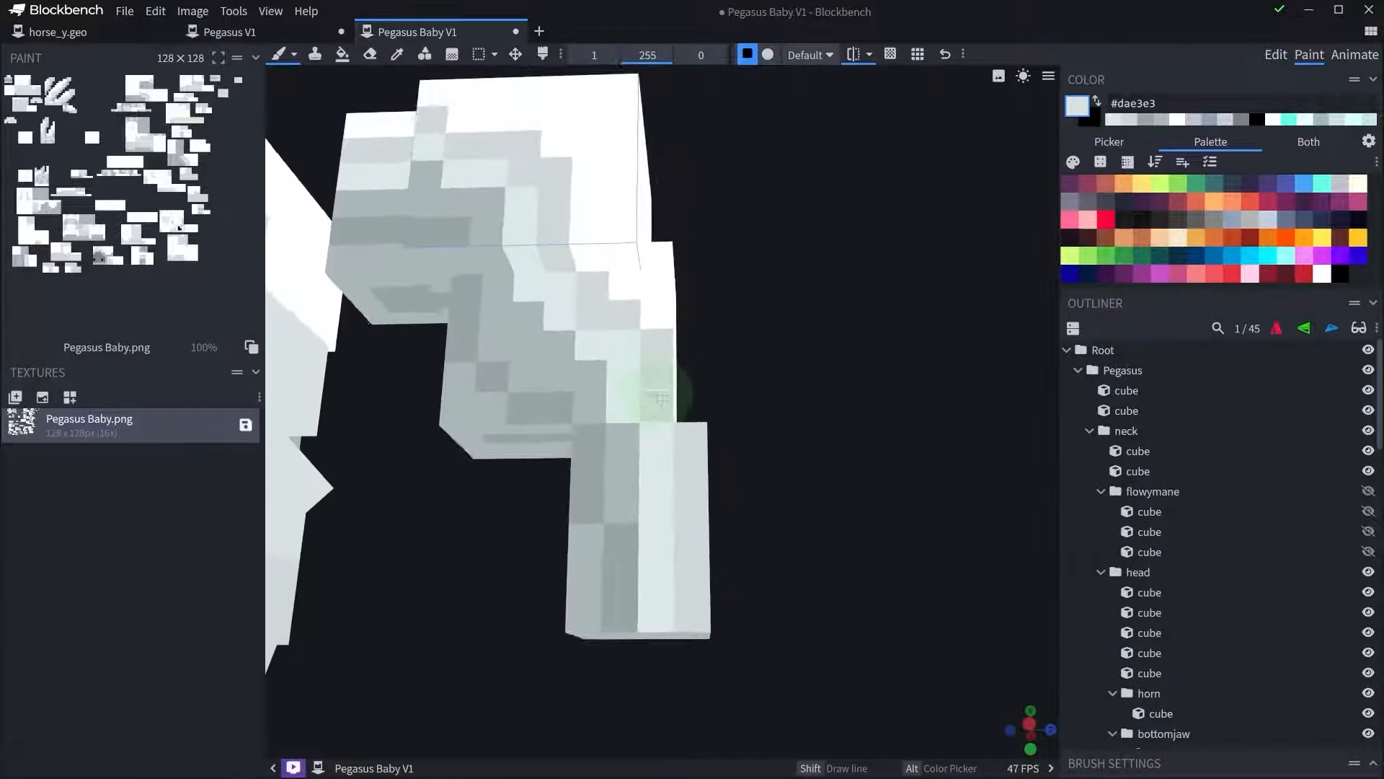
left_click(634, 550)
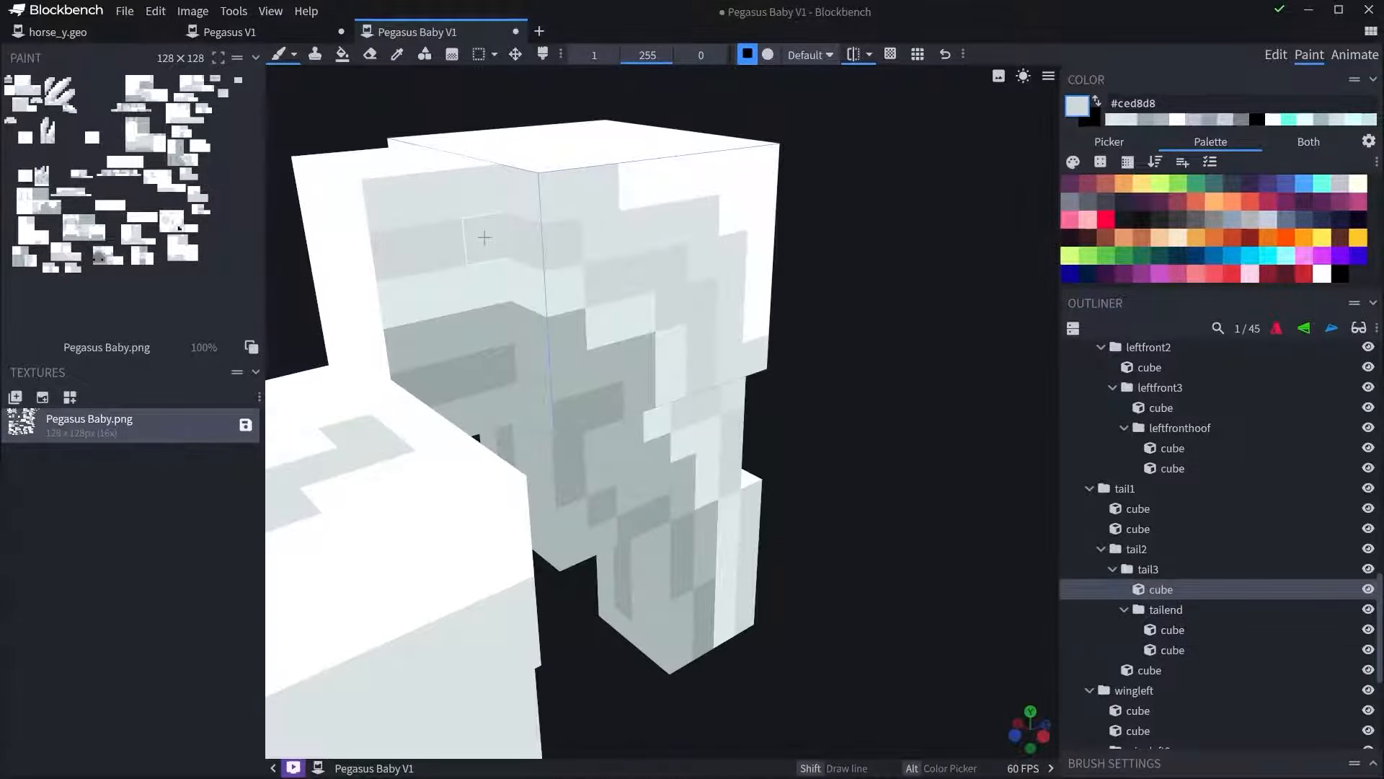
Fill the slanted cube at the base of the foal's tail with #ffffff, using the element fill mode.
scroll(859, 343, "down", 4)
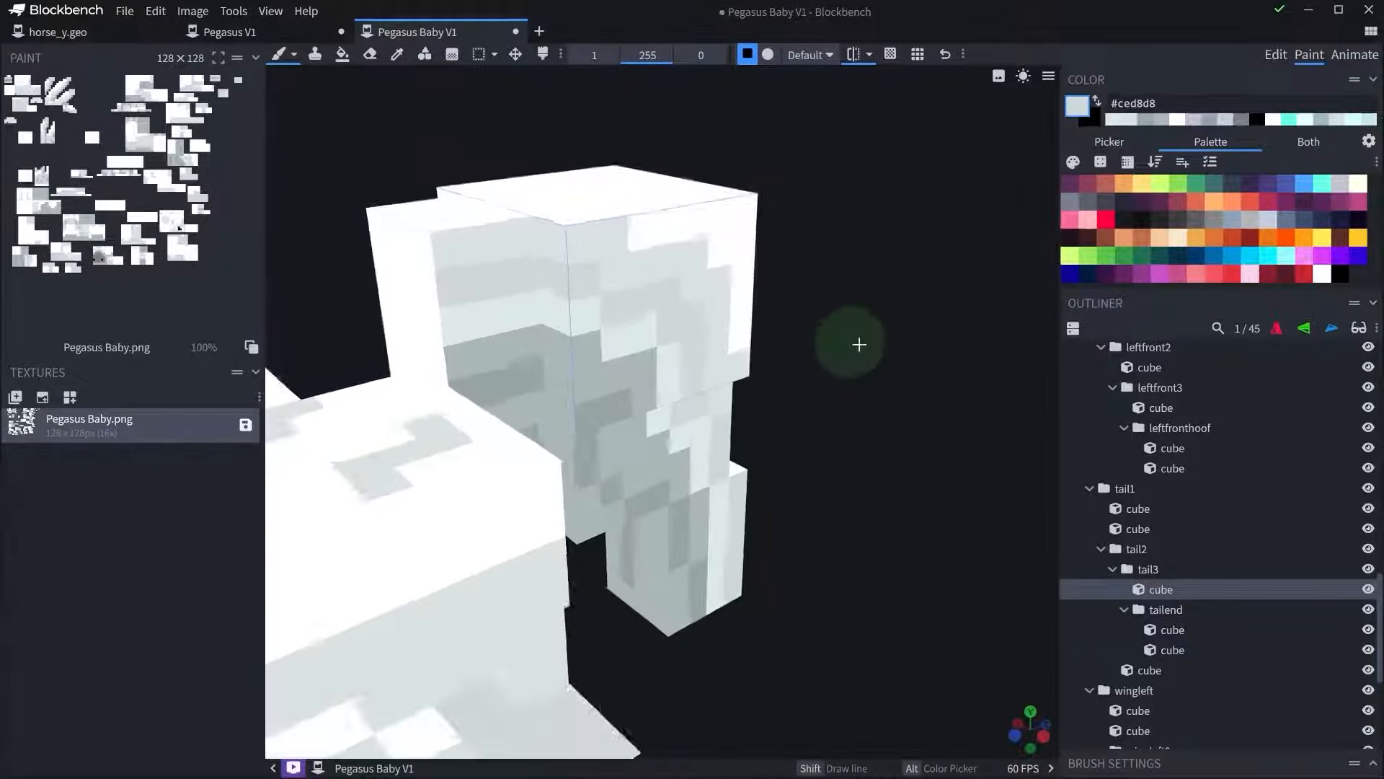
left_click_drag(858, 343, 910, 353)
left_click(537, 351, "alt")
left_click(515, 391)
right_click_drag(872, 361, 964, 380)
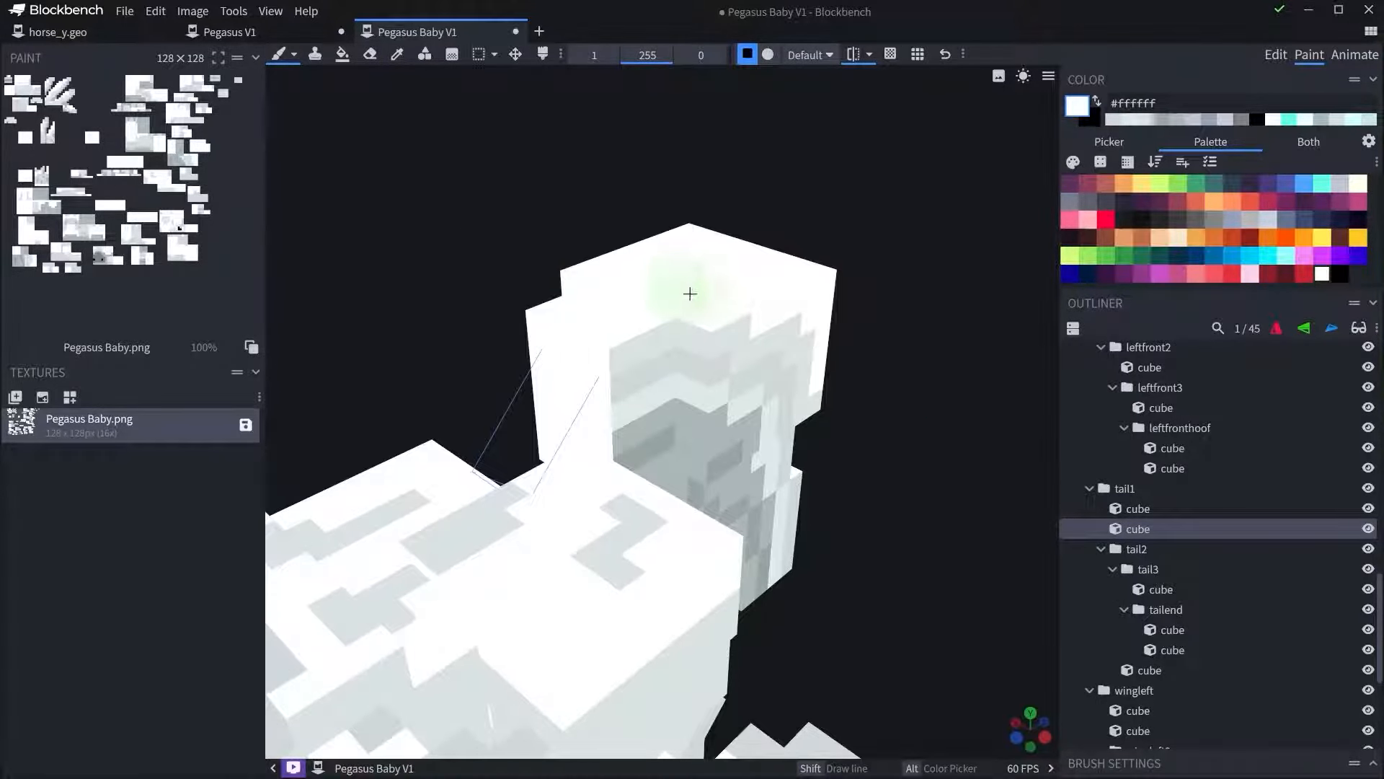
left_click(342, 54)
left_click(546, 427)
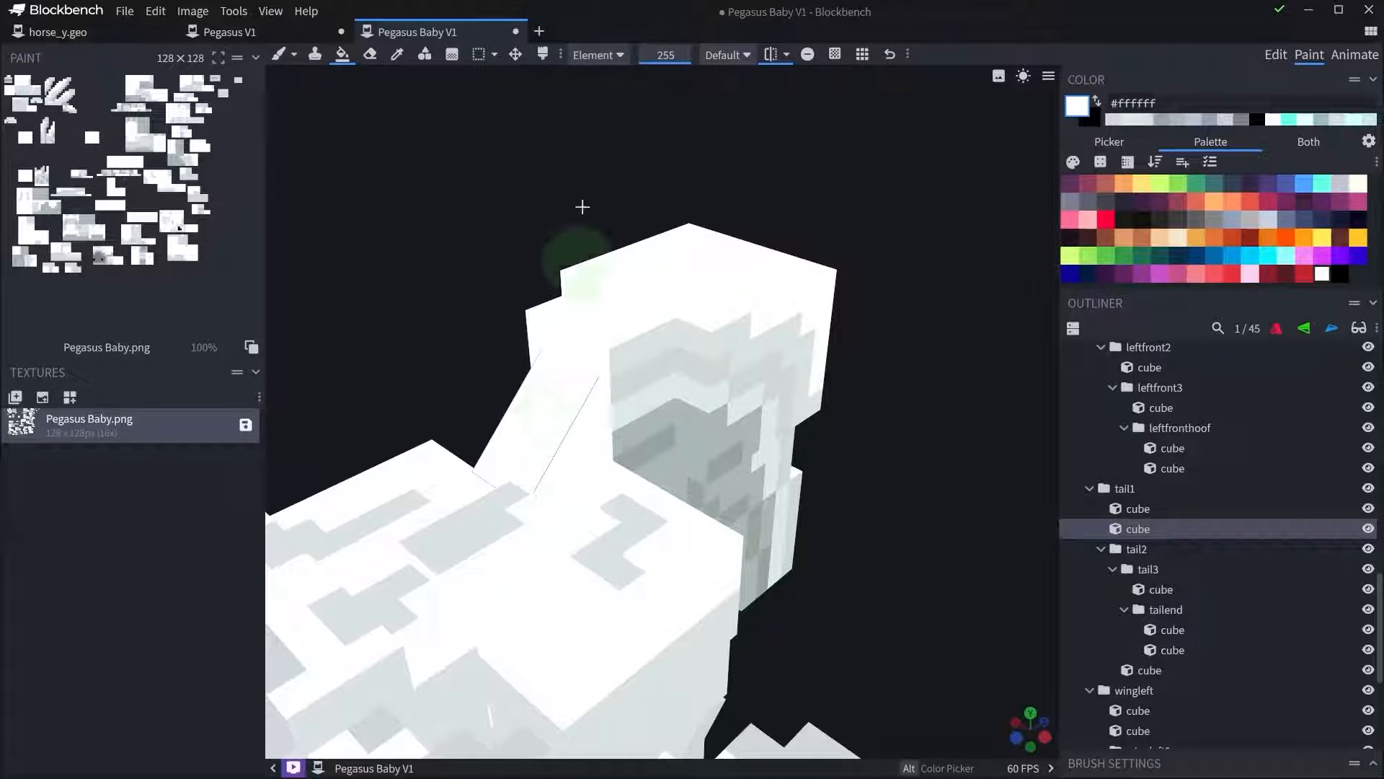
Paint streaks of #ced8d8, #dce9e9 and #dae3e3 on the foal's tail base and the front of the adjoining tail section.
key("b")
right_click_drag(618, 415, 591, 346)
left_click(609, 366, "alt")
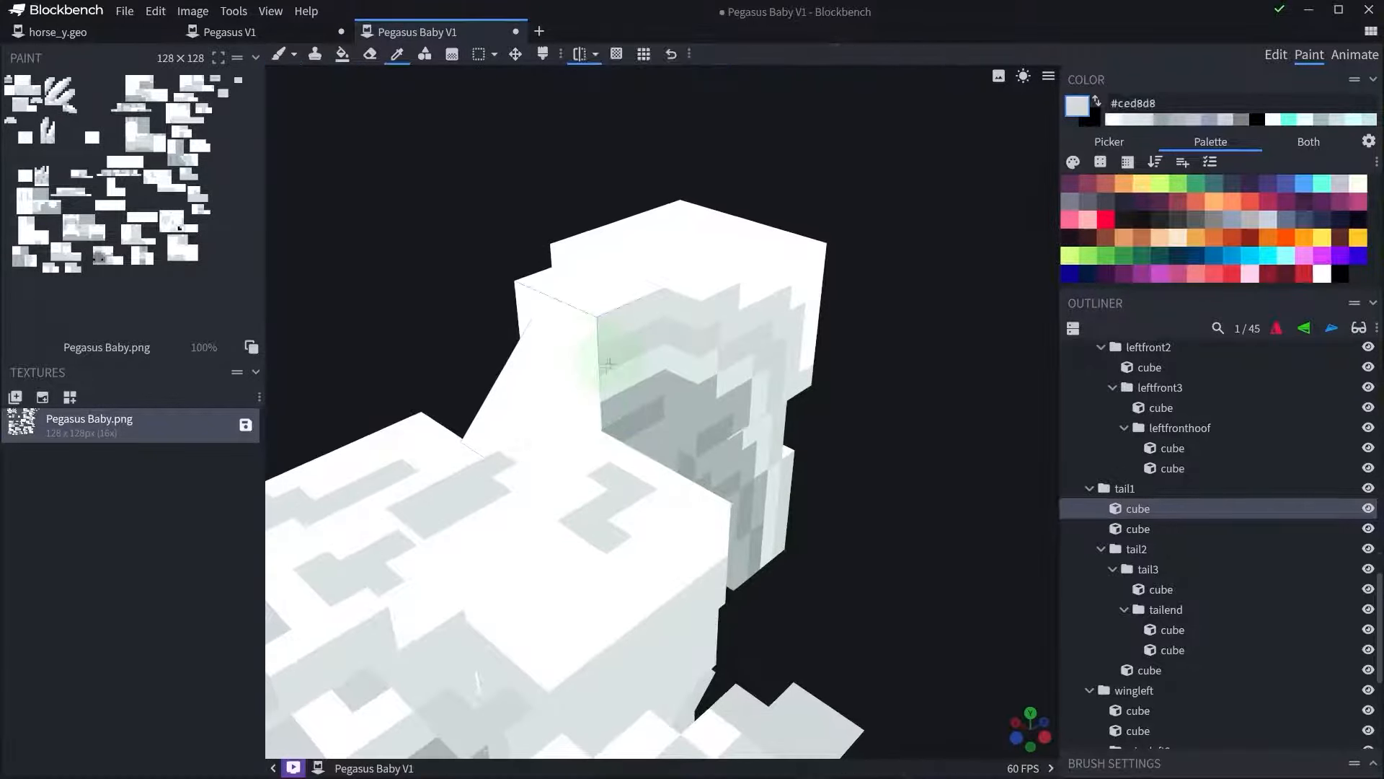
left_click(583, 394)
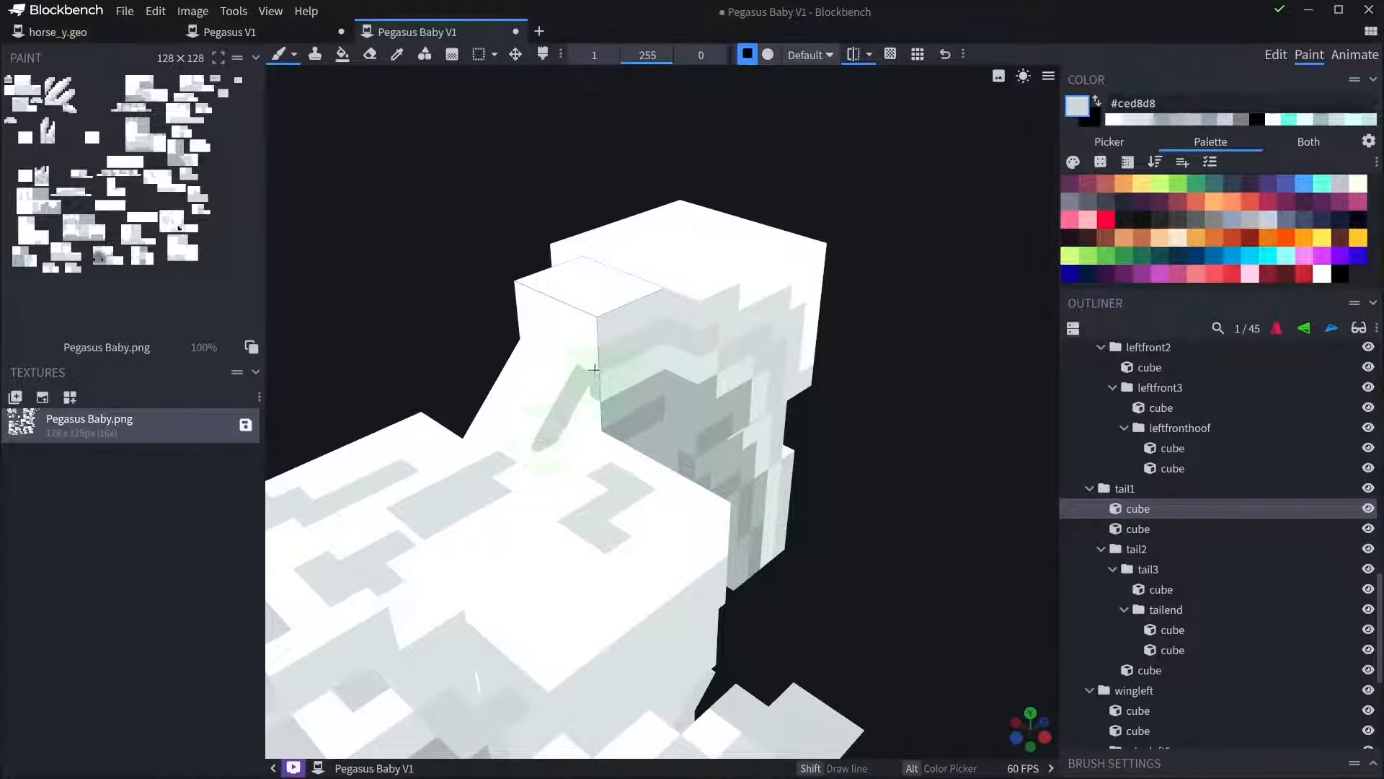
left_click(591, 406, "alt")
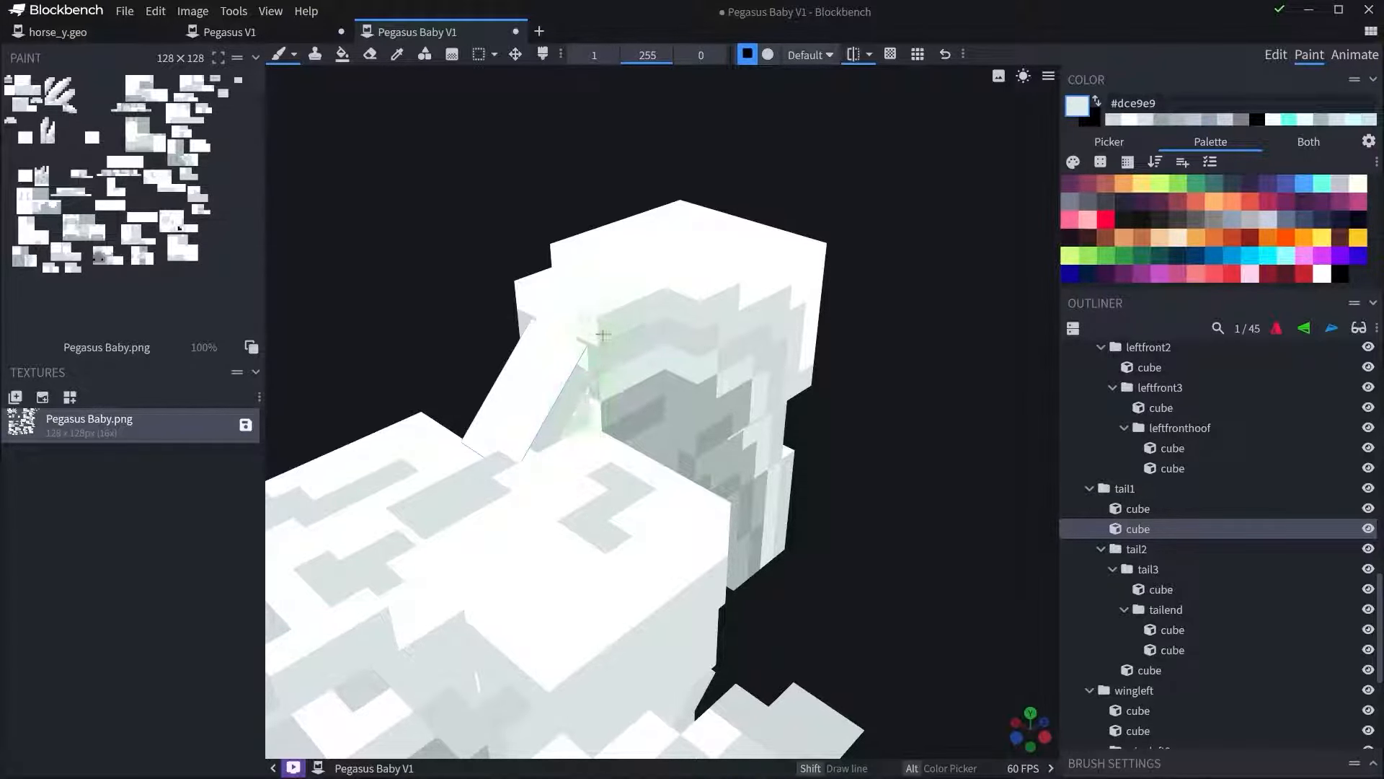
left_click(577, 347, "alt")
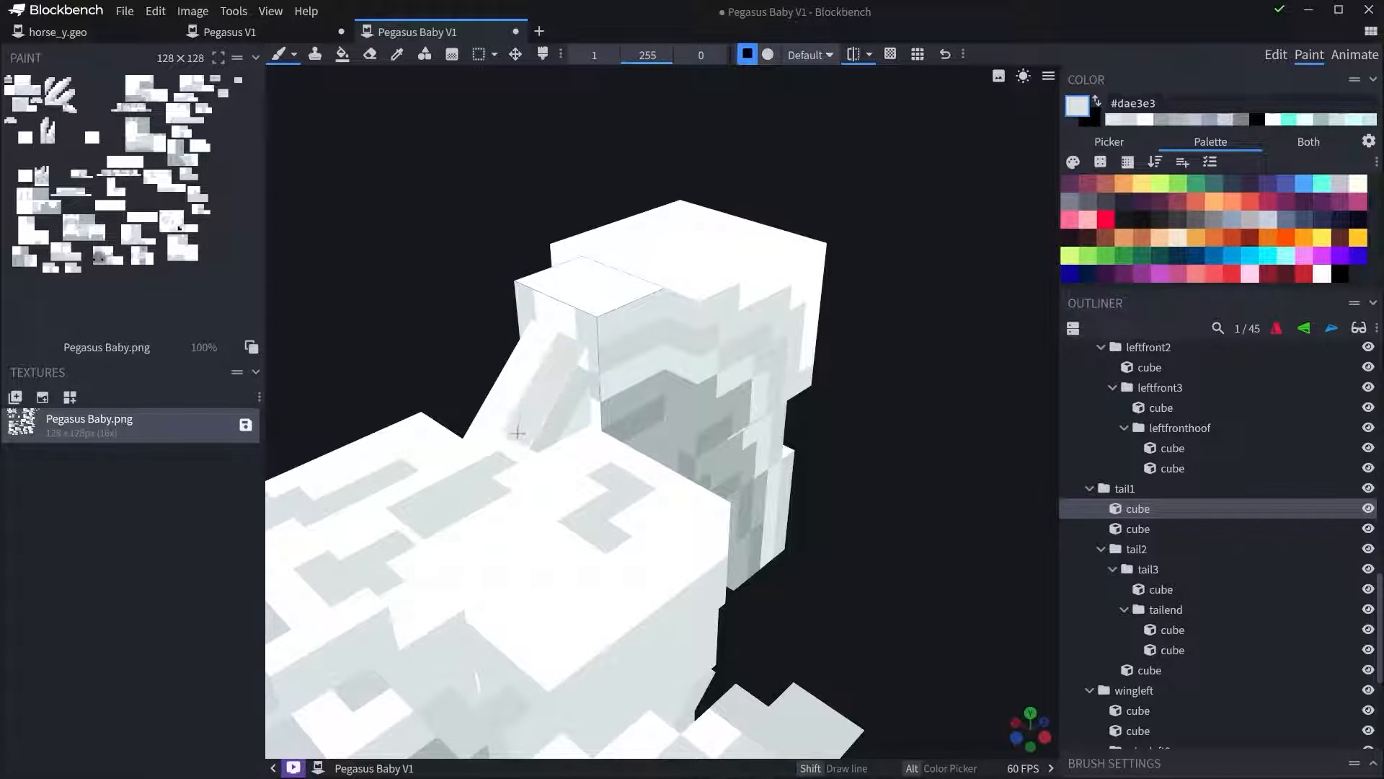
left_click_drag(463, 262, 760, 401)
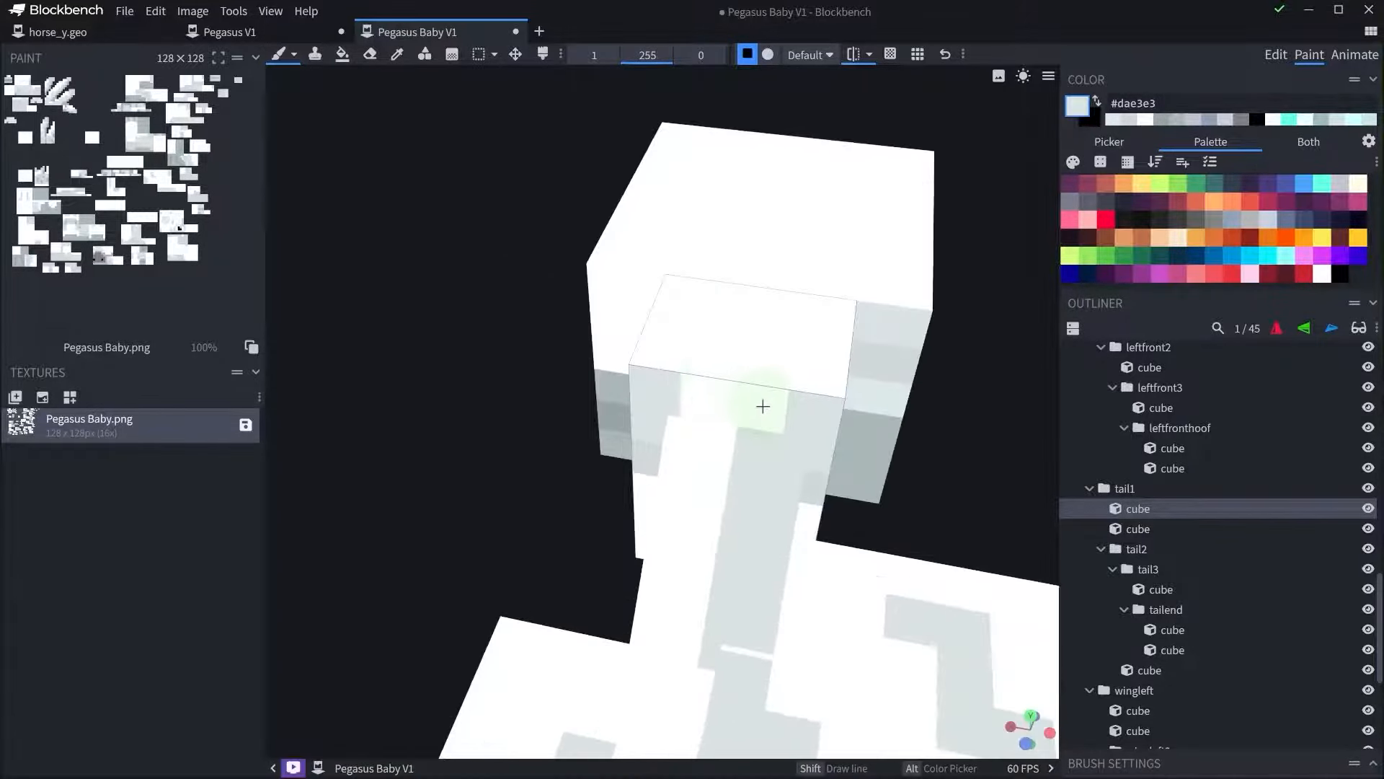
Switch to Edit mode and select the upper cube of the tailend group from behind the foal.
left_click_drag(969, 419, 613, 349)
left_click(1276, 54)
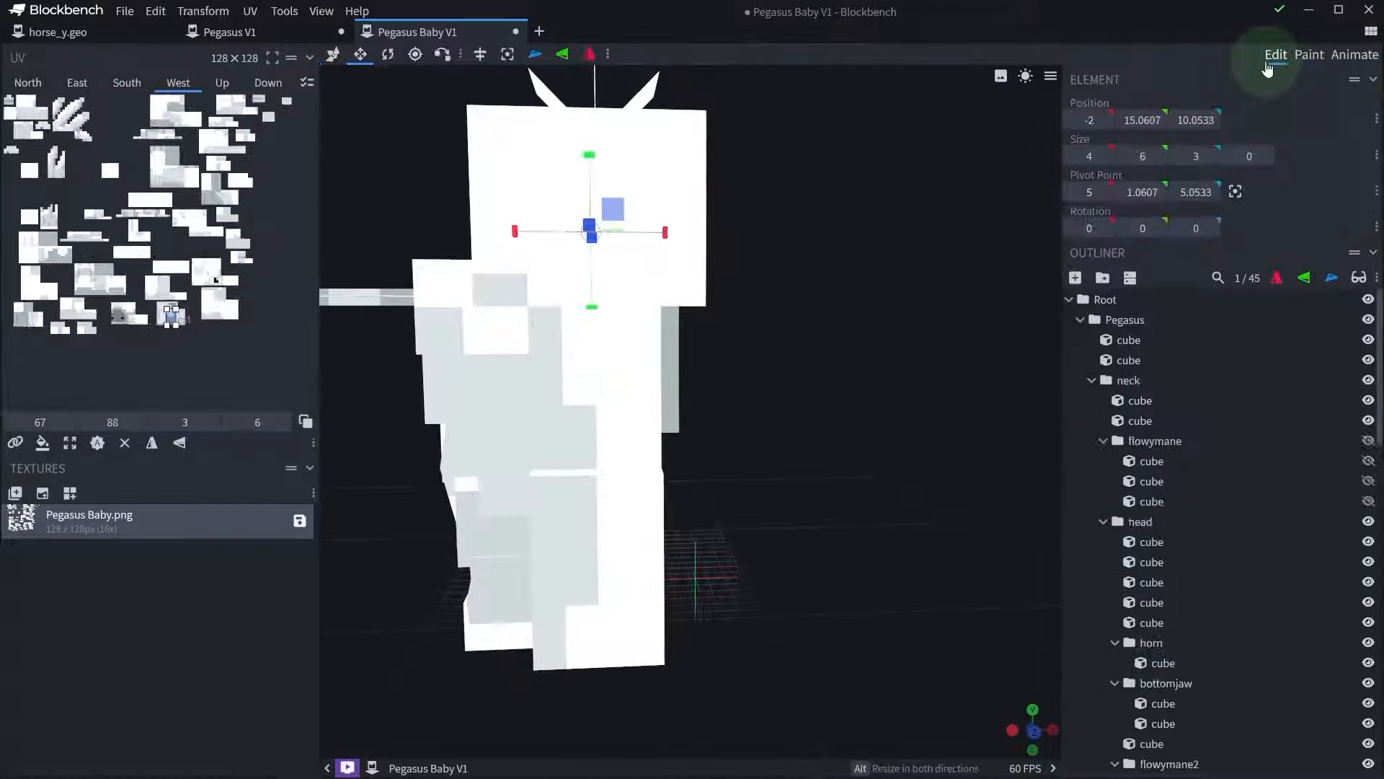
left_click_drag(699, 386, 738, 403)
left_click(630, 397)
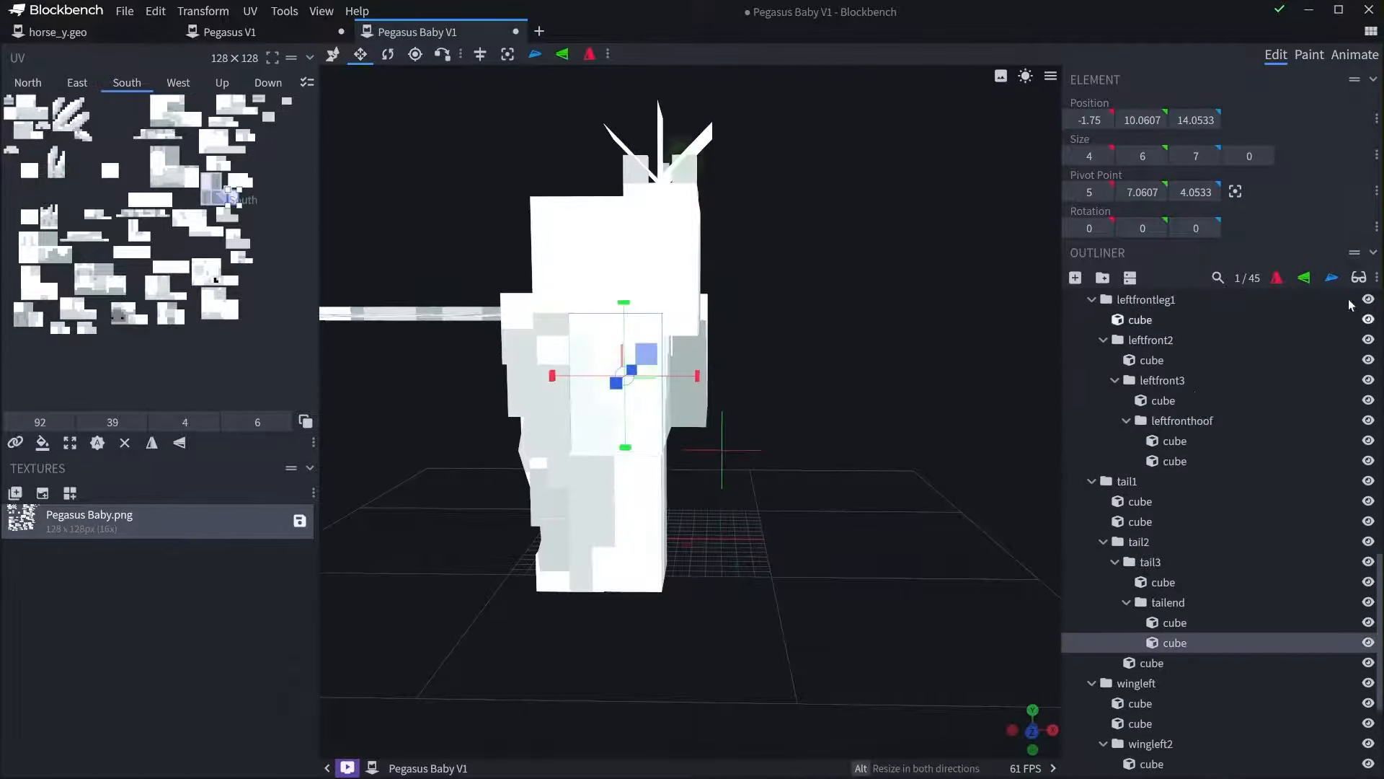
Try flipping the selected tailend cube along the X axis.
left_click(1275, 281)
left_click(1275, 281)
left_click(1276, 282)
left_click(1275, 282)
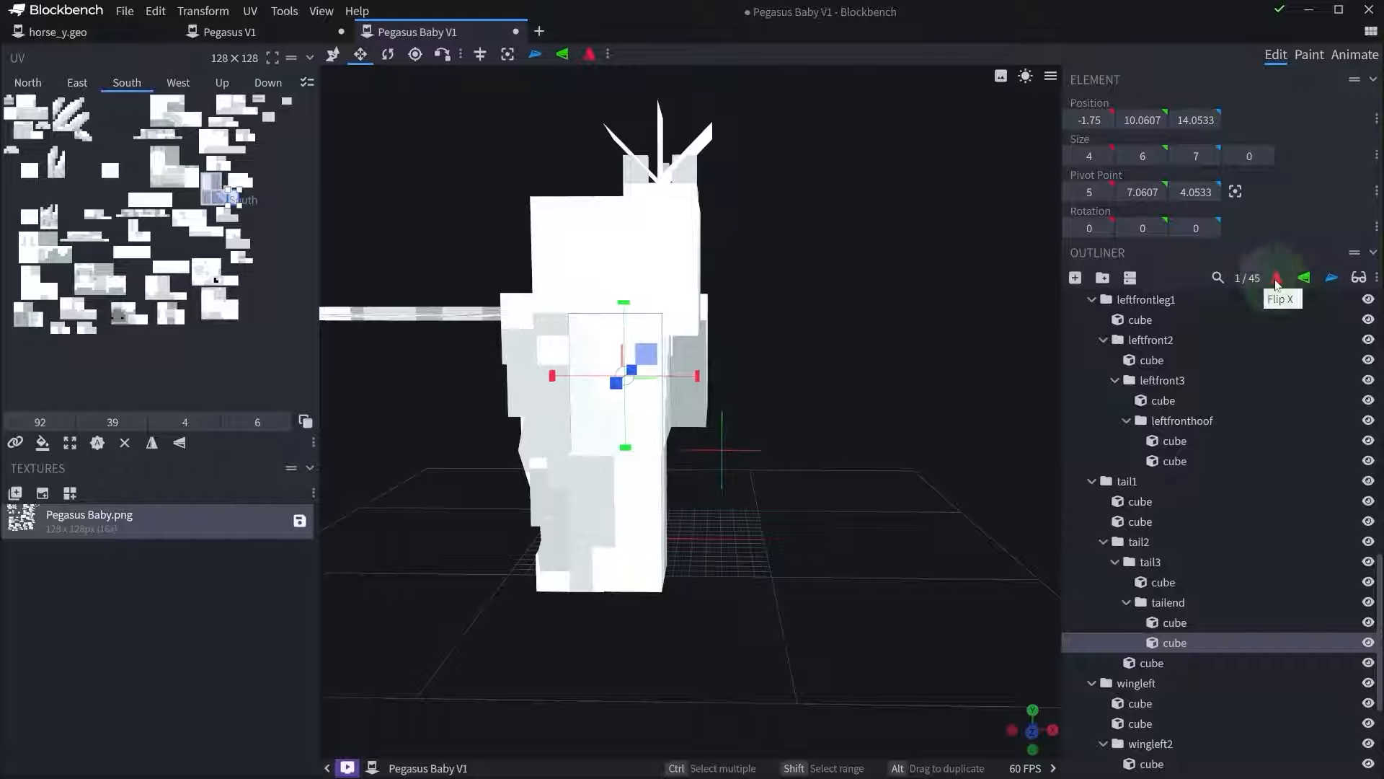
left_click(1276, 281)
left_click(1276, 282)
scroll(941, 366, "up", 2)
mouse_move(919, 357)
left_mouse_down()
mouse_move(940, 366)
mouse_move(894, 366)
left_mouse_up()
left_click(1276, 278)
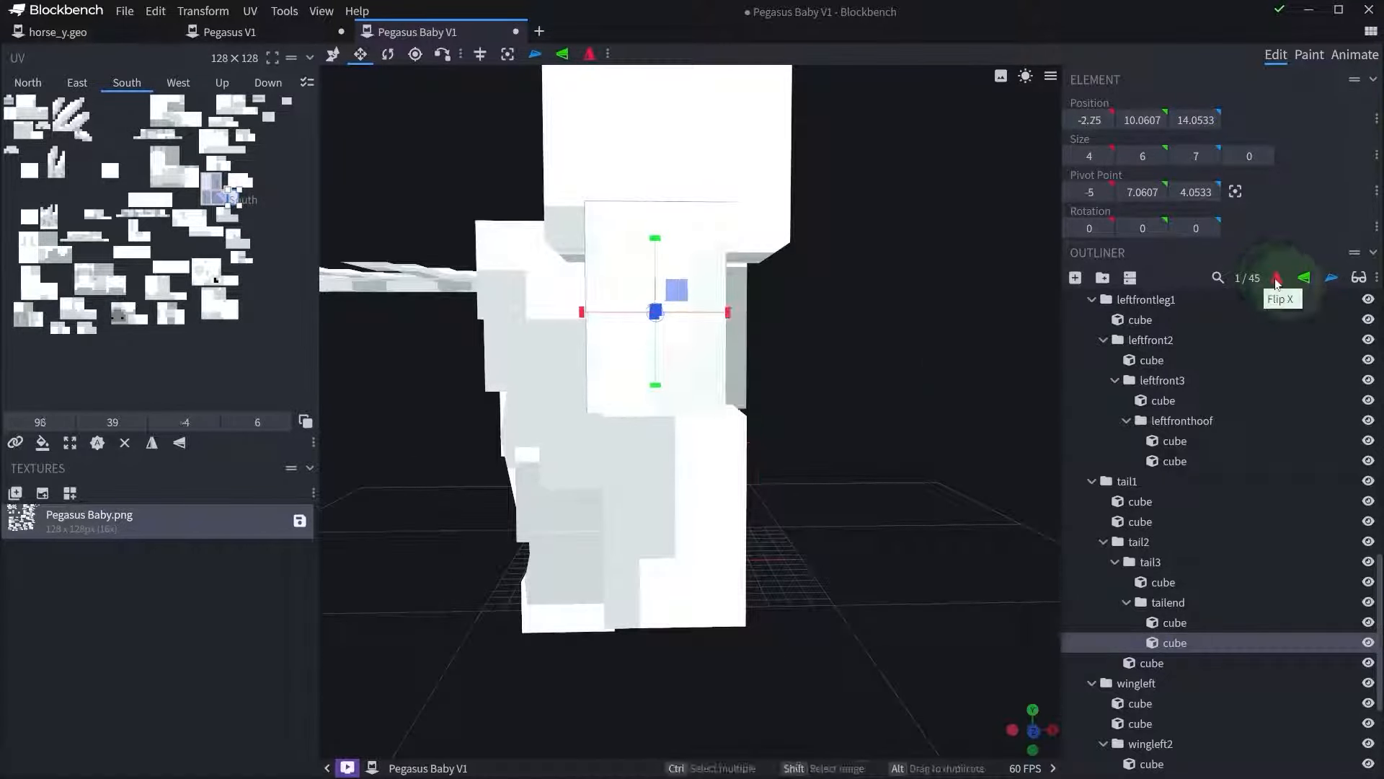
left_click(1276, 277)
Move both tailend cubes to X position -2 and the large tail3 cube to X position -3.75.
left_click_drag(726, 327, 734, 312)
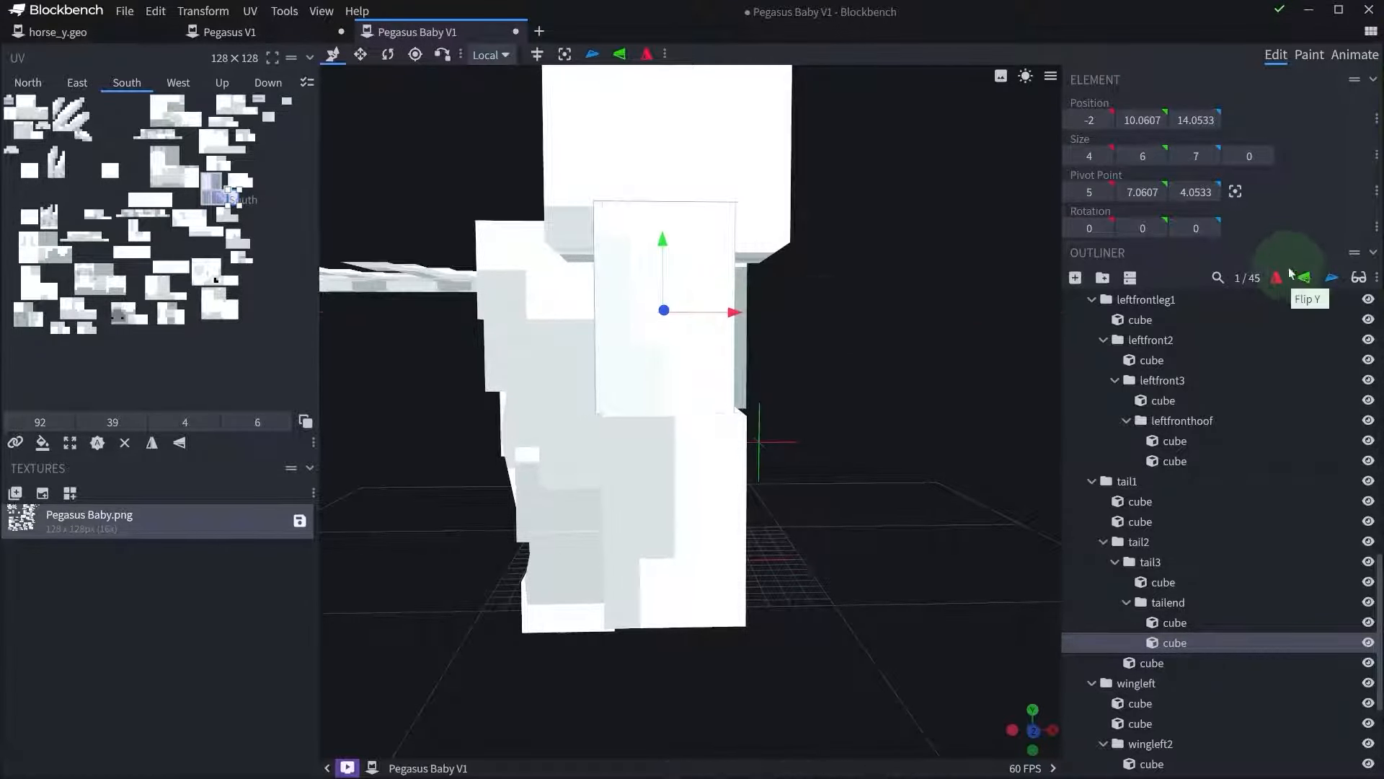
left_click(708, 510)
left_click_drag(732, 509, 736, 512)
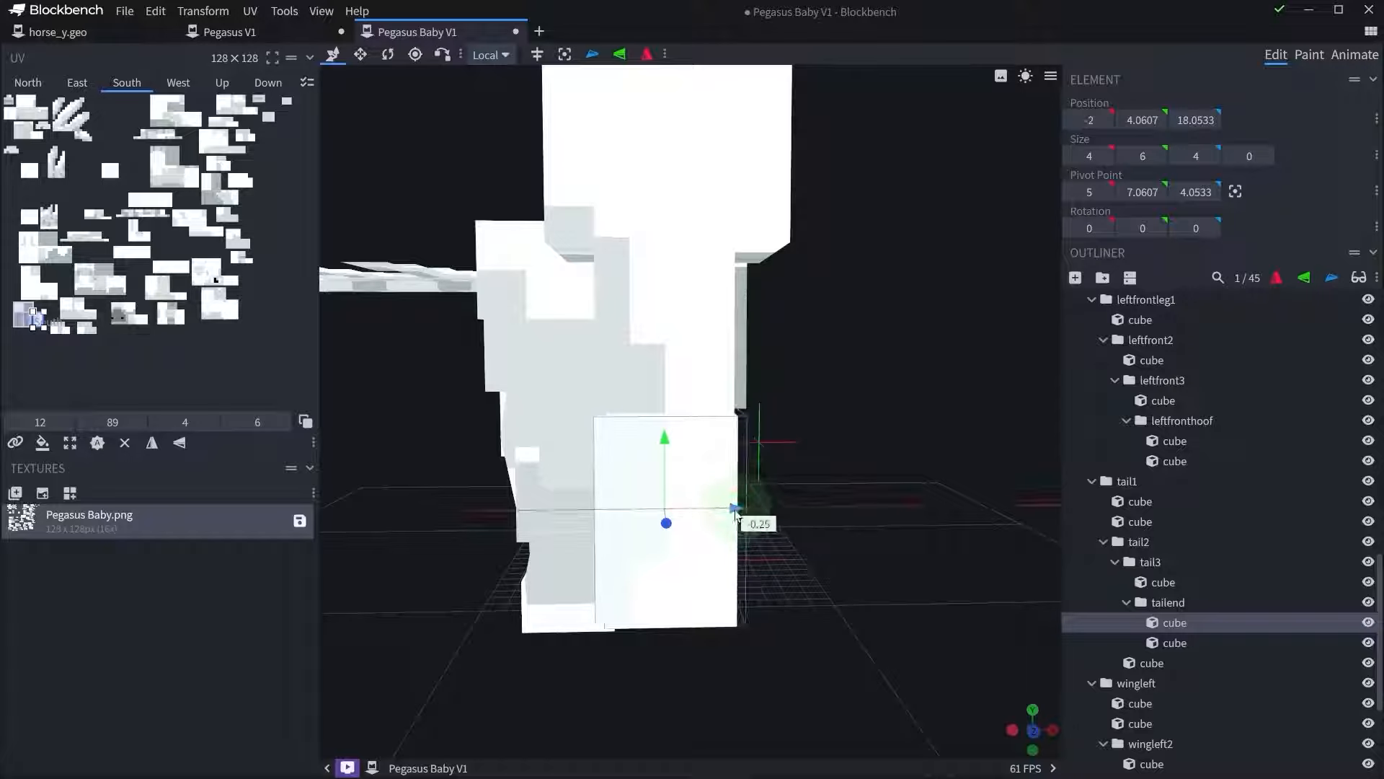
left_click_drag(854, 372, 858, 377)
left_click(766, 188)
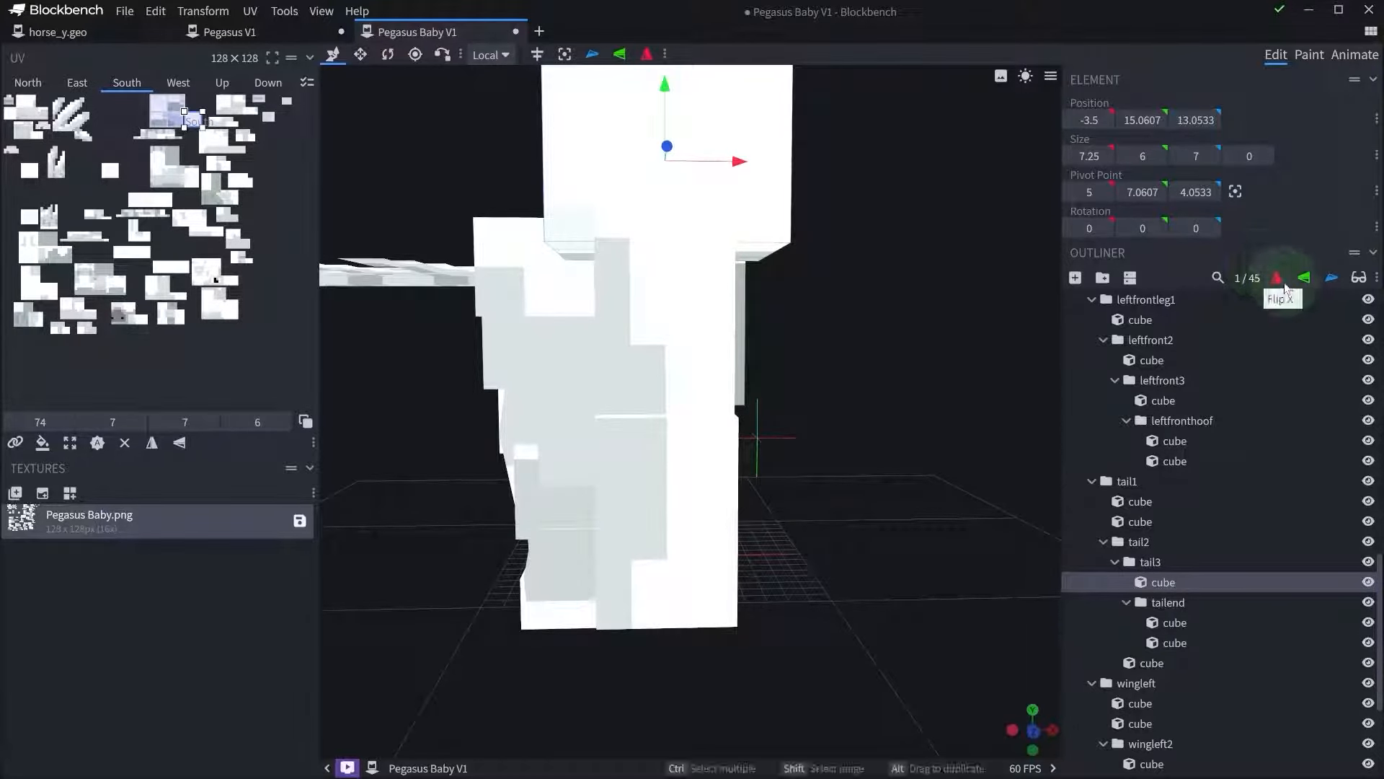
left_click_drag(719, 171, 727, 165)
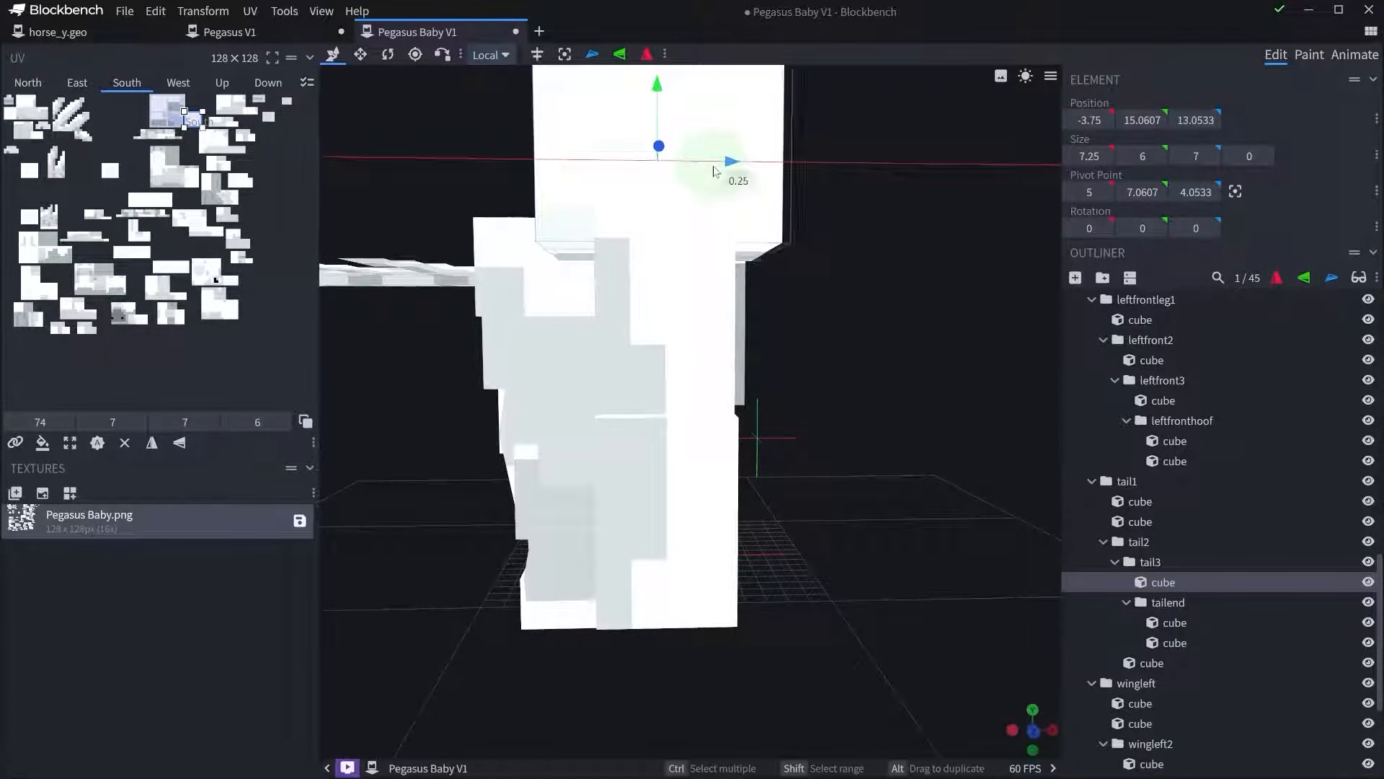
mouse_move(911, 259)
left_mouse_down()
mouse_move(918, 305)
mouse_move(923, 279)
left_mouse_up()
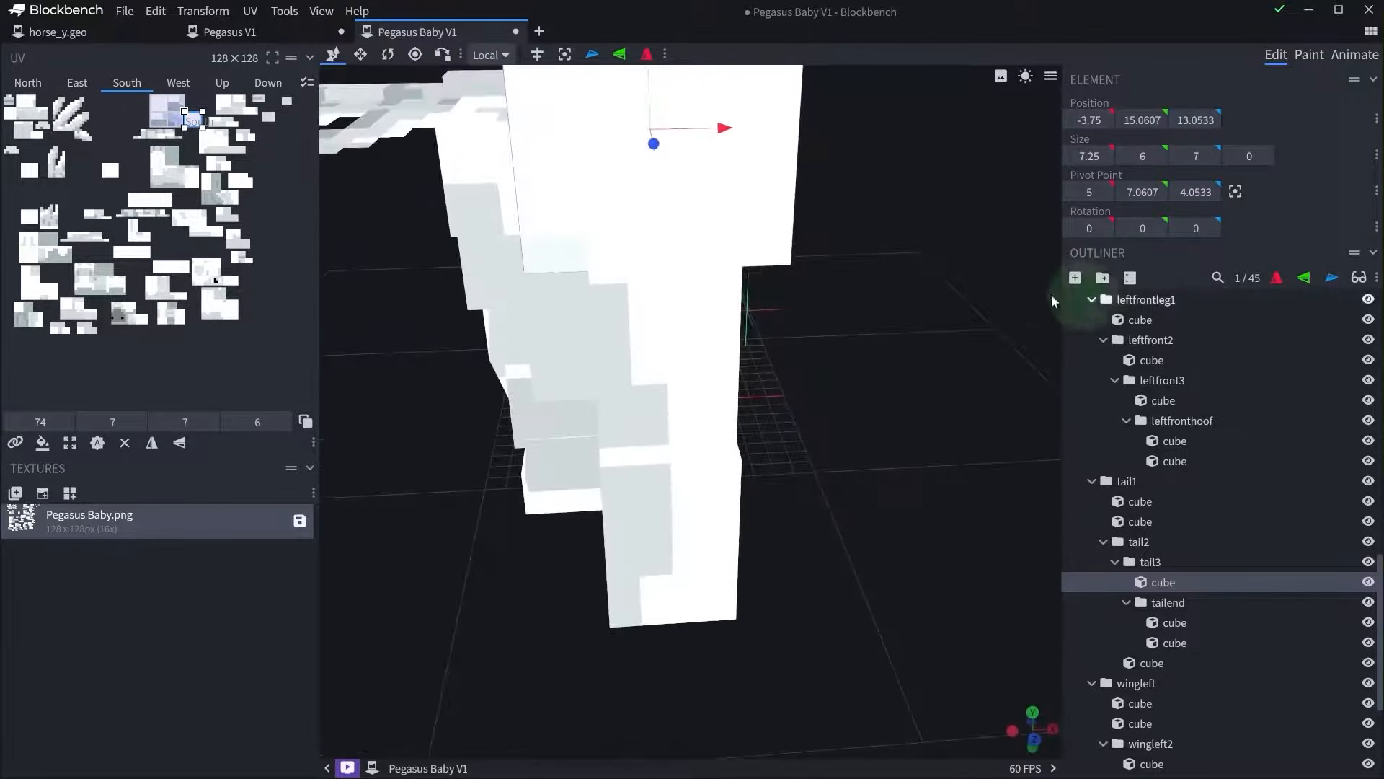
Return to Paint mode, sample #dae3e3 and shade the rear faces of the foal's two lower tail sections with it.
scroll(778, 350, "down", 3)
key("b")
mouse_move(765, 392)
left_mouse_down()
mouse_move(794, 343)
mouse_move(629, 344)
mouse_move(899, 381)
left_mouse_up()
left_click(632, 314, "alt")
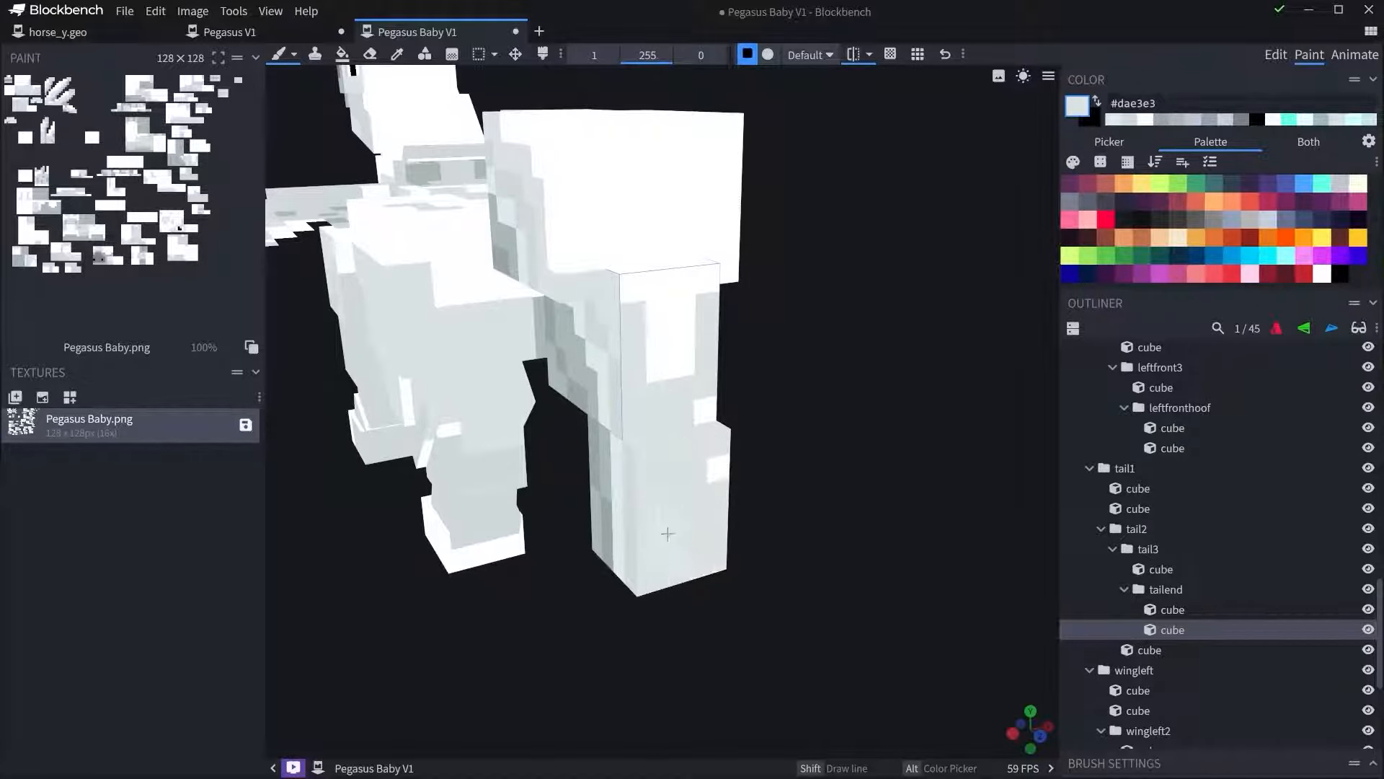
Sample #dce9e9 and continue its light stripe across the underside of the foal's tail end.
left_click_drag(884, 418, 840, 388)
left_click(719, 437, "alt")
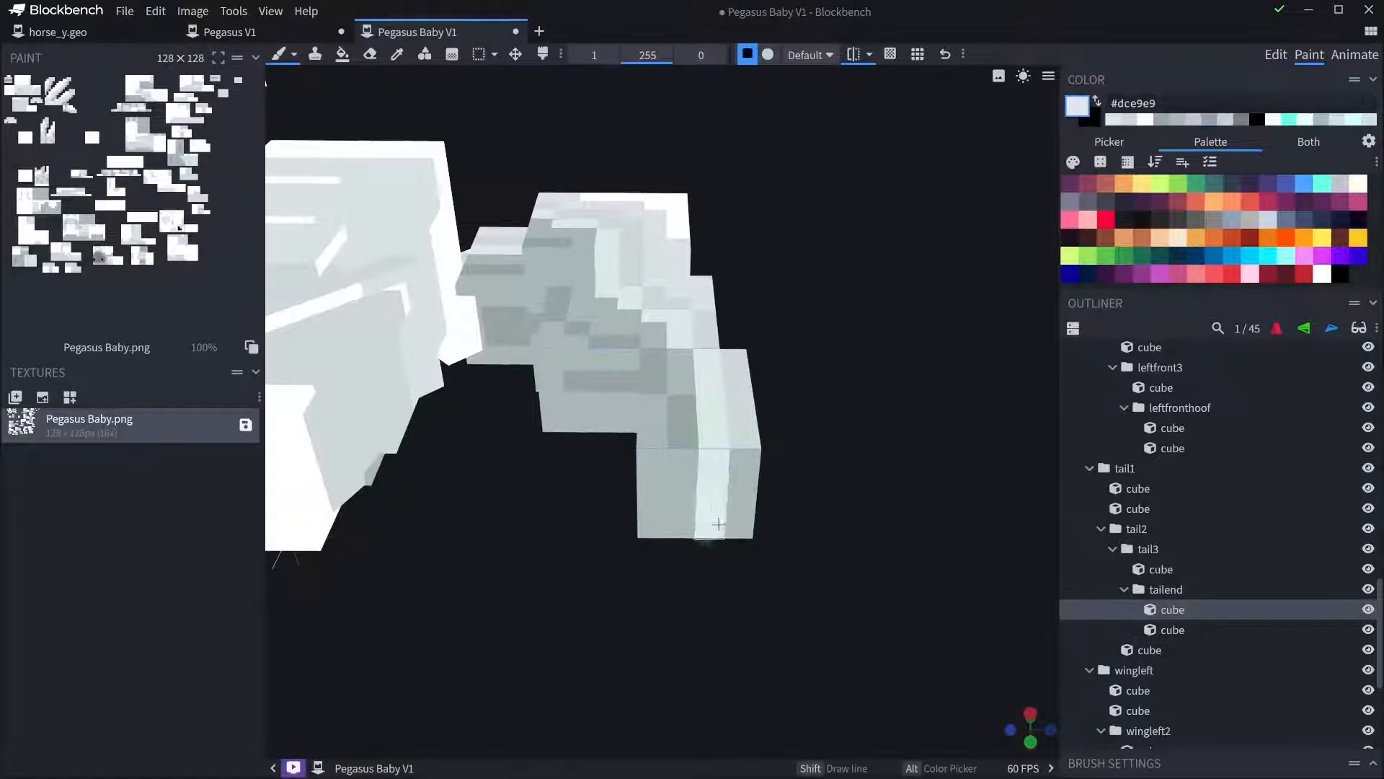
left_click_drag(865, 462, 765, 589)
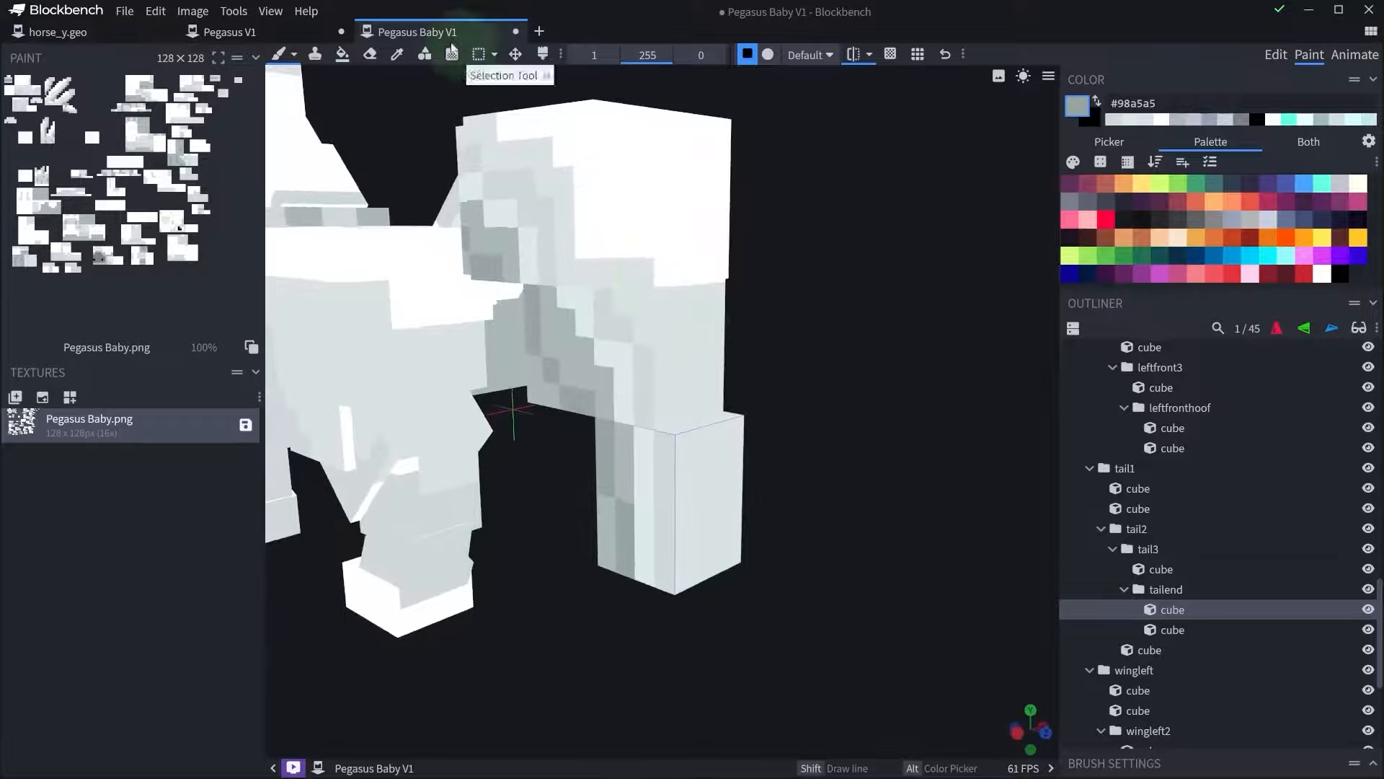
Sample #dae3e3 from the adult in Pegasus V1 and paint pale shading on the rear faces of the foal's tail.
left_click(229, 32)
left_click_drag(778, 334, 966, 395)
left_click(634, 457, "alt")
left_click(423, 33)
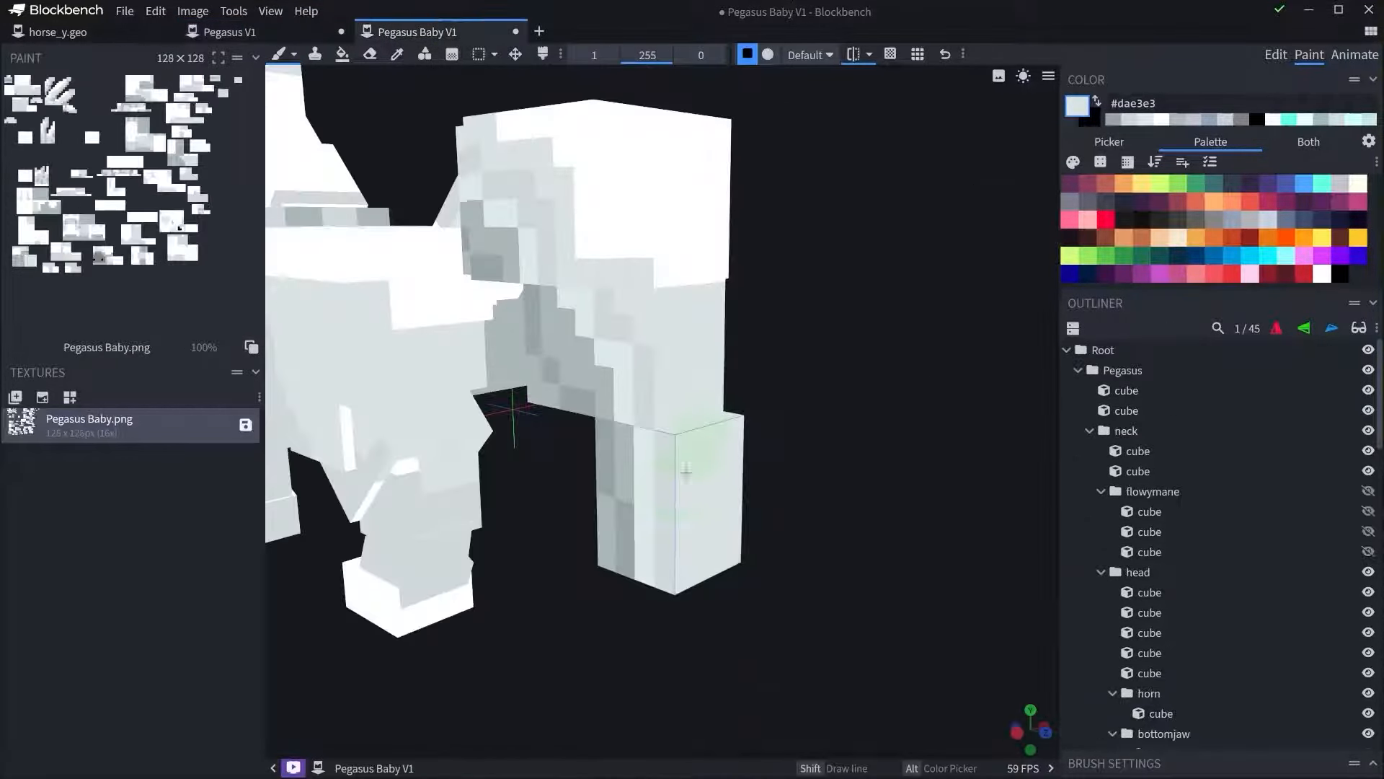
left_click(727, 568)
left_click_drag(858, 473, 729, 382)
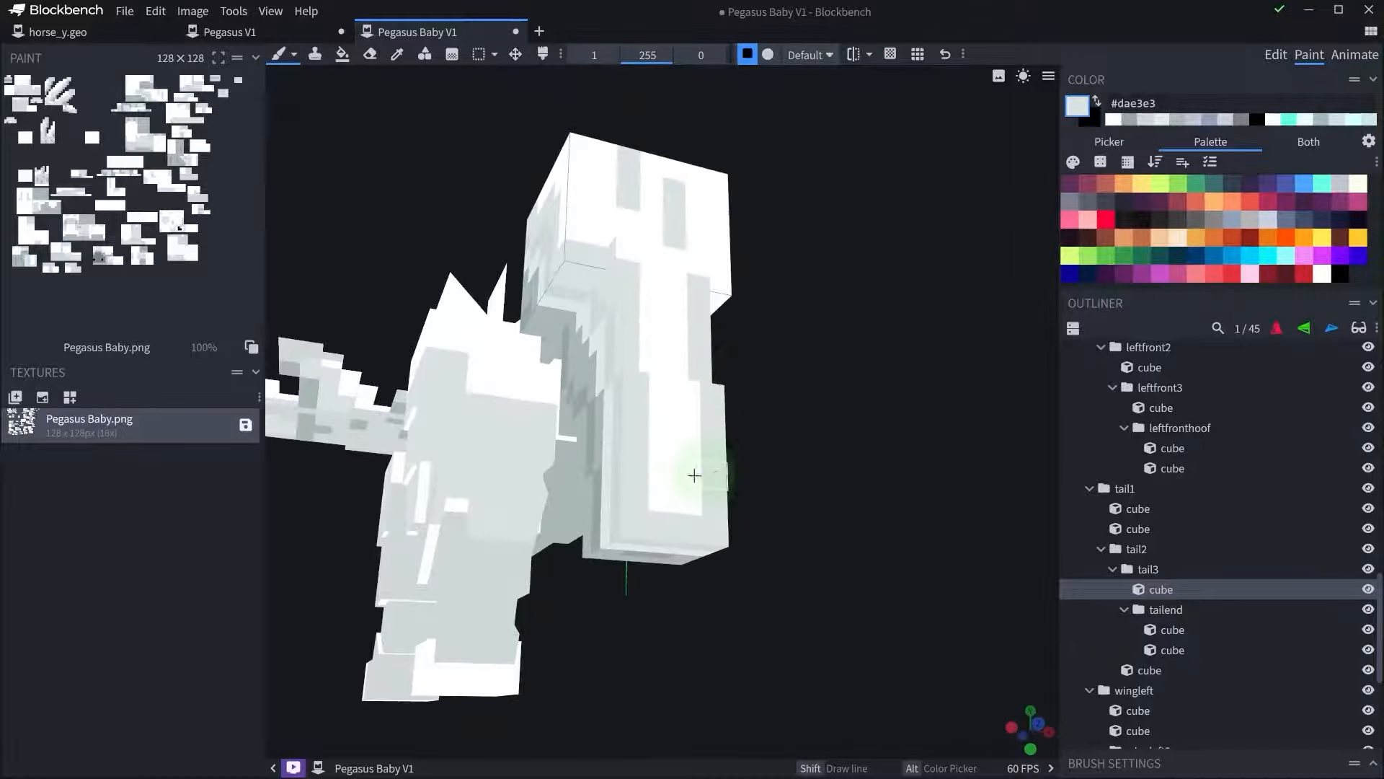
Sample #ffffff and #dae3e3 from the foal's tail and paint alternating stripes on the rear faces of its lower tail sections.
left_click(665, 475, "alt")
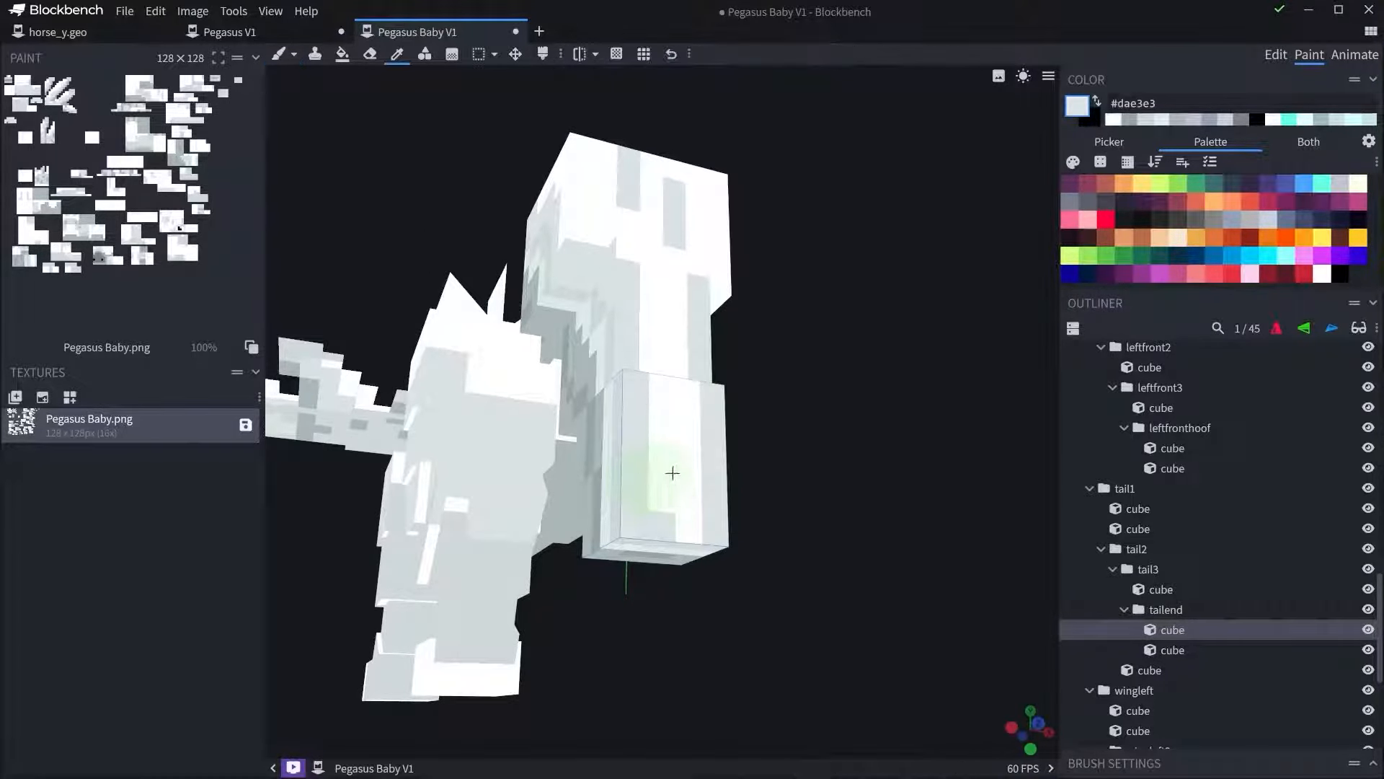
left_click(702, 292, "alt")
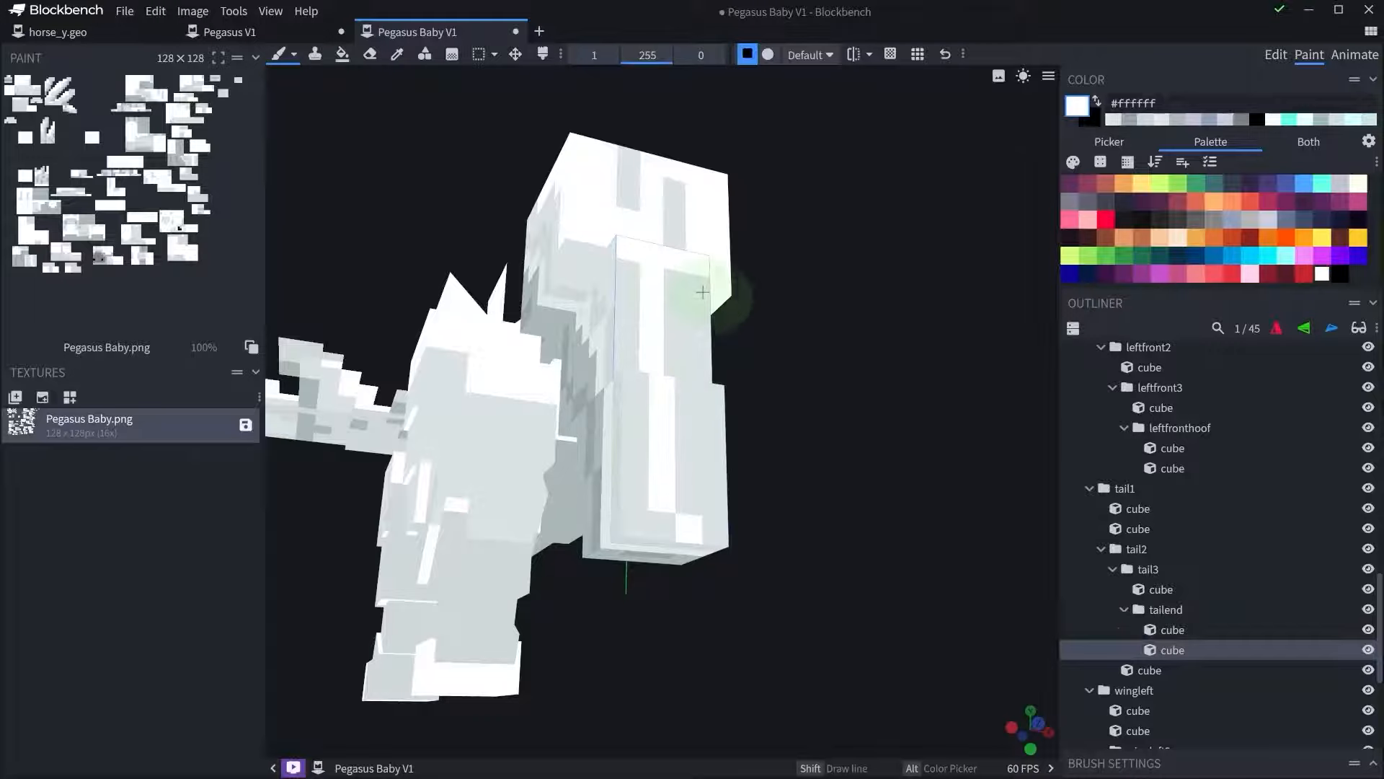
left_click_drag(786, 426, 742, 473)
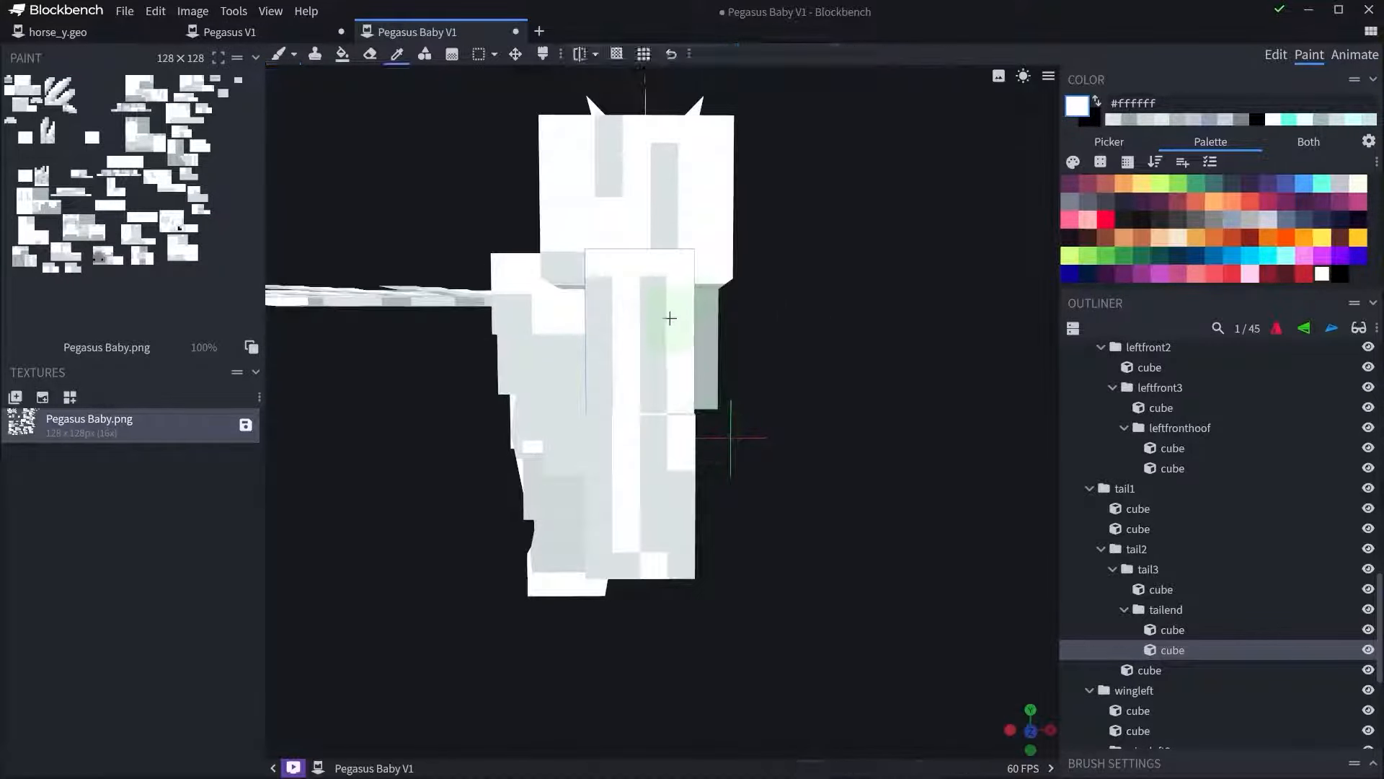
left_click_drag(885, 337, 930, 426)
left_click_drag(768, 295, 750, 361)
left_click_drag(617, 352, 576, 278)
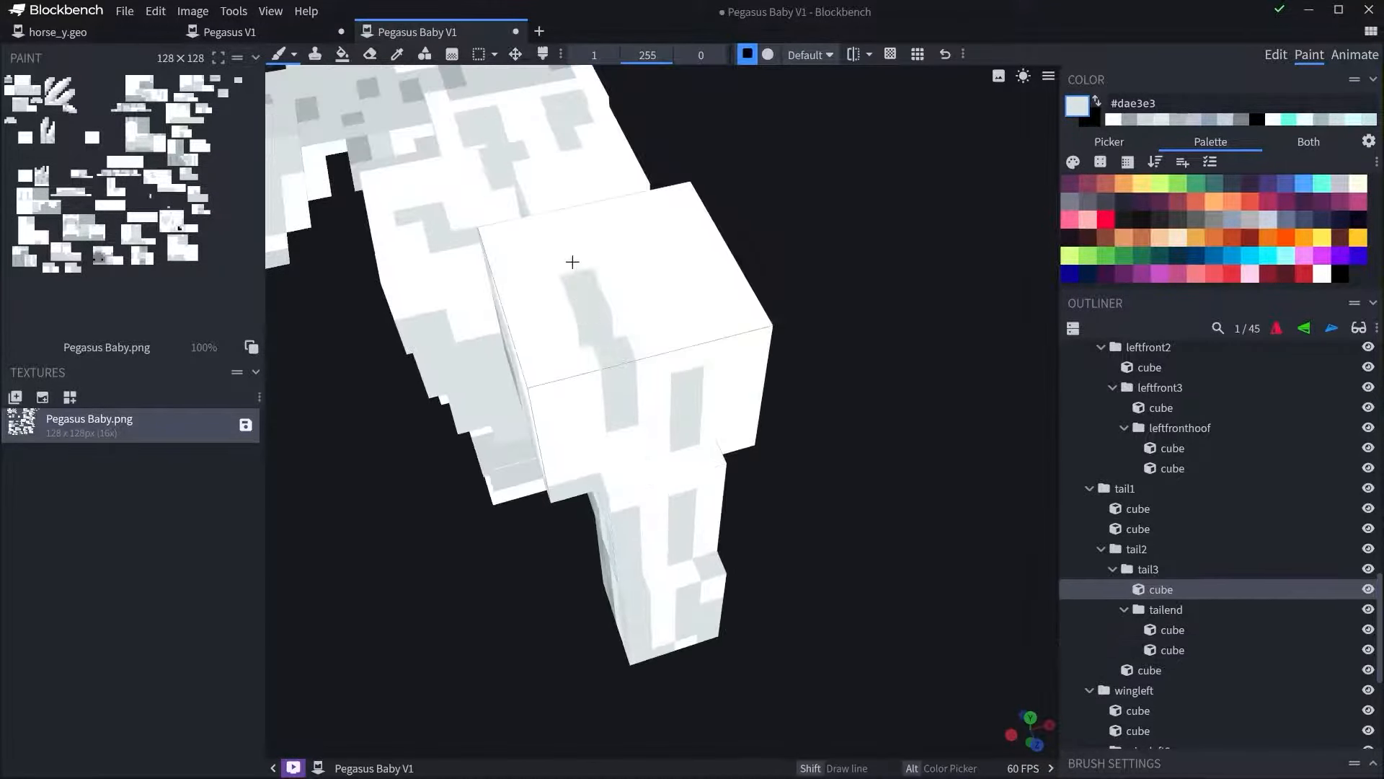
Fill the top face of the foal's large tail3 cube, then continue the #dae3e3 stripes from its rear face over the top.
left_click(705, 353)
mouse_move(844, 319)
left_mouse_down()
mouse_move(807, 199)
mouse_move(851, 362)
mouse_move(851, 490)
left_mouse_up()
left_click(342, 55)
left_click(575, 172)
key("b")
left_click(593, 426, "alt")
left_click(575, 384)
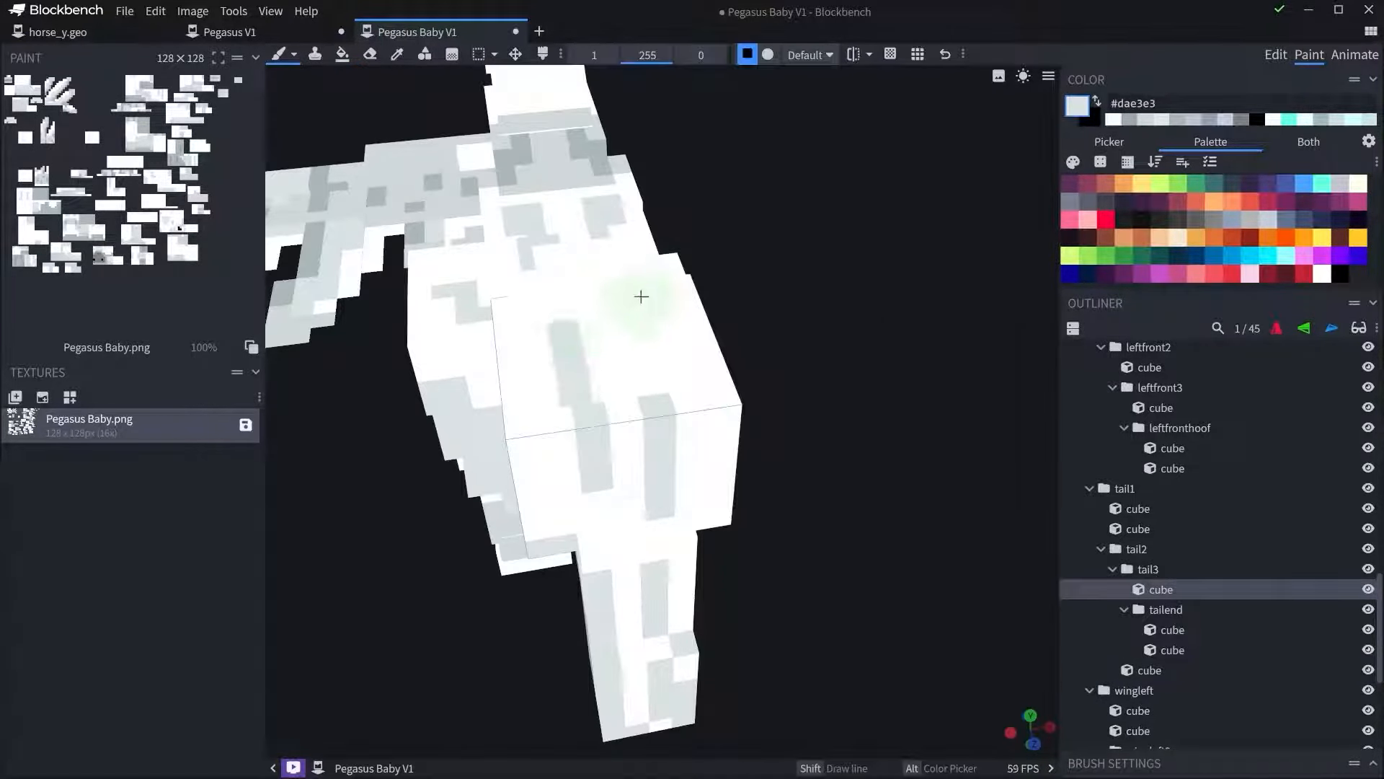
left_click(664, 381)
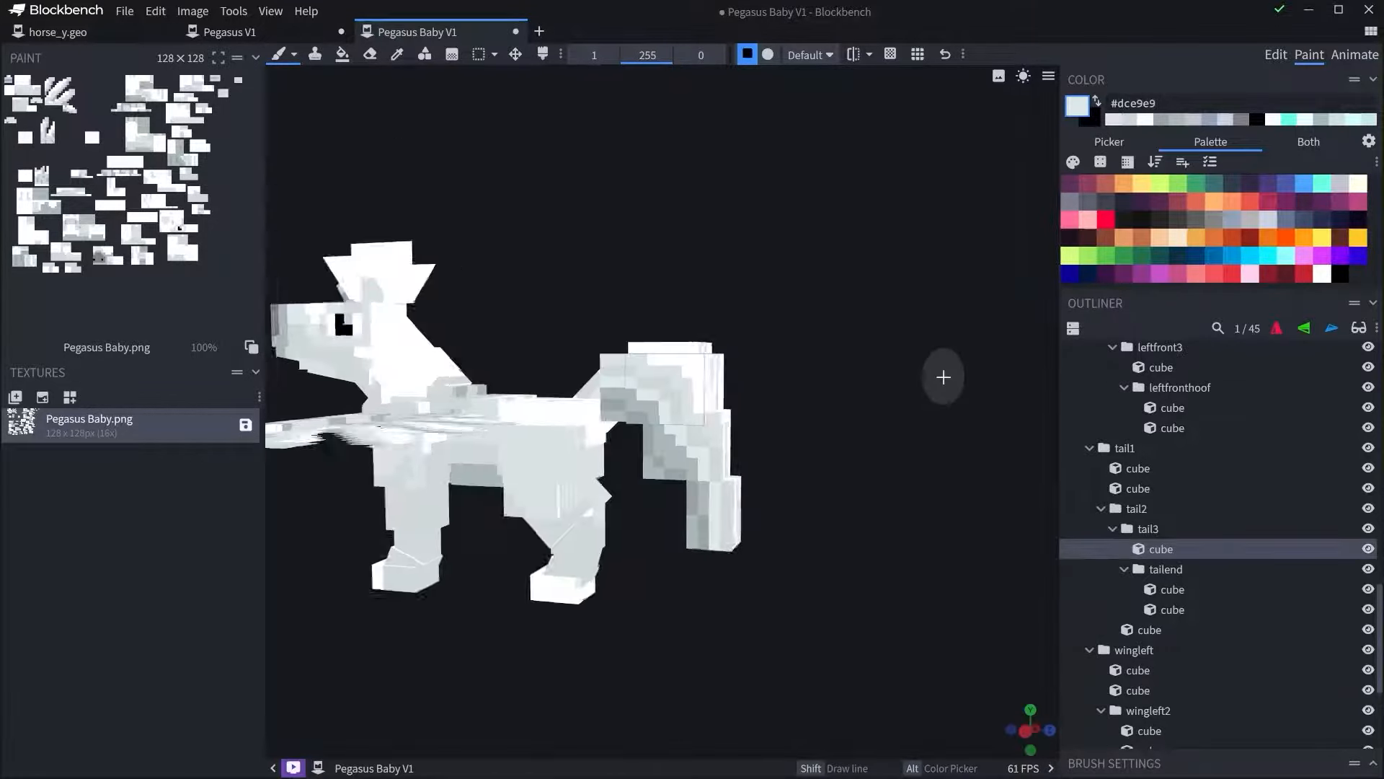
Sample #ced8d8 from the foal's left hind leg and paint darker patches on the upper parts of its left legs.
left_click_drag(942, 377, 847, 349)
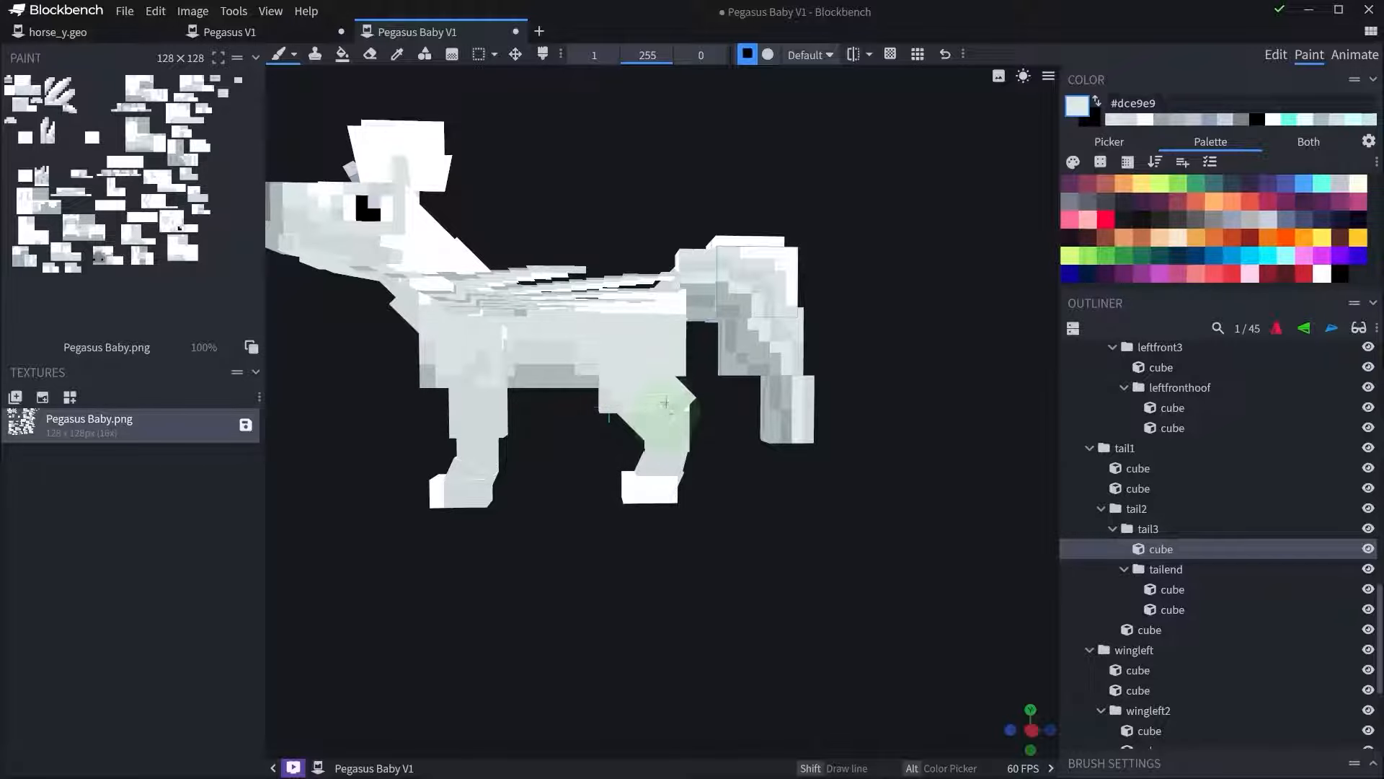
scroll(585, 547, "up", 6)
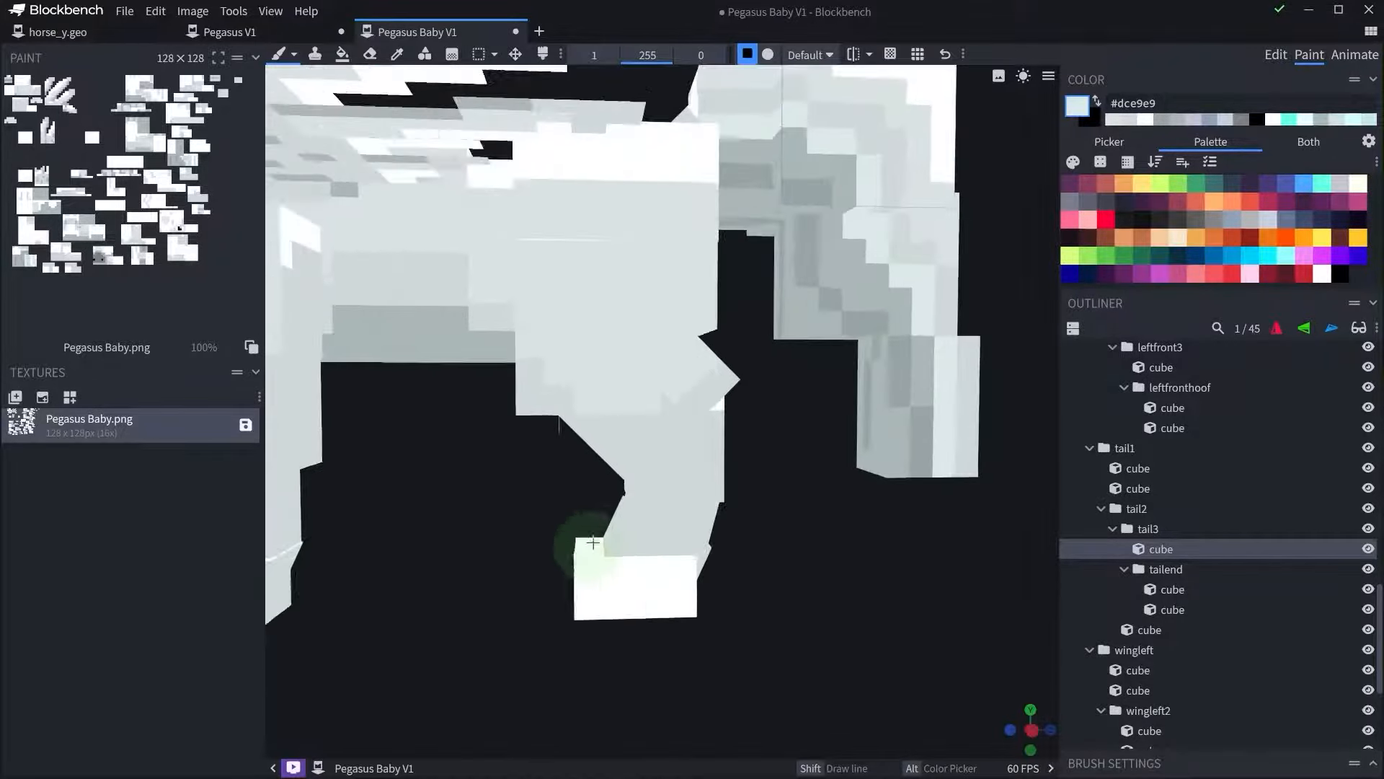
left_click(695, 461, "alt")
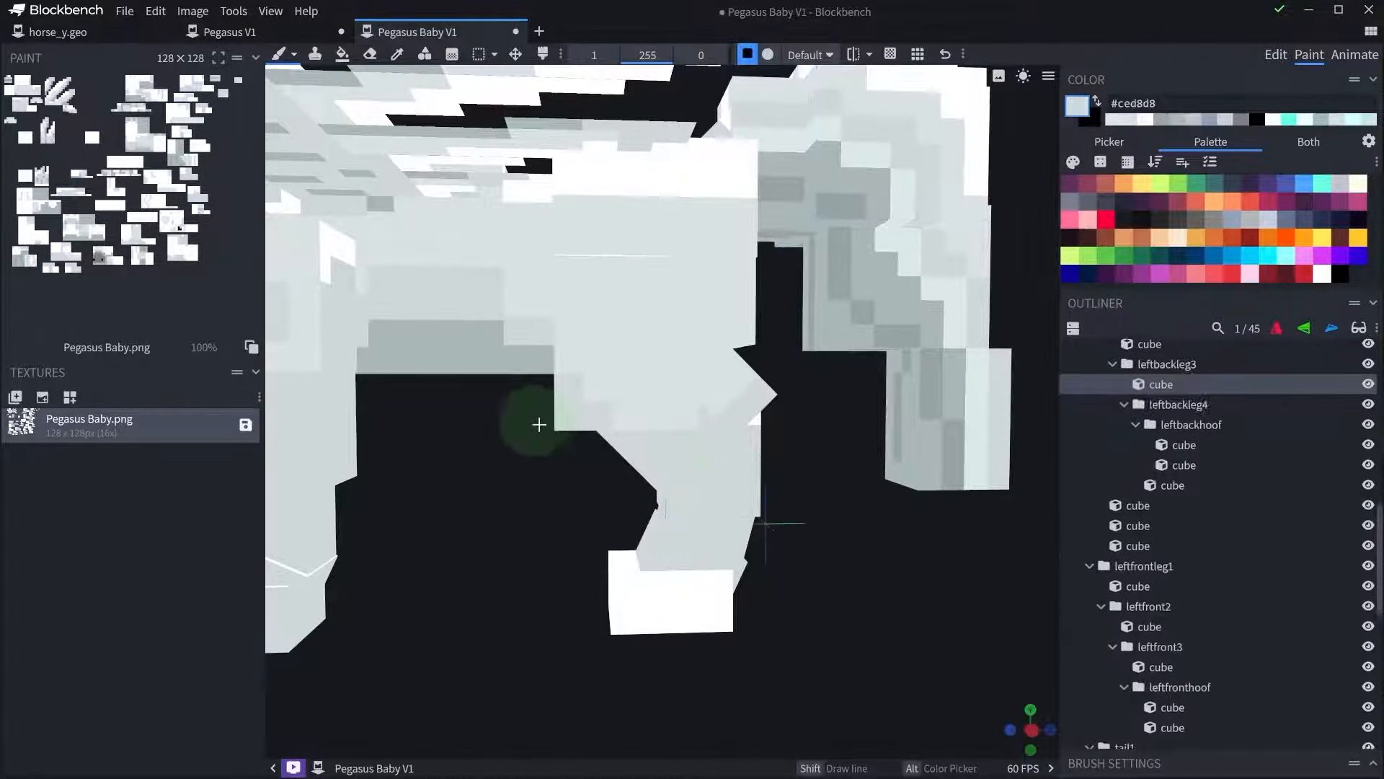
right_click_drag(538, 423, 599, 431)
scroll(685, 432, "down", 3)
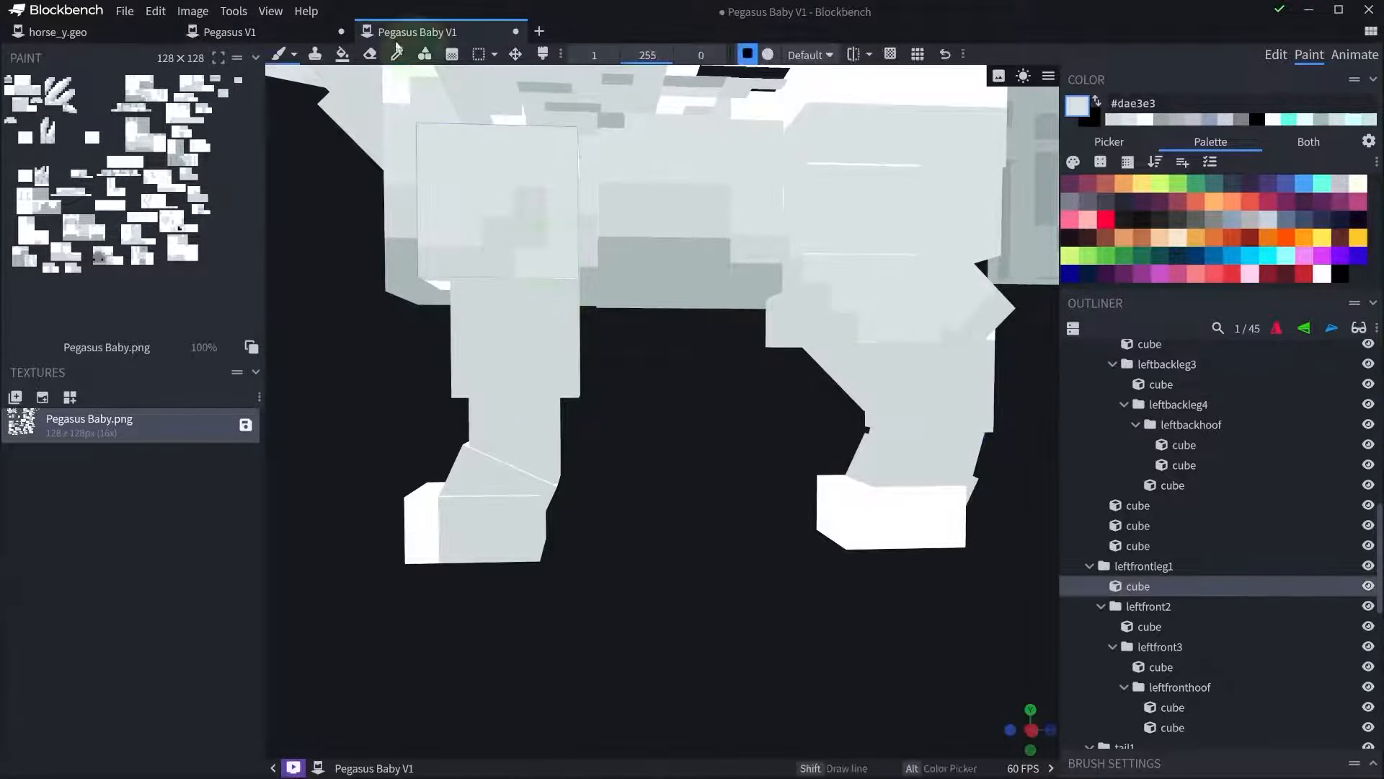
Sample #dae3e3 from the adult's front leg in Pegasus V1 and shade the outer side of the foal's left front leg.
left_click(245, 31)
left_click_drag(537, 563, 653, 450)
left_click_drag(784, 538, 763, 540)
left_click(578, 349)
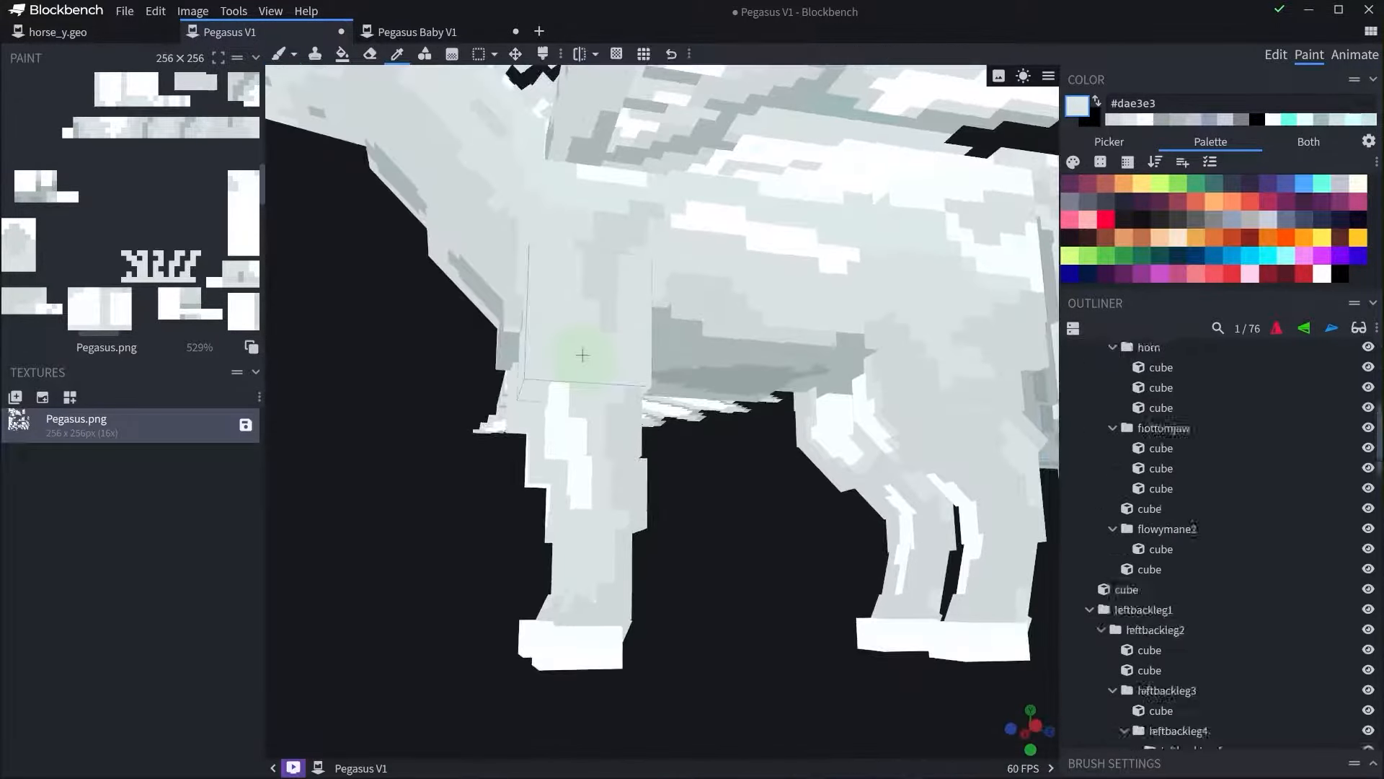
left_click(405, 33)
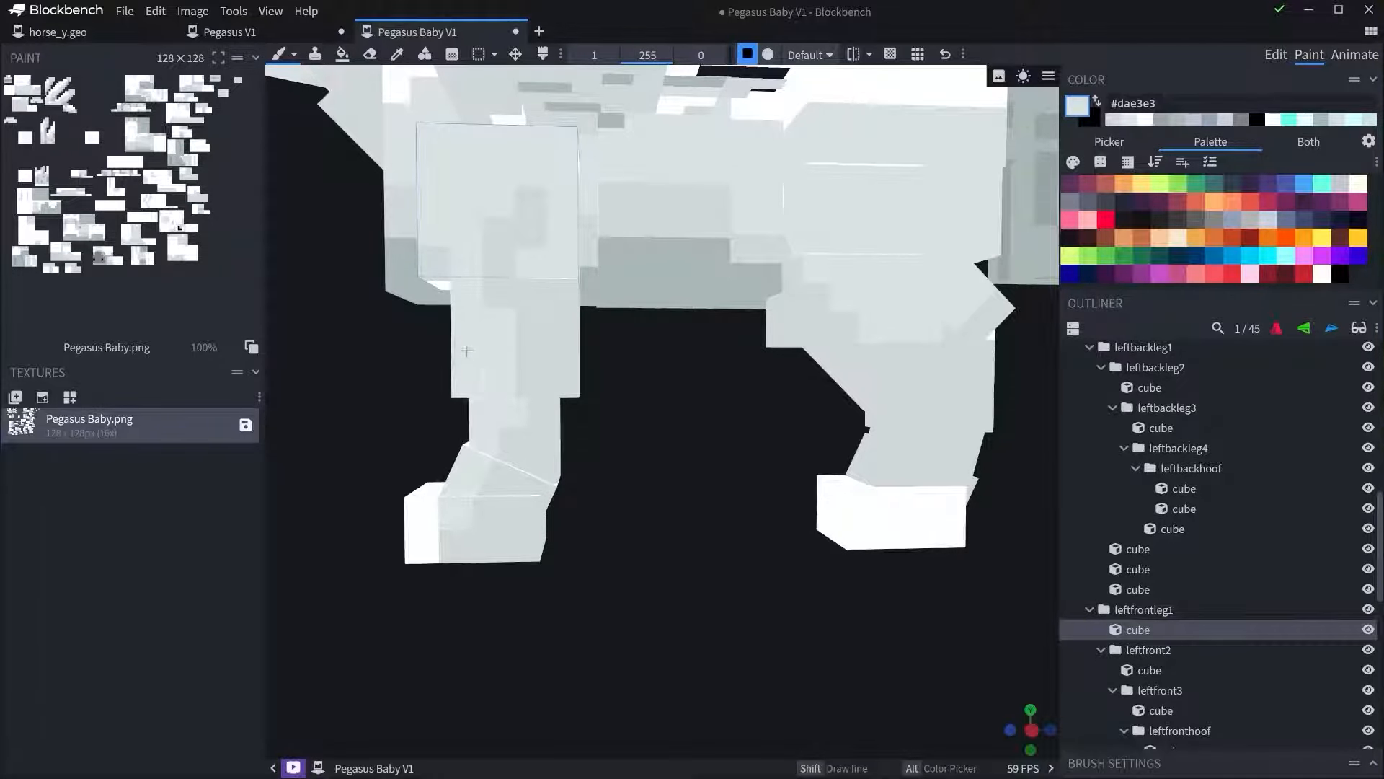
Continue the #dae3e3 shading around the front faces of the foal's left front leg, down to just above the hoof.
left_click_drag(389, 436, 788, 457)
left_click(842, 311)
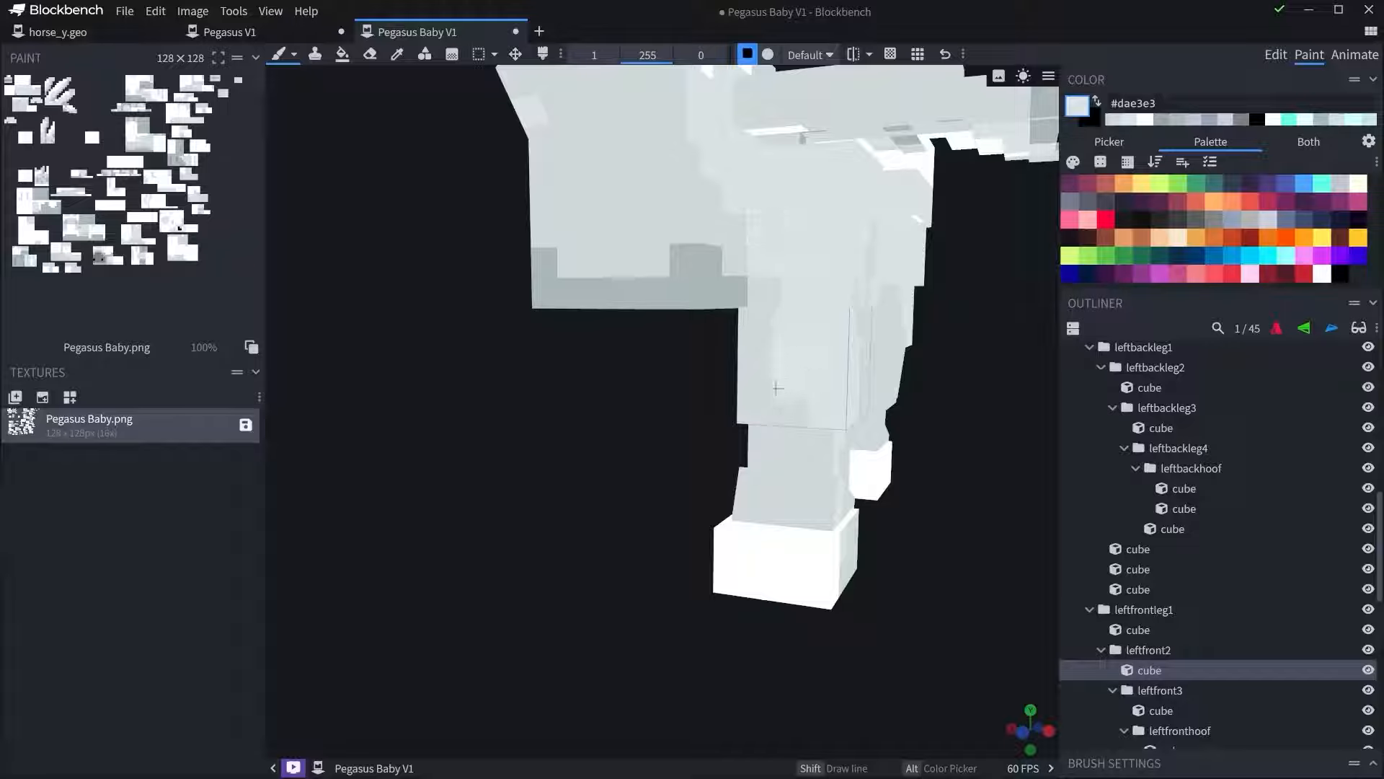
left_click(795, 471)
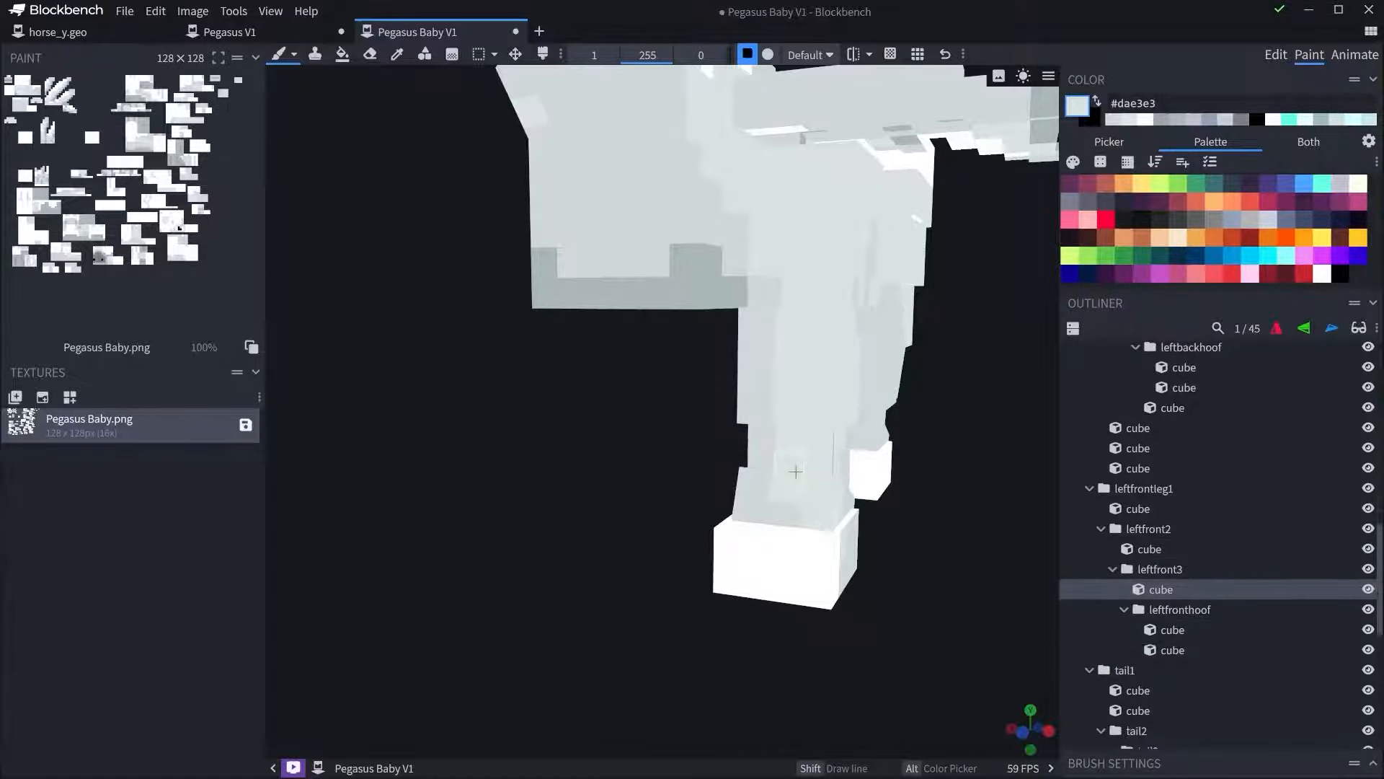
left_click_drag(954, 529, 792, 513)
right_click_drag(631, 390, 695, 451)
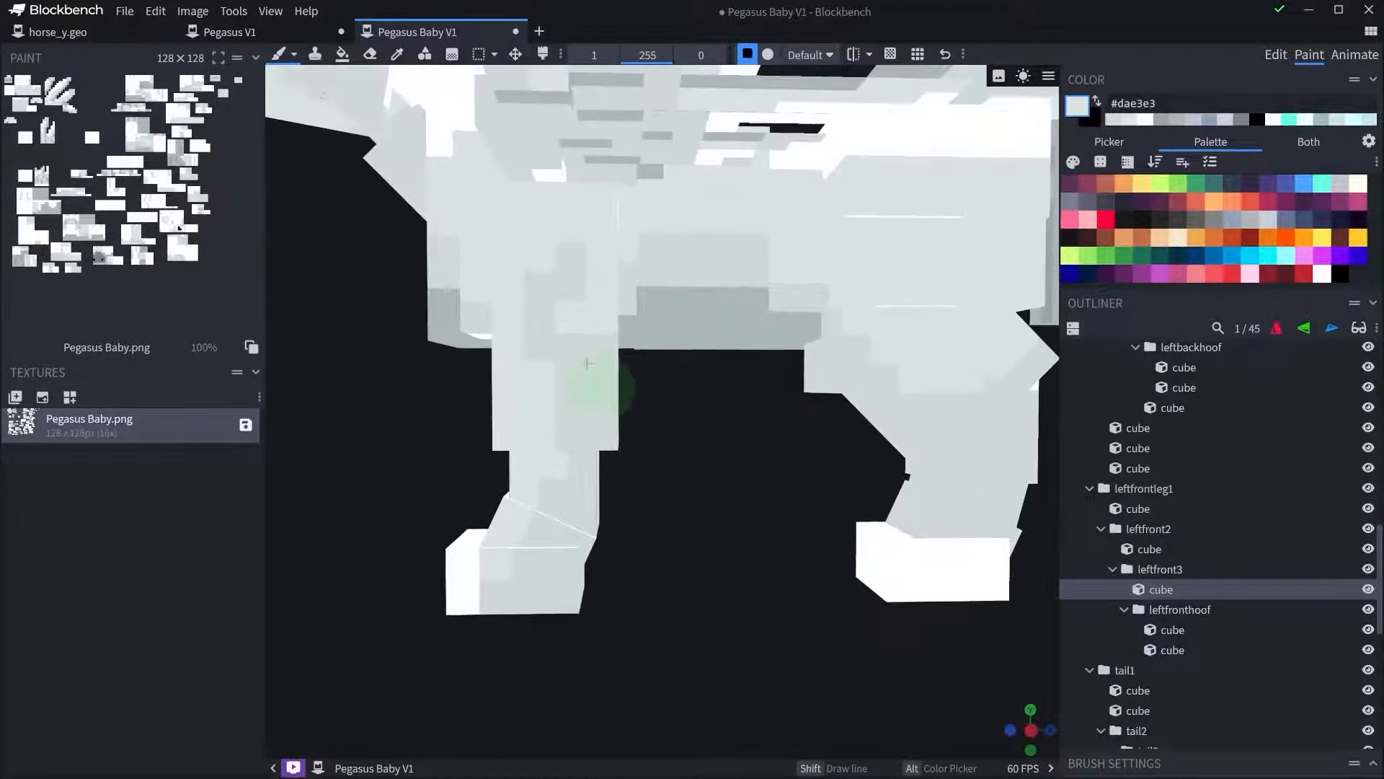
Sample #dce9e9 from the adult in Pegasus V1 and paint light patches on the foal's left shoulder and chest.
left_click(273, 32)
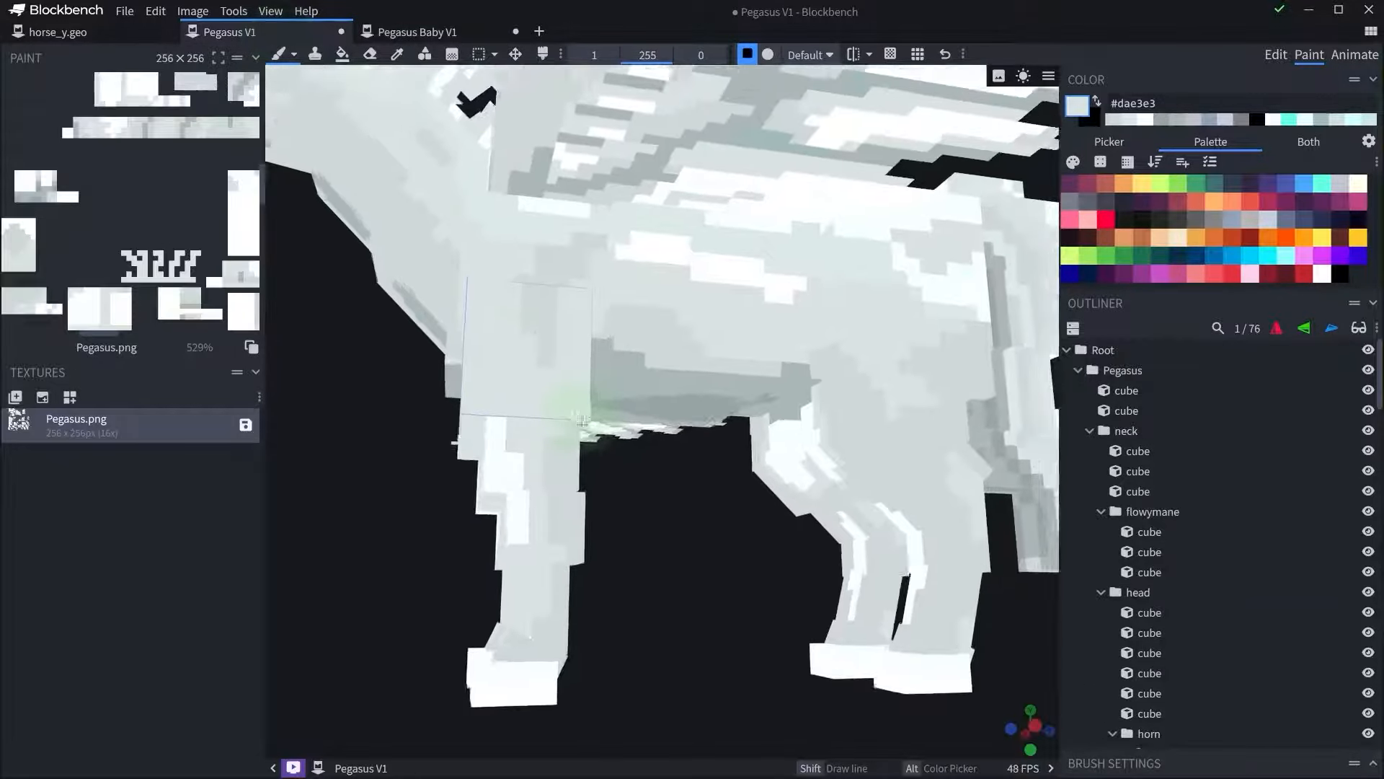
left_click(760, 262, "alt")
left_click(417, 33)
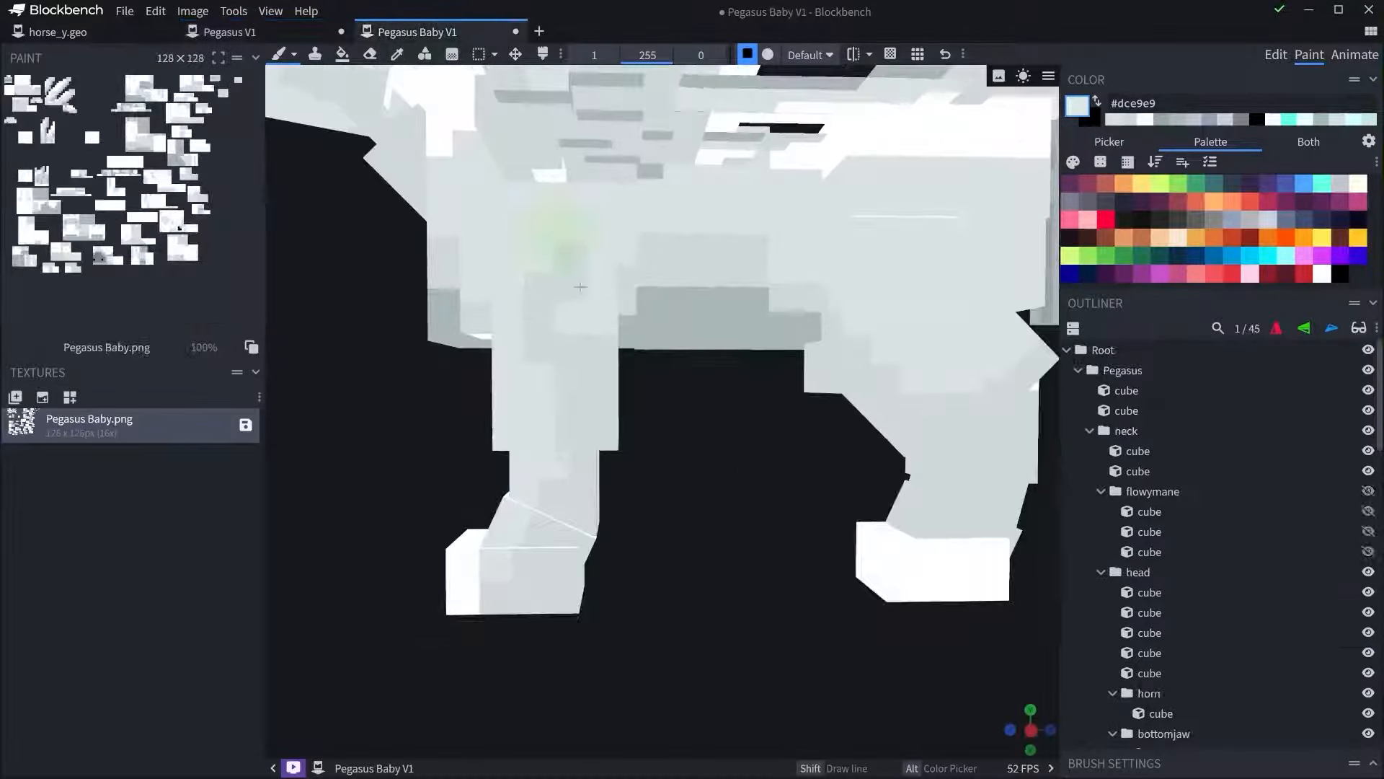
right_click_drag(605, 336, 584, 390)
left_click_drag(583, 390, 695, 577)
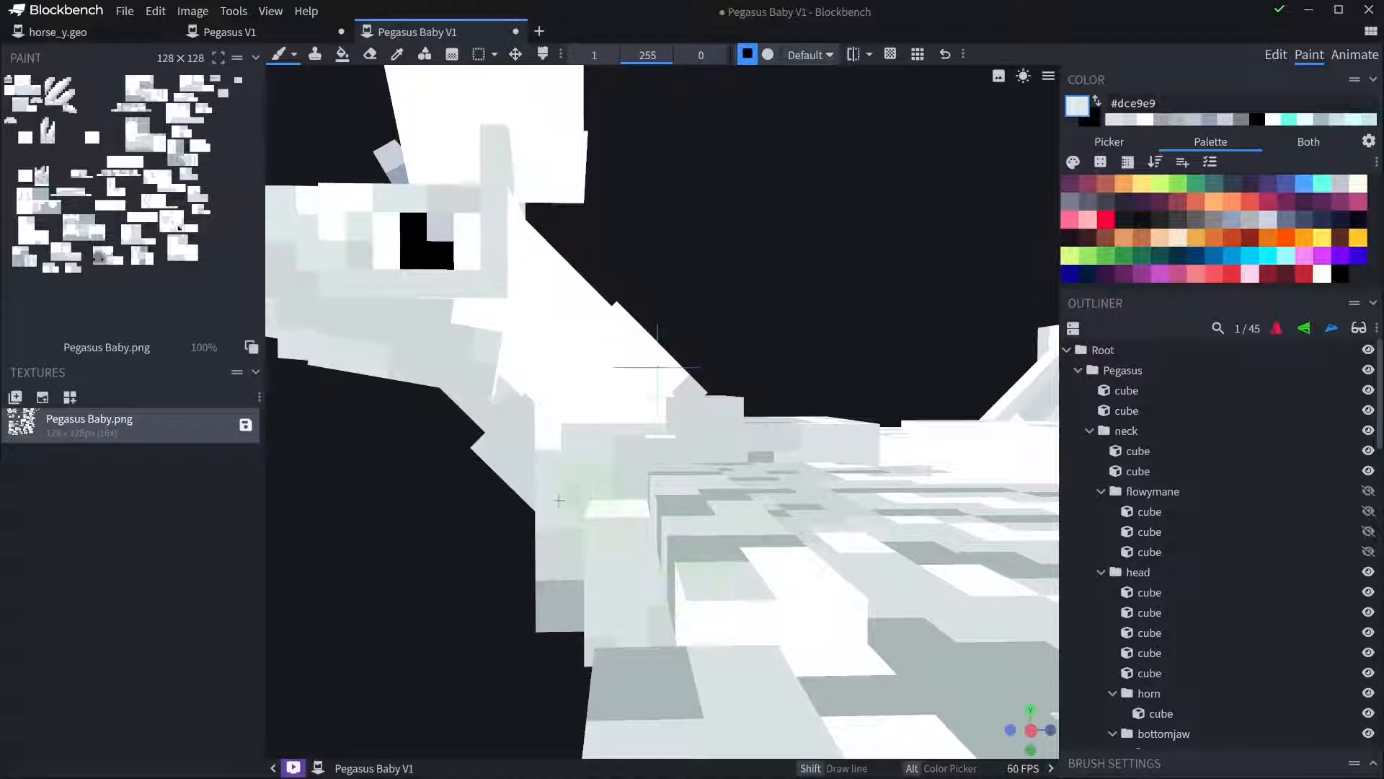
left_click_drag(394, 556, 399, 590)
left_click_drag(633, 451, 646, 421)
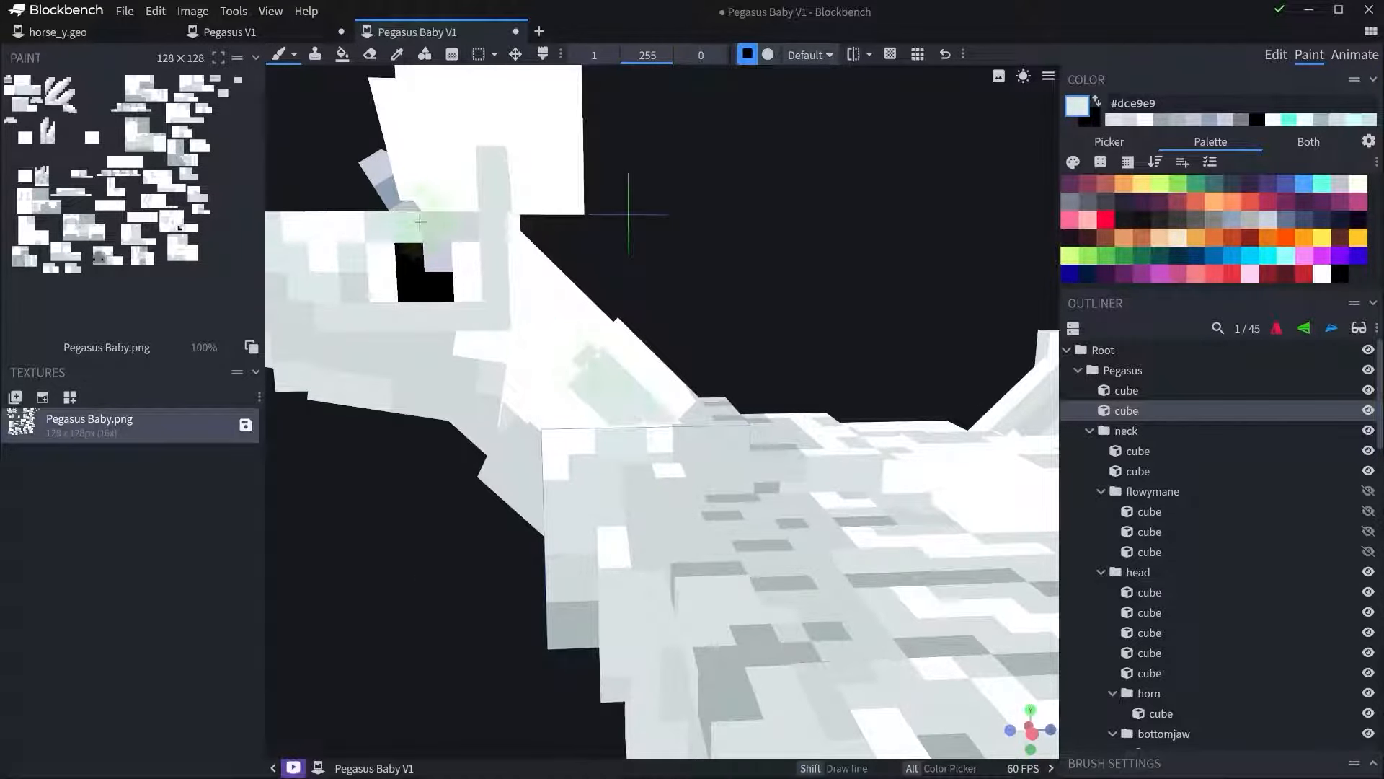
Check the adult's neck in Pegasus V1 and paint matching #dce9e9 shading along the side and base of the foal's neck.
left_click(304, 37)
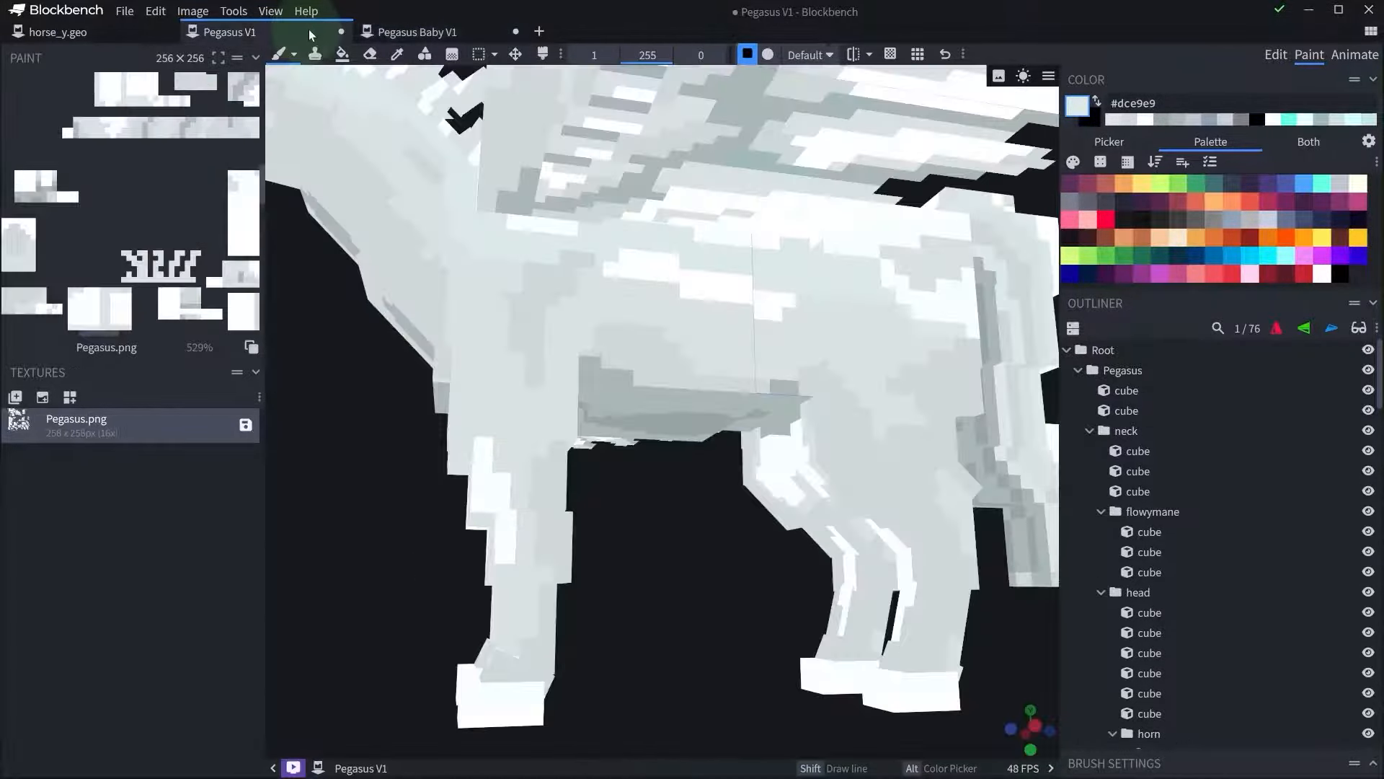
right_click_drag(395, 287, 543, 506)
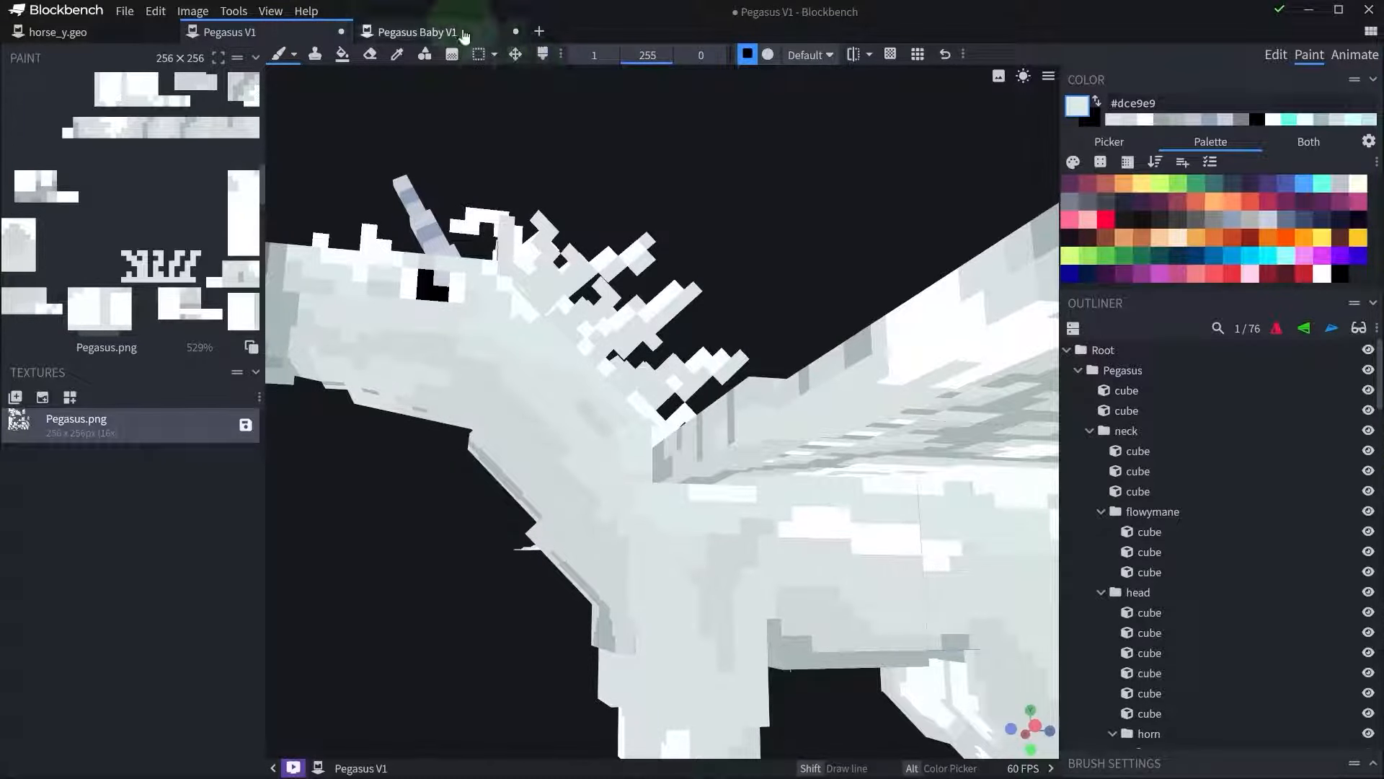
left_click(465, 34)
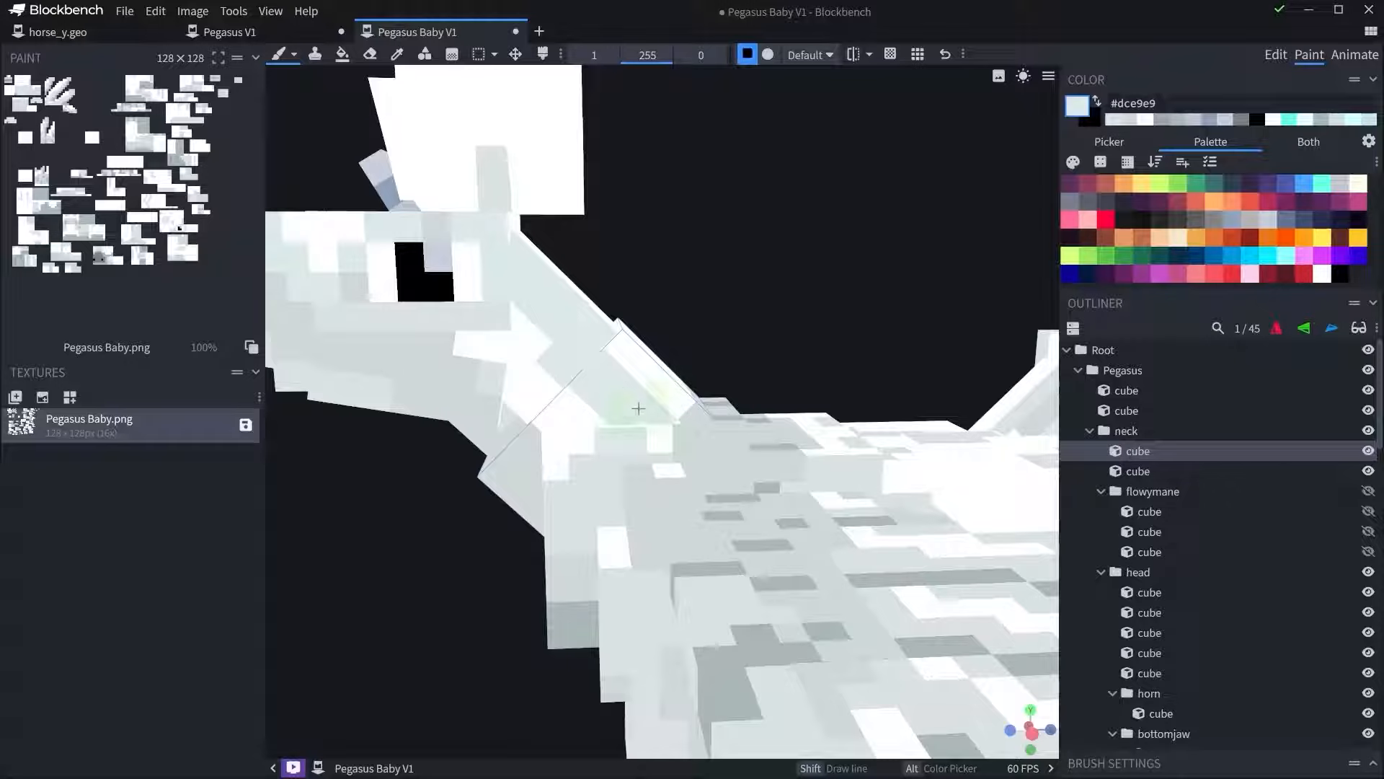
left_click_drag(745, 280, 737, 351)
left_click(671, 470)
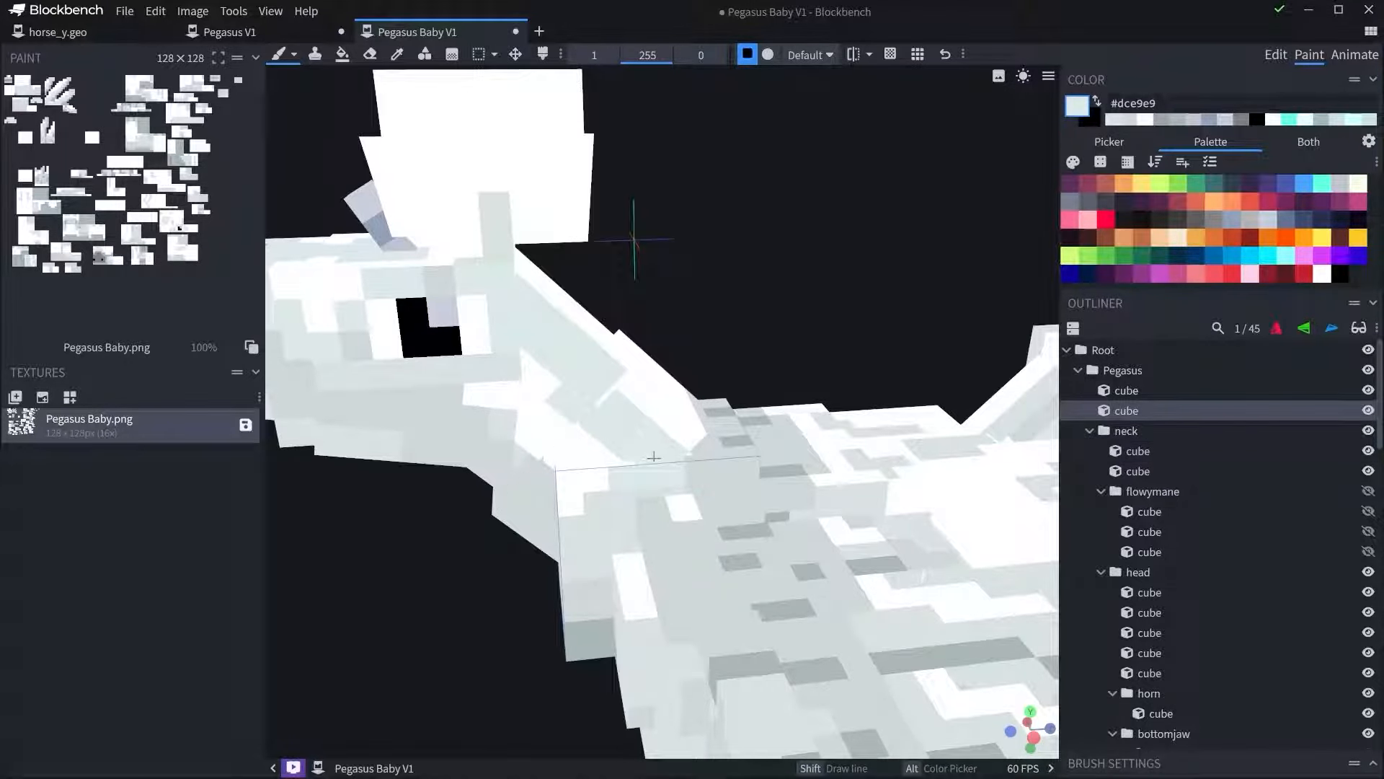
mouse_move(794, 286)
left_mouse_down()
mouse_move(809, 223)
mouse_move(803, 296)
left_mouse_up()
Sample #dae3e3 and #dce9e9 and blend the shading on the foal's body between the neck base and the left wing.
right_click_drag(803, 295, 631, 317)
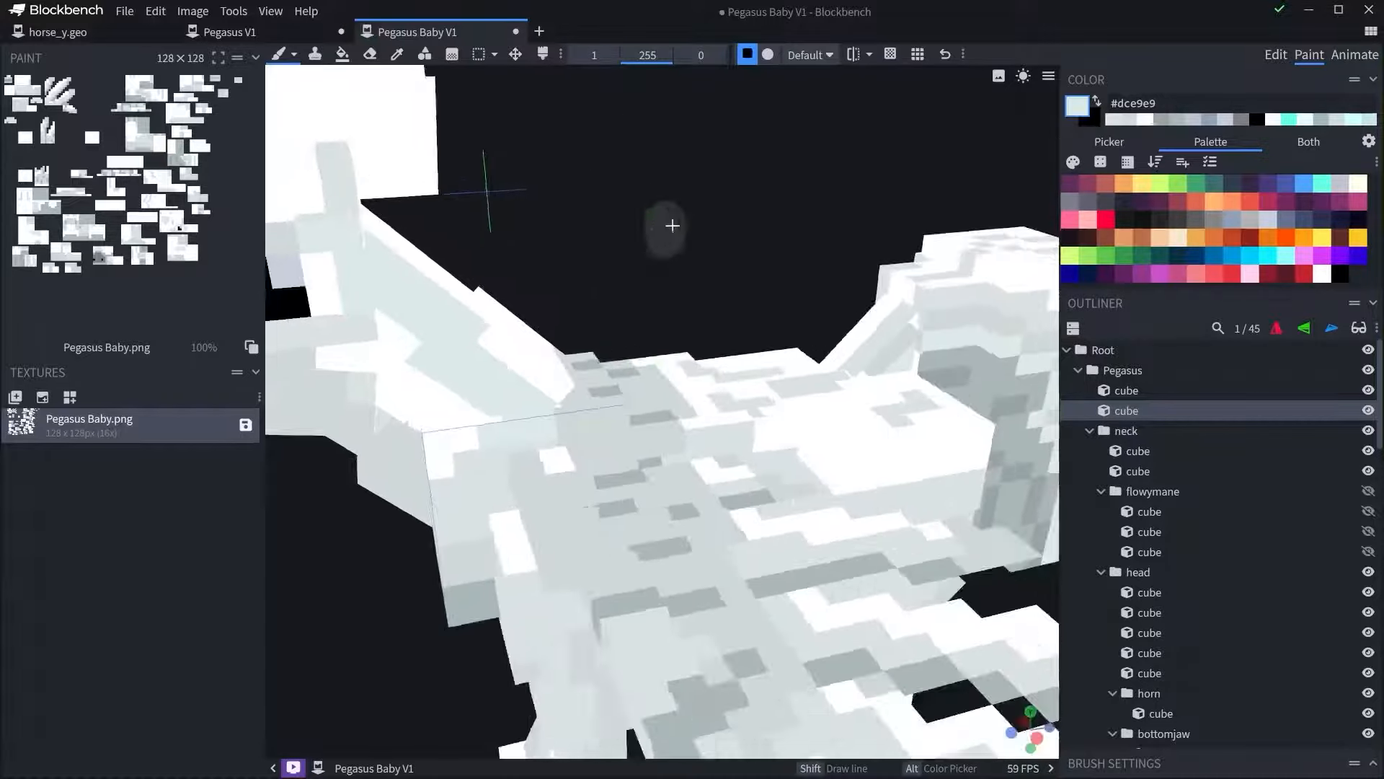
scroll(672, 226, "down", 4)
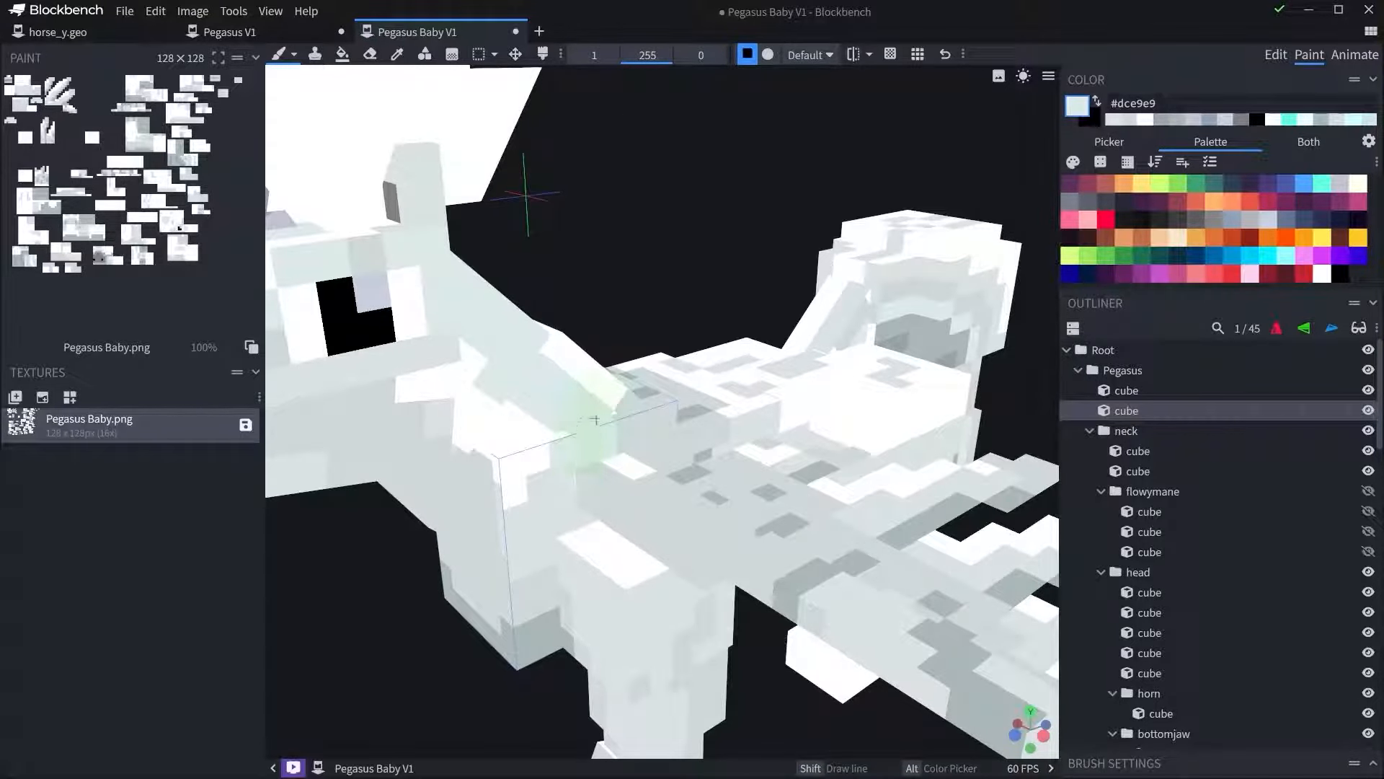
scroll(595, 420, "up", 3)
key("alt")
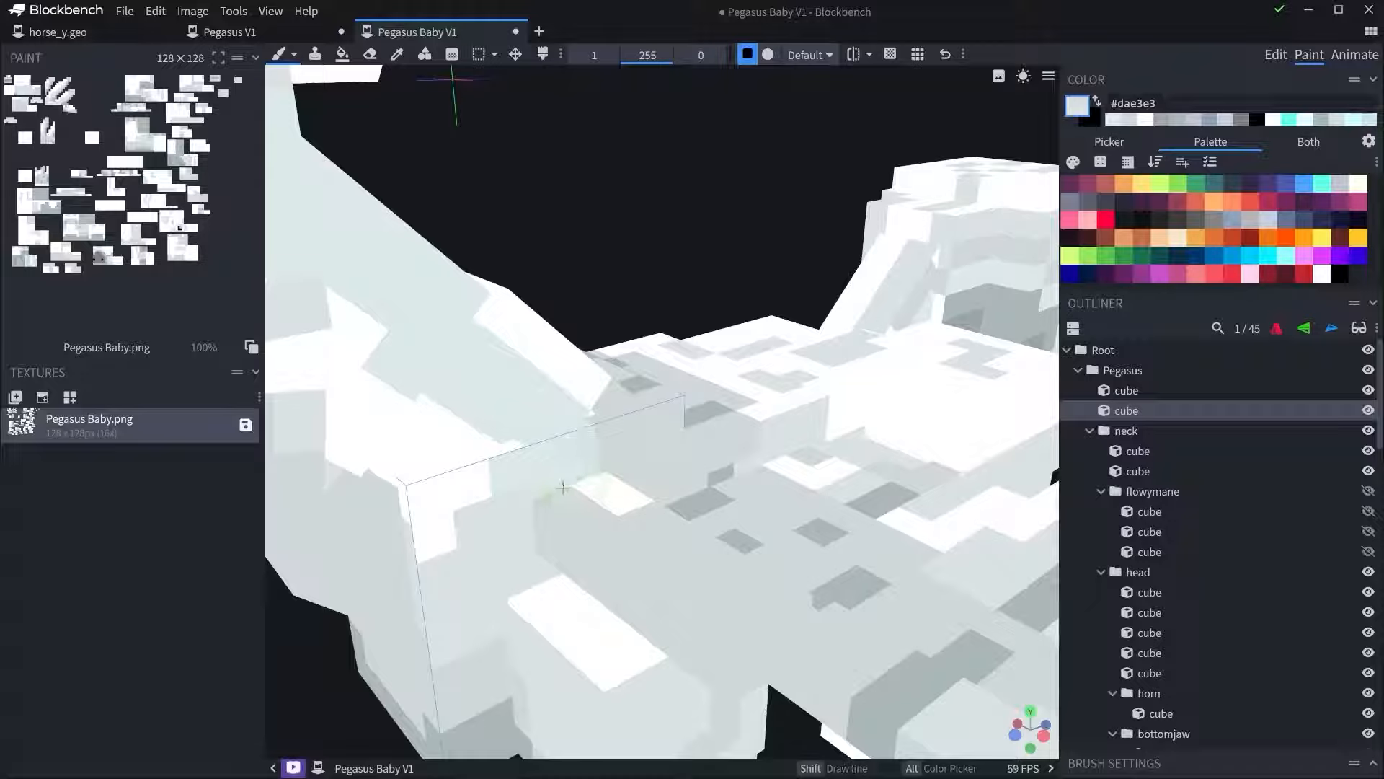
left_click(530, 483, "alt")
left_click_drag(670, 189, 589, 213)
mouse_move(768, 204)
left_mouse_down()
mouse_move(723, 210)
mouse_move(706, 179)
mouse_move(729, 148)
mouse_move(550, 382)
left_mouse_up()
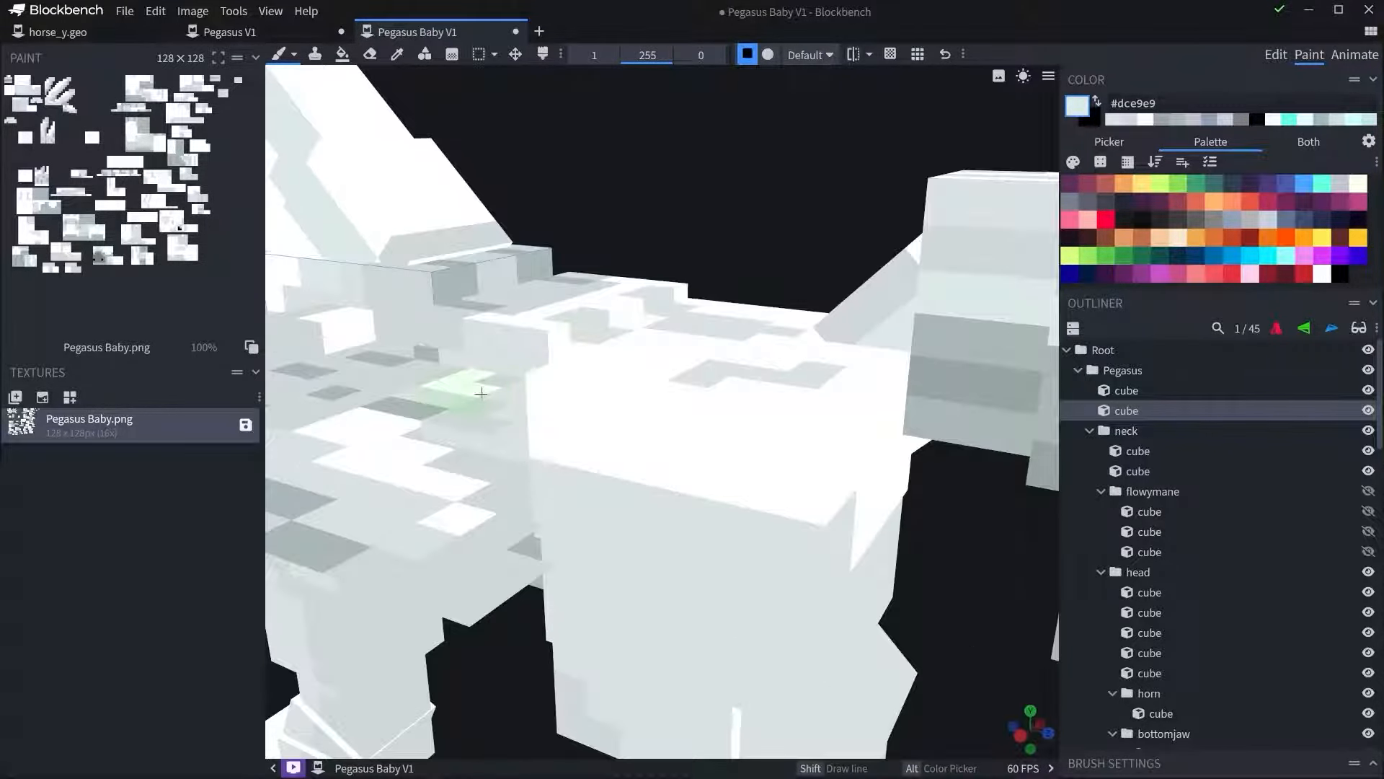
Hide the foal's wingleft group to expose the left flank for painting.
left_click(509, 433)
left_click(1367, 589)
right_click_drag(773, 464, 834, 481)
left_click_drag(734, 225, 810, 193)
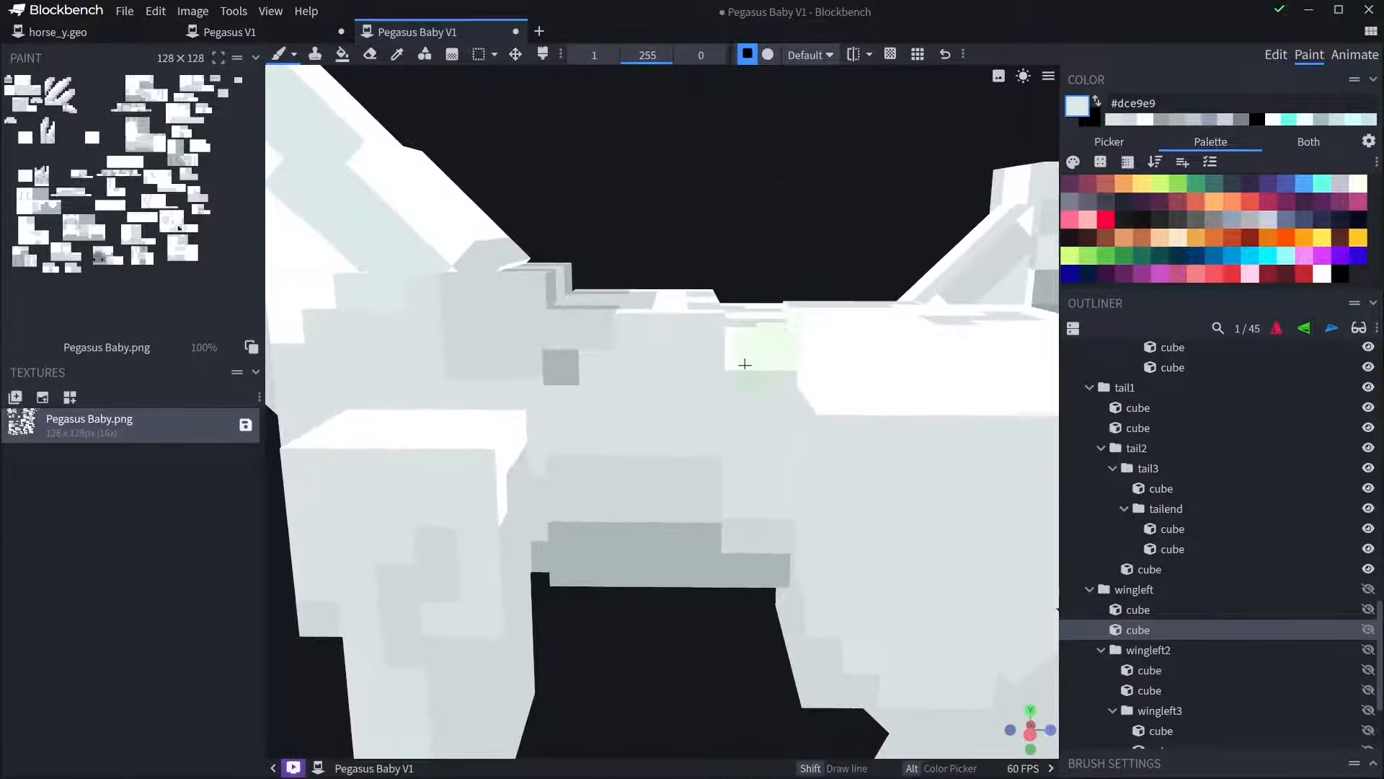
Following the adult in Pegasus V1, paint #dce9e9 on the foal's left flank and upper hip, then add #ffffff highlights.
left_click(263, 33)
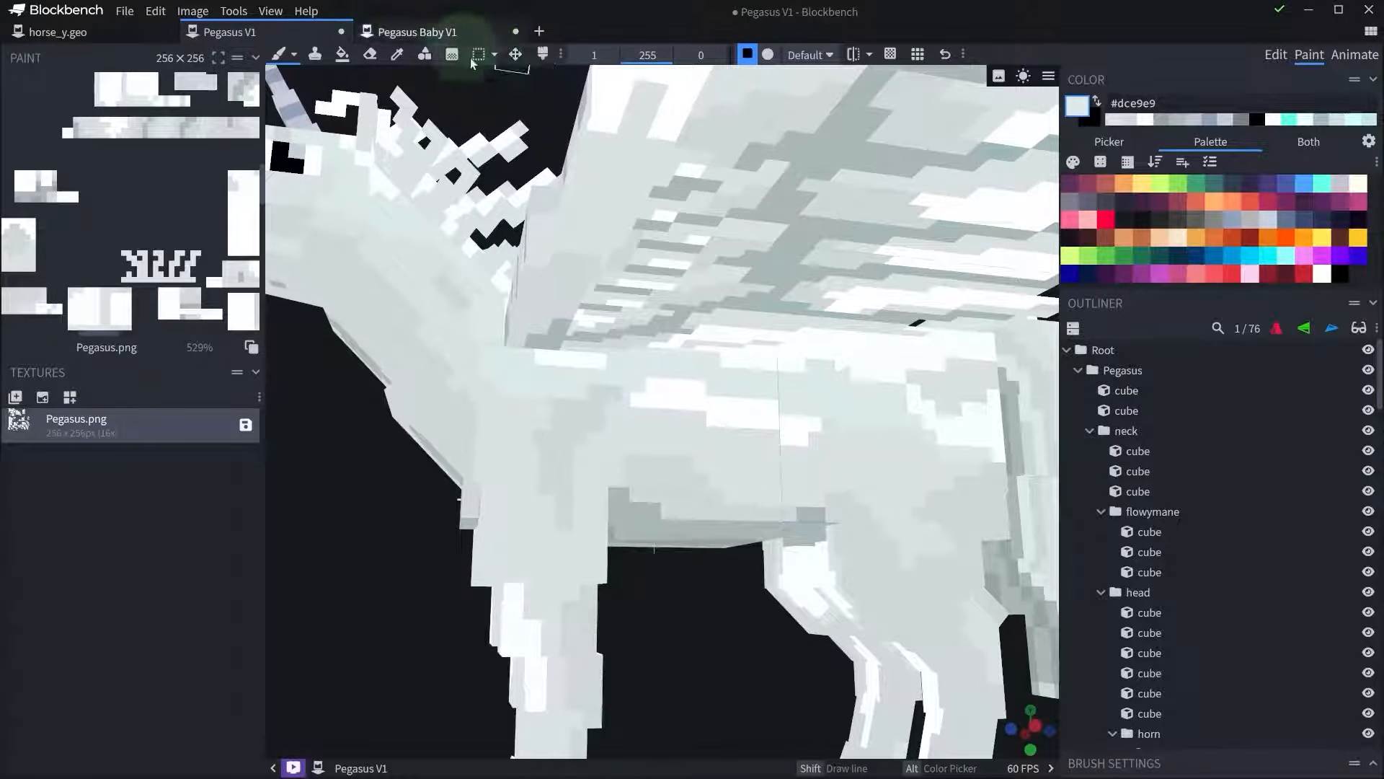
left_click(467, 32)
left_click(742, 374)
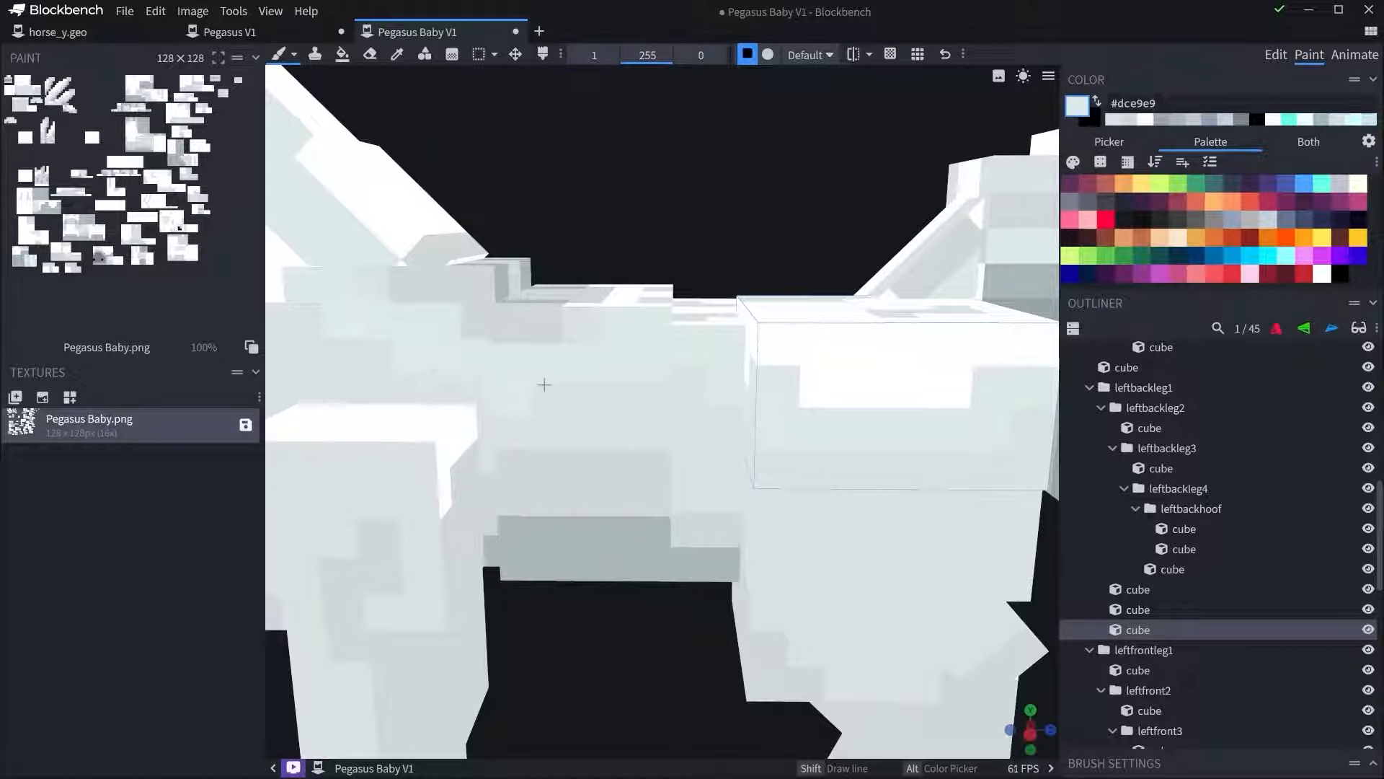
left_click(874, 355, "alt")
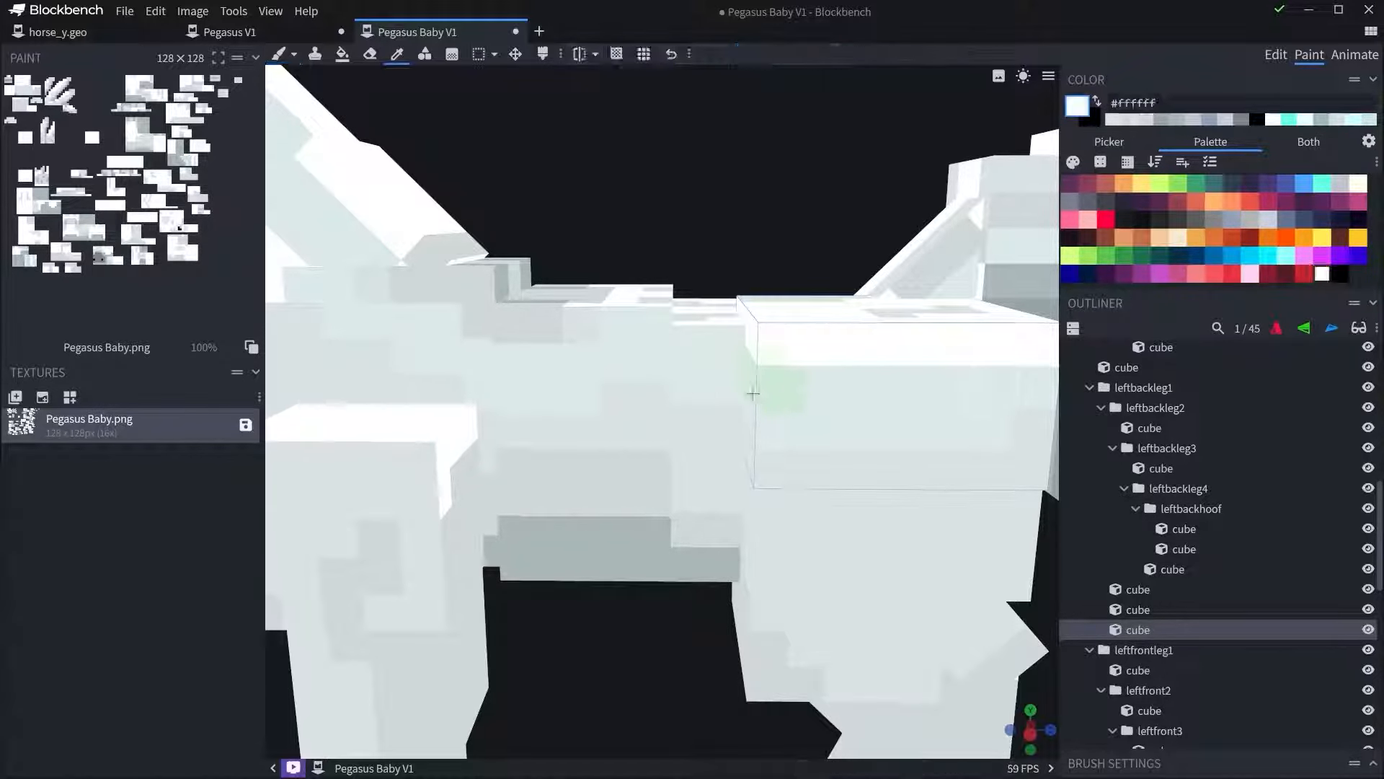
left_click(568, 421)
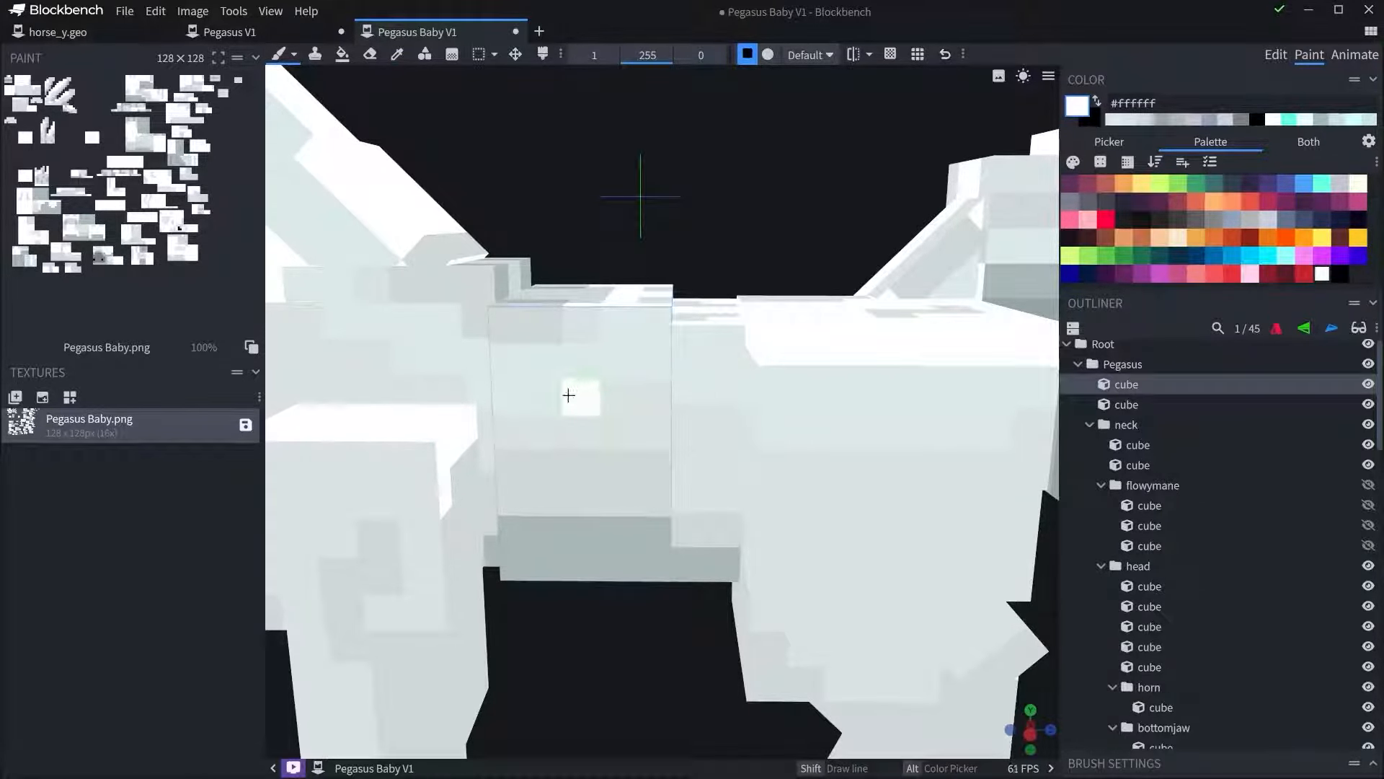
Sample #dce9e9 again and extend the light shading around the rear face of the foal's upper left hip cube.
scroll(680, 534, "down", 2)
scroll(679, 485, "up", 1)
left_click(714, 360, "alt")
right_click_drag(789, 420, 595, 419)
left_click_drag(846, 624, 776, 625)
left_click(592, 415)
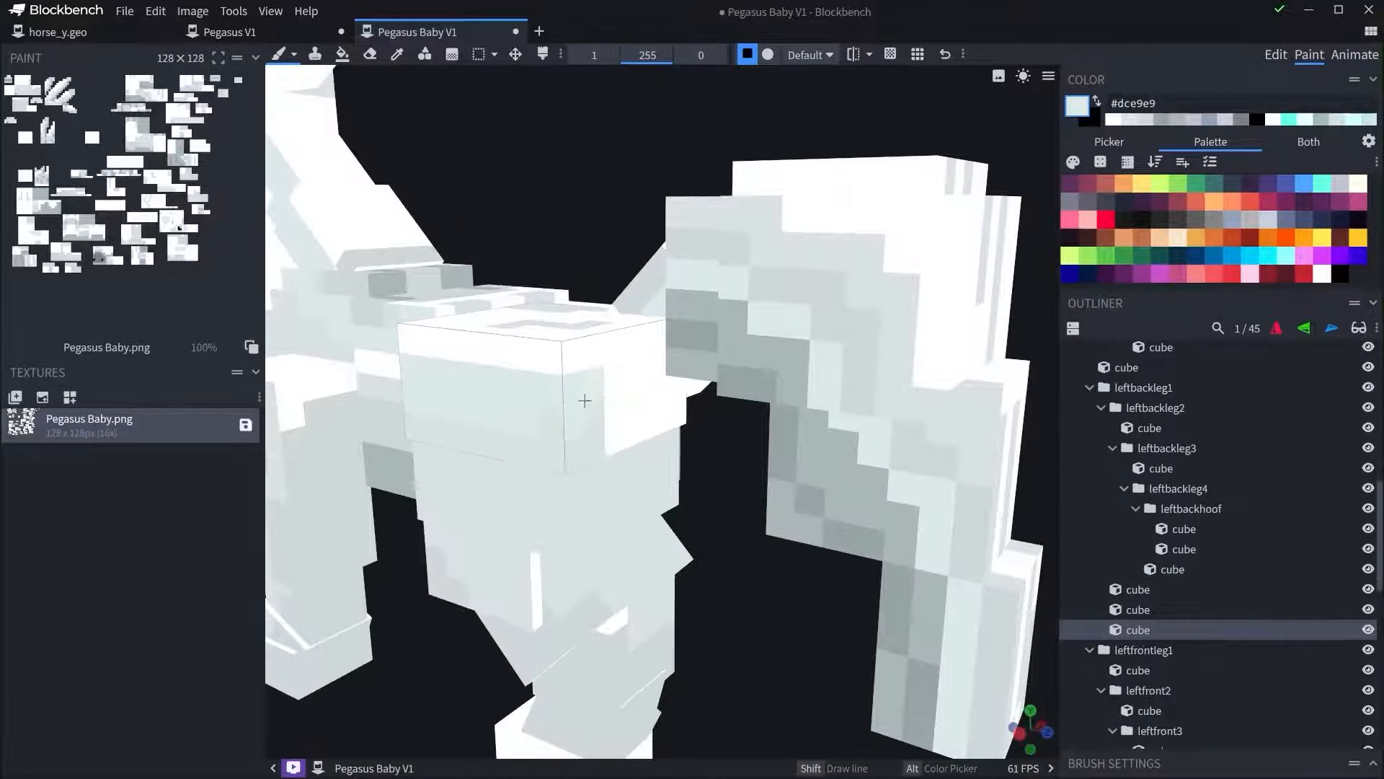
left_click_drag(712, 500, 674, 447)
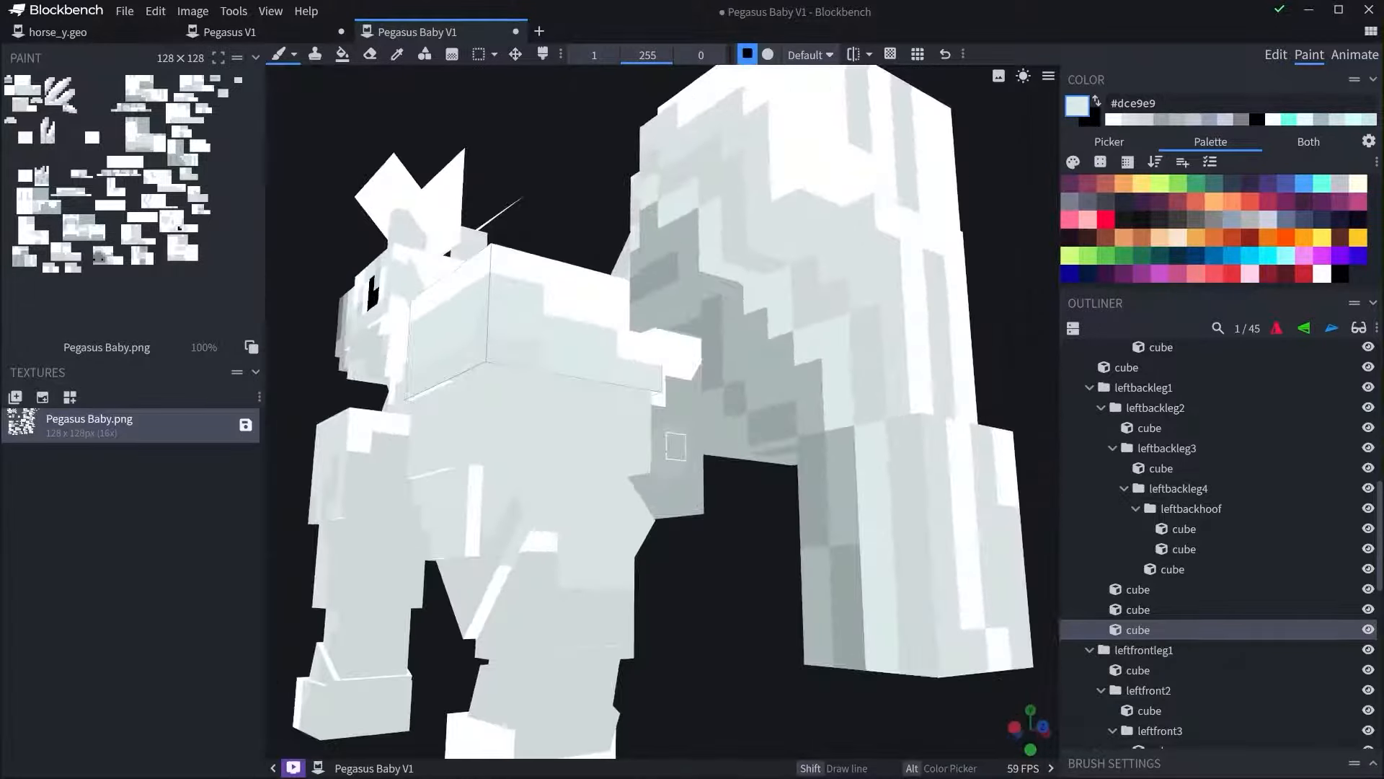
Sample #a9b7b7 from the foal's rear underside and shade the rear body cube between the hind legs with it.
left_click(674, 455, "alt")
left_click_drag(710, 654, 653, 594)
scroll(595, 697, "down", 3)
left_click_drag(594, 696, 475, 649)
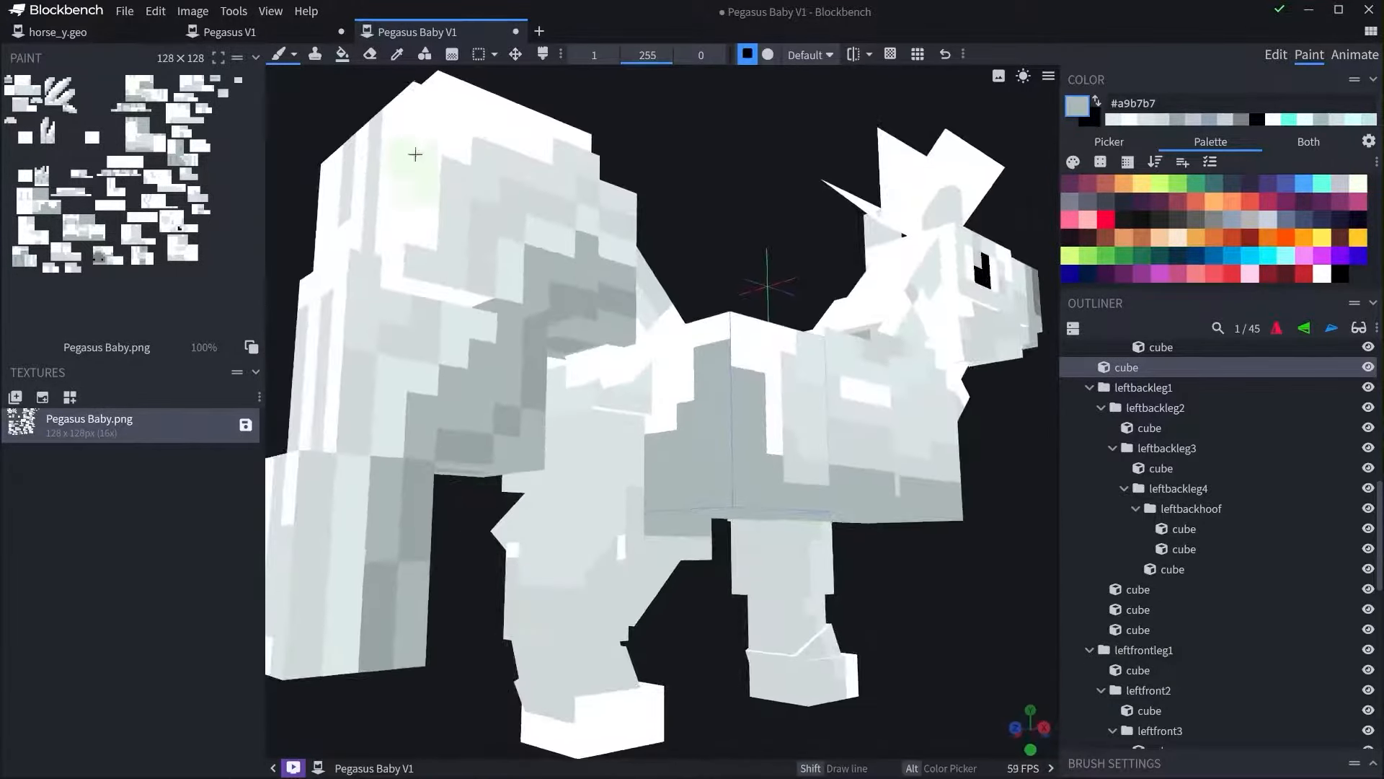
Sample #98a5a5 from the adult's belly in Pegasus V1 and paint a darker patch on the foal's underside.
left_click(254, 32)
scroll(657, 589, "down", 3)
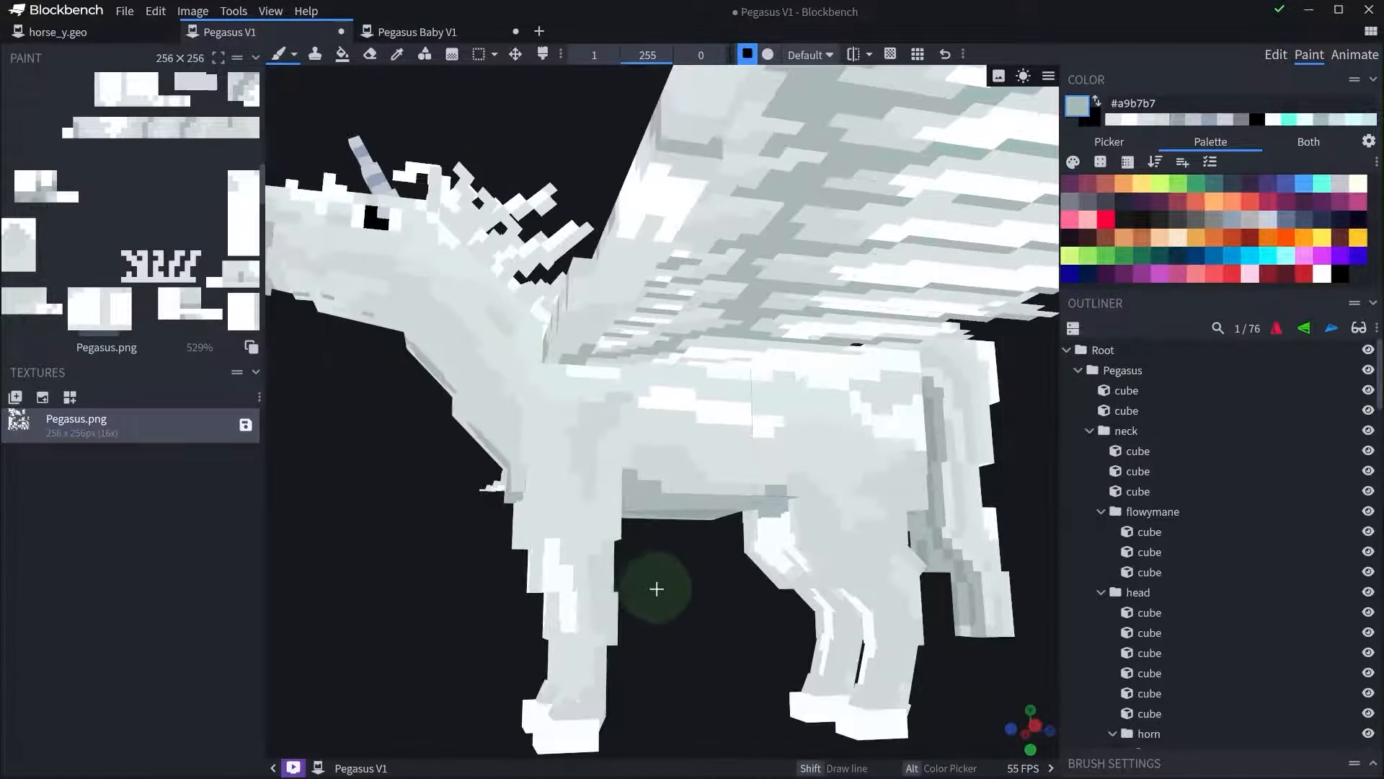
left_click_drag(681, 604, 717, 442)
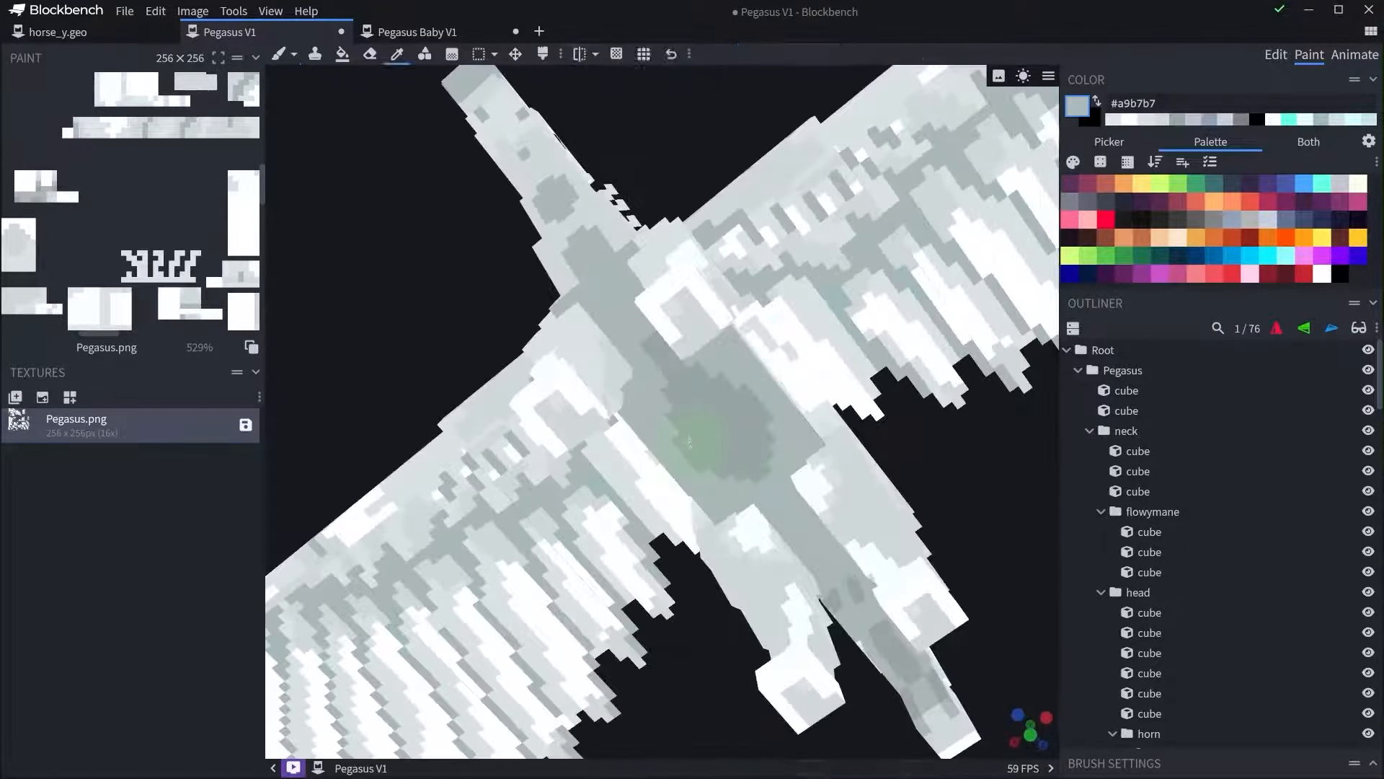
left_click(696, 441, "alt")
left_click(417, 32)
mouse_move(772, 686)
left_mouse_down()
mouse_move(673, 556)
mouse_move(619, 206)
mouse_move(638, 225)
left_mouse_up()
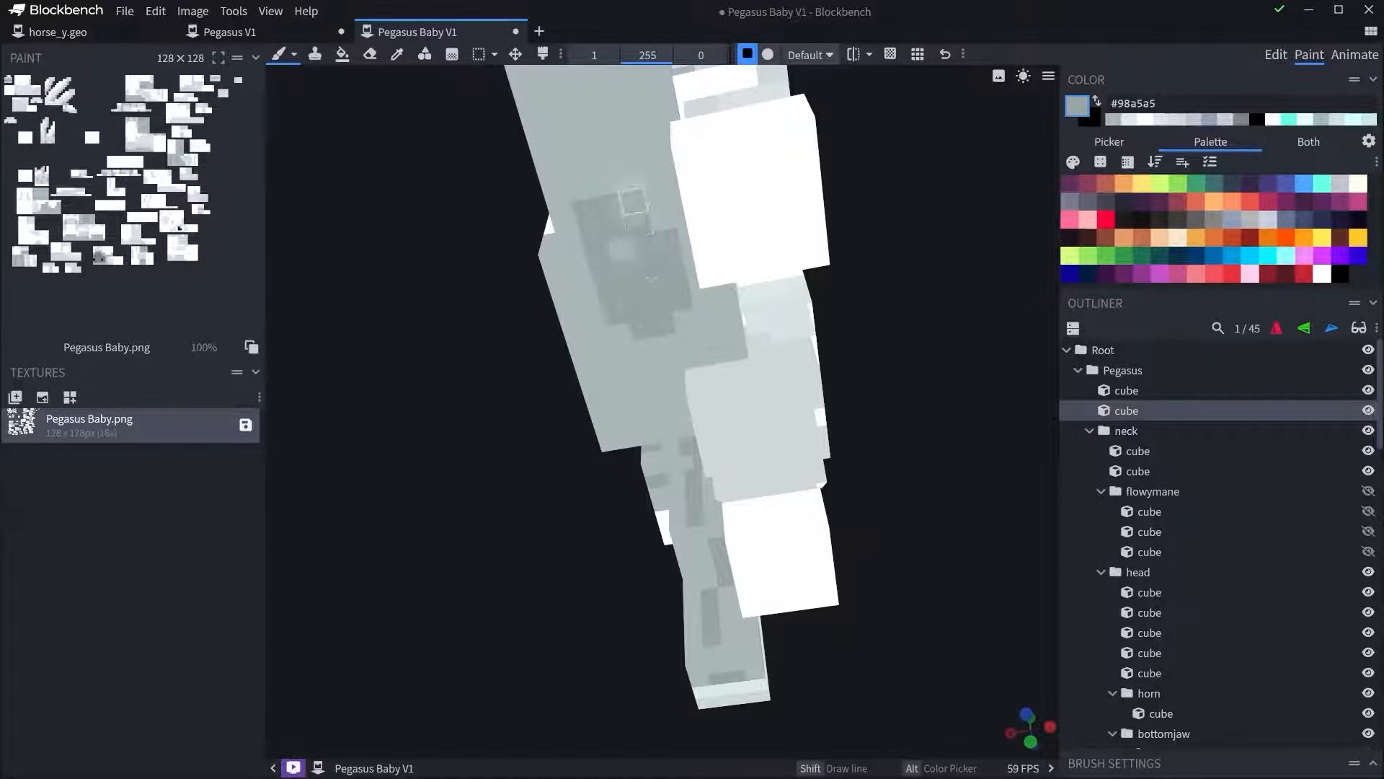
Sample #f9ffff from the adult in Pegasus V1 and paint highlights down the front of the foal's left front leg.
left_click(229, 32)
left_click_drag(638, 457, 741, 537)
left_click(483, 278, "alt")
left_click(439, 31)
mouse_move(605, 332)
right_mouse_down()
mouse_move(513, 436)
mouse_move(434, 385)
right_mouse_up()
left_click_drag(600, 292, 607, 358)
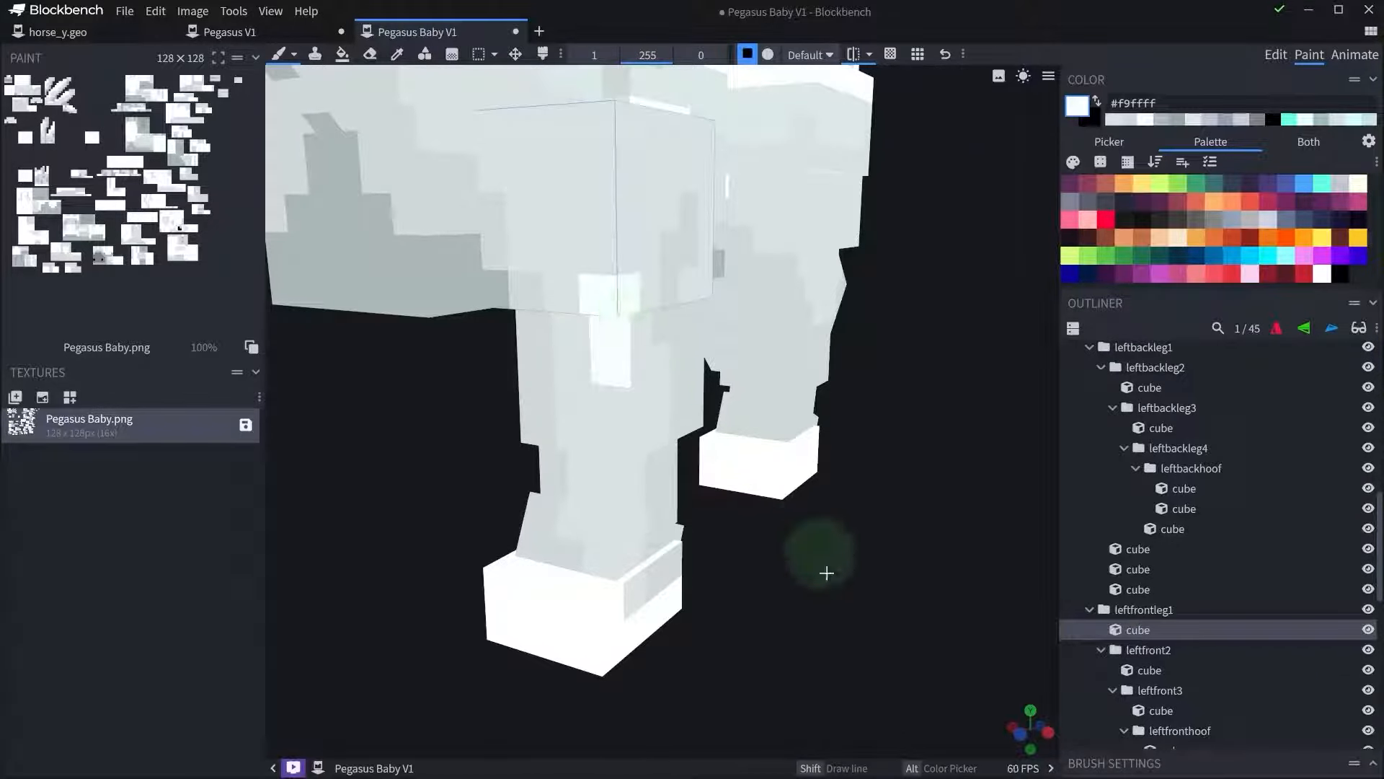
left_click_drag(827, 572, 786, 541)
left_click(551, 237)
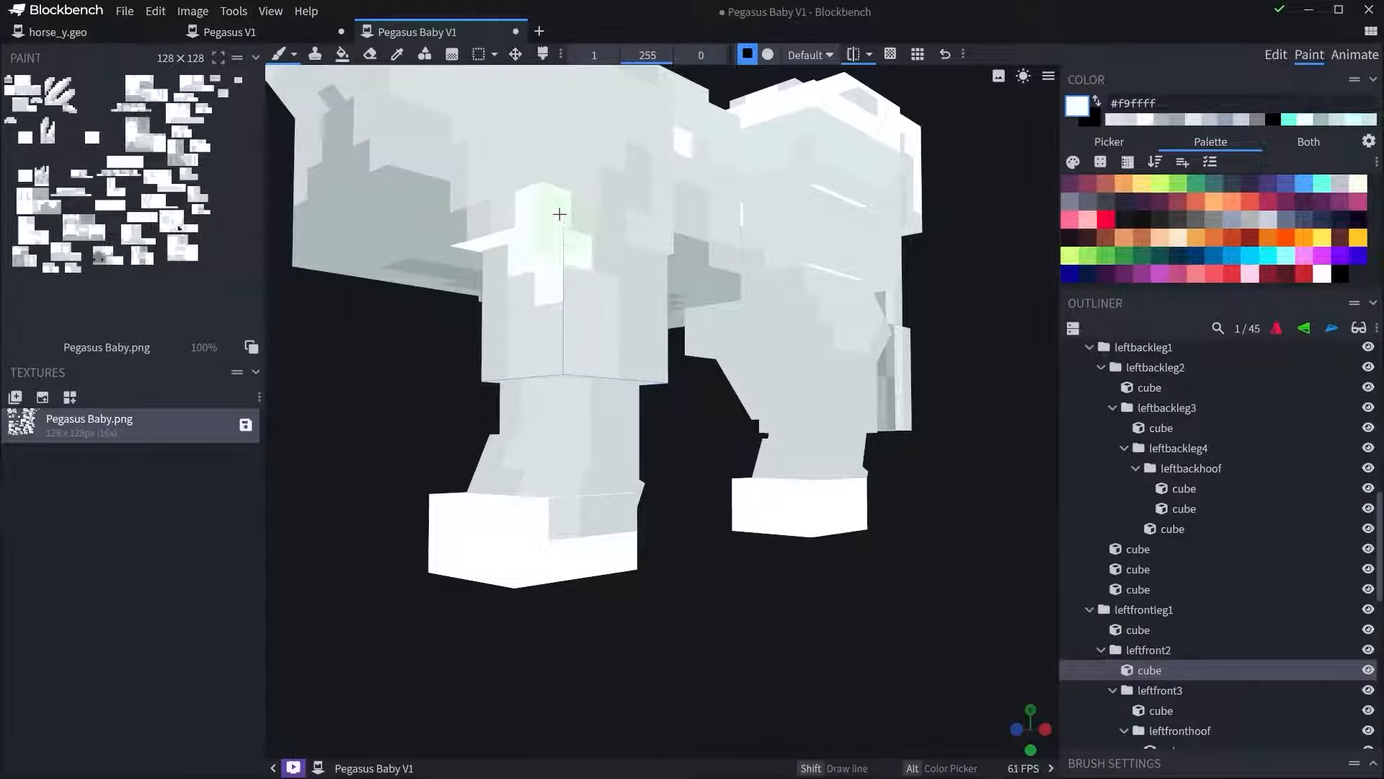
left_click(494, 222)
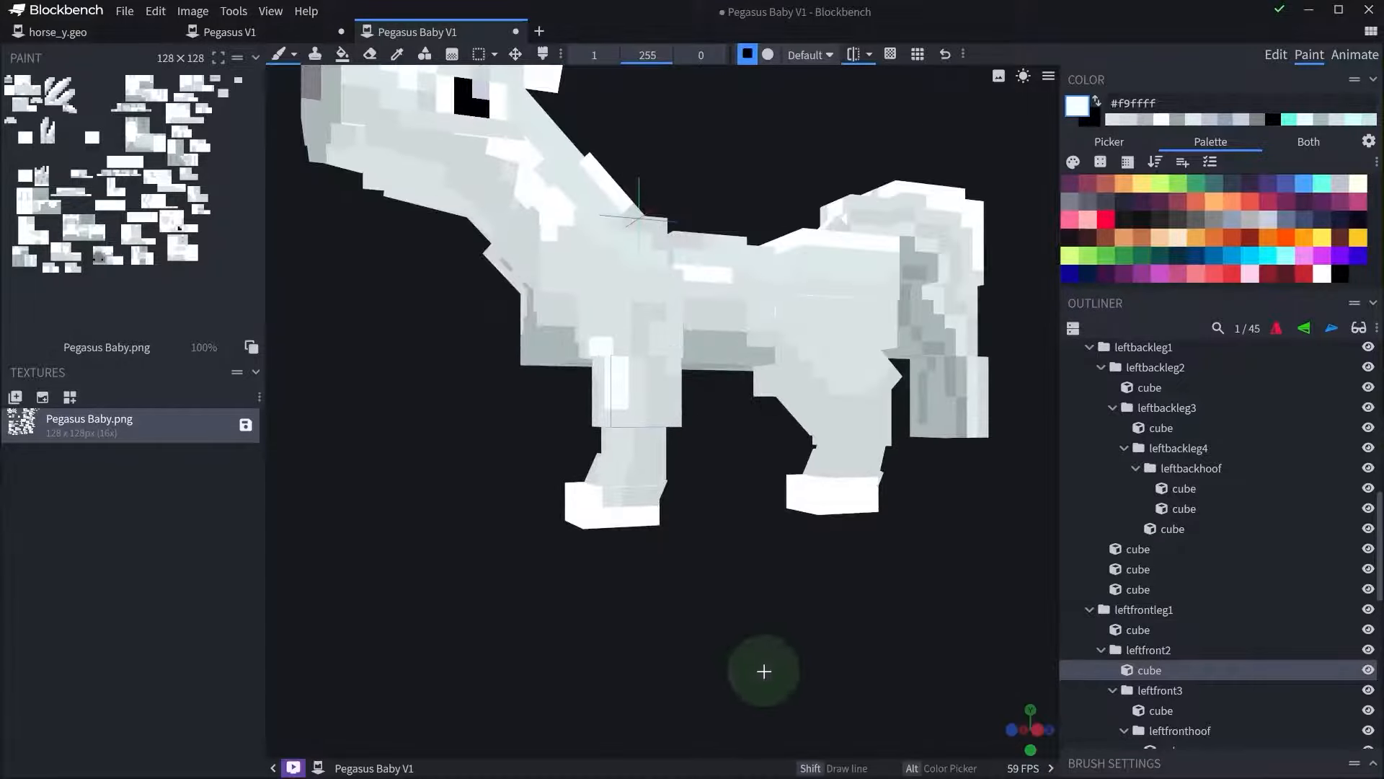
Following the adult's legs in Pegasus V1, add #f9ffff highlights to the foal's lower left hind leg.
scroll(642, 572, "up", 3)
left_click(230, 31)
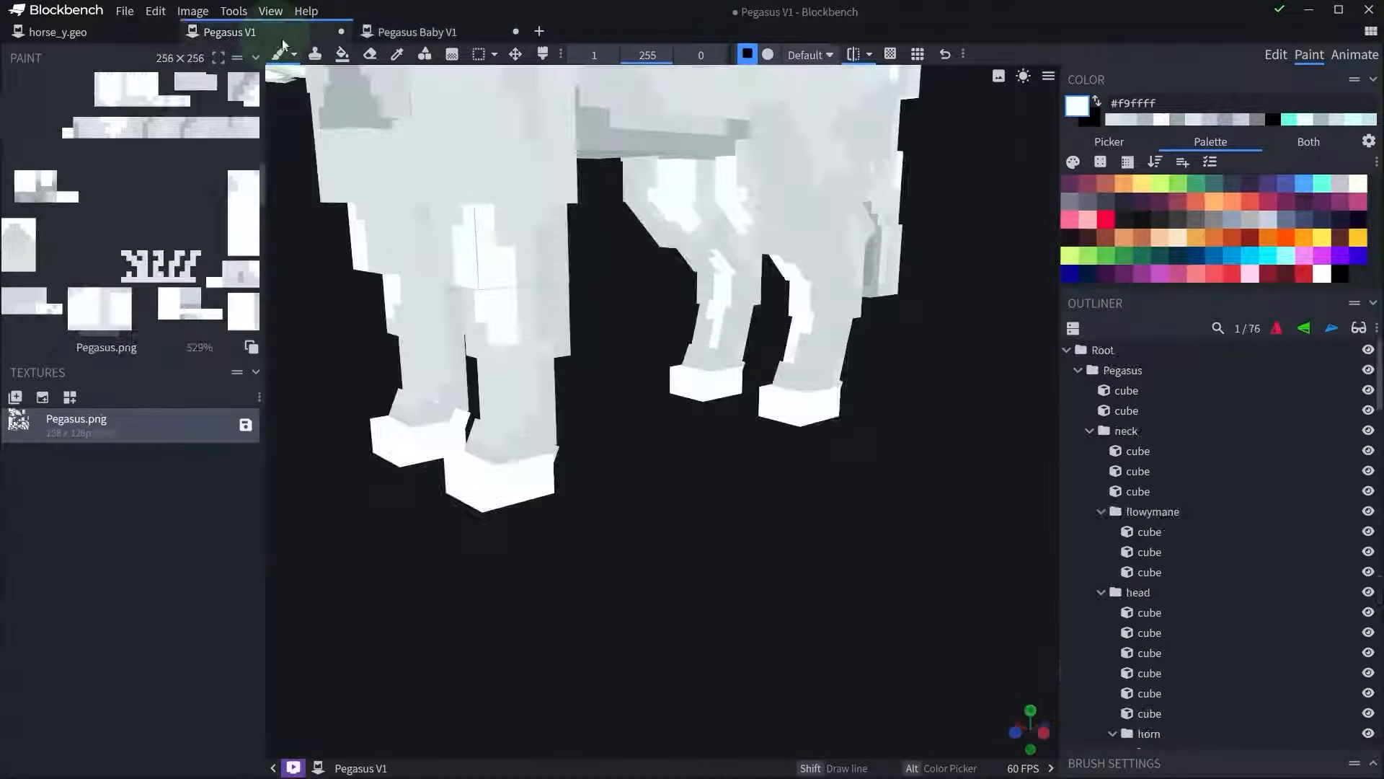
left_click_drag(593, 445, 721, 315)
left_click(433, 32)
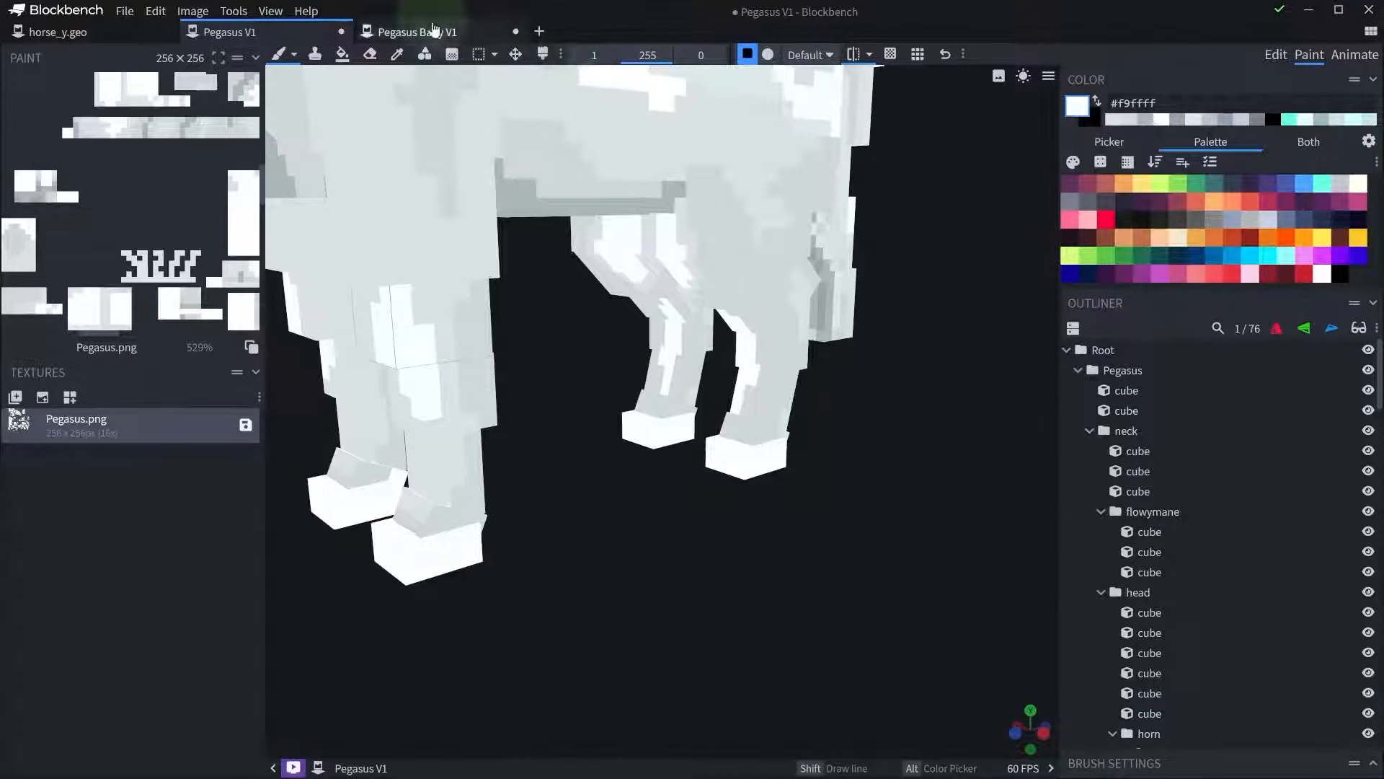
scroll(822, 461, "up", 6)
left_click_drag(786, 582, 869, 437)
Check the adult's hind legs in Pegasus V1, then sample #ced8d8 and shade the foal's left hind leg and hip.
left_click(288, 32)
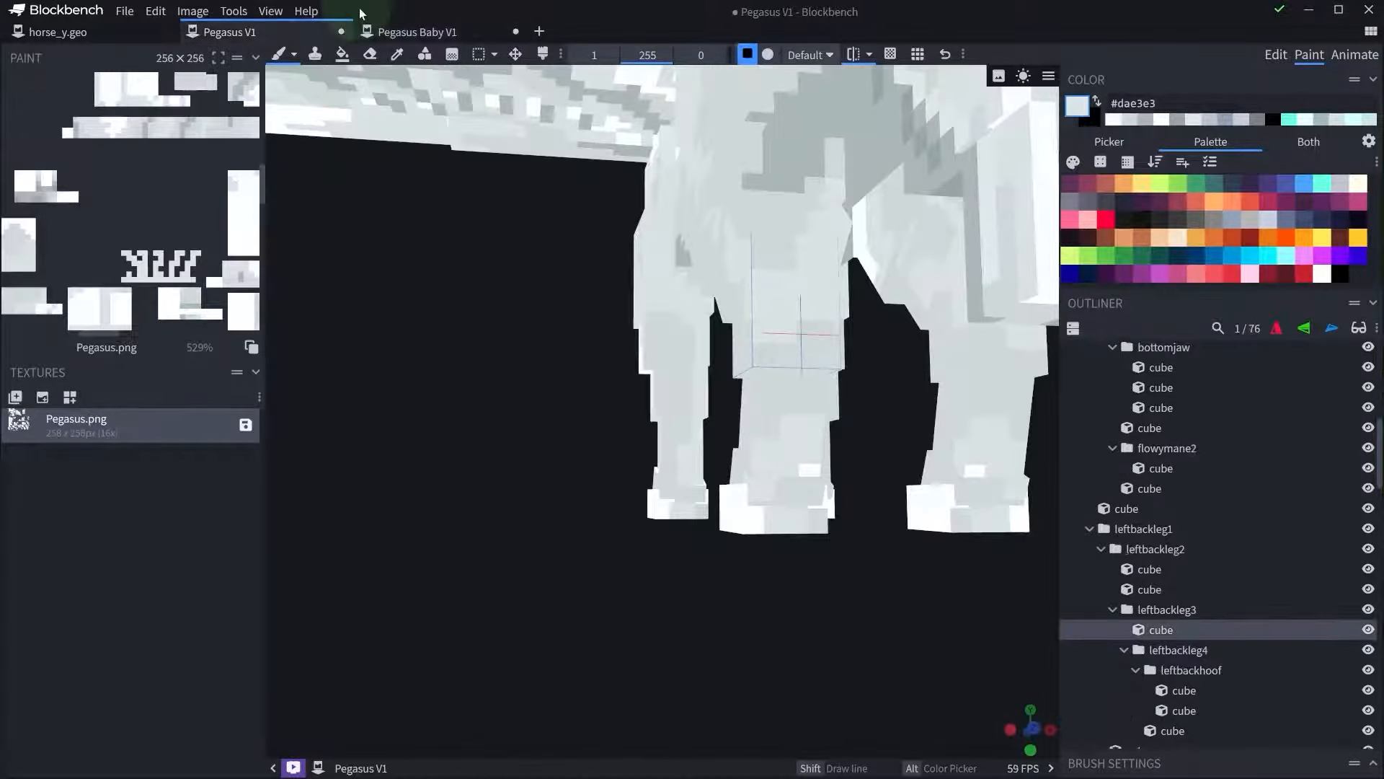
left_click(476, 32)
left_click_drag(827, 485, 1082, 530)
right_click_drag(735, 508, 918, 535)
left_click(806, 414, "alt")
right_click_drag(807, 413, 822, 594)
mouse_move(754, 248)
left_mouse_down()
mouse_move(766, 226)
mouse_move(757, 267)
left_mouse_up()
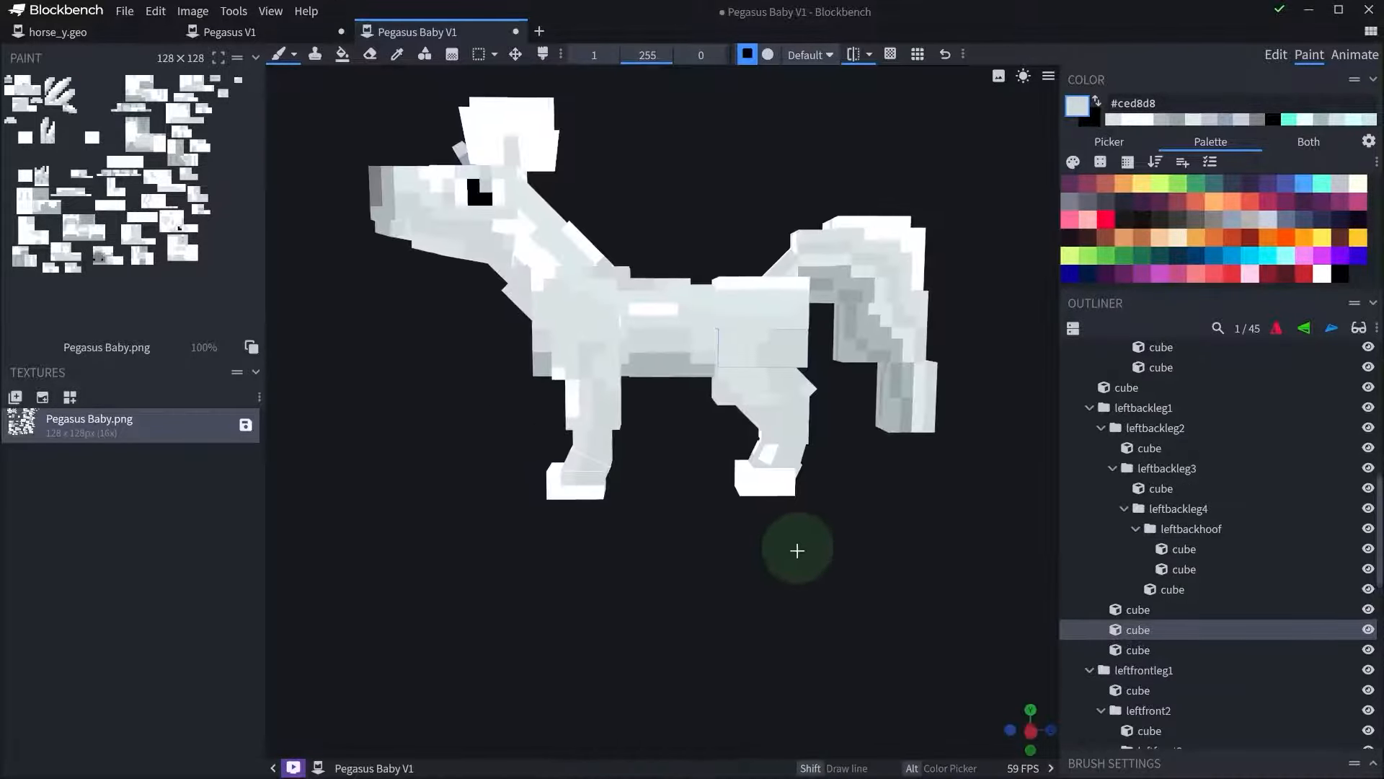
Sample #dae3e3 from the foal's front leg, isolate the leftfrontleg1 group and shade the top of its upper cube.
scroll(757, 562, "up", 1)
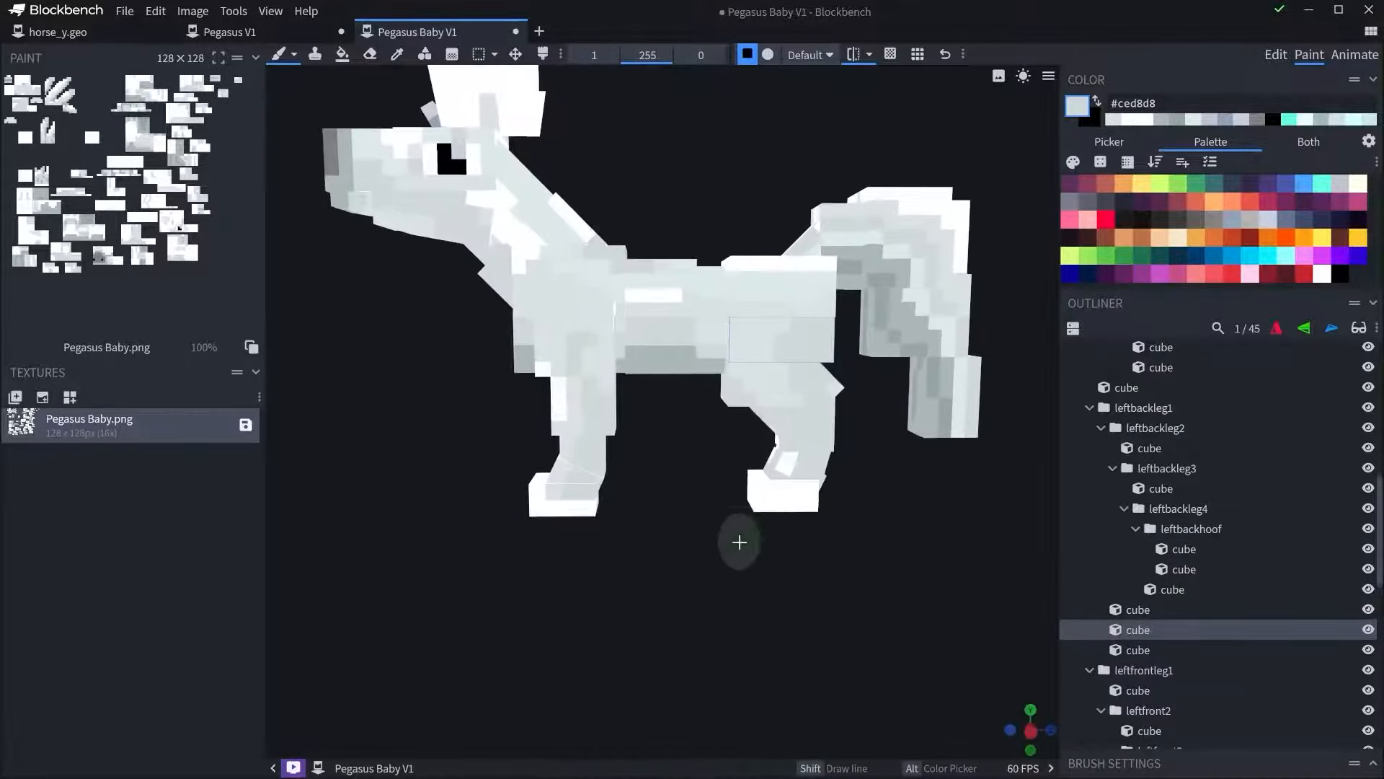
left_click_drag(739, 540, 670, 578)
right_click_drag(670, 577, 682, 647)
scroll(649, 519, "up", 3)
left_click(626, 455, "alt")
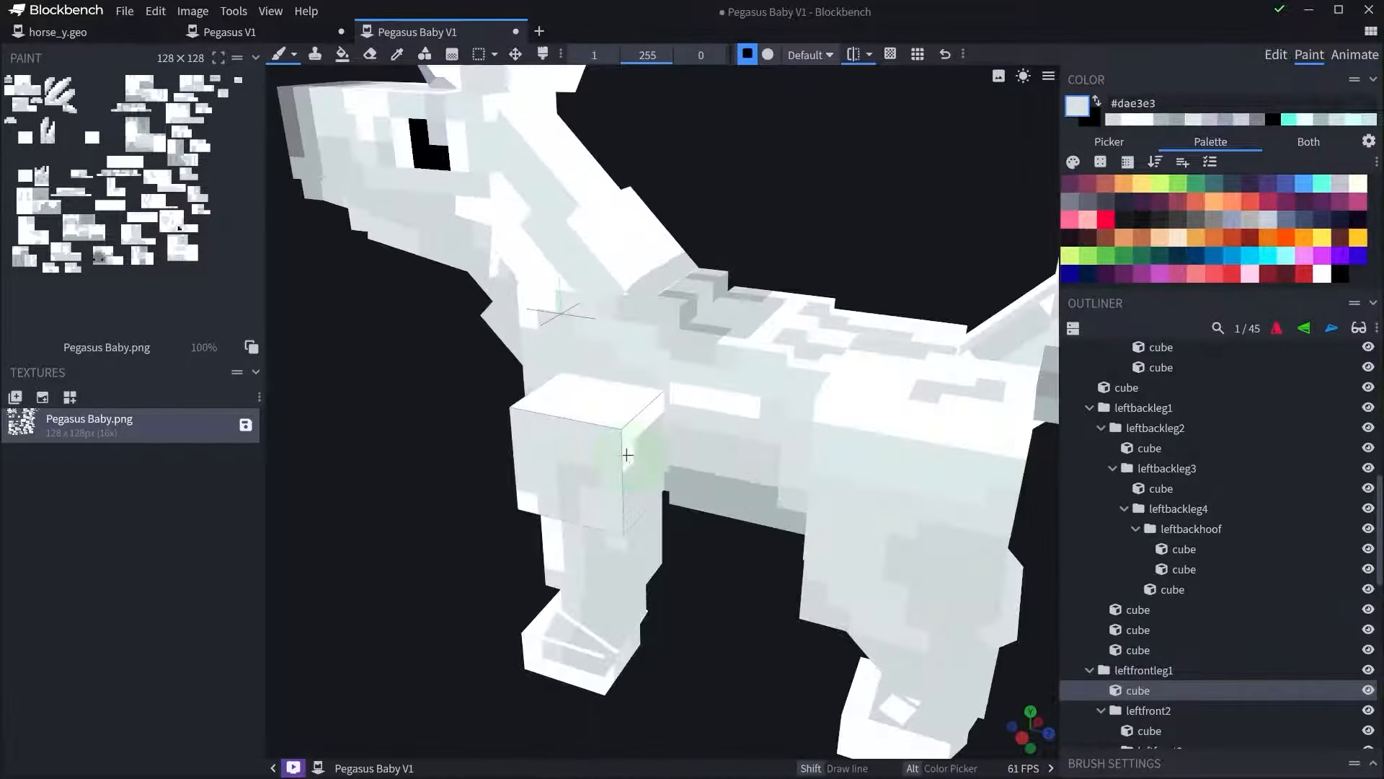
left_click(1143, 670)
left_click(1360, 329)
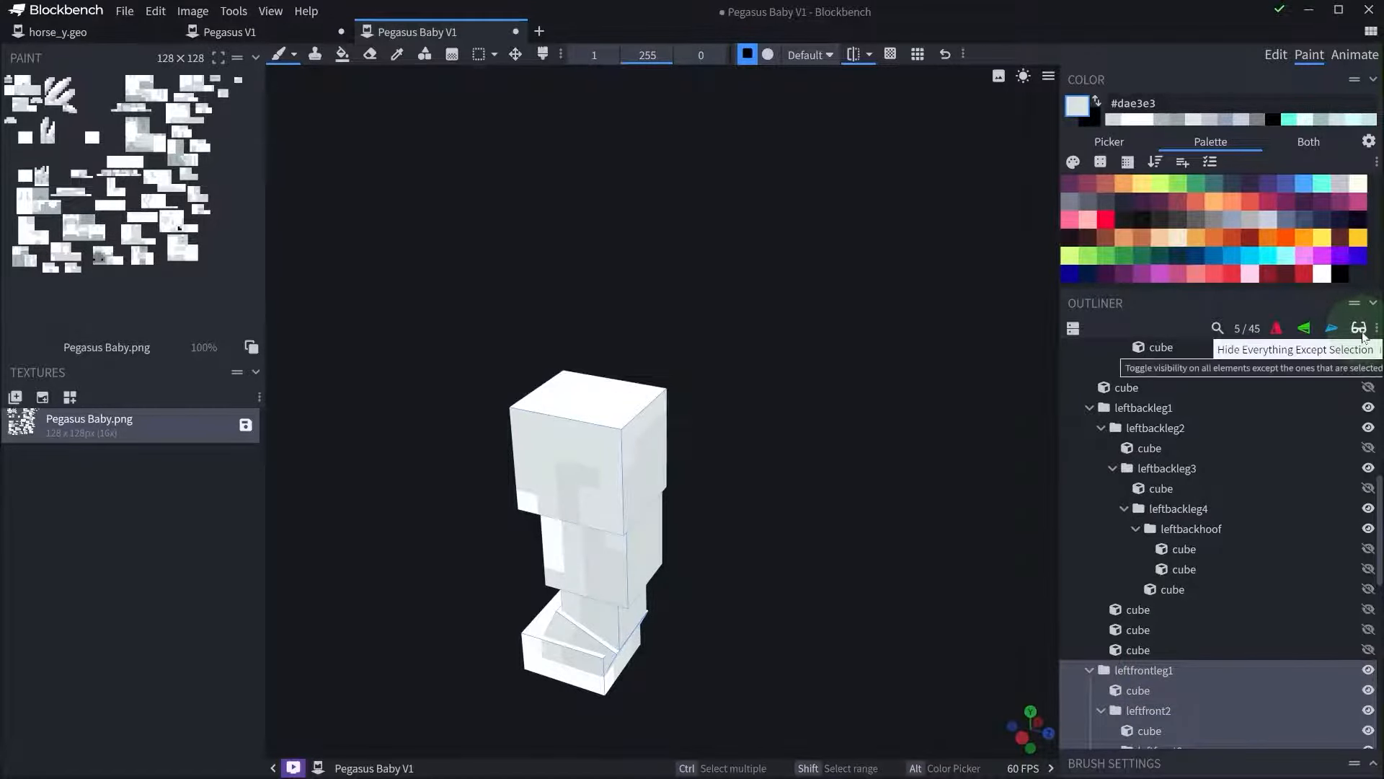
left_click(548, 434)
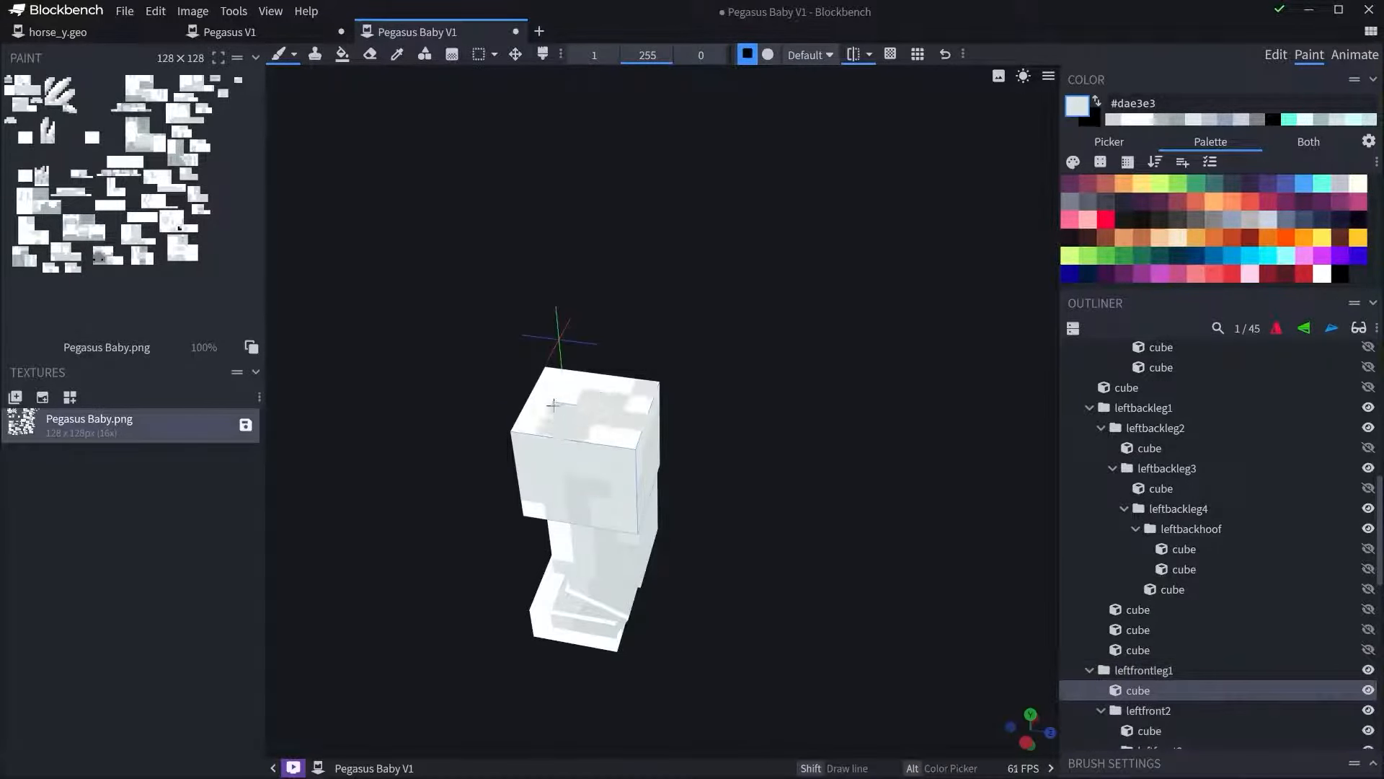
left_click(538, 423)
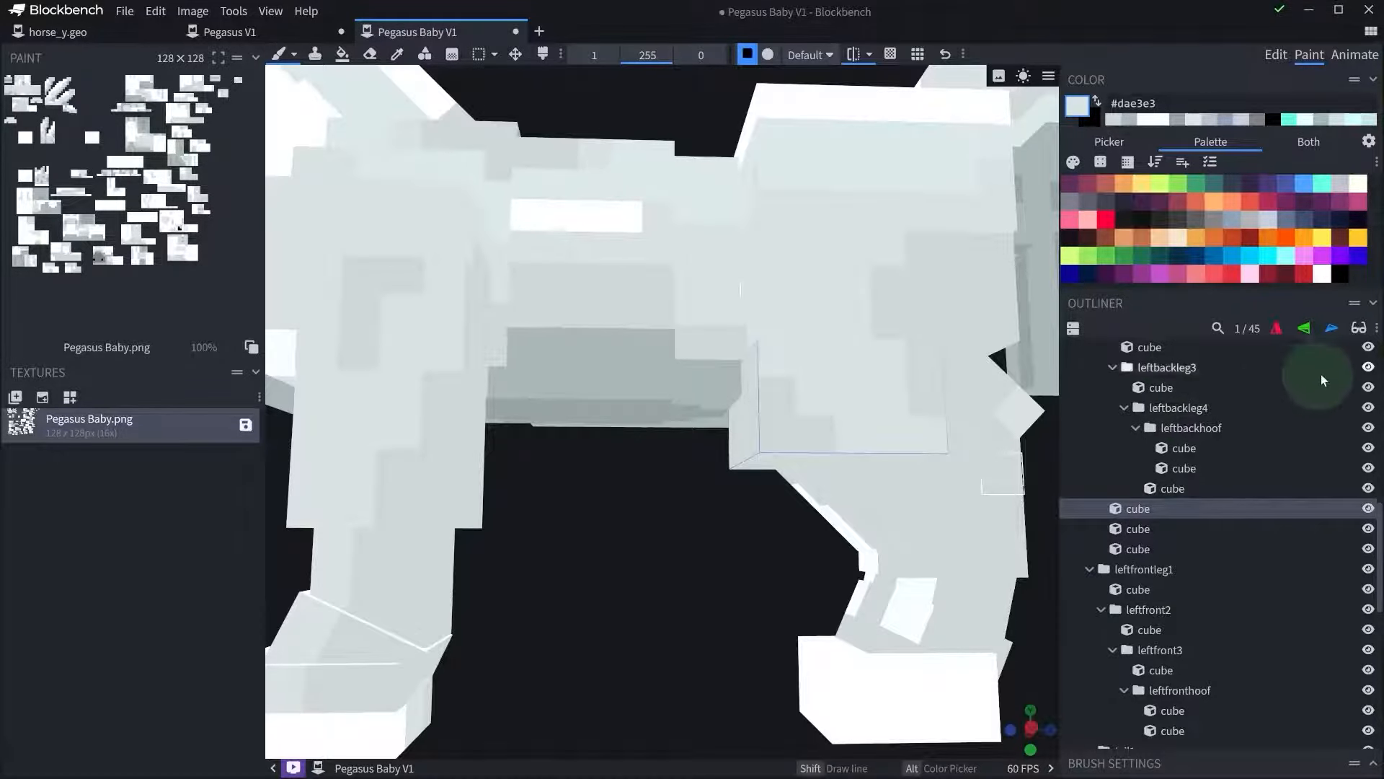
Isolate the foal's leftbackleg1 group by hiding everything else.
left_click(1306, 370)
scroll(1289, 418, "up", 3)
right_click_drag(959, 476, 881, 462)
scroll(1194, 516, "up", 3)
scroll(1195, 516, "down", 5)
left_click(1124, 496)
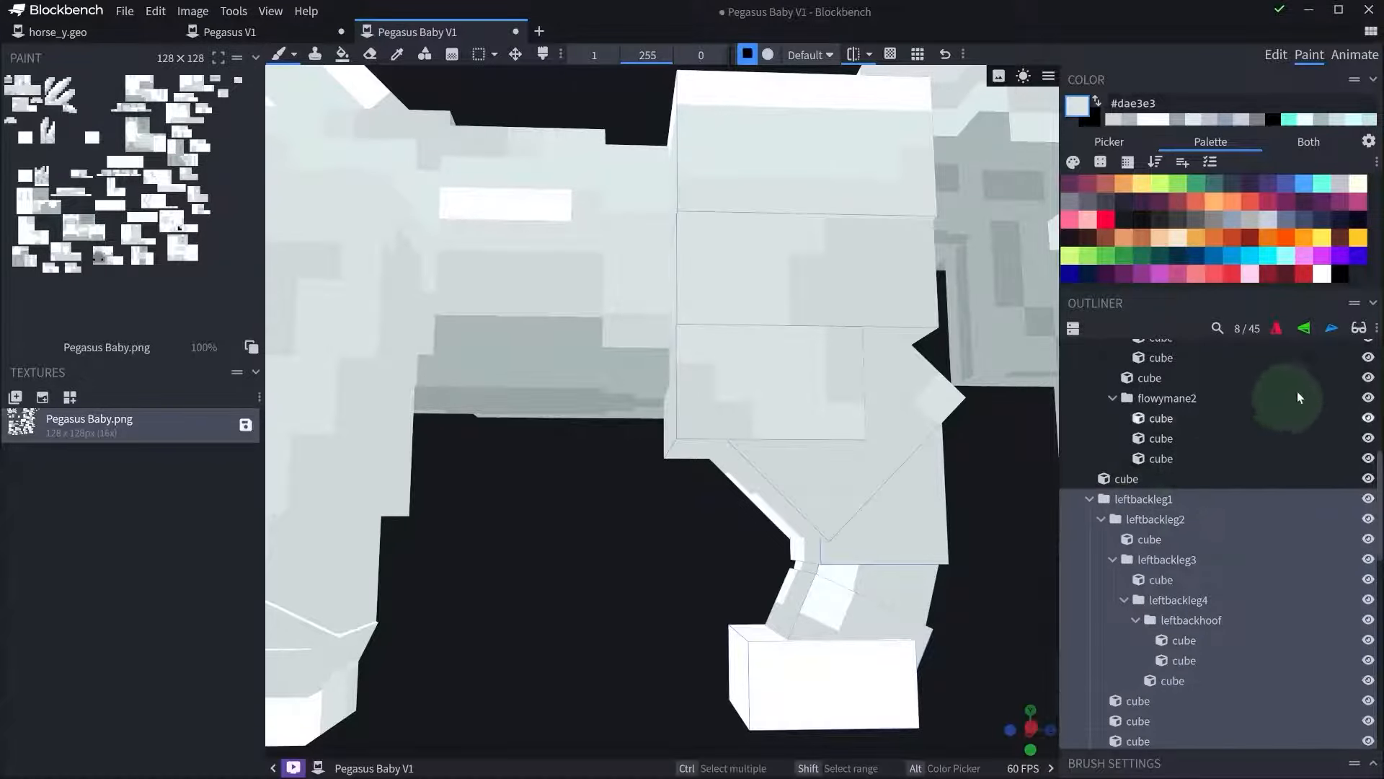
left_click(1355, 332)
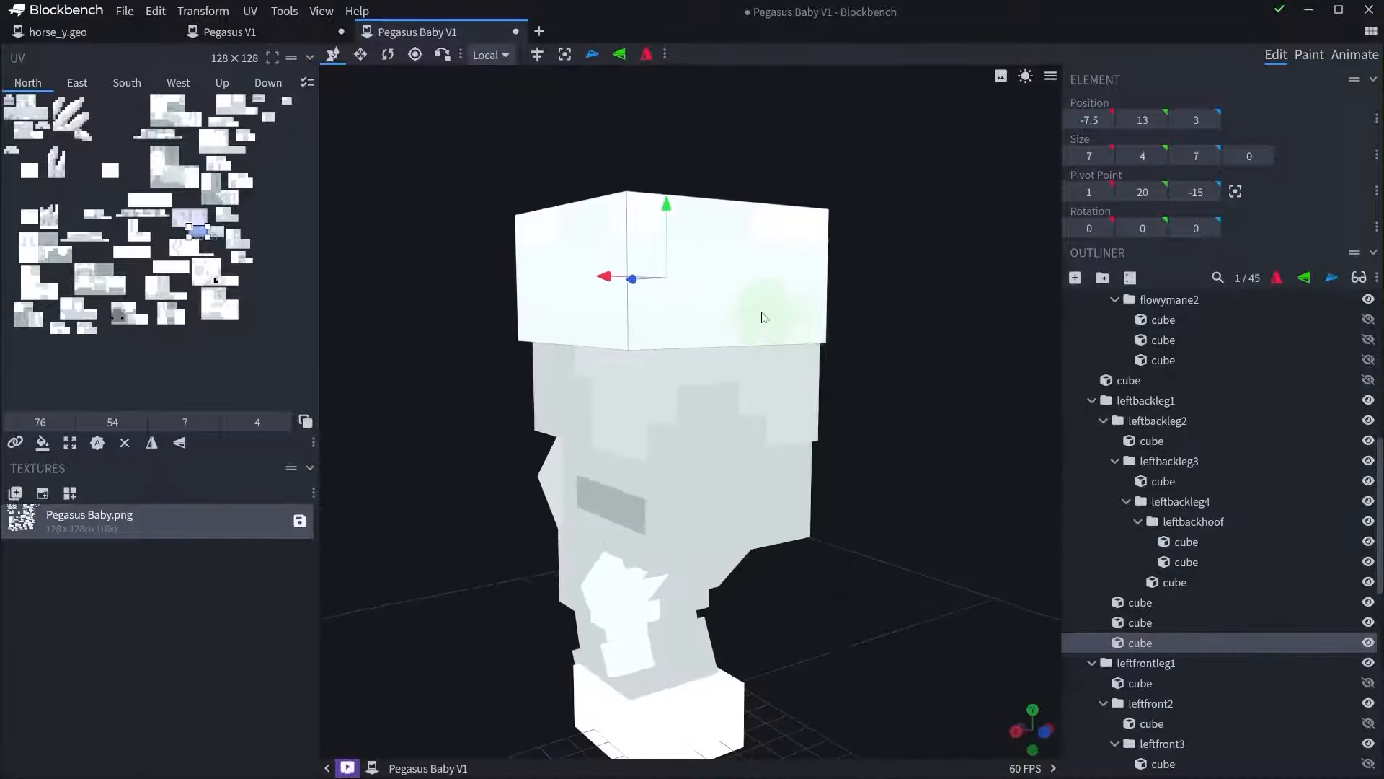
Move the north face UV of the uppermost leftbackleg1 cube to an empty texture area at 105, 49.
left_click(609, 388)
left_click(692, 282)
left_click_drag(212, 231, 263, 219)
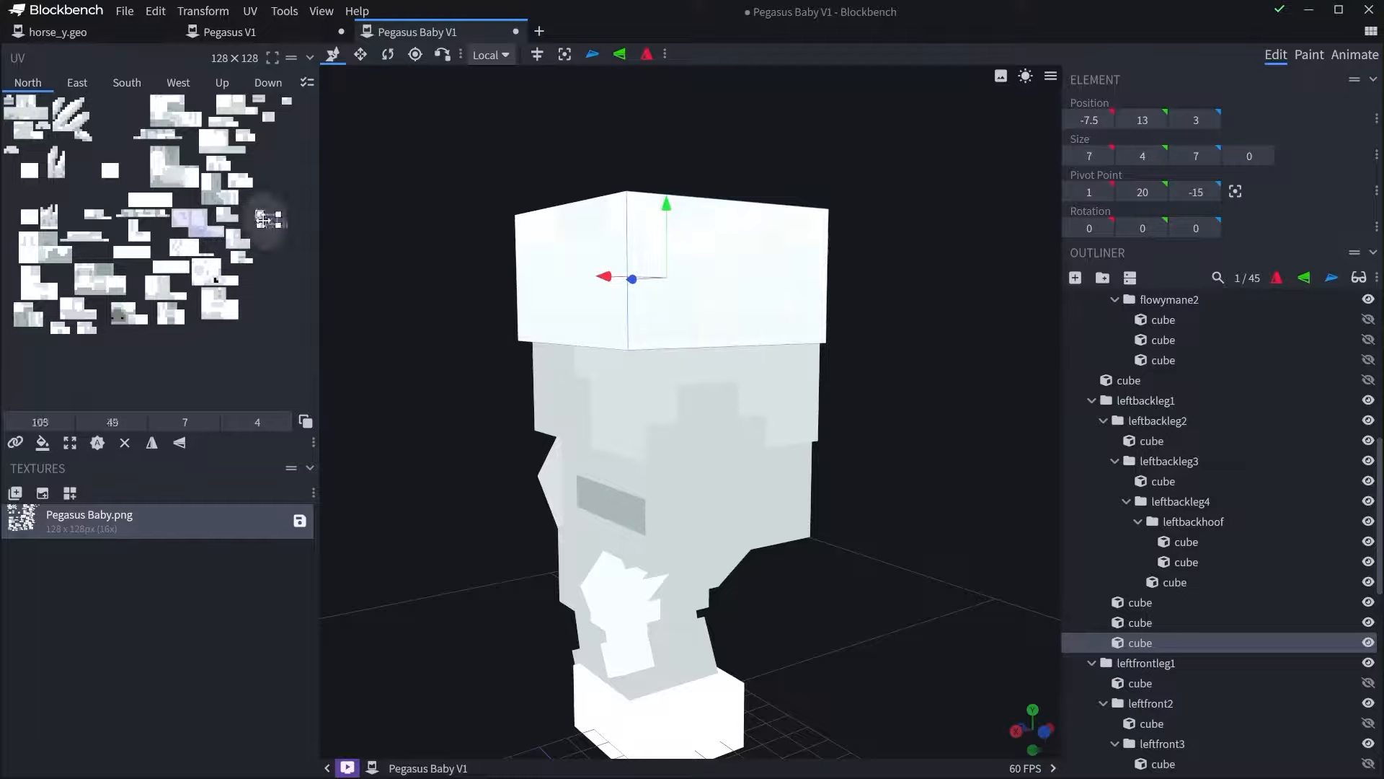
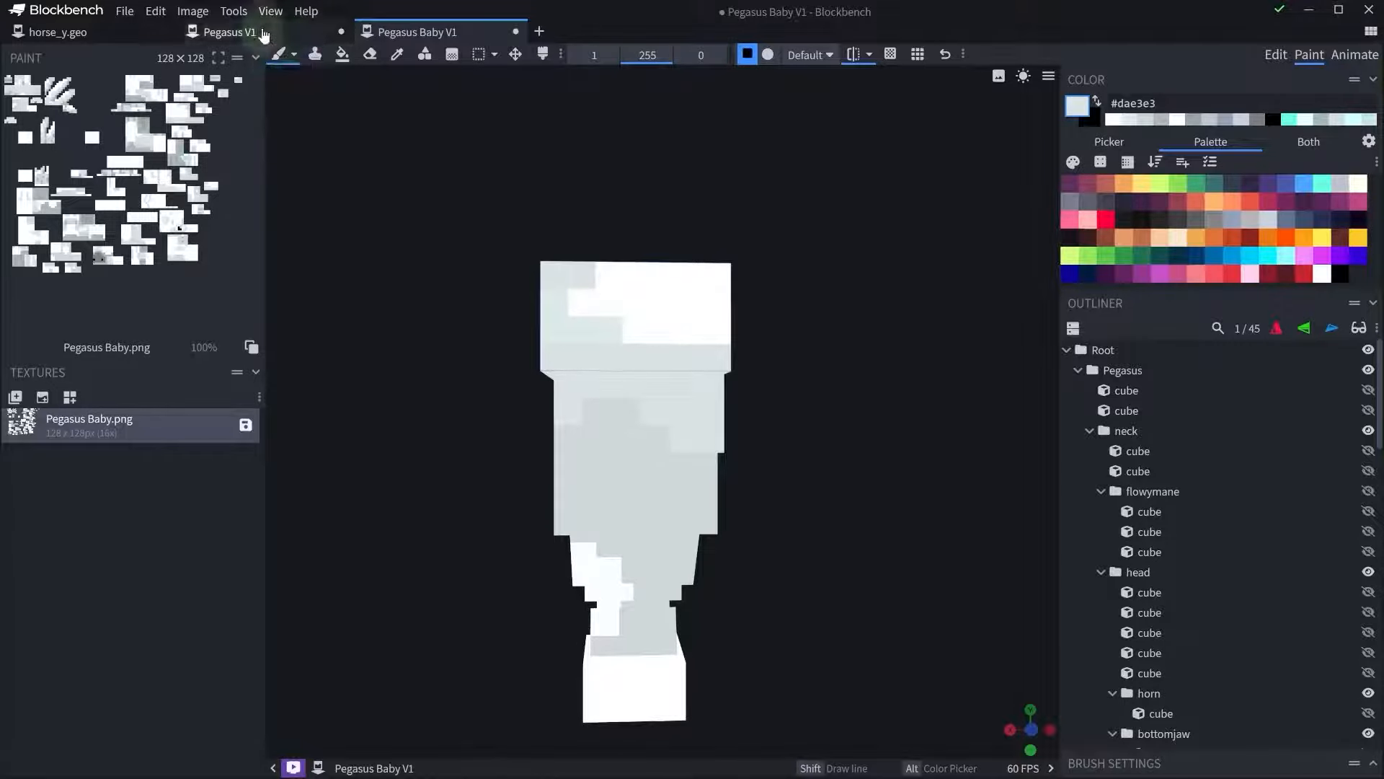
Compare the hind leg with the adult in Pegasus V1, sample #ced8d8 for its shading and show the whole foal again.
left_click(262, 32)
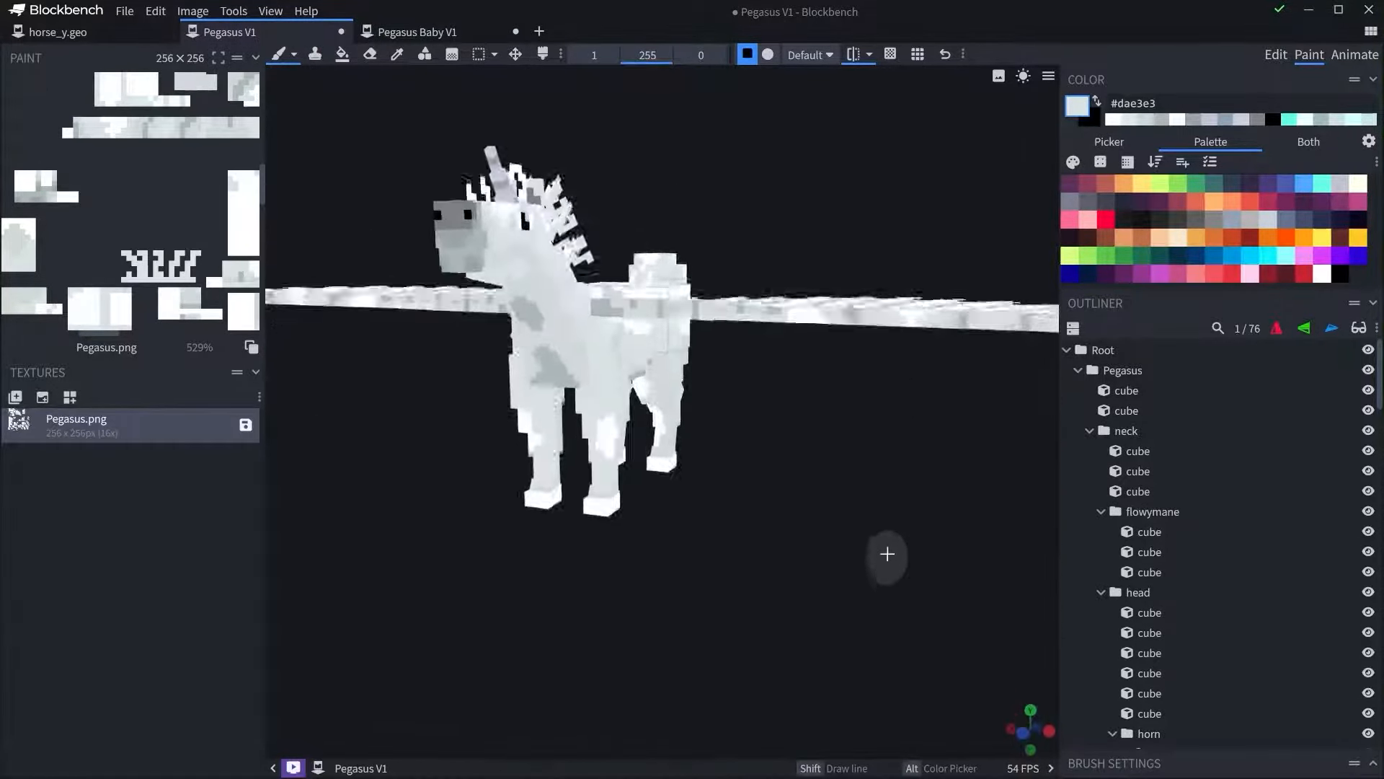
left_click(418, 31)
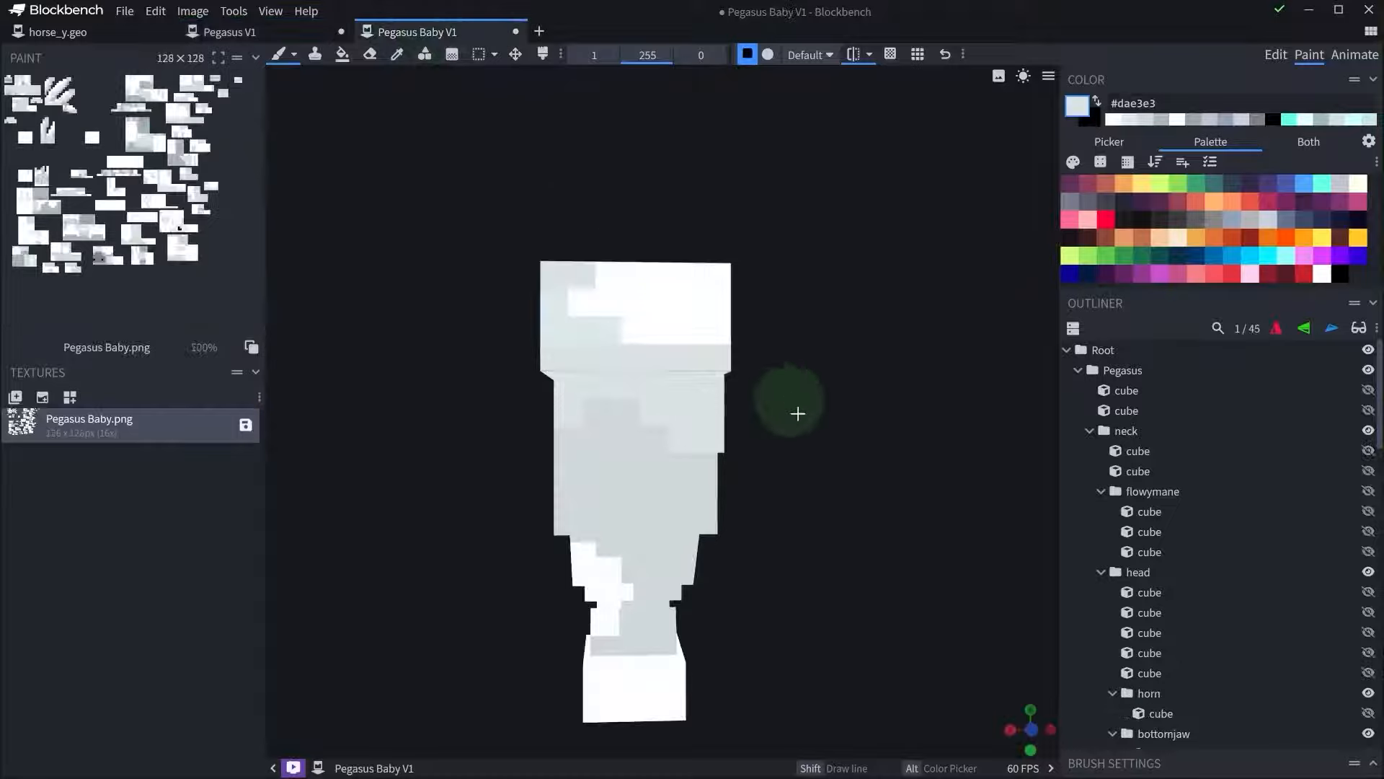
left_click_drag(797, 413, 788, 501)
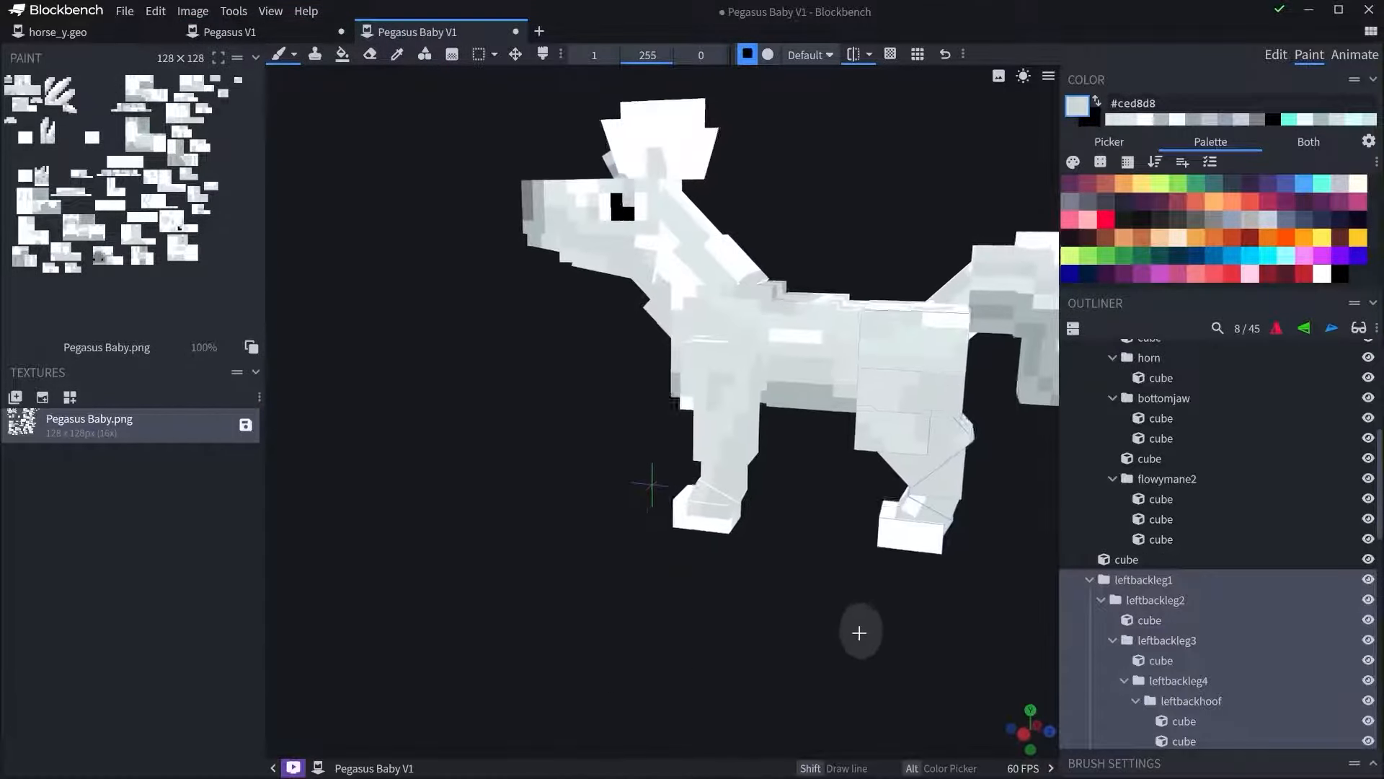
left_click_drag(859, 630, 801, 487)
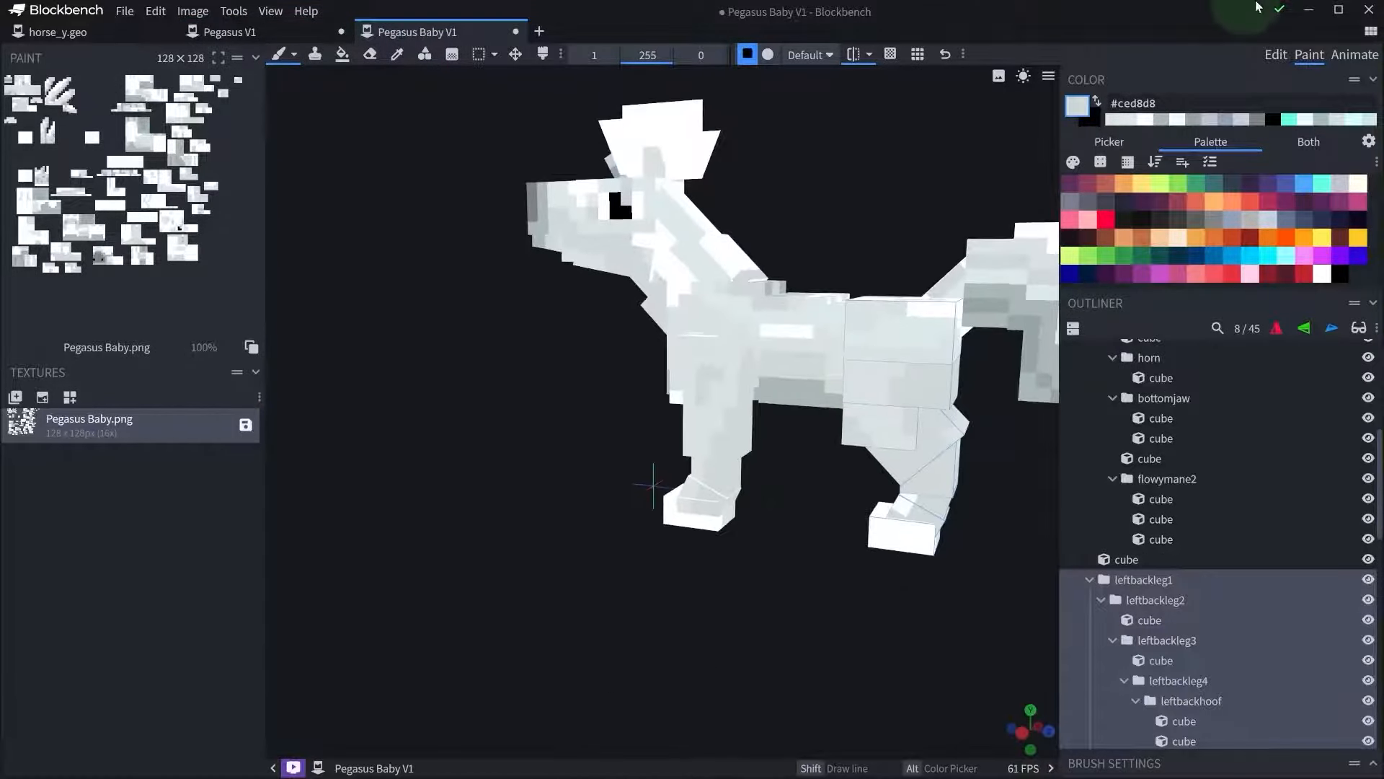
Return to Edit mode and save the Pegasus Baby V1 project.
left_click(1276, 54)
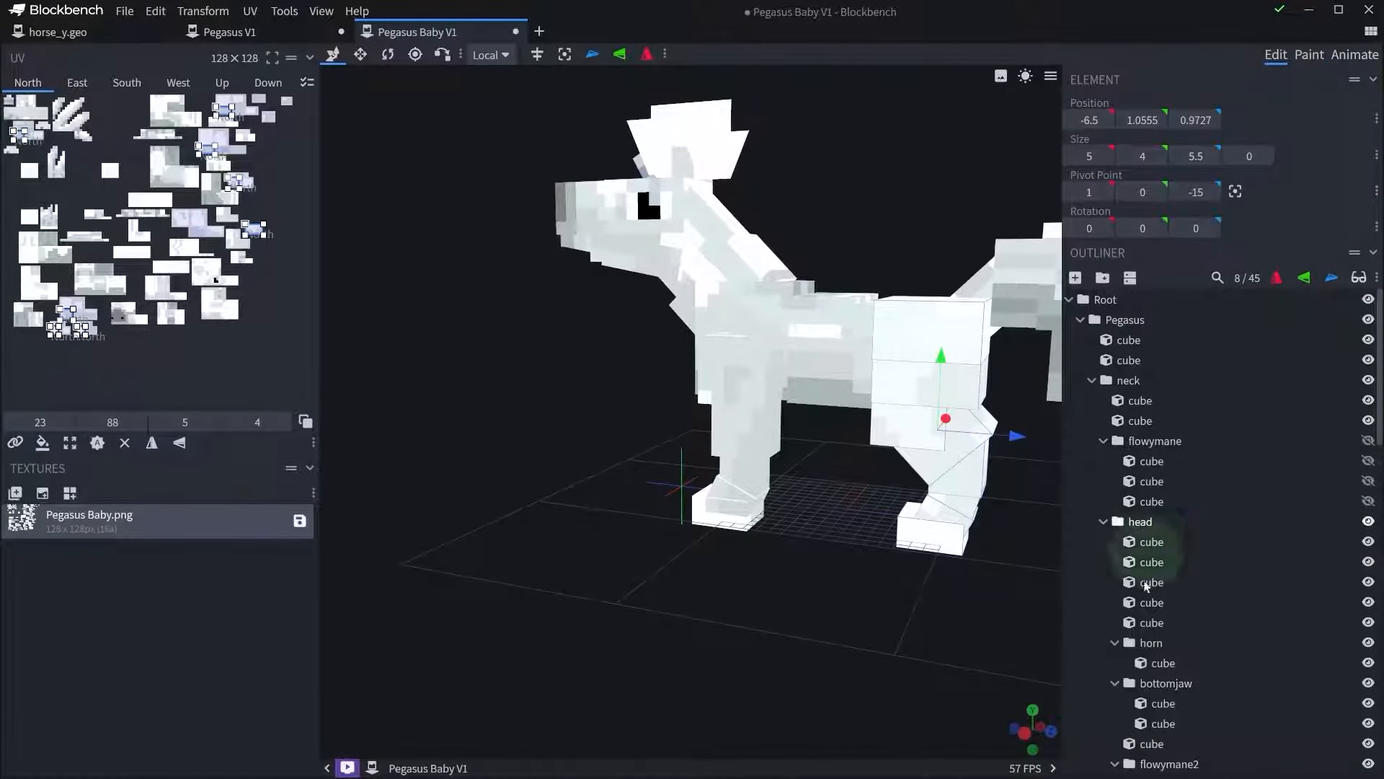
left_click(775, 339)
left_click(124, 11)
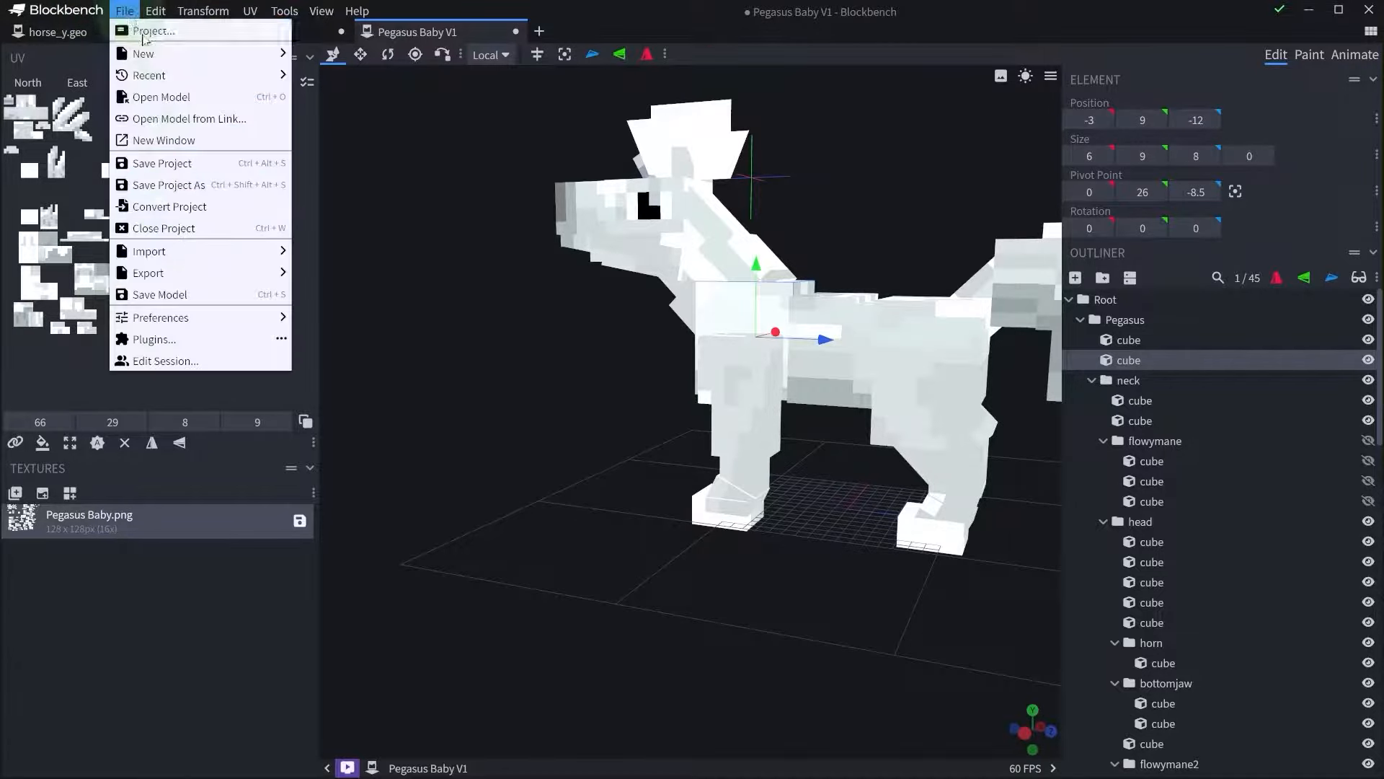
left_click(211, 164)
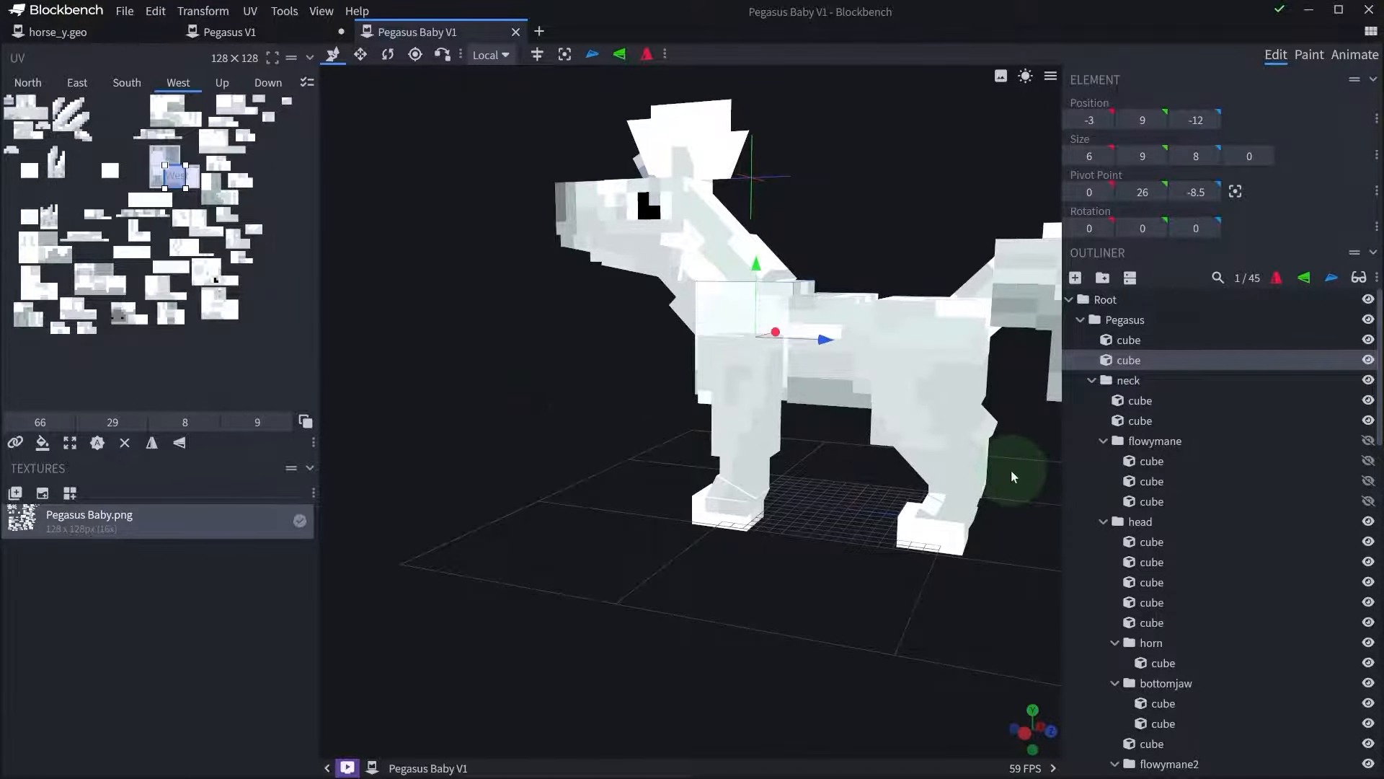
right_click_drag(983, 510, 873, 456)
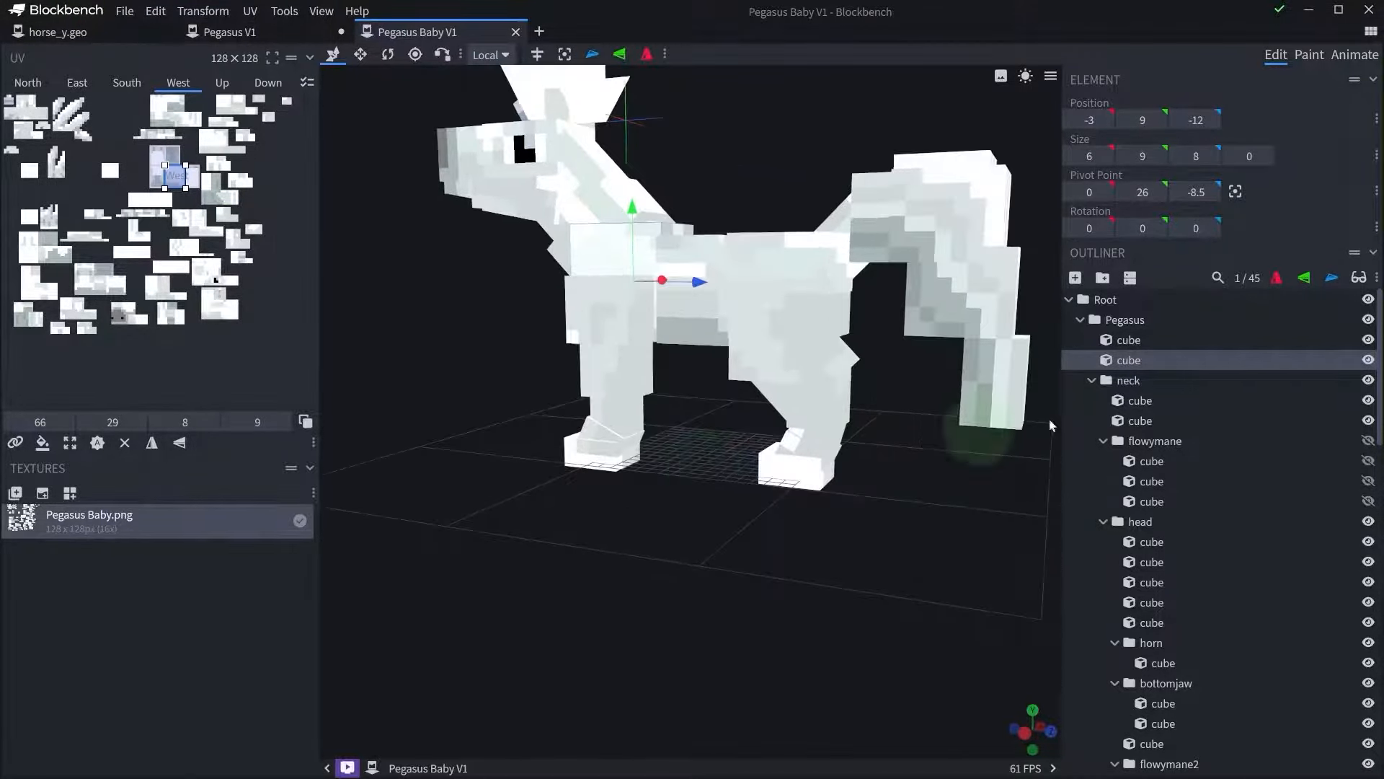
right_click_drag(744, 392, 801, 511)
left_click(1175, 442)
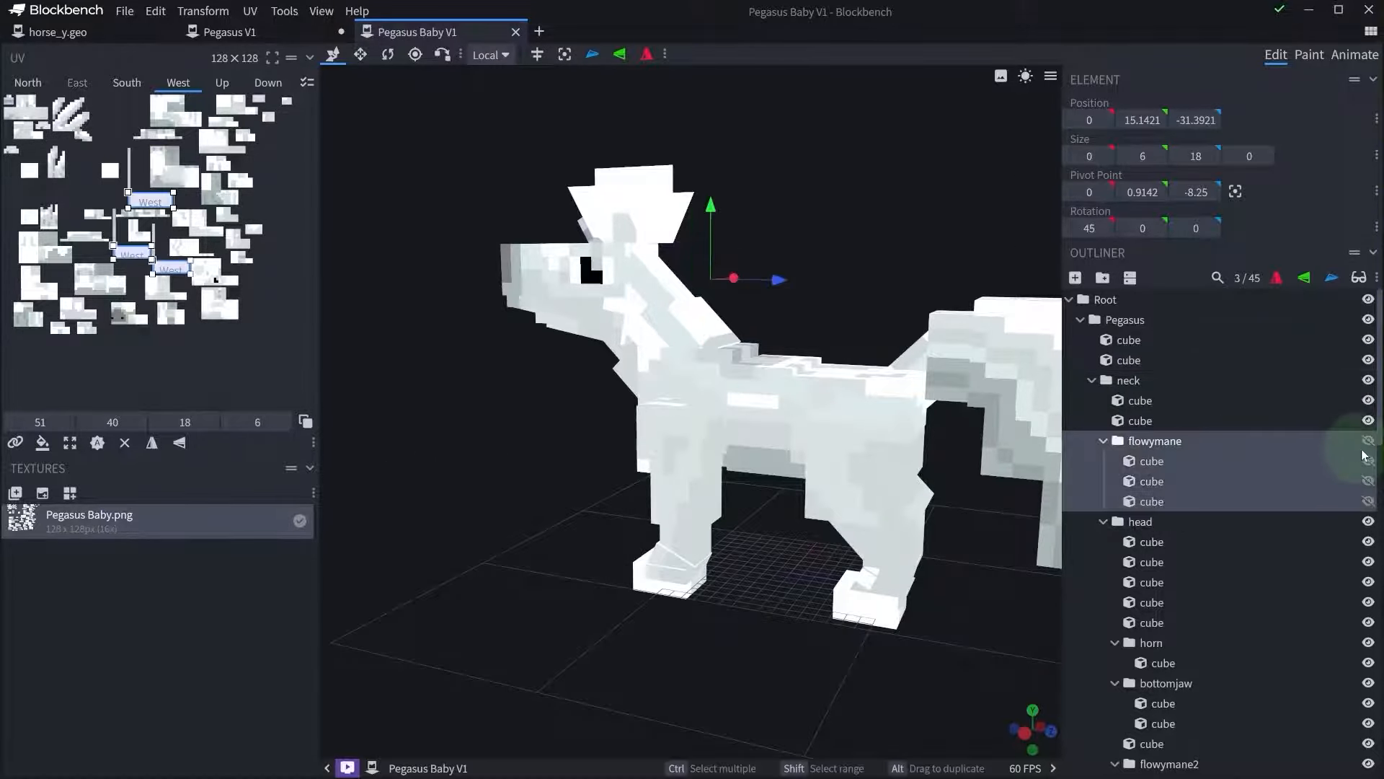
right_click_drag(718, 461, 775, 512)
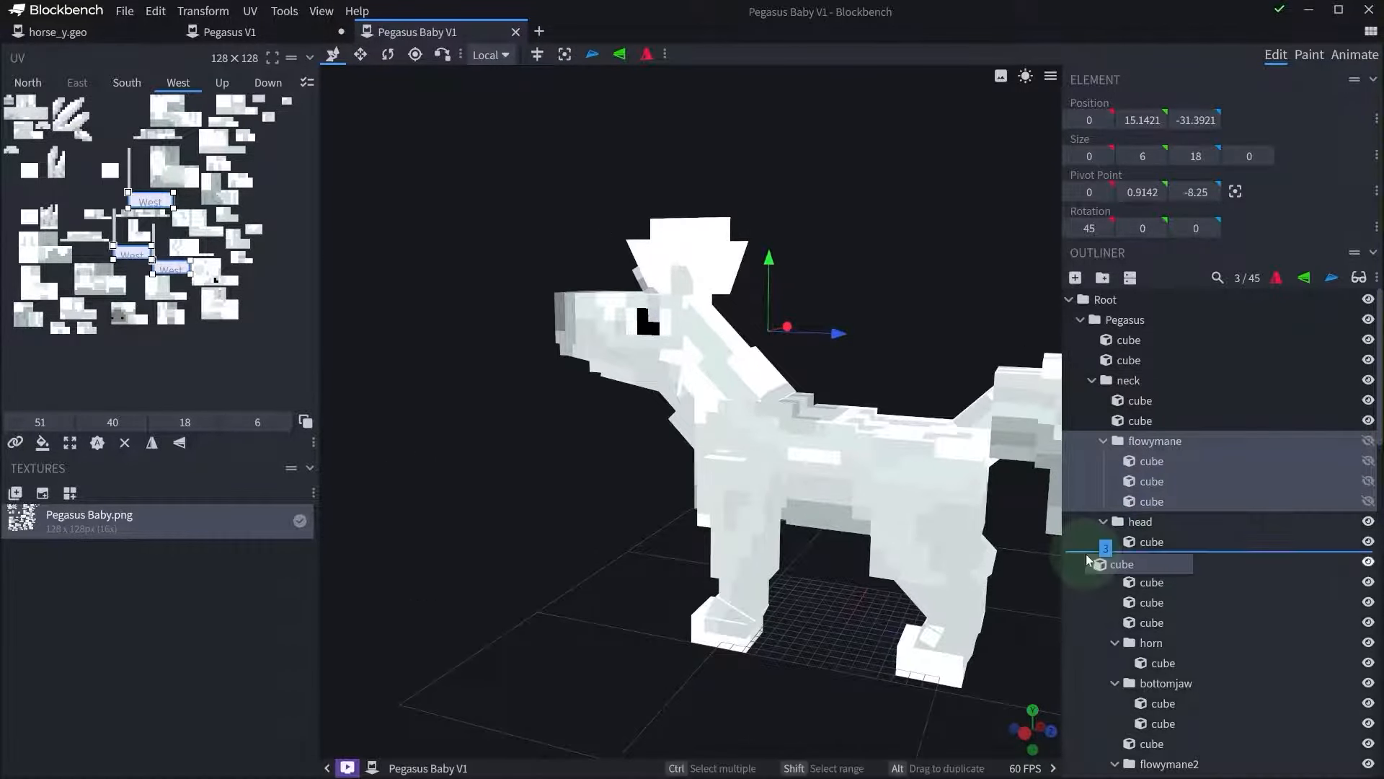
right_click(1129, 581)
left_click(767, 646)
right_click_drag(787, 552, 746, 517)
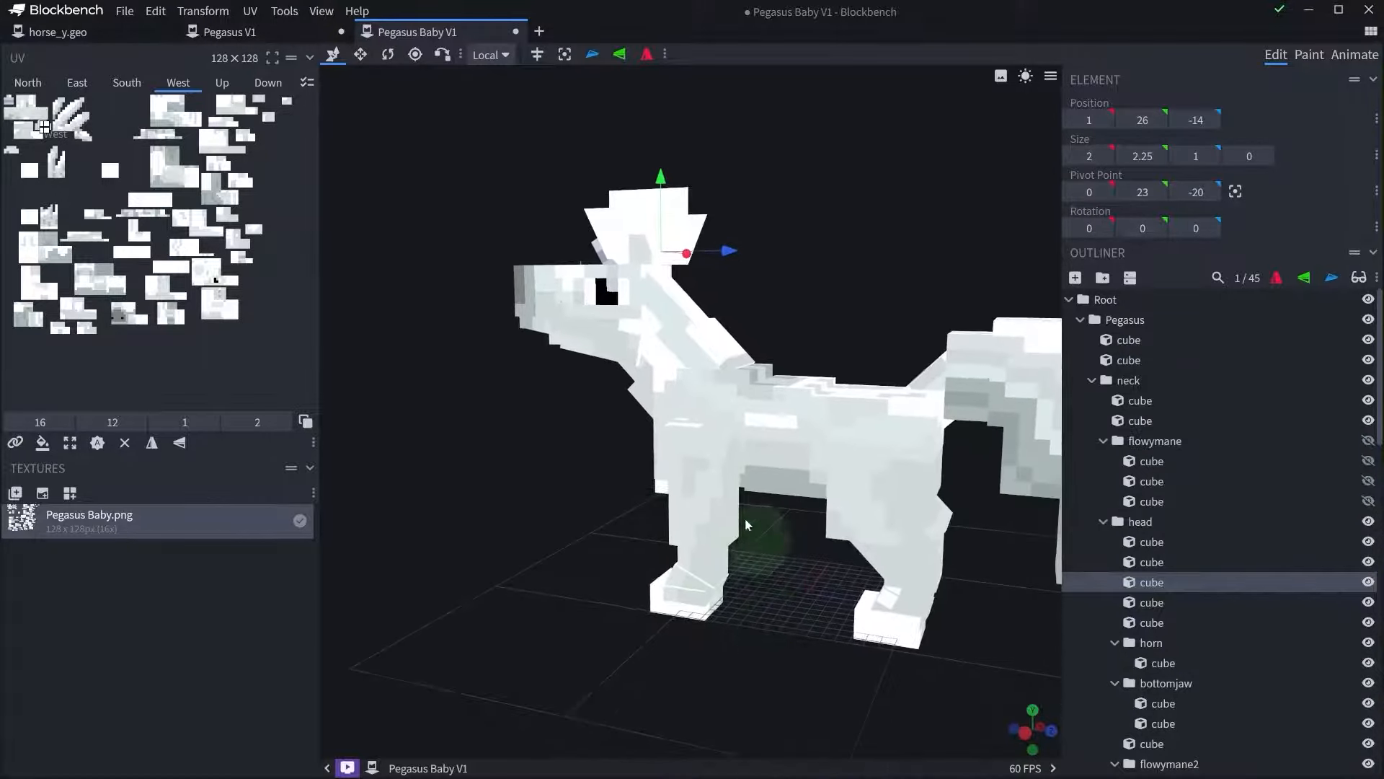
Move the pivot point of the leftfrontleg1 group up into the upper leg, at -3.5, 11.5607, -7.3217.
left_click(717, 490)
left_click_drag(616, 571, 624, 569)
scroll(624, 569, "up", 2)
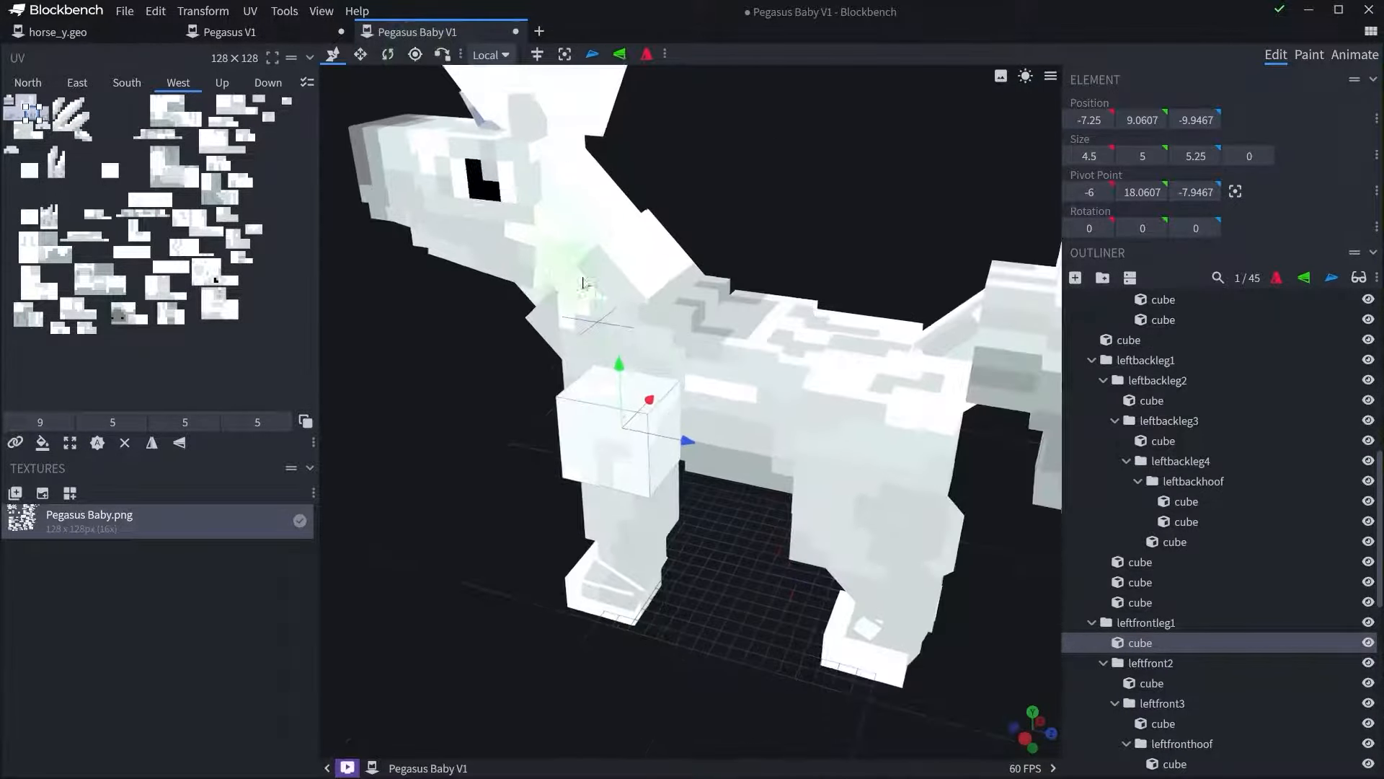
left_click(1141, 626)
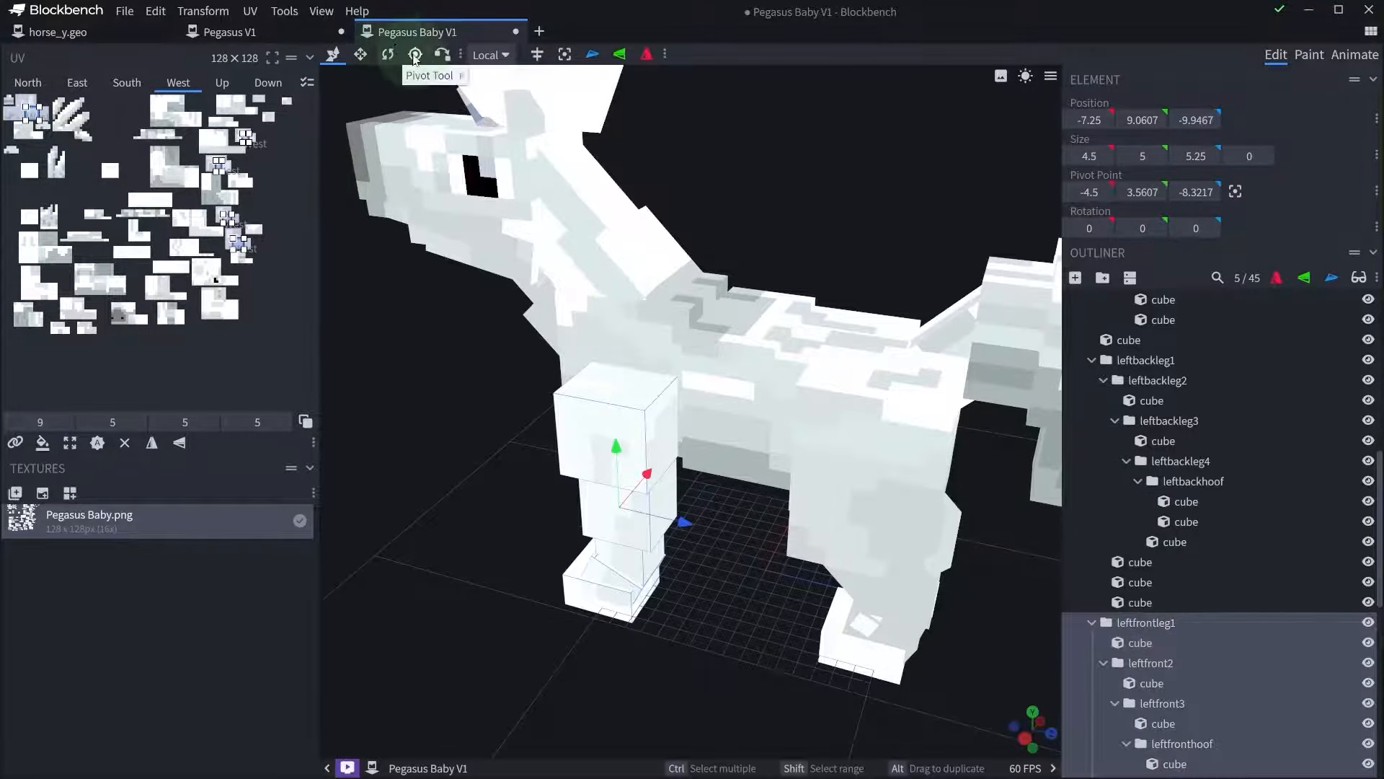
left_click_drag(483, 476, 641, 524)
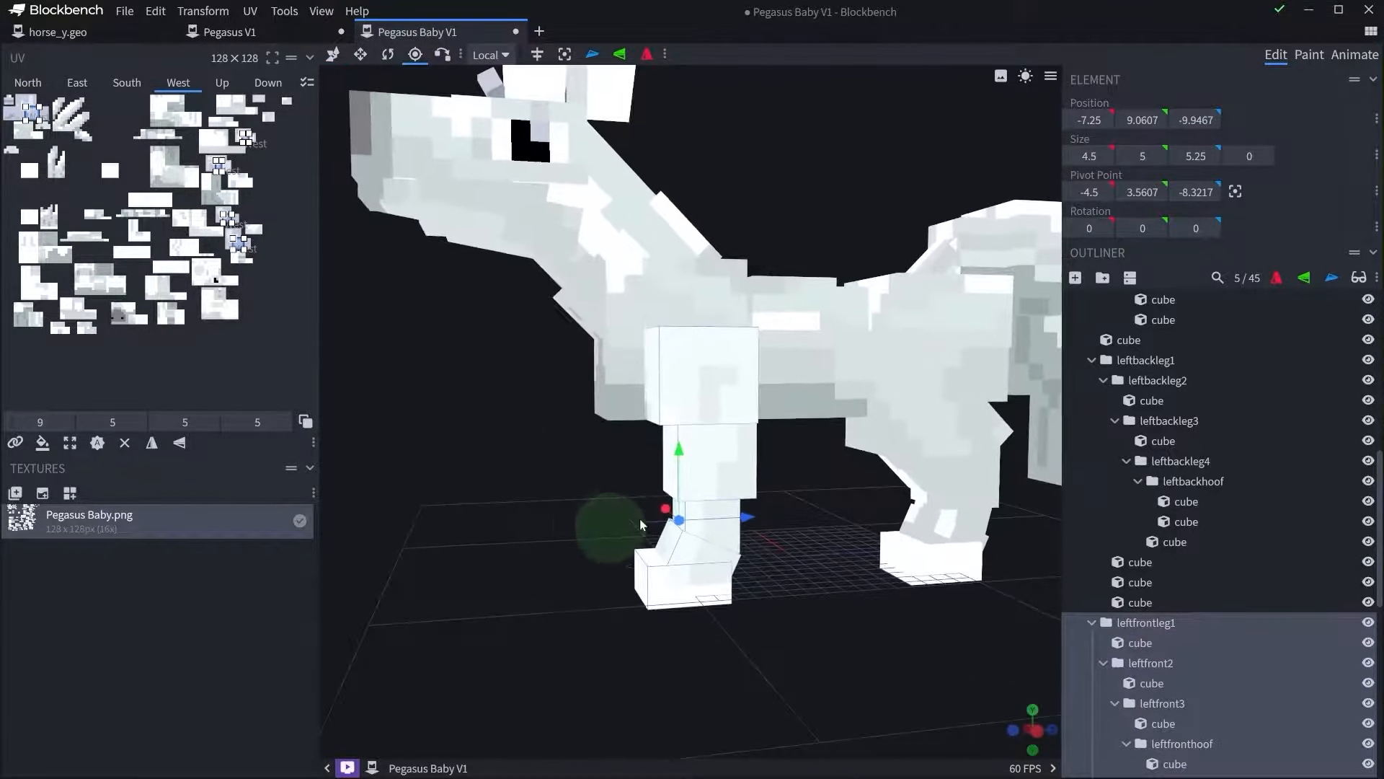
left_click_drag(838, 525, 815, 569)
left_click_drag(728, 369, 656, 353)
left_click_drag(766, 476, 973, 557)
left_click_drag(651, 297, 662, 337)
Move the pivot point of the leftbackleg1 group up into the upper hind leg, at -3, 15, 6.
right_click_drag(891, 394, 751, 362)
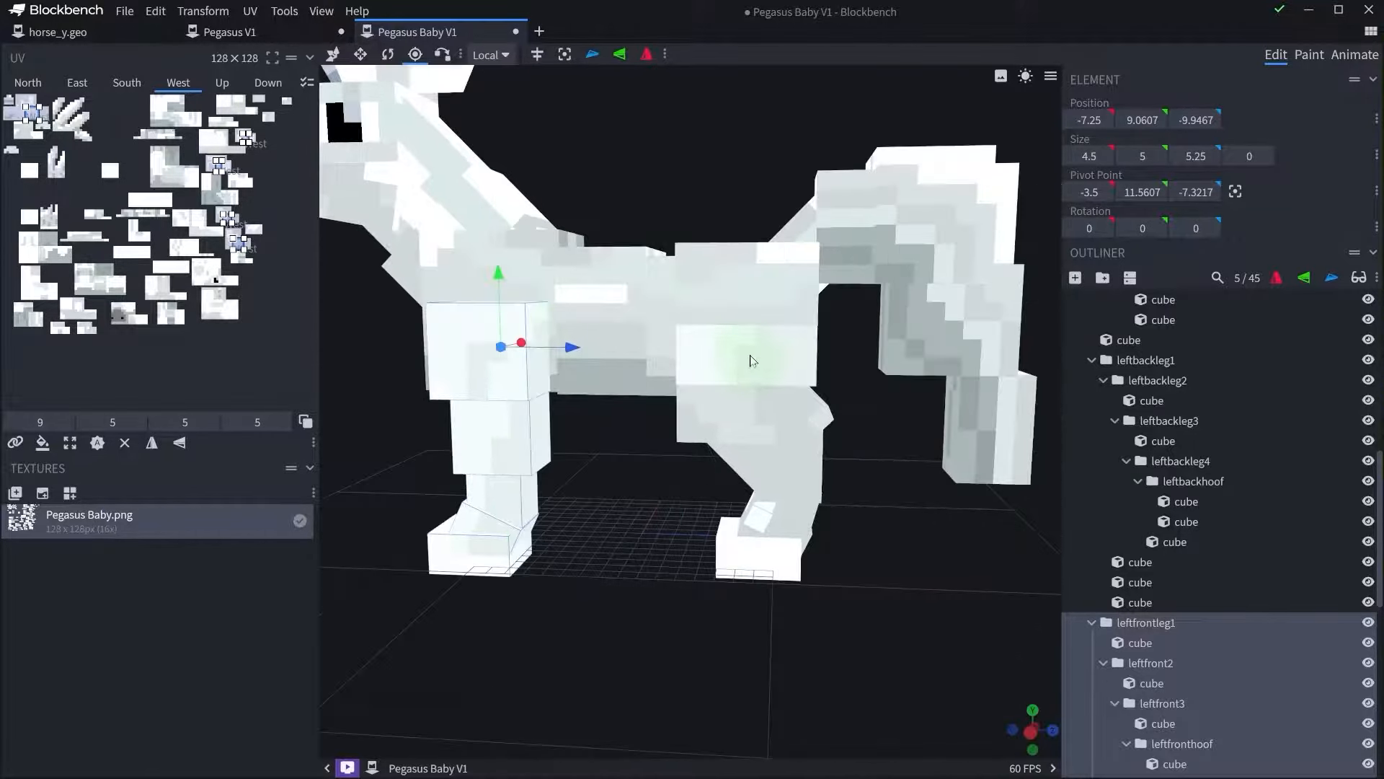
left_click(745, 285)
left_click(1157, 359)
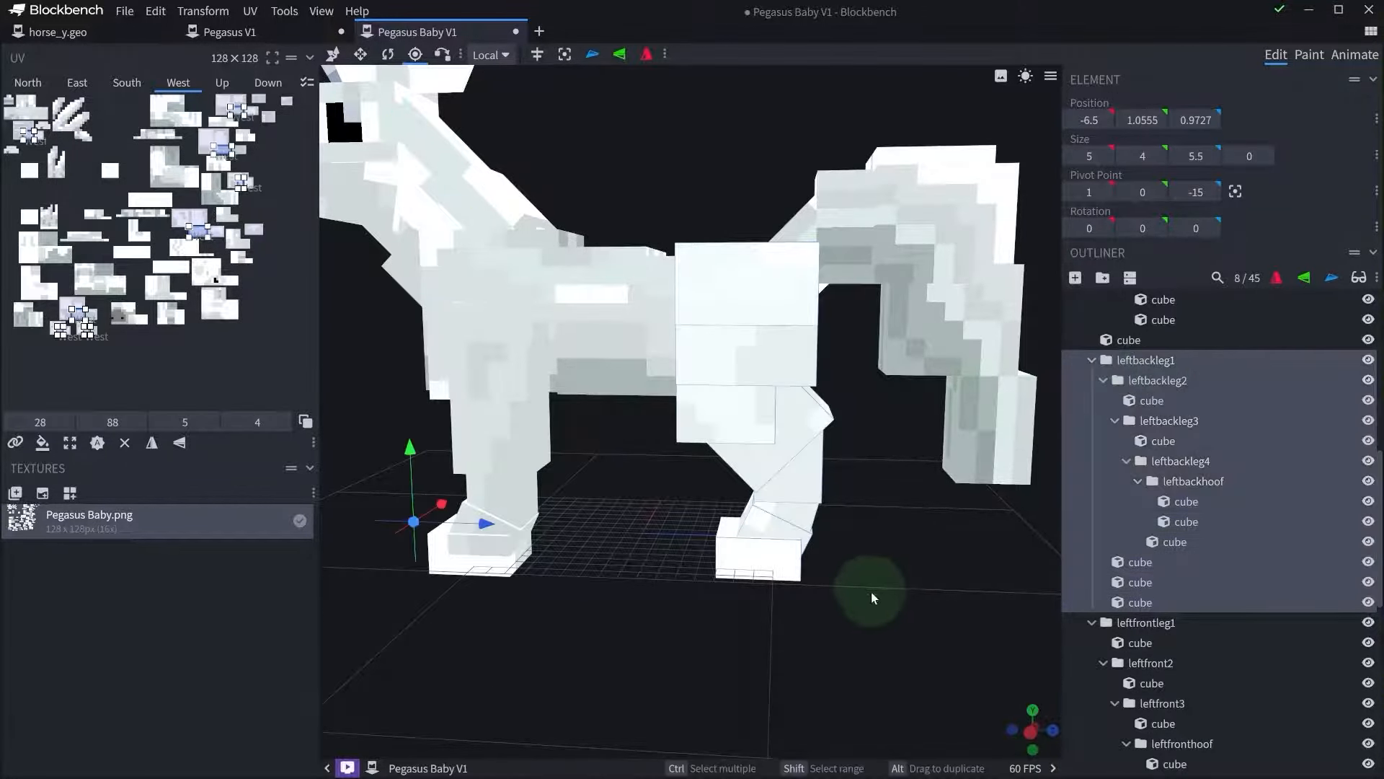
left_click_drag(875, 587, 793, 577)
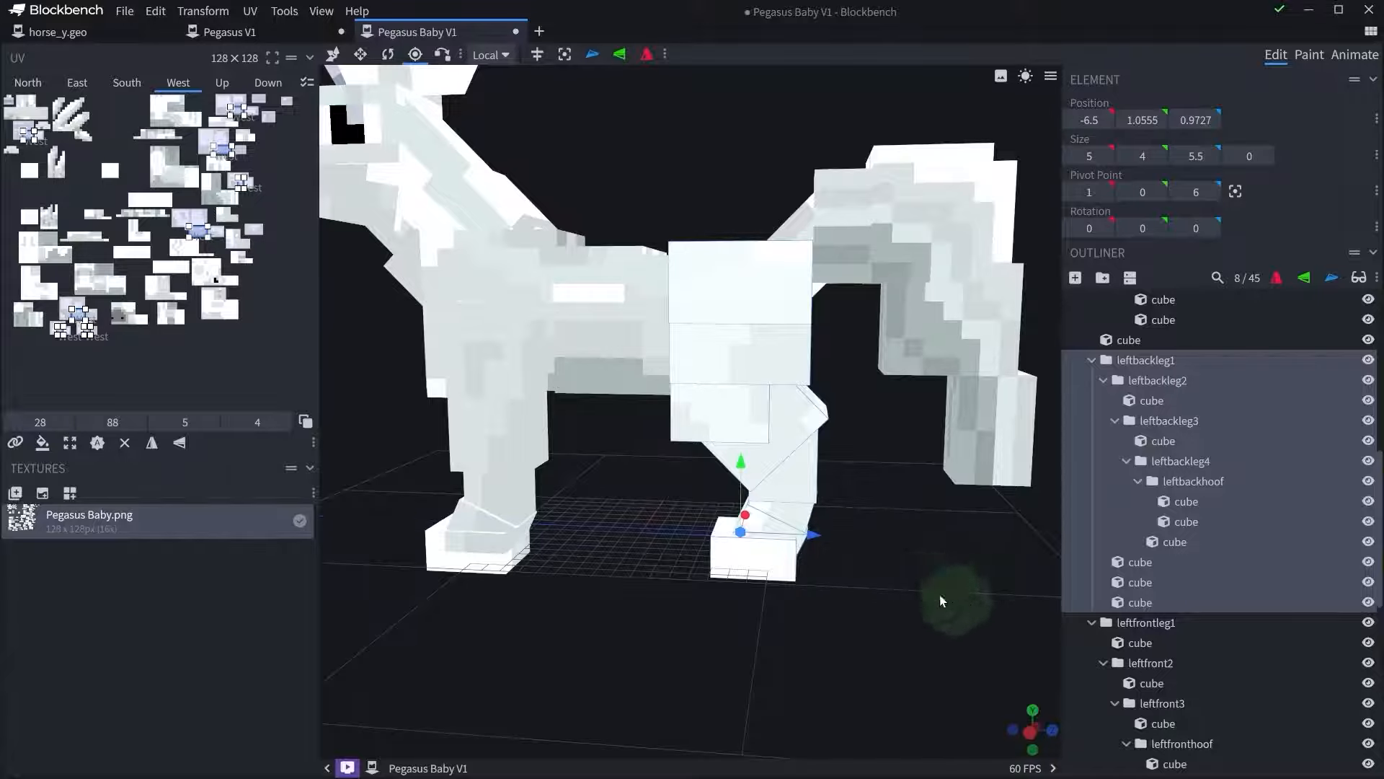
left_click_drag(940, 595, 736, 502)
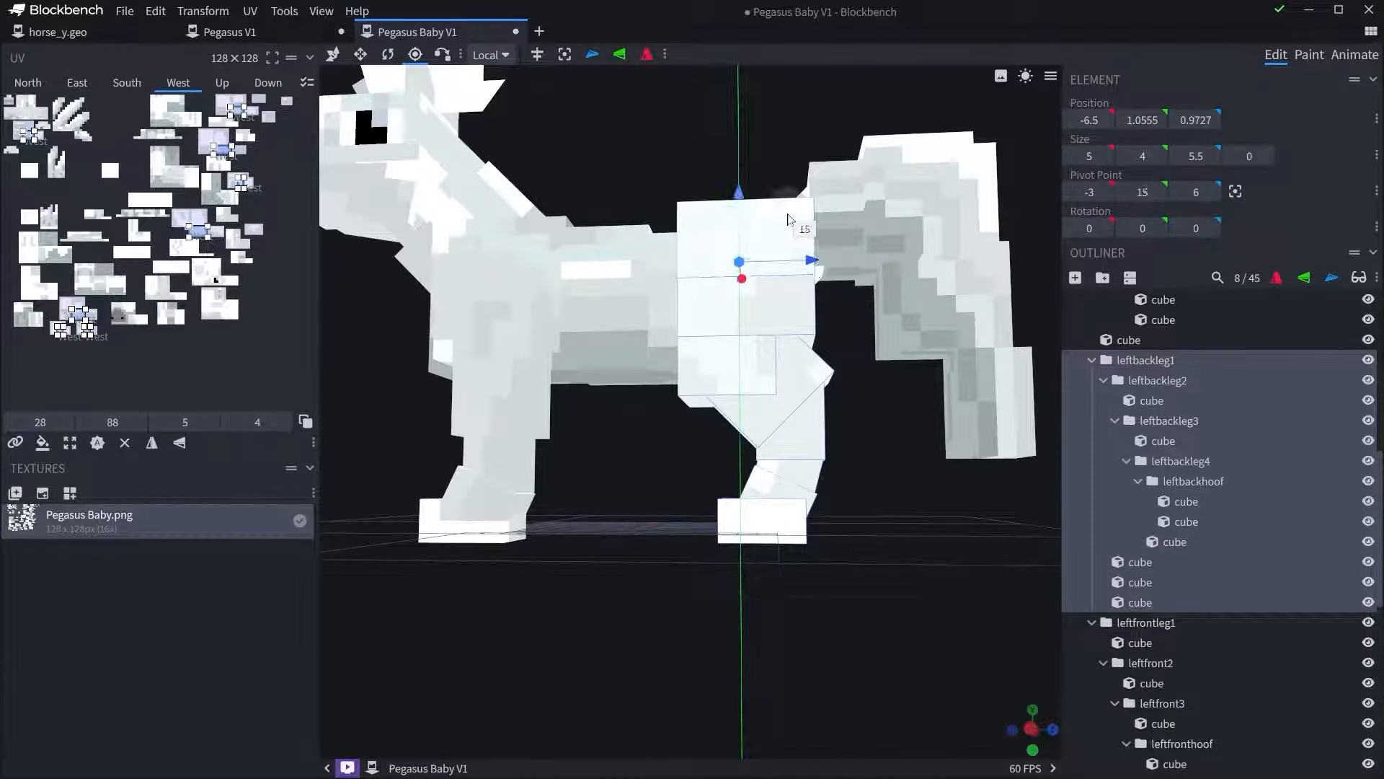
left_click_drag(788, 219, 1002, 628)
Check the leftfrontleg1 pivot and move the leftbackleg4 group's pivot up to the lower hind-leg joint, at about -4, 4.25, 8.57.
left_click(1190, 624)
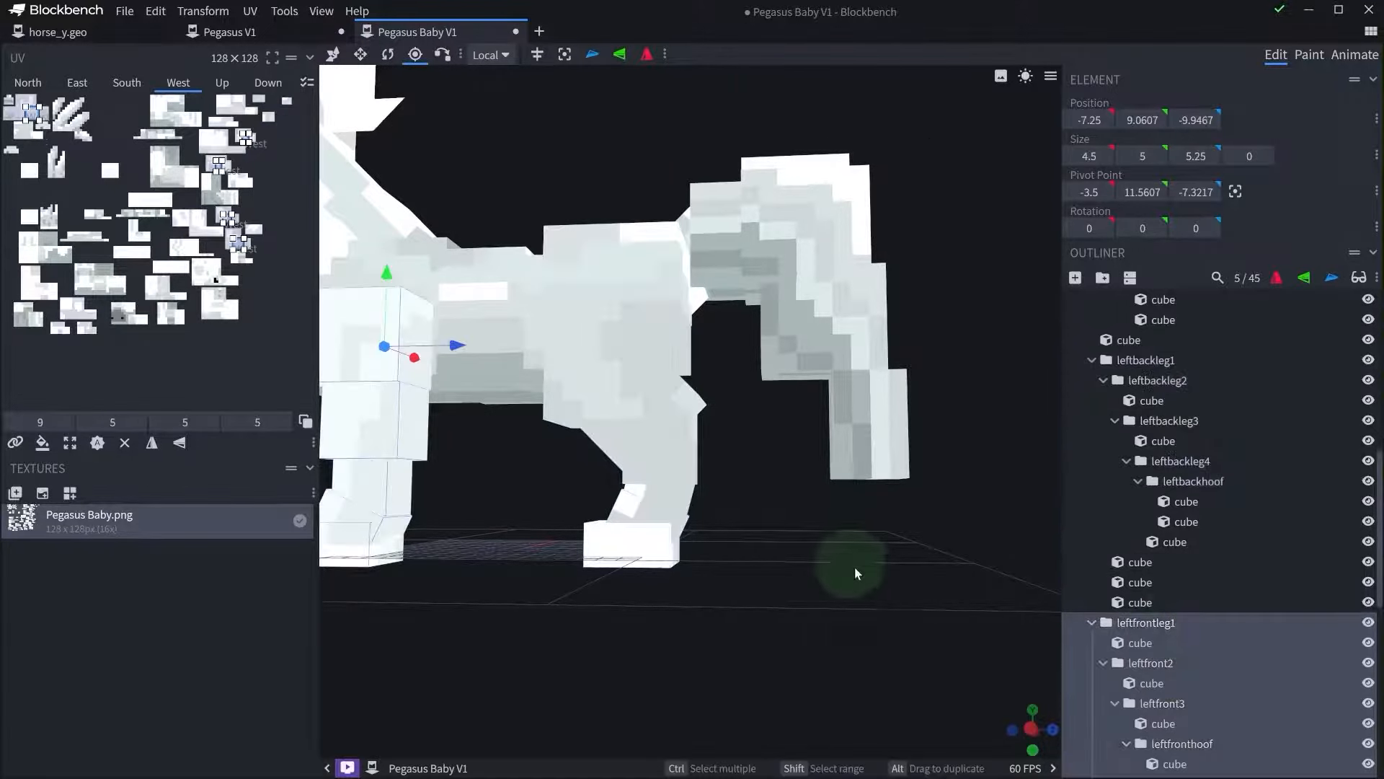
left_click_drag(850, 570, 887, 587)
left_click(1173, 457)
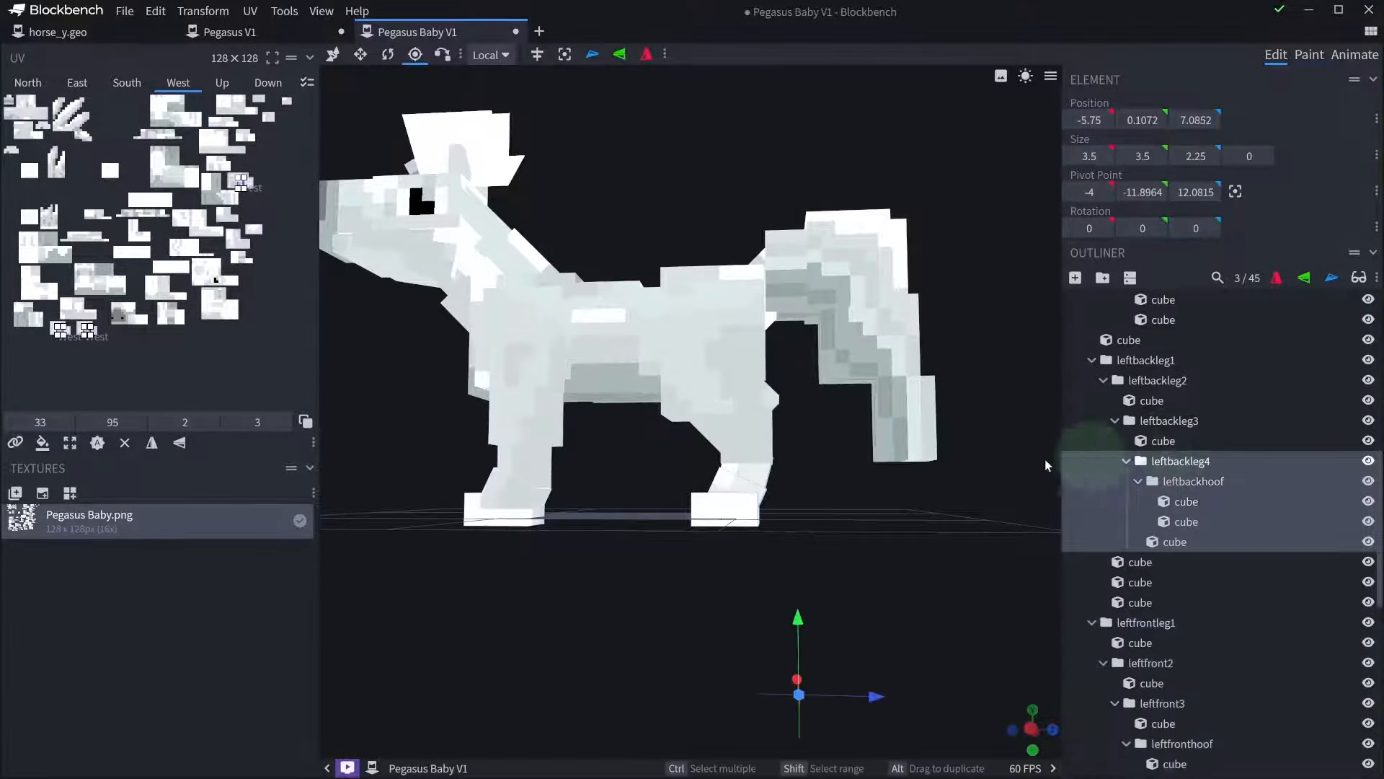
left_click_drag(822, 510, 798, 521)
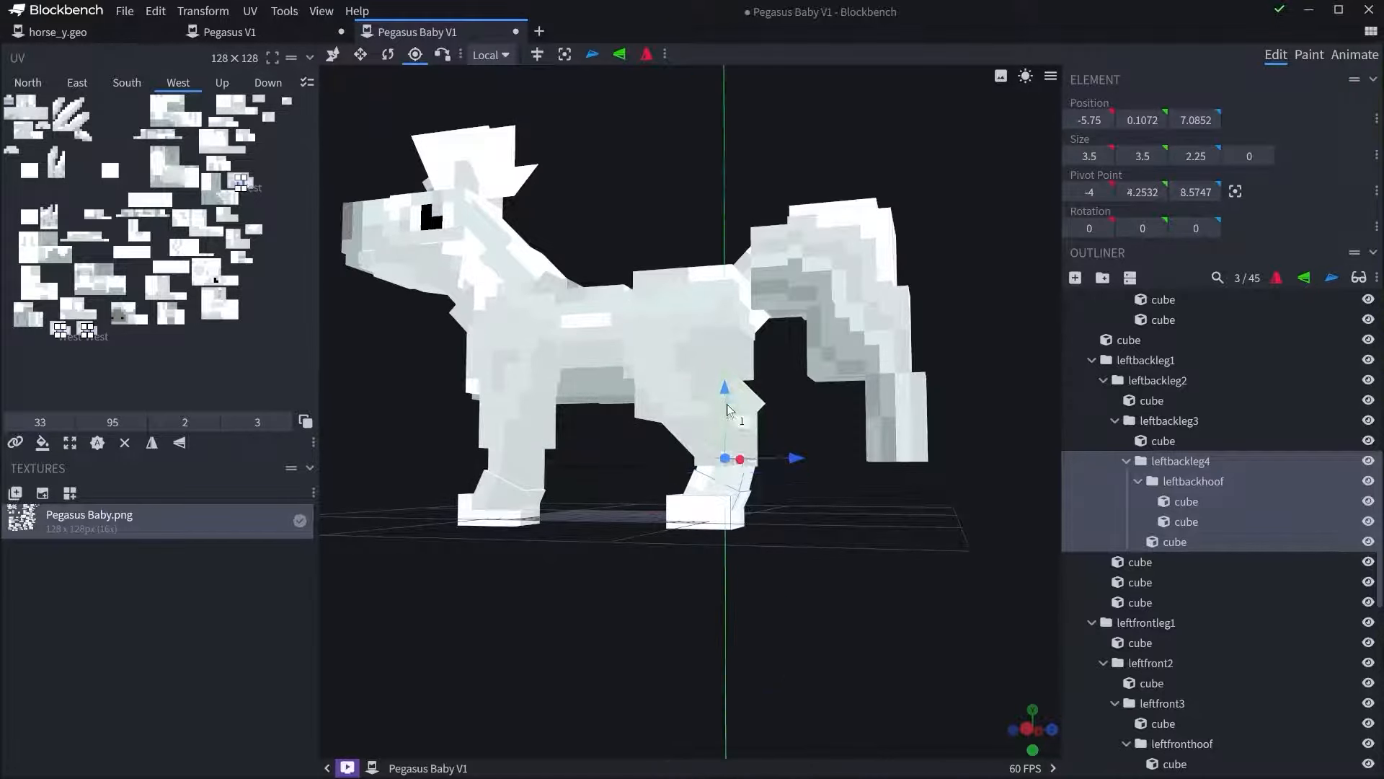
left_click_drag(726, 410, 727, 408)
left_click_drag(819, 500, 847, 497)
Place the leftbackleg3 pivot at the hind-leg joint, at -4, 6.9822, 9.7102, and centre the pivot of the leftbackleg2 group.
left_click(1169, 420)
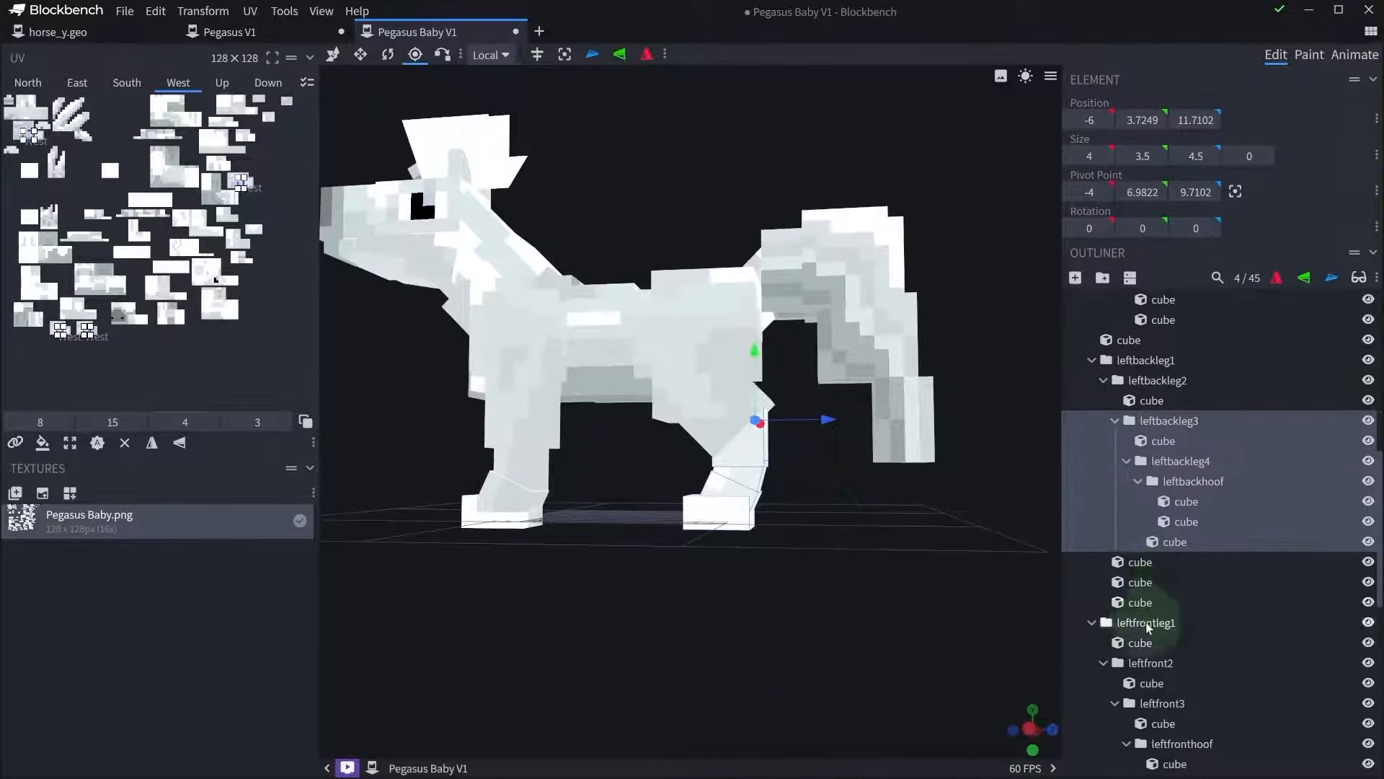
left_click(1154, 380)
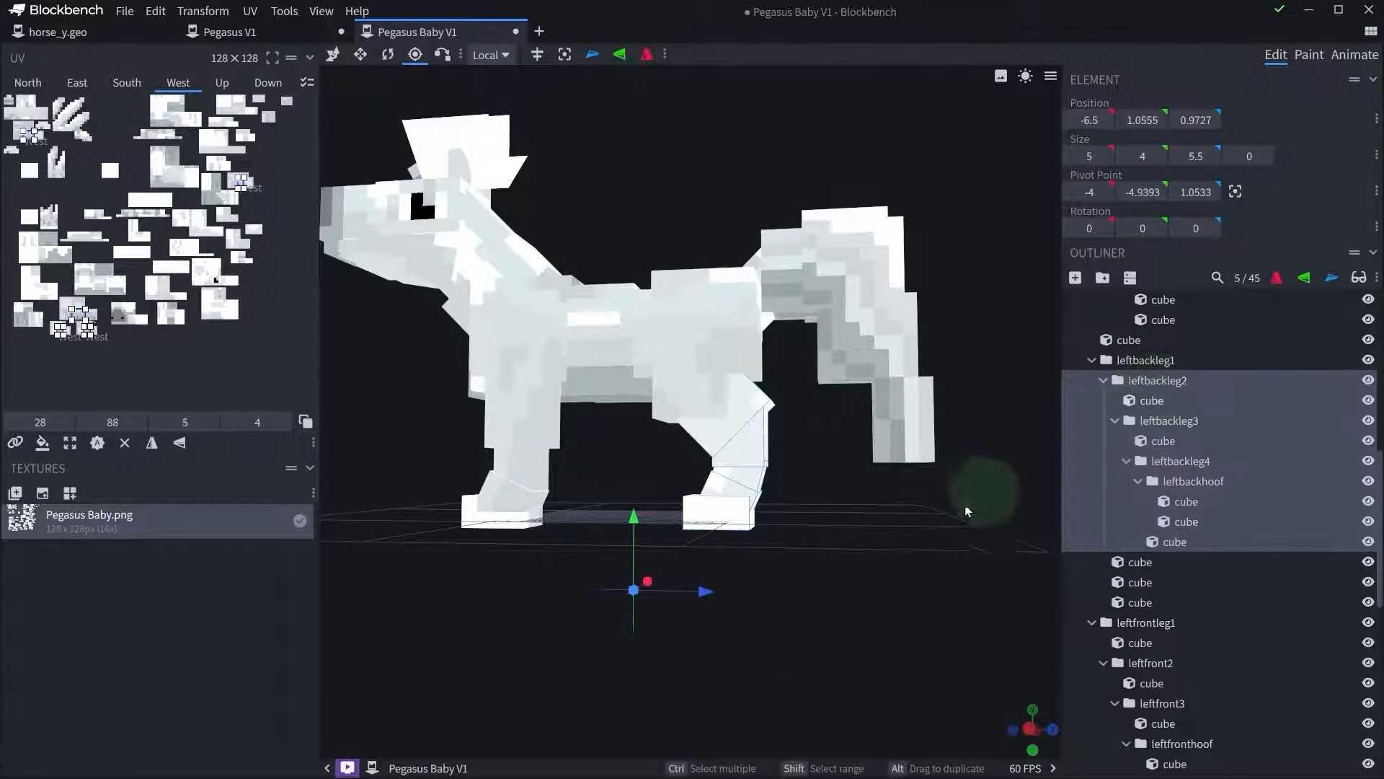
left_click_drag(977, 488, 891, 575)
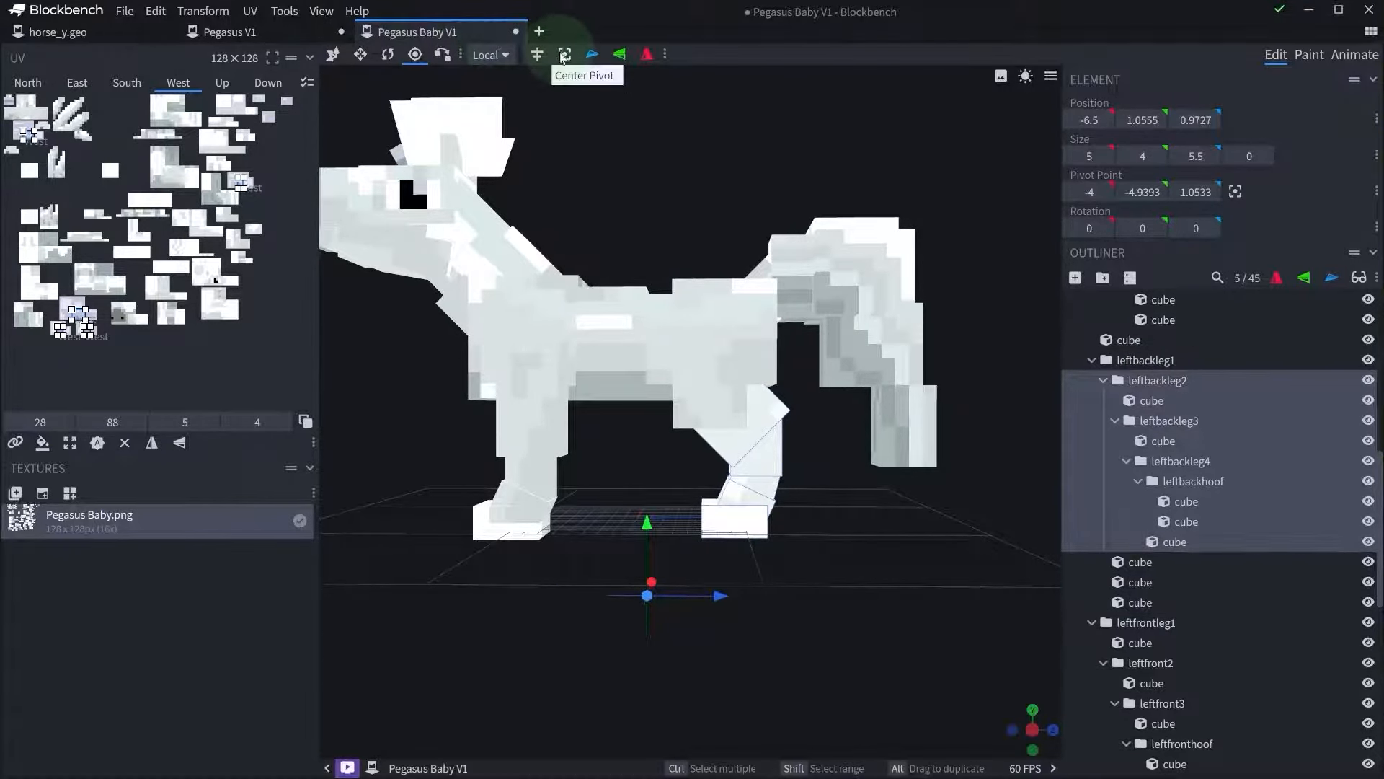
left_click(538, 54)
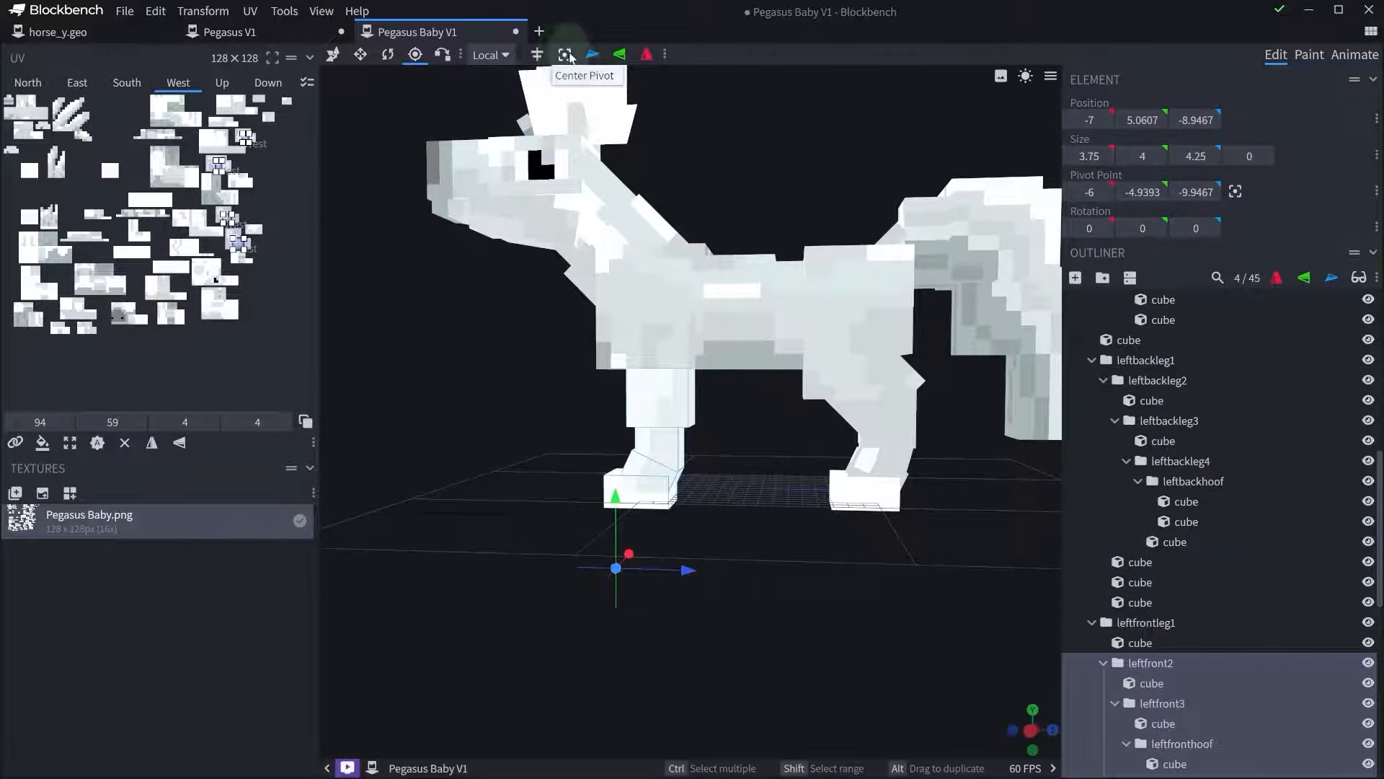
Centre the pivot point of the leftfront2 group and raise it toward the upper end of that leg segment.
left_click(567, 54)
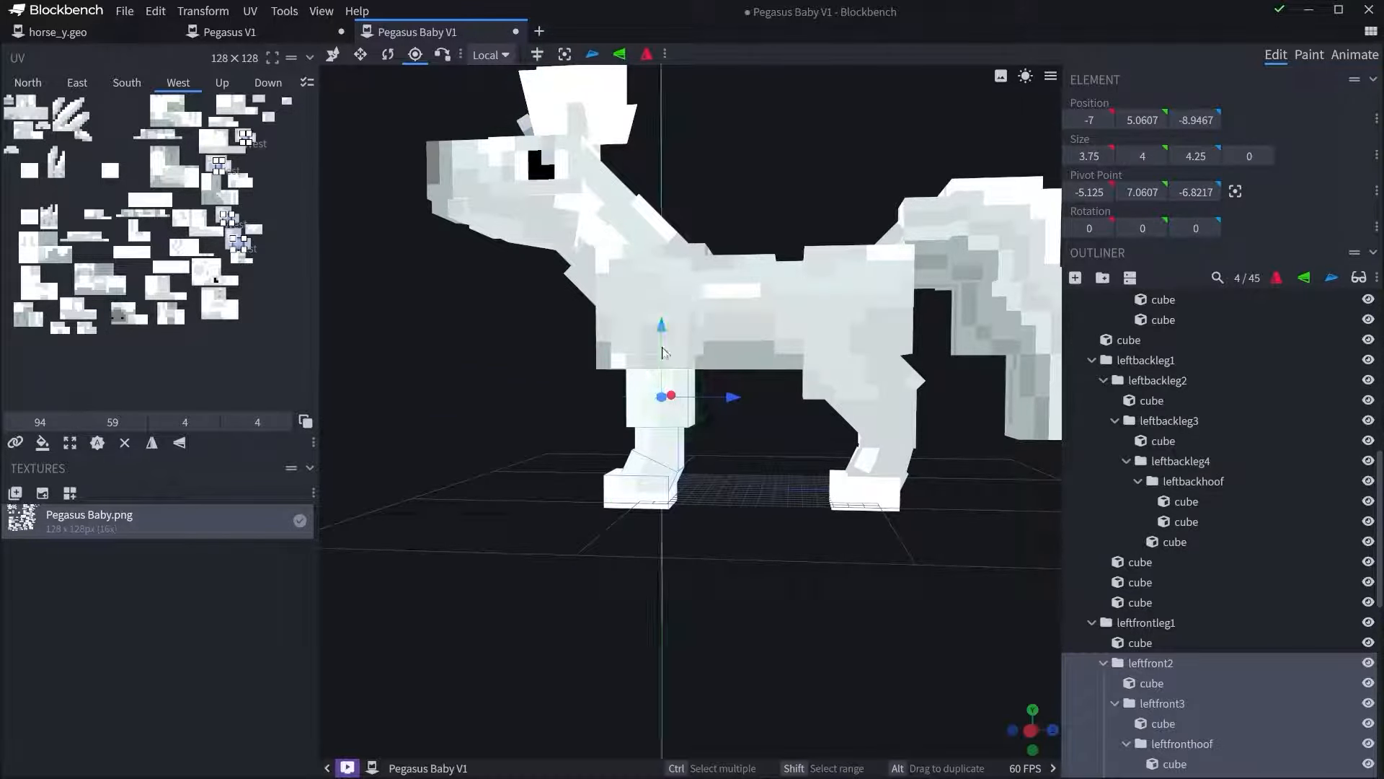
left_click_drag(662, 353, 662, 322)
left_click_drag(712, 368, 690, 369)
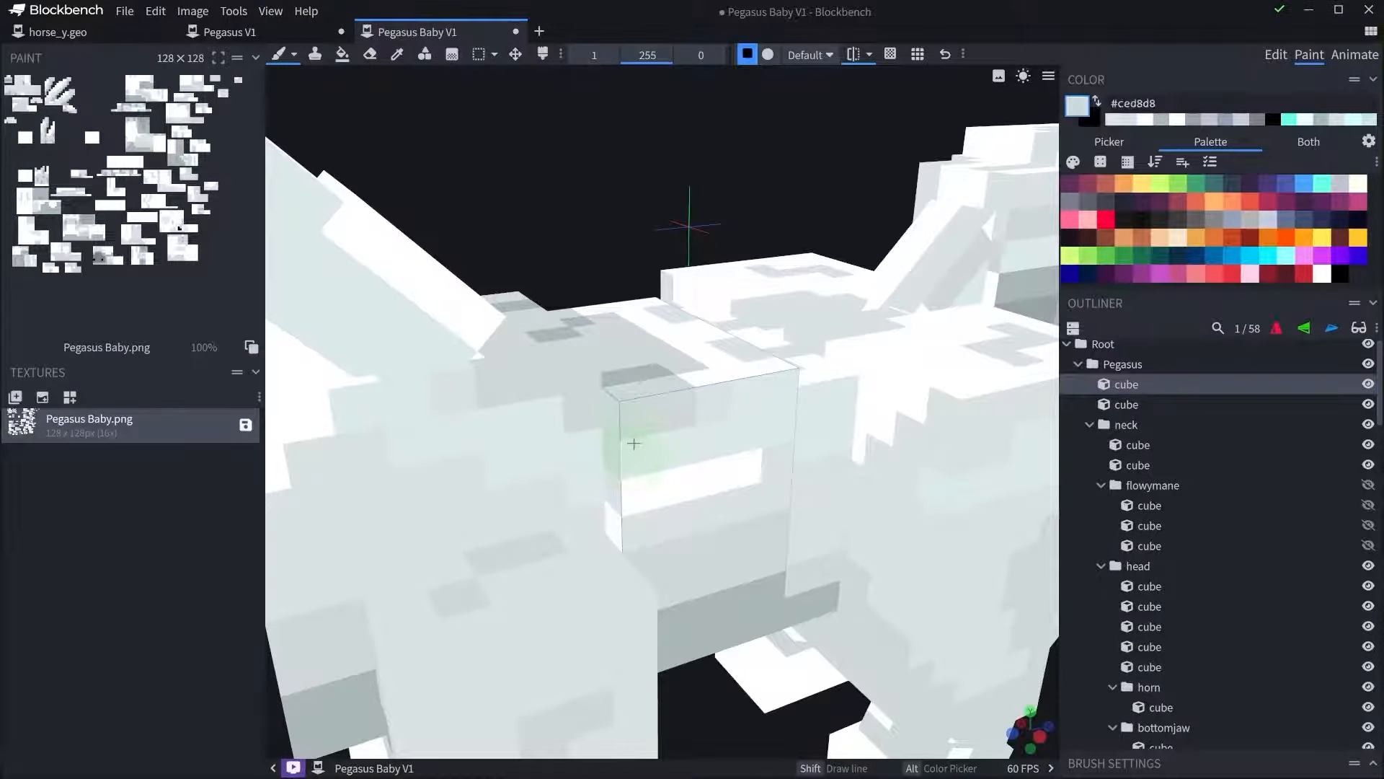
Cover the white patch on the side of the body with the sampled colour #dae3e3 and return to Edit mode.
left_click(646, 509, "alt")
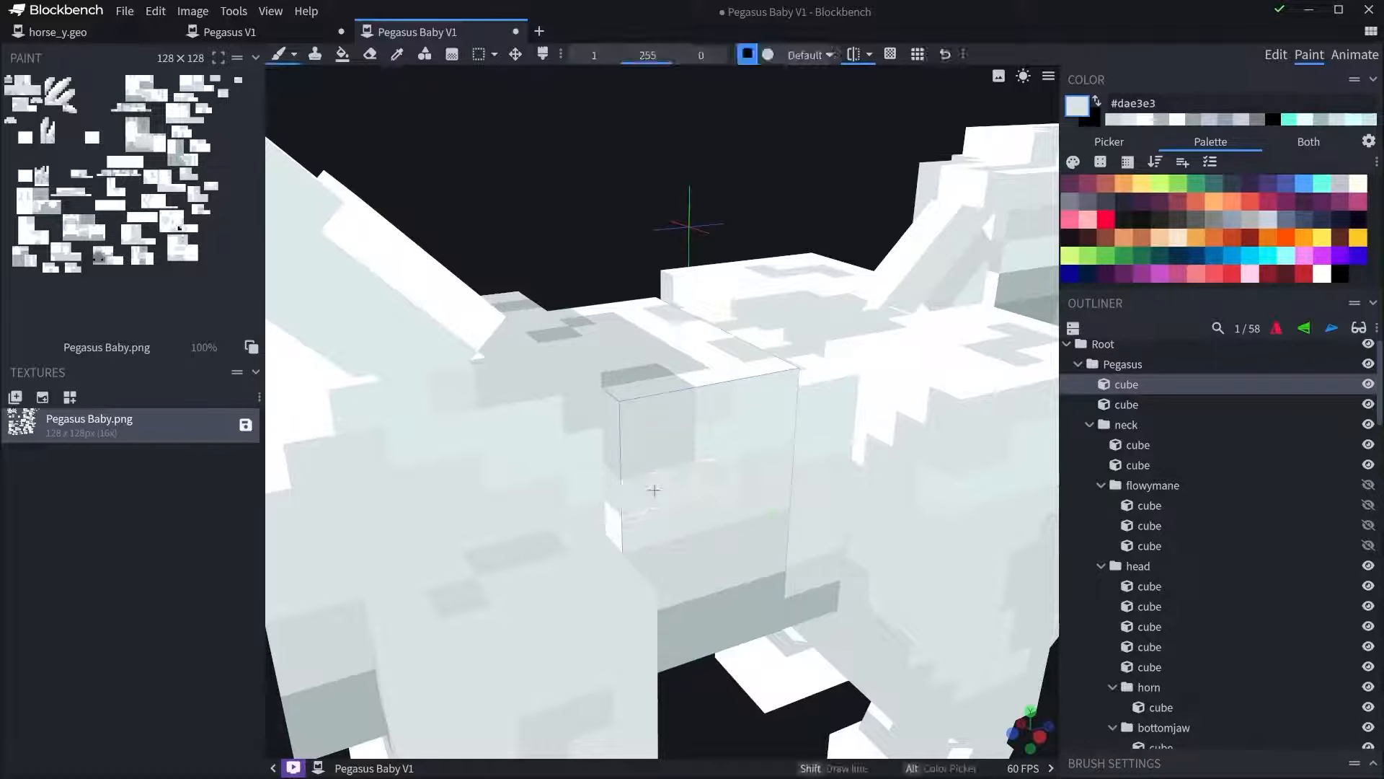
left_click(612, 522)
right_click_drag(696, 524, 628, 579)
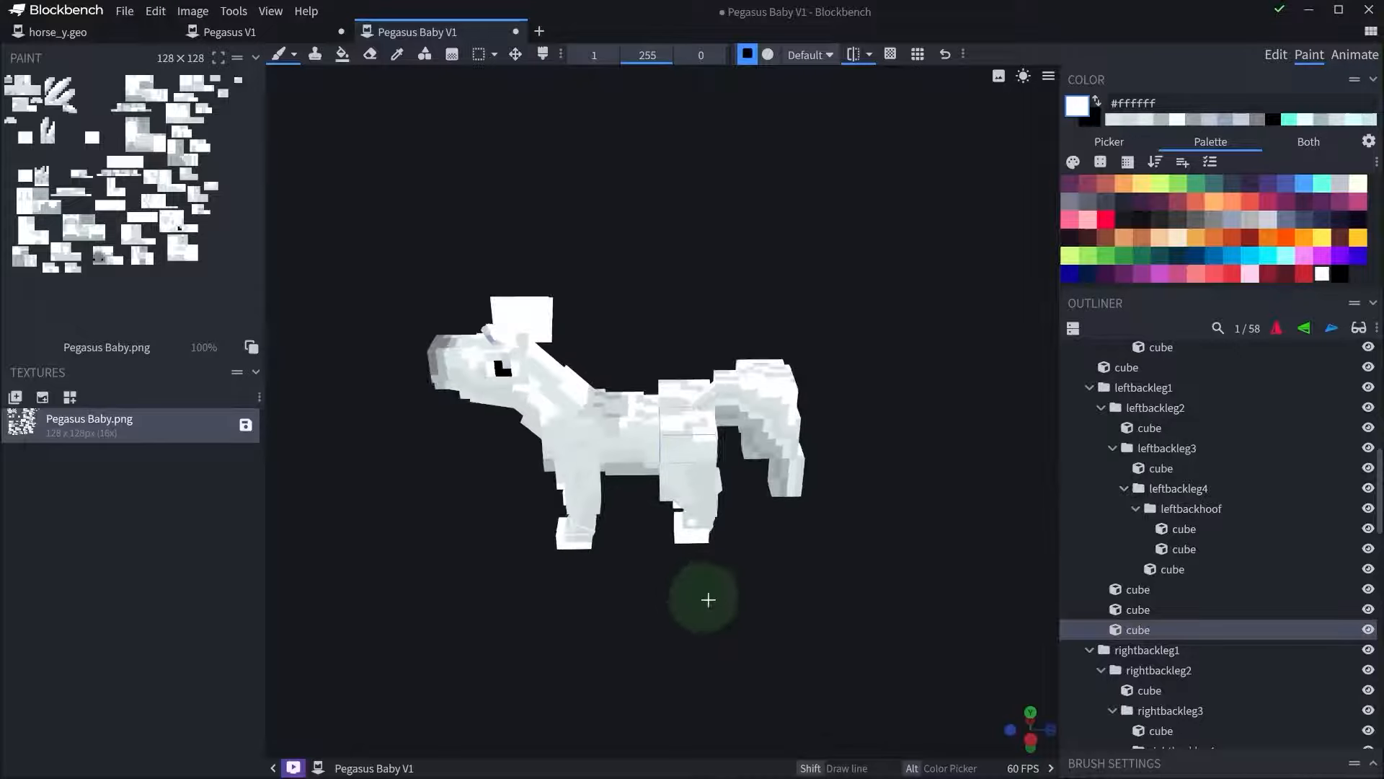
left_click_drag(708, 599, 701, 572)
left_click(1279, 59)
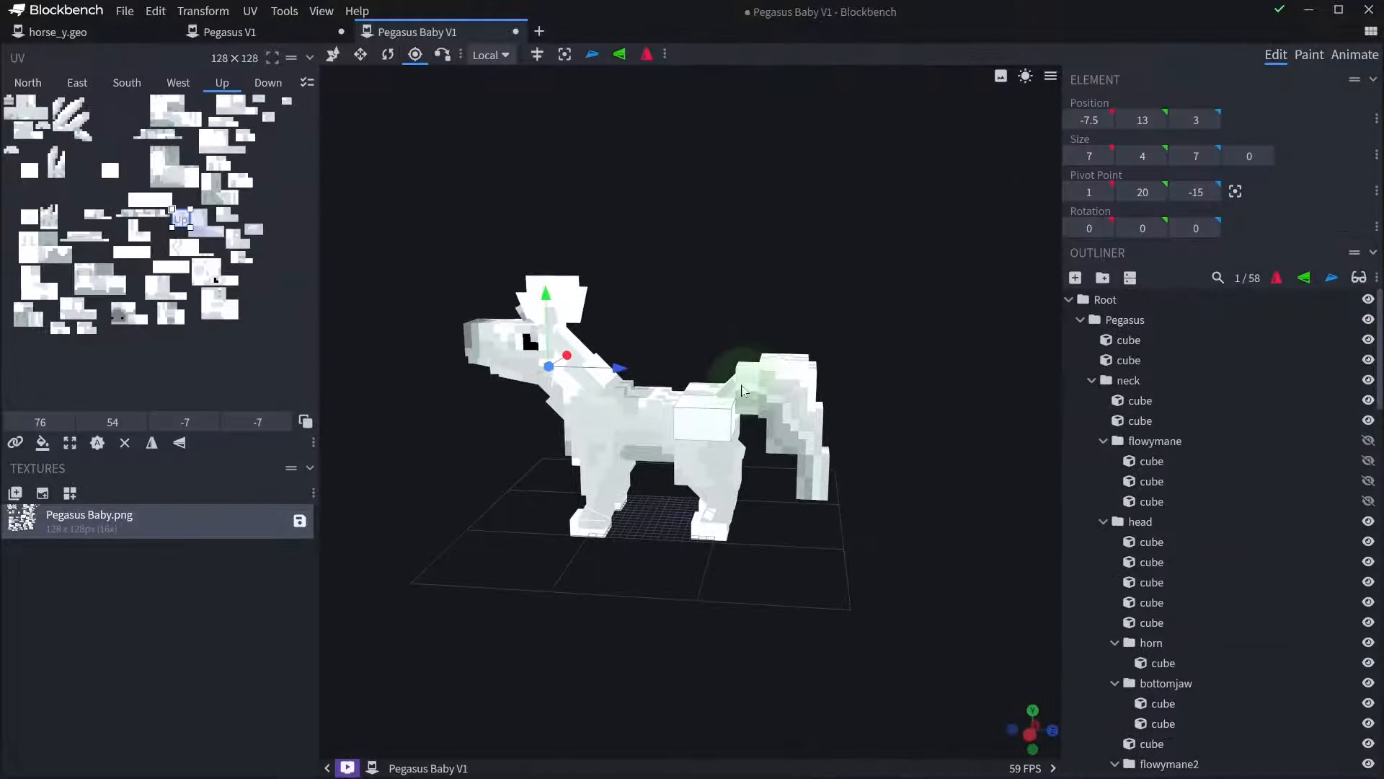
Centre the pivot point of the tail1 group and move the tail2 pivot to 0, 21.0607, 13.0533.
left_click(718, 378)
left_click(1127, 602)
right_click_drag(884, 518, 859, 531)
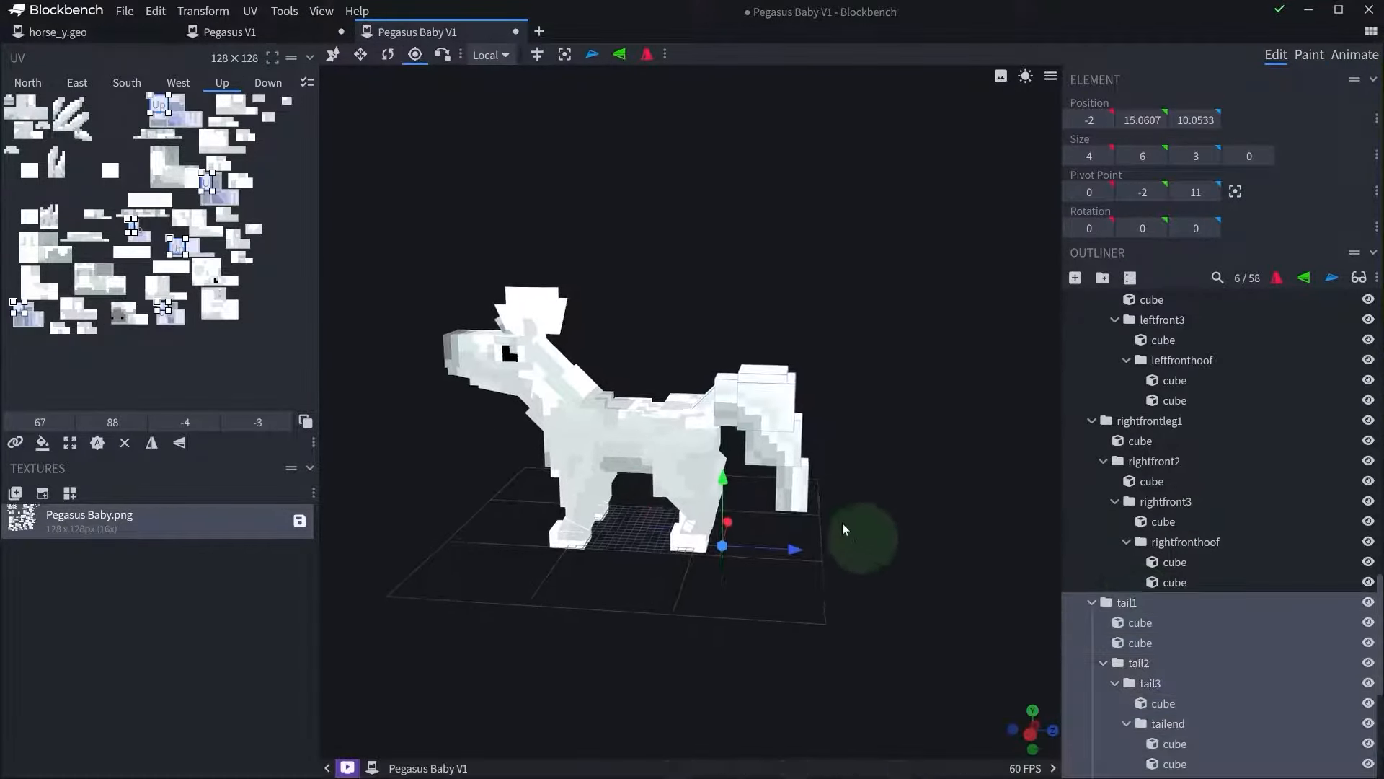
left_click(574, 53)
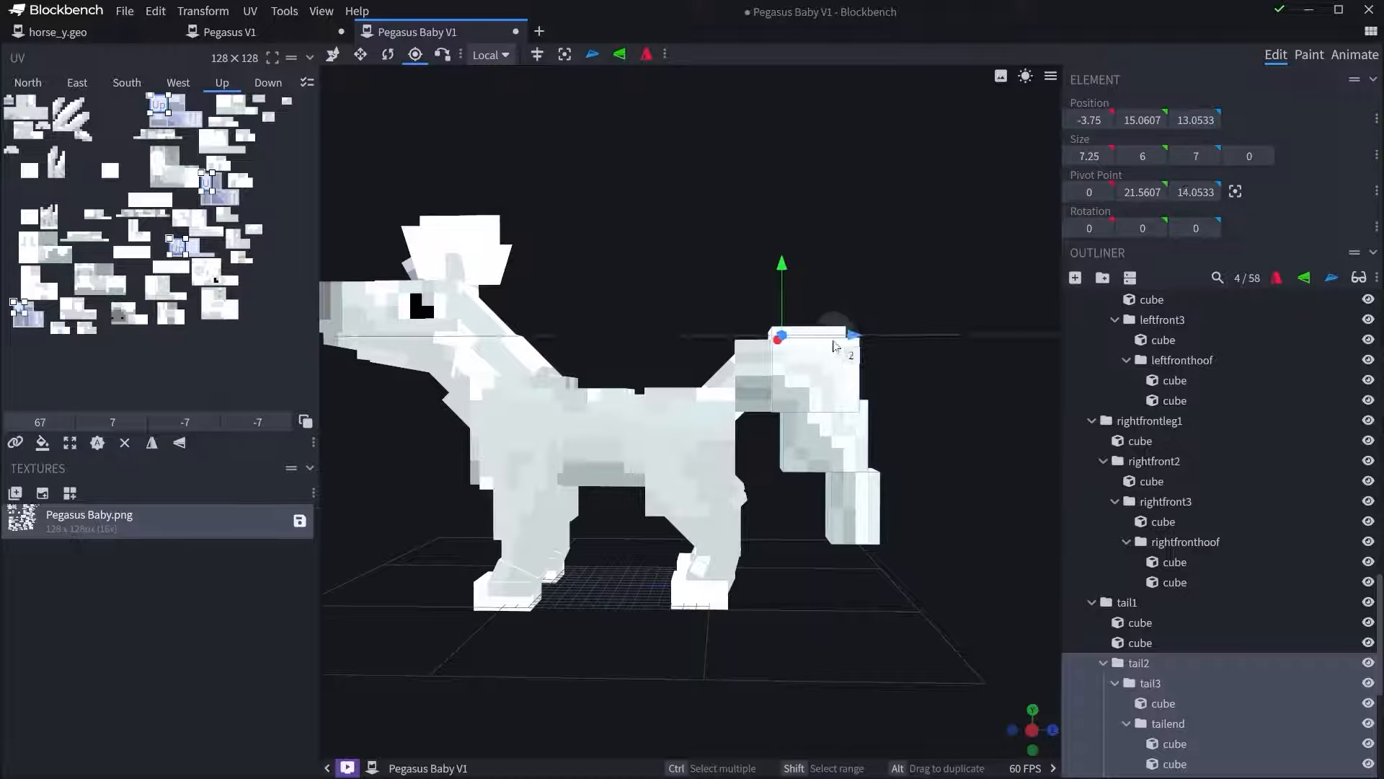
left_click_drag(834, 346, 824, 346)
left_click_drag(783, 285, 890, 219)
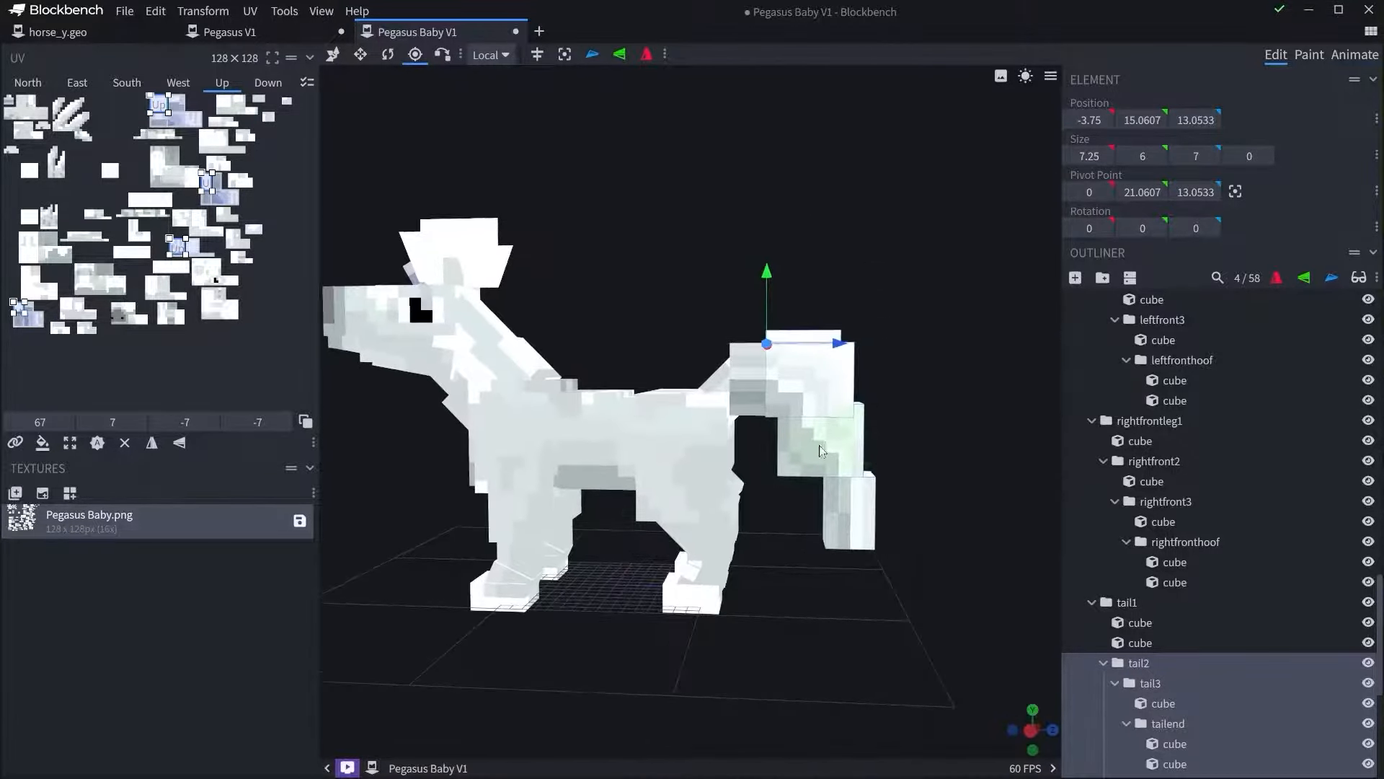
Centre the pivot point of the tail3 group and shift it forward to the front end of its cube, adjusting its height.
left_click(1143, 683)
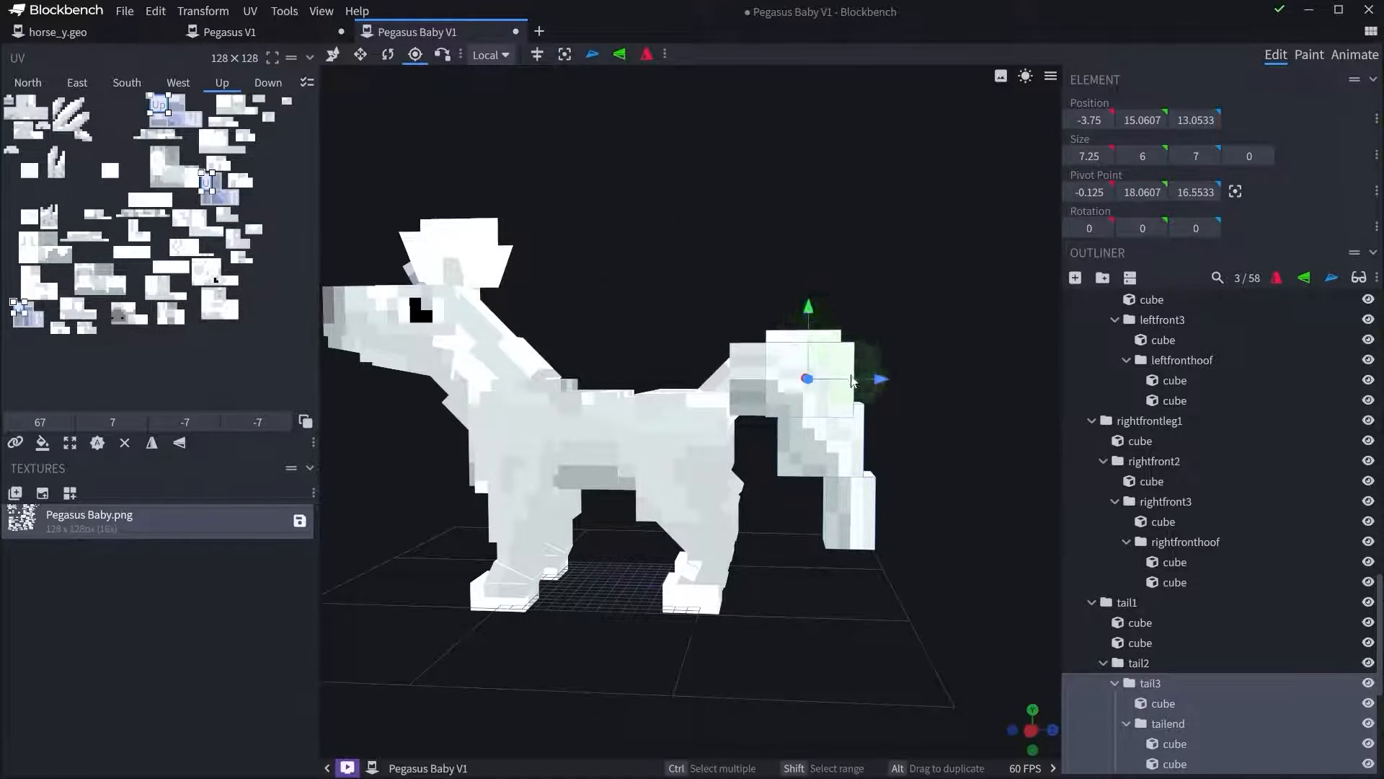
left_click_drag(853, 381, 821, 371)
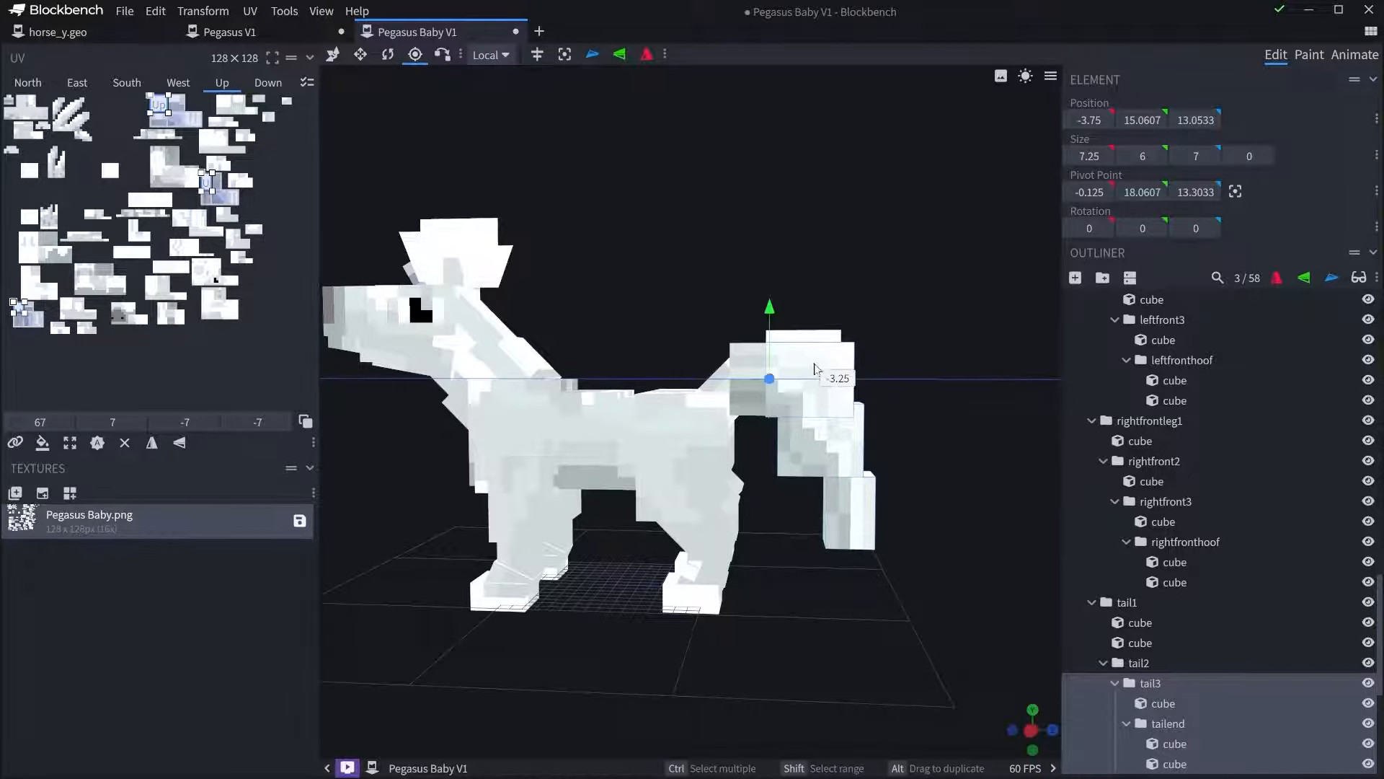
left_click_drag(813, 368, 807, 359)
left_click_drag(774, 290, 774, 290)
Move the pivot point of the tailend group up into the tail, at 0.25, 16.0607, 19.8033.
scroll(1157, 593, "down", 3)
left_click(1164, 531)
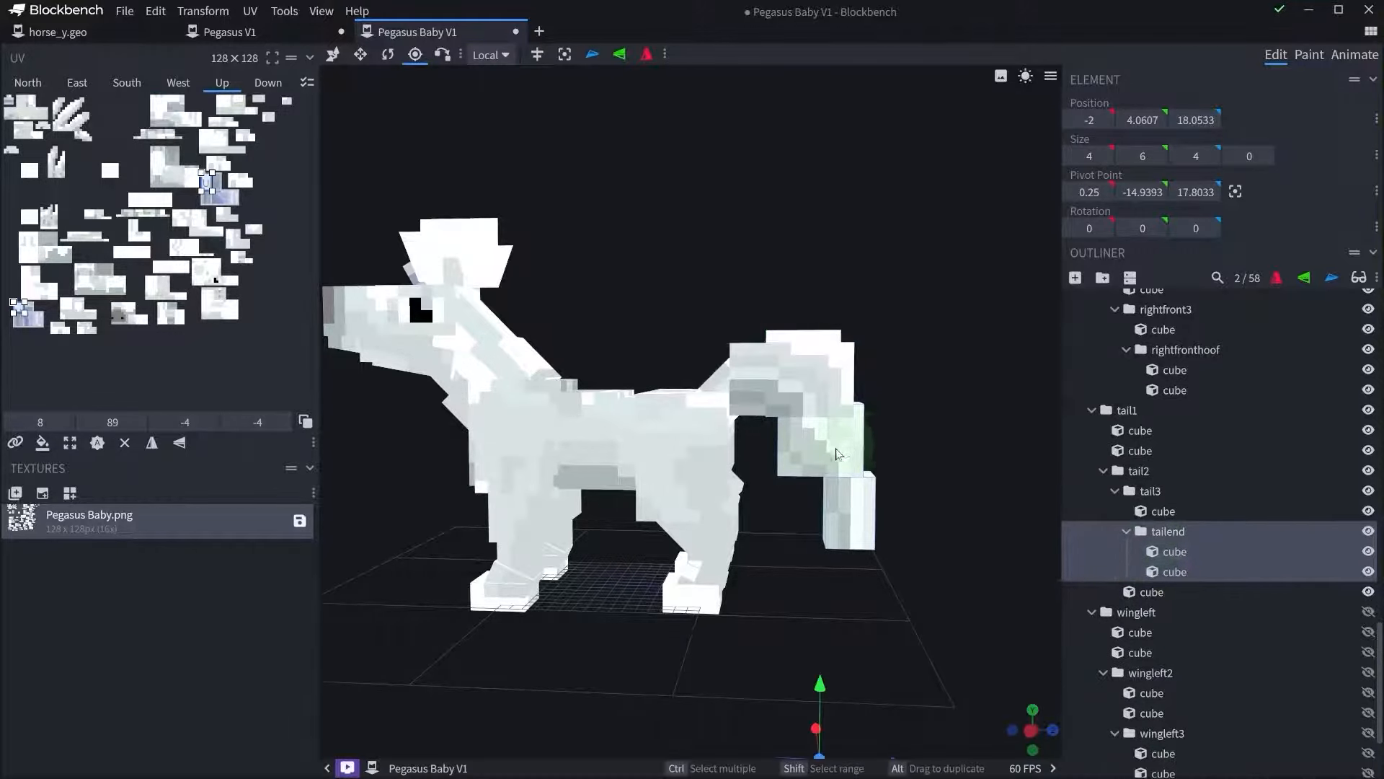
left_click_drag(830, 663, 853, 500)
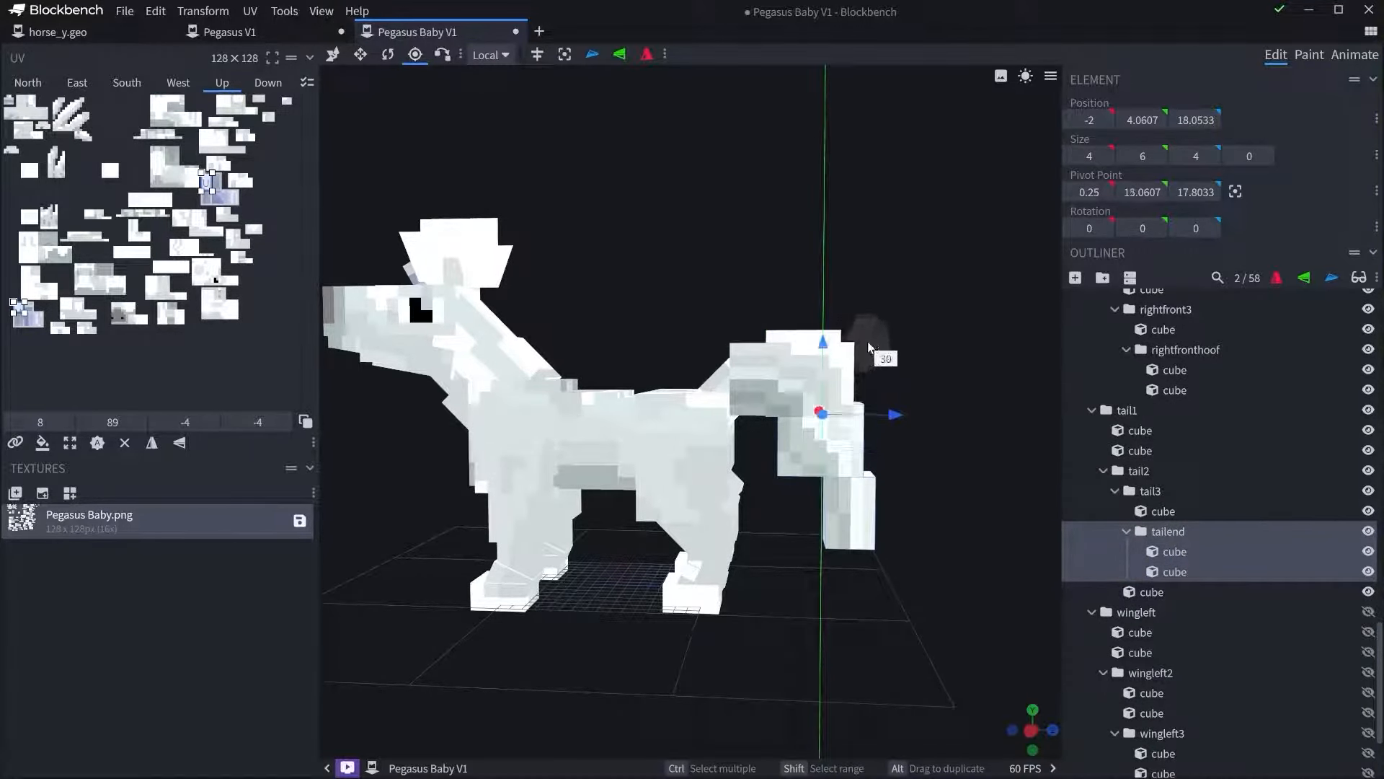
left_click_drag(868, 348, 868, 336)
left_click_drag(880, 405, 775, 558)
scroll(899, 397, "down", 1)
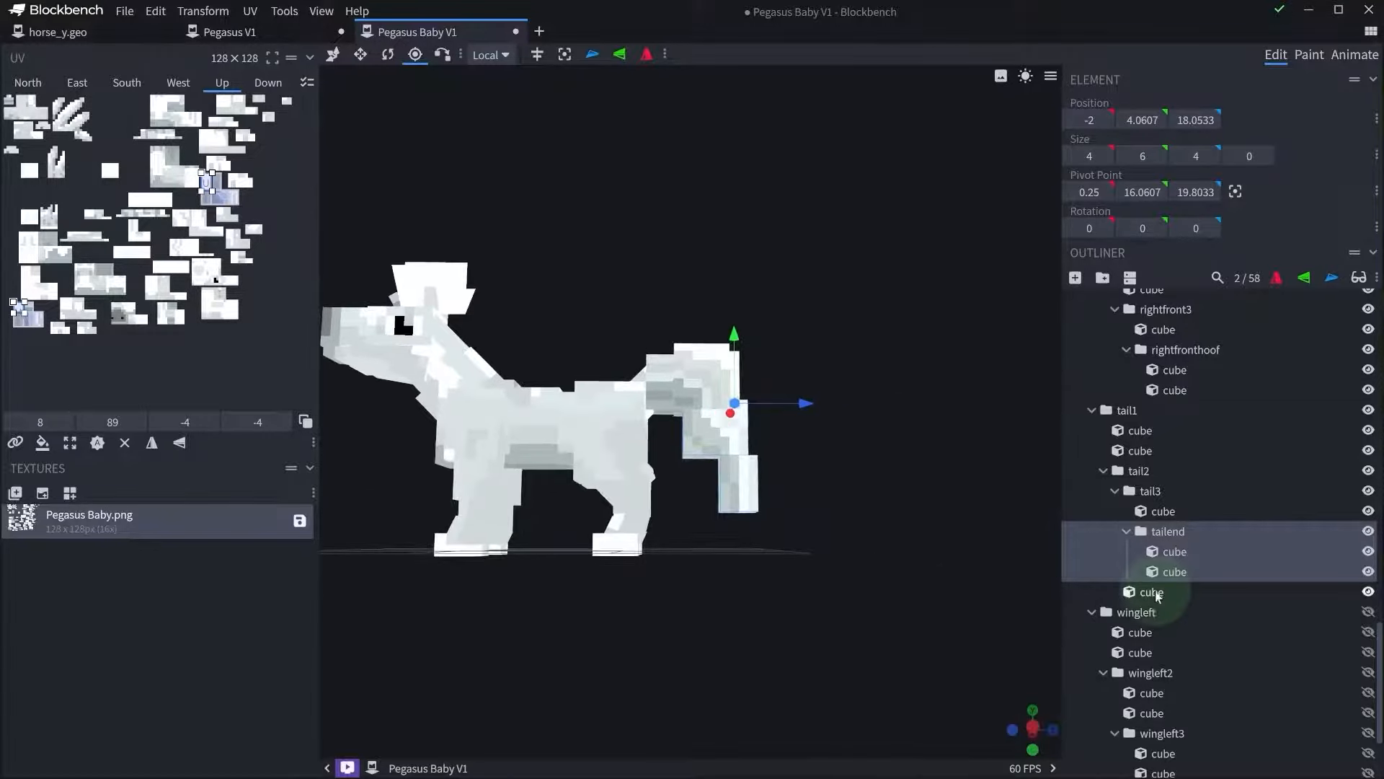
Find the flowymane2 group from its cube on top of the head and hide the whole group.
left_click_drag(815, 497, 883, 533)
right_click_drag(509, 370, 703, 425)
left_click(634, 335)
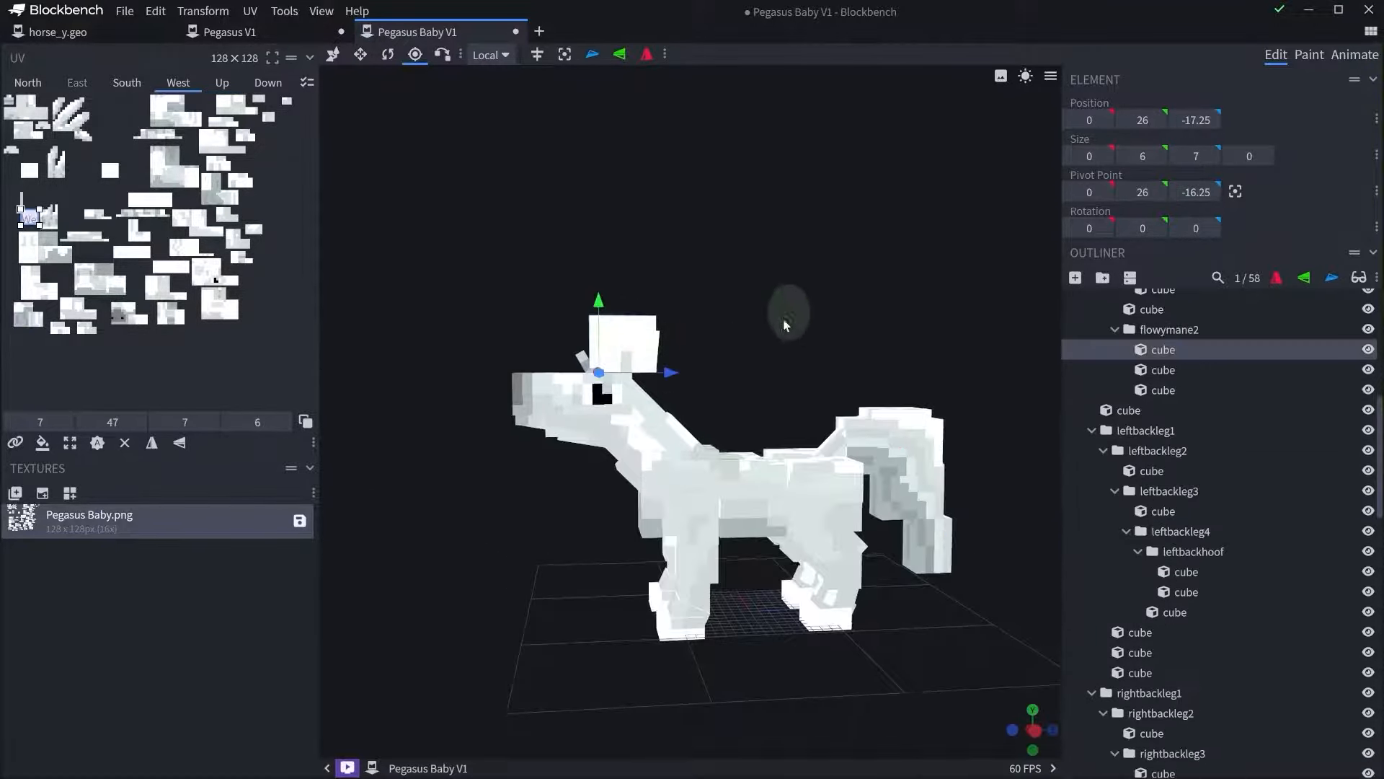
left_click_drag(784, 320, 770, 336)
right_click_drag(770, 336, 881, 334)
scroll(1196, 339, "up", 3)
scroll(1189, 471, "down", 2)
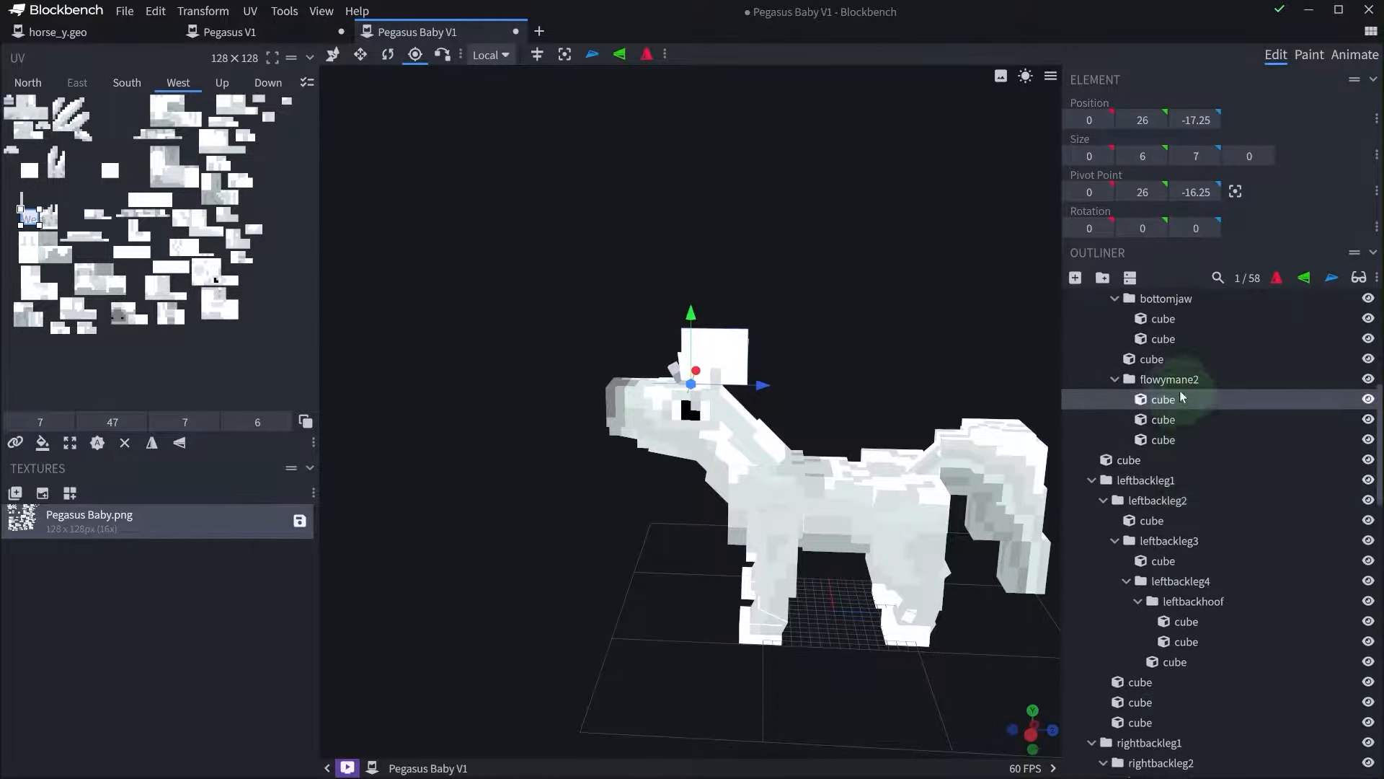
left_click(1175, 379)
scroll(876, 404, "up", 6)
left_click_drag(748, 286, 865, 231)
left_click_drag(734, 236, 760, 252)
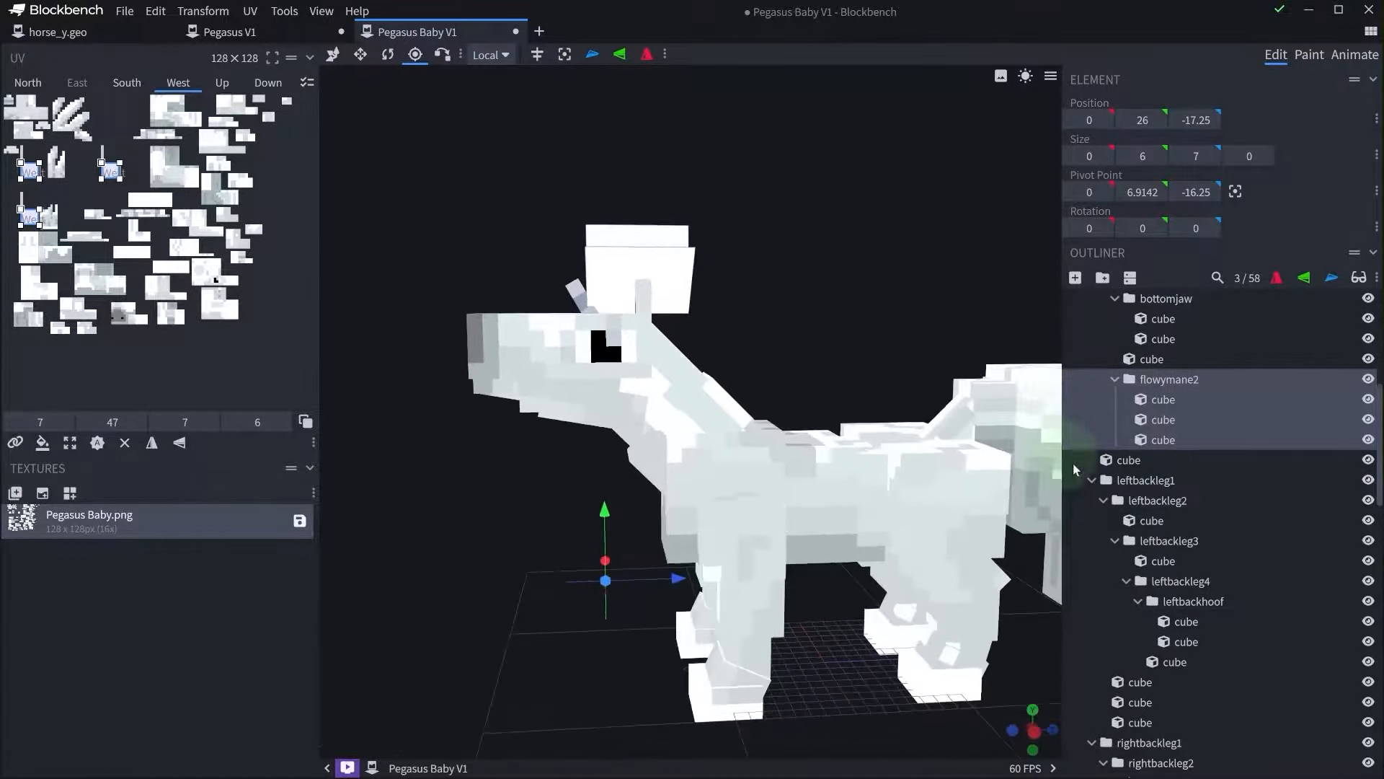
left_click(1369, 379)
Make the wingleft group with its nested wing parts visible.
scroll(1228, 595, "down", 10)
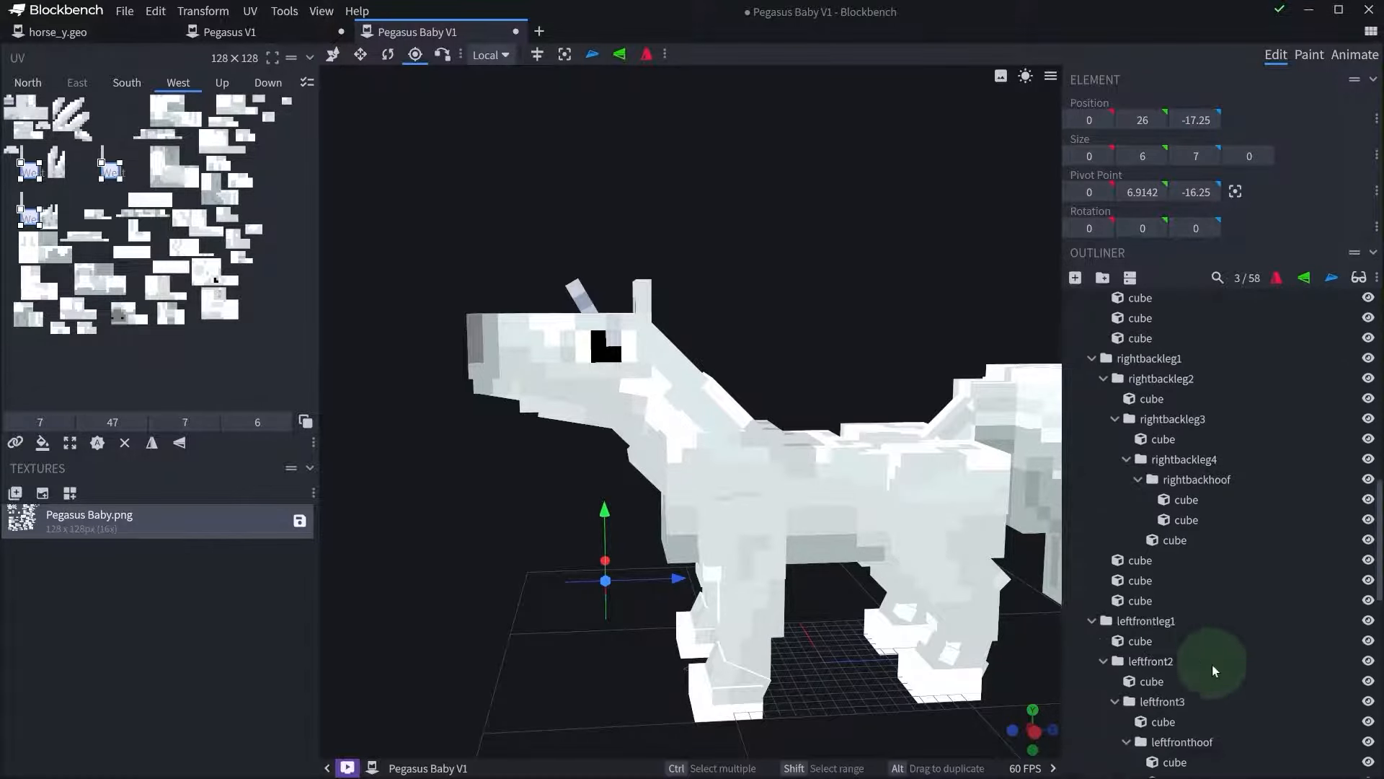
scroll(1246, 685, "down", 5)
scroll(1222, 677, "up", 5)
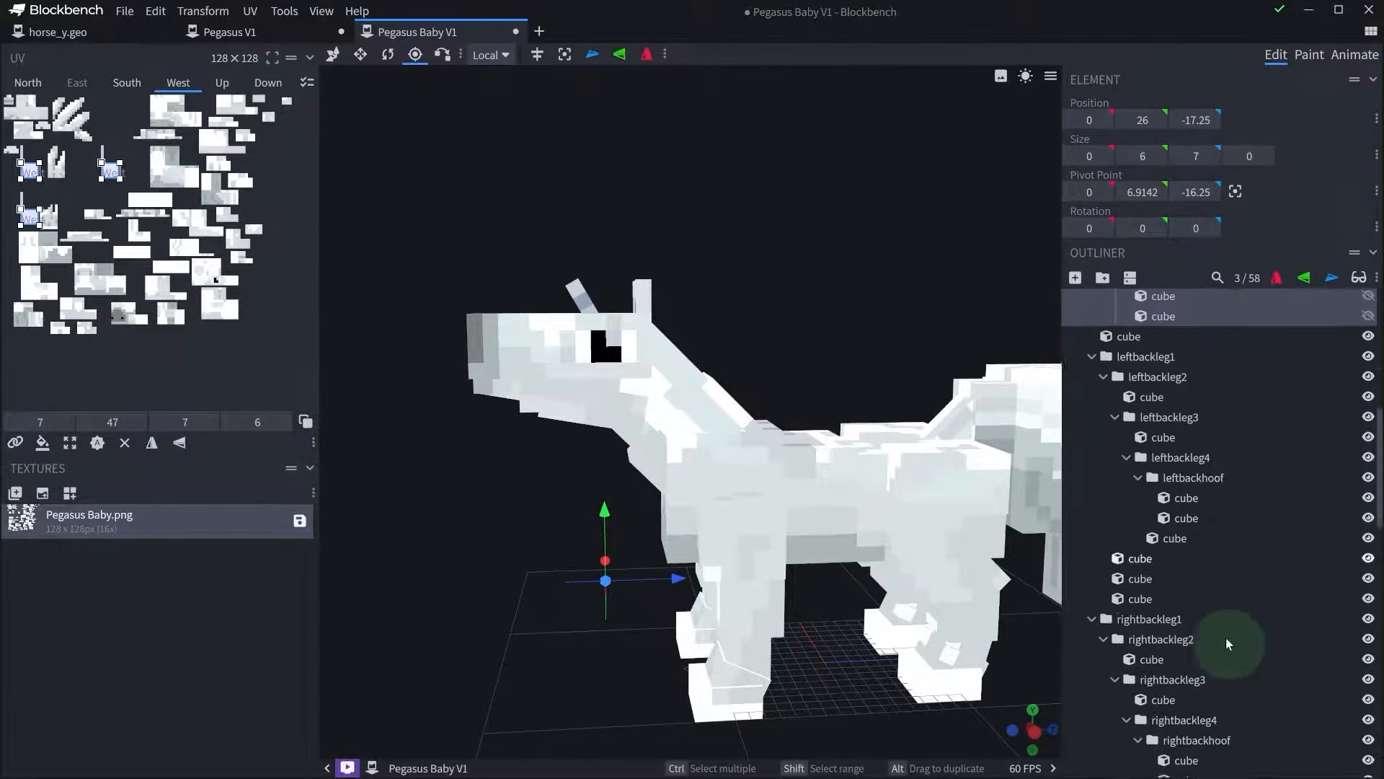
scroll(1226, 637, "down", 5)
left_click(1367, 476)
left_click(1363, 477)
Move the pivot point of the wingleft group down to the wing root at the body, at about -6.5, 15.69, -6.07.
left_click(1314, 474)
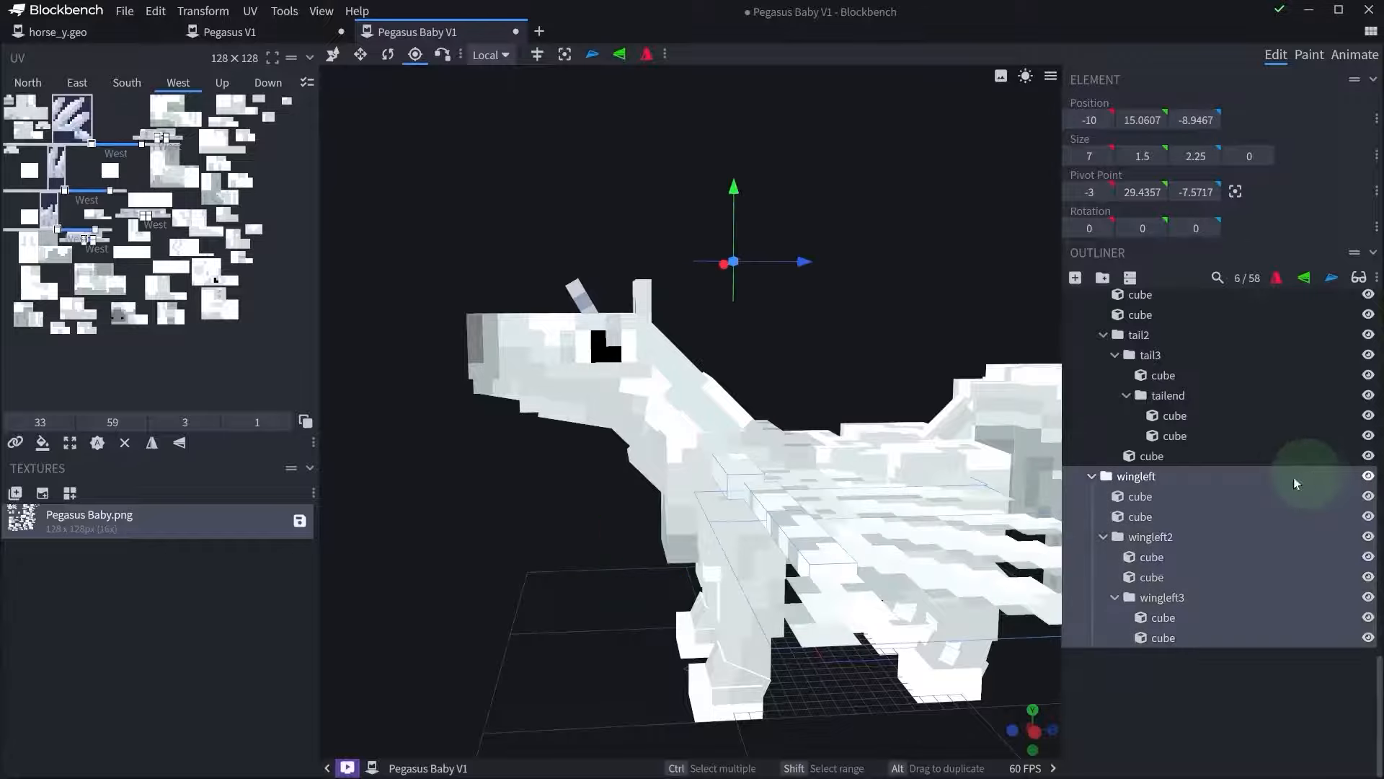
right_click_drag(797, 461, 731, 381)
left_click_drag(843, 111, 854, 178)
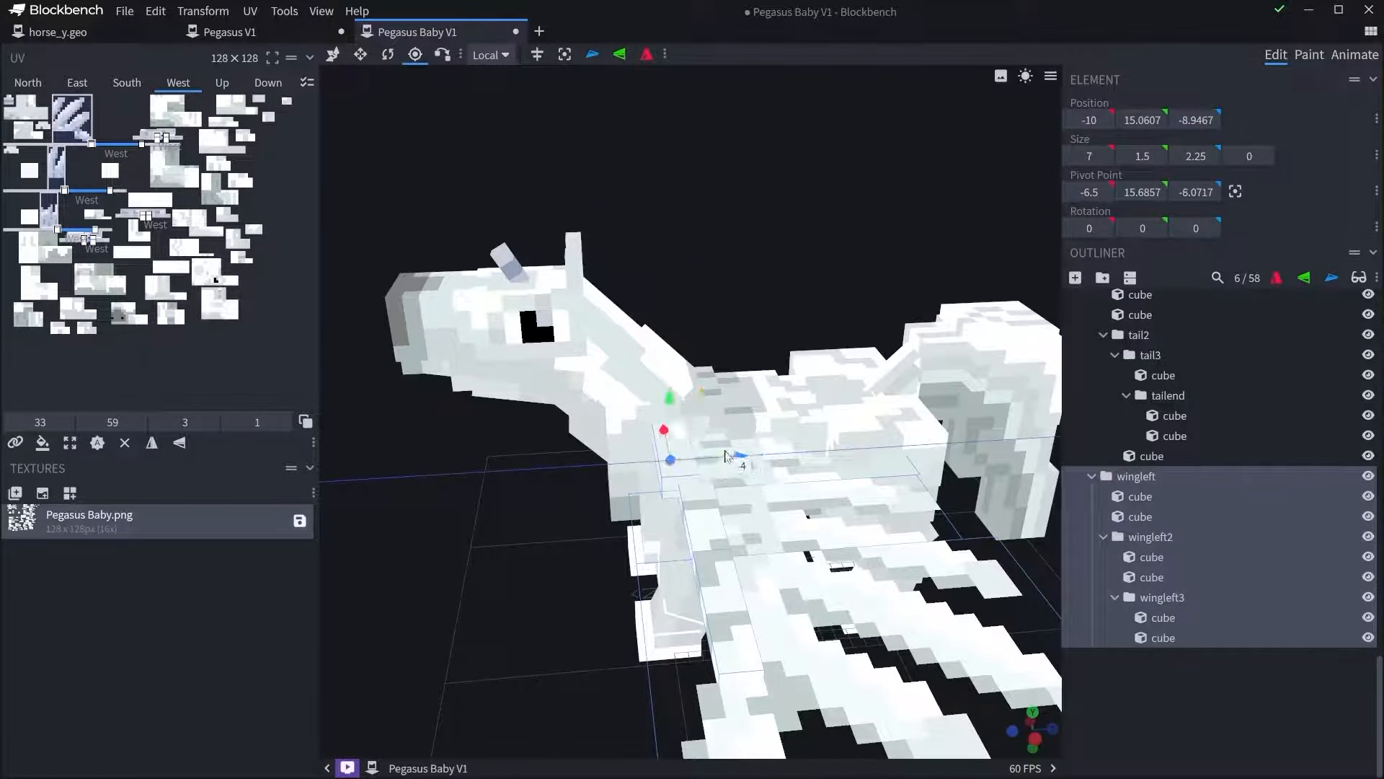
left_click_drag(721, 242, 847, 189)
left_click_drag(789, 370, 741, 365)
left_click_drag(819, 195, 642, 166)
Move the pivot point of the wingleft2 group to the inner end of its wing segment, at about -11, 15.56, -7.7.
left_click(1149, 537)
left_click_drag(984, 567, 742, 596)
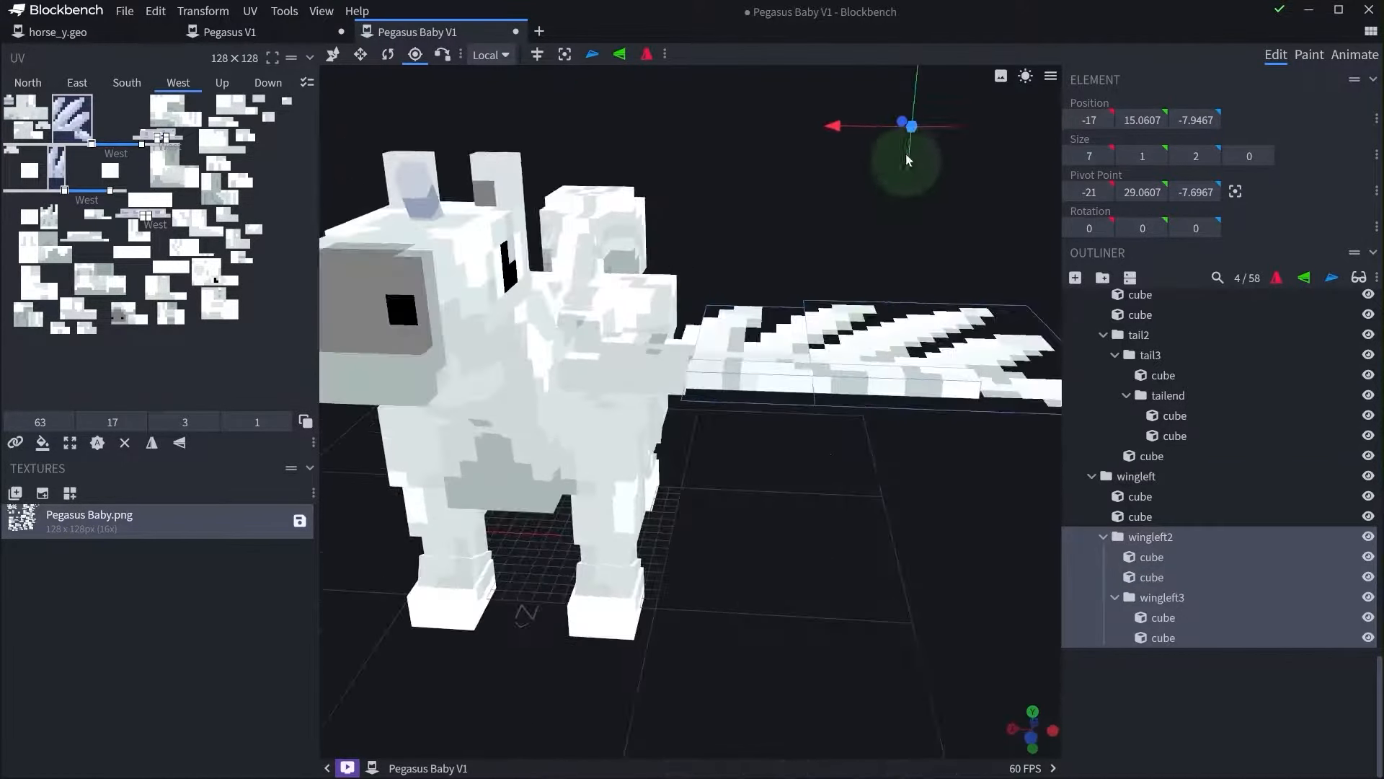
left_click_drag(912, 354, 880, 197)
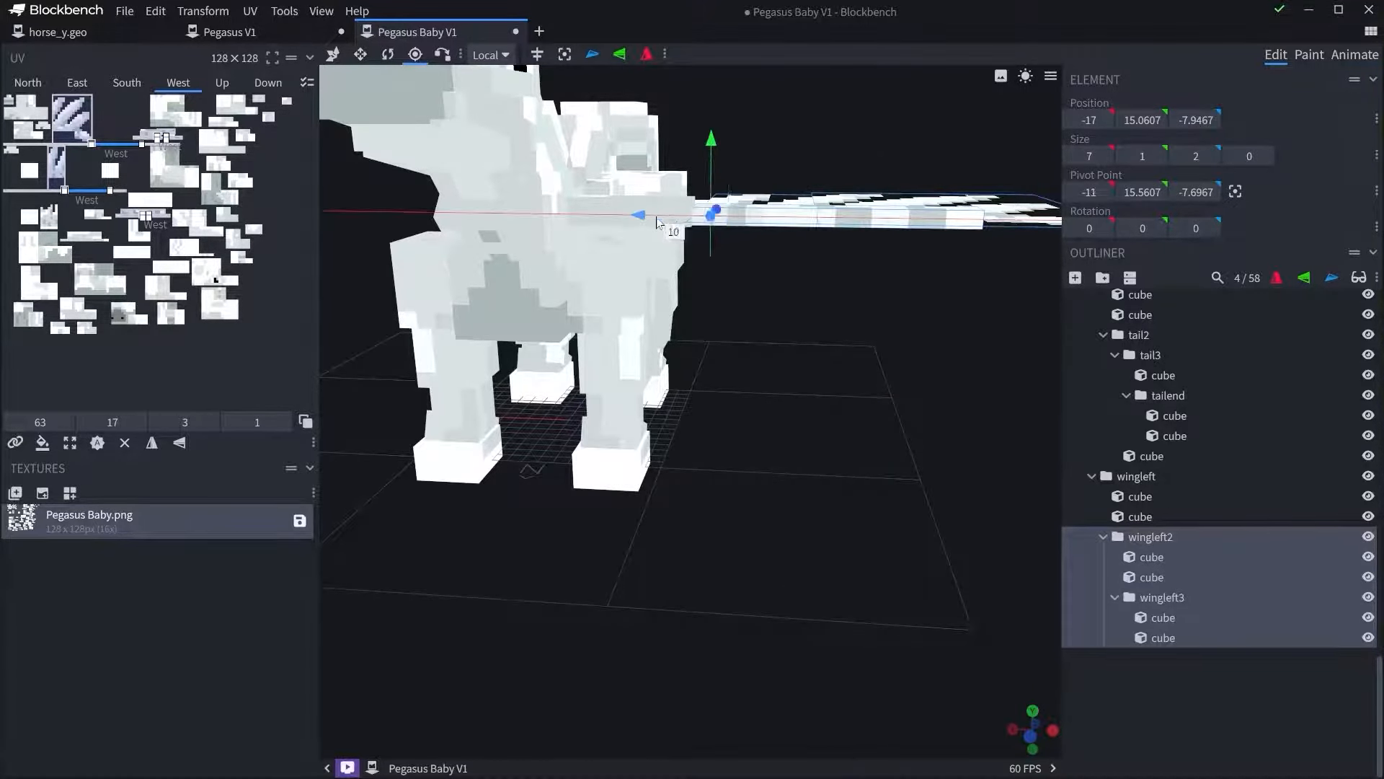
right_click_drag(774, 345, 663, 451)
Move the pivot point of the wingleft3 group to the inner end of its wing segment, at about -17, 15.56, -6.95.
left_click(1124, 595)
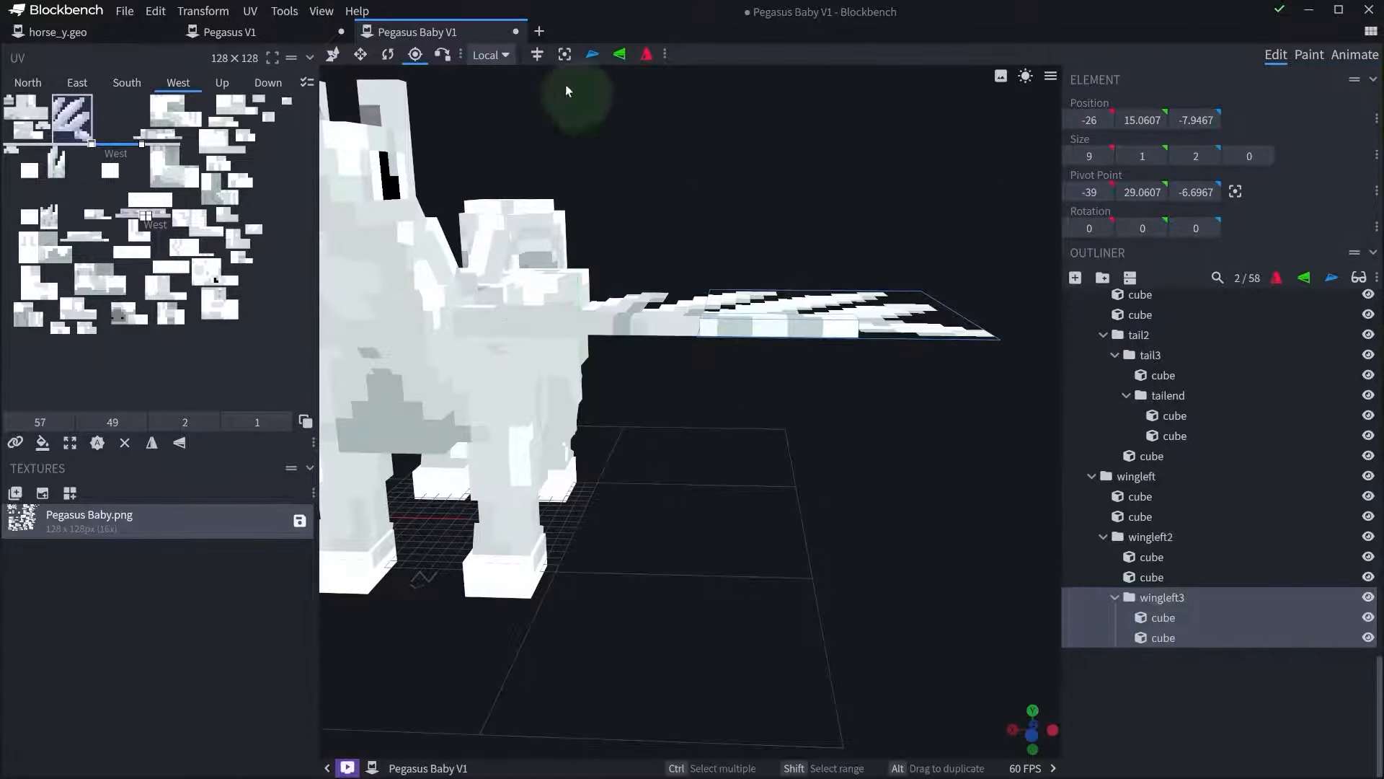
left_click(565, 54)
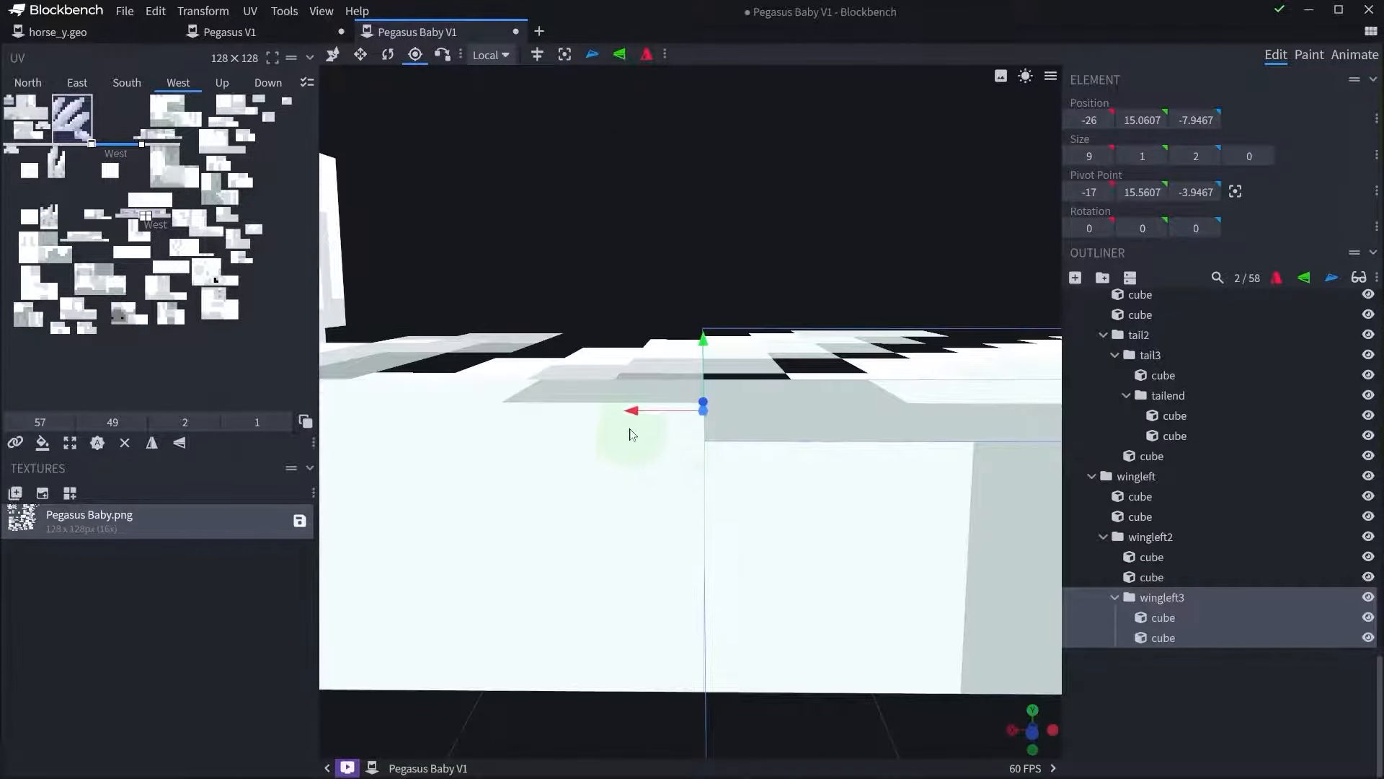
left_click_drag(680, 356, 599, 379)
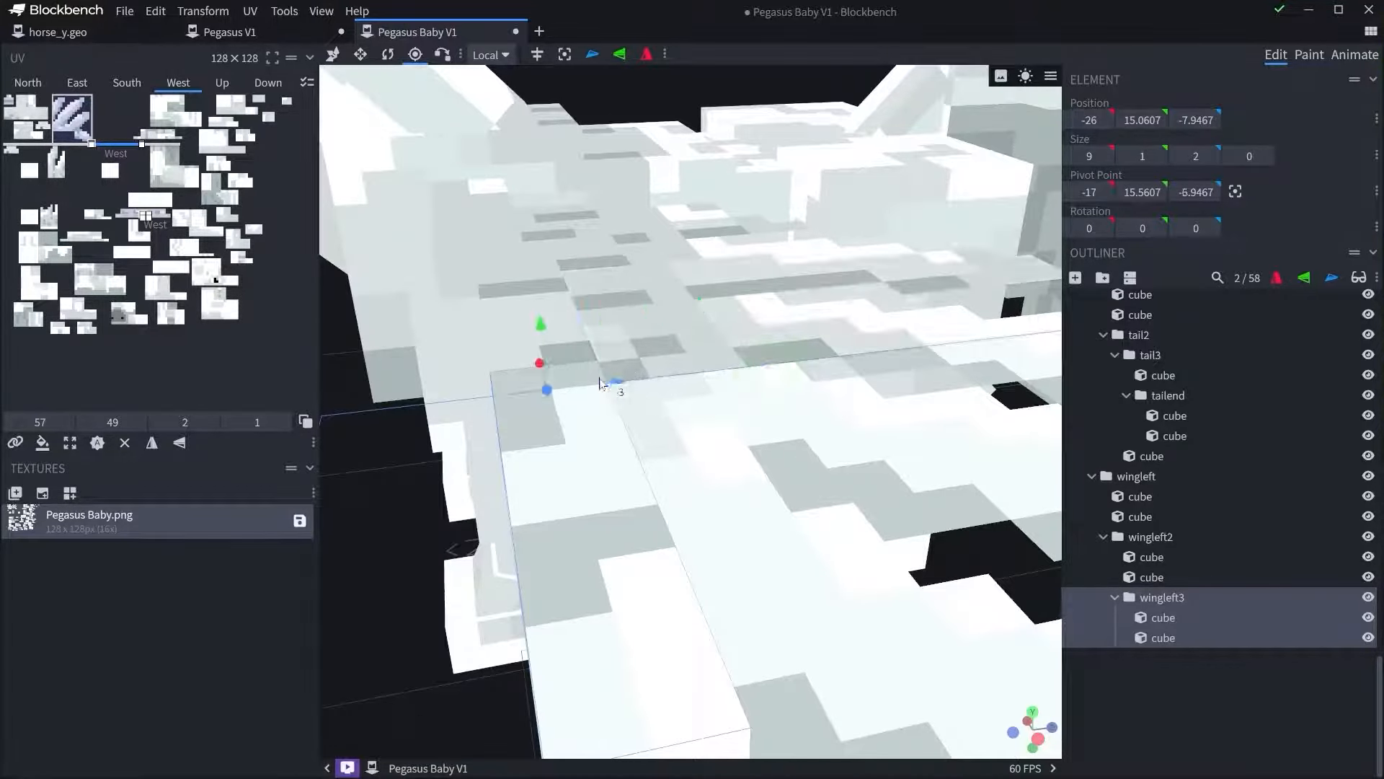
scroll(645, 418, "down", 5)
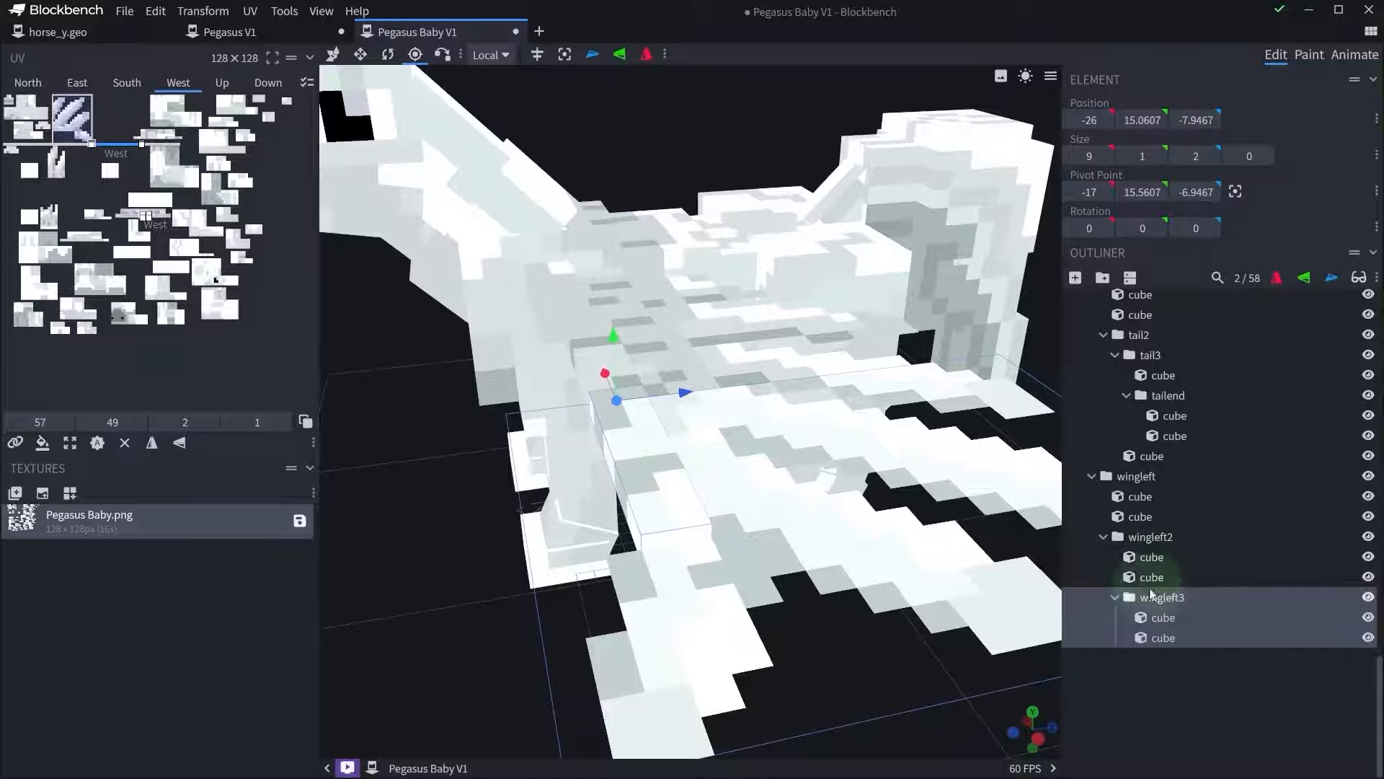
Duplicate the whole wingleft group and flip the copy along the X axis to form the opposite wing.
scroll(642, 396, "down", 6)
left_click_drag(717, 173, 930, 274)
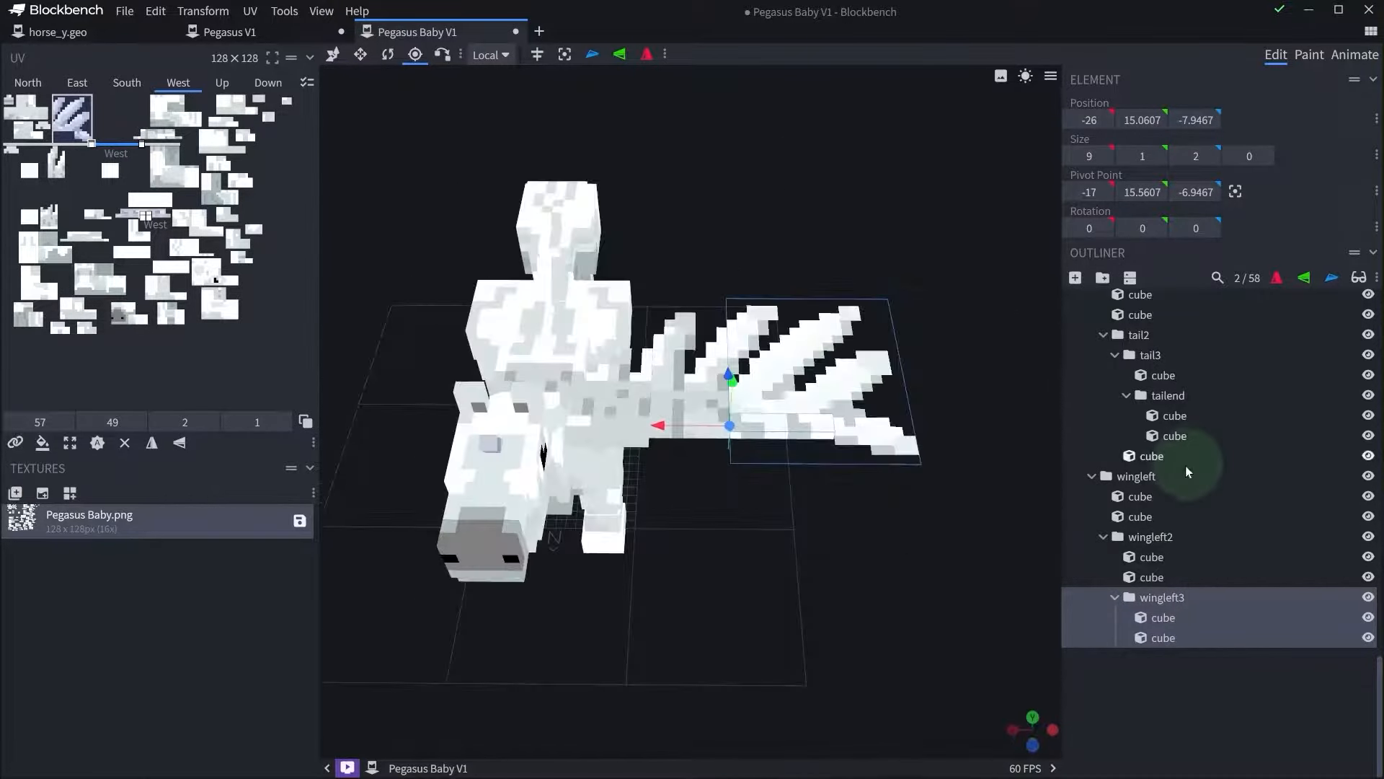
left_click(1158, 477)
key("ctrl+d")
left_click(1277, 277)
scroll(875, 600, "down", 3)
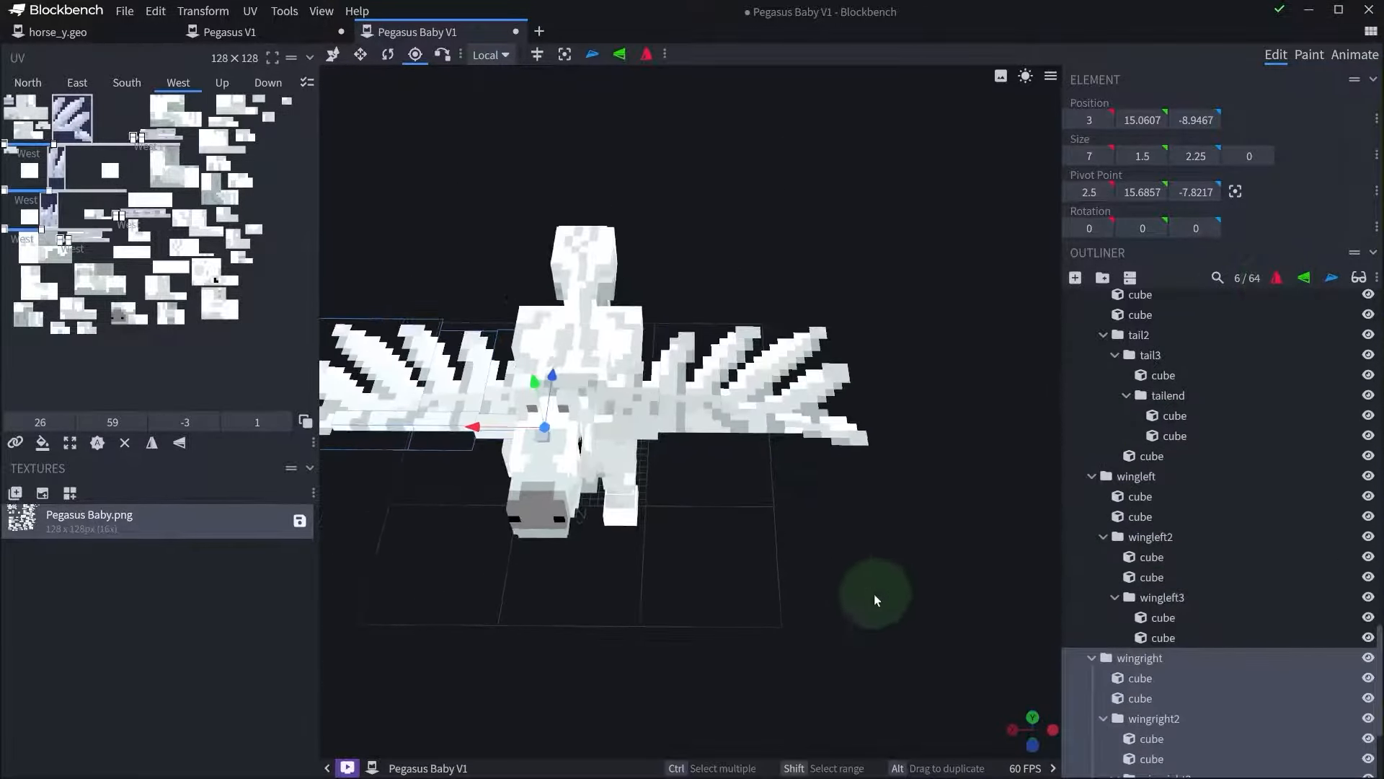
mouse_move(875, 600)
left_mouse_down()
mouse_move(671, 600)
mouse_move(837, 508)
mouse_move(660, 597)
mouse_move(777, 582)
left_mouse_up()
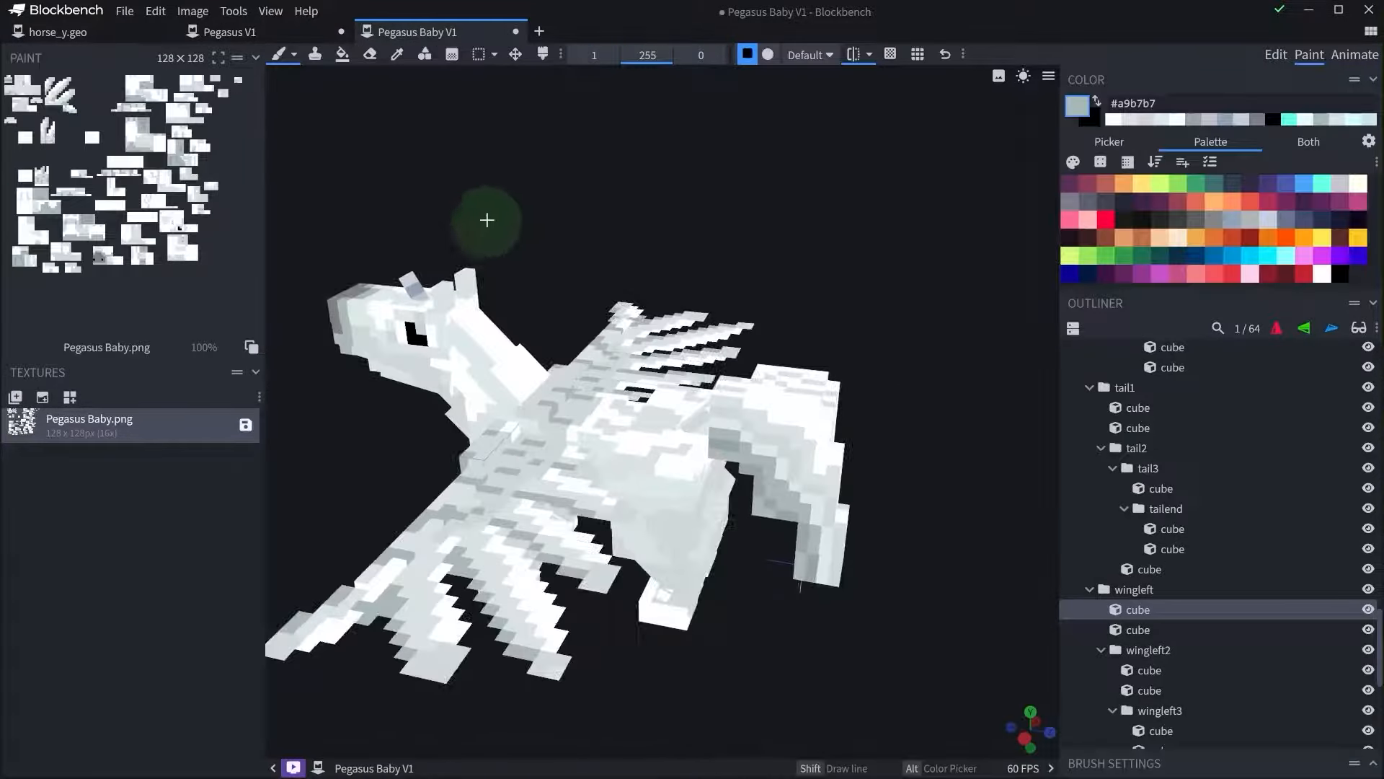
Preview the rider's seat position on the baby pegasus, then close the seat setup.
mouse_move(485, 220)
left_mouse_down()
mouse_move(568, 172)
mouse_move(452, 145)
left_mouse_up()
left_click(270, 10)
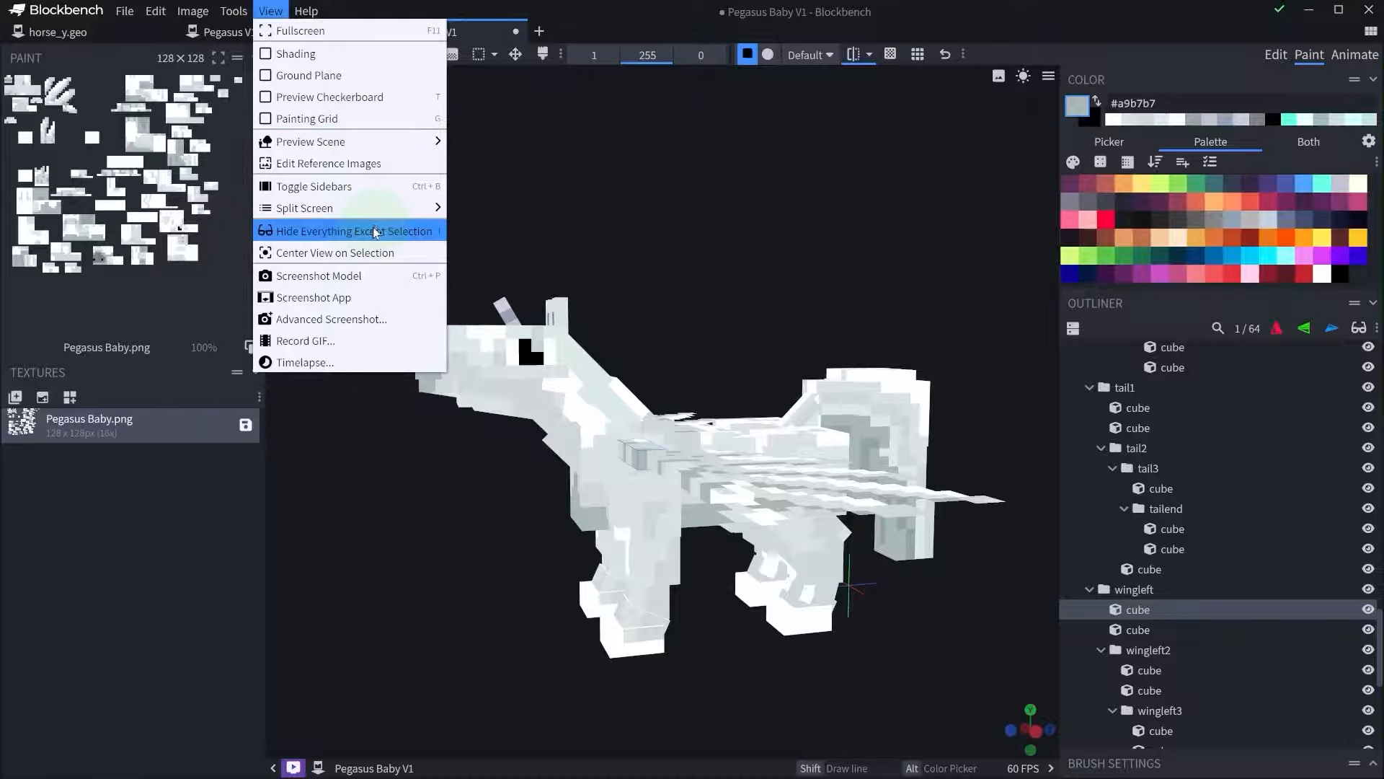
mouse_move(234, 11)
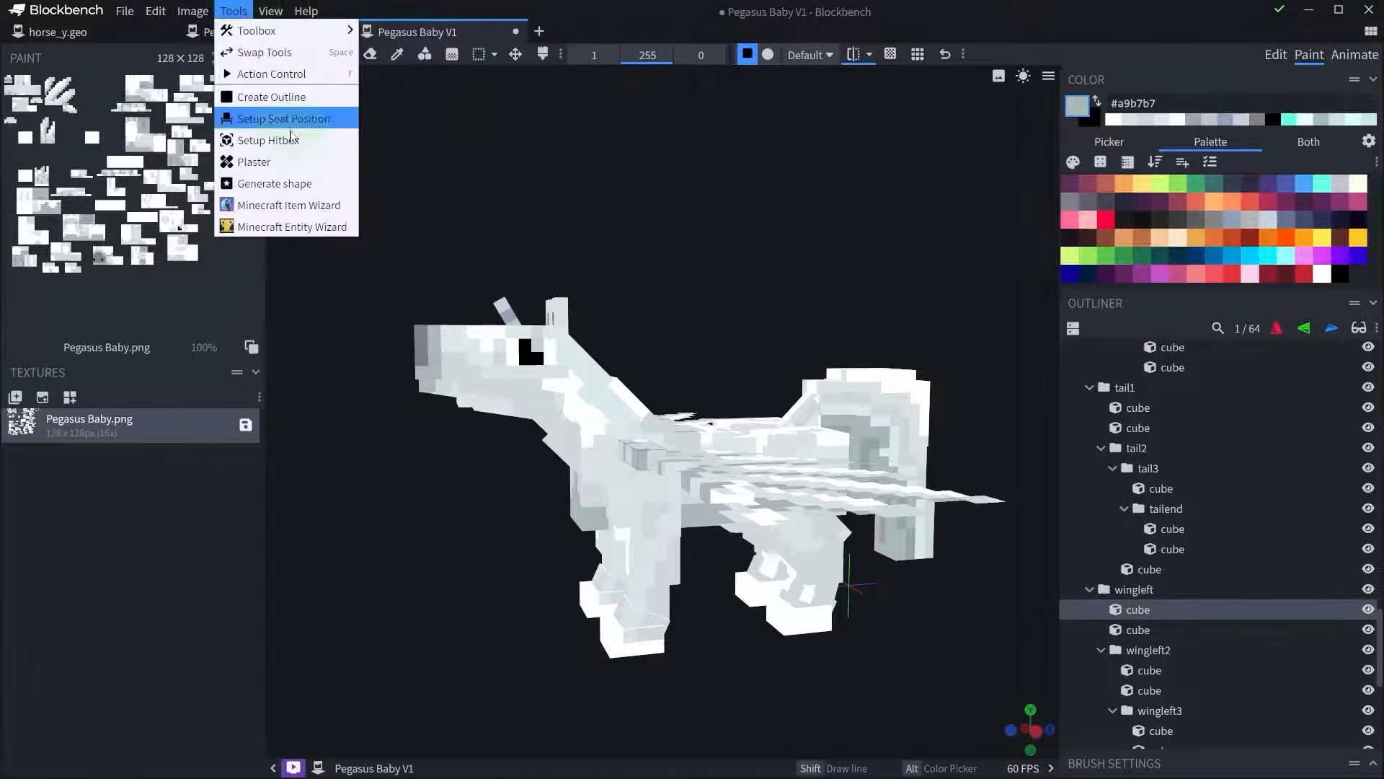
left_click(312, 117)
left_click_drag(358, 191, 587, 366)
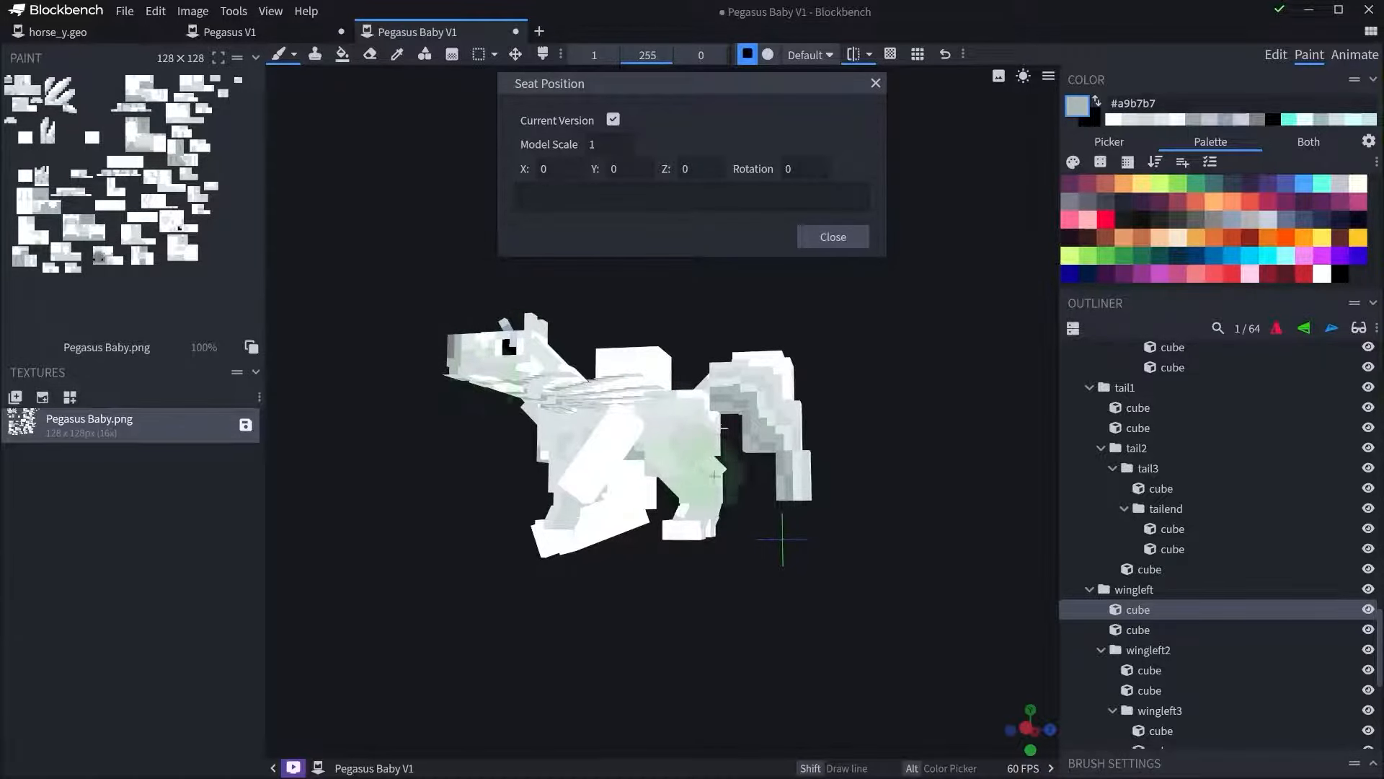
left_click(831, 236)
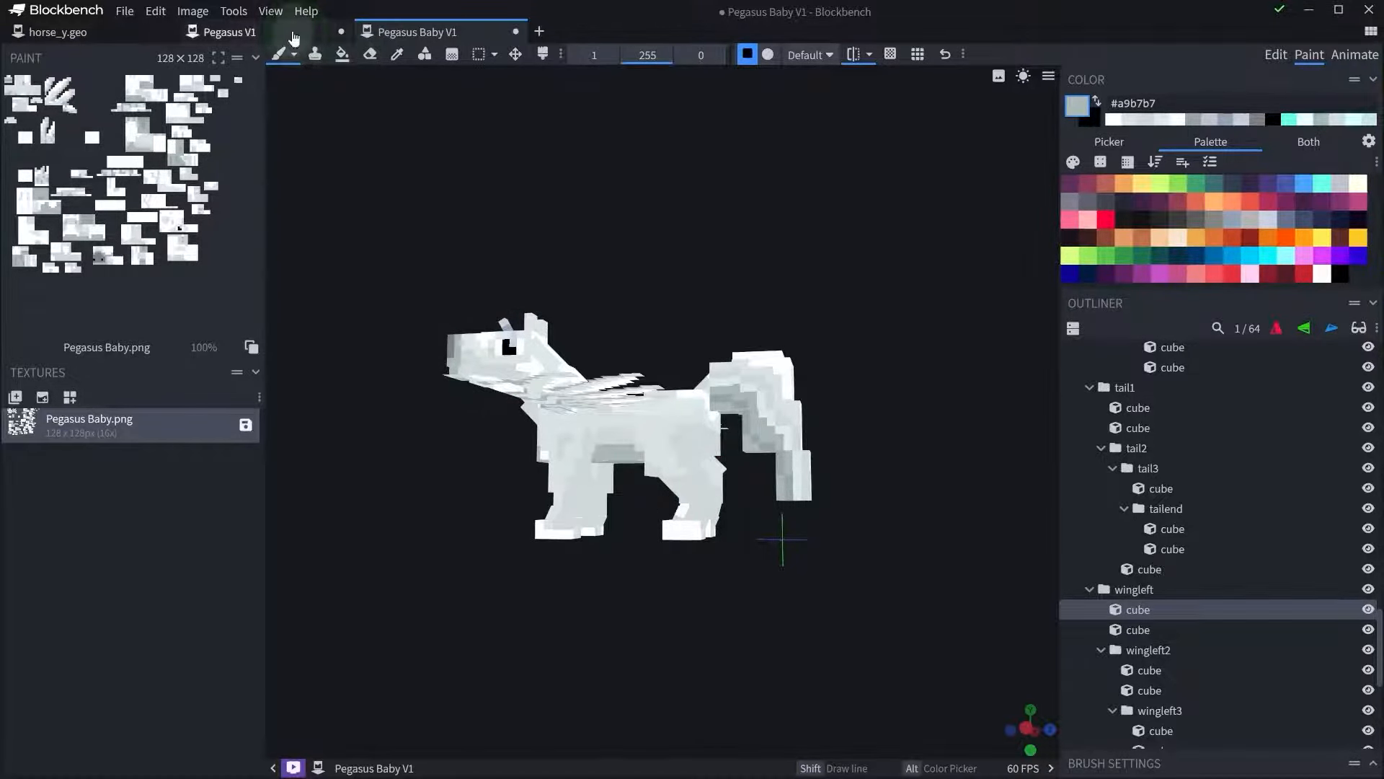
Switch to the Pegasus V1 model and preview the rider's seat position on the adult pegasus, then close the setup.
left_click(293, 38)
left_click(234, 11)
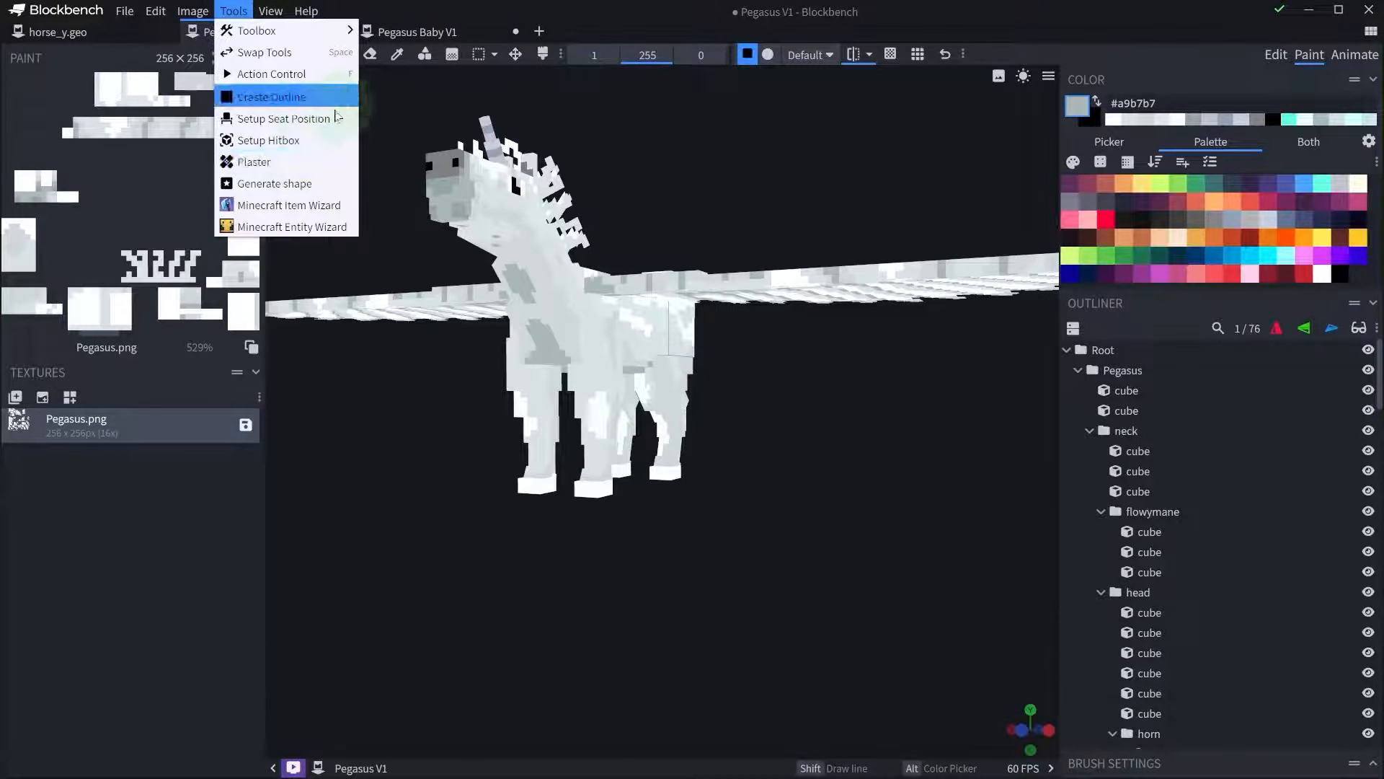
left_click(298, 126)
left_click_drag(723, 504, 778, 288)
left_click(833, 237)
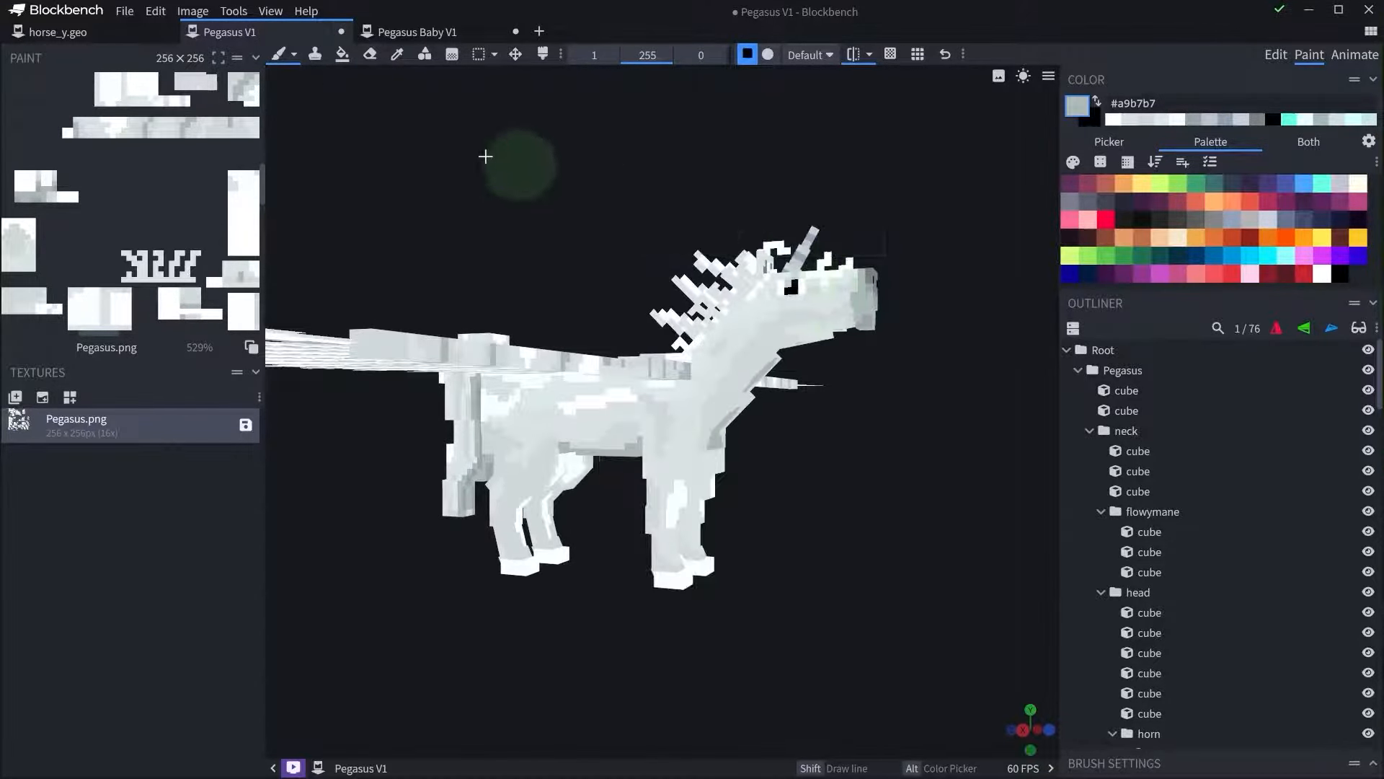
Return to the Pegasus Baby V1 model and sample white #ffffff from the top of the body.
left_click(408, 32)
left_click_drag(816, 642, 766, 334)
scroll(658, 331, "up", 4)
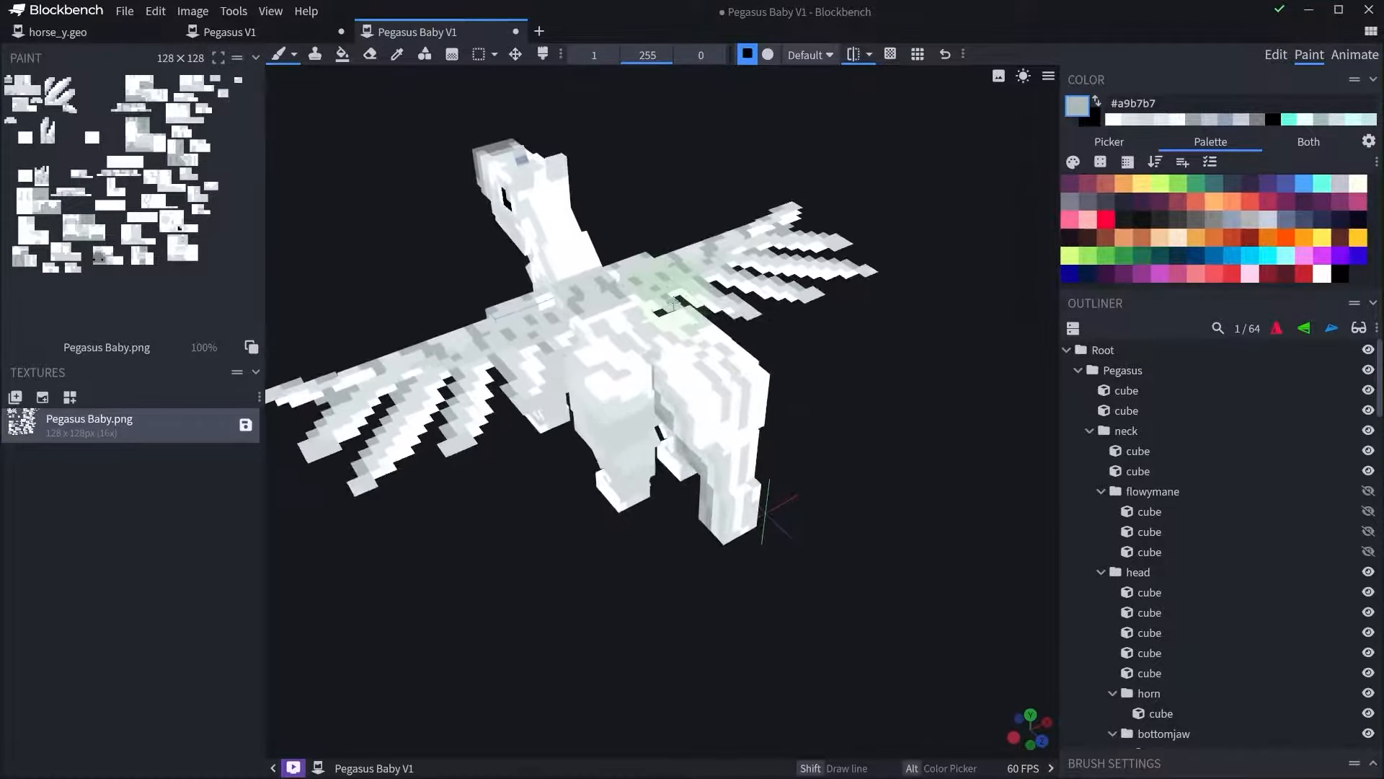
left_click(585, 294, "alt")
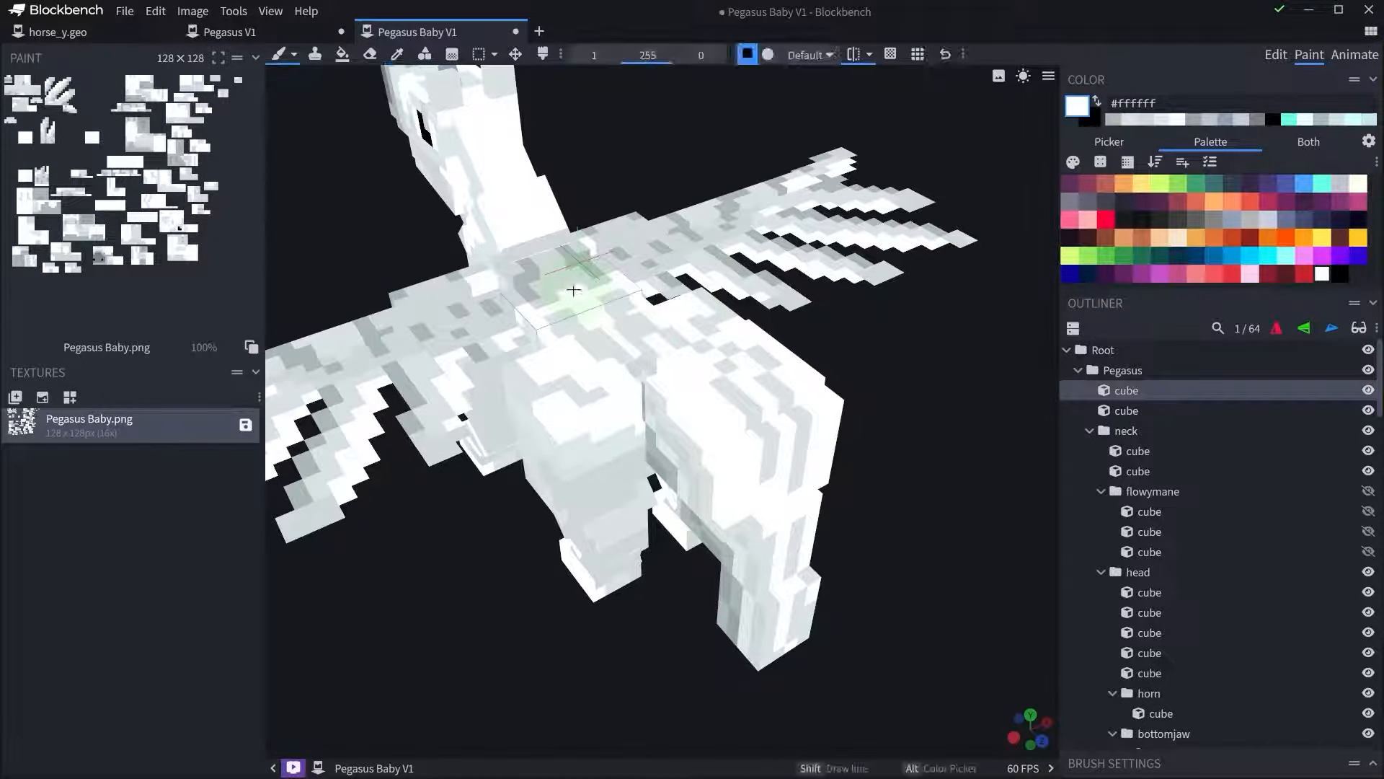
In the Pegasus V1 model, sample the light grey #dae3e3 from the adult's flowing mane.
left_click(314, 30)
left_click_drag(930, 559, 658, 447)
scroll(658, 448, "up", 3)
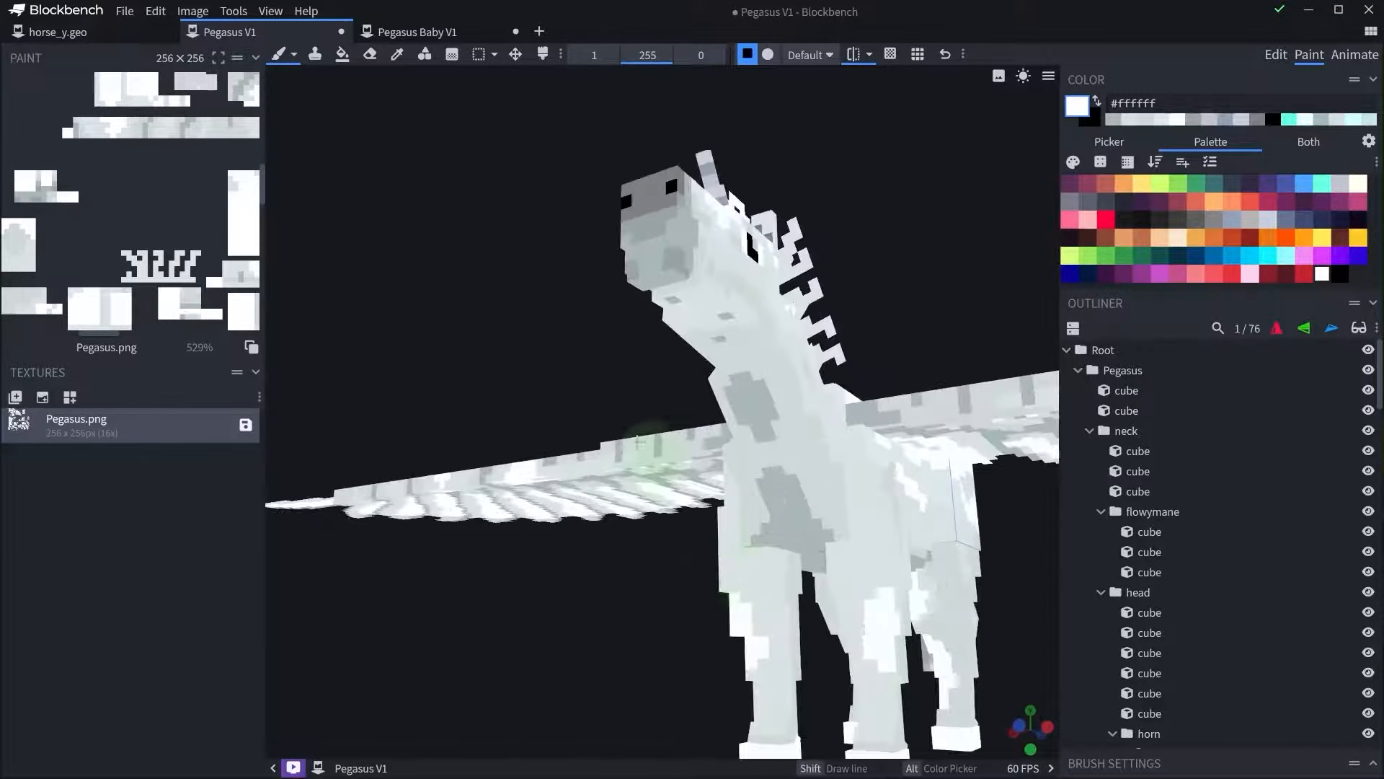
left_click_drag(462, 308, 420, 307)
left_click(773, 284, "alt")
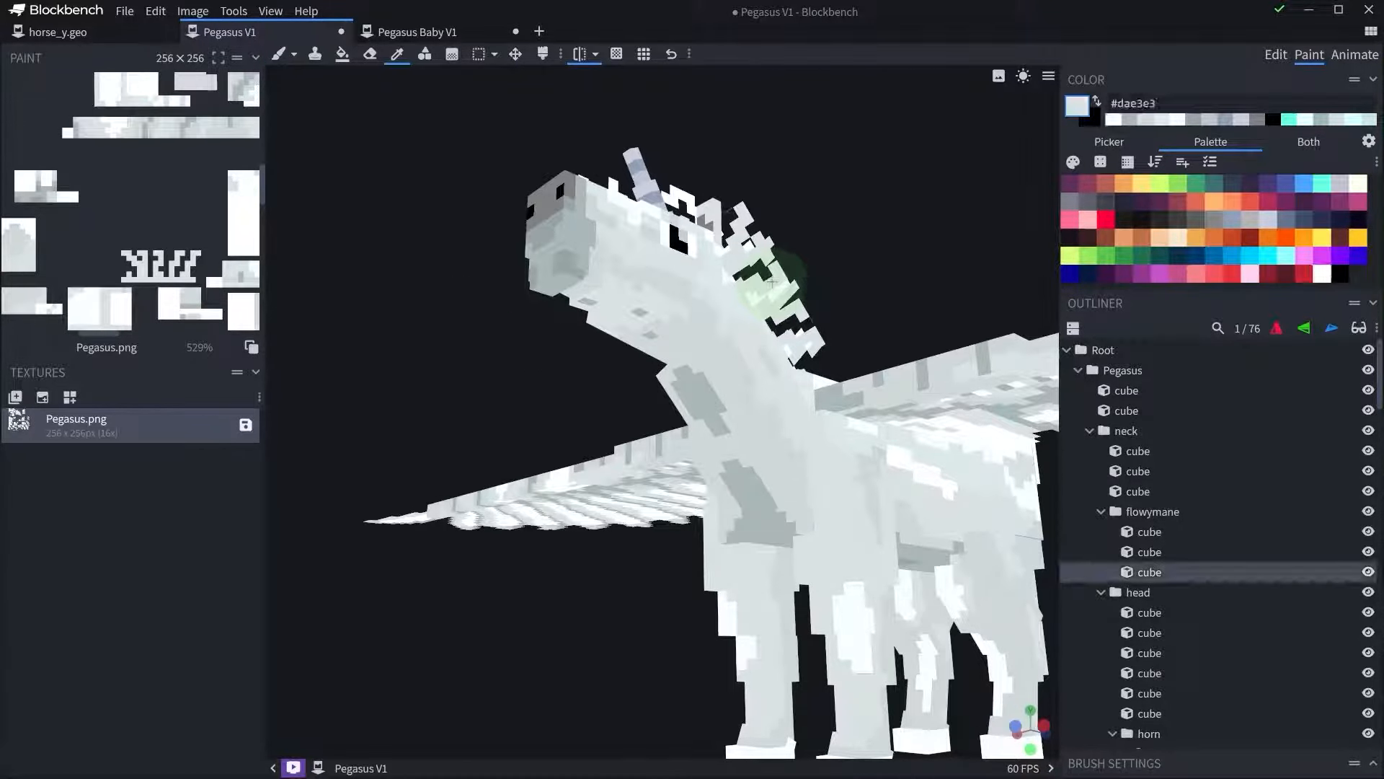
Return to the Pegasus Baby V1 model and make the flowymane group visible.
left_click(417, 31)
scroll(853, 354, "down", 3)
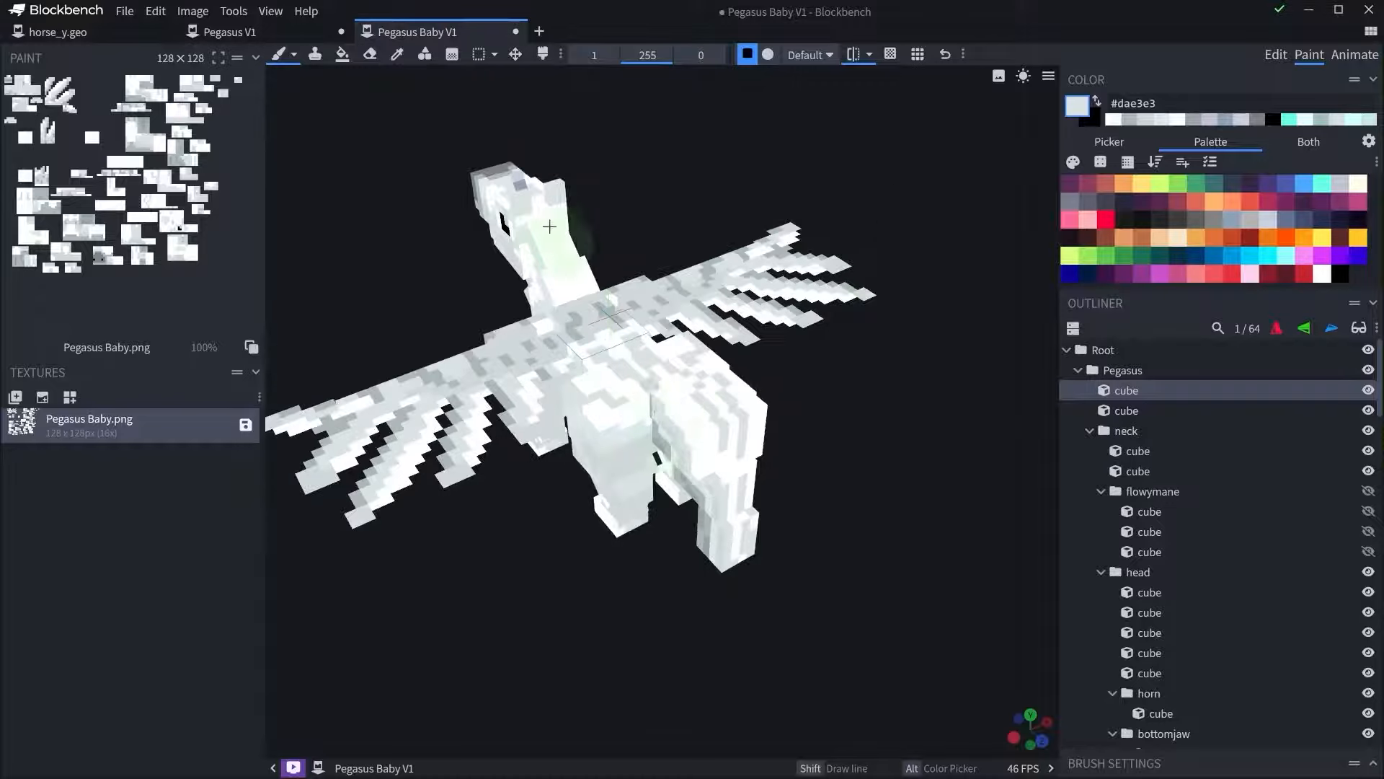
left_click_drag(598, 202, 724, 145)
right_click_drag(690, 191, 635, 328)
left_click(1365, 494)
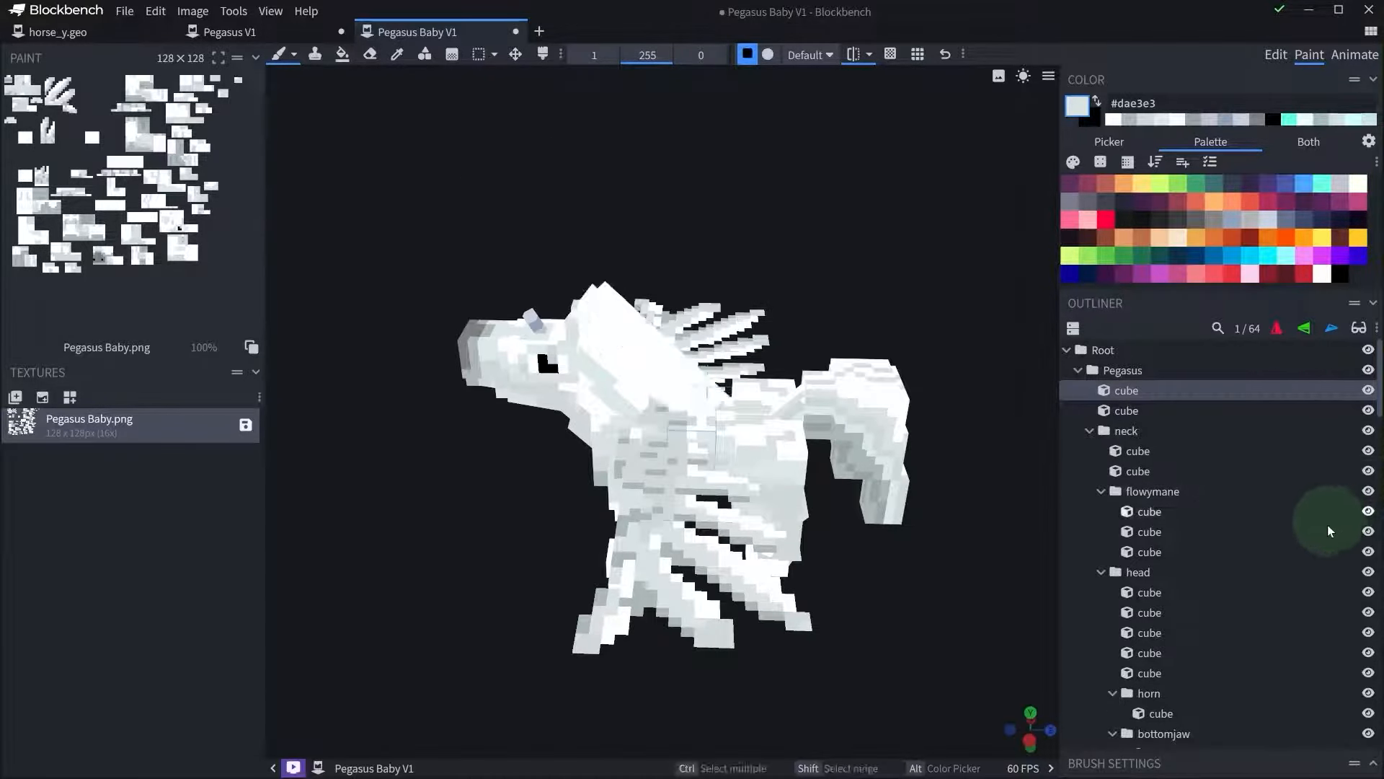
Isolate the flowymane2 group by hiding everything else in the model.
scroll(1326, 531, "down", 5)
left_click(1370, 414)
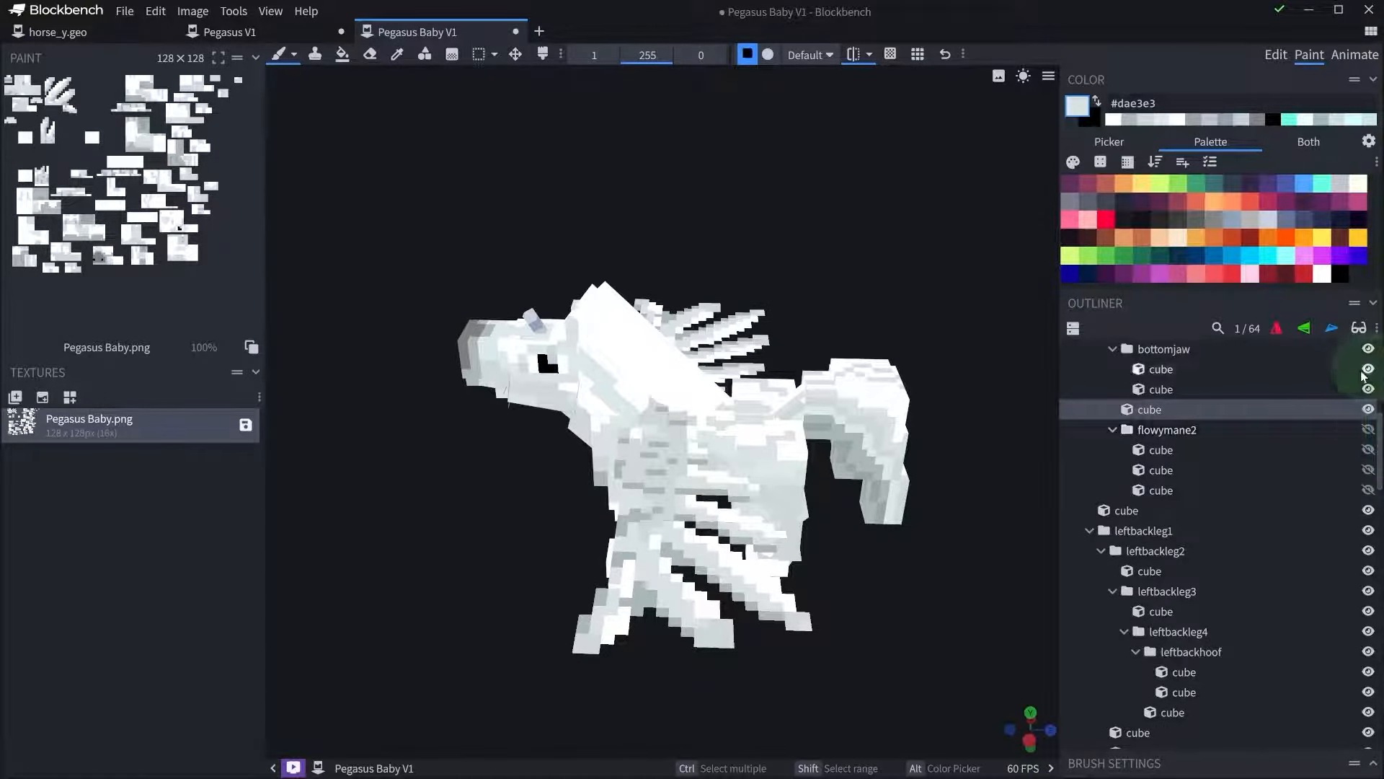
left_click(1290, 430)
left_click(1358, 328)
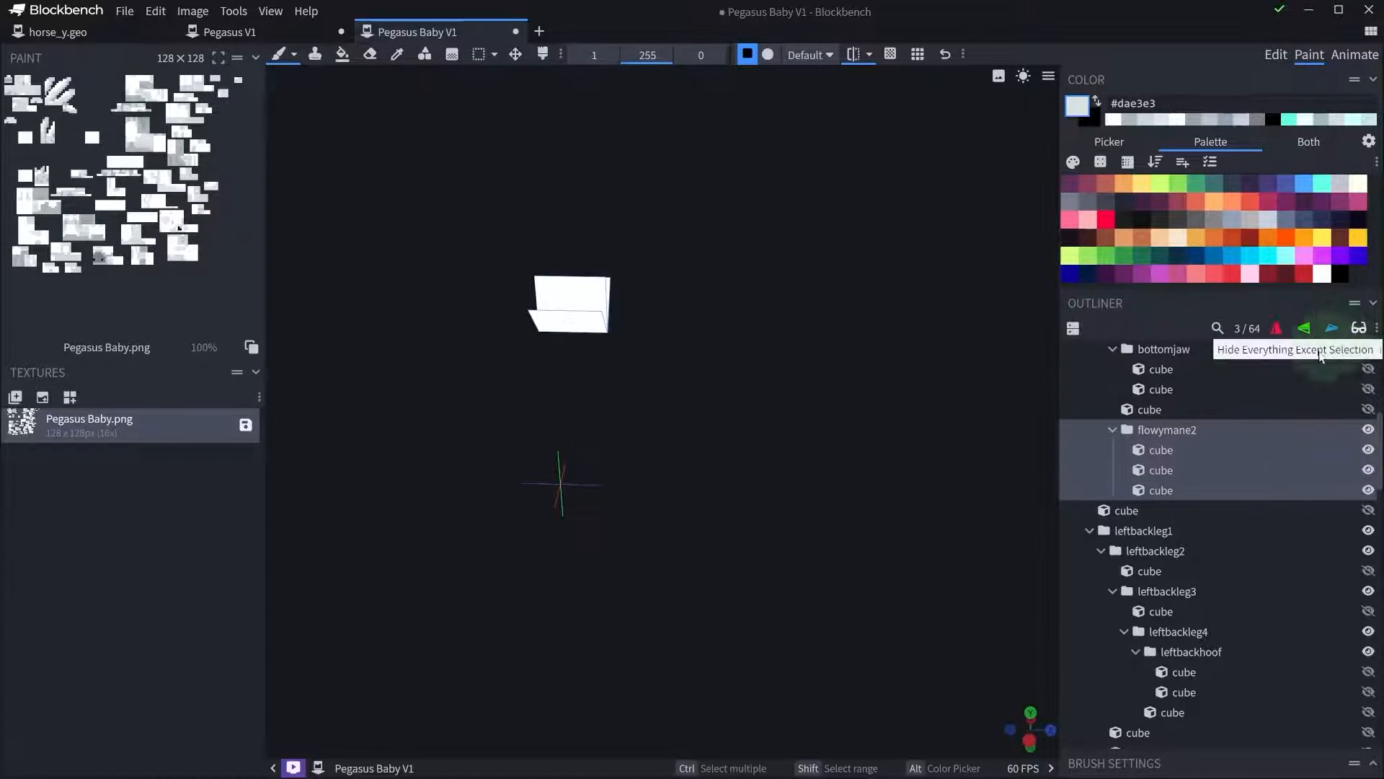
Delete the two tilted cubes of flowymane2, keep the upright plane, and go back to painting with the eraser.
left_click_drag(744, 345, 750, 381)
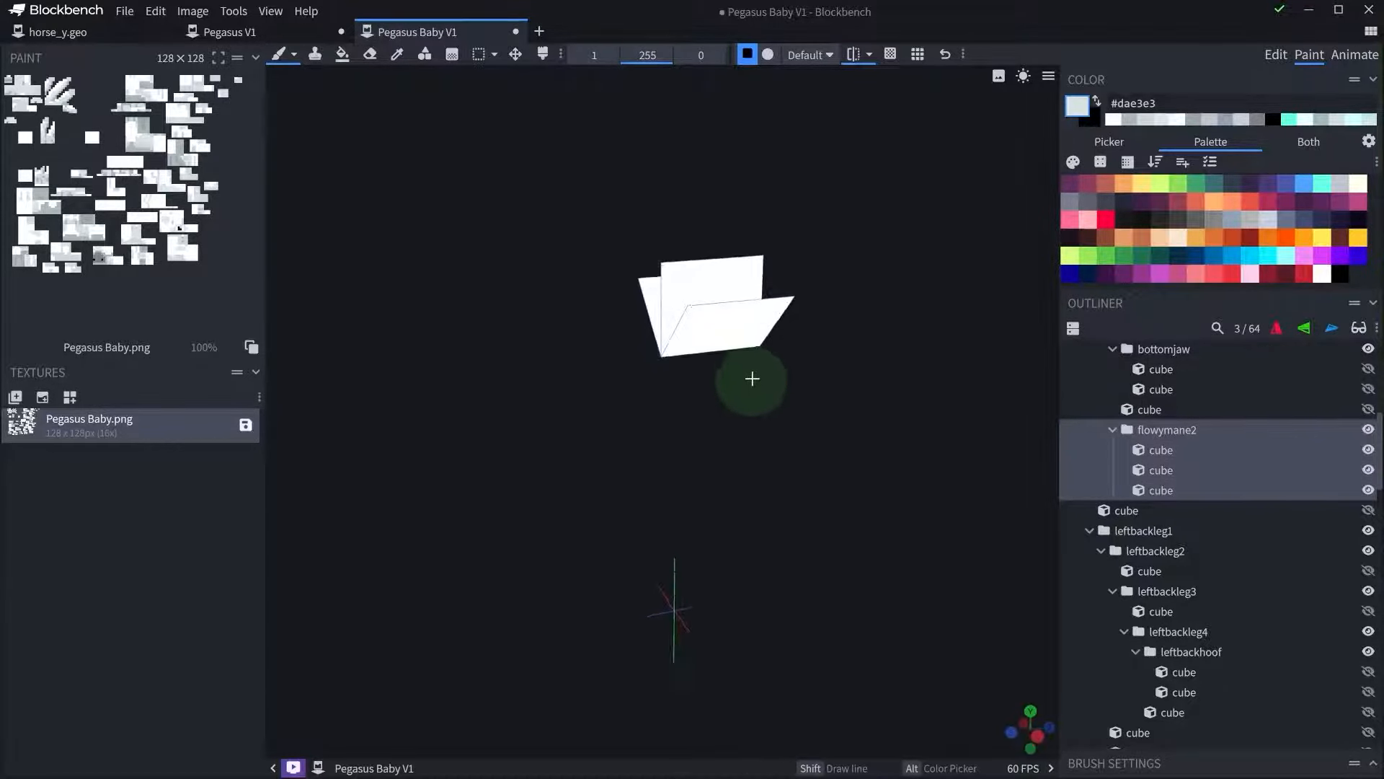
left_click(1275, 54)
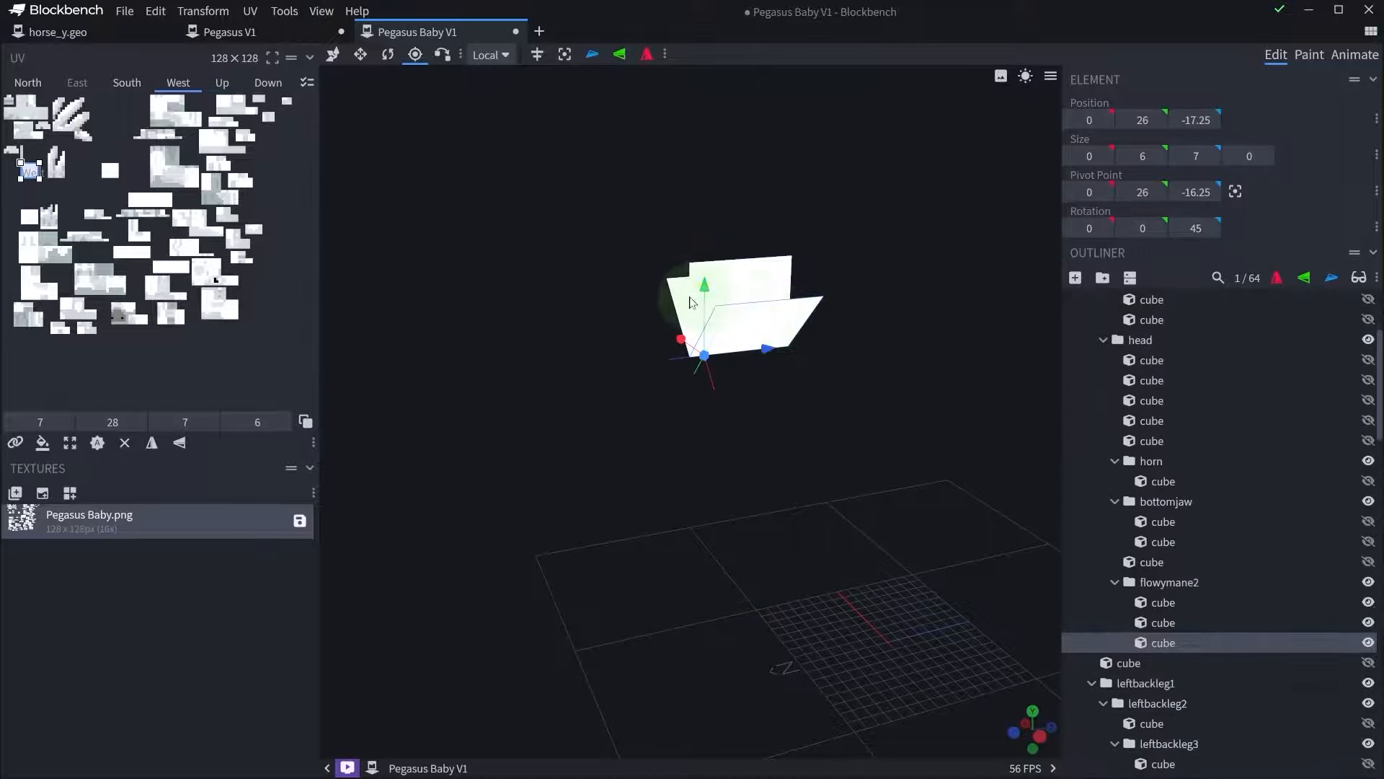
key("2")
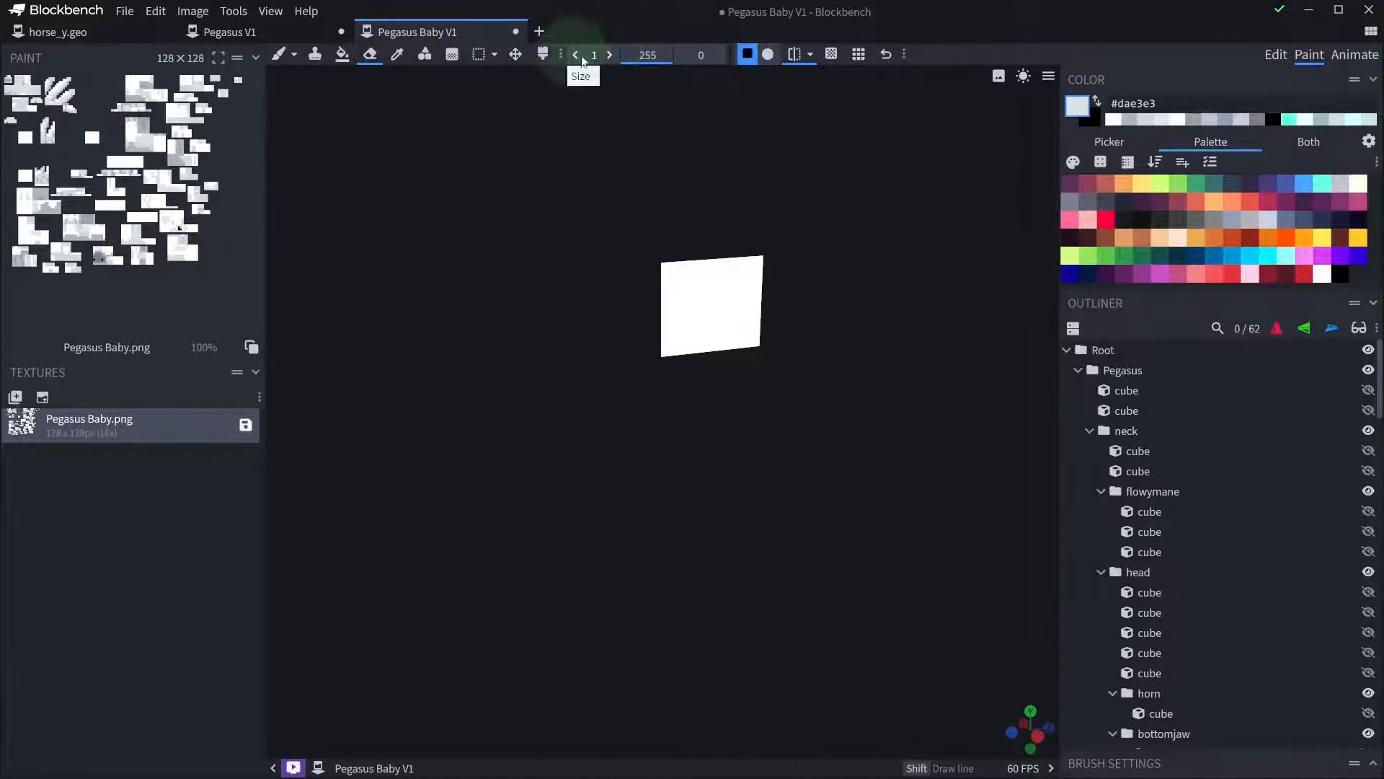
Check the mane on the Pegasus V1 model and erase the baby's flowymane2 plane into a curved strand.
left_click(229, 31)
scroll(743, 253, "up", 5)
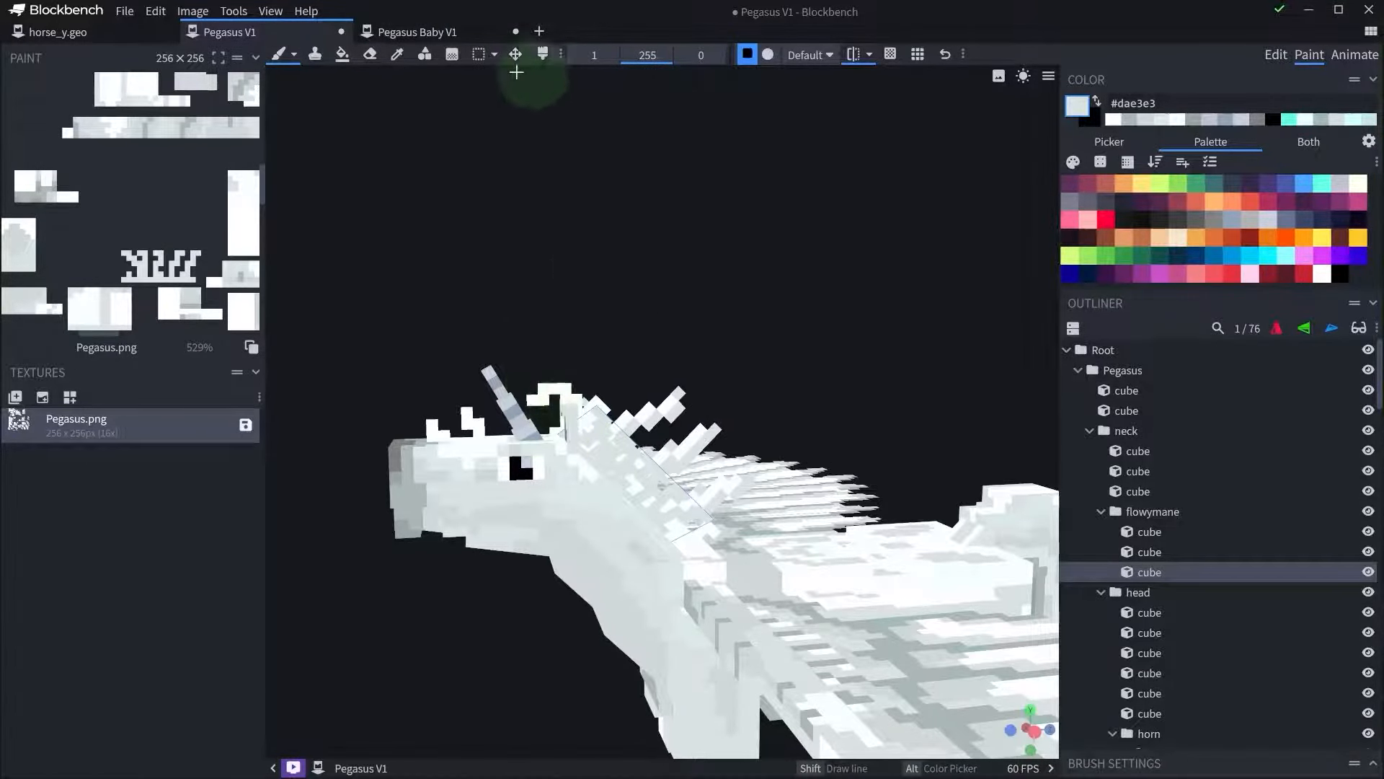
left_click(404, 33)
left_click(681, 303)
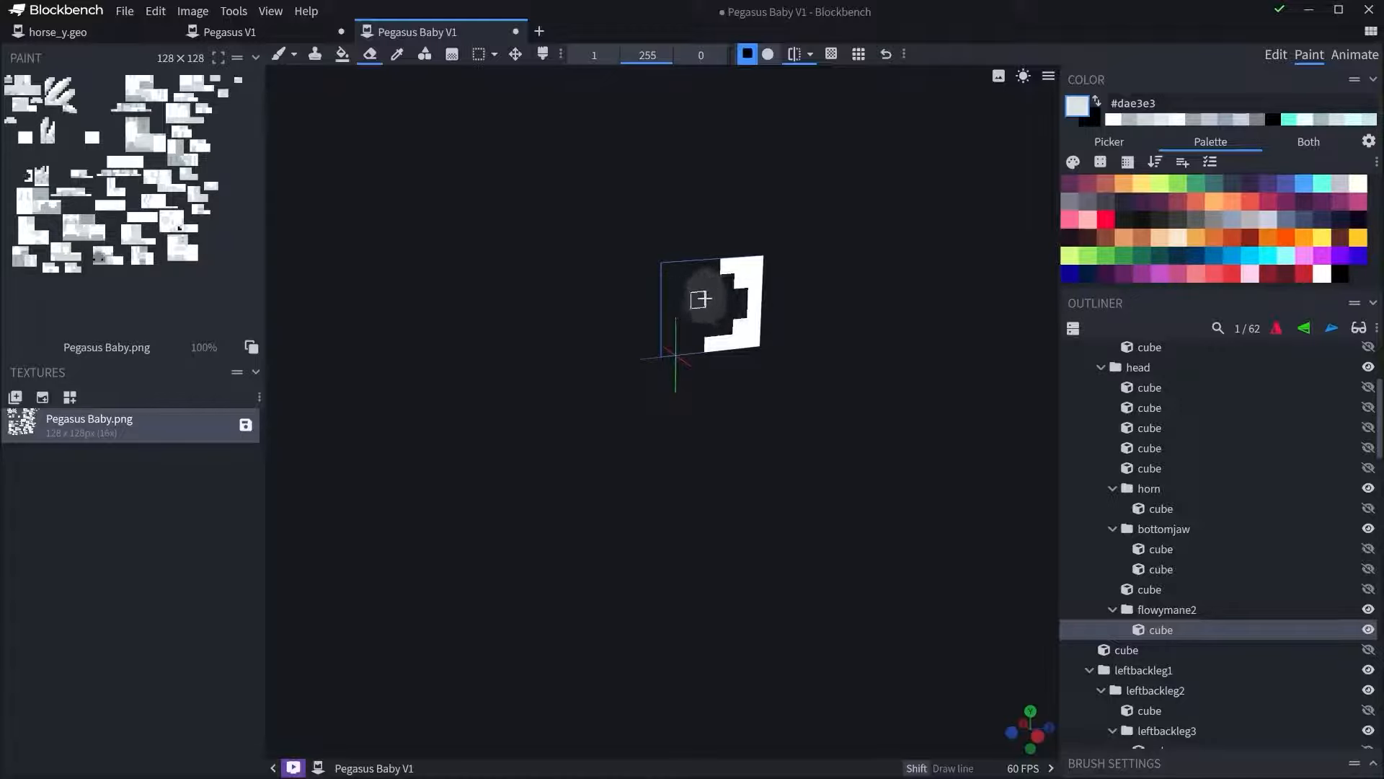
Refine the flowymane2 curl by erasing its outer corner pixel and painting a white #ffffff pixel at its inner tip.
left_click_drag(851, 267, 800, 306)
scroll(800, 305, "up", 4)
right_click_drag(800, 306, 930, 391)
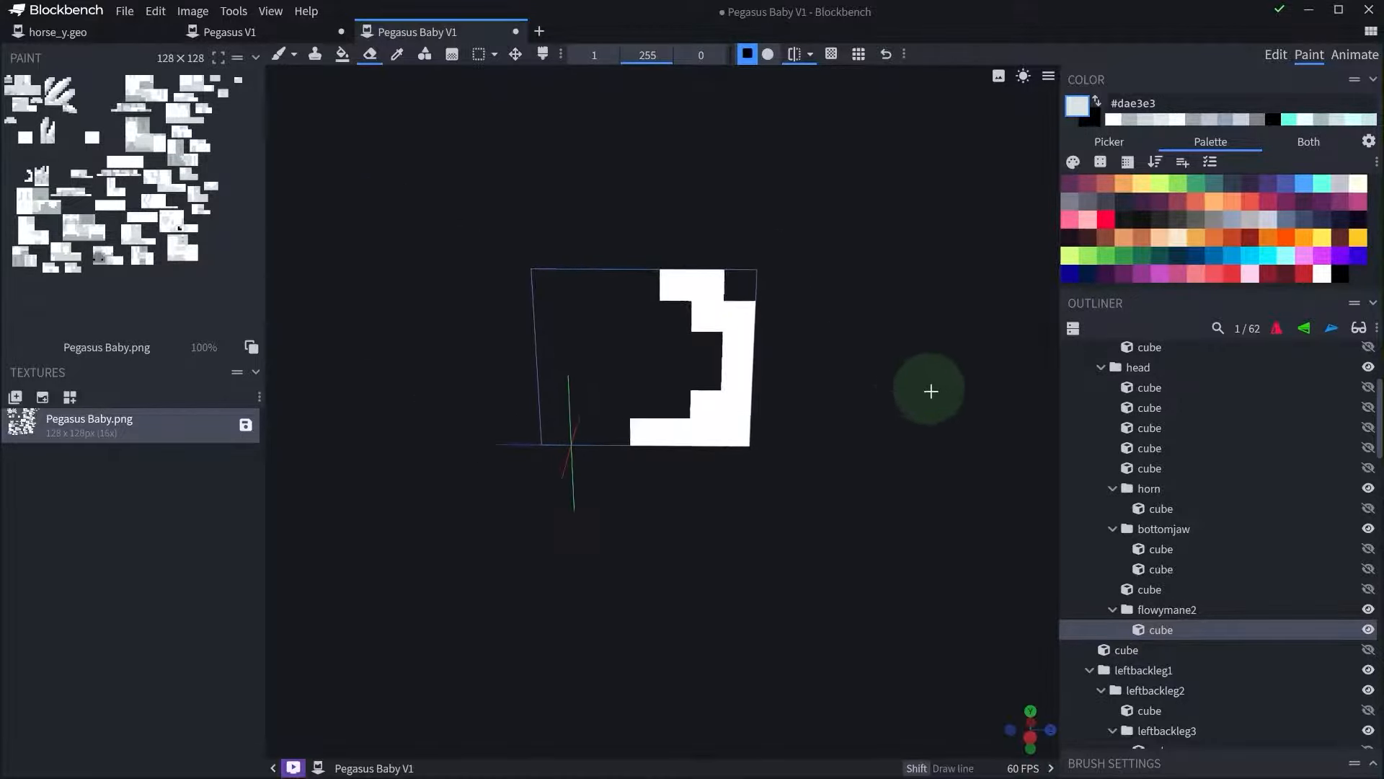
key("b")
left_click(699, 278, "alt")
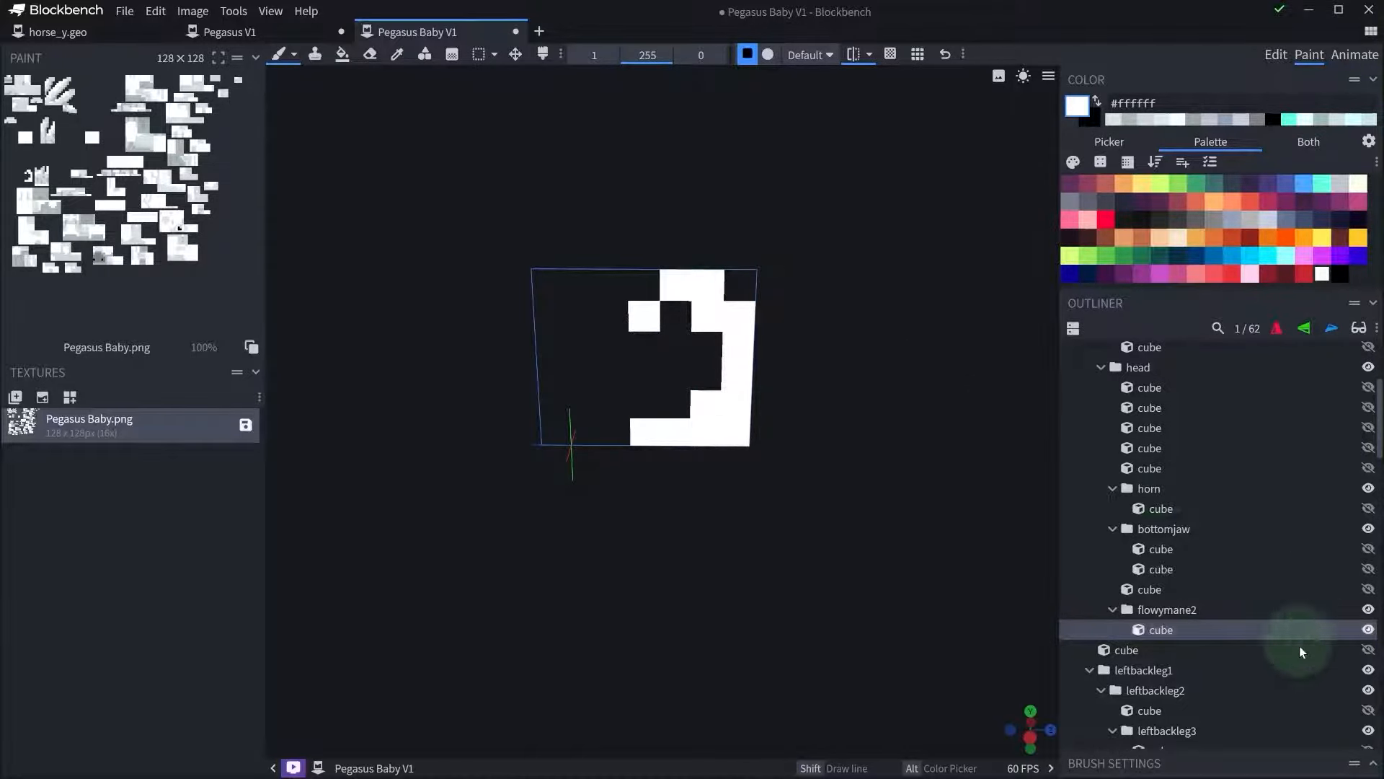
Hide the flowymane2 group and show the flowymane group on its own.
left_click(1369, 613)
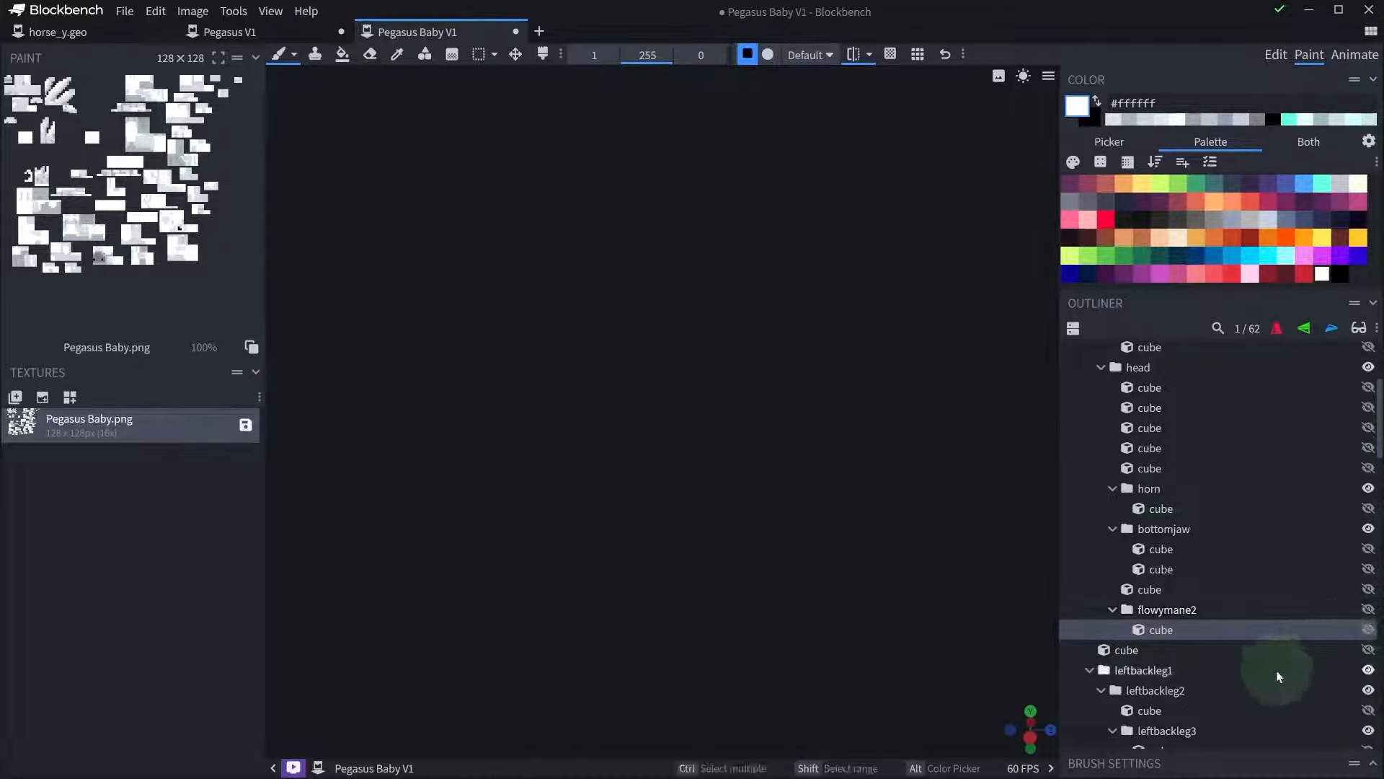
scroll(1257, 606, "down", 3)
scroll(1259, 611, "up", 6)
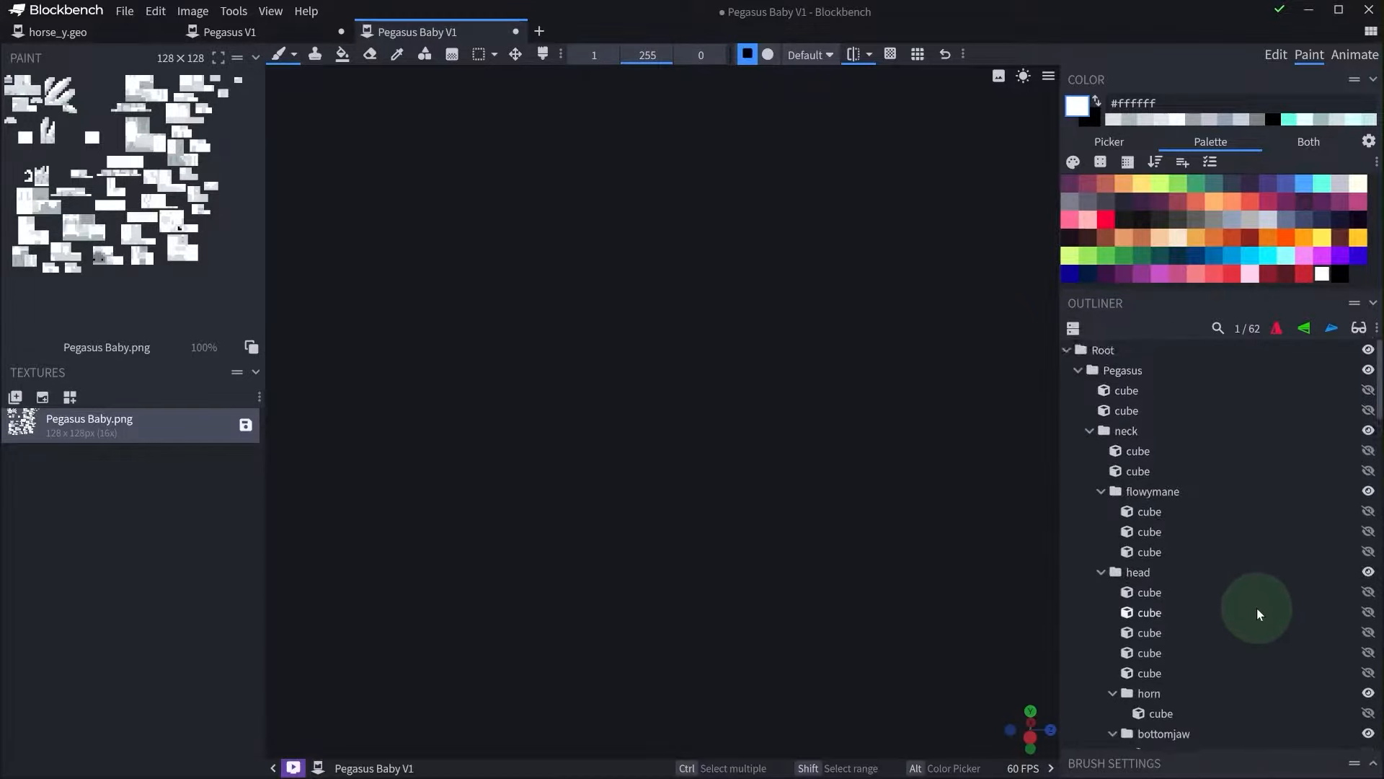
left_click(1367, 491)
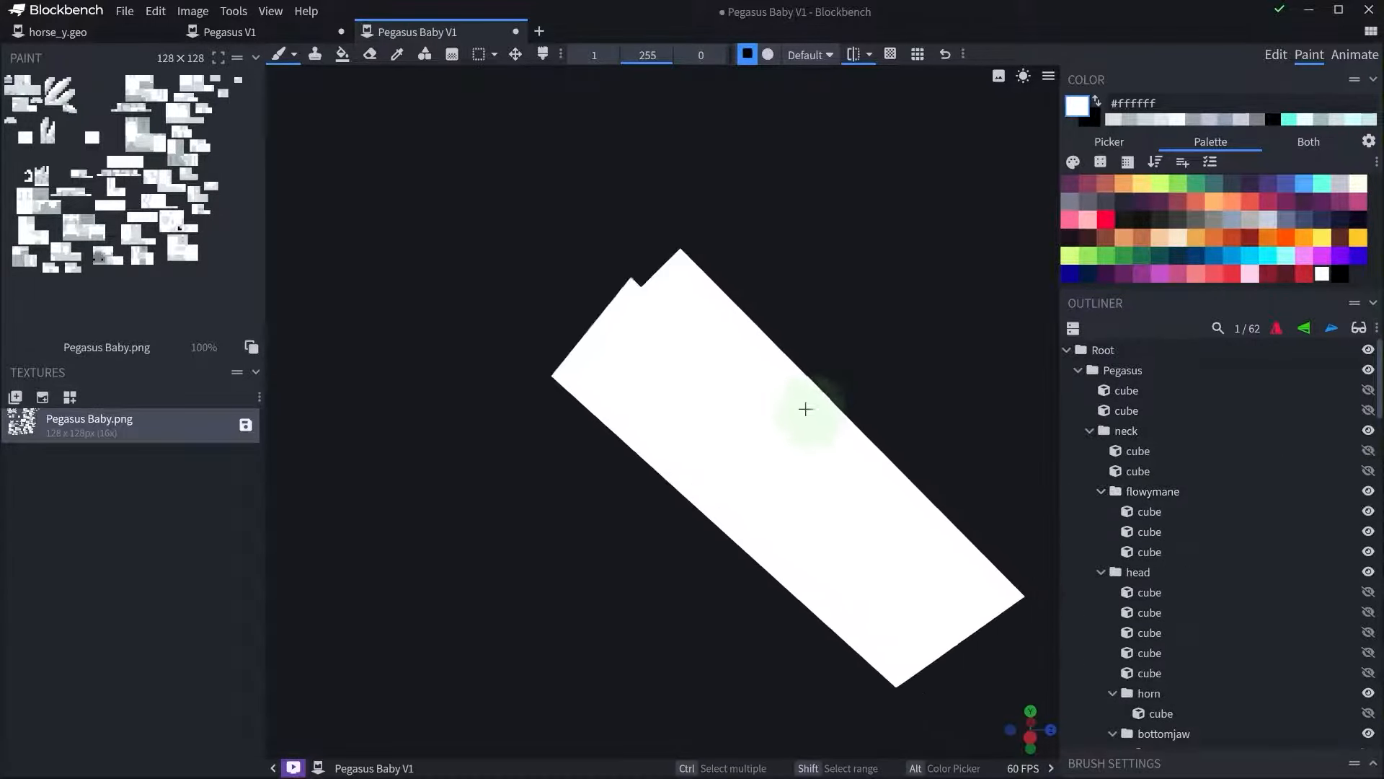
Clear the white fill from the flowymane planes using the eraser at size 18.
left_click_drag(812, 192, 645, 269)
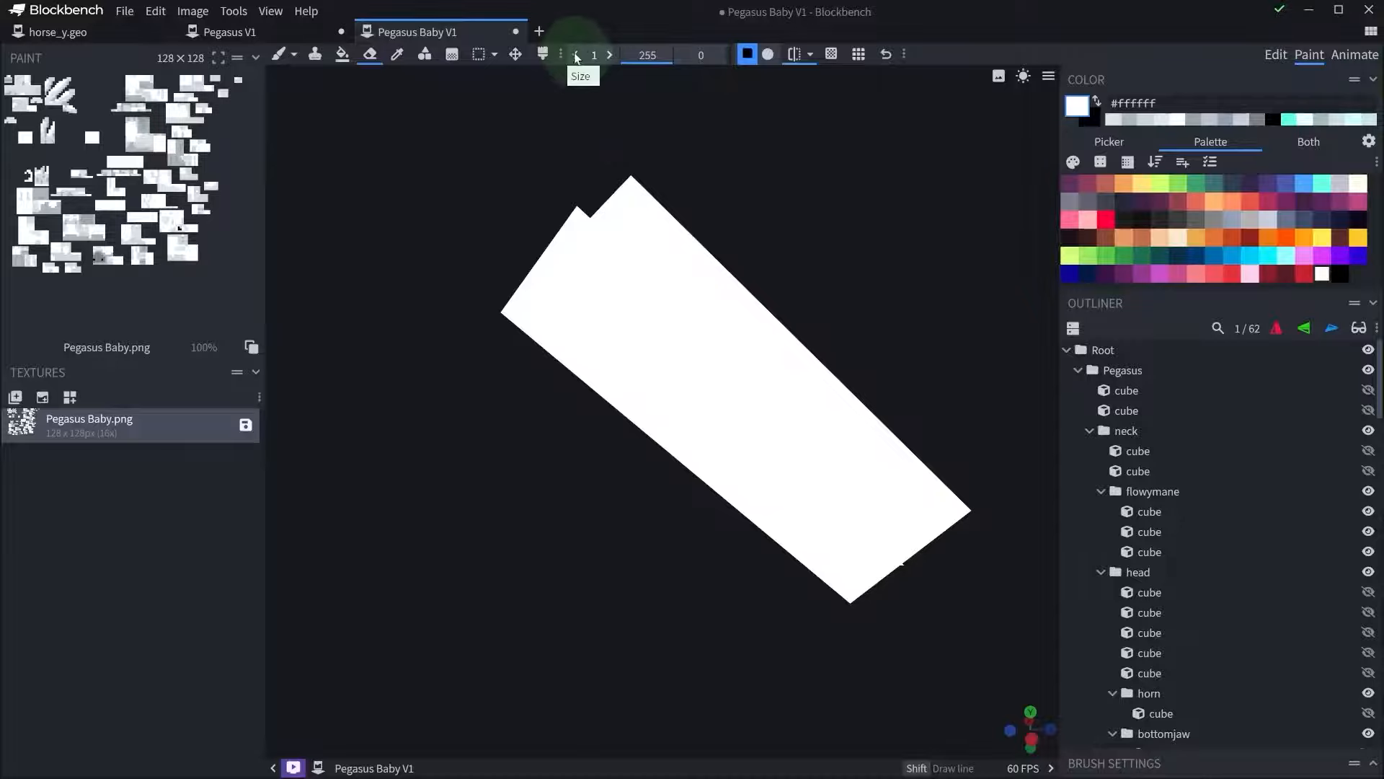
left_click(744, 377)
left_click_drag(751, 312, 769, 296)
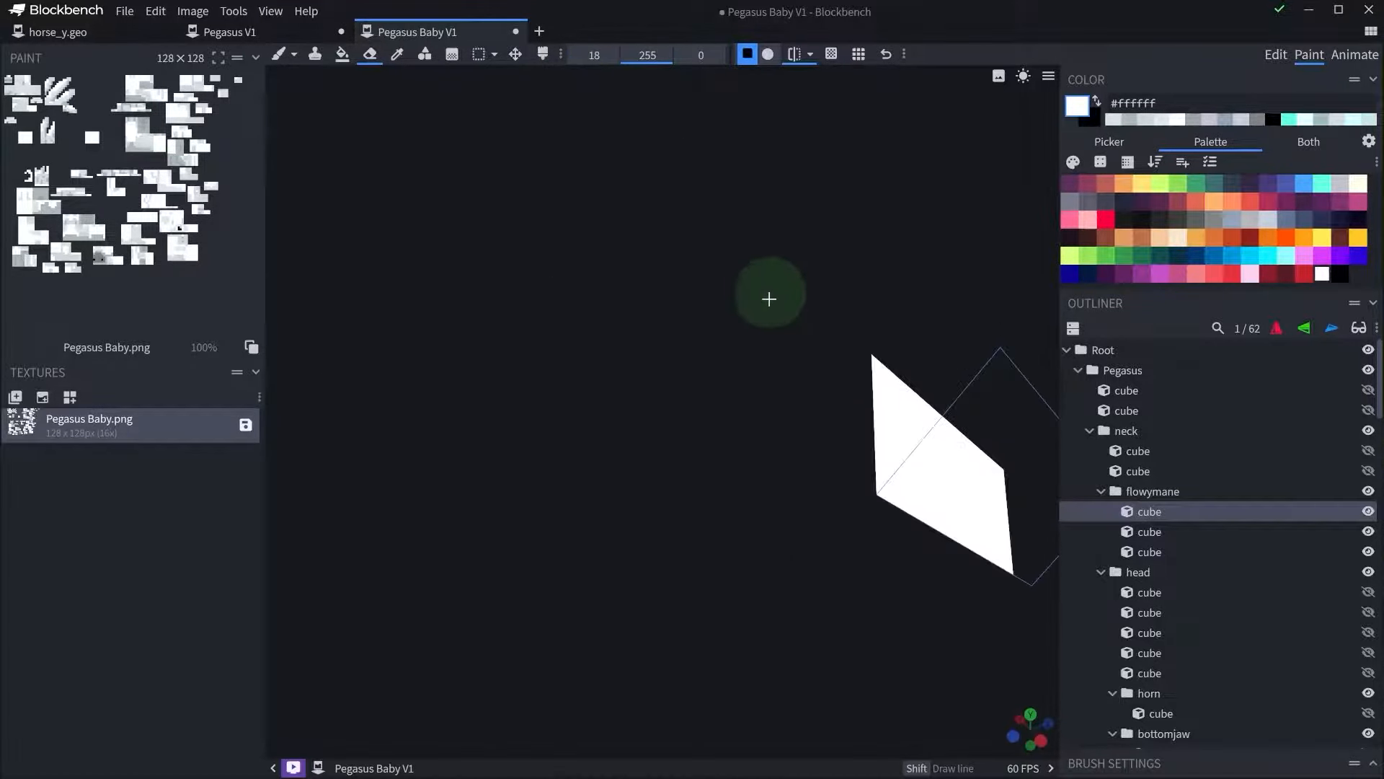
left_click(888, 396)
left_click_drag(865, 395, 781, 374)
left_click(782, 411)
mouse_move(900, 343)
left_mouse_down()
mouse_move(757, 379)
mouse_move(742, 207)
mouse_move(760, 183)
left_mouse_up()
left_click(561, 521)
Switch to the brush and sample light grey #dae3e3 from the neck mane plane of the Pegasus V1 model.
key("b")
left_click(233, 39)
right_click_drag(676, 276, 700, 308)
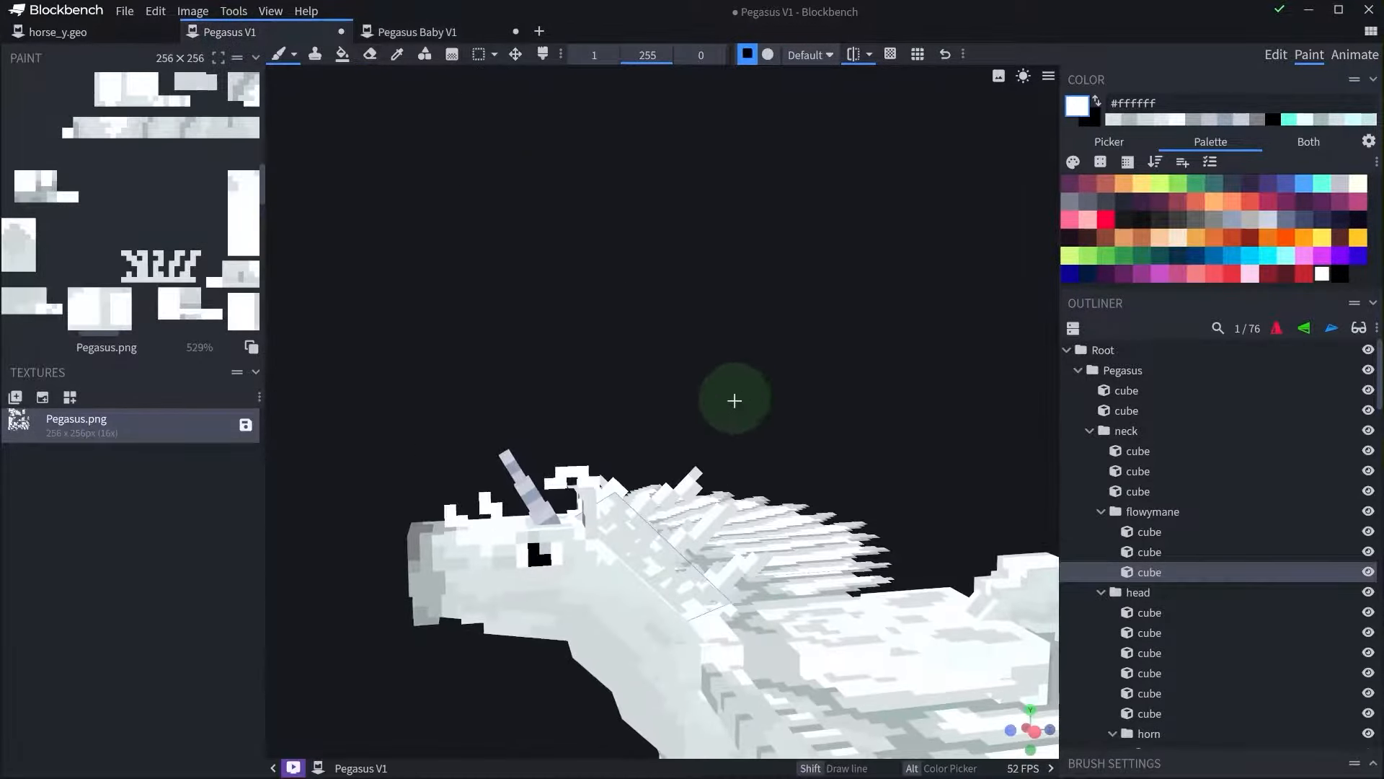
scroll(736, 404, "up", 3)
right_click_drag(740, 432, 696, 314)
key("alt")
left_click(658, 426, "alt")
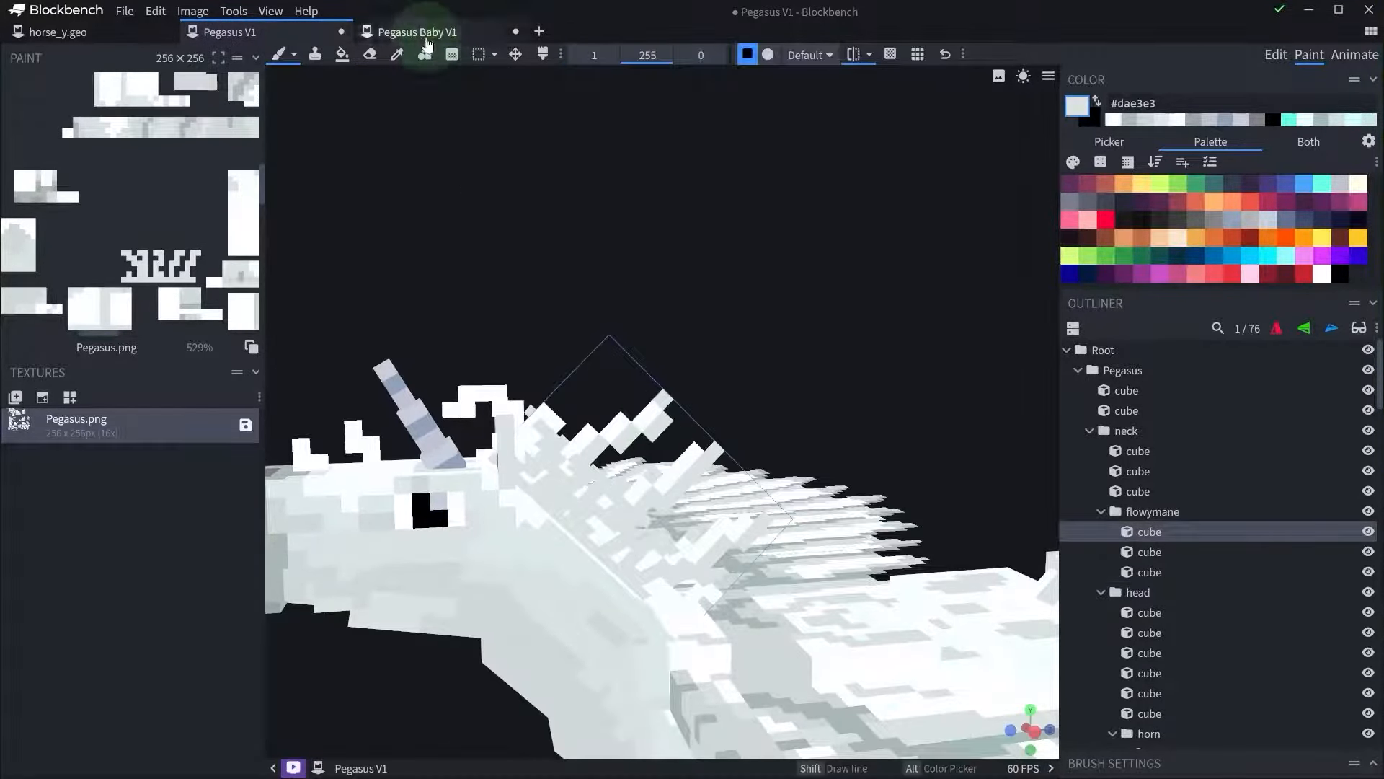
Return to the Pegasus Baby V1 model and bring its isolated flowymane planes into view.
left_click(427, 36)
left_click_drag(825, 294, 742, 280)
left_click_drag(811, 372, 453, 370)
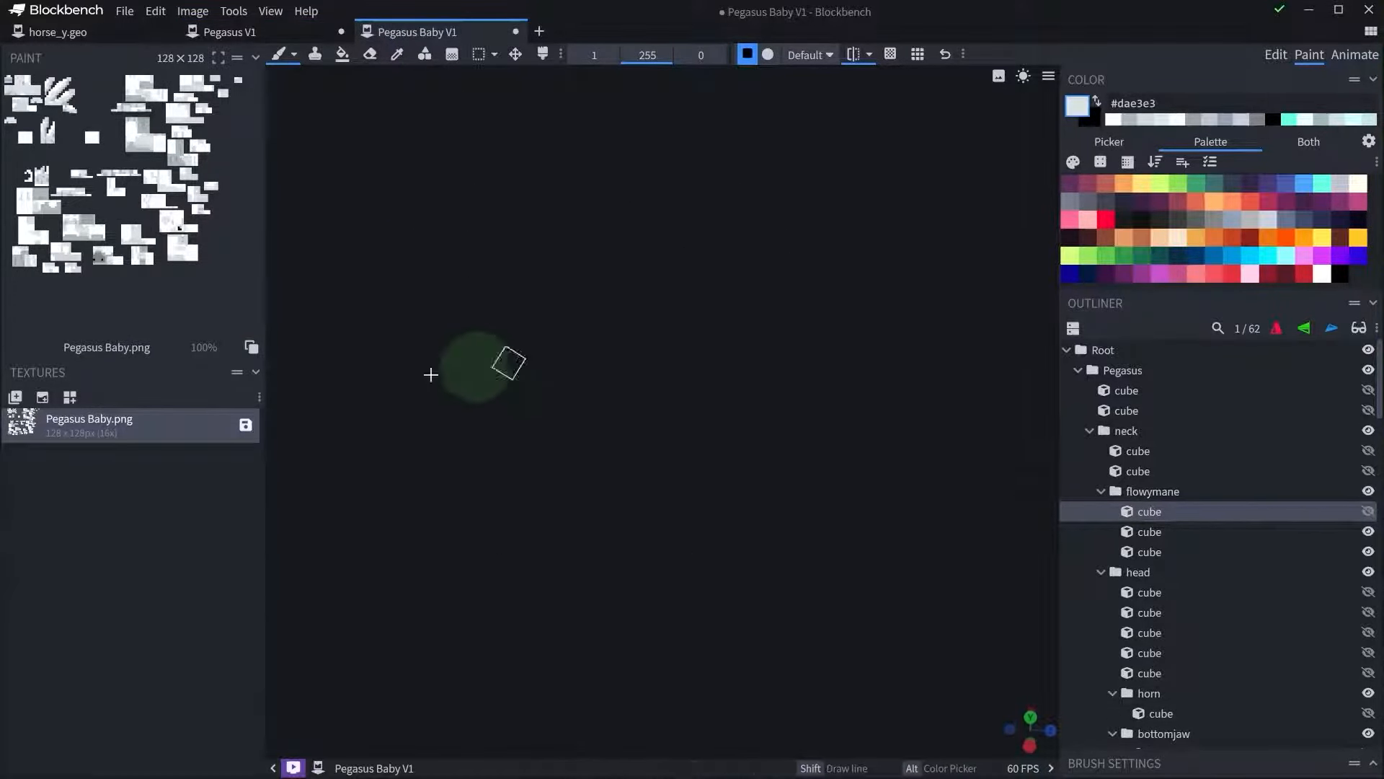
Try painting light grey #dae3e3 pixels on the third flowymane plane, undoing the misplaced strokes.
left_click(516, 352)
mouse_move(517, 351)
middle_mouse_down()
mouse_move(622, 204)
mouse_move(606, 178)
middle_mouse_up()
key("ctrl+z")
mouse_move(613, 153)
right_mouse_down()
mouse_move(683, 232)
mouse_move(395, 366)
right_mouse_up()
left_click(416, 360)
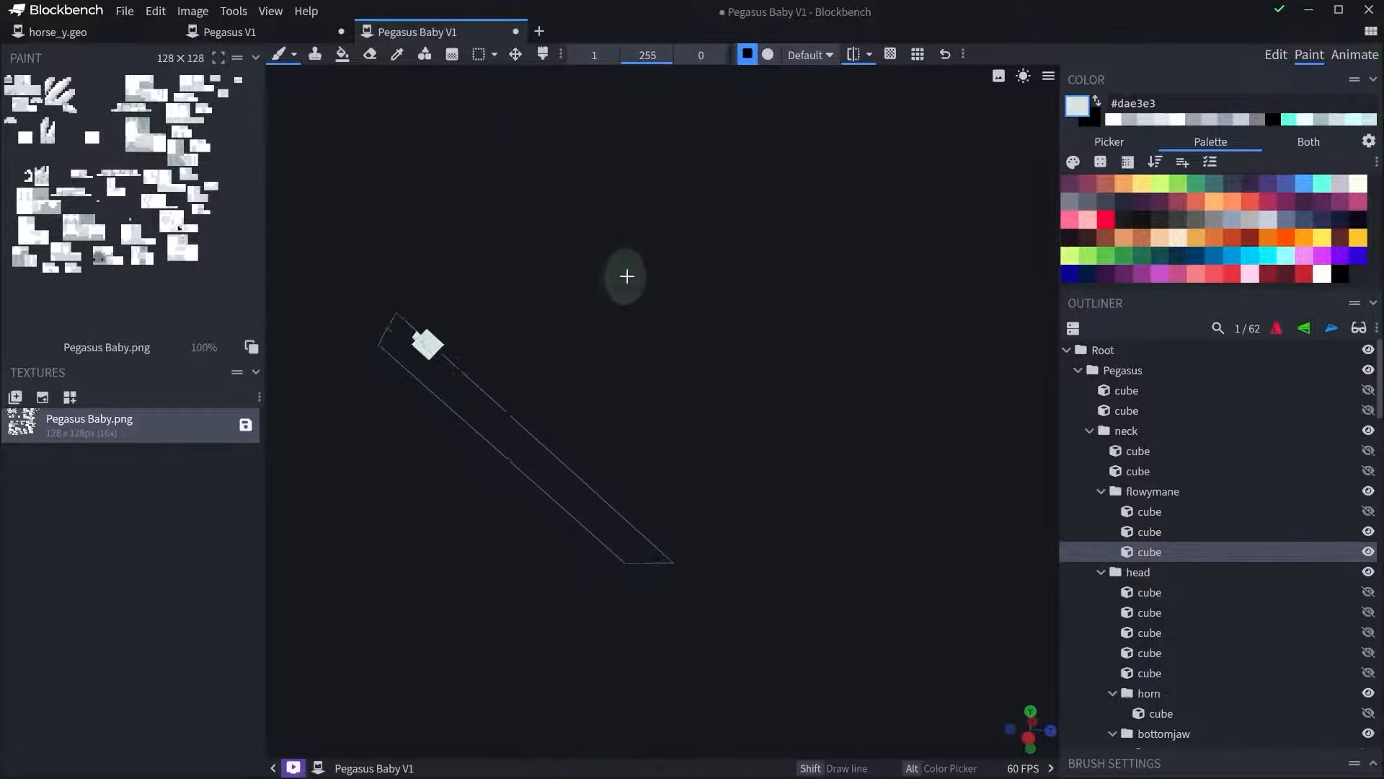
left_click_drag(627, 277, 627, 270)
key("ctrl+z")
key("ctrl+z")
mouse_move(667, 312)
left_mouse_down()
mouse_move(667, 333)
mouse_move(569, 404)
mouse_move(719, 303)
left_mouse_up()
left_click(637, 309)
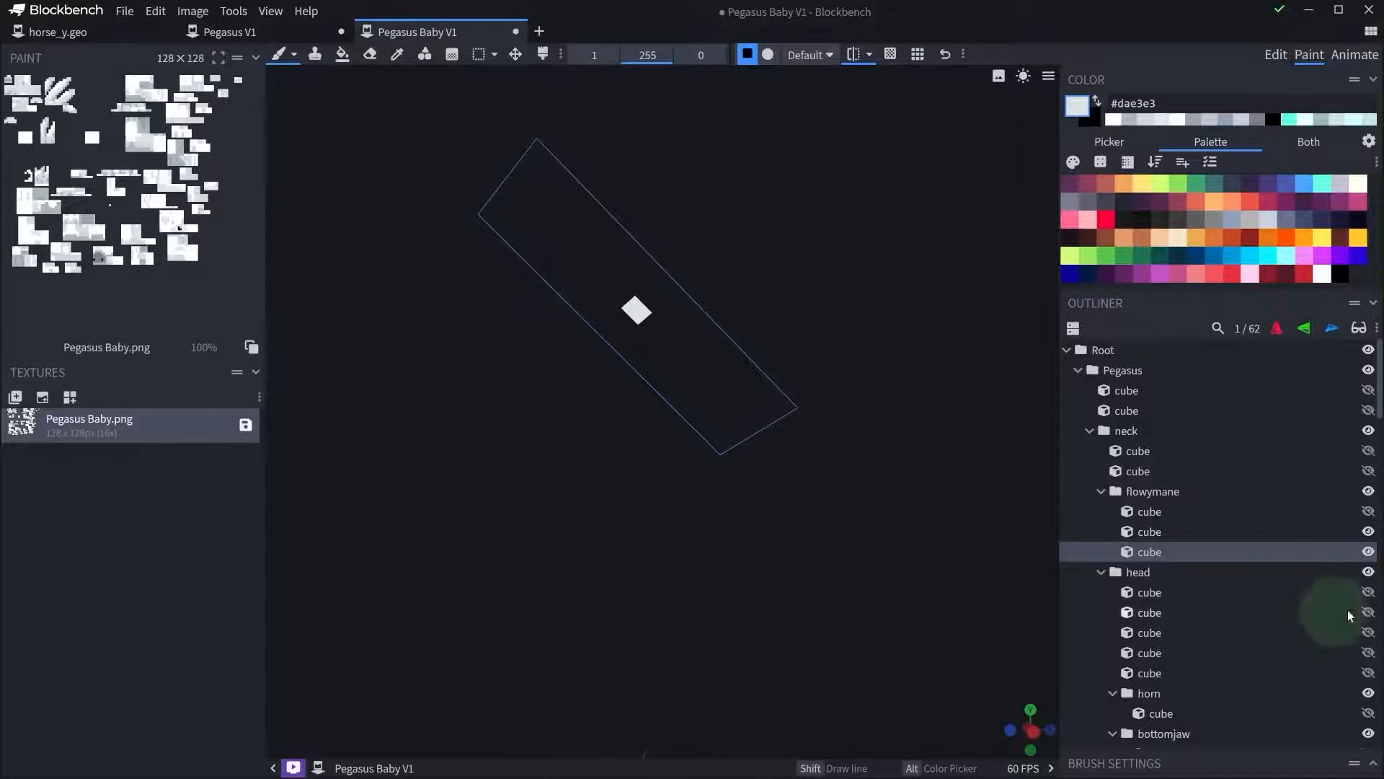
Show the whole baby pegasus again, keeping only the third flowymane cube hidden.
left_click(1368, 552)
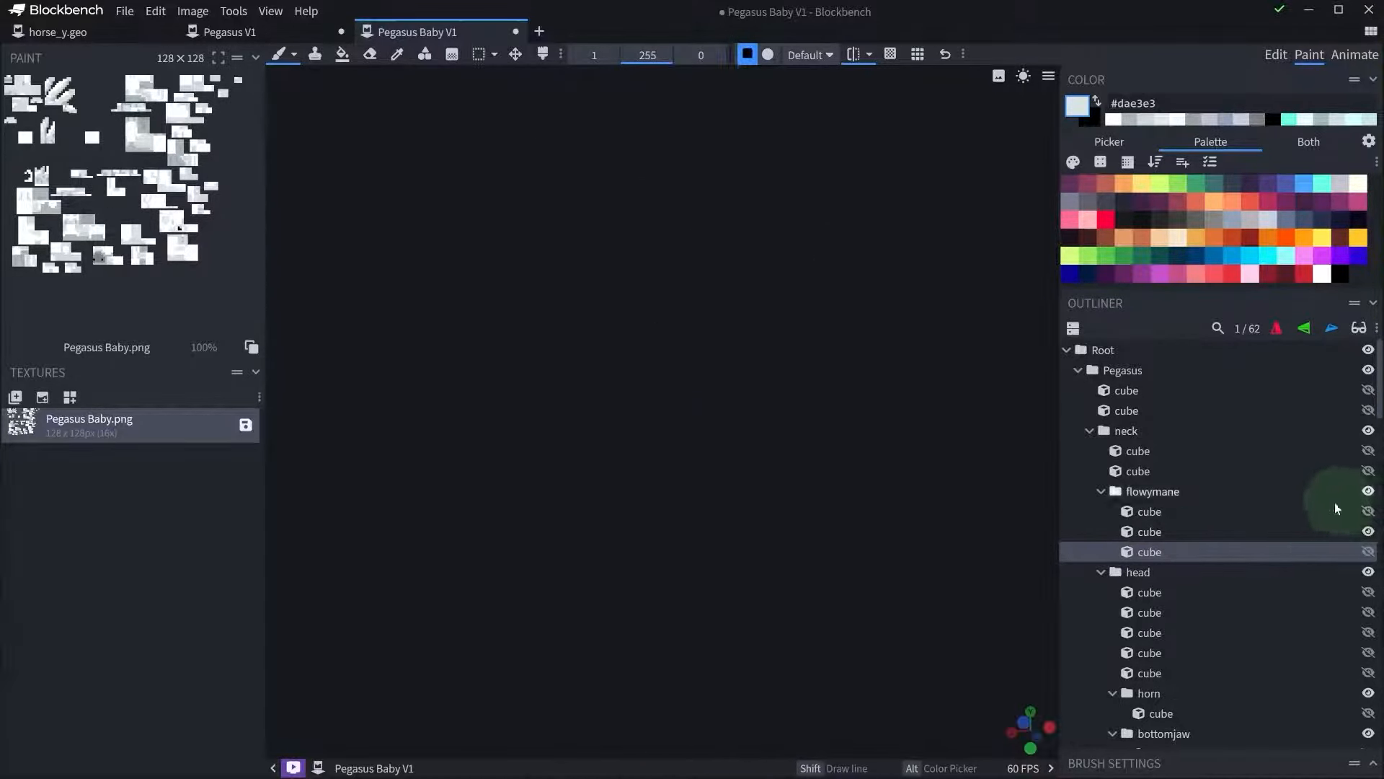
left_click(1368, 351)
left_click_drag(665, 317, 598, 254)
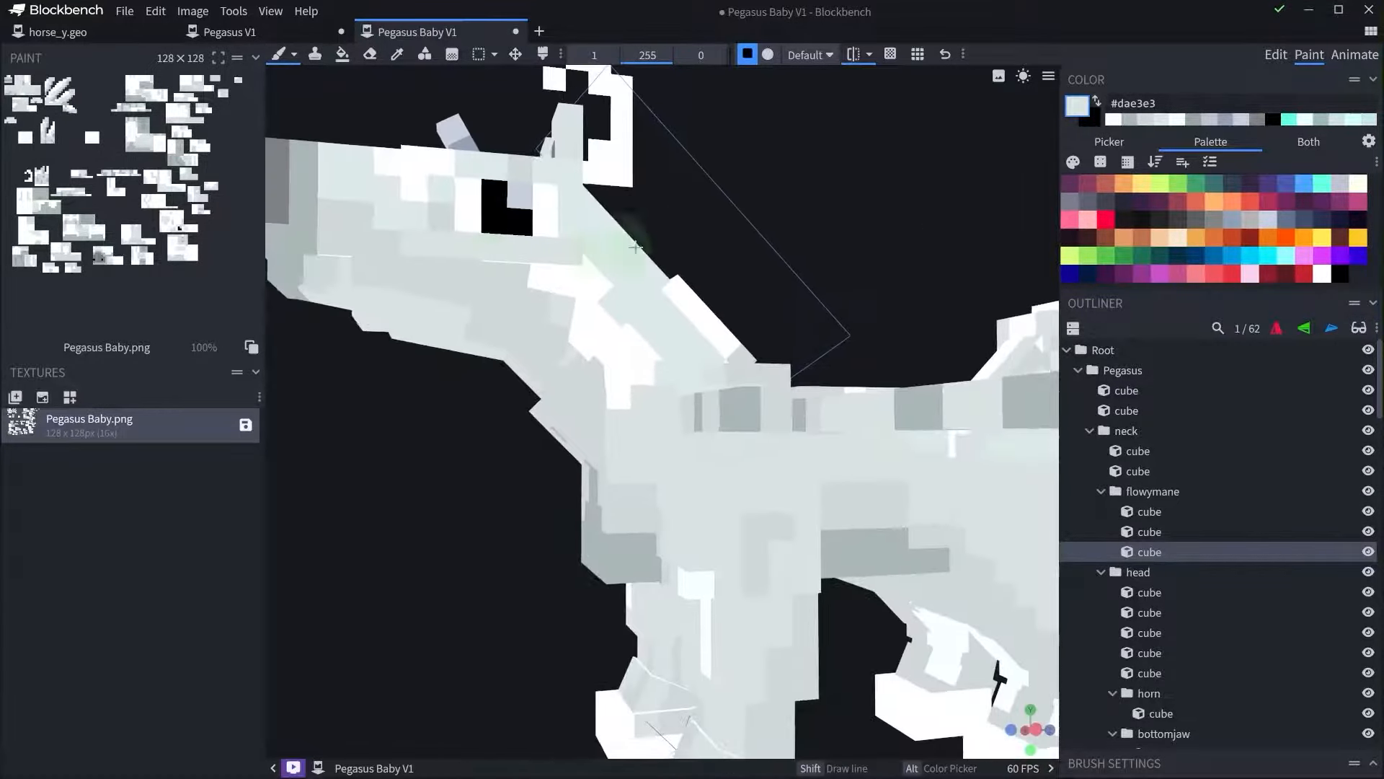
left_click_drag(880, 145, 772, 257)
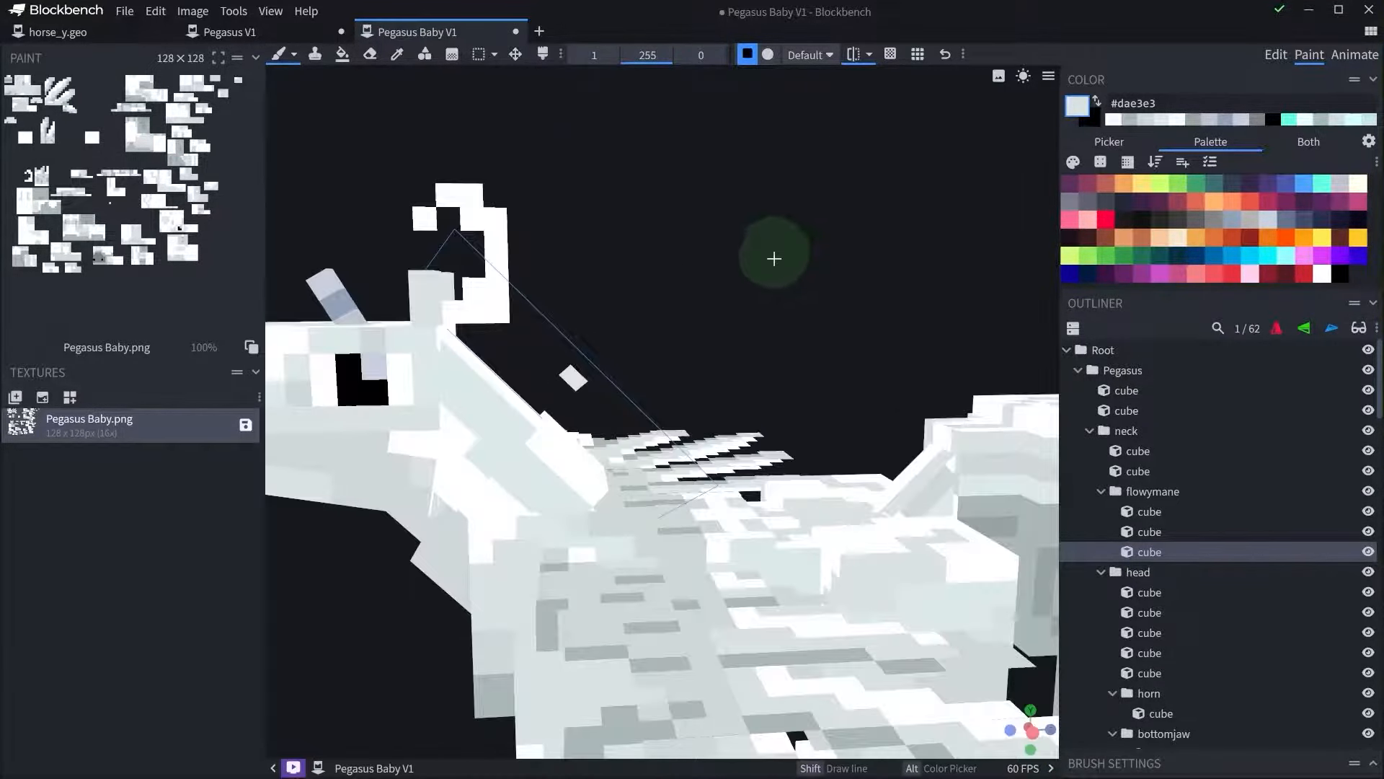
left_click(1366, 551)
right_click_drag(710, 329, 798, 334)
Paint the first light grey #dae3e3 strand on the first flowymane plane, using the Pegasus V1 mane as reference.
left_click(575, 364)
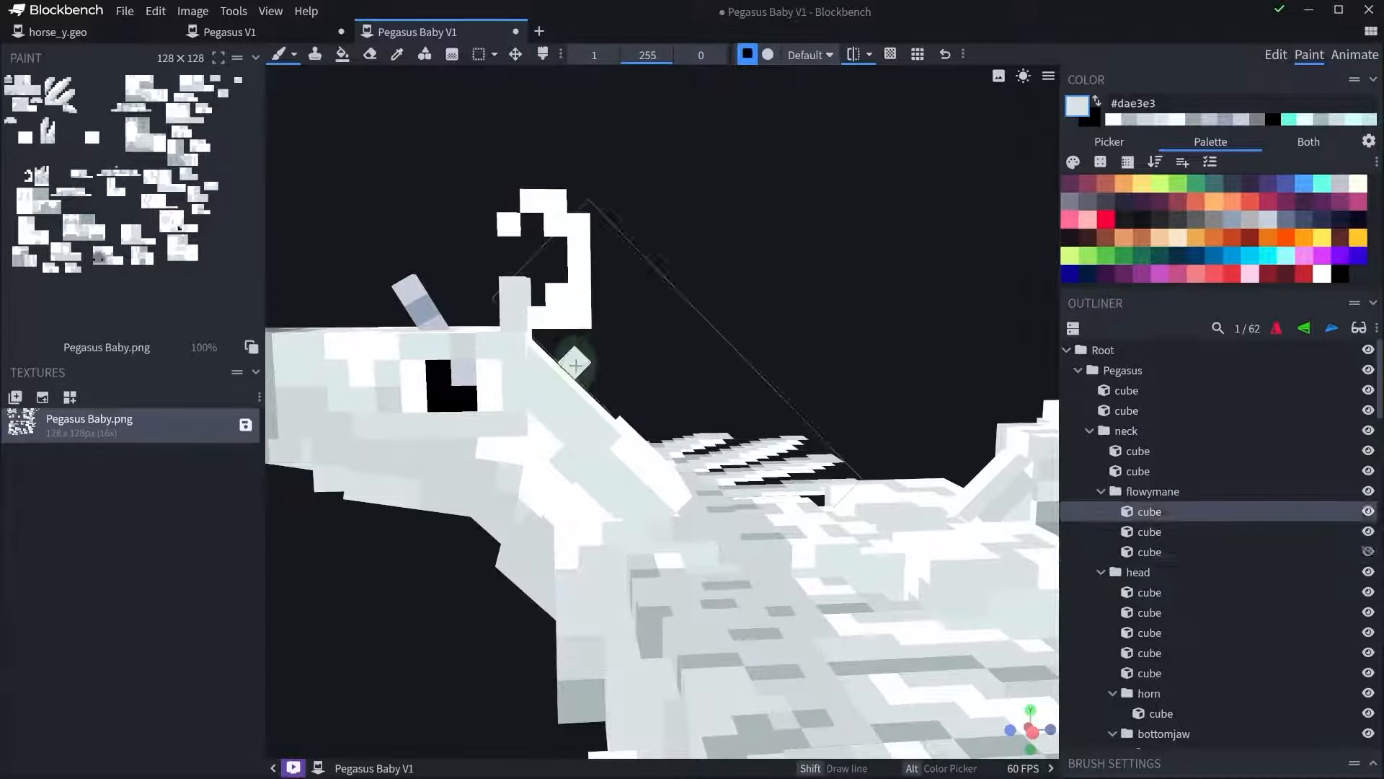
left_click(230, 32)
scroll(810, 232, "up", 3)
scroll(810, 232, "down", 3)
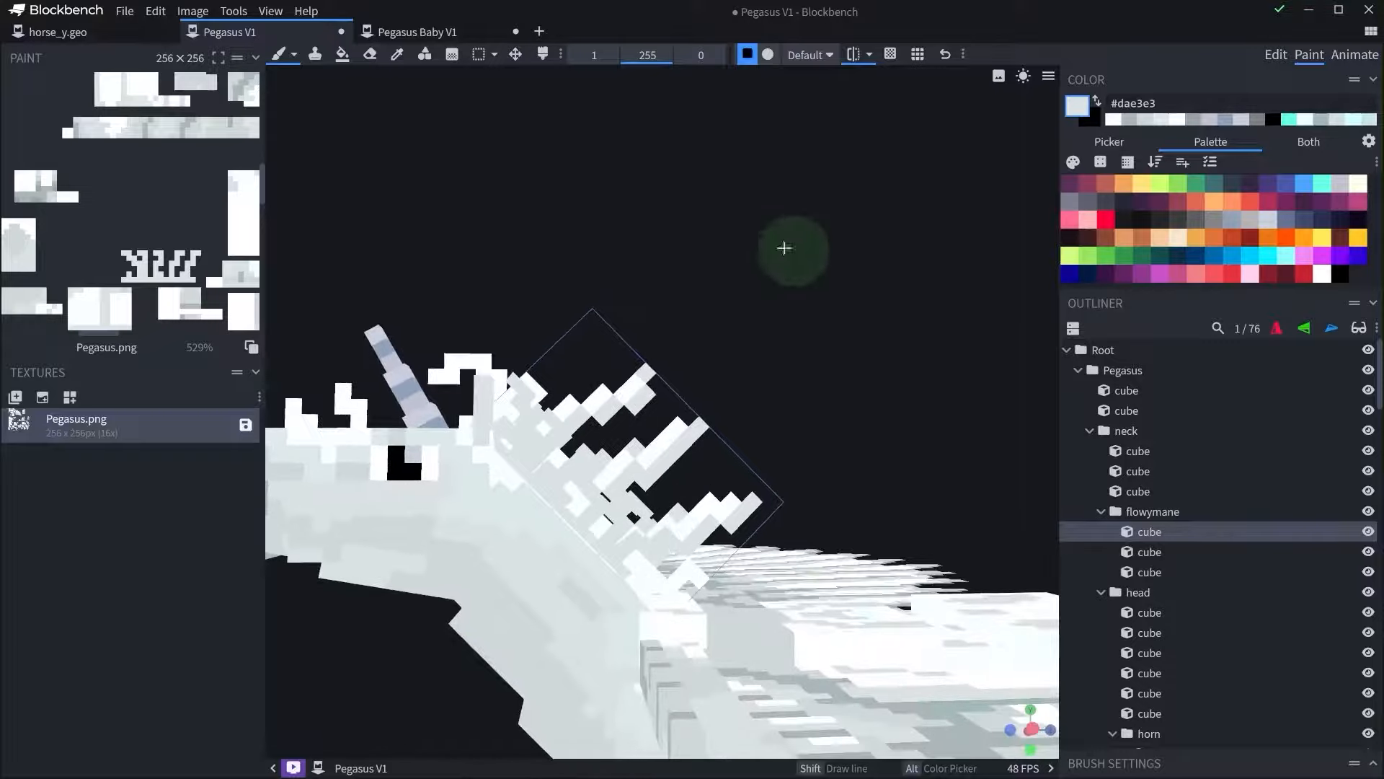
left_click(403, 32)
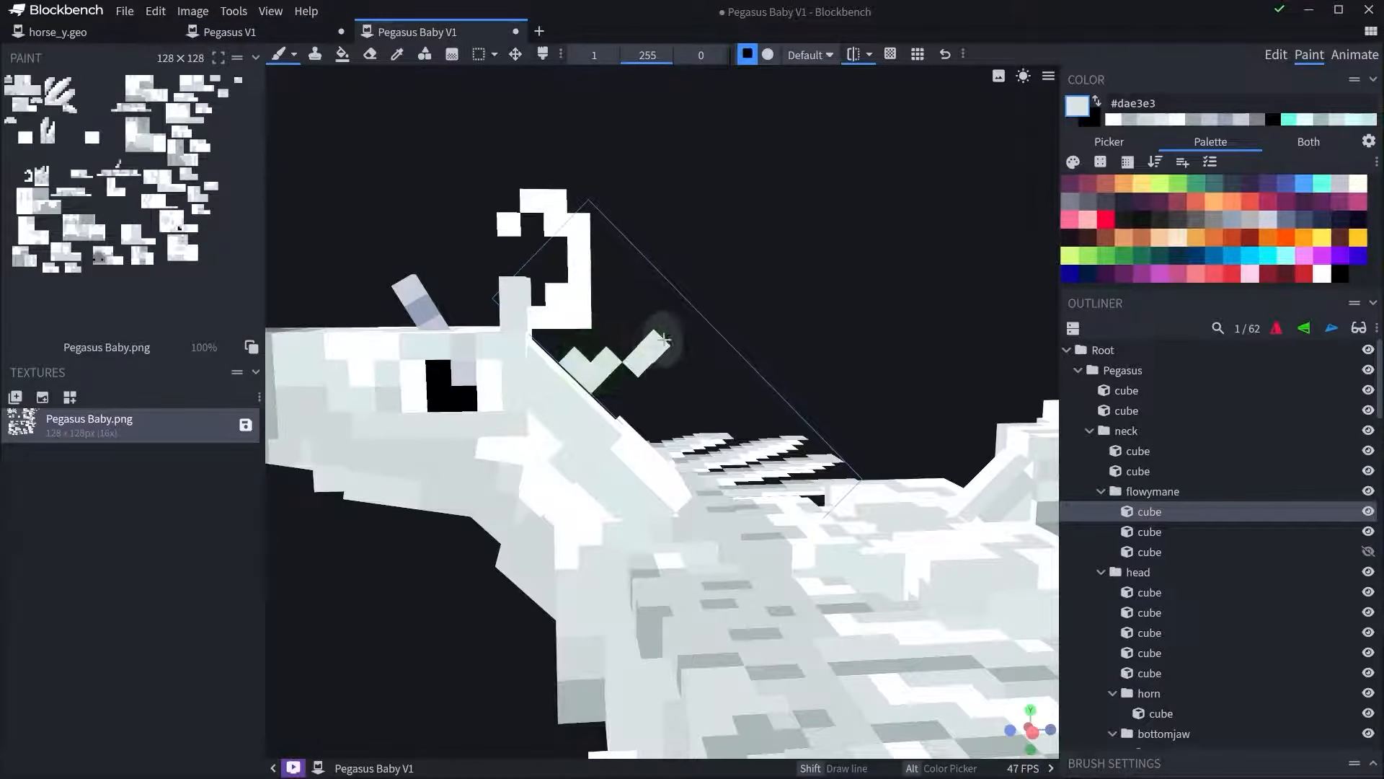
Paint the remaining zigzag strands in light grey #dae3e3 down the first flowymane plane, thickening them and filling their bases along the neck.
right_click_drag(808, 437, 669, 477)
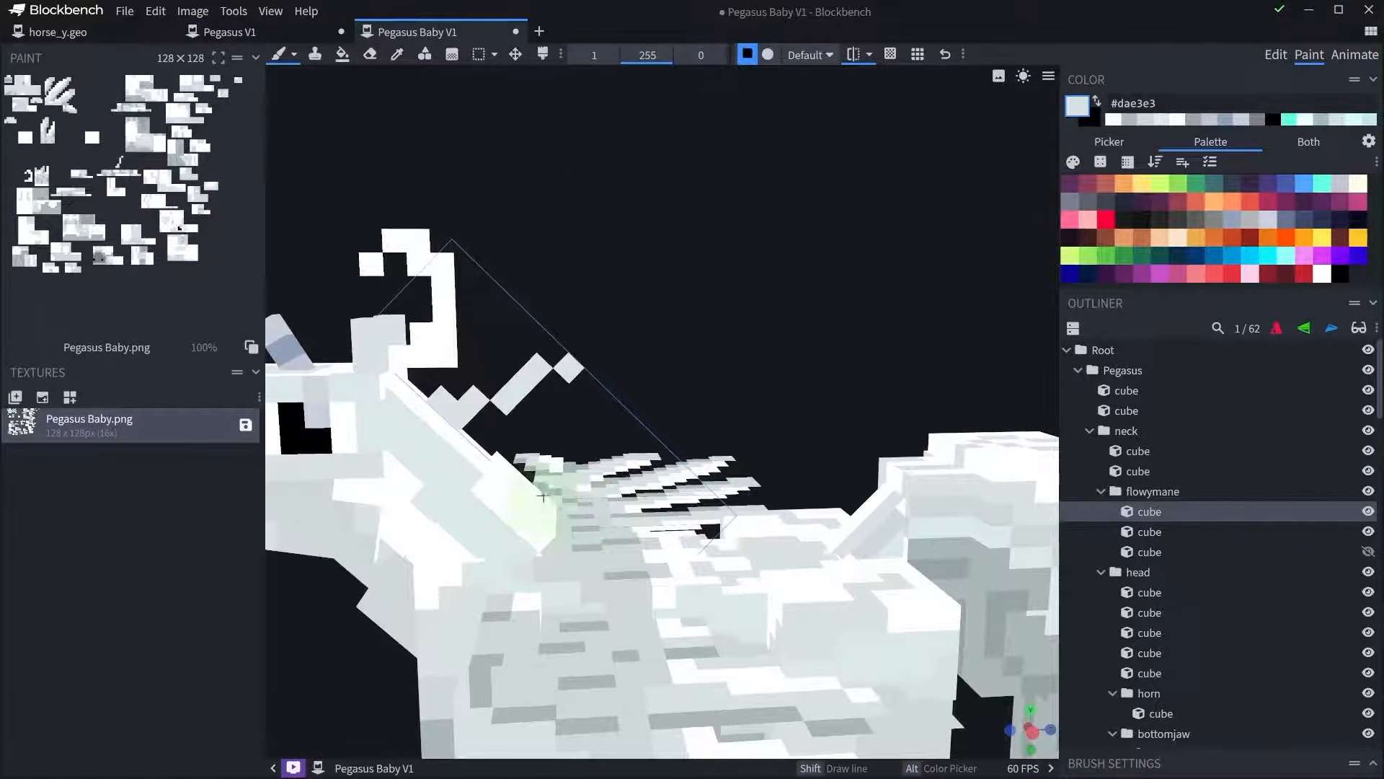
left_click_drag(786, 307, 747, 297)
scroll(747, 297, "up", 4)
key("ctrl+z")
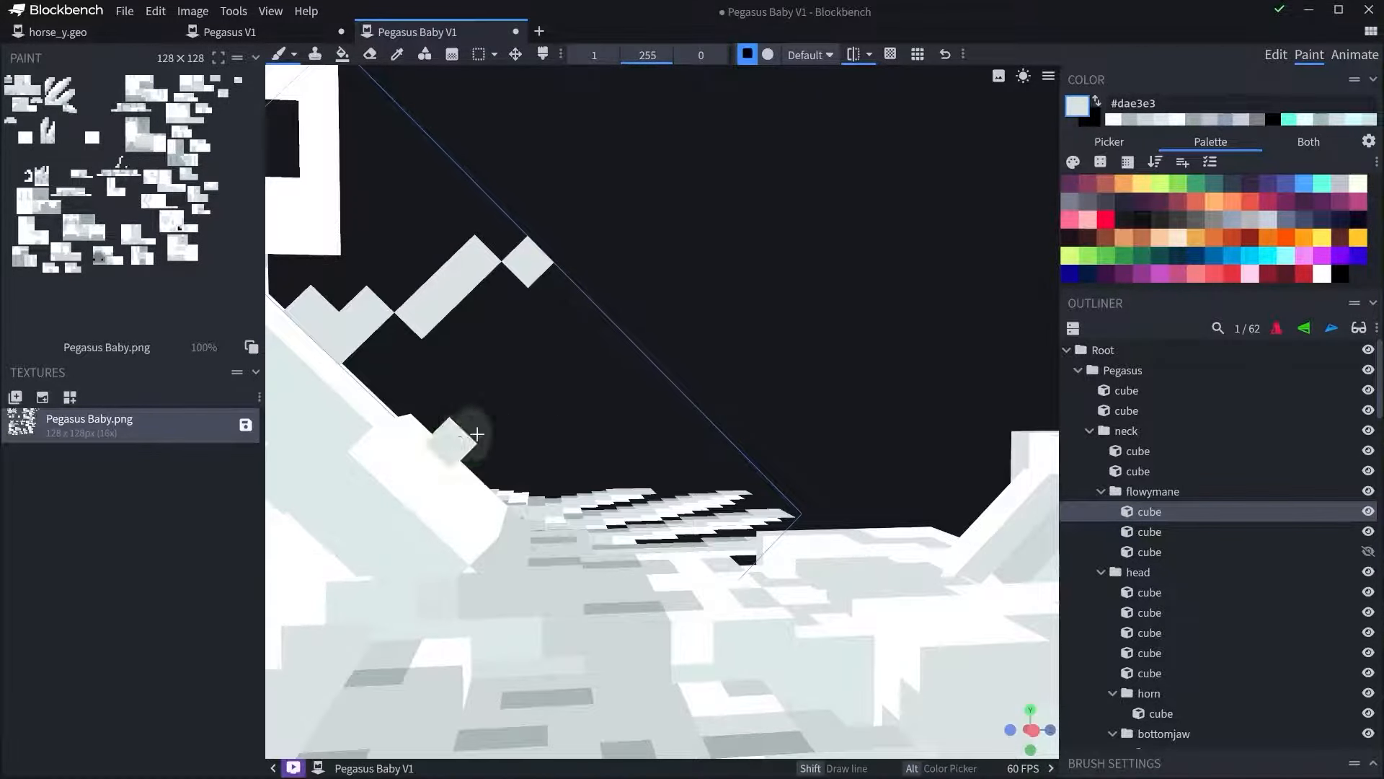
key("ctrl+z")
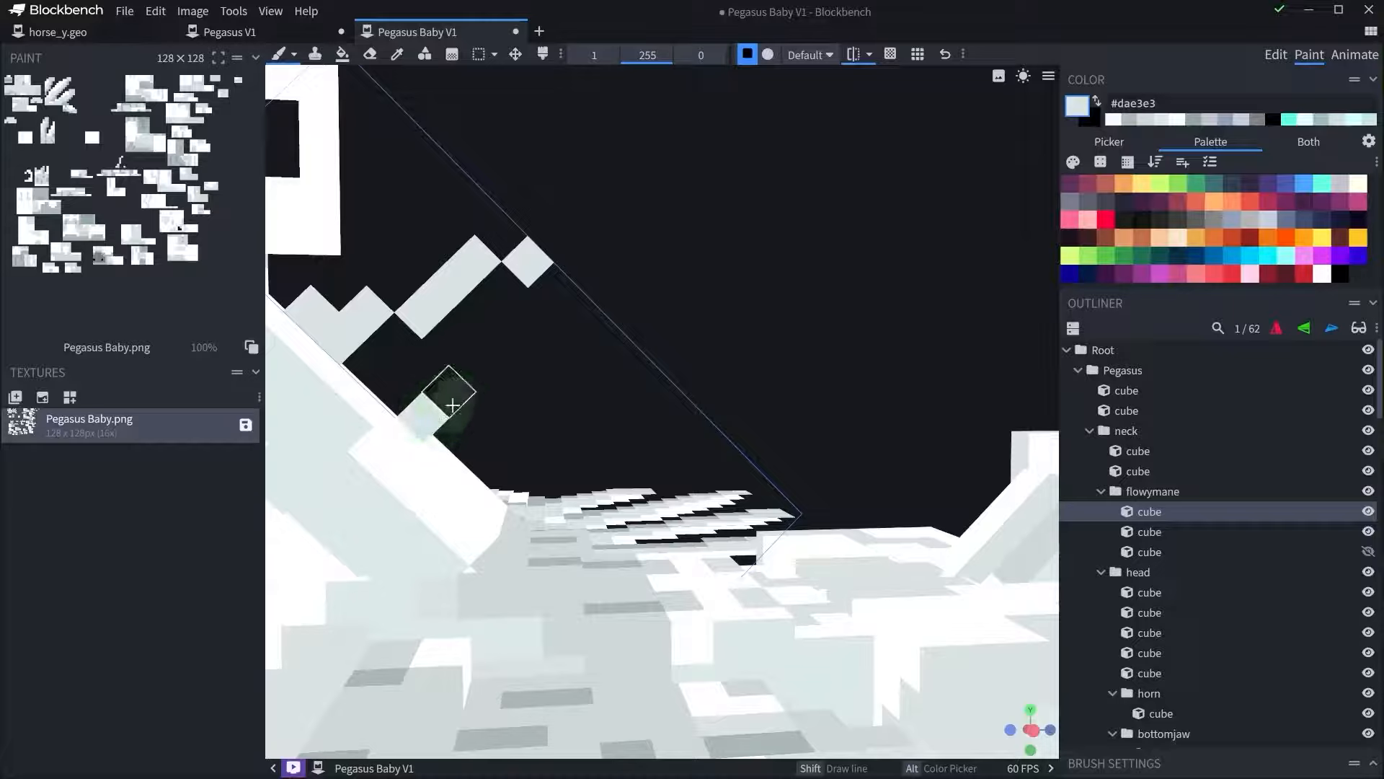
left_click_drag(453, 405, 635, 353)
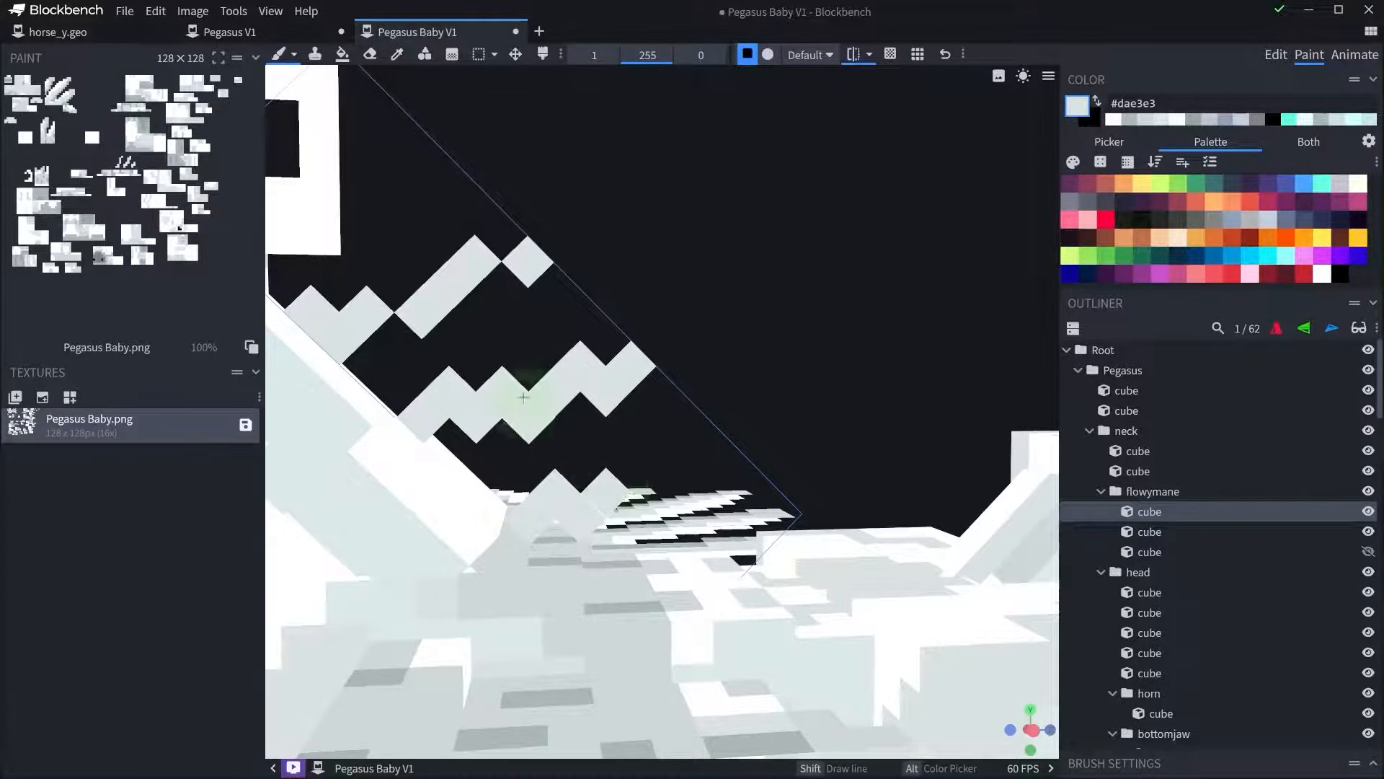
right_click_drag(314, 302, 404, 358)
left_click_drag(487, 349, 580, 297)
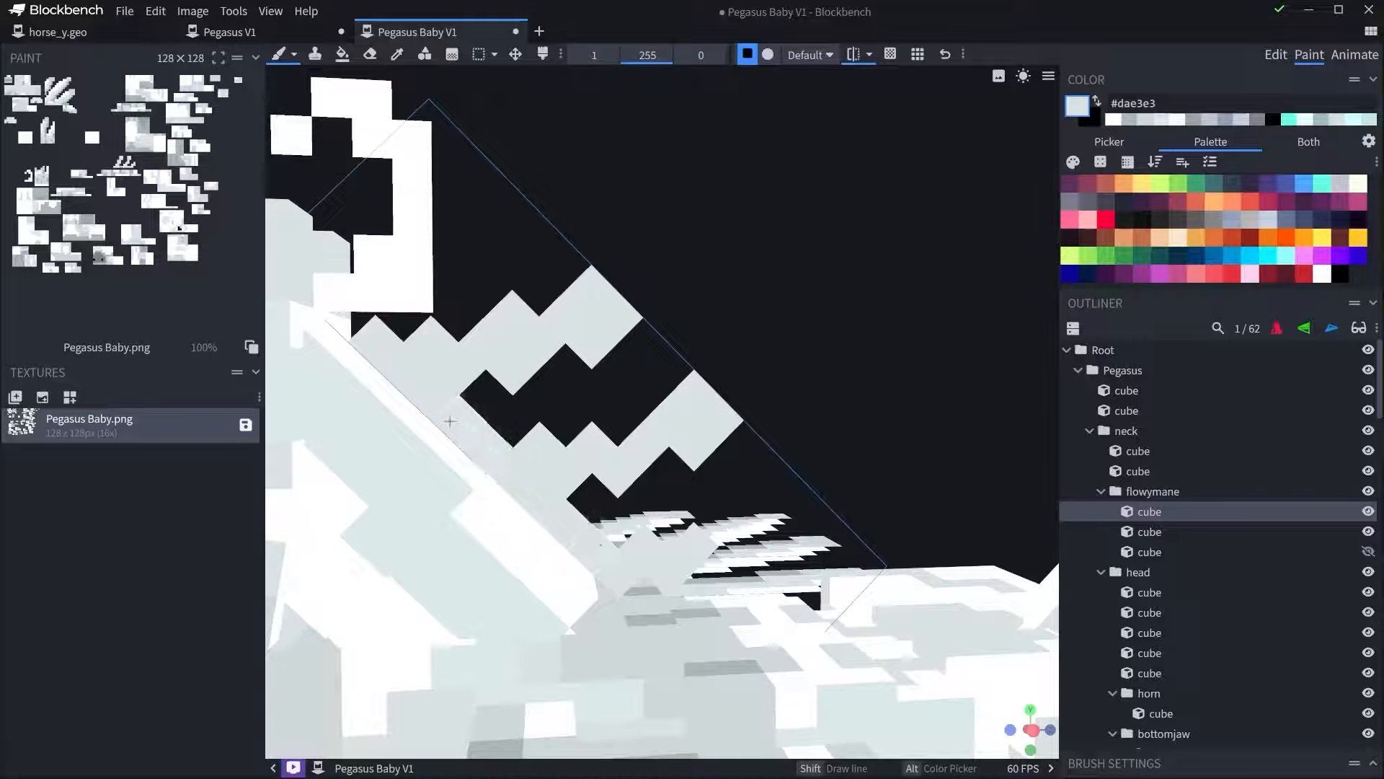
Set the eraser size to 1 and thin the outer ends of the first flowymane plane's strands.
key("e")
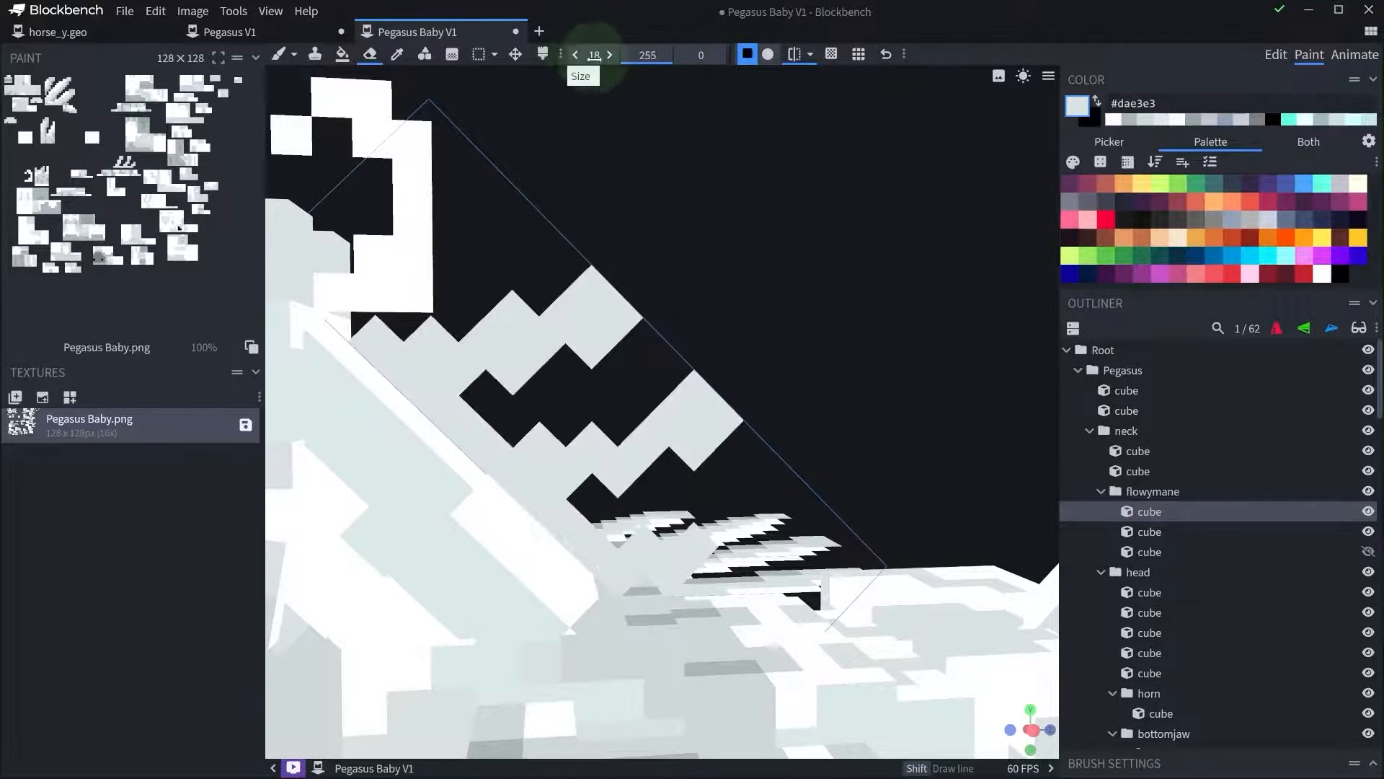
left_click_drag(642, 310, 497, 382)
left_click_drag(723, 438, 653, 476)
right_click_drag(653, 476, 669, 482)
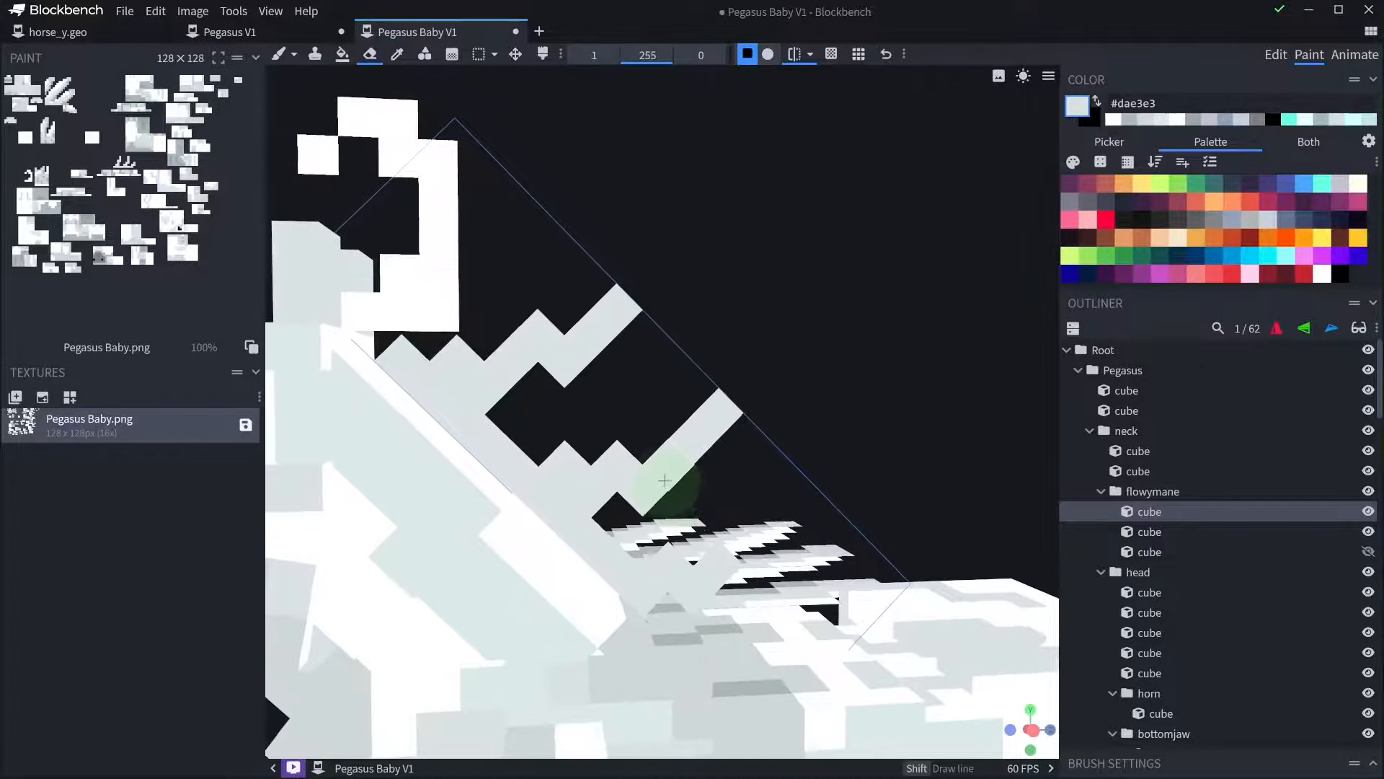
Sample near-white #f9ffff from the Pegasus V1 mane and brush highlights along the upper edges of the baby's mane strands.
key("b")
left_click(236, 34)
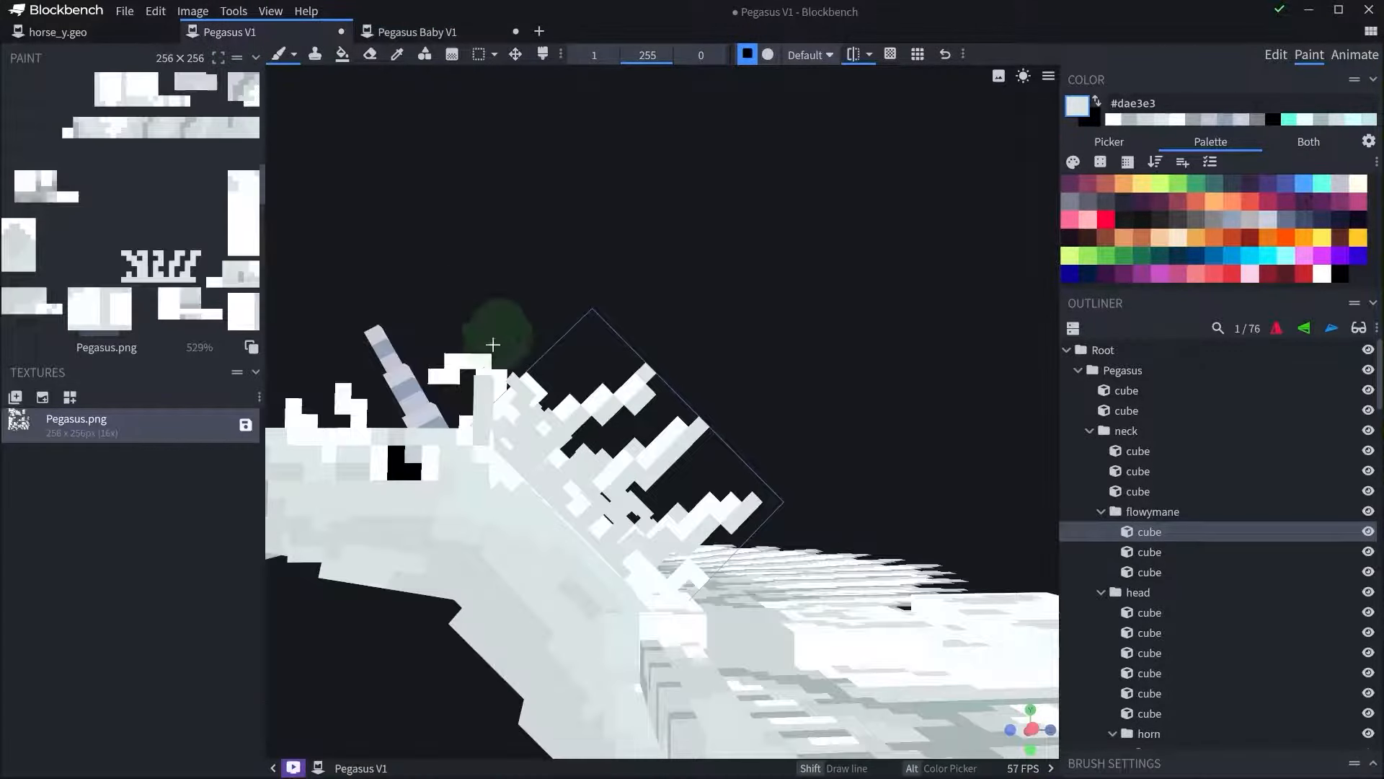
left_click(618, 383, "alt")
left_click(387, 34)
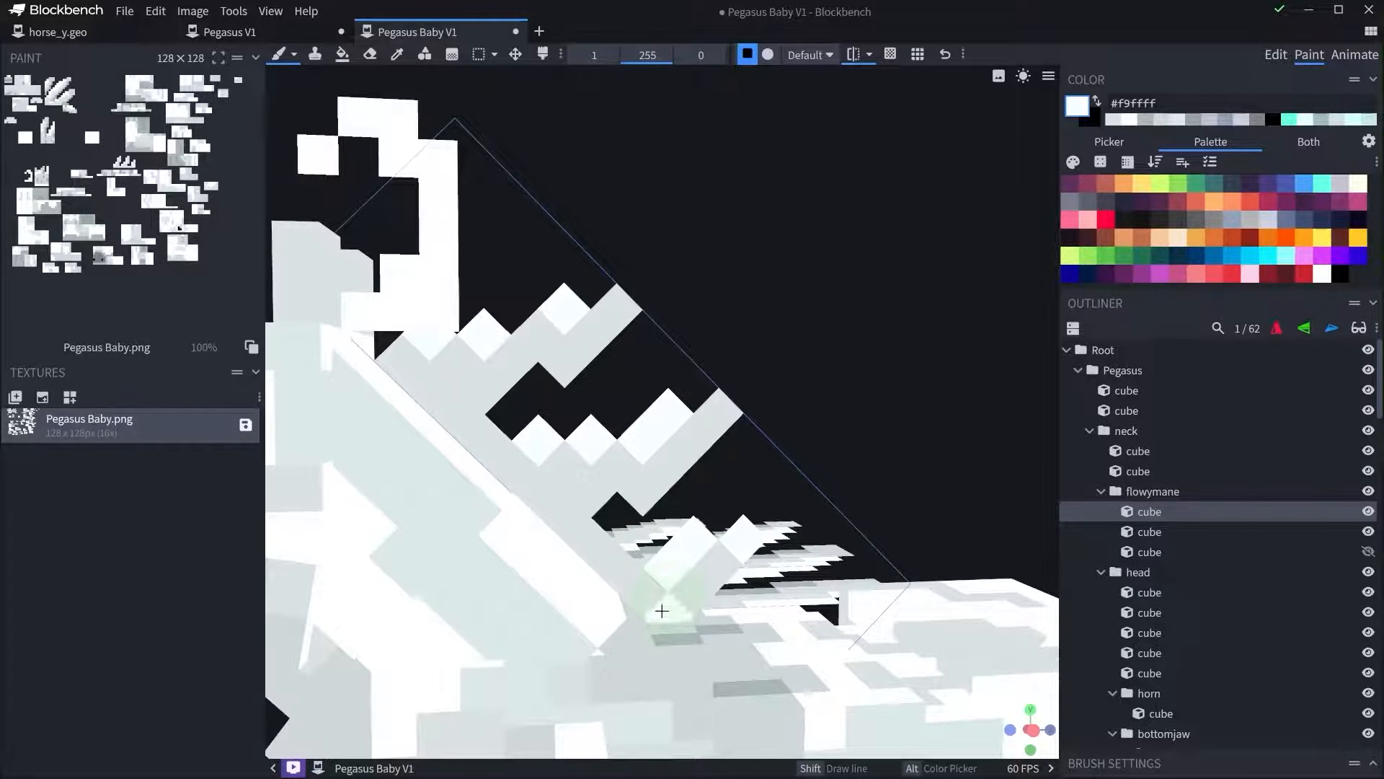
right_click_drag(662, 610, 663, 477)
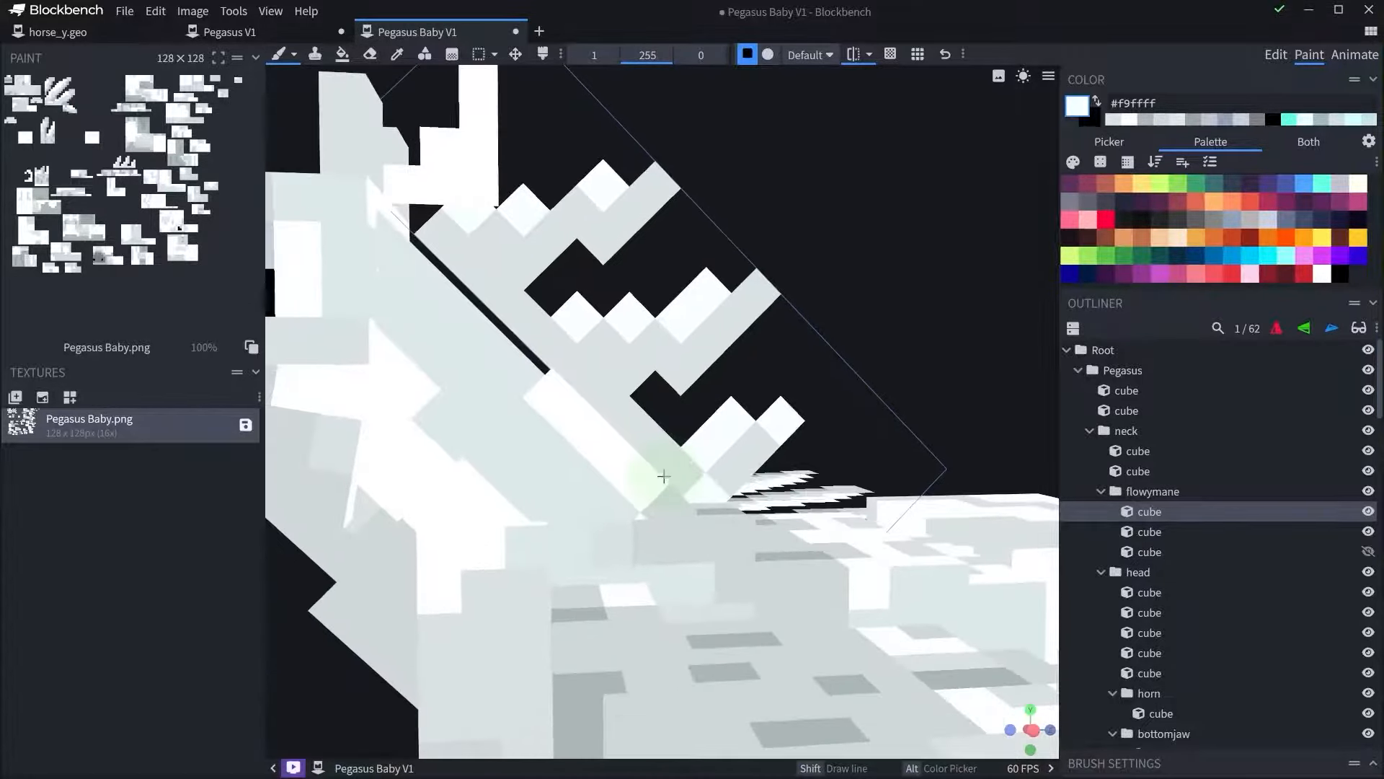
Resample light grey #dae3e3, then in Edit mode lower the first flowymane cube to a Y position of 14.8921.
left_click(408, 234, "alt")
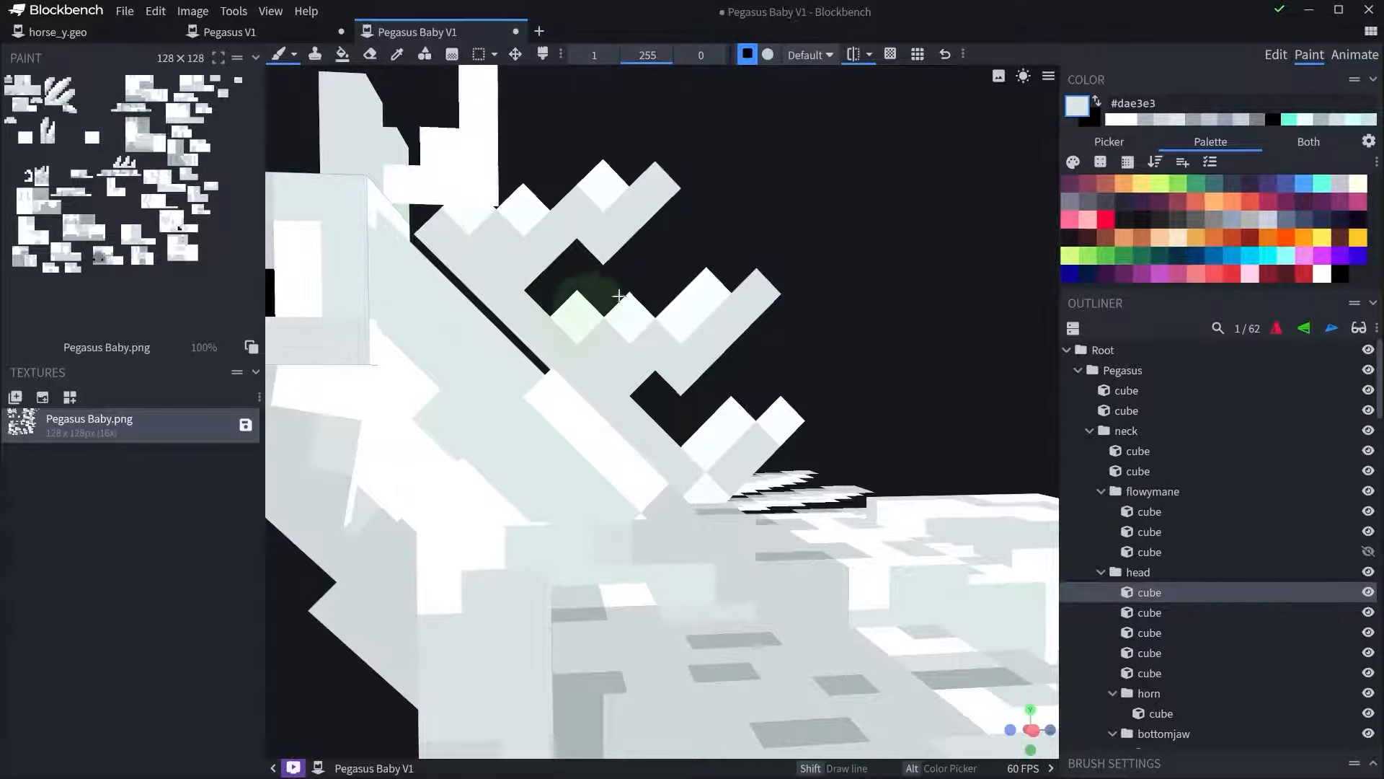
left_click(1275, 55)
left_click(657, 260)
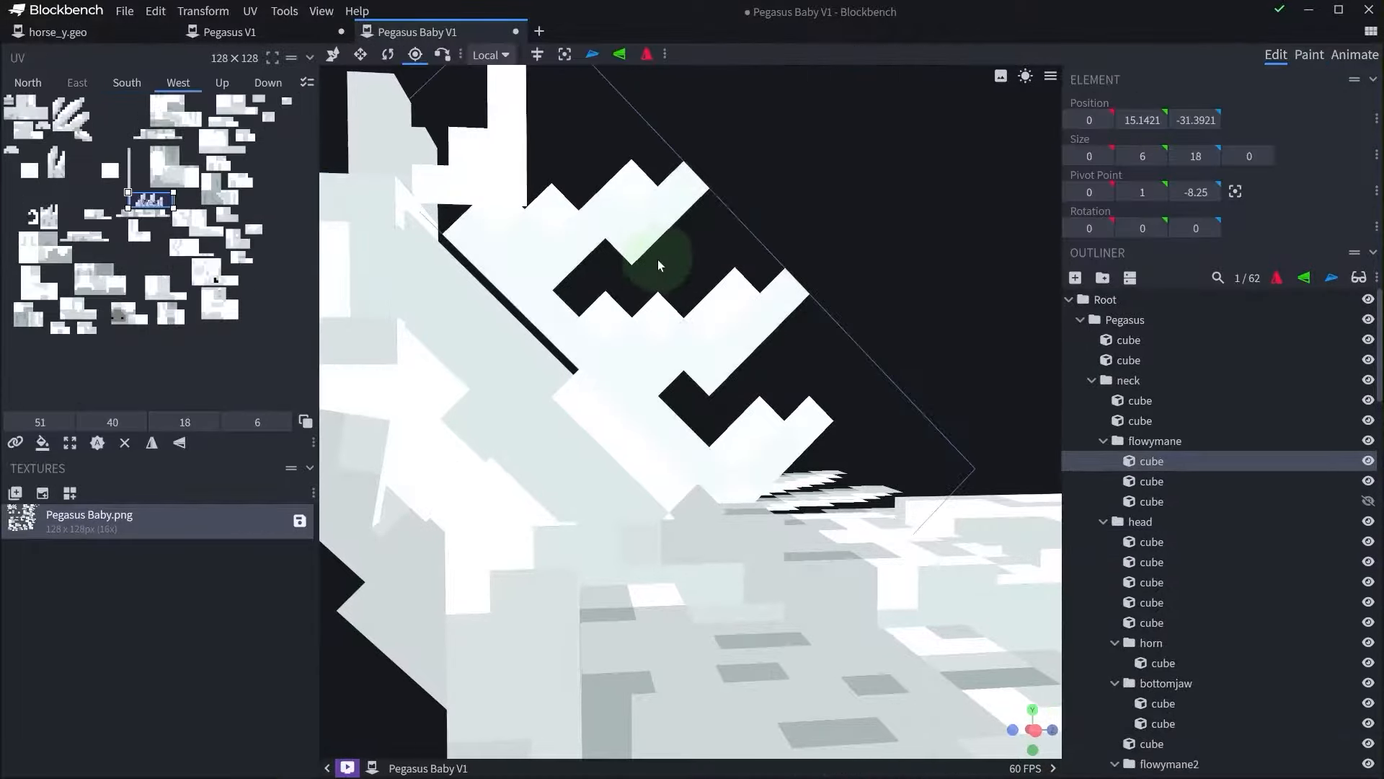
scroll(742, 431, "down", 5)
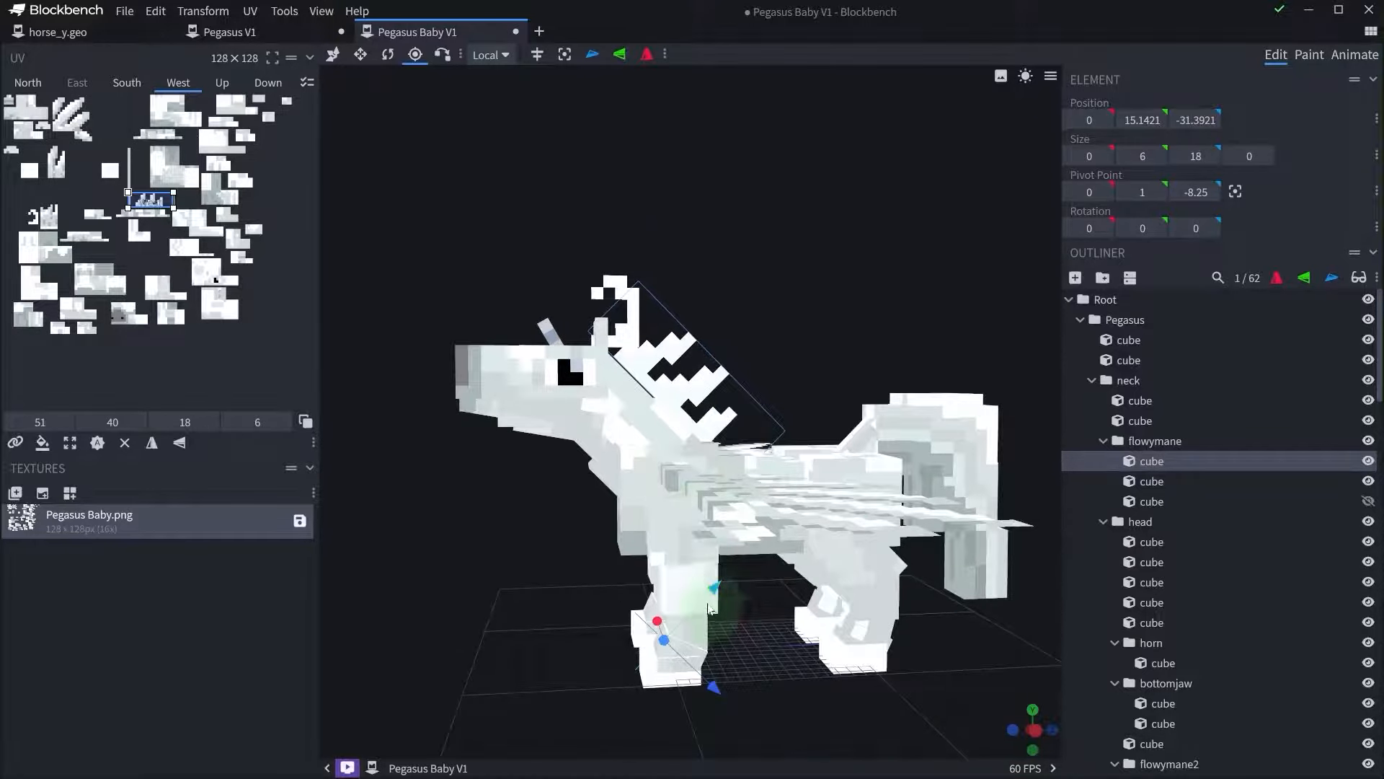
left_click_drag(710, 609, 703, 613)
key("ctrl+z")
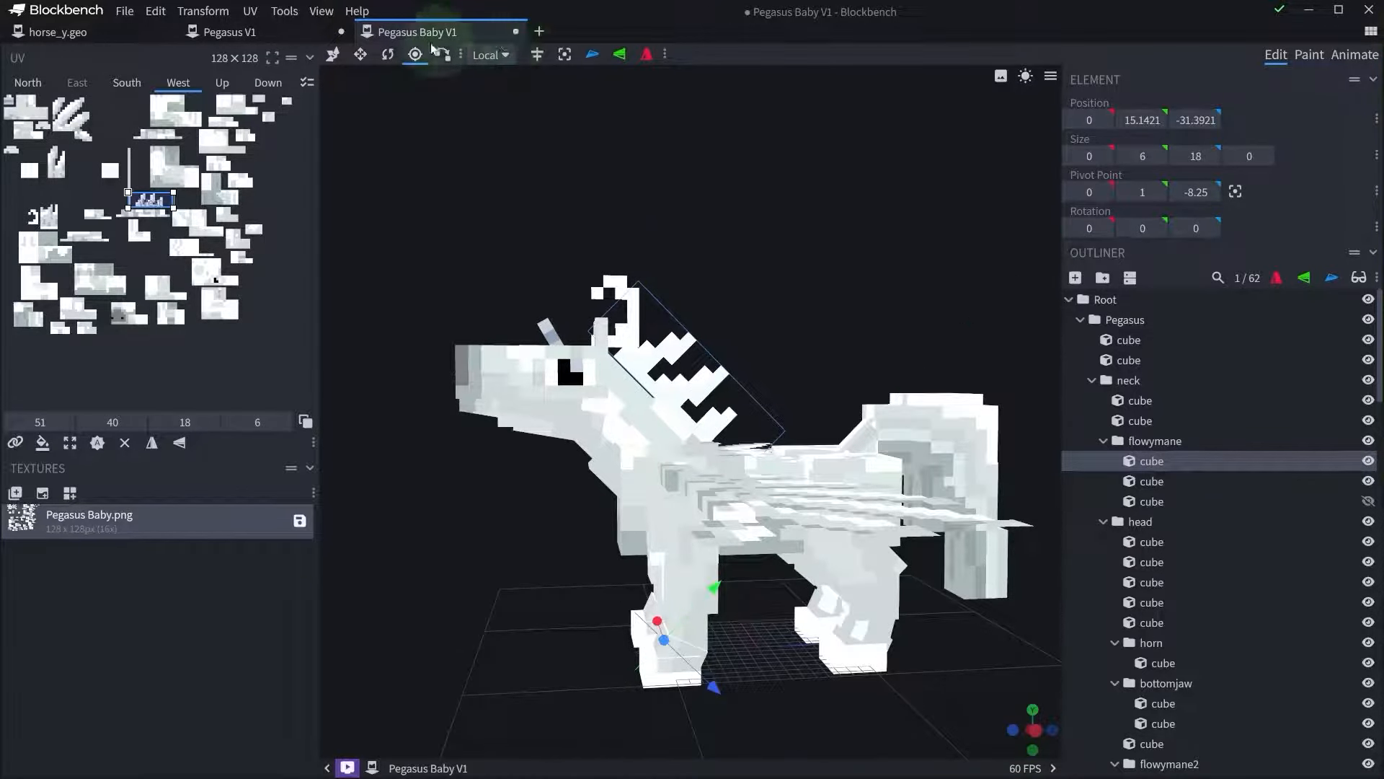
left_click(332, 55)
left_click_drag(706, 373, 720, 364)
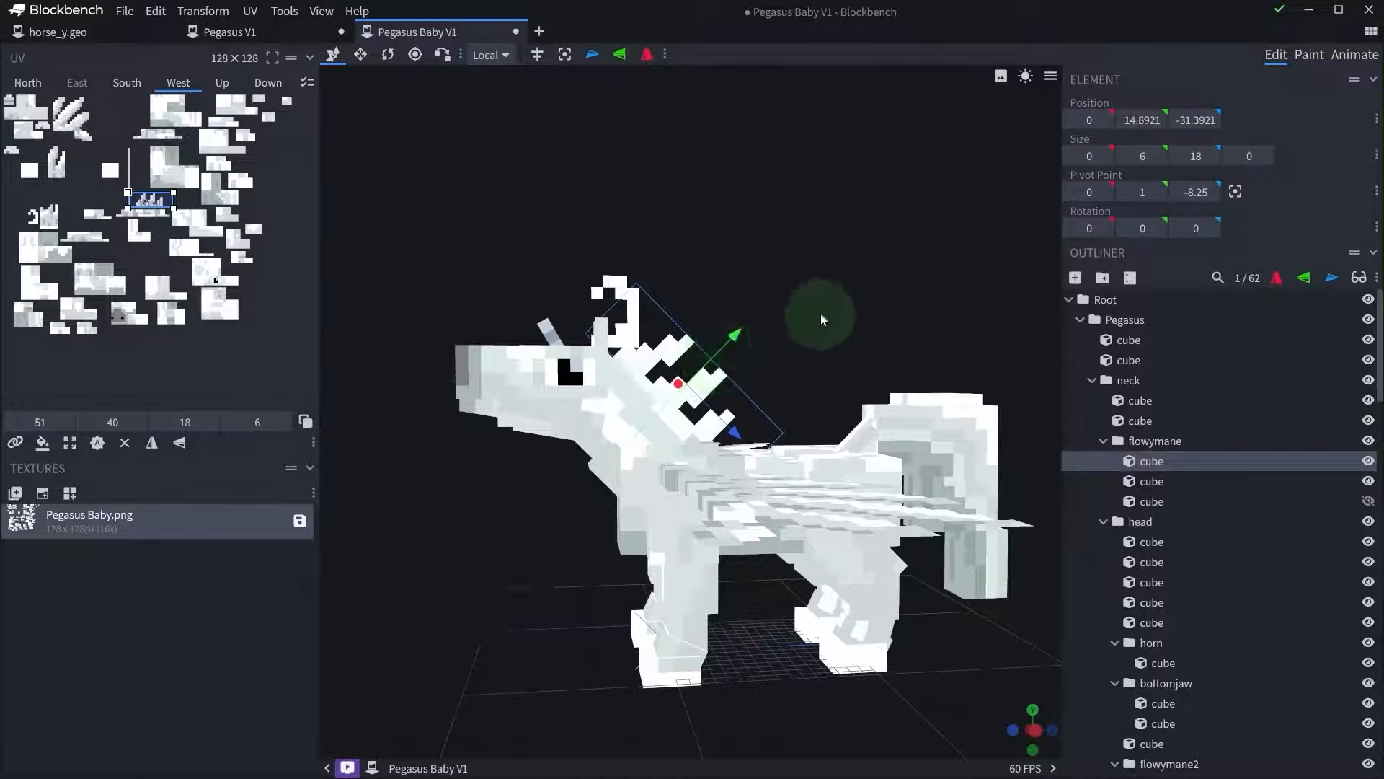
Select the second flowymane cube, then sample light grey #dae3e3 from the matching side mane plane of Pegasus V1.
left_click_drag(820, 314, 864, 365)
scroll(864, 364, "up", 3)
left_click(1305, 488)
scroll(790, 289, "up", 5)
mouse_move(789, 232)
left_mouse_down()
mouse_move(711, 293)
mouse_move(572, 309)
mouse_move(536, 428)
left_mouse_up()
left_click(256, 34)
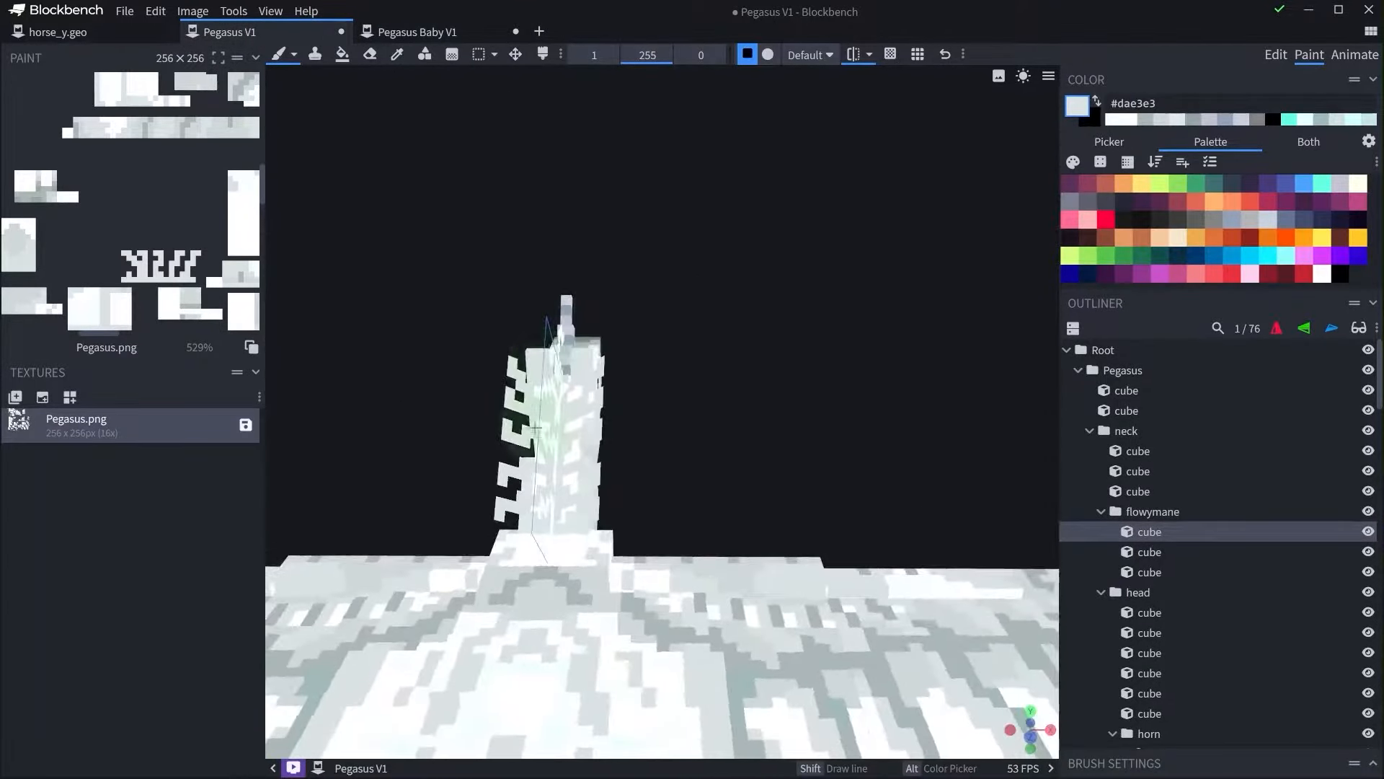
scroll(535, 441, "up", 4)
left_click(468, 495, "alt")
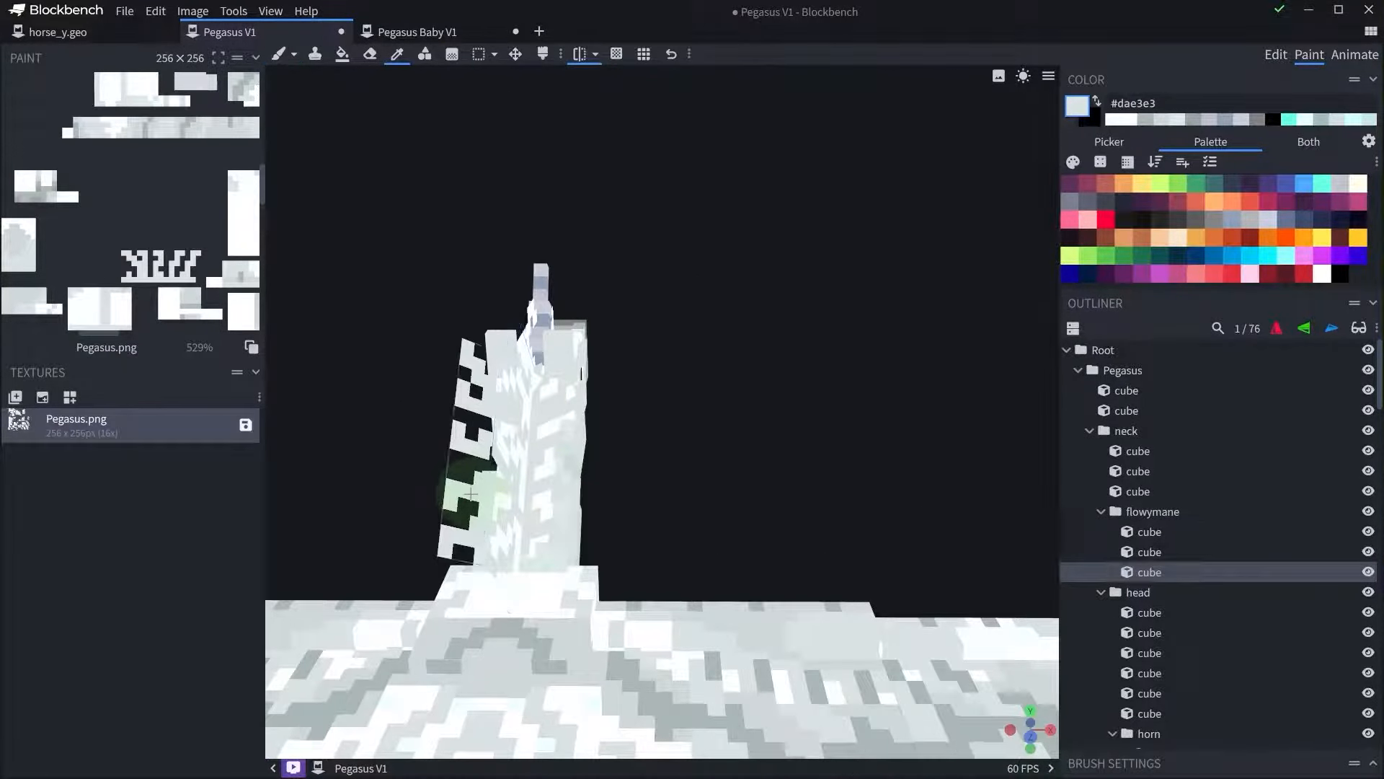
Paint light grey curls along a continuous spine on the baby's isolated second flowymane plane, erasing stray pixels between them.
left_click(435, 31)
left_click_drag(747, 269, 767, 250)
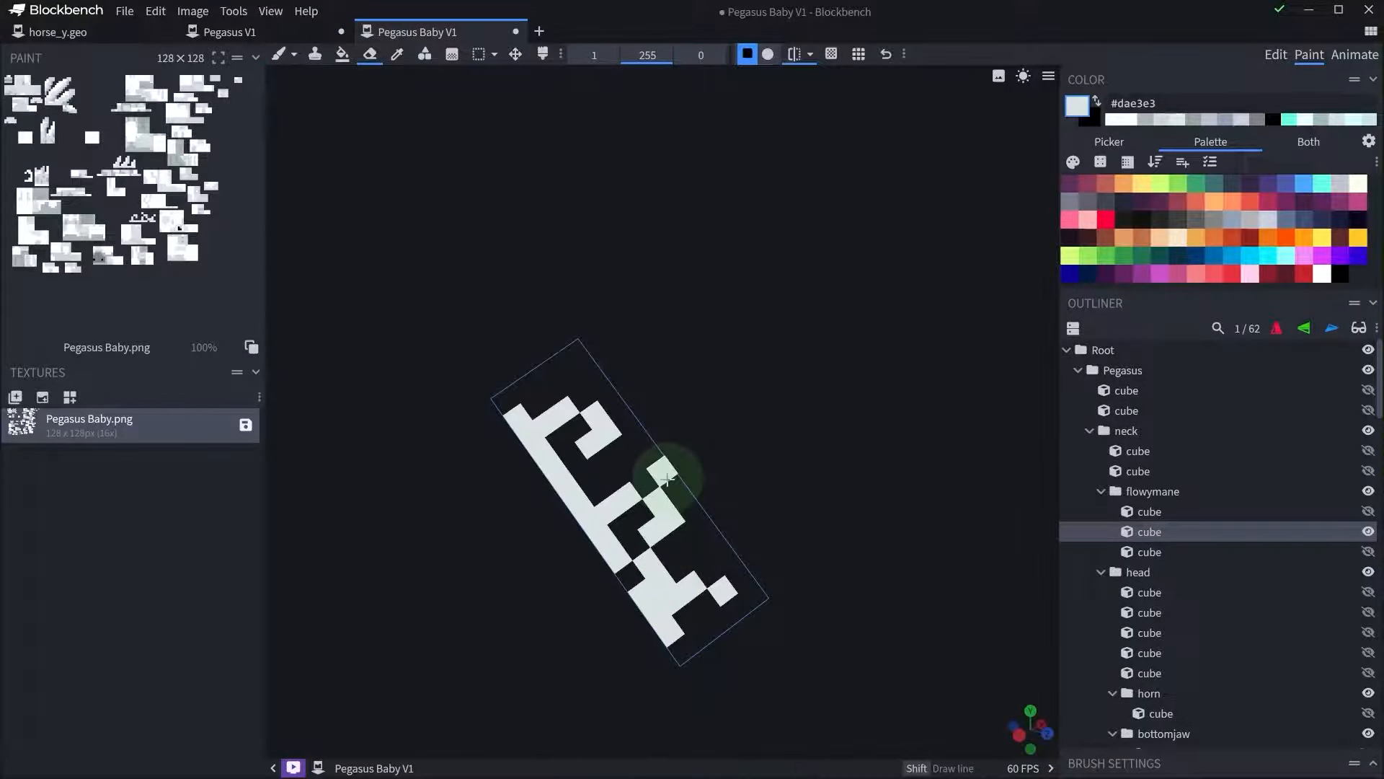
left_click_drag(667, 478, 659, 569)
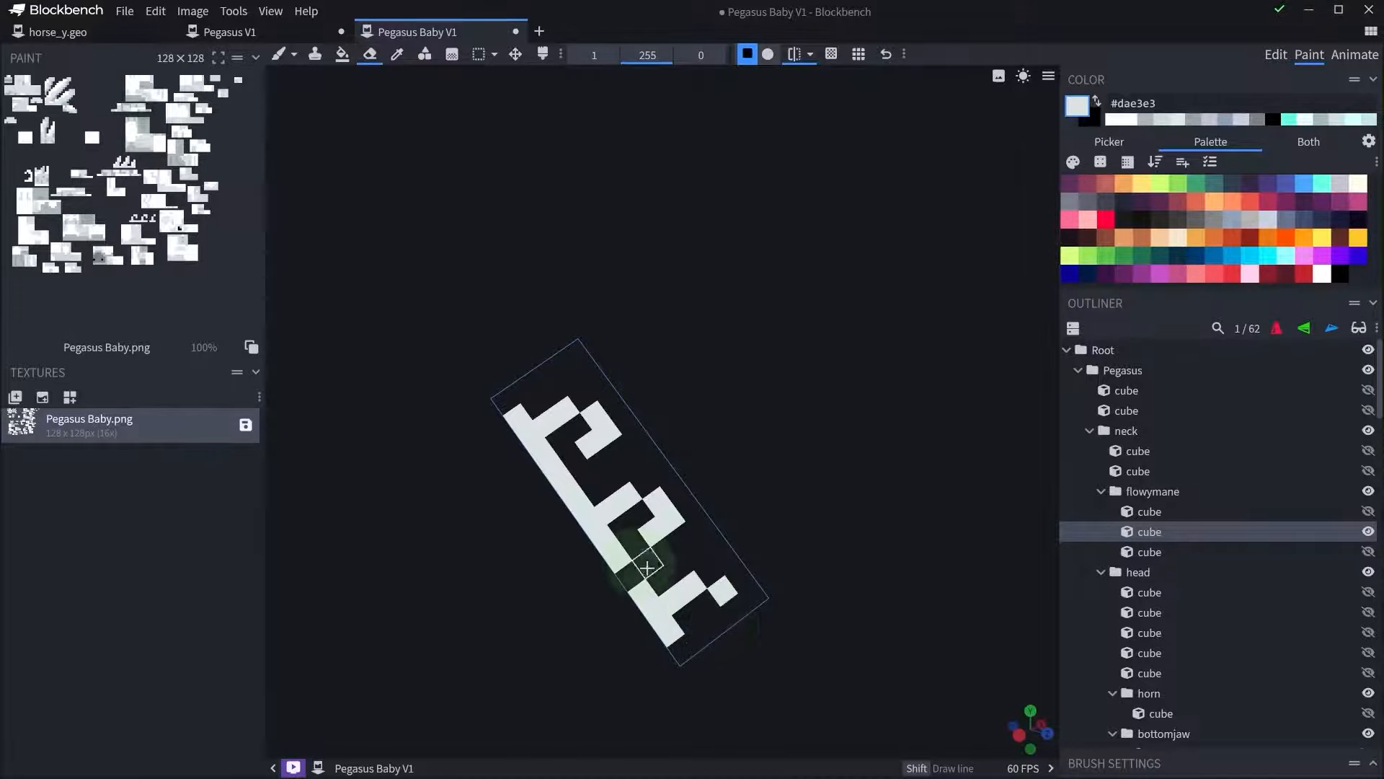
left_click_drag(623, 583, 645, 569)
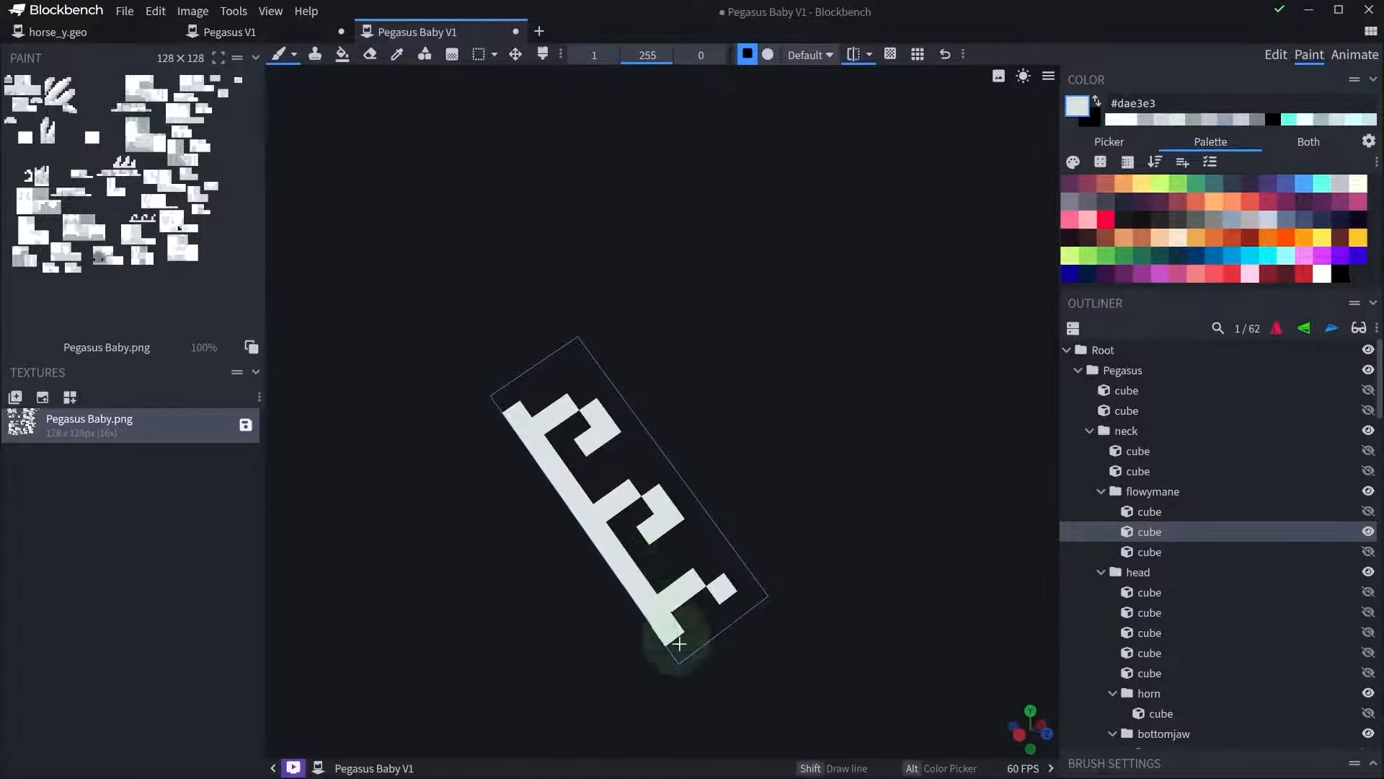
Refine the second flowymane plane by moving the lowest curl up the spine and adding short light grey strands at both ends.
left_click_drag(707, 444, 741, 438)
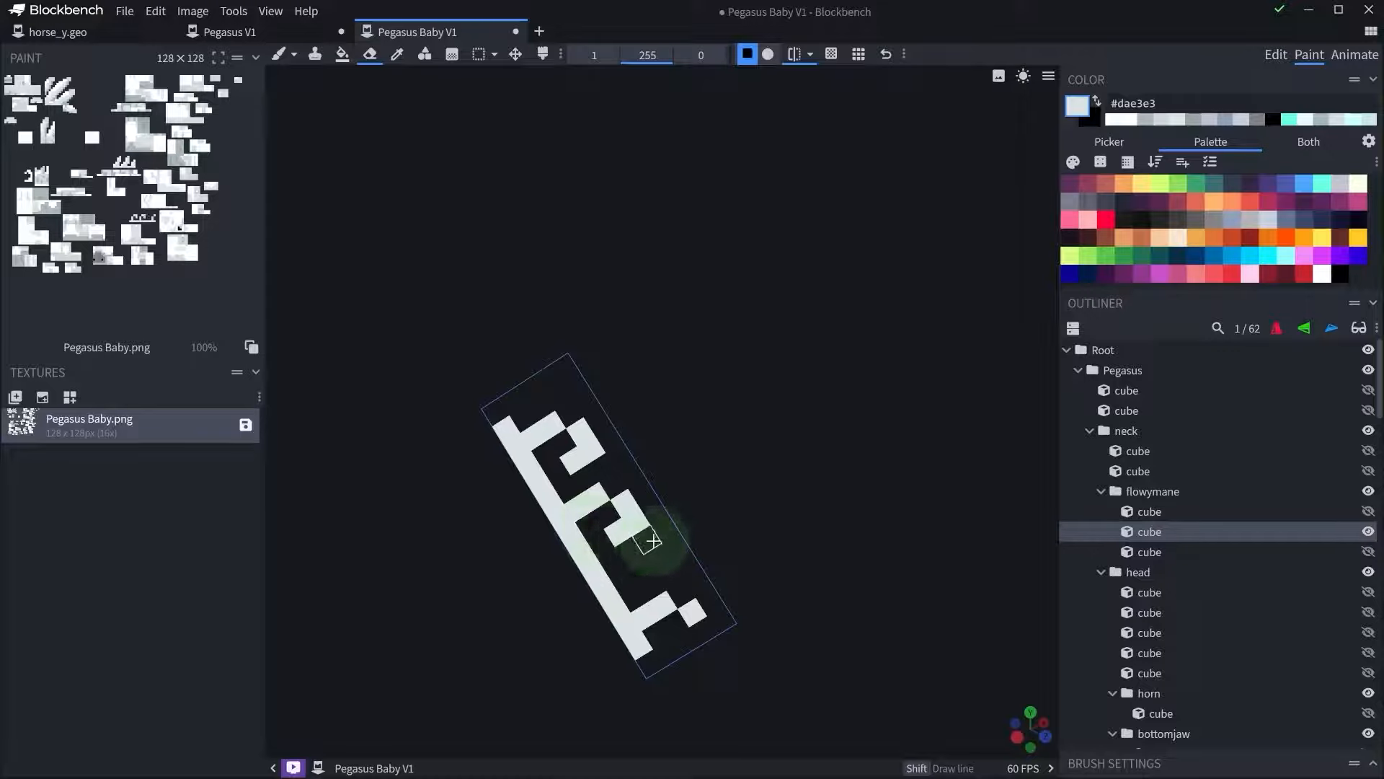
key("b")
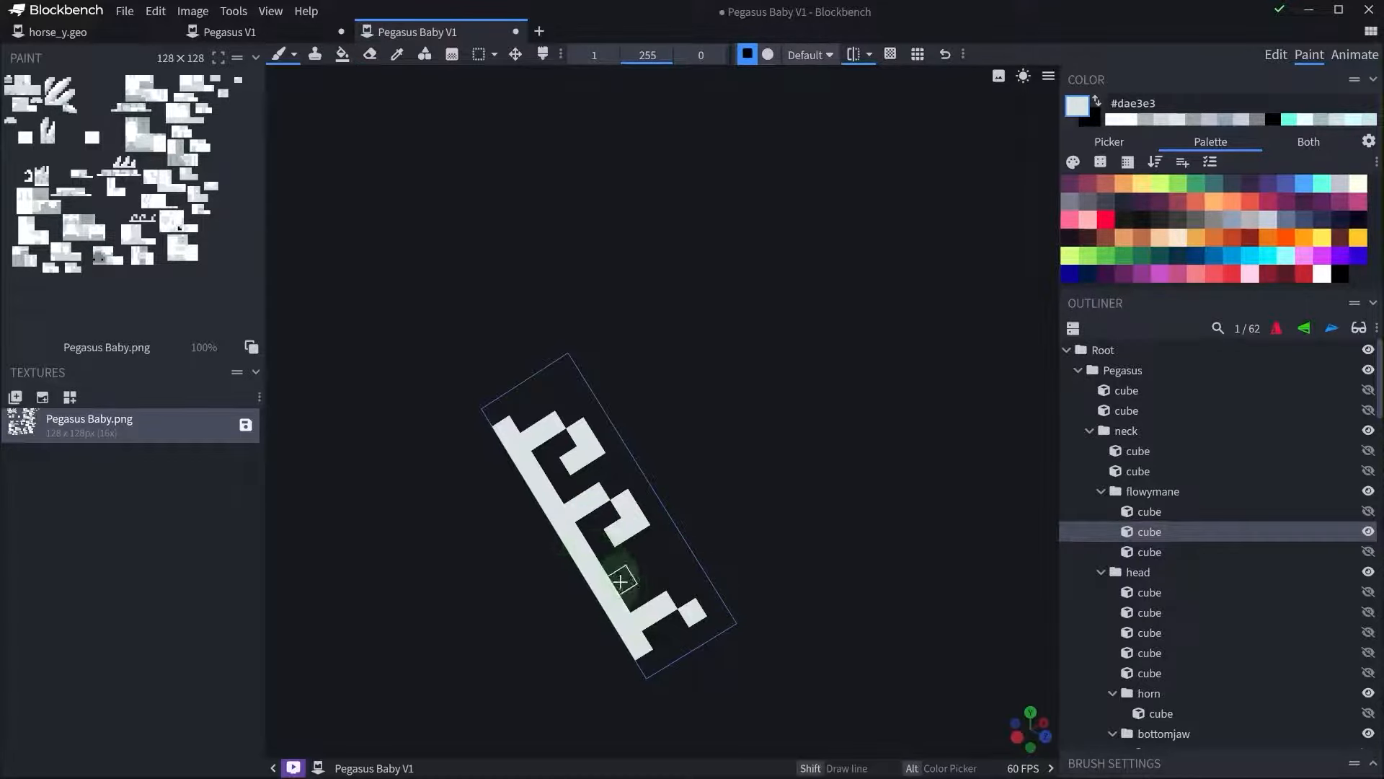
key("e")
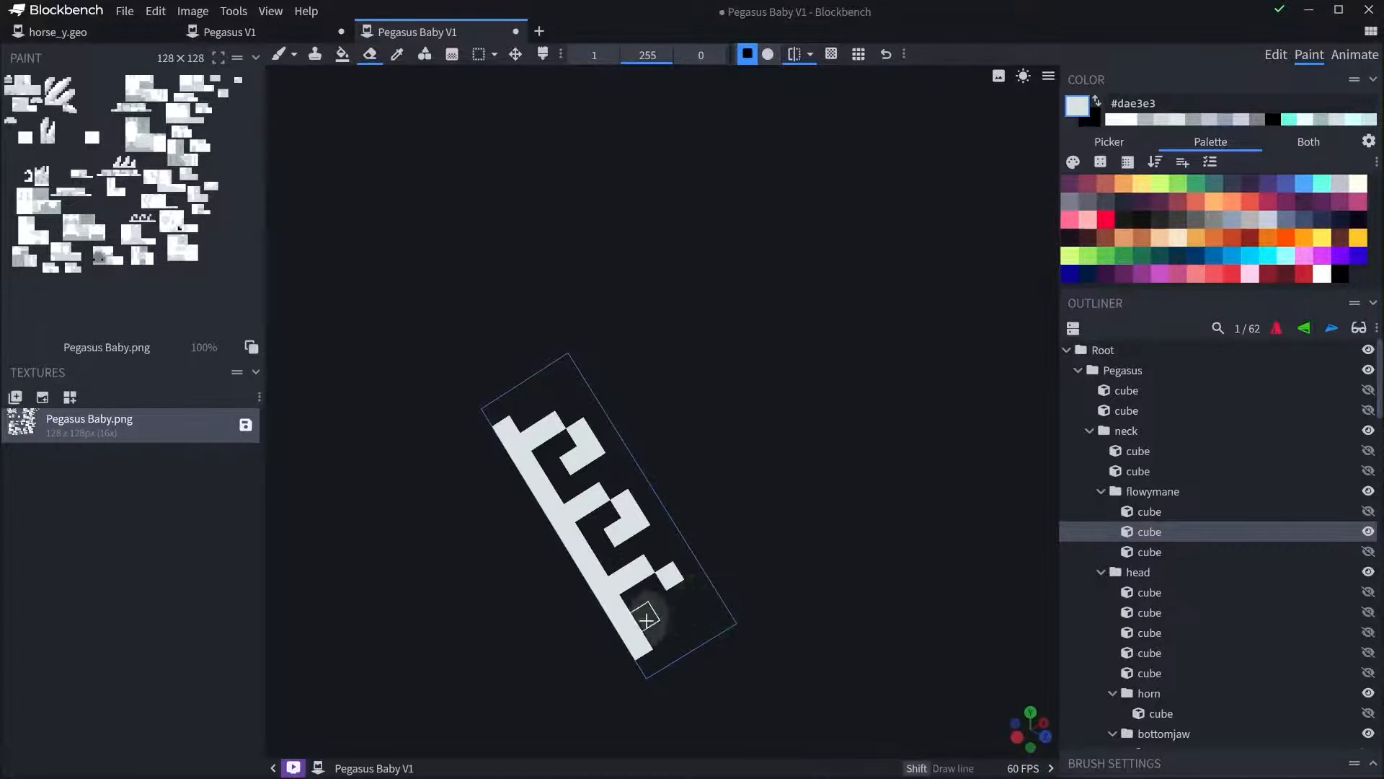
key("b")
left_click(652, 657)
Delete the third cube from the flowymane group.
mouse_move(727, 556)
left_mouse_down()
mouse_move(752, 467)
mouse_move(743, 439)
left_mouse_up()
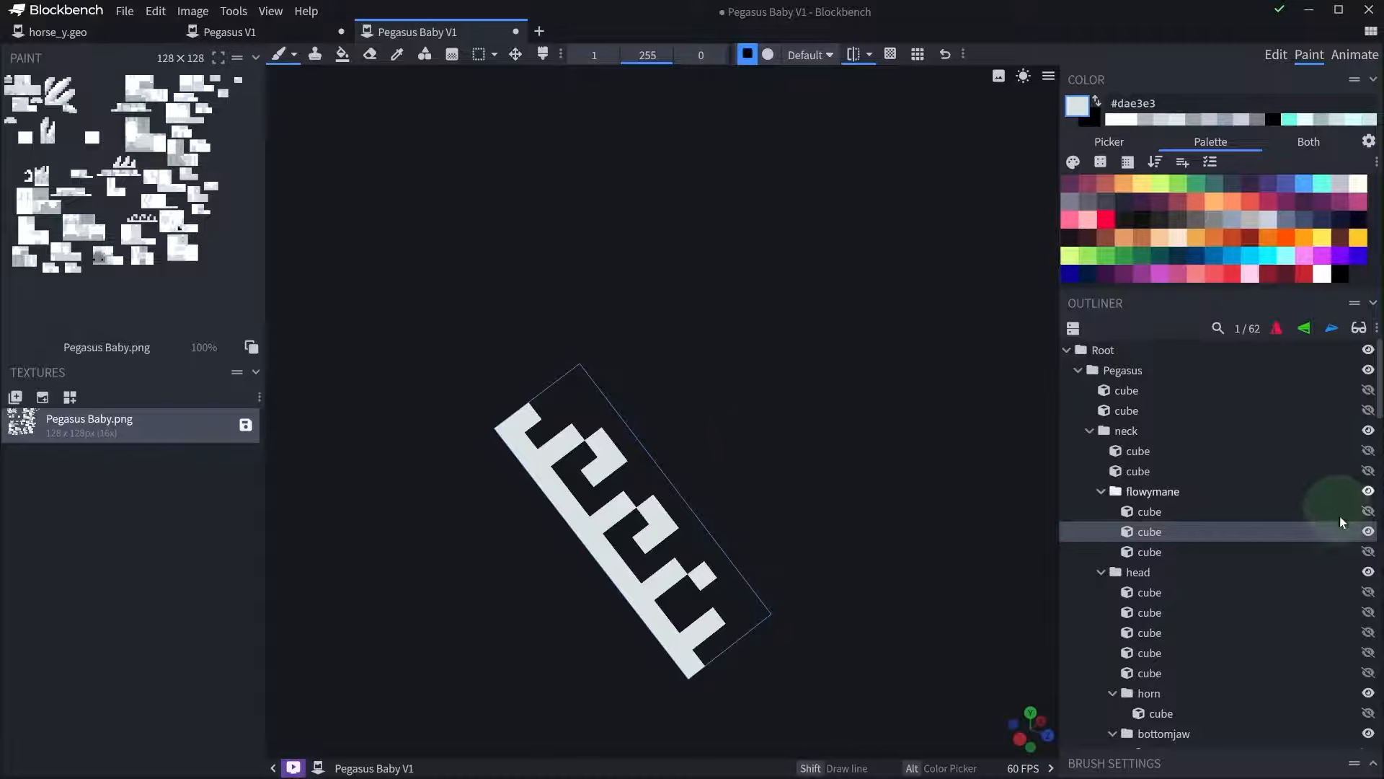
left_click(1280, 50)
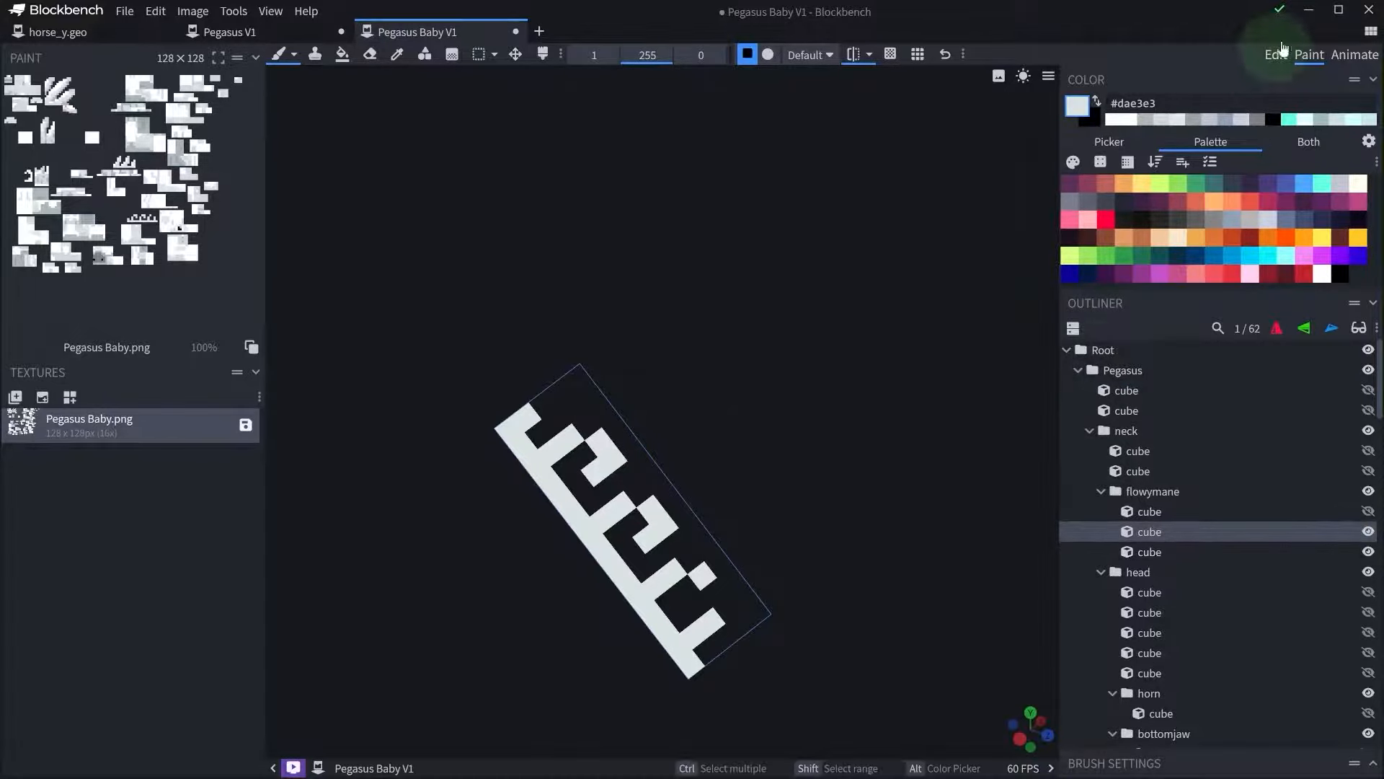
left_click(1230, 555)
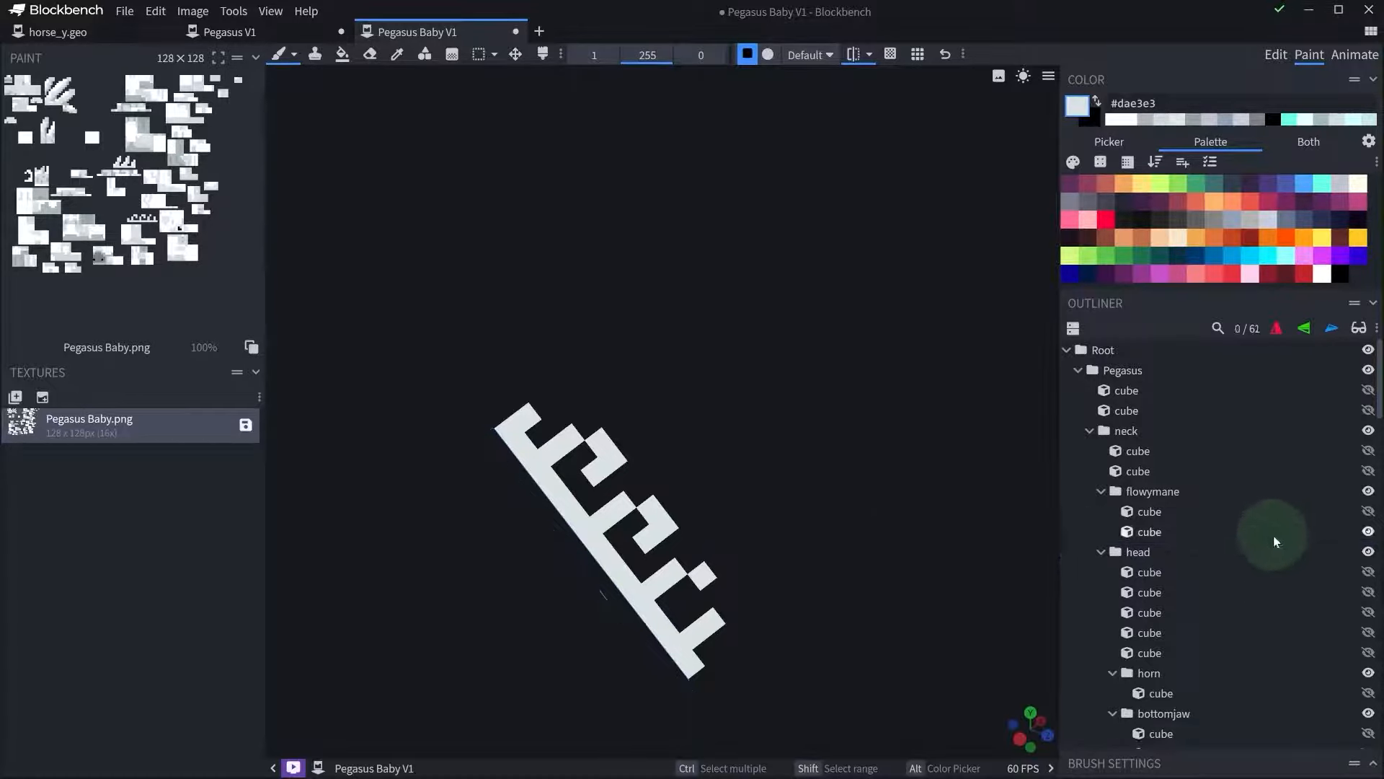
Duplicate the second flowymane plane mirrored across the X axis, and make the whole baby pegasus visible again.
key("Delete")
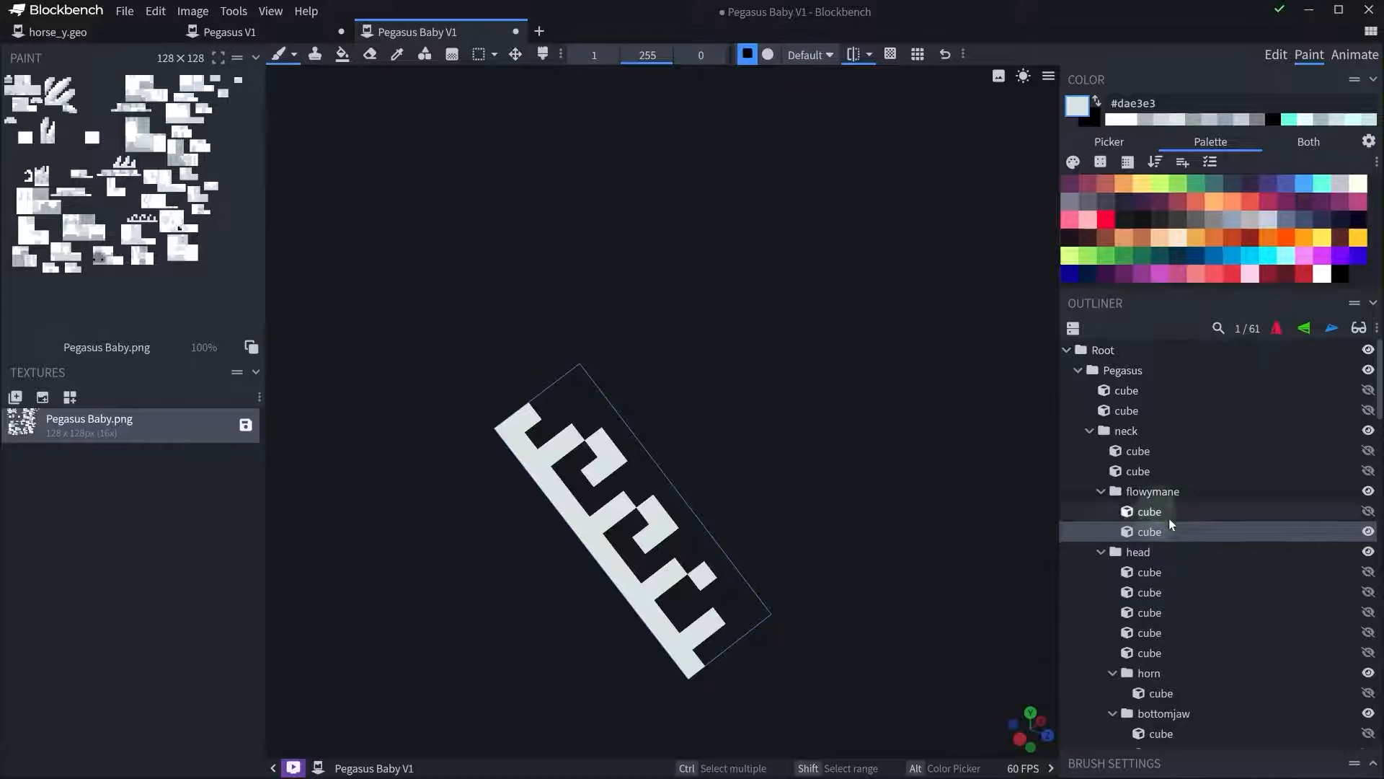
left_click(1277, 55)
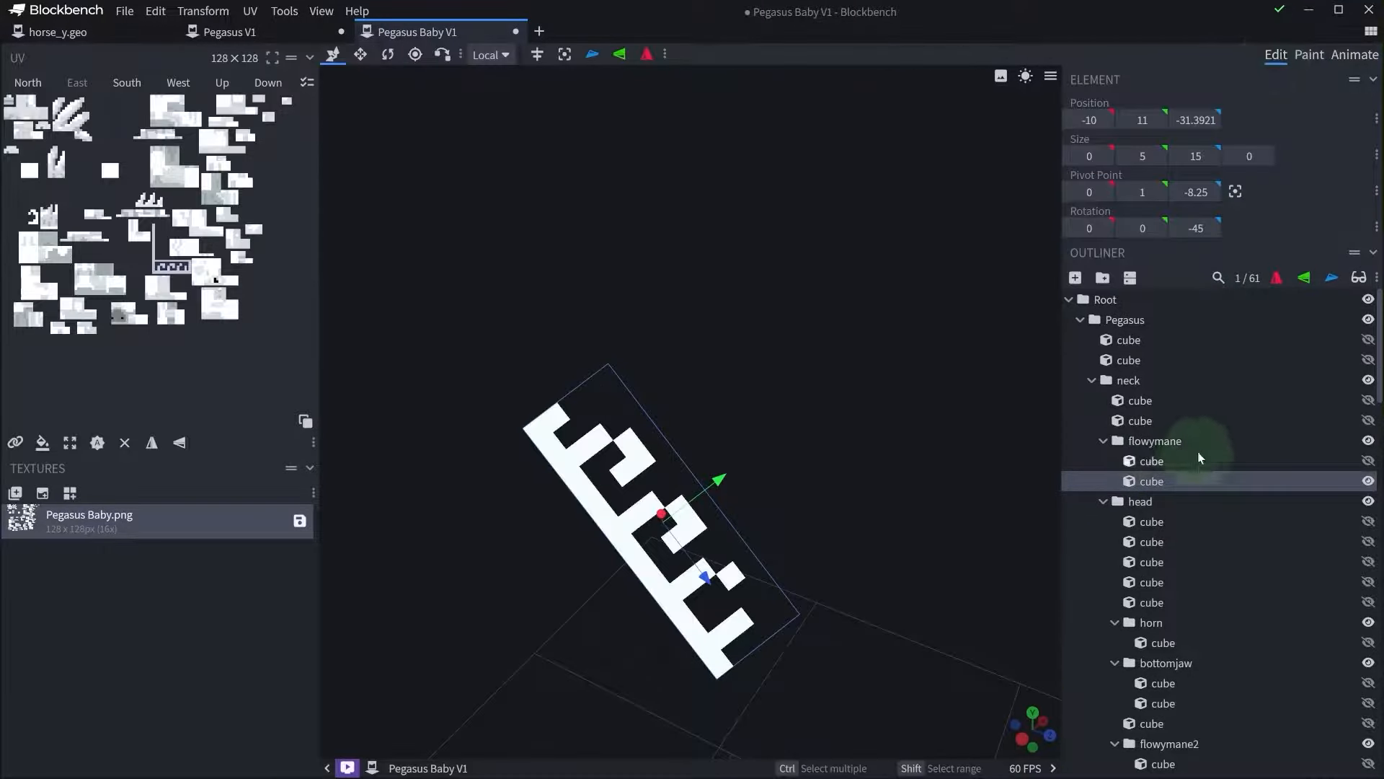
key("ctrl+d")
left_click(1276, 278)
left_click_drag(799, 345, 740, 342)
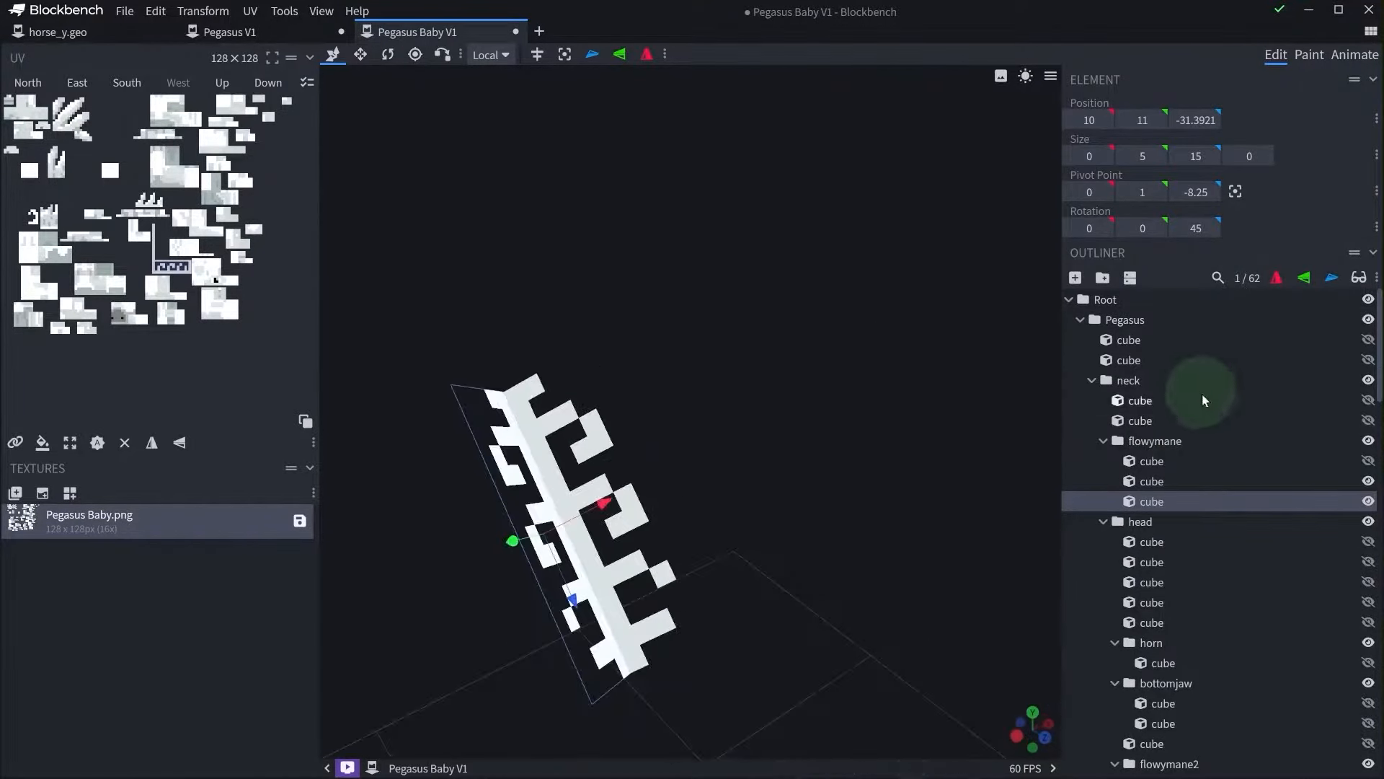
left_click(1368, 298)
left_click(1367, 299)
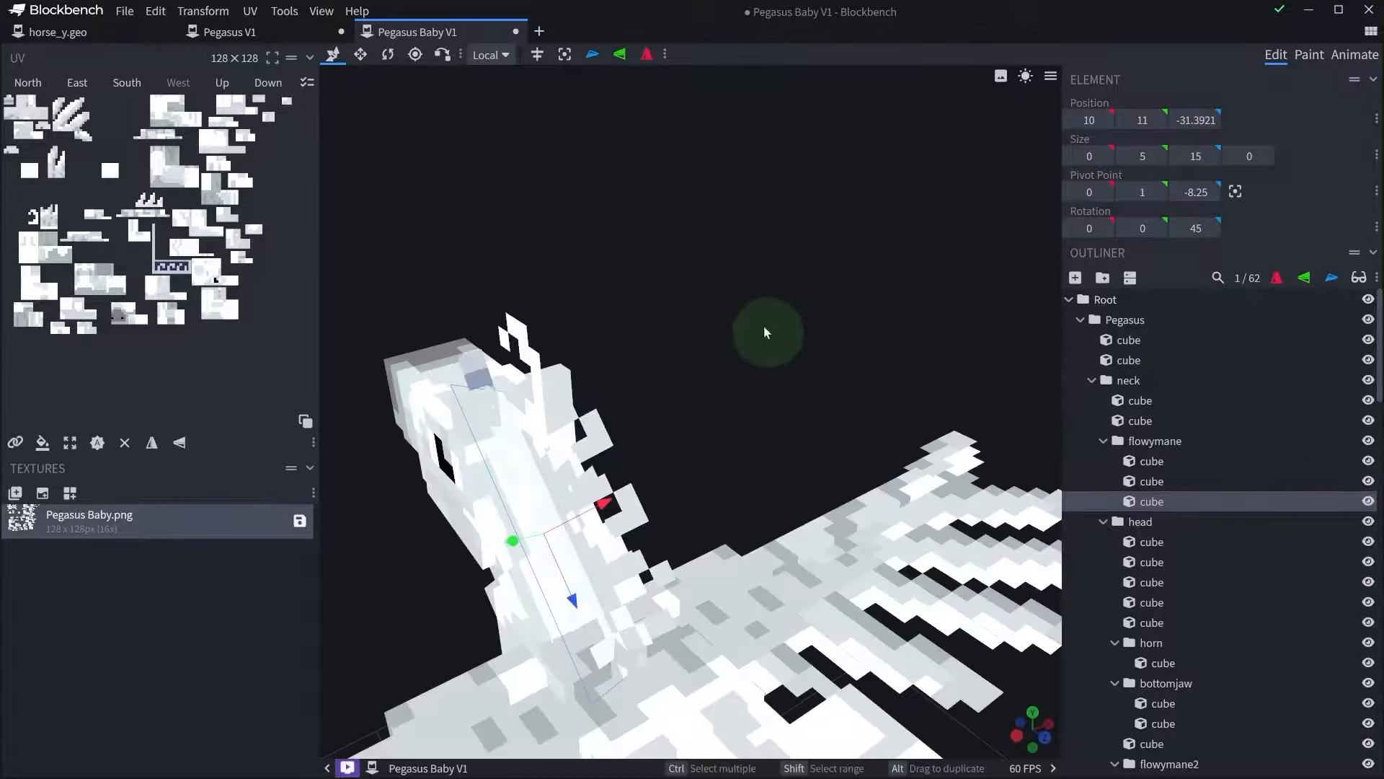
Inspect the baby's flowing mane and head from several angles and compare them with the mane on Pegasus V1.
left_click_drag(765, 333, 853, 289)
scroll(850, 266, "up", 3)
left_click(637, 464, "ctrl")
left_click(850, 550)
left_click_drag(840, 375, 637, 438)
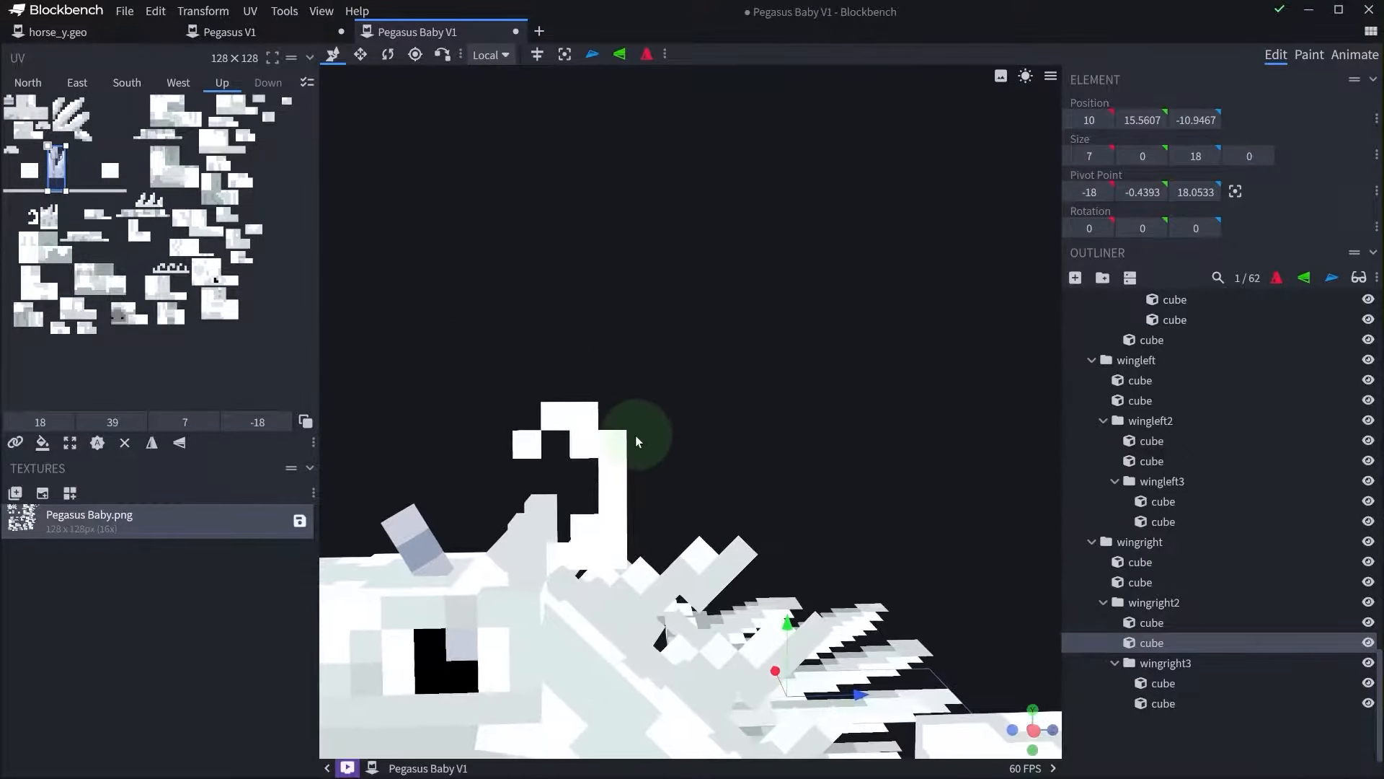
left_click(636, 440)
right_click_drag(660, 432, 714, 385)
left_click(640, 416)
left_click_drag(664, 453, 587, 457)
mouse_move(746, 293)
left_mouse_down()
mouse_move(751, 266)
mouse_move(808, 281)
left_mouse_up()
scroll(617, 455, "down", 5)
scroll(617, 459, "down", 3)
left_click(230, 32)
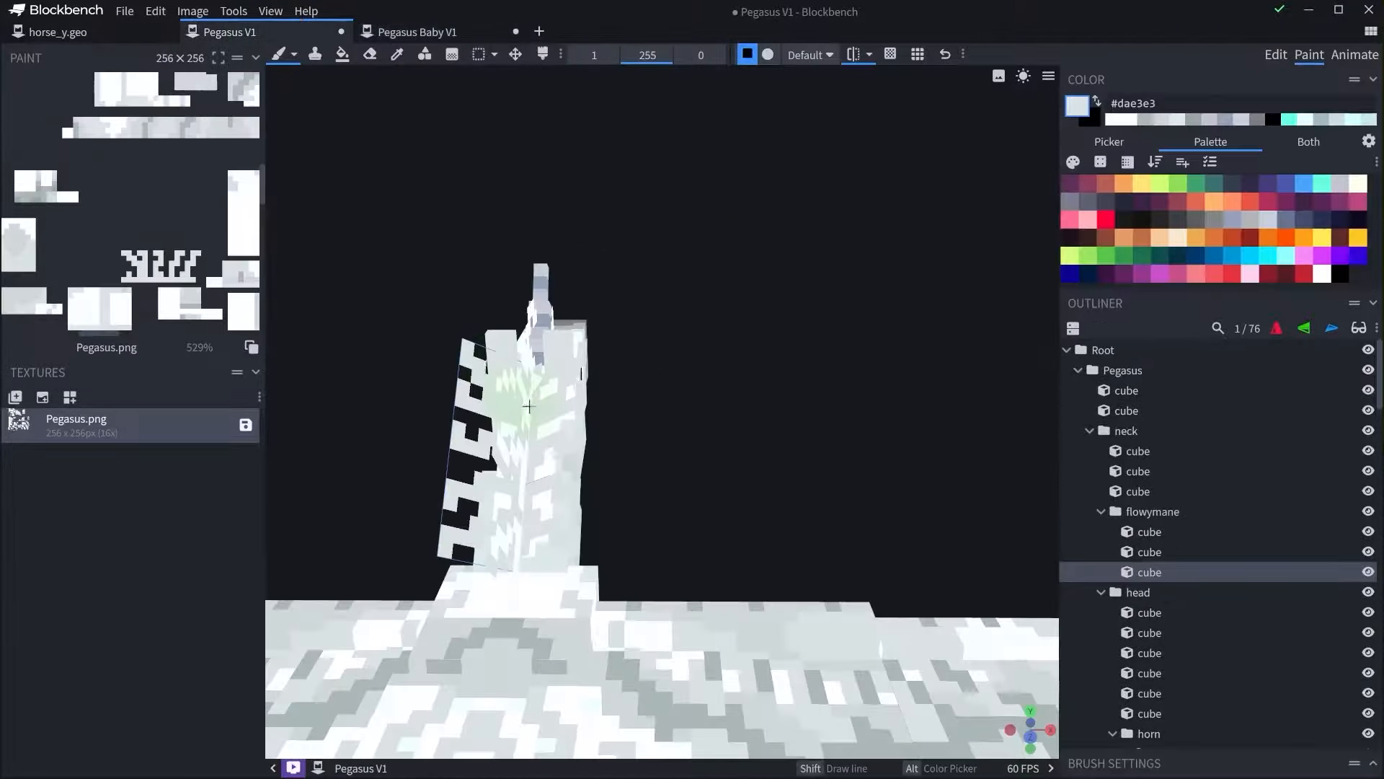
left_click_drag(614, 186, 845, 304)
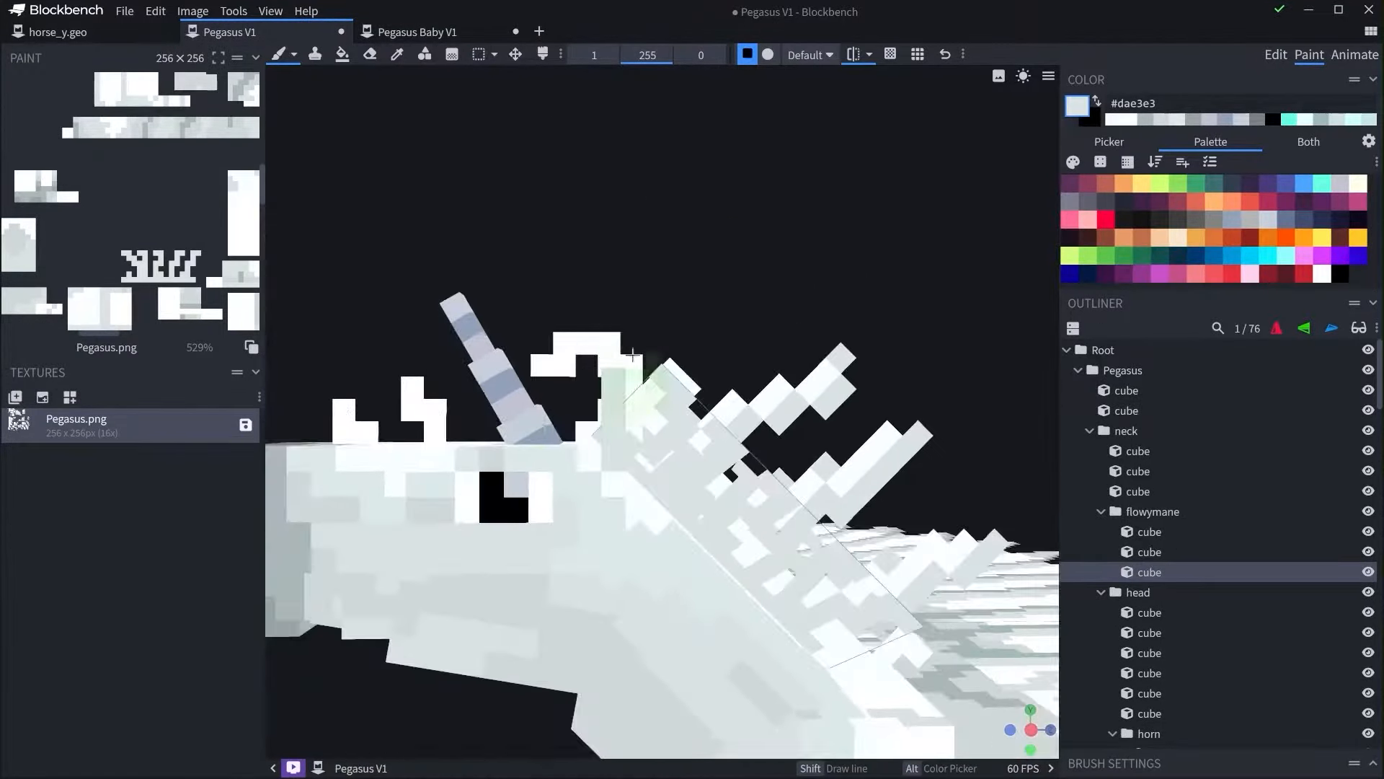
left_click(447, 32)
scroll(639, 325, "down", 3)
scroll(629, 418, "up", 3)
mouse_move(829, 227)
left_mouse_down()
mouse_move(795, 310)
mouse_move(692, 317)
left_mouse_up()
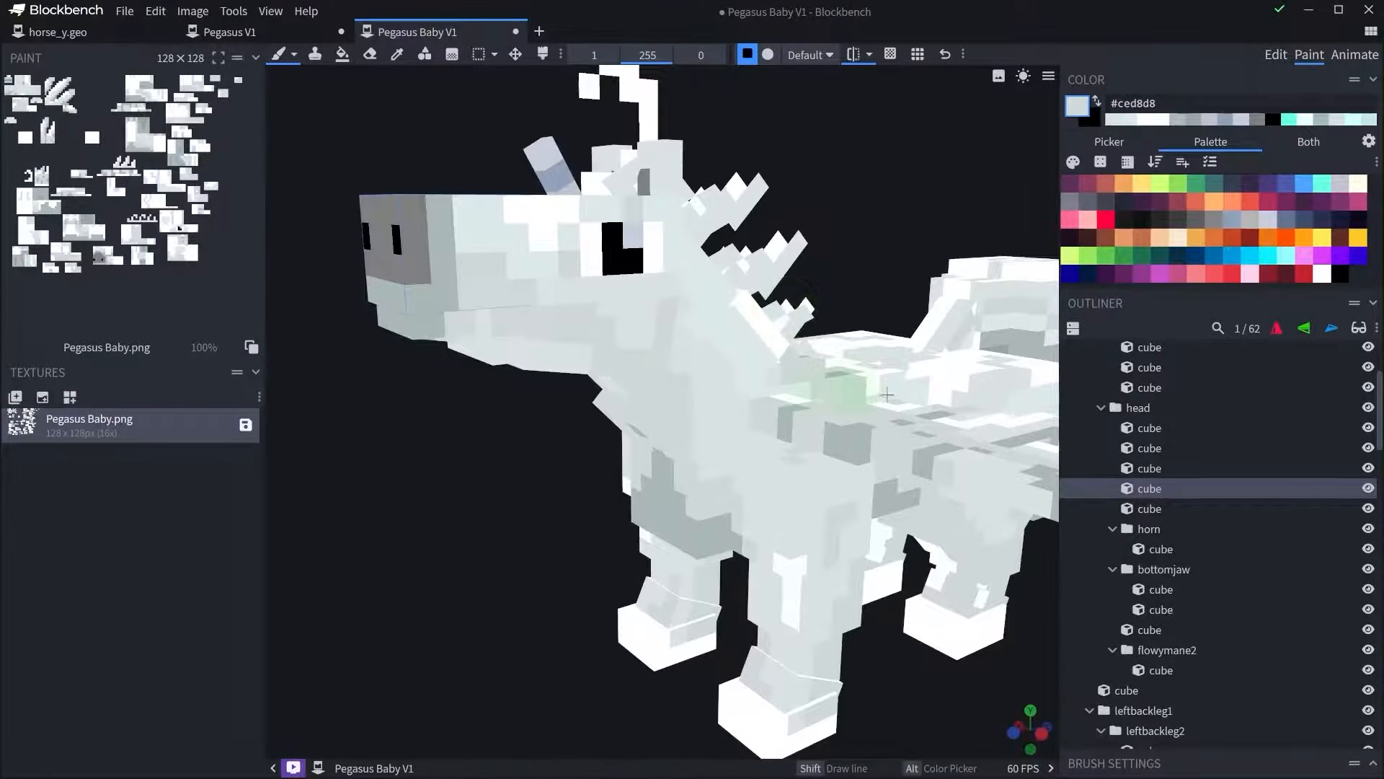
Select both bottomjaw cubes and move them down to separate the lower jaw from the snout.
left_click(1276, 54)
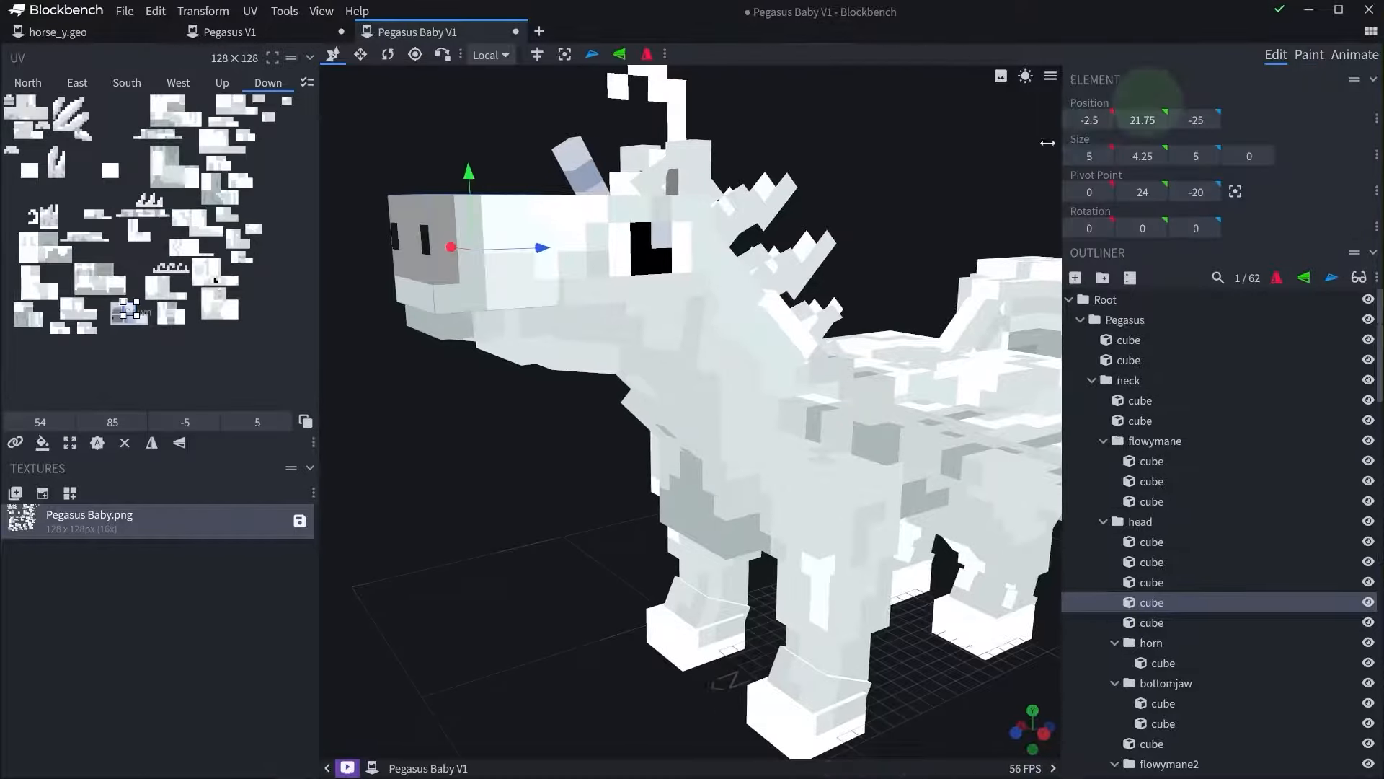
left_click(628, 322)
left_click_drag(509, 534, 533, 472)
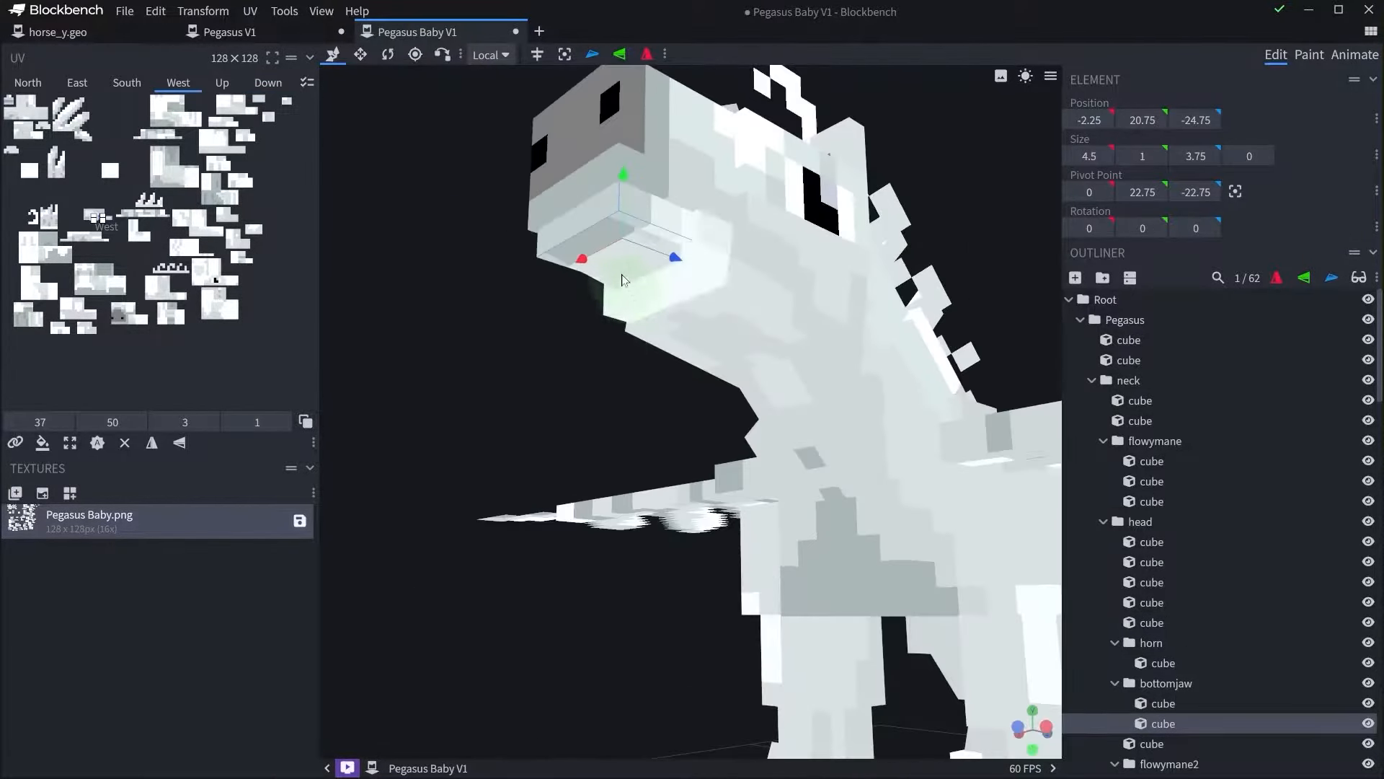
left_click(625, 281, "shift")
left_click_drag(545, 403, 597, 414)
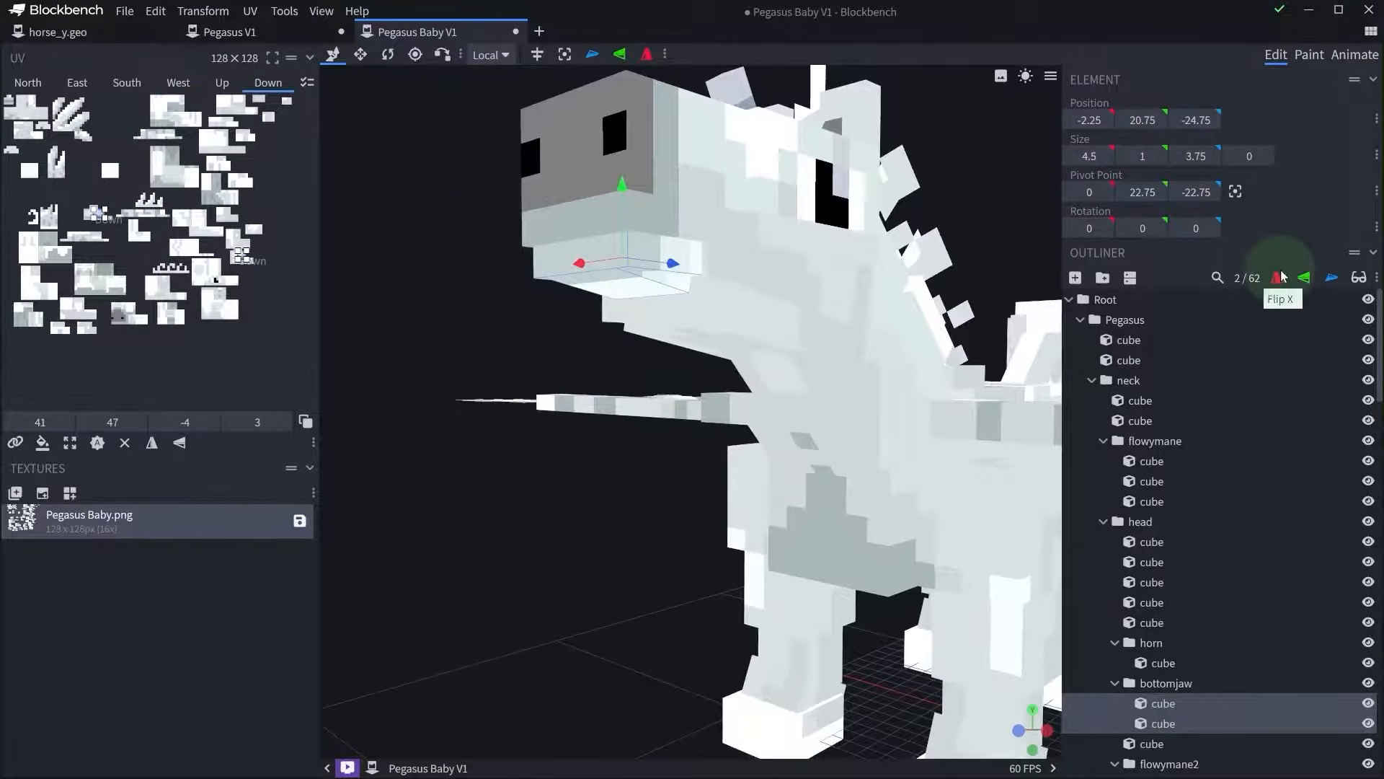
left_click_drag(624, 209, 625, 360)
Erase the top and rear side pixels of the inner bottomjaw cube so only the front teeth area stays textured.
mouse_move(461, 337)
left_mouse_down()
mouse_move(426, 348)
mouse_move(447, 349)
mouse_move(389, 422)
left_mouse_up()
key("2")
left_click(566, 422)
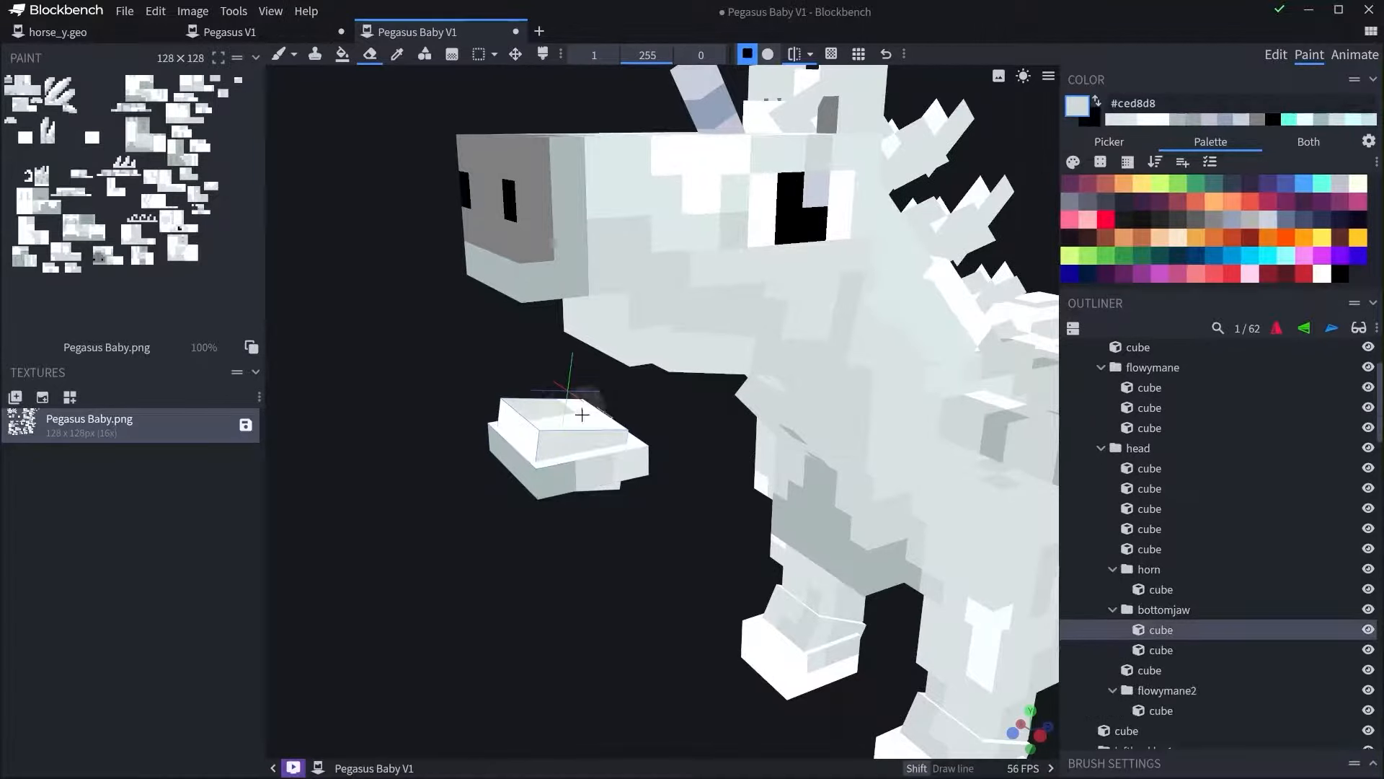
left_click_drag(653, 411, 740, 372)
scroll(738, 433, "up", 5)
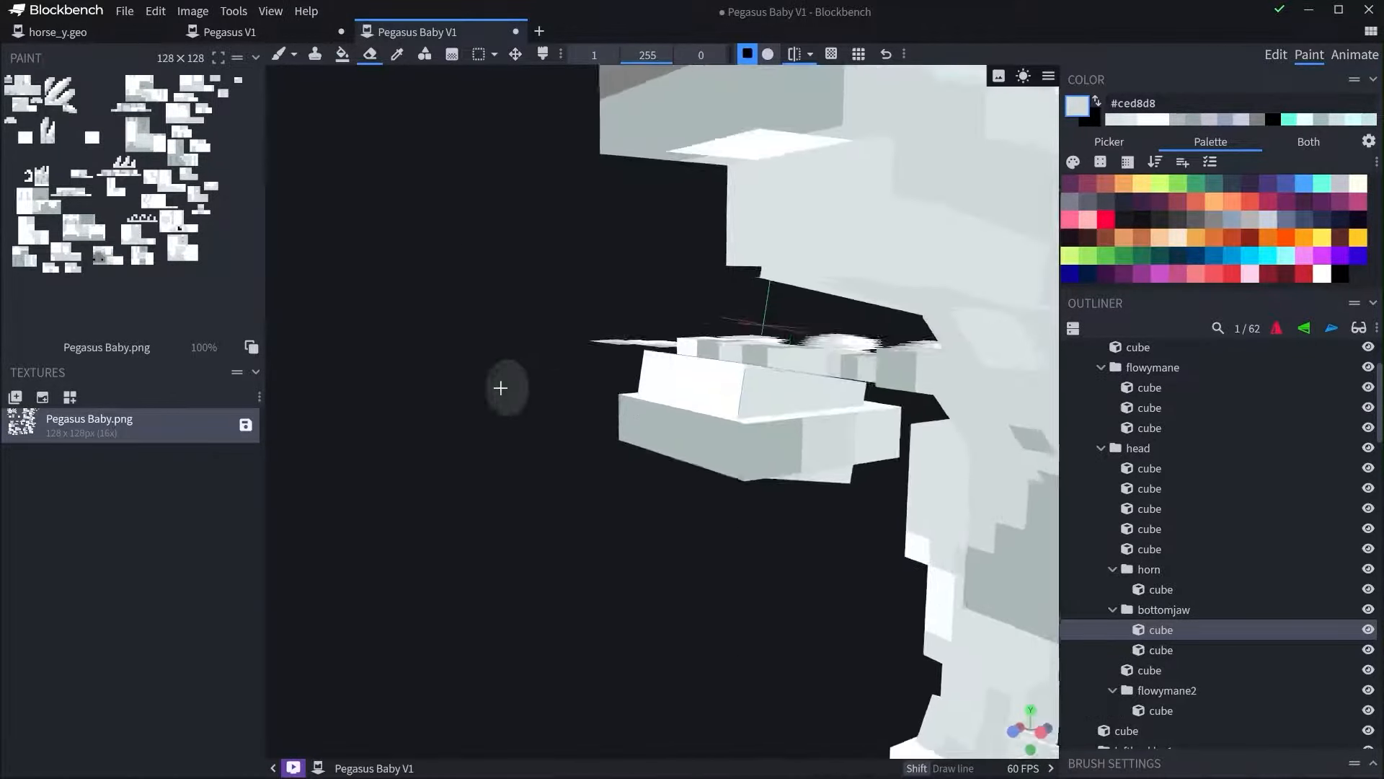
left_click_drag(504, 387, 393, 436)
left_click_drag(685, 459, 720, 460)
left_click_drag(426, 376, 872, 356)
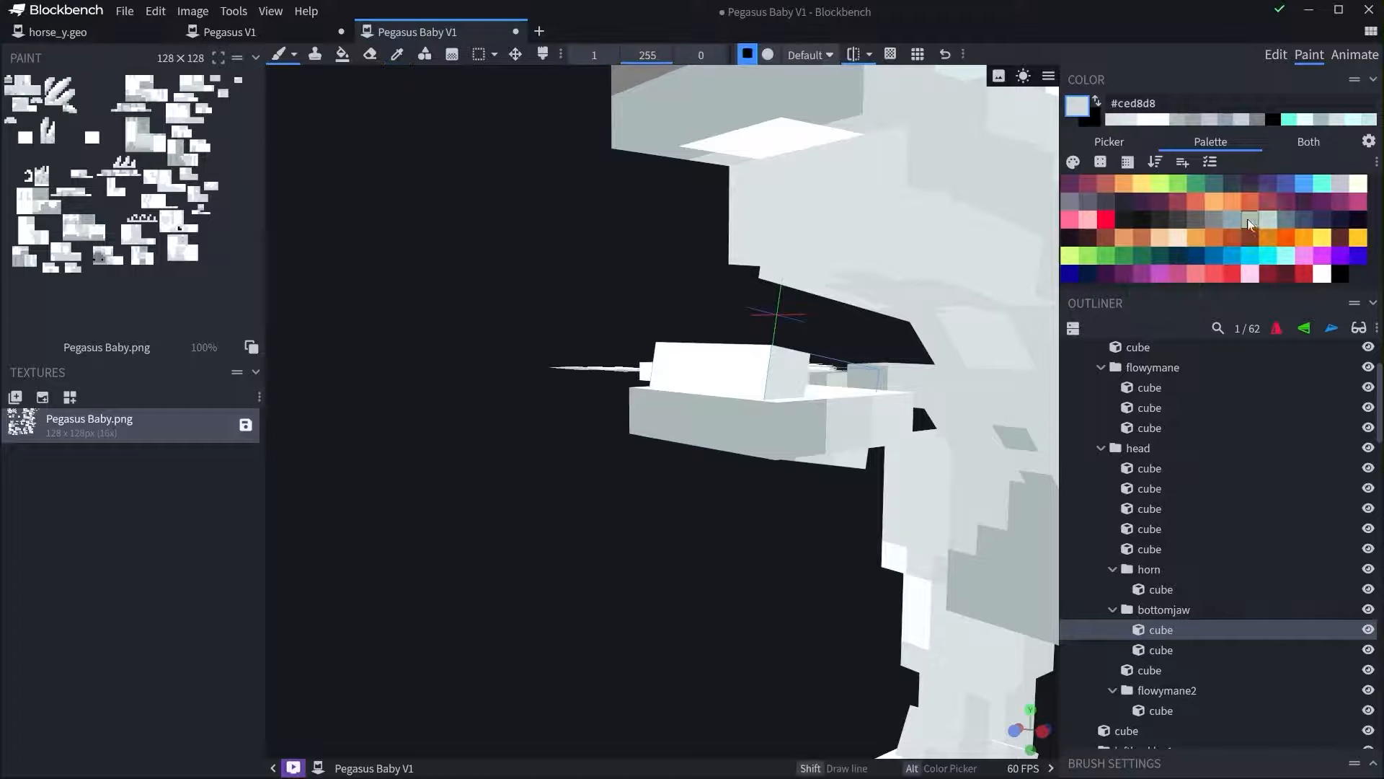
Shade the lower teeth with light grey #dae3e3 and erase the pixels between them on the inner bottomjaw cube.
left_click(721, 371, "alt")
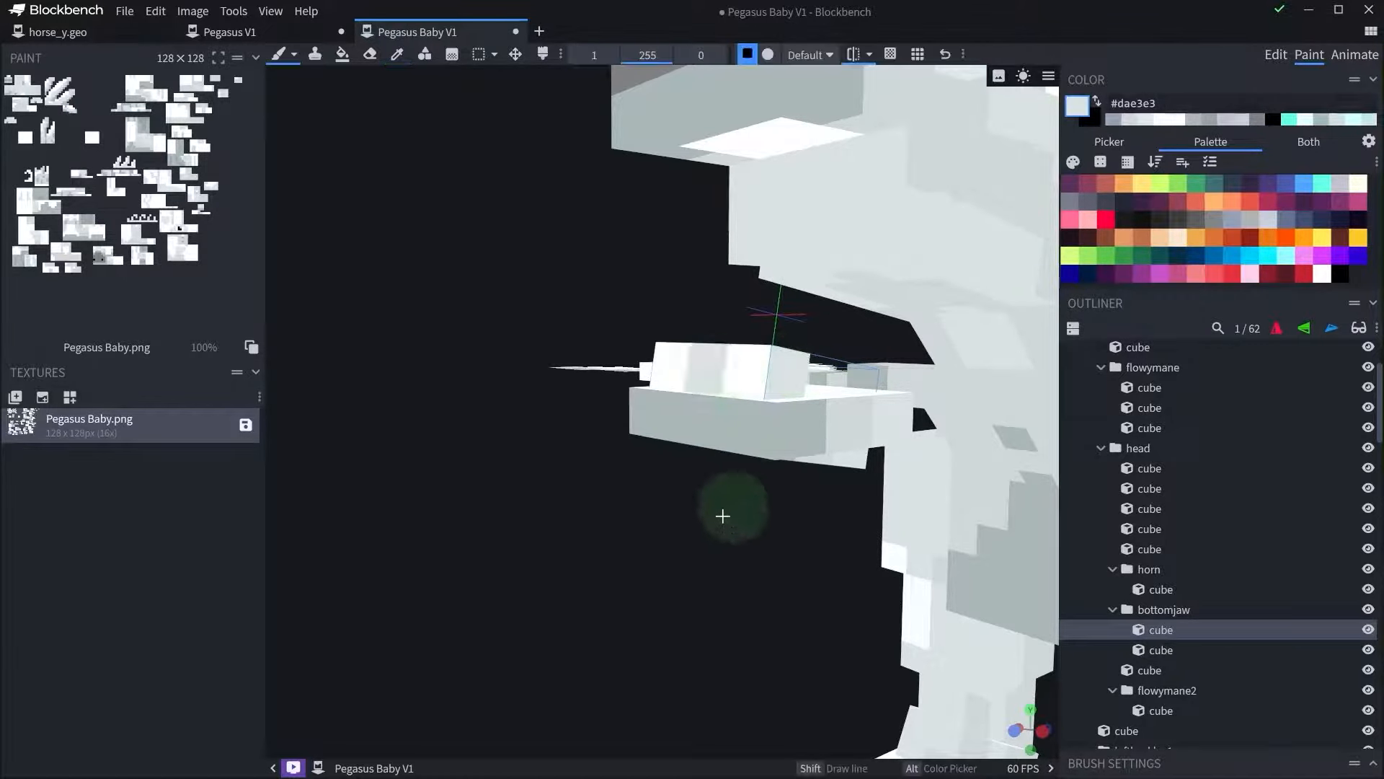
mouse_move(723, 517)
left_mouse_down()
mouse_move(569, 558)
mouse_move(595, 543)
left_mouse_up()
key("e")
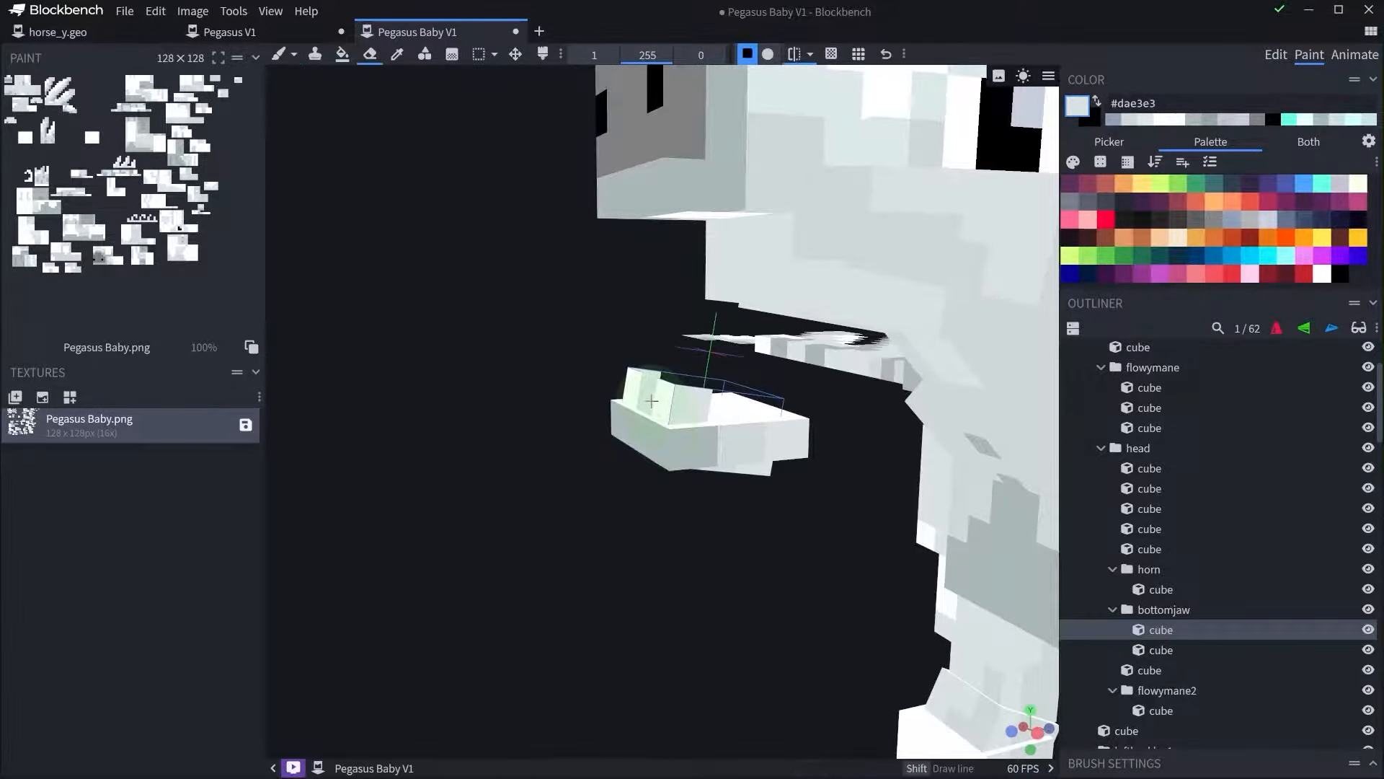
mouse_move(600, 427)
left_mouse_down()
mouse_move(500, 491)
mouse_move(572, 457)
mouse_move(528, 488)
mouse_move(478, 473)
mouse_move(491, 437)
left_mouse_up()
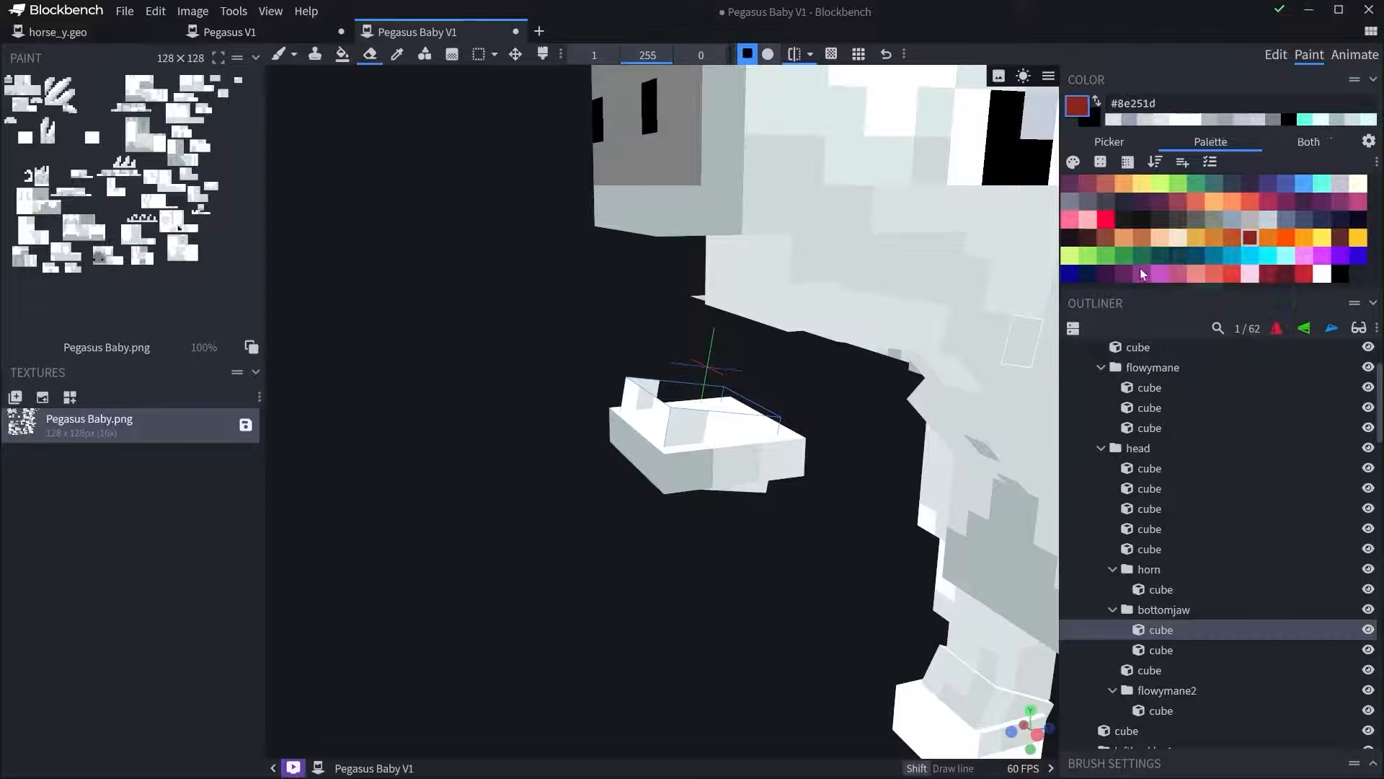
Paint the mouth area under the snout and on the adjoining jaw face dark red #8e251d.
left_click_drag(658, 275, 673, 217)
left_click_drag(683, 164, 694, 197)
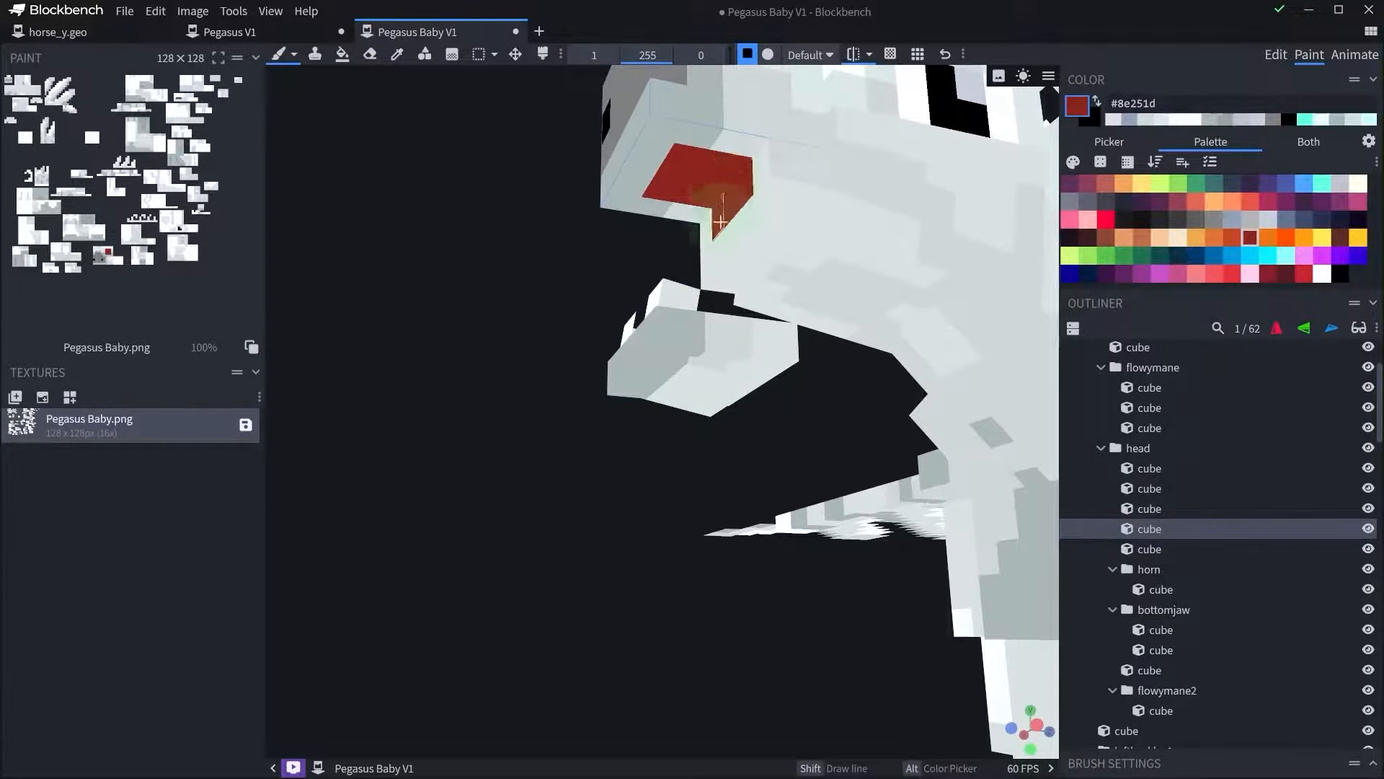
mouse_move(538, 389)
left_mouse_down()
mouse_move(473, 476)
mouse_move(485, 505)
left_mouse_up()
Paint dark red #8e251d on the inside of the lower jaw, hiding the inner bottomjaw cube only while painting.
left_click(686, 468)
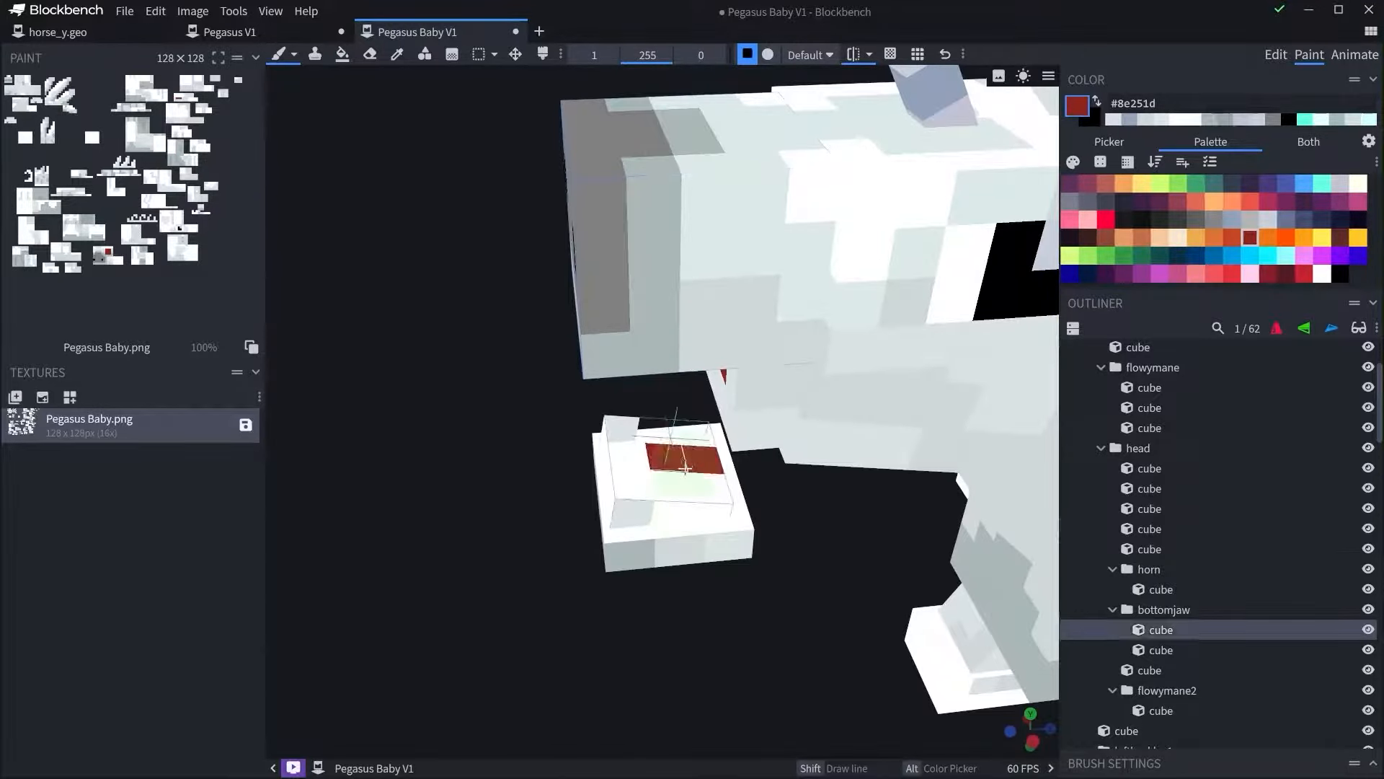
left_click(1367, 629)
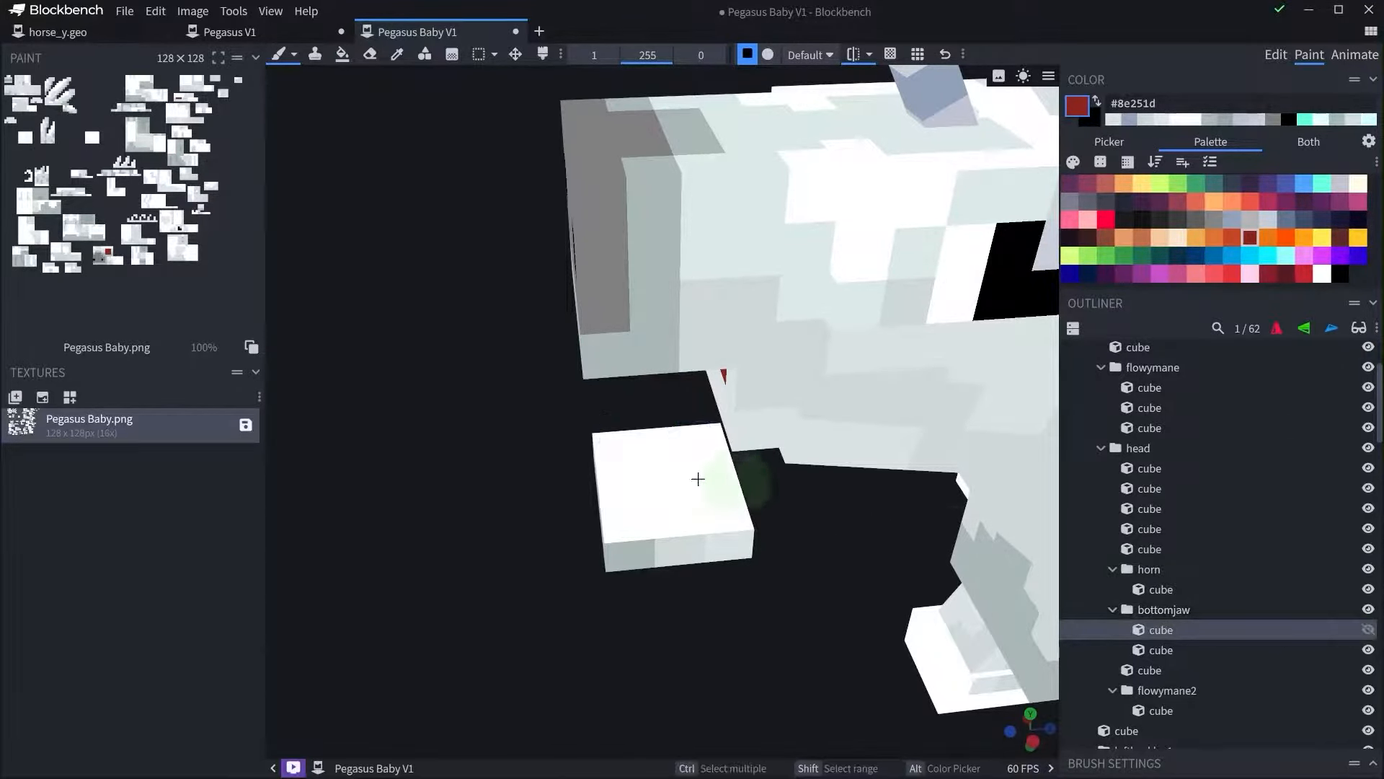
left_click_drag(698, 479, 695, 469)
left_click_drag(496, 511, 499, 433)
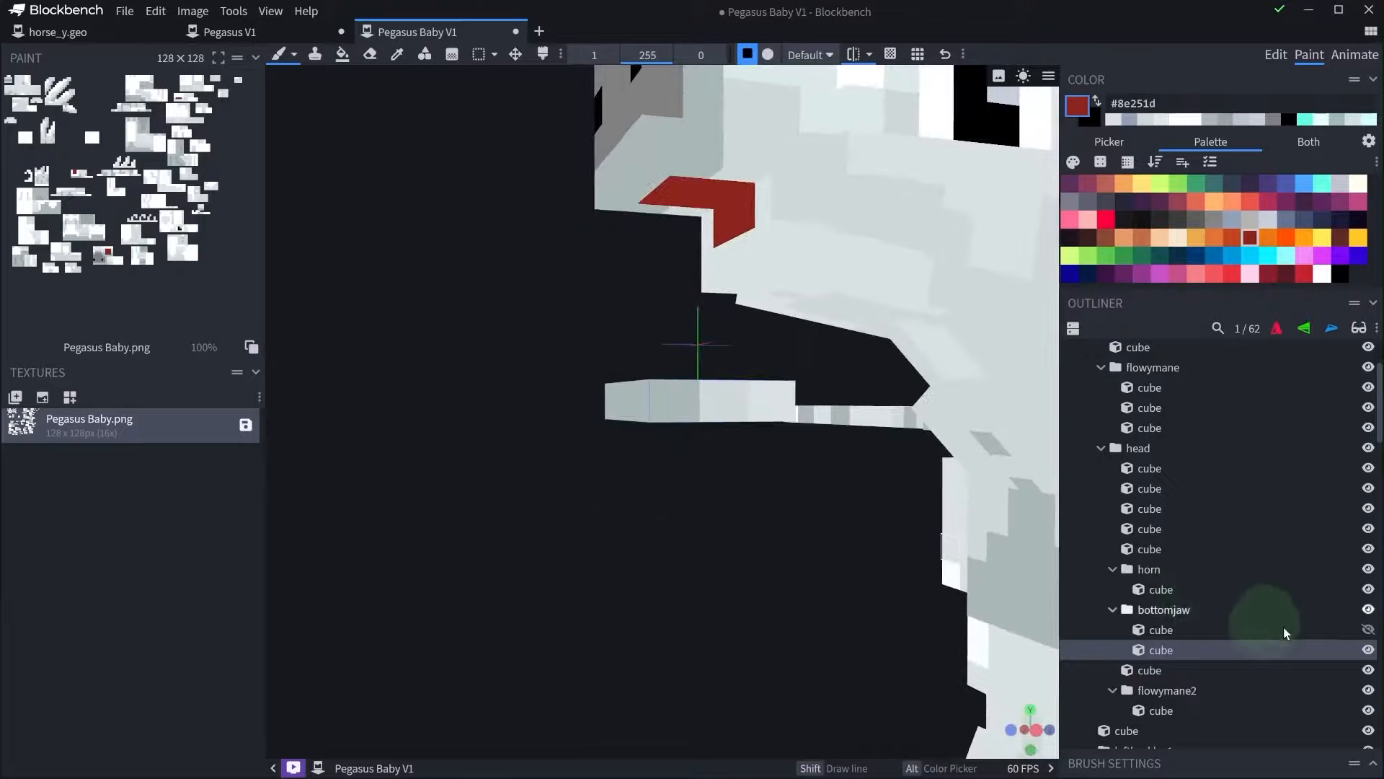
left_click(1377, 629)
scroll(1351, 387, "up", 10)
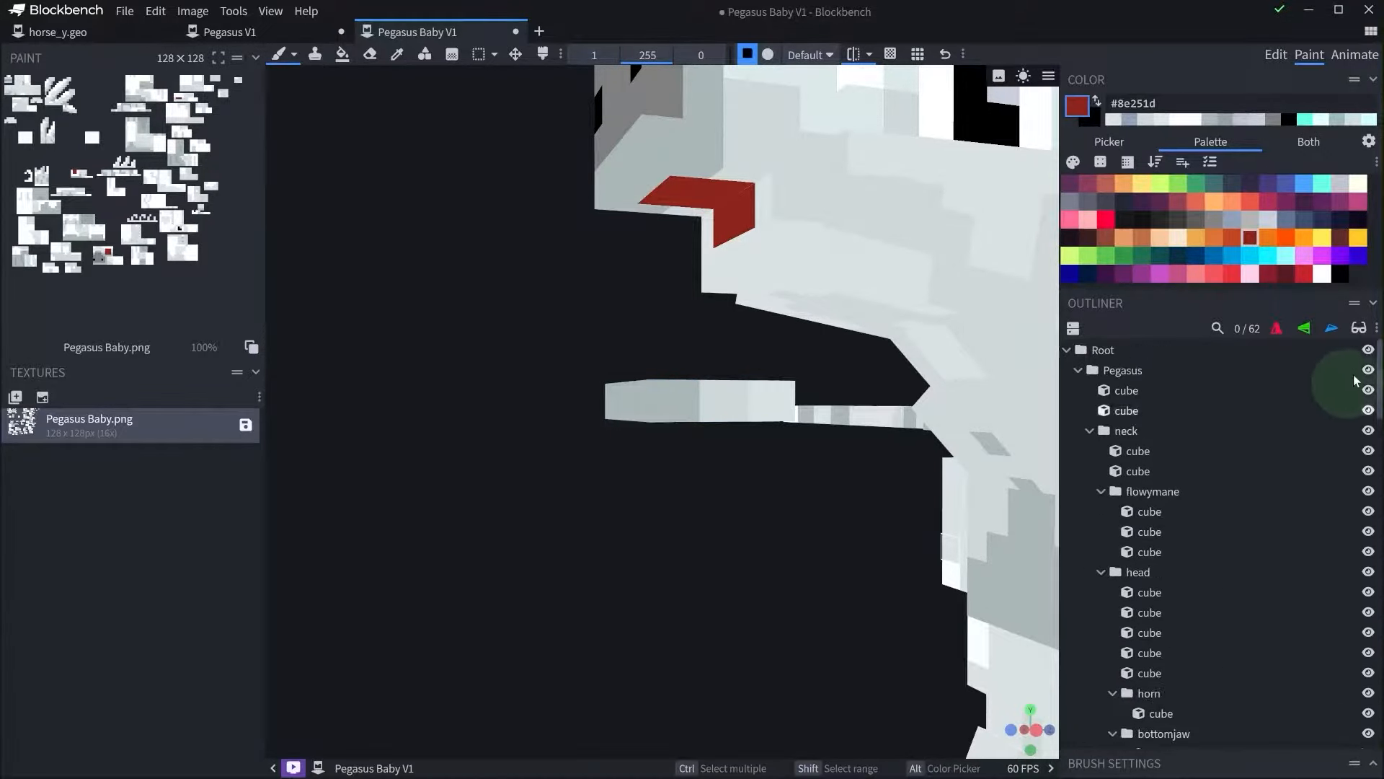
double_click(1369, 350)
Select both bottomjaw cubes and move them back up against the underside of the snout.
left_click(1274, 54)
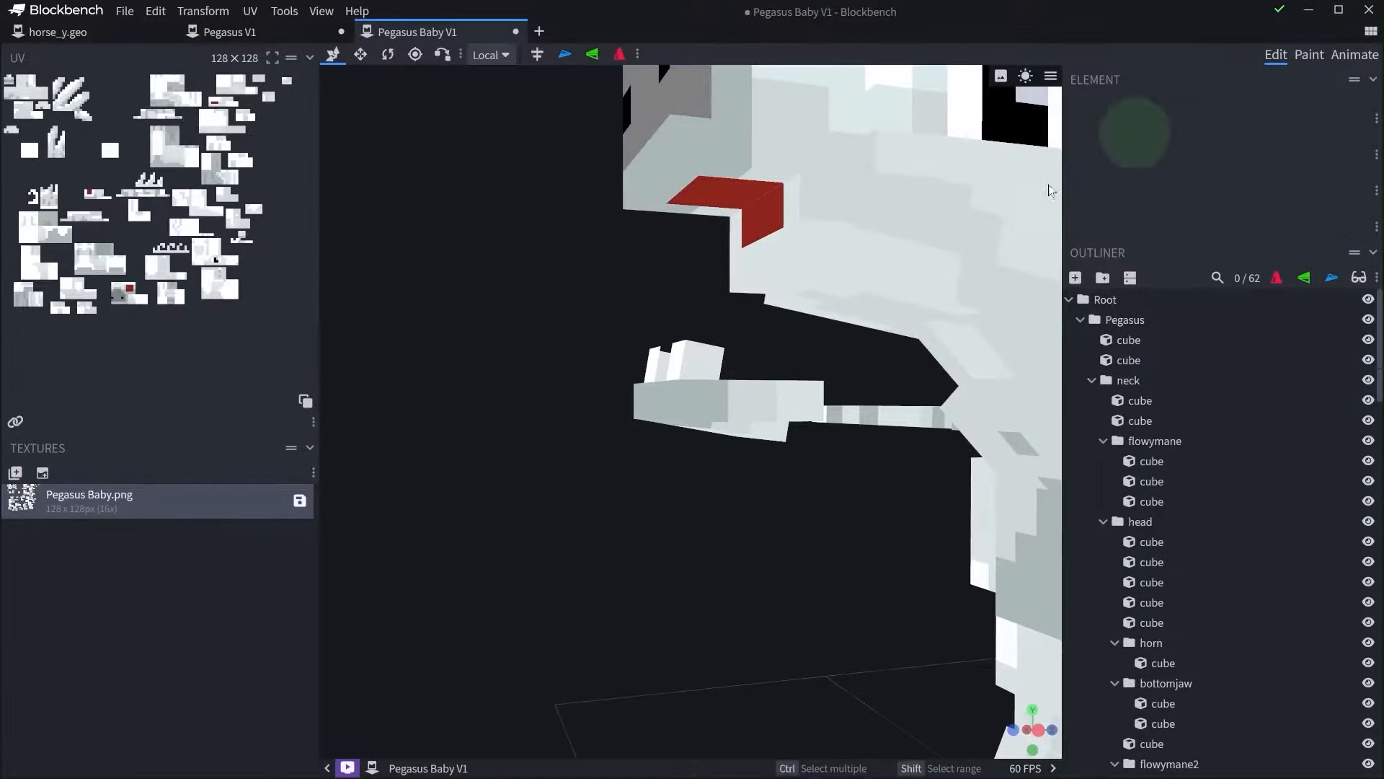
left_click(727, 393)
left_click(681, 349, "shift")
left_click_drag(712, 355, 725, 166)
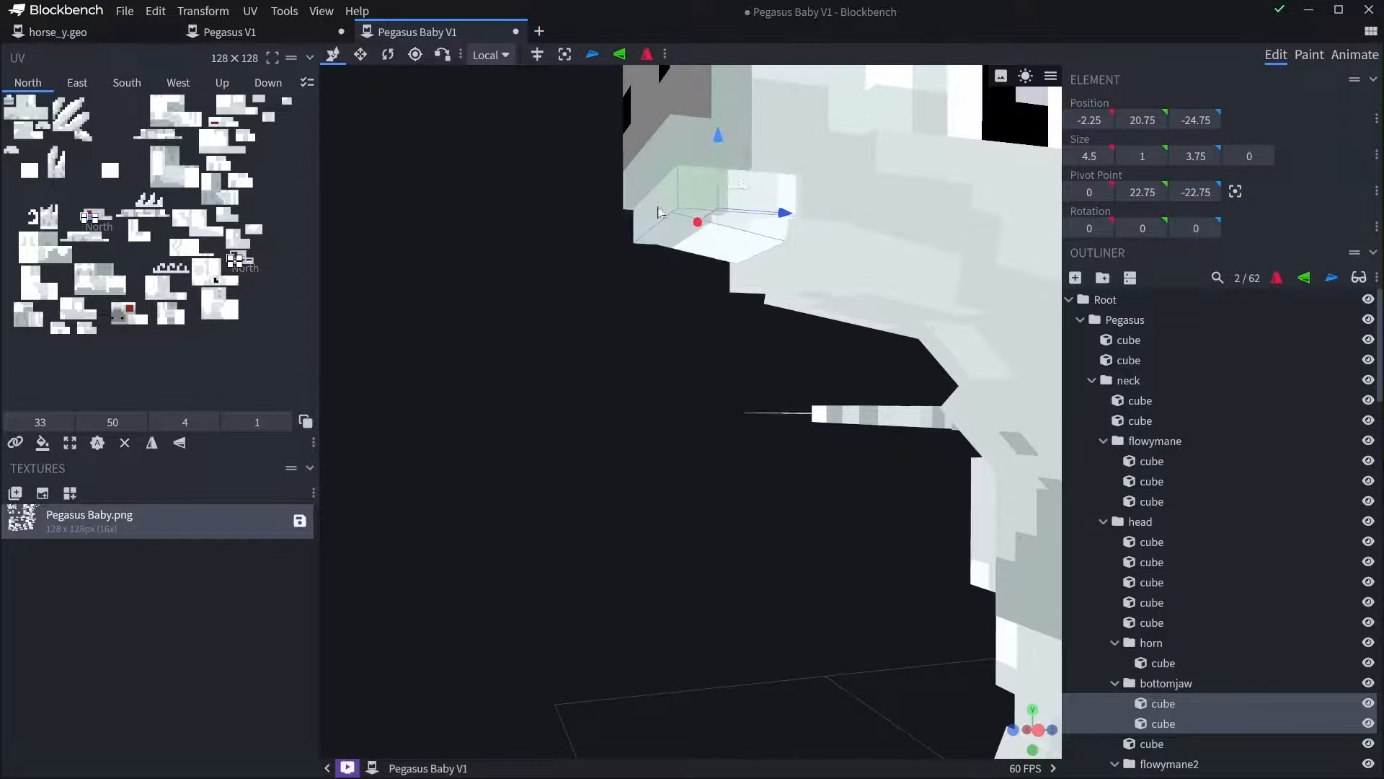
left_click_drag(591, 241, 489, 294)
Center the bottomjaw group's pivot point on its cubes and shift the pivot to Z -21.9871.
left_click(1218, 683)
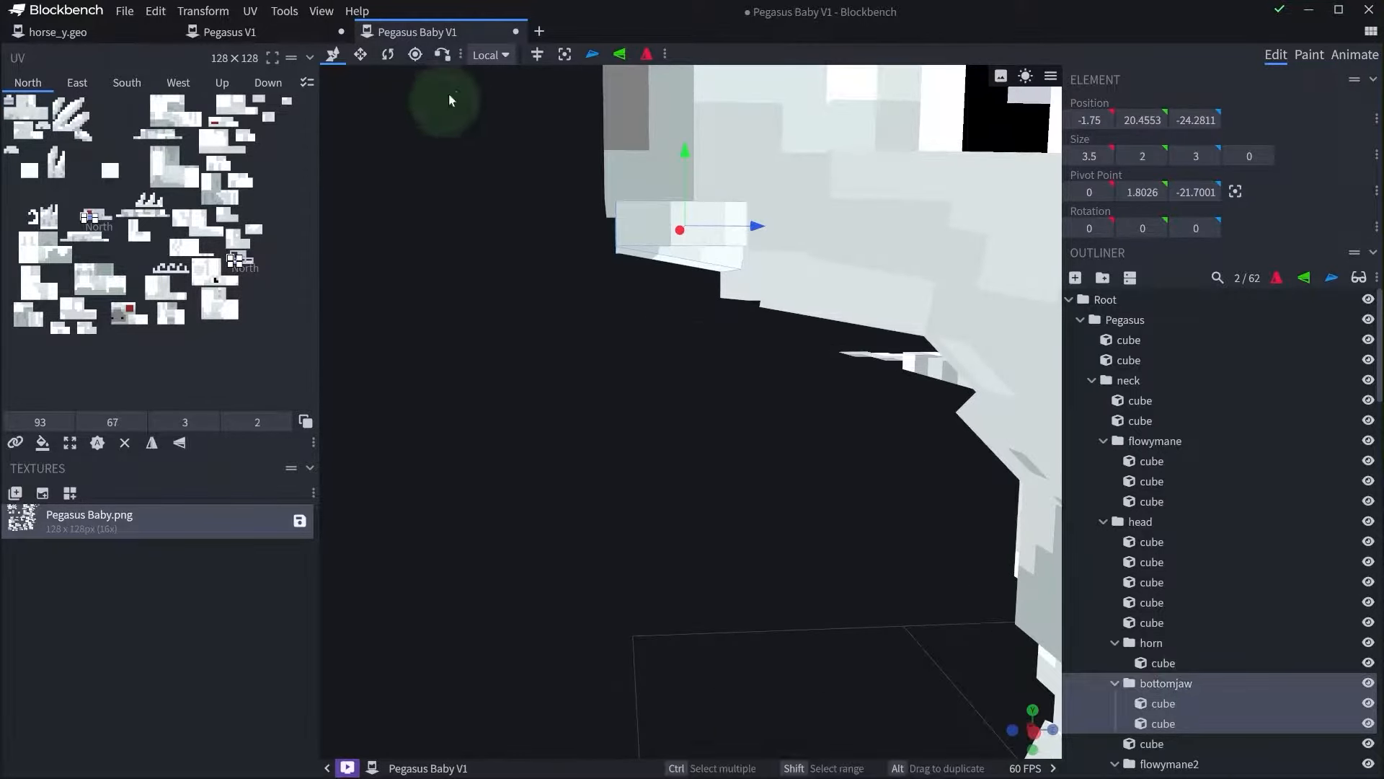
left_click(414, 54)
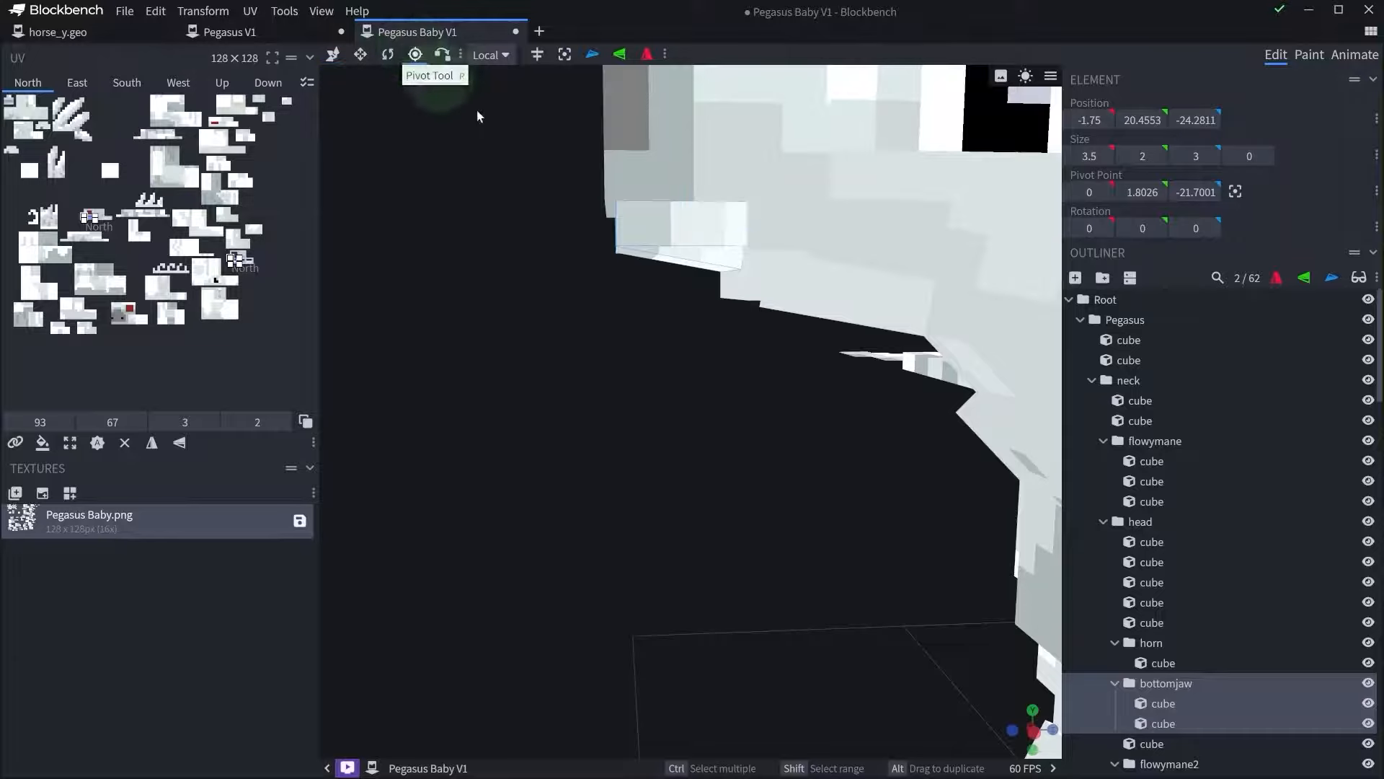
scroll(729, 346, "down", 5)
left_click(565, 54)
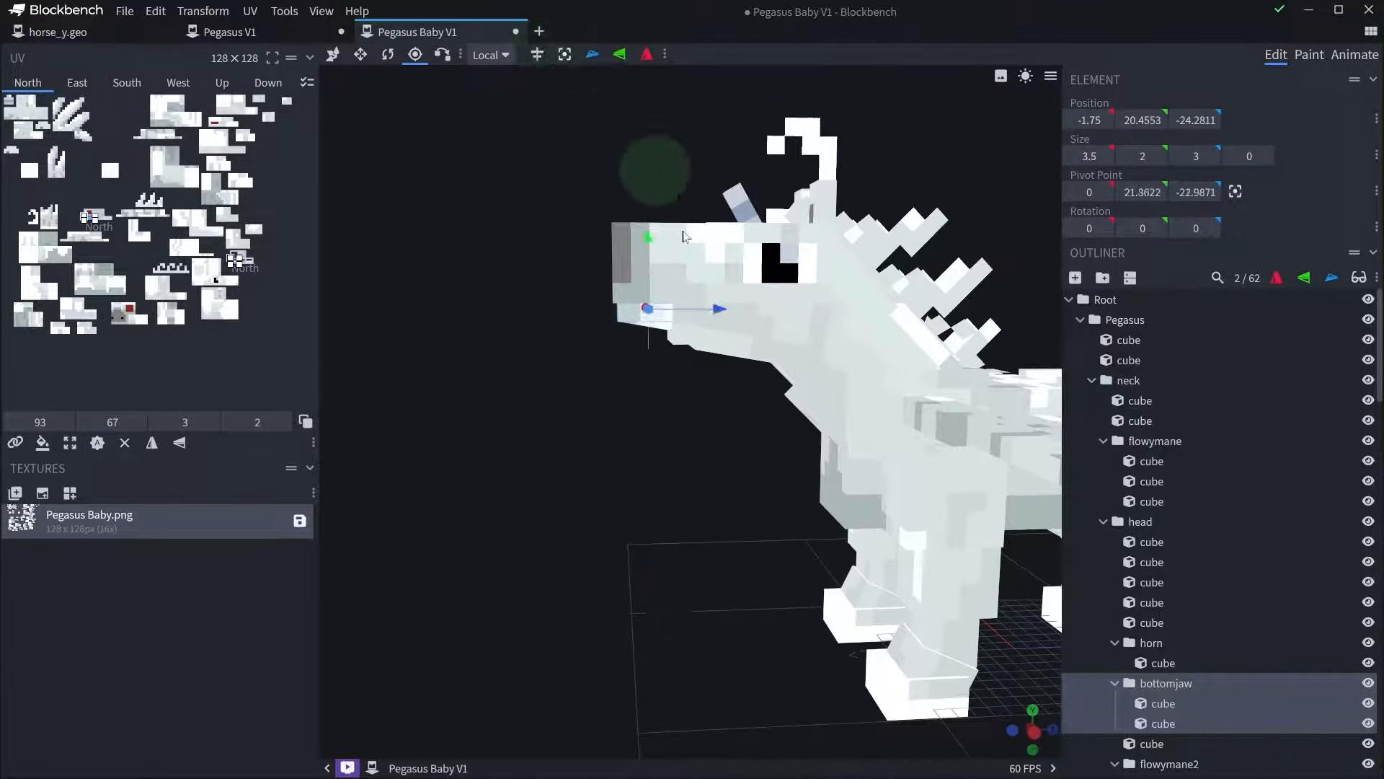
left_click_drag(696, 306, 672, 499)
Try rotating the bottomjaw group around its pivot and undo the rotation.
key("r")
mouse_move(672, 499)
right_mouse_down()
mouse_move(685, 535)
mouse_move(664, 480)
right_mouse_up()
scroll(685, 535, "up", 5)
left_click_drag(664, 480, 621, 468)
key("ctrl+z")
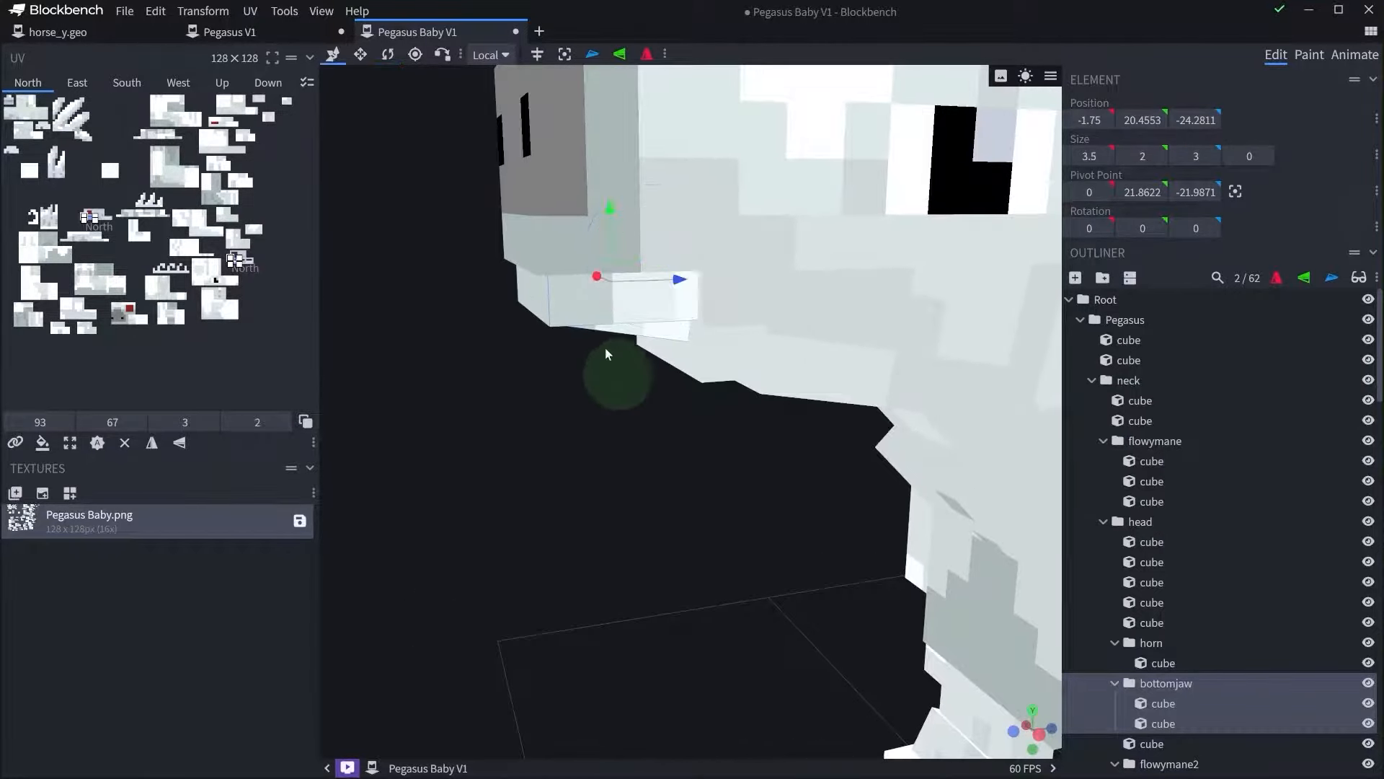
Move the bottomjaw group down 3 units to open up the mouth.
left_click_drag(611, 212, 611, 345)
left_click_drag(466, 466, 525, 301)
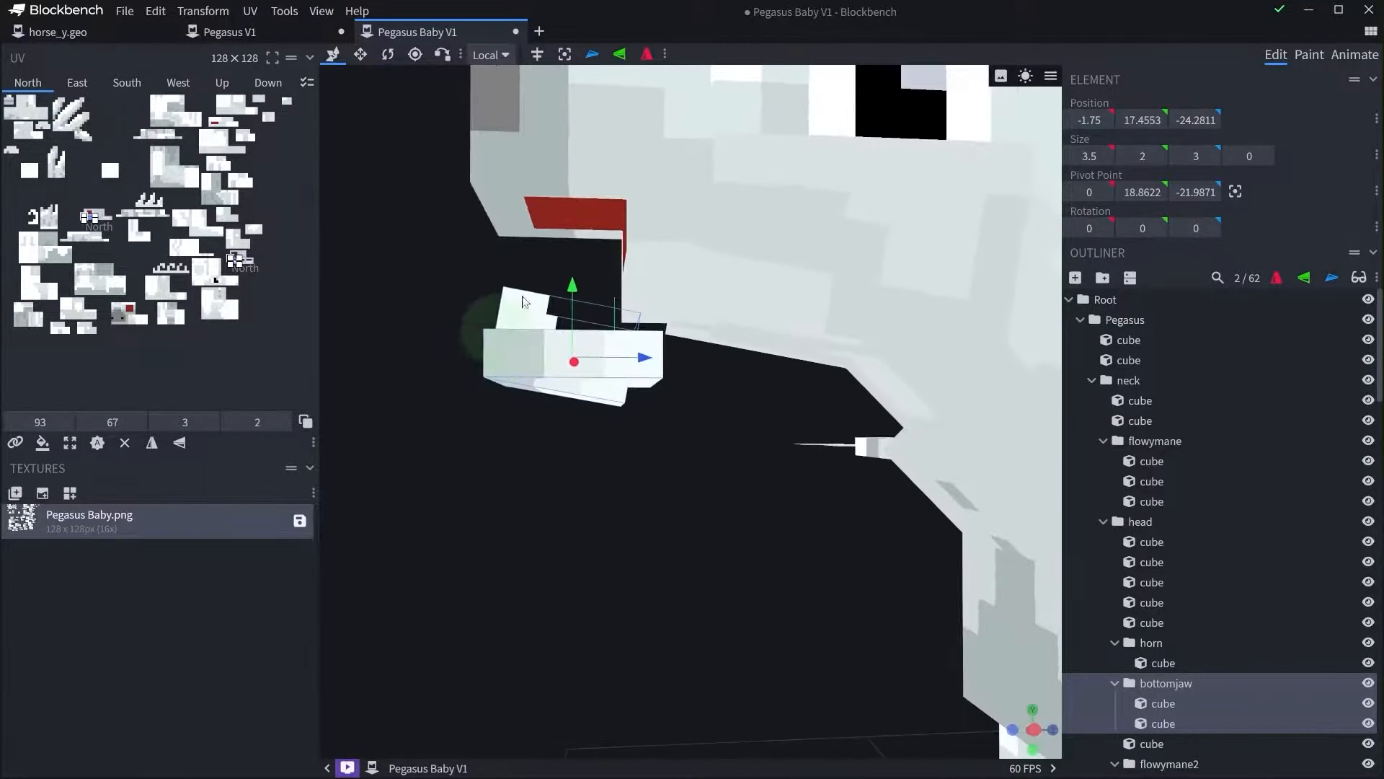
left_click(545, 225)
right_click_drag(450, 287, 537, 367)
scroll(648, 372, "down", 4)
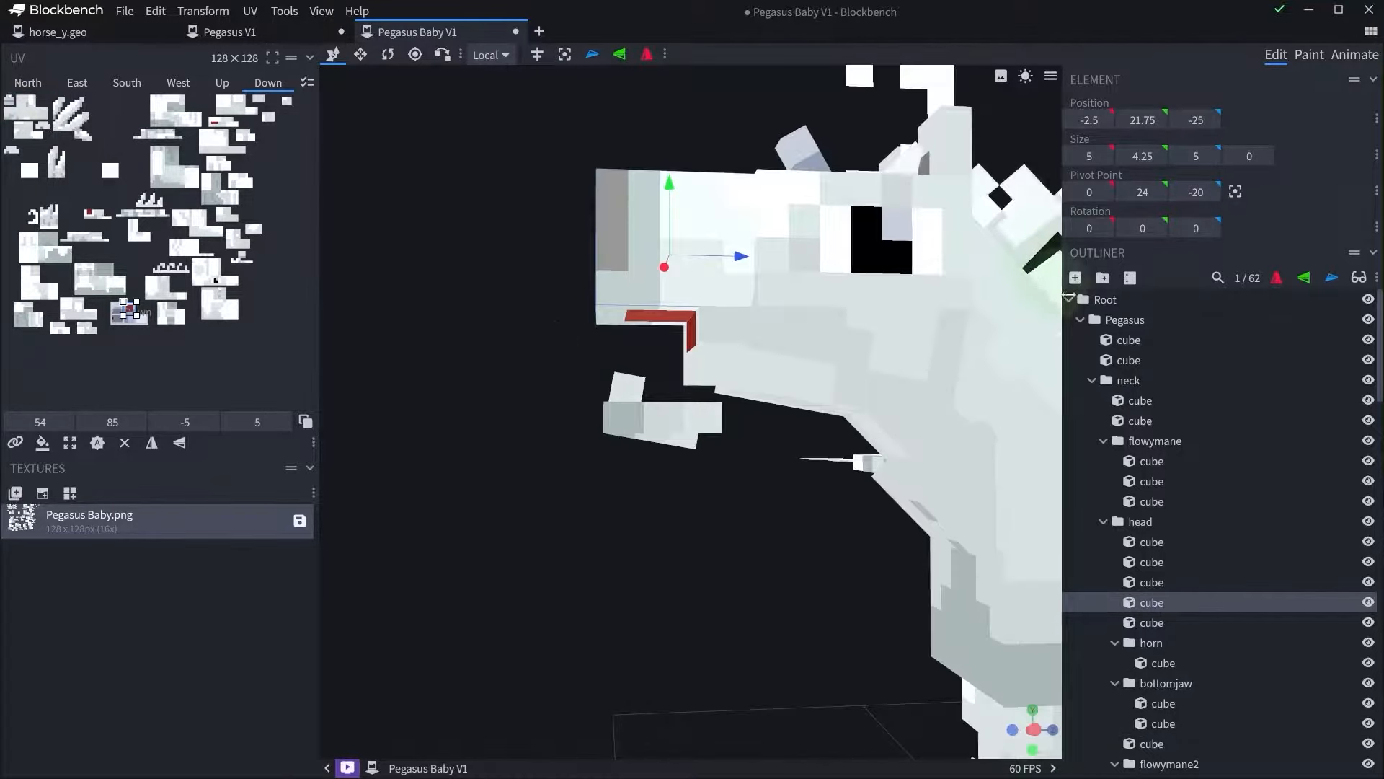
Add a new cube to the head group and place it beneath the snout at position -1, 20.75, -23.
left_click(1074, 279)
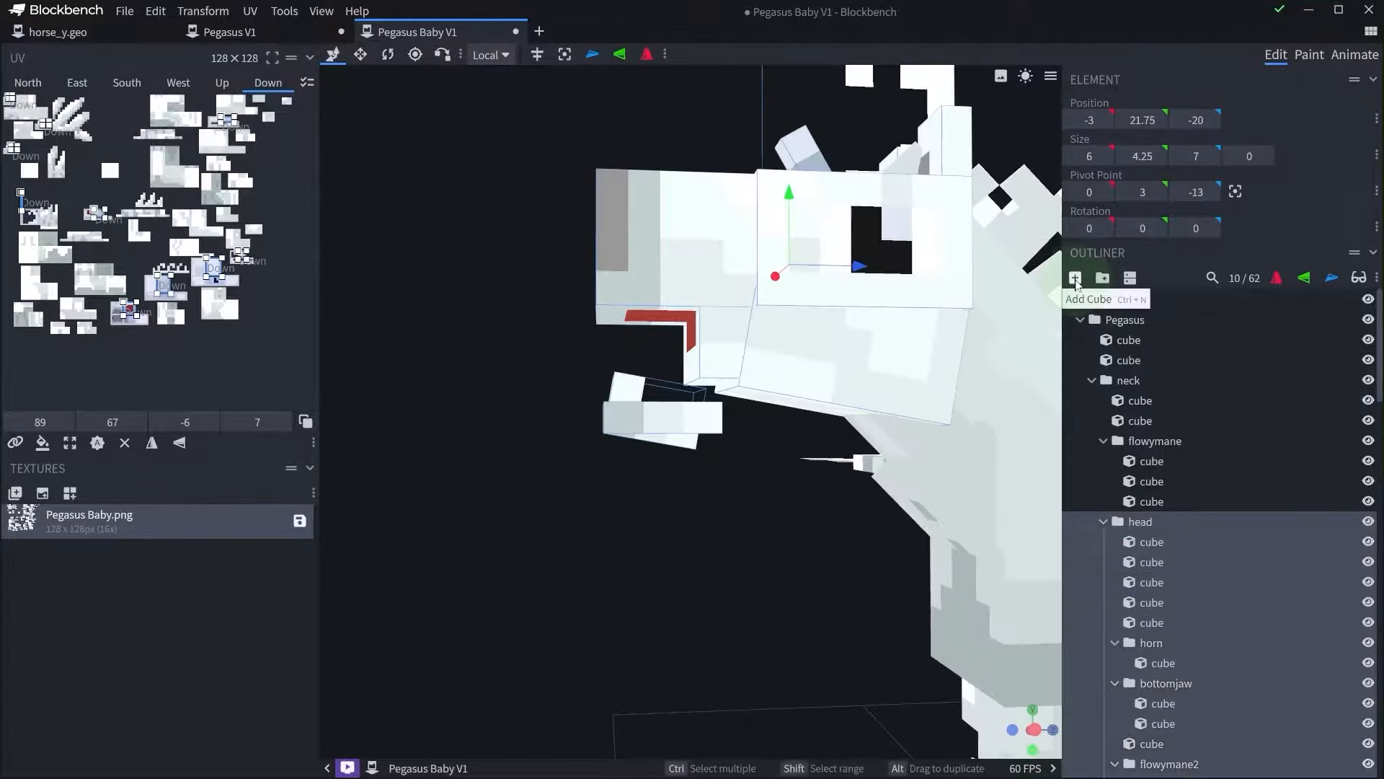
scroll(756, 591, "down", 4)
left_click_drag(922, 691, 694, 489)
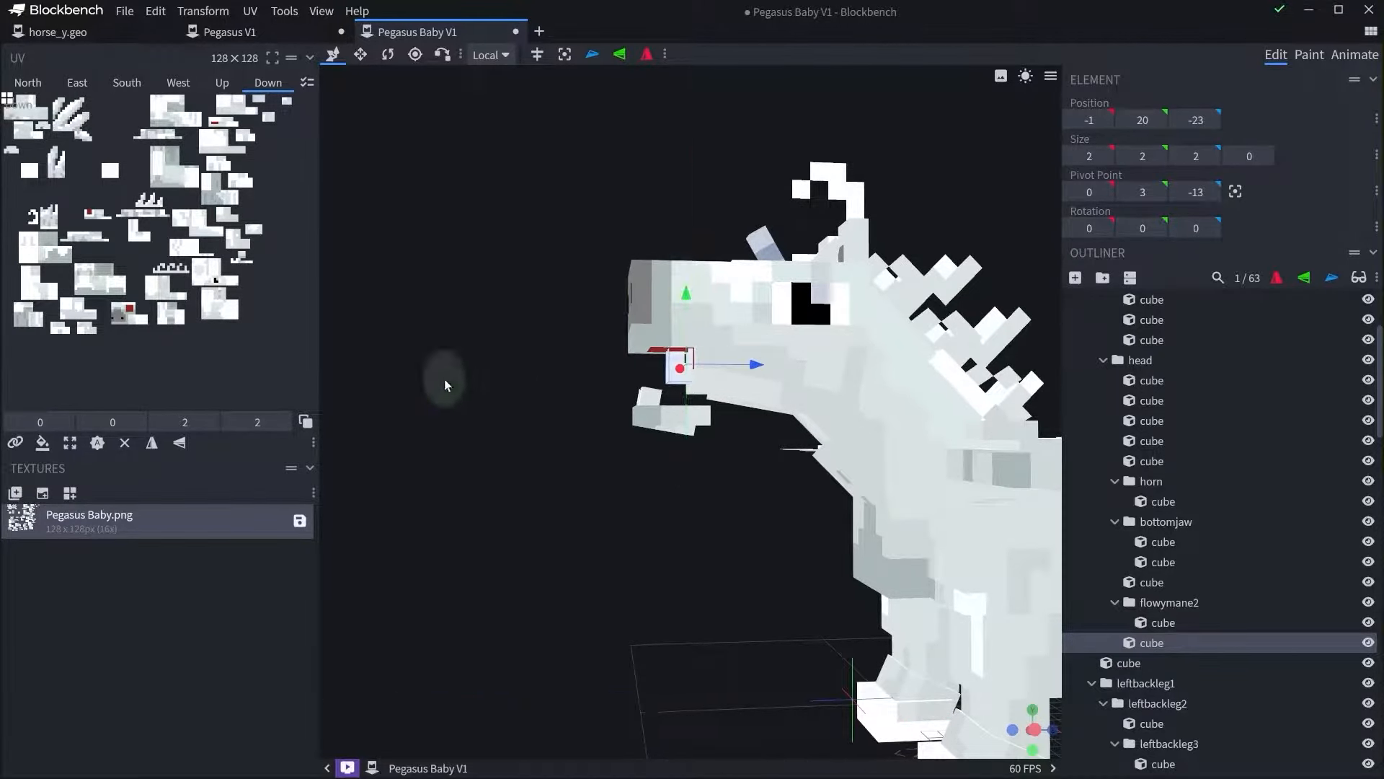
scroll(491, 374, "up", 3)
left_click_drag(692, 422, 698, 411)
left_click_drag(469, 421, 612, 422)
right_click_drag(894, 534, 809, 445)
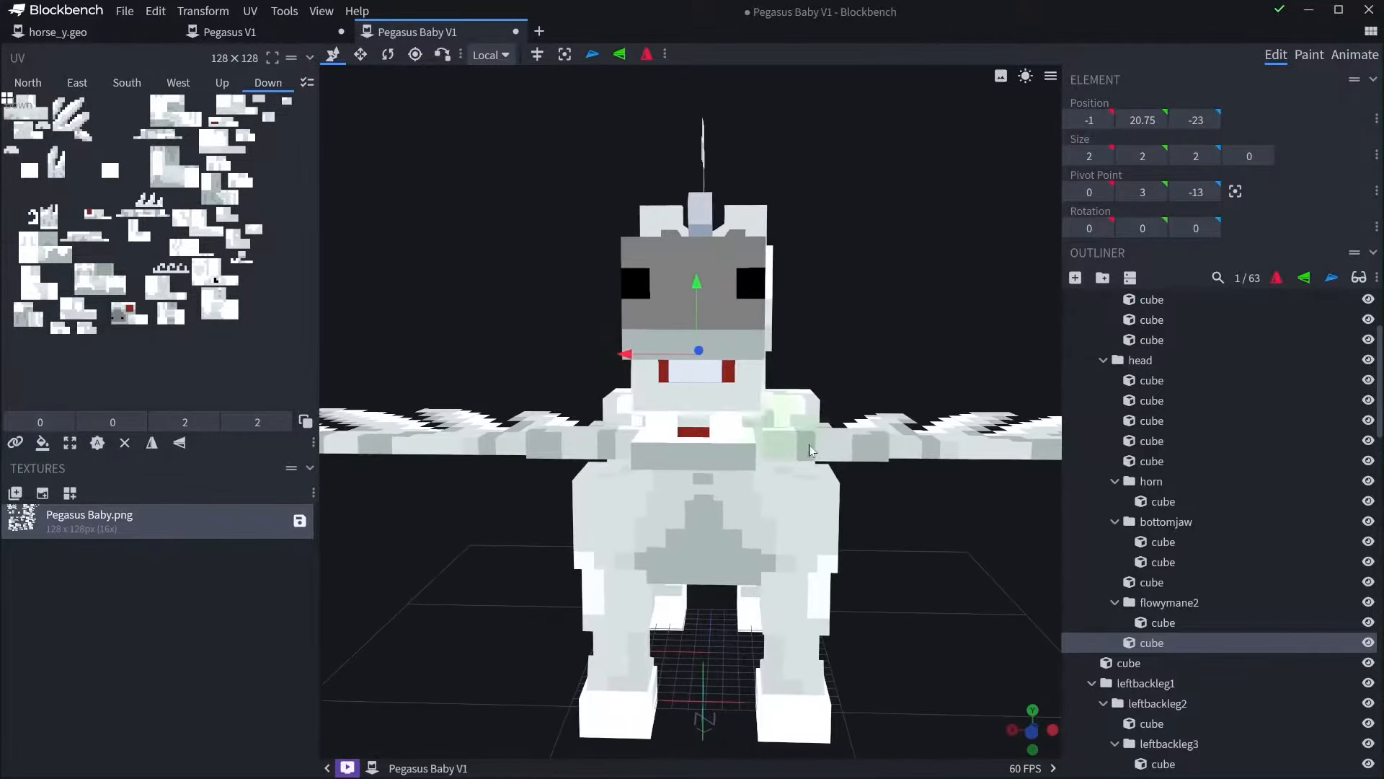
Extend the new mouth cube forward to a Z size of 3.
left_click_drag(974, 476, 786, 469)
key("s")
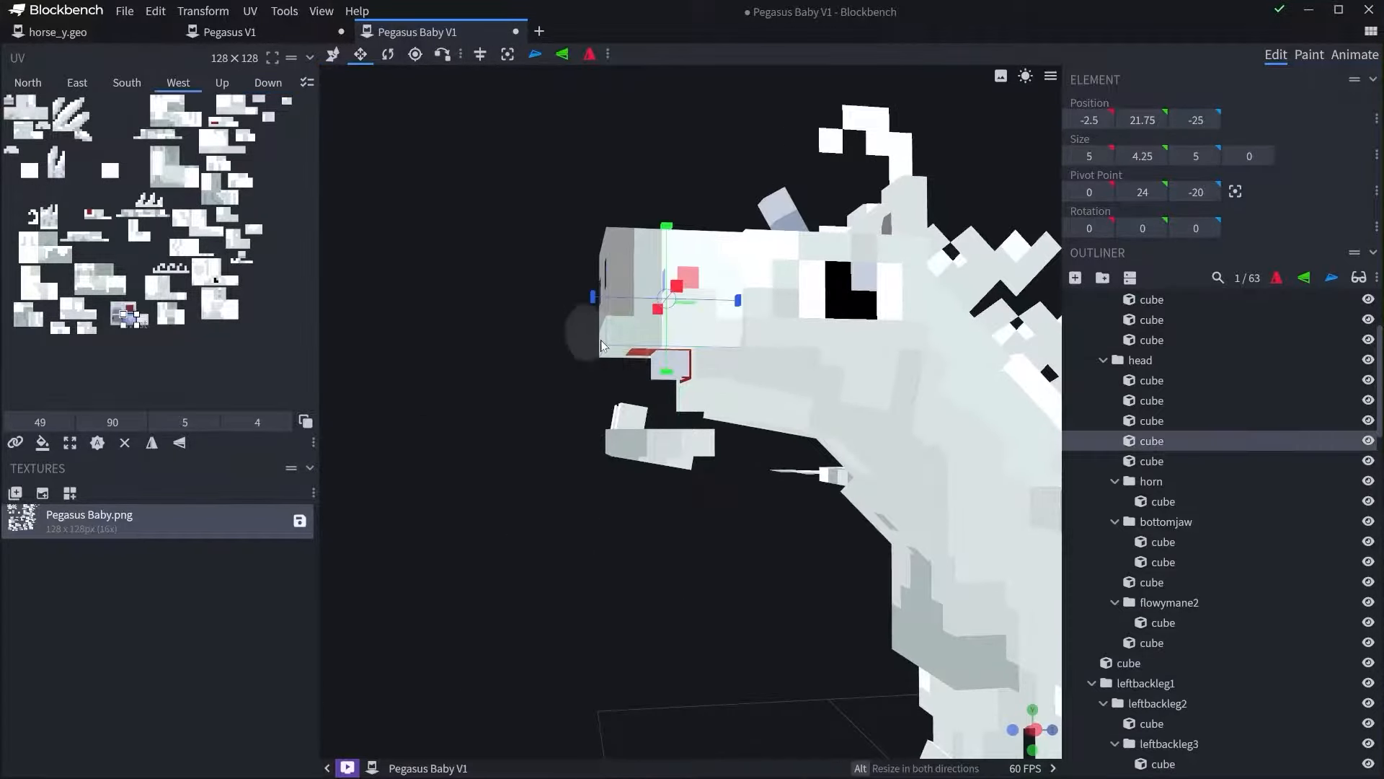
left_click_drag(606, 352, 602, 360)
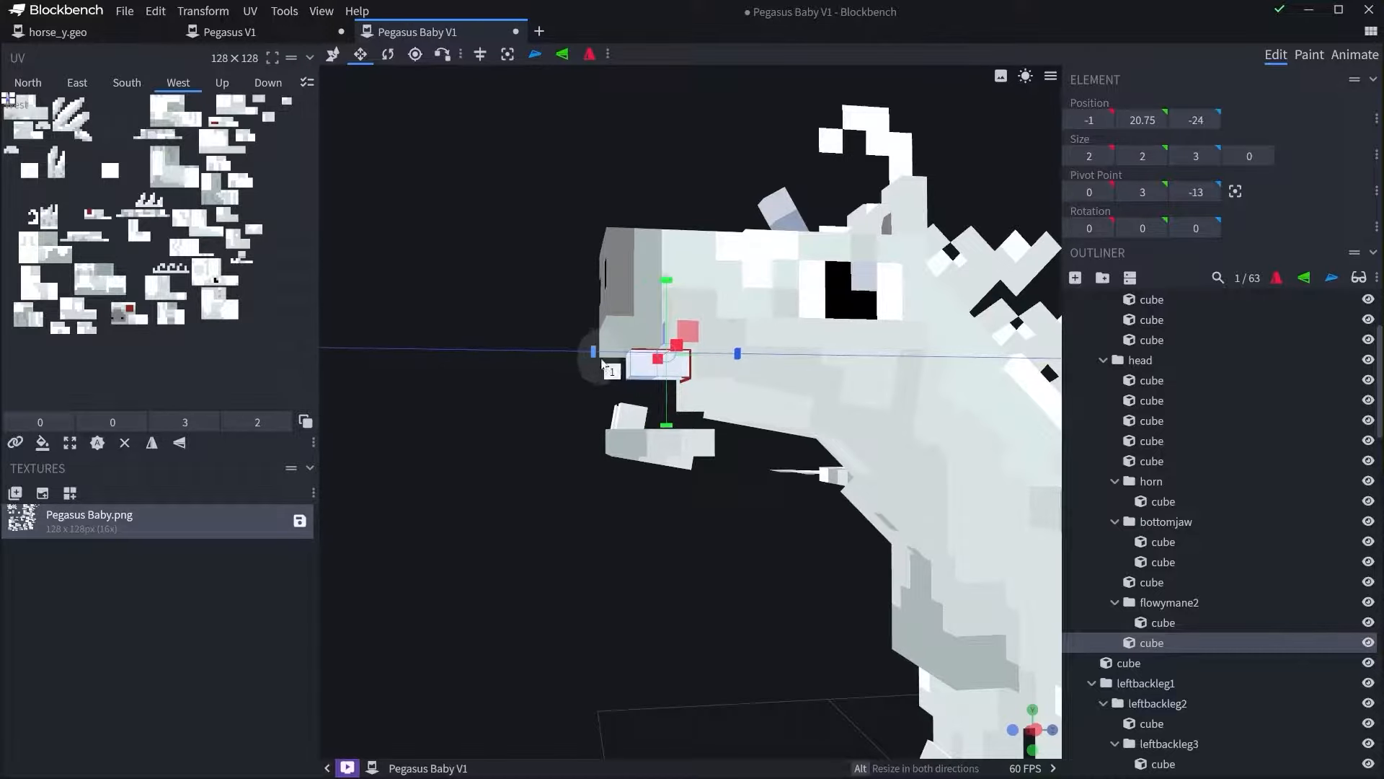
Widen the new mouth cube evenly to an X size of 4 and extend it forward to a Z size of 3.75.
left_click_drag(505, 418, 710, 400)
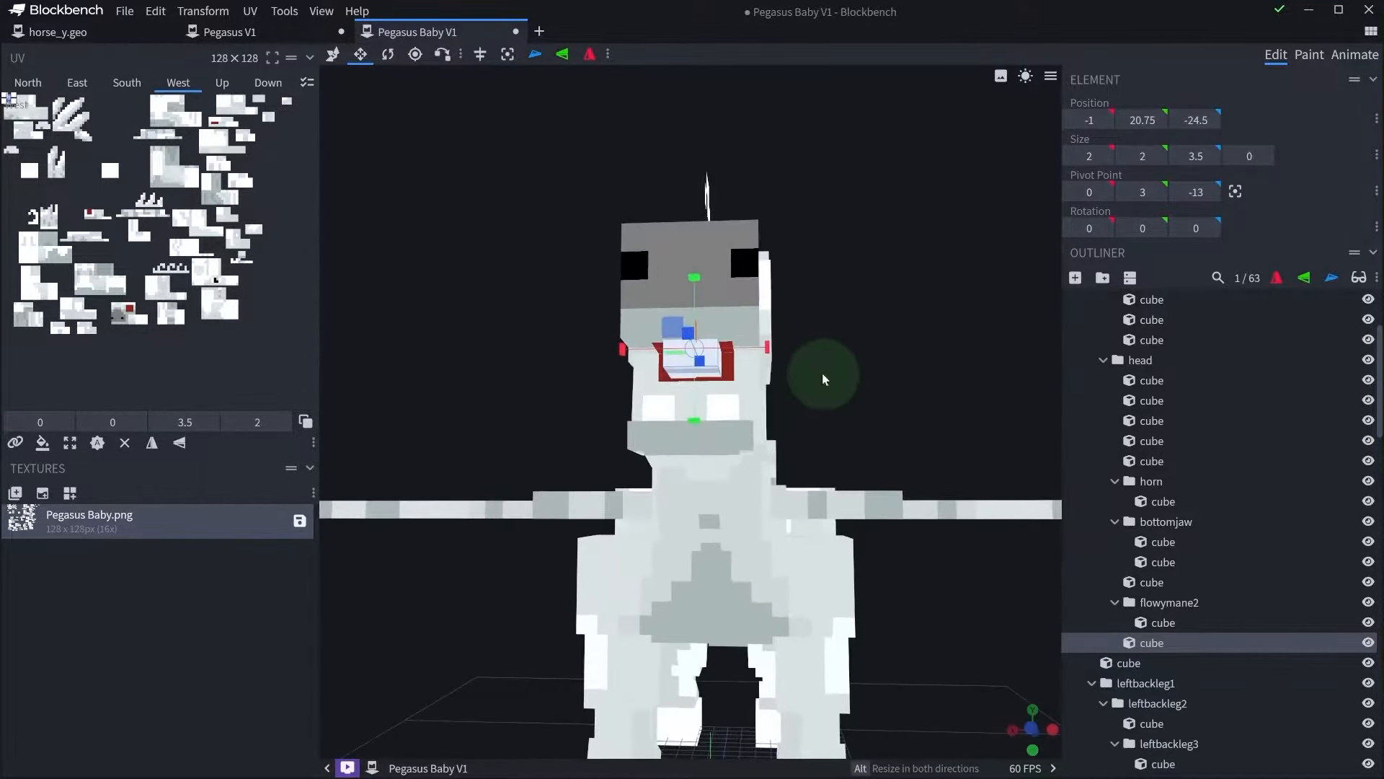
left_click_drag(757, 349, 790, 351)
left_click_drag(632, 351, 348, 366)
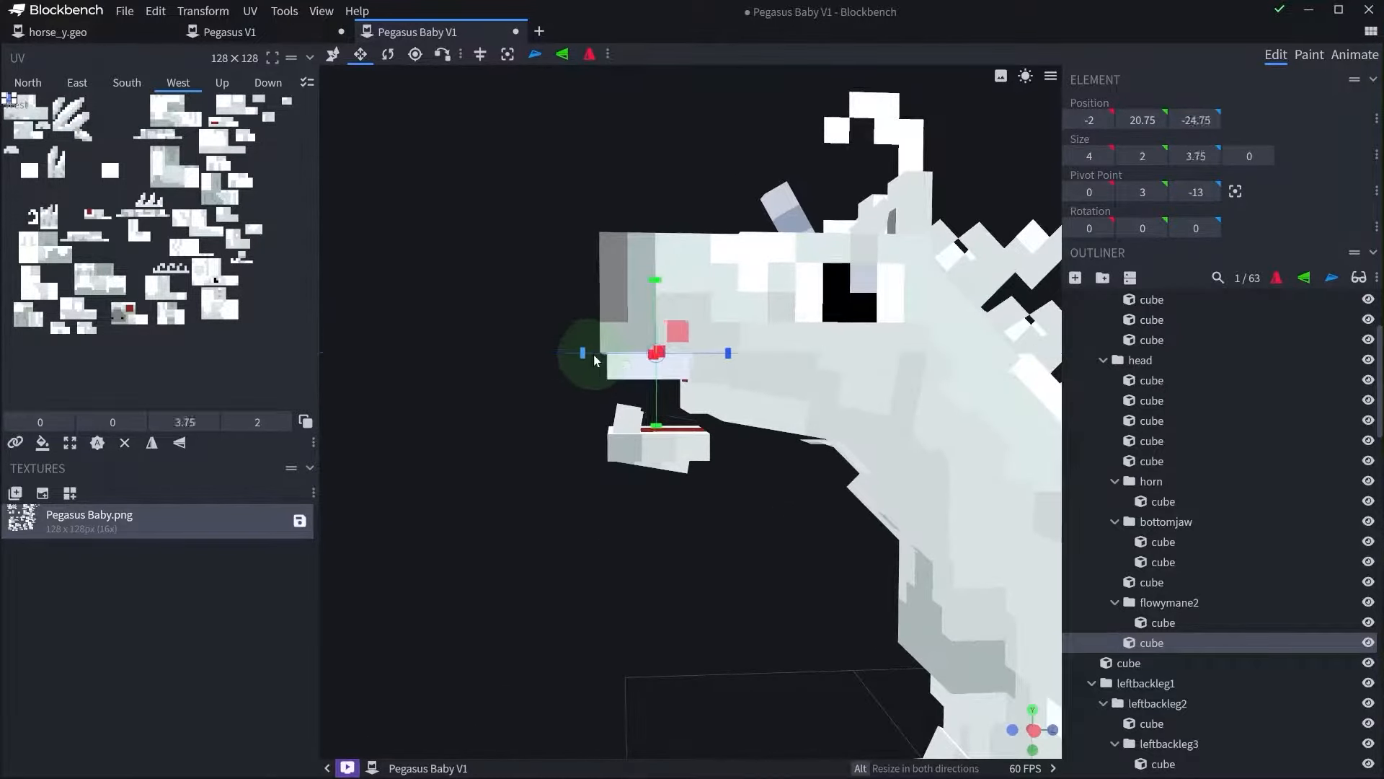
left_click_drag(595, 355, 549, 399)
Try stretching the mouth cube downward, undo that, and lower the whole cube to a Y position of 20.5.
left_click_drag(665, 431, 666, 432)
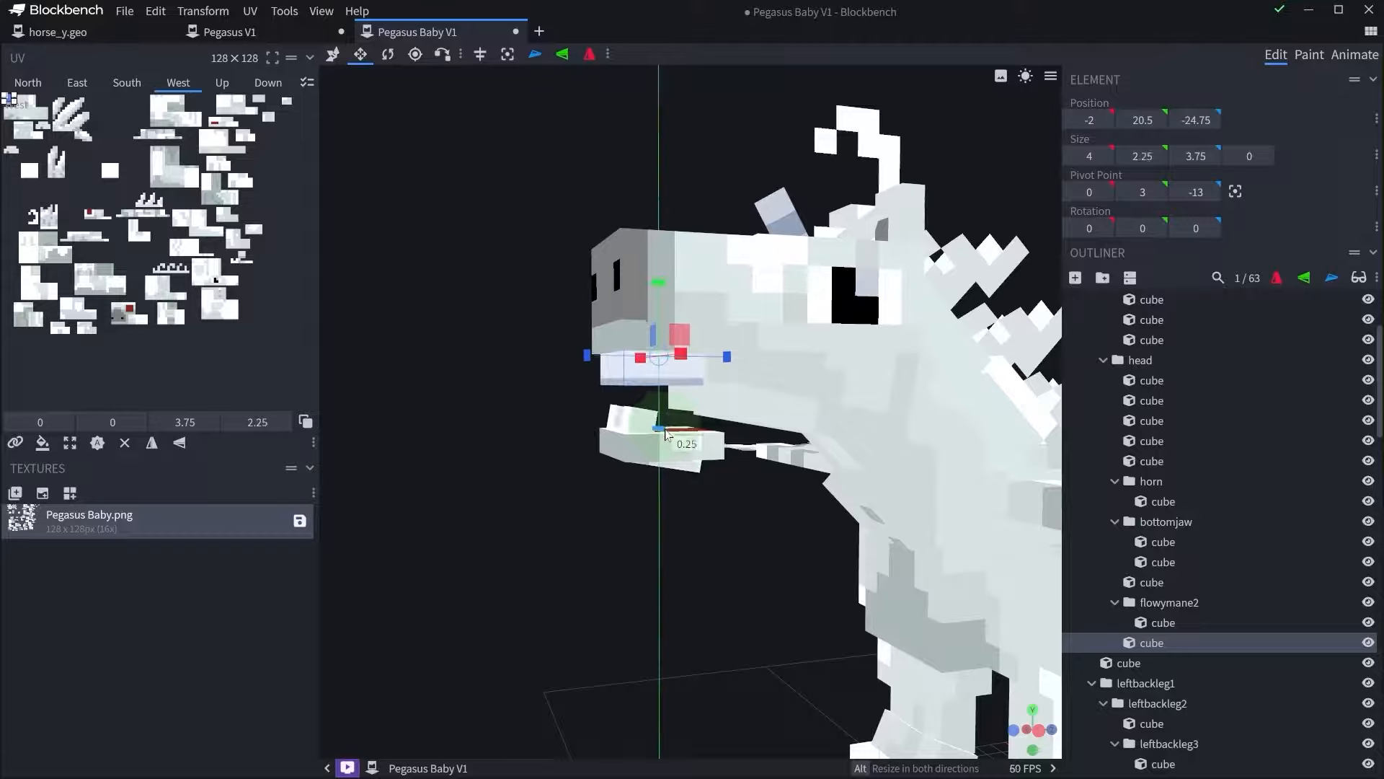
scroll(499, 447, "up", 5)
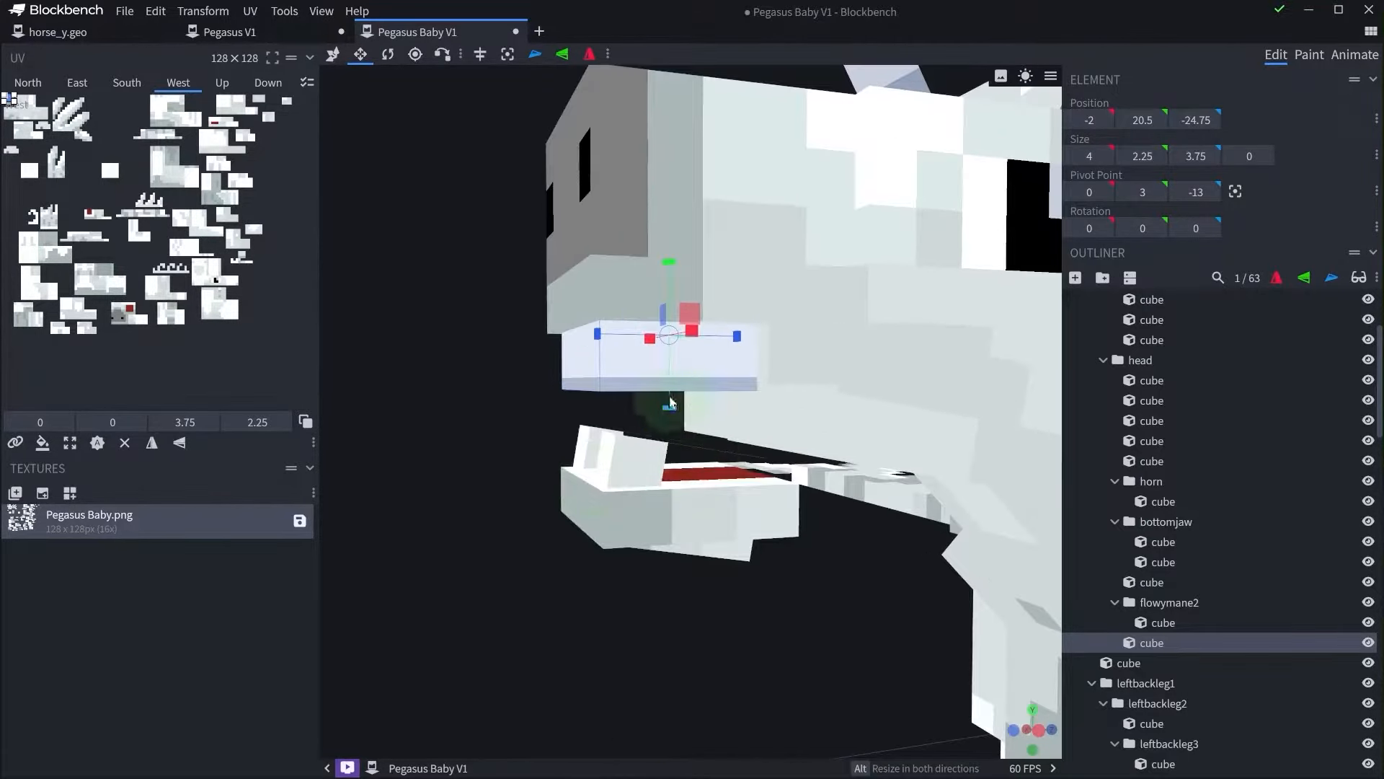
key("ctrl+z")
key("v")
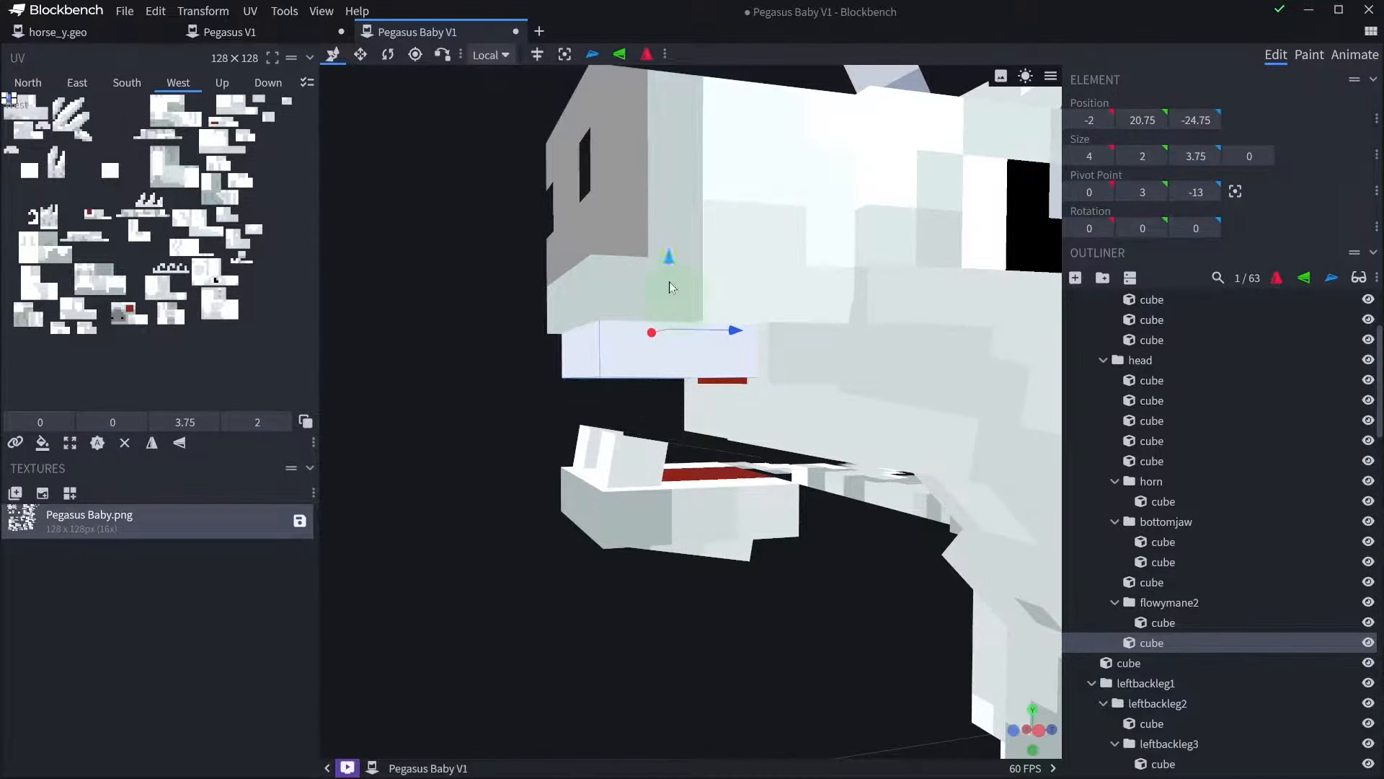
left_click_drag(671, 286, 654, 301)
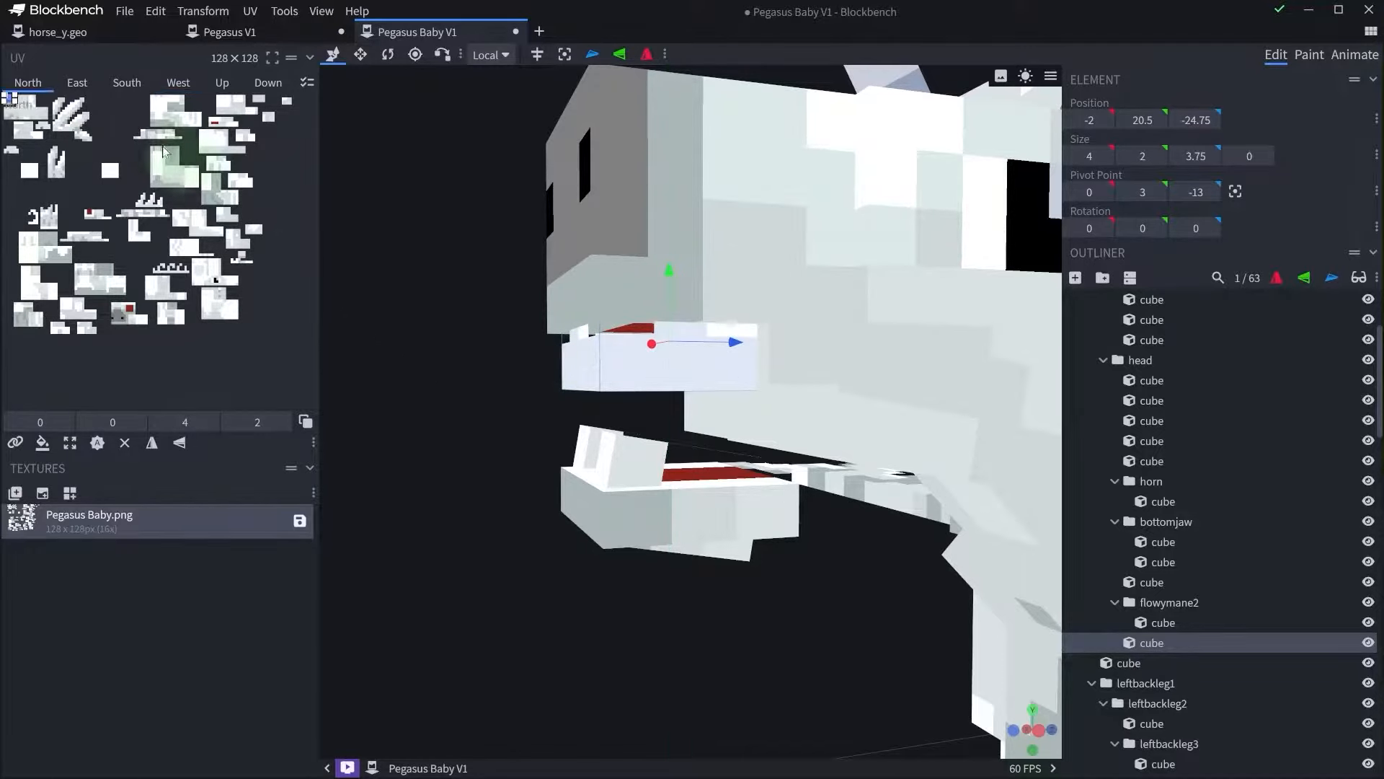
Move all UV faces of the mouth cube to the empty area below the texture islands and spread them apart.
left_click(93, 81, "shift")
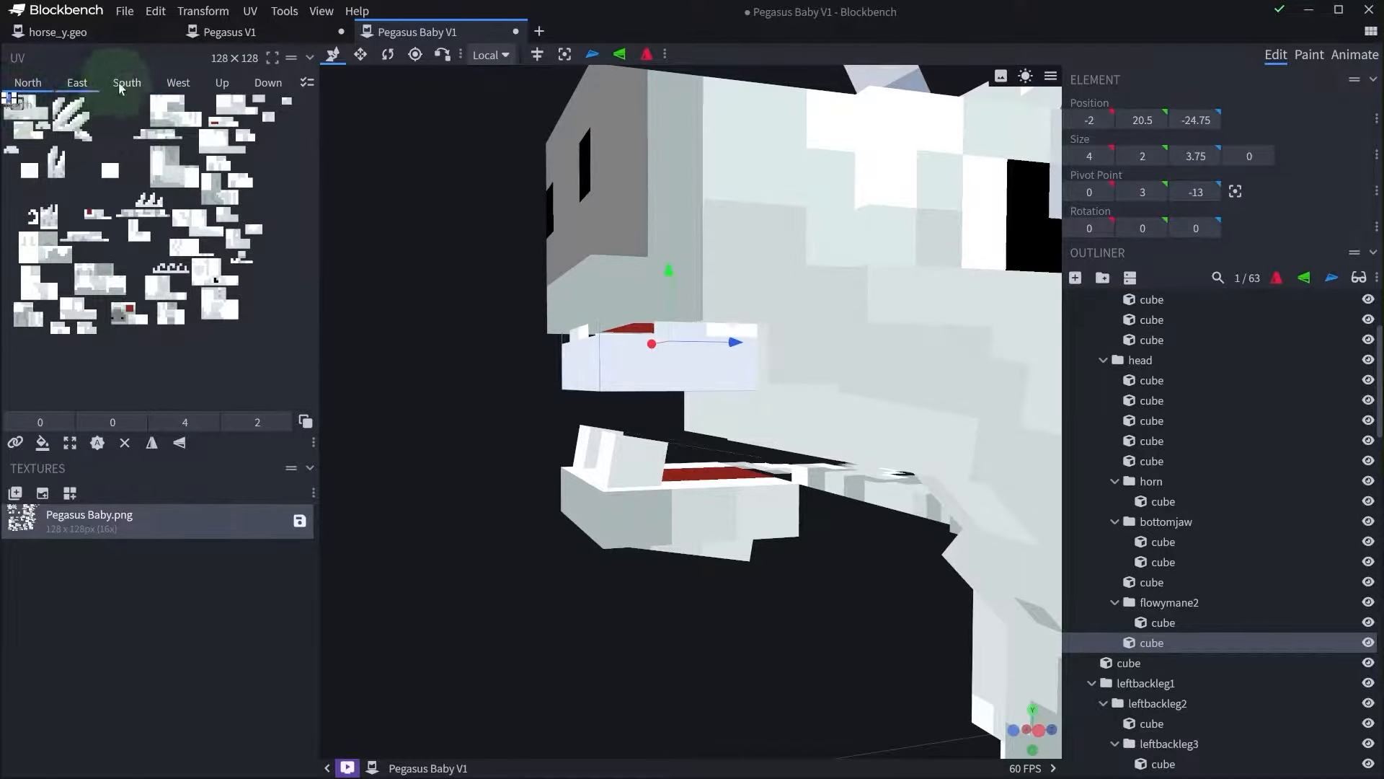
left_click(125, 84, "shift")
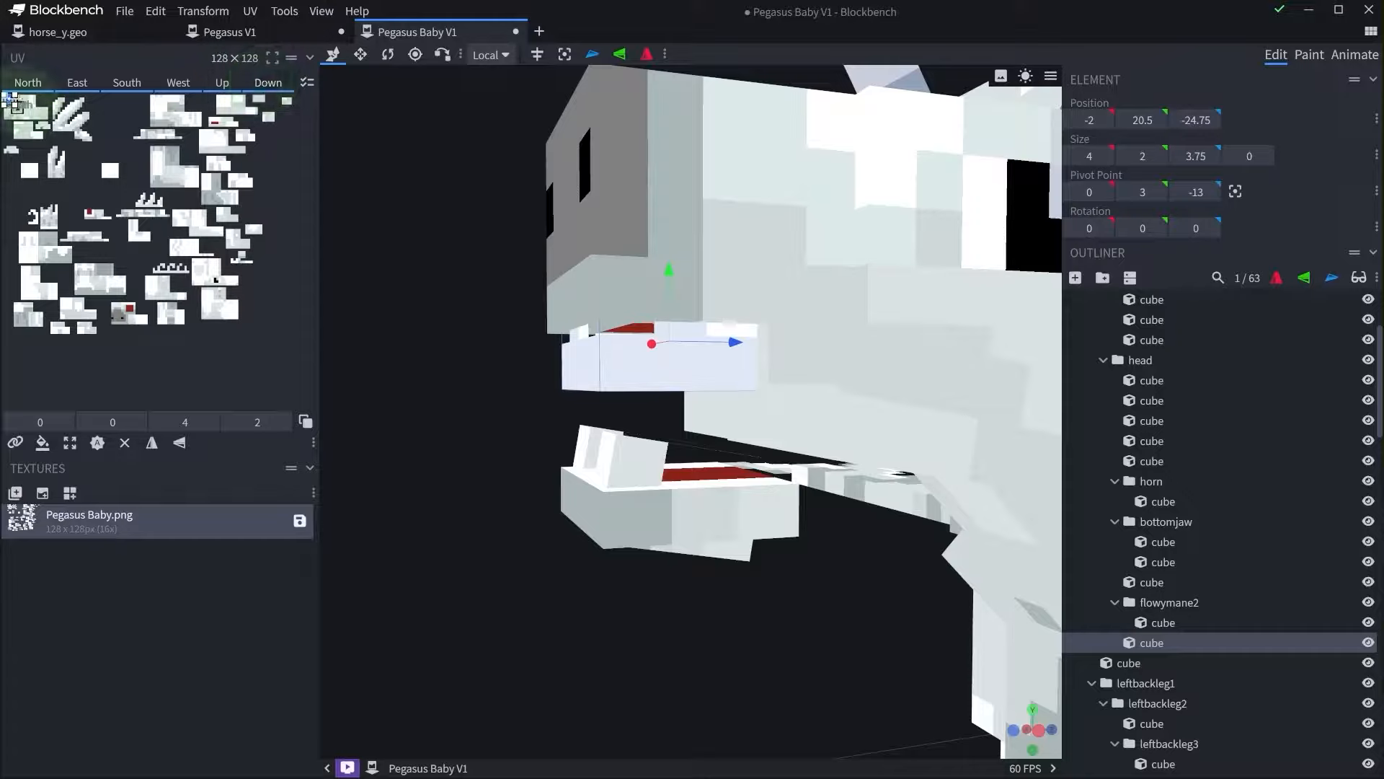
left_click_drag(11, 101, 196, 338)
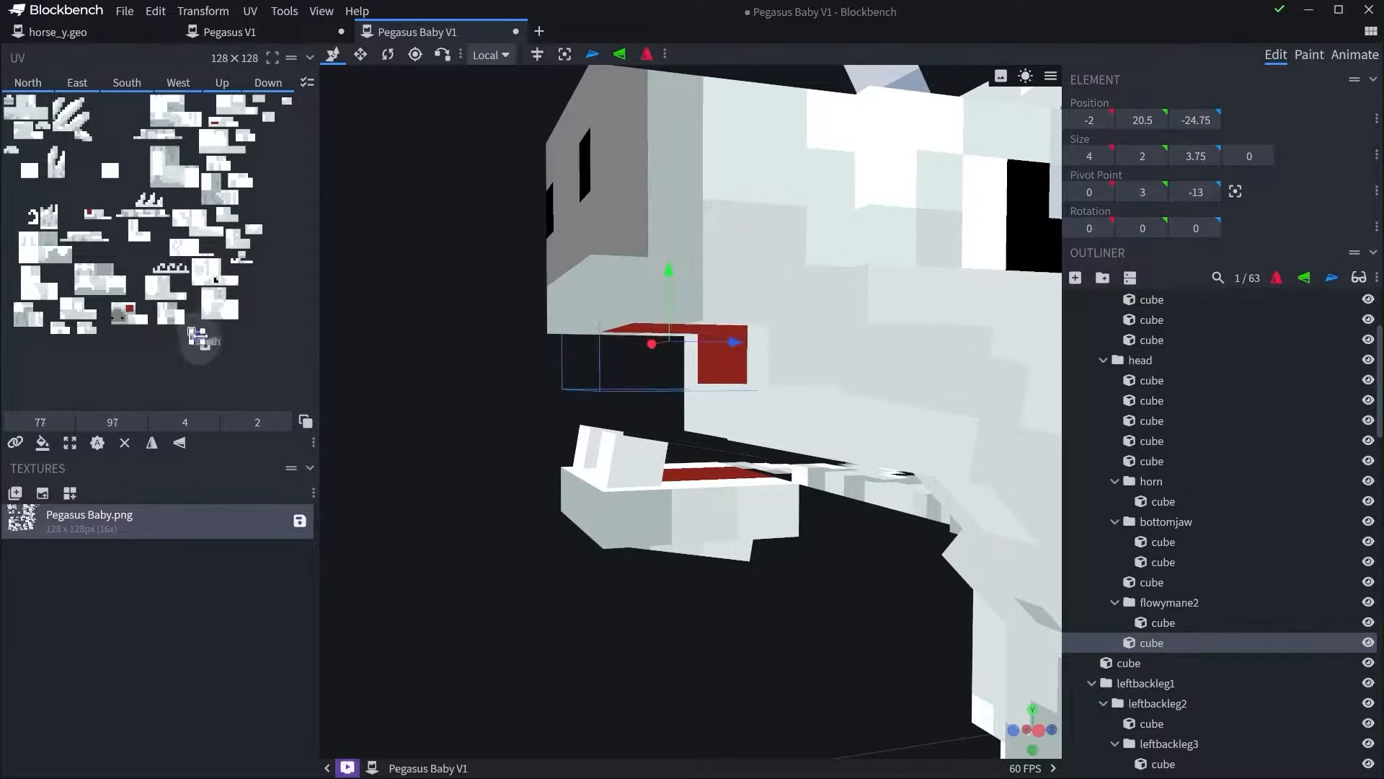
left_click(198, 336)
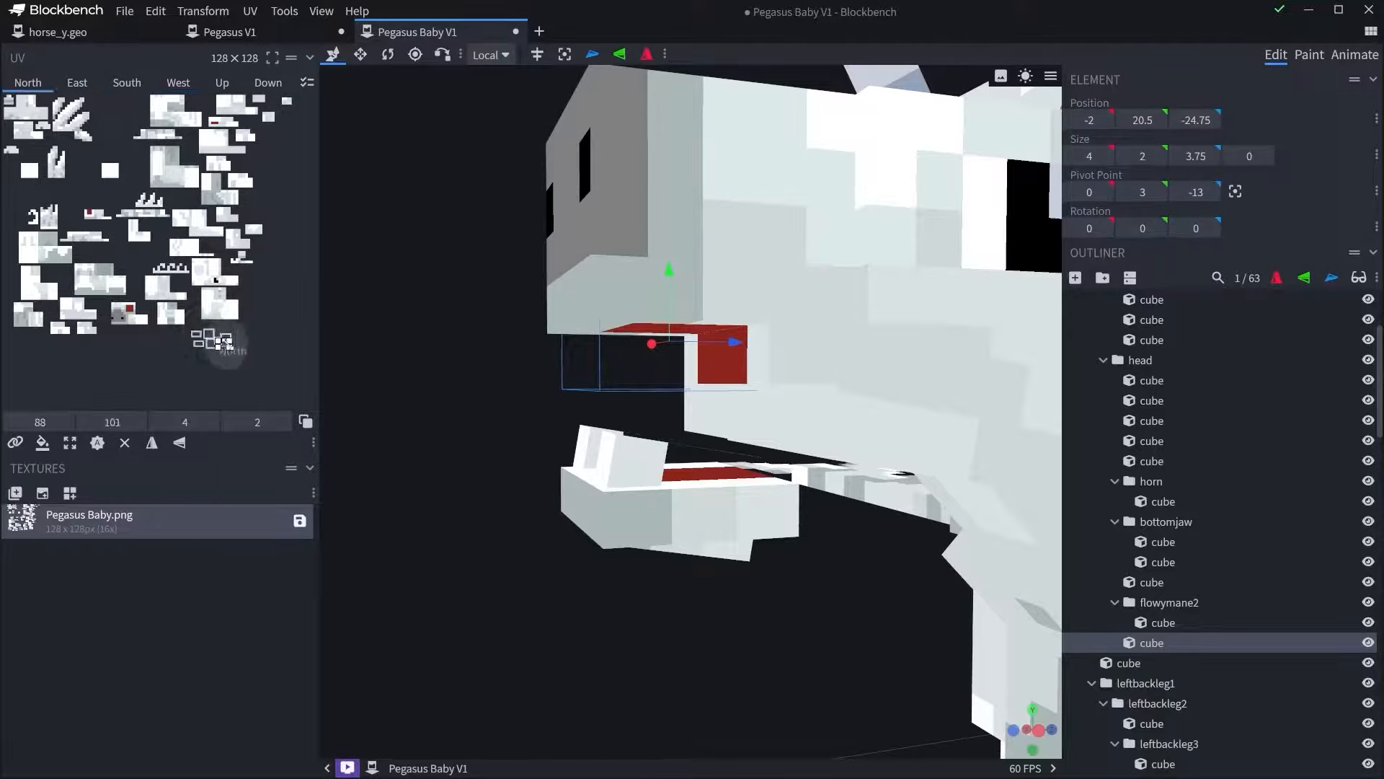
Sample white #ffffff from the lower teeth and paint upper teeth onto the front and side faces of the mouth cube.
scroll(469, 420, "up", 3)
left_click_drag(677, 422, 743, 445)
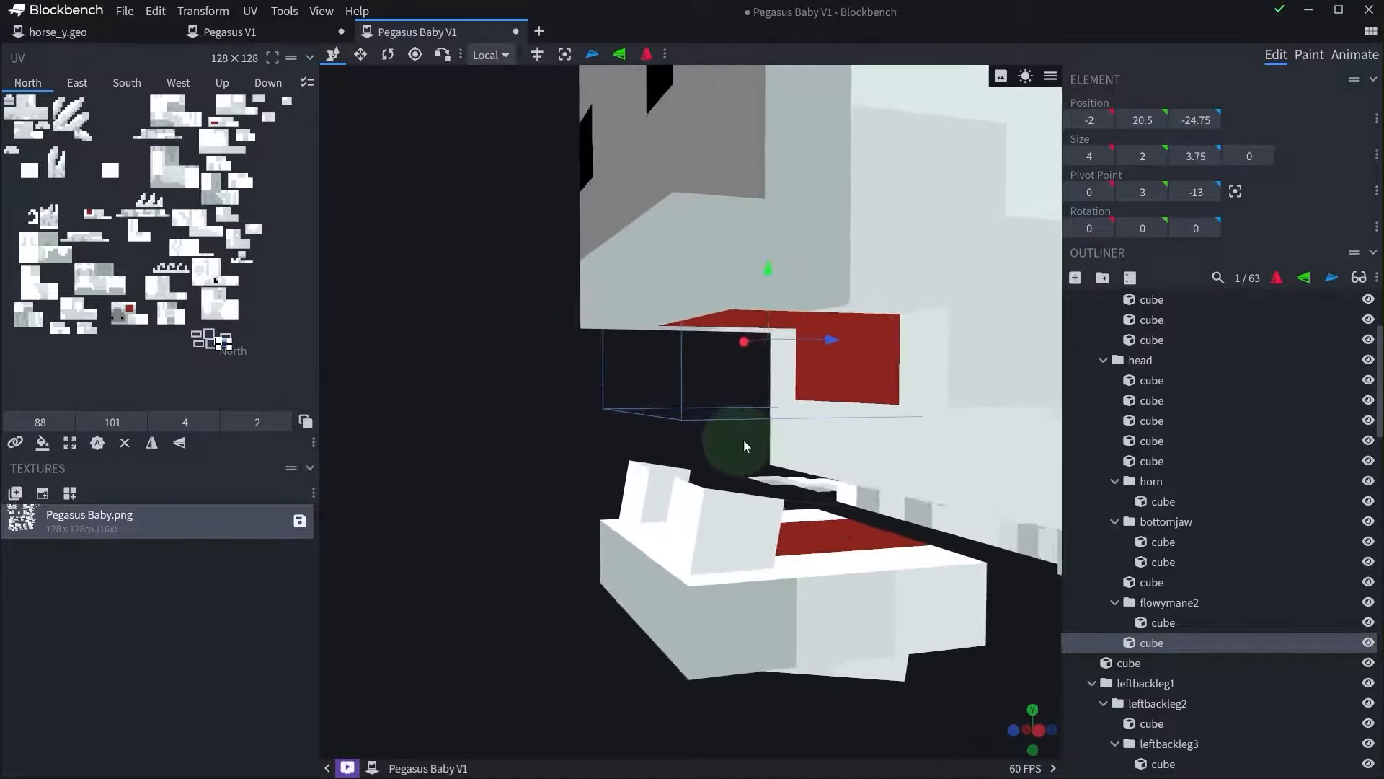
key("b")
left_click_drag(462, 389, 581, 396)
key("alt")
left_click(755, 512, "alt")
left_click(733, 353)
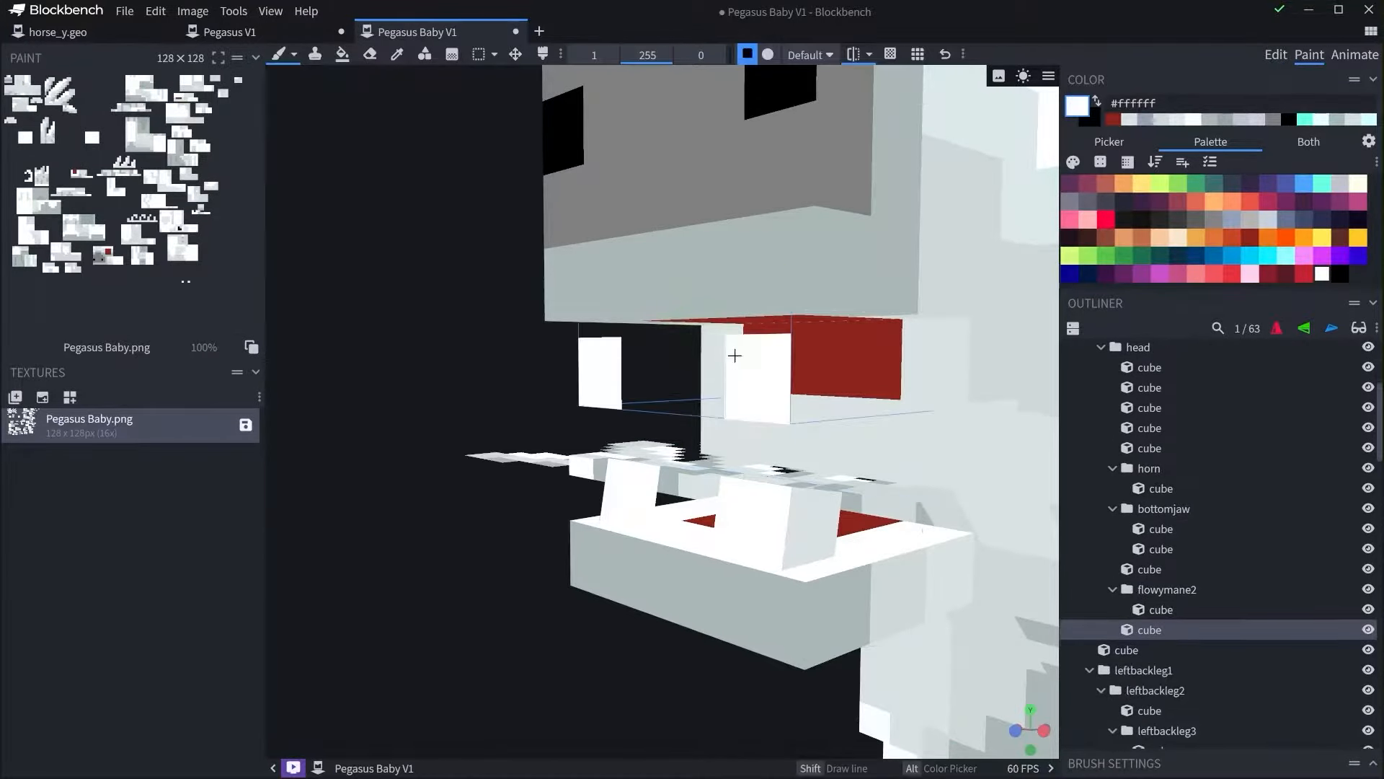
left_click(714, 336)
right_click_drag(703, 387, 667, 383)
left_click(714, 328)
Sample the light grey #dae3e3 from the lower teeth and shade the middle of the upper teeth's front face.
key("alt")
left_click(728, 485, "alt")
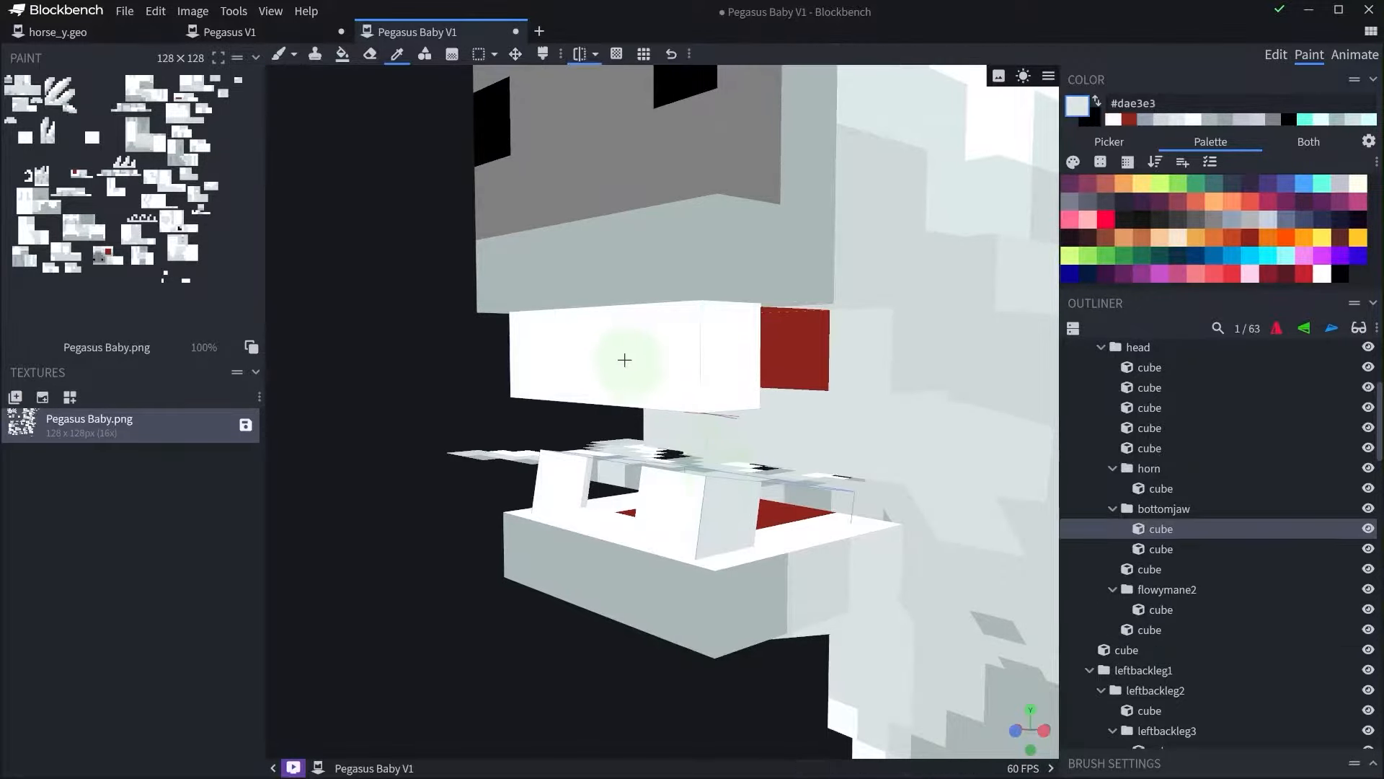
left_click(625, 359)
left_click(621, 318)
mouse_move(533, 404)
left_mouse_down()
mouse_move(504, 383)
mouse_move(361, 367)
mouse_move(599, 317)
mouse_move(760, 368)
mouse_move(710, 360)
left_mouse_up()
Raise both bottomjaw cubes to close the mouth, and undo the extra upward nudge.
left_click(1276, 61)
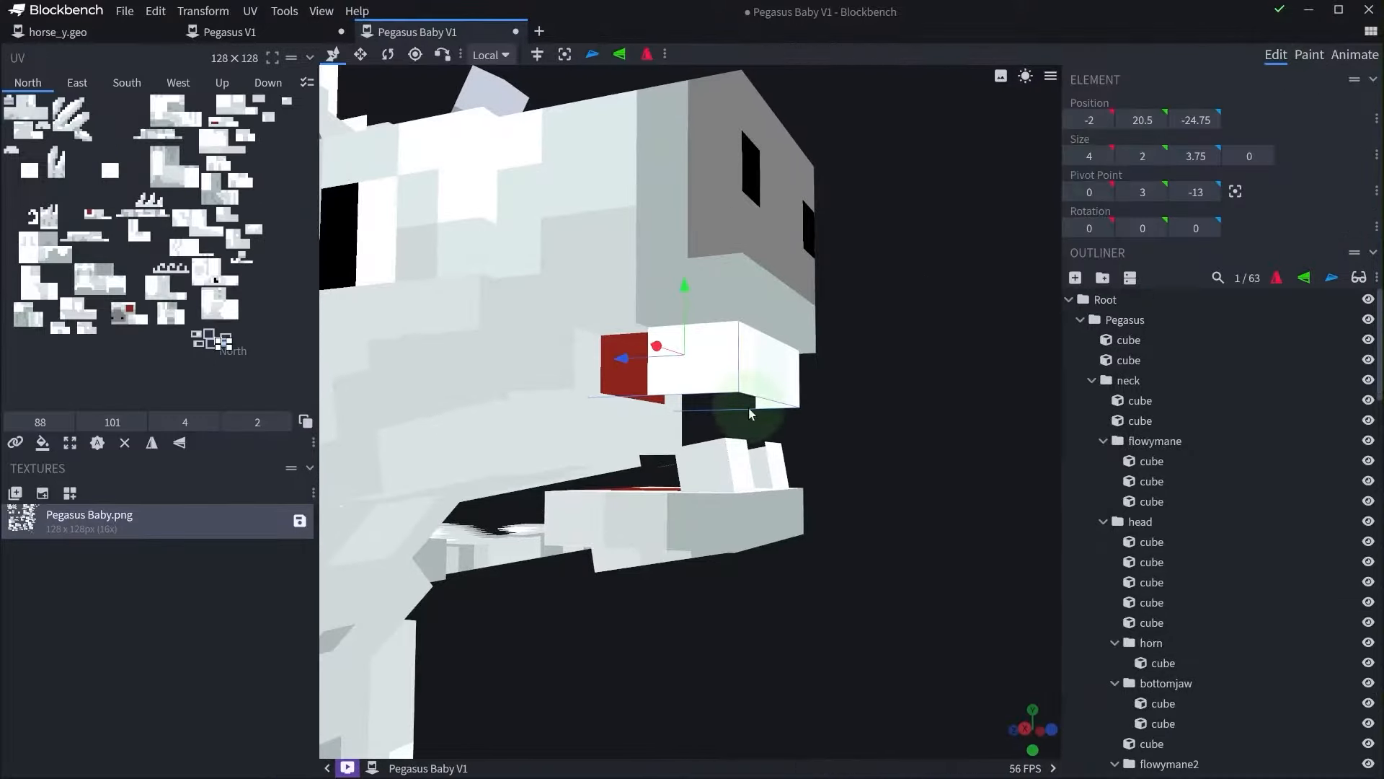
left_click(714, 472)
left_click(708, 538, "shift")
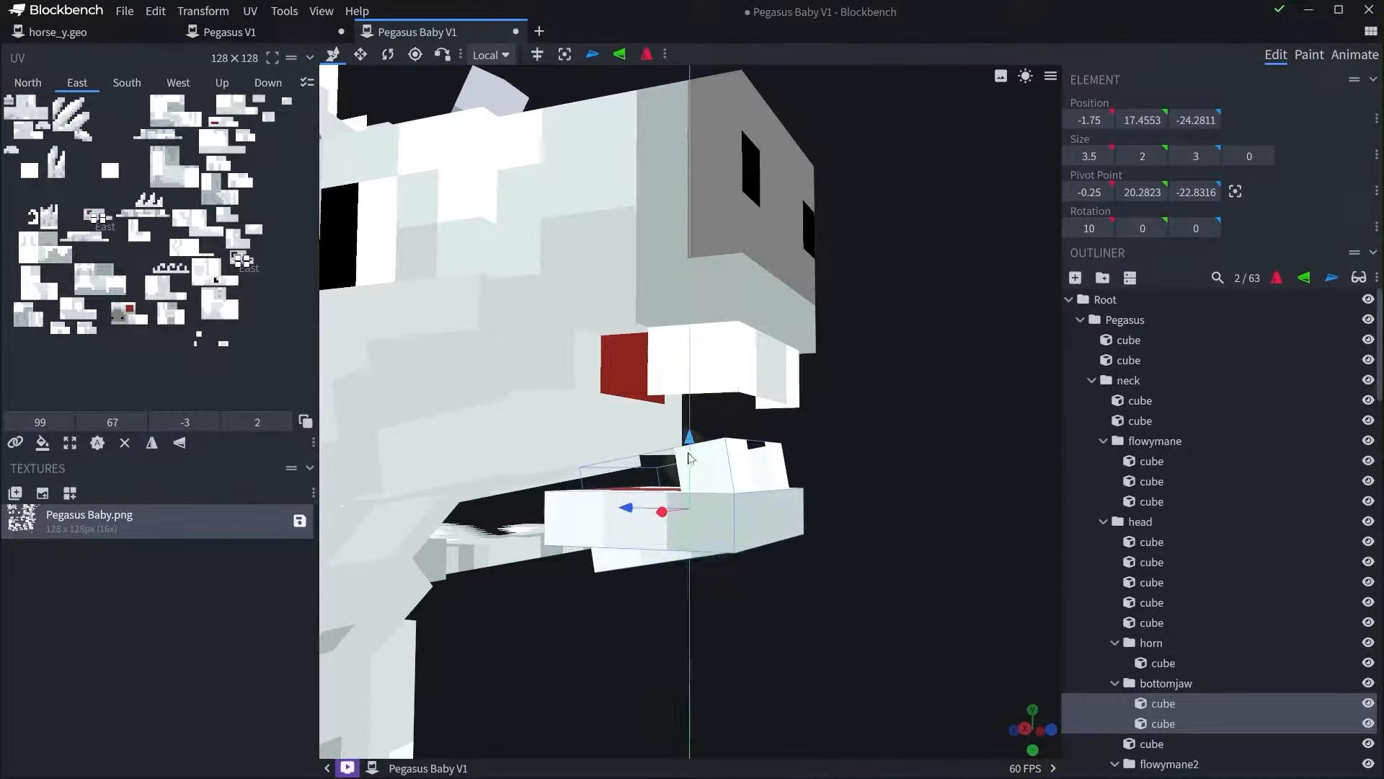
left_click_drag(686, 461, 691, 322)
left_click_drag(878, 404, 591, 425)
mouse_move(710, 306)
left_mouse_down()
mouse_move(716, 342)
mouse_move(713, 287)
left_mouse_up()
key("ctrl+z")
Move the upper teeth cube to position -2, 21, -24.5 so it sits inside the closed snout.
left_click(675, 407)
left_click_drag(413, 370, 564, 362)
left_click_drag(736, 326, 748, 330)
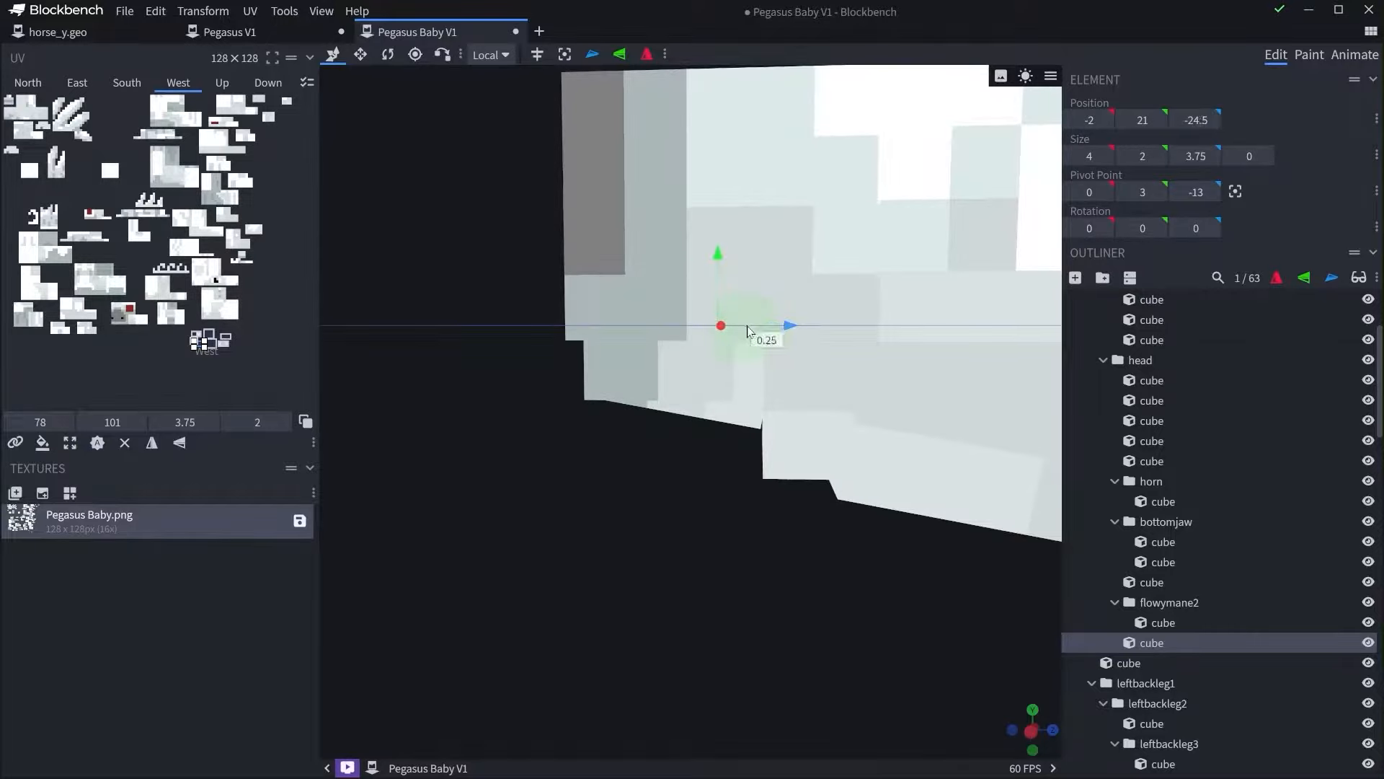
left_click_drag(478, 351, 542, 345)
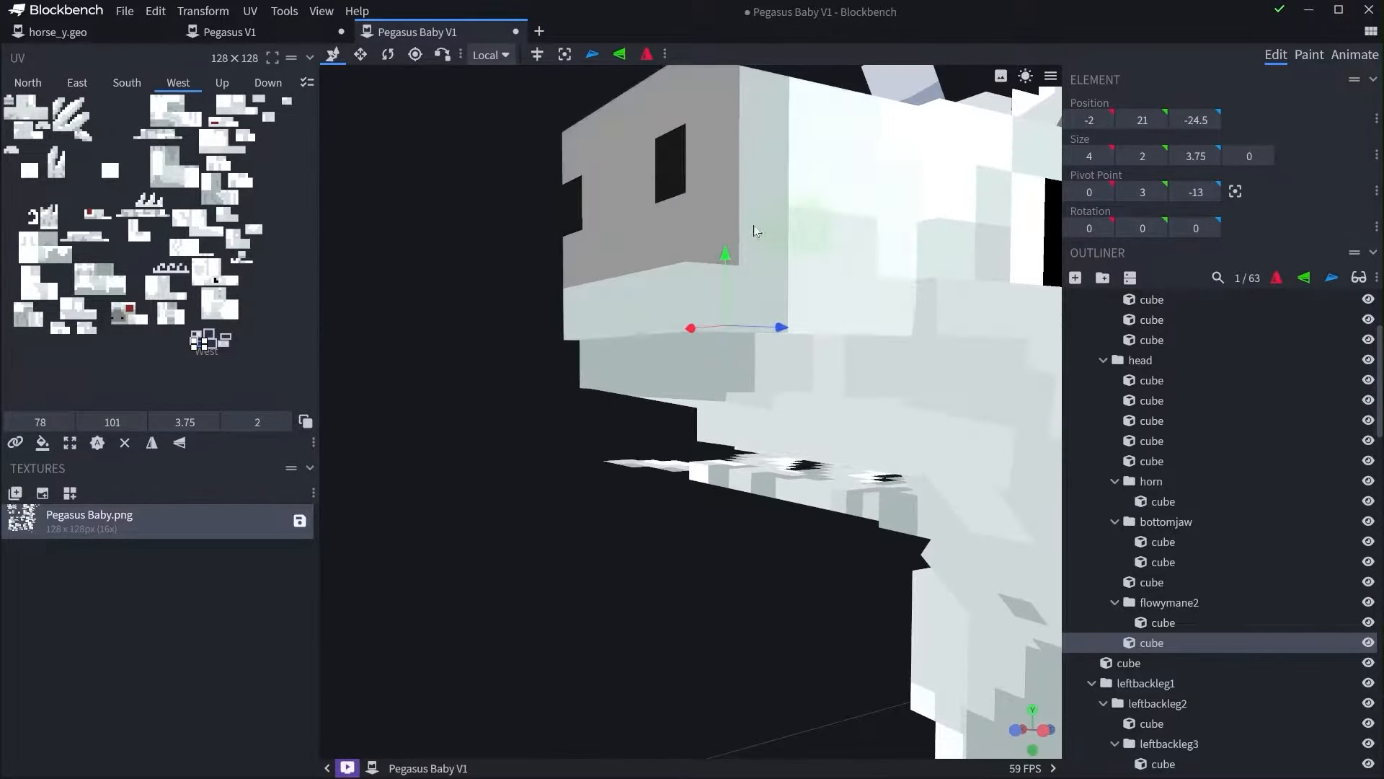
Save the Pegasus Baby V1 project.
scroll(755, 230, "down", 3)
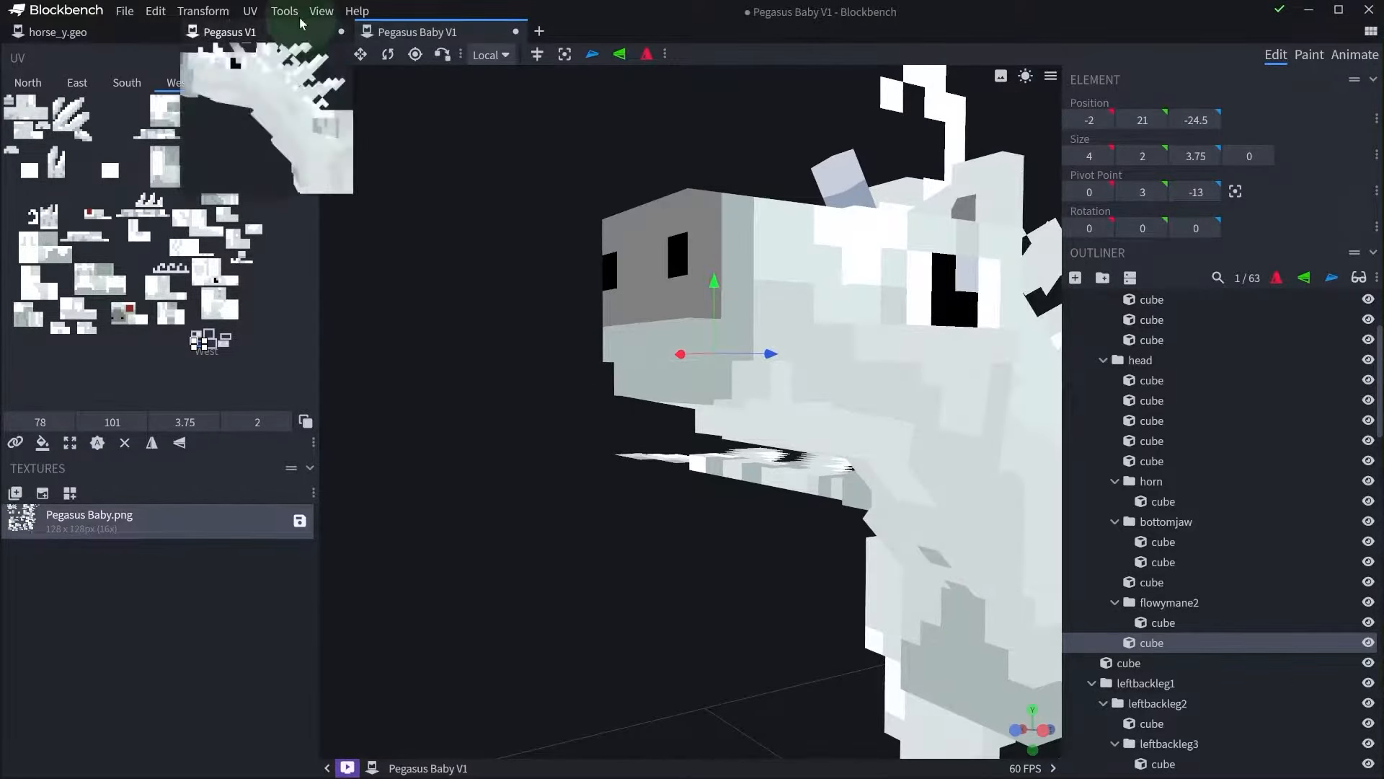
left_click(124, 12)
left_click(158, 137)
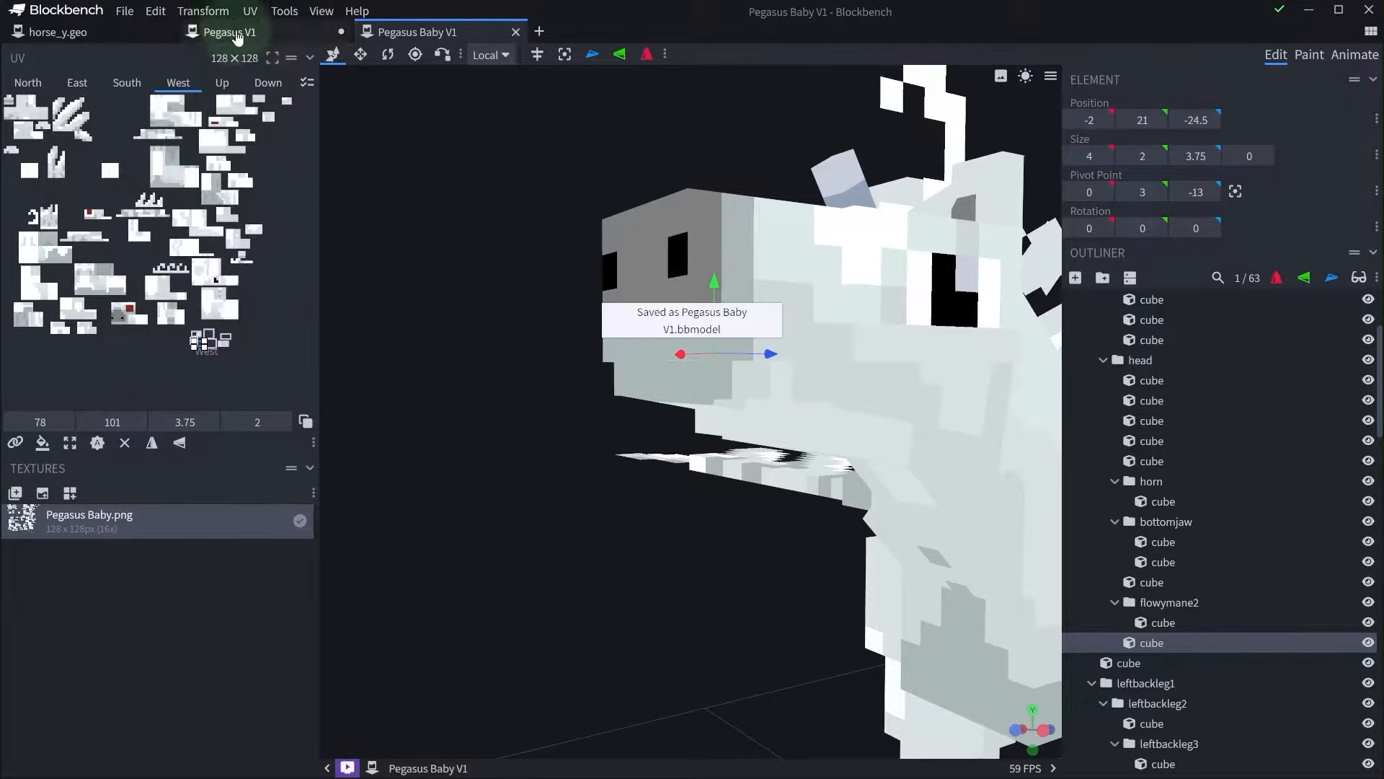
Switch to the Pegasus V1 model and lower its bottomjaw group to open the mouth.
left_click(230, 32)
right_click_drag(652, 311, 982, 340)
scroll(722, 361, "up", 3)
left_click(703, 217)
right_click_drag(703, 216, 621, 329)
key("ctrl+z")
left_click(1226, 589)
key("v")
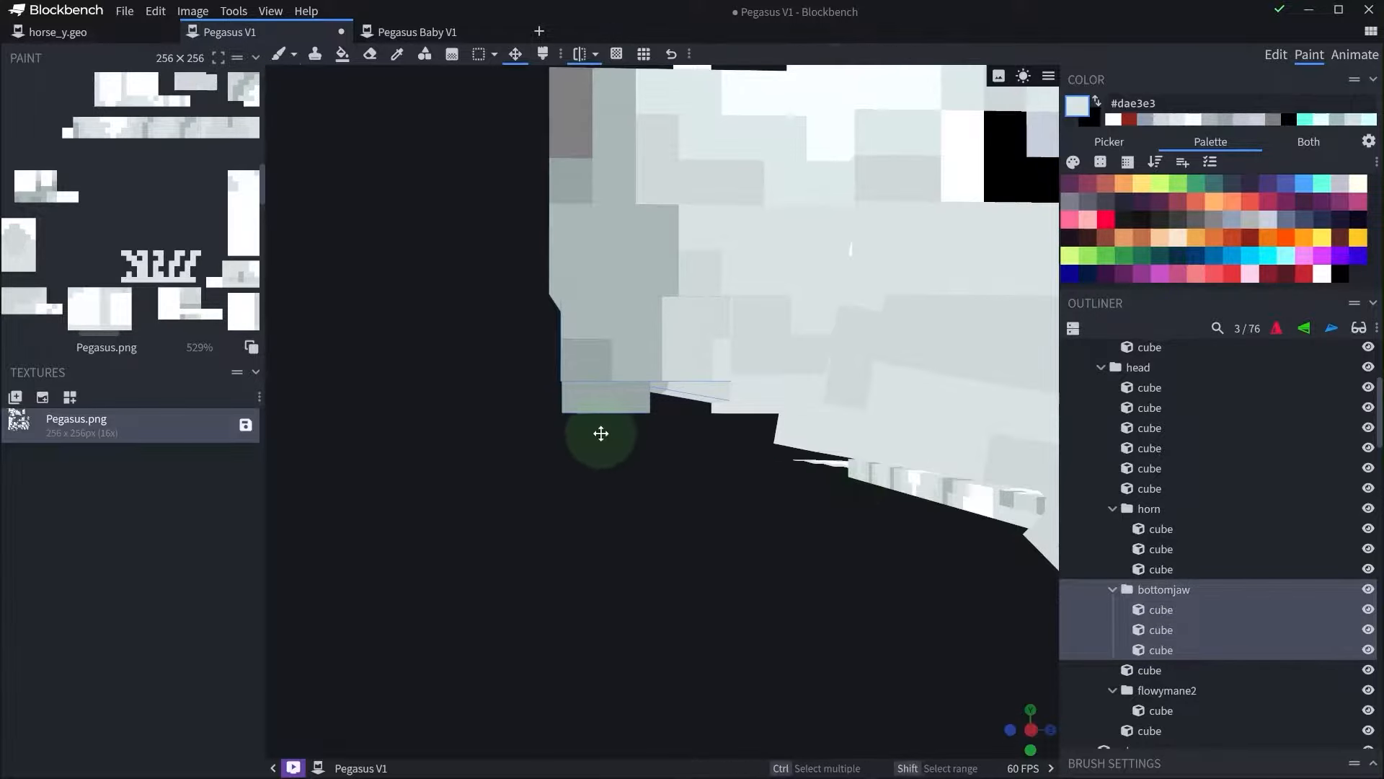
left_click(1276, 54)
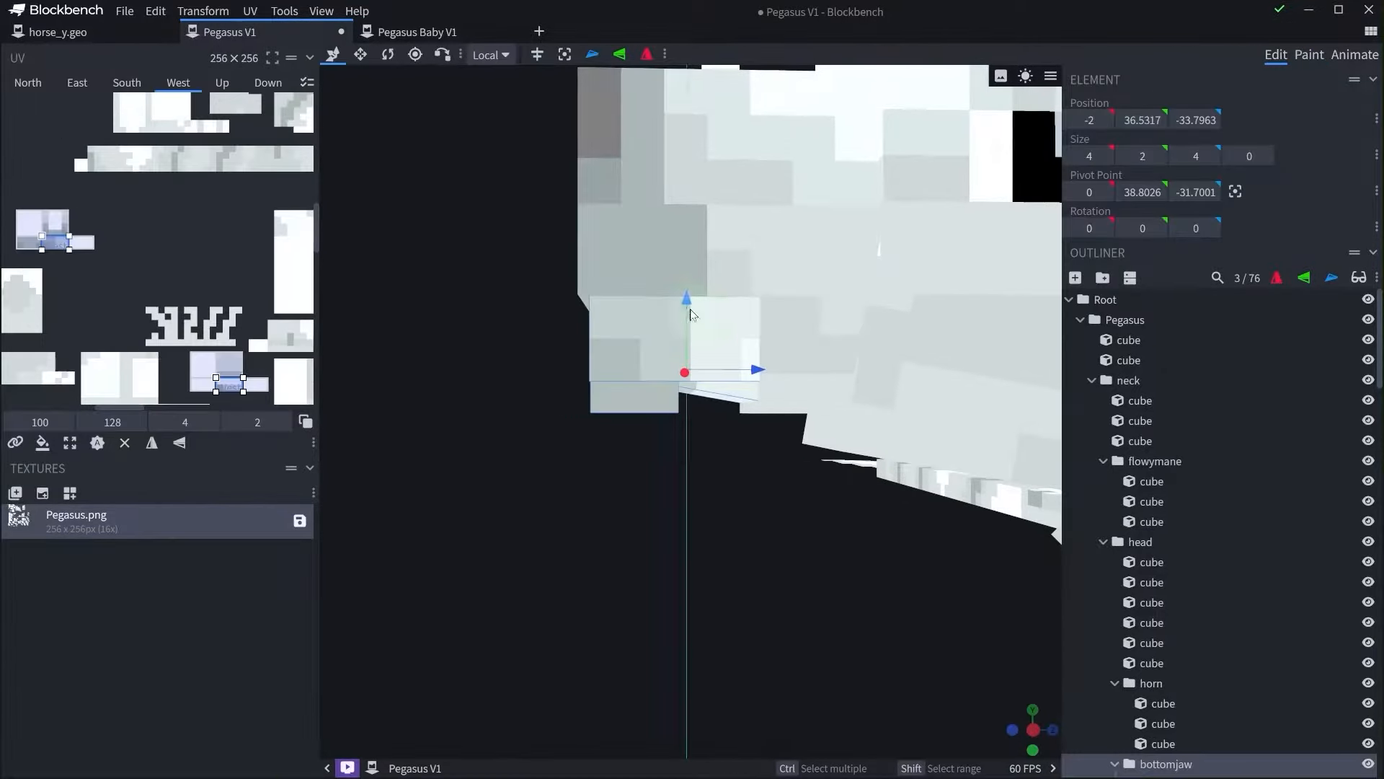
left_click_drag(690, 308, 707, 383)
Add a new cube to the head group and move it into the open mouth at position -1, 37, -35.
left_click(793, 281)
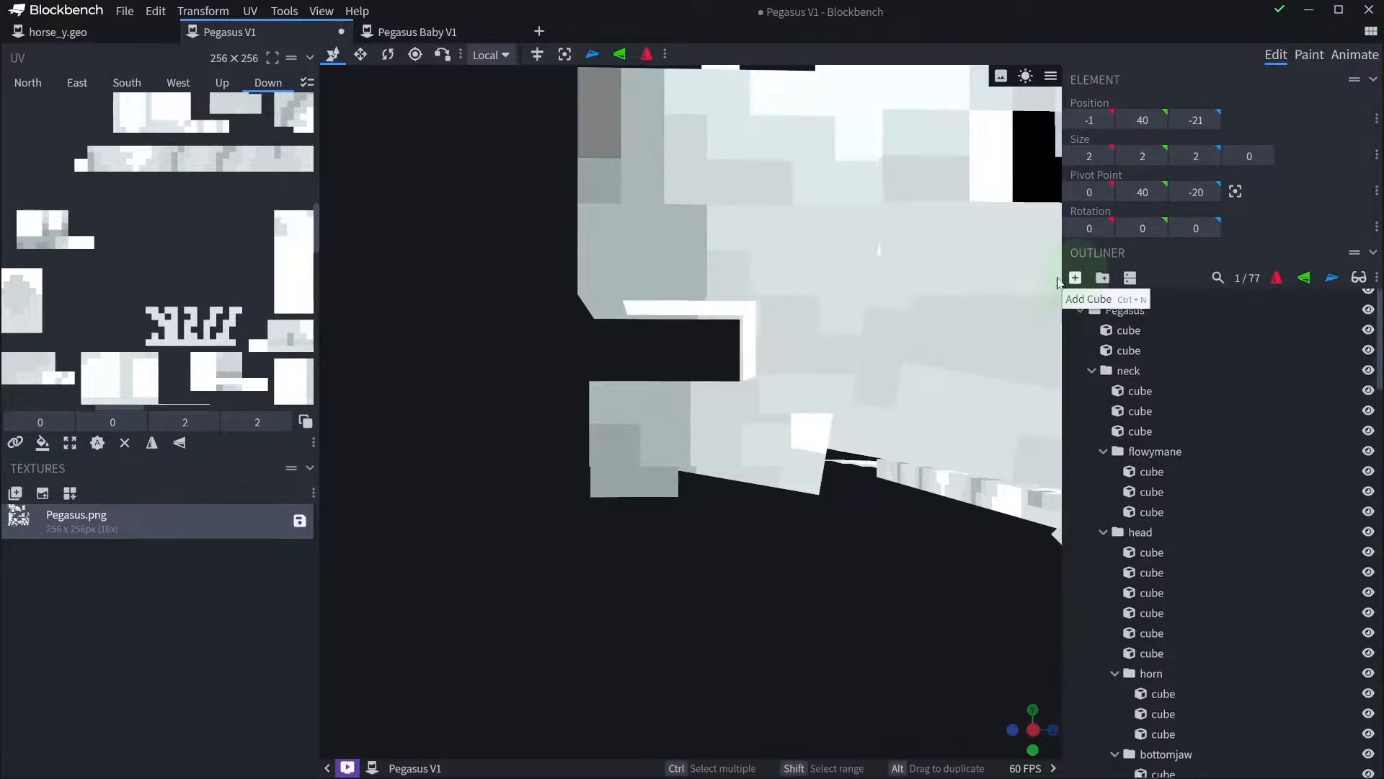
left_click(1130, 278)
scroll(755, 581, "down", 5)
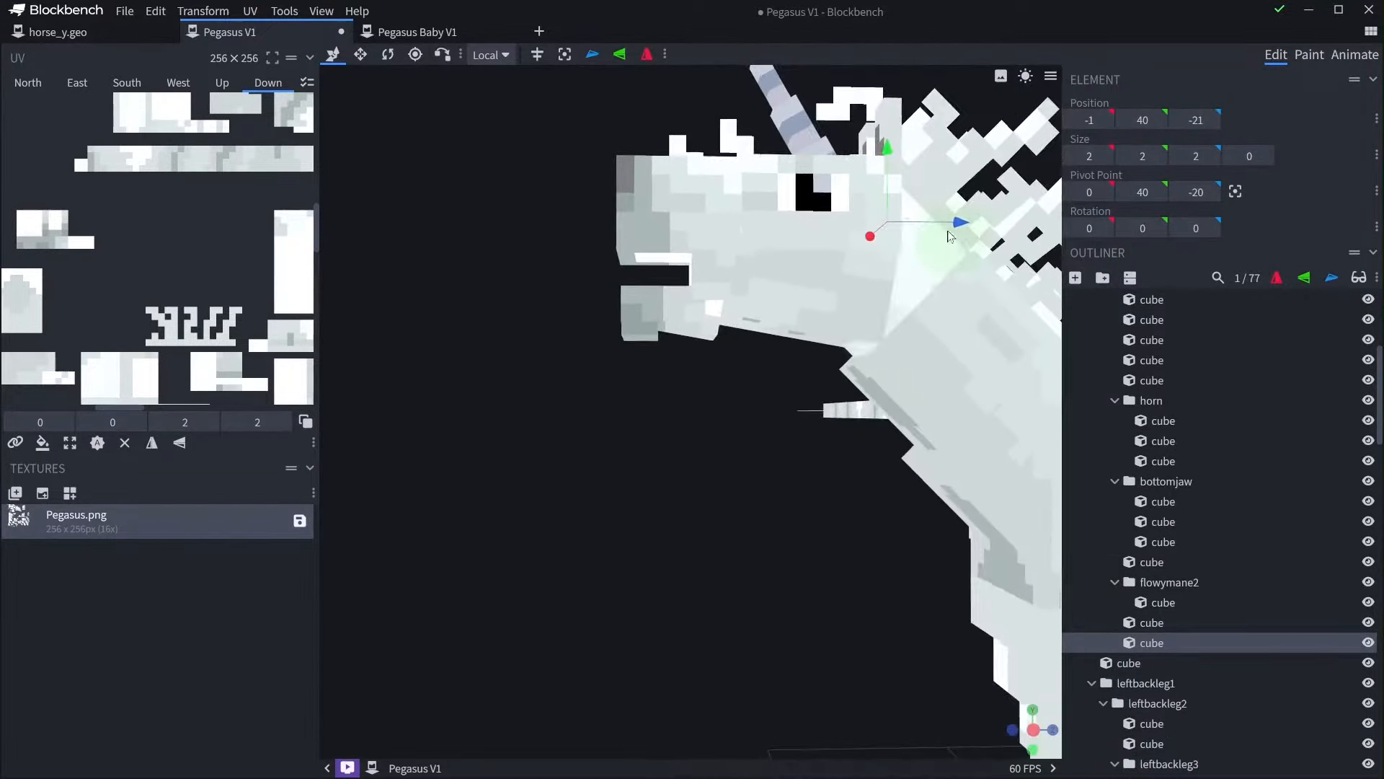
left_click_drag(944, 223, 709, 223)
left_click_drag(658, 169, 666, 188)
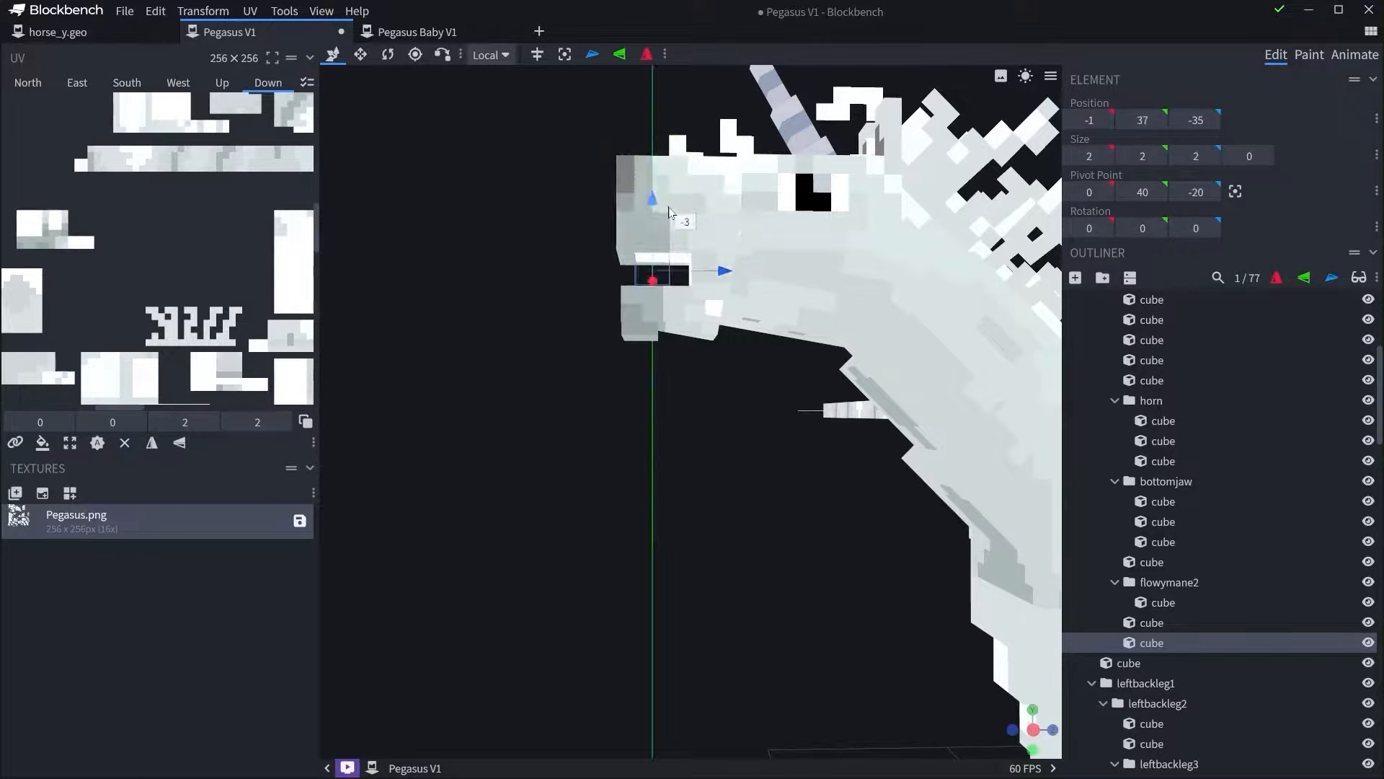
Extend the new mouth cube backward to a Z size of 4.
scroll(518, 456, "up", 6)
key("s")
left_click_drag(708, 372, 798, 357)
Widen the mouth cube evenly to an X size of 4 and extend it forward to a Z size of 4.5.
left_click_drag(422, 367, 634, 380)
right_click_drag(635, 379, 448, 408)
left_click_drag(665, 392, 630, 384)
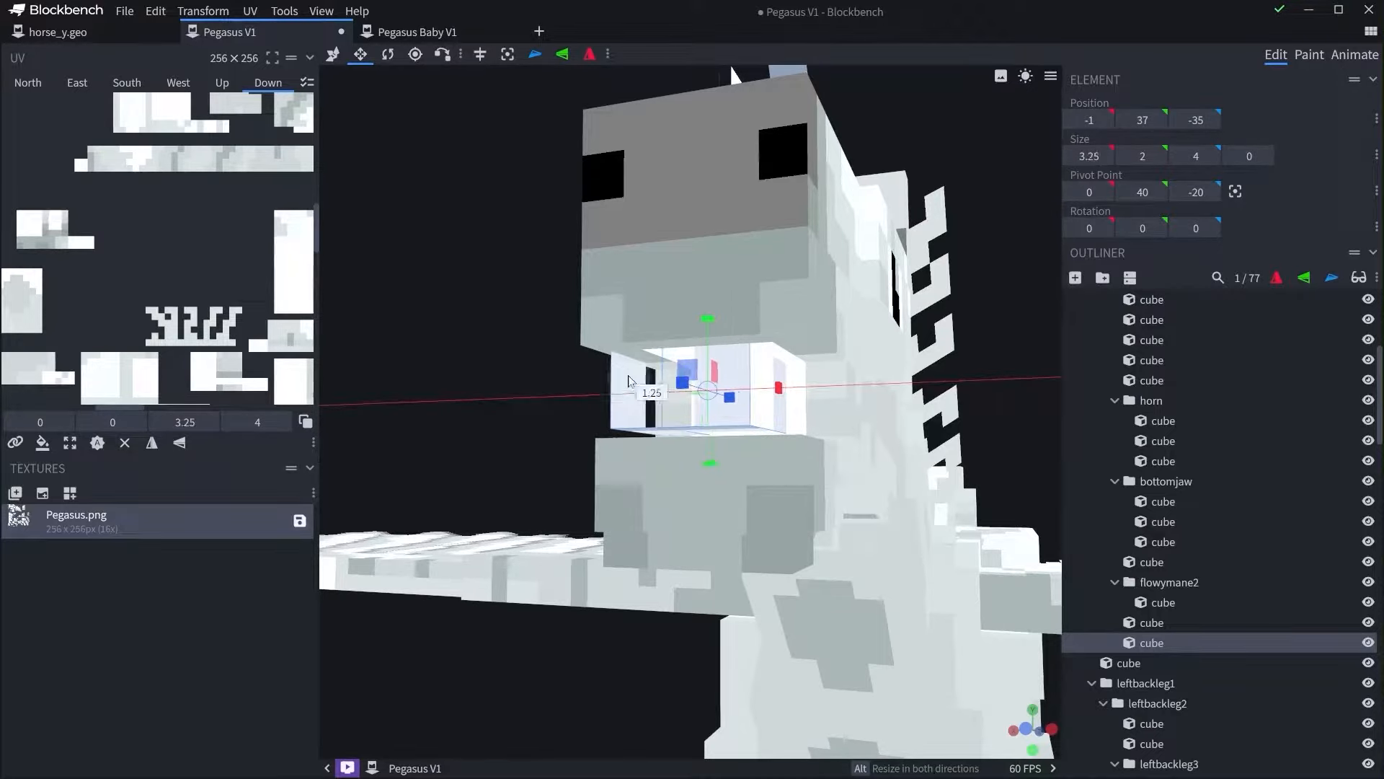
left_click_drag(773, 387, 797, 388)
left_click_drag(519, 243, 479, 267)
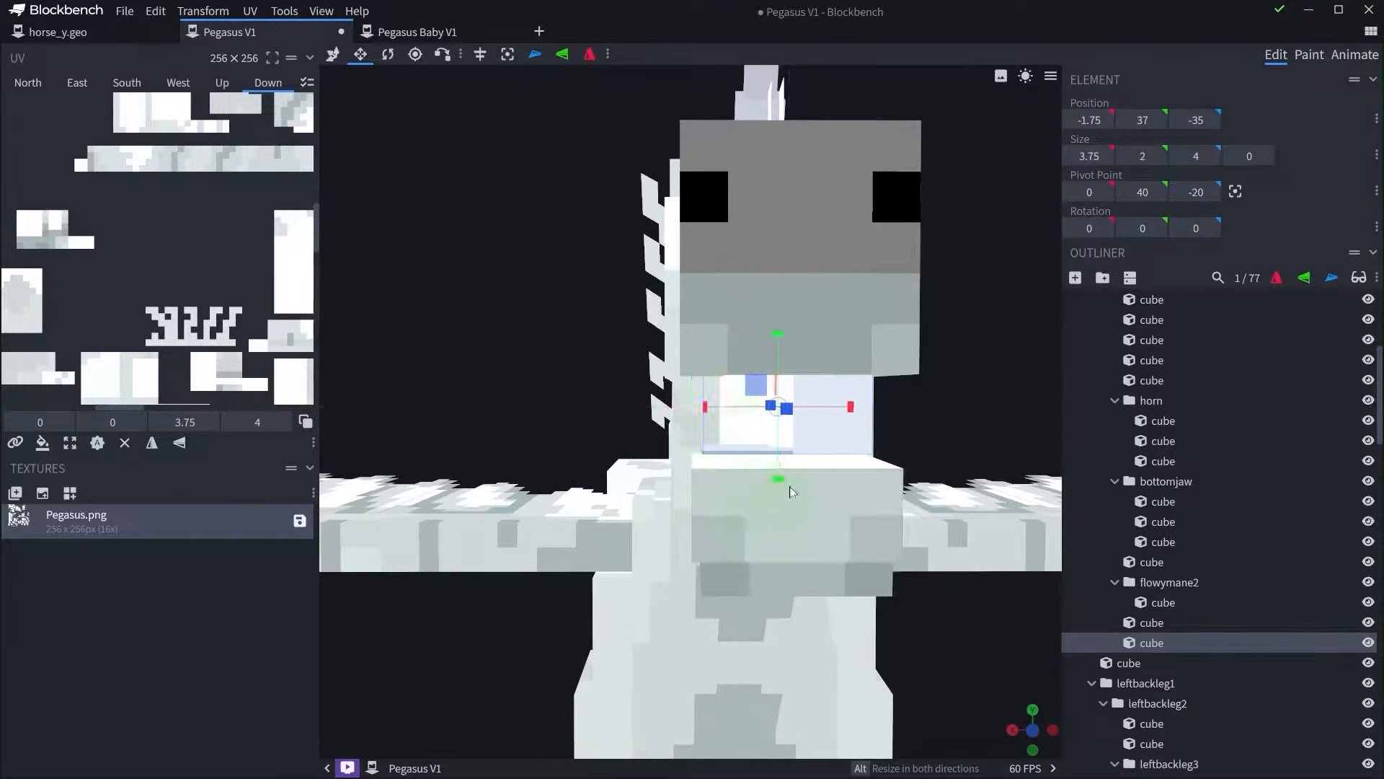
left_click_drag(790, 486, 800, 419)
left_click_drag(515, 397, 508, 395)
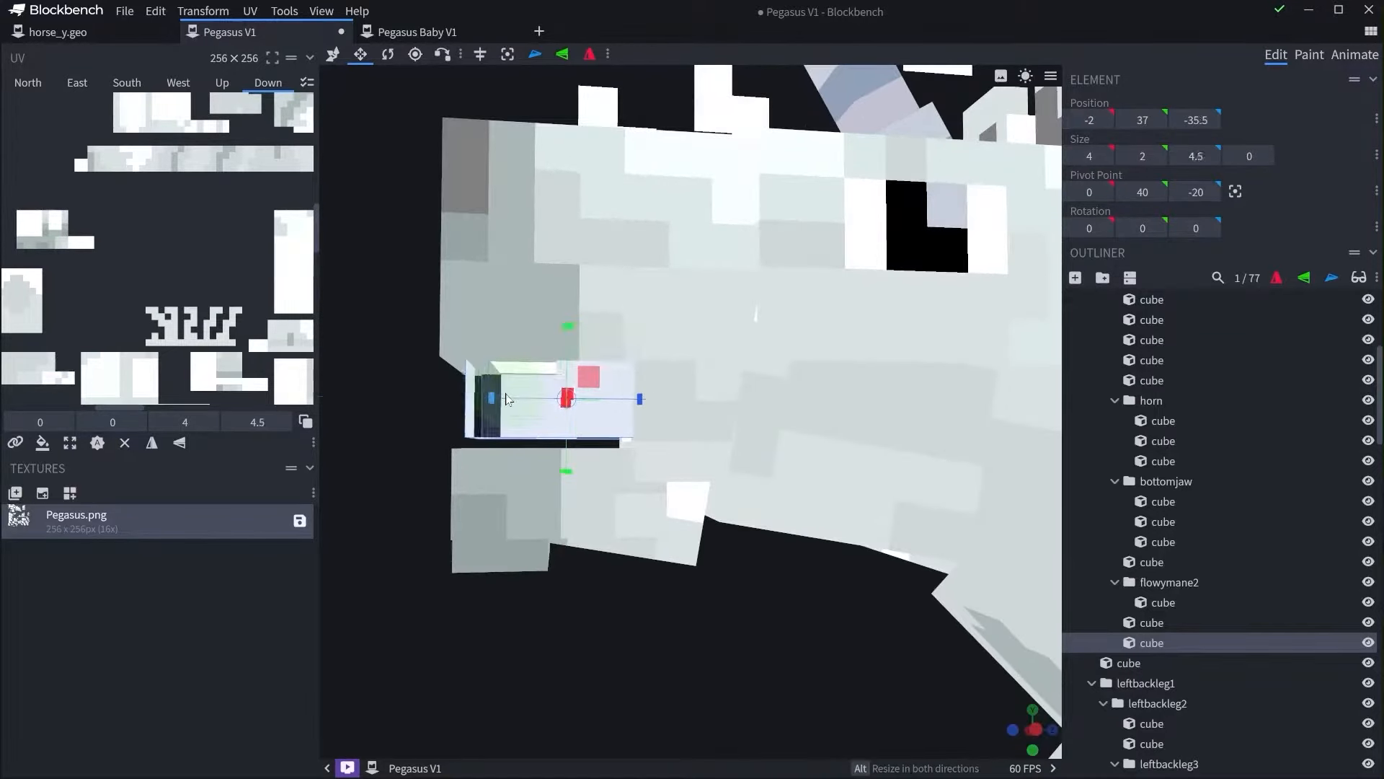
left_click_drag(398, 395, 148, 186)
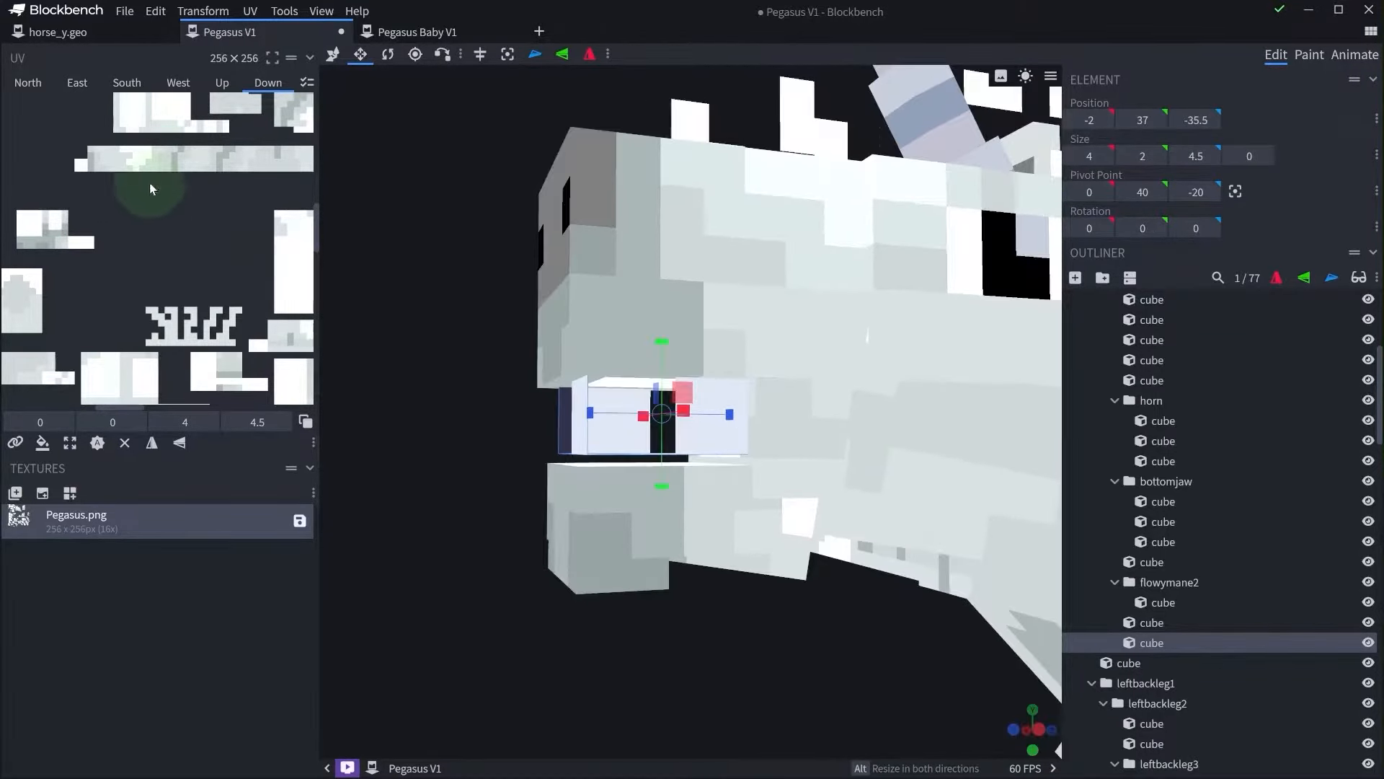
Reset the UV zoom and move all UV faces of the mouth cube to the empty area below the texture islands.
right_click(217, 321)
mouse_move(325, 328)
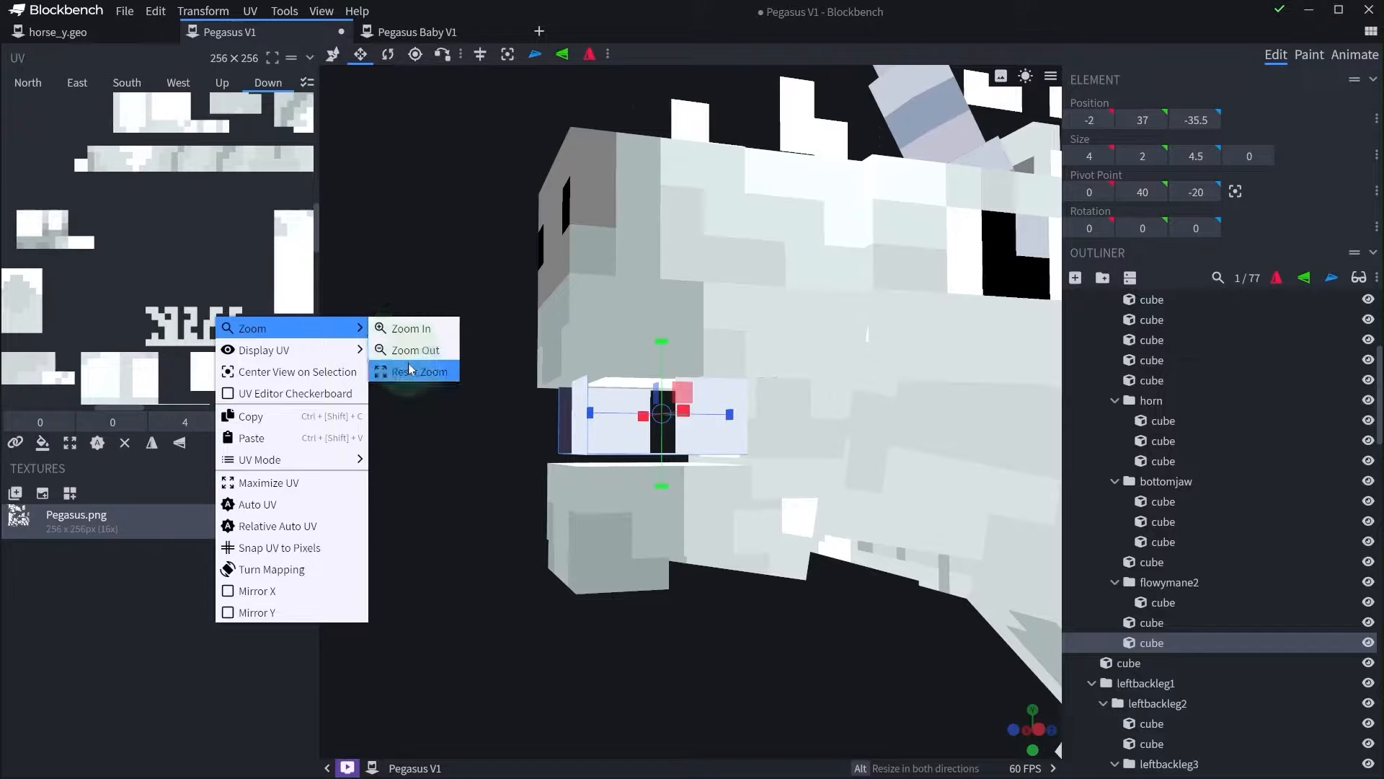
left_click(410, 369)
left_click_drag(39, 94, 245, 85)
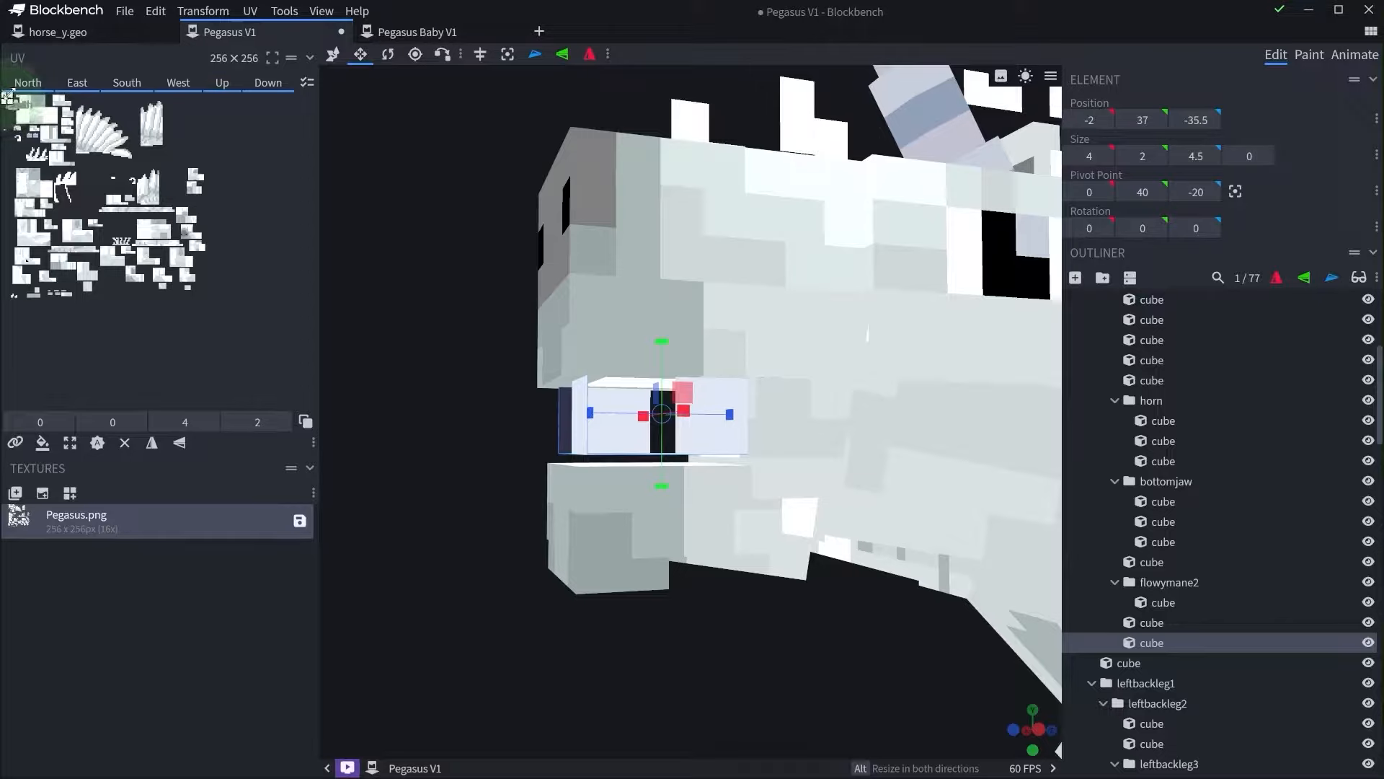
left_click_drag(13, 98, 263, 217)
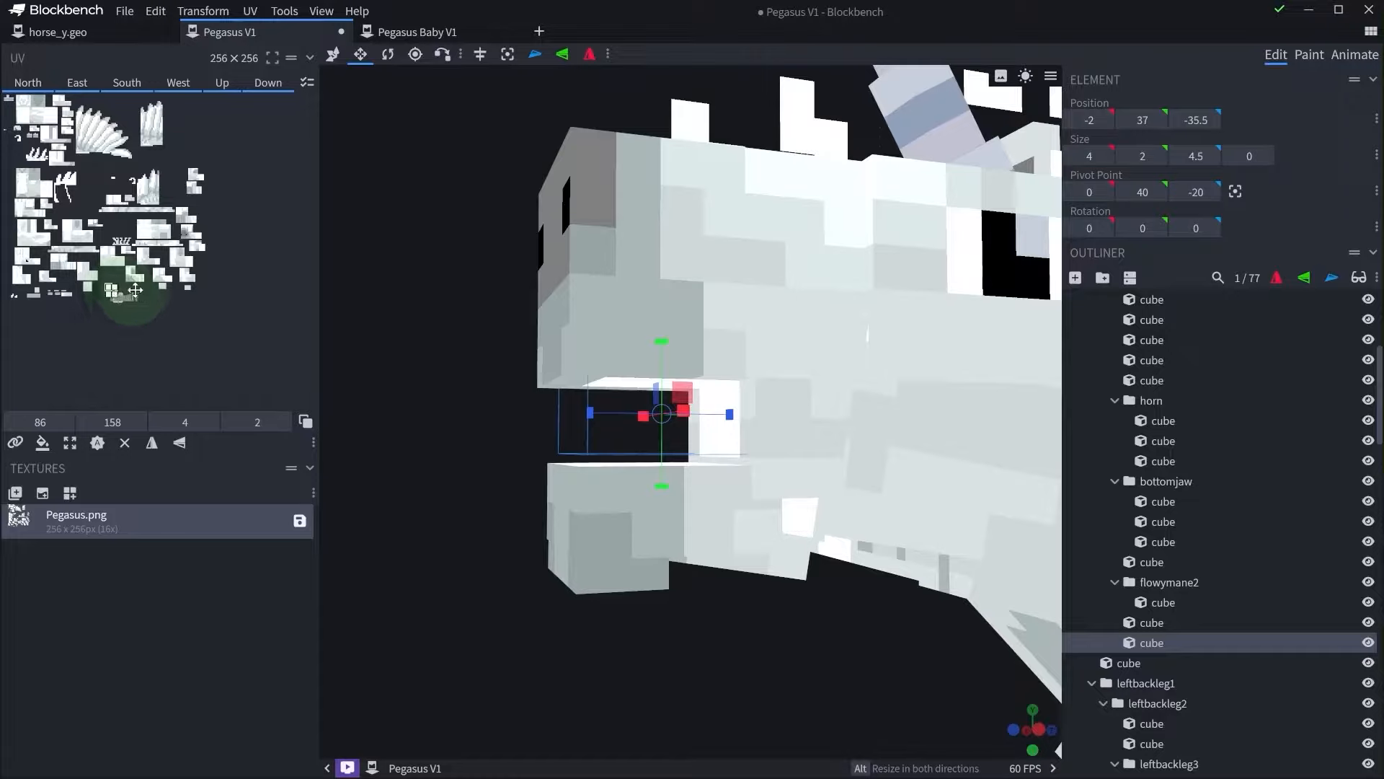
Spread the mouth cube's UV faces apart in the empty area below the texture islands.
right_click(127, 289)
mouse_move(226, 298)
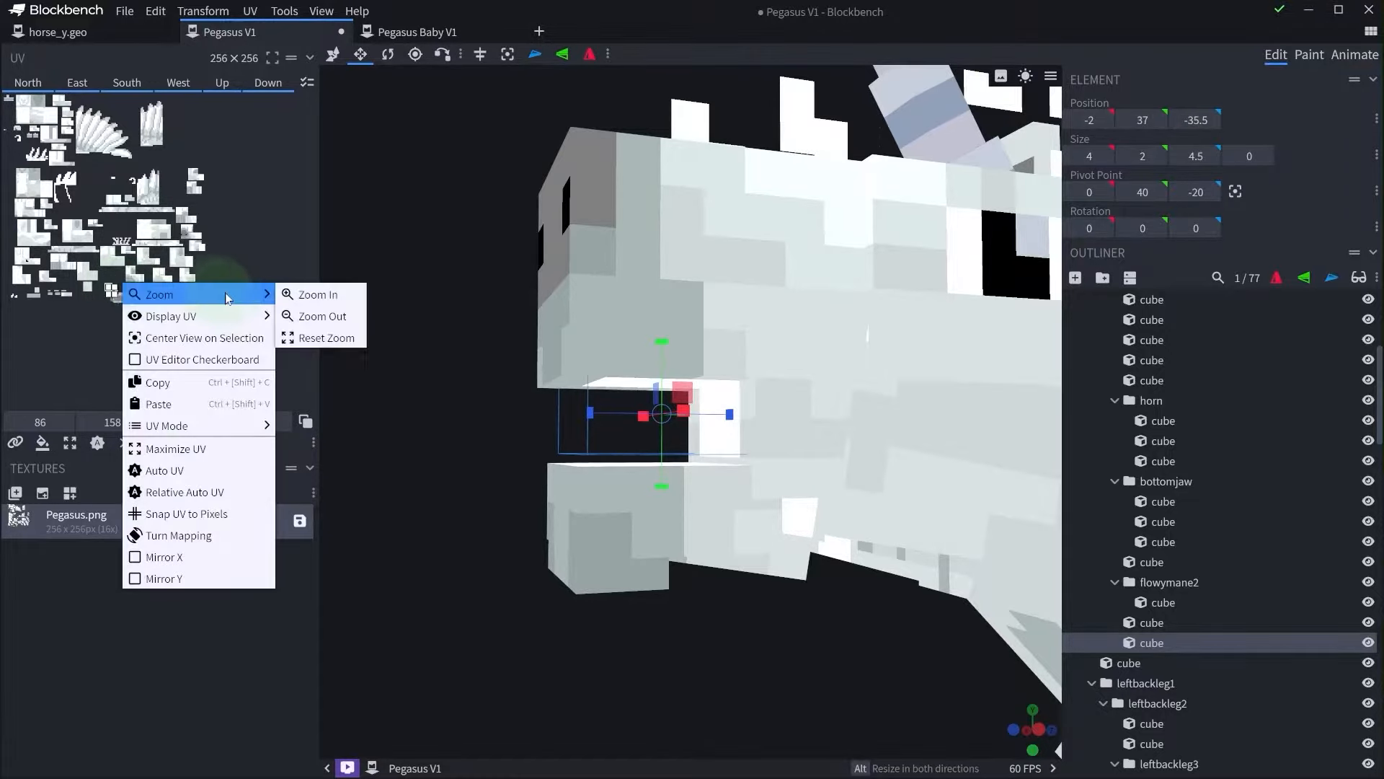
left_click(291, 295)
scroll(151, 218, "down", 3)
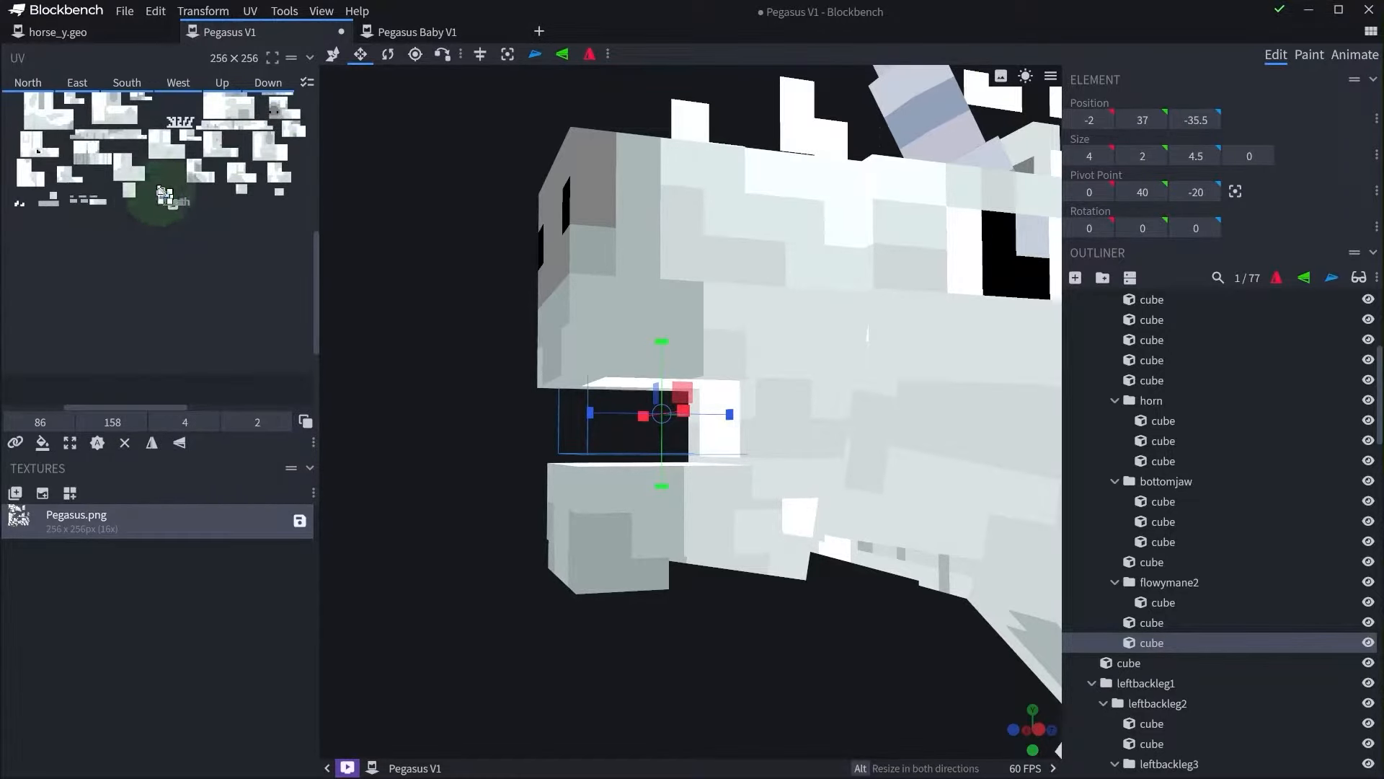
left_click_drag(183, 194, 153, 252)
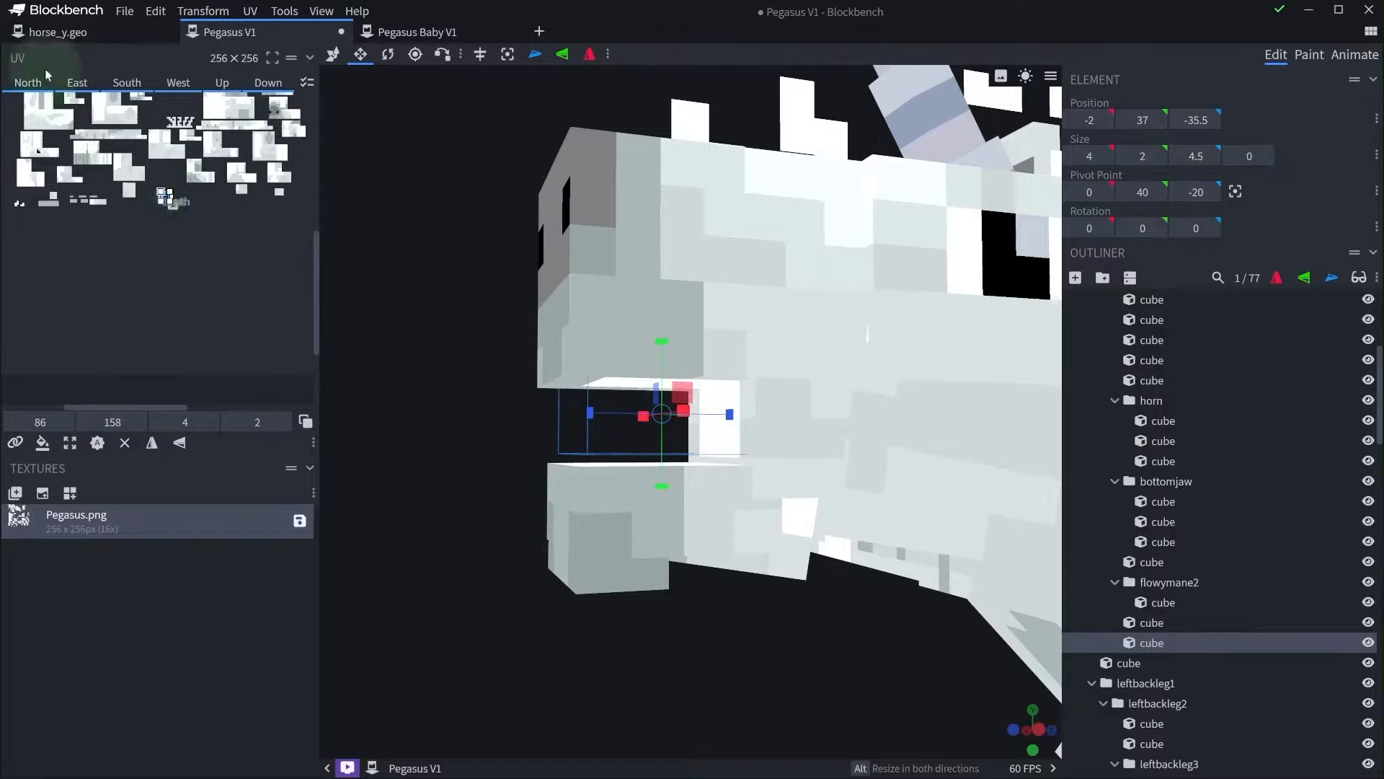
left_click(83, 83, "shift")
left_click(130, 83, "shift")
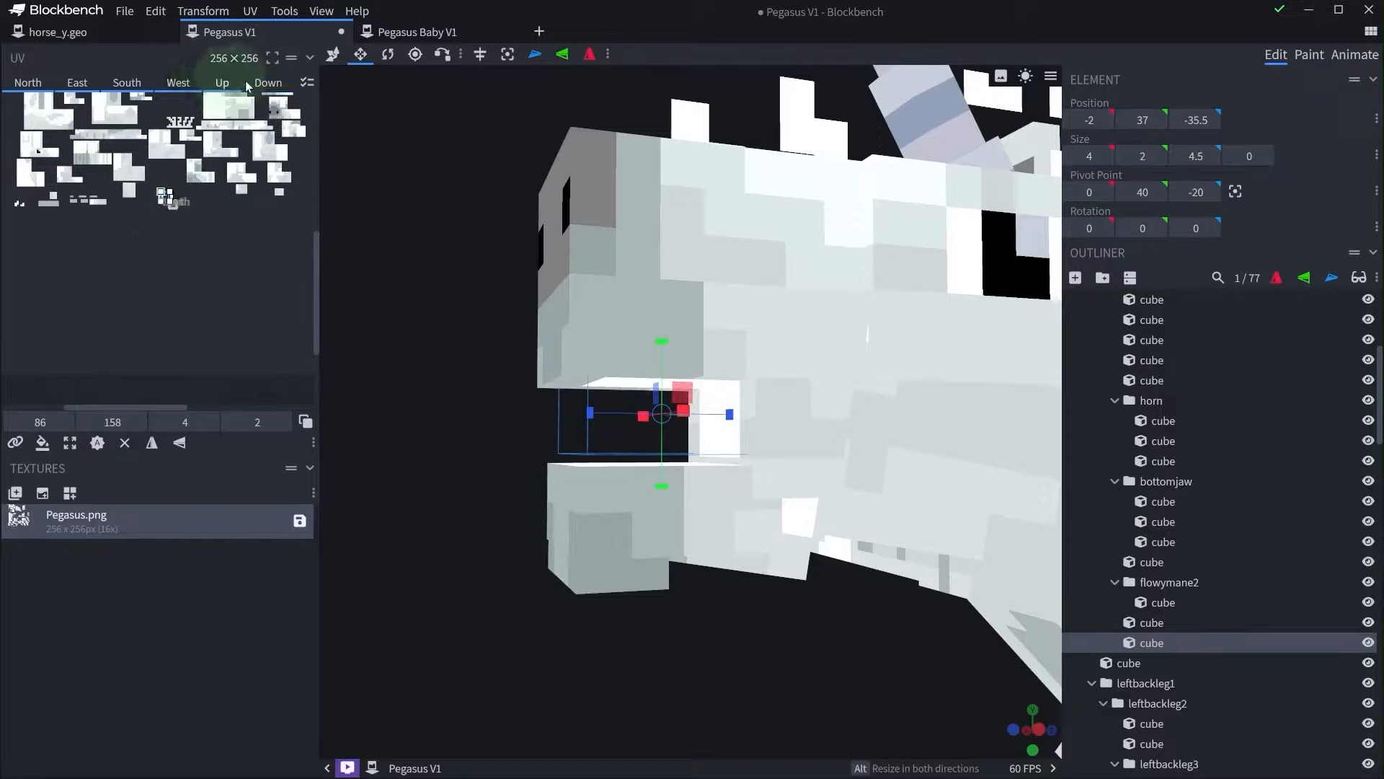
left_click(182, 228)
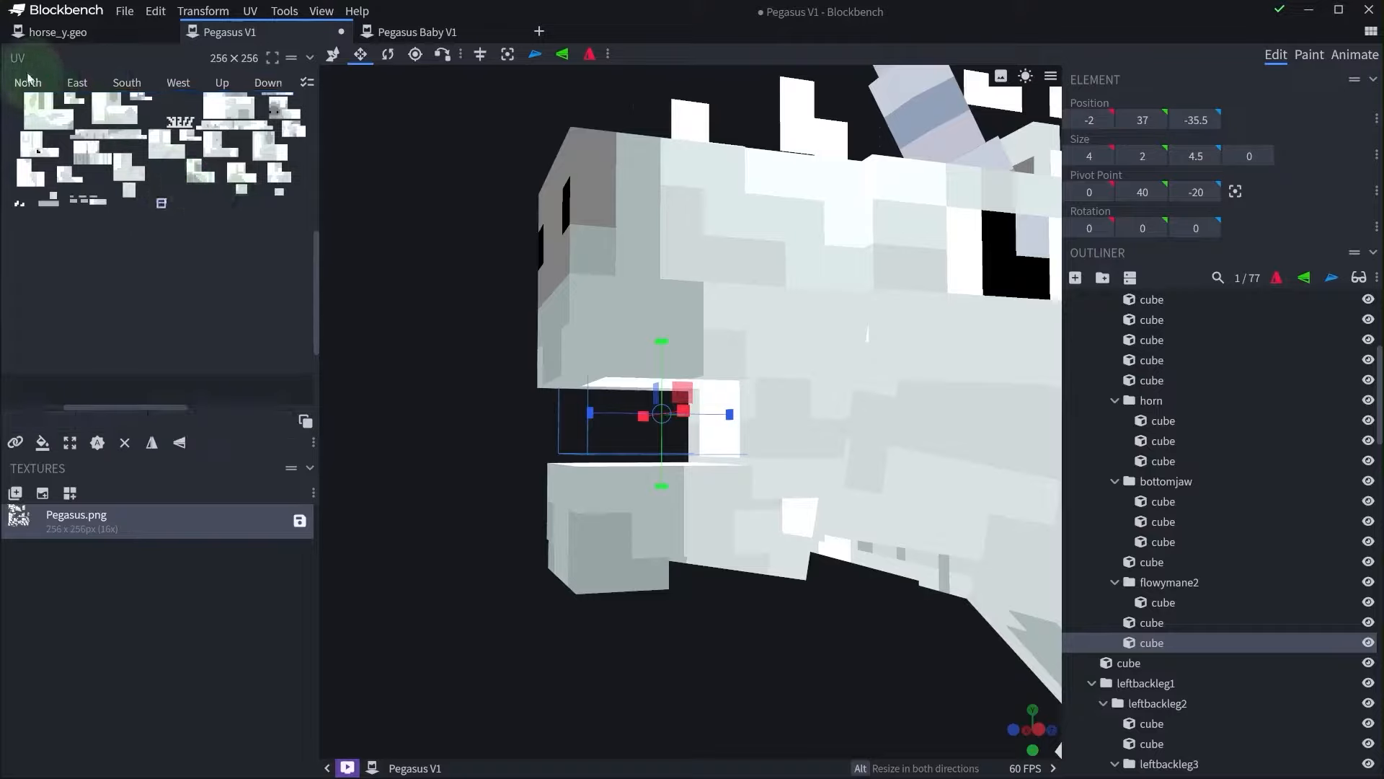
right_click(173, 200)
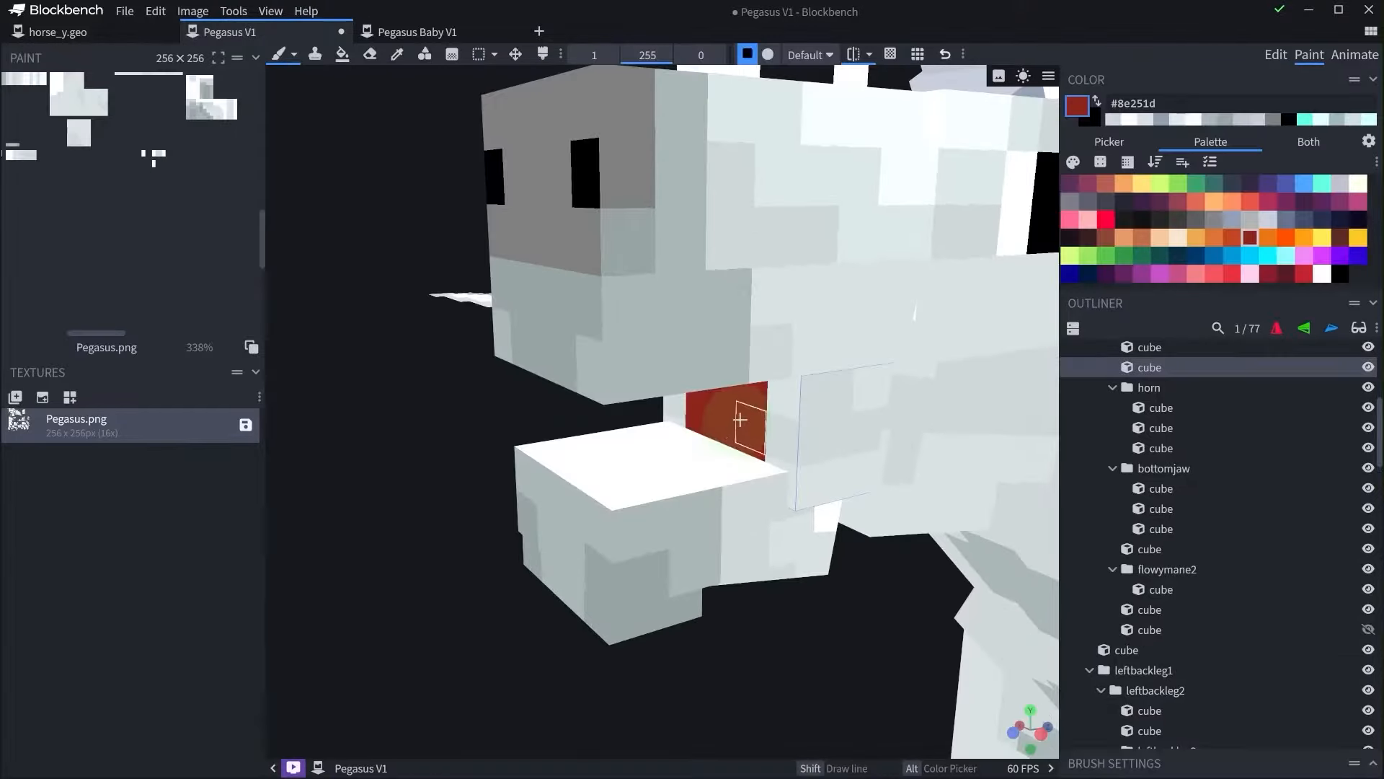
Paint the inner area of the bottom jaw's top face dark red #8e251d, leaving a white border for the lower teeth.
left_click_drag(346, 371, 372, 385)
left_click_drag(543, 380, 415, 432)
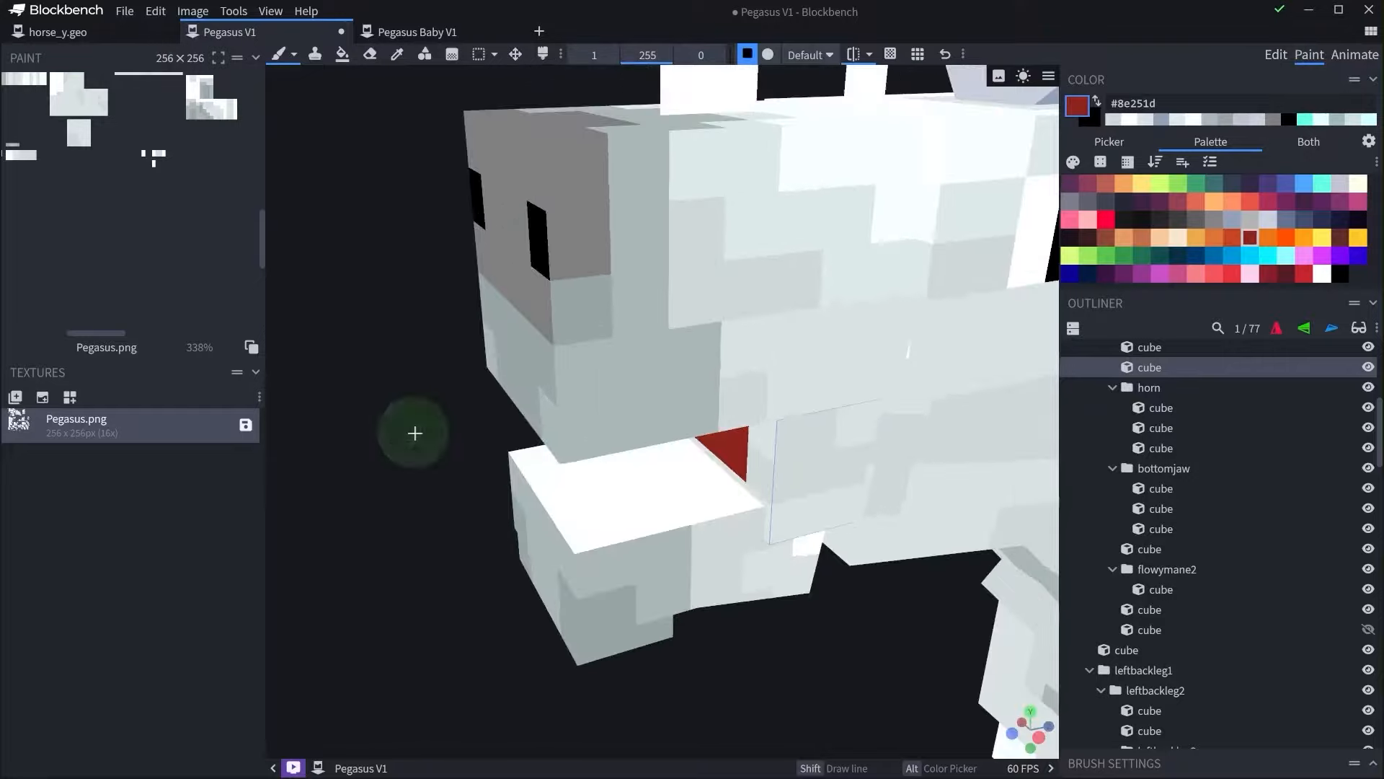
left_click_drag(703, 472, 644, 489)
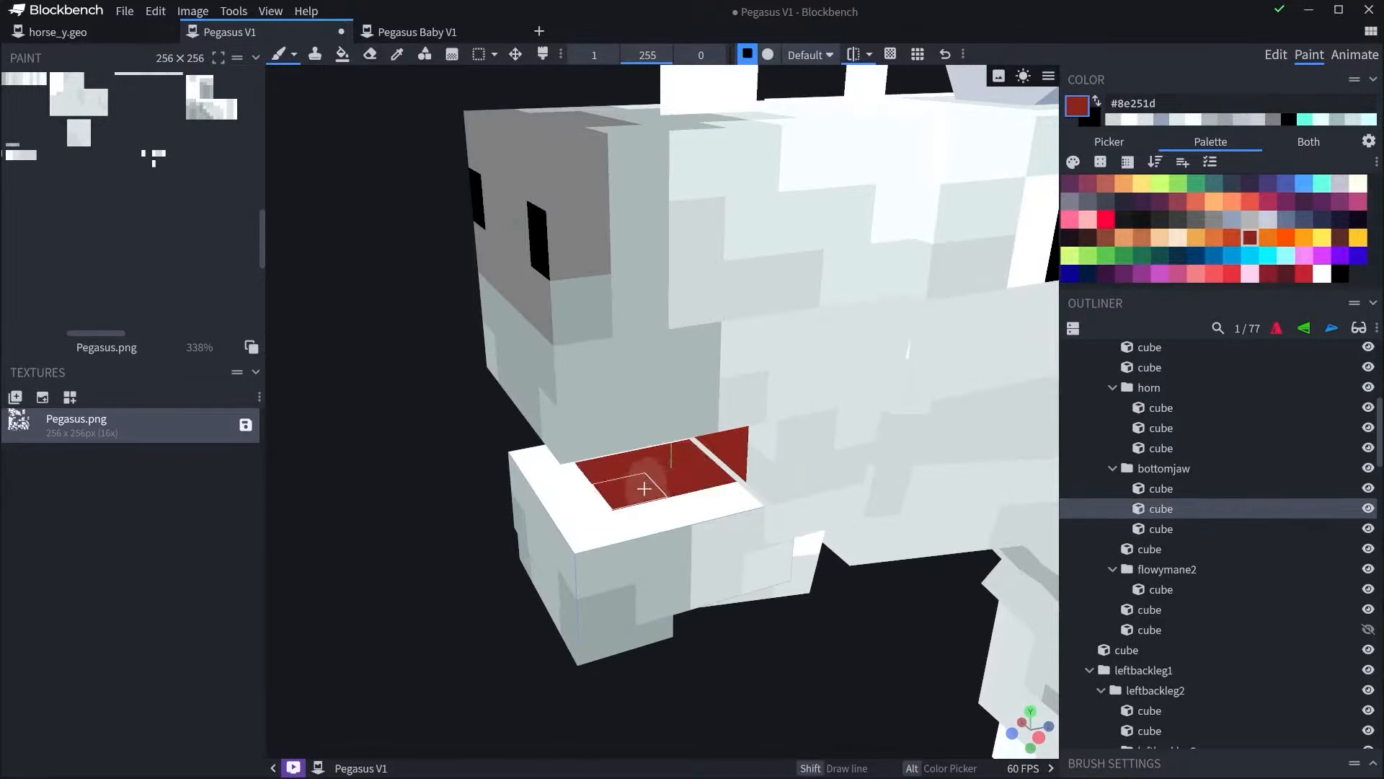
Select the bottomjaw group and raise it against the head to a Y position of 36.5317.
left_click(1276, 55)
scroll(1182, 577, "down", 5)
left_click(1180, 604)
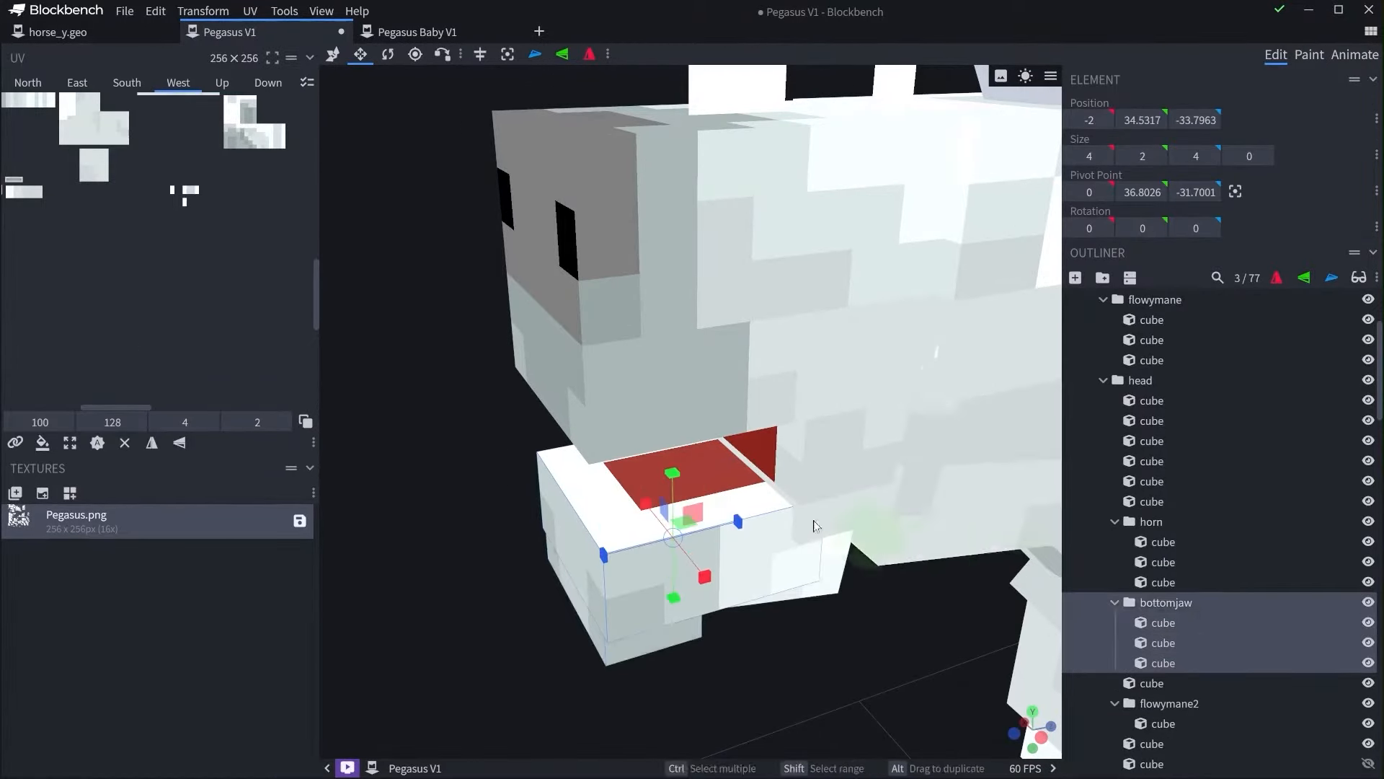
left_click_drag(672, 477, 692, 405)
left_click_drag(782, 642, 765, 609)
Try opening the bottomjaw group to an X rotation of -40 degrees and undo the rotation.
key("r")
left_click_drag(694, 371, 750, 401)
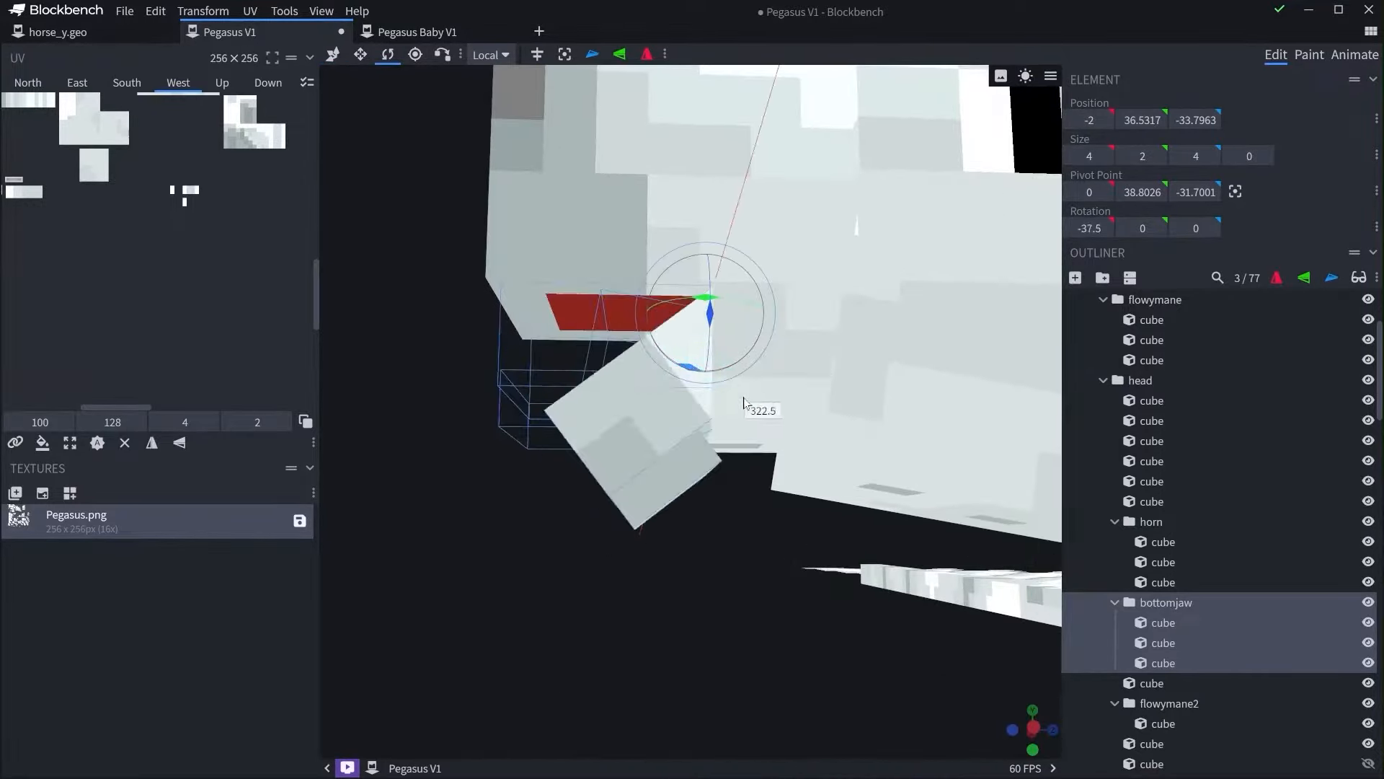
left_click_drag(609, 587, 896, 621)
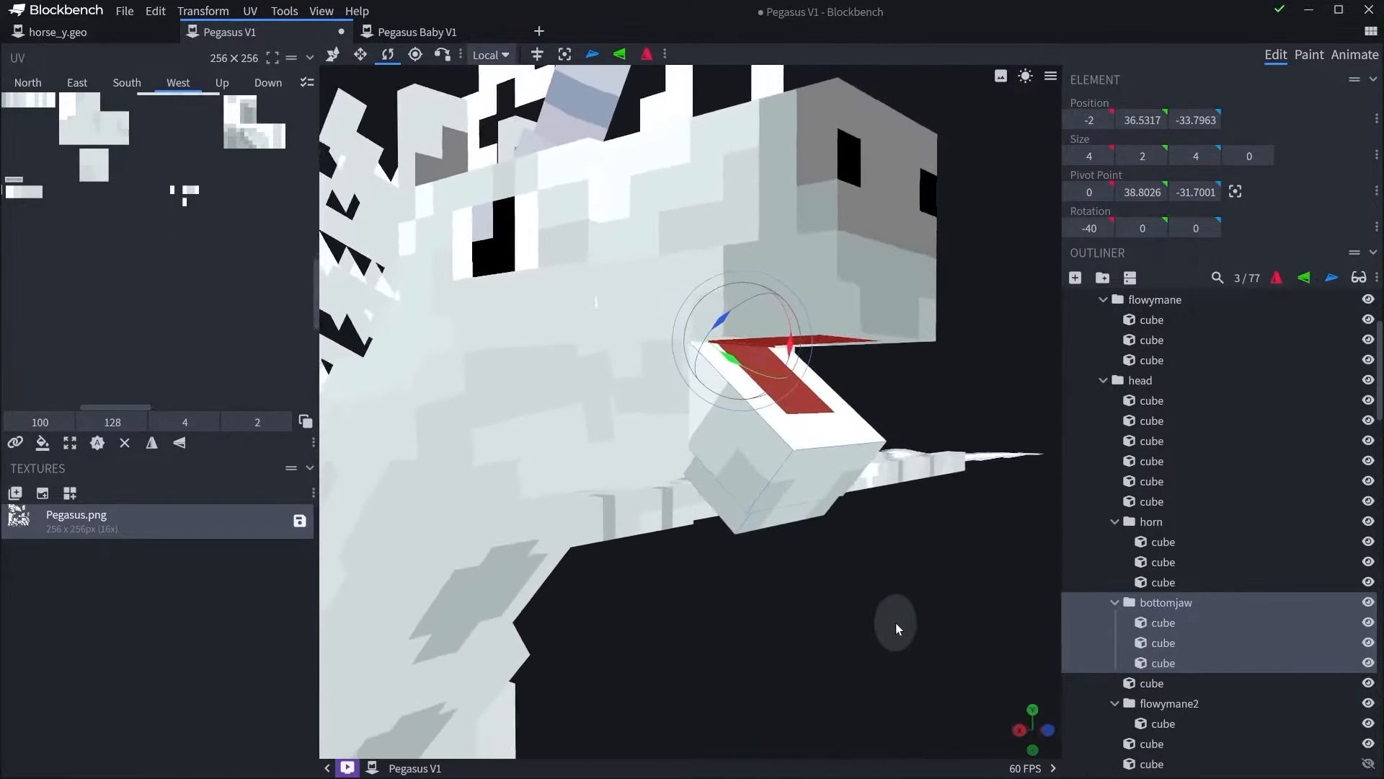
key("ctrl+z")
Try lowering the bottomjaw group beneath the head to a Y position of 31.5317 and undo the move.
key("v")
left_click_drag(792, 347, 848, 524)
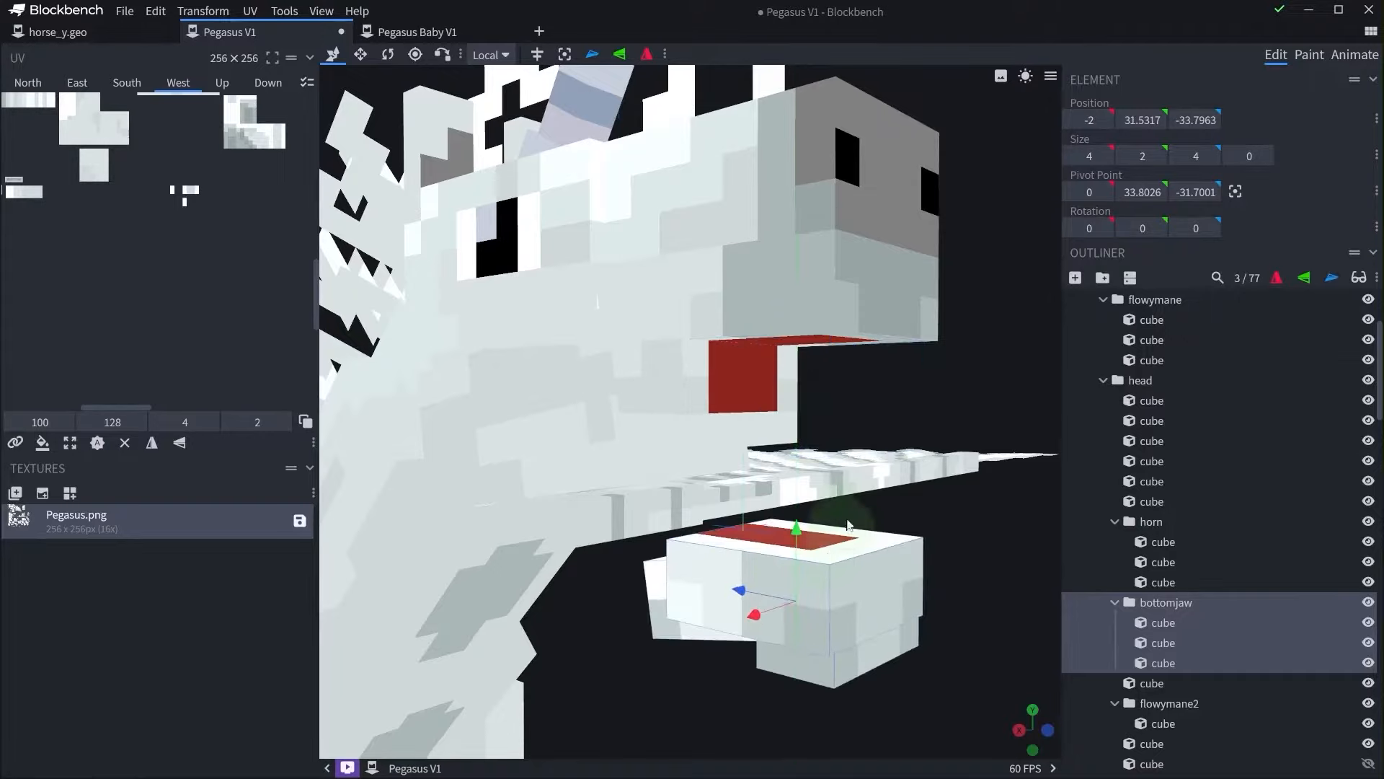
key("ctrl+z")
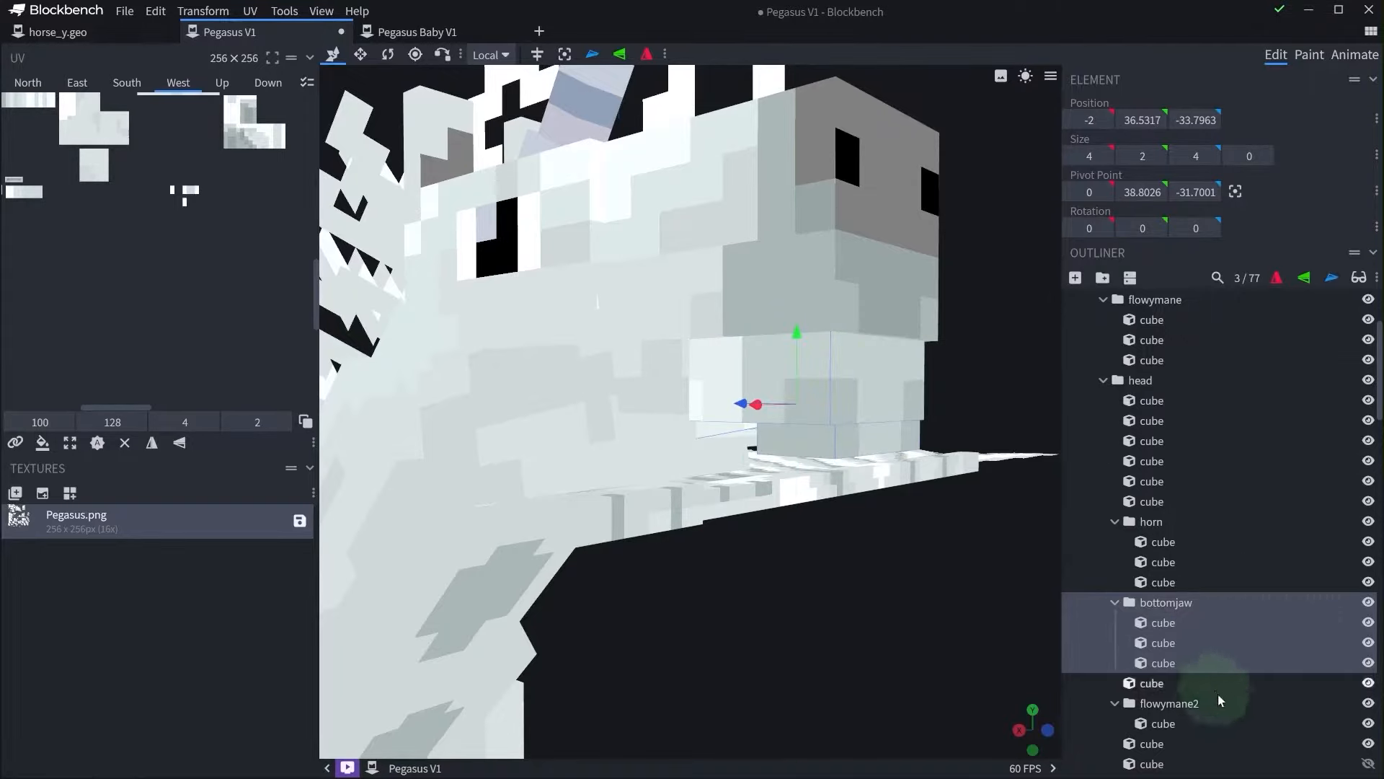
left_click_drag(795, 334, 847, 476)
left_click_drag(962, 577, 690, 553)
key("ctrl+z")
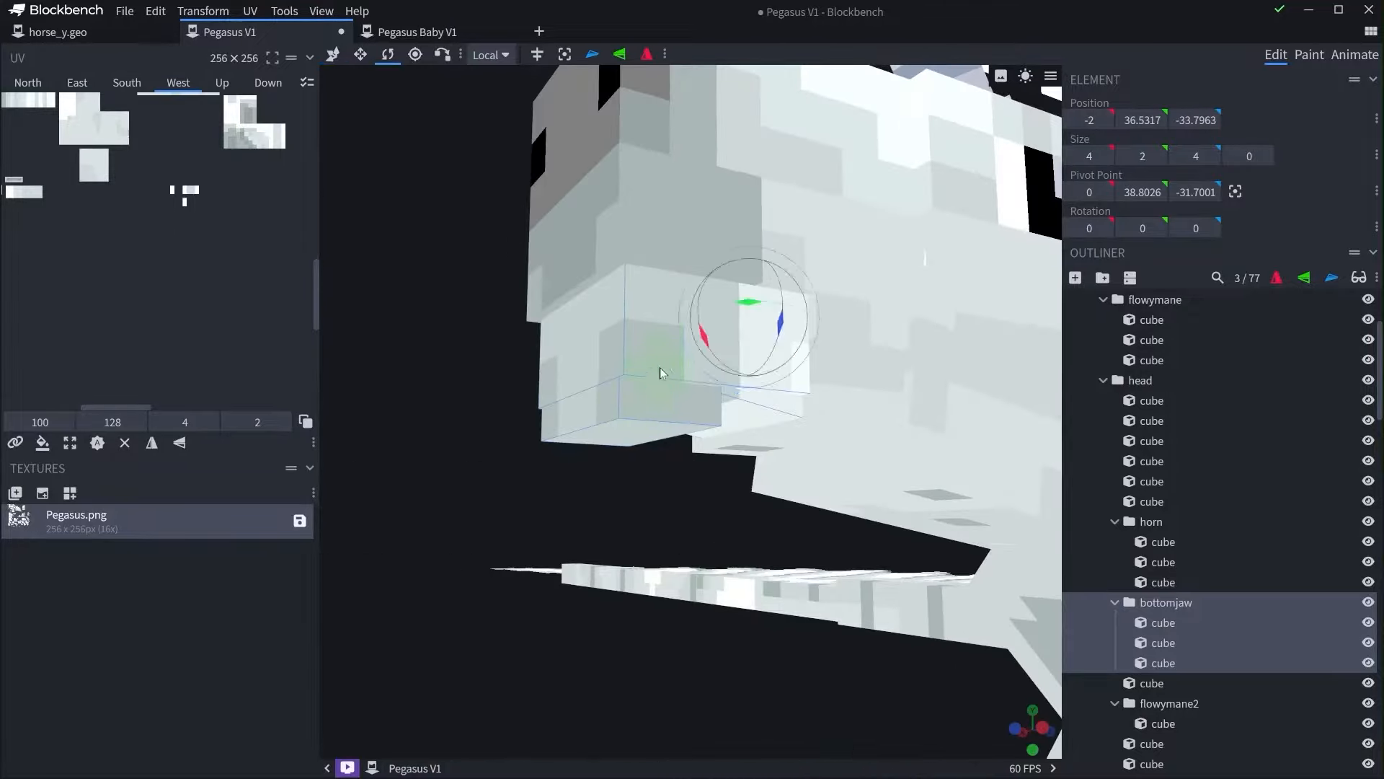
Try swinging the bottomjaw group open below the upper teeth and undo the rotation.
left_click_drag(702, 335, 715, 400)
scroll(561, 507, "down", 4)
left_click_drag(555, 509, 750, 534)
key("ctrl+z")
left_click_drag(863, 574, 901, 577)
Hide the bottomjaw group and select the upper teeth cube inside the mouth.
left_click(1368, 602)
left_click_drag(831, 512, 704, 447)
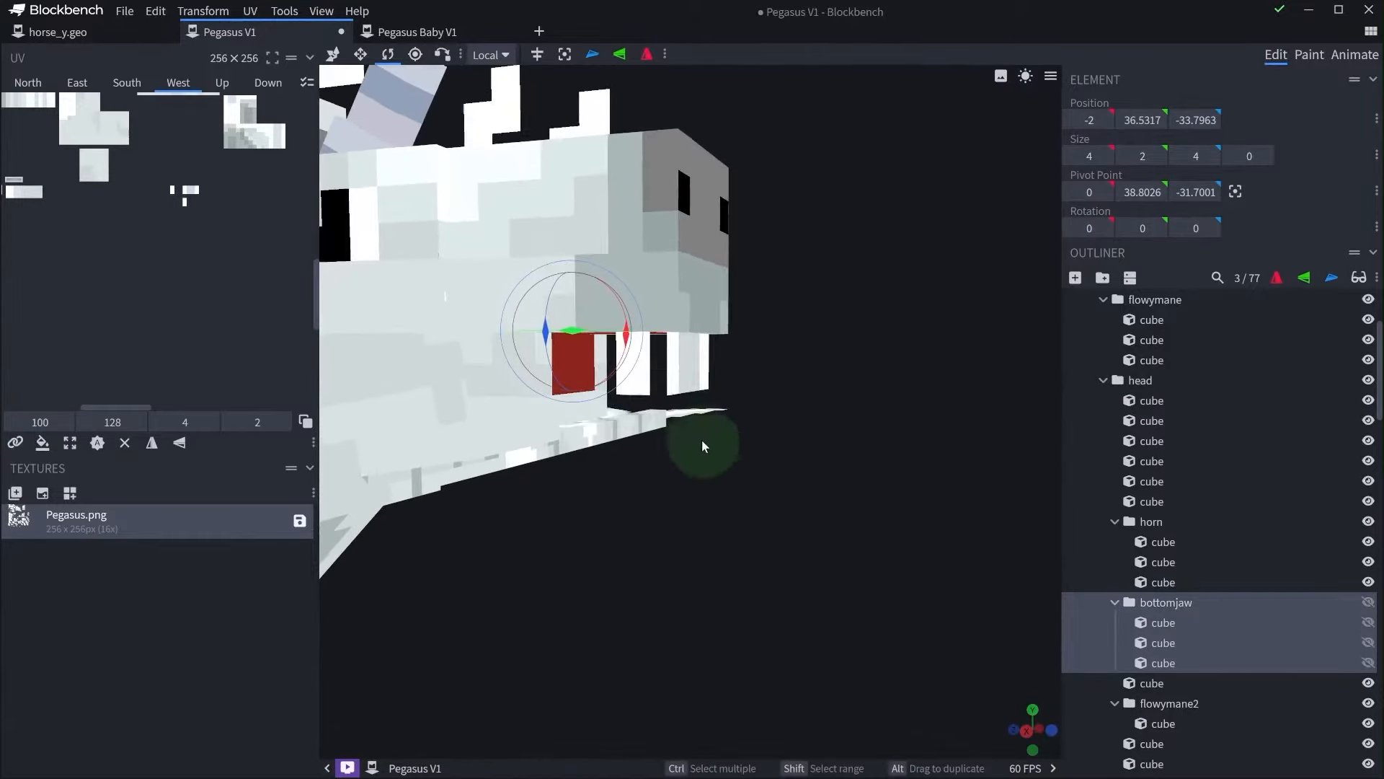
scroll(800, 392, "up", 3)
left_click_drag(817, 385, 754, 382)
left_click(655, 361)
scroll(659, 364, "up", 3)
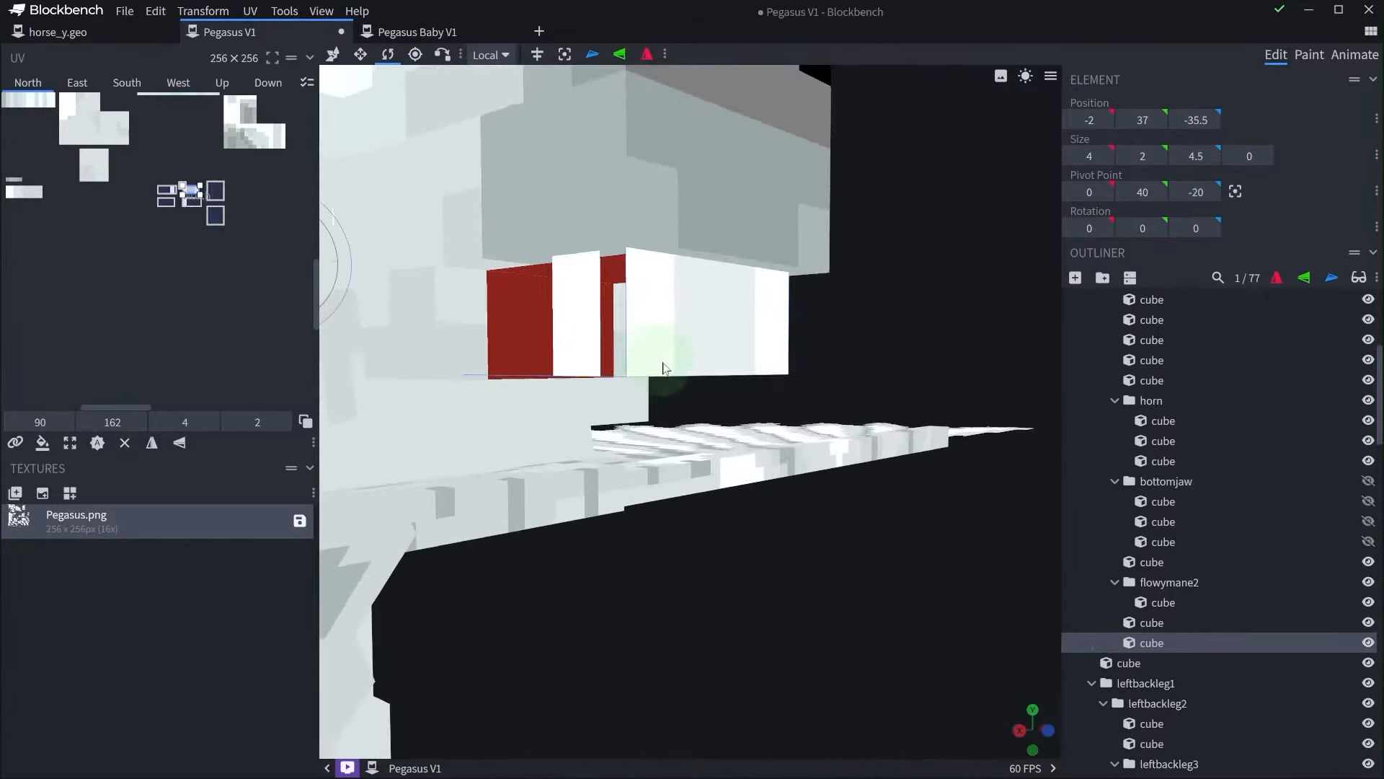
key("b")
left_click_drag(933, 305, 978, 306)
left_click(1276, 54)
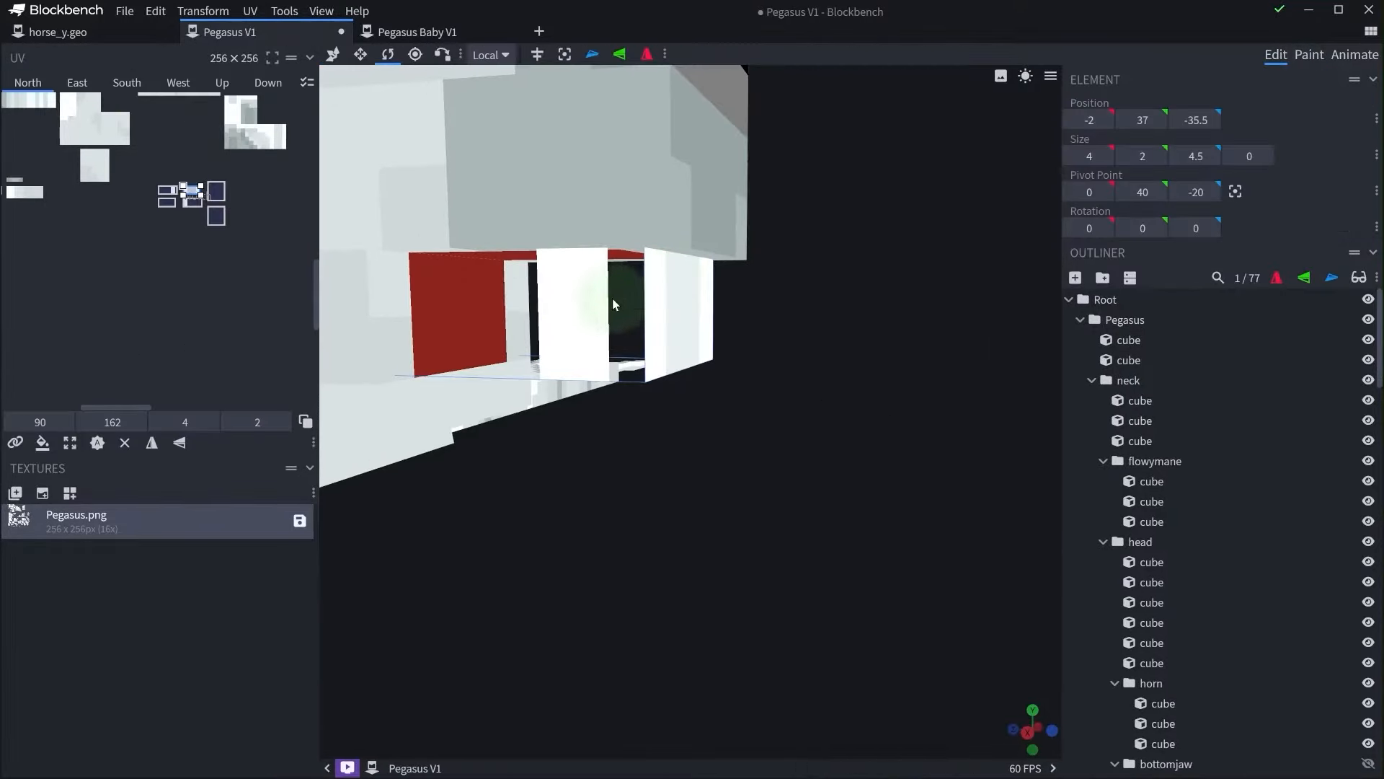
Try mirroring the upper teeth cube's east face UV on X and paint white #ffffff up to its front corner.
left_click(152, 443)
left_click(151, 443)
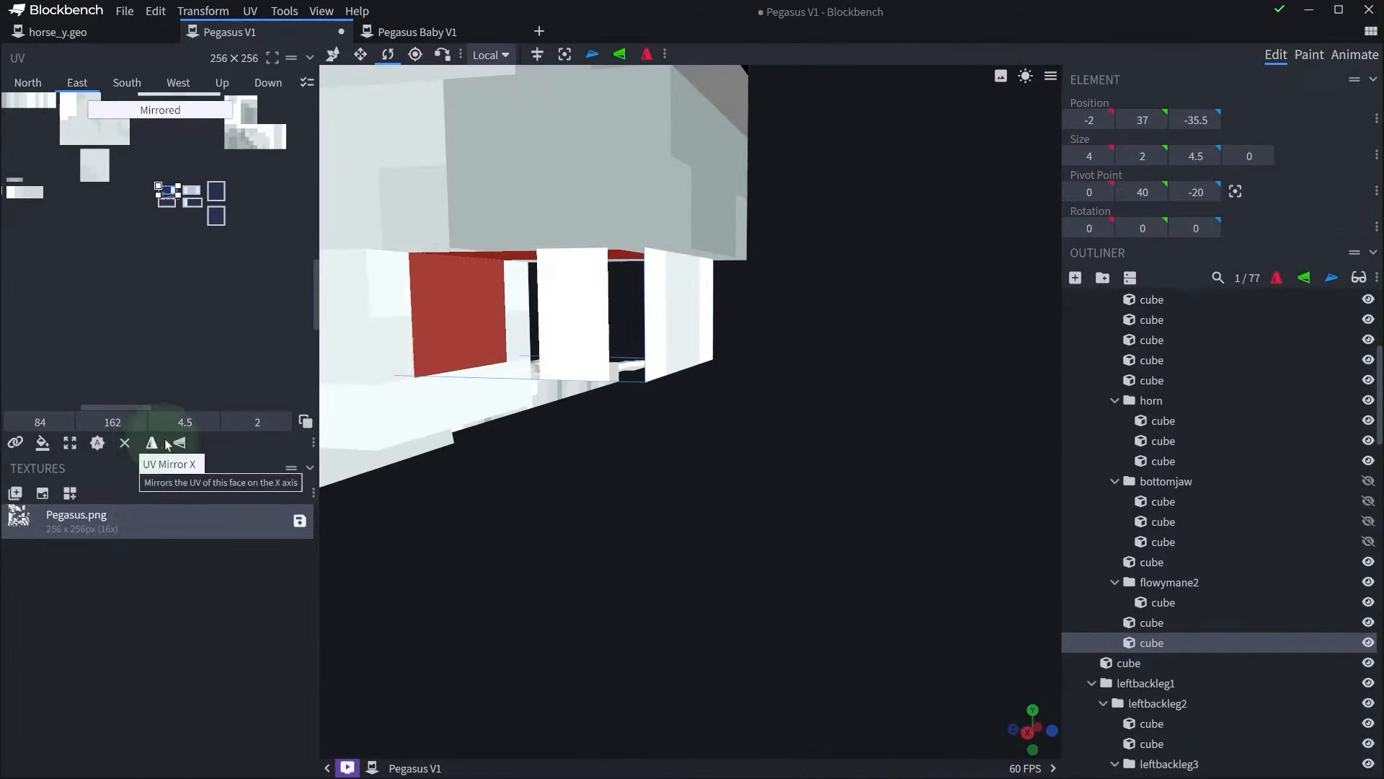
key("b")
key("alt")
left_click(554, 273, "alt")
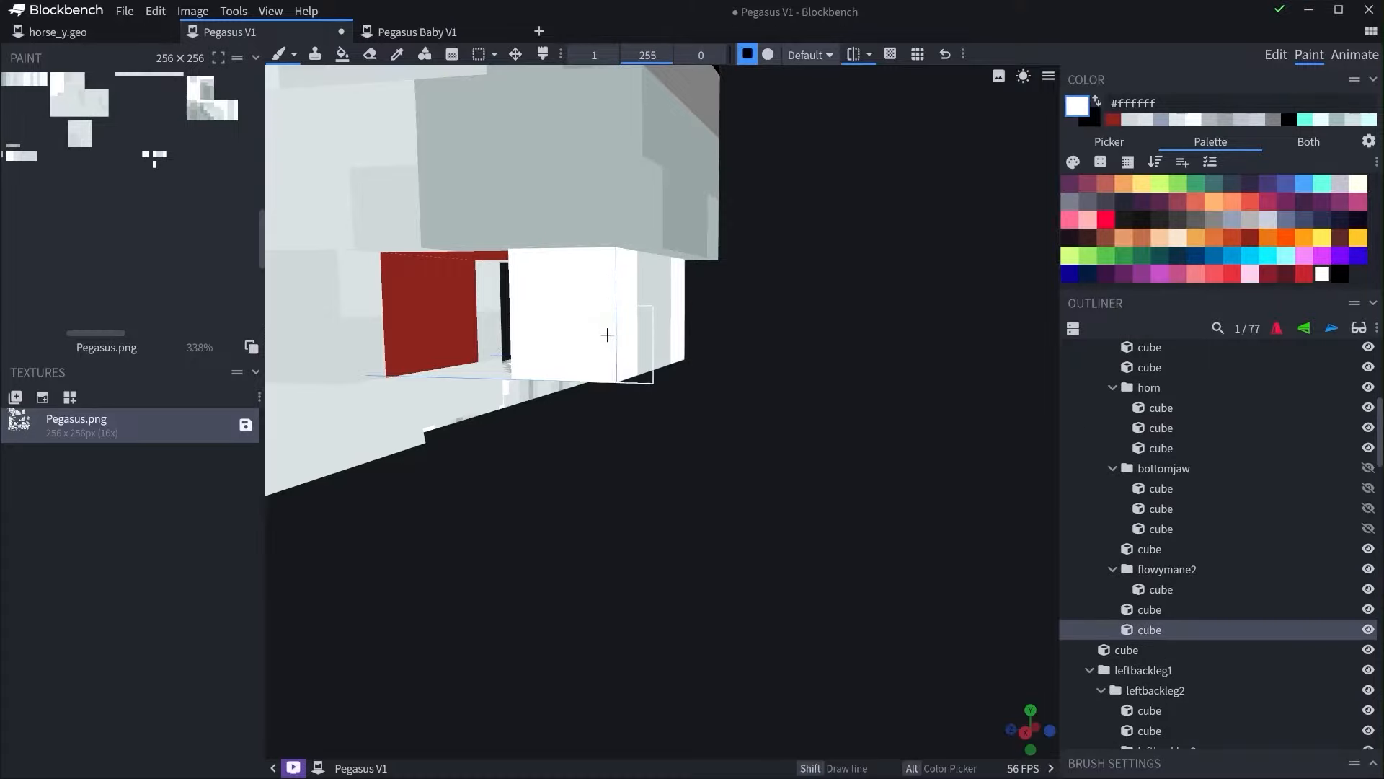
mouse_move(721, 375)
left_mouse_down()
mouse_move(772, 392)
mouse_move(479, 396)
left_mouse_up()
left_click_drag(428, 465, 719, 445)
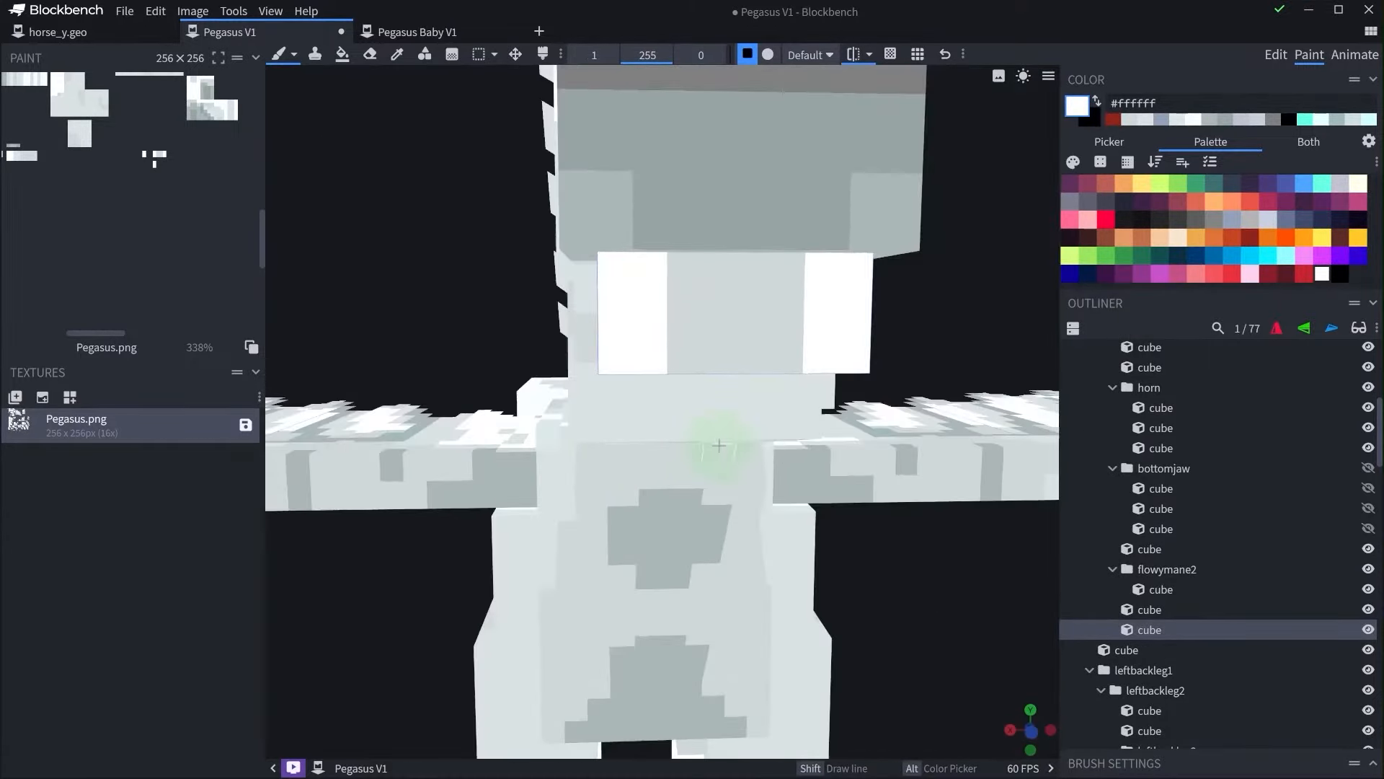
Copy the upper teeth cube's west face UV to its east face and mirror it on the X axis.
left_click(1276, 55)
left_click_drag(931, 210, 923, 345)
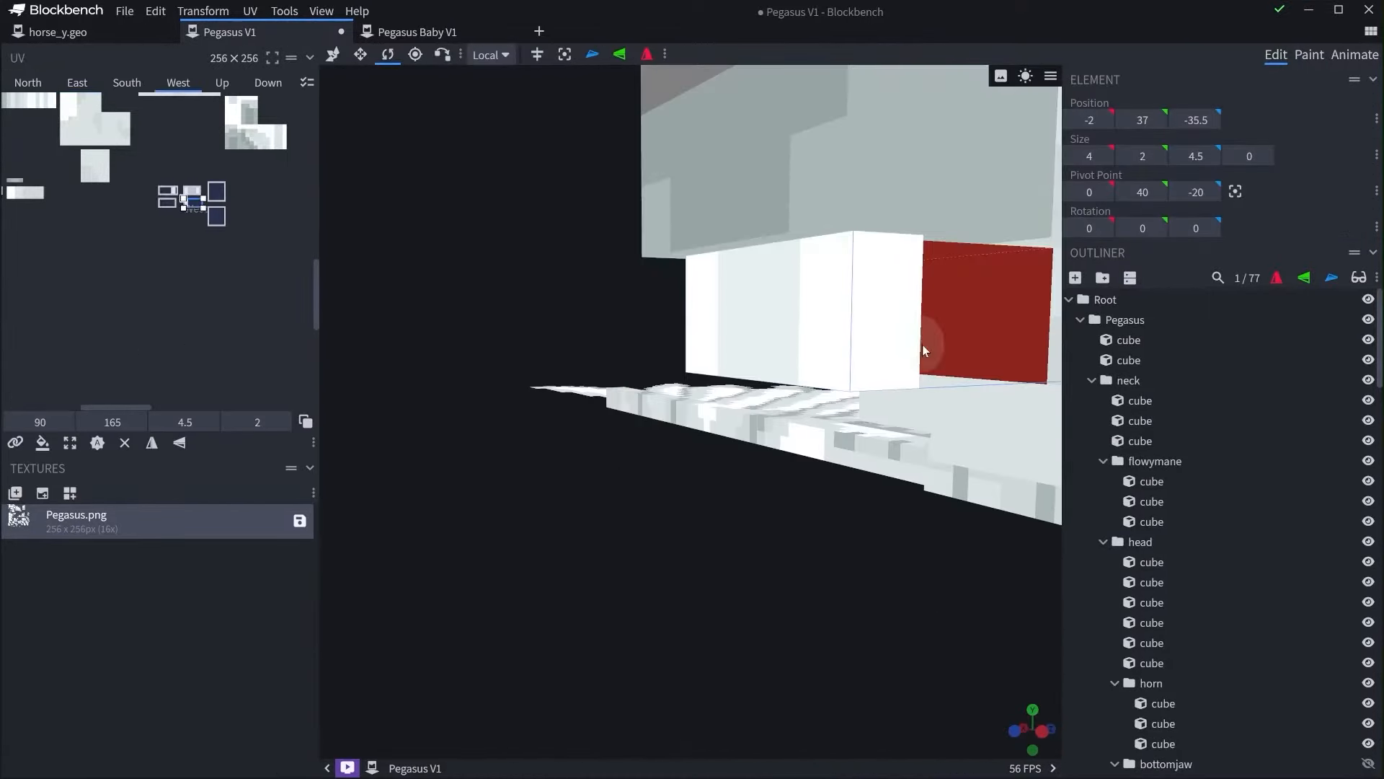
right_click(197, 241)
mouse_move(283, 255)
left_click(261, 340)
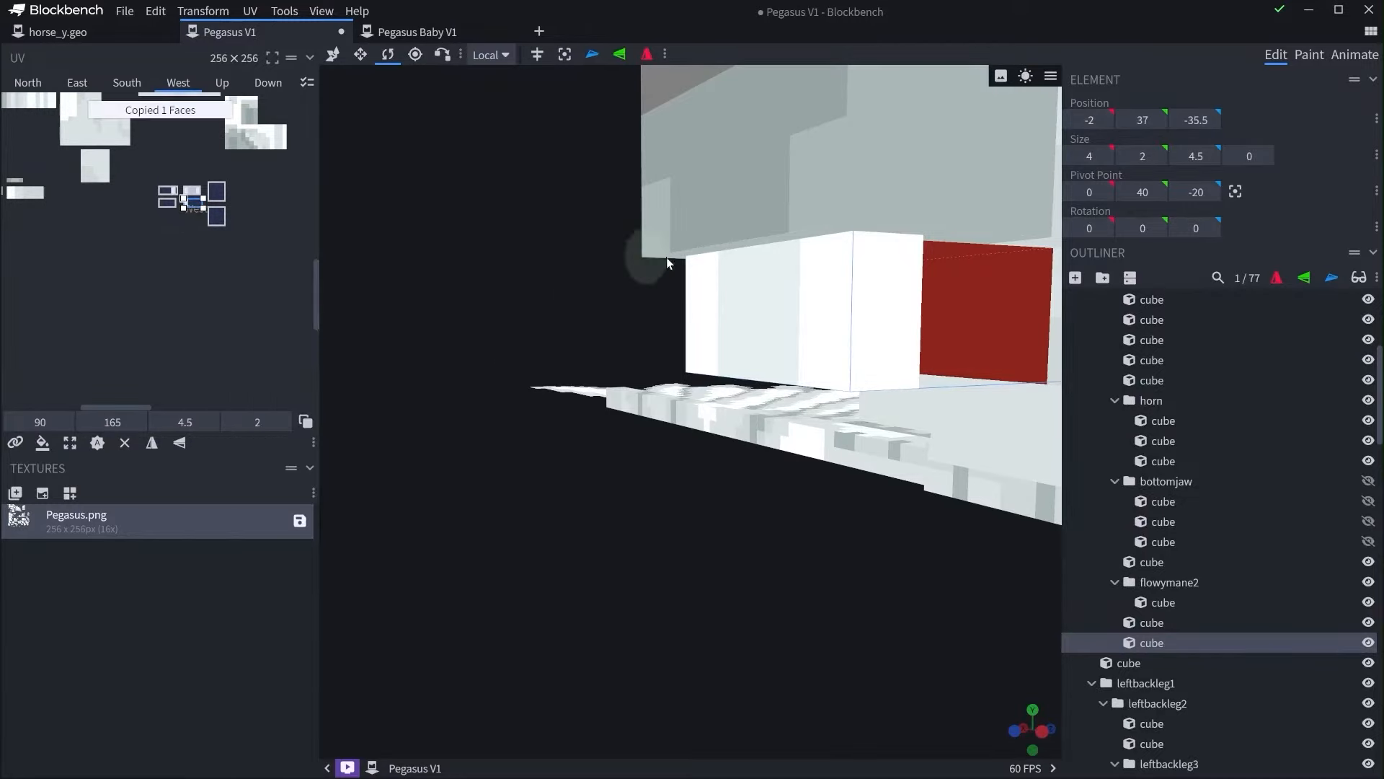
left_click_drag(643, 258, 820, 253)
left_click(617, 314)
right_click(199, 292)
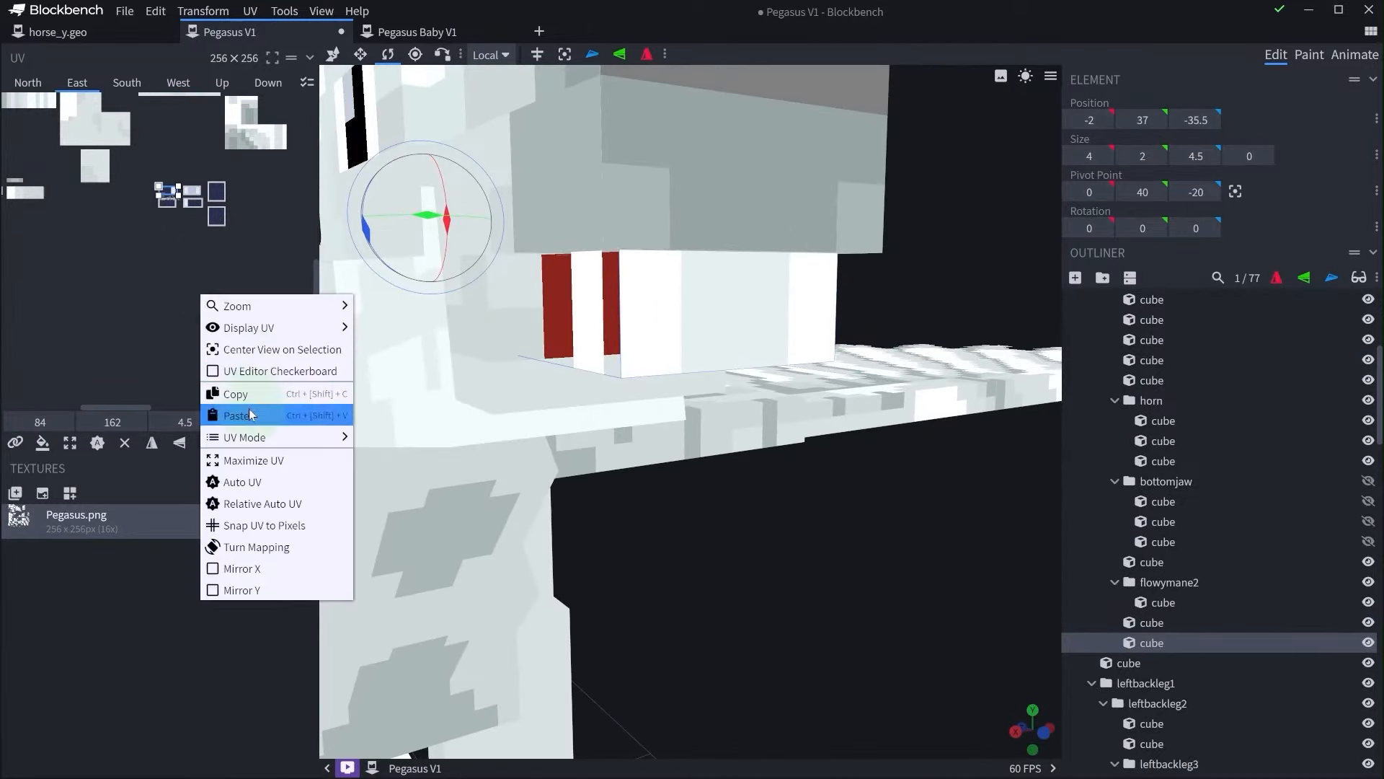
left_click(250, 414)
left_click(151, 442)
Try erasing the lower row of pixels on the upper teeth and undo the erasing.
mouse_move(682, 521)
left_mouse_down()
mouse_move(877, 567)
mouse_move(850, 582)
mouse_move(762, 554)
mouse_move(884, 540)
mouse_move(727, 536)
left_mouse_up()
scroll(837, 569, "up", 3)
key("b")
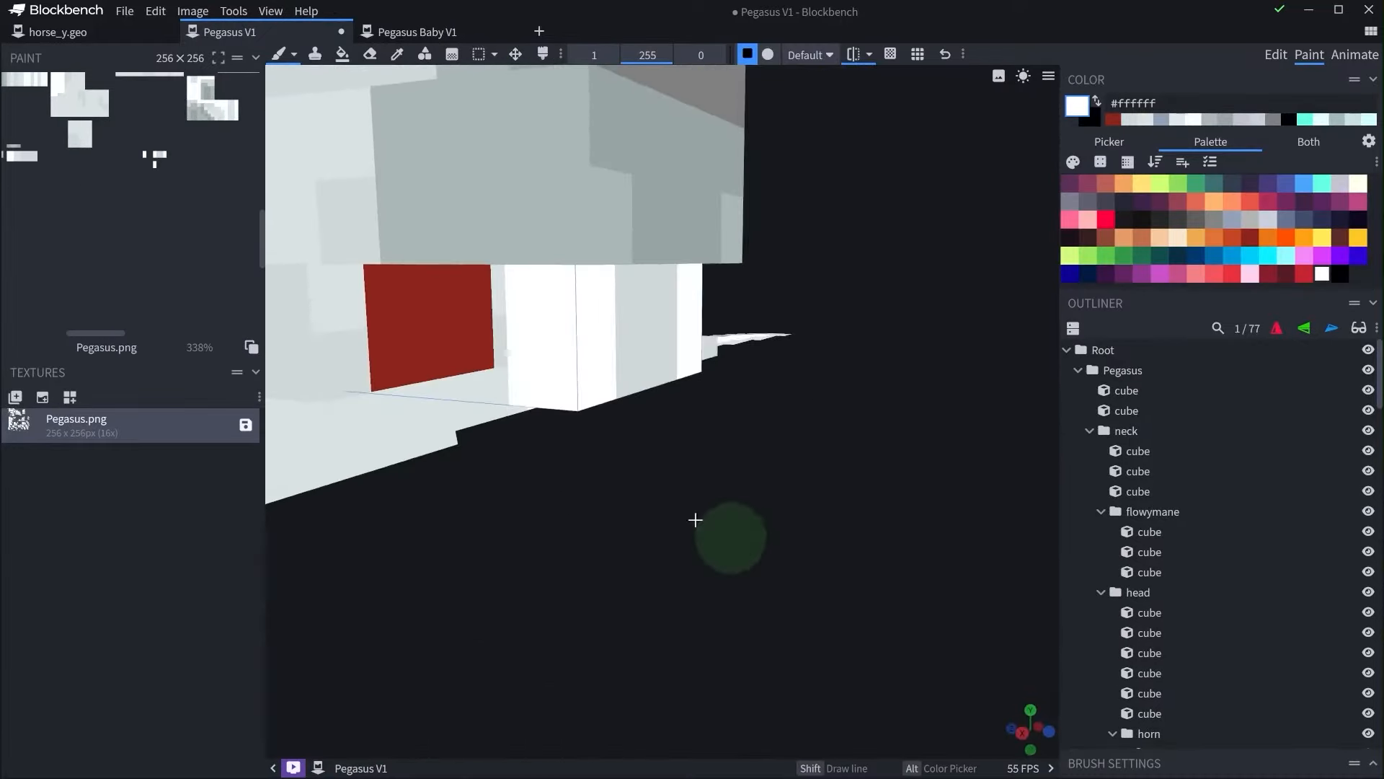
key("e")
left_click_drag(572, 387, 665, 361)
mouse_move(736, 405)
left_mouse_down()
mouse_move(742, 501)
mouse_move(581, 488)
left_mouse_up()
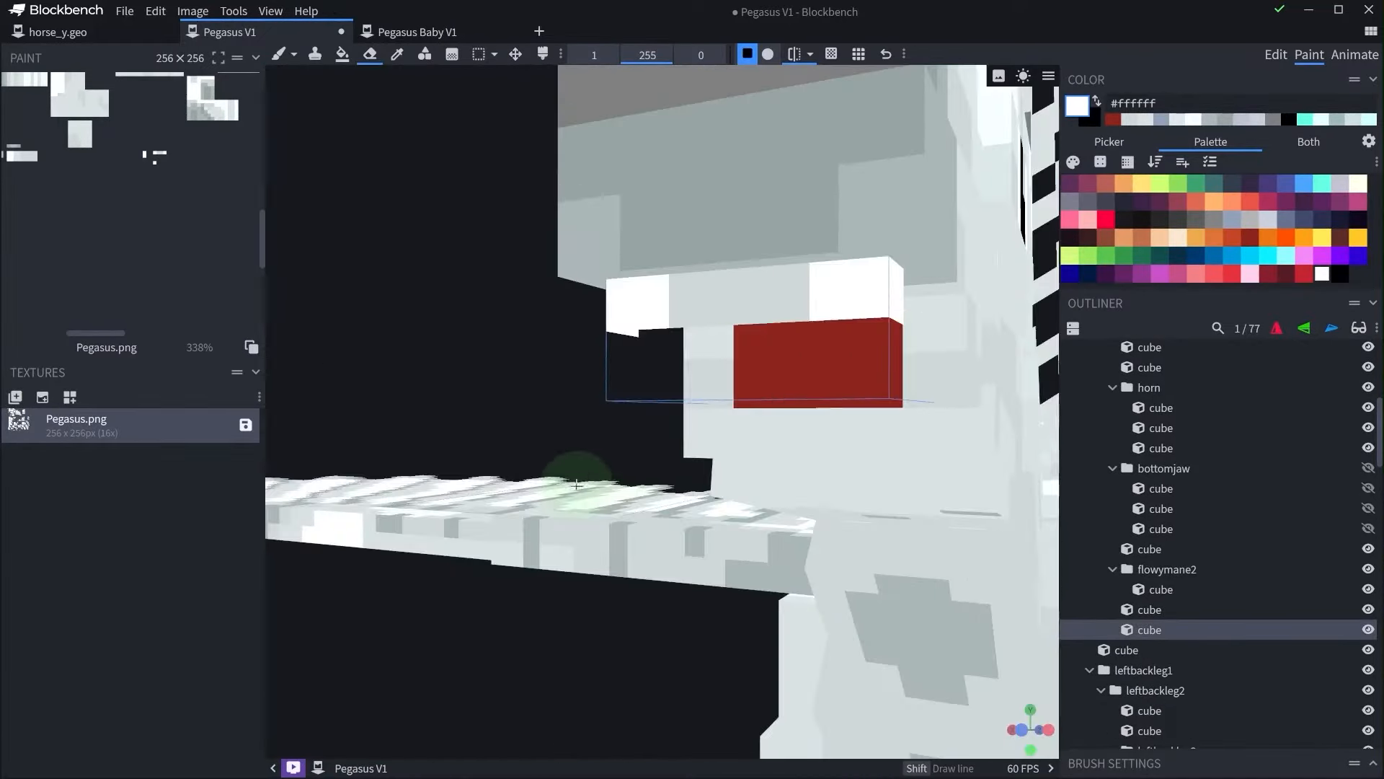
key("ctrl+z")
left_click_drag(781, 340, 703, 360)
scroll(789, 529, "down", 3)
left_click_drag(448, 331, 406, 324)
key("ctrl+z")
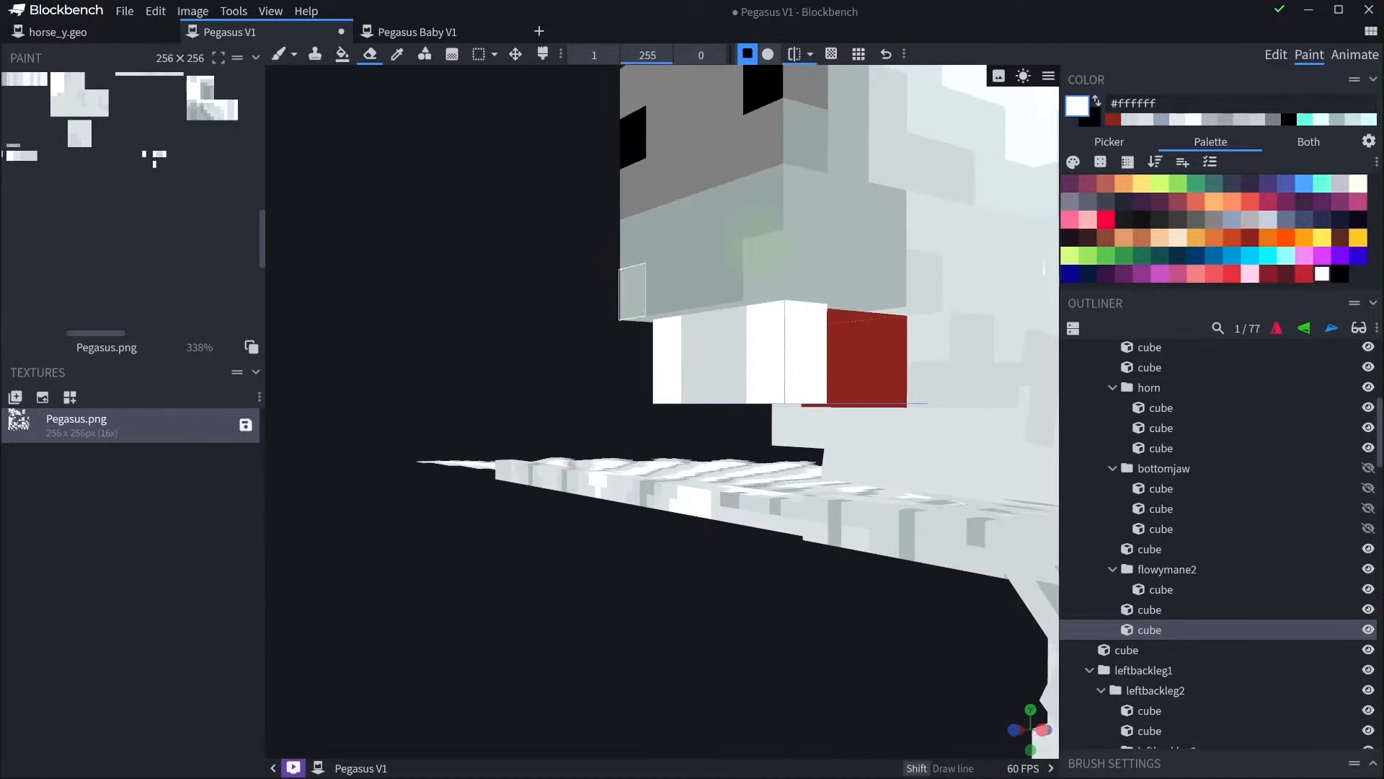
Raise the upper teeth cube to a Y position of 37.5 and show the bottomjaw group again.
left_click(1275, 55)
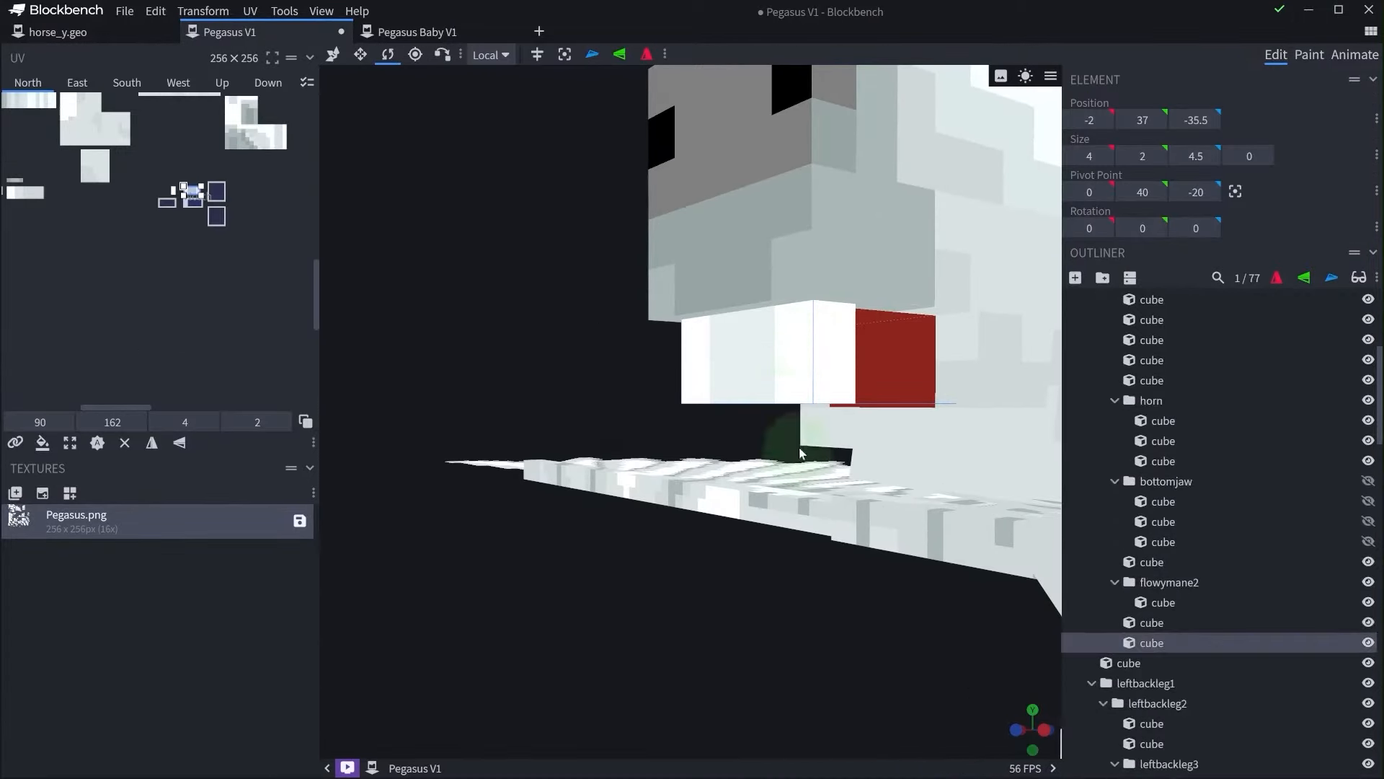
scroll(799, 447, "down", 3)
right_click_drag(799, 447, 716, 439)
key("v")
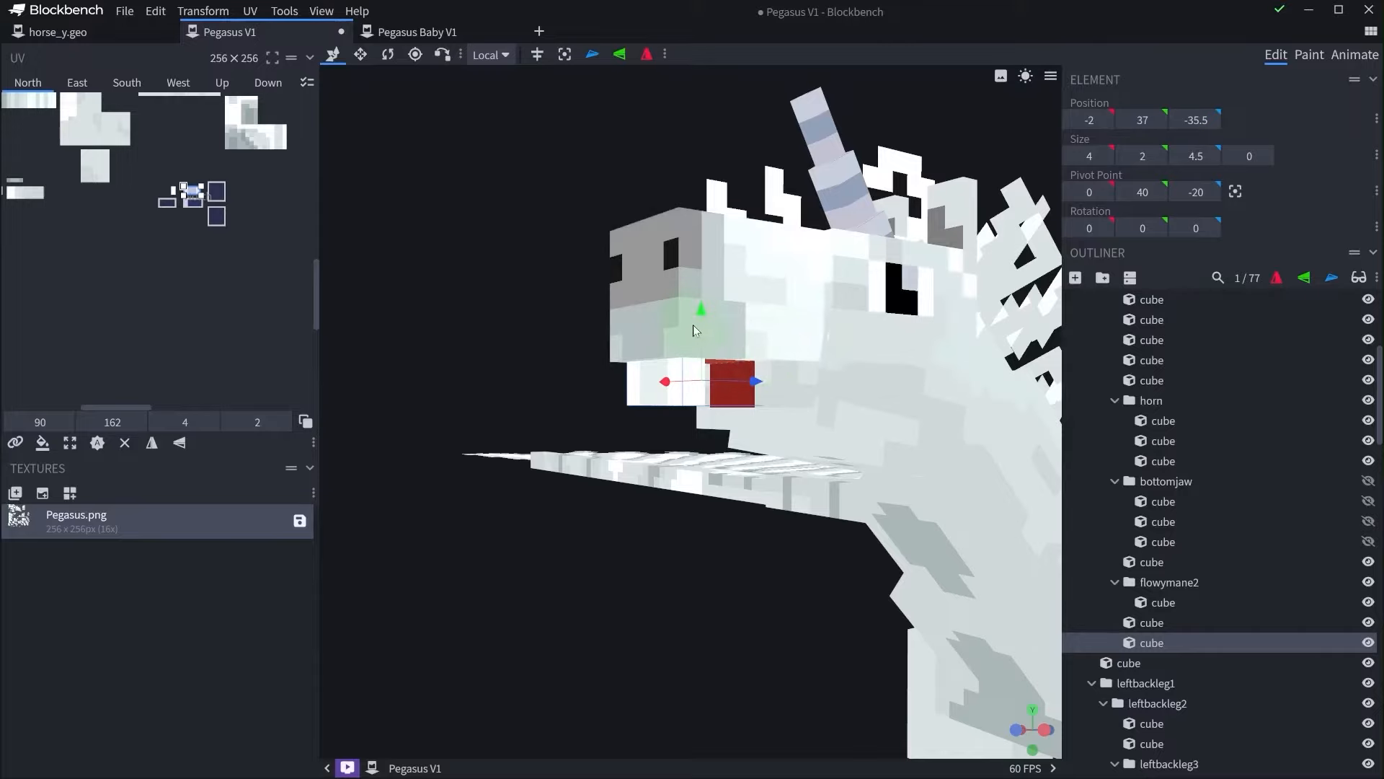
left_click_drag(689, 326, 698, 310)
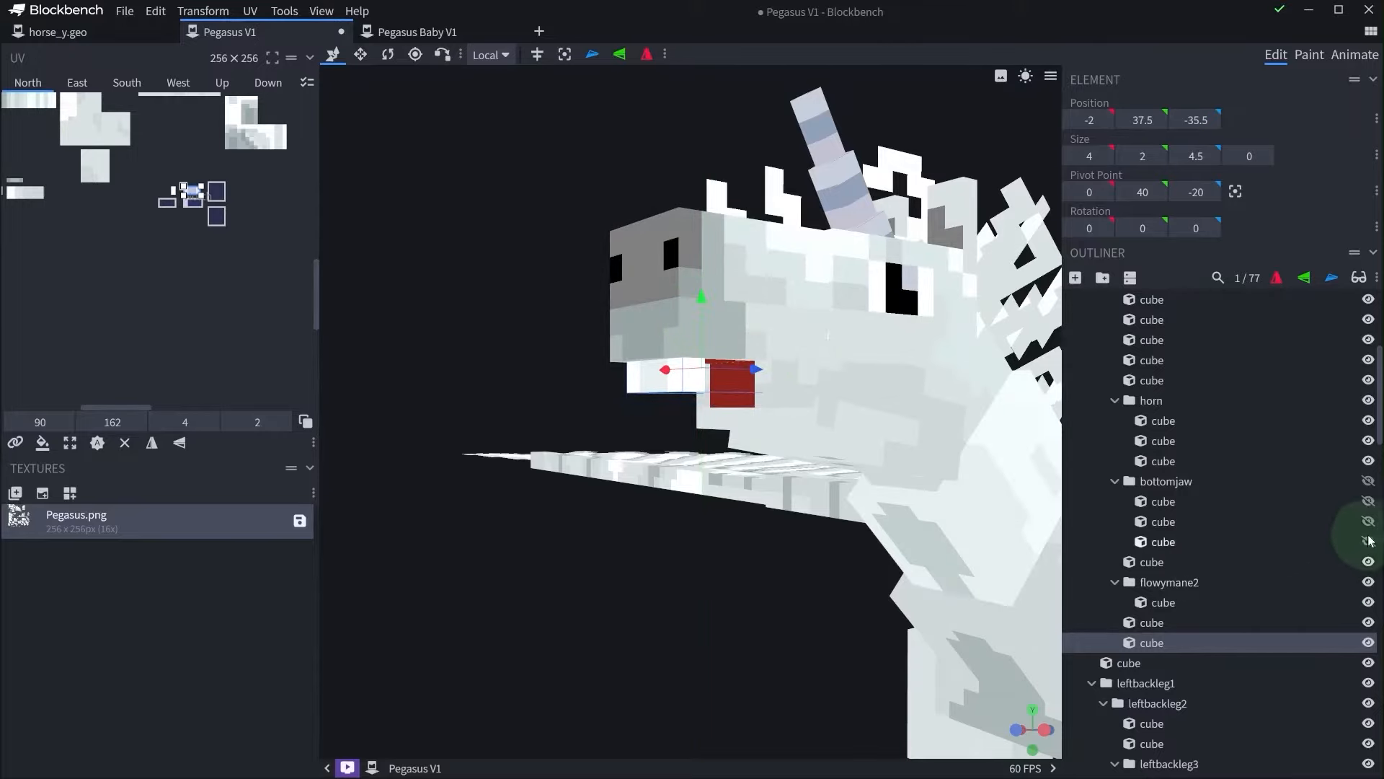
left_click(1368, 481)
scroll(790, 518, "down", 2)
left_click_drag(791, 518, 674, 559)
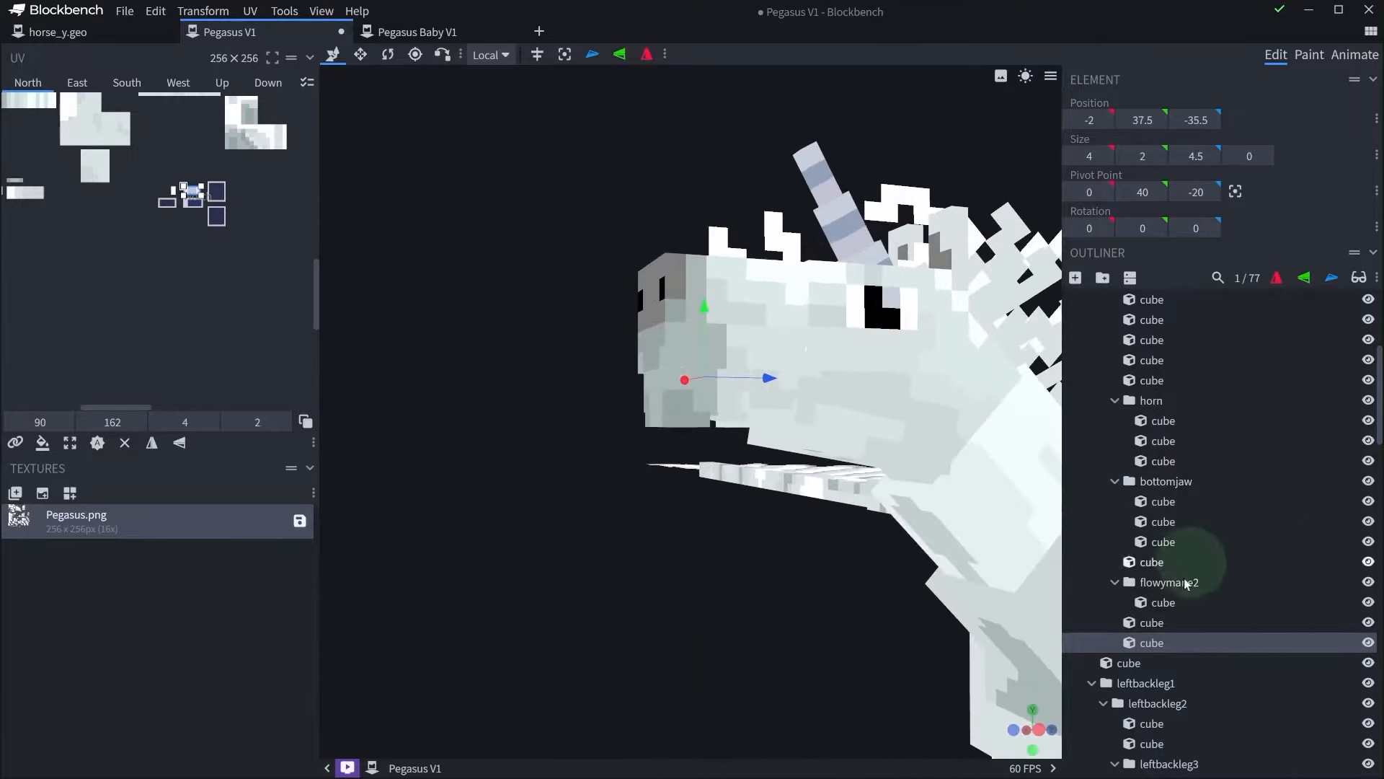
Try opening the bottomjaw group to an X rotation of -55 degrees and undo the rotations.
left_click(1166, 481)
key("r")
left_click_drag(678, 382, 718, 439)
left_click_drag(738, 595, 710, 566)
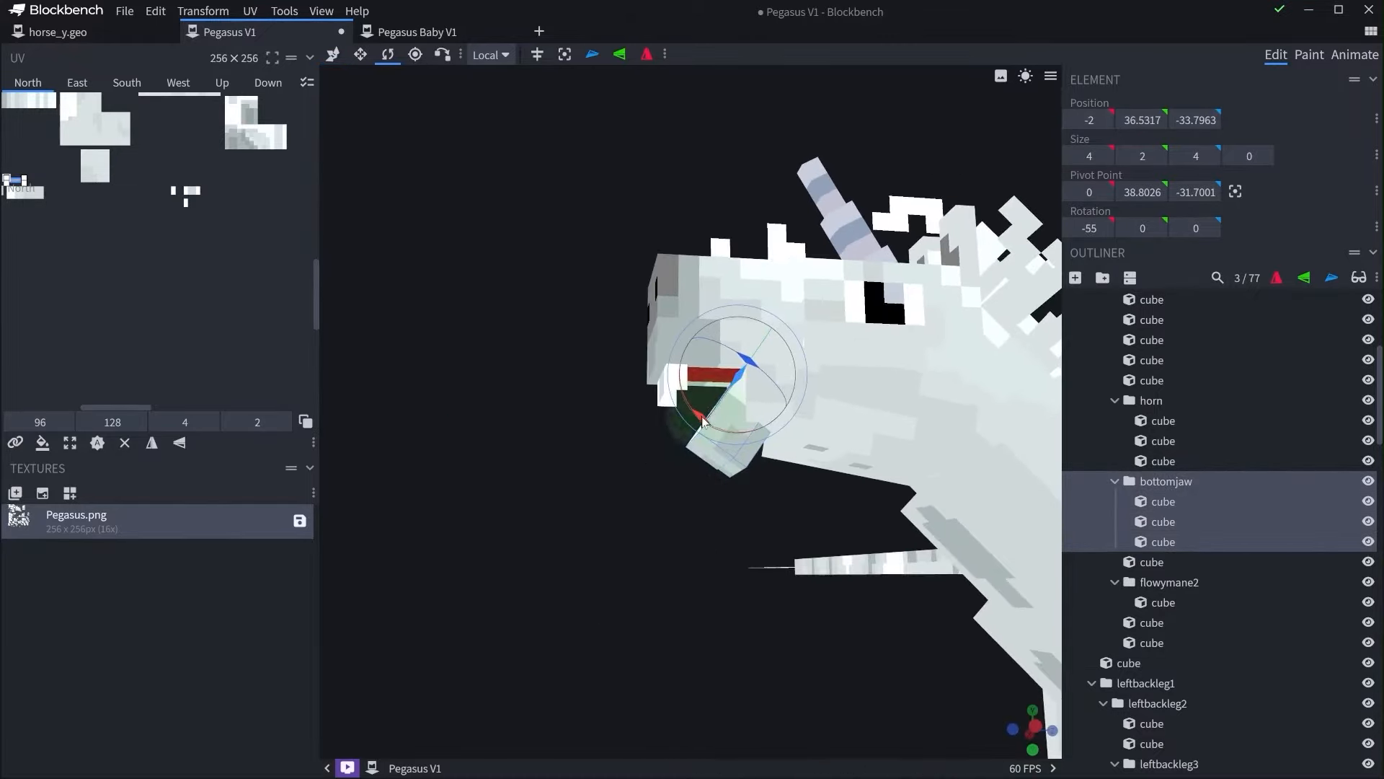
left_click_drag(712, 425, 679, 416)
left_click_drag(661, 428, 642, 424)
left_click_drag(677, 614, 527, 496)
key("ctrl+z")
key("ctrl+z")
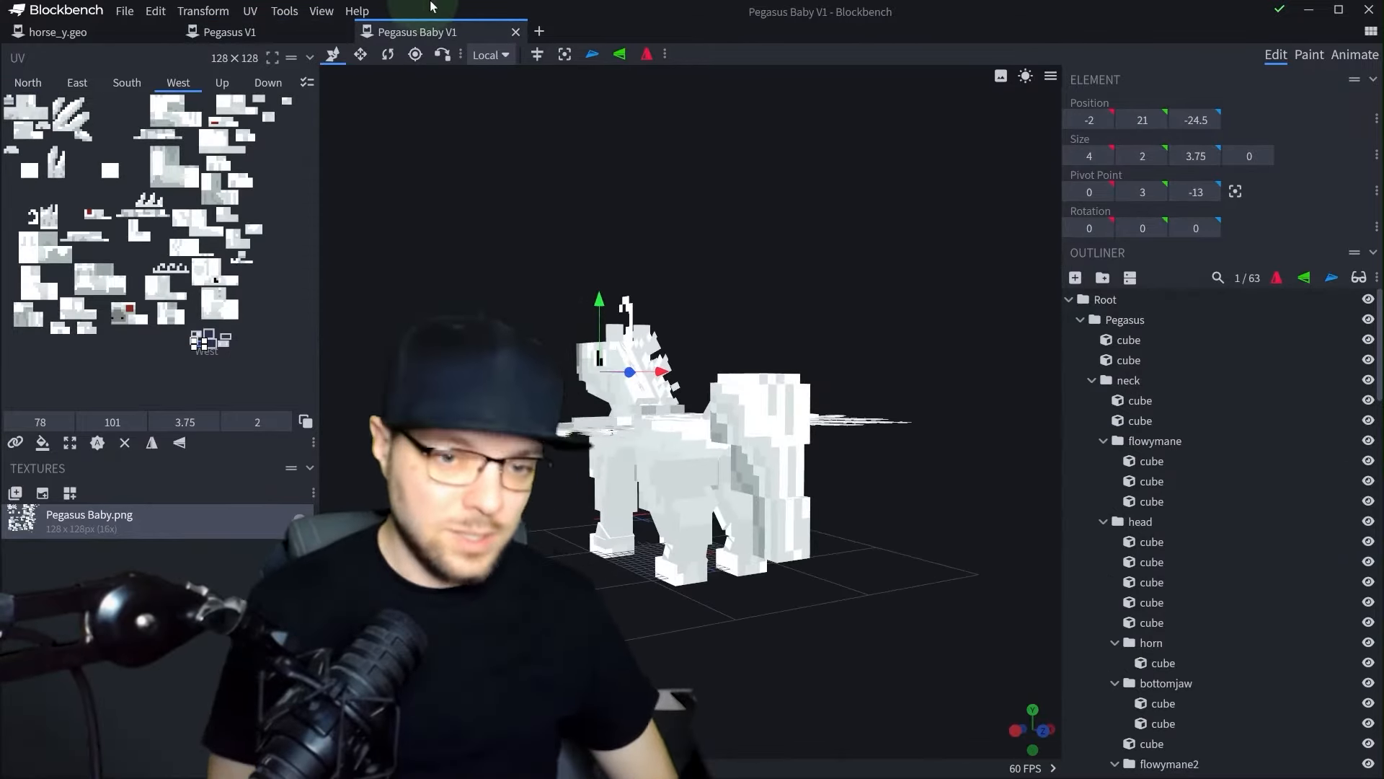
Examine the Pegasus Baby V1 model from all sides, and switch back to the Pegasus V1 model to look it over.
left_click_drag(723, 315, 698, 392)
scroll(698, 393, "up", 5)
scroll(677, 483, "down", 3)
right_click_drag(767, 384, 744, 459)
left_click_drag(757, 238, 577, 189)
right_click_drag(678, 462, 646, 247)
left_click_drag(696, 544, 321, 440)
left_click_drag(613, 526, 977, 537)
scroll(639, 579, "up", 4)
scroll(849, 566, "down", 8)
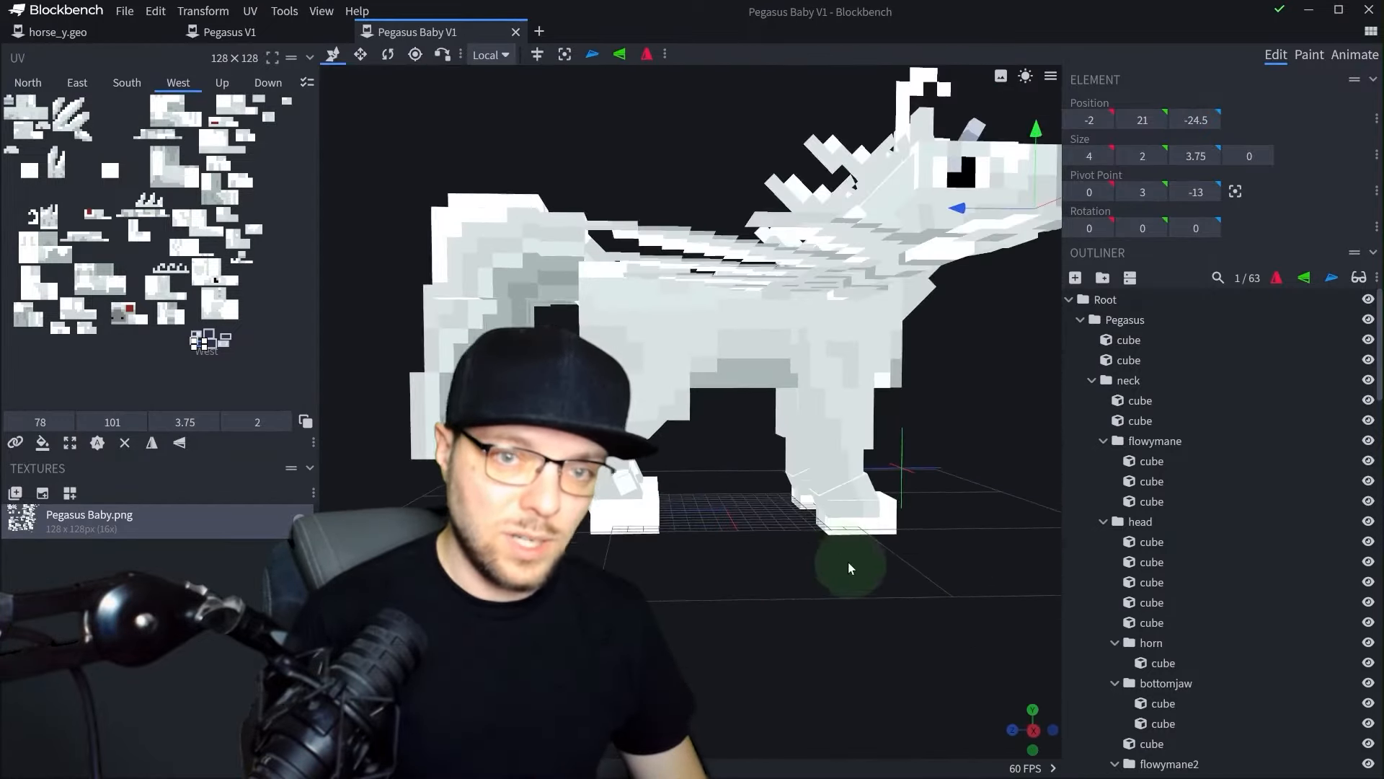
right_click_drag(771, 451, 783, 558)
left_click(264, 35)
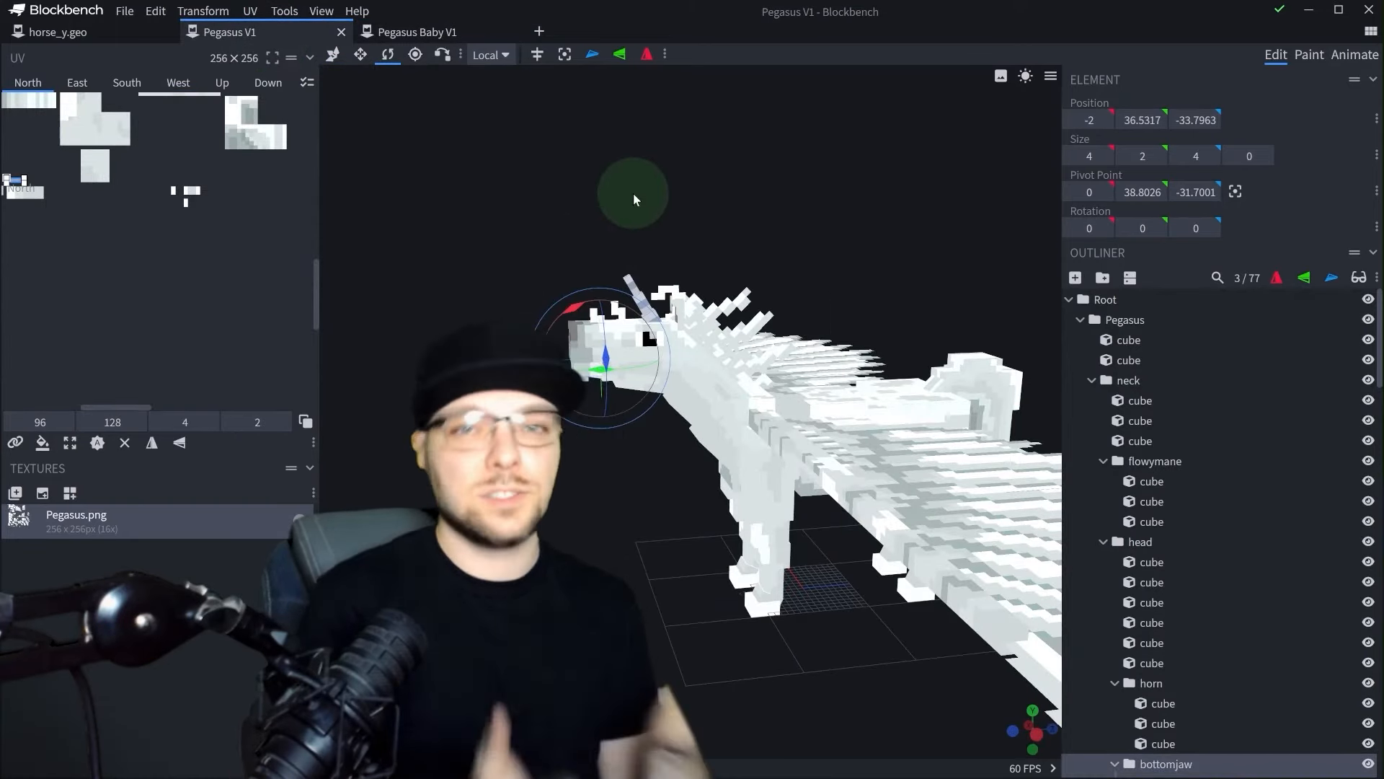
left_click_drag(633, 193, 707, 256)
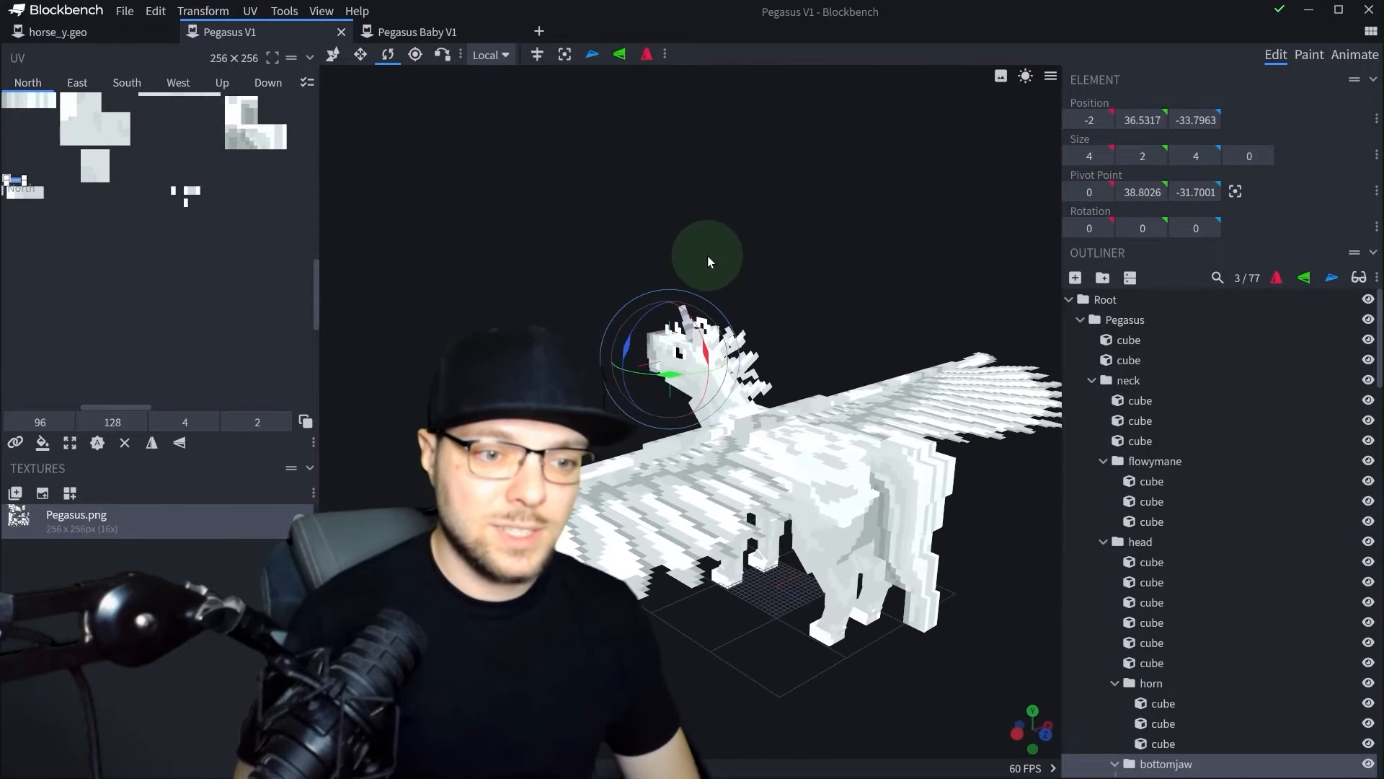